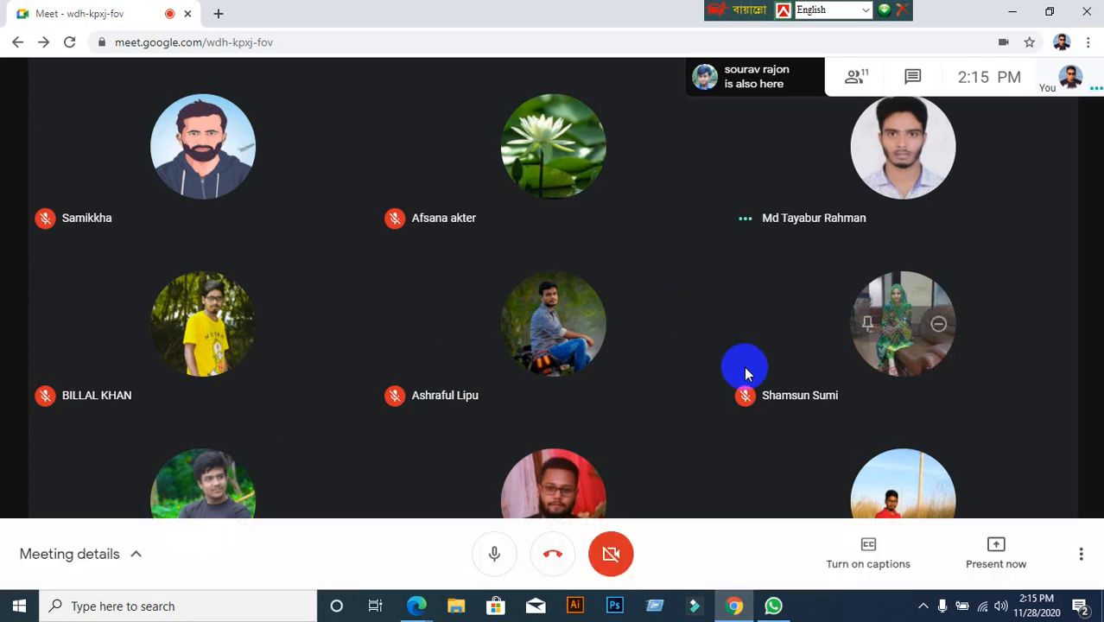
Share the entire screen in Google Meet, hide the sharing notification, and open a new Chrome tab
{"action": "left_click", "coordinate": [968, 563]}
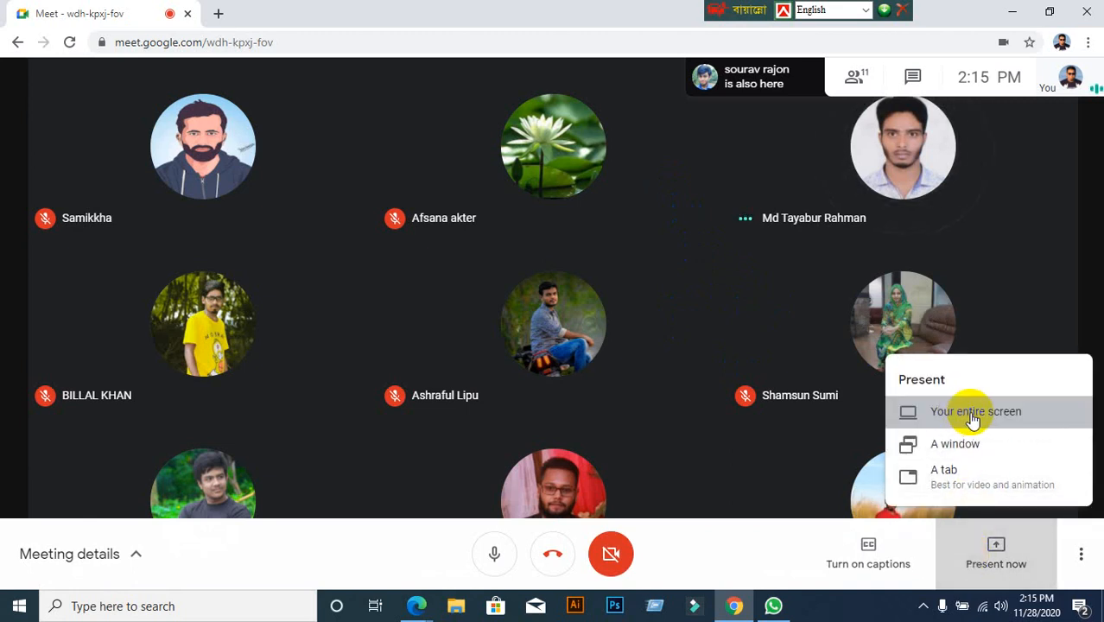
{"action": "left_click", "coordinate": [973, 412]}
{"action": "left_click", "coordinate": [510, 249]}
{"action": "left_click", "coordinate": [701, 394]}
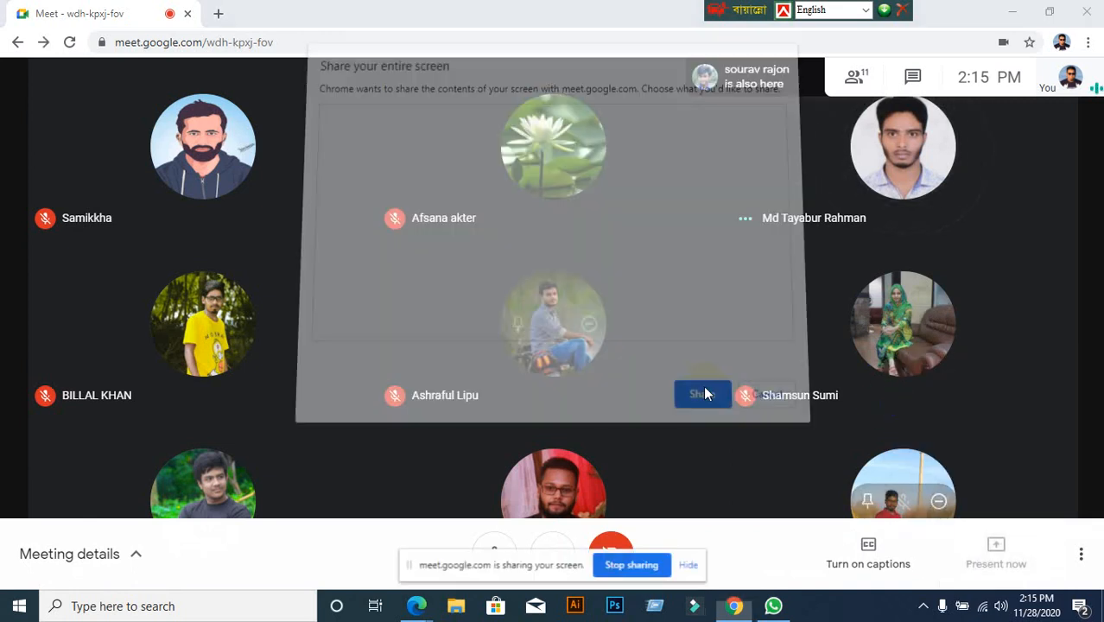
{"action": "left_click", "coordinate": [689, 565]}
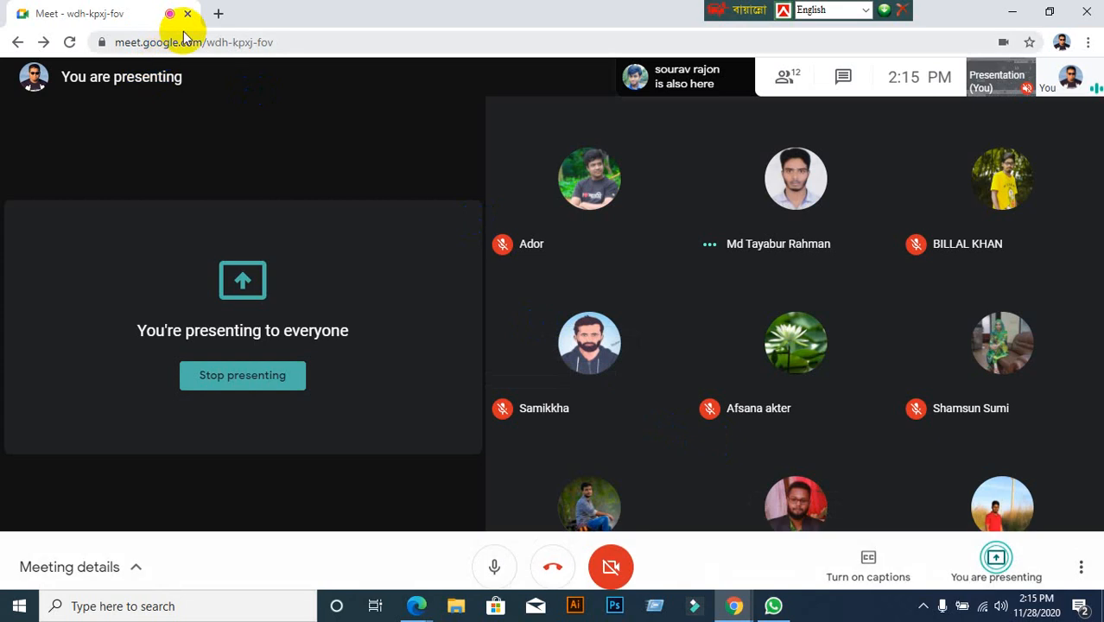
{"action": "left_click", "coordinate": [218, 13]}
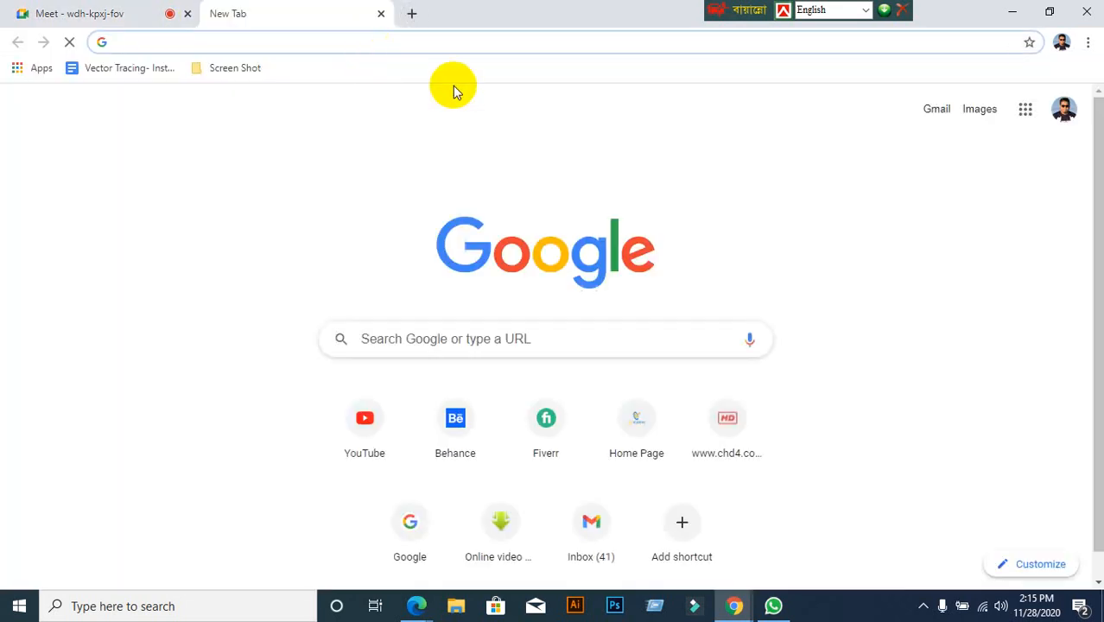
{"action": "type", "text": "www."}
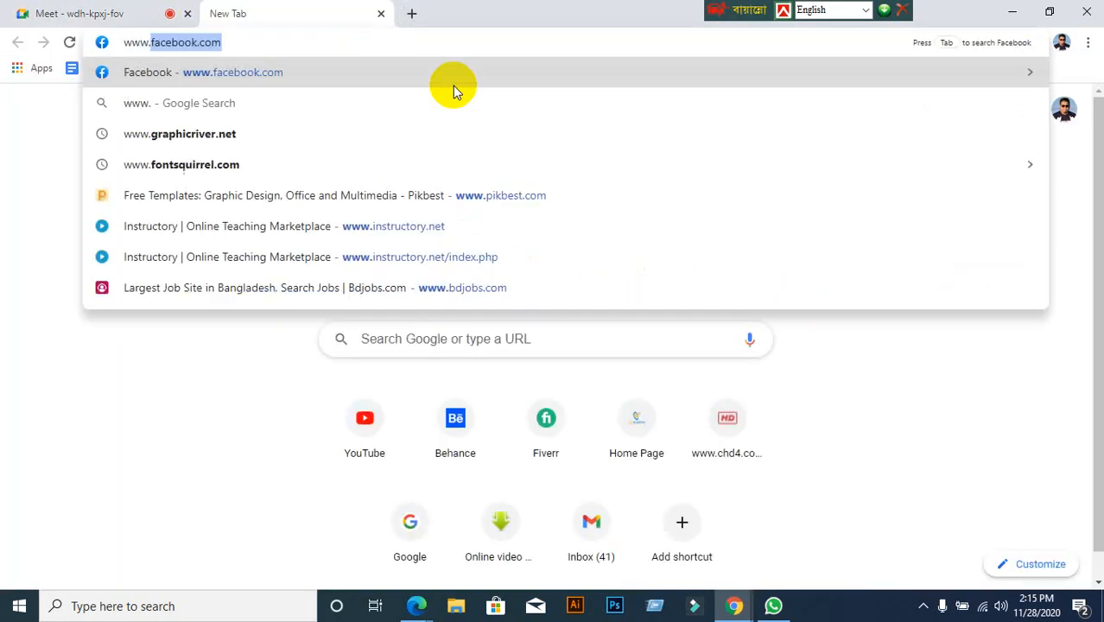
{"action": "type", "text": "grp"}
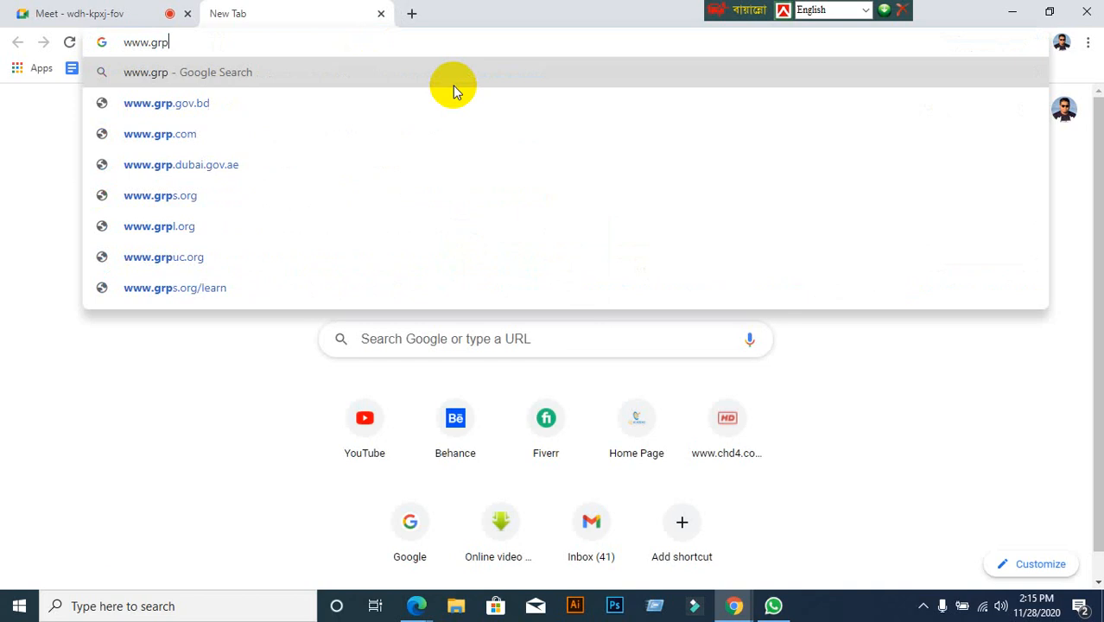
{"action": "key", "text": "BackSpace"}
{"action": "type", "text": "aphi"}
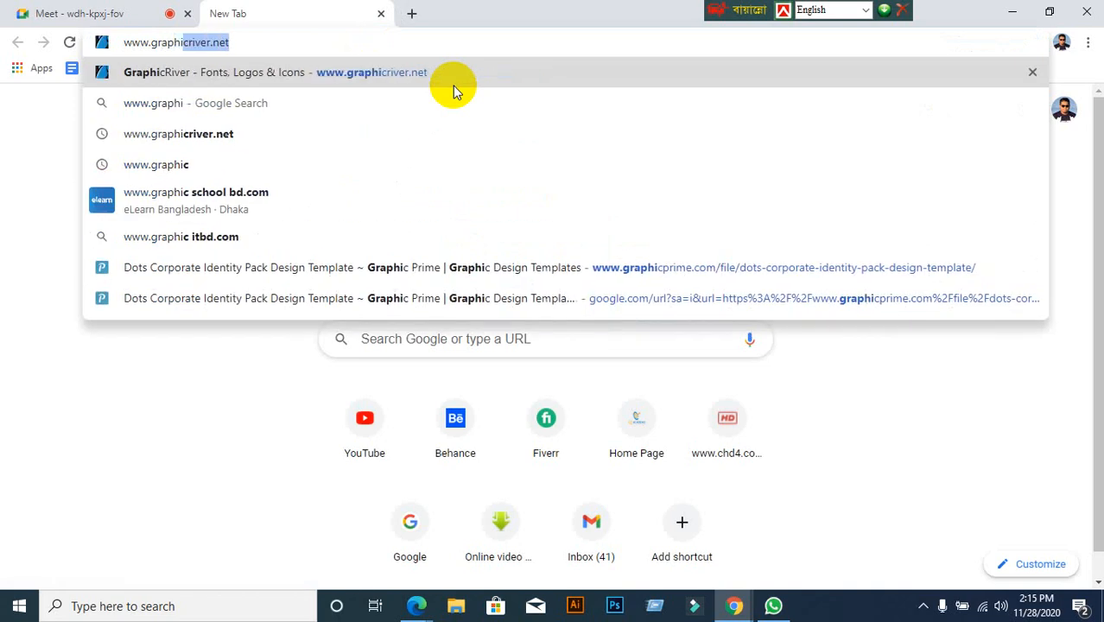
{"action": "key", "text": "Return"}
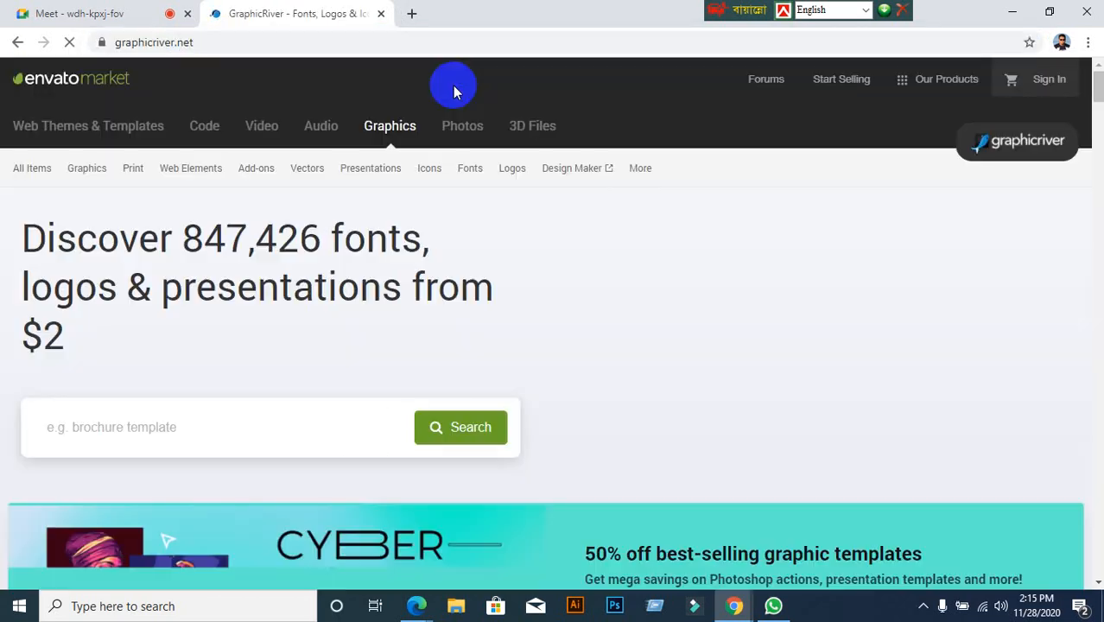
{"action": "scroll", "coordinate": [358, 331], "scroll_direction": "down", "scroll_amount": 2}
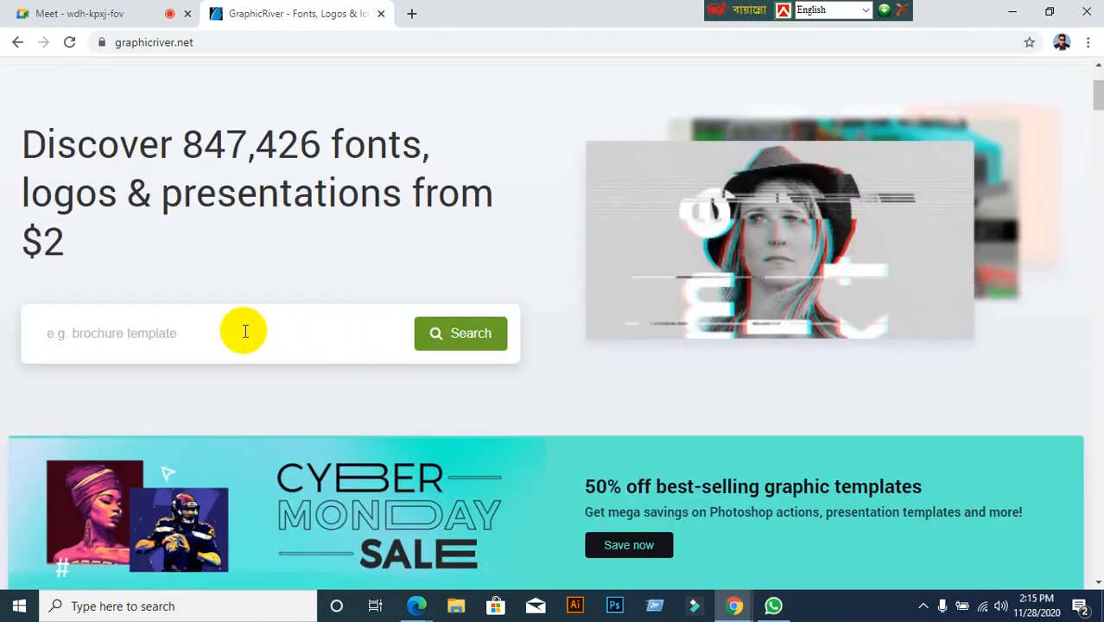
Search GraphicRiver for 'id card', scroll the results, and open the purple-lanyard ID Card item
{"action": "left_click", "coordinate": [215, 324]}
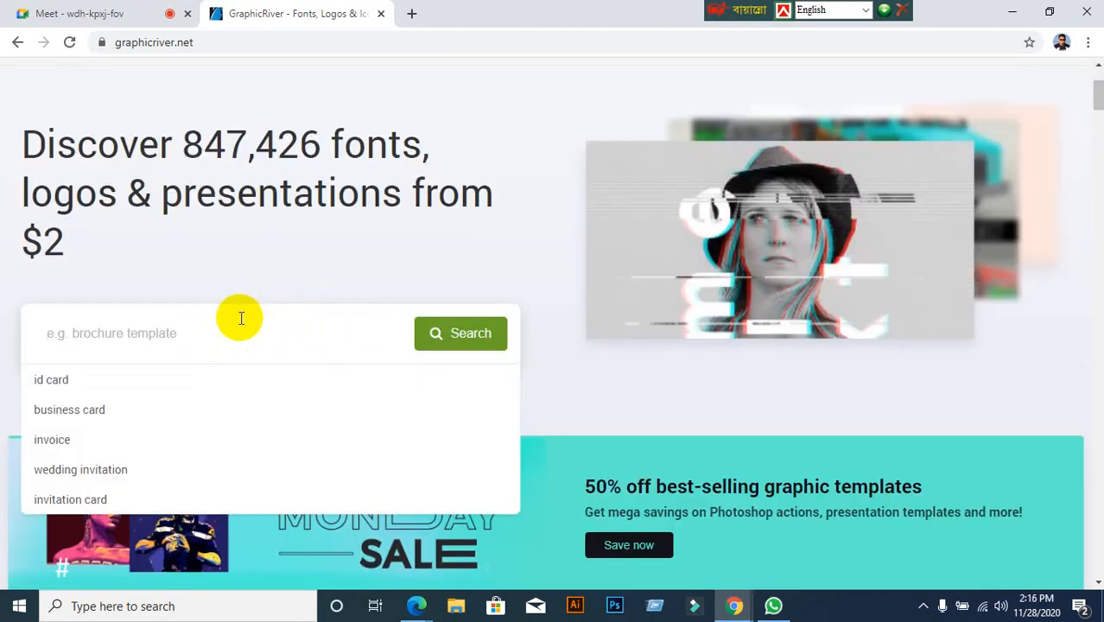
{"action": "left_click", "coordinate": [45, 380]}
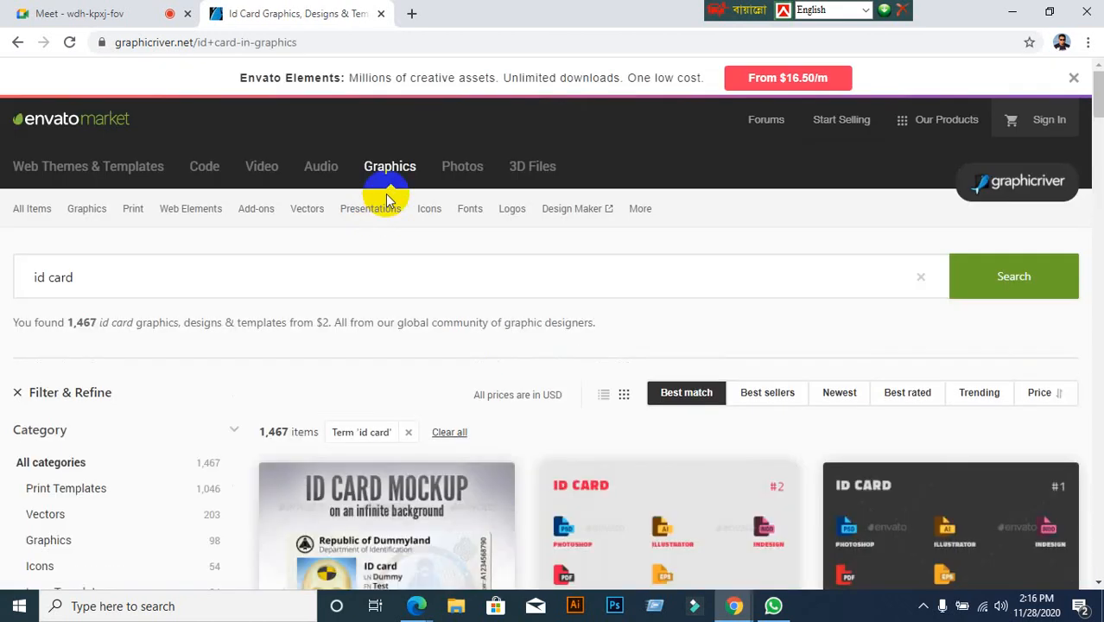
{"action": "scroll", "coordinate": [387, 198], "scroll_direction": "down", "scroll_amount": 9}
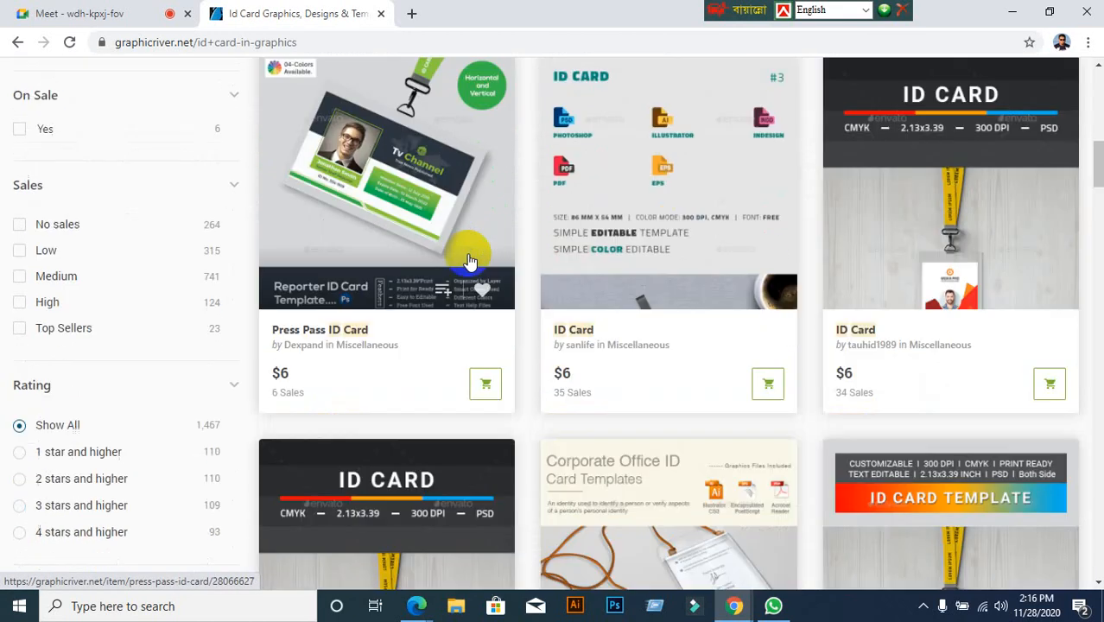
{"action": "scroll", "coordinate": [469, 260], "scroll_direction": "down", "scroll_amount": 9}
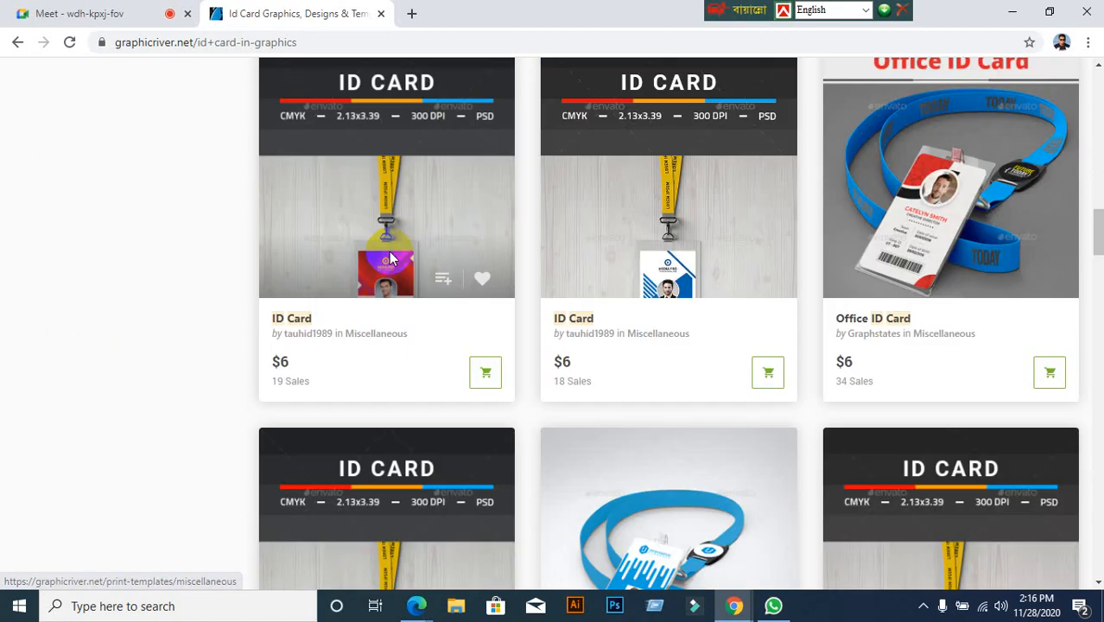
{"action": "scroll", "coordinate": [390, 258], "scroll_direction": "down", "scroll_amount": 5}
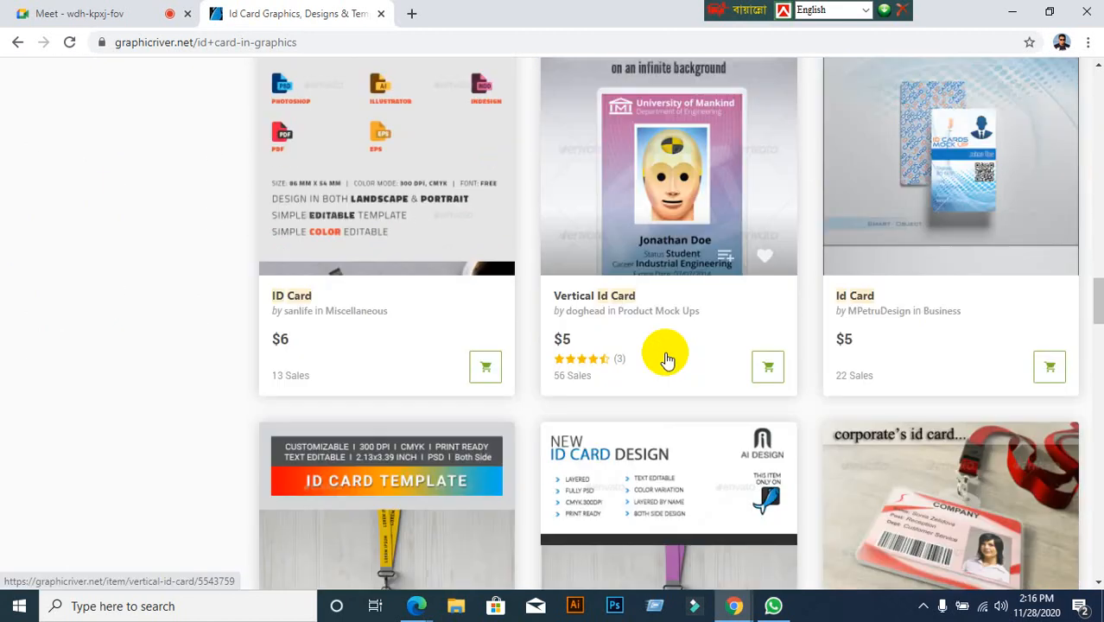
{"action": "scroll", "coordinate": [666, 359], "scroll_direction": "down", "scroll_amount": 14}
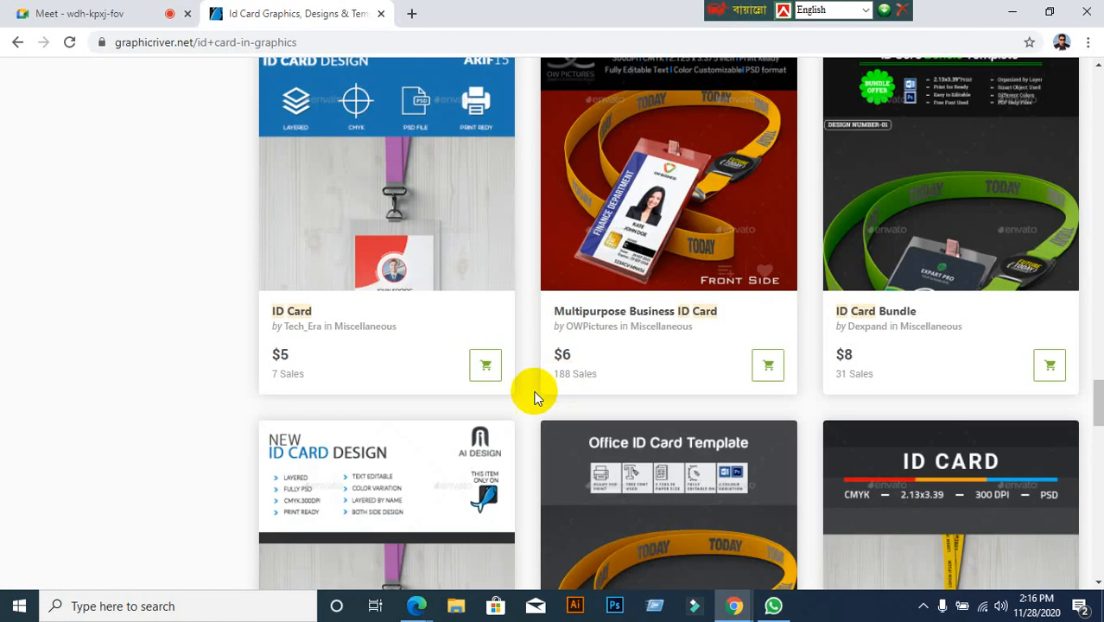
{"action": "left_click", "coordinate": [404, 207]}
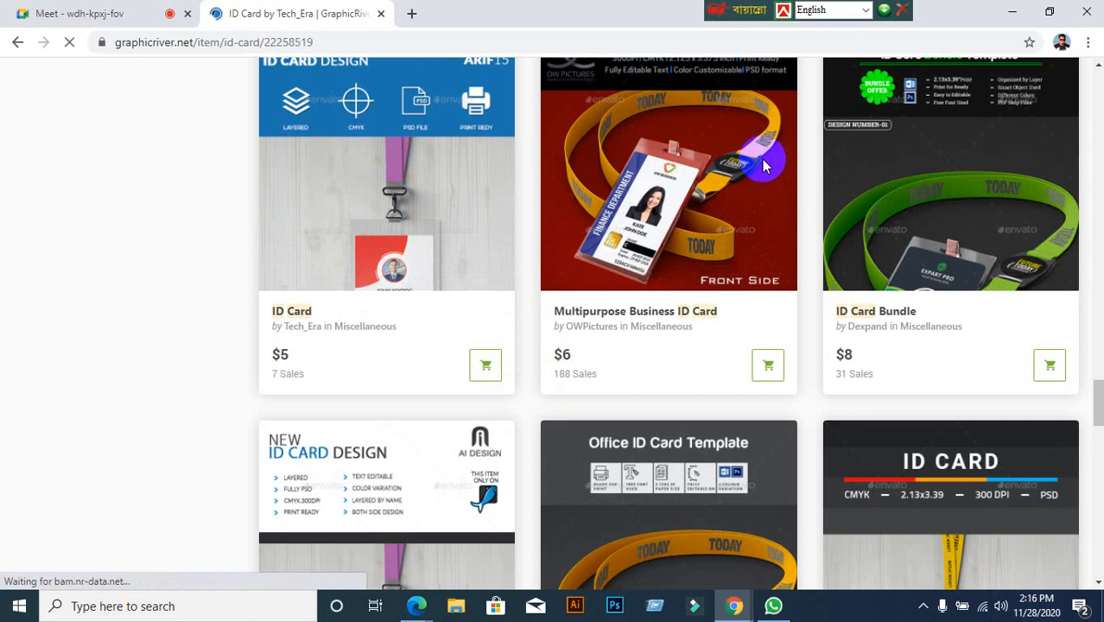
Scroll through the ID Card item's previews and details, including its 3.39x2.13 print size
{"action": "scroll", "coordinate": [88, 403], "scroll_direction": "down", "scroll_amount": 1}
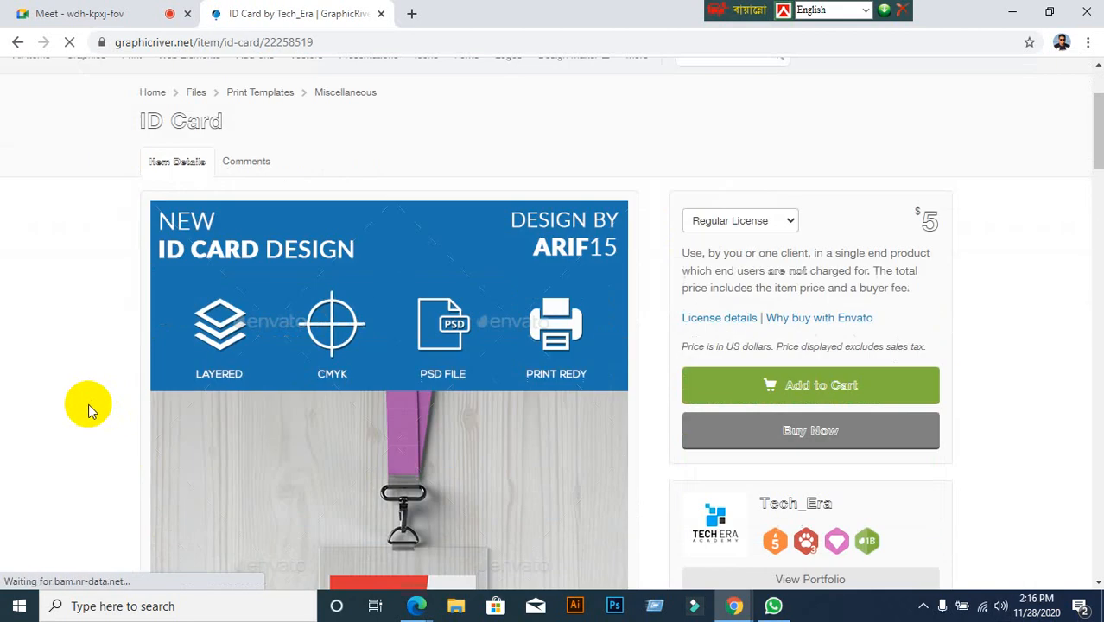
{"action": "scroll", "coordinate": [88, 404], "scroll_direction": "down", "scroll_amount": 9}
{"action": "scroll", "coordinate": [88, 403], "scroll_direction": "up", "scroll_amount": 3}
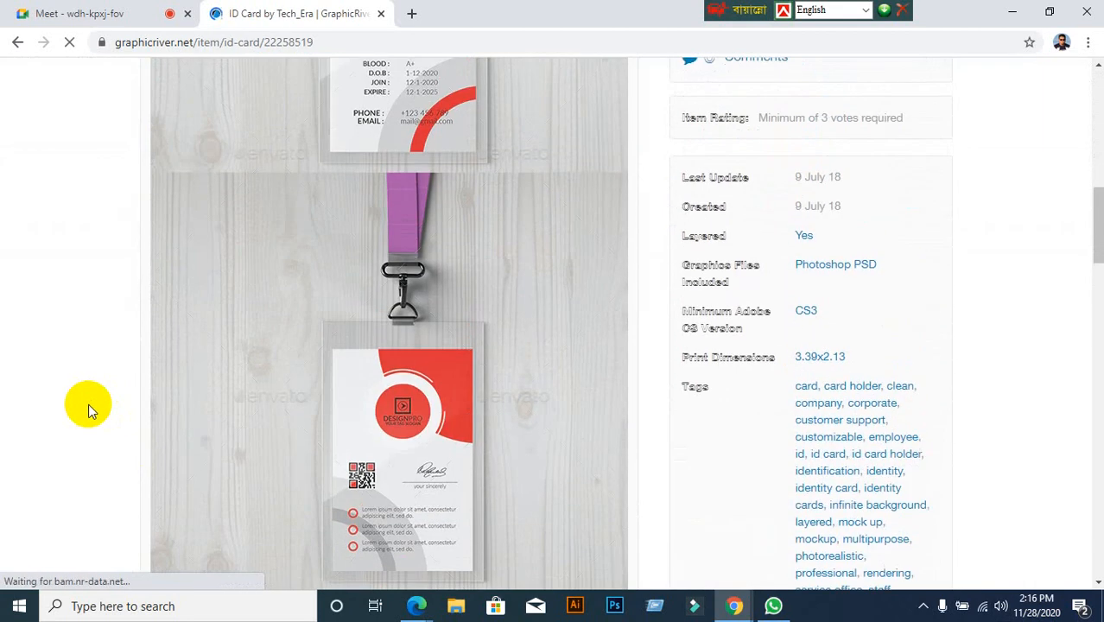
{"action": "scroll", "coordinate": [98, 358], "scroll_direction": "up", "scroll_amount": 3}
{"action": "scroll", "coordinate": [229, 374], "scroll_direction": "down", "scroll_amount": 4}
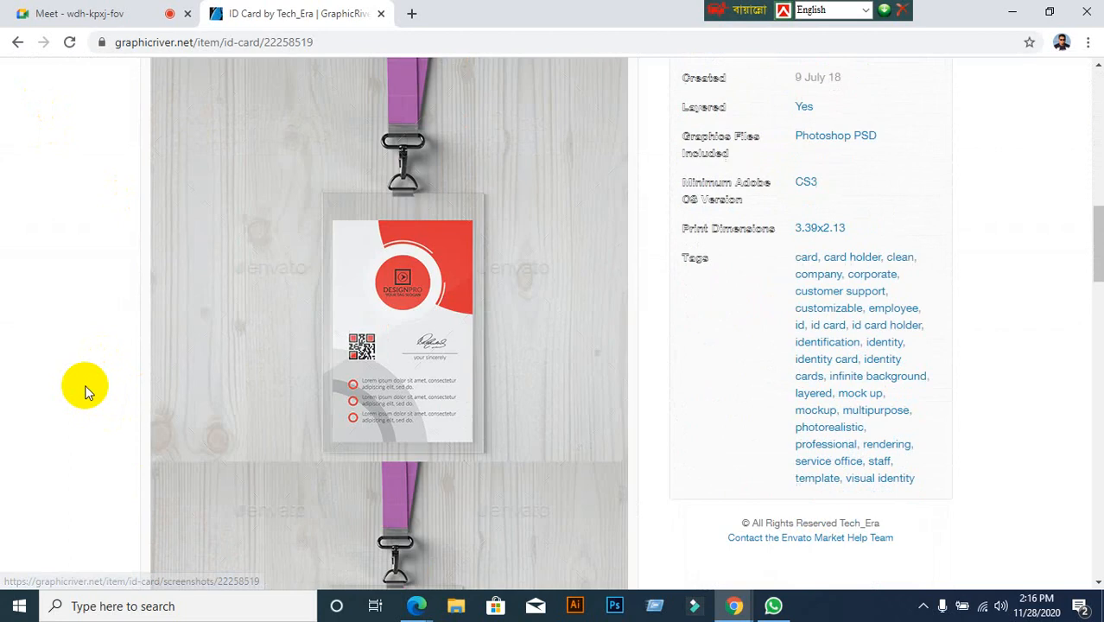
{"action": "scroll", "coordinate": [86, 391], "scroll_direction": "down", "scroll_amount": 4}
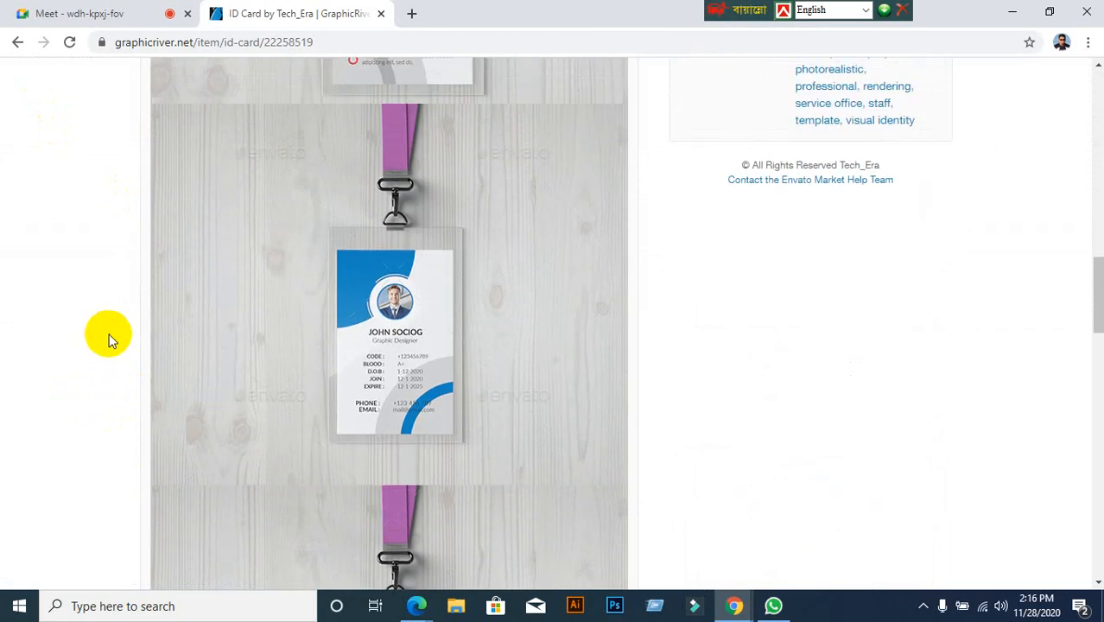
{"action": "scroll", "coordinate": [109, 339], "scroll_direction": "up", "scroll_amount": 5}
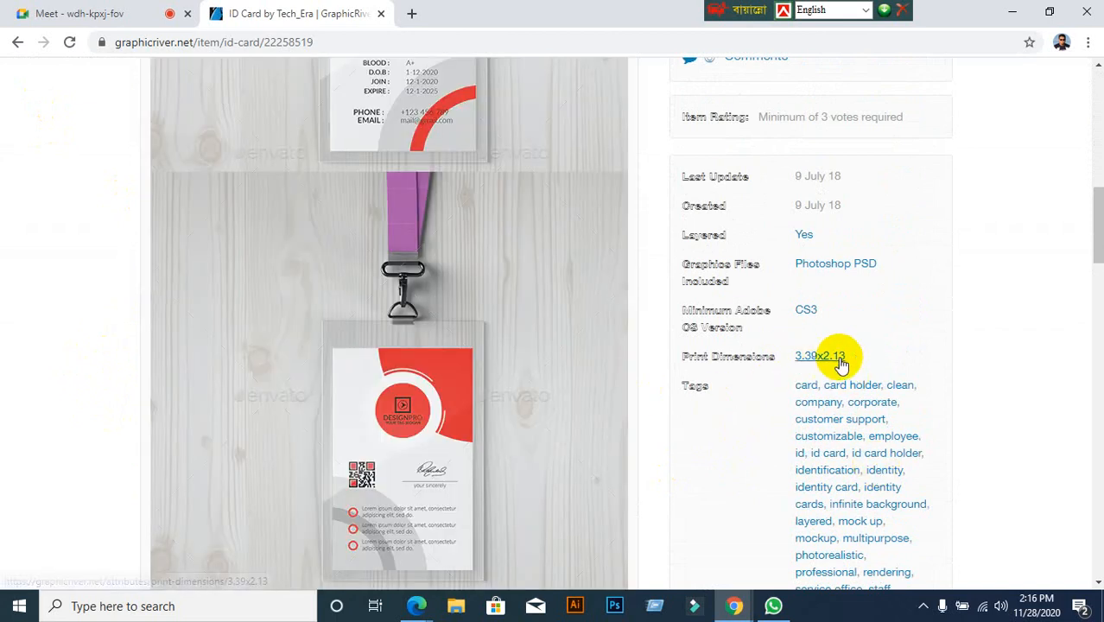
{"action": "scroll", "coordinate": [99, 362], "scroll_direction": "down", "scroll_amount": 3}
{"action": "scroll", "coordinate": [103, 363], "scroll_direction": "down", "scroll_amount": 4}
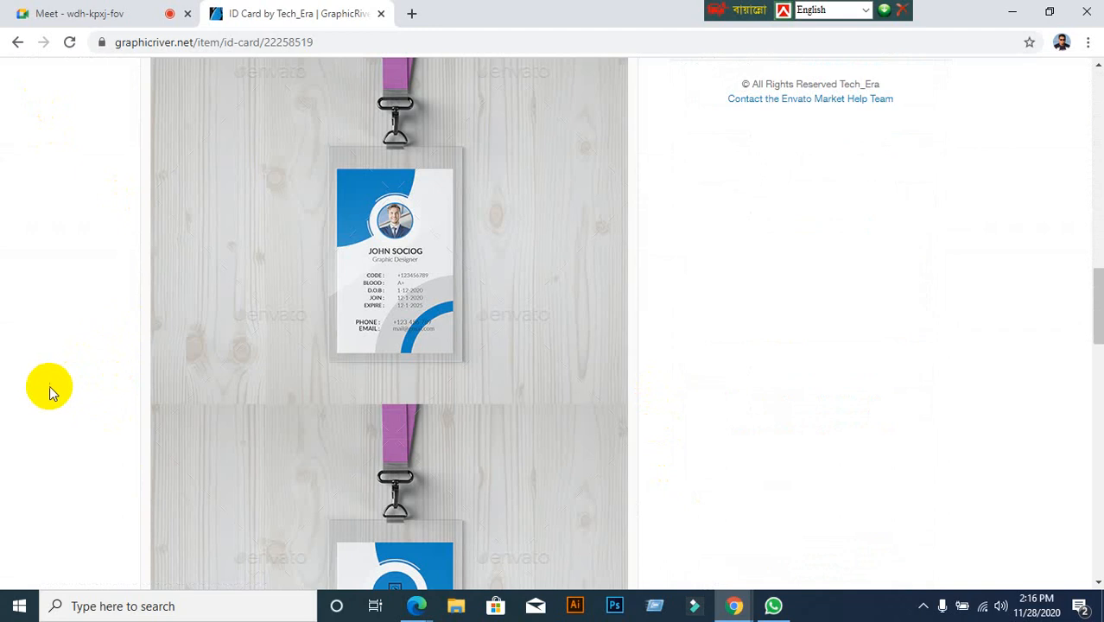
Save the blue ID card's front preview from the gallery to the Desktop as 'Preview Image Set (2)'
{"action": "left_click", "coordinate": [420, 270]}
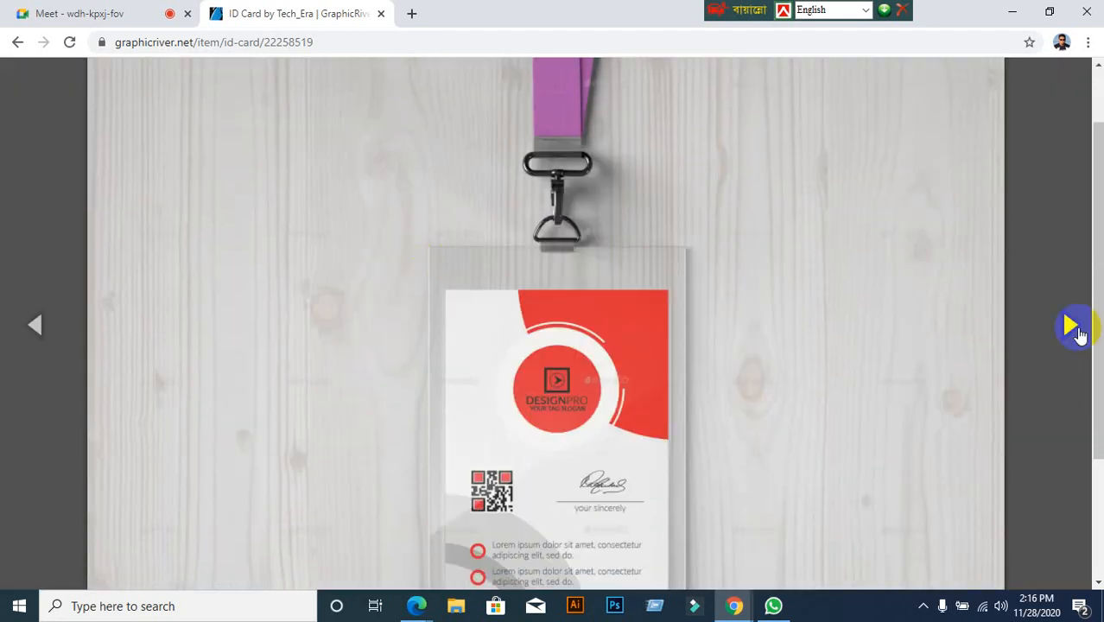
{"action": "left_click", "coordinate": [1070, 325]}
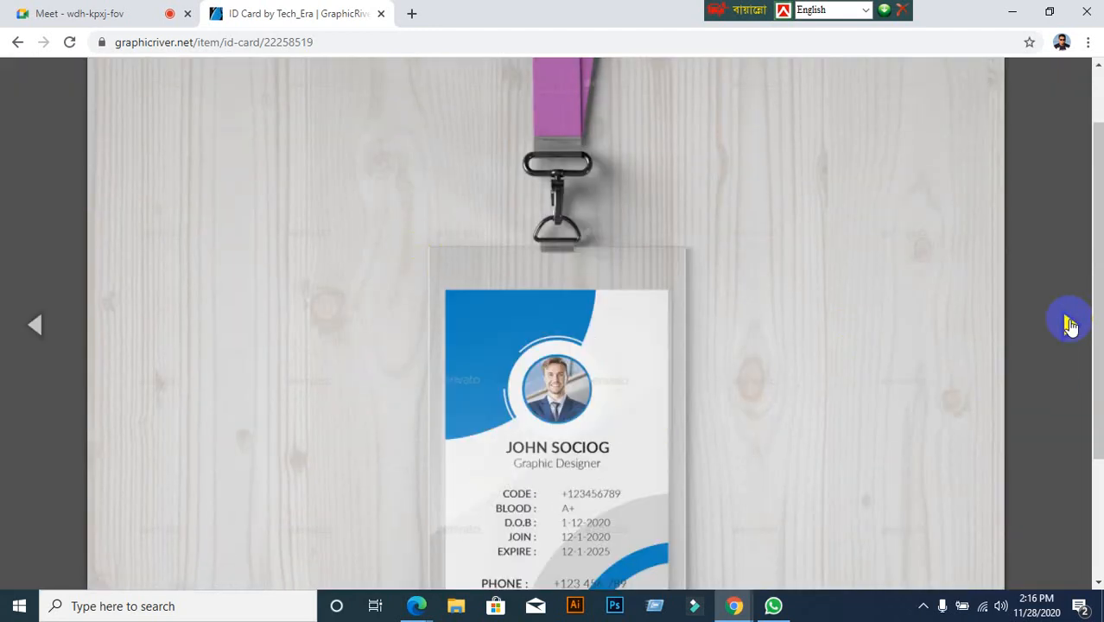
{"action": "right_click", "coordinate": [480, 274]}
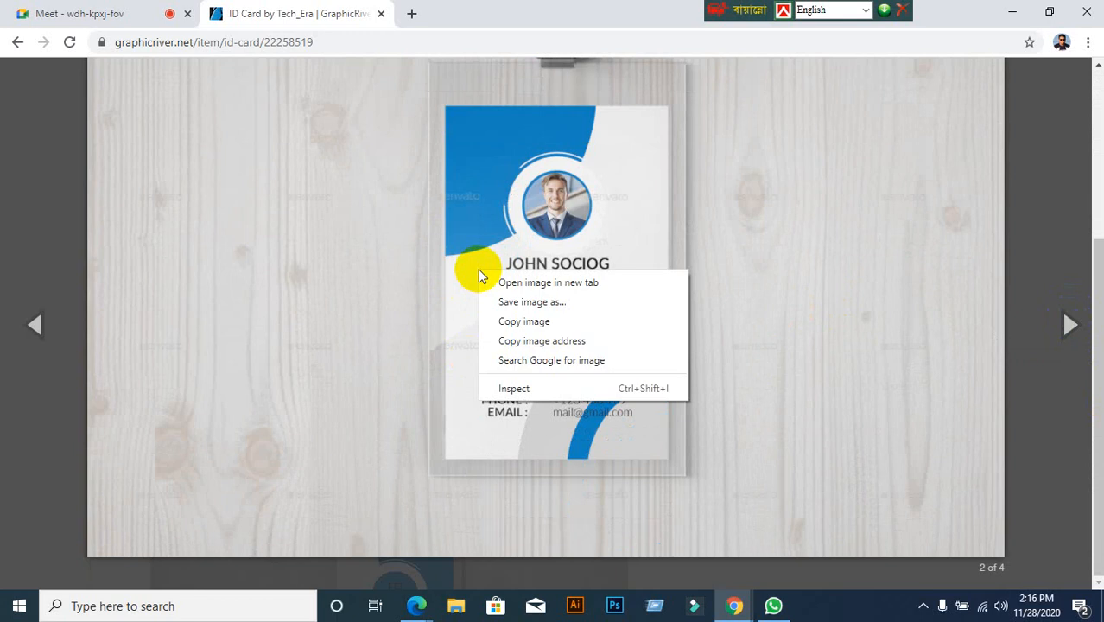
{"action": "left_click", "coordinate": [510, 301]}
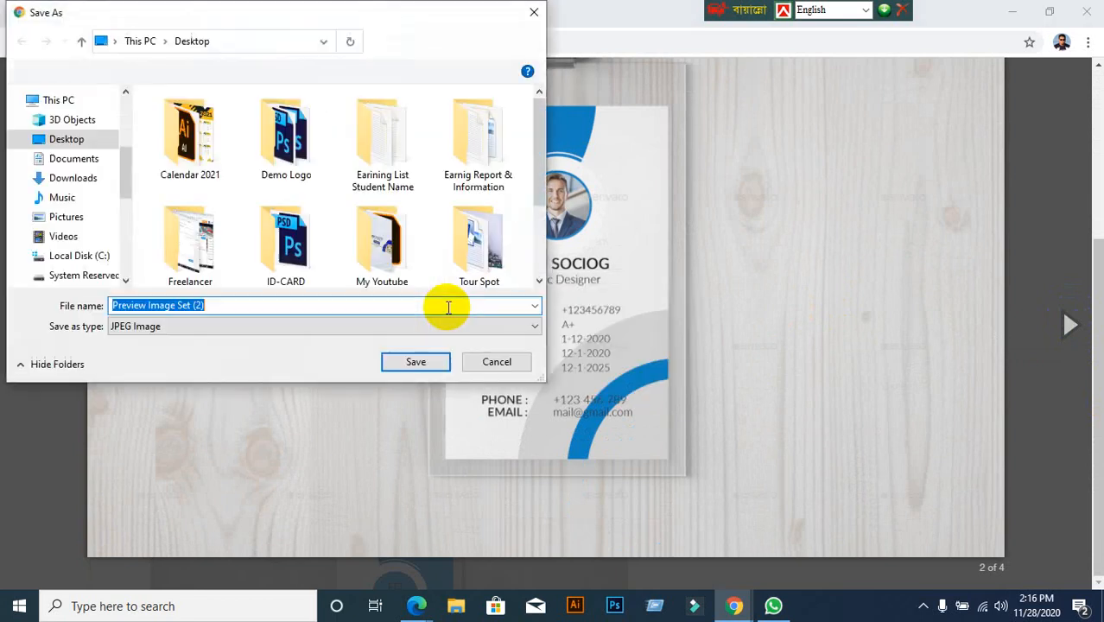
{"action": "scroll", "coordinate": [69, 158], "scroll_direction": "up", "scroll_amount": 3}
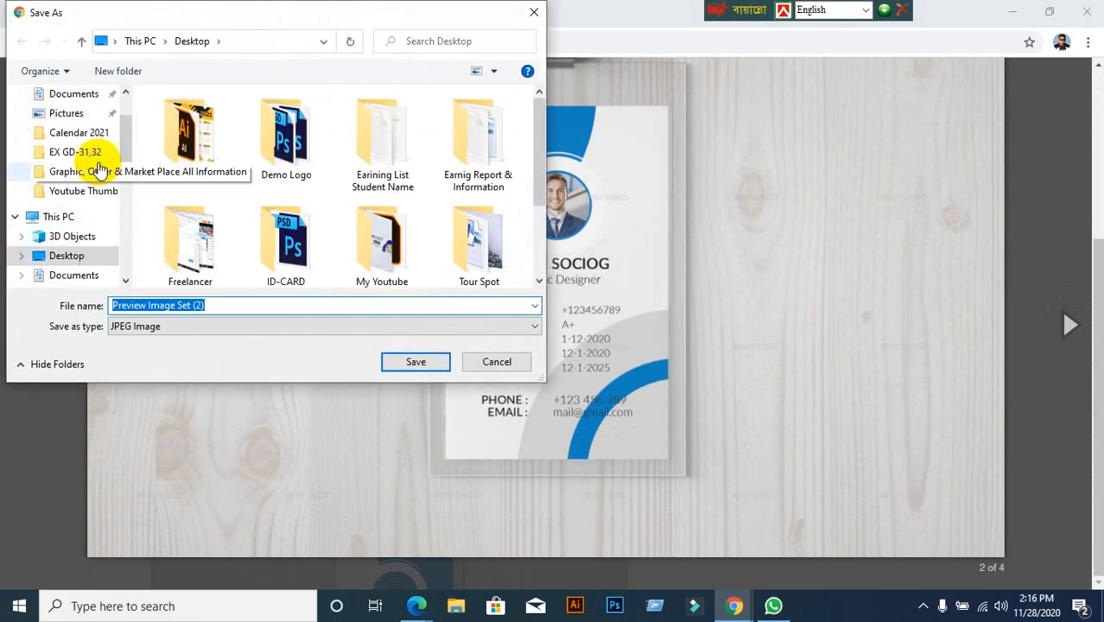
{"action": "scroll", "coordinate": [78, 164], "scroll_direction": "up", "scroll_amount": 1}
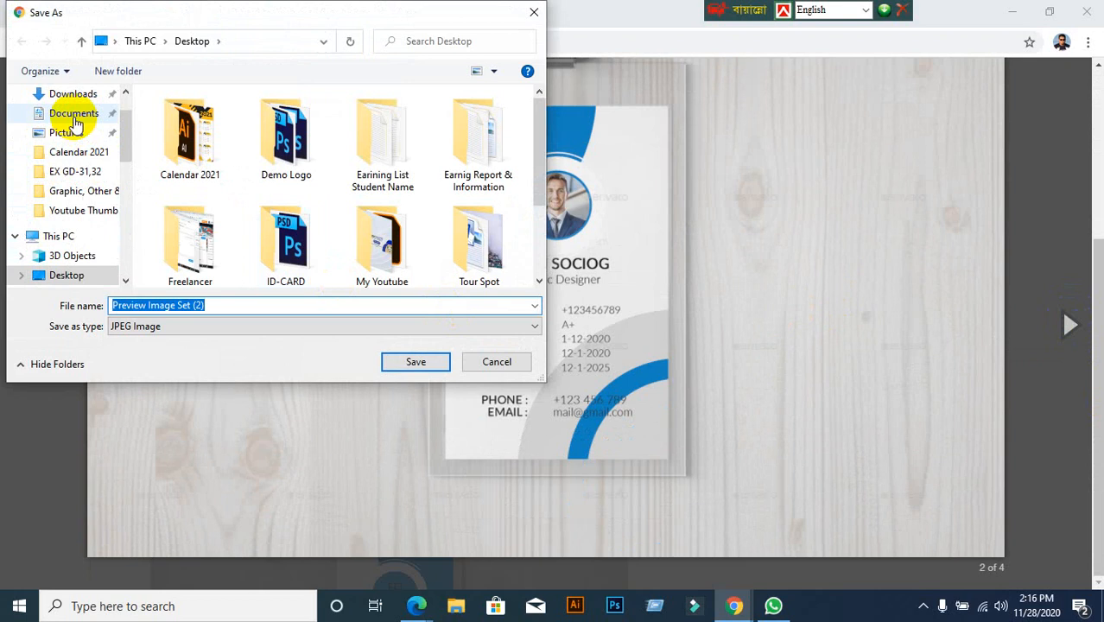
{"action": "scroll", "coordinate": [74, 119], "scroll_direction": "up", "scroll_amount": 1}
{"action": "scroll", "coordinate": [73, 118], "scroll_direction": "down", "scroll_amount": 1}
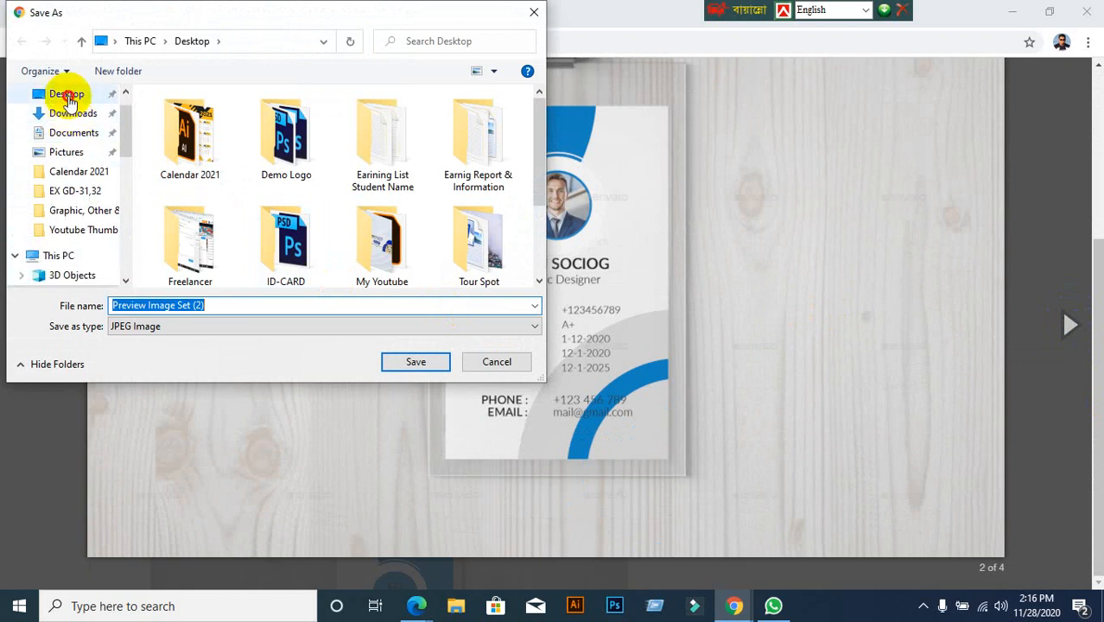
{"action": "left_click", "coordinate": [69, 97]}
{"action": "left_click", "coordinate": [424, 363]}
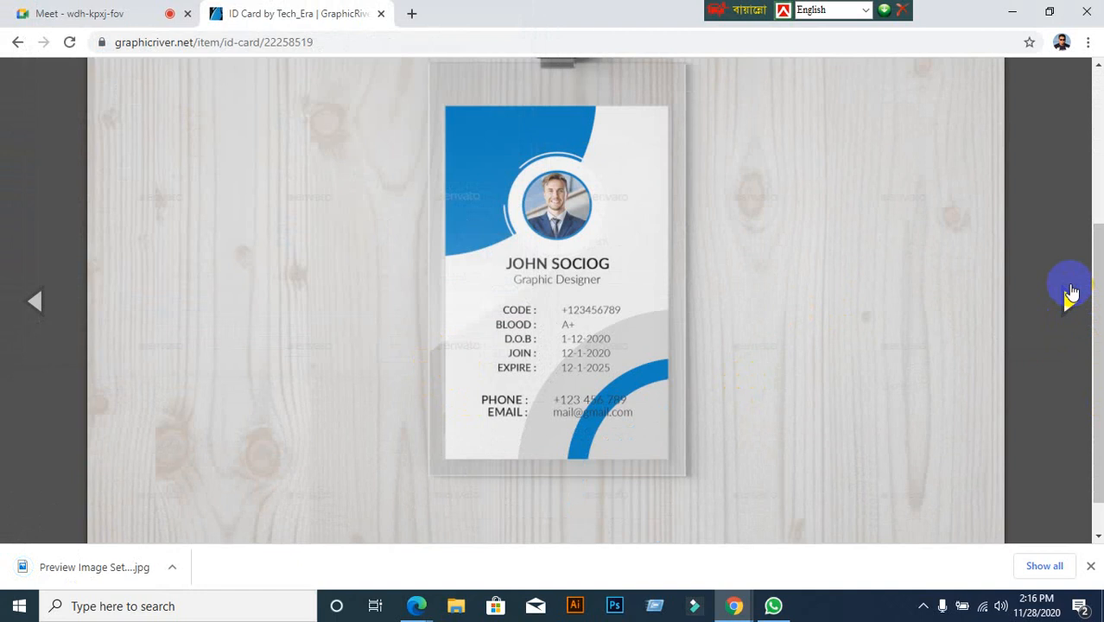
Advance the gallery to the card's back-side preview and save it to the Desktop
{"action": "left_click", "coordinate": [1070, 301]}
{"action": "left_click", "coordinate": [1070, 302]}
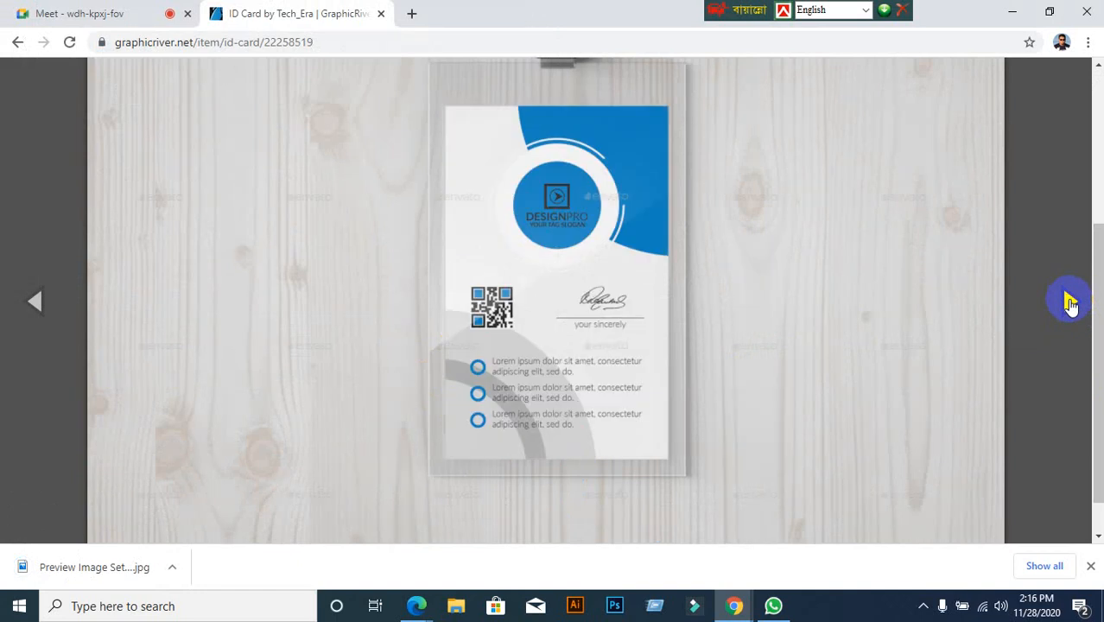
{"action": "right_click", "coordinate": [492, 216]}
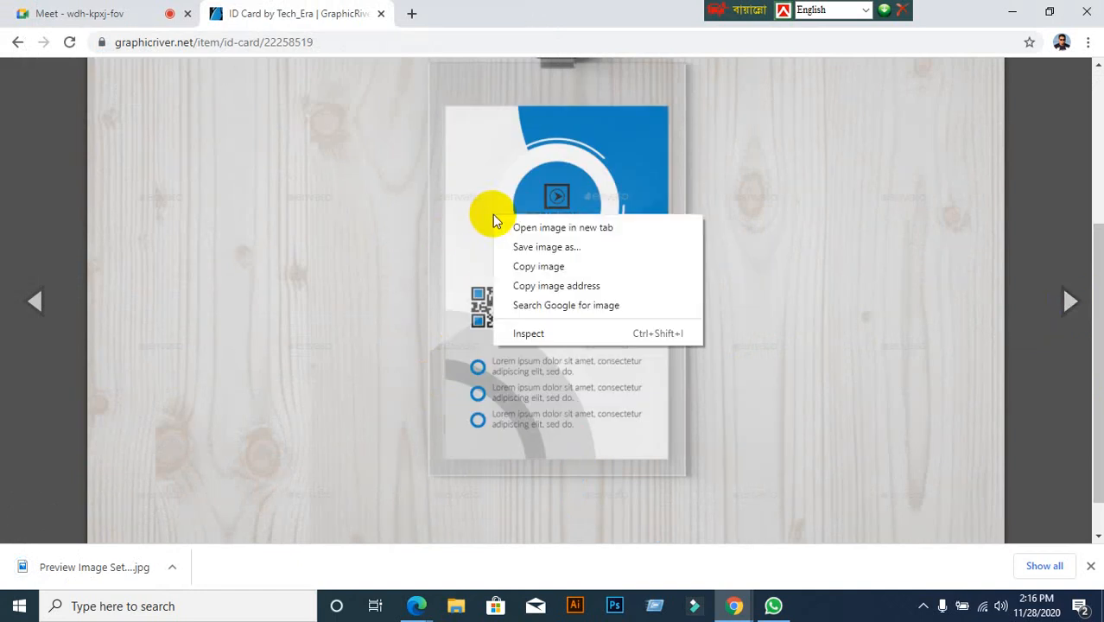
{"action": "left_click", "coordinate": [551, 250]}
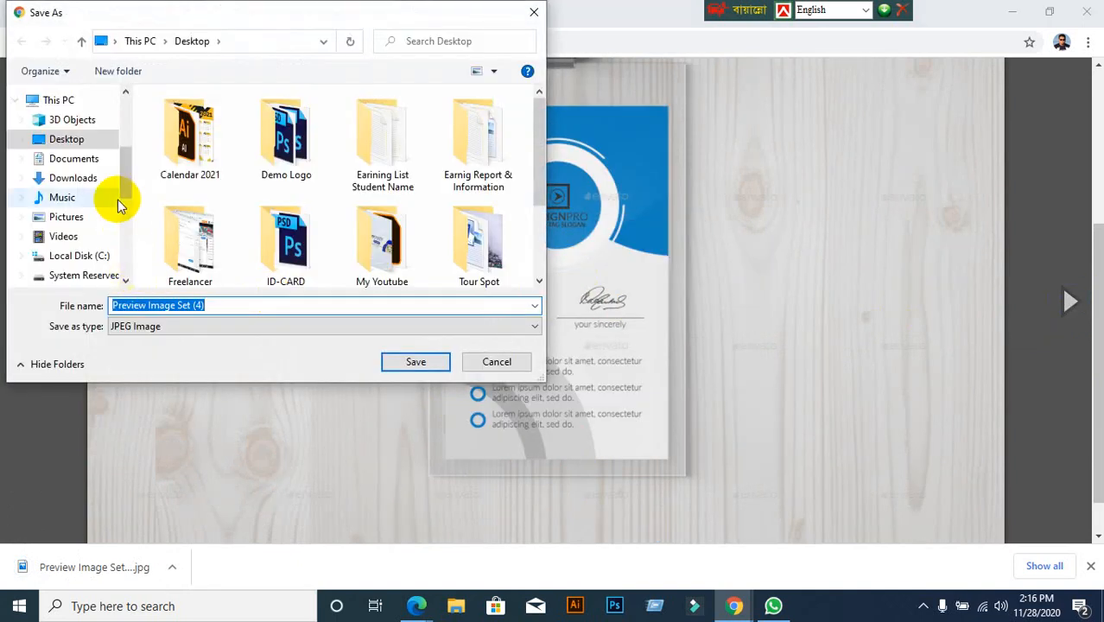
{"action": "scroll", "coordinate": [116, 204], "scroll_direction": "up", "scroll_amount": 1}
{"action": "scroll", "coordinate": [116, 205], "scroll_direction": "down", "scroll_amount": 1}
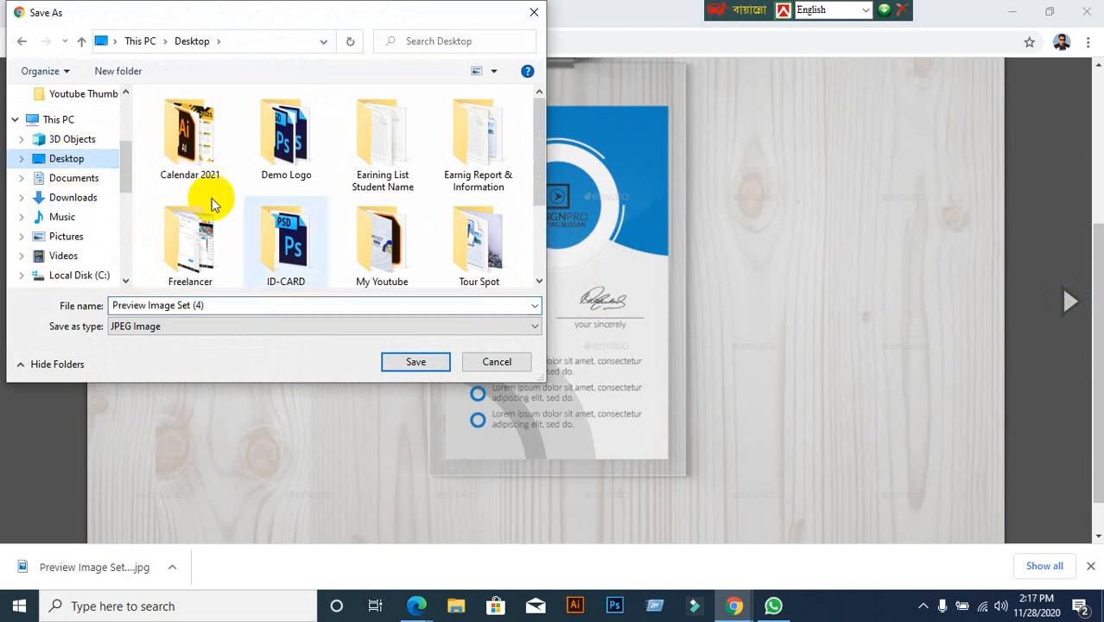
{"action": "left_click", "coordinate": [415, 362]}
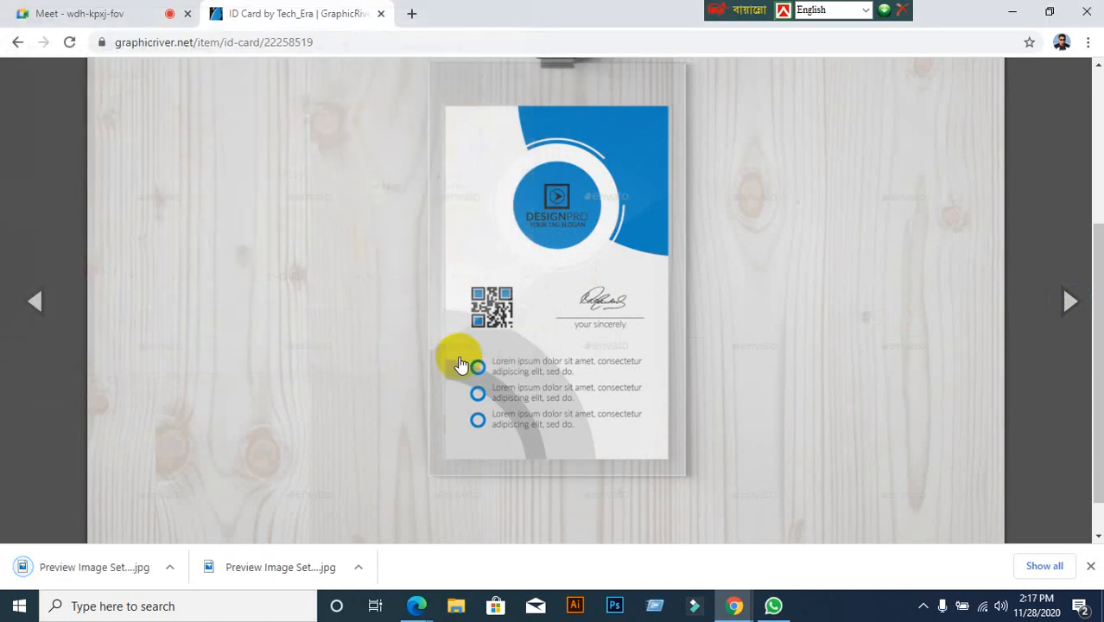
Go back to the id card search results and minimise Chrome
{"action": "scroll", "coordinate": [145, 170], "scroll_direction": "up", "scroll_amount": 3}
{"action": "scroll", "coordinate": [145, 169], "scroll_direction": "down", "scroll_amount": 2}
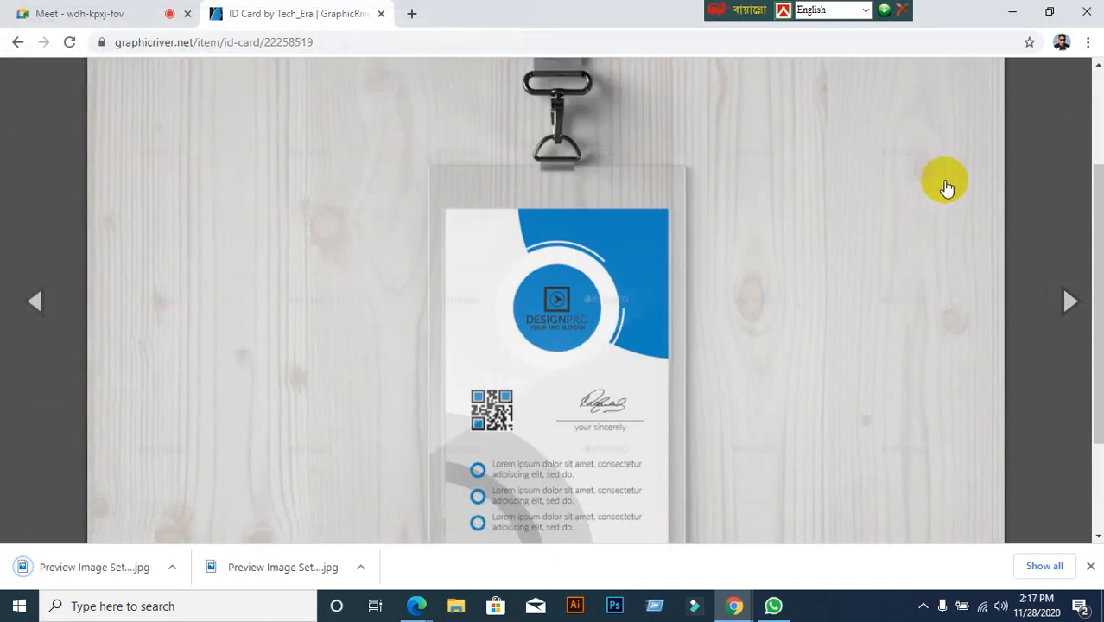
{"action": "left_click", "coordinate": [17, 41]}
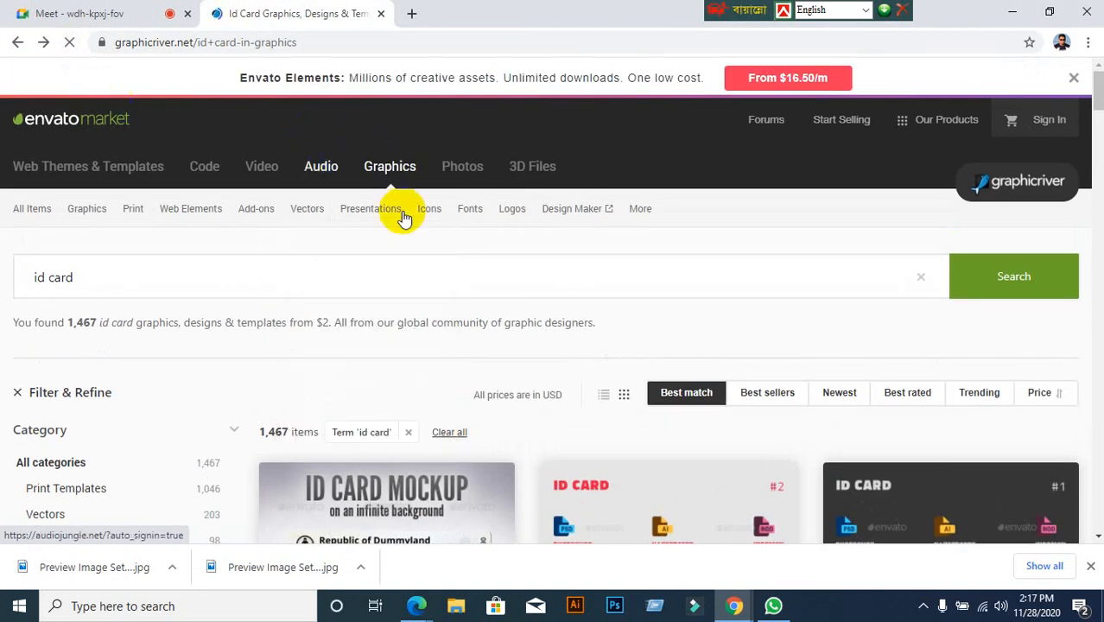
{"action": "scroll", "coordinate": [156, 388], "scroll_direction": "down", "scroll_amount": 10}
{"action": "mouse_move", "coordinate": [415, 600]}
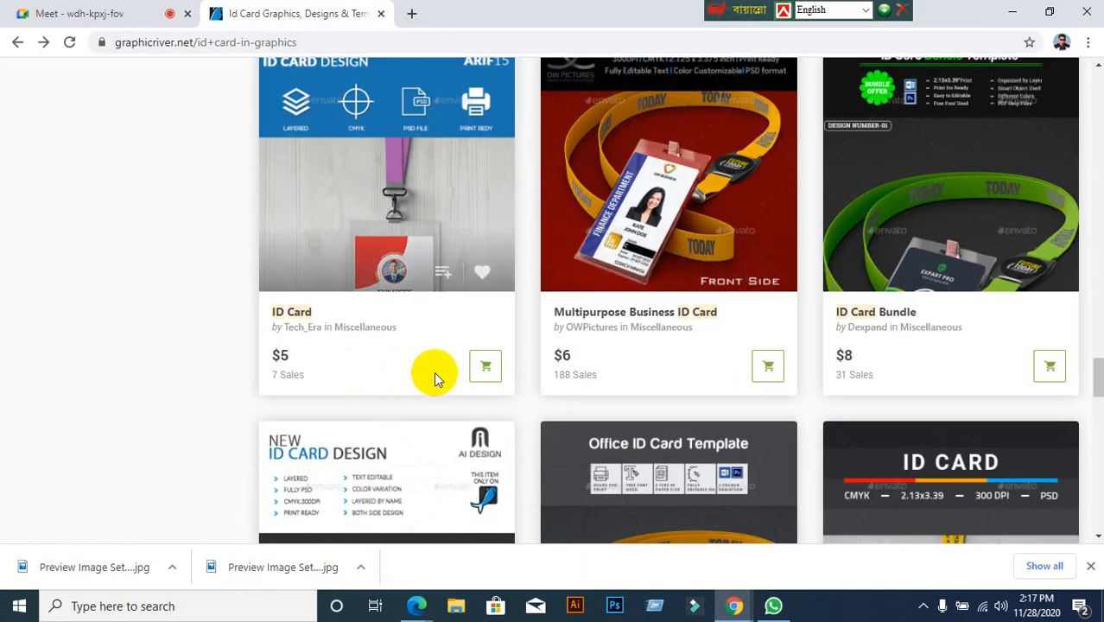
{"action": "left_click", "coordinate": [1013, 19]}
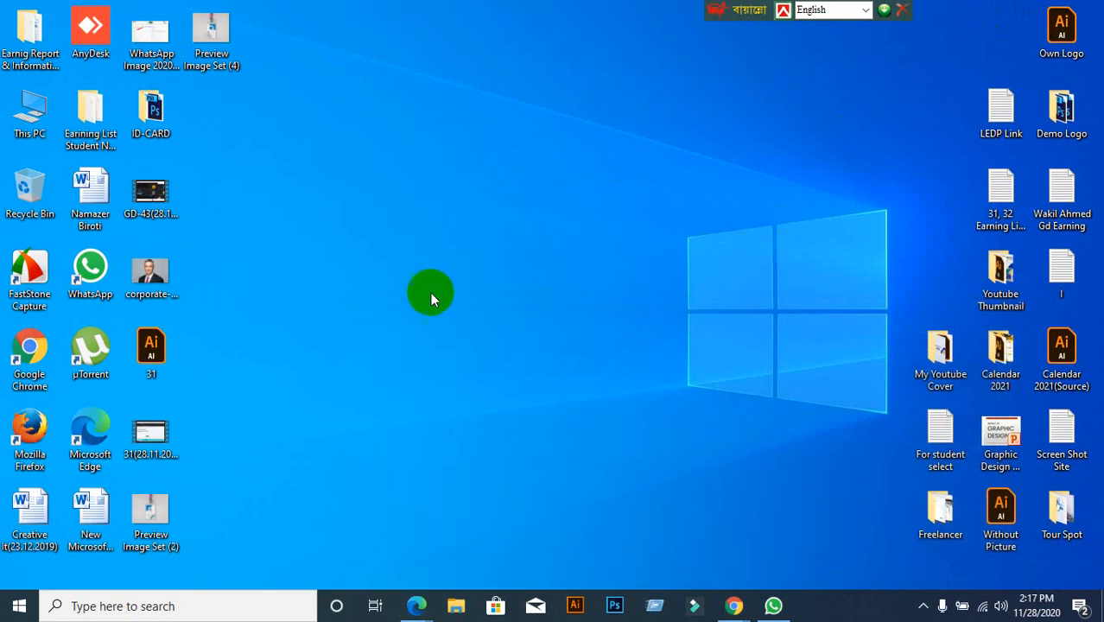
Refresh the Windows desktop twice and launch Photoshop from the taskbar
{"action": "left_click", "coordinate": [614, 607]}
{"action": "right_click", "coordinate": [563, 405]}
{"action": "left_click", "coordinate": [615, 233]}
{"action": "right_click", "coordinate": [503, 239]}
{"action": "left_click", "coordinate": [547, 285]}
{"action": "left_click", "coordinate": [617, 611]}
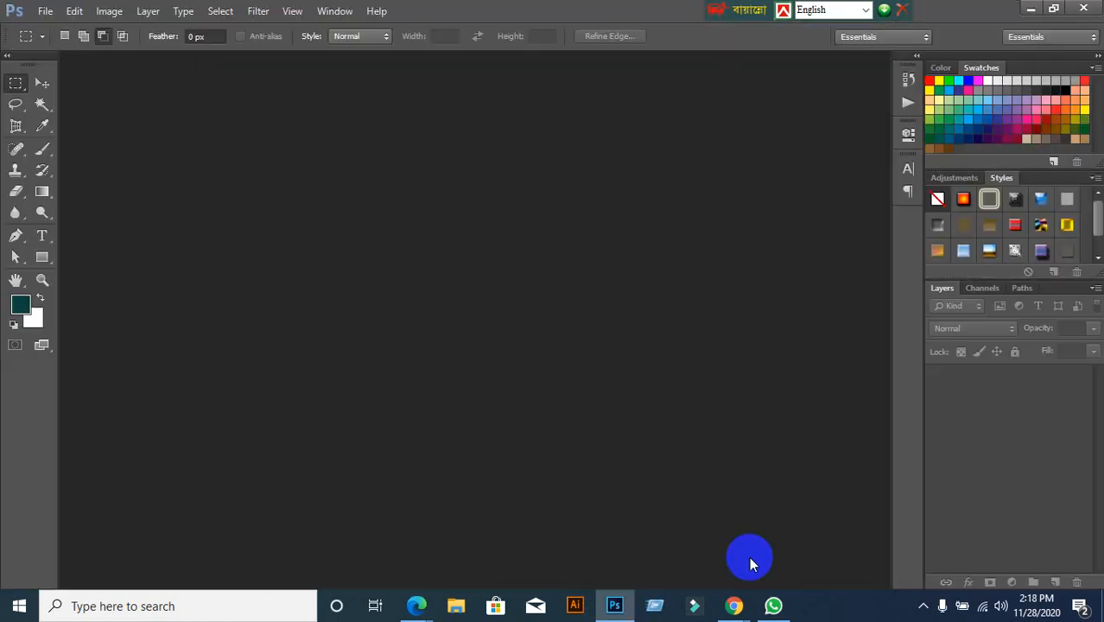
Use File > Open to select Preview Image Set (2) and (4) on the Desktop and open both
{"action": "left_click", "coordinate": [46, 12]}
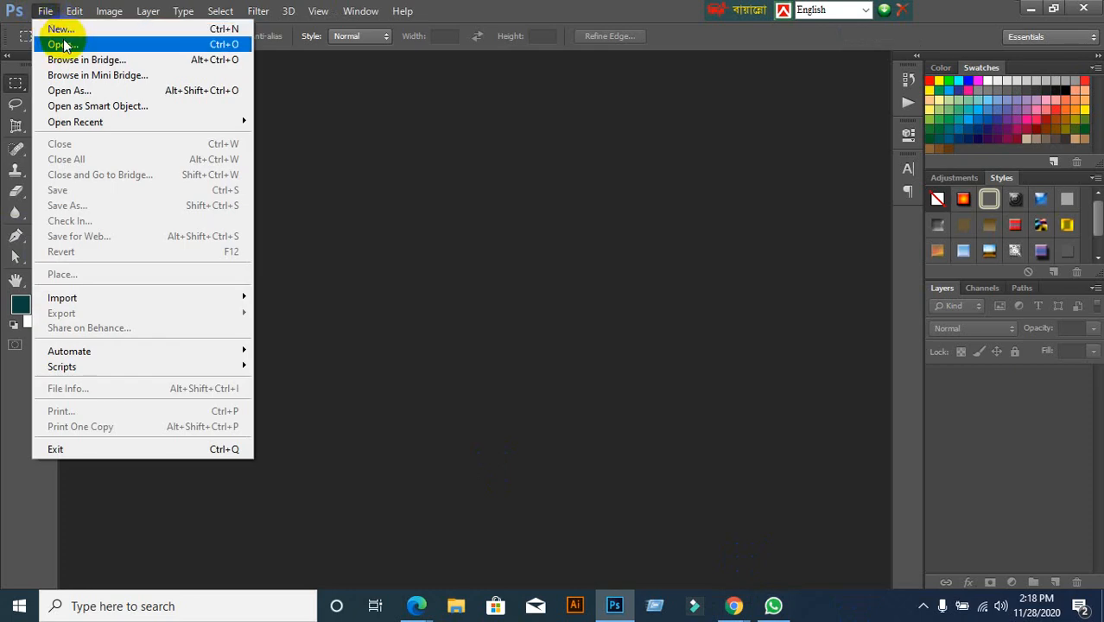
{"action": "left_click", "coordinate": [63, 44]}
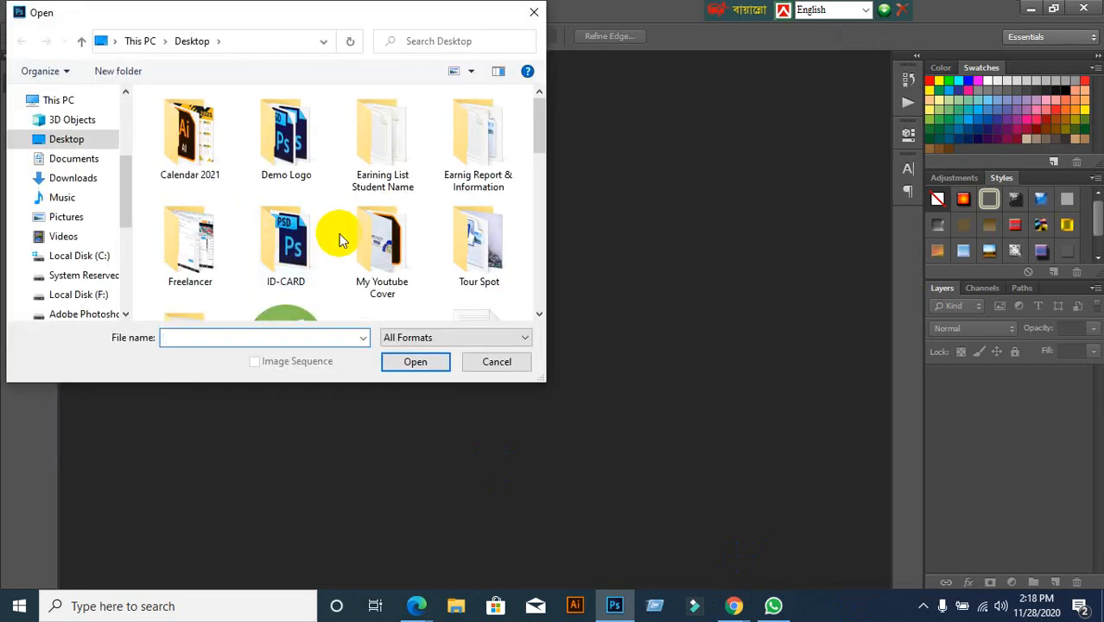
{"action": "scroll", "coordinate": [340, 240], "scroll_direction": "down", "scroll_amount": 10}
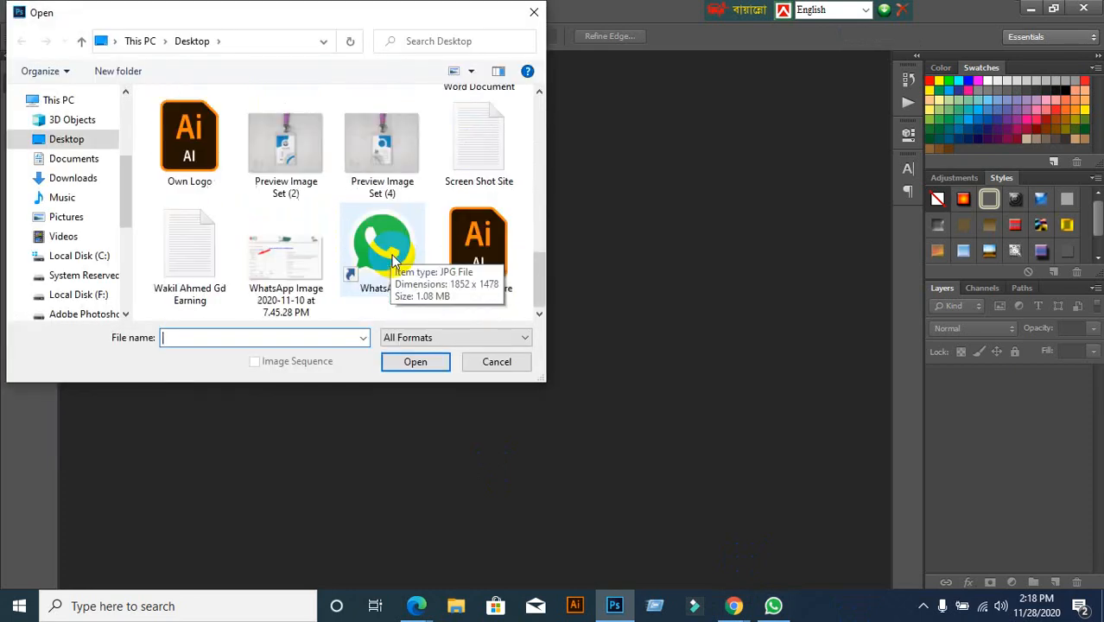
{"action": "left_click", "coordinate": [287, 166]}
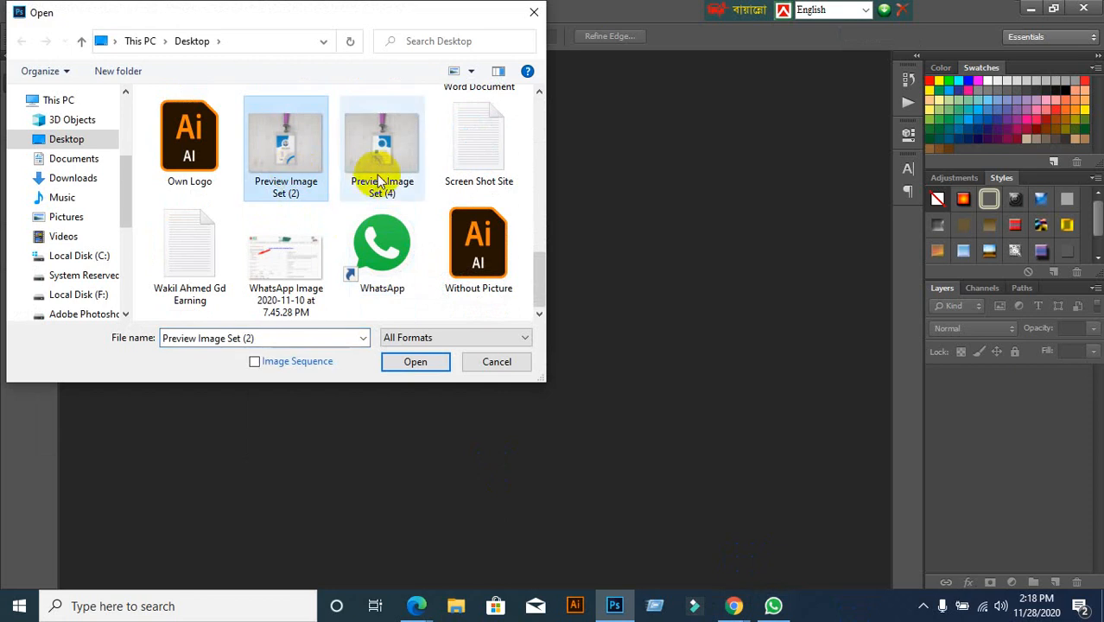
{"action": "left_click", "coordinate": [377, 173]}
{"action": "left_click", "coordinate": [289, 171]}
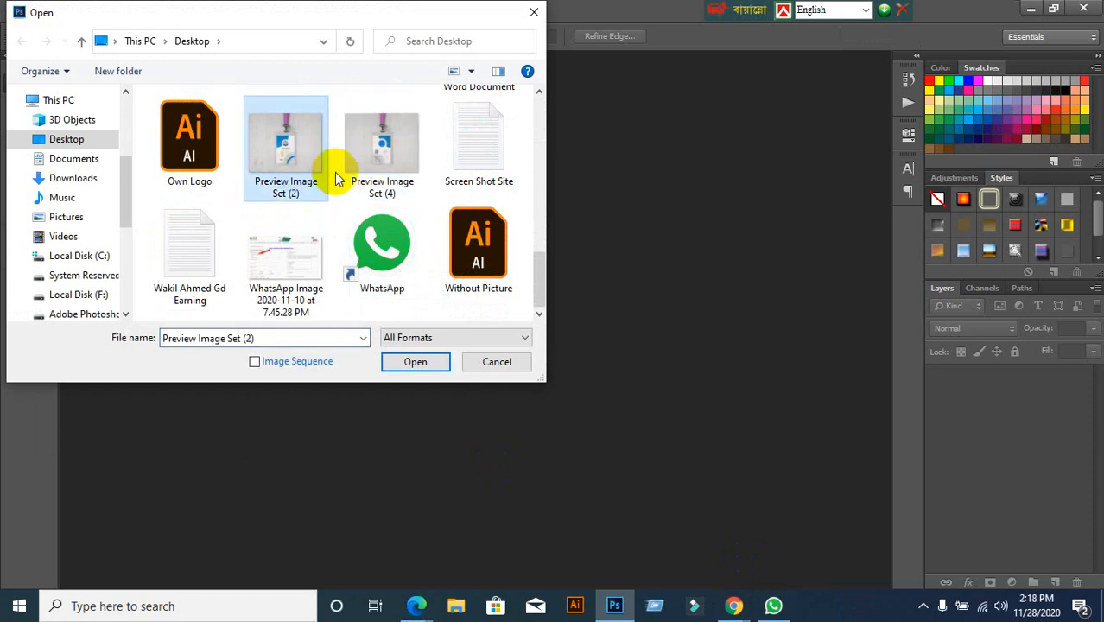
{"action": "left_click", "coordinate": [389, 166], "text": "ctrl"}
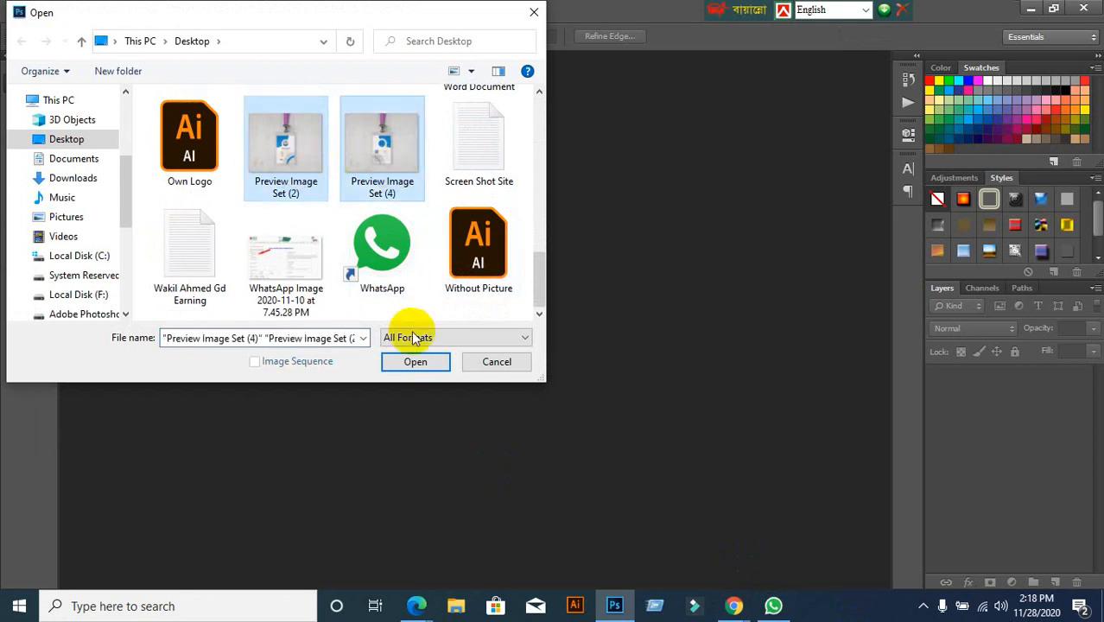
{"action": "left_click", "coordinate": [412, 361]}
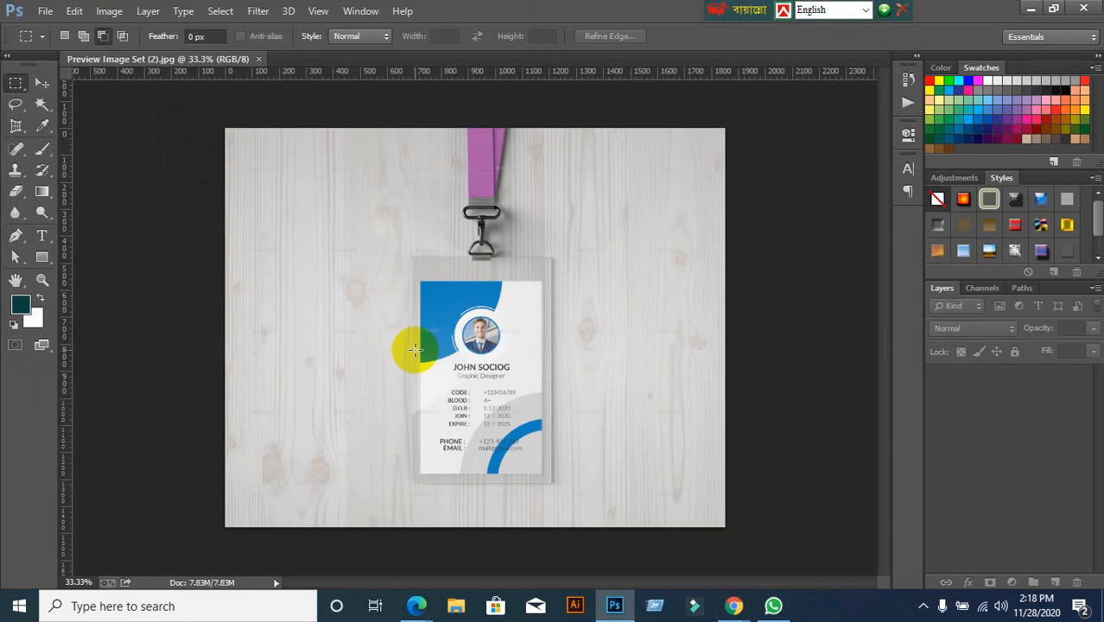
{"action": "left_click", "coordinate": [326, 162]}
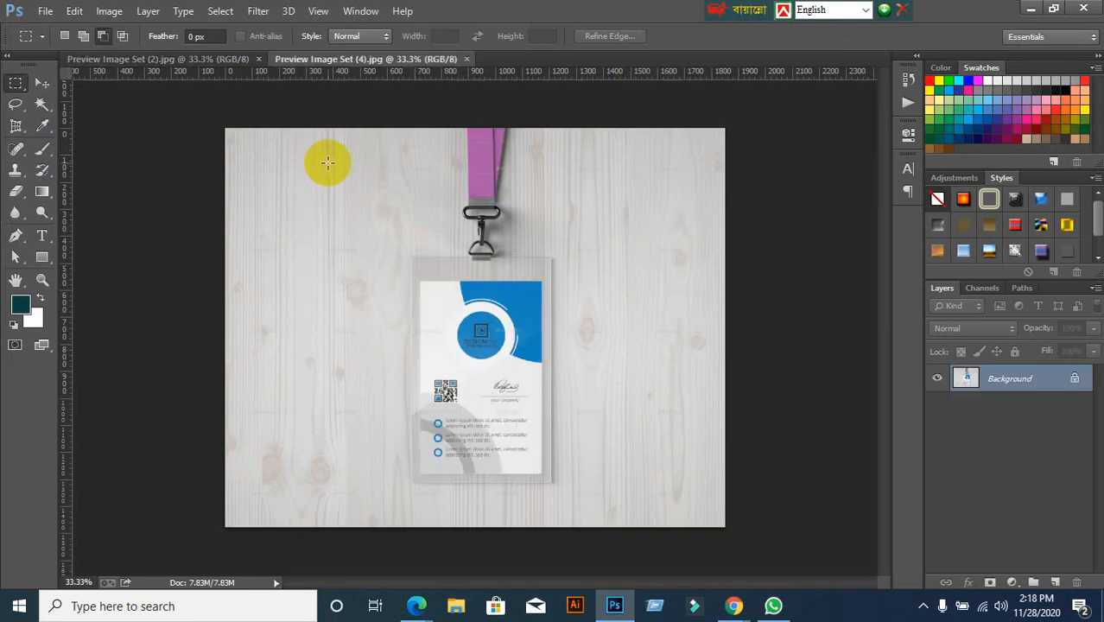
{"action": "left_click", "coordinate": [88, 61]}
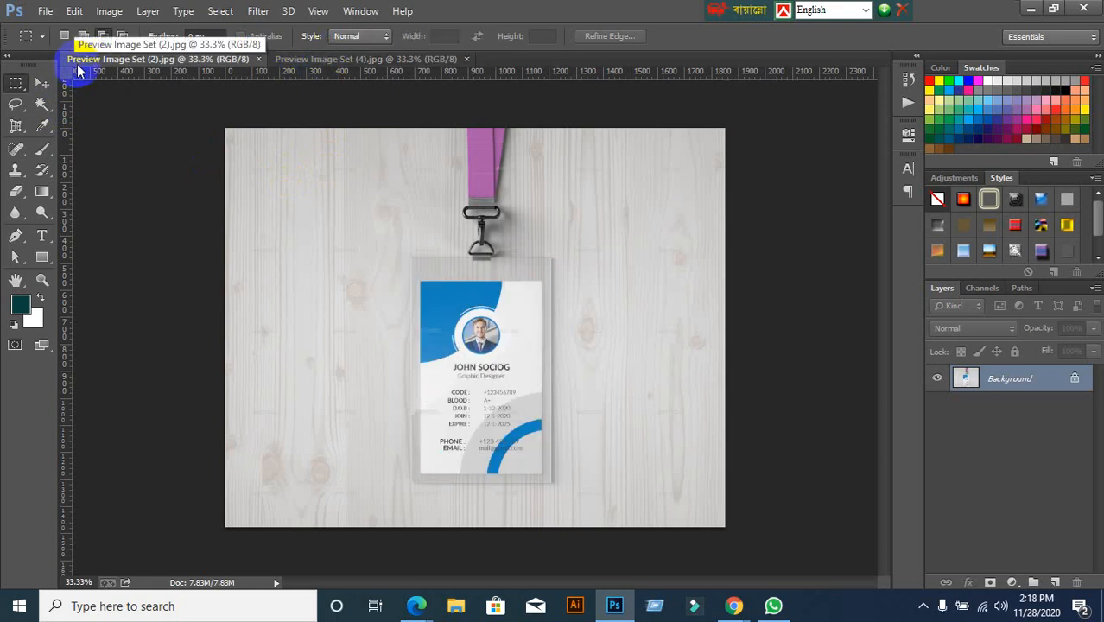
{"action": "left_click", "coordinate": [328, 61]}
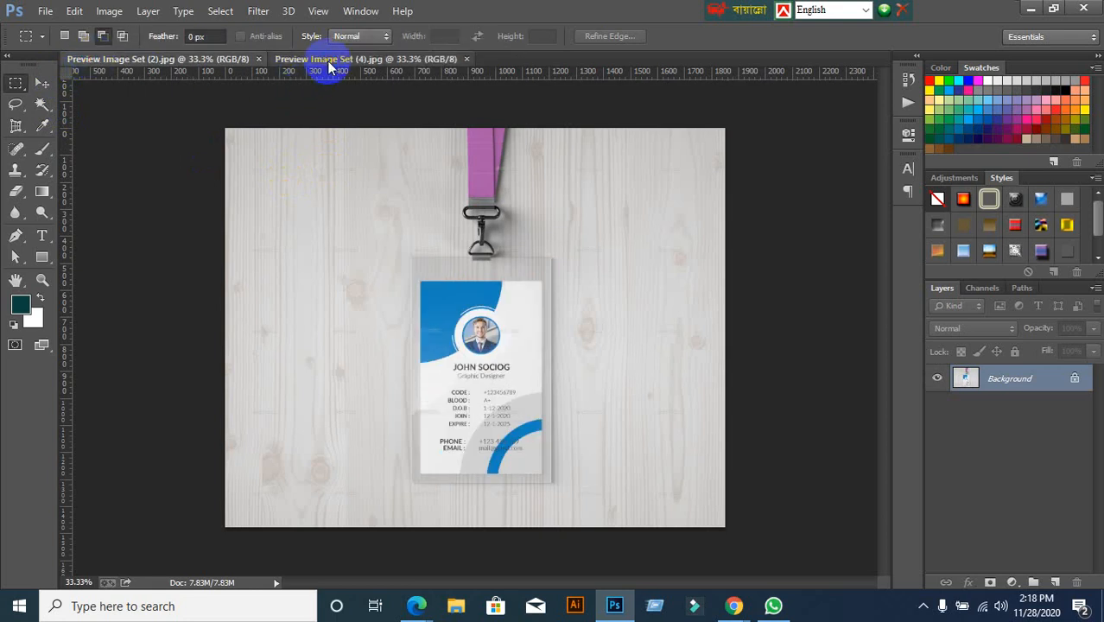
{"action": "left_click", "coordinate": [45, 83]}
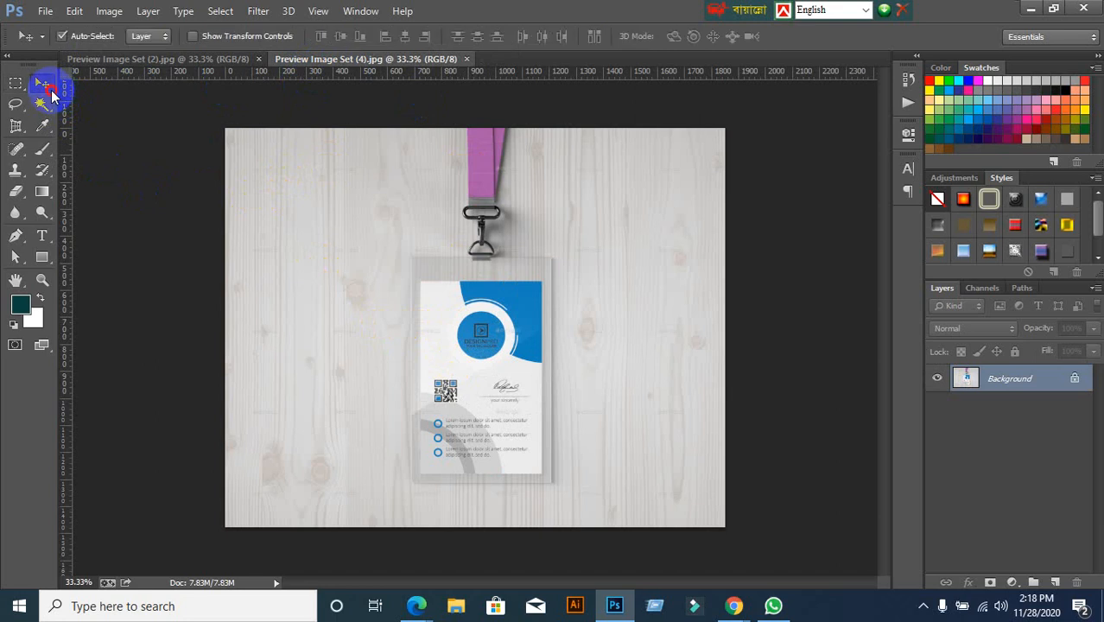
{"action": "left_click", "coordinate": [112, 62]}
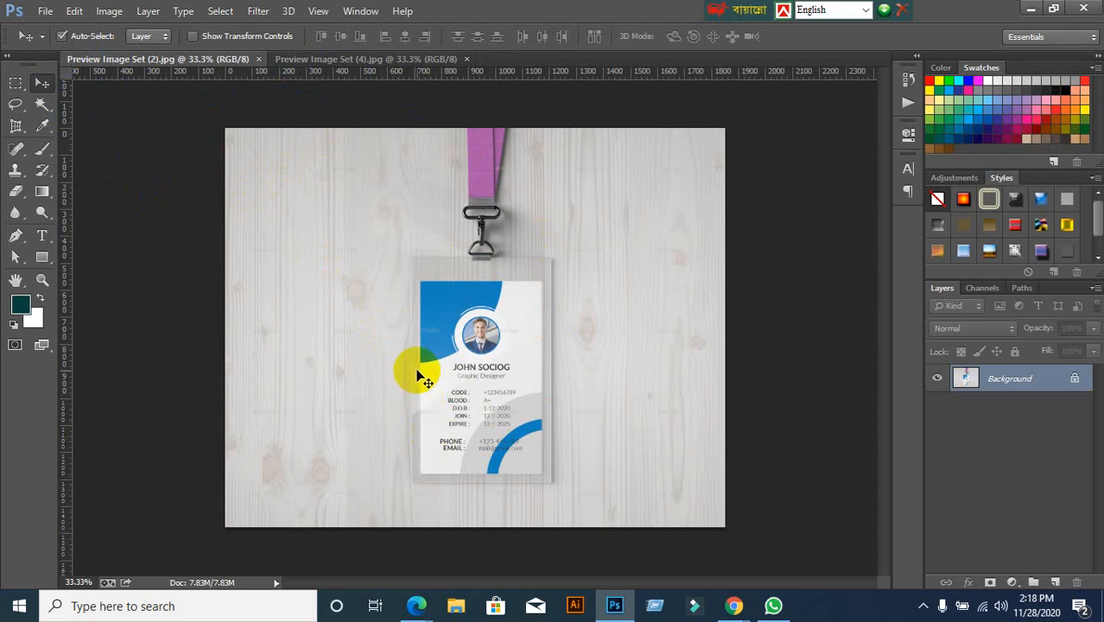
{"action": "left_click", "coordinate": [380, 59]}
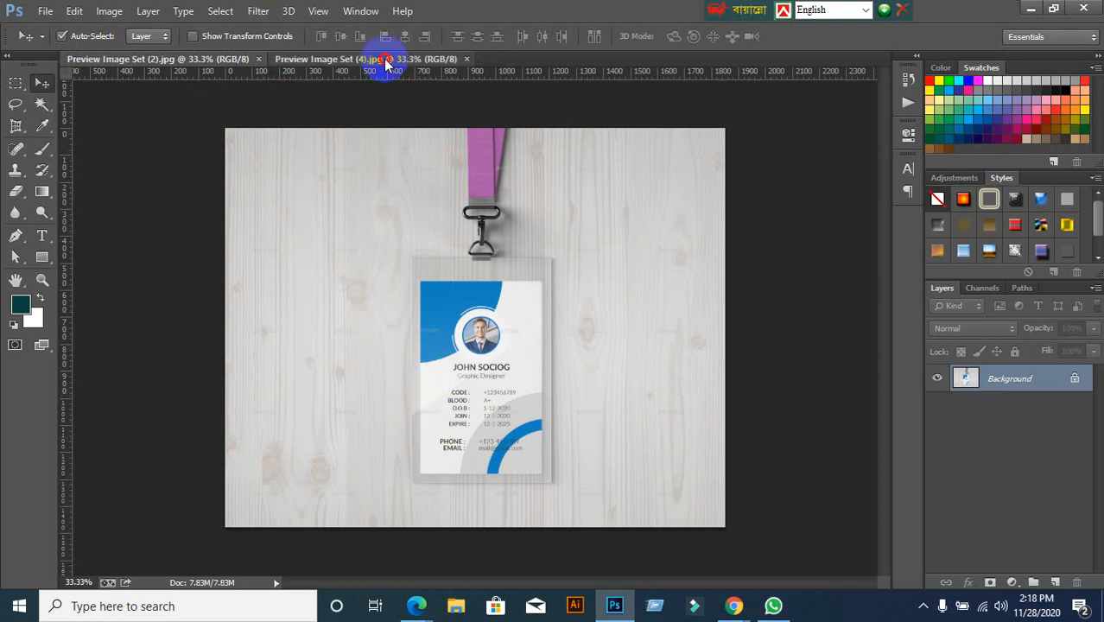
{"action": "left_click", "coordinate": [188, 60]}
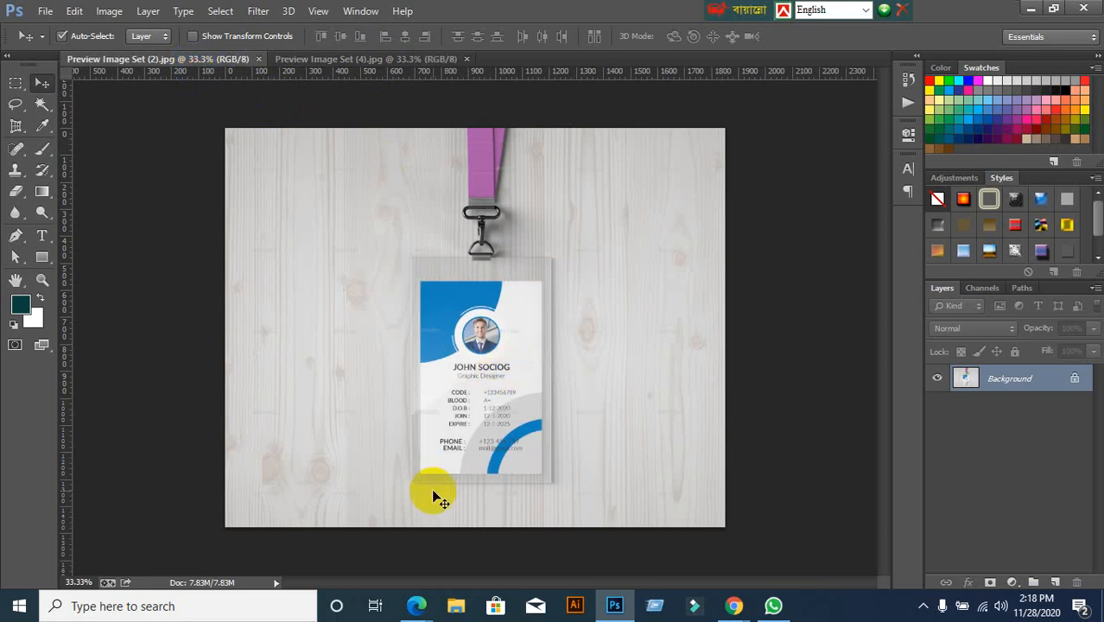
Bring Chrome back, preview the first ID Card item page, then return to the search results
{"action": "left_click", "coordinate": [733, 603]}
{"action": "left_click", "coordinate": [671, 539]}
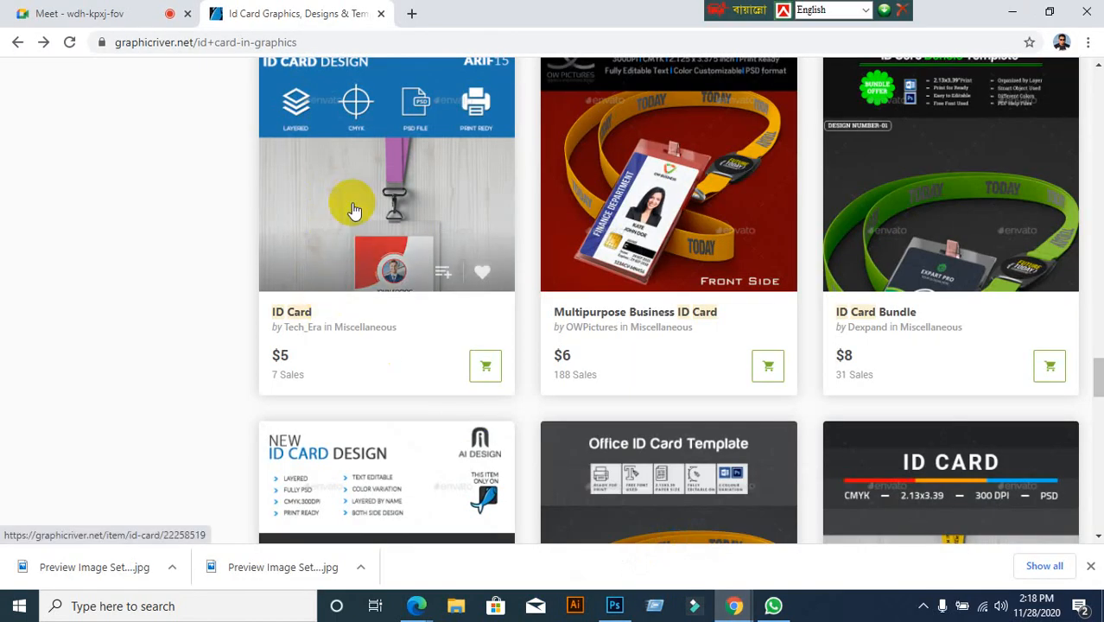
{"action": "left_click", "coordinate": [353, 207]}
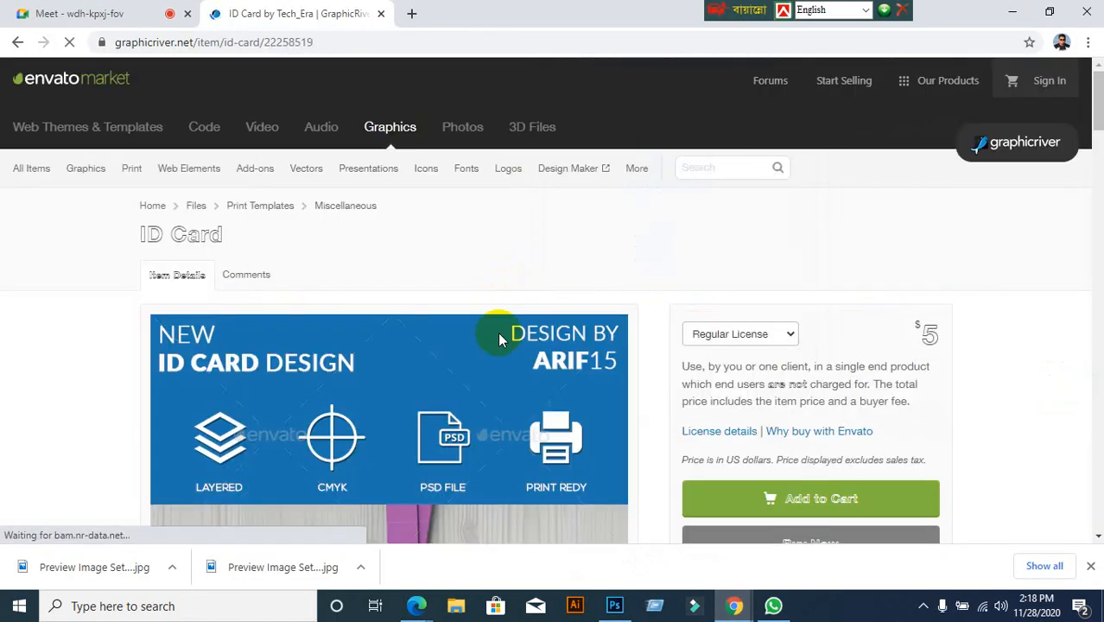
{"action": "scroll", "coordinate": [449, 363], "scroll_direction": "down", "scroll_amount": 1}
{"action": "scroll", "coordinate": [432, 393], "scroll_direction": "down", "scroll_amount": 3}
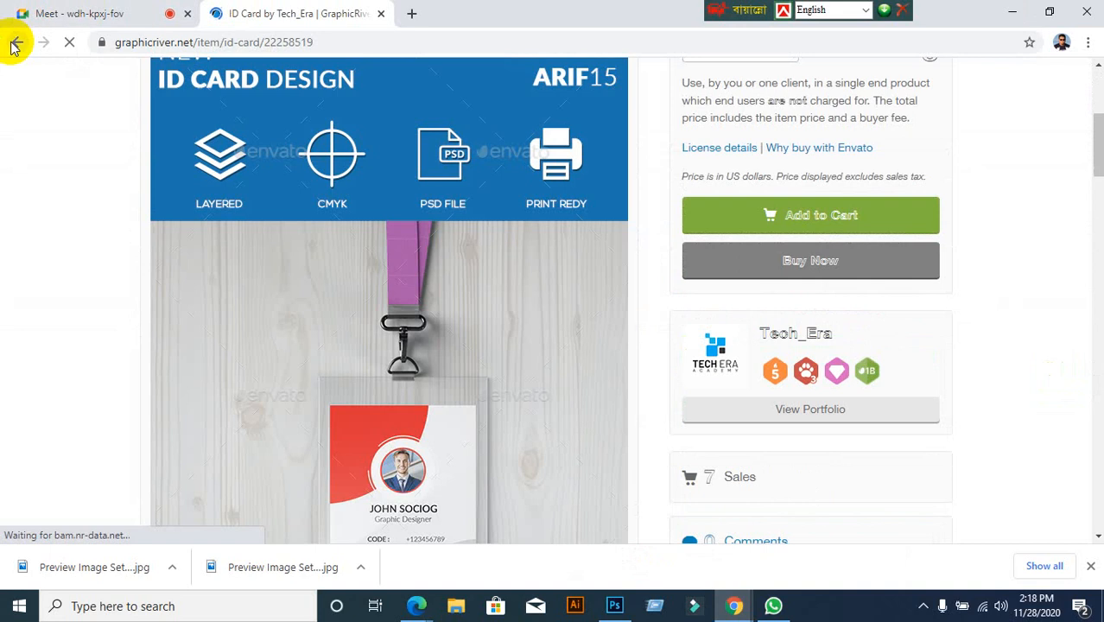
{"action": "left_click", "coordinate": [15, 44]}
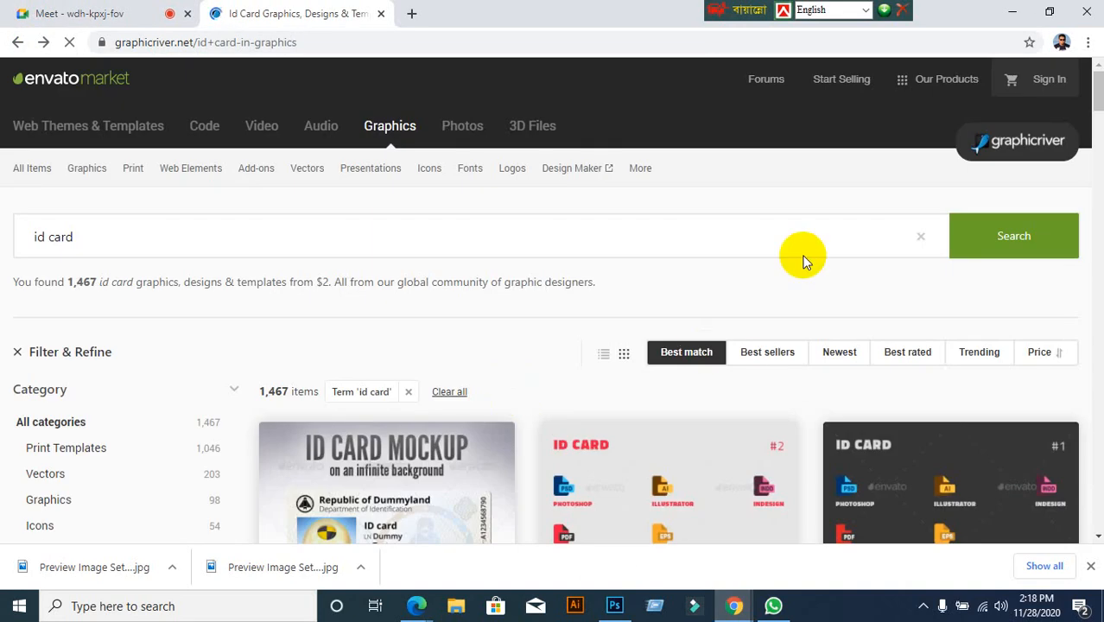
Admit the waiting participant into the Meet call and return to the results tab
{"action": "scroll", "coordinate": [784, 331], "scroll_direction": "down", "scroll_amount": 5}
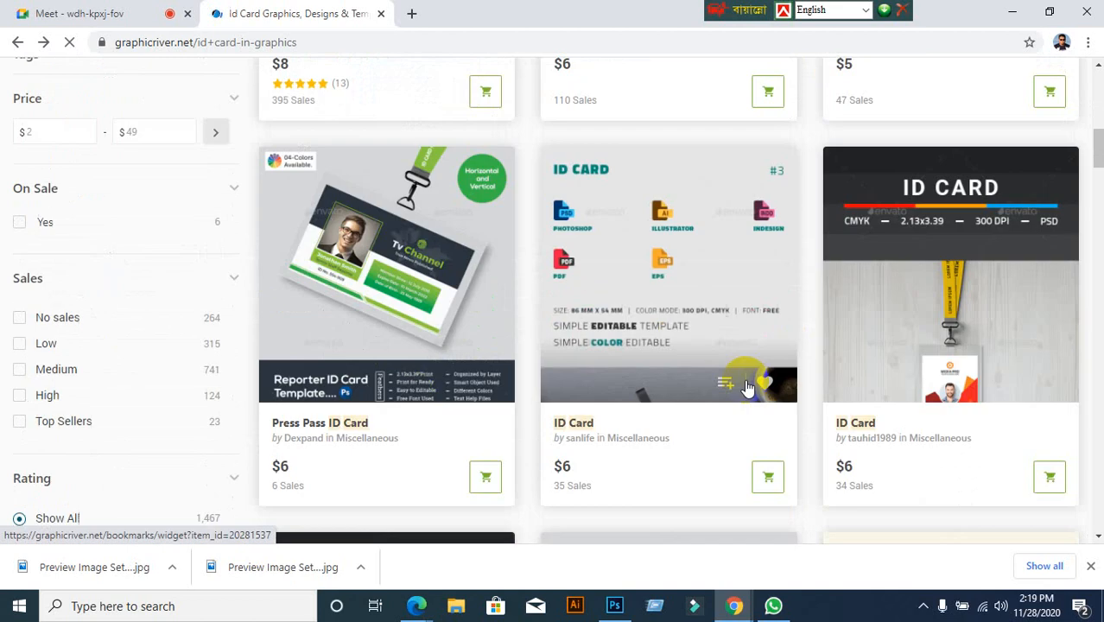
{"action": "scroll", "coordinate": [676, 389], "scroll_direction": "down", "scroll_amount": 5}
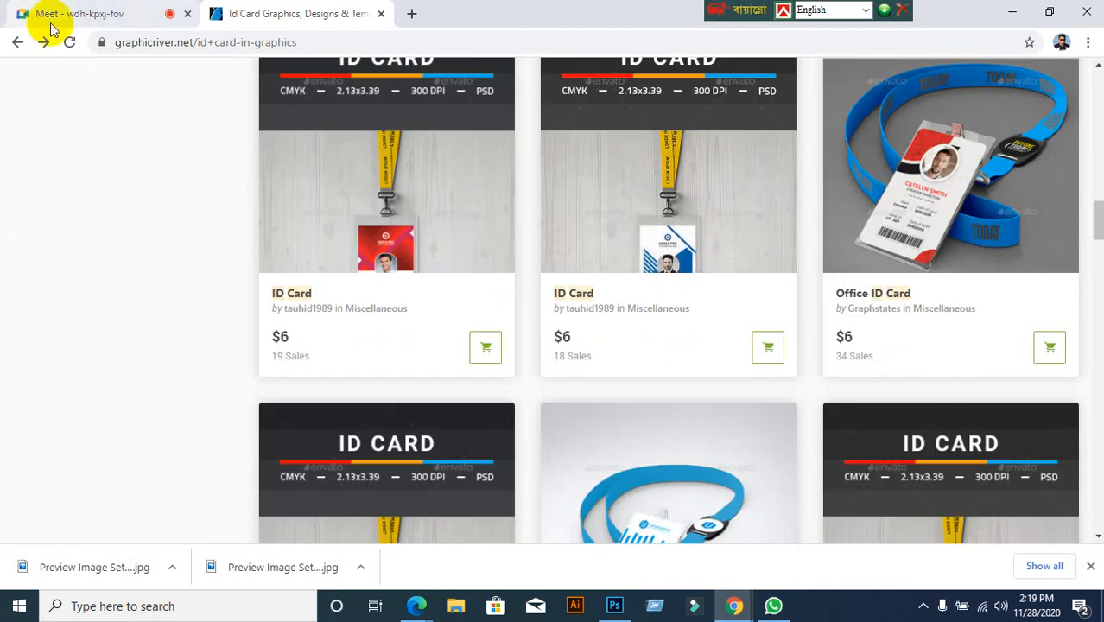
{"action": "left_click", "coordinate": [75, 13]}
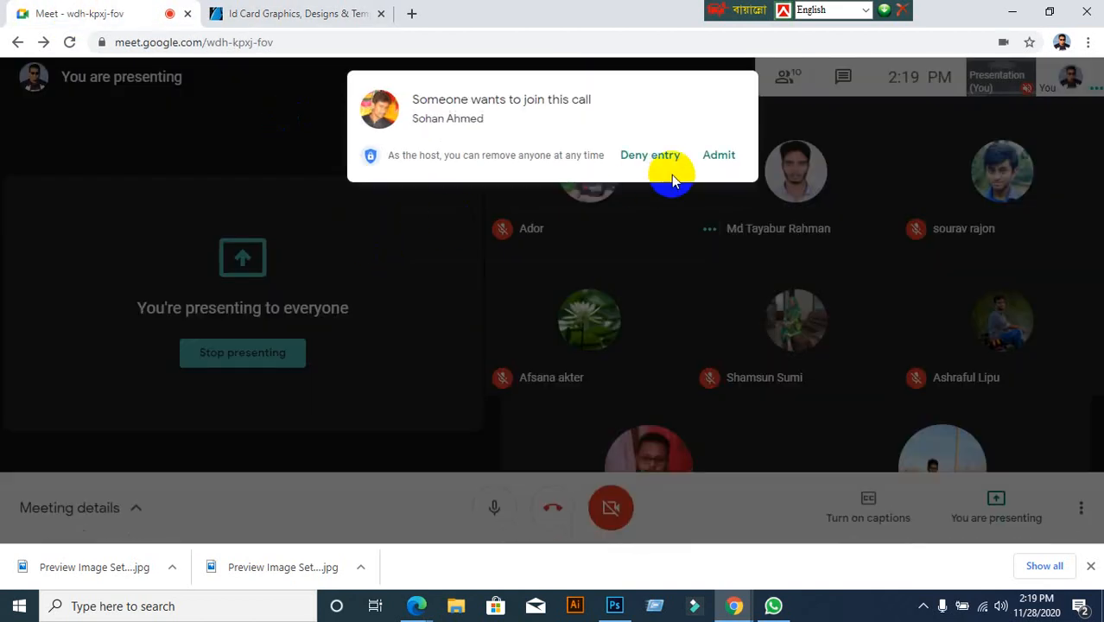
{"action": "left_click", "coordinate": [713, 158]}
{"action": "left_click", "coordinate": [278, 16]}
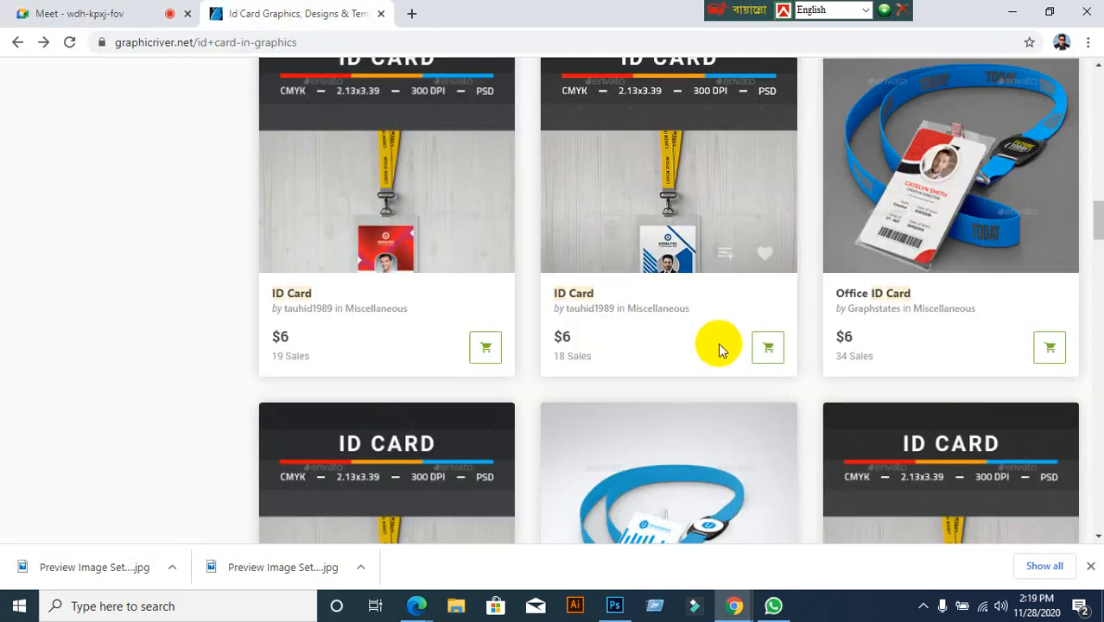
Scroll further through the vertical ID card designs in the search results
{"action": "scroll", "coordinate": [798, 390], "scroll_direction": "up", "scroll_amount": 1}
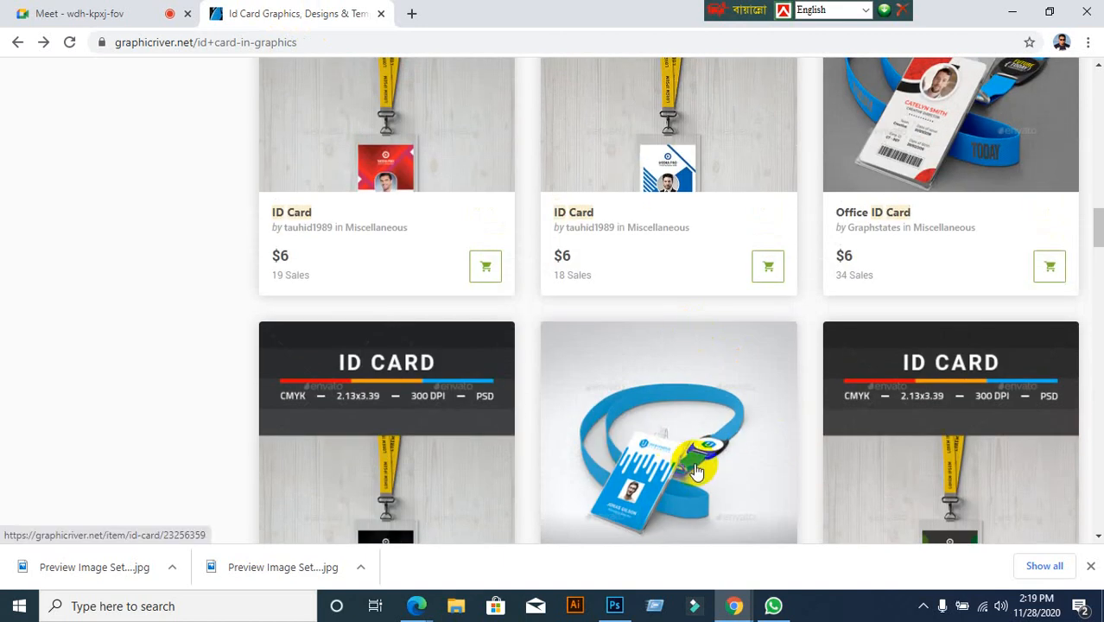
{"action": "scroll", "coordinate": [646, 462], "scroll_direction": "down", "scroll_amount": 8}
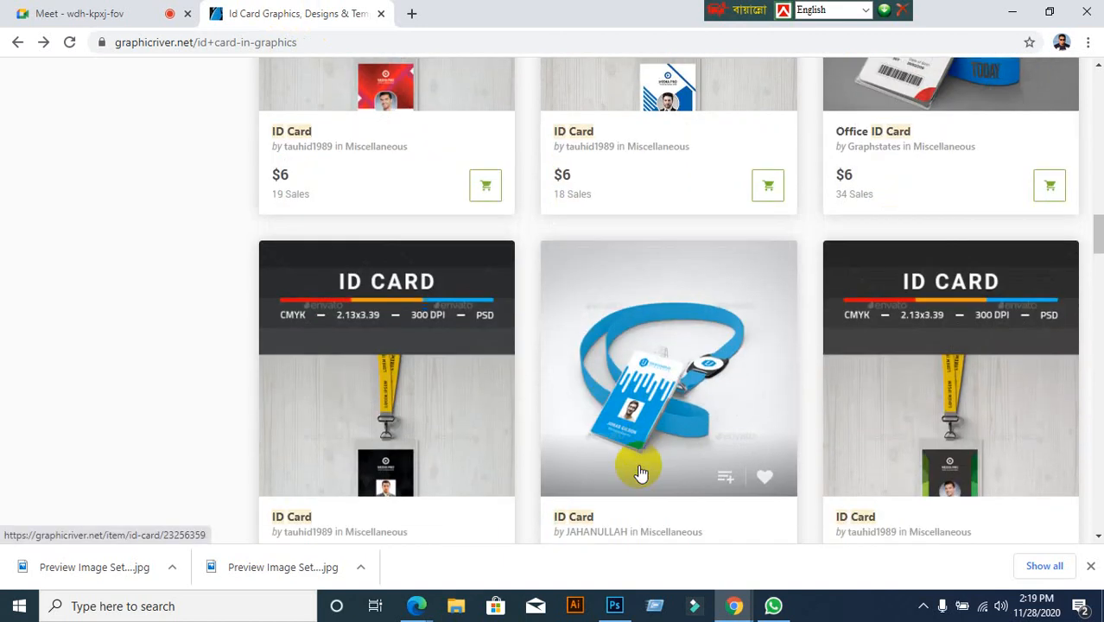
{"action": "scroll", "coordinate": [652, 455], "scroll_direction": "down", "scroll_amount": 6}
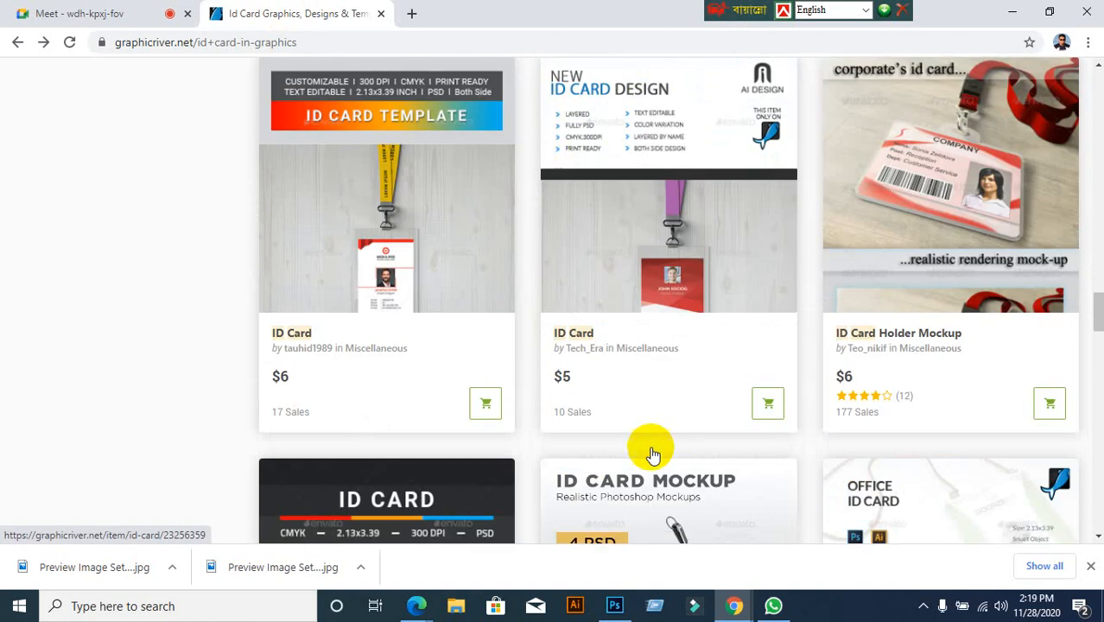
{"action": "scroll", "coordinate": [652, 455], "scroll_direction": "down", "scroll_amount": 7}
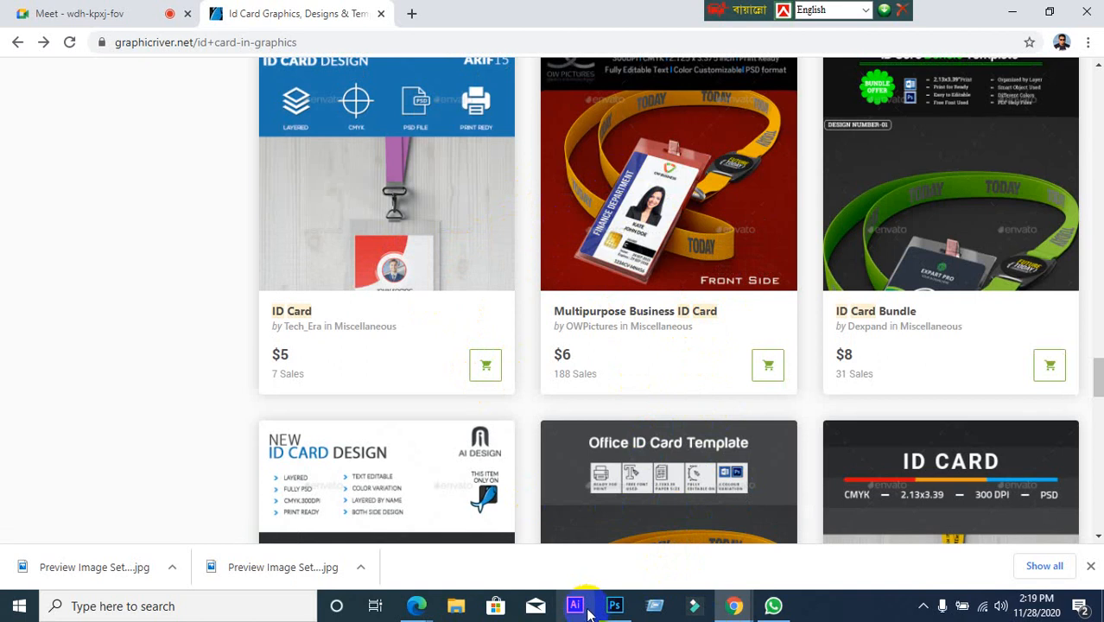
{"action": "left_click", "coordinate": [614, 606]}
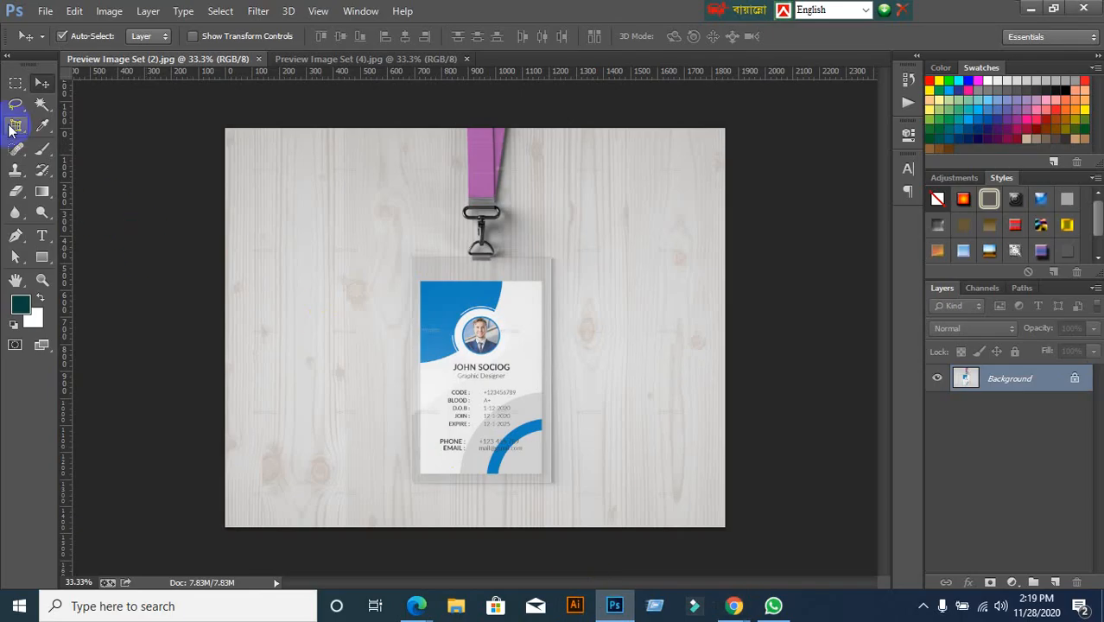
Switch to the Perspective Crop Tool and set corners at the card's top-left and top-right
{"action": "left_click_drag", "start_coordinate": [13, 128], "coordinate": [59, 143]}
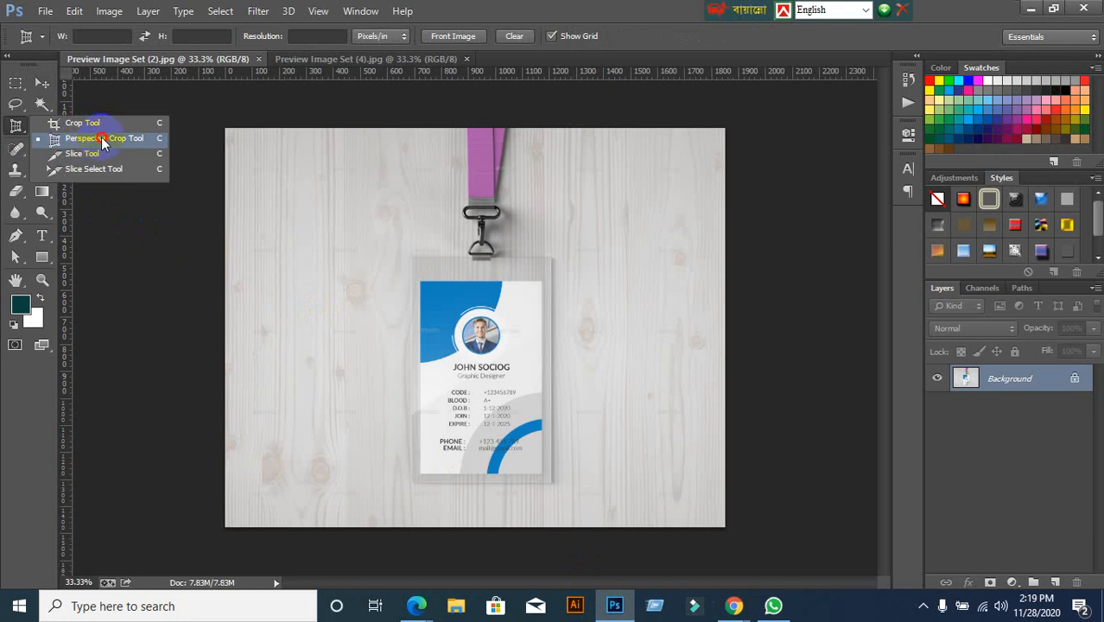
{"action": "left_click", "coordinate": [102, 138]}
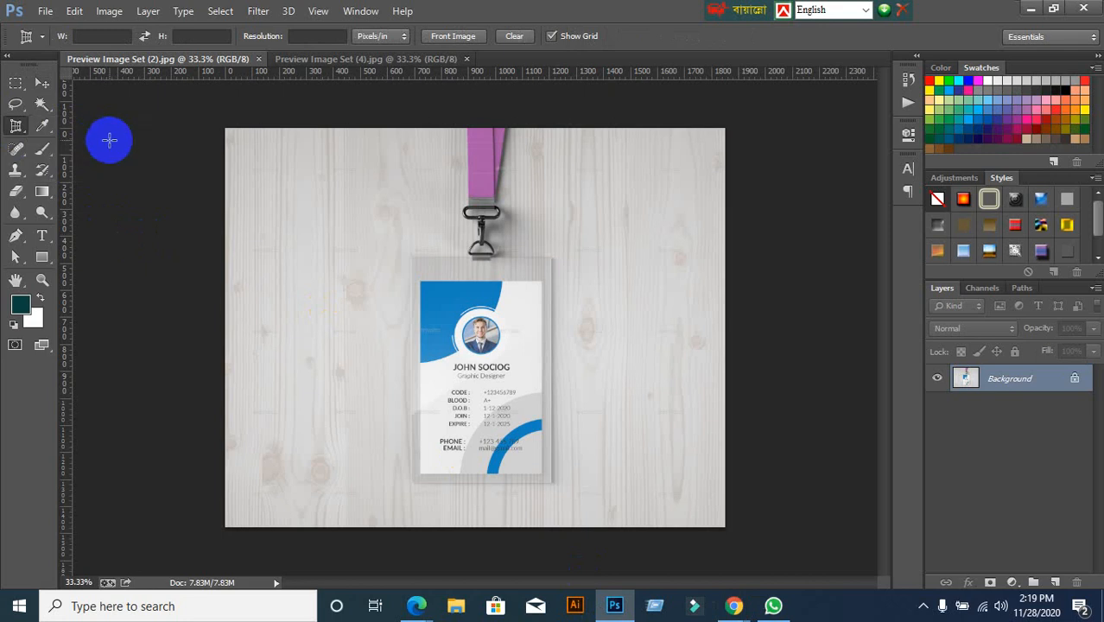
{"action": "left_click", "coordinate": [418, 280]}
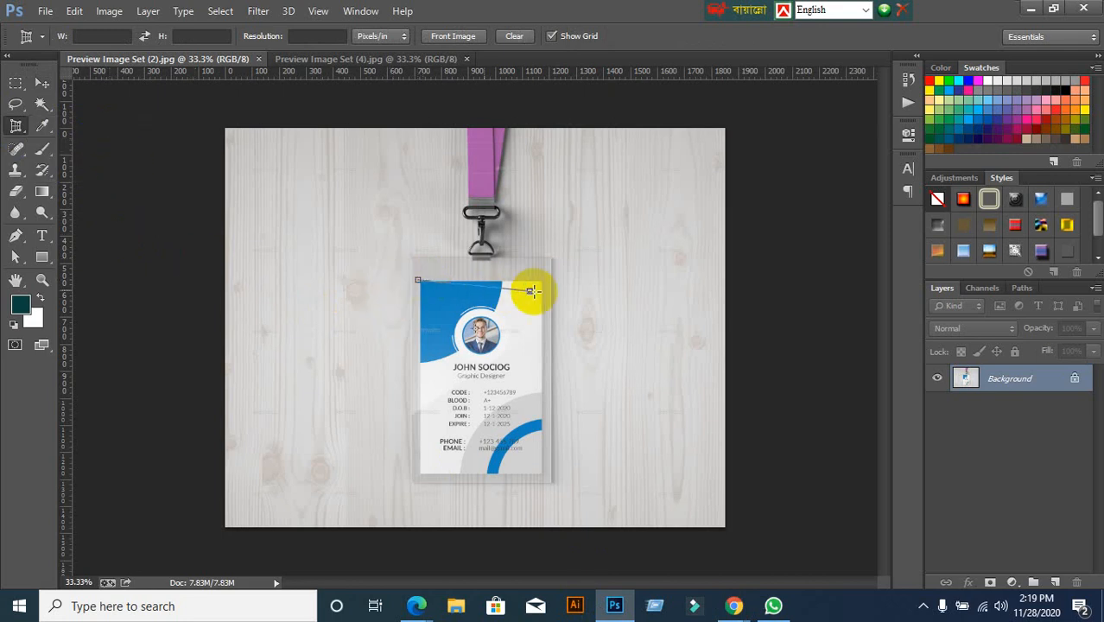
{"action": "left_click", "coordinate": [539, 280]}
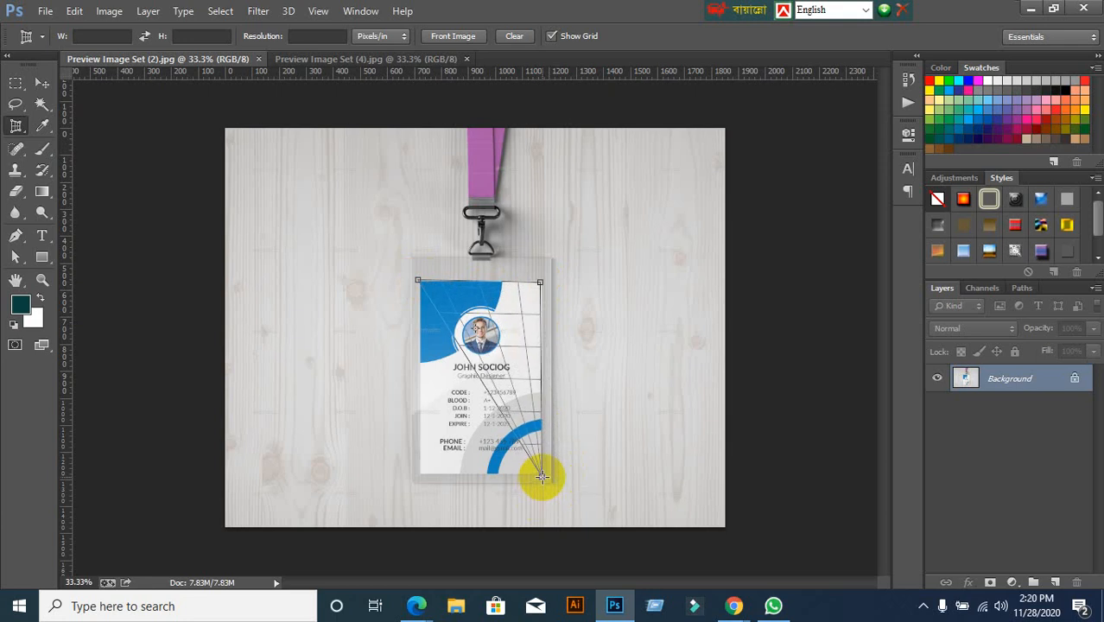
Cancel the misplaced, unfinished perspective crop outline
{"action": "left_click", "coordinate": [519, 36]}
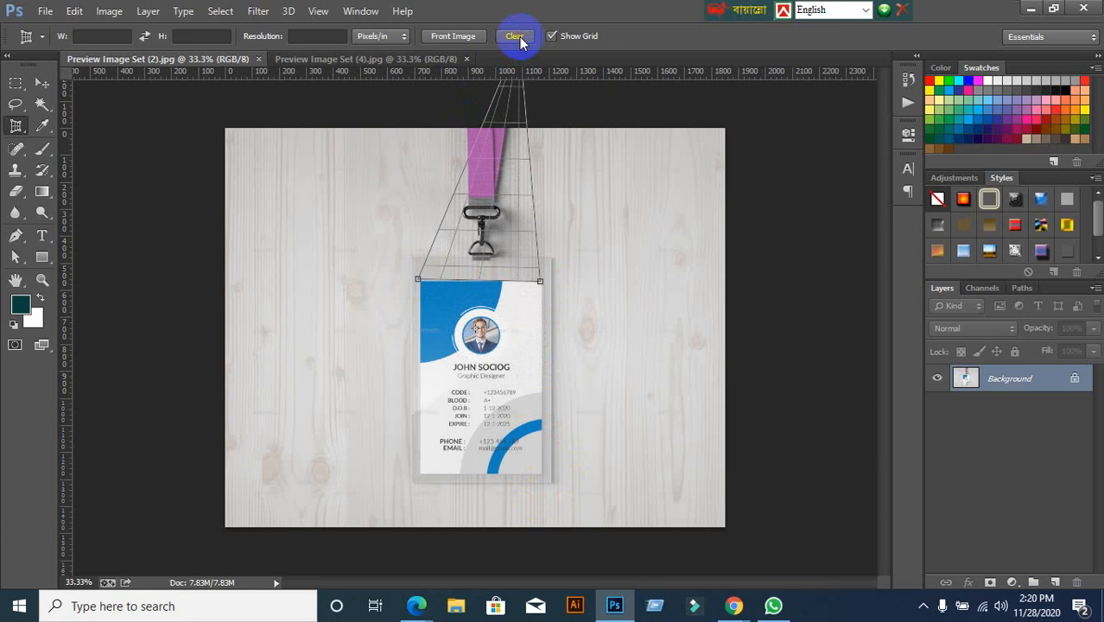
{"action": "left_click", "coordinate": [42, 83]}
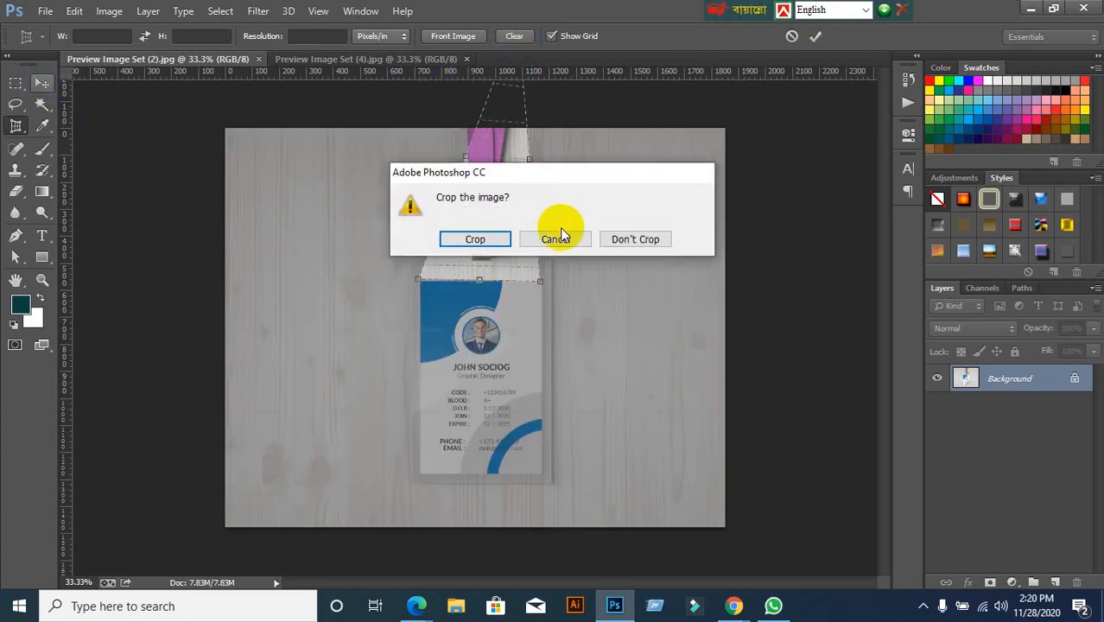
{"action": "left_click", "coordinate": [557, 238]}
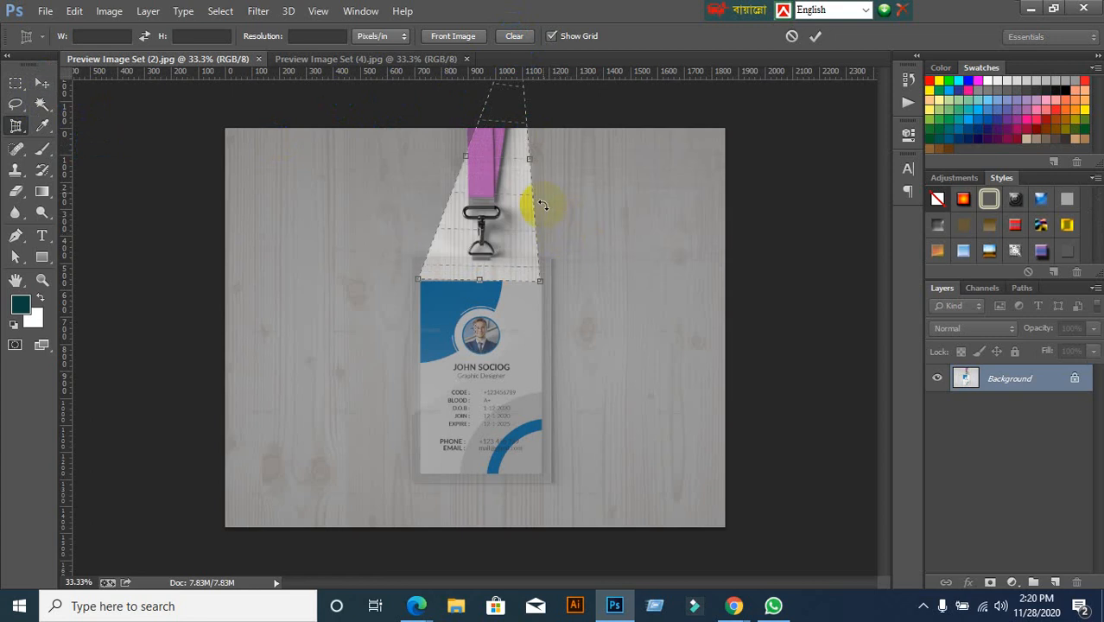
{"action": "left_click", "coordinate": [791, 37]}
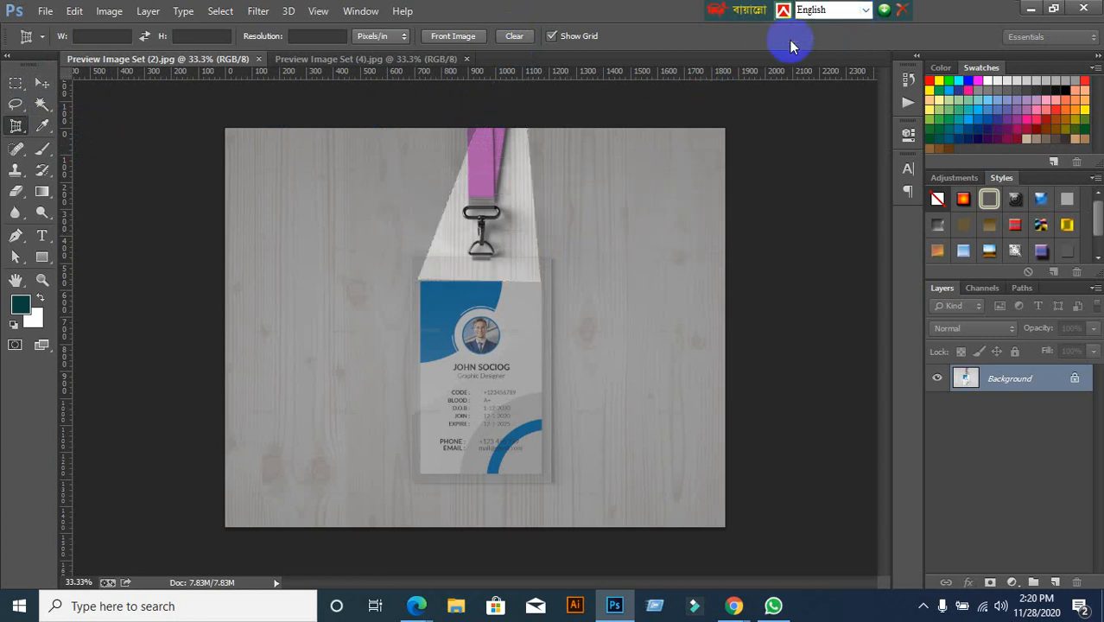
Perspective-crop the mockup at the card's four corners so only the straightened ID card front remains
{"action": "scroll", "coordinate": [450, 459], "scroll_direction": "up", "scroll_amount": 1}
{"action": "scroll", "coordinate": [450, 460], "scroll_direction": "up", "scroll_amount": 4}
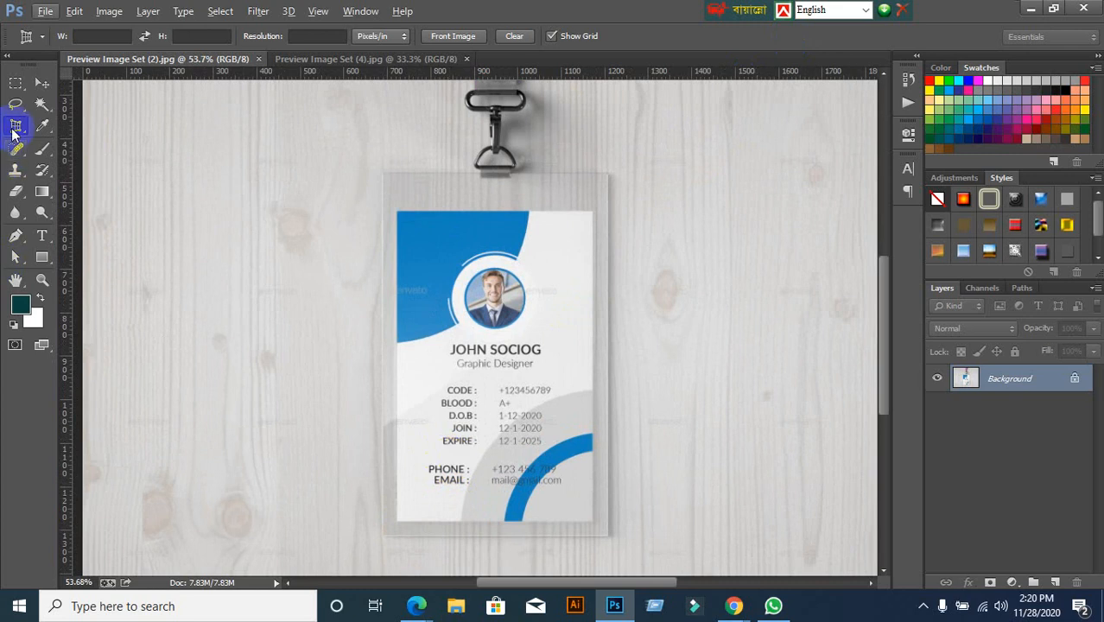
{"action": "left_click", "coordinate": [392, 209]}
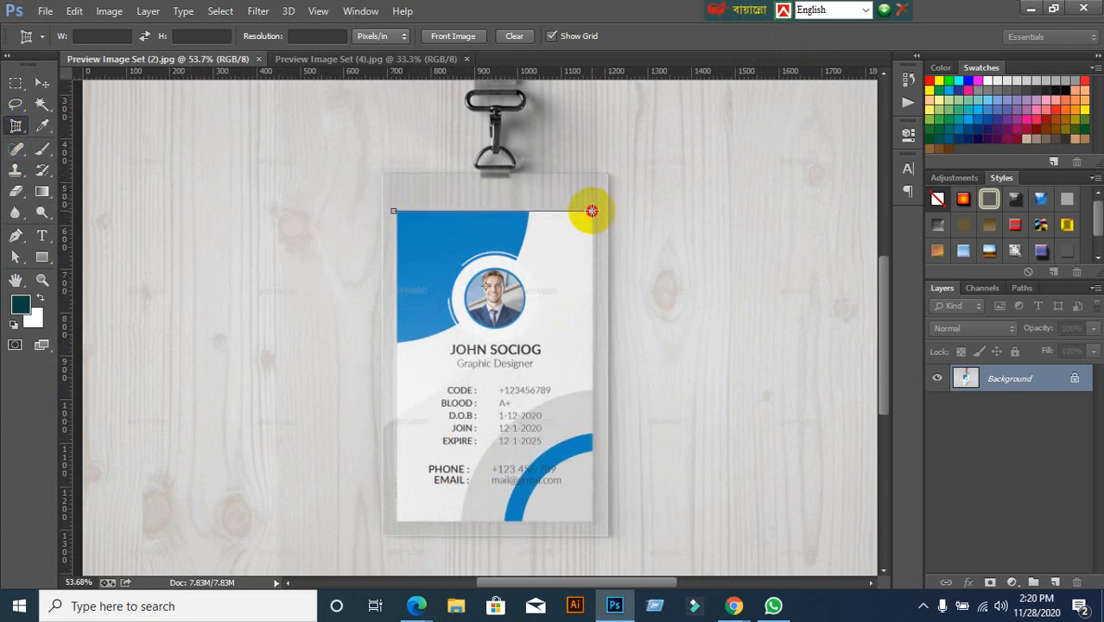
{"action": "left_click", "coordinate": [591, 211]}
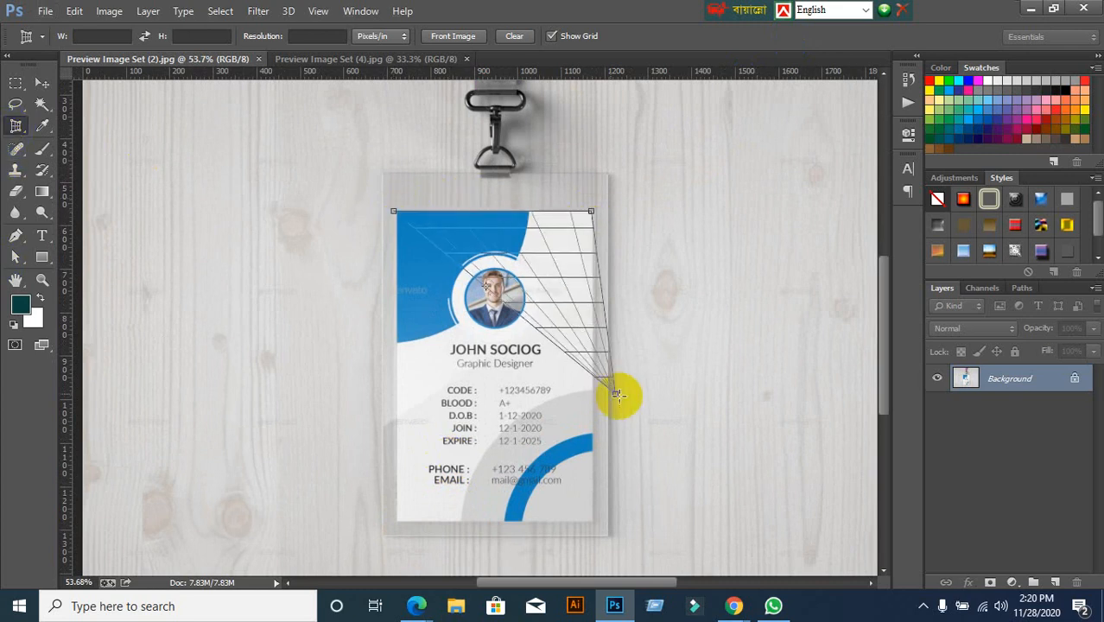
{"action": "left_click", "coordinate": [593, 523]}
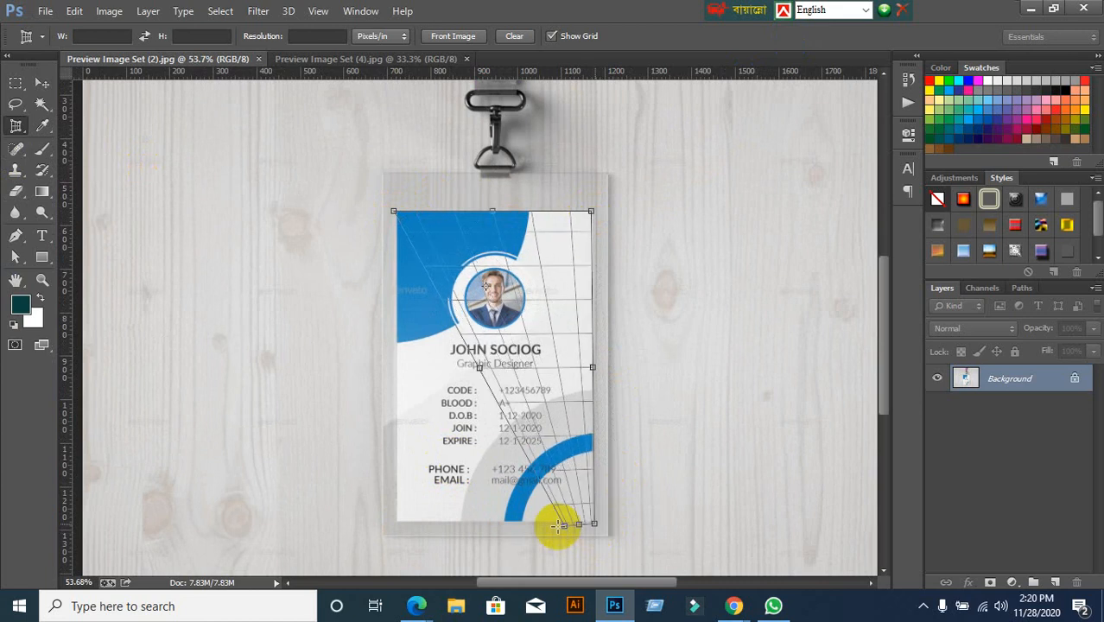
{"action": "left_click", "coordinate": [394, 522]}
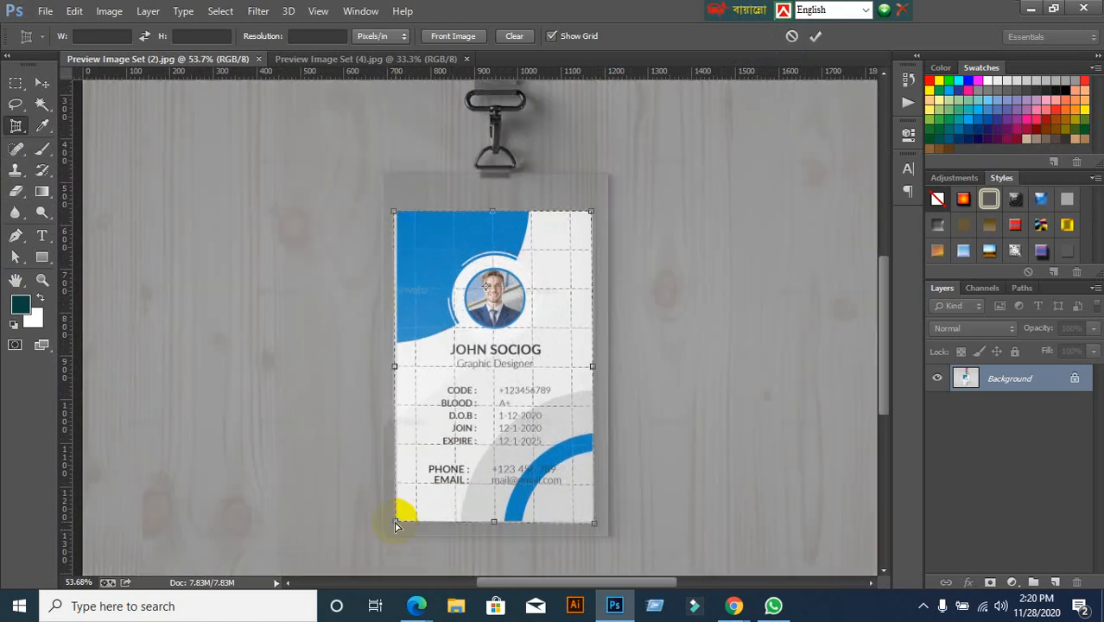
{"action": "left_click", "coordinate": [815, 36]}
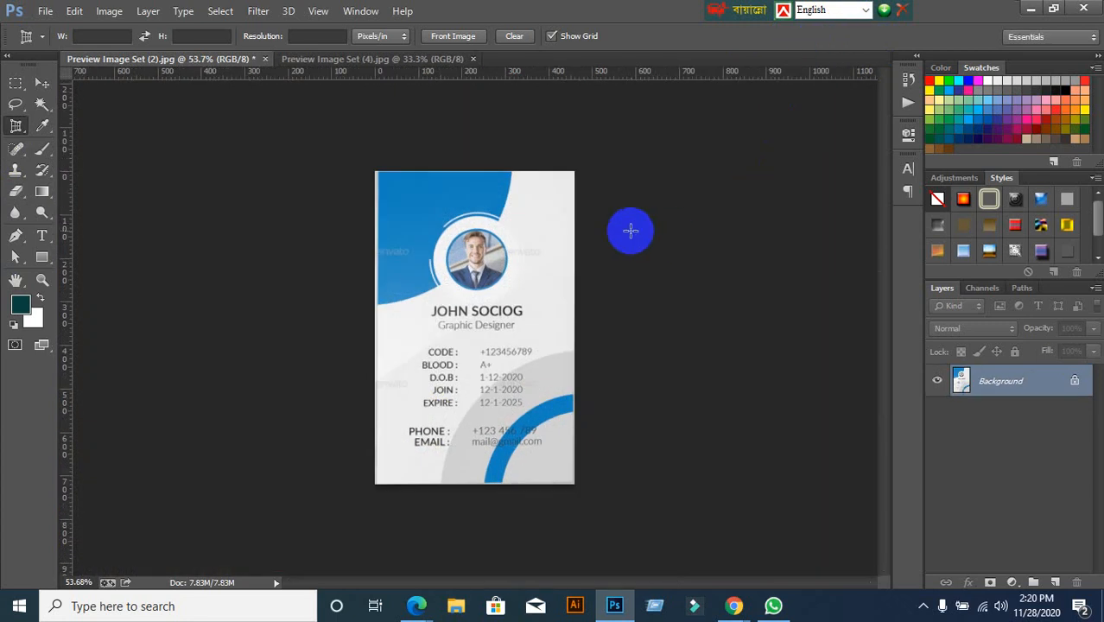
{"action": "left_click", "coordinate": [42, 82]}
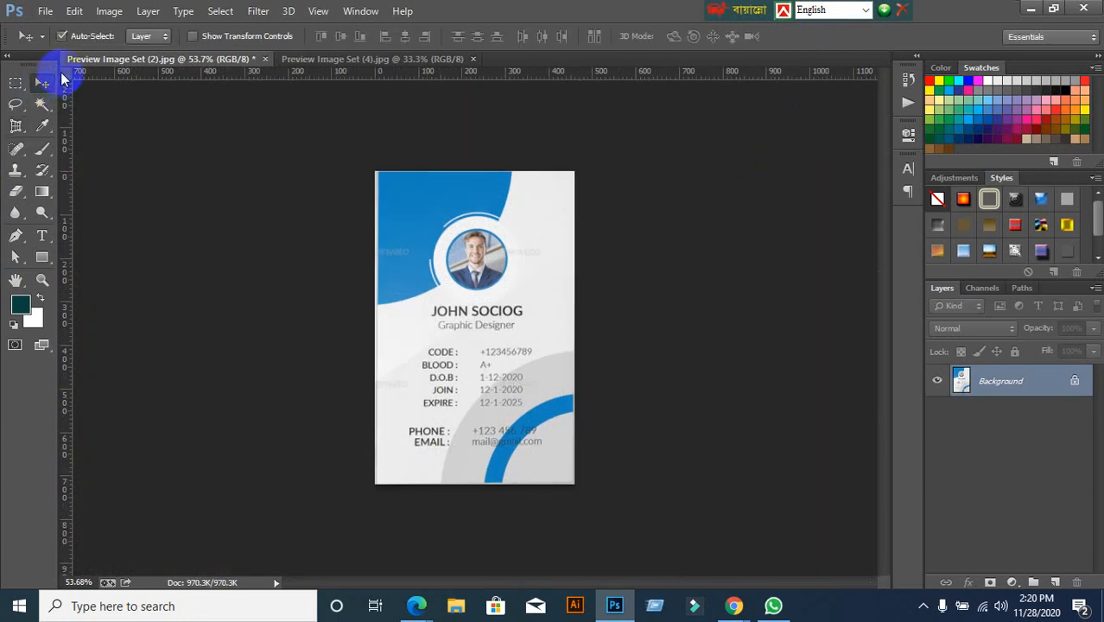
{"action": "left_click", "coordinate": [45, 12]}
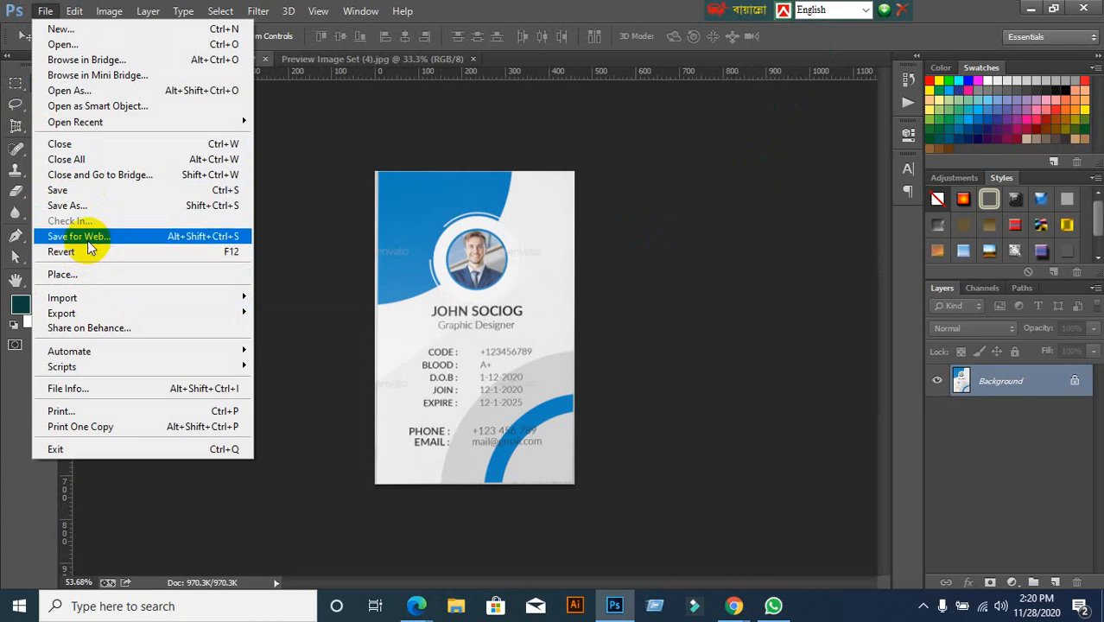
Save the cropped card from Save for Web to the Desktop as a JPEG named FRONT
{"action": "left_click", "coordinate": [87, 240]}
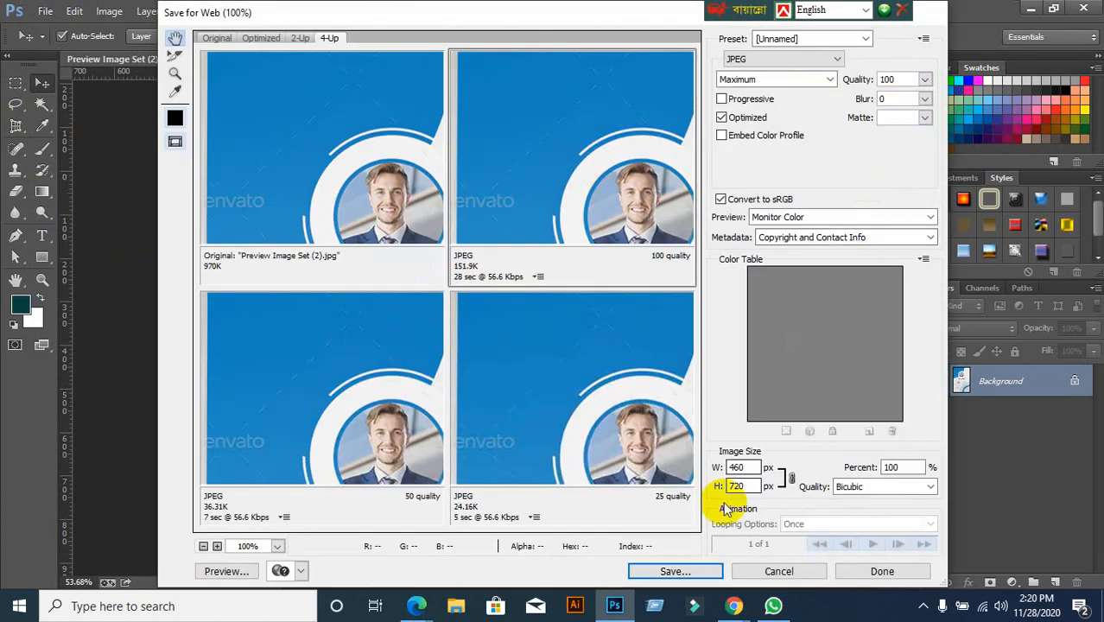
{"action": "left_click", "coordinate": [678, 571]}
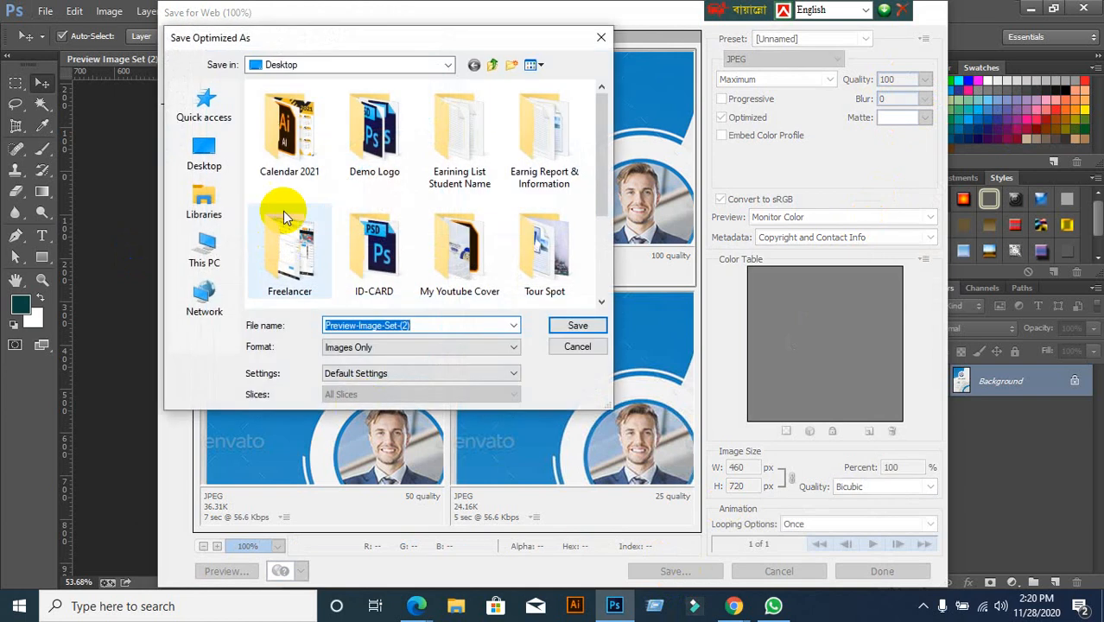
{"action": "left_click", "coordinate": [216, 155]}
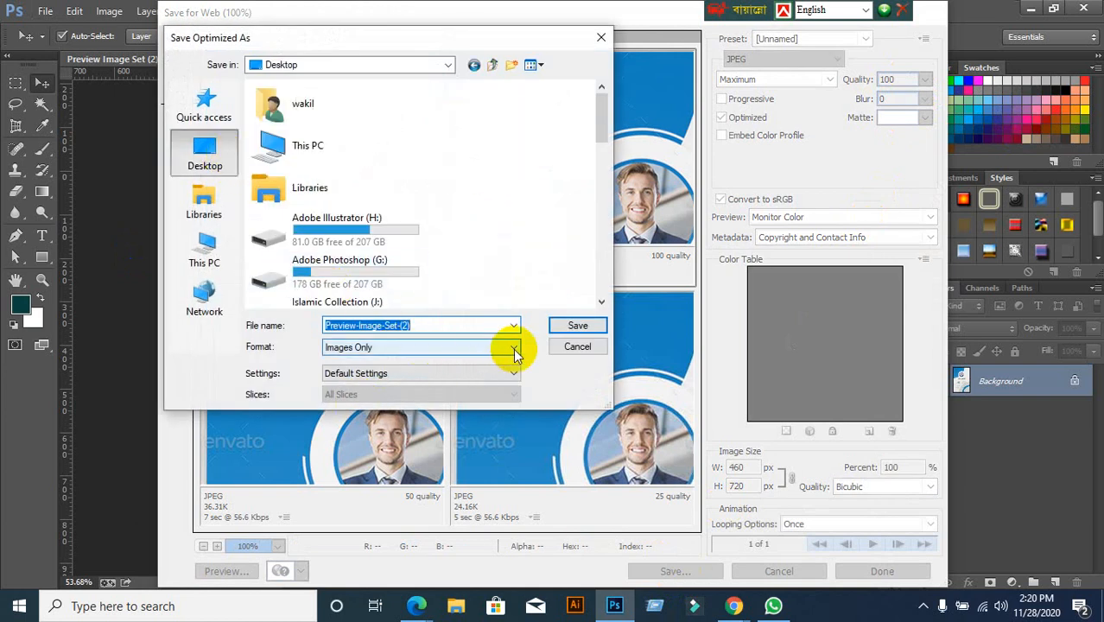
{"action": "type", "text": "fRON"}
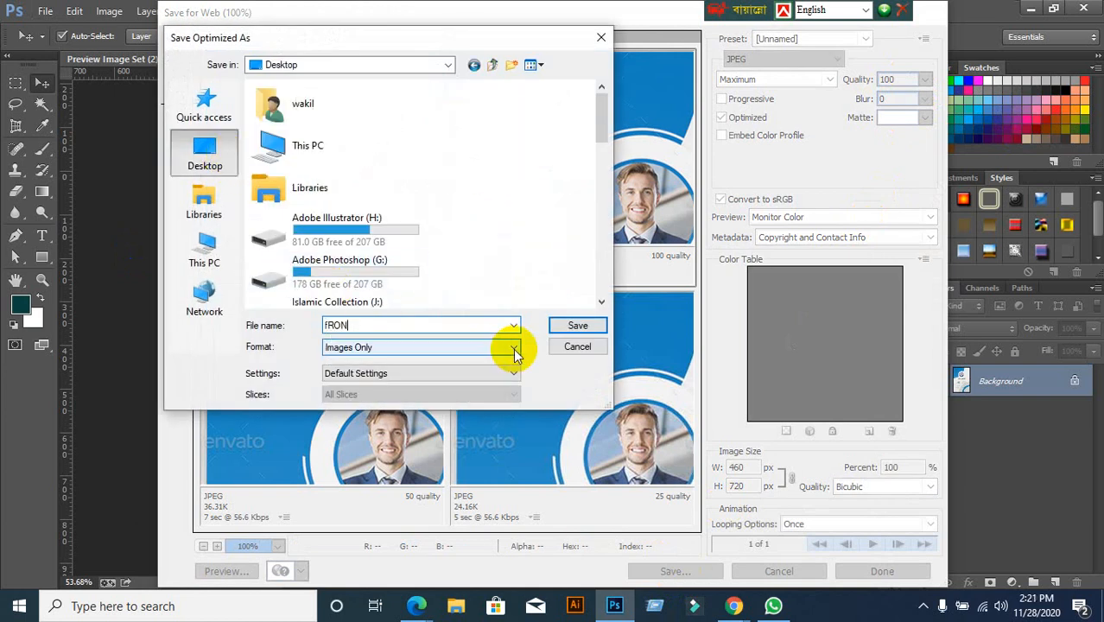
{"action": "key", "text": "BackSpace"}
{"action": "key", "text": "BackSpace"}
{"action": "key", "text": "BackSpace"}
{"action": "type", "text": "f"}
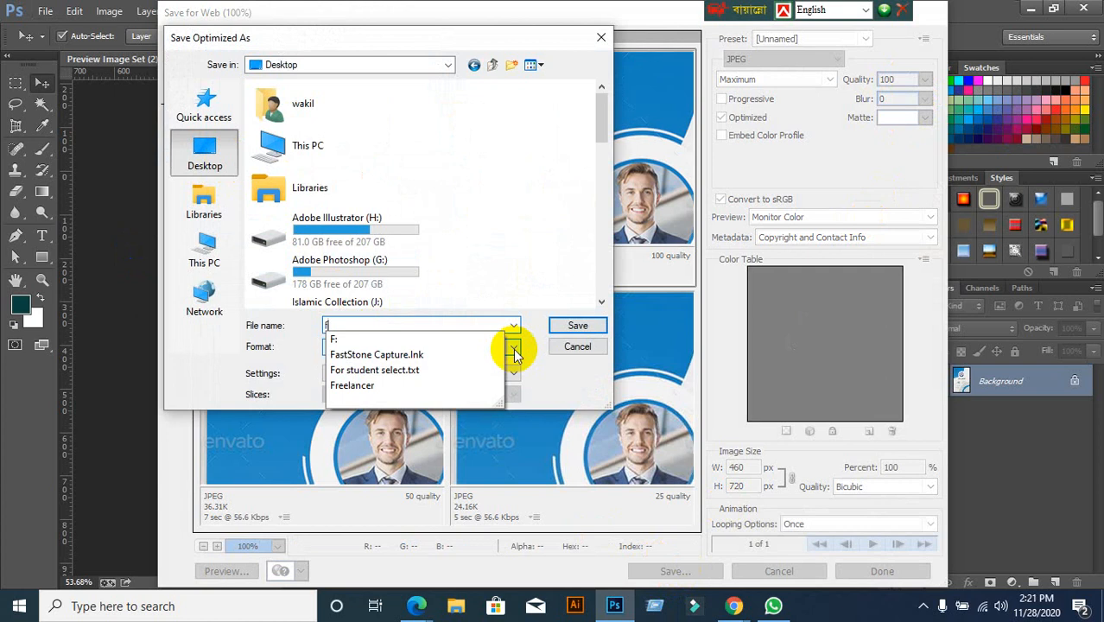
{"action": "key", "text": "BackSpace"}
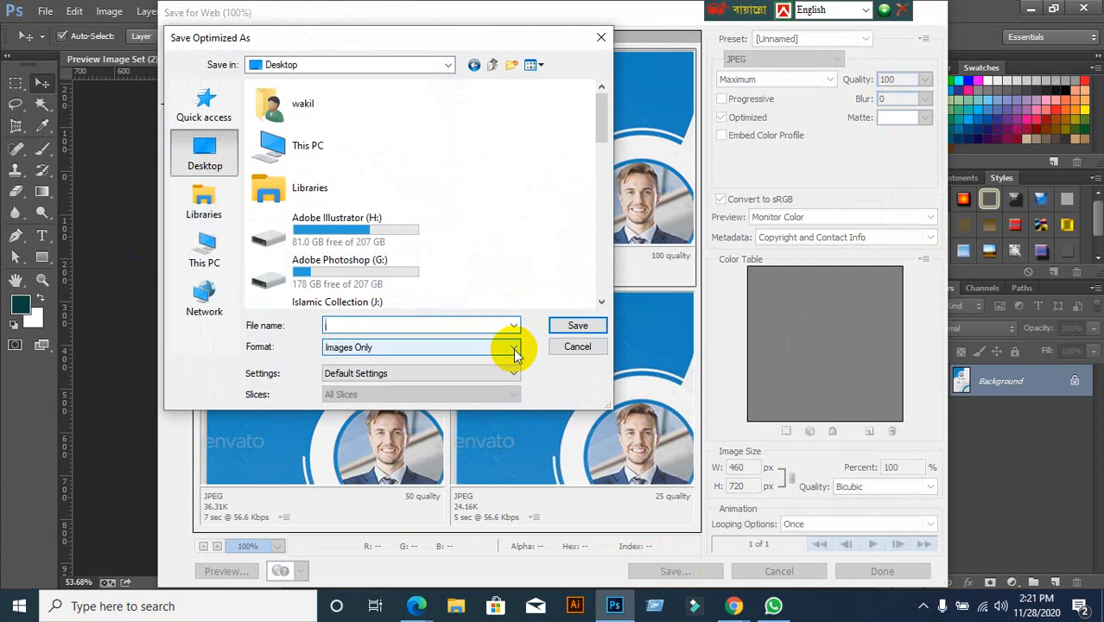
{"action": "type", "text": "FRONT"}
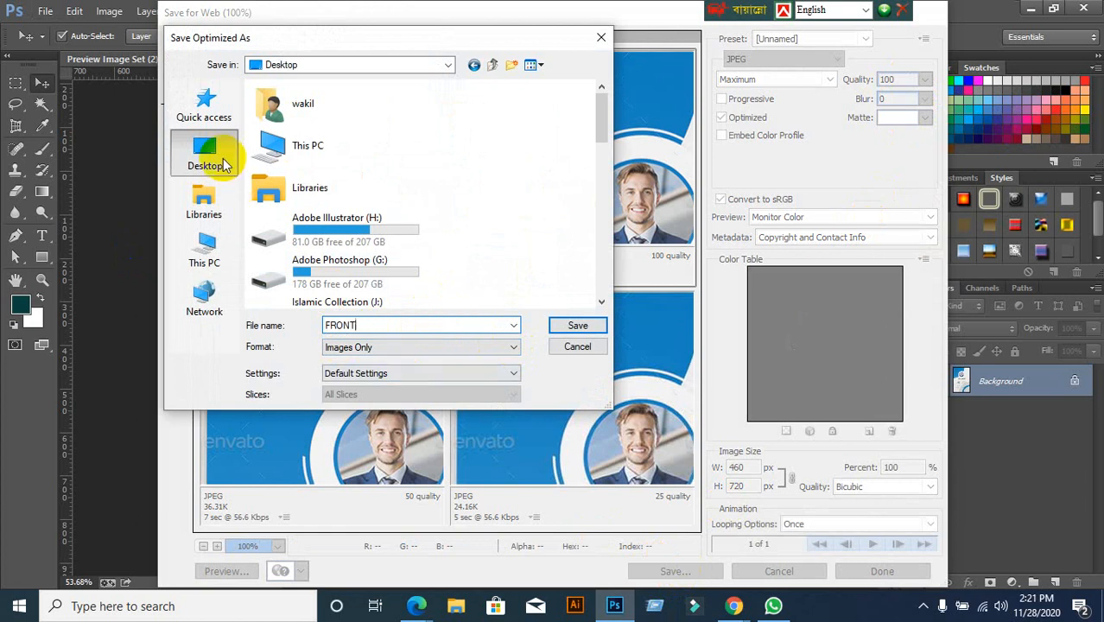
{"action": "left_click", "coordinate": [567, 323]}
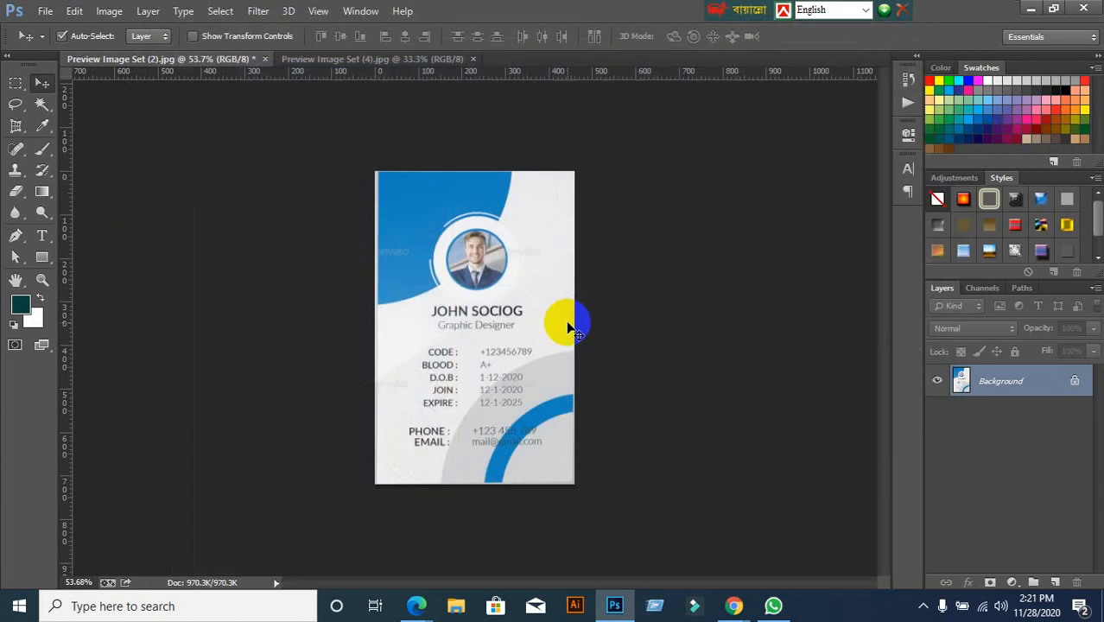
Close the first preview without saving and zoom into the lanyard mockup
{"action": "left_click", "coordinate": [265, 58]}
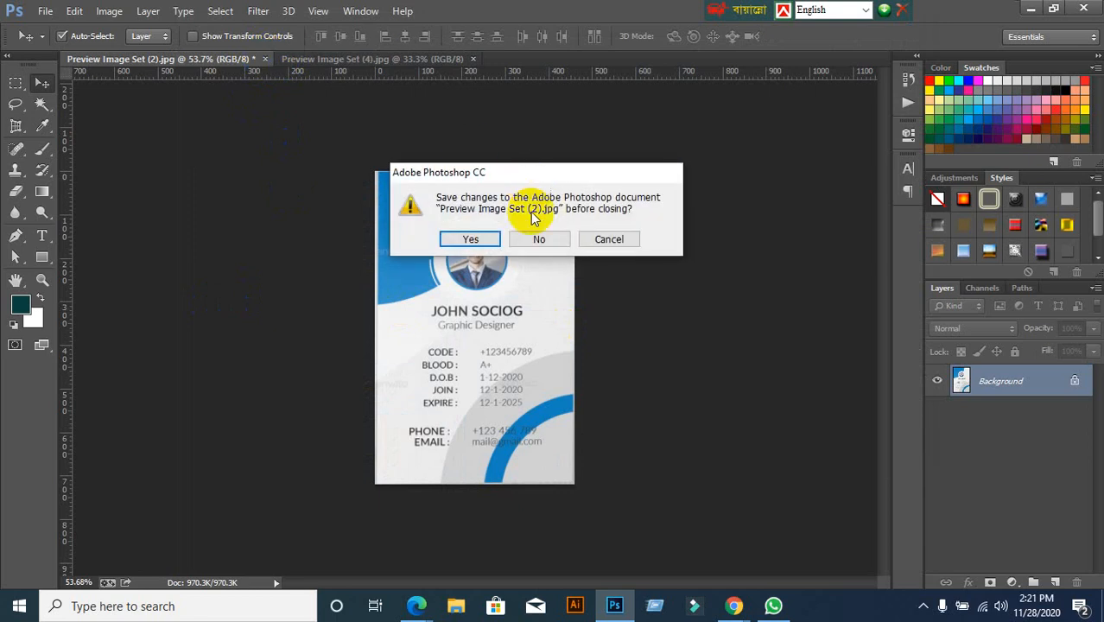
{"action": "left_click", "coordinate": [537, 240]}
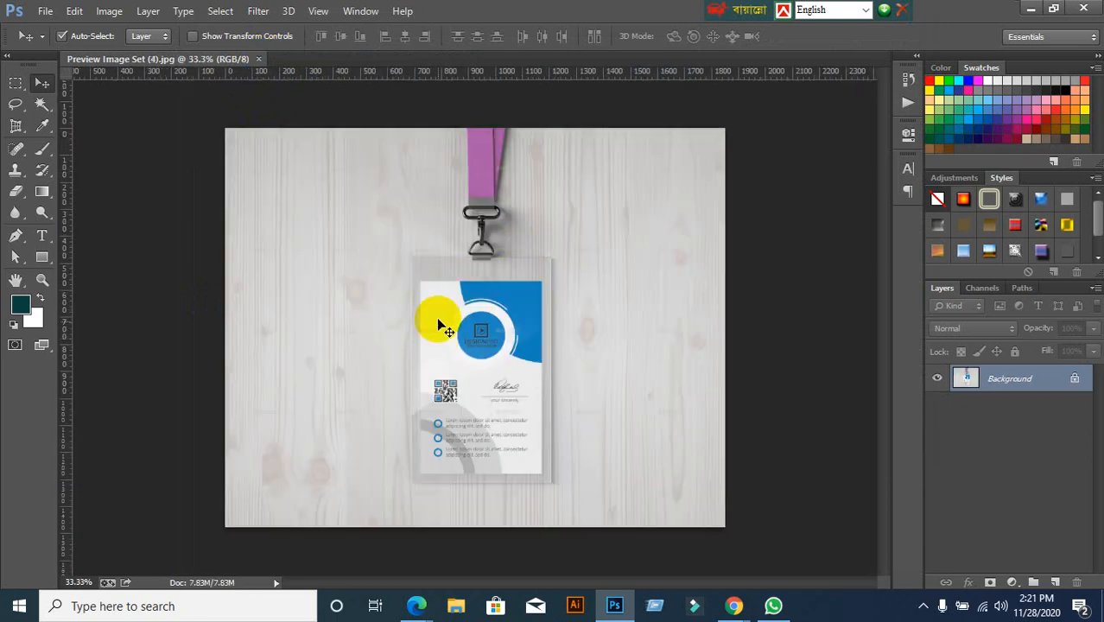
{"action": "scroll", "coordinate": [495, 509], "scroll_direction": "up", "scroll_amount": 1}
{"action": "scroll", "coordinate": [491, 508], "scroll_direction": "up", "scroll_amount": 2}
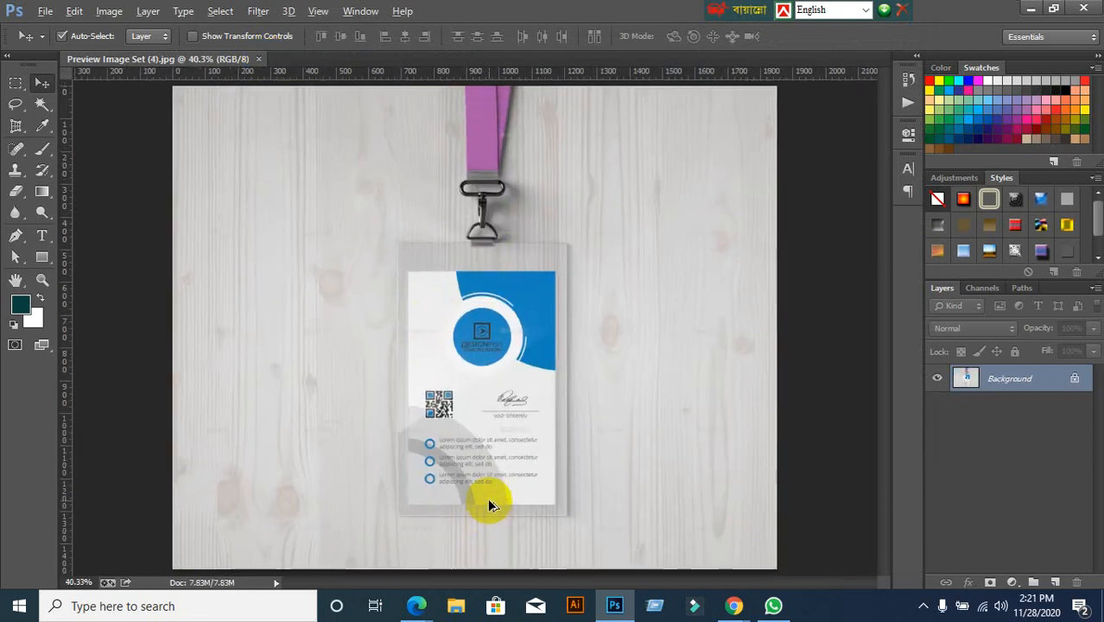
Perspective-crop the lanyard card at its four corners, fitting the bottom-left corner to the edge
{"action": "left_click", "coordinate": [15, 127]}
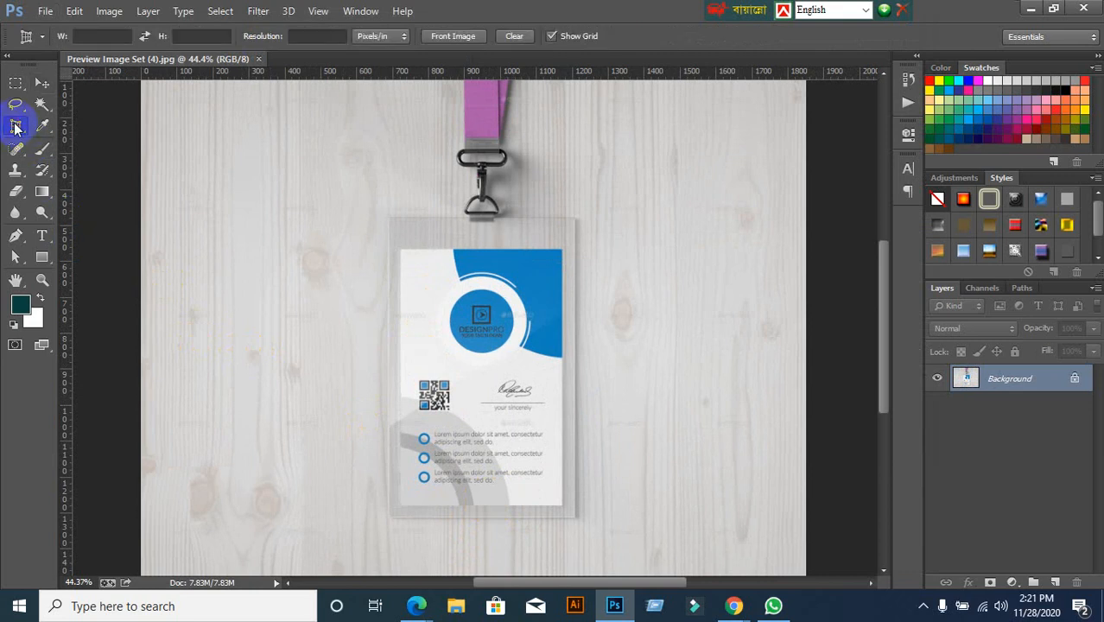
{"action": "left_click", "coordinate": [400, 250]}
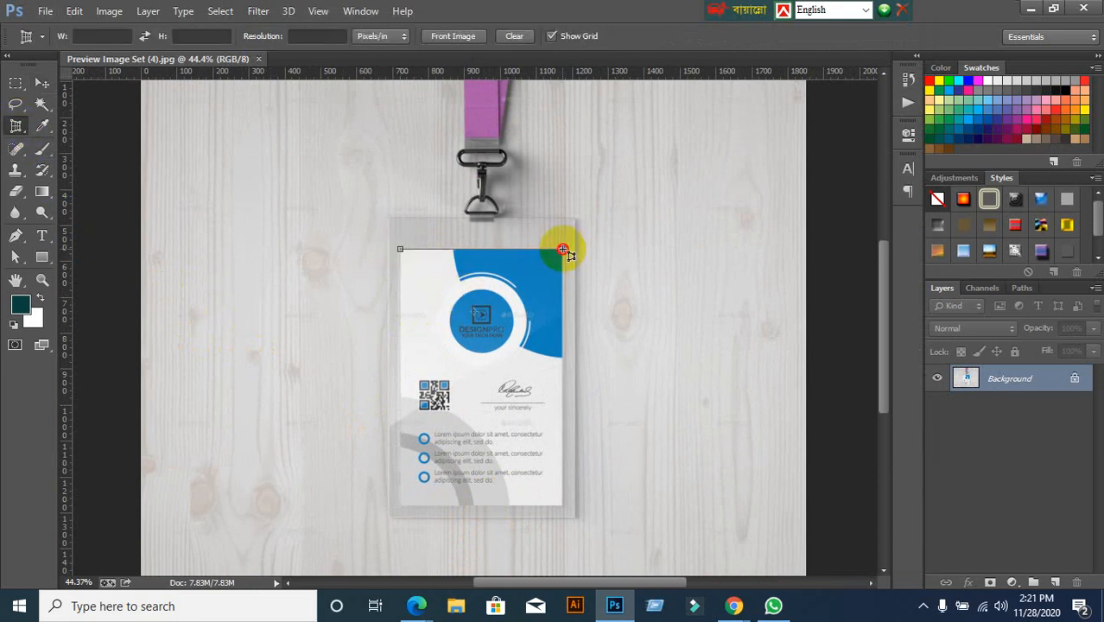
{"action": "left_click", "coordinate": [562, 251]}
{"action": "scroll", "coordinate": [571, 535], "scroll_direction": "down", "scroll_amount": 2}
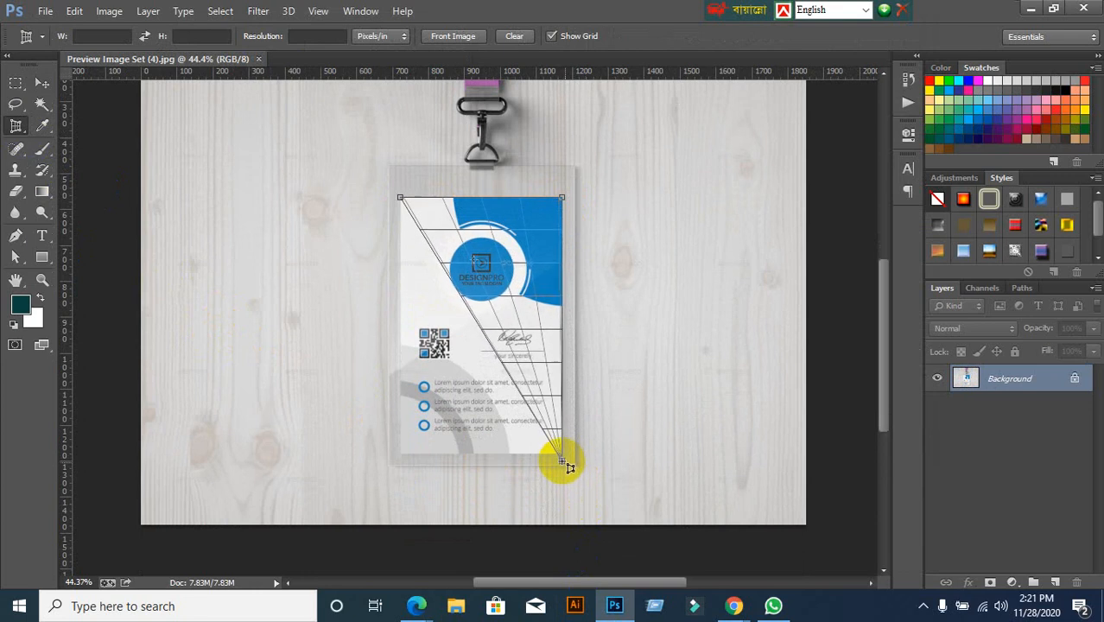
{"action": "left_click", "coordinate": [562, 459]}
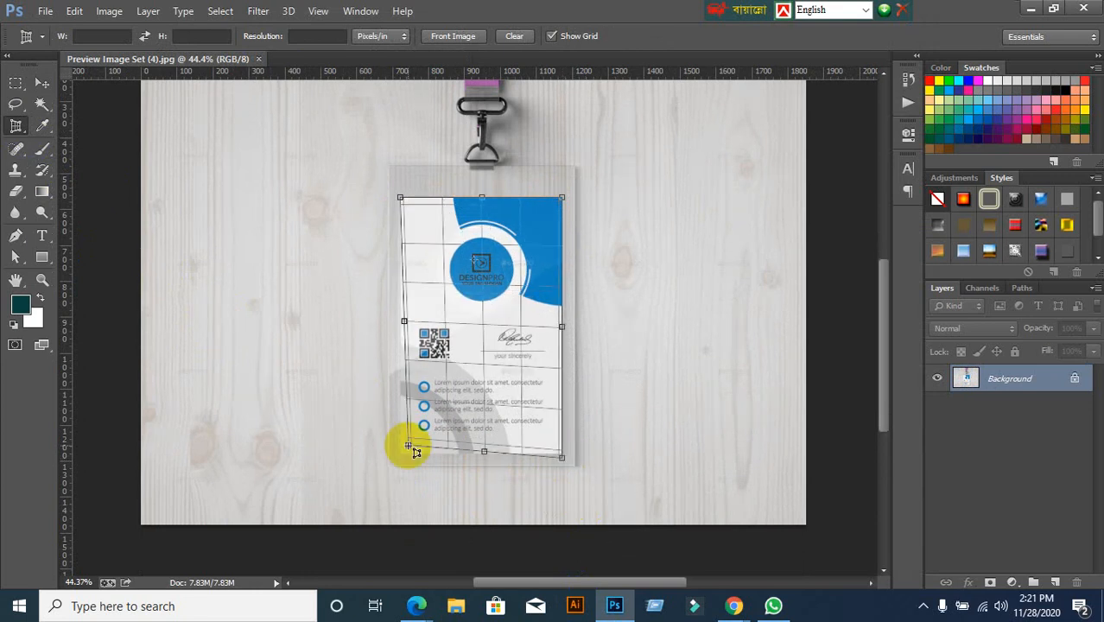
{"action": "left_click", "coordinate": [398, 458]}
{"action": "left_click_drag", "start_coordinate": [406, 465], "coordinate": [403, 466]}
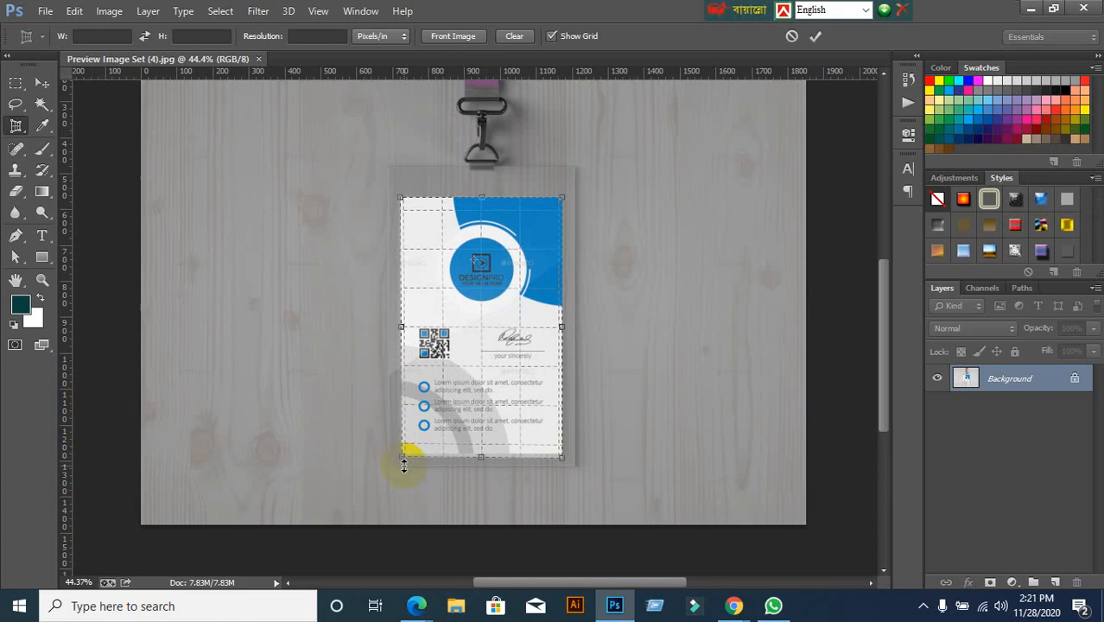
{"action": "left_click", "coordinate": [816, 40]}
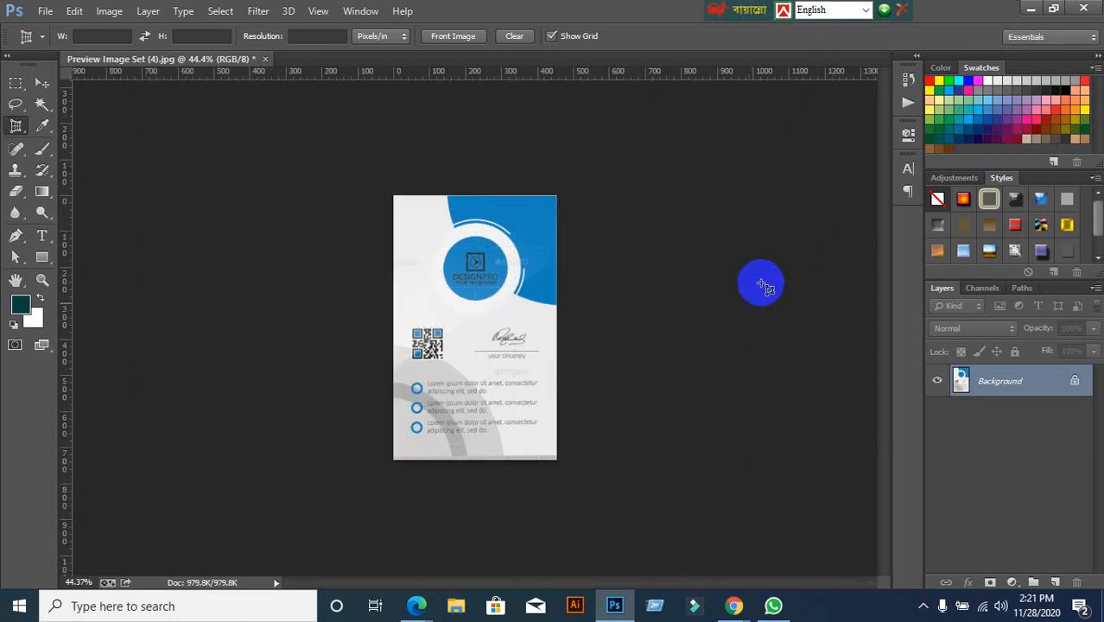
Export the straightened card through Save for Web to the Desktop under its default name
{"action": "left_click", "coordinate": [86, 38]}
{"action": "left_click", "coordinate": [44, 12]}
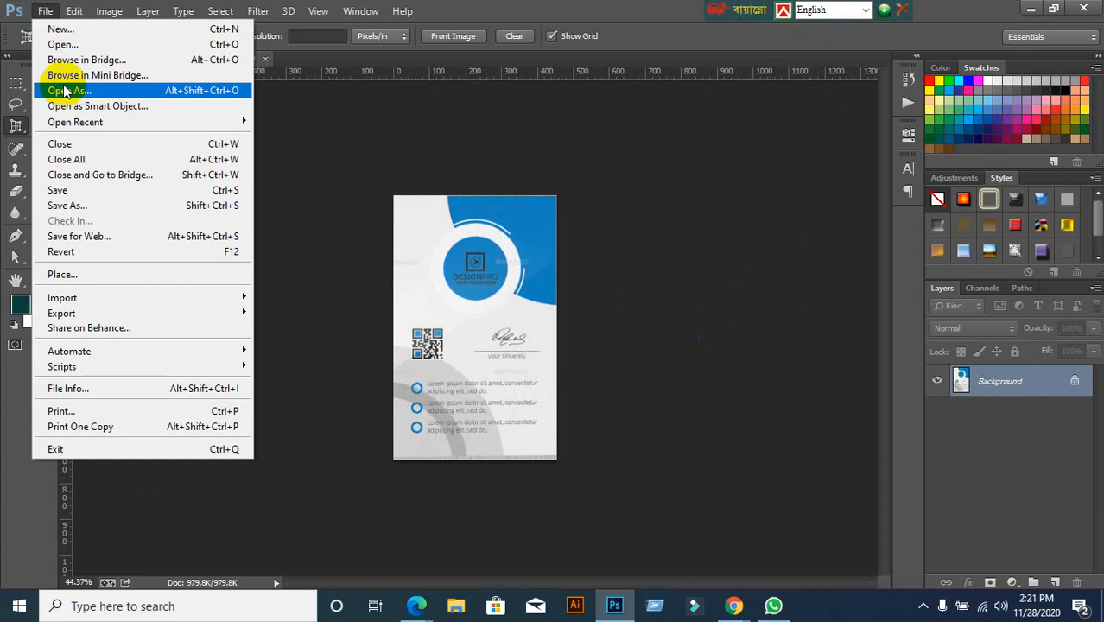
{"action": "left_click", "coordinate": [53, 236]}
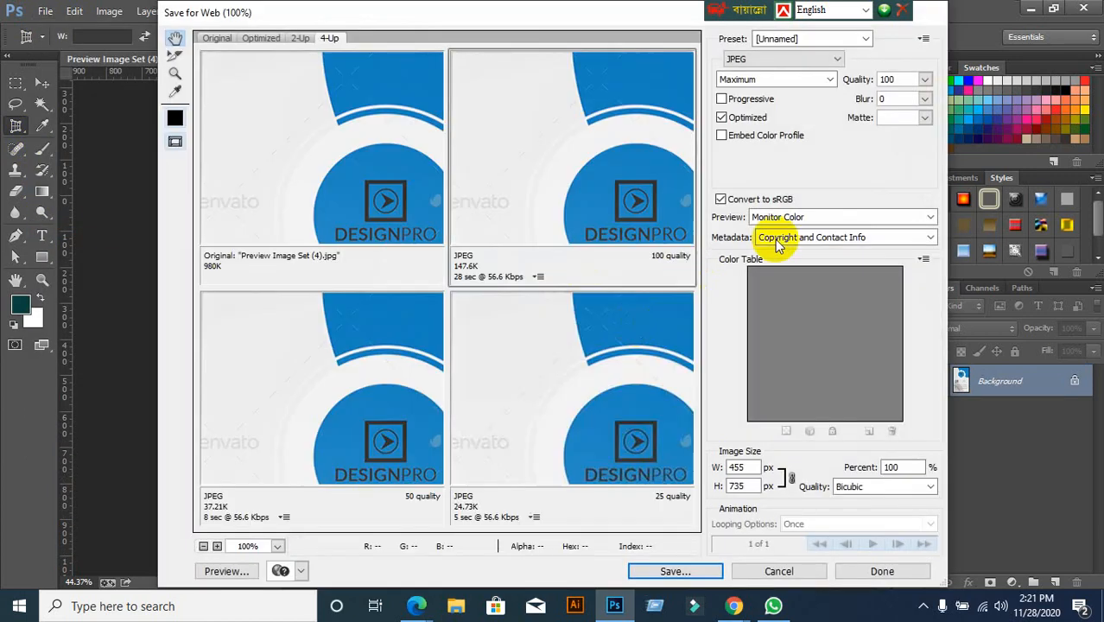
{"action": "left_click", "coordinate": [697, 572]}
{"action": "left_click", "coordinate": [199, 172]}
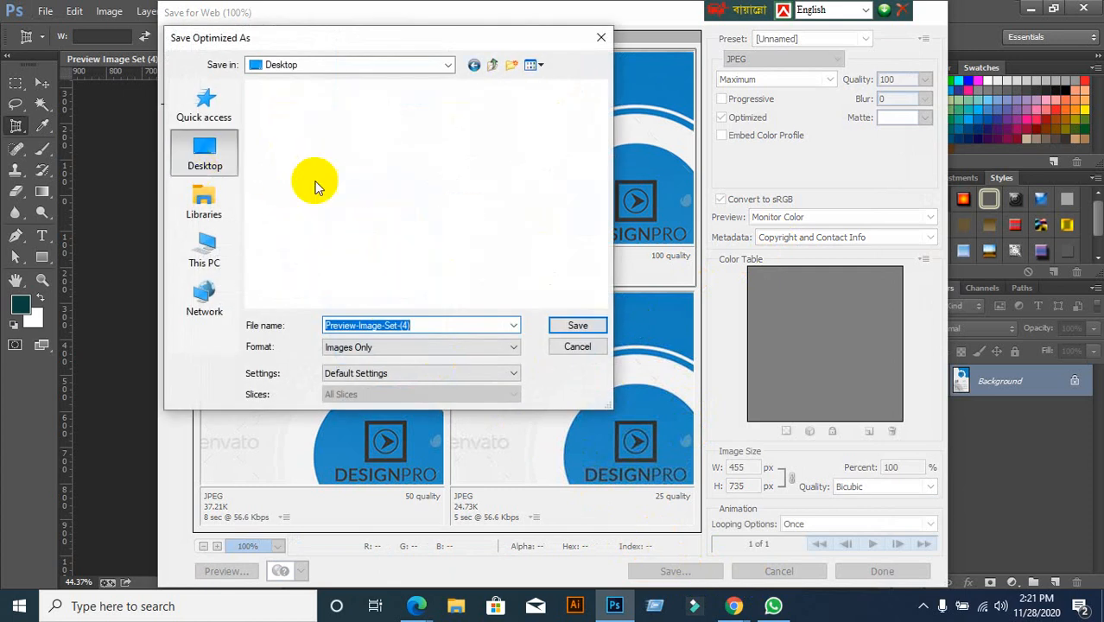
{"action": "left_click", "coordinate": [563, 330]}
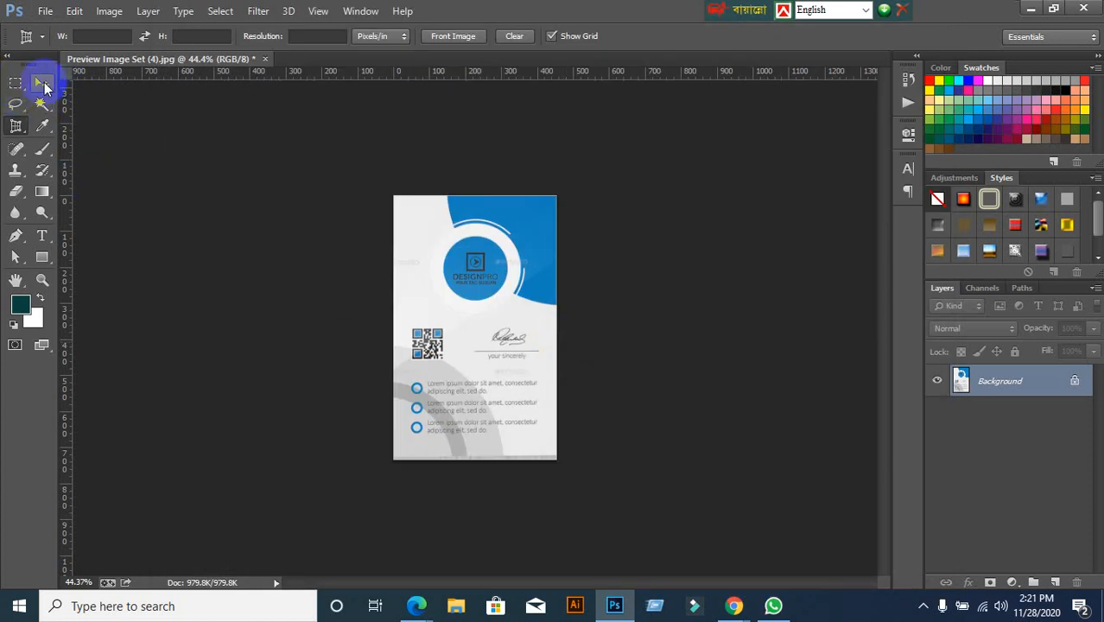
Close the cropped mockup document without saving changes
{"action": "left_click", "coordinate": [42, 82]}
{"action": "left_click", "coordinate": [264, 59]}
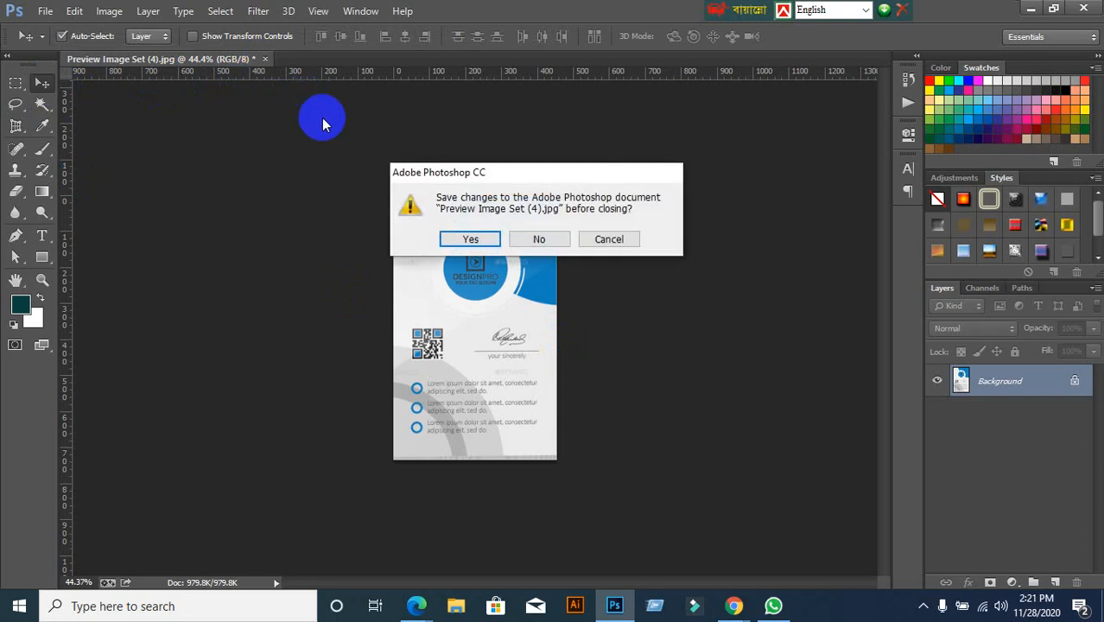
{"action": "left_click", "coordinate": [530, 242]}
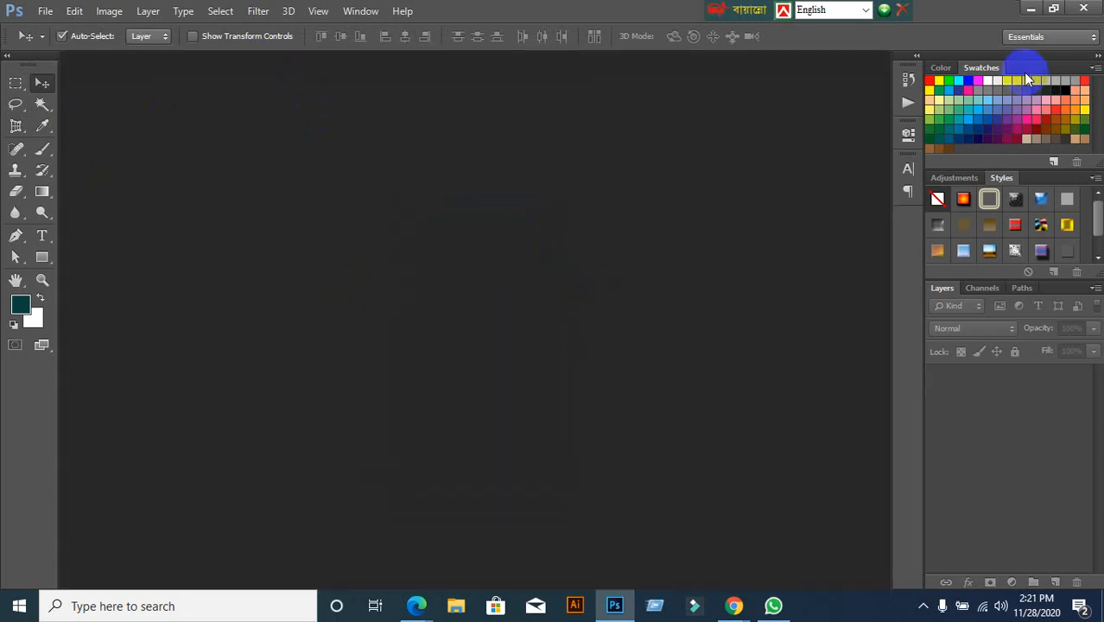
Minimize Photoshop to reveal the GraphicRiver listings in Chrome
{"action": "left_click", "coordinate": [1029, 11]}
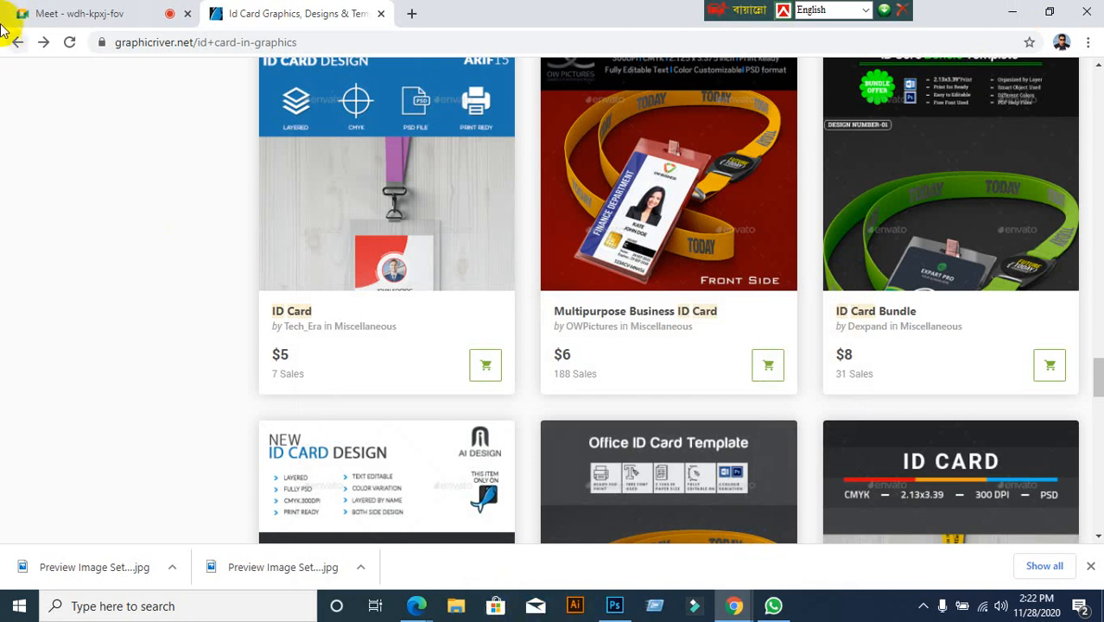
Place the FRONT and Preview-Image-Set-(4) desktop icons together, then restore Chrome
{"action": "left_click", "coordinate": [1012, 11]}
{"action": "left_click_drag", "start_coordinate": [217, 106], "coordinate": [398, 105]}
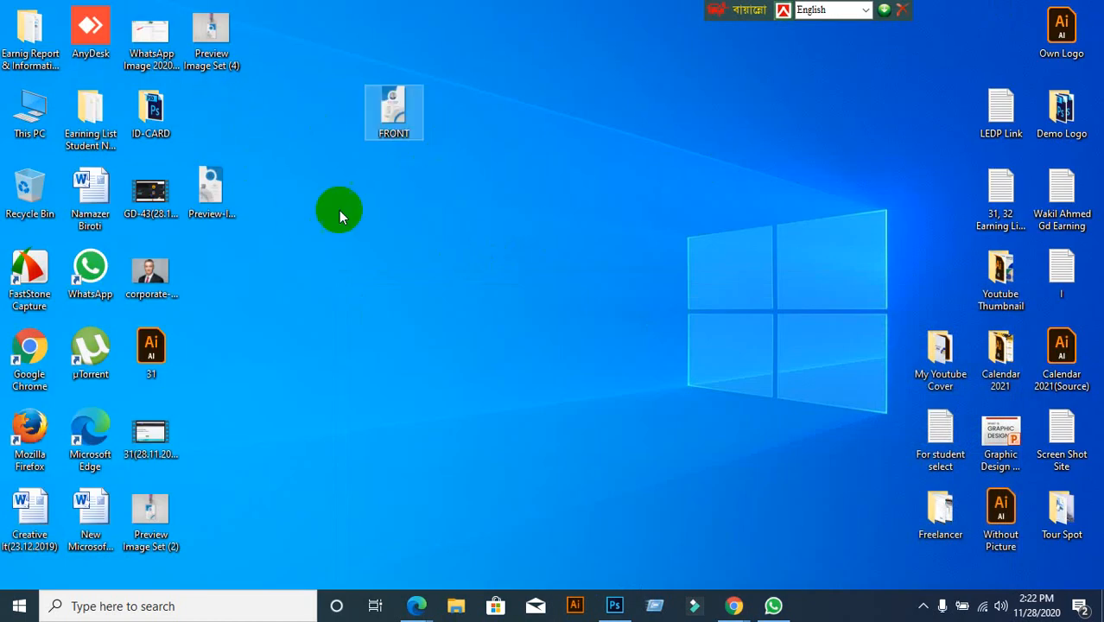
{"action": "left_click", "coordinate": [210, 185]}
{"action": "left_click_drag", "start_coordinate": [360, 201], "coordinate": [363, 203]}
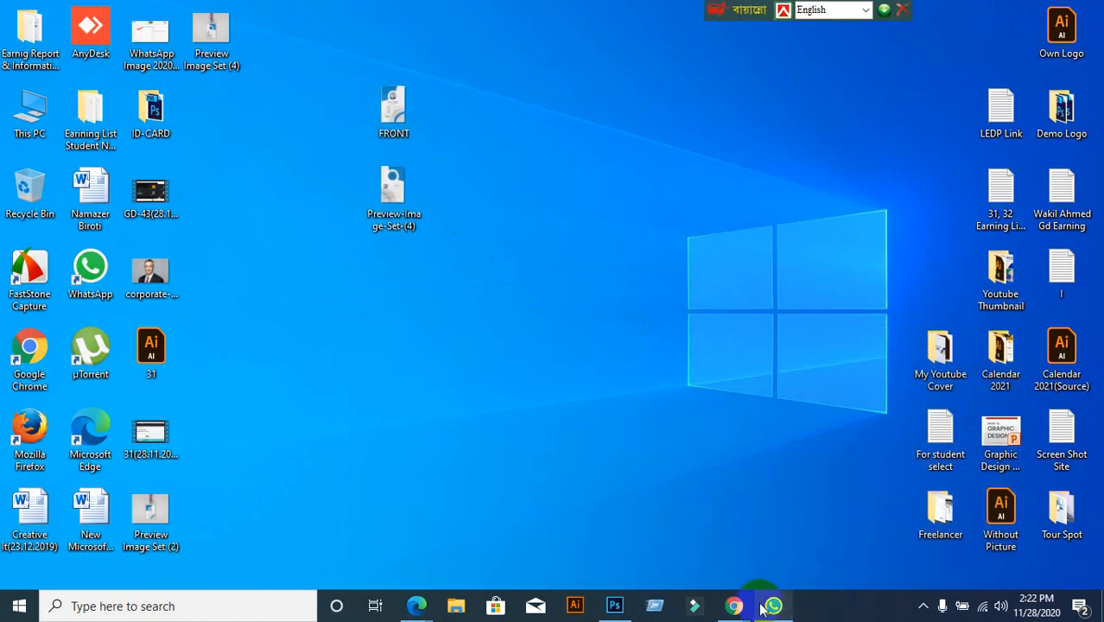
{"action": "mouse_move", "coordinate": [733, 605]}
{"action": "left_click", "coordinate": [602, 550]}
{"action": "scroll", "coordinate": [652, 510], "scroll_direction": "up", "scroll_amount": 2}
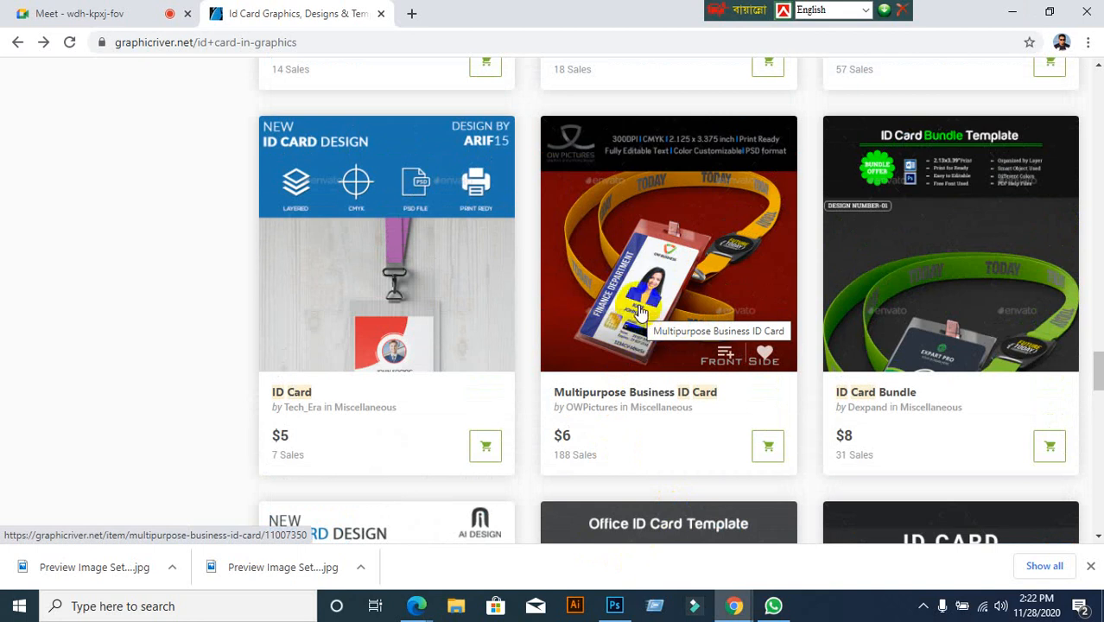
Admit the waiting participant in Google Meet and return to GraphicRiver
{"action": "left_click", "coordinate": [82, 15]}
{"action": "left_click", "coordinate": [714, 166]}
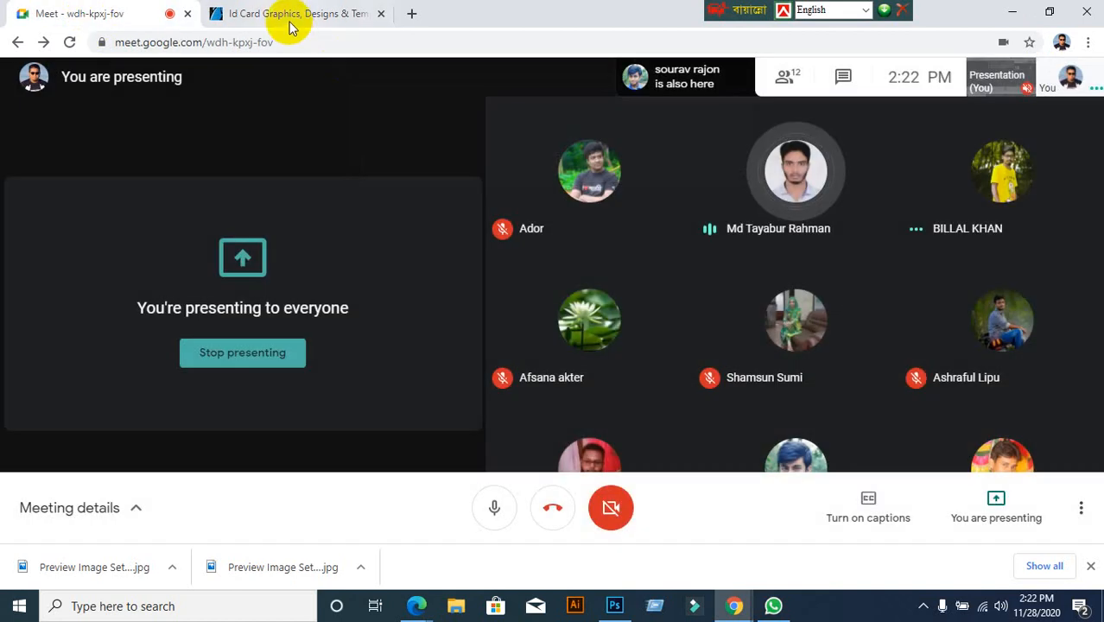
{"action": "left_click", "coordinate": [291, 14]}
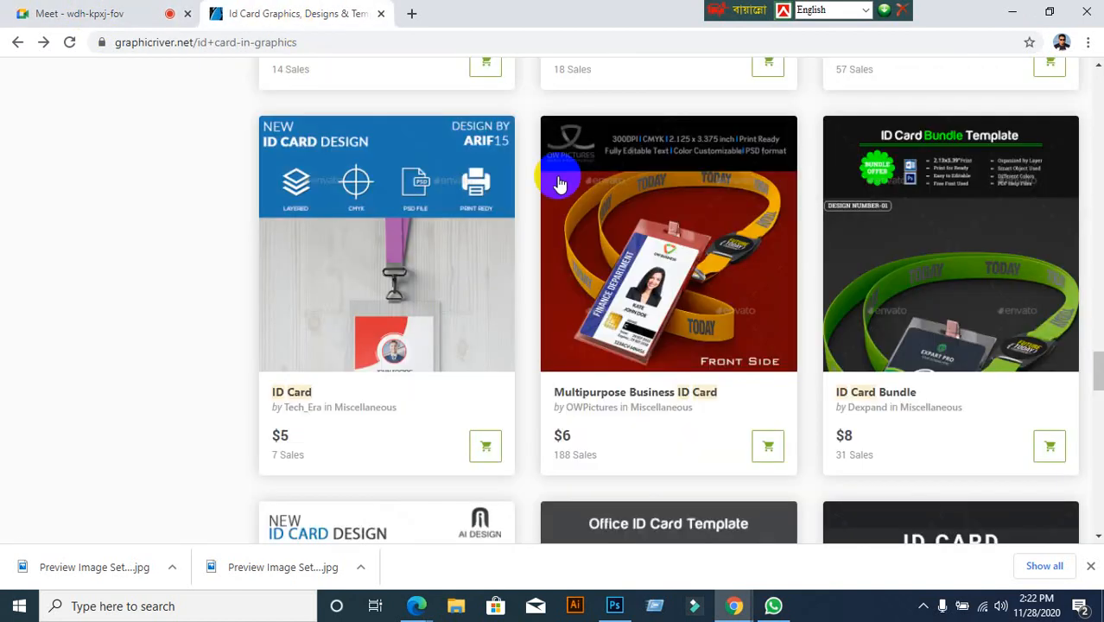
Browse the Multipurpose Business ID Card's front and back previews, then go back to results
{"action": "left_click", "coordinate": [623, 301]}
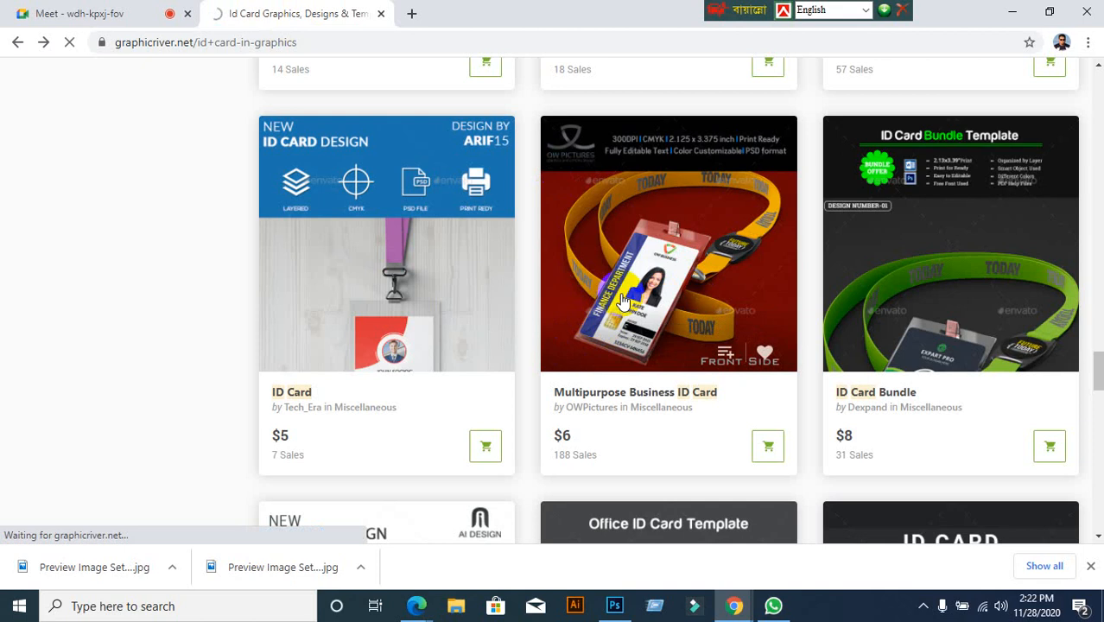
{"action": "scroll", "coordinate": [390, 419], "scroll_direction": "down", "scroll_amount": 2}
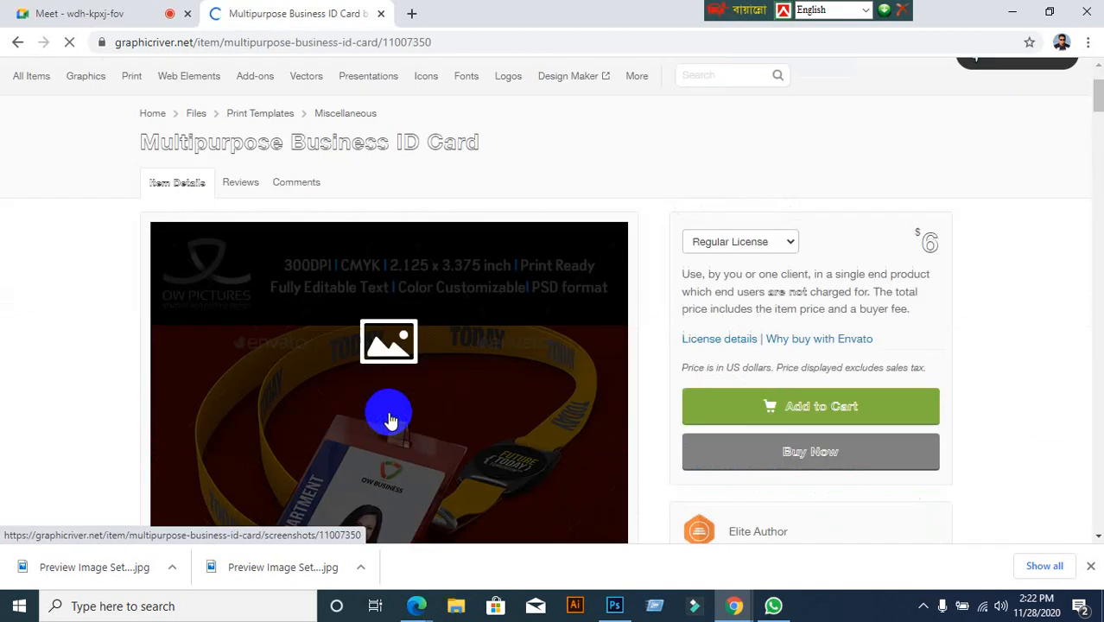
{"action": "scroll", "coordinate": [389, 418], "scroll_direction": "down", "scroll_amount": 4}
{"action": "scroll", "coordinate": [304, 270], "scroll_direction": "up", "scroll_amount": 2}
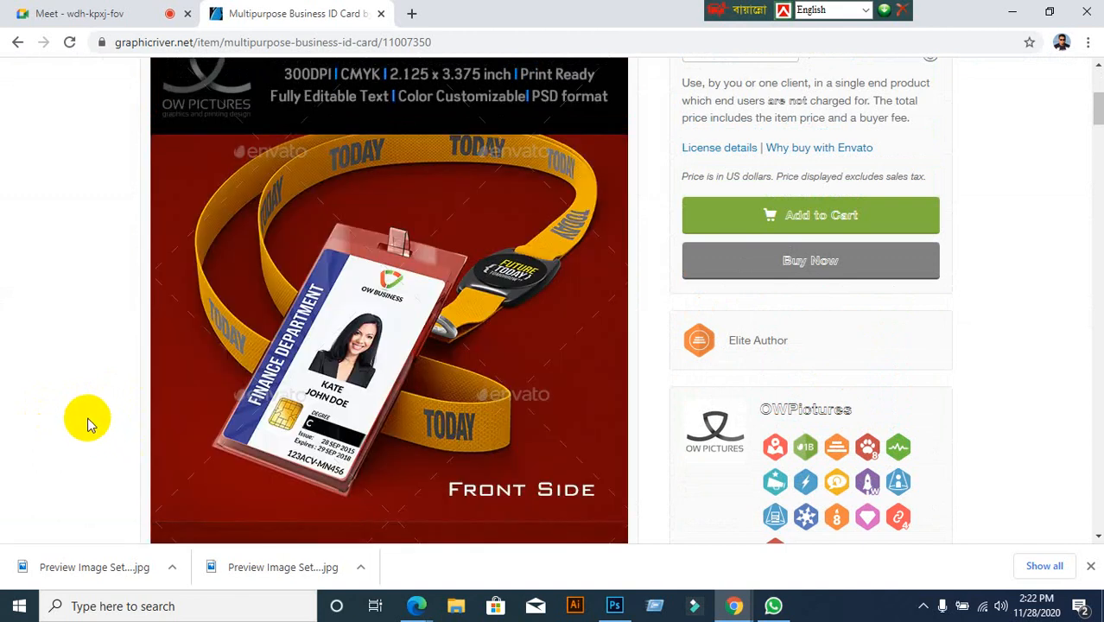
{"action": "scroll", "coordinate": [88, 414], "scroll_direction": "down", "scroll_amount": 10}
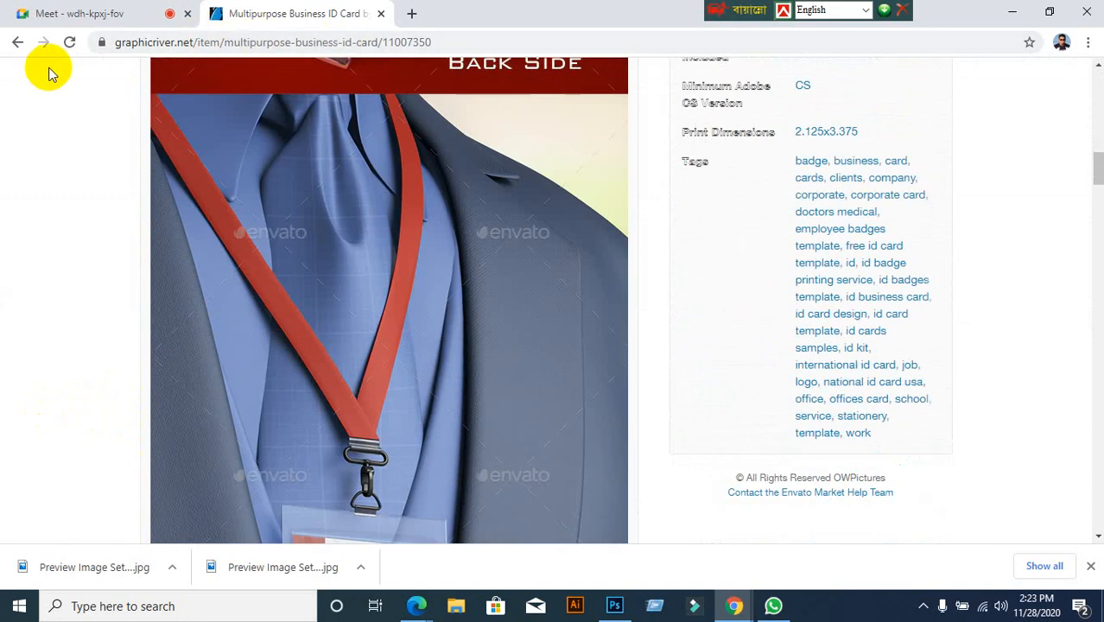
{"action": "left_click", "coordinate": [18, 44]}
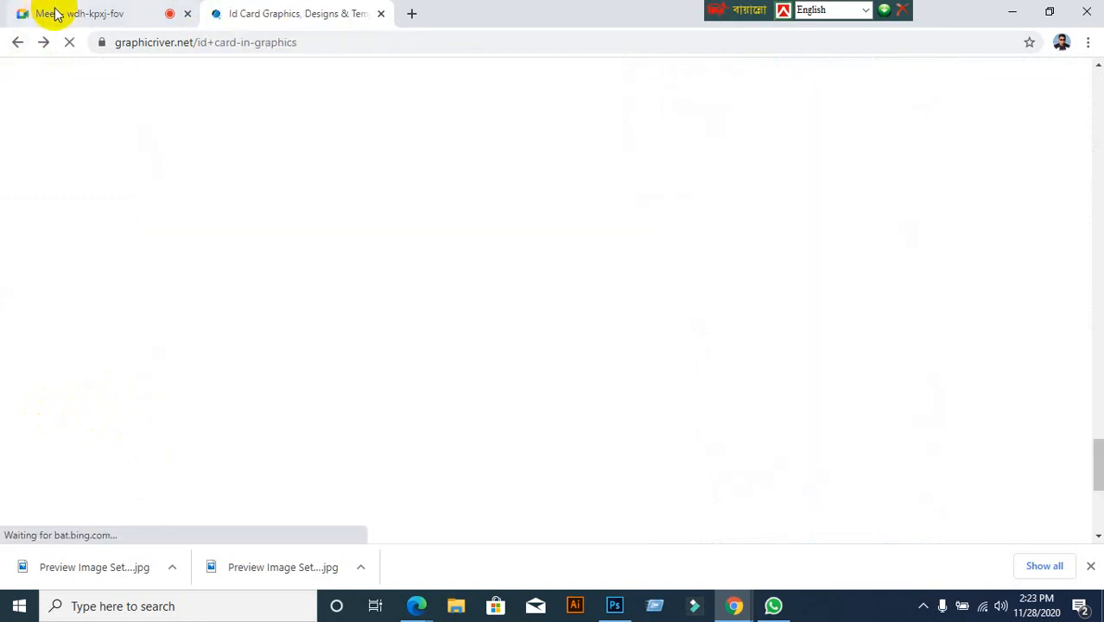
Admit another waiting participant into the Meet call and return to the results
{"action": "left_click", "coordinate": [66, 15]}
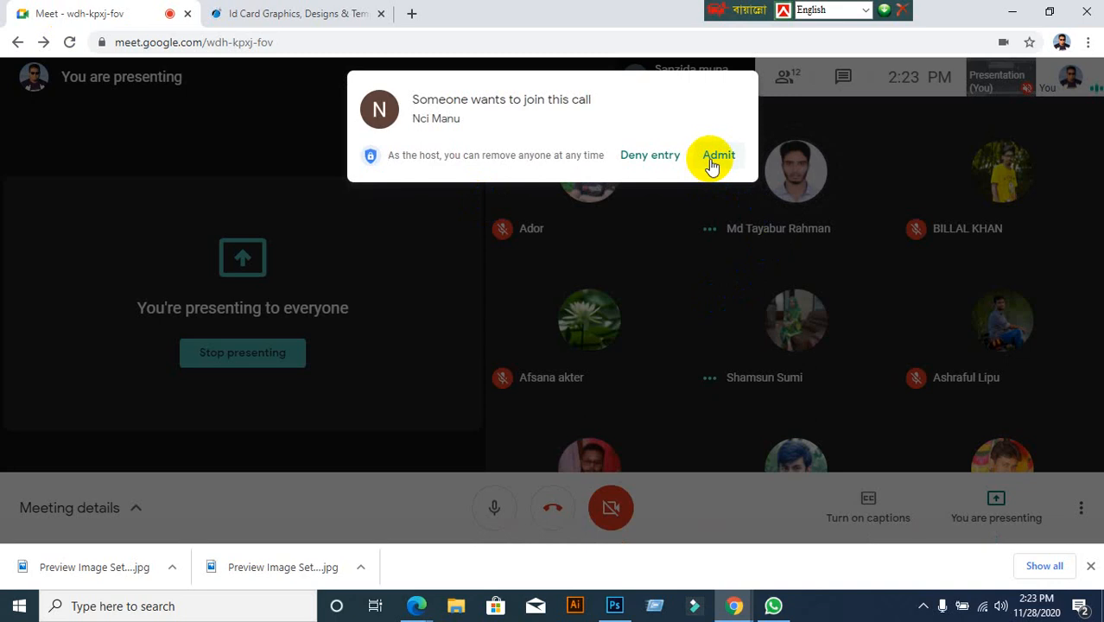
{"action": "left_click", "coordinate": [714, 158]}
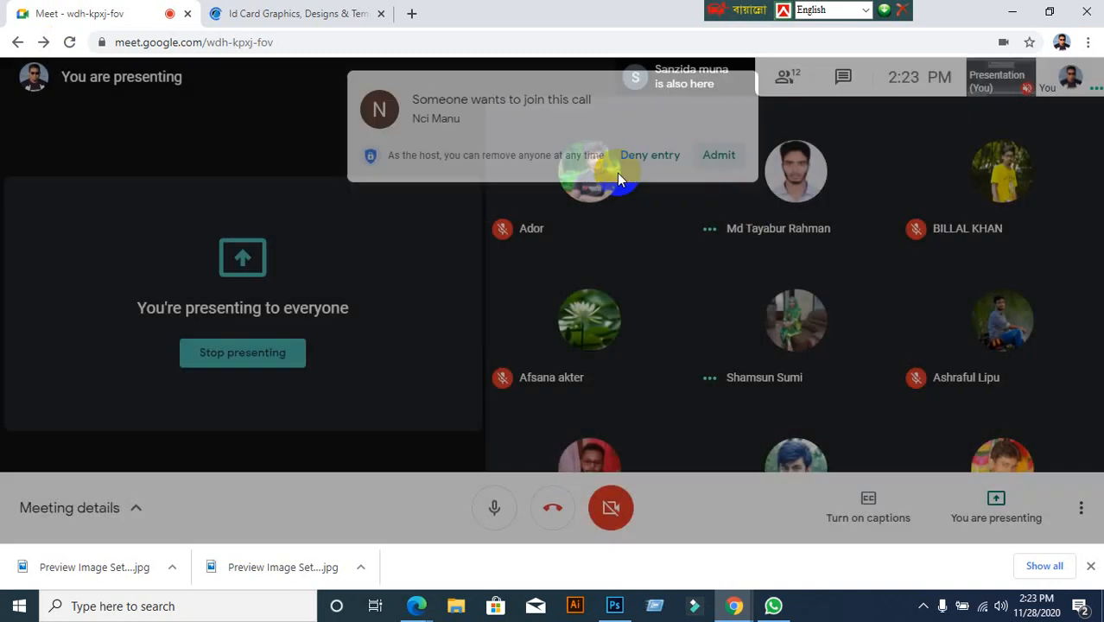
{"action": "left_click", "coordinate": [369, 19]}
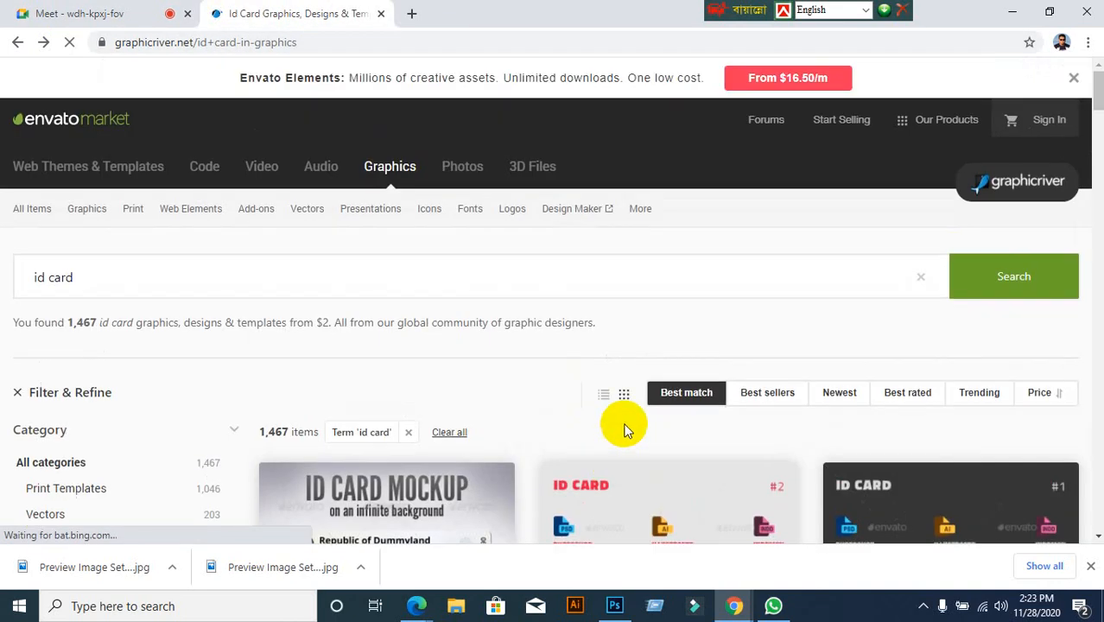
Scroll the id card results and open the Corporate ID Card item page
{"action": "scroll", "coordinate": [613, 423], "scroll_direction": "down", "scroll_amount": 4}
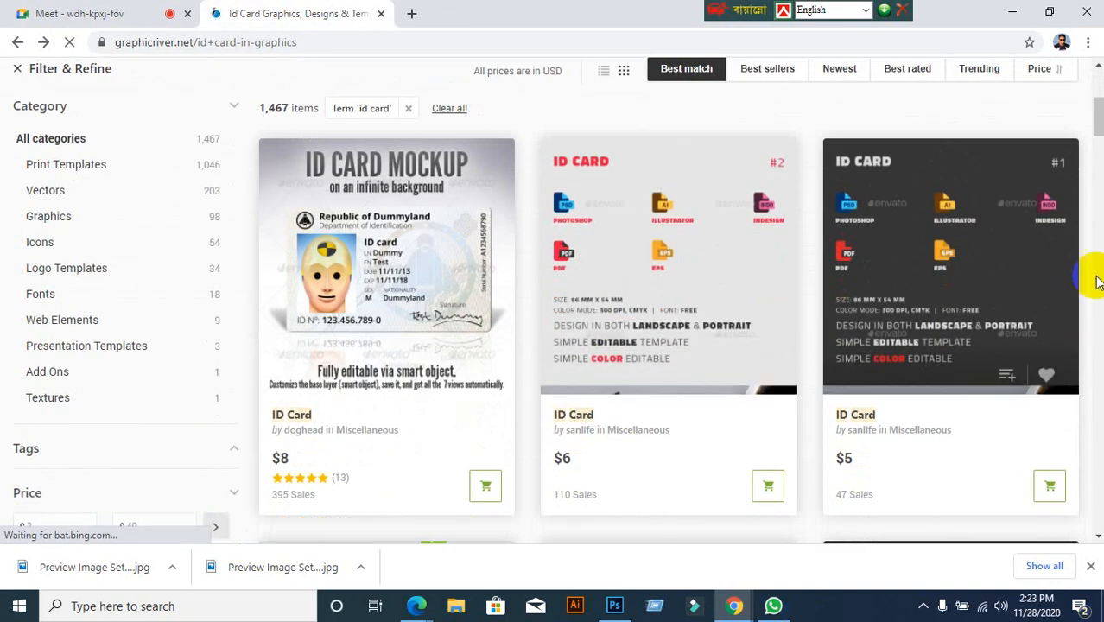
{"action": "left_click", "coordinate": [1045, 214]}
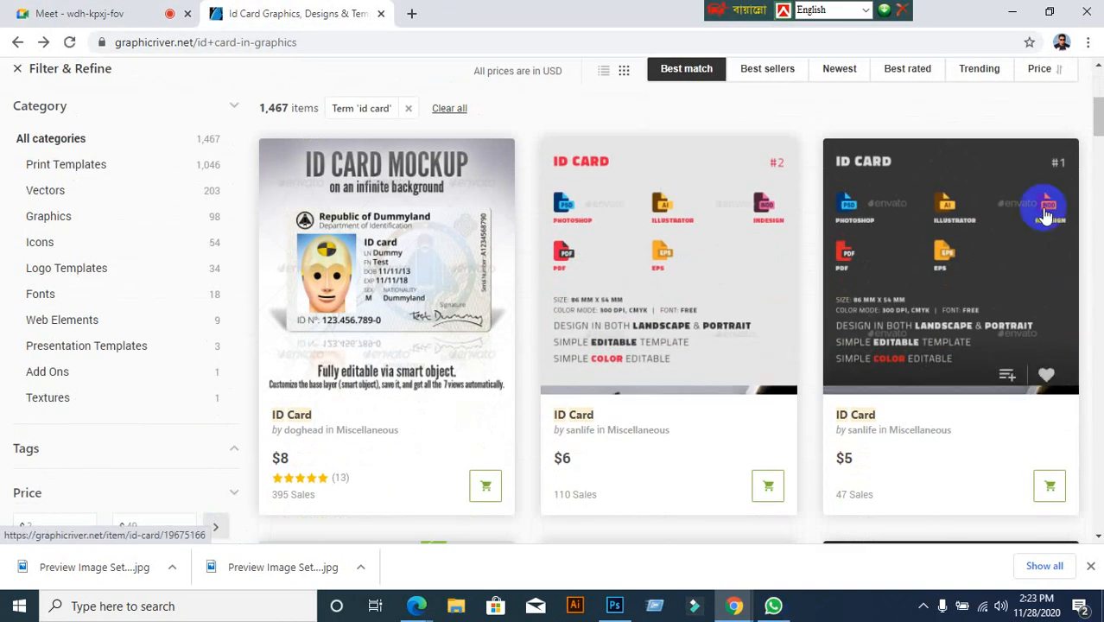
{"action": "scroll", "coordinate": [981, 272], "scroll_direction": "down", "scroll_amount": 4}
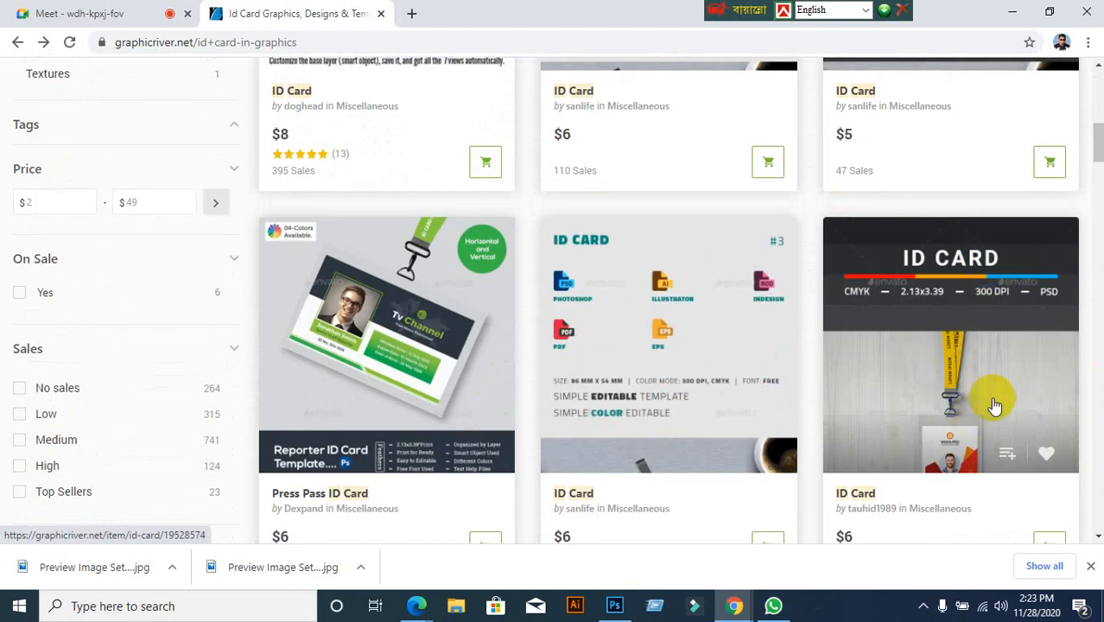
{"action": "scroll", "coordinate": [981, 403], "scroll_direction": "down", "scroll_amount": 6}
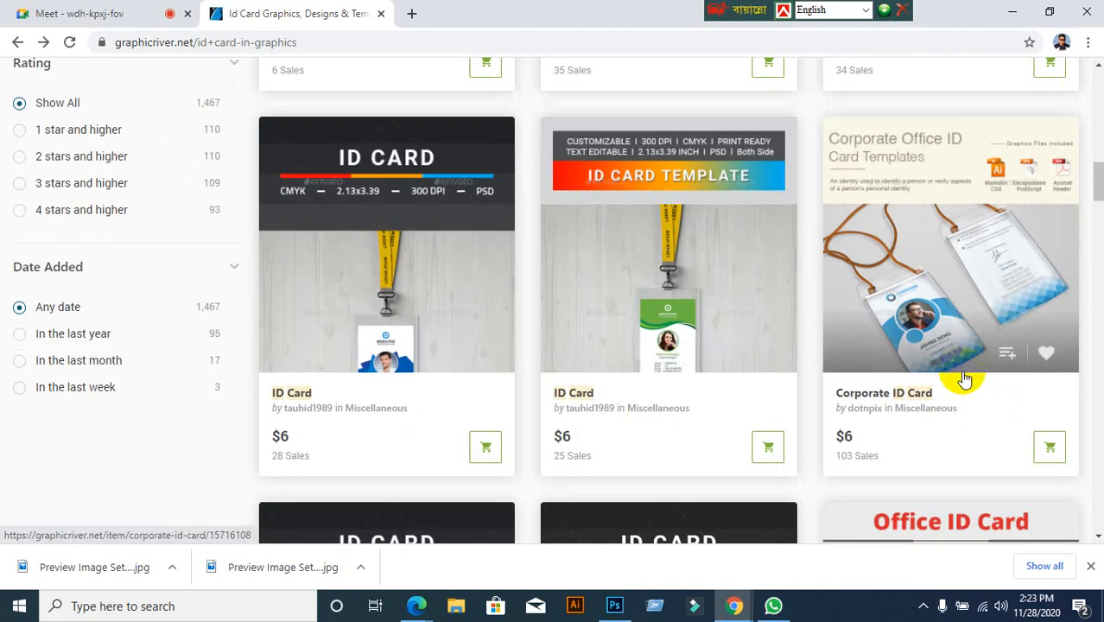
{"action": "left_click", "coordinate": [954, 318]}
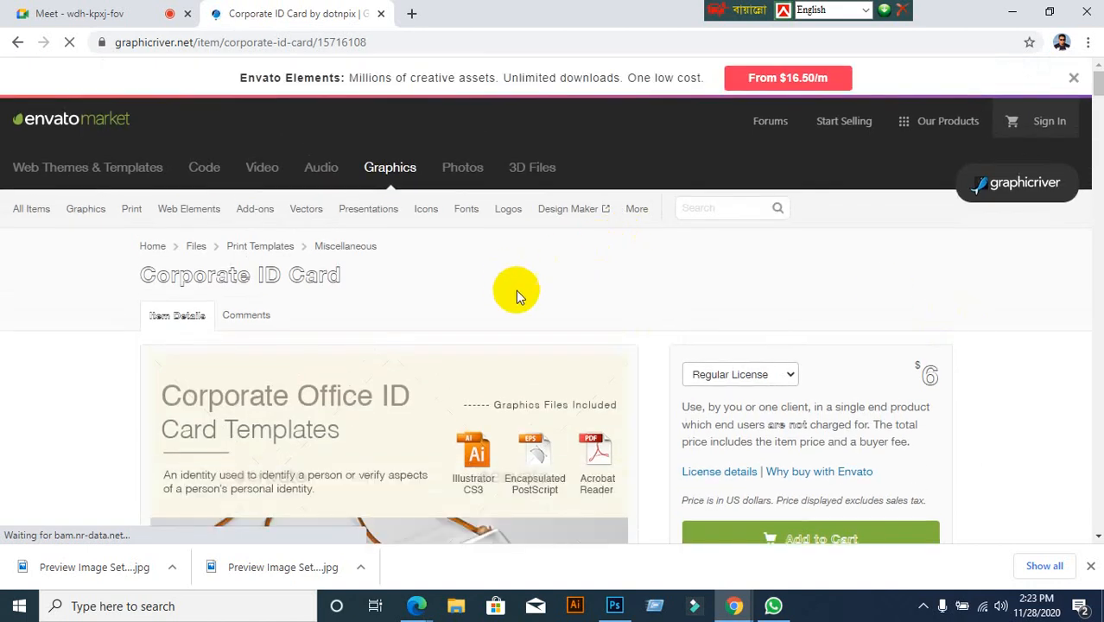
Open the Corporate ID Card's enlarged preview gallery
{"action": "scroll", "coordinate": [518, 303], "scroll_direction": "down", "scroll_amount": 7}
{"action": "scroll", "coordinate": [455, 295], "scroll_direction": "up", "scroll_amount": 4}
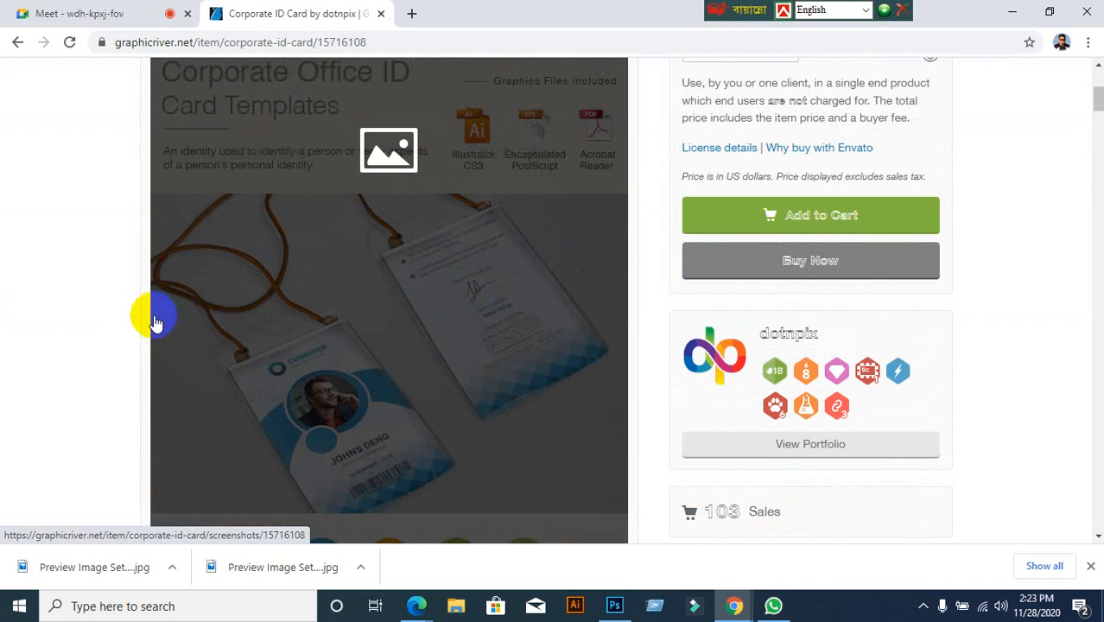
{"action": "scroll", "coordinate": [100, 346], "scroll_direction": "down", "scroll_amount": 1}
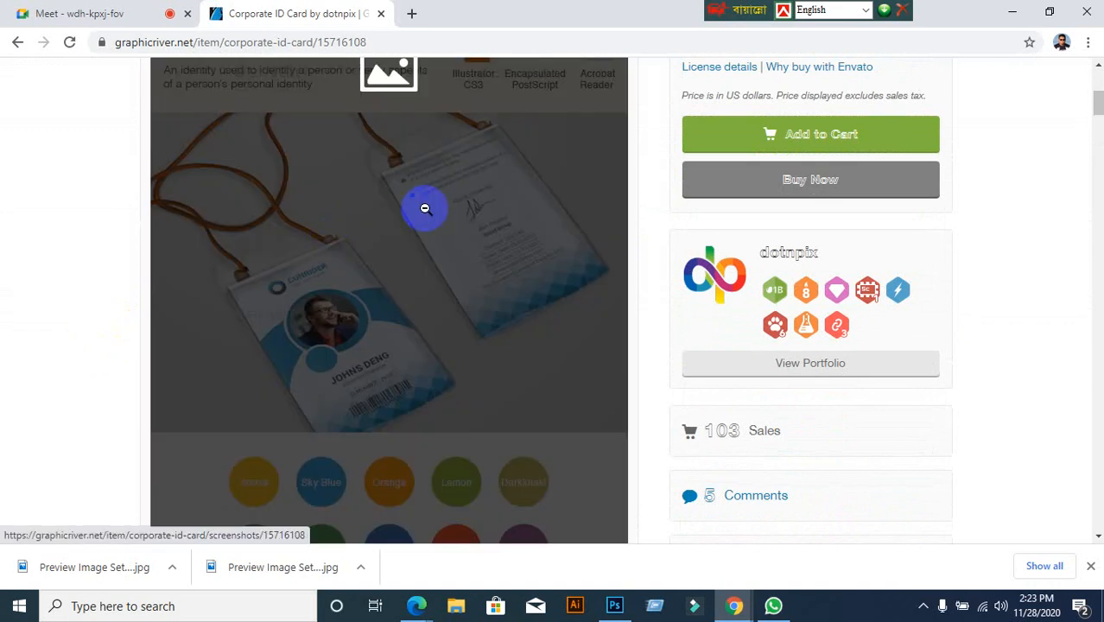
{"action": "left_click", "coordinate": [424, 210]}
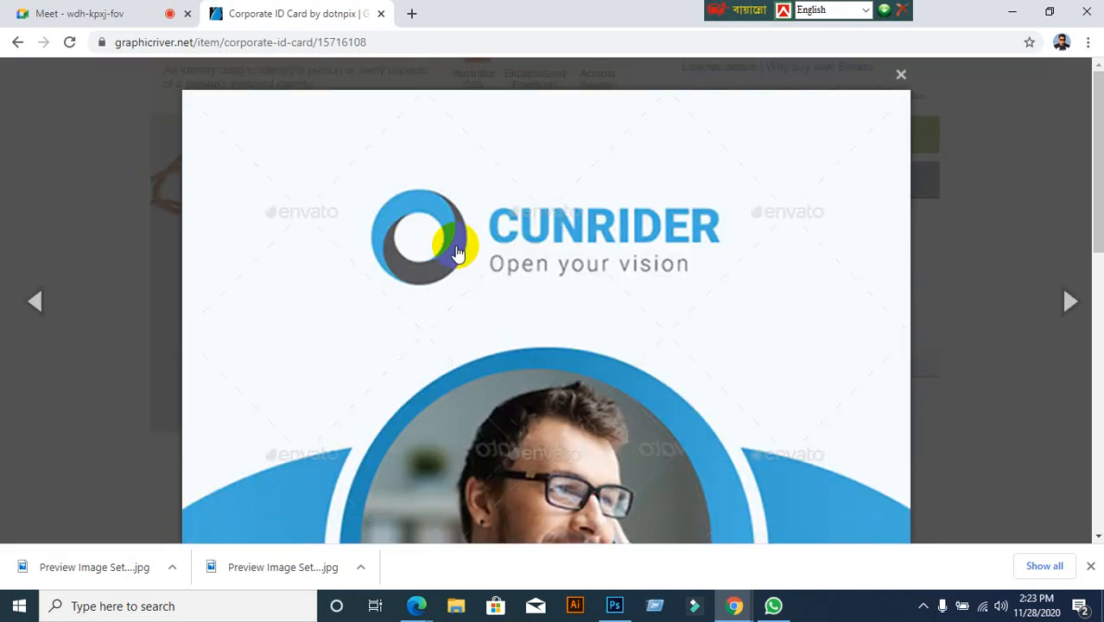
Save the lanyard mockup preview to the Desktop as 03_Image
{"action": "scroll", "coordinate": [460, 262], "scroll_direction": "down", "scroll_amount": 3}
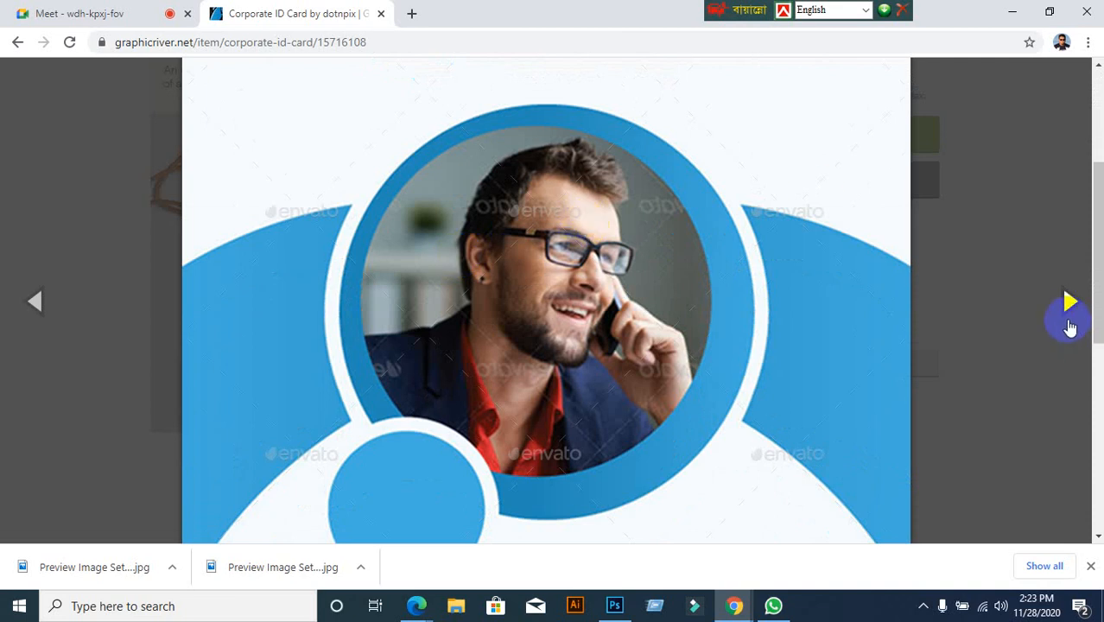
{"action": "left_click", "coordinate": [1069, 302]}
{"action": "left_click", "coordinate": [1068, 303]}
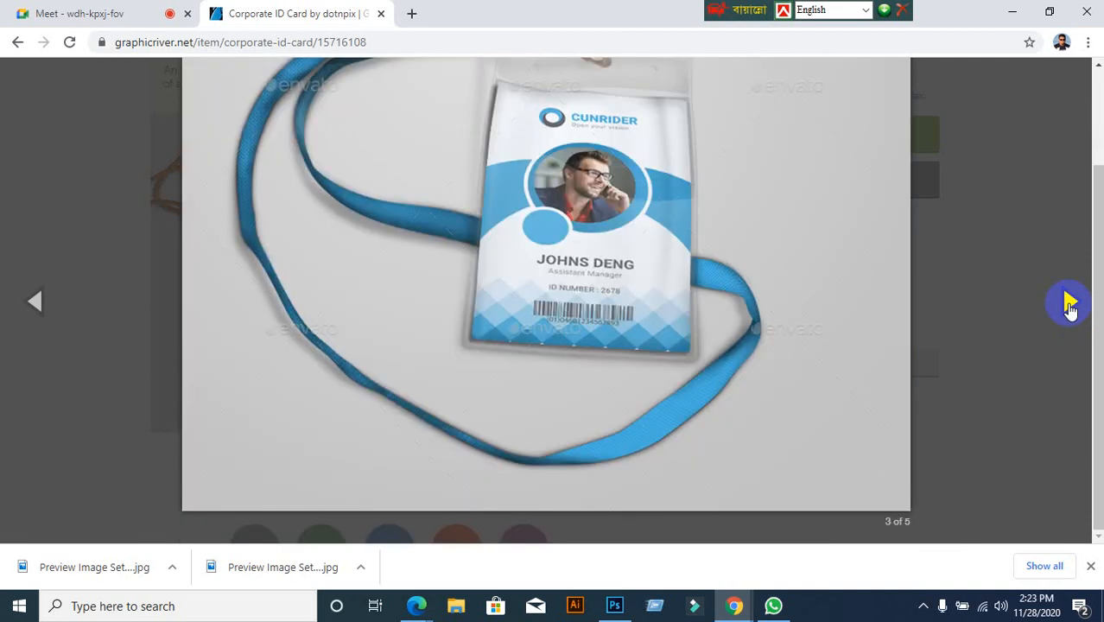
{"action": "right_click", "coordinate": [568, 304]}
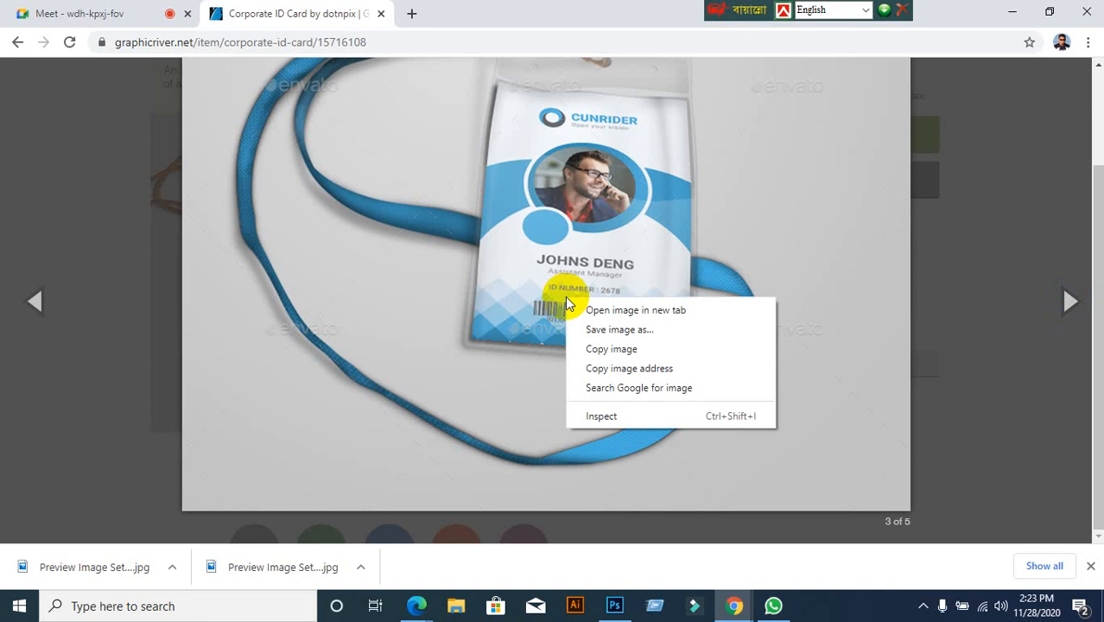
{"action": "left_click", "coordinate": [648, 329]}
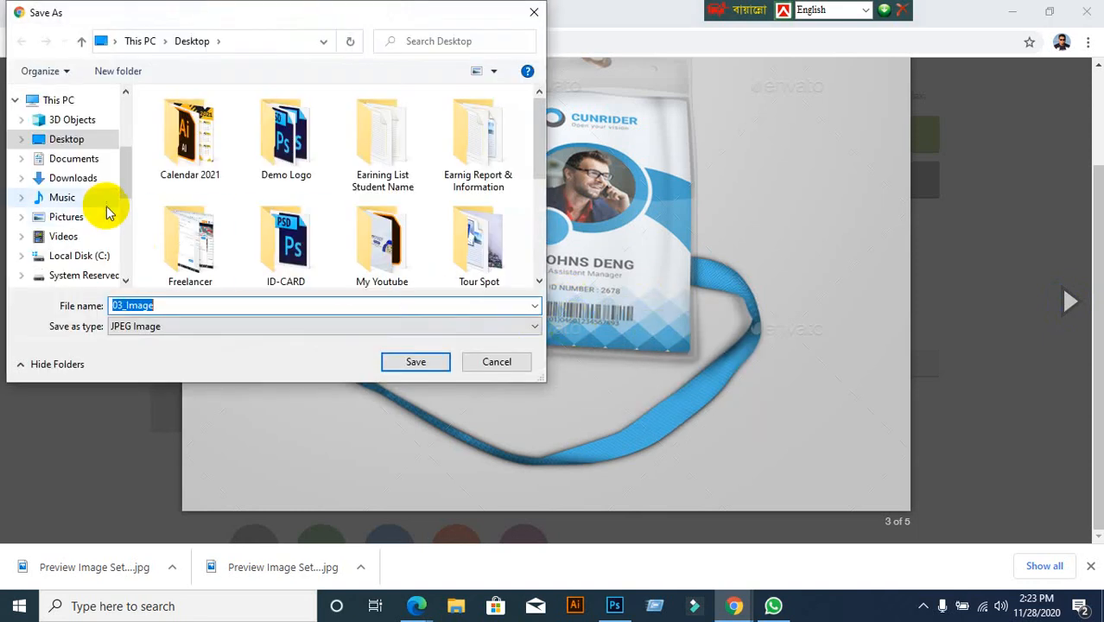
{"action": "left_click", "coordinate": [63, 143]}
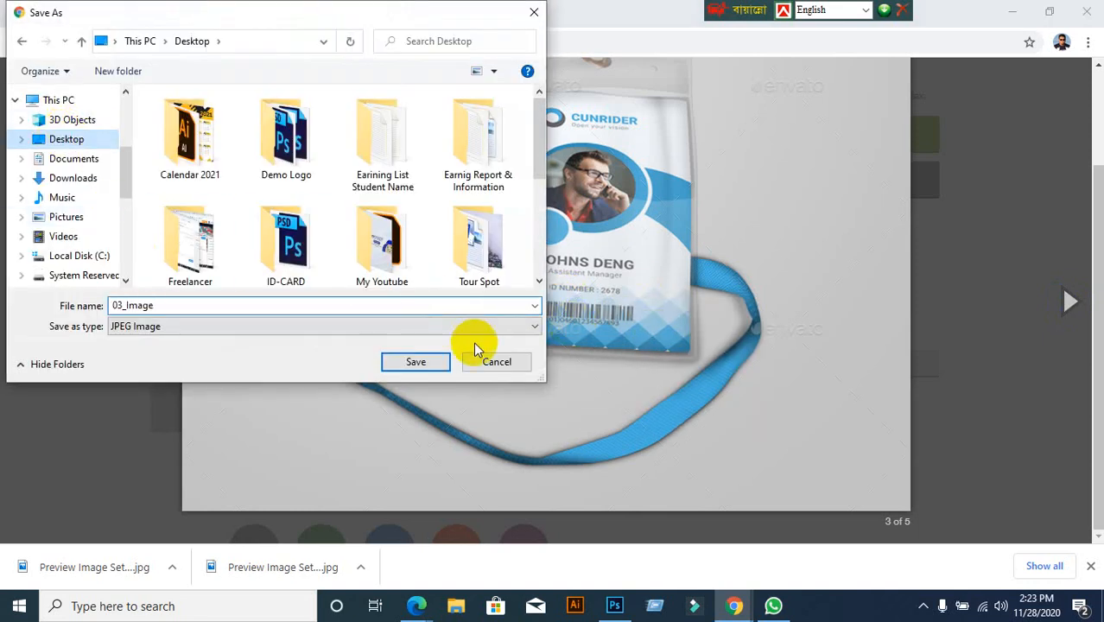
{"action": "left_click", "coordinate": [415, 362]}
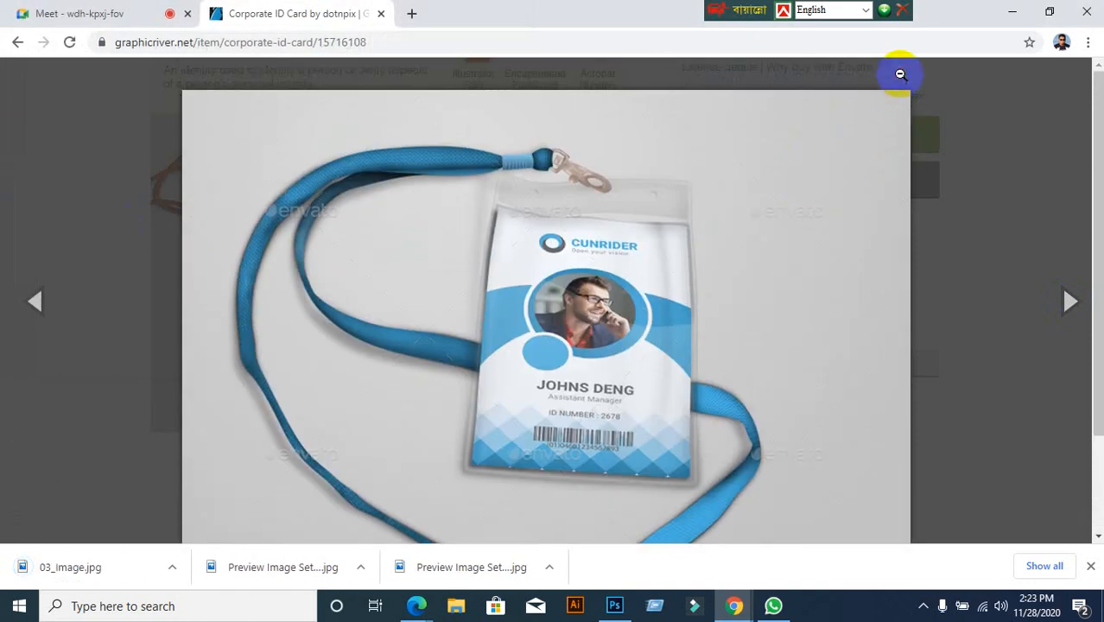
Save the two-card lanyard mockup preview to the Desktop as 05_Image
{"action": "left_click", "coordinate": [900, 78]}
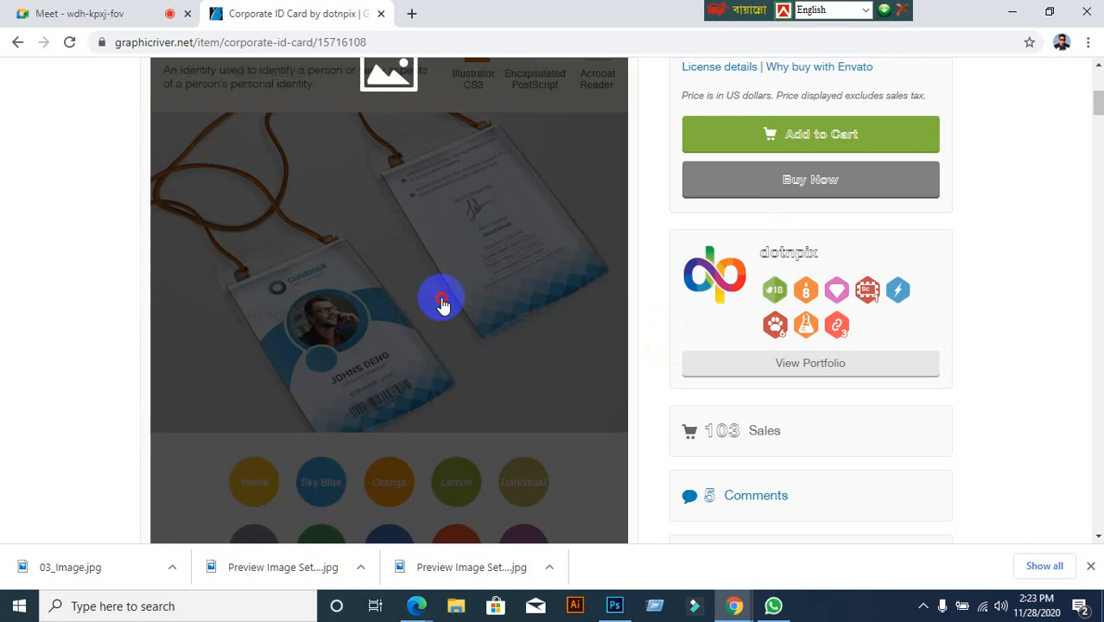
{"action": "left_click", "coordinate": [440, 301]}
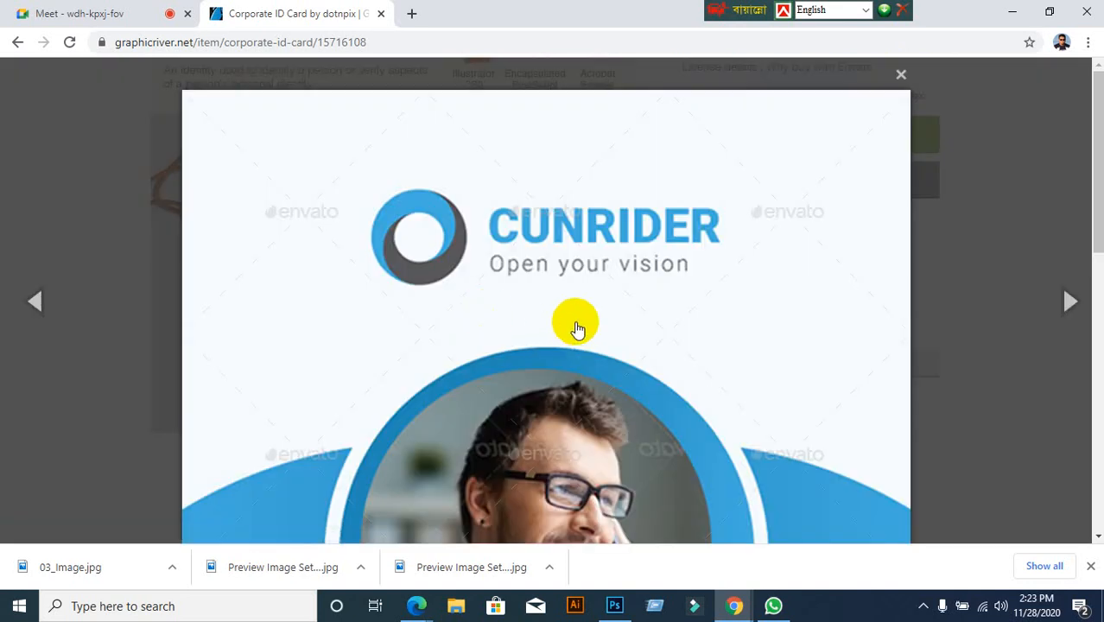
{"action": "scroll", "coordinate": [604, 354], "scroll_direction": "down", "scroll_amount": 8}
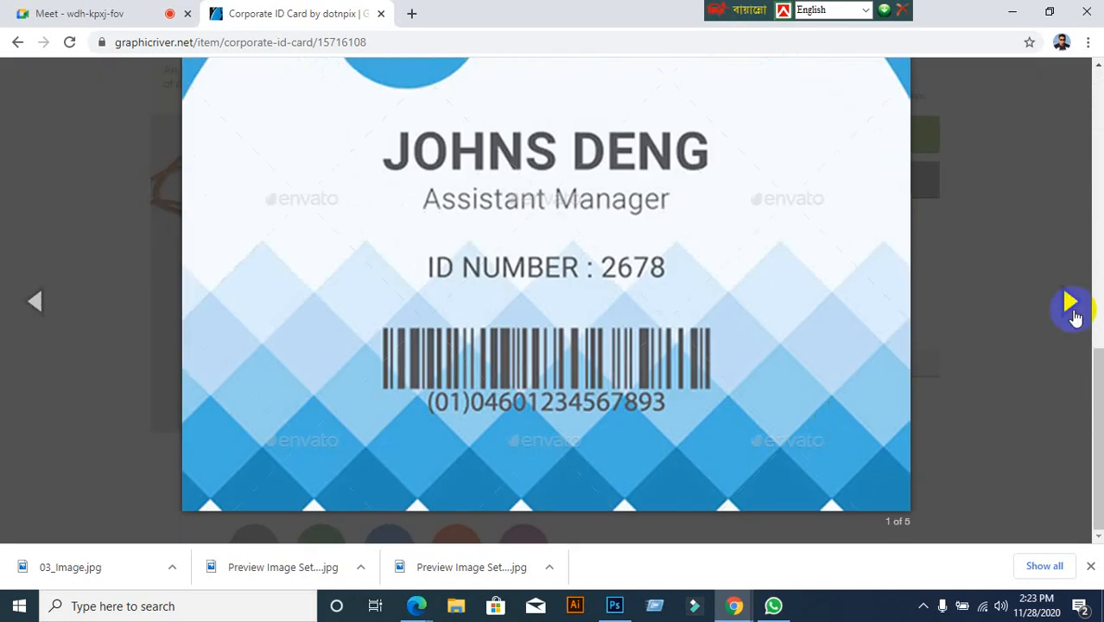
{"action": "left_click", "coordinate": [1071, 299]}
{"action": "left_click", "coordinate": [1071, 300]}
{"action": "left_click", "coordinate": [1071, 300]}
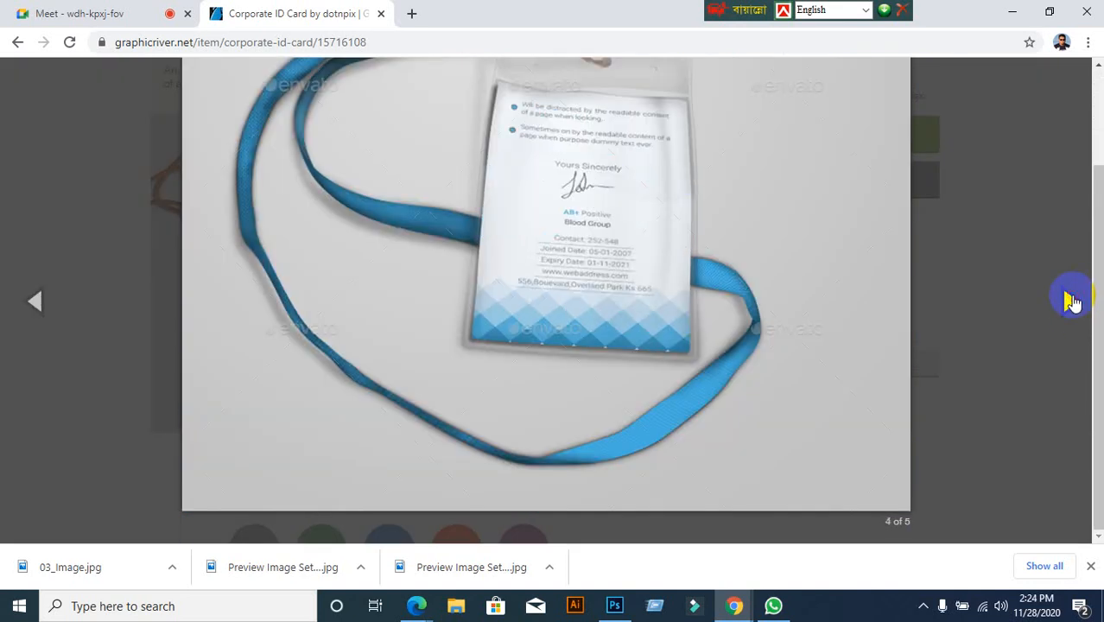
{"action": "left_click", "coordinate": [1071, 300]}
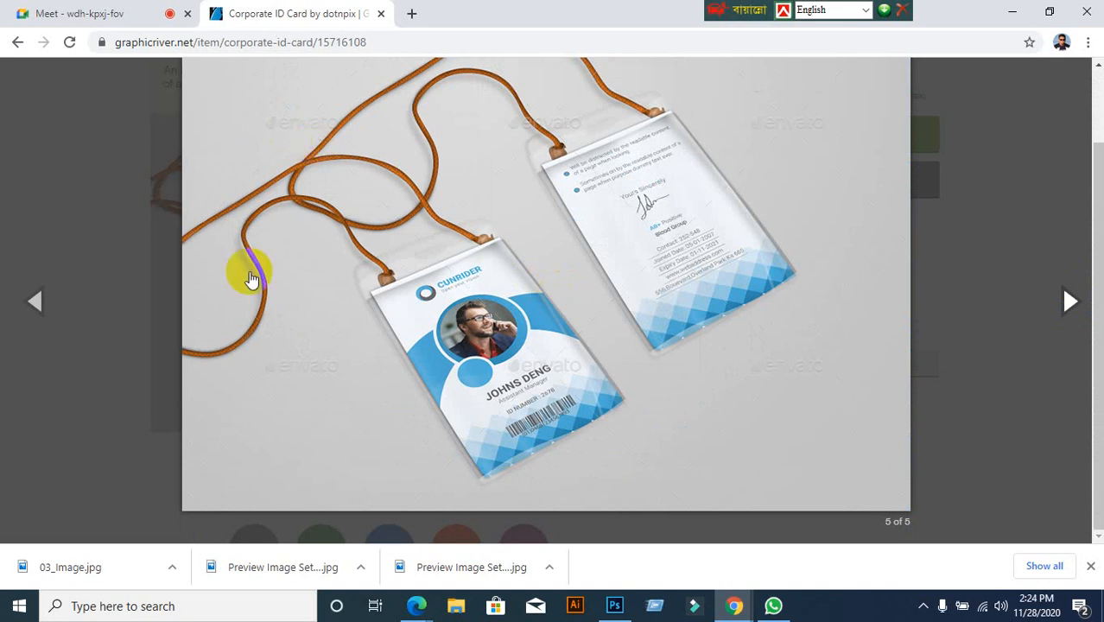
{"action": "right_click", "coordinate": [416, 270]}
{"action": "left_click", "coordinate": [458, 299]}
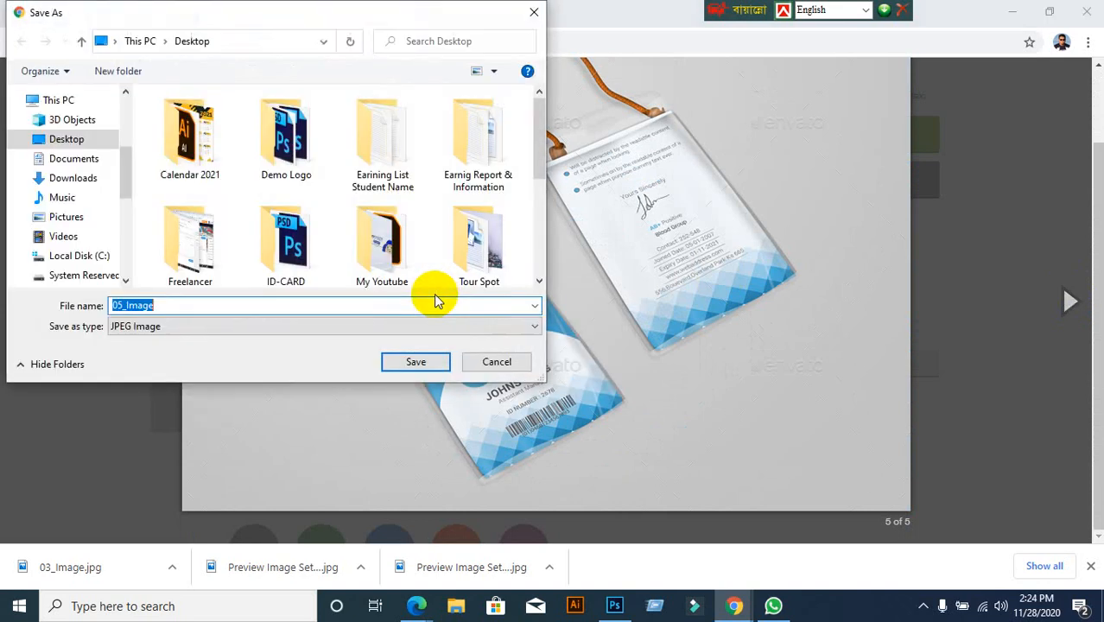
{"action": "left_click", "coordinate": [55, 139]}
{"action": "left_click", "coordinate": [421, 361]}
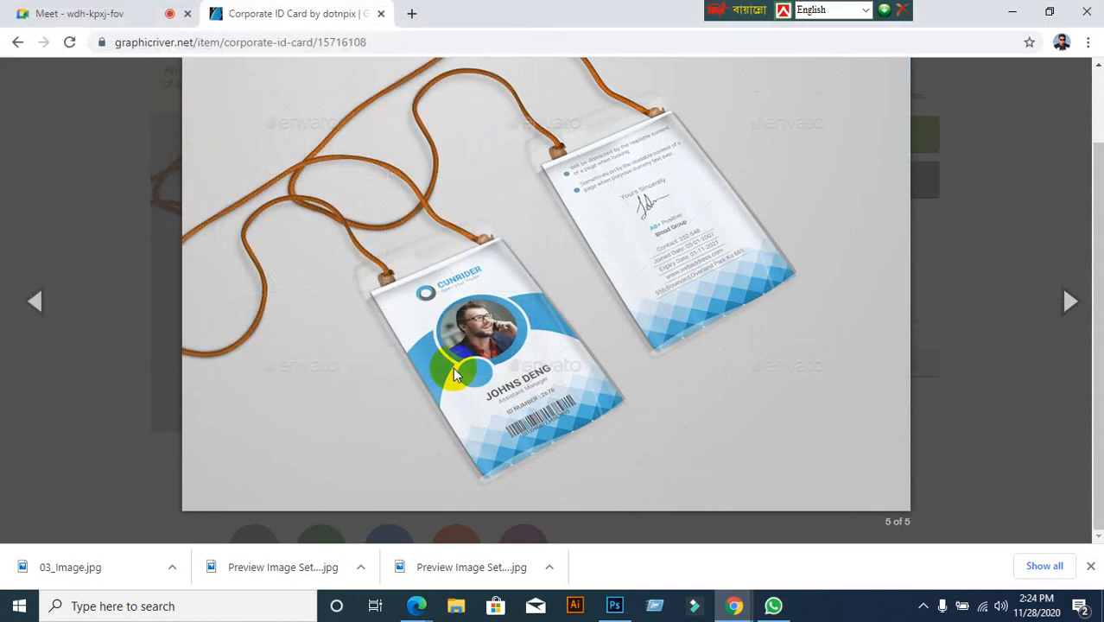
Minimize the browser, view the saved 05_Image, then close the viewer and return to Photoshop
{"action": "left_click", "coordinate": [18, 43]}
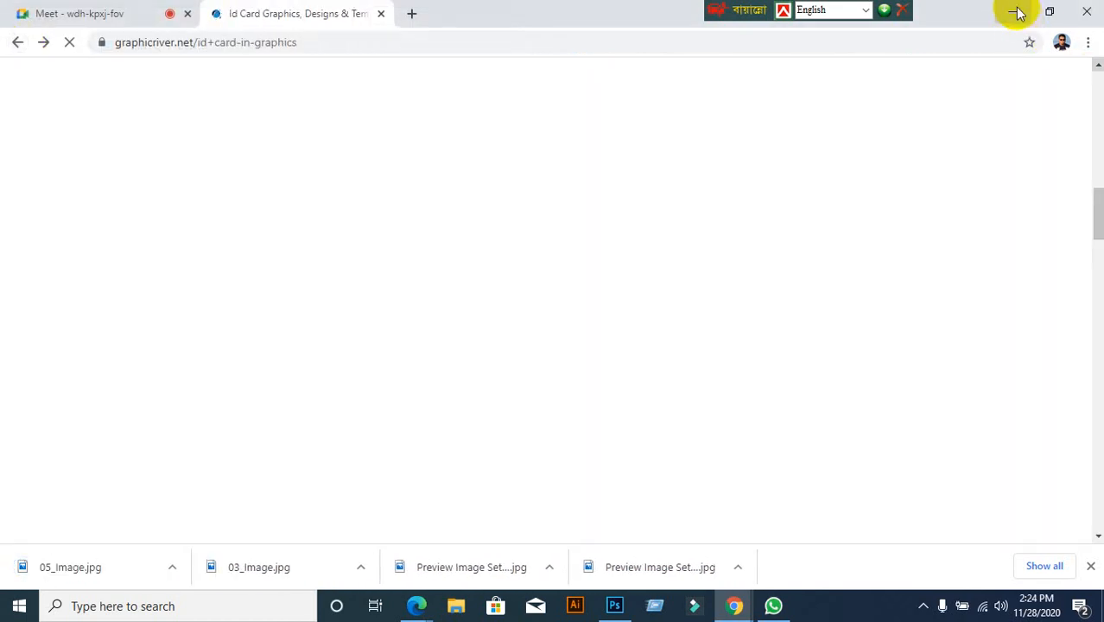
{"action": "left_click", "coordinate": [1013, 12]}
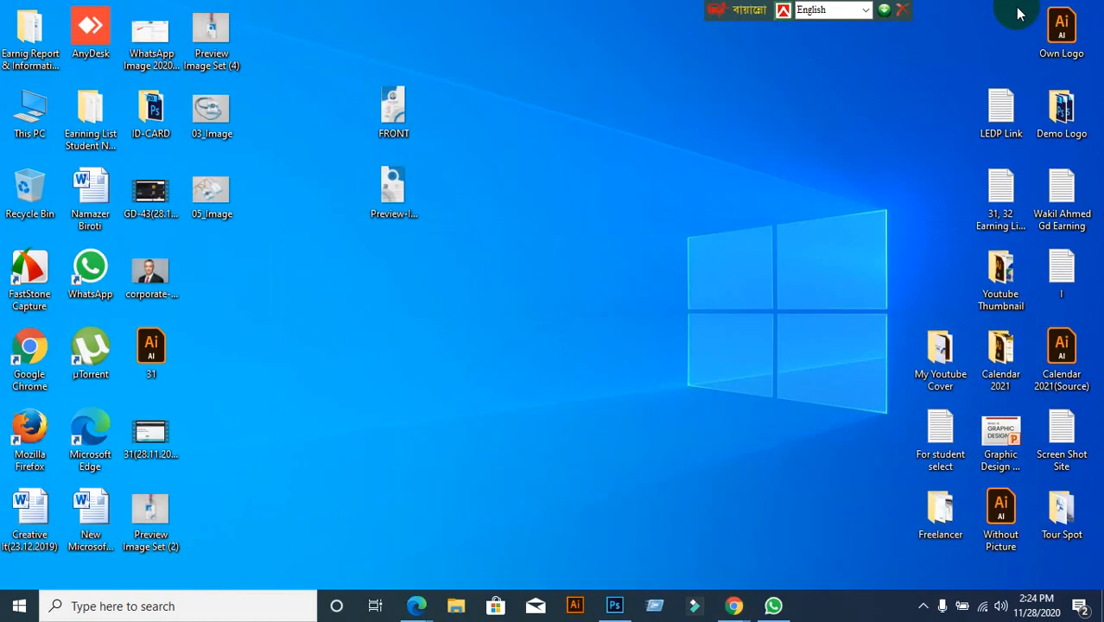
{"action": "double_click", "coordinate": [220, 192]}
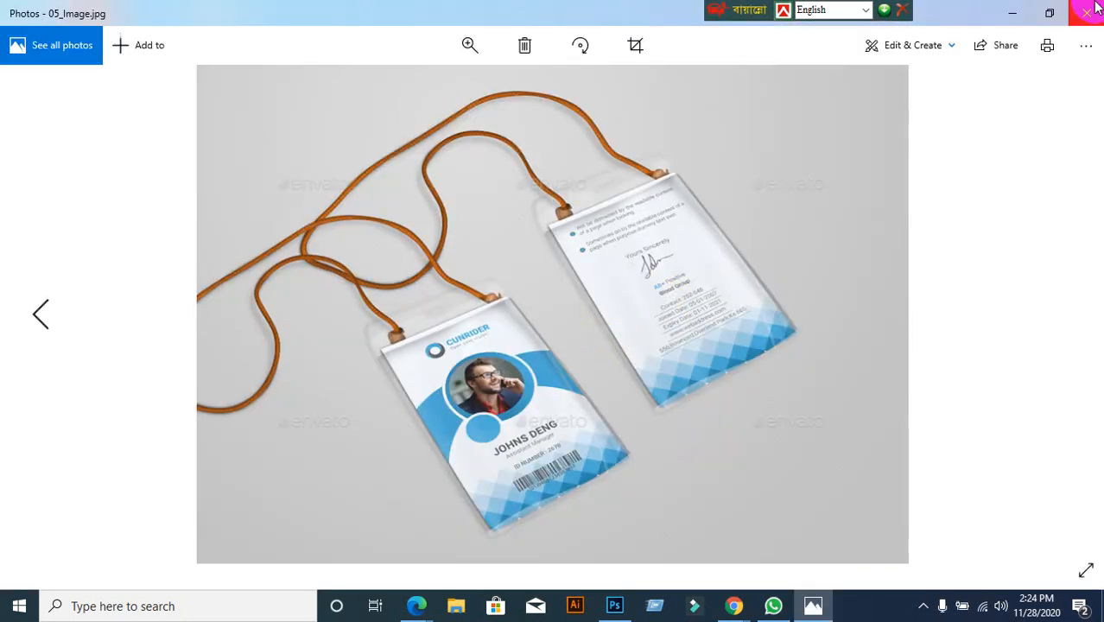
{"action": "left_click", "coordinate": [1090, 11]}
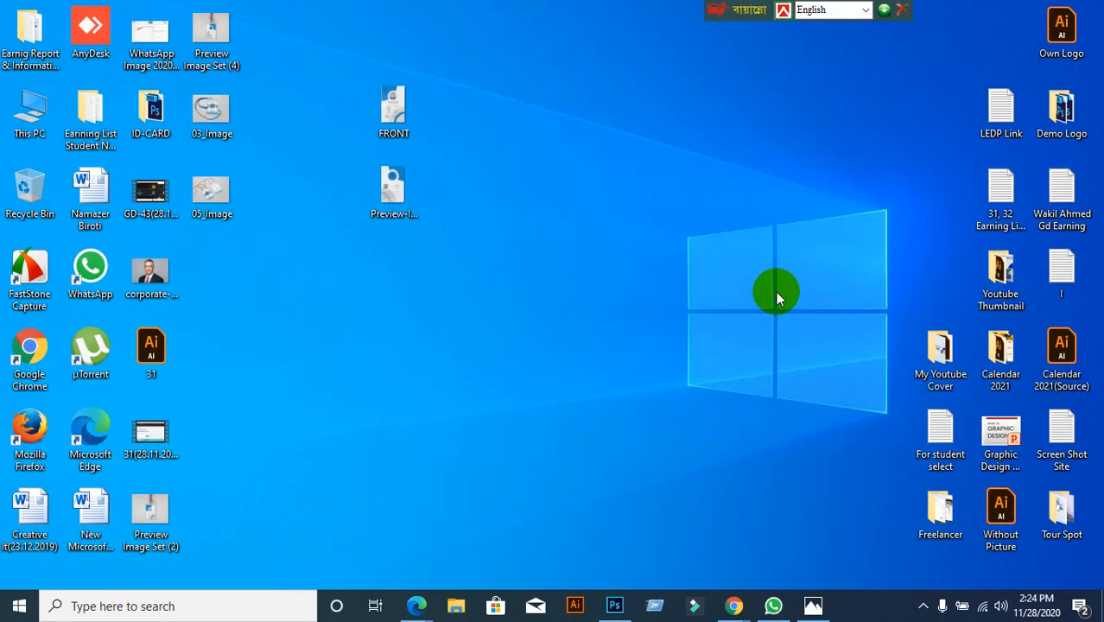
{"action": "left_click", "coordinate": [610, 599]}
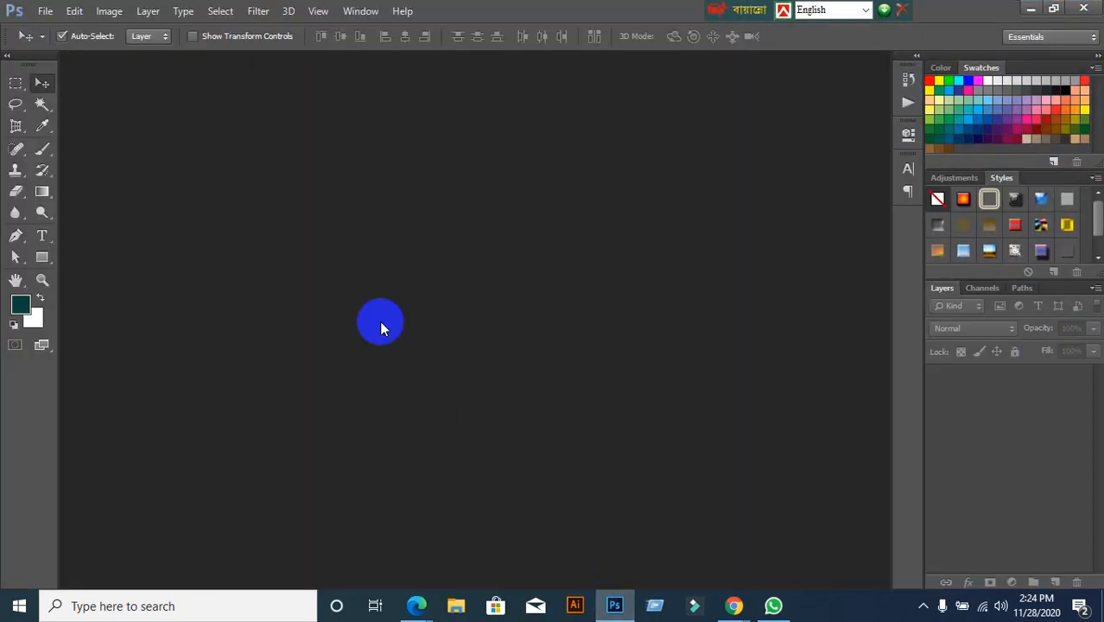
Open 05_Image from the Desktop in Photoshop
{"action": "left_click", "coordinate": [45, 10]}
{"action": "left_click", "coordinate": [54, 44]}
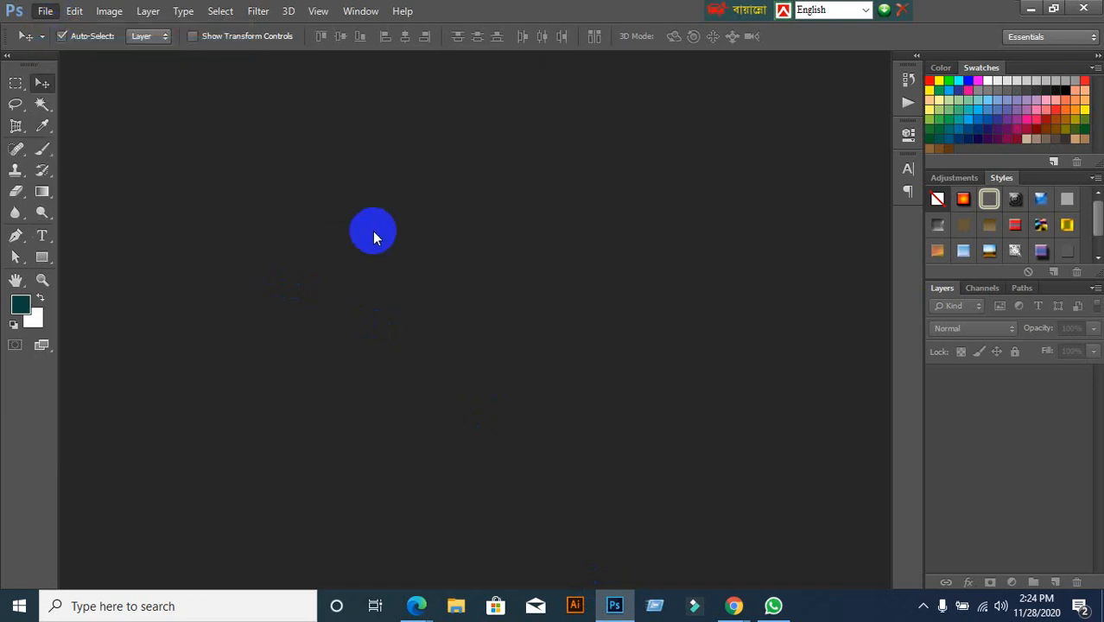
{"action": "scroll", "coordinate": [402, 271], "scroll_direction": "down", "scroll_amount": 6}
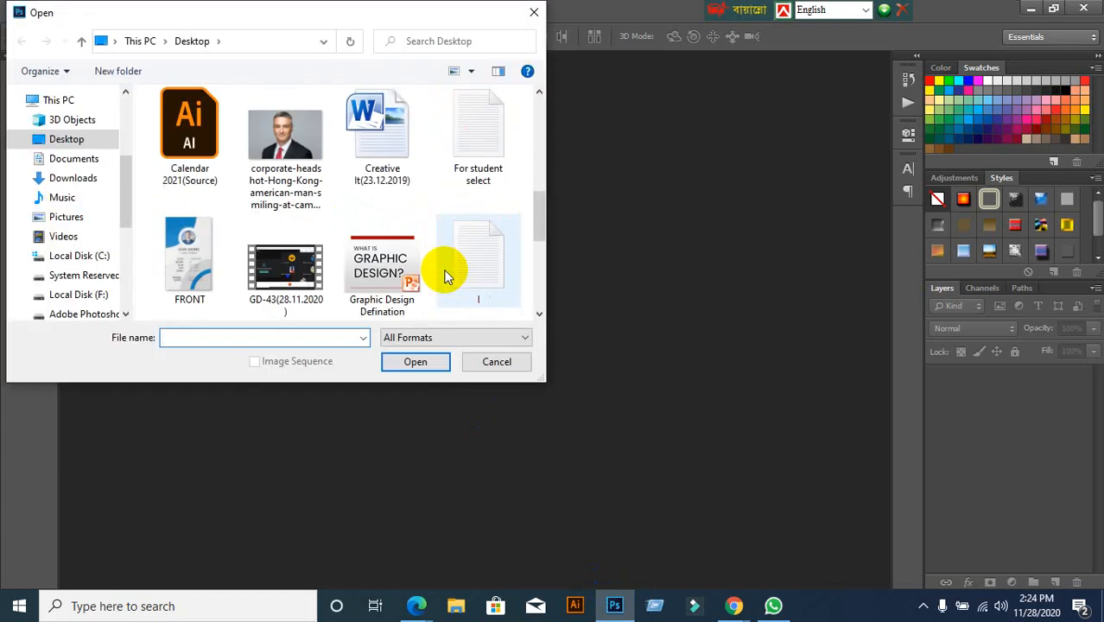
{"action": "scroll", "coordinate": [445, 275], "scroll_direction": "up", "scroll_amount": 4}
{"action": "left_click", "coordinate": [474, 242]}
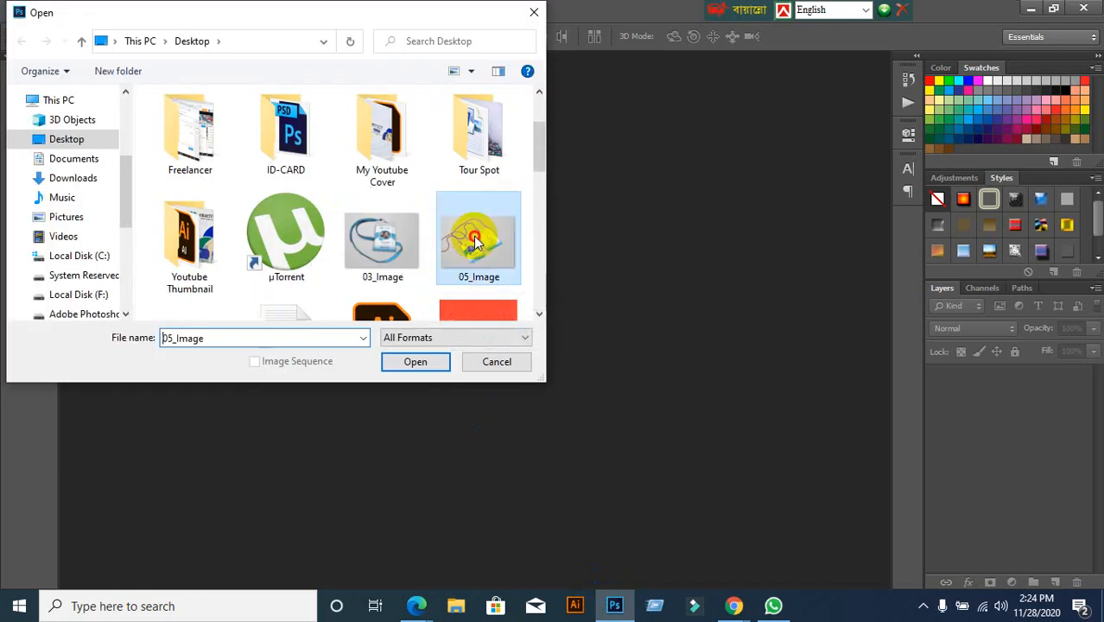
{"action": "left_click", "coordinate": [415, 361]}
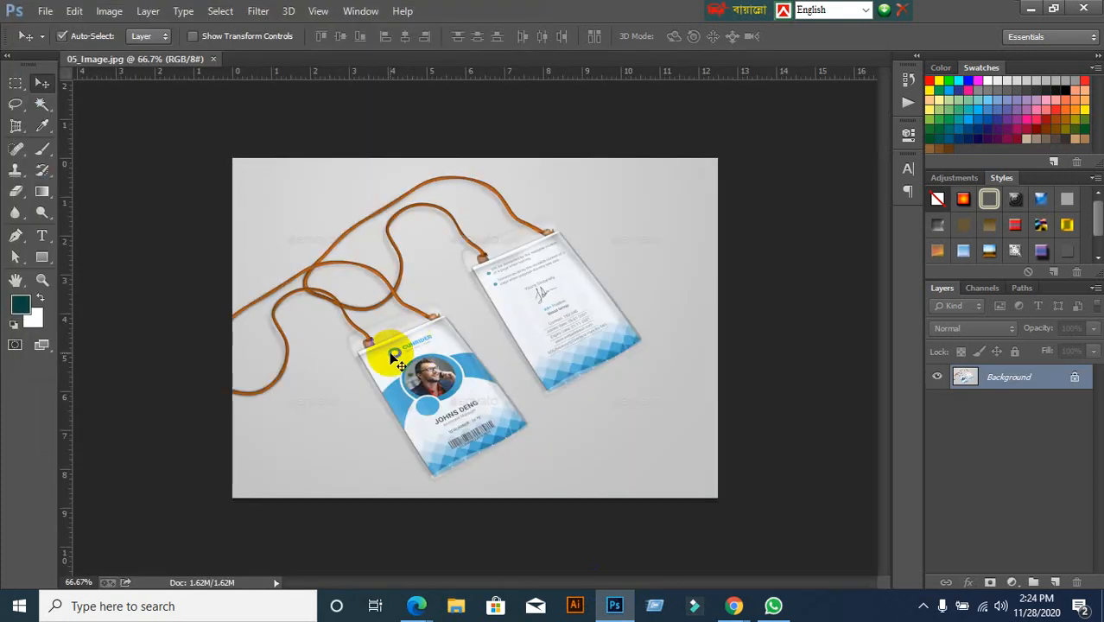
Perspective-crop the tilted front card at its four corners into a flat image
{"action": "left_click", "coordinate": [16, 126]}
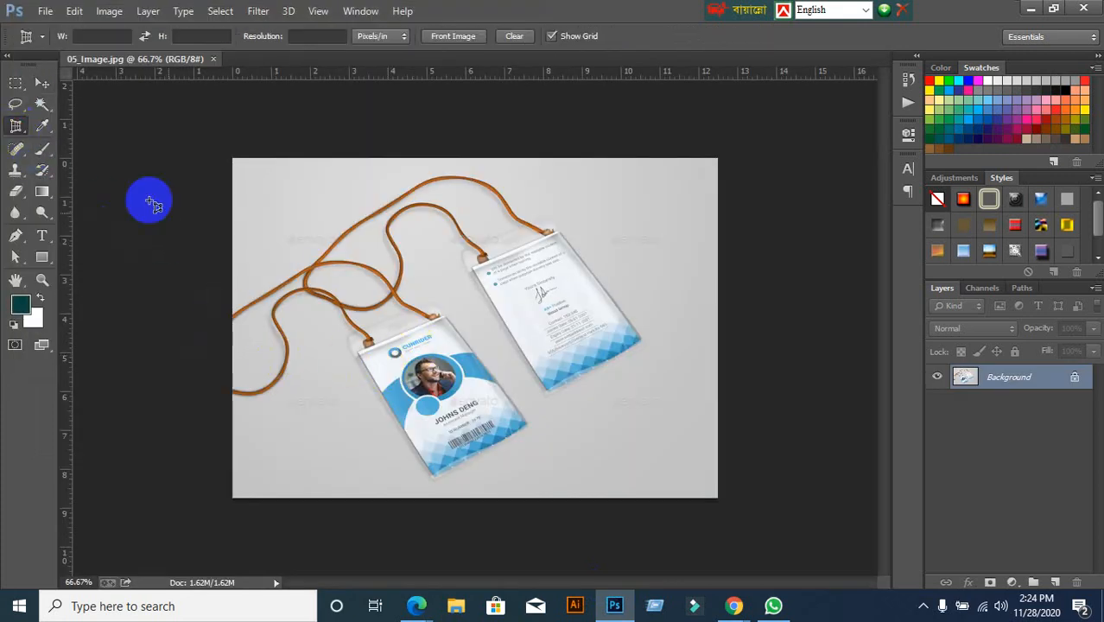
{"action": "left_click", "coordinate": [360, 353]}
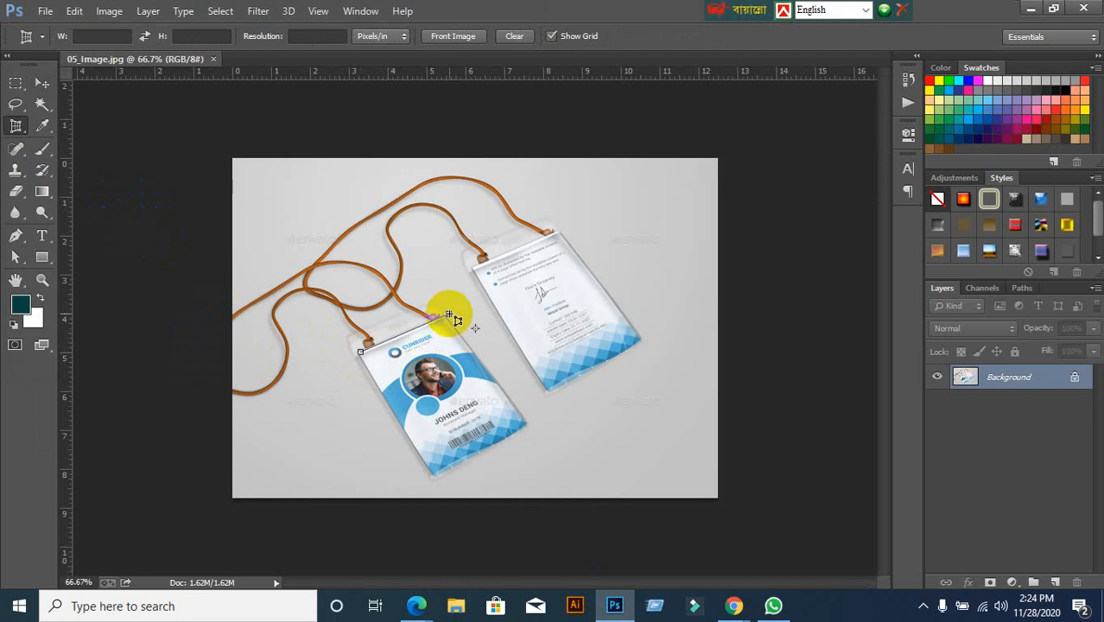
{"action": "left_click", "coordinate": [446, 314]}
{"action": "left_click", "coordinate": [530, 427]}
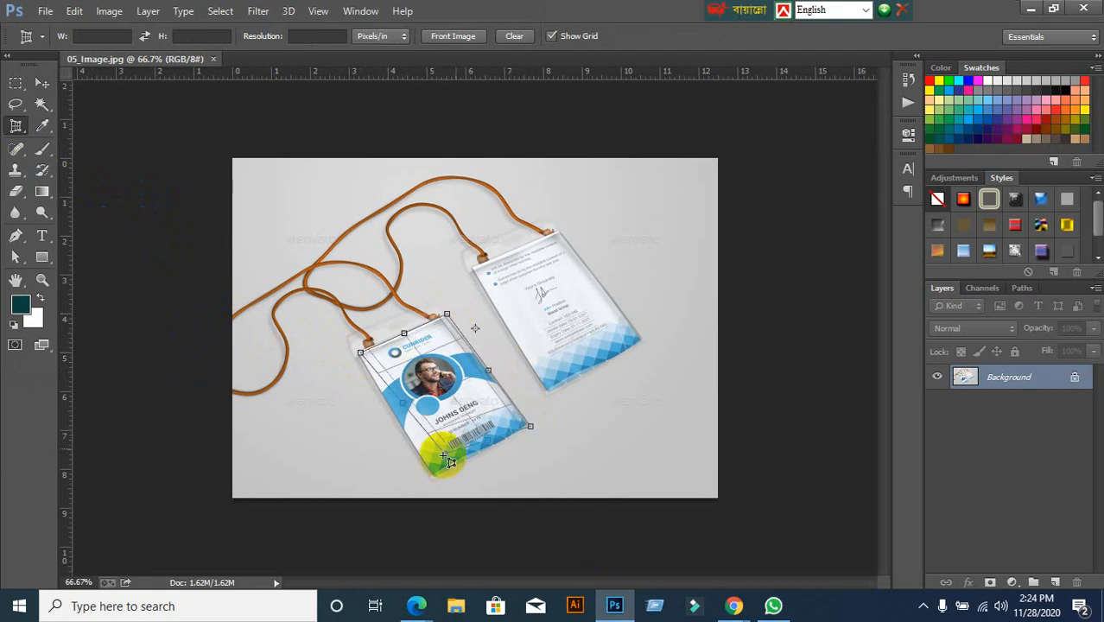
{"action": "left_click", "coordinate": [436, 476]}
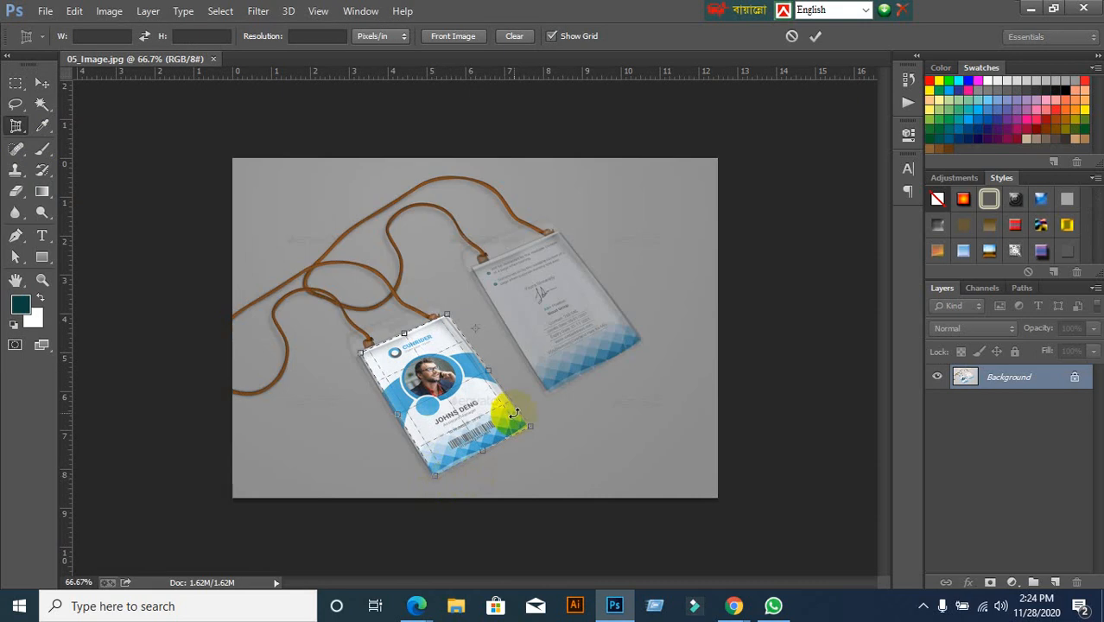
{"action": "left_click", "coordinate": [815, 37]}
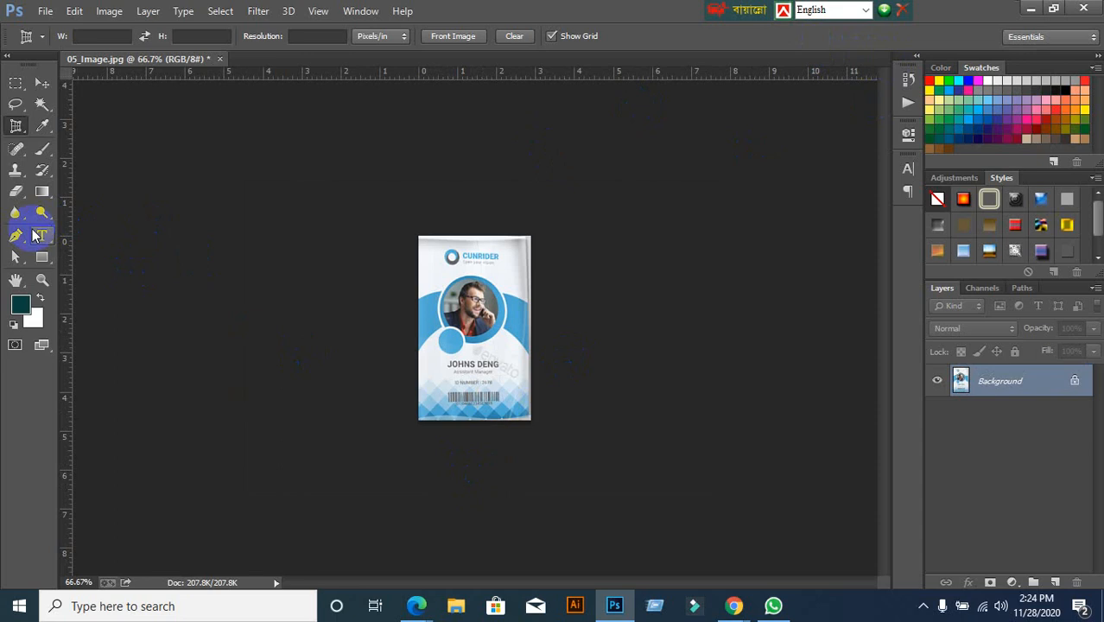
Keep Perspective Crop as the active tool and bring Chrome's GraphicRiver results forward
{"action": "right_click", "coordinate": [8, 128]}
{"action": "left_click", "coordinate": [85, 140]}
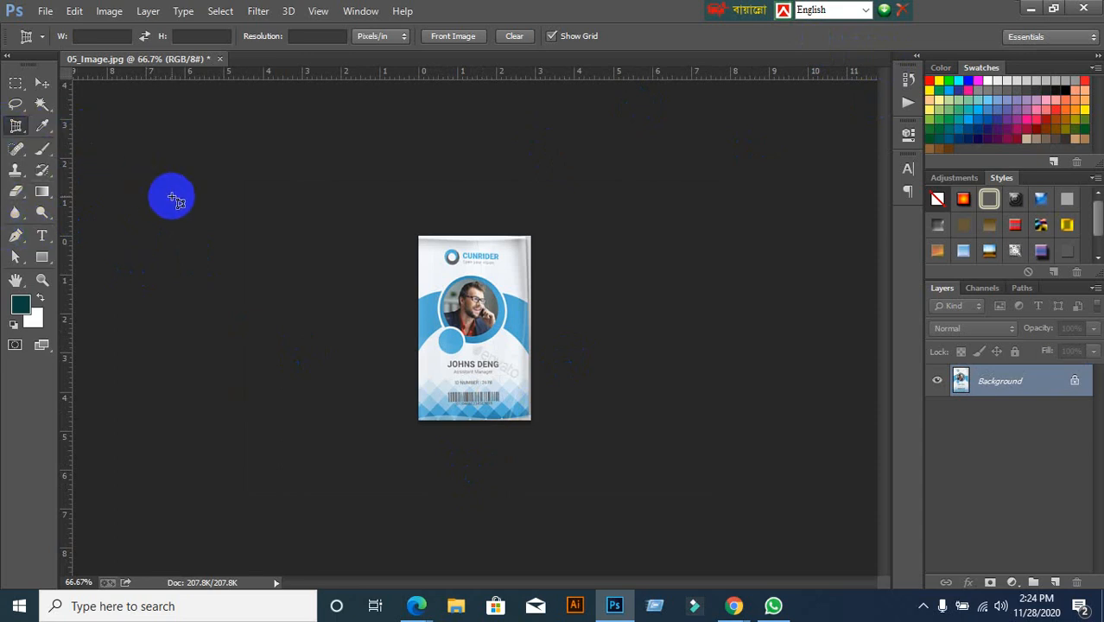
{"action": "mouse_move", "coordinate": [736, 612]}
{"action": "left_click", "coordinate": [670, 559]}
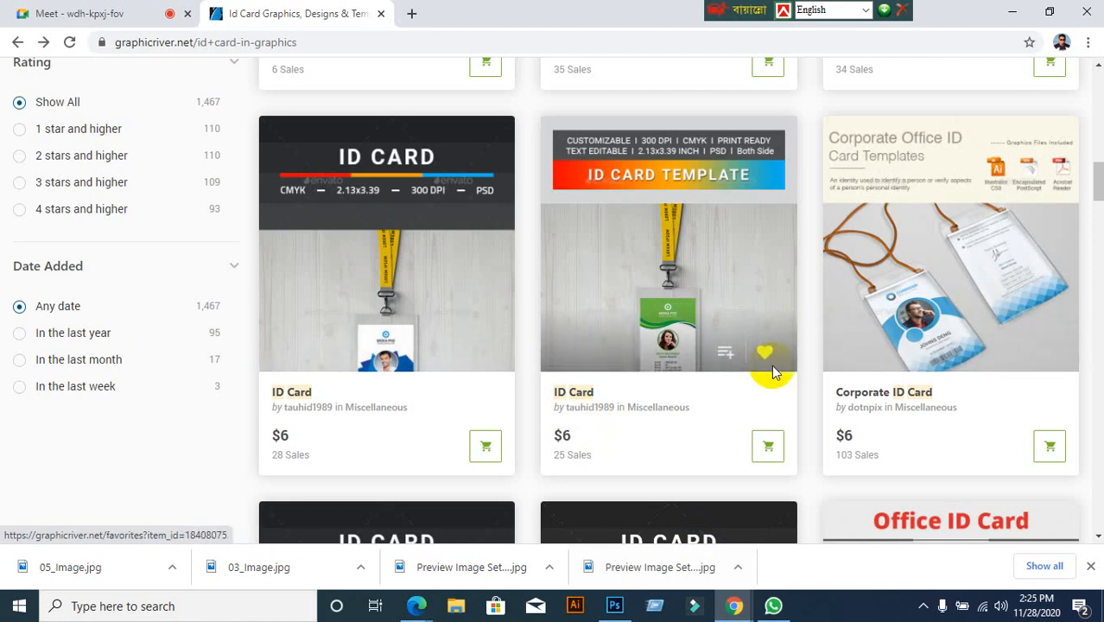
Scroll past the Office ID Card design in the results, then return to Photoshop
{"action": "scroll", "coordinate": [948, 419], "scroll_direction": "down", "scroll_amount": 3}
{"action": "scroll", "coordinate": [943, 413], "scroll_direction": "down", "scroll_amount": 1}
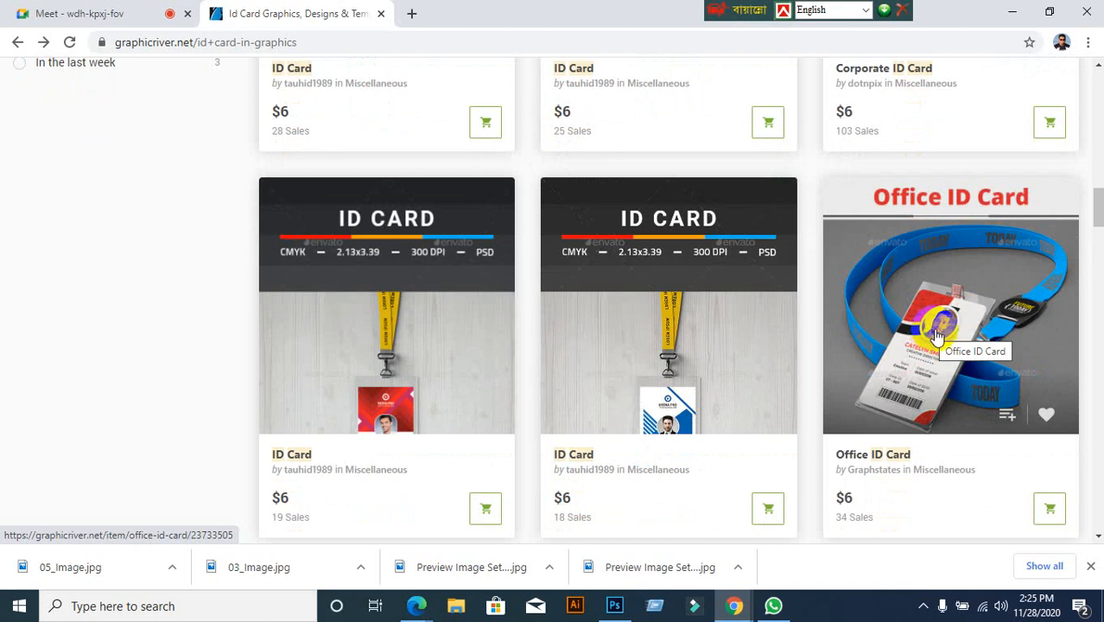
{"action": "left_click", "coordinate": [1012, 12]}
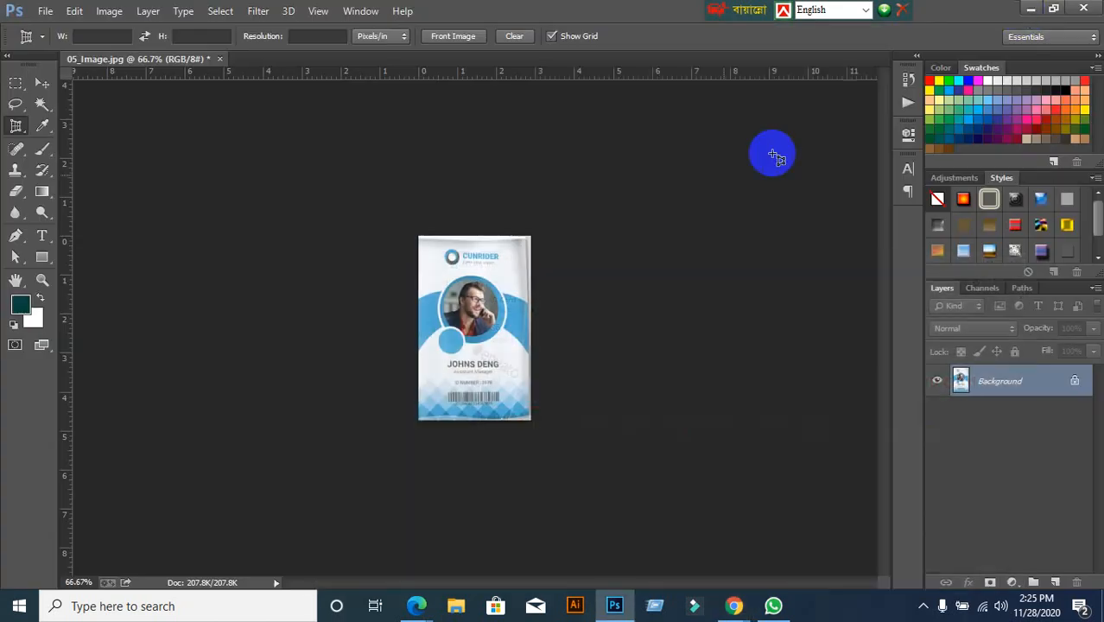
Close the cropped card document without saving and minimize Photoshop
{"action": "left_click", "coordinate": [221, 58]}
{"action": "left_click", "coordinate": [542, 238]}
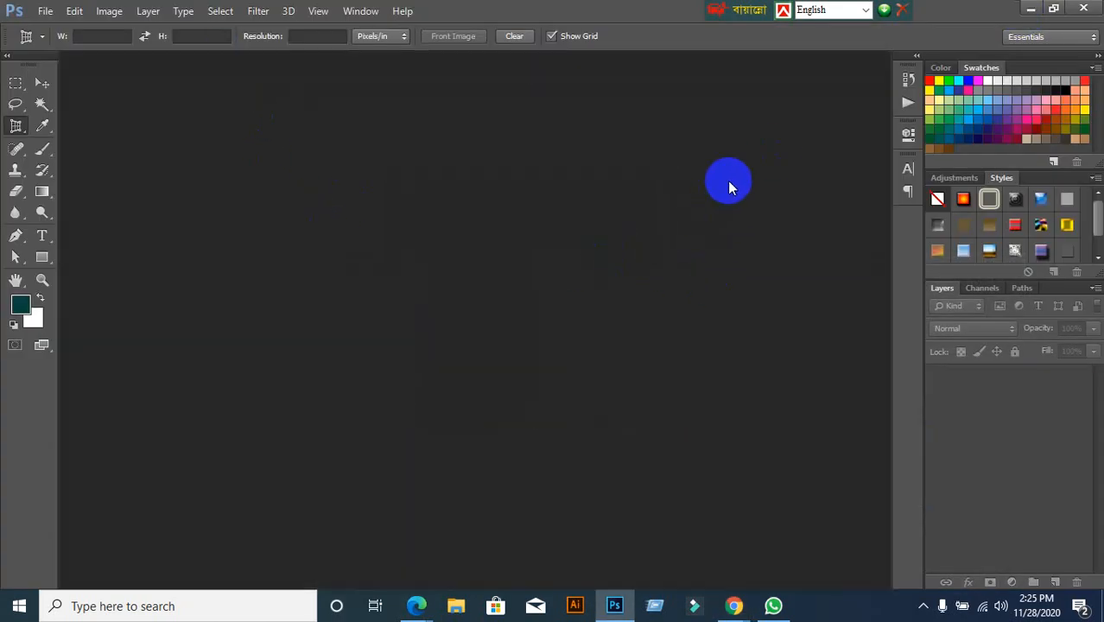
{"action": "left_click", "coordinate": [1029, 9]}
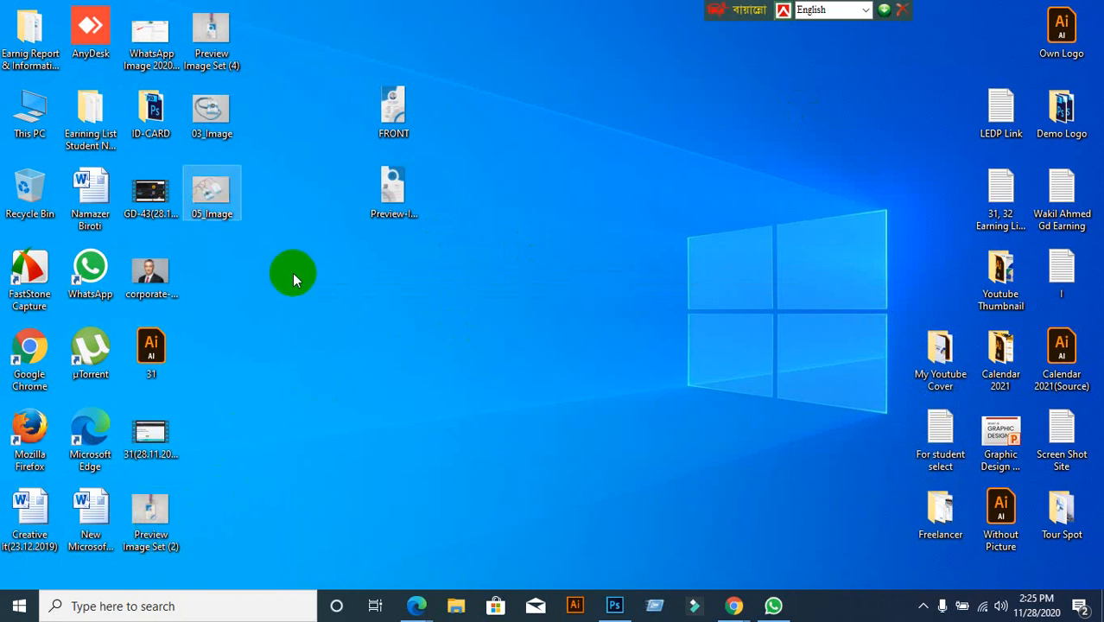
Empty the Recycle Bin to permanently delete 05_Image
{"action": "left_click", "coordinate": [209, 117]}
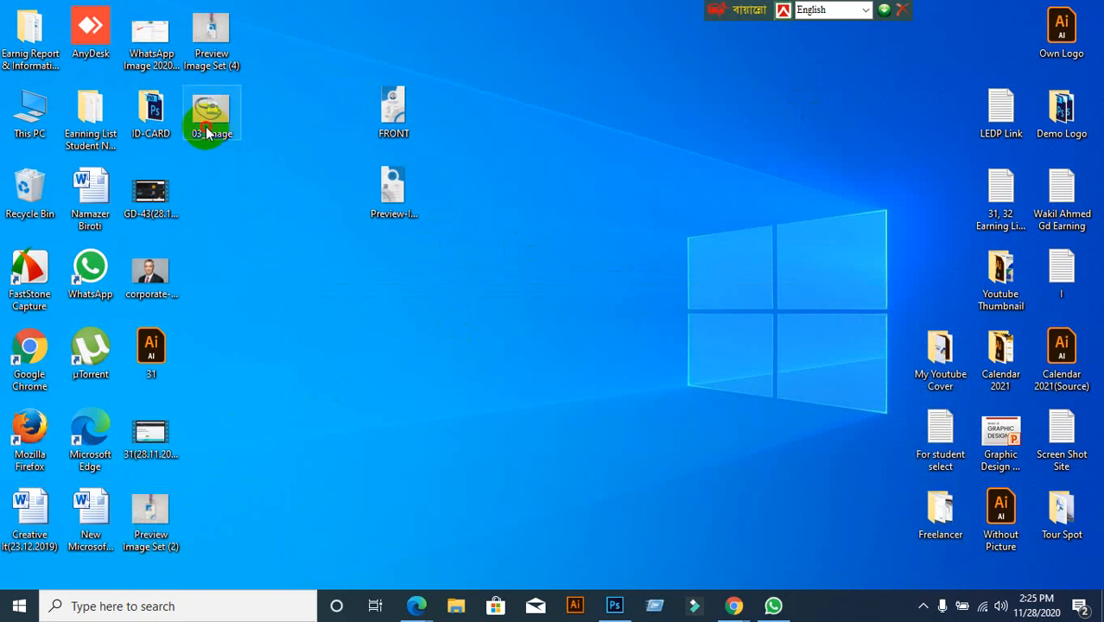
{"action": "left_click", "coordinate": [269, 266]}
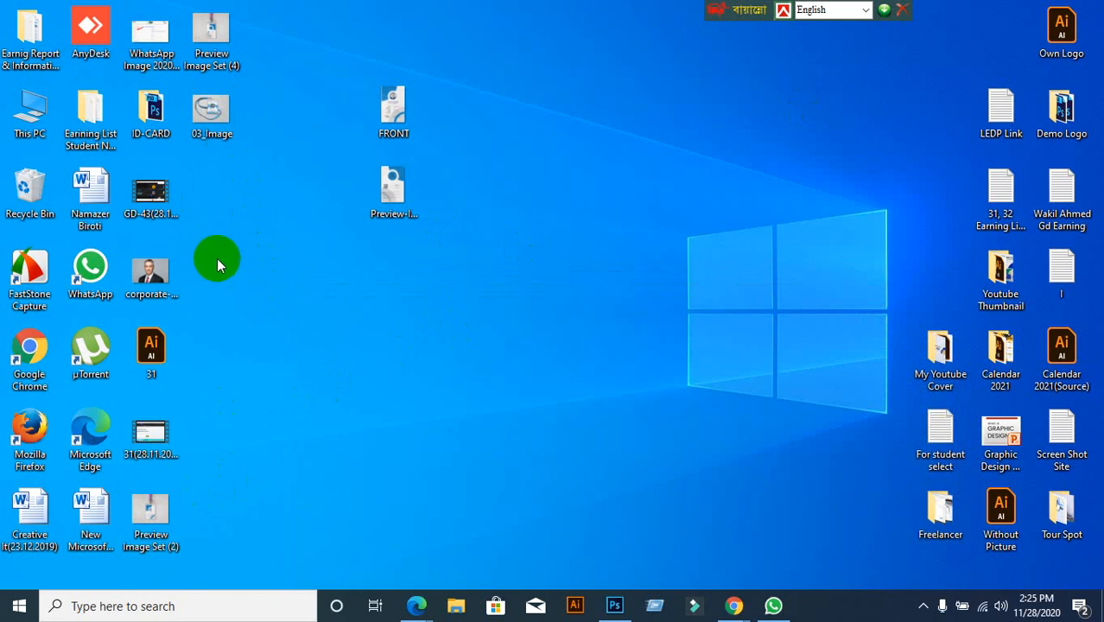
{"action": "right_click", "coordinate": [30, 188]}
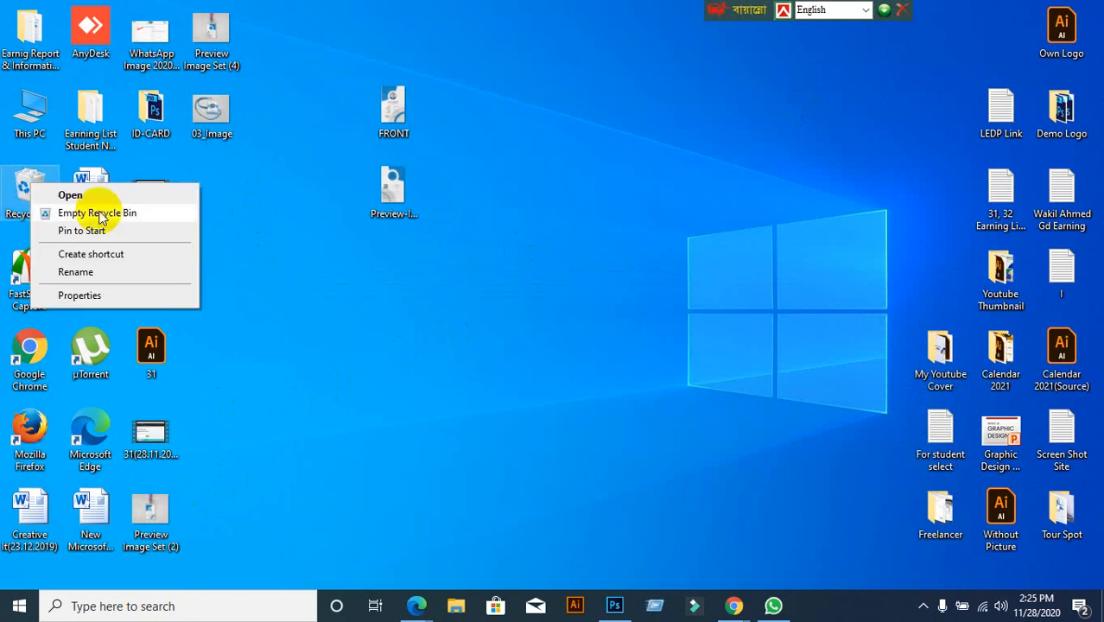
{"action": "left_click", "coordinate": [98, 214]}
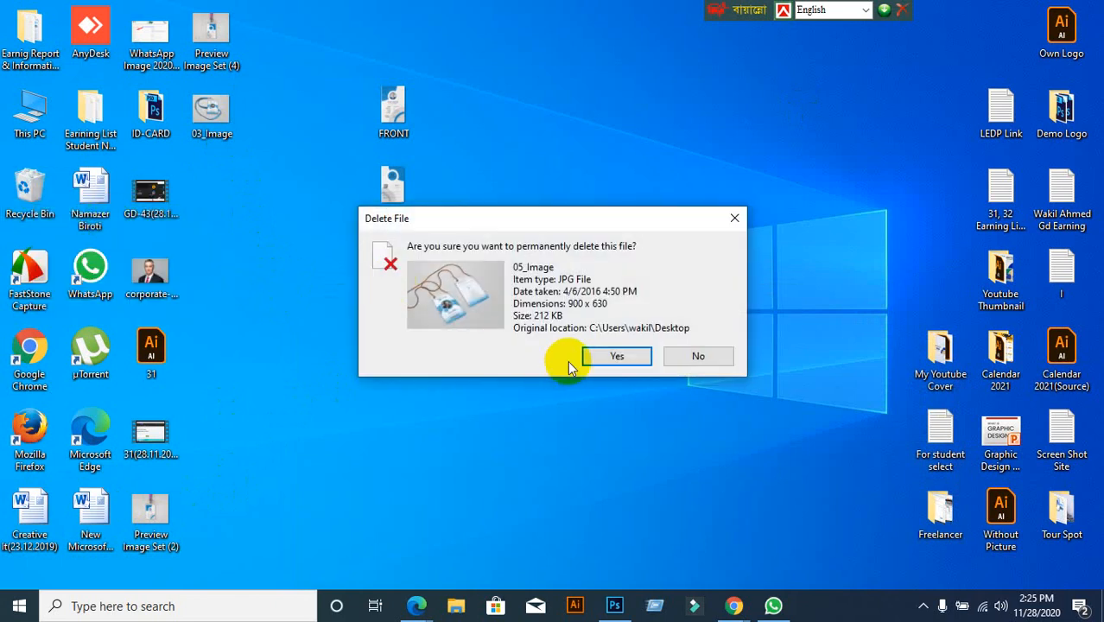
{"action": "left_click", "coordinate": [611, 356]}
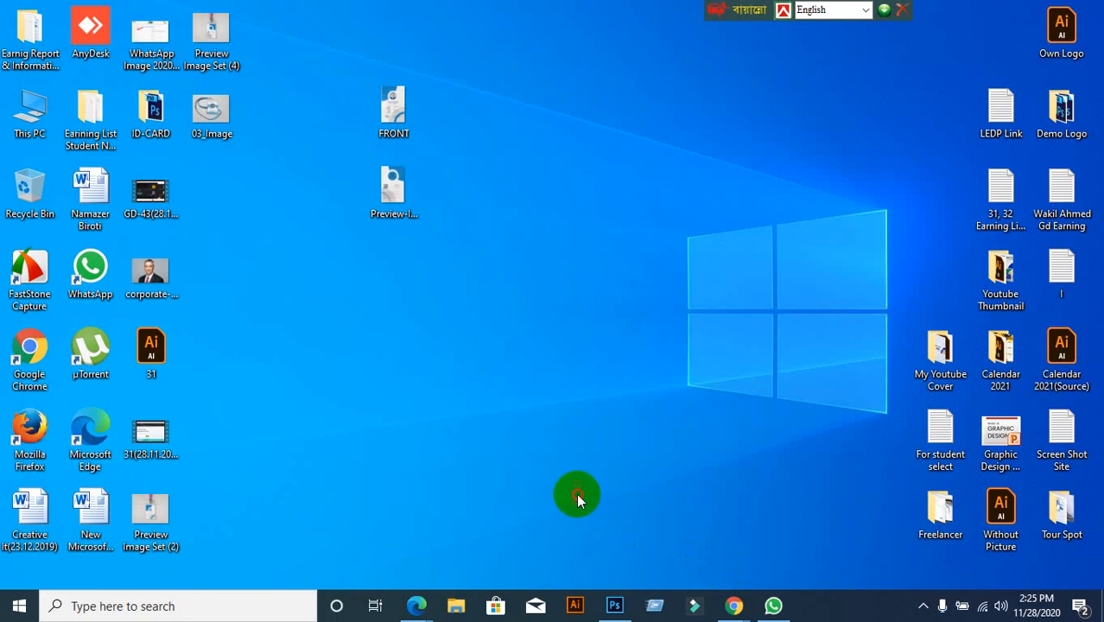
Bring the ID card results back, then go to the GraphicRiver home page
{"action": "mouse_move", "coordinate": [734, 609]}
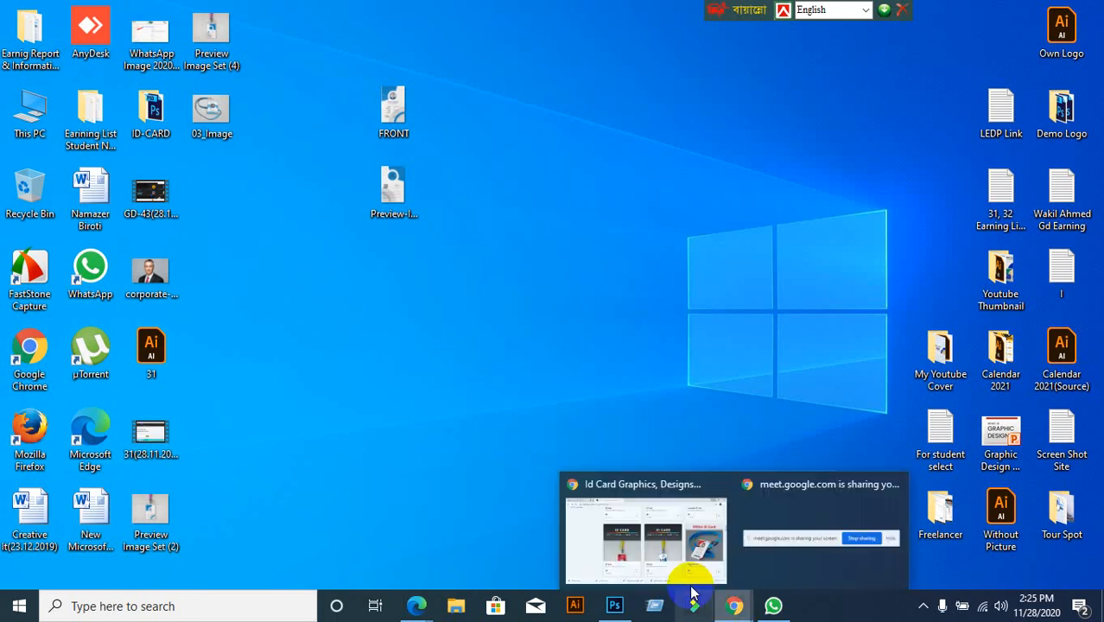
{"action": "left_click", "coordinate": [682, 572]}
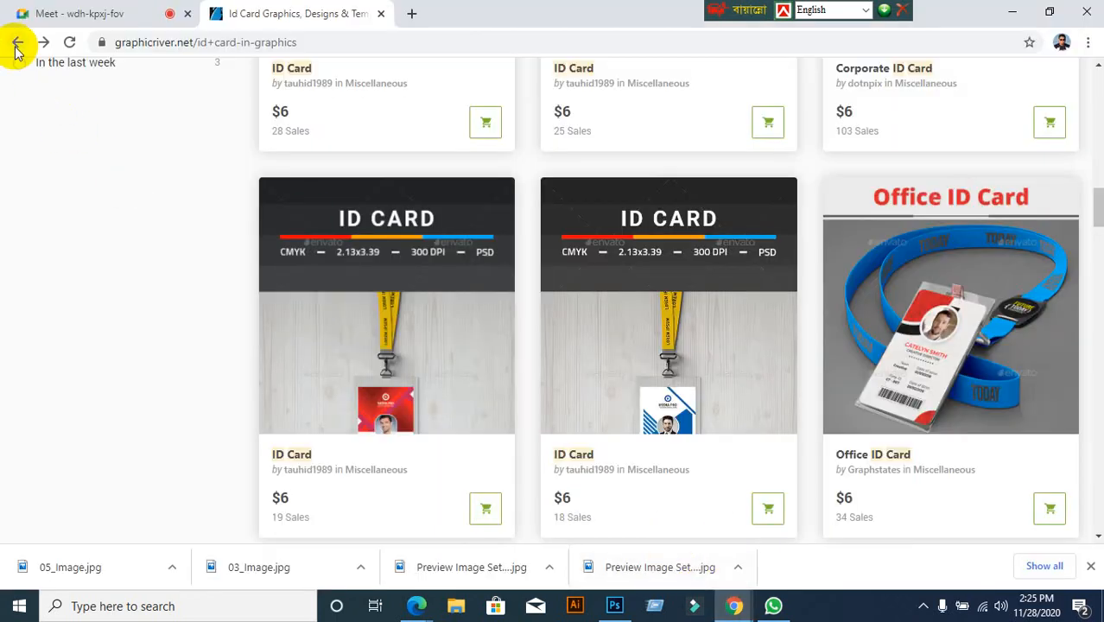
{"action": "left_click", "coordinate": [16, 45]}
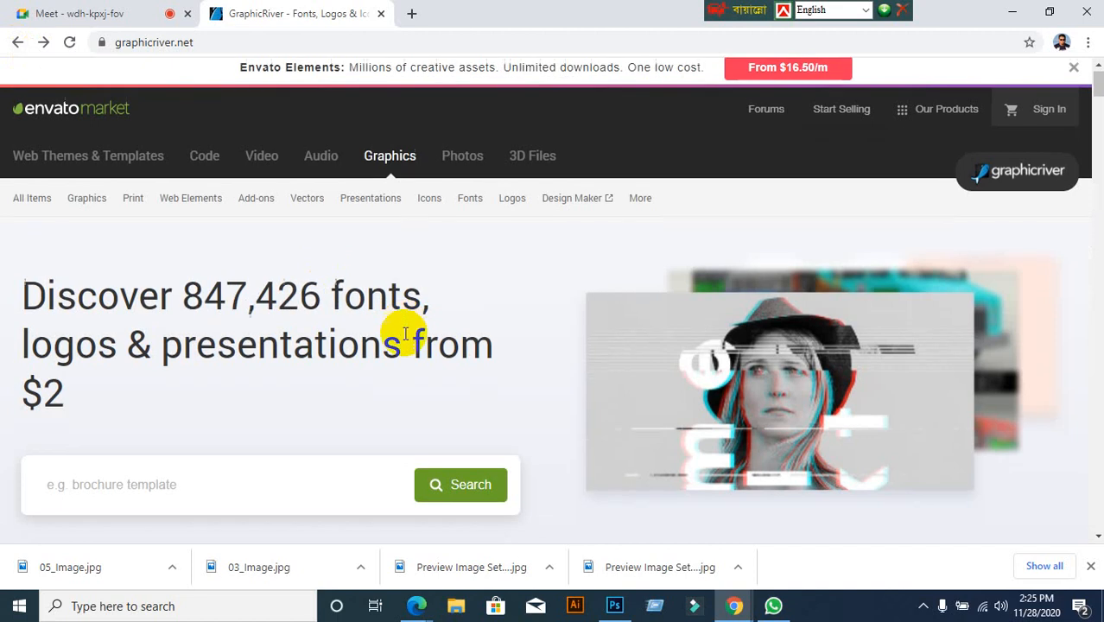
{"action": "scroll", "coordinate": [405, 334], "scroll_direction": "down", "scroll_amount": 6}
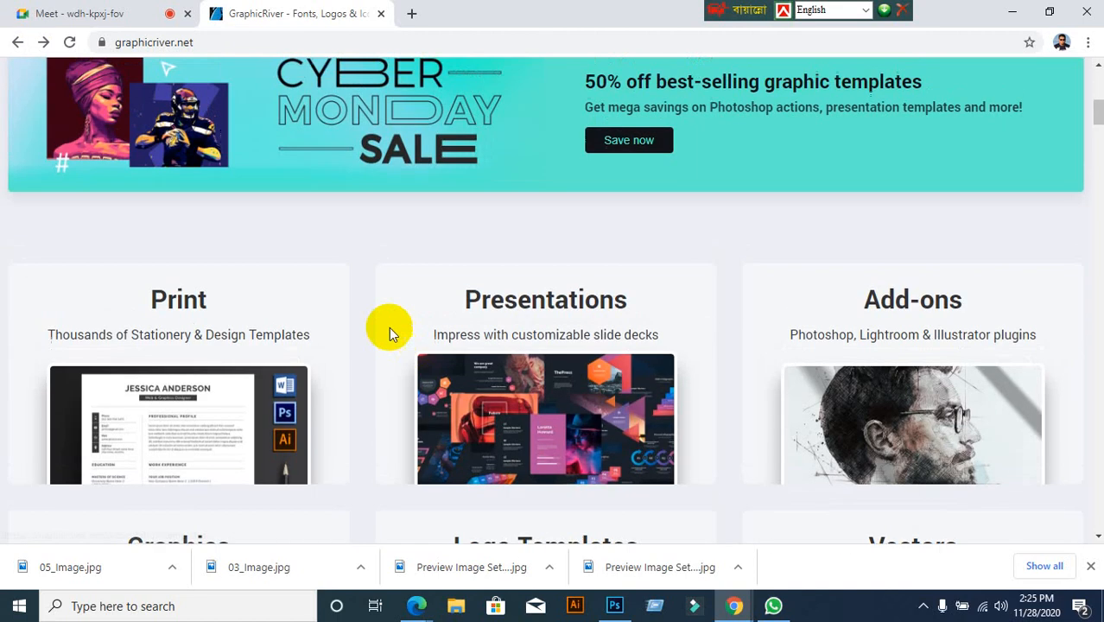
{"action": "scroll", "coordinate": [387, 327], "scroll_direction": "up", "scroll_amount": 3}
Search GraphicRiver for id card and open the blue 'New ID Card Design' template
{"action": "left_click", "coordinate": [225, 171]}
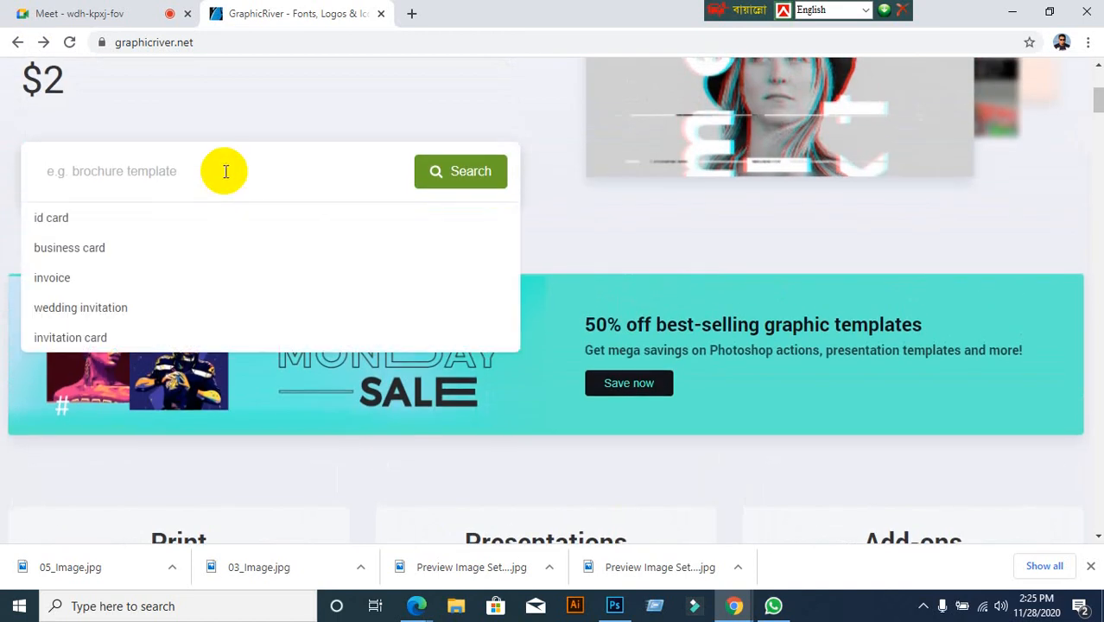
{"action": "left_click", "coordinate": [78, 218]}
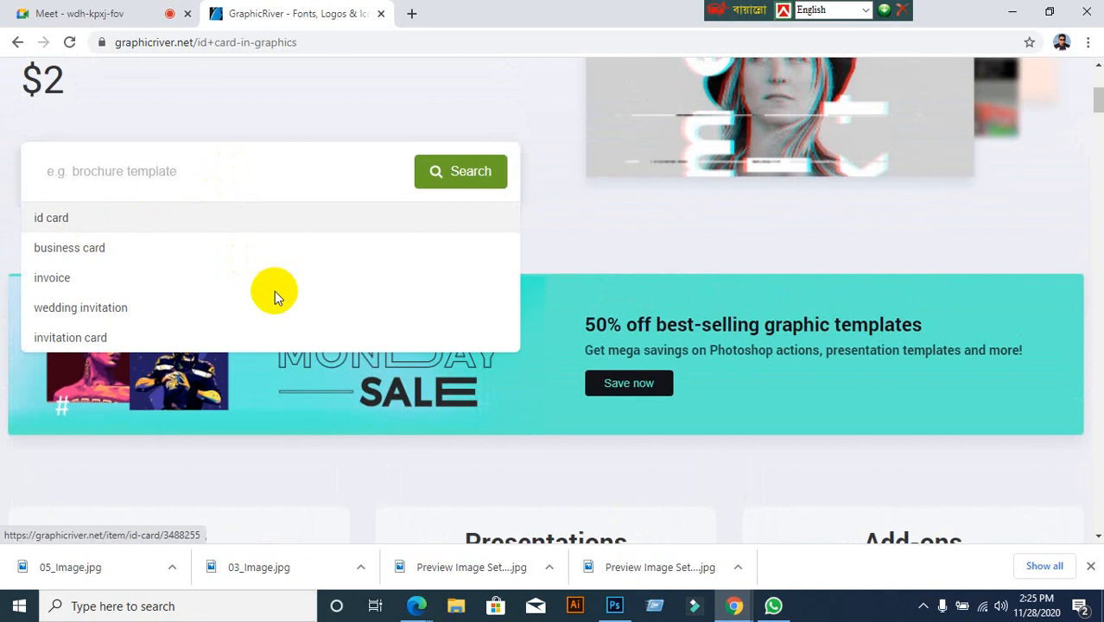
{"action": "scroll", "coordinate": [476, 387], "scroll_direction": "down", "scroll_amount": 4}
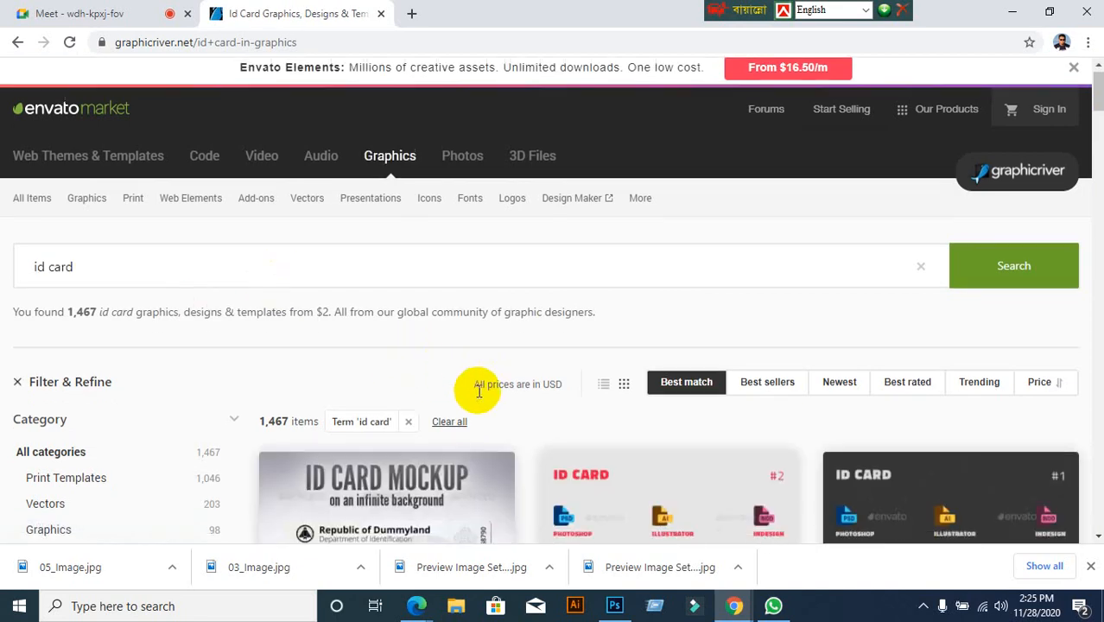
{"action": "scroll", "coordinate": [479, 390], "scroll_direction": "down", "scroll_amount": 15}
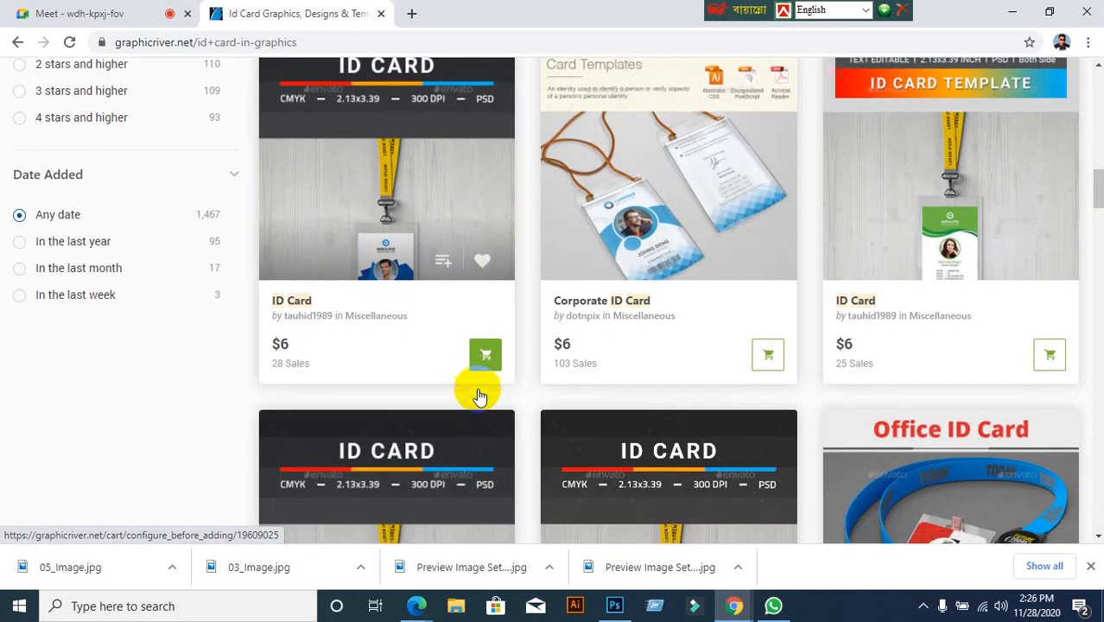
{"action": "scroll", "coordinate": [479, 395], "scroll_direction": "down", "scroll_amount": 12}
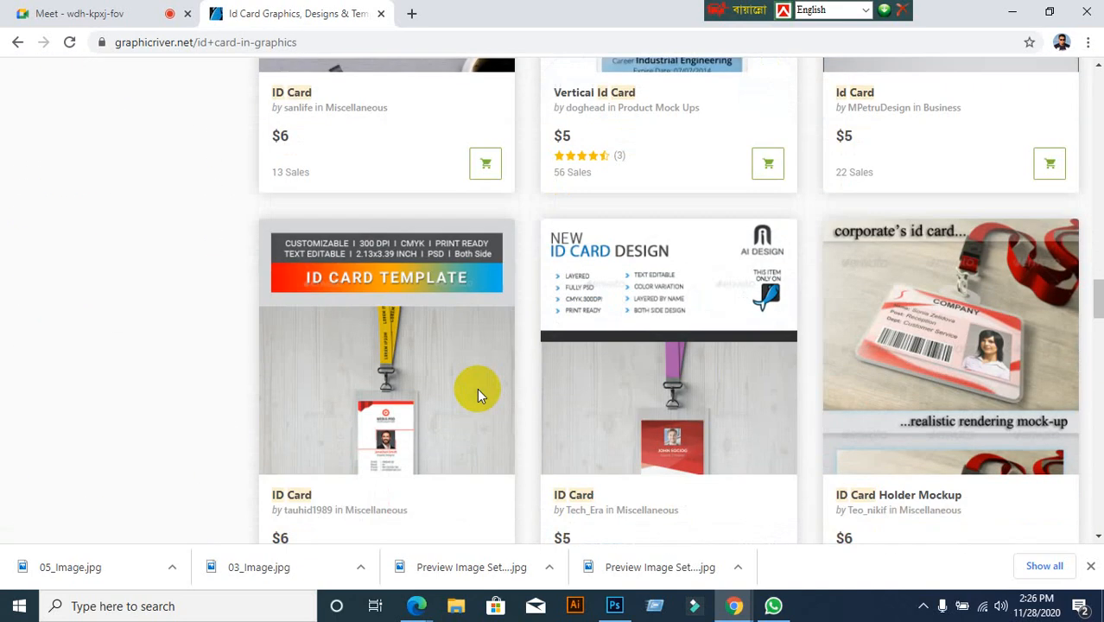
{"action": "scroll", "coordinate": [475, 388], "scroll_direction": "down", "scroll_amount": 9}
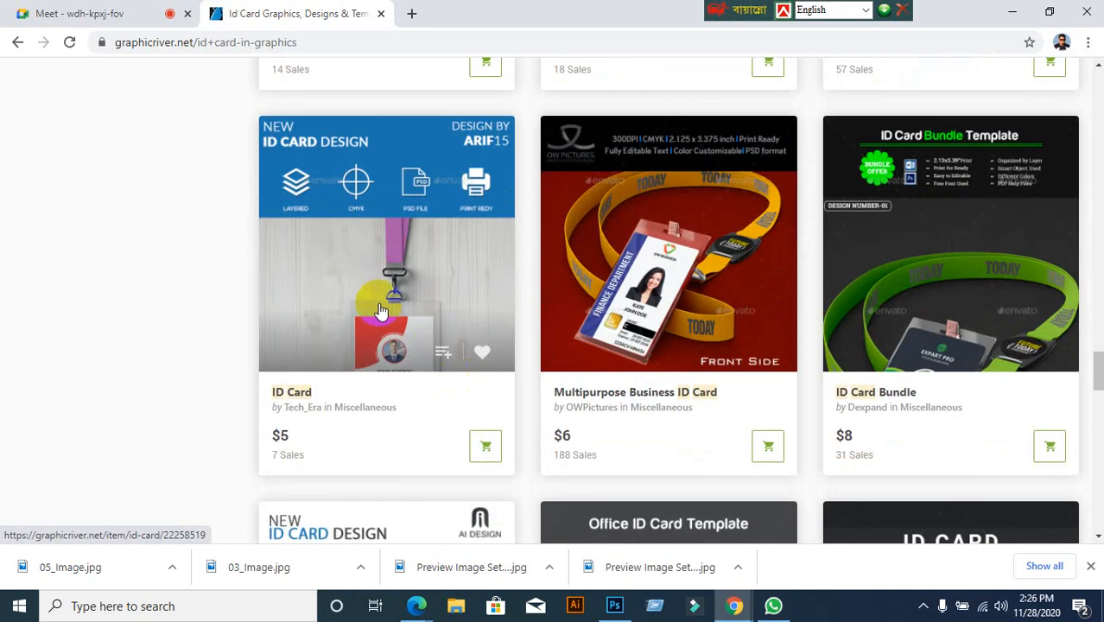
{"action": "left_click", "coordinate": [381, 311]}
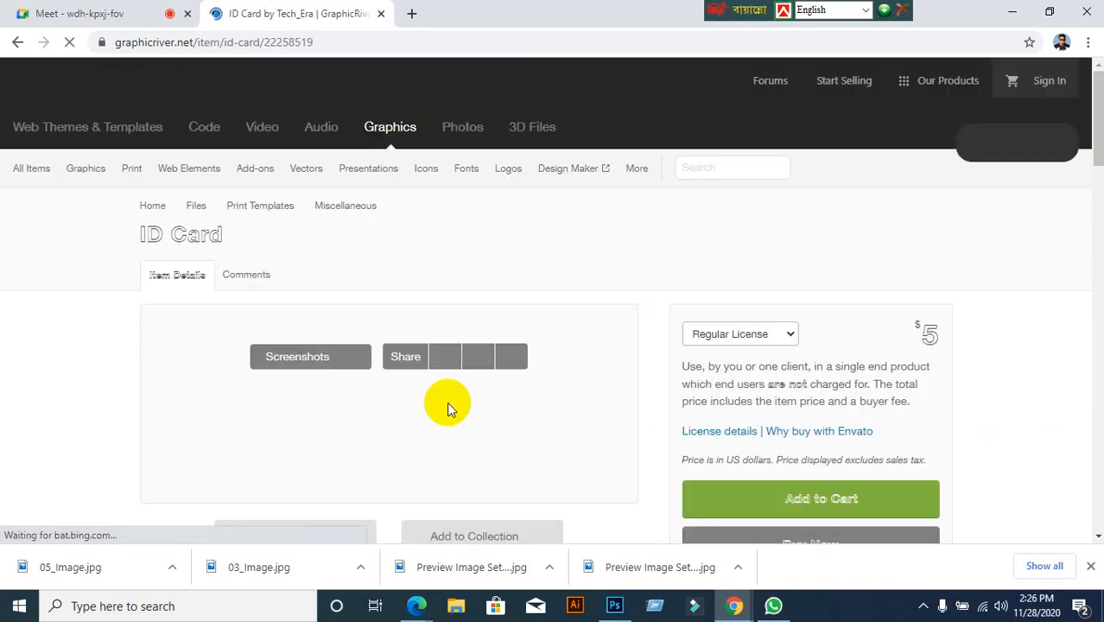
{"action": "scroll", "coordinate": [483, 424], "scroll_direction": "down", "scroll_amount": 8}
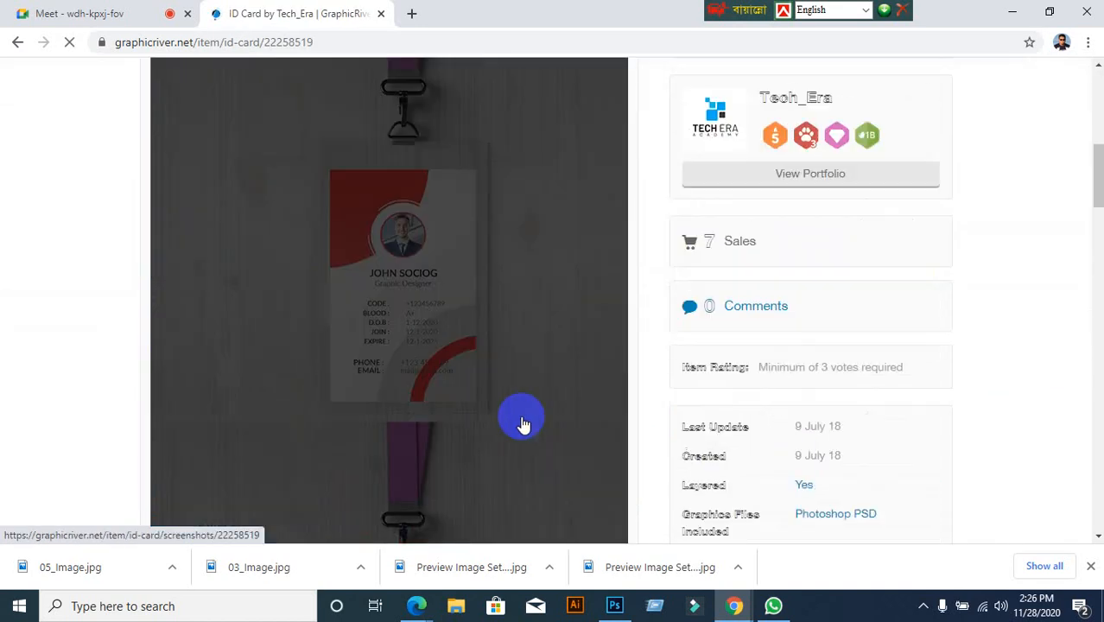
{"action": "scroll", "coordinate": [786, 483], "scroll_direction": "down", "scroll_amount": 3}
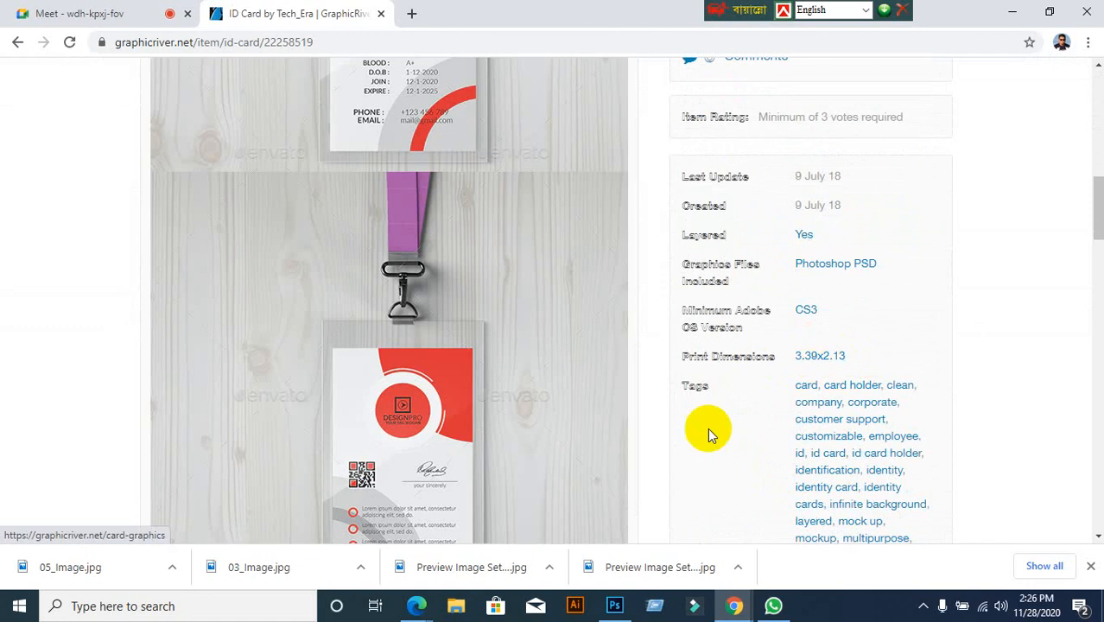
{"action": "scroll", "coordinate": [583, 453], "scroll_direction": "down", "scroll_amount": 1}
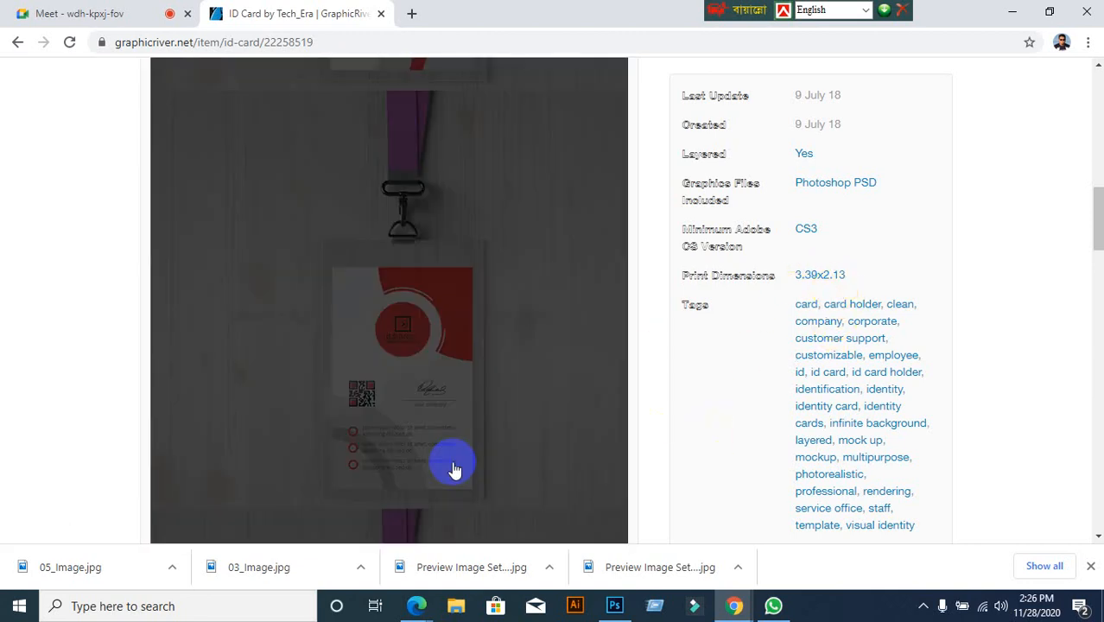
{"action": "scroll", "coordinate": [470, 460], "scroll_direction": "down", "scroll_amount": 1}
{"action": "scroll", "coordinate": [479, 461], "scroll_direction": "up", "scroll_amount": 1}
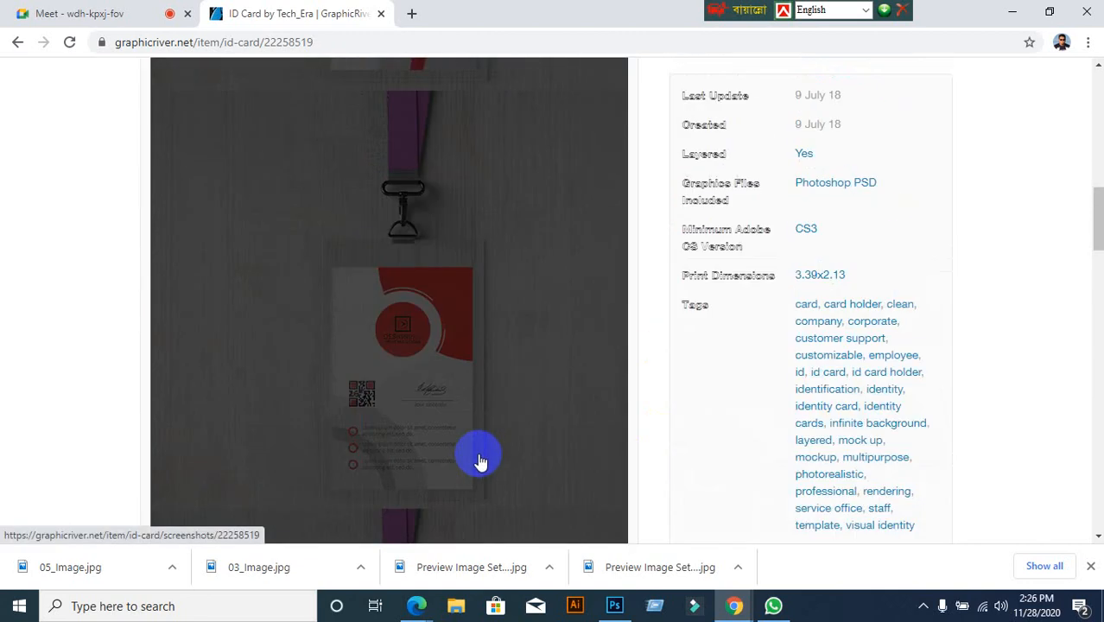
{"action": "scroll", "coordinate": [91, 387], "scroll_direction": "down", "scroll_amount": 5}
{"action": "scroll", "coordinate": [118, 401], "scroll_direction": "down", "scroll_amount": 10}
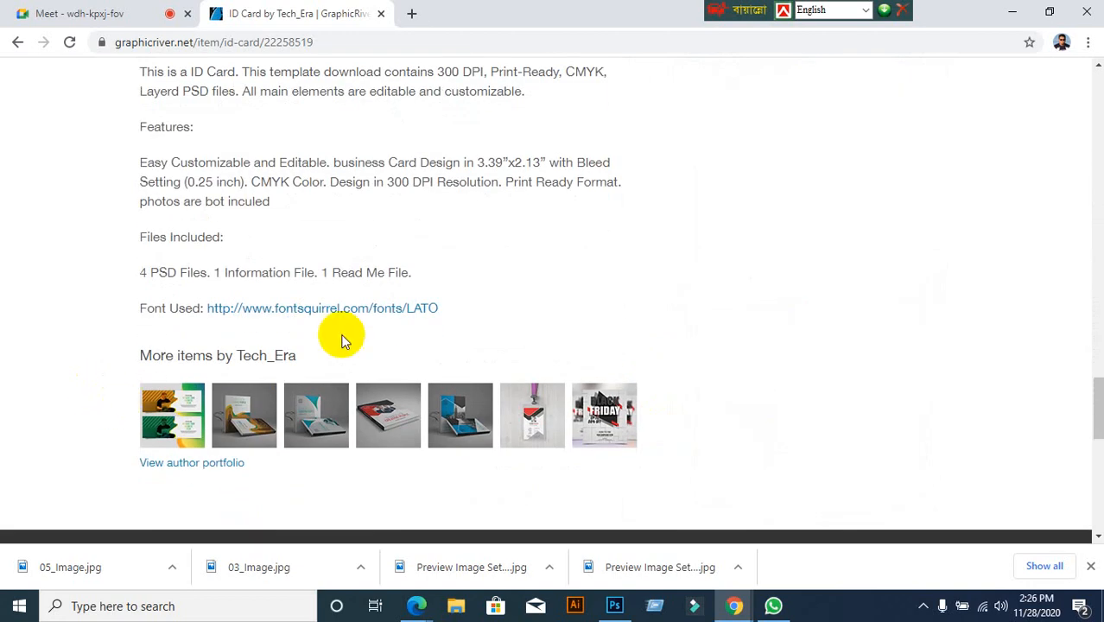
{"action": "left_click", "coordinate": [422, 316]}
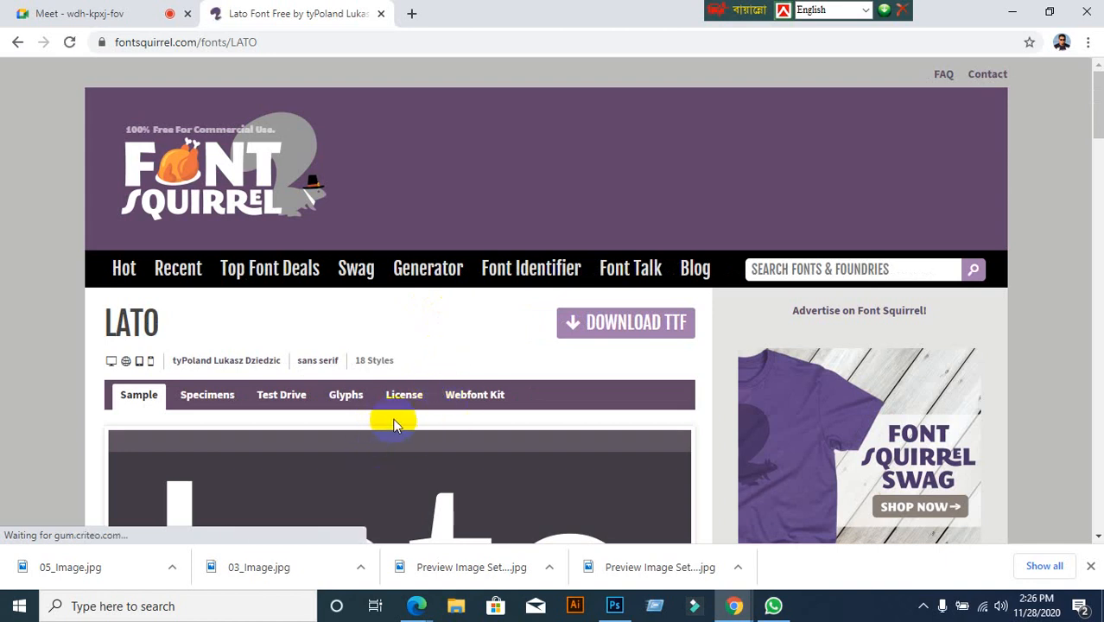
{"action": "scroll", "coordinate": [394, 418], "scroll_direction": "down", "scroll_amount": 4}
{"action": "scroll", "coordinate": [401, 414], "scroll_direction": "down", "scroll_amount": 5}
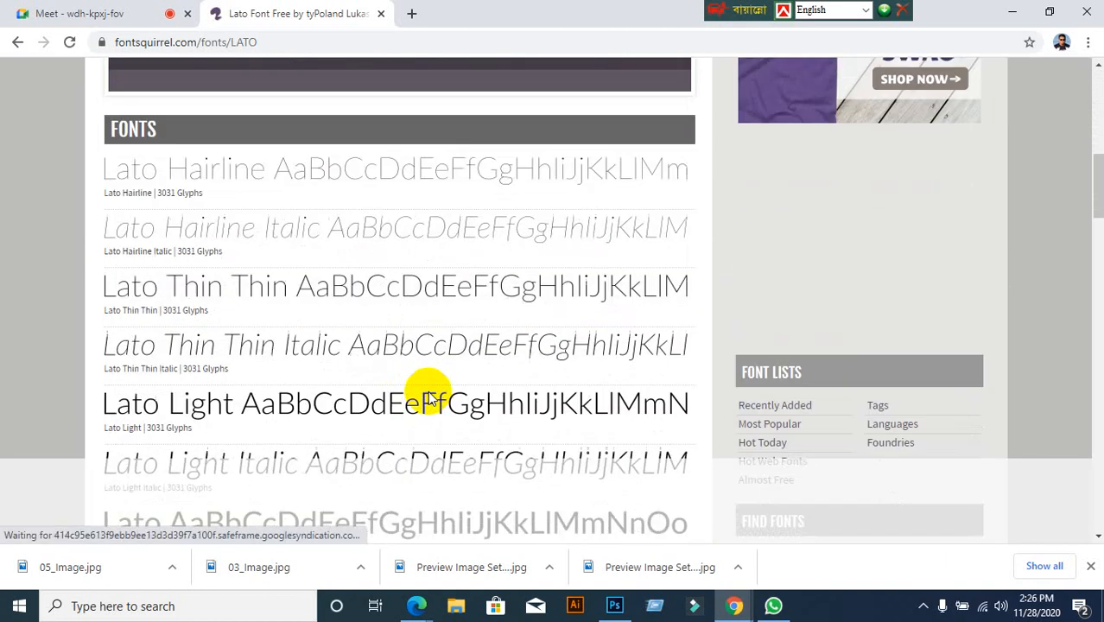
{"action": "scroll", "coordinate": [452, 373], "scroll_direction": "up", "scroll_amount": 10}
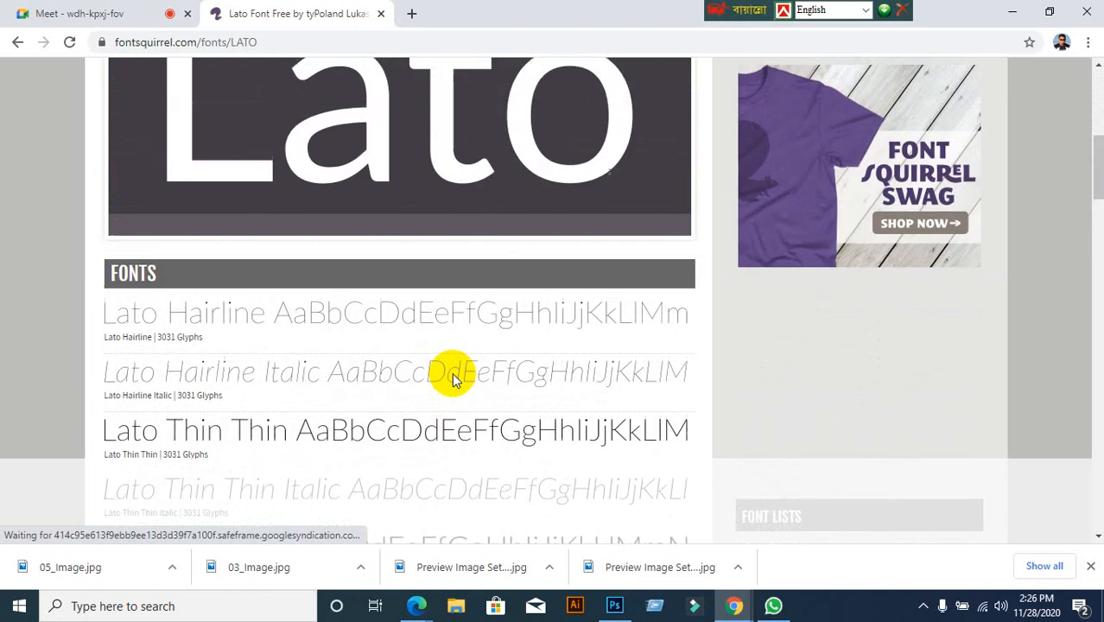
{"action": "scroll", "coordinate": [451, 381], "scroll_direction": "up", "scroll_amount": 1}
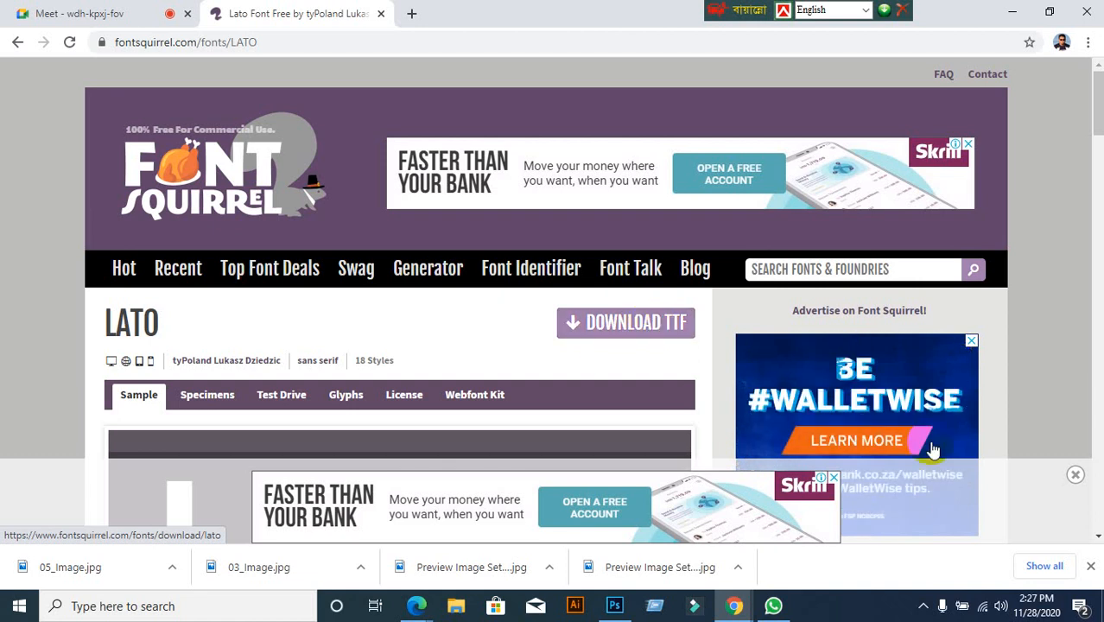
{"action": "left_click", "coordinate": [16, 43]}
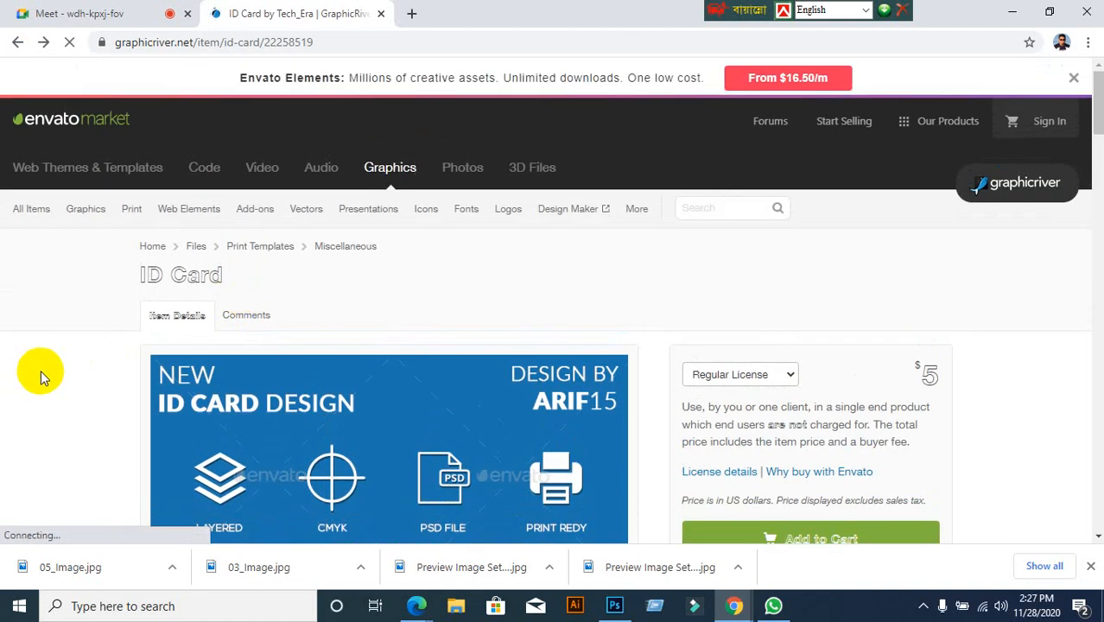
{"action": "scroll", "coordinate": [49, 365], "scroll_direction": "down", "scroll_amount": 10}
{"action": "left_click", "coordinate": [300, 358]}
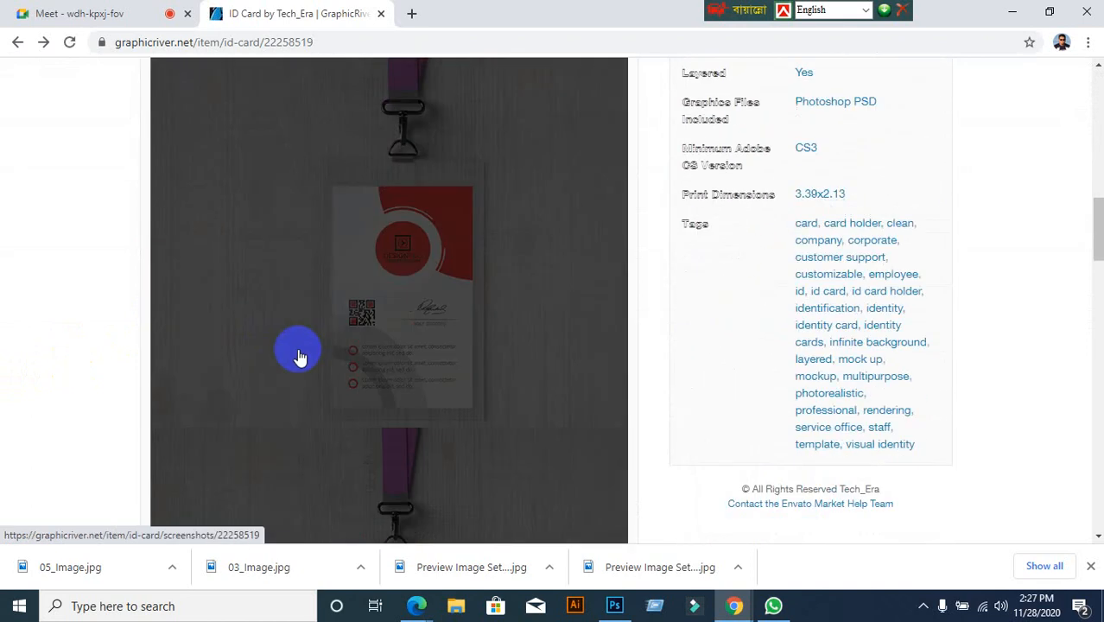
{"action": "scroll", "coordinate": [299, 358], "scroll_direction": "down", "scroll_amount": 10}
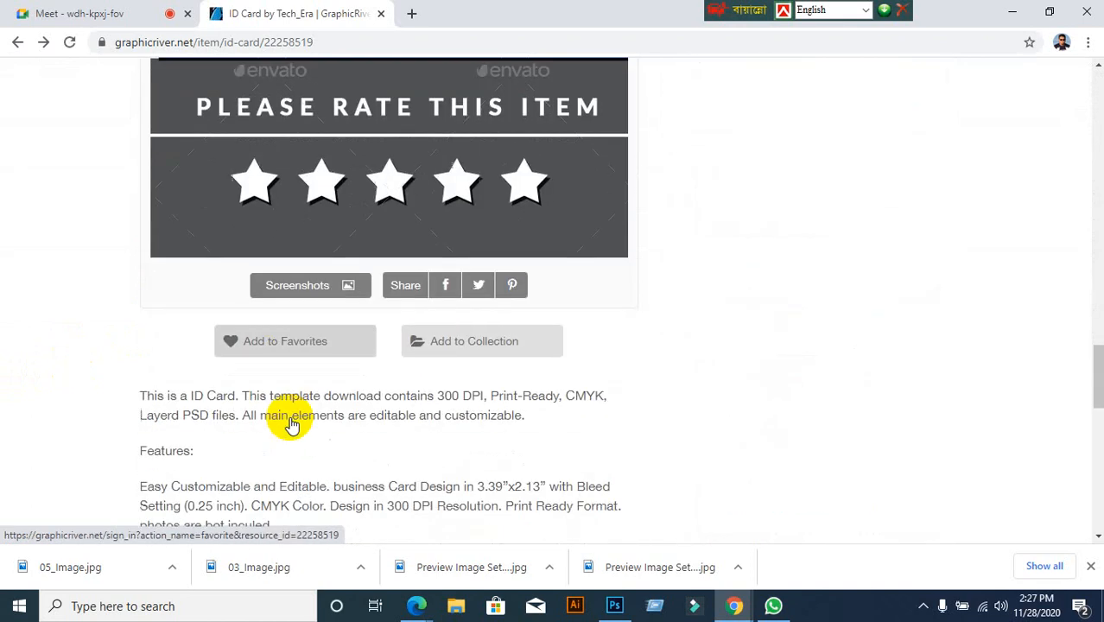
{"action": "scroll", "coordinate": [291, 423], "scroll_direction": "down", "scroll_amount": 3}
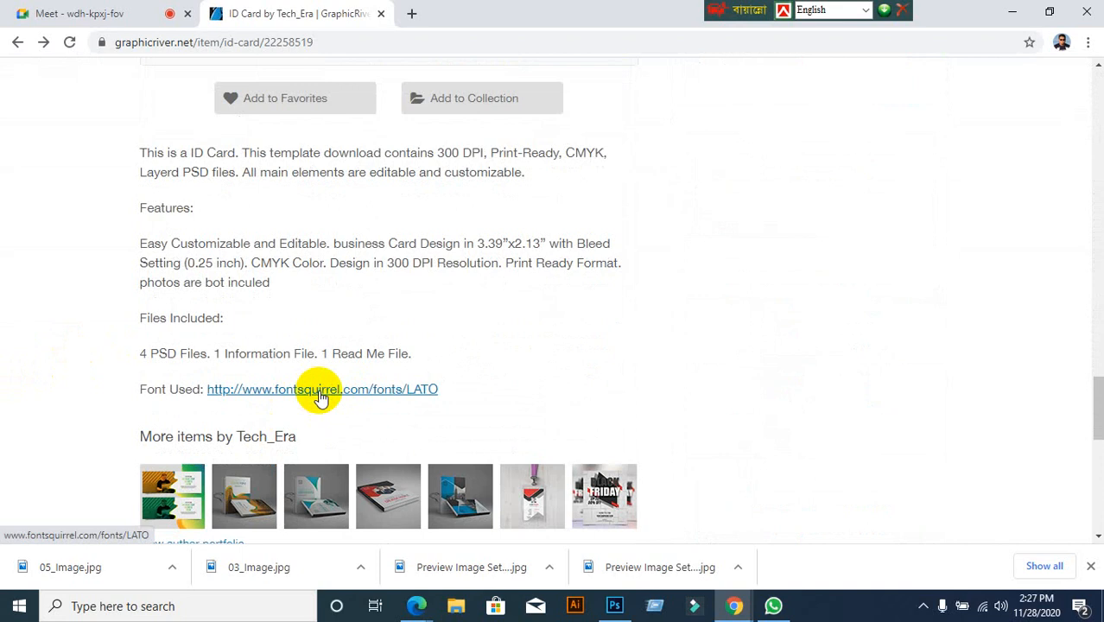
{"action": "scroll", "coordinate": [874, 254], "scroll_direction": "up", "scroll_amount": 8}
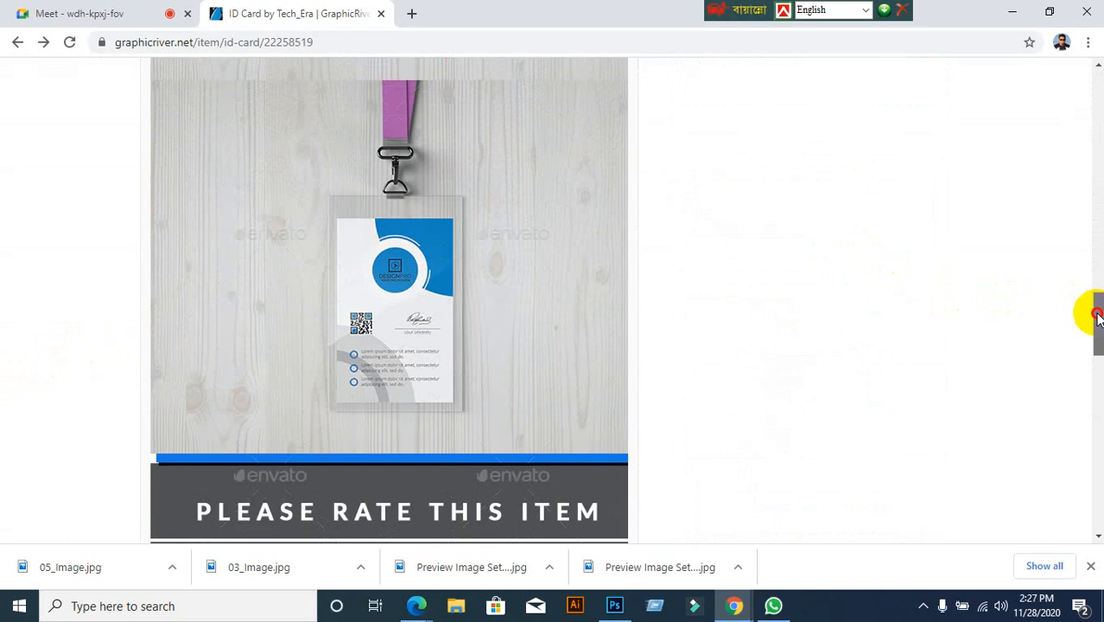
{"action": "left_click_drag", "start_coordinate": [1094, 309], "coordinate": [1097, 203]}
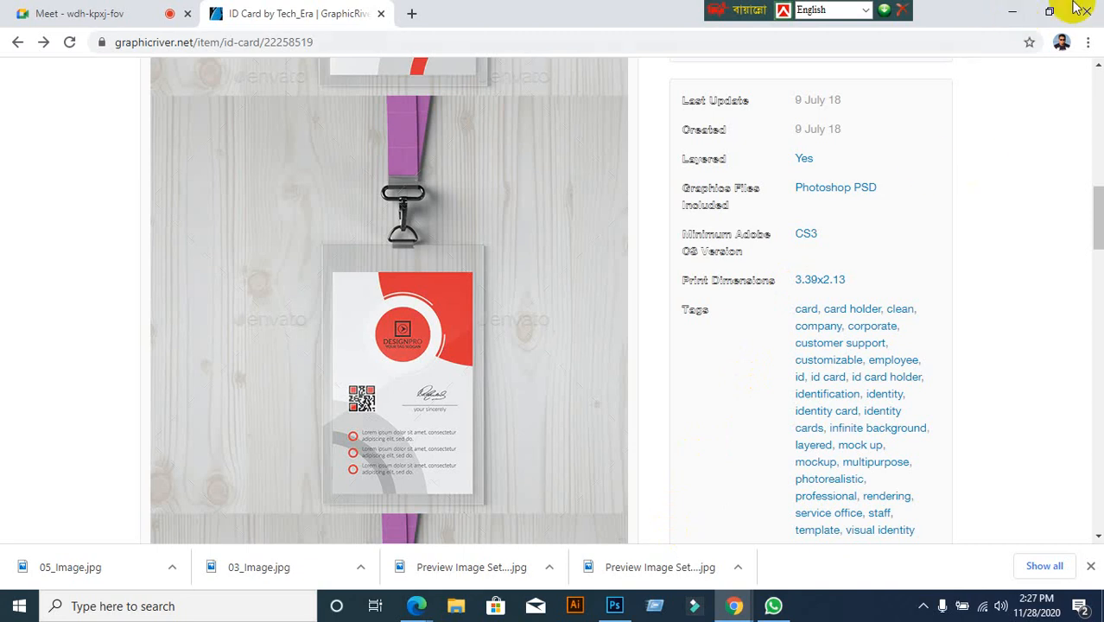
Bring Illustrator's Home screen up from the taskbar and choose Create New
{"action": "left_click", "coordinate": [1011, 11]}
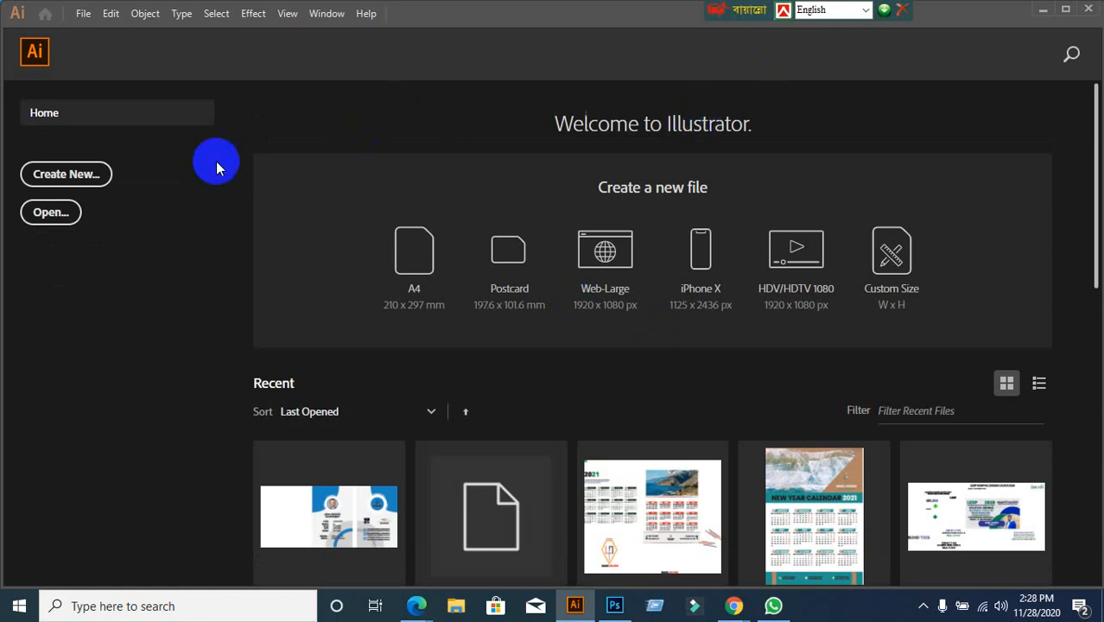
{"action": "left_click", "coordinate": [1040, 10]}
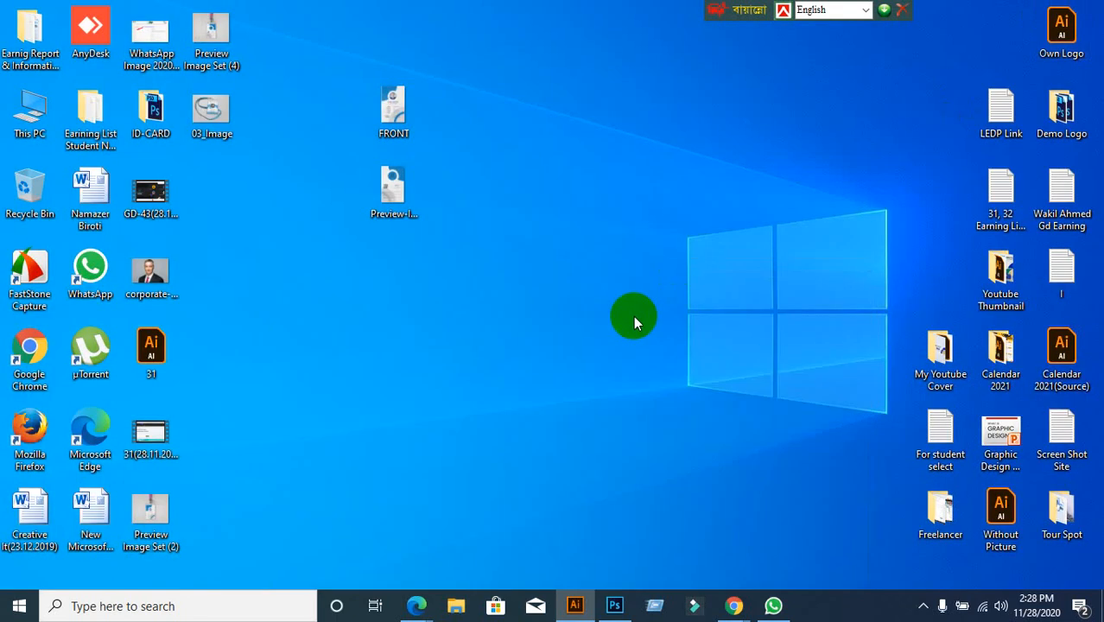
{"action": "left_click", "coordinate": [574, 606]}
{"action": "left_click", "coordinate": [574, 605]}
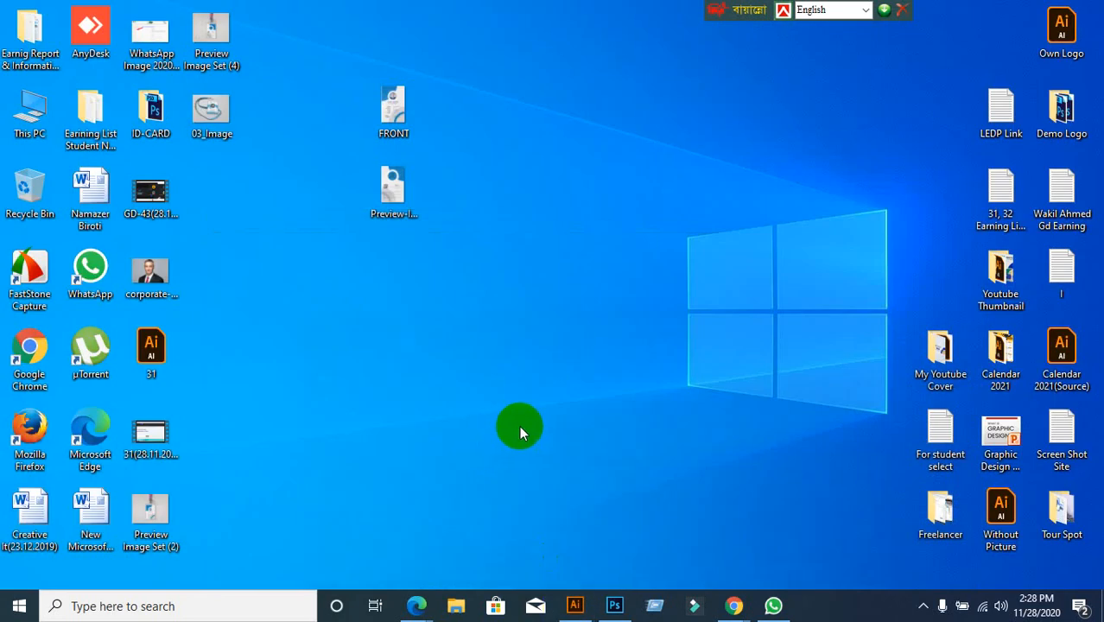
{"action": "left_click", "coordinate": [574, 605]}
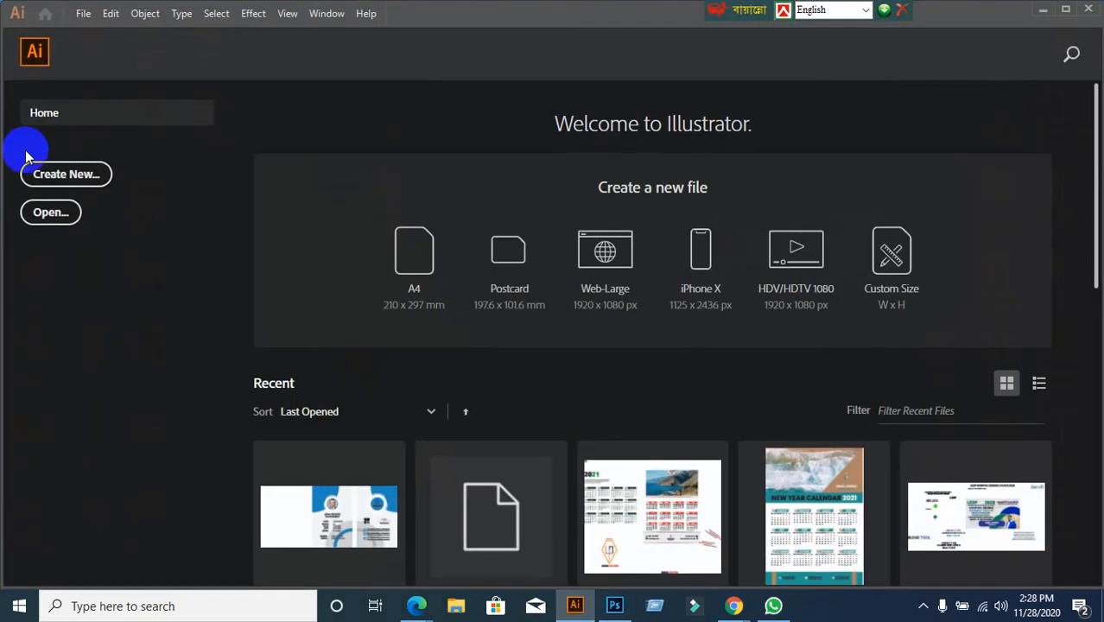
{"action": "left_click", "coordinate": [68, 177]}
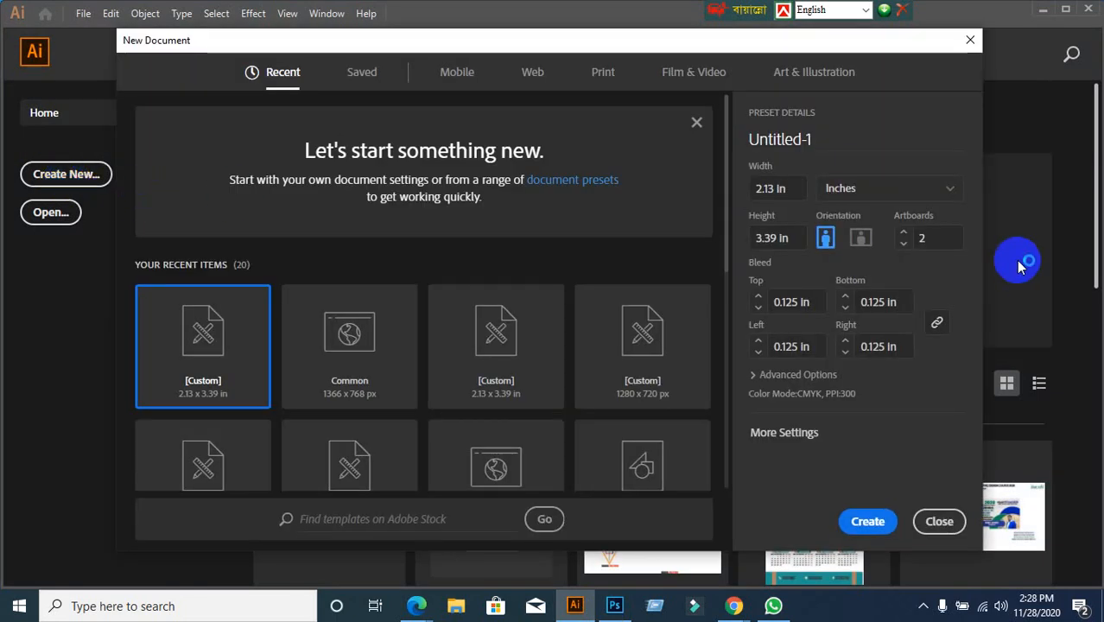
Keep the document units in inches after checking the ID card reference page
{"action": "left_click", "coordinate": [934, 196]}
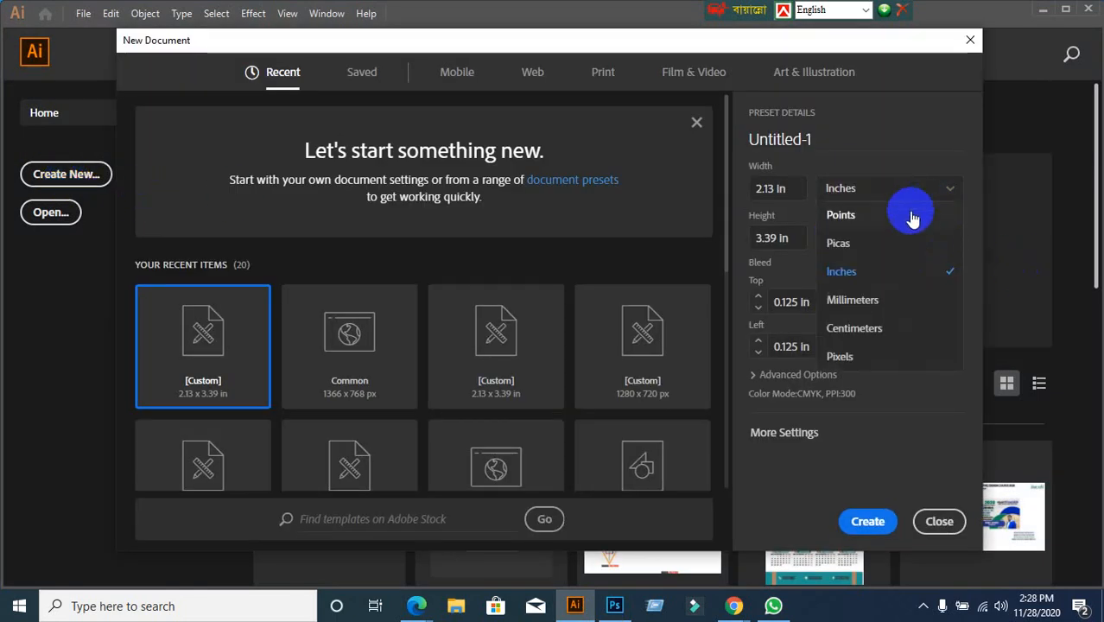
{"action": "left_click", "coordinate": [902, 218]}
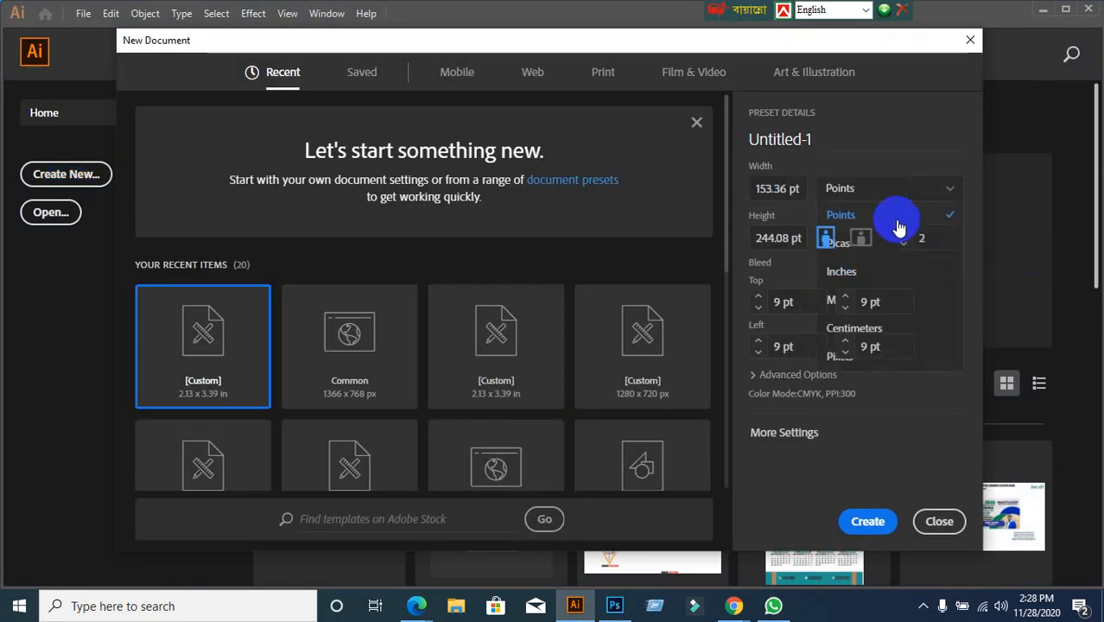
{"action": "left_click", "coordinate": [951, 192]}
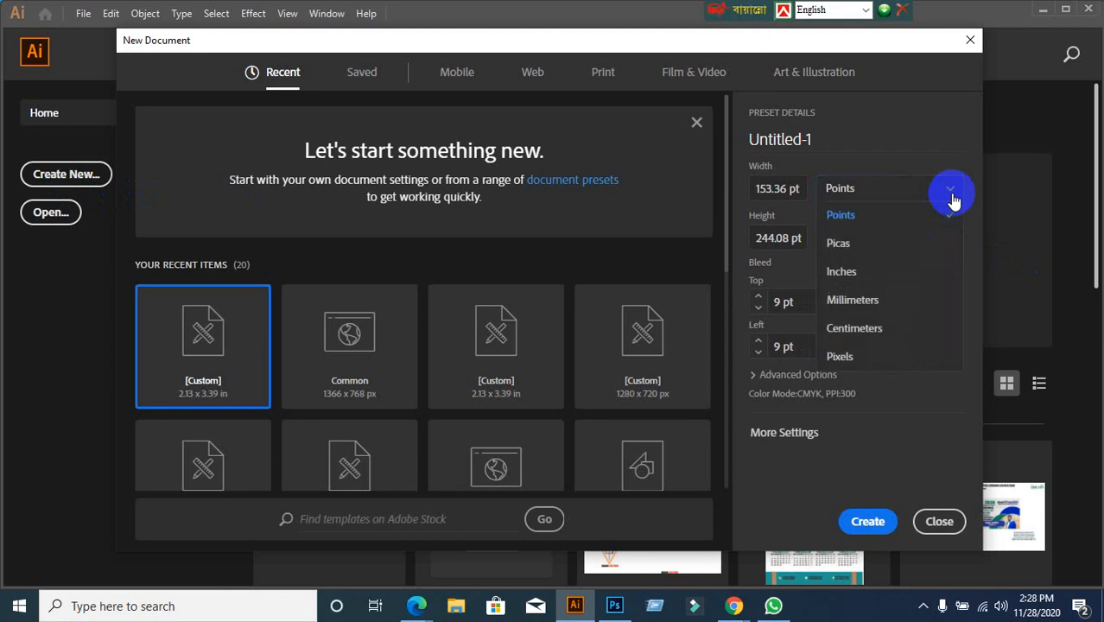
{"action": "left_click", "coordinate": [850, 273]}
{"action": "left_click", "coordinate": [776, 186]}
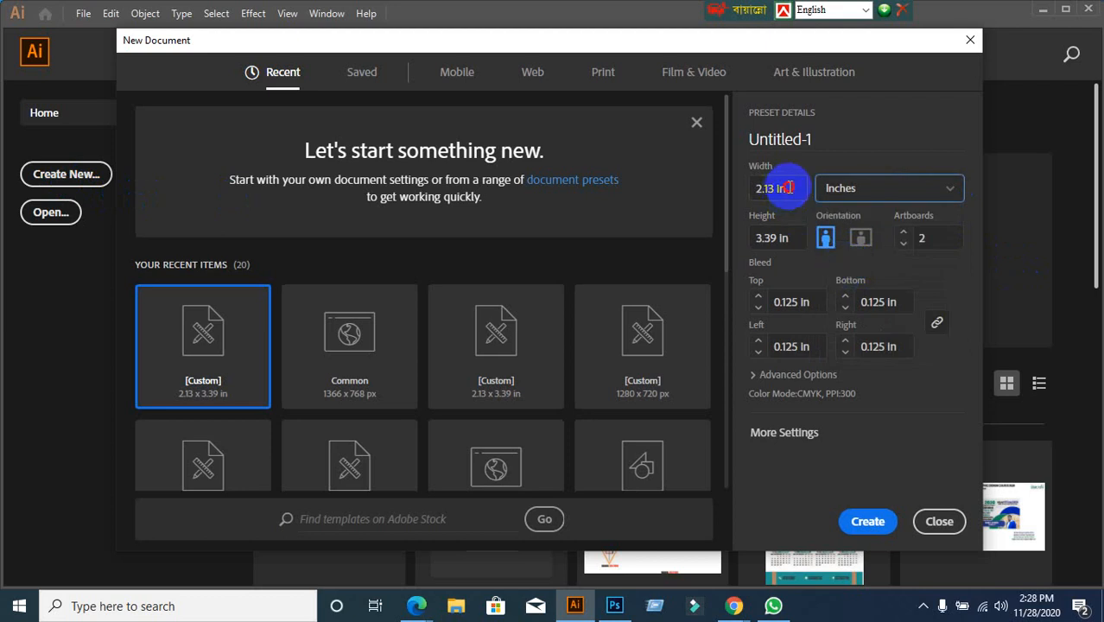
{"action": "mouse_move", "coordinate": [733, 605]}
{"action": "left_click", "coordinate": [653, 550]}
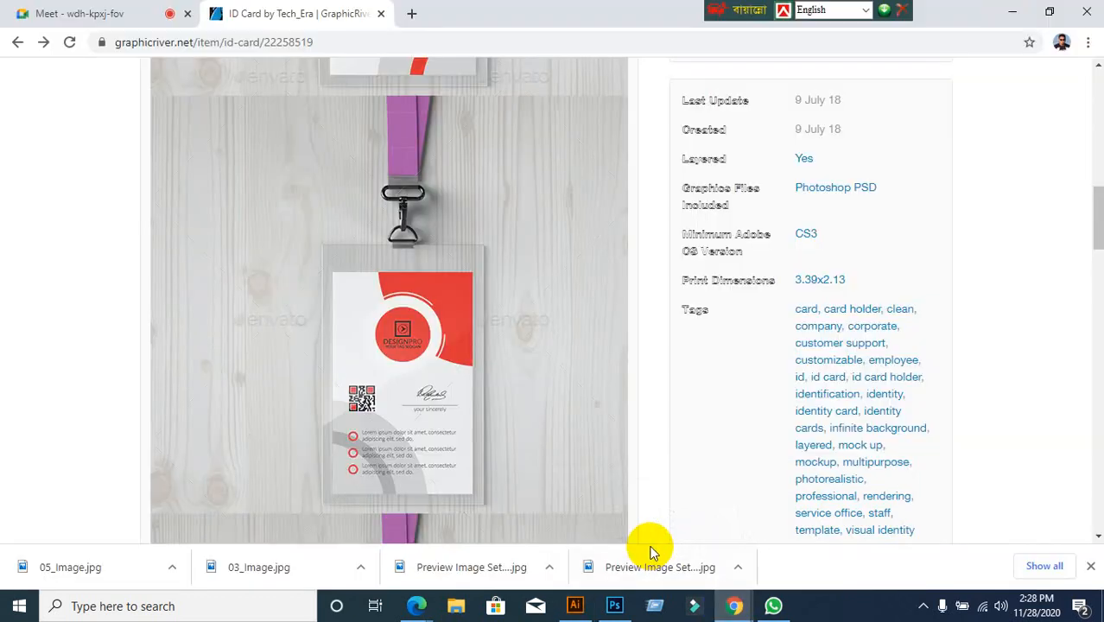
{"action": "left_click", "coordinate": [574, 608]}
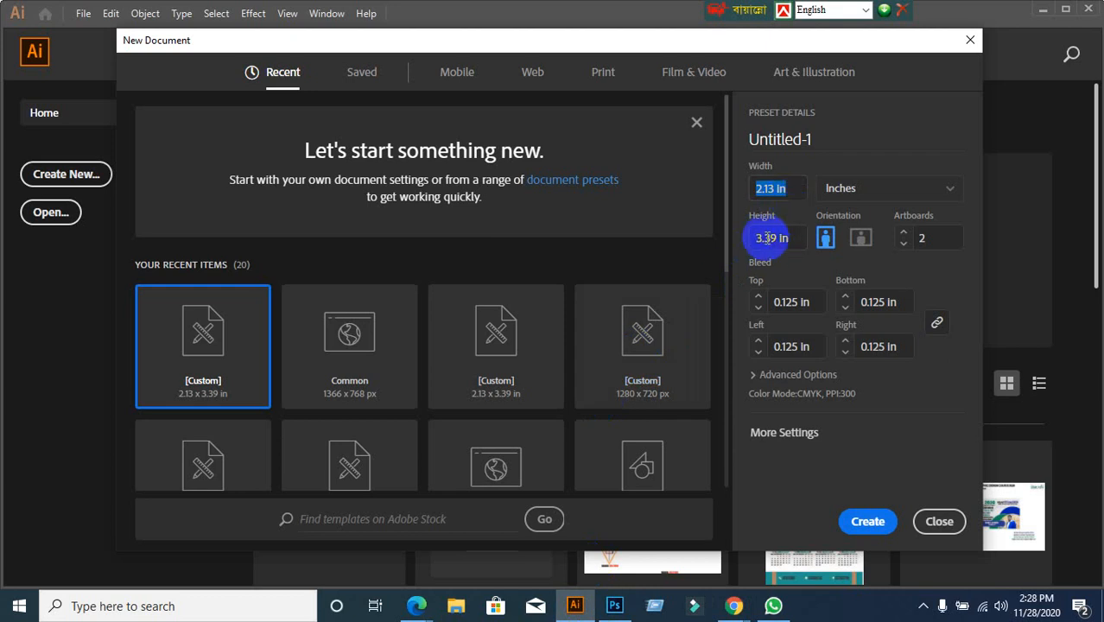
Confirm the 3.39 in height and set a linked 0.125 in bleed on all sides
{"action": "left_click", "coordinate": [799, 237]}
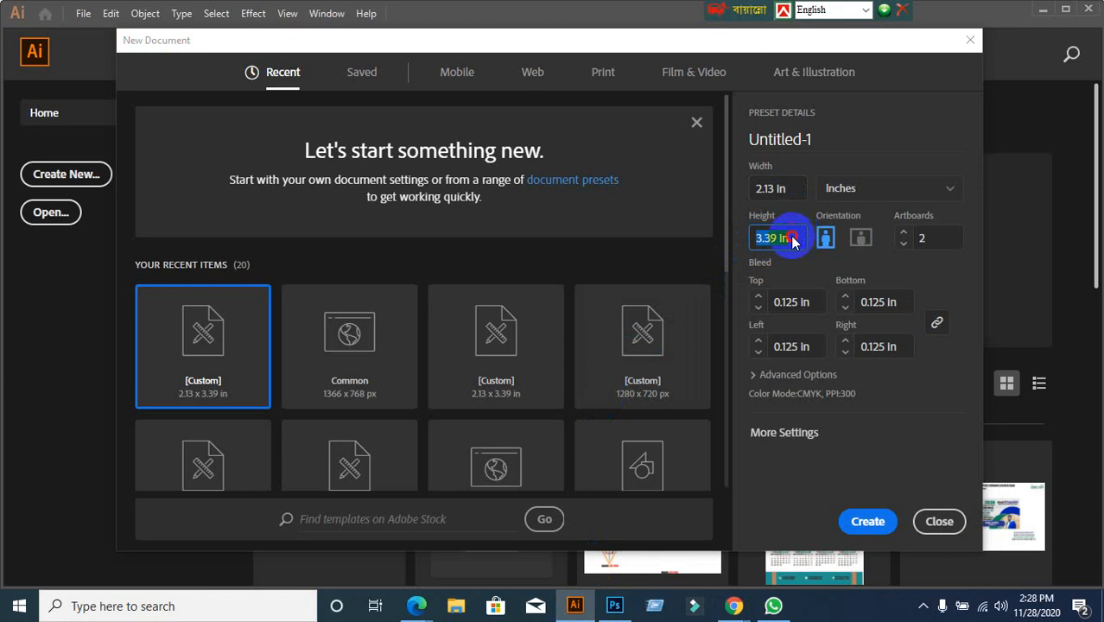
{"action": "left_click", "coordinate": [795, 240]}
{"action": "left_click_drag", "start_coordinate": [795, 241], "coordinate": [755, 241]}
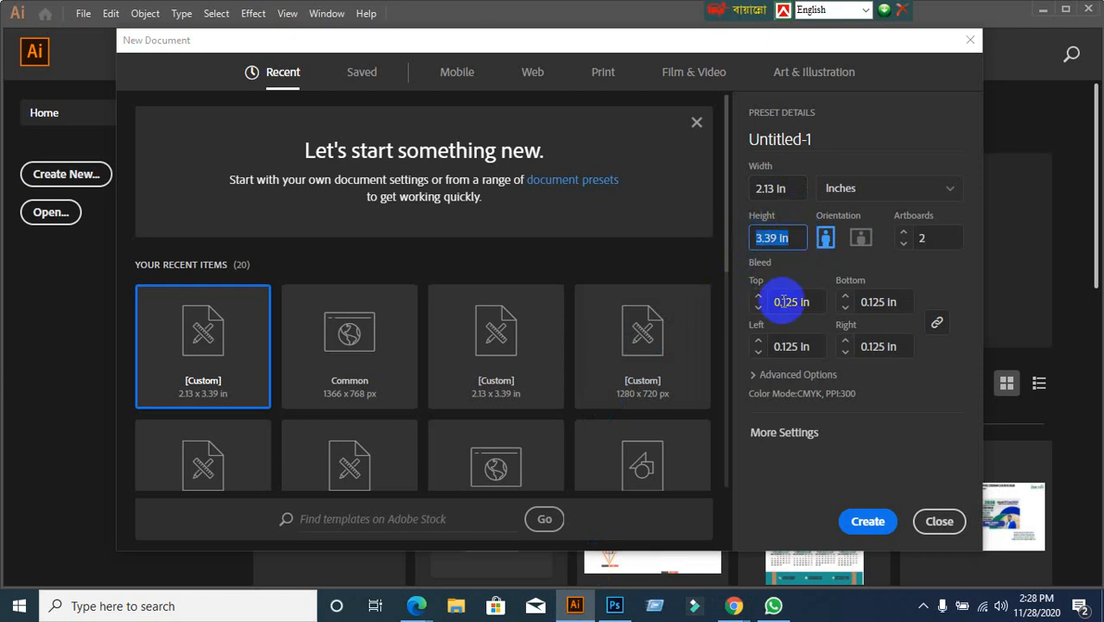
{"action": "left_click", "coordinate": [789, 302]}
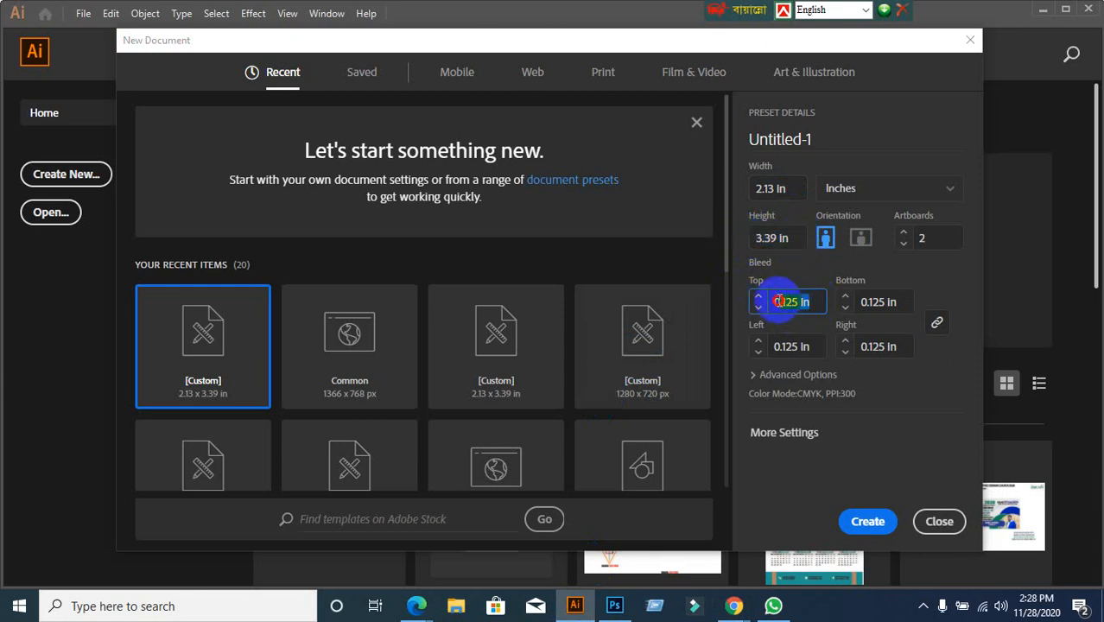
{"action": "left_click", "coordinate": [936, 322]}
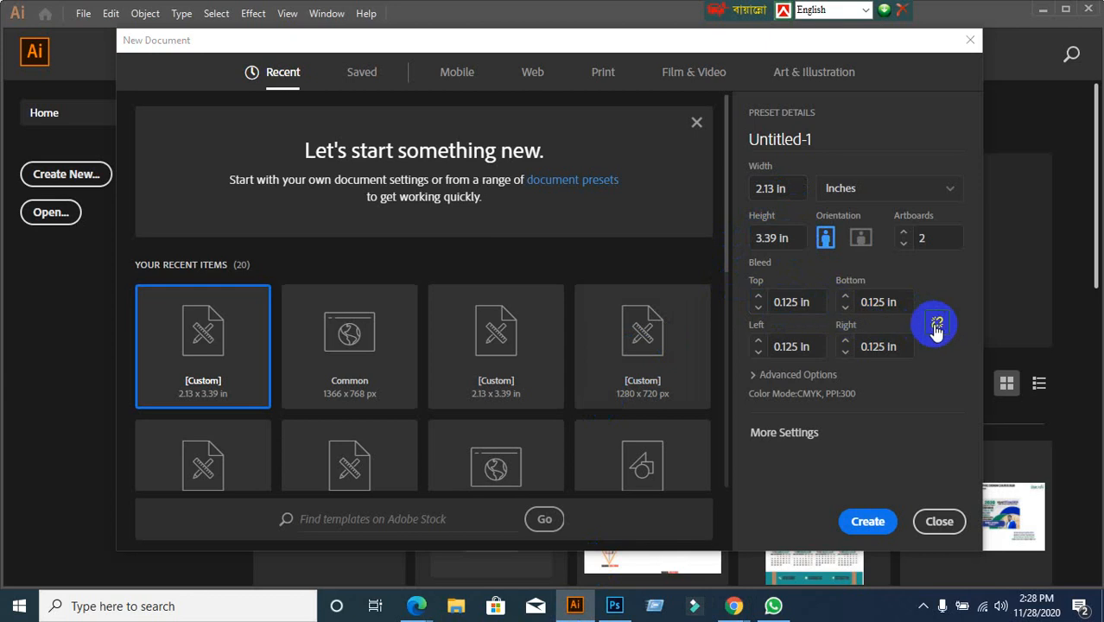
{"action": "left_click", "coordinate": [935, 323]}
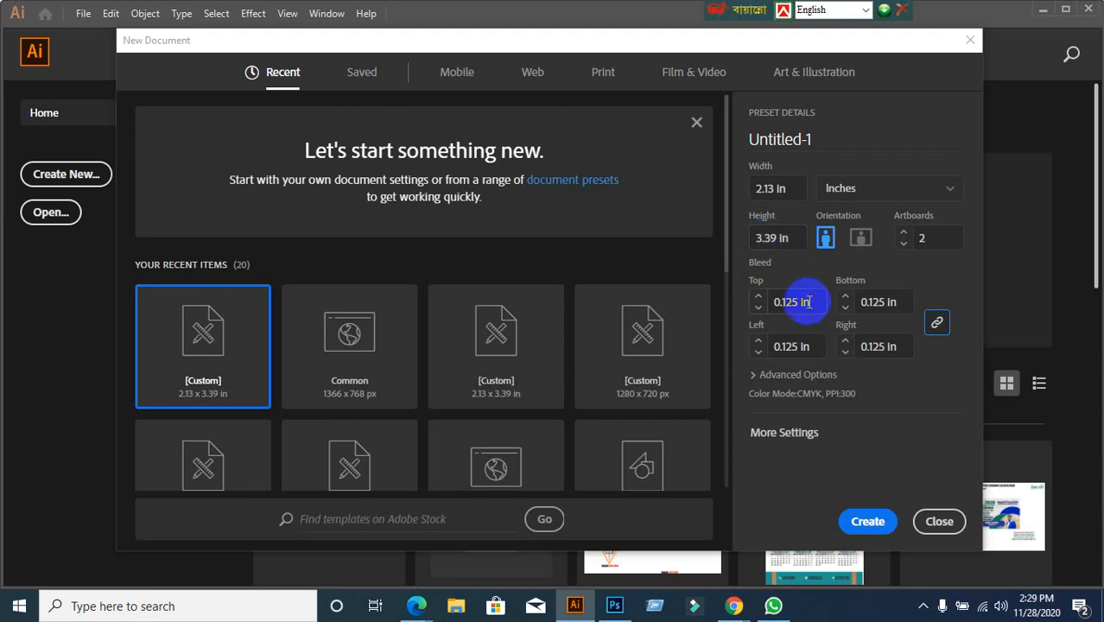
{"action": "left_click", "coordinate": [768, 304]}
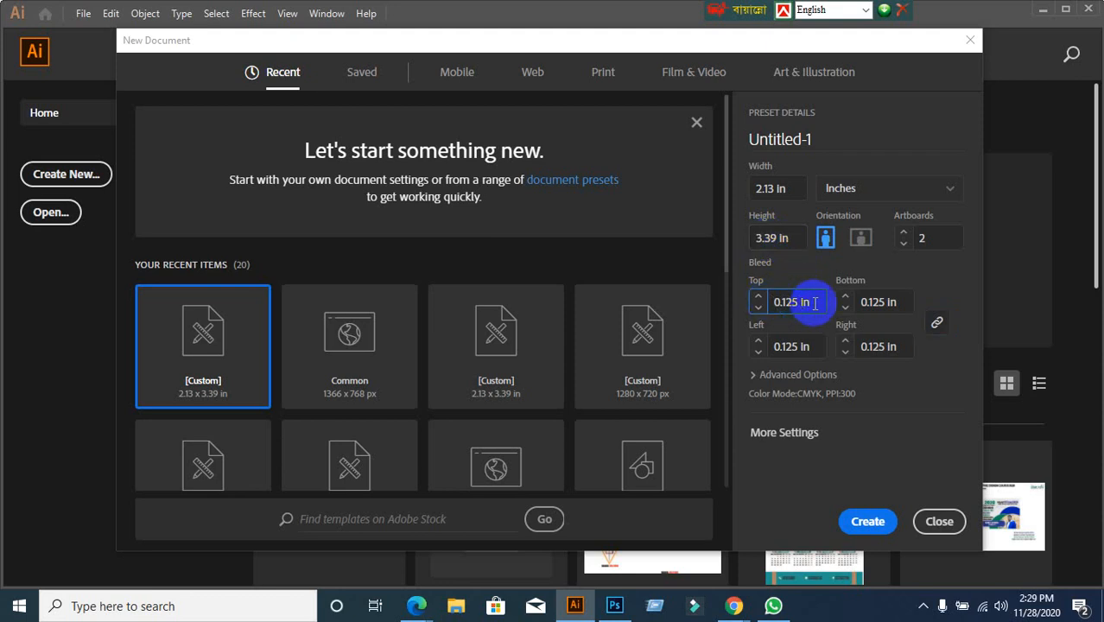
{"action": "left_click_drag", "start_coordinate": [813, 302], "coordinate": [756, 307]}
{"action": "type", "text": "0.125"}
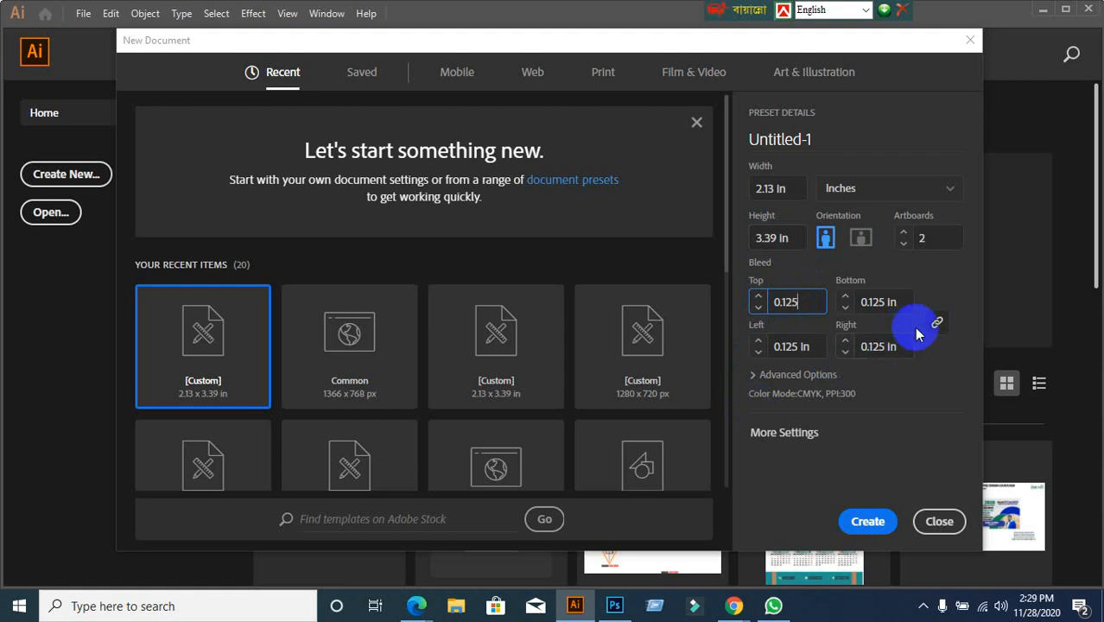
{"action": "left_click", "coordinate": [937, 319]}
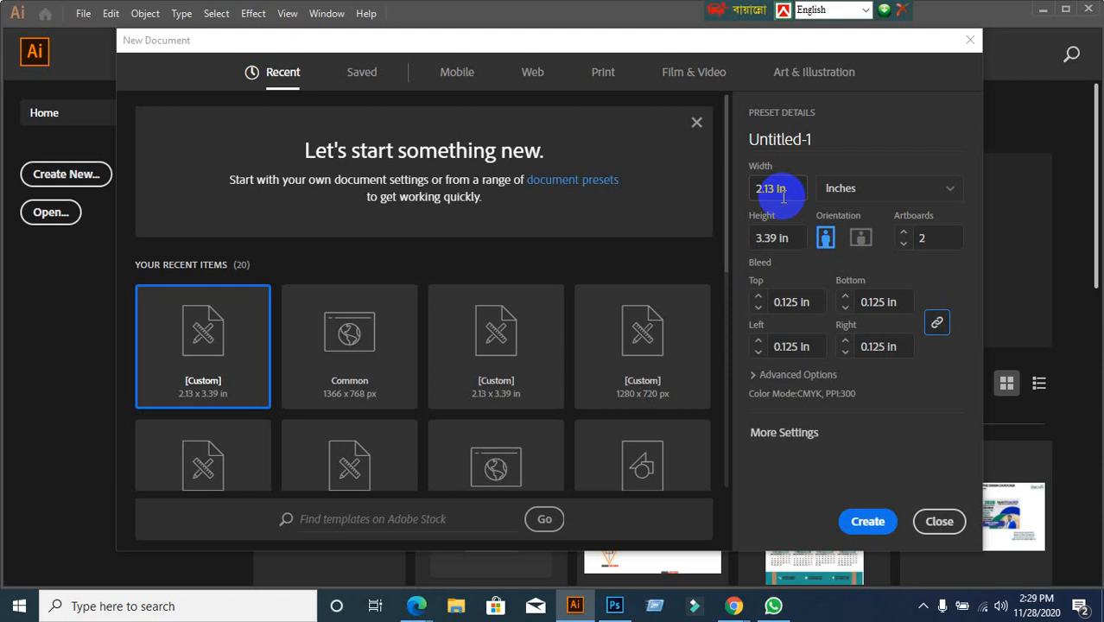
{"action": "left_click", "coordinate": [816, 305]}
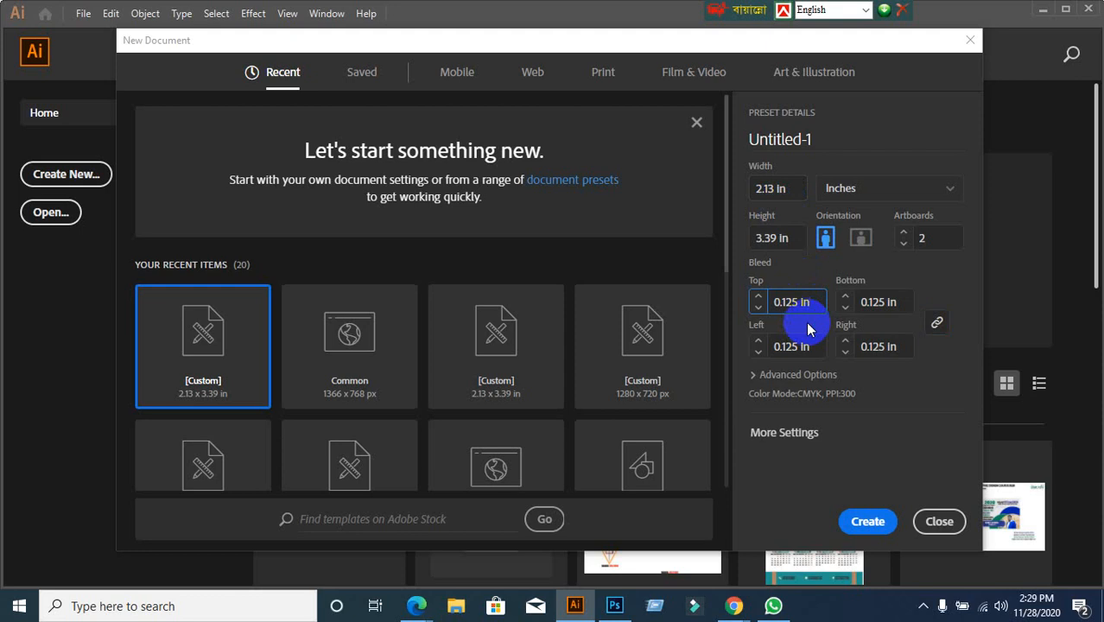
{"action": "left_click", "coordinate": [810, 328]}
{"action": "left_click", "coordinate": [809, 328]}
{"action": "left_click", "coordinate": [809, 328]}
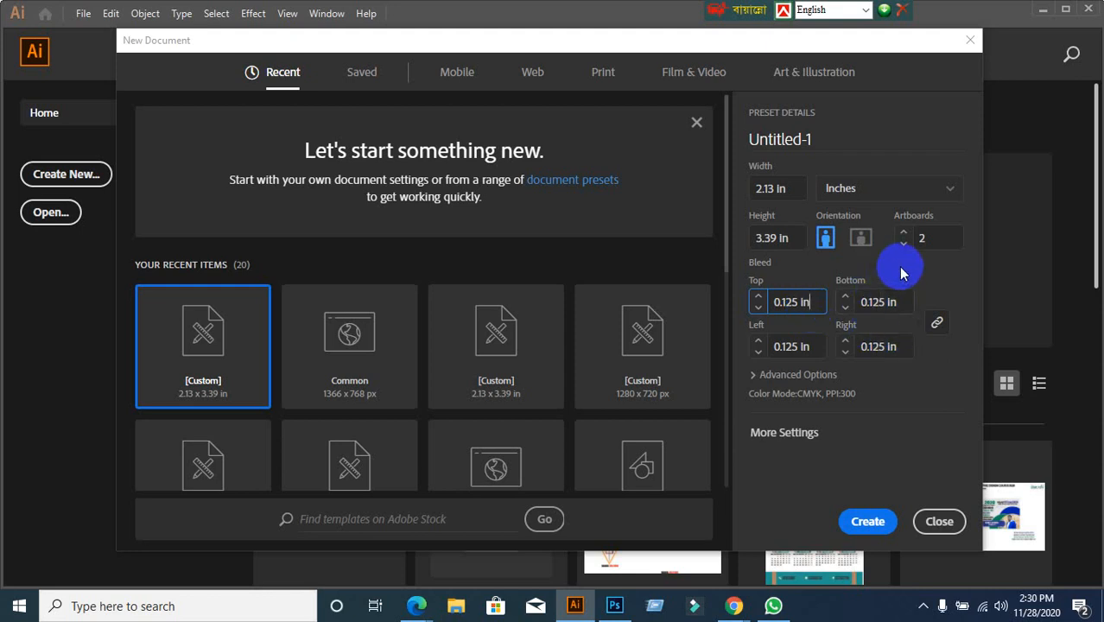
Set the artboard count to 2 and expand Advanced Options to show CMYK mode
{"action": "left_click", "coordinate": [926, 239]}
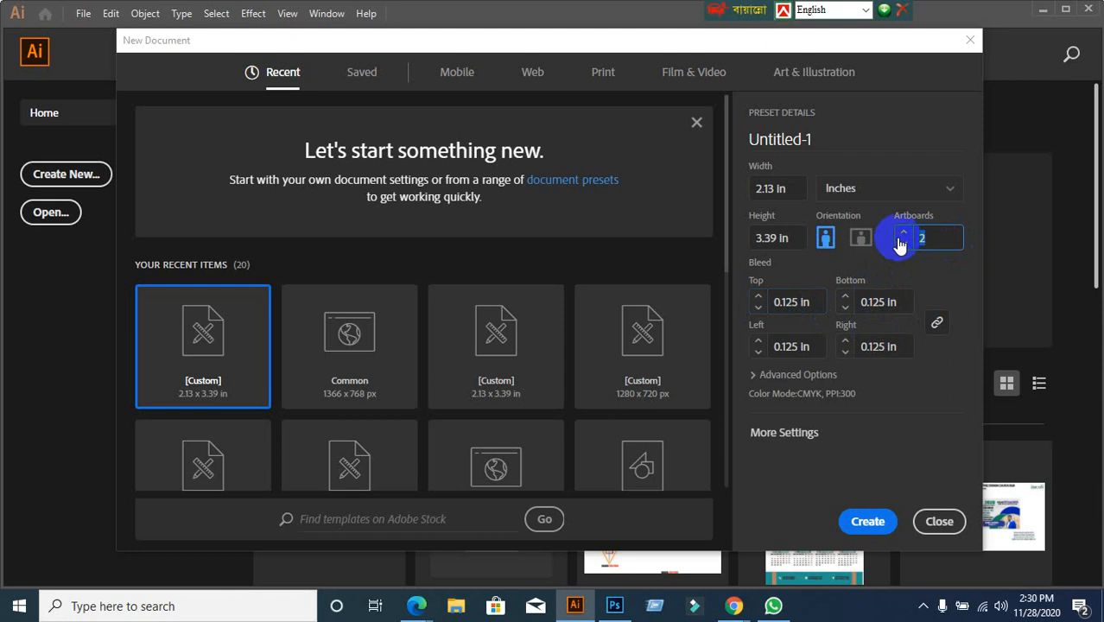
{"action": "type", "text": "1"}
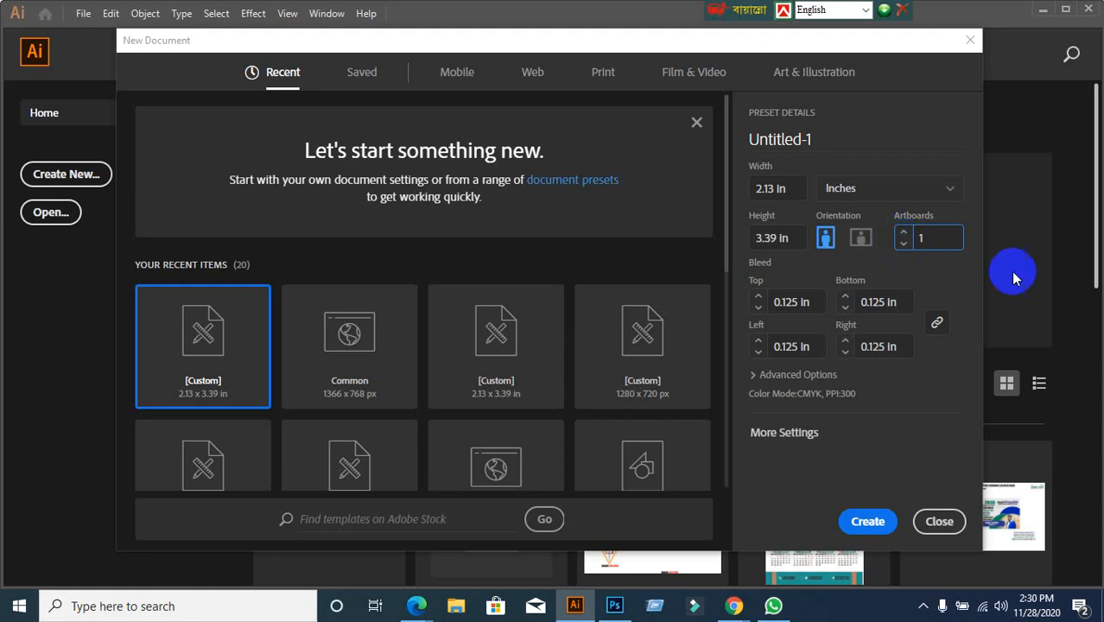
{"action": "double_click", "coordinate": [935, 239]}
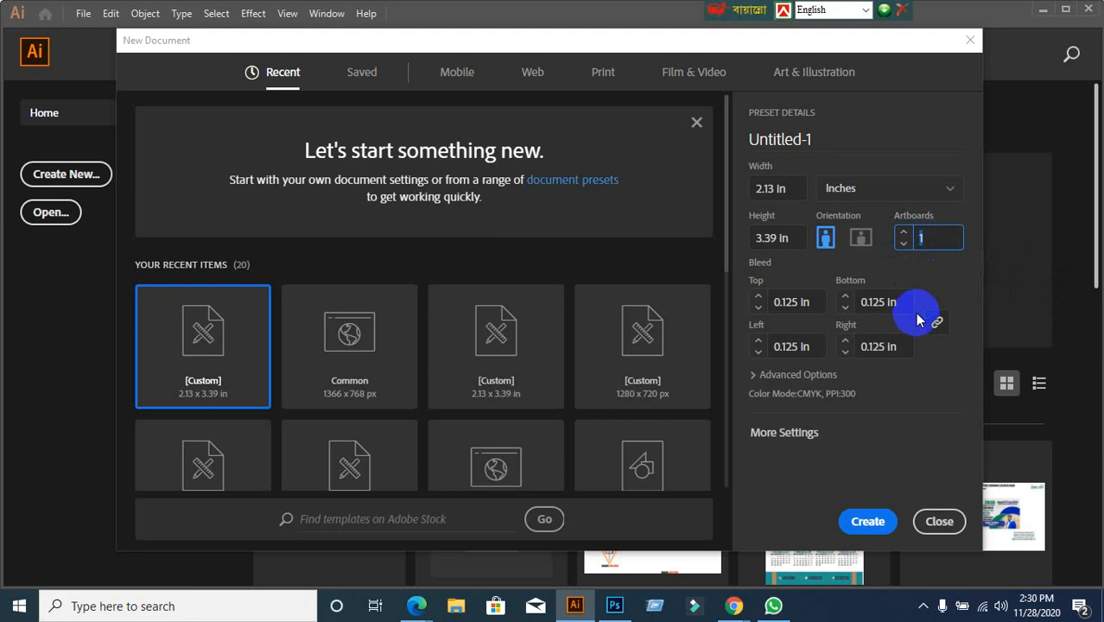
{"action": "type", "text": "2"}
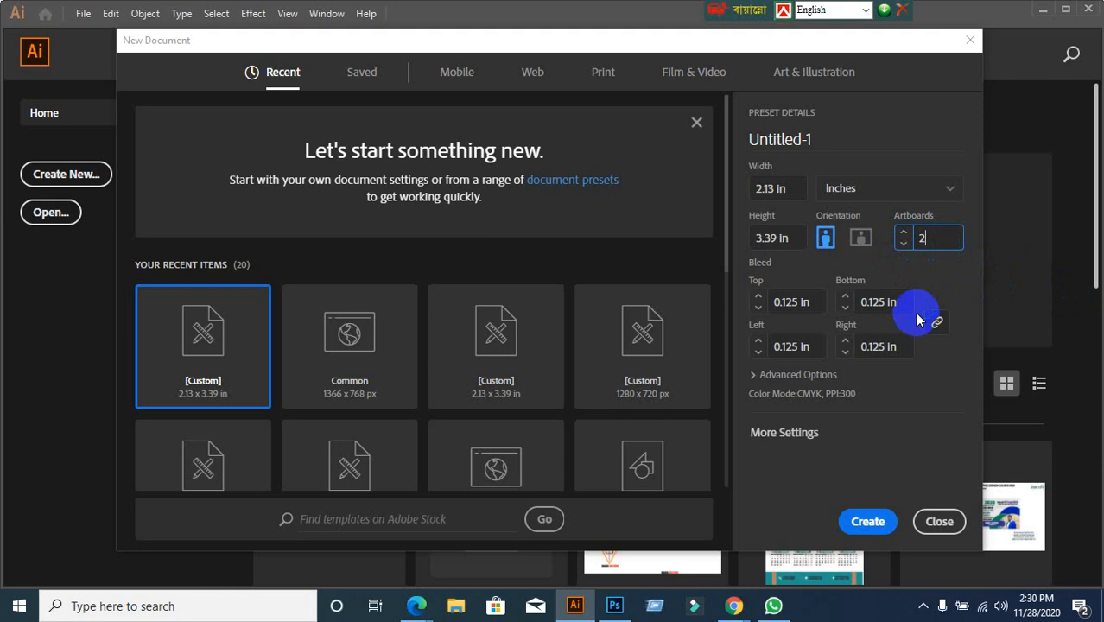
{"action": "left_click", "coordinate": [783, 374]}
Set the colour mode to CMYK Color
{"action": "left_click", "coordinate": [825, 347]}
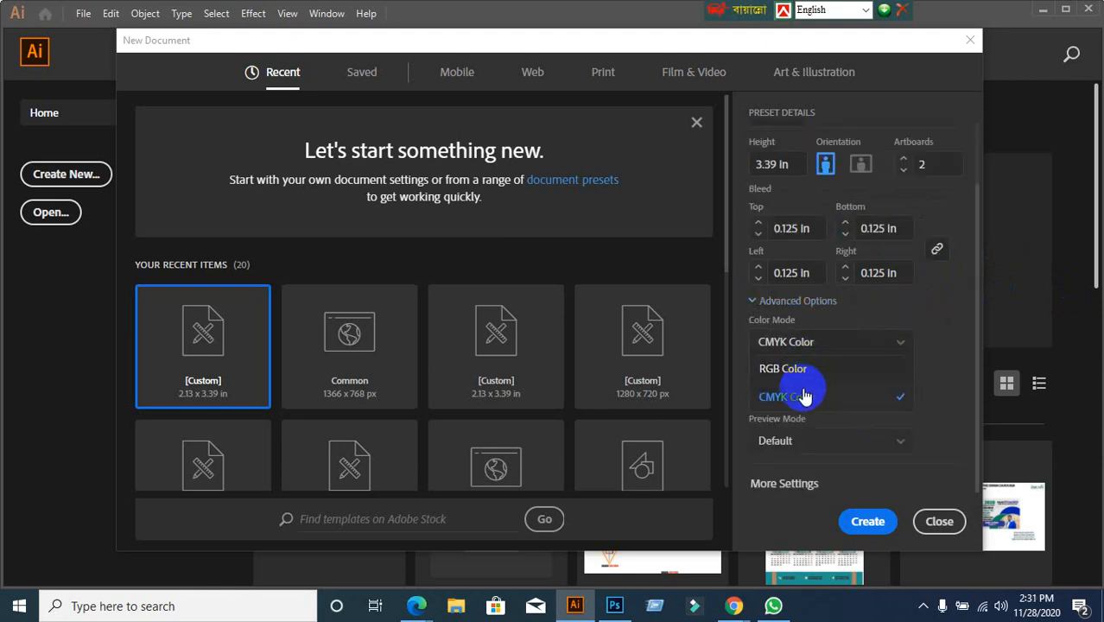
{"action": "left_click", "coordinate": [803, 394]}
{"action": "left_click", "coordinate": [799, 344]}
{"action": "left_click", "coordinate": [789, 370]}
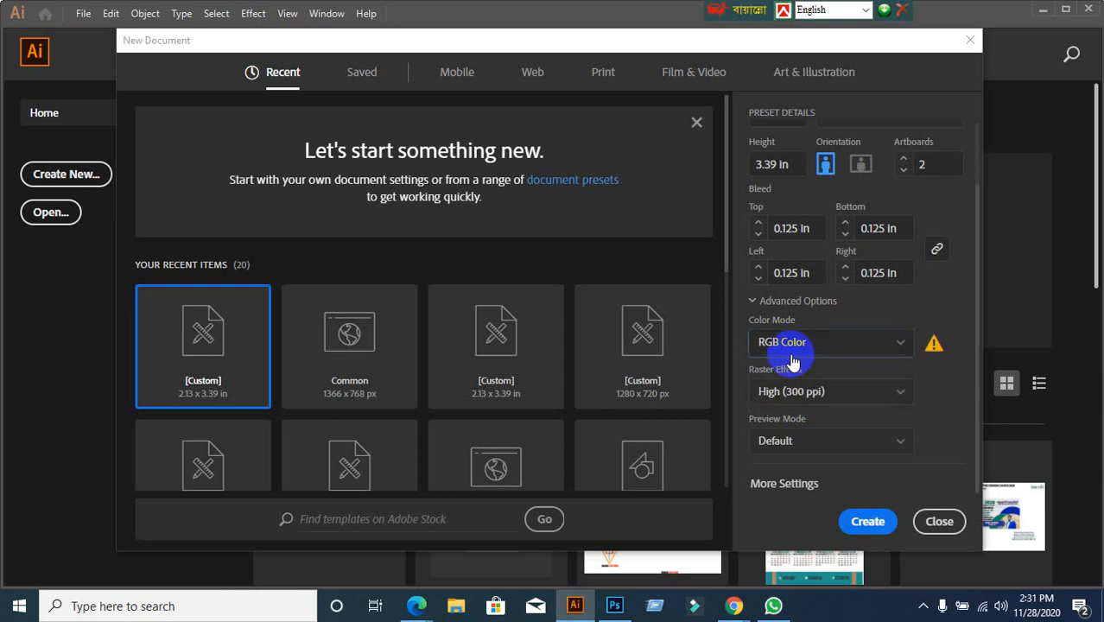
{"action": "left_click", "coordinate": [792, 347]}
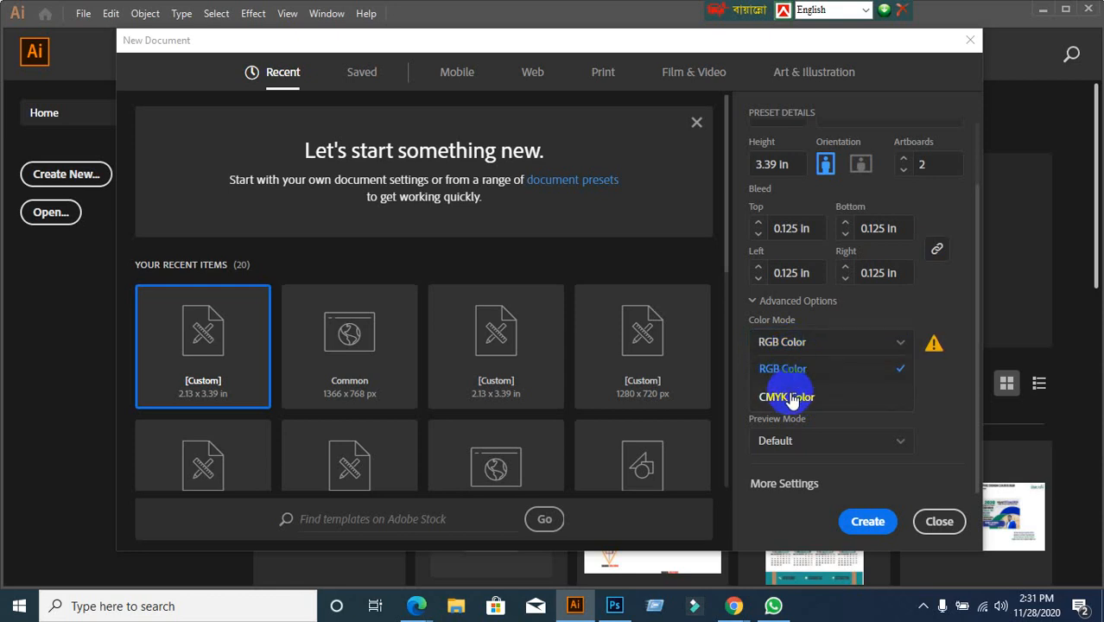
{"action": "left_click", "coordinate": [791, 398]}
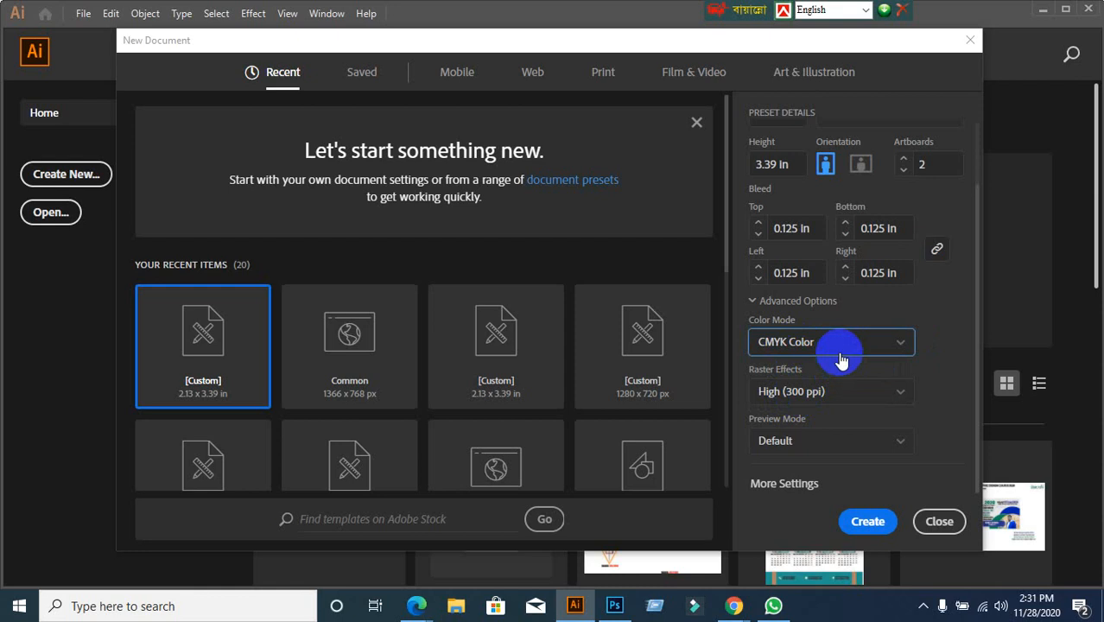
{"action": "left_click", "coordinate": [839, 357]}
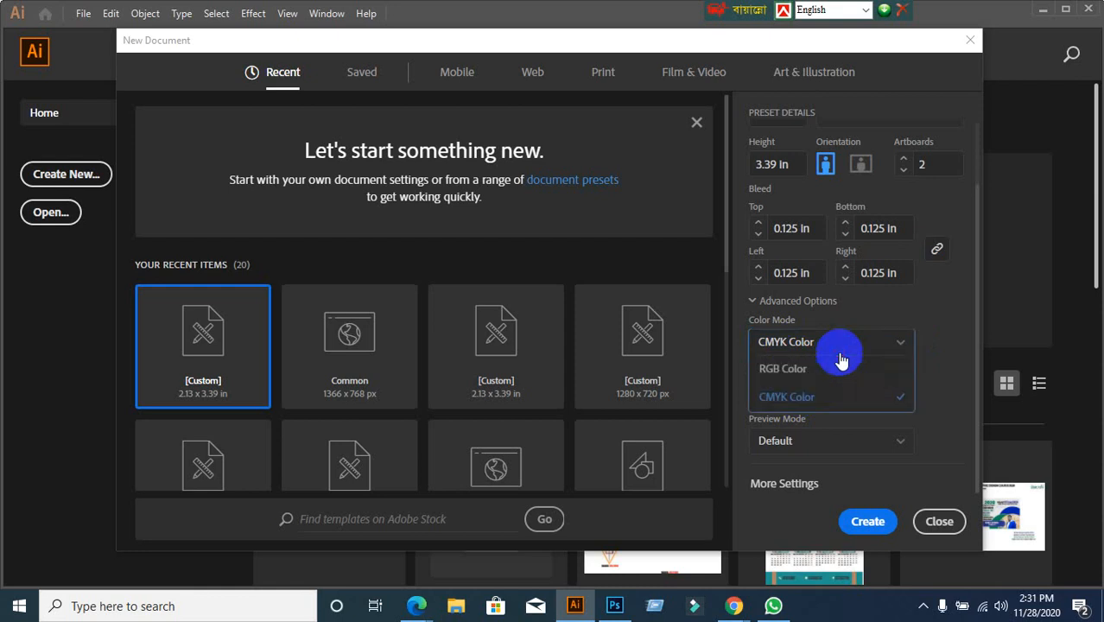
{"action": "left_click", "coordinate": [818, 390]}
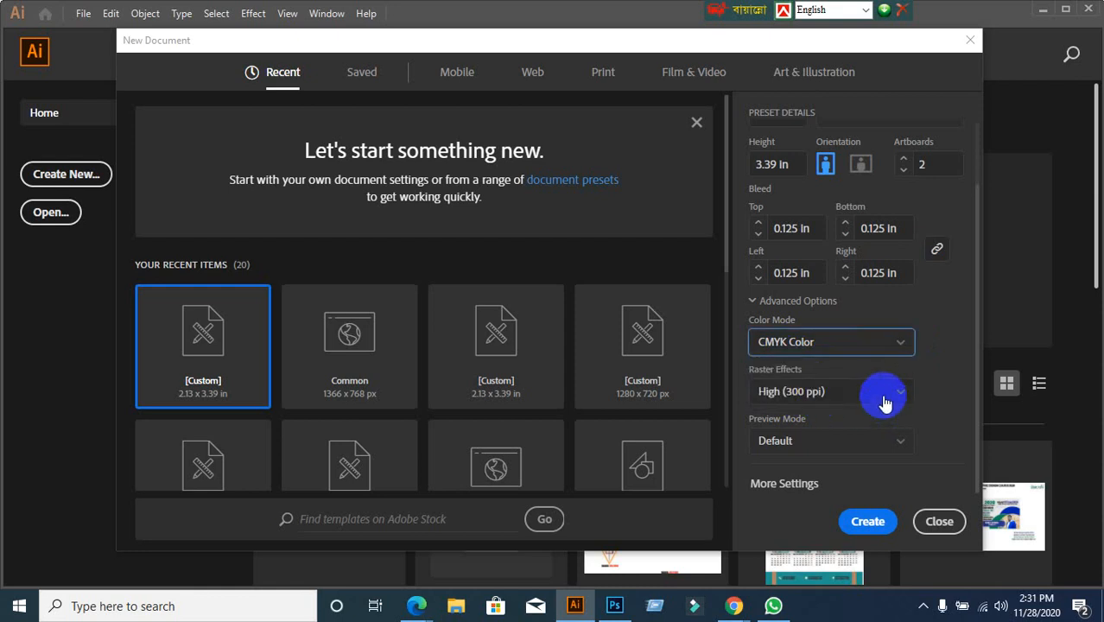
Set raster effects to High (300 ppi) and create the document
{"action": "left_click", "coordinate": [884, 399]}
{"action": "left_click", "coordinate": [867, 416]}
{"action": "left_click", "coordinate": [865, 404]}
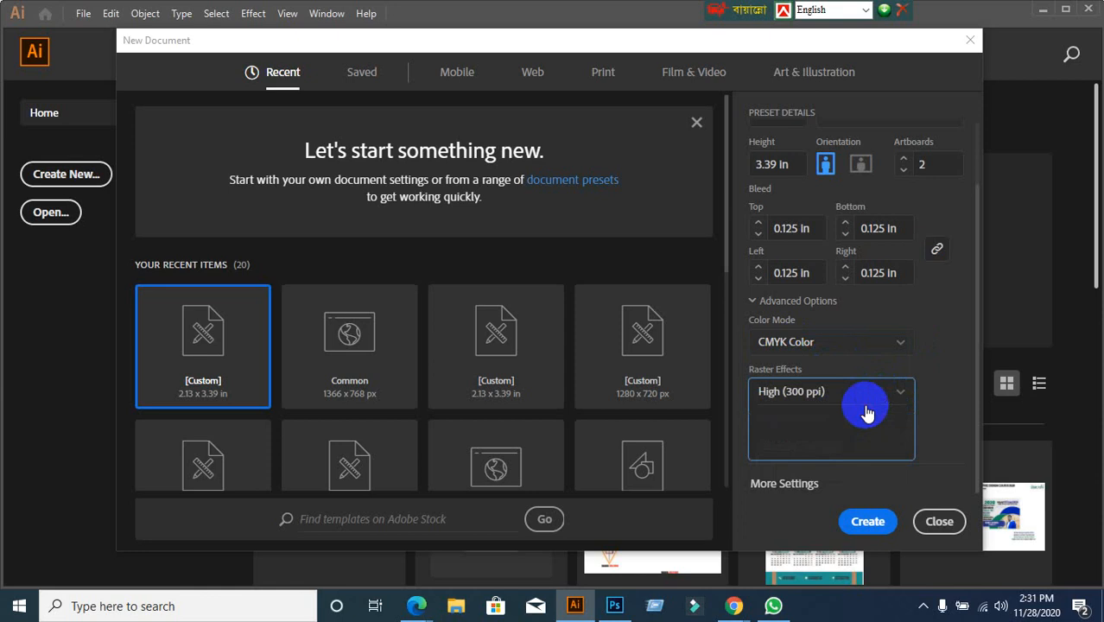
{"action": "left_click", "coordinate": [808, 472]}
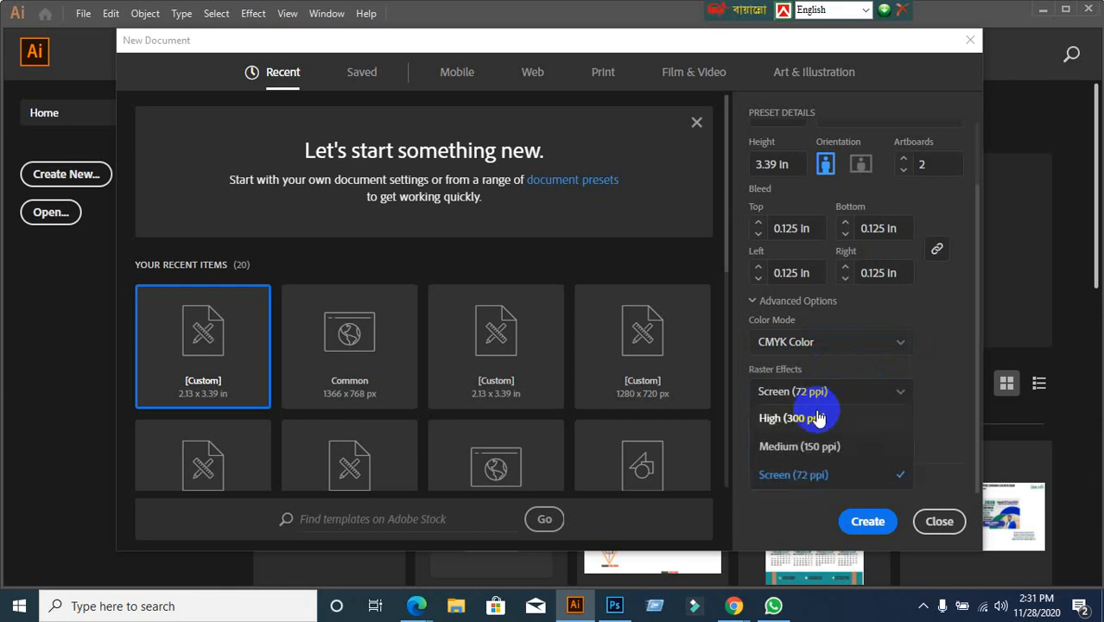
{"action": "left_click", "coordinate": [814, 418]}
{"action": "left_click", "coordinate": [838, 393]}
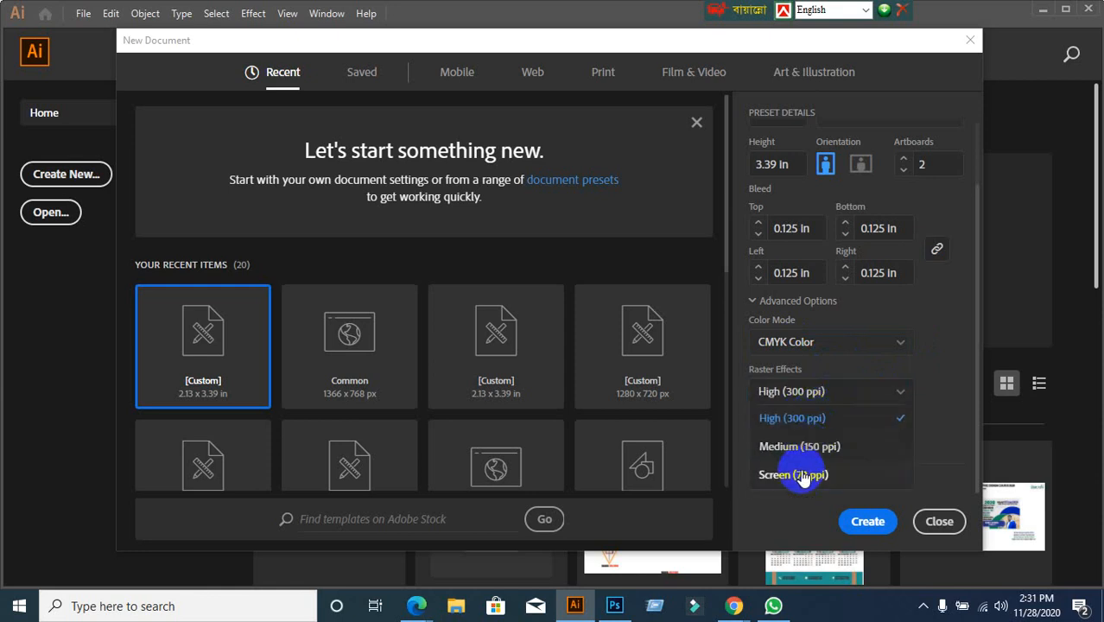
{"action": "left_click", "coordinate": [799, 474]}
{"action": "left_click", "coordinate": [808, 392]}
{"action": "left_click", "coordinate": [804, 420]}
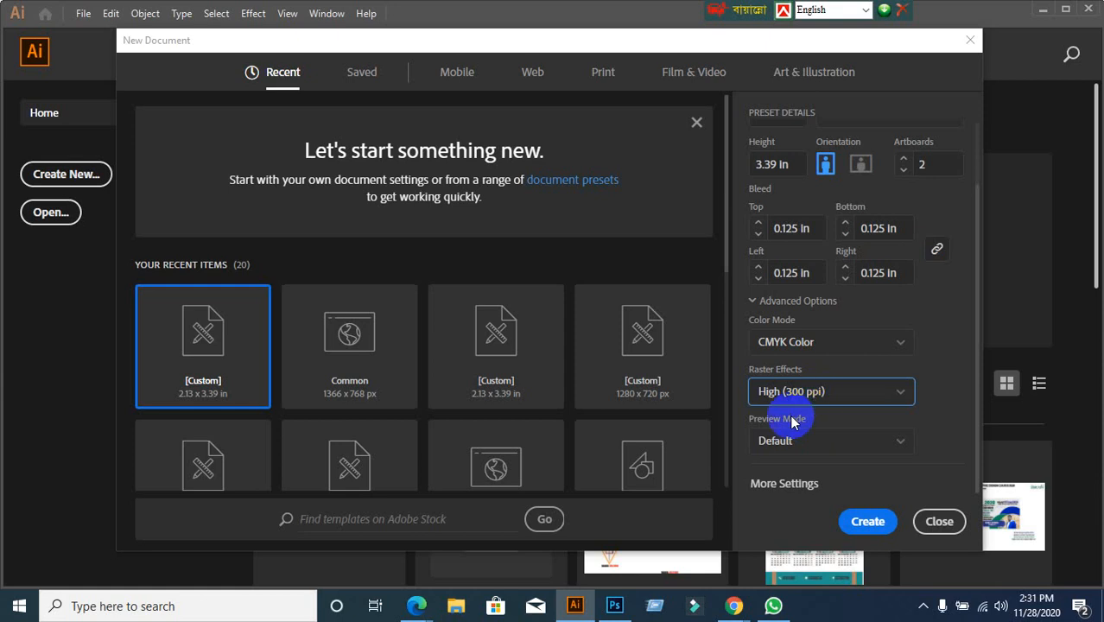
{"action": "left_click", "coordinate": [880, 521]}
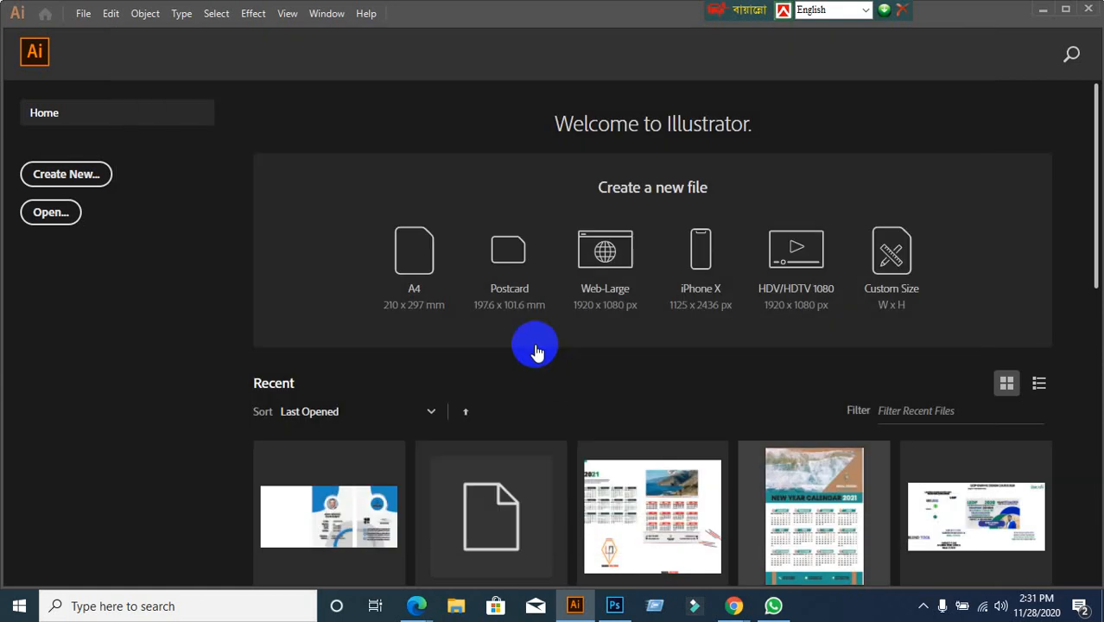
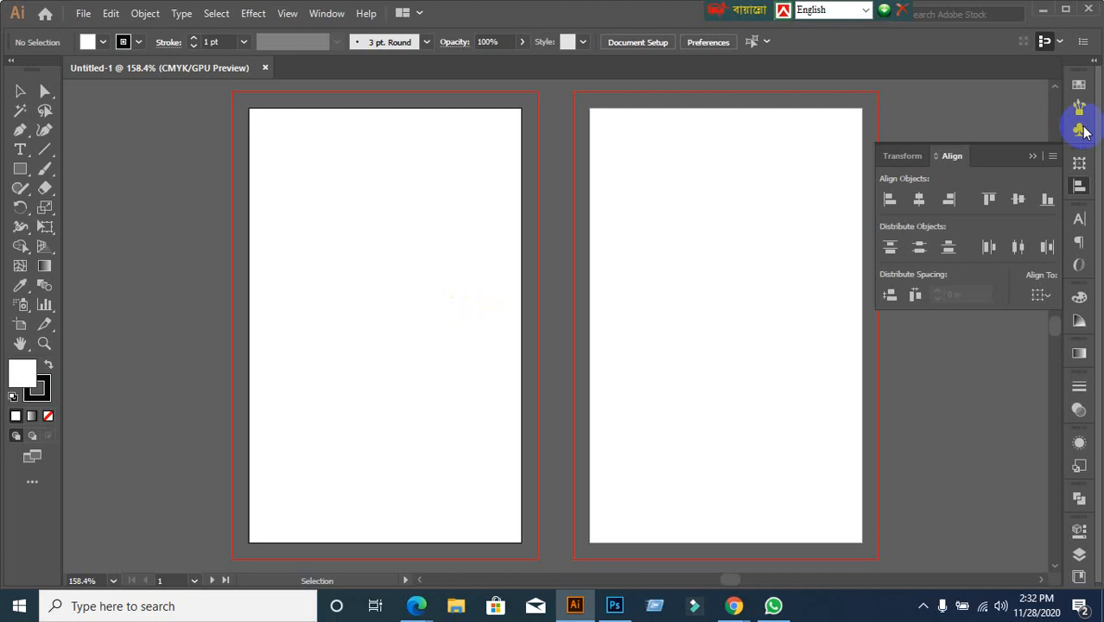
Collapse the Transform/Align panel so both blank artboards are fully visible
{"action": "left_click", "coordinate": [1032, 157]}
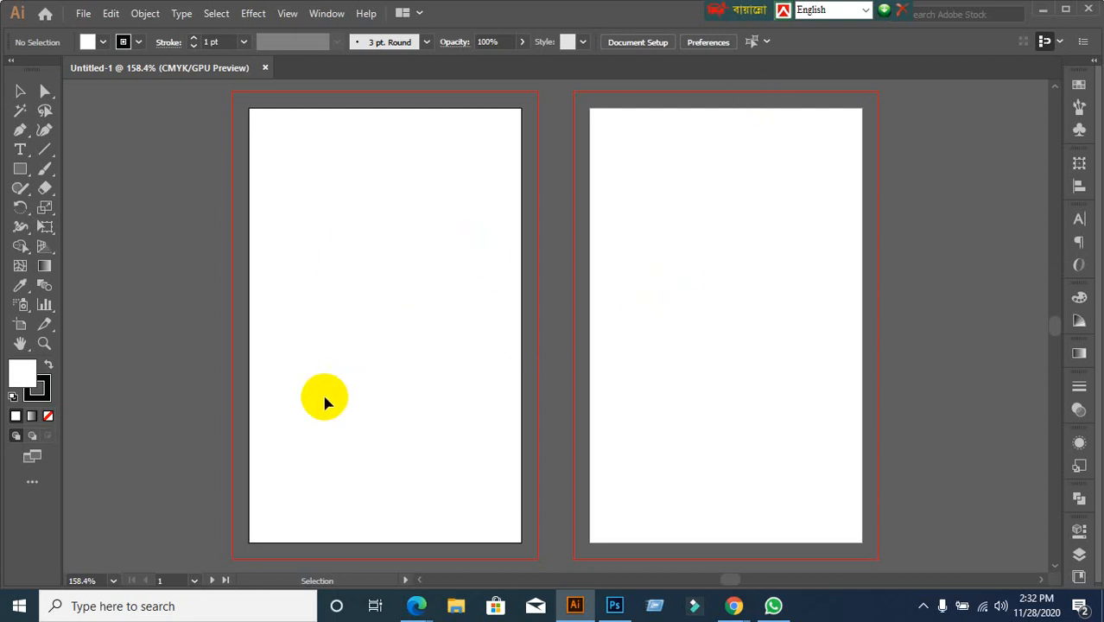
Set the stroke to None and bring the fill back to the front
{"action": "left_click", "coordinate": [36, 397]}
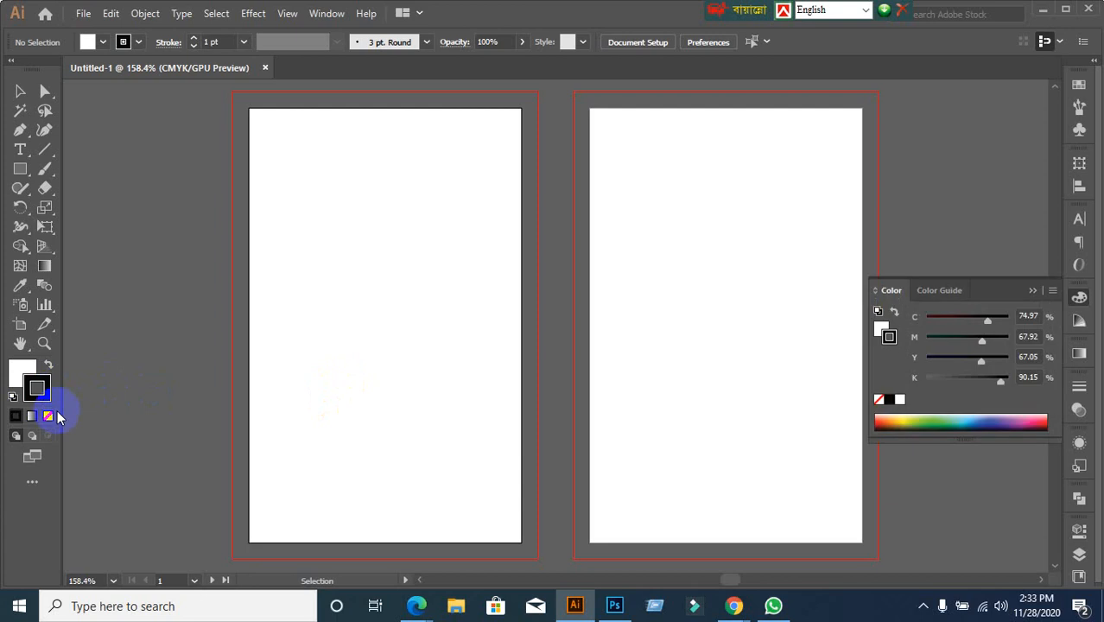
{"action": "left_click", "coordinate": [48, 416]}
{"action": "left_click", "coordinate": [19, 372]}
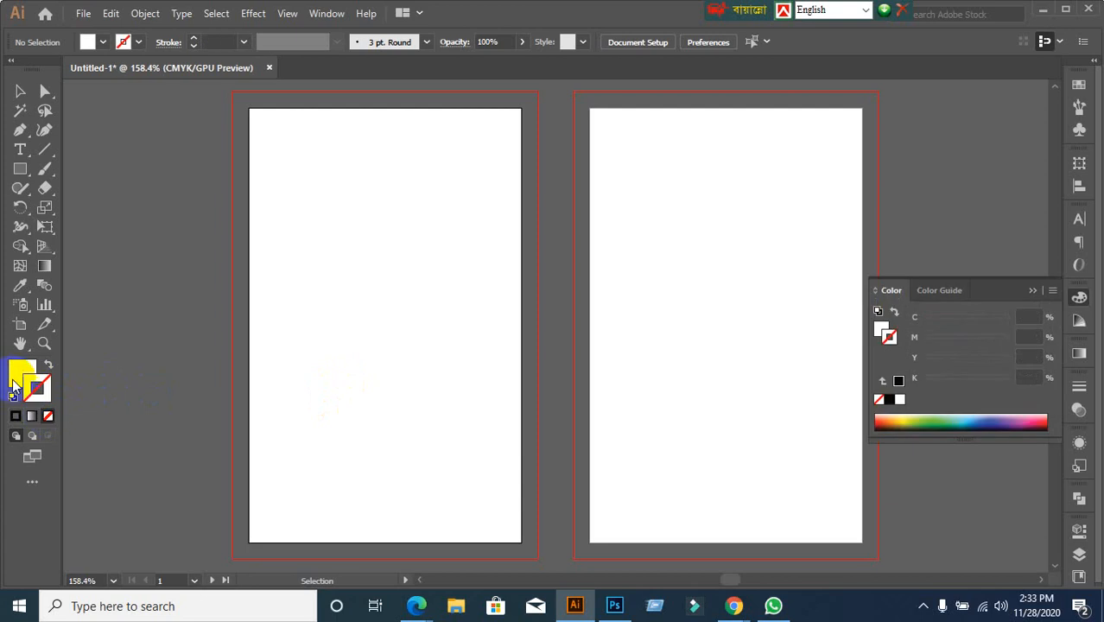
Create a 2.13 × 3.39 in rectangle on the left artboard through the Rectangle dialog
{"action": "left_click", "coordinate": [20, 169]}
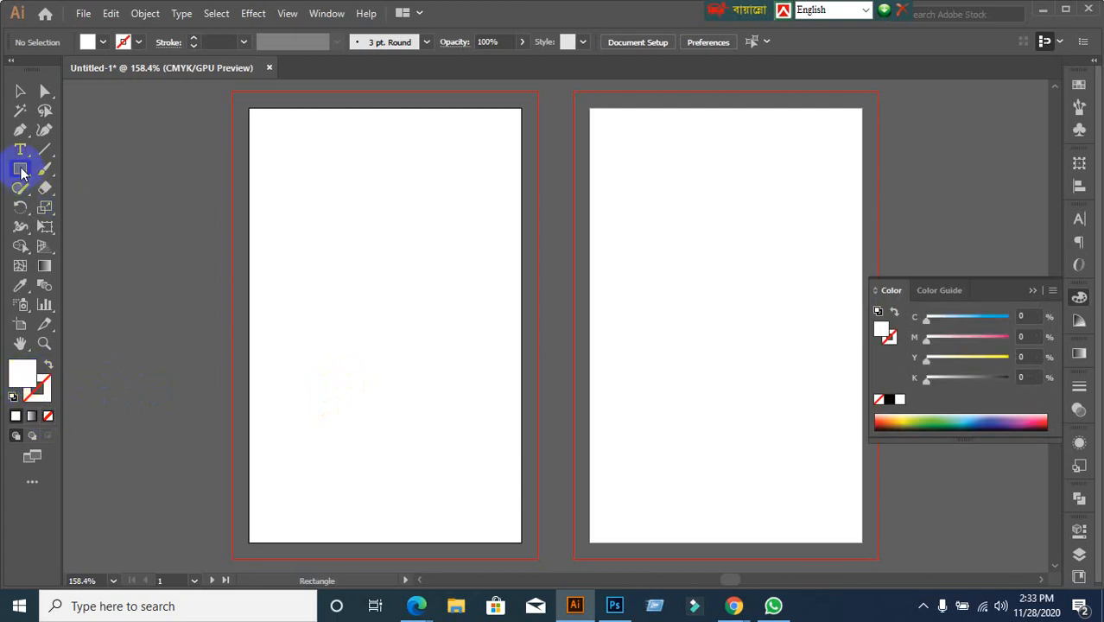
{"action": "left_click", "coordinate": [139, 233]}
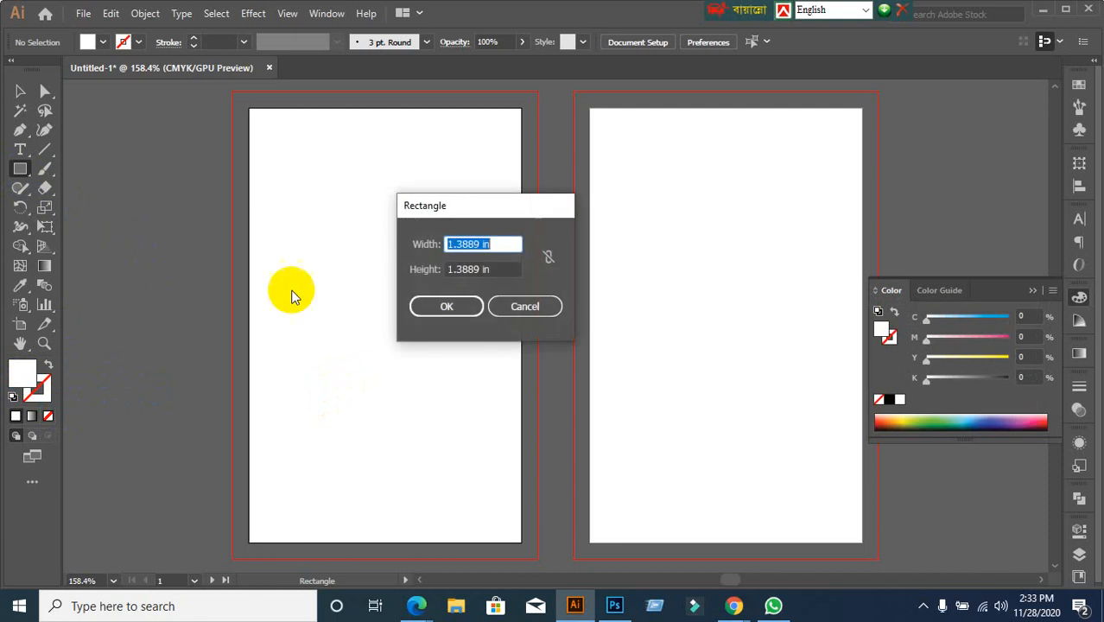
{"action": "type", "text": "2."}
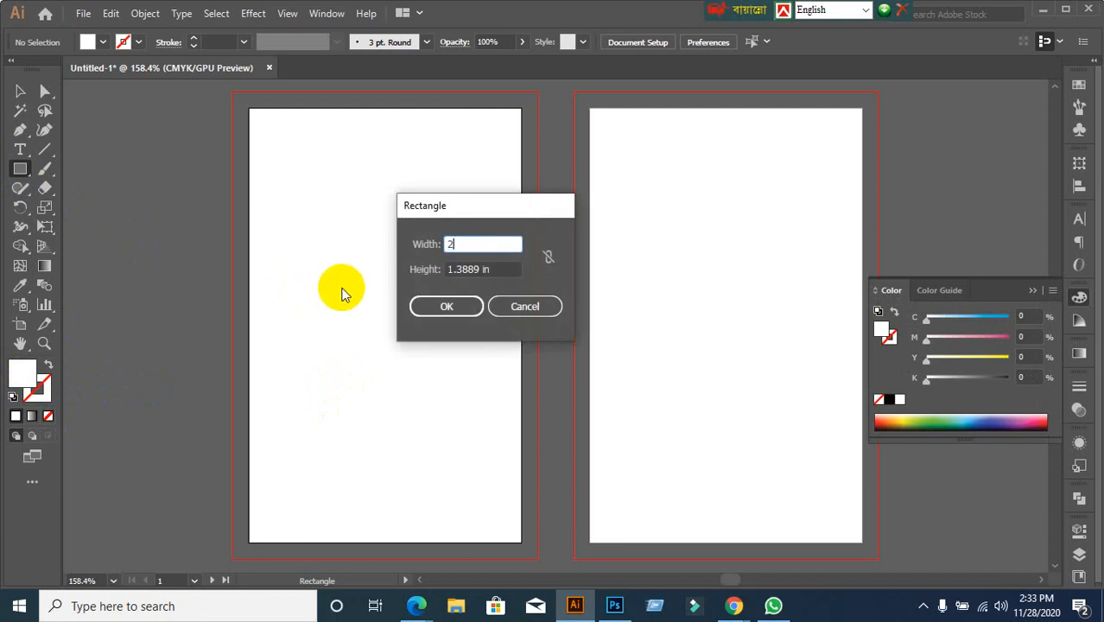
{"action": "left_click", "coordinate": [525, 306]}
{"action": "left_click_drag", "start_coordinate": [20, 169], "coordinate": [69, 169]}
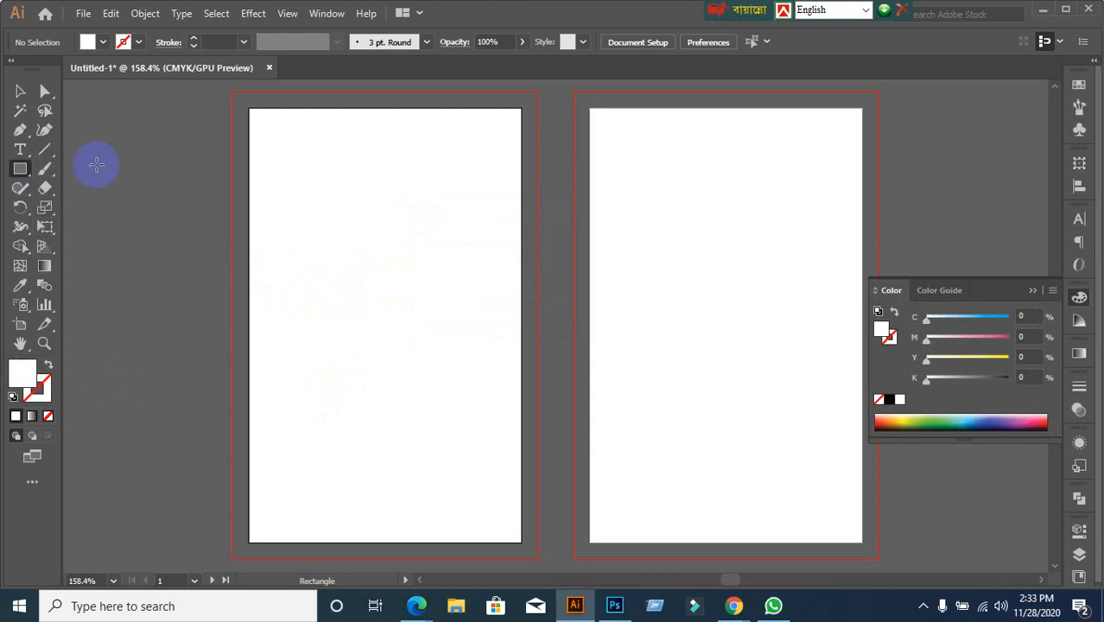
{"action": "left_click", "coordinate": [175, 253]}
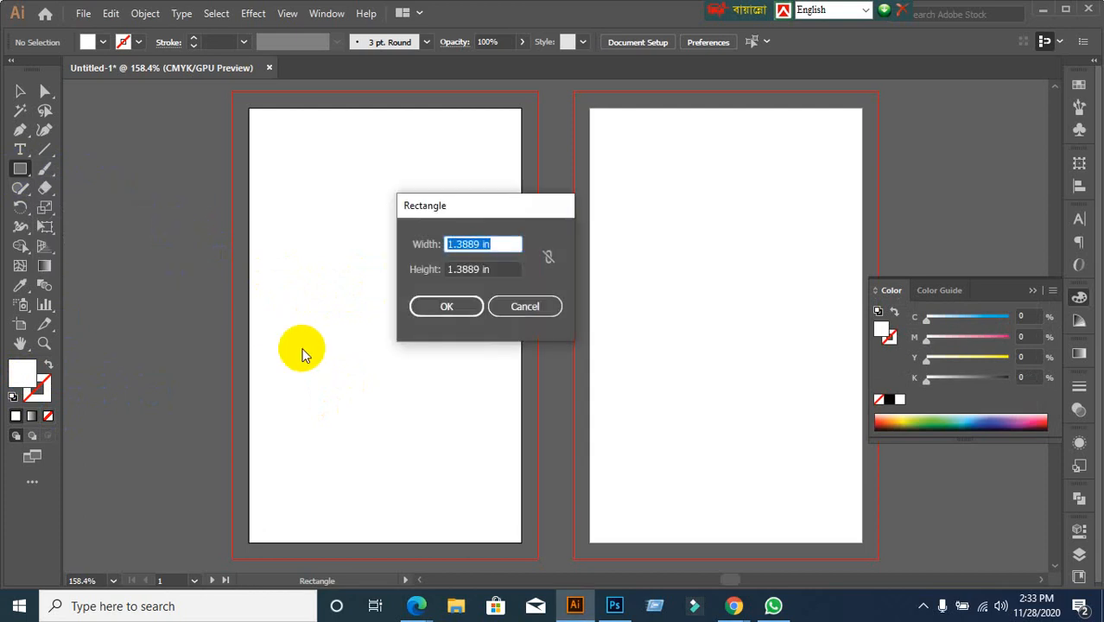
{"action": "type", "text": "2.13"}
{"action": "key", "text": "Tab"}
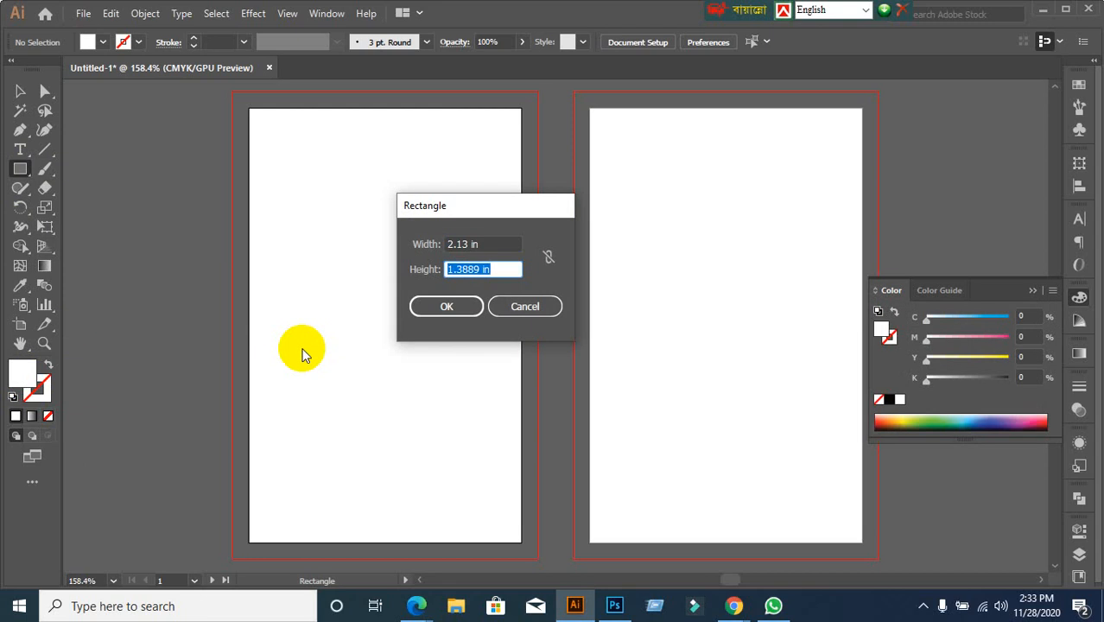
{"action": "type", "text": "3.39"}
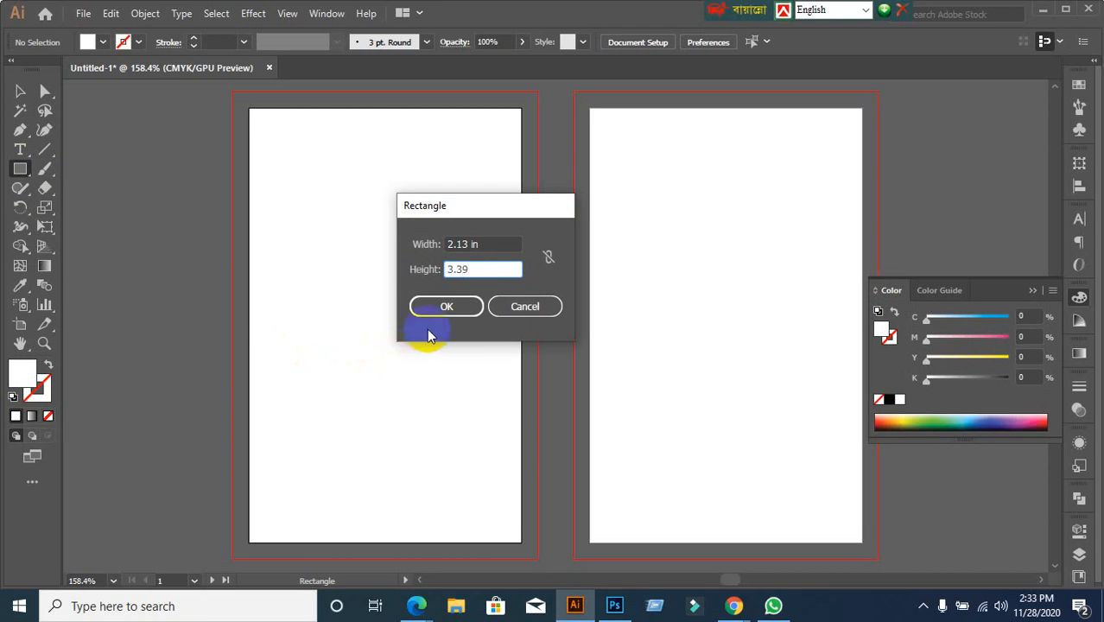
{"action": "left_click", "coordinate": [439, 304]}
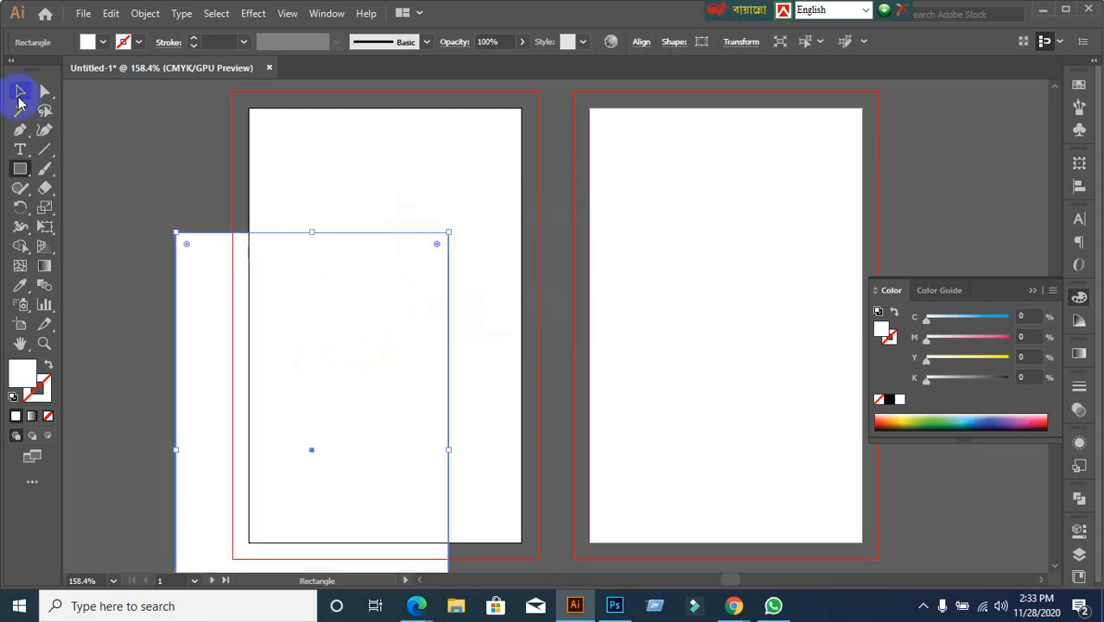
Centre the rectangle on the left artboard using Align To Artboard, then switch to the Chrome reference page
{"action": "left_click", "coordinate": [20, 92]}
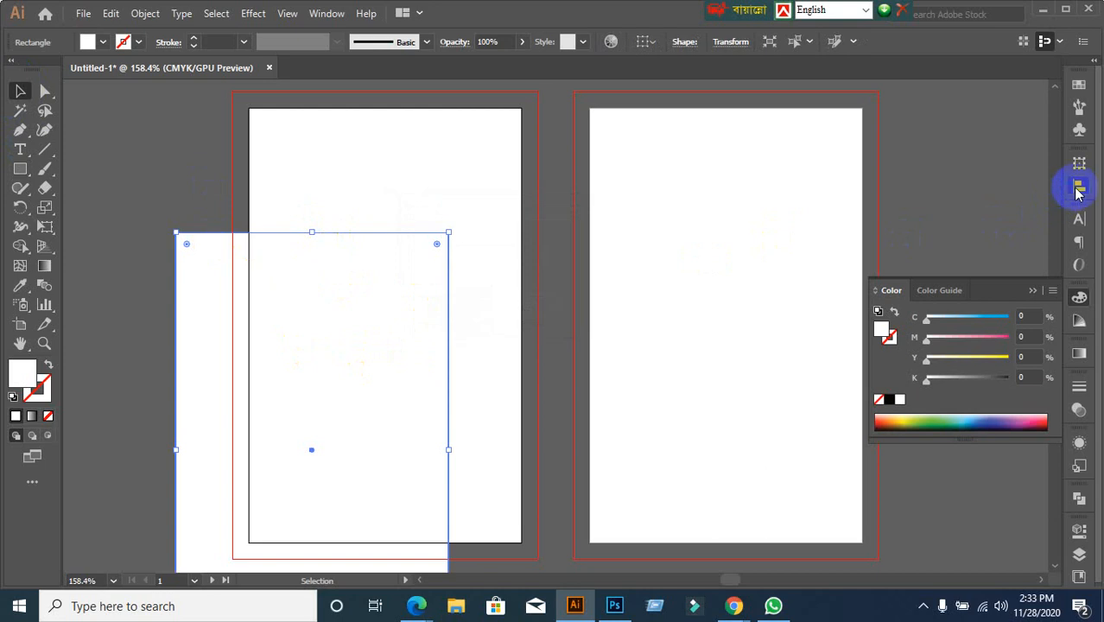
{"action": "left_click", "coordinate": [1078, 184]}
{"action": "left_click", "coordinate": [1040, 296]}
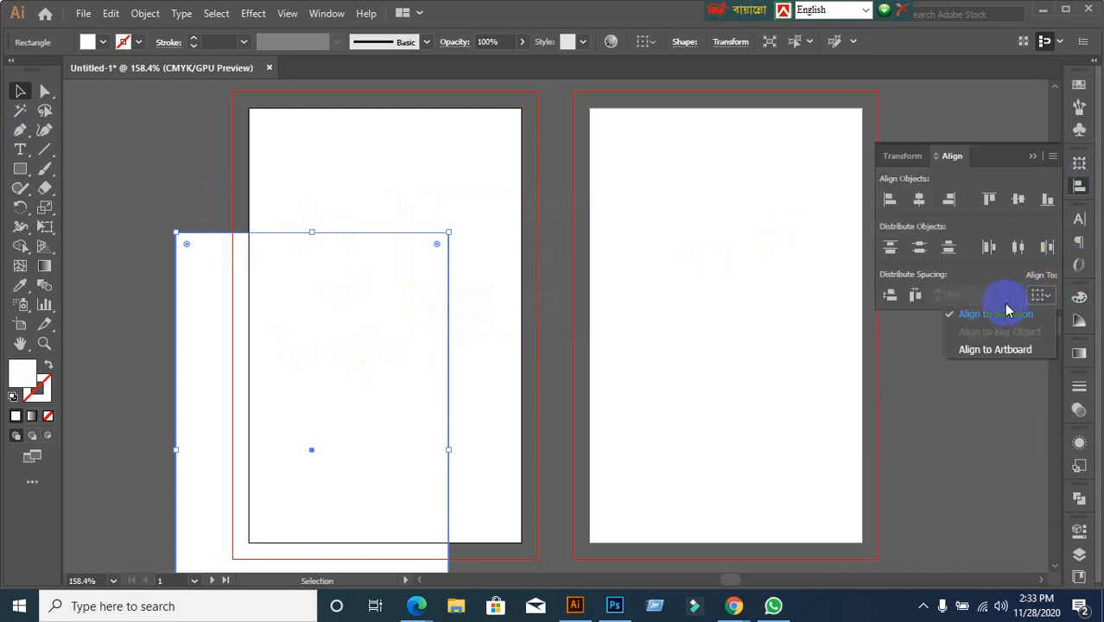
{"action": "left_click", "coordinate": [997, 351]}
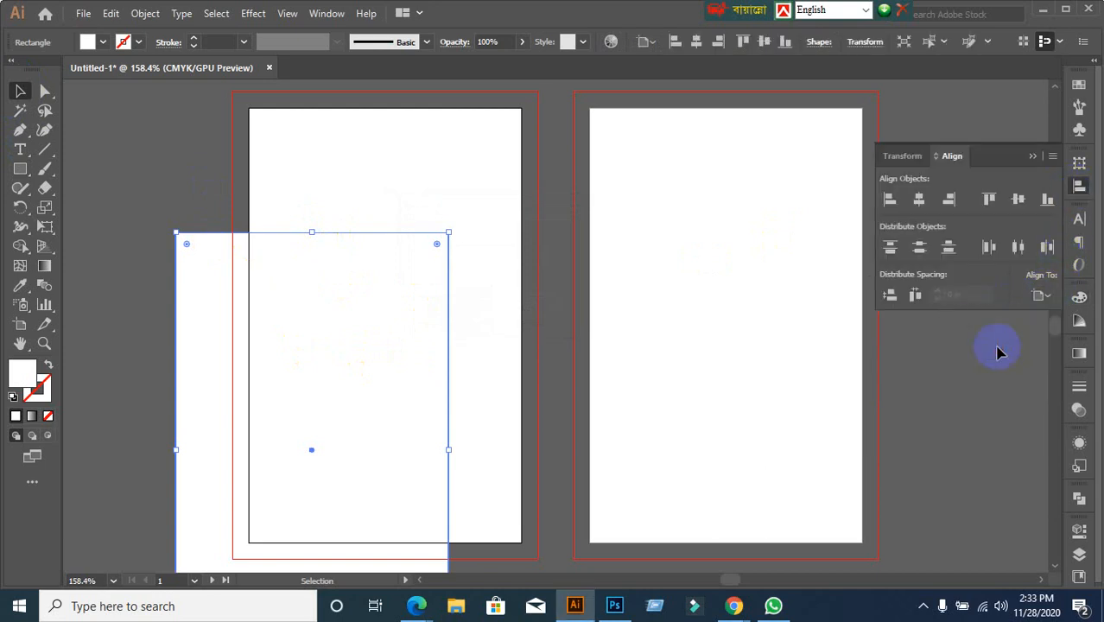
{"action": "left_click", "coordinate": [1018, 207]}
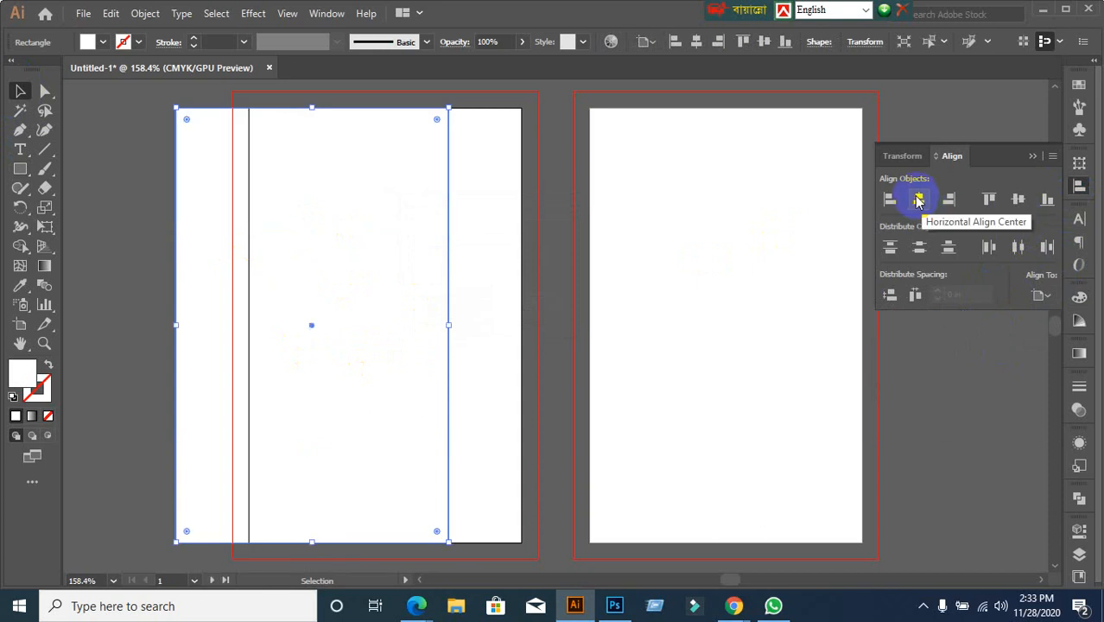
{"action": "left_click", "coordinate": [918, 201]}
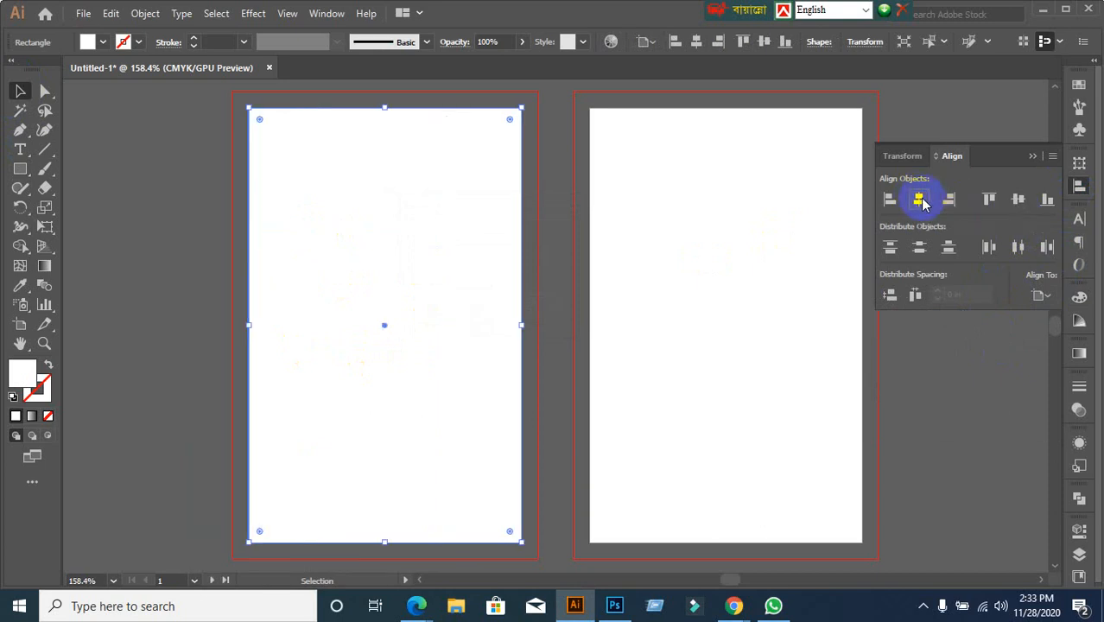
{"action": "left_click", "coordinate": [173, 368]}
{"action": "left_click", "coordinate": [333, 301]}
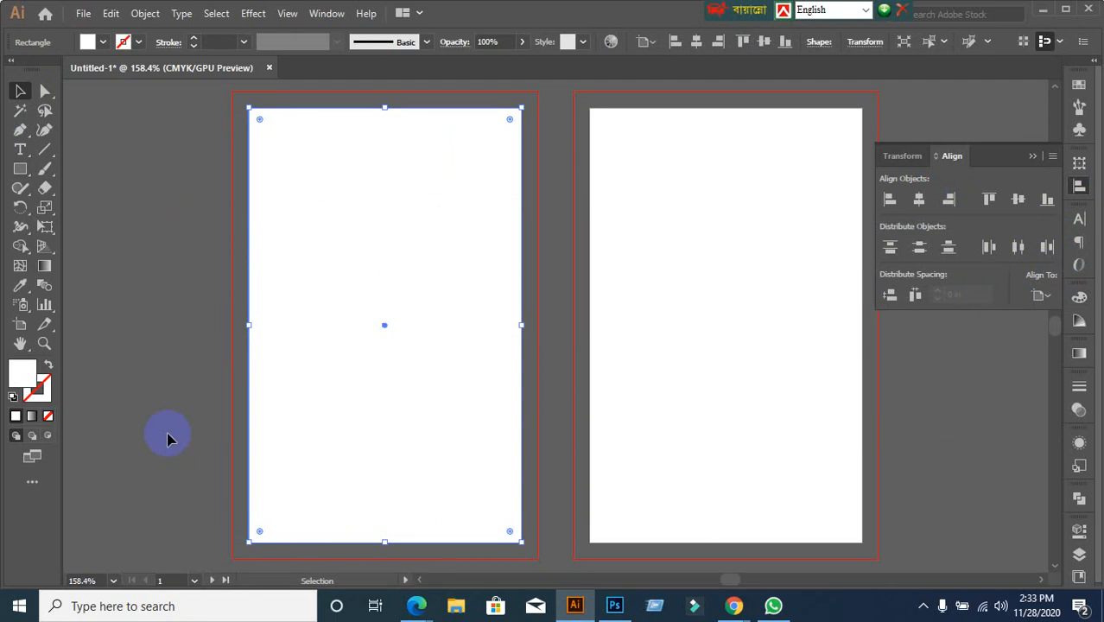
{"action": "mouse_move", "coordinate": [734, 605]}
{"action": "left_click", "coordinate": [656, 546]}
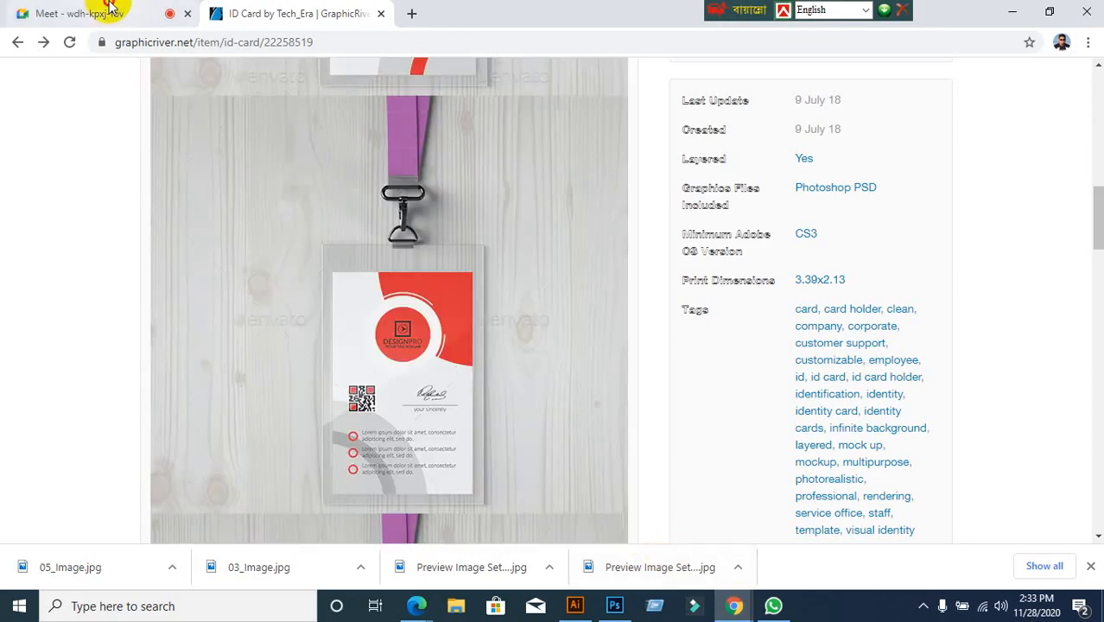
Admit the waiting participant in the Meet tab and return to Illustrator
{"action": "left_click", "coordinate": [52, 13]}
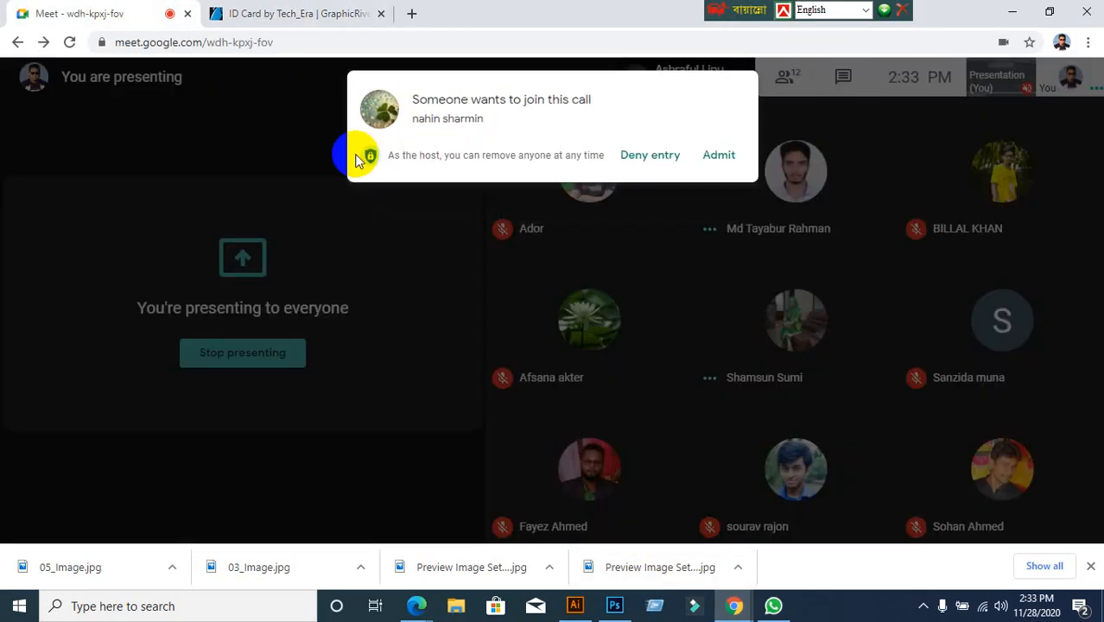
{"action": "left_click", "coordinate": [720, 157]}
{"action": "left_click", "coordinate": [575, 605]}
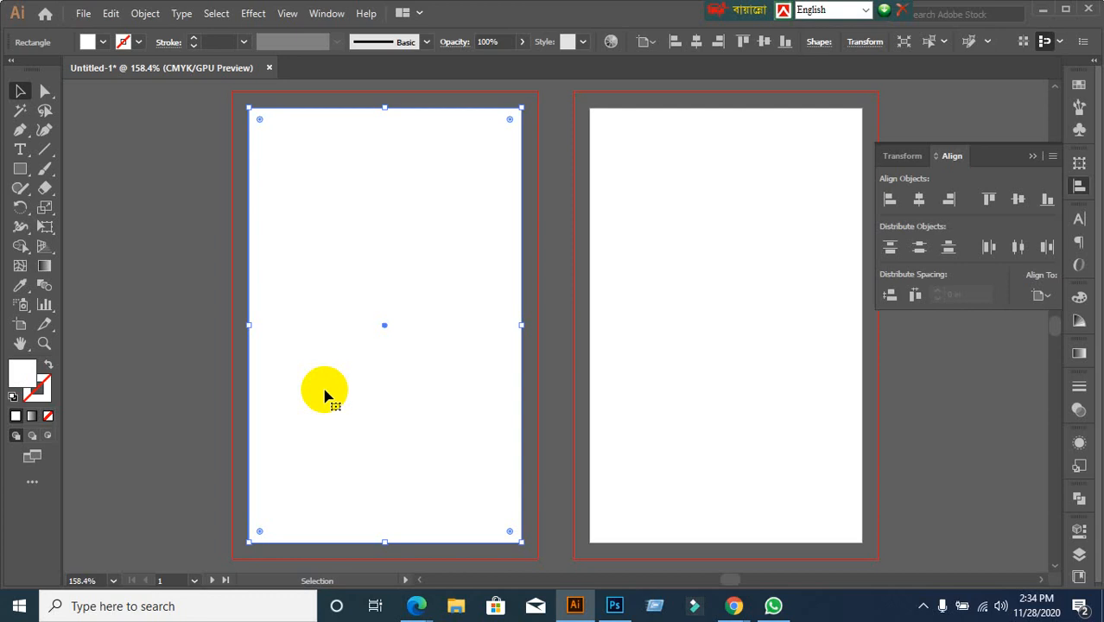
Undo two accidental moves so the rectangle stays on the left artboard, then reselect it
{"action": "left_click", "coordinate": [150, 326]}
{"action": "left_click", "coordinate": [386, 336]}
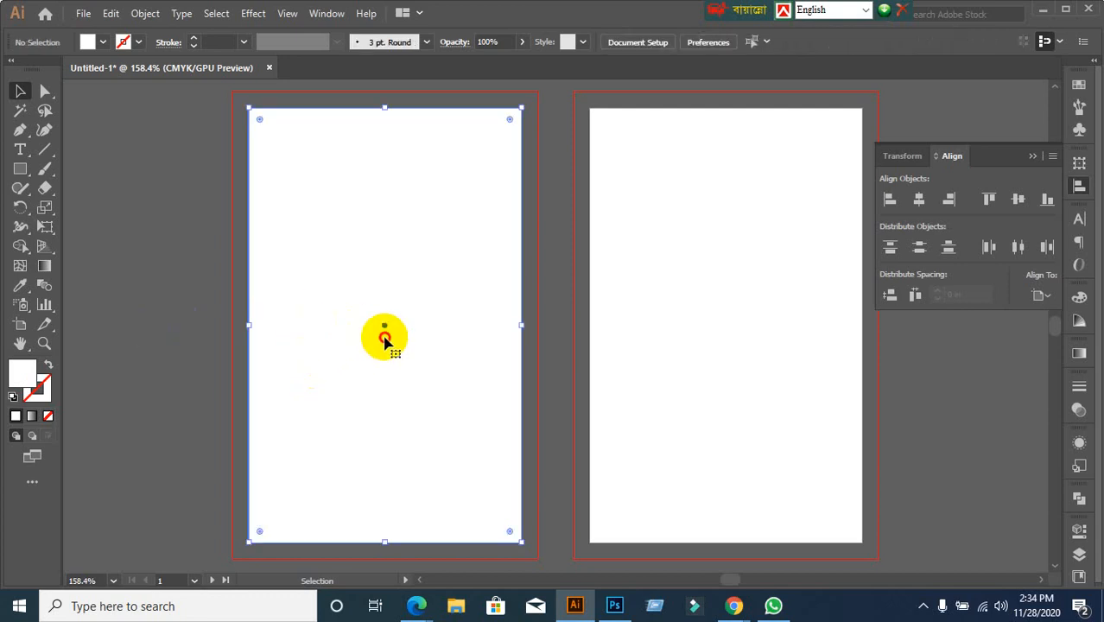
{"action": "left_click_drag", "start_coordinate": [386, 336], "coordinate": [577, 466]}
{"action": "key", "text": "ctrl+z"}
{"action": "left_click", "coordinate": [161, 363]}
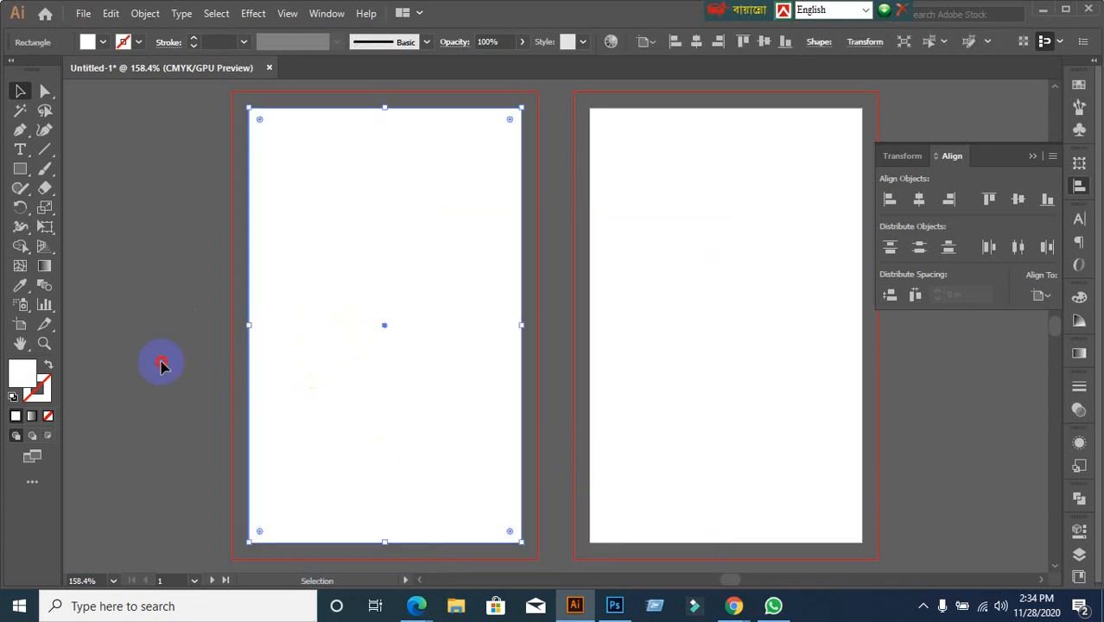
{"action": "left_click_drag", "start_coordinate": [356, 293], "coordinate": [513, 439]}
{"action": "key", "text": "ctrl+z"}
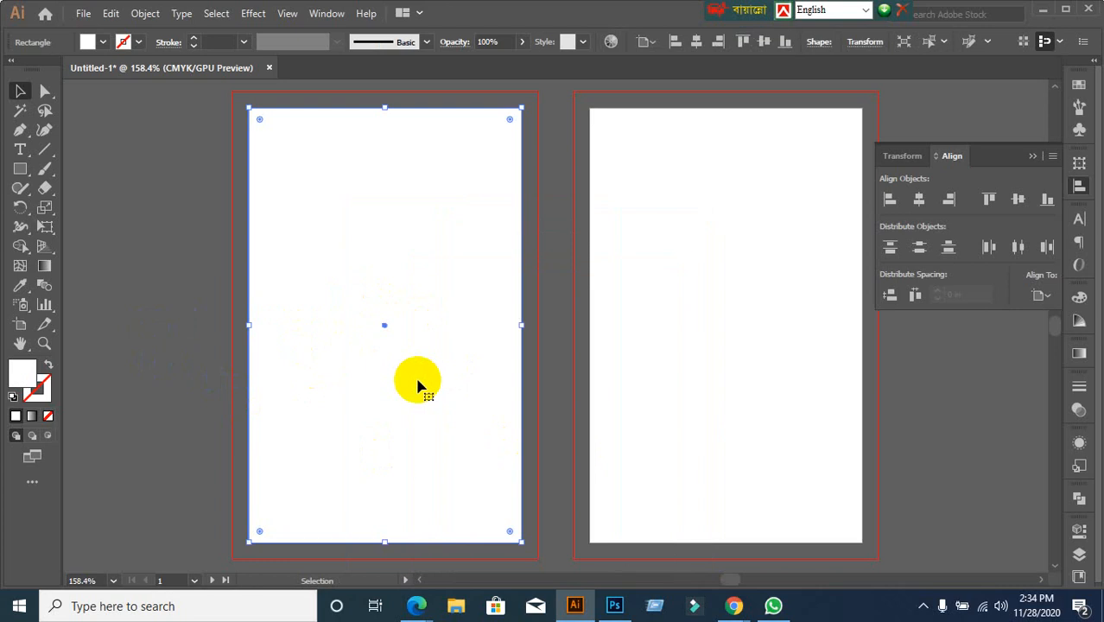
{"action": "left_click", "coordinate": [205, 376]}
{"action": "left_click", "coordinate": [343, 360]}
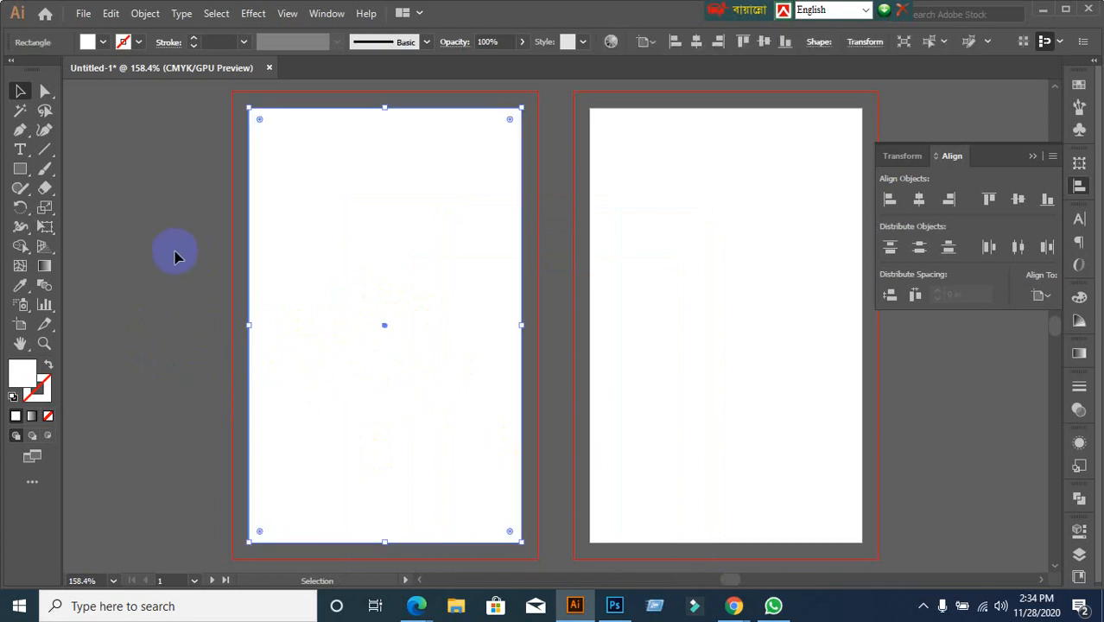
Offset the rectangle by 0.125 in to make a full-bleed background, then select the artboard-sized rectangle
{"action": "left_click", "coordinate": [144, 15]}
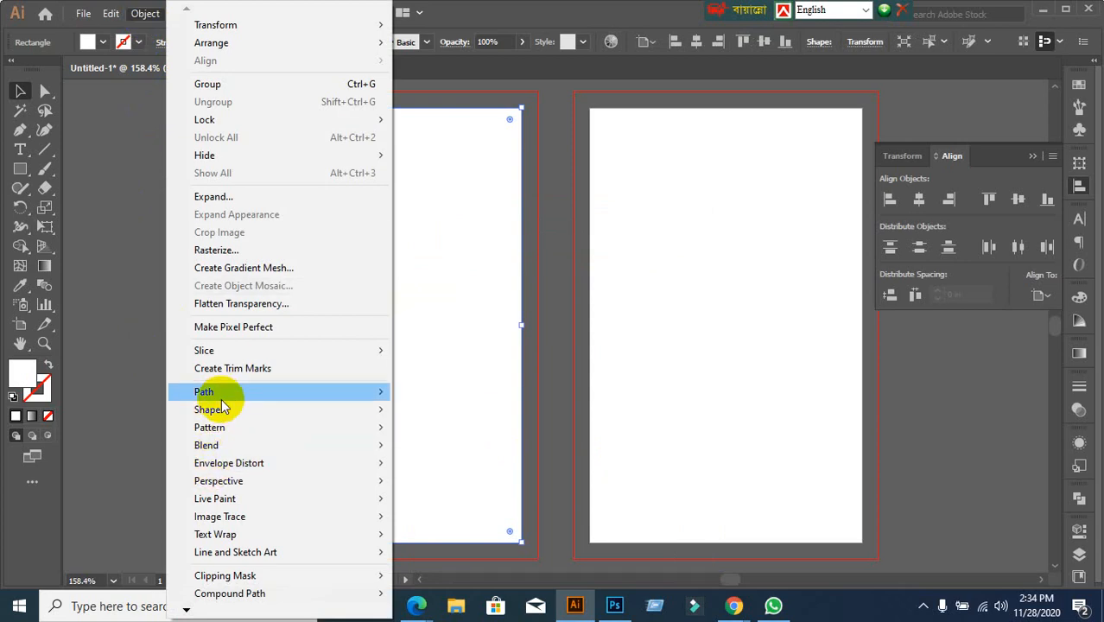
{"action": "mouse_move", "coordinate": [283, 404]}
{"action": "left_click", "coordinate": [445, 451]}
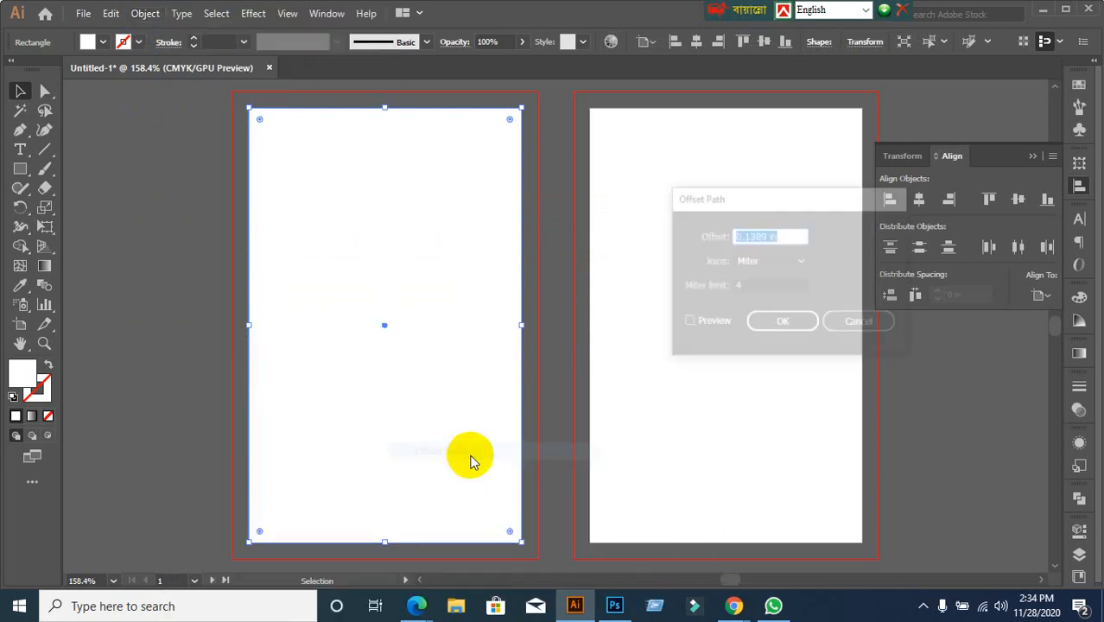
{"action": "left_click", "coordinate": [686, 322]}
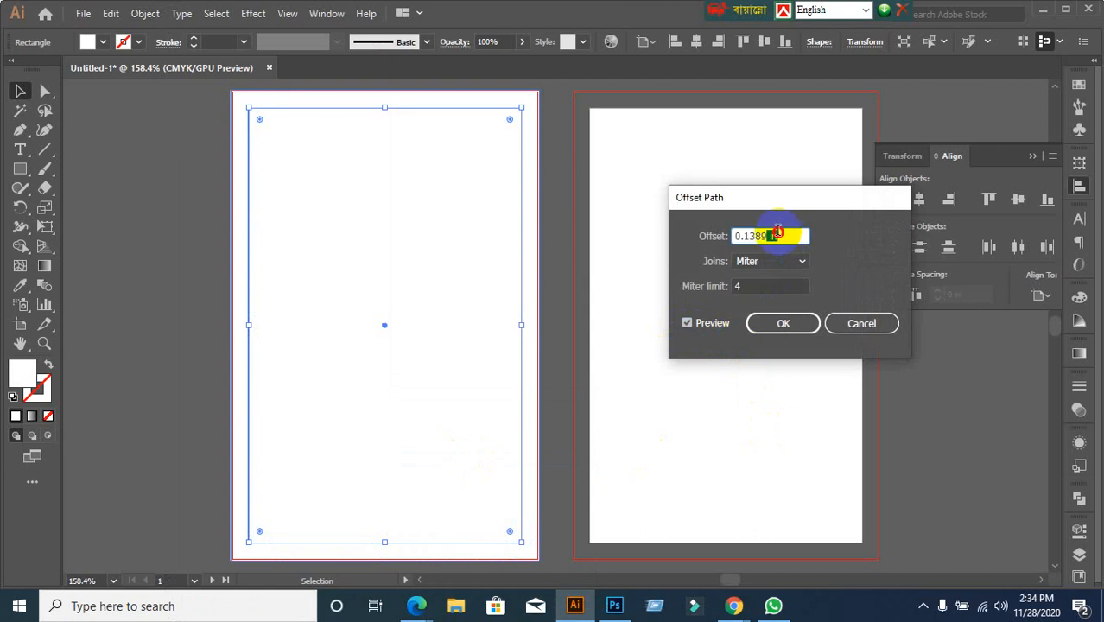
{"action": "left_click_drag", "start_coordinate": [771, 236], "coordinate": [710, 239]}
{"action": "type", "text": "0.125"}
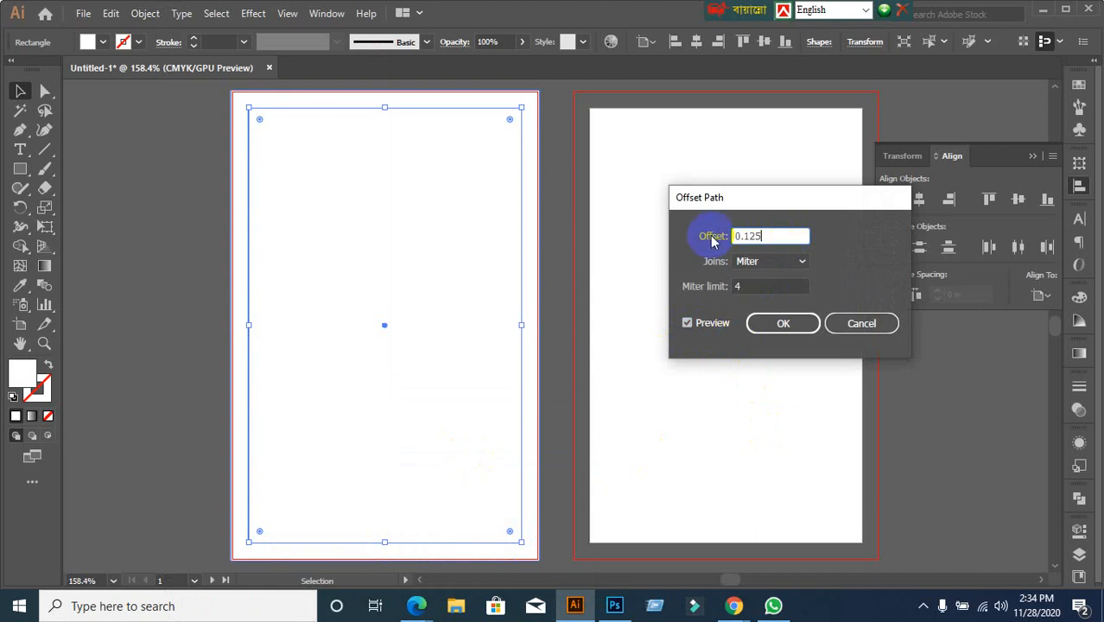
{"action": "left_click", "coordinate": [817, 332]}
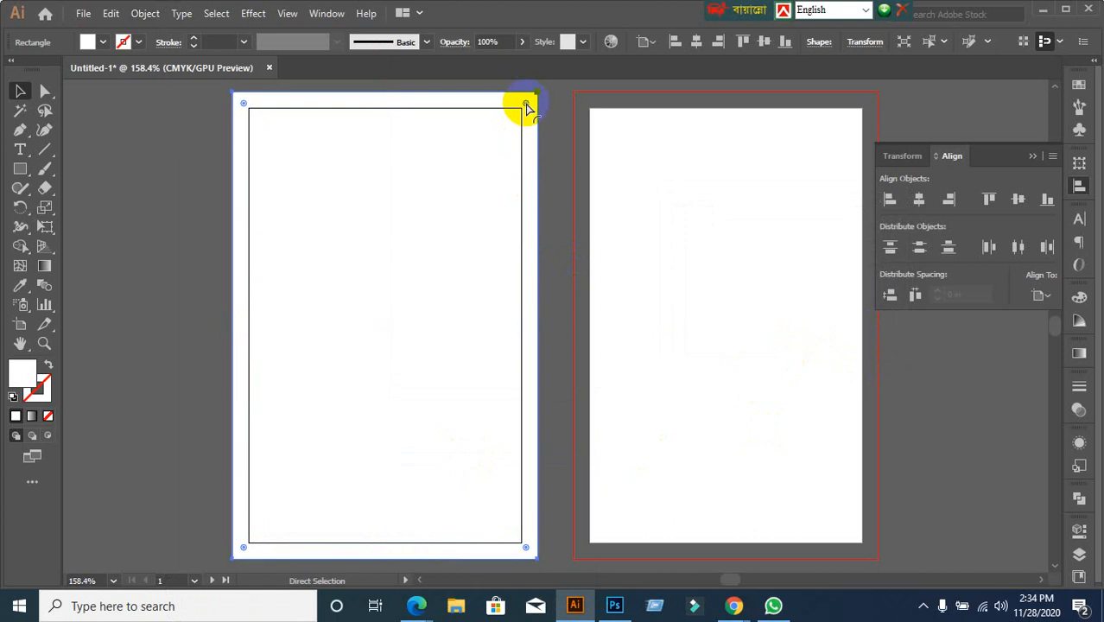
{"action": "key", "text": "ctrl+shift+a"}
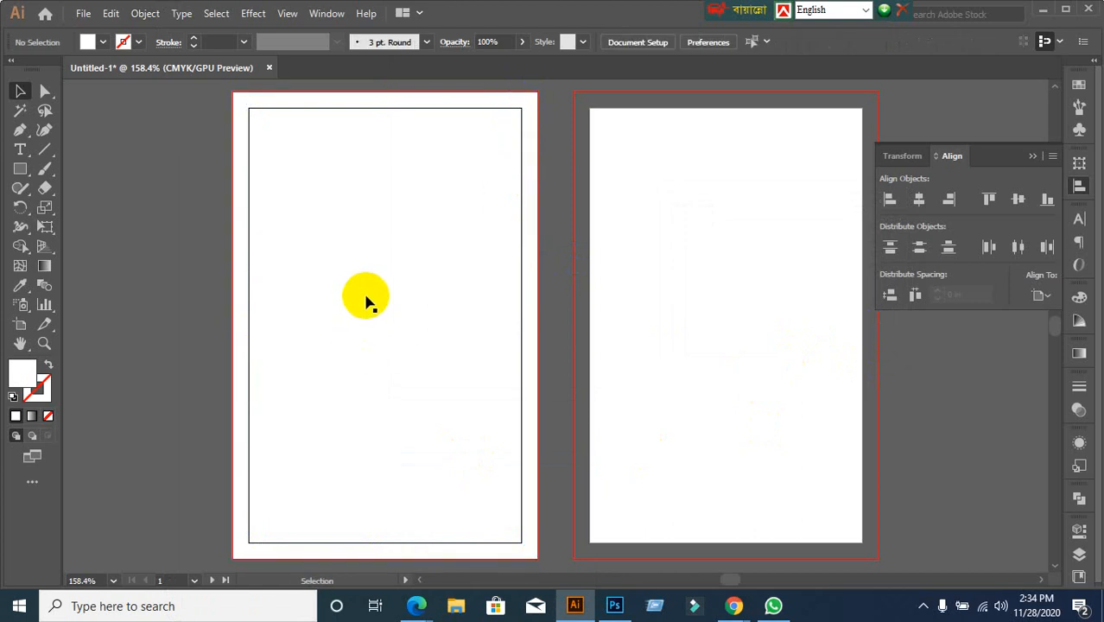
{"action": "left_click", "coordinate": [362, 259]}
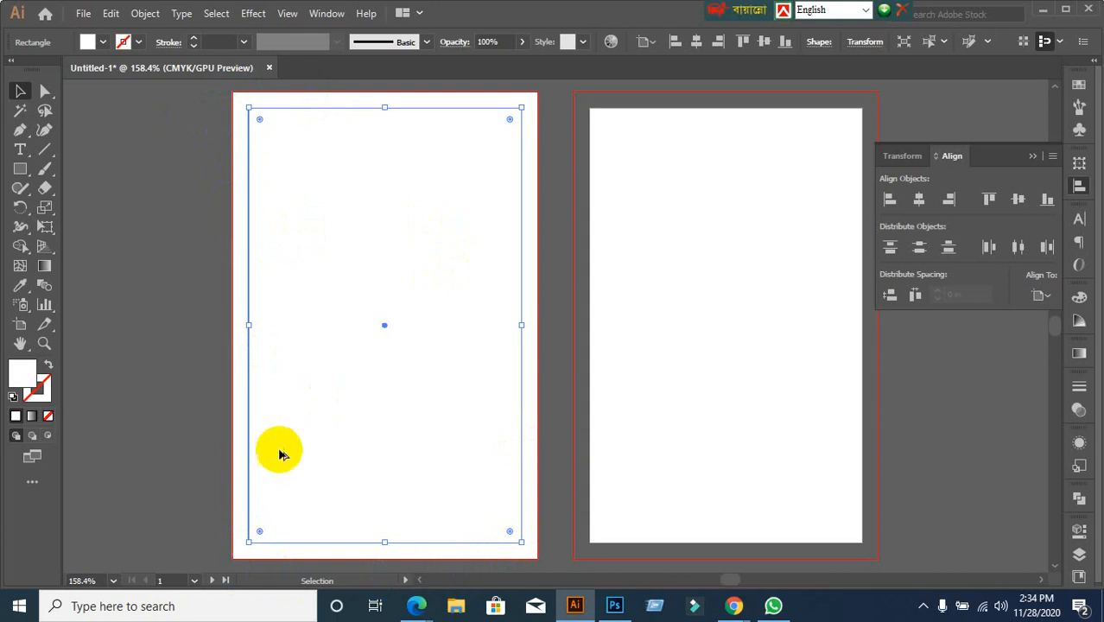
Reselect the artboard-sized rectangle and open the Object menu
{"action": "scroll", "coordinate": [280, 454], "scroll_direction": "down", "scroll_amount": 1}
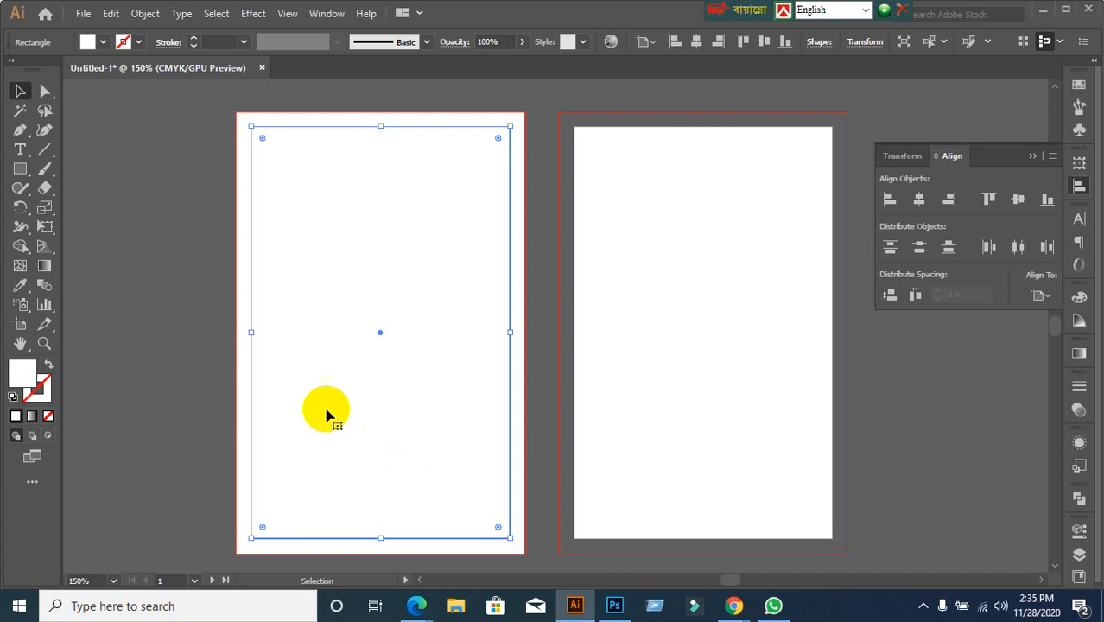
{"action": "left_click", "coordinate": [201, 261]}
{"action": "left_click", "coordinate": [338, 311]}
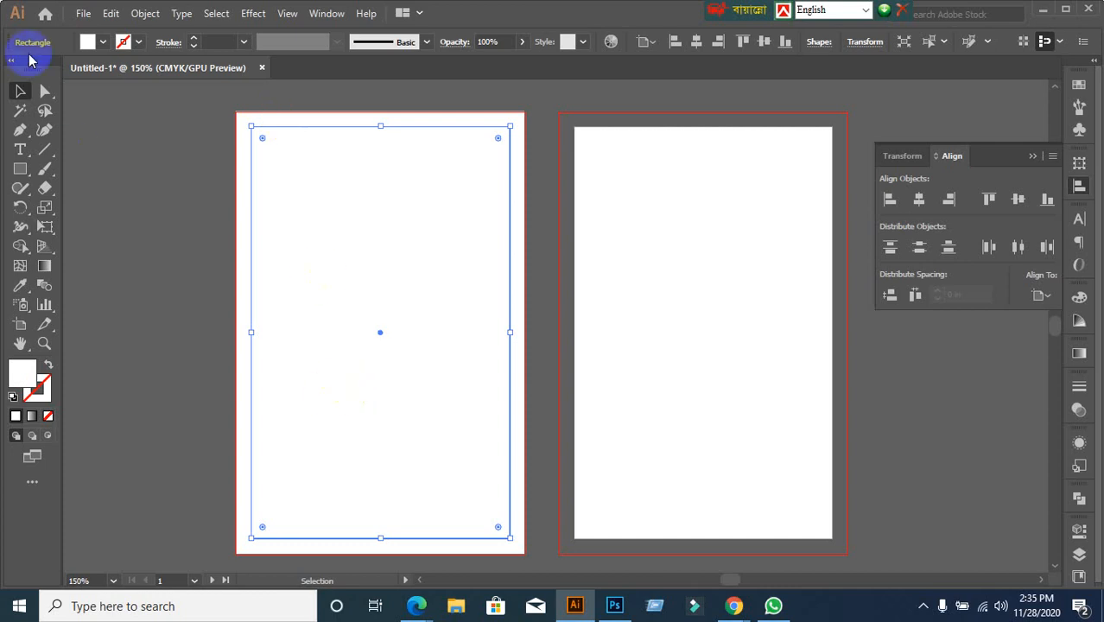
{"action": "left_click", "coordinate": [144, 14]}
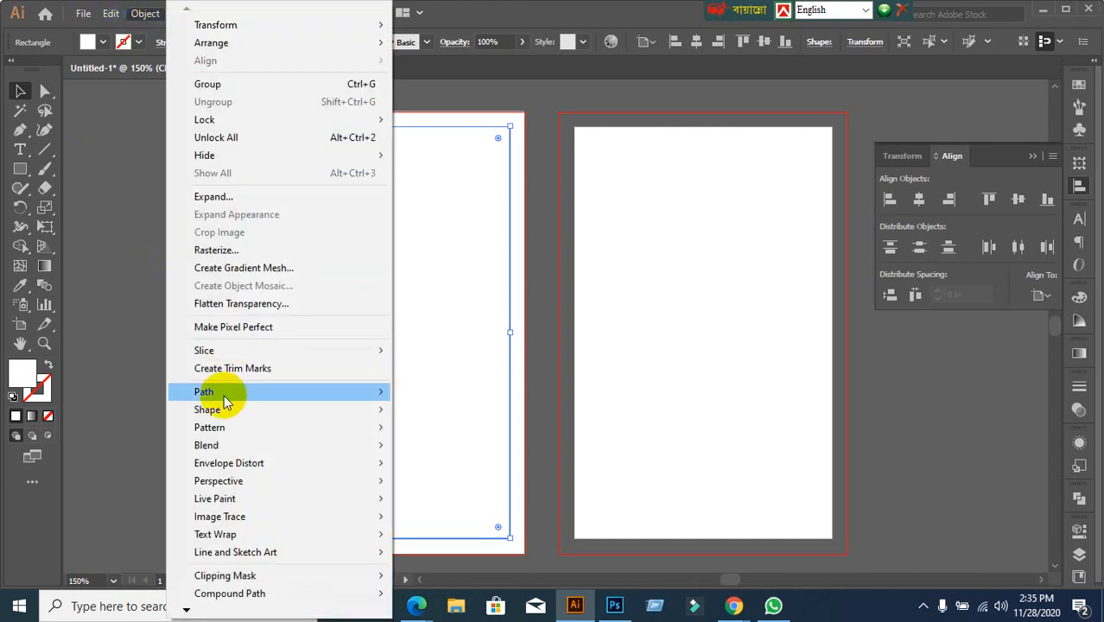
Open Offset Path for the rectangle with Preview on, ready to edit the 0.125 in value
{"action": "mouse_move", "coordinate": [216, 392]}
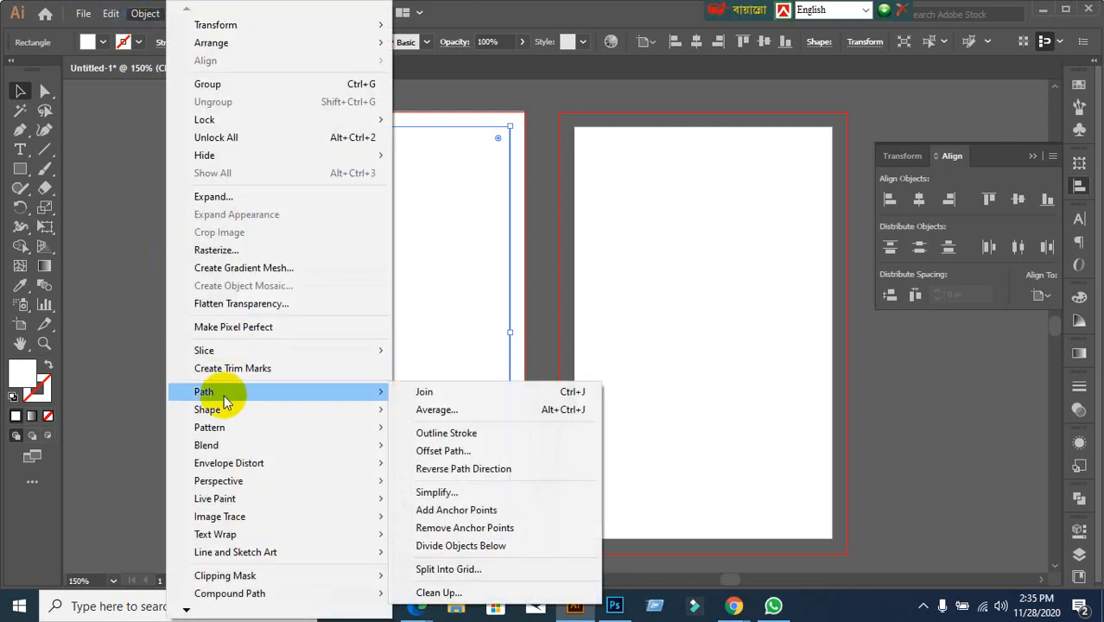
{"action": "left_click", "coordinate": [541, 451]}
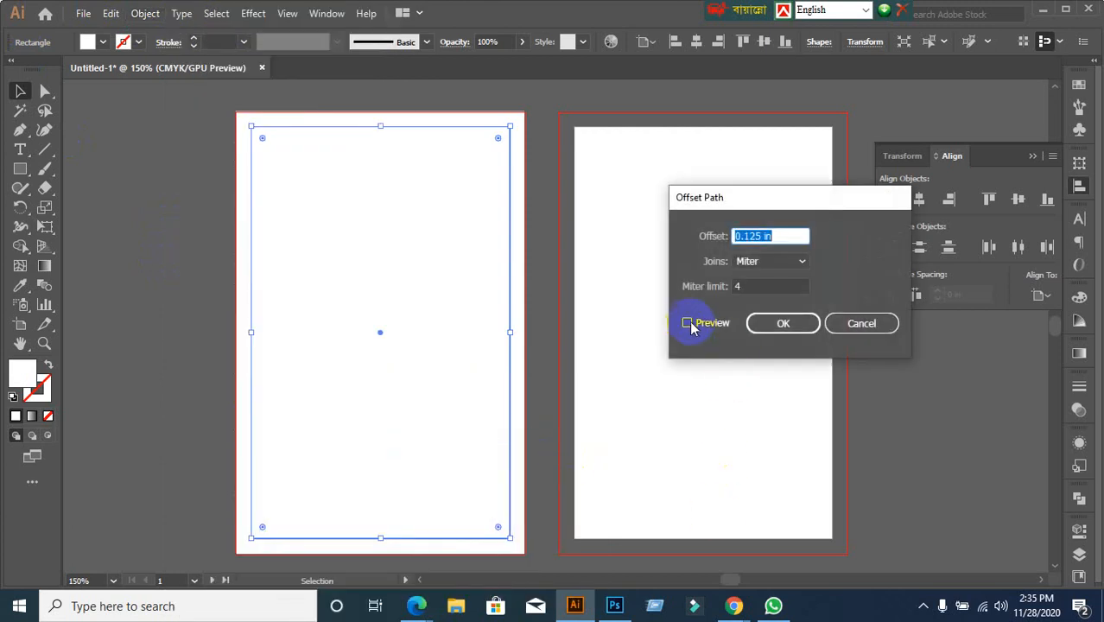
{"action": "left_click", "coordinate": [687, 323]}
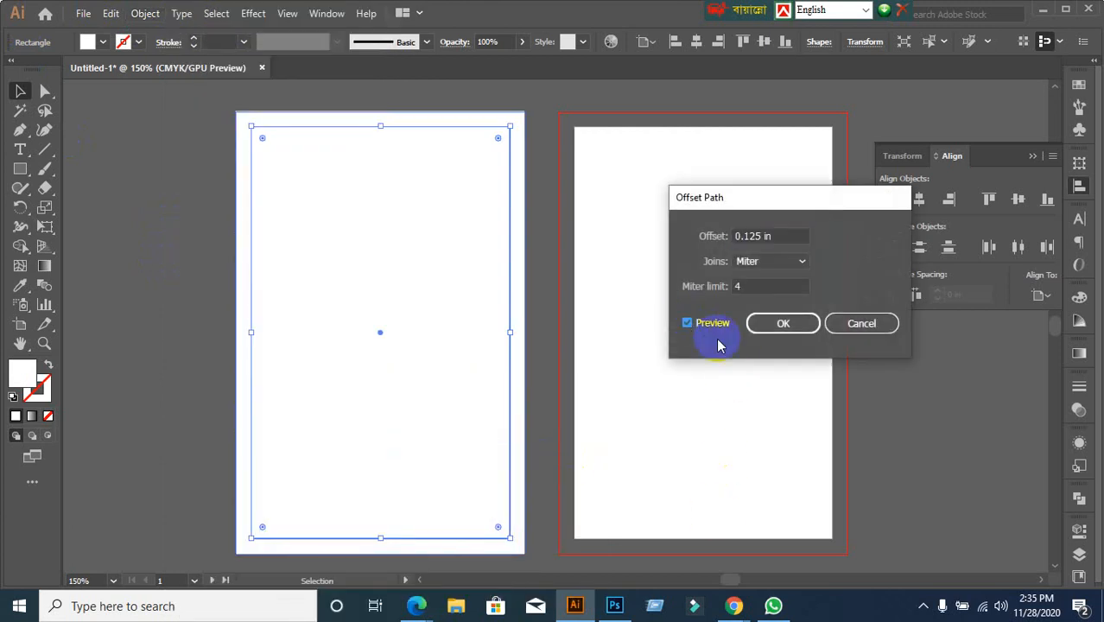
{"action": "left_click", "coordinate": [739, 234]}
{"action": "left_click", "coordinate": [734, 604]}
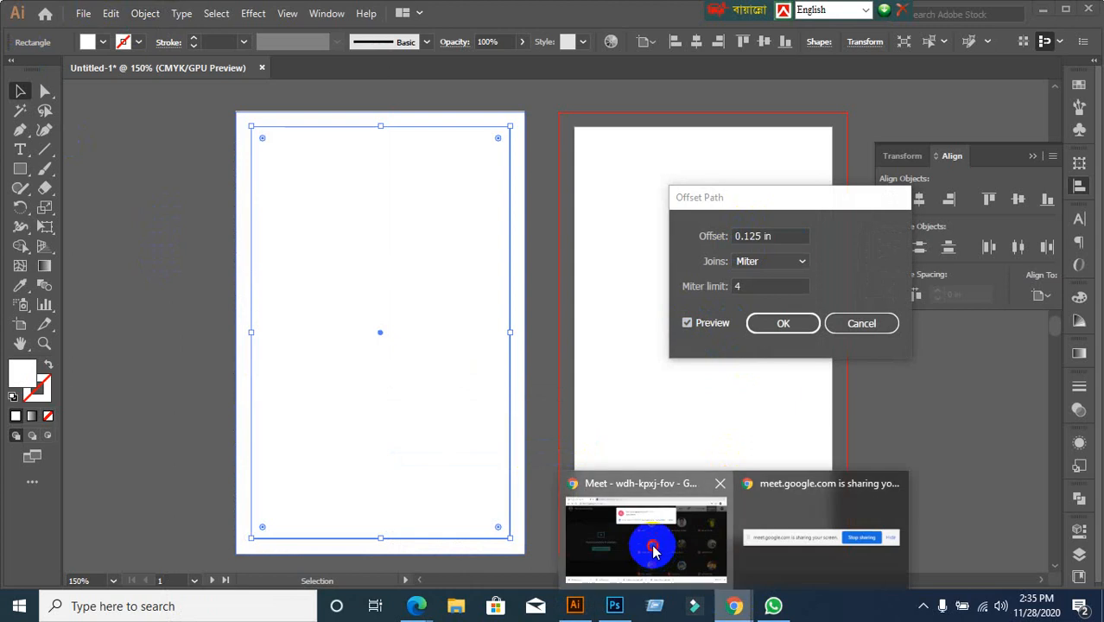
Admit the new join request in Meet and return to the Offset Path dialog
{"action": "left_click", "coordinate": [653, 543]}
{"action": "left_click", "coordinate": [720, 156]}
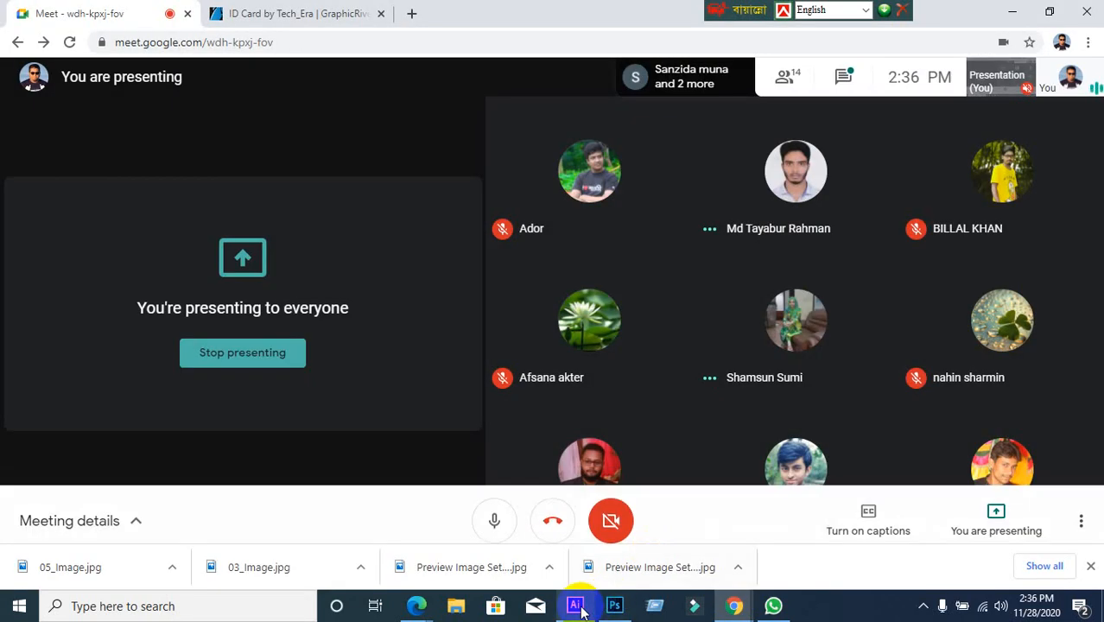
{"action": "left_click", "coordinate": [574, 604]}
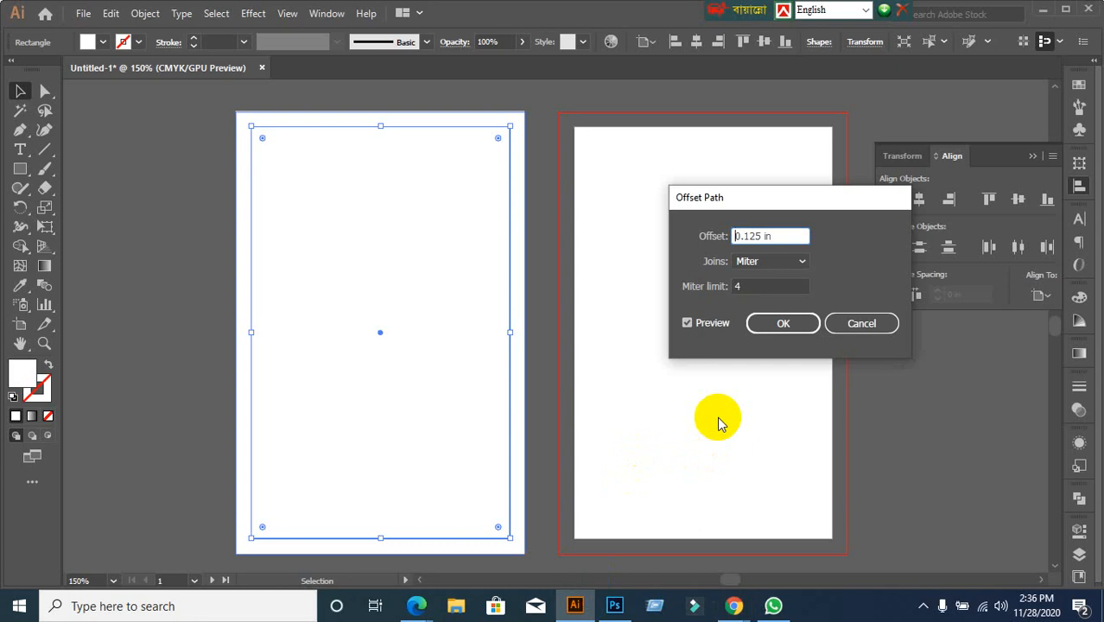
Apply a -0.125 in offset to add an inset rectangle, then select both rectangles
{"action": "type", "text": "-"}
{"action": "left_click", "coordinate": [780, 324]}
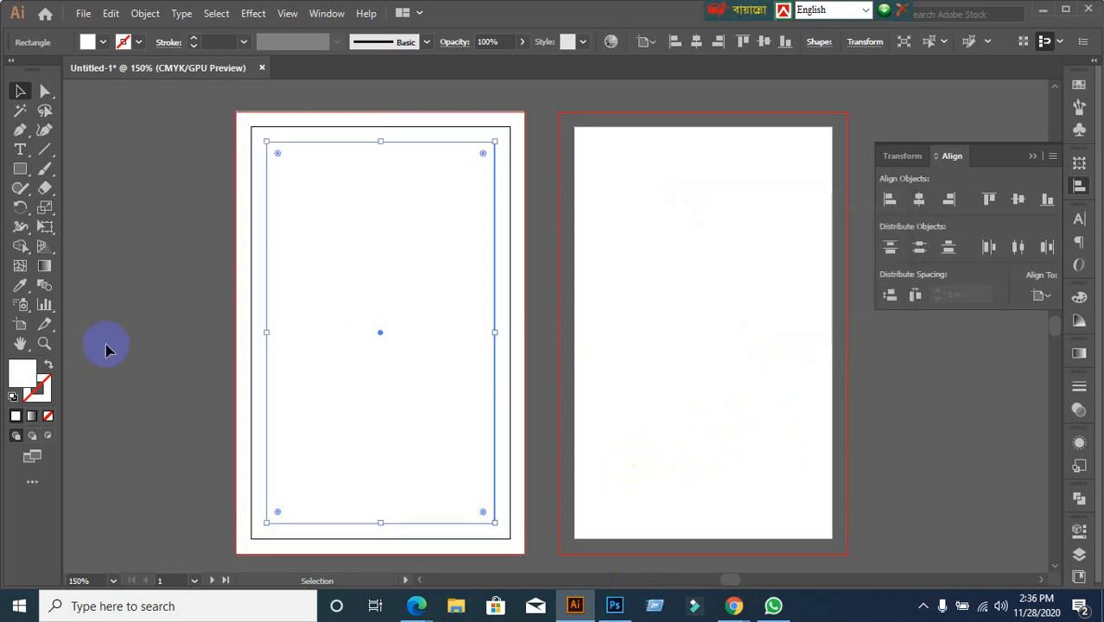
{"action": "left_click_drag", "start_coordinate": [185, 165], "coordinate": [439, 370]}
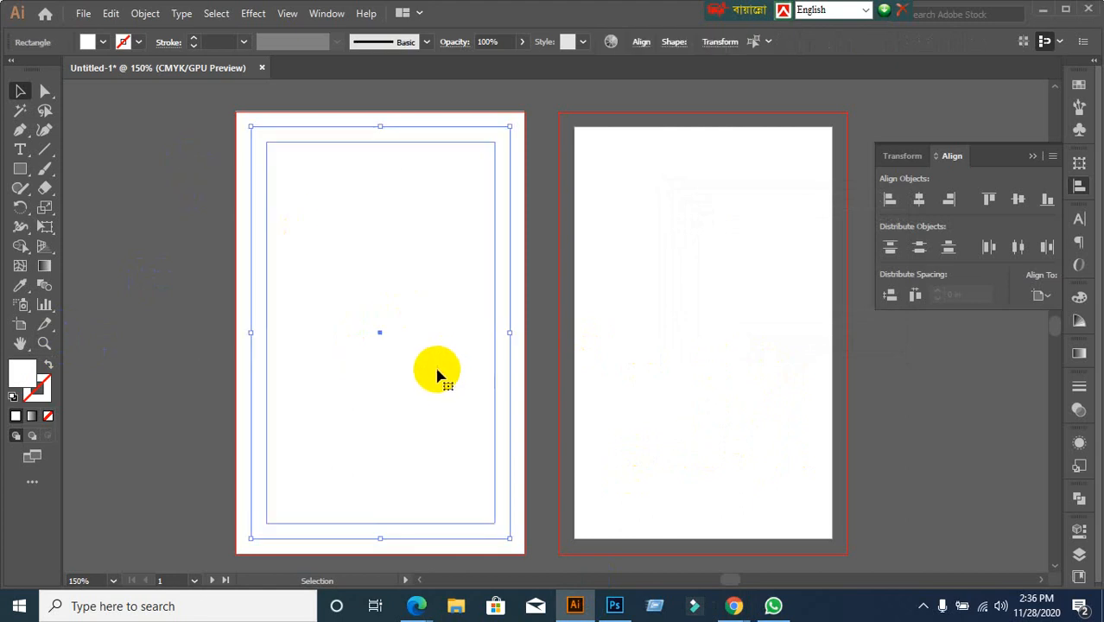
{"action": "right_click", "coordinate": [386, 268]}
{"action": "left_click", "coordinate": [248, 154]}
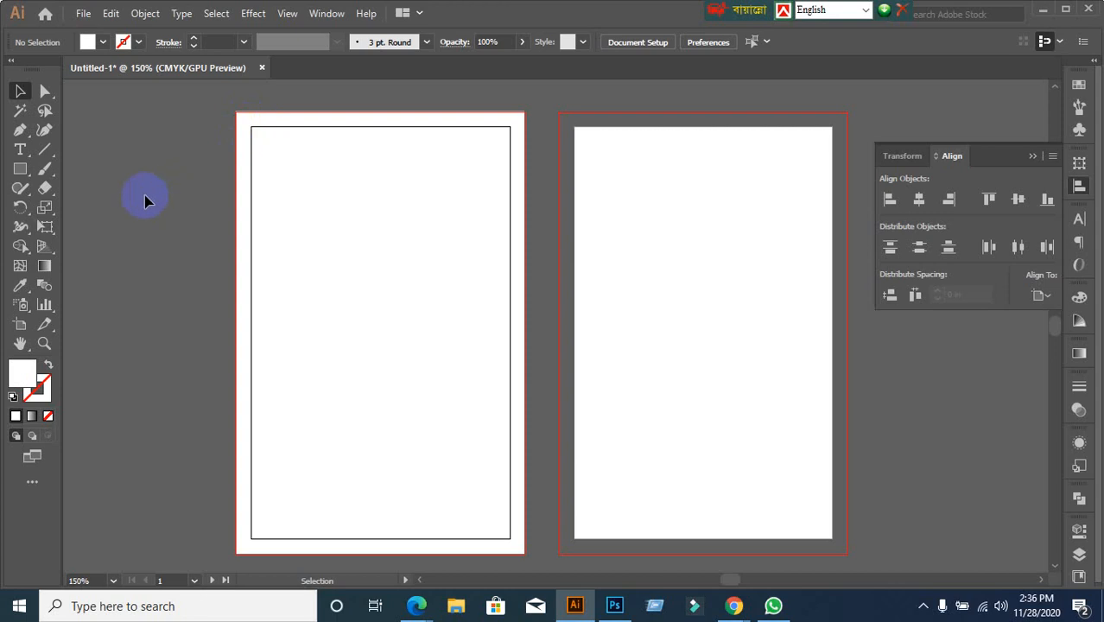
{"action": "left_click_drag", "start_coordinate": [154, 163], "coordinate": [397, 413]}
Convert the artboard-sized and inset rectangles into guides with Make Guides
{"action": "right_click", "coordinate": [345, 234]}
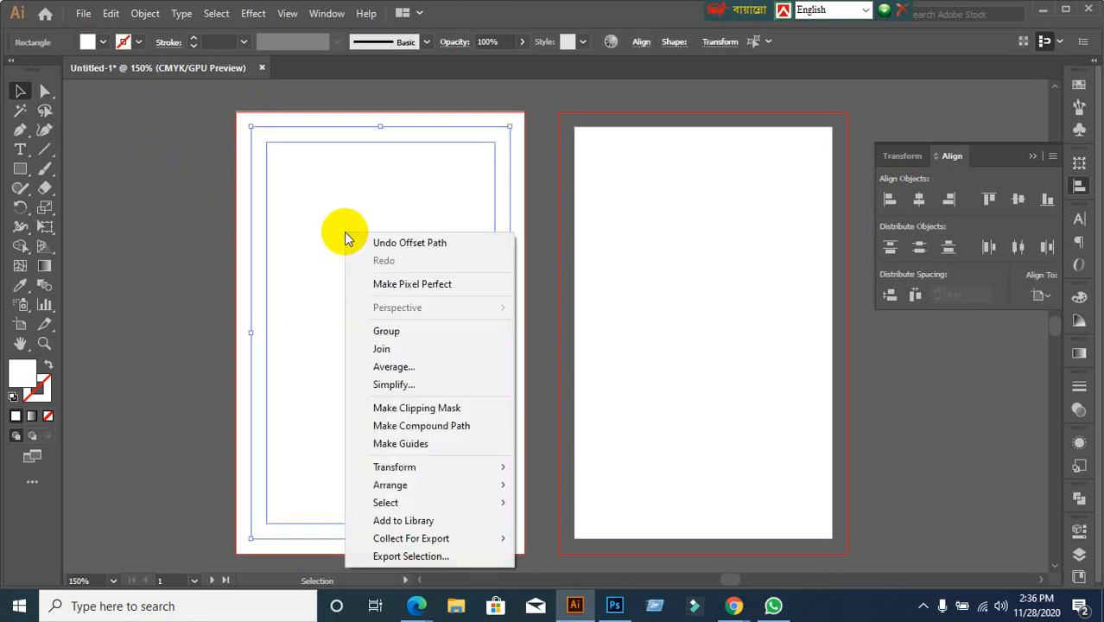
{"action": "left_click", "coordinate": [420, 443]}
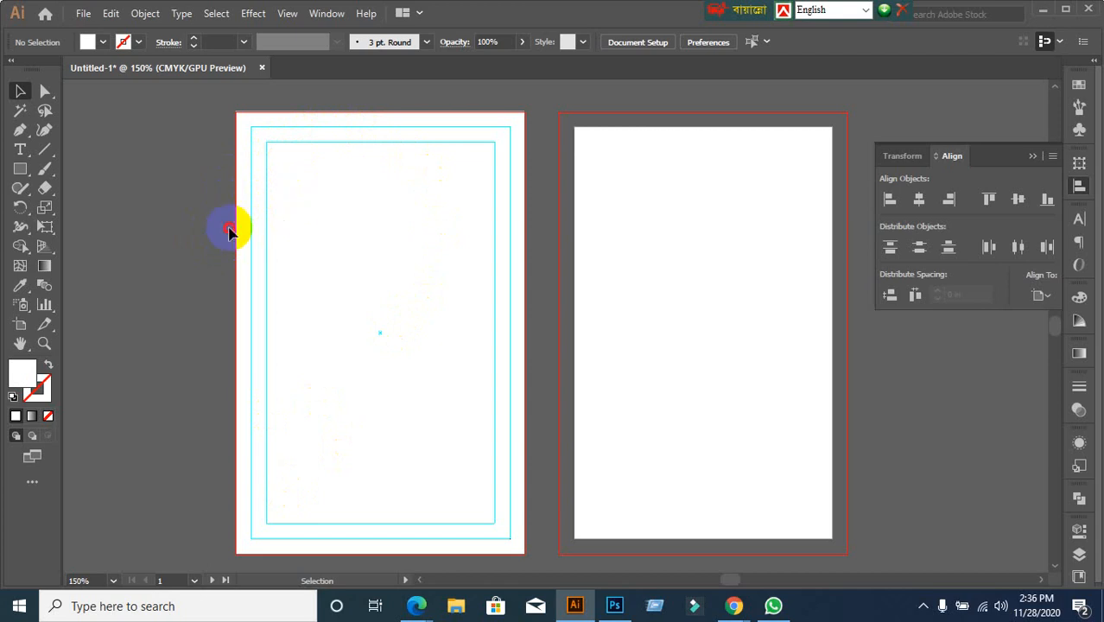
{"action": "key", "text": "ctrl"}
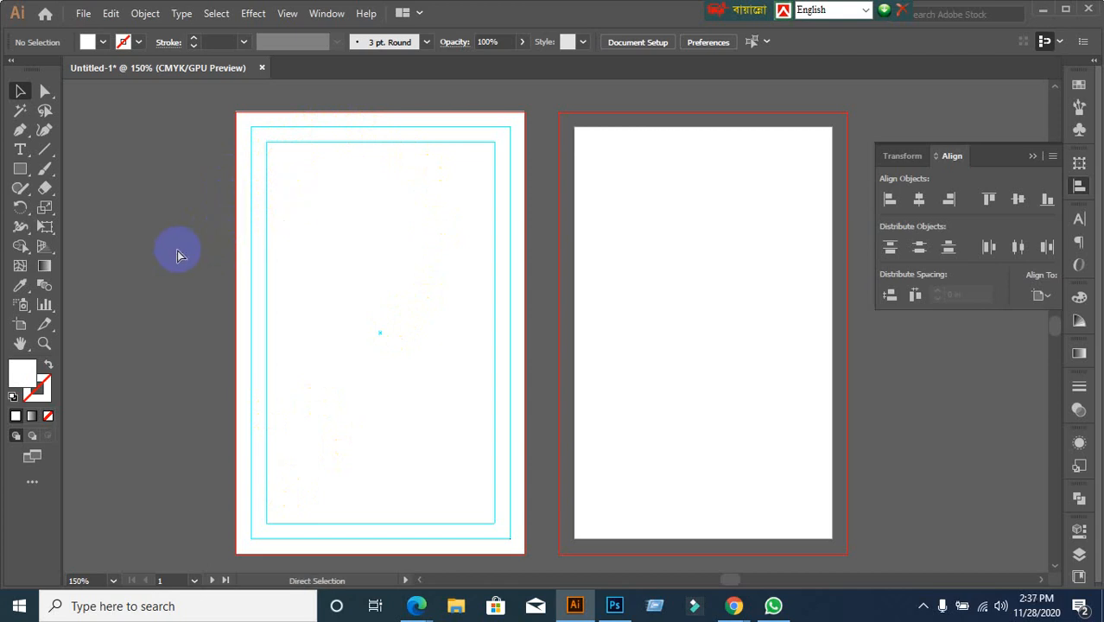
{"action": "scroll", "coordinate": [337, 109], "scroll_direction": "up", "scroll_amount": 4}
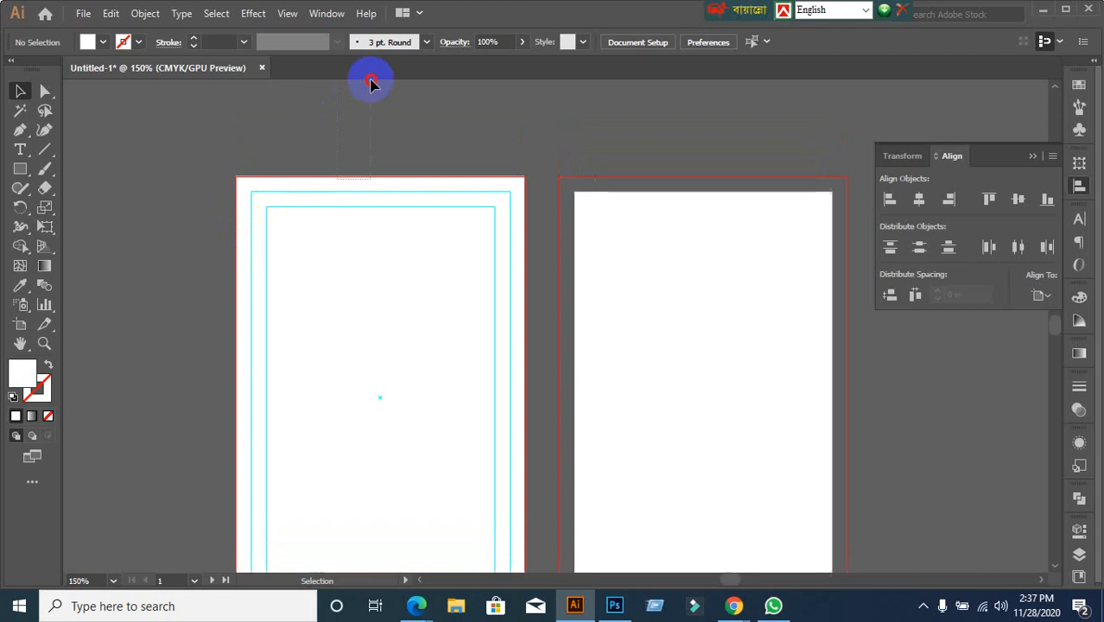
{"action": "scroll", "coordinate": [277, 306], "scroll_direction": "down", "scroll_amount": 3}
{"action": "scroll", "coordinate": [280, 312], "scroll_direction": "down", "scroll_amount": 1}
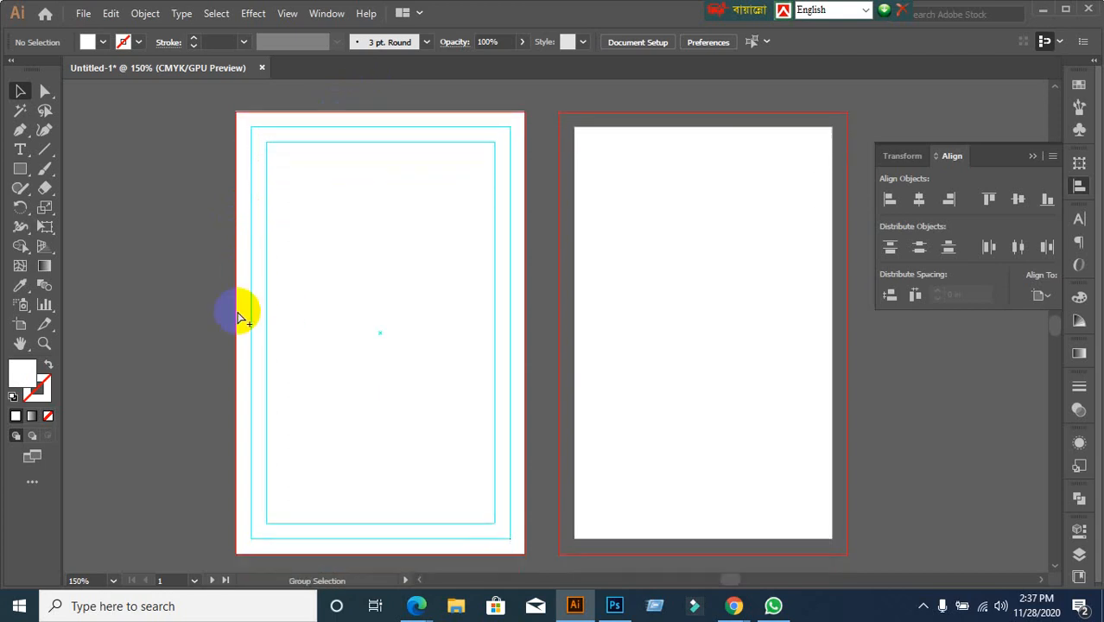
Unlock the guides and marquee-select everything on the left card
{"action": "left_click", "coordinate": [238, 309]}
{"action": "left_click", "coordinate": [177, 337]}
{"action": "right_click", "coordinate": [364, 284]}
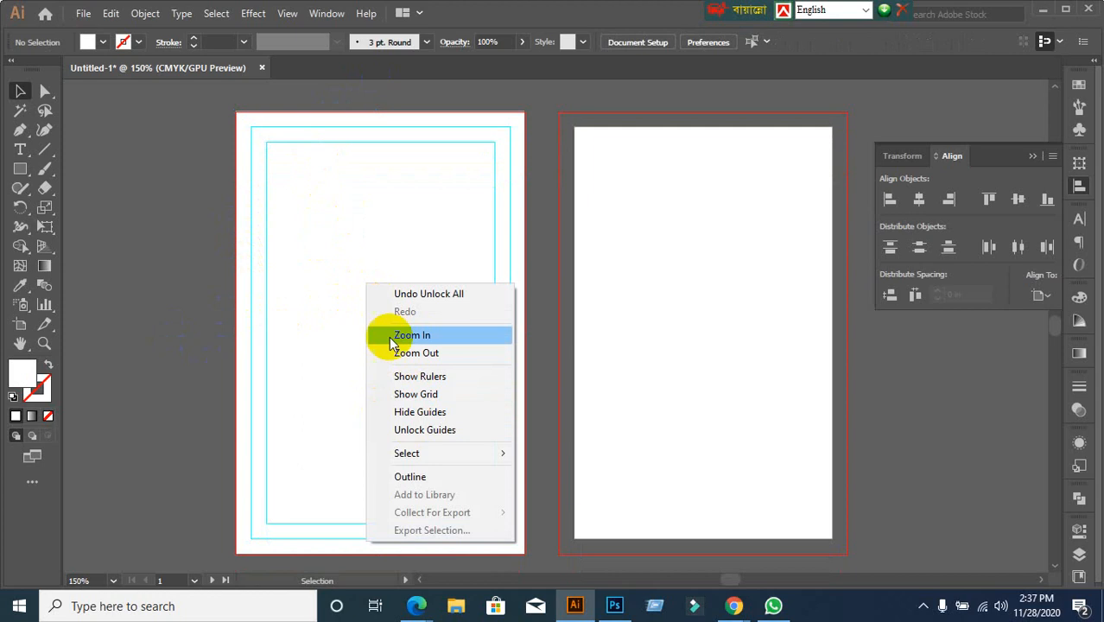
{"action": "left_click", "coordinate": [431, 430]}
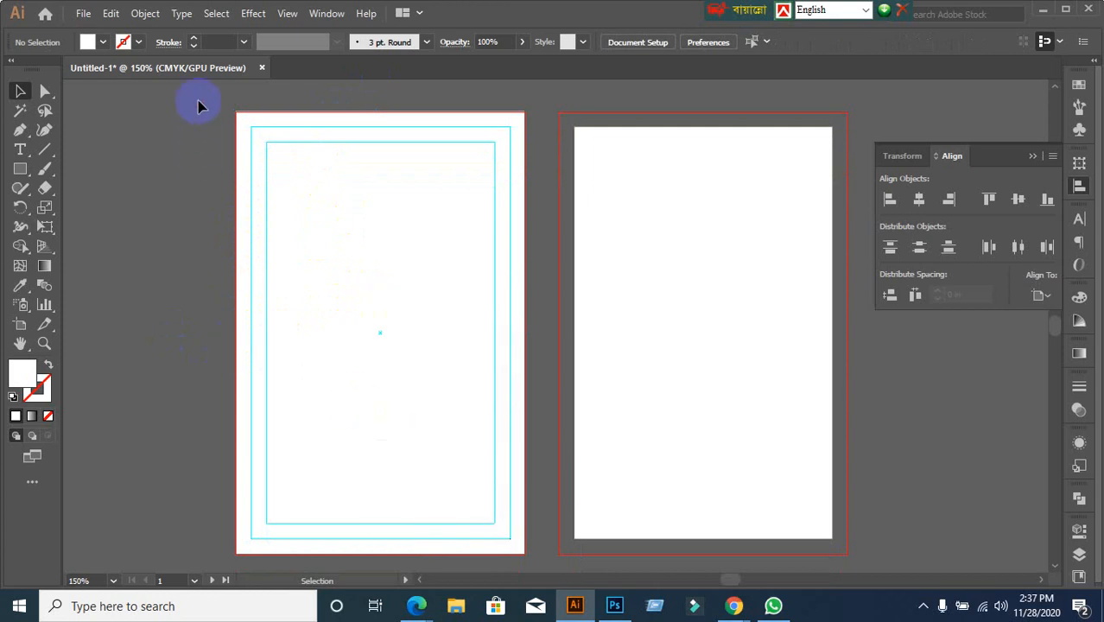
{"action": "left_click_drag", "start_coordinate": [196, 103], "coordinate": [521, 561]}
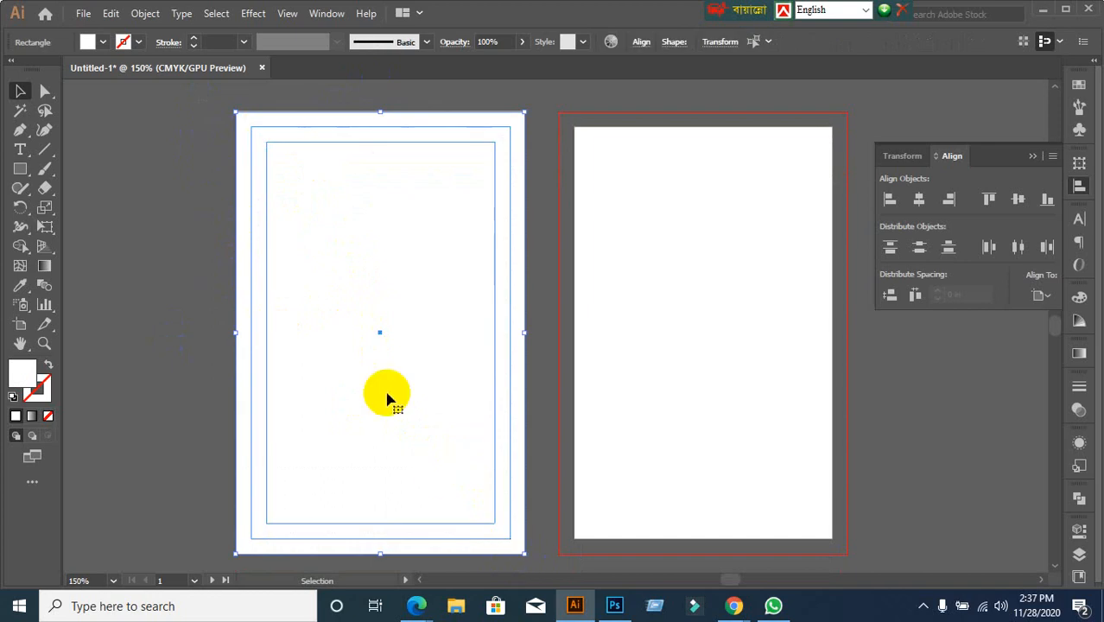
Copy the selected card artwork and paste it on all artboards
{"action": "left_click", "coordinate": [110, 13]}
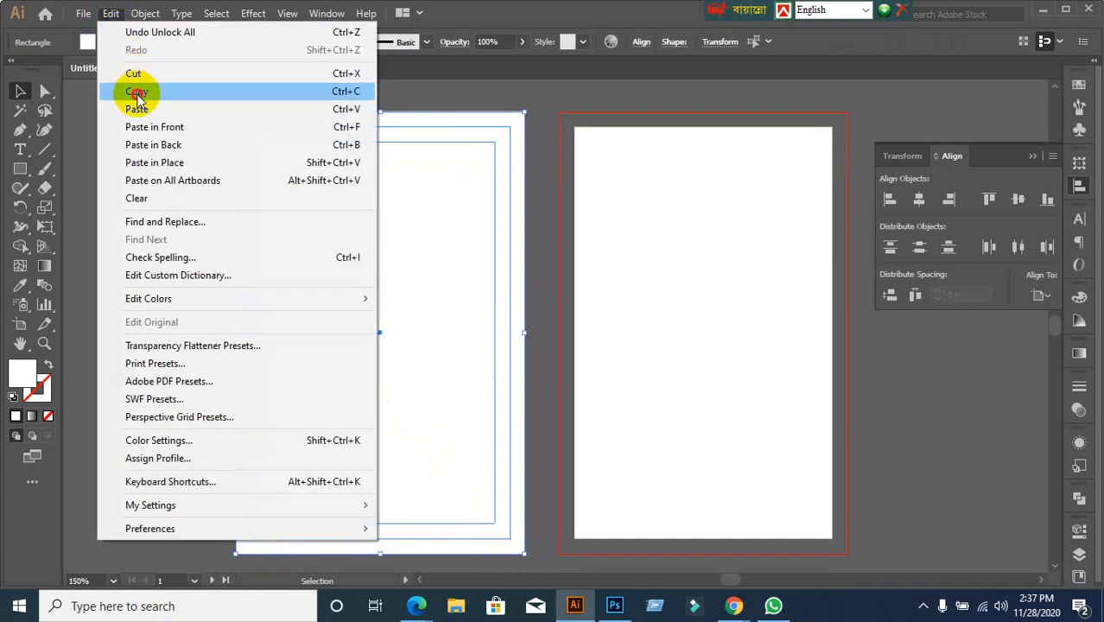
{"action": "left_click", "coordinate": [137, 91]}
{"action": "left_click", "coordinate": [111, 12]}
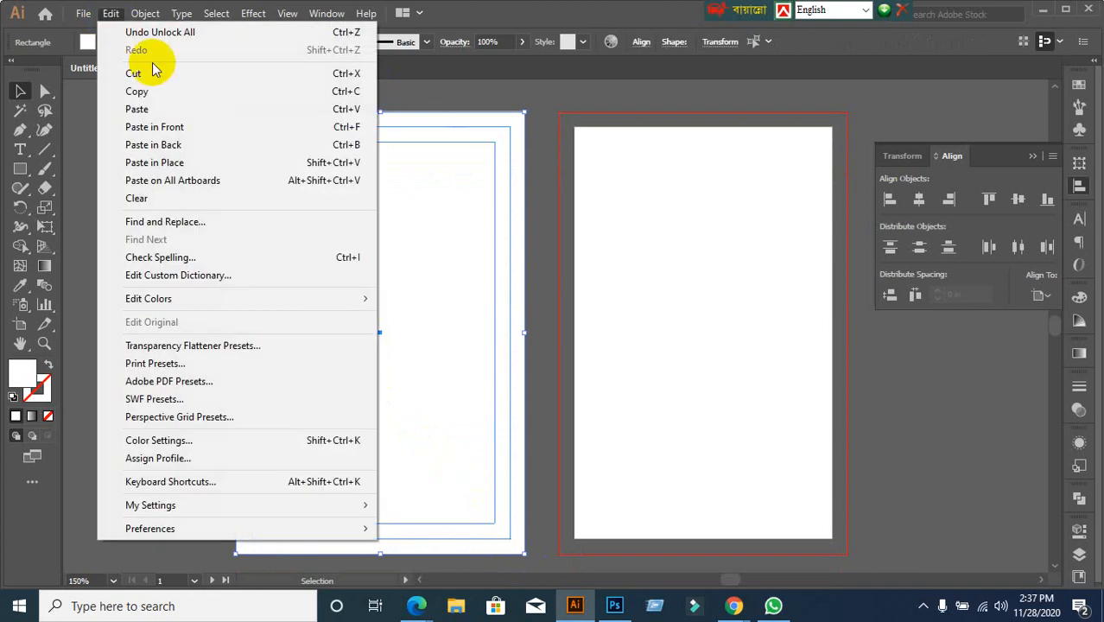
{"action": "left_click", "coordinate": [164, 183]}
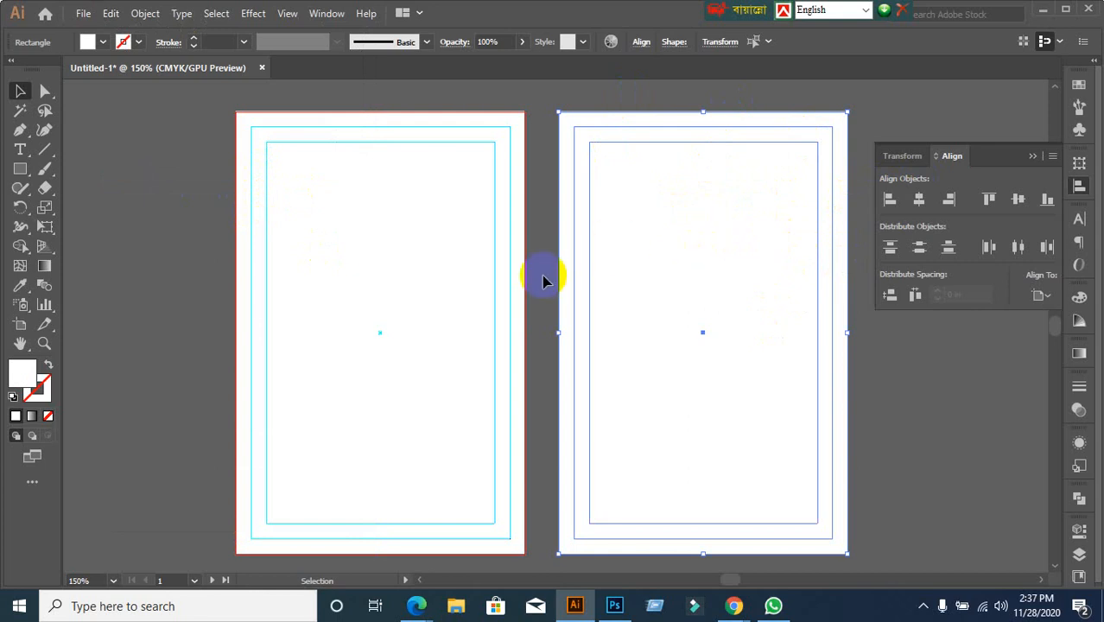
Convert the left card's inner and artboard-sized frame rectangles into guides with Ctrl+5
{"action": "scroll", "coordinate": [236, 278], "scroll_direction": "up", "scroll_amount": 1}
{"action": "scroll", "coordinate": [366, 164], "scroll_direction": "up", "scroll_amount": 1}
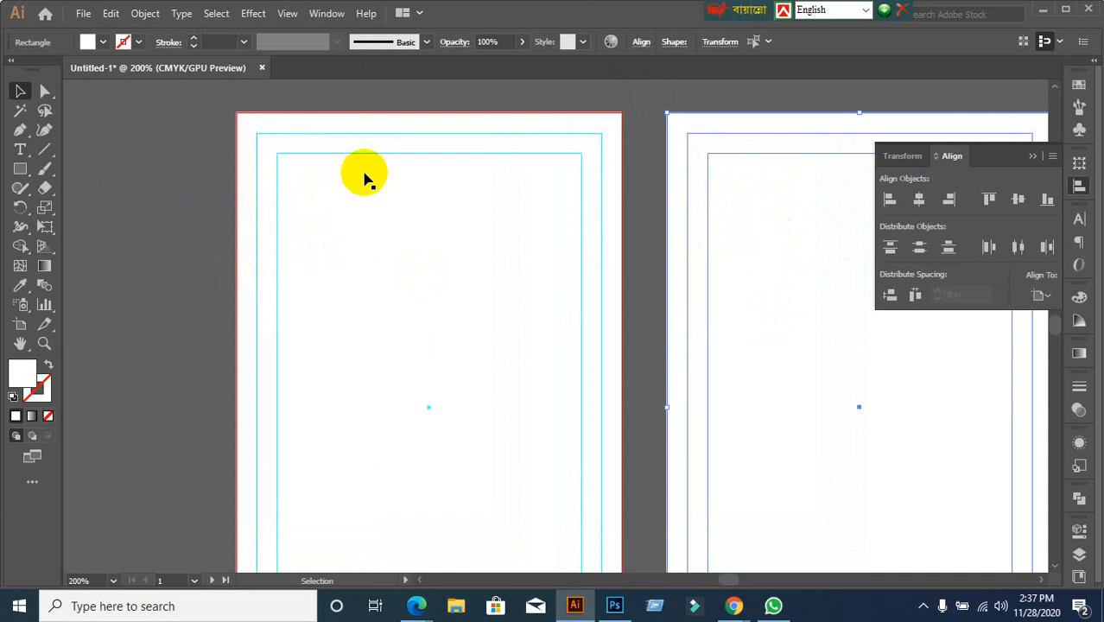
{"action": "left_click", "coordinate": [173, 208]}
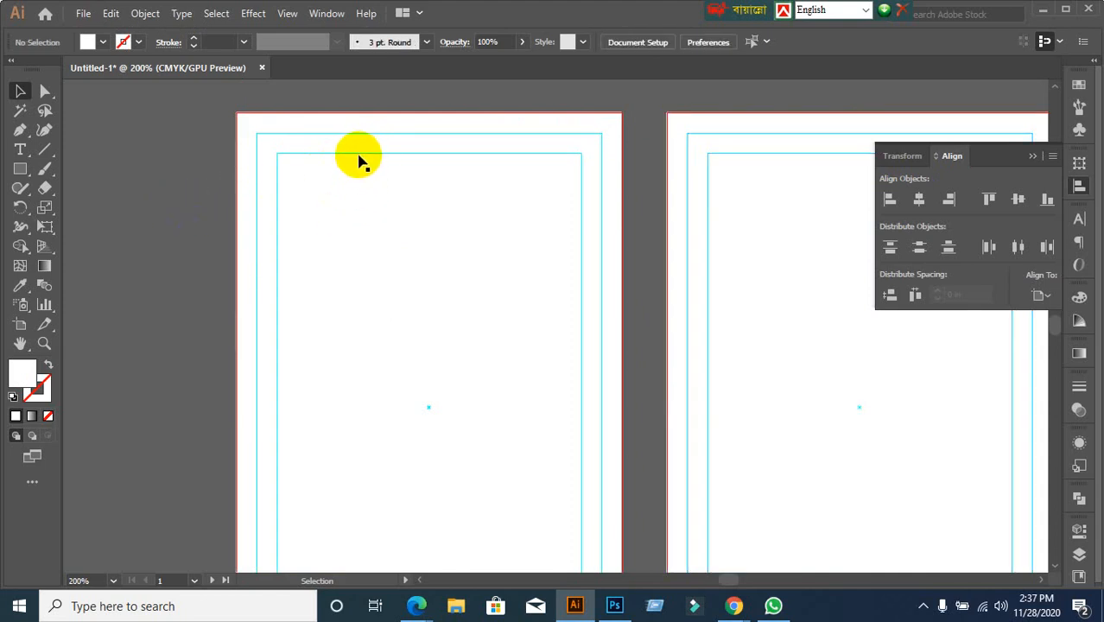
{"action": "left_click", "coordinate": [389, 185]}
{"action": "key", "text": "ctrl+5"}
{"action": "left_click", "coordinate": [400, 138]}
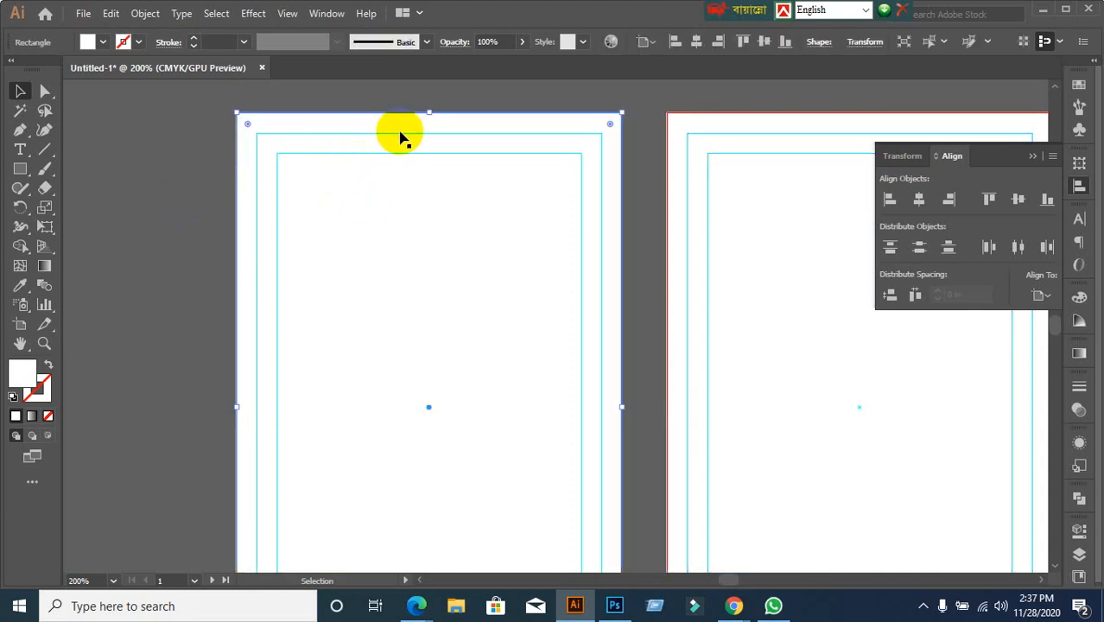
{"action": "key", "text": "ctrl+5"}
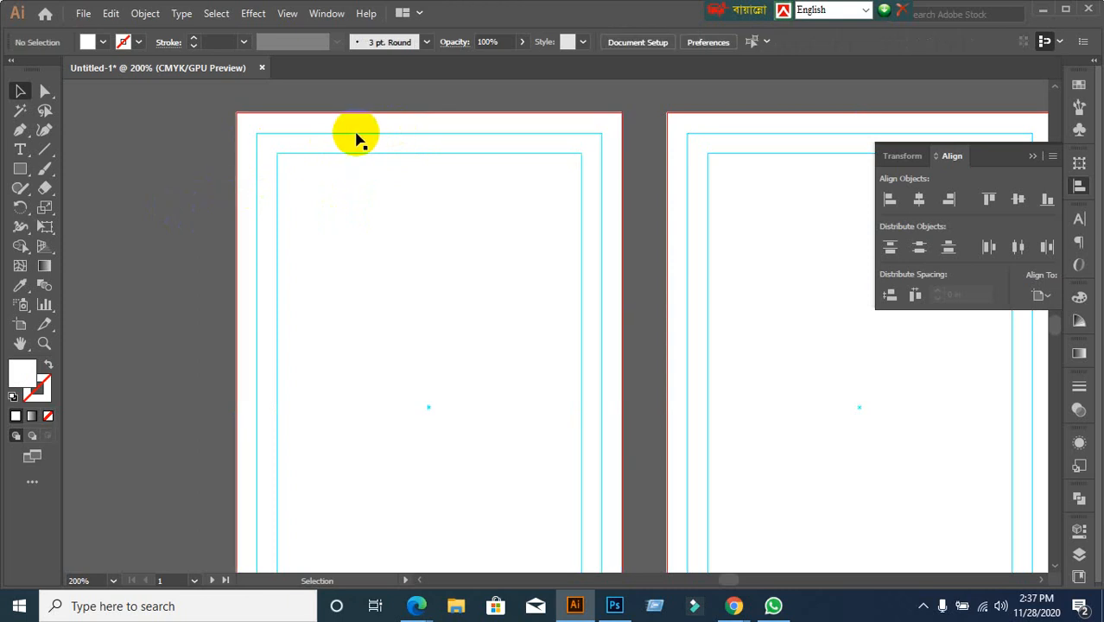
{"action": "left_click", "coordinate": [356, 136]}
{"action": "key", "text": "ctrl+5"}
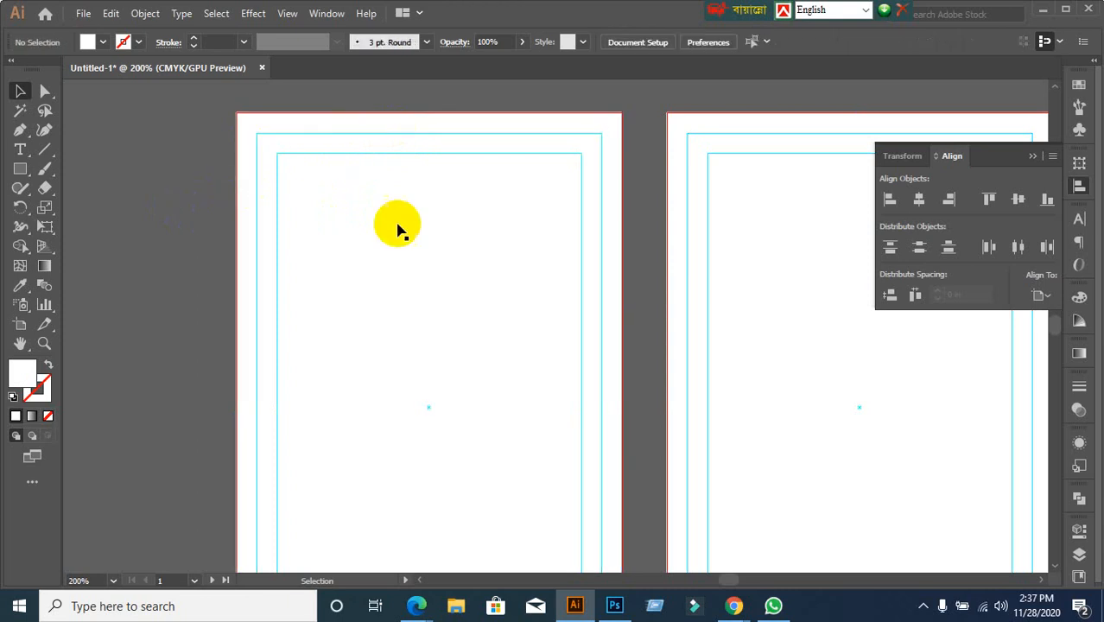
Delete the stray white rectangle from the left card
{"action": "scroll", "coordinate": [417, 350], "scroll_direction": "down", "scroll_amount": 1}
{"action": "left_click", "coordinate": [419, 347]}
{"action": "left_click_drag", "start_coordinate": [438, 347], "coordinate": [254, 350]}
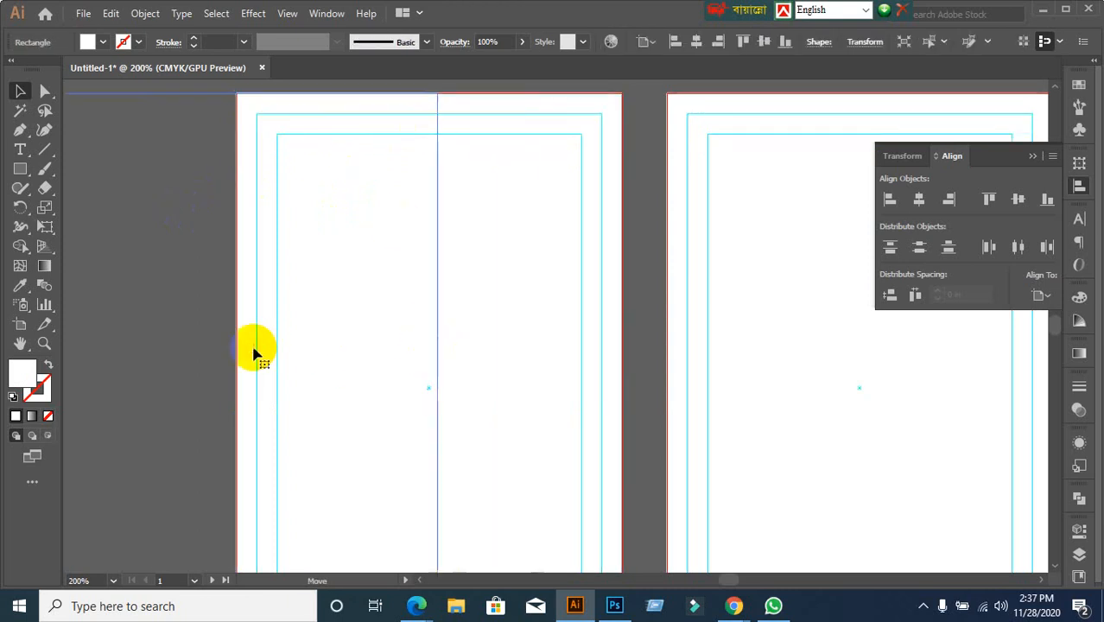
{"action": "scroll", "coordinate": [343, 386], "scroll_direction": "down", "scroll_amount": 1}
{"action": "left_click_drag", "start_coordinate": [326, 387], "coordinate": [432, 296]}
{"action": "left_click", "coordinate": [220, 353]}
{"action": "left_click", "coordinate": [261, 315]}
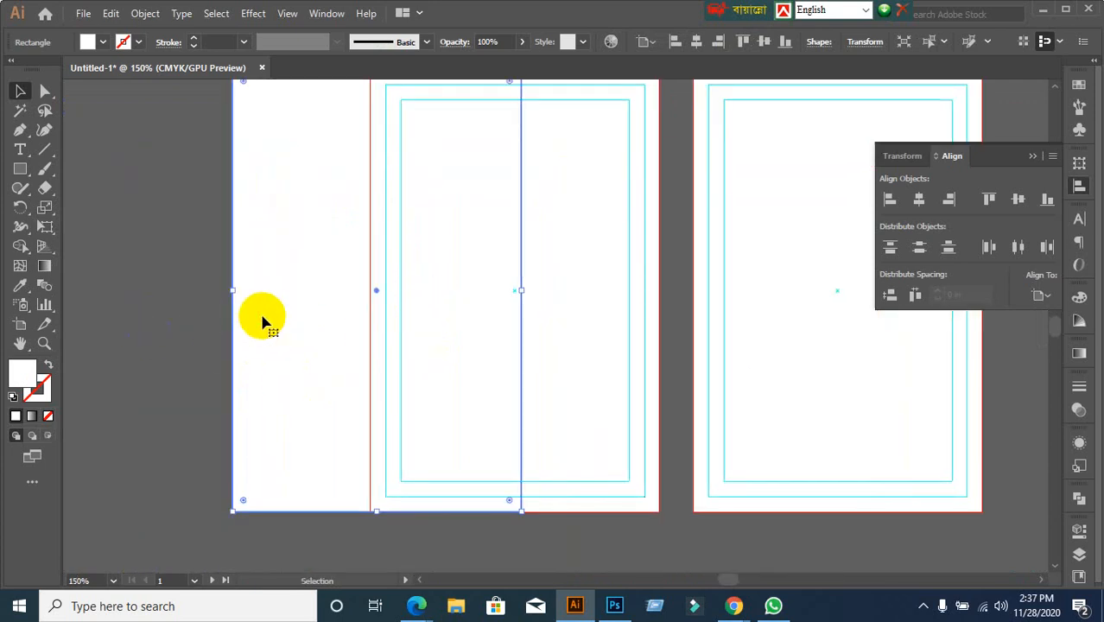
{"action": "key", "text": "Delete"}
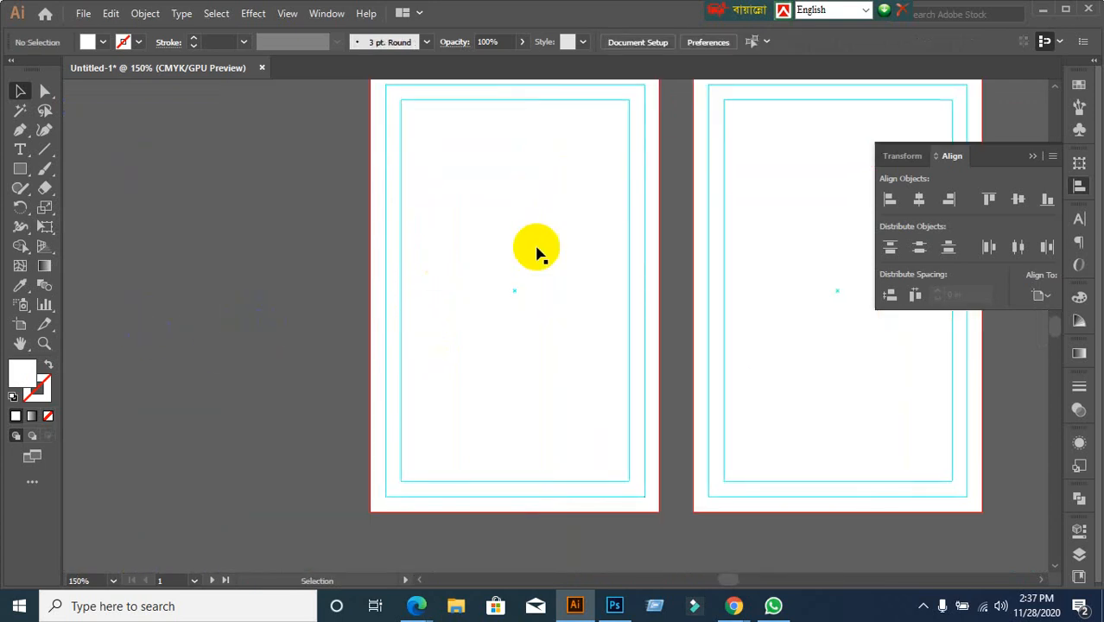
{"action": "scroll", "coordinate": [572, 284], "scroll_direction": "down", "scroll_amount": 1, "text": "alt"}
{"action": "left_click_drag", "start_coordinate": [689, 316], "coordinate": [626, 305]}
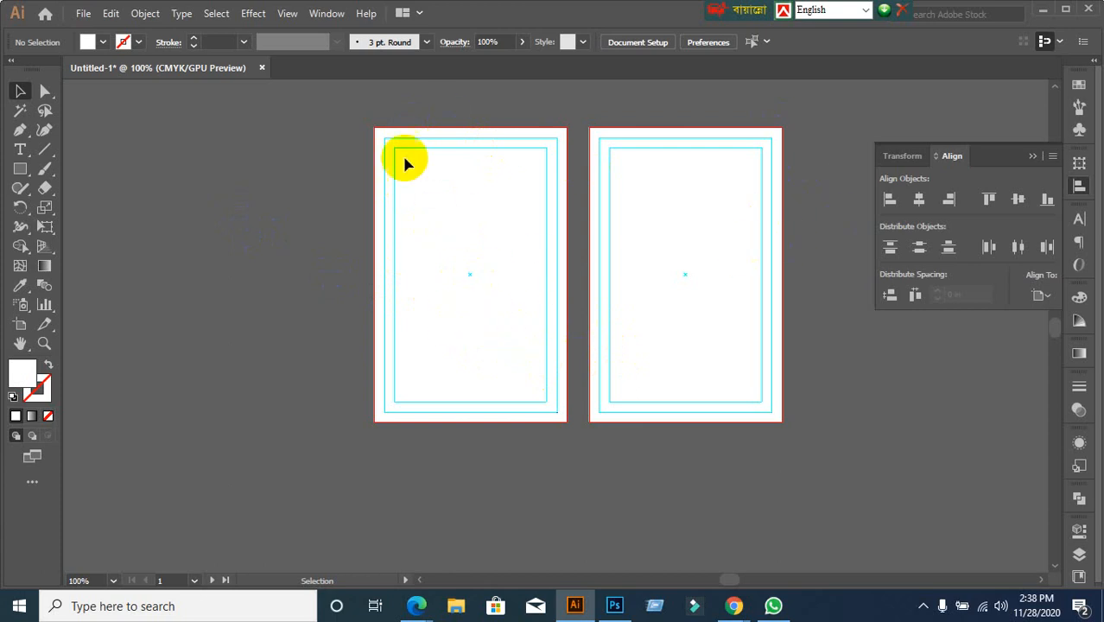
Copy the left card's background rectangle and paste it on all artboards
{"action": "left_click", "coordinate": [443, 394]}
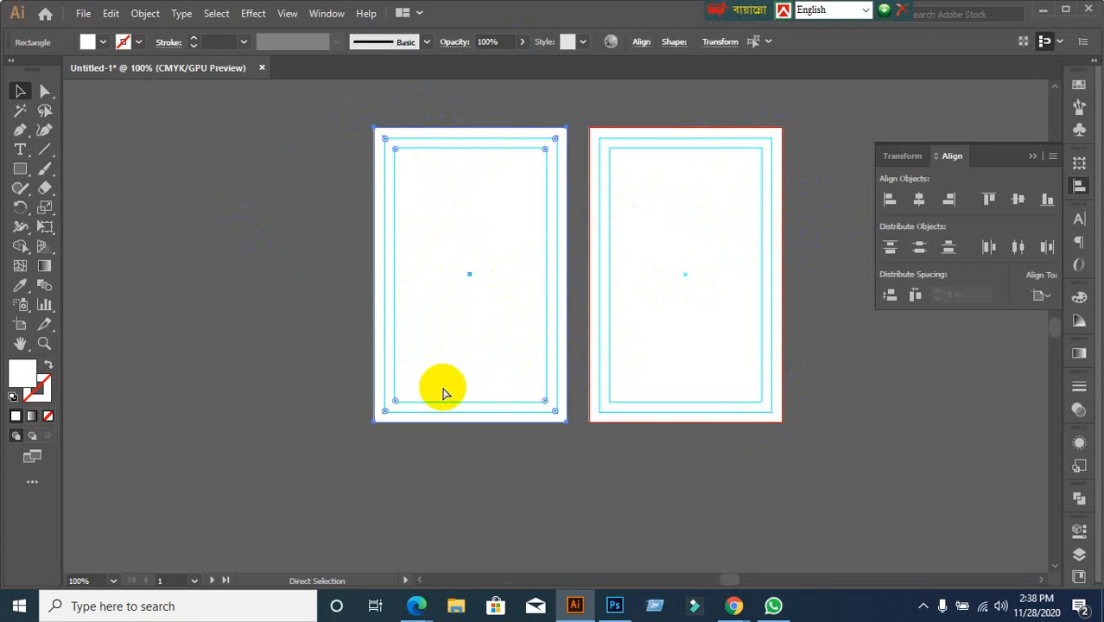
{"action": "left_click", "coordinate": [328, 204]}
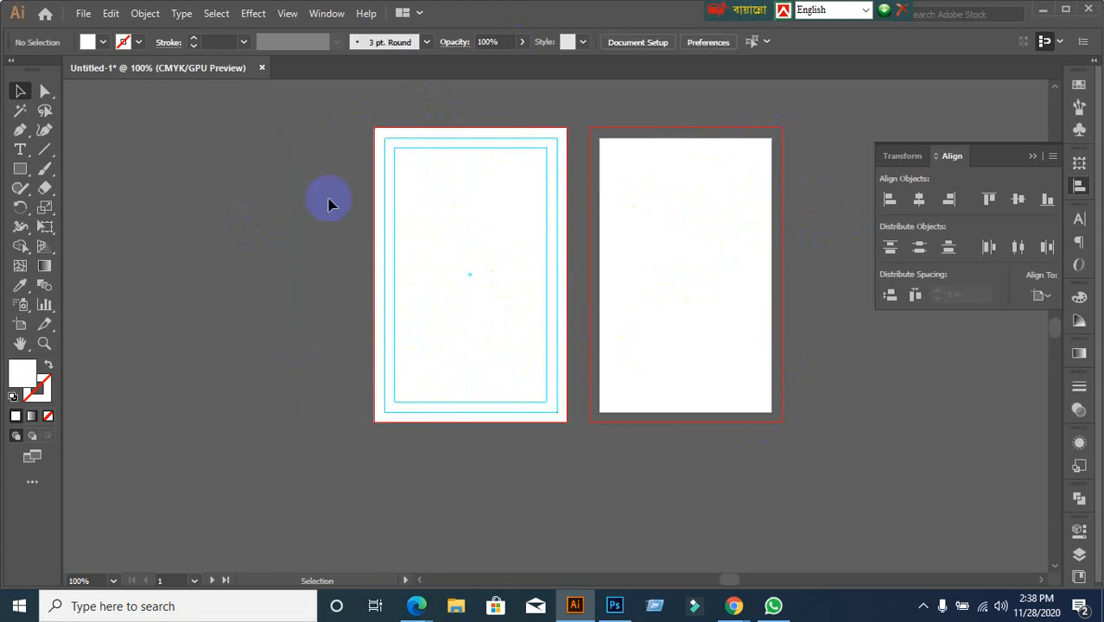
{"action": "left_click", "coordinate": [453, 413]}
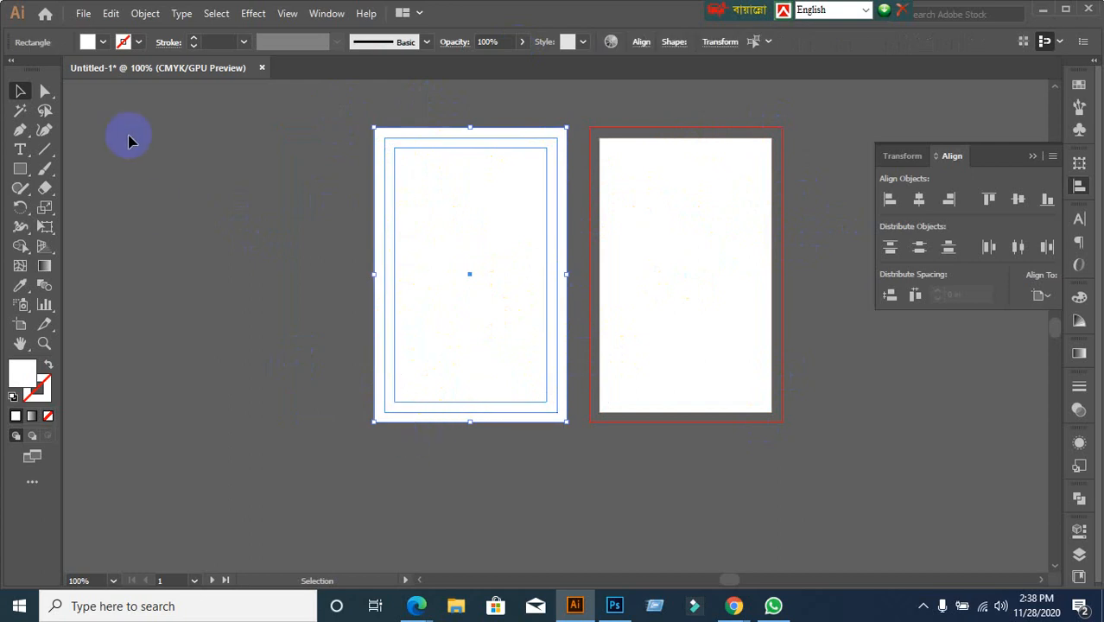
{"action": "left_click", "coordinate": [111, 13]}
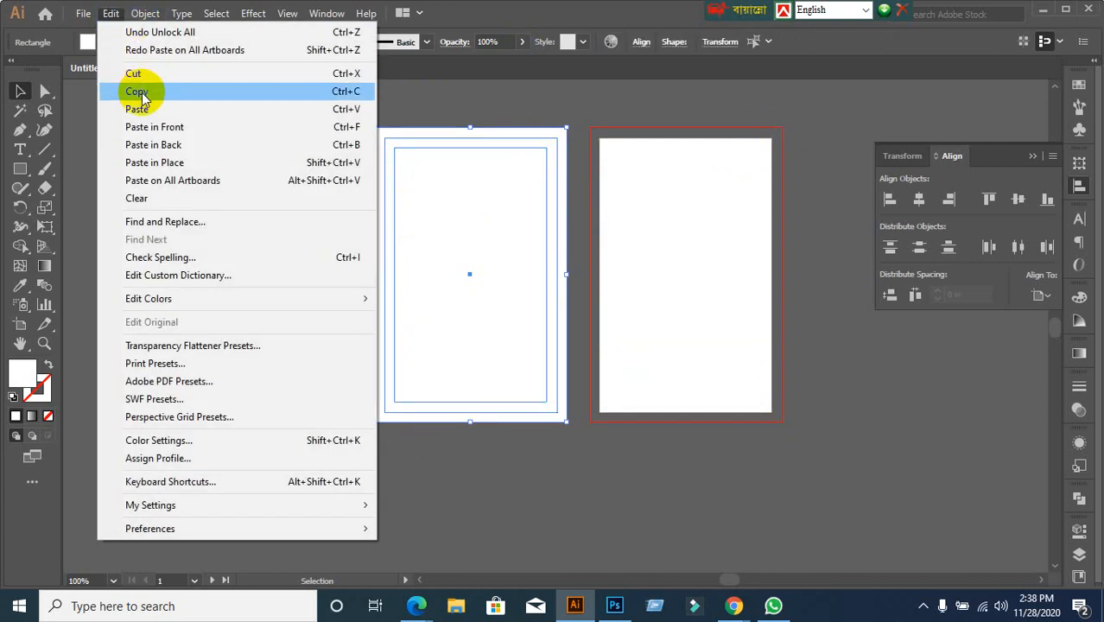
{"action": "left_click", "coordinate": [139, 92]}
{"action": "left_click", "coordinate": [111, 13]}
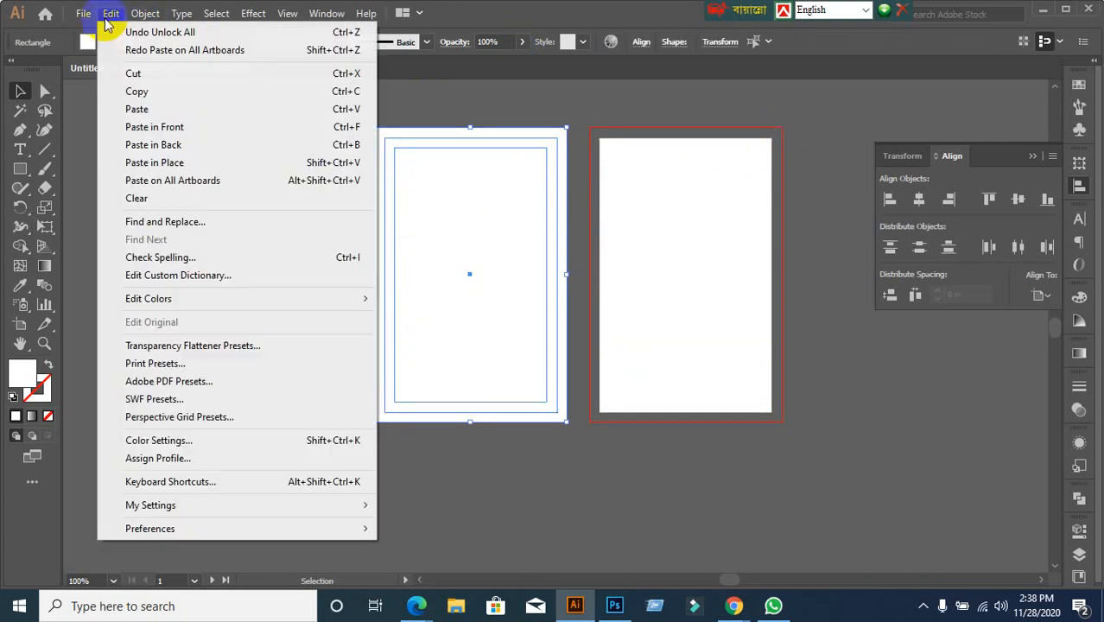
{"action": "left_click", "coordinate": [170, 181]}
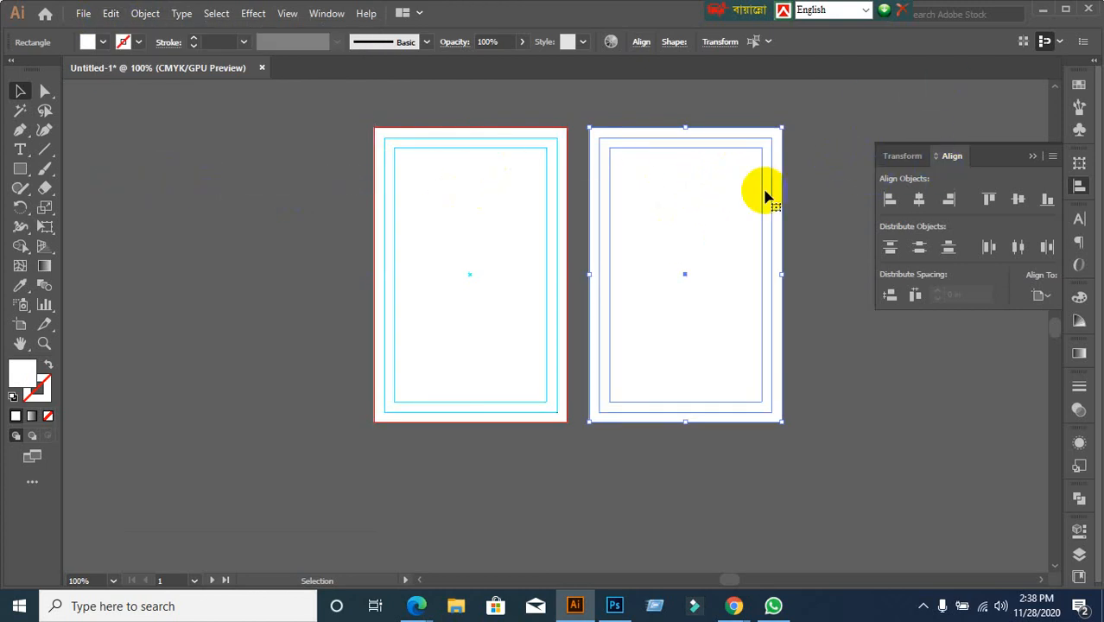
Check the left card's rectangles one by one to find the extra duplicate
{"action": "left_click", "coordinate": [436, 200]}
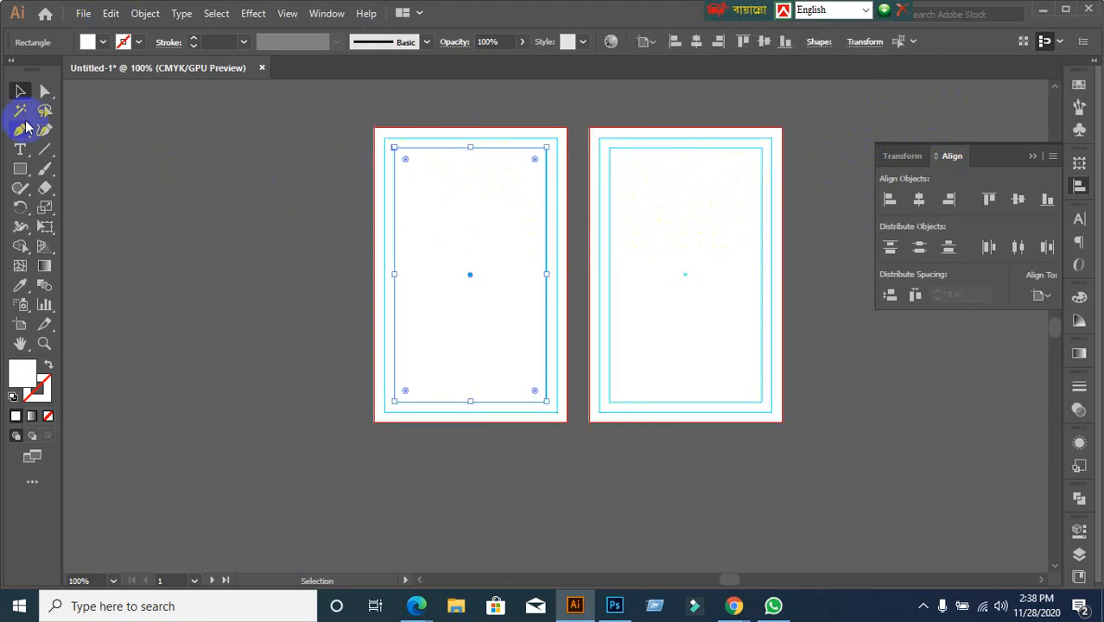
{"action": "left_click", "coordinate": [263, 201]}
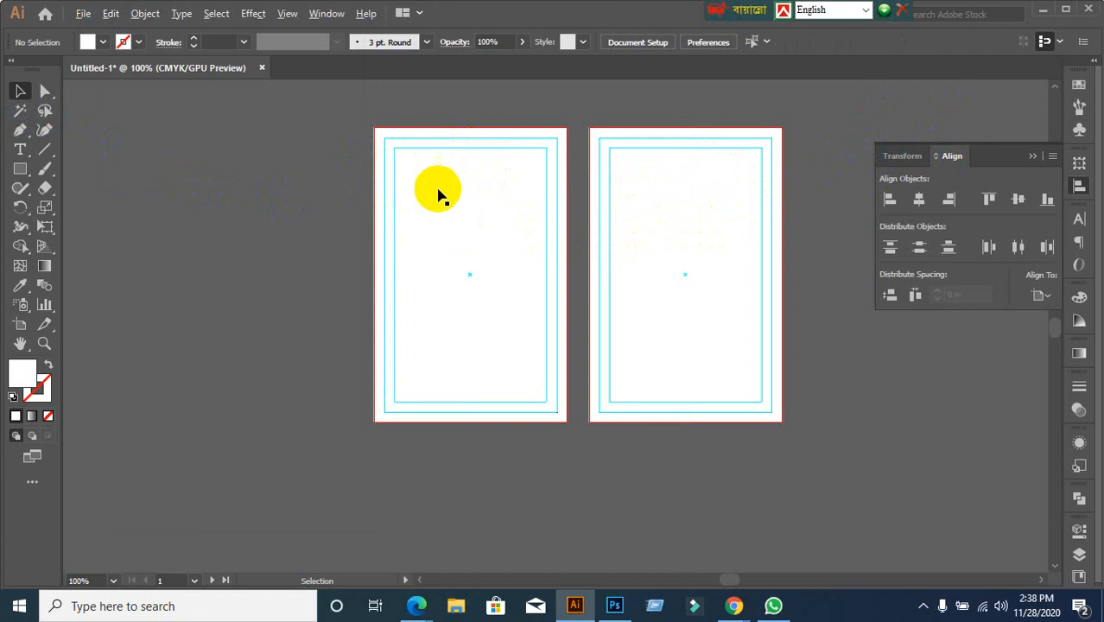
{"action": "scroll", "coordinate": [542, 156], "scroll_direction": "up", "scroll_amount": 1}
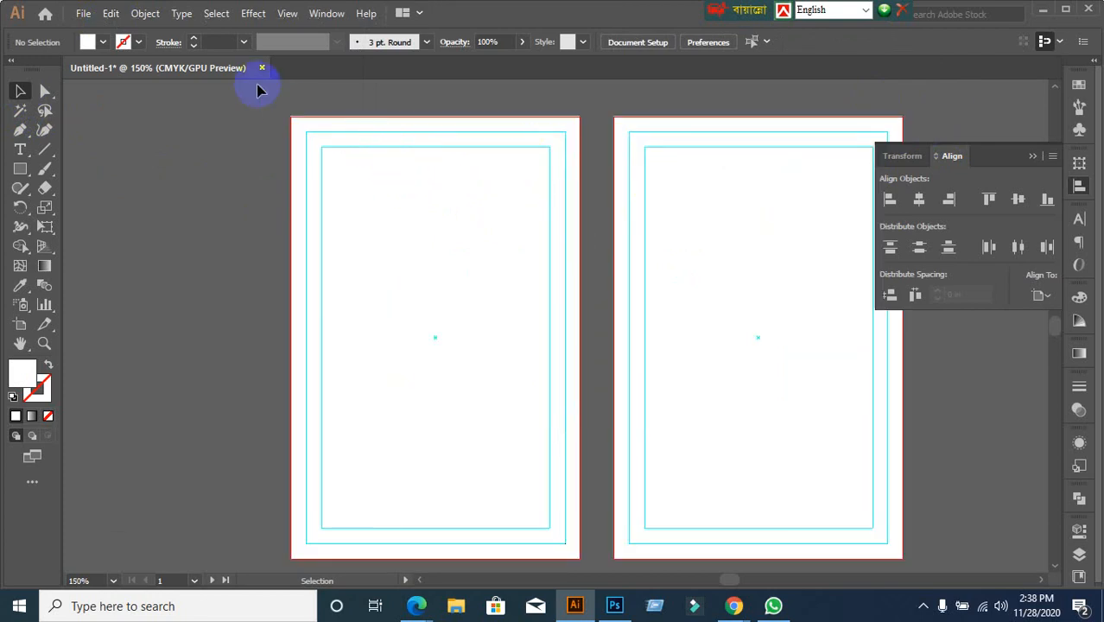
{"action": "left_click_drag", "start_coordinate": [372, 217], "coordinate": [290, 247]}
{"action": "left_click", "coordinate": [271, 235]}
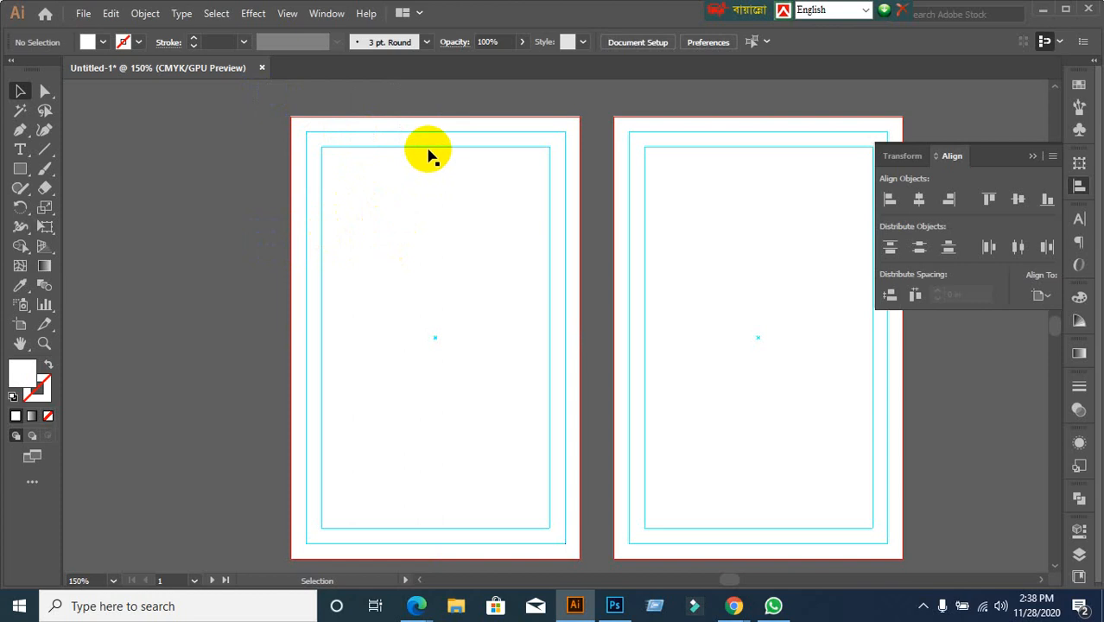
{"action": "left_click", "coordinate": [430, 147]}
{"action": "left_click", "coordinate": [287, 169]}
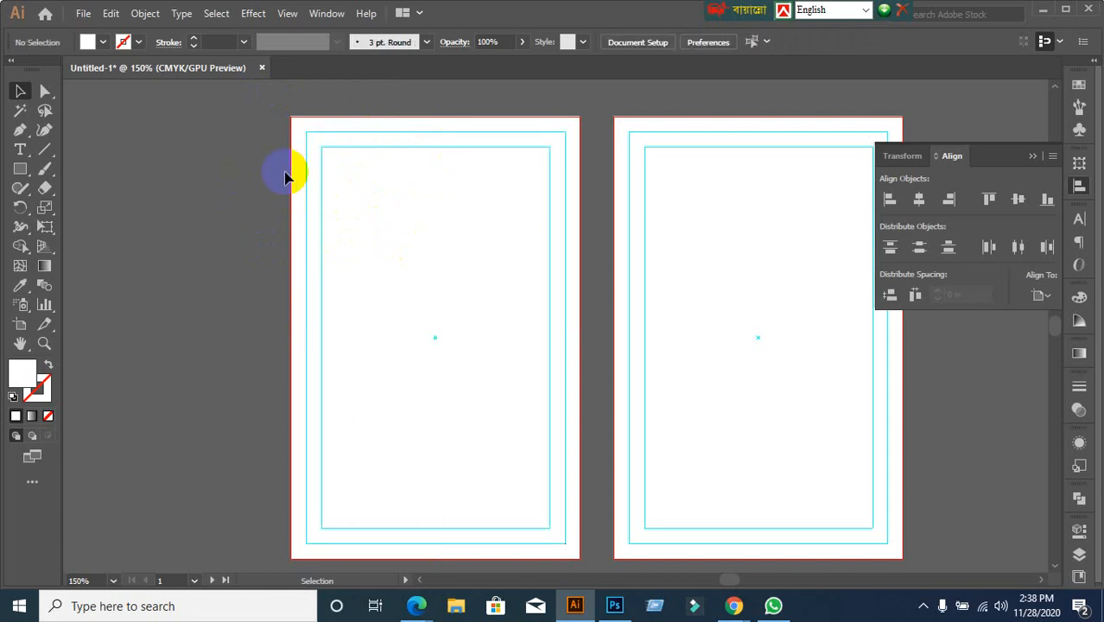
{"action": "left_click", "coordinate": [350, 133]}
{"action": "left_click", "coordinate": [361, 154]}
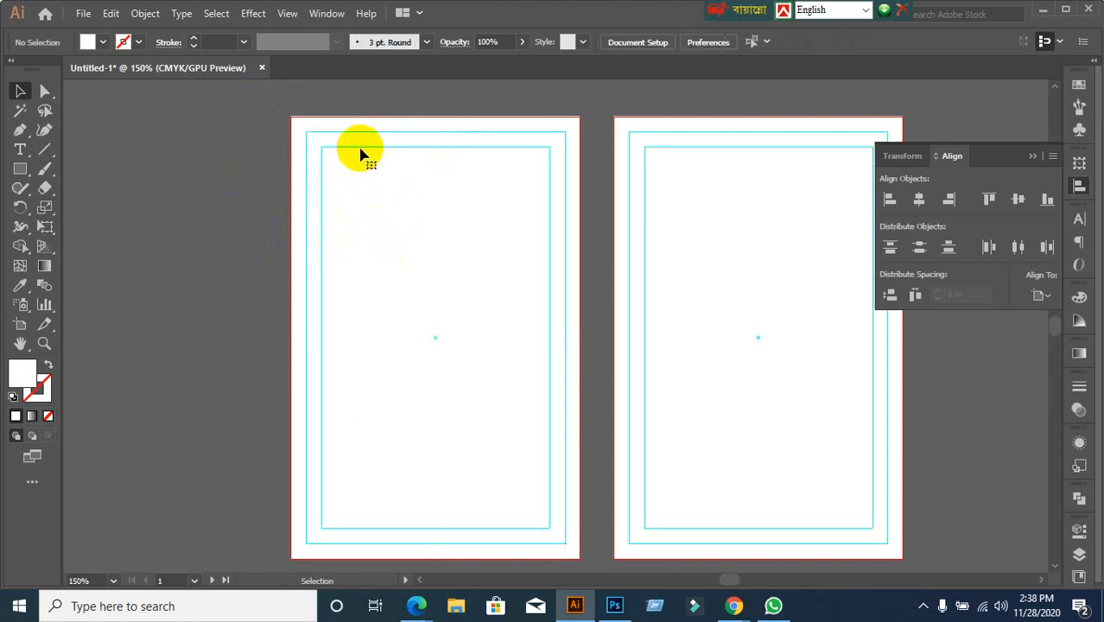
{"action": "left_click", "coordinate": [361, 154]}
{"action": "left_click", "coordinate": [289, 259]}
Drag the extra outer artboard-sized rectangle off the card and delete it
{"action": "left_click", "coordinate": [387, 279]}
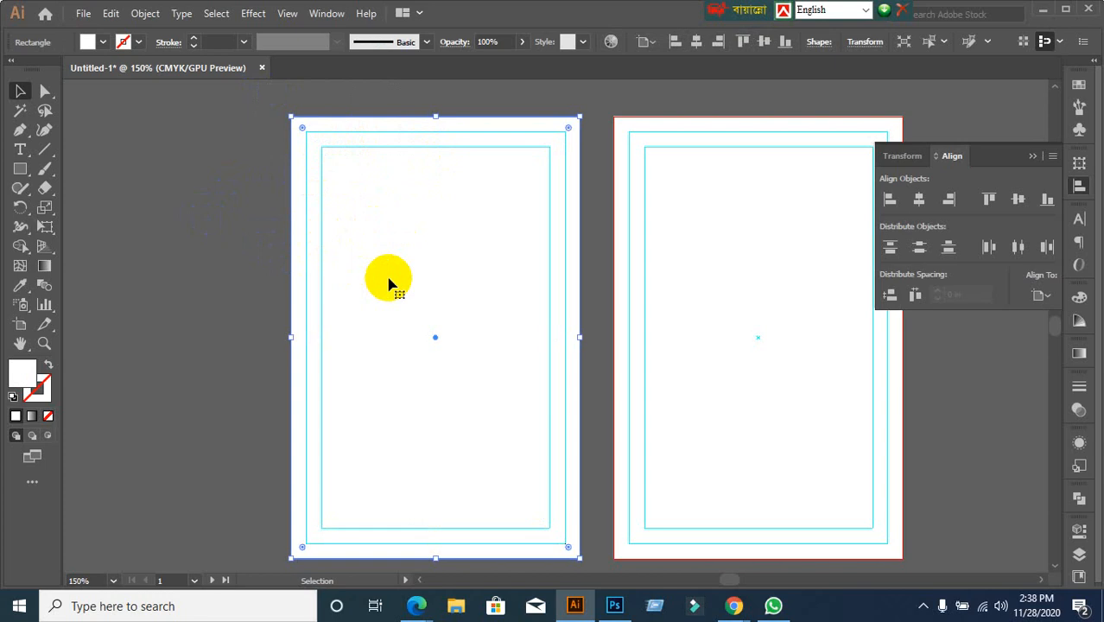
{"action": "left_click_drag", "start_coordinate": [394, 281], "coordinate": [304, 286]}
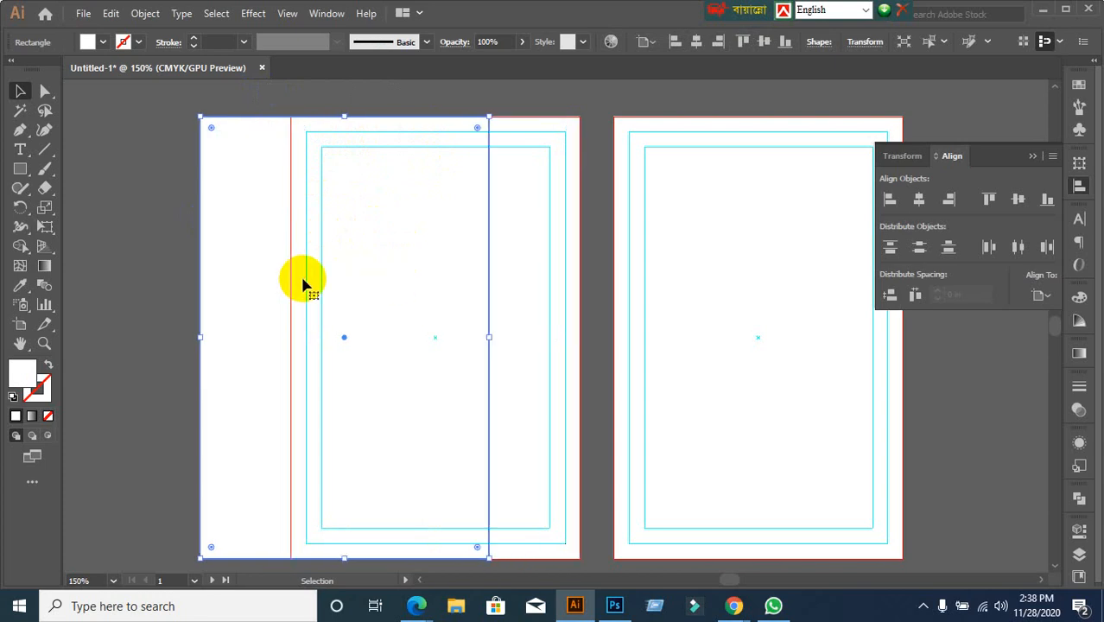
{"action": "key", "text": "Delete"}
{"action": "scroll", "coordinate": [279, 279], "scroll_direction": "down", "scroll_amount": 2}
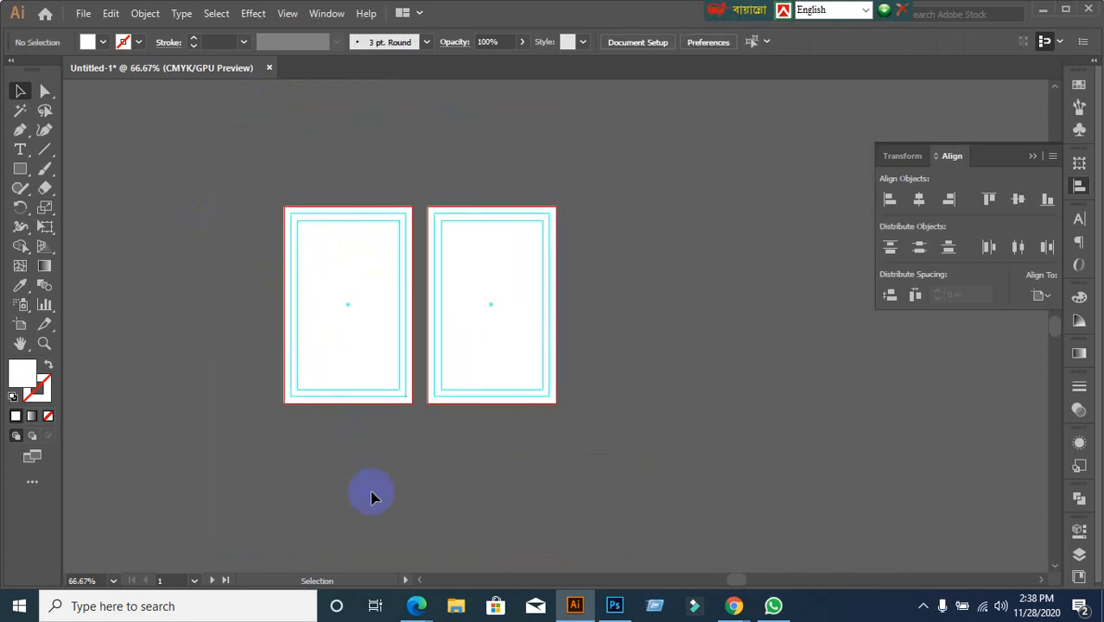
{"action": "scroll", "coordinate": [342, 465], "scroll_direction": "up", "scroll_amount": 1}
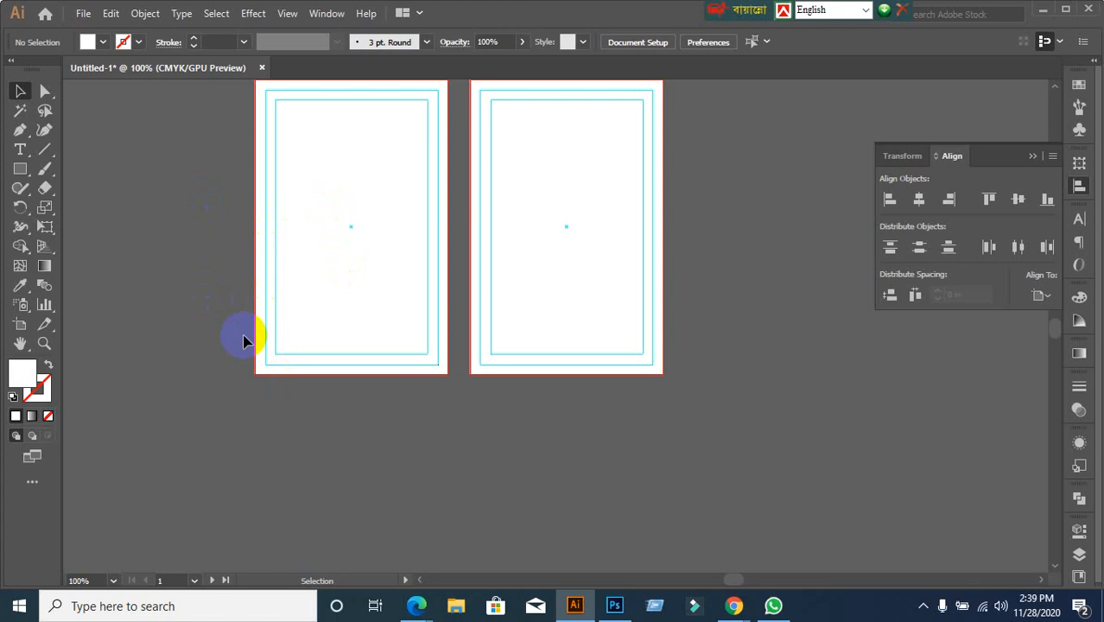
{"action": "scroll", "coordinate": [244, 340], "scroll_direction": "up", "scroll_amount": 1}
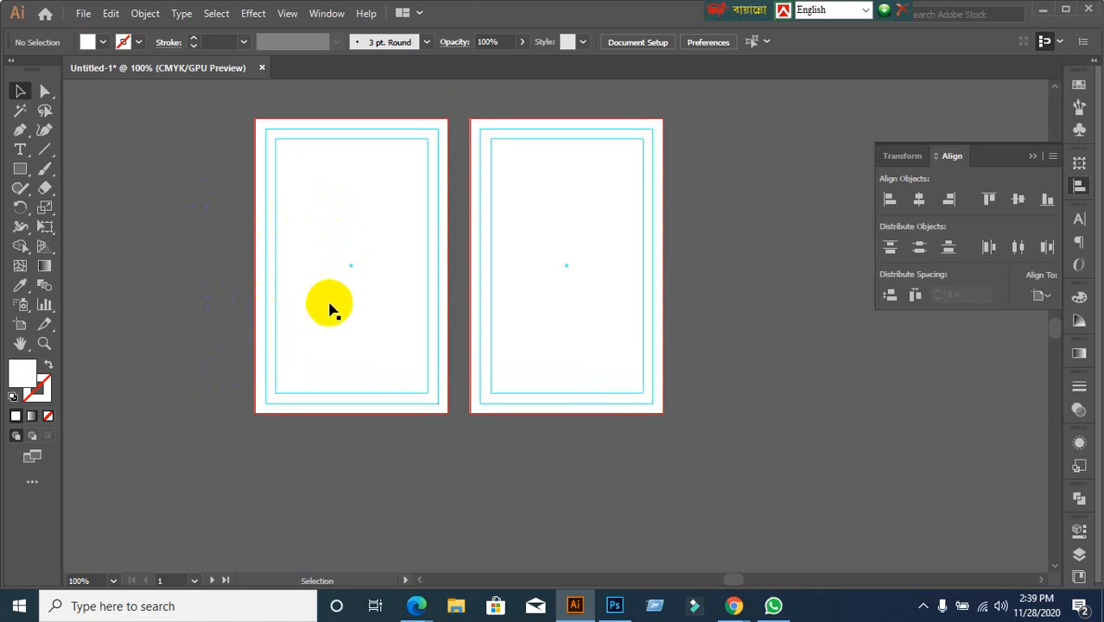
{"action": "scroll", "coordinate": [381, 409], "scroll_direction": "up", "scroll_amount": 1, "text": "alt"}
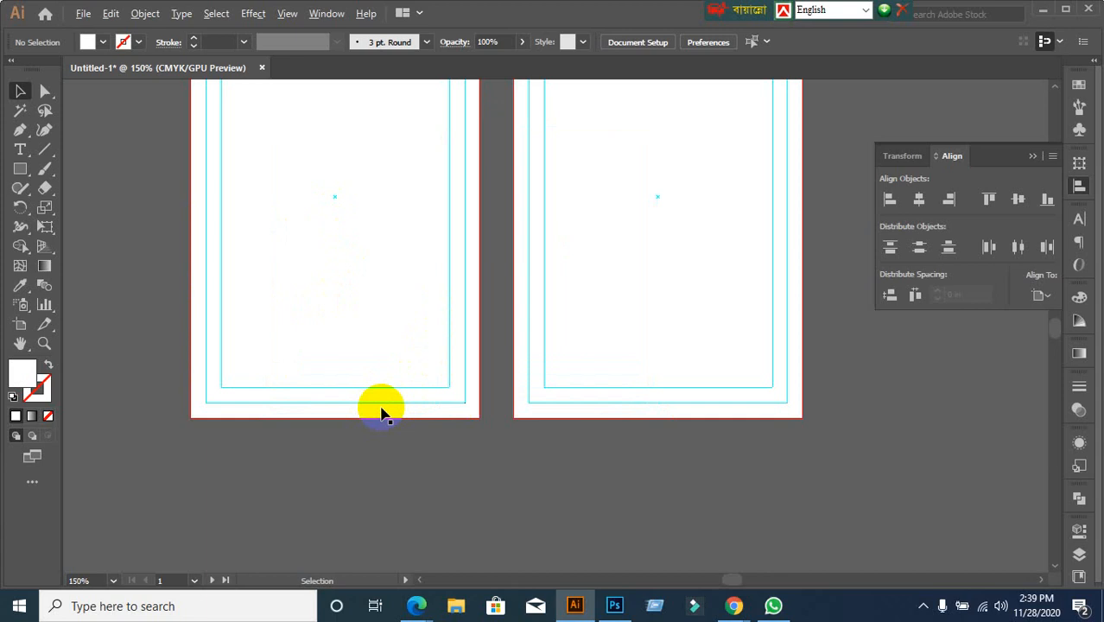
{"action": "left_click", "coordinate": [337, 259]}
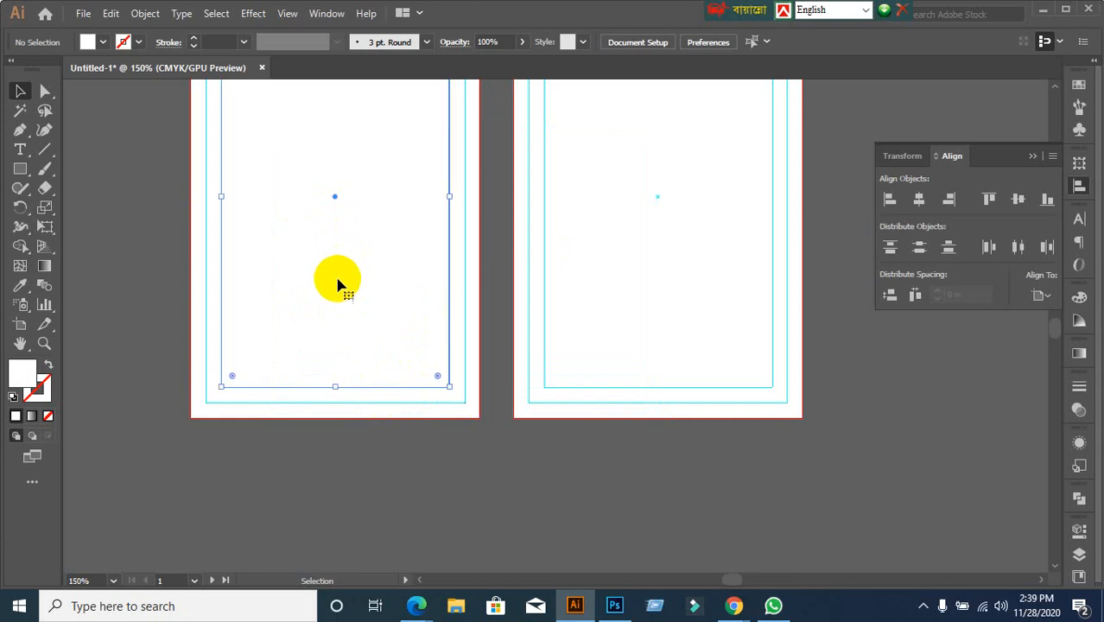
{"action": "left_click", "coordinate": [116, 291]}
{"action": "right_click", "coordinate": [285, 211]}
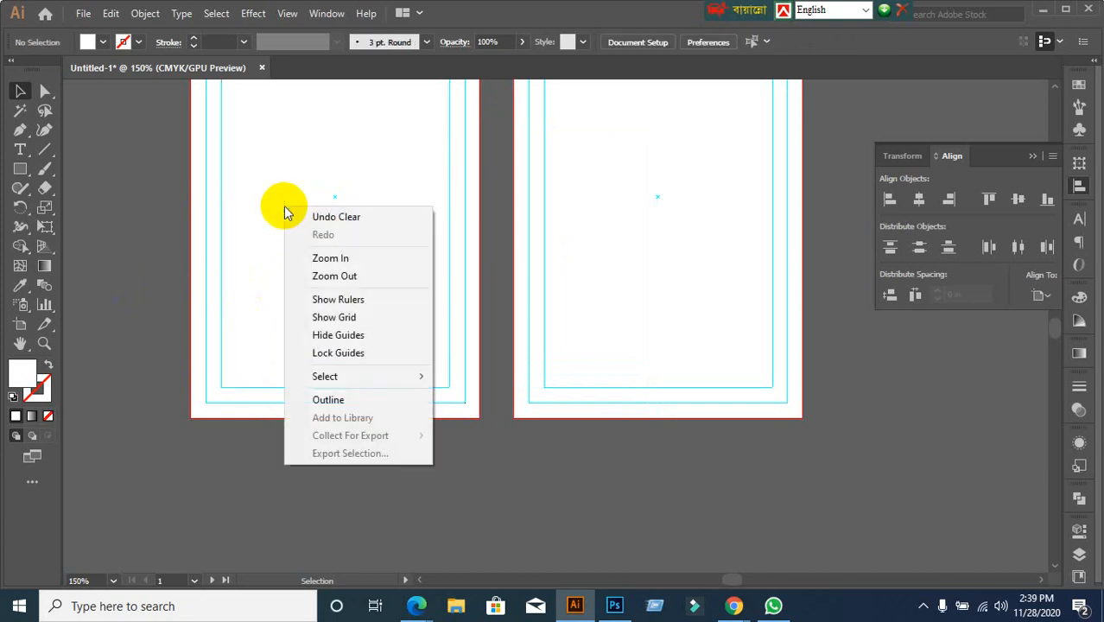
{"action": "left_click", "coordinate": [336, 352]}
{"action": "key", "text": "ctrl+minus"}
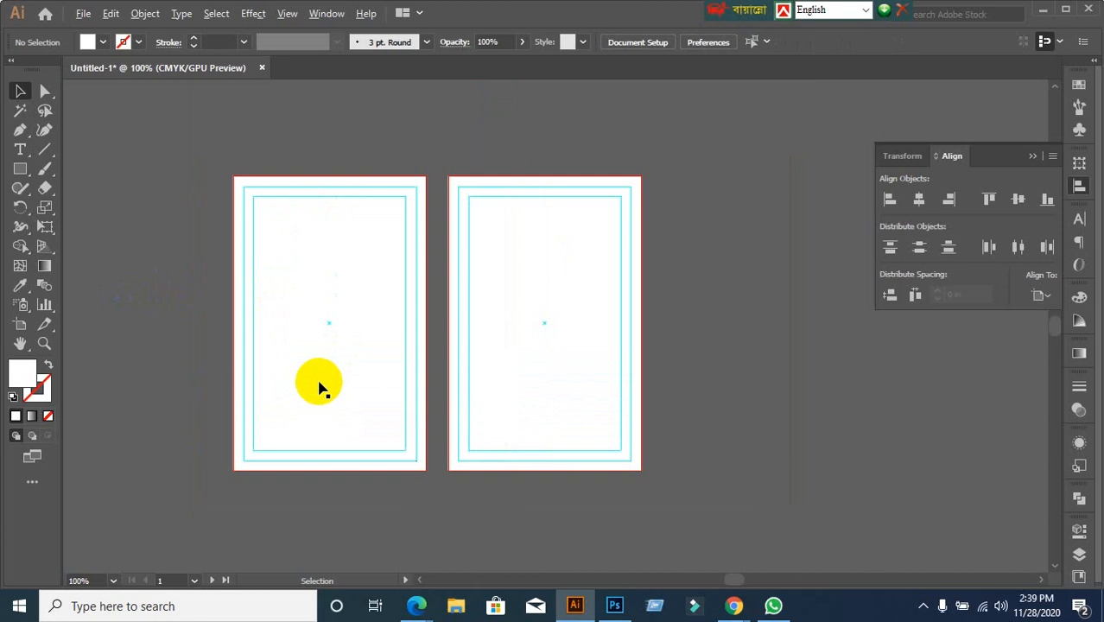
{"action": "left_click", "coordinate": [309, 300]}
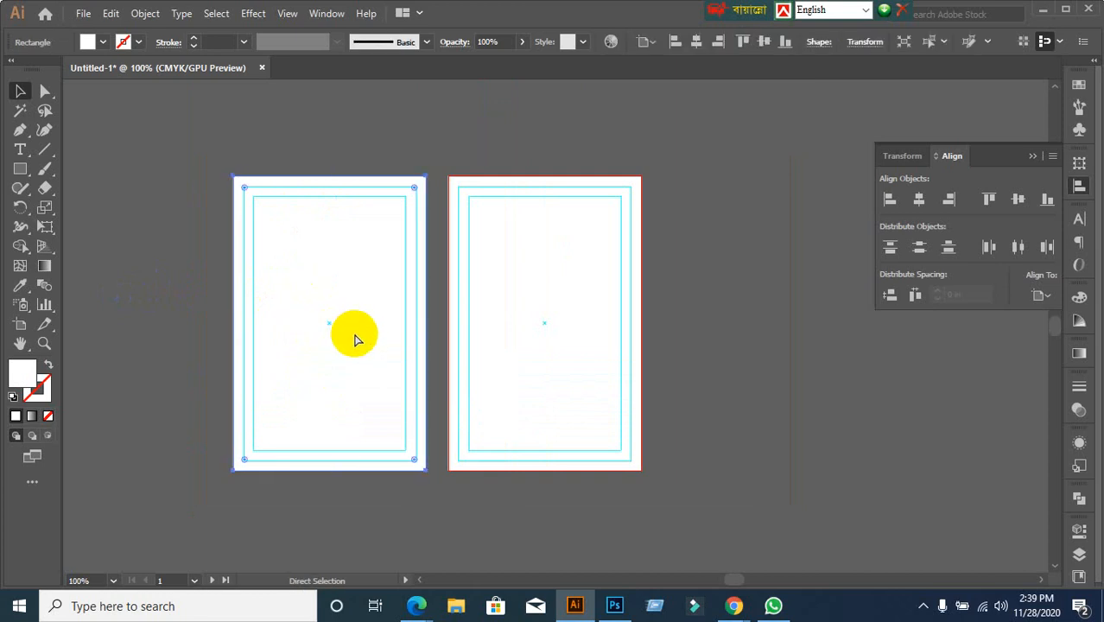
{"action": "key", "text": "ctrl+shift+a"}
{"action": "left_click", "coordinate": [493, 326]}
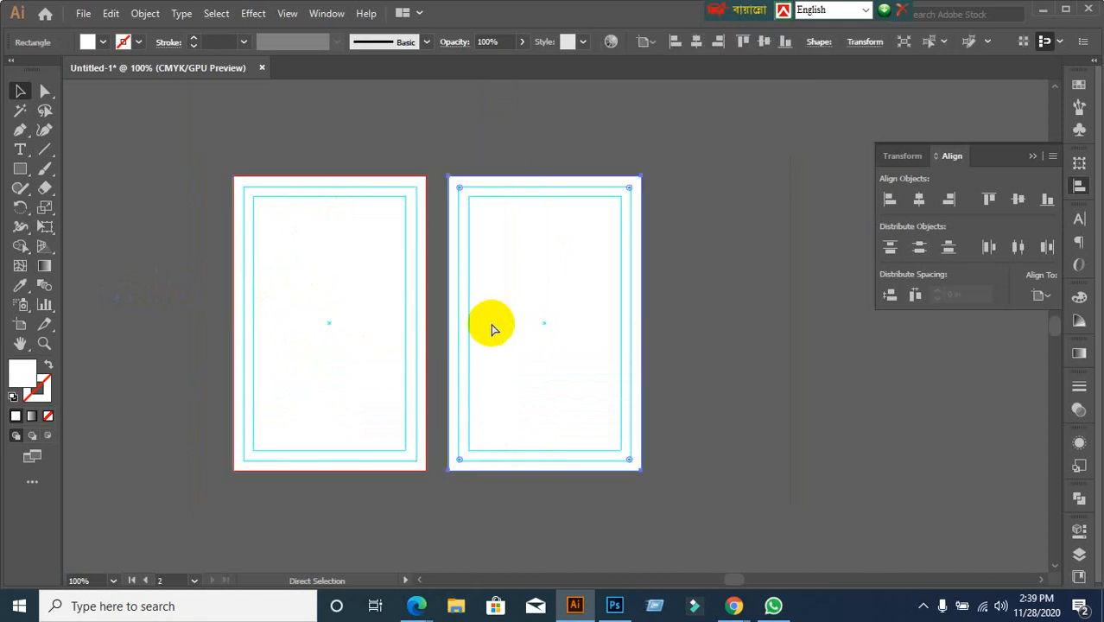
{"action": "key", "text": "ctrl+shift+a"}
{"action": "left_click_drag", "start_coordinate": [168, 170], "coordinate": [688, 338]}
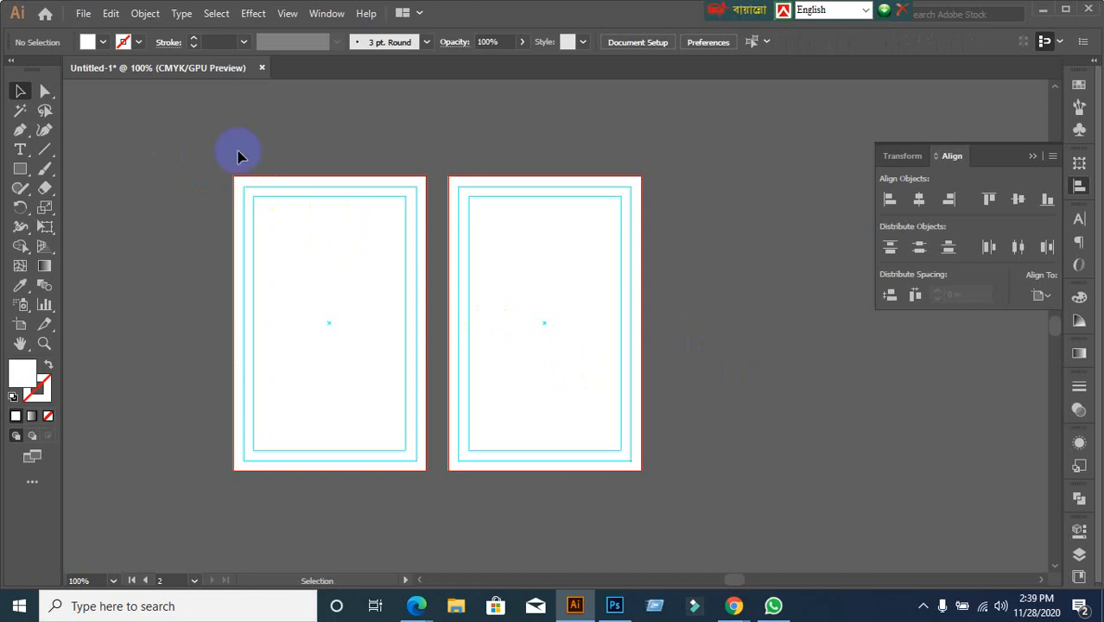
Choose File > Place, pick the FRONT card image and confirm placing it
{"action": "left_click", "coordinate": [84, 16]}
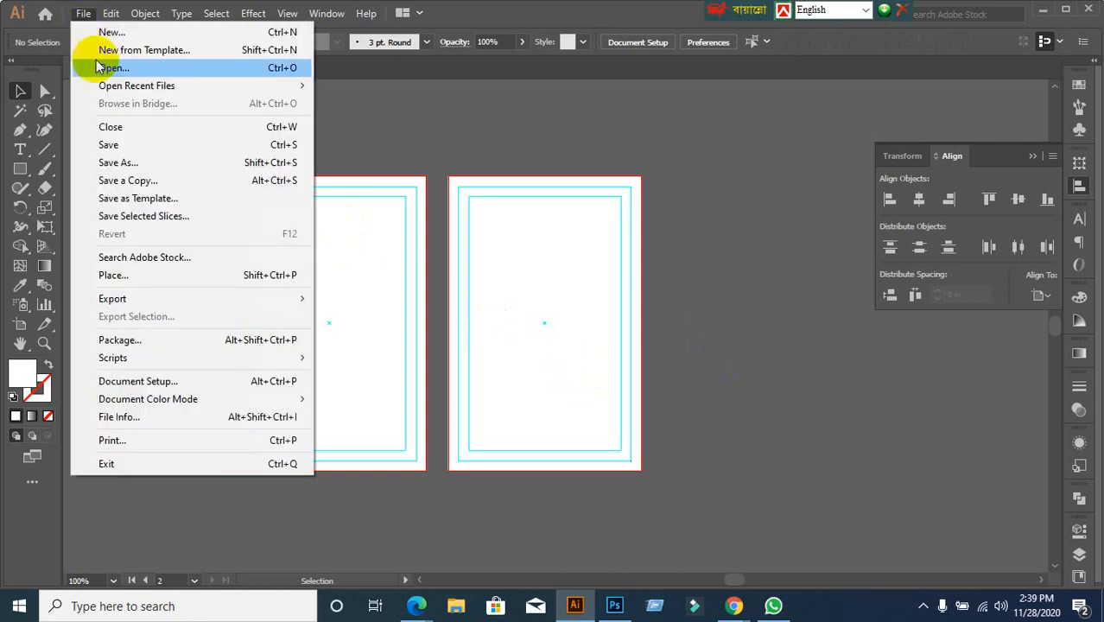
{"action": "left_click", "coordinate": [111, 277]}
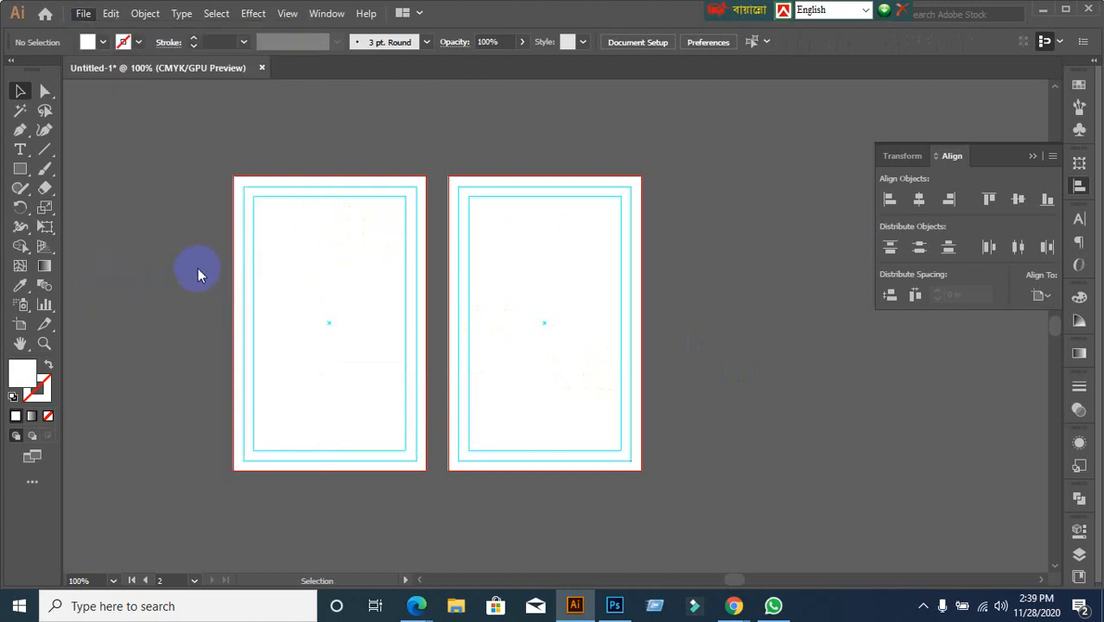
{"action": "scroll", "coordinate": [363, 332], "scroll_direction": "down", "scroll_amount": 10}
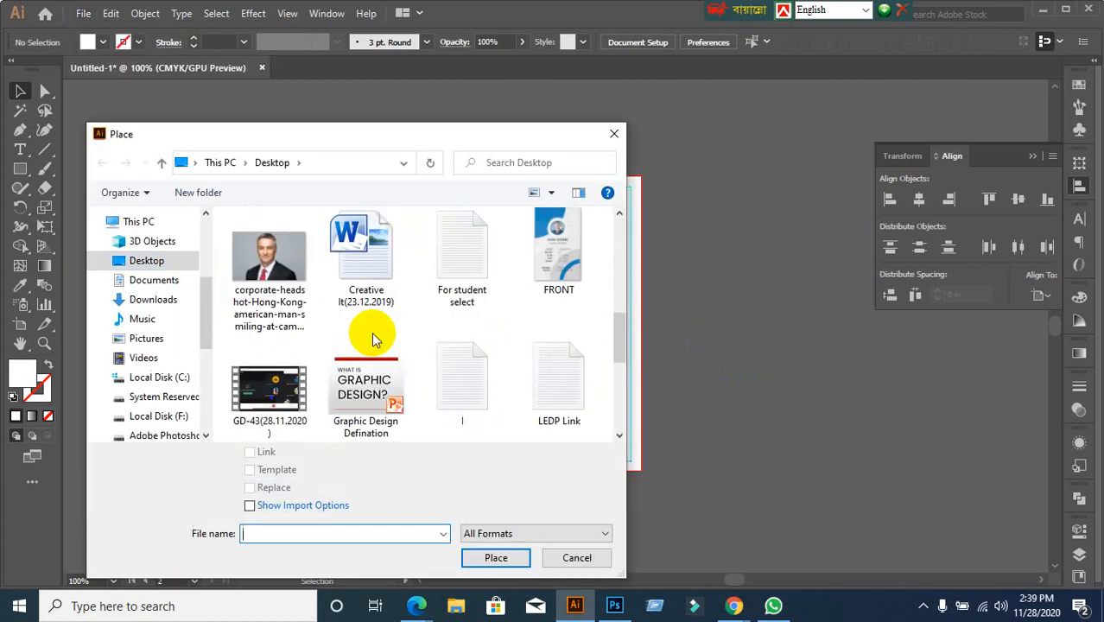
{"action": "scroll", "coordinate": [371, 354], "scroll_direction": "up", "scroll_amount": 2}
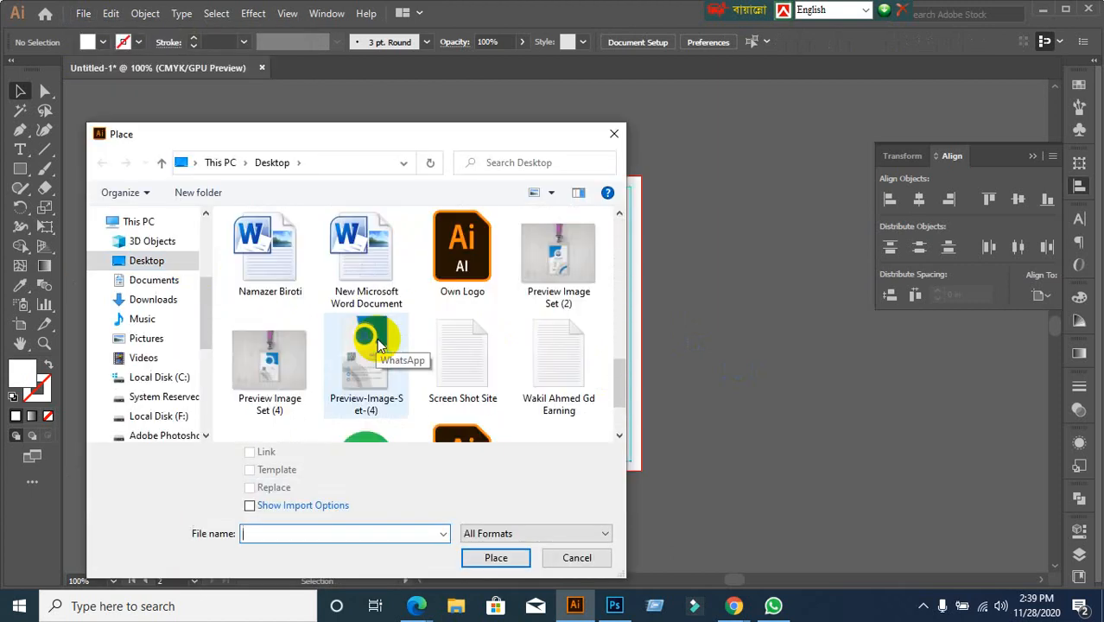
{"action": "scroll", "coordinate": [453, 345], "scroll_direction": "down", "scroll_amount": 2}
{"action": "scroll", "coordinate": [451, 369], "scroll_direction": "up", "scroll_amount": 2}
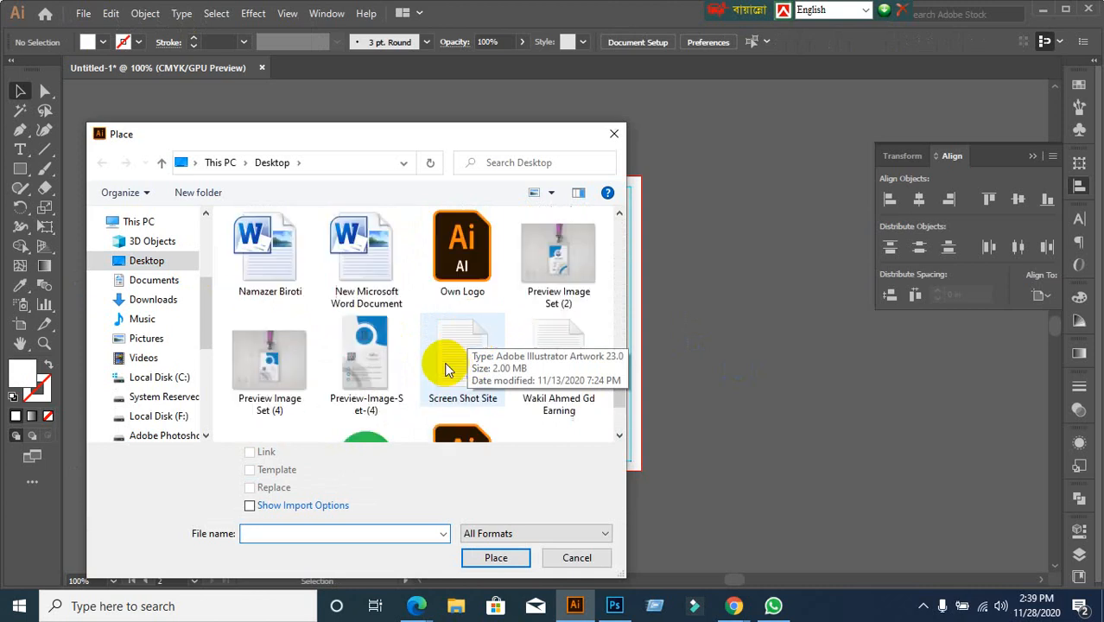
{"action": "scroll", "coordinate": [447, 370], "scroll_direction": "up", "scroll_amount": 4}
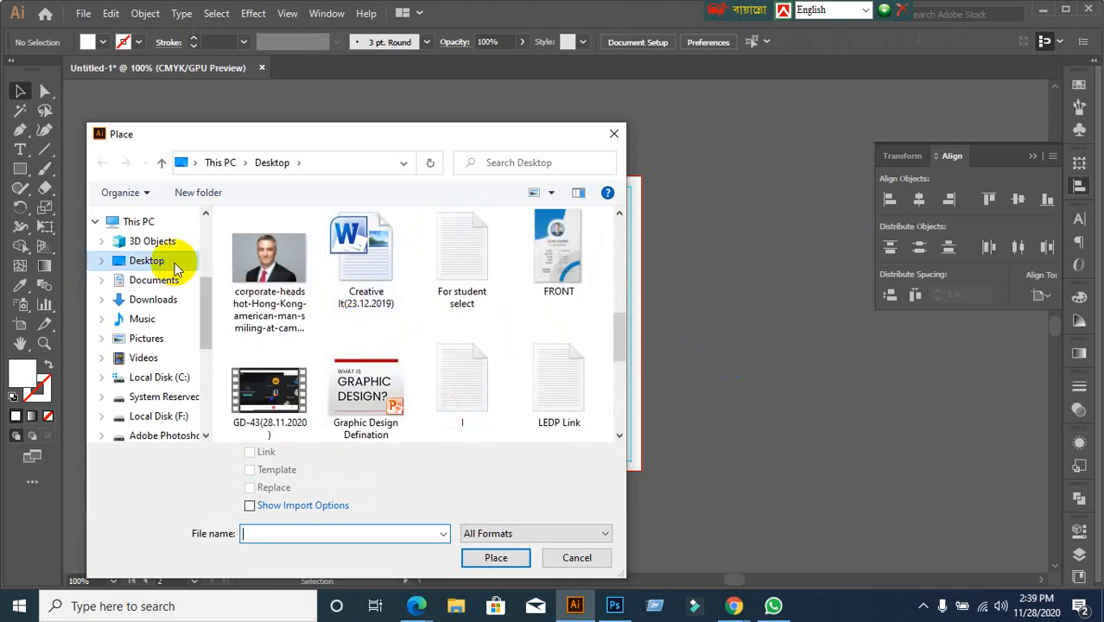
{"action": "scroll", "coordinate": [477, 365], "scroll_direction": "up", "scroll_amount": 5}
{"action": "scroll", "coordinate": [488, 367], "scroll_direction": "down", "scroll_amount": 4}
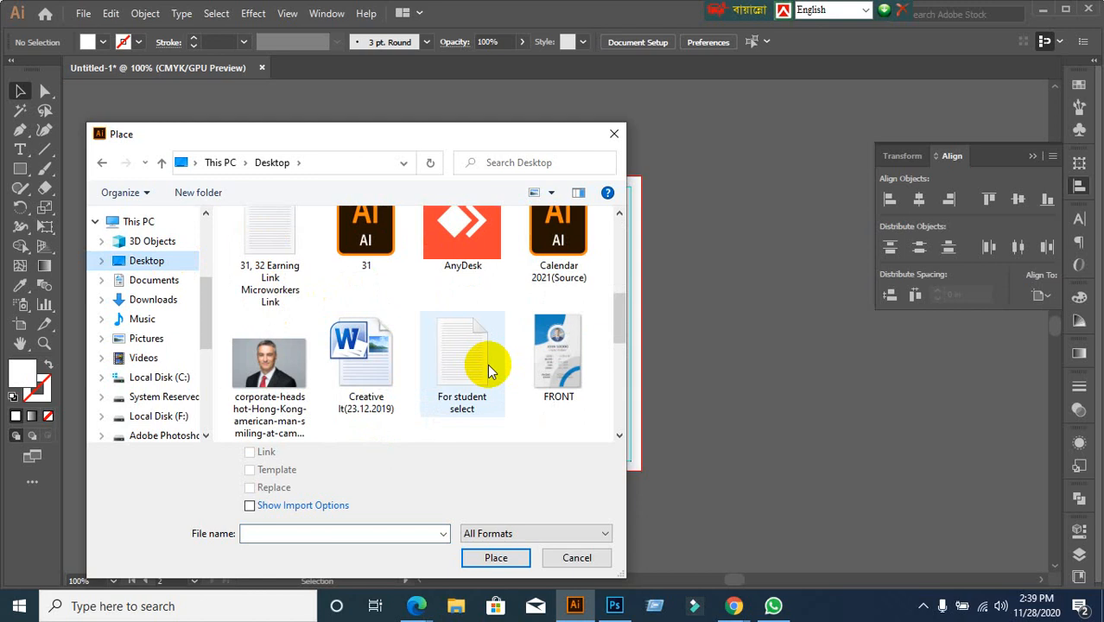
{"action": "left_click", "coordinate": [553, 346]}
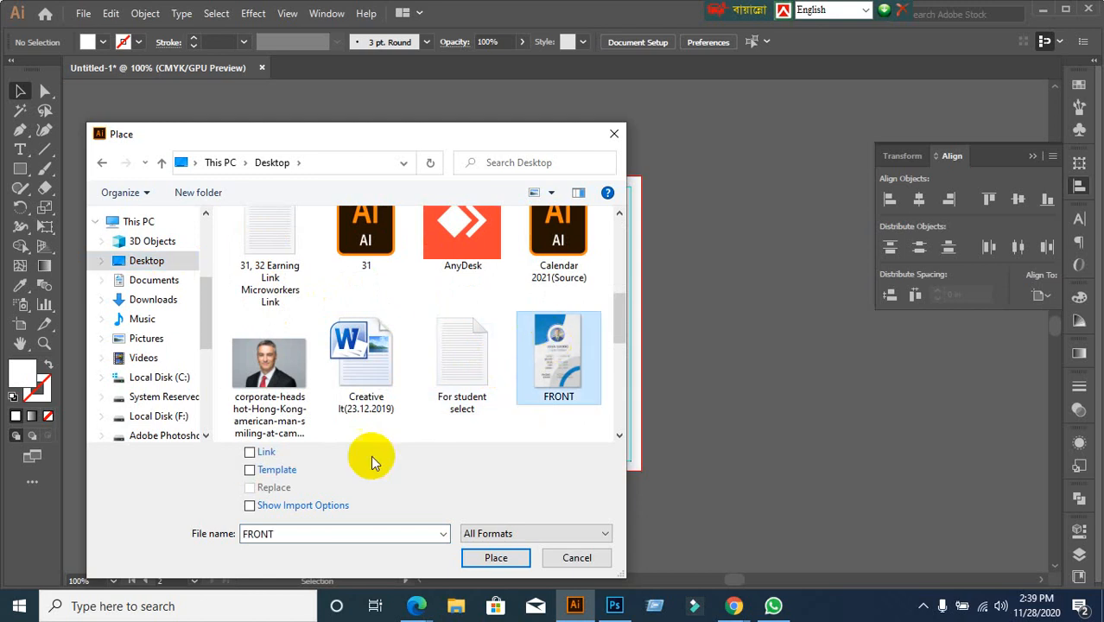
{"action": "left_click", "coordinate": [499, 562]}
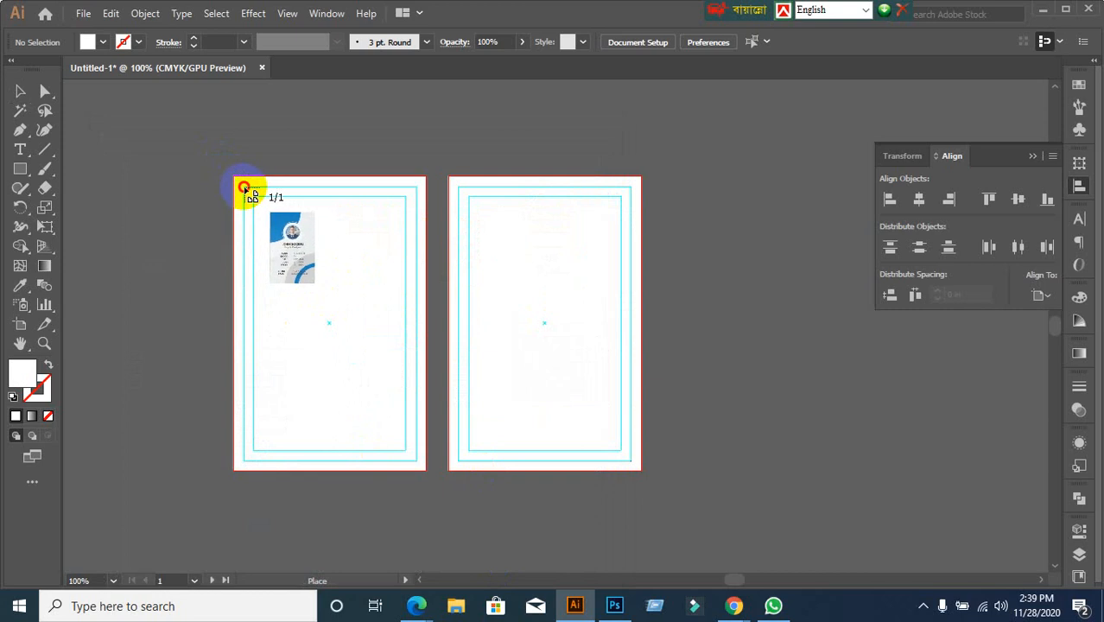
Drop the FRONT image across the left artboard and stretch its bottom edge to fit
{"action": "left_click_drag", "start_coordinate": [243, 186], "coordinate": [416, 455]}
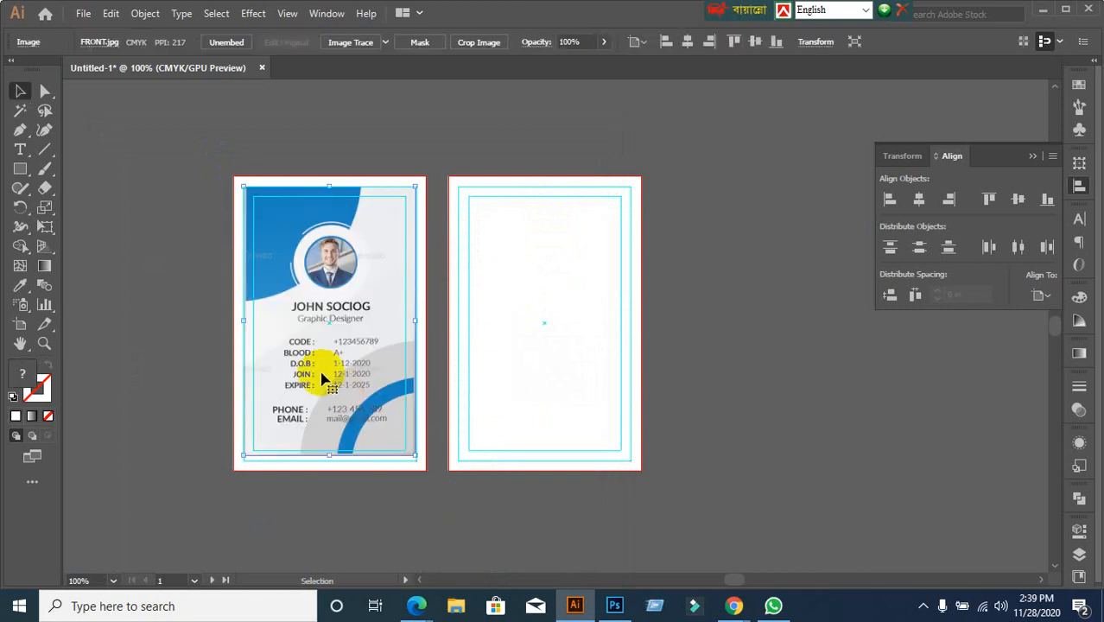
{"action": "left_click", "coordinate": [112, 243]}
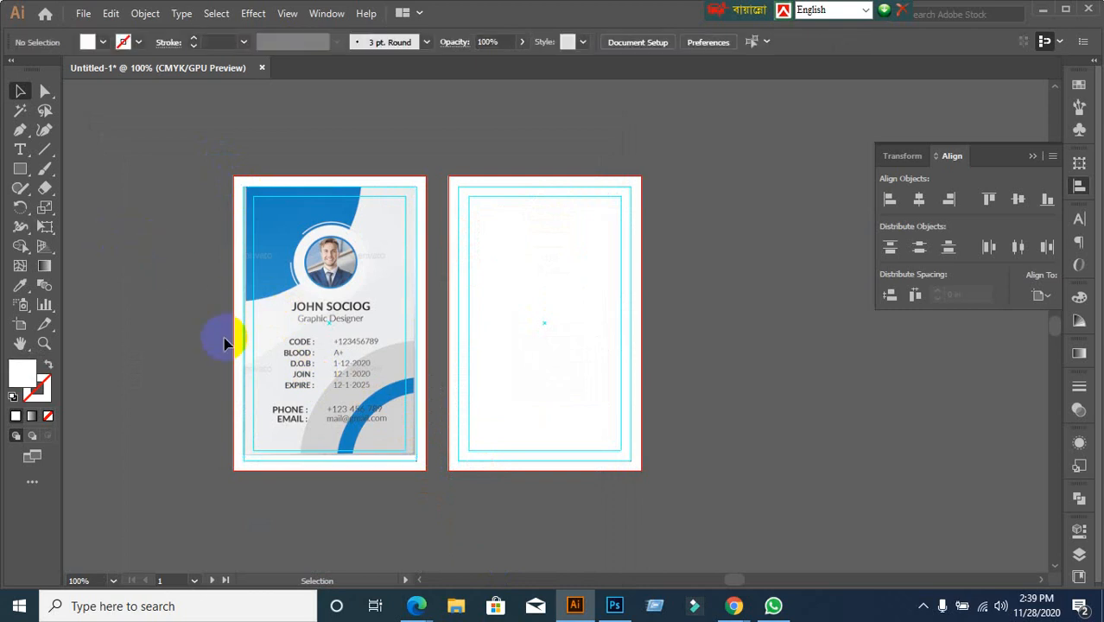
{"action": "scroll", "coordinate": [261, 471], "scroll_direction": "up", "scroll_amount": 1}
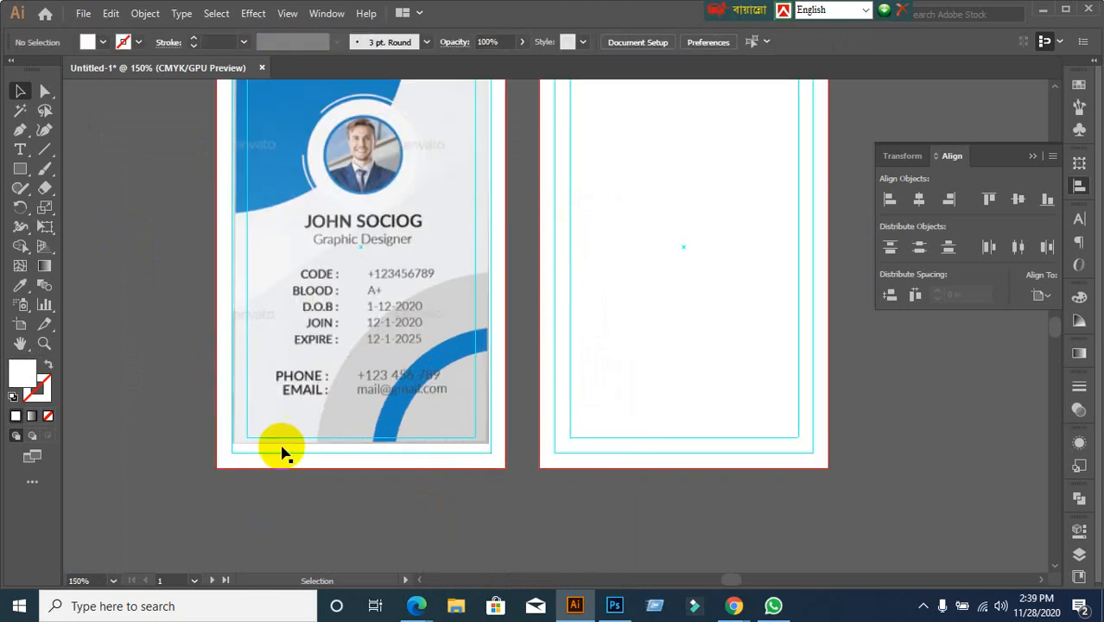
{"action": "scroll", "coordinate": [349, 306], "scroll_direction": "up", "scroll_amount": 5}
{"action": "left_click", "coordinate": [347, 323]}
{"action": "scroll", "coordinate": [421, 452], "scroll_direction": "down", "scroll_amount": 3}
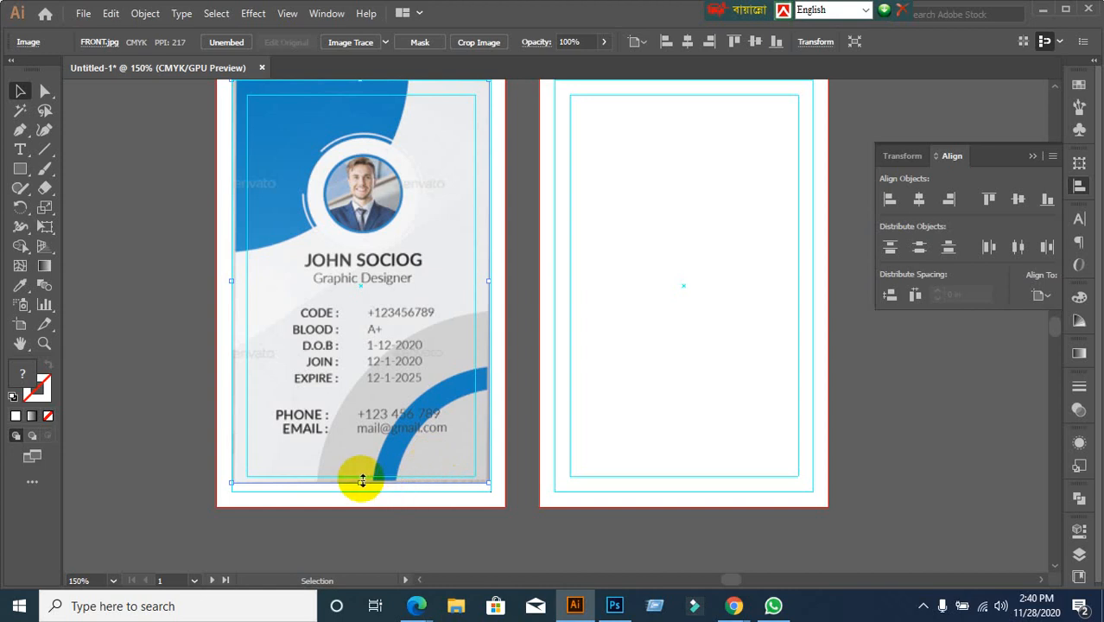
{"action": "left_click_drag", "start_coordinate": [361, 480], "coordinate": [361, 491]}
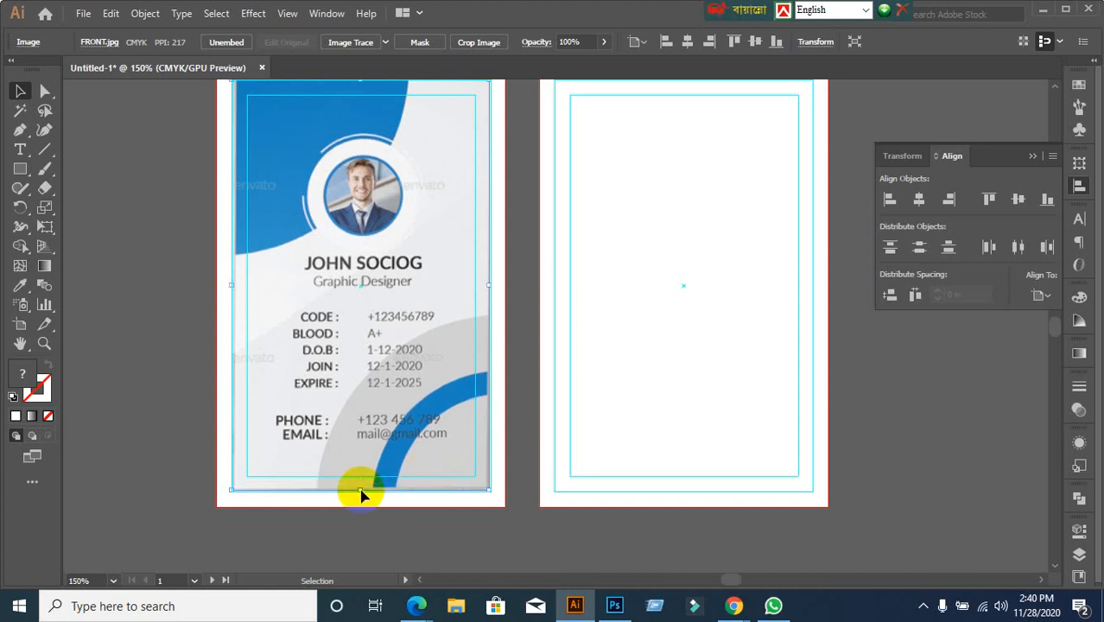
{"action": "scroll", "coordinate": [443, 485], "scroll_direction": "up", "scroll_amount": 2}
{"action": "scroll", "coordinate": [415, 485], "scroll_direction": "down", "scroll_amount": 2}
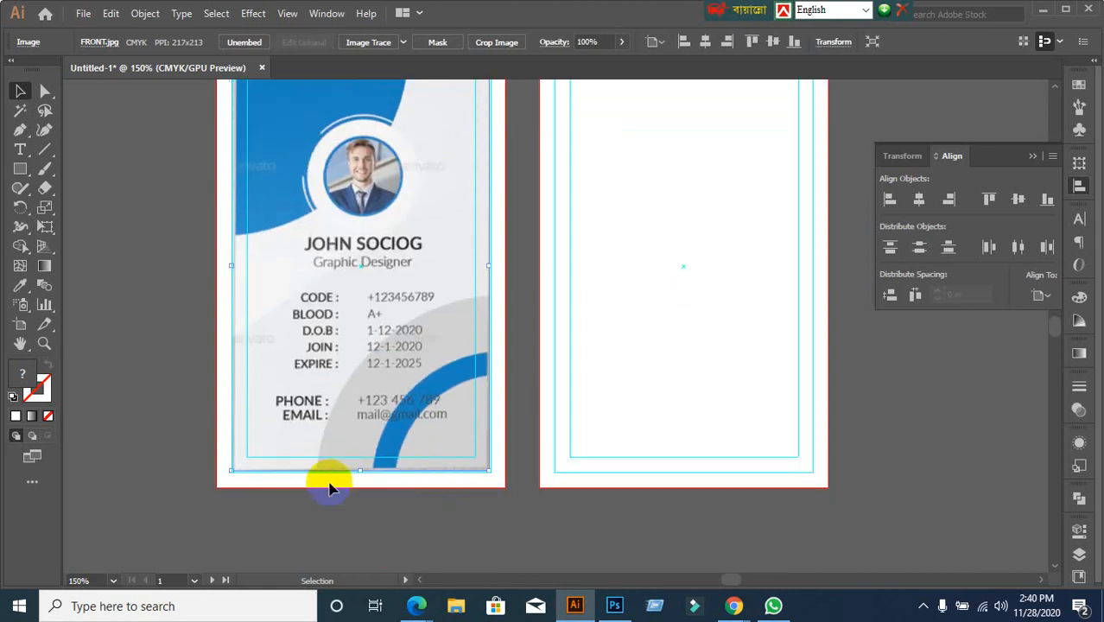
{"action": "left_click", "coordinate": [153, 394]}
{"action": "scroll", "coordinate": [345, 393], "scroll_direction": "up", "scroll_amount": 1}
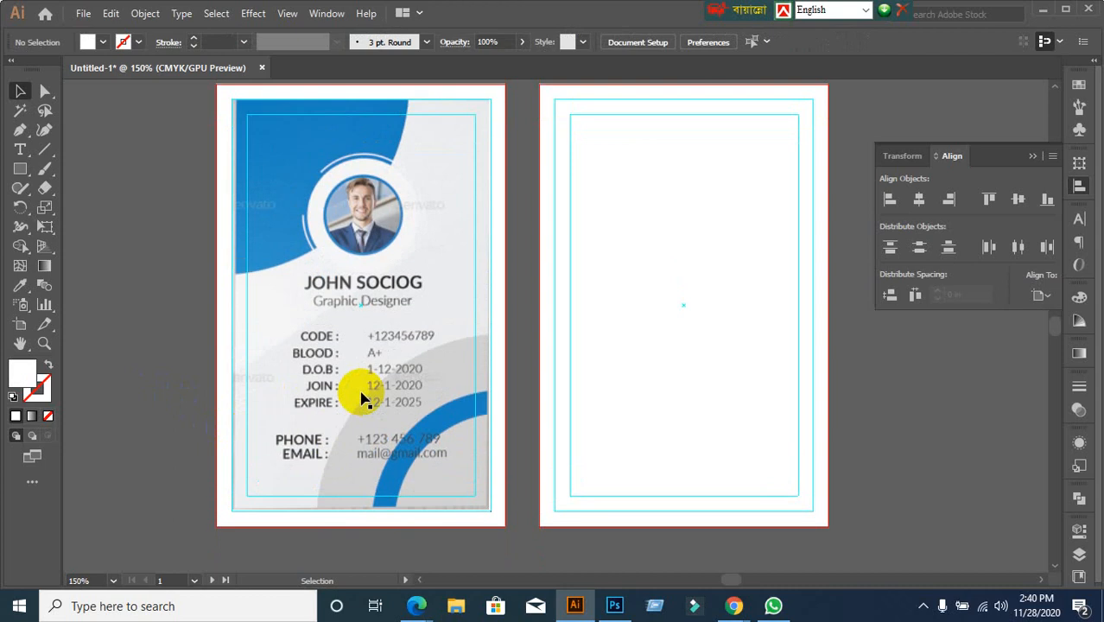
{"action": "scroll", "coordinate": [362, 392], "scroll_direction": "down", "scroll_amount": 1}
{"action": "scroll", "coordinate": [413, 504], "scroll_direction": "up", "scroll_amount": 1}
Undo an oversized corner enlargement of the FRONT image and deselect it
{"action": "left_click", "coordinate": [366, 407]}
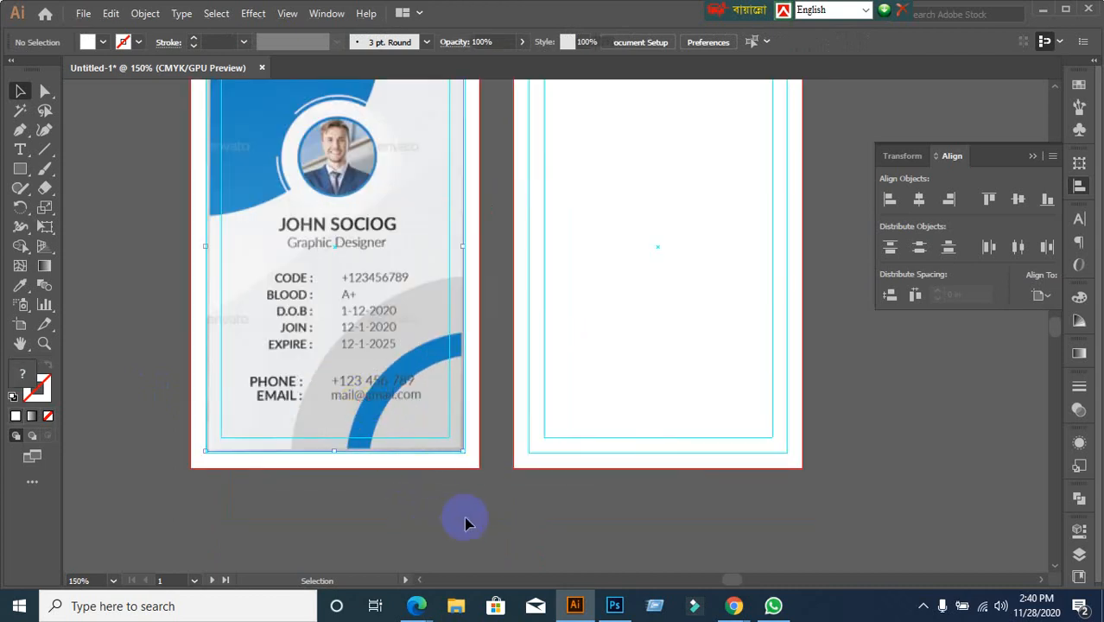
{"action": "left_click_drag", "start_coordinate": [463, 454], "coordinate": [481, 476]}
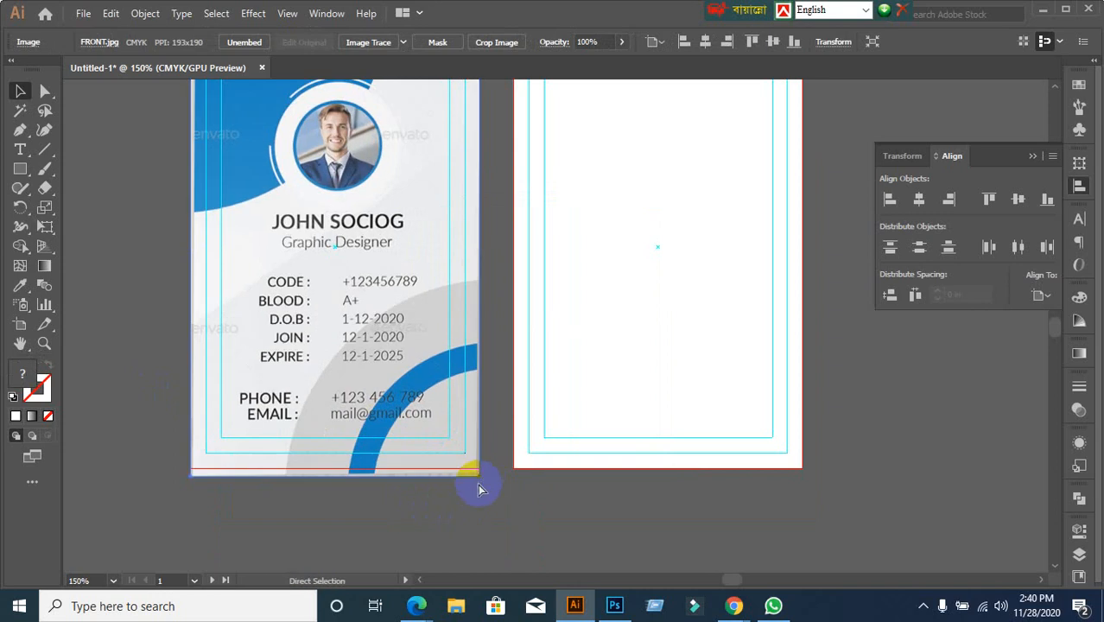
{"action": "key", "text": "ctrl+z"}
{"action": "left_click", "coordinate": [448, 497]}
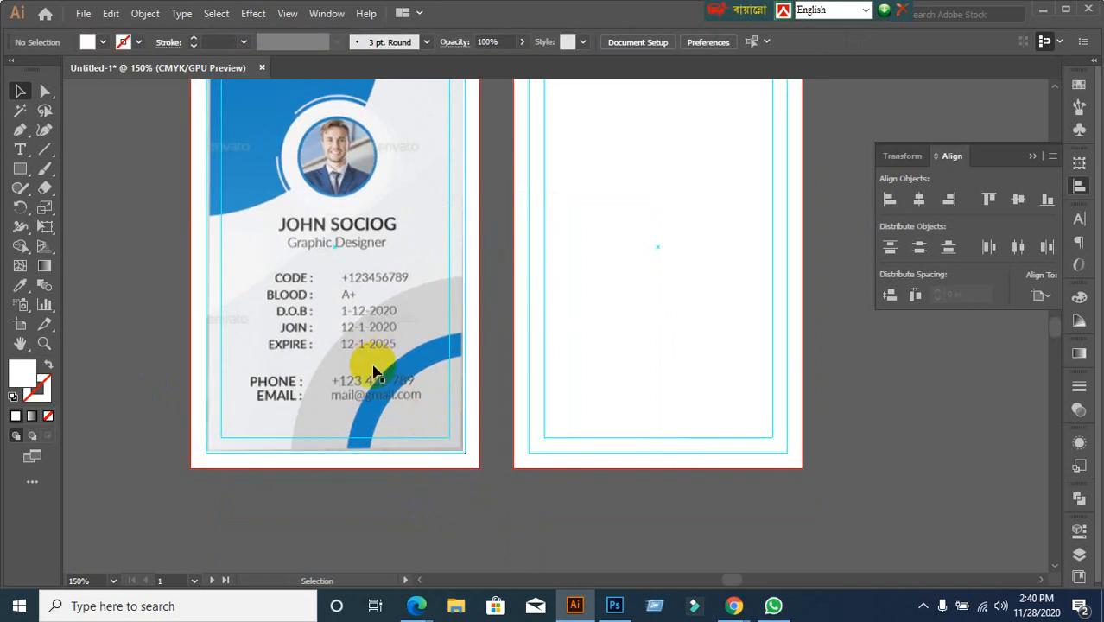
{"action": "scroll", "coordinate": [373, 372], "scroll_direction": "down", "scroll_amount": 1}
{"action": "left_click", "coordinate": [289, 423]}
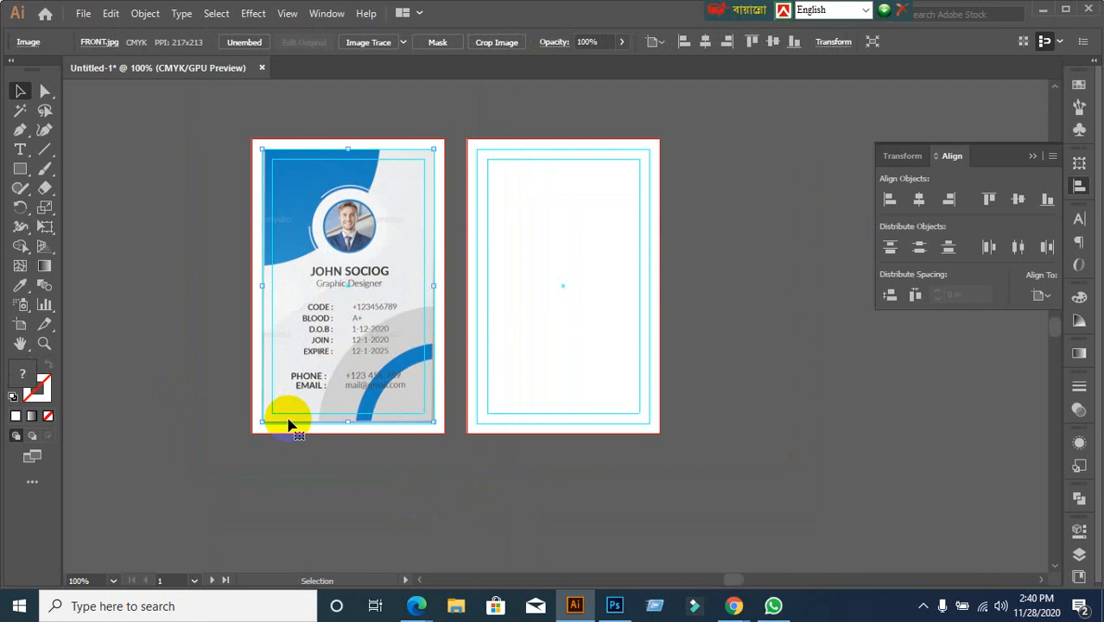
{"action": "key", "text": "ctrl+shift+a"}
{"action": "scroll", "coordinate": [328, 374], "scroll_direction": "up", "scroll_amount": 1}
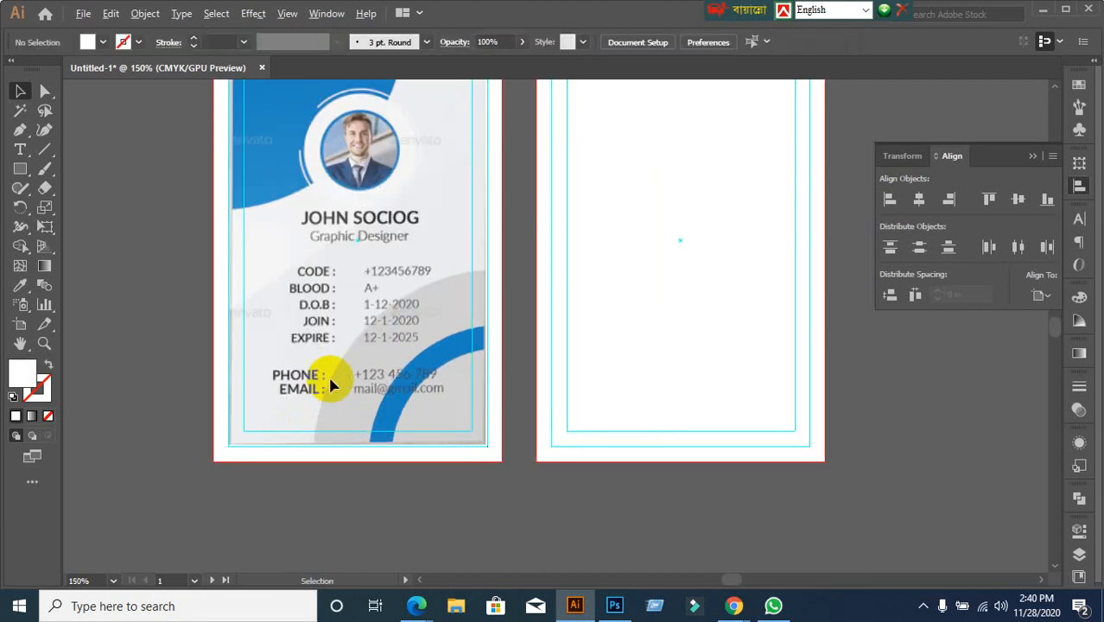
{"action": "left_click", "coordinate": [78, 21]}
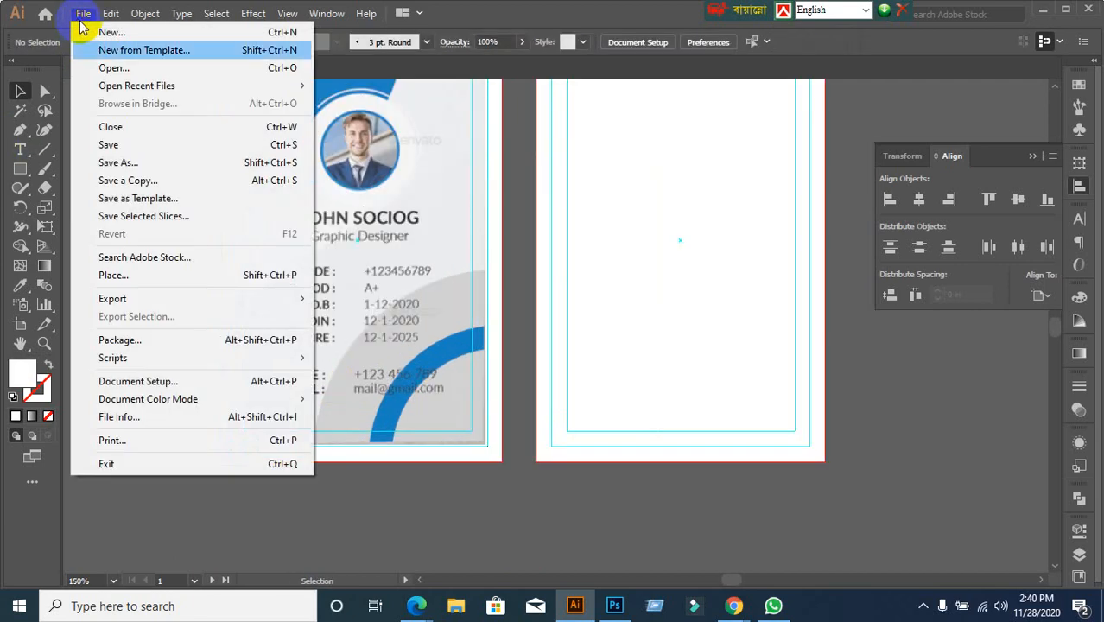
Select Preview-Image-Set-(4) in the Place dialog and confirm placing it
{"action": "left_click", "coordinate": [109, 276]}
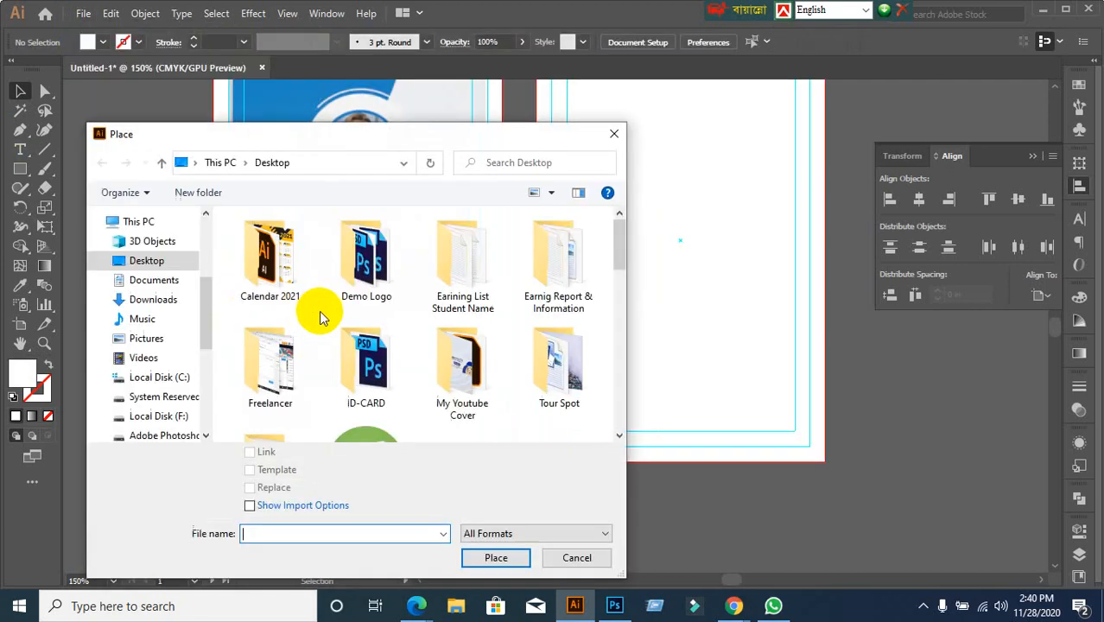
{"action": "scroll", "coordinate": [473, 358], "scroll_direction": "down", "scroll_amount": 5}
{"action": "scroll", "coordinate": [476, 368], "scroll_direction": "down", "scroll_amount": 3}
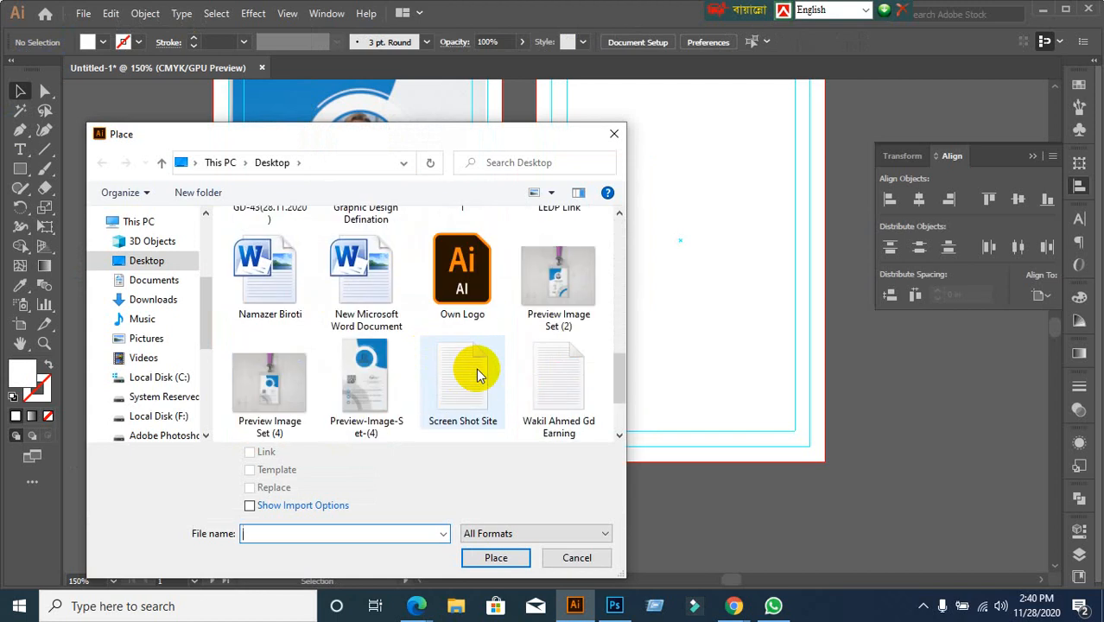
{"action": "scroll", "coordinate": [475, 368], "scroll_direction": "down", "scroll_amount": 2}
{"action": "left_click", "coordinate": [365, 256]}
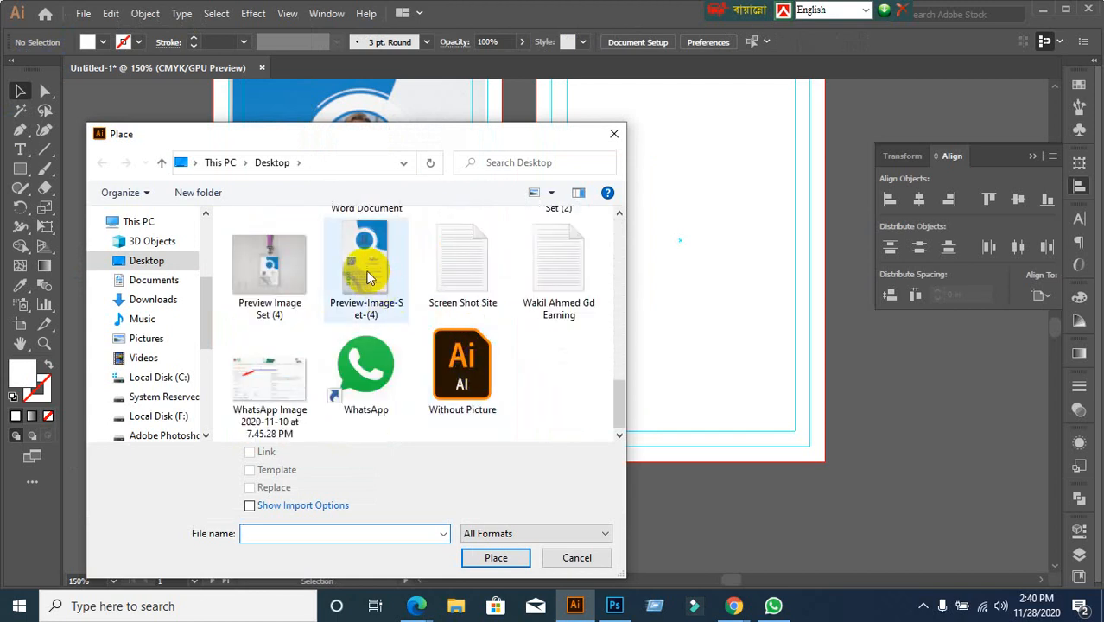
{"action": "left_click", "coordinate": [497, 555]}
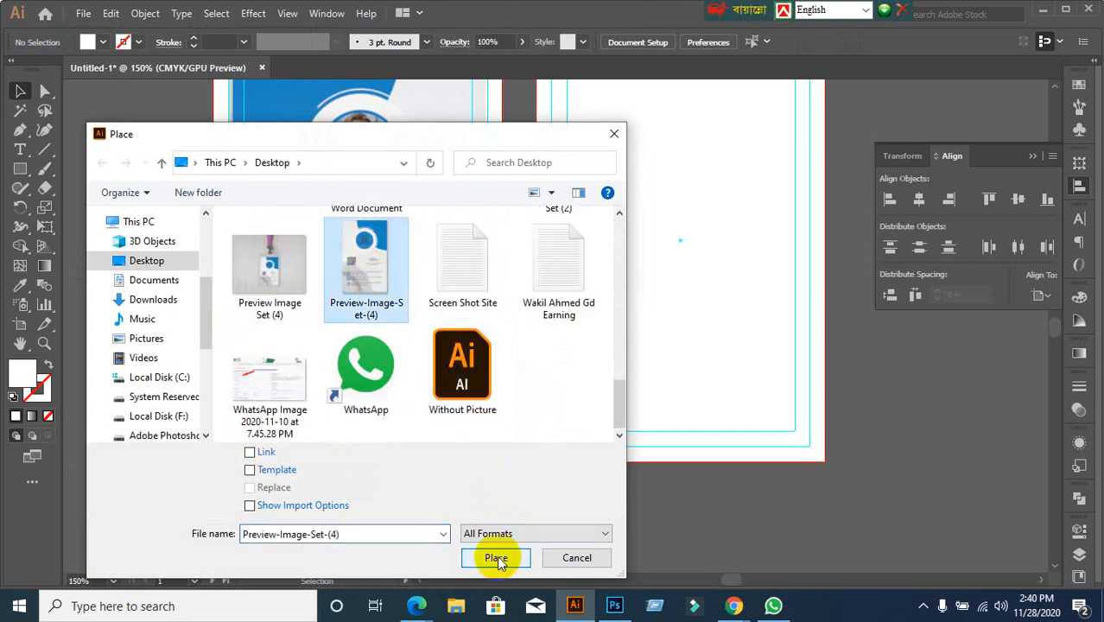
{"action": "scroll", "coordinate": [568, 485], "scroll_direction": "up", "scroll_amount": 3}
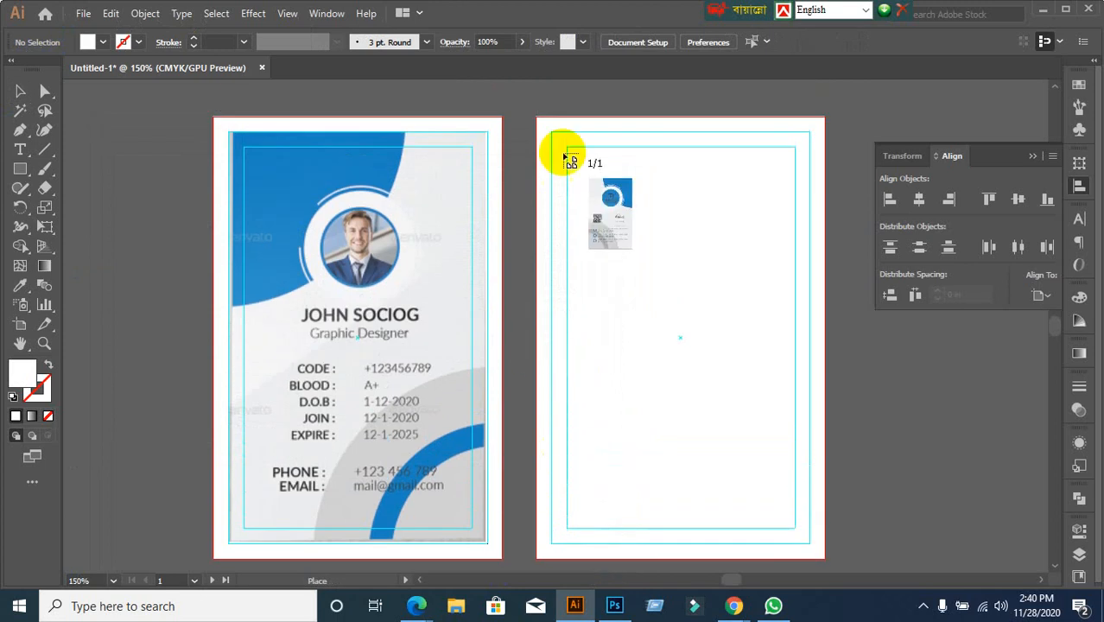
Drop the back-side image across the right artboard and scale it down
{"action": "left_click_drag", "start_coordinate": [552, 130], "coordinate": [824, 540]}
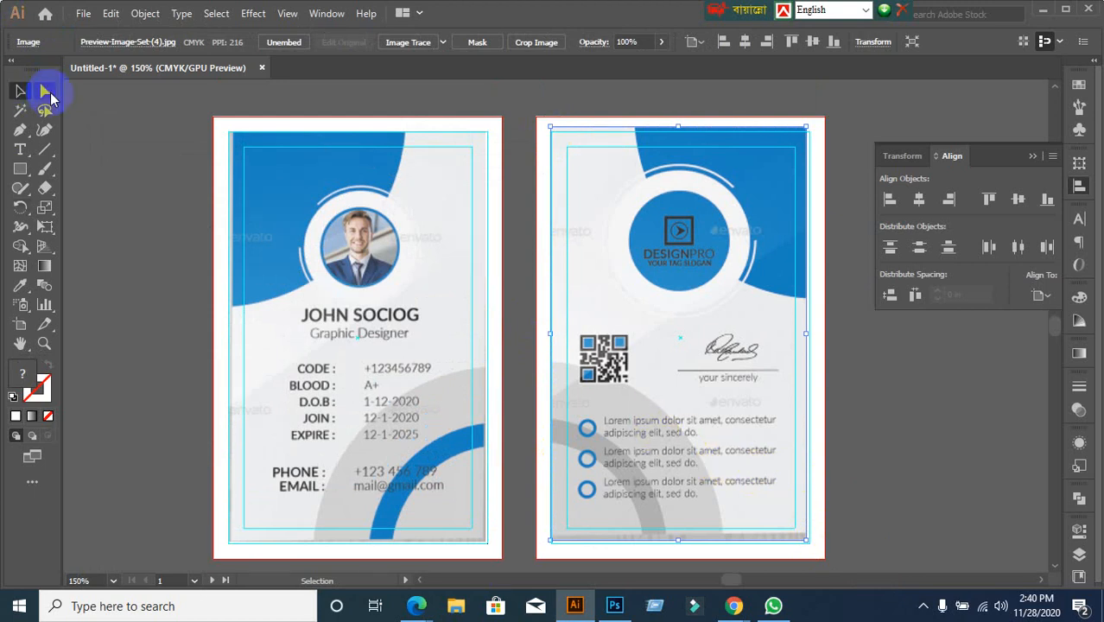
{"action": "scroll", "coordinate": [148, 167], "scroll_direction": "down", "scroll_amount": 1}
{"action": "scroll", "coordinate": [149, 167], "scroll_direction": "down", "scroll_amount": 2}
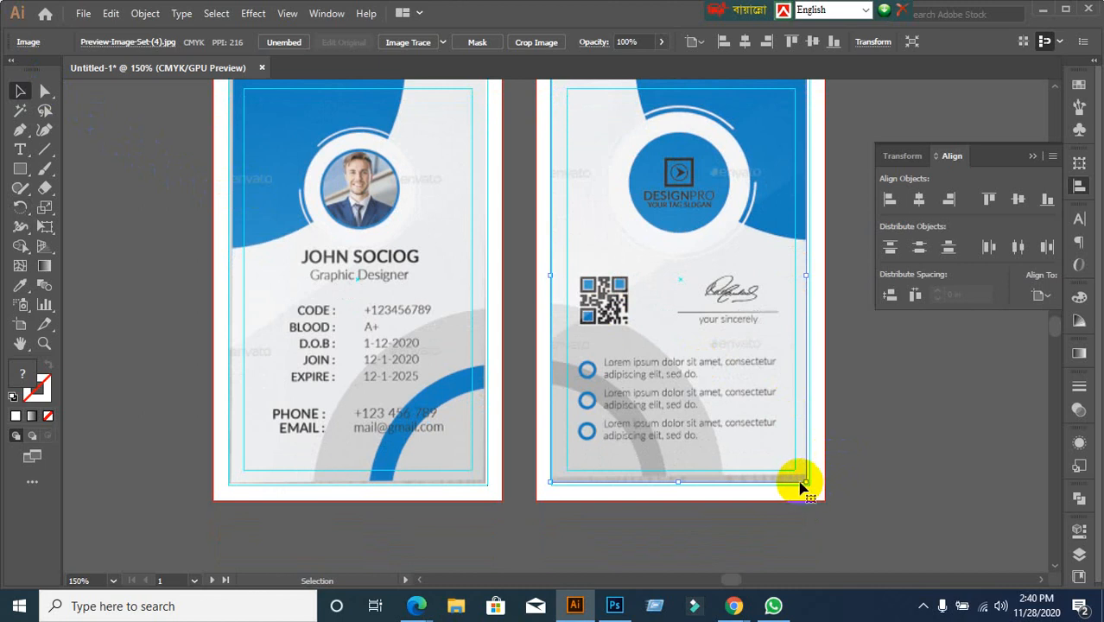
{"action": "left_click_drag", "start_coordinate": [804, 483], "coordinate": [777, 435]}
{"action": "scroll", "coordinate": [859, 458], "scroll_direction": "up", "scroll_amount": 2}
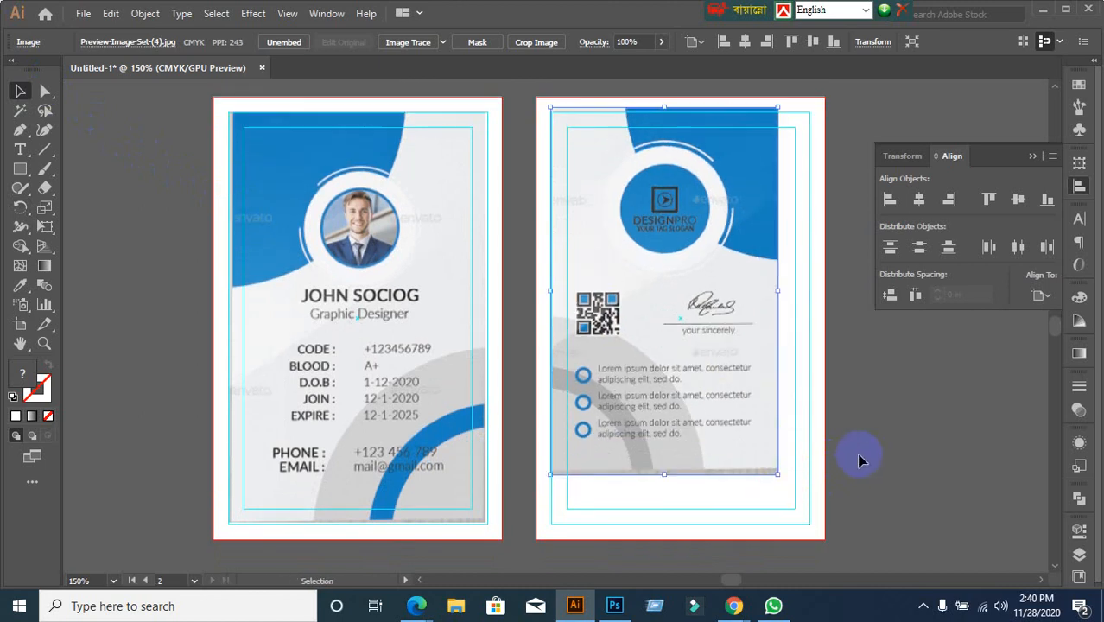
{"action": "scroll", "coordinate": [859, 458], "scroll_direction": "up", "scroll_amount": 1}
{"action": "scroll", "coordinate": [826, 408], "scroll_direction": "down", "scroll_amount": 1}
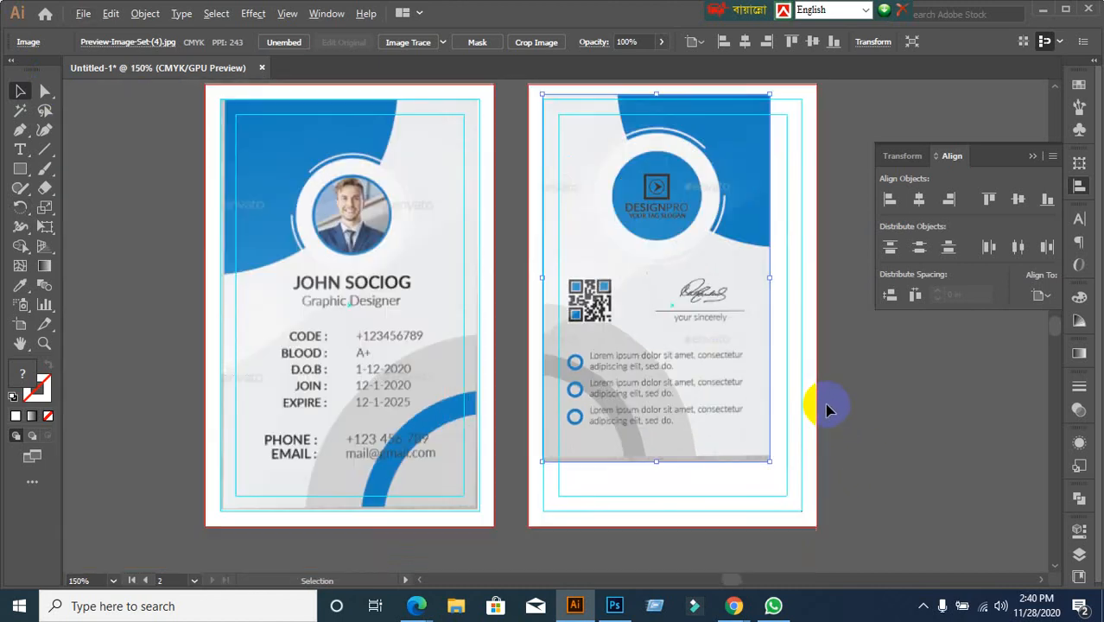
Nudge the back-card image into place and enlarge it proportionally to fit artboard 2
{"action": "left_click_drag", "start_coordinate": [821, 391], "coordinate": [743, 370]}
{"action": "mouse_move", "coordinate": [583, 323]}
{"action": "left_mouse_down"}
{"action": "mouse_move", "coordinate": [601, 343]}
{"action": "mouse_move", "coordinate": [575, 316]}
{"action": "left_mouse_up"}
{"action": "scroll", "coordinate": [607, 353], "scroll_direction": "up", "scroll_amount": 3}
{"action": "scroll", "coordinate": [719, 473], "scroll_direction": "down", "scroll_amount": 2}
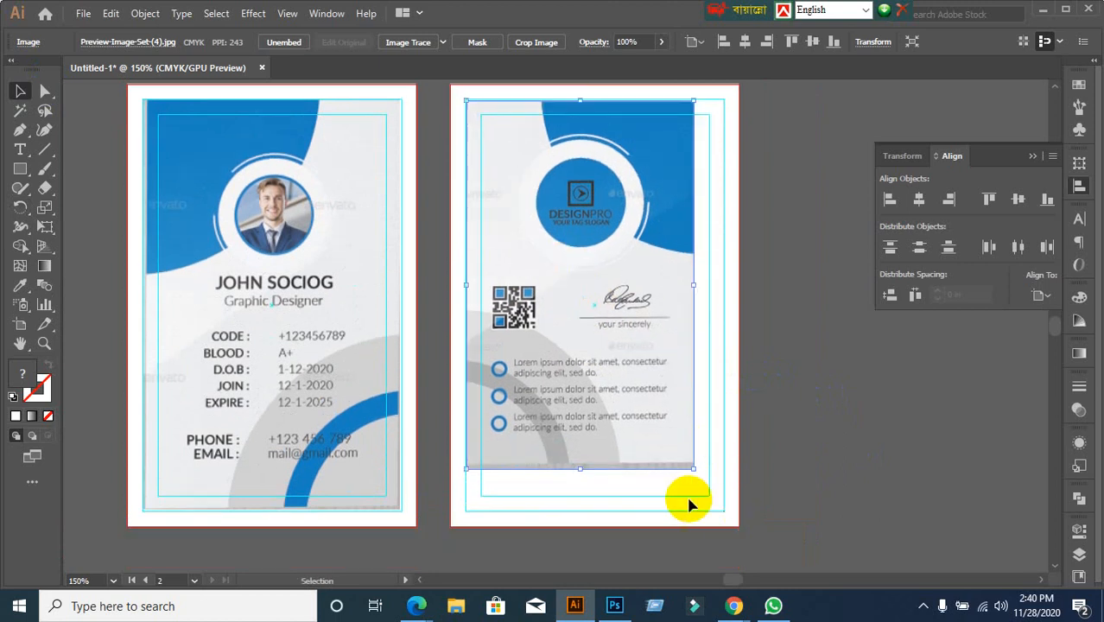
{"action": "left_click_drag", "start_coordinate": [690, 468], "coordinate": [726, 515]}
{"action": "scroll", "coordinate": [697, 547], "scroll_direction": "down", "scroll_amount": 3}
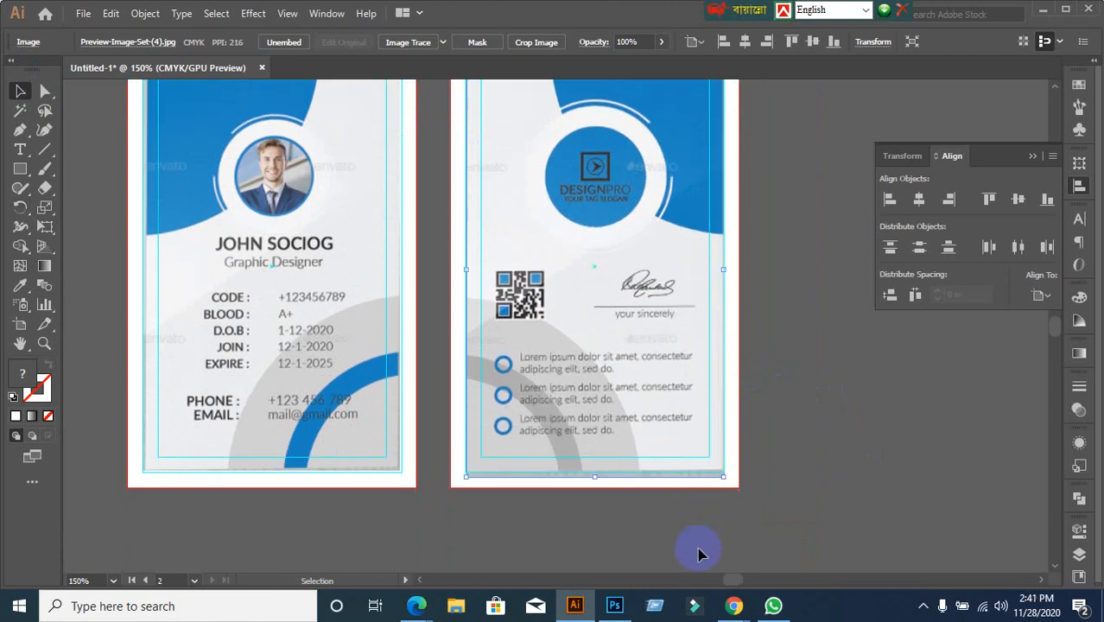
{"action": "left_click", "coordinate": [545, 514]}
{"action": "scroll", "coordinate": [414, 458], "scroll_direction": "up", "scroll_amount": 2}
{"action": "left_click", "coordinate": [616, 358]}
{"action": "scroll", "coordinate": [795, 492], "scroll_direction": "up", "scroll_amount": 3}
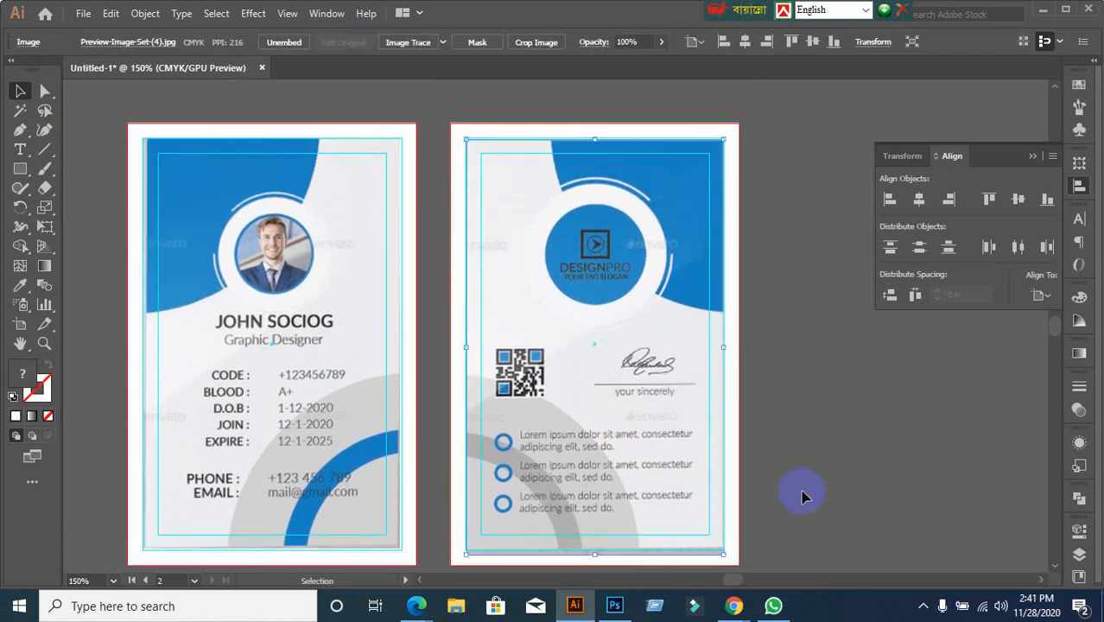
{"action": "left_click", "coordinate": [801, 493]}
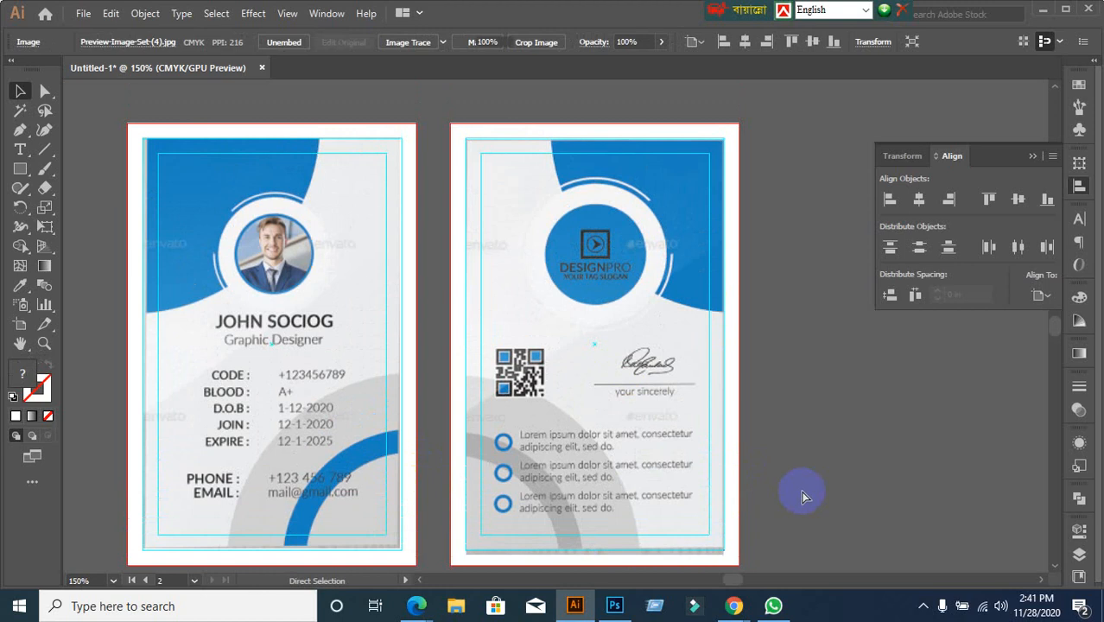
Make the front-card artboard active and zoom in on it
{"action": "left_click", "coordinate": [310, 406]}
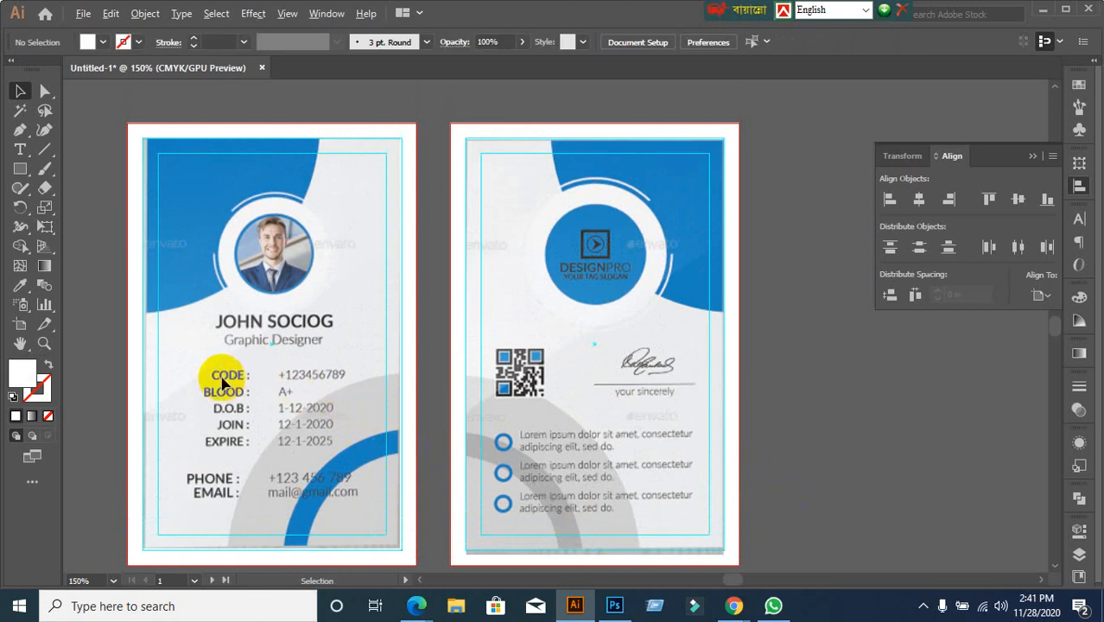
{"action": "scroll", "coordinate": [144, 377], "scroll_direction": "down", "scroll_amount": 1}
{"action": "scroll", "coordinate": [144, 377], "scroll_direction": "up", "scroll_amount": 2}
{"action": "left_click_drag", "start_coordinate": [180, 334], "coordinate": [497, 443]}
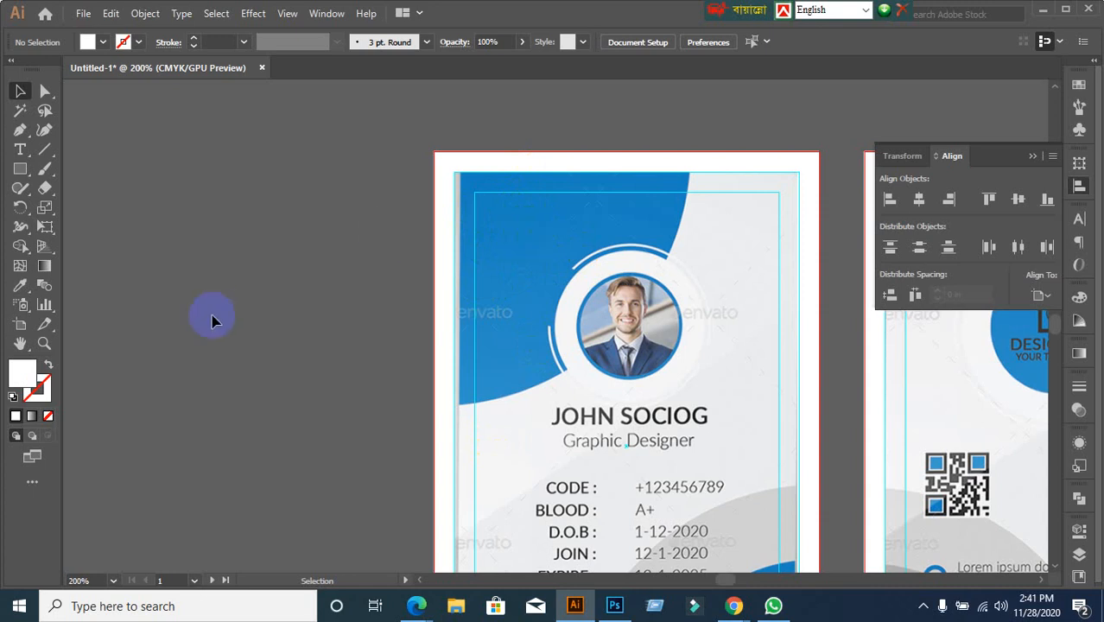
Draw a large circle with the Ellipse Tool on the empty canvas left of the cards
{"action": "scroll", "coordinate": [232, 321], "scroll_direction": "down", "scroll_amount": 1}
{"action": "left_click_drag", "start_coordinate": [232, 320], "coordinate": [323, 280]}
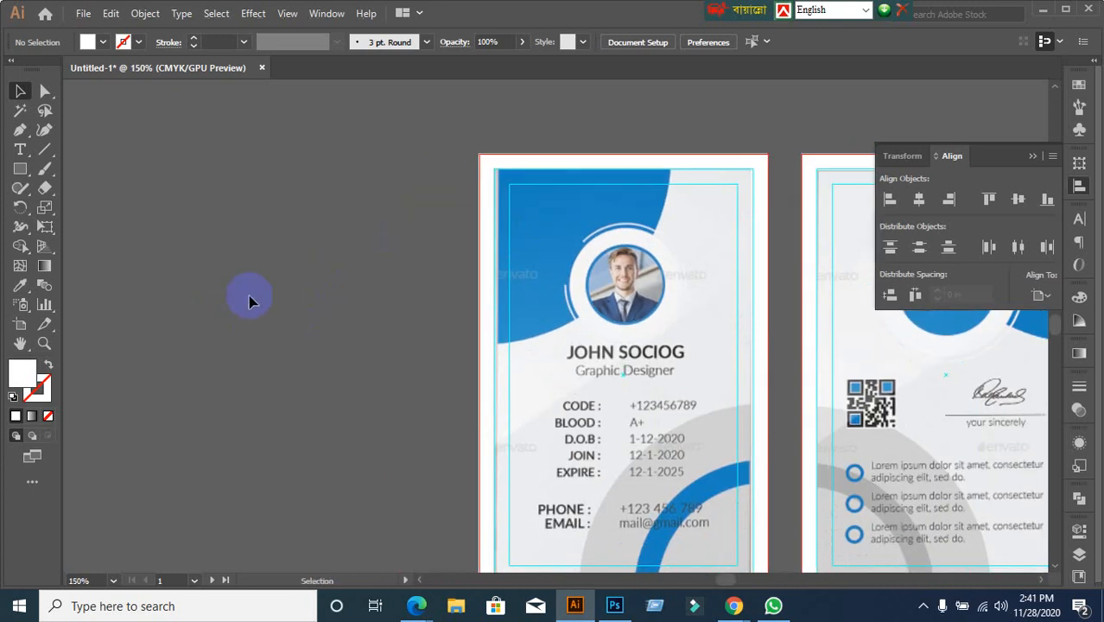
{"action": "right_click", "coordinate": [20, 168]}
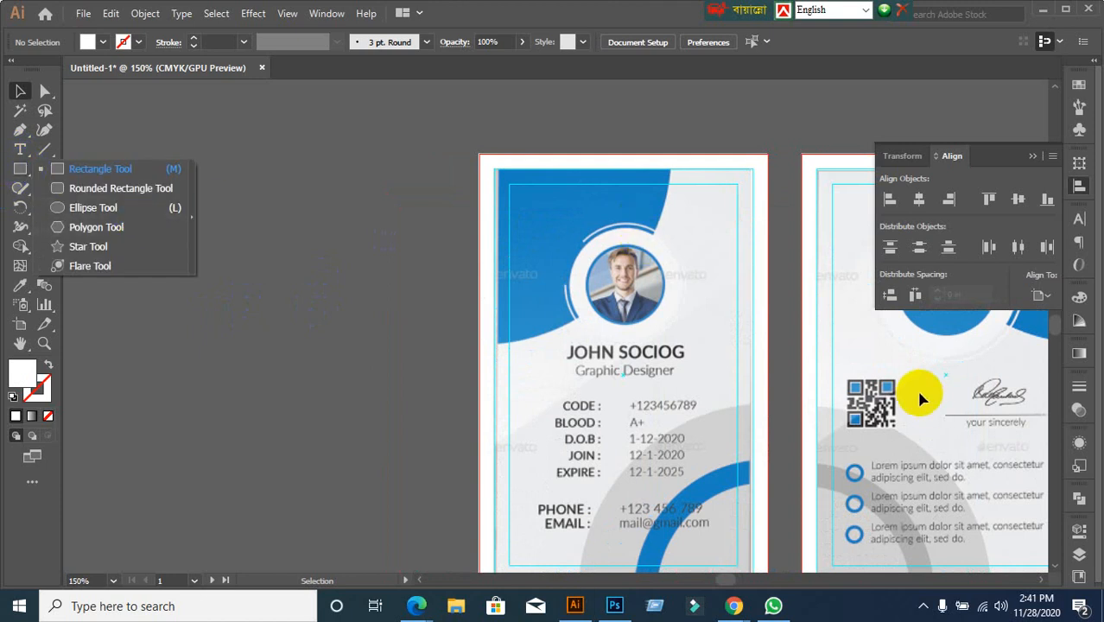
{"action": "left_click", "coordinate": [69, 210]}
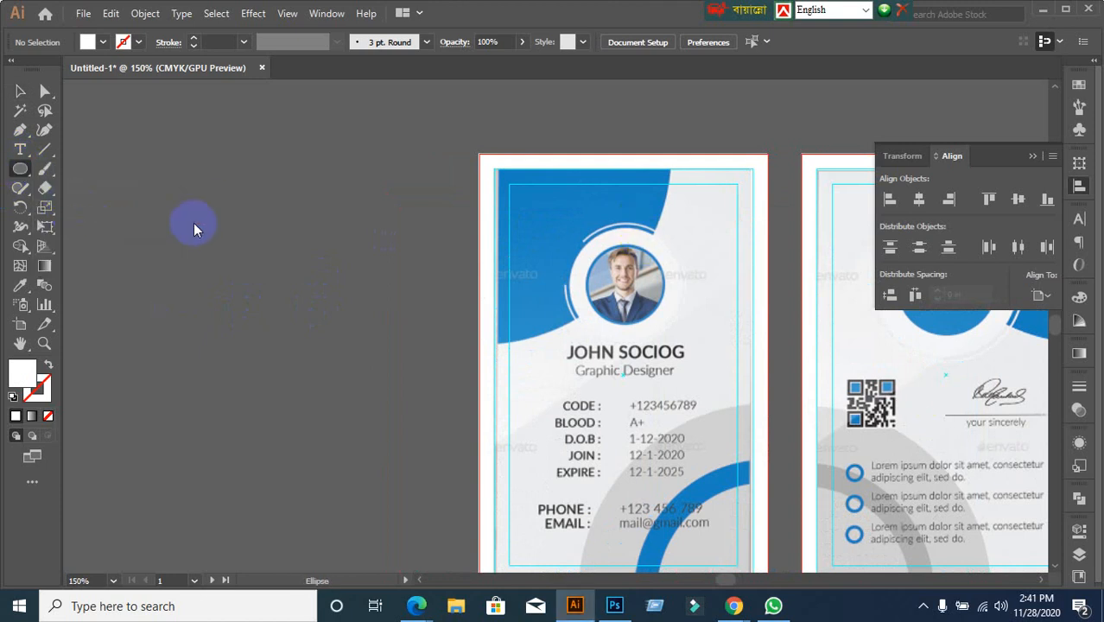
{"action": "left_click_drag", "start_coordinate": [161, 155], "coordinate": [448, 443]}
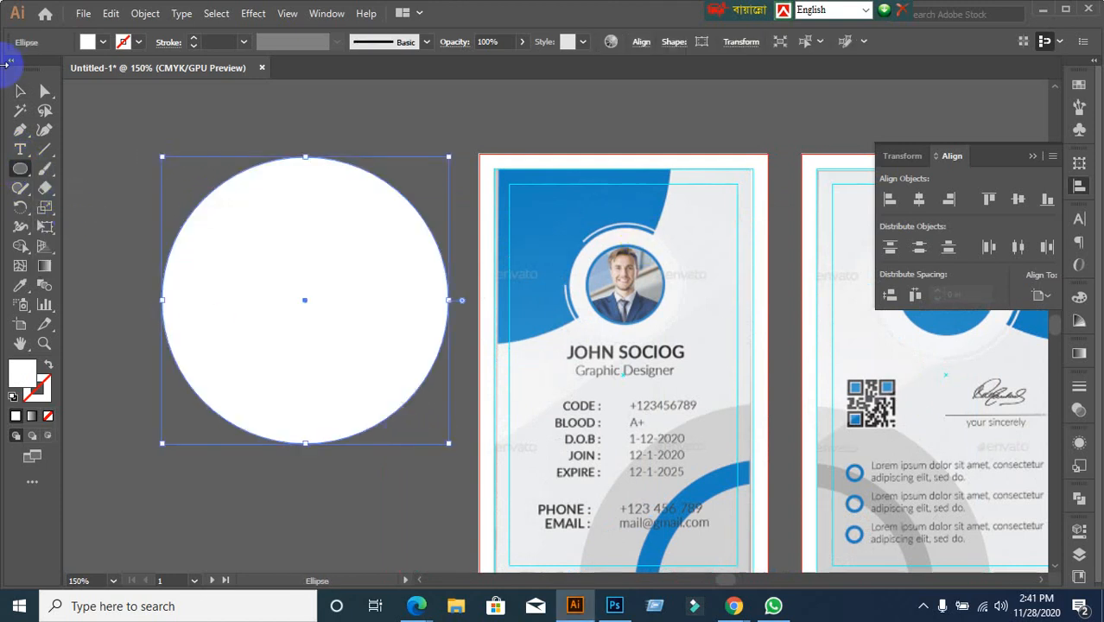
{"action": "left_click", "coordinate": [19, 92]}
Fill the circle with red from the control bar fill swatches
{"action": "left_click", "coordinate": [103, 41]}
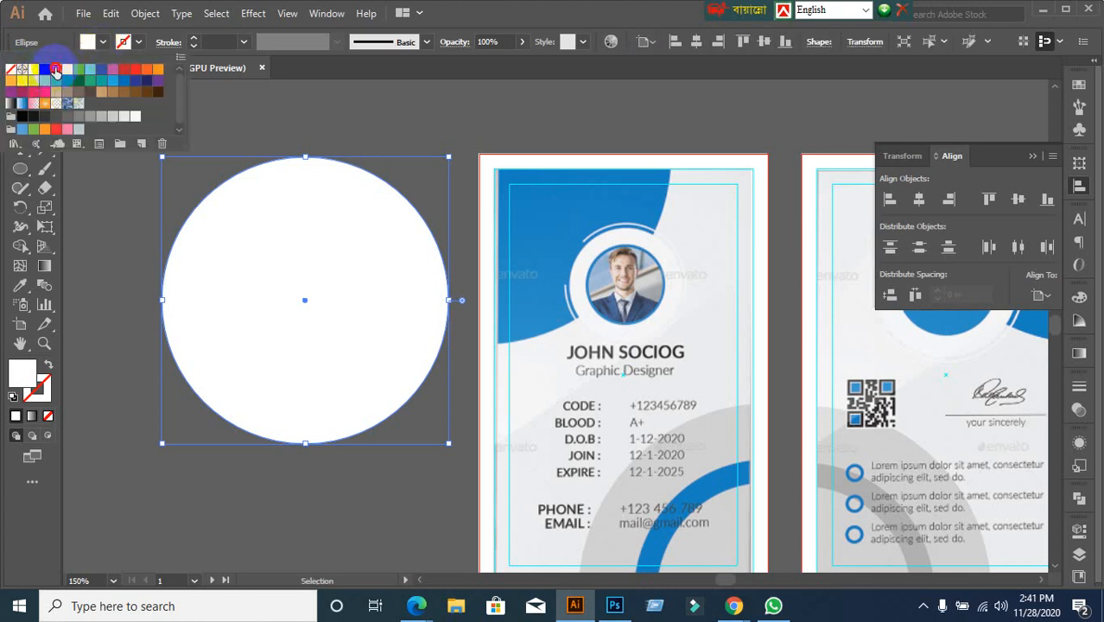
{"action": "left_click", "coordinate": [297, 261]}
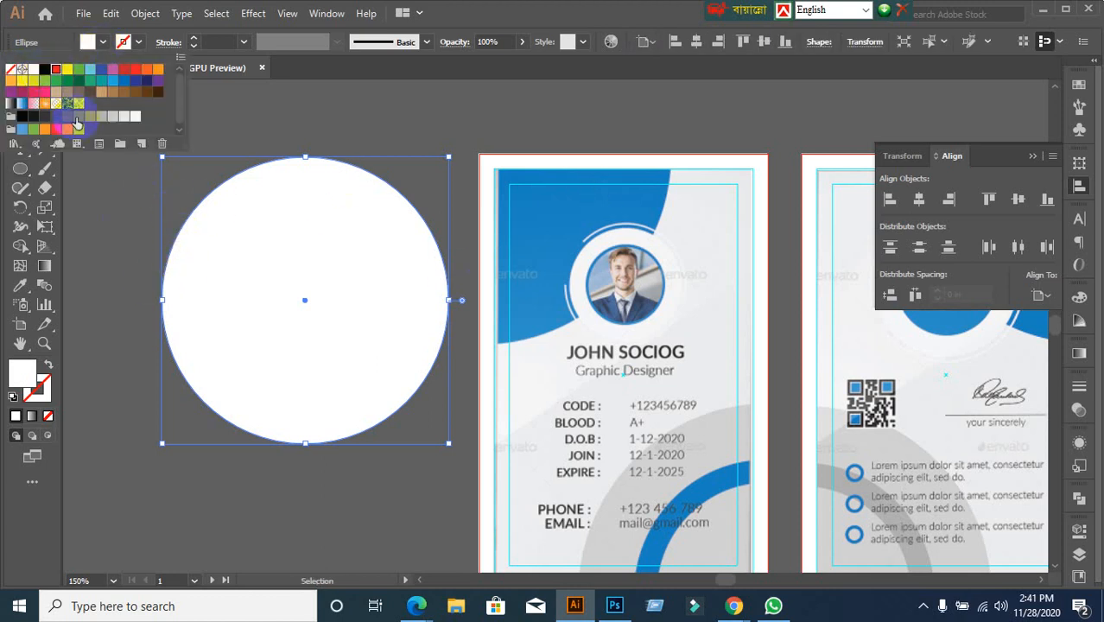
{"action": "left_click", "coordinate": [209, 226]}
{"action": "left_click", "coordinate": [125, 214]}
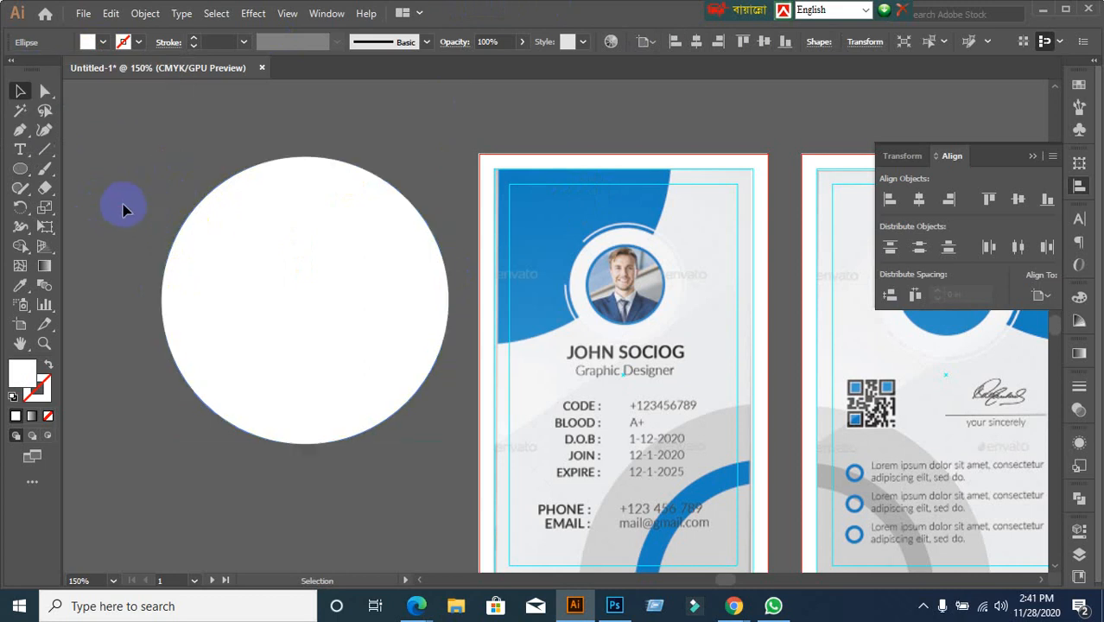
{"action": "left_click_drag", "start_coordinate": [153, 190], "coordinate": [247, 304]}
{"action": "left_click", "coordinate": [87, 41]}
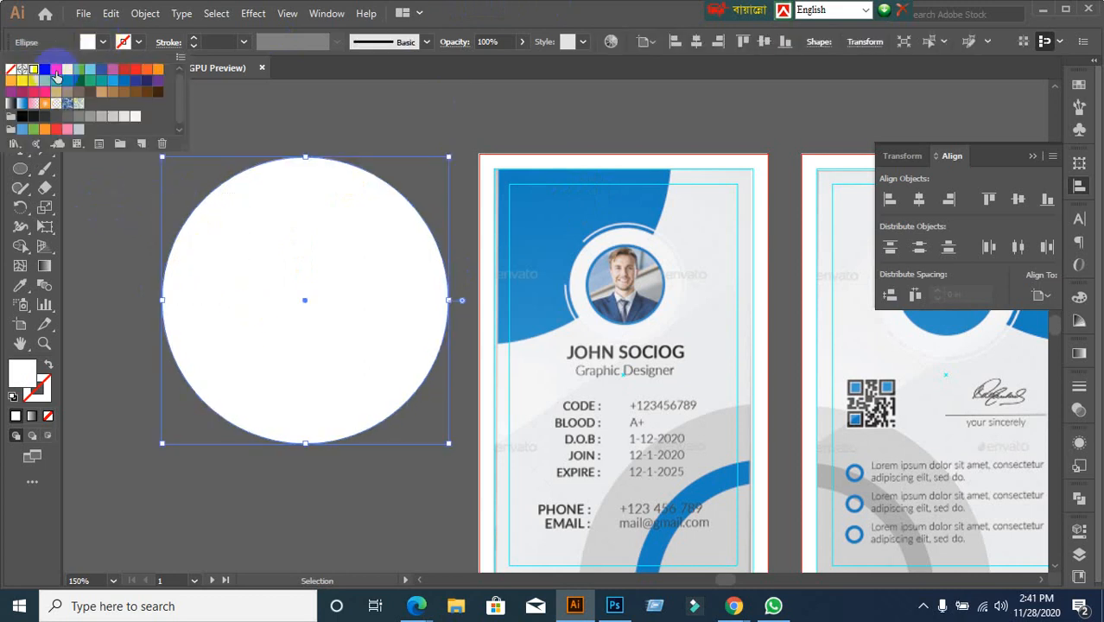
{"action": "left_click", "coordinate": [55, 71]}
{"action": "left_click", "coordinate": [92, 292]}
{"action": "left_click", "coordinate": [128, 206]}
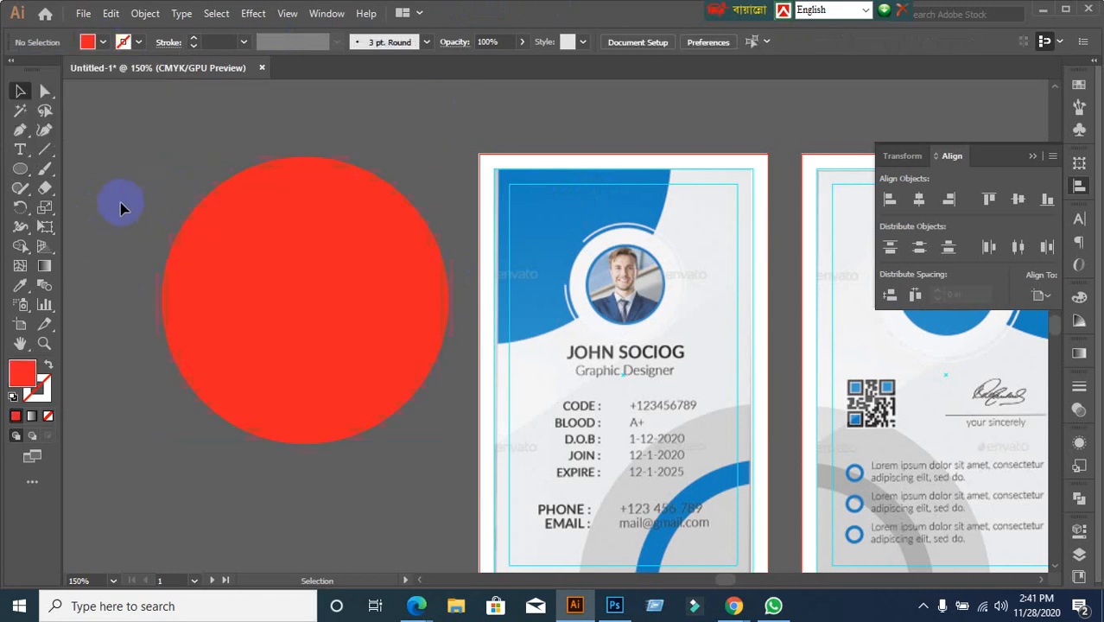
{"action": "left_click", "coordinate": [219, 322]}
{"action": "left_click", "coordinate": [45, 150]}
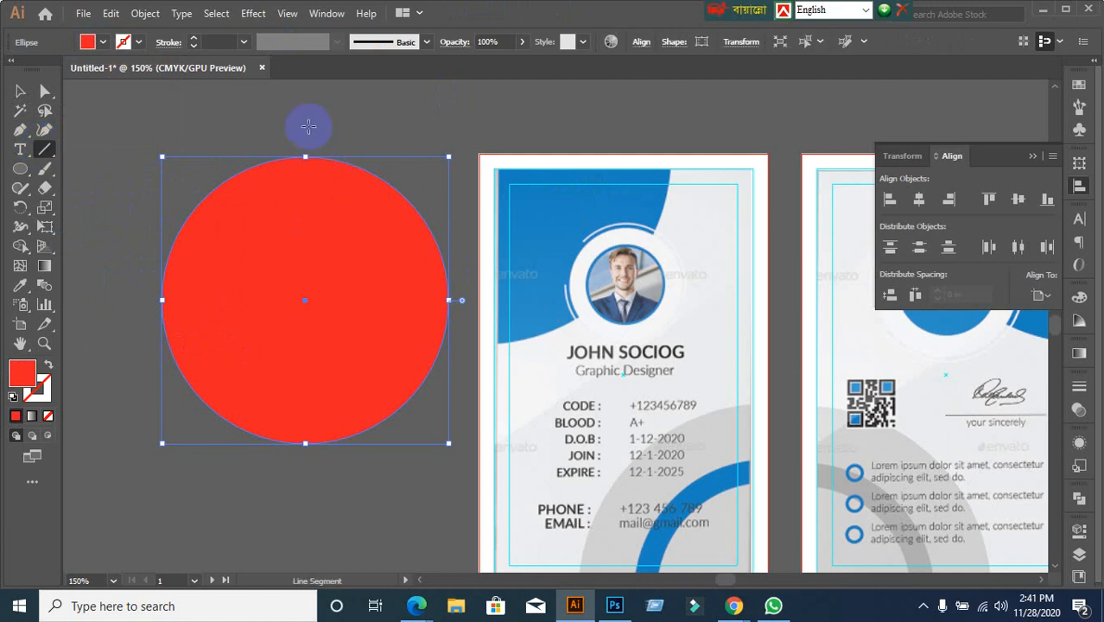
Draw vertical and horizontal lines crossing through the red circle's centre
{"action": "left_click_drag", "start_coordinate": [305, 127], "coordinate": [308, 488]}
{"action": "left_click_drag", "start_coordinate": [311, 533], "coordinate": [310, 533]}
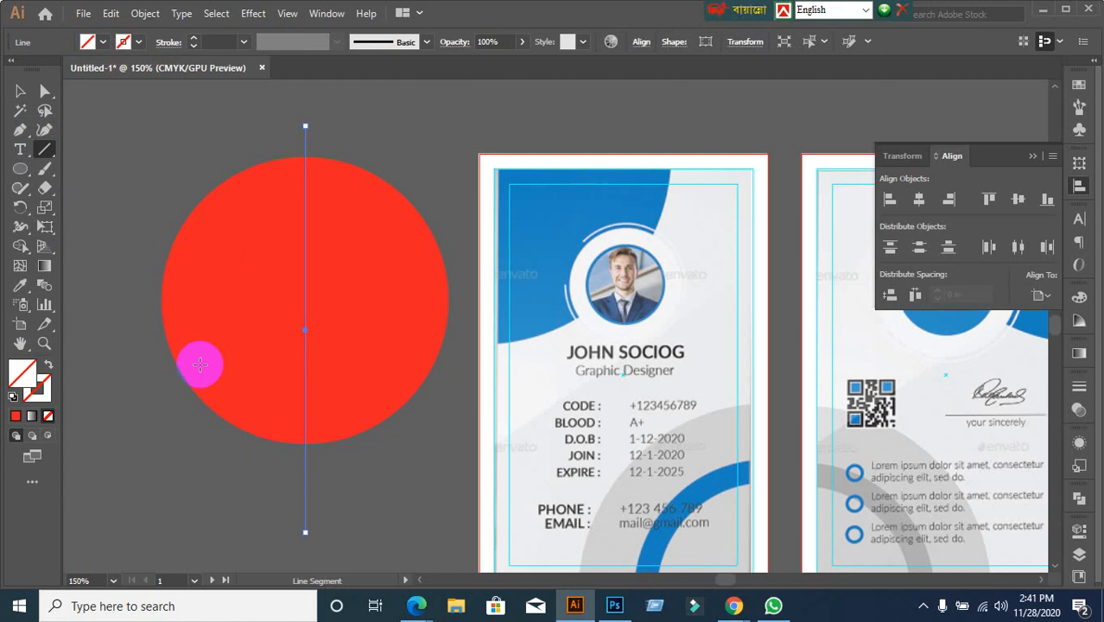
{"action": "left_click", "coordinate": [20, 91]}
{"action": "left_click", "coordinate": [209, 278]}
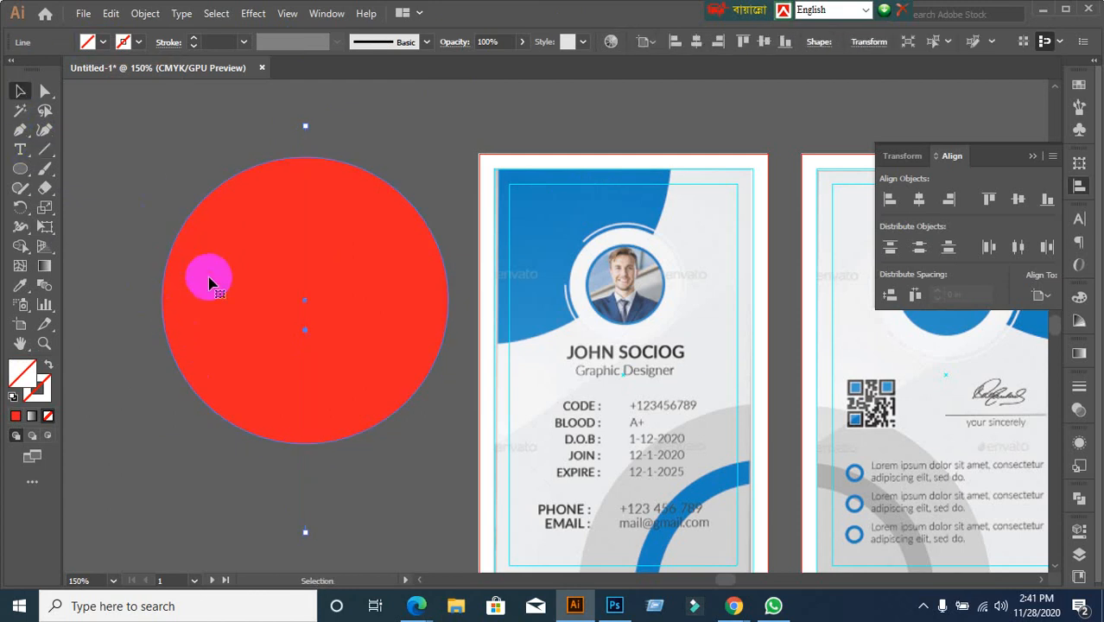
{"action": "left_click", "coordinate": [45, 150]}
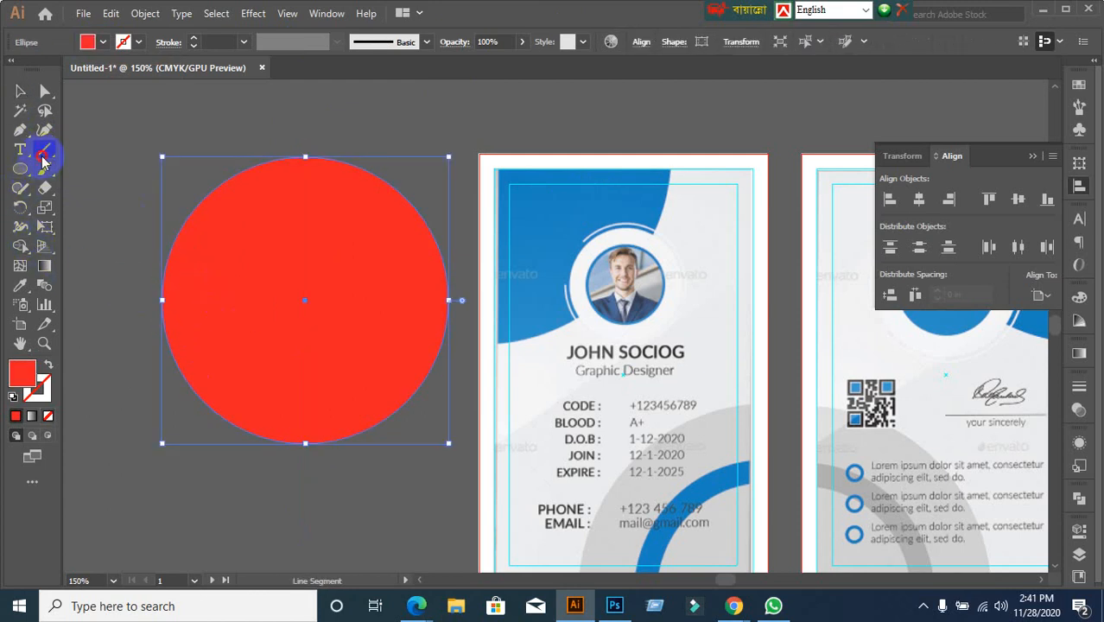
{"action": "left_click_drag", "start_coordinate": [134, 299], "coordinate": [467, 313]}
{"action": "left_click", "coordinate": [20, 91]}
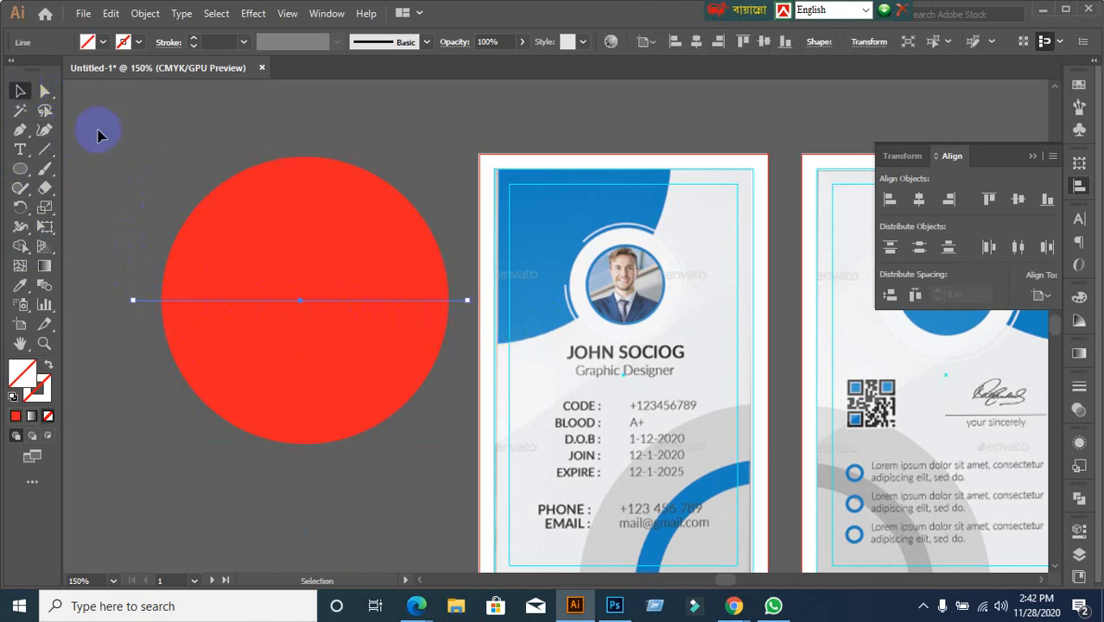
{"action": "left_click", "coordinate": [143, 156]}
Select the circle with both lines and Alt-drag a copy above the cards
{"action": "key", "text": "ctrl+a"}
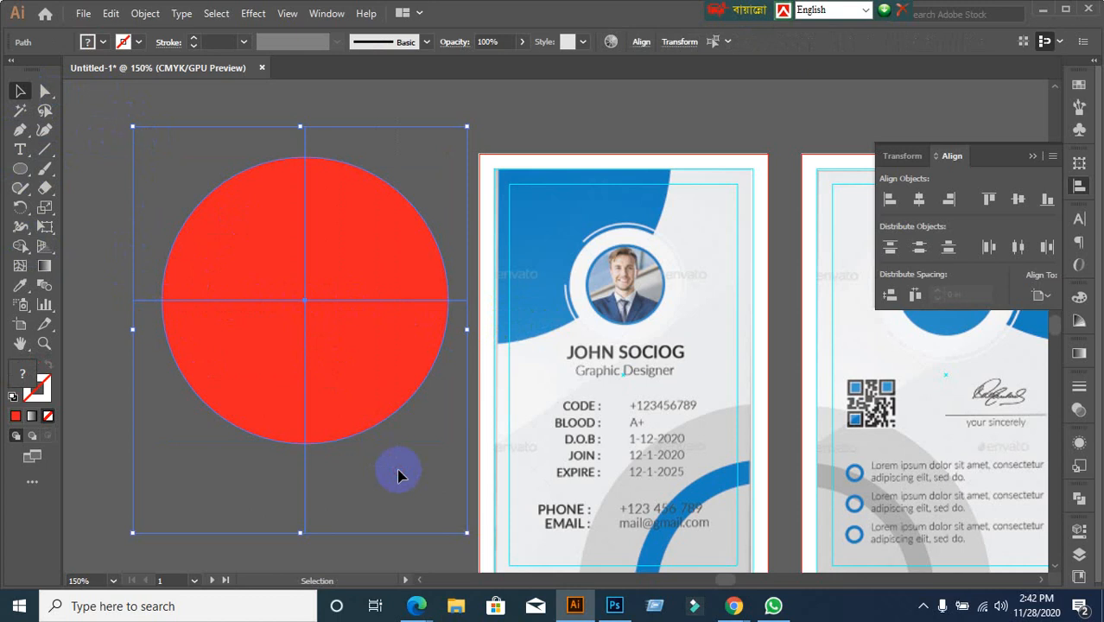
{"action": "scroll", "coordinate": [398, 473], "scroll_direction": "down", "scroll_amount": 1}
{"action": "left_click_drag", "start_coordinate": [365, 380], "coordinate": [638, 165]}
{"action": "left_click_drag", "start_coordinate": [244, 238], "coordinate": [430, 481]}
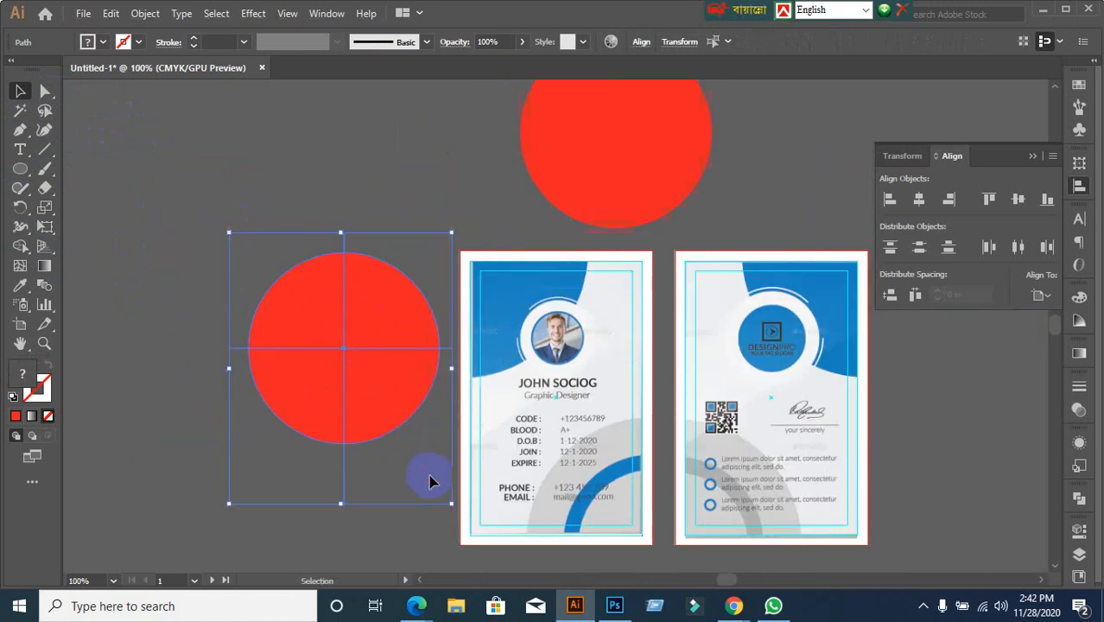
With Shape Builder, delete the upper quarters and leftover line pieces, keeping the lower-right quarter-circle
{"action": "left_click", "coordinate": [19, 248]}
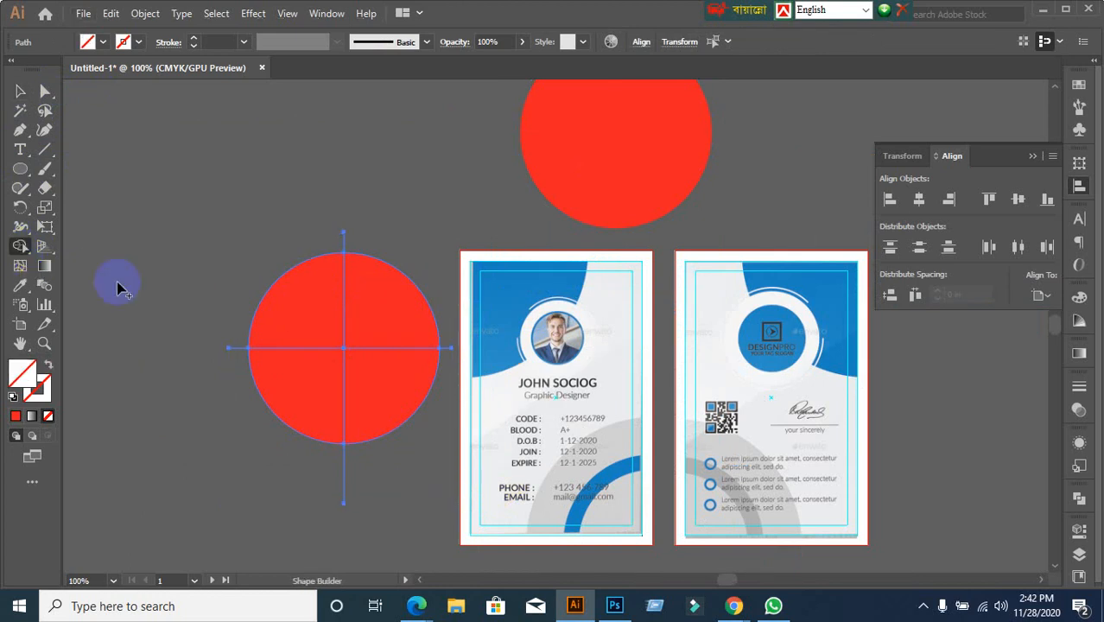
{"action": "left_click", "coordinate": [291, 315], "text": "alt"}
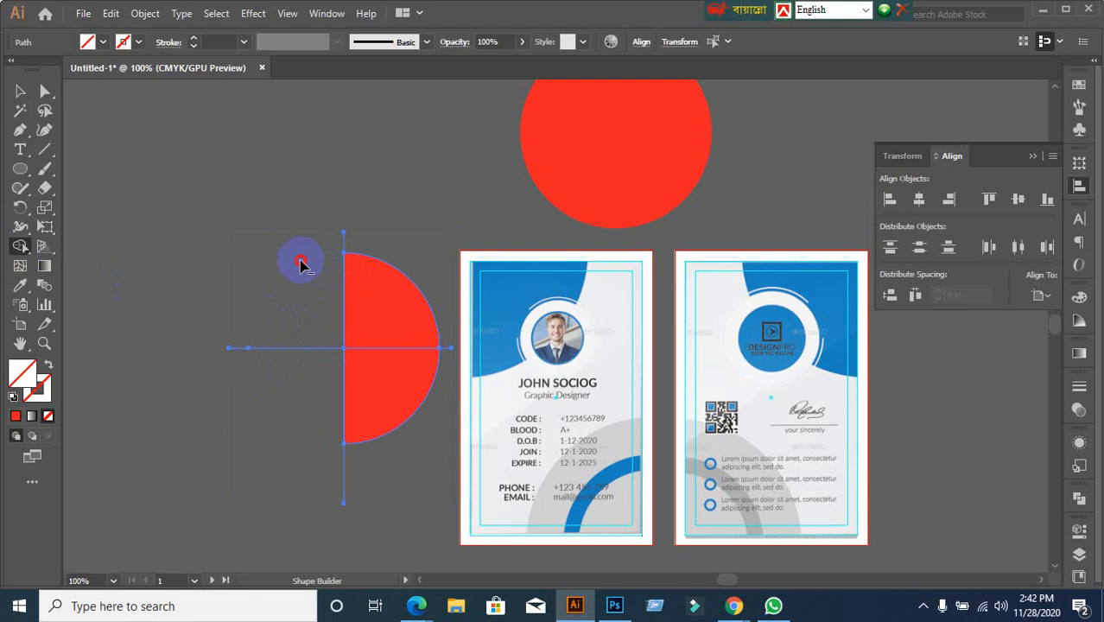
{"action": "left_click", "coordinate": [382, 296], "text": "alt"}
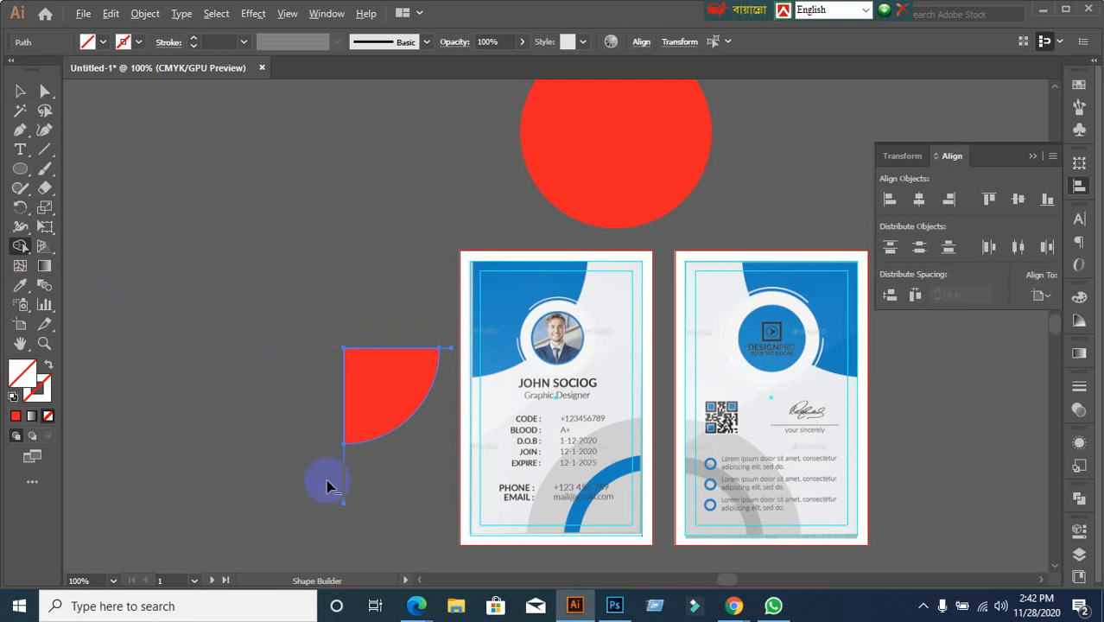
{"action": "left_click_drag", "start_coordinate": [309, 458], "coordinate": [406, 509]}
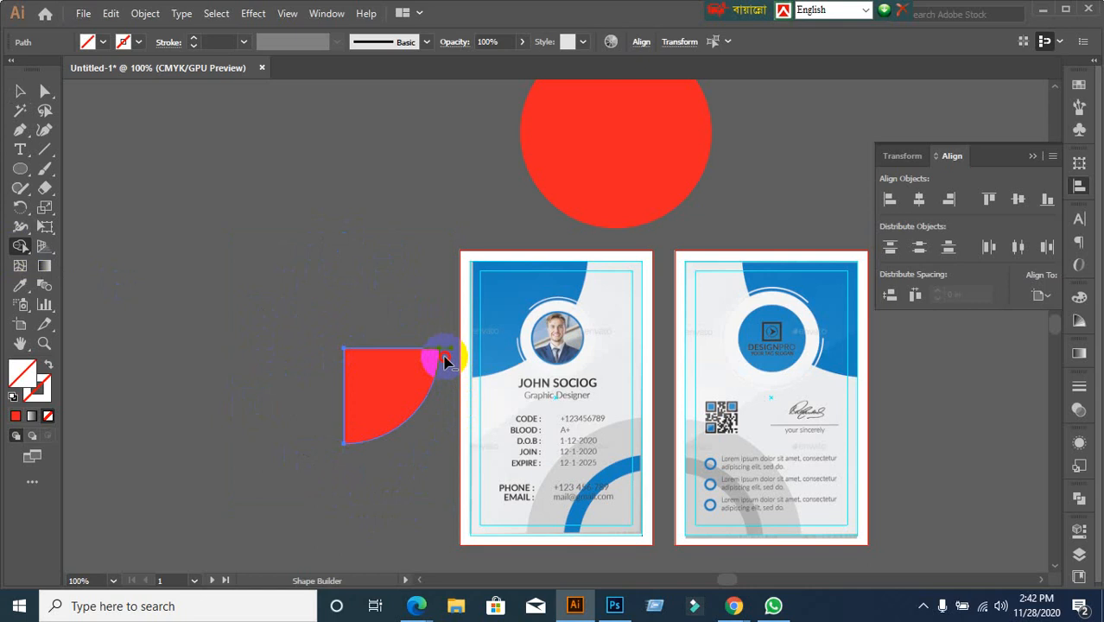
{"action": "left_click", "coordinate": [444, 361]}
Marquee-select the large red circle together with its crossing lines
{"action": "left_click", "coordinate": [19, 89]}
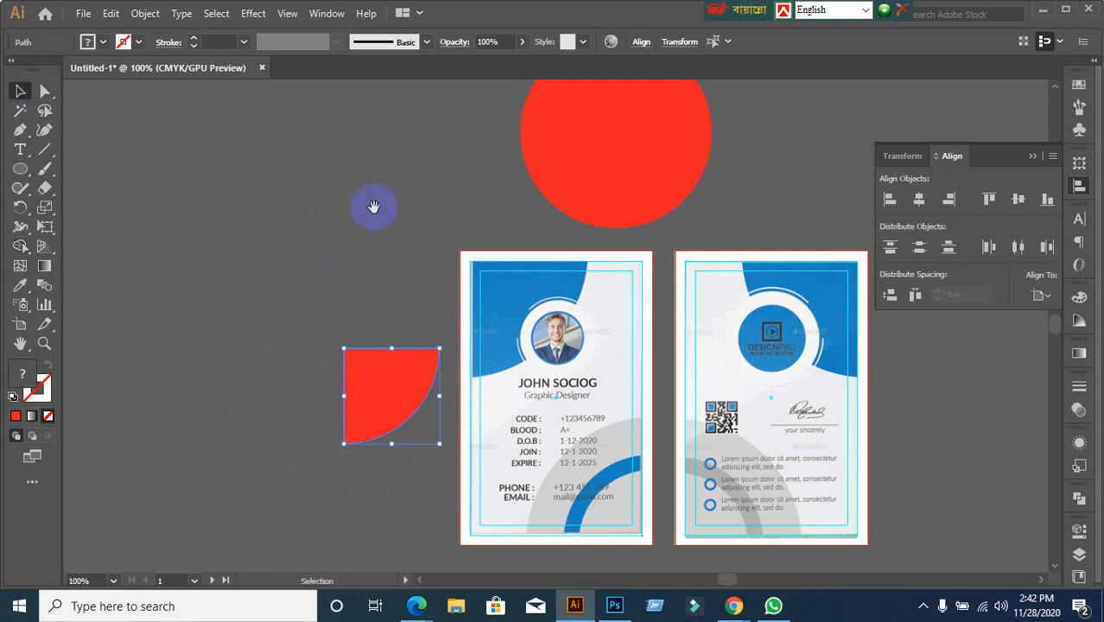
{"action": "left_click_drag", "start_coordinate": [374, 206], "coordinate": [301, 207]}
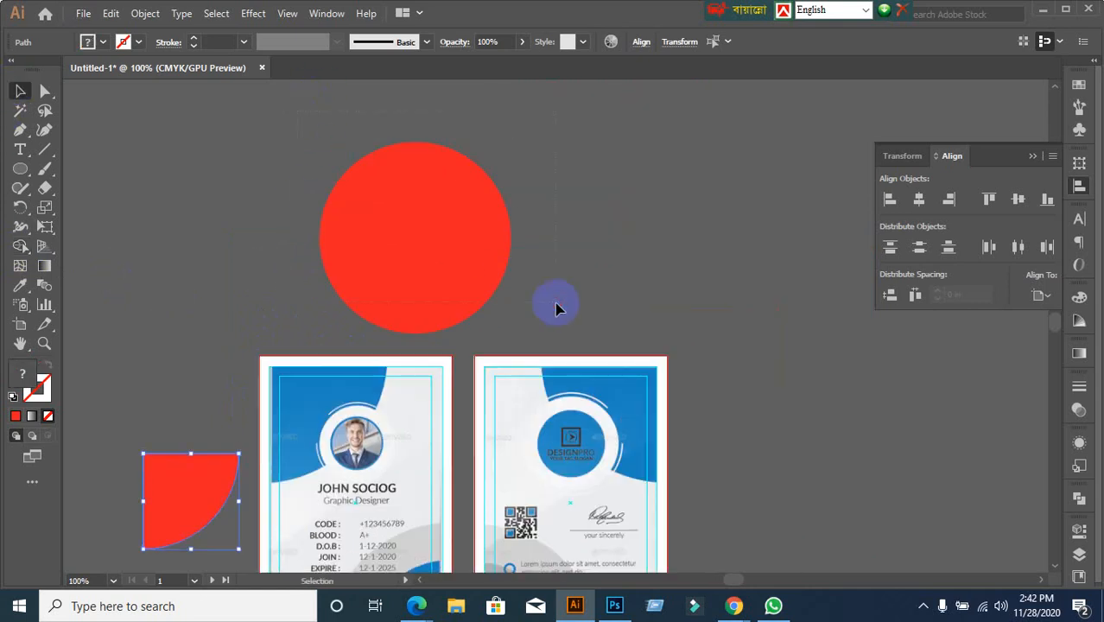
{"action": "left_click_drag", "start_coordinate": [555, 303], "coordinate": [557, 303]}
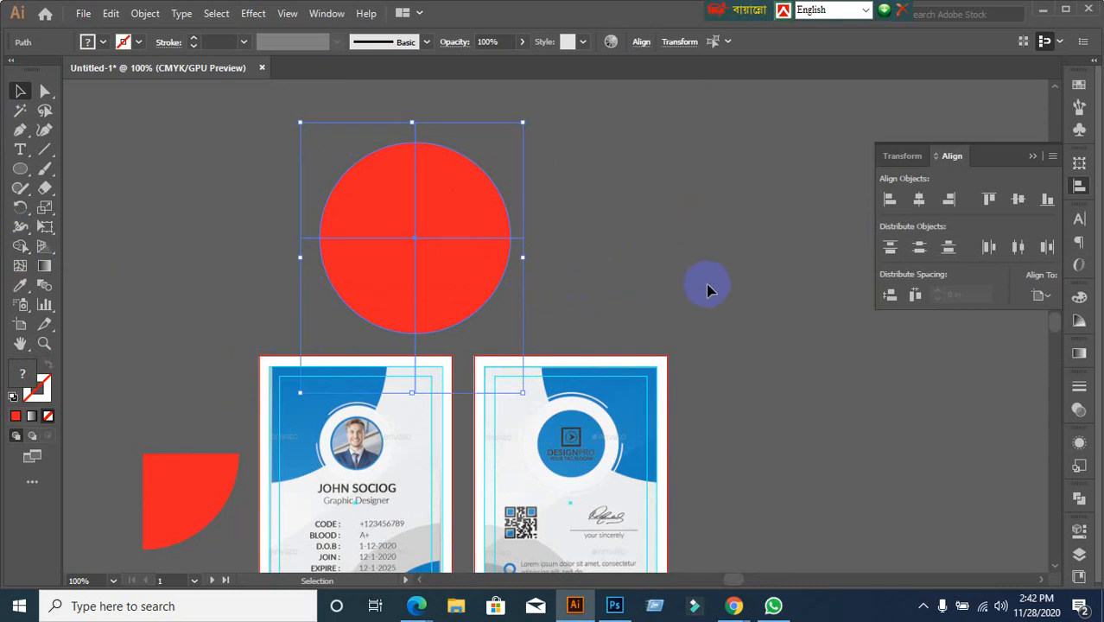
Divide the red circle along its crossing lines in Pathfinder and ungroup the pieces
{"action": "left_click", "coordinate": [1077, 499]}
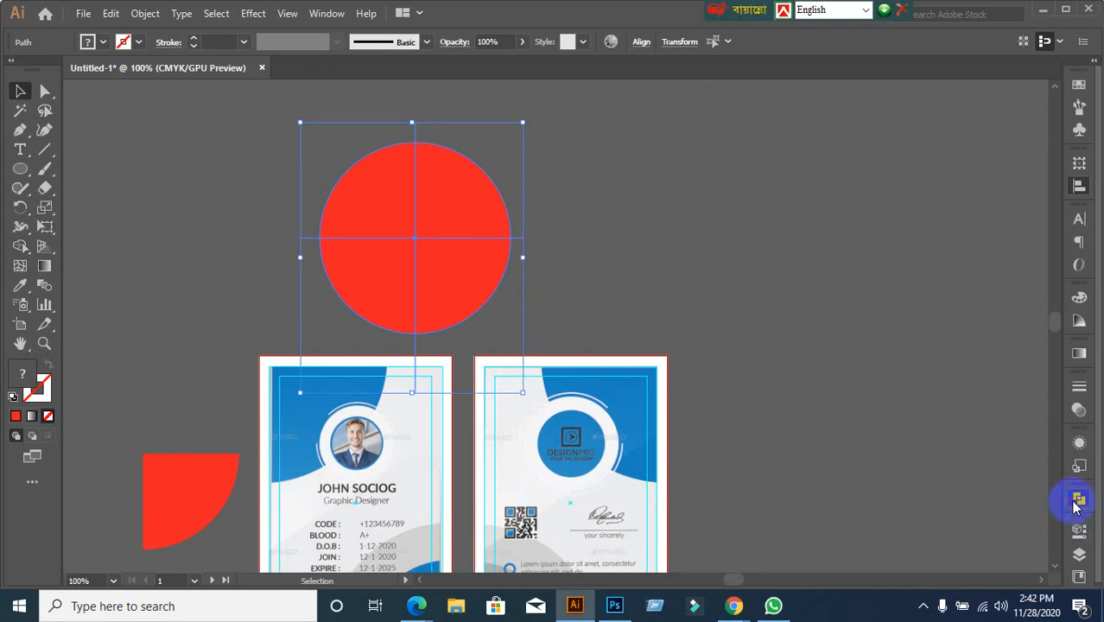
{"action": "left_click", "coordinate": [892, 567]}
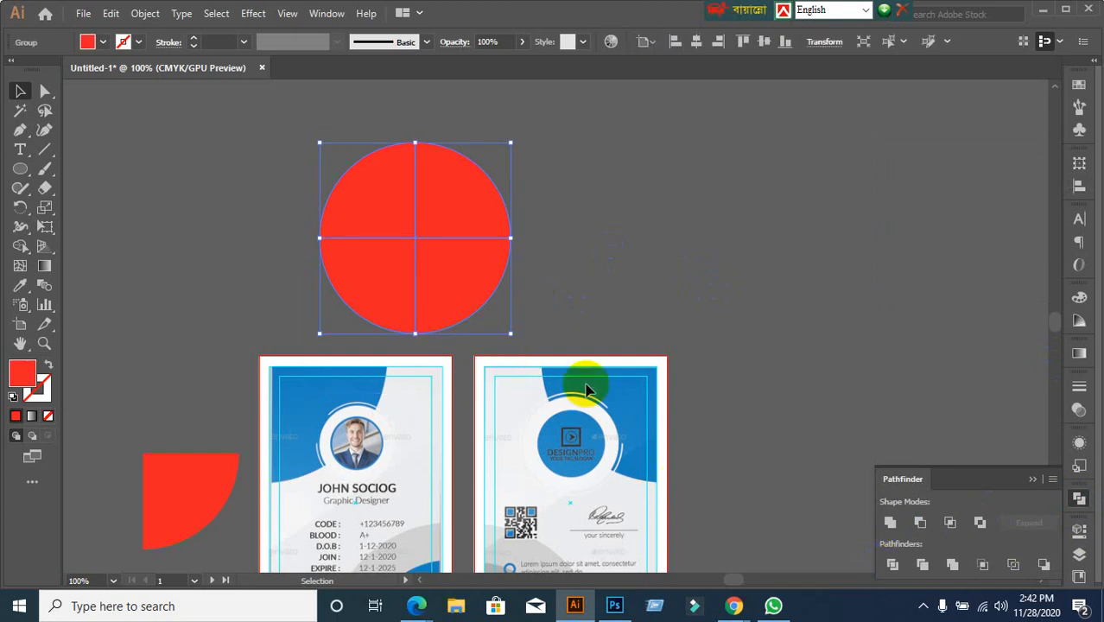
{"action": "right_click", "coordinate": [414, 269]}
{"action": "left_click", "coordinate": [461, 403]}
{"action": "left_click", "coordinate": [757, 231]}
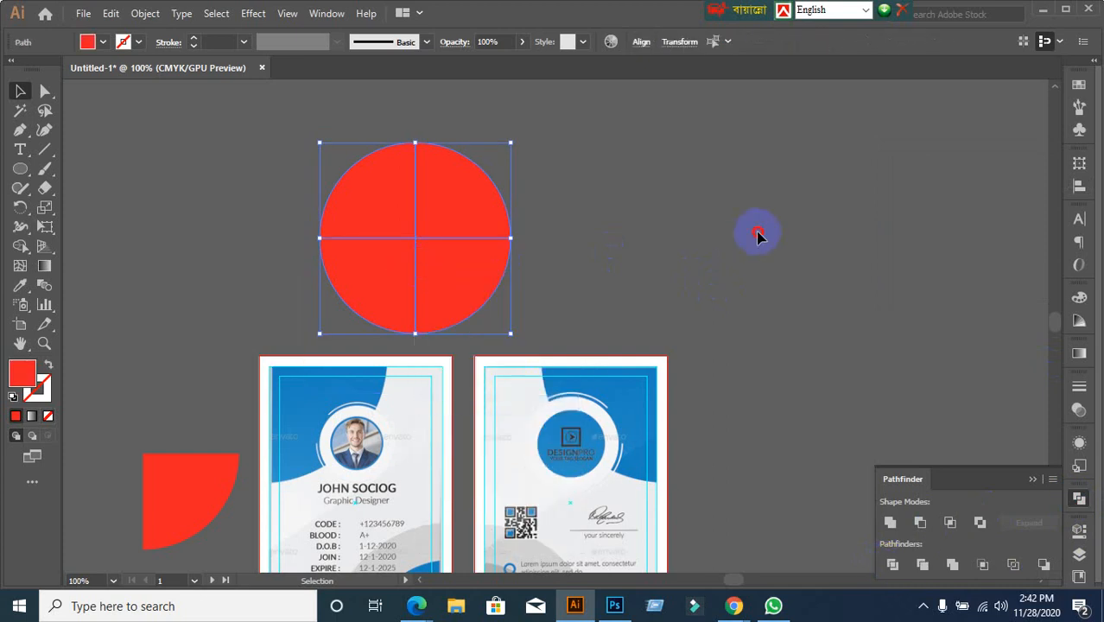
Drag the four red wedges apart, then delete all of them
{"action": "left_click_drag", "start_coordinate": [380, 287], "coordinate": [231, 268]}
{"action": "left_click_drag", "start_coordinate": [358, 226], "coordinate": [254, 167]}
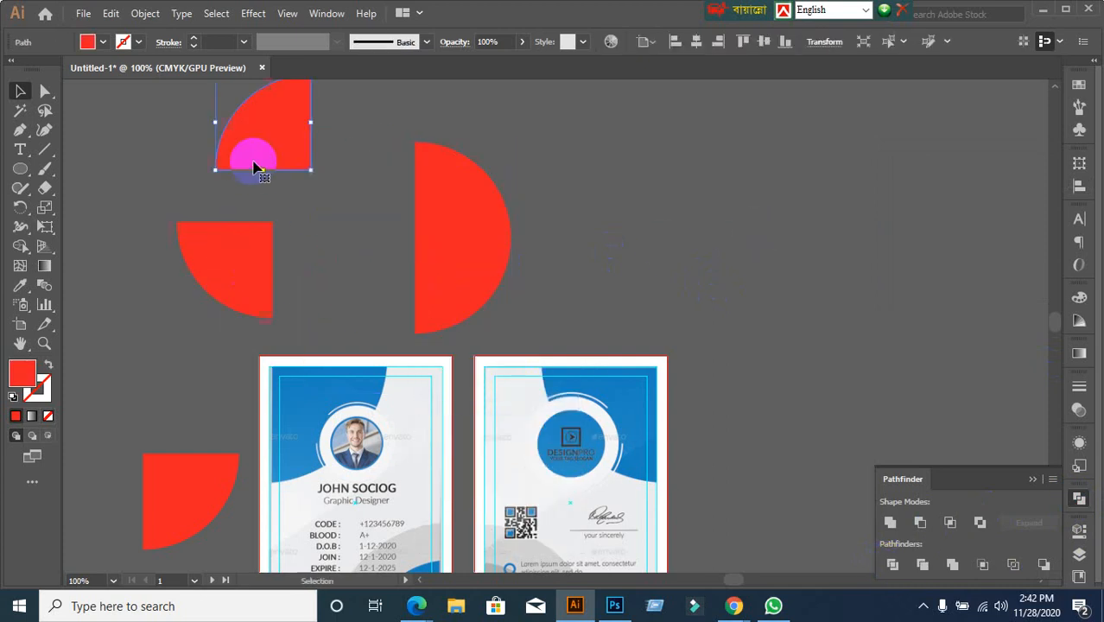
{"action": "left_click_drag", "start_coordinate": [445, 187], "coordinate": [477, 151]}
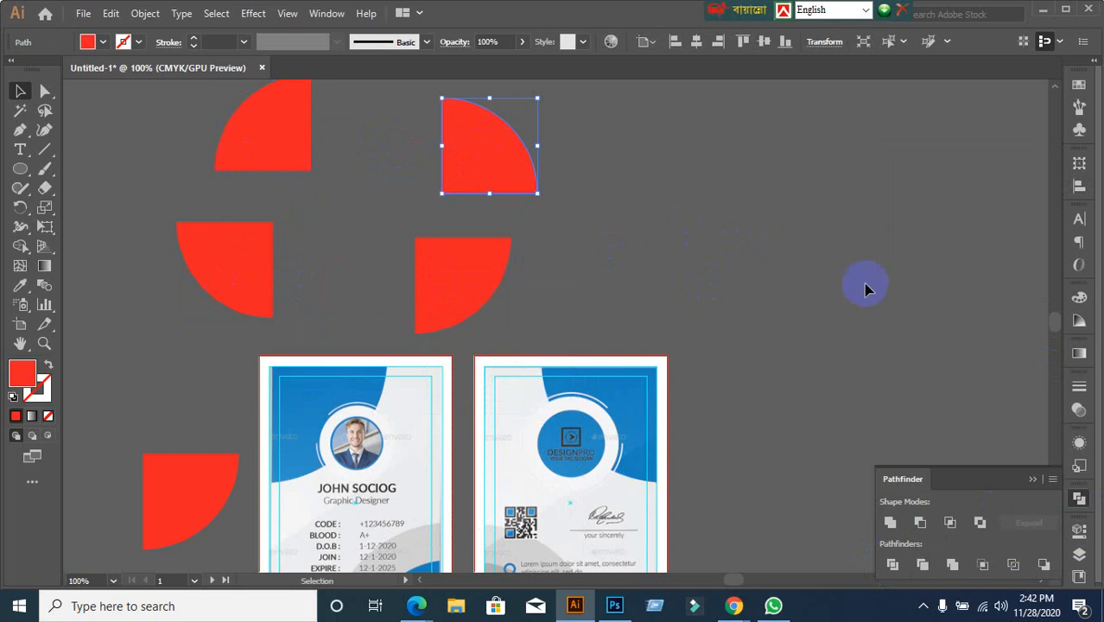
{"action": "key", "text": "Delete"}
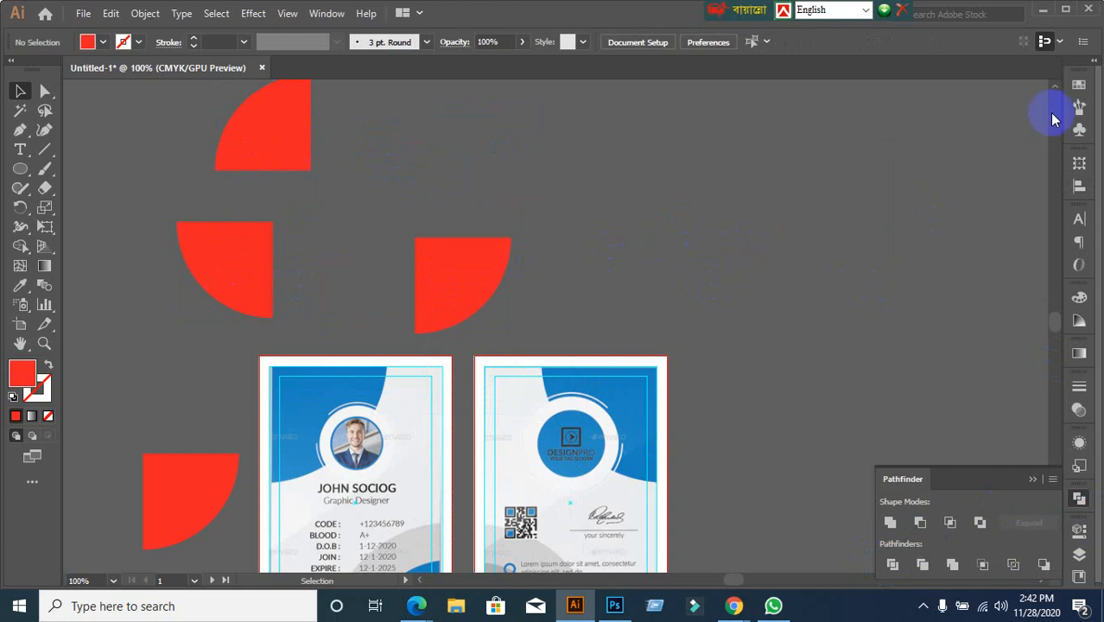
{"action": "left_click", "coordinate": [489, 278]}
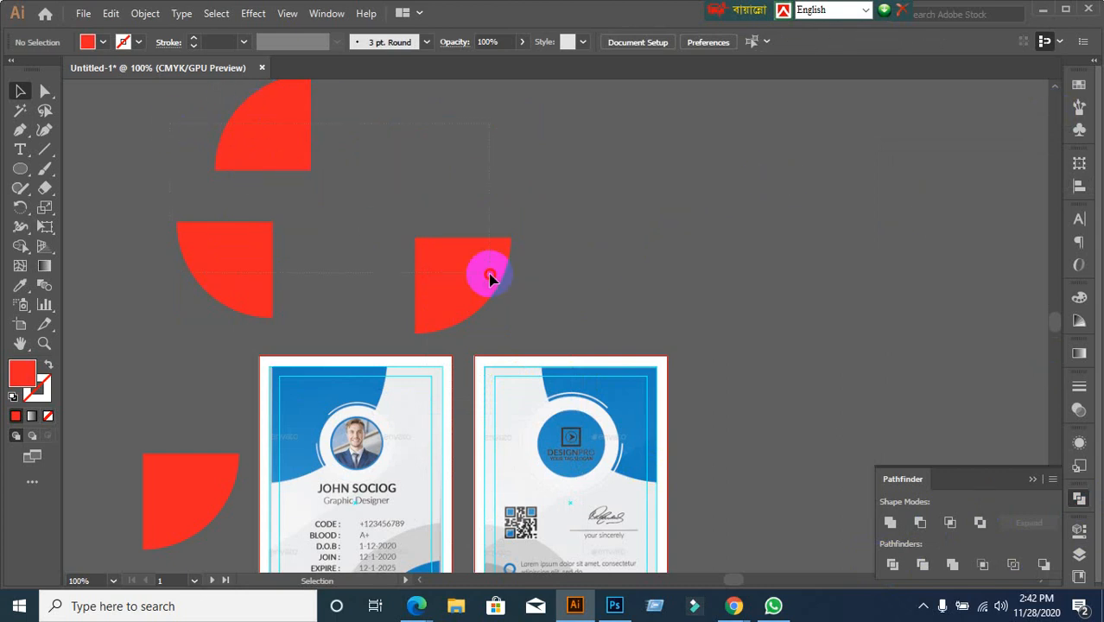
{"action": "key", "text": "Delete"}
Drag the red quarter-circle onto the front card's photo and view both cards
{"action": "scroll", "coordinate": [490, 278], "scroll_direction": "down", "scroll_amount": 3}
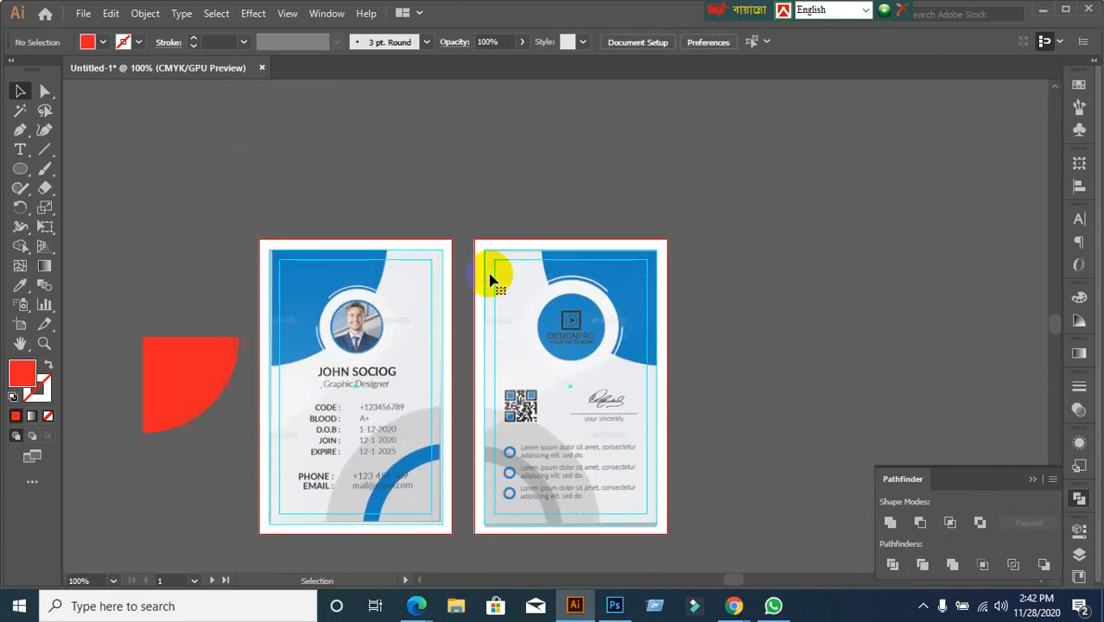
{"action": "scroll", "coordinate": [394, 316], "scroll_direction": "up", "scroll_amount": 1, "text": "alt"}
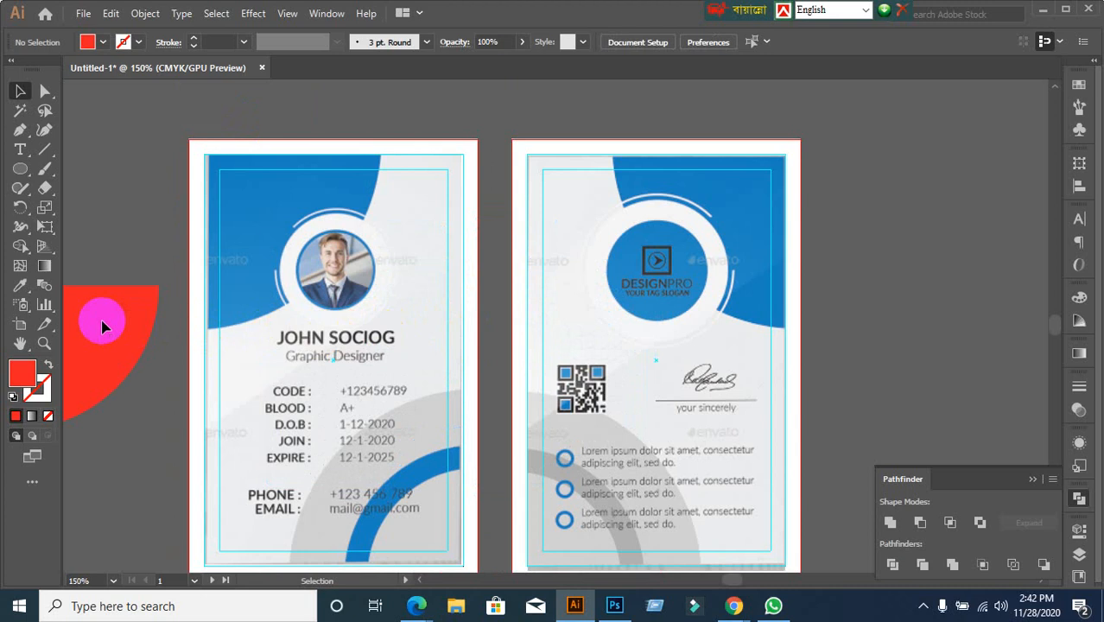
{"action": "left_click_drag", "start_coordinate": [98, 315], "coordinate": [342, 264]}
{"action": "scroll", "coordinate": [181, 415], "scroll_direction": "up", "scroll_amount": 1, "text": "alt"}
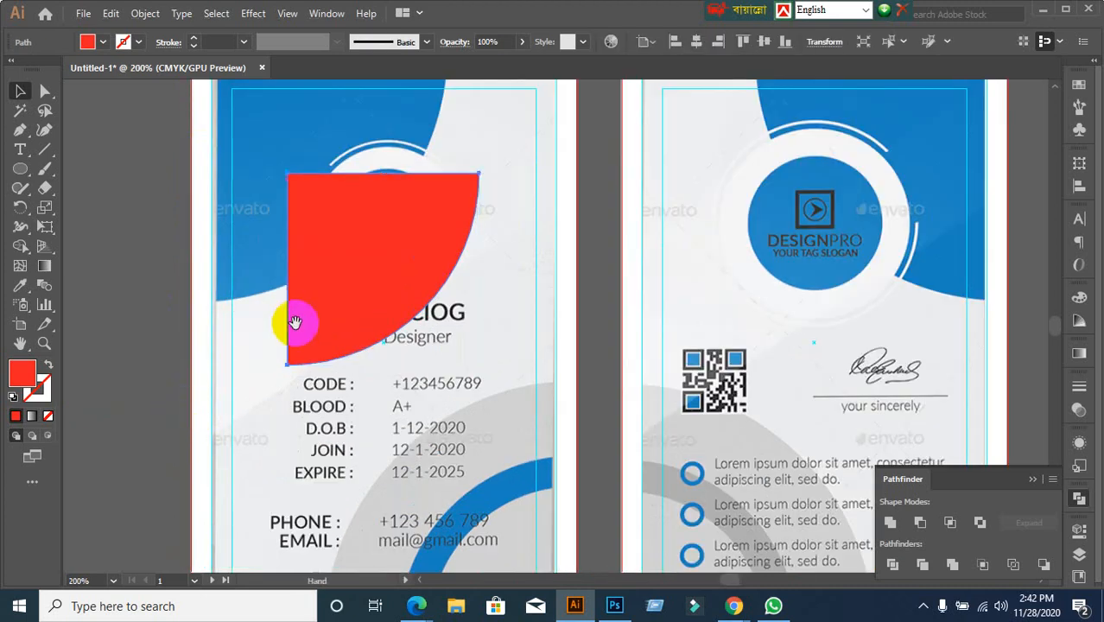
{"action": "left_click_drag", "start_coordinate": [291, 320], "coordinate": [320, 387]}
{"action": "scroll", "coordinate": [252, 377], "scroll_direction": "down", "scroll_amount": 1, "text": "alt"}
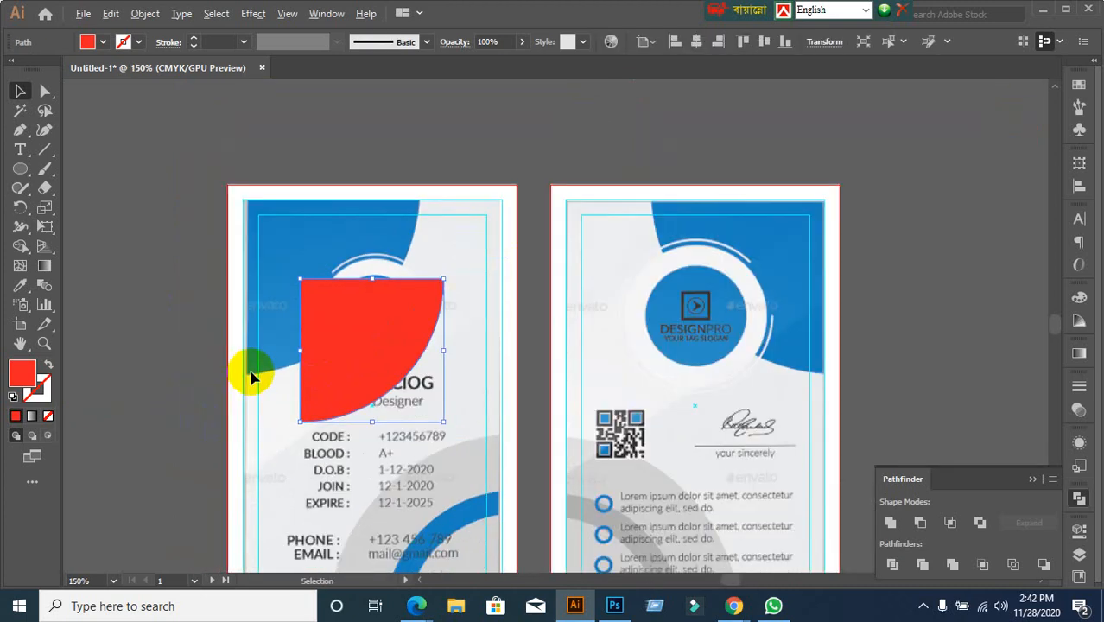
Move the quarter-circle back off the card, beside its left edge, level with the top
{"action": "left_click", "coordinate": [205, 390]}
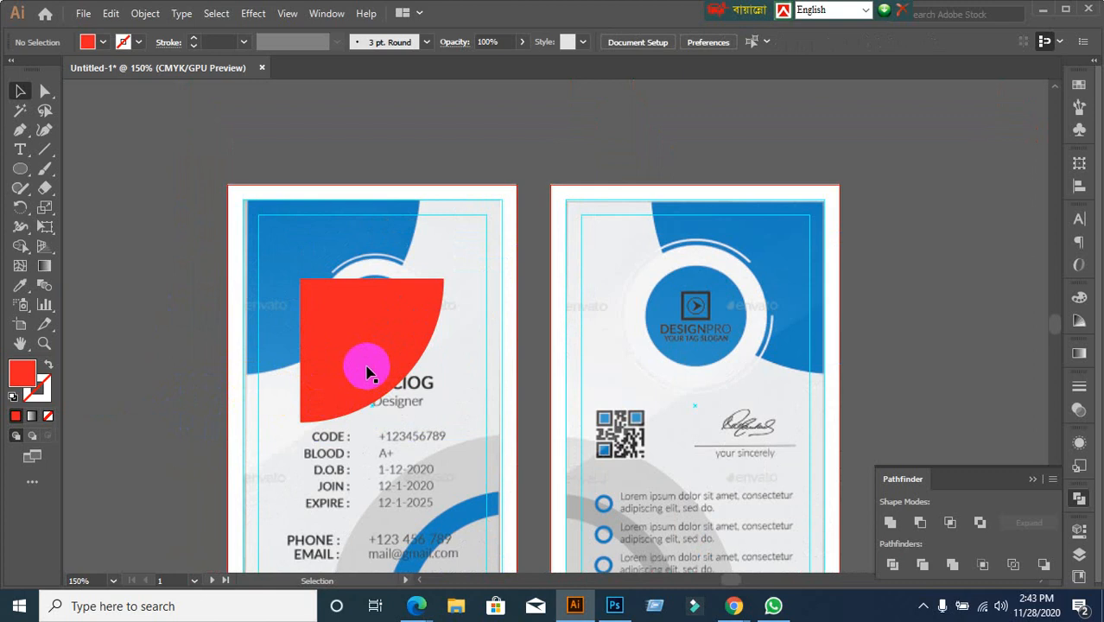
{"action": "left_click_drag", "start_coordinate": [365, 365], "coordinate": [118, 291]}
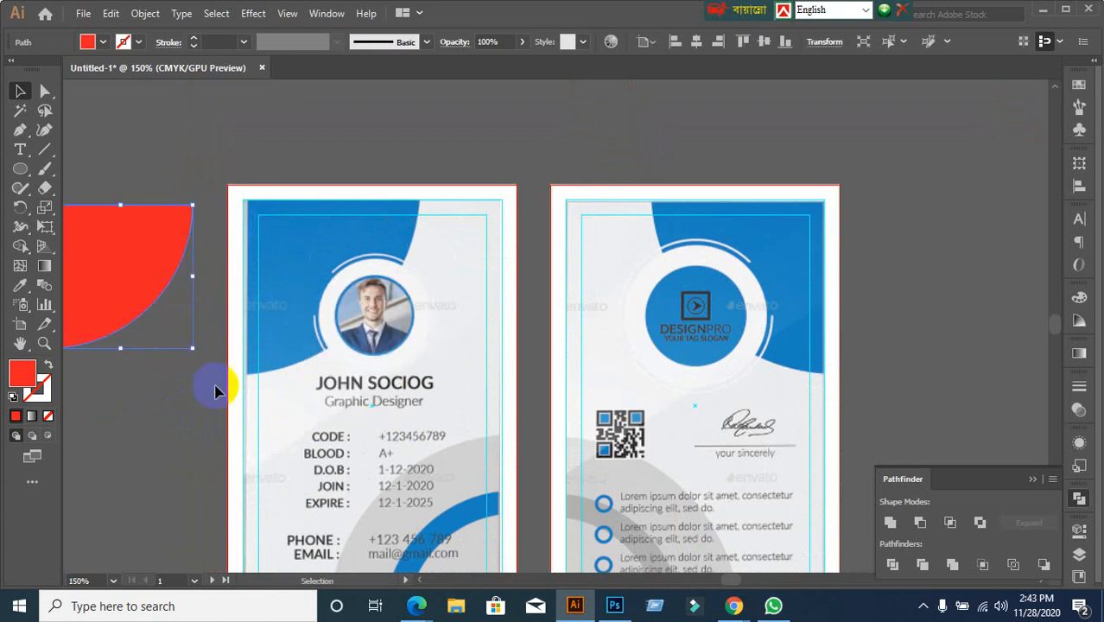
{"action": "scroll", "coordinate": [187, 427], "scroll_direction": "down", "scroll_amount": 1}
{"action": "left_click", "coordinate": [162, 392]}
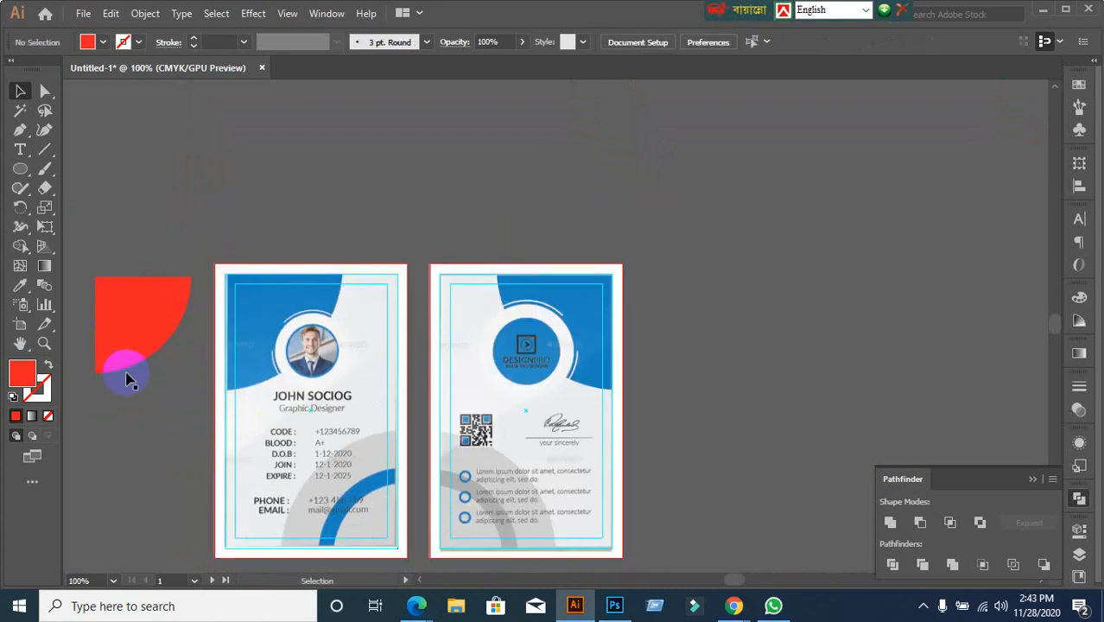
{"action": "left_click_drag", "start_coordinate": [122, 338], "coordinate": [256, 362]}
{"action": "scroll", "coordinate": [597, 408], "scroll_direction": "down", "scroll_amount": 3}
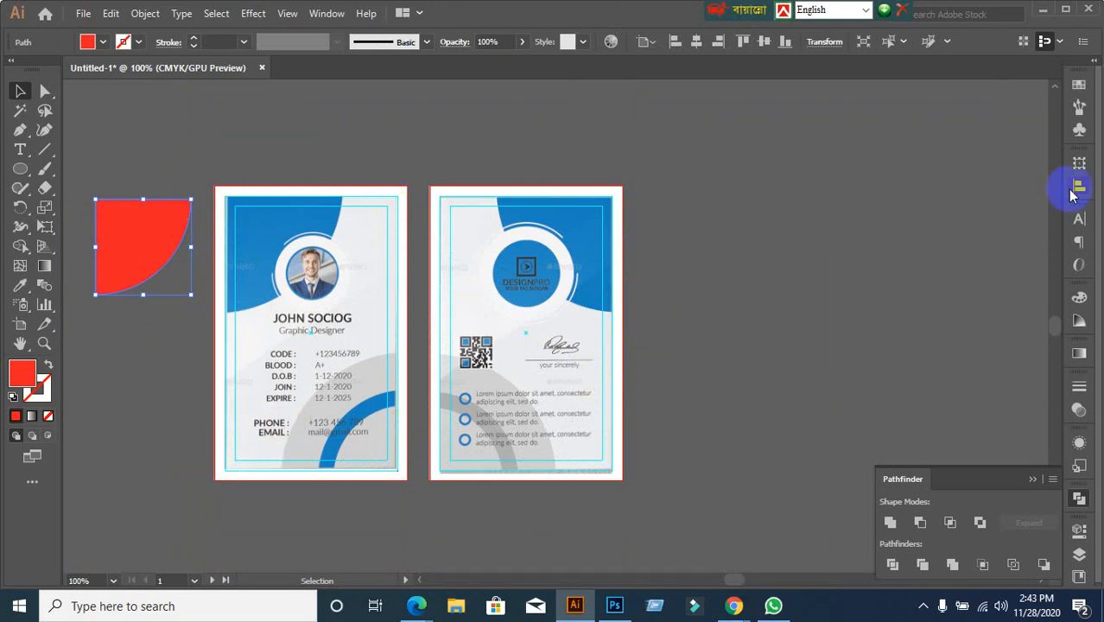
Delete the stray thin path left under the red quarter-circle
{"action": "left_click", "coordinate": [151, 408]}
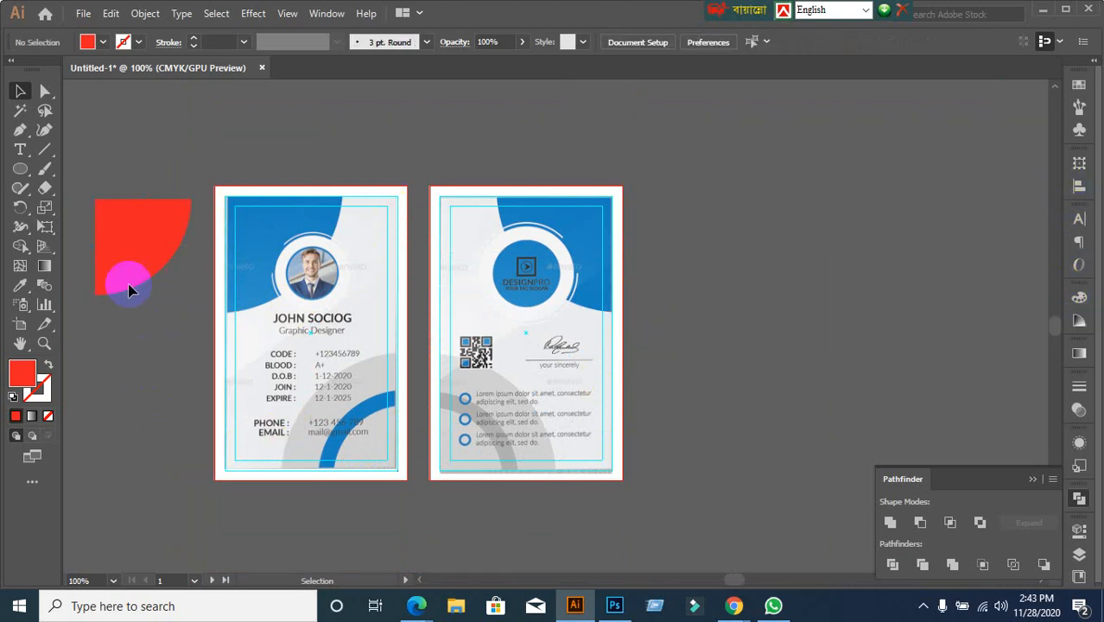
{"action": "key", "text": "Delete"}
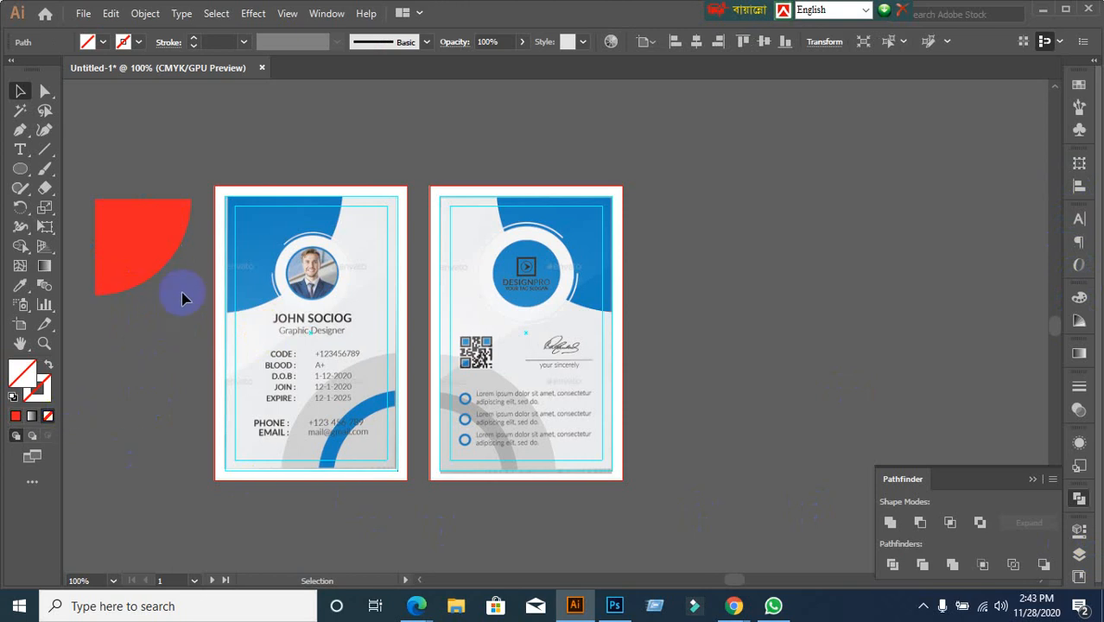
{"action": "left_click", "coordinate": [186, 276]}
{"action": "left_click_drag", "start_coordinate": [187, 277], "coordinate": [142, 422]}
{"action": "left_click", "coordinate": [158, 389]}
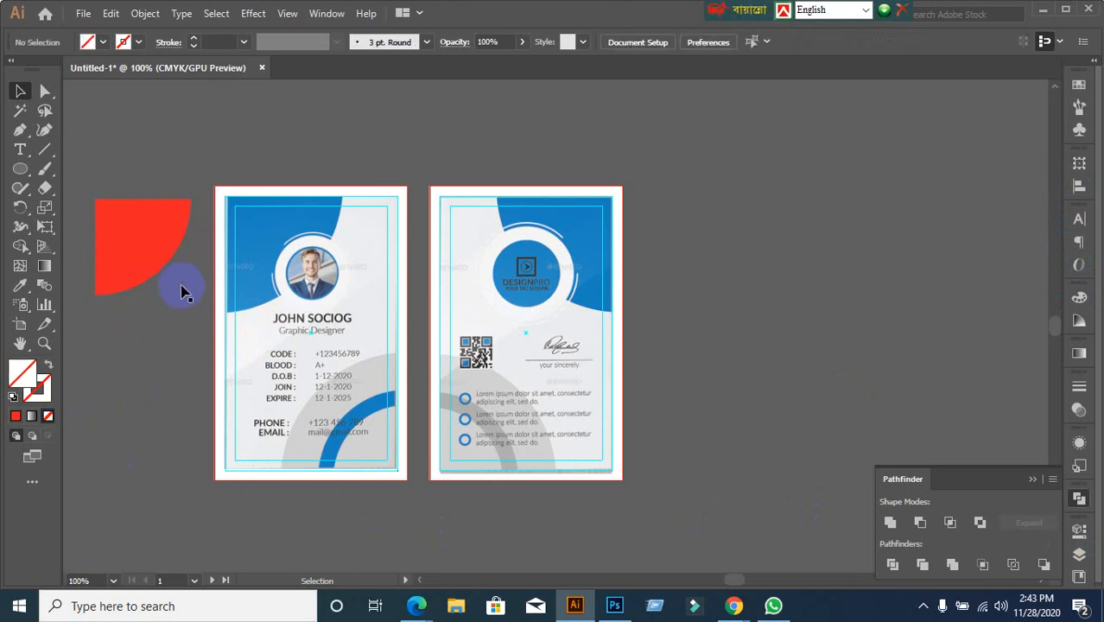
{"action": "left_click_drag", "start_coordinate": [182, 285], "coordinate": [175, 343]}
{"action": "left_click", "coordinate": [173, 357]}
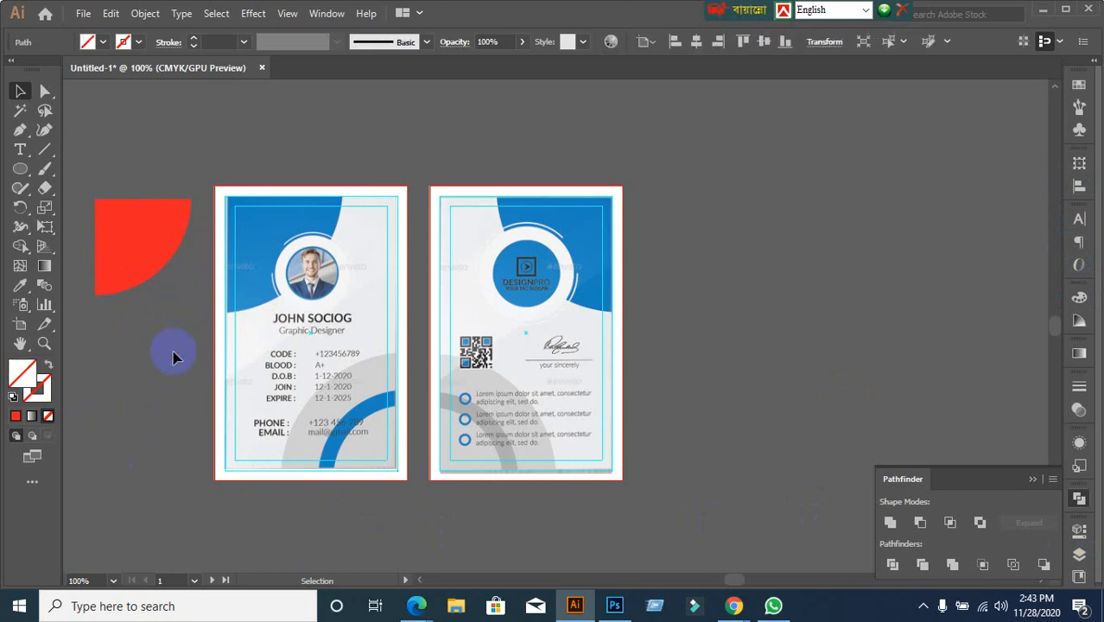
Align the red quarter-circle to the artboard's left and top edges
{"action": "left_click", "coordinate": [103, 222]}
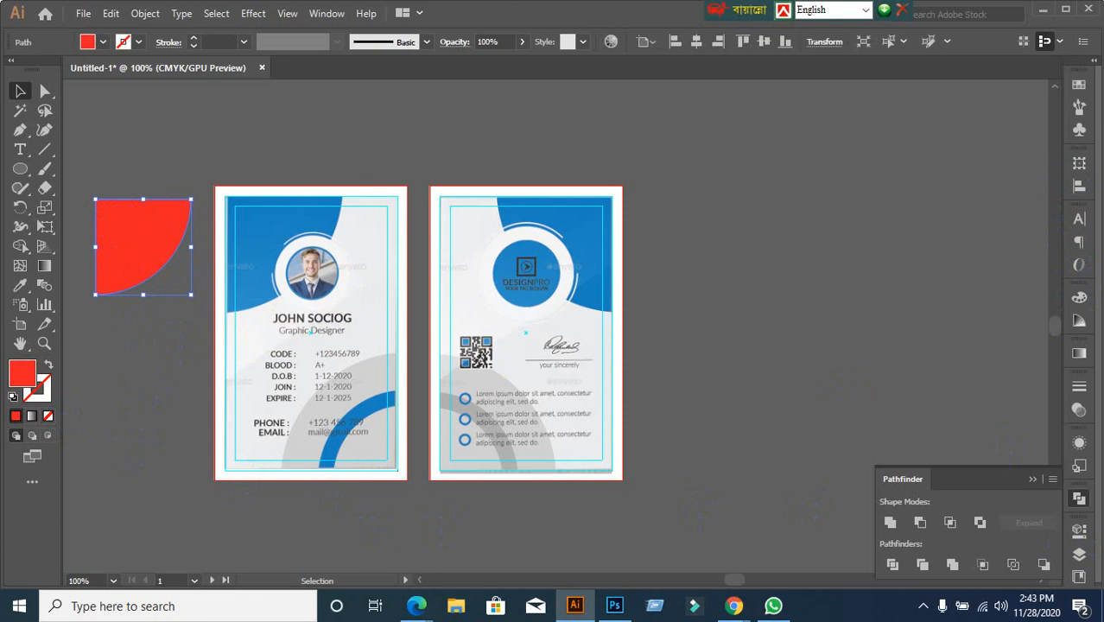
{"action": "left_click", "coordinate": [1077, 183]}
{"action": "left_click", "coordinate": [1040, 295]}
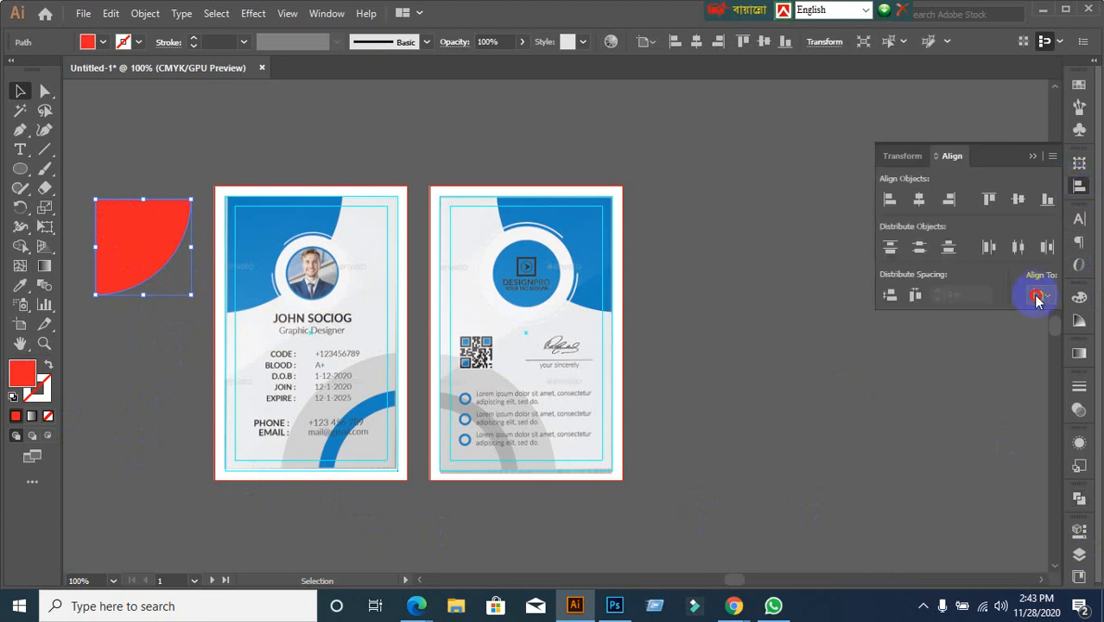
{"action": "left_click", "coordinate": [995, 349]}
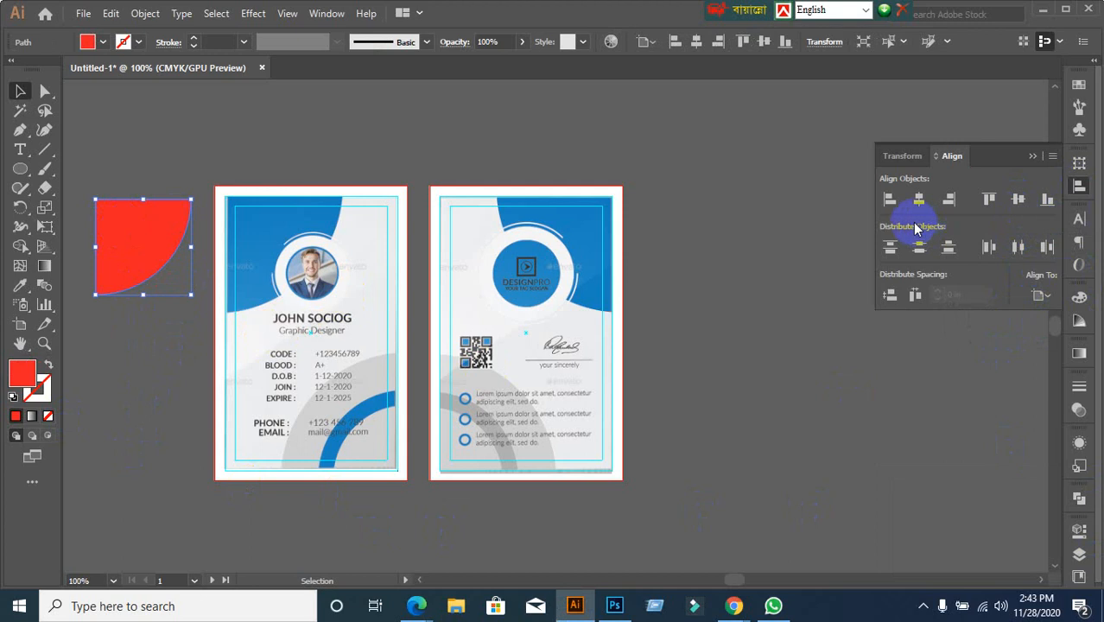
{"action": "left_click", "coordinate": [887, 203]}
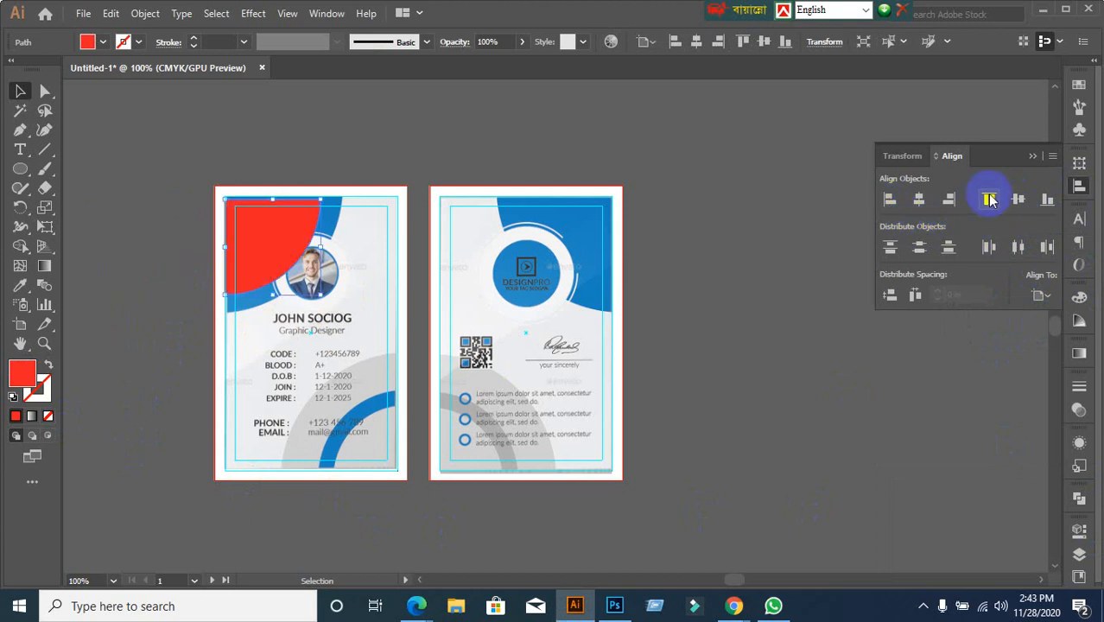
{"action": "left_click", "coordinate": [989, 199]}
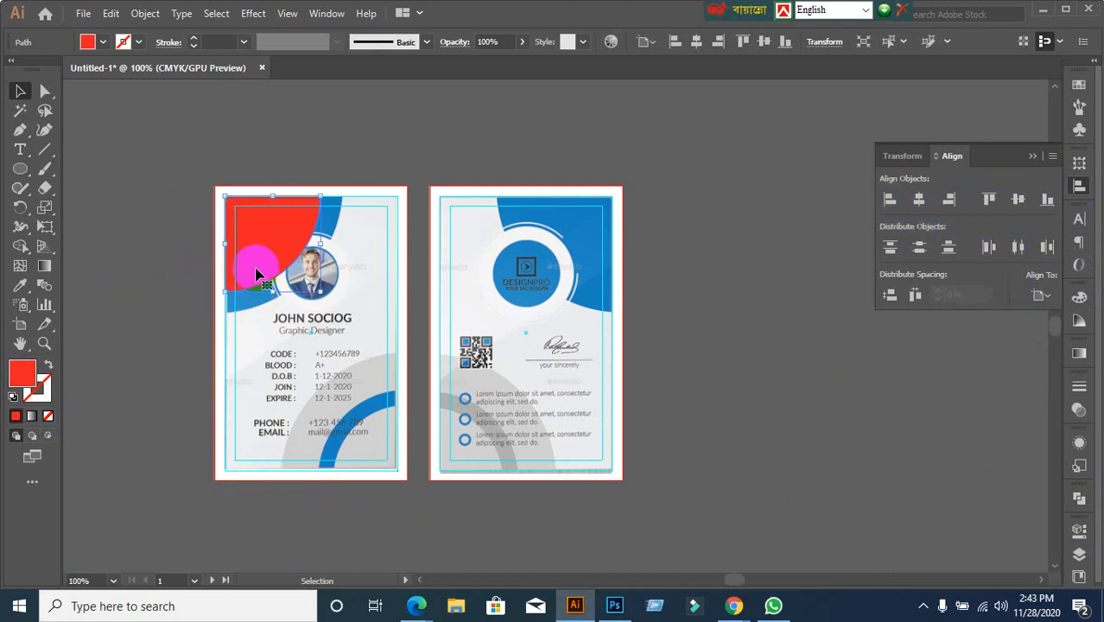
{"action": "scroll", "coordinate": [231, 261], "scroll_direction": "up", "scroll_amount": 1}
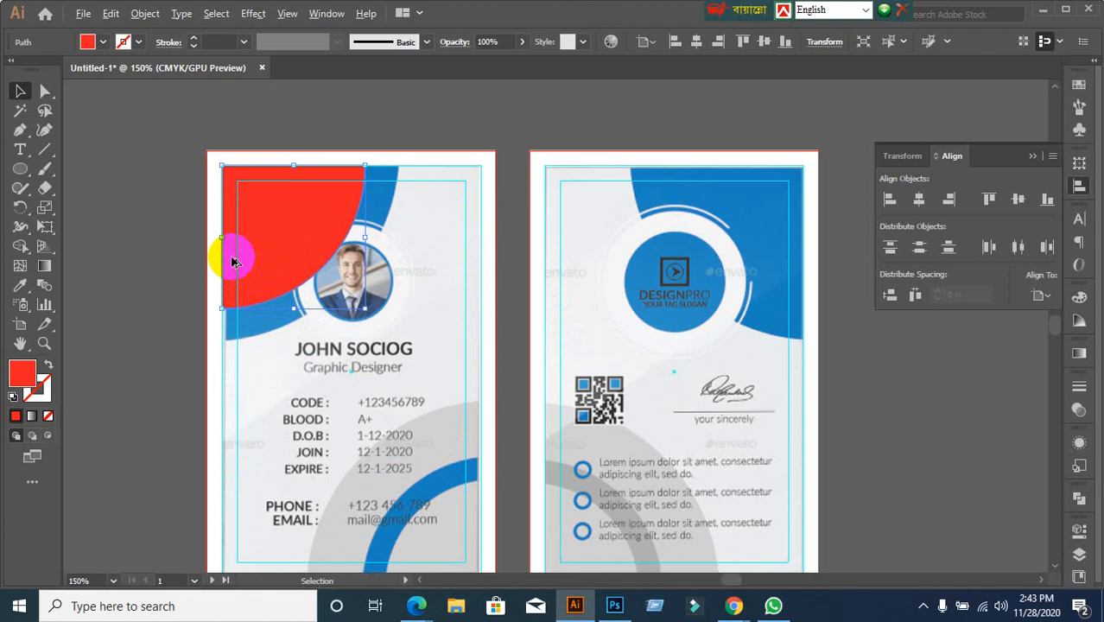
{"action": "scroll", "coordinate": [232, 262], "scroll_direction": "up", "scroll_amount": 1}
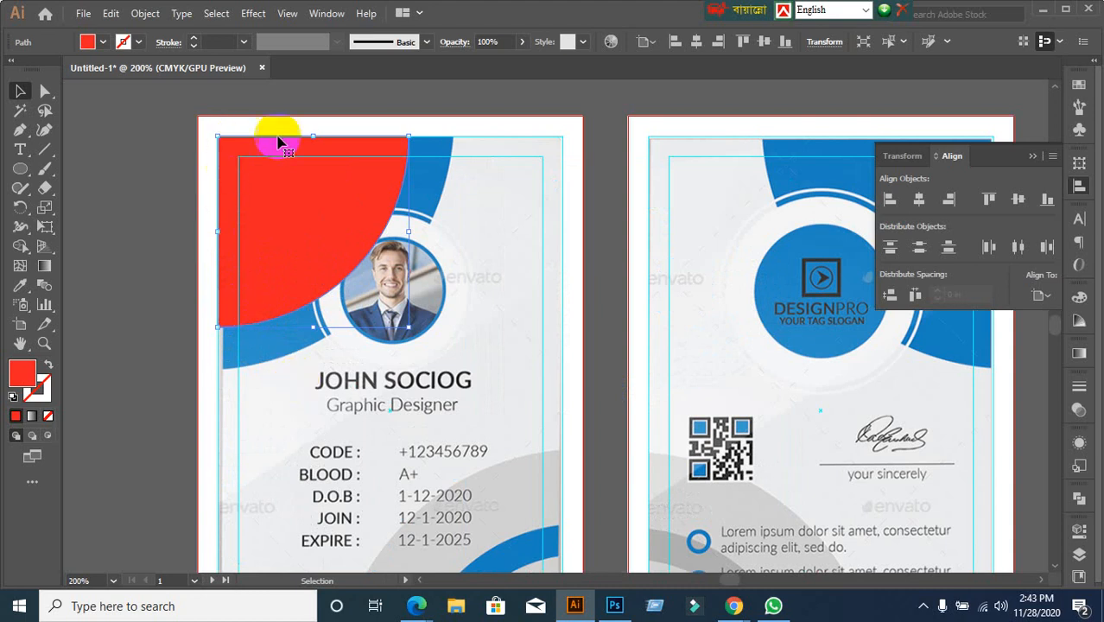
{"action": "scroll", "coordinate": [591, 514], "scroll_direction": "down", "scroll_amount": 5}
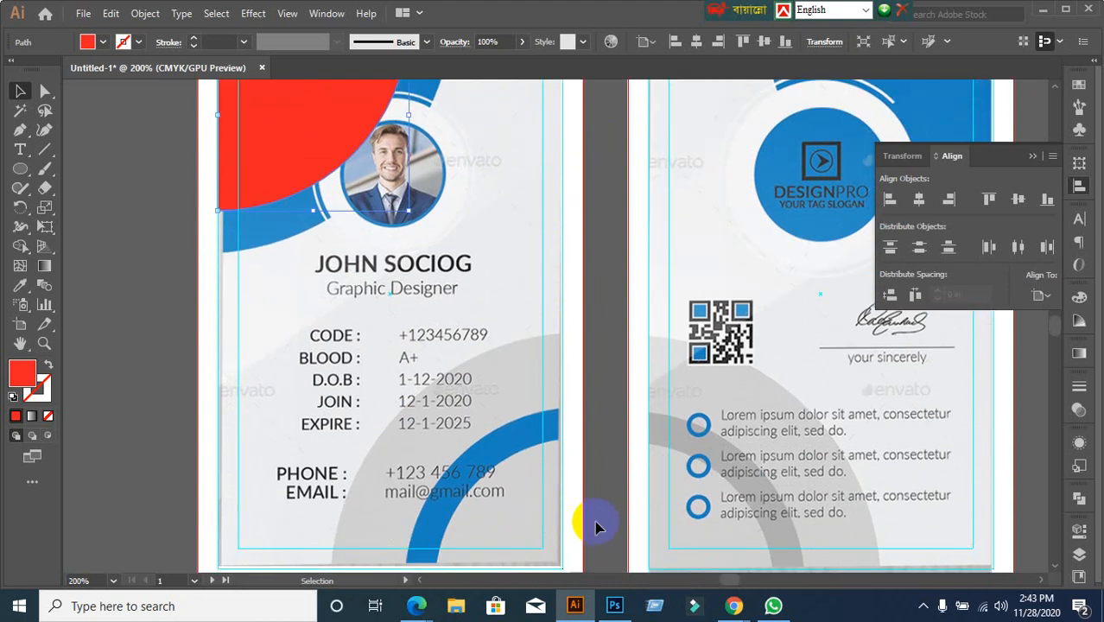
{"action": "left_click", "coordinate": [592, 517]}
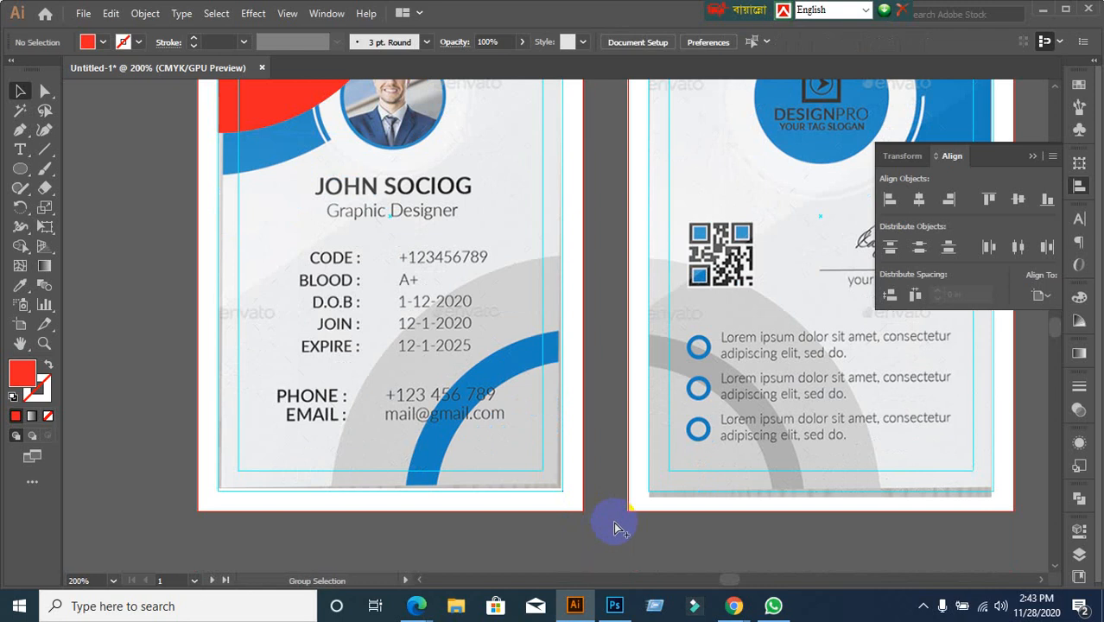
{"action": "key", "text": "ctrl+alt+2"}
{"action": "left_click", "coordinate": [613, 522]}
{"action": "left_click", "coordinate": [448, 142]}
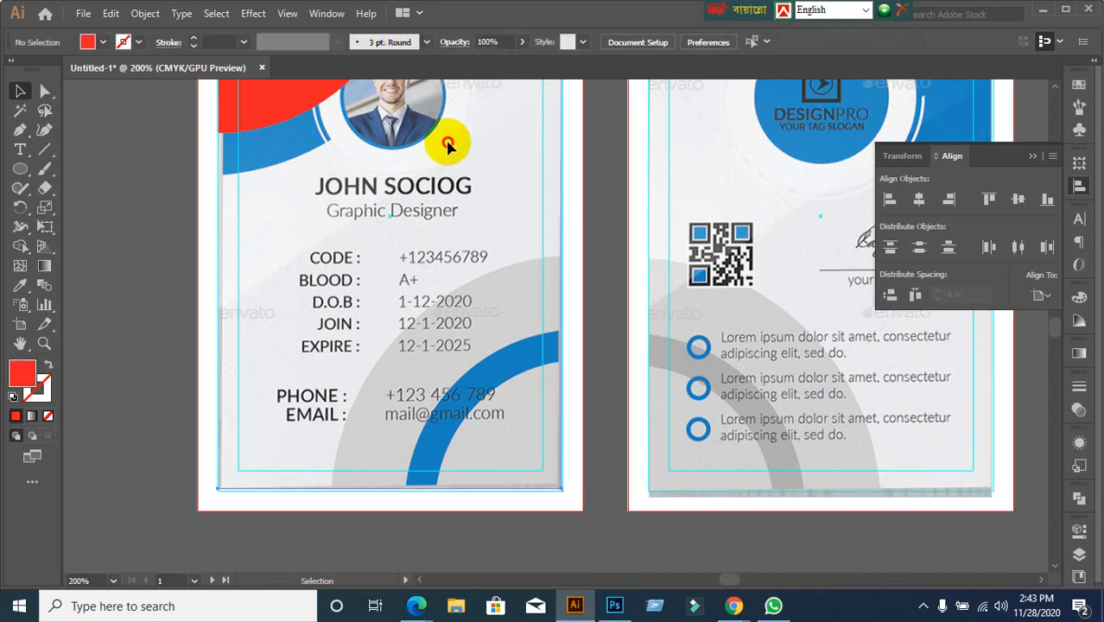
{"action": "left_click", "coordinate": [559, 227]}
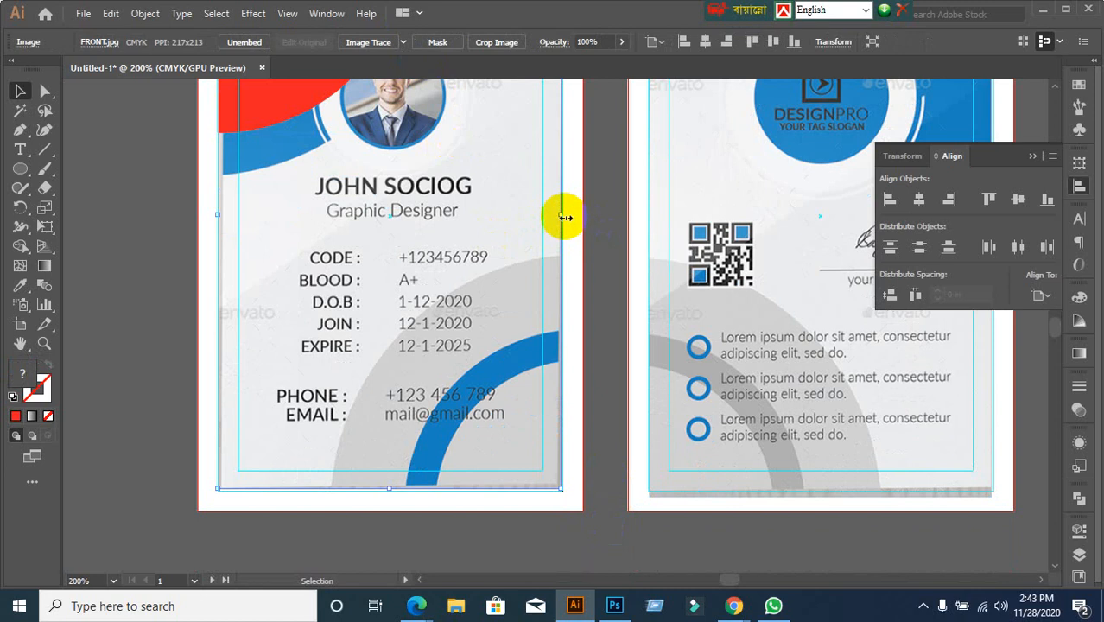
{"action": "left_click", "coordinate": [609, 298]}
{"action": "left_click", "coordinate": [491, 276]}
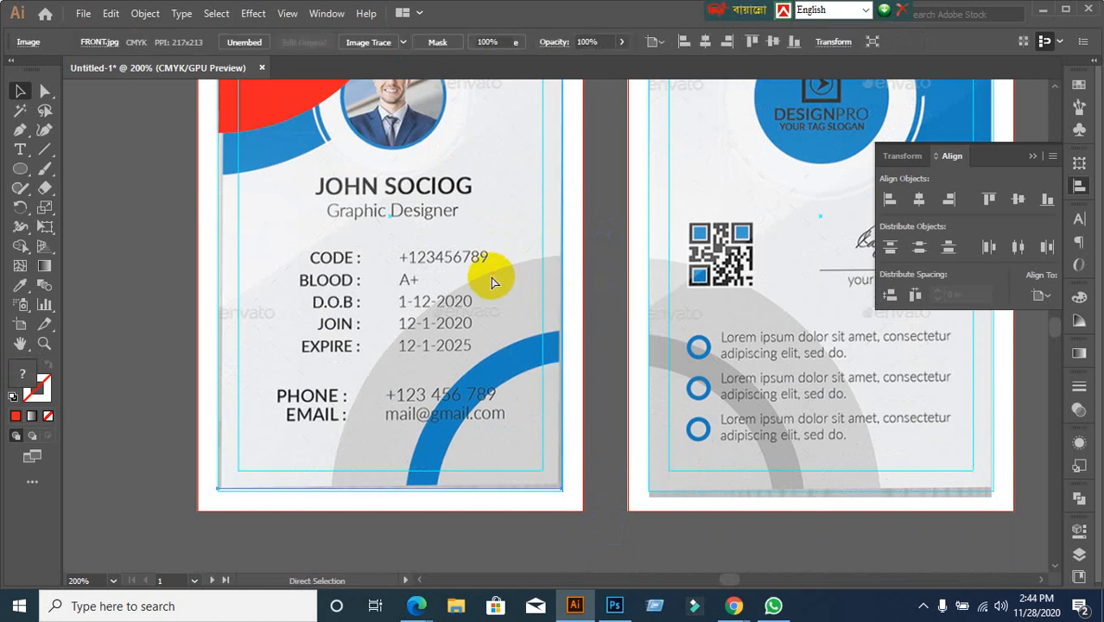
{"action": "key", "text": "ctrl+2"}
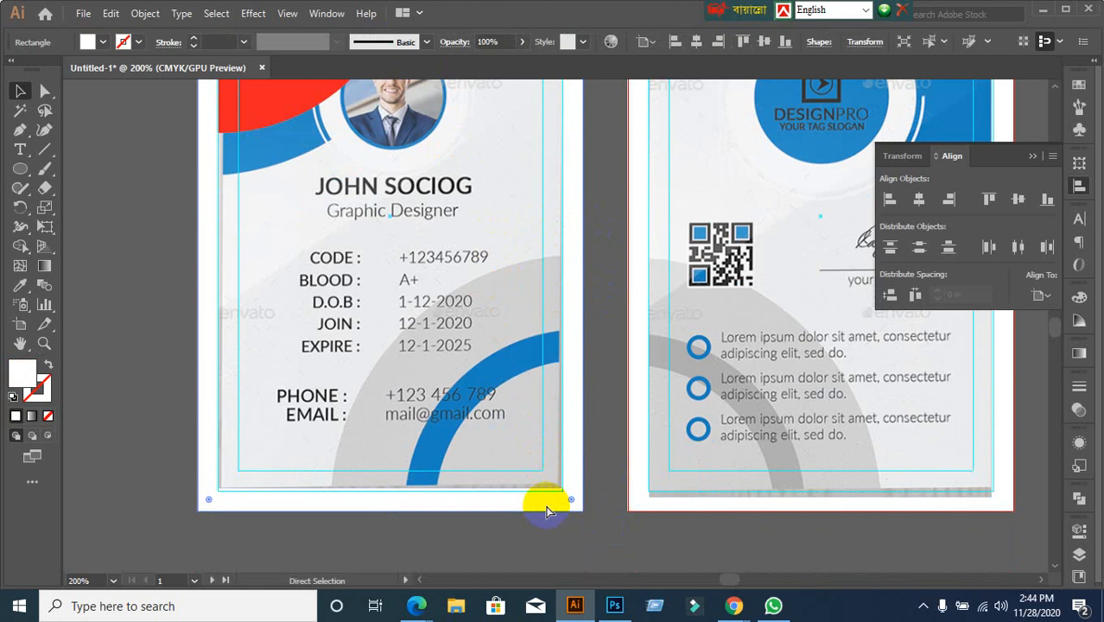
{"action": "scroll", "coordinate": [544, 505], "scroll_direction": "down", "scroll_amount": 1}
{"action": "scroll", "coordinate": [439, 344], "scroll_direction": "up", "scroll_amount": 2}
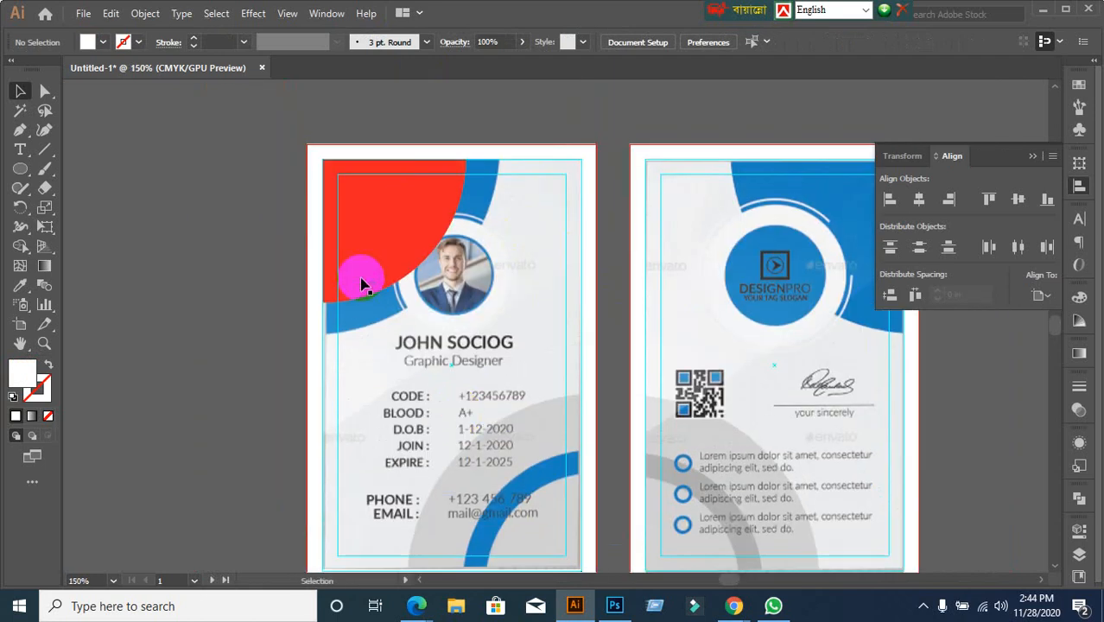
Stretch the red quarter-circle's corner to the bleed corner and enlarge it over the blue ring
{"action": "scroll", "coordinate": [381, 222], "scroll_direction": "up", "scroll_amount": 1}
{"action": "left_click", "coordinate": [384, 252]}
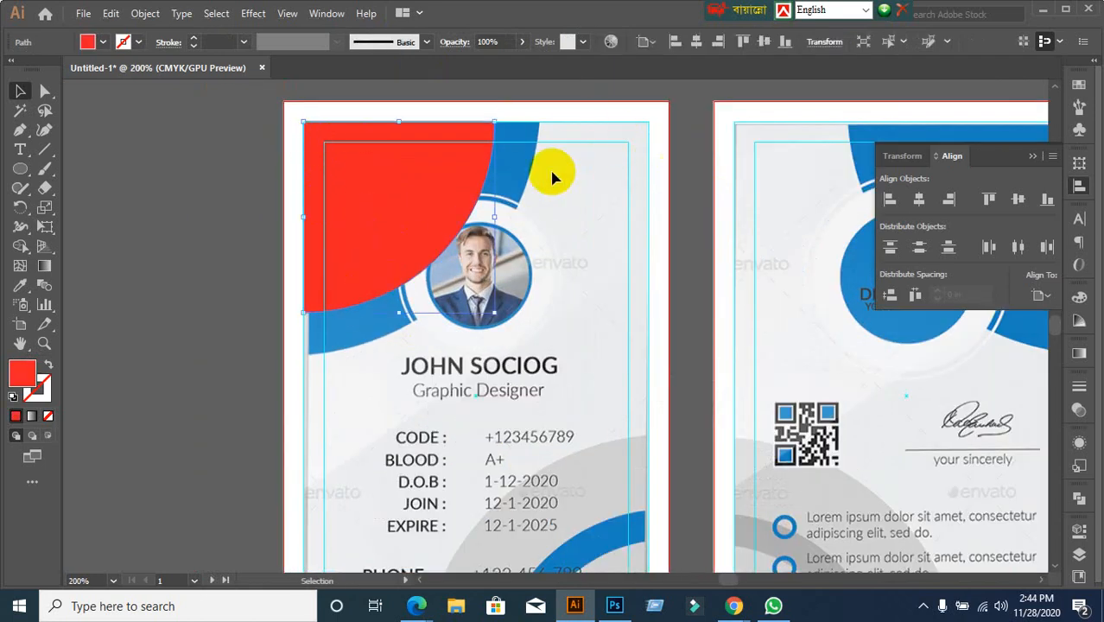
{"action": "left_click", "coordinate": [254, 311]}
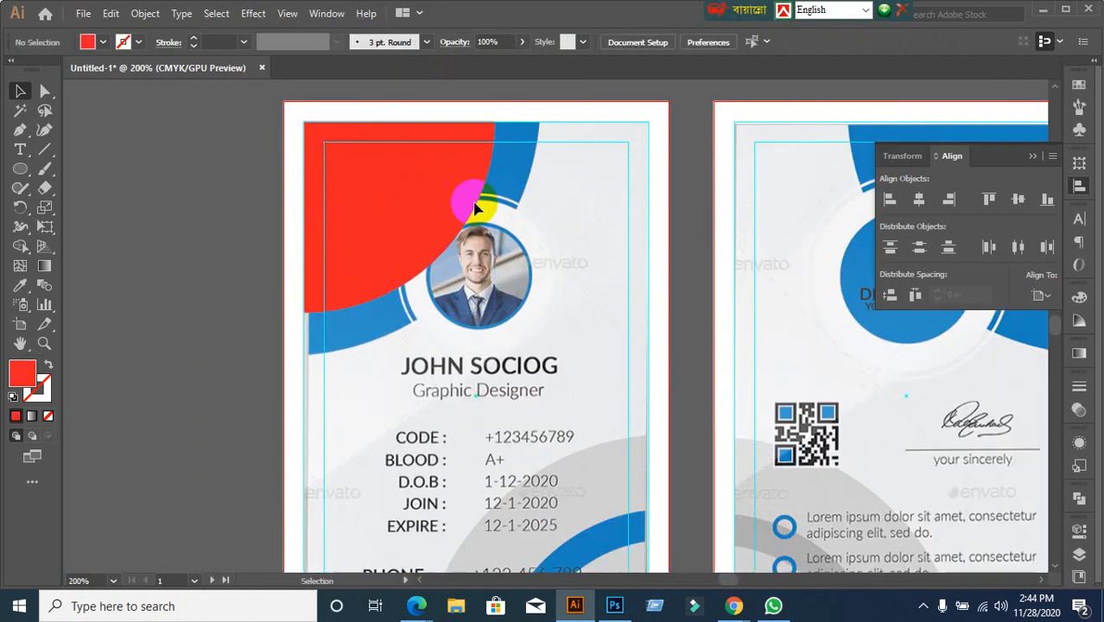
{"action": "left_click", "coordinate": [449, 217]}
{"action": "left_click", "coordinate": [115, 325]}
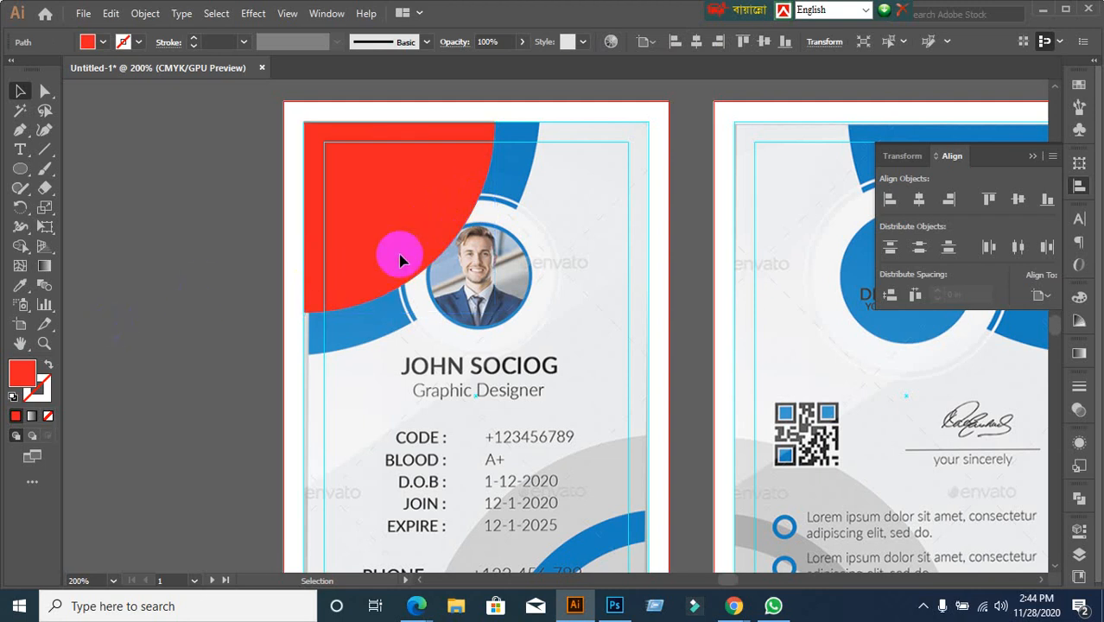
{"action": "left_click", "coordinate": [421, 239]}
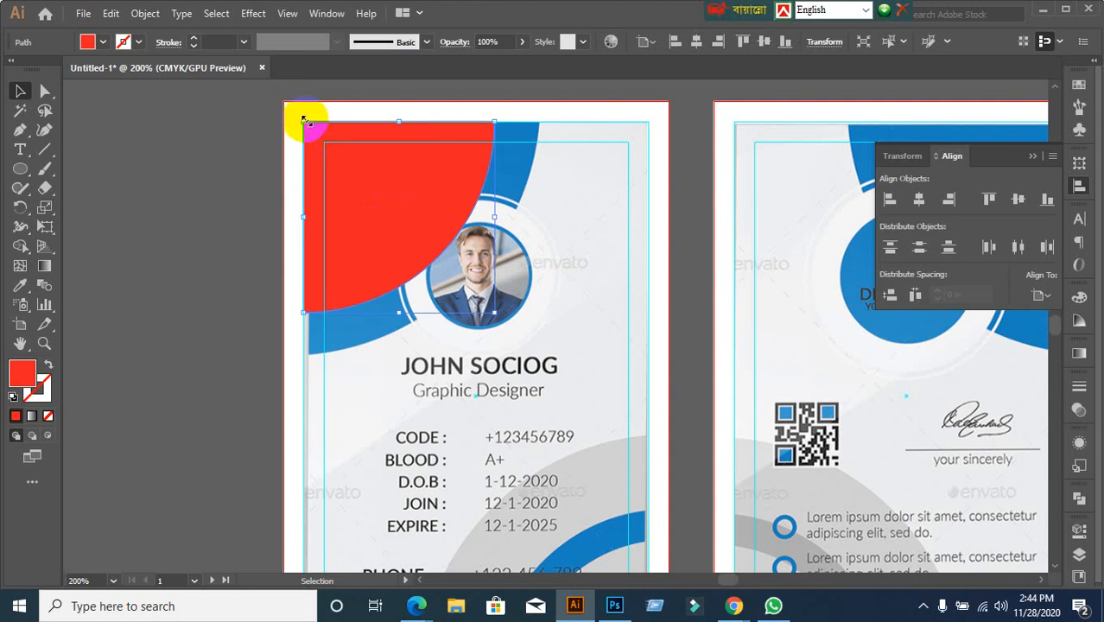
{"action": "left_click_drag", "start_coordinate": [303, 120], "coordinate": [284, 102]}
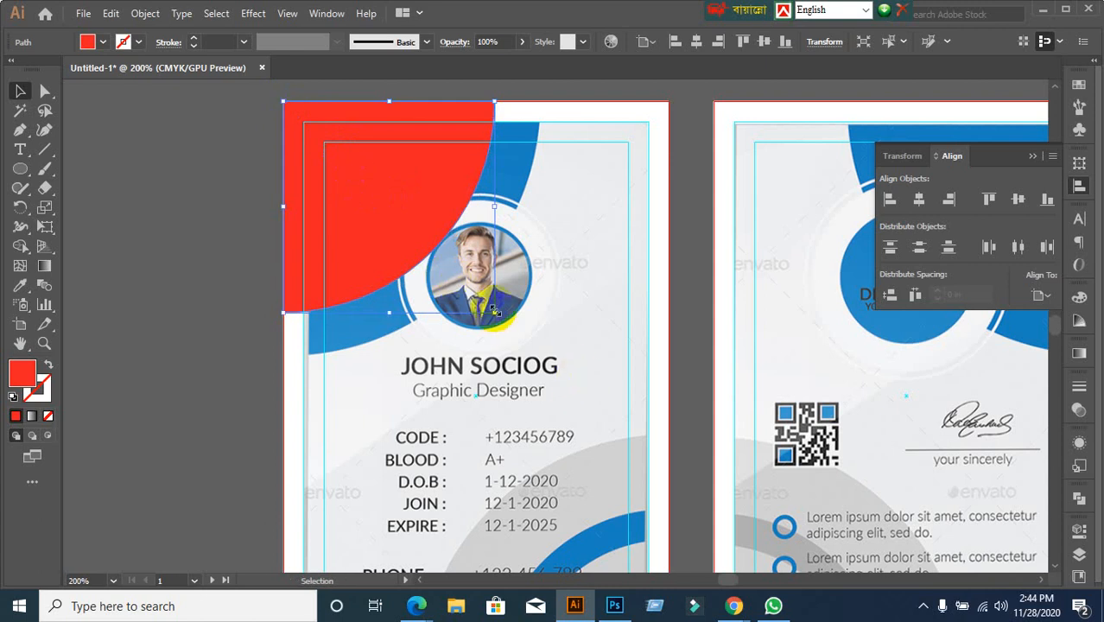
{"action": "left_click", "coordinate": [537, 353], "text": "shift"}
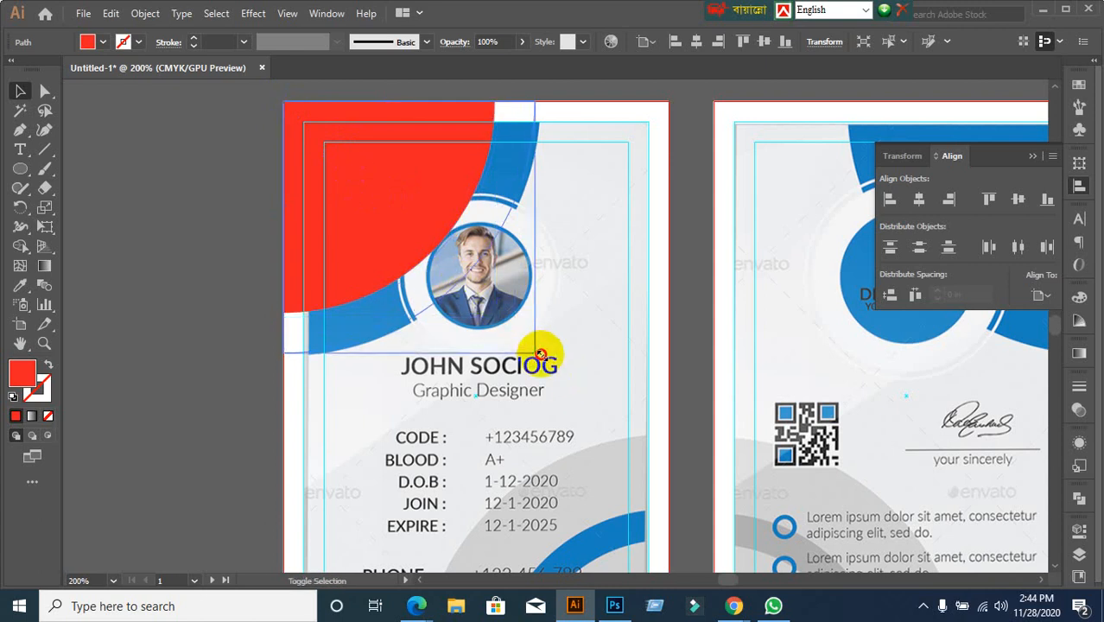
{"action": "left_click_drag", "start_coordinate": [540, 354], "coordinate": [539, 352]}
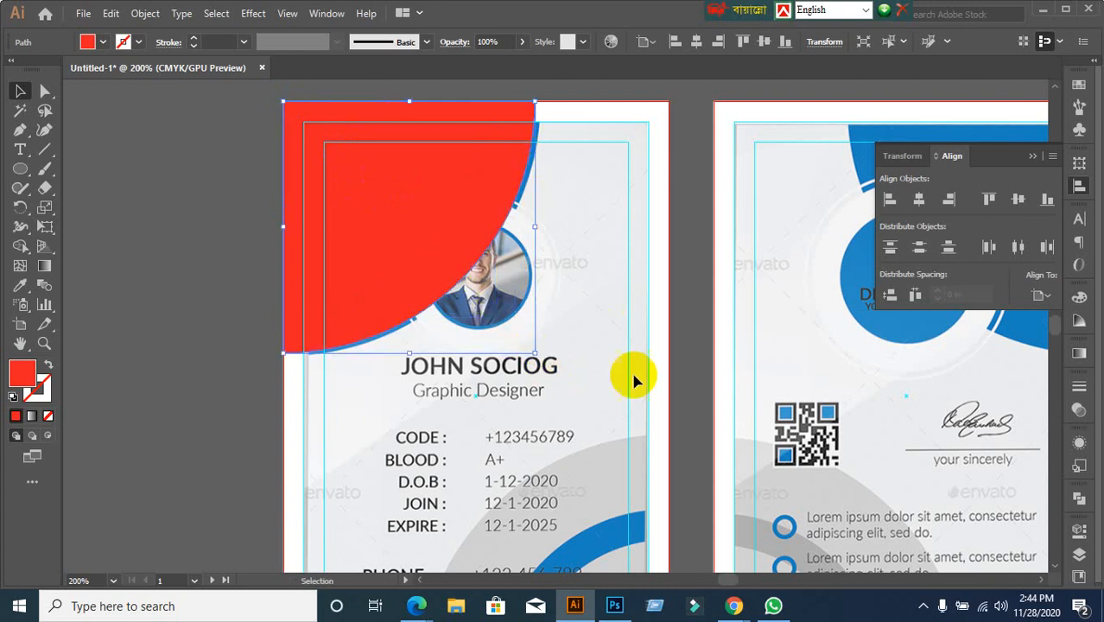
{"action": "left_click", "coordinate": [537, 354], "text": "shift"}
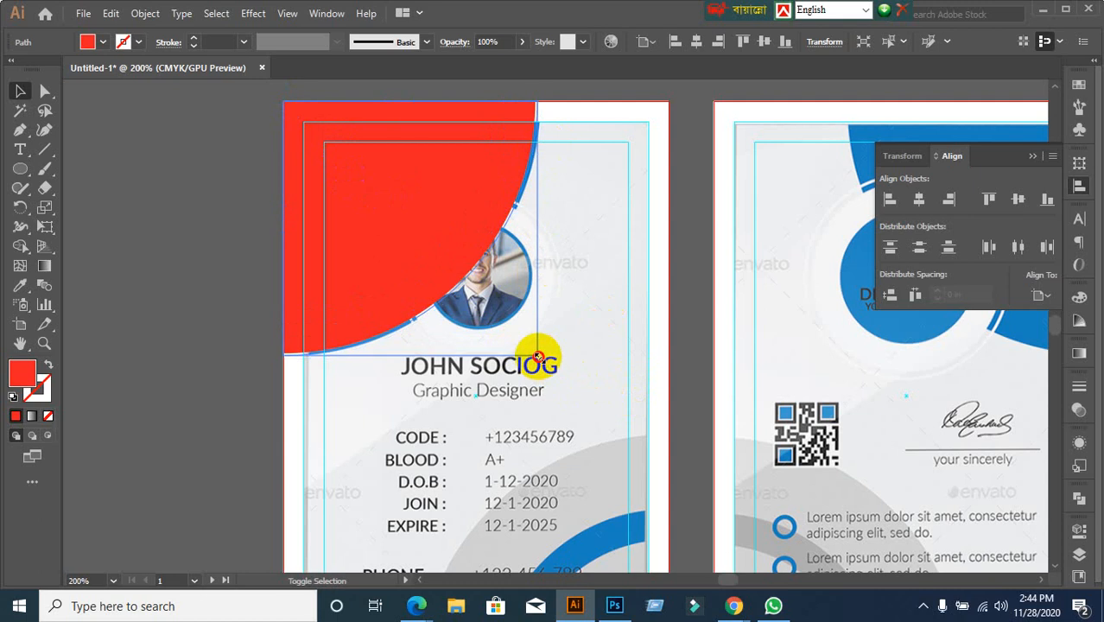
{"action": "left_click", "coordinate": [129, 315]}
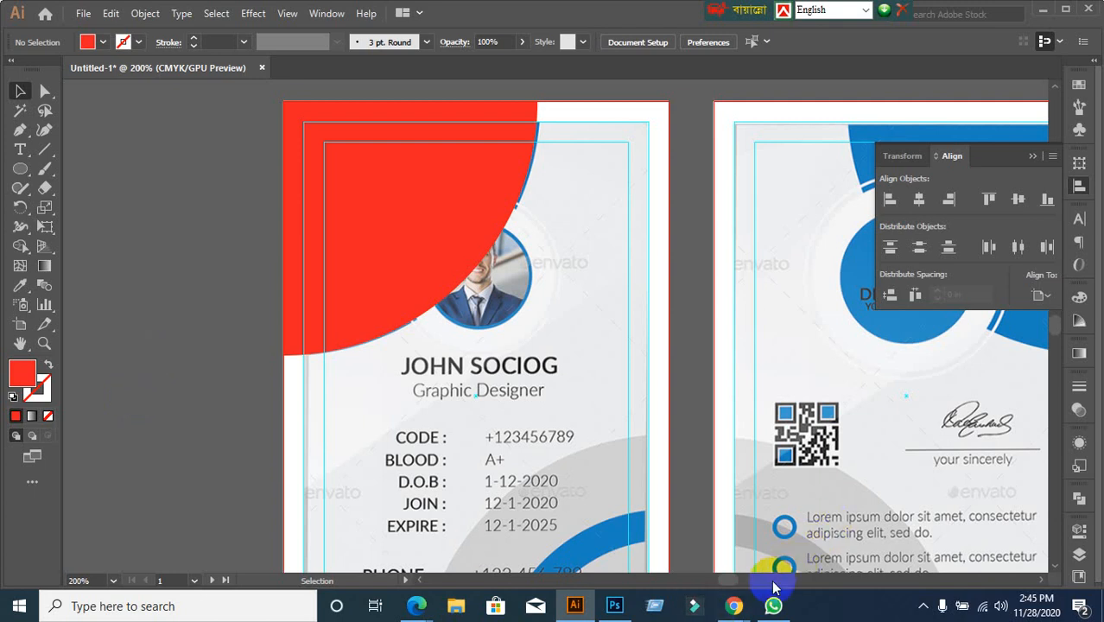
Try moving the red quarter-circle over the photo and name, then undo the move
{"action": "left_click", "coordinate": [401, 269]}
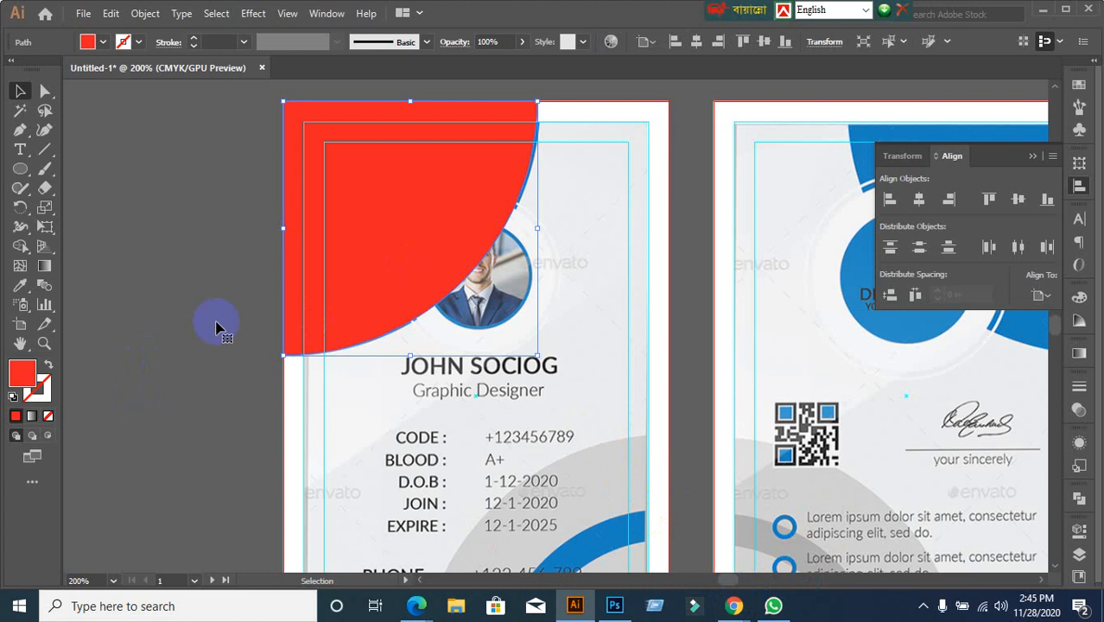
{"action": "left_click", "coordinate": [259, 318]}
{"action": "left_click_drag", "start_coordinate": [312, 140], "coordinate": [400, 216]}
{"action": "left_click_drag", "start_coordinate": [500, 294], "coordinate": [384, 201]}
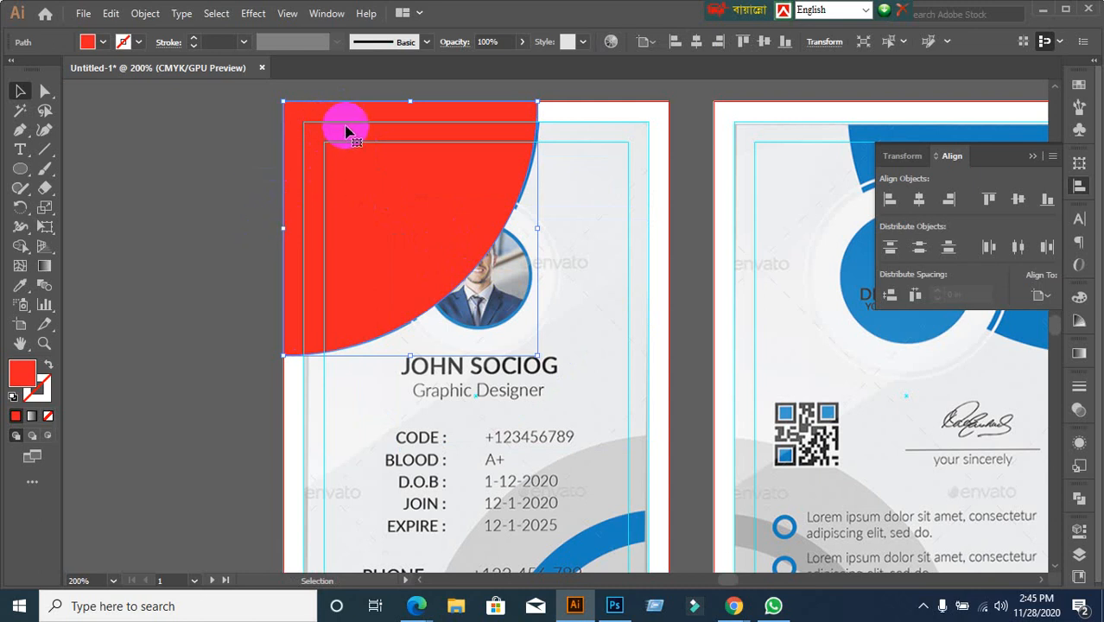
{"action": "left_click_drag", "start_coordinate": [399, 300], "coordinate": [522, 368]}
{"action": "key", "text": "a"}
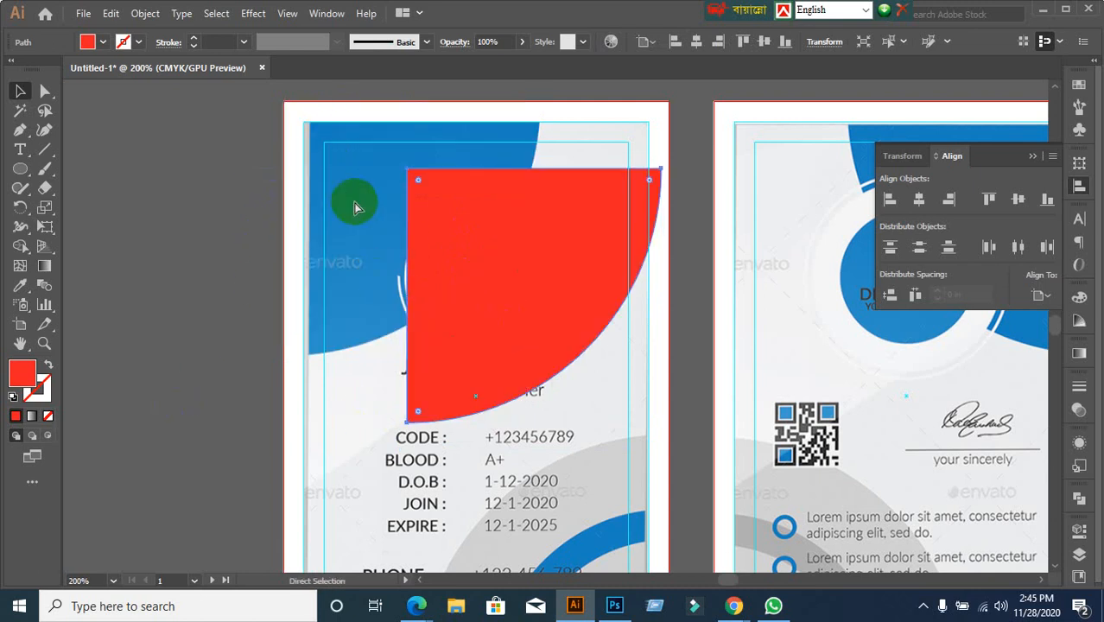
{"action": "key", "text": "ctrl+z"}
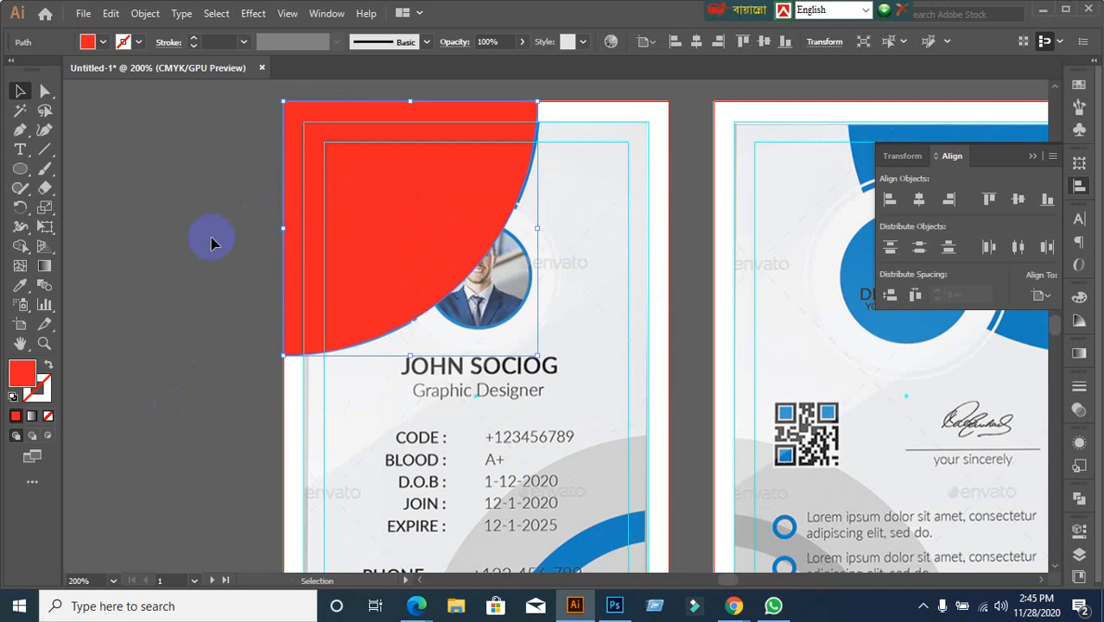
Select the enlarged red quarter-circle on the front card and delete it
{"action": "left_click", "coordinate": [212, 241]}
{"action": "left_click", "coordinate": [387, 304]}
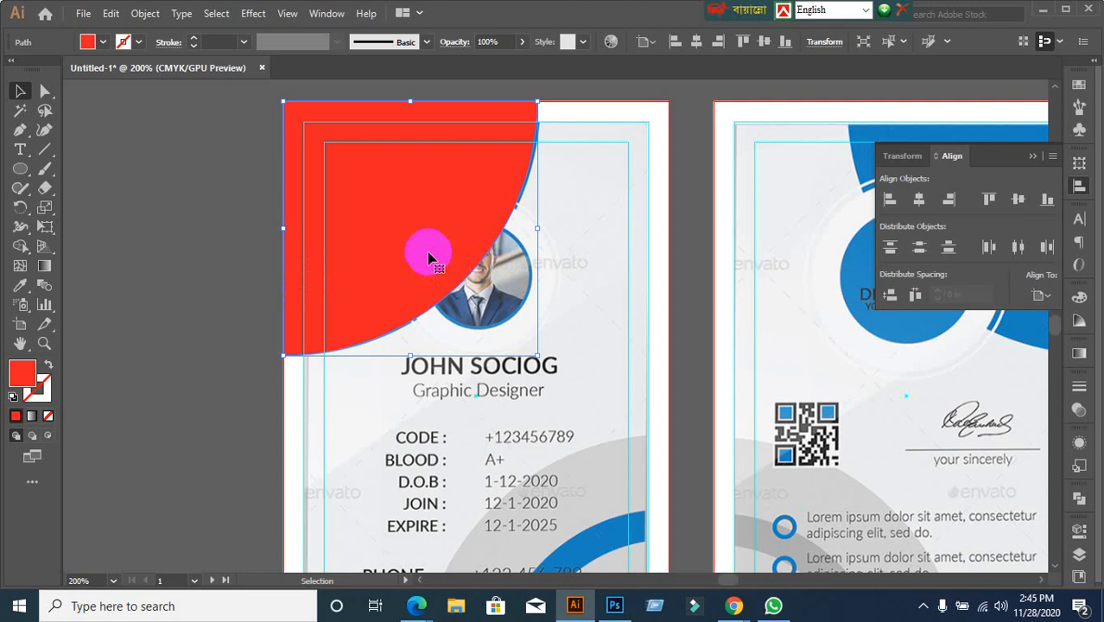
{"action": "left_click", "coordinate": [187, 296]}
{"action": "left_click", "coordinate": [413, 248]}
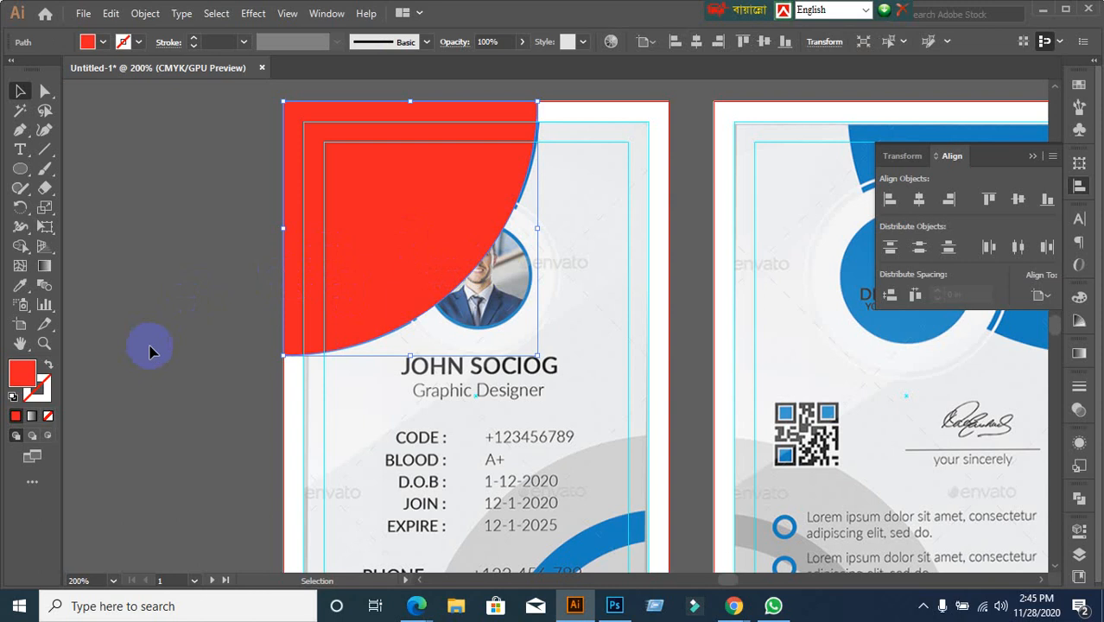
{"action": "left_click", "coordinate": [149, 350]}
{"action": "left_click", "coordinate": [371, 279]}
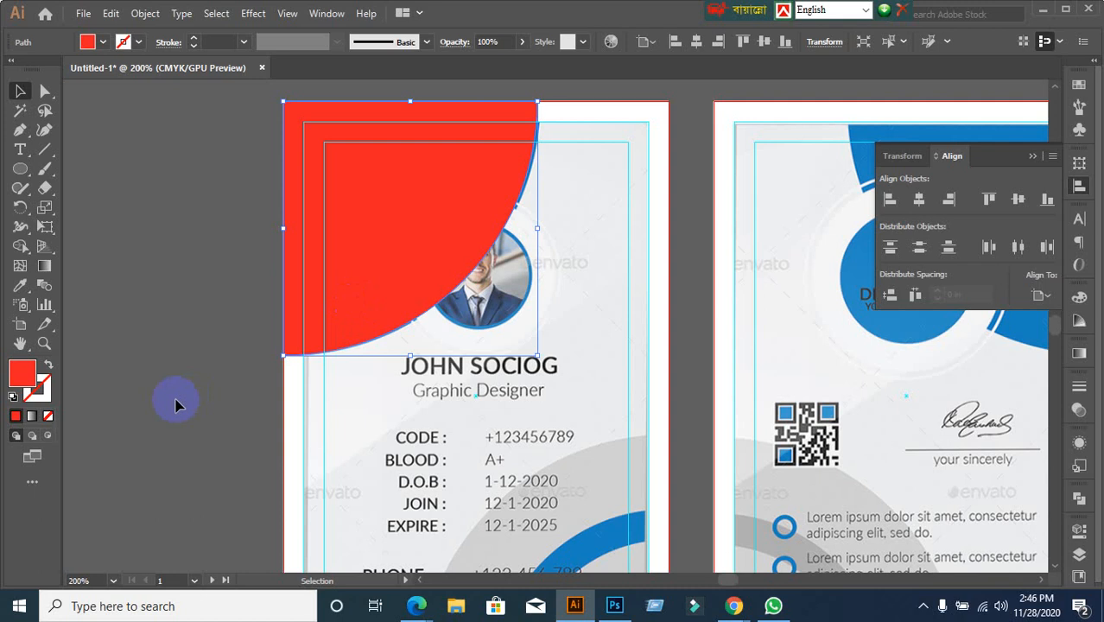
{"action": "left_click", "coordinate": [220, 363]}
{"action": "left_click", "coordinate": [431, 239]}
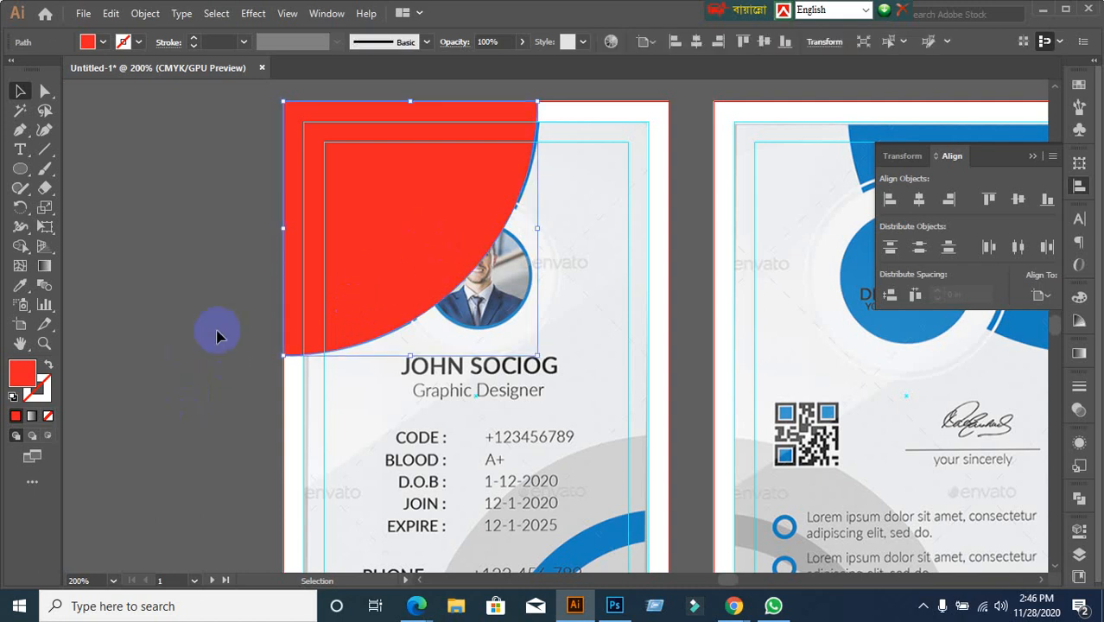
{"action": "key", "text": "Delete"}
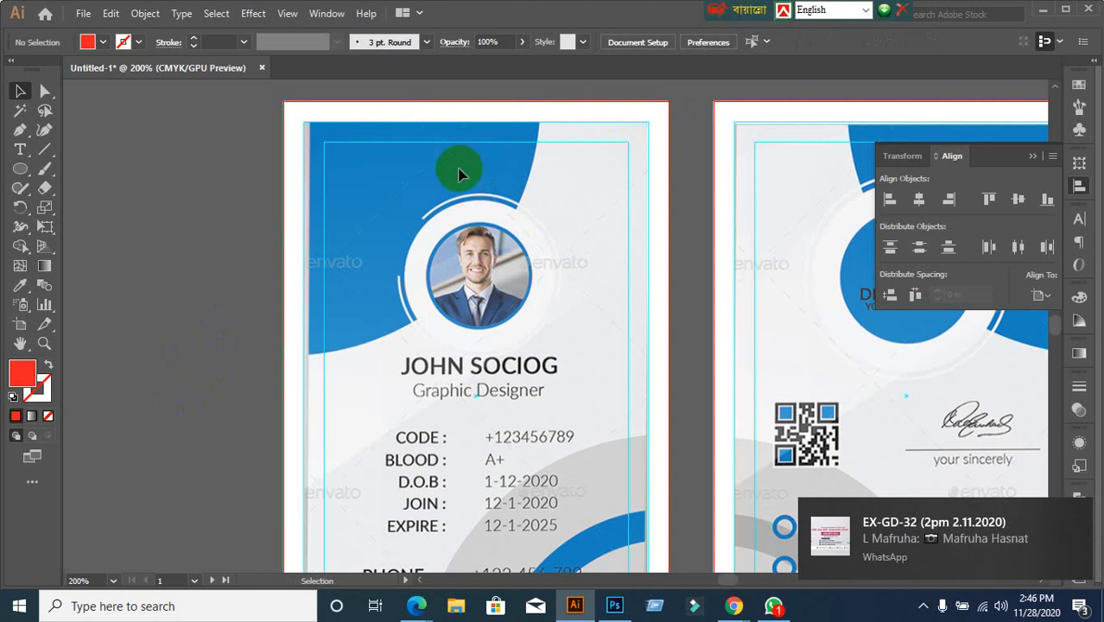
{"action": "scroll", "coordinate": [454, 260], "scroll_direction": "down", "scroll_amount": 1}
{"action": "scroll", "coordinate": [454, 260], "scroll_direction": "up", "scroll_amount": 1}
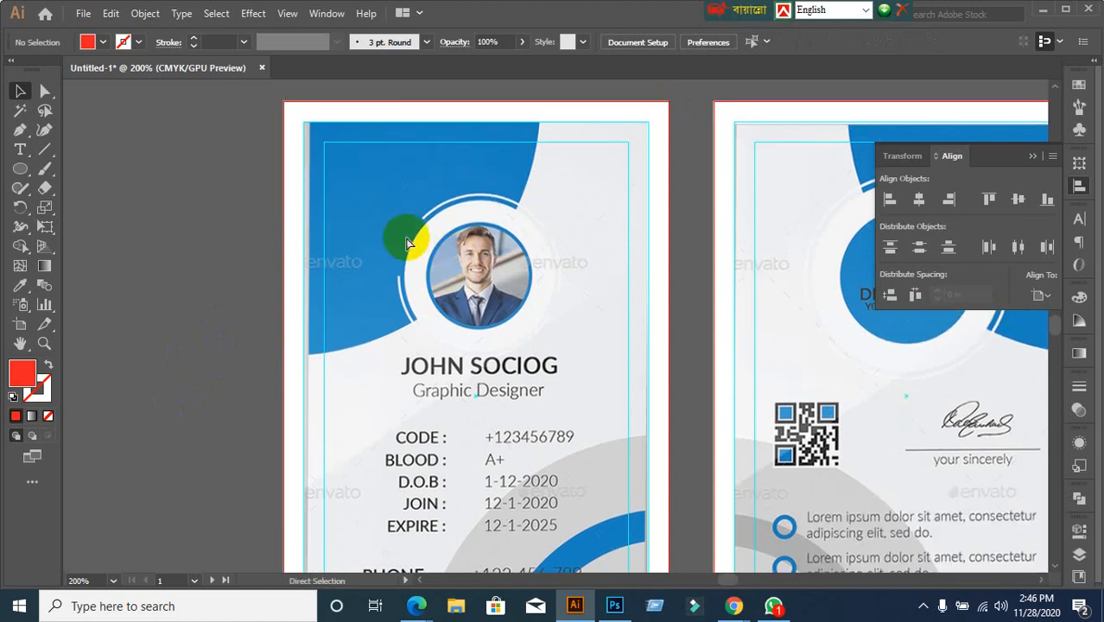
{"action": "key", "text": "ctrl+z"}
{"action": "left_click", "coordinate": [179, 271]}
{"action": "left_click", "coordinate": [446, 228]}
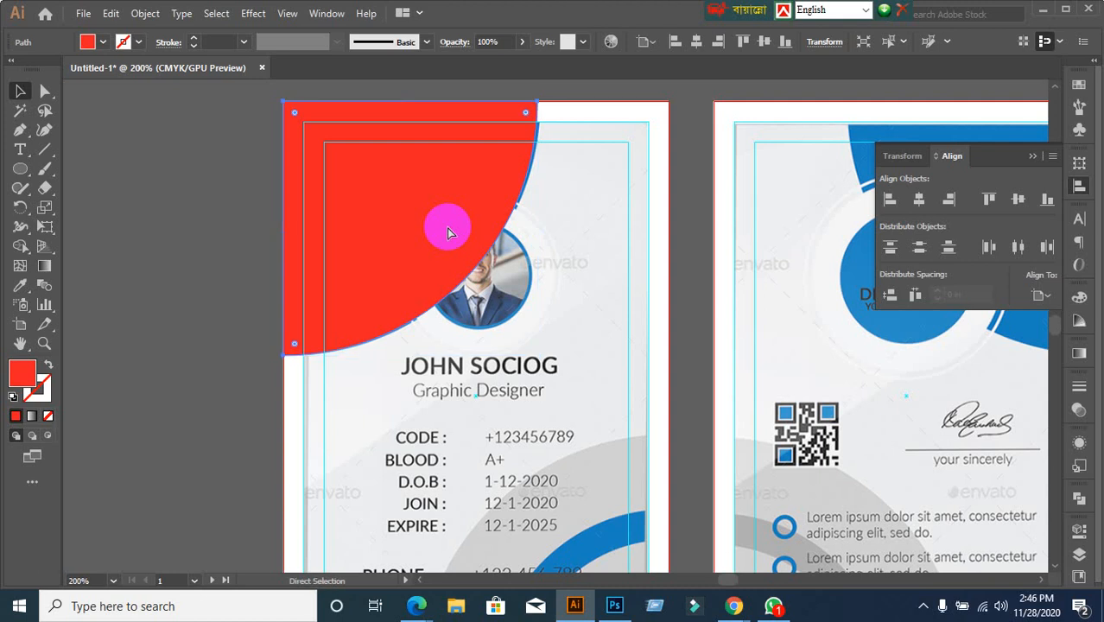
{"action": "key", "text": "Delete"}
{"action": "scroll", "coordinate": [505, 309], "scroll_direction": "down", "scroll_amount": 1}
{"action": "scroll", "coordinate": [558, 326], "scroll_direction": "up", "scroll_amount": 3}
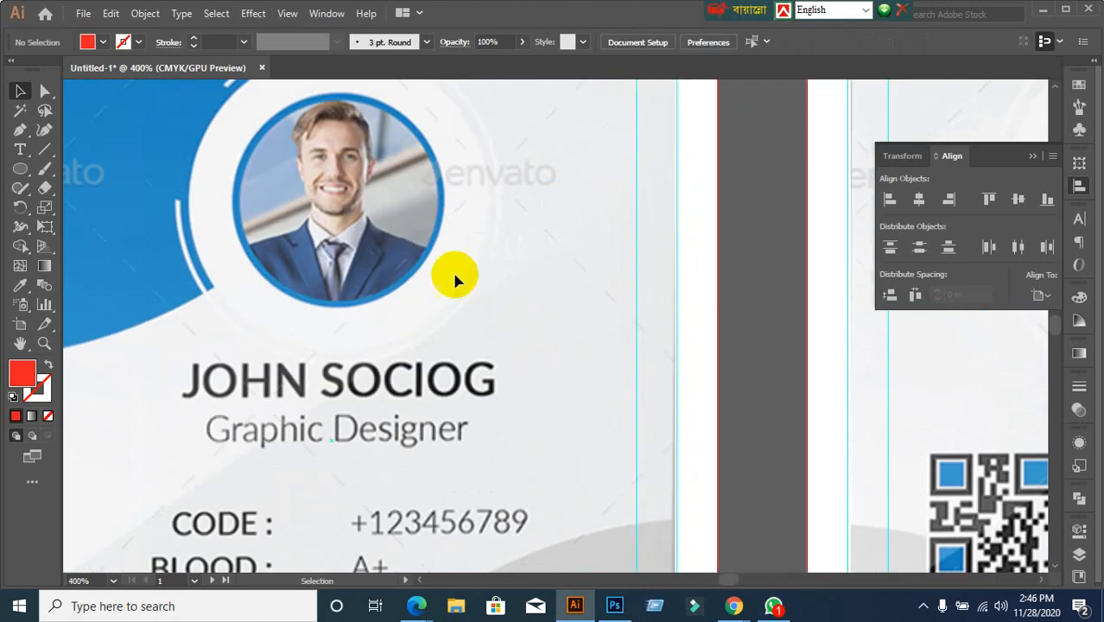
{"action": "scroll", "coordinate": [309, 256], "scroll_direction": "up", "scroll_amount": 1}
{"action": "scroll", "coordinate": [309, 256], "scroll_direction": "down", "scroll_amount": 1}
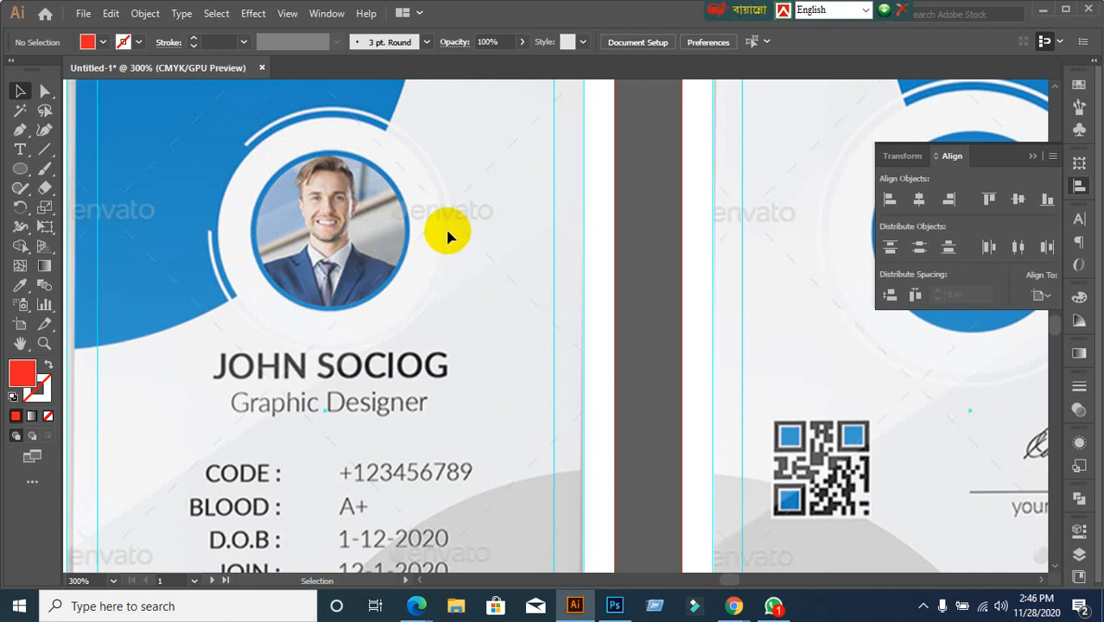
{"action": "scroll", "coordinate": [404, 294], "scroll_direction": "down", "scroll_amount": 1}
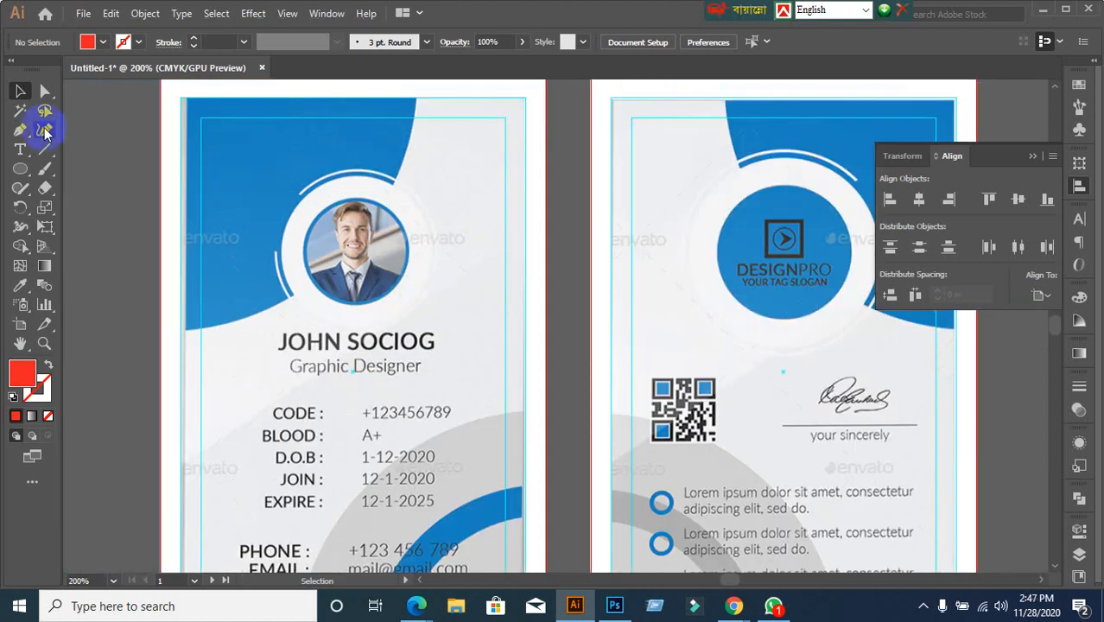
Draw a red circle over the profile photo with the Ellipse tool, then return to Selection
{"action": "left_click", "coordinate": [20, 169]}
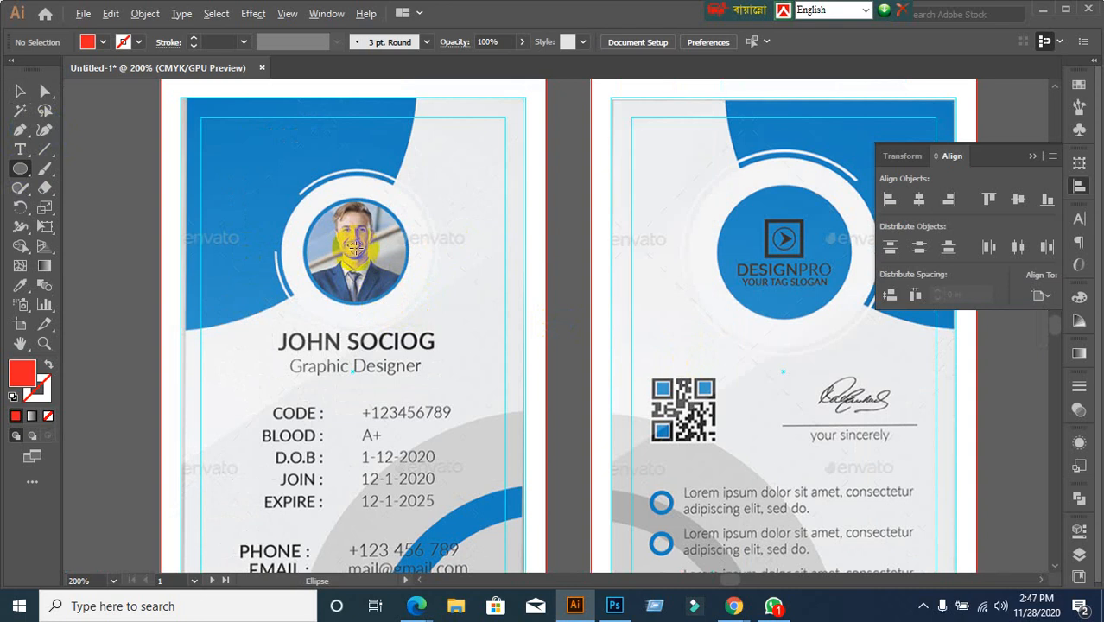
{"action": "left_click_drag", "start_coordinate": [354, 246], "coordinate": [435, 320]}
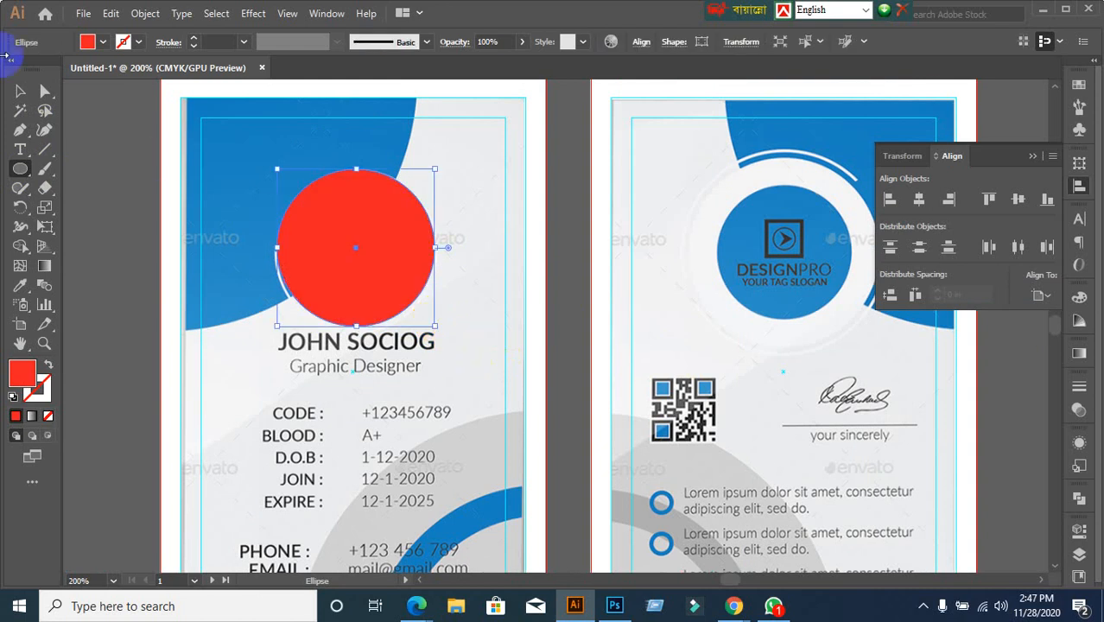
{"action": "left_click", "coordinate": [21, 95]}
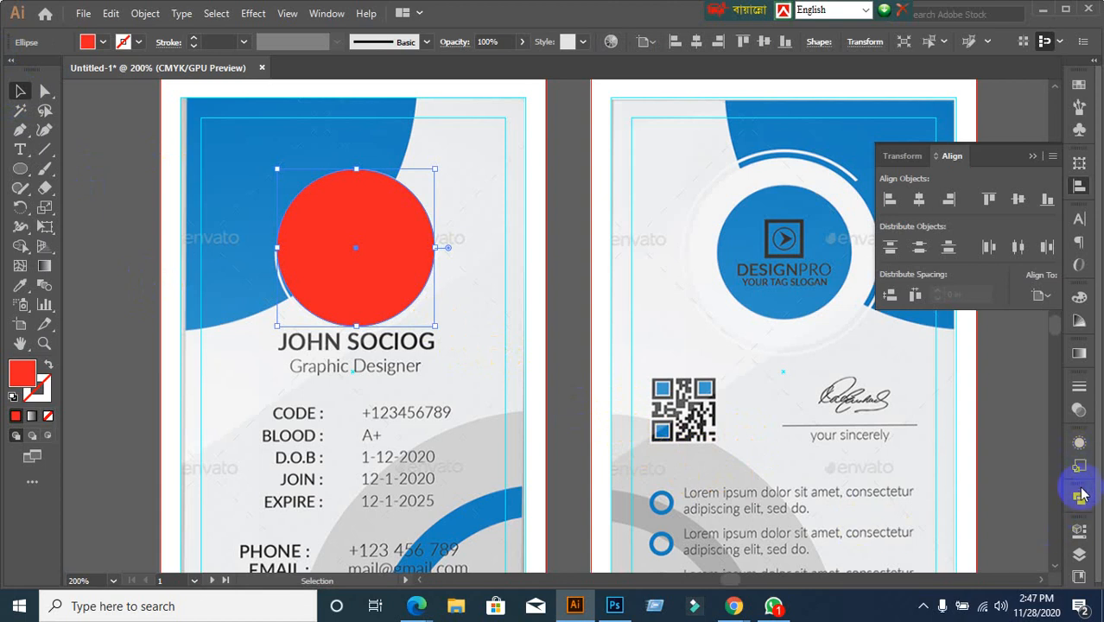
Show the Transparency panel and enlarge the red circle slightly around the photo
{"action": "left_click", "coordinate": [1079, 411]}
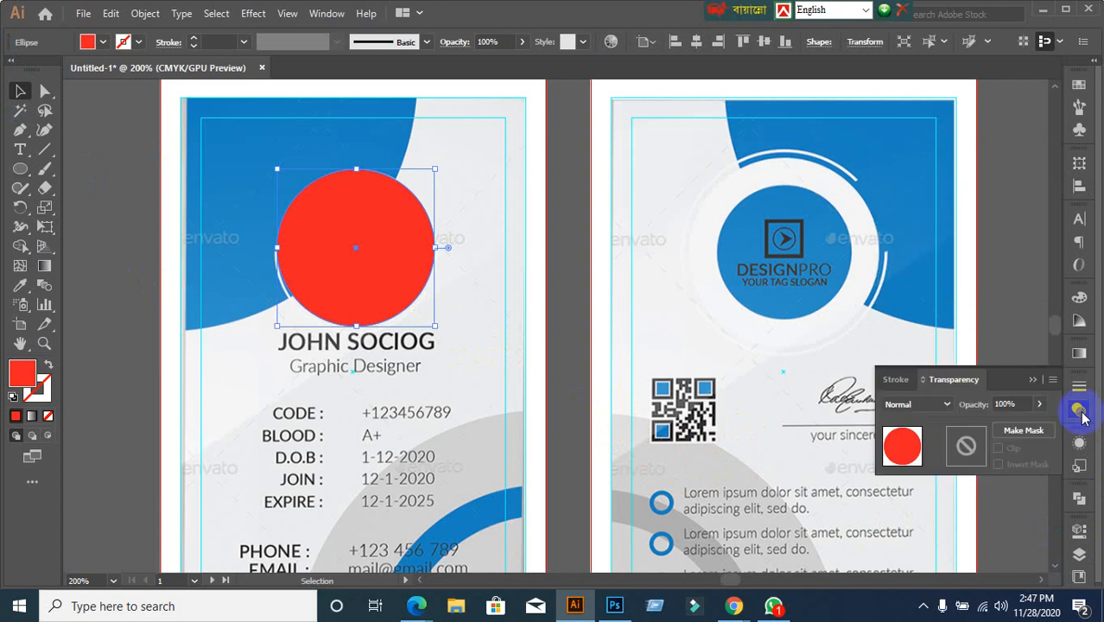
{"action": "left_click", "coordinate": [1017, 401]}
{"action": "scroll", "coordinate": [1018, 400], "scroll_direction": "down", "scroll_amount": 5}
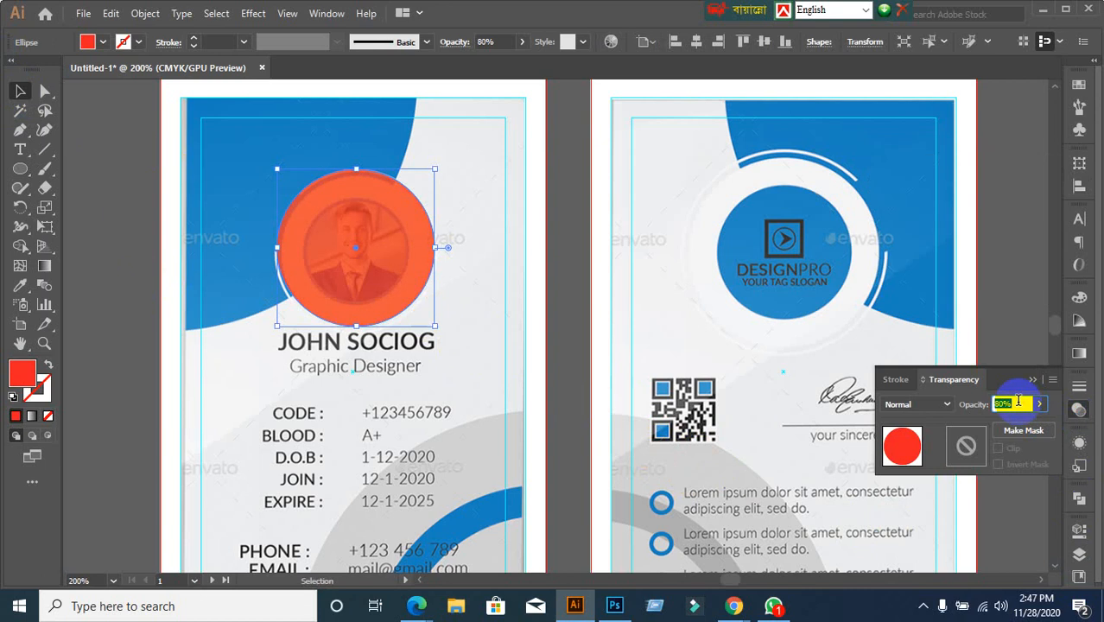
{"action": "left_click", "coordinate": [580, 385]}
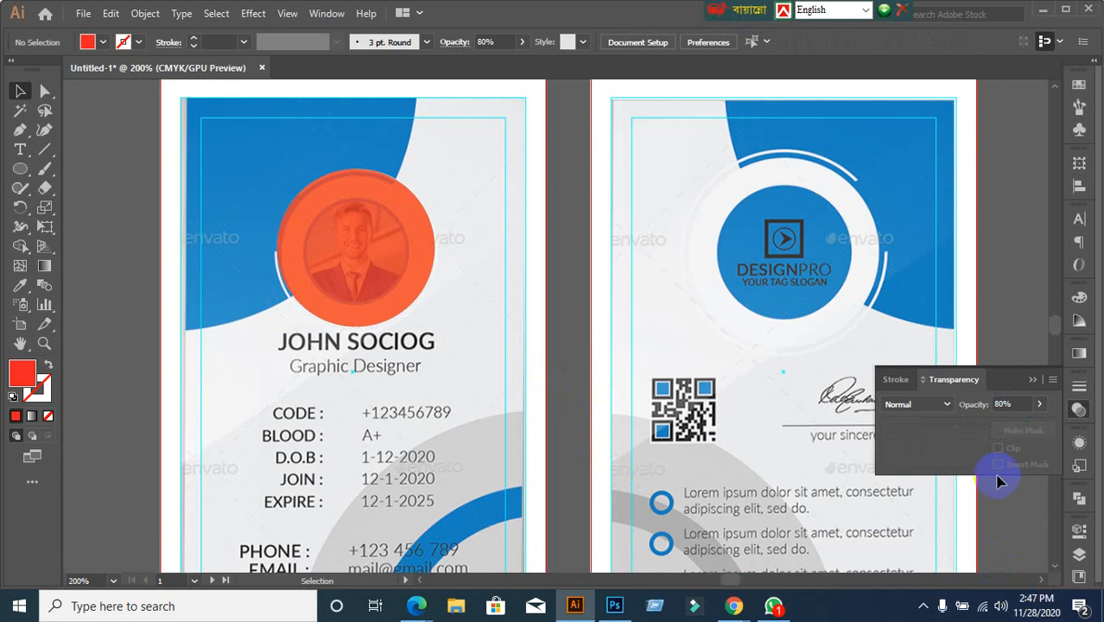
{"action": "left_click", "coordinate": [355, 288]}
{"action": "scroll", "coordinate": [311, 369], "scroll_direction": "up", "scroll_amount": 1}
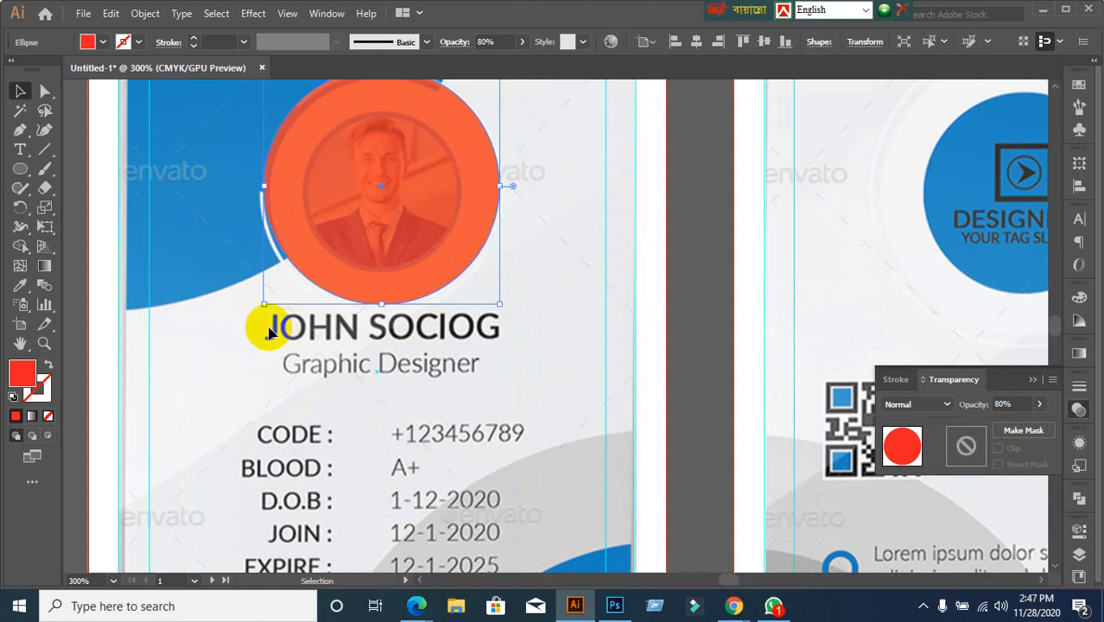
{"action": "left_click_drag", "start_coordinate": [262, 304], "coordinate": [254, 308]}
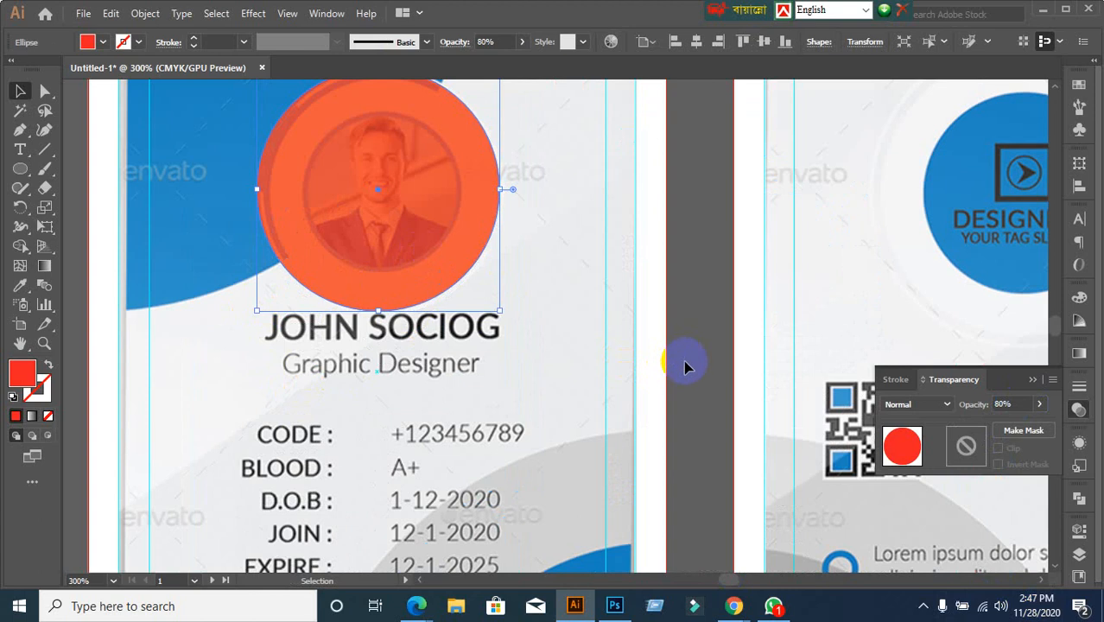
{"action": "scroll", "coordinate": [685, 367], "scroll_direction": "up", "scroll_amount": 2}
{"action": "scroll", "coordinate": [701, 374], "scroll_direction": "down", "scroll_amount": 1}
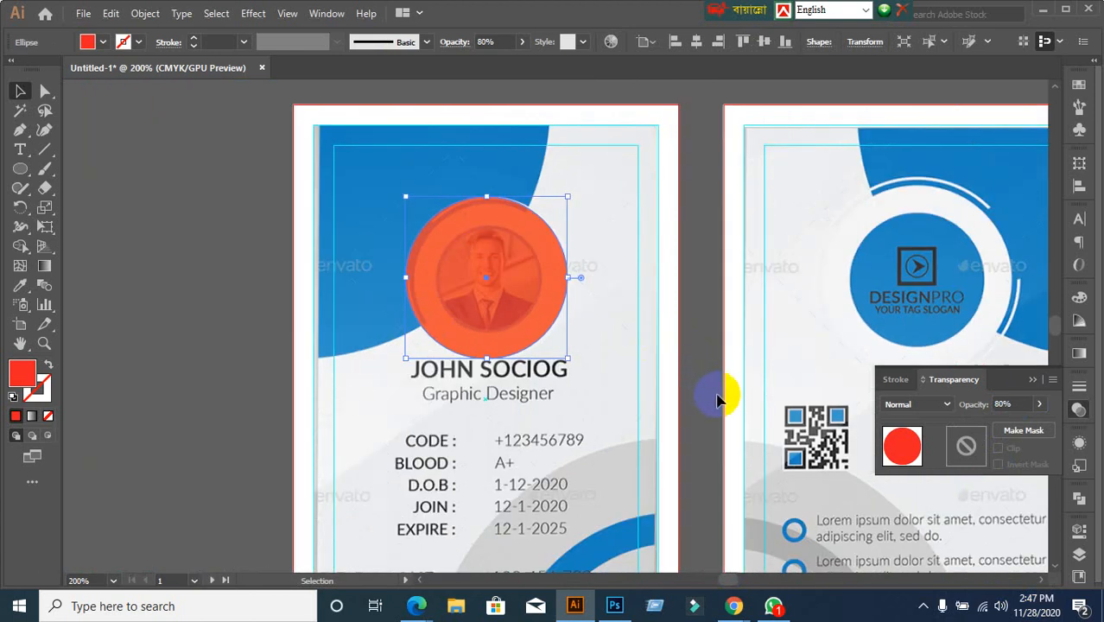
{"action": "scroll", "coordinate": [712, 393], "scroll_direction": "up", "scroll_amount": 1}
{"action": "left_click", "coordinate": [659, 309]}
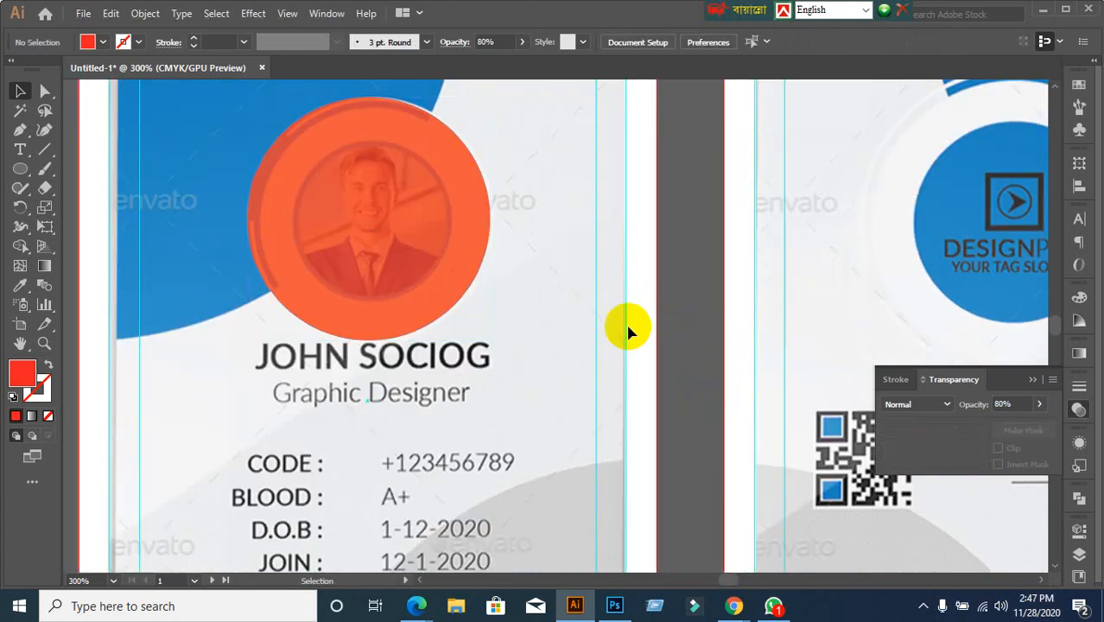
{"action": "left_click", "coordinate": [426, 261]}
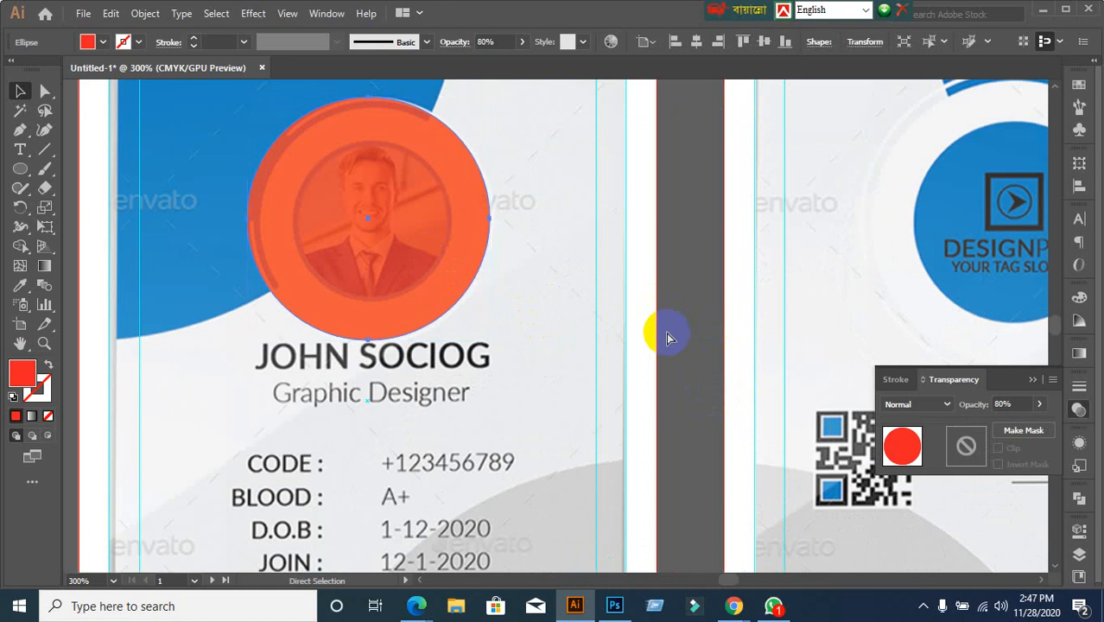
Set the red circle's opacity to 30%, undoing a stray copy and move
{"action": "key", "text": "v"}
{"action": "key", "text": "ctrl+f"}
{"action": "key", "text": "ctrl+z"}
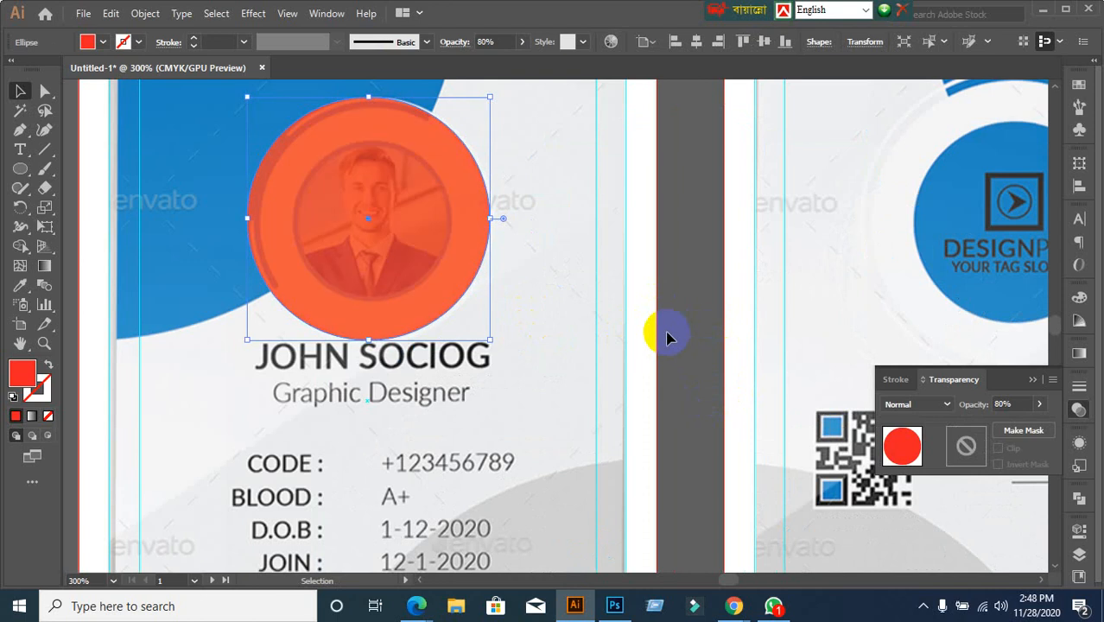
{"action": "left_click", "coordinate": [667, 333]}
{"action": "left_click_drag", "start_coordinate": [468, 262], "coordinate": [648, 303]}
{"action": "key", "text": "ctrl+z"}
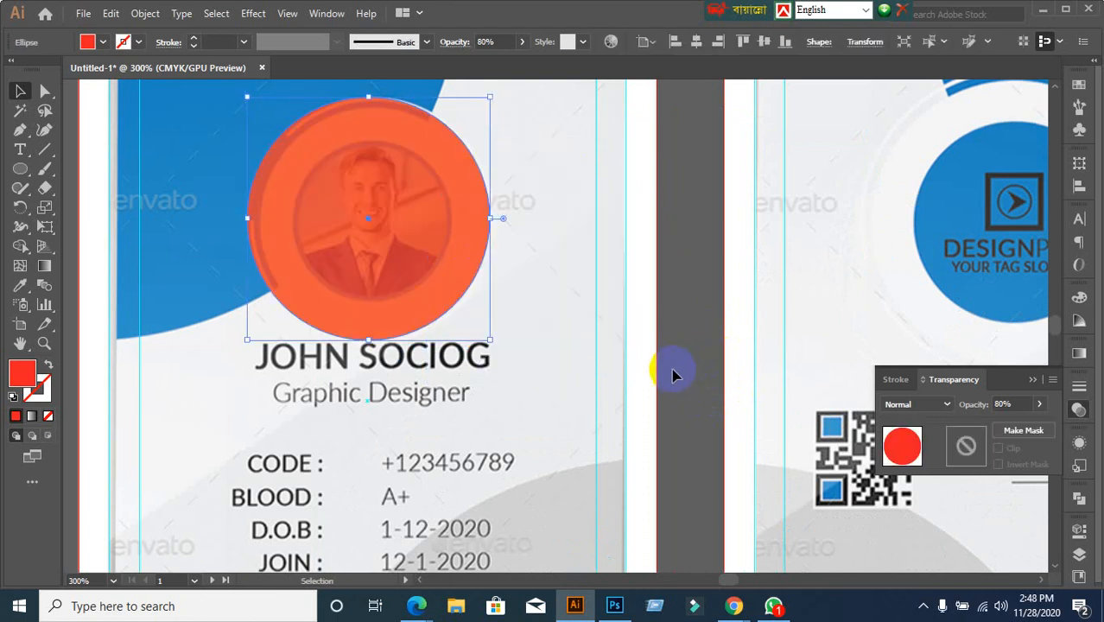
{"action": "left_click", "coordinate": [1028, 403]}
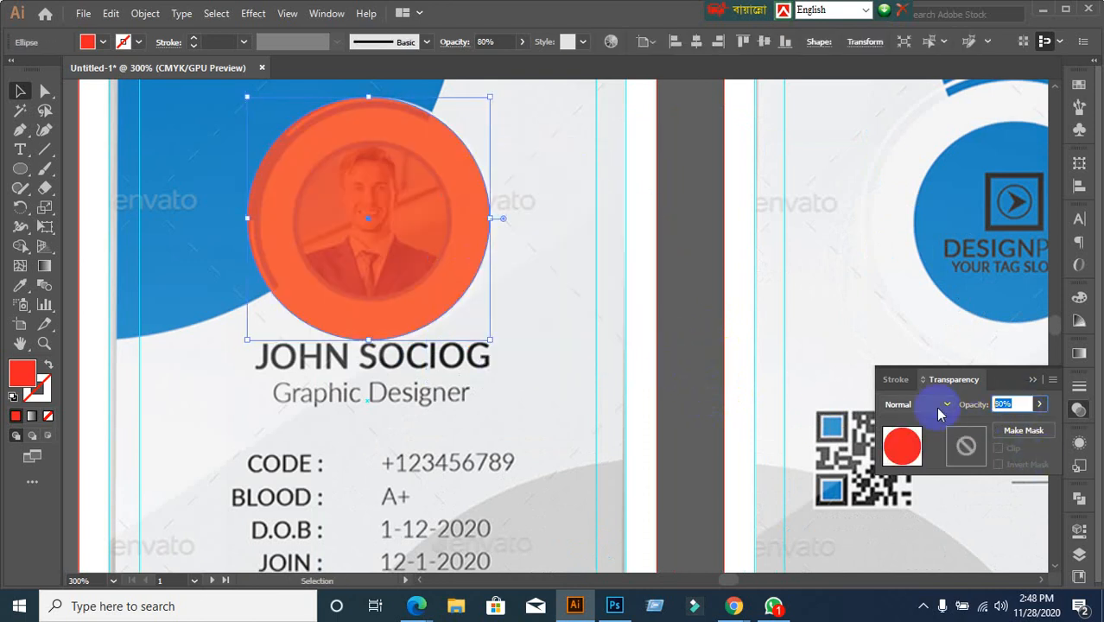
{"action": "type", "text": "30"}
{"action": "key", "text": "Return"}
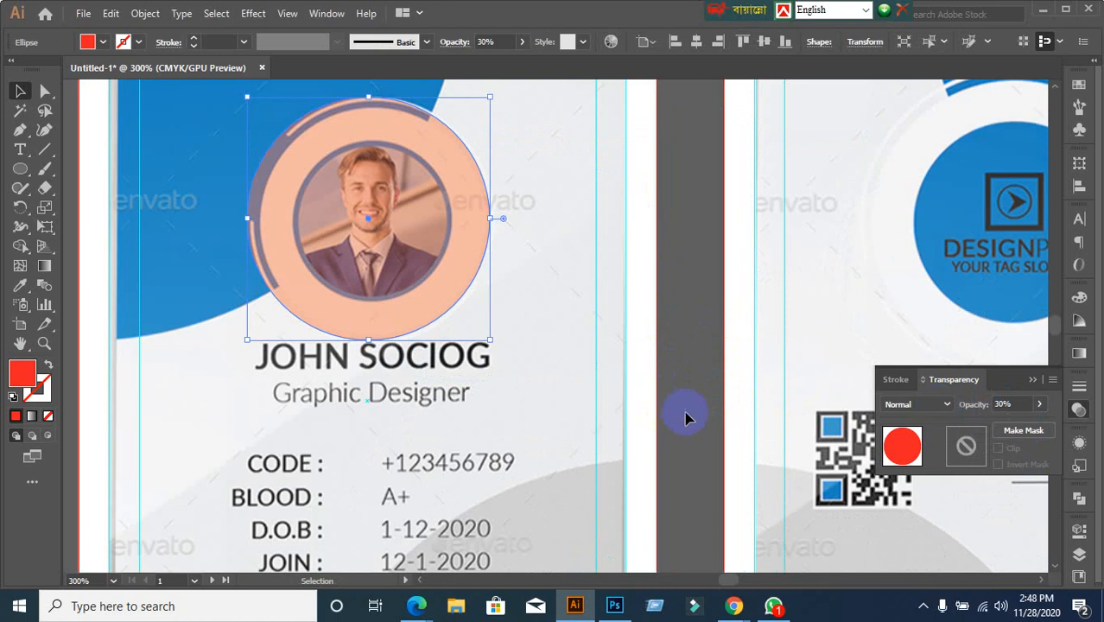
Shrink the translucent circle slightly toward the photo
{"action": "left_click", "coordinate": [698, 371]}
{"action": "left_click", "coordinate": [451, 247]}
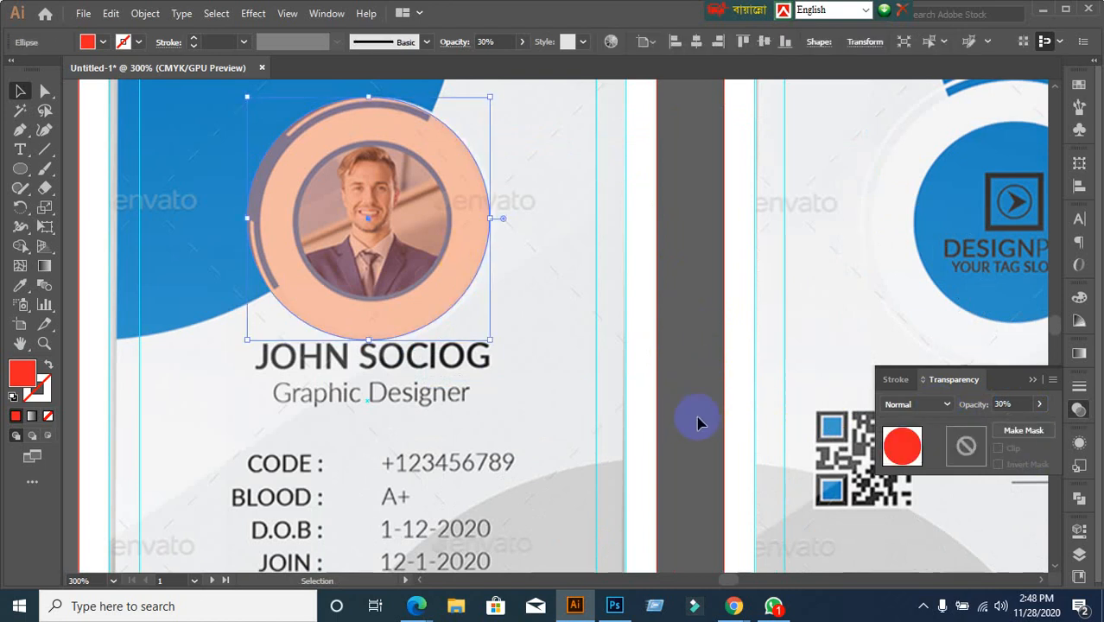
{"action": "key", "text": "v"}
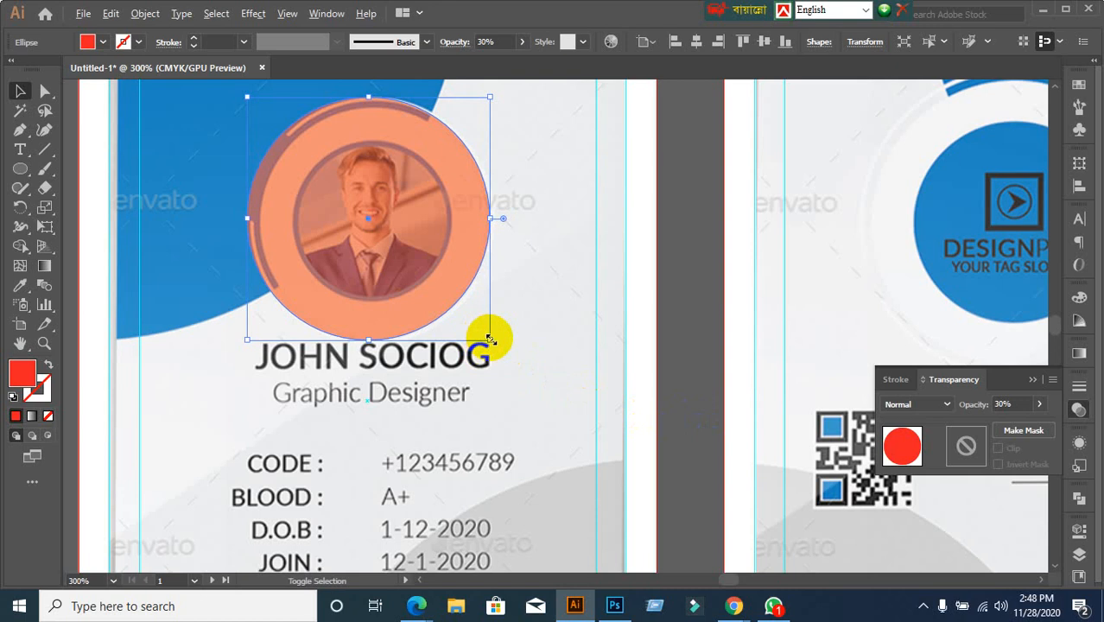
{"action": "left_click_drag", "start_coordinate": [488, 339], "coordinate": [480, 328]}
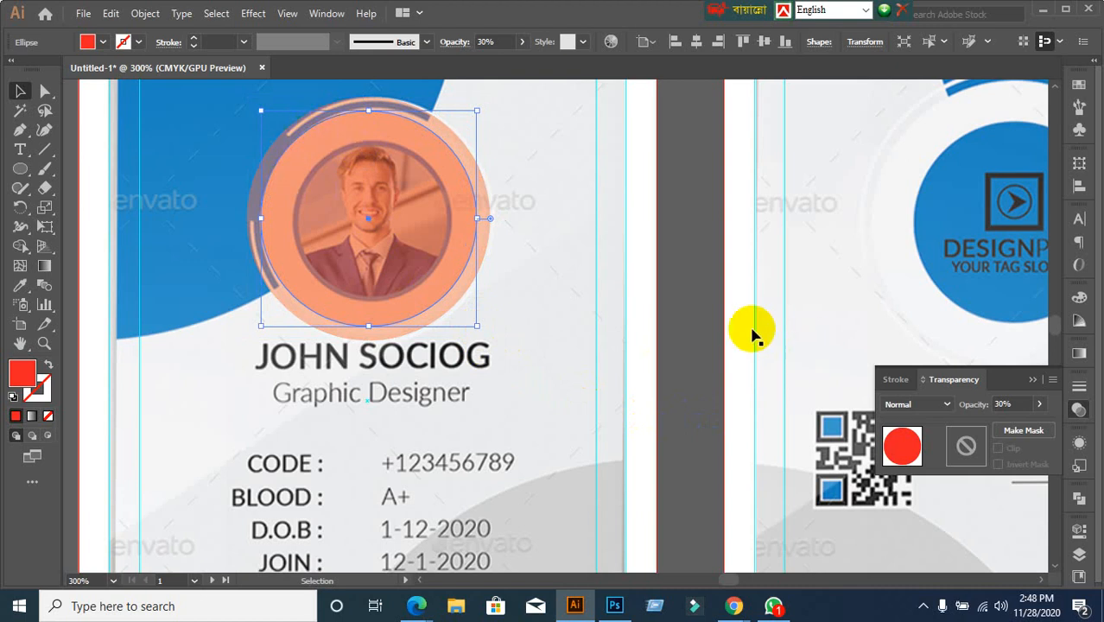
Paste a copy of the circle in front and shrink it to frame the photo tightly
{"action": "key", "text": "ctrl+c"}
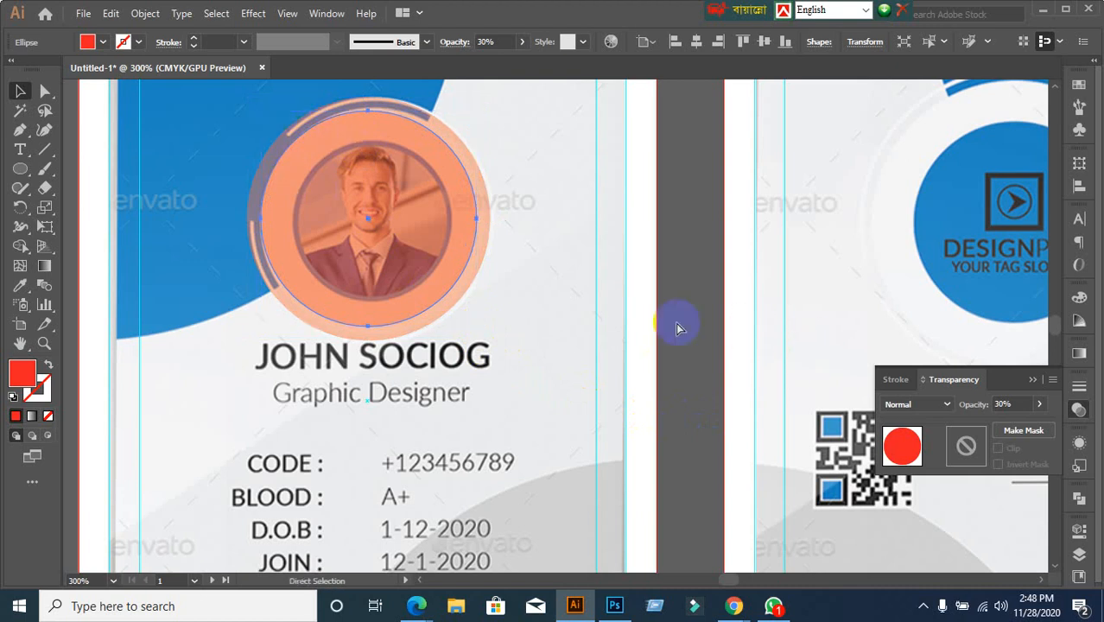
{"action": "key", "text": "ctrl+f"}
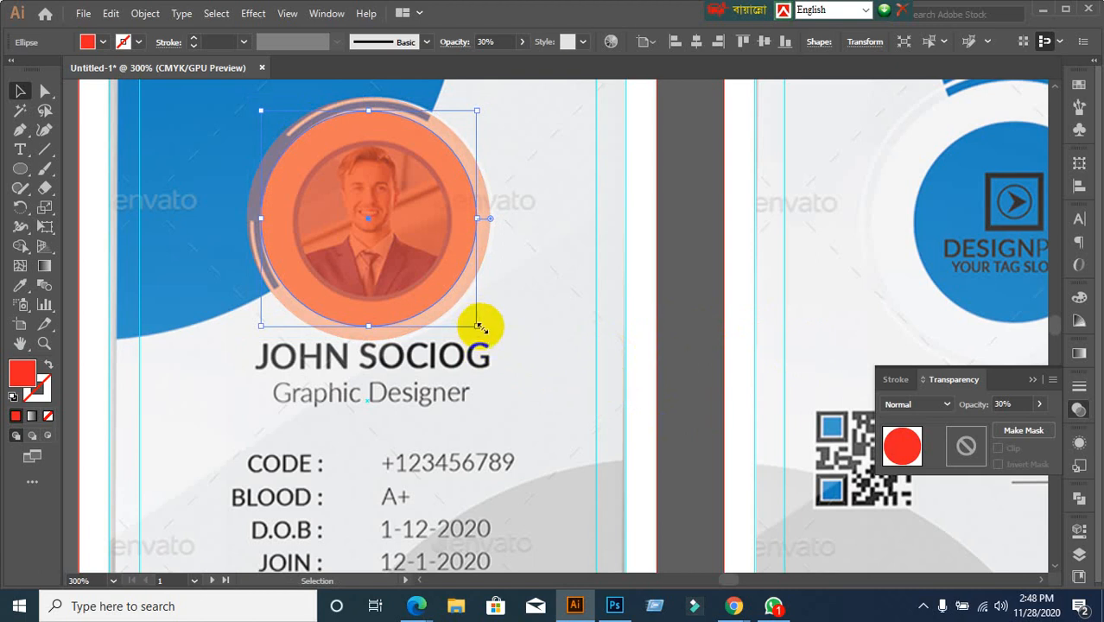
{"action": "left_click_drag", "start_coordinate": [477, 327], "coordinate": [440, 289]}
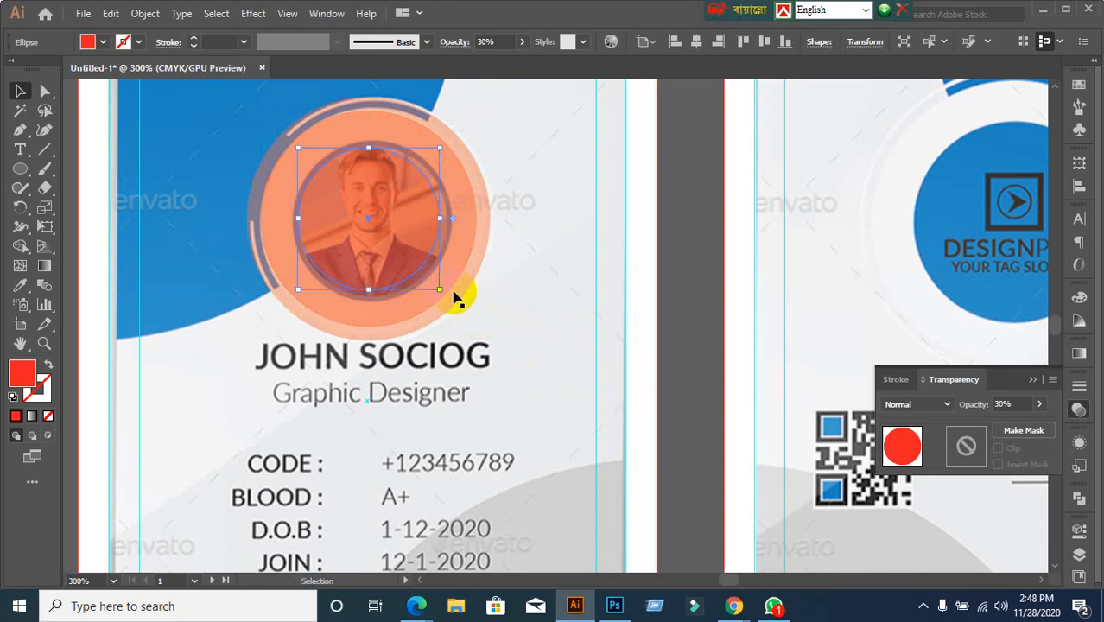
{"action": "key", "text": "ctrl+z"}
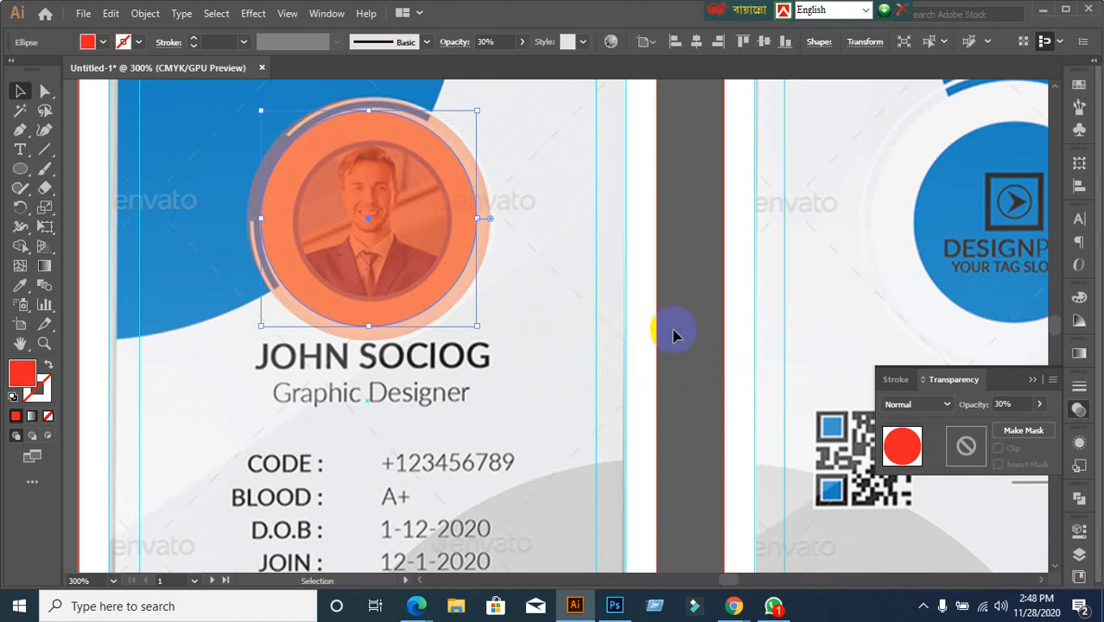
{"action": "left_click_drag", "start_coordinate": [394, 234], "coordinate": [468, 282]}
{"action": "key", "text": "ctrl+z"}
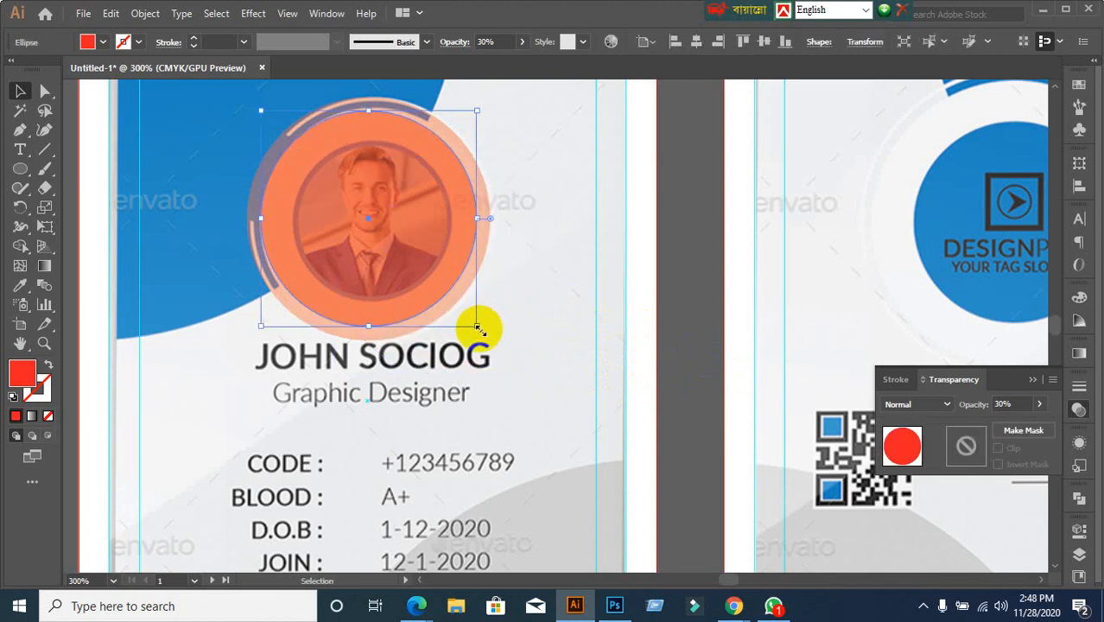
{"action": "left_click_drag", "start_coordinate": [478, 328], "coordinate": [451, 296]}
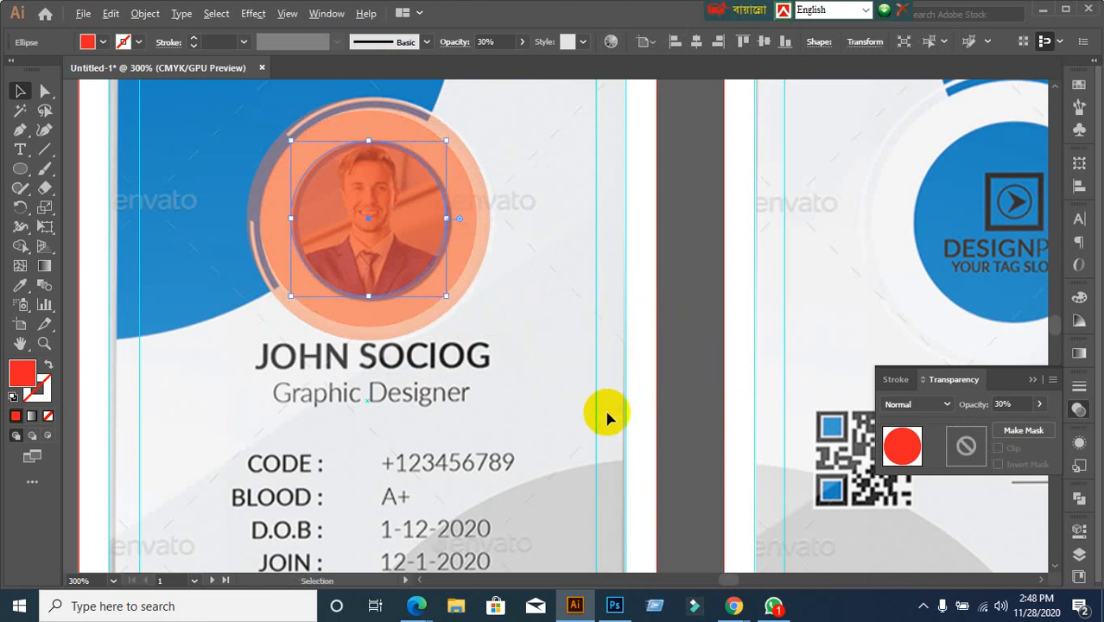
{"action": "scroll", "coordinate": [607, 418], "scroll_direction": "down", "scroll_amount": 1}
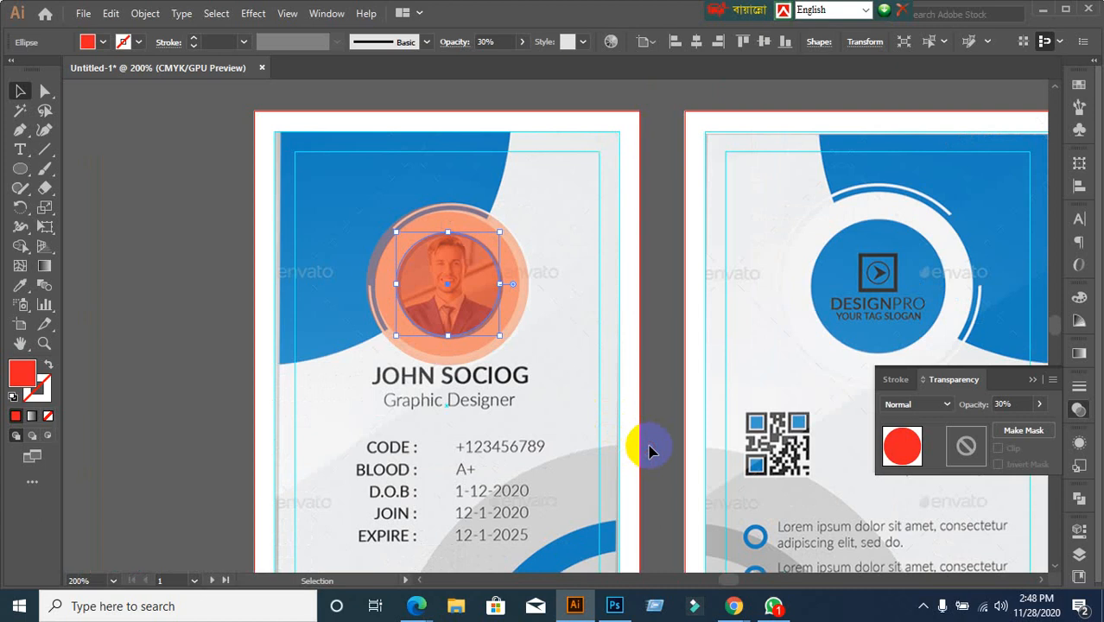
Deselect to review the nested circles, then bring the Google Meet window forward
{"action": "left_click", "coordinate": [650, 451]}
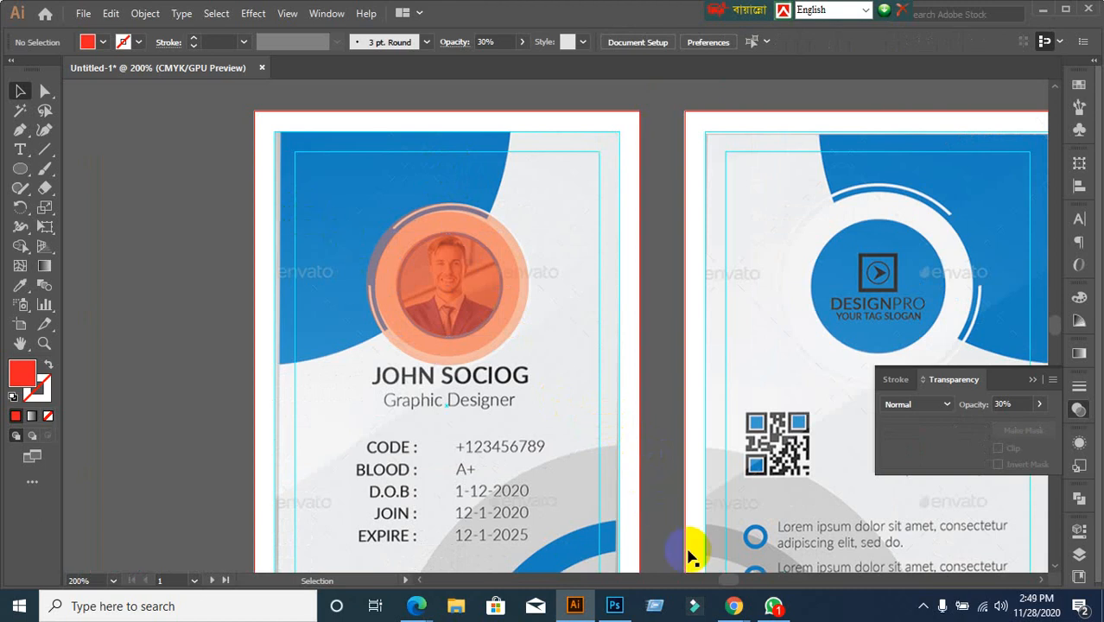
{"action": "mouse_move", "coordinate": [734, 605]}
{"action": "left_click", "coordinate": [648, 563]}
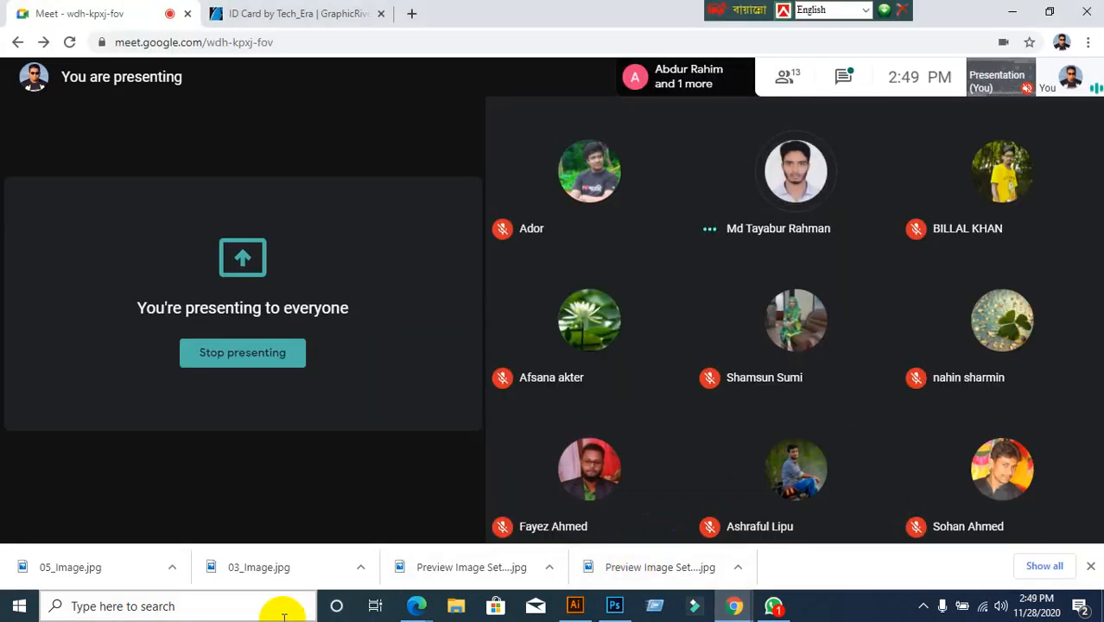
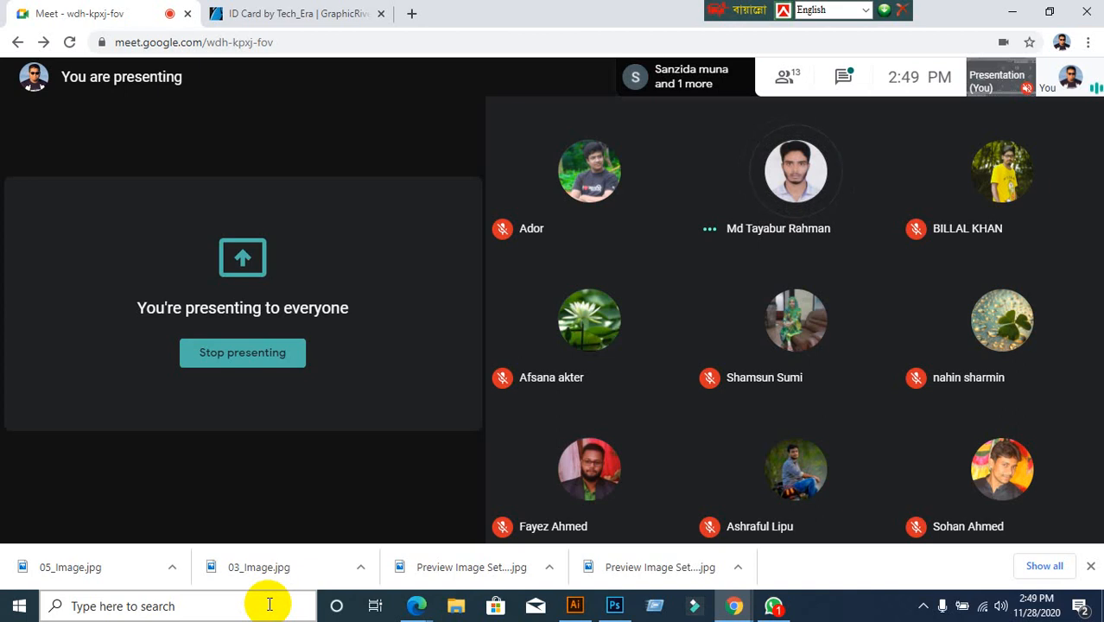
Back in Illustrator, set the orange photo frame circle to 100% opacity
{"action": "left_click", "coordinate": [574, 605]}
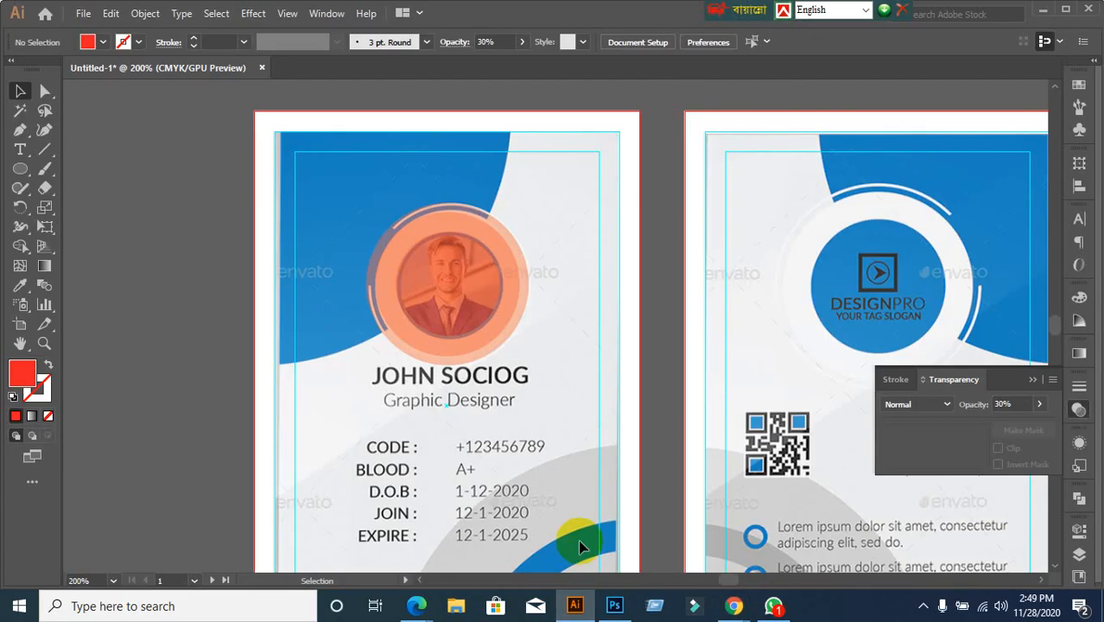
{"action": "scroll", "coordinate": [492, 367], "scroll_direction": "down", "scroll_amount": 3}
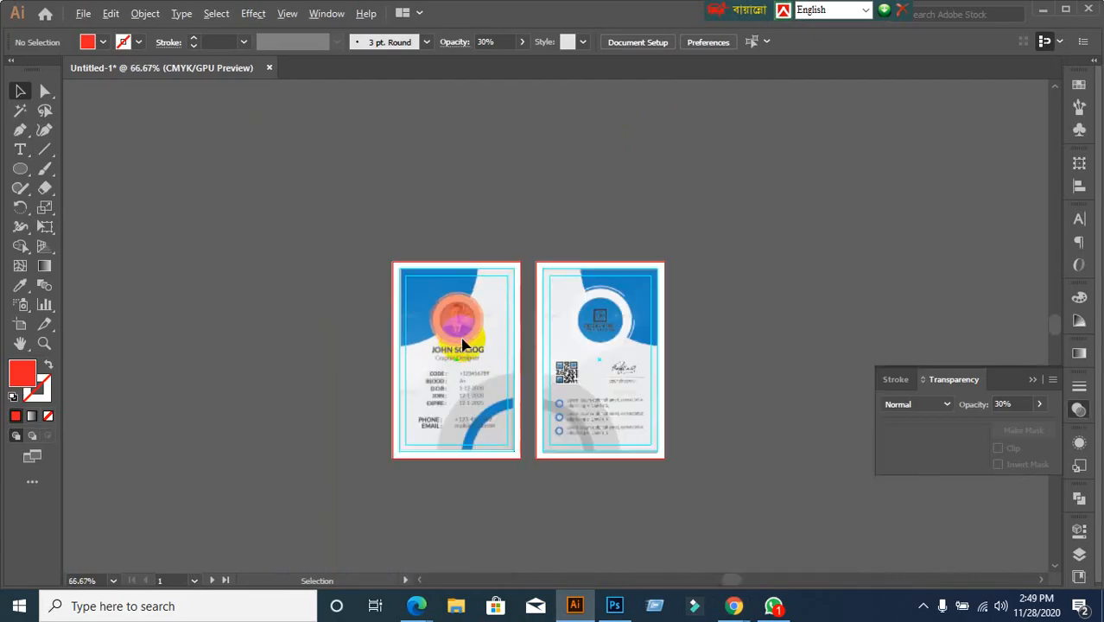
{"action": "scroll", "coordinate": [466, 347], "scroll_direction": "up", "scroll_amount": 3}
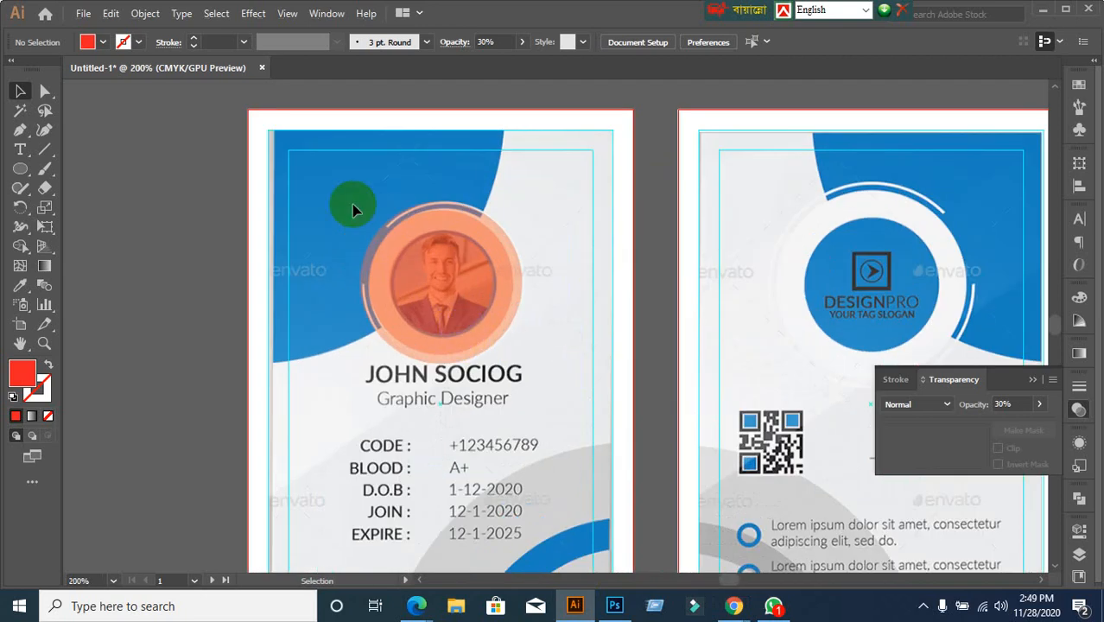
{"action": "left_click", "coordinate": [433, 274]}
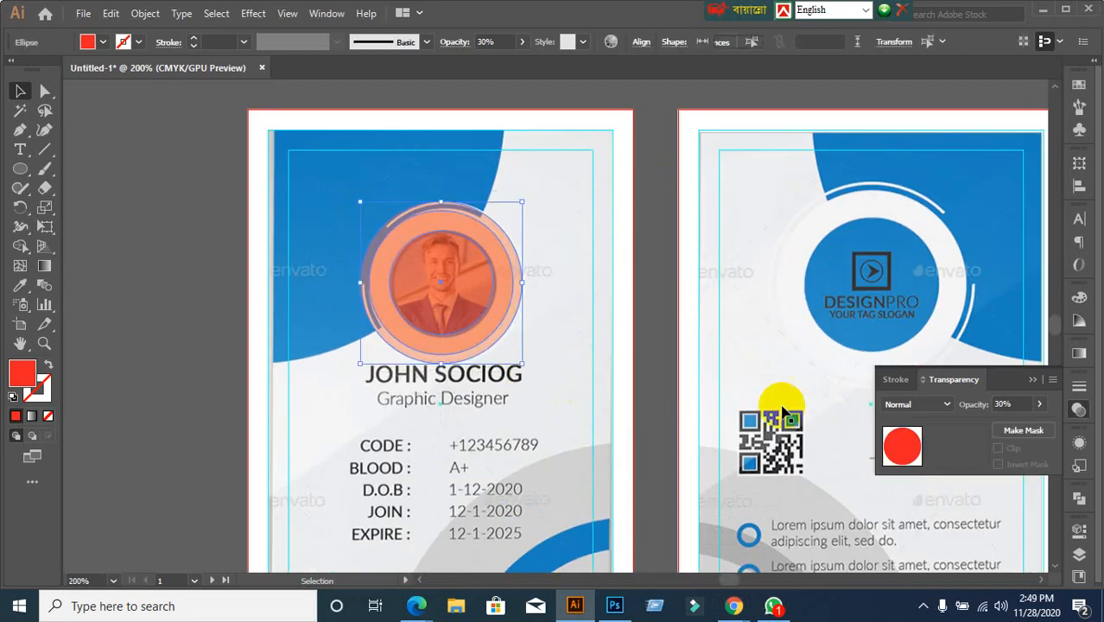
{"action": "left_click", "coordinate": [1012, 403]}
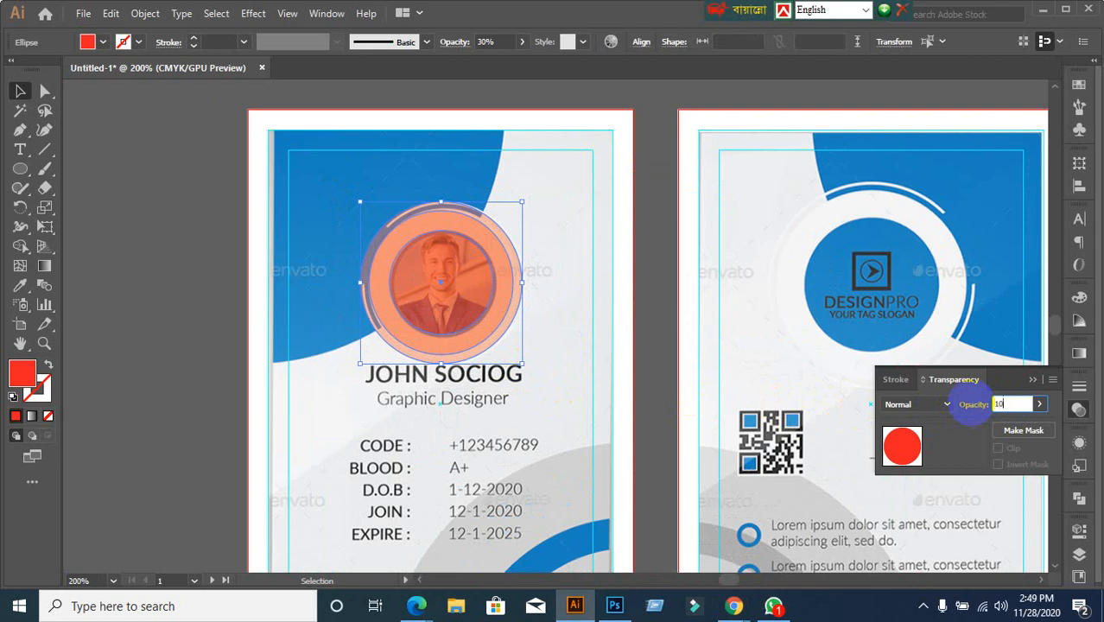
{"action": "key", "text": "Return"}
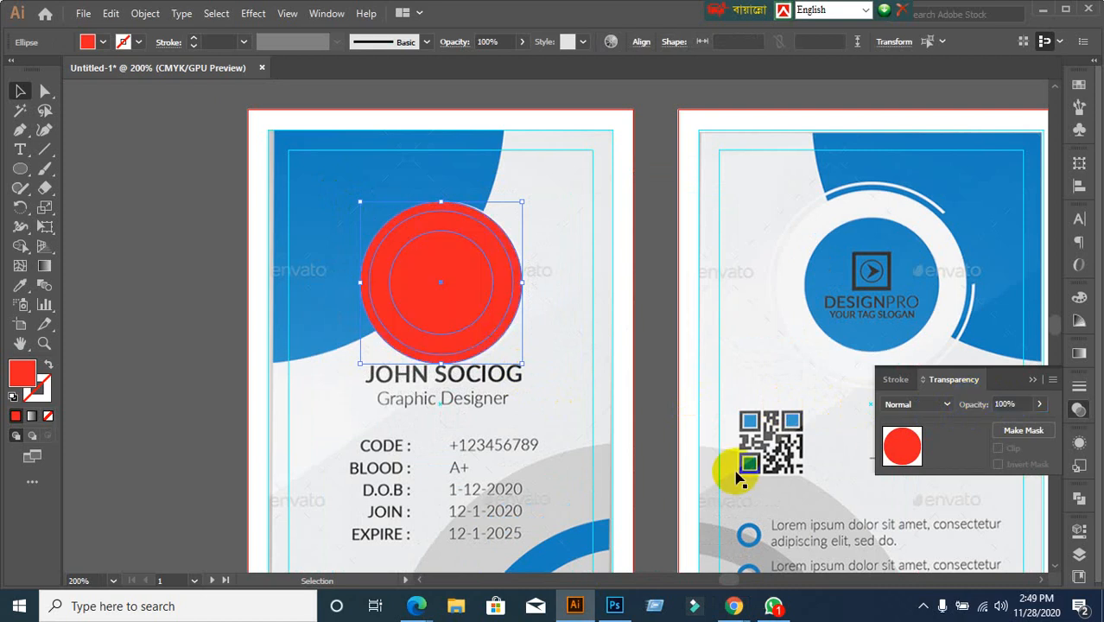
{"action": "left_click", "coordinate": [230, 378]}
Fill the inner circle of the frame with light blue
{"action": "scroll", "coordinate": [518, 339], "scroll_direction": "up", "scroll_amount": 2}
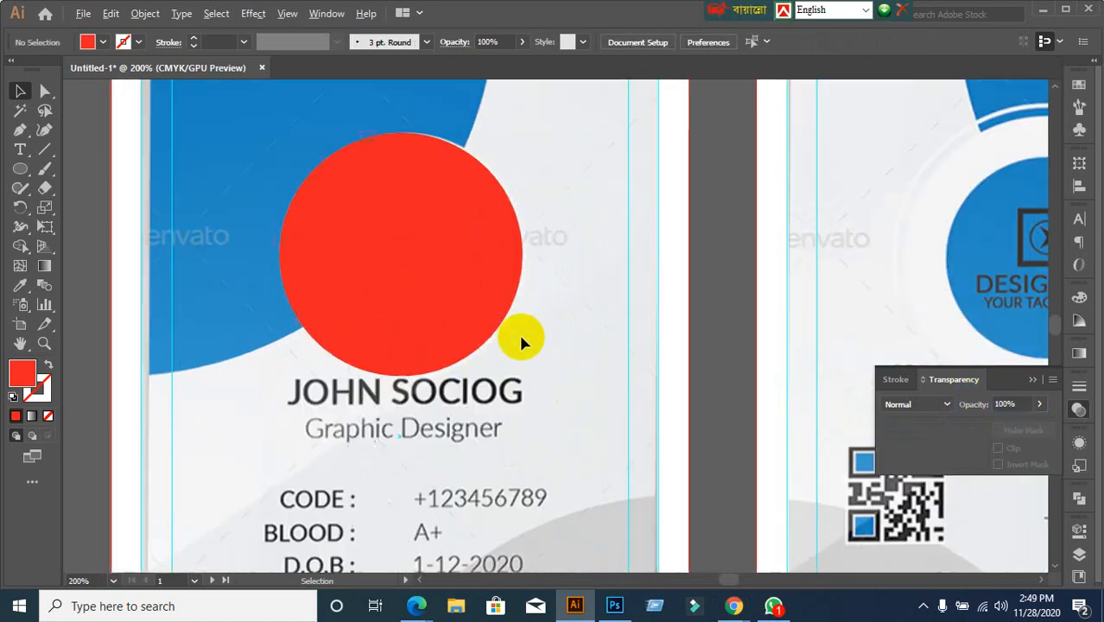
{"action": "left_click", "coordinate": [387, 257]}
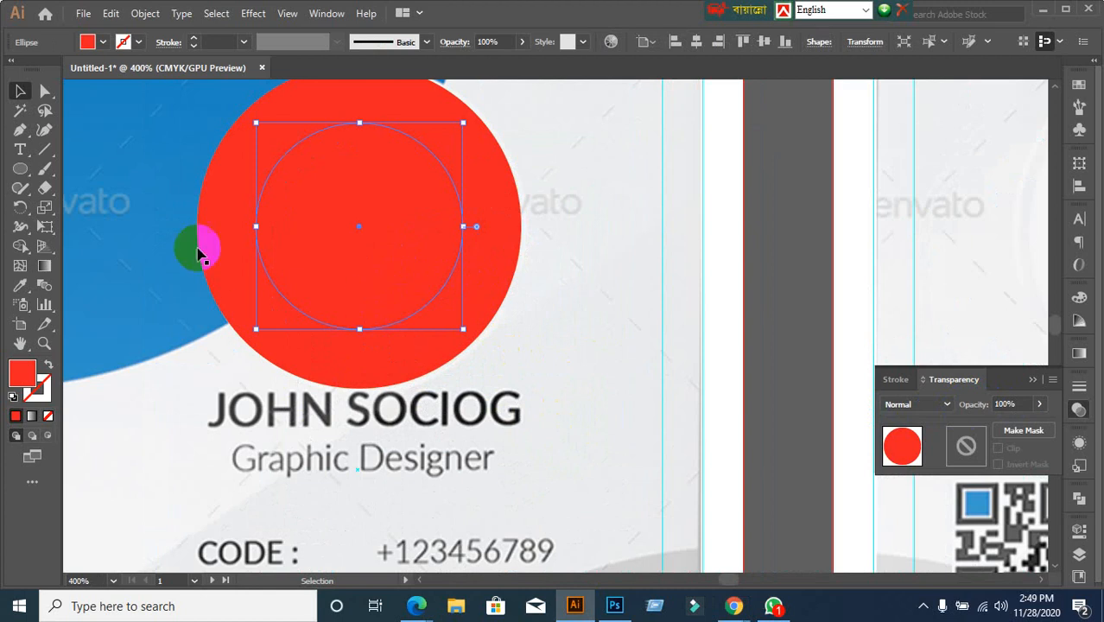
{"action": "left_click", "coordinate": [105, 44]}
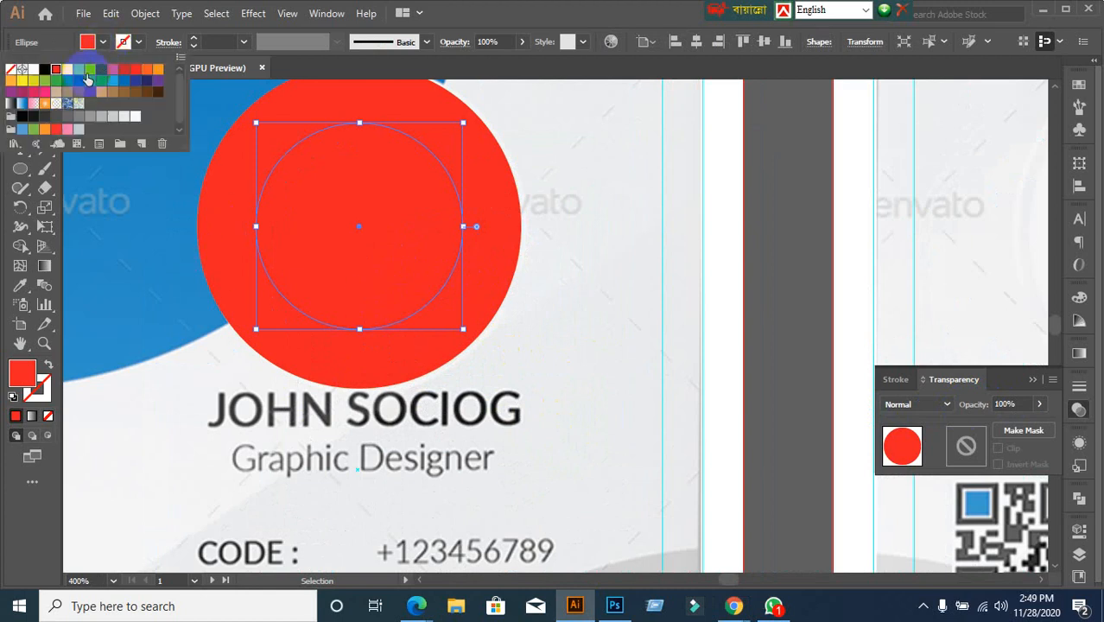
{"action": "left_click", "coordinate": [87, 80]}
{"action": "left_click", "coordinate": [800, 303]}
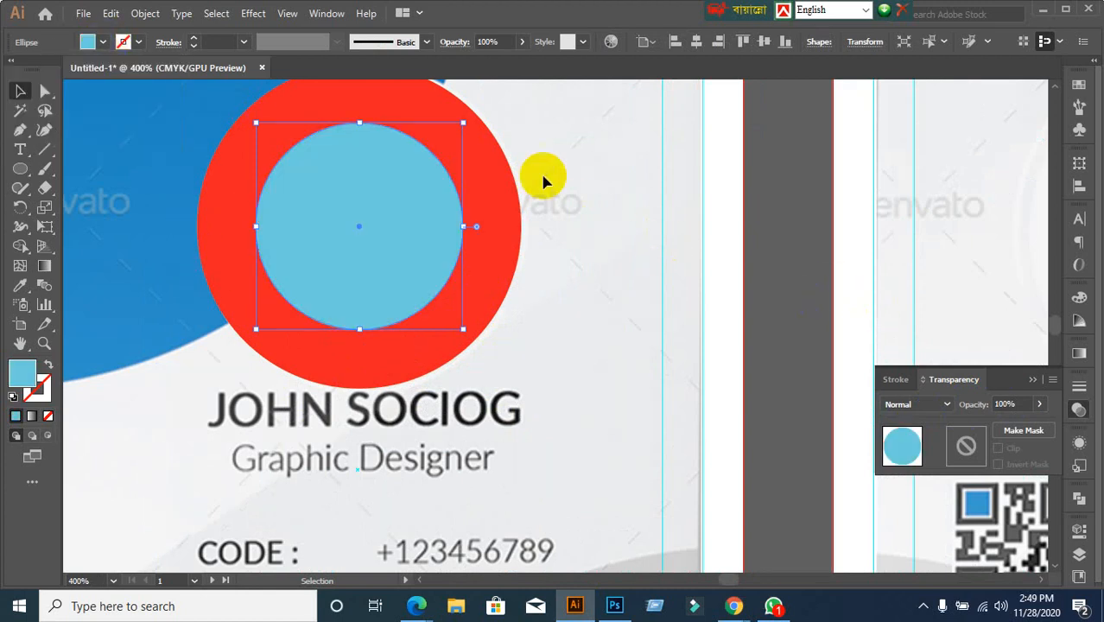
Fill the surrounding middle circle with yellow
{"action": "left_click", "coordinate": [473, 188]}
{"action": "left_click", "coordinate": [103, 42]}
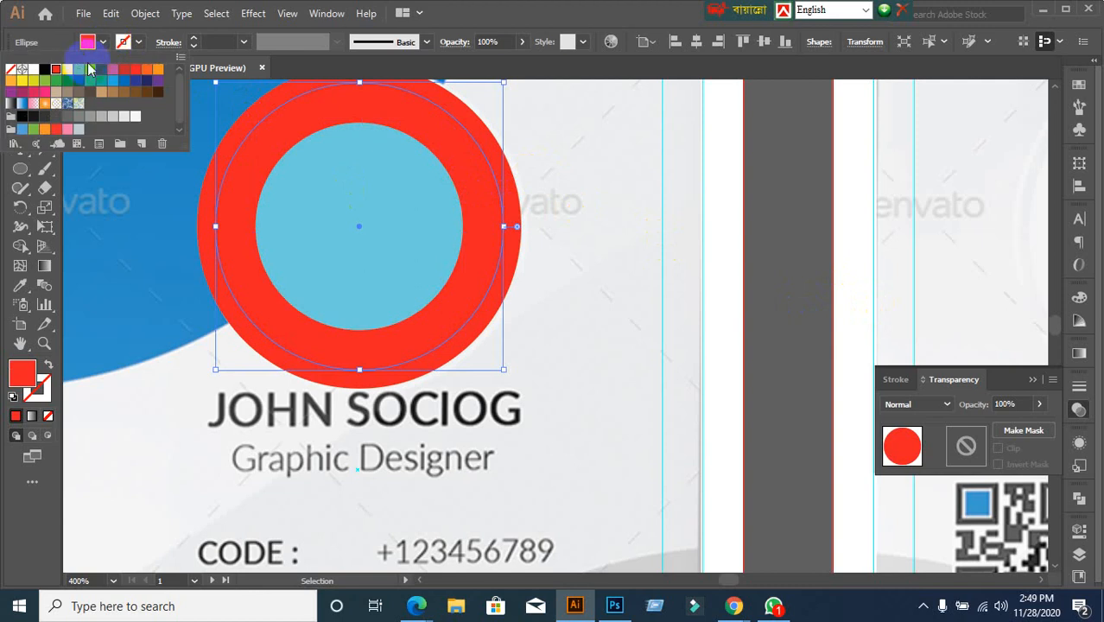
{"action": "left_click", "coordinate": [67, 69]}
{"action": "left_click", "coordinate": [788, 322]}
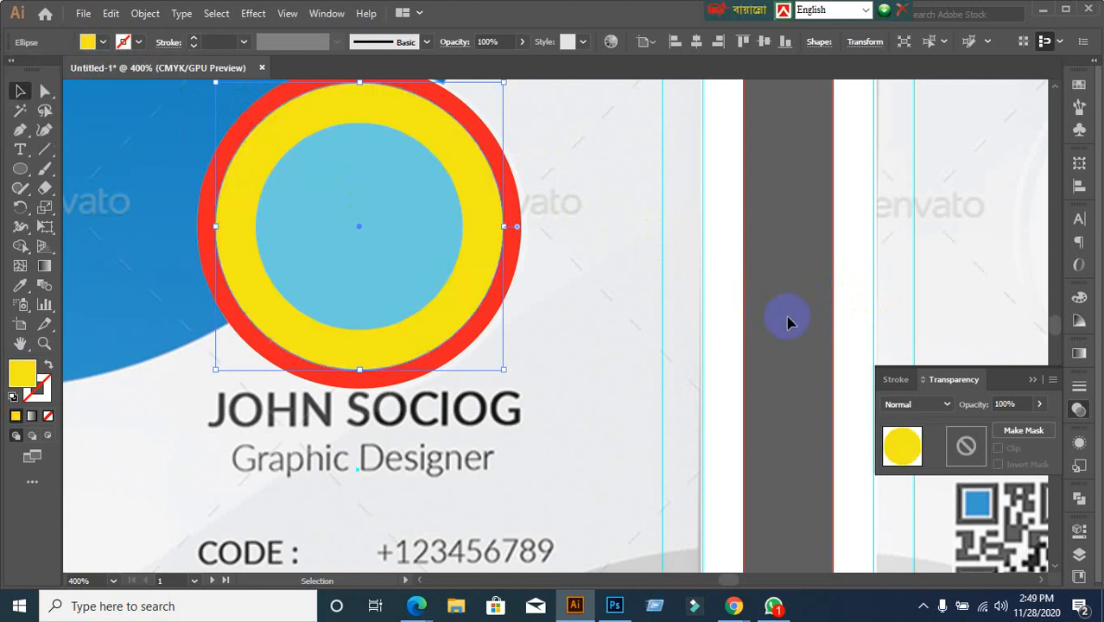
{"action": "scroll", "coordinate": [787, 322], "scroll_direction": "down", "scroll_amount": 1, "text": "alt"}
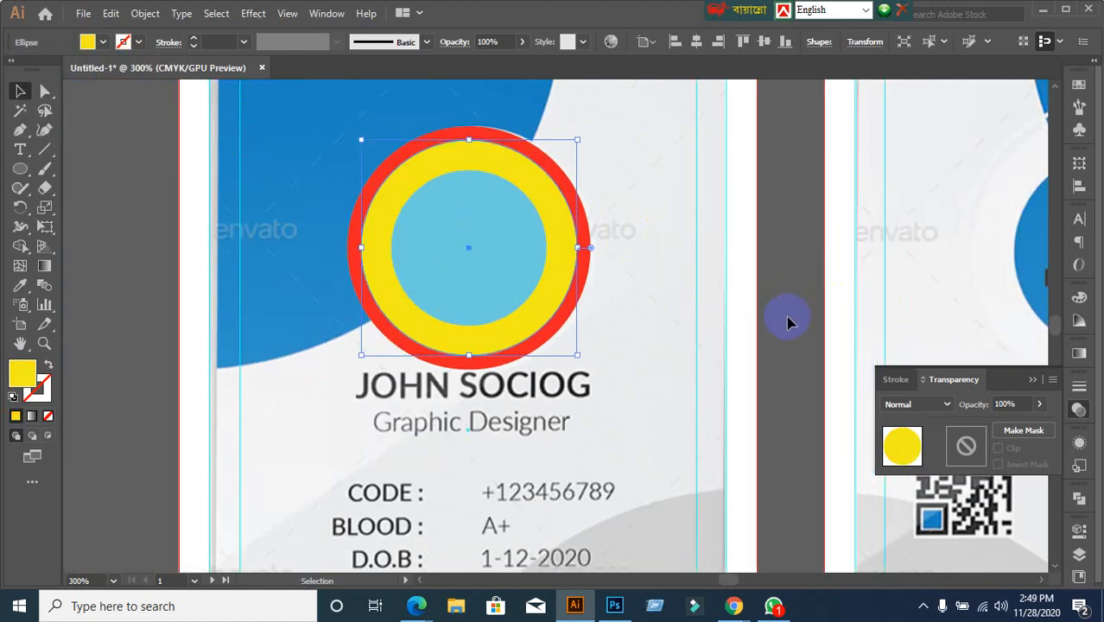
{"action": "left_click", "coordinate": [791, 324]}
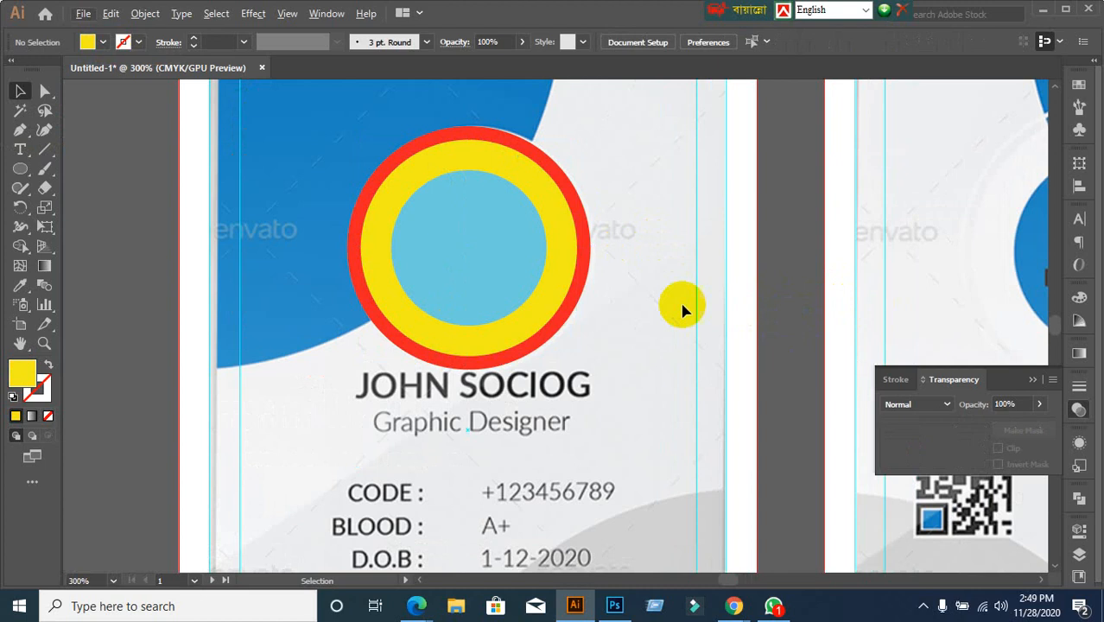
Move the concentric circles right of the photo and make the outer circle an unfilled red outline
{"action": "left_click_drag", "start_coordinate": [353, 165], "coordinate": [586, 296]}
{"action": "left_click_drag", "start_coordinate": [495, 259], "coordinate": [848, 242]}
{"action": "left_click", "coordinate": [783, 385]}
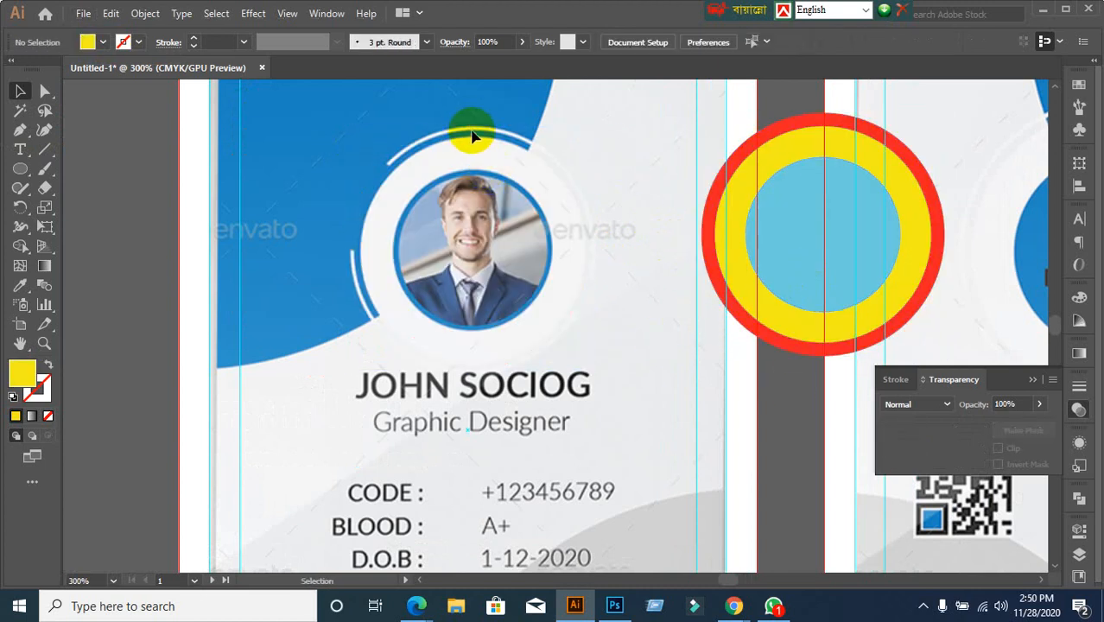
{"action": "left_click", "coordinate": [935, 195]}
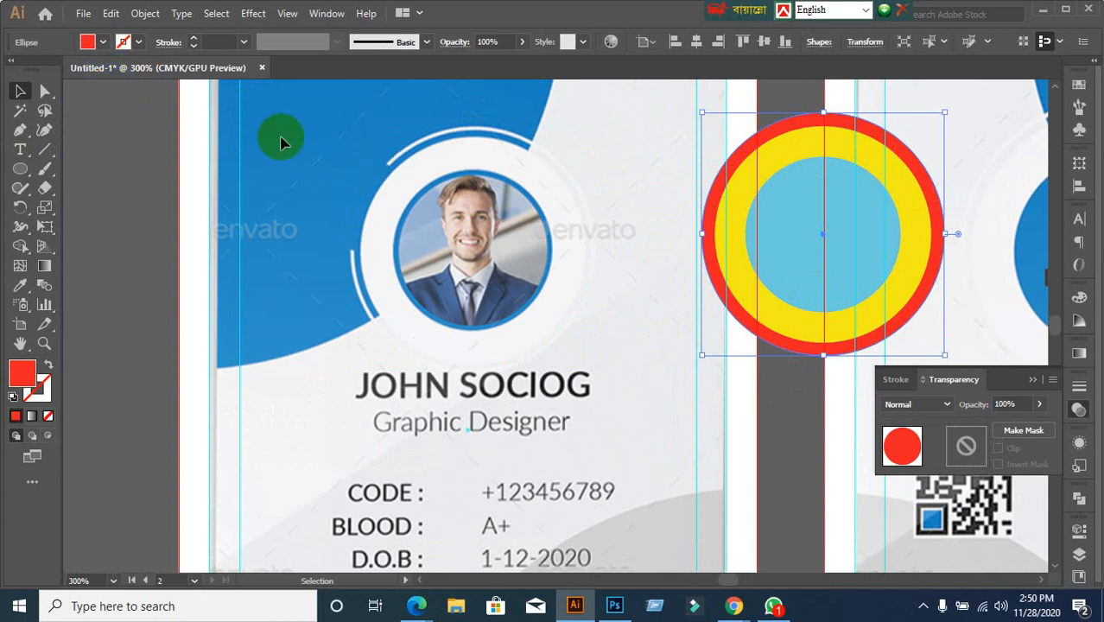
{"action": "left_click", "coordinate": [103, 45]}
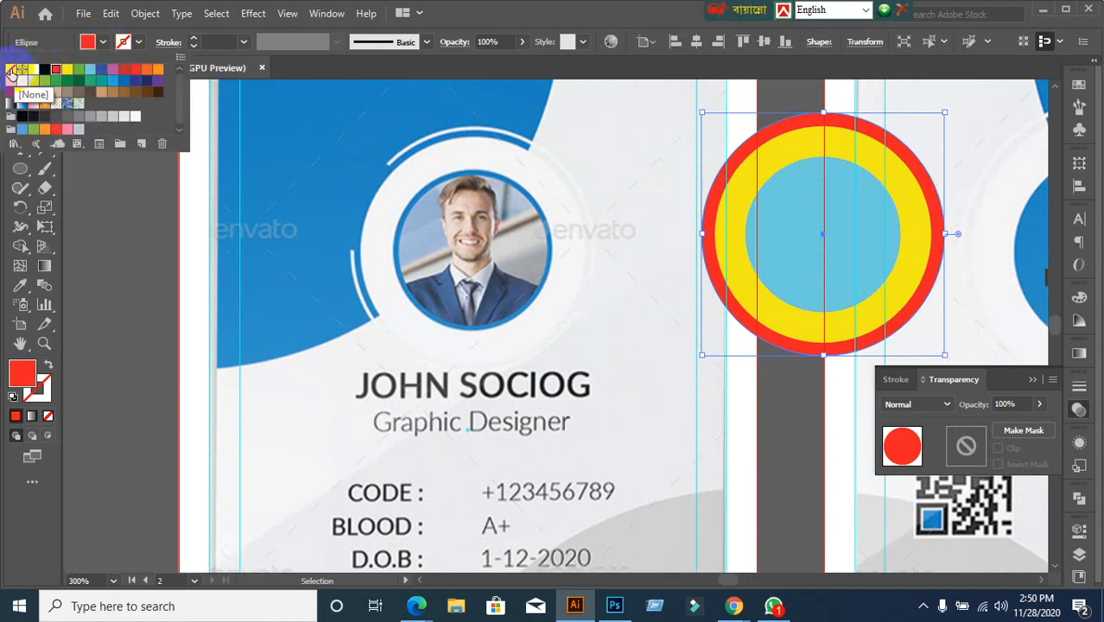
{"action": "left_click", "coordinate": [10, 70]}
{"action": "left_click", "coordinate": [136, 45]}
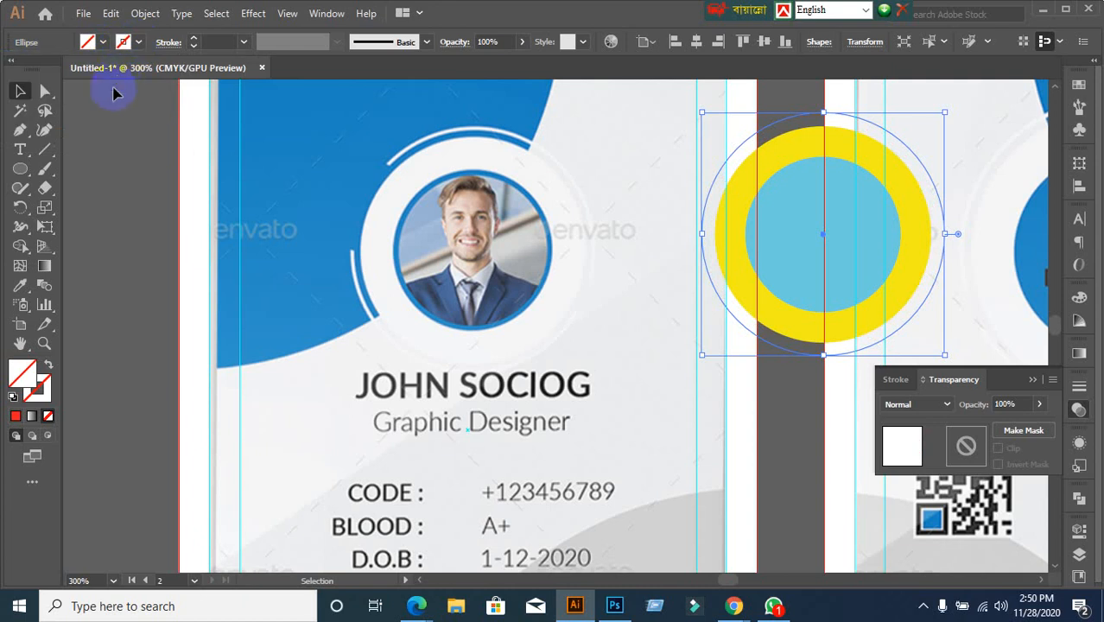
{"action": "left_click", "coordinate": [136, 44]}
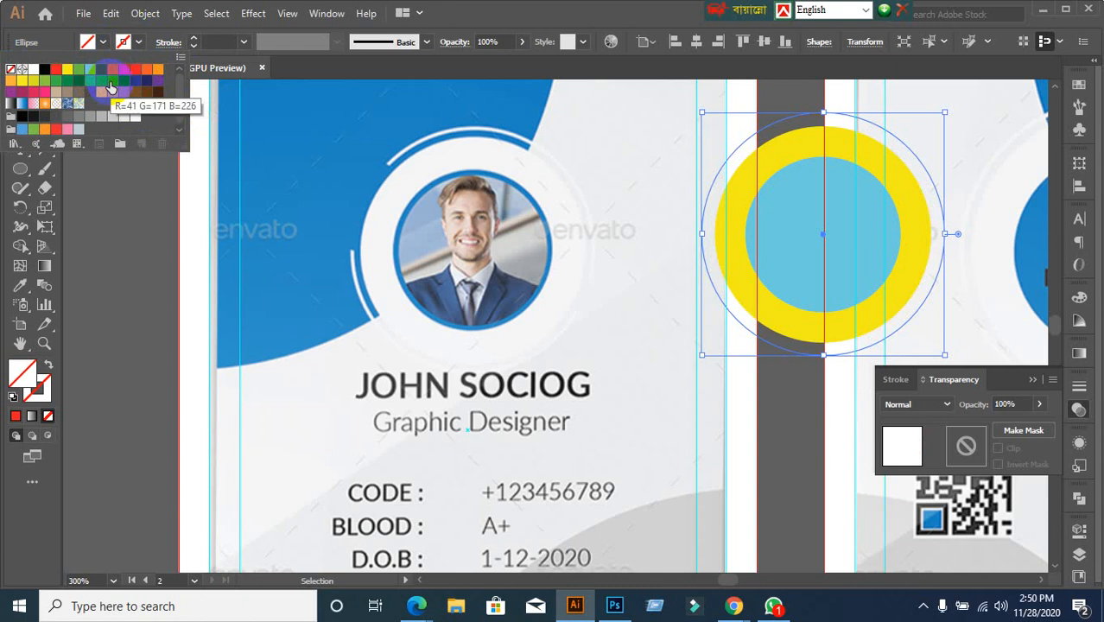
{"action": "left_click", "coordinate": [134, 71]}
{"action": "left_click", "coordinate": [98, 278]}
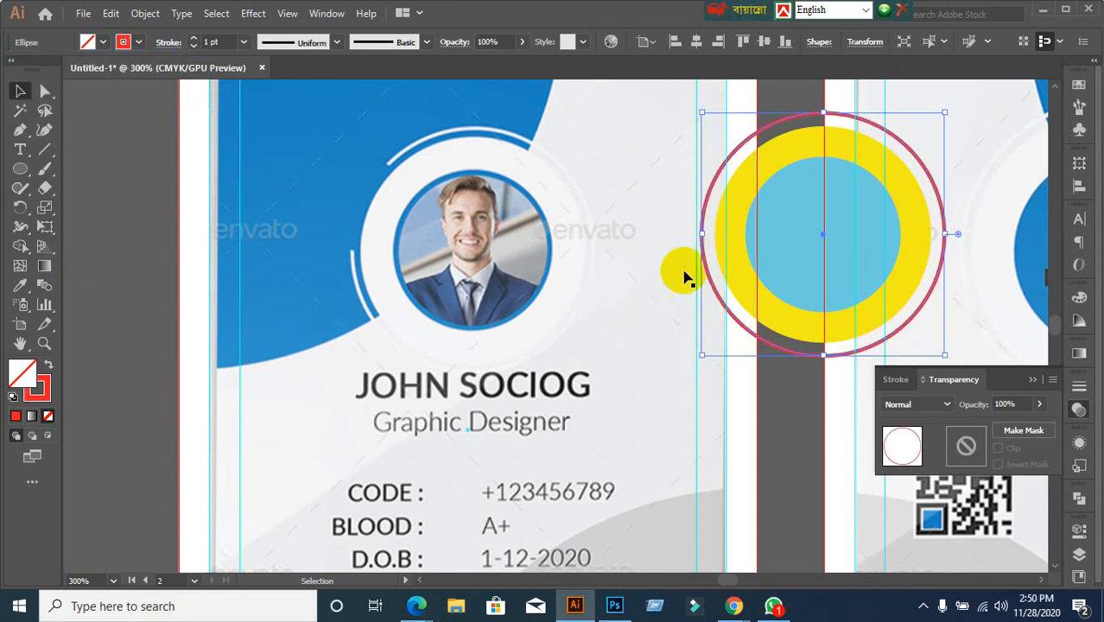
Give the inner blue circle a purple outline
{"action": "left_click", "coordinate": [773, 248]}
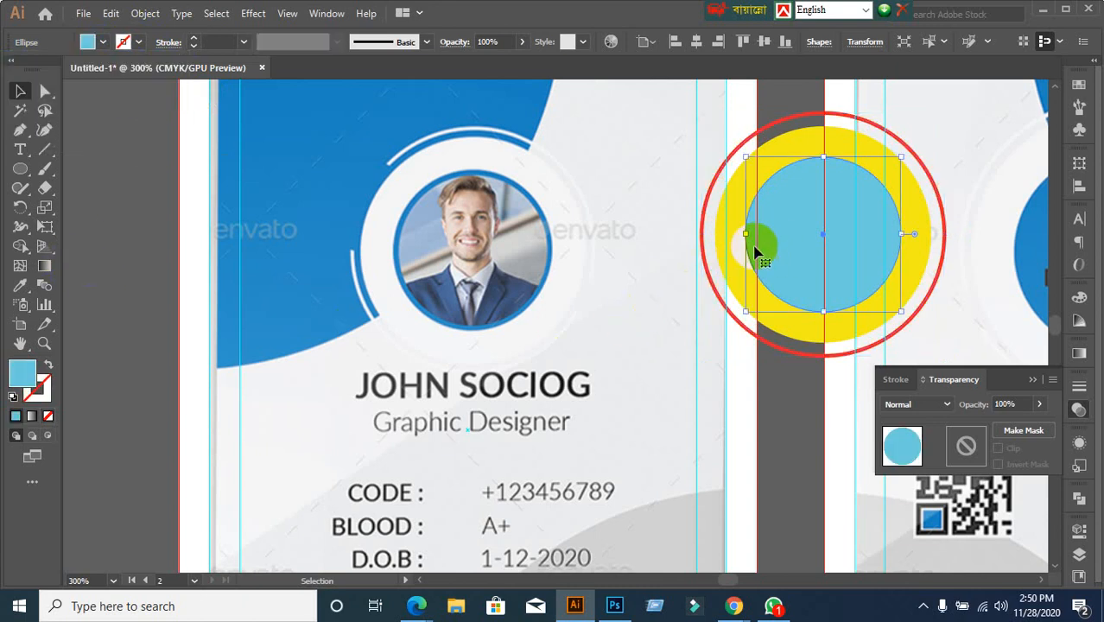
{"action": "left_click", "coordinate": [139, 42]}
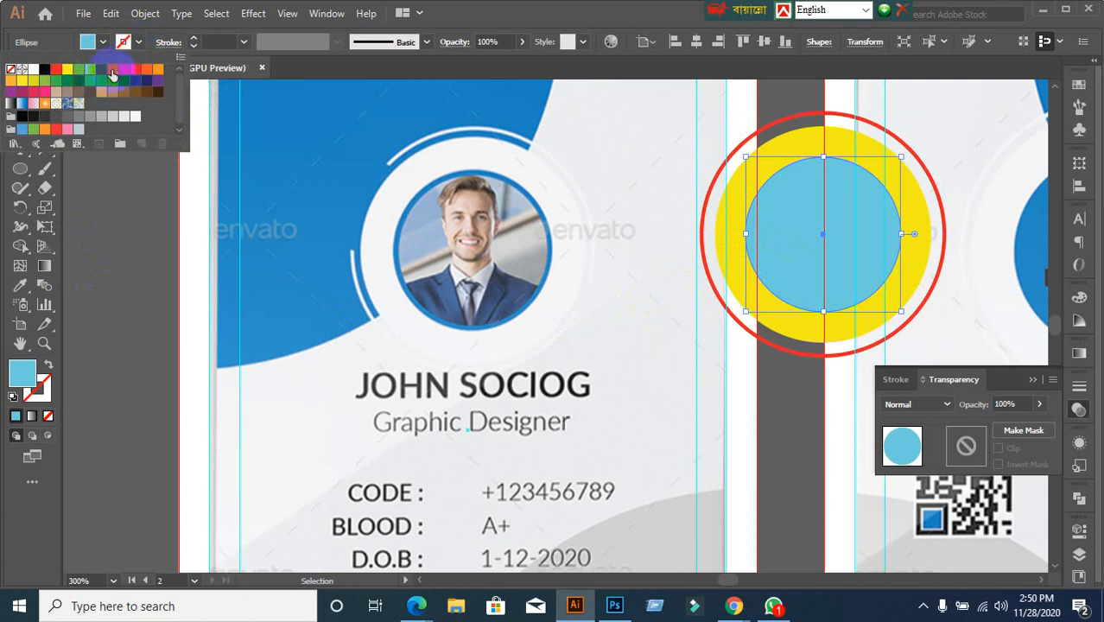
{"action": "left_click", "coordinate": [111, 71]}
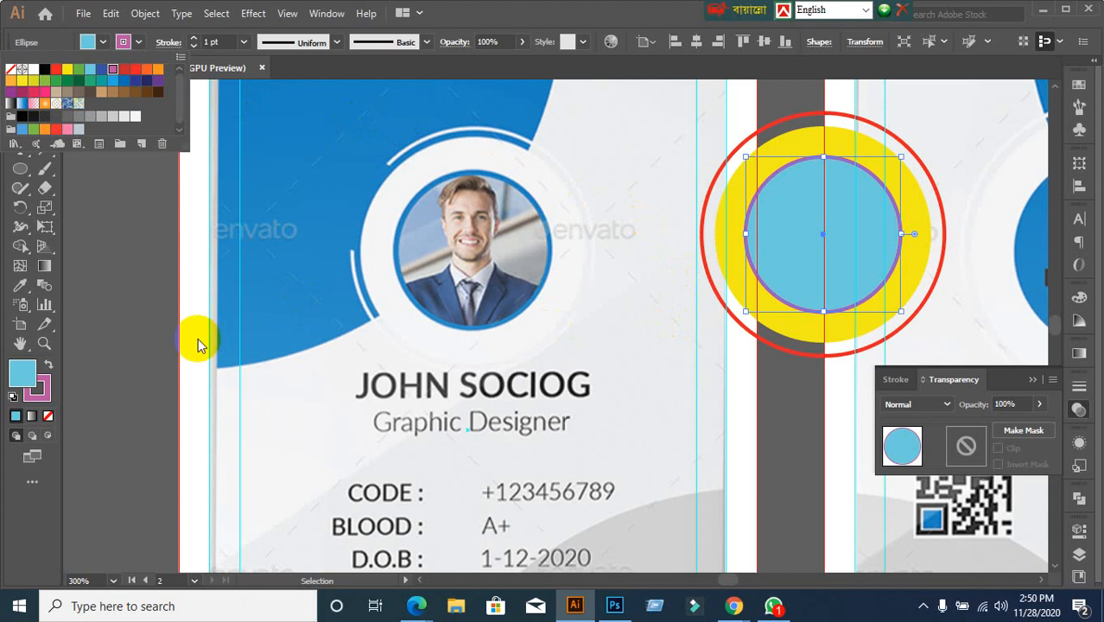
{"action": "left_click", "coordinate": [153, 349]}
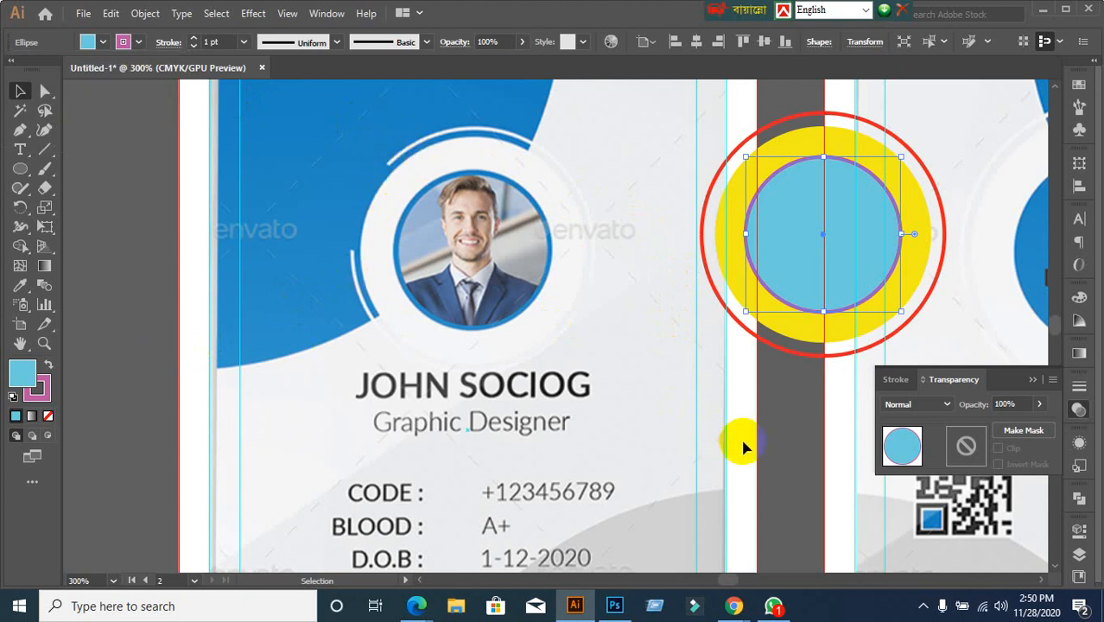
{"action": "left_click", "coordinate": [773, 436]}
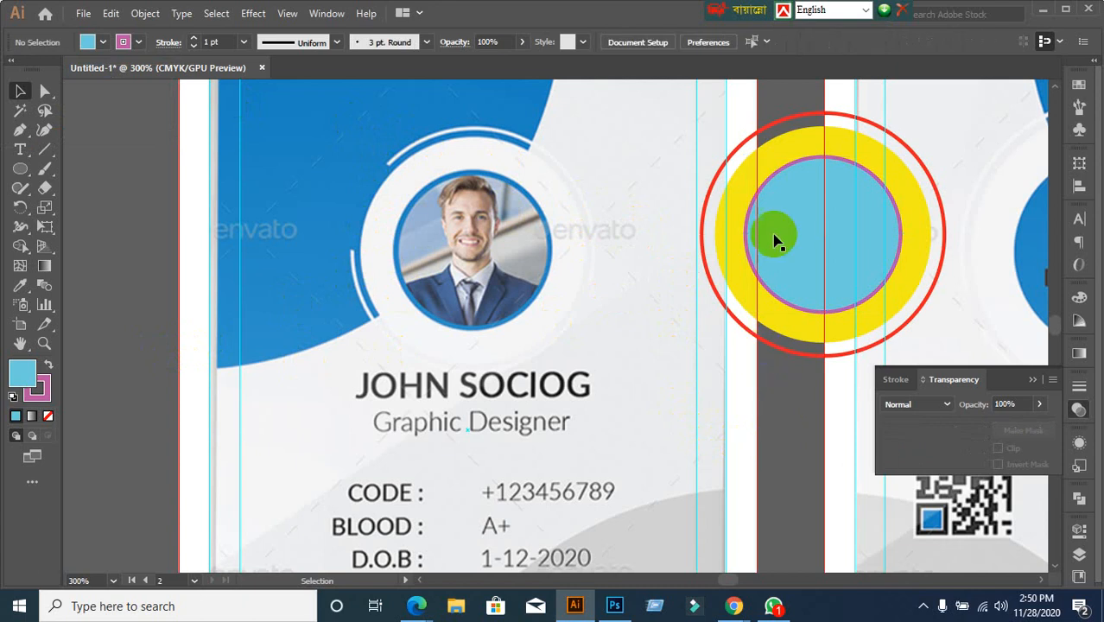
Move the circles back over the photo frame, undoing an accidental shift
{"action": "left_click", "coordinate": [822, 252]}
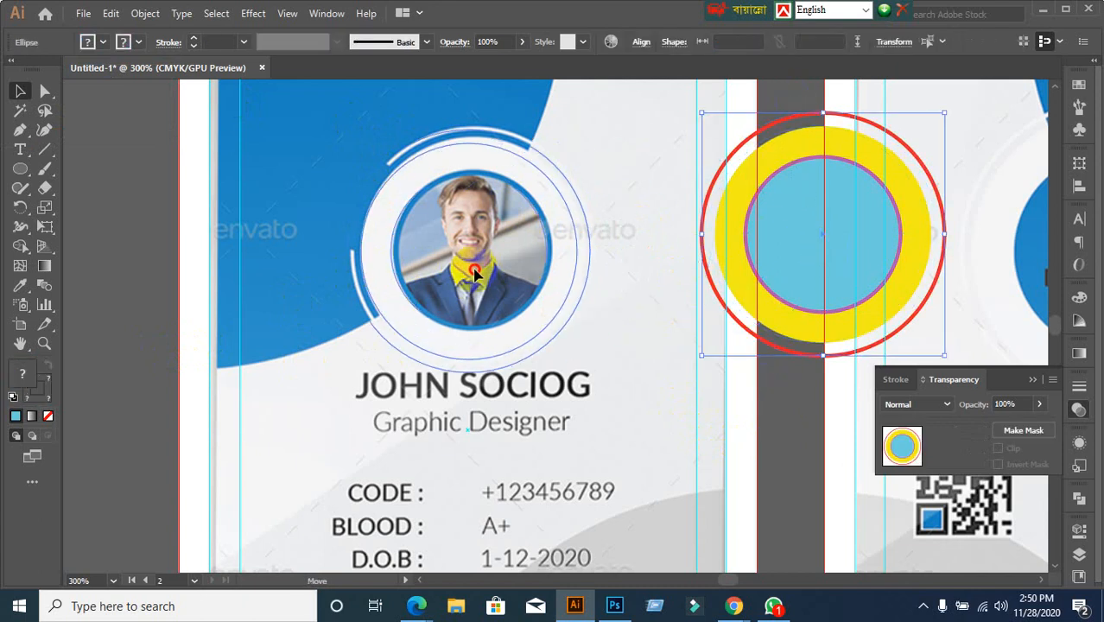
{"action": "left_click", "coordinate": [476, 274]}
{"action": "left_click_drag", "start_coordinate": [475, 275], "coordinate": [478, 276]}
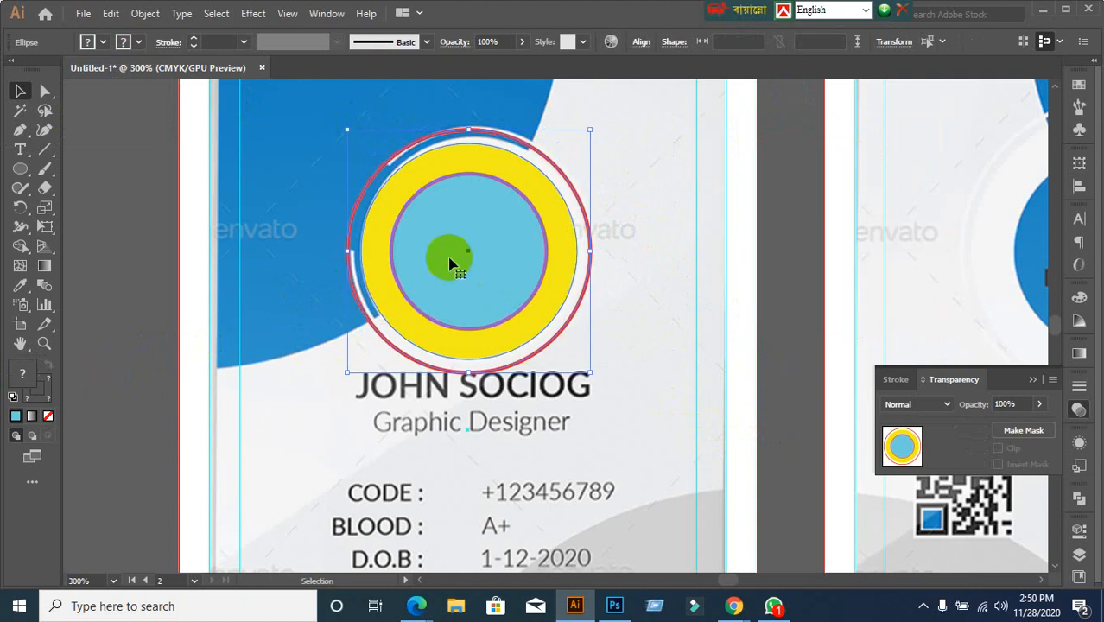
{"action": "left_click_drag", "start_coordinate": [449, 258], "coordinate": [524, 277]}
{"action": "key", "text": "ctrl+z"}
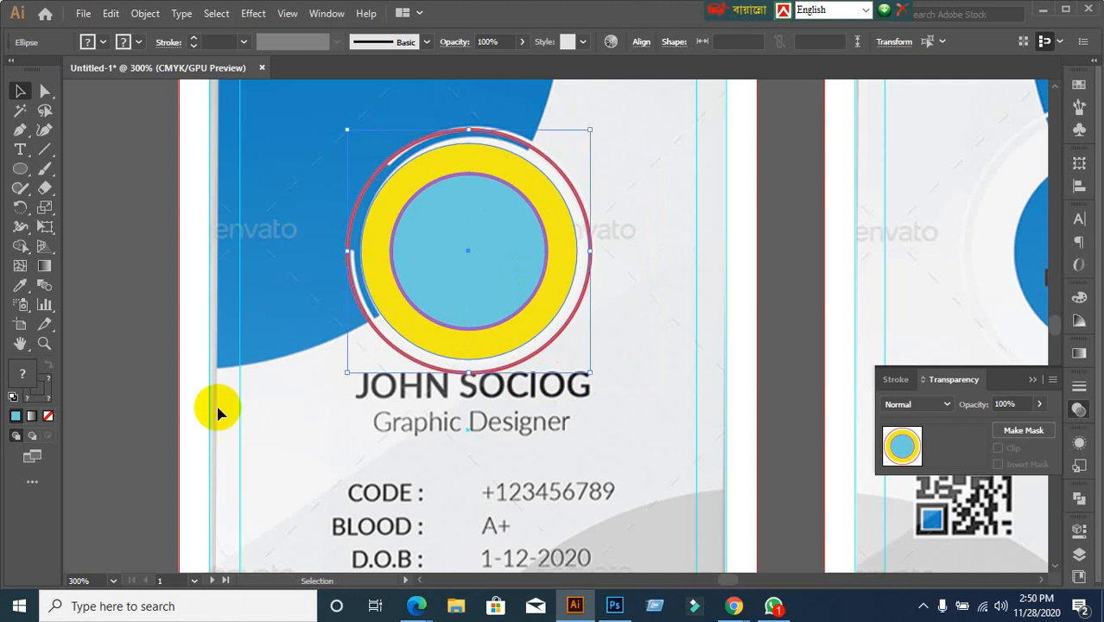
{"action": "left_click", "coordinate": [143, 403]}
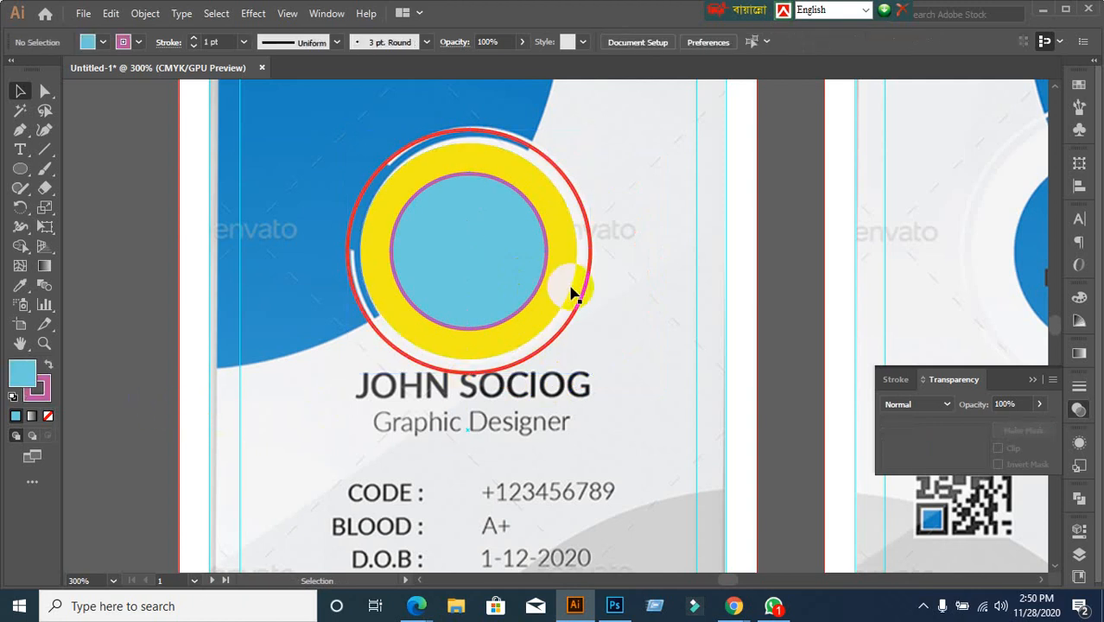
Enlarge the yellow ring, then clip the photo inside the red and yellow circles with Ctrl+7
{"action": "left_click", "coordinate": [570, 289]}
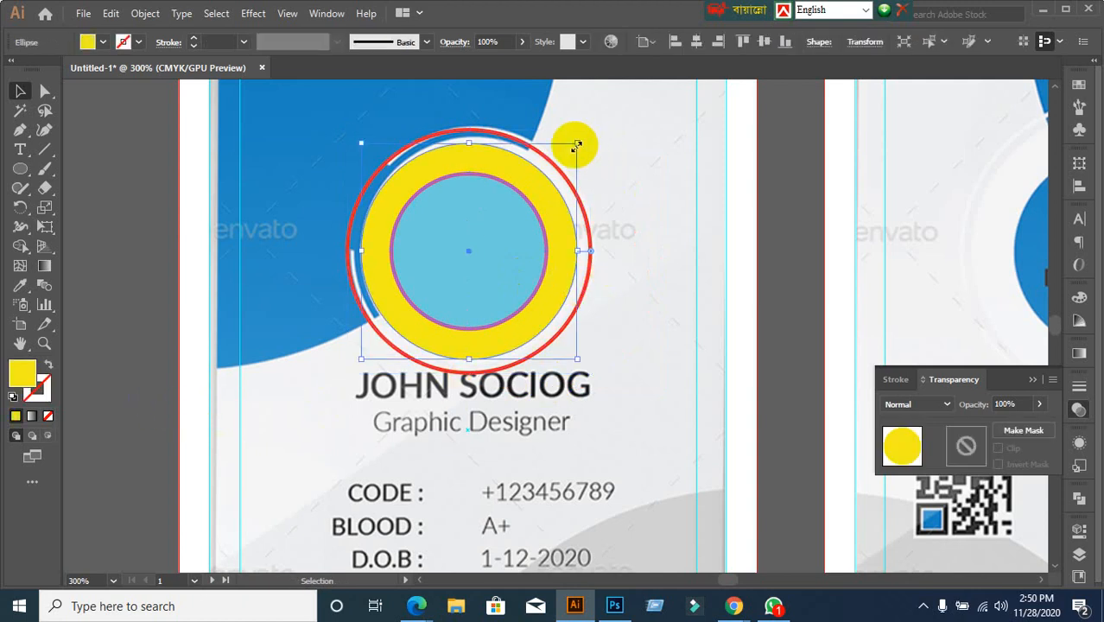
{"action": "mouse_move", "coordinate": [577, 145]}
{"action": "left_mouse_down"}
{"action": "mouse_move", "coordinate": [591, 128]}
{"action": "mouse_move", "coordinate": [583, 135]}
{"action": "left_mouse_up"}
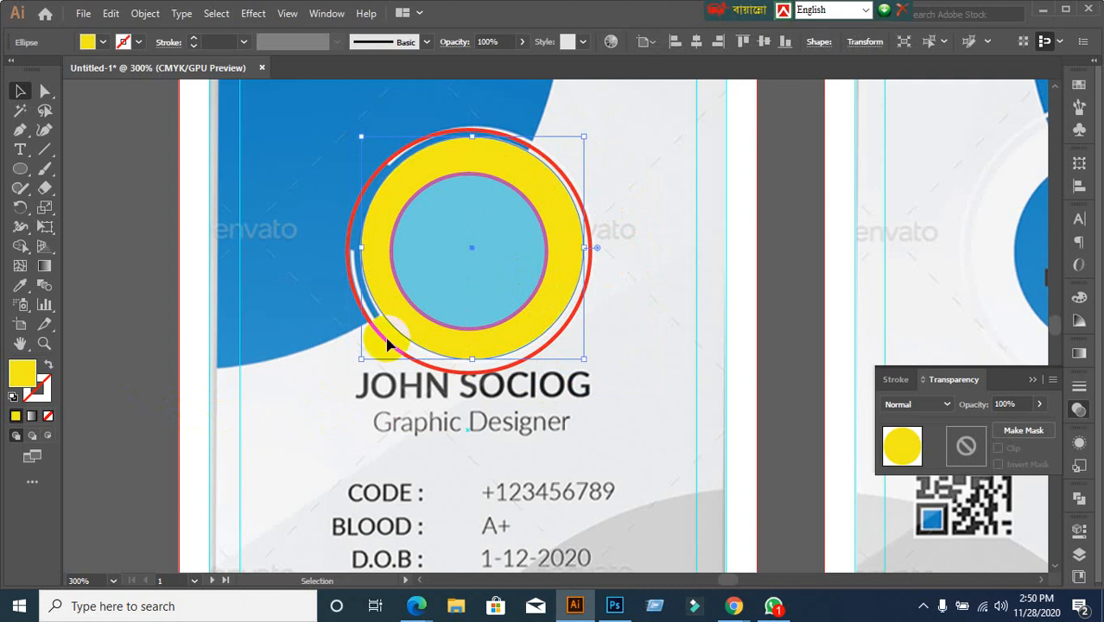
{"action": "left_click", "coordinate": [100, 392]}
{"action": "left_click_drag", "start_coordinate": [337, 134], "coordinate": [653, 400]}
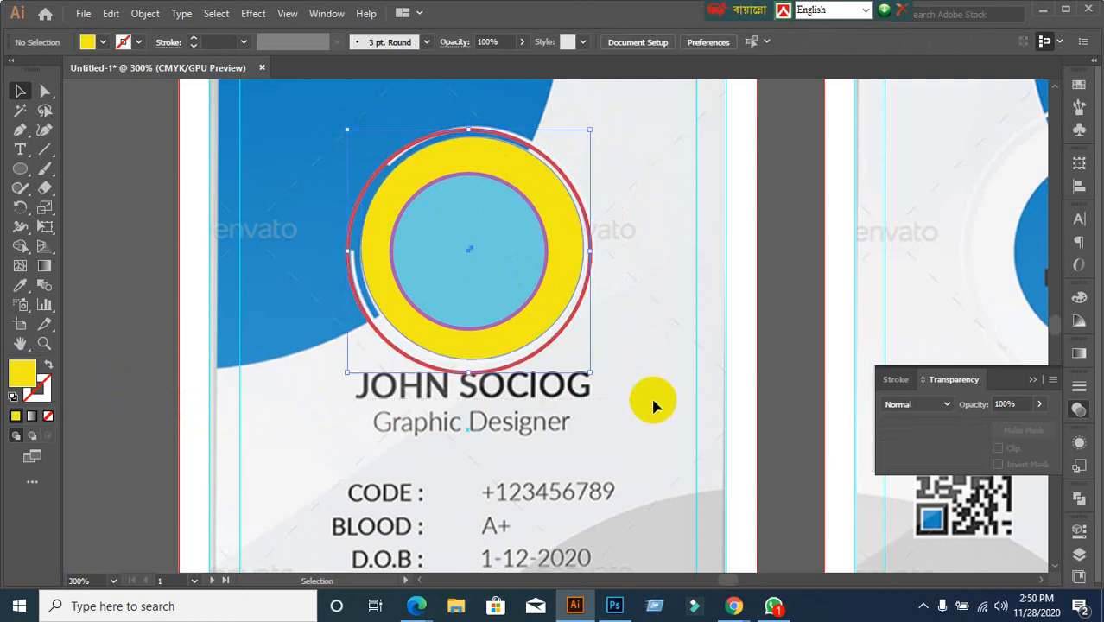
{"action": "key", "text": "ctrl+7"}
{"action": "key", "text": "shift+ctrl+a"}
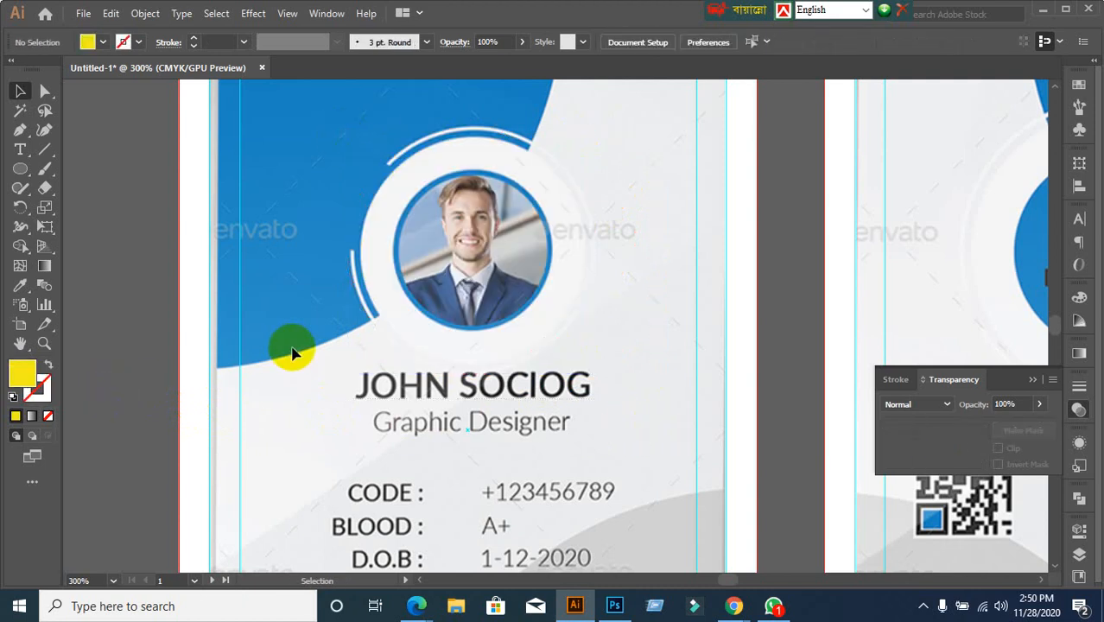
Draw a yellow circle over the photo frame, enlarge it to the outer ring, and set 20% opacity
{"action": "left_click", "coordinate": [20, 170]}
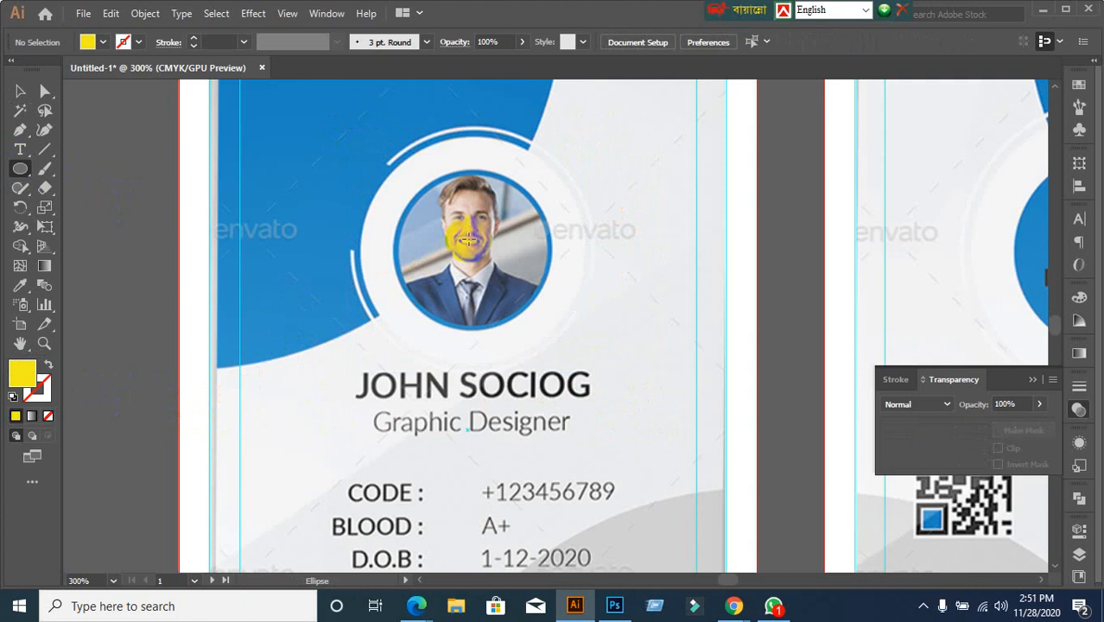
{"action": "left_click_drag", "start_coordinate": [473, 250], "coordinate": [566, 375]}
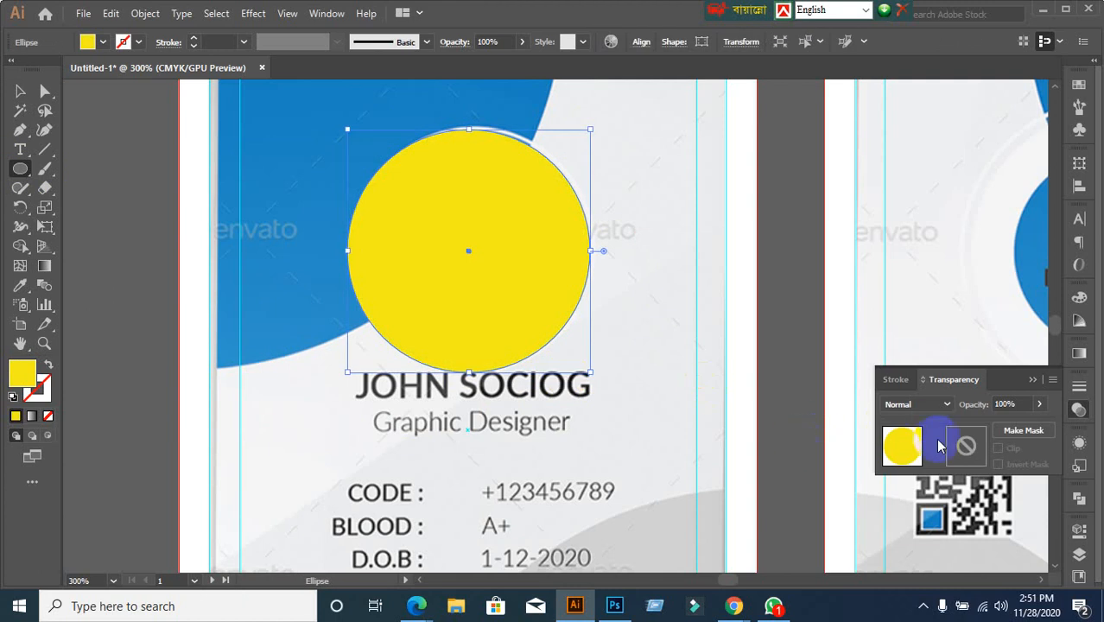
{"action": "left_click", "coordinate": [1023, 403]}
{"action": "key", "text": "Down"}
{"action": "key", "text": "Down"}
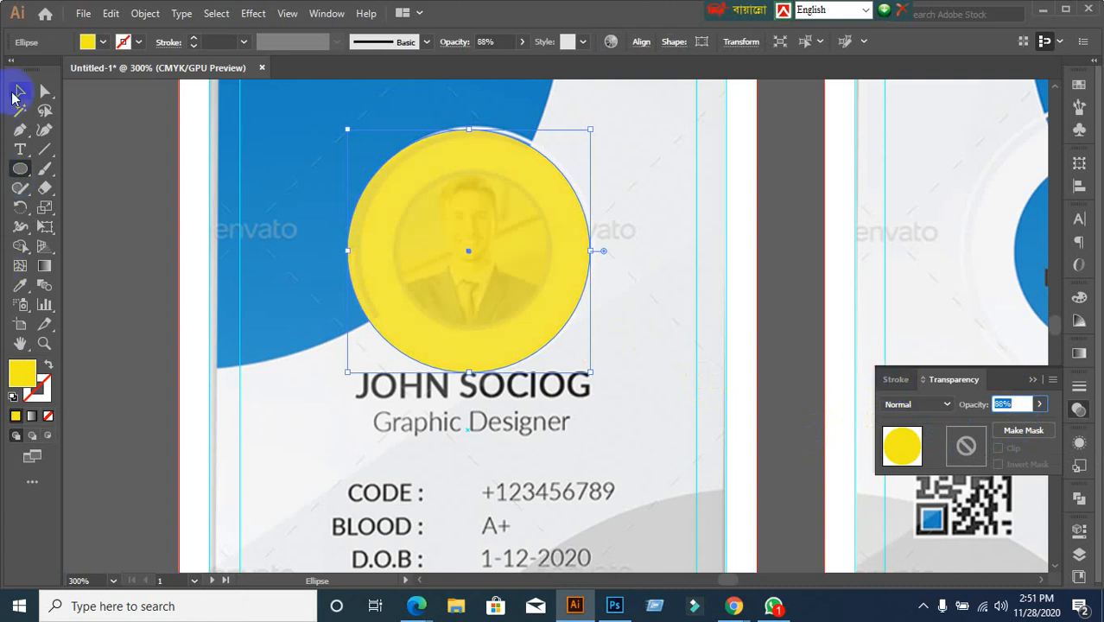
{"action": "left_click", "coordinate": [16, 92]}
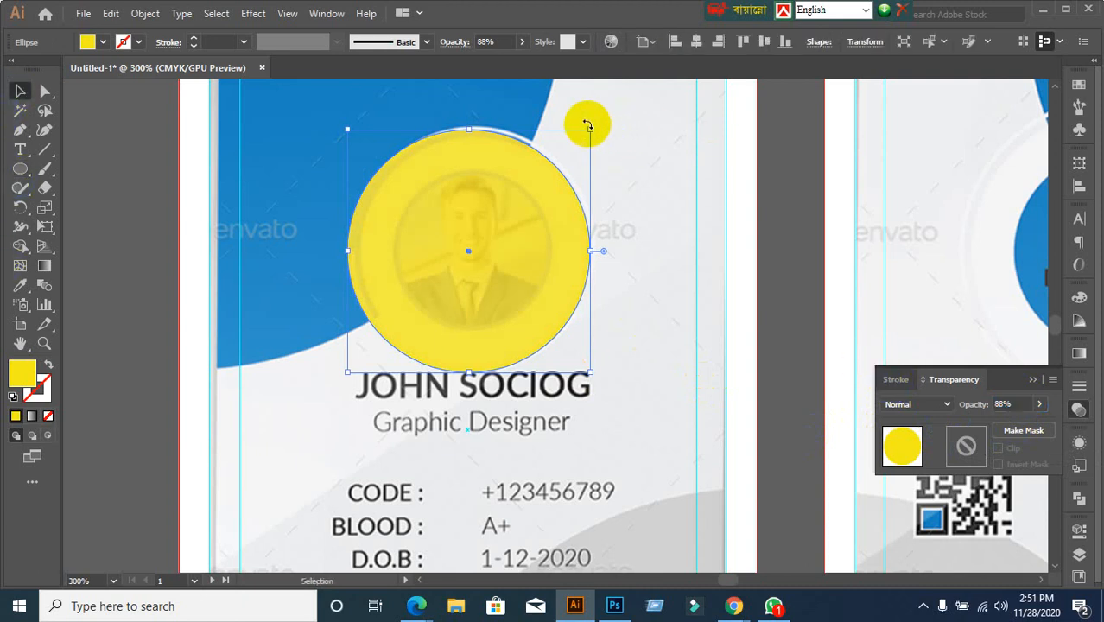
{"action": "left_click_drag", "start_coordinate": [590, 129], "coordinate": [589, 123]}
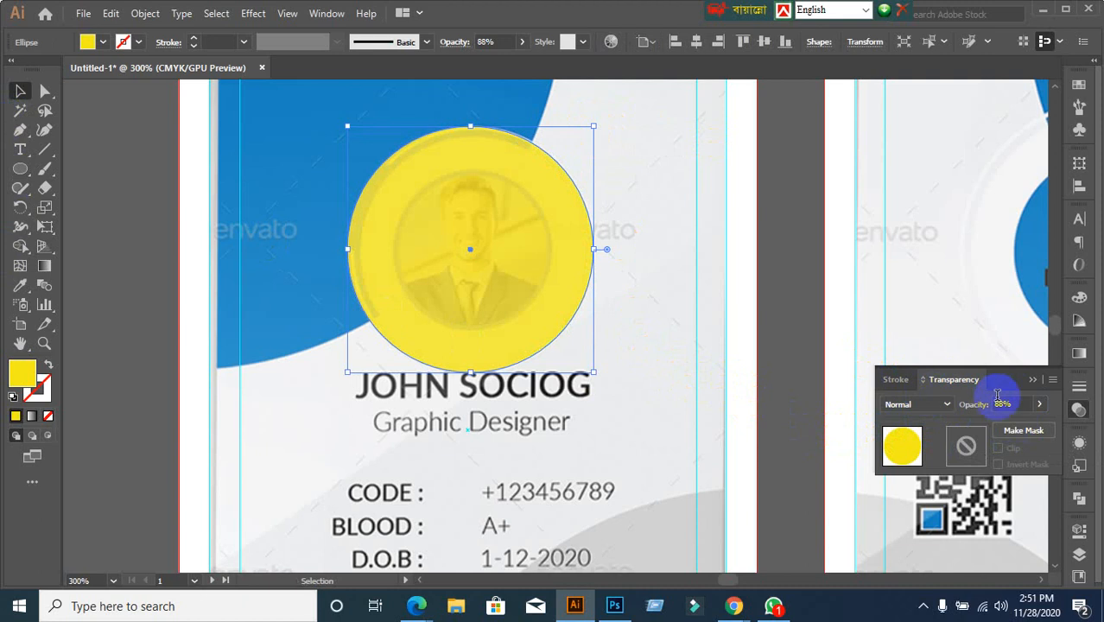
{"action": "left_click_drag", "start_coordinate": [1011, 403], "coordinate": [960, 414]}
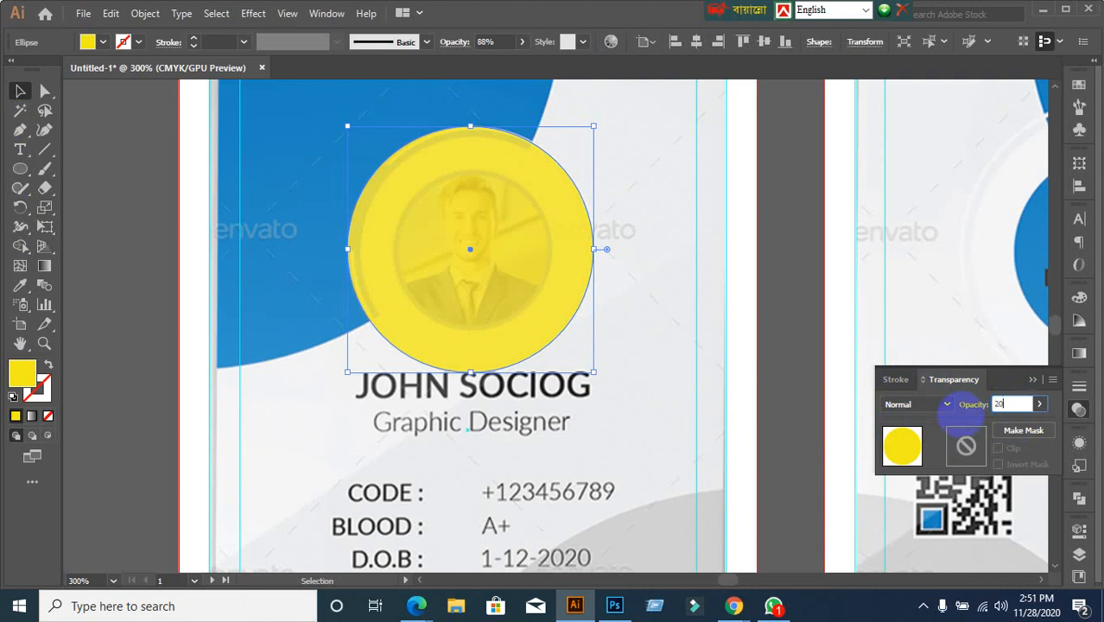
{"action": "type", "text": "20"}
{"action": "key", "text": "Return"}
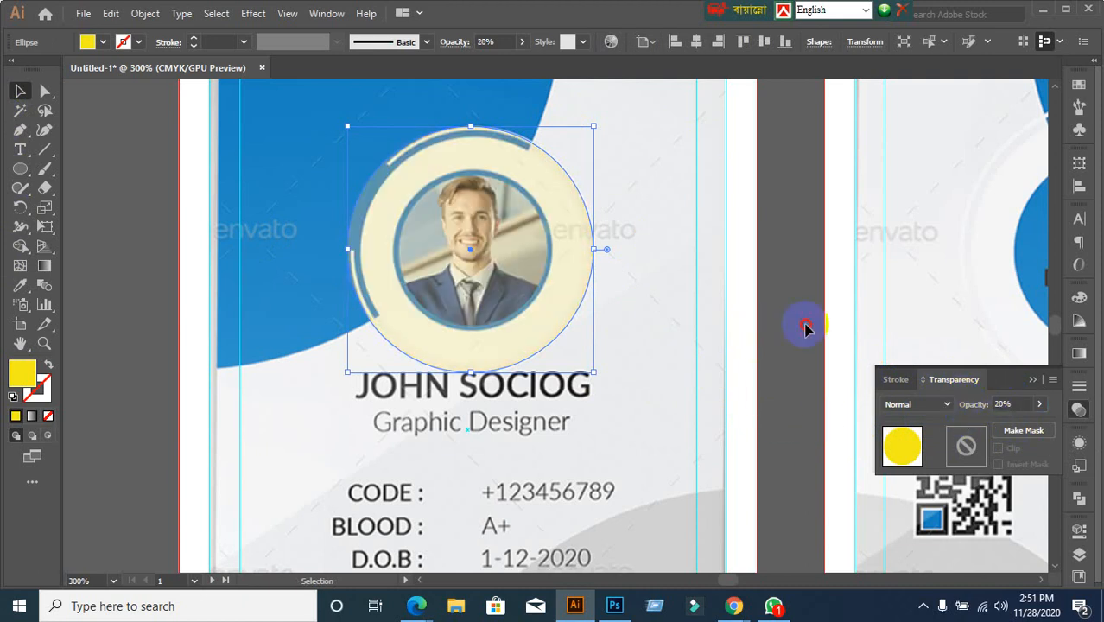
{"action": "left_click", "coordinate": [805, 329]}
Paste a copy of the circle in front and shrink it to fit the inner photo ring
{"action": "left_click", "coordinate": [443, 353]}
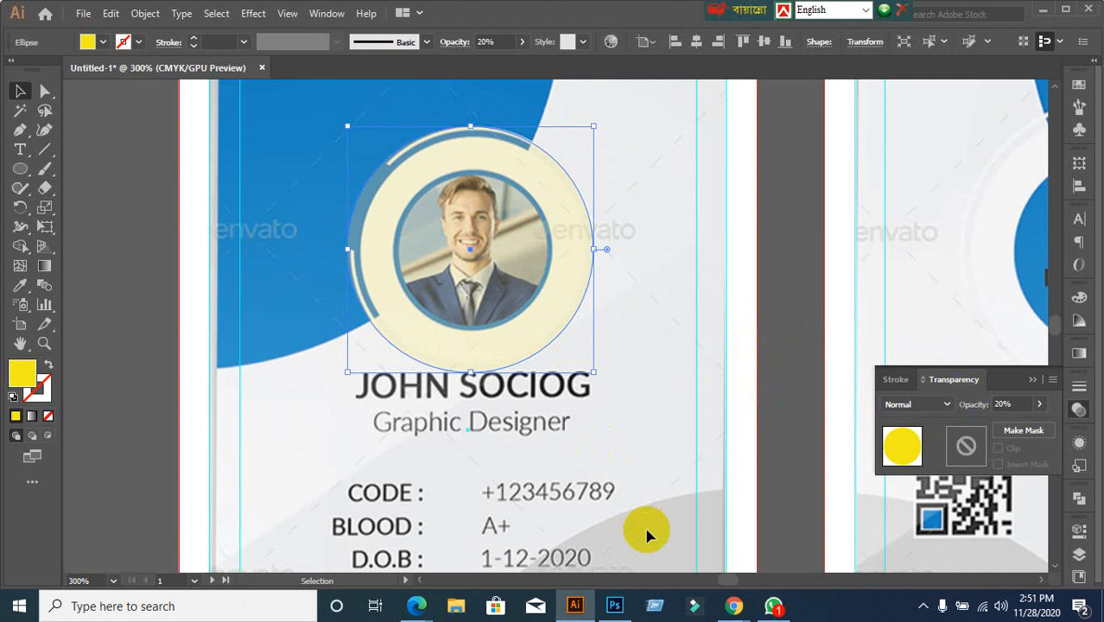
{"action": "key", "text": "ctrl+c"}
{"action": "key", "text": "ctrl+f"}
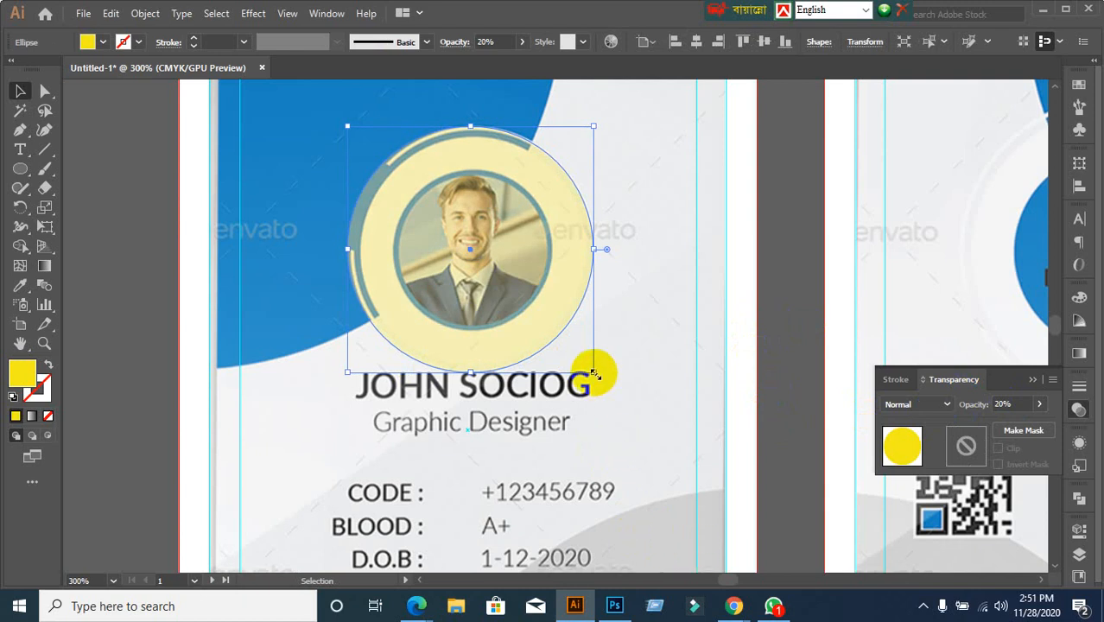
{"action": "mouse_move", "coordinate": [594, 373]}
{"action": "left_mouse_down"}
{"action": "mouse_move", "coordinate": [585, 357]}
{"action": "mouse_move", "coordinate": [585, 367]}
{"action": "left_mouse_up"}
{"action": "left_click", "coordinate": [799, 353]}
{"action": "left_click", "coordinate": [513, 309]}
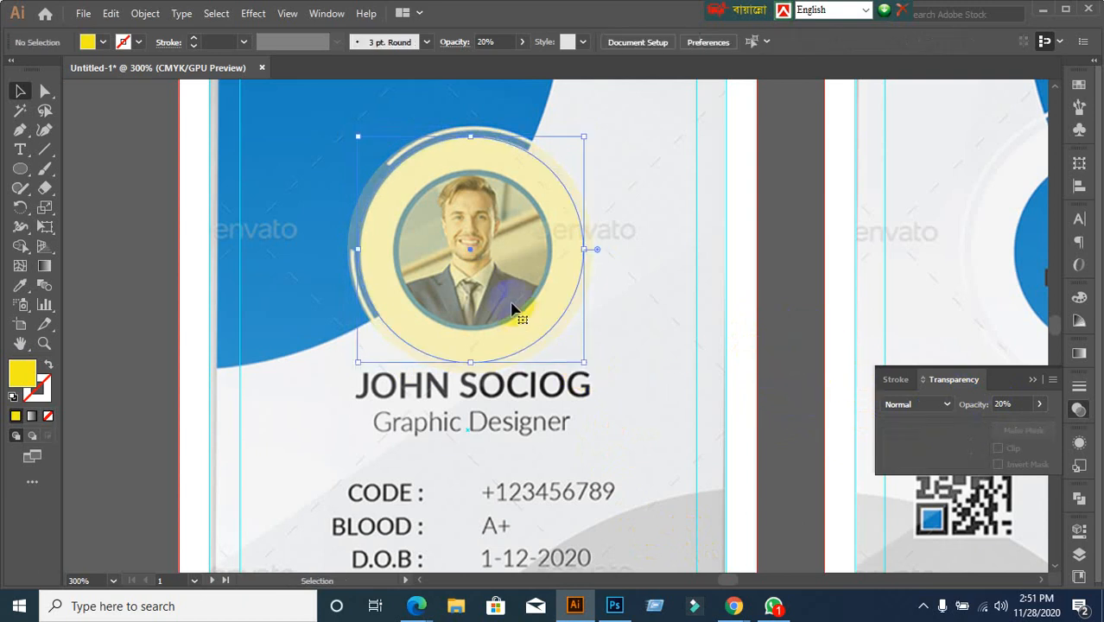
{"action": "key", "text": "a"}
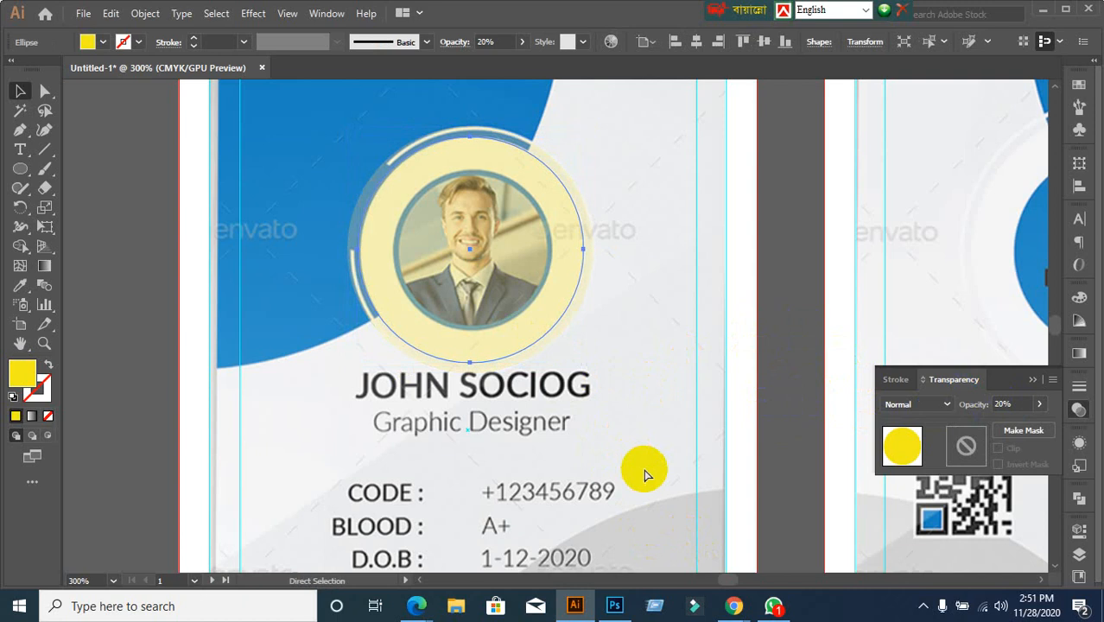
{"action": "key", "text": "v"}
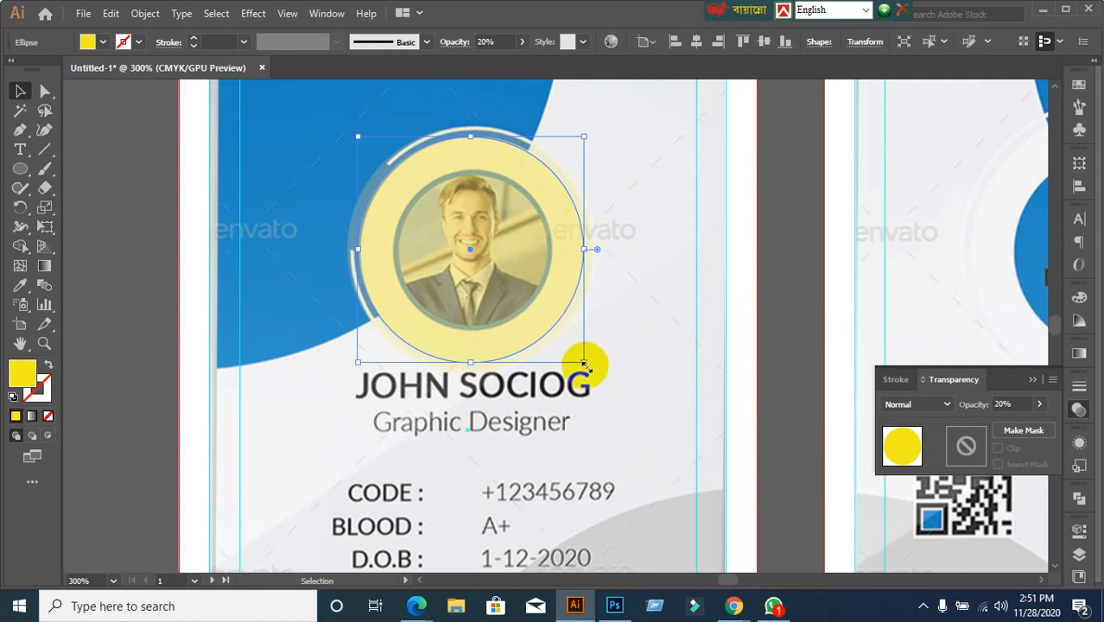
{"action": "left_click_drag", "start_coordinate": [584, 364], "coordinate": [551, 324]}
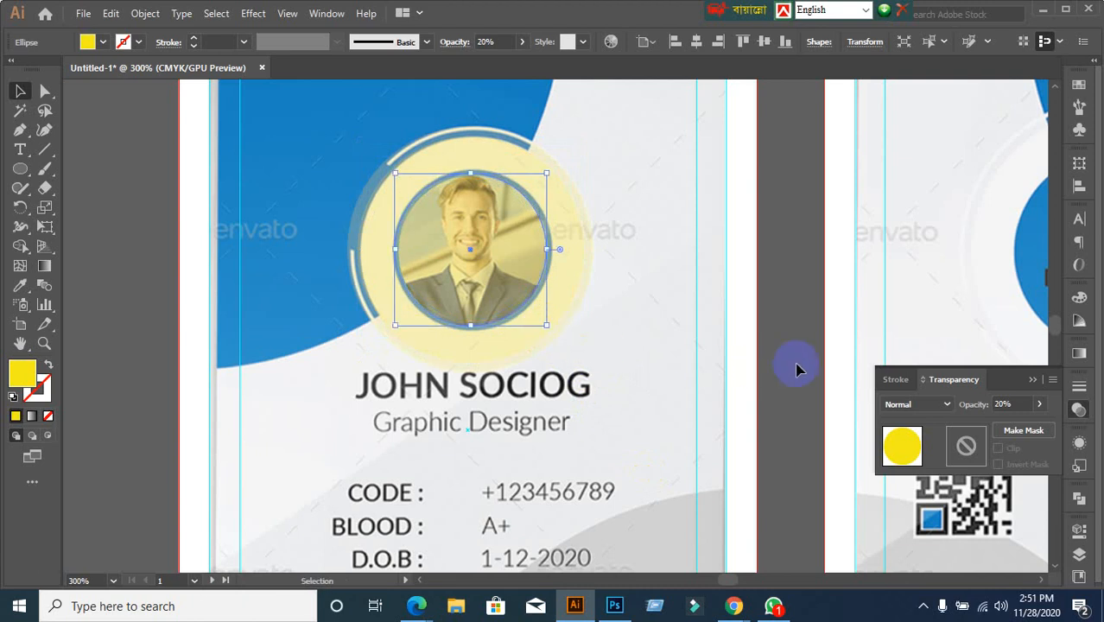
{"action": "left_click", "coordinate": [796, 397]}
Set the large yellow circle's opacity back to 100%
{"action": "left_click", "coordinate": [517, 291]}
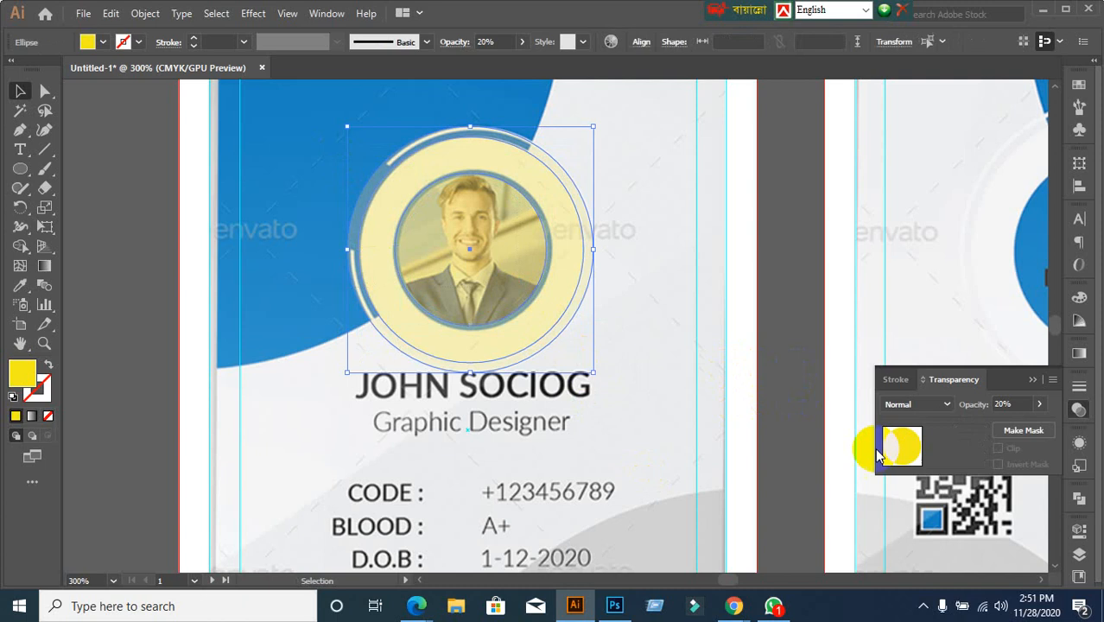
{"action": "left_click", "coordinate": [952, 399]}
{"action": "type", "text": "100"}
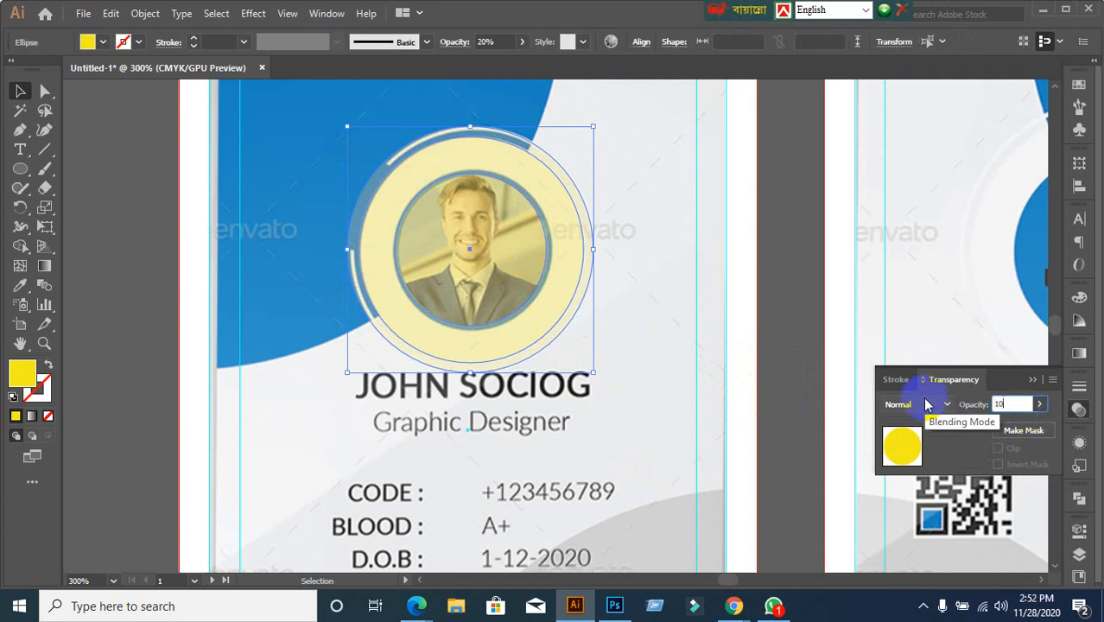
{"action": "key", "text": "Return"}
Fill the smallest inner circle blue and the middle circle red
{"action": "scroll", "coordinate": [644, 403], "scroll_direction": "down", "scroll_amount": 1}
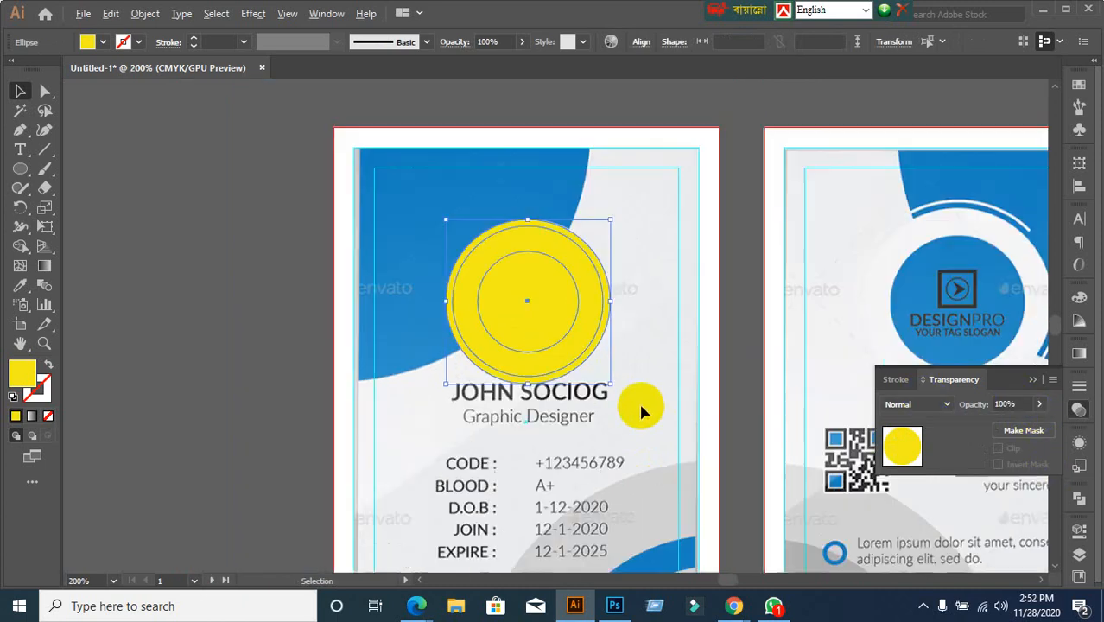
{"action": "left_click", "coordinate": [731, 402]}
{"action": "left_click", "coordinate": [529, 285]}
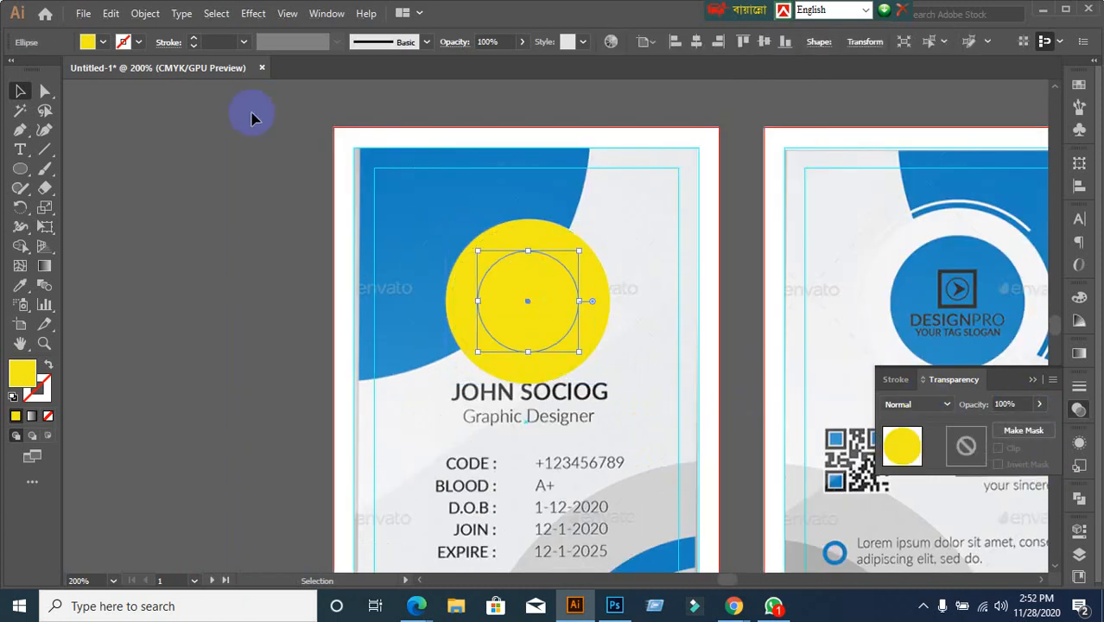
{"action": "left_click", "coordinate": [103, 42]}
{"action": "left_click", "coordinate": [90, 79]}
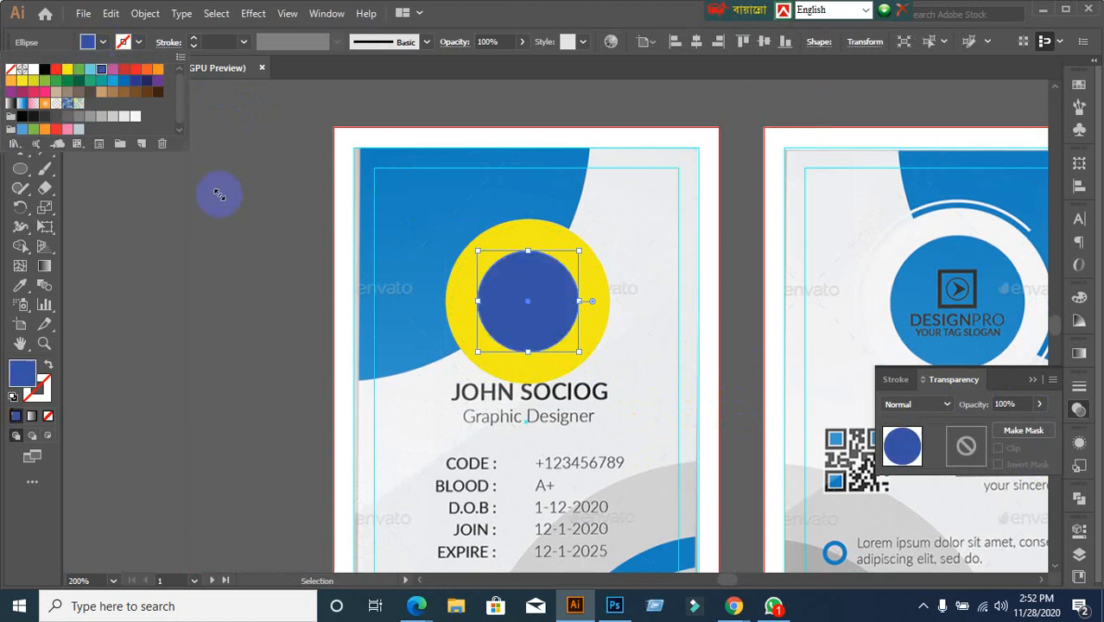
{"action": "left_click", "coordinate": [217, 191]}
{"action": "left_click", "coordinate": [466, 294]}
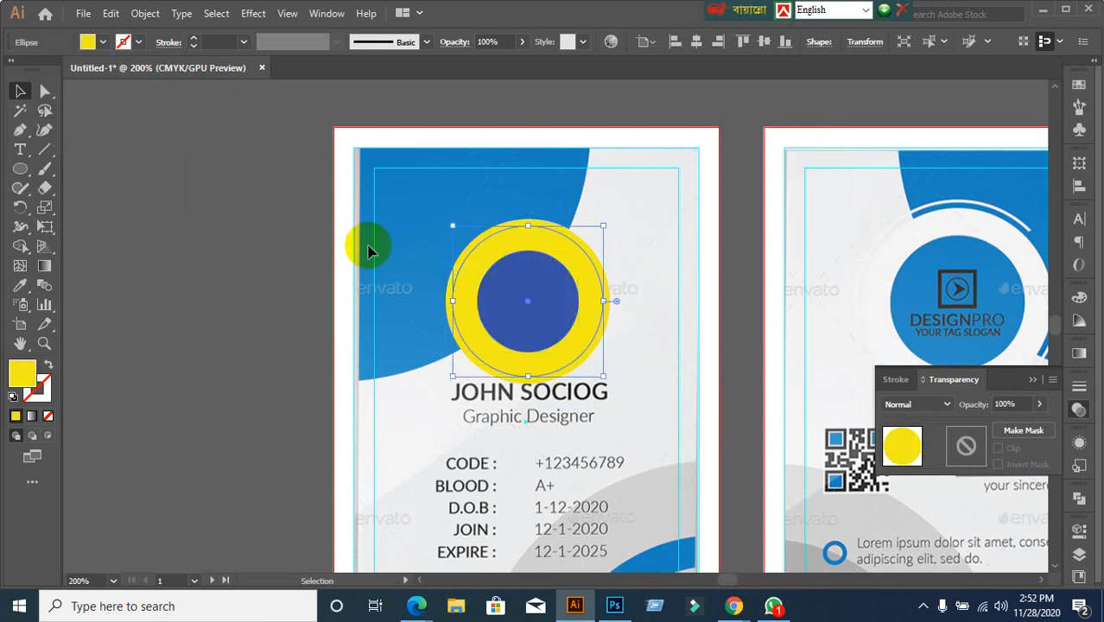
{"action": "left_click", "coordinate": [104, 41]}
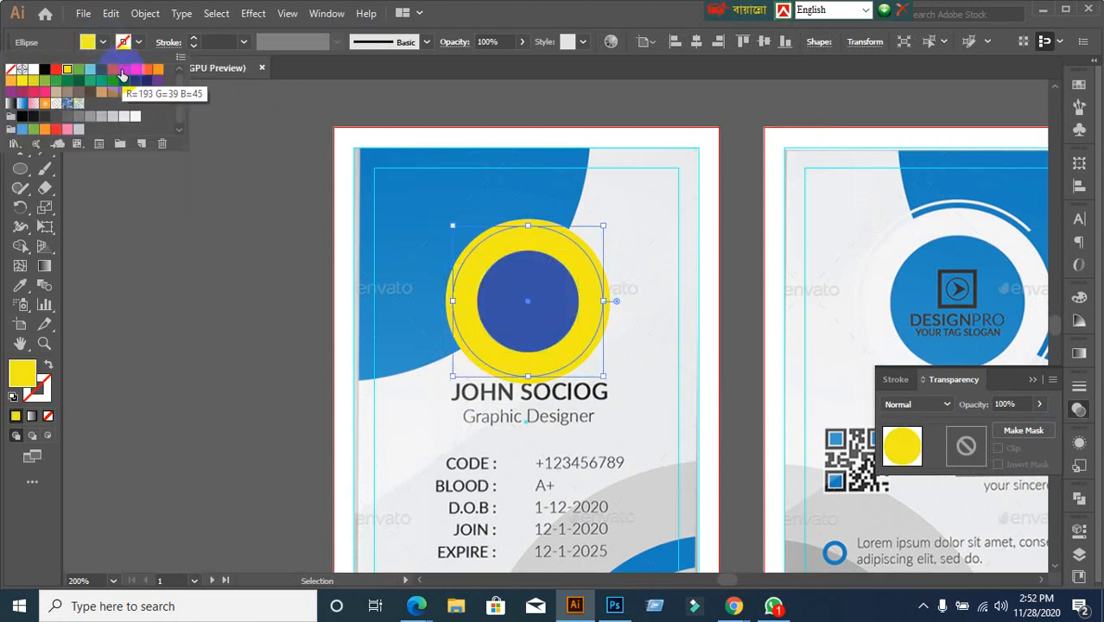
{"action": "left_click", "coordinate": [123, 70]}
{"action": "left_click", "coordinate": [759, 352]}
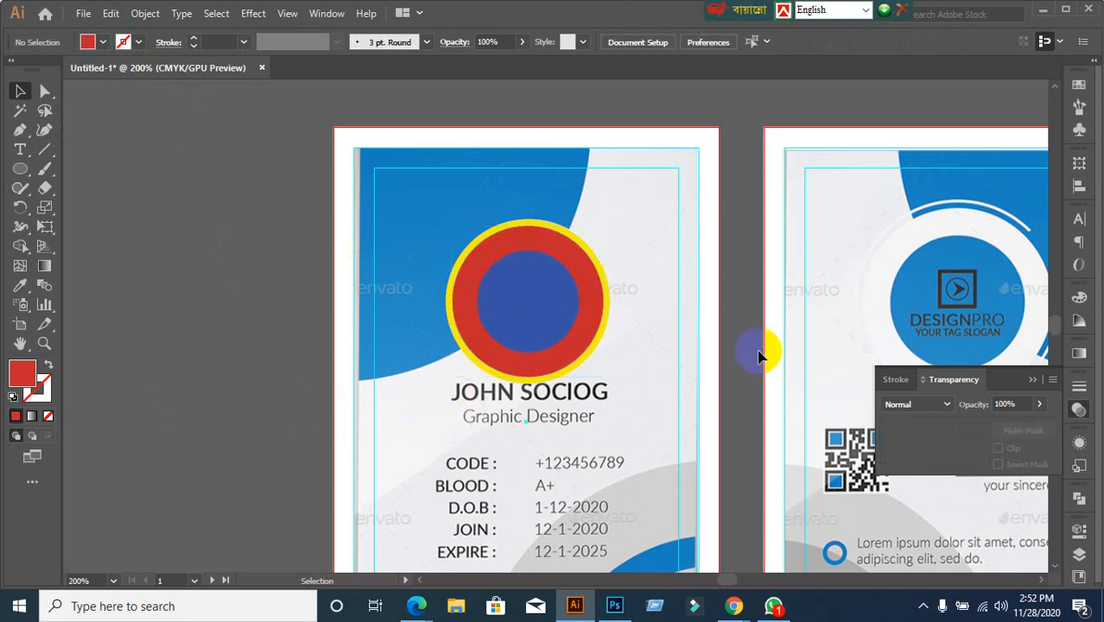
Drag the circle group aside to check the photo, then undo to return it to the left card
{"action": "scroll", "coordinate": [762, 351], "scroll_direction": "down", "scroll_amount": 1}
{"action": "left_click_drag", "start_coordinate": [672, 362], "coordinate": [571, 296]}
{"action": "left_click_drag", "start_coordinate": [419, 185], "coordinate": [726, 252]}
{"action": "left_click", "coordinate": [618, 375]}
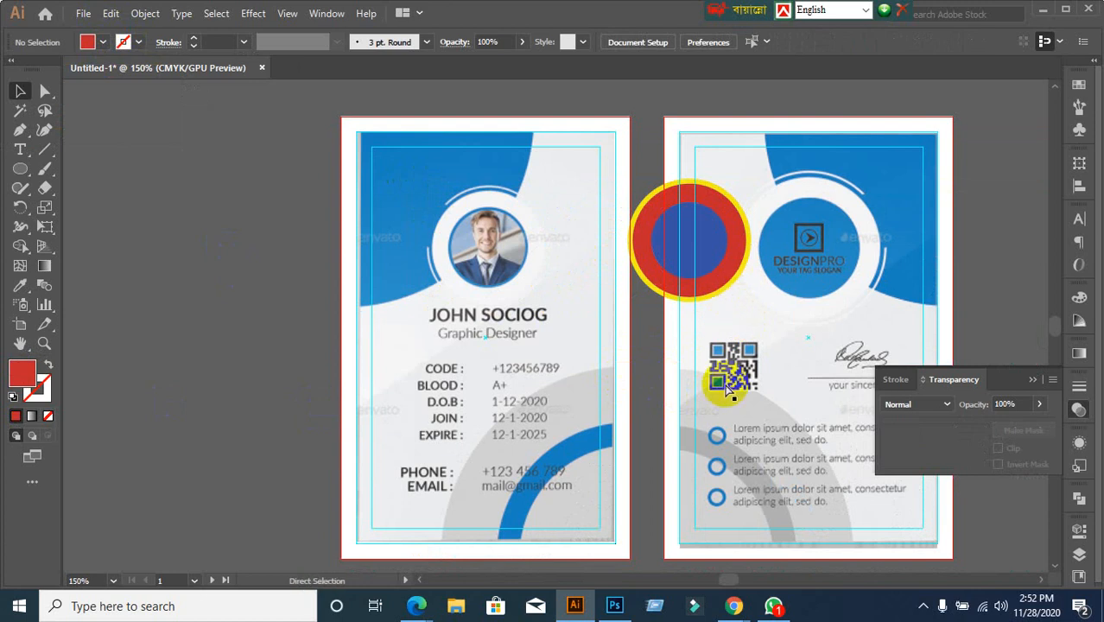
{"action": "key", "text": "ctrl+z"}
{"action": "left_click", "coordinate": [254, 354]}
{"action": "scroll", "coordinate": [566, 204], "scroll_direction": "up", "scroll_amount": 1}
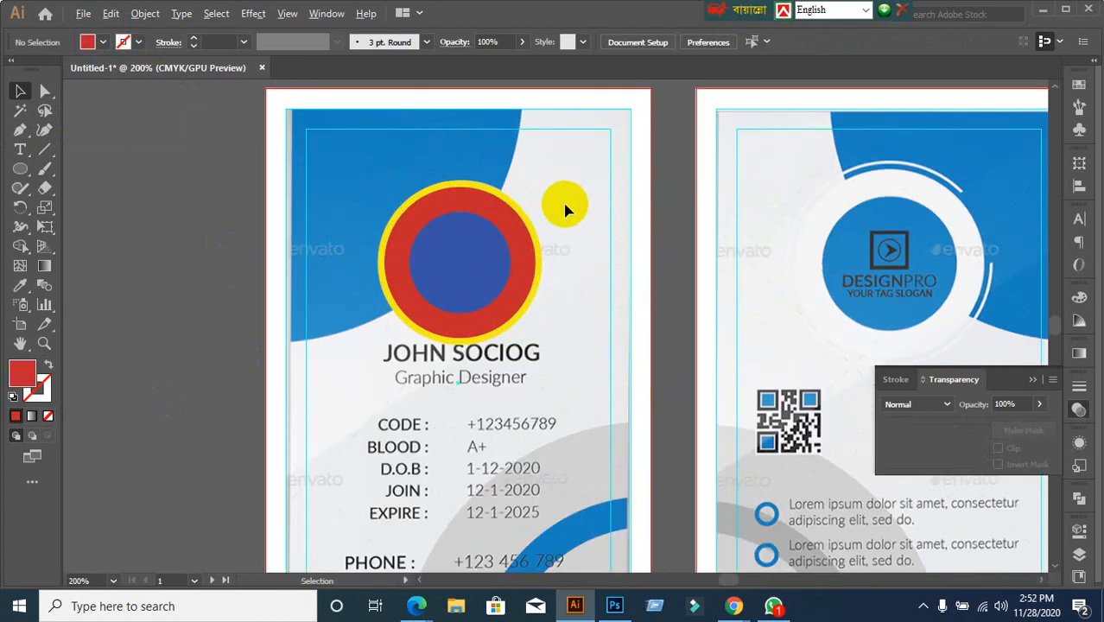
Remove the yellow outer ellipse's fill and give it a black stroke
{"action": "scroll", "coordinate": [557, 273], "scroll_direction": "up", "scroll_amount": 2}
{"action": "left_click", "coordinate": [544, 246]}
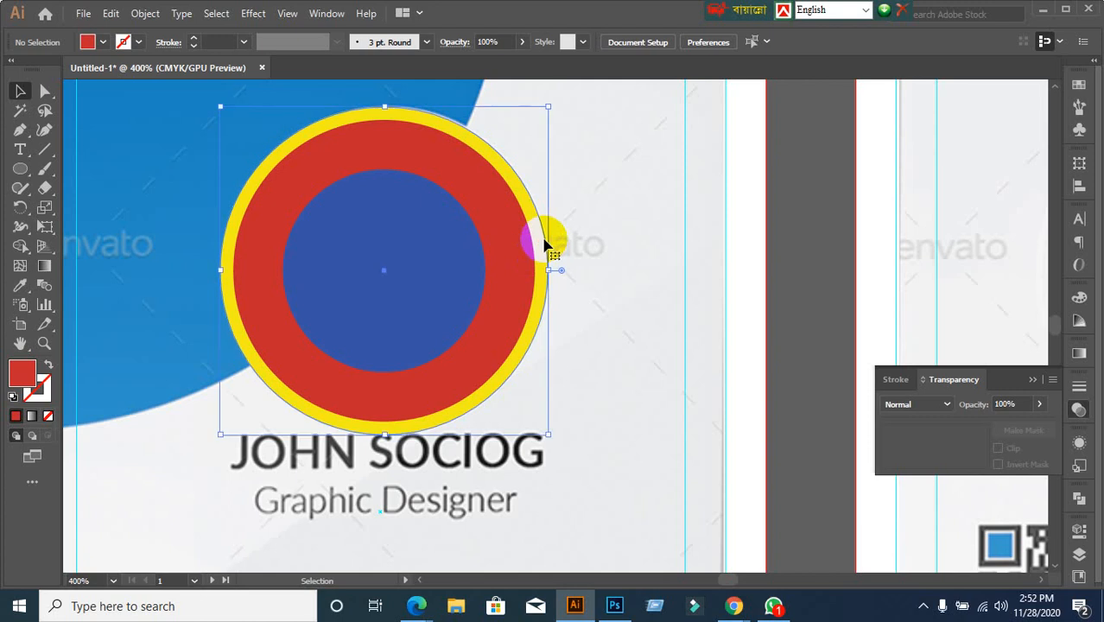
{"action": "left_click", "coordinate": [99, 43]}
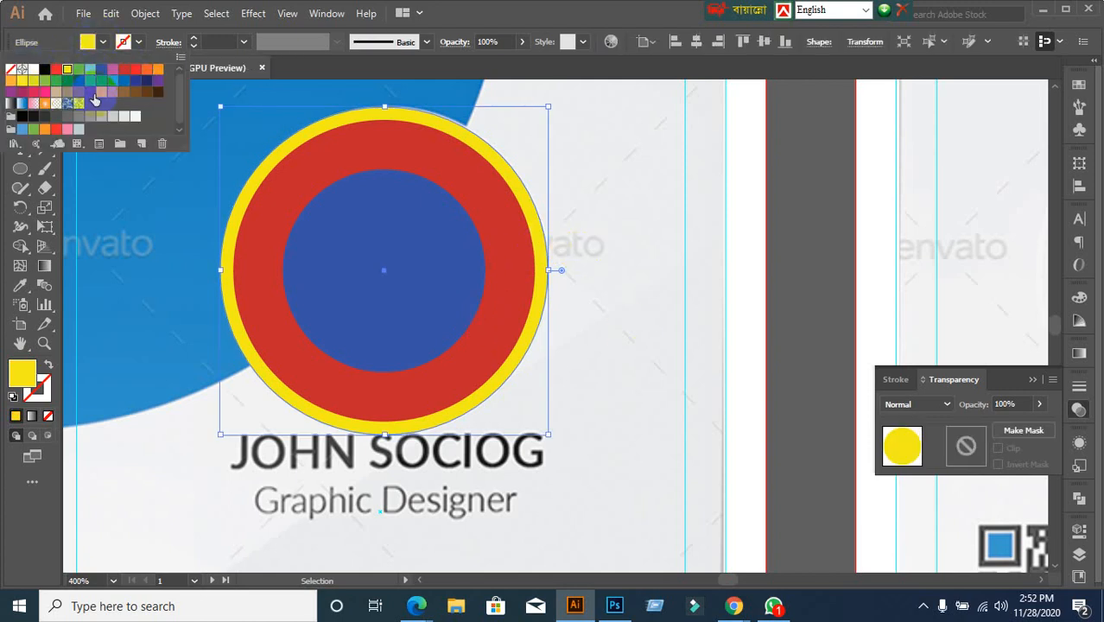
{"action": "left_click", "coordinate": [11, 70]}
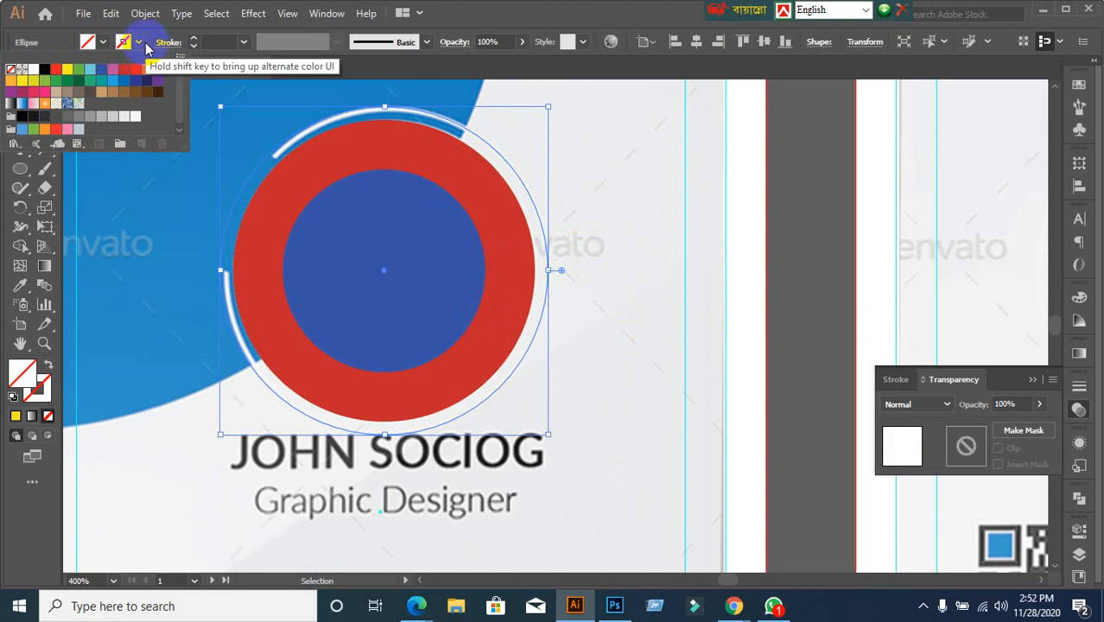
{"action": "left_click", "coordinate": [141, 44]}
{"action": "left_click", "coordinate": [140, 42]}
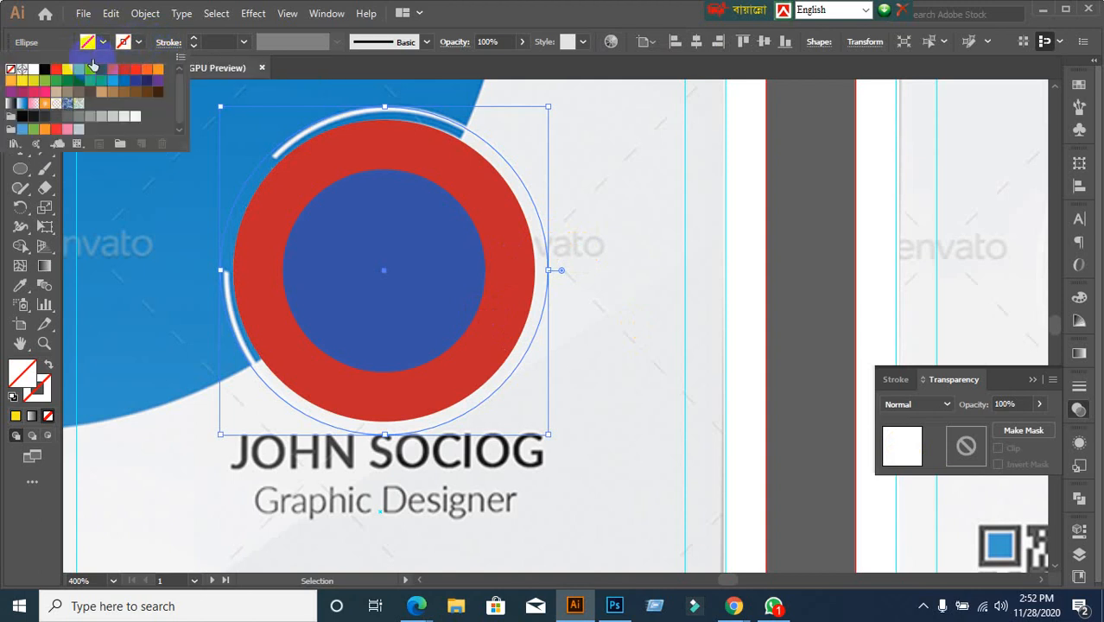
{"action": "left_click", "coordinate": [45, 70]}
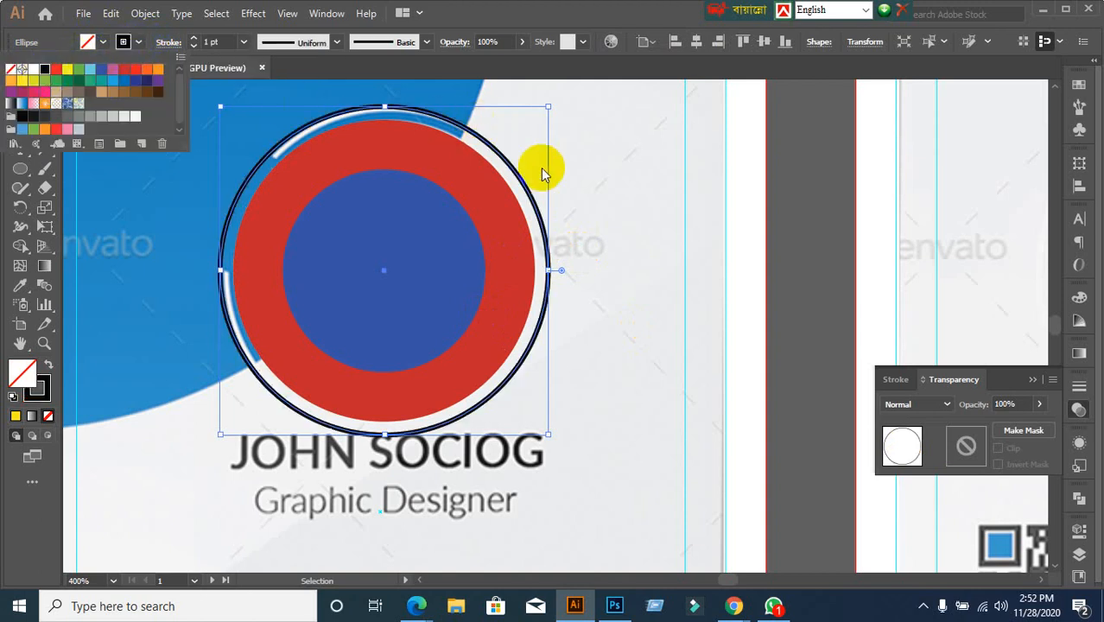
{"action": "left_click", "coordinate": [805, 266]}
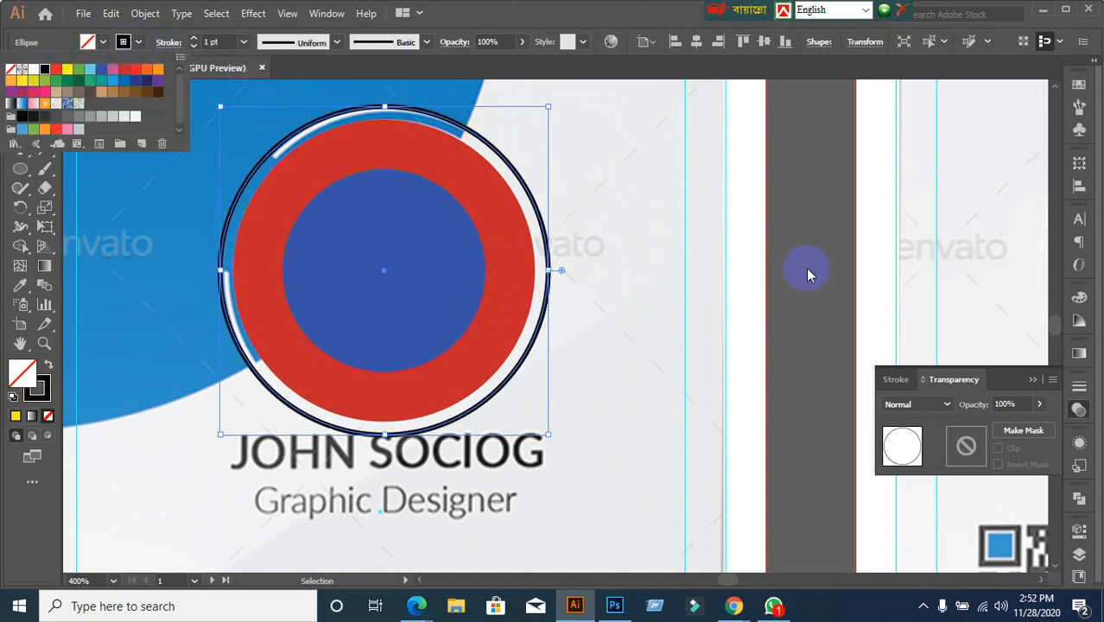
Give the inner blue circle a black stroke
{"action": "left_click", "coordinate": [438, 262]}
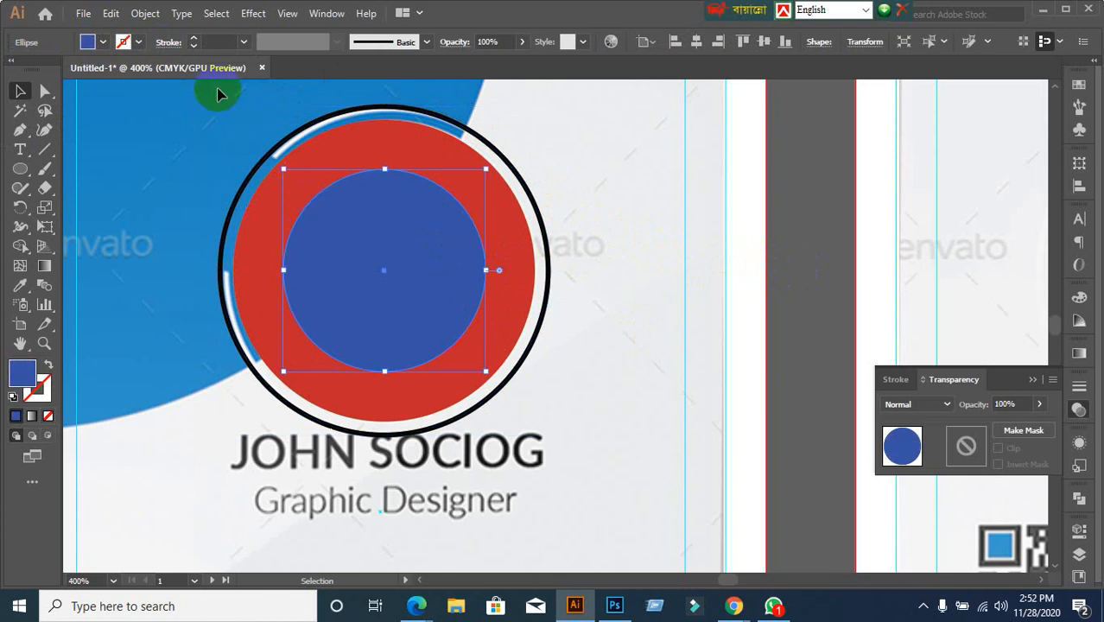
{"action": "left_click", "coordinate": [136, 40]}
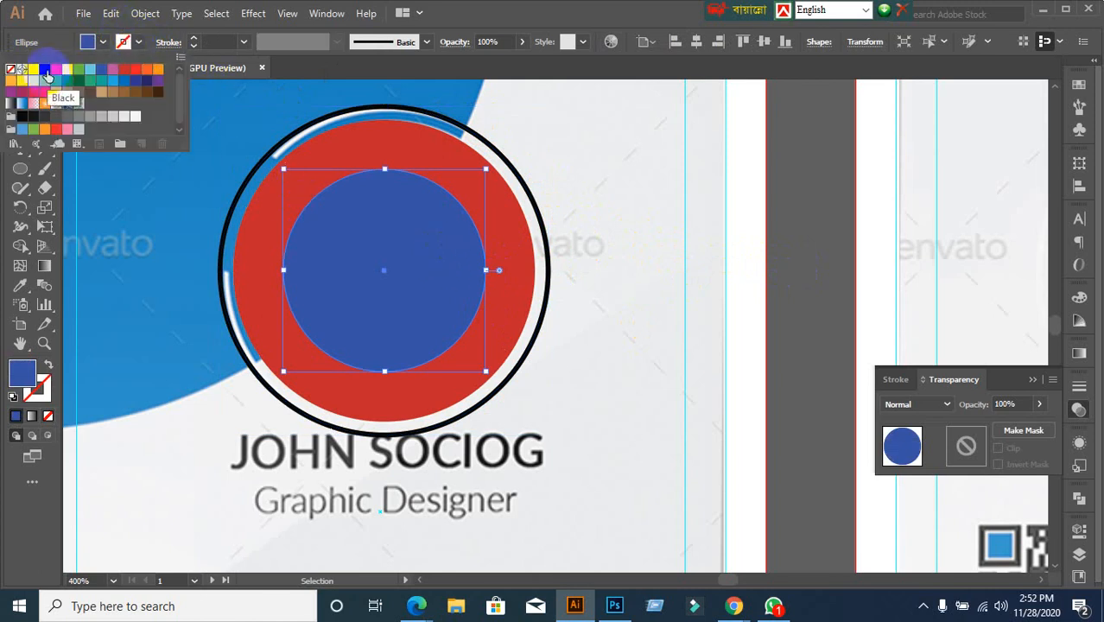
{"action": "left_click", "coordinate": [57, 82]}
{"action": "left_click", "coordinate": [805, 294]}
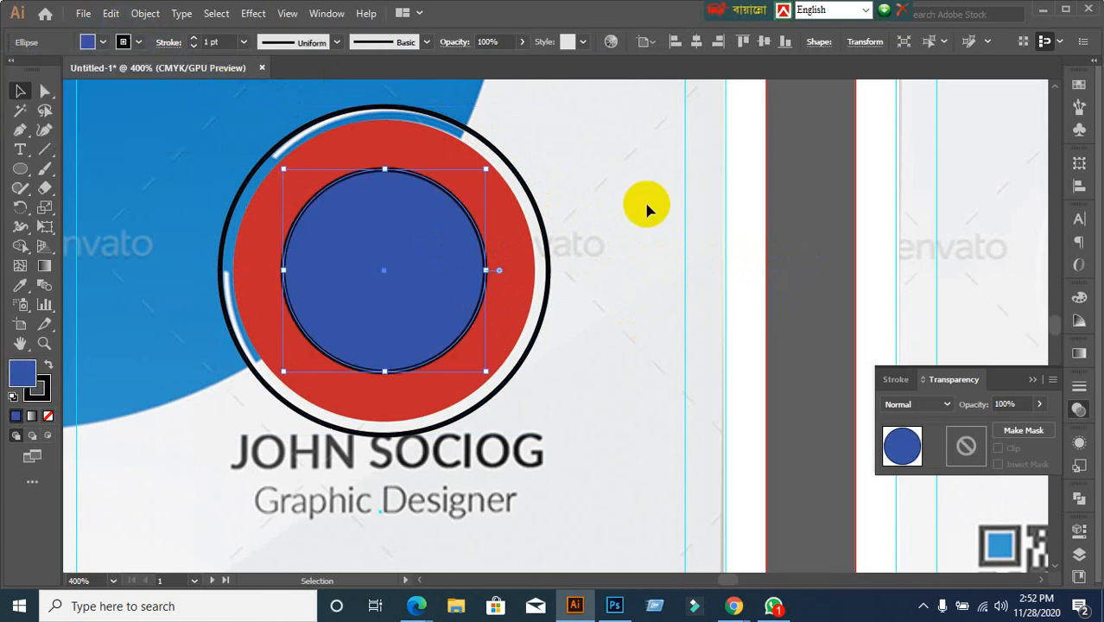
{"action": "left_click", "coordinate": [640, 165]}
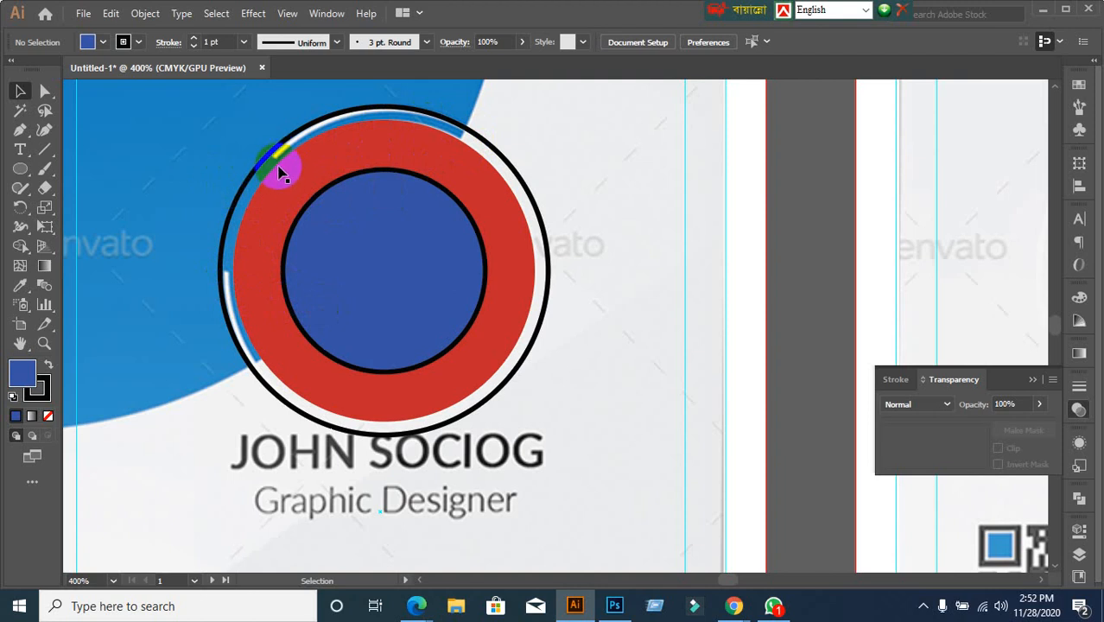
Expand the outer black circle via Object > Expand with Fill and Stroke kept checked
{"action": "left_click", "coordinate": [231, 235]}
{"action": "left_click", "coordinate": [800, 251]}
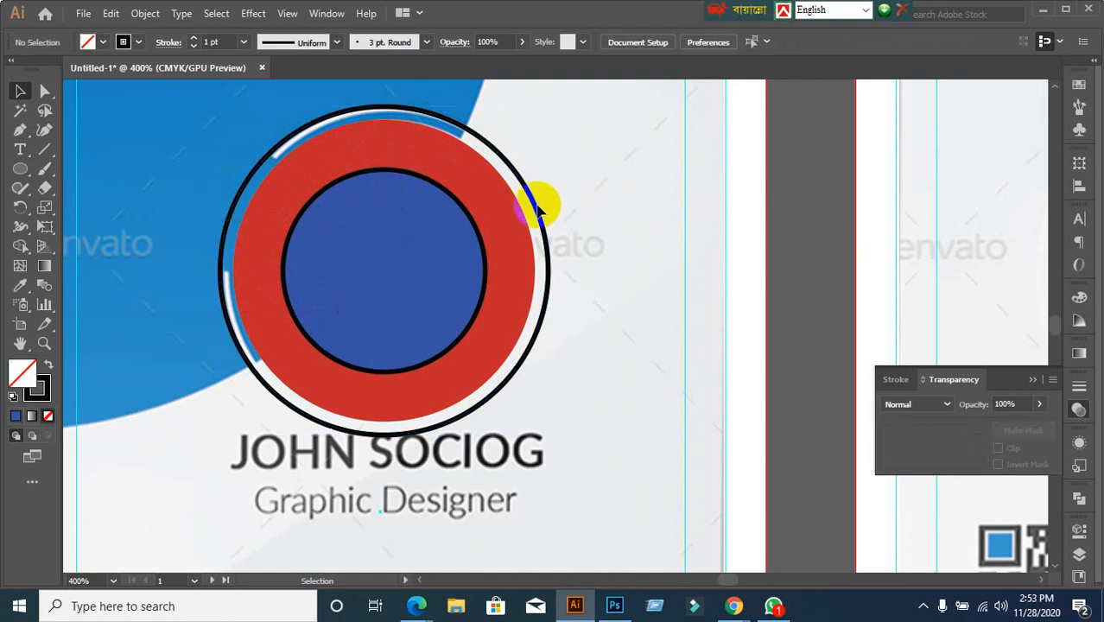
{"action": "left_click", "coordinate": [532, 195]}
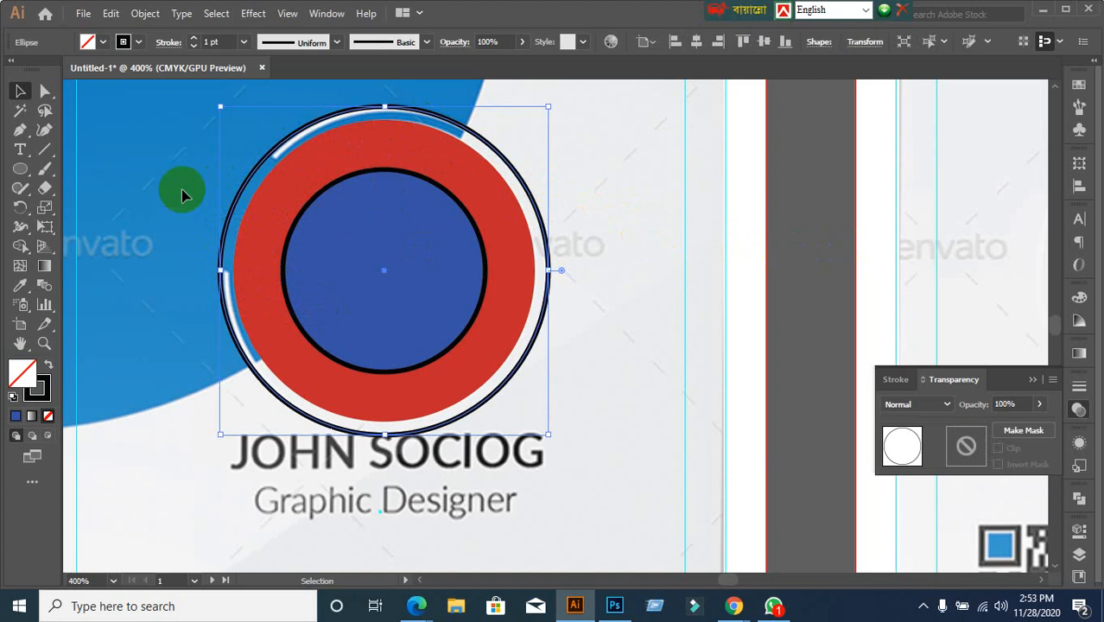
{"action": "left_click", "coordinate": [145, 16]}
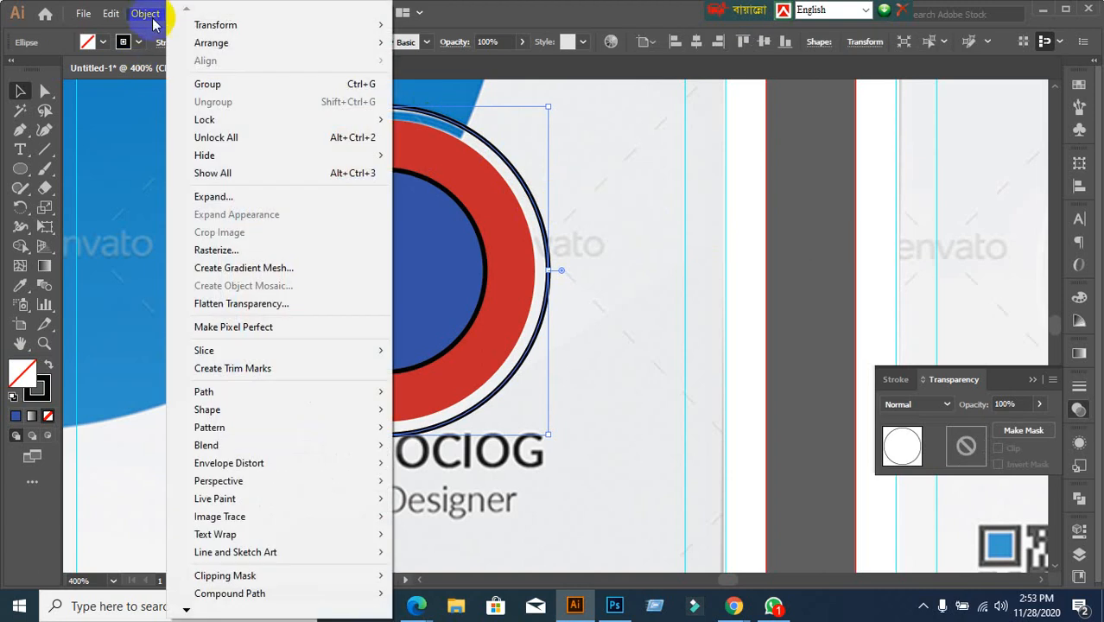
{"action": "left_click", "coordinate": [217, 197]}
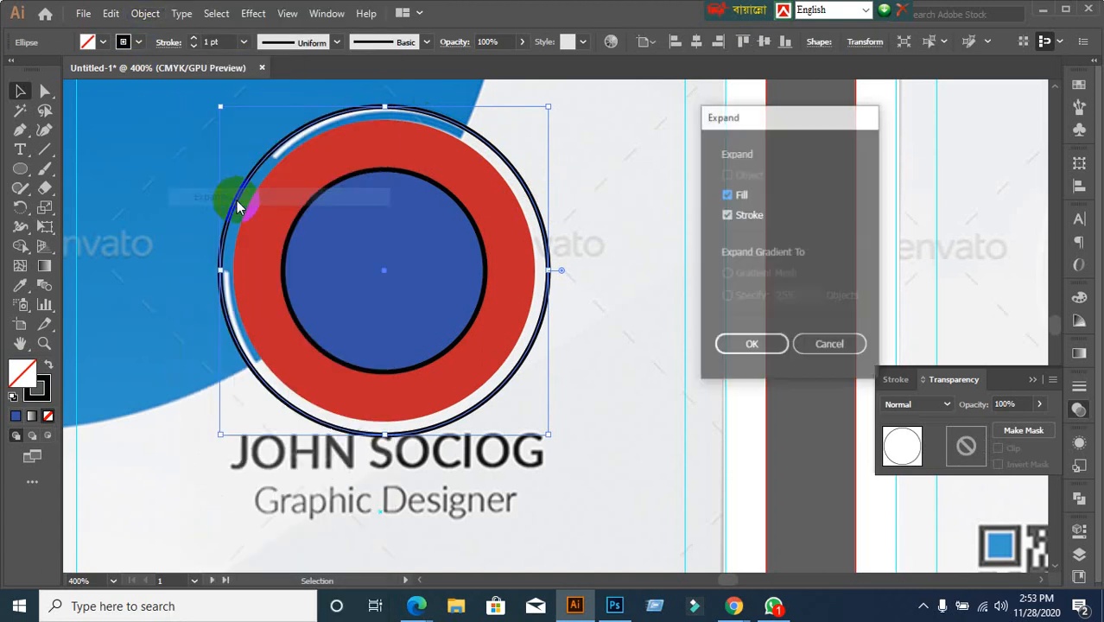
{"action": "left_click", "coordinate": [752, 346]}
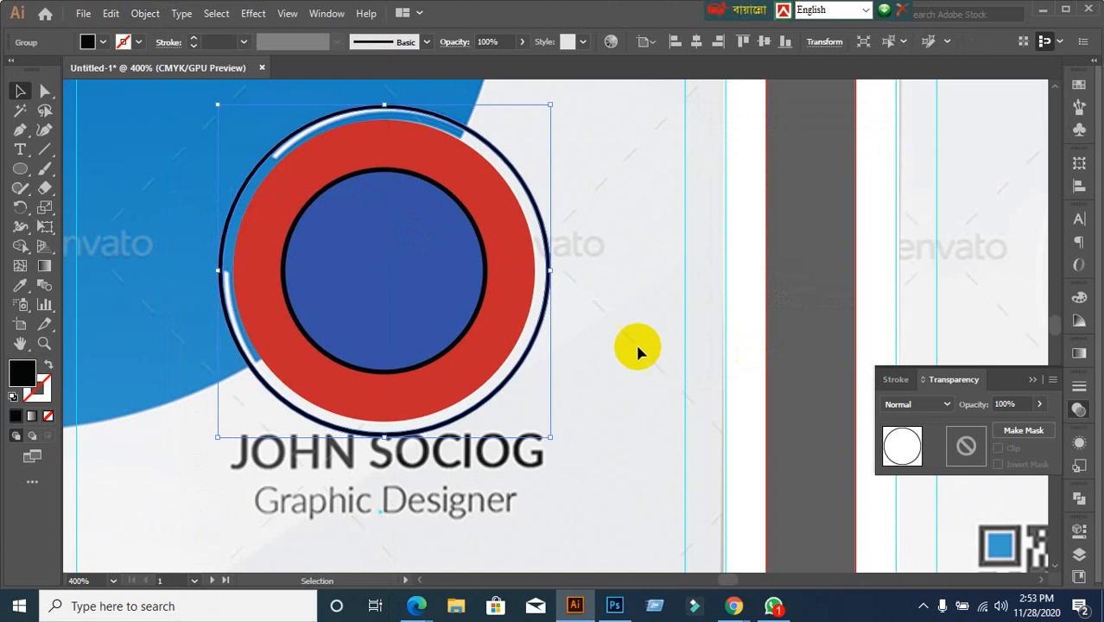
{"action": "left_click", "coordinate": [128, 271]}
{"action": "scroll", "coordinate": [246, 295], "scroll_direction": "down", "scroll_amount": 1, "text": "alt"}
{"action": "left_click_drag", "start_coordinate": [229, 311], "coordinate": [373, 304]}
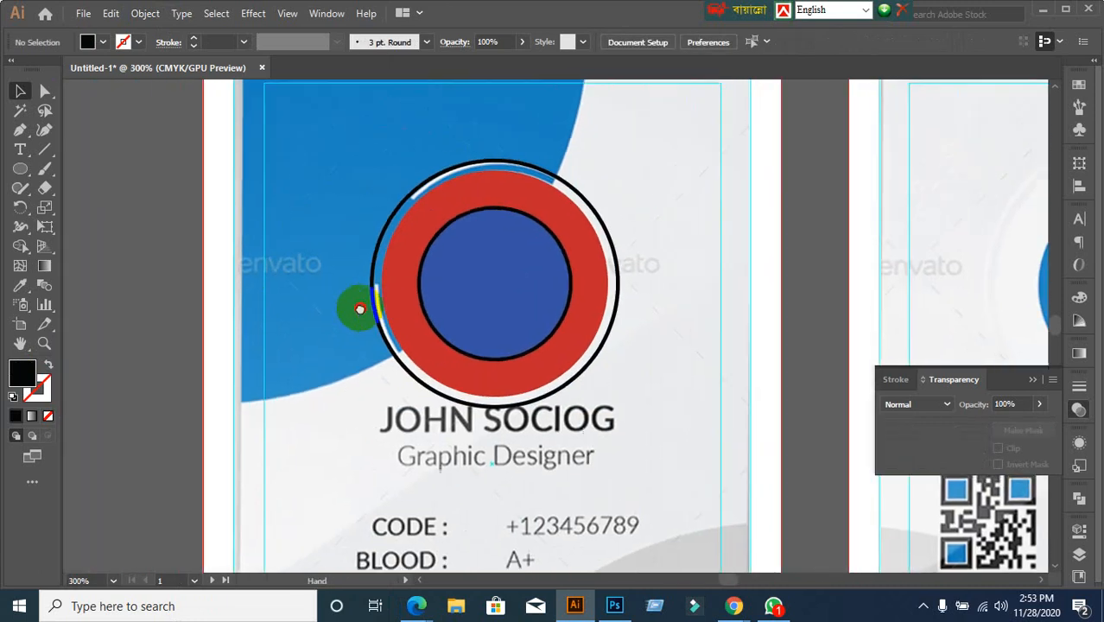
{"action": "scroll", "coordinate": [362, 250], "scroll_direction": "up", "scroll_amount": 1, "text": "alt"}
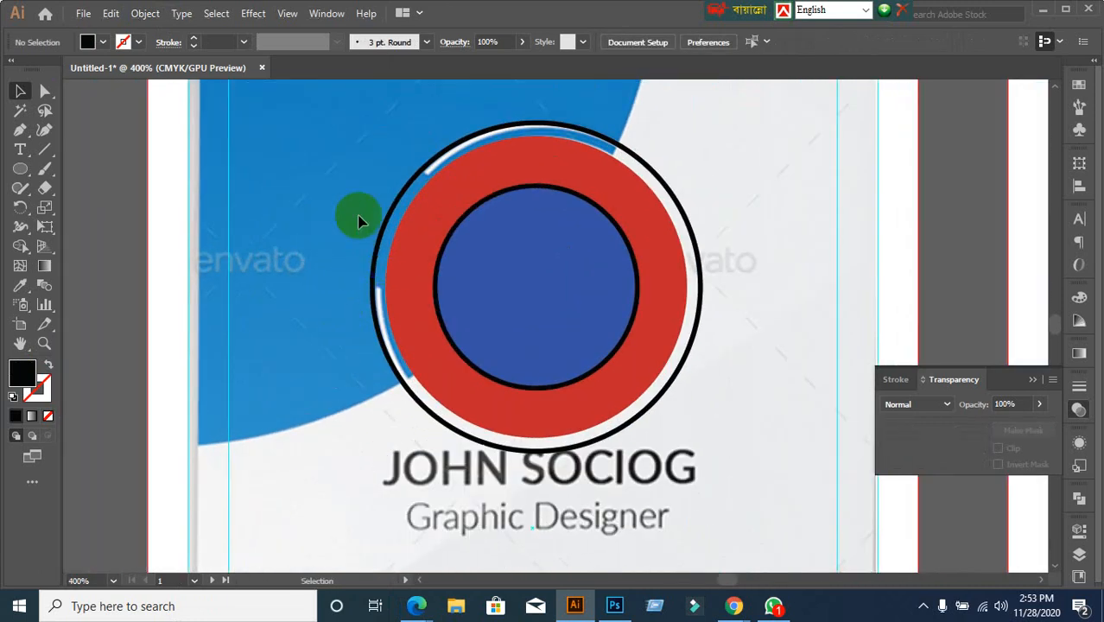
Draw two horizontal lines across the ring's left side and select them with the circles
{"action": "left_click", "coordinate": [44, 151]}
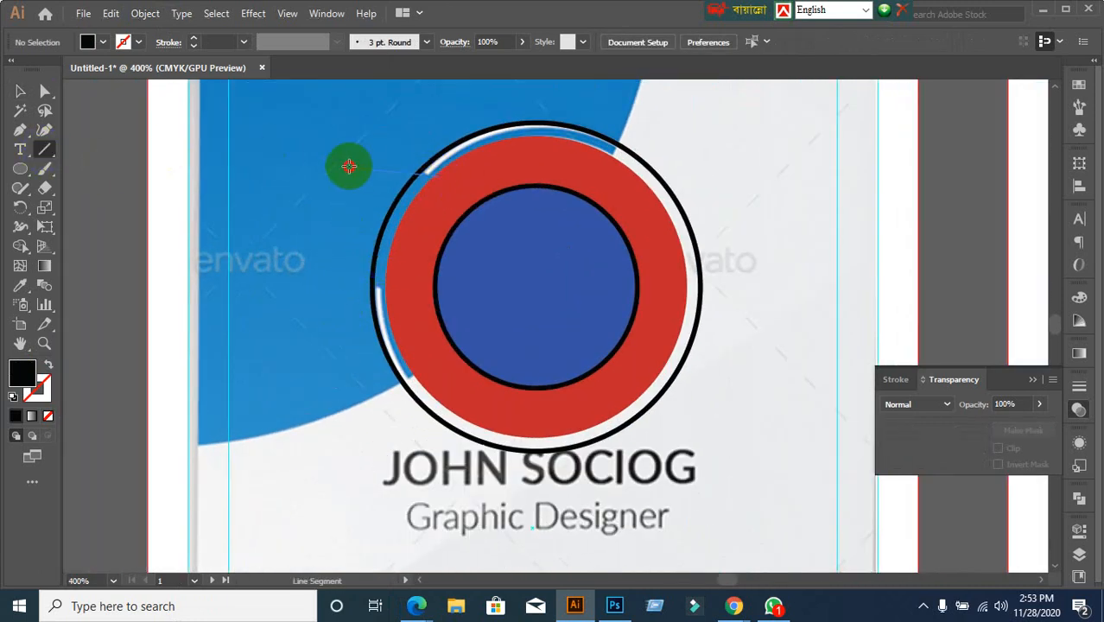
{"action": "left_click_drag", "start_coordinate": [283, 176], "coordinate": [440, 176]}
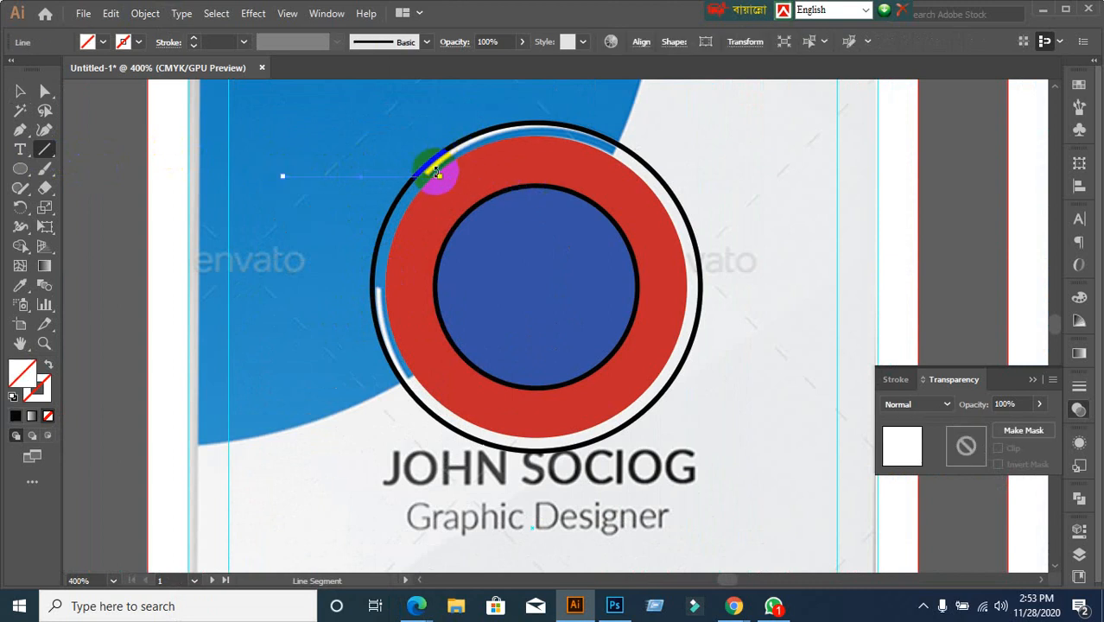
{"action": "left_click_drag", "start_coordinate": [395, 289], "coordinate": [246, 289]}
{"action": "left_click", "coordinate": [20, 91]}
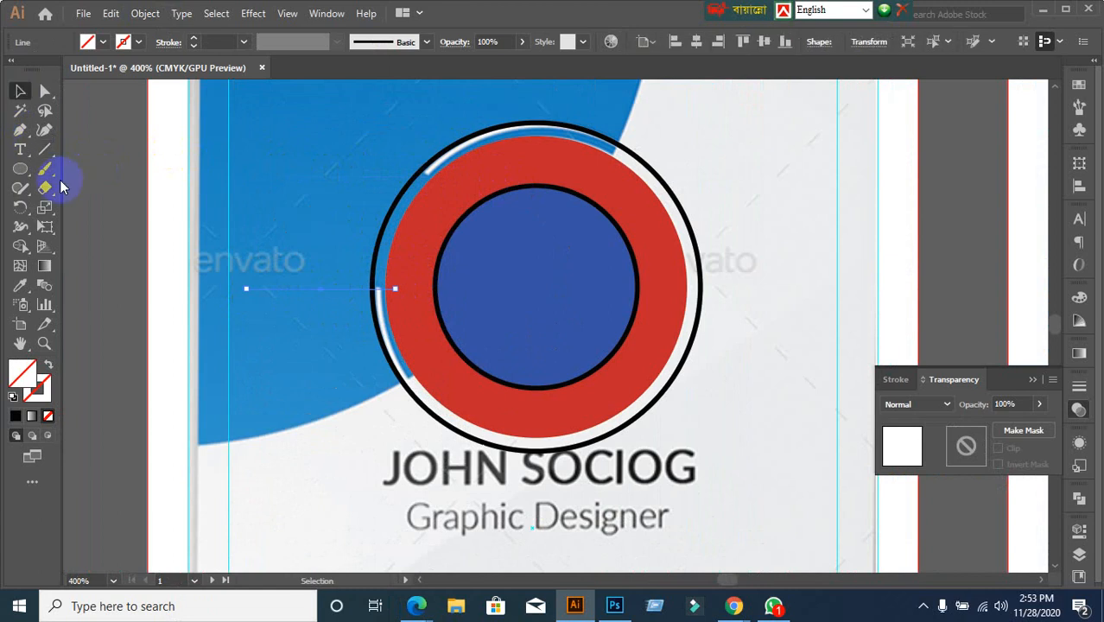
{"action": "left_click", "coordinate": [491, 347], "text": "shift"}
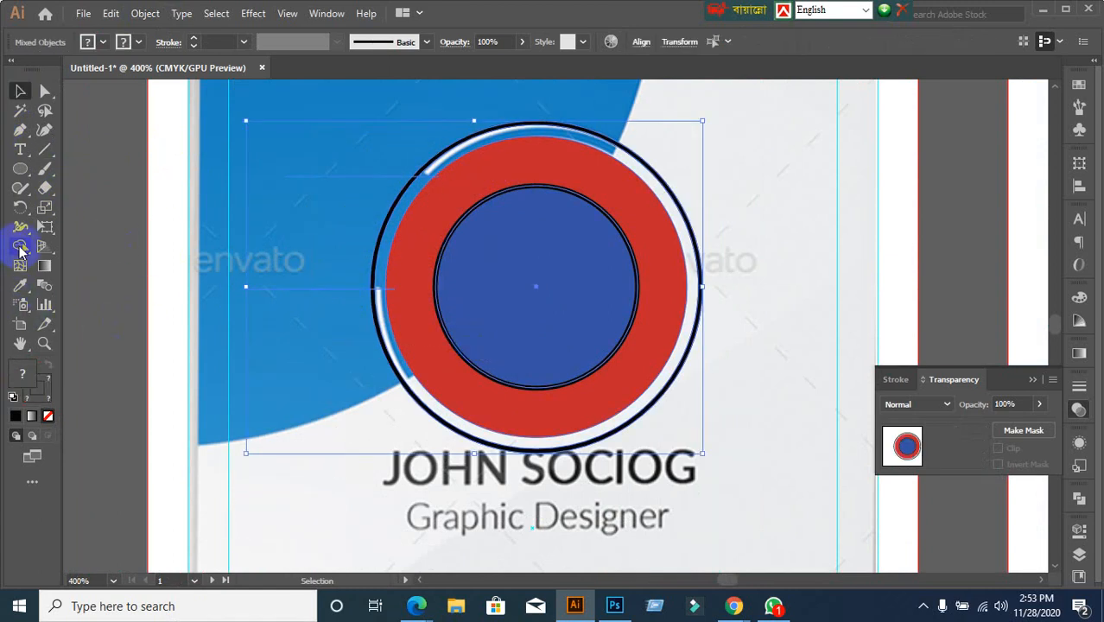
Work on the ring and lines with the Shape Builder tool, then clear the selection
{"action": "left_click", "coordinate": [20, 249]}
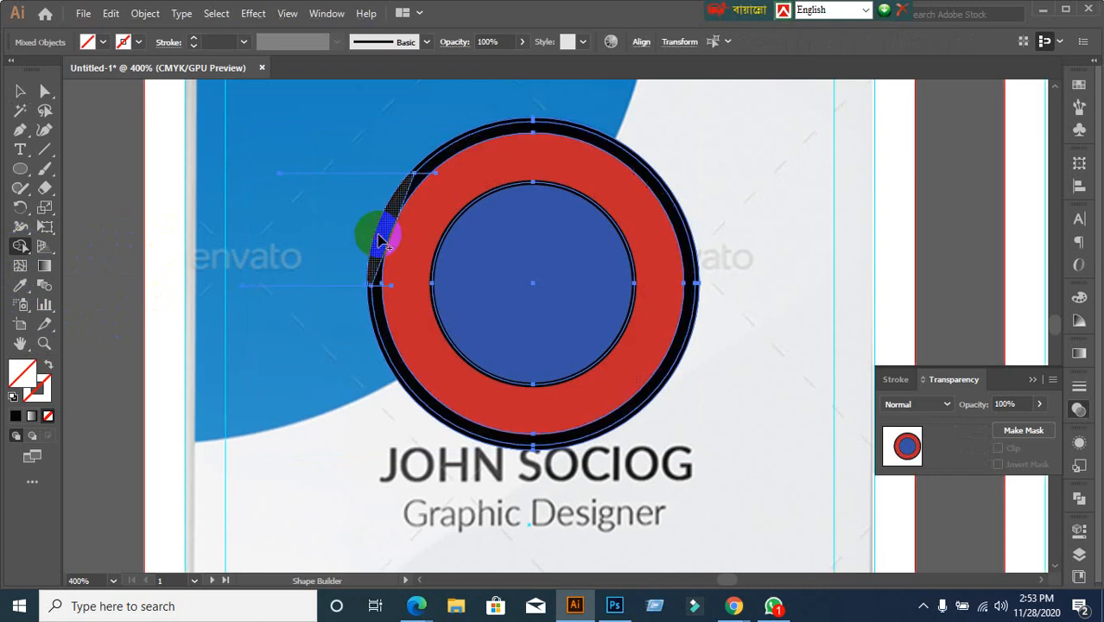
{"action": "scroll", "coordinate": [385, 257], "scroll_direction": "up", "scroll_amount": 3}
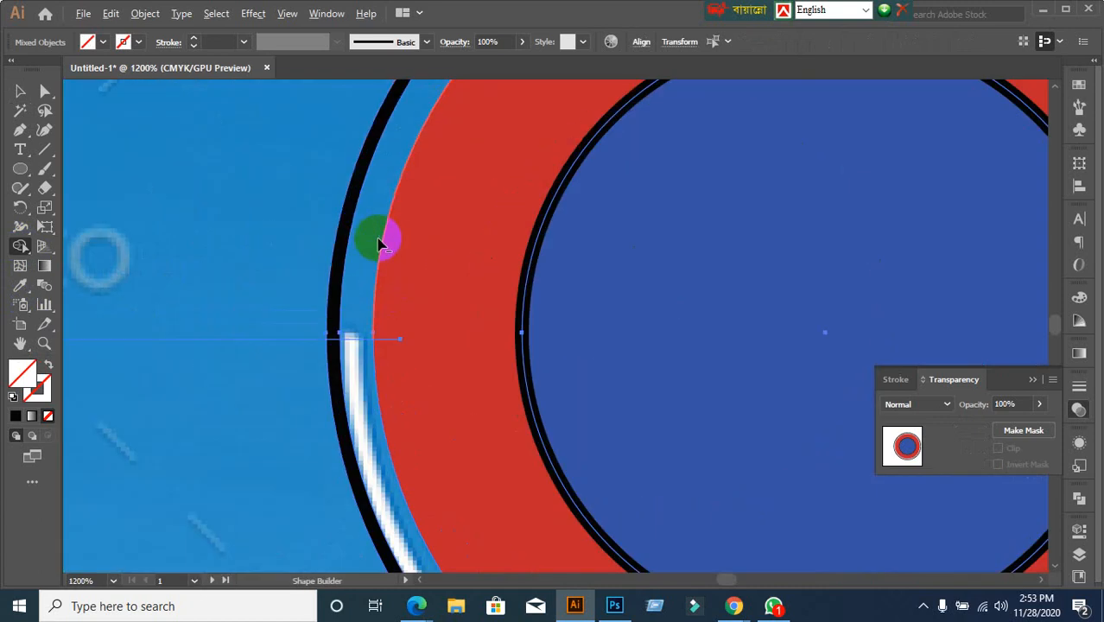
{"action": "scroll", "coordinate": [382, 238], "scroll_direction": "down", "scroll_amount": 5}
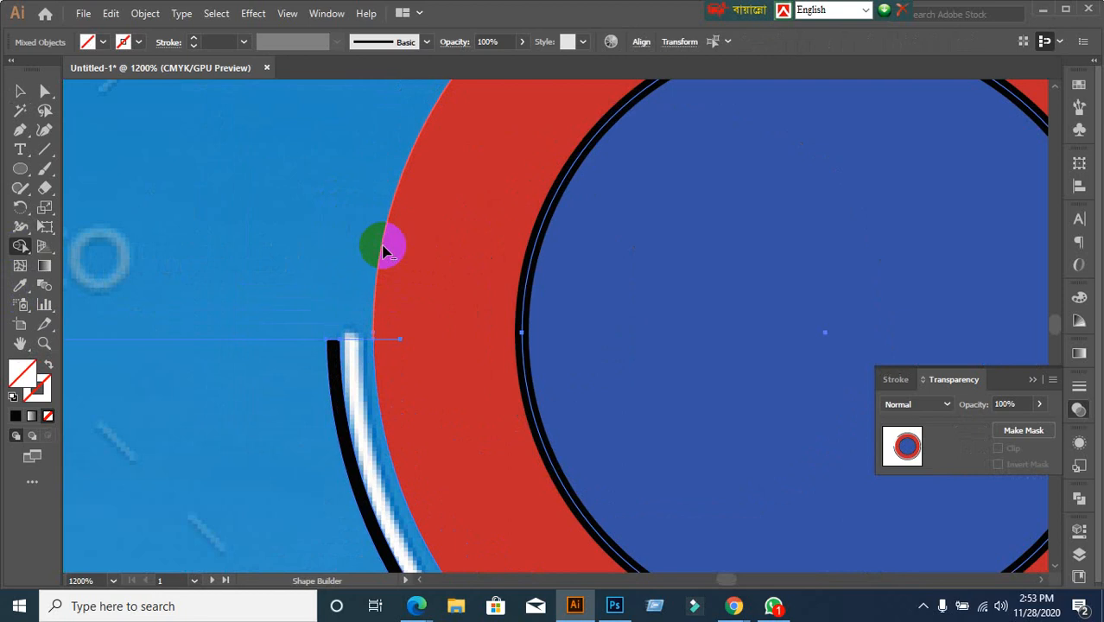
{"action": "scroll", "coordinate": [382, 233], "scroll_direction": "up", "scroll_amount": 3}
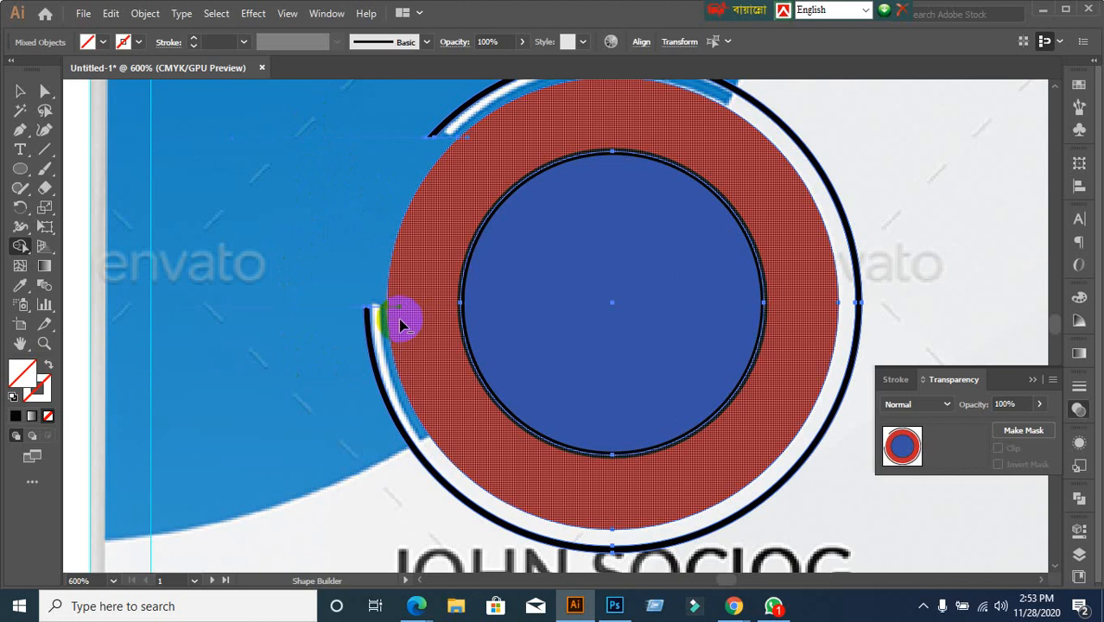
{"action": "scroll", "coordinate": [400, 324], "scroll_direction": "up", "scroll_amount": 2}
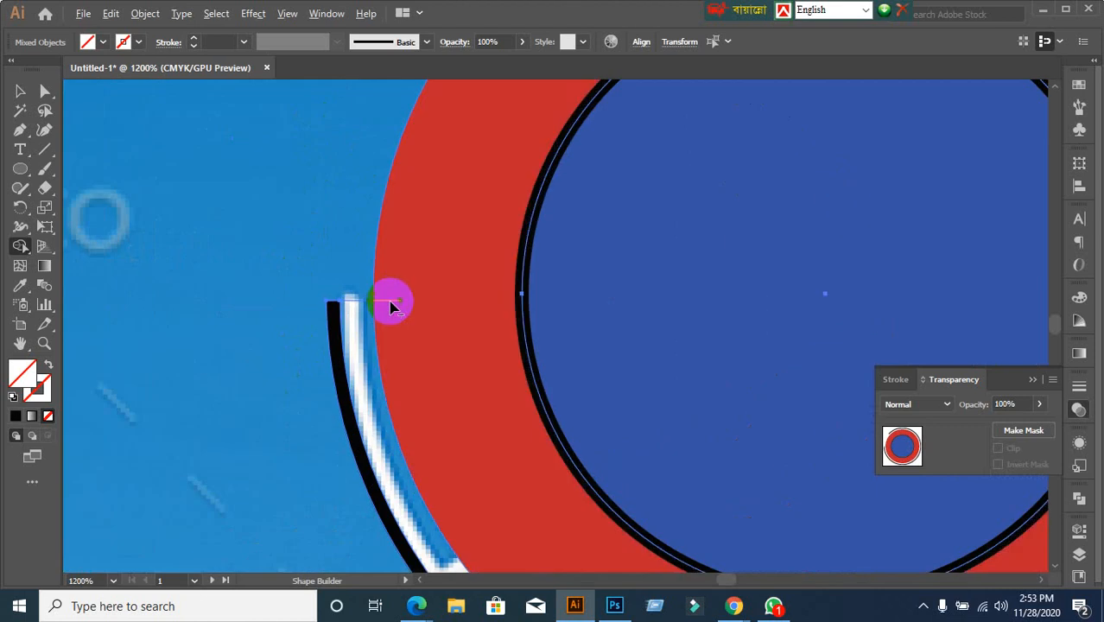
{"action": "scroll", "coordinate": [432, 308], "scroll_direction": "up", "scroll_amount": 2}
{"action": "scroll", "coordinate": [518, 256], "scroll_direction": "down", "scroll_amount": 1}
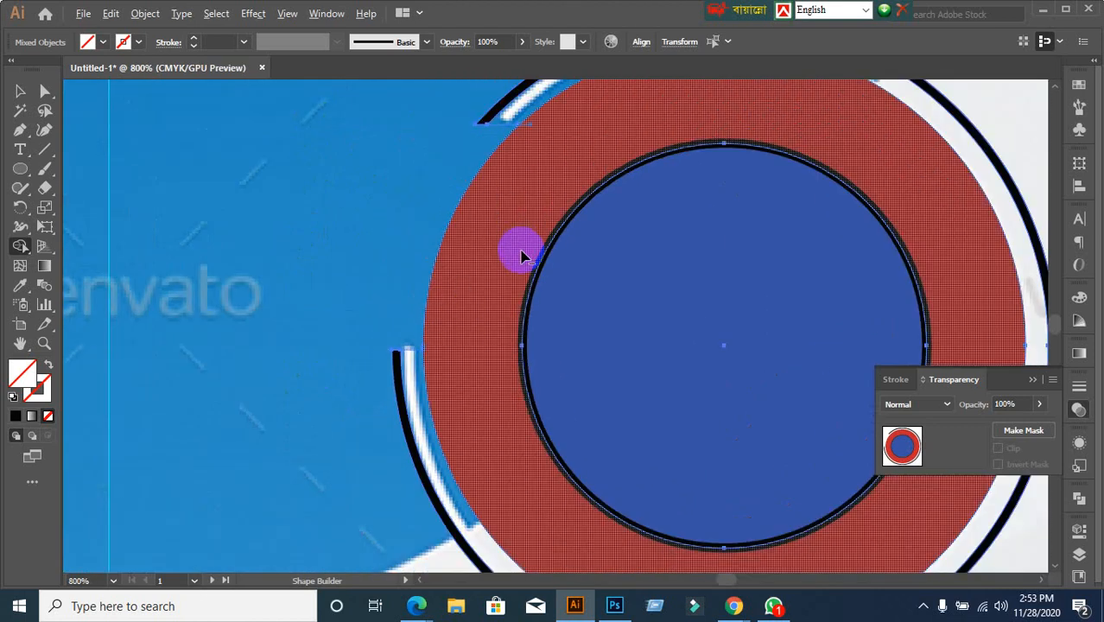
{"action": "left_click", "coordinate": [26, 97]}
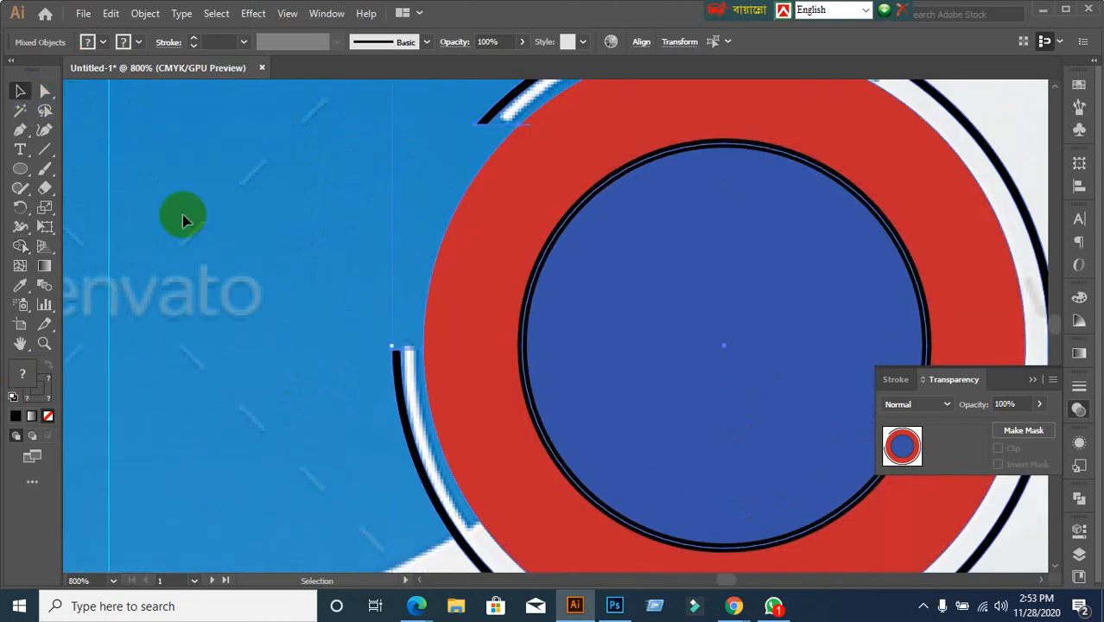
{"action": "left_click", "coordinate": [247, 291]}
Inspect the small path at the ring's top in Outline view, then check the artwork in Preview
{"action": "key", "text": "ctrl+y"}
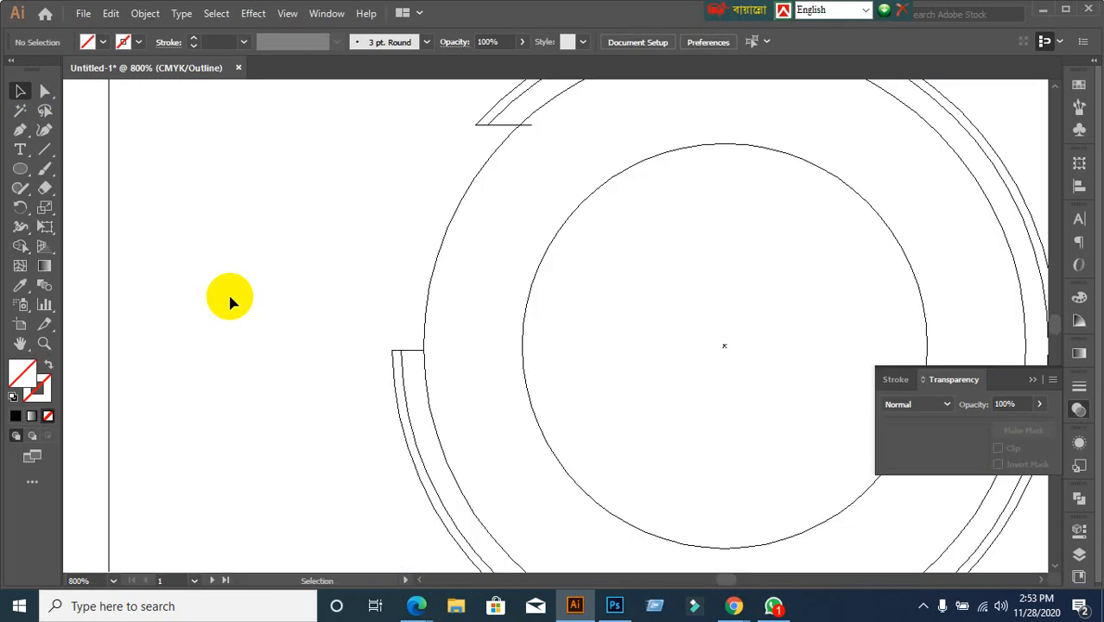
{"action": "left_click", "coordinate": [507, 128]}
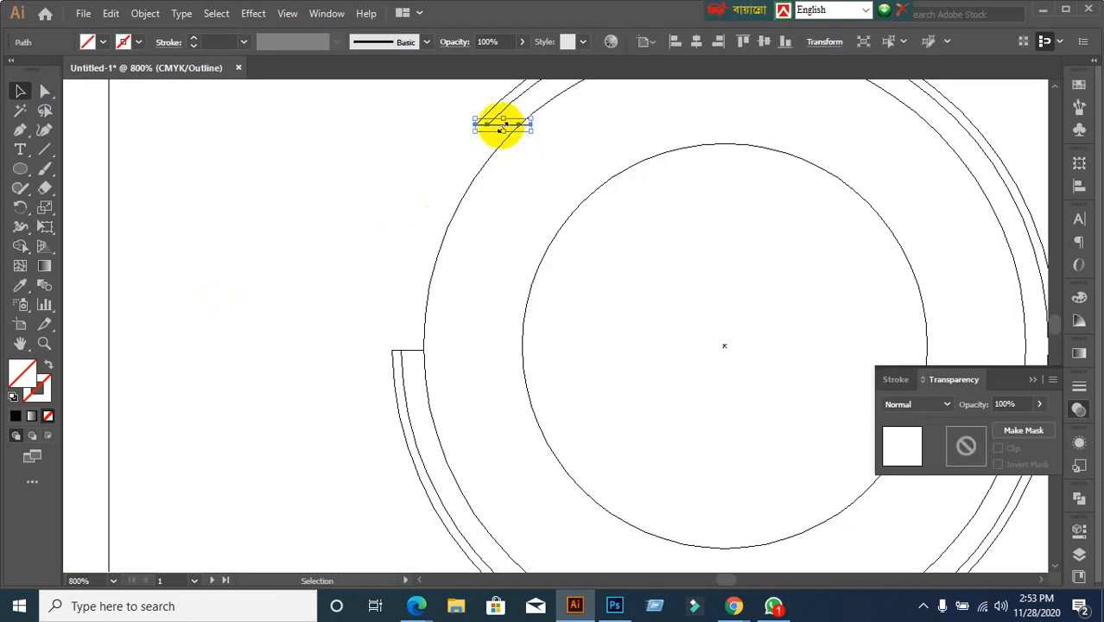
{"action": "left_click", "coordinate": [424, 162]}
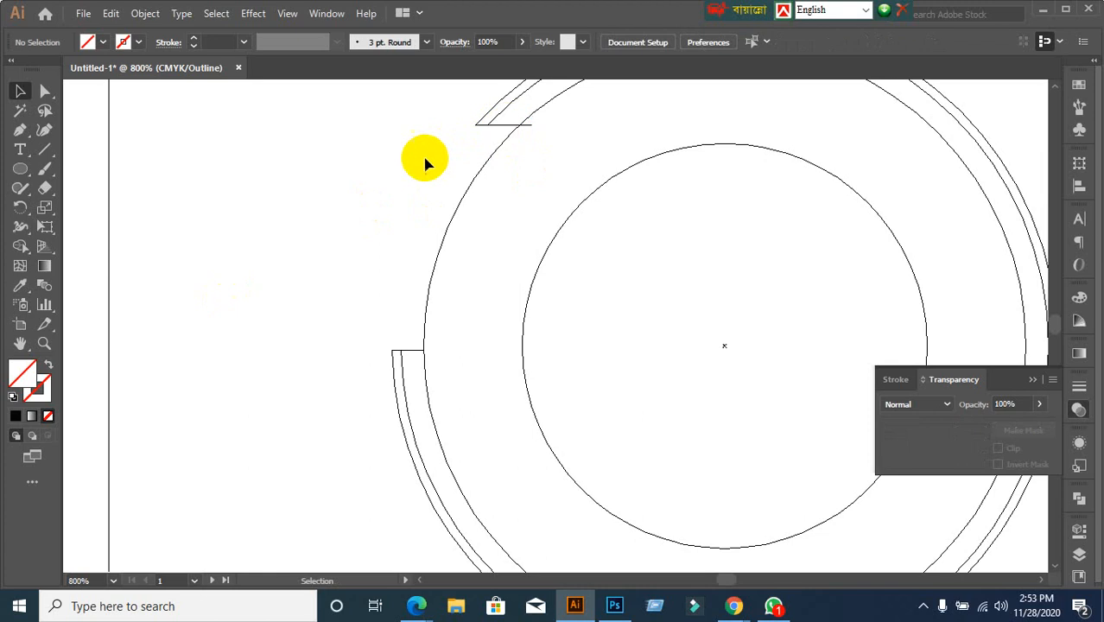
{"action": "left_click", "coordinate": [507, 128]}
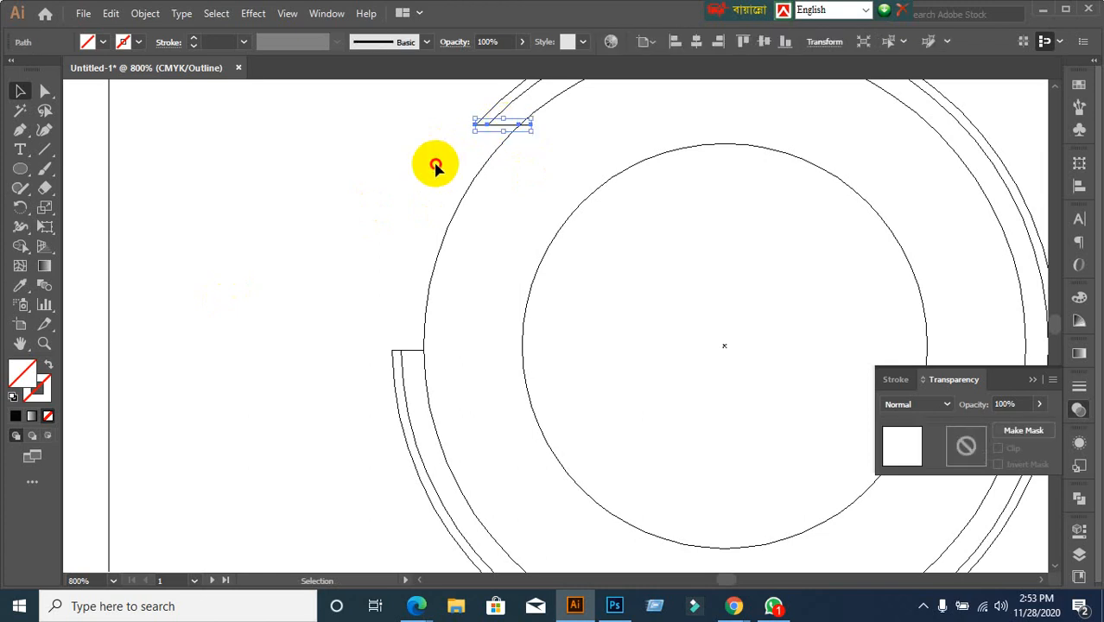
{"action": "left_click", "coordinate": [438, 164]}
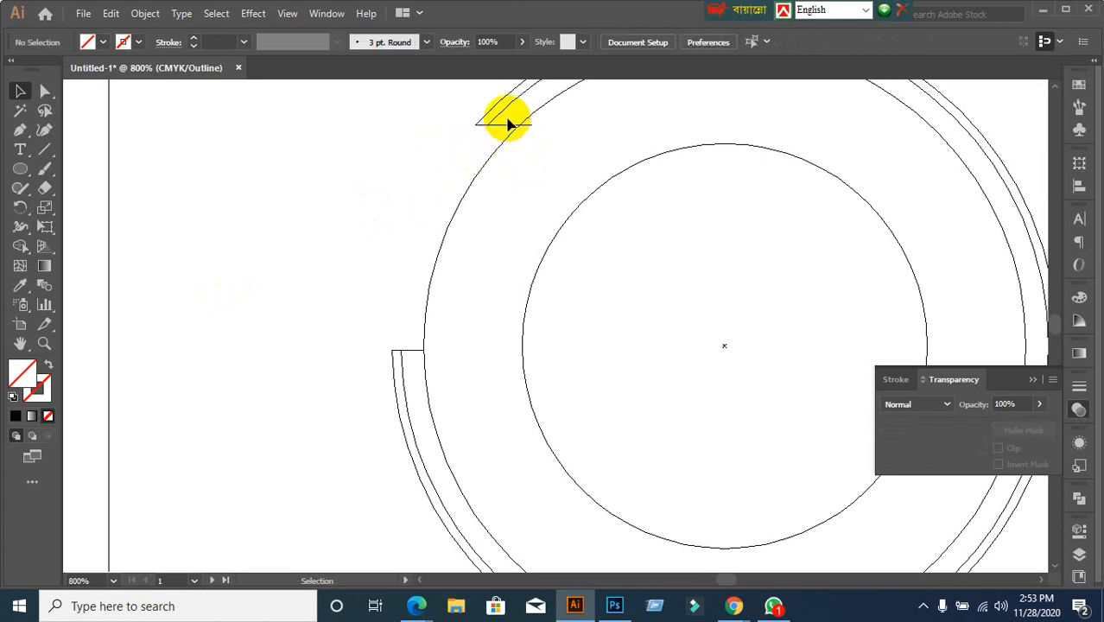
{"action": "key", "text": "ctrl+y"}
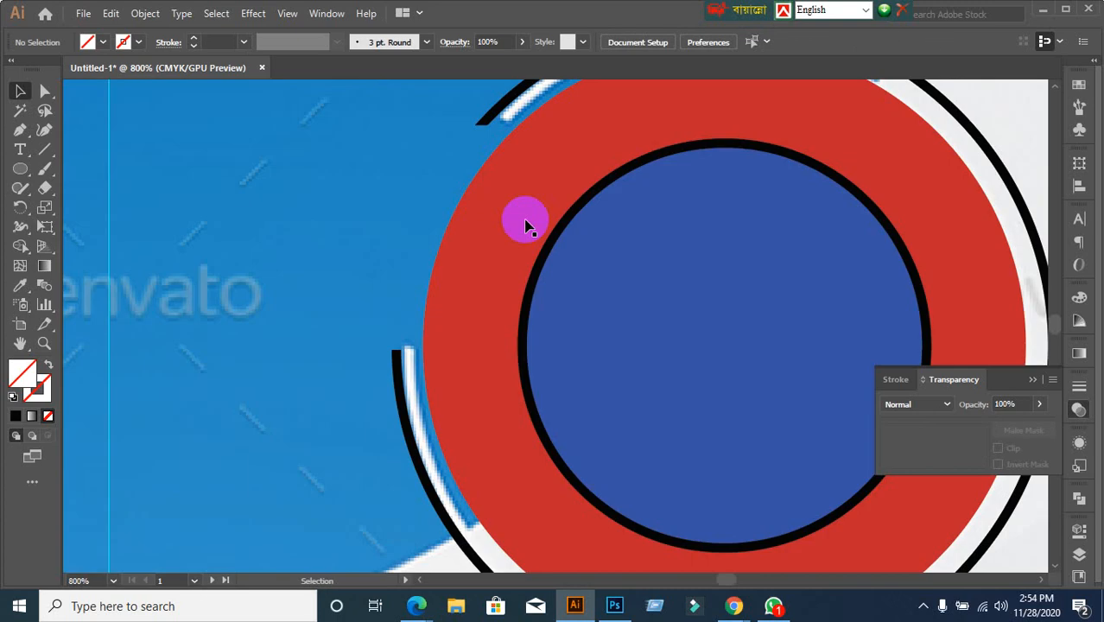
{"action": "key", "text": "ctrl+a"}
{"action": "left_click", "coordinate": [294, 301]}
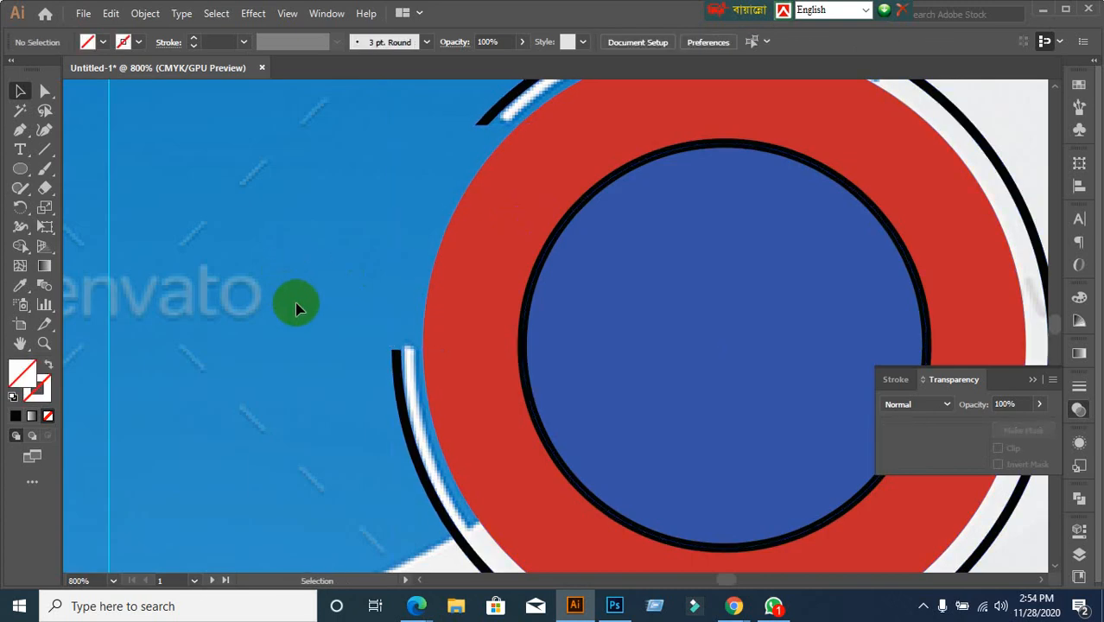
In Outline view, delete the short cap lines at the ring's left and top ends
{"action": "key", "text": "ctrl+y"}
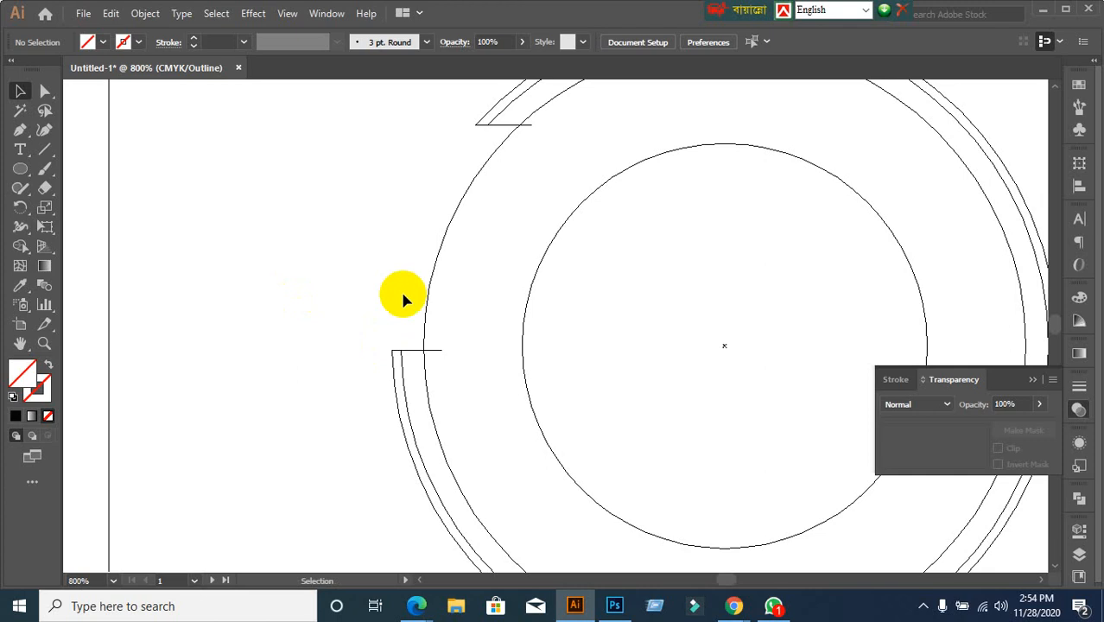
{"action": "left_click", "coordinate": [410, 350]}
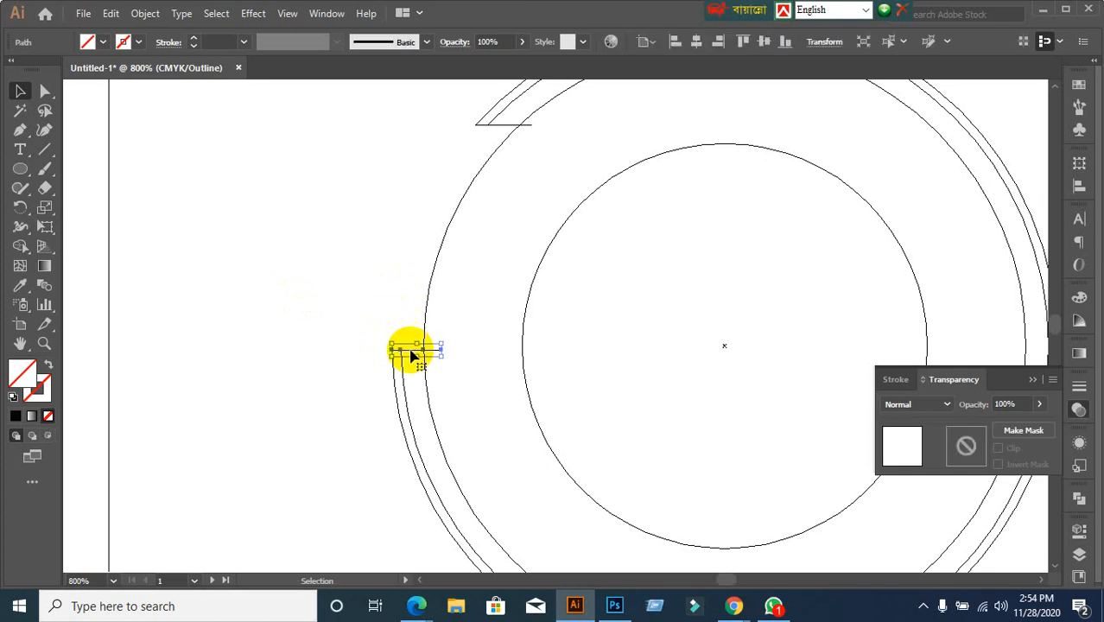
{"action": "key", "text": "Delete"}
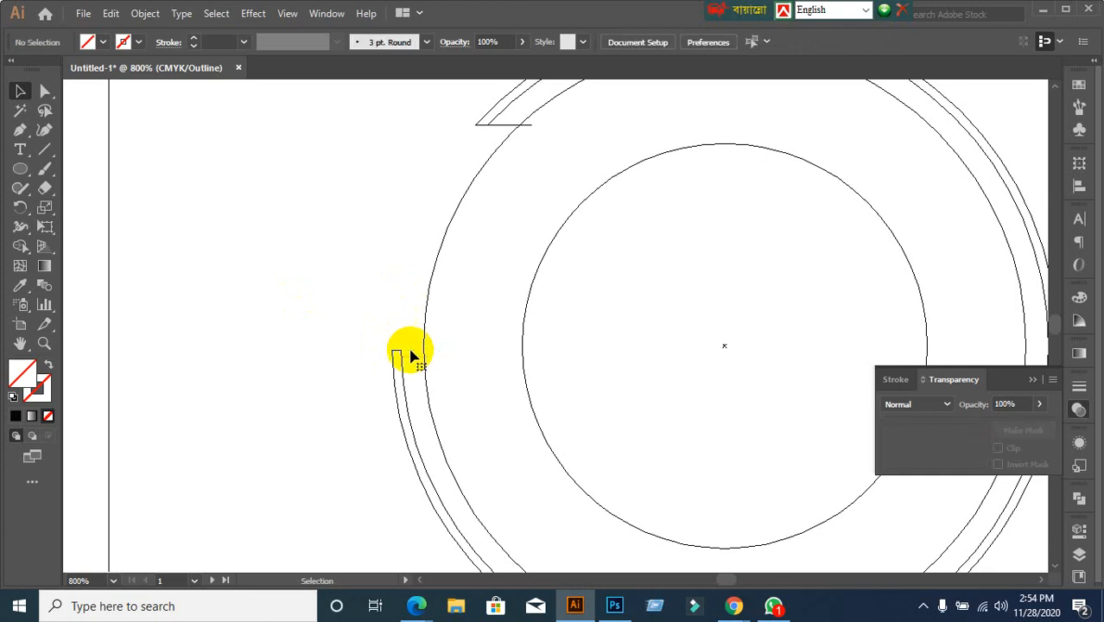
{"action": "left_click", "coordinate": [502, 126]}
{"action": "key", "text": "Delete"}
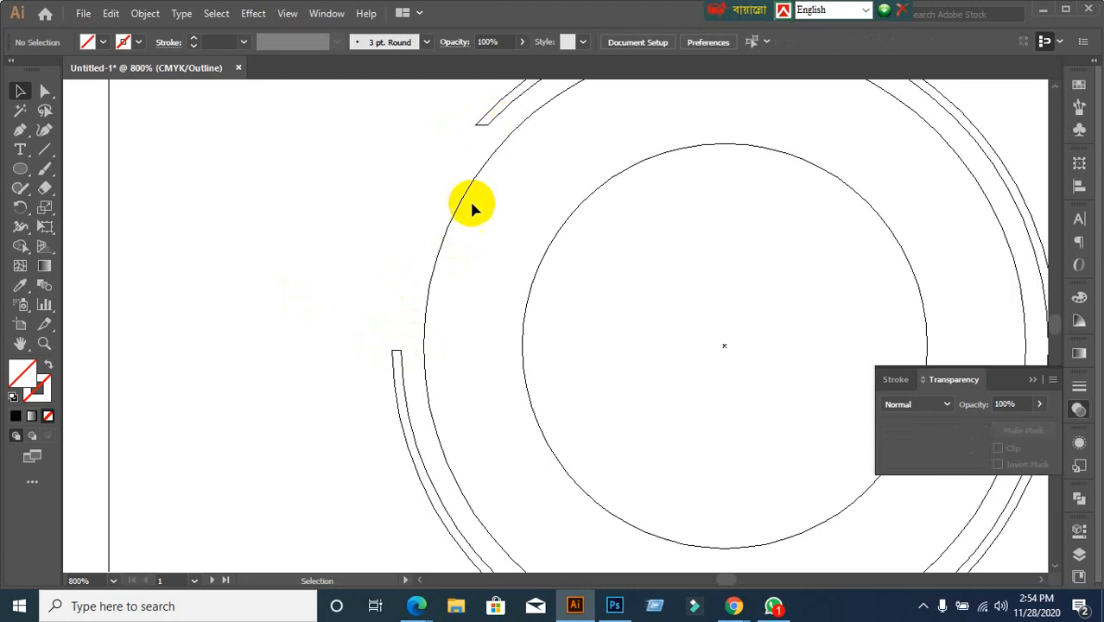
{"action": "scroll", "coordinate": [434, 357], "scroll_direction": "down", "scroll_amount": 2}
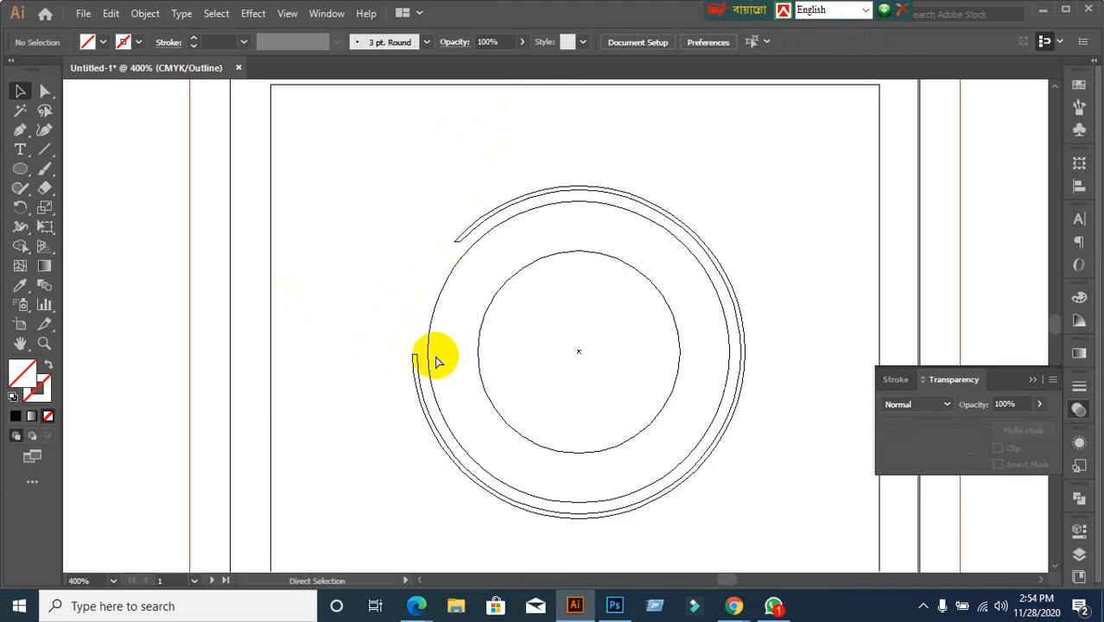
{"action": "key", "text": "ctrl+y"}
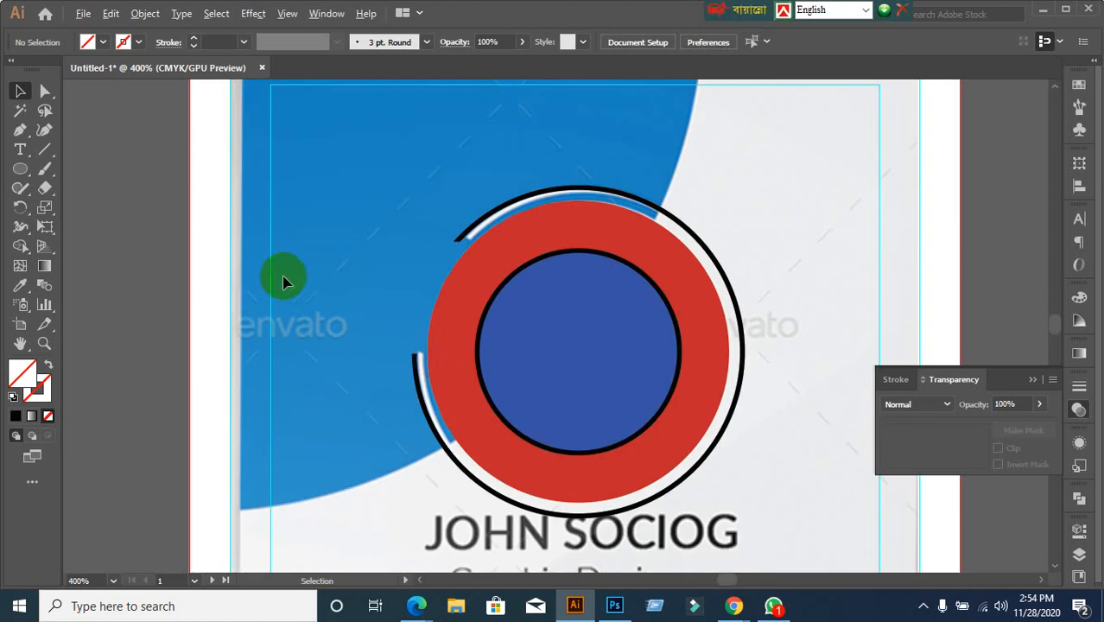
Bring the photo frame into view, select the inner blue circle and open the Object menu
{"action": "scroll", "coordinate": [282, 282], "scroll_direction": "down", "scroll_amount": 1}
{"action": "left_click_drag", "start_coordinate": [528, 417], "coordinate": [521, 289]}
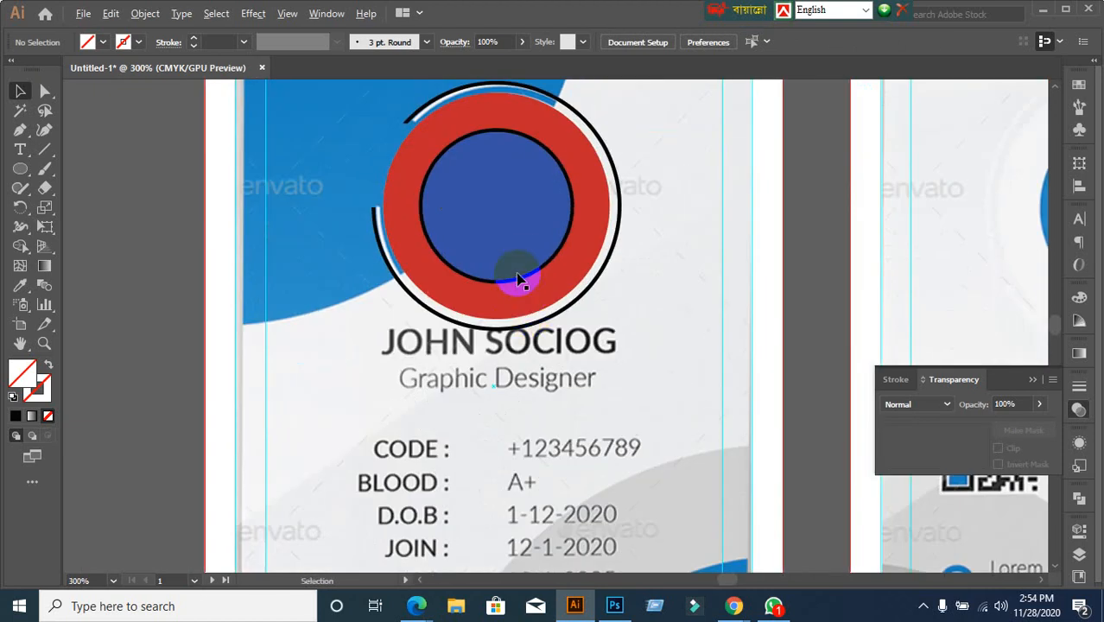
{"action": "left_click", "coordinate": [518, 278]}
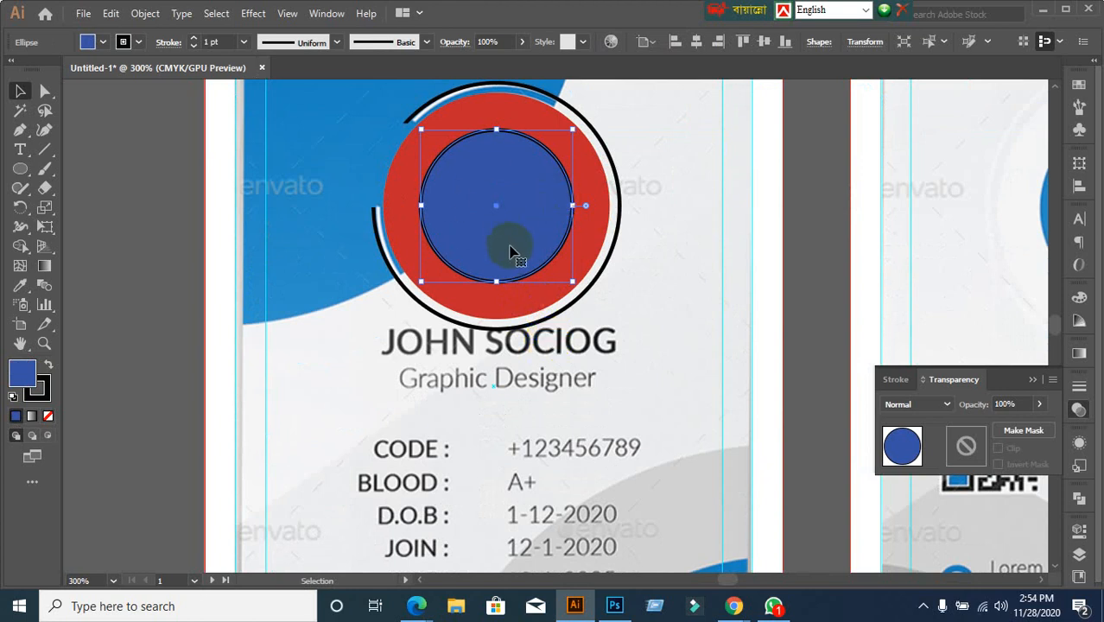
{"action": "left_click", "coordinate": [336, 268]}
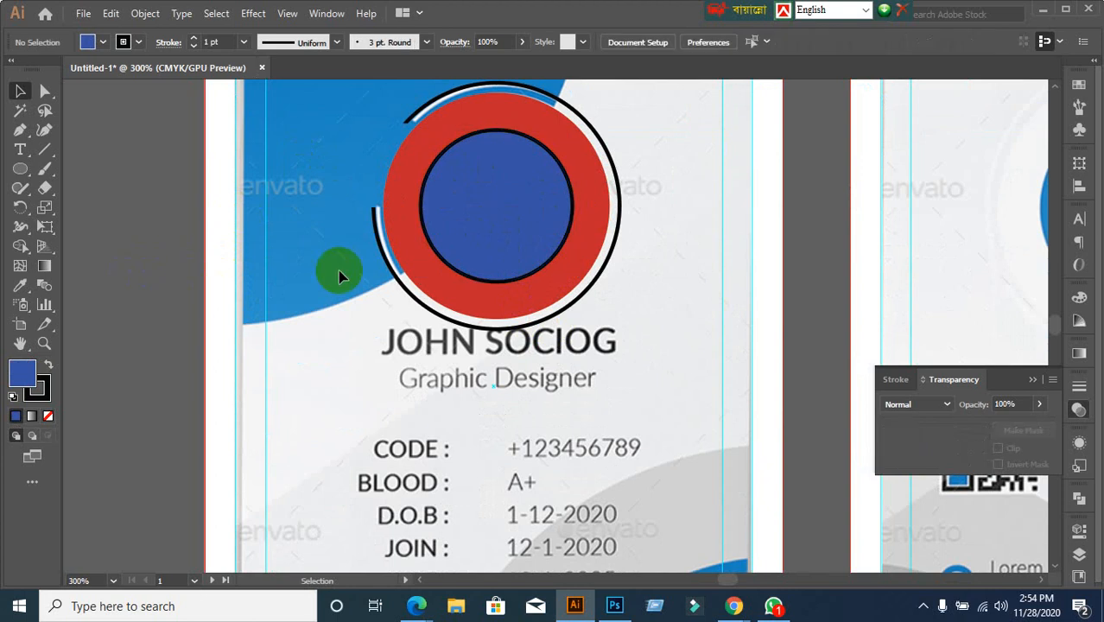
{"action": "left_click", "coordinate": [496, 243]}
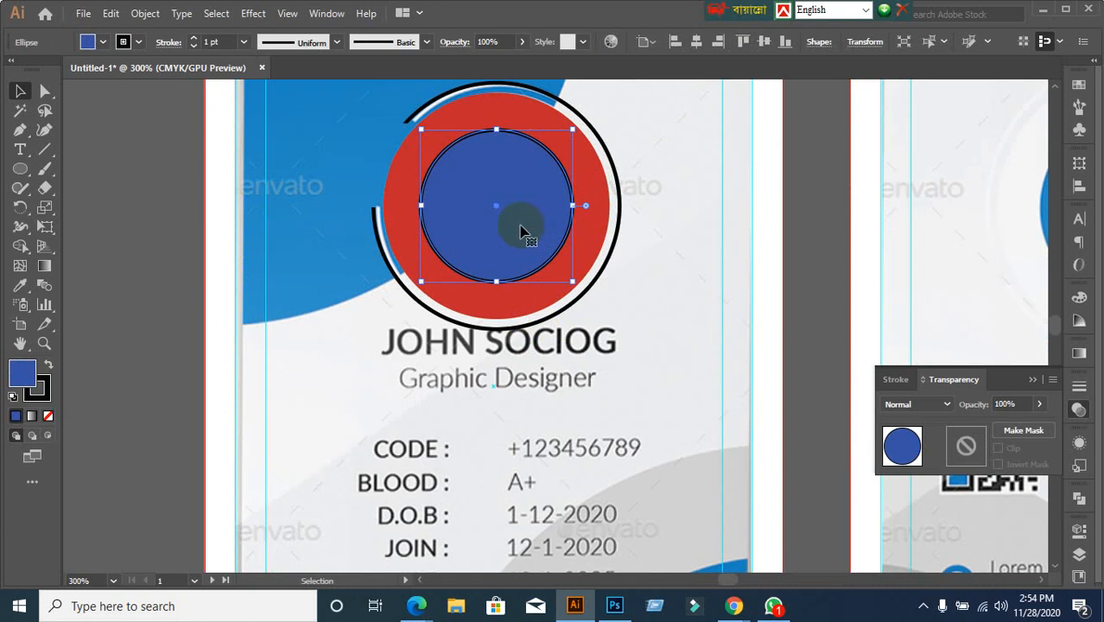
{"action": "left_click", "coordinate": [592, 247]}
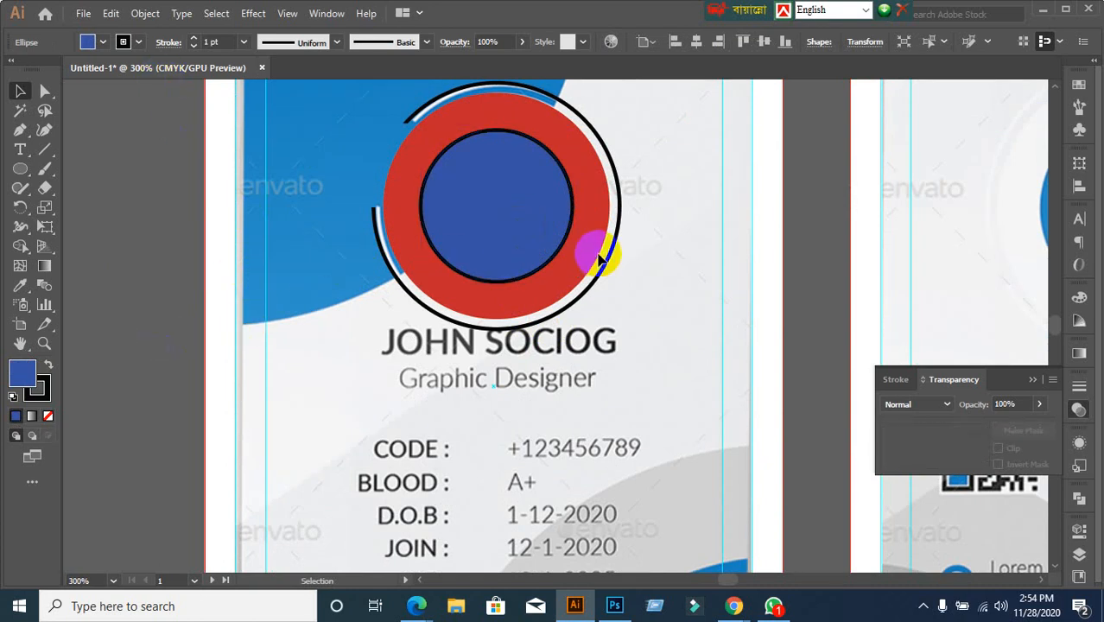
{"action": "left_click", "coordinate": [535, 208]}
{"action": "left_click", "coordinate": [145, 14]}
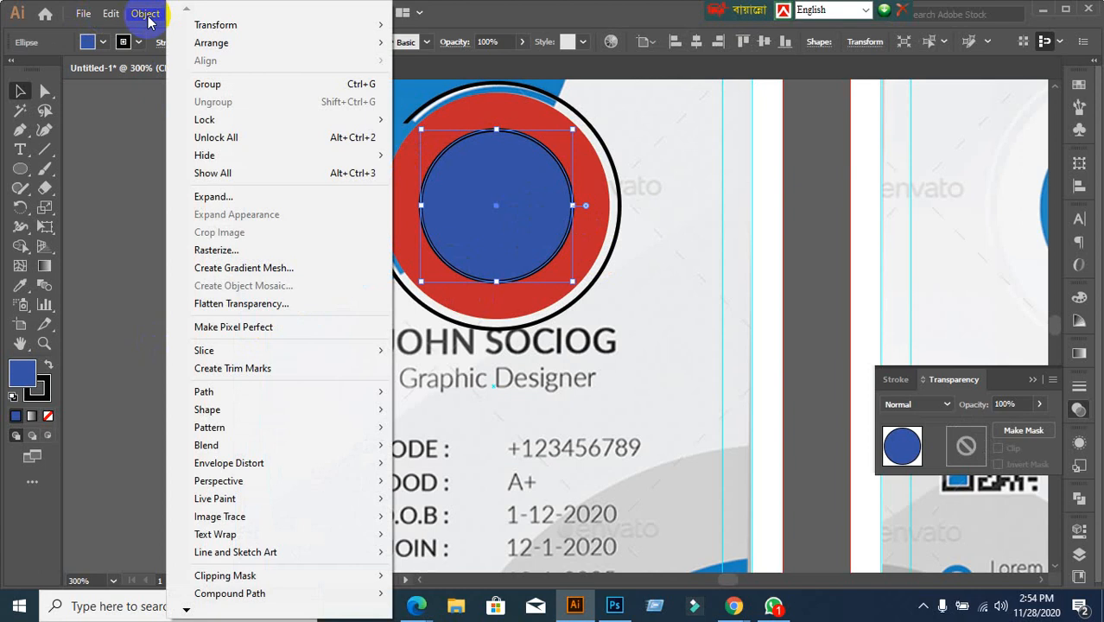
Expand the blue circle's fill and stroke, ungroup them, and test-move the disc before undoing
{"action": "left_click", "coordinate": [210, 199]}
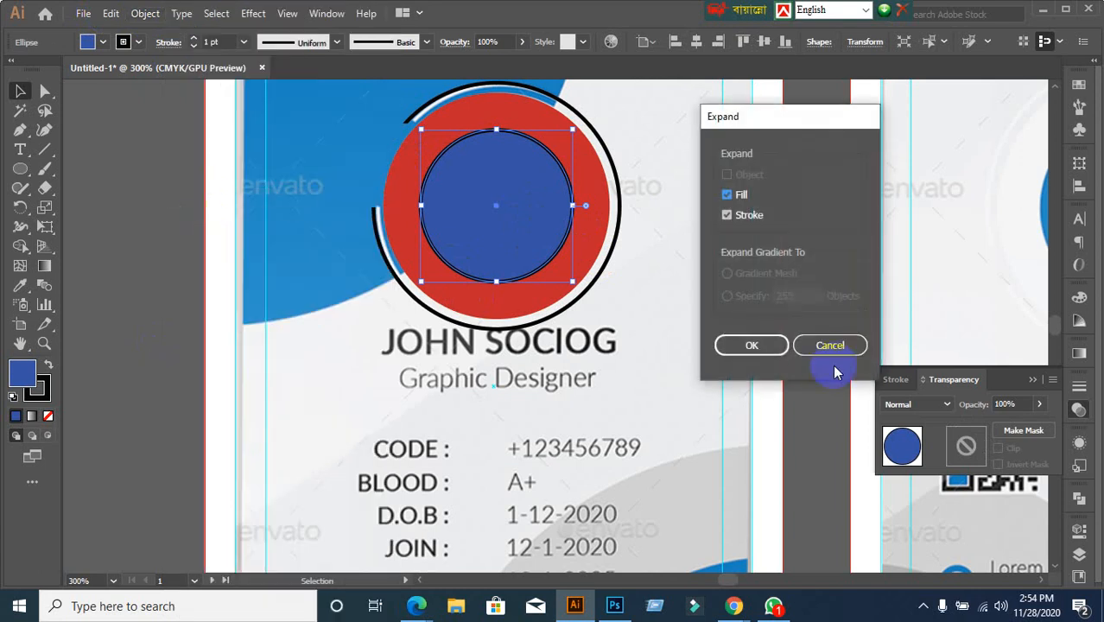
{"action": "left_click", "coordinate": [753, 345]}
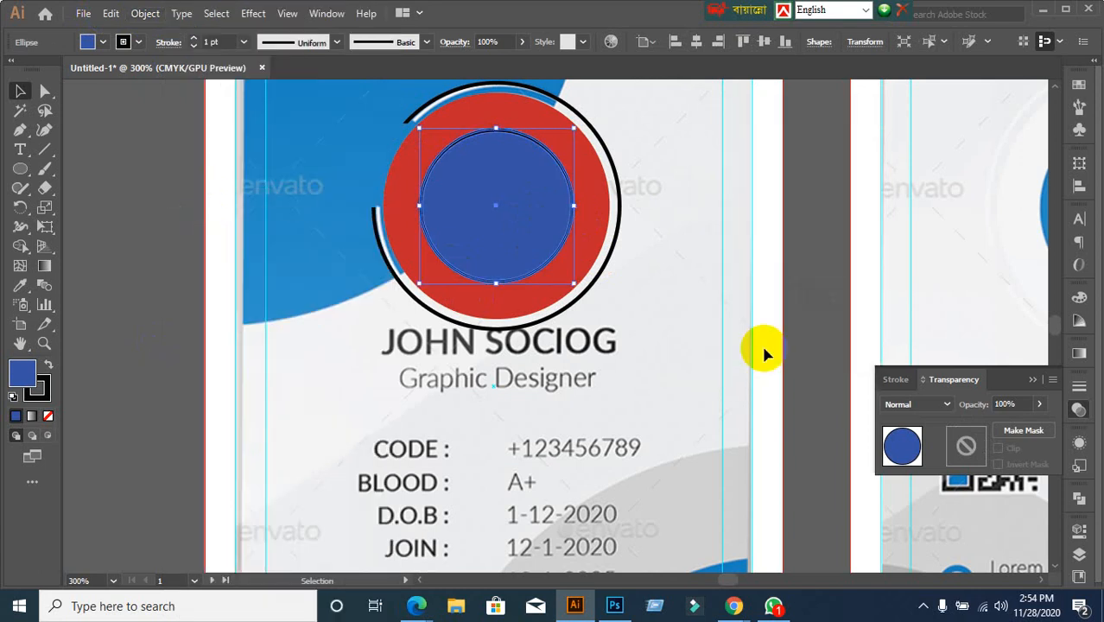
{"action": "right_click", "coordinate": [501, 230]}
{"action": "left_click", "coordinate": [564, 361]}
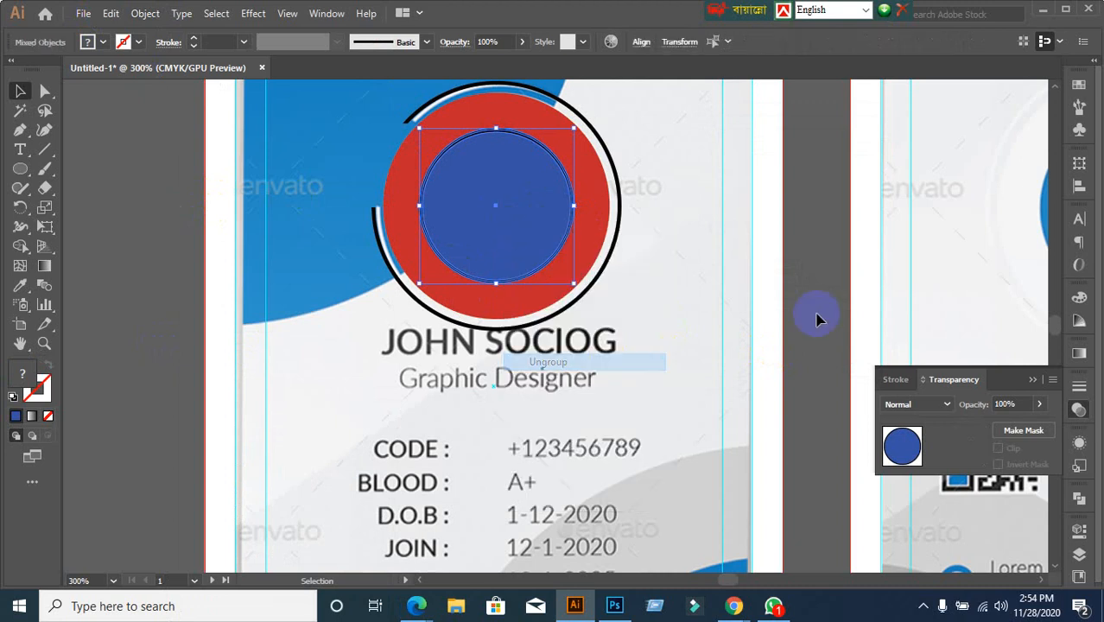
{"action": "left_click", "coordinate": [835, 249]}
{"action": "left_click_drag", "start_coordinate": [532, 226], "coordinate": [649, 298]}
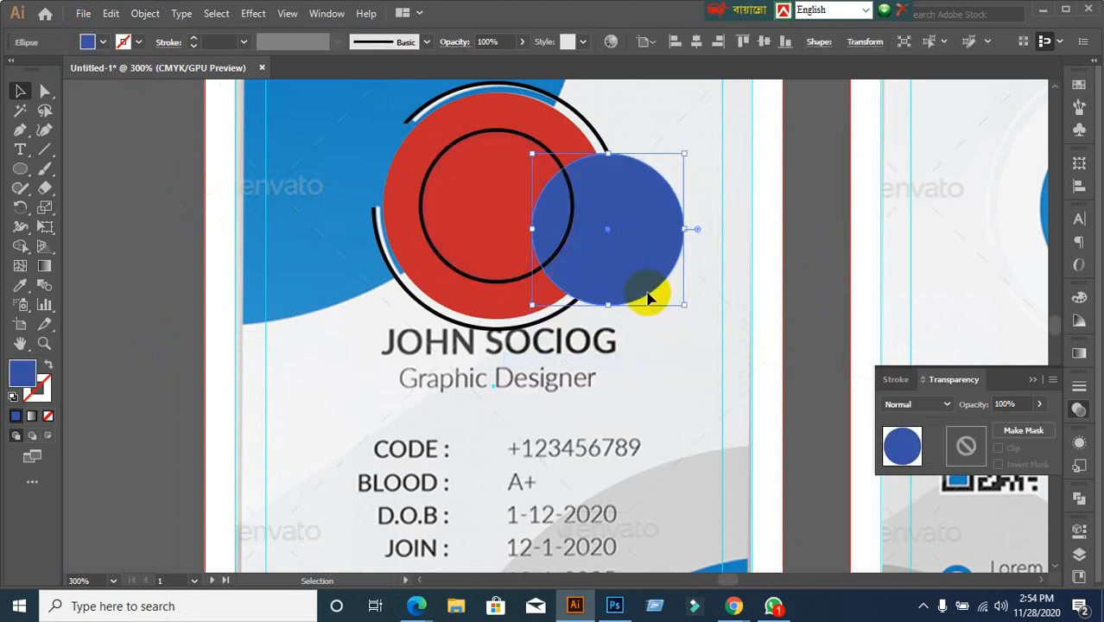
{"action": "key", "text": "ctrl+z"}
{"action": "left_click", "coordinate": [803, 358]}
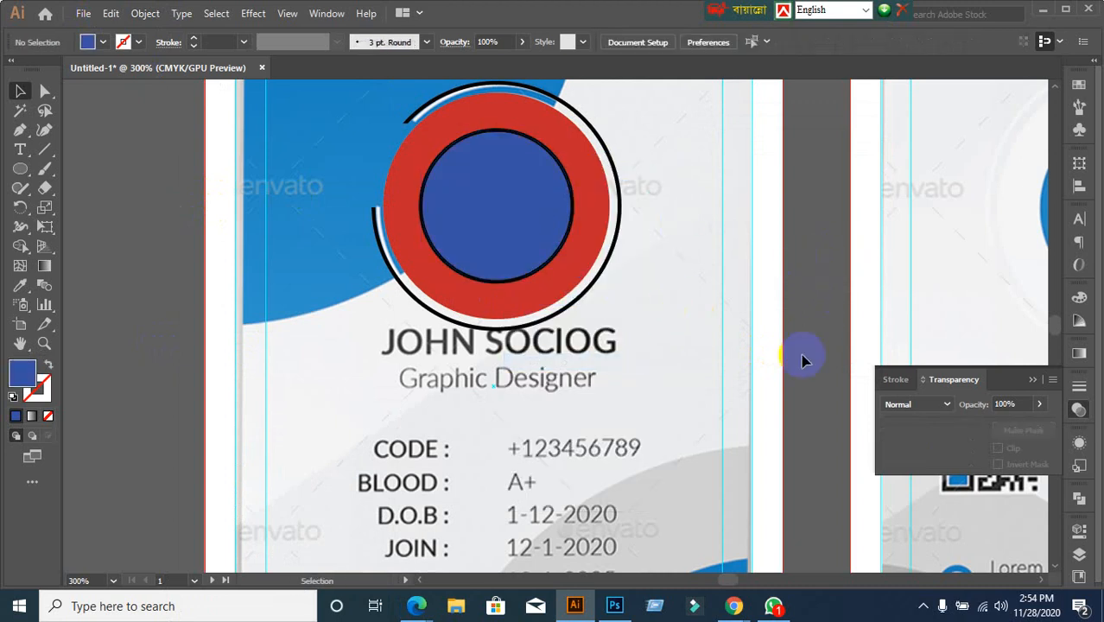
Open a new Chrome tab on the Google search homepage
{"action": "mouse_move", "coordinate": [733, 605]}
{"action": "left_click", "coordinate": [691, 584]}
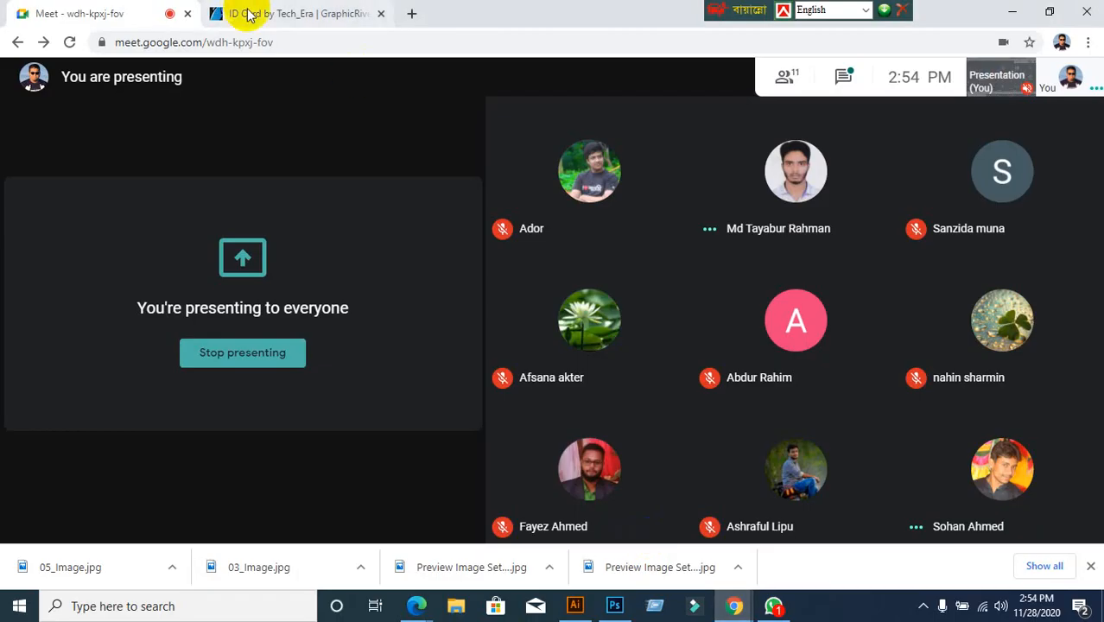
{"action": "left_click", "coordinate": [359, 24]}
{"action": "left_click", "coordinate": [411, 14]}
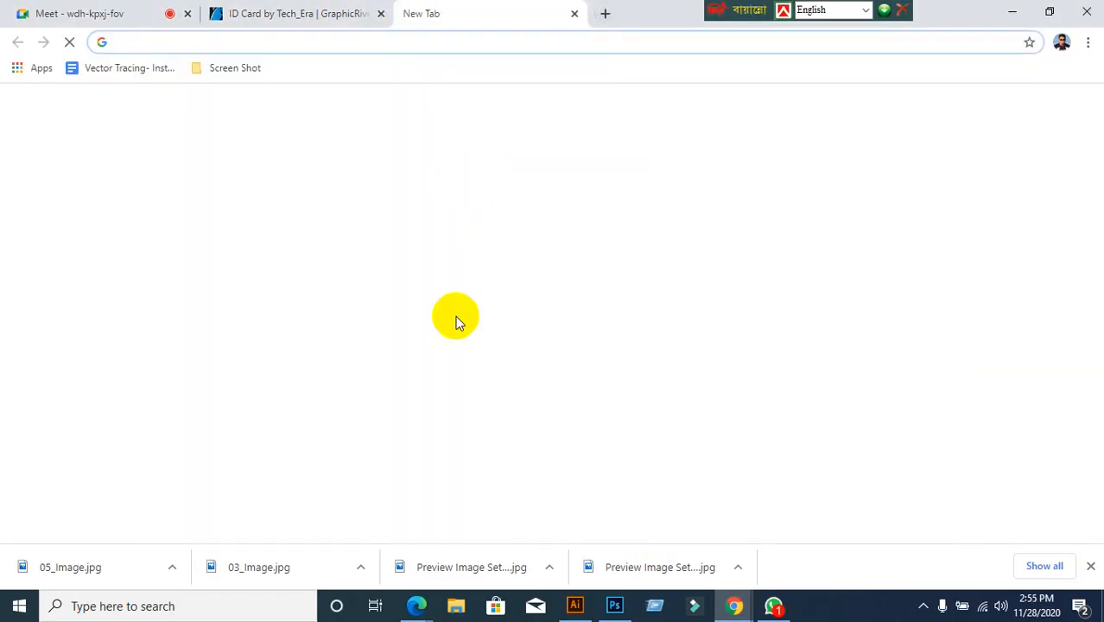
{"action": "left_click", "coordinate": [396, 515]}
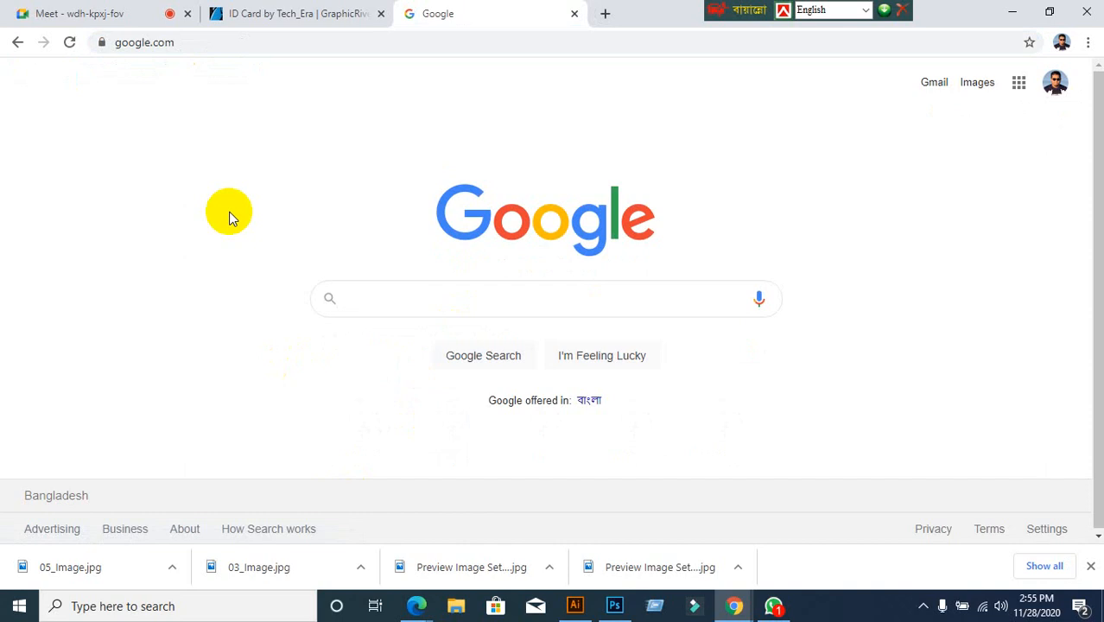
Search Google for 'Corporate man'
{"action": "type", "text": "cor"}
{"action": "key", "text": "BackSpace"}
{"action": "key", "text": "BackSpace"}
{"action": "key", "text": "BackSpace"}
{"action": "type", "text": "C"}
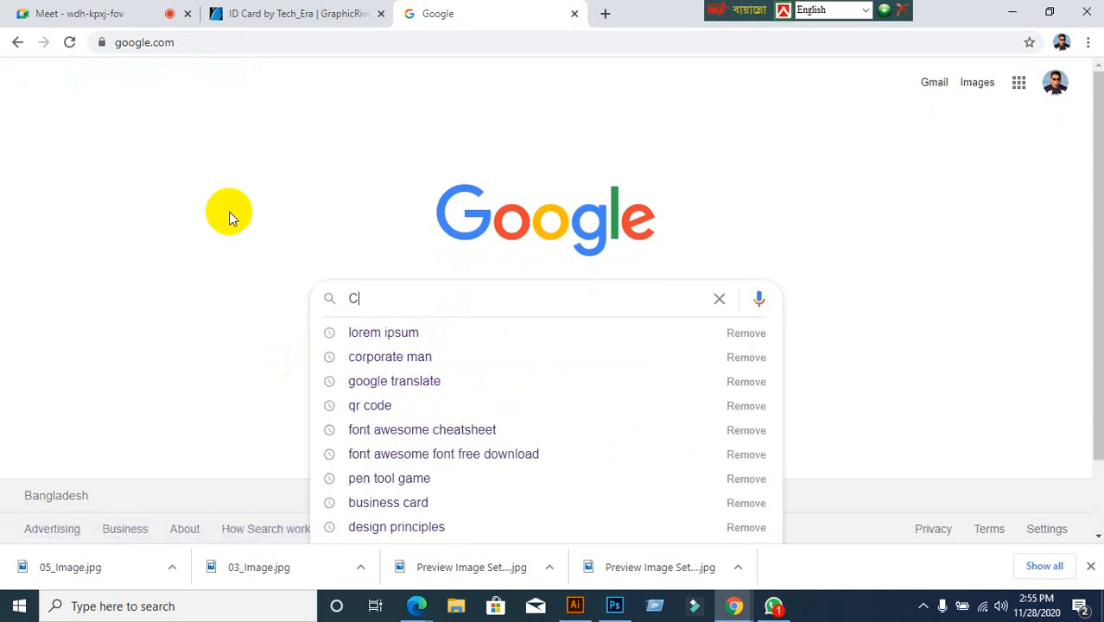
{"action": "type", "text": "orpa"}
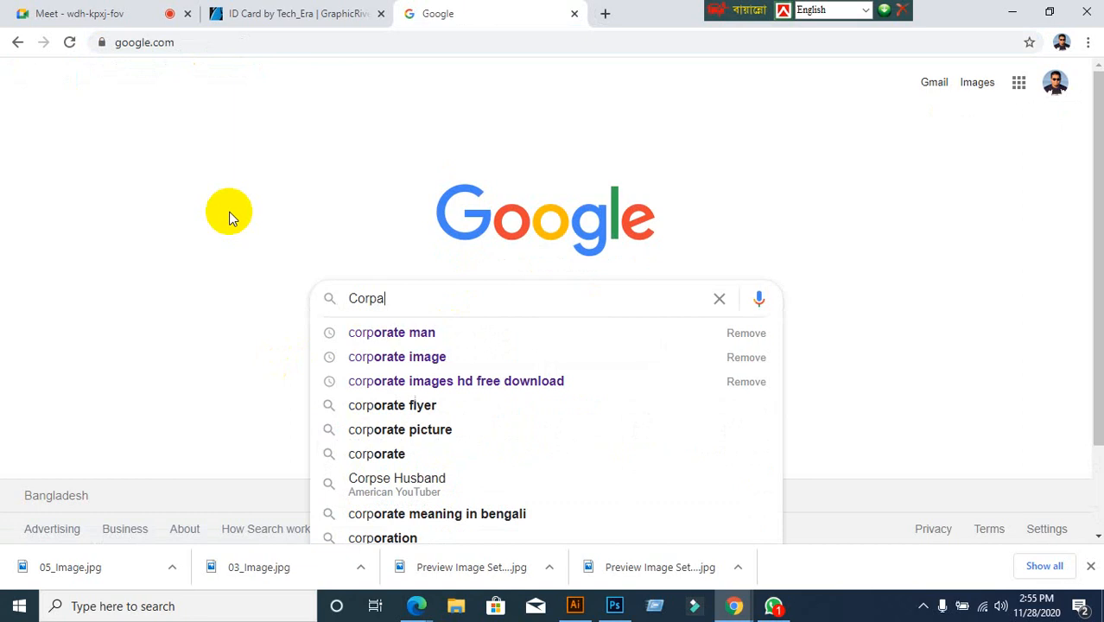
{"action": "type", "text": "d"}
{"action": "key", "text": "BackSpace"}
{"action": "key", "text": "BackSpace"}
{"action": "type", "text": "orate "}
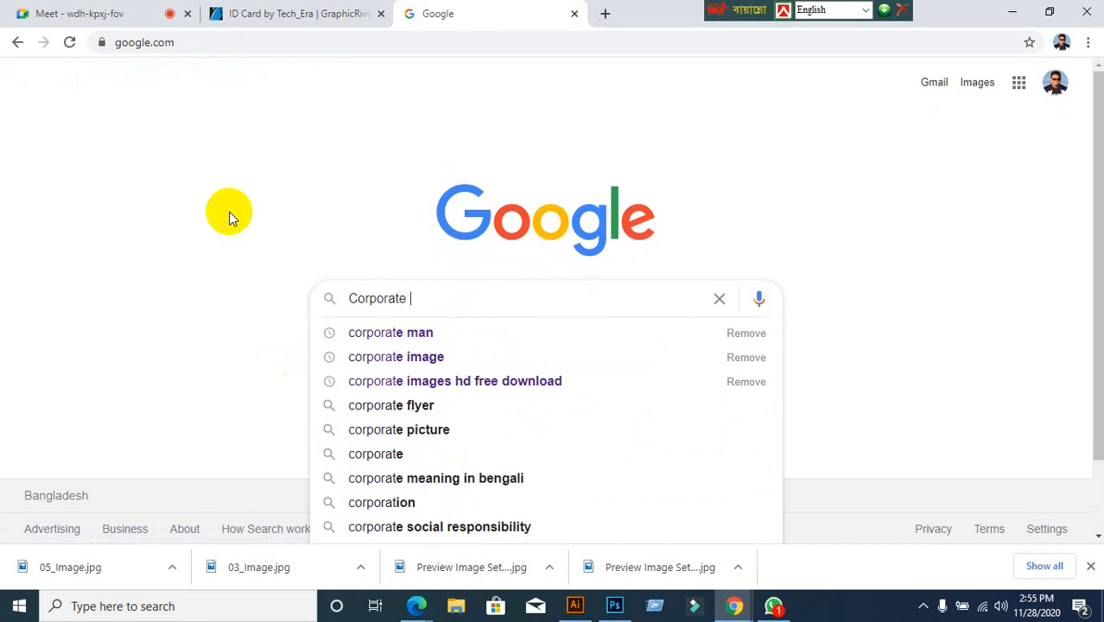
{"action": "type", "text": "man"}
{"action": "key", "text": "Return"}
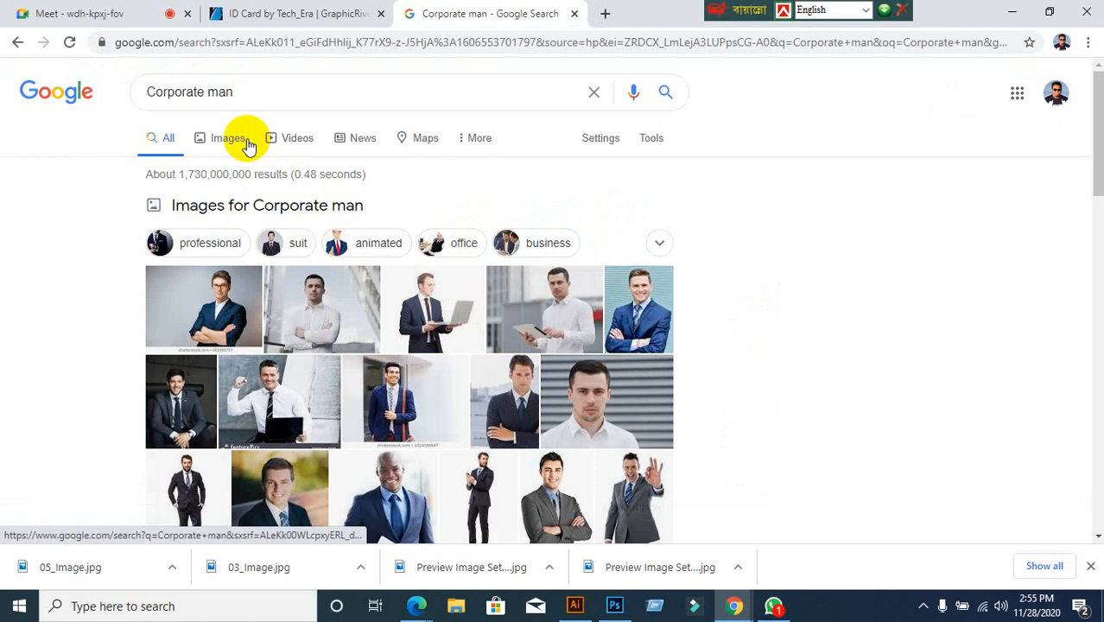
Switch to Images results for 'Corporate man' and scroll through the photos
{"action": "left_click", "coordinate": [227, 141]}
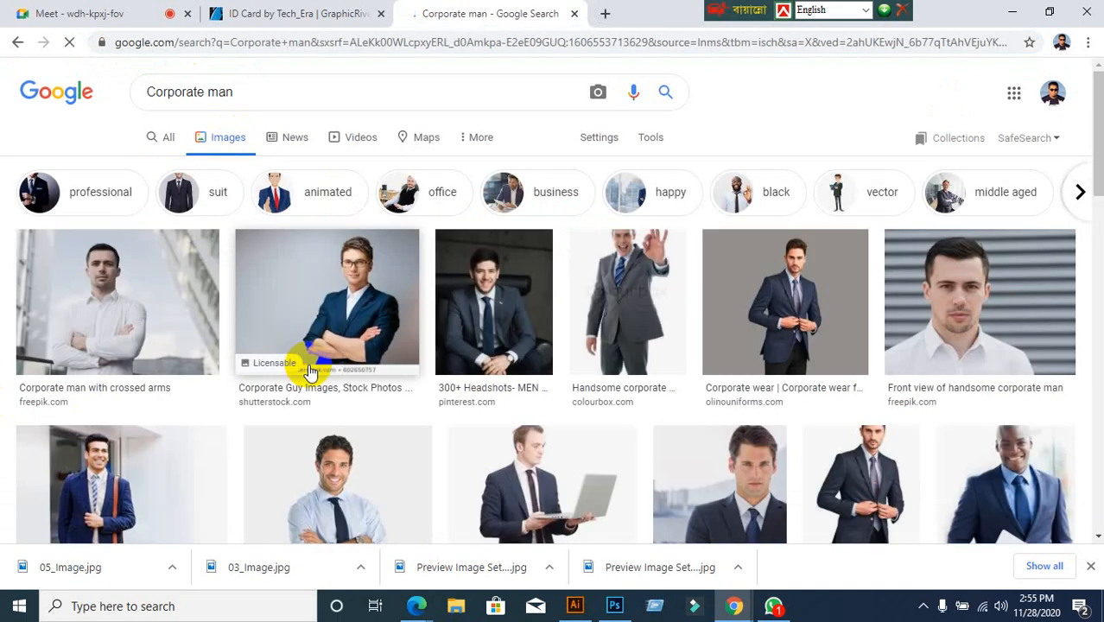
{"action": "scroll", "coordinate": [328, 369], "scroll_direction": "down", "scroll_amount": 1}
{"action": "scroll", "coordinate": [337, 367], "scroll_direction": "down", "scroll_amount": 3}
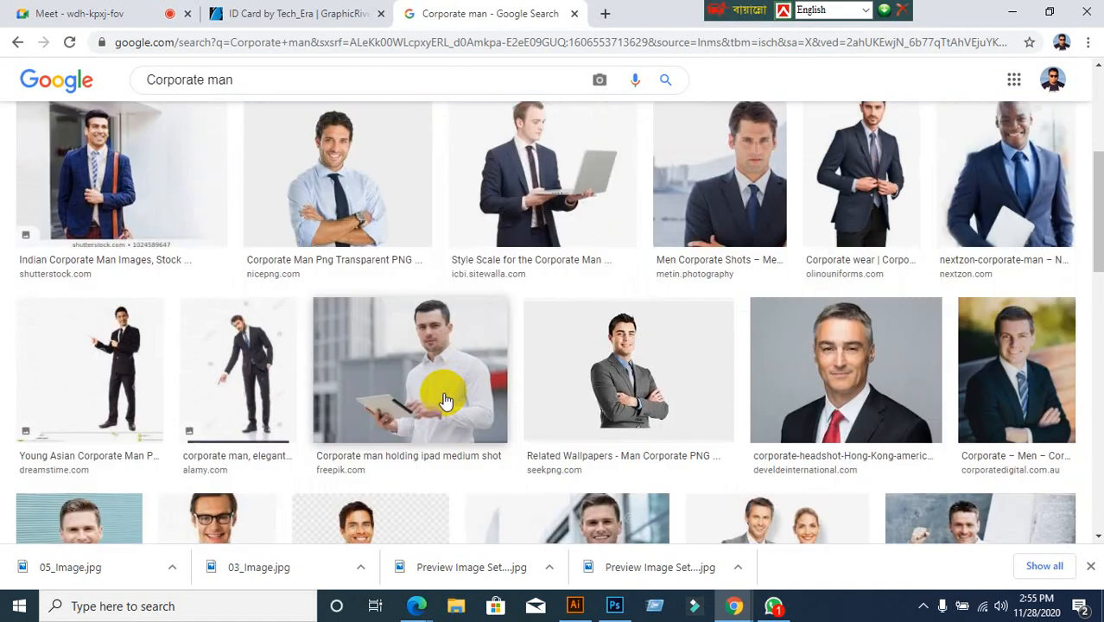
{"action": "scroll", "coordinate": [436, 399], "scroll_direction": "down", "scroll_amount": 5}
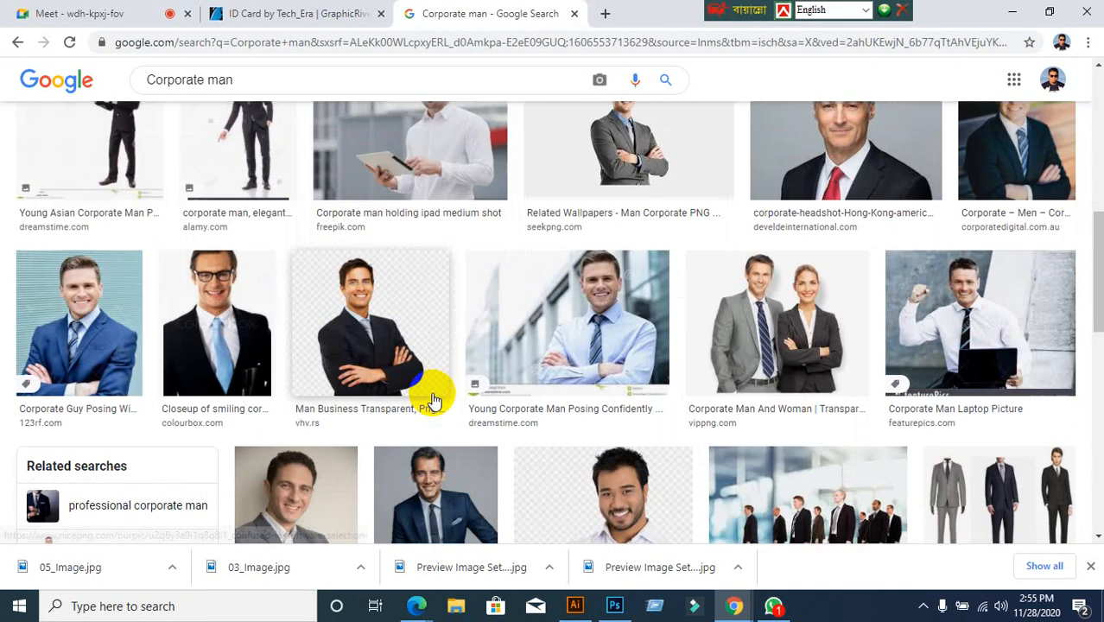
{"action": "scroll", "coordinate": [393, 420], "scroll_direction": "down", "scroll_amount": 2}
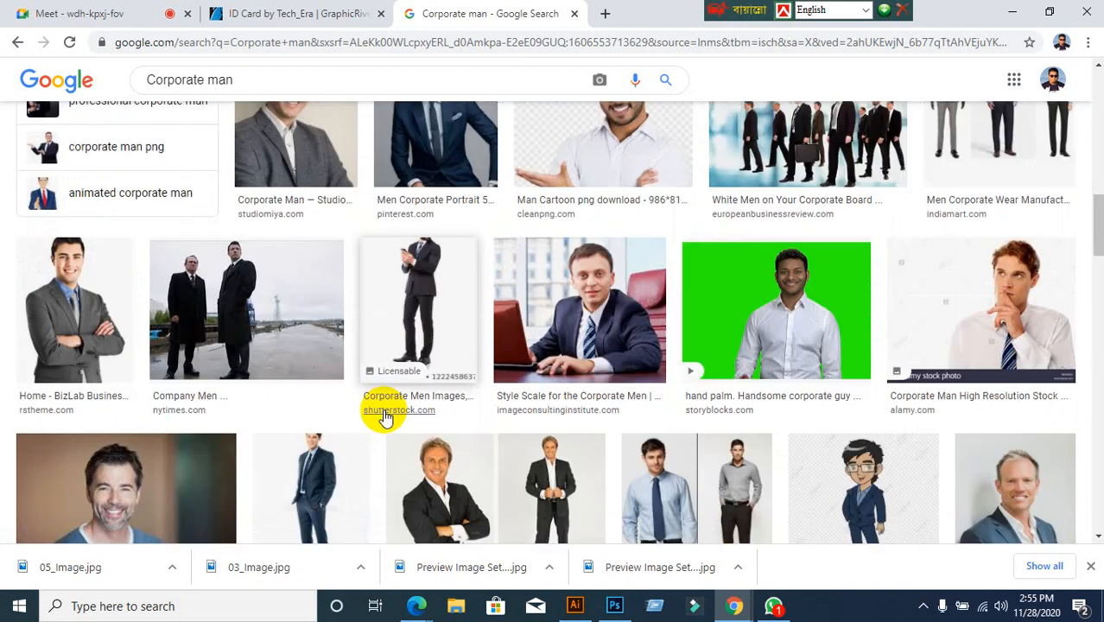
{"action": "scroll", "coordinate": [387, 417], "scroll_direction": "down", "scroll_amount": 4}
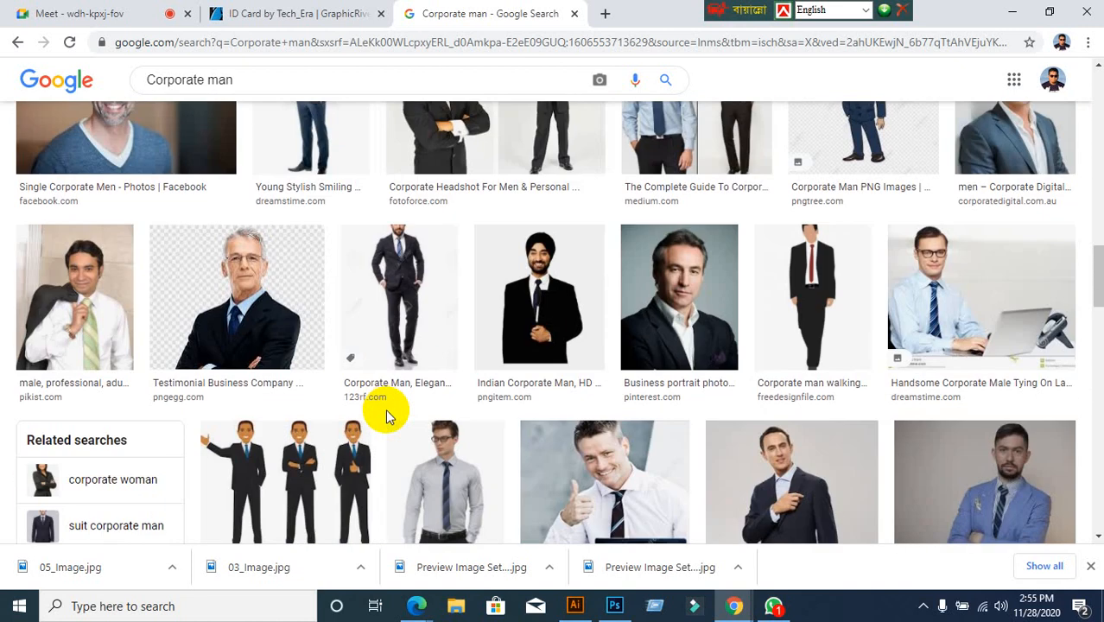
{"action": "scroll", "coordinate": [385, 408], "scroll_direction": "down", "scroll_amount": 4}
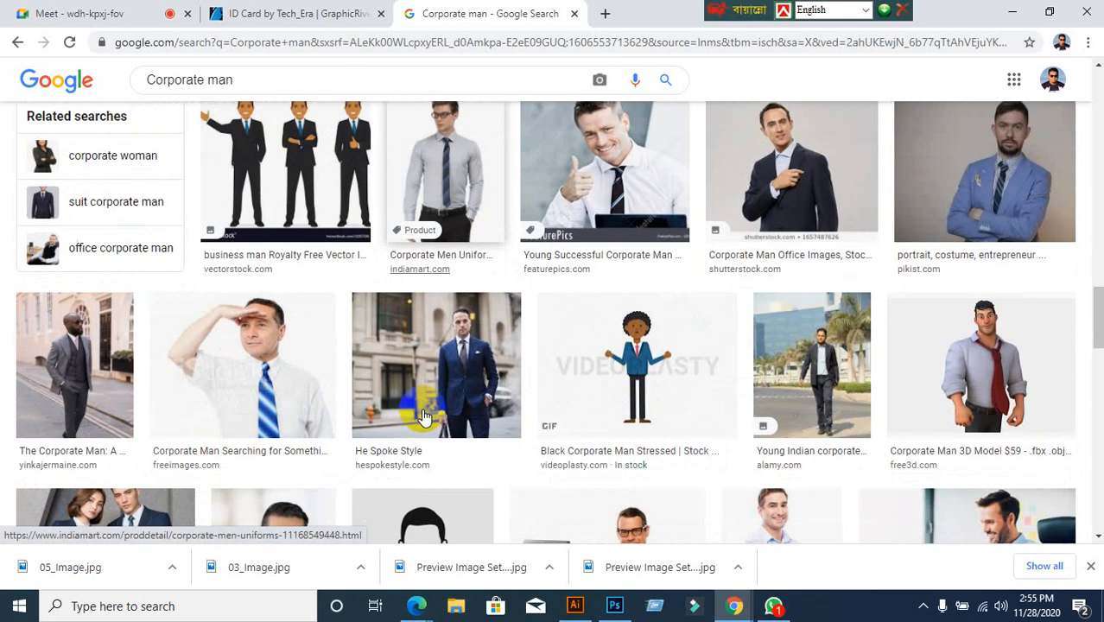
{"action": "scroll", "coordinate": [423, 417], "scroll_direction": "down", "scroll_amount": 1}
{"action": "scroll", "coordinate": [423, 417], "scroll_direction": "down", "scroll_amount": 3}
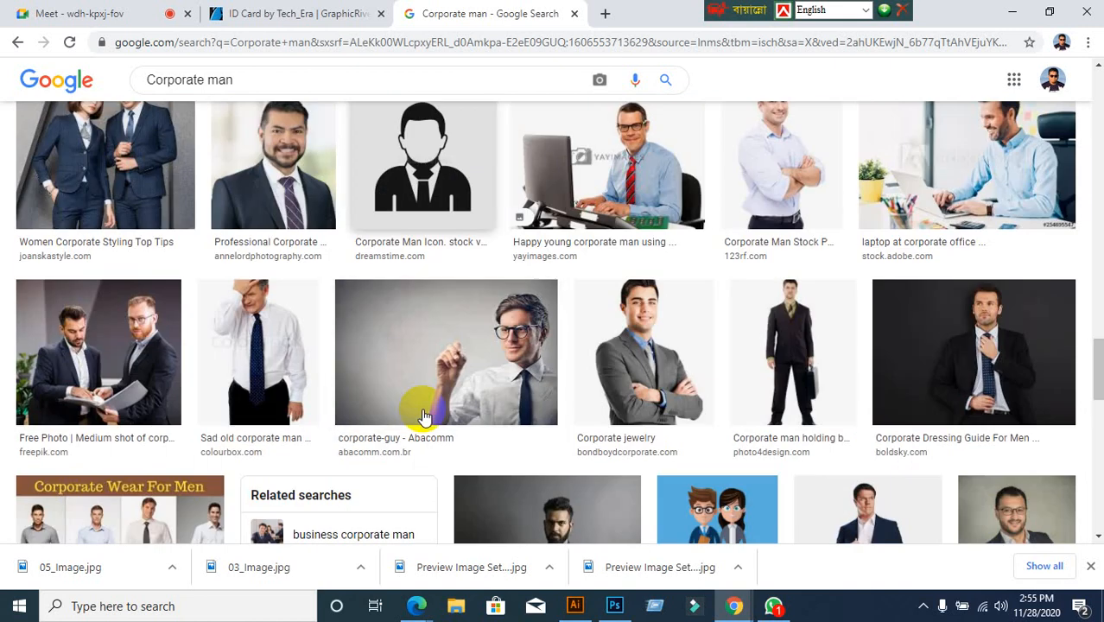
{"action": "scroll", "coordinate": [423, 417], "scroll_direction": "up", "scroll_amount": 2}
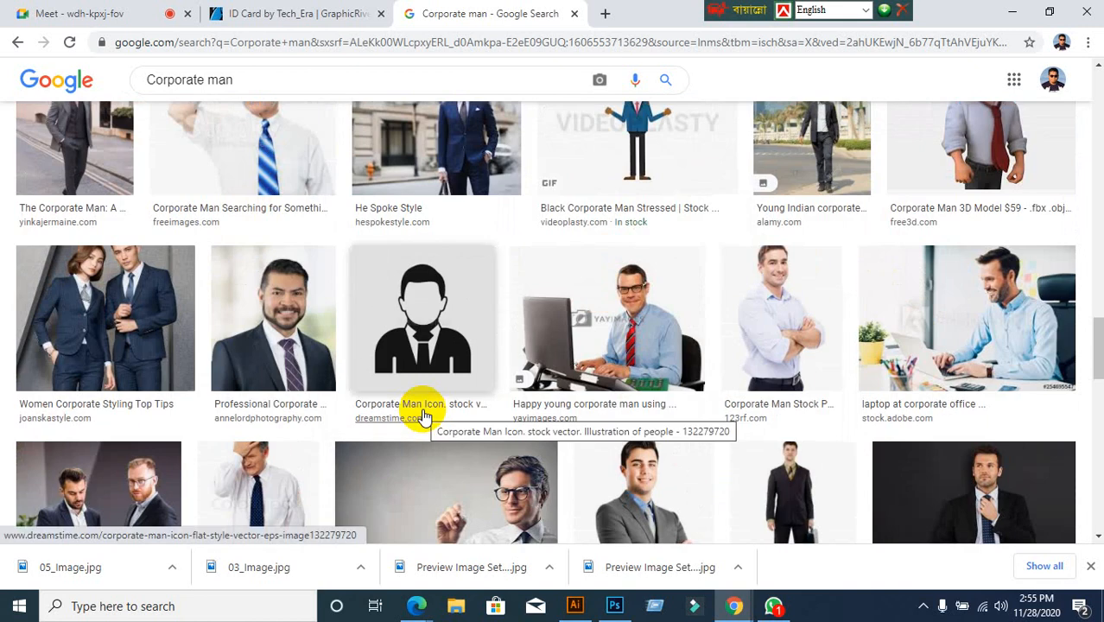
{"action": "scroll", "coordinate": [423, 418], "scroll_direction": "down", "scroll_amount": 5}
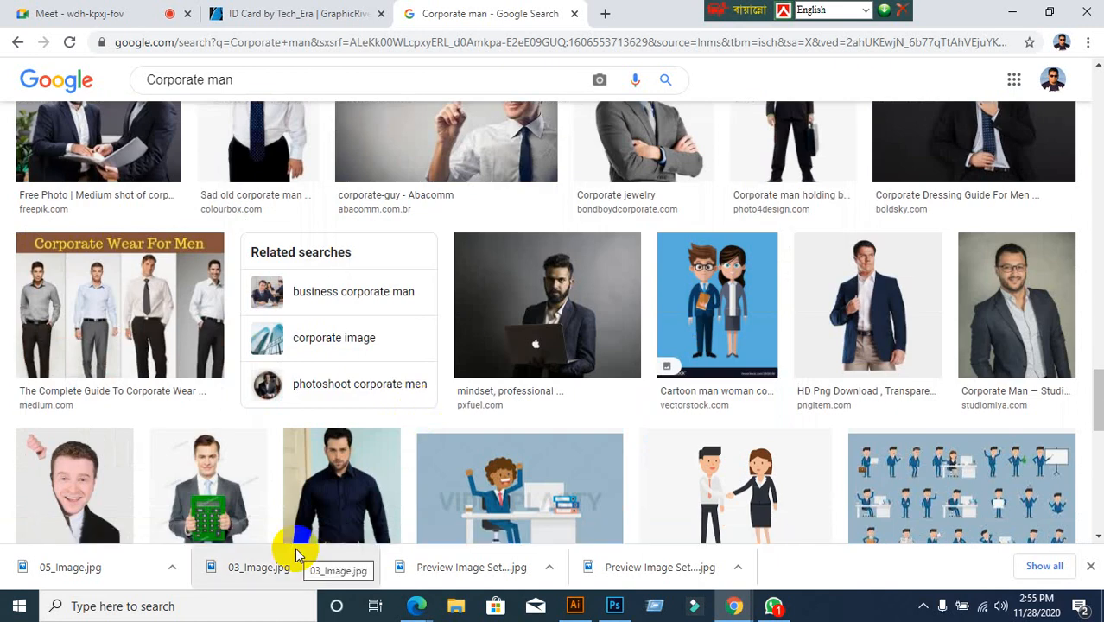
{"action": "scroll", "coordinate": [320, 523], "scroll_direction": "up", "scroll_amount": 2}
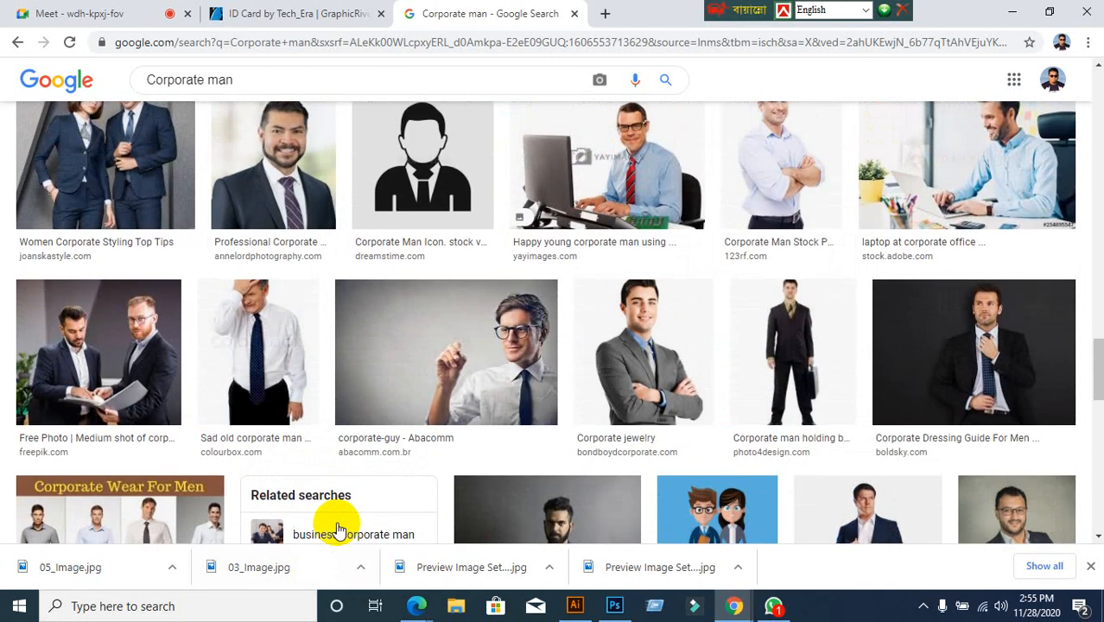
{"action": "scroll", "coordinate": [725, 388], "scroll_direction": "up", "scroll_amount": 4}
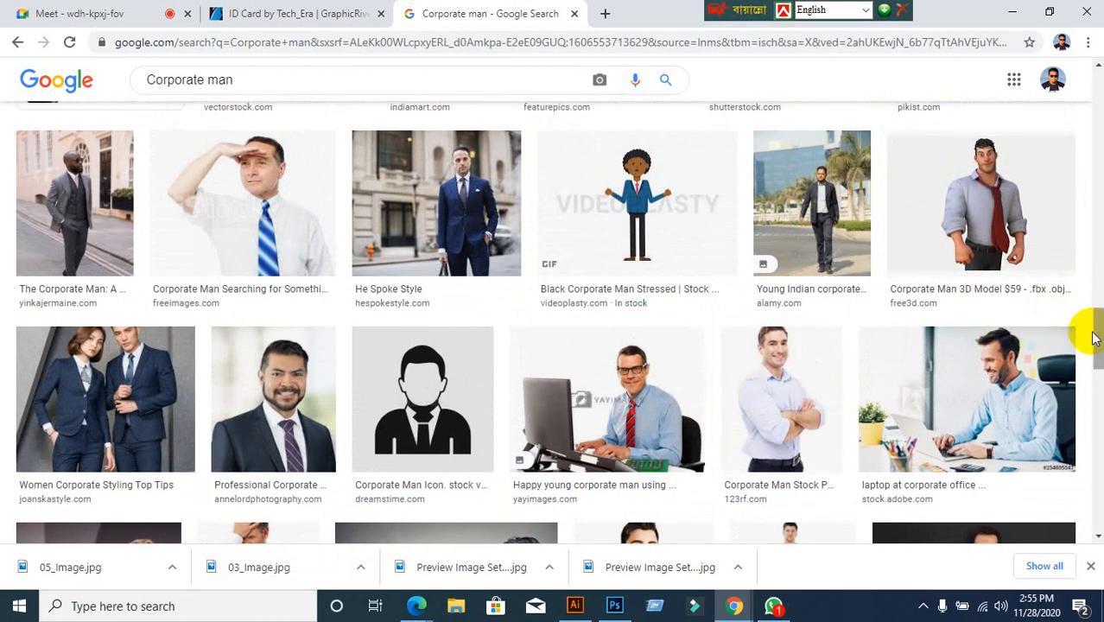
Save the grey-haired man's red-tie headshot to the Desktop as a JPEG and close the preview
{"action": "left_click_drag", "start_coordinate": [1095, 337], "coordinate": [1061, 76]}
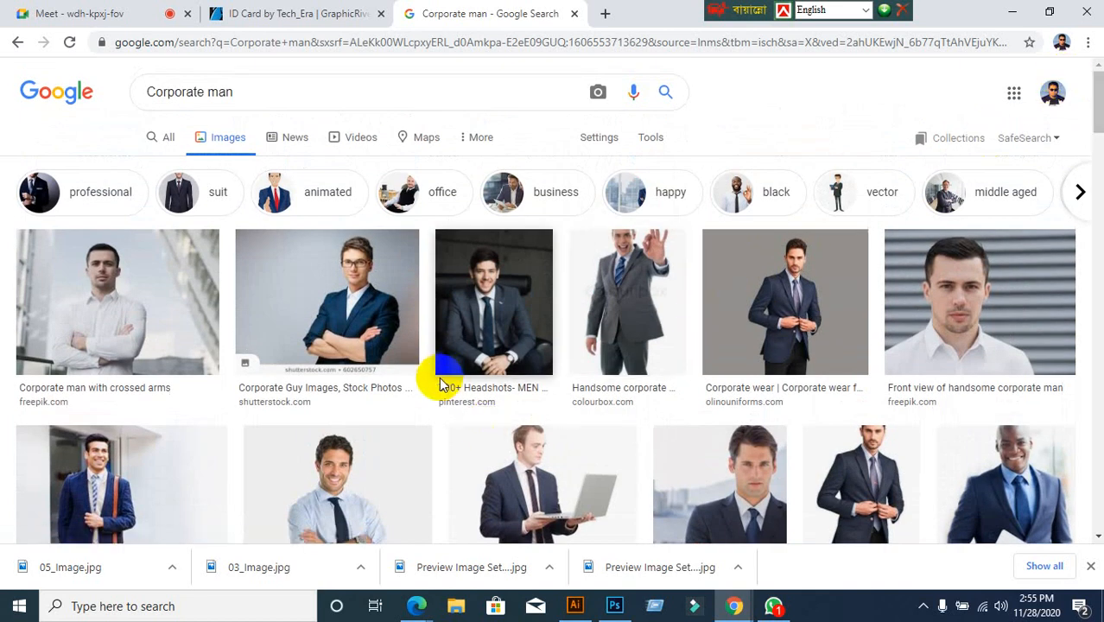
{"action": "scroll", "coordinate": [438, 382], "scroll_direction": "down", "scroll_amount": 6}
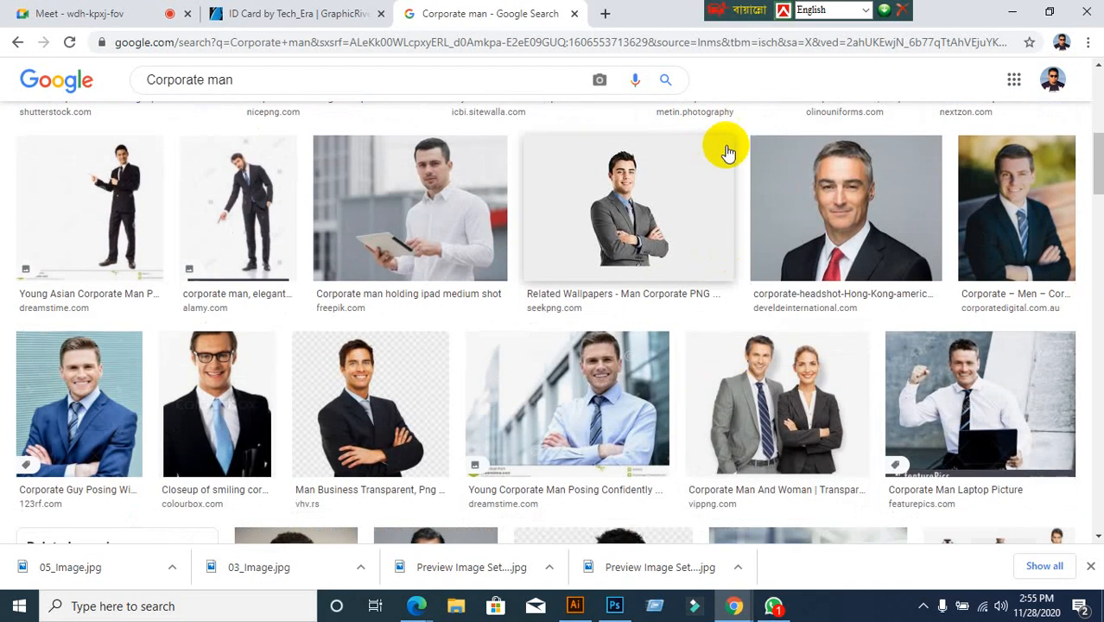
{"action": "left_click", "coordinate": [872, 203]}
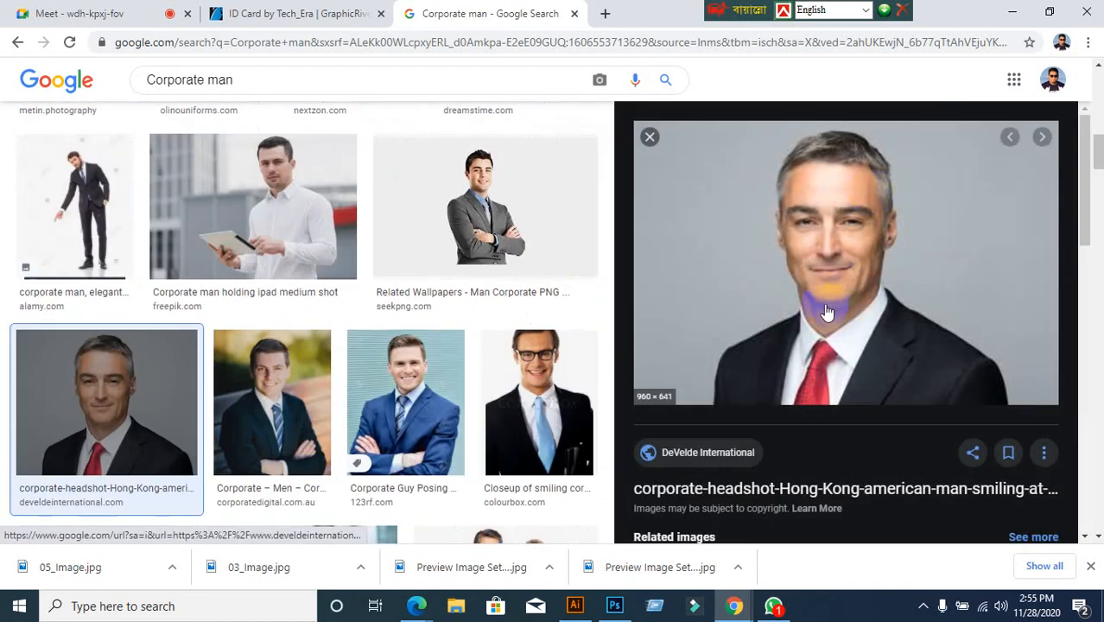
{"action": "right_click", "coordinate": [772, 231]}
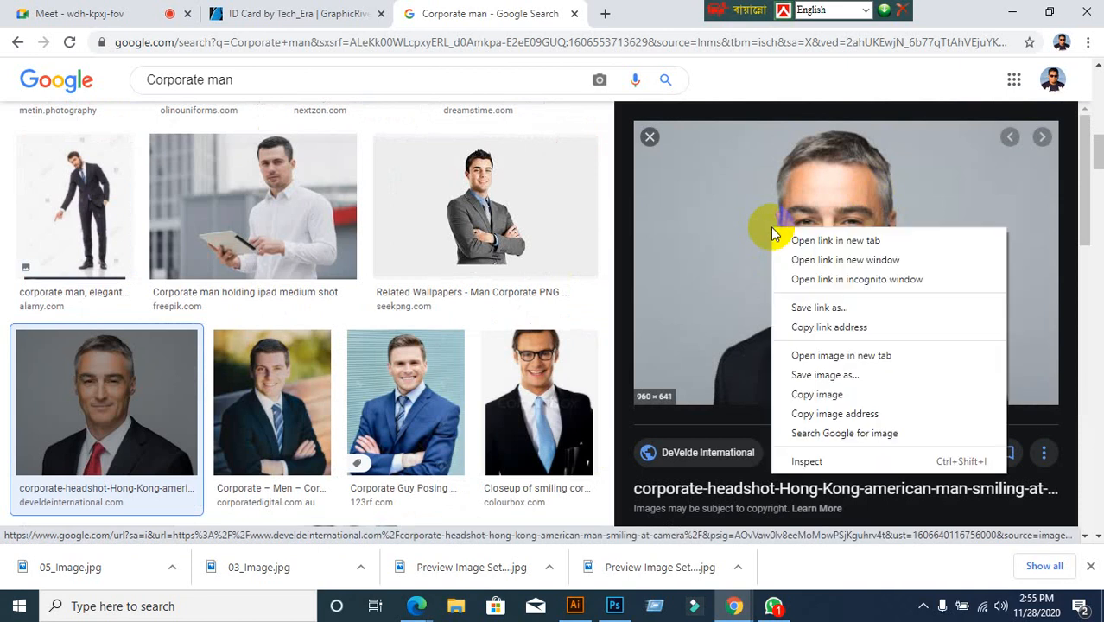
{"action": "left_click", "coordinate": [825, 387]}
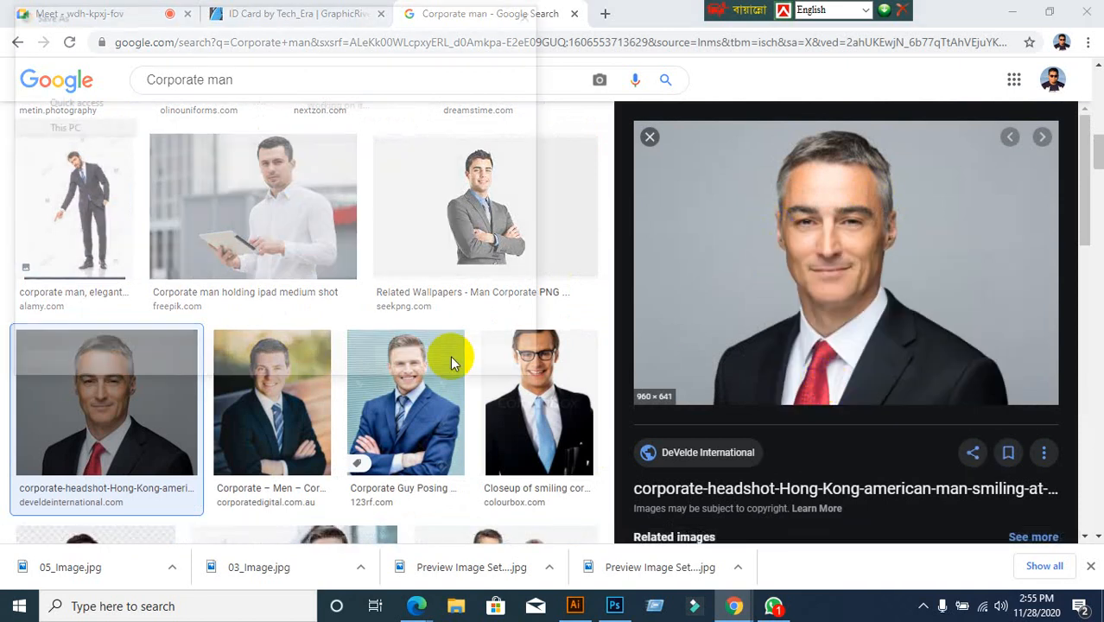
{"action": "scroll", "coordinate": [58, 184], "scroll_direction": "up", "scroll_amount": 2}
{"action": "scroll", "coordinate": [58, 184], "scroll_direction": "up", "scroll_amount": 3}
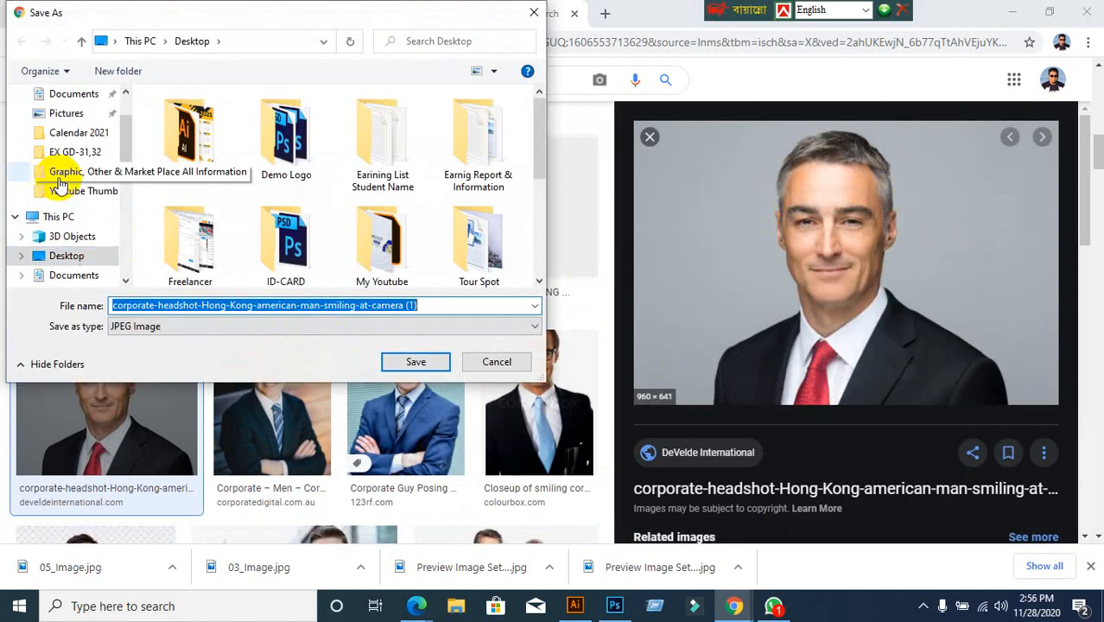
{"action": "left_click", "coordinate": [57, 126]}
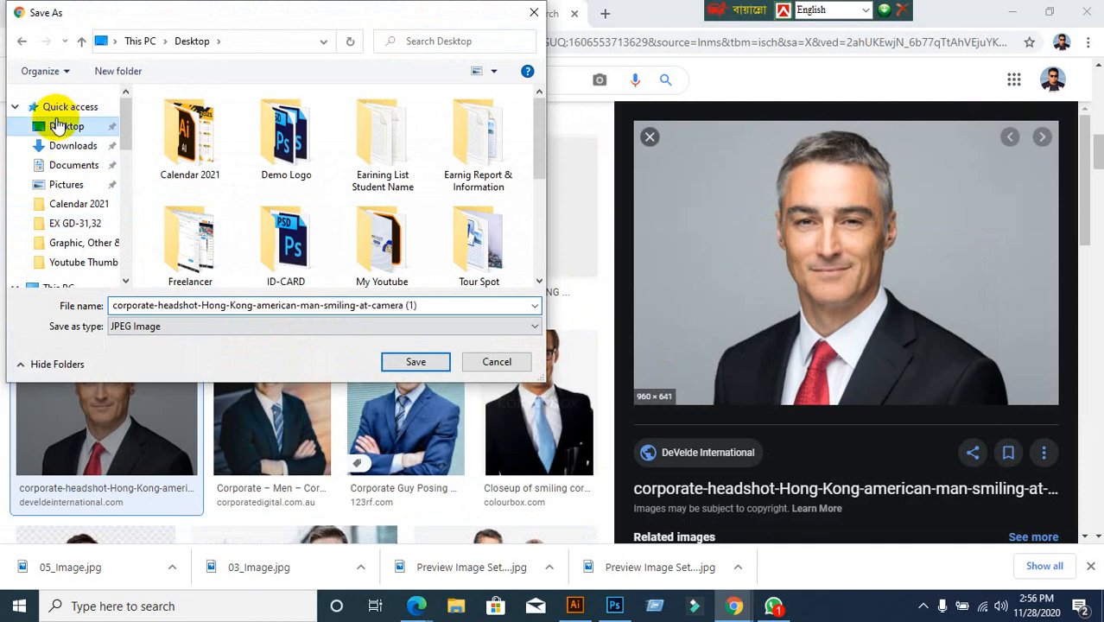
{"action": "left_click", "coordinate": [418, 362]}
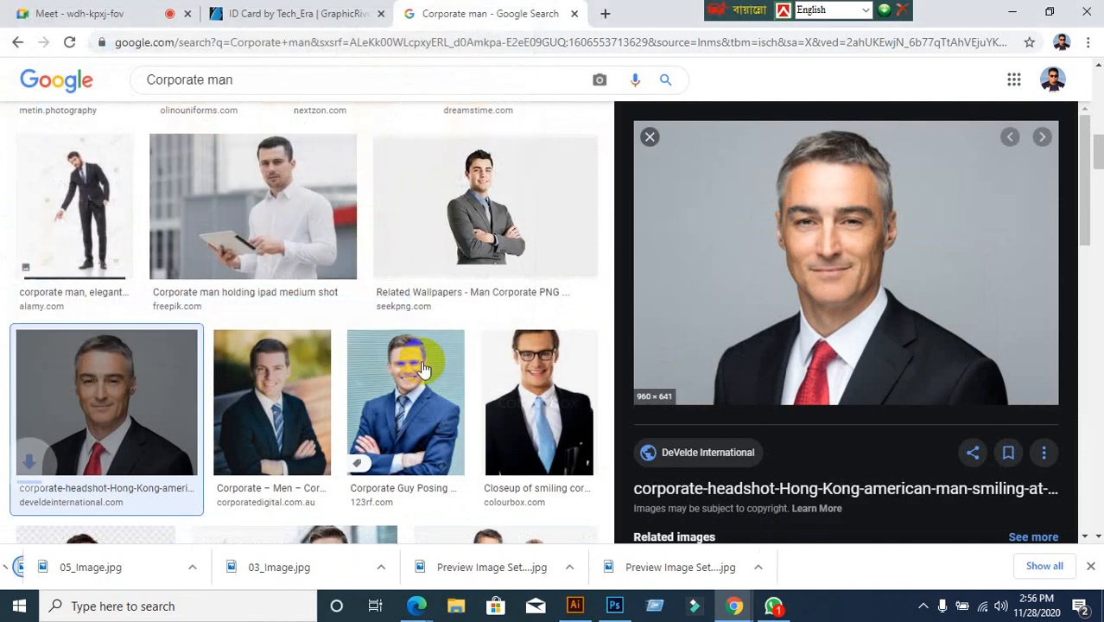
{"action": "left_click", "coordinate": [649, 138]}
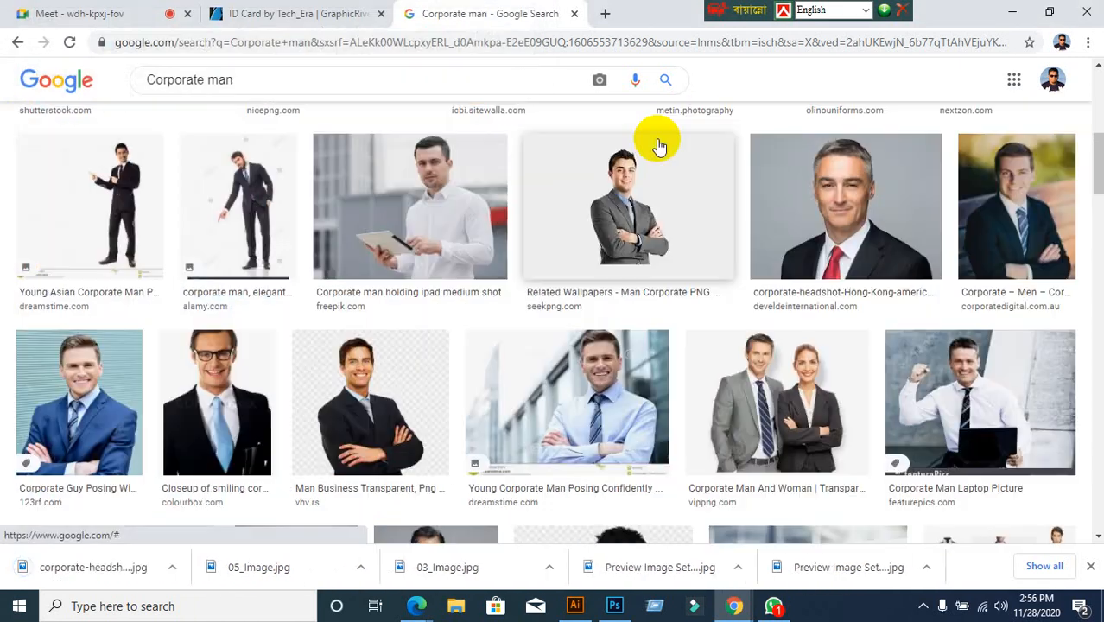
Place the corporate headshot image from the Desktop into the ID card document
{"action": "left_click", "coordinate": [574, 605]}
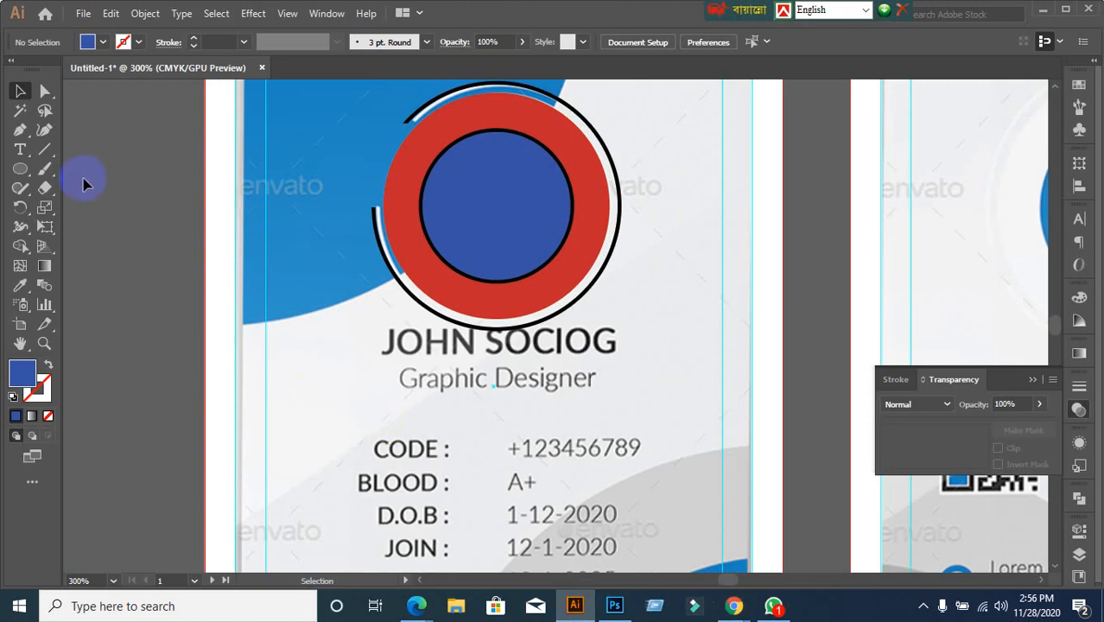
{"action": "left_click", "coordinate": [82, 13]}
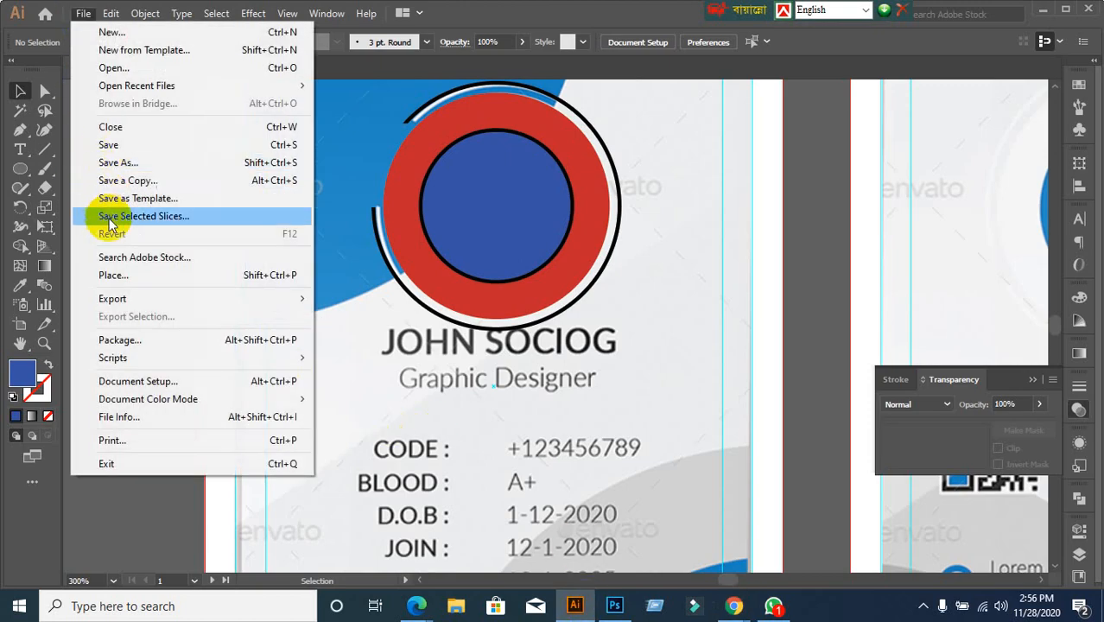
{"action": "left_click", "coordinate": [110, 276]}
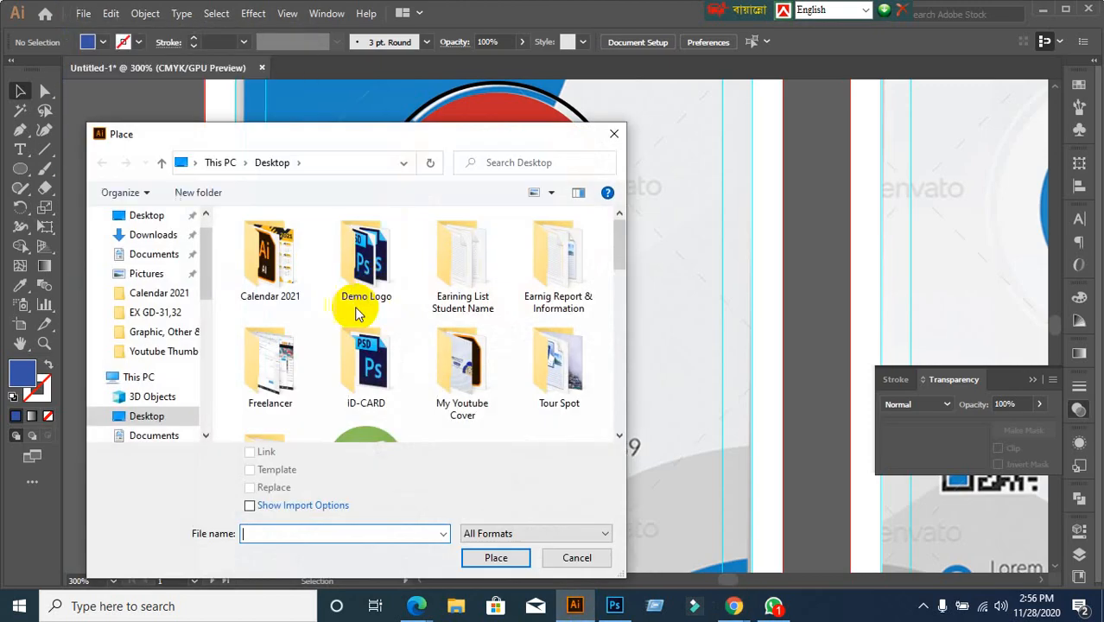
{"action": "scroll", "coordinate": [427, 346], "scroll_direction": "down", "scroll_amount": 5}
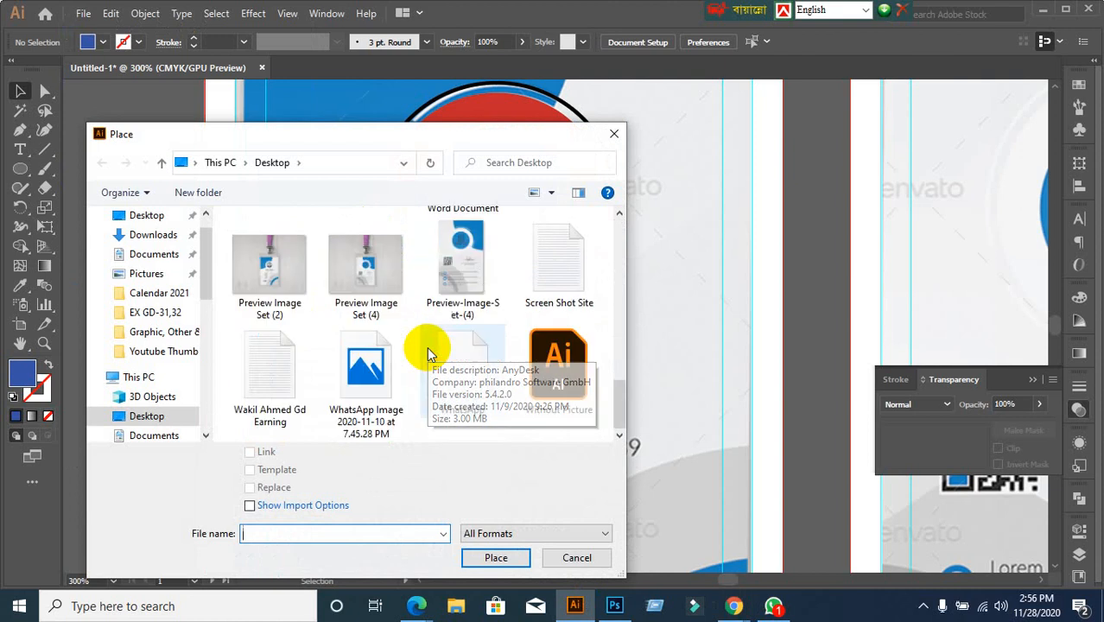
{"action": "scroll", "coordinate": [431, 354], "scroll_direction": "up", "scroll_amount": 4}
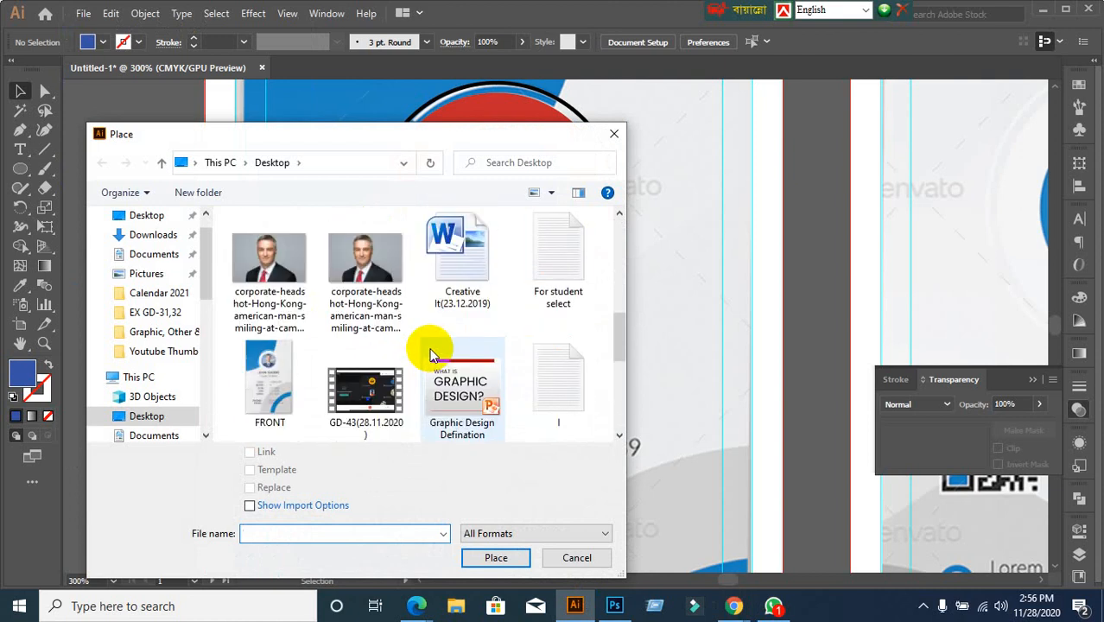
{"action": "left_click", "coordinate": [357, 277]}
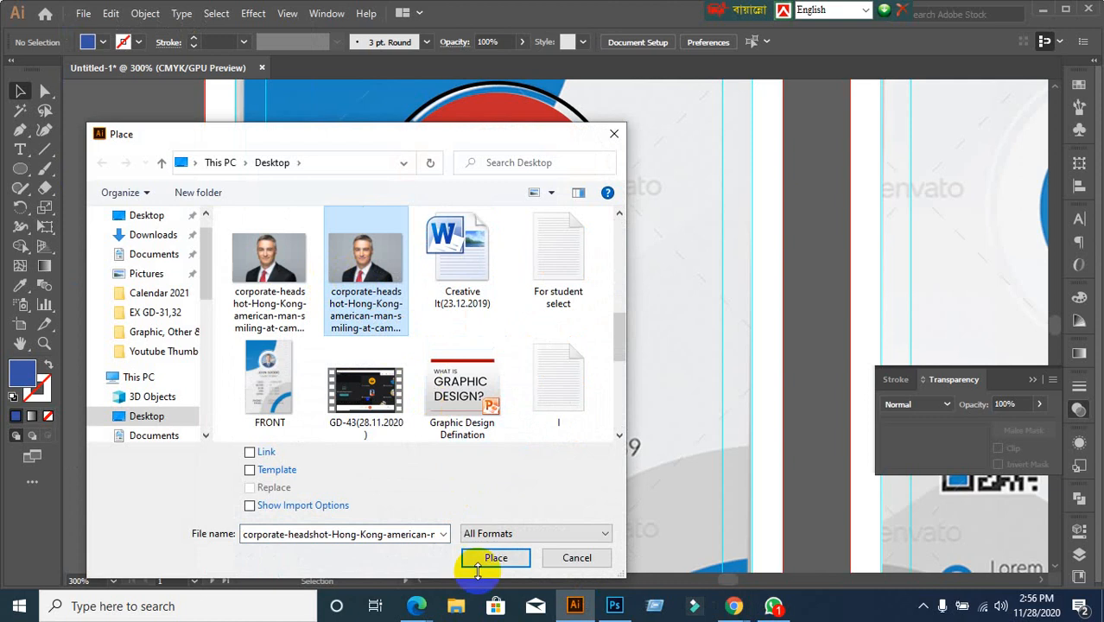
{"action": "left_click", "coordinate": [493, 560]}
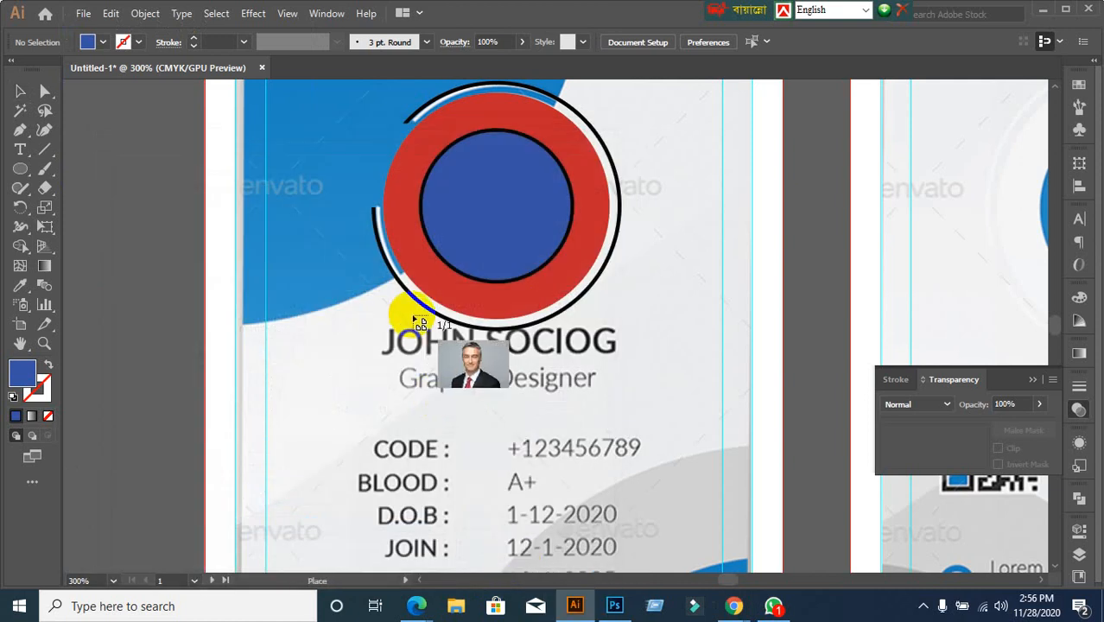
{"action": "scroll", "coordinate": [385, 123], "scroll_direction": "up", "scroll_amount": 1}
Drag out the placed headshot on the card and move it over the photo frame
{"action": "left_click_drag", "start_coordinate": [369, 104], "coordinate": [793, 525]}
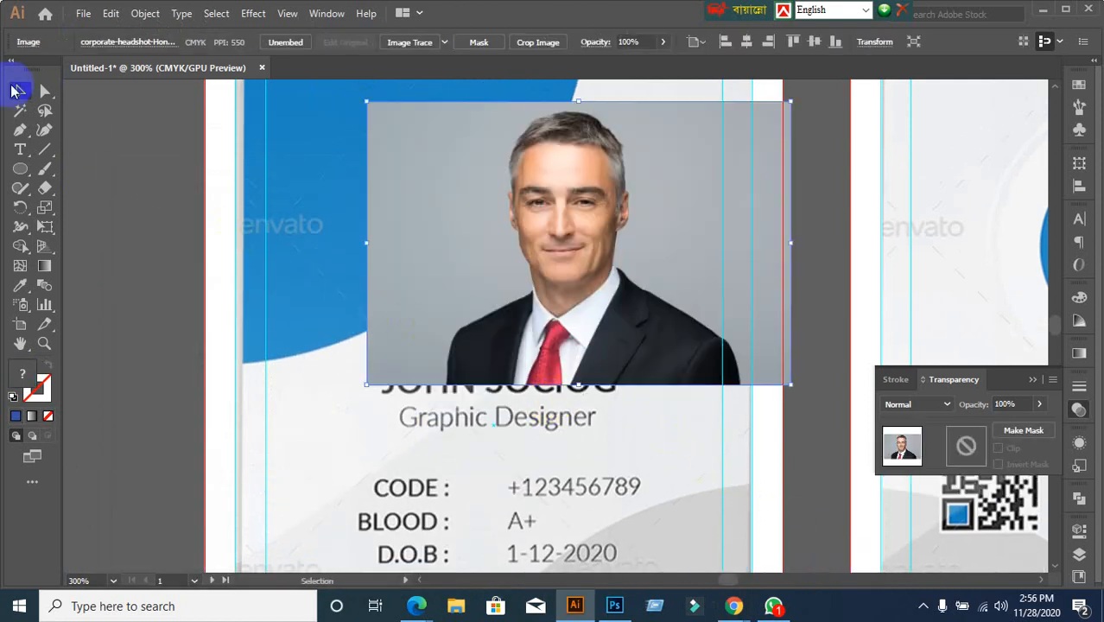
{"action": "left_click", "coordinate": [17, 90]}
{"action": "left_click_drag", "start_coordinate": [709, 333], "coordinate": [644, 327]}
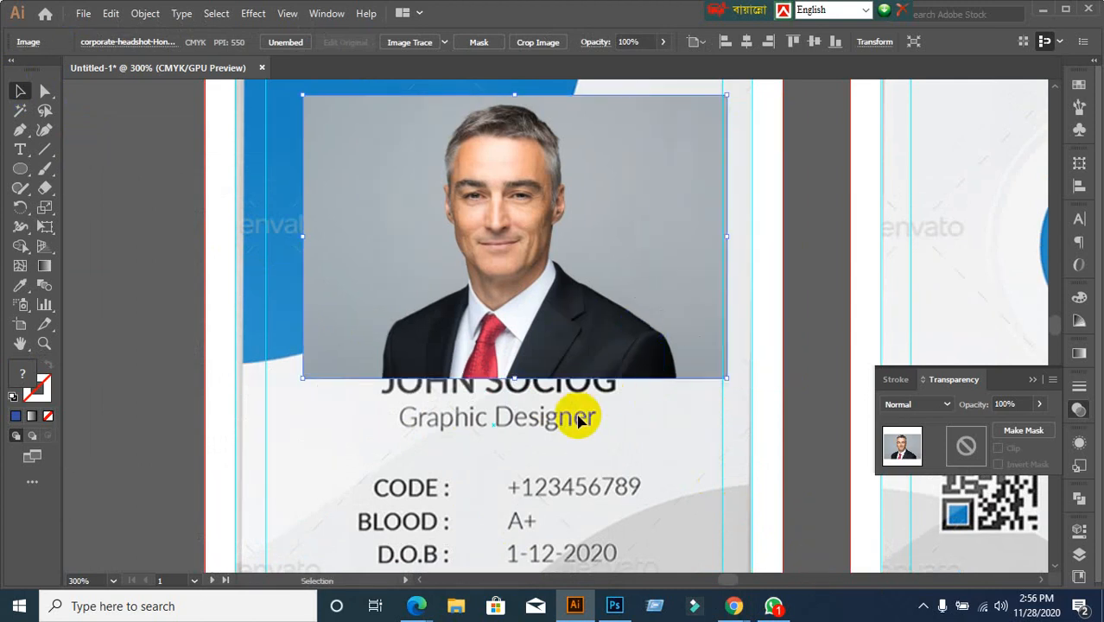
Send the headshot backward twice so it sits behind the blue circle
{"action": "right_click", "coordinate": [434, 258]}
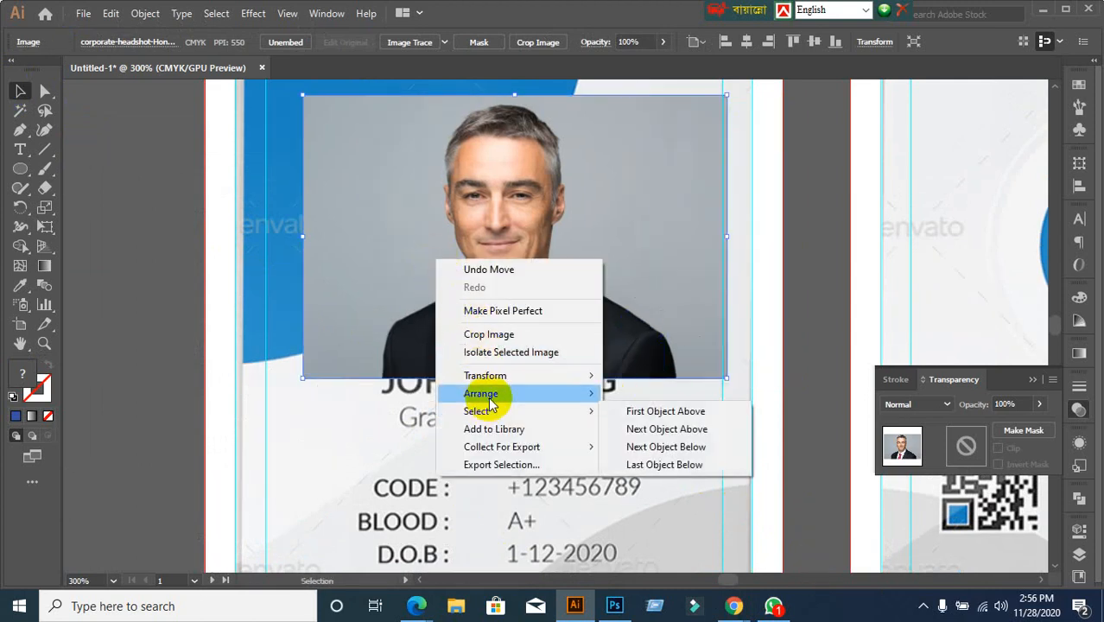
{"action": "mouse_move", "coordinate": [497, 395]}
{"action": "left_click", "coordinate": [658, 429]}
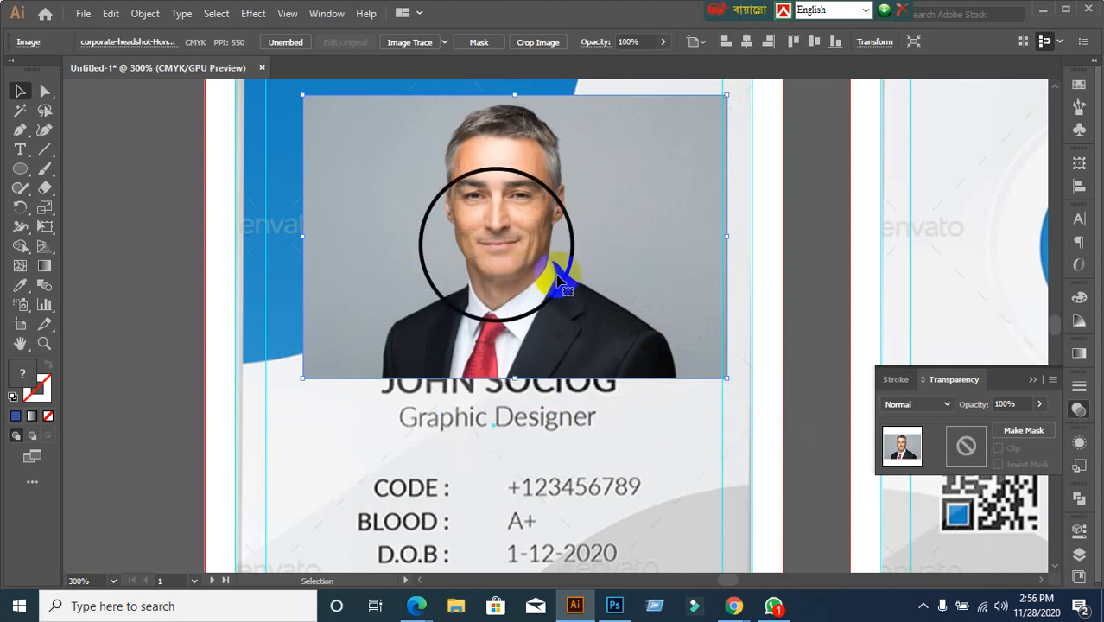
{"action": "right_click", "coordinate": [674, 191]}
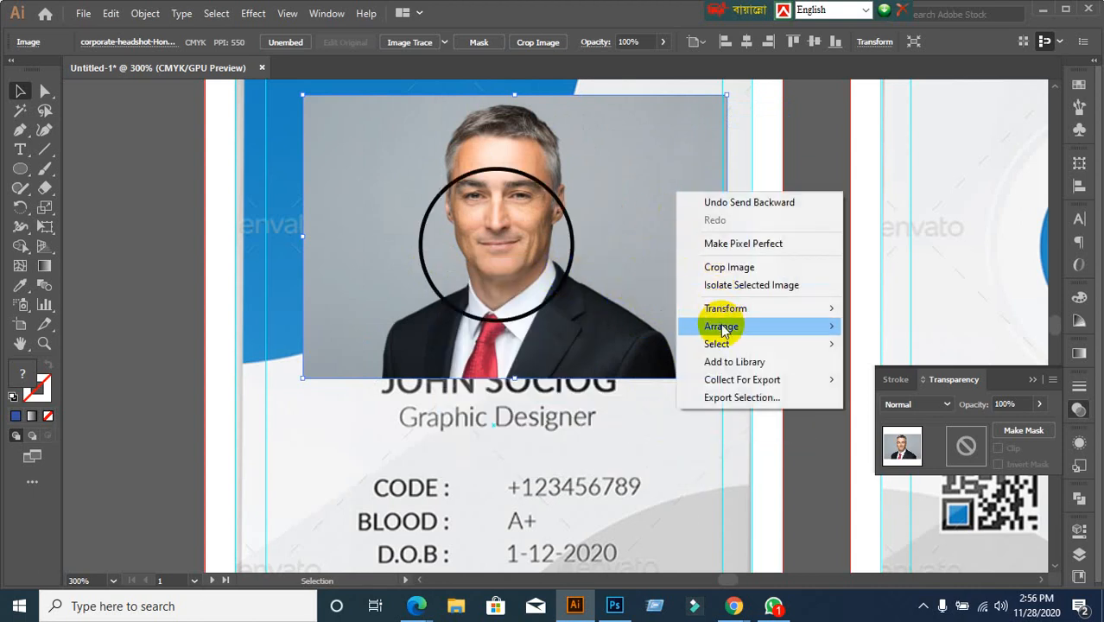
{"action": "mouse_move", "coordinate": [721, 326]}
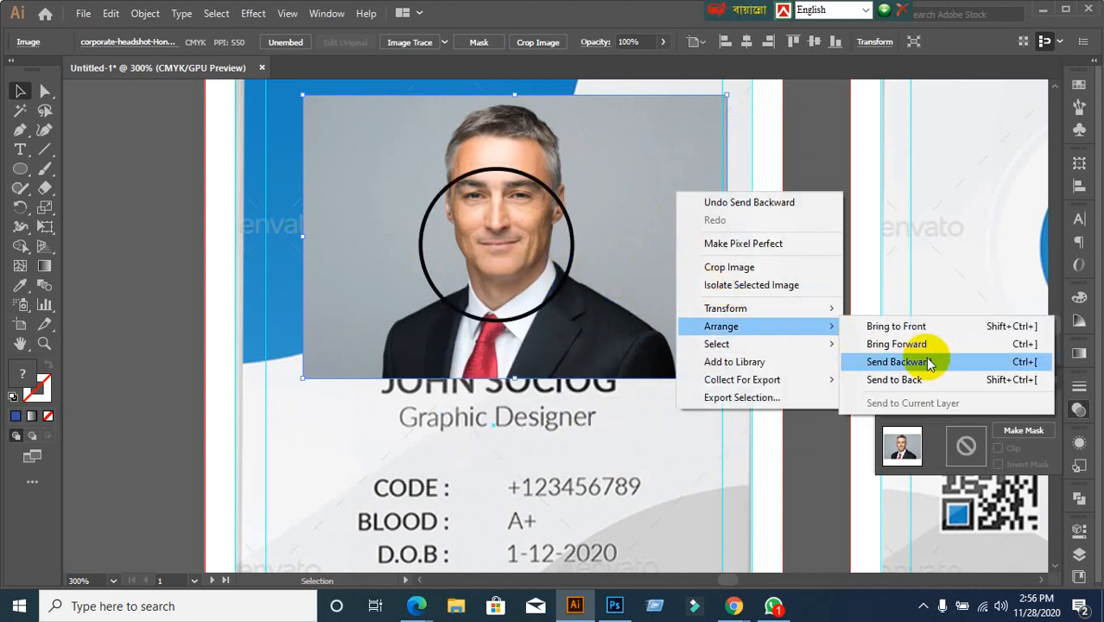
{"action": "left_click", "coordinate": [1025, 364]}
{"action": "left_click", "coordinate": [816, 280]}
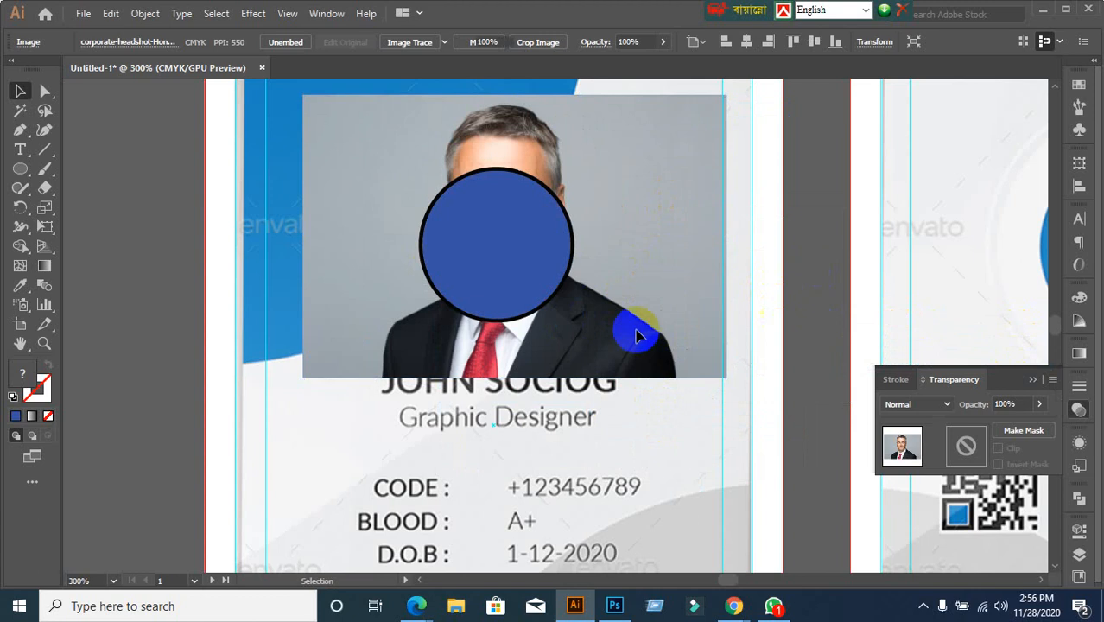
Move the headshot lower on the card, nudging it slightly left
{"action": "left_click", "coordinate": [507, 242]}
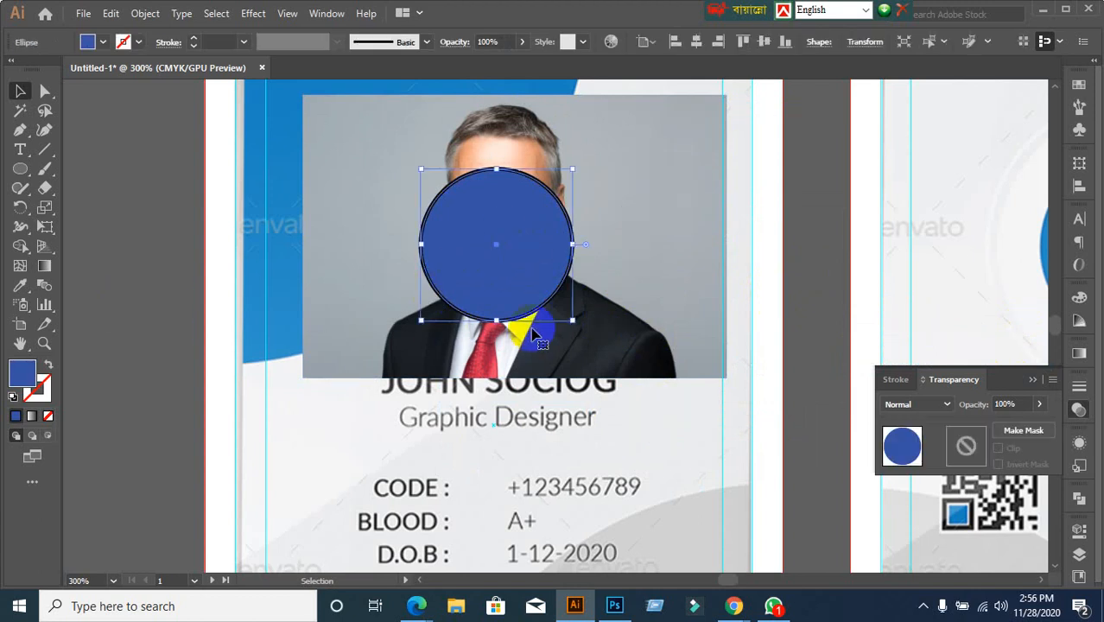
{"action": "left_click", "coordinate": [658, 240], "text": "shift"}
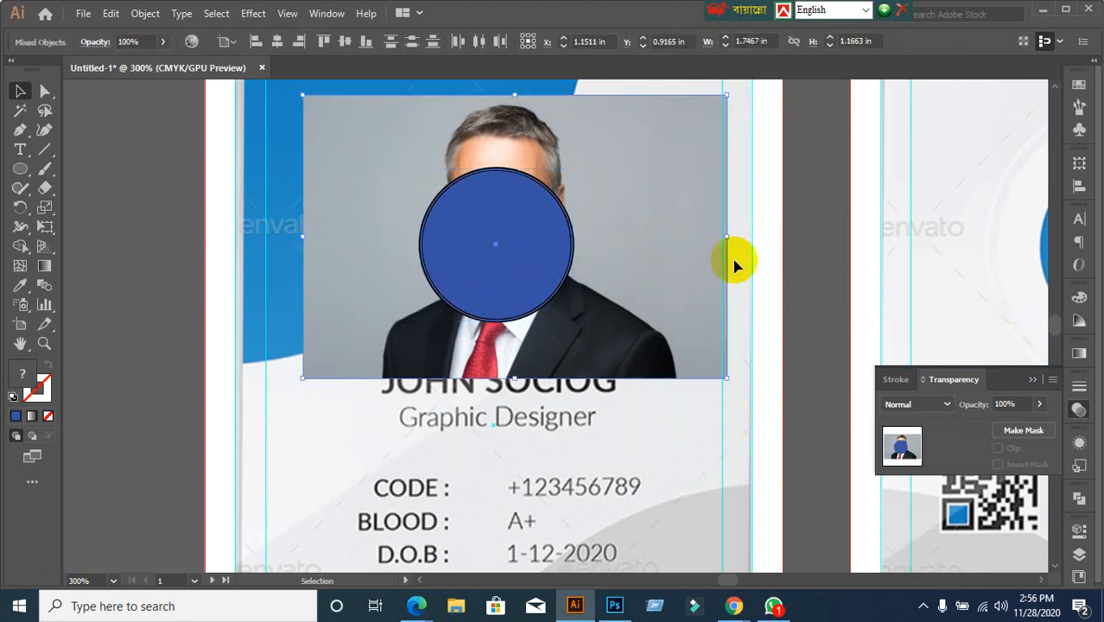
{"action": "left_click", "coordinate": [842, 251]}
{"action": "left_click_drag", "start_coordinate": [681, 219], "coordinate": [686, 278]}
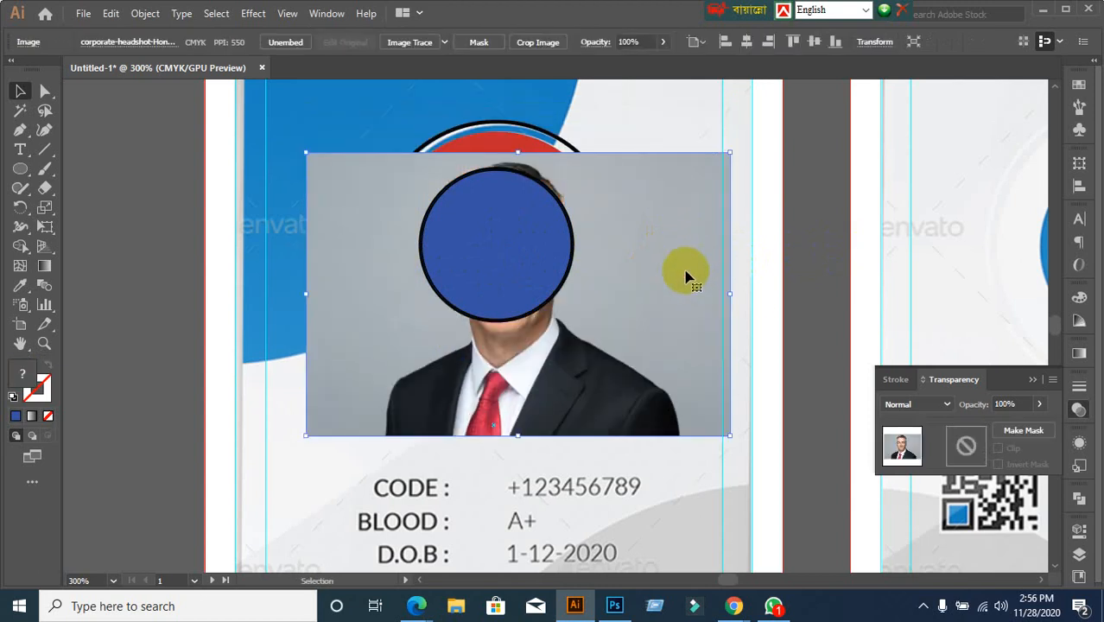
{"action": "key", "text": "Left"}
{"action": "key", "text": "Left"}
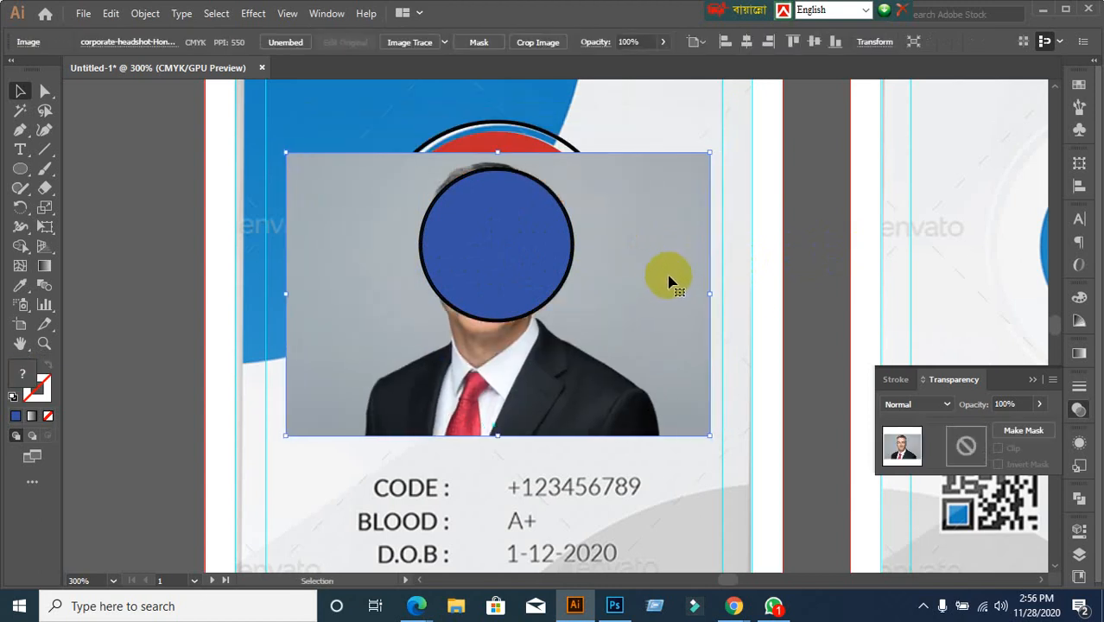
{"action": "left_click_drag", "start_coordinate": [673, 285], "coordinate": [673, 278]}
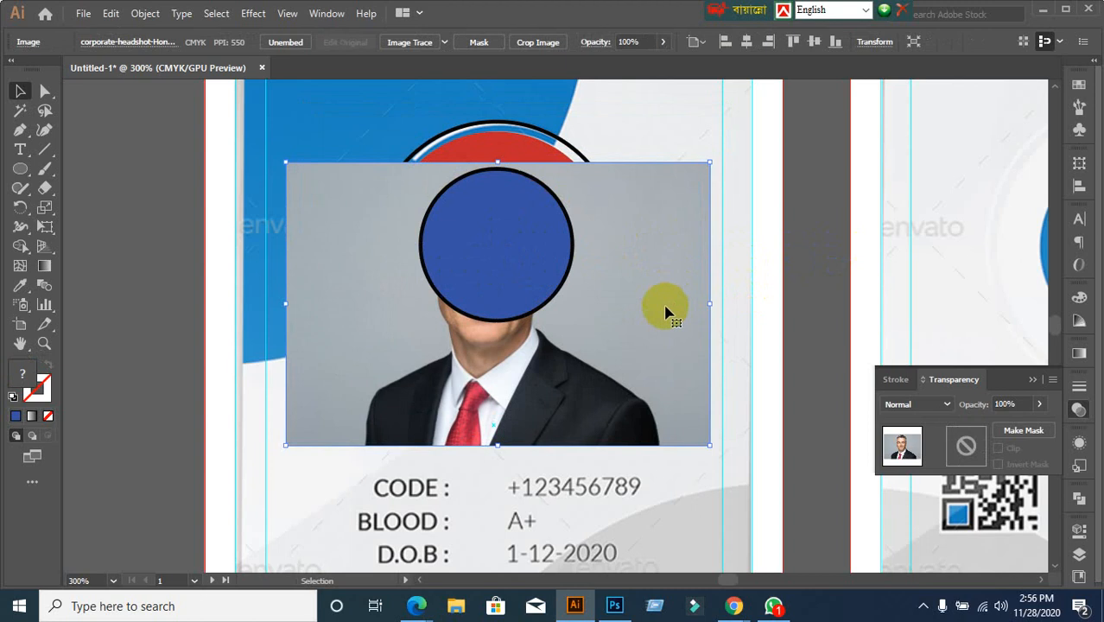
{"action": "left_click", "coordinate": [803, 250]}
Set the blue circle's opacity to 79% so the face shows through
{"action": "left_click", "coordinate": [554, 257]}
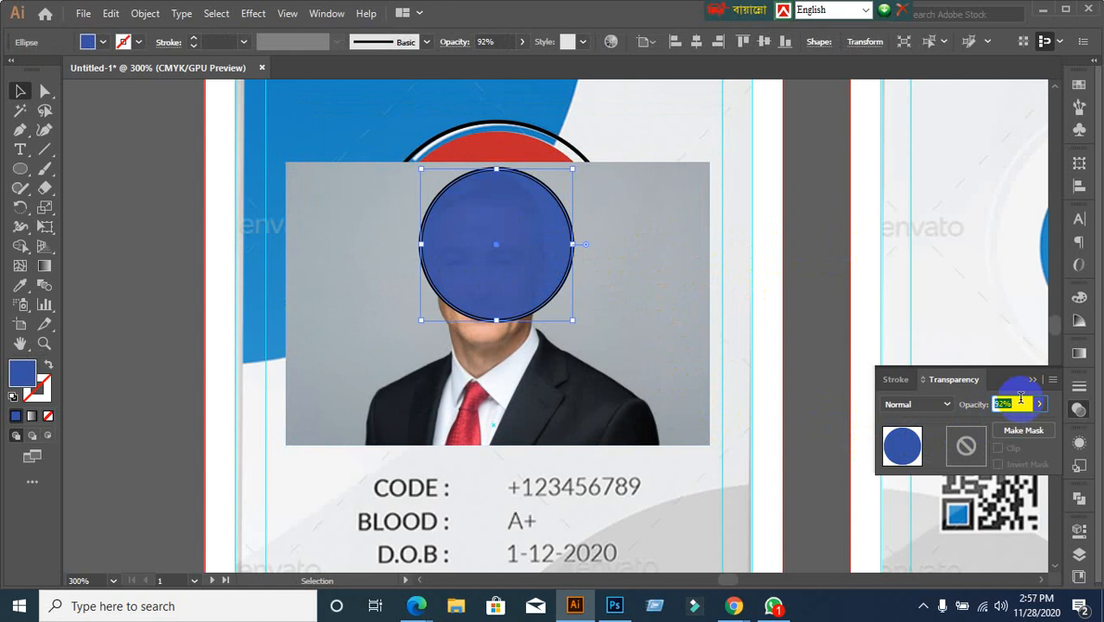
{"action": "type", "text": "85"}
{"action": "key", "text": "Return"}
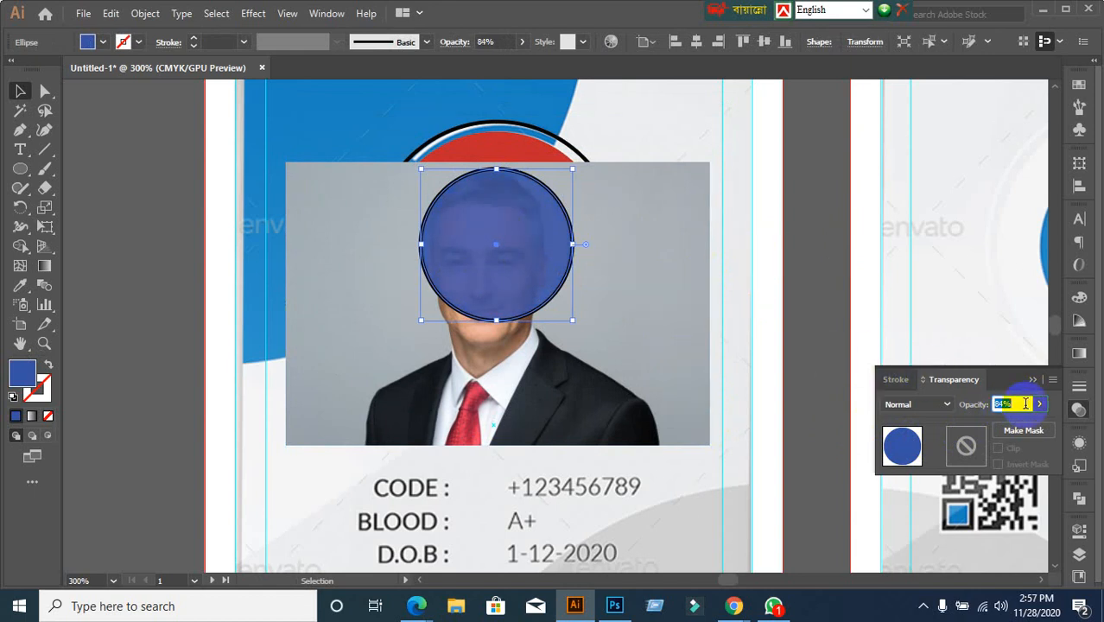
{"action": "type", "text": "79"}
{"action": "key", "text": "Return"}
{"action": "left_click", "coordinate": [822, 353]}
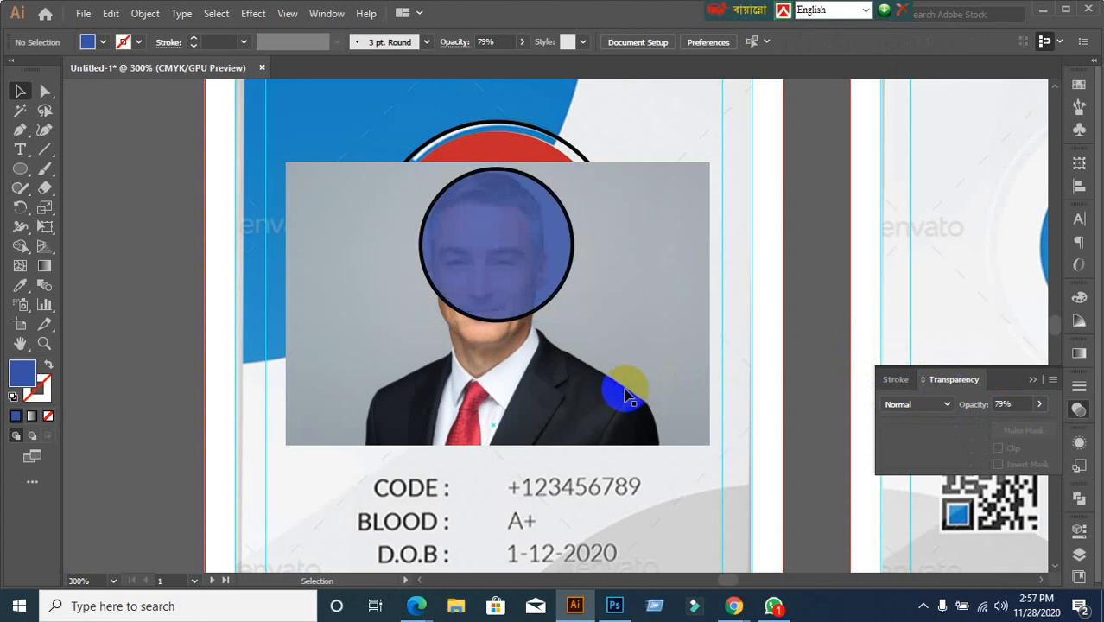
{"action": "left_click", "coordinate": [705, 447]}
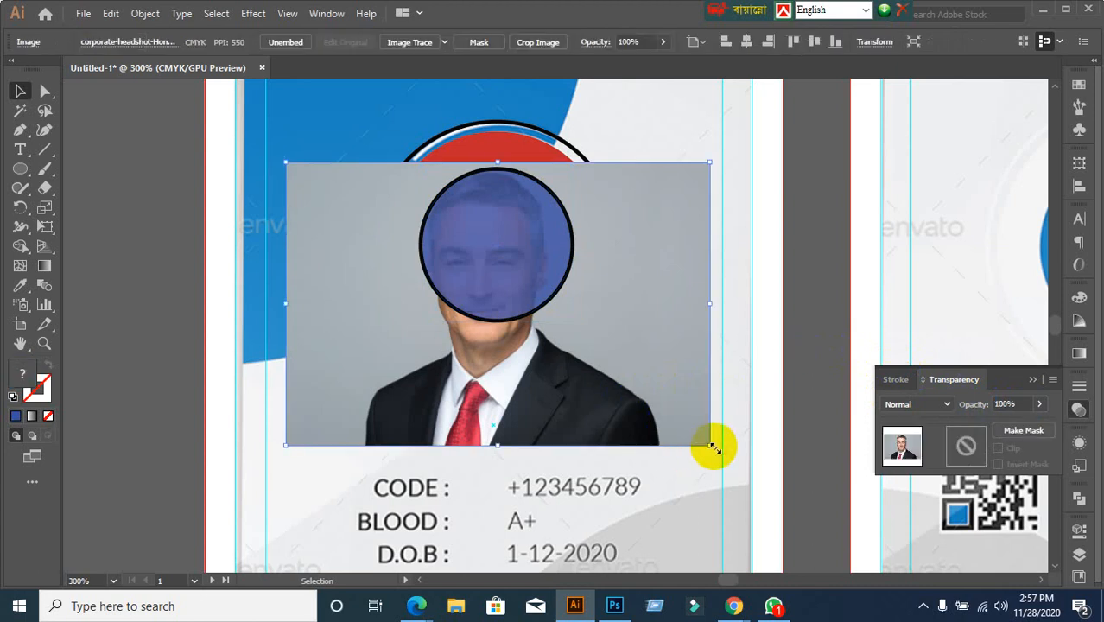
Scale the headshot down to fit the frame and centre the face behind the circle
{"action": "left_click_drag", "start_coordinate": [713, 446], "coordinate": [590, 363]}
{"action": "left_click_drag", "start_coordinate": [288, 369], "coordinate": [338, 377]}
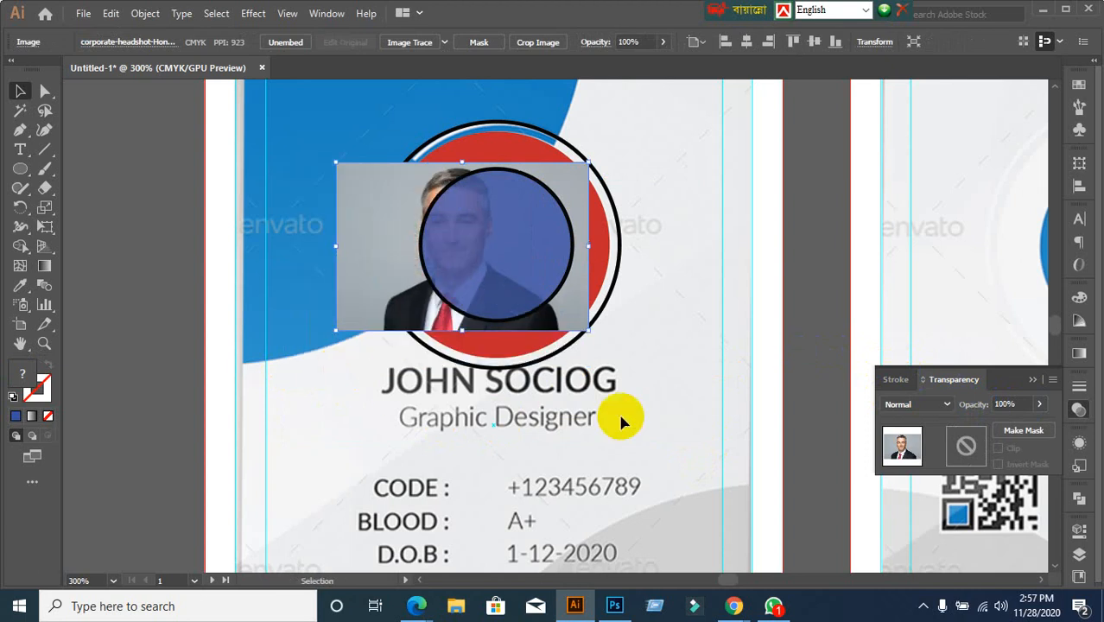
{"action": "key", "text": "Right"}
{"action": "key", "text": "Right"}
{"action": "key", "text": "Right"}
{"action": "key", "text": "Right"}
{"action": "key", "text": "Right"}
{"action": "key", "text": "Right"}
{"action": "key", "text": "Right"}
{"action": "key", "text": "Right"}
{"action": "key", "text": "Right"}
{"action": "key", "text": "Right"}
{"action": "key", "text": "Right"}
{"action": "key", "text": "Right"}
{"action": "key", "text": "Right"}
{"action": "key", "text": "Right"}
{"action": "key", "text": "Right"}
{"action": "key", "text": "Right"}
{"action": "key", "text": "Right"}
{"action": "key", "text": "Right"}
{"action": "key", "text": "Right"}
{"action": "key", "text": "Right"}
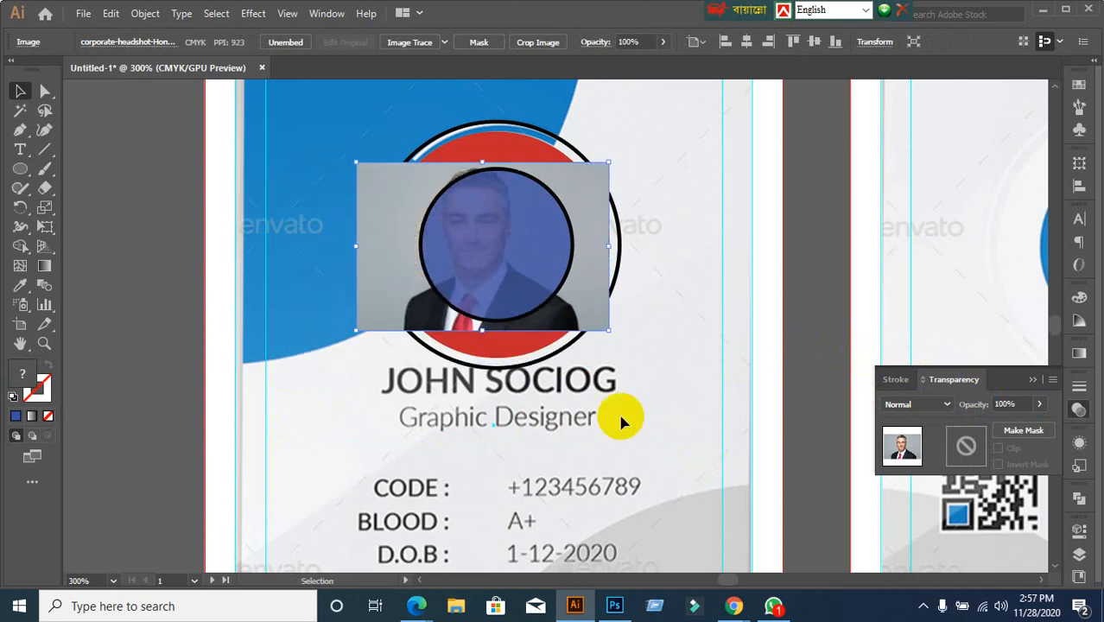
{"action": "key", "text": "Left"}
{"action": "key", "text": "Left"}
{"action": "key", "text": "Left"}
{"action": "key", "text": "Left"}
{"action": "key", "text": "Left"}
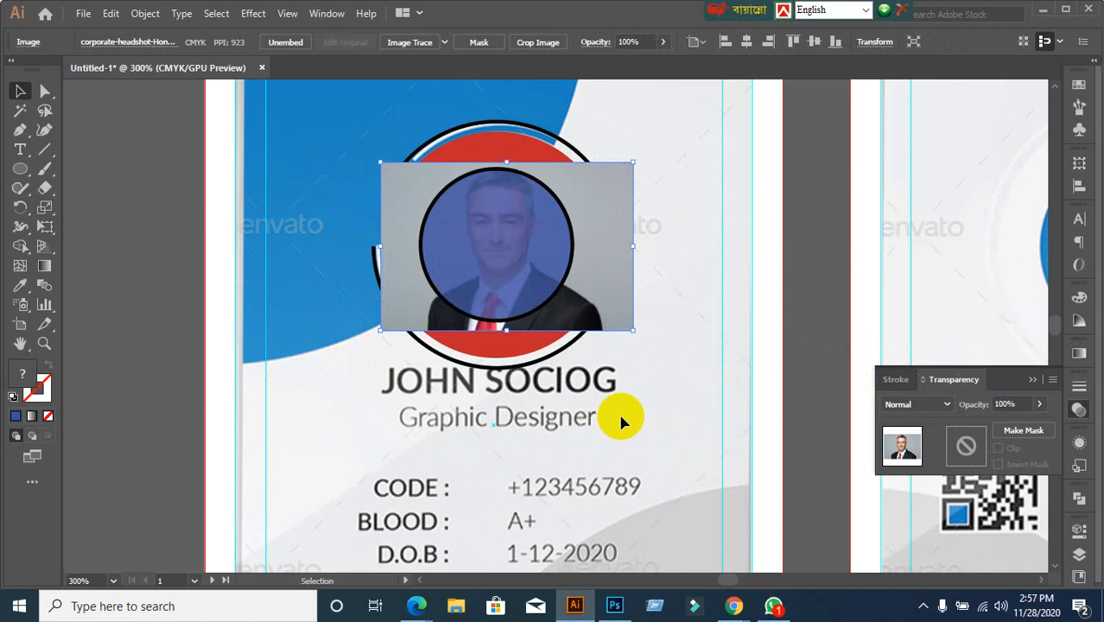
{"action": "key", "text": "Down"}
{"action": "key", "text": "Up"}
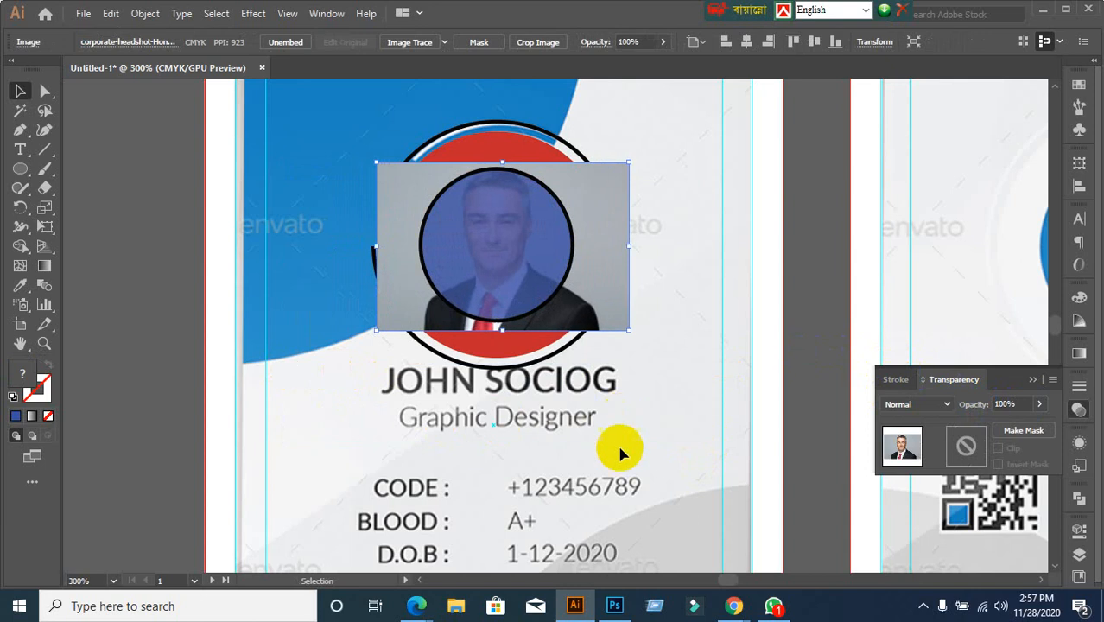
Set the blue circle back to 100% opacity
{"action": "left_click", "coordinate": [500, 254]}
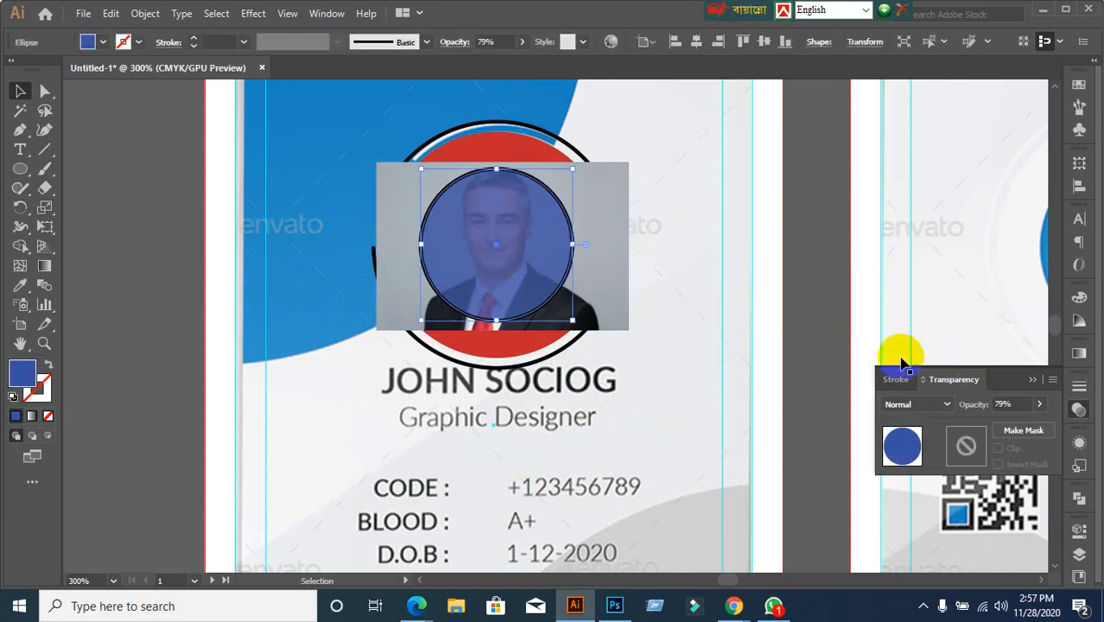
{"action": "left_click", "coordinate": [1010, 402]}
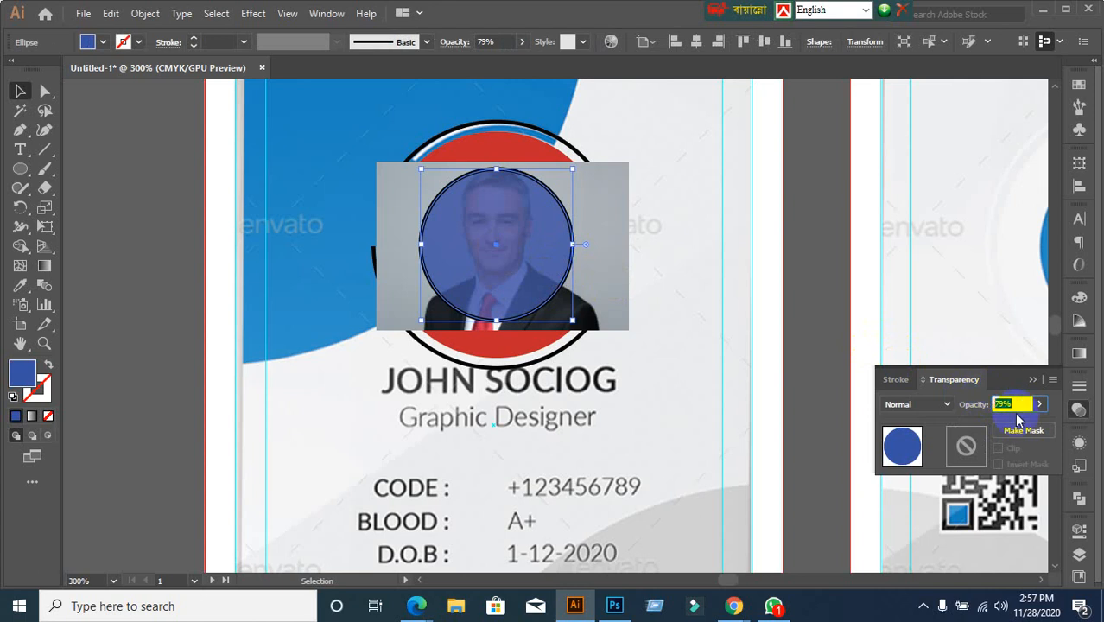
{"action": "key", "text": "Return"}
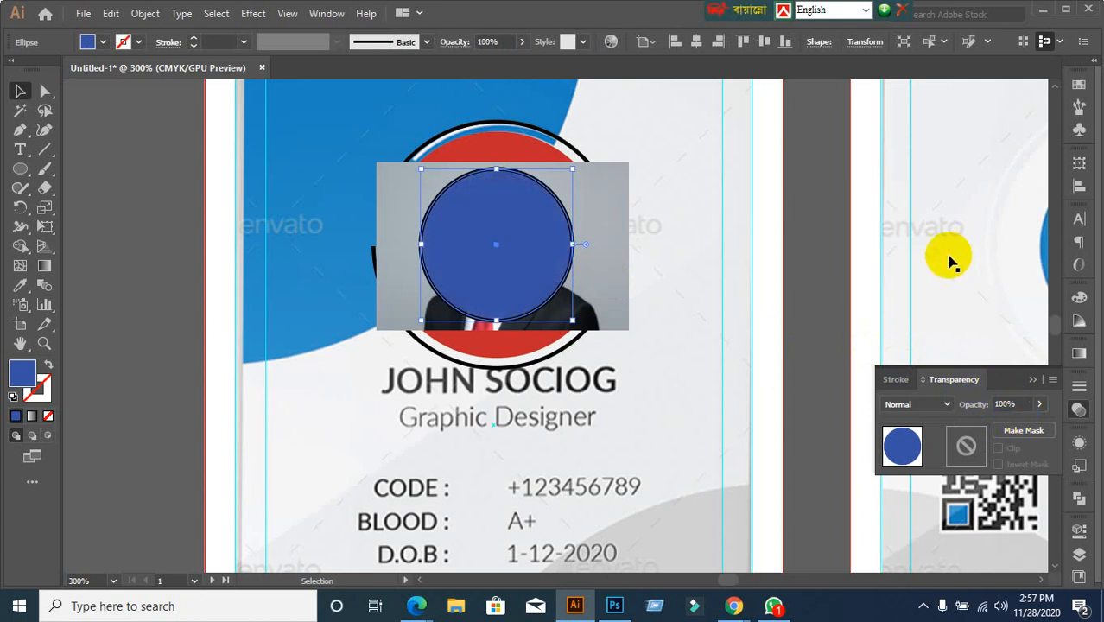
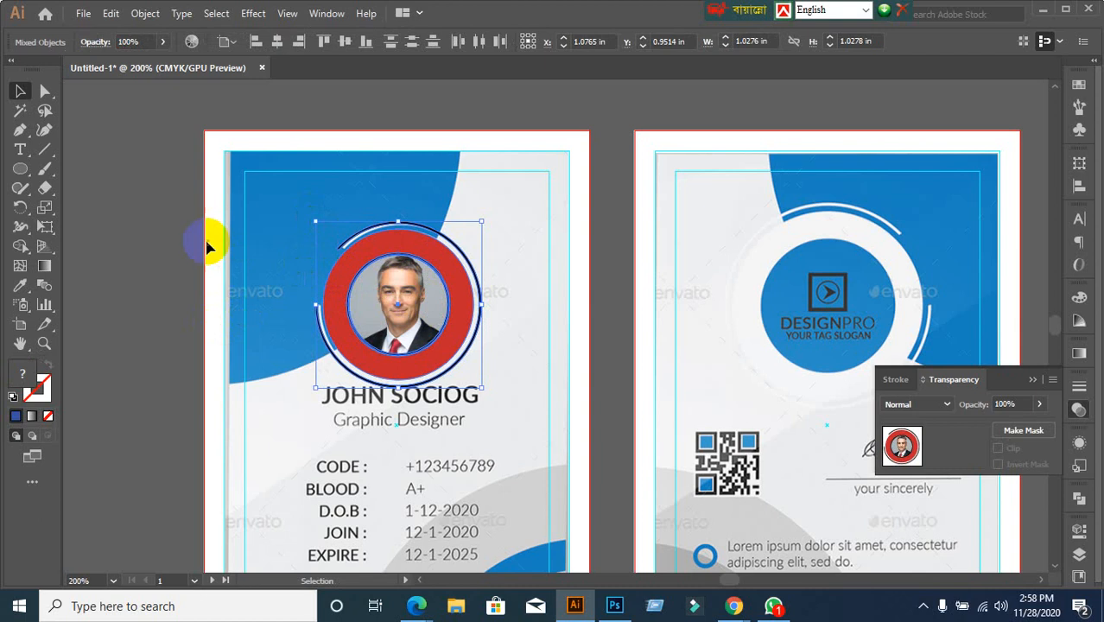
Remove the traced photo circle group to compare the artwork against the template
{"action": "left_click", "coordinate": [152, 236]}
{"action": "scroll", "coordinate": [247, 359], "scroll_direction": "up", "scroll_amount": 1}
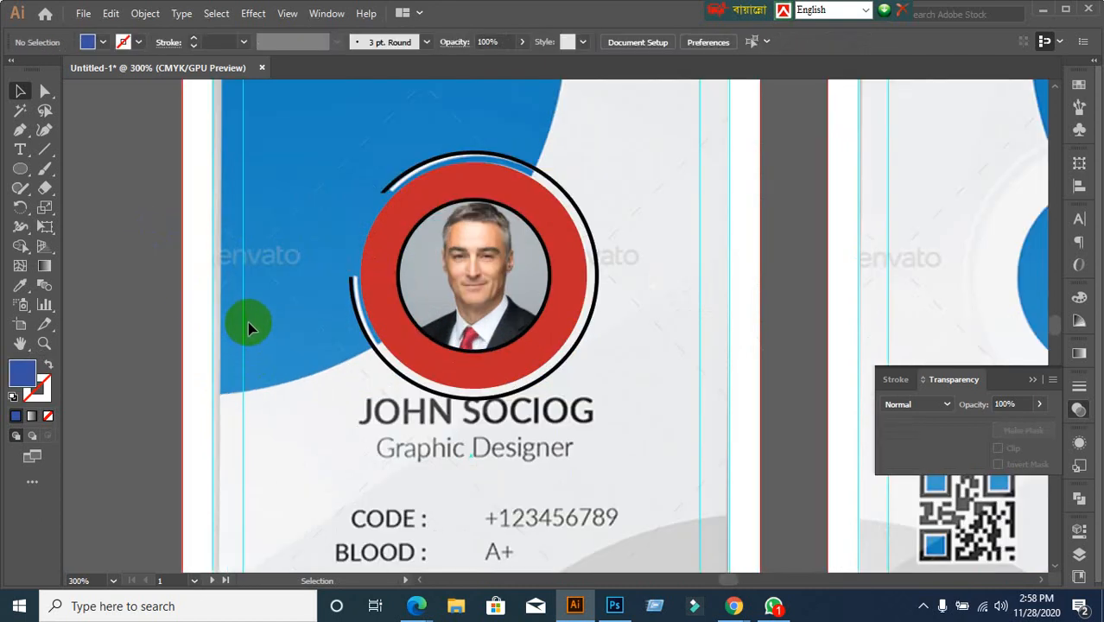
{"action": "left_click_drag", "start_coordinate": [546, 143], "coordinate": [613, 291]}
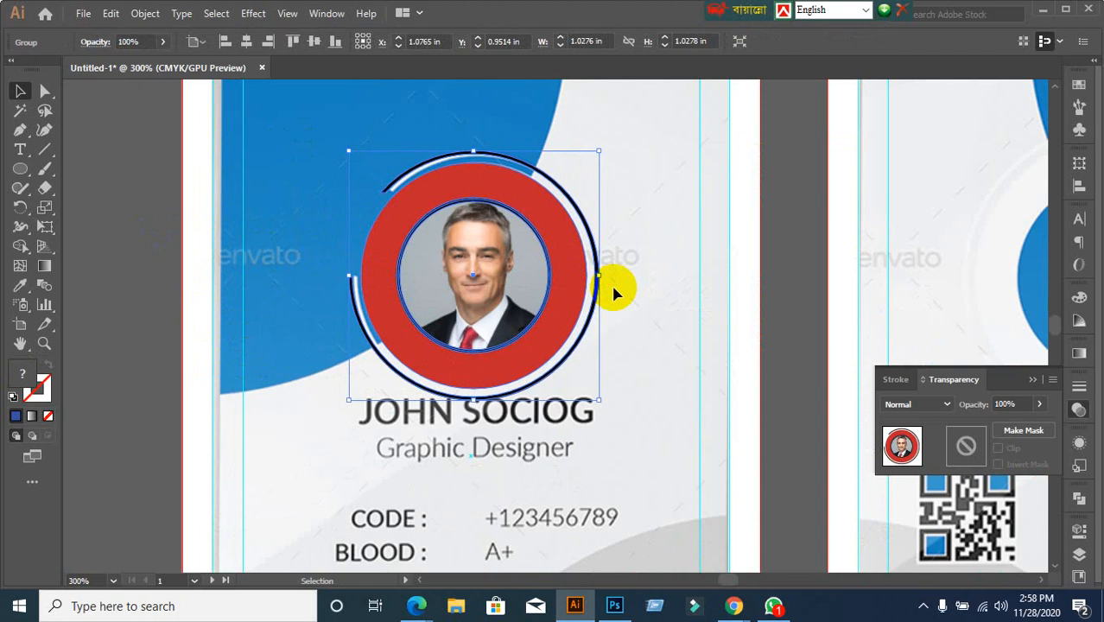
{"action": "key", "text": "Delete"}
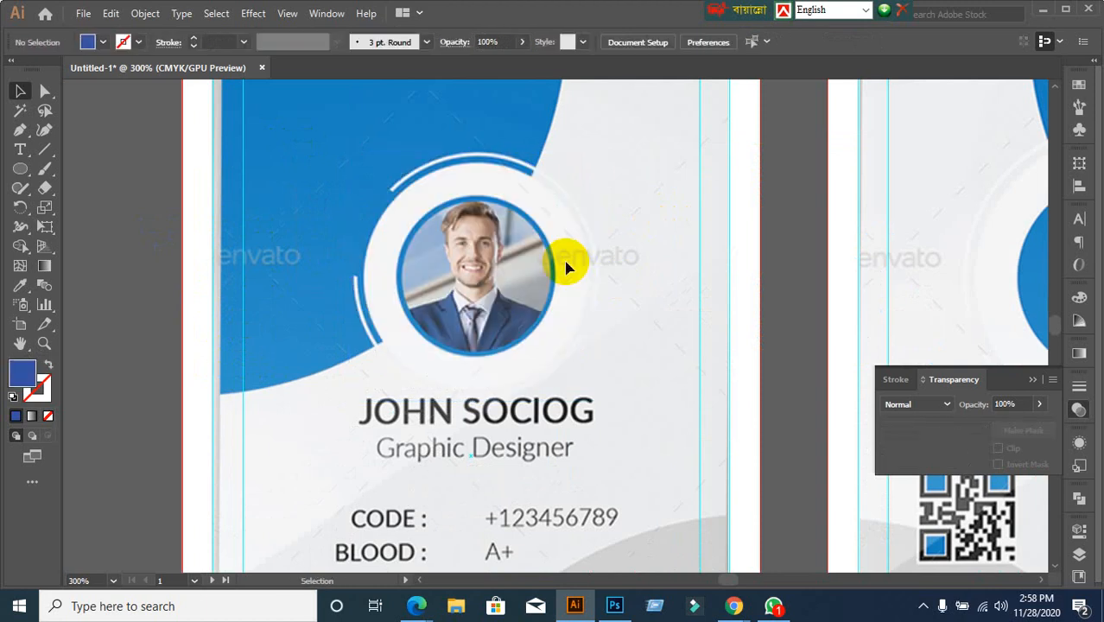
Bring both cards fully into view and select the red header shape
{"action": "scroll", "coordinate": [565, 268], "scroll_direction": "down", "scroll_amount": 1}
{"action": "left_click_drag", "start_coordinate": [569, 298], "coordinate": [491, 293]}
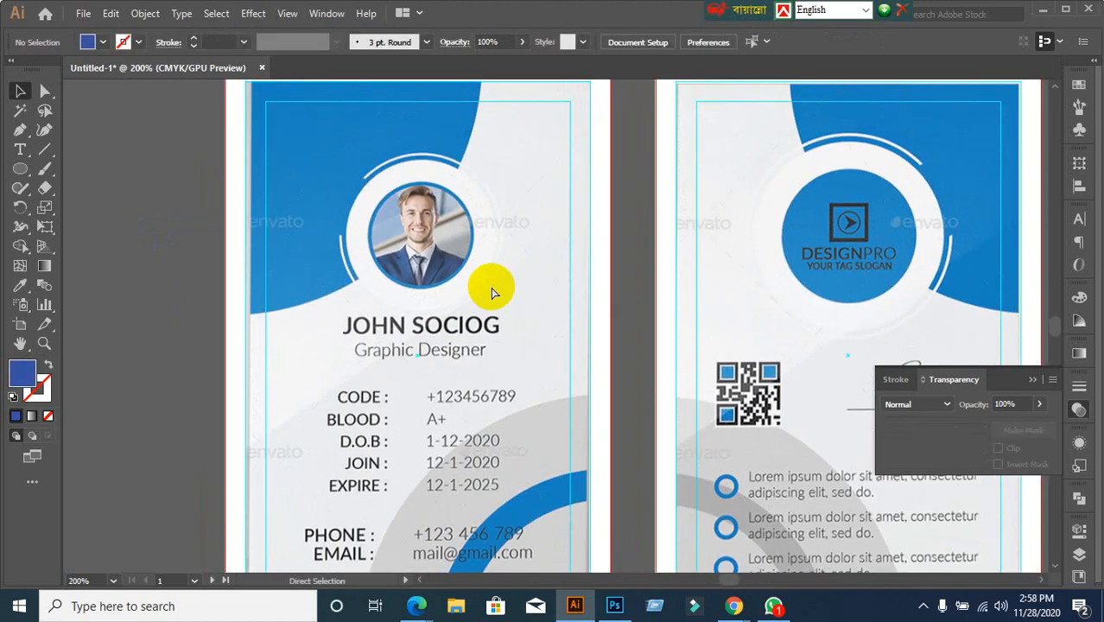
{"action": "left_click", "coordinate": [491, 293]}
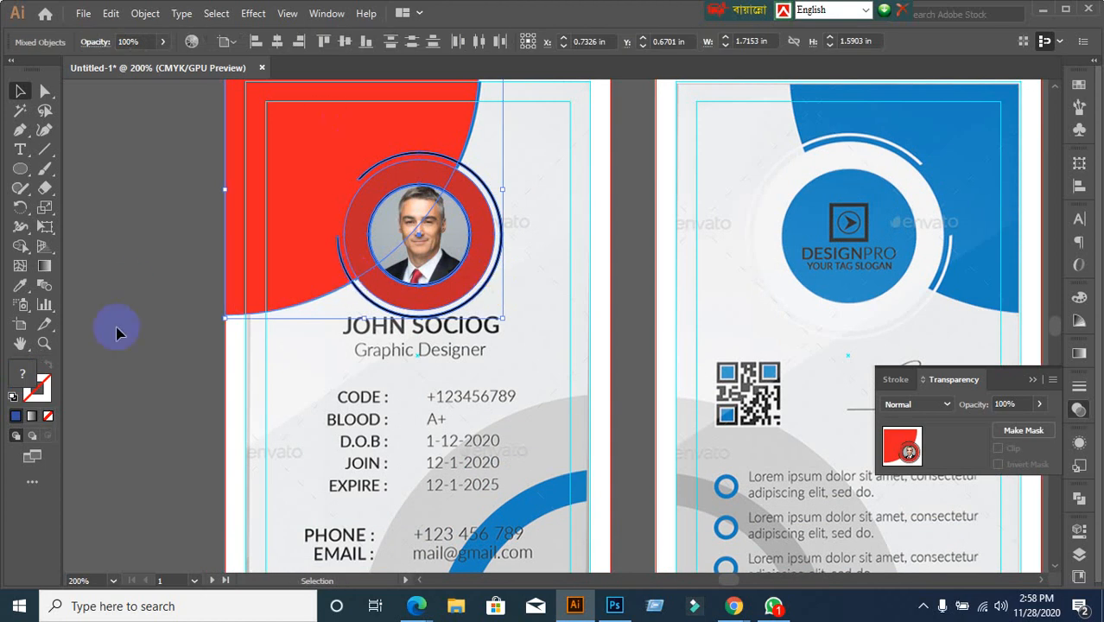
{"action": "left_click", "coordinate": [128, 371]}
{"action": "scroll", "coordinate": [168, 382], "scroll_direction": "down", "scroll_amount": 1}
{"action": "left_click_drag", "start_coordinate": [167, 377], "coordinate": [175, 319]}
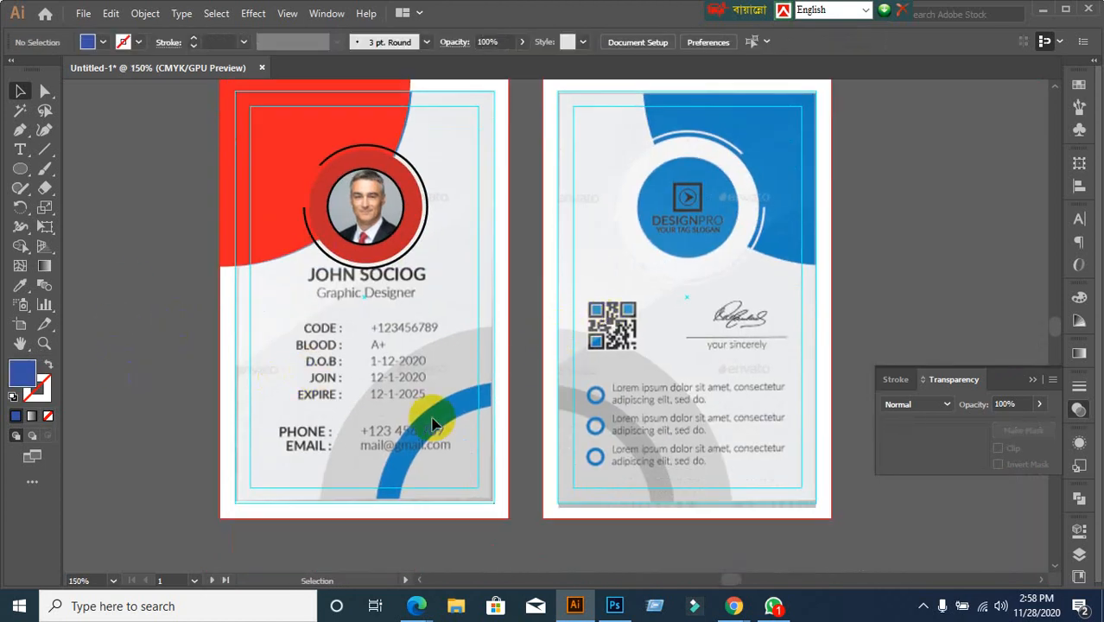
{"action": "left_click", "coordinate": [317, 113]}
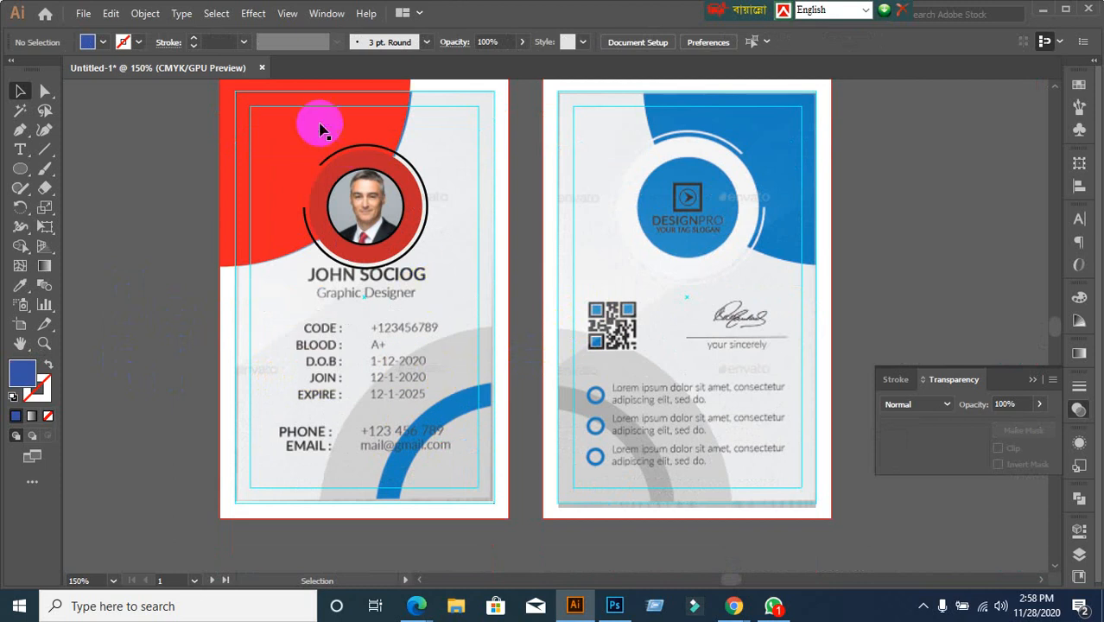
Alt-drag a copy of the red header lower on the card and reflect it left-to-right
{"action": "left_click_drag", "start_coordinate": [317, 111], "coordinate": [363, 350]}
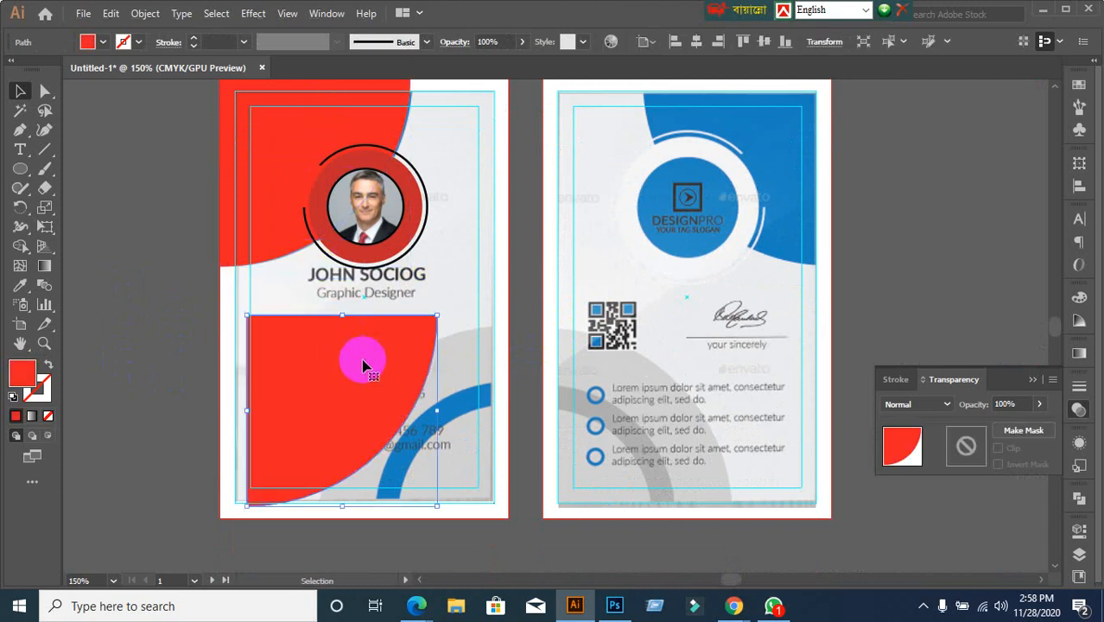
{"action": "key", "text": "ctrl+z"}
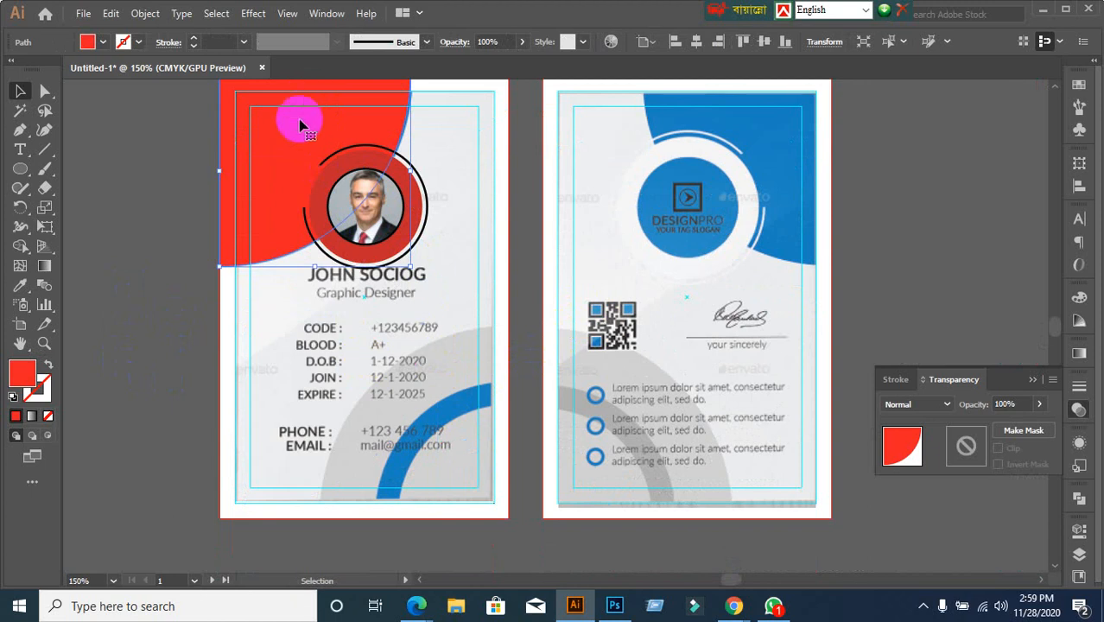
{"action": "left_click_drag", "start_coordinate": [299, 130], "coordinate": [318, 350]}
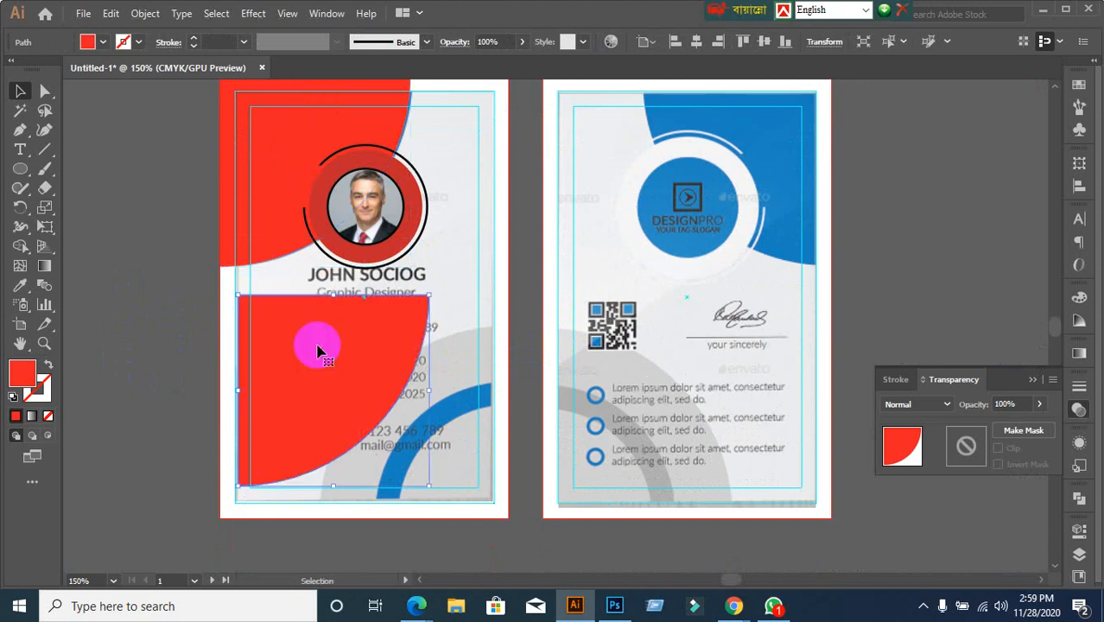
{"action": "right_click", "coordinate": [318, 348]}
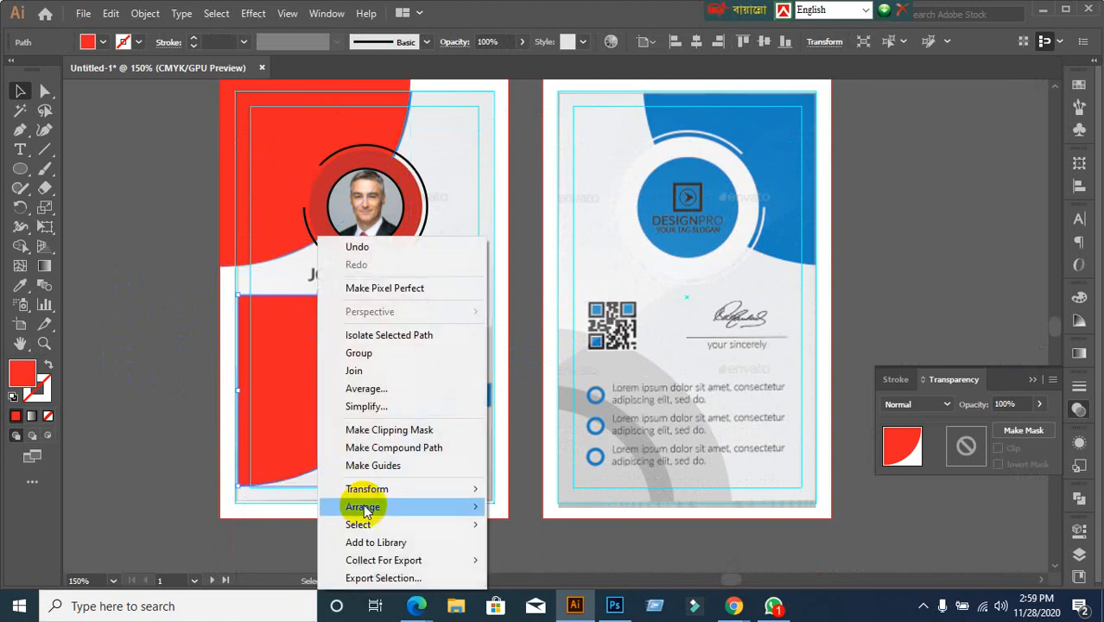
{"action": "mouse_move", "coordinate": [369, 490]}
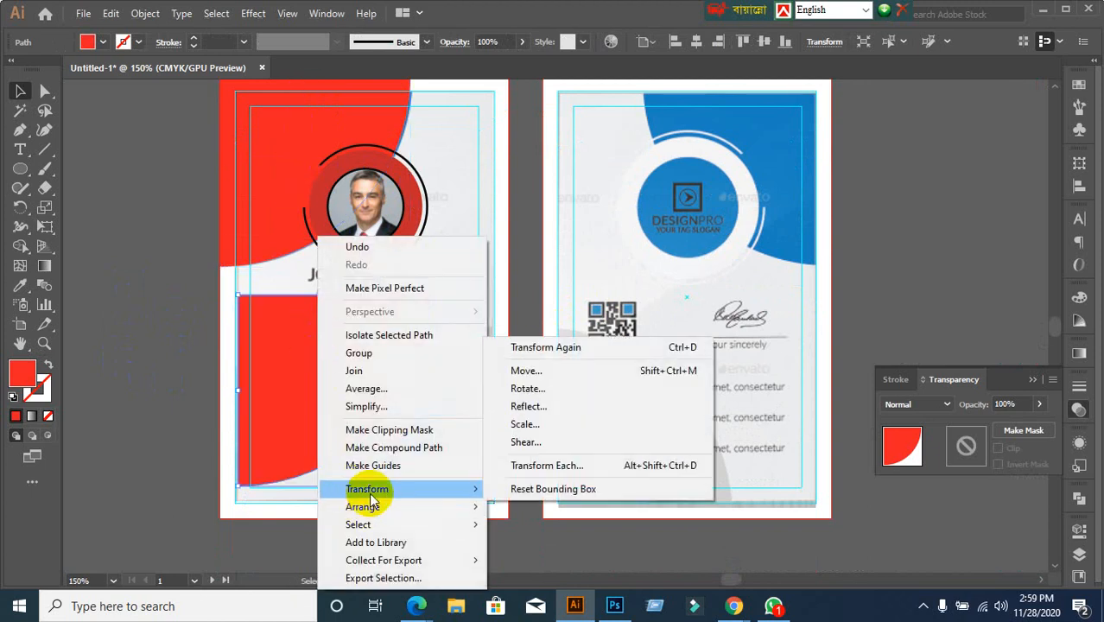
{"action": "left_click", "coordinate": [564, 411]}
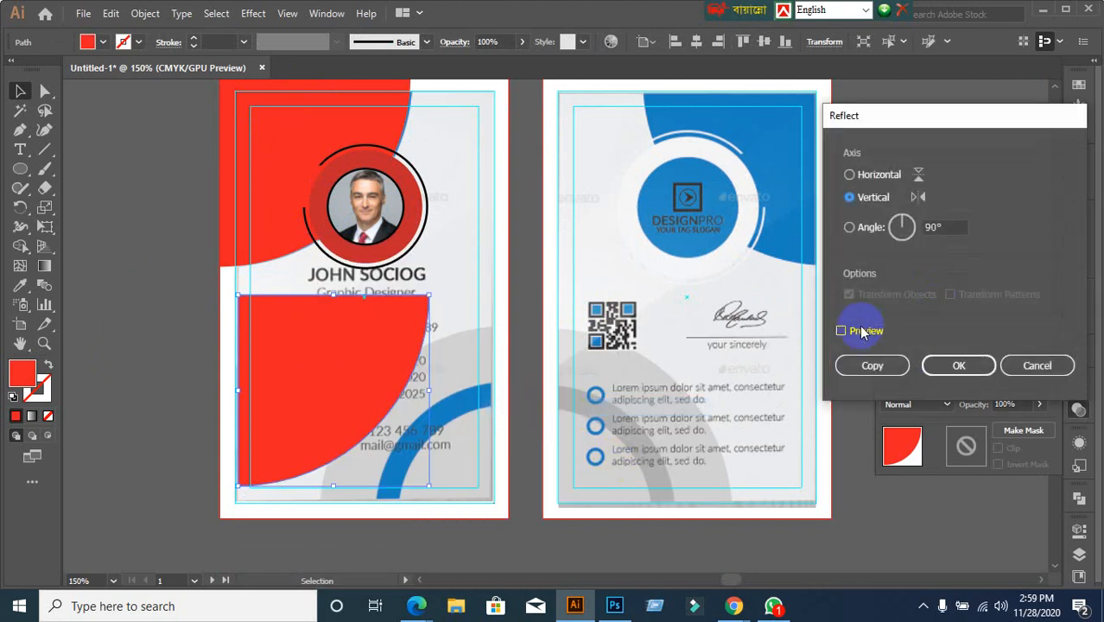
{"action": "left_click", "coordinate": [863, 332]}
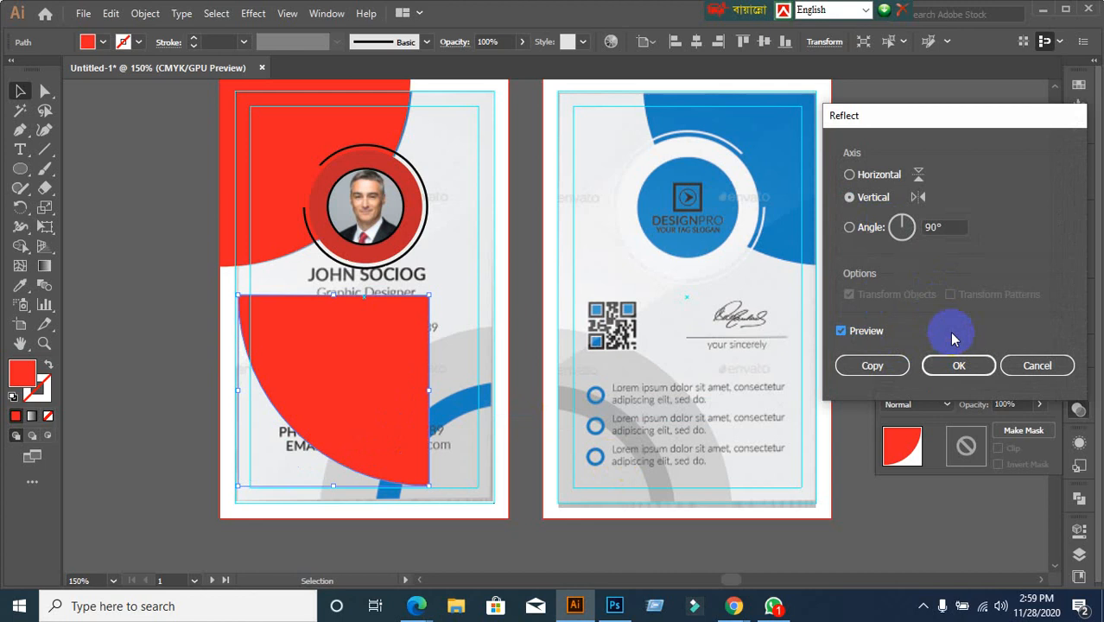
{"action": "left_click", "coordinate": [949, 364]}
Reflect the red copy top-to-bottom as well
{"action": "right_click", "coordinate": [384, 365]}
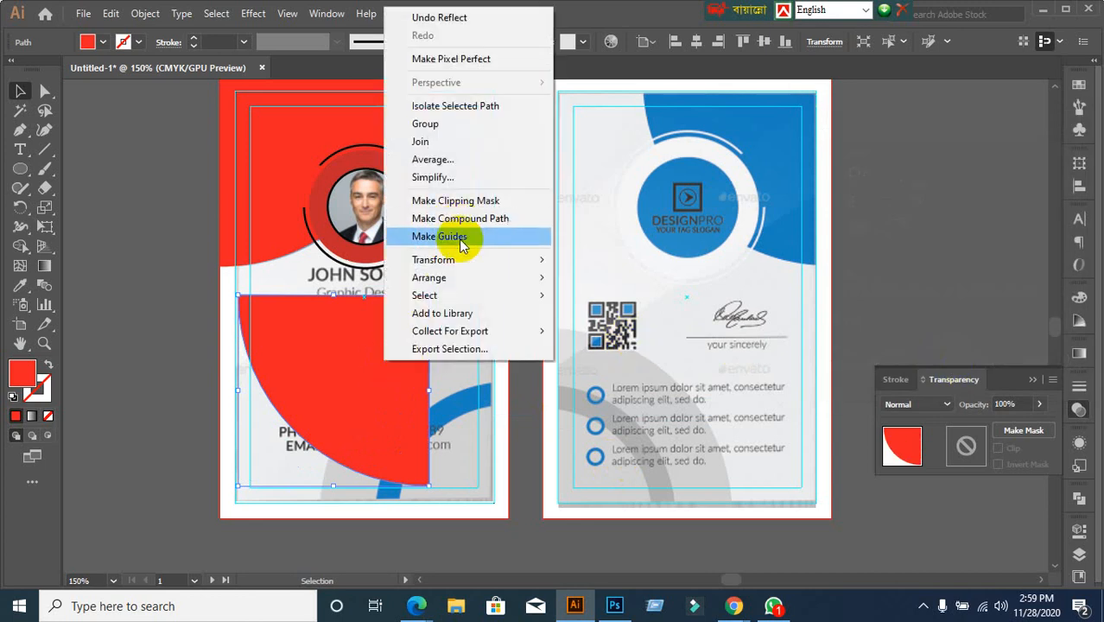
{"action": "mouse_move", "coordinate": [505, 259]}
{"action": "left_click", "coordinate": [620, 319]}
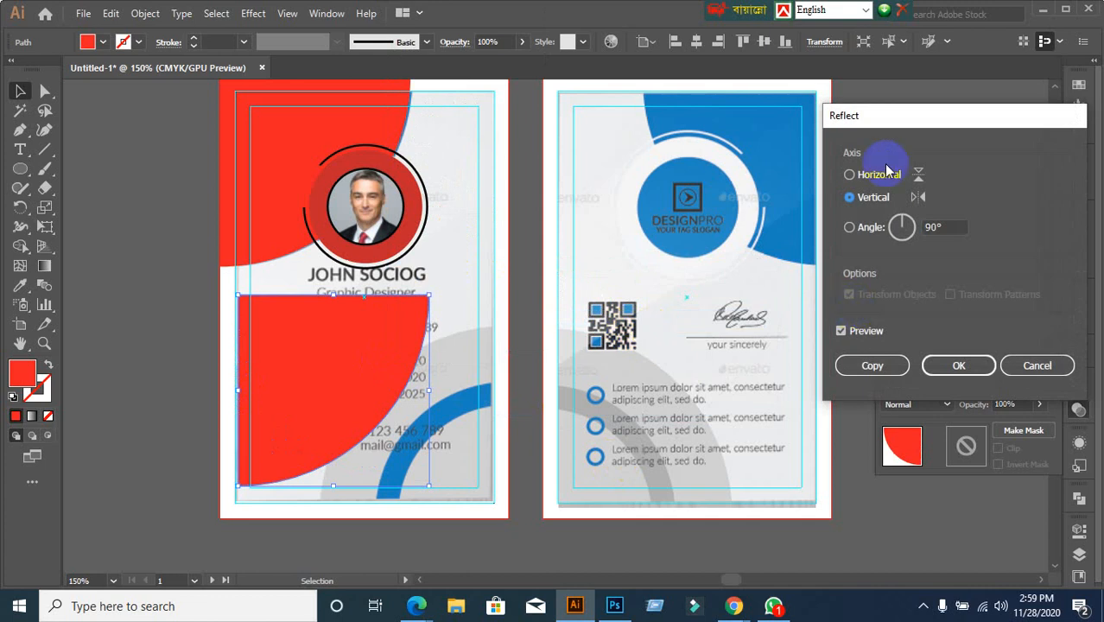
{"action": "left_click", "coordinate": [870, 176]}
{"action": "left_click", "coordinate": [965, 365]}
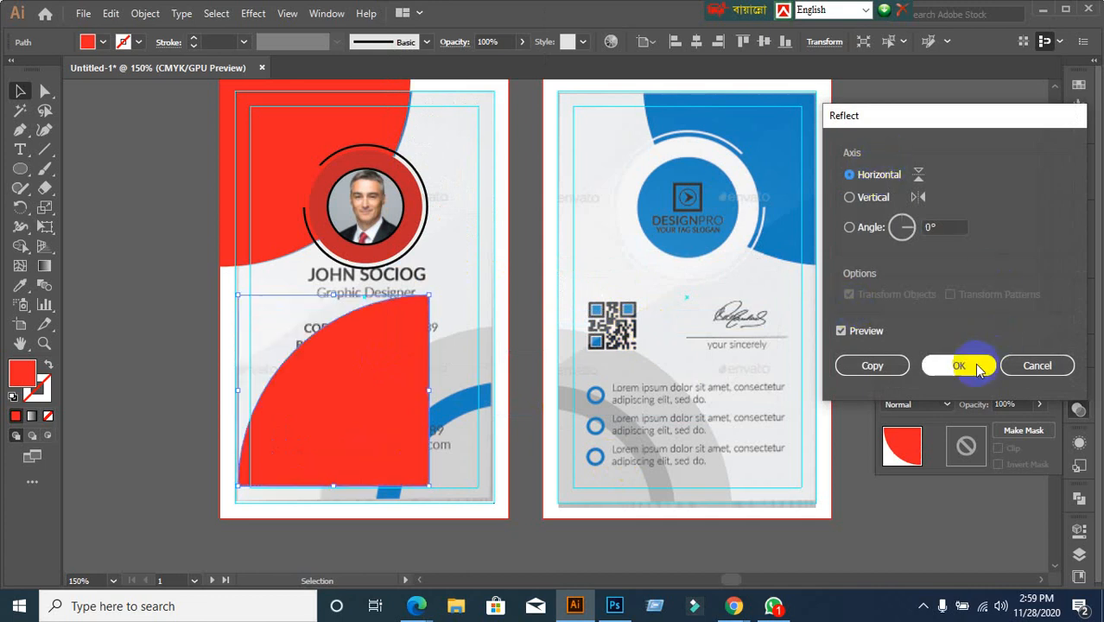
{"action": "left_click", "coordinate": [531, 370]}
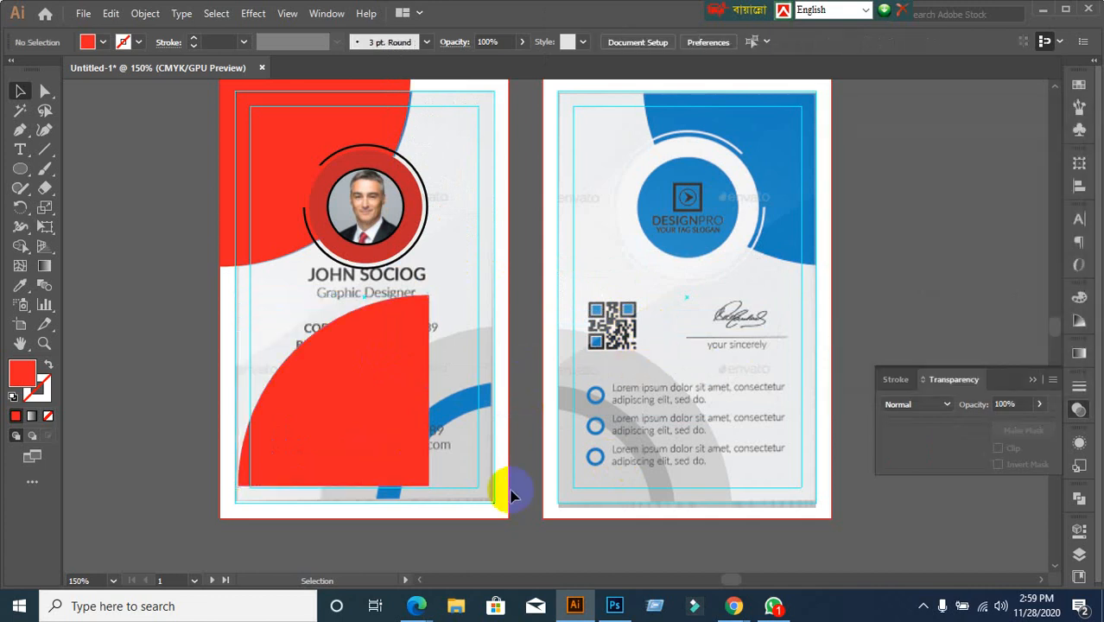
Select the red quarter-circle together with the card background as key object
{"action": "scroll", "coordinate": [514, 492], "scroll_direction": "down", "scroll_amount": 1}
{"action": "scroll", "coordinate": [514, 492], "scroll_direction": "up", "scroll_amount": 1}
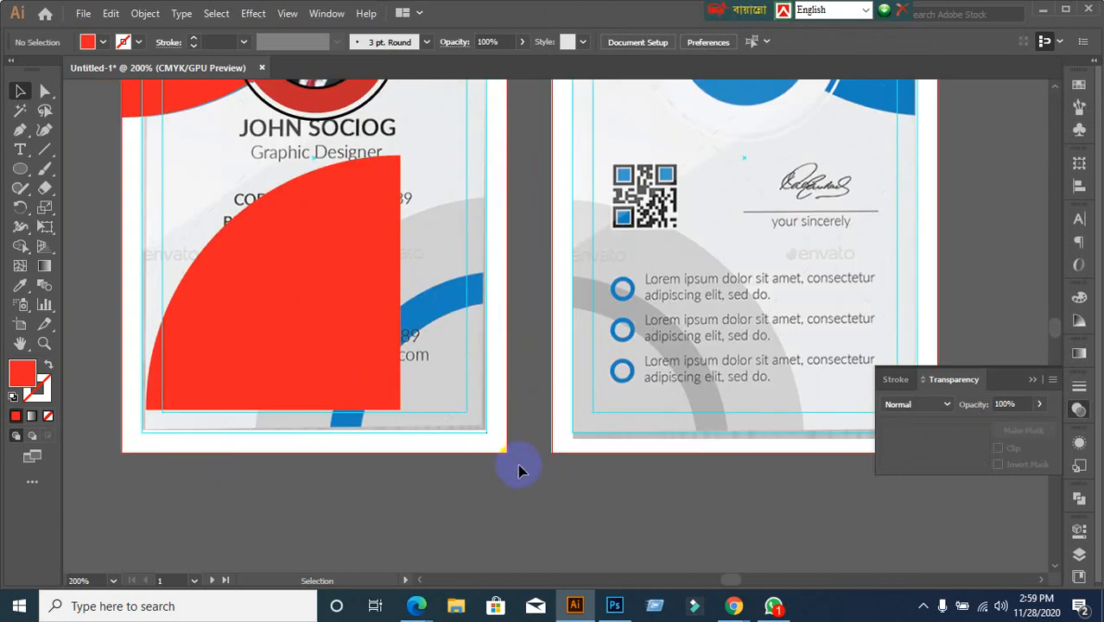
{"action": "key", "text": "ctrl+alt+2"}
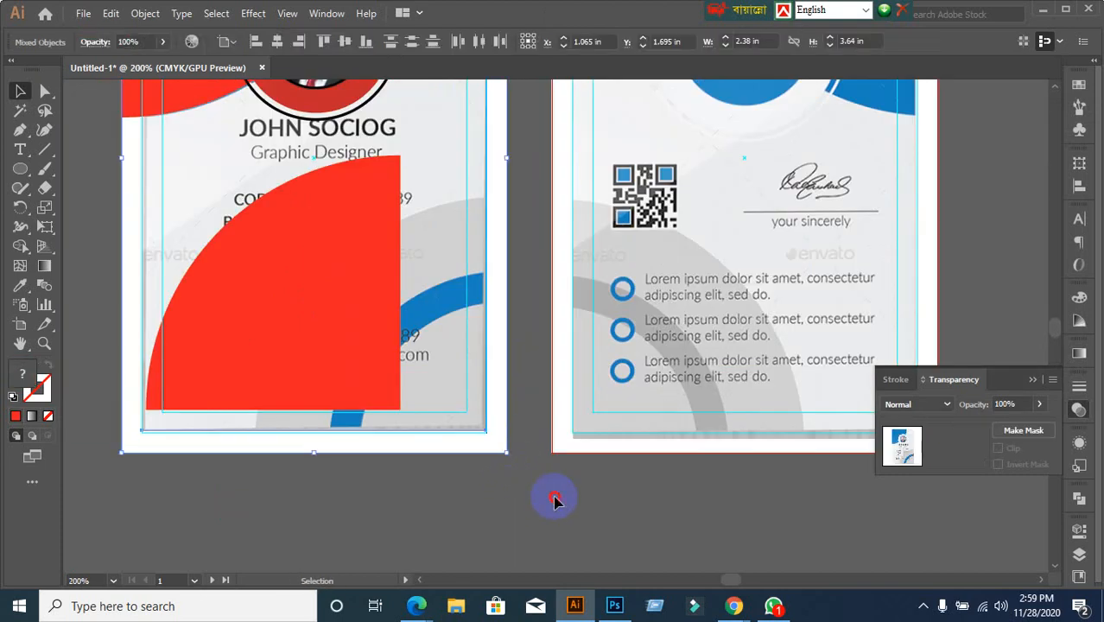
{"action": "key", "text": "ctrl+2"}
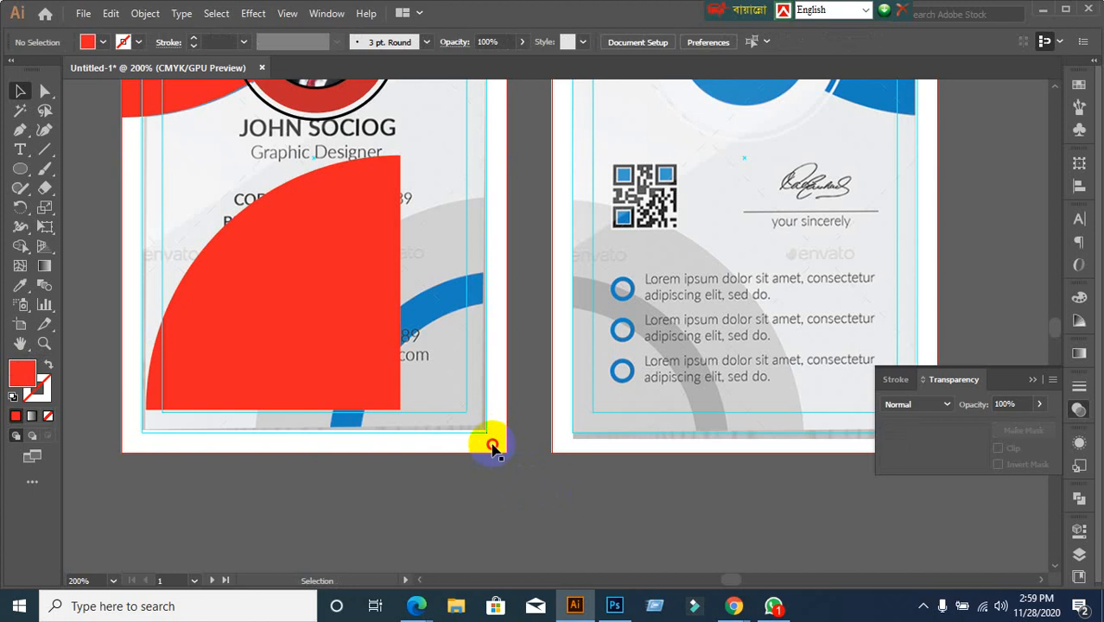
{"action": "left_click", "coordinate": [523, 510]}
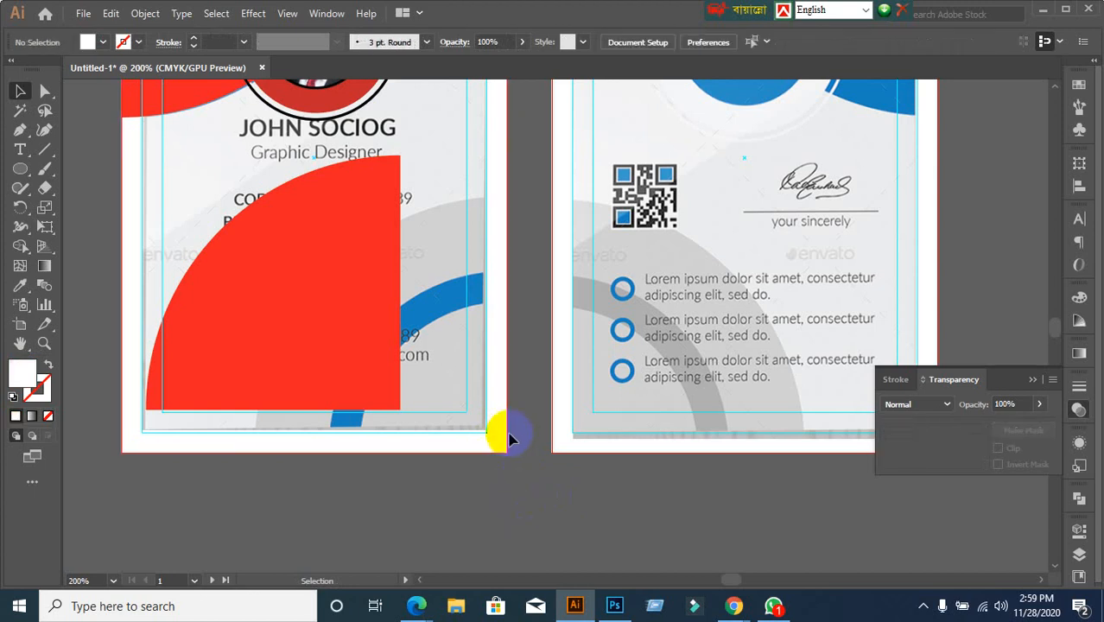
{"action": "left_click", "coordinate": [308, 296]}
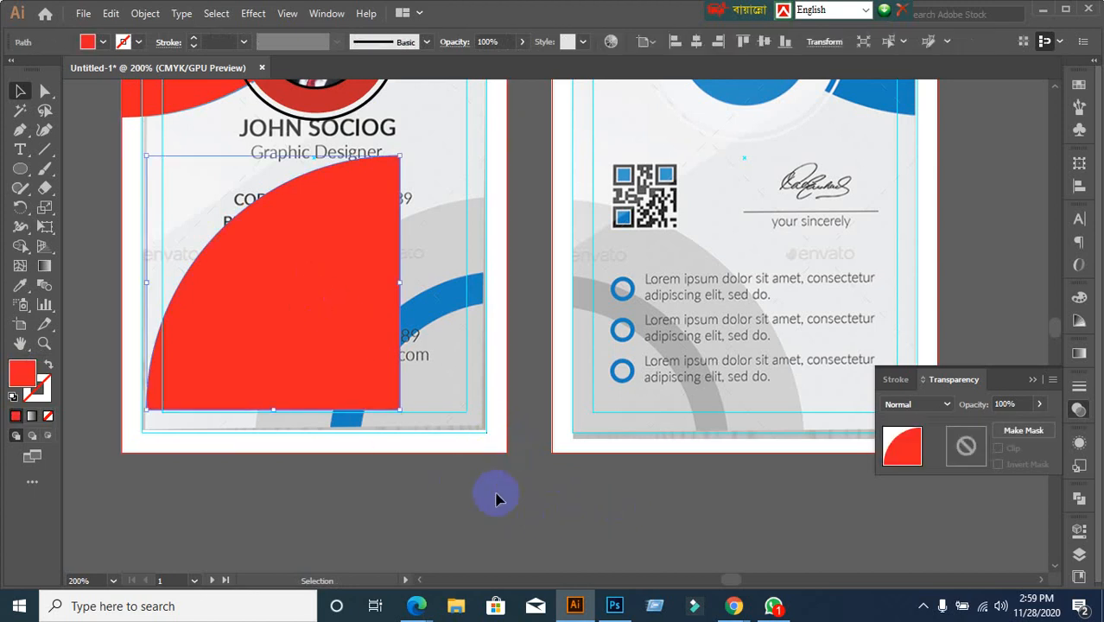
{"action": "left_click", "coordinate": [503, 450], "text": "shift"}
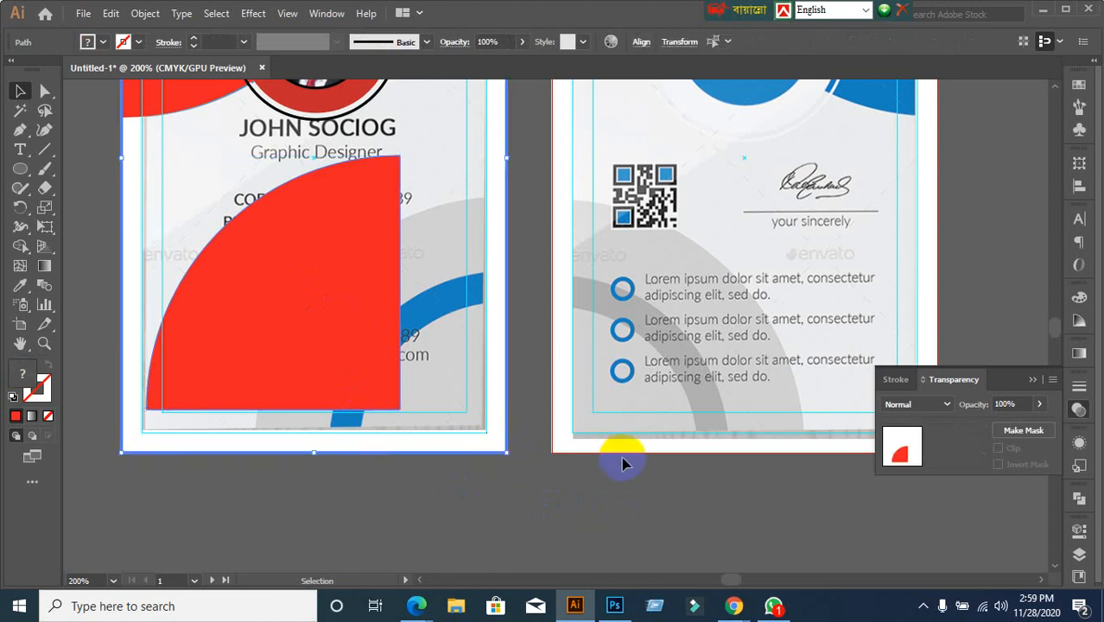
Align the red quarter-circle to the card's bottom and right edges
{"action": "left_click", "coordinate": [1080, 190]}
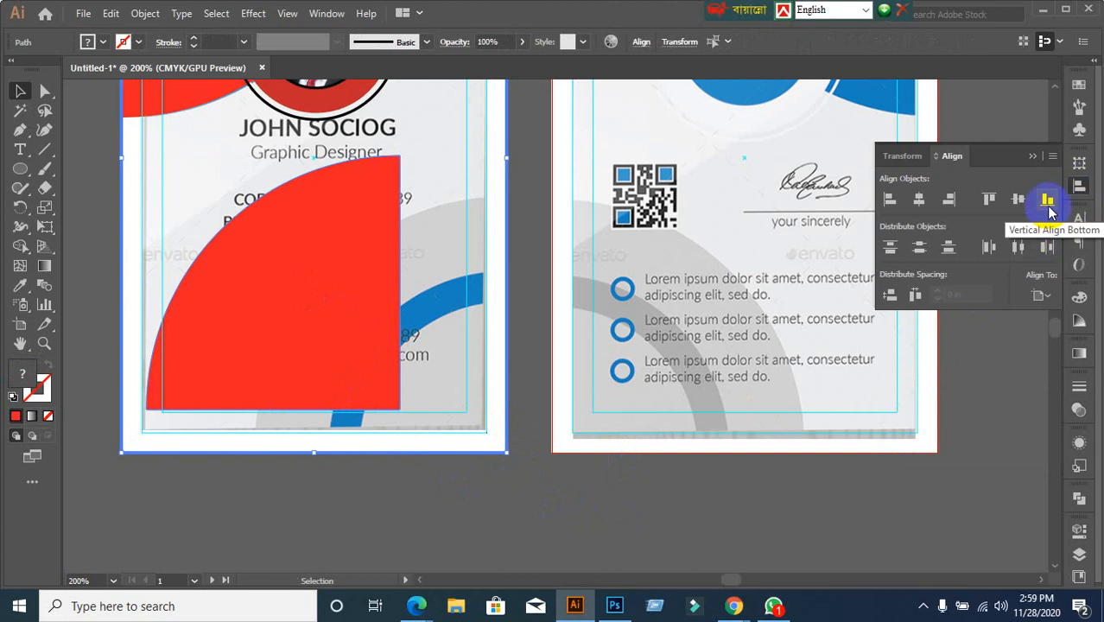
{"action": "left_click", "coordinate": [1049, 207]}
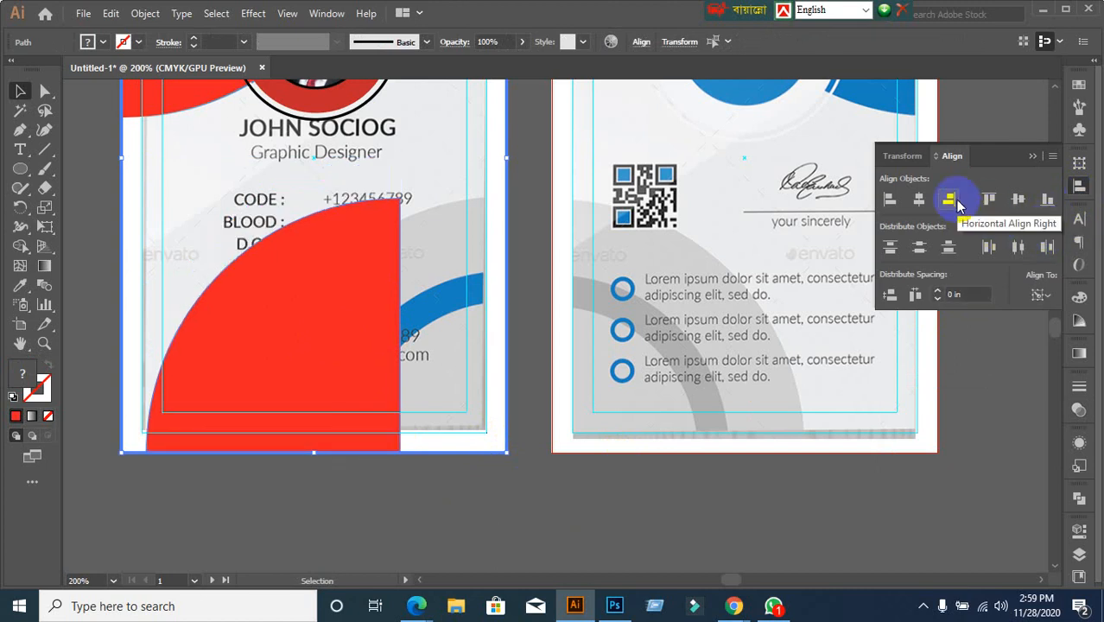
{"action": "left_click", "coordinate": [957, 205]}
{"action": "left_click", "coordinate": [565, 531]}
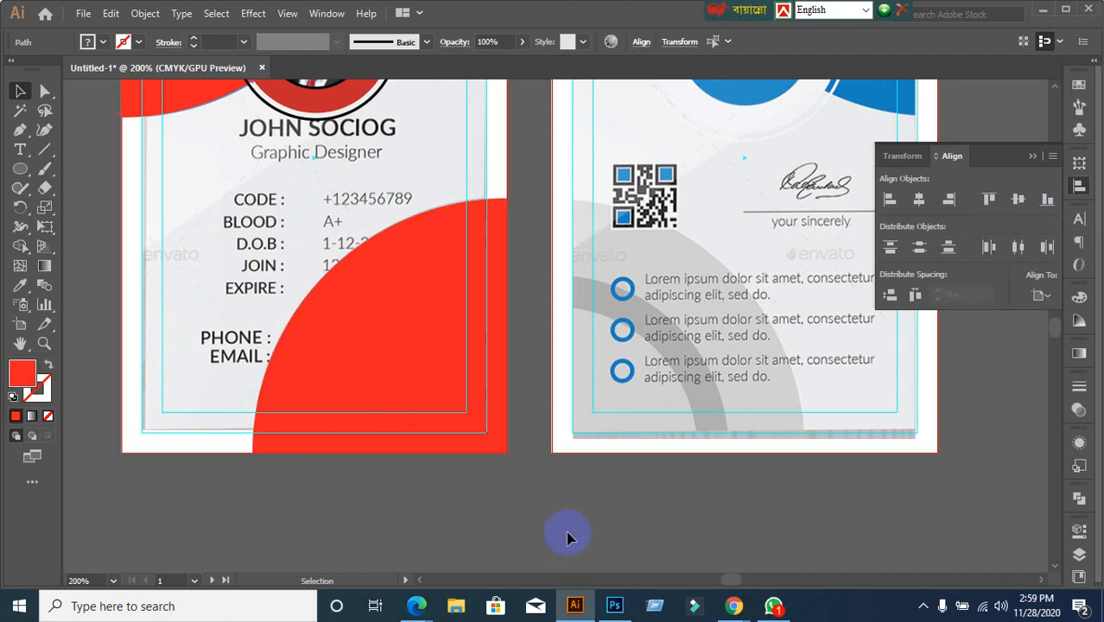
{"action": "scroll", "coordinate": [570, 530], "scroll_direction": "down", "scroll_amount": 1}
{"action": "scroll", "coordinate": [574, 528], "scroll_direction": "up", "scroll_amount": 1}
{"action": "left_click", "coordinate": [451, 376]}
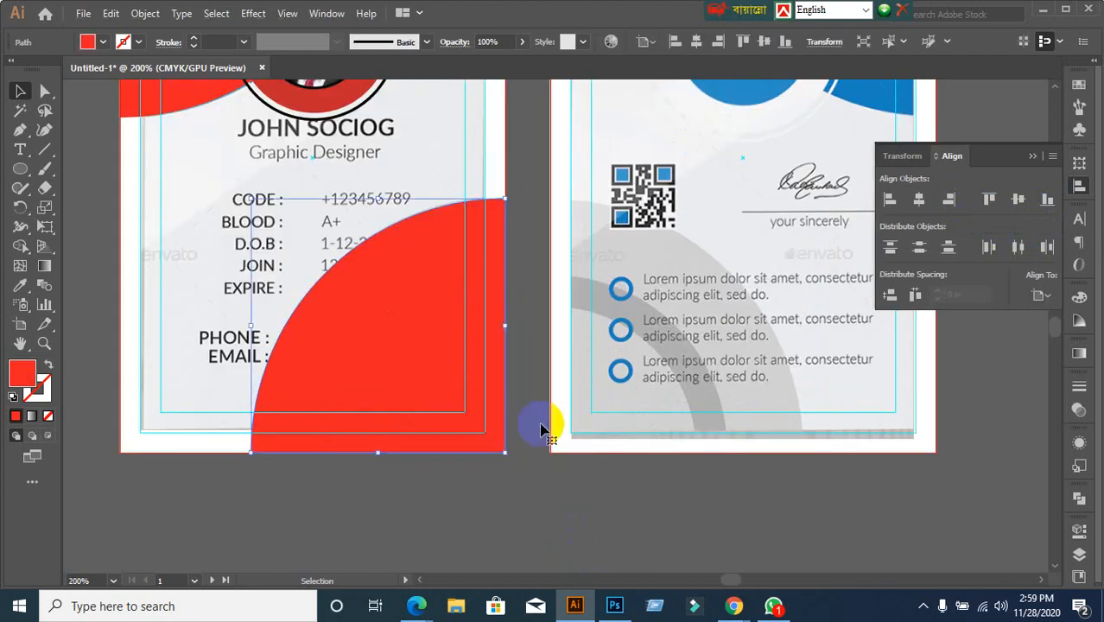
Try 94% opacity on the red shape, then enter 30% as the opacity value
{"action": "left_click", "coordinate": [1079, 410]}
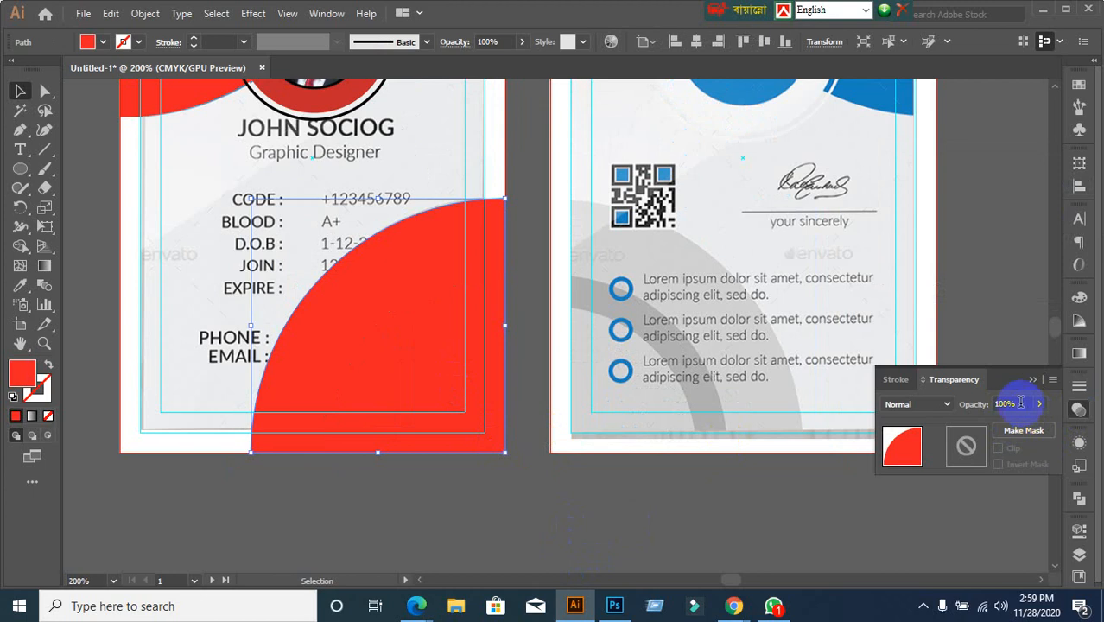
{"action": "type", "text": "94"}
{"action": "key", "text": "Return"}
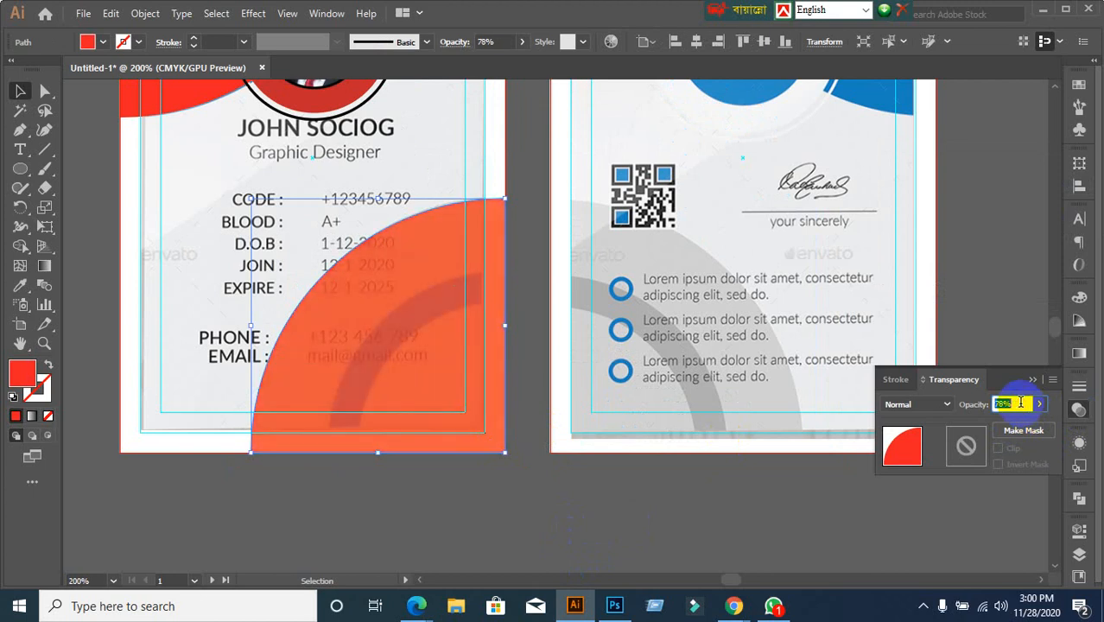
{"action": "left_click", "coordinate": [493, 506]}
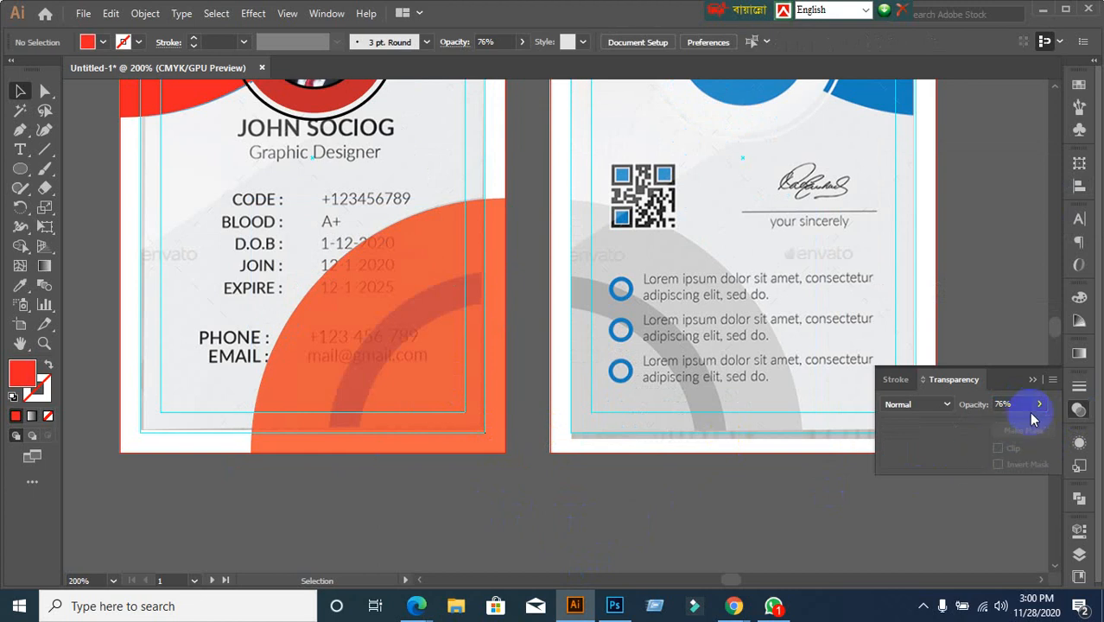
{"action": "left_click", "coordinate": [971, 410]}
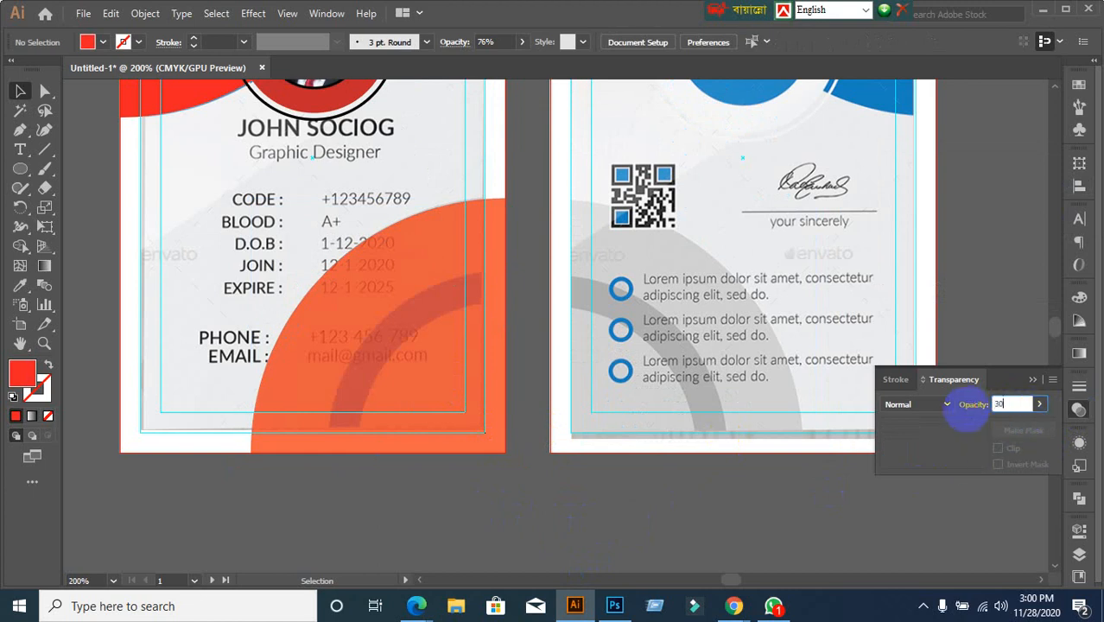
{"action": "type", "text": "30"}
{"action": "key", "text": "Return"}
Give the orange quarter-circle 30% opacity and paste a copy in front
{"action": "left_click", "coordinate": [443, 362]}
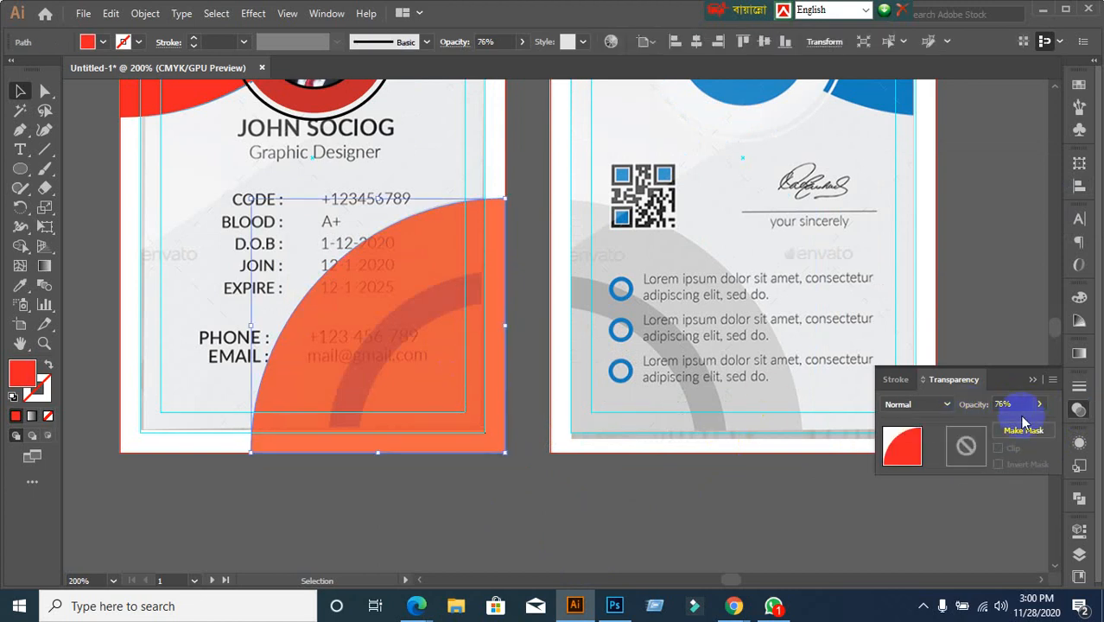
{"action": "left_click", "coordinate": [963, 405]}
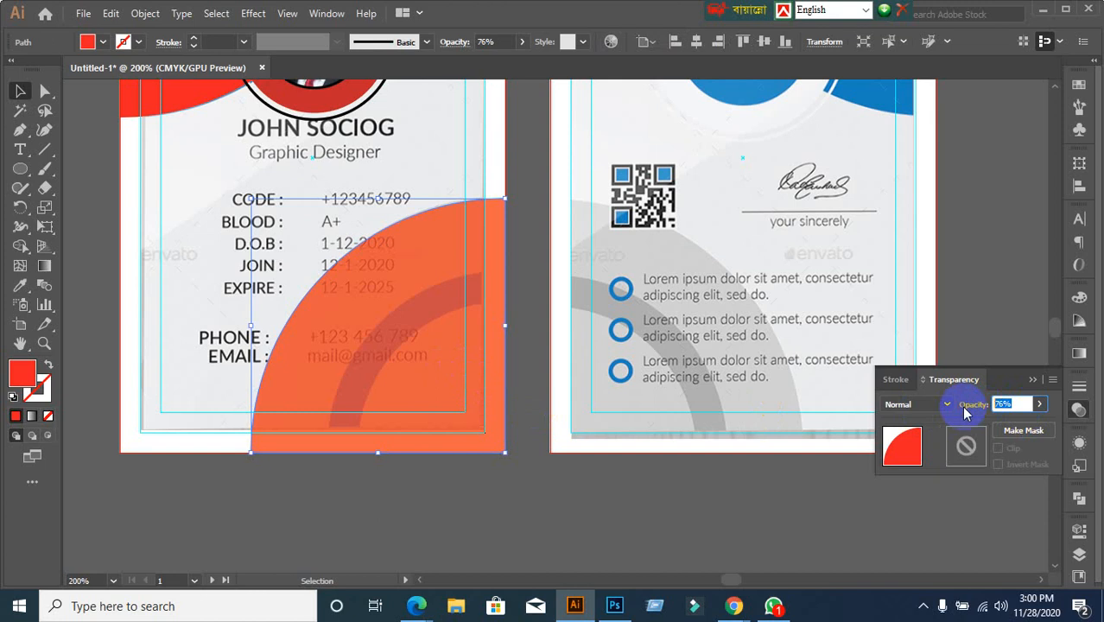
{"action": "key", "text": "Return"}
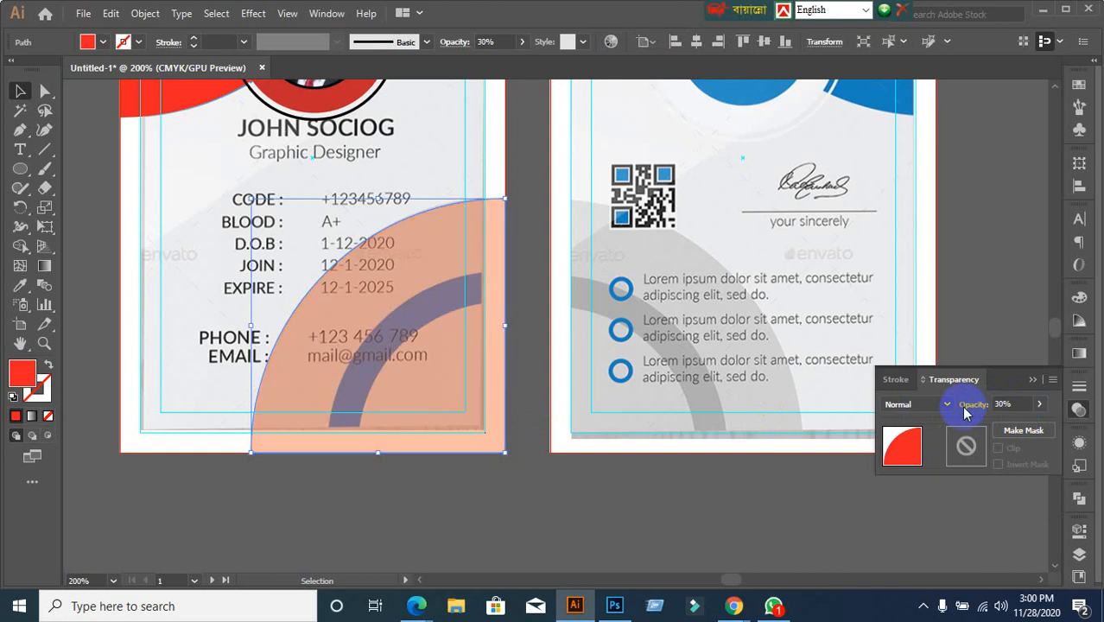
{"action": "left_click", "coordinate": [541, 504]}
{"action": "left_click", "coordinate": [449, 431]}
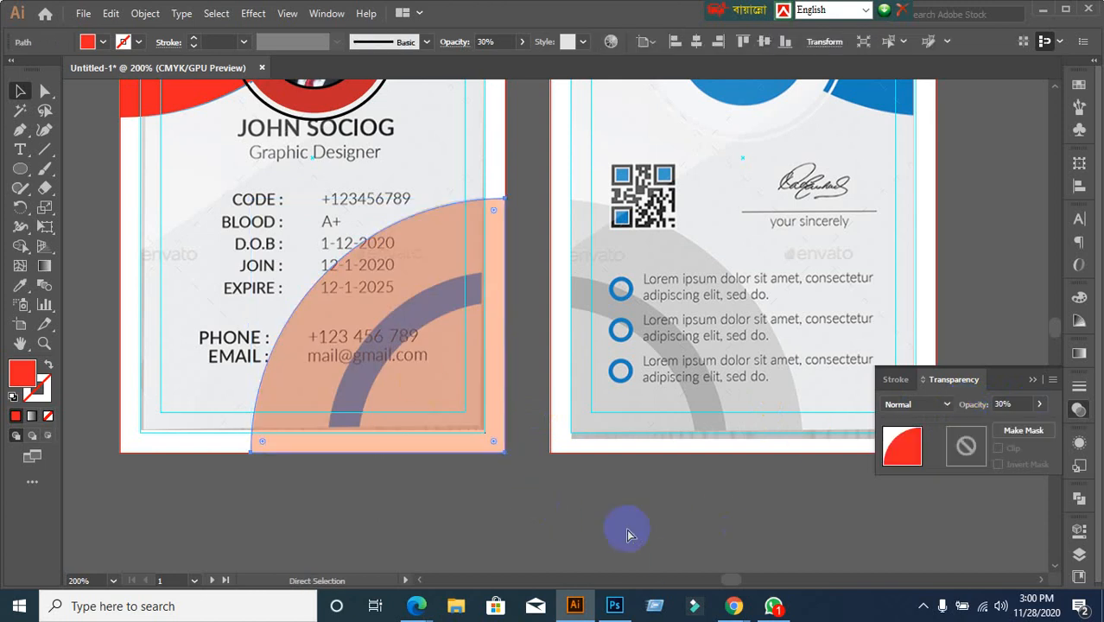
{"action": "key", "text": "ctrl+f"}
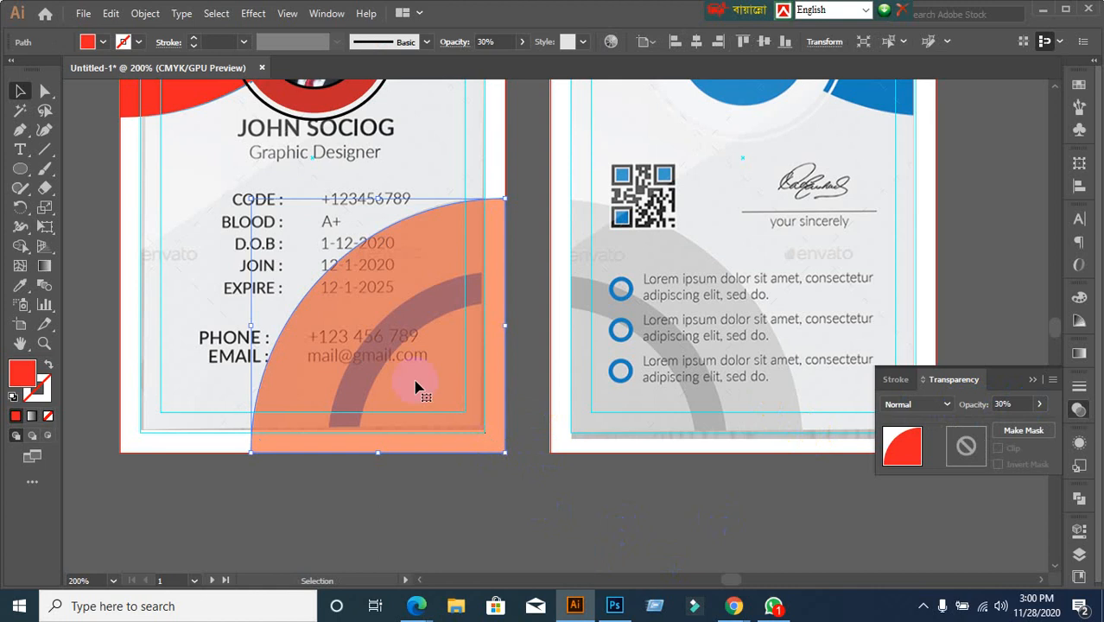
Scale the pasted quarter-circle down so it nests in the bottom-right corner inside the larger one
{"action": "left_click_drag", "start_coordinate": [250, 197], "coordinate": [325, 262]}
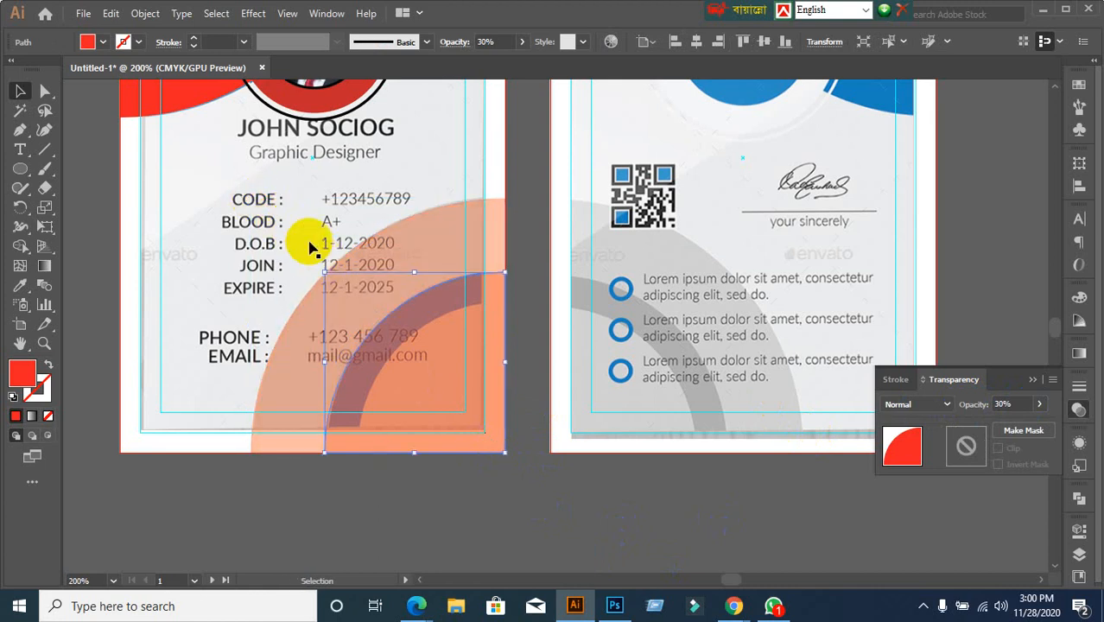
{"action": "left_click", "coordinate": [426, 542]}
{"action": "left_click", "coordinate": [450, 410]}
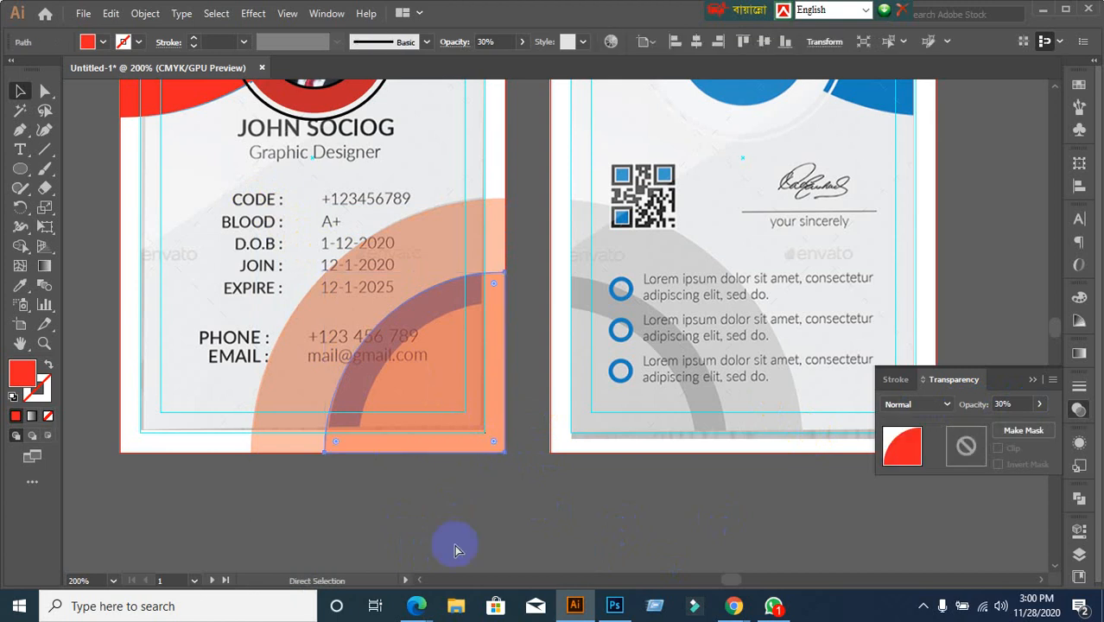
{"action": "key", "text": "v"}
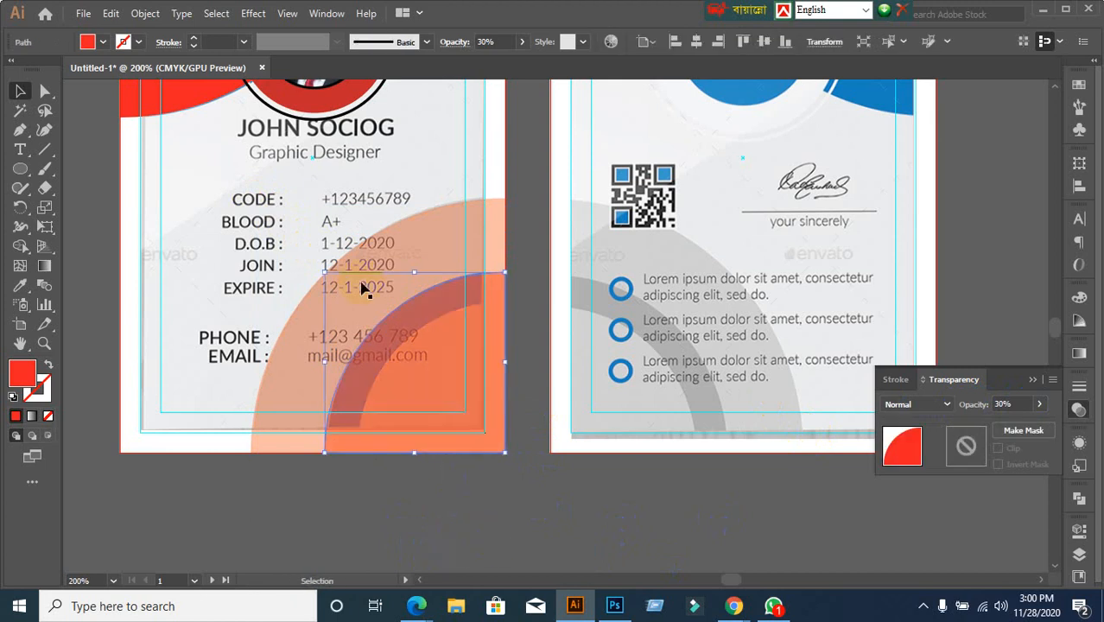
{"action": "left_click_drag", "start_coordinate": [327, 265], "coordinate": [357, 302]}
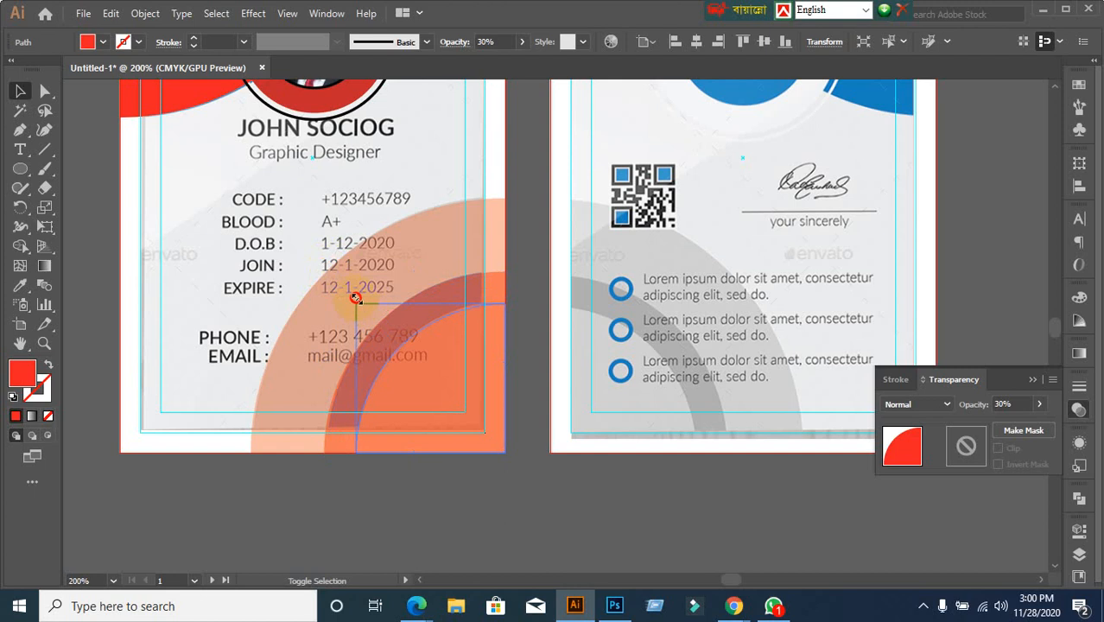
{"action": "left_click_drag", "start_coordinate": [356, 298], "coordinate": [357, 302]}
{"action": "left_click", "coordinate": [509, 511]}
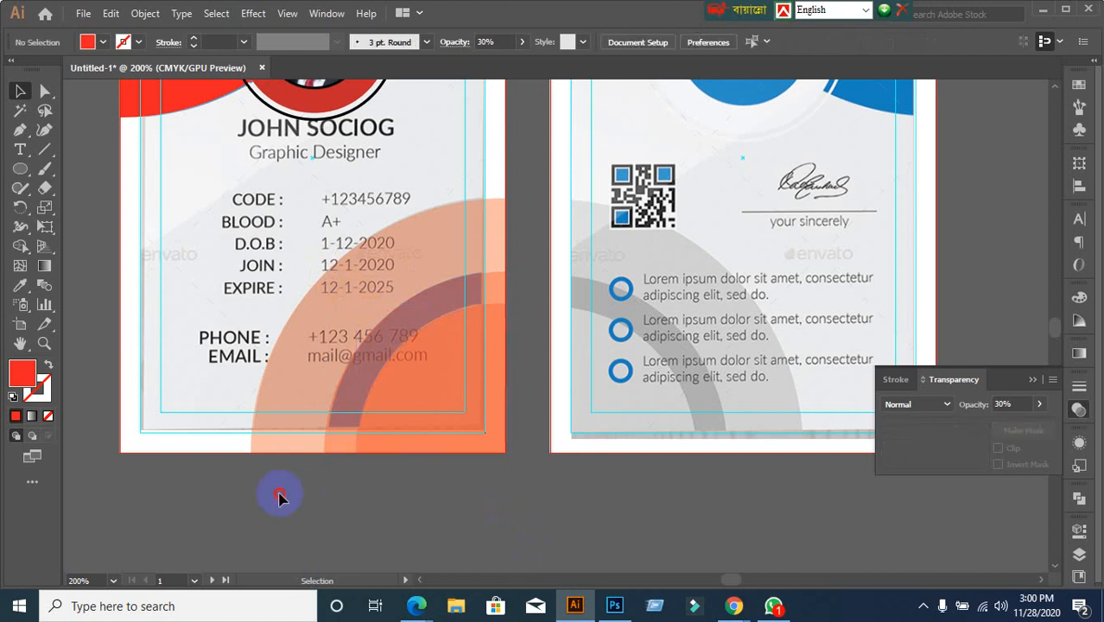
{"action": "left_click_drag", "start_coordinate": [280, 496], "coordinate": [466, 396]}
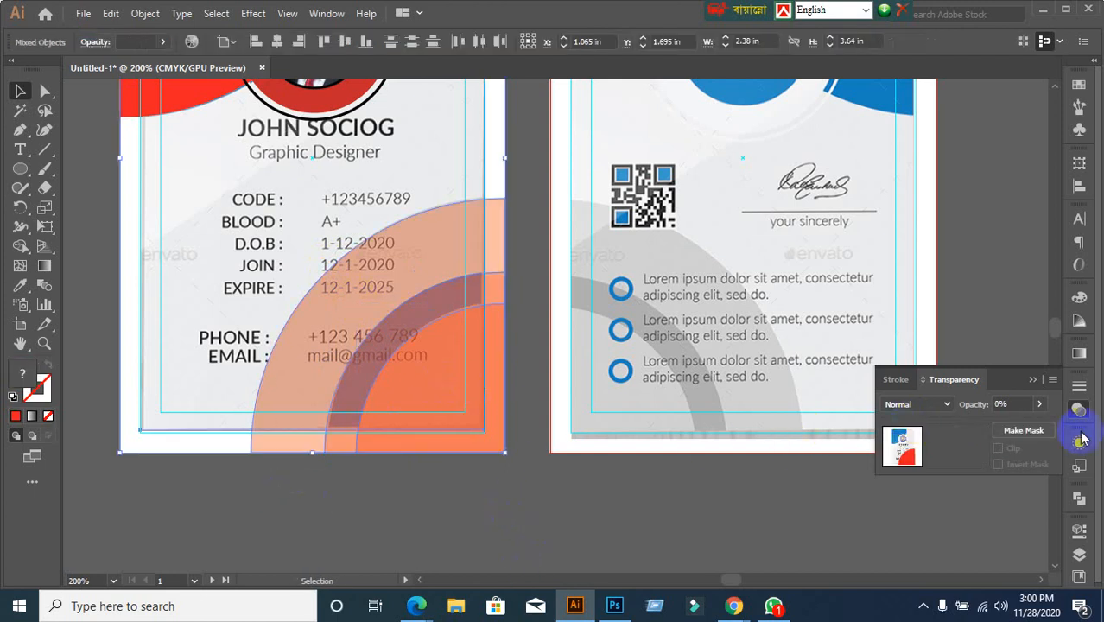
{"action": "left_click", "coordinate": [471, 510]}
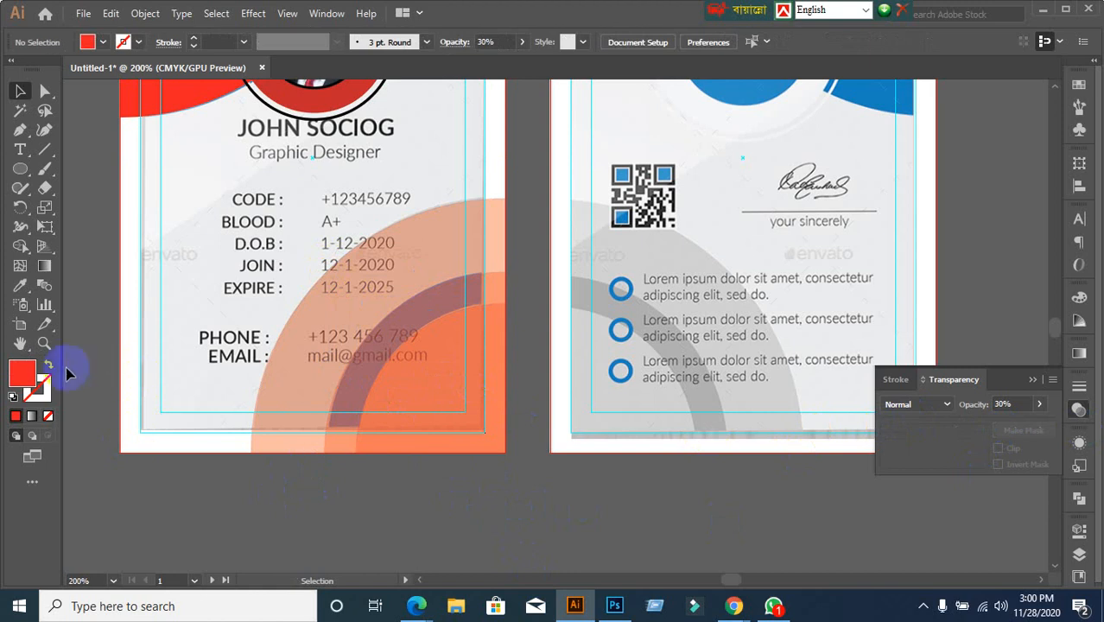
{"action": "scroll", "coordinate": [116, 354], "scroll_direction": "down", "scroll_amount": 1}
Make the outer quarter-circle fully opaque at 100%
{"action": "left_click_drag", "start_coordinate": [105, 352], "coordinate": [252, 365]}
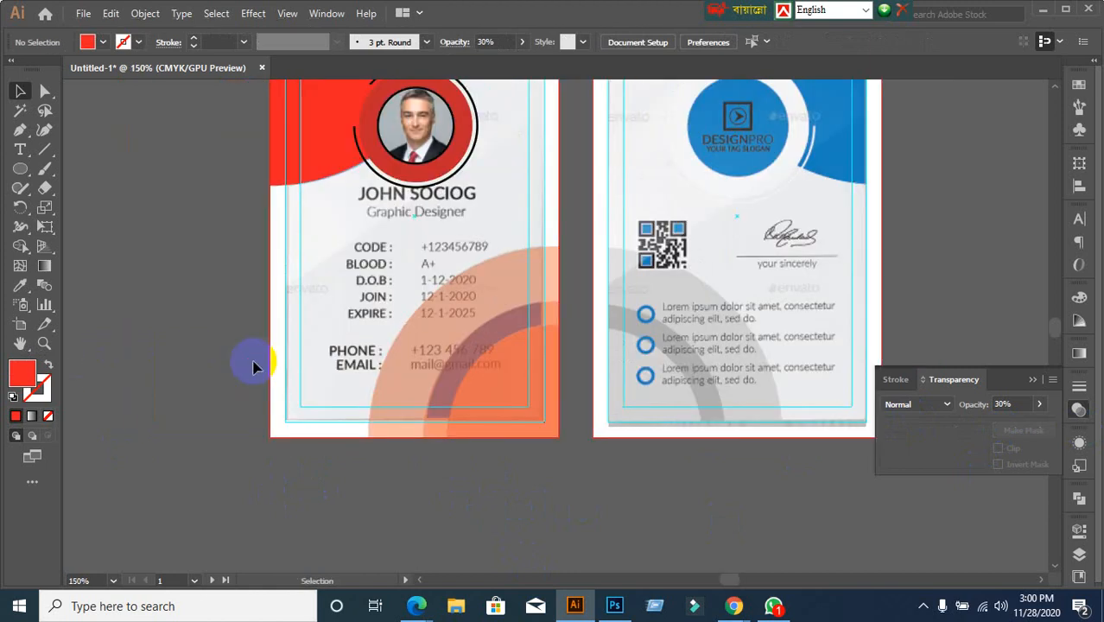
{"action": "scroll", "coordinate": [213, 405], "scroll_direction": "up", "scroll_amount": 1}
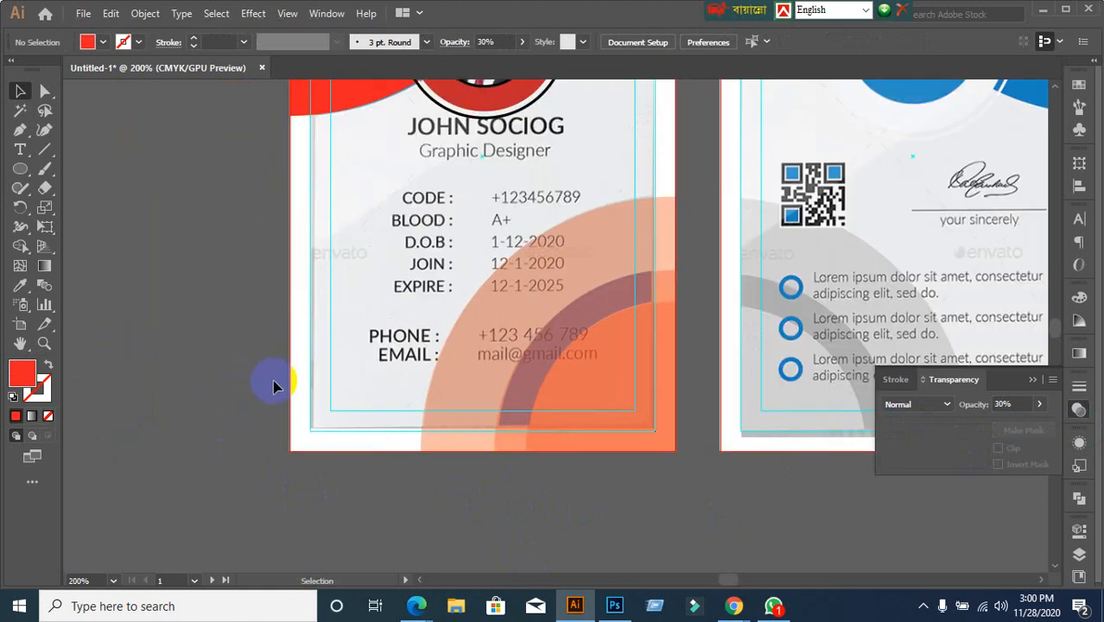
{"action": "left_click", "coordinate": [333, 252]}
{"action": "left_click", "coordinate": [242, 386]}
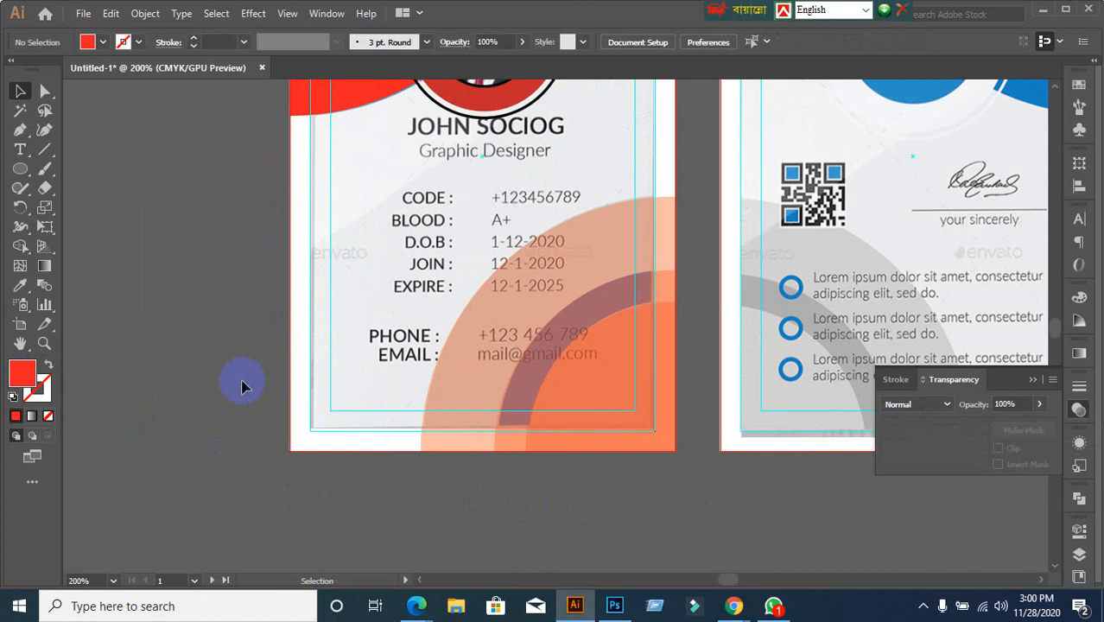
{"action": "left_click", "coordinate": [291, 347]}
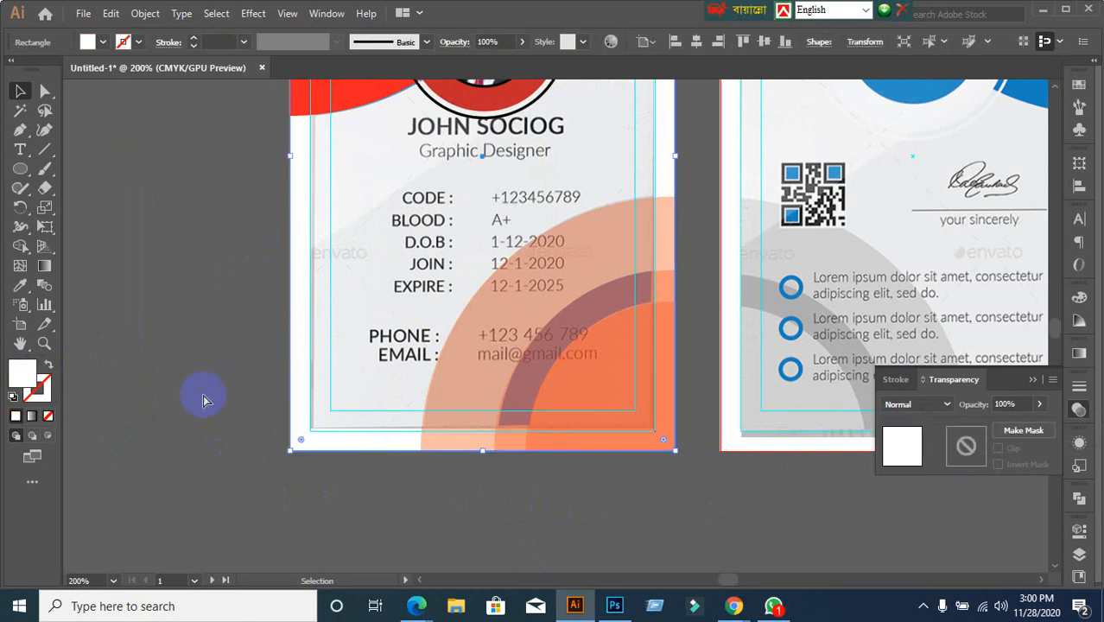
{"action": "left_click", "coordinate": [277, 390]}
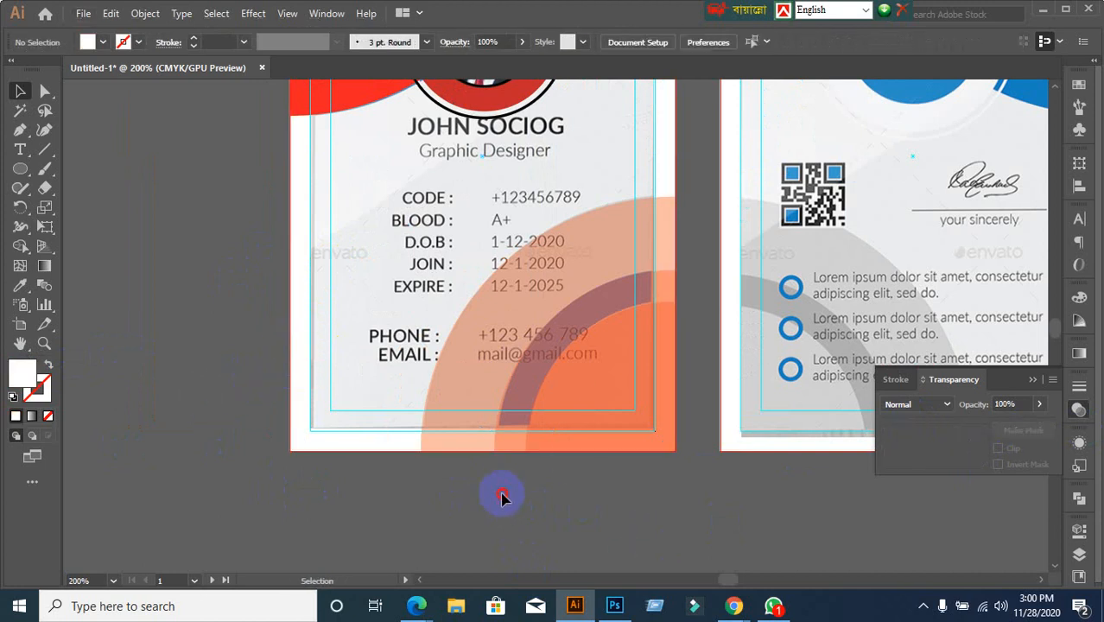
{"action": "left_click", "coordinate": [623, 416]}
{"action": "left_click", "coordinate": [1024, 403]}
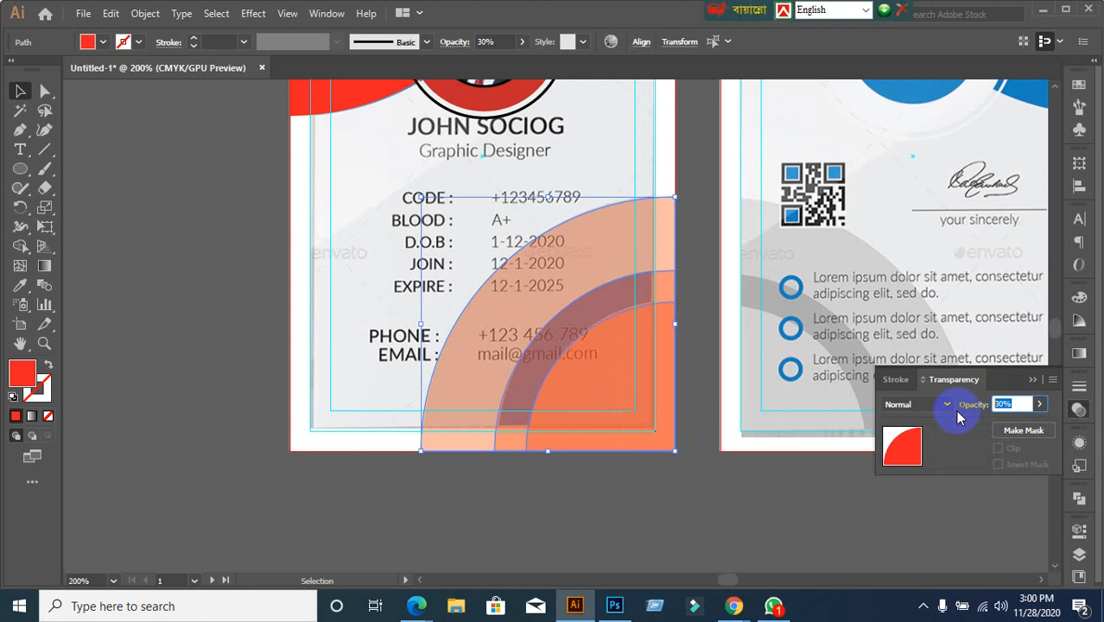
{"action": "key", "text": "Return"}
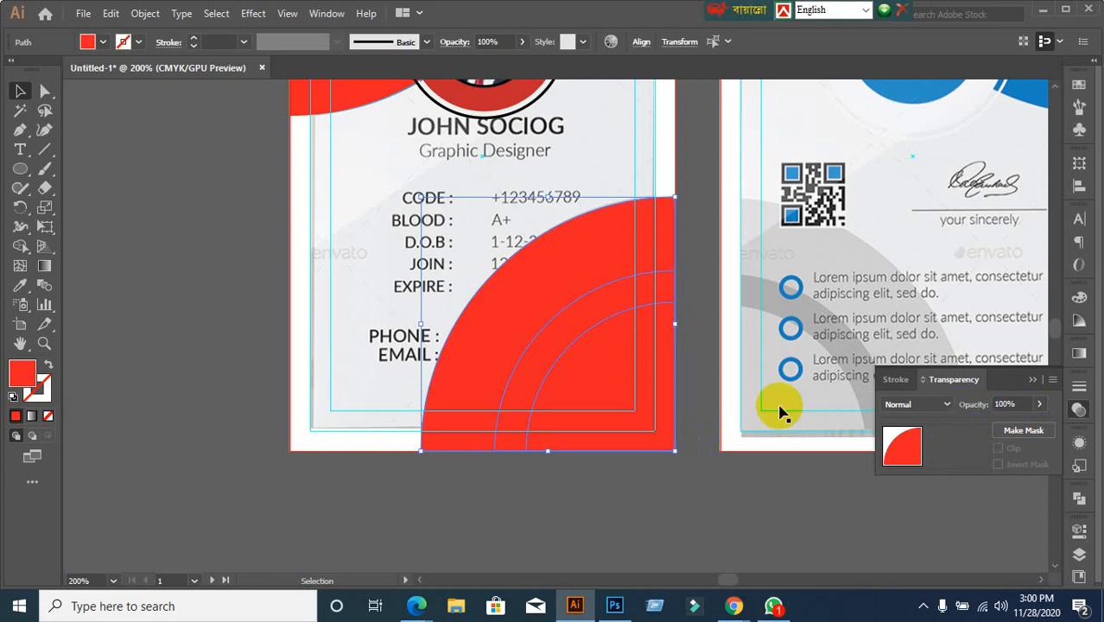
Fill the inner quarter-circle light blue and the middle band orange
{"action": "left_click", "coordinate": [208, 435]}
{"action": "left_click", "coordinate": [624, 417]}
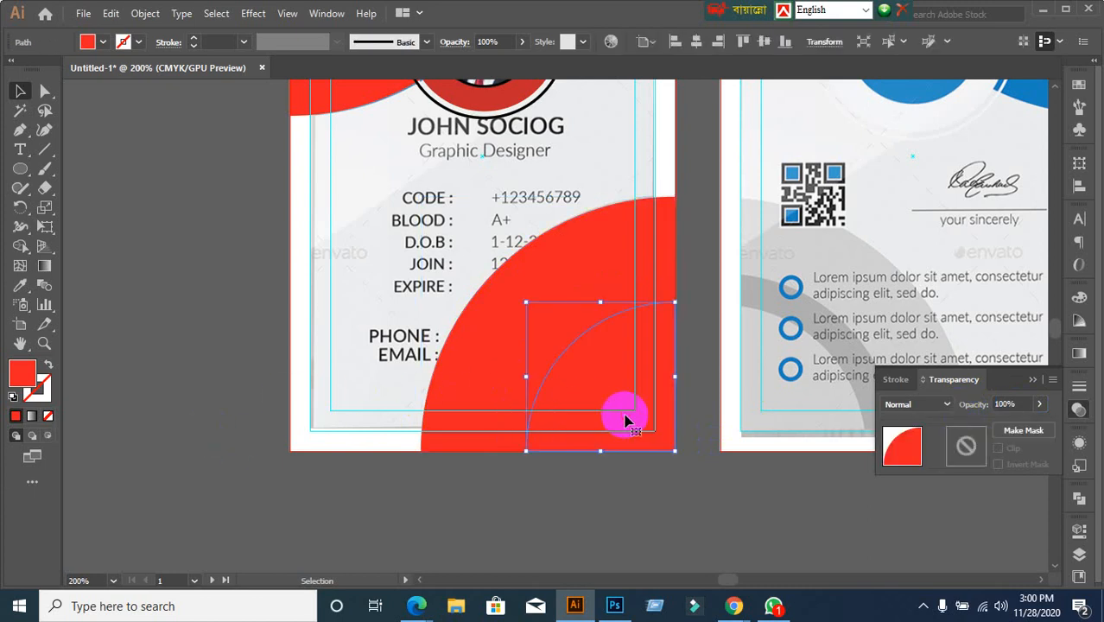
{"action": "left_click", "coordinate": [103, 44]}
{"action": "left_click", "coordinate": [93, 76]}
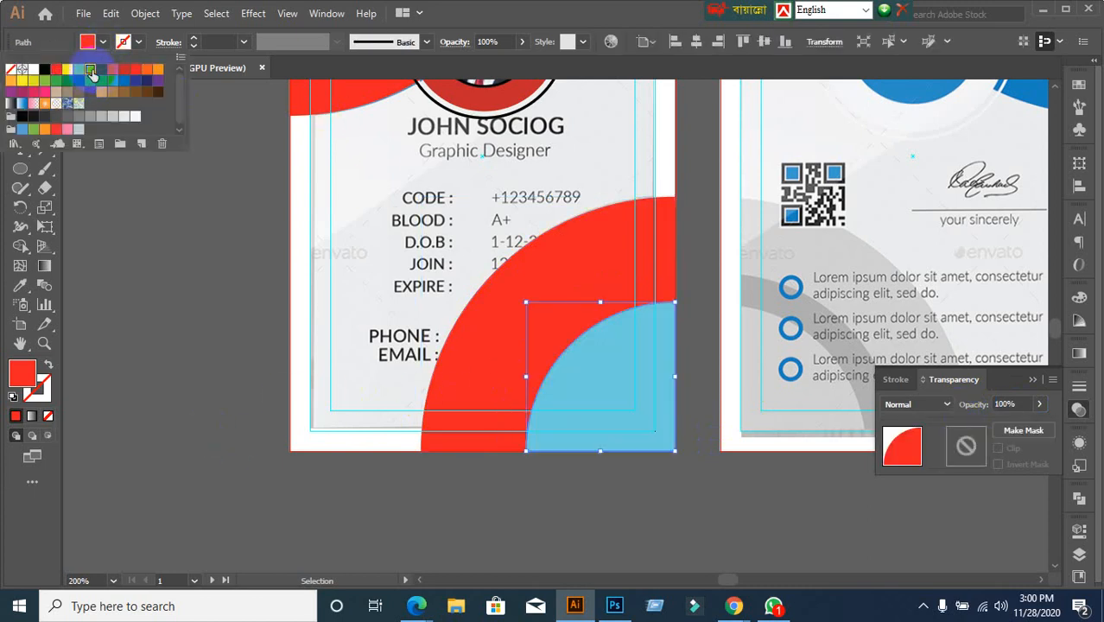
{"action": "left_click", "coordinate": [548, 363]}
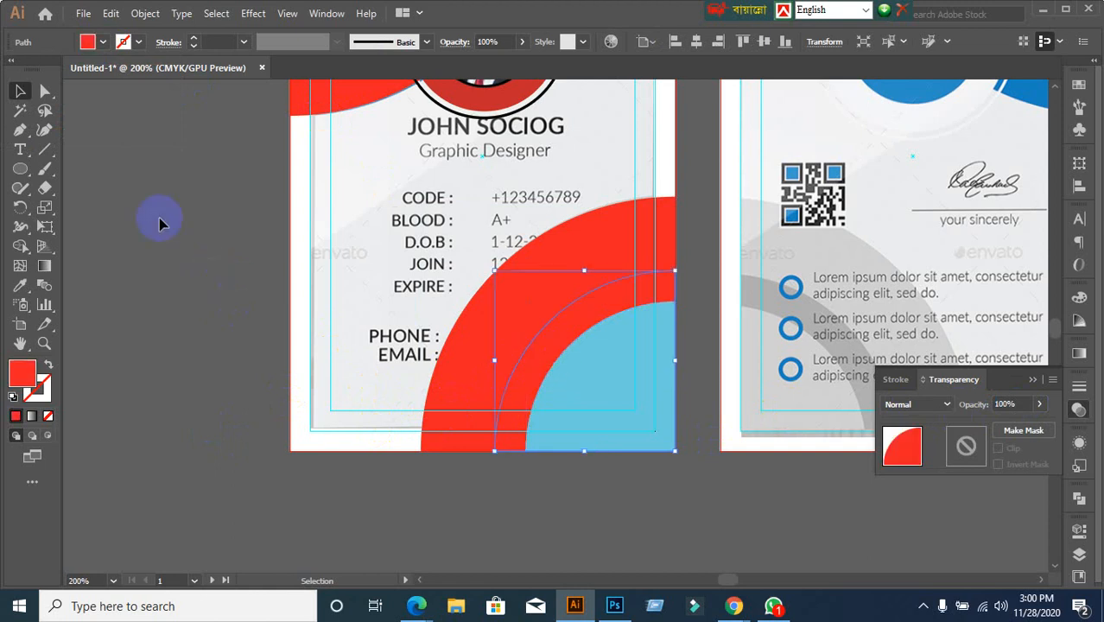
{"action": "left_click", "coordinate": [102, 45]}
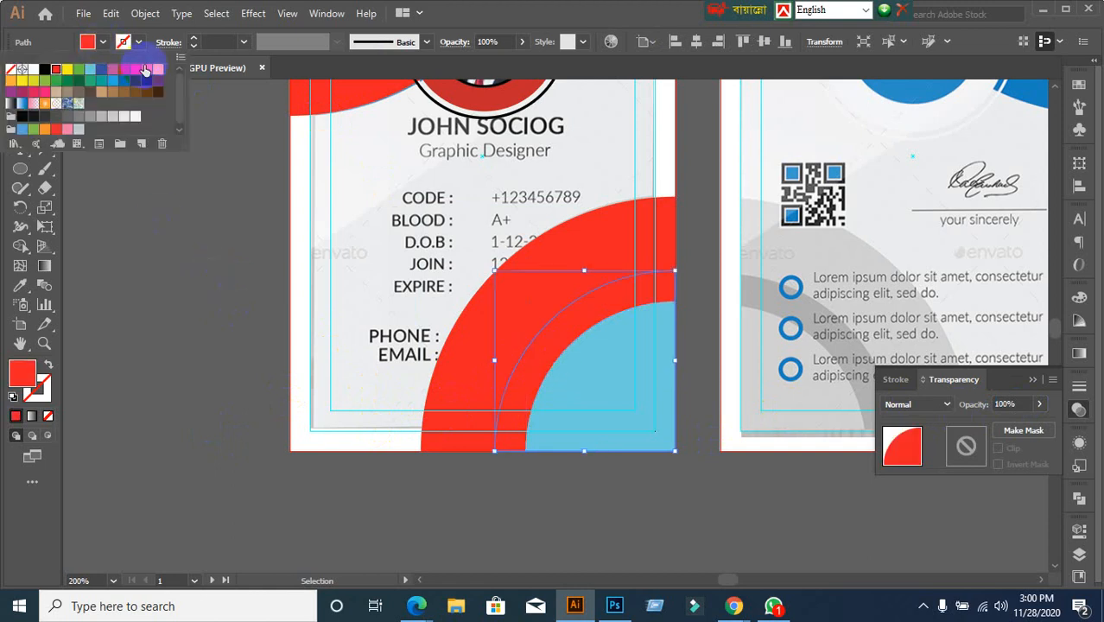
{"action": "left_click", "coordinate": [145, 71]}
{"action": "scroll", "coordinate": [223, 399], "scroll_direction": "down", "scroll_amount": 2}
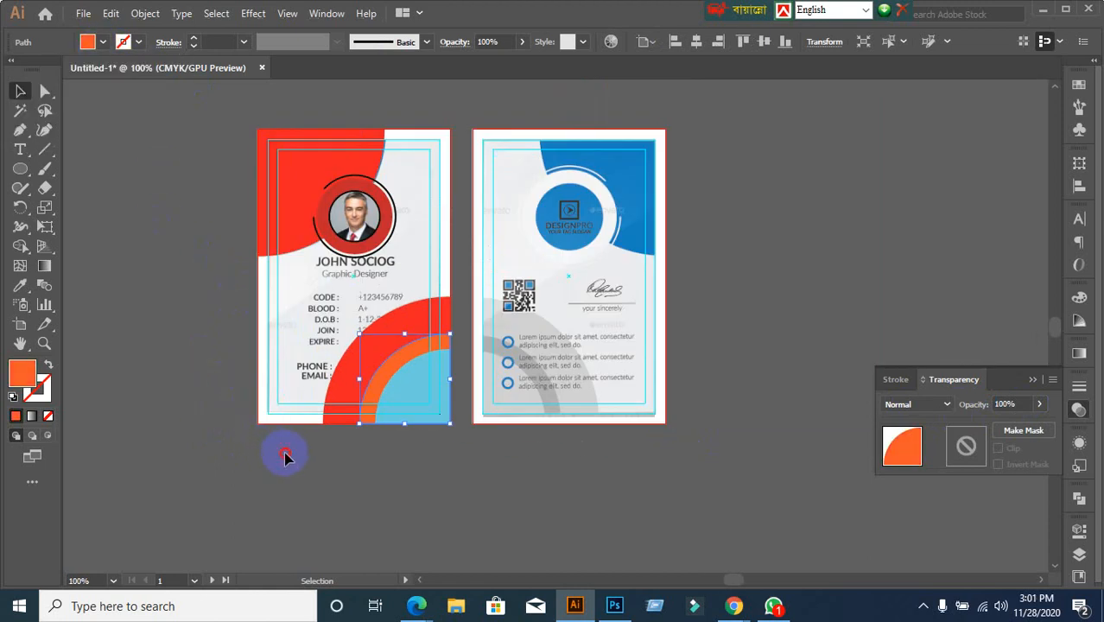
Select the three arc shapes, group them and delete them
{"action": "left_click_drag", "start_coordinate": [284, 453], "coordinate": [402, 391]}
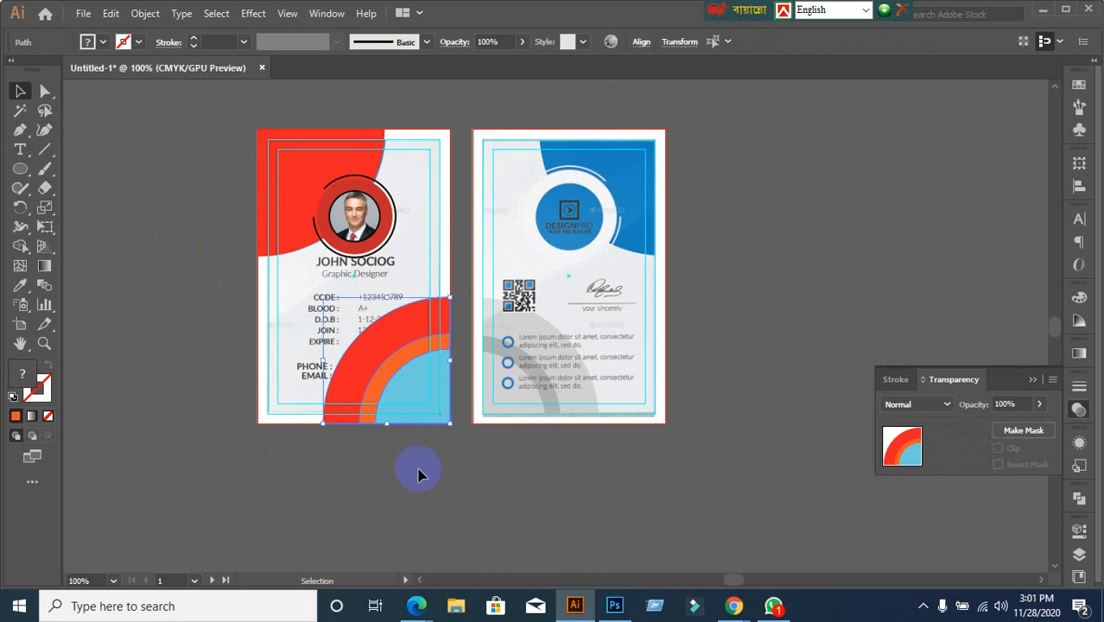
{"action": "key", "text": "v"}
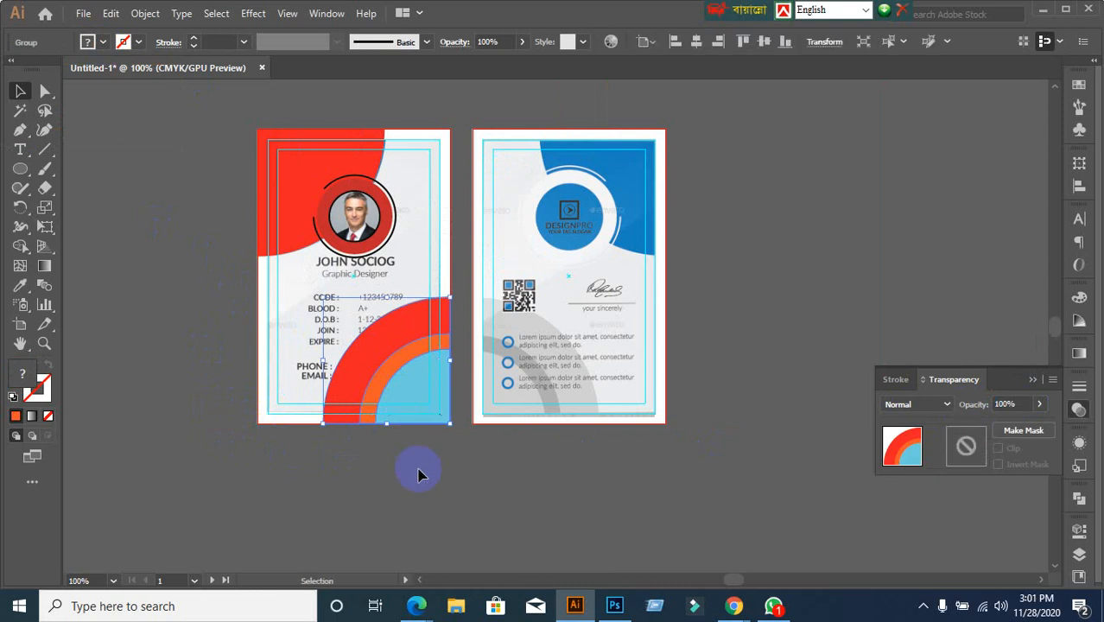
{"action": "key", "text": "Delete"}
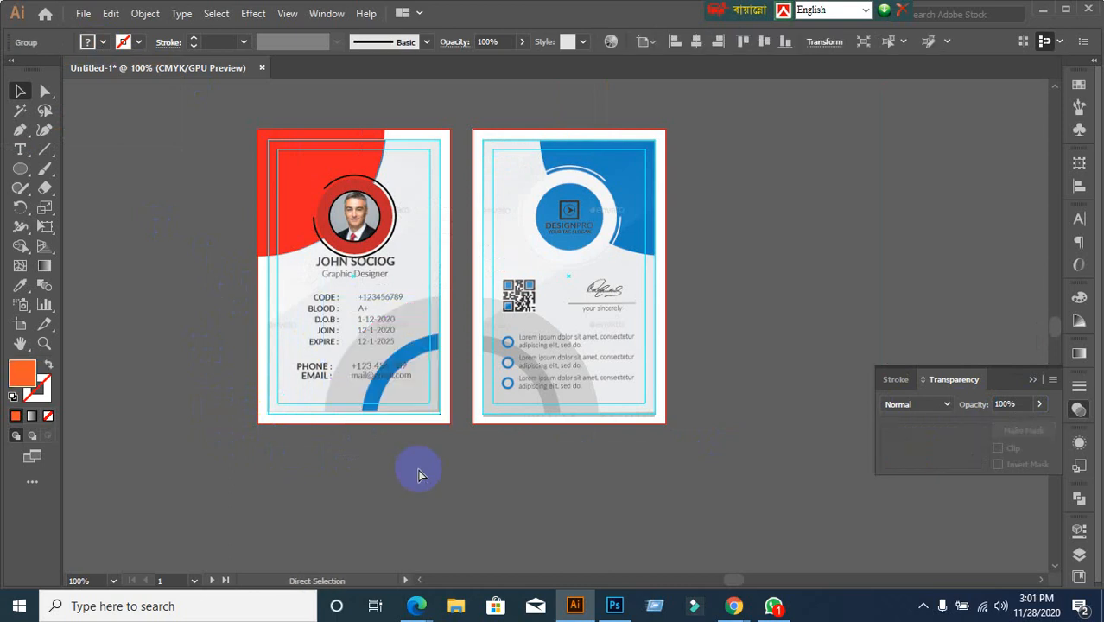
{"action": "scroll", "coordinate": [387, 322], "scroll_direction": "up", "scroll_amount": 2}
{"action": "scroll", "coordinate": [363, 311], "scroll_direction": "up", "scroll_amount": 1}
{"action": "scroll", "coordinate": [339, 304], "scroll_direction": "down", "scroll_amount": 1}
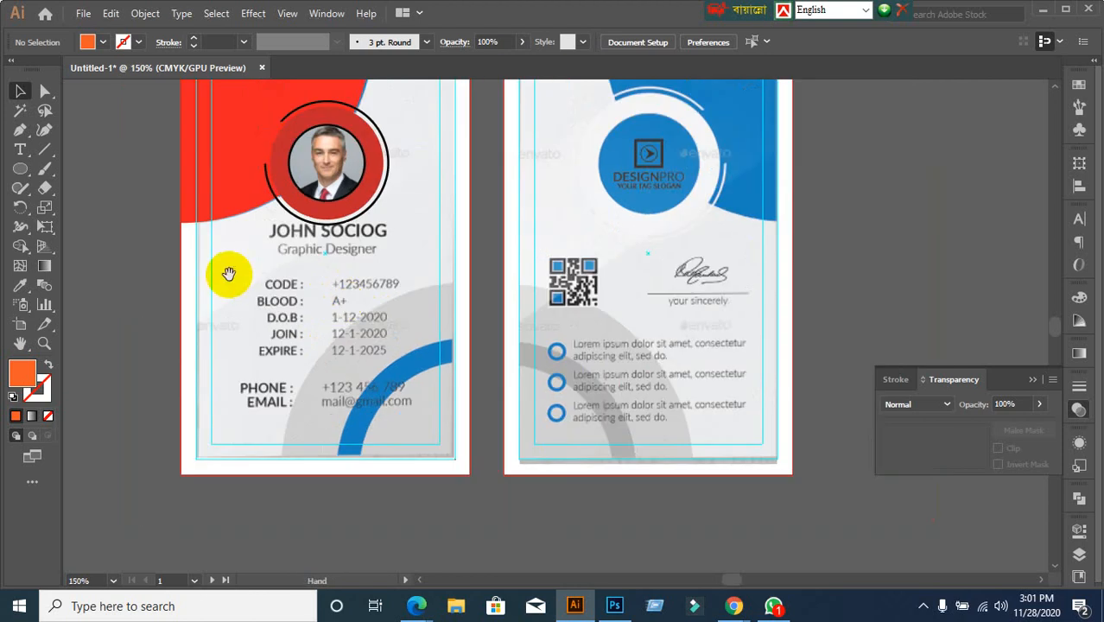
{"action": "left_click_drag", "start_coordinate": [226, 271], "coordinate": [256, 388]}
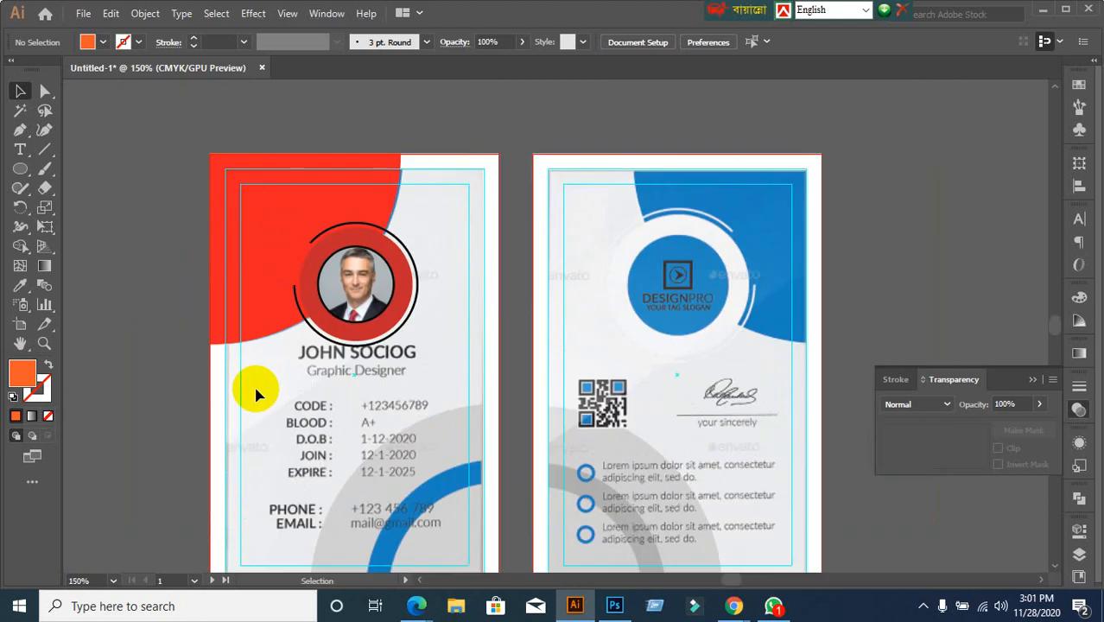
Hide the traced photo group and the red corner shape with Ctrl+3
{"action": "left_click", "coordinate": [333, 257]}
{"action": "key", "text": "ctrl+3"}
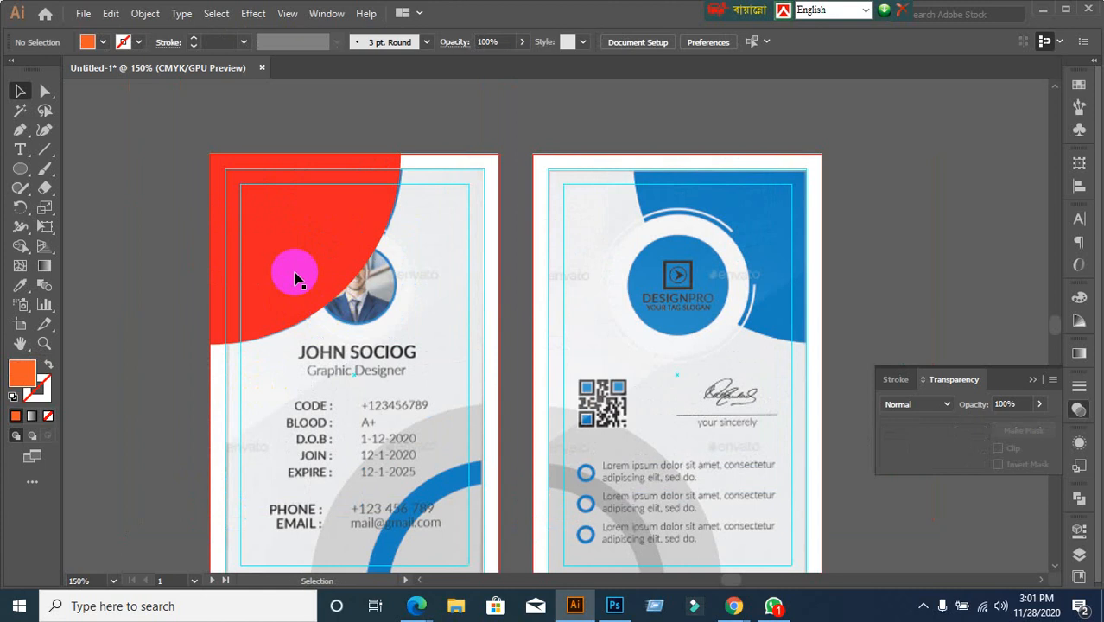
{"action": "left_click", "coordinate": [293, 273]}
{"action": "key", "text": "ctrl+3"}
{"action": "scroll", "coordinate": [370, 402], "scroll_direction": "down", "scroll_amount": 1}
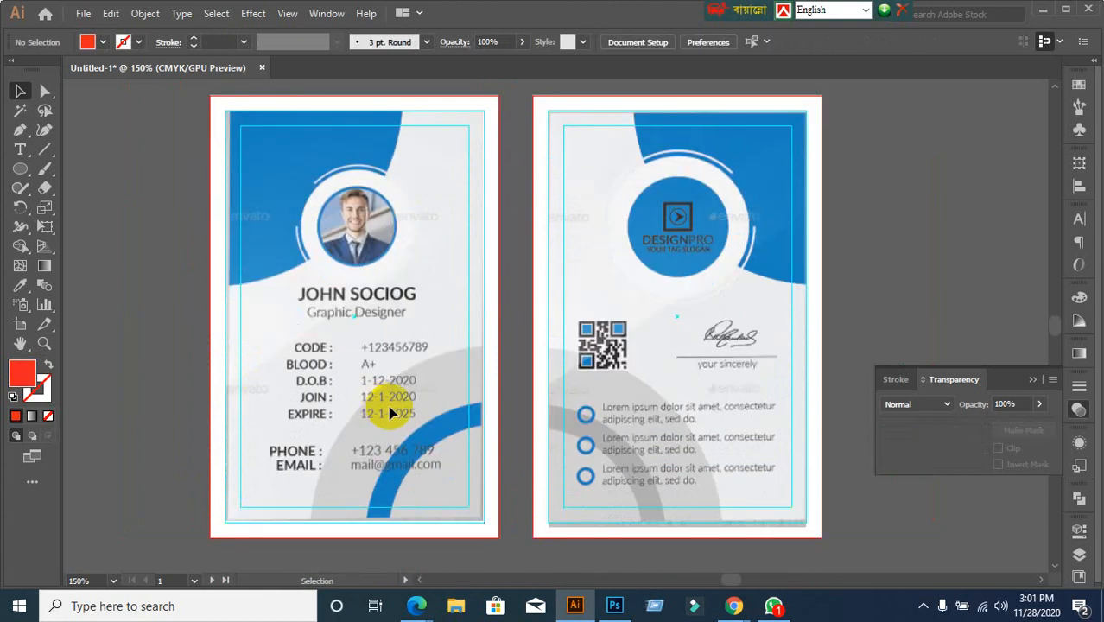
{"action": "scroll", "coordinate": [330, 315], "scroll_direction": "up", "scroll_amount": 2}
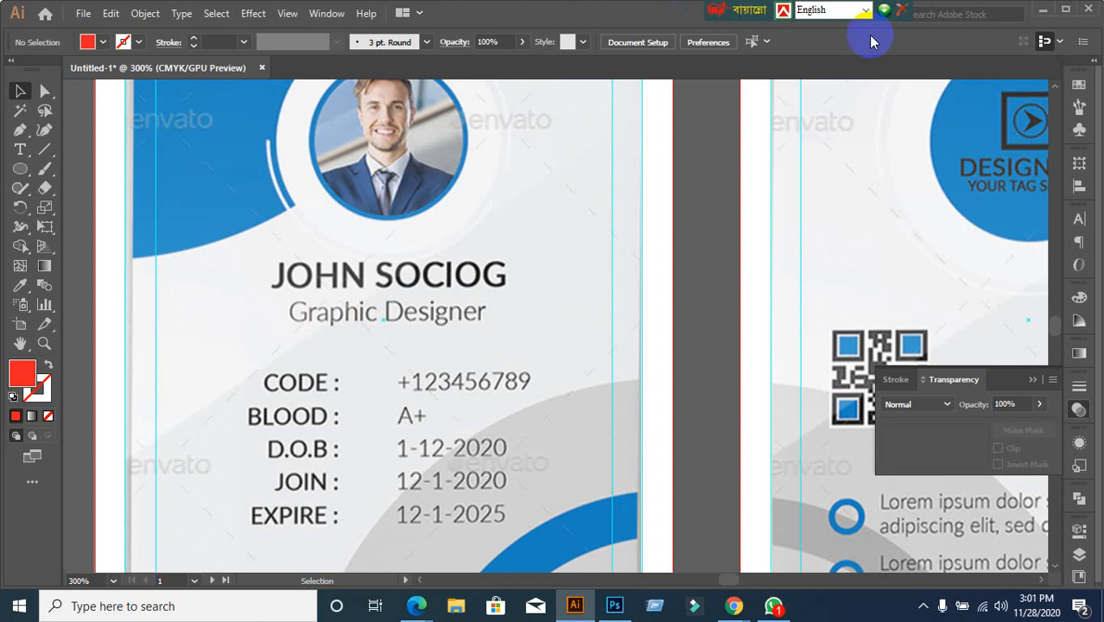
Leave Illustrator to check the Meet tab and the WhatsApp chat
{"action": "left_click", "coordinate": [1042, 10]}
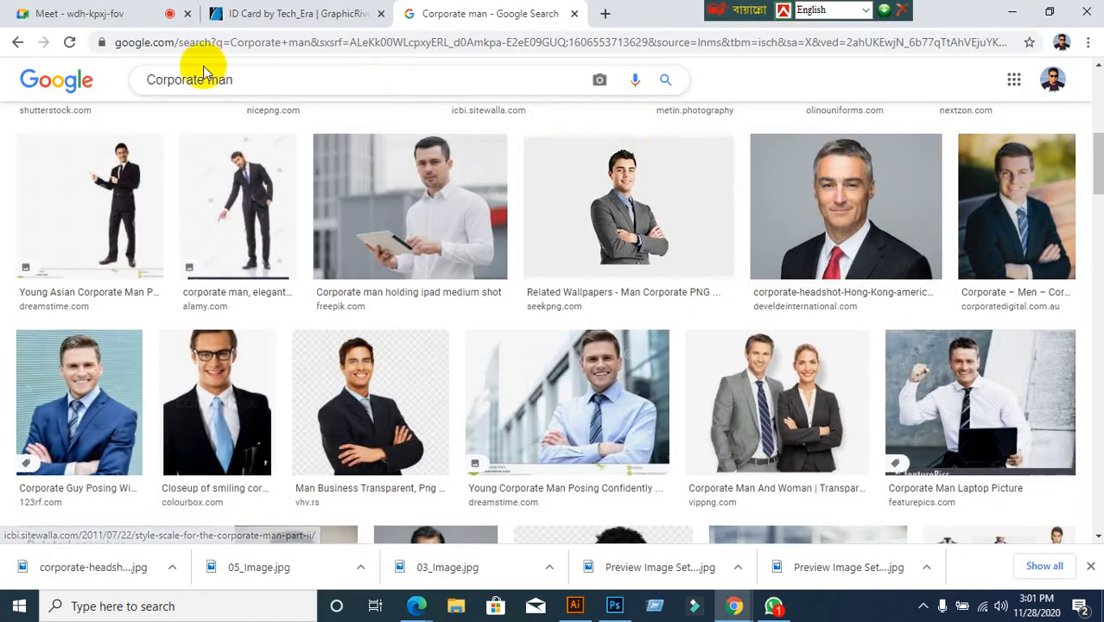
{"action": "left_click", "coordinate": [117, 14]}
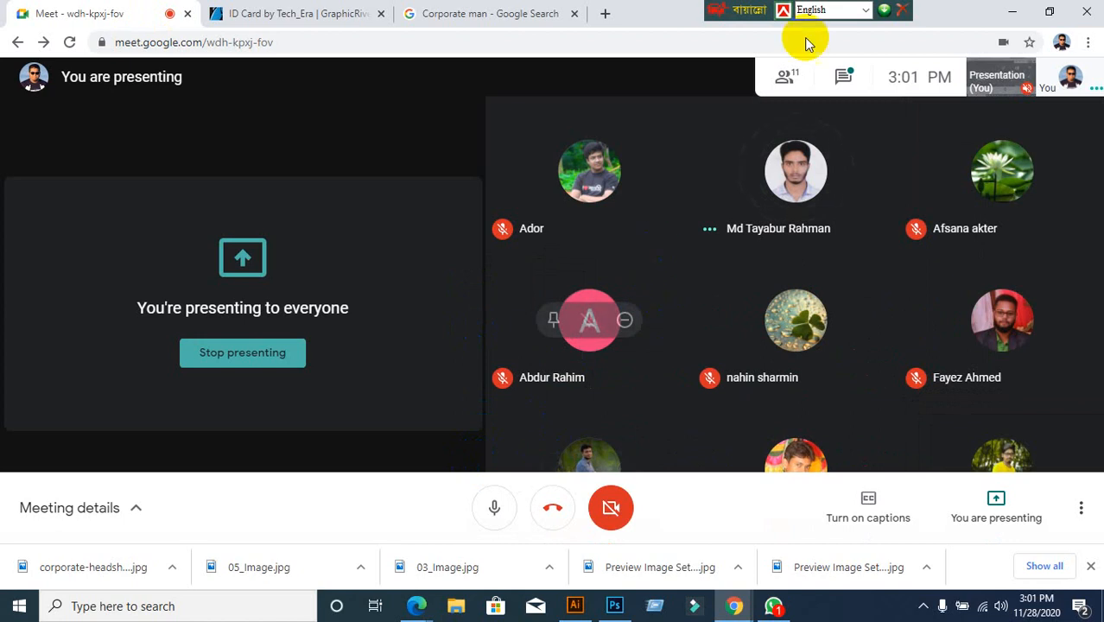
{"action": "left_click", "coordinate": [1012, 11]}
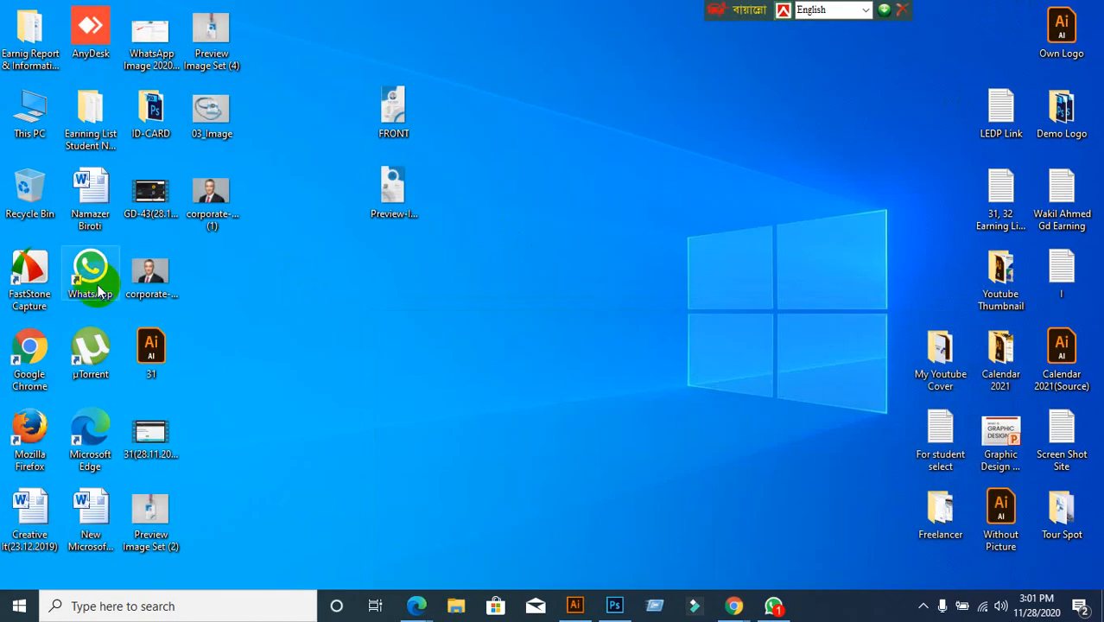
{"action": "left_click", "coordinate": [733, 606]}
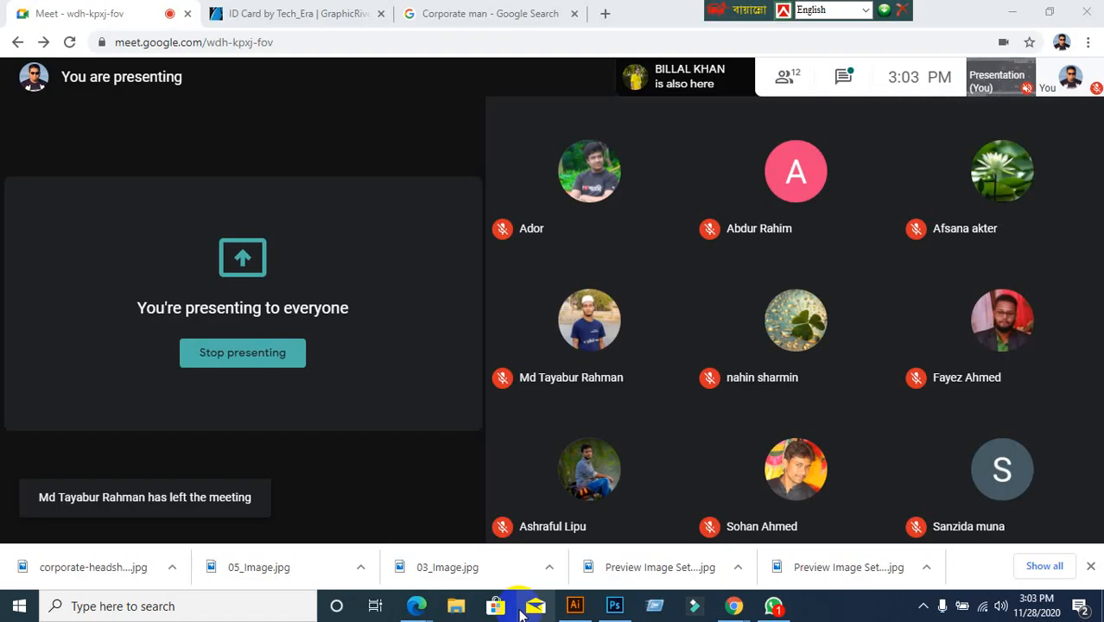
{"action": "left_click", "coordinate": [773, 606]}
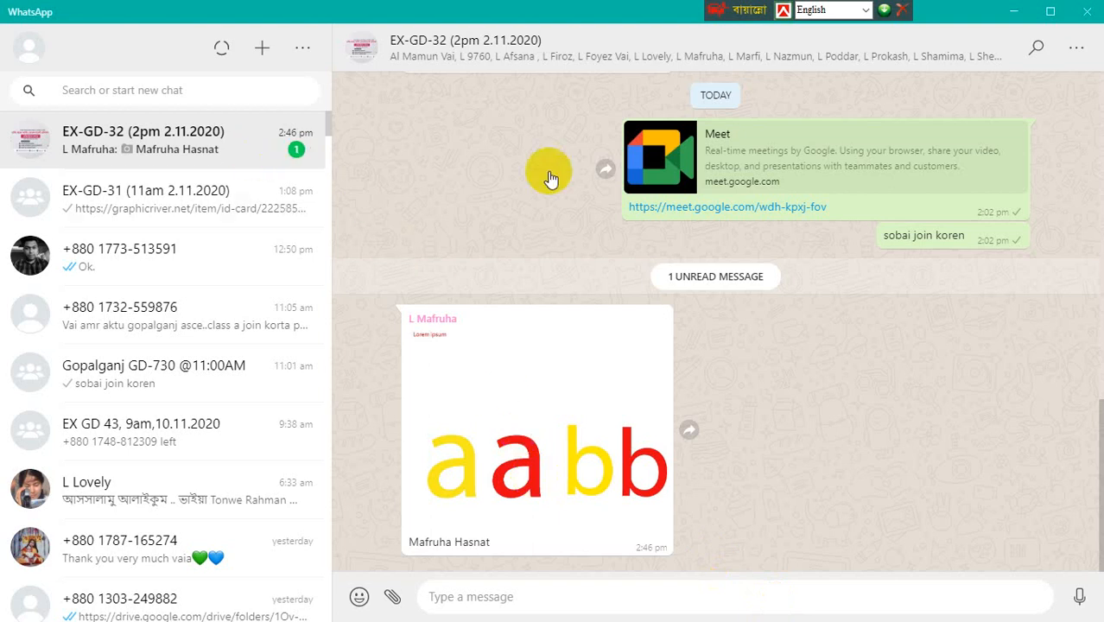
Unmute the Meet microphone and return to the Illustrator document
{"action": "left_click", "coordinate": [1012, 11]}
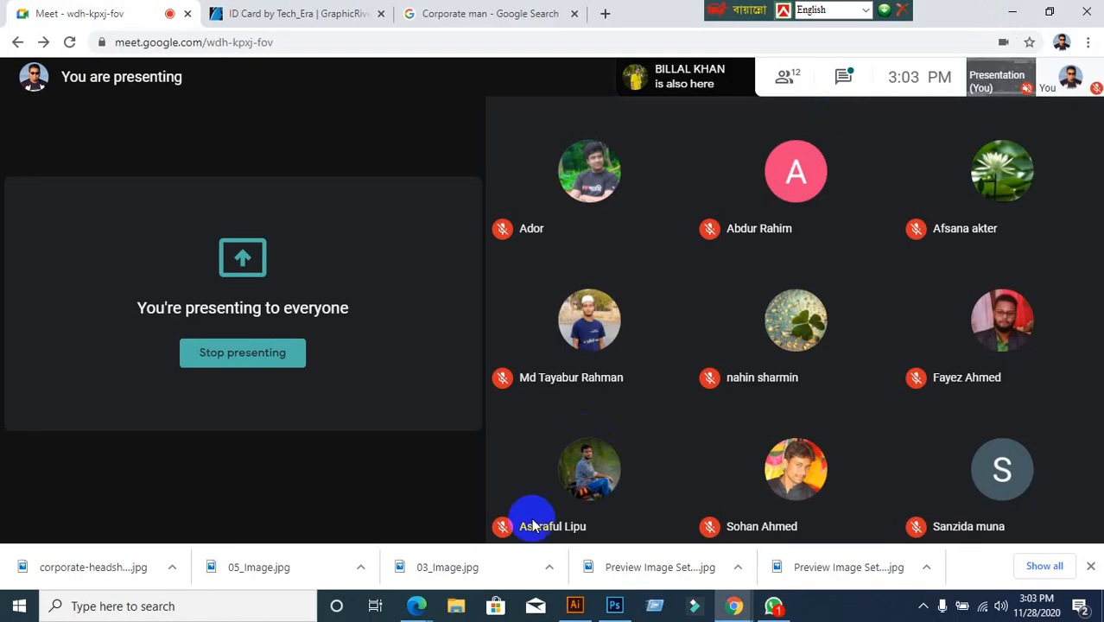
{"action": "left_click", "coordinate": [493, 509]}
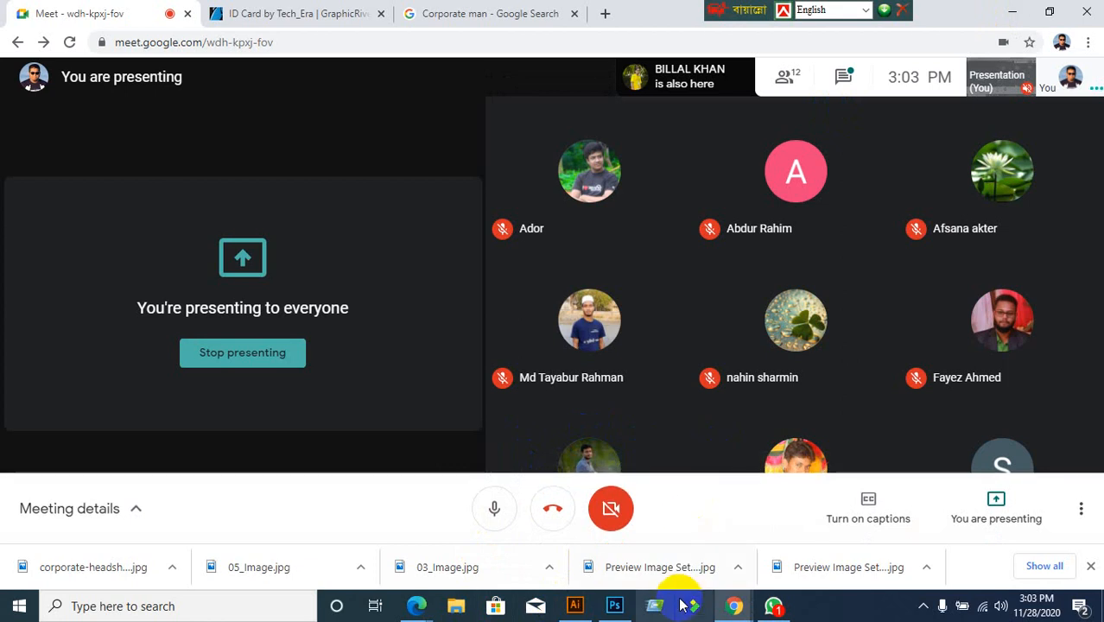
{"action": "left_click", "coordinate": [572, 606]}
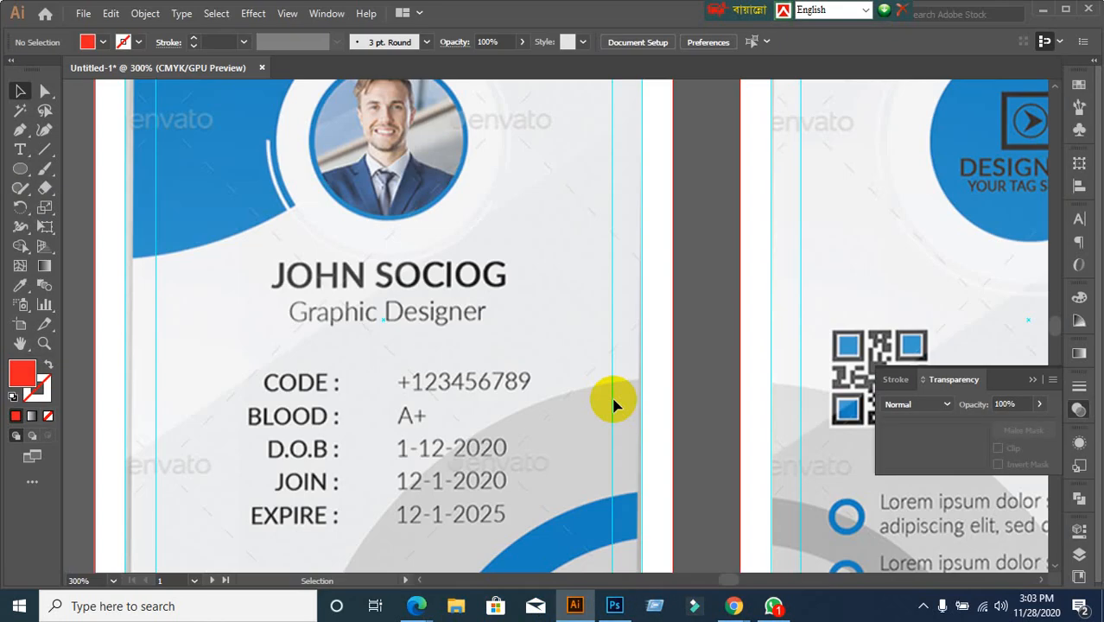
{"action": "scroll", "coordinate": [560, 417], "scroll_direction": "down", "scroll_amount": 2}
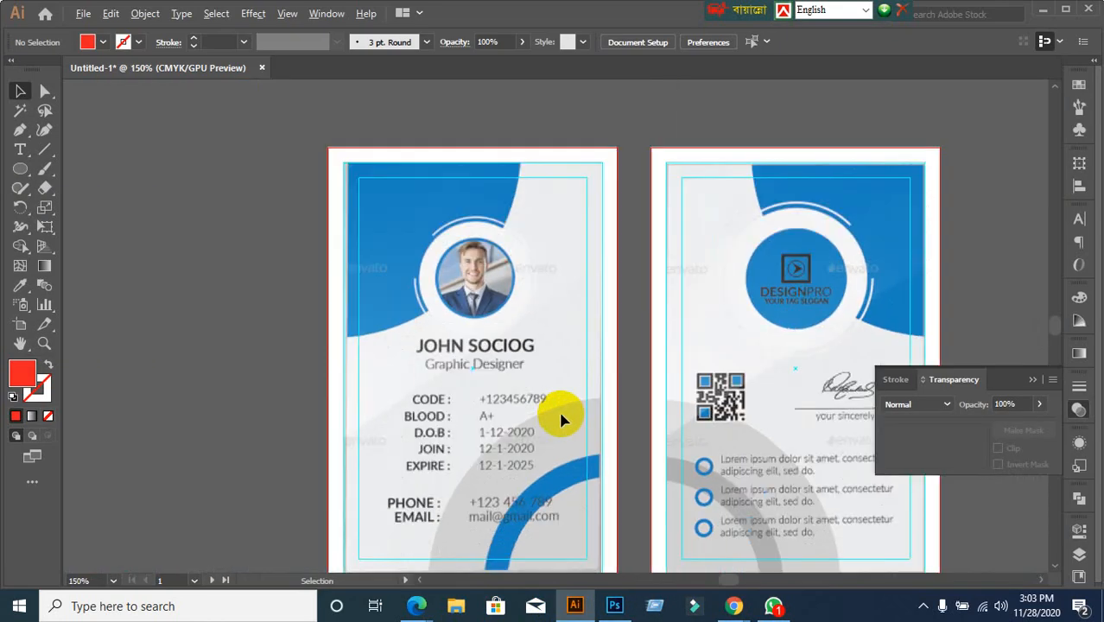
{"action": "scroll", "coordinate": [515, 462], "scroll_direction": "up", "scroll_amount": 1}
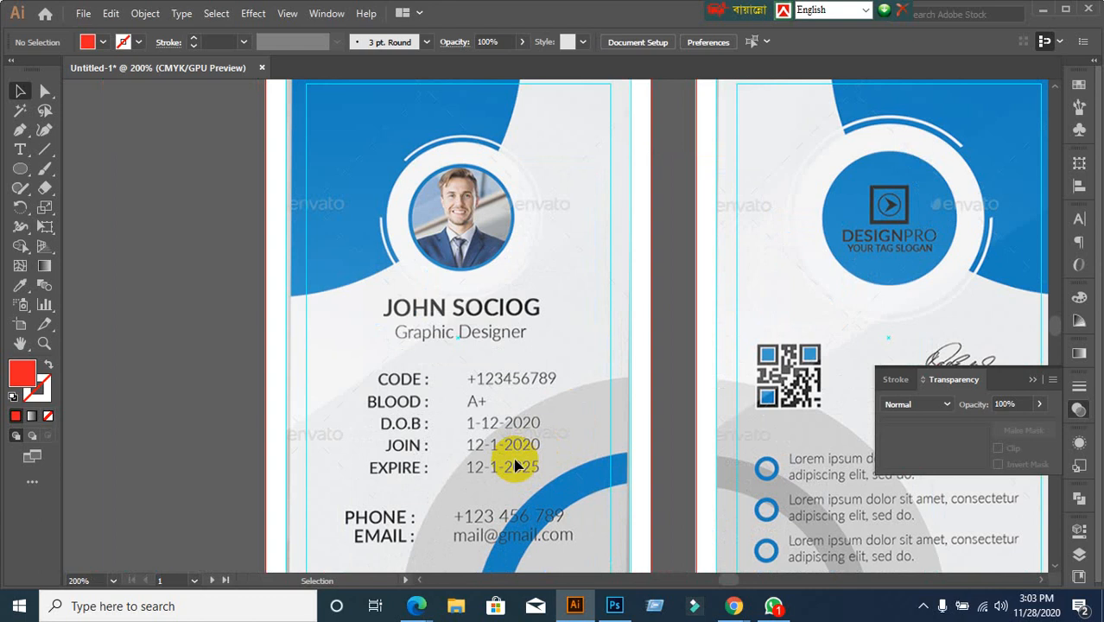
{"action": "scroll", "coordinate": [454, 323], "scroll_direction": "up", "scroll_amount": 1}
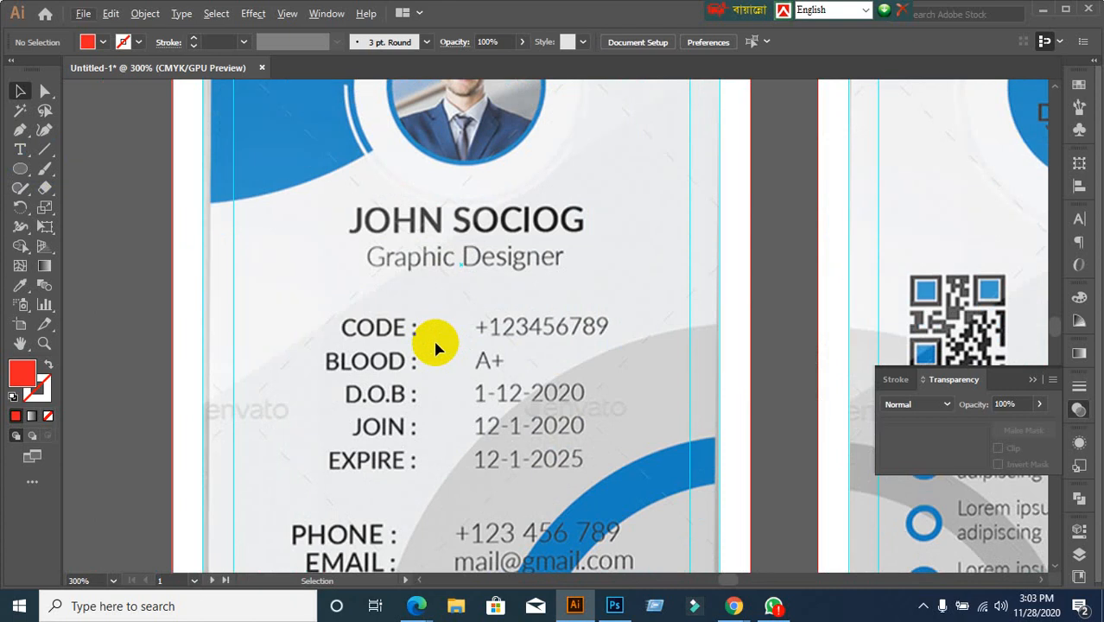
Type the cardholder's name as a new text line below the template's name
{"action": "left_click", "coordinate": [285, 294]}
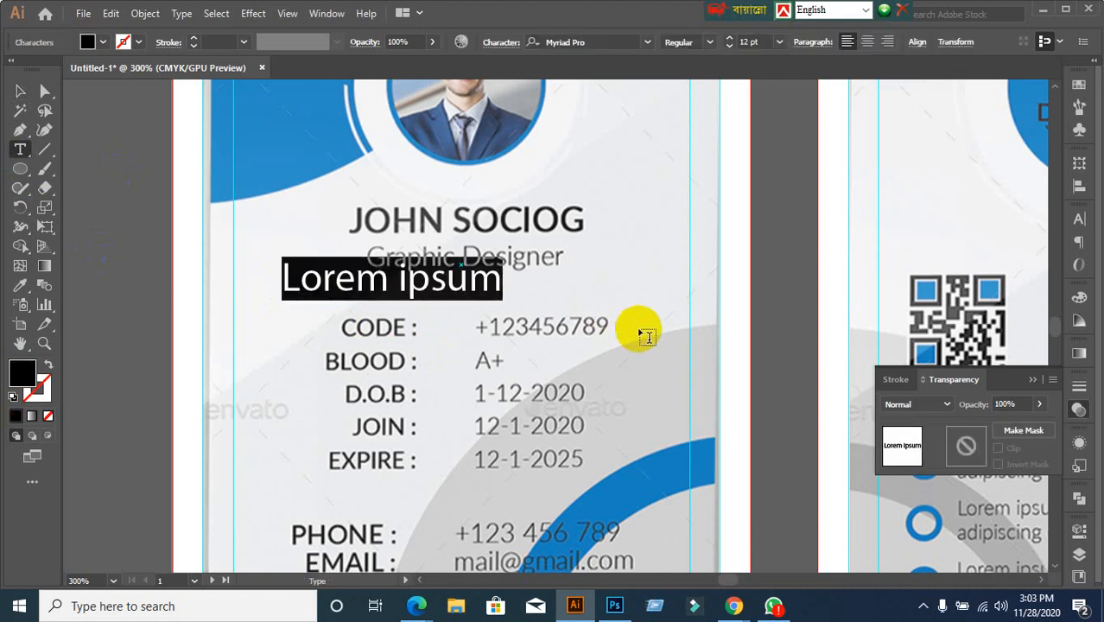
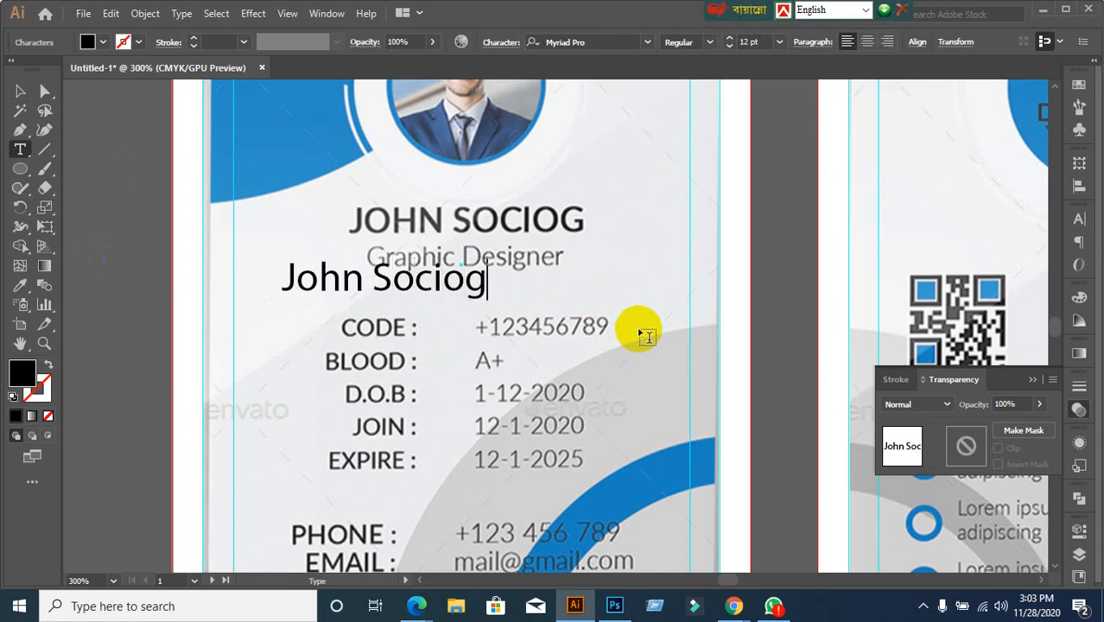
{"action": "left_click", "coordinate": [20, 92]}
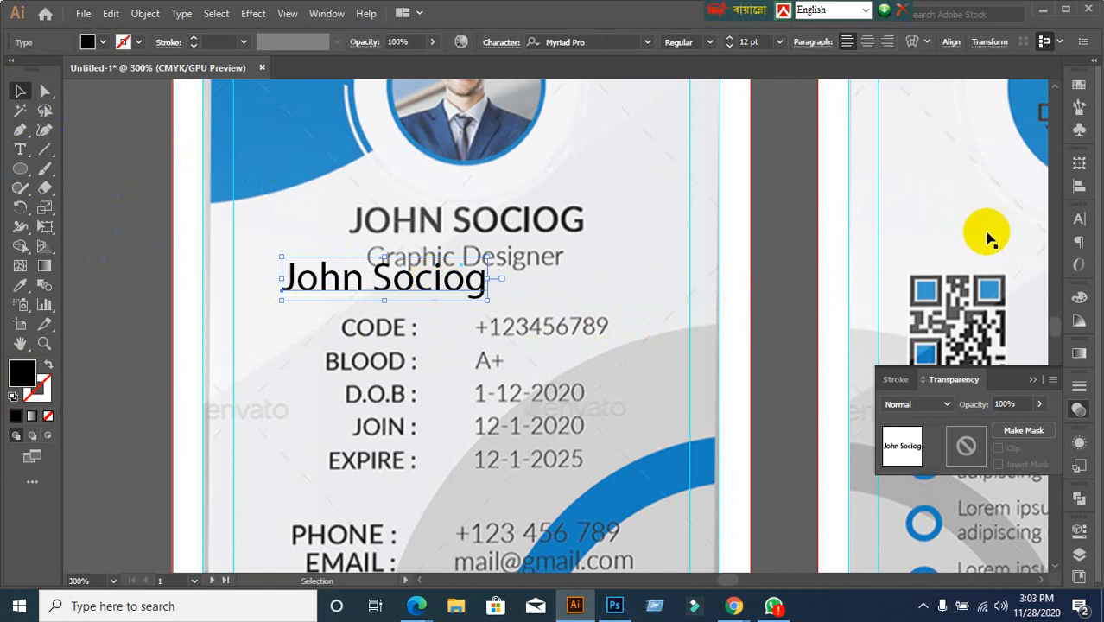
Set the name to All Caps in Lato Semibold and move it onto the template's name heading
{"action": "left_click", "coordinate": [1079, 219]}
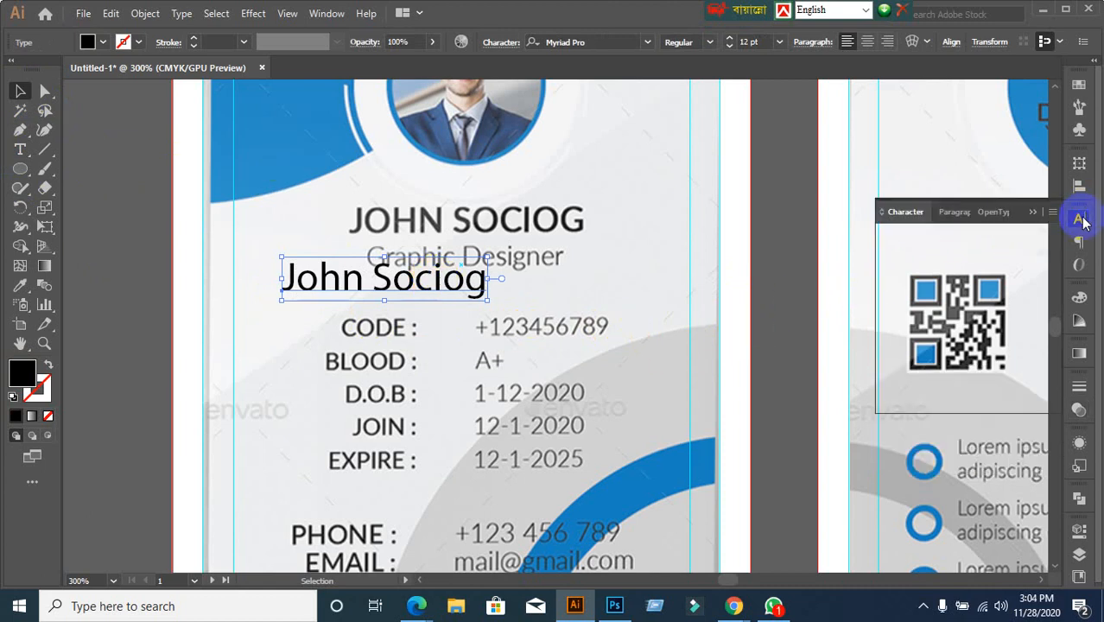
{"action": "left_click", "coordinate": [890, 376]}
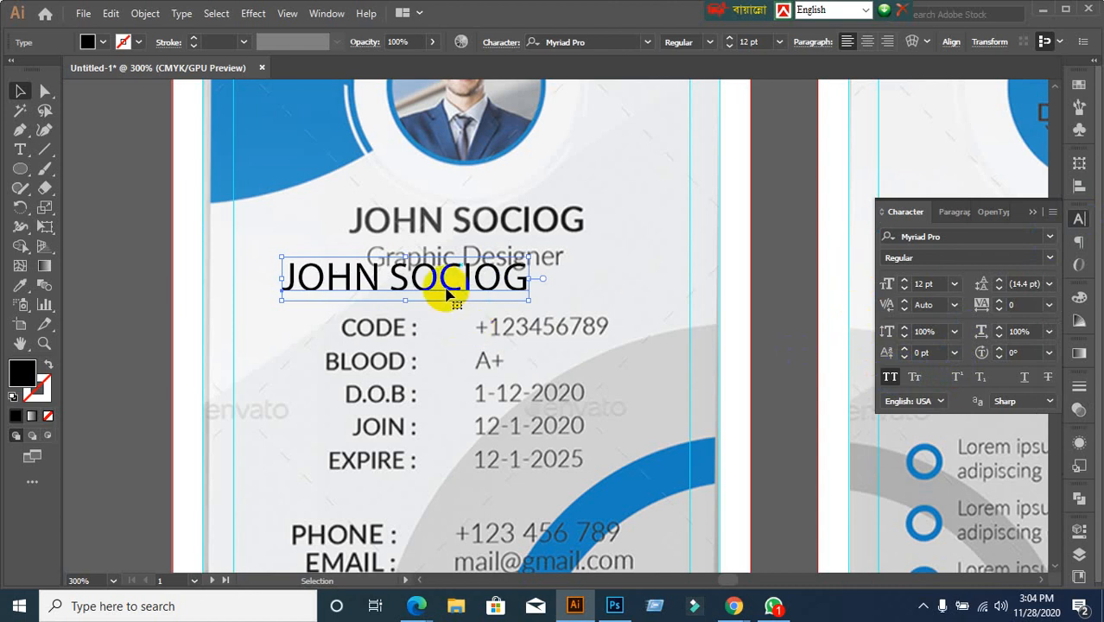
{"action": "left_click", "coordinate": [988, 238]}
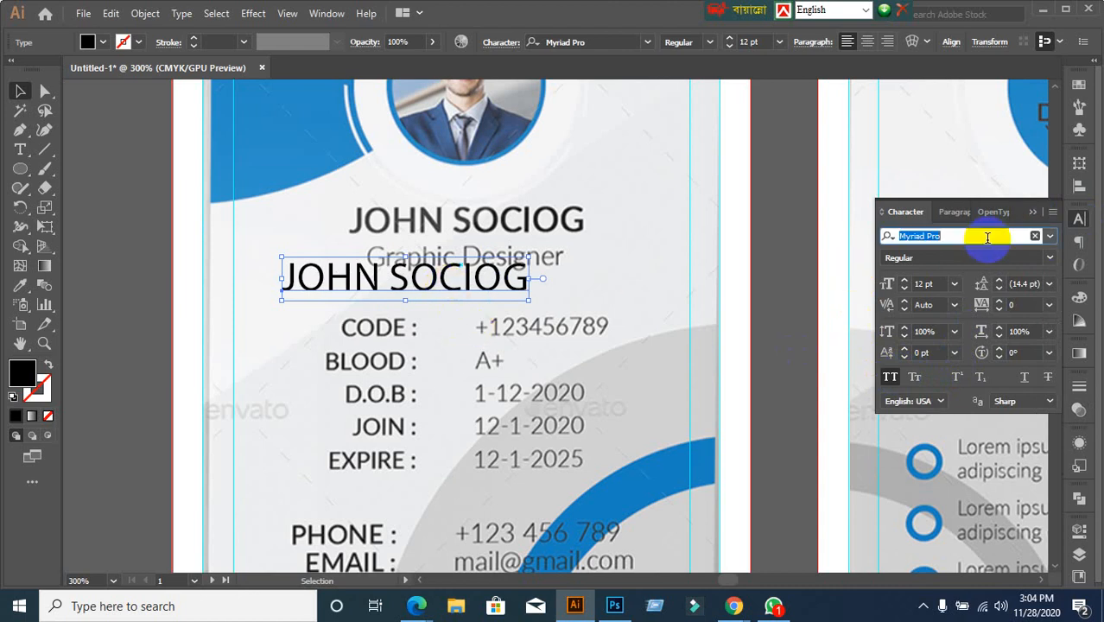
{"action": "type", "text": "Lato"}
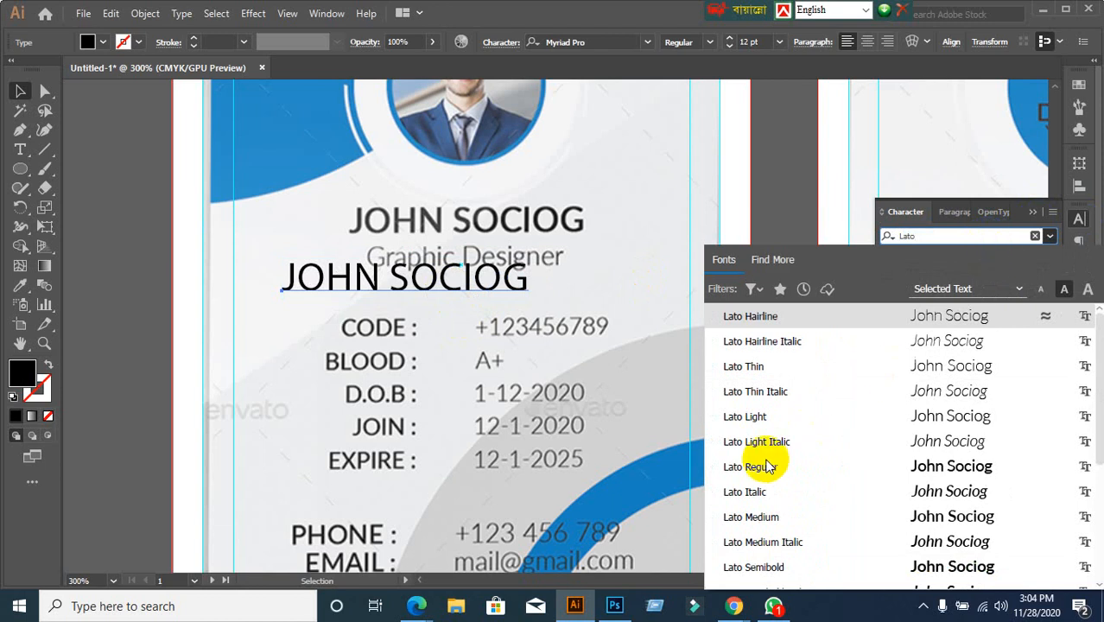
{"action": "left_click", "coordinate": [744, 465]}
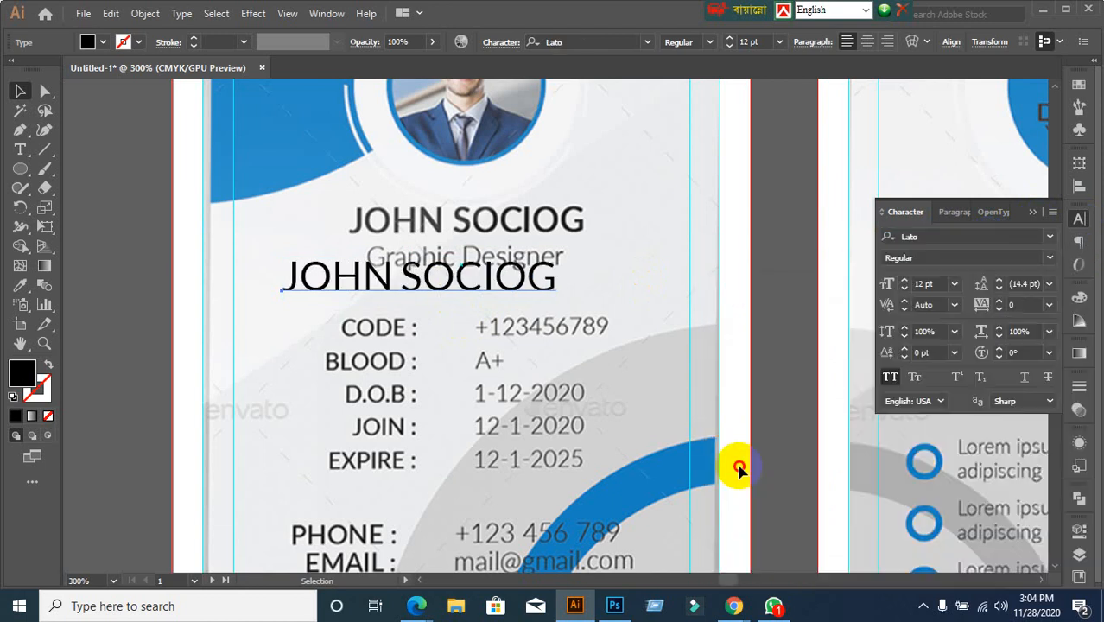
{"action": "left_click", "coordinate": [1051, 263]}
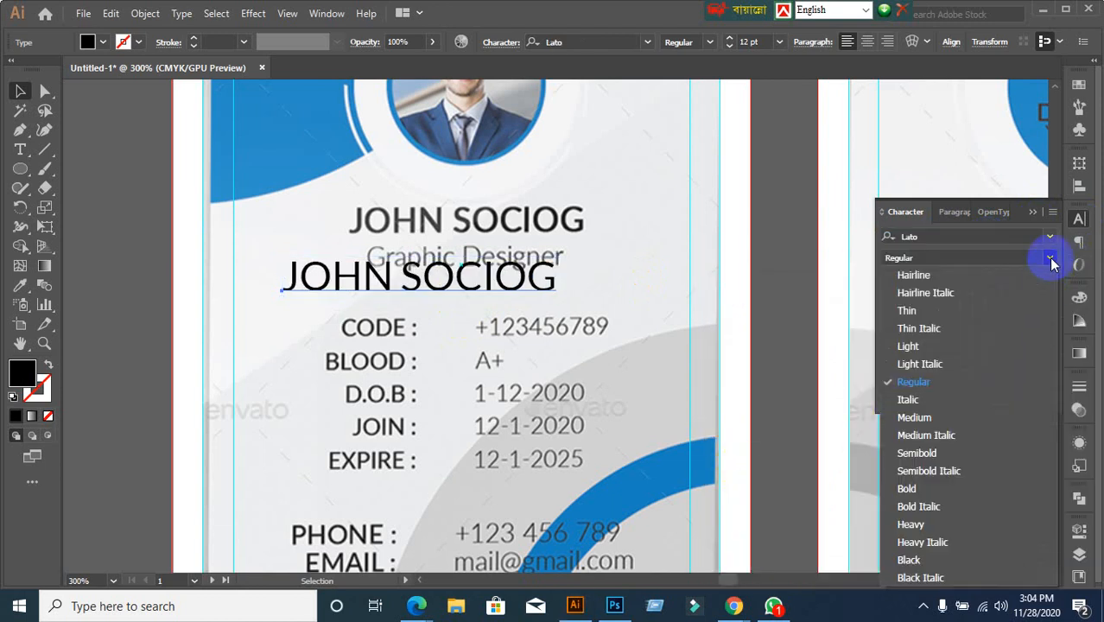
{"action": "left_click", "coordinate": [920, 456]}
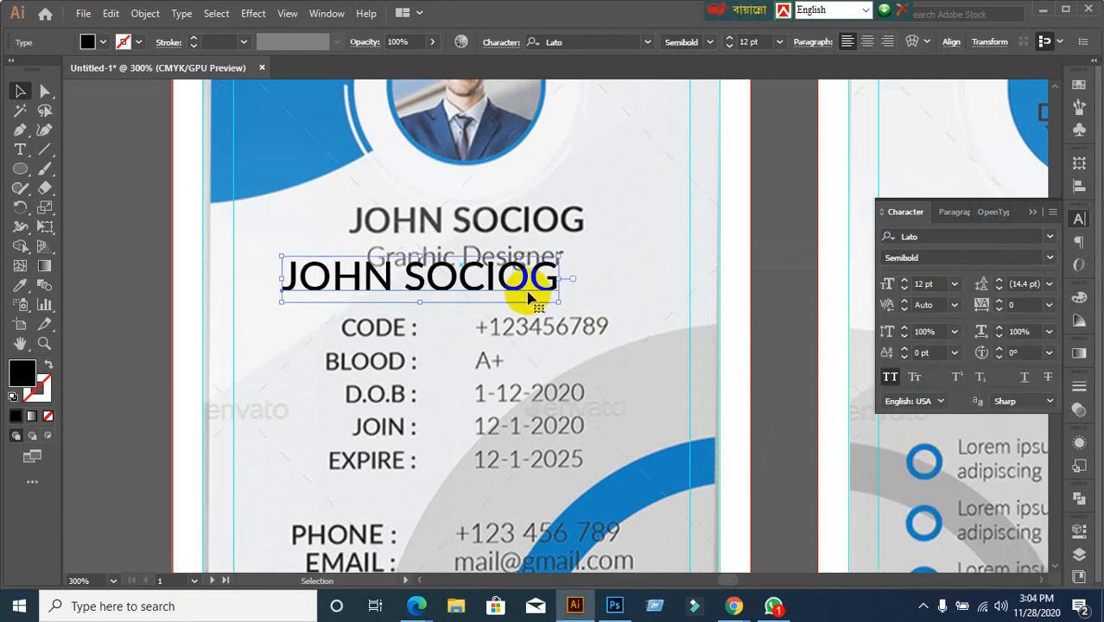
{"action": "left_click_drag", "start_coordinate": [527, 289], "coordinate": [572, 233]}
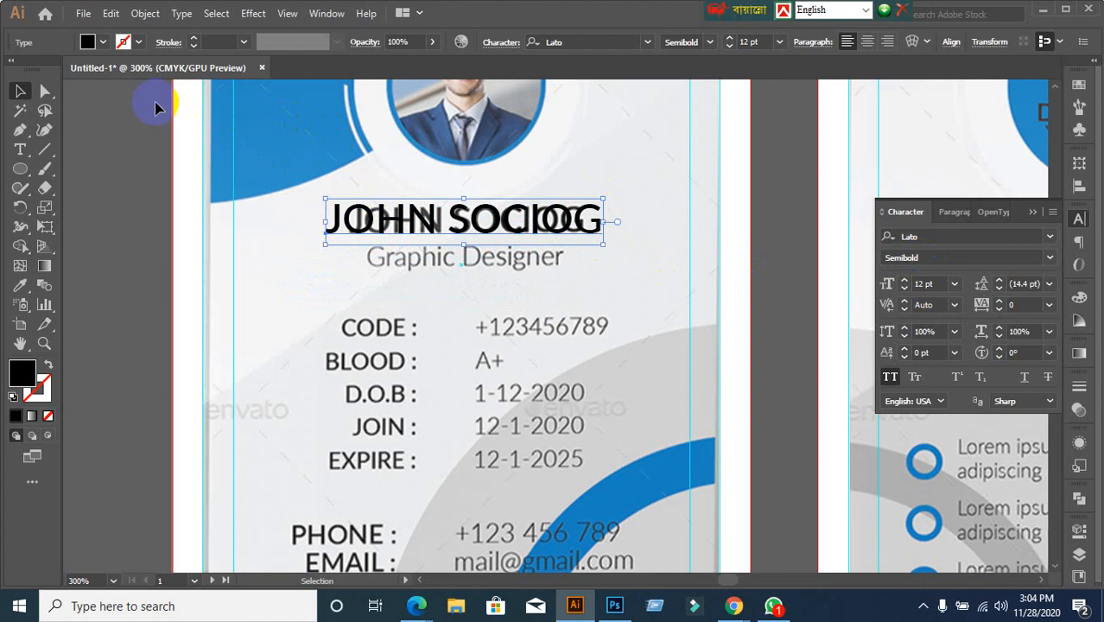
Fill the name text red and set its font size to 9 pt
{"action": "left_click", "coordinate": [104, 42]}
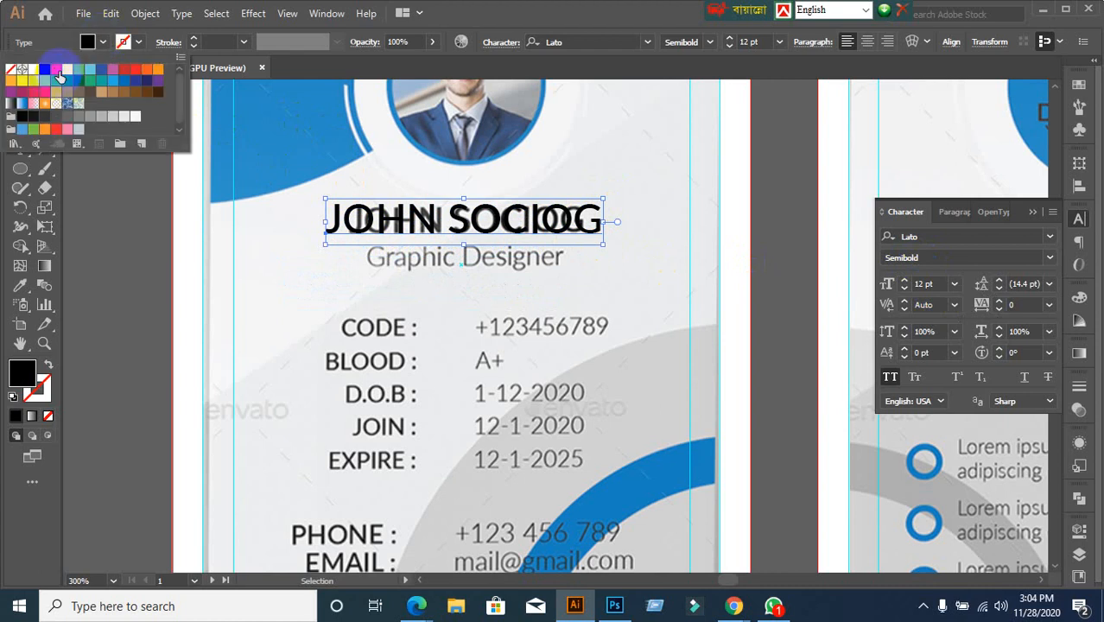
{"action": "left_click", "coordinate": [56, 69]}
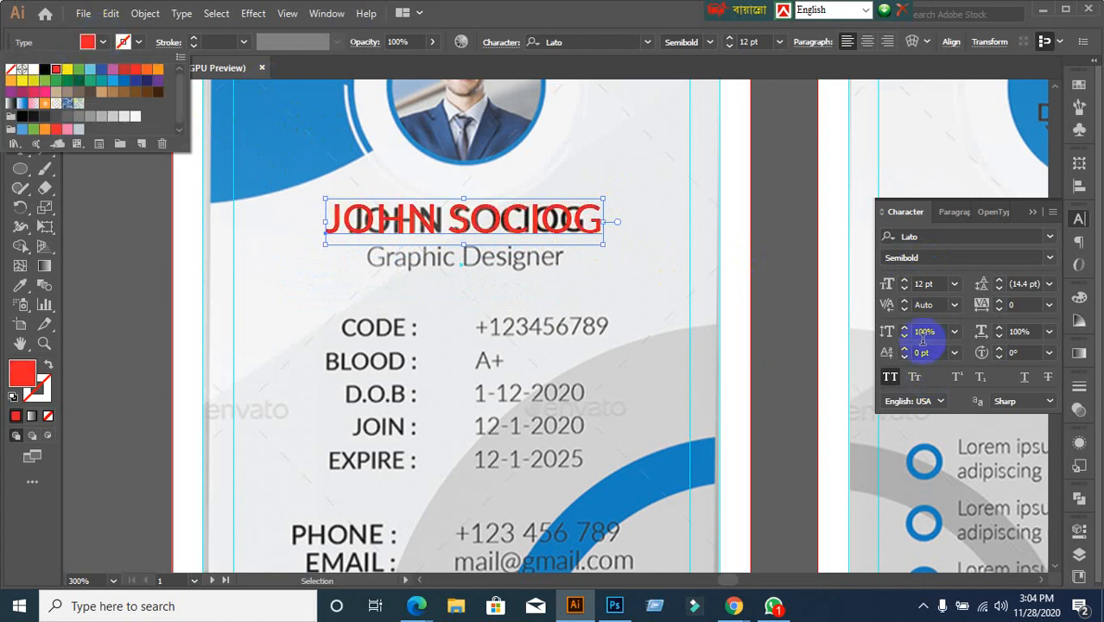
{"action": "left_click", "coordinate": [941, 285]}
{"action": "left_click", "coordinate": [941, 285]}
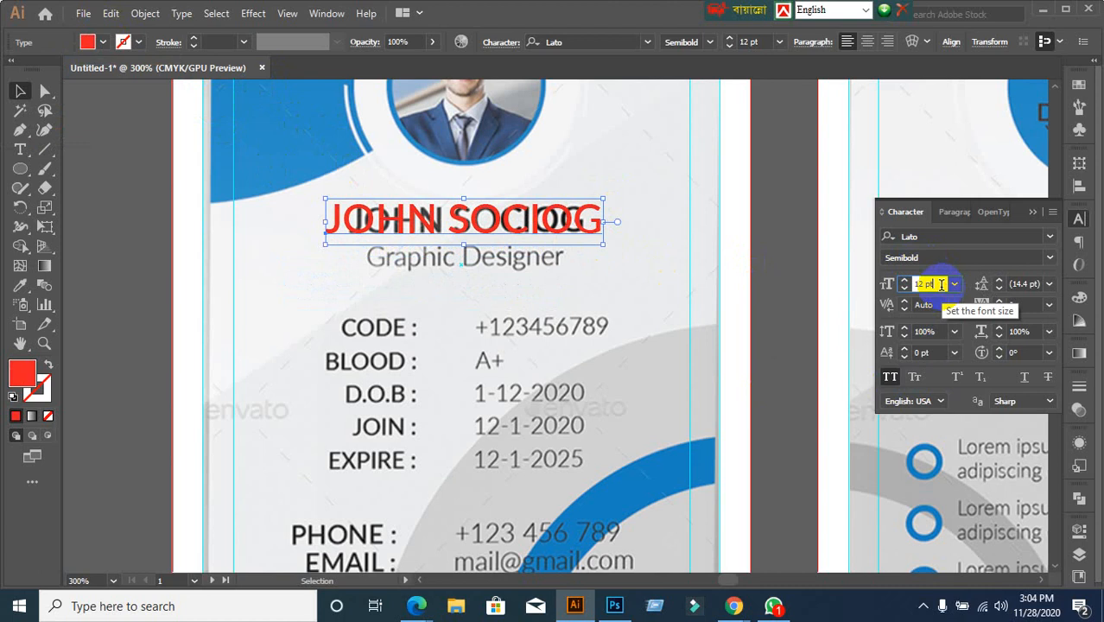
{"action": "type", "text": "9"}
{"action": "key", "text": "Return"}
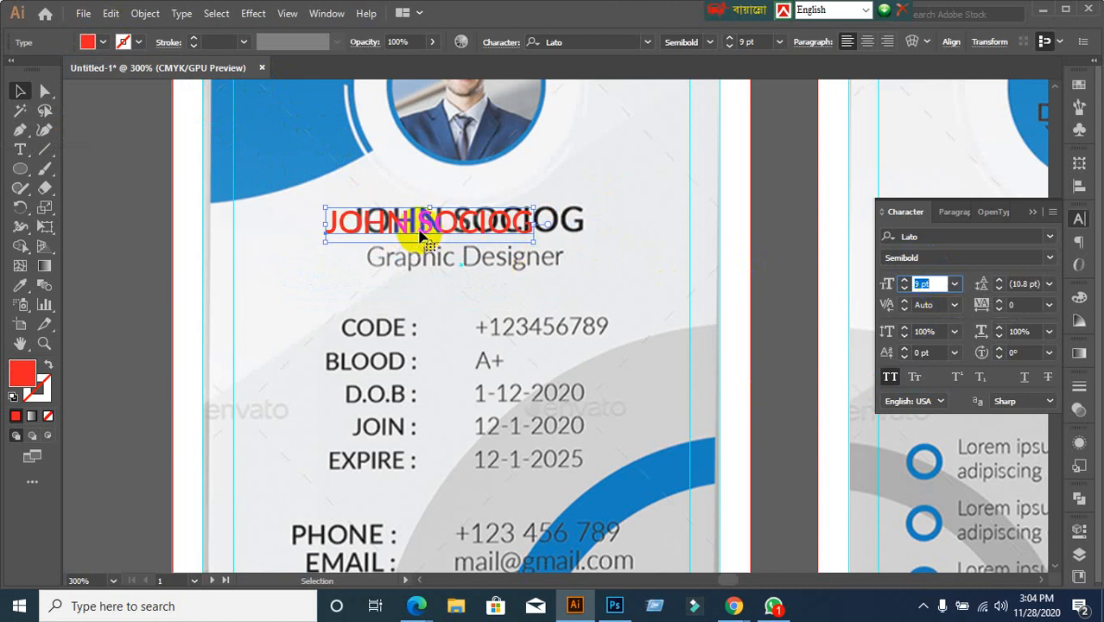
Move the red name toward the template's name and raise it to 10 pt
{"action": "left_click_drag", "start_coordinate": [407, 217], "coordinate": [430, 227]}
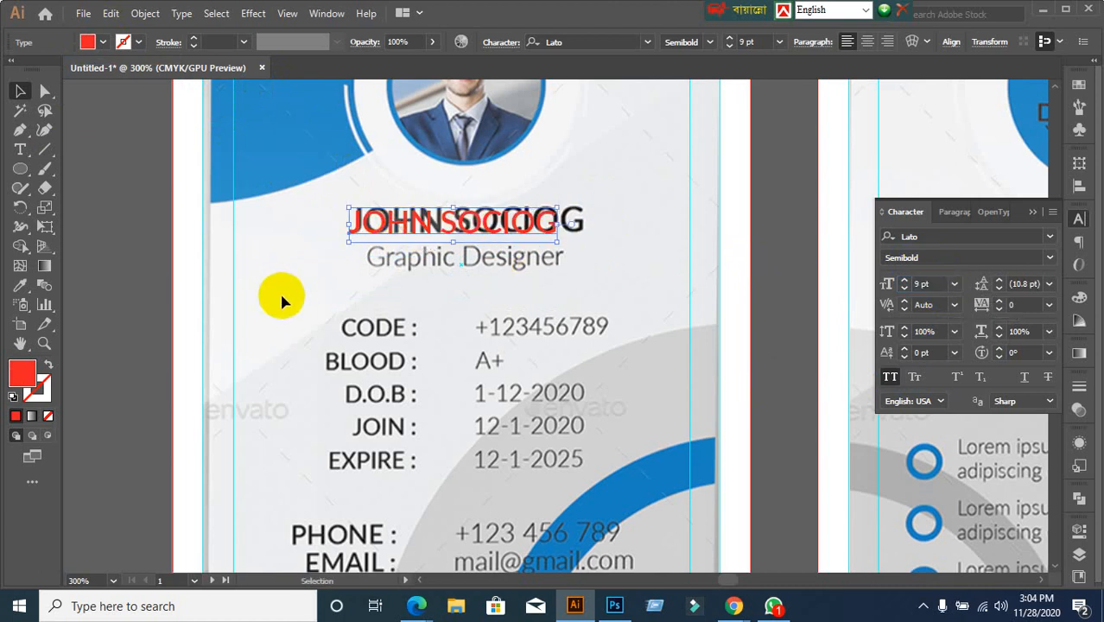
{"action": "left_click", "coordinate": [278, 292]}
{"action": "scroll", "coordinate": [376, 129], "scroll_direction": "up", "scroll_amount": 1}
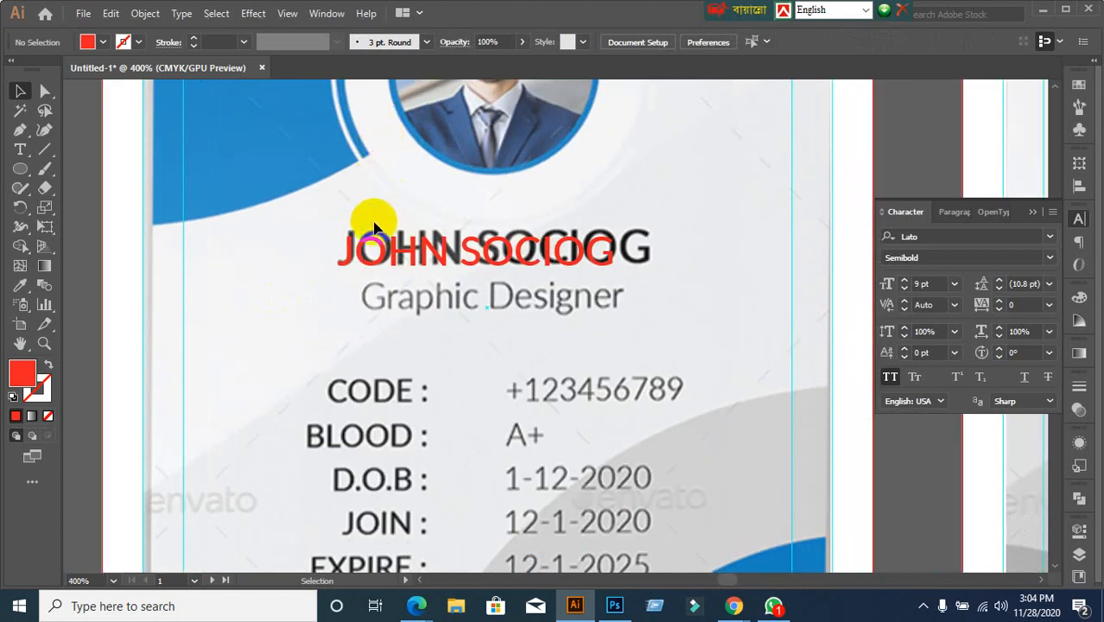
{"action": "left_click_drag", "start_coordinate": [373, 239], "coordinate": [374, 239]}
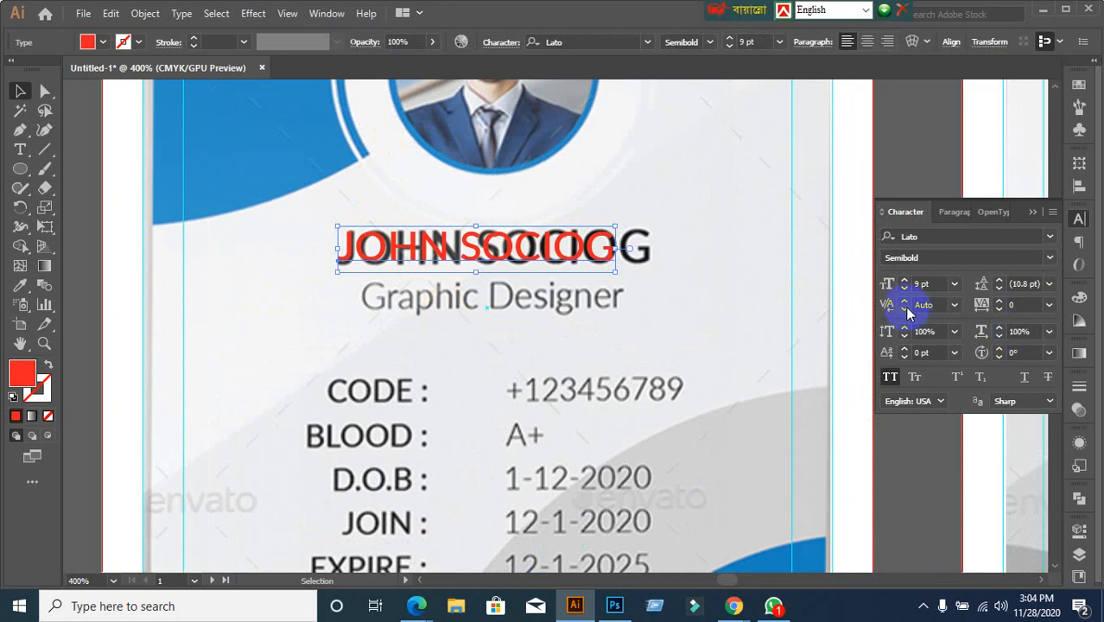
{"action": "left_click", "coordinate": [924, 283]}
{"action": "key", "text": "Up"}
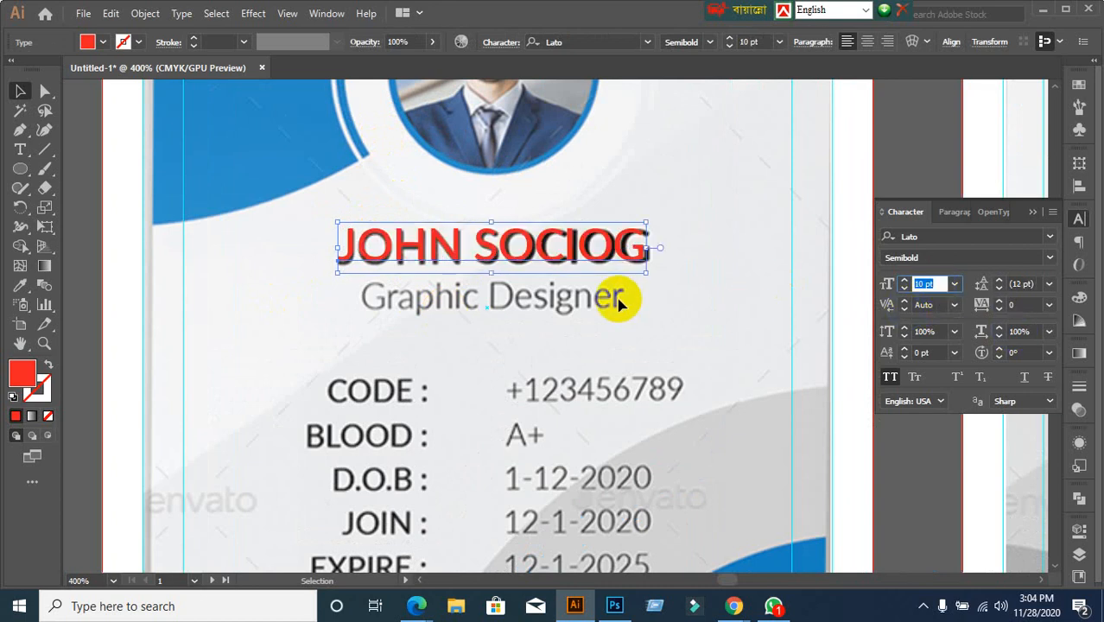
Line the red name up exactly over the template name and left-align it
{"action": "left_click", "coordinate": [388, 250]}
{"action": "left_click_drag", "start_coordinate": [388, 249], "coordinate": [388, 254]}
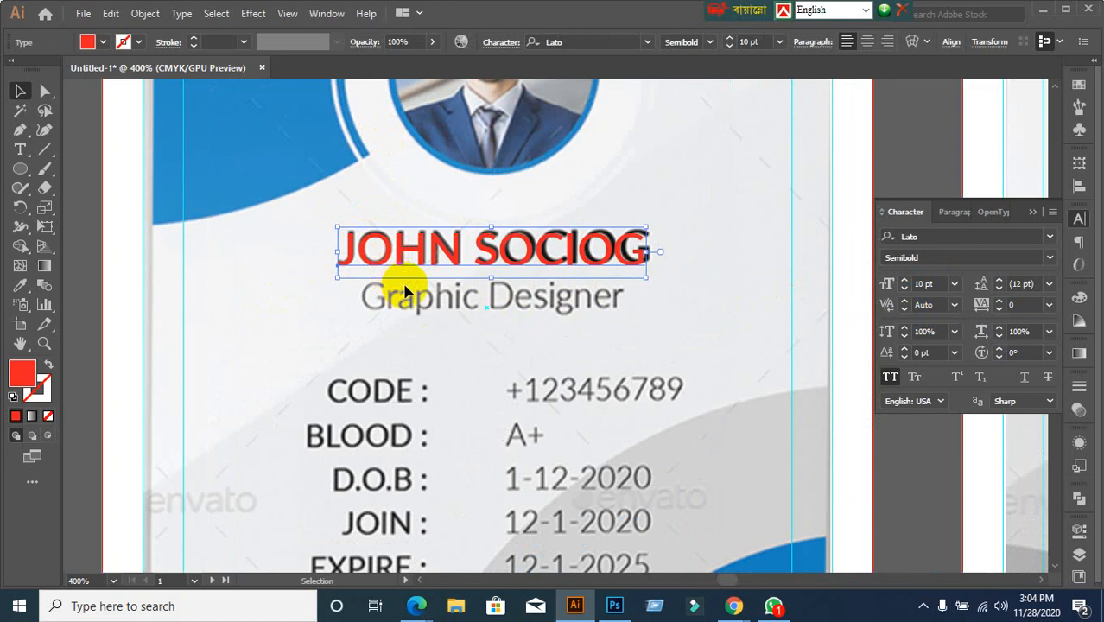
{"action": "left_click_drag", "start_coordinate": [606, 265], "coordinate": [605, 264]}
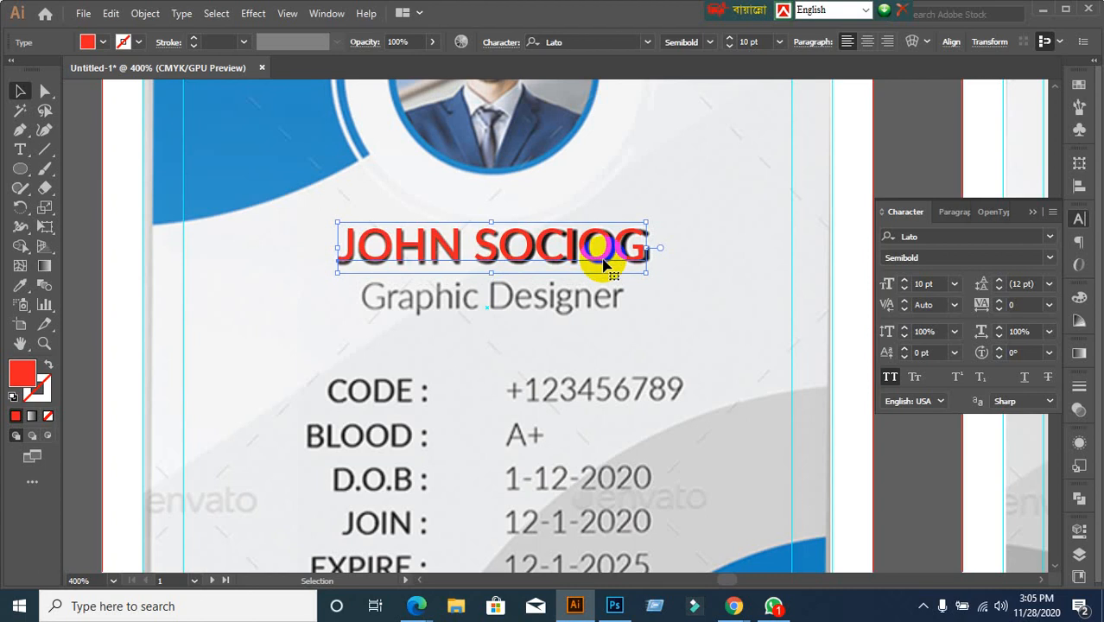
{"action": "key", "text": "Down"}
{"action": "left_click", "coordinate": [761, 291]}
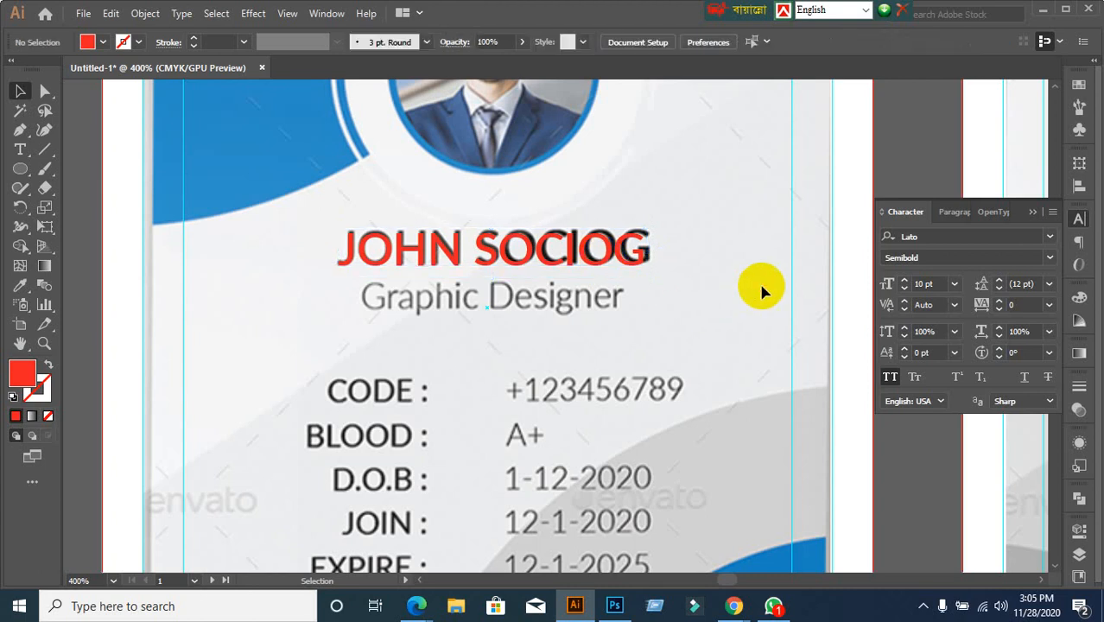
{"action": "left_click", "coordinate": [605, 258]}
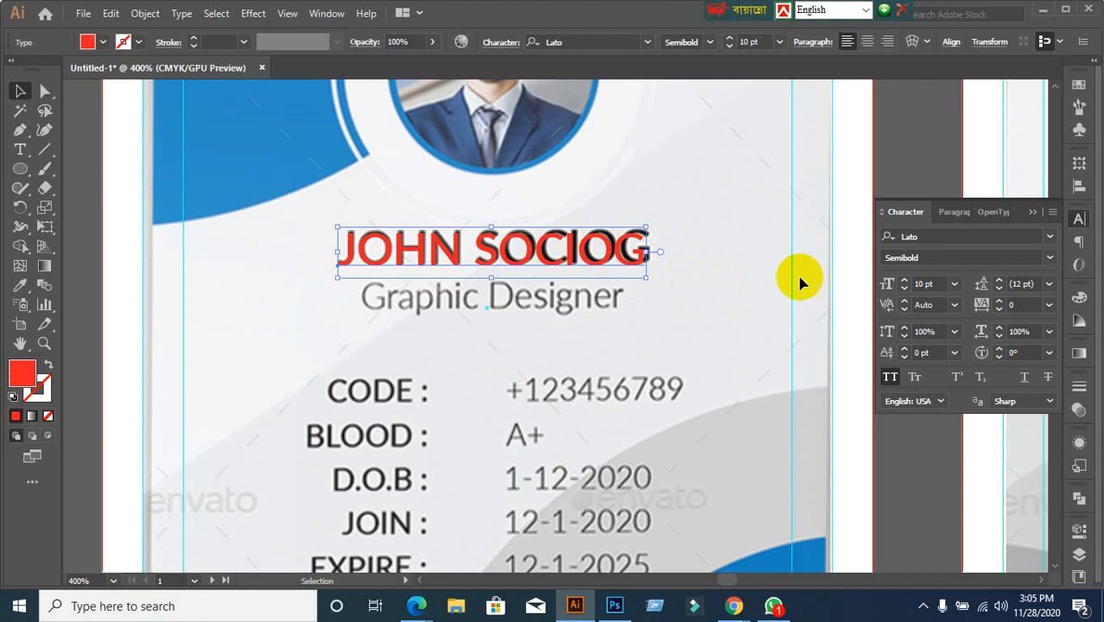
{"action": "left_click", "coordinate": [952, 211]}
{"action": "left_click", "coordinate": [890, 239]}
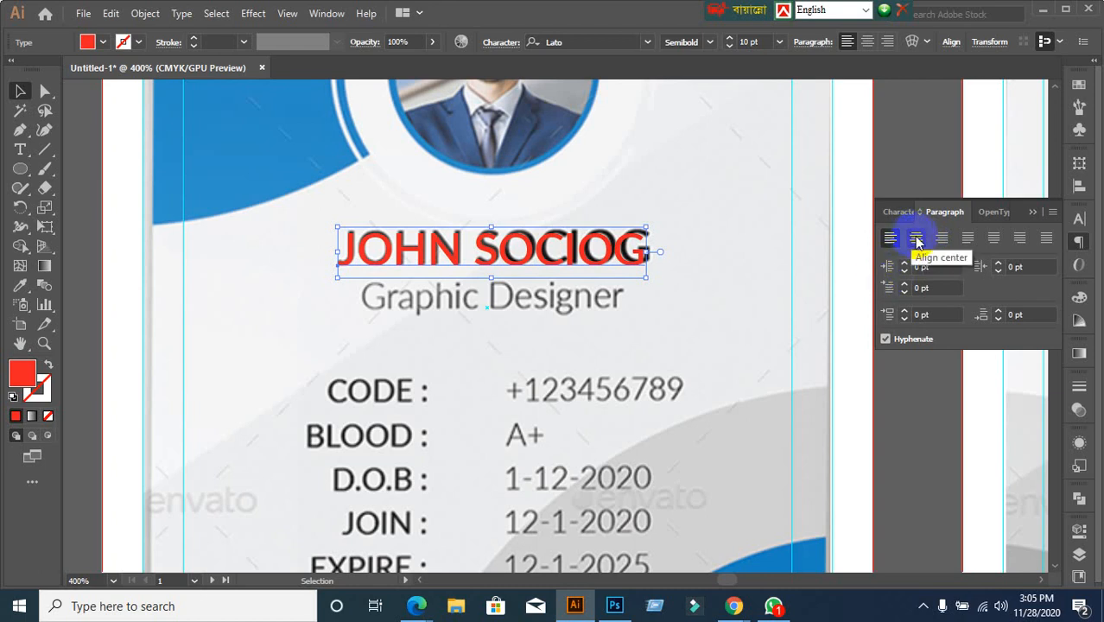
{"action": "left_click", "coordinate": [916, 240]}
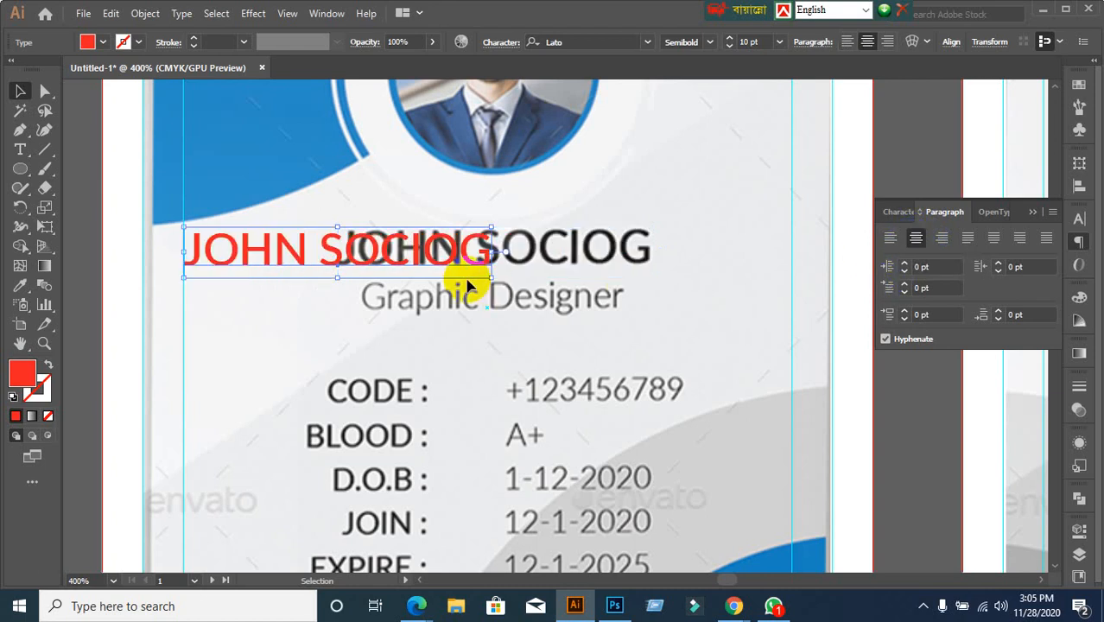
{"action": "left_click_drag", "start_coordinate": [473, 263], "coordinate": [614, 258]}
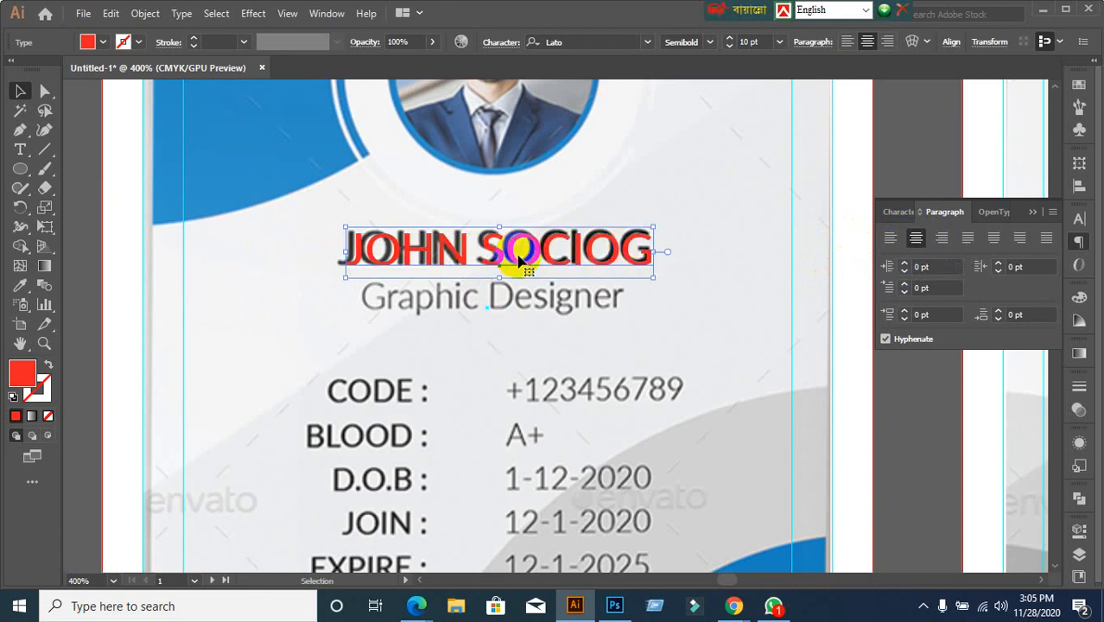
{"action": "key", "text": "t"}
{"action": "left_click", "coordinate": [516, 249]}
{"action": "triple_click", "coordinate": [516, 249]}
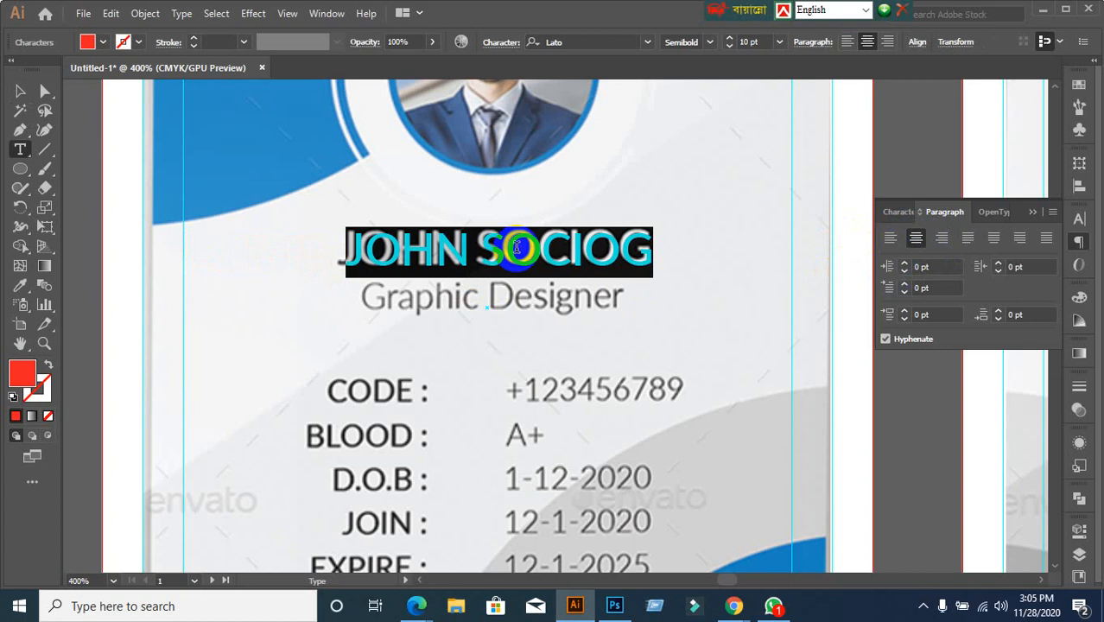
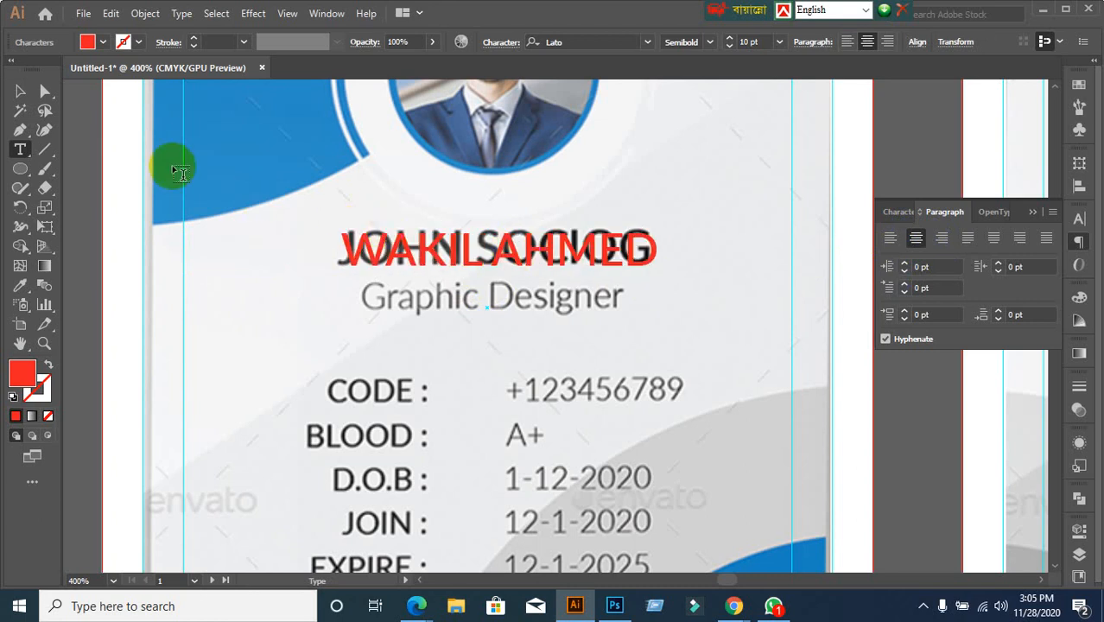
{"action": "left_click", "coordinate": [20, 90]}
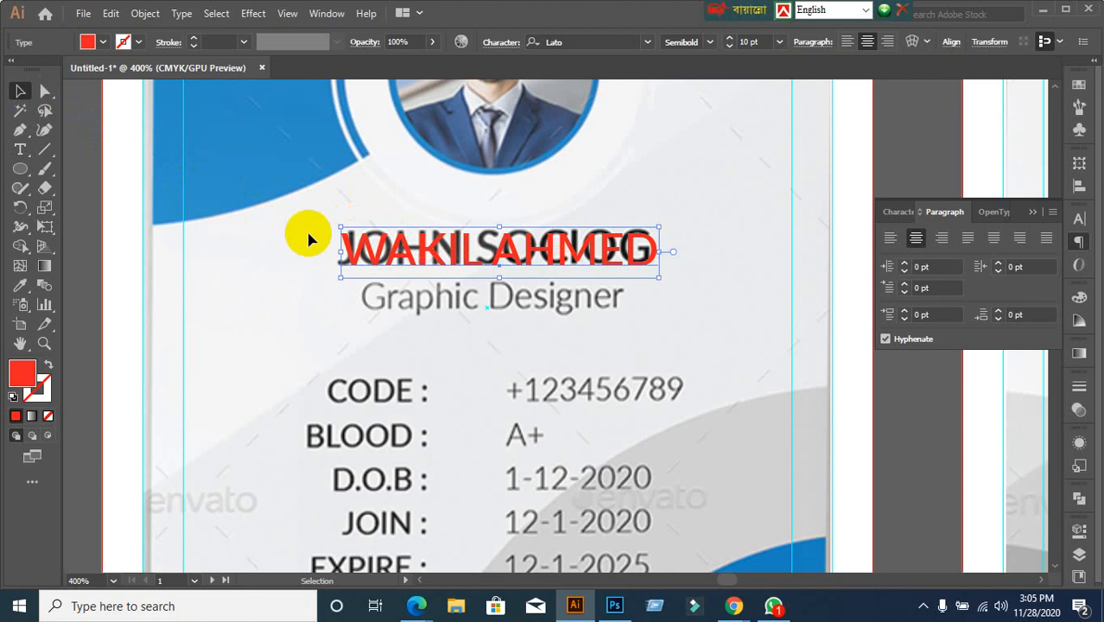
{"action": "key", "text": "ctrl+z"}
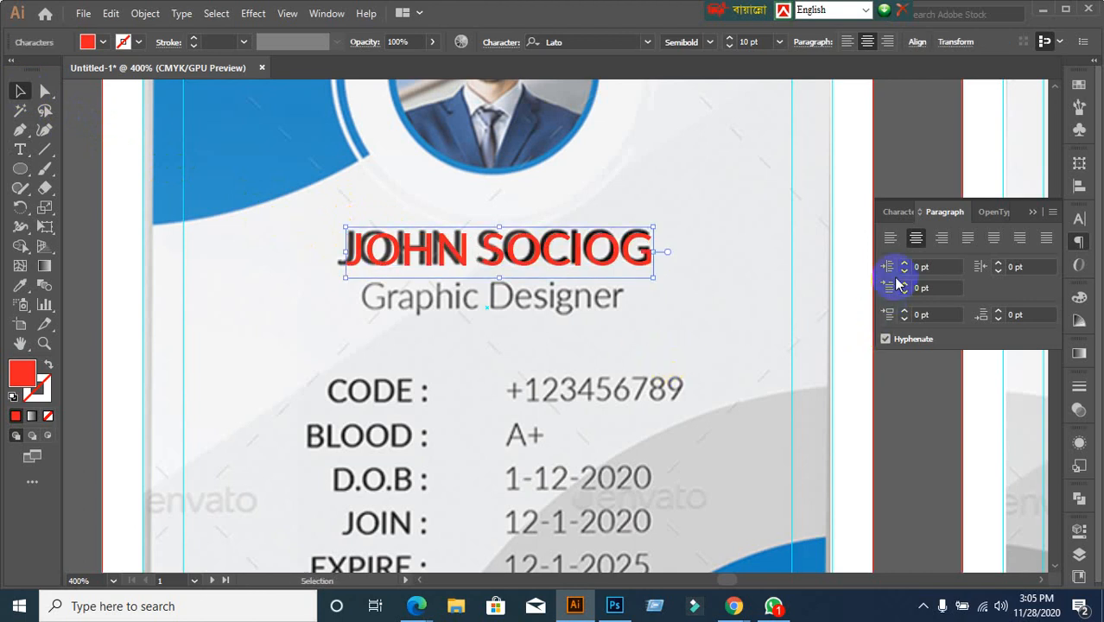
{"action": "left_click", "coordinate": [890, 238]}
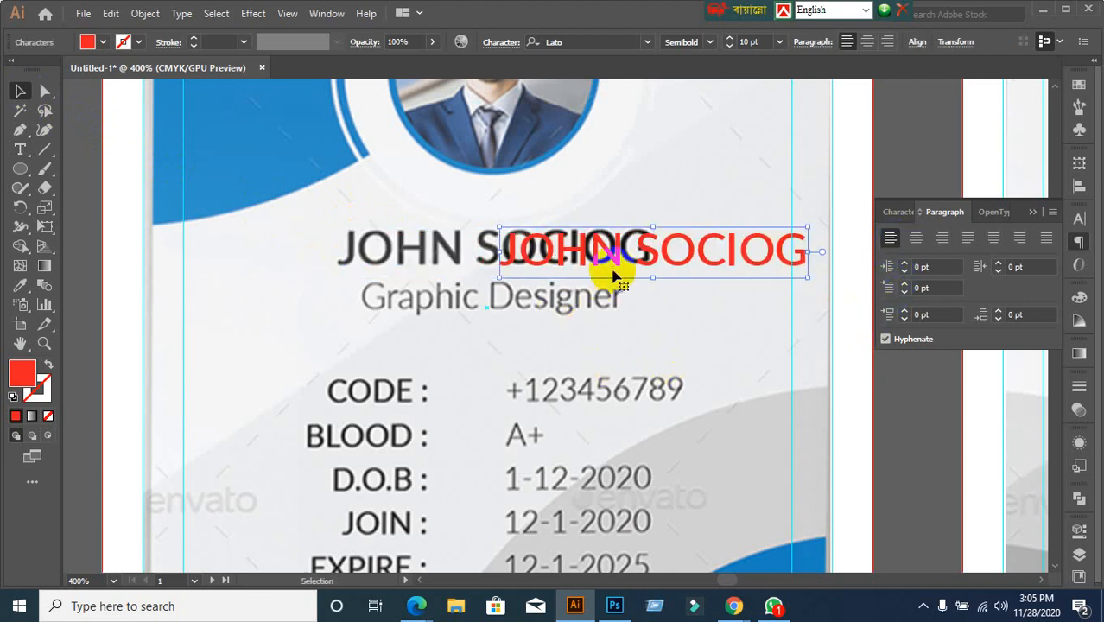
{"action": "left_click_drag", "start_coordinate": [615, 250], "coordinate": [444, 248]}
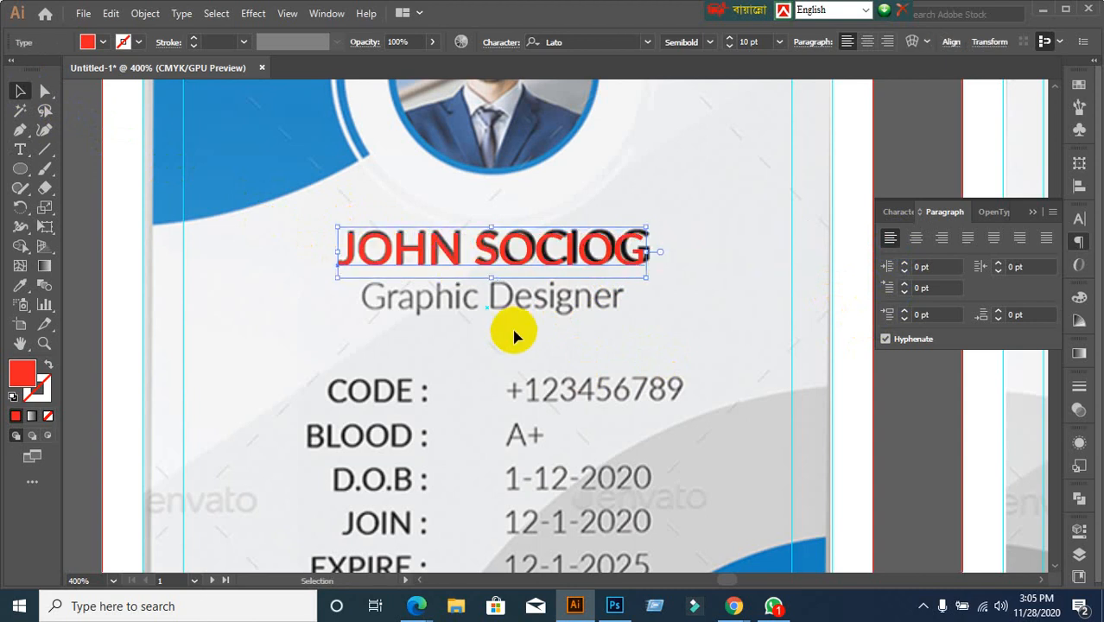
Try replacing the red name with a different name, then undo back to the original
{"action": "double_click", "coordinate": [488, 268]}
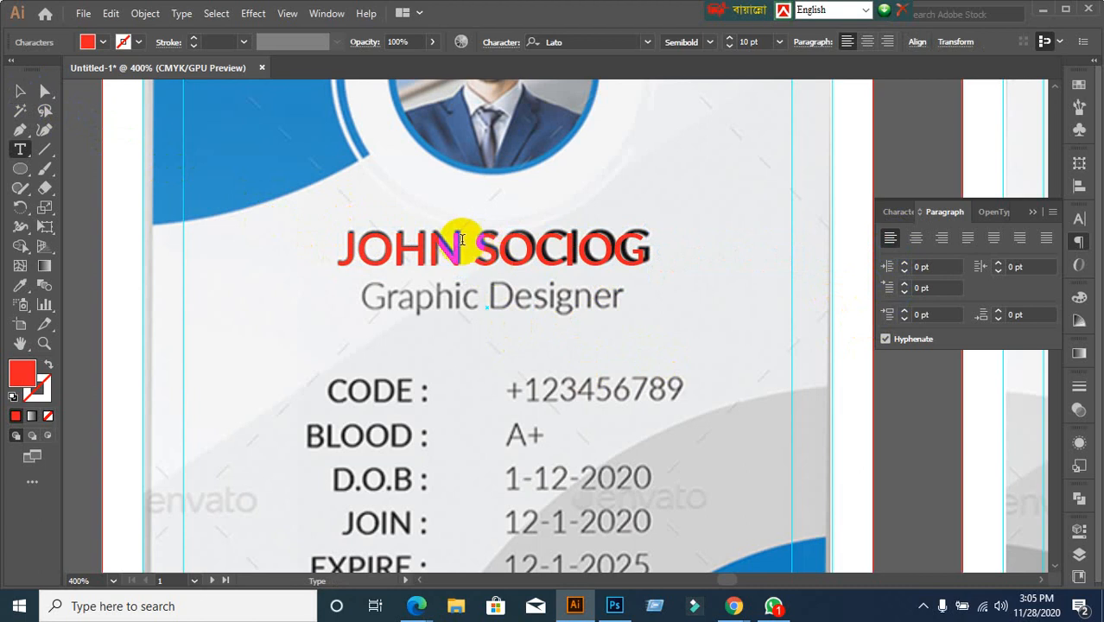
{"action": "double_click", "coordinate": [479, 241]}
{"action": "triple_click", "coordinate": [479, 241]}
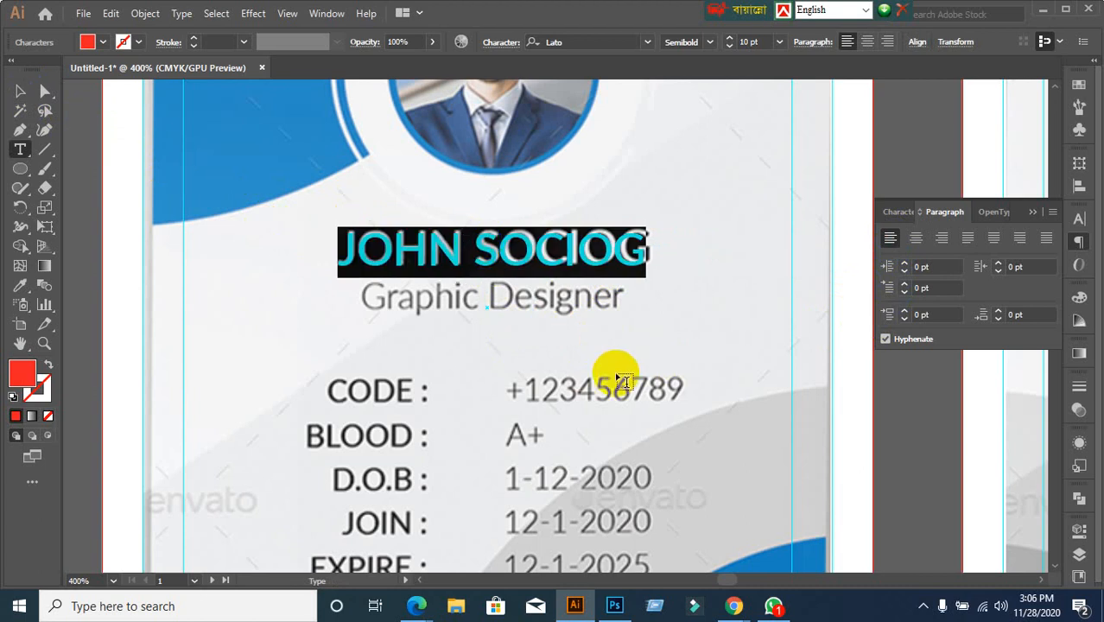
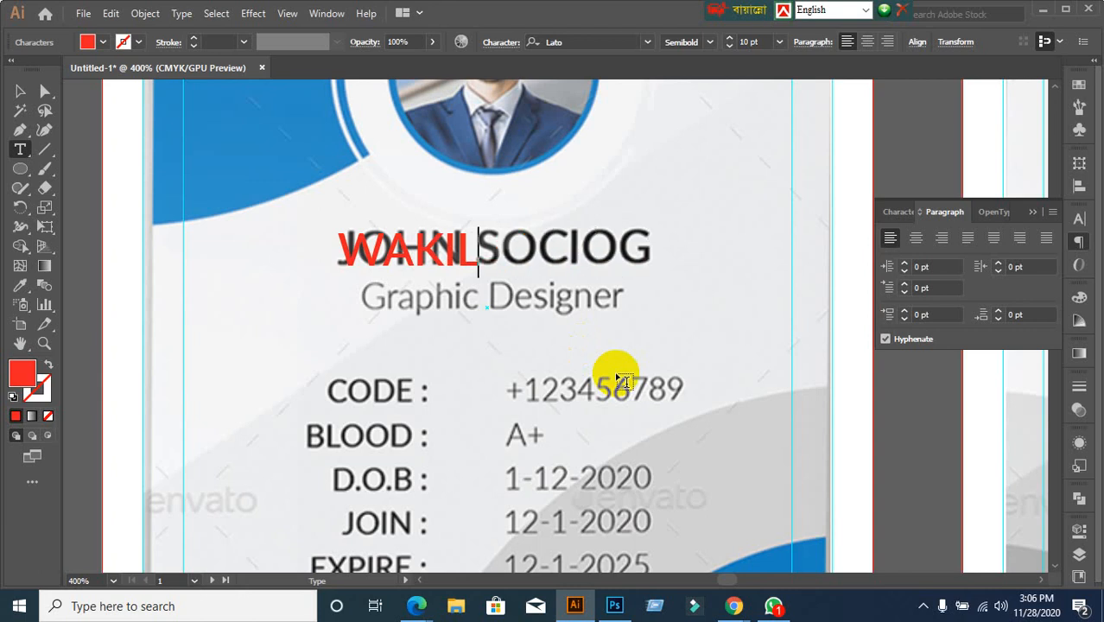
{"action": "left_click", "coordinate": [20, 91]}
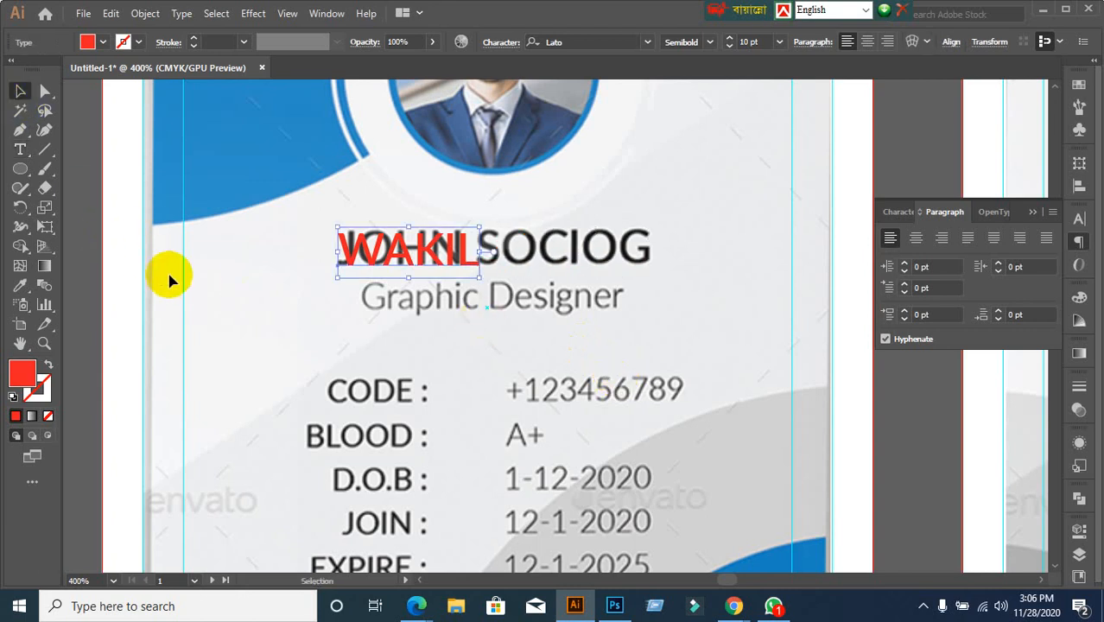
{"action": "left_click", "coordinate": [216, 298]}
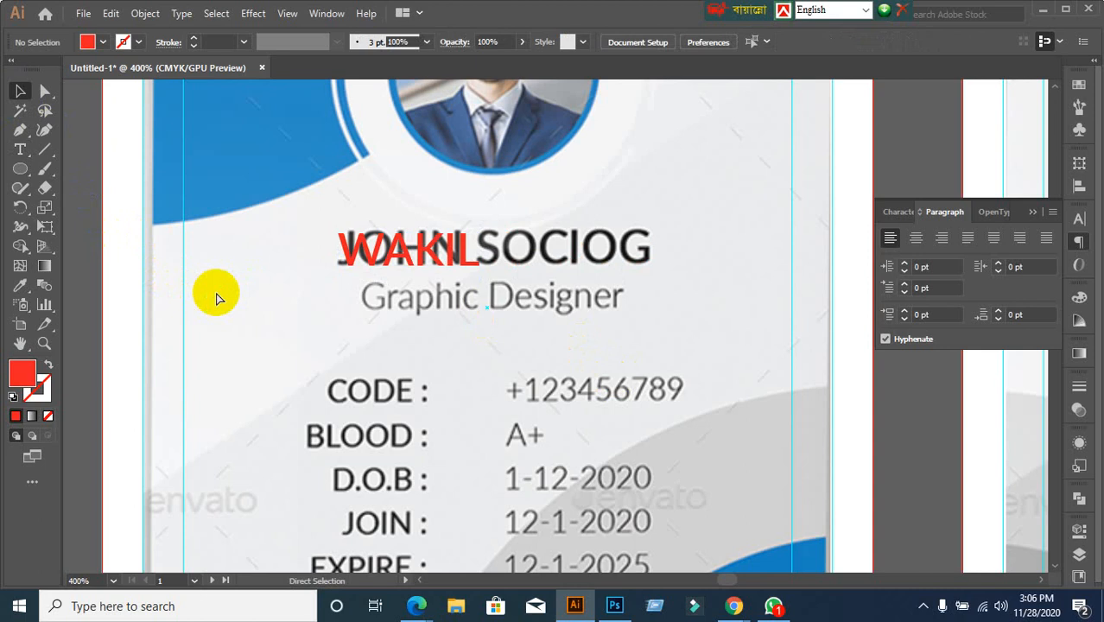
{"action": "key", "text": "ctrl+z"}
{"action": "key", "text": "ctrl+z"}
{"action": "key", "text": "ctrl+z"}
{"action": "key", "text": "ctrl+z"}
{"action": "key", "text": "ctrl+z"}
{"action": "key", "text": "ctrl+z"}
{"action": "key", "text": "ctrl+z"}
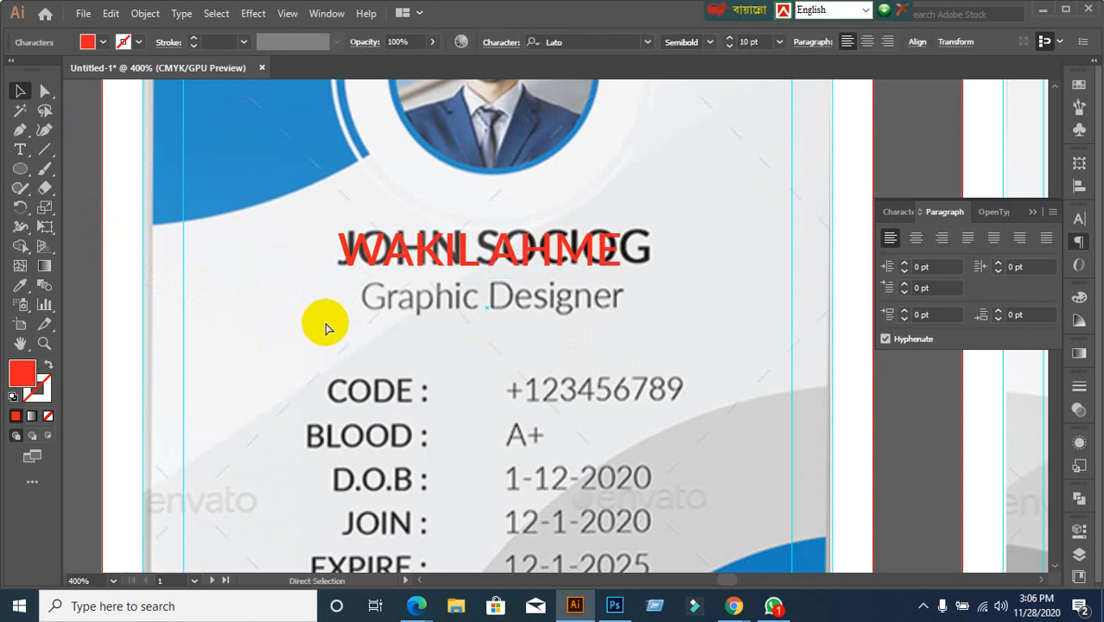
{"action": "key", "text": "ctrl+z"}
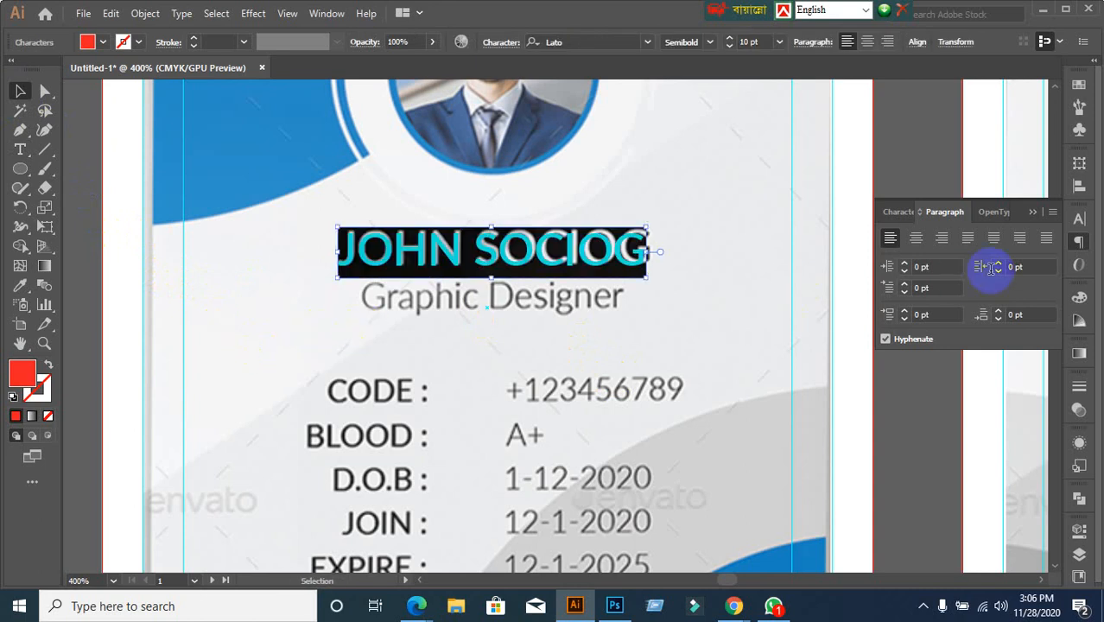
Centre-align the red name and drag it over the template's name line, undoing a stray retype
{"action": "left_click", "coordinate": [916, 238]}
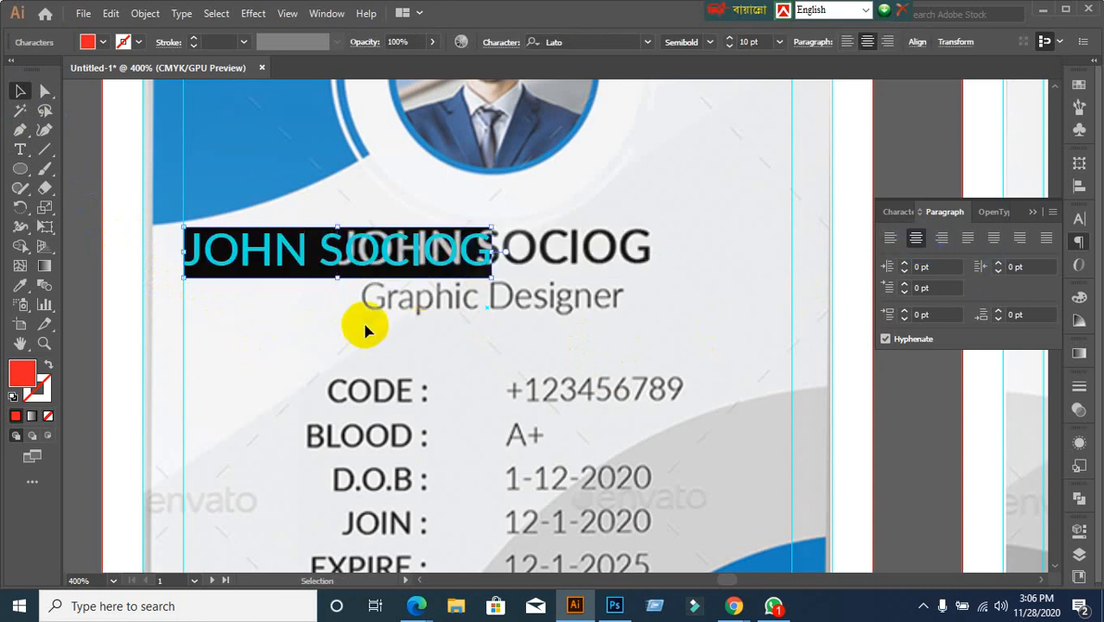
{"action": "left_click", "coordinate": [305, 328]}
{"action": "left_click_drag", "start_coordinate": [298, 267], "coordinate": [451, 272]}
{"action": "double_click", "coordinate": [490, 257]}
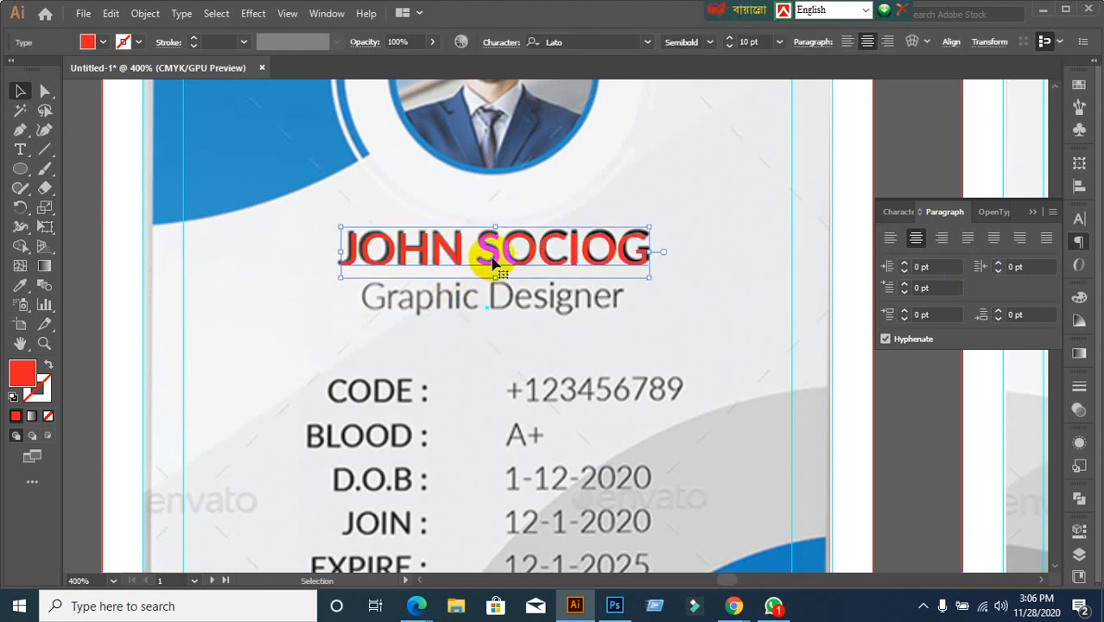
{"action": "triple_click", "coordinate": [490, 248]}
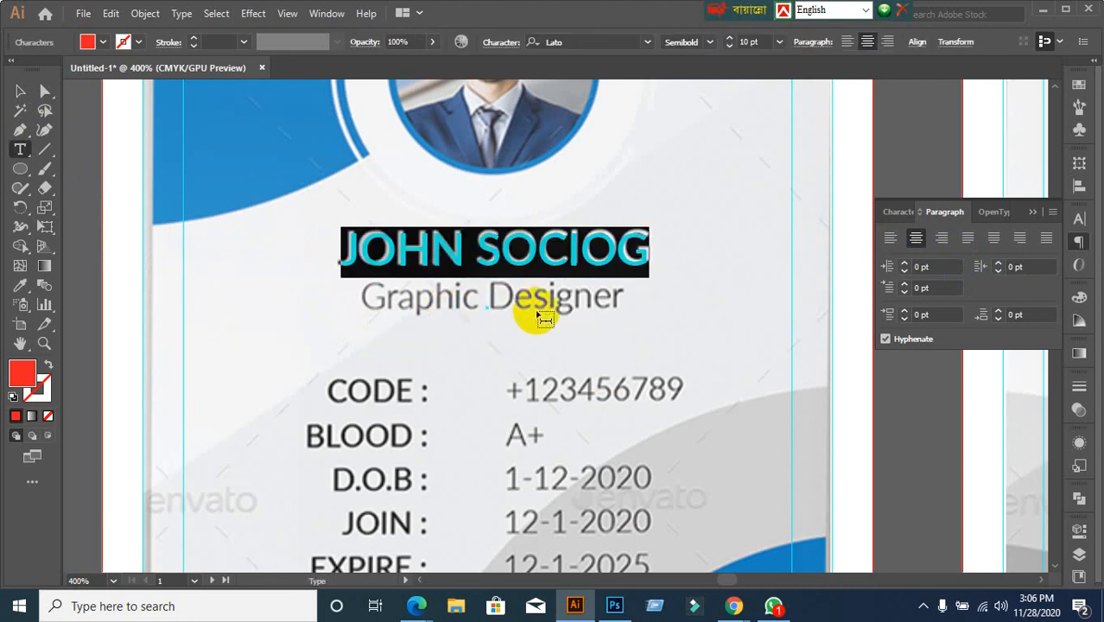
{"action": "type", "text": "WAKIL"}
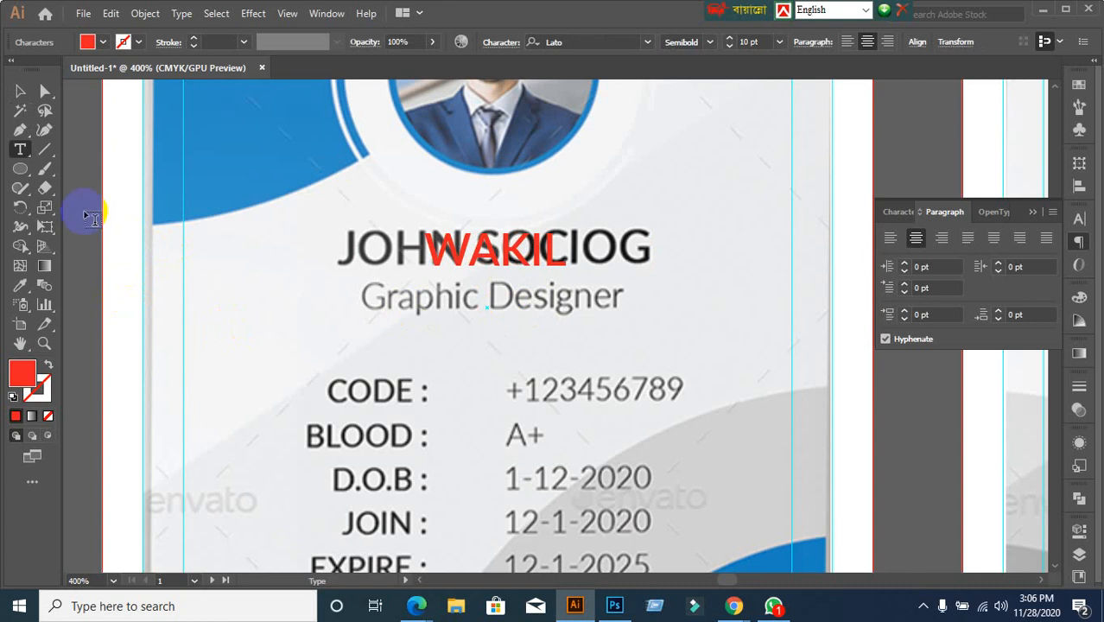
{"action": "left_click", "coordinate": [19, 92]}
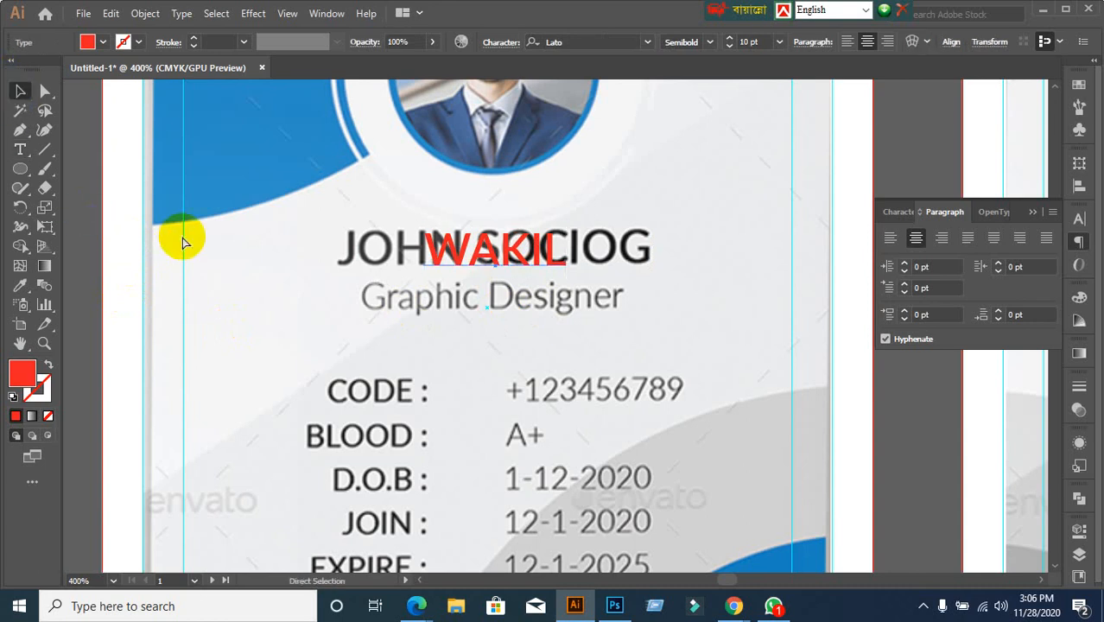
{"action": "key", "text": "ctrl+z"}
{"action": "left_click", "coordinate": [251, 278]}
{"action": "scroll", "coordinate": [263, 272], "scroll_direction": "down", "scroll_amount": 1}
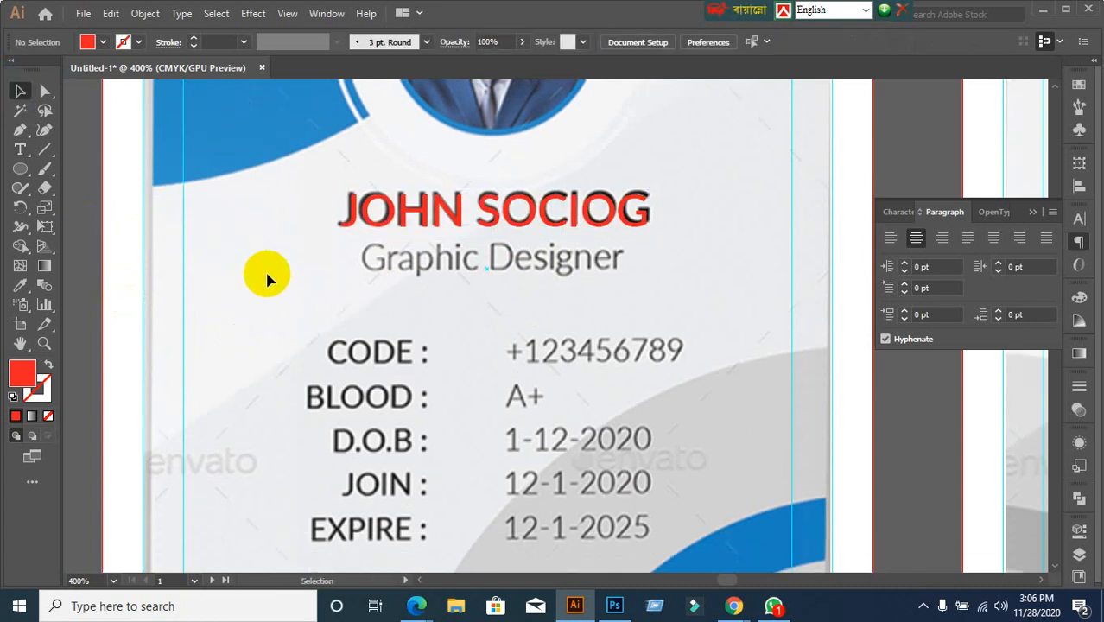
{"action": "left_click", "coordinate": [453, 220]}
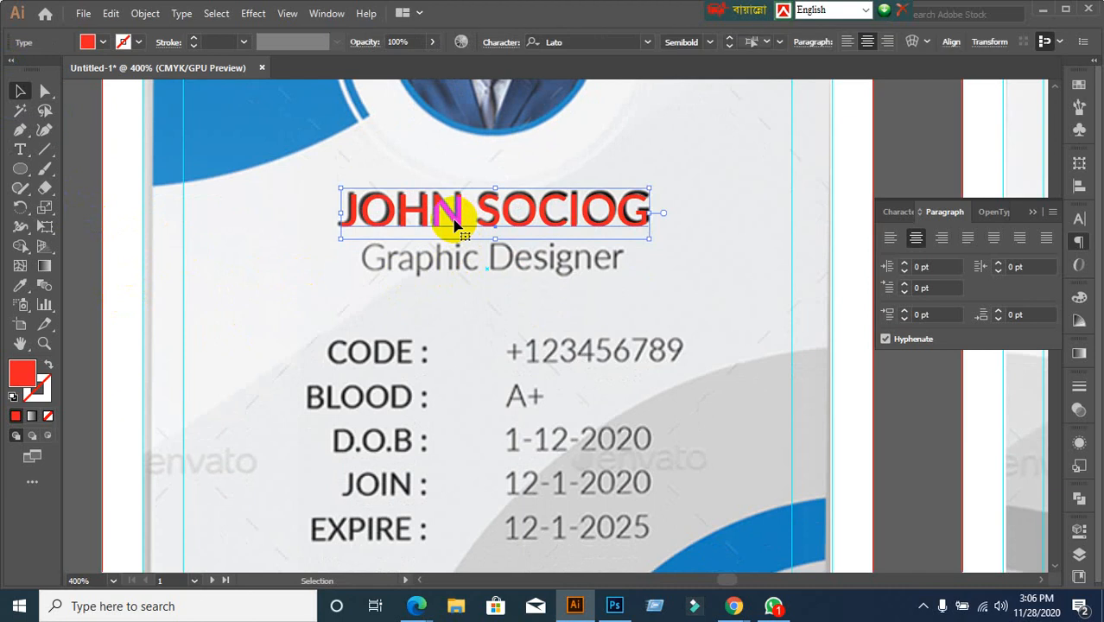
Duplicate the red name just below it and retype the copy as GRAPHIC DESINGER
{"action": "mouse_move", "coordinate": [455, 239]}
{"action": "left_mouse_down"}
{"action": "mouse_move", "coordinate": [451, 266]}
{"action": "mouse_move", "coordinate": [459, 261]}
{"action": "left_mouse_up"}
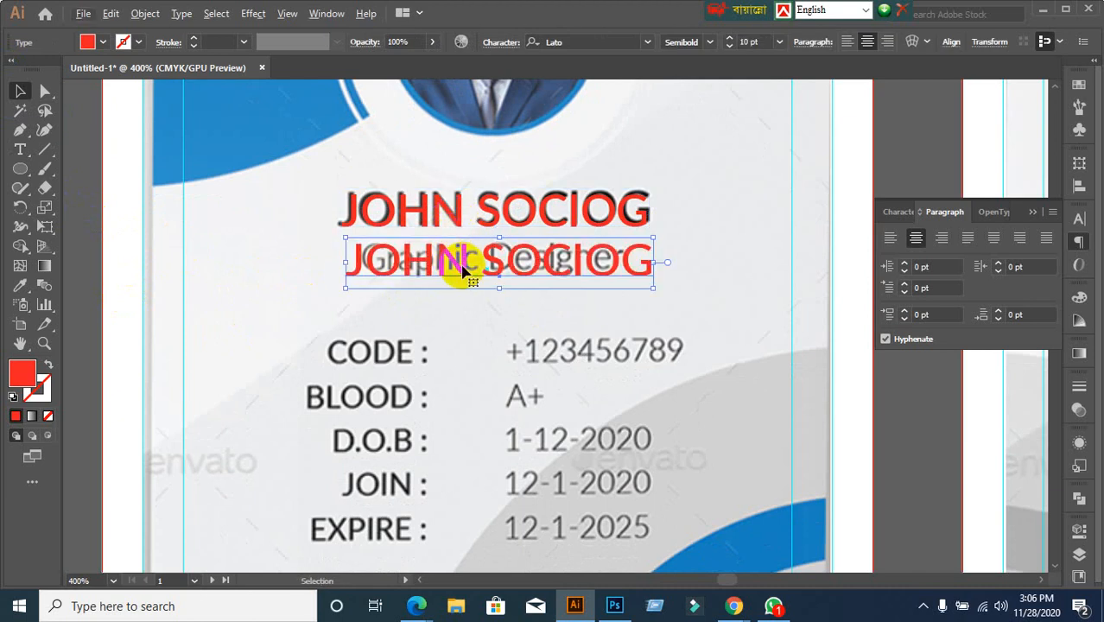
{"action": "double_click", "coordinate": [464, 270]}
{"action": "triple_click", "coordinate": [489, 261]}
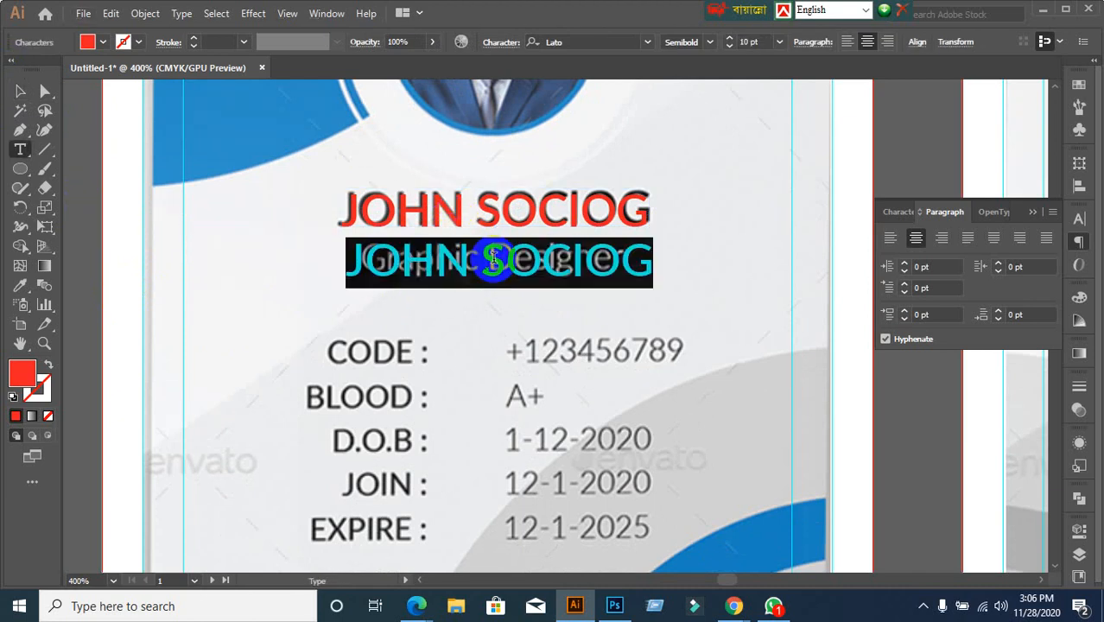
{"action": "type", "text": "GRAP"}
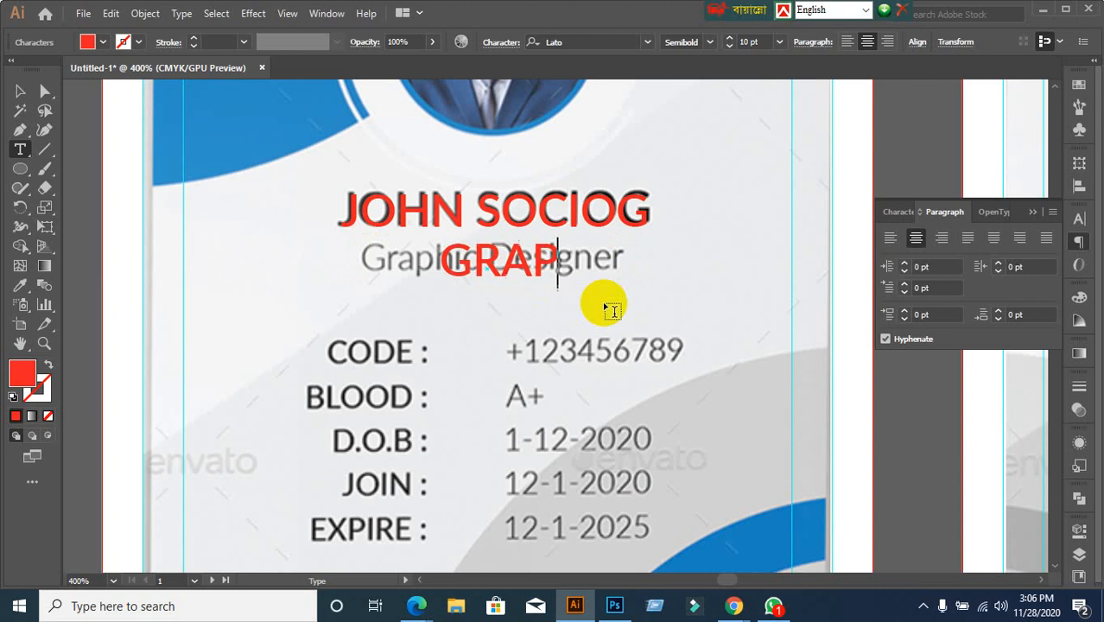
{"action": "type", "text": "HIC DES"}
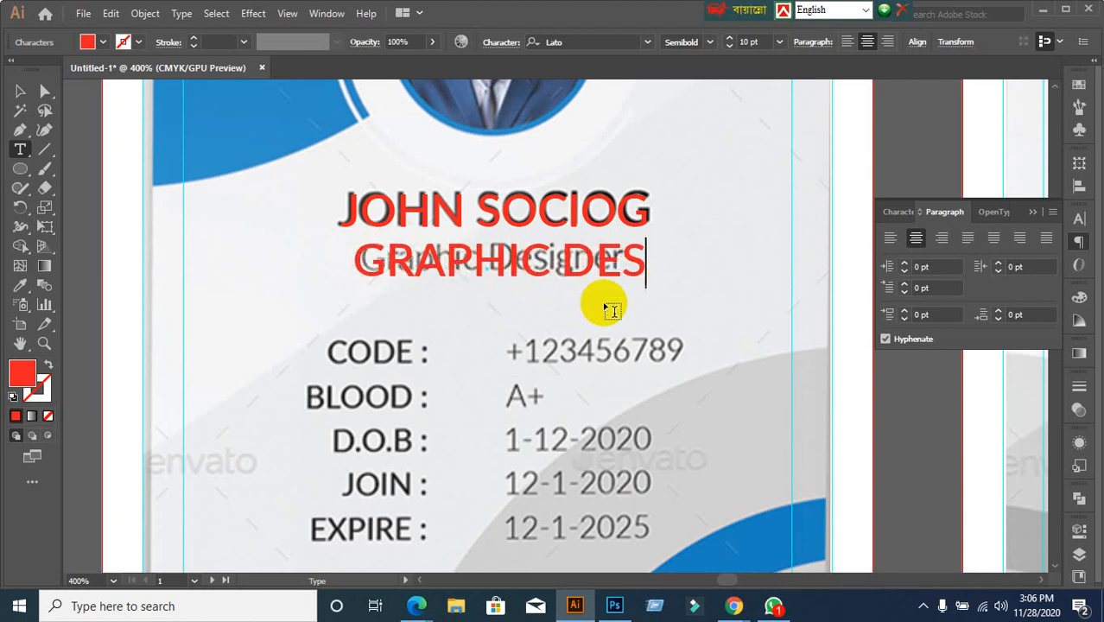
{"action": "type", "text": "INGER"}
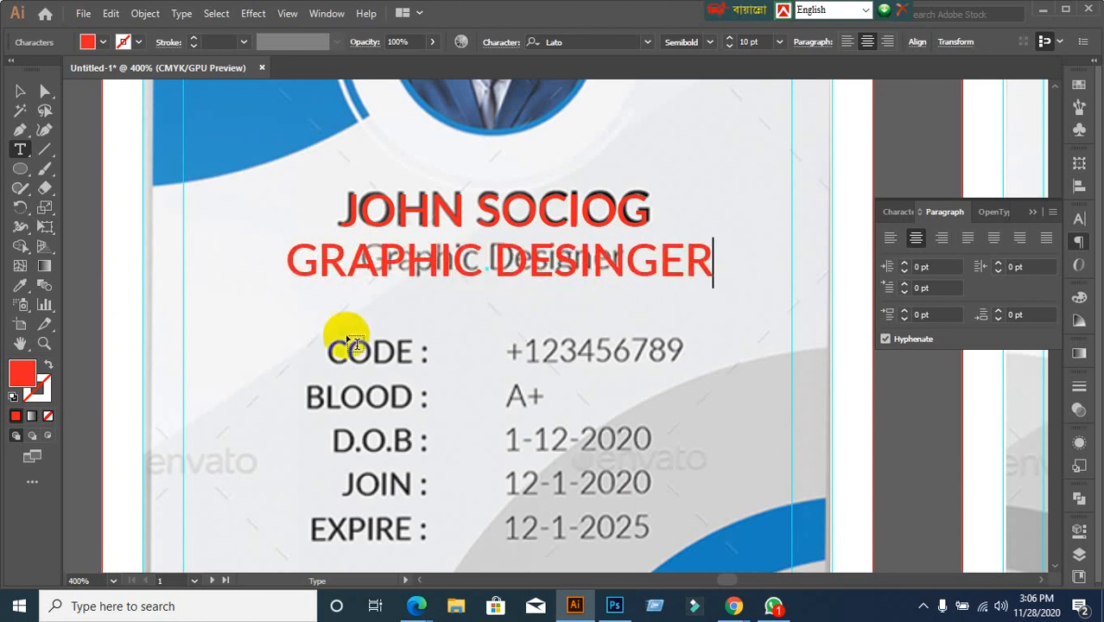
{"action": "left_click", "coordinate": [20, 91]}
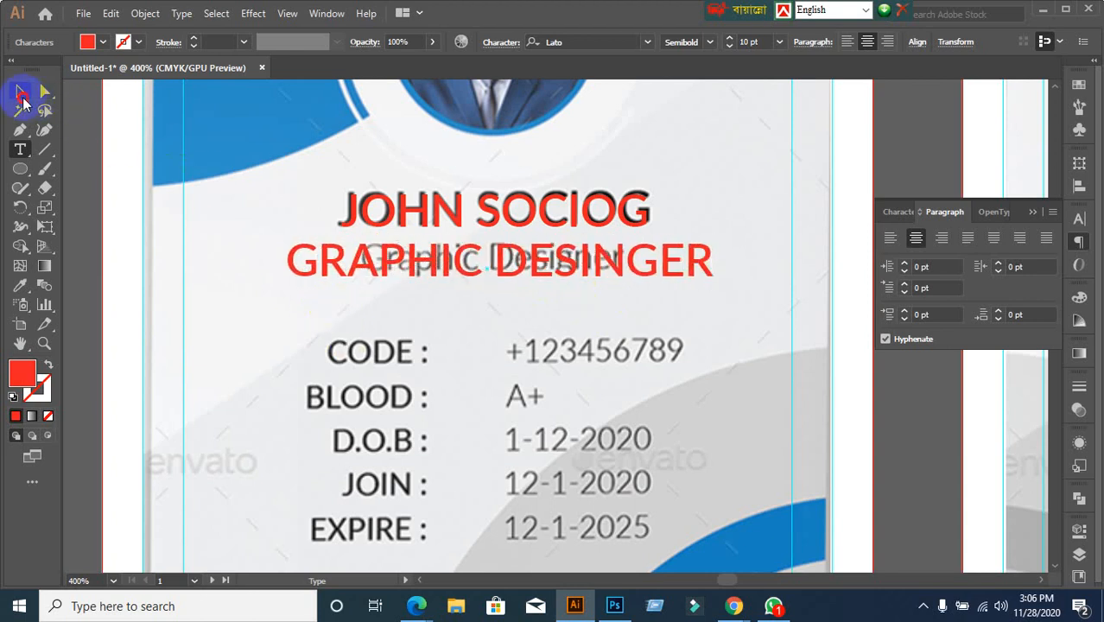
Start lowering the job title's font size in the Character panel
{"action": "left_click", "coordinate": [894, 212]}
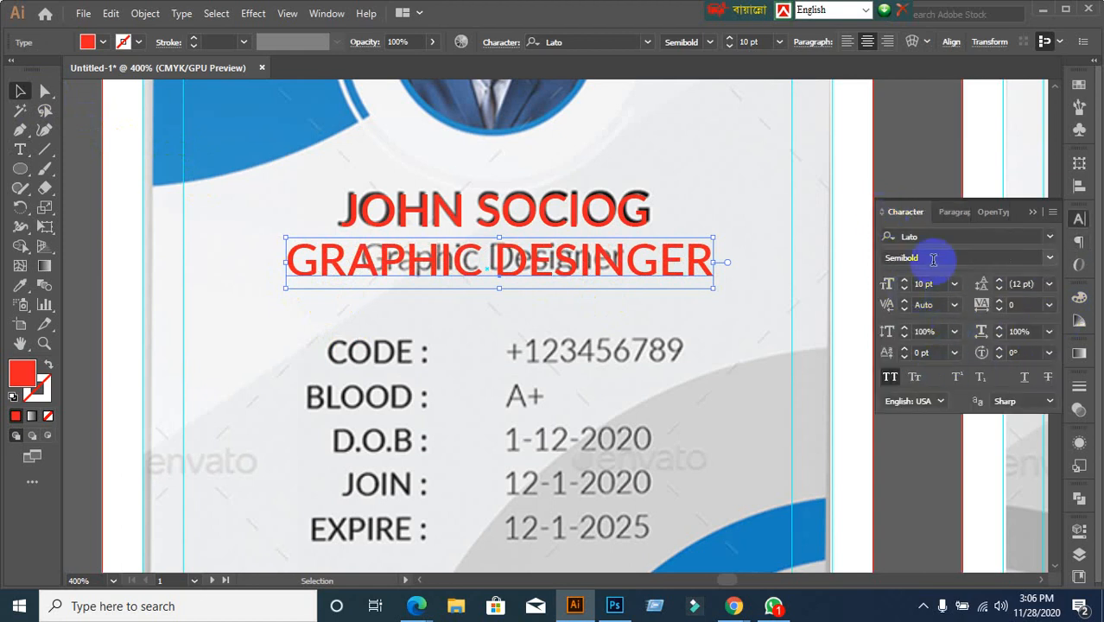
{"action": "left_click", "coordinate": [930, 285]}
{"action": "key", "text": "Down"}
{"action": "key", "text": "Down"}
{"action": "key", "text": "Down"}
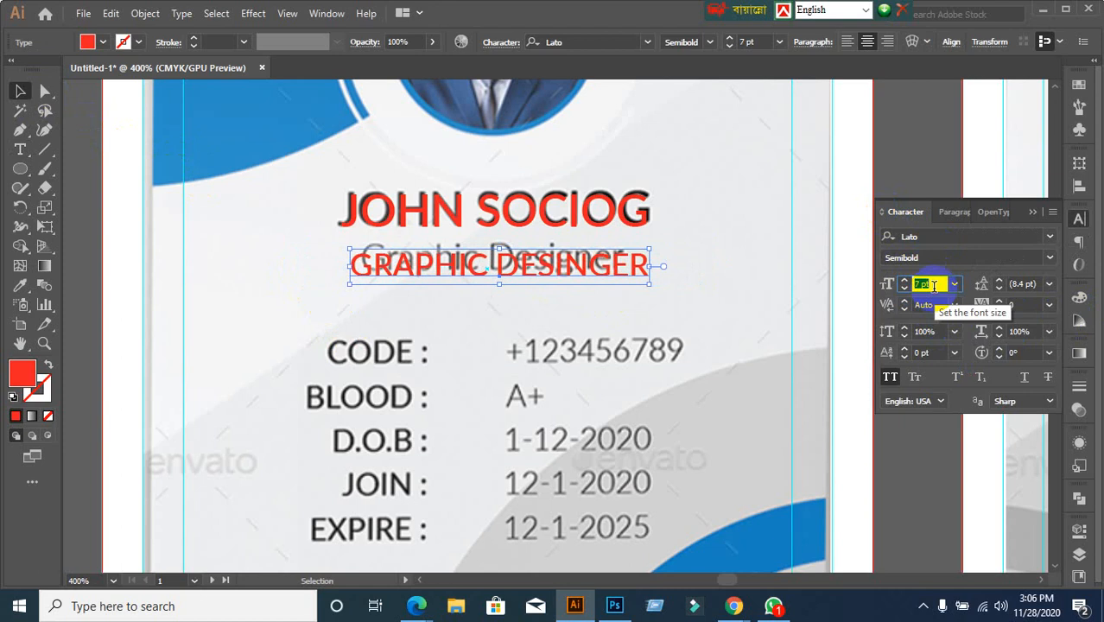
Place the job title over Graphic Designer, set its weight to Lato Regular and size 6 pt
{"action": "key", "text": "Down"}
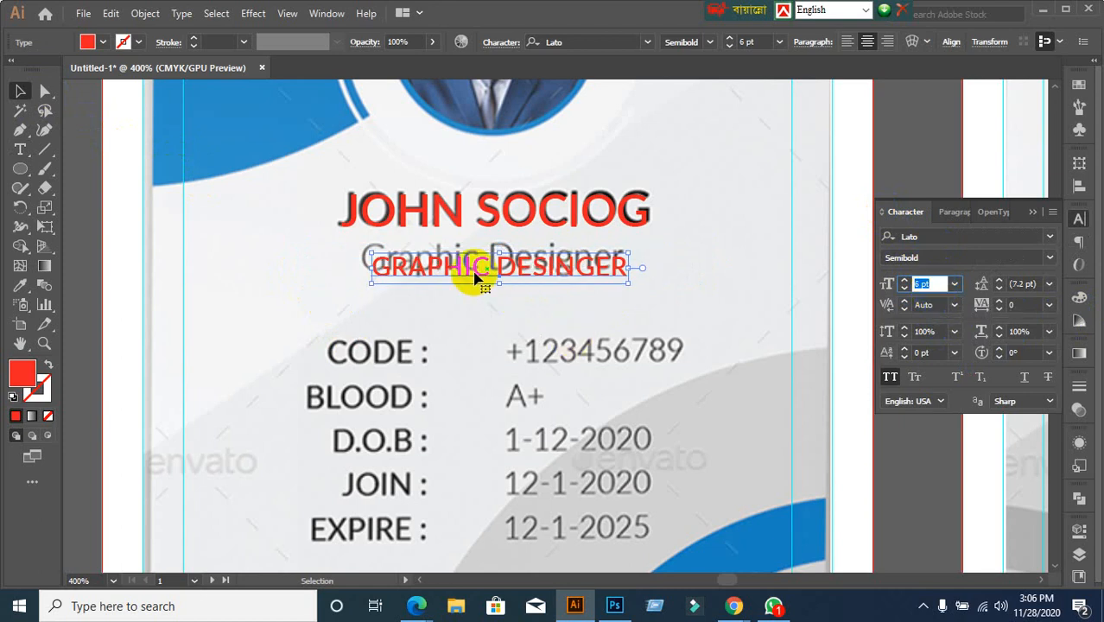
{"action": "left_click_drag", "start_coordinate": [480, 271], "coordinate": [467, 263]}
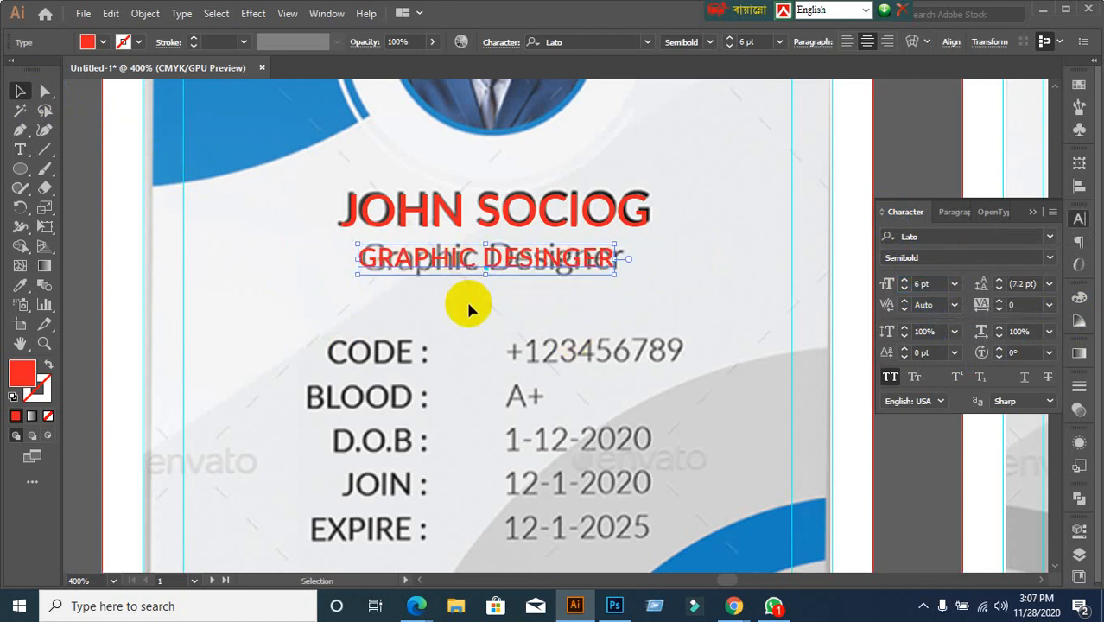
{"action": "left_click", "coordinate": [1048, 258]}
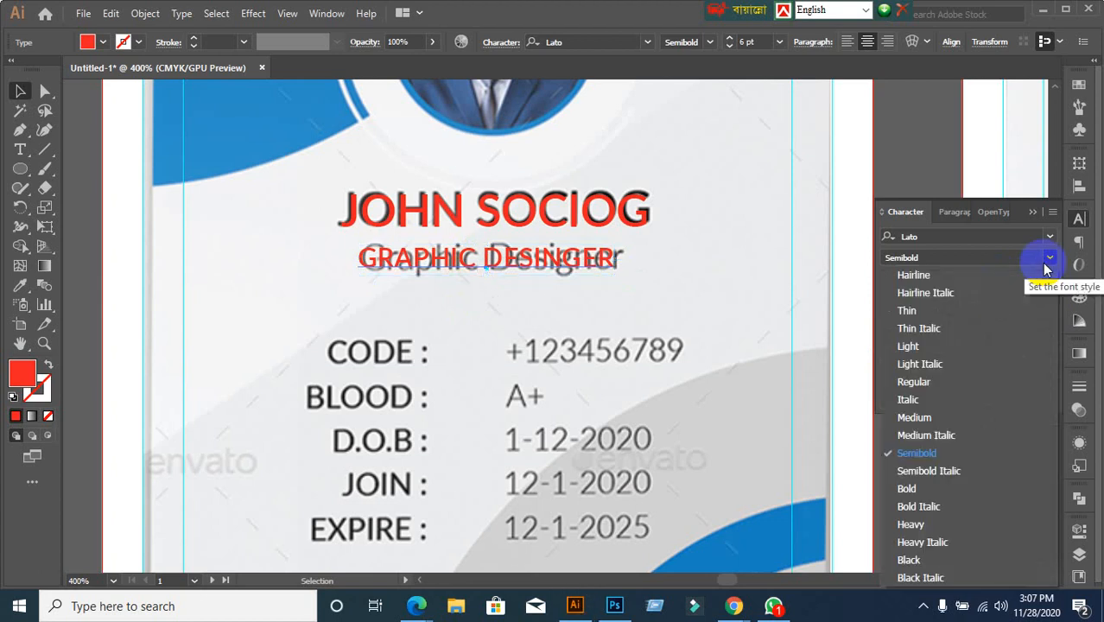
{"action": "left_click", "coordinate": [912, 380]}
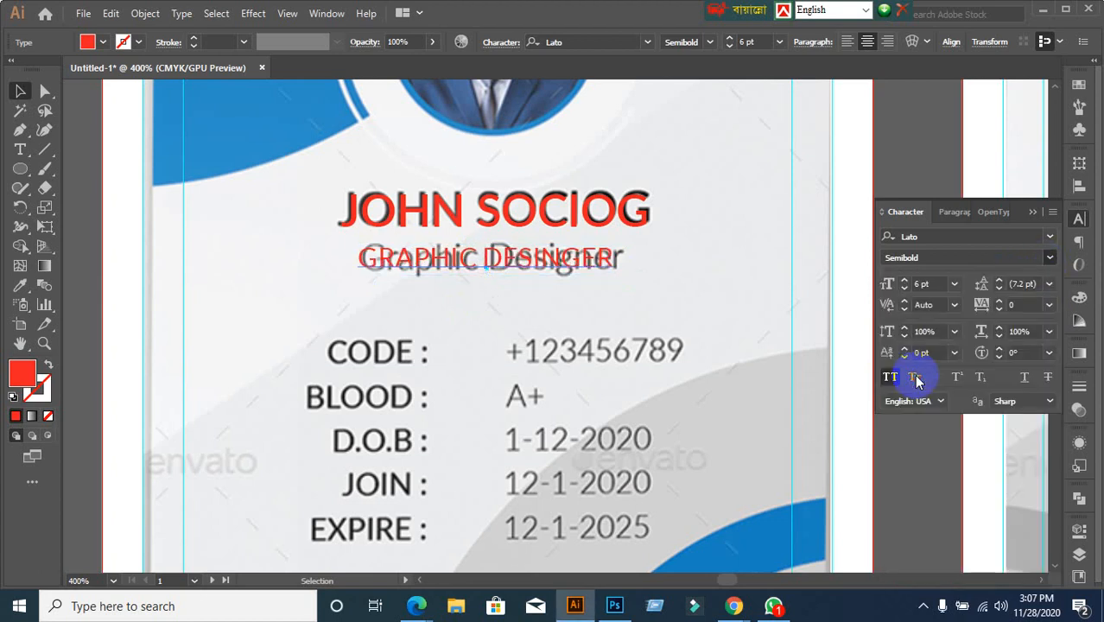
{"action": "left_click", "coordinate": [936, 283]}
{"action": "type", "text": "7"}
{"action": "key", "text": "Return"}
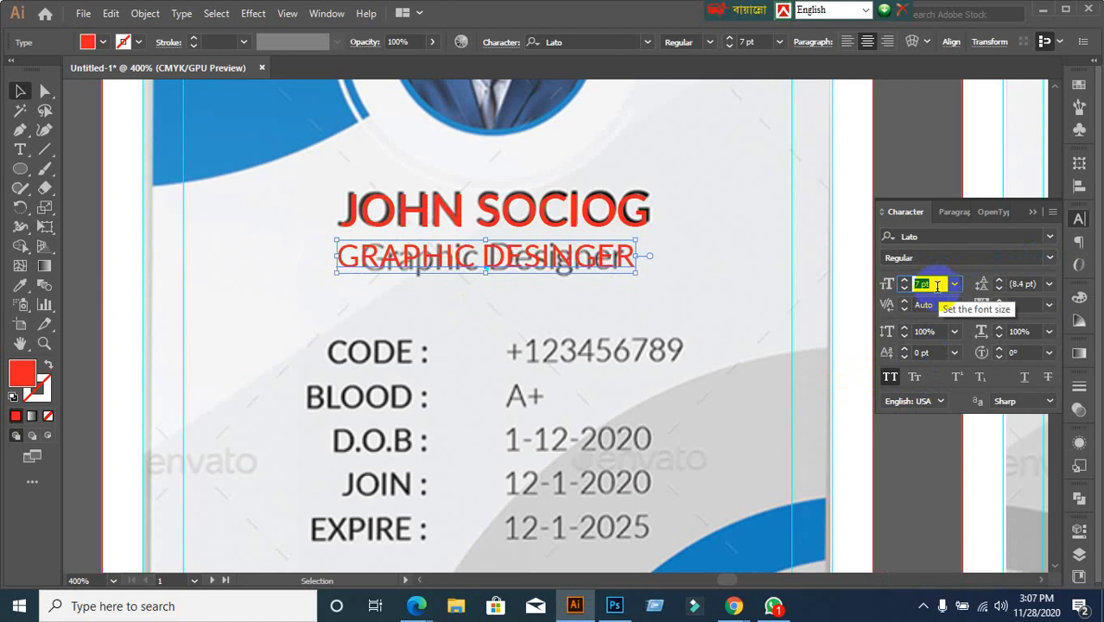
{"action": "type", "text": "6"}
{"action": "key", "text": "Return"}
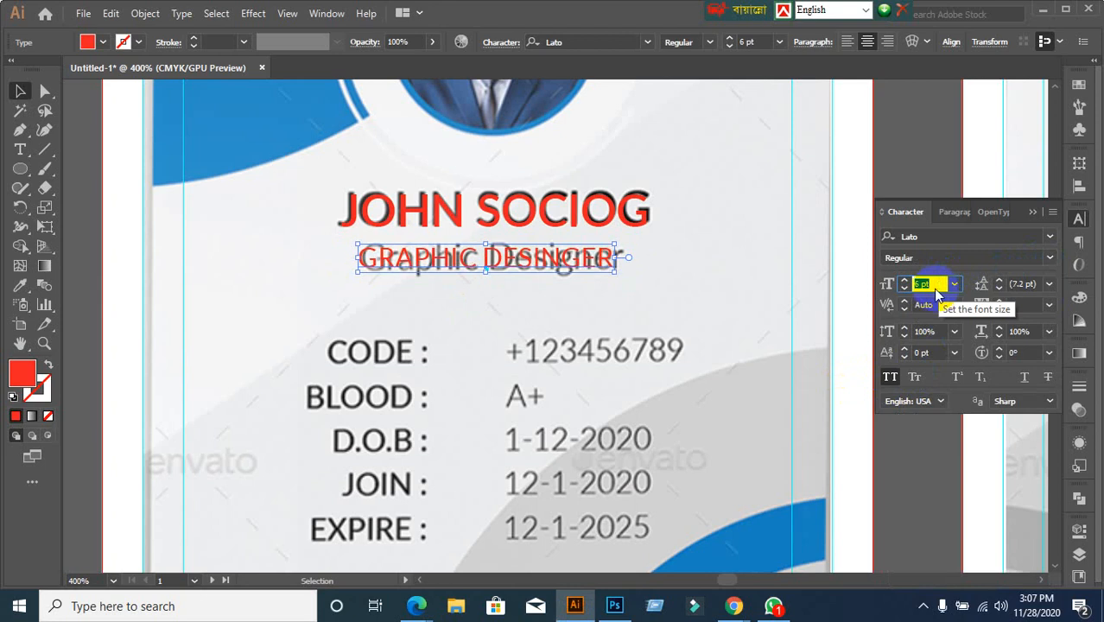
Zoom out to see the card and enlarge the job title to 7 pt
{"action": "left_click", "coordinate": [677, 295]}
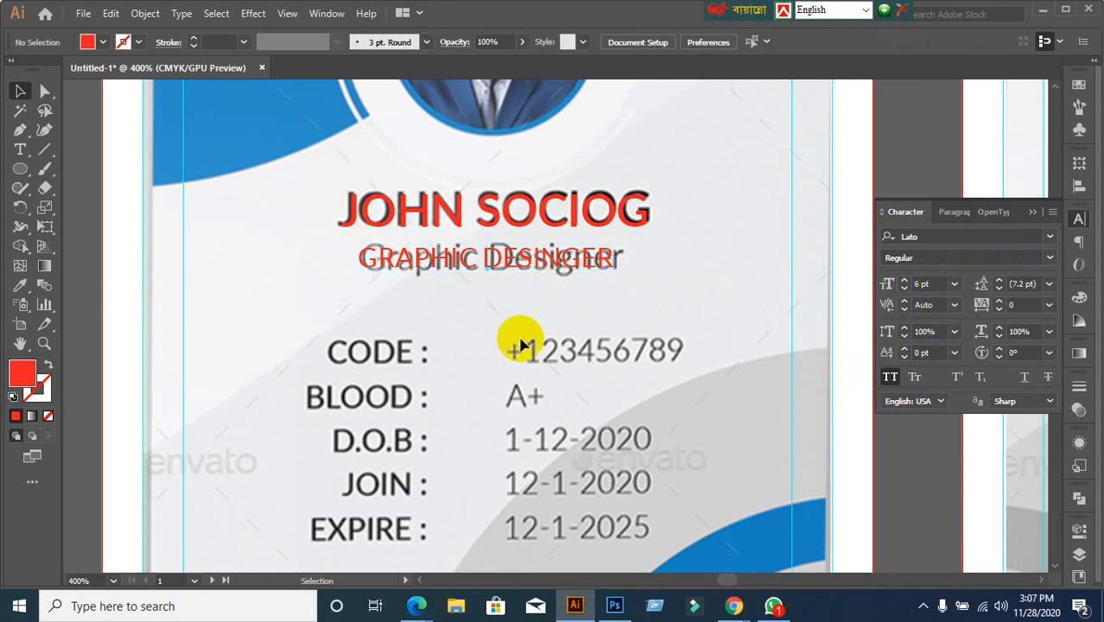
{"action": "key", "text": "ctrl+minus"}
{"action": "key", "text": "ctrl+minus"}
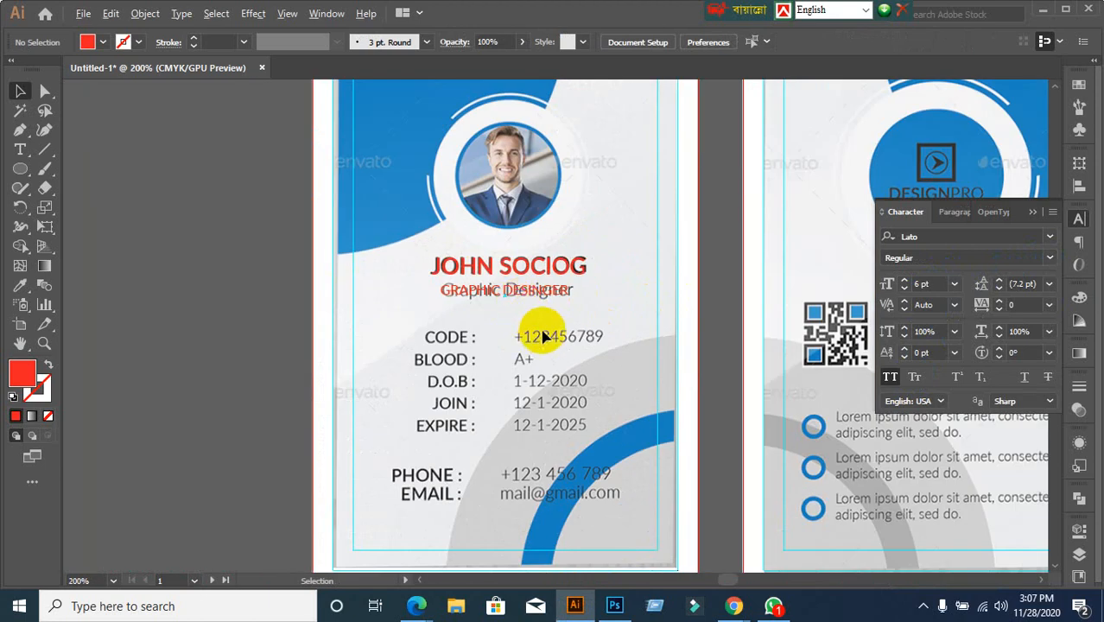
{"action": "scroll", "coordinate": [542, 336], "scroll_direction": "up", "scroll_amount": 2}
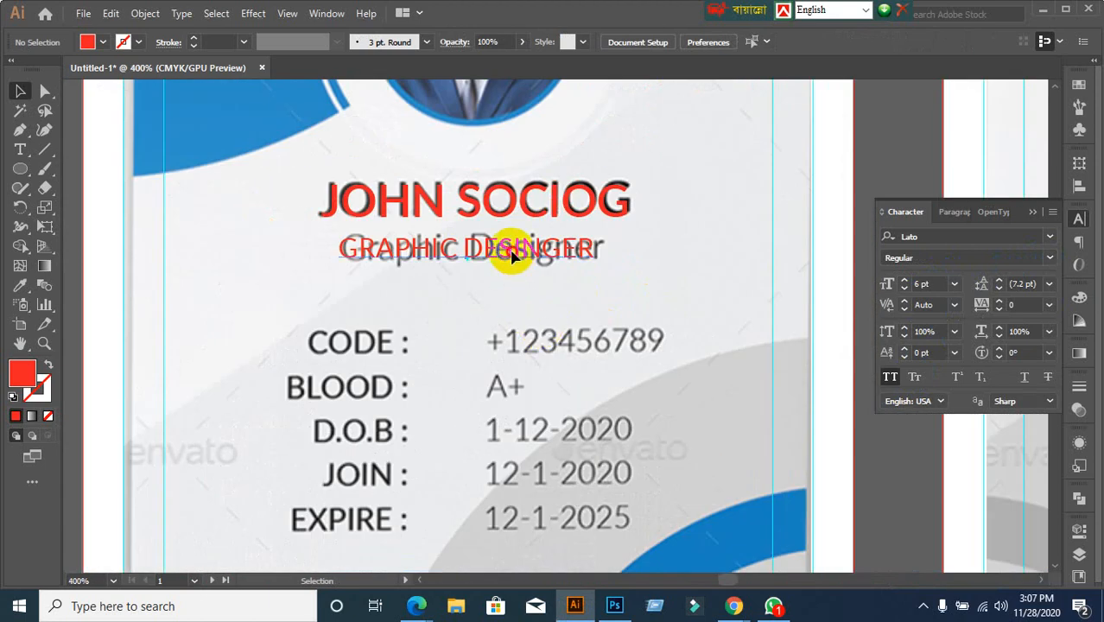
{"action": "left_click", "coordinate": [514, 253]}
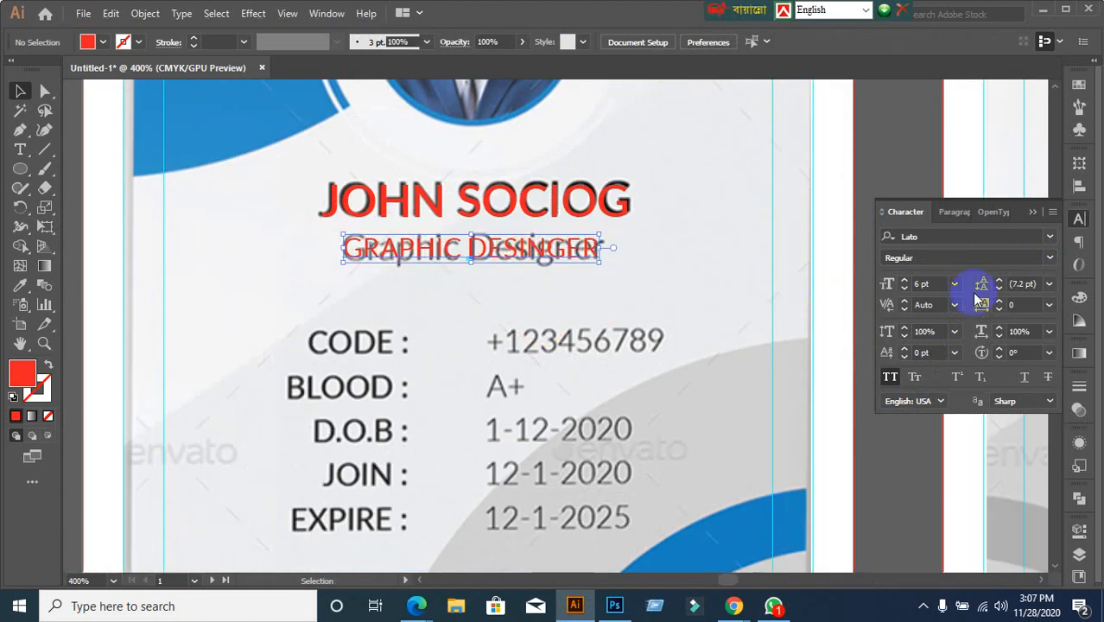
{"action": "left_click", "coordinate": [931, 285]}
{"action": "key", "text": "Up"}
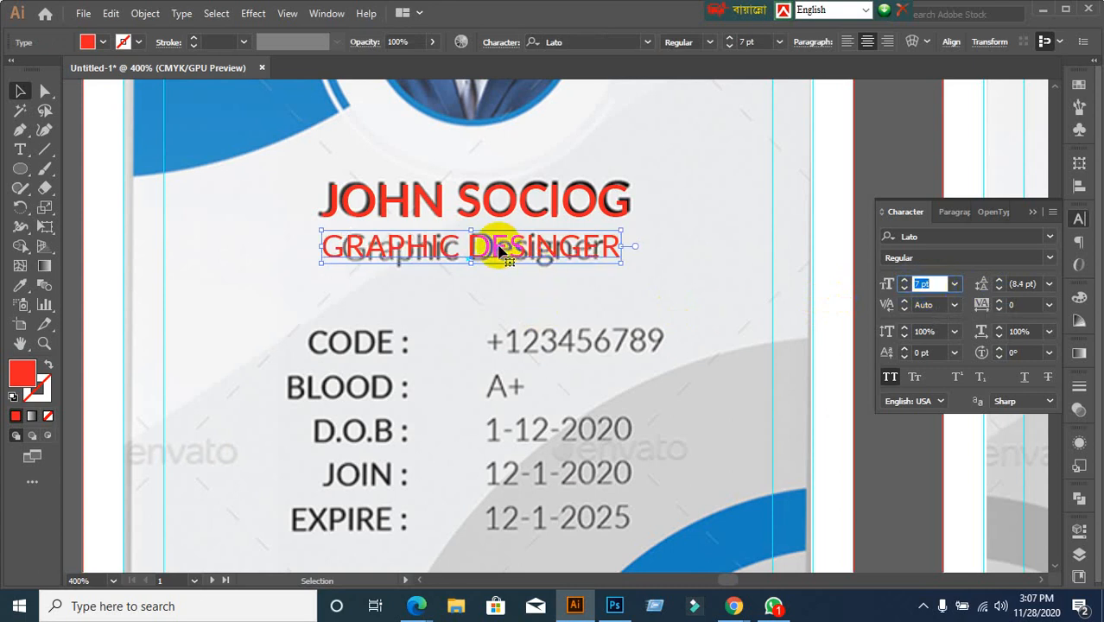
Line the job title up with the template line, undoing a trial move below it
{"action": "left_click_drag", "start_coordinate": [499, 248], "coordinate": [516, 252]}
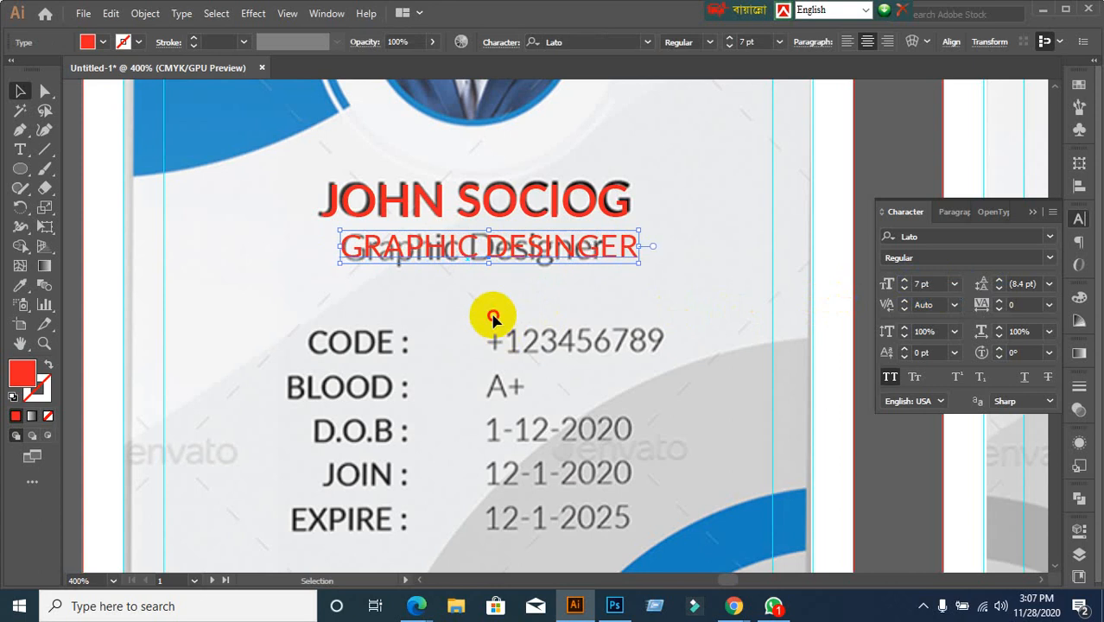
{"action": "left_click", "coordinate": [490, 316]}
{"action": "left_click", "coordinate": [457, 252]}
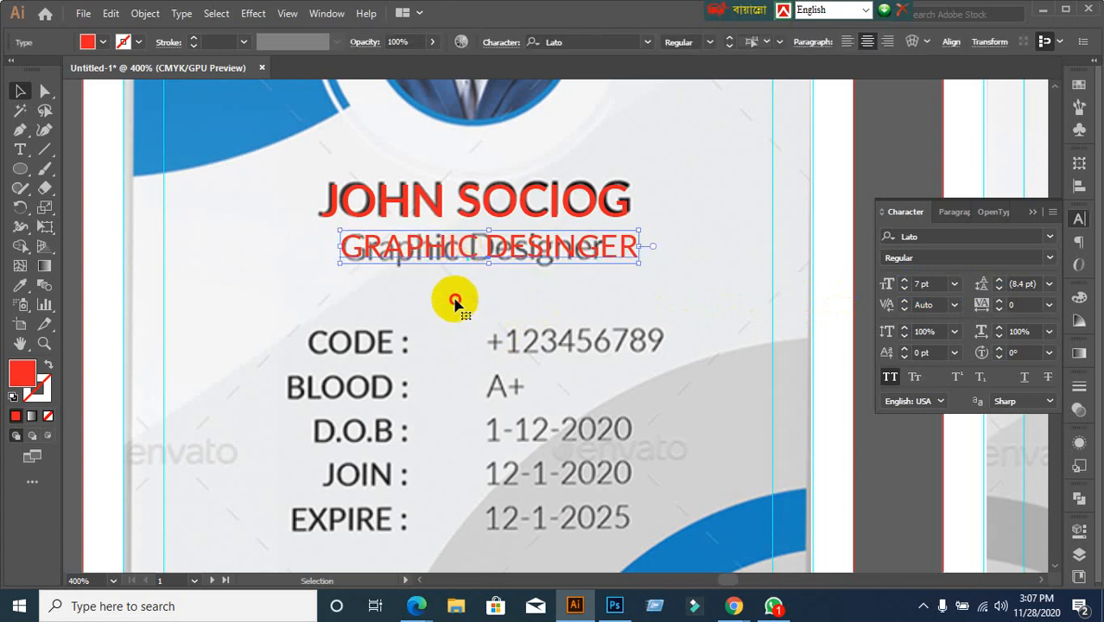
{"action": "key", "text": "ctrl+shift+a"}
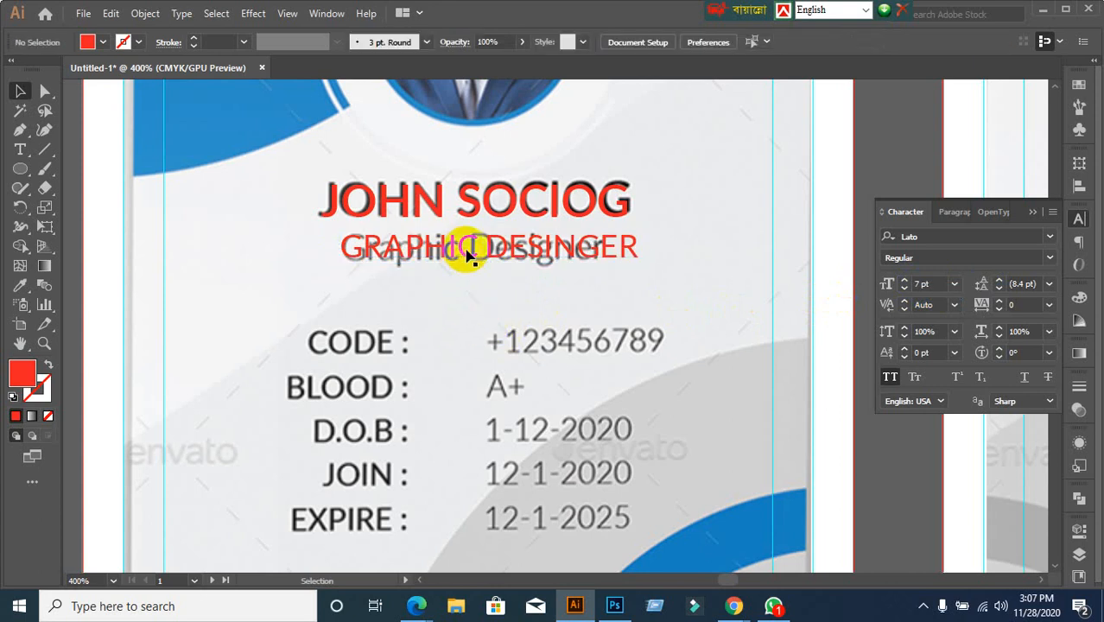
{"action": "left_click_drag", "start_coordinate": [466, 252], "coordinate": [463, 292]}
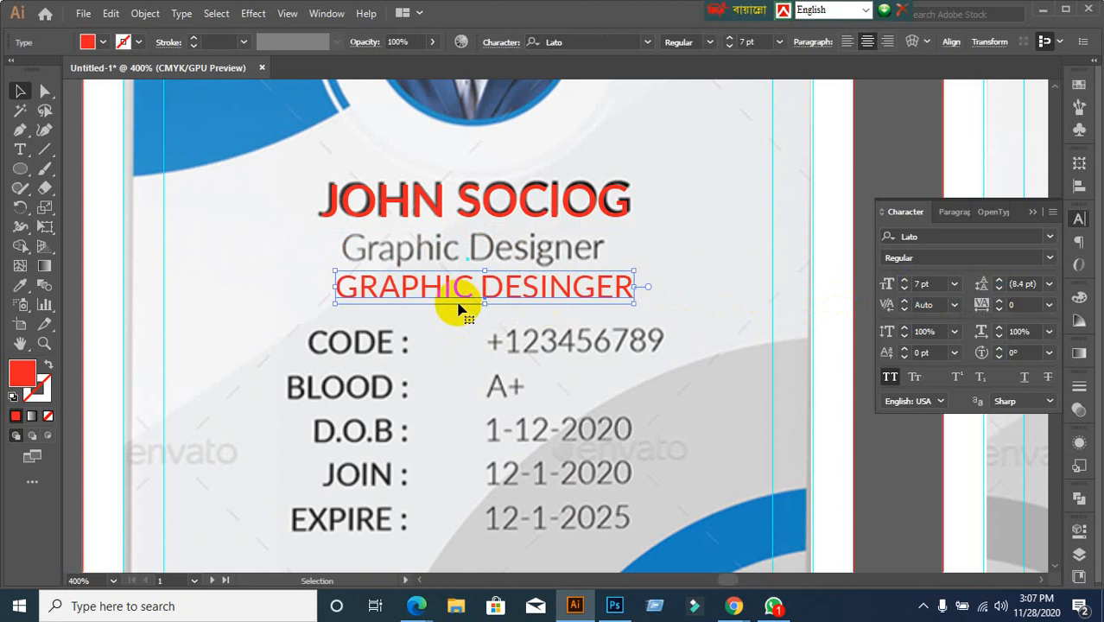
{"action": "key", "text": "ctrl+z"}
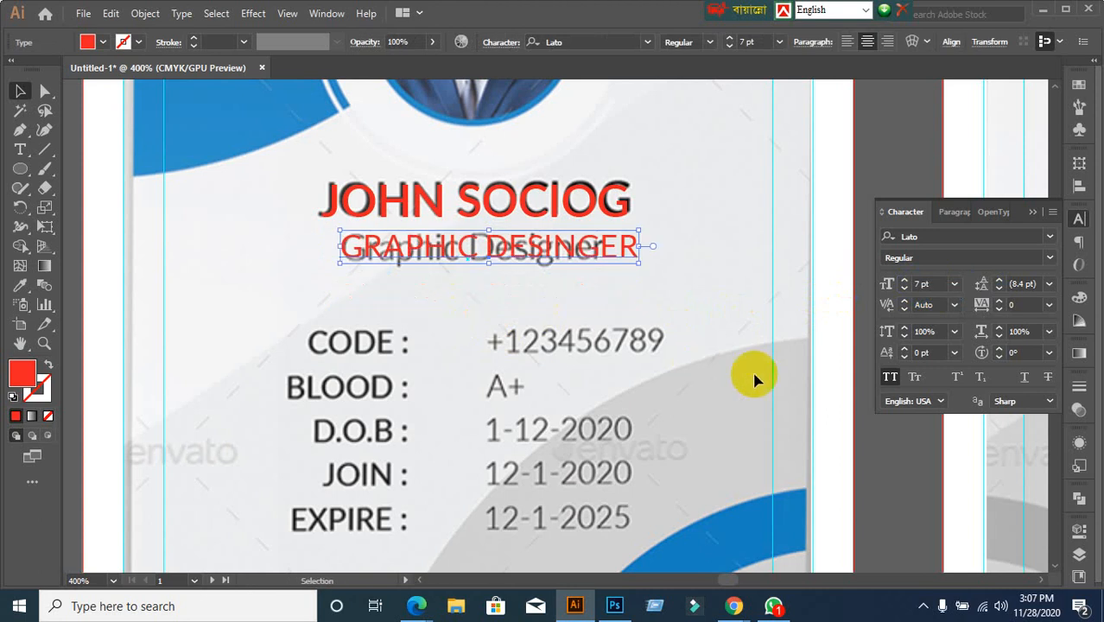
Condense the title text to 90% horizontal scale and nudge it into place
{"action": "left_click", "coordinate": [1027, 329]}
{"action": "scroll", "coordinate": [1027, 329], "scroll_direction": "down", "scroll_amount": 13}
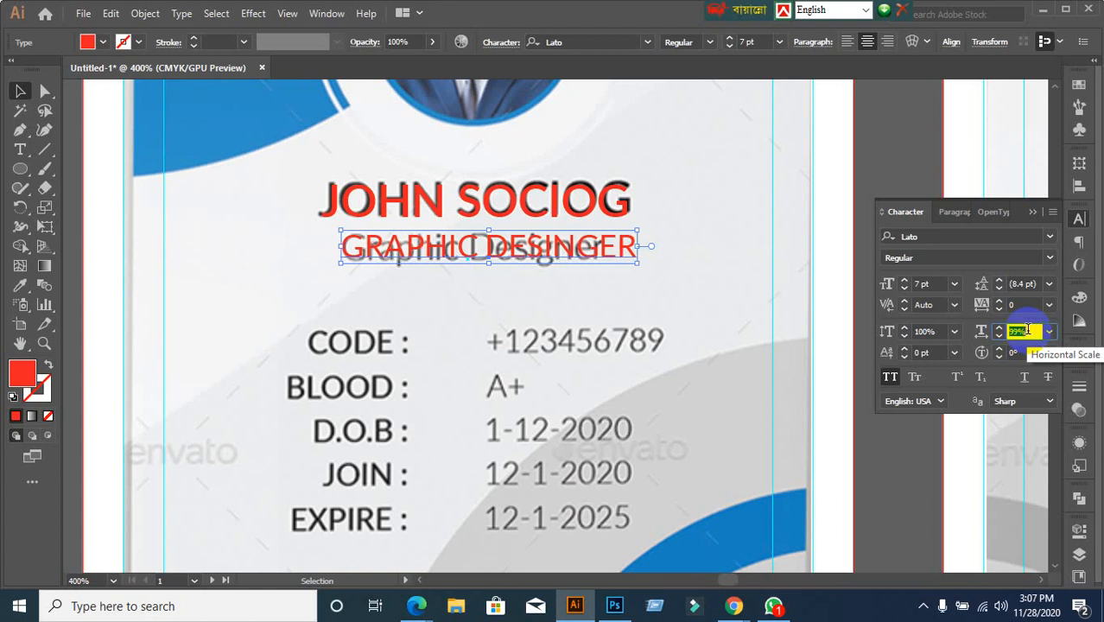
{"action": "scroll", "coordinate": [1026, 329], "scroll_direction": "down", "scroll_amount": 4}
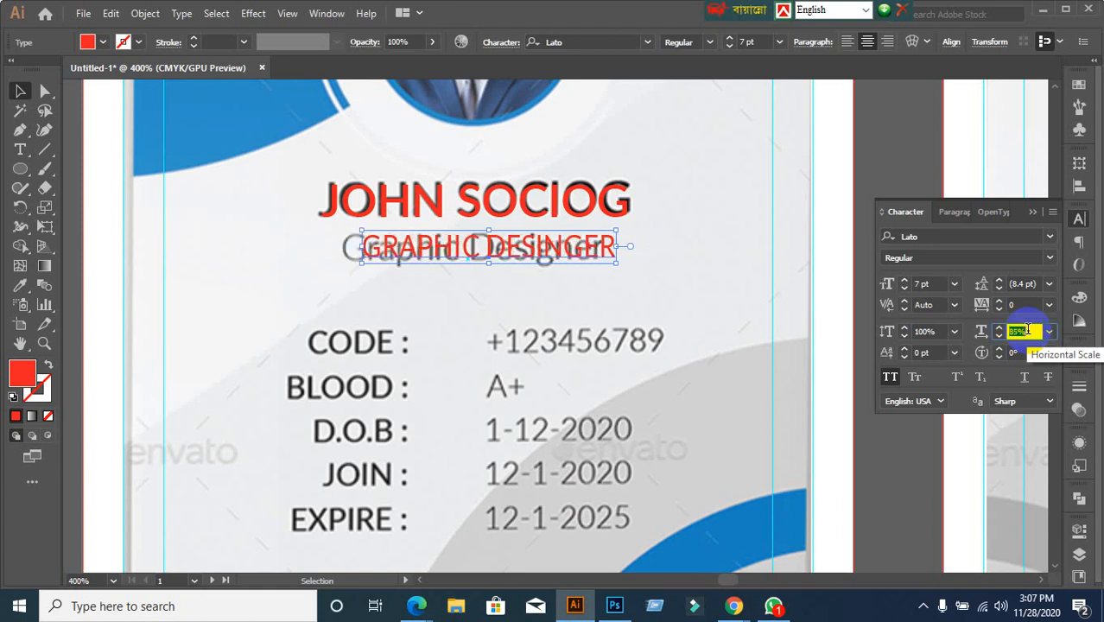
{"action": "left_click_drag", "start_coordinate": [516, 256], "coordinate": [487, 248]}
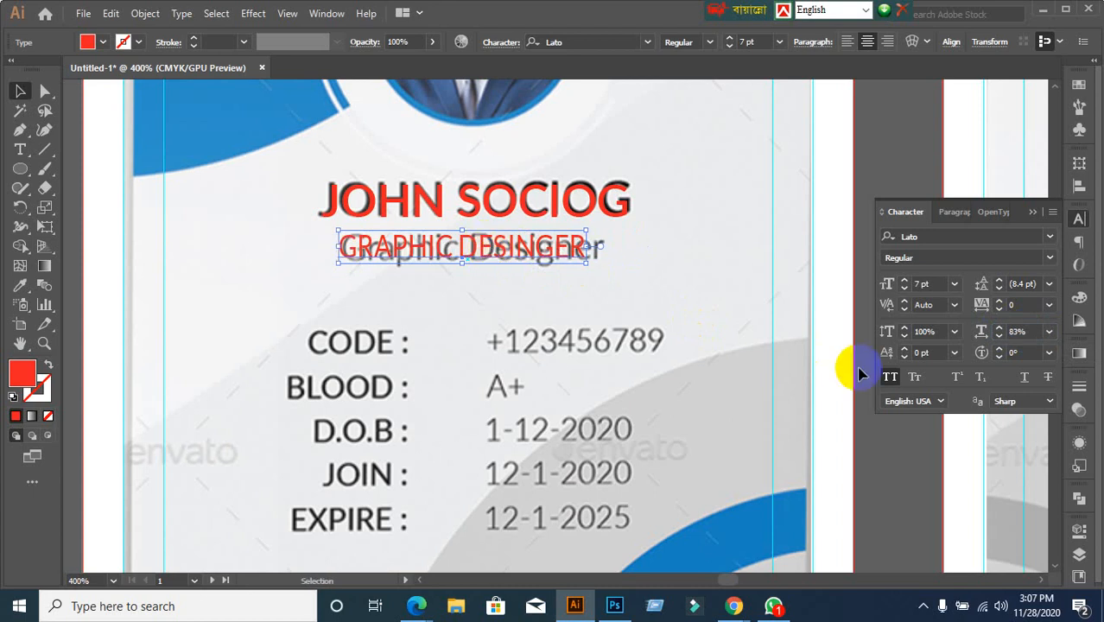
{"action": "left_click", "coordinate": [1023, 331]}
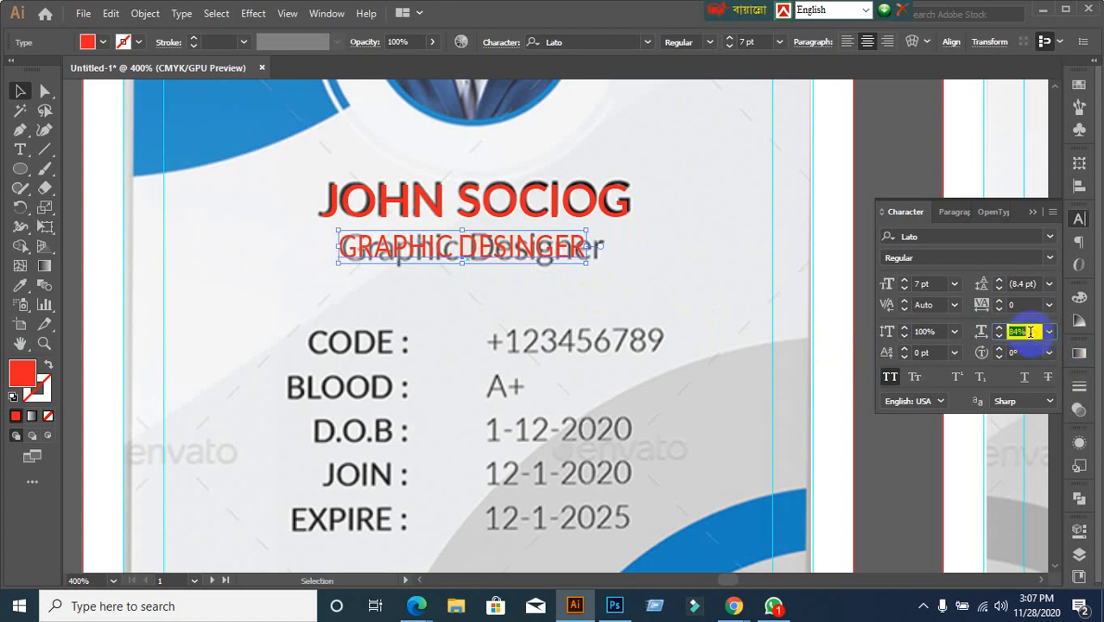
{"action": "scroll", "coordinate": [1030, 331], "scroll_direction": "up", "scroll_amount": 4}
{"action": "scroll", "coordinate": [1029, 332], "scroll_direction": "down", "scroll_amount": 1}
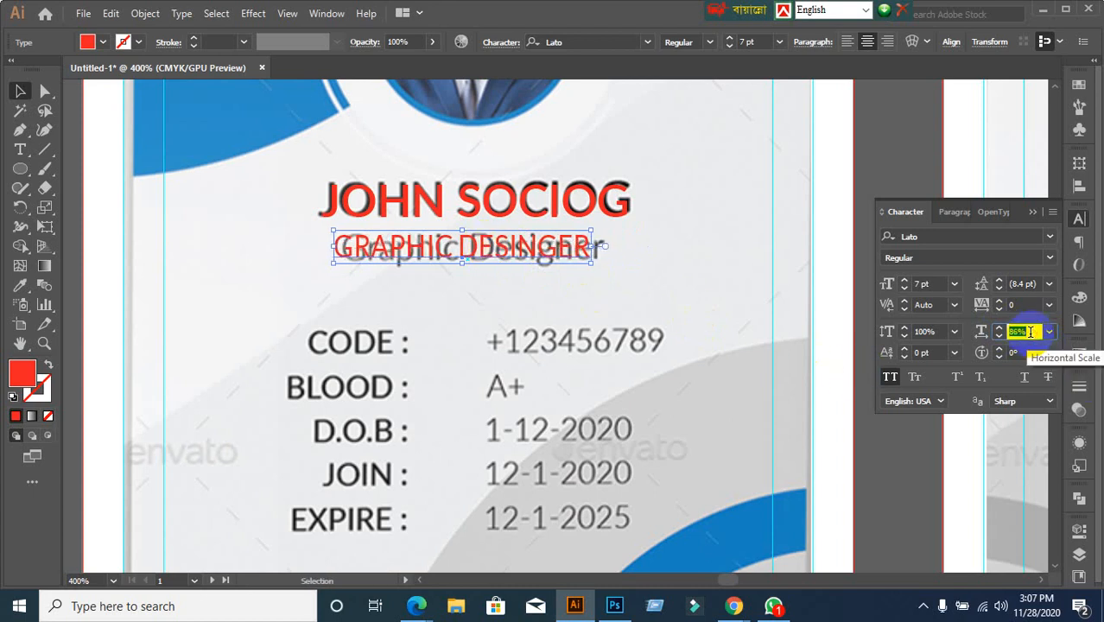
{"action": "scroll", "coordinate": [1030, 331], "scroll_direction": "up", "scroll_amount": 4}
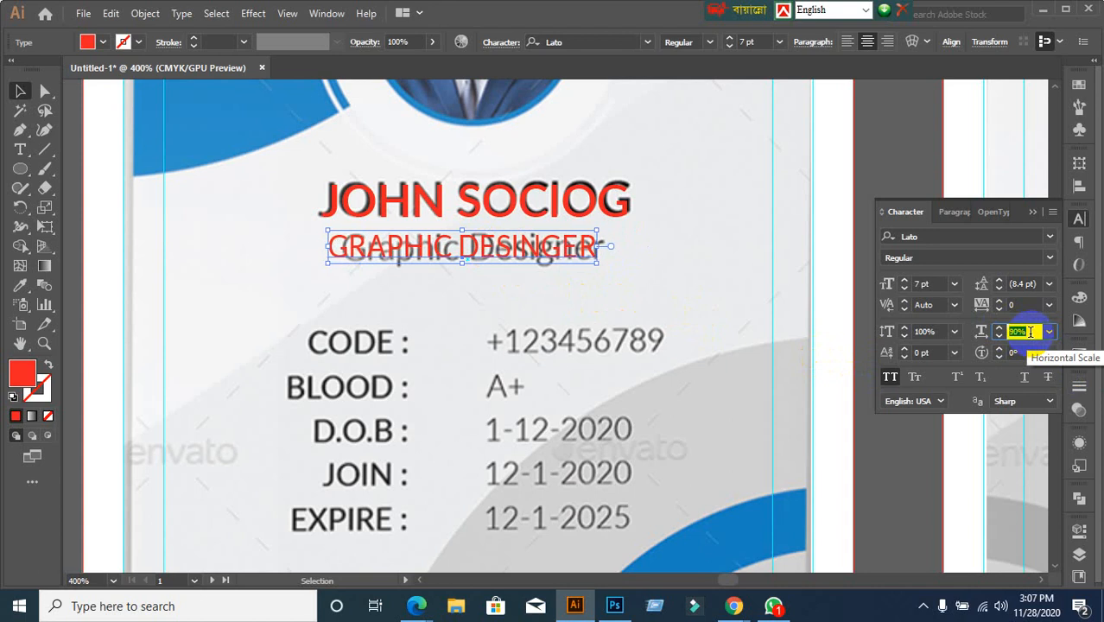
{"action": "left_click", "coordinate": [652, 278]}
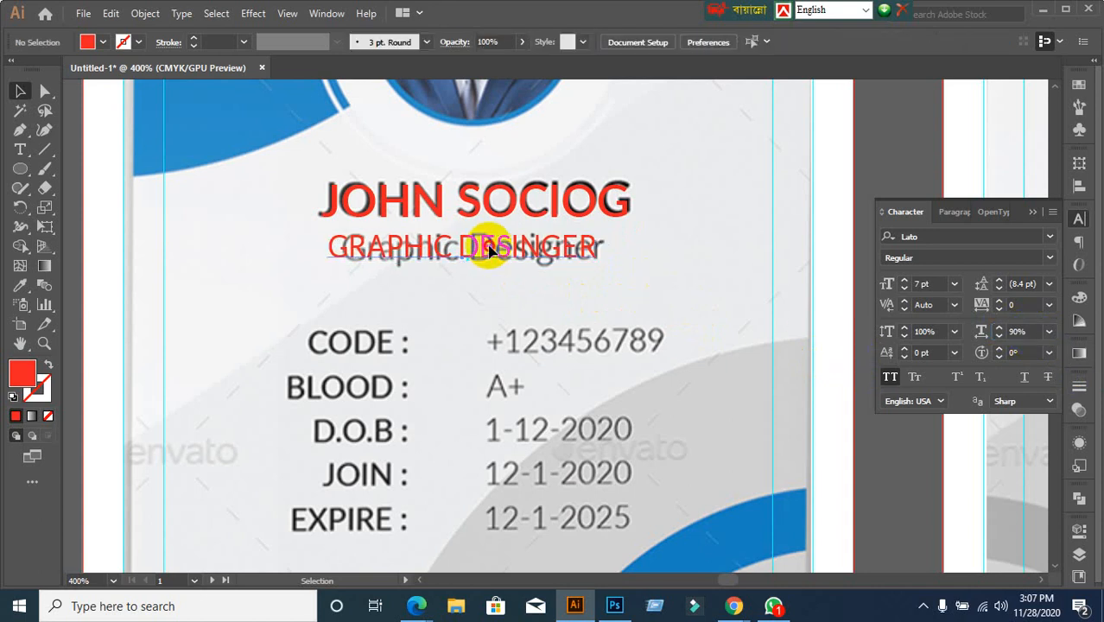
{"action": "left_click_drag", "start_coordinate": [490, 249], "coordinate": [498, 250]}
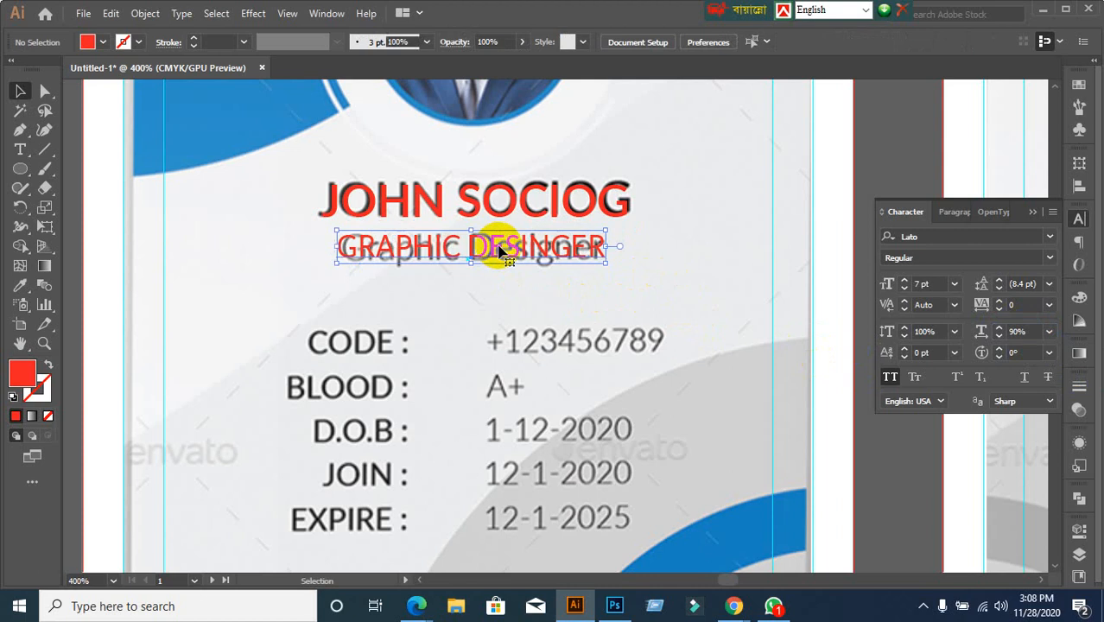
Enlarge the title to 8 pt and shift it slightly right
{"action": "left_click", "coordinate": [934, 281]}
{"action": "key", "text": "Up"}
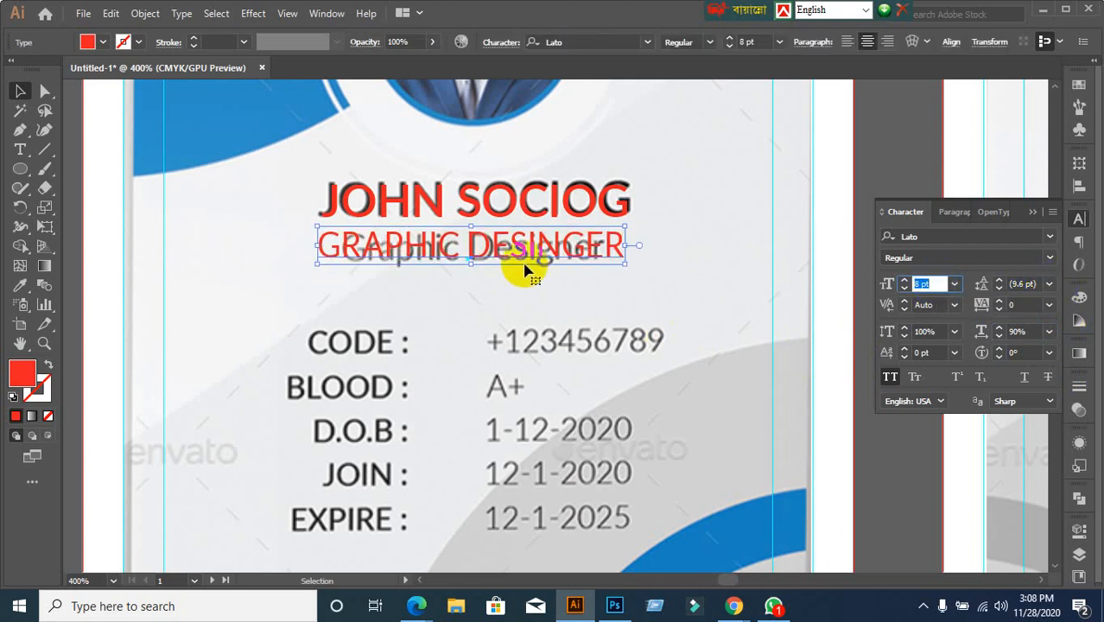
{"action": "left_click", "coordinate": [499, 249]}
{"action": "left_click_drag", "start_coordinate": [500, 249], "coordinate": [513, 250]}
Turn off All Caps so the title reads in mixed case
{"action": "left_click", "coordinate": [890, 378]}
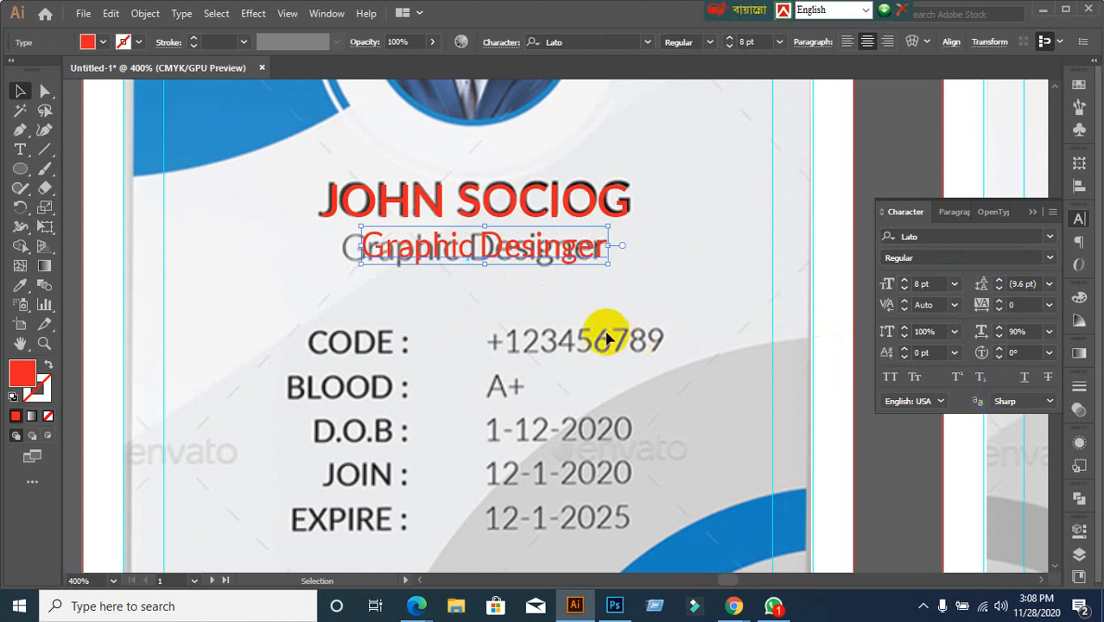
{"action": "key", "text": "ctrl+z"}
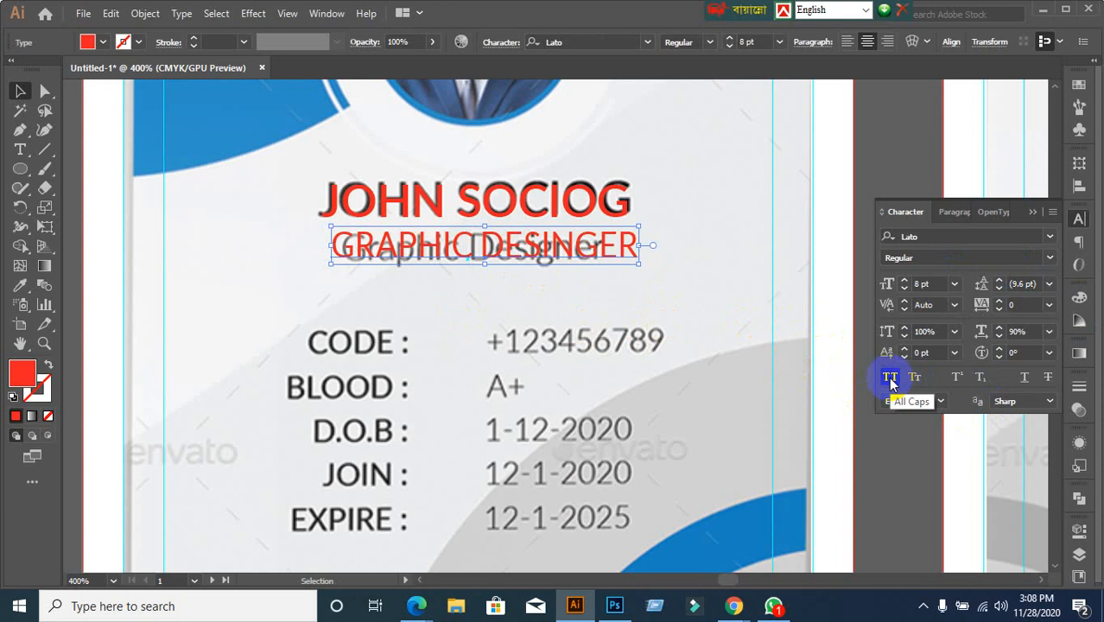
{"action": "left_click", "coordinate": [887, 377]}
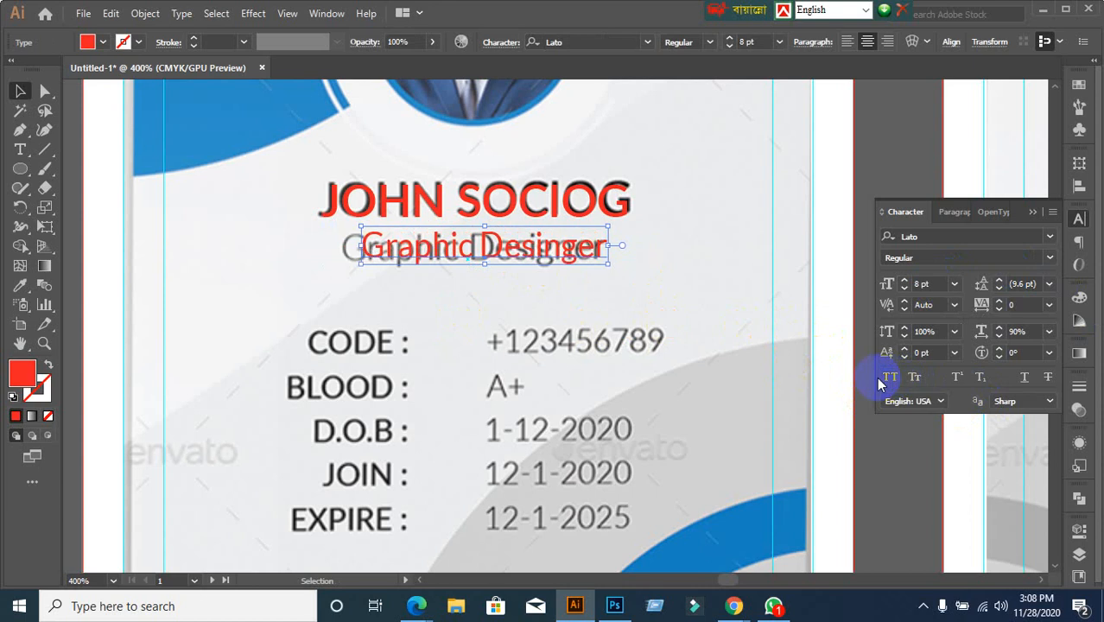
{"action": "left_click", "coordinate": [884, 378]}
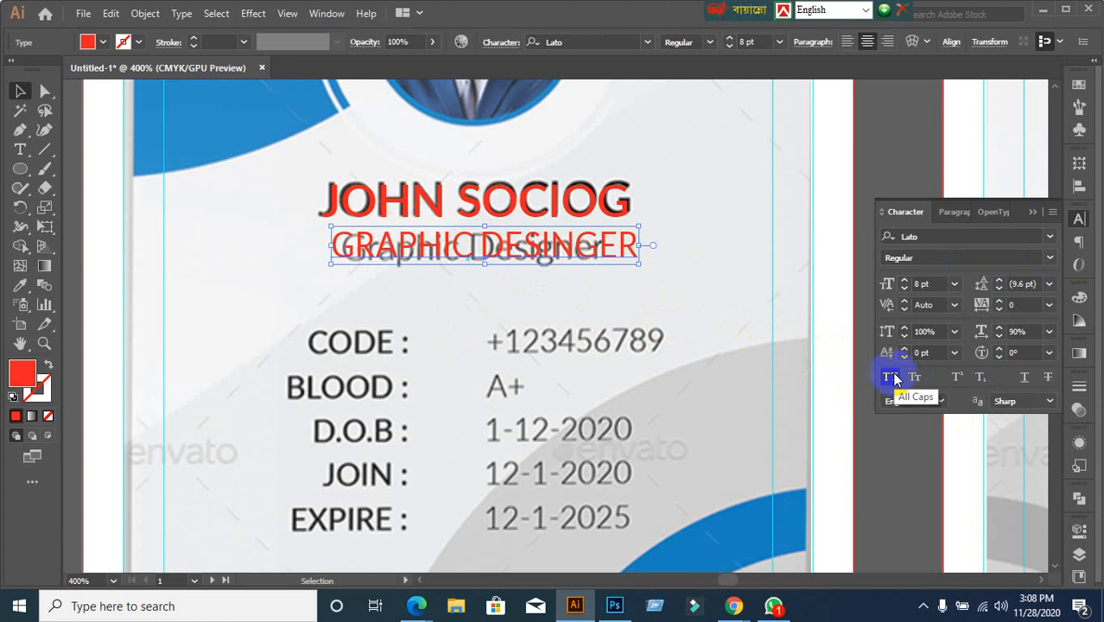
{"action": "left_click", "coordinate": [891, 377]}
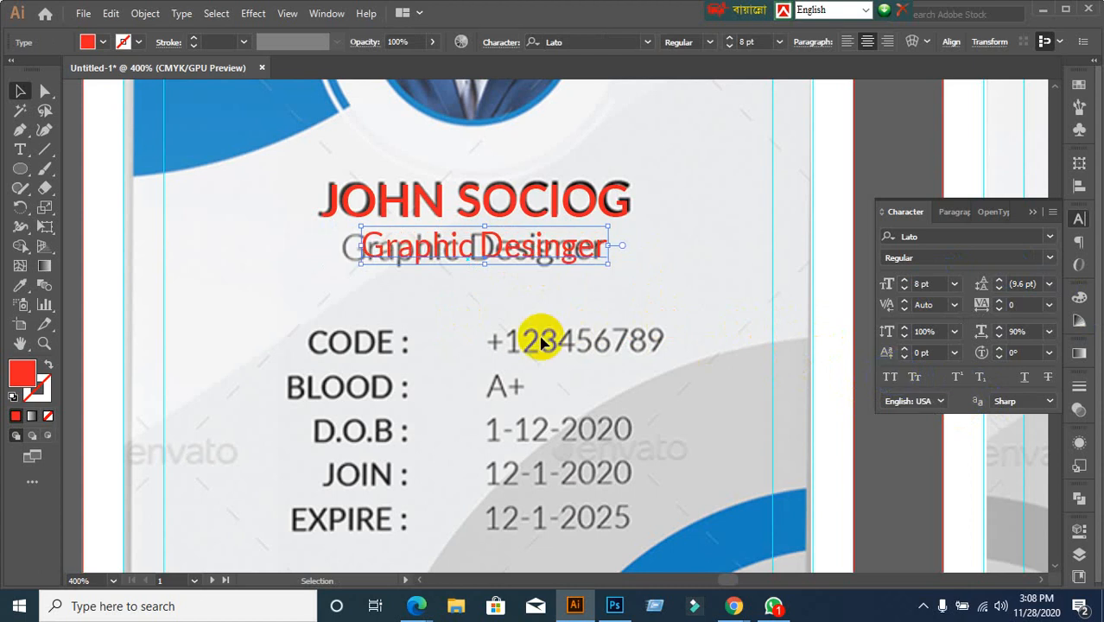
Keep the title in mixed case and move it back over the Graphic Designer line
{"action": "key", "text": "ctrl+z"}
{"action": "left_click", "coordinate": [528, 284]}
{"action": "left_click_drag", "start_coordinate": [503, 256], "coordinate": [606, 307]}
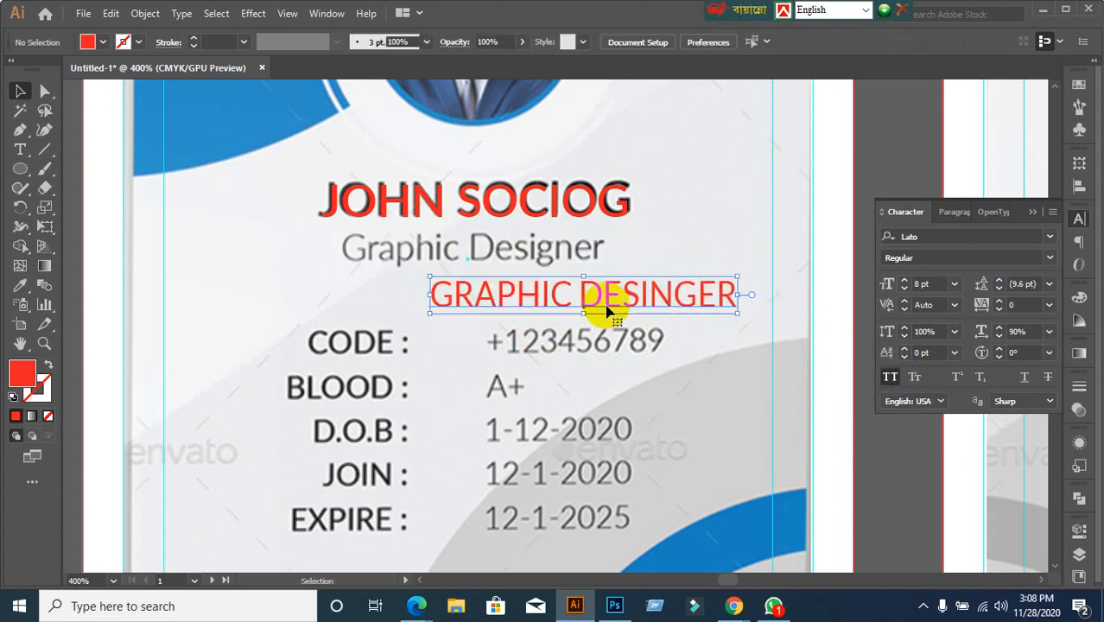
{"action": "left_click", "coordinate": [653, 246]}
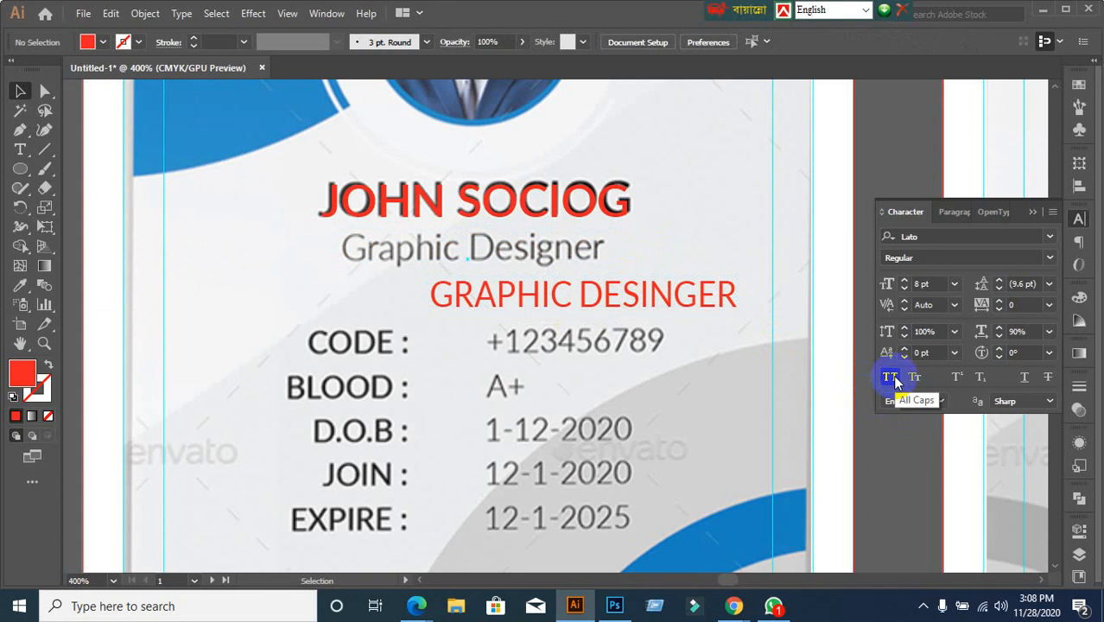
{"action": "left_click", "coordinate": [715, 298]}
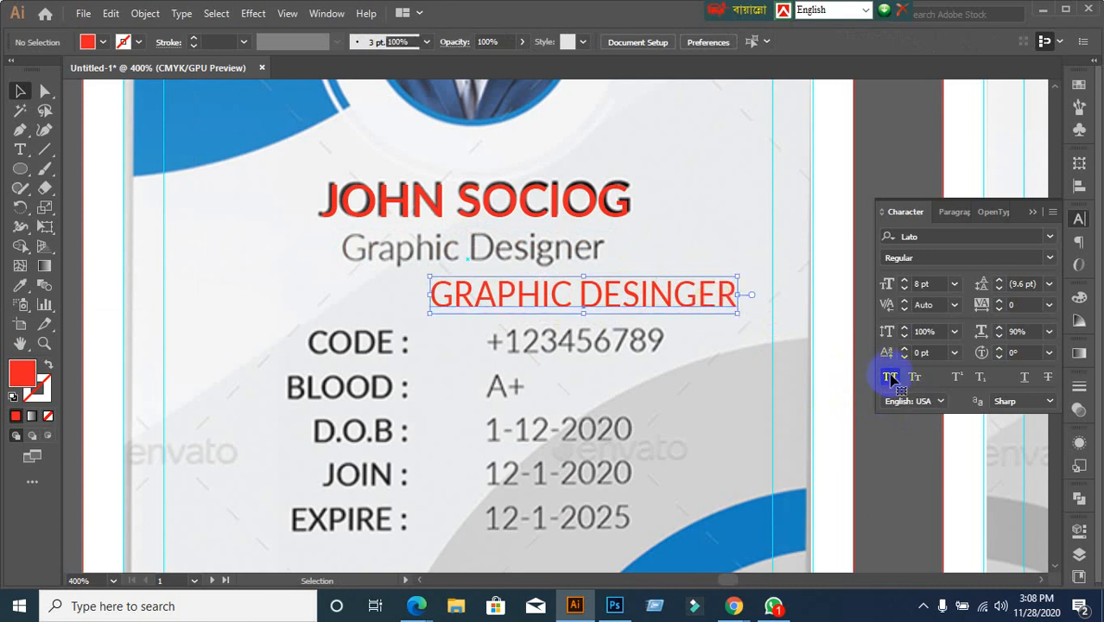
{"action": "left_click", "coordinate": [890, 377]}
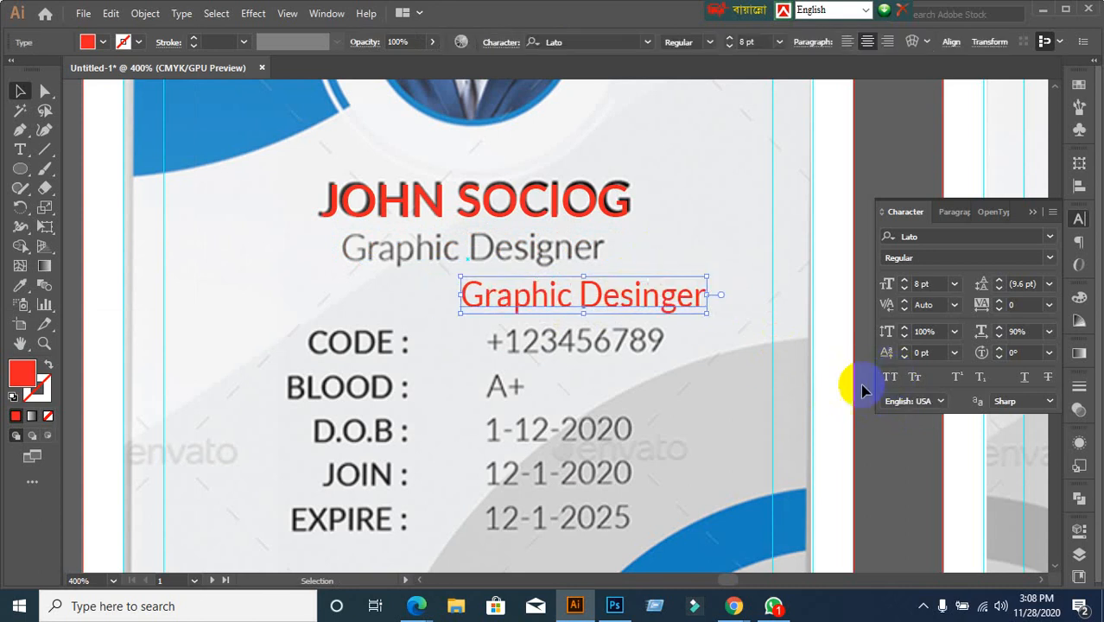
{"action": "left_click", "coordinate": [416, 299]}
{"action": "left_click_drag", "start_coordinate": [476, 291], "coordinate": [363, 255]}
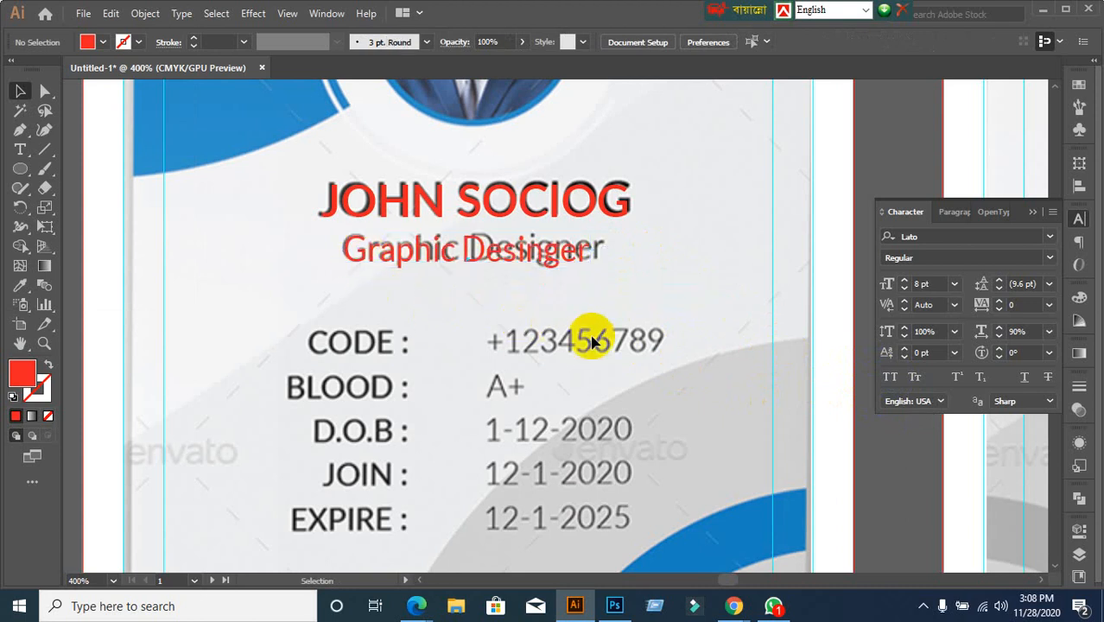
Restore the title's horizontal scale to 100%
{"action": "left_click", "coordinate": [481, 257]}
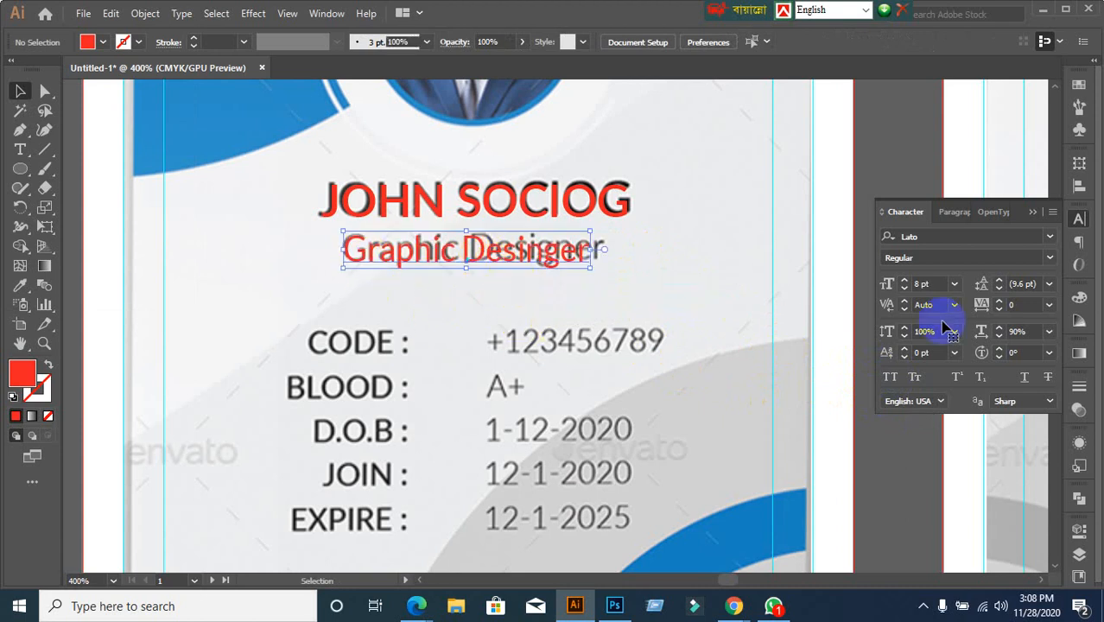
{"action": "left_click", "coordinate": [1030, 334]}
{"action": "type", "text": "100"}
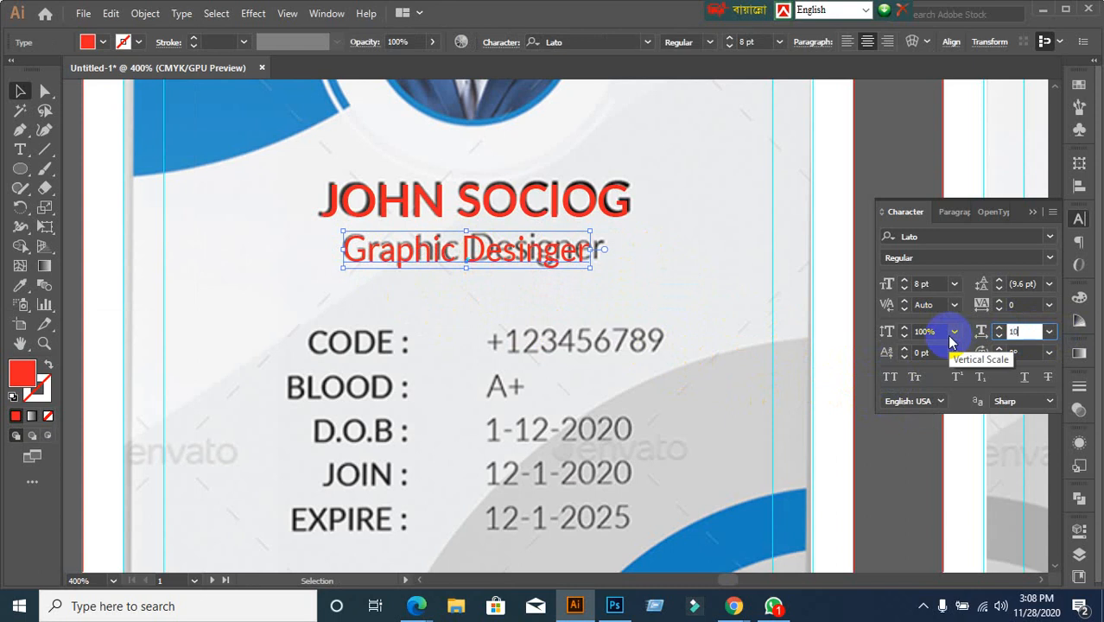
{"action": "key", "text": "Return"}
{"action": "left_click", "coordinate": [1021, 332]}
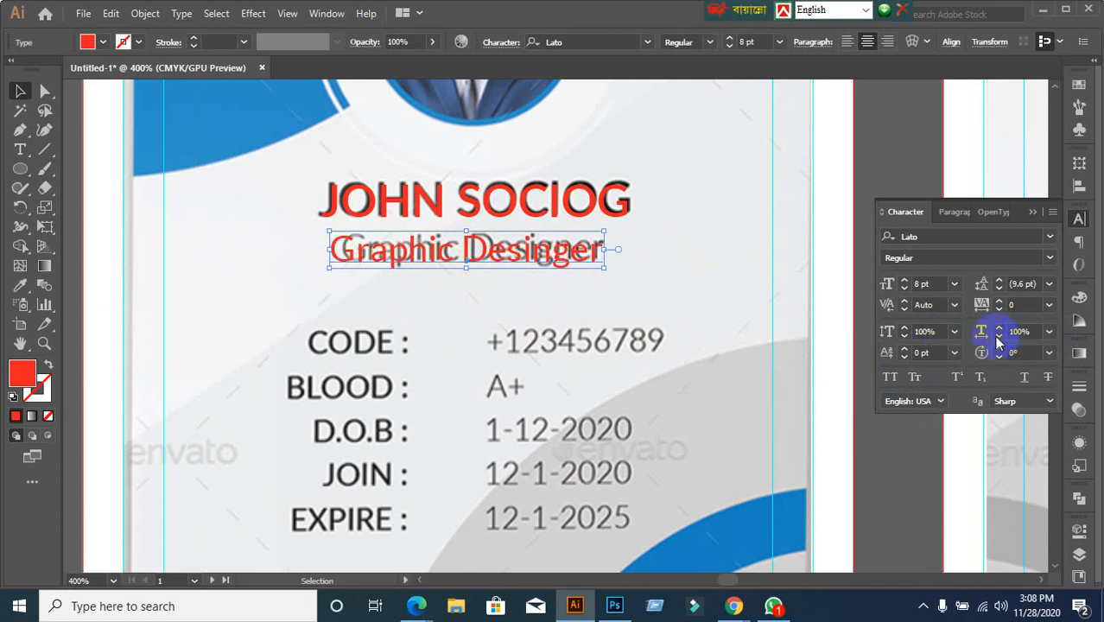
{"action": "left_click", "coordinate": [656, 285]}
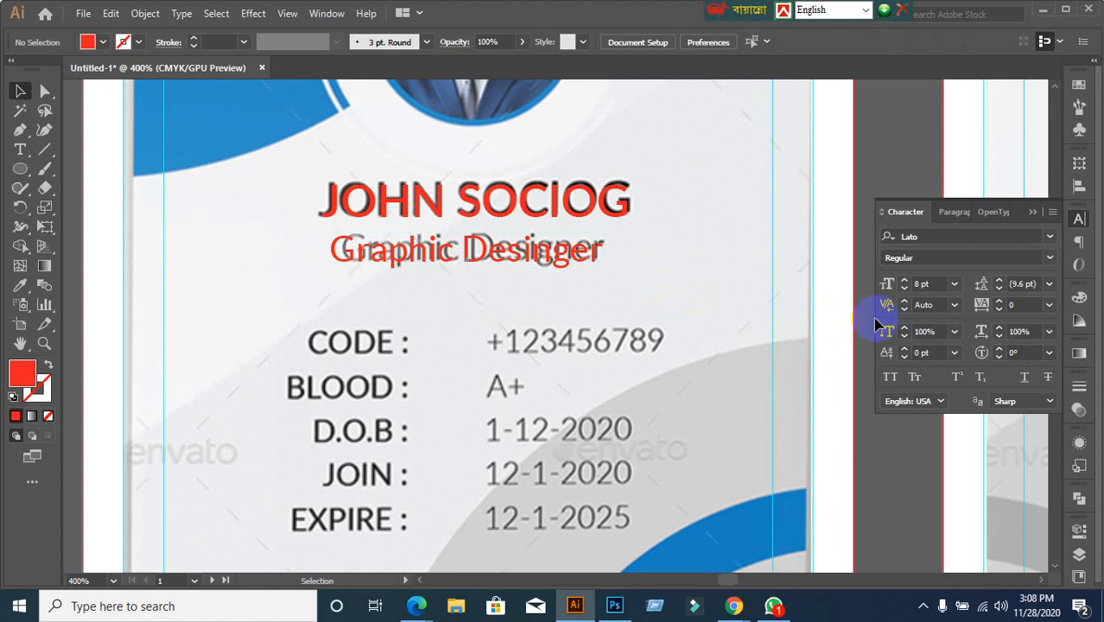
{"action": "scroll", "coordinate": [734, 291], "scroll_direction": "down", "scroll_amount": 1}
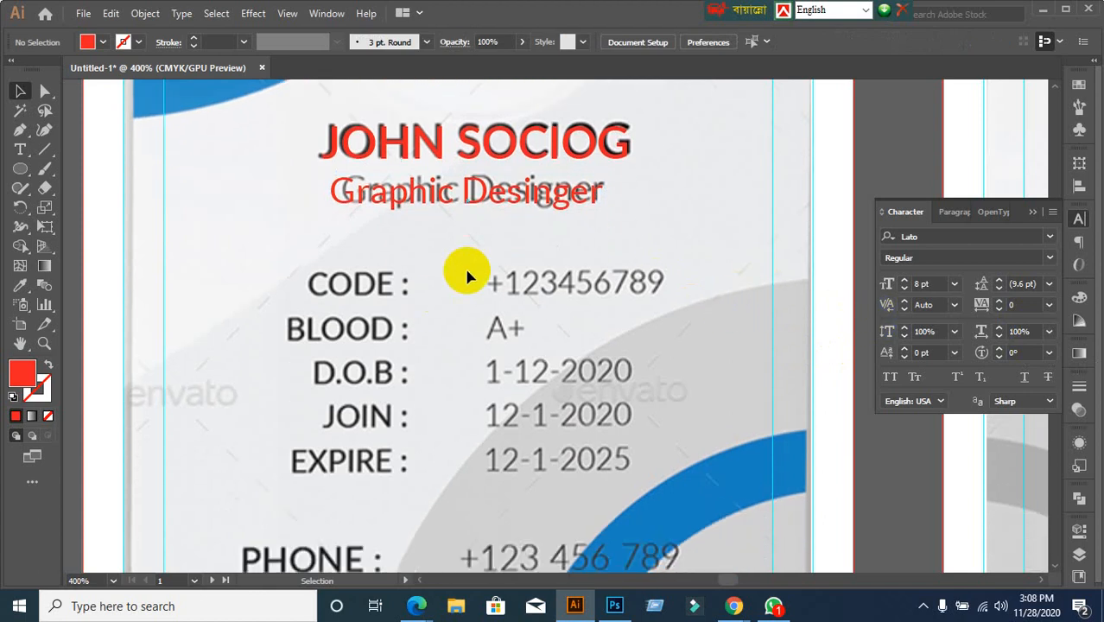
{"action": "scroll", "coordinate": [466, 277], "scroll_direction": "down", "scroll_amount": 3}
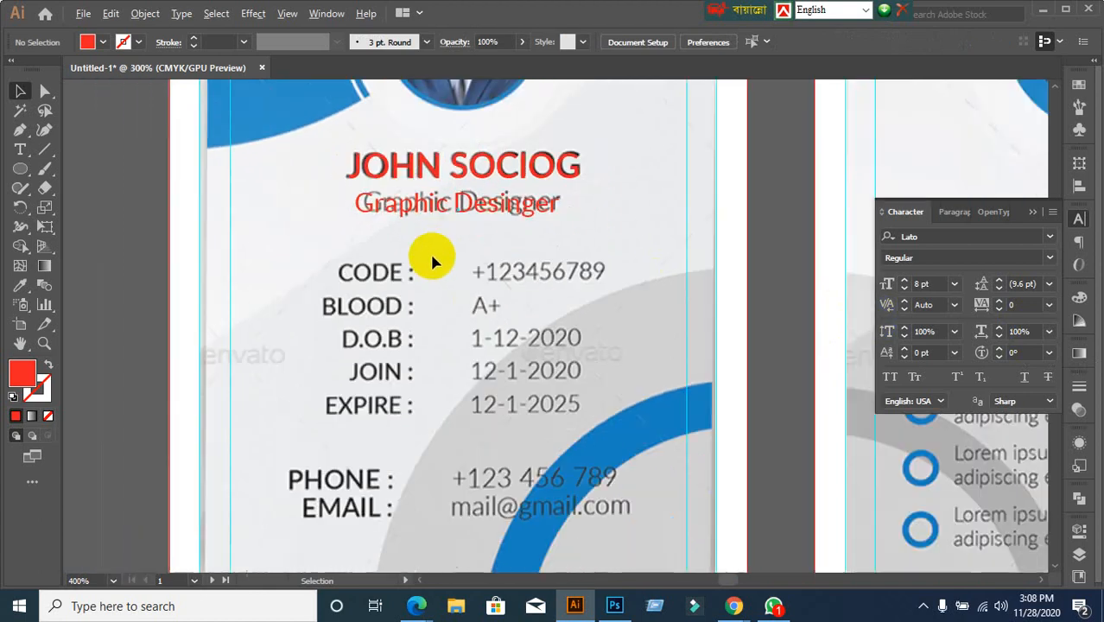
{"action": "scroll", "coordinate": [458, 250], "scroll_direction": "down", "scroll_amount": 2}
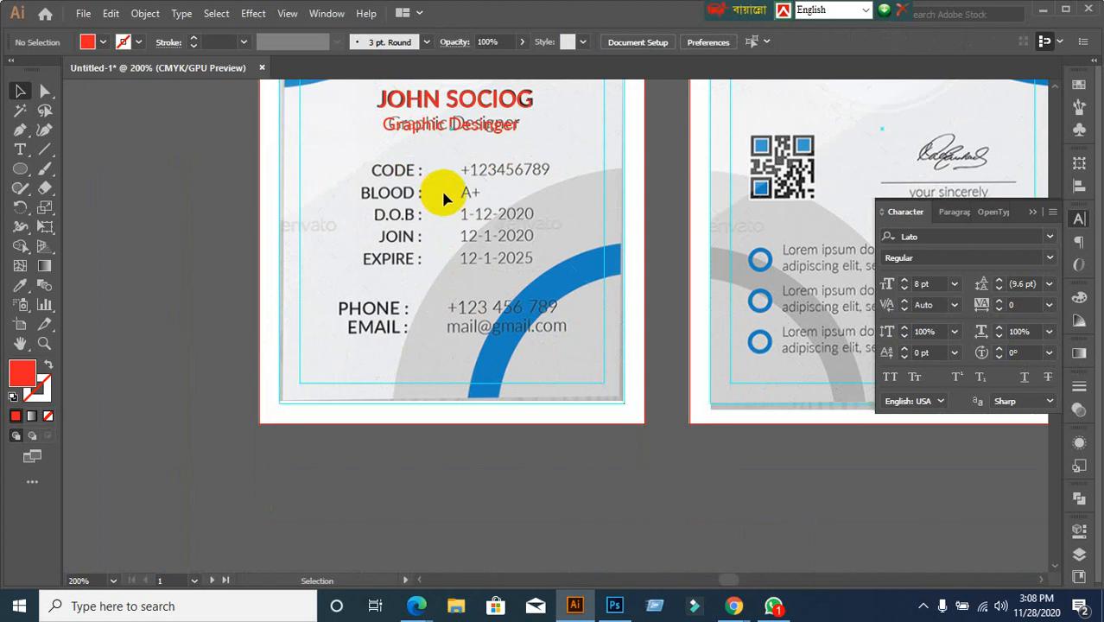
{"action": "scroll", "coordinate": [456, 210], "scroll_direction": "up", "scroll_amount": 1}
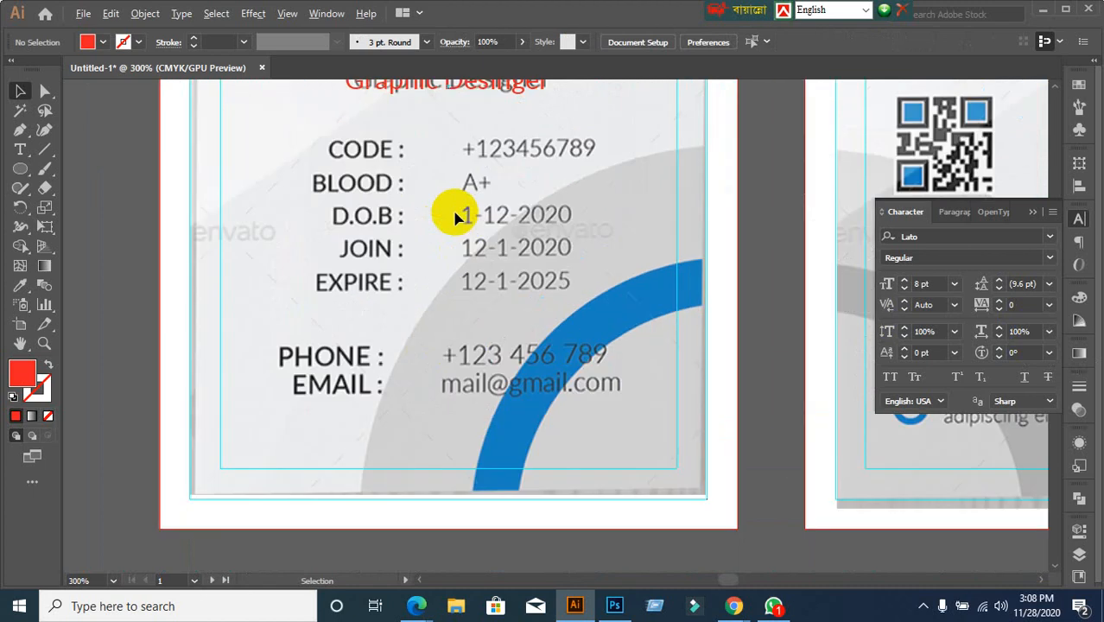
Create a new 'Code :' text object near the template's CODE label
{"action": "left_click", "coordinate": [20, 150]}
{"action": "left_click", "coordinate": [307, 155]}
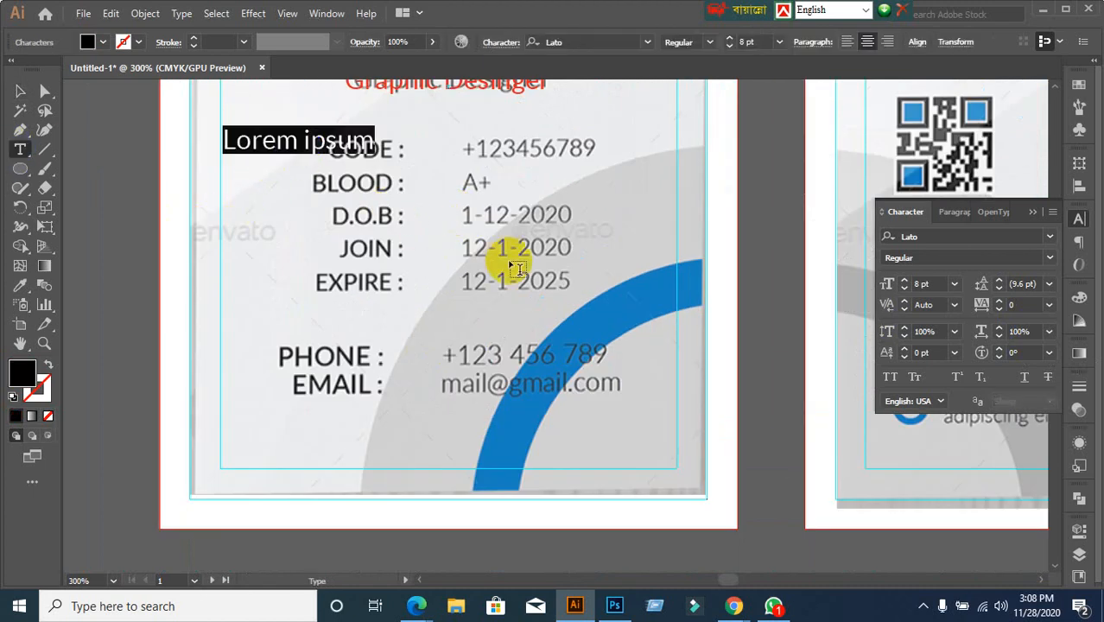
{"action": "type", "text": "Code"}
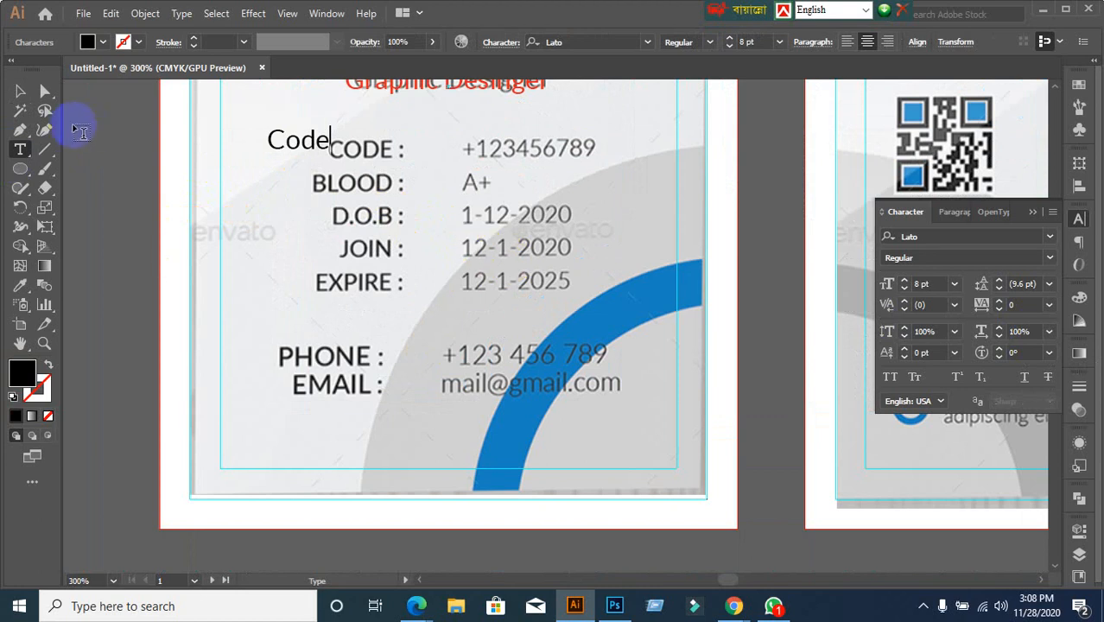
{"action": "left_click", "coordinate": [19, 91]}
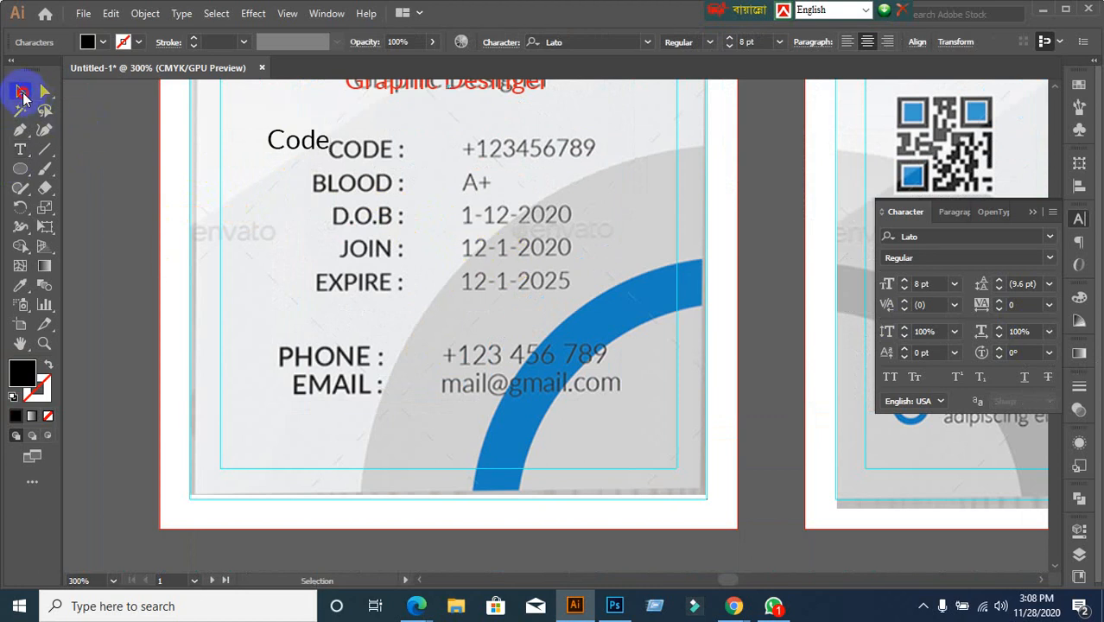
{"action": "double_click", "coordinate": [313, 140]}
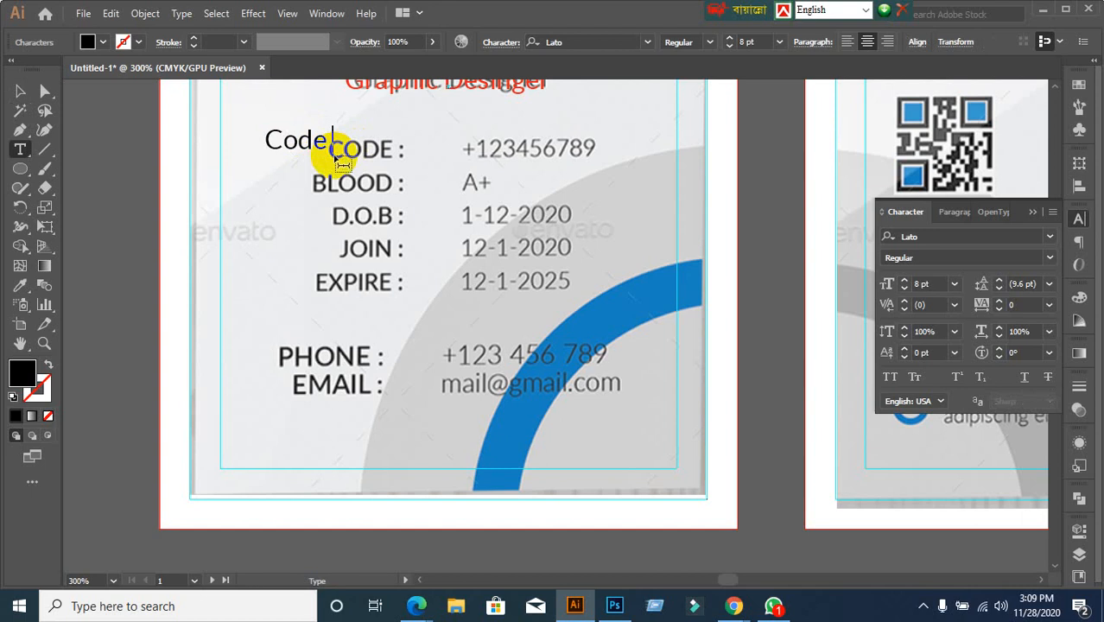
{"action": "type", "text": ":"}
{"action": "left_click", "coordinate": [21, 92]}
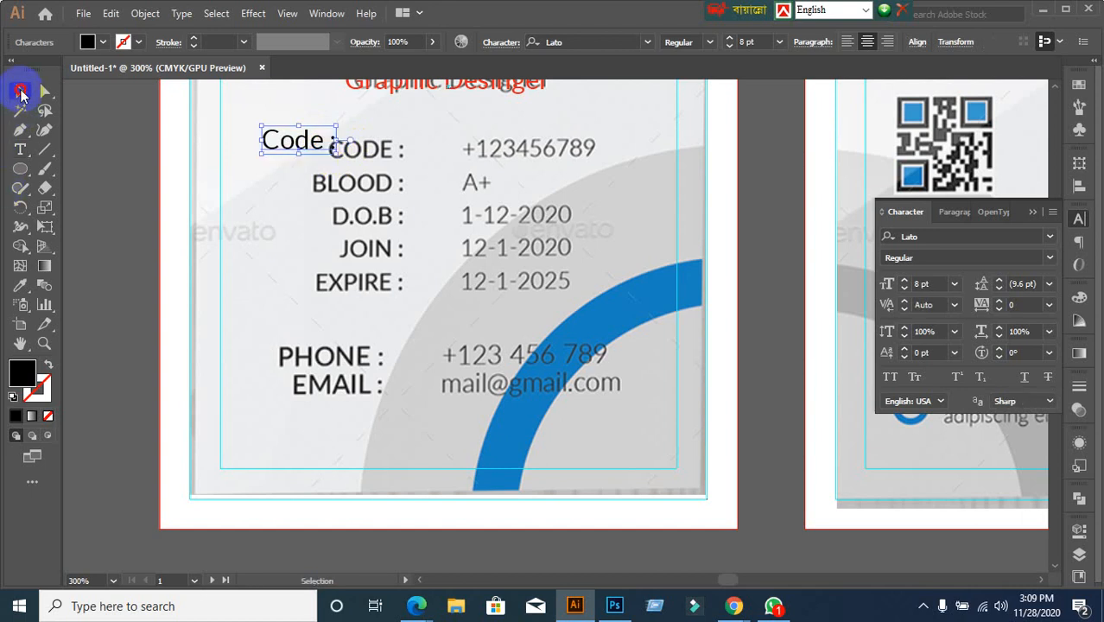
{"action": "left_click_drag", "start_coordinate": [294, 143], "coordinate": [313, 142]}
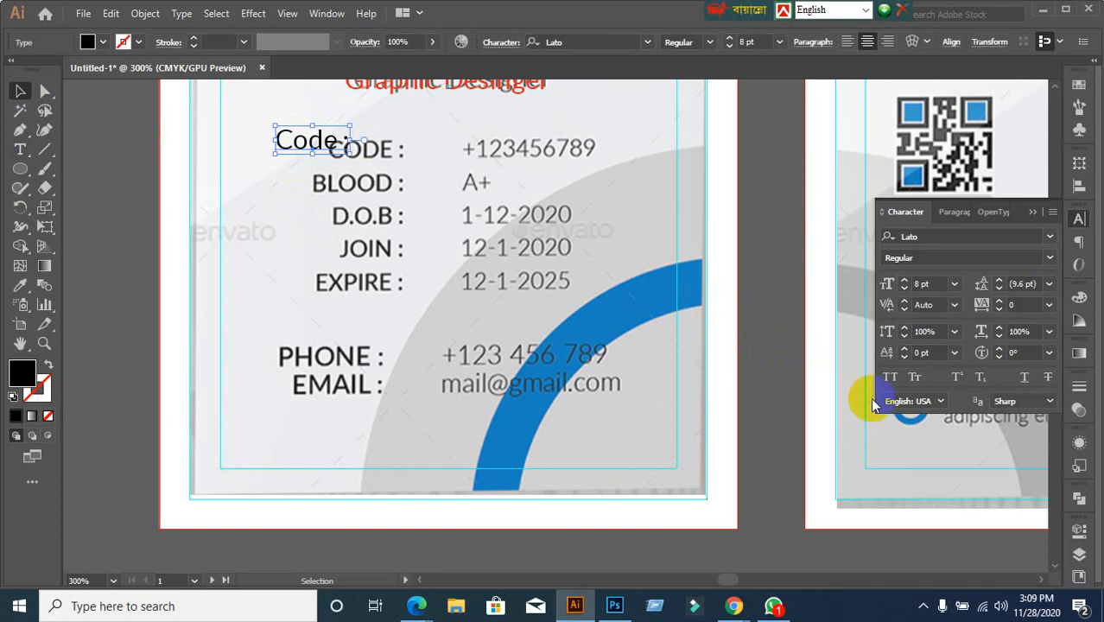
Make CODE : all caps, red and 7 pt, aligned over the template's CODE label
{"action": "left_click", "coordinate": [890, 378]}
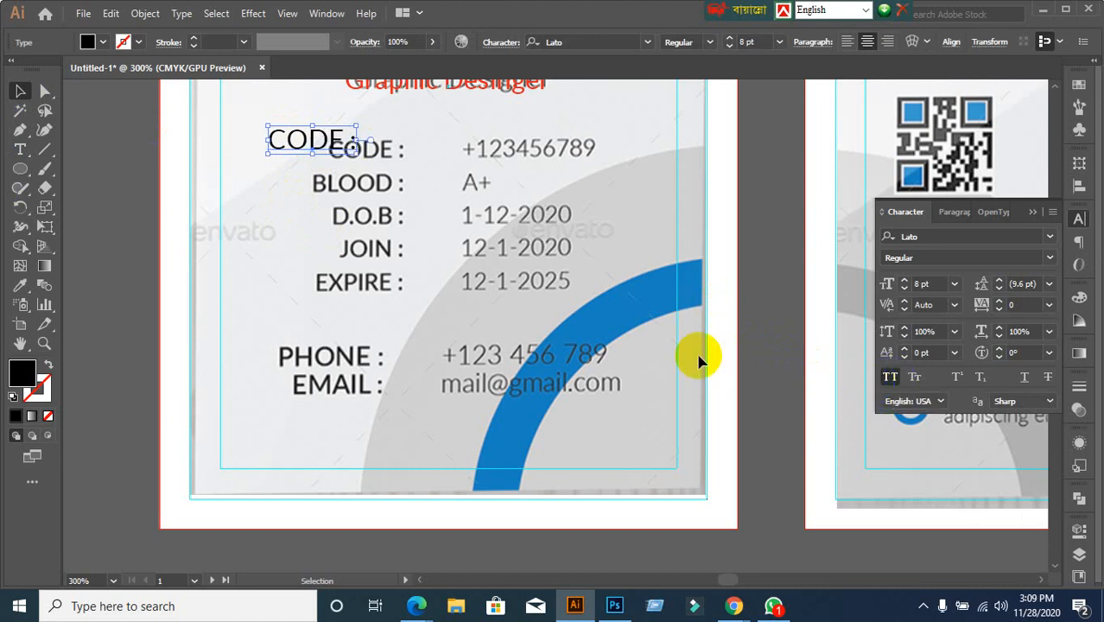
{"action": "left_click_drag", "start_coordinate": [300, 153], "coordinate": [362, 164]}
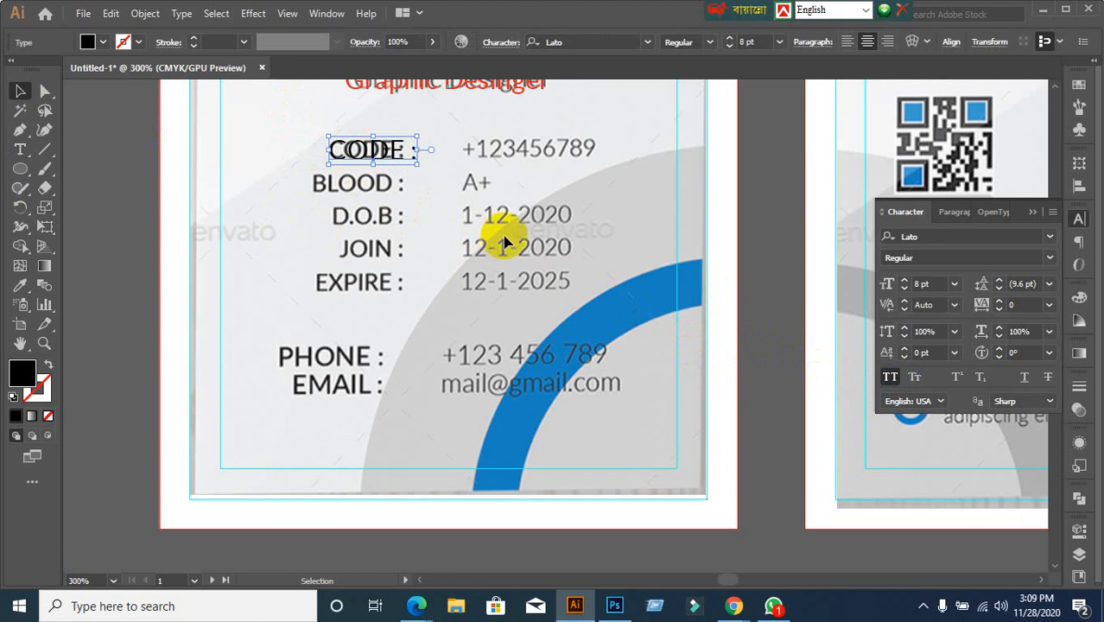
{"action": "left_click", "coordinate": [101, 42]}
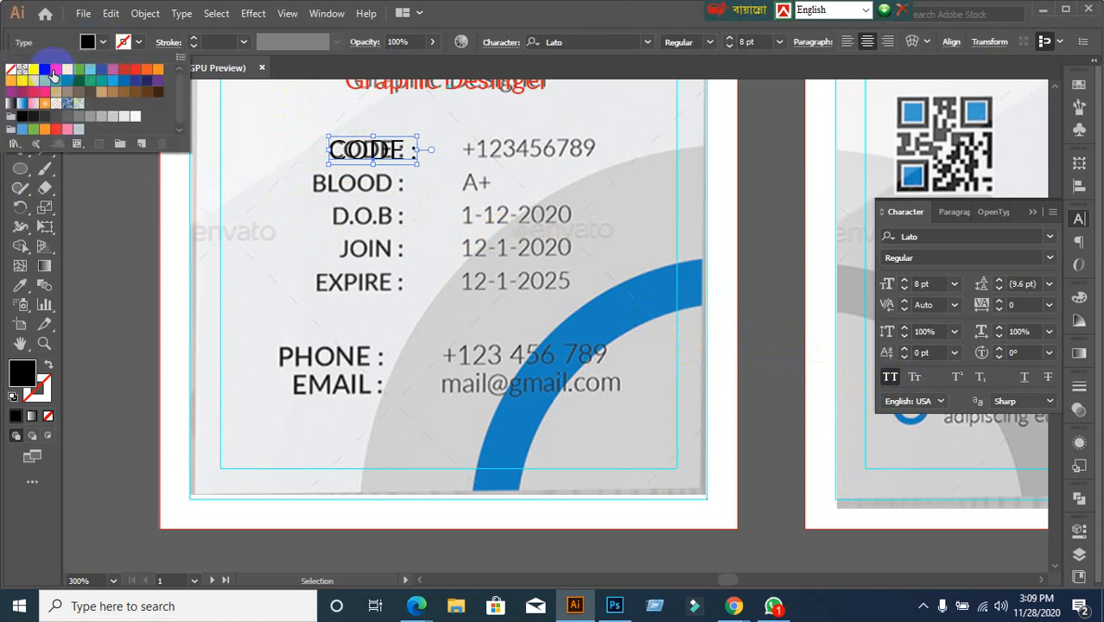
{"action": "left_click", "coordinate": [51, 68]}
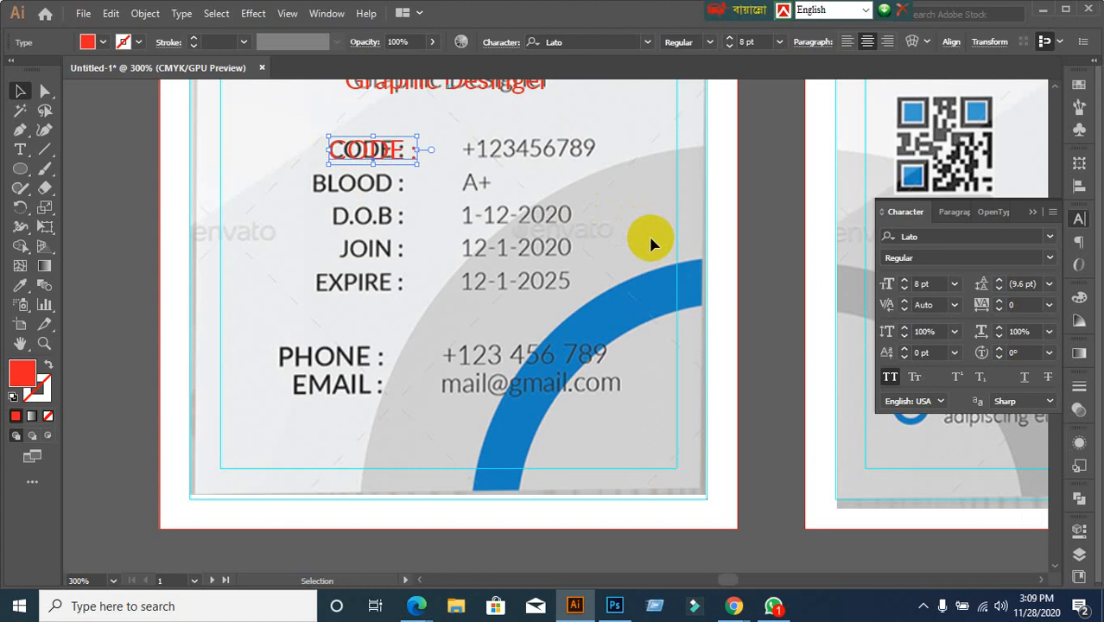
{"action": "left_click", "coordinate": [938, 285]}
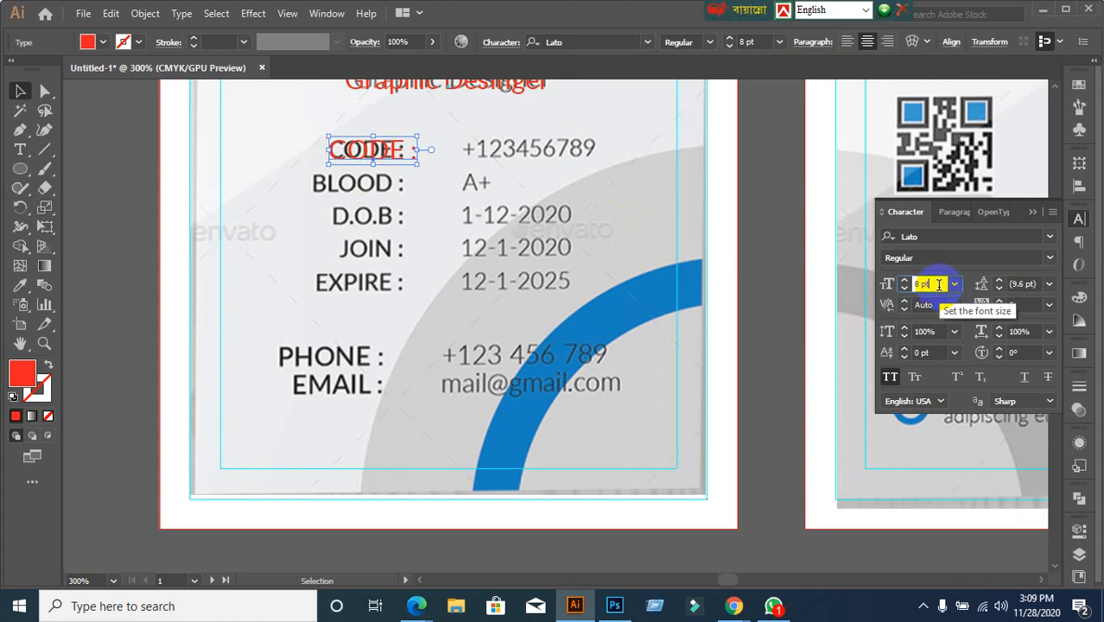
{"action": "key", "text": "Down"}
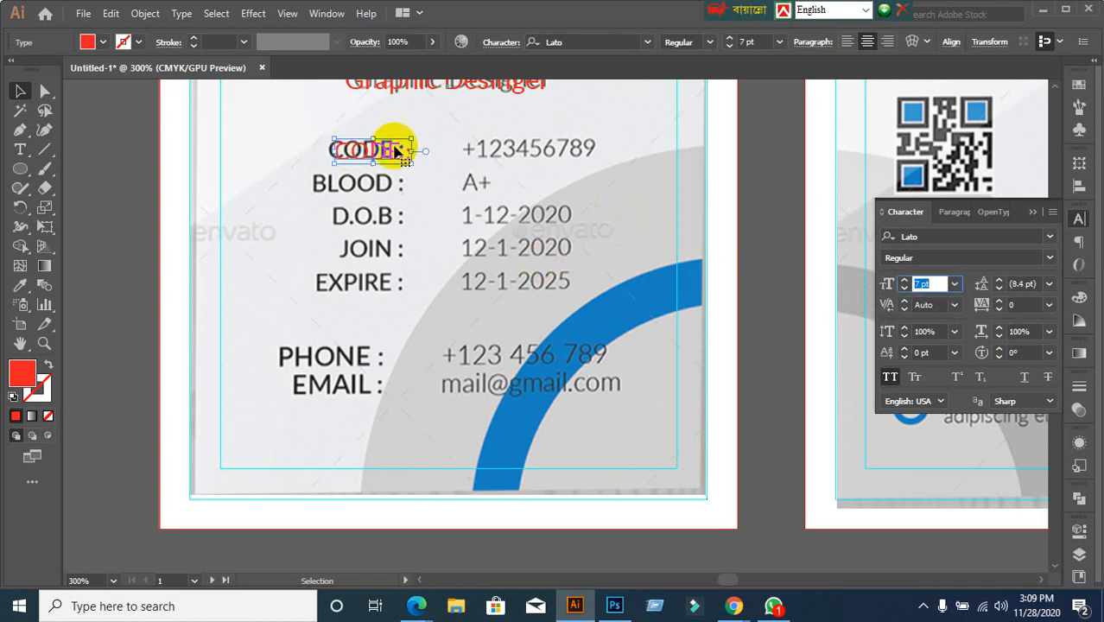
{"action": "left_click_drag", "start_coordinate": [393, 152], "coordinate": [385, 152]}
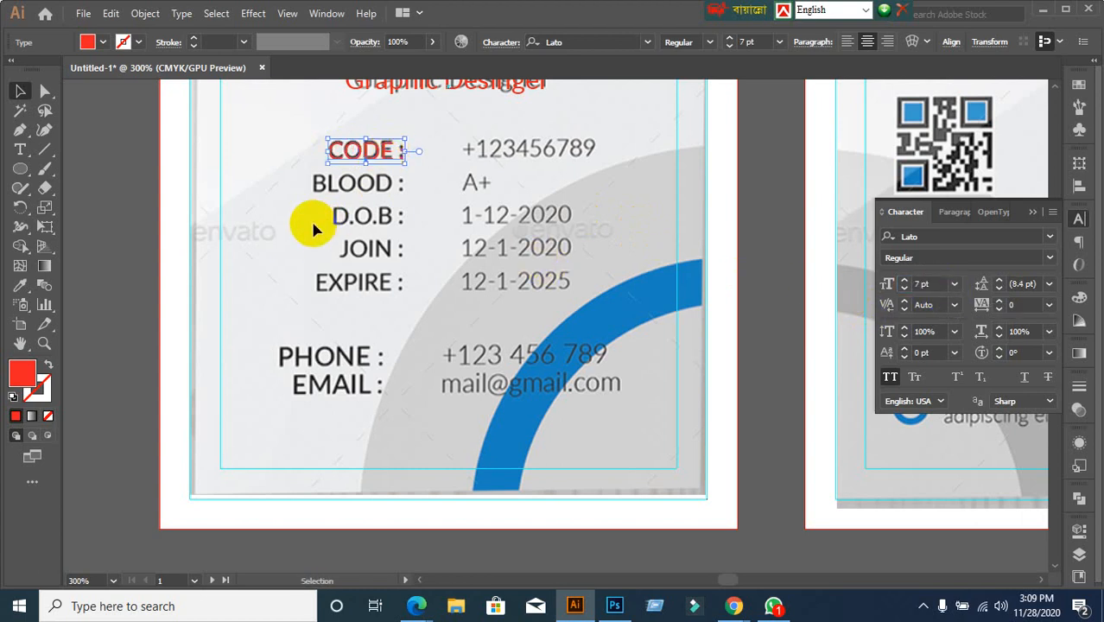
Copy CODE : to just above the original, after undoing a copy dropped on the BLOOD row
{"action": "left_click", "coordinate": [424, 196]}
{"action": "scroll", "coordinate": [424, 194], "scroll_direction": "down", "scroll_amount": 1}
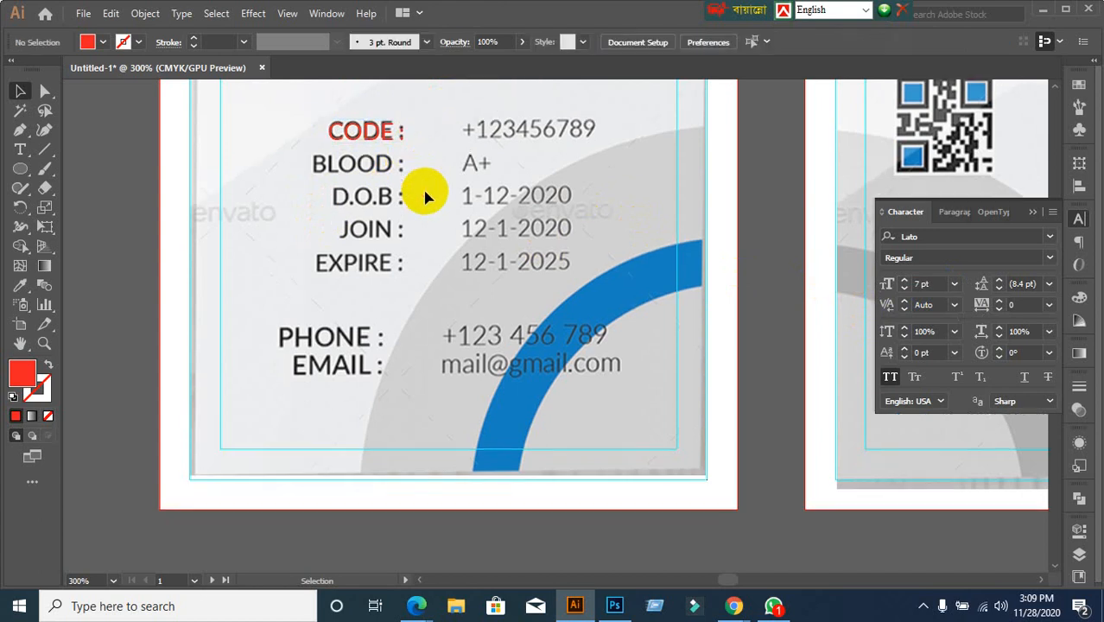
{"action": "scroll", "coordinate": [338, 234], "scroll_direction": "down", "scroll_amount": 1, "text": "alt"}
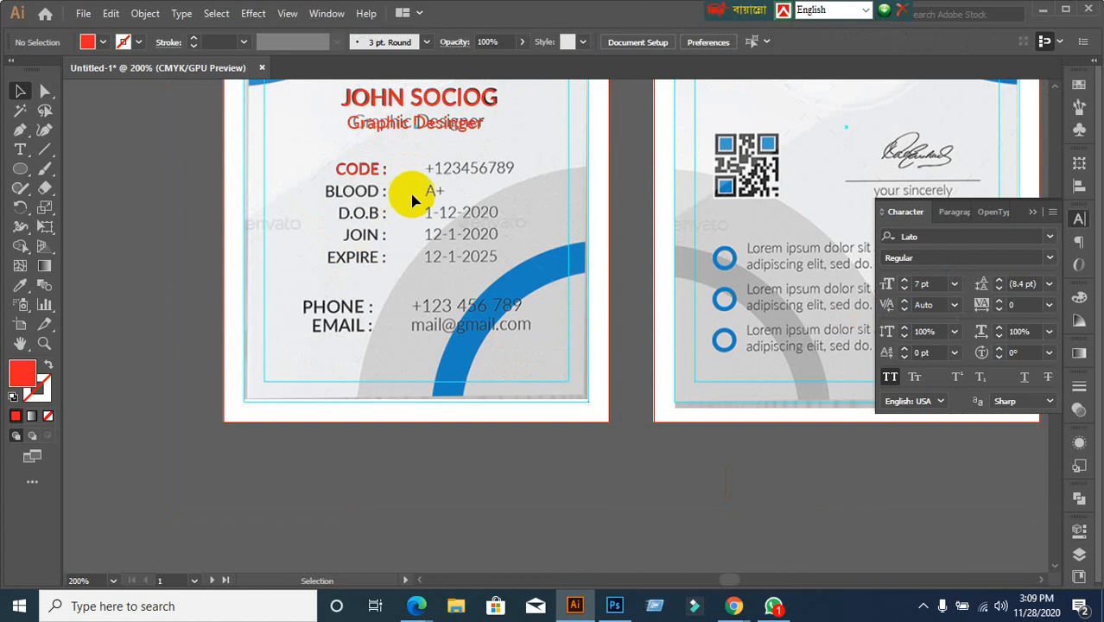
{"action": "scroll", "coordinate": [373, 212], "scroll_direction": "up", "scroll_amount": 2, "text": "alt"}
{"action": "left_click_drag", "start_coordinate": [352, 164], "coordinate": [345, 207]}
{"action": "key", "text": "ctrl+z"}
{"action": "left_click", "coordinate": [348, 220]}
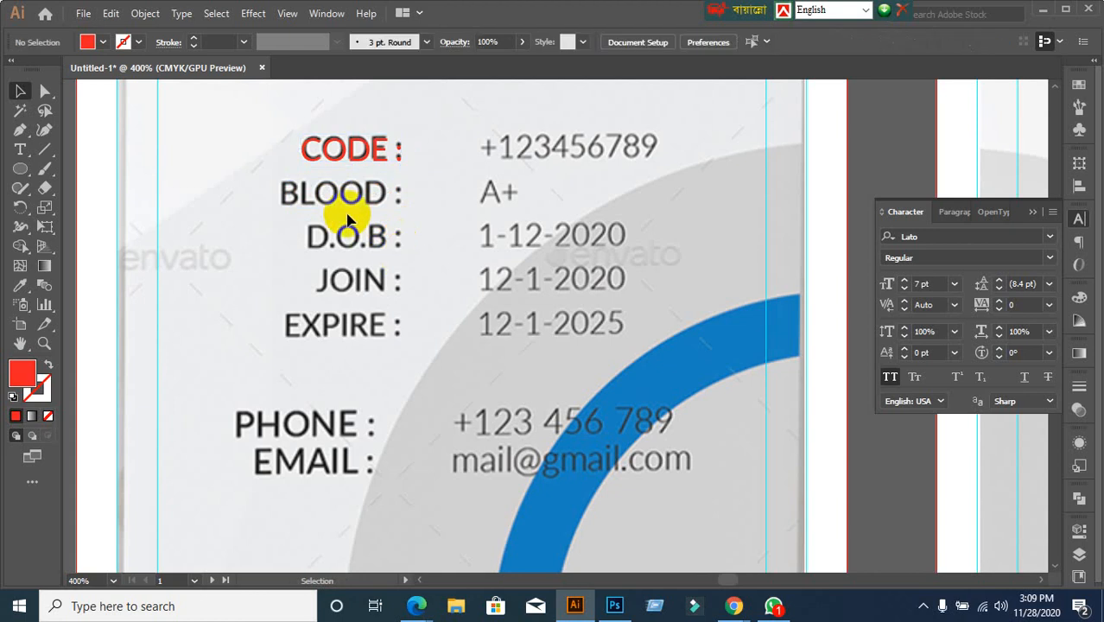
{"action": "scroll", "coordinate": [357, 167], "scroll_direction": "up", "scroll_amount": 2}
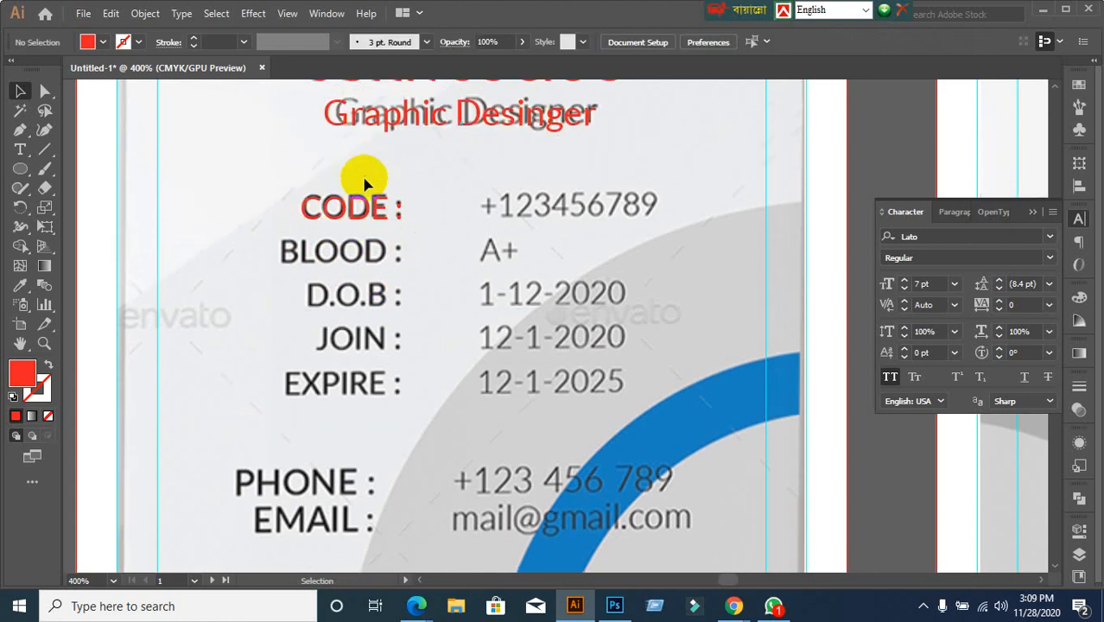
{"action": "left_click_drag", "start_coordinate": [344, 216], "coordinate": [260, 181]}
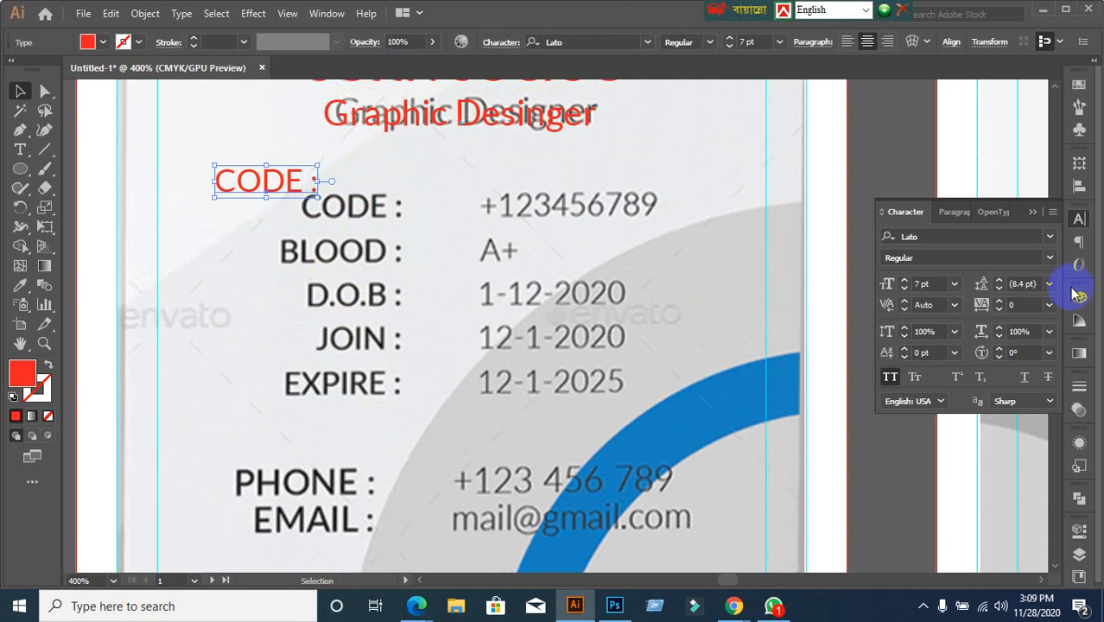
Right-align the copied CODE : text
{"action": "left_click", "coordinate": [965, 218]}
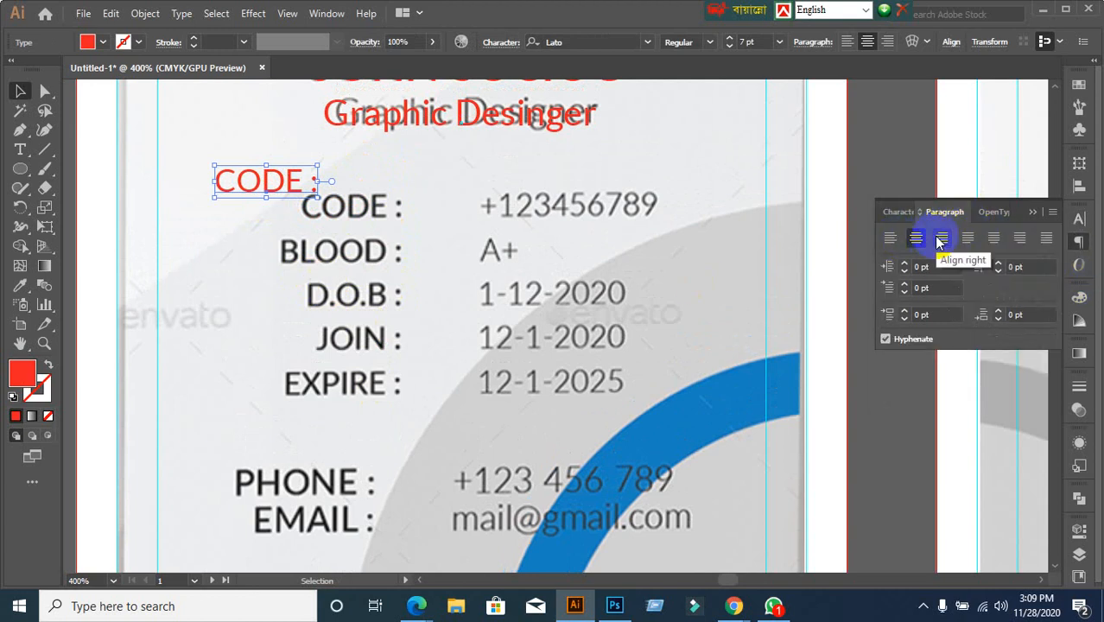
{"action": "left_click", "coordinate": [912, 249]}
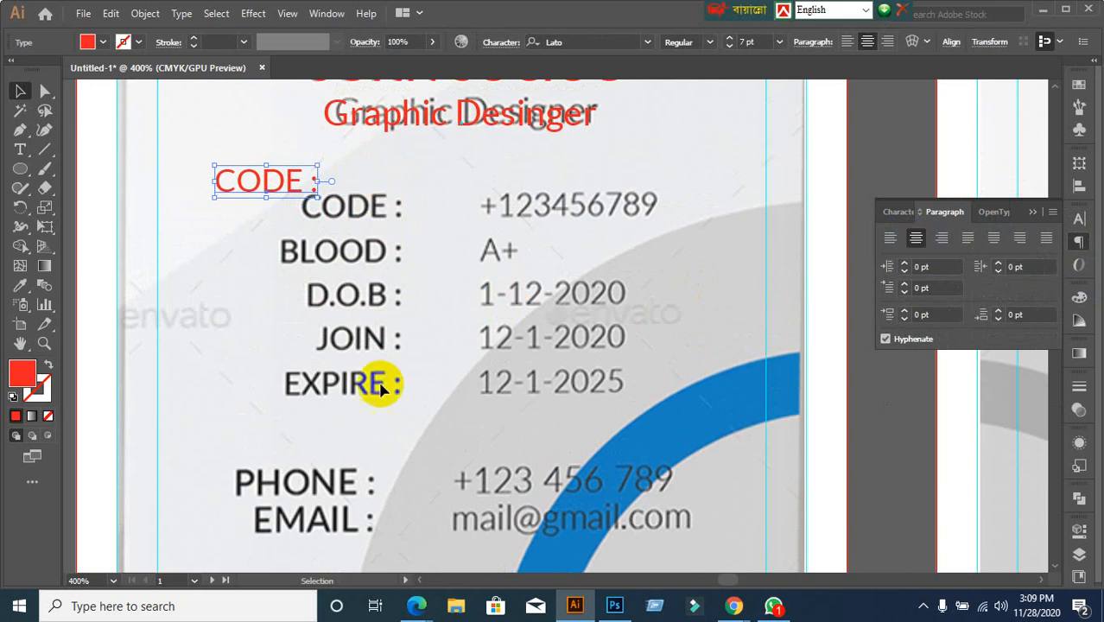
{"action": "left_click", "coordinate": [943, 243]}
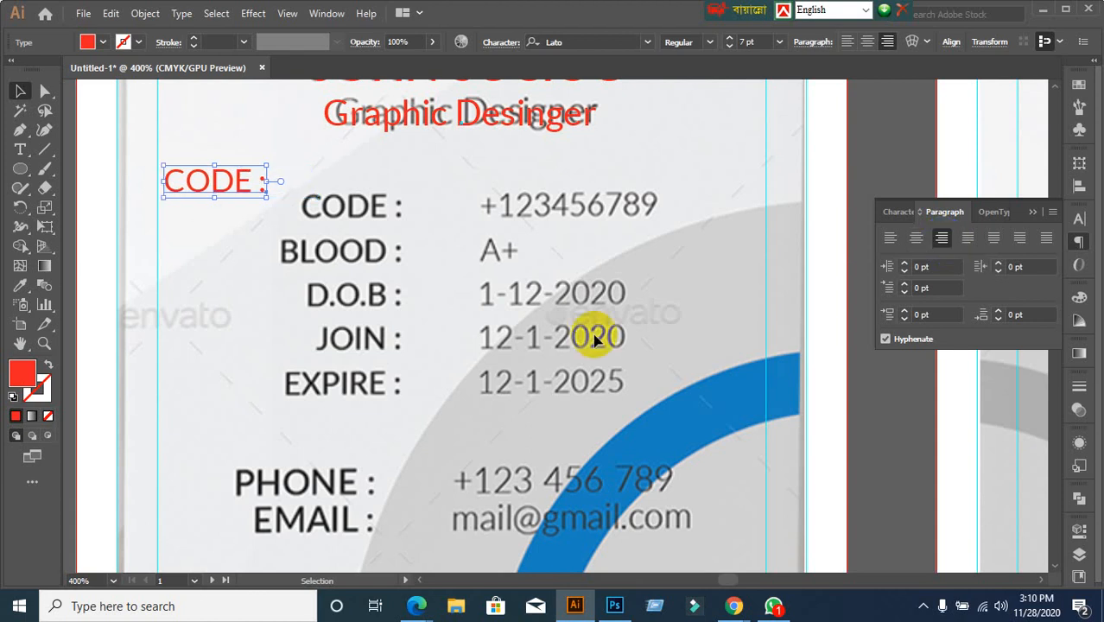
Move the red label copy onto the BLOOD row and retype it as BLOOD
{"action": "left_click_drag", "start_coordinate": [222, 195], "coordinate": [362, 257]}
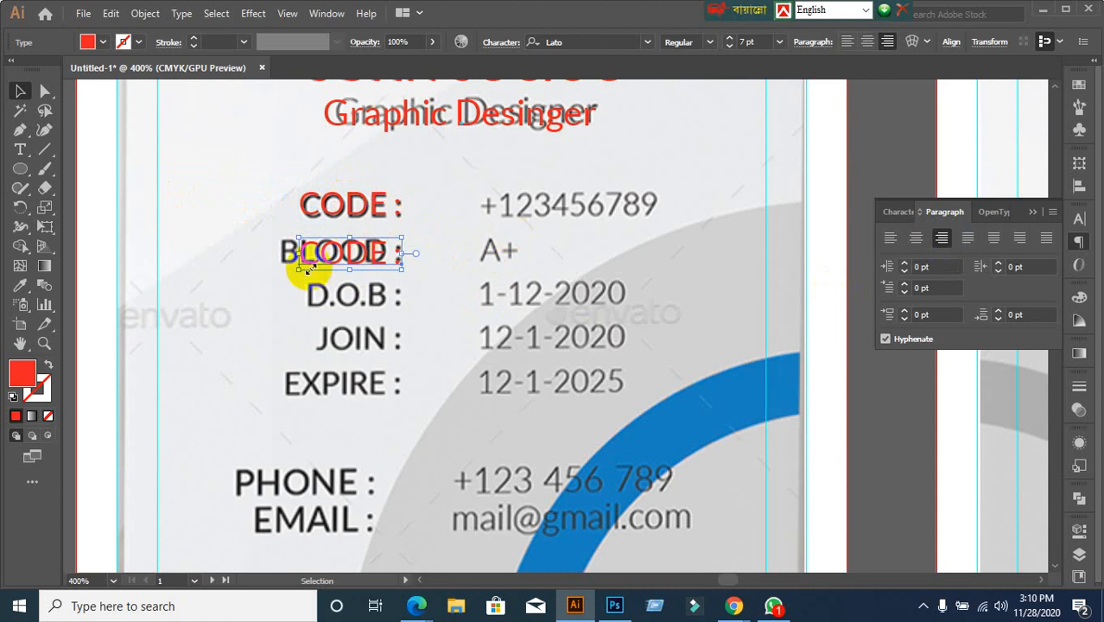
{"action": "double_click", "coordinate": [386, 264]}
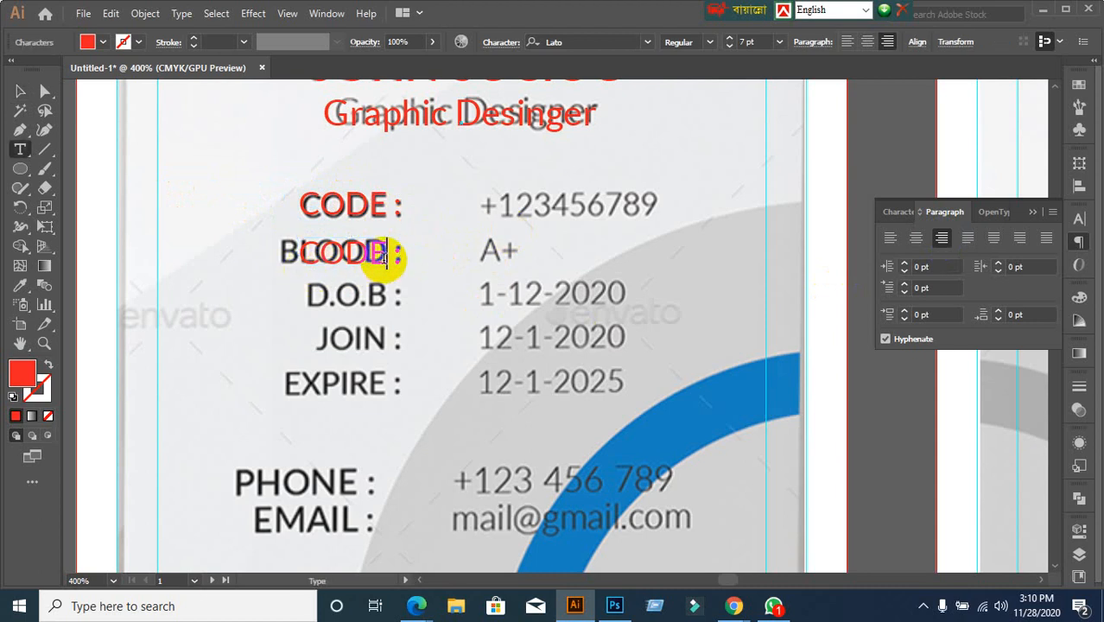
{"action": "key", "text": "BackSpace"}
{"action": "key", "text": "BackSpace"}
{"action": "key", "text": "BackSpace"}
{"action": "key", "text": "BackSpace"}
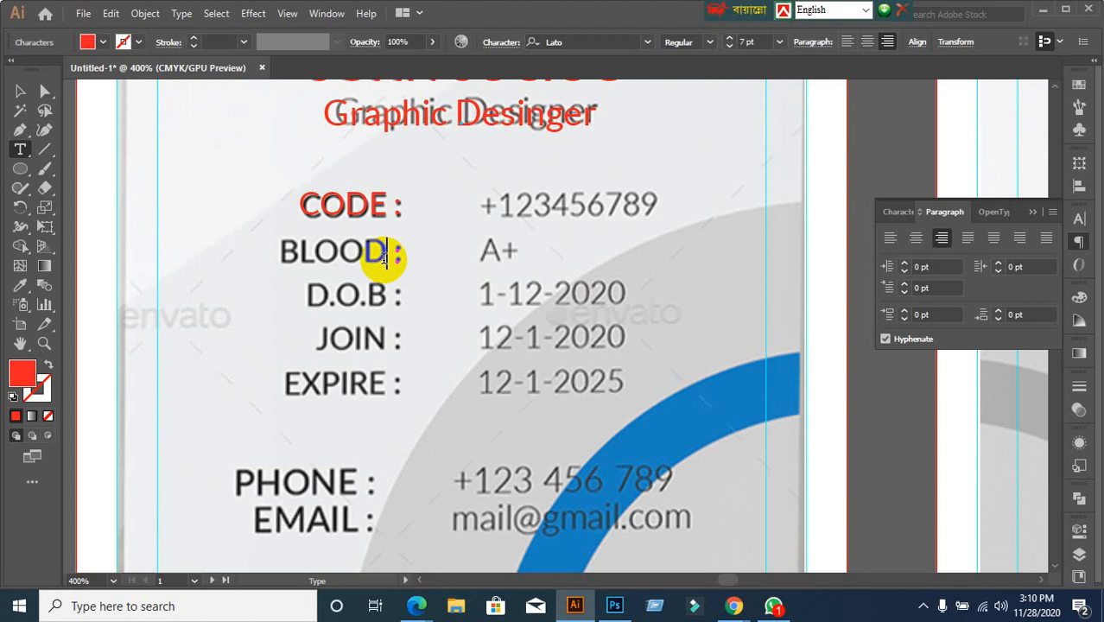
{"action": "type", "text": "BLOO"}
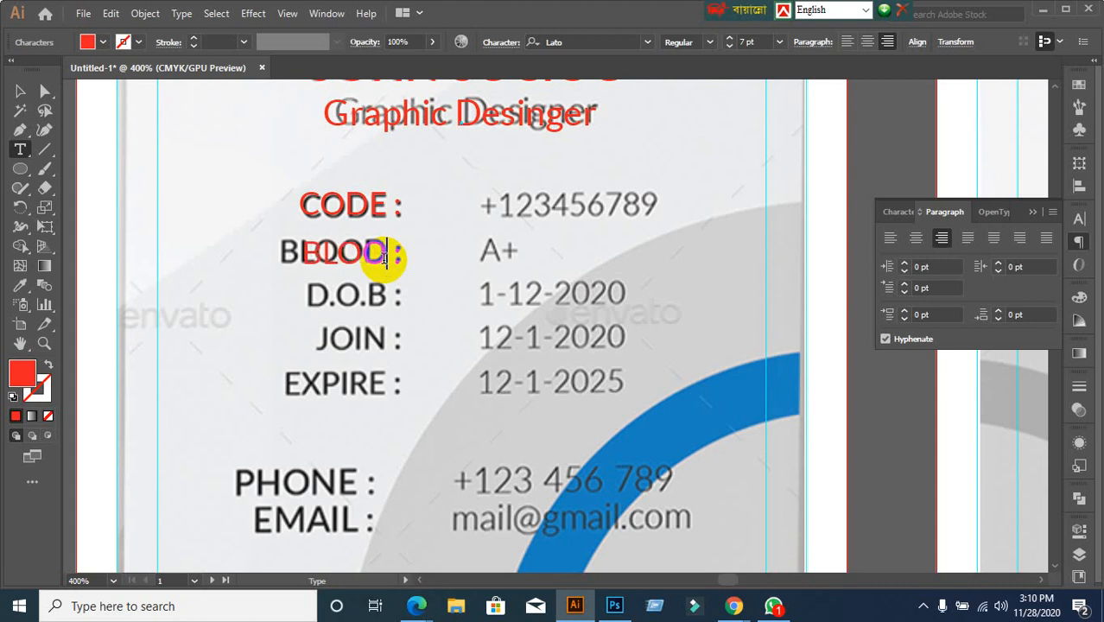
{"action": "type", "text": "D"}
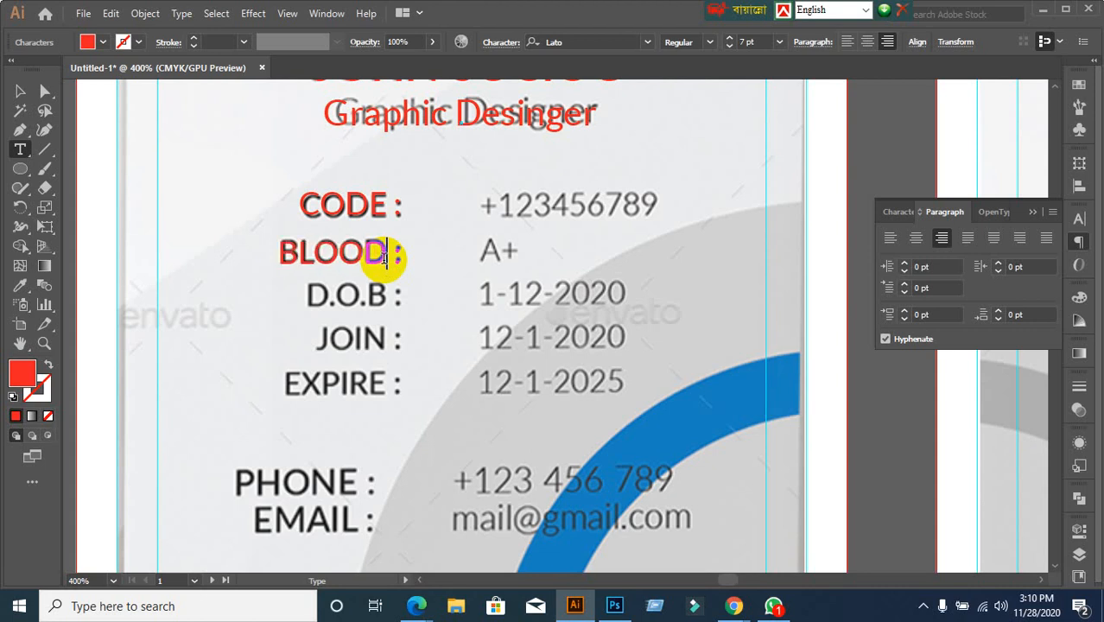
{"action": "left_click", "coordinate": [20, 91]}
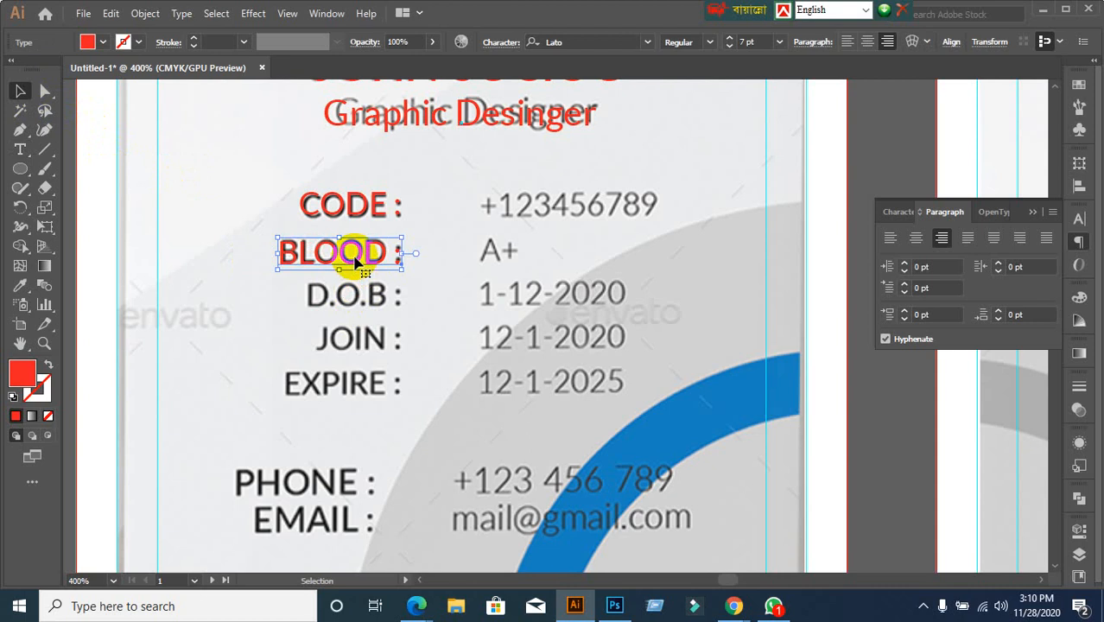
Copy the BLOOD label down to the D.O.B row and retype it as D.O.B:
{"action": "left_click_drag", "start_coordinate": [355, 257], "coordinate": [234, 296]}
{"action": "double_click", "coordinate": [379, 301]}
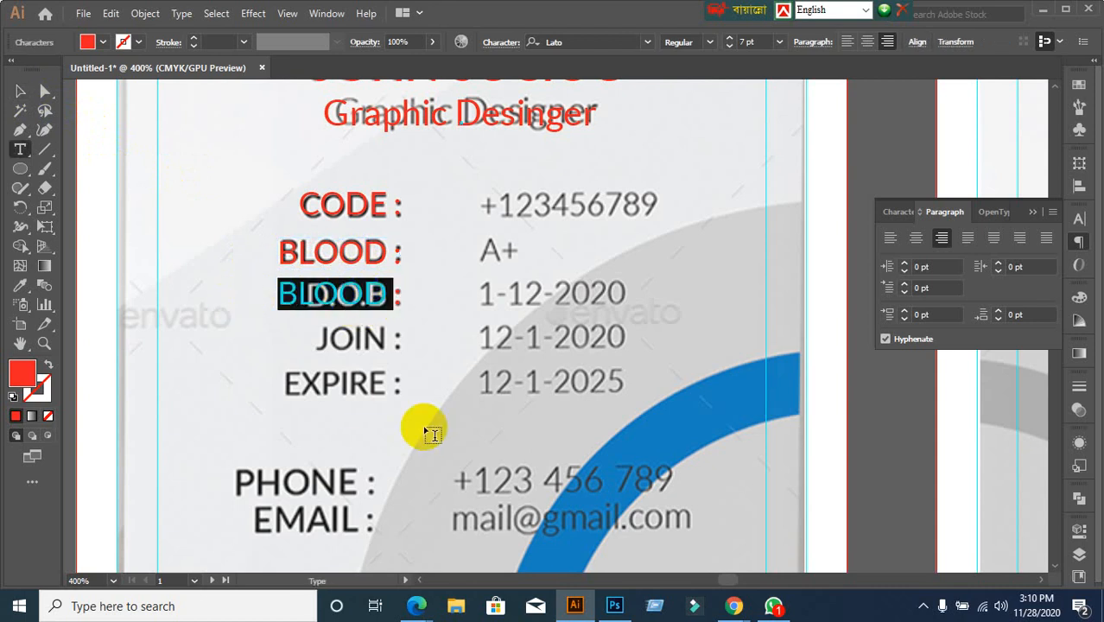
{"action": "key", "text": "BackSpace"}
{"action": "type", "text": "D.O.B"}
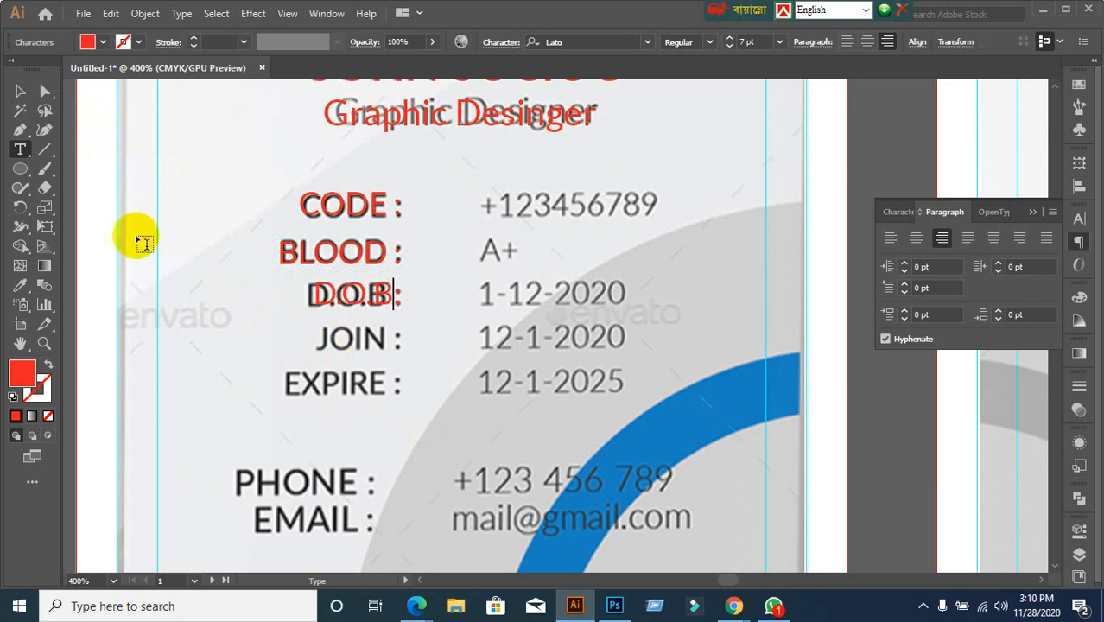
{"action": "left_click", "coordinate": [20, 90]}
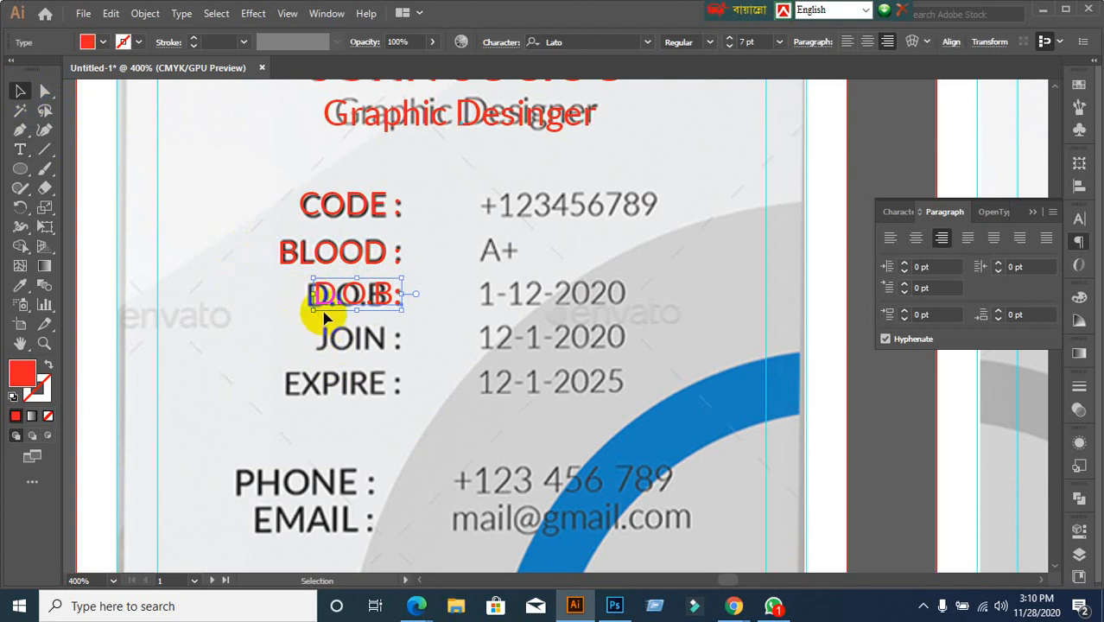
{"action": "double_click", "coordinate": [333, 296]}
{"action": "left_click_drag", "start_coordinate": [332, 296], "coordinate": [357, 305]}
{"action": "type", "text": "D."}
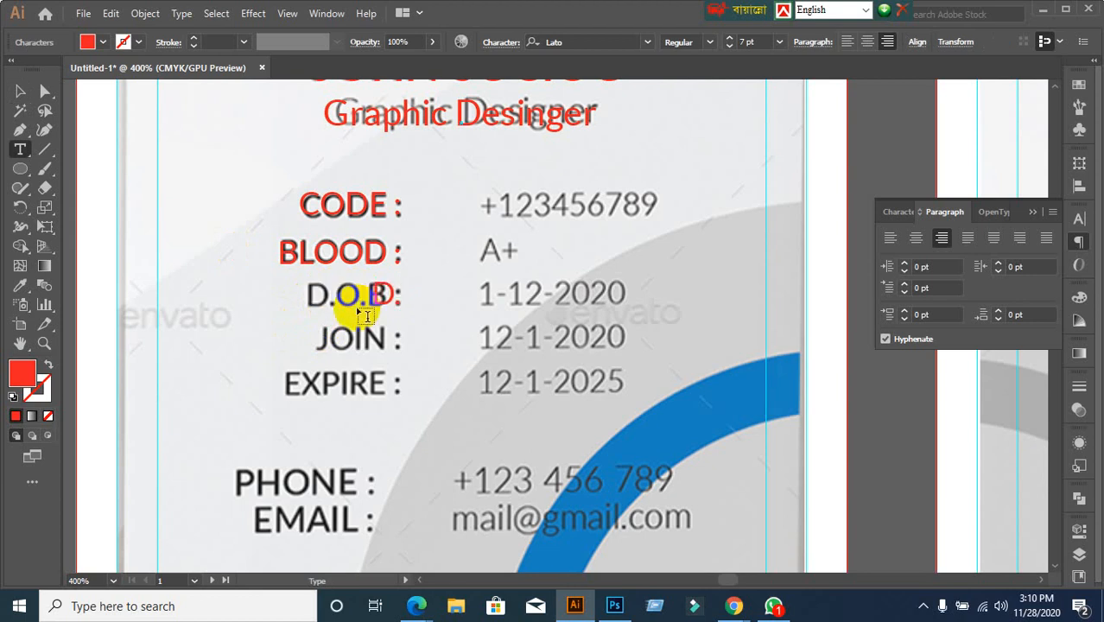
{"action": "type", "text": "O"}
{"action": "key", "text": "BackSpace"}
{"action": "type", "text": "O.B:"}
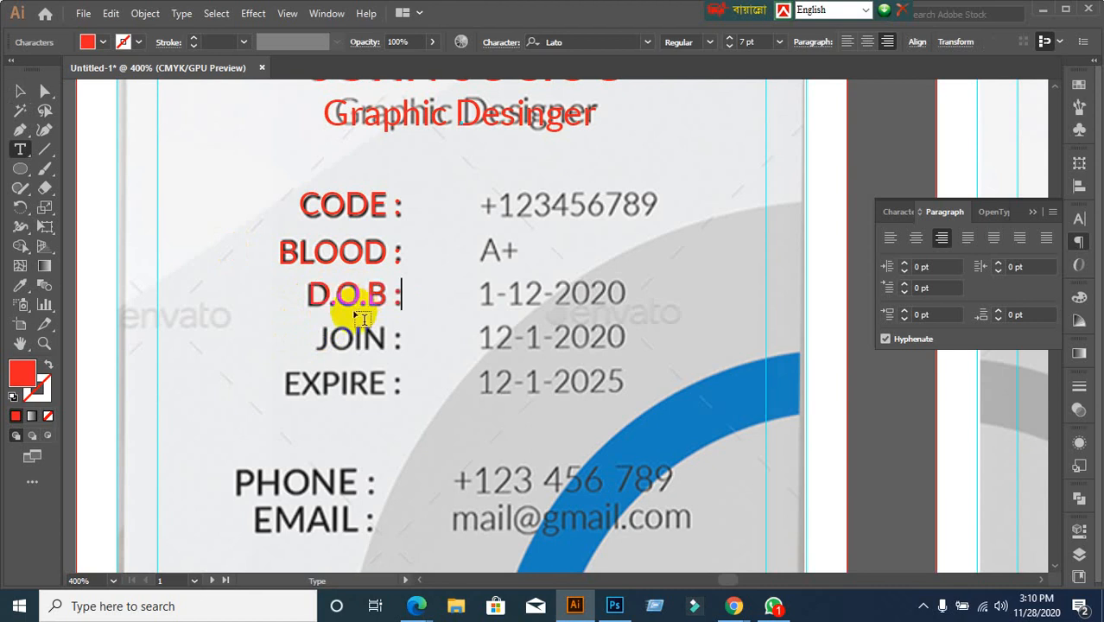
Copy the D.O.B label down onto the JOIN row and retype it as JOIN :
{"action": "left_click", "coordinate": [19, 91]}
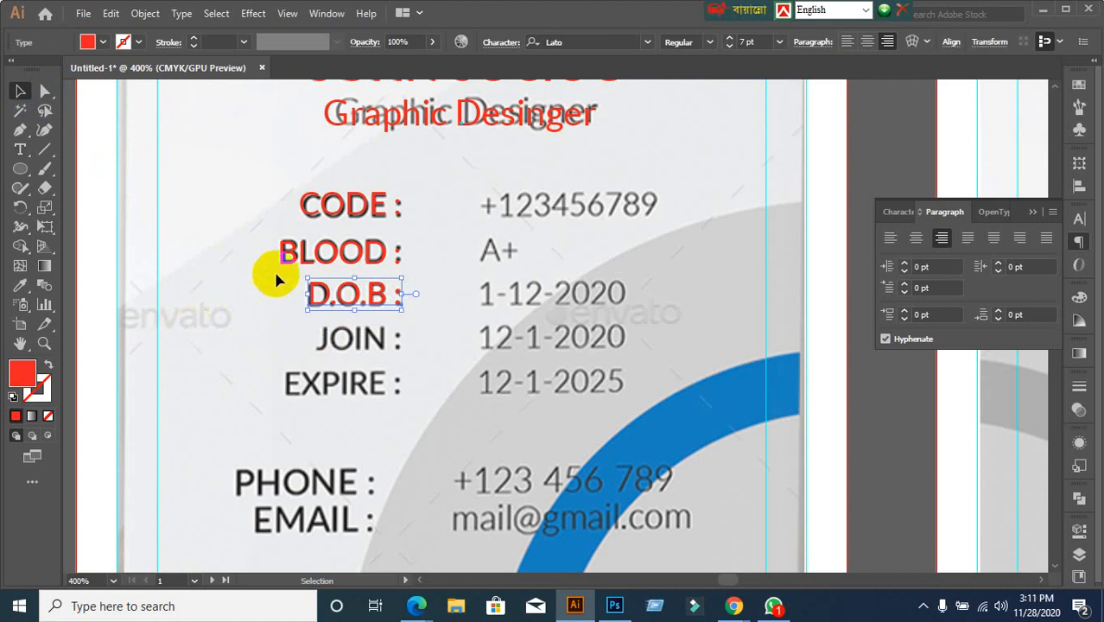
{"action": "left_click", "coordinate": [295, 249]}
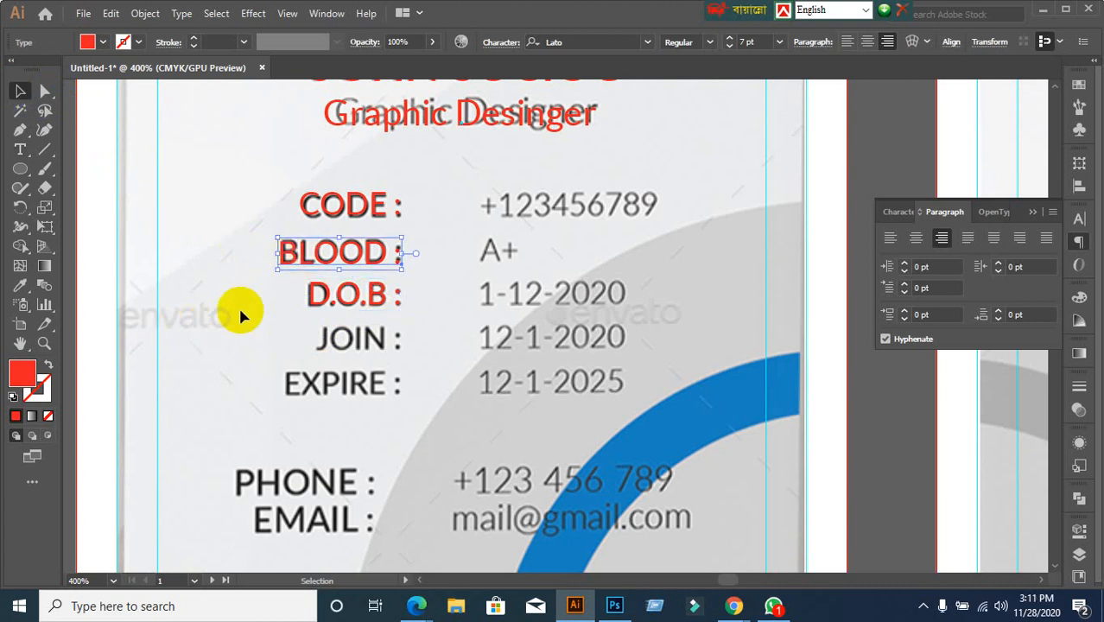
{"action": "left_click", "coordinate": [315, 297]}
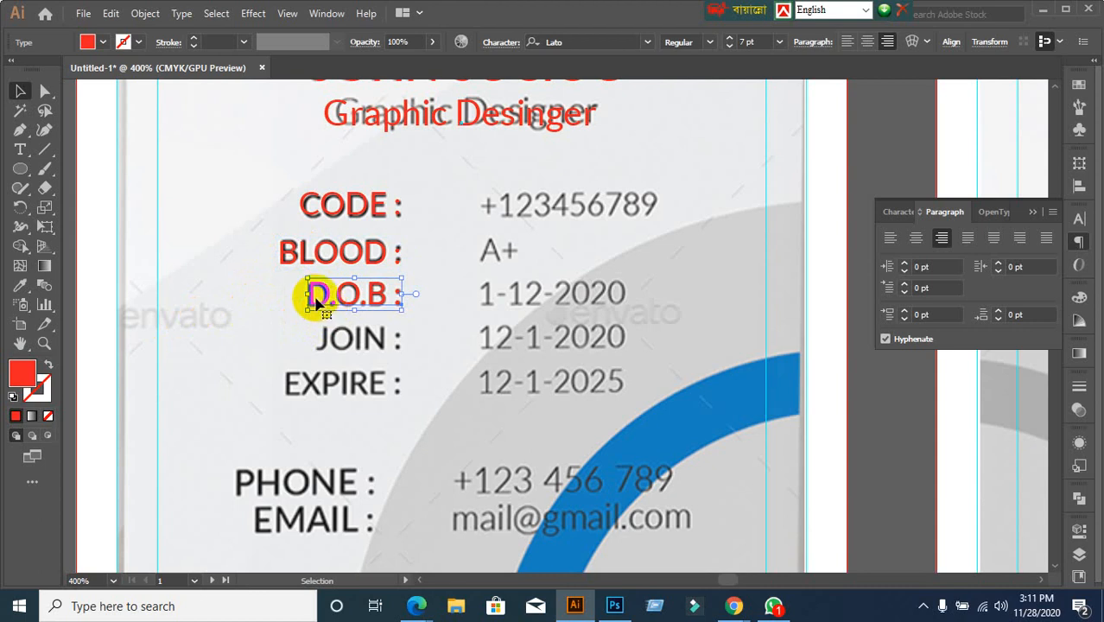
{"action": "left_click_drag", "start_coordinate": [316, 300], "coordinate": [331, 348]}
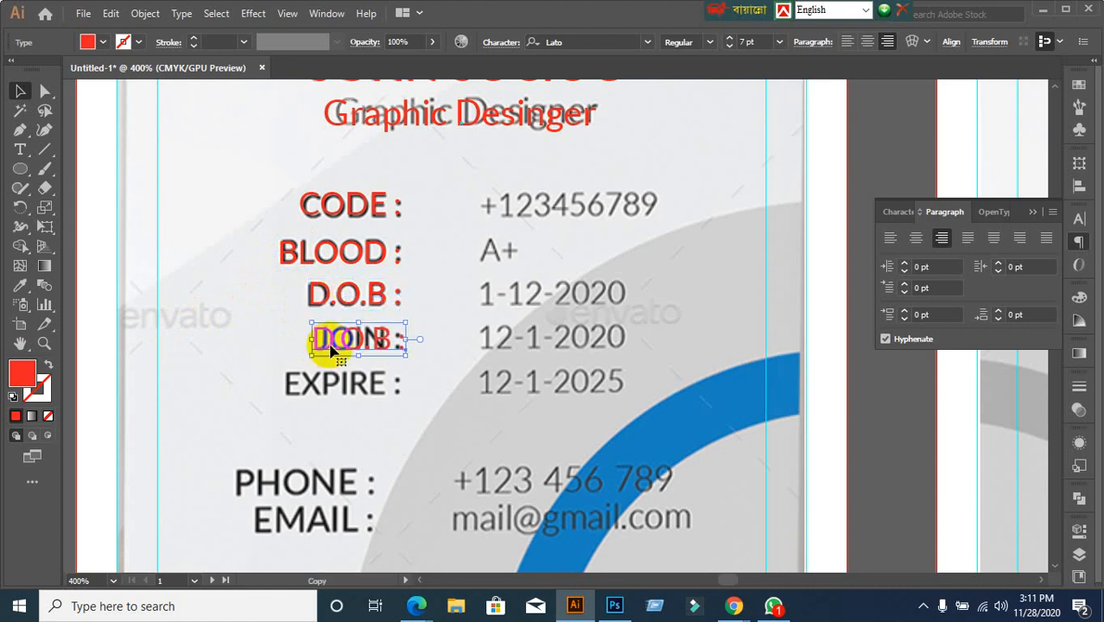
{"action": "key", "text": "t"}
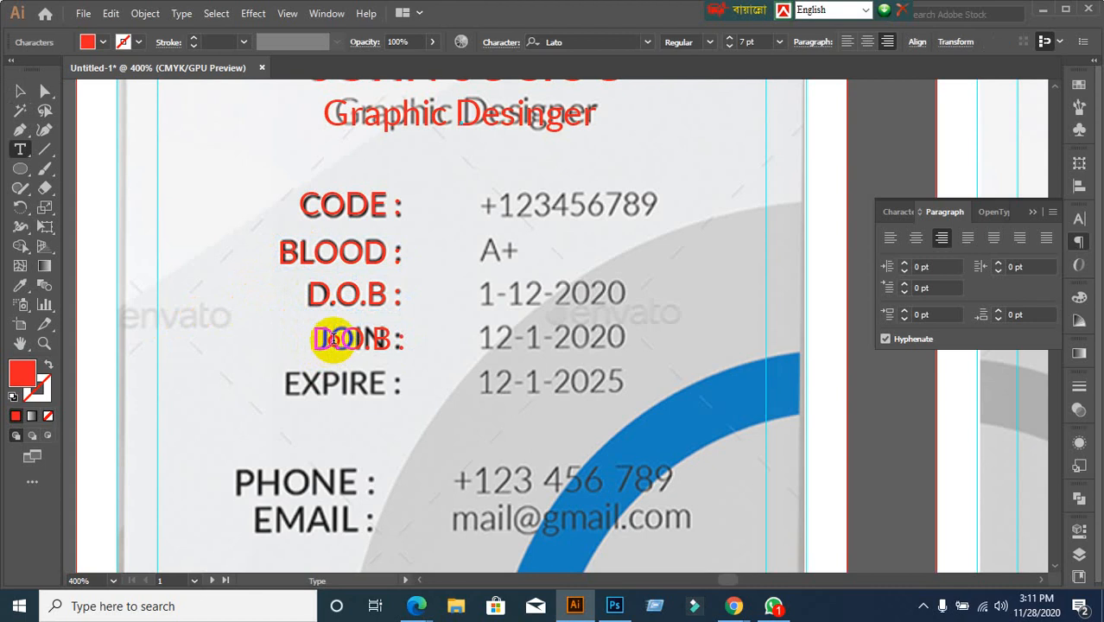
{"action": "triple_click", "coordinate": [334, 338]}
{"action": "type", "text": "JOIN :"}
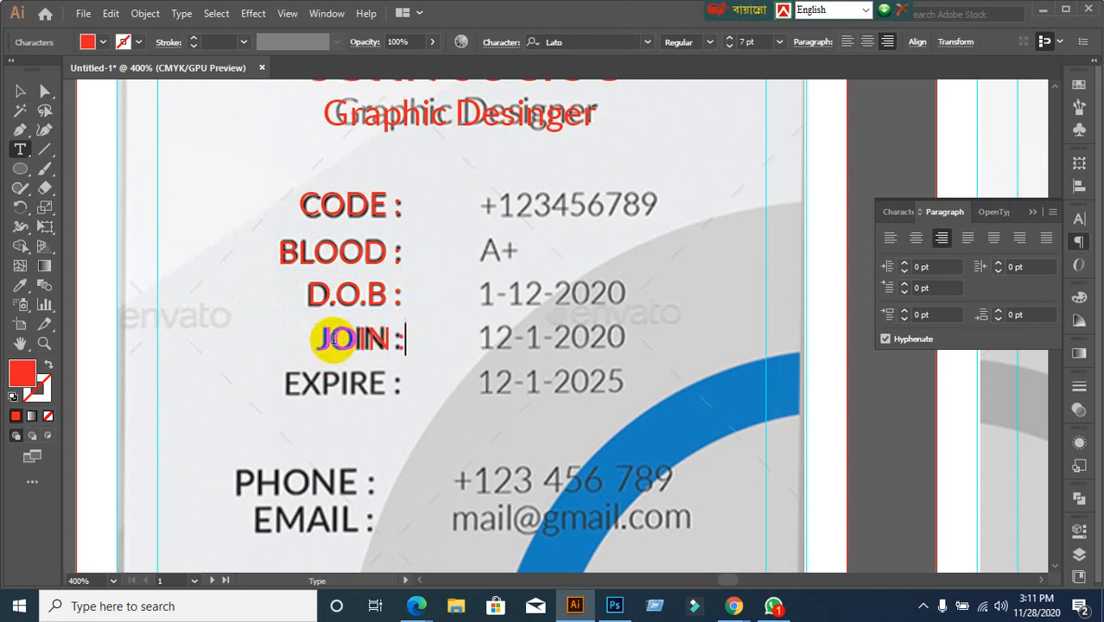
{"action": "left_click", "coordinate": [19, 91]}
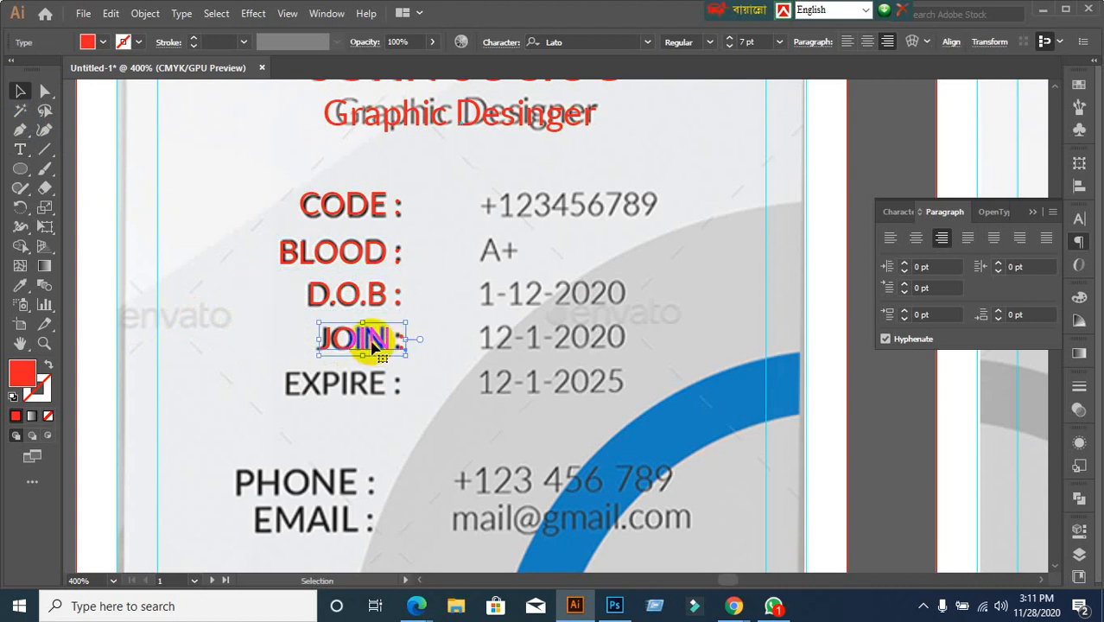
Place a copy of the JOIN label on the EXPIRE row and retype it as EXPIRE
{"action": "left_click", "coordinate": [358, 377]}
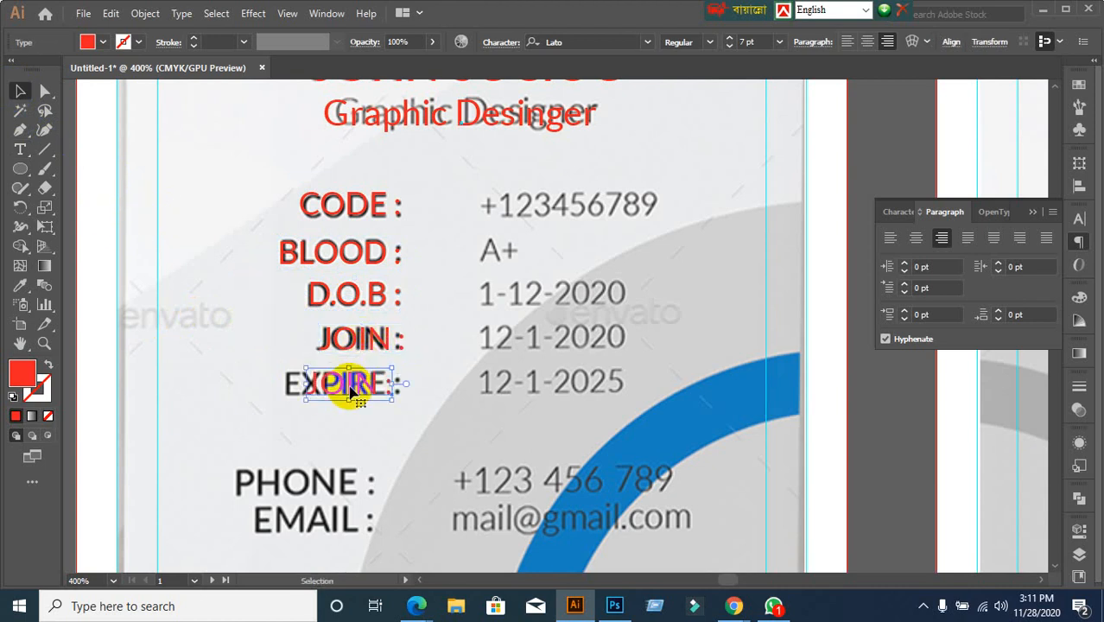
{"action": "double_click", "coordinate": [352, 389]}
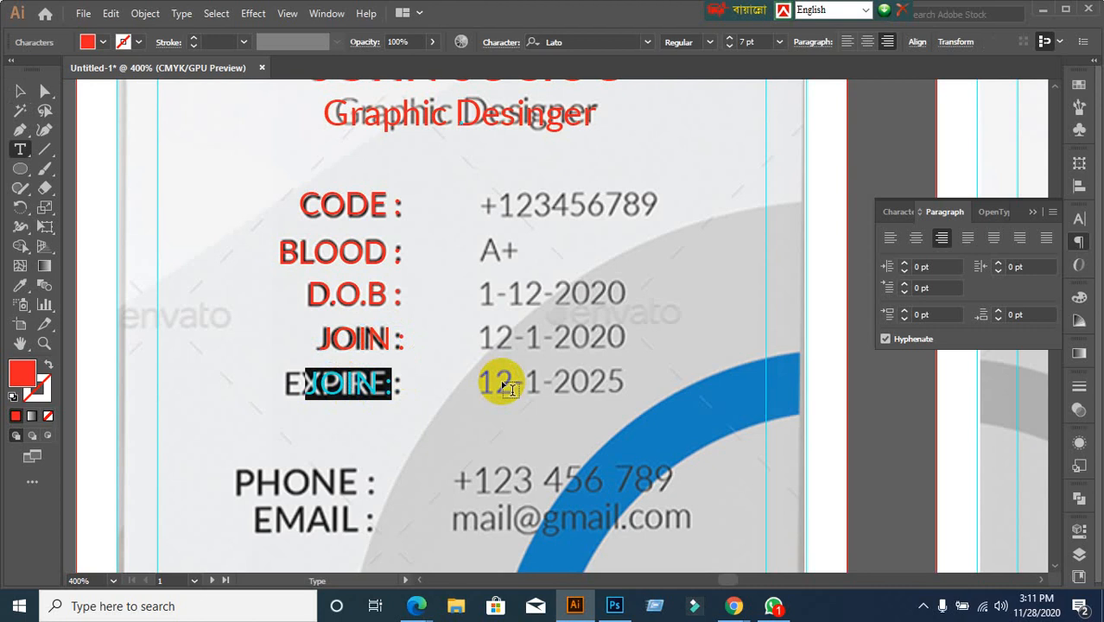
{"action": "type", "text": "XPIRE"}
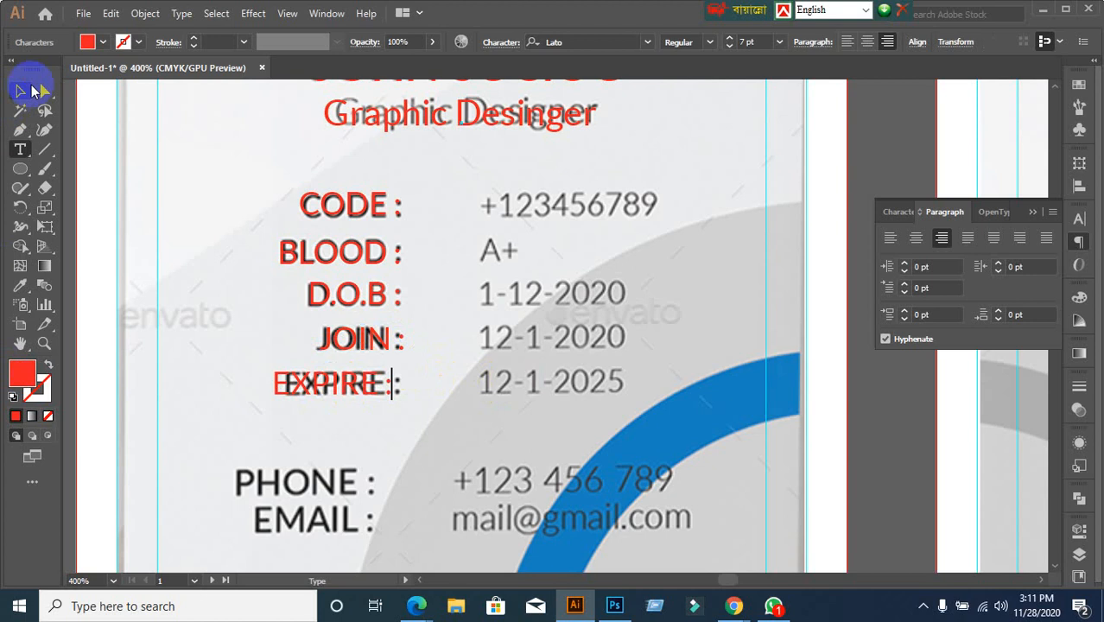
{"action": "left_click", "coordinate": [31, 88]}
{"action": "left_click", "coordinate": [387, 424]}
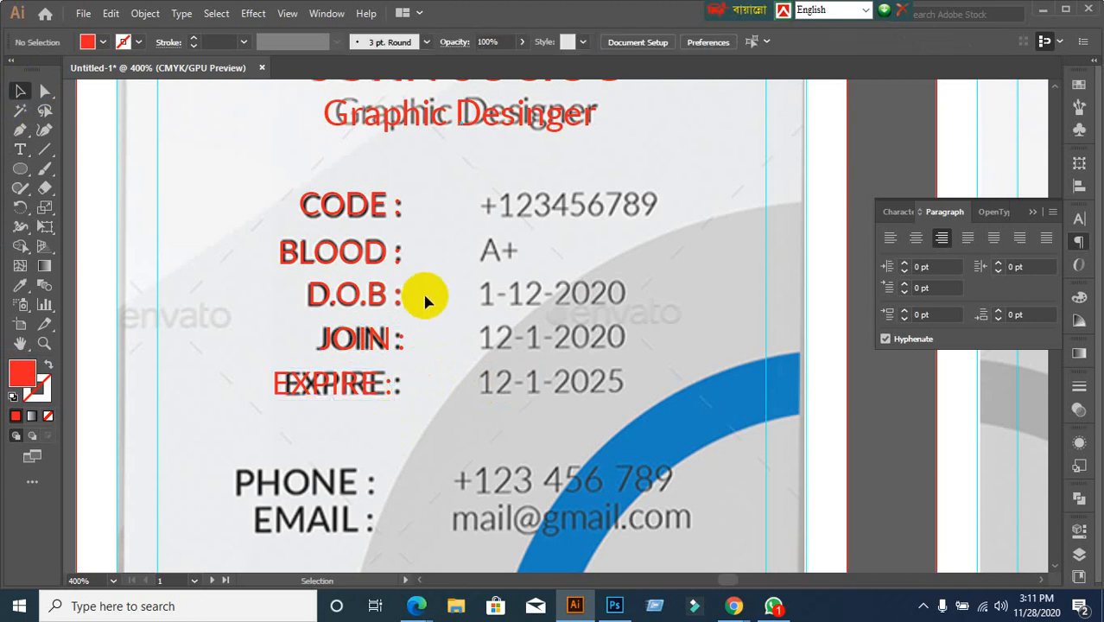
Create a new text object reading +123456789 near the CODE value
{"action": "left_click", "coordinate": [20, 149]}
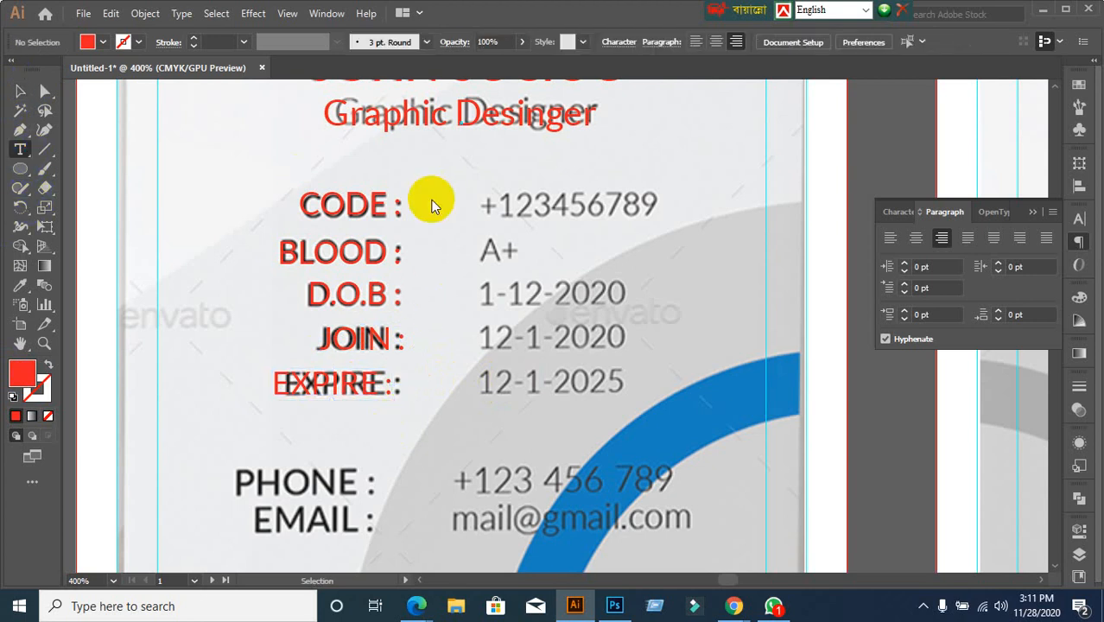
{"action": "left_click", "coordinate": [493, 205]}
{"action": "key", "text": "BackSpace"}
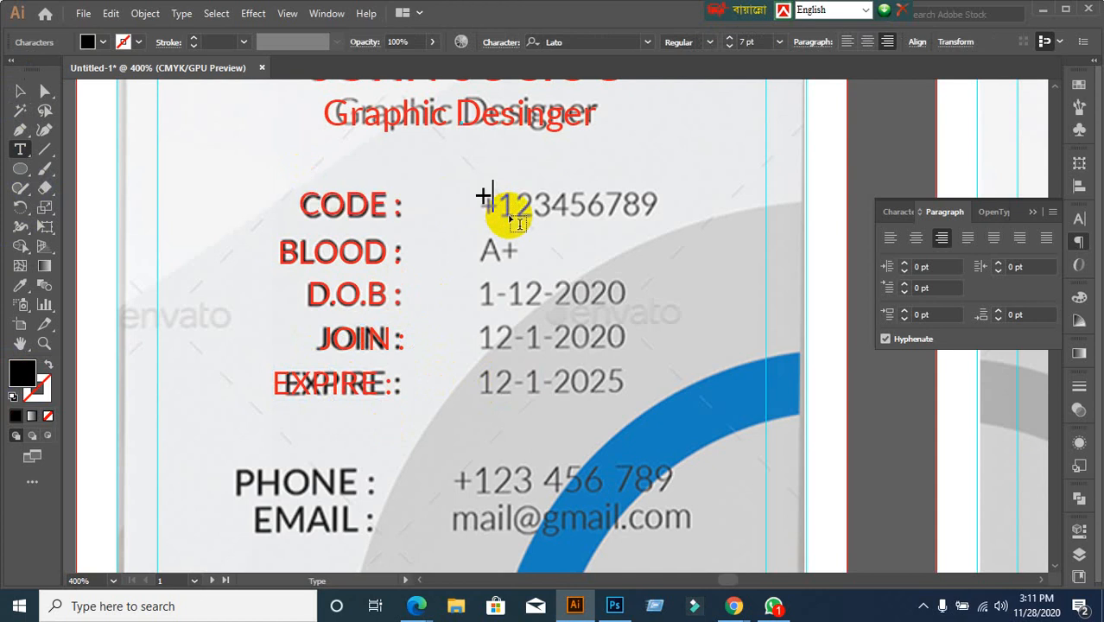
{"action": "type", "text": "+123"}
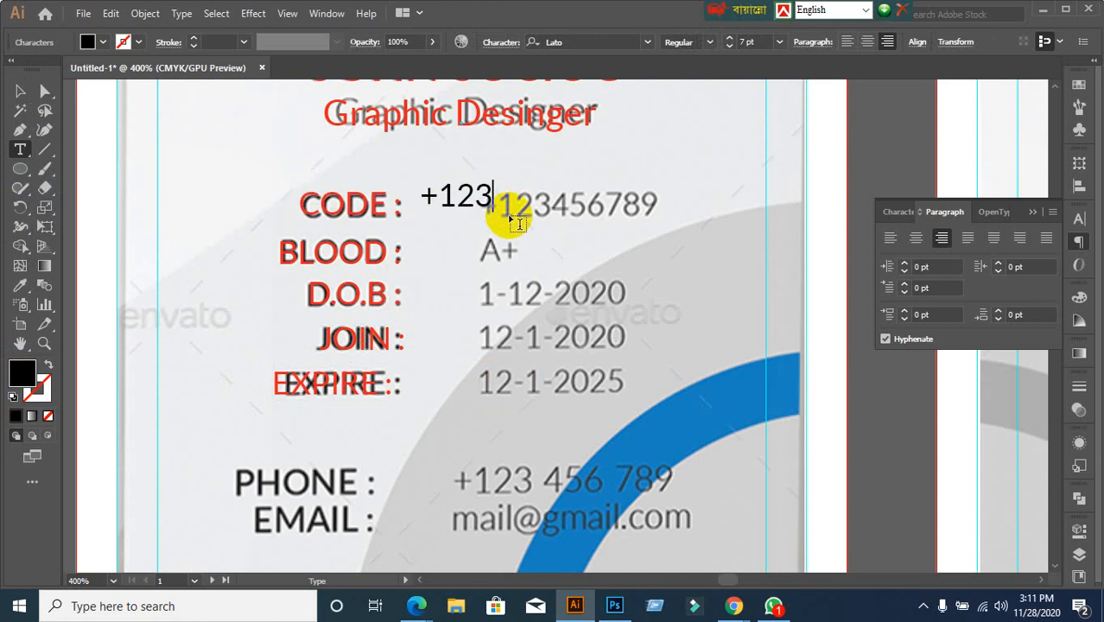
{"action": "type", "text": "456789"}
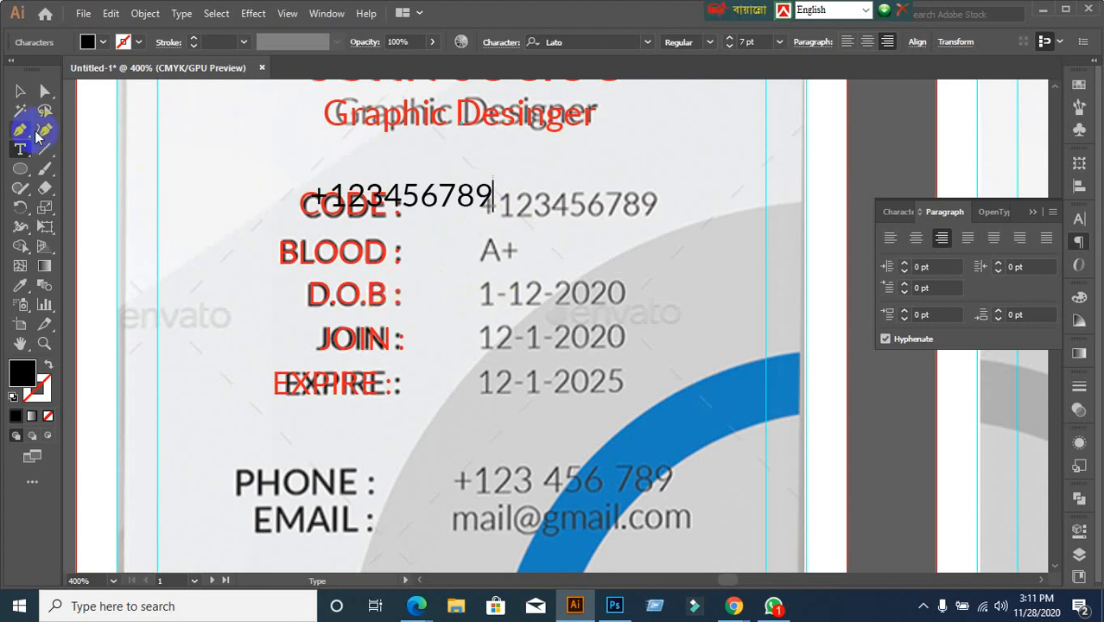
{"action": "left_click", "coordinate": [20, 90]}
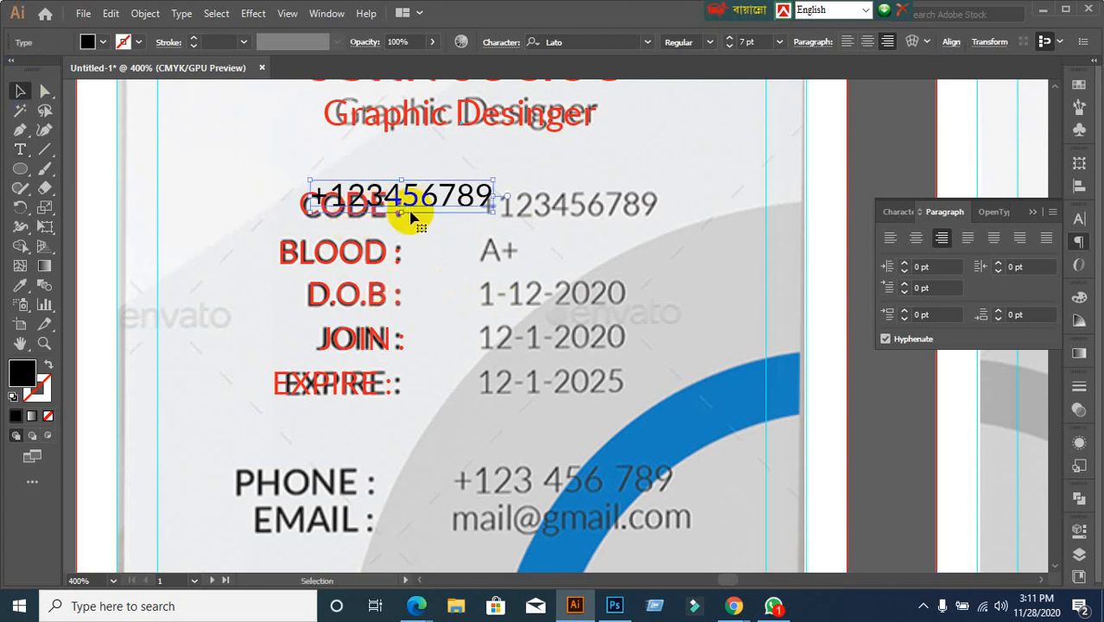
{"action": "left_click_drag", "start_coordinate": [411, 214], "coordinate": [583, 222]}
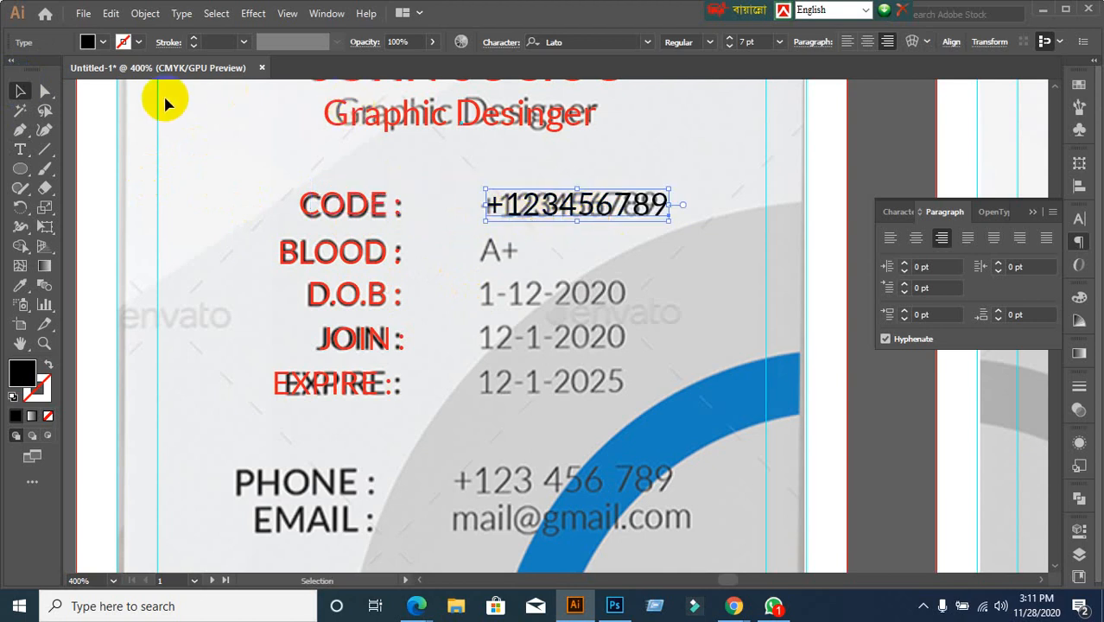
Colour the +123456789 text red and move it beyond the card's upper right edge
{"action": "left_click", "coordinate": [103, 43]}
{"action": "left_click", "coordinate": [55, 68]}
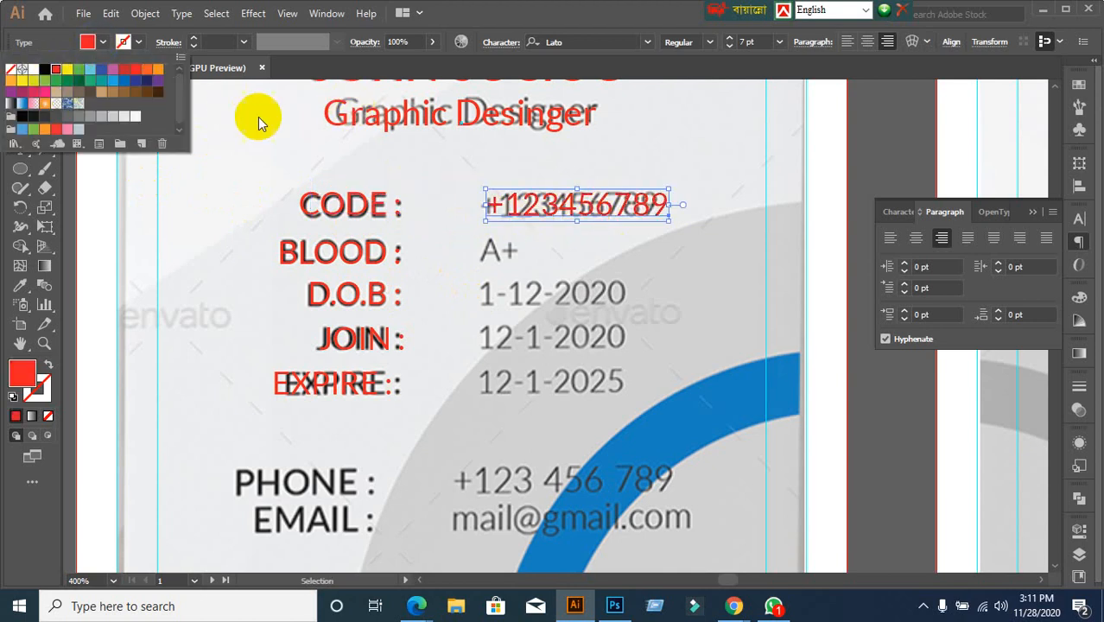
{"action": "left_click", "coordinate": [436, 160]}
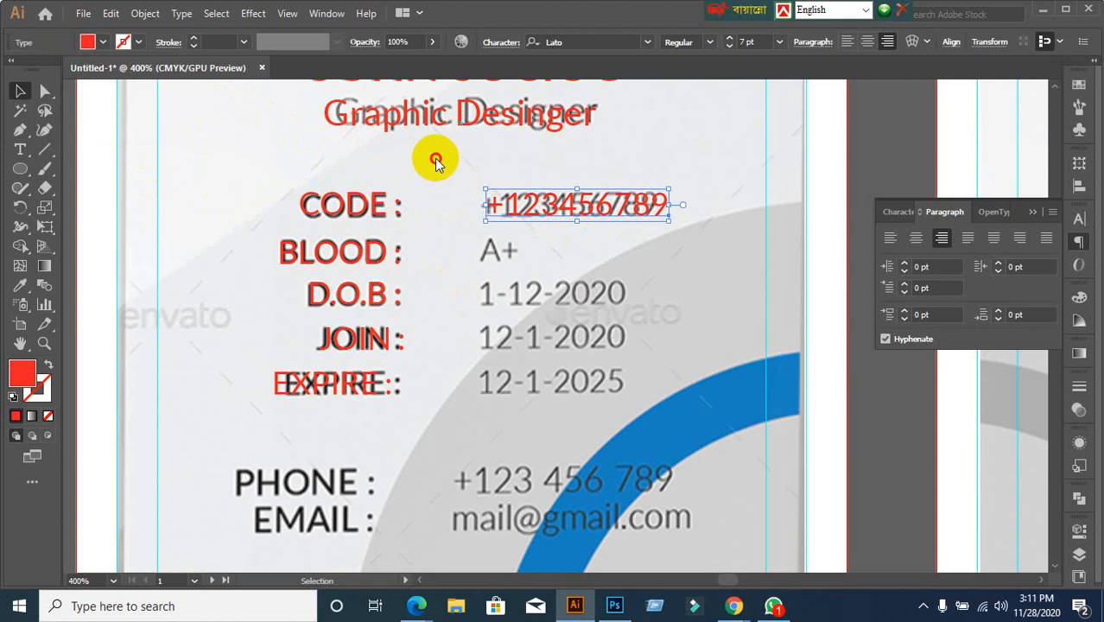
{"action": "left_click", "coordinate": [451, 183]}
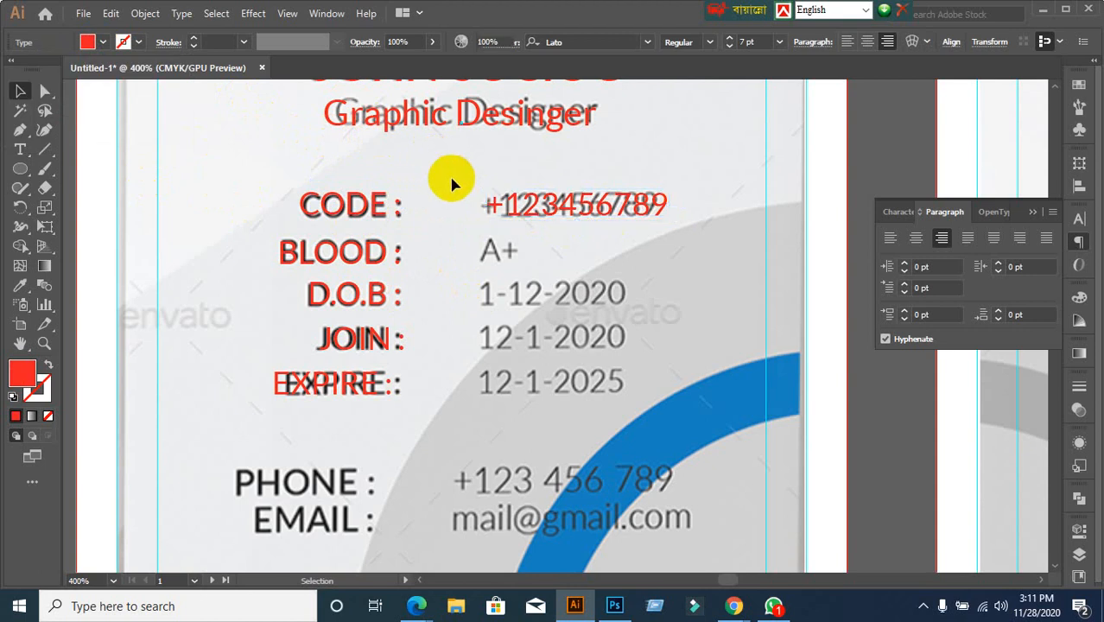
{"action": "left_click", "coordinate": [530, 218]}
{"action": "left_click_drag", "start_coordinate": [562, 202], "coordinate": [716, 153]}
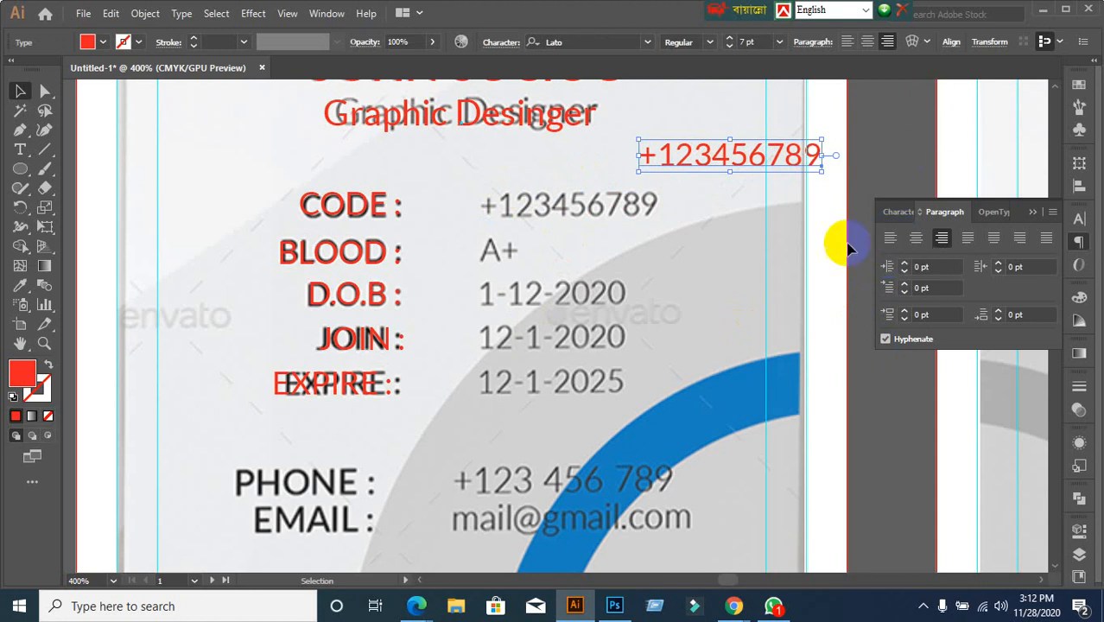
Left-align the +123456789 text and position it over the template's CODE value
{"action": "left_click", "coordinate": [890, 240]}
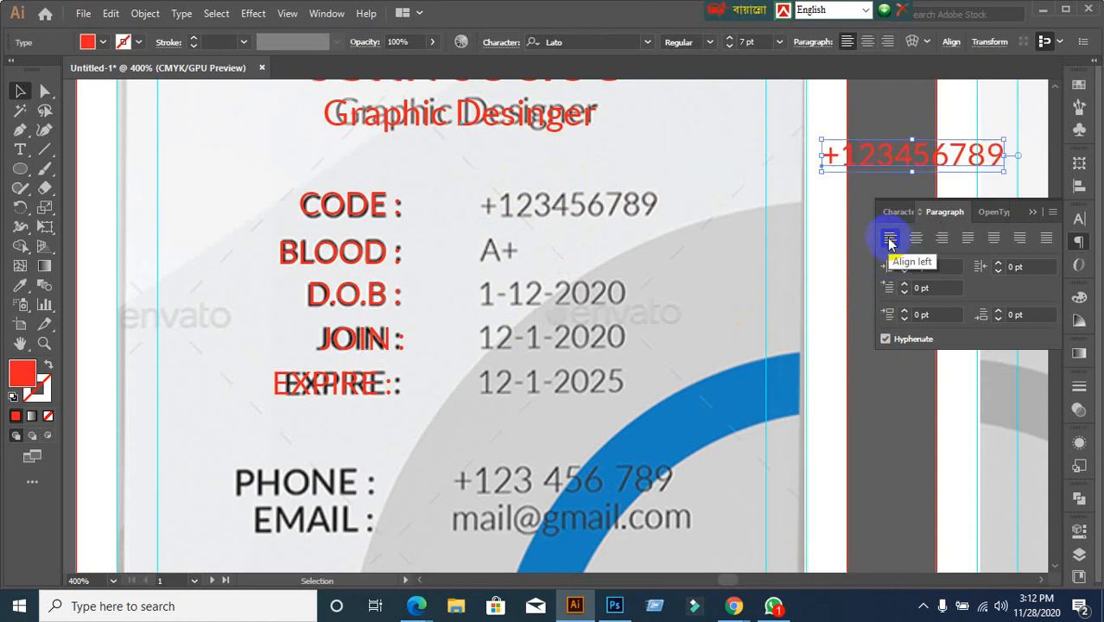
{"action": "left_click_drag", "start_coordinate": [899, 143], "coordinate": [532, 207]}
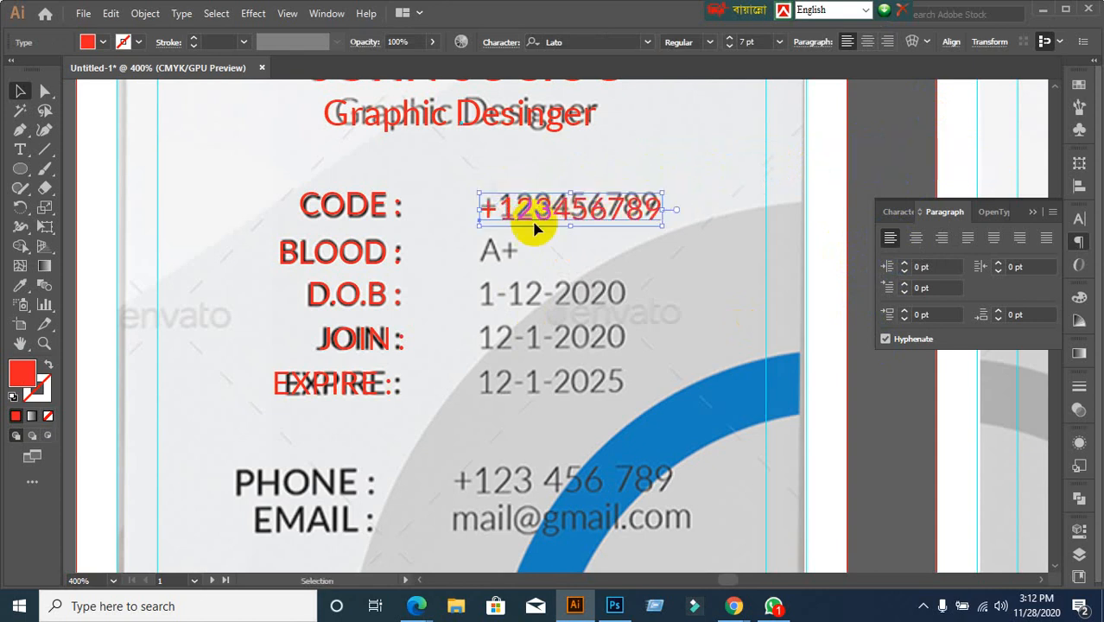
{"action": "scroll", "coordinate": [605, 320], "scroll_direction": "down", "scroll_amount": 1}
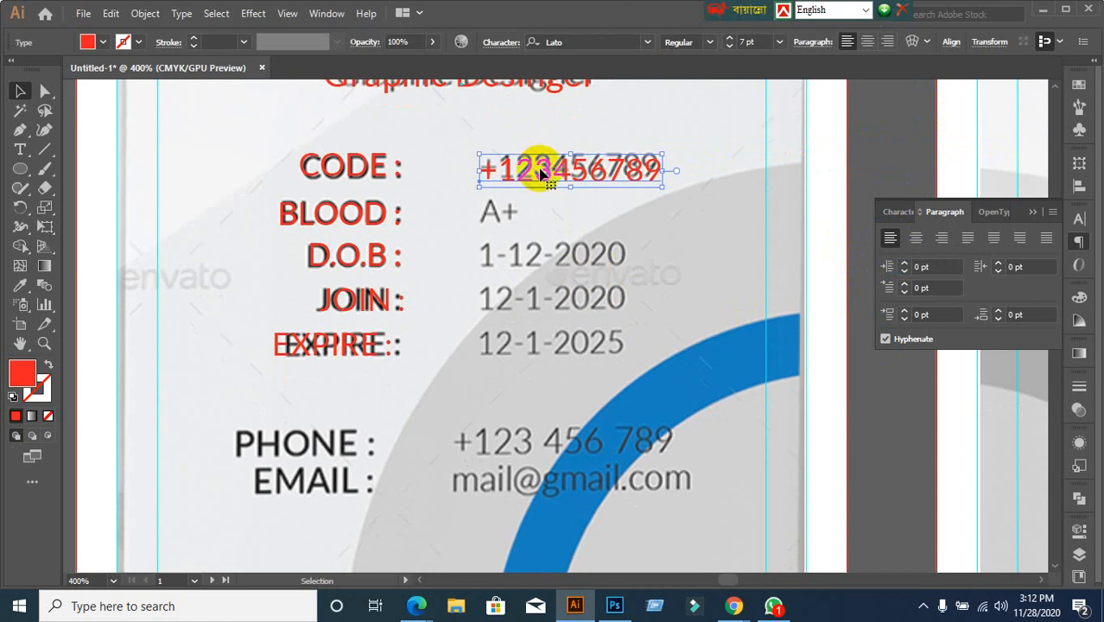
{"action": "key", "text": "Up"}
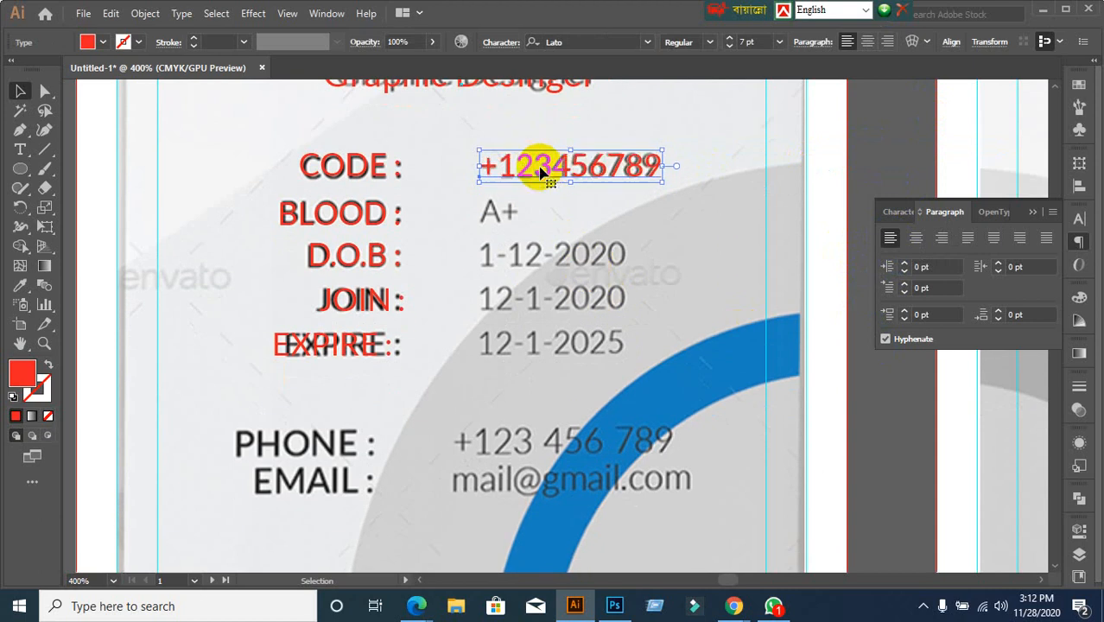
Copy the number down to the BLOOD row and retype it as A+
{"action": "left_click_drag", "start_coordinate": [540, 171], "coordinate": [530, 211]}
{"action": "key", "text": "t"}
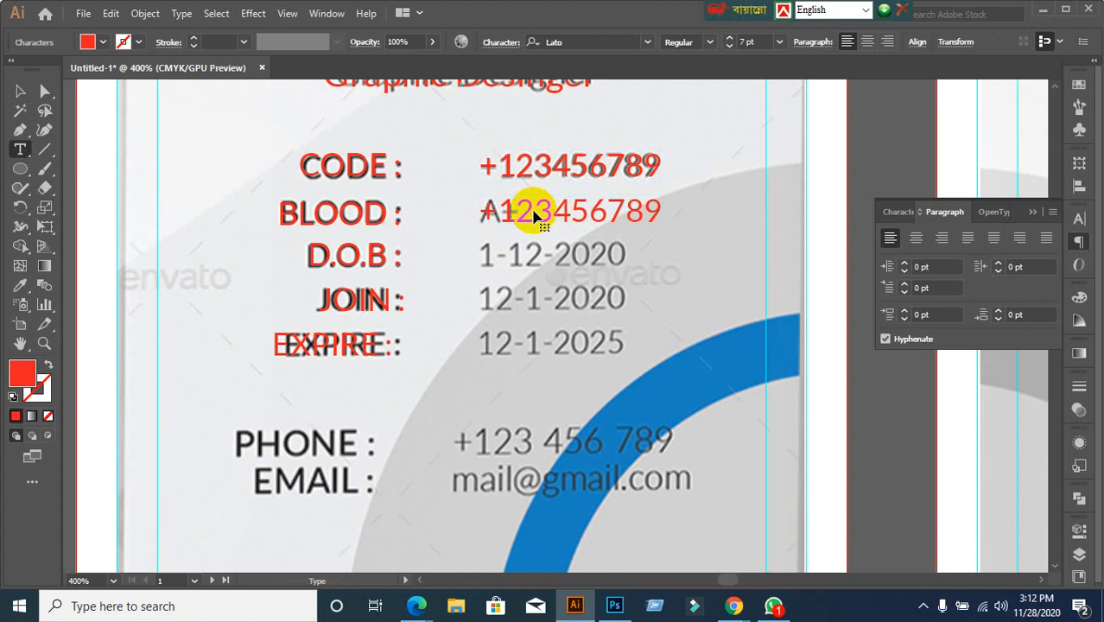
{"action": "triple_click", "coordinate": [589, 211]}
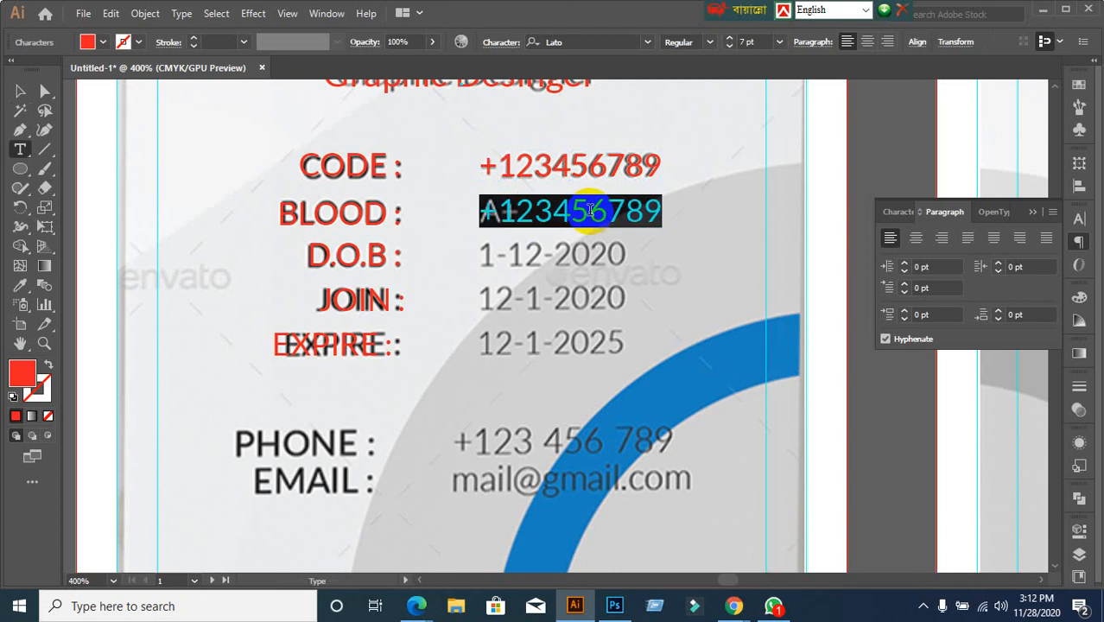
{"action": "type", "text": "A+"}
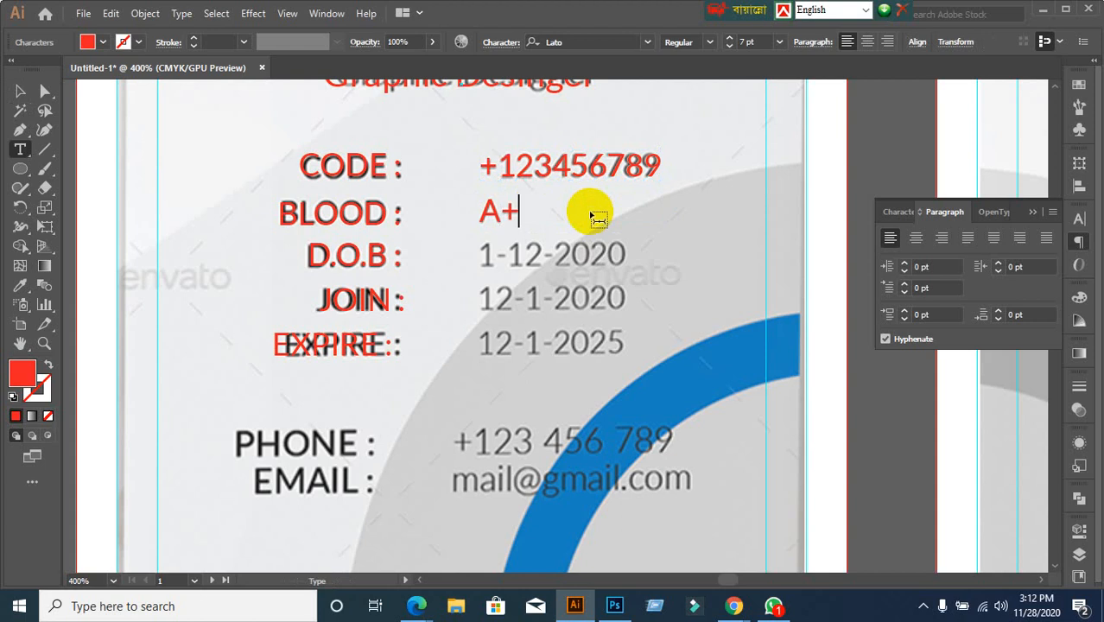
{"action": "left_click", "coordinate": [20, 91]}
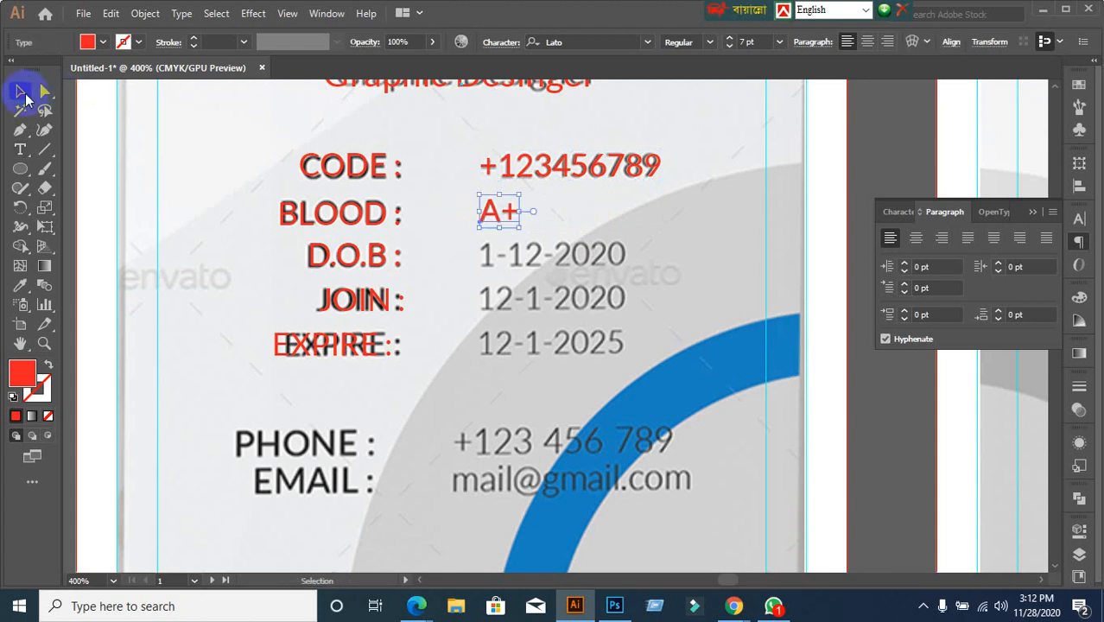
Copy the A+ value down to the D.O.B row and retype it as 1-12-2020
{"action": "left_click_drag", "start_coordinate": [494, 212], "coordinate": [496, 262]}
{"action": "double_click", "coordinate": [498, 259]}
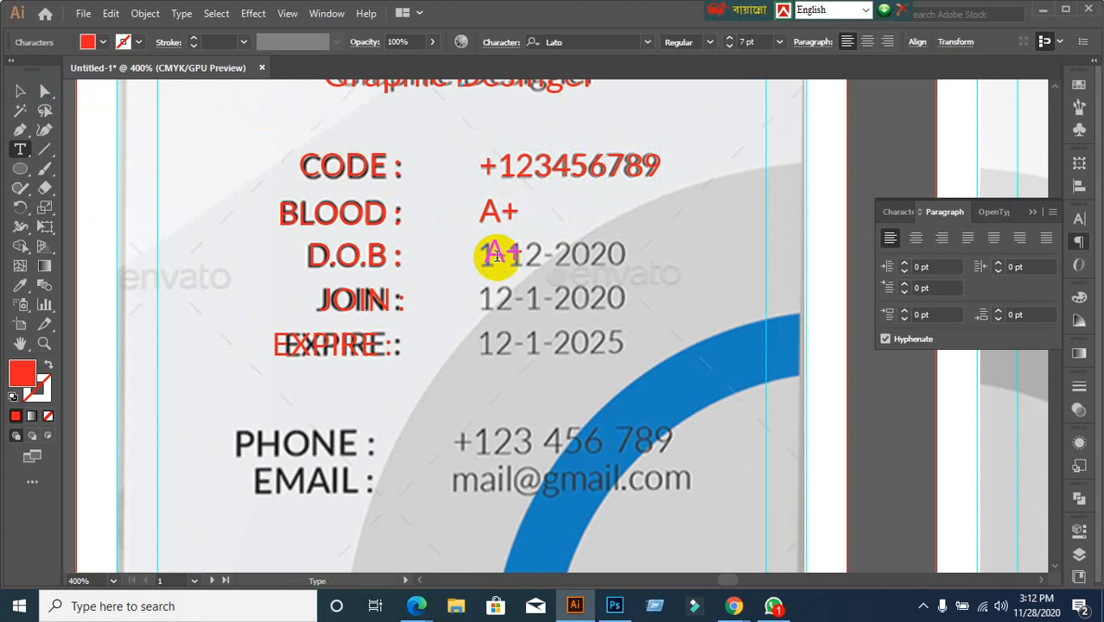
{"action": "key", "text": "ctrl+a"}
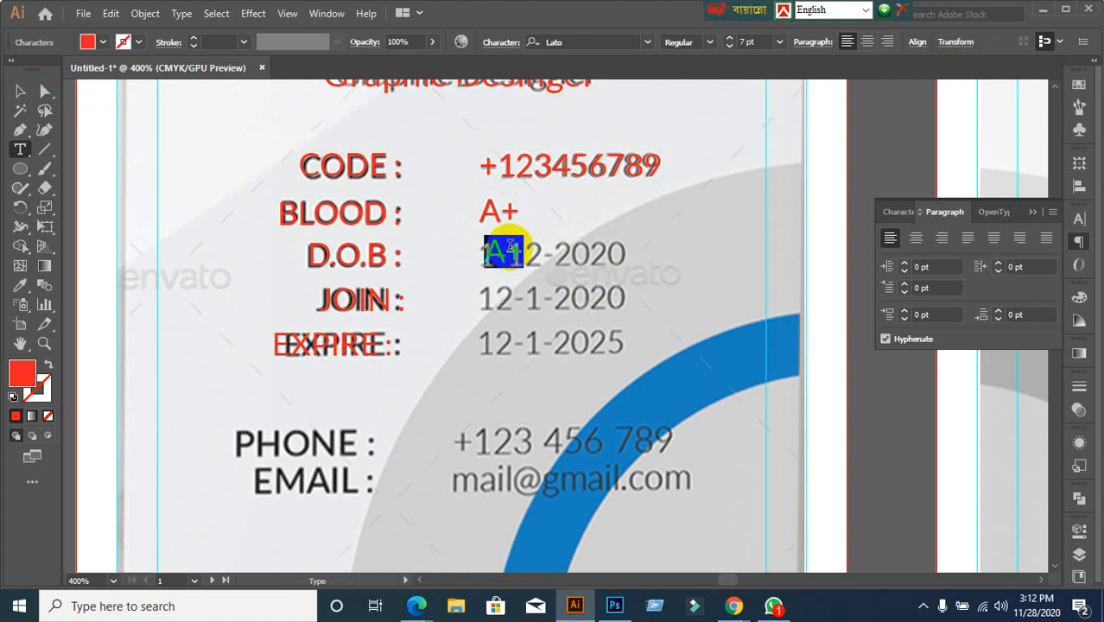
{"action": "type", "text": "1"}
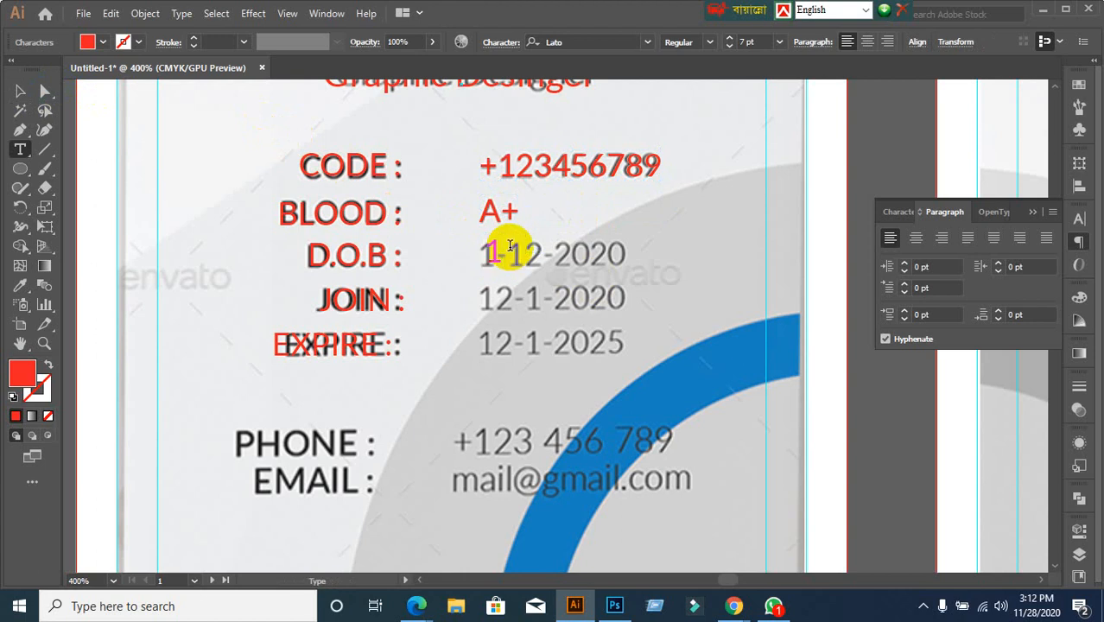
{"action": "type", "text": "-12-2020"}
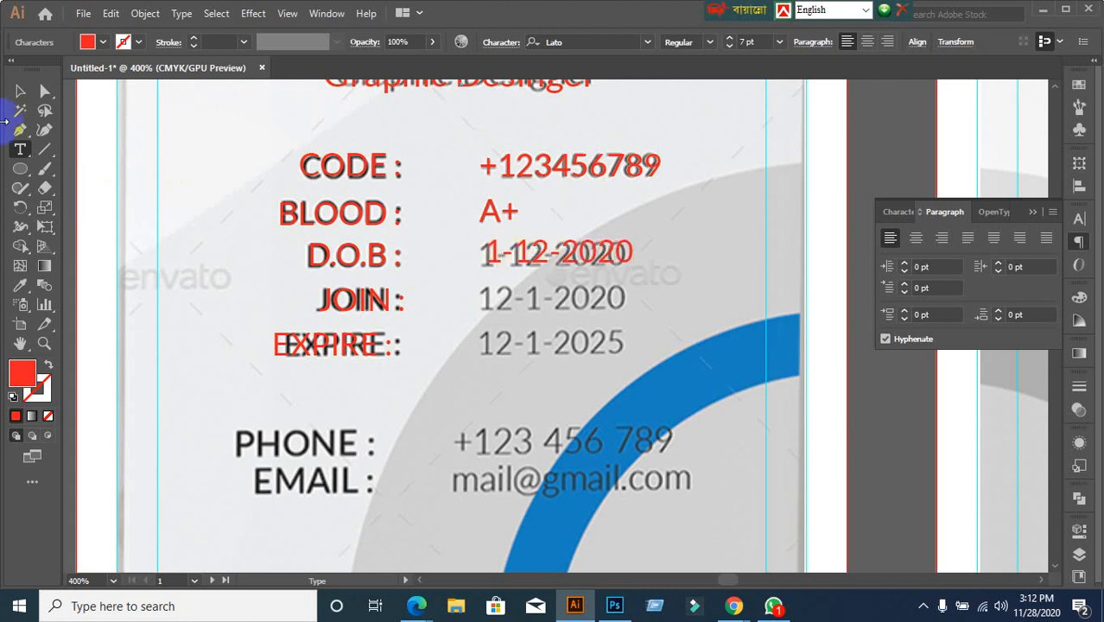
Copy the D.O.B date down to the JOIN row and change it to 12-1-2020
{"action": "left_click", "coordinate": [20, 91]}
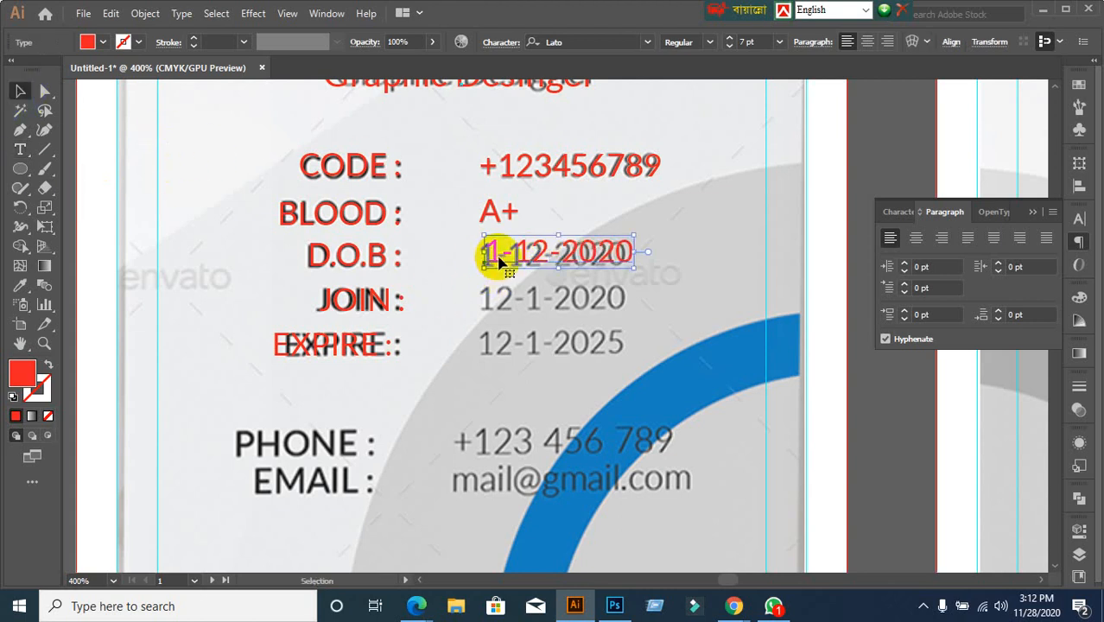
{"action": "left_click_drag", "start_coordinate": [493, 256], "coordinate": [565, 314]}
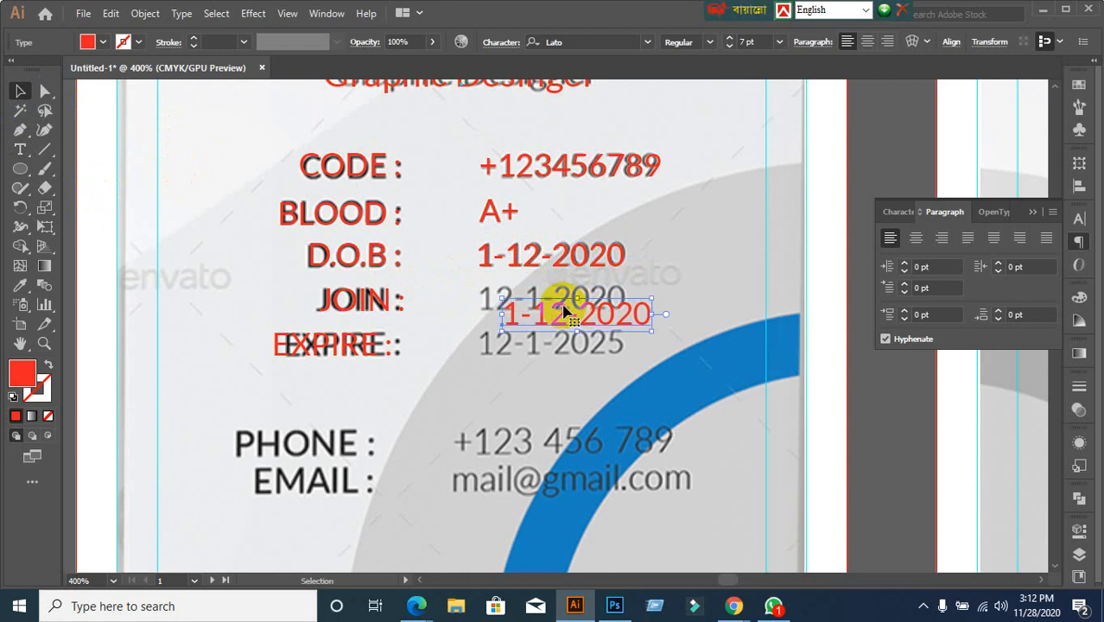
{"action": "key", "text": "ctrl+z"}
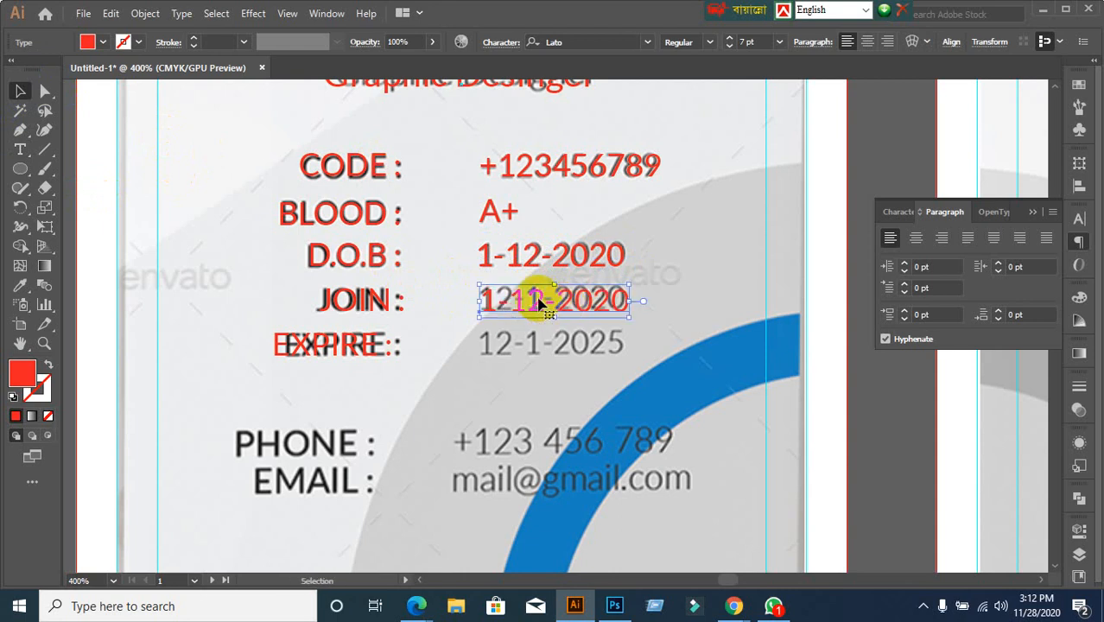
{"action": "double_click", "coordinate": [558, 301]}
{"action": "key", "text": "ctrl+a"}
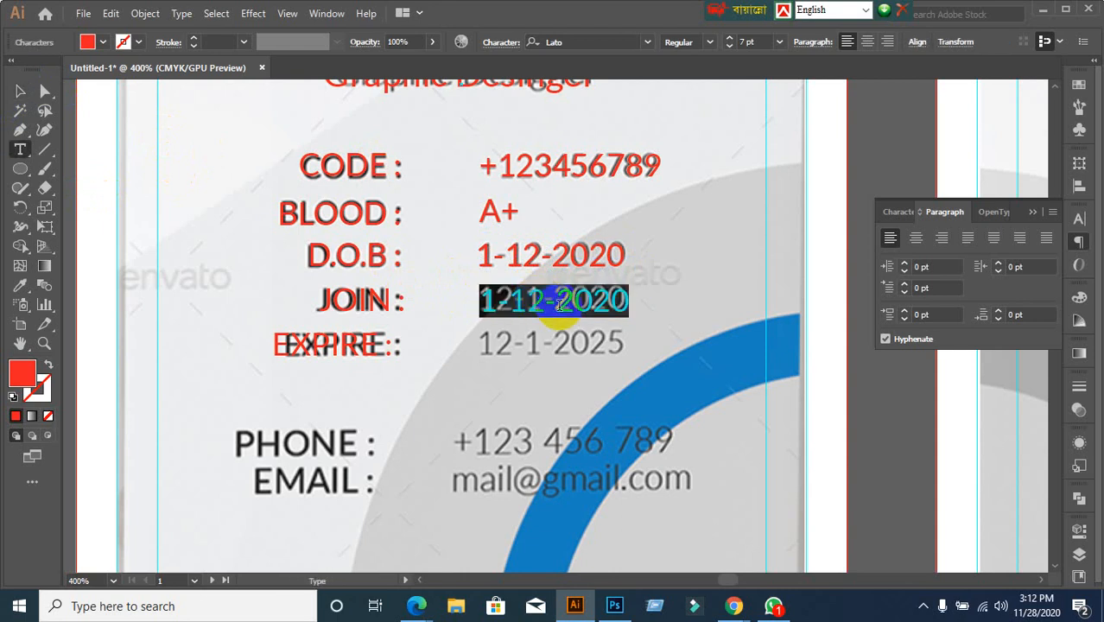
{"action": "type", "text": "12"}
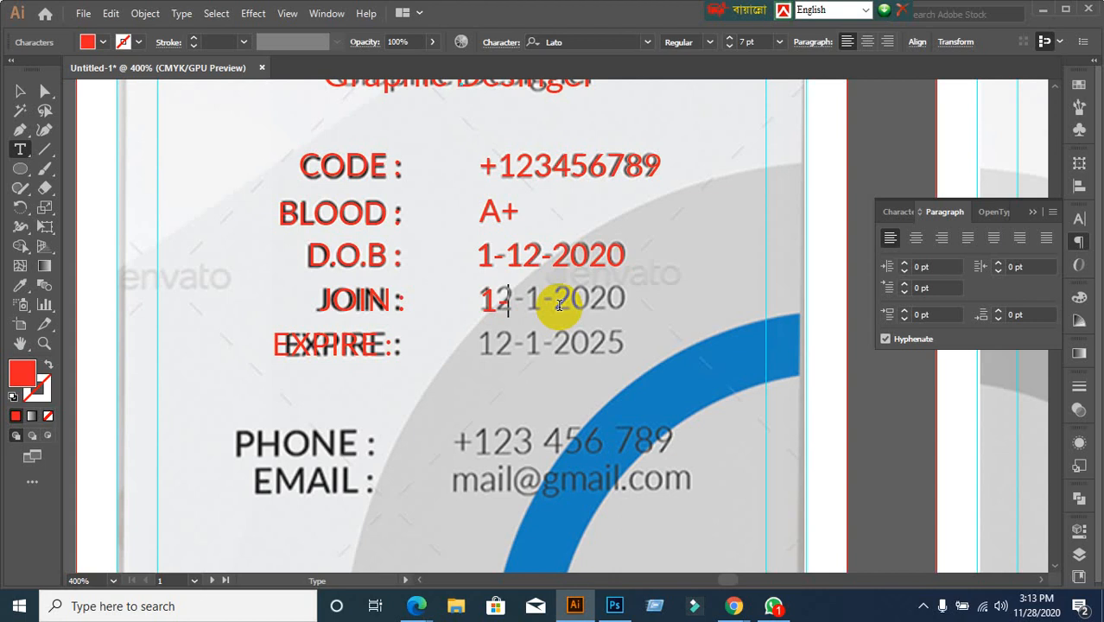
{"action": "key", "text": "BackSpace"}
{"action": "type", "text": "12-1-2020"}
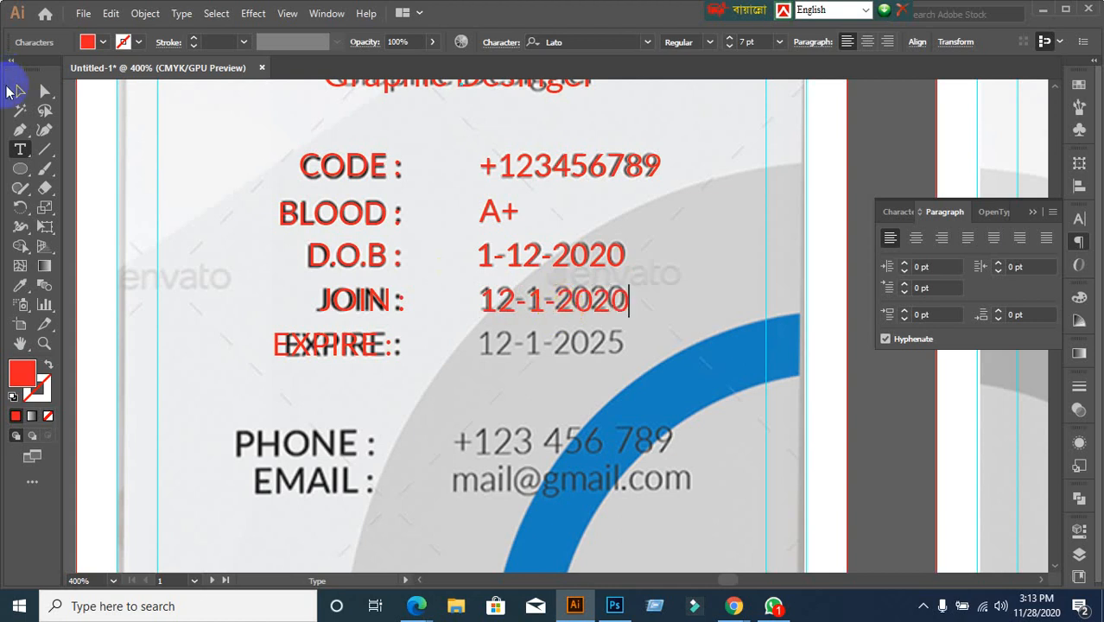
{"action": "left_click", "coordinate": [19, 90]}
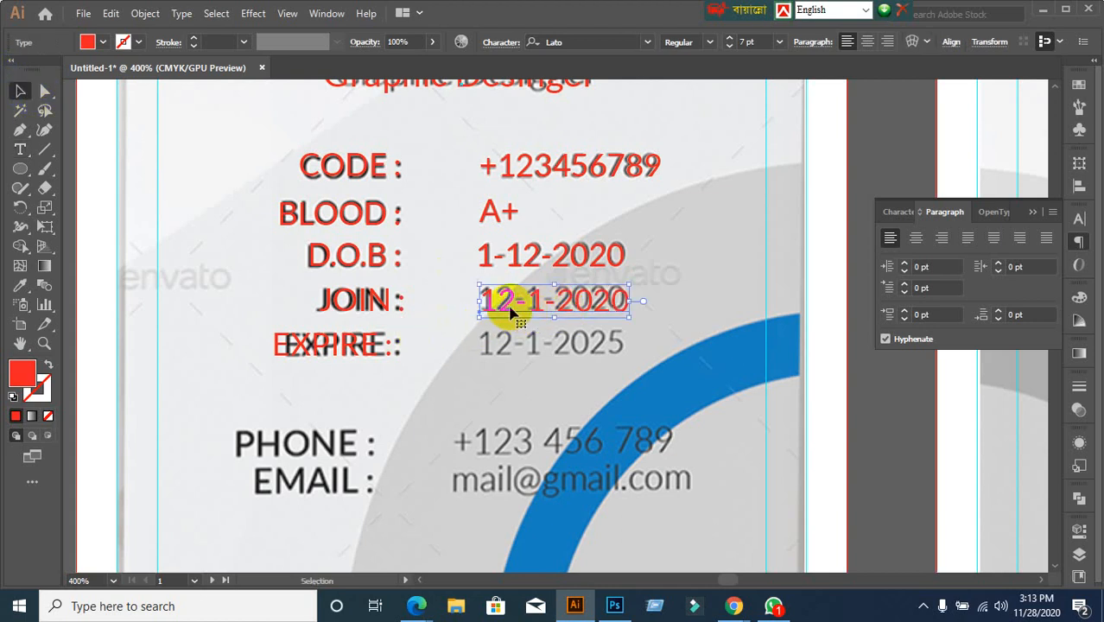
Duplicate the JOIN date onto the EXPIRE row and change it to 12-1-2025
{"action": "left_click_drag", "start_coordinate": [510, 311], "coordinate": [507, 351]}
{"action": "key", "text": "t"}
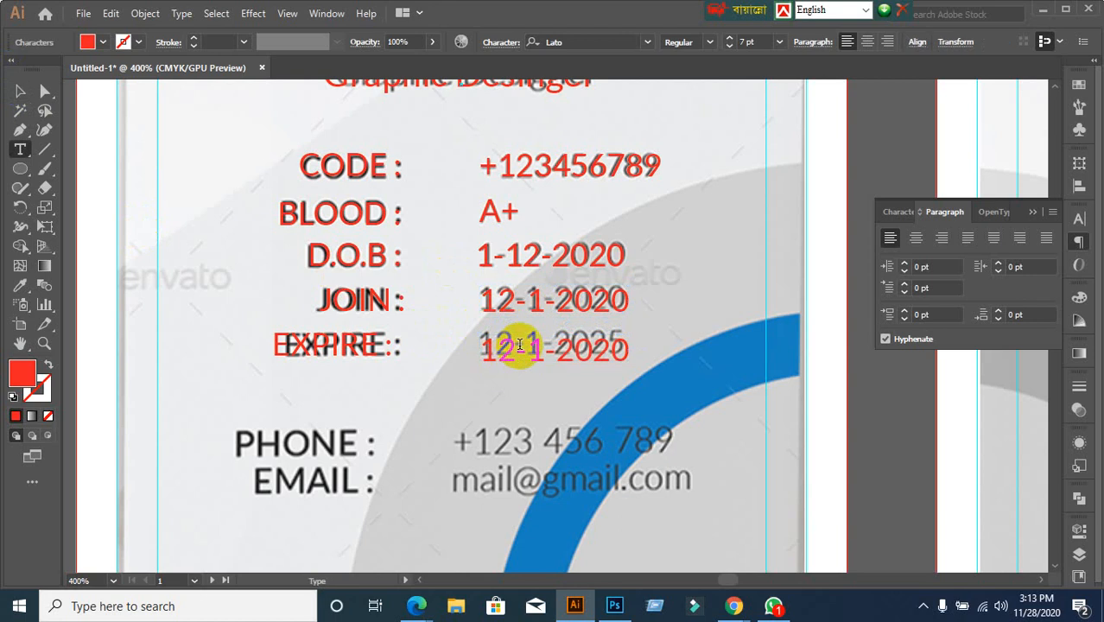
{"action": "triple_click", "coordinate": [518, 345]}
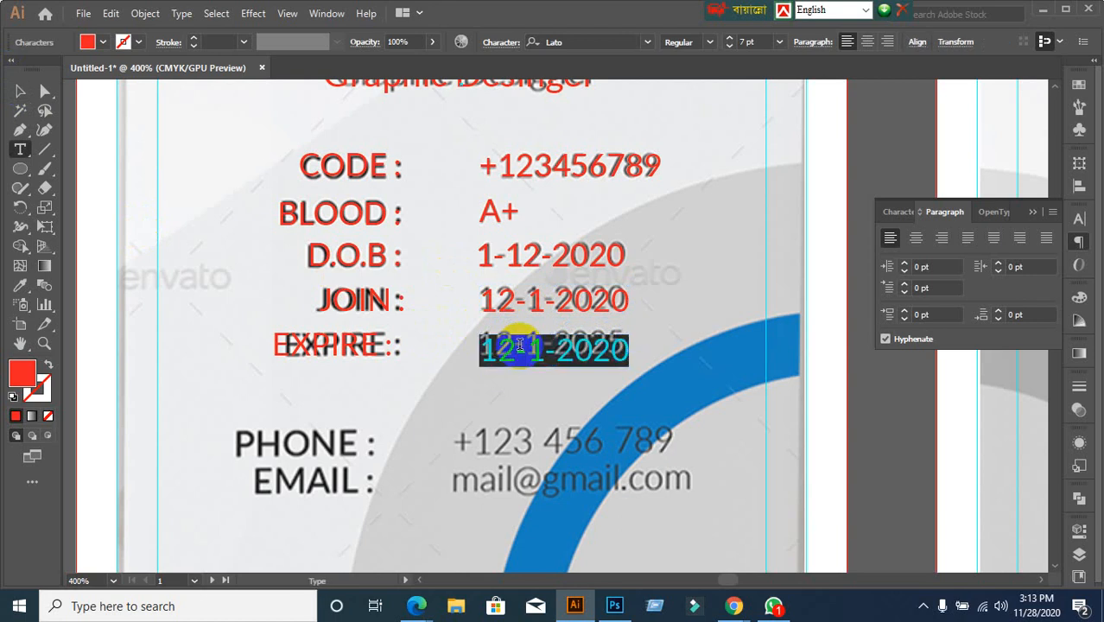
{"action": "type", "text": "12"}
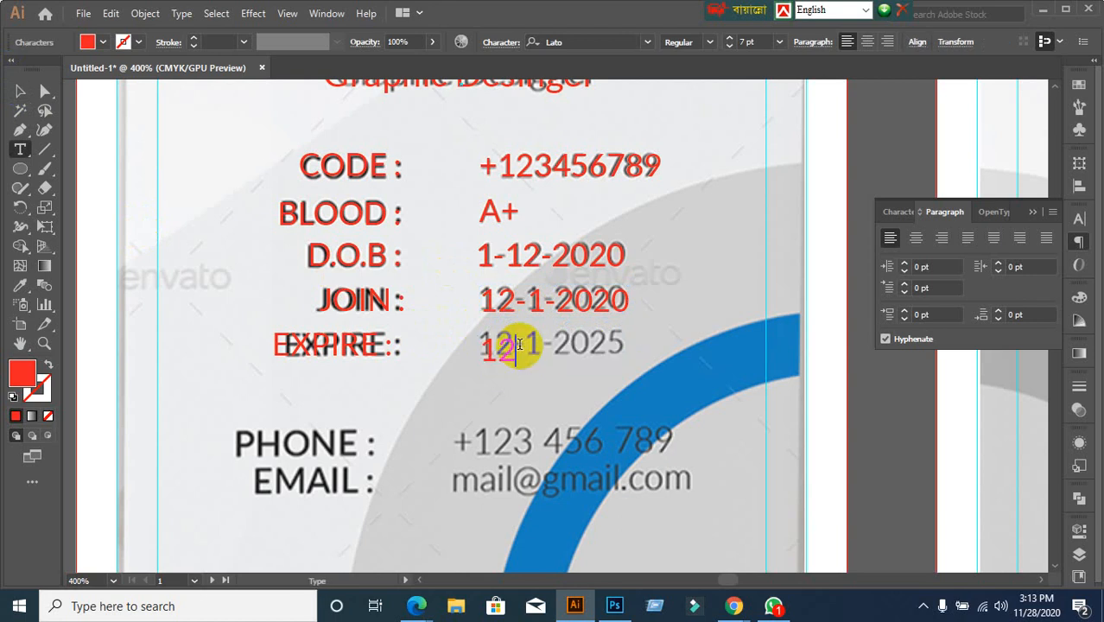
{"action": "type", "text": "0"}
{"action": "key", "text": "BackSpace"}
{"action": "type", "text": "-1-2025"}
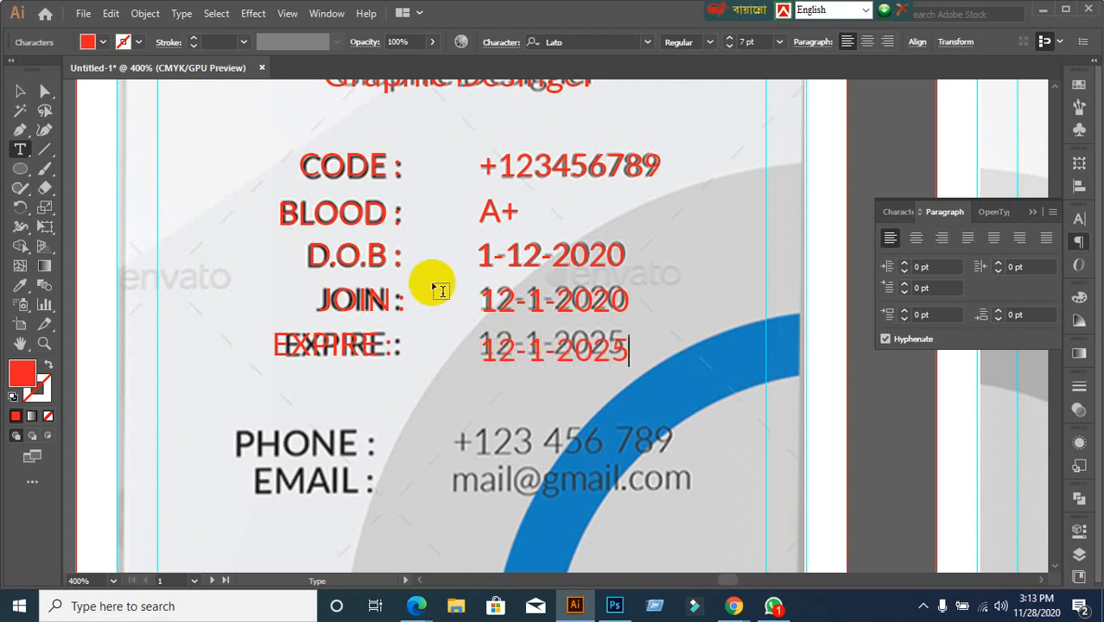
{"action": "left_click", "coordinate": [20, 90]}
{"action": "scroll", "coordinate": [411, 360], "scroll_direction": "down", "scroll_amount": 1}
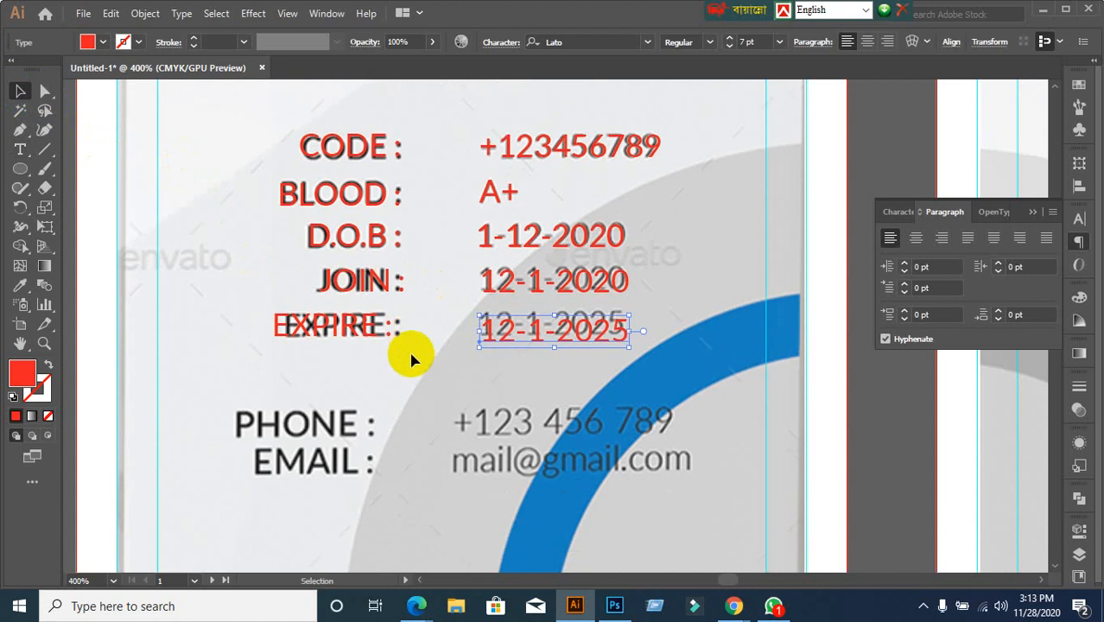
{"action": "scroll", "coordinate": [409, 358], "scroll_direction": "down", "scroll_amount": 1}
{"action": "key", "text": "space"}
{"action": "left_click_drag", "start_coordinate": [409, 357], "coordinate": [428, 229]}
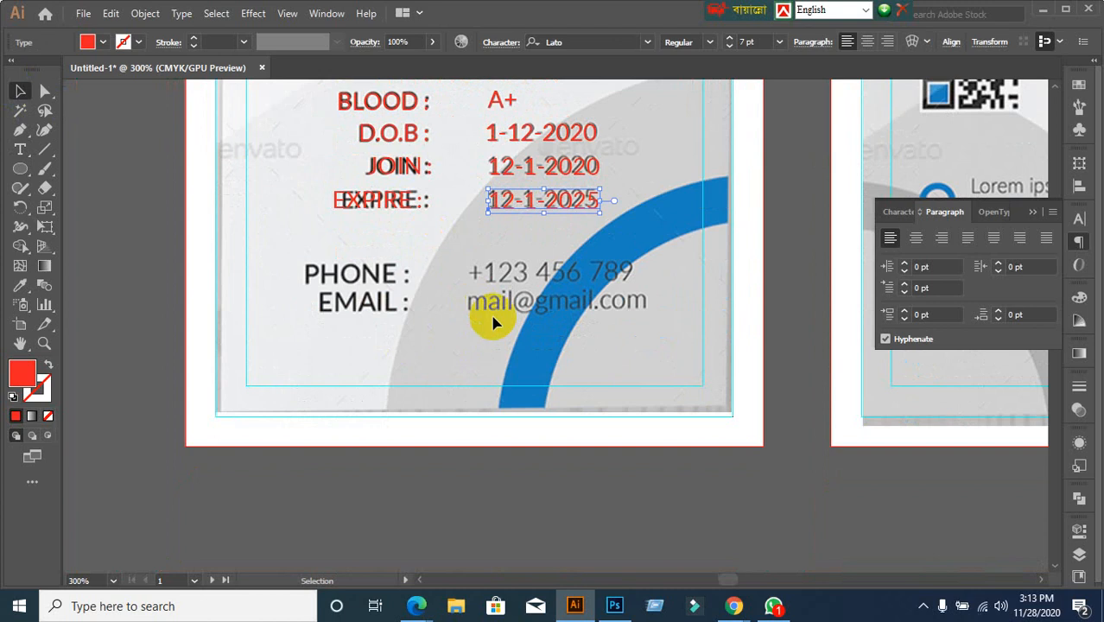
Add a new PHONE label and move it over the template's PHONE label
{"action": "left_click", "coordinate": [199, 289]}
{"action": "scroll", "coordinate": [310, 305], "scroll_direction": "up", "scroll_amount": 1}
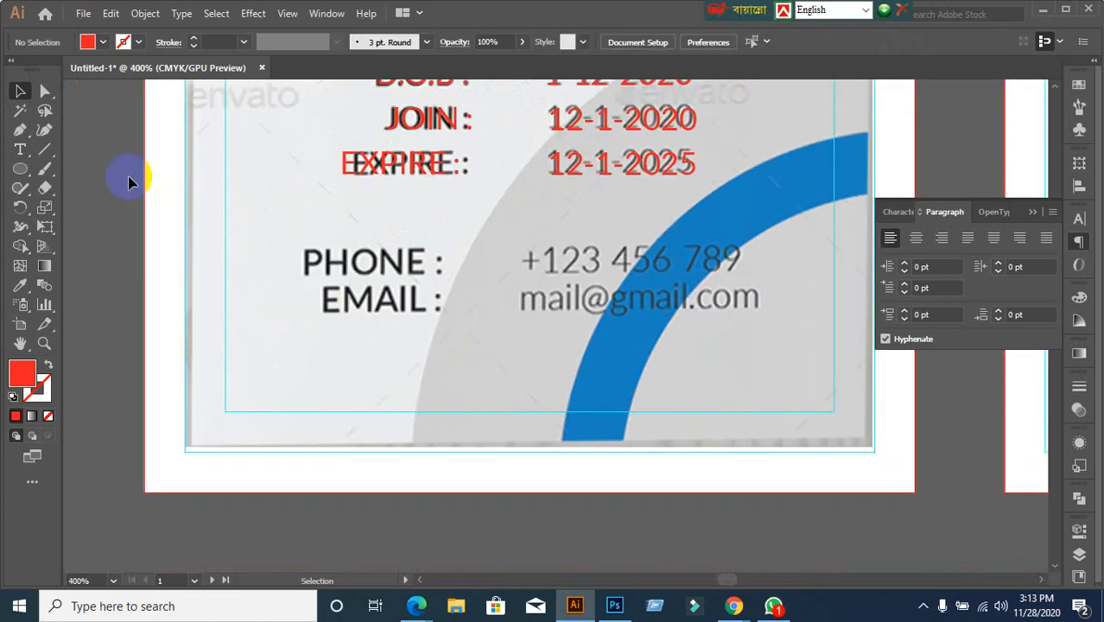
{"action": "left_click", "coordinate": [27, 150]}
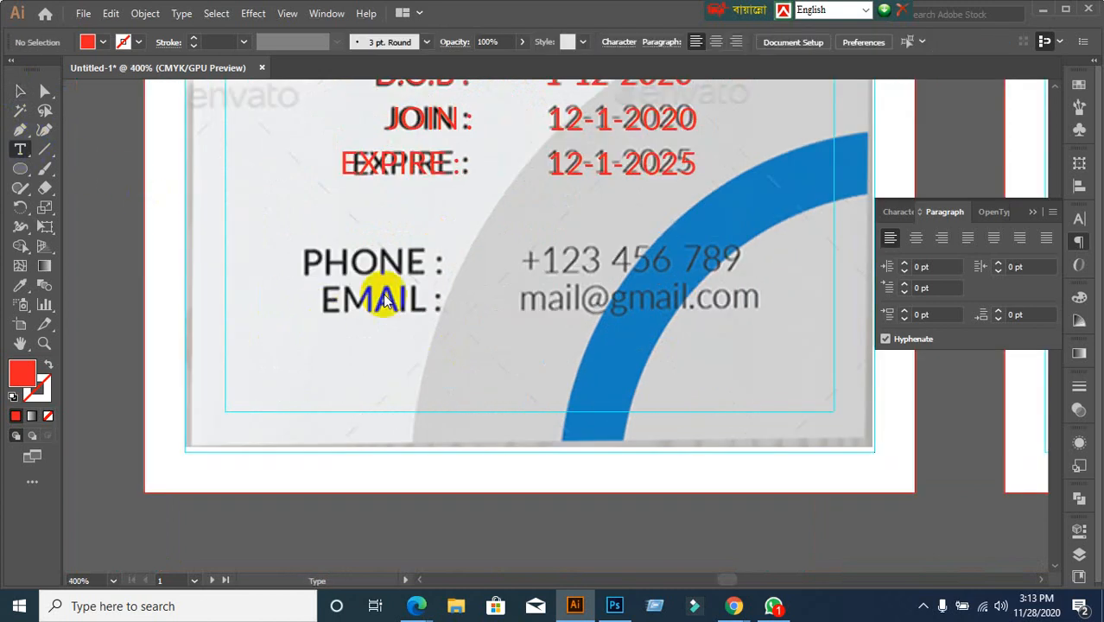
{"action": "left_click", "coordinate": [326, 264]}
{"action": "type", "text": "PHONE :"}
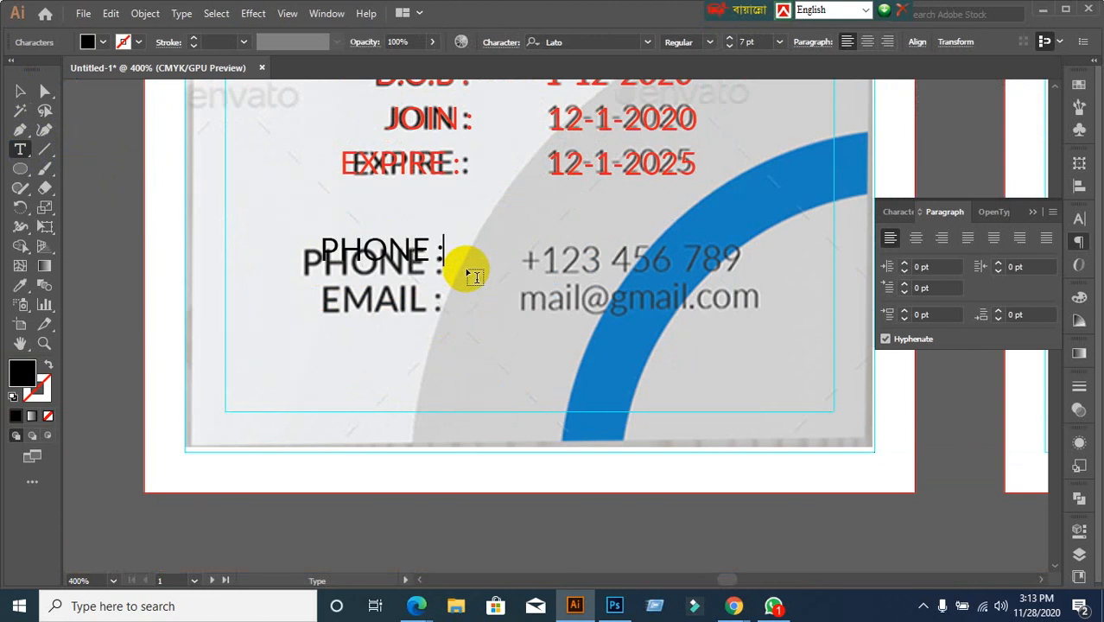
{"action": "left_click", "coordinate": [20, 91]}
{"action": "left_click", "coordinate": [363, 248]}
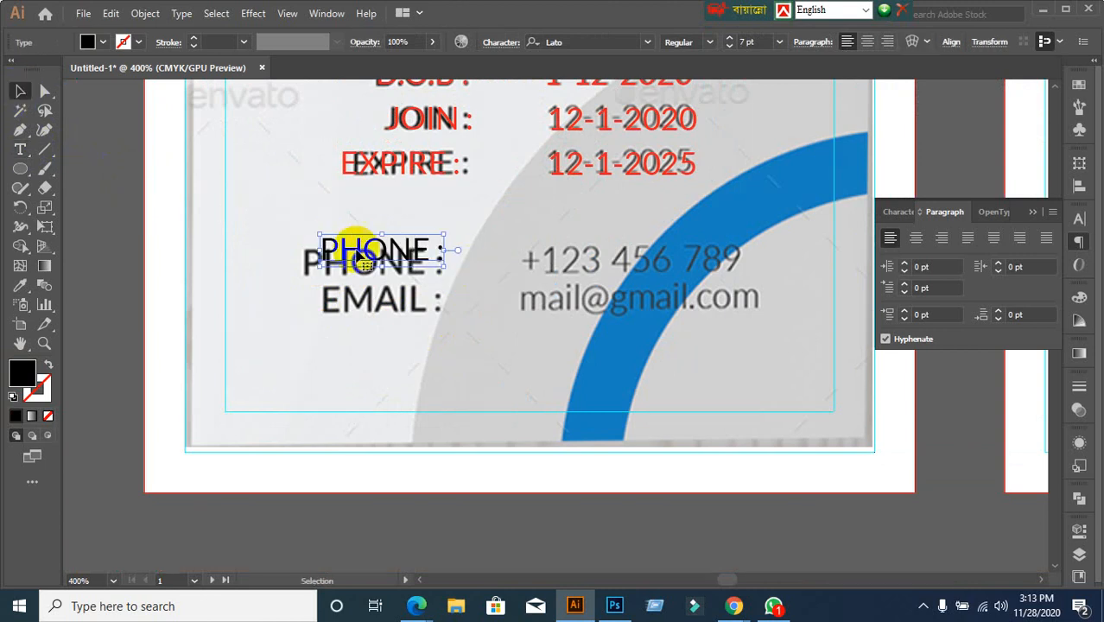
{"action": "left_click_drag", "start_coordinate": [361, 248], "coordinate": [344, 259]}
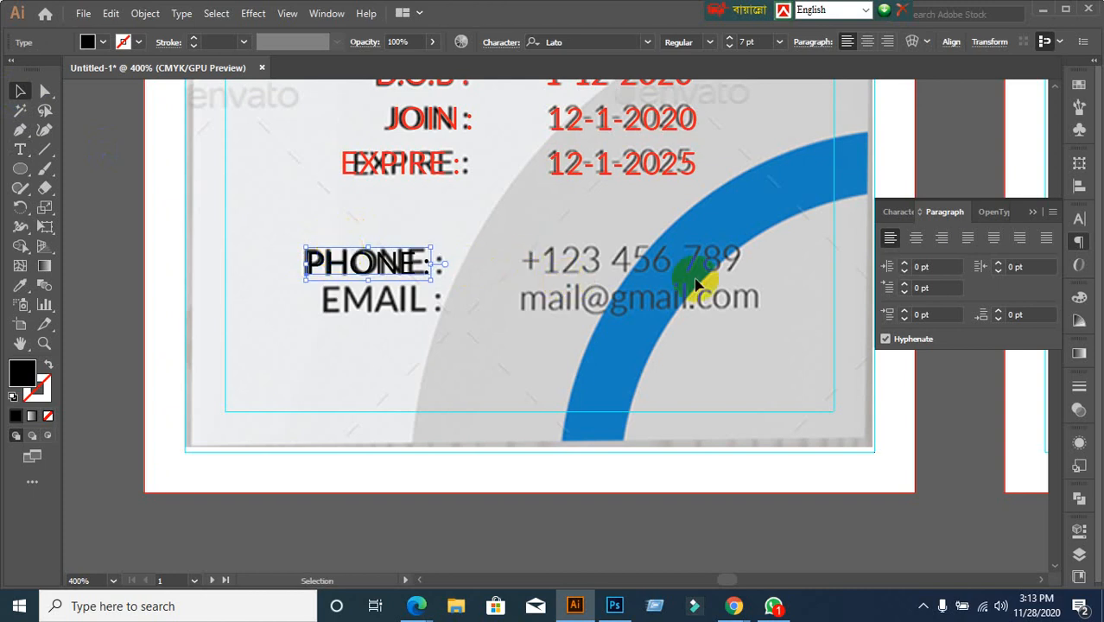
Set the PHONE label to 8 pt and fill it red
{"action": "left_click", "coordinate": [898, 213]}
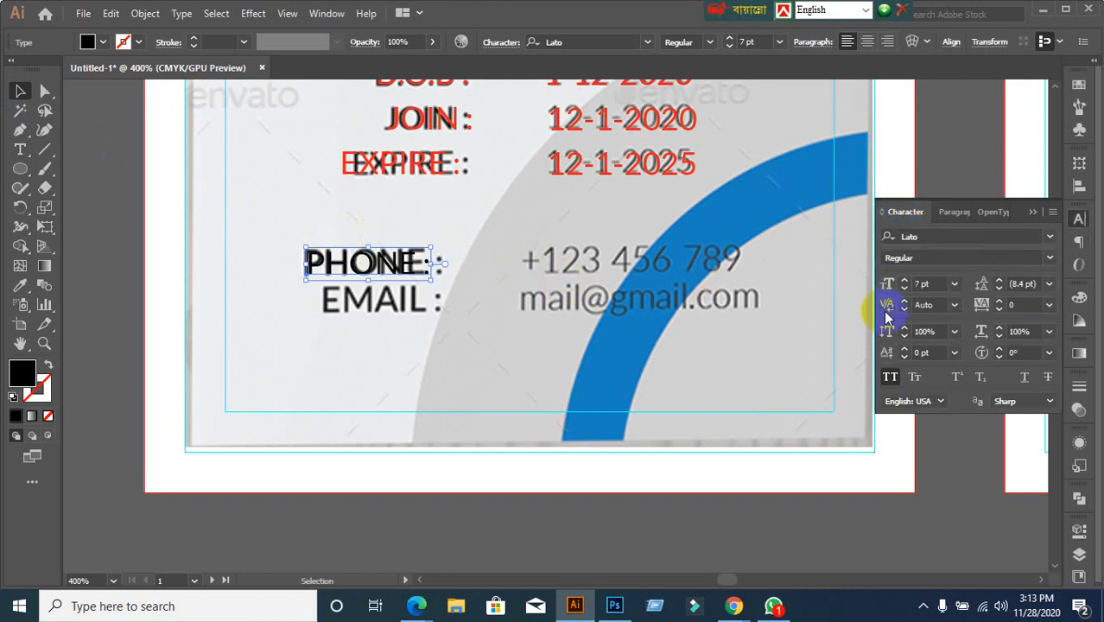
{"action": "key", "text": "Up"}
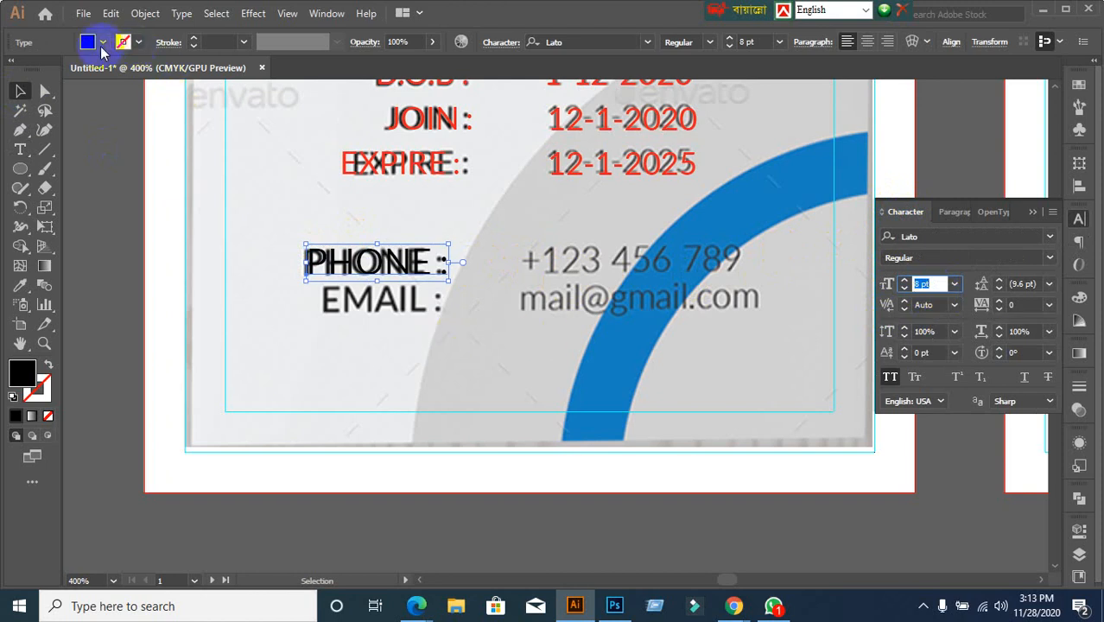
{"action": "left_click", "coordinate": [86, 41]}
{"action": "left_click", "coordinate": [56, 69]}
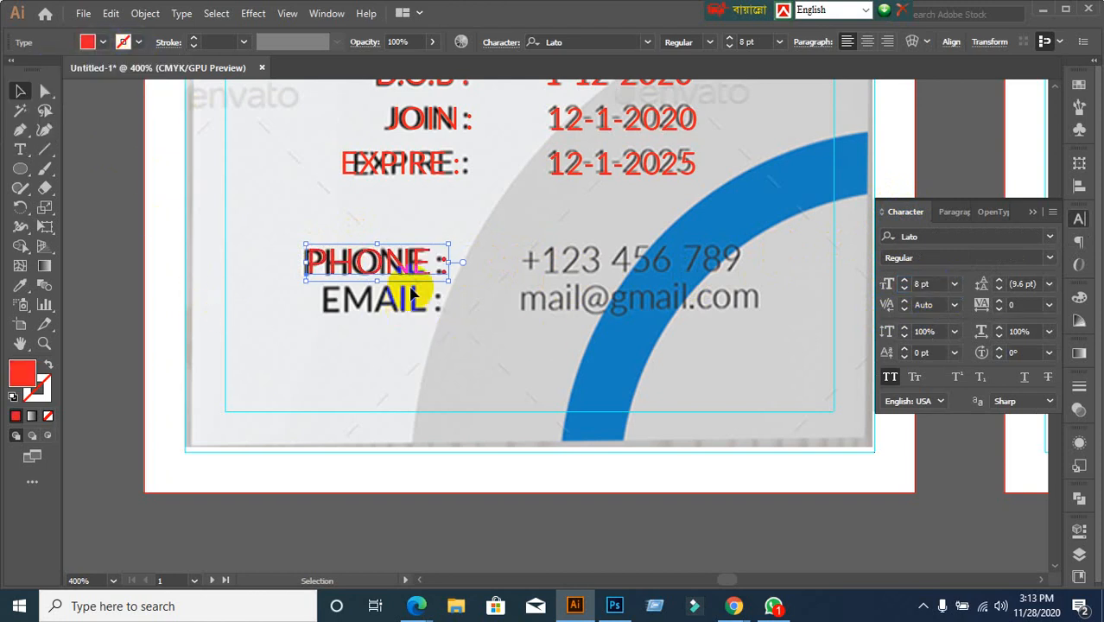
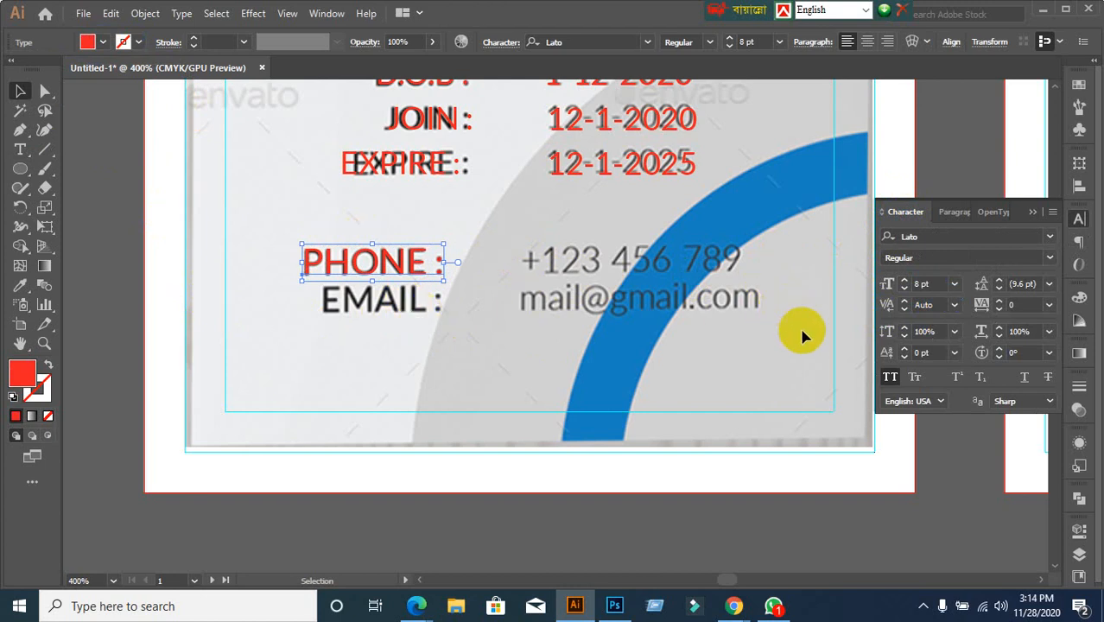
Set the red PHONE : label to Lato Medium and duplicate it onto the EMAIL line
{"action": "left_click", "coordinate": [1048, 258]}
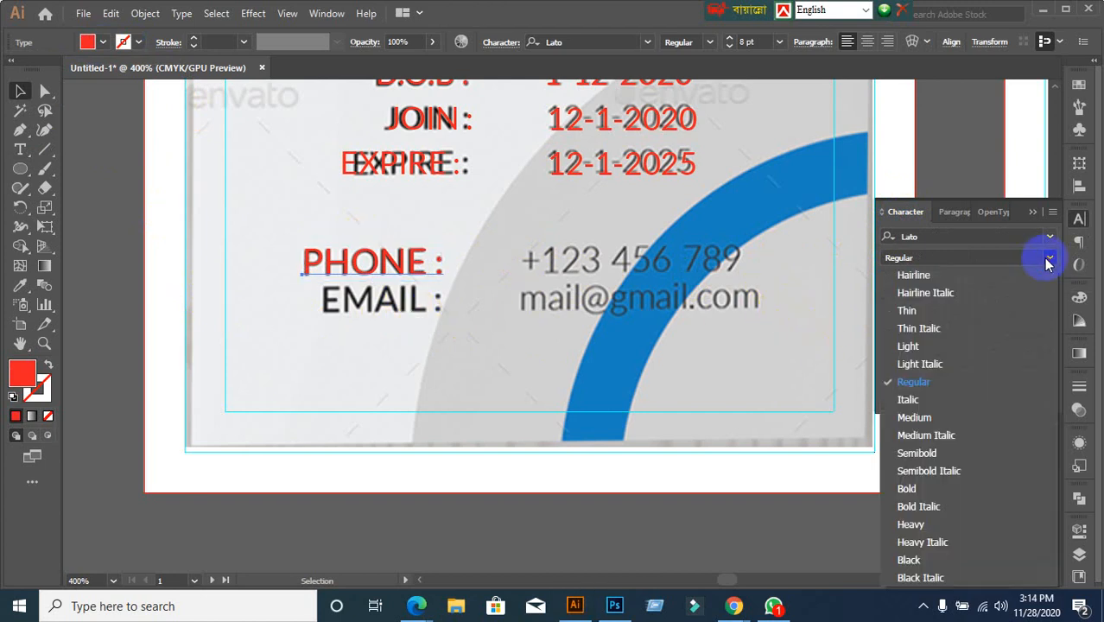
{"action": "left_click", "coordinate": [915, 418]}
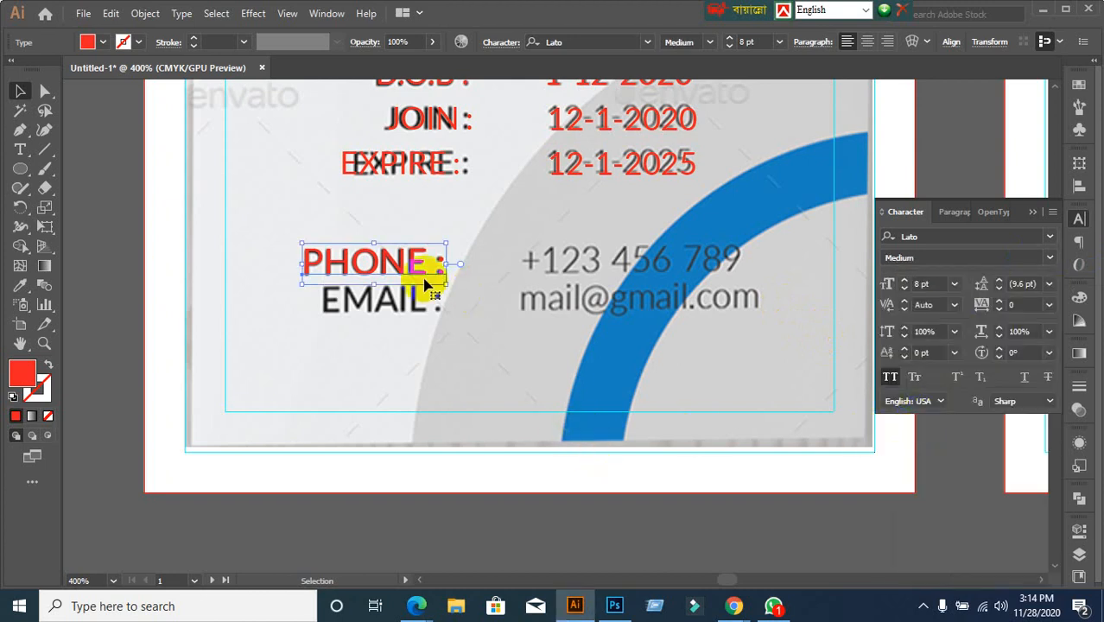
{"action": "left_click_drag", "start_coordinate": [417, 273], "coordinate": [419, 314]}
Change the duplicated label's text to read EMAIL :
{"action": "double_click", "coordinate": [423, 311]}
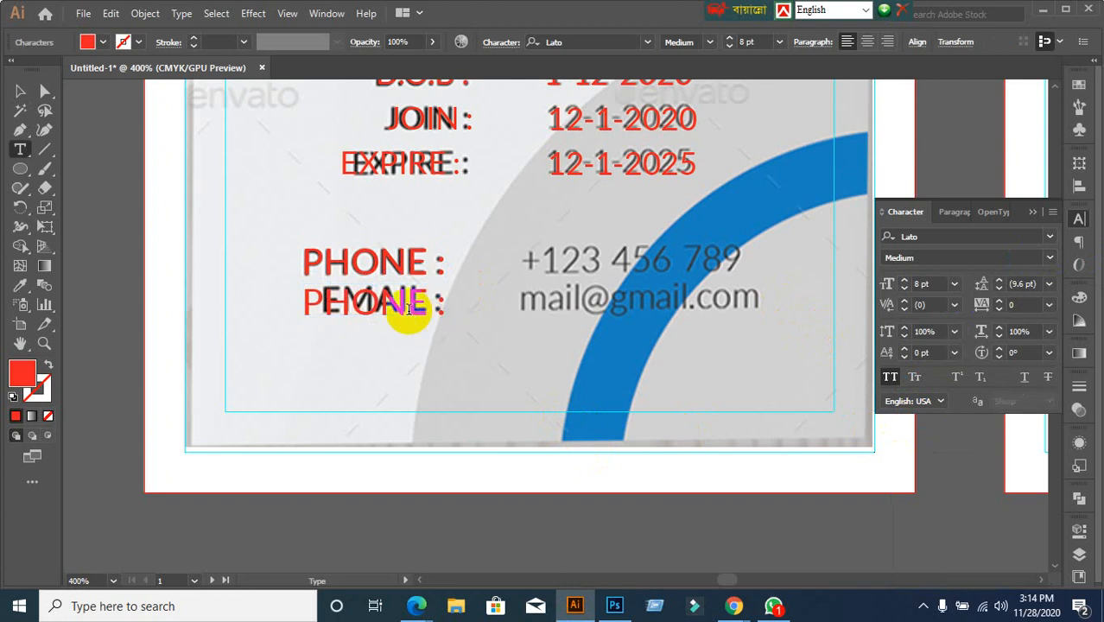
{"action": "key", "text": "ctrl+a"}
{"action": "type", "text": "E"}
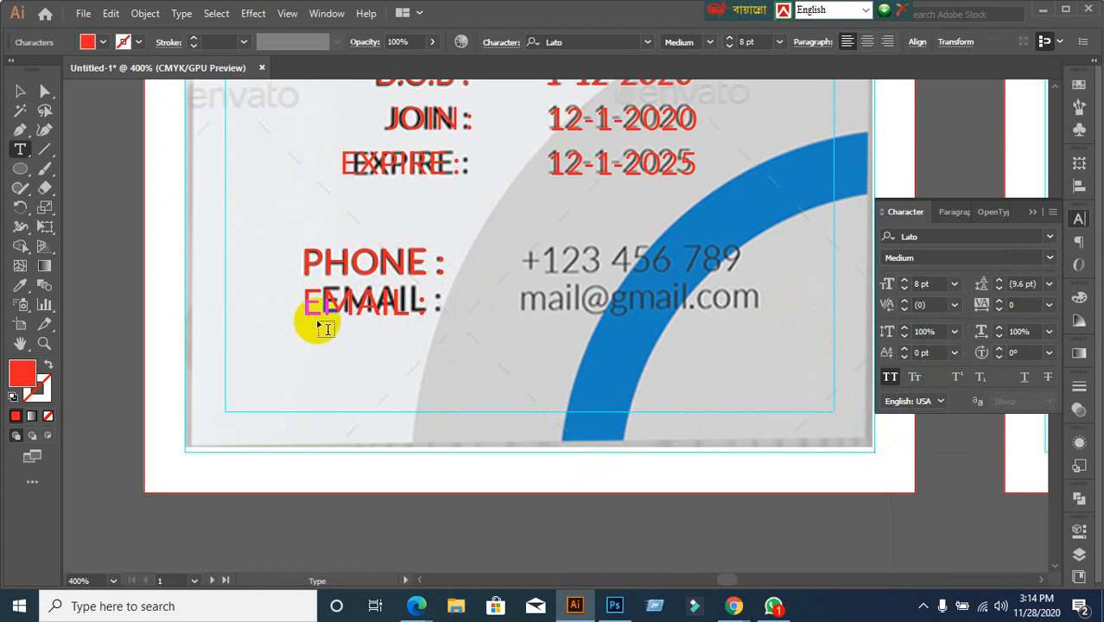
{"action": "left_click", "coordinate": [24, 97]}
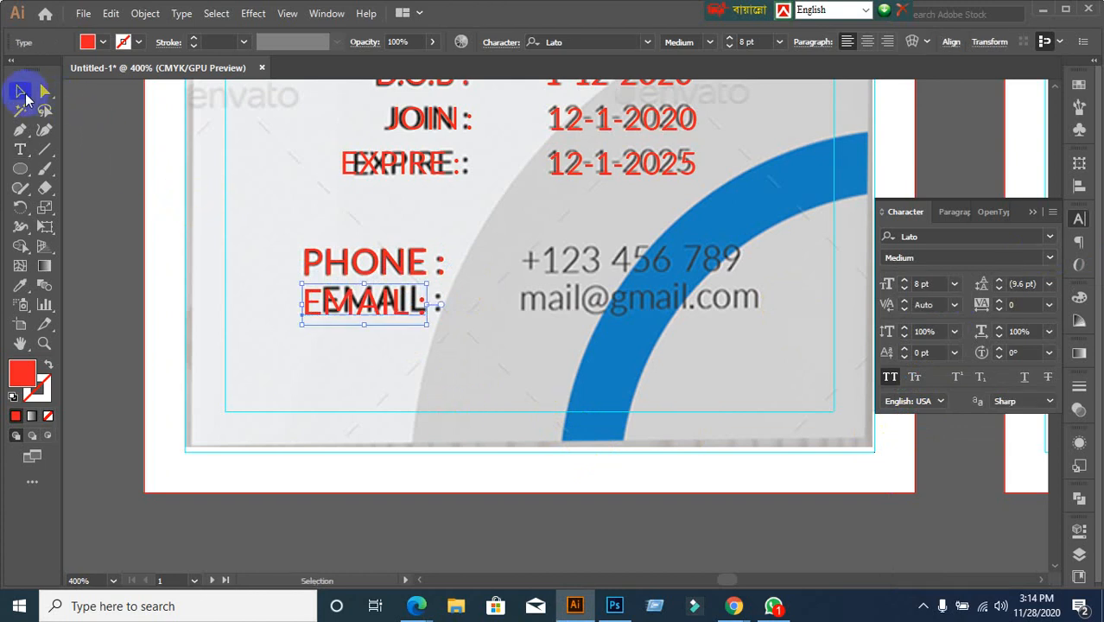
Right-align both the PHONE : and EMAIL : labels
{"action": "left_click", "coordinate": [308, 261]}
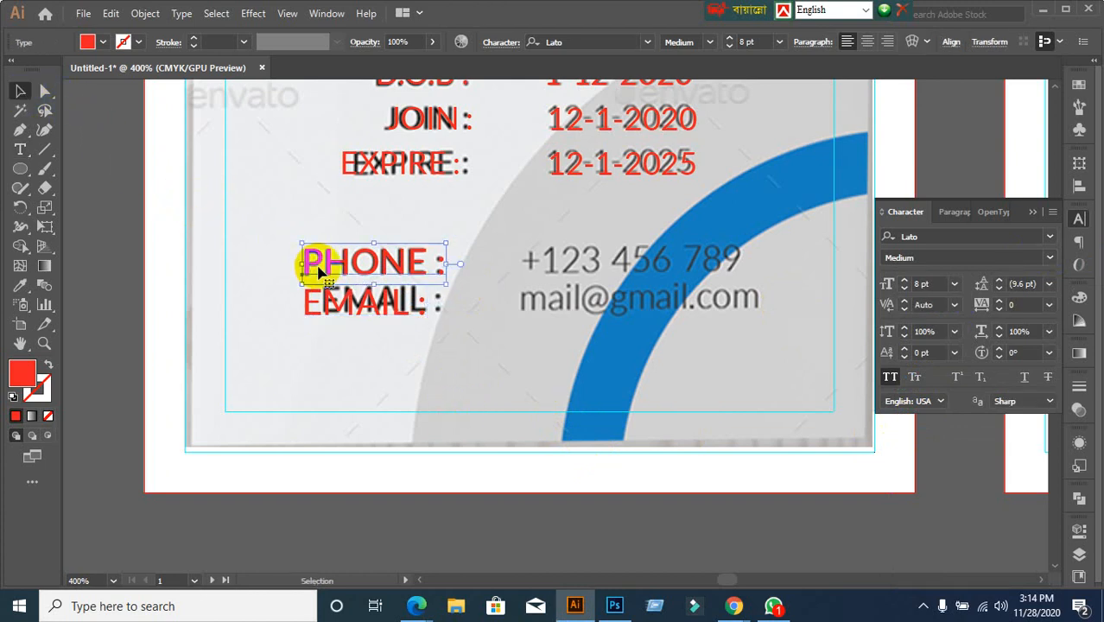
{"action": "left_click", "coordinate": [953, 213]}
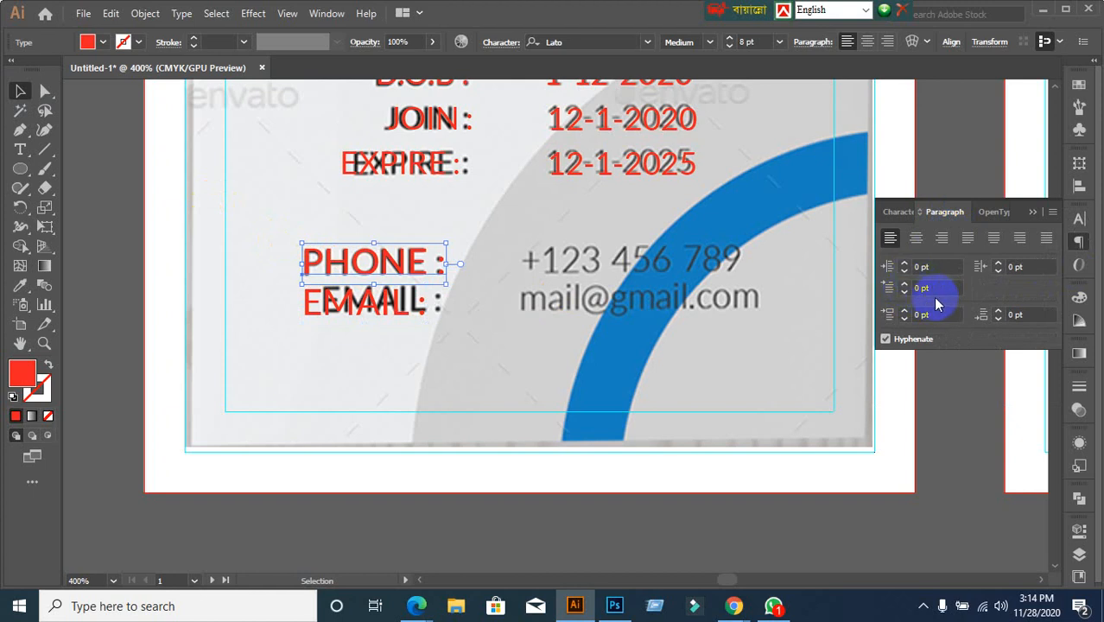
{"action": "left_click", "coordinate": [941, 237]}
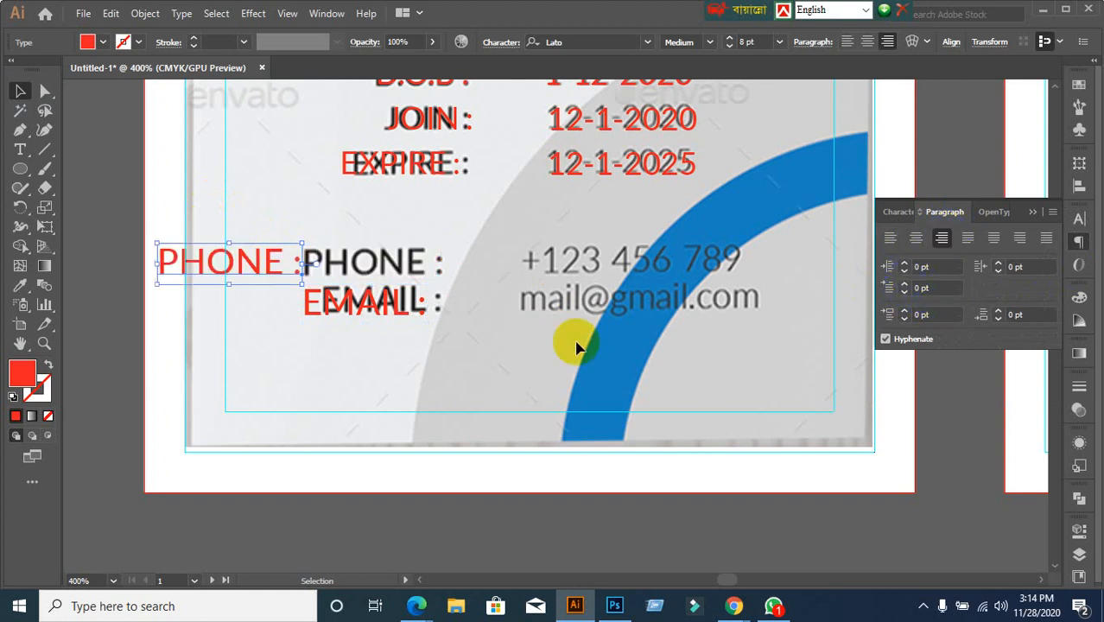
{"action": "left_click", "coordinate": [406, 322]}
{"action": "left_click", "coordinate": [941, 242]}
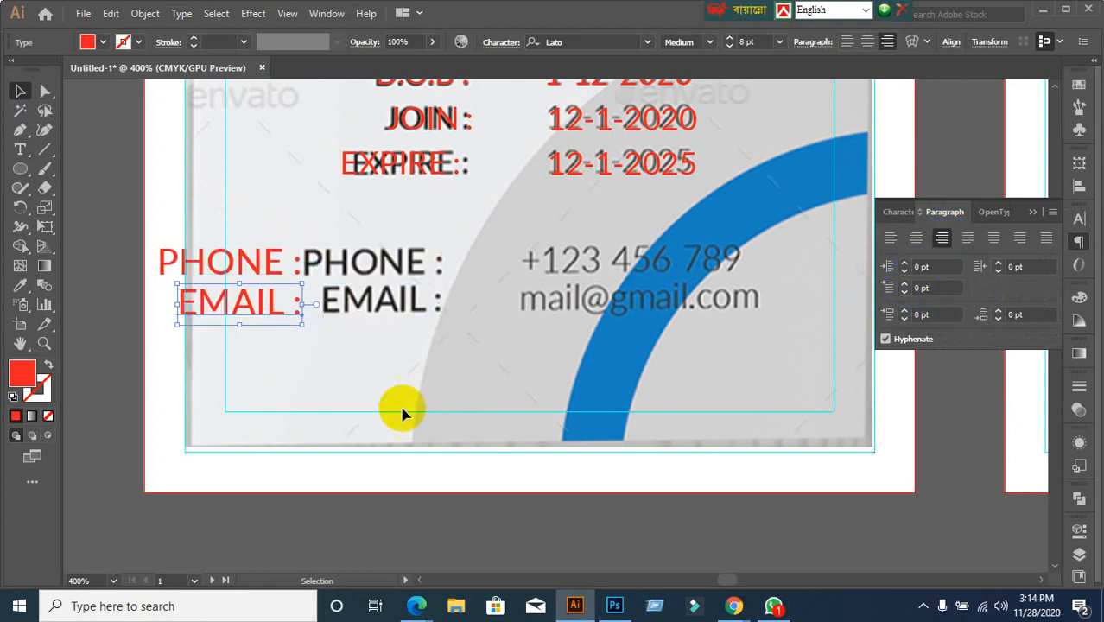
{"action": "left_click", "coordinate": [402, 417]}
Move both red labels onto the template's PHONE and EMAIL labels
{"action": "left_click", "coordinate": [241, 315]}
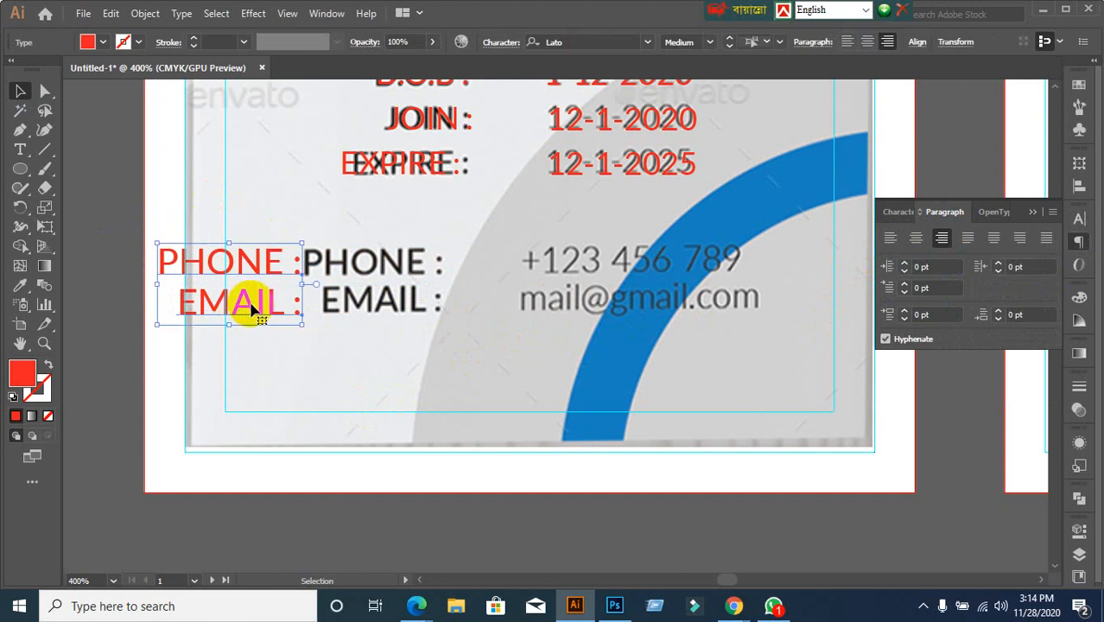
{"action": "left_click_drag", "start_coordinate": [257, 307], "coordinate": [400, 307]}
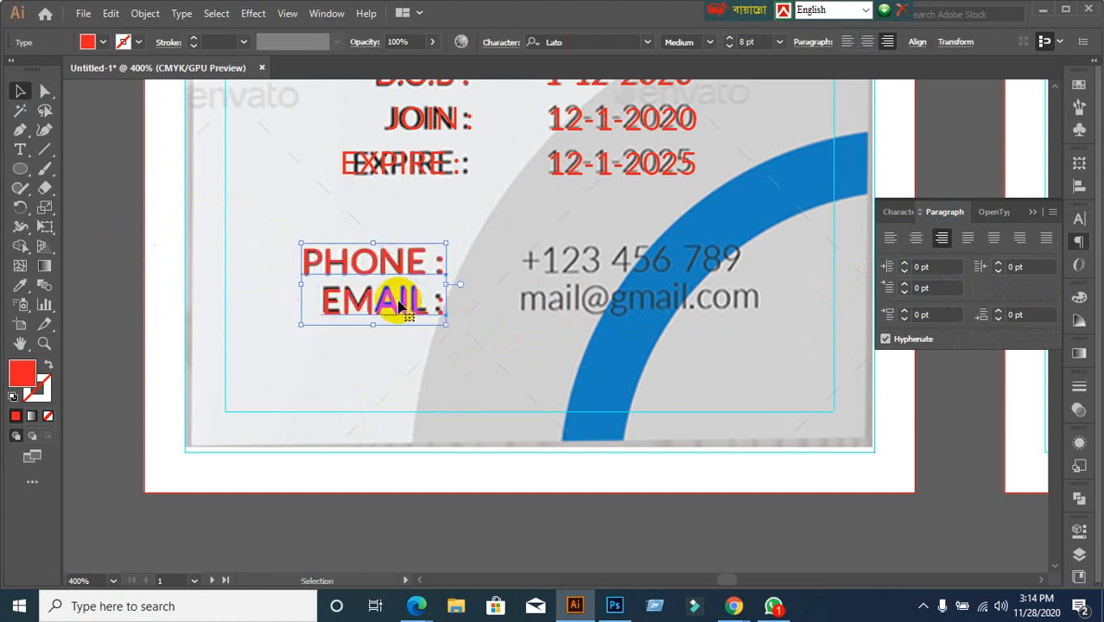
{"action": "left_click", "coordinate": [584, 395]}
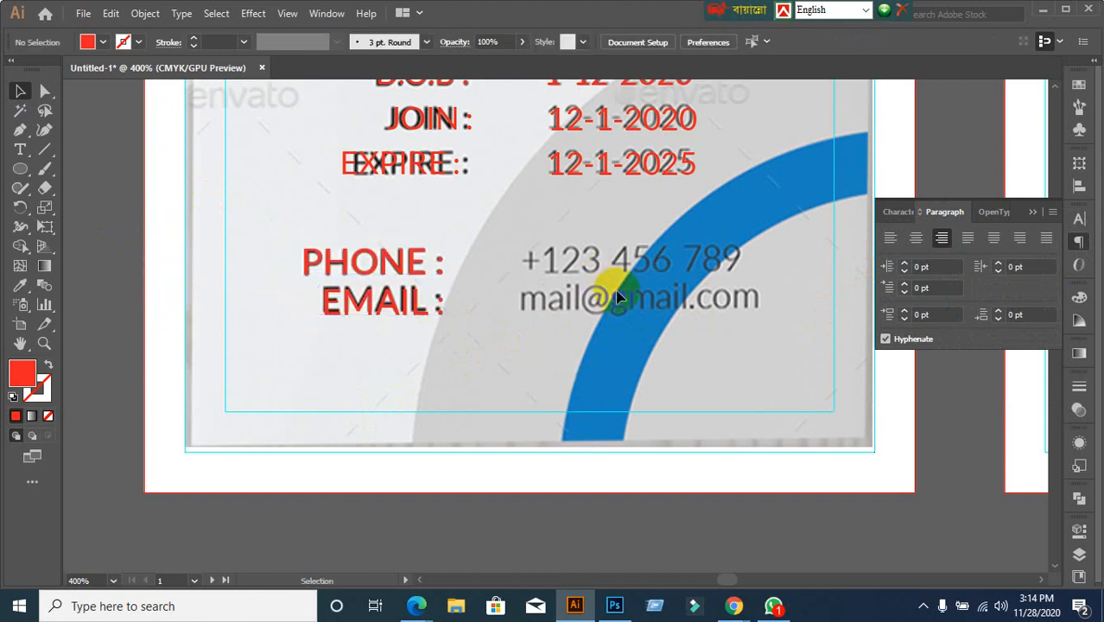
Add the phone number +123 456 789 and place it over the template's phone value
{"action": "left_click", "coordinate": [20, 149]}
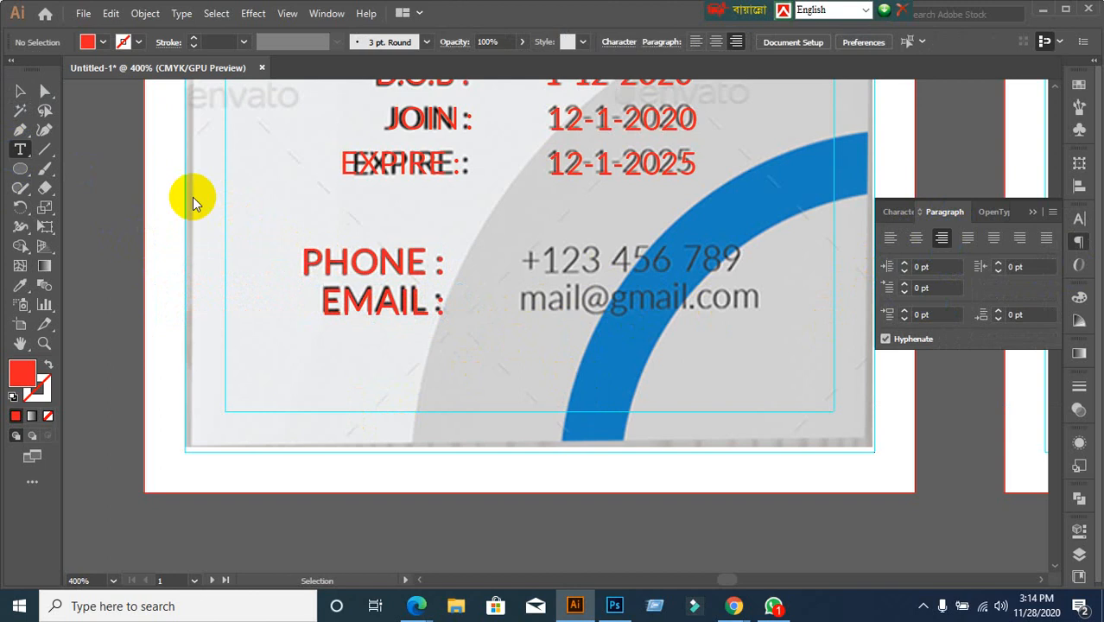
{"action": "left_click", "coordinate": [577, 266]}
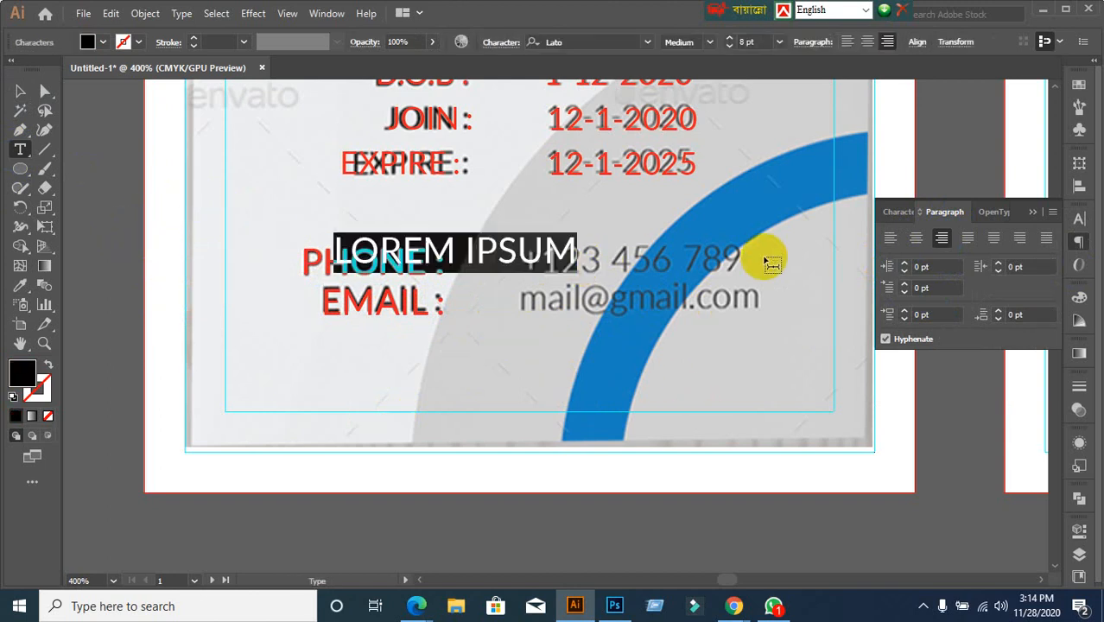
{"action": "key", "text": "BackSpace"}
{"action": "type", "text": "+"}
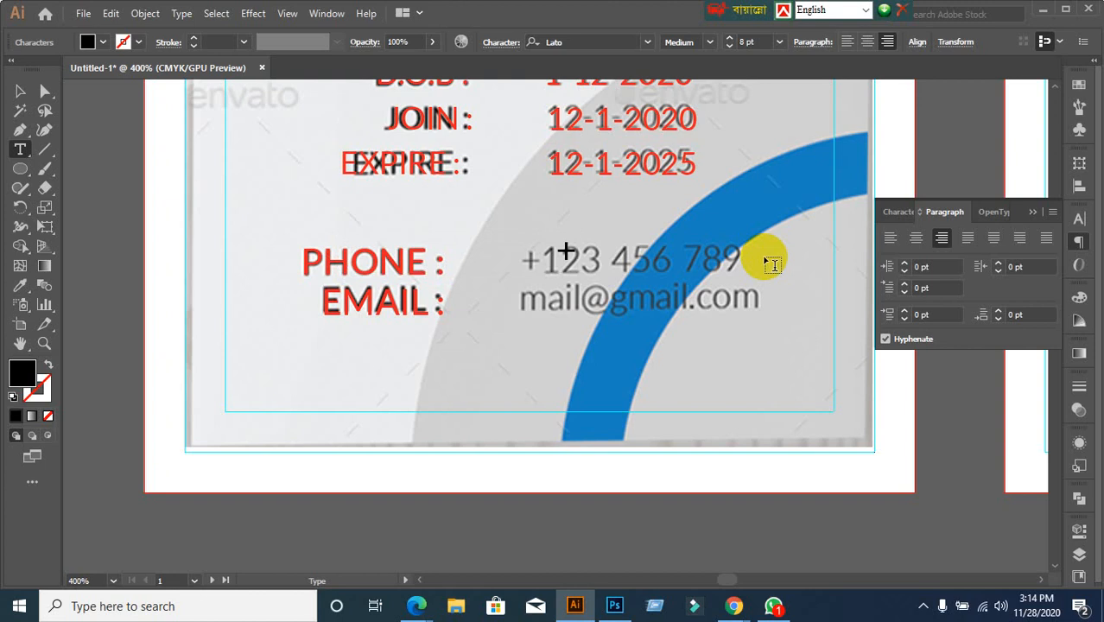
{"action": "type", "text": "123 456"}
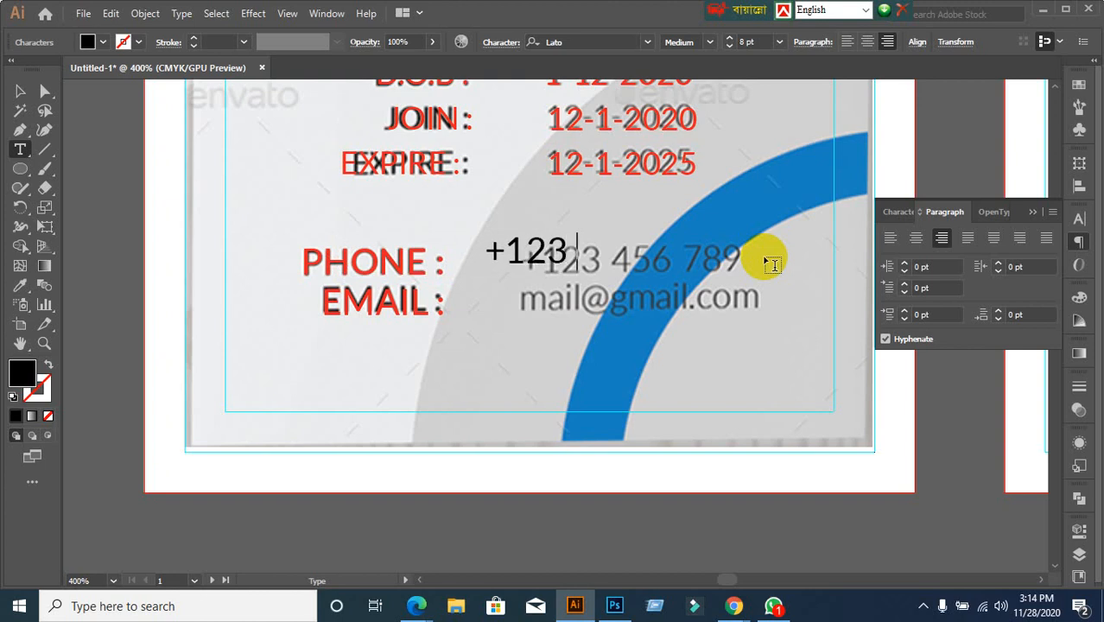
{"action": "type", "text": " 789"}
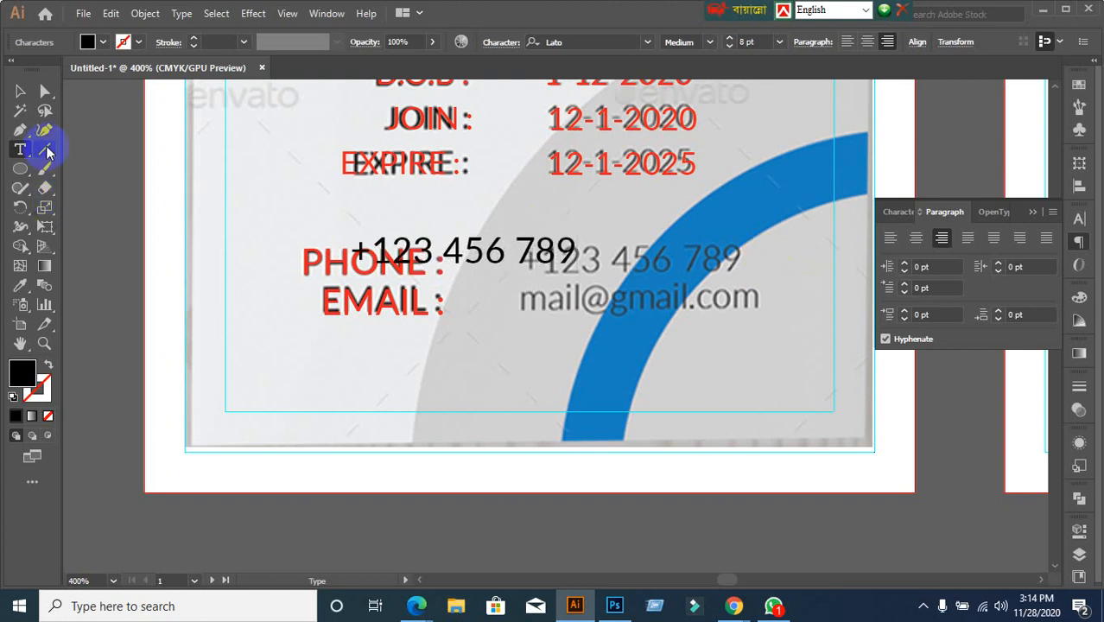
{"action": "left_click", "coordinate": [20, 91]}
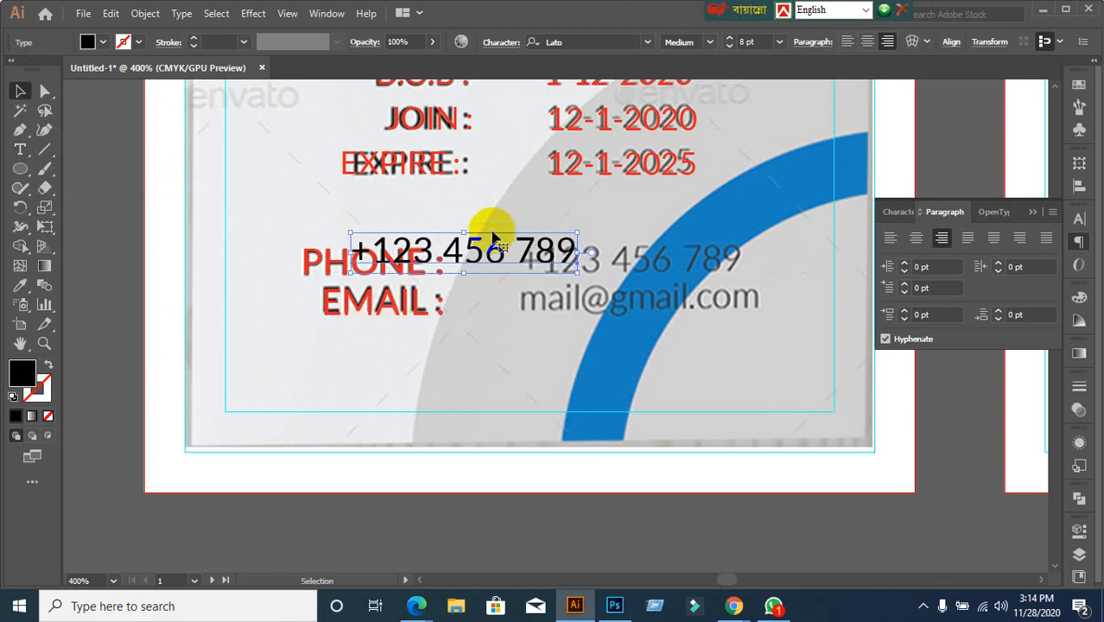
{"action": "left_click_drag", "start_coordinate": [492, 252], "coordinate": [659, 259]}
{"action": "left_click", "coordinate": [576, 350]}
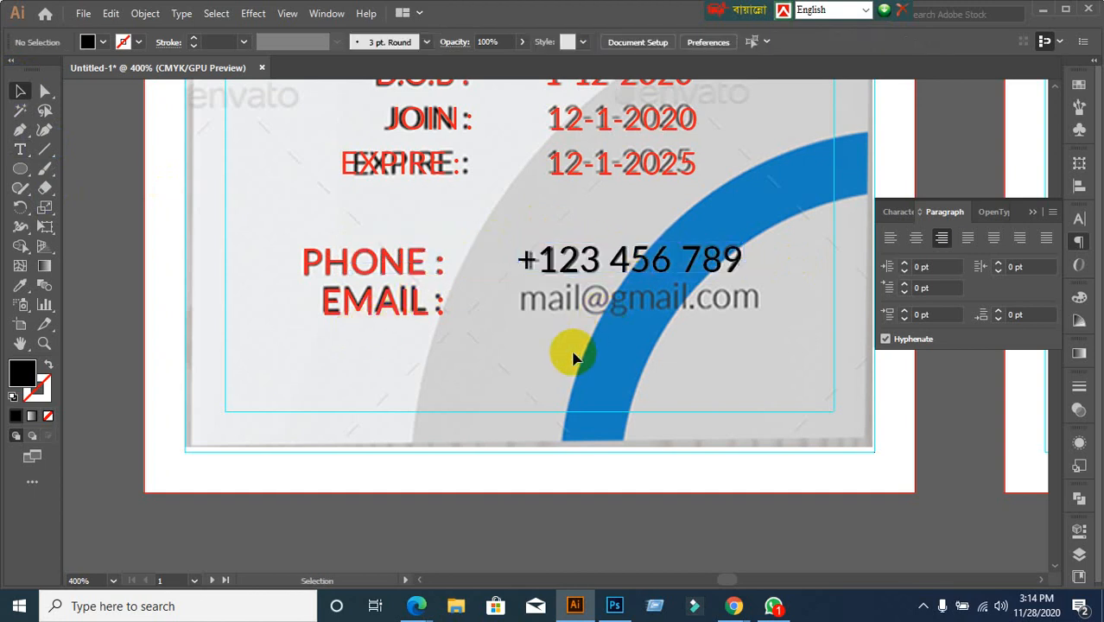
Type the sample e-mail address, turn off All Caps, and place it over the template's e-mail
{"action": "left_click", "coordinate": [31, 150]}
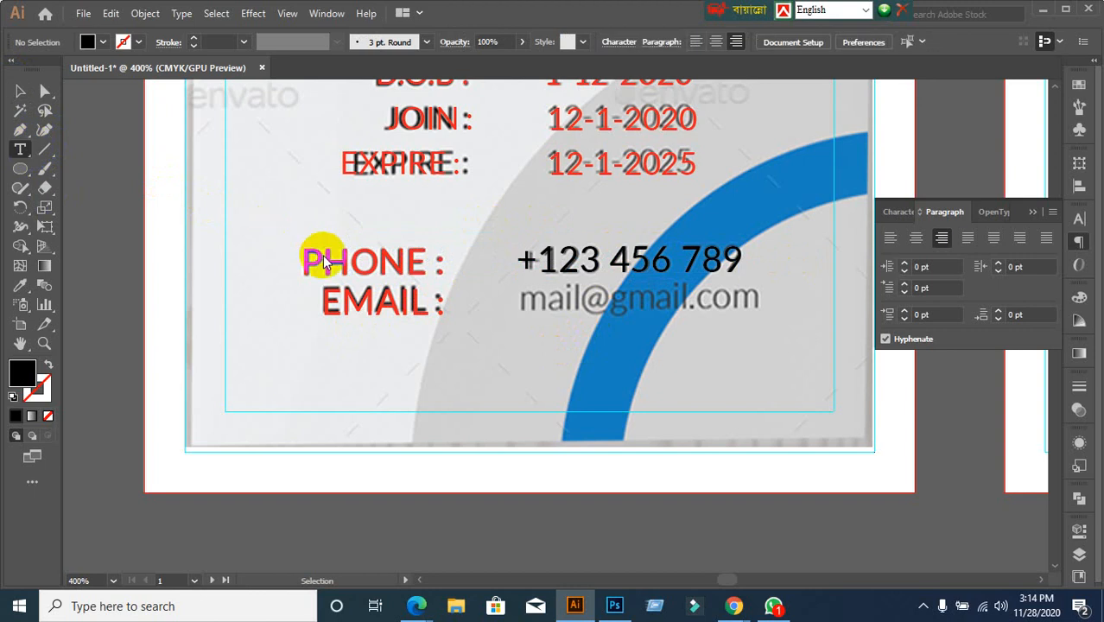
{"action": "left_click", "coordinate": [495, 326]}
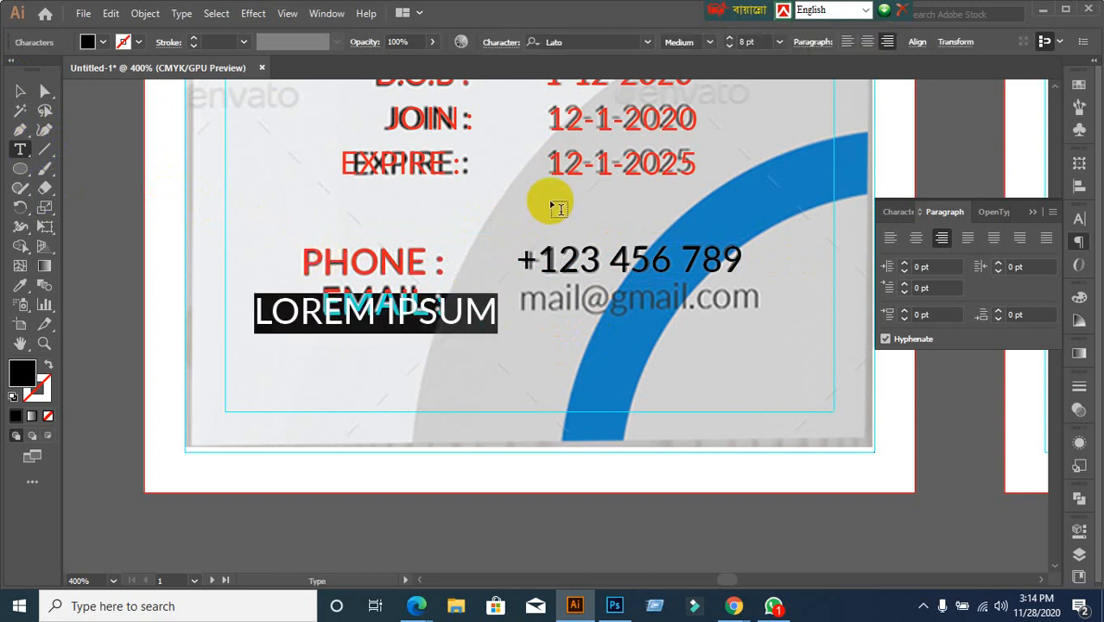
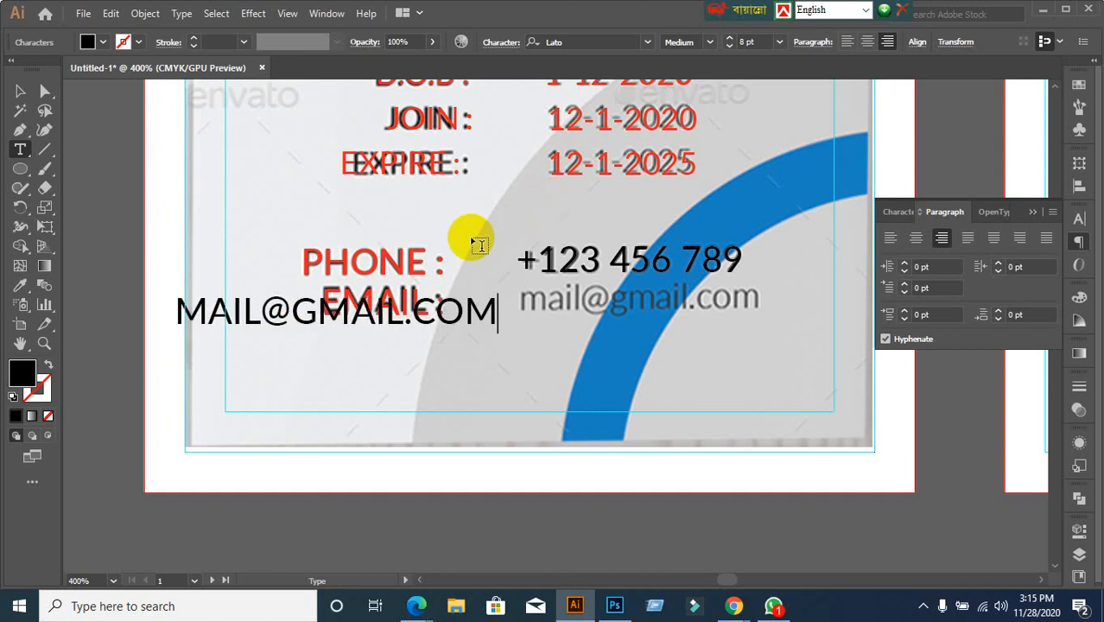
{"action": "left_click", "coordinate": [21, 90]}
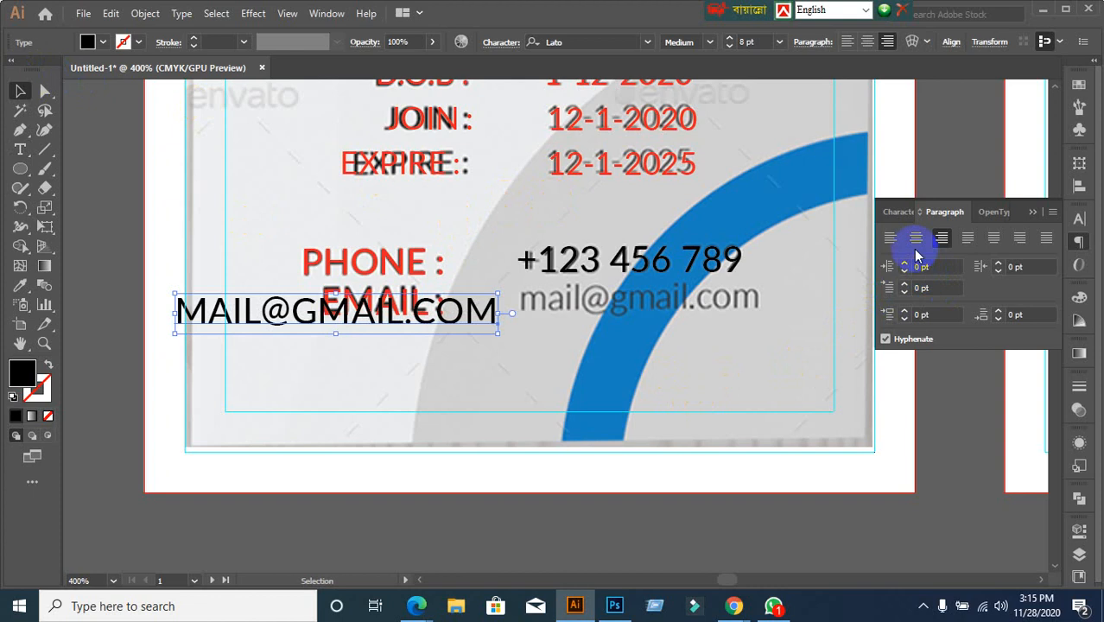
{"action": "left_click", "coordinate": [897, 214]}
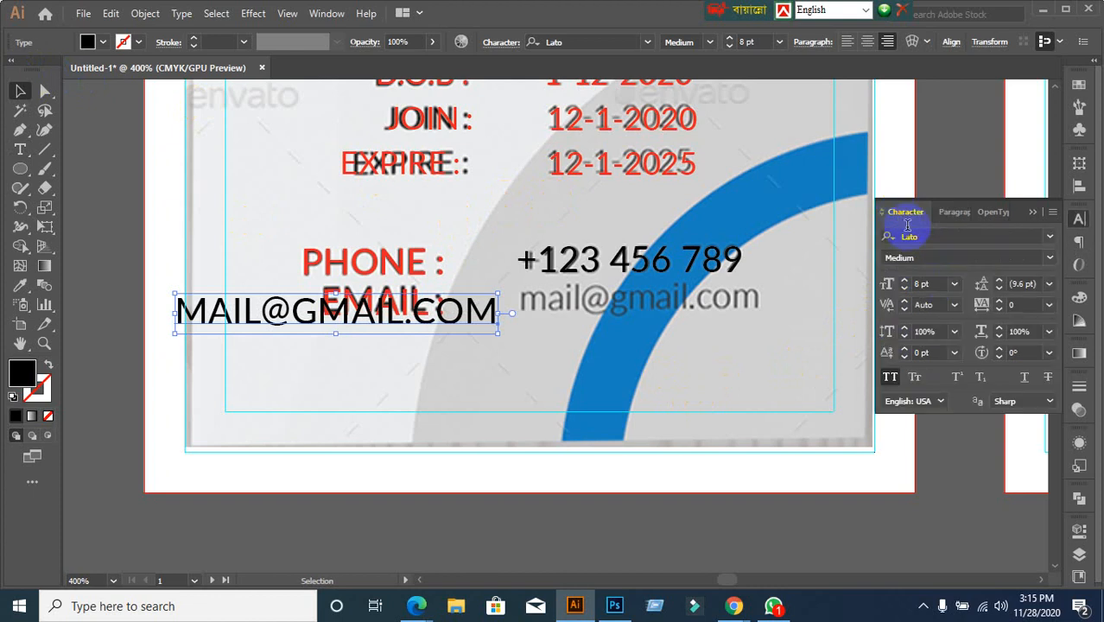
{"action": "left_click", "coordinate": [892, 377]}
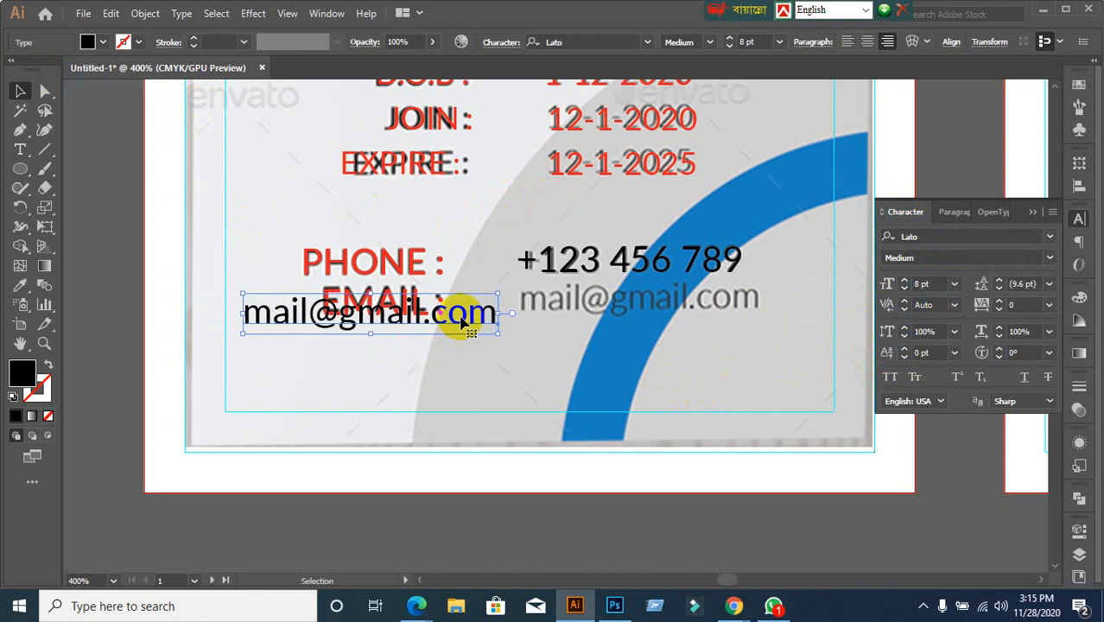
{"action": "left_click_drag", "start_coordinate": [464, 321], "coordinate": [737, 306]}
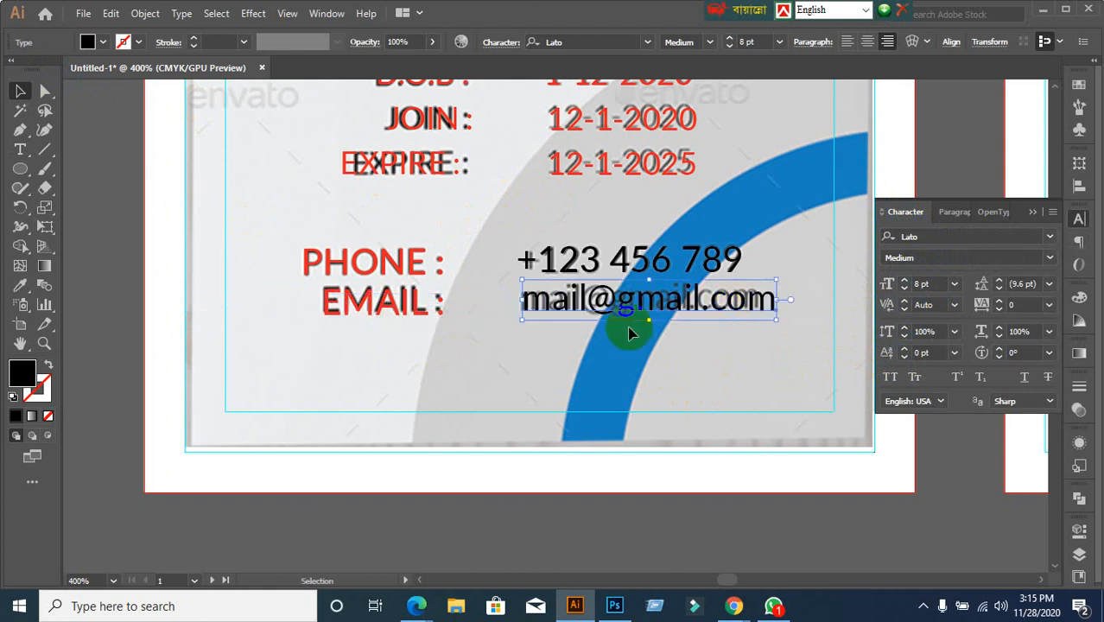
Fill both the e-mail address and the phone number text with the red swatch
{"action": "left_click", "coordinate": [105, 43]}
{"action": "left_click", "coordinate": [55, 68]}
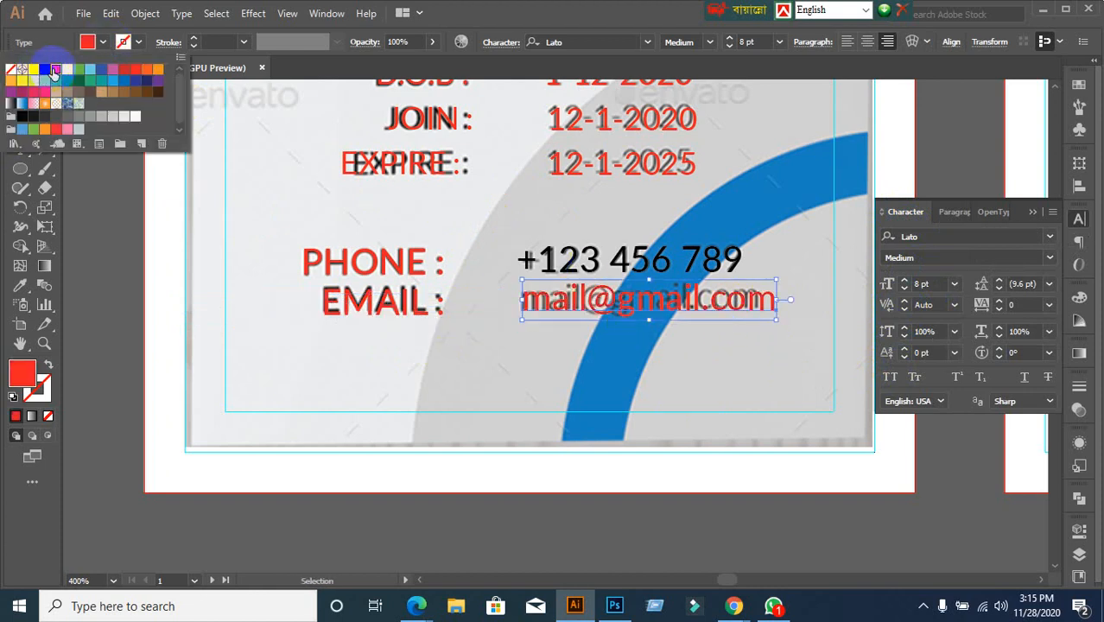
{"action": "left_click", "coordinate": [525, 240]}
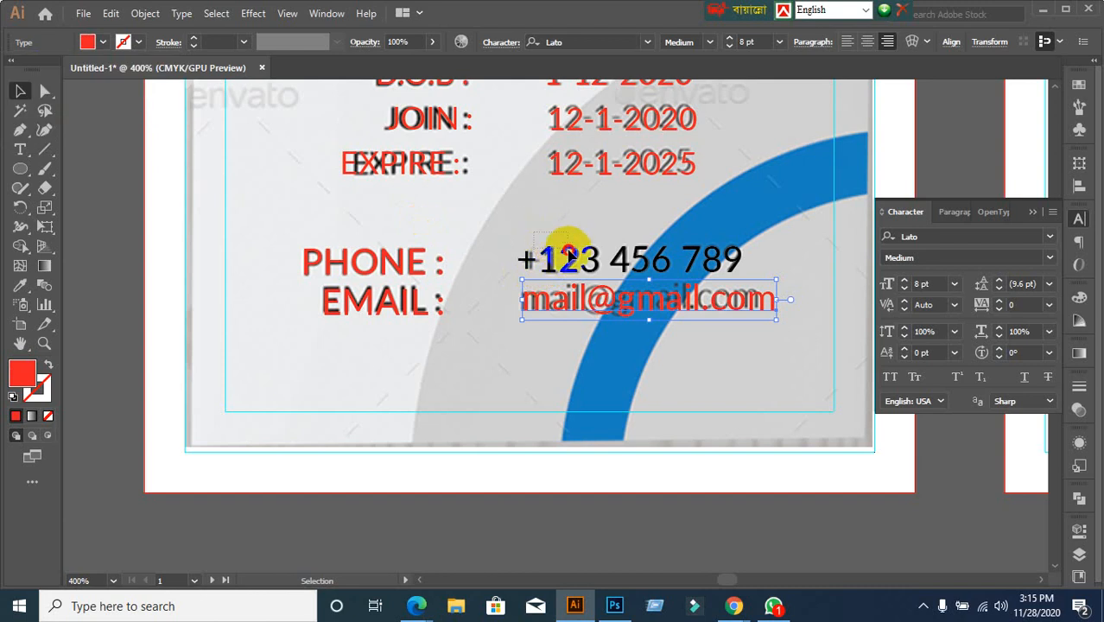
{"action": "left_click", "coordinate": [568, 255]}
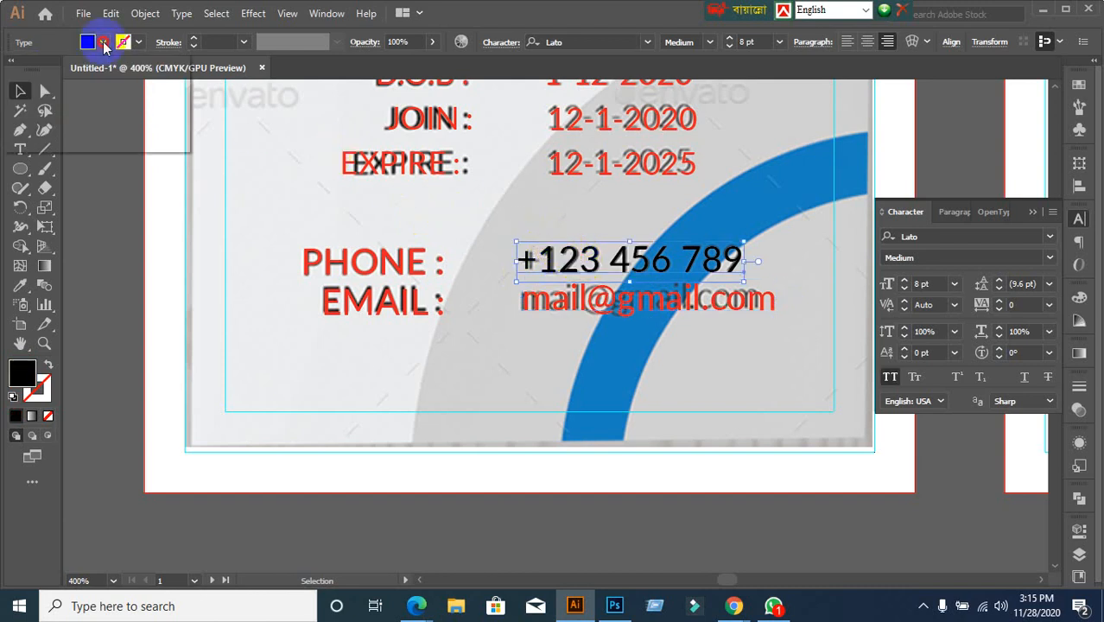
{"action": "left_click", "coordinate": [87, 42]}
{"action": "left_click", "coordinate": [56, 69]}
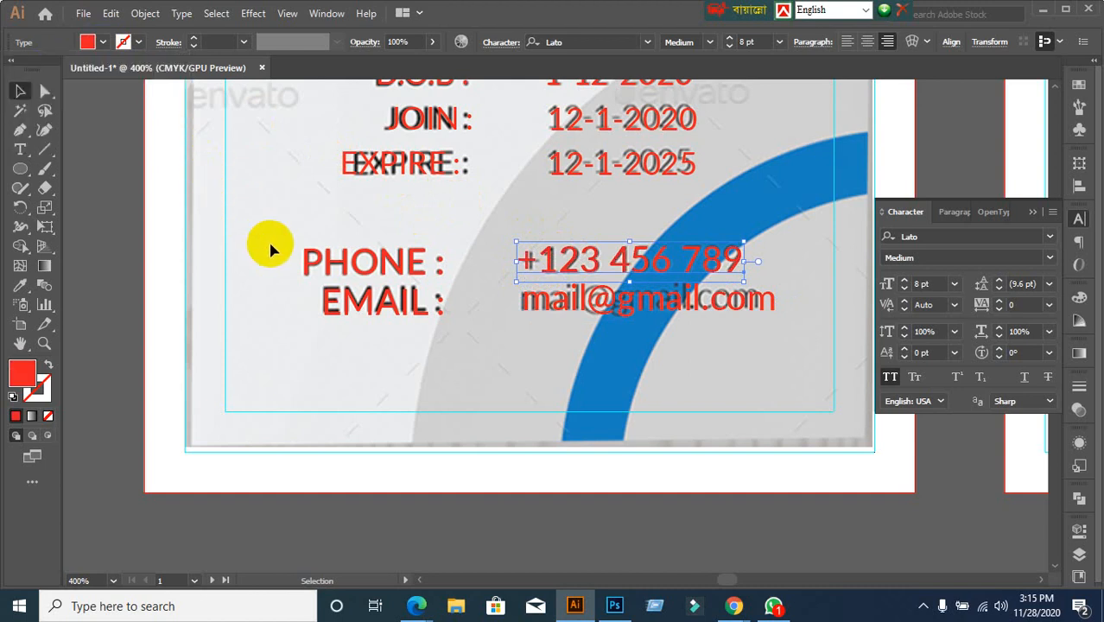
{"action": "scroll", "coordinate": [269, 243], "scroll_direction": "down", "scroll_amount": 2}
{"action": "key", "text": "ctrl+alt"}
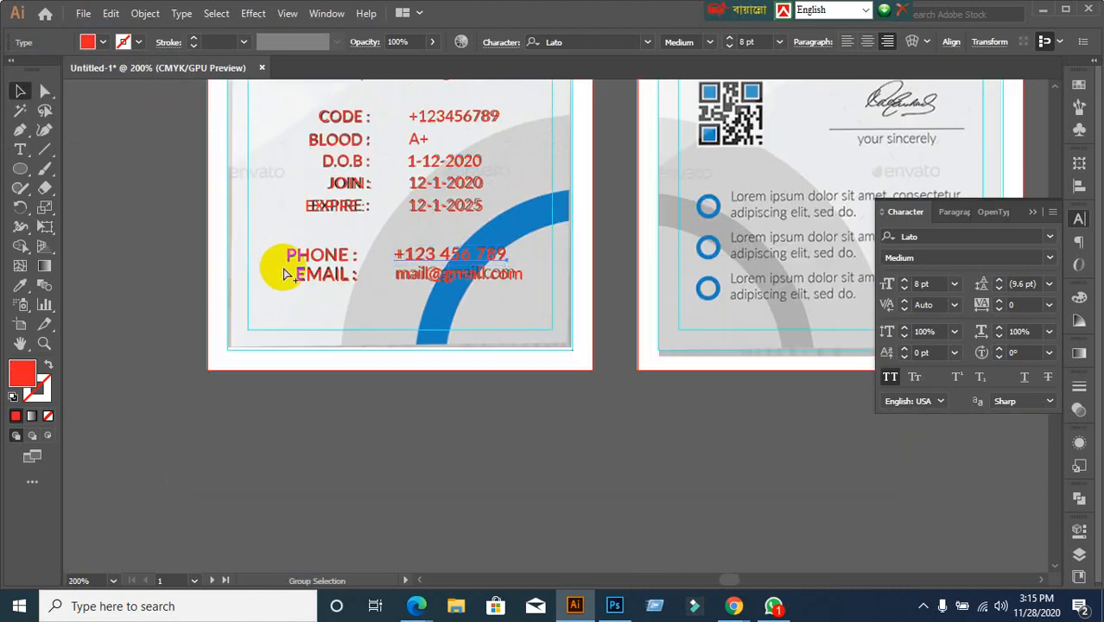
Show all hidden arcs with Ctrl+Alt+3 and move the FRONT.jpg template off the card
{"action": "key", "text": "ctrl+alt+3"}
{"action": "scroll", "coordinate": [364, 328], "scroll_direction": "down", "scroll_amount": 1}
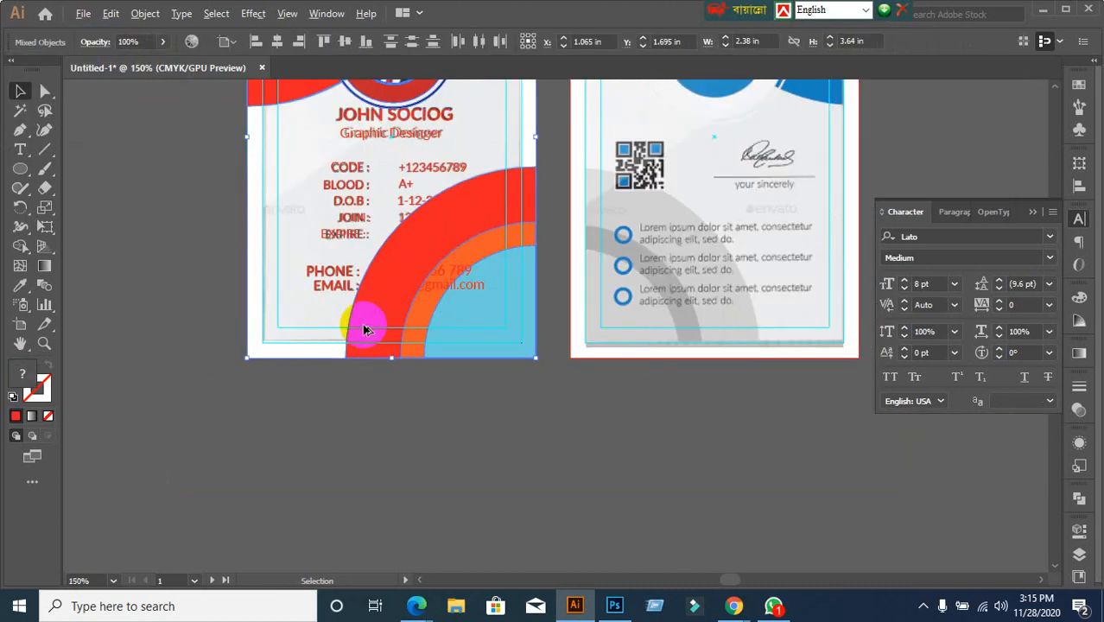
{"action": "scroll", "coordinate": [364, 327], "scroll_direction": "down", "scroll_amount": 1}
{"action": "left_click", "coordinate": [301, 363]}
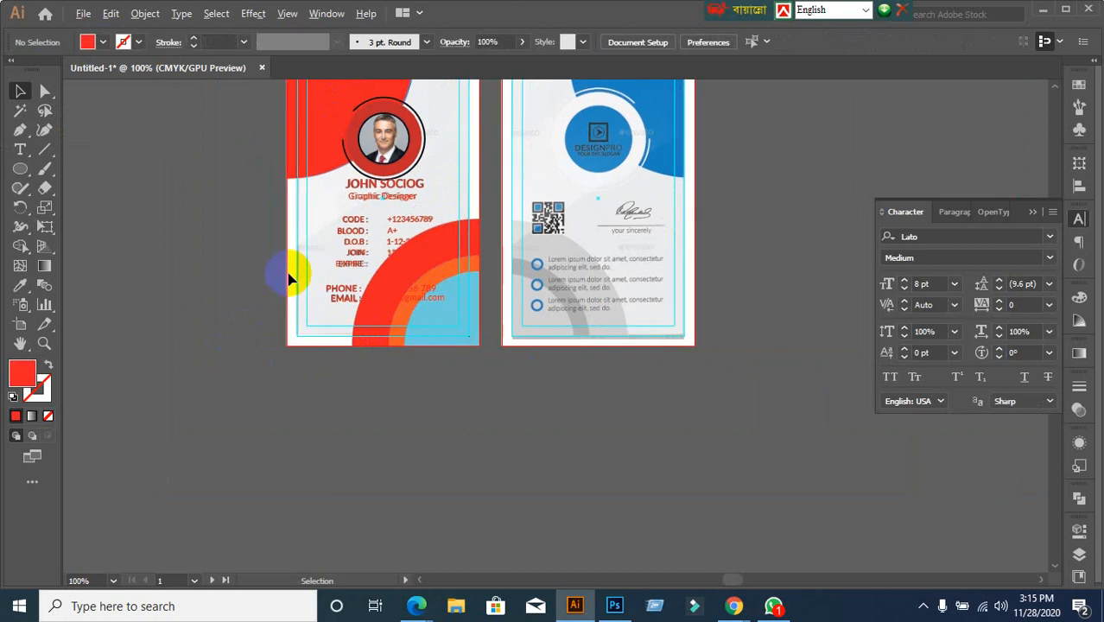
{"action": "scroll", "coordinate": [286, 258], "scroll_direction": "up", "scroll_amount": 1}
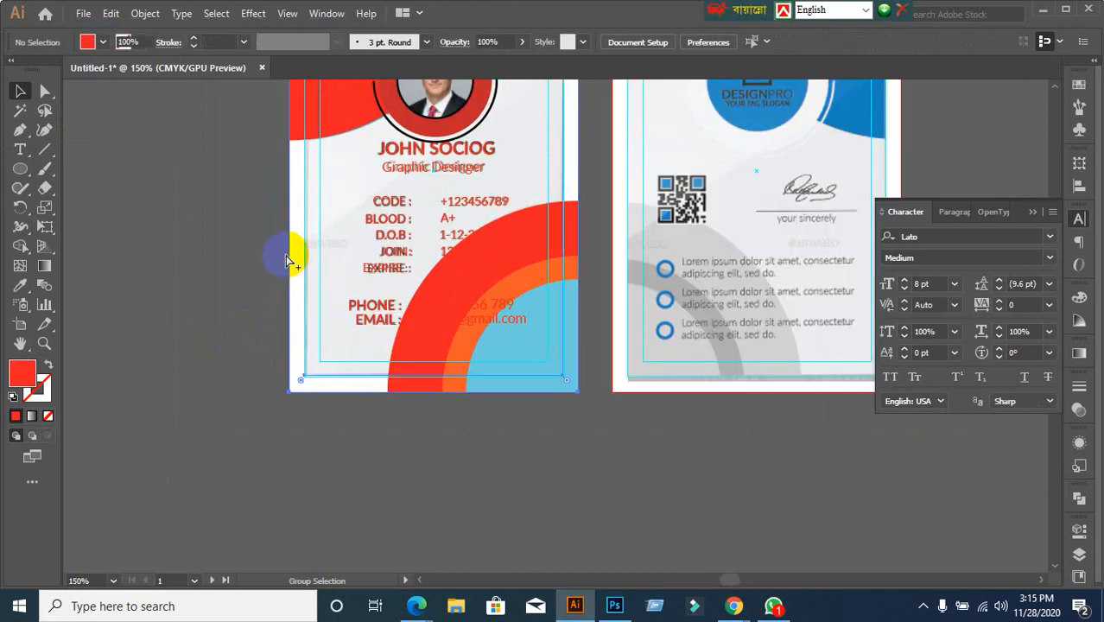
{"action": "left_click", "coordinate": [290, 256]}
{"action": "left_click", "coordinate": [286, 255]}
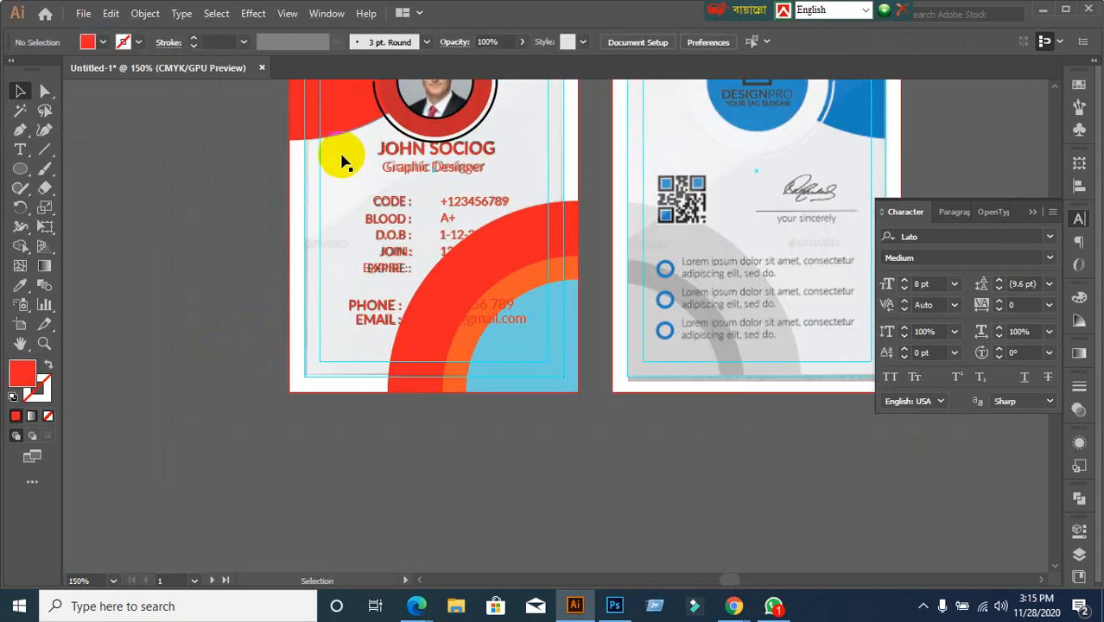
{"action": "left_click_drag", "start_coordinate": [342, 162], "coordinate": [129, 203]}
{"action": "scroll", "coordinate": [206, 294], "scroll_direction": "down", "scroll_amount": 2}
{"action": "left_click", "coordinate": [185, 325]}
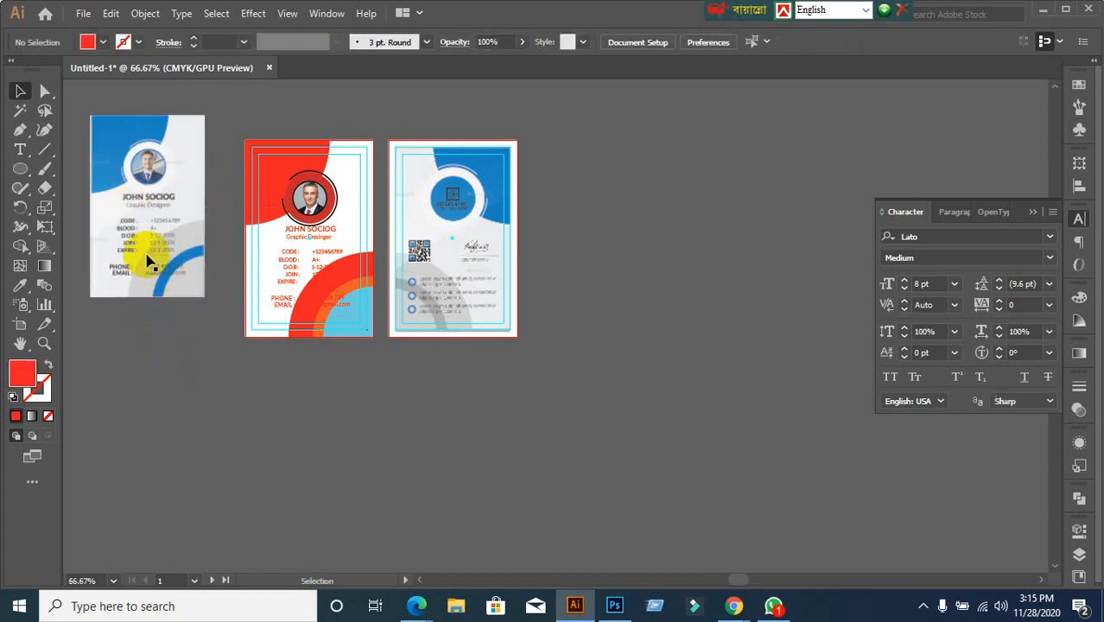
{"action": "scroll", "coordinate": [76, 153], "scroll_direction": "up", "scroll_amount": 2}
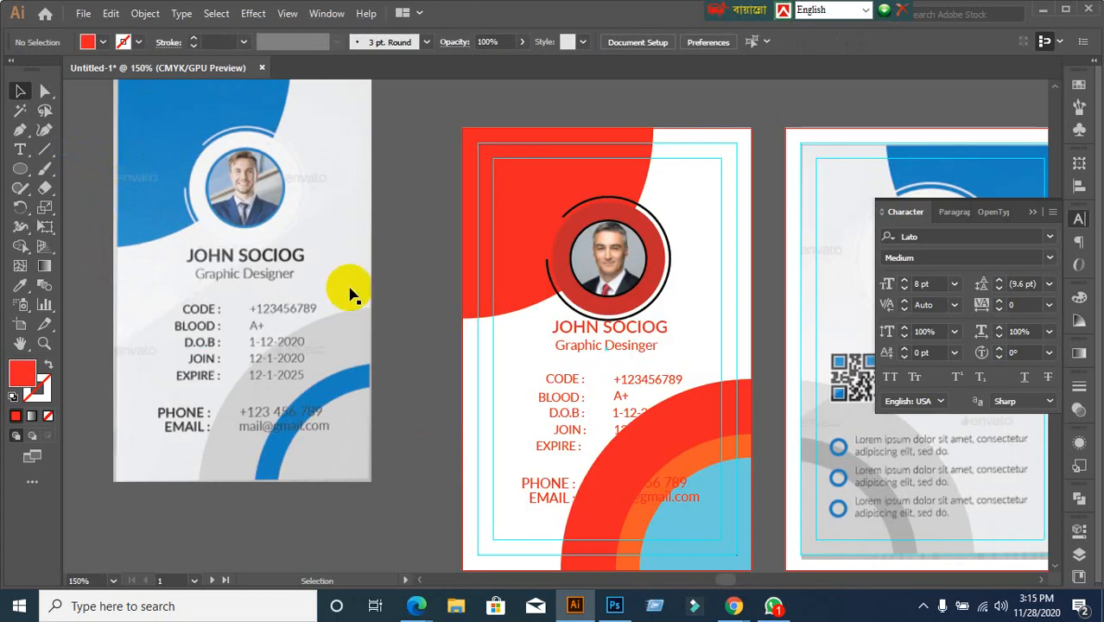
Sample the template's light grey for the card background and blue for the top-left shape
{"action": "left_click", "coordinate": [697, 209]}
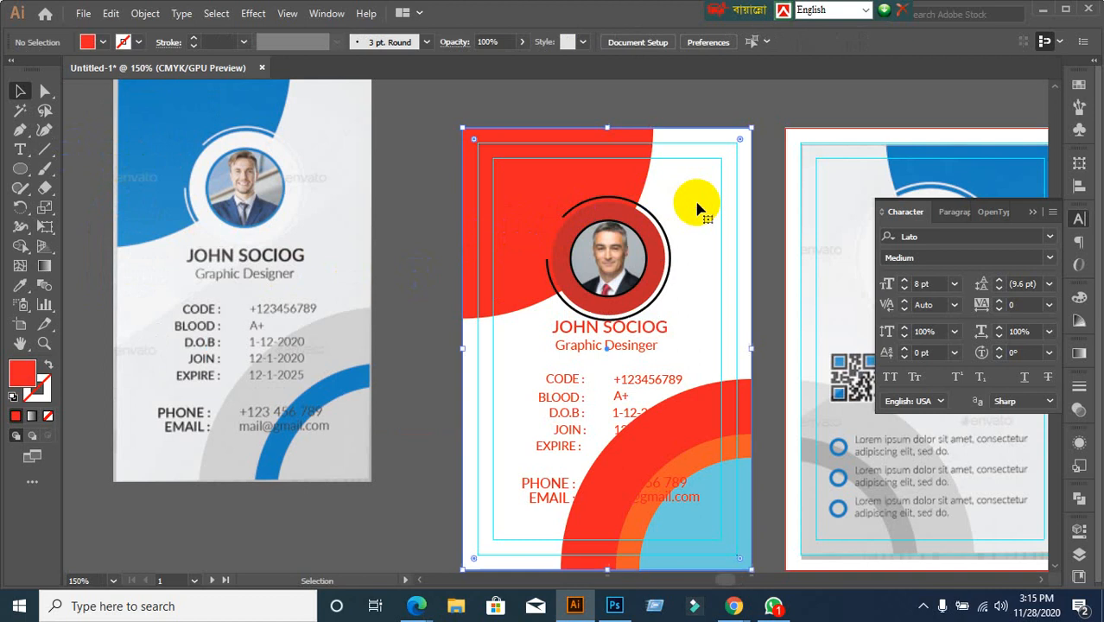
{"action": "left_click", "coordinate": [17, 289]}
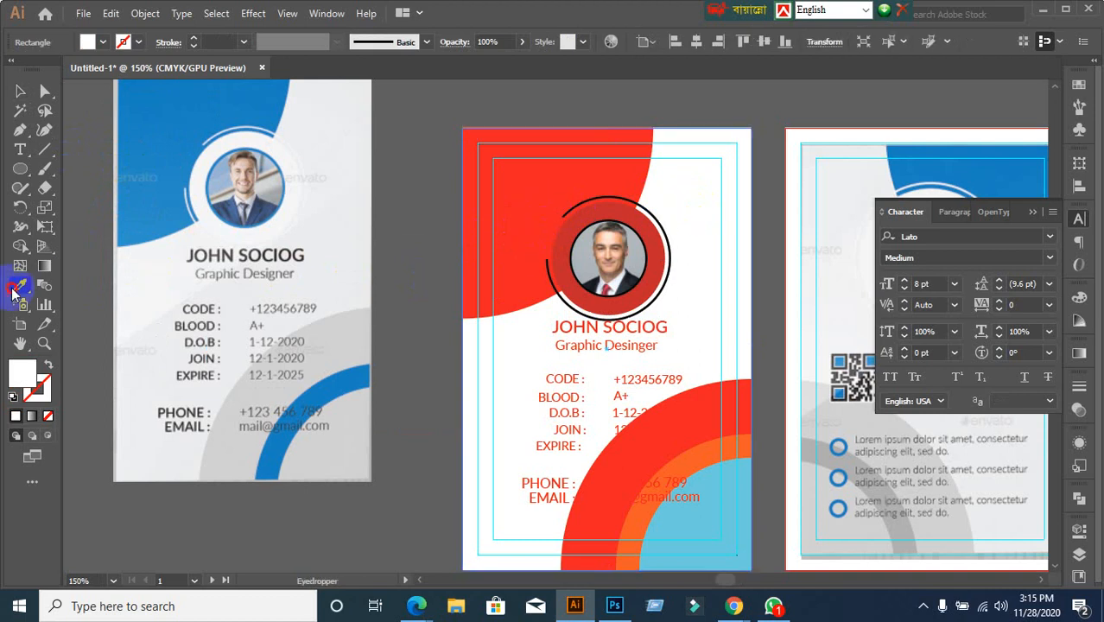
{"action": "left_click", "coordinate": [161, 285]}
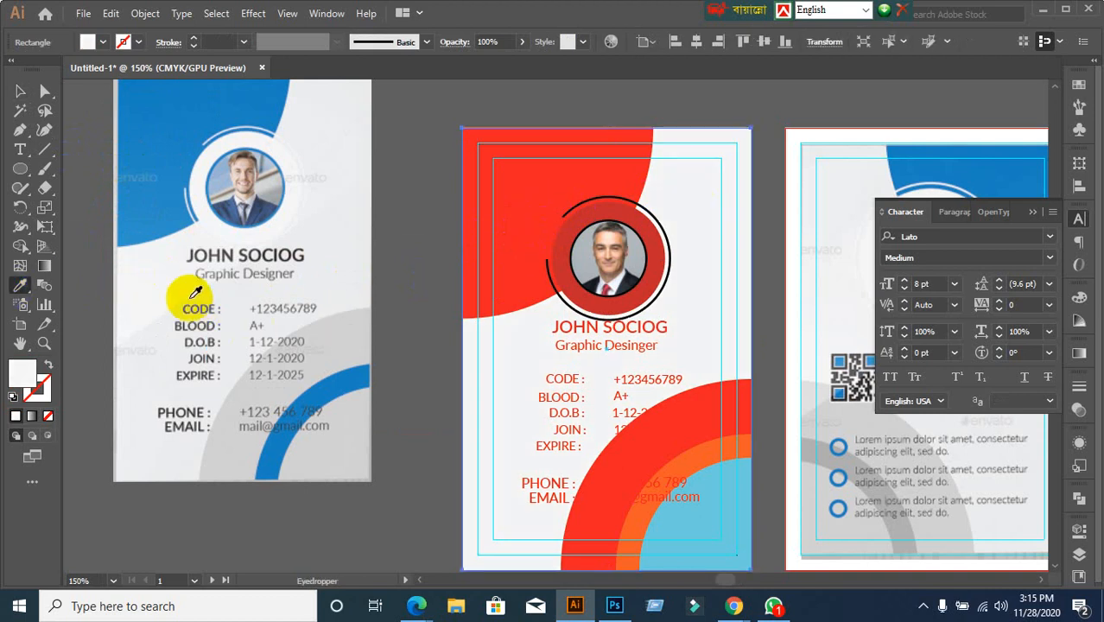
{"action": "left_click", "coordinate": [20, 90]}
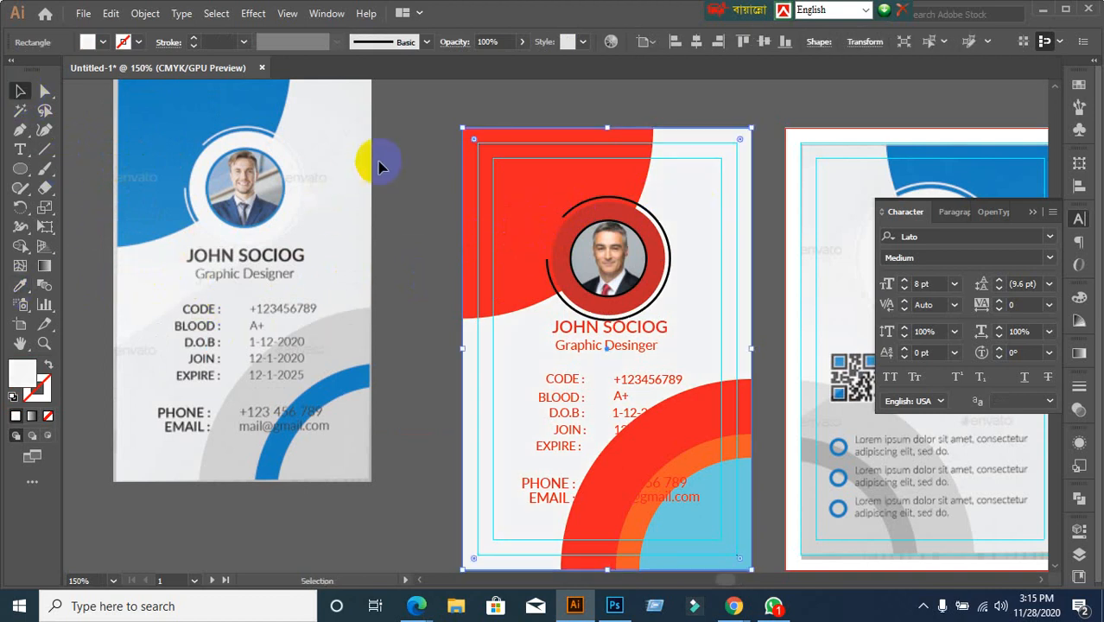
{"action": "left_click", "coordinate": [486, 159]}
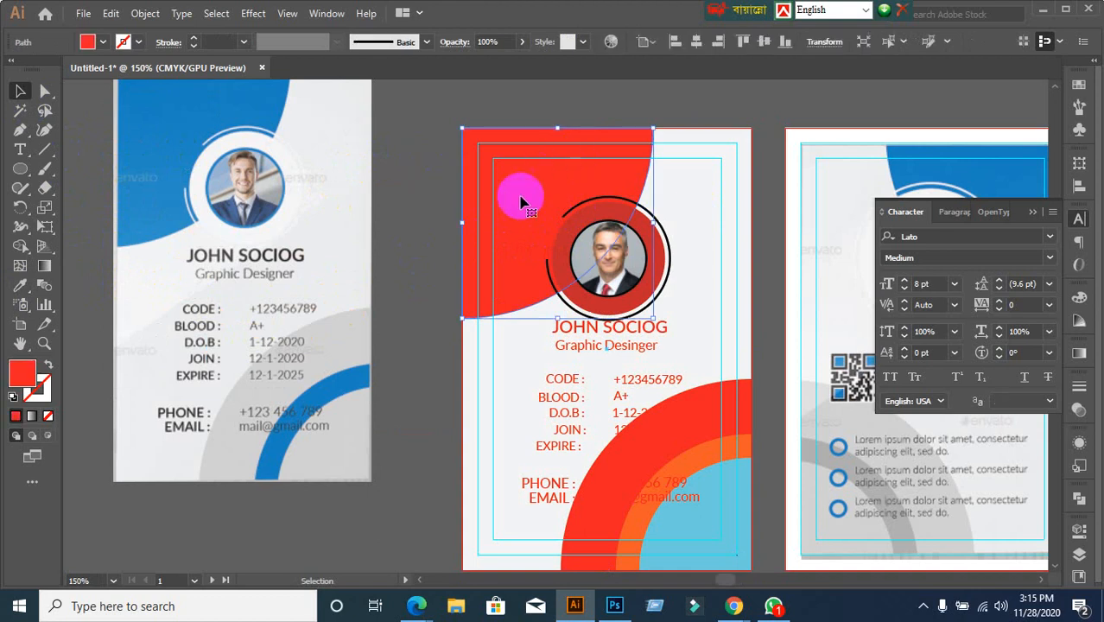
{"action": "left_click", "coordinate": [20, 285]}
{"action": "left_click", "coordinate": [153, 105]}
{"action": "left_click", "coordinate": [20, 90]}
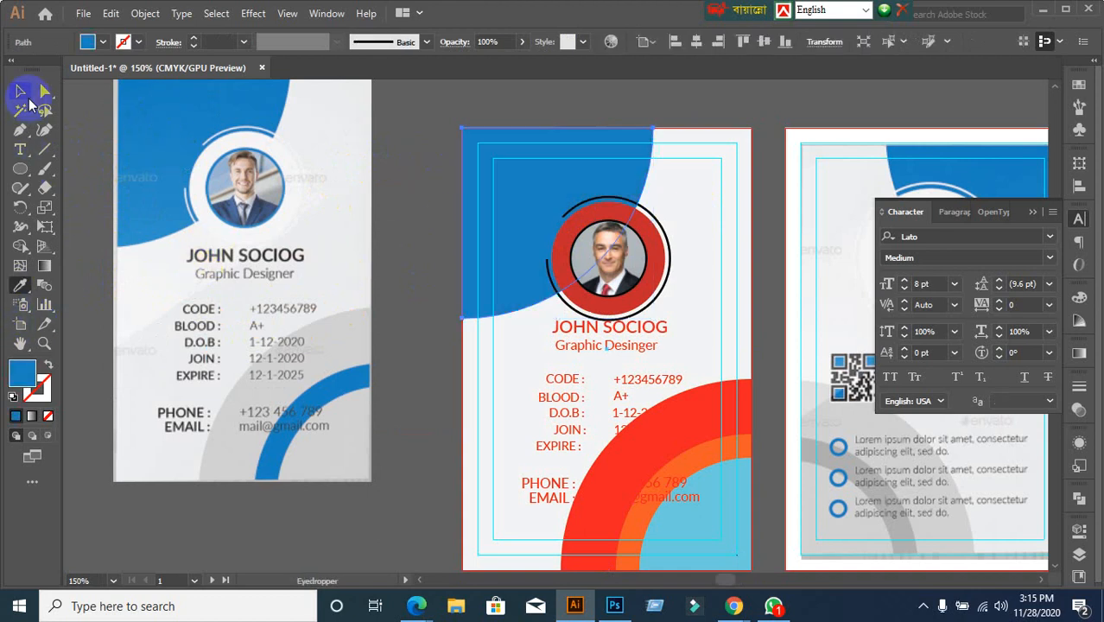
{"action": "left_click", "coordinate": [455, 169]}
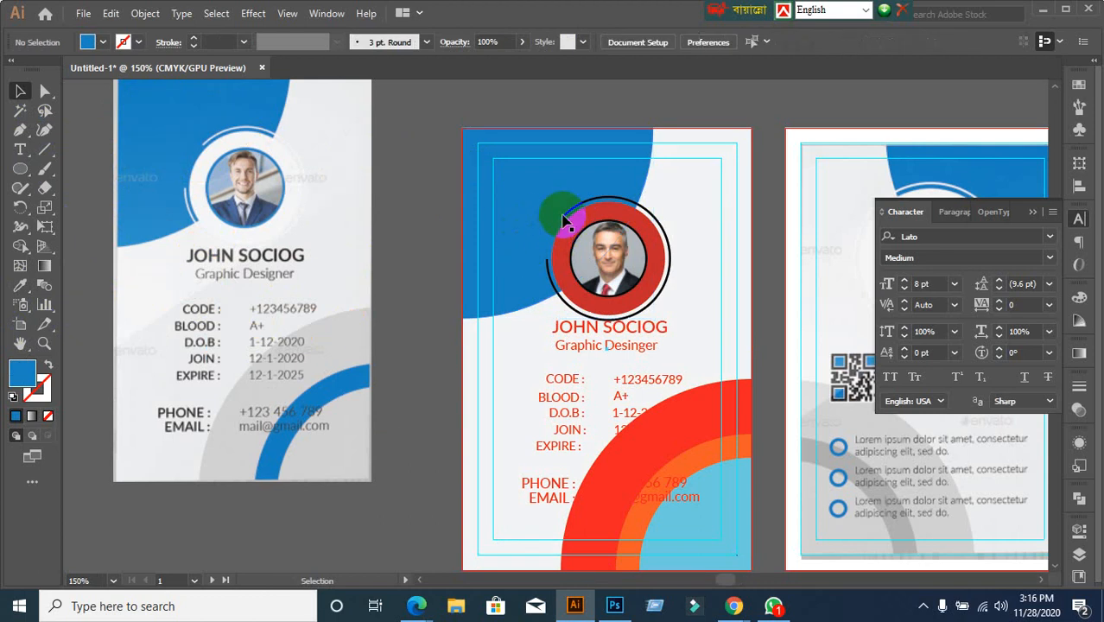
Use Group Selection to select the black ring arc above the photo
{"action": "scroll", "coordinate": [563, 221], "scroll_direction": "down", "scroll_amount": 1}
{"action": "scroll", "coordinate": [570, 223], "scroll_direction": "up", "scroll_amount": 2}
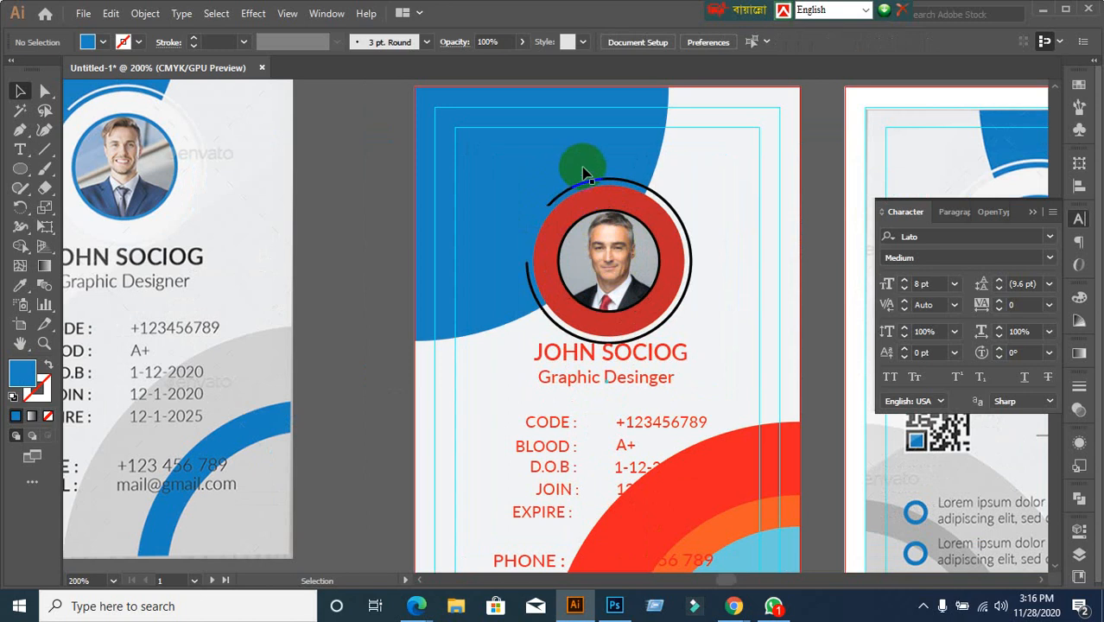
{"action": "left_click", "coordinate": [585, 189]}
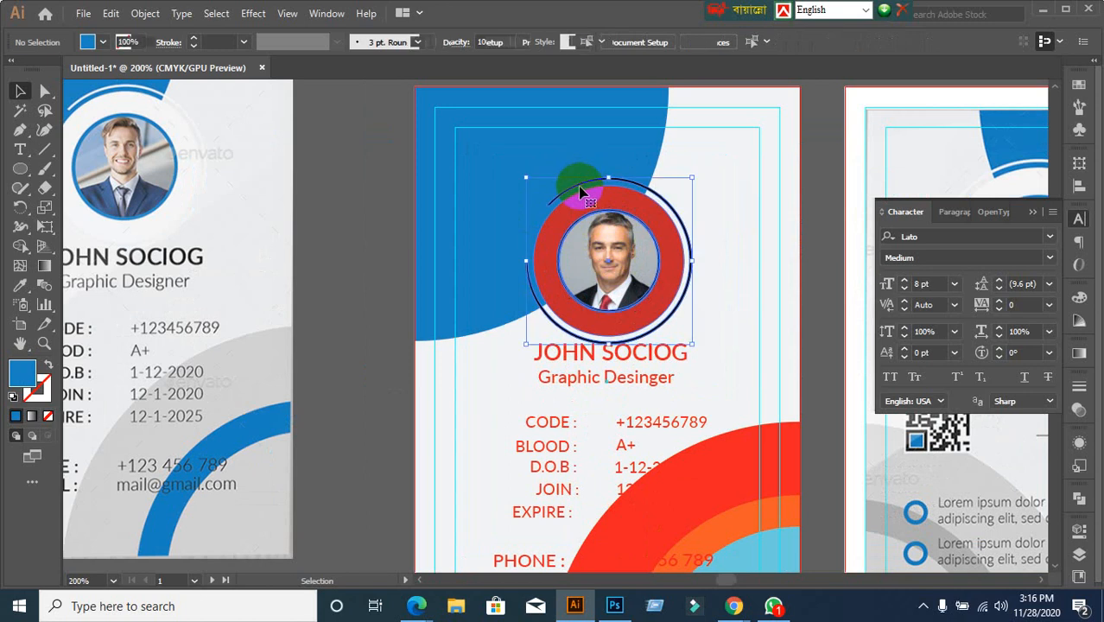
{"action": "left_click", "coordinate": [421, 263]}
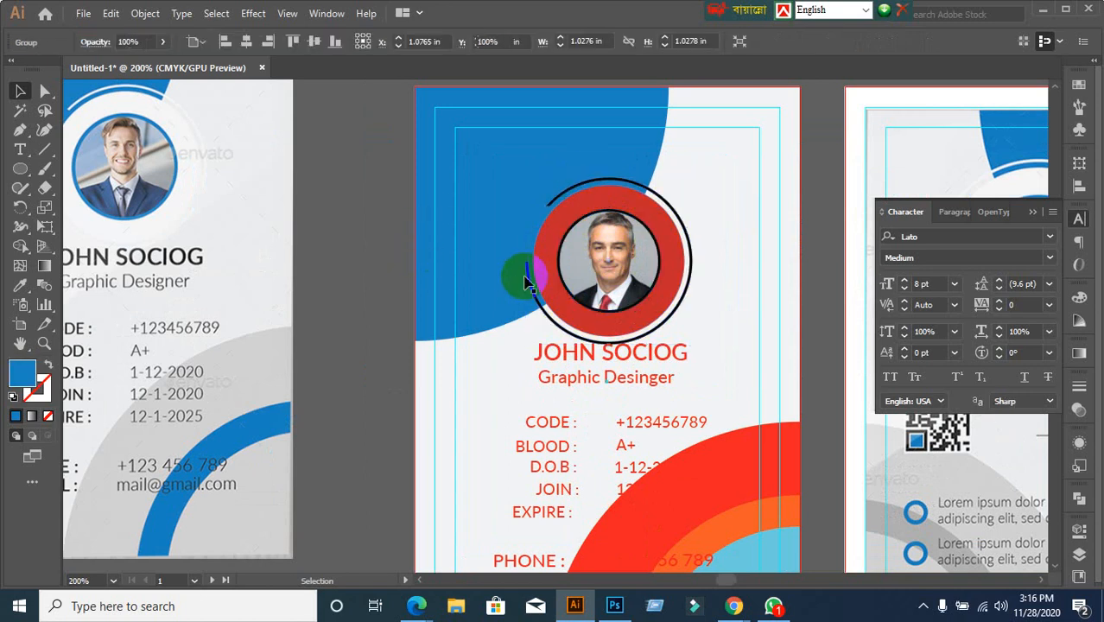
{"action": "left_click", "coordinate": [577, 273]}
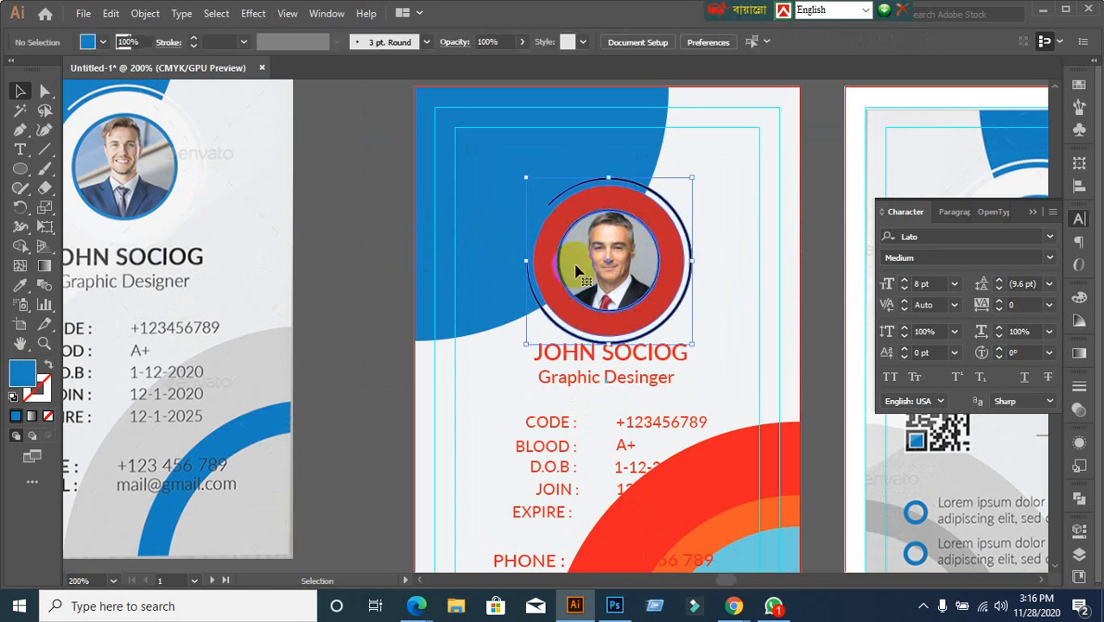
{"action": "left_click", "coordinate": [361, 217]}
{"action": "left_click_drag", "start_coordinate": [45, 90], "coordinate": [92, 110]}
{"action": "left_click", "coordinate": [273, 151]}
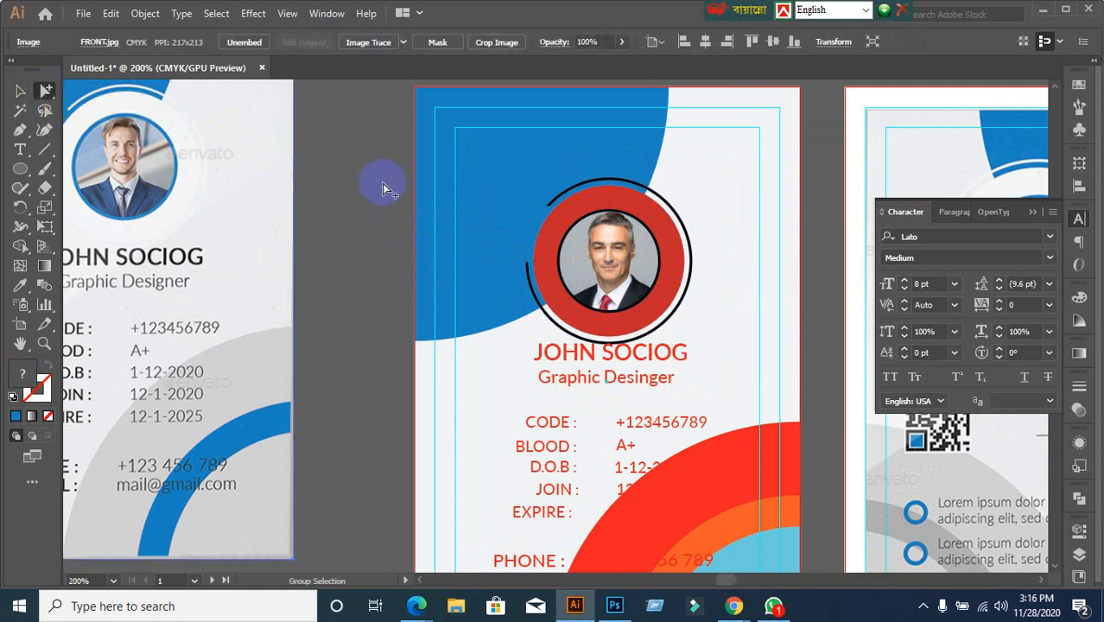
{"action": "left_click", "coordinate": [576, 183]}
{"action": "scroll", "coordinate": [593, 185], "scroll_direction": "up", "scroll_amount": 1}
Fill the outer black ring and the red photo circle white
{"action": "left_click", "coordinate": [593, 183]}
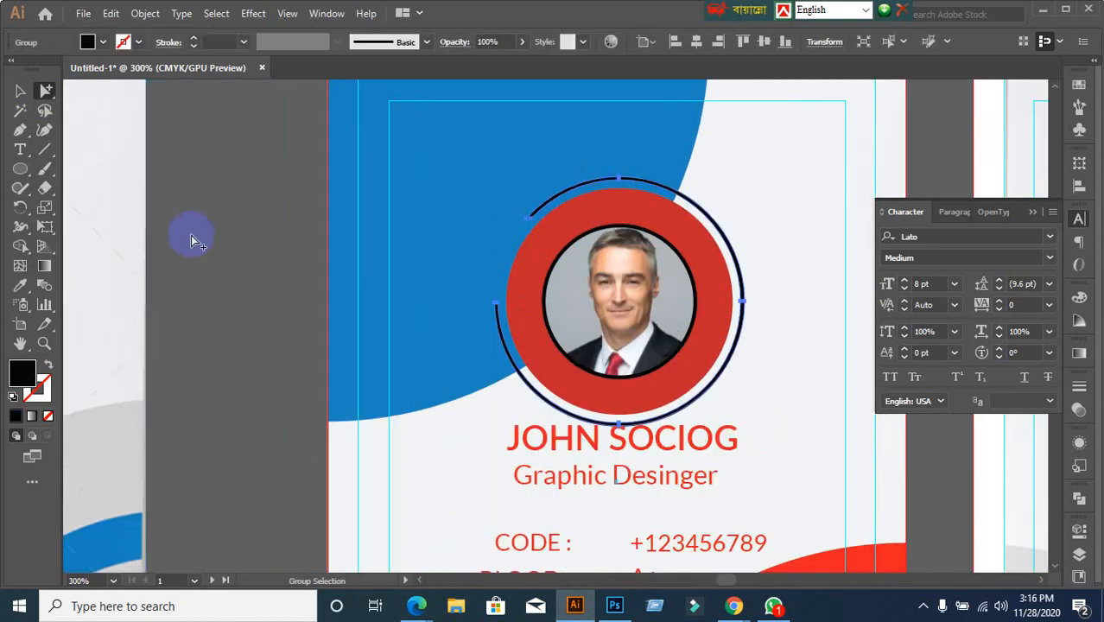
{"action": "left_click", "coordinate": [103, 42]}
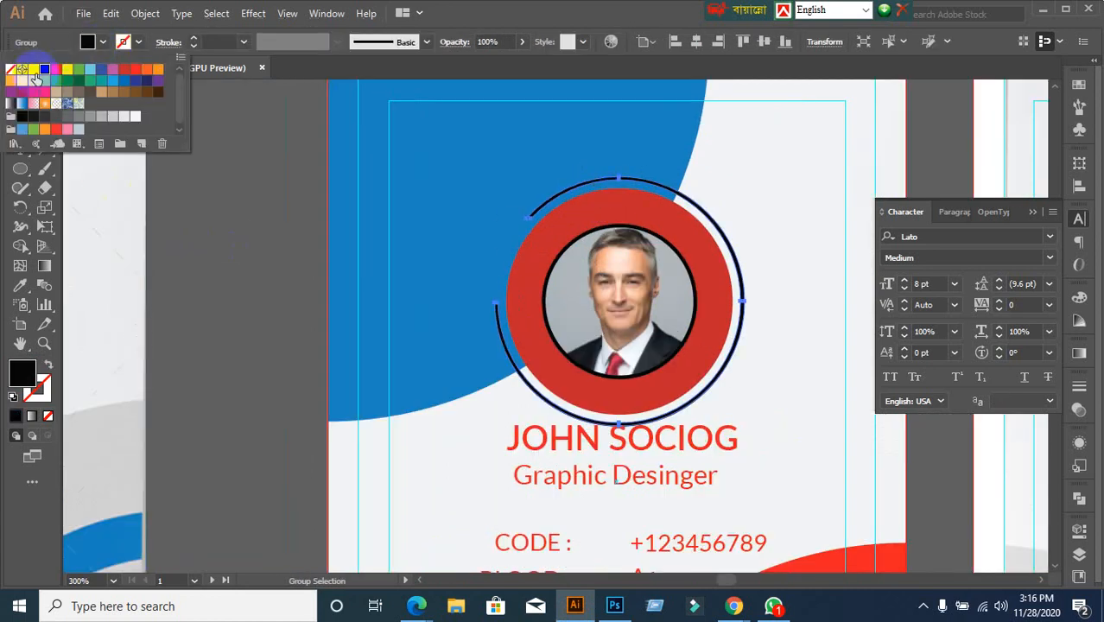
{"action": "left_click", "coordinate": [36, 78]}
{"action": "left_click", "coordinate": [624, 212]}
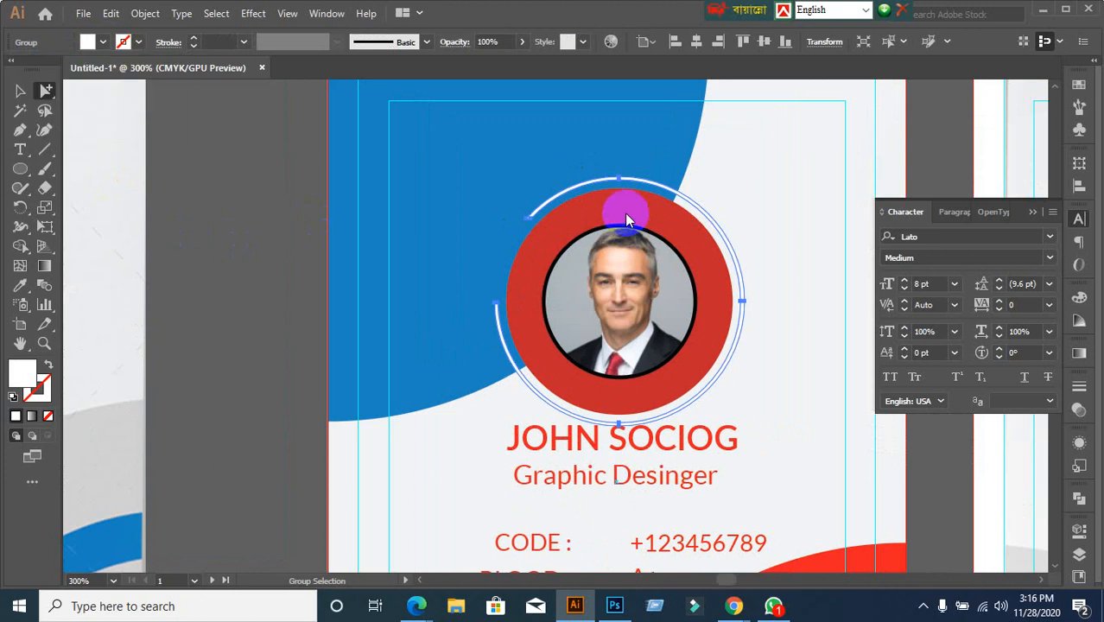
{"action": "left_click", "coordinate": [599, 217]}
{"action": "scroll", "coordinate": [599, 217], "scroll_direction": "down", "scroll_amount": 3}
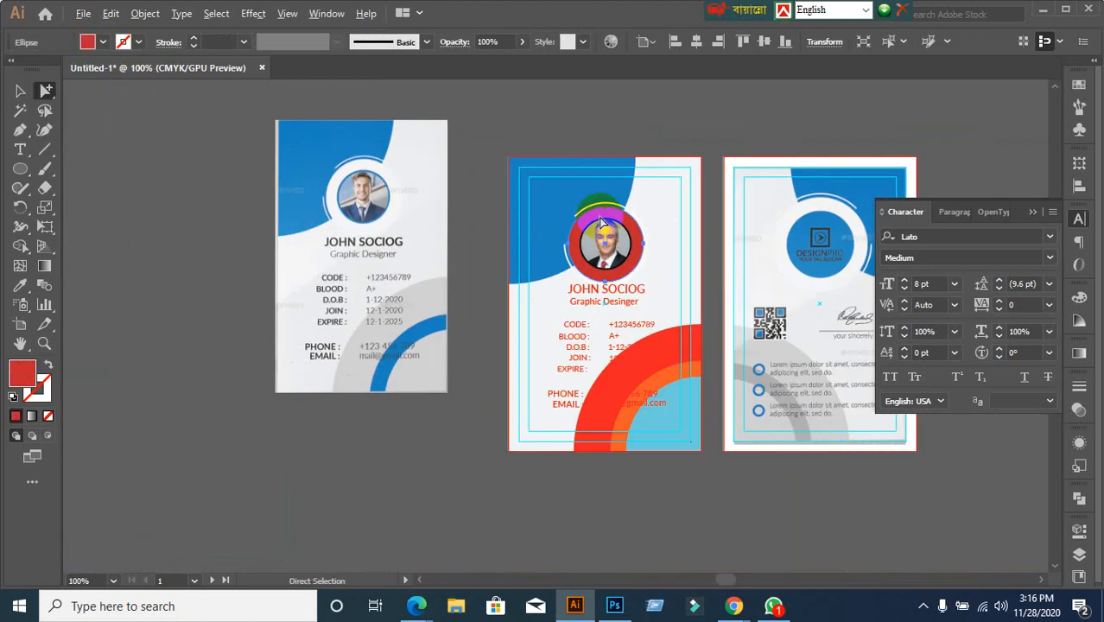
{"action": "scroll", "coordinate": [598, 217], "scroll_direction": "up", "scroll_amount": 1}
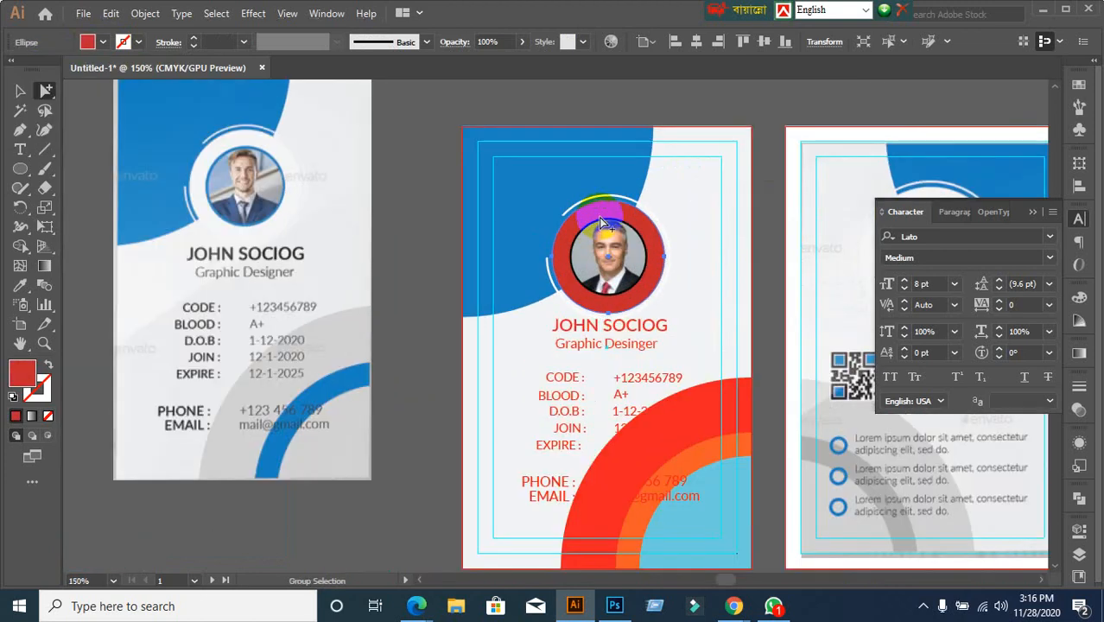
{"action": "left_click", "coordinate": [103, 42]}
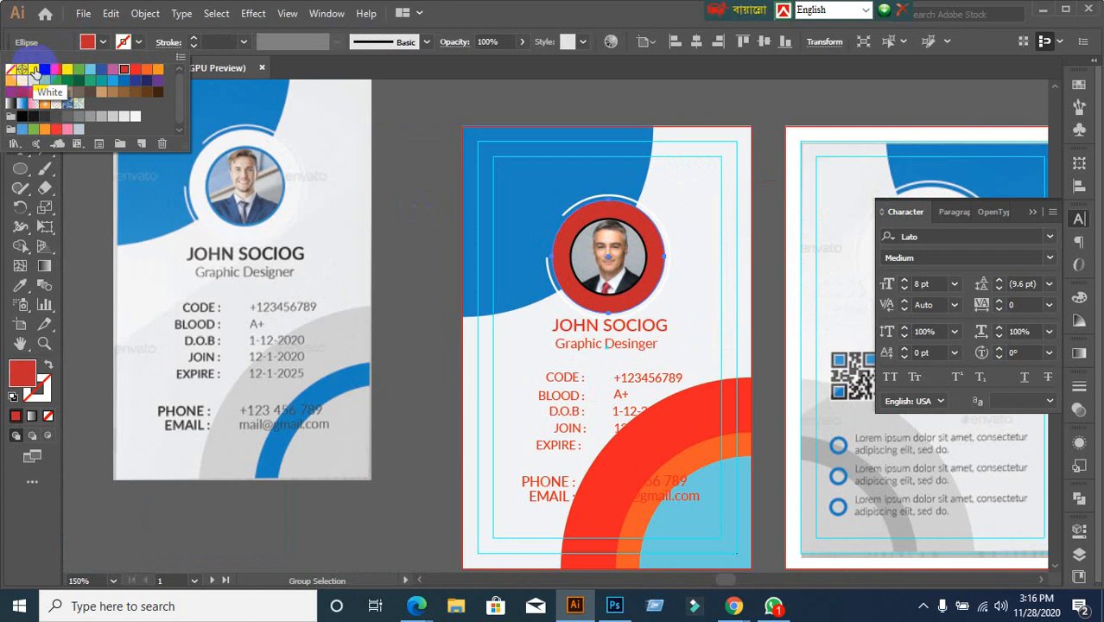
{"action": "left_click", "coordinate": [33, 70]}
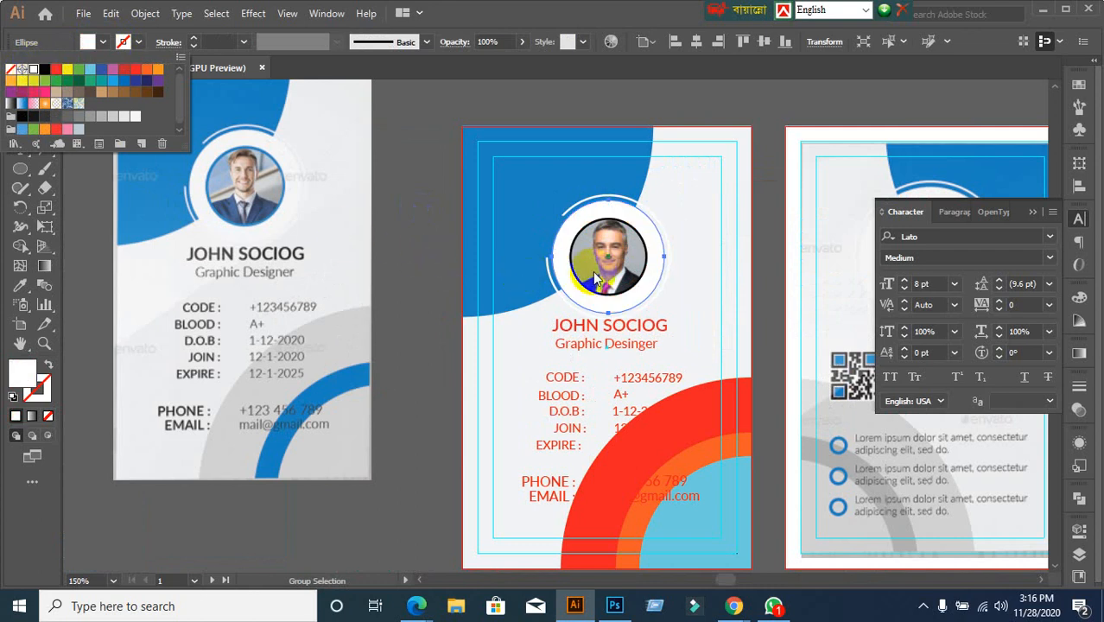
{"action": "left_click", "coordinate": [568, 7]}
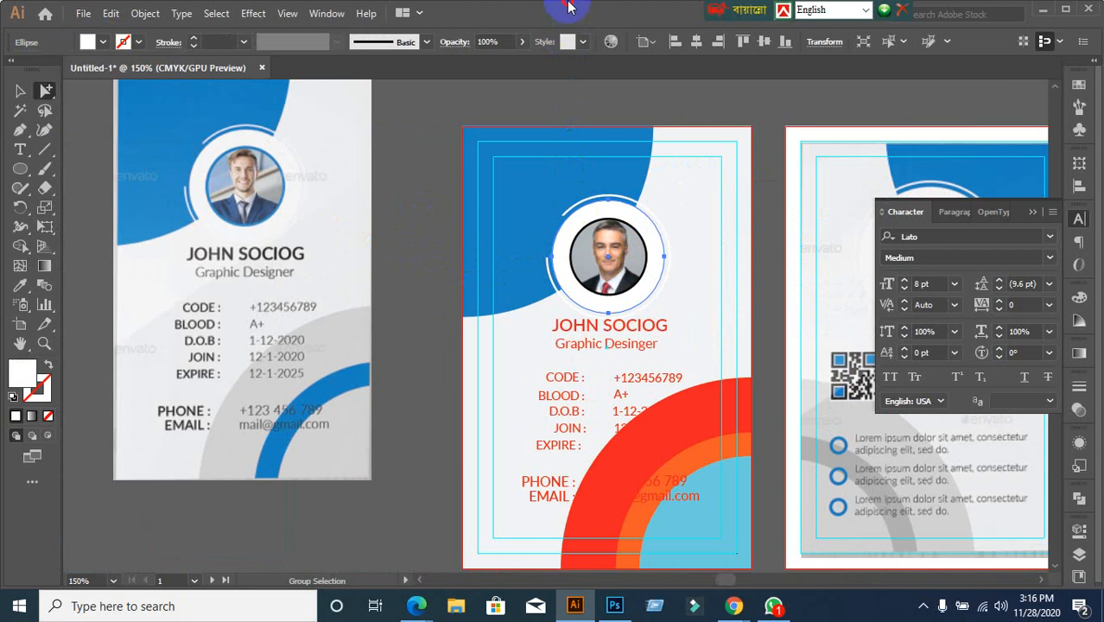
Give the black photo ring the card's blue using the Eyedropper
{"action": "left_click", "coordinate": [19, 90]}
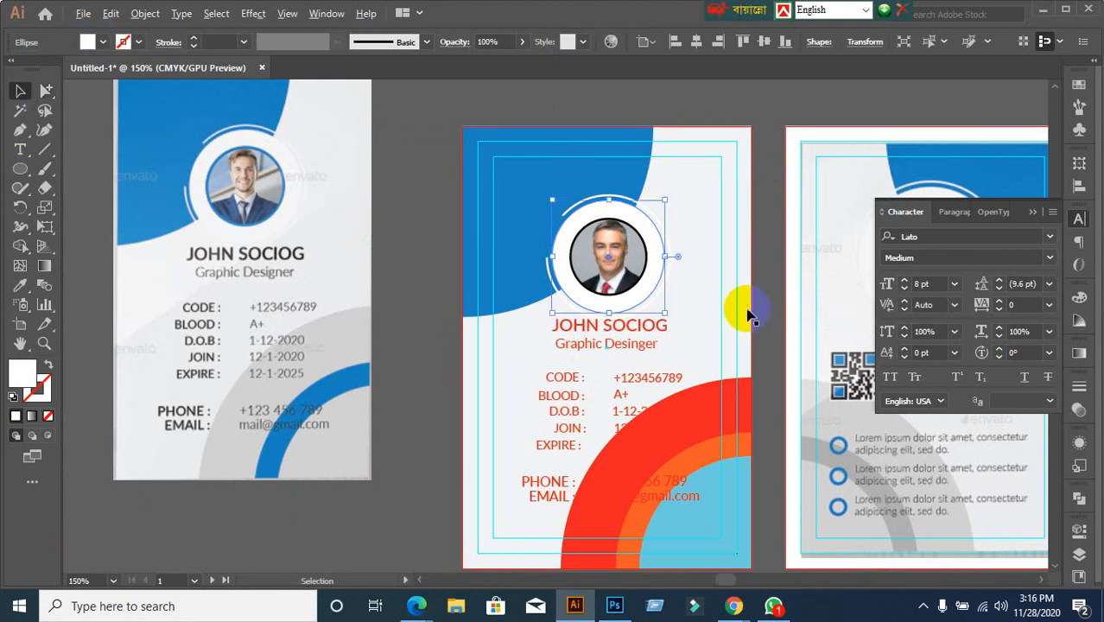
{"action": "scroll", "coordinate": [749, 305], "scroll_direction": "up", "scroll_amount": 2}
{"action": "left_click", "coordinate": [153, 326]}
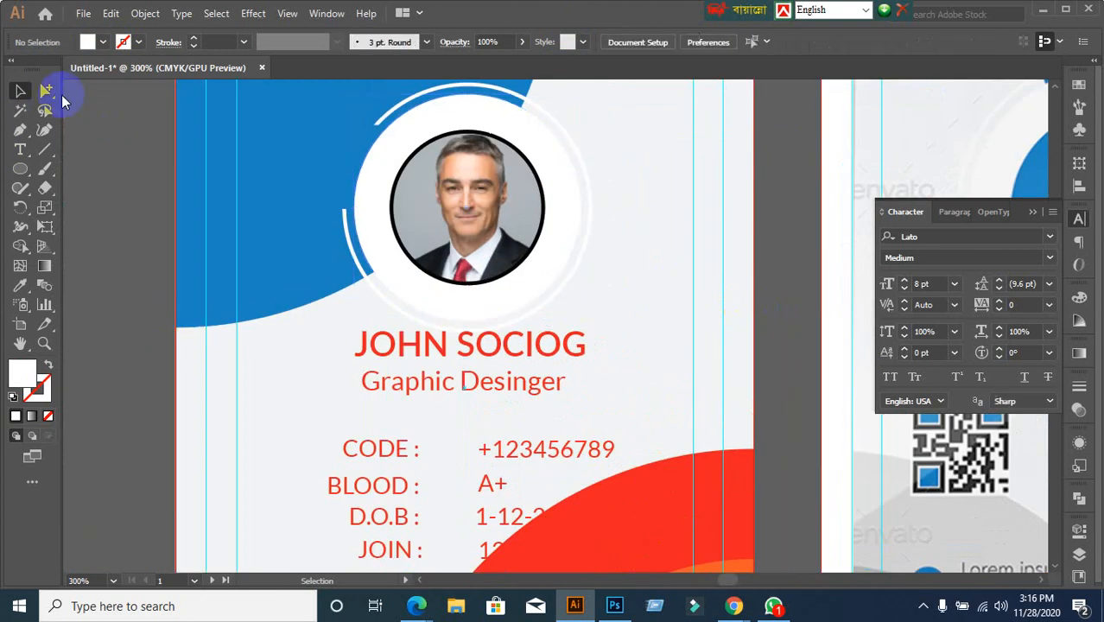
{"action": "left_click", "coordinate": [45, 90]}
{"action": "scroll", "coordinate": [487, 197], "scroll_direction": "up", "scroll_amount": 2}
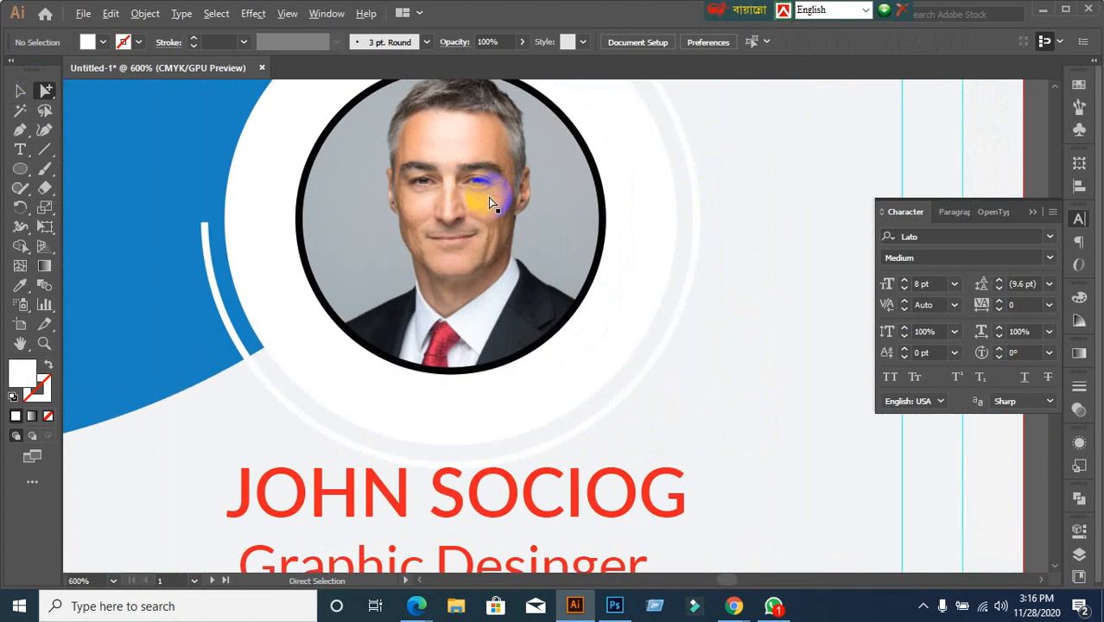
{"action": "left_click", "coordinate": [568, 125]}
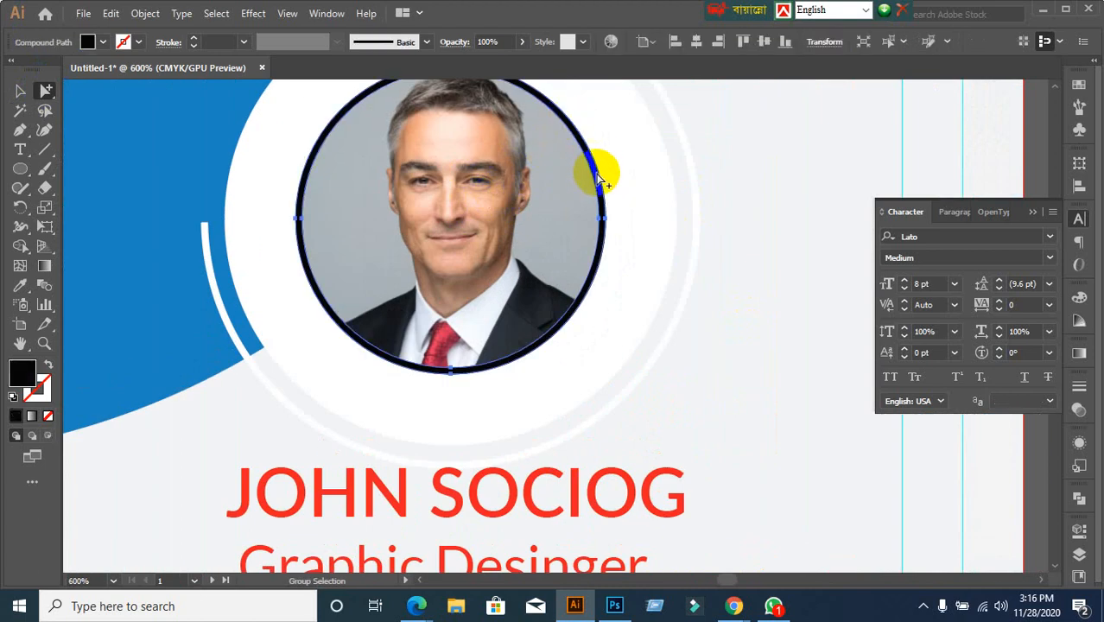
{"action": "scroll", "coordinate": [580, 146], "scroll_direction": "down", "scroll_amount": 4}
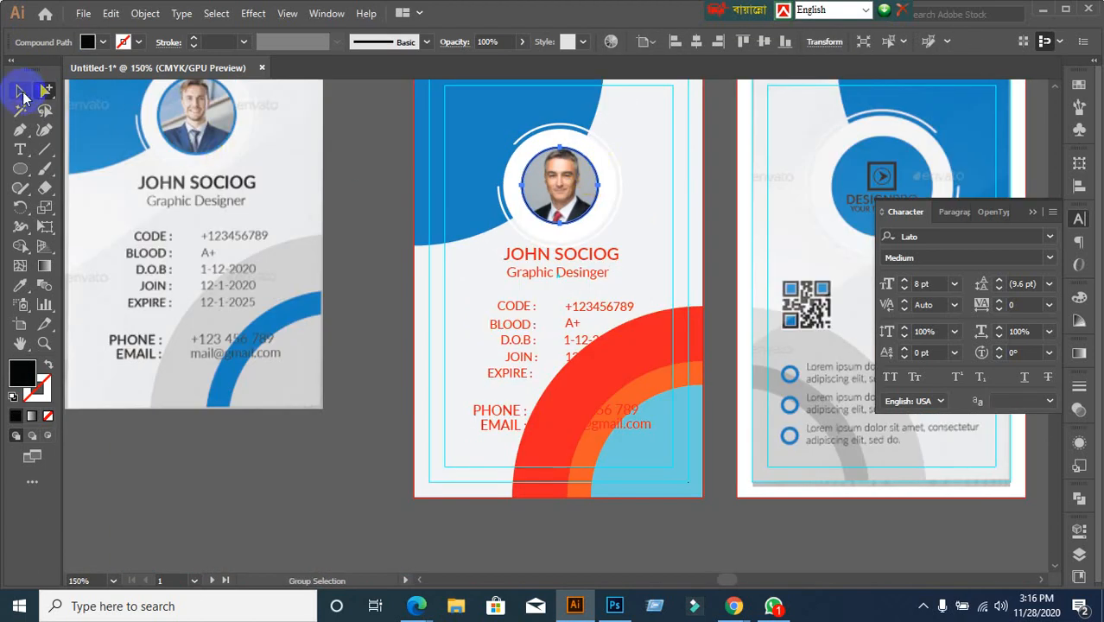
{"action": "left_click", "coordinate": [20, 285]}
{"action": "left_click", "coordinate": [494, 113]}
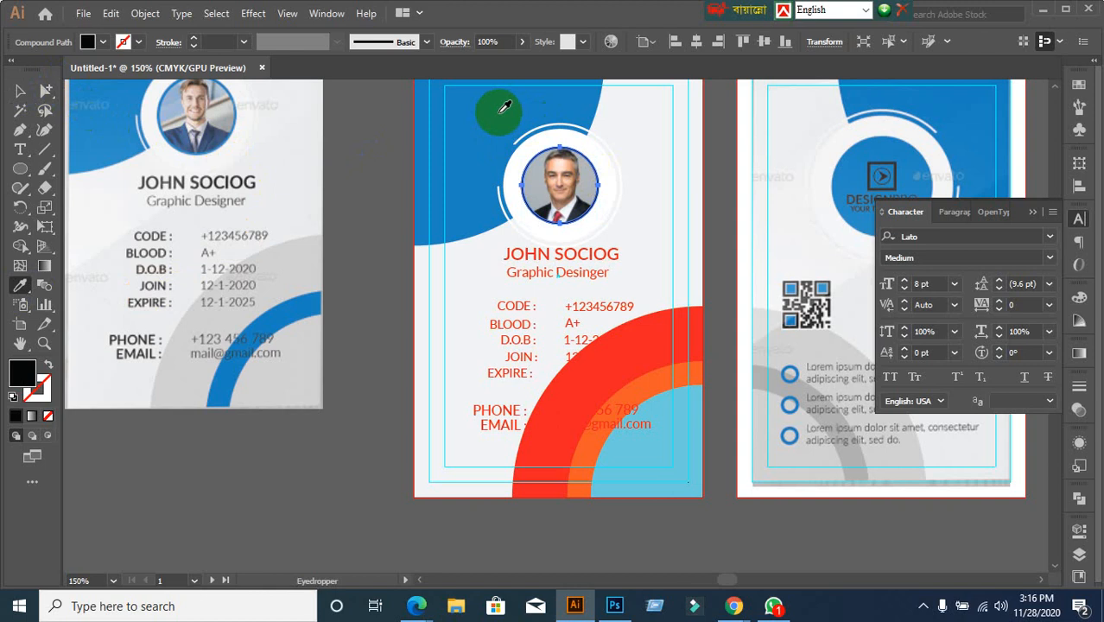
{"action": "left_click", "coordinate": [19, 91]}
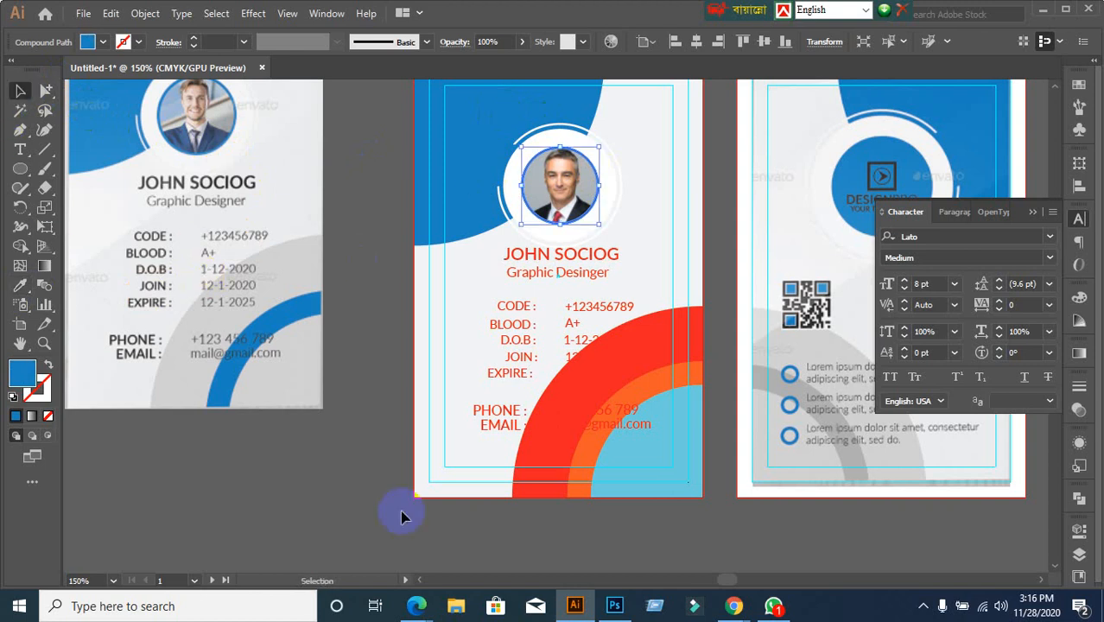
{"action": "left_click", "coordinate": [334, 484]}
{"action": "scroll", "coordinate": [374, 494], "scroll_direction": "down", "scroll_amount": 1}
{"action": "left_click_drag", "start_coordinate": [471, 490], "coordinate": [414, 391]}
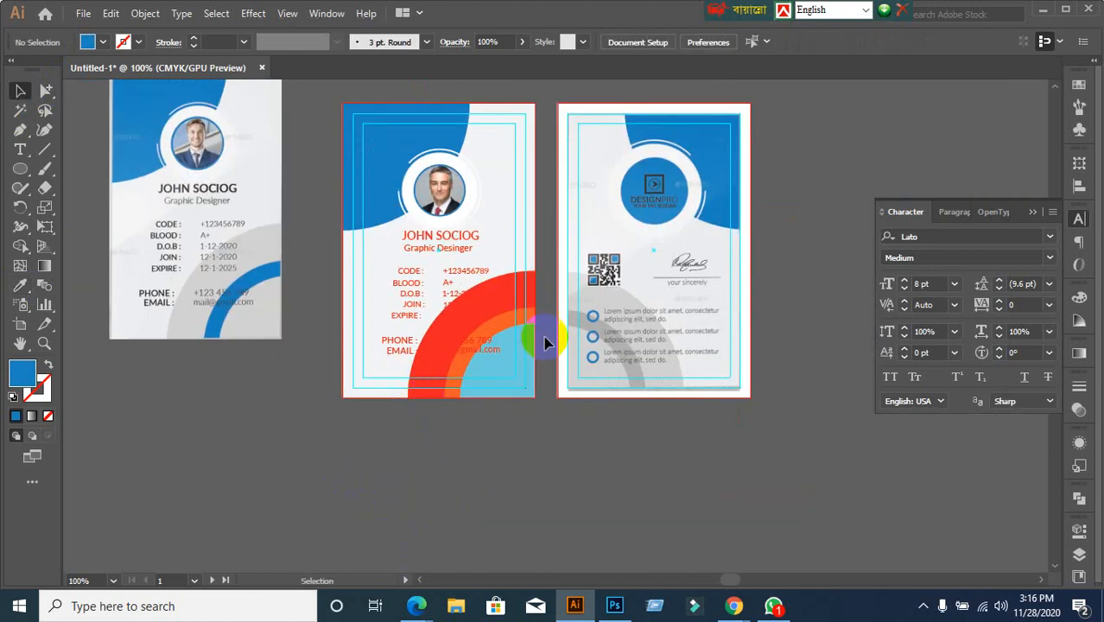
Try greying and moving the whole corner arc group, then undo both changes
{"action": "scroll", "coordinate": [549, 325], "scroll_direction": "up", "scroll_amount": 2}
{"action": "left_click", "coordinate": [502, 281]}
{"action": "scroll", "coordinate": [554, 319], "scroll_direction": "down", "scroll_amount": 2}
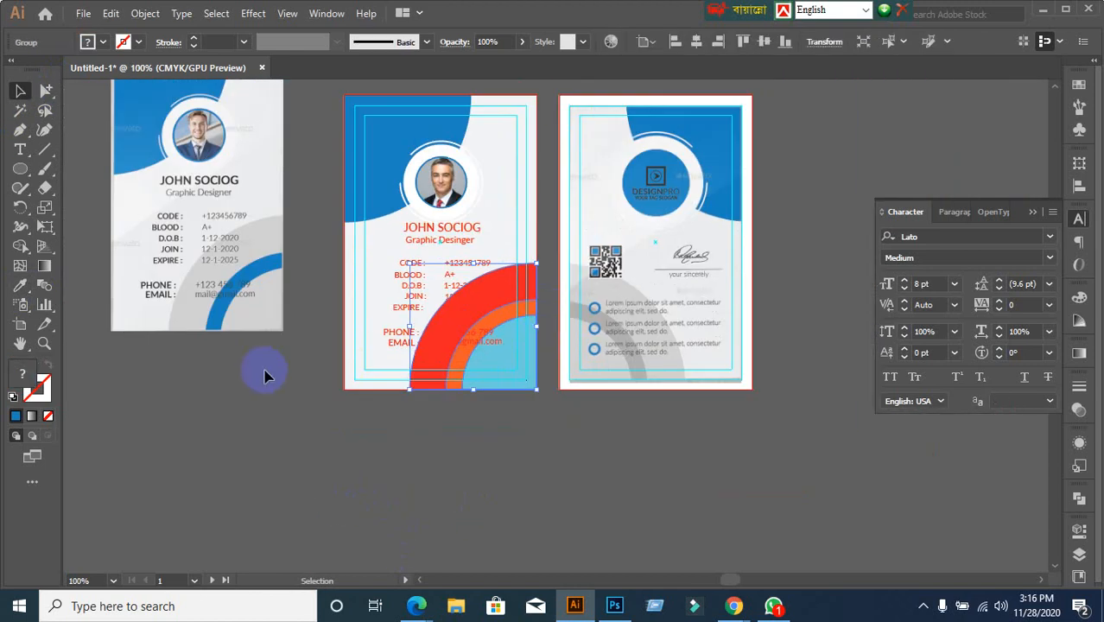
{"action": "left_click", "coordinate": [19, 286]}
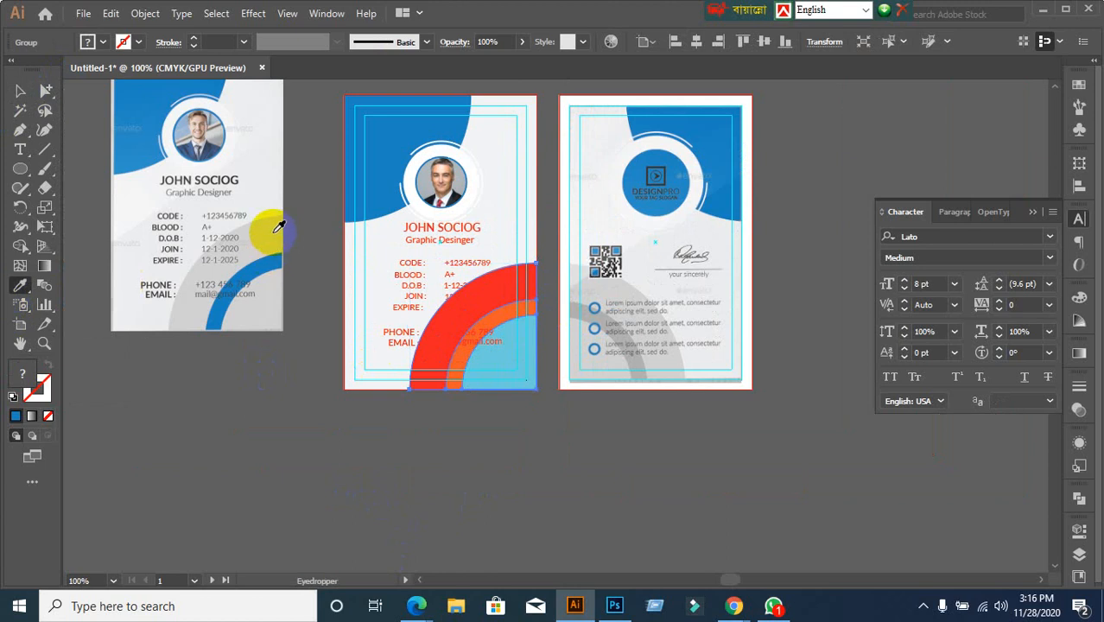
{"action": "left_click", "coordinate": [274, 227]}
{"action": "left_click", "coordinate": [20, 91]}
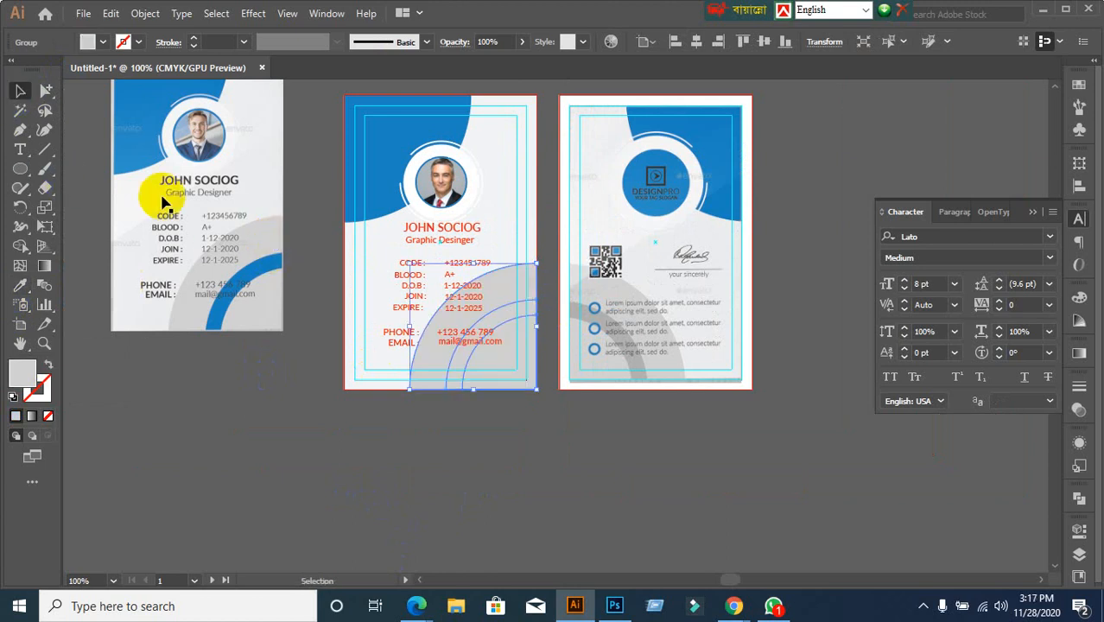
{"action": "key", "text": "ctrl+z"}
{"action": "left_click", "coordinate": [415, 427]}
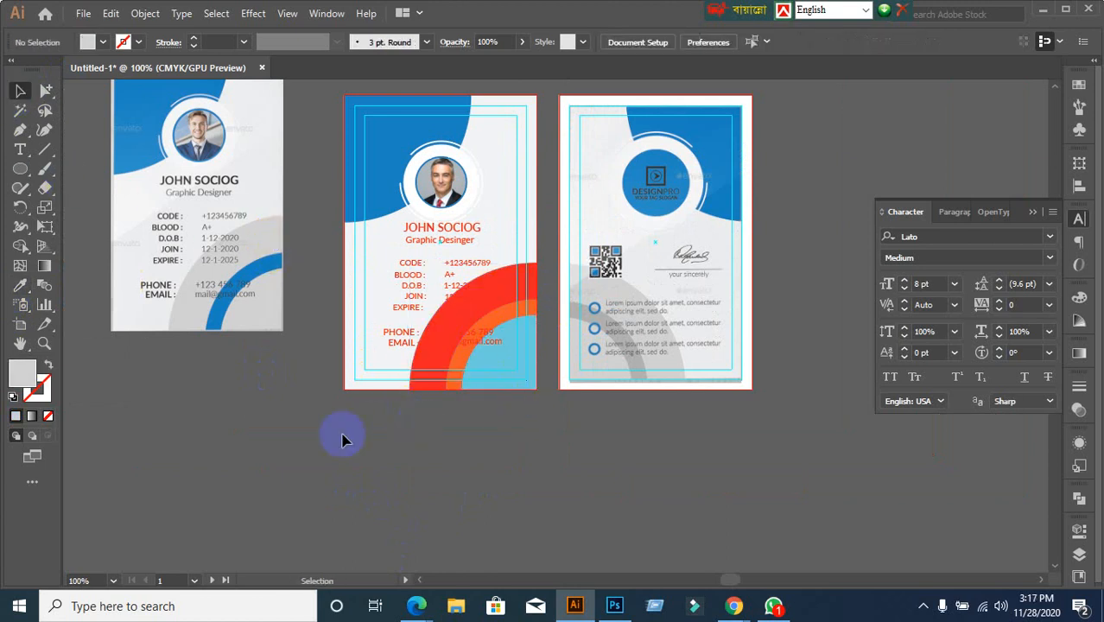
{"action": "scroll", "coordinate": [283, 425], "scroll_direction": "up", "scroll_amount": 1}
{"action": "left_click_drag", "start_coordinate": [649, 341], "coordinate": [650, 445]}
{"action": "key", "text": "ctrl+z"}
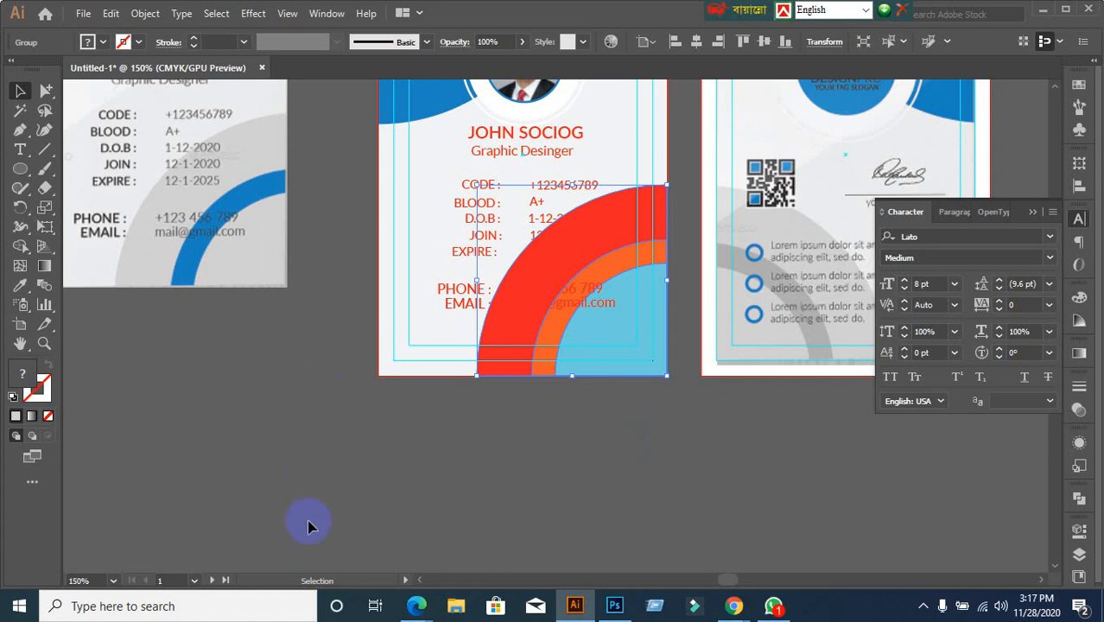
{"action": "left_click", "coordinate": [270, 441]}
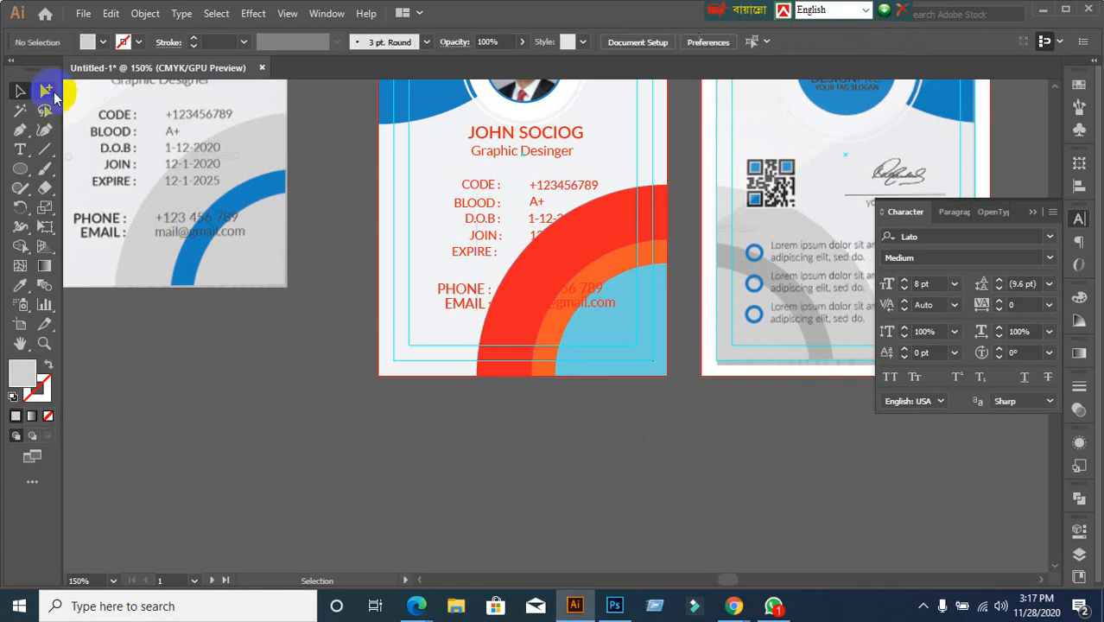
Turn the red outer corner arc the template's grey with the Eyedropper
{"action": "left_click", "coordinate": [48, 91]}
{"action": "left_click", "coordinate": [86, 110]}
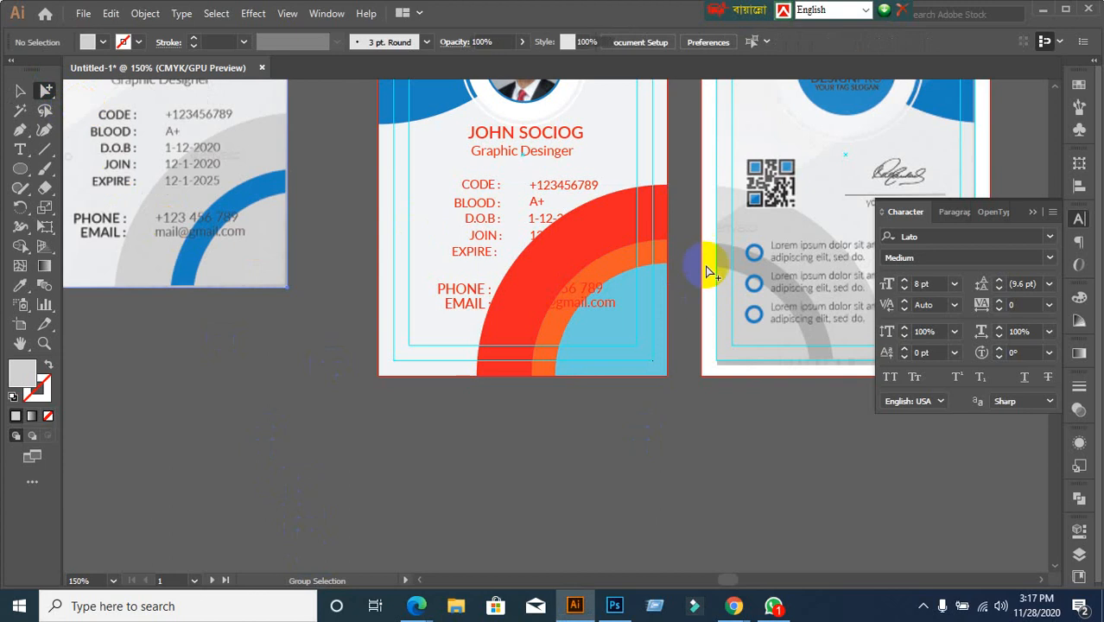
{"action": "left_click", "coordinate": [610, 226]}
{"action": "left_click", "coordinate": [523, 279]}
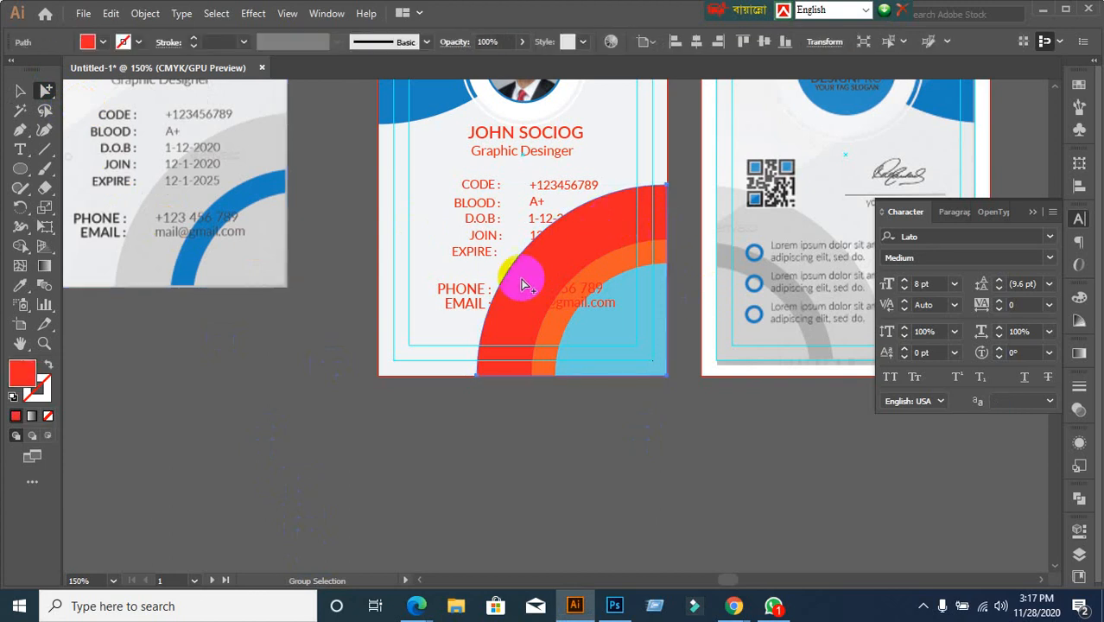
{"action": "left_click", "coordinate": [19, 288]}
{"action": "left_click", "coordinate": [266, 129]}
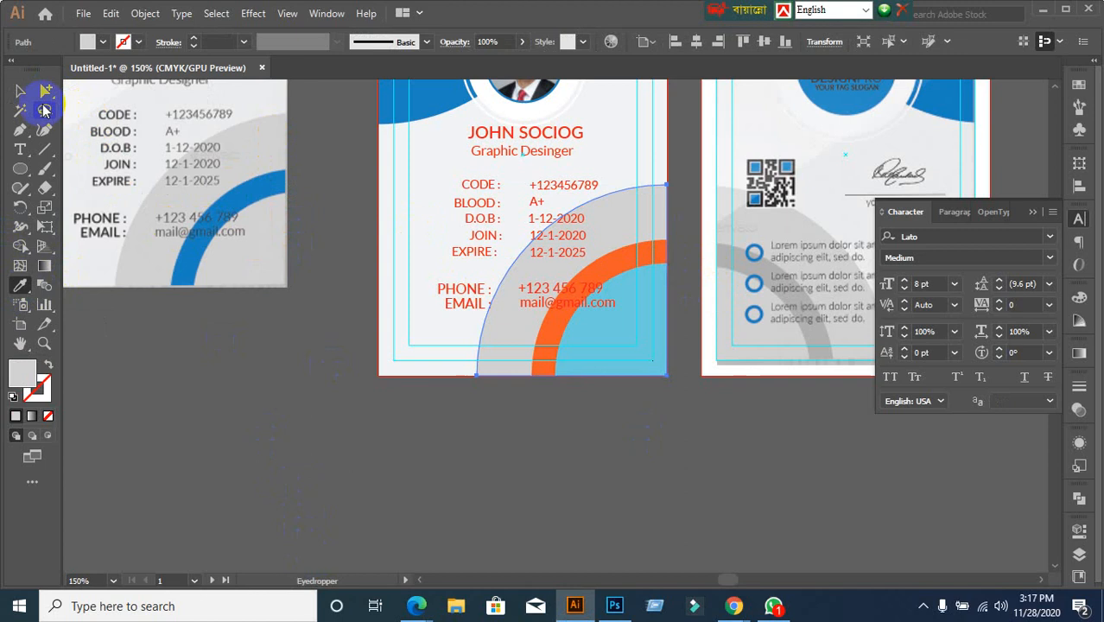
{"action": "left_click", "coordinate": [21, 90]}
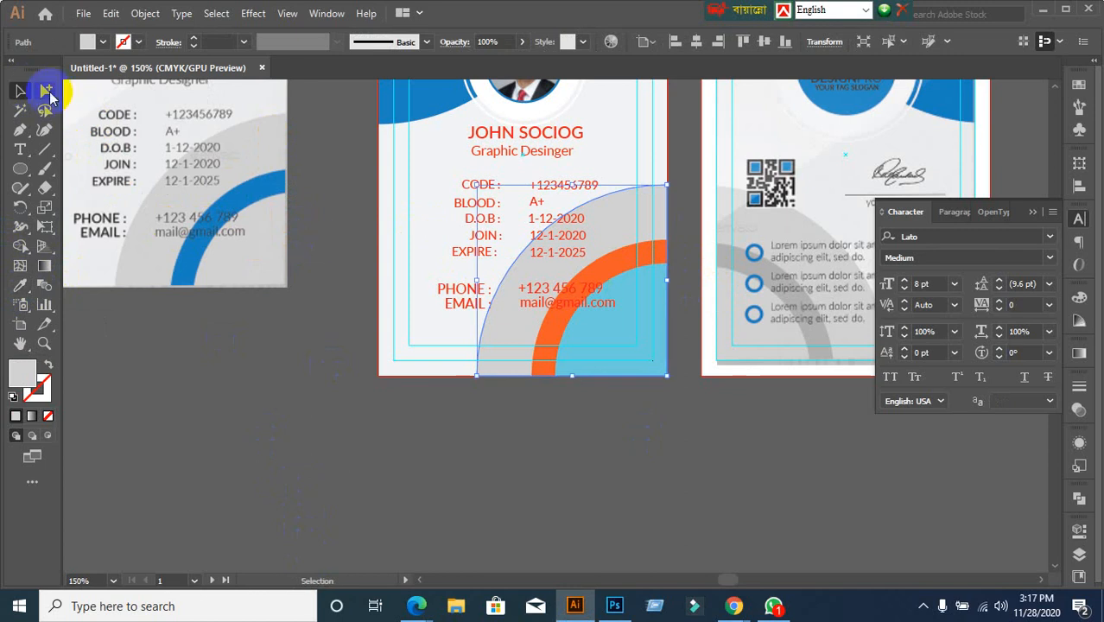
Make the orange middle arc the card's blue and the inner quarter circle light grey
{"action": "left_click", "coordinate": [48, 94]}
{"action": "left_click", "coordinate": [613, 260]}
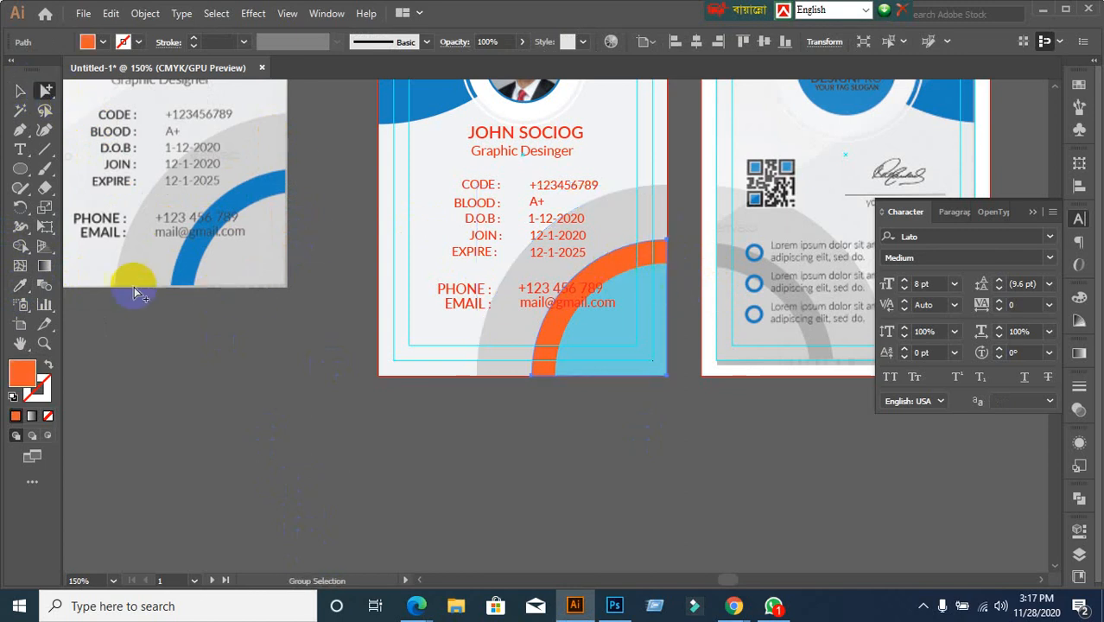
{"action": "left_click", "coordinate": [20, 91]}
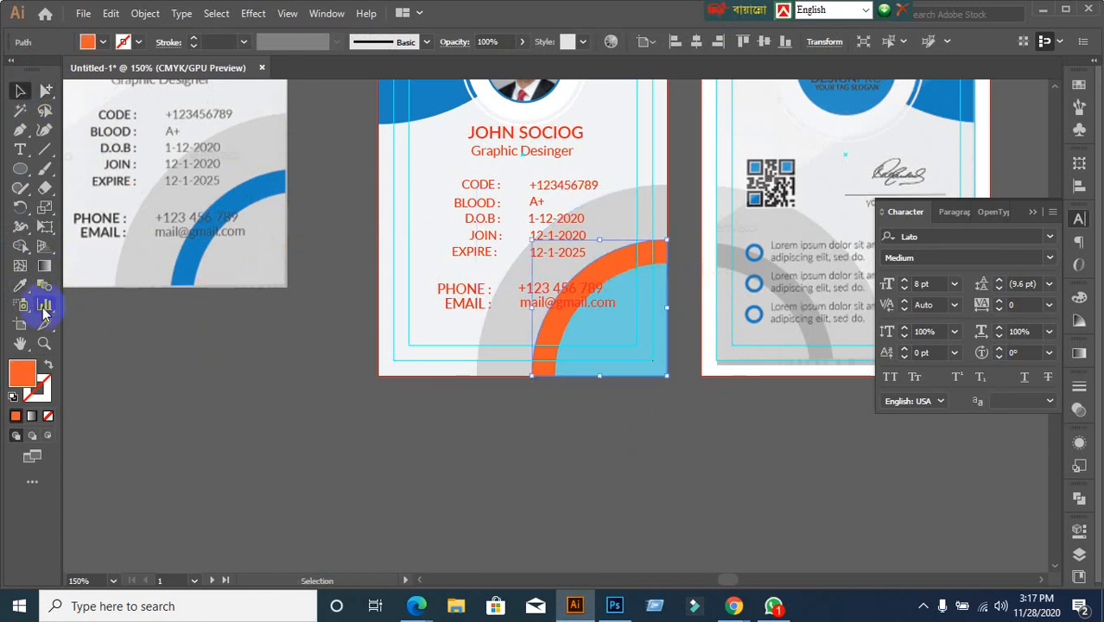
{"action": "left_click", "coordinate": [20, 285]}
{"action": "left_click", "coordinate": [443, 95]}
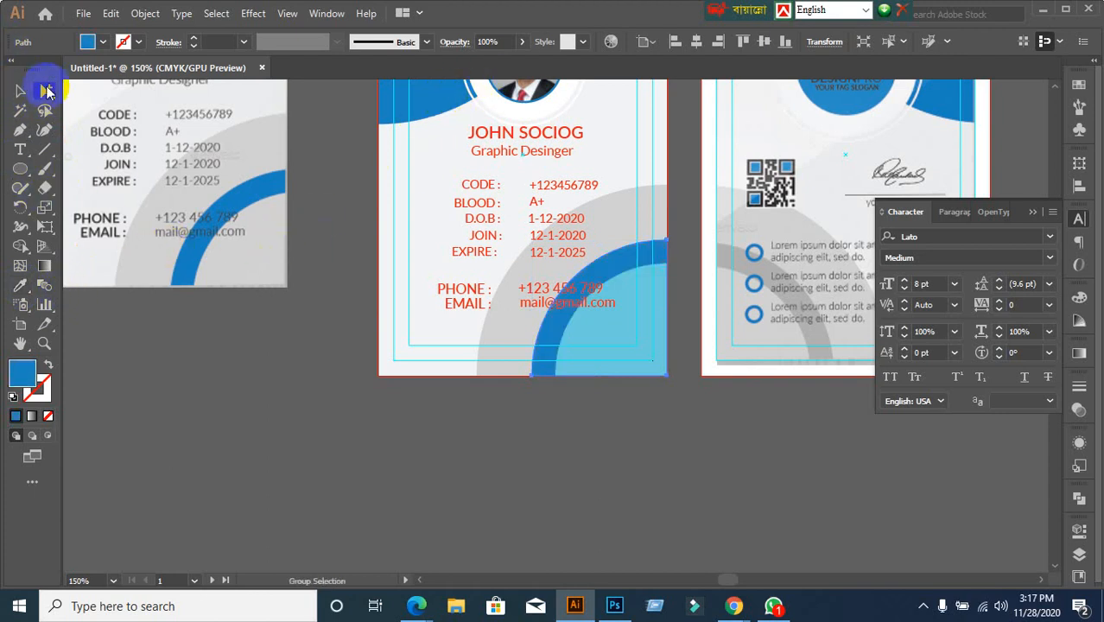
{"action": "left_click", "coordinate": [609, 336]}
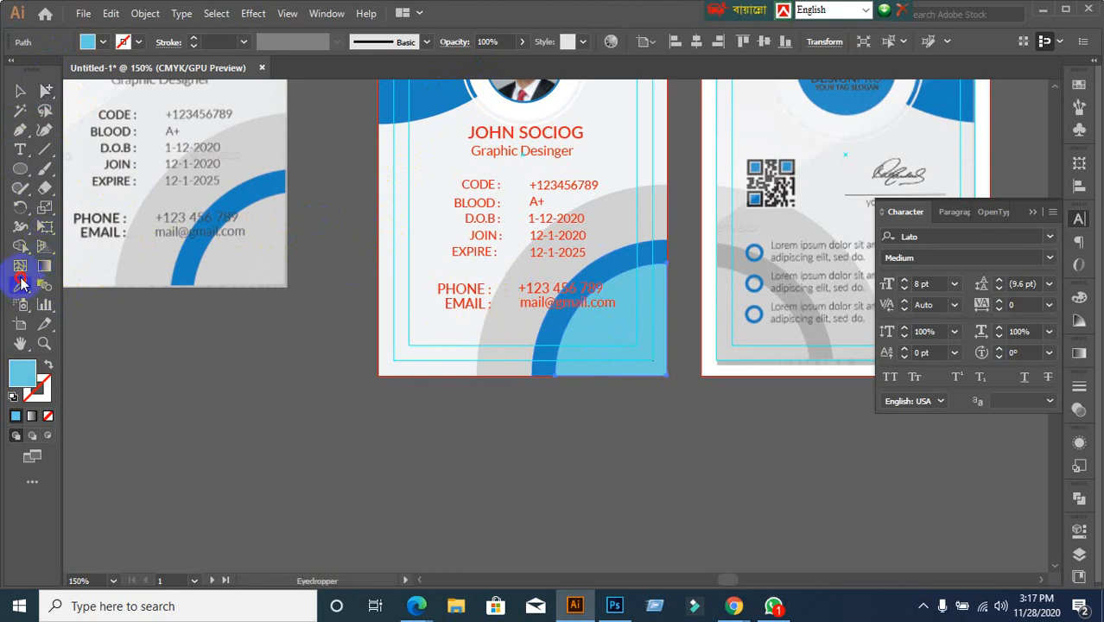
{"action": "left_click", "coordinate": [216, 259]}
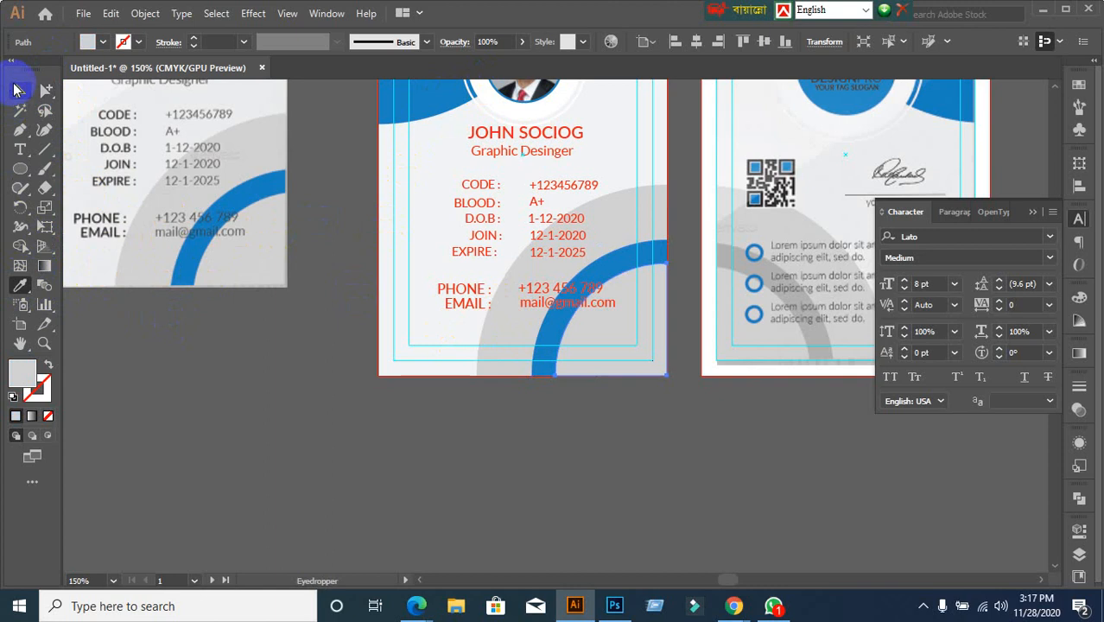
{"action": "left_click", "coordinate": [15, 89]}
{"action": "left_click", "coordinate": [321, 415]}
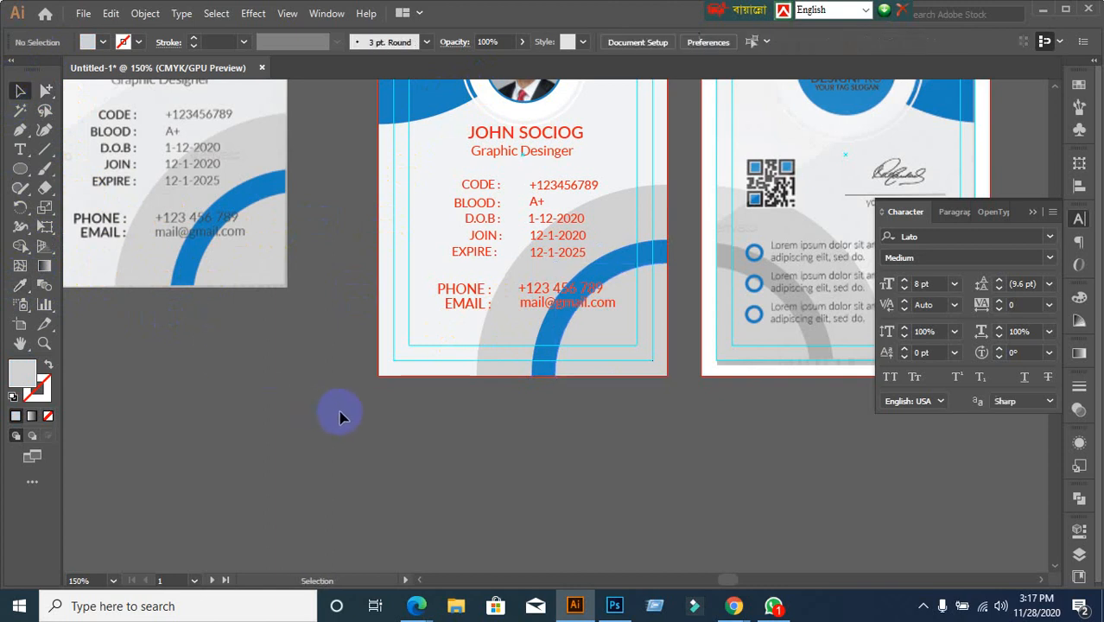
Remove the shapes at the card's bottom, then restore them with undo
{"action": "scroll", "coordinate": [420, 397], "scroll_direction": "up", "scroll_amount": 2}
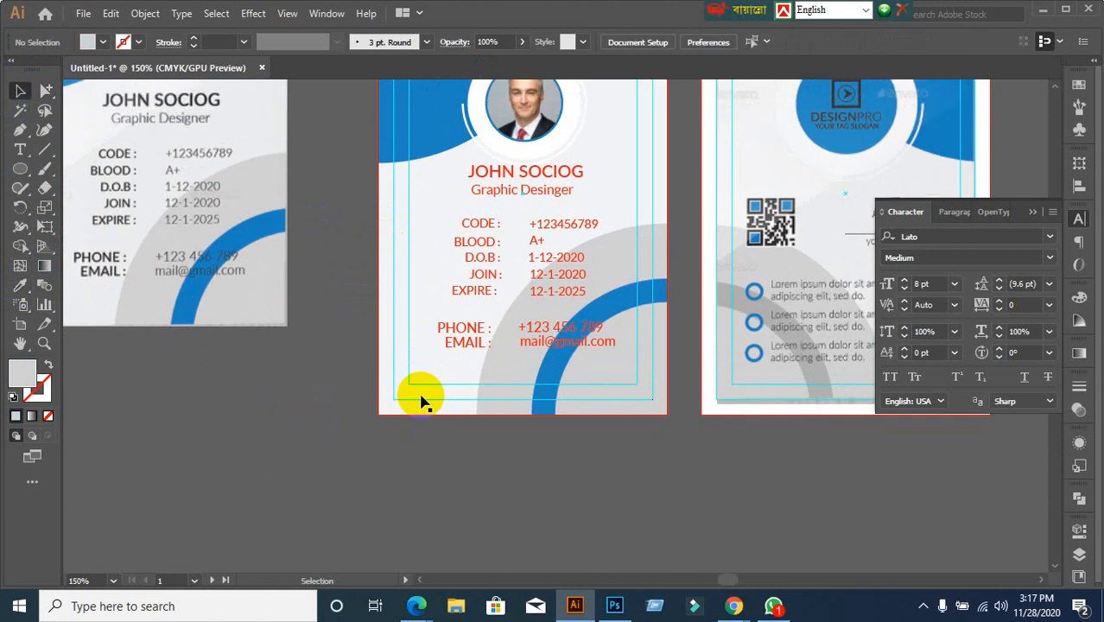
{"action": "left_click_drag", "start_coordinate": [590, 432], "coordinate": [625, 404]}
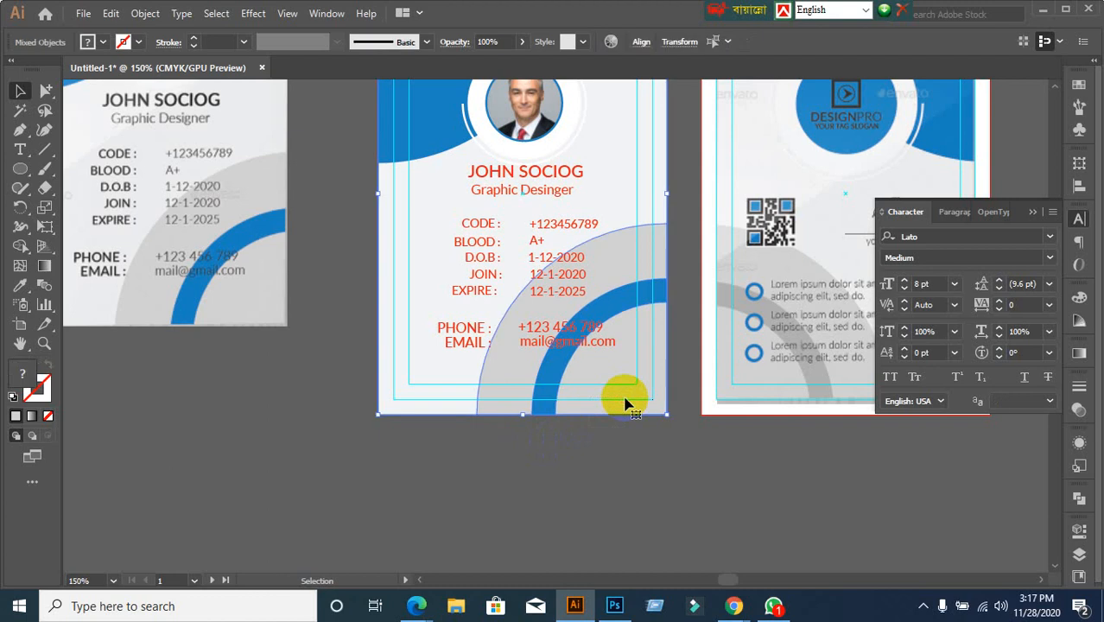
{"action": "key", "text": "Delete"}
{"action": "key", "text": "ctrl+z"}
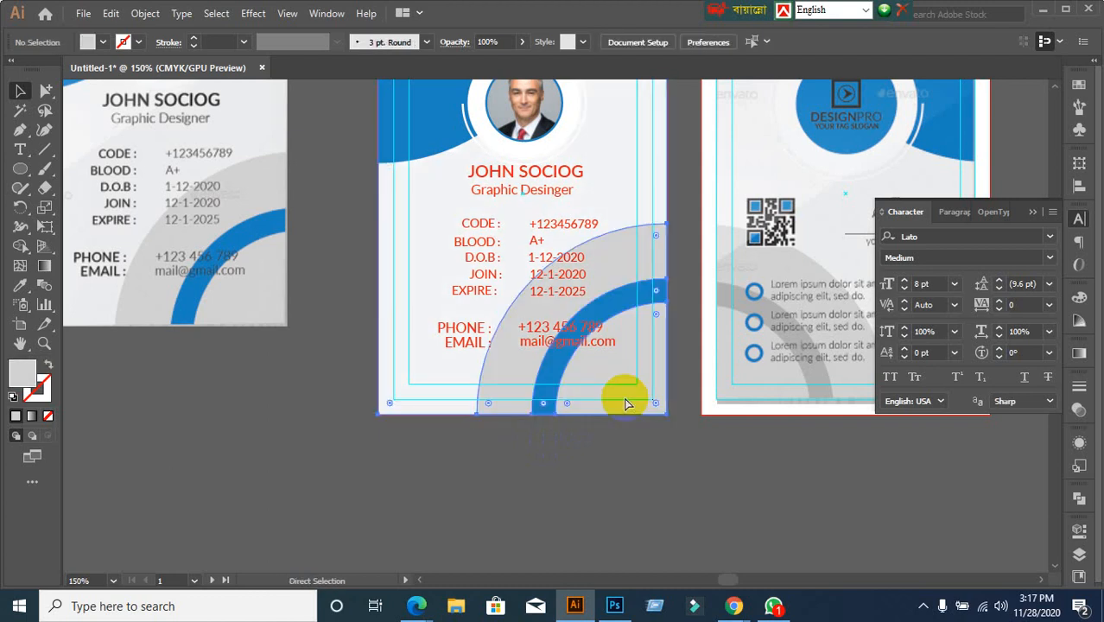
{"action": "left_click", "coordinate": [622, 463]}
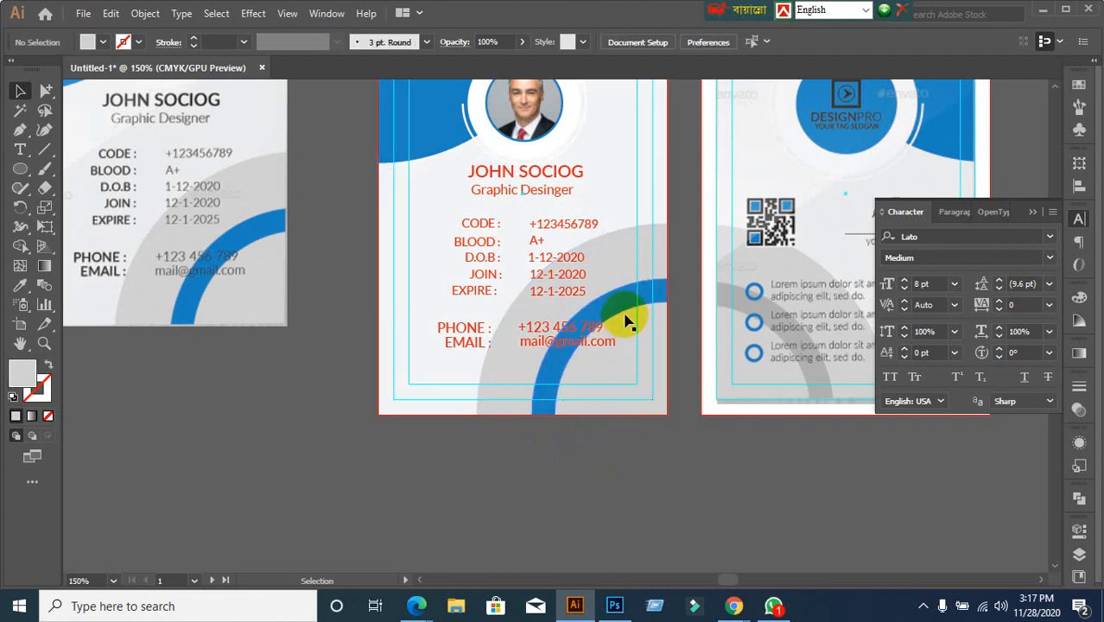
Lock the card's background rectangle with Ctrl+2 and select the blue arc group
{"action": "left_click", "coordinate": [620, 178]}
{"action": "key", "text": "ctrl+2"}
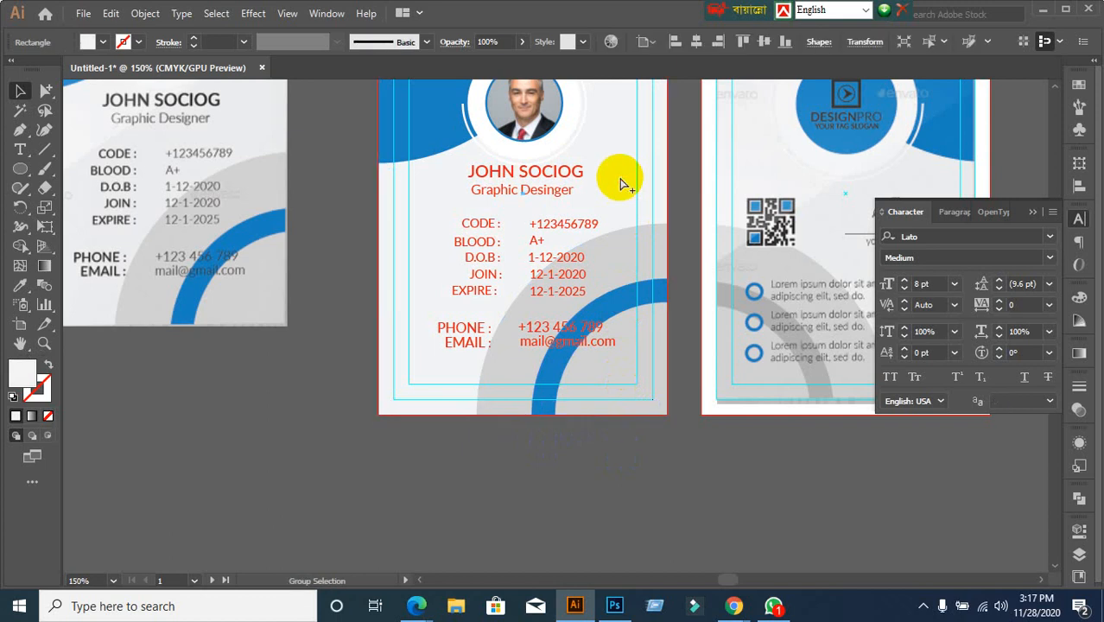
{"action": "left_click", "coordinate": [642, 396]}
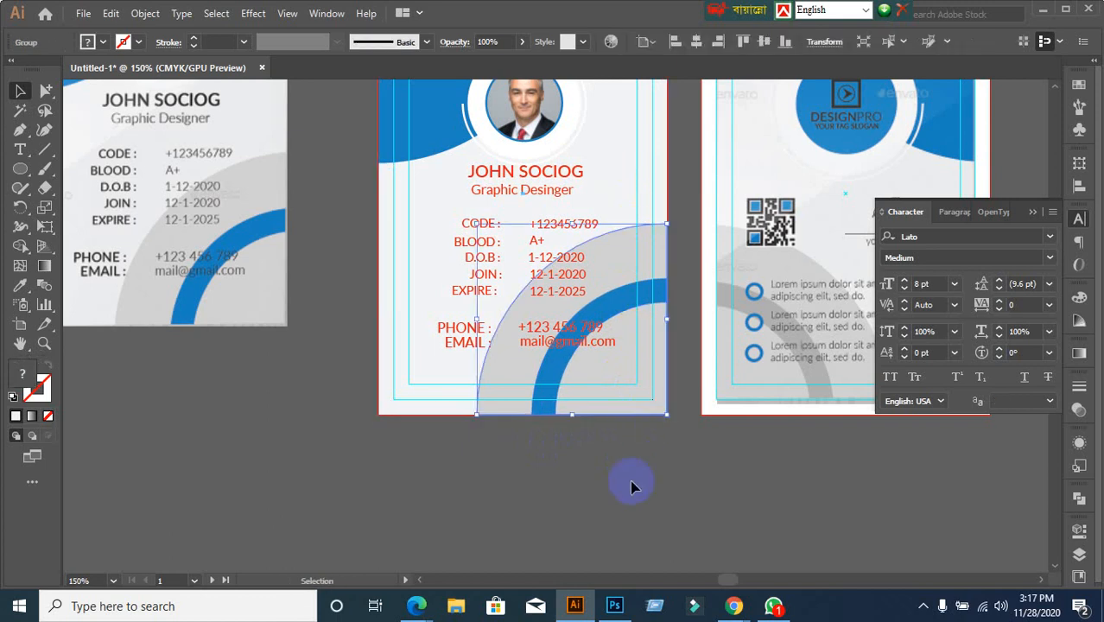
Delete the blue arc group and bring the front card's name into view
{"action": "key", "text": "Delete"}
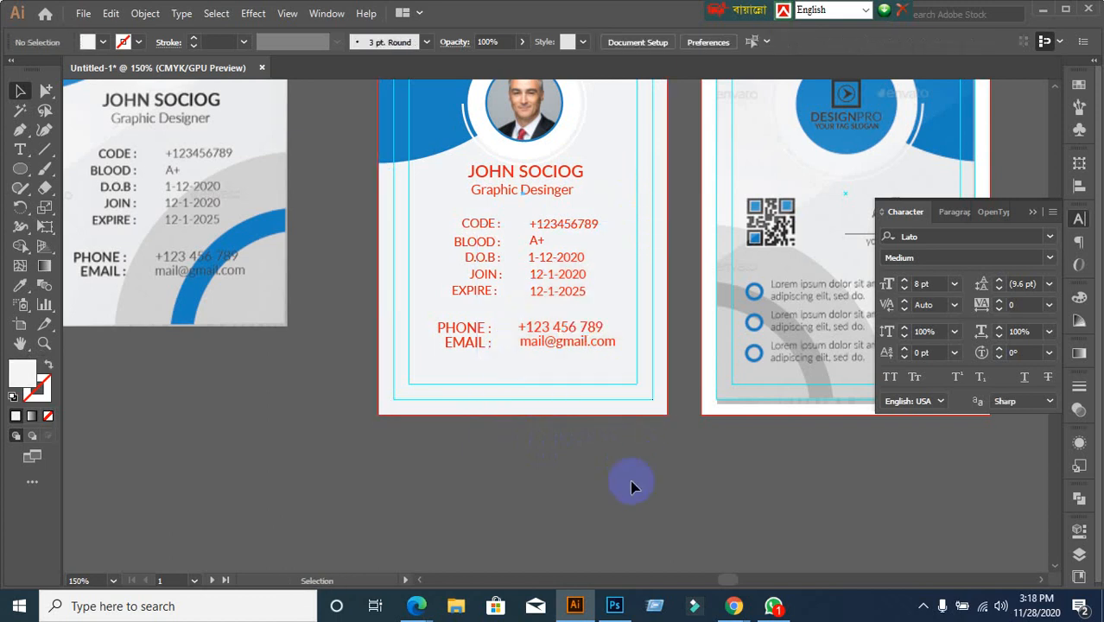
{"action": "scroll", "coordinate": [240, 205], "scroll_direction": "up", "scroll_amount": 1}
{"action": "left_click_drag", "start_coordinate": [321, 196], "coordinate": [462, 366]}
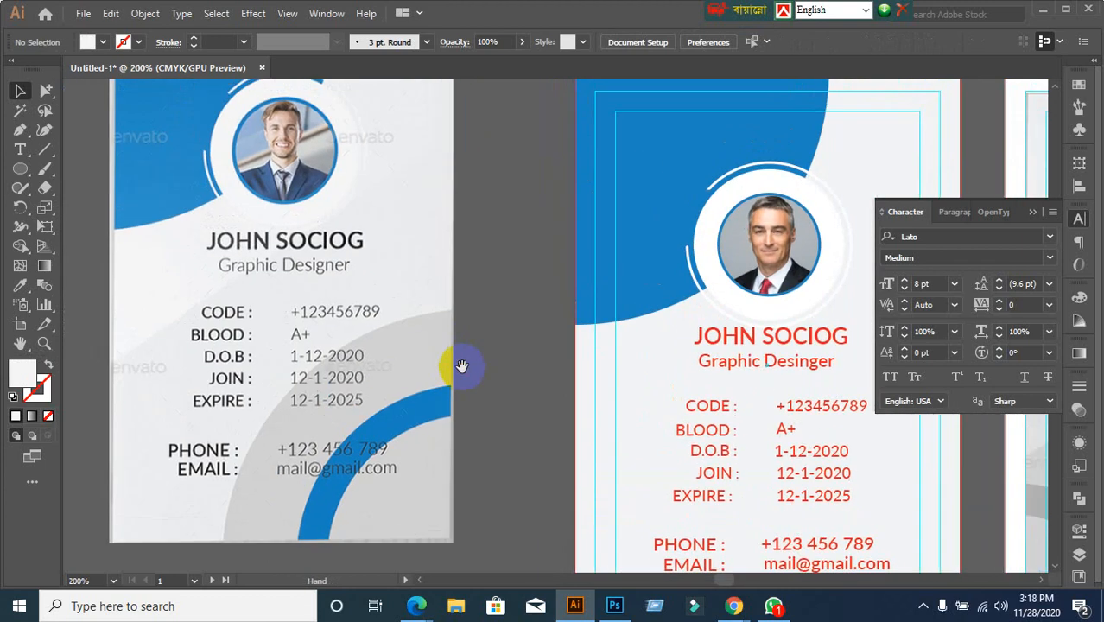
{"action": "left_click_drag", "start_coordinate": [529, 381], "coordinate": [401, 348]}
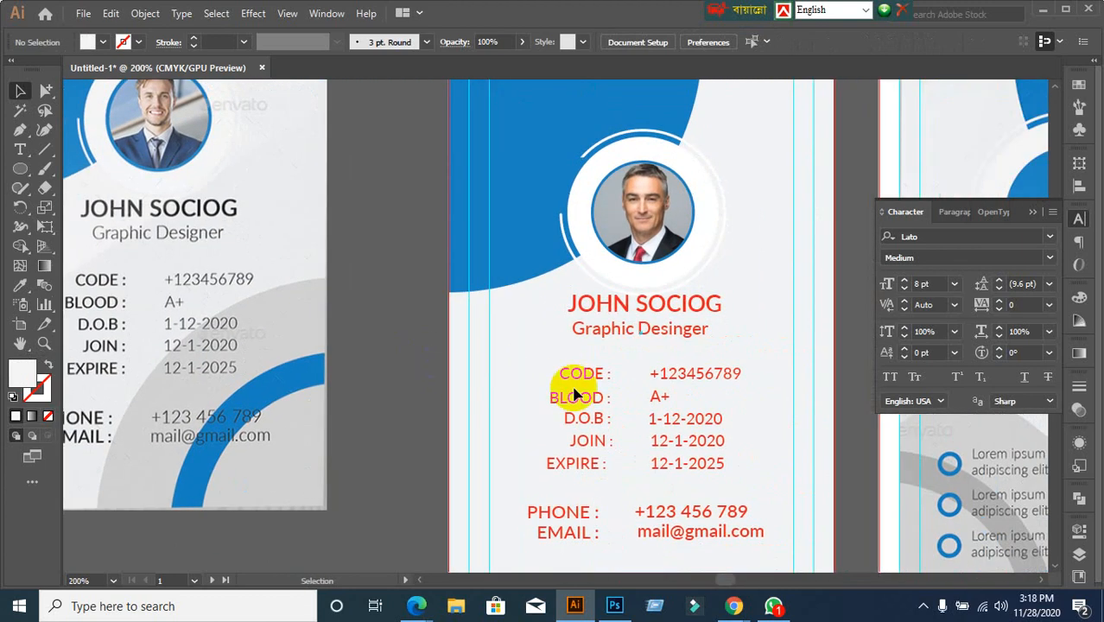
{"action": "left_click", "coordinate": [646, 311]}
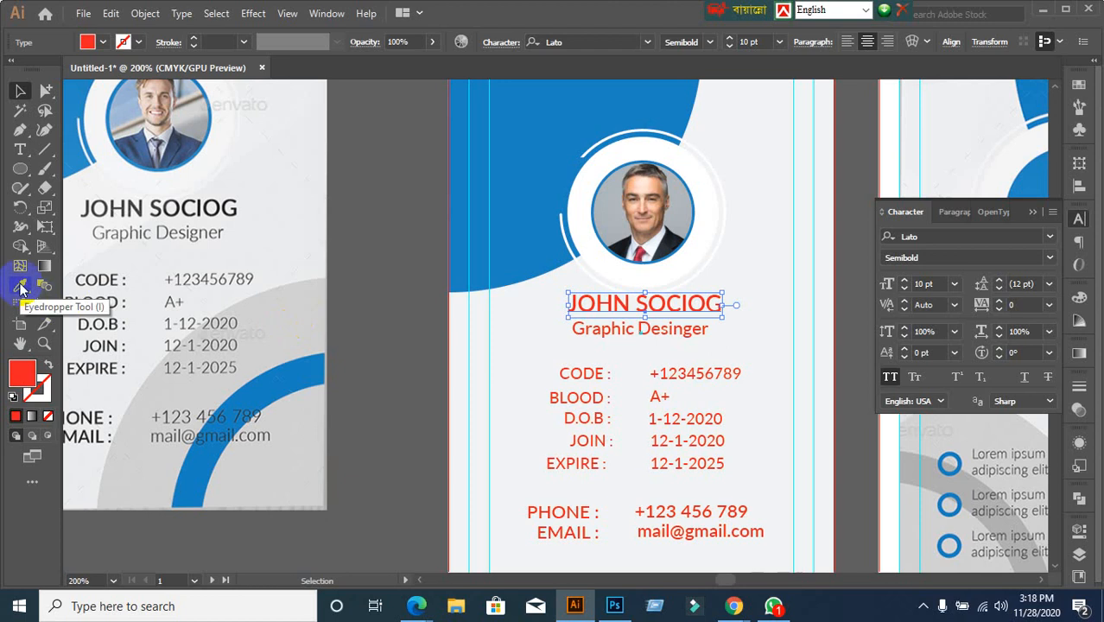
{"action": "double_click", "coordinate": [17, 377]}
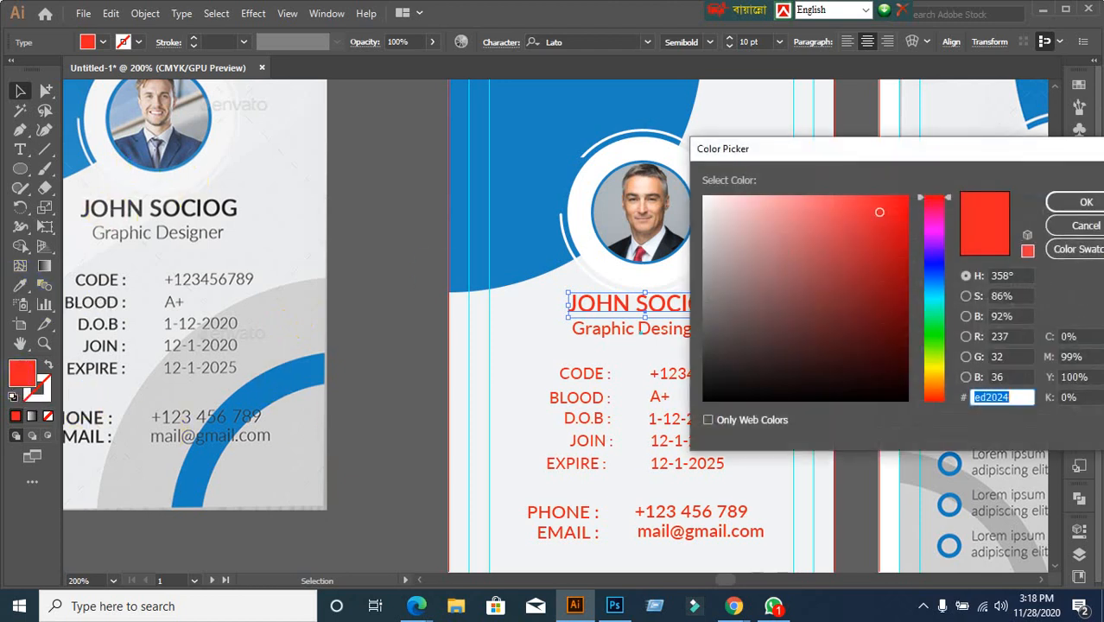
{"action": "left_click", "coordinate": [1091, 228]}
{"action": "left_click", "coordinate": [20, 285]}
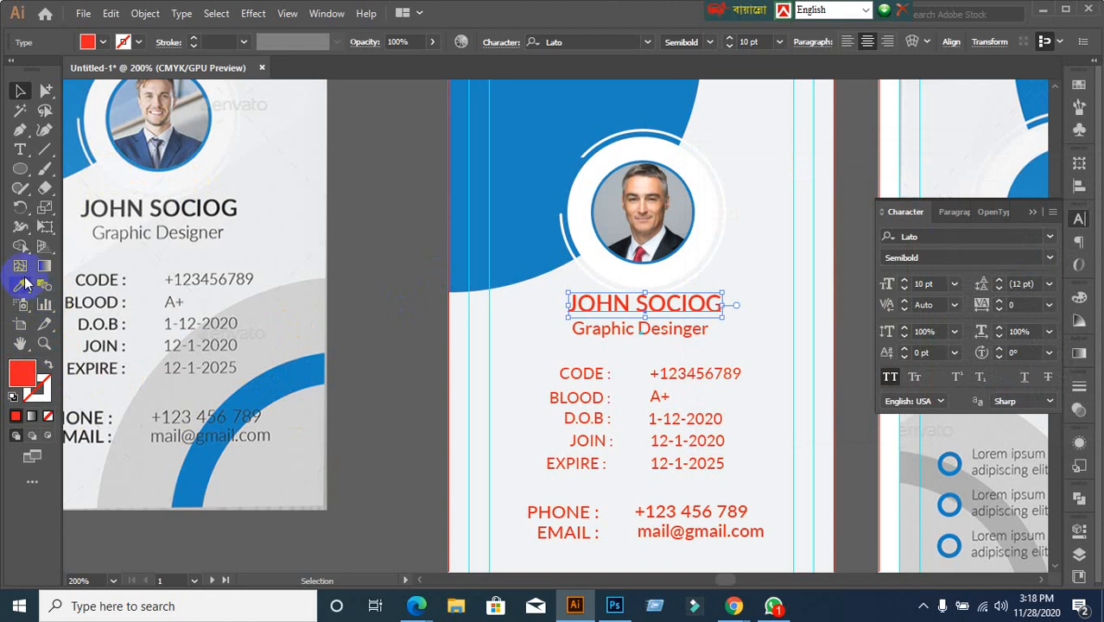
{"action": "left_click", "coordinate": [158, 205]}
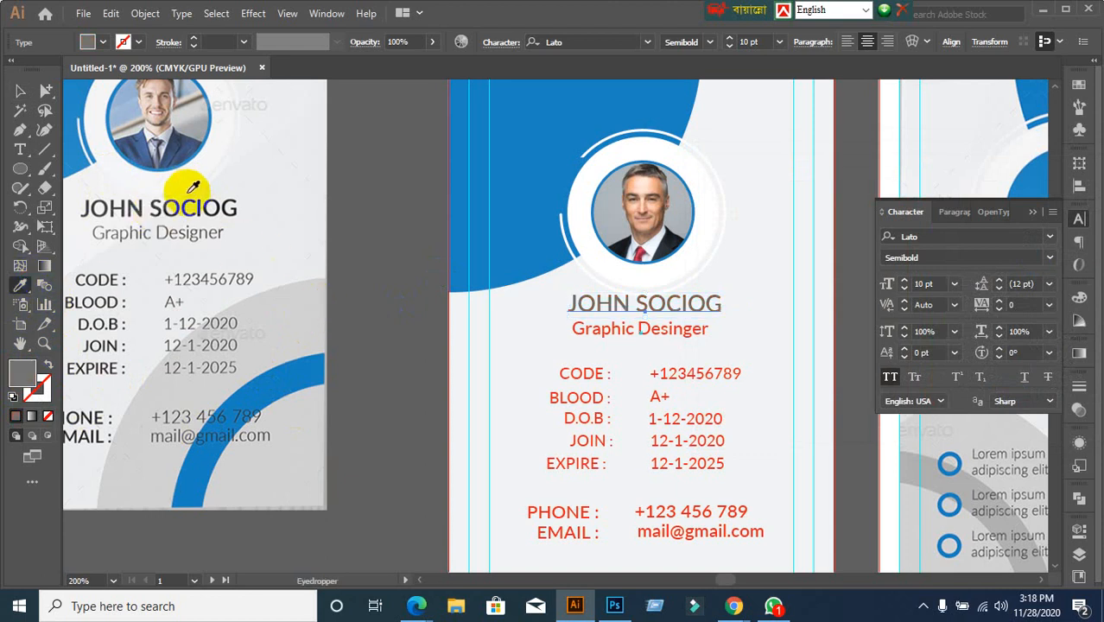
{"action": "left_click", "coordinate": [183, 198]}
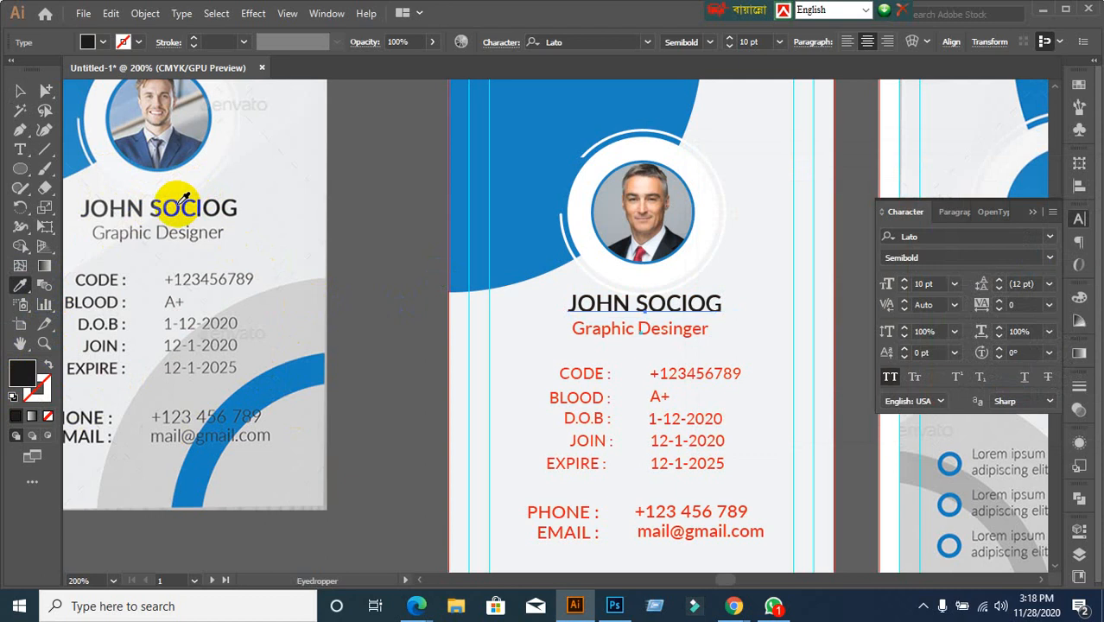
{"action": "left_click", "coordinate": [20, 91]}
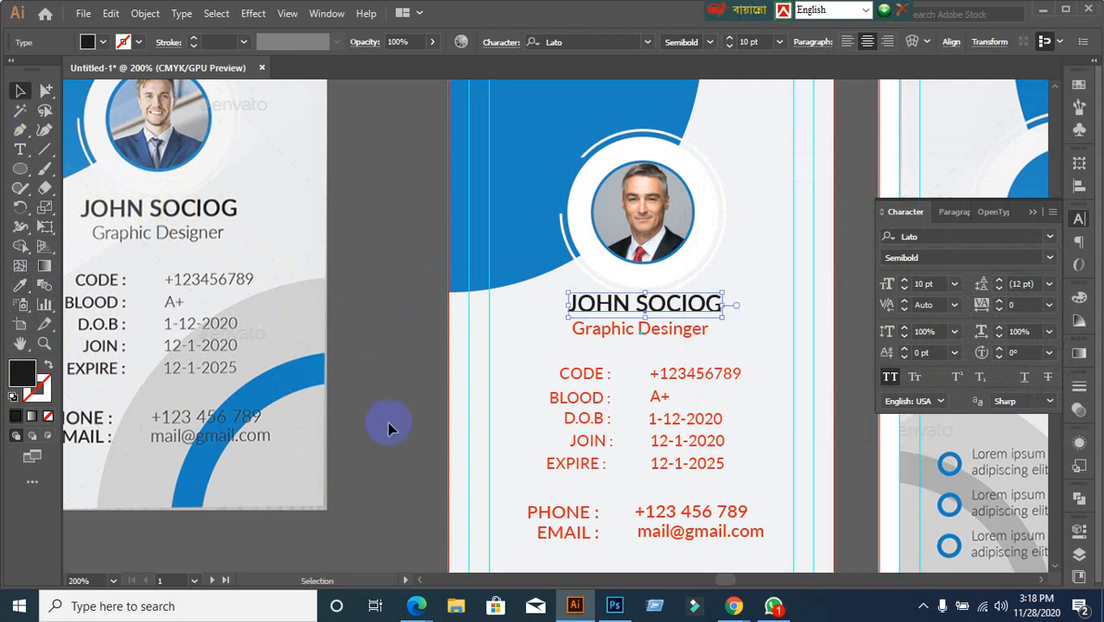
{"action": "double_click", "coordinate": [24, 375]}
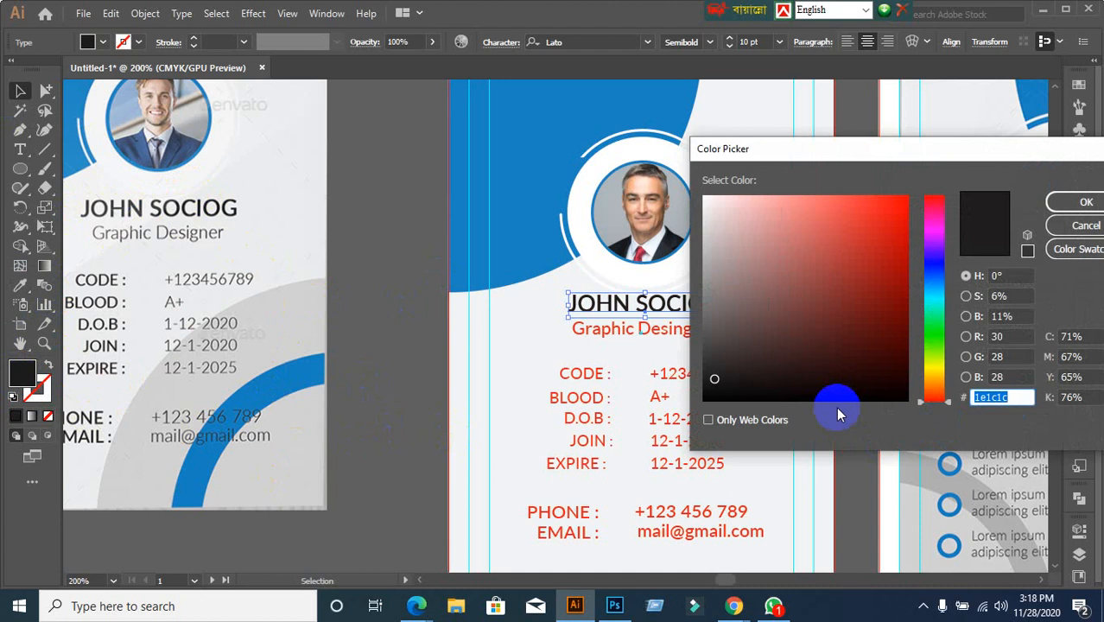
{"action": "left_click_drag", "start_coordinate": [715, 381], "coordinate": [701, 400]}
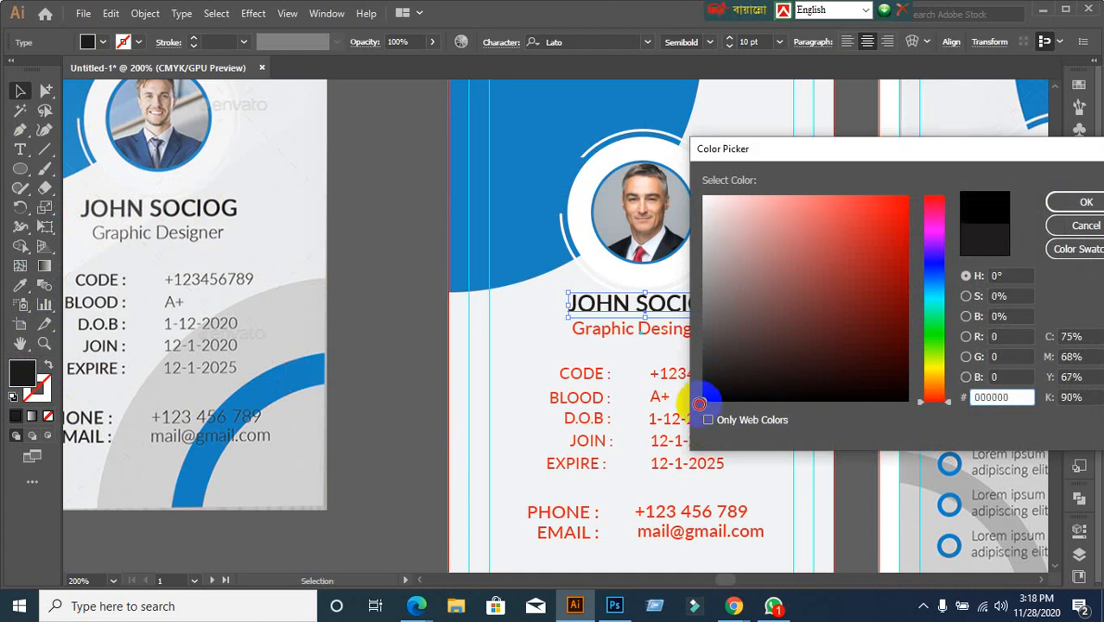
{"action": "mouse_move", "coordinate": [698, 403]}
{"action": "left_mouse_down"}
{"action": "mouse_move", "coordinate": [696, 391]}
{"action": "mouse_move", "coordinate": [688, 413]}
{"action": "mouse_move", "coordinate": [689, 389]}
{"action": "left_mouse_up"}
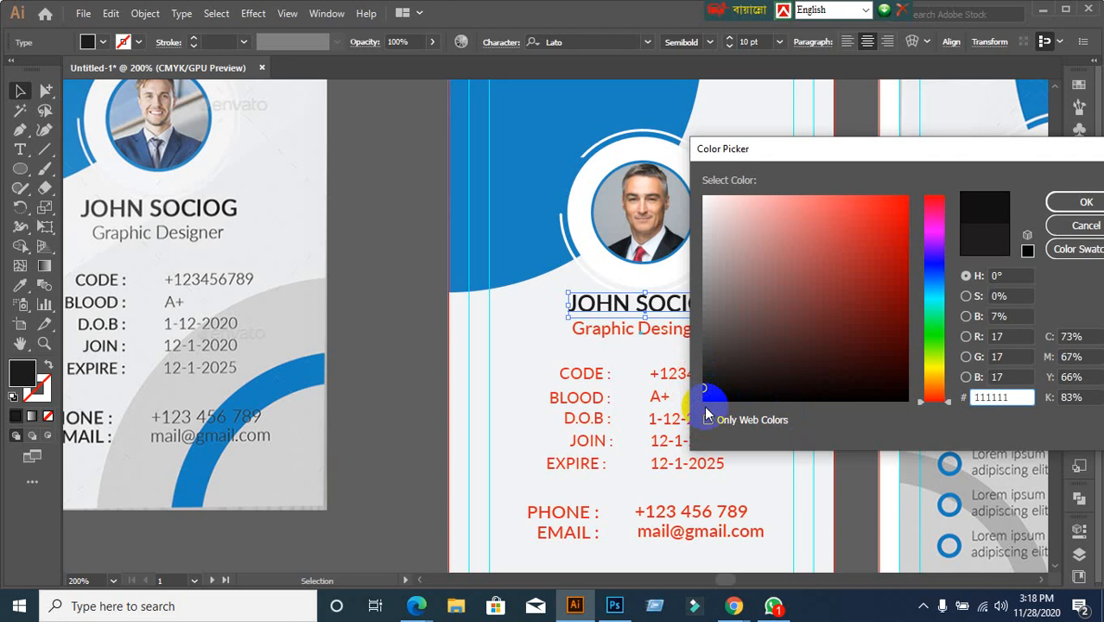
{"action": "left_click_drag", "start_coordinate": [704, 389], "coordinate": [703, 380]}
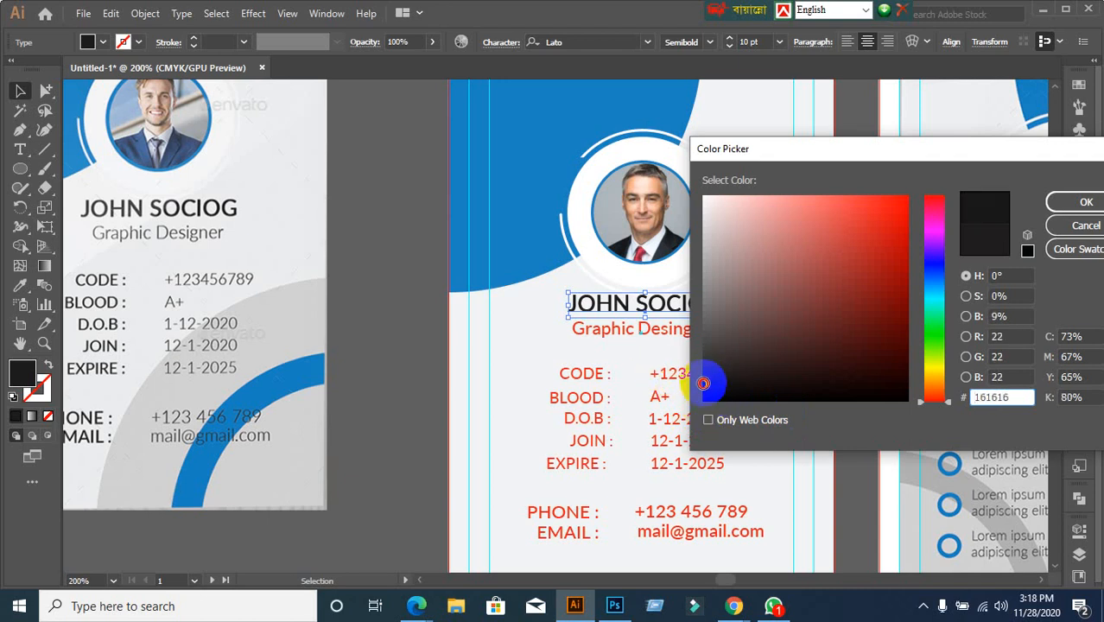
{"action": "left_click", "coordinate": [1085, 202]}
{"action": "left_click", "coordinate": [415, 367]}
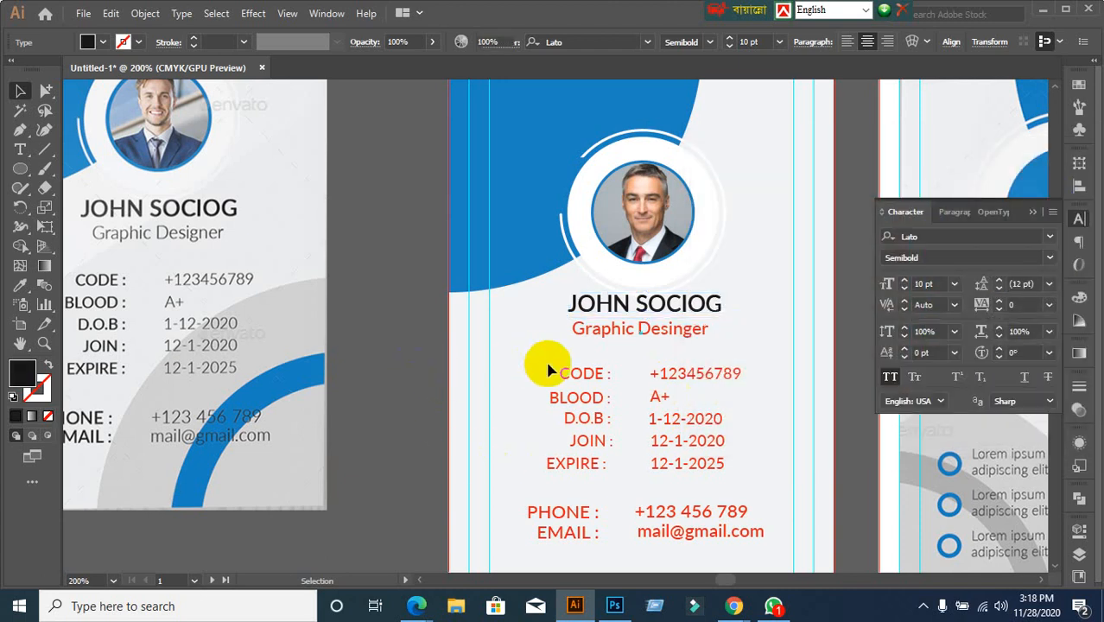
{"action": "scroll", "coordinate": [544, 364], "scroll_direction": "down", "scroll_amount": 1}
Try copying the name's style onto the Graphic Desinger subtitle with the Eyedropper, then revert it
{"action": "left_click", "coordinate": [656, 298]}
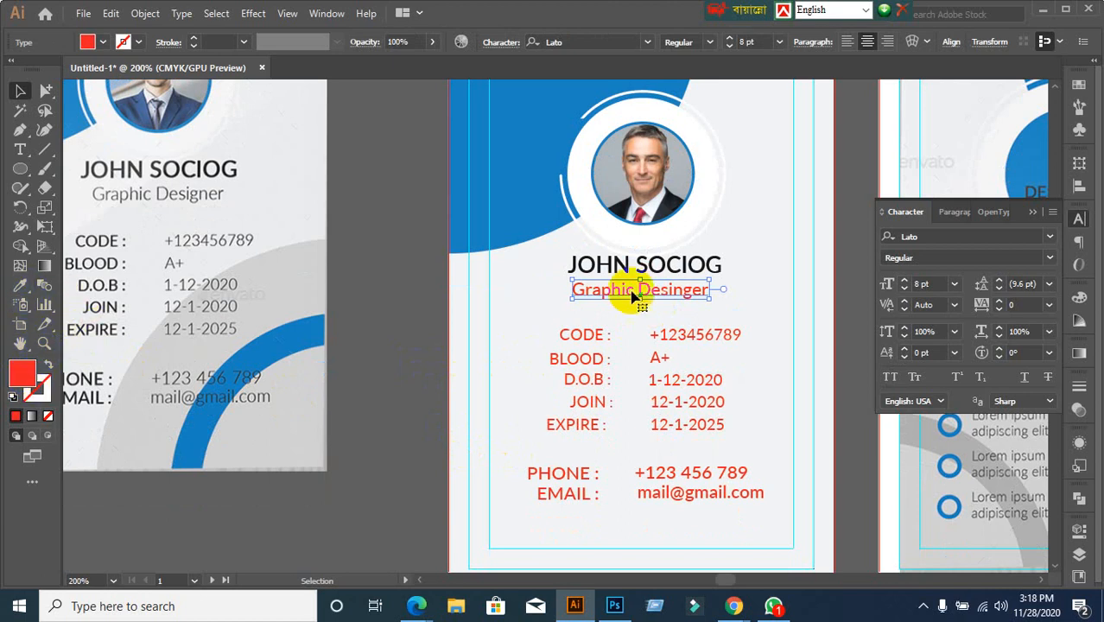
{"action": "left_click", "coordinate": [591, 269]}
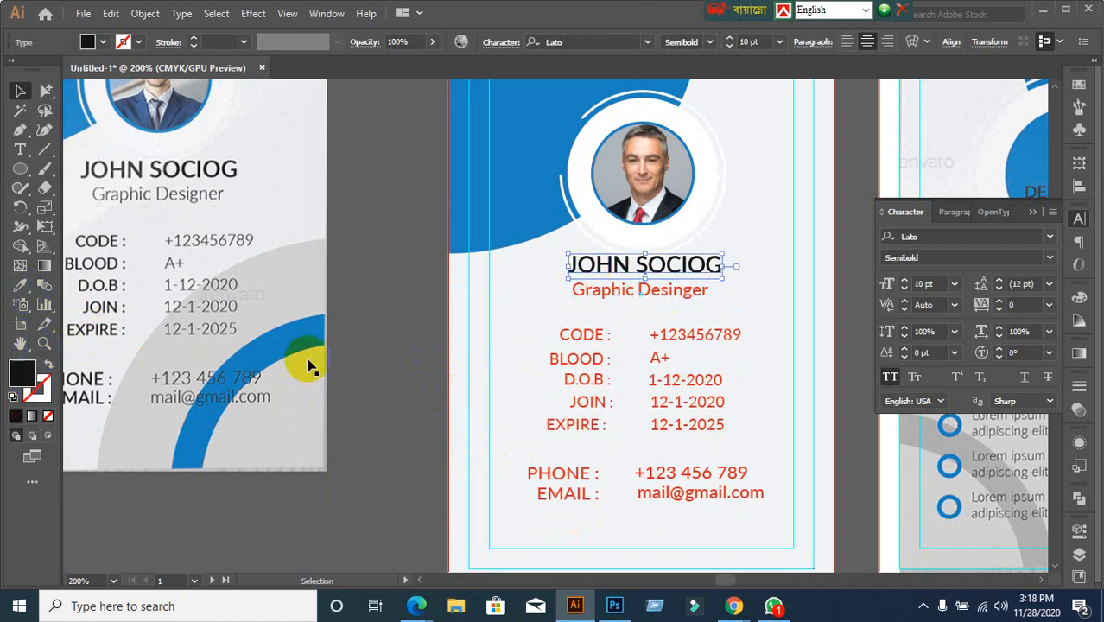
{"action": "left_click", "coordinate": [627, 292]}
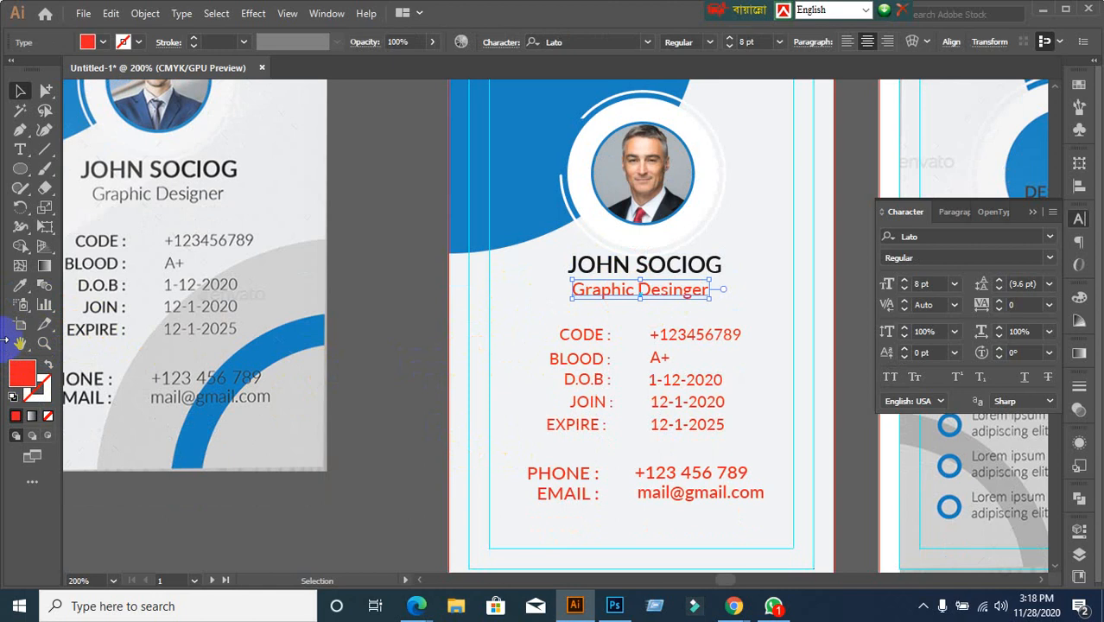
{"action": "left_click", "coordinate": [22, 287]}
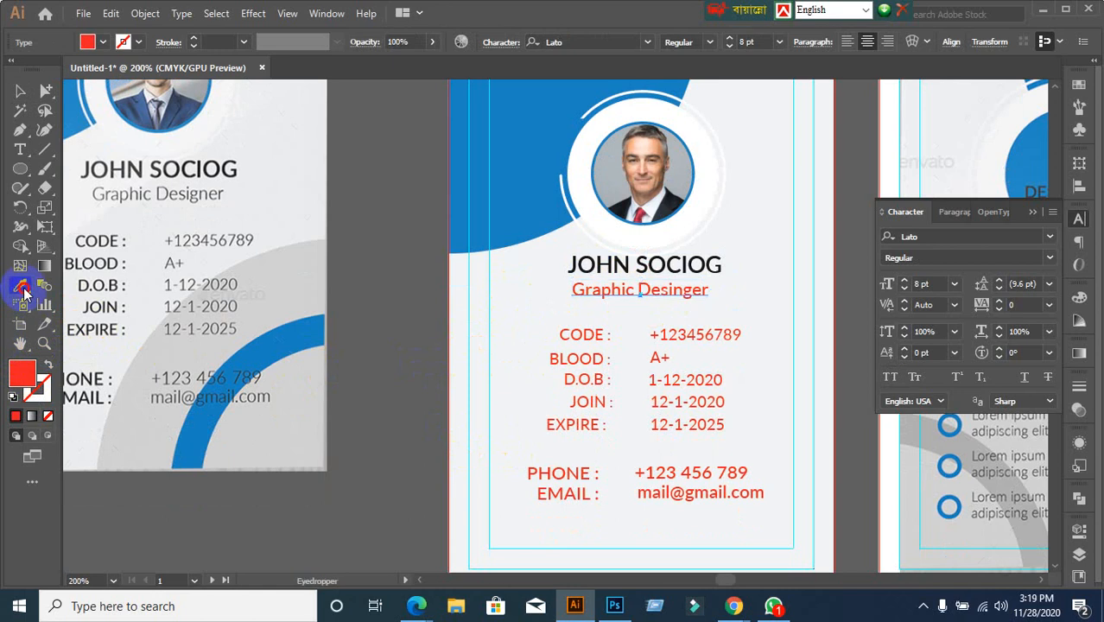
{"action": "left_click", "coordinate": [624, 260]}
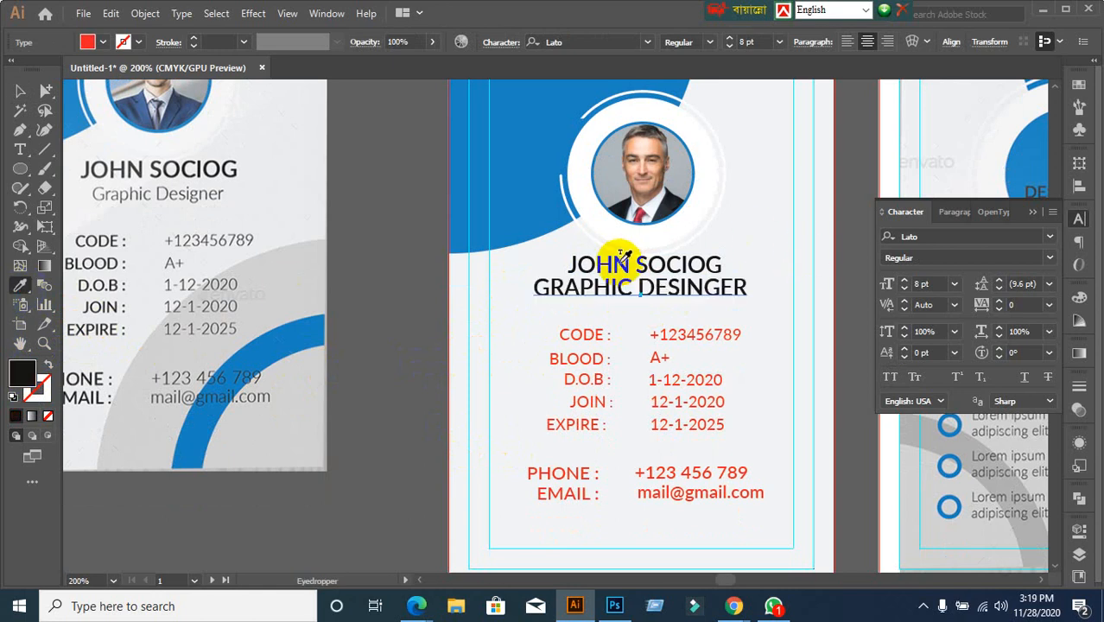
{"action": "left_click", "coordinate": [729, 350]}
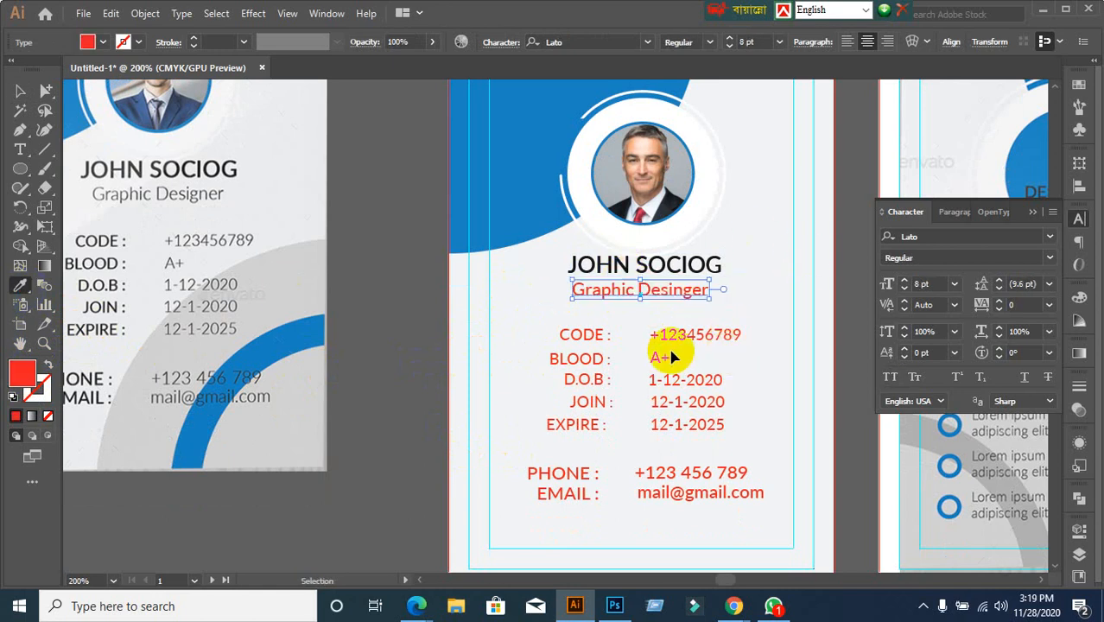
{"action": "left_click", "coordinate": [18, 91]}
Give the Graphic Desinger subtitle a dark grey #191919 fill
{"action": "left_click", "coordinate": [15, 381]}
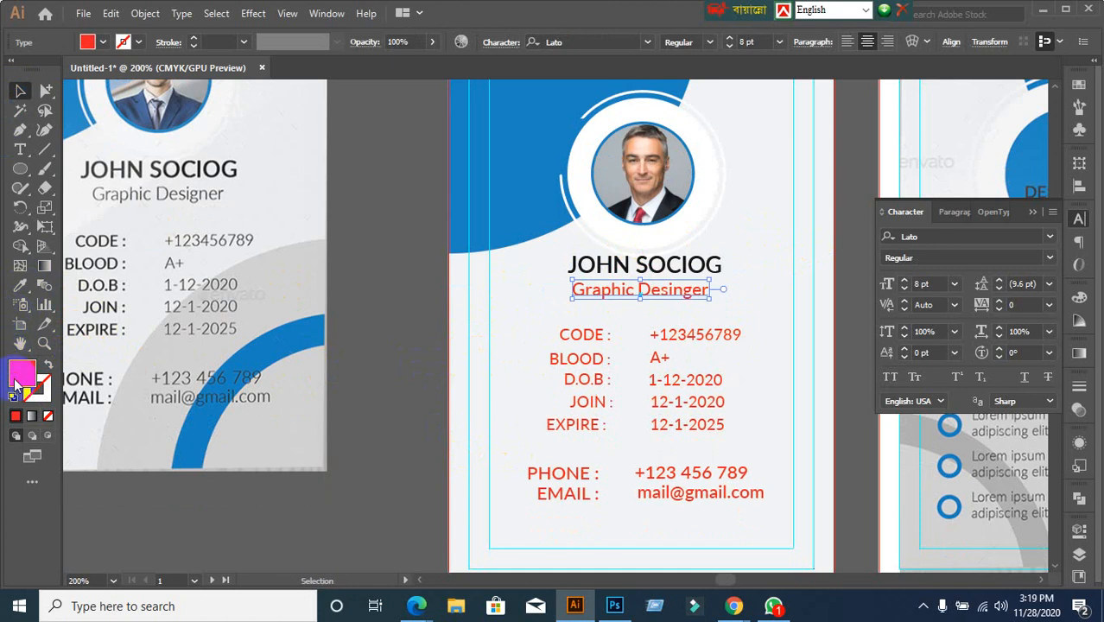
{"action": "double_click", "coordinate": [15, 381]}
{"action": "left_click_drag", "start_coordinate": [728, 387], "coordinate": [688, 380]}
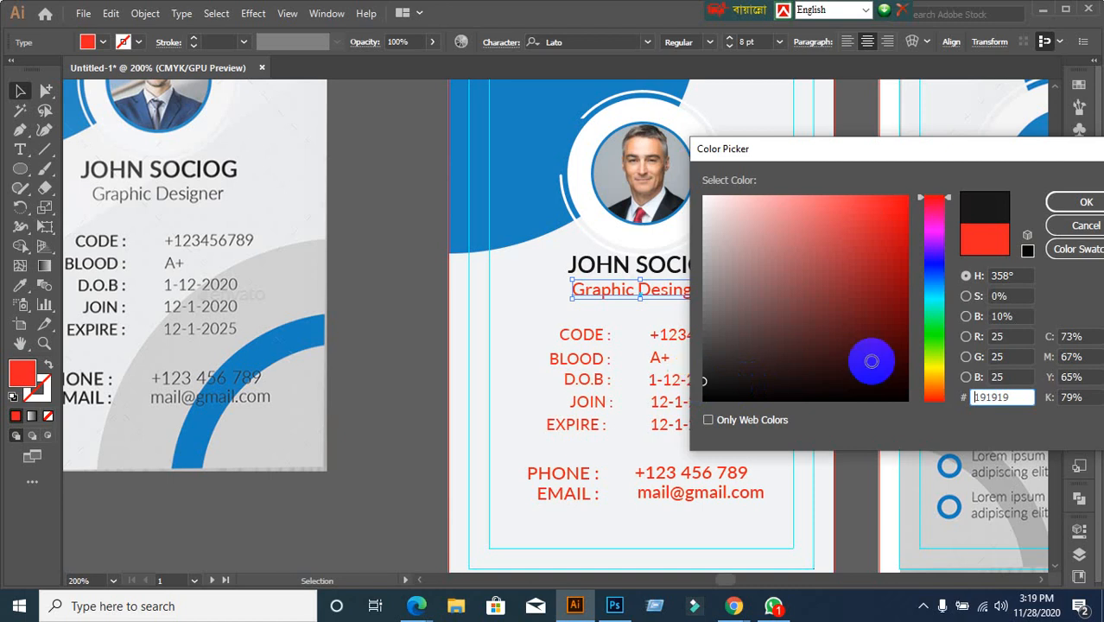
{"action": "left_click", "coordinate": [1077, 204]}
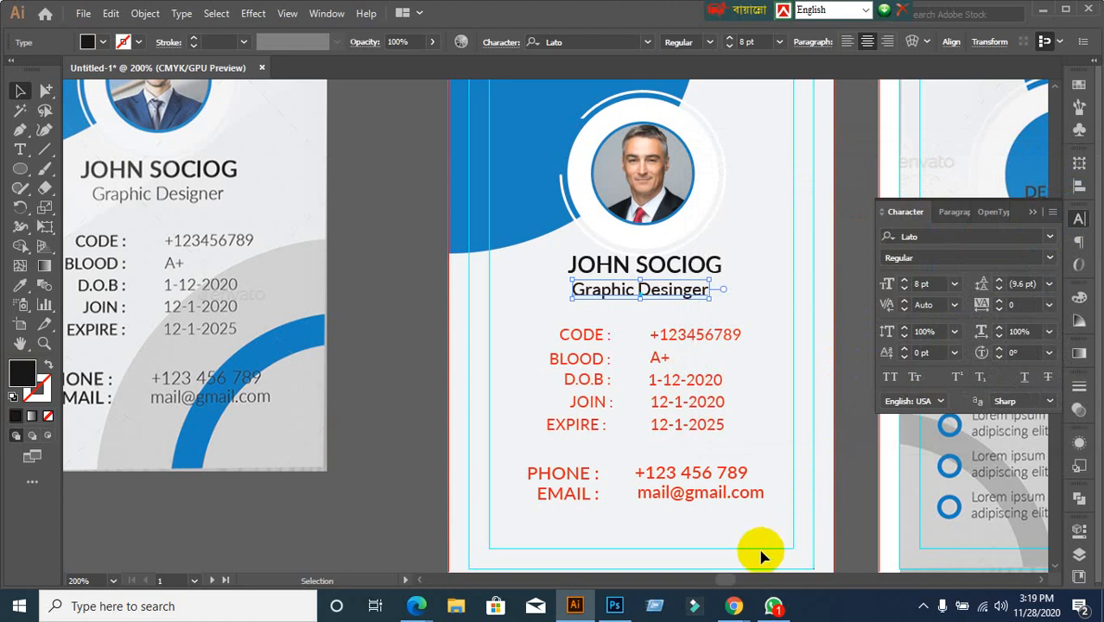
Switch briefly to the video meeting window and back to the ID card document
{"action": "mouse_move", "coordinate": [734, 608]}
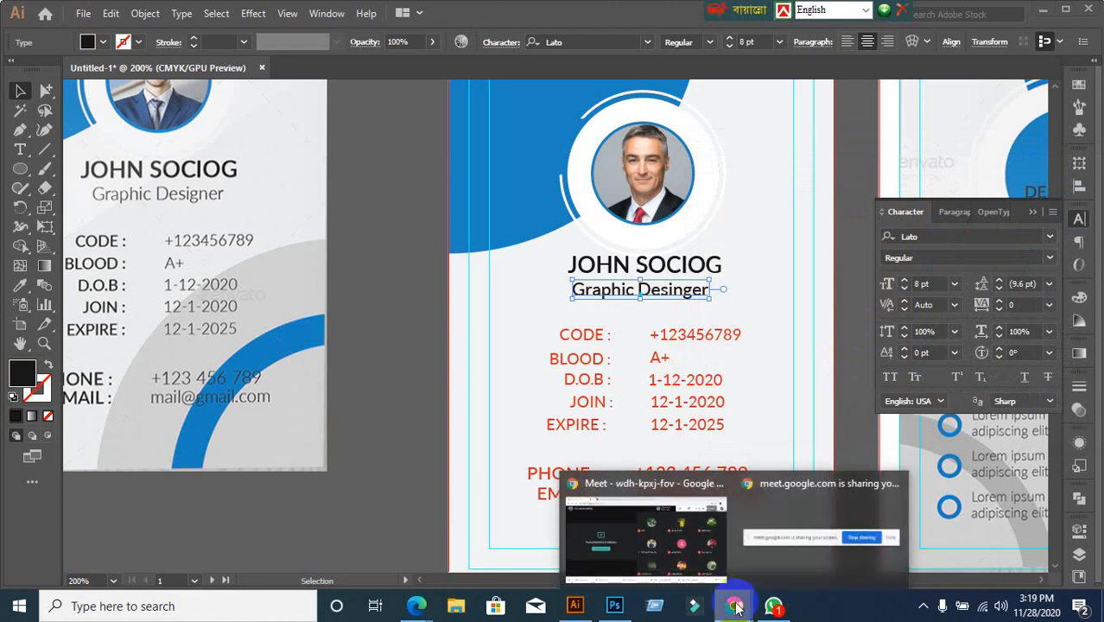
{"action": "left_click", "coordinate": [594, 525]}
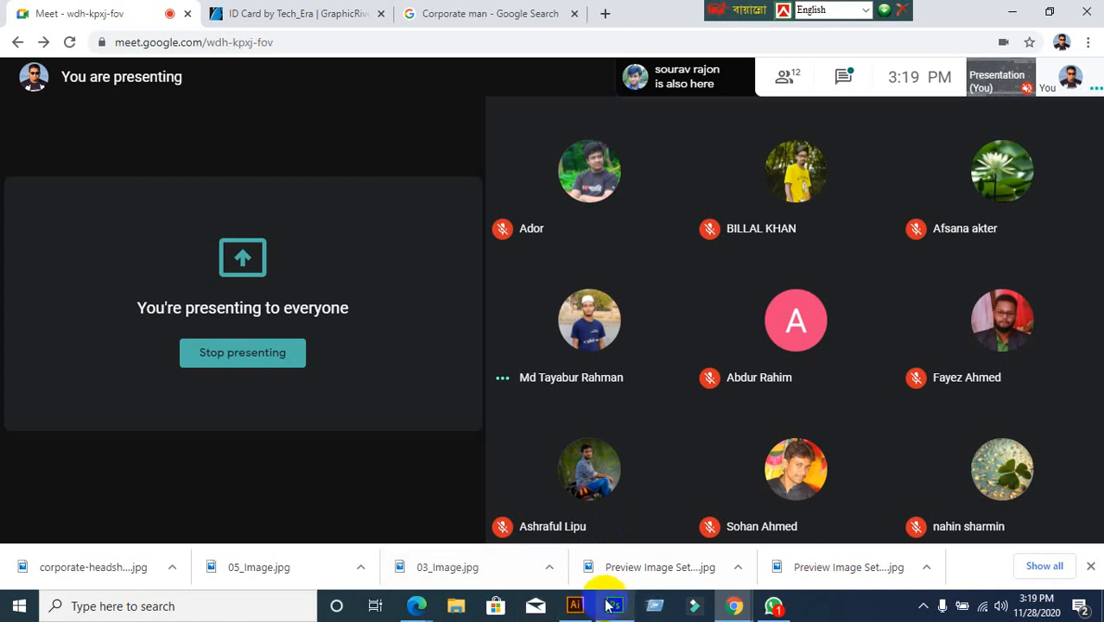
{"action": "left_click", "coordinate": [576, 609]}
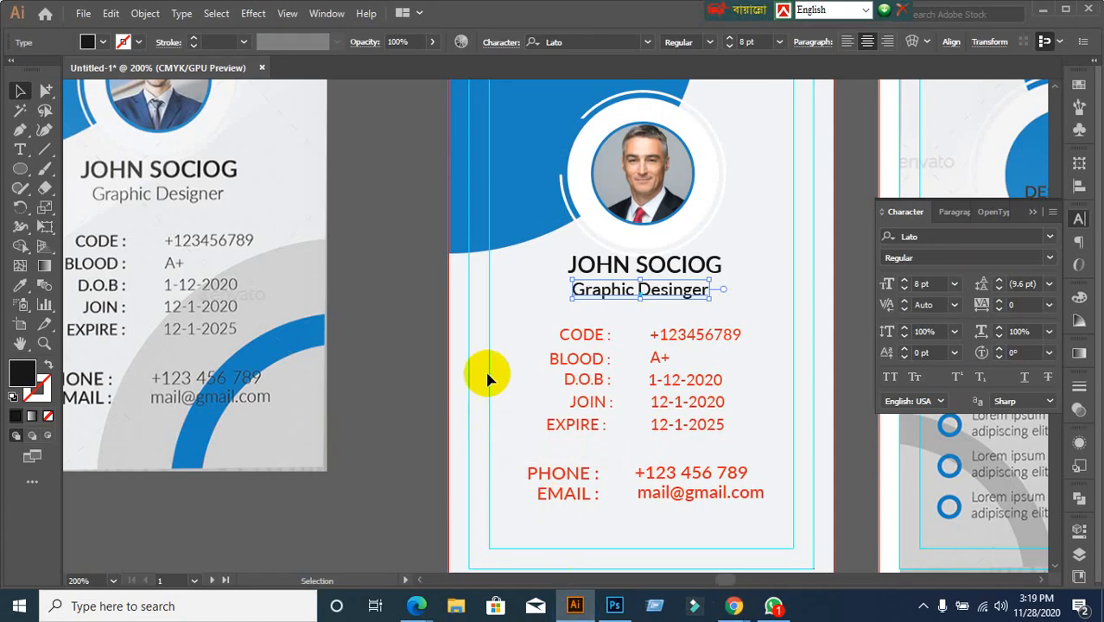
Change the subtitle fill to grey 383838
{"action": "left_click", "coordinate": [412, 389]}
{"action": "scroll", "coordinate": [674, 294], "scroll_direction": "up", "scroll_amount": 1}
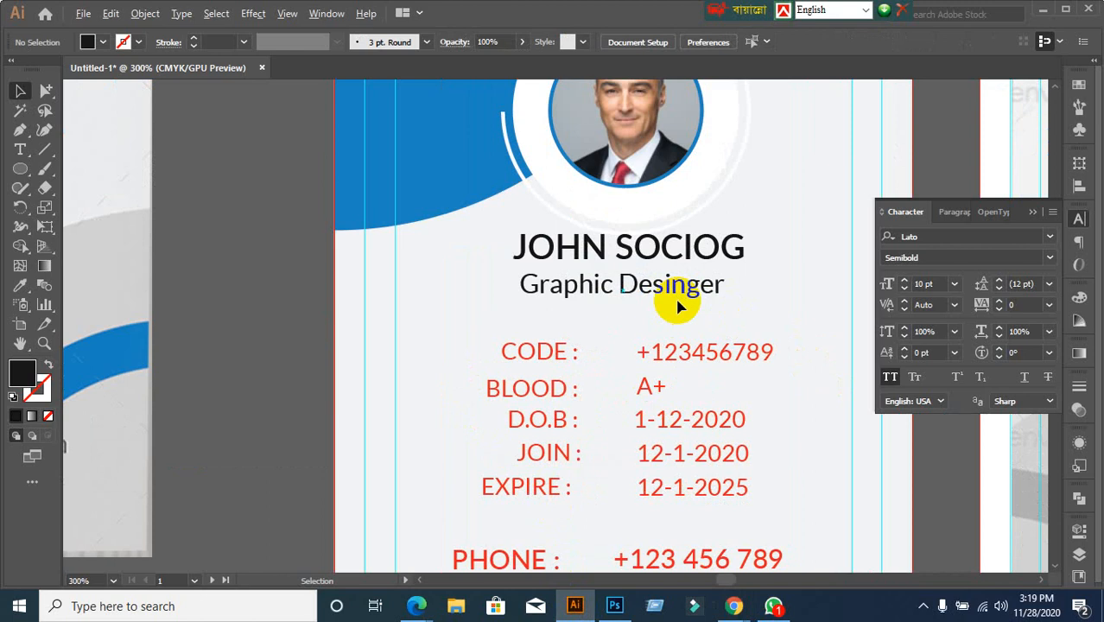
{"action": "left_click", "coordinate": [686, 296]}
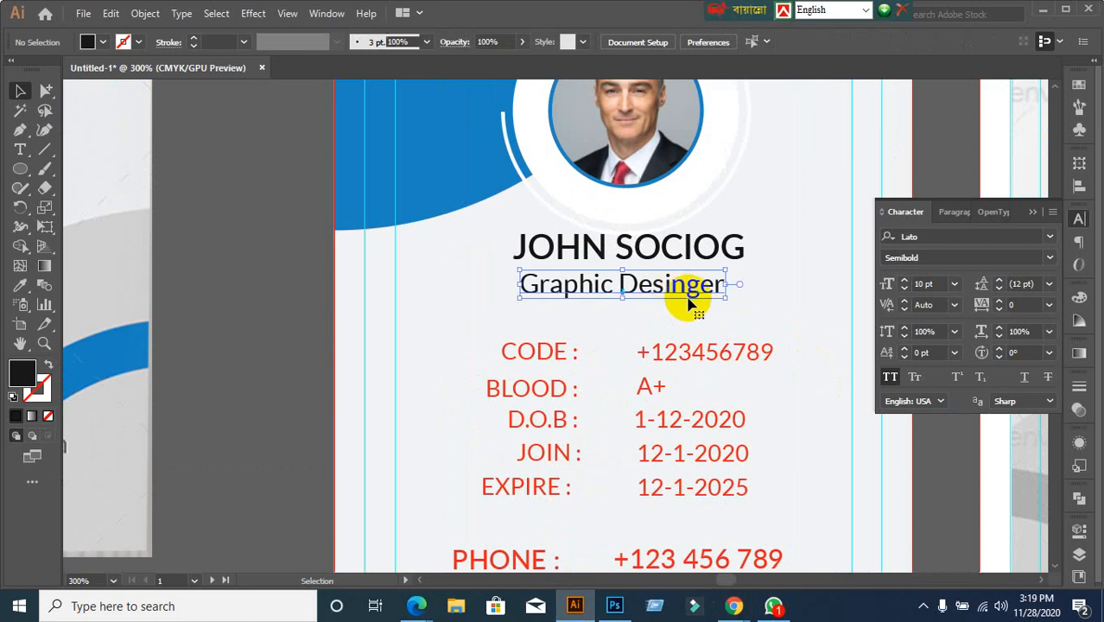
{"action": "double_click", "coordinate": [23, 374]}
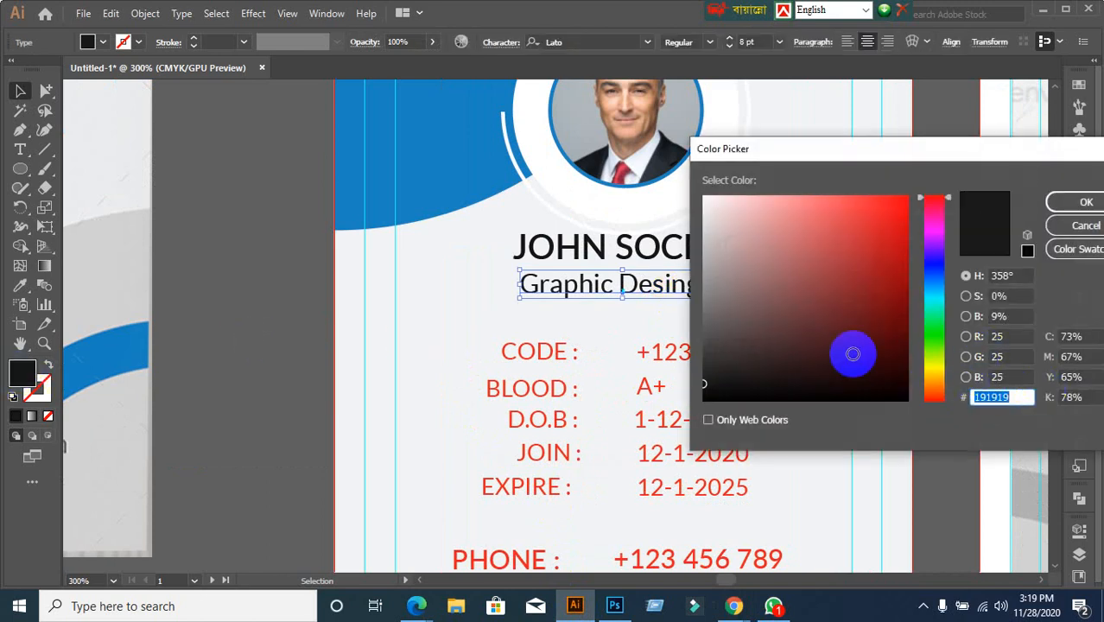
{"action": "left_click_drag", "start_coordinate": [706, 384], "coordinate": [696, 353]}
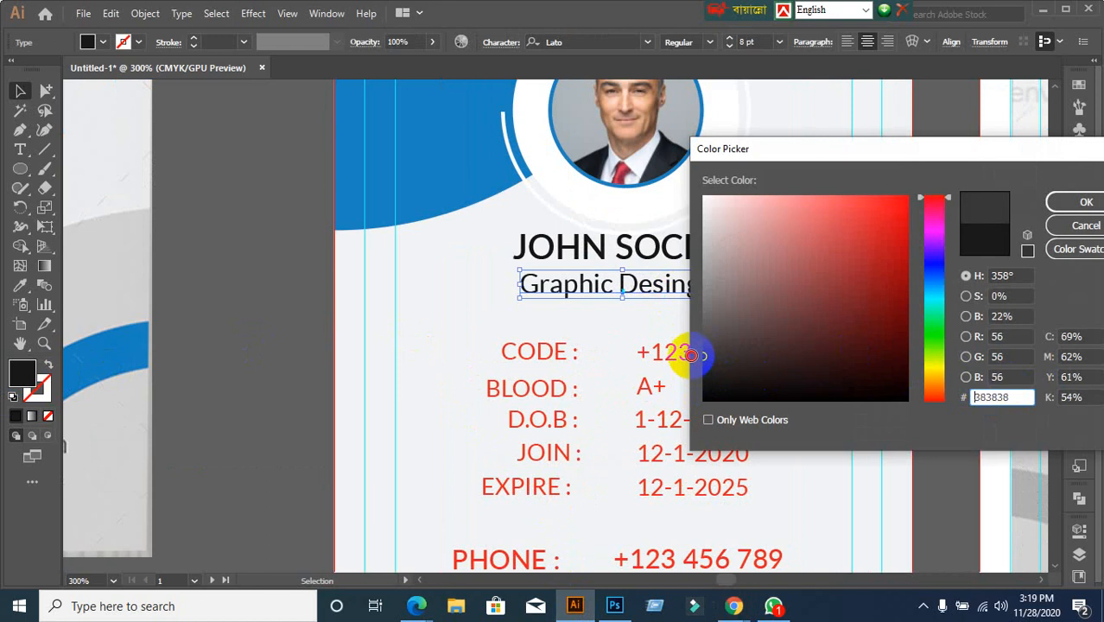
{"action": "left_click", "coordinate": [1084, 202]}
{"action": "left_click", "coordinate": [1078, 214]}
{"action": "left_click", "coordinate": [331, 330]}
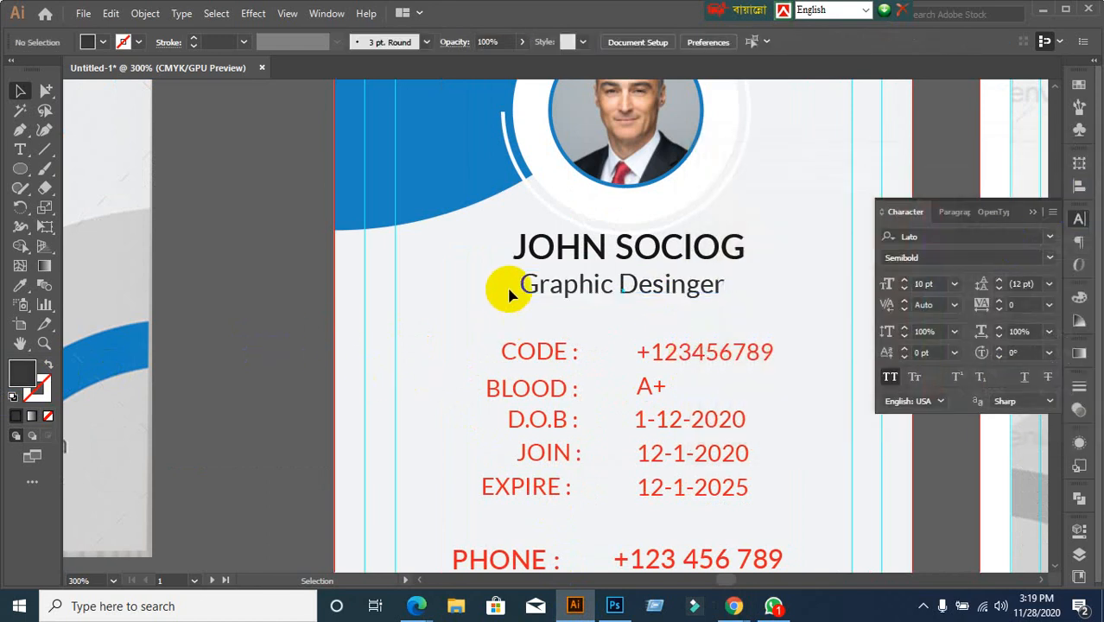
Lighten the subtitle grey further to 494949
{"action": "left_click", "coordinate": [537, 292]}
{"action": "double_click", "coordinate": [22, 371]}
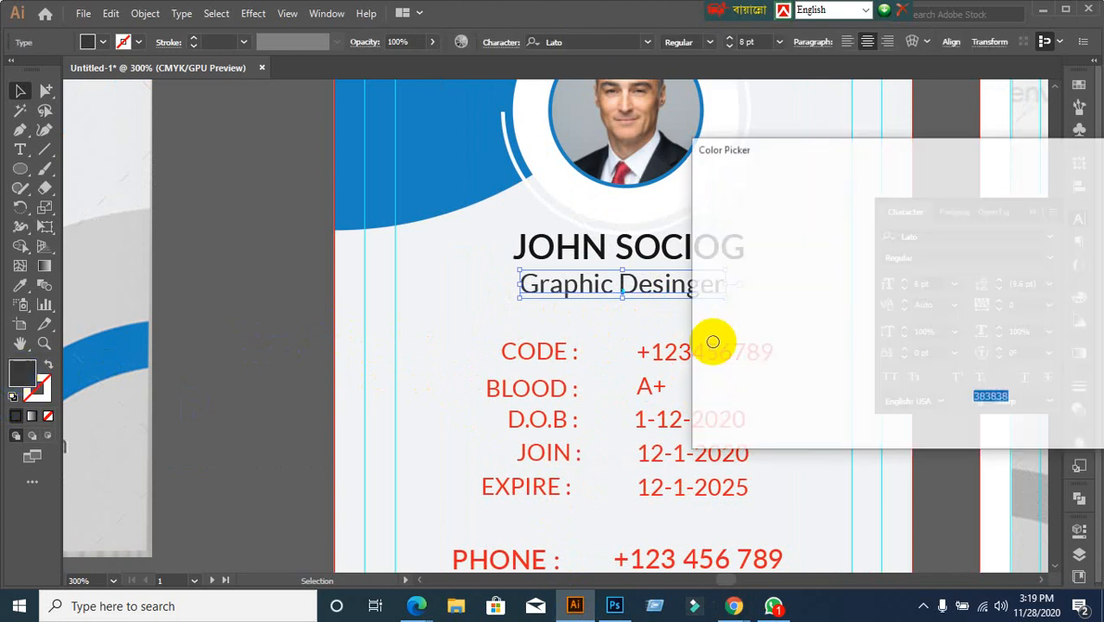
{"action": "mouse_move", "coordinate": [701, 341]}
{"action": "left_mouse_down"}
{"action": "mouse_move", "coordinate": [697, 328]}
{"action": "mouse_move", "coordinate": [693, 340]}
{"action": "left_mouse_up"}
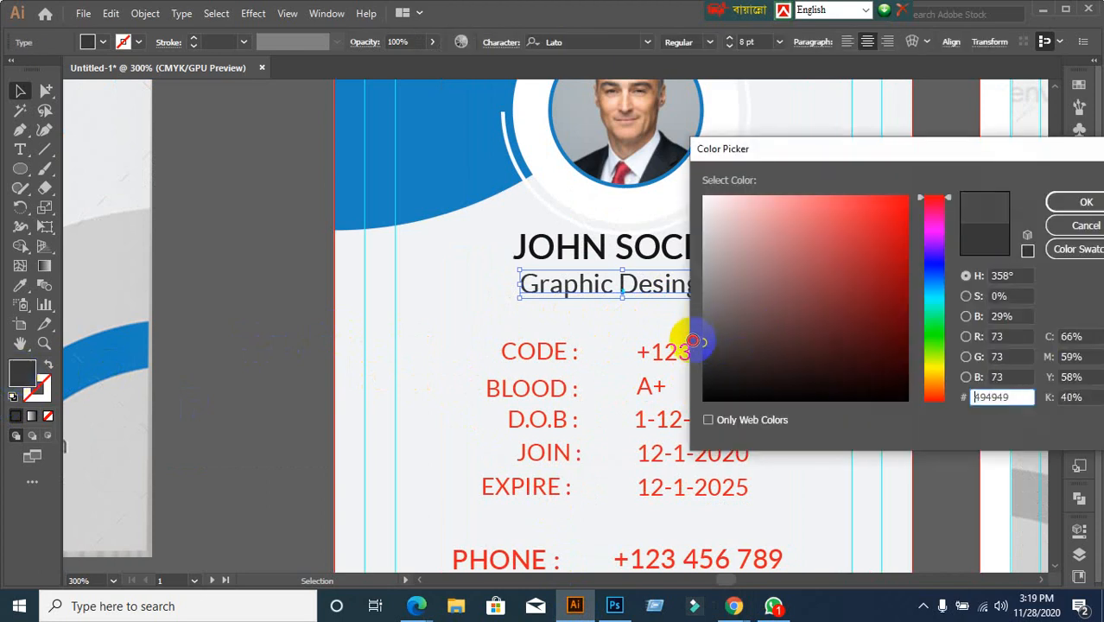
{"action": "left_click", "coordinate": [1079, 202]}
{"action": "left_click", "coordinate": [320, 358]}
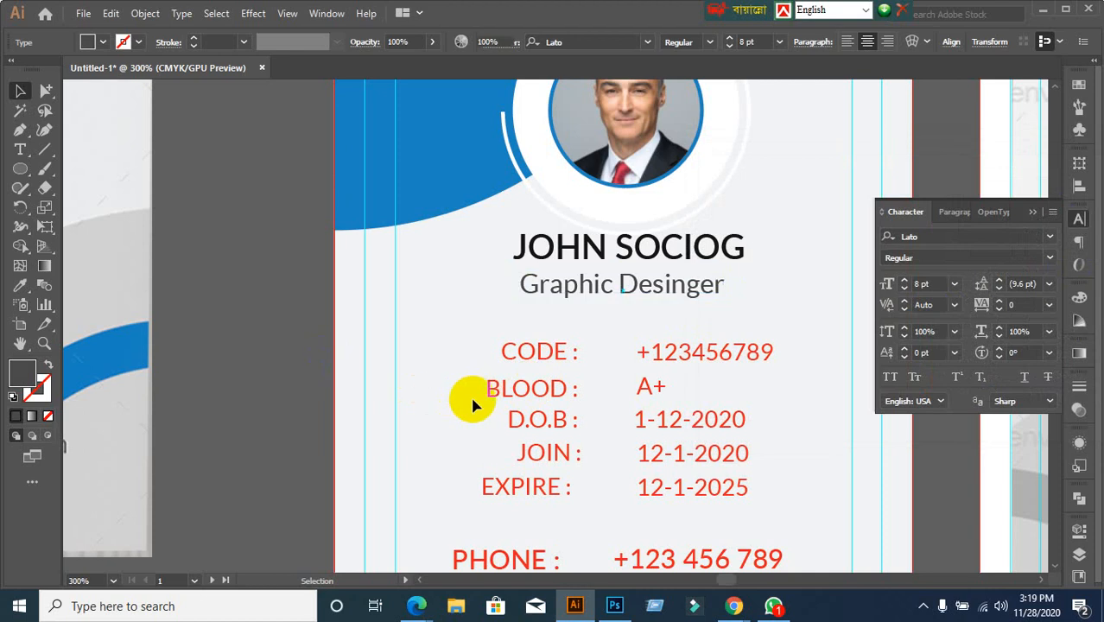
Lighten the subtitle fill to medium grey #606060
{"action": "key", "text": "ctrl+1"}
{"action": "scroll", "coordinate": [496, 419], "scroll_direction": "up", "scroll_amount": 1, "text": "alt"}
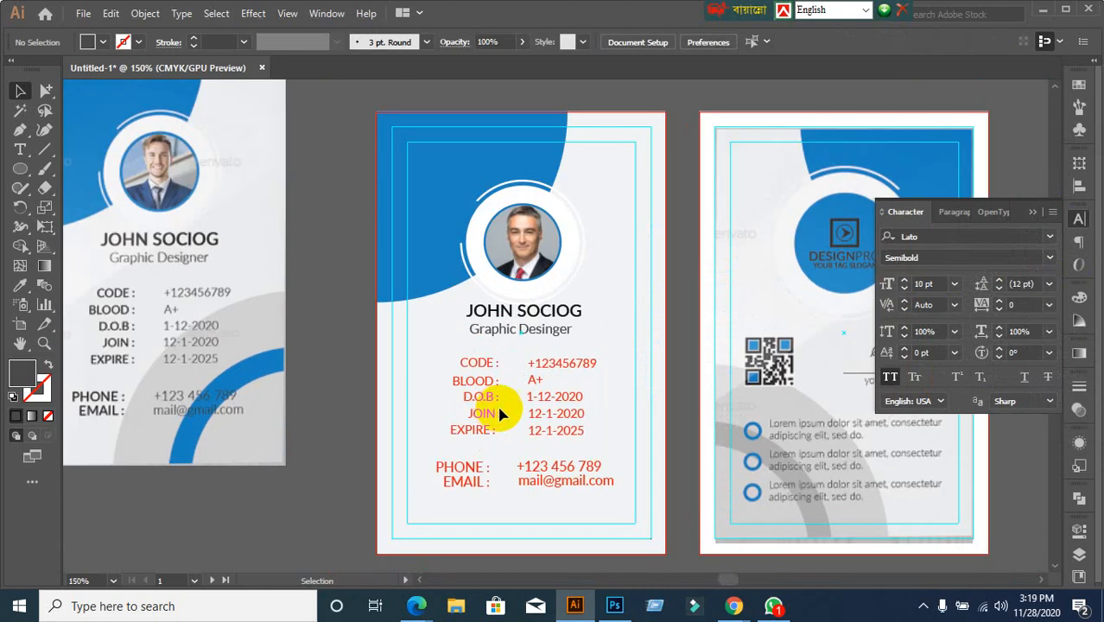
{"action": "left_click", "coordinate": [518, 329]}
{"action": "double_click", "coordinate": [23, 368]}
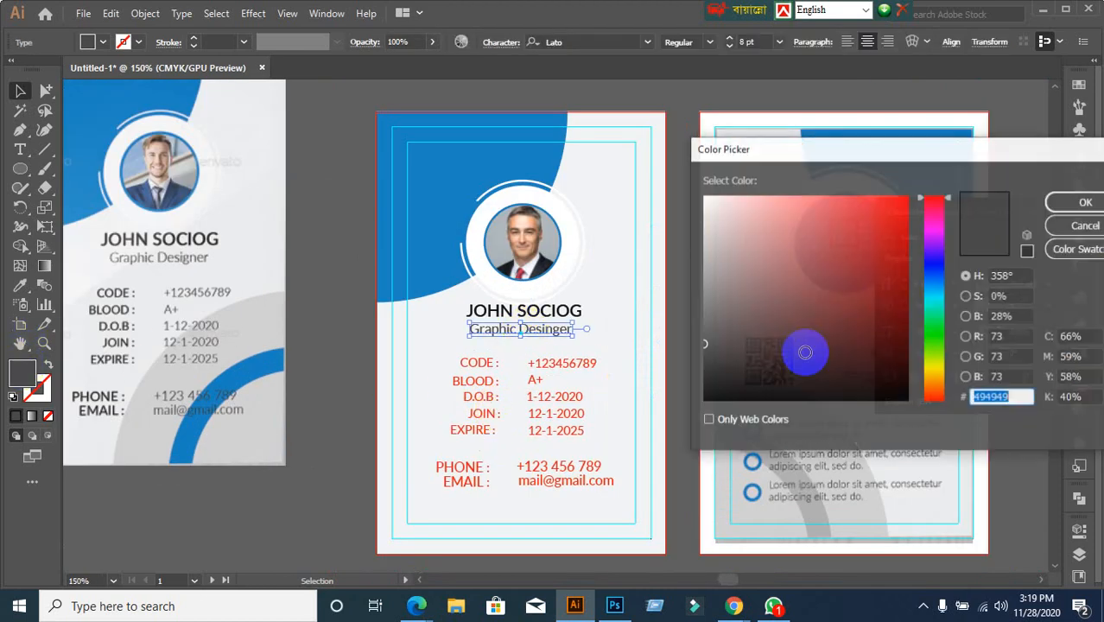
{"action": "left_click_drag", "start_coordinate": [712, 325], "coordinate": [701, 321]}
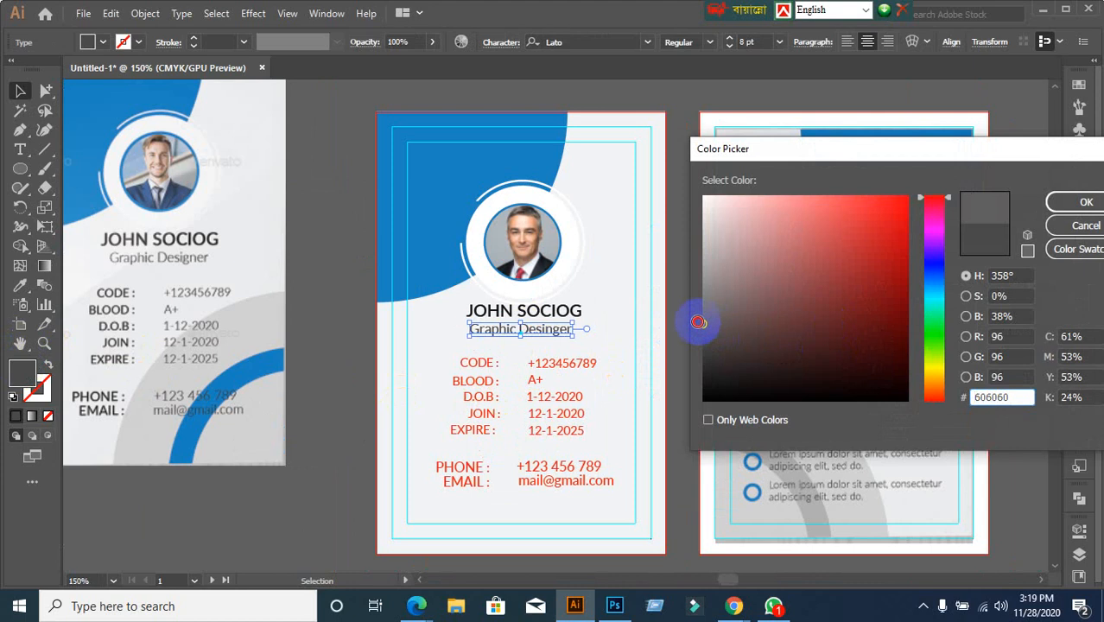
{"action": "left_click", "coordinate": [1068, 202]}
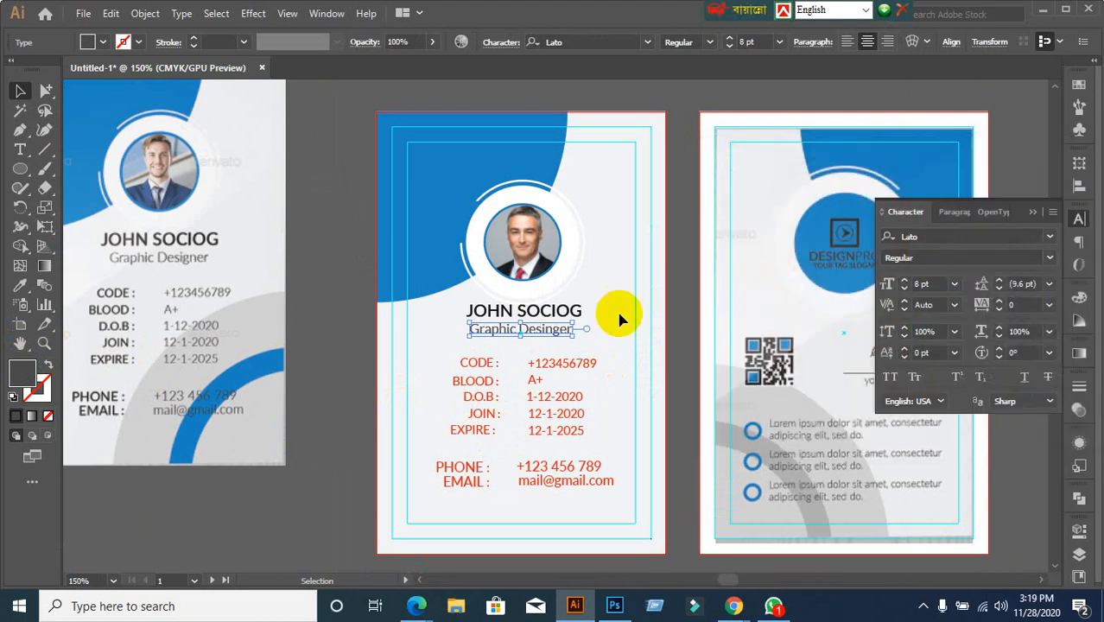
{"action": "left_click", "coordinate": [370, 414]}
{"action": "scroll", "coordinate": [477, 443], "scroll_direction": "up", "scroll_amount": 2}
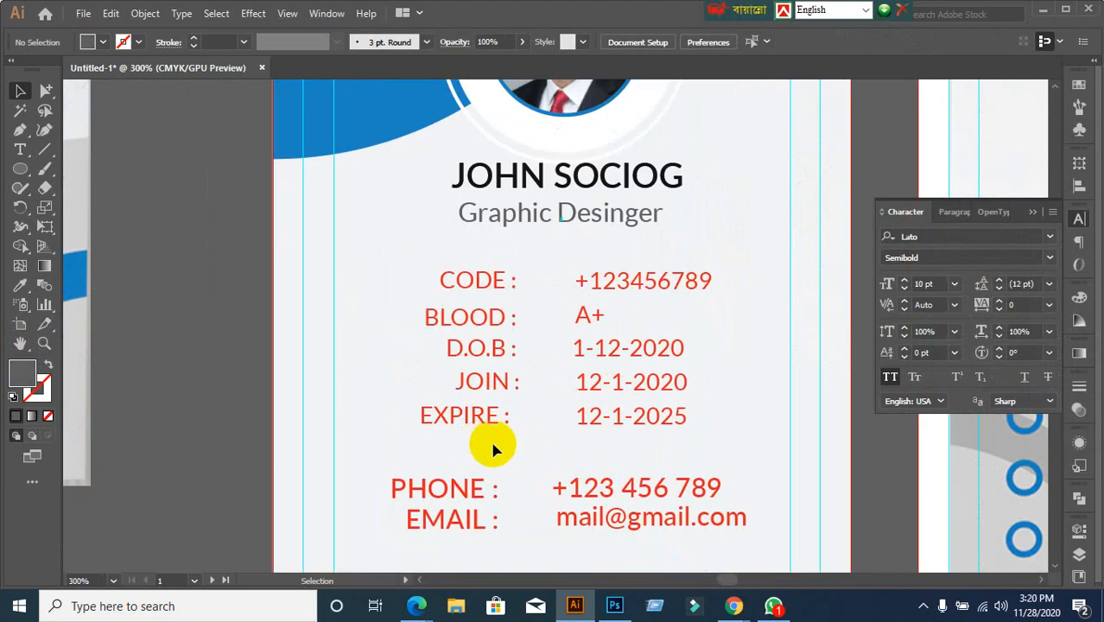
Try copying the name's style onto the label block with the Eyedropper, then undo it
{"action": "scroll", "coordinate": [492, 447], "scroll_direction": "down", "scroll_amount": 1}
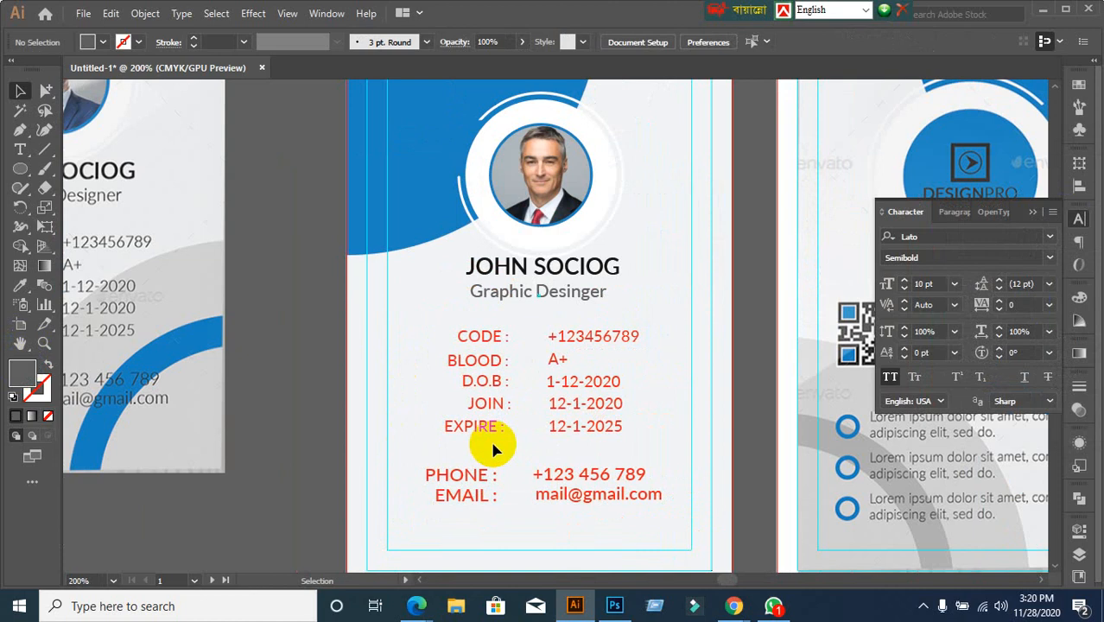
{"action": "scroll", "coordinate": [492, 447], "scroll_direction": "down", "scroll_amount": 1}
{"action": "left_click_drag", "start_coordinate": [488, 436], "coordinate": [557, 298]}
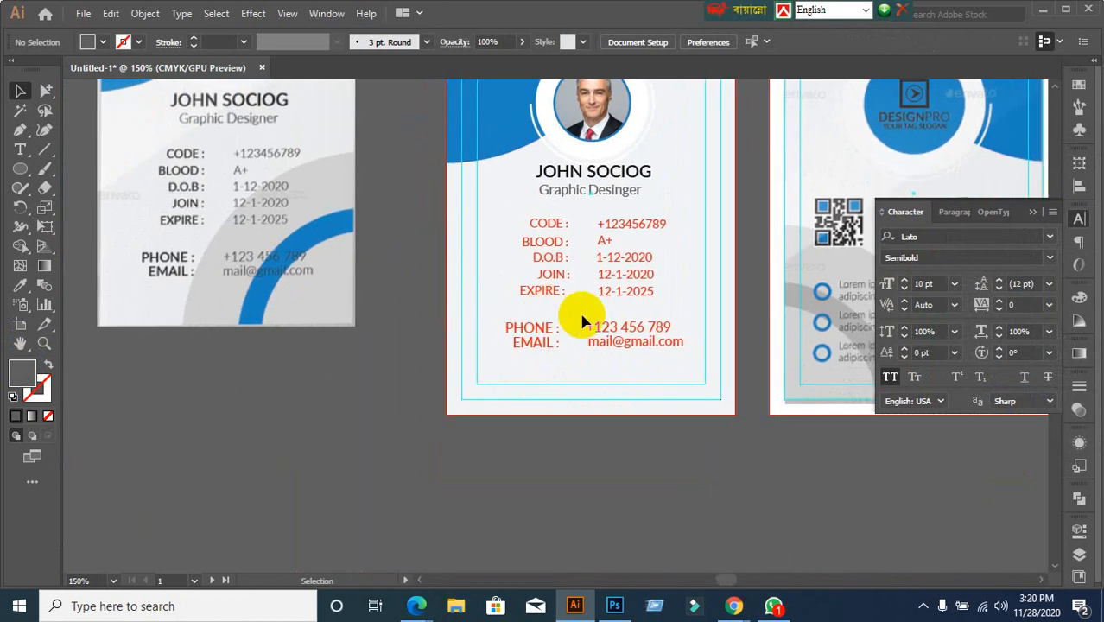
{"action": "scroll", "coordinate": [572, 315], "scroll_direction": "up", "scroll_amount": 1}
{"action": "scroll", "coordinate": [563, 313], "scroll_direction": "up", "scroll_amount": 1}
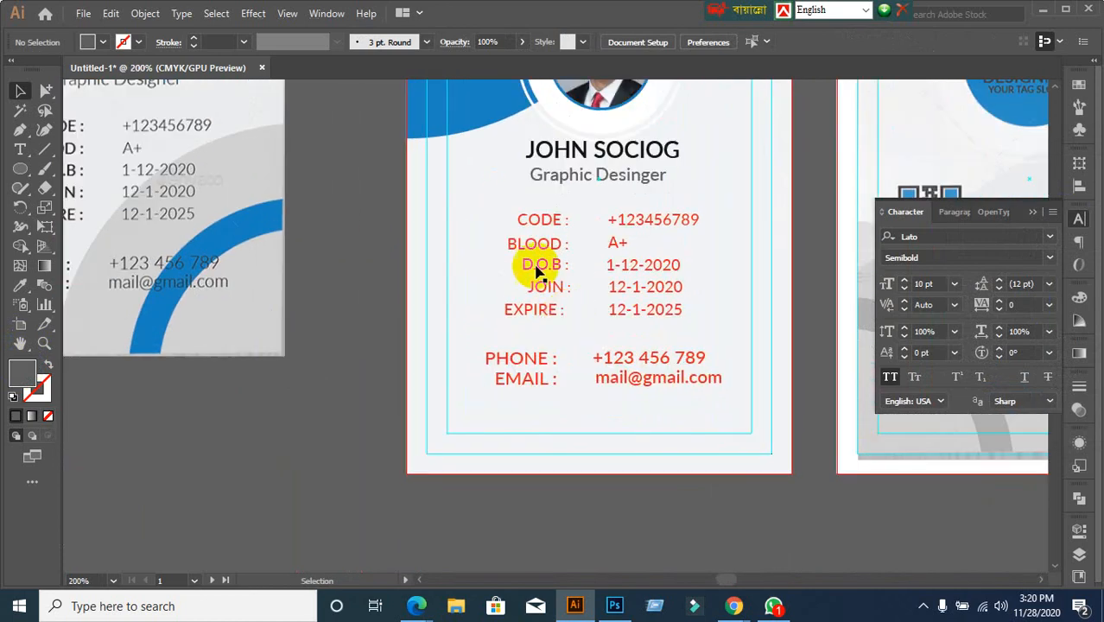
{"action": "left_click_drag", "start_coordinate": [504, 214], "coordinate": [570, 333]}
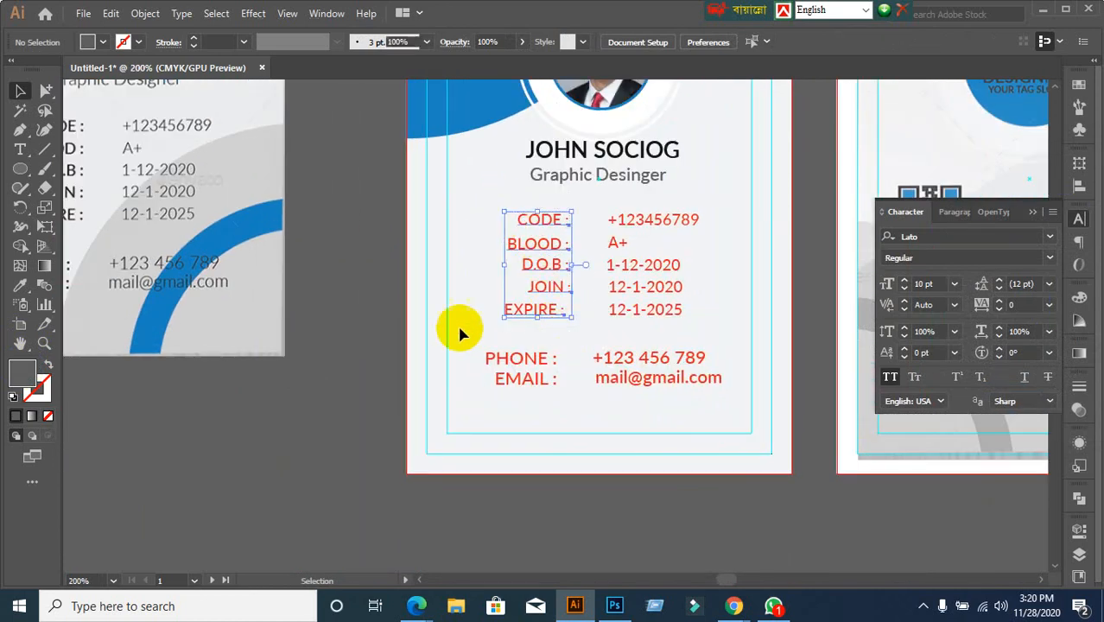
{"action": "scroll", "coordinate": [453, 329], "scroll_direction": "down", "scroll_amount": 2}
{"action": "scroll", "coordinate": [510, 316], "scroll_direction": "up", "scroll_amount": 1}
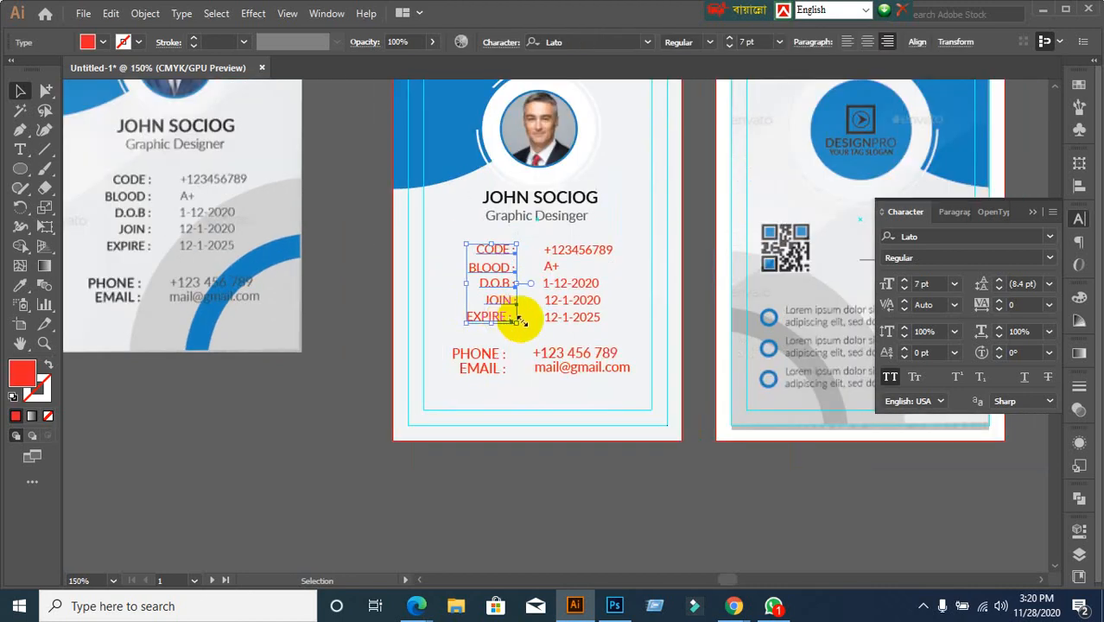
{"action": "left_click", "coordinate": [24, 287]}
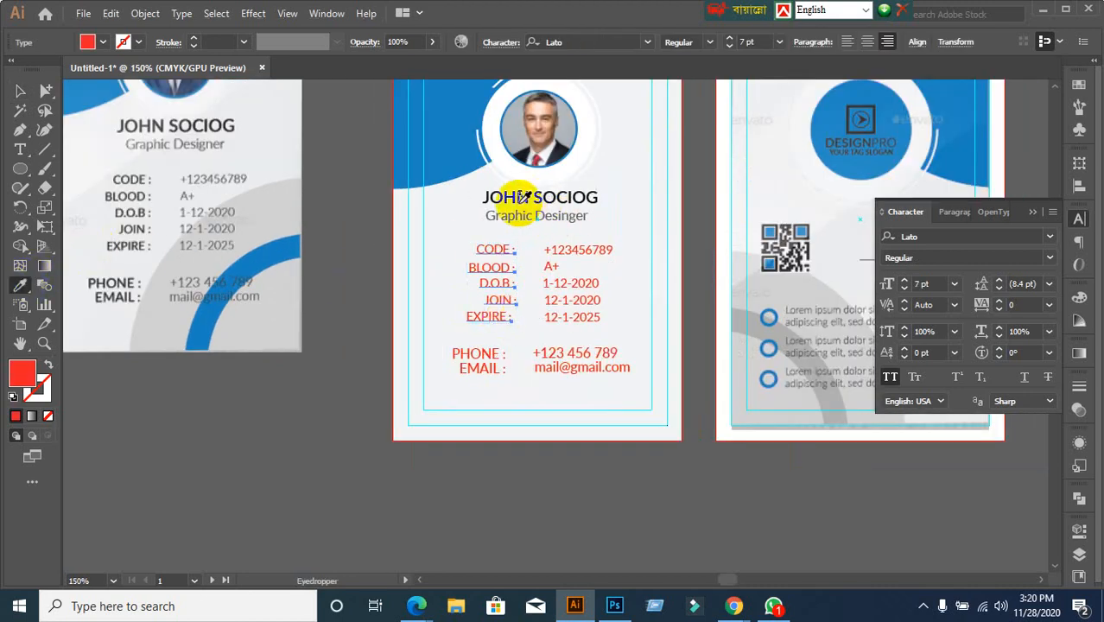
{"action": "left_click", "coordinate": [522, 190]}
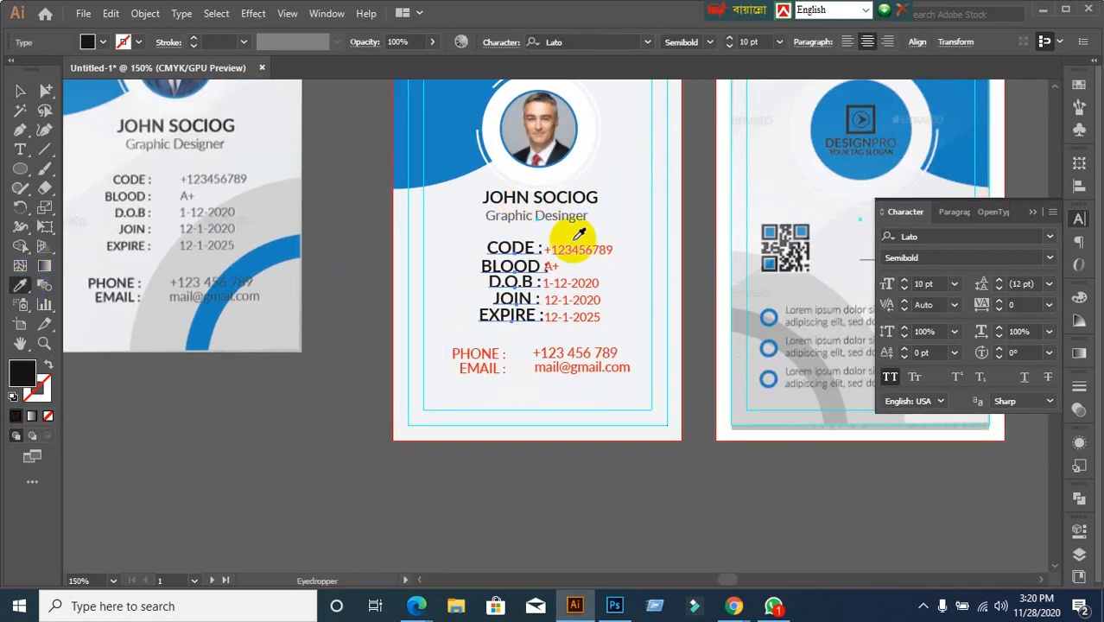
{"action": "key", "text": "v"}
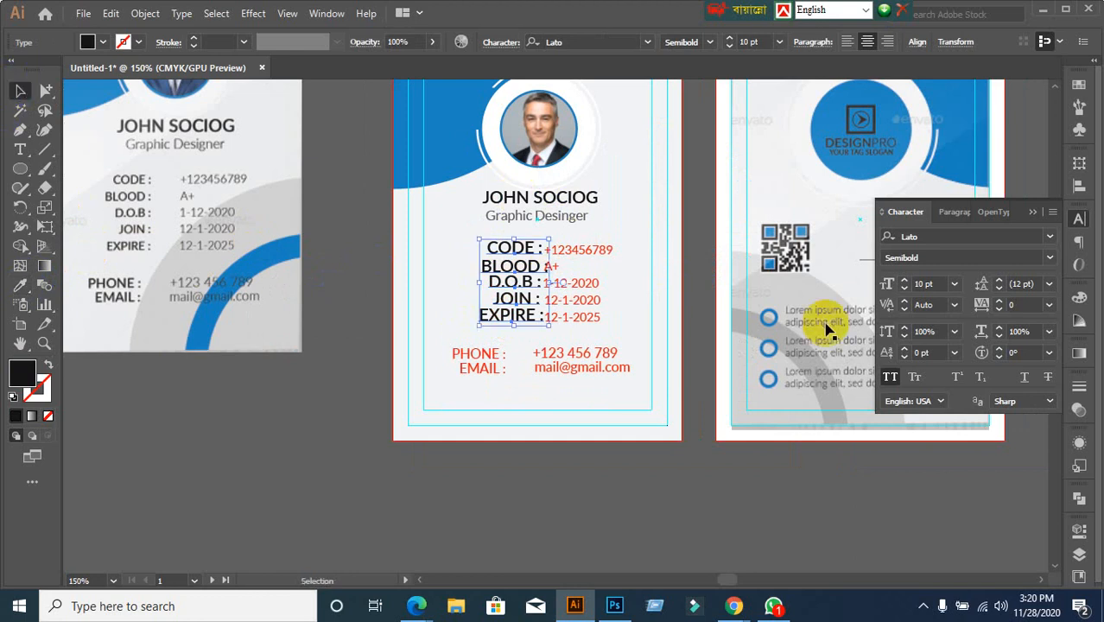
{"action": "left_click", "coordinate": [649, 263]}
{"action": "left_click_drag", "start_coordinate": [582, 231], "coordinate": [626, 341]}
{"action": "key", "text": "ctrl+z"}
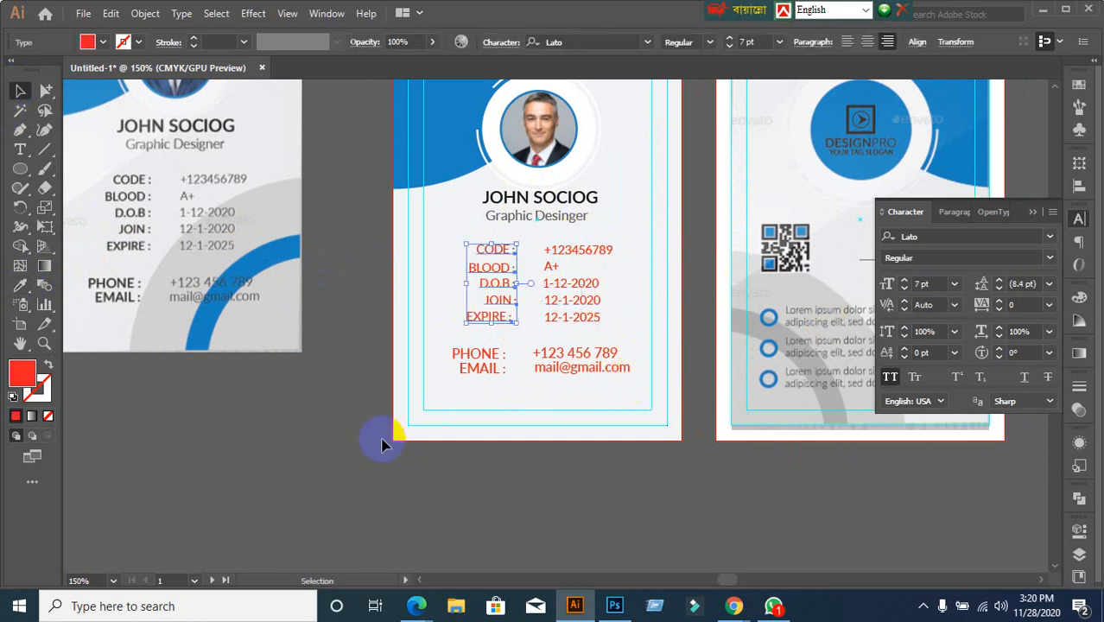
{"action": "left_click", "coordinate": [489, 449]}
{"action": "scroll", "coordinate": [505, 367], "scroll_direction": "up", "scroll_amount": 1}
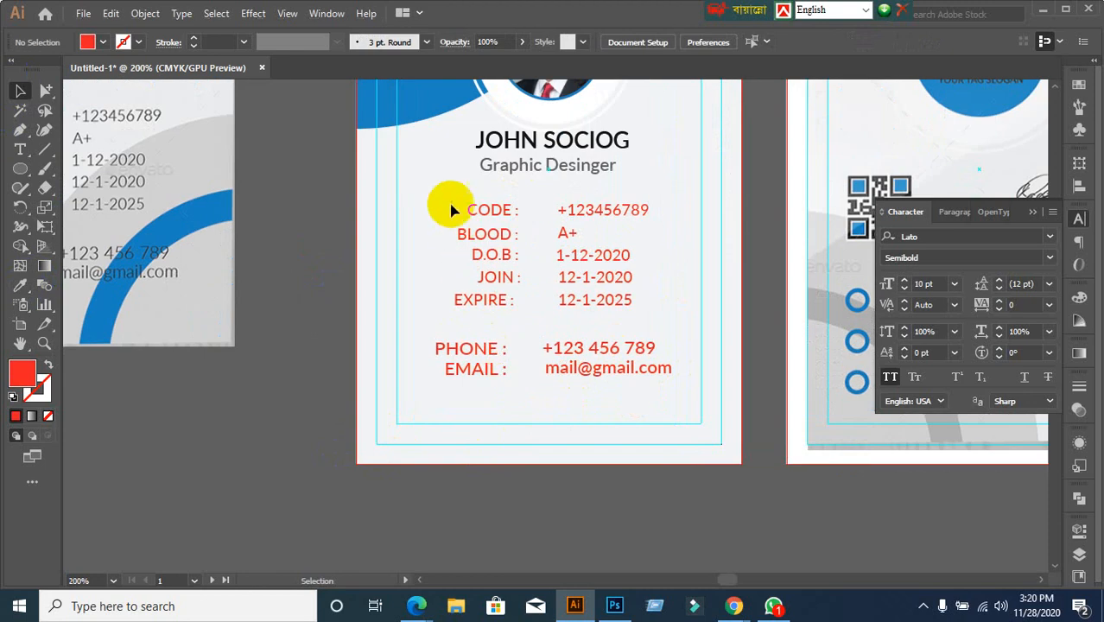
Fill the CODE, BLOOD, D.O.B, JOIN and EXPIRE labels with dark grey
{"action": "left_click_drag", "start_coordinate": [446, 190], "coordinate": [505, 312]}
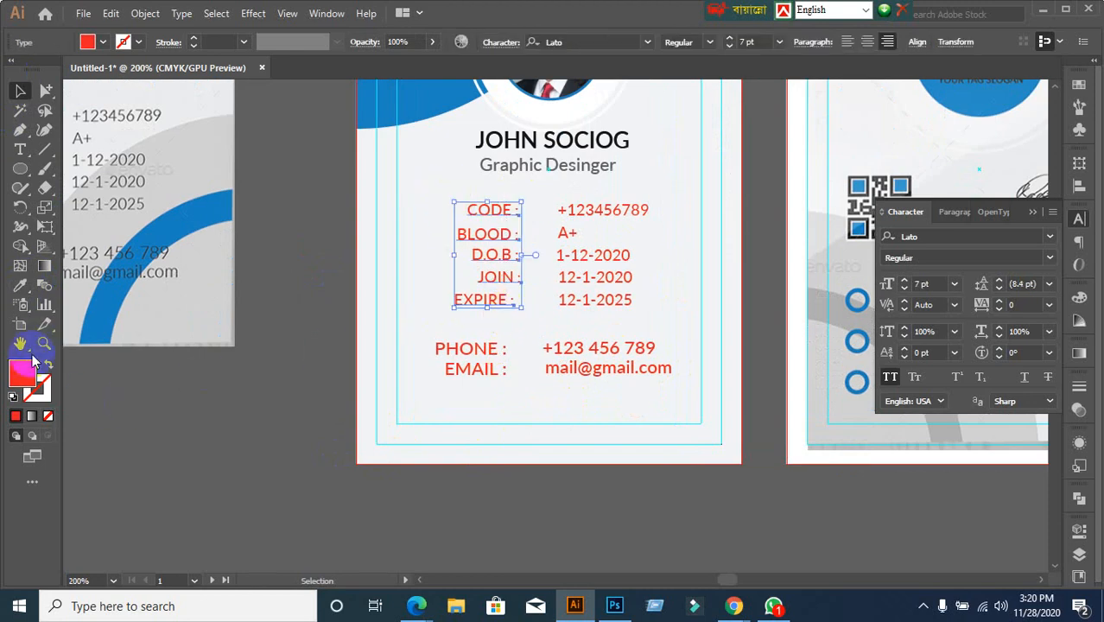
{"action": "double_click", "coordinate": [21, 380]}
{"action": "mouse_move", "coordinate": [805, 365]}
{"action": "left_mouse_down"}
{"action": "mouse_move", "coordinate": [746, 361]}
{"action": "mouse_move", "coordinate": [702, 375]}
{"action": "left_mouse_up"}
{"action": "left_click", "coordinate": [1058, 202]}
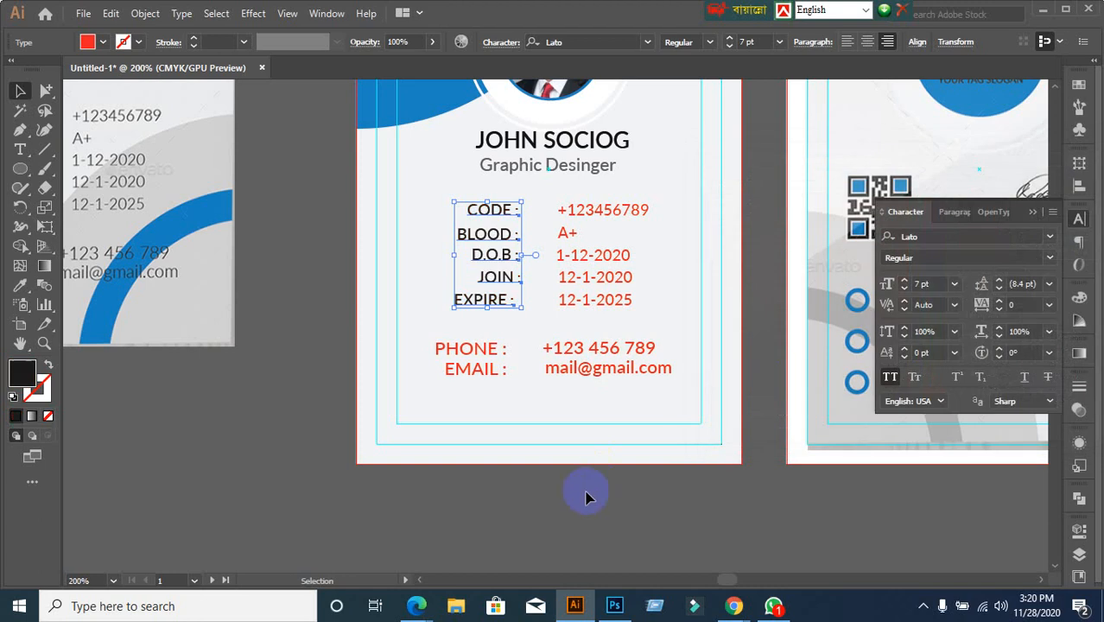
{"action": "left_click", "coordinate": [587, 461]}
Set the value column's fill to medium grey 727272
{"action": "left_click_drag", "start_coordinate": [570, 206], "coordinate": [660, 326]}
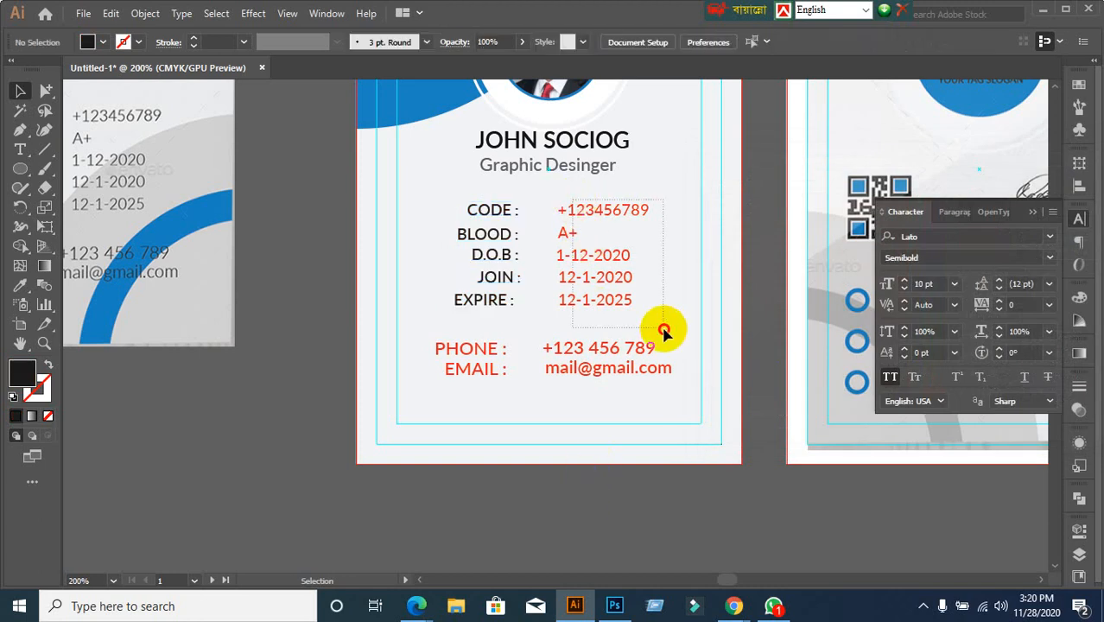
{"action": "double_click", "coordinate": [12, 379]}
{"action": "left_click_drag", "start_coordinate": [730, 345], "coordinate": [687, 334]}
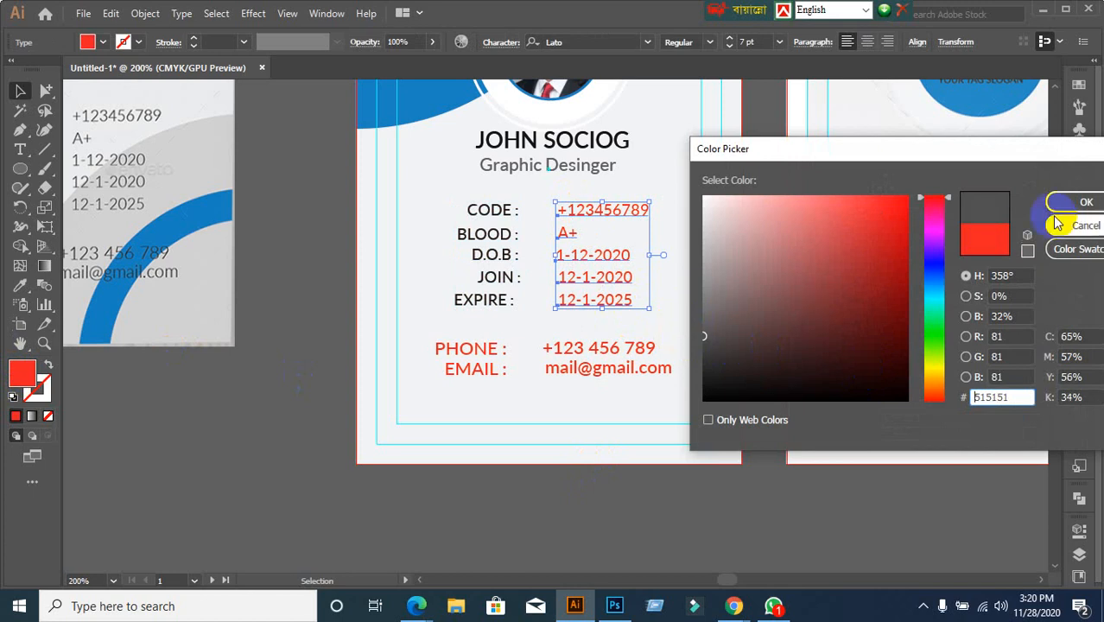
{"action": "left_click", "coordinate": [1078, 202]}
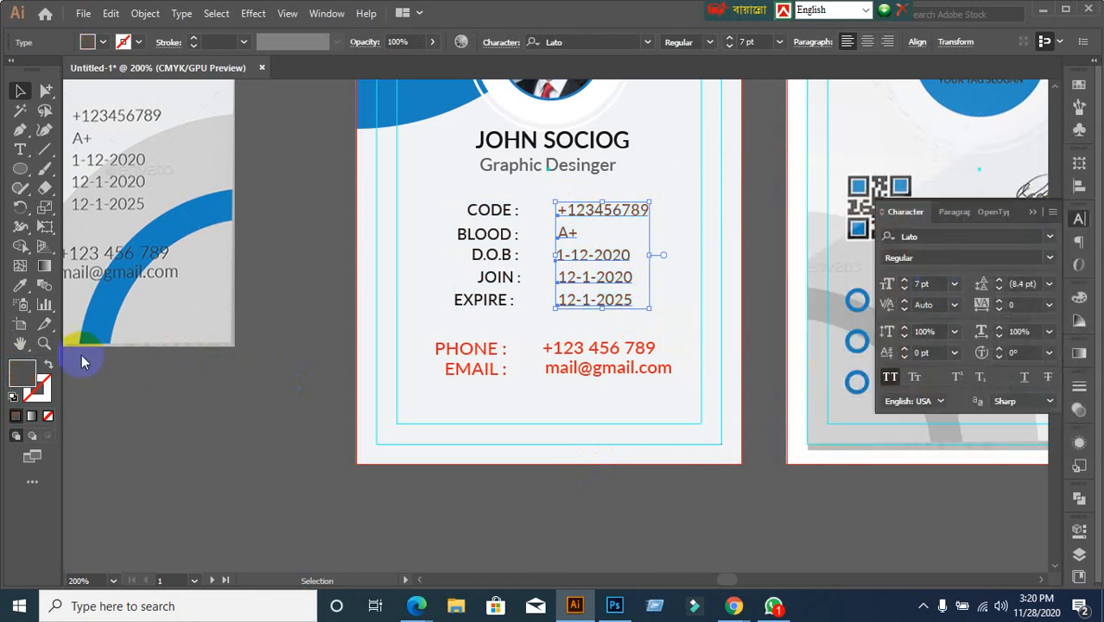
{"action": "double_click", "coordinate": [22, 372]}
{"action": "left_click_drag", "start_coordinate": [727, 332], "coordinate": [696, 307]}
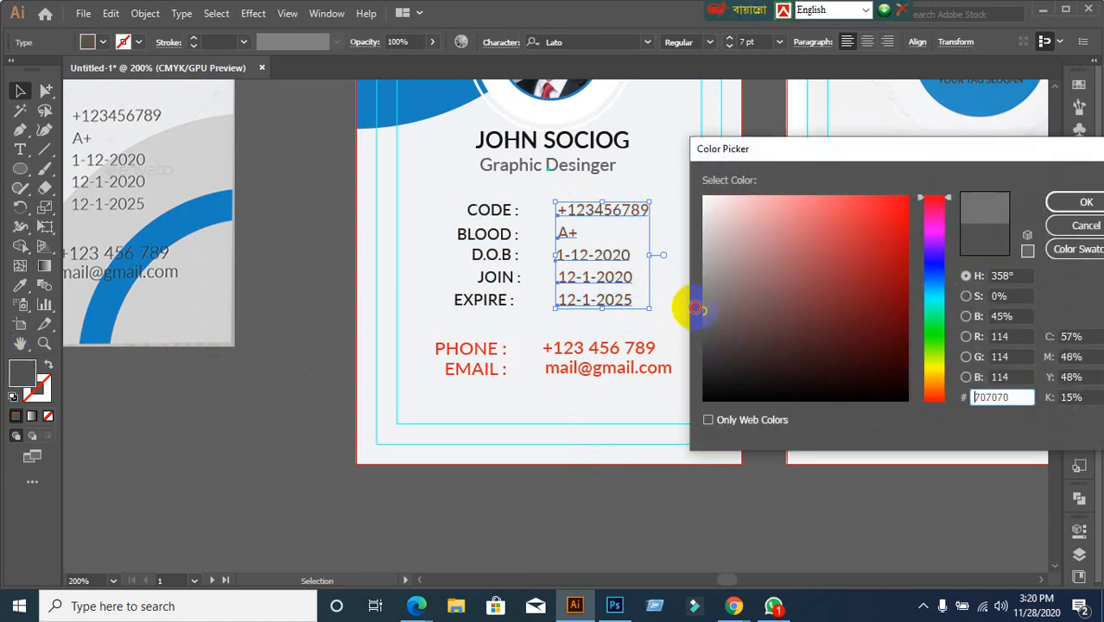
{"action": "left_click", "coordinate": [1080, 202]}
{"action": "left_click", "coordinate": [596, 457]}
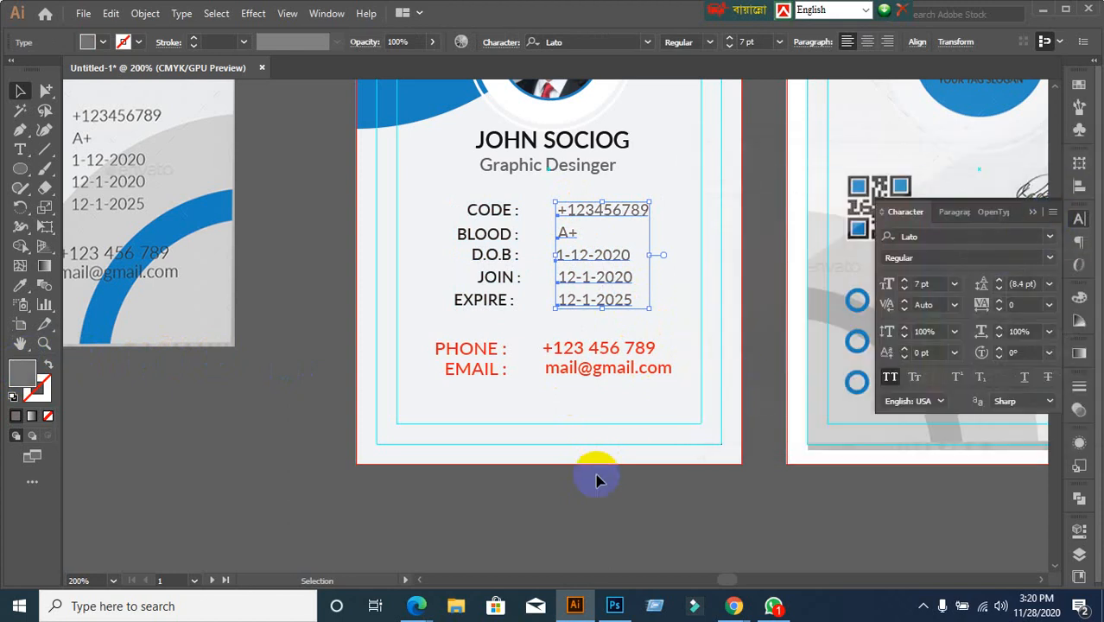
{"action": "scroll", "coordinate": [579, 503], "scroll_direction": "down", "scroll_amount": 1}
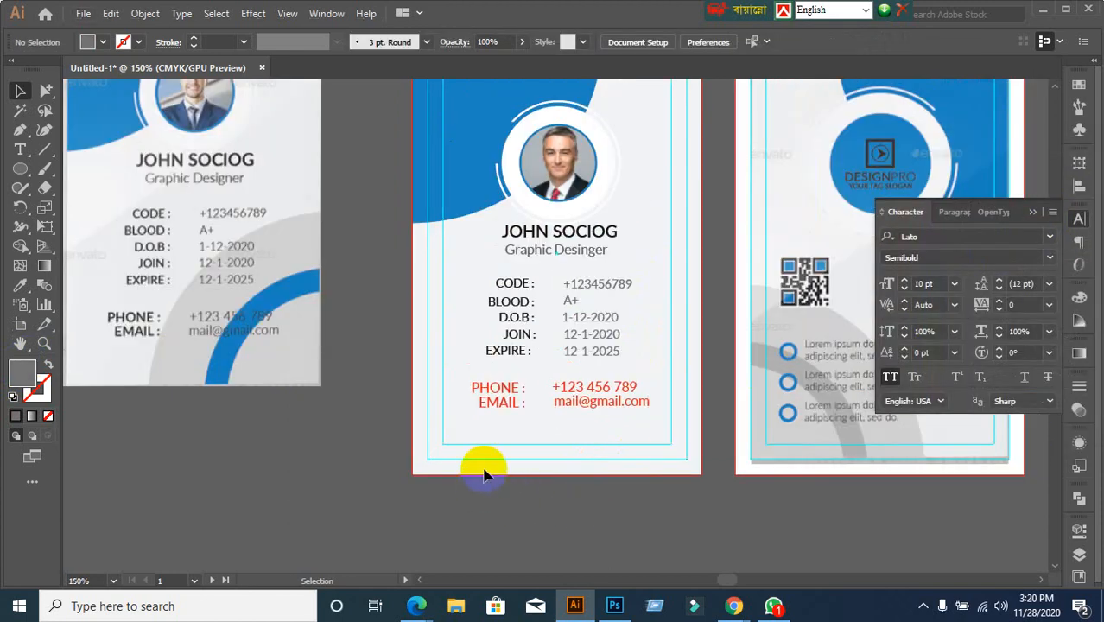
Recolor the D.O.B, JOIN, EXPIRE, PHONE and EMAIL labels to #1b1b1b
{"action": "scroll", "coordinate": [484, 472], "scroll_direction": "up", "scroll_amount": 2}
{"action": "left_click_drag", "start_coordinate": [470, 162], "coordinate": [563, 255]}
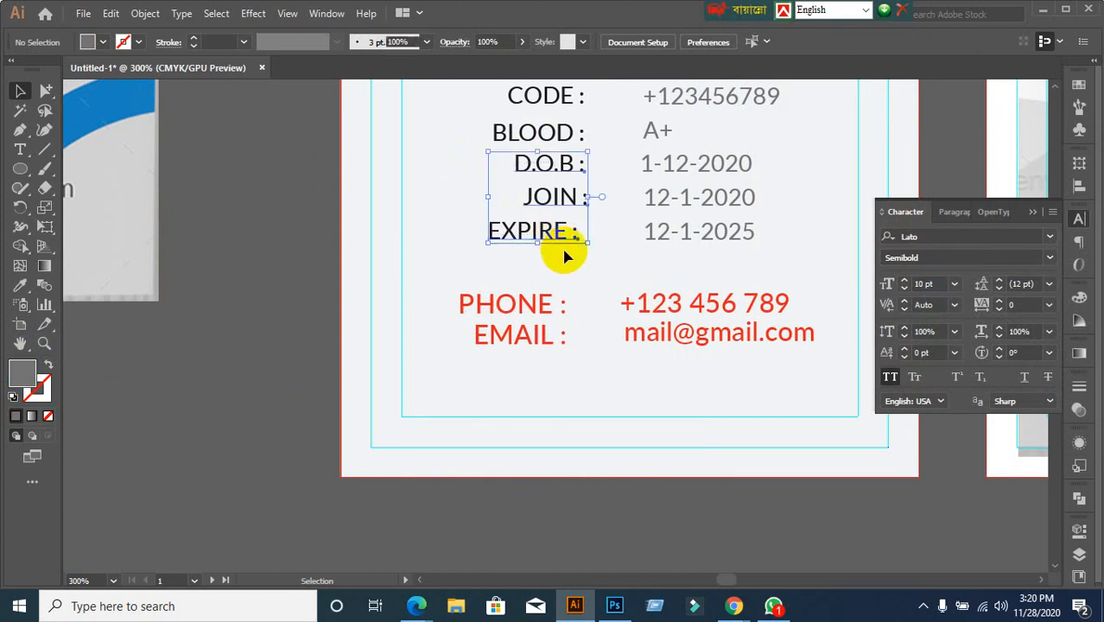
{"action": "double_click", "coordinate": [23, 373]}
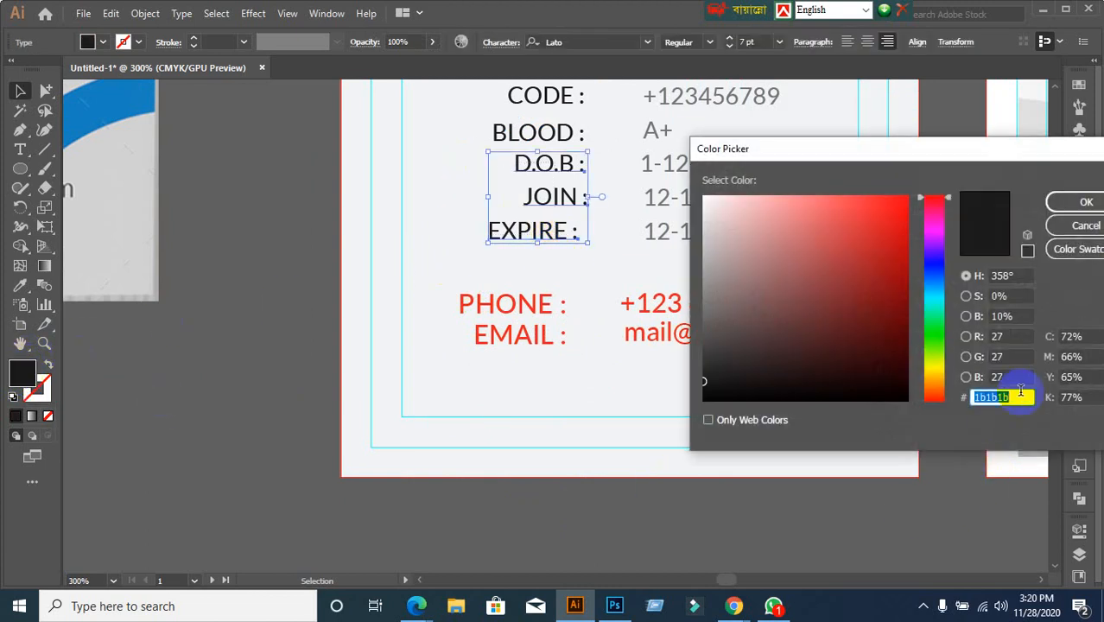
{"action": "left_click", "coordinate": [1075, 202]}
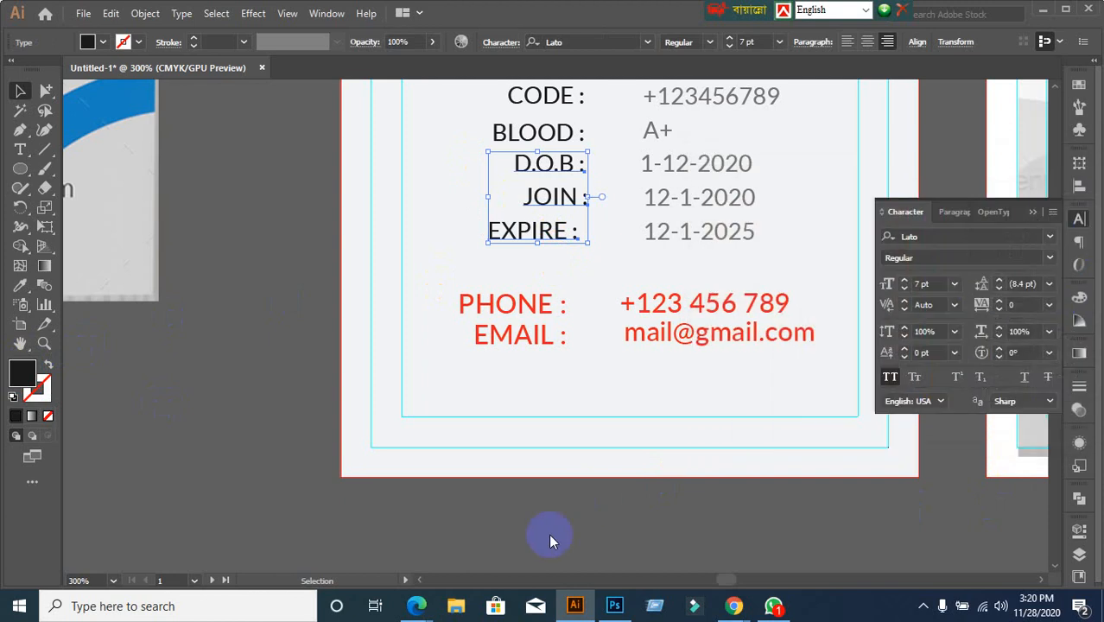
{"action": "left_click", "coordinate": [551, 513]}
{"action": "left_click_drag", "start_coordinate": [441, 291], "coordinate": [561, 384]}
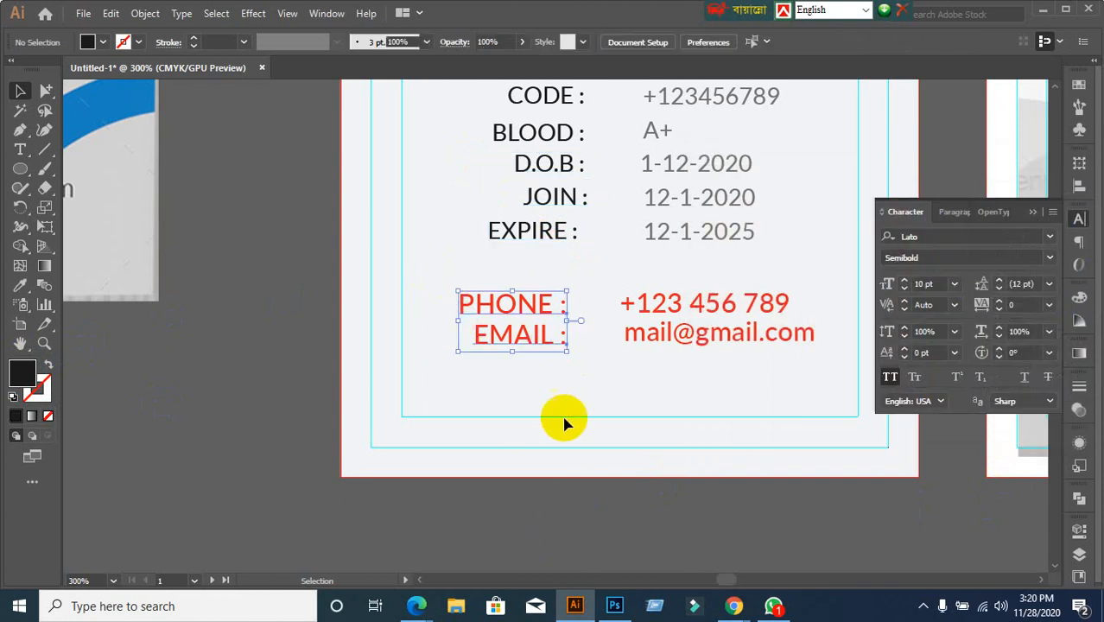
{"action": "double_click", "coordinate": [21, 373]}
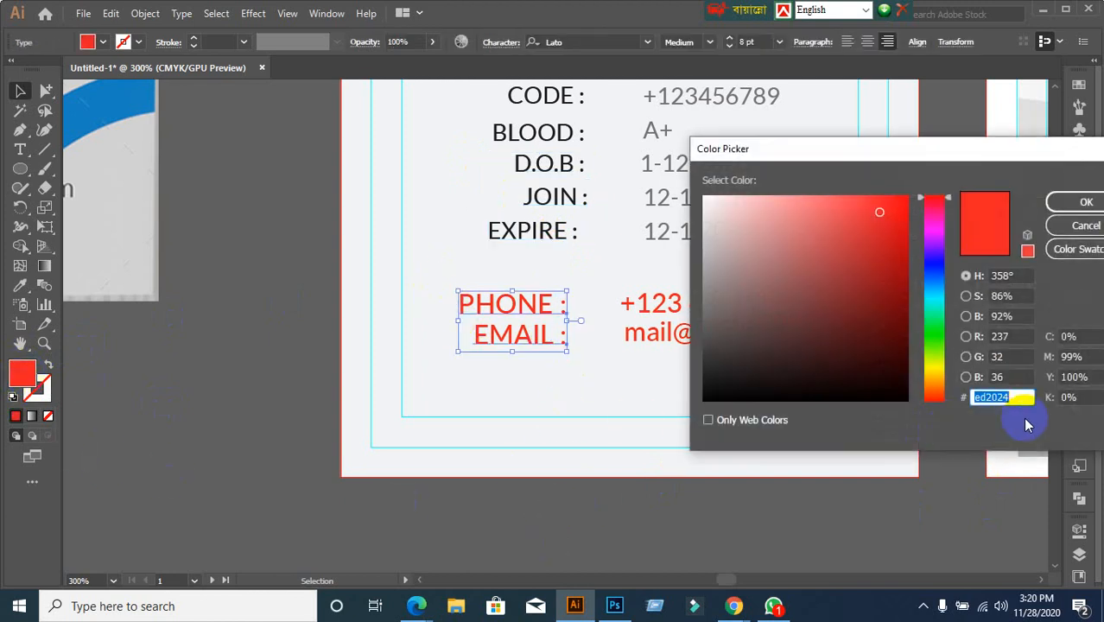
{"action": "type", "text": "1b1b1b"}
{"action": "key", "text": "Return"}
{"action": "left_click", "coordinate": [683, 517]}
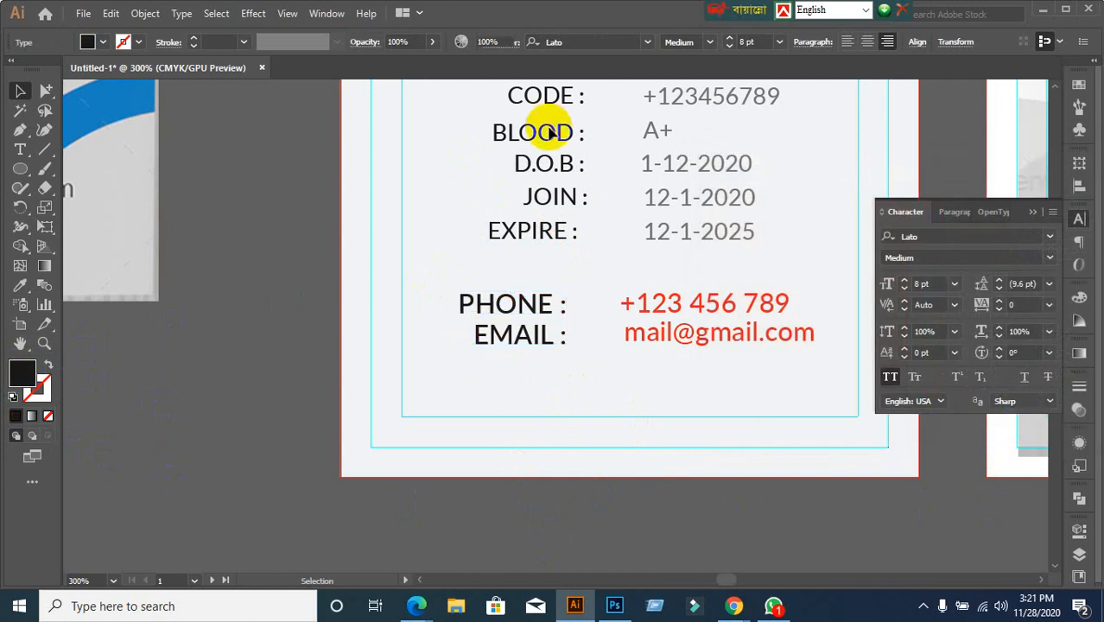
Set the JOIN and EXPIRE dates and the phone and email values to grey #727373
{"action": "left_click_drag", "start_coordinate": [611, 283], "coordinate": [730, 383]}
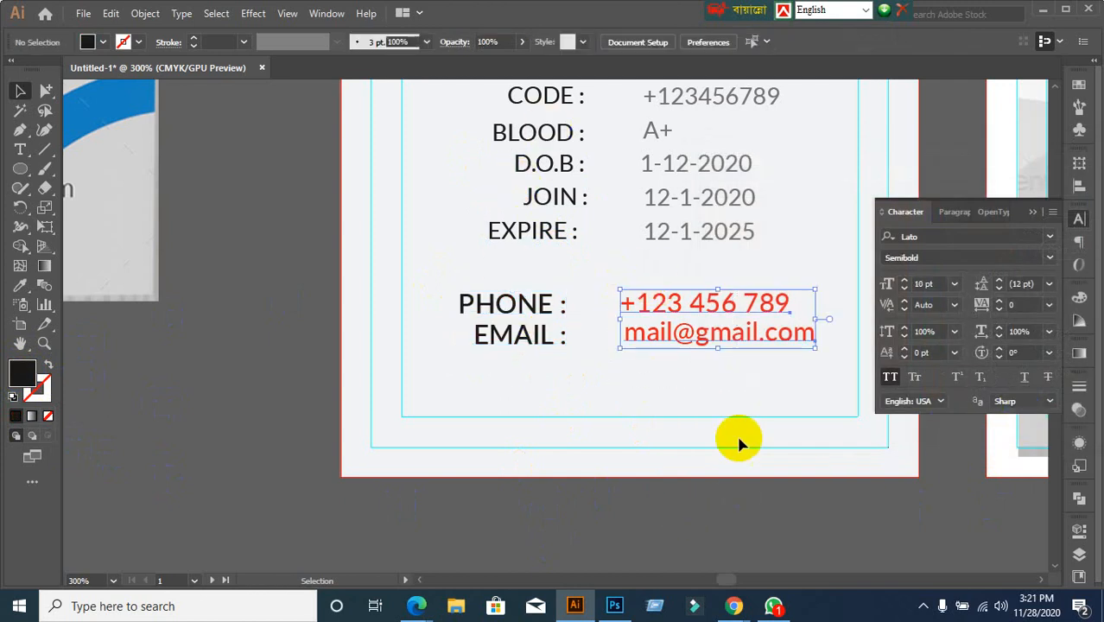
{"action": "left_click", "coordinate": [741, 499]}
{"action": "left_click_drag", "start_coordinate": [692, 254], "coordinate": [727, 214]}
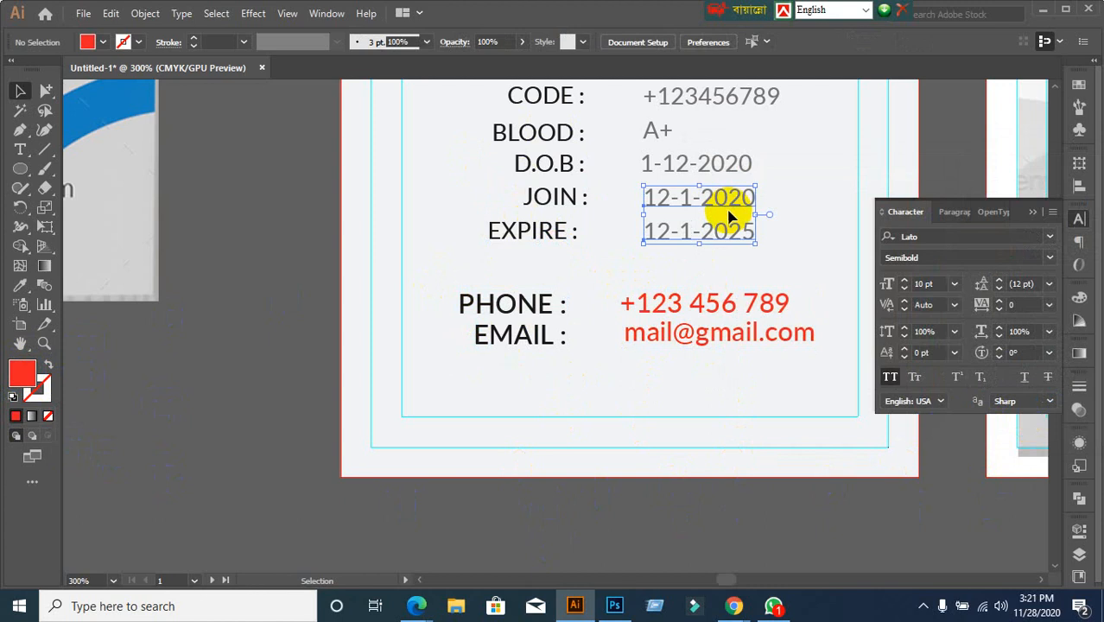
{"action": "double_click", "coordinate": [35, 374]}
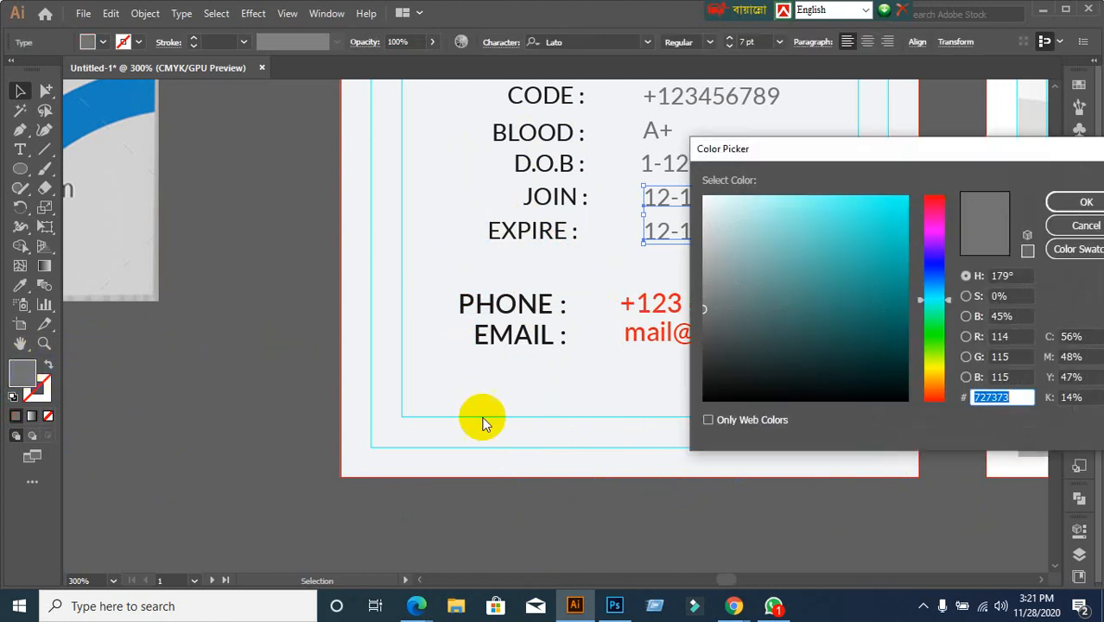
{"action": "left_click_drag", "start_coordinate": [1014, 396], "coordinate": [892, 423]}
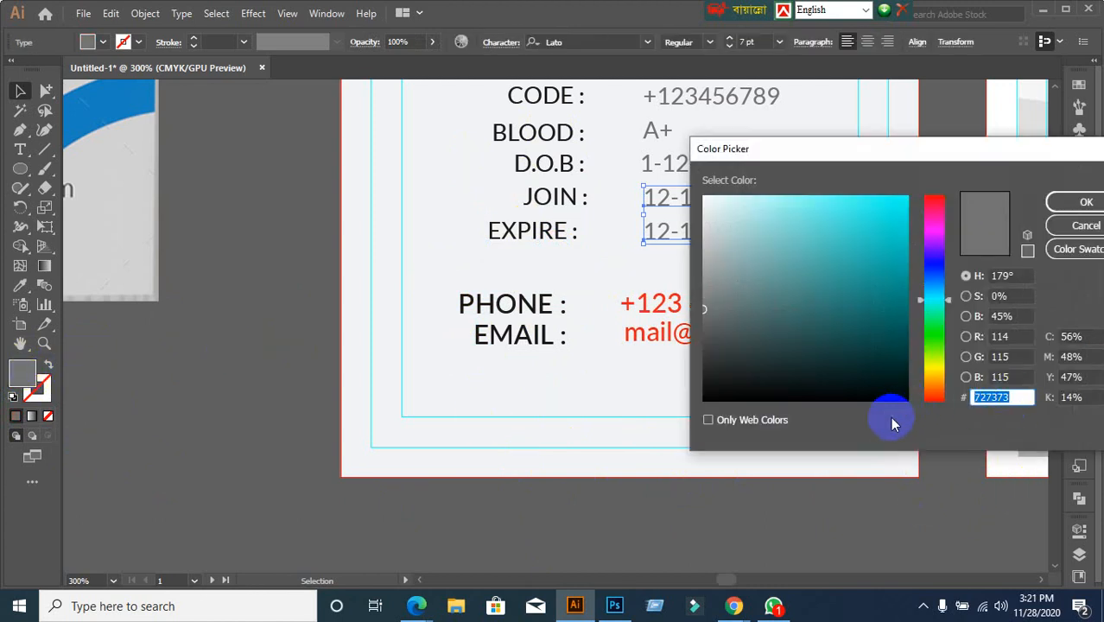
{"action": "left_click", "coordinate": [1085, 202]}
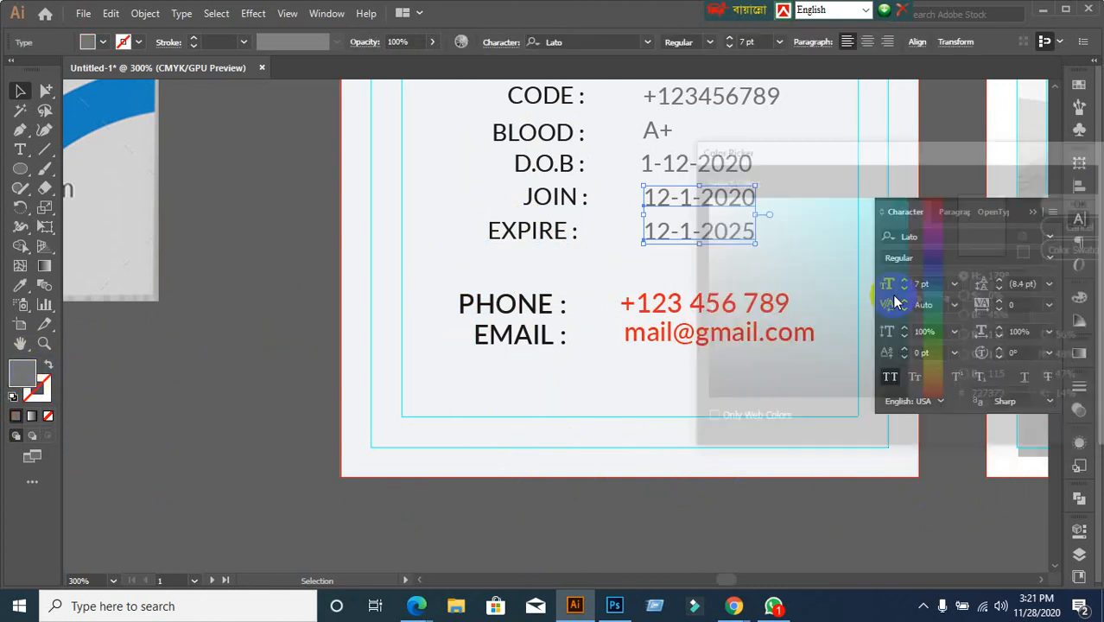
{"action": "left_click", "coordinate": [752, 291]}
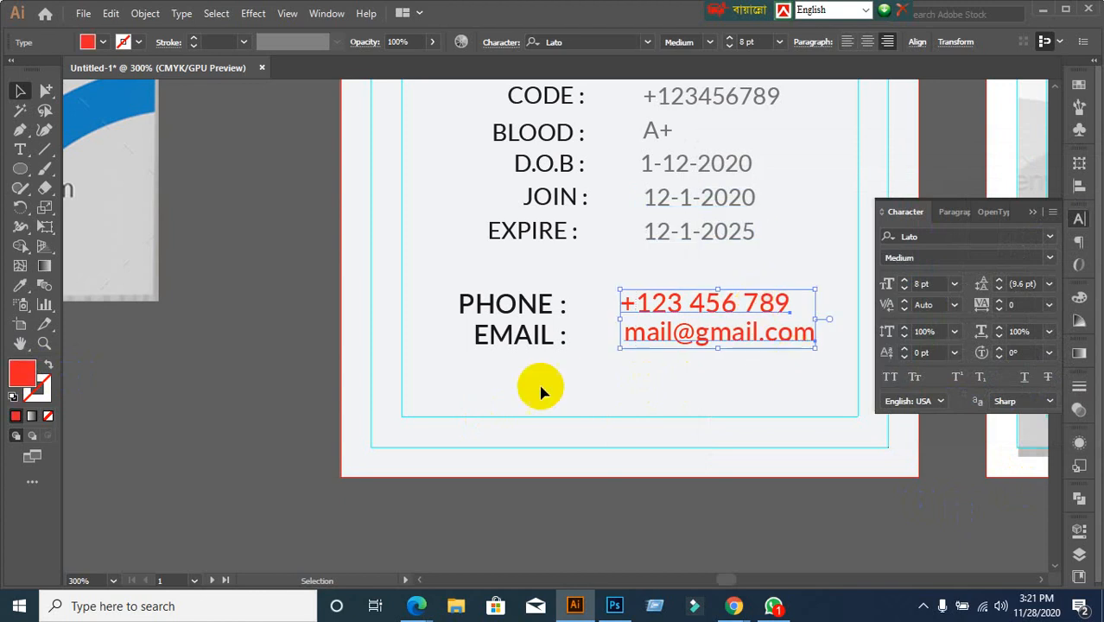
{"action": "double_click", "coordinate": [24, 373]}
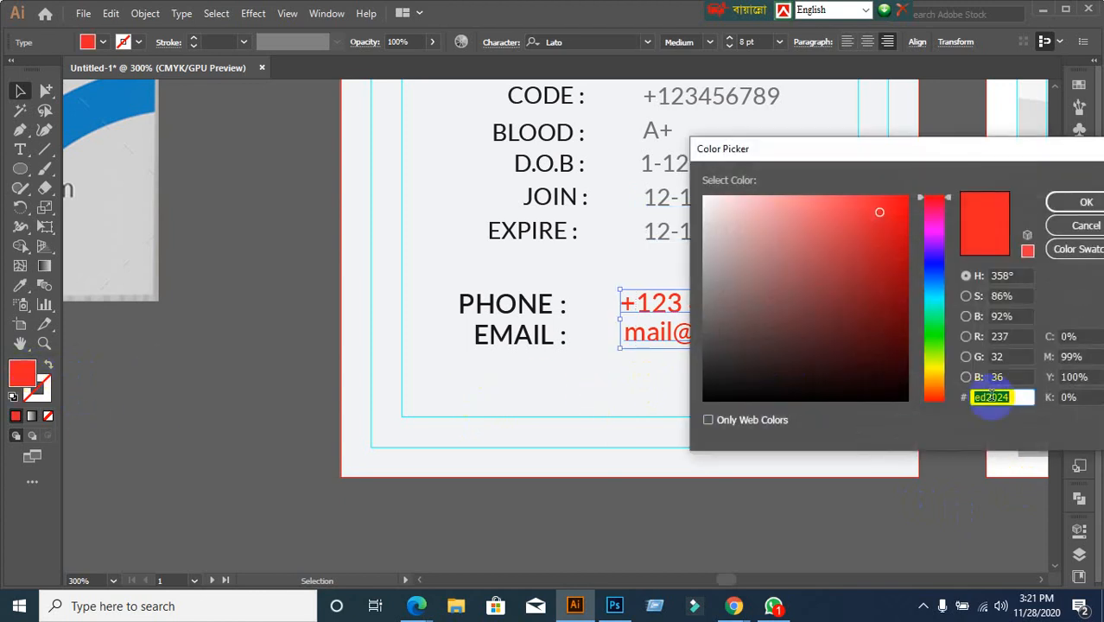
{"action": "type", "text": "727373"}
{"action": "key", "text": "Return"}
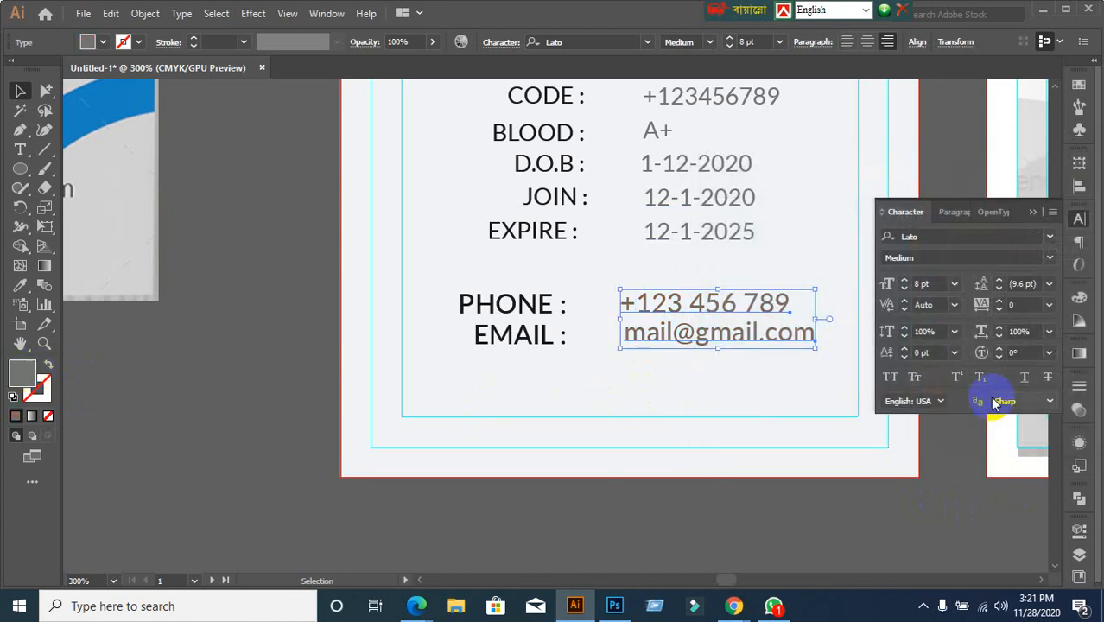
{"action": "left_click", "coordinate": [316, 294]}
{"action": "scroll", "coordinate": [556, 345], "scroll_direction": "down", "scroll_amount": 2}
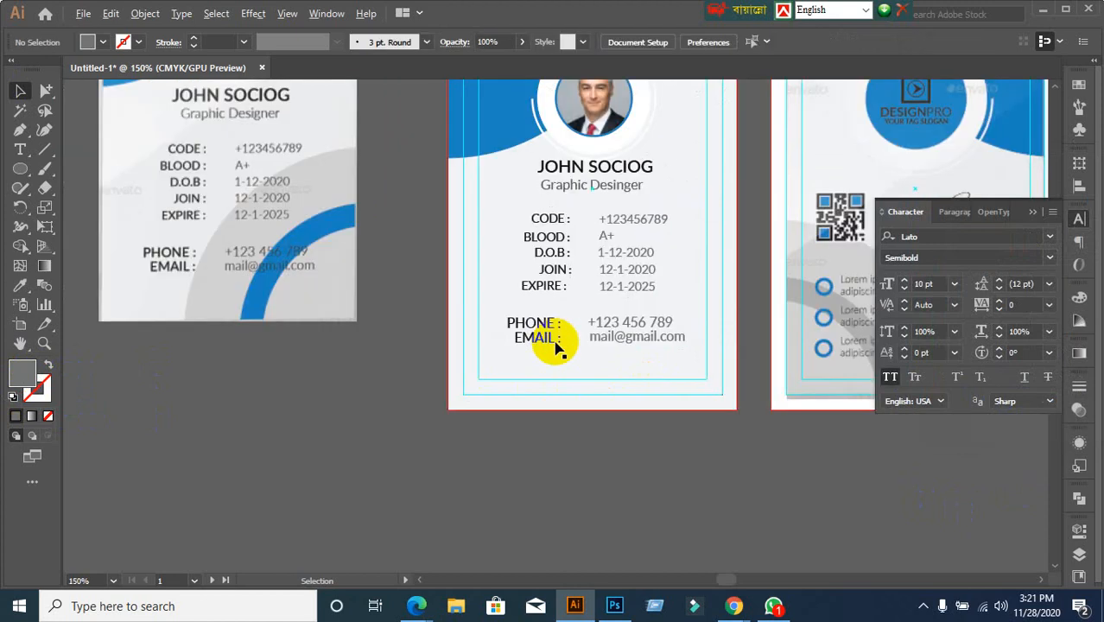
{"action": "left_click_drag", "start_coordinate": [555, 339], "coordinate": [572, 451]}
{"action": "scroll", "coordinate": [609, 433], "scroll_direction": "up", "scroll_amount": 3}
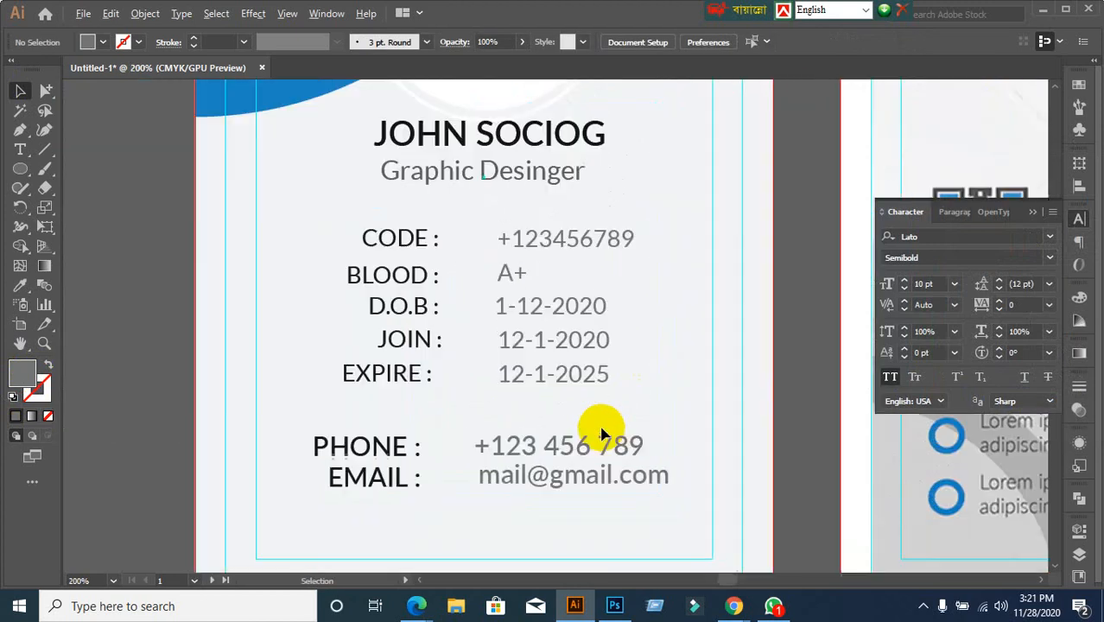
{"action": "scroll", "coordinate": [602, 432], "scroll_direction": "down", "scroll_amount": 1}
{"action": "scroll", "coordinate": [602, 432], "scroll_direction": "up", "scroll_amount": 3}
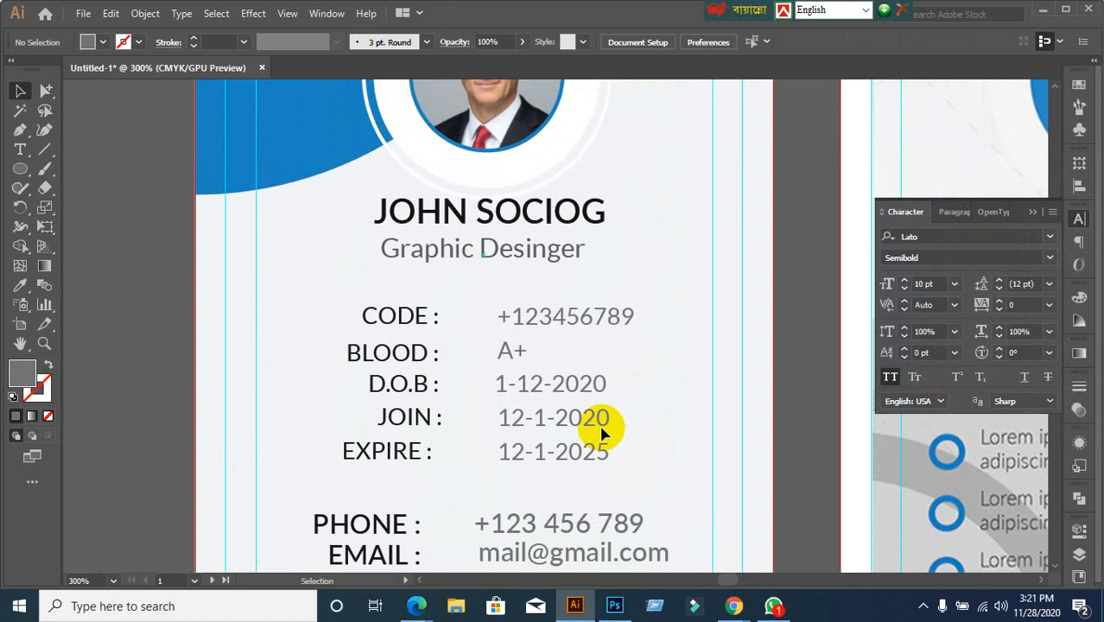
{"action": "scroll", "coordinate": [562, 447], "scroll_direction": "down", "scroll_amount": 2}
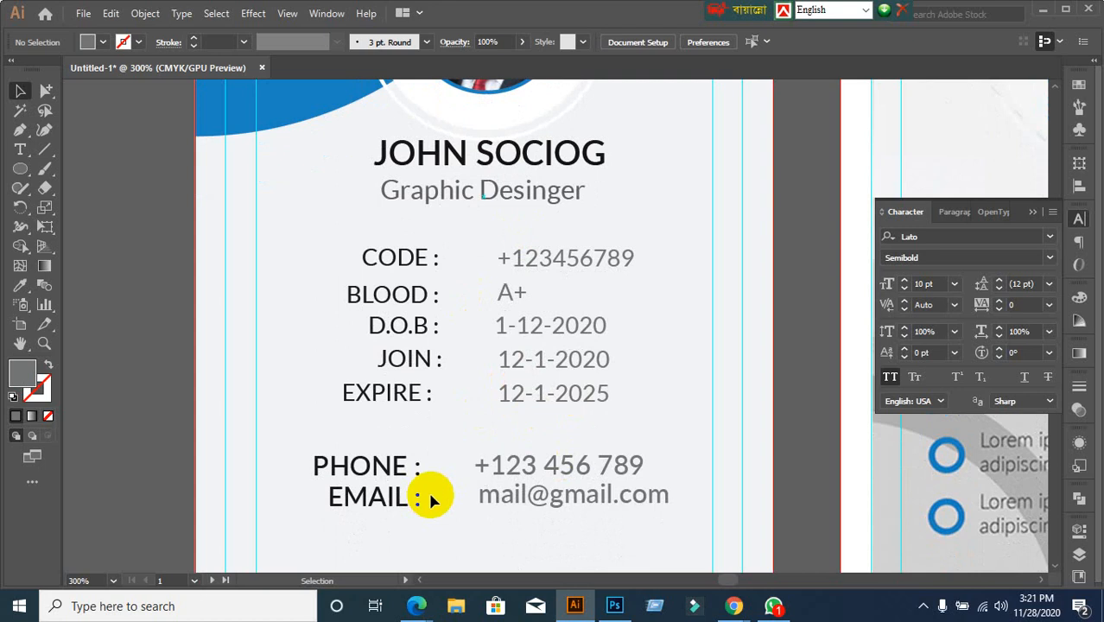
{"action": "scroll", "coordinate": [428, 489], "scroll_direction": "up", "scroll_amount": 2}
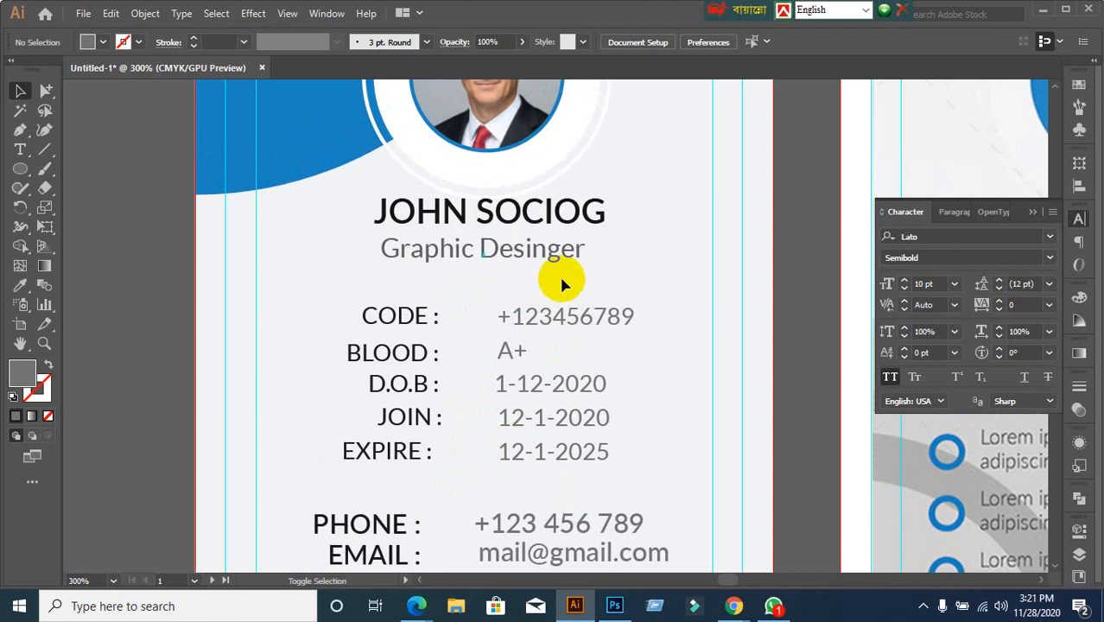
{"action": "scroll", "coordinate": [535, 286], "scroll_direction": "up", "scroll_amount": 8}
{"action": "scroll", "coordinate": [557, 505], "scroll_direction": "down", "scroll_amount": 4}
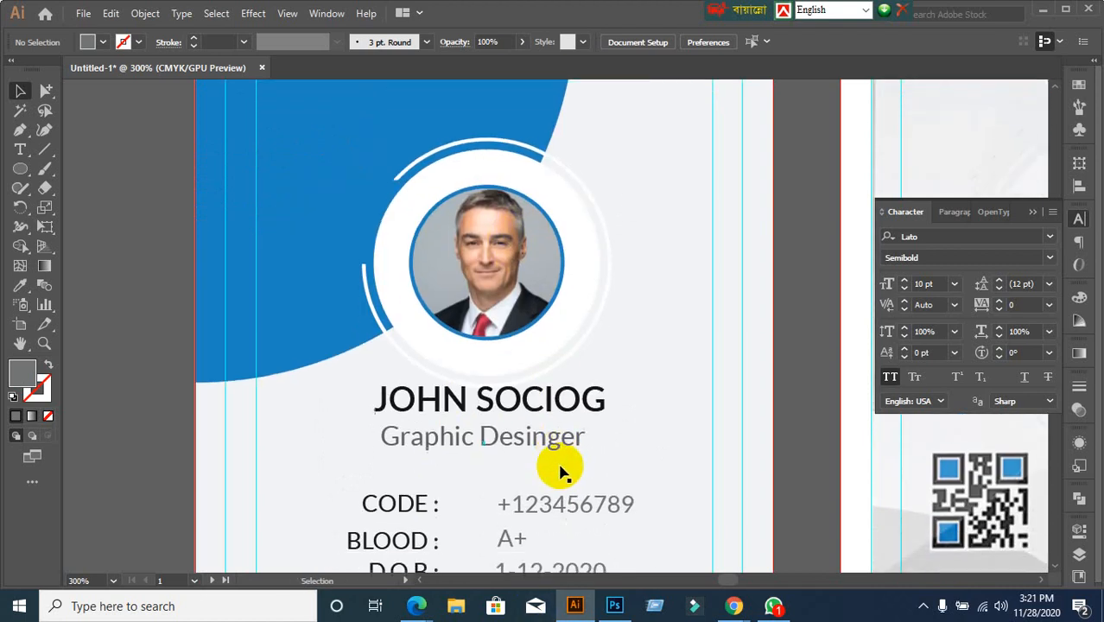
{"action": "scroll", "coordinate": [537, 424], "scroll_direction": "up", "scroll_amount": 1}
{"action": "scroll", "coordinate": [540, 426], "scroll_direction": "down", "scroll_amount": 2}
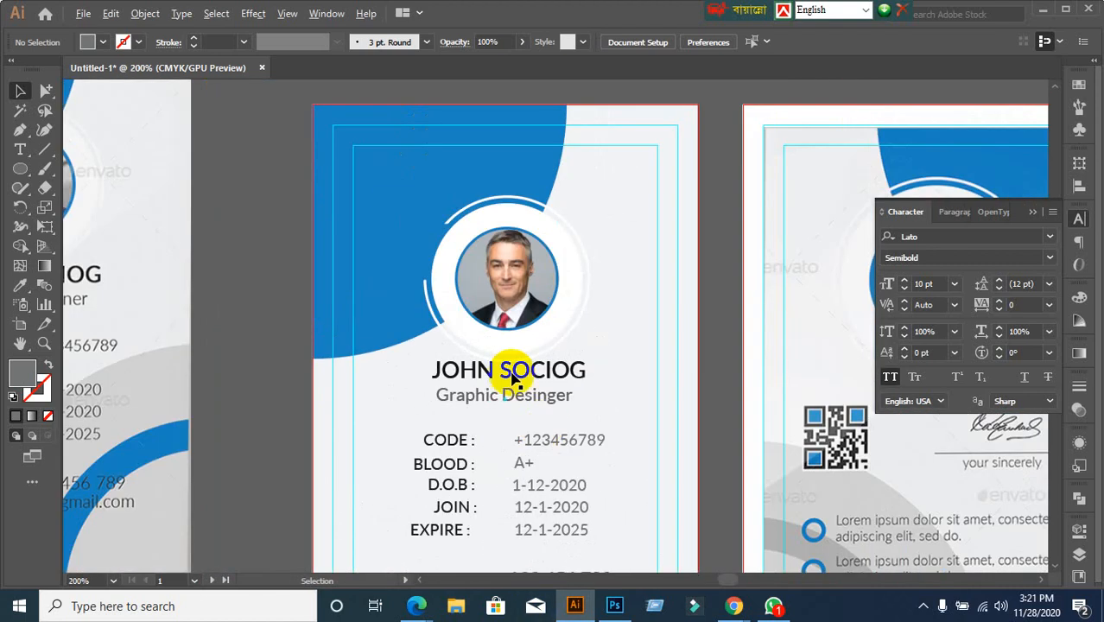
{"action": "left_click", "coordinate": [482, 256]}
Centre the photo circle group horizontally on the card, aligning to the artboard
{"action": "left_click", "coordinate": [444, 352]}
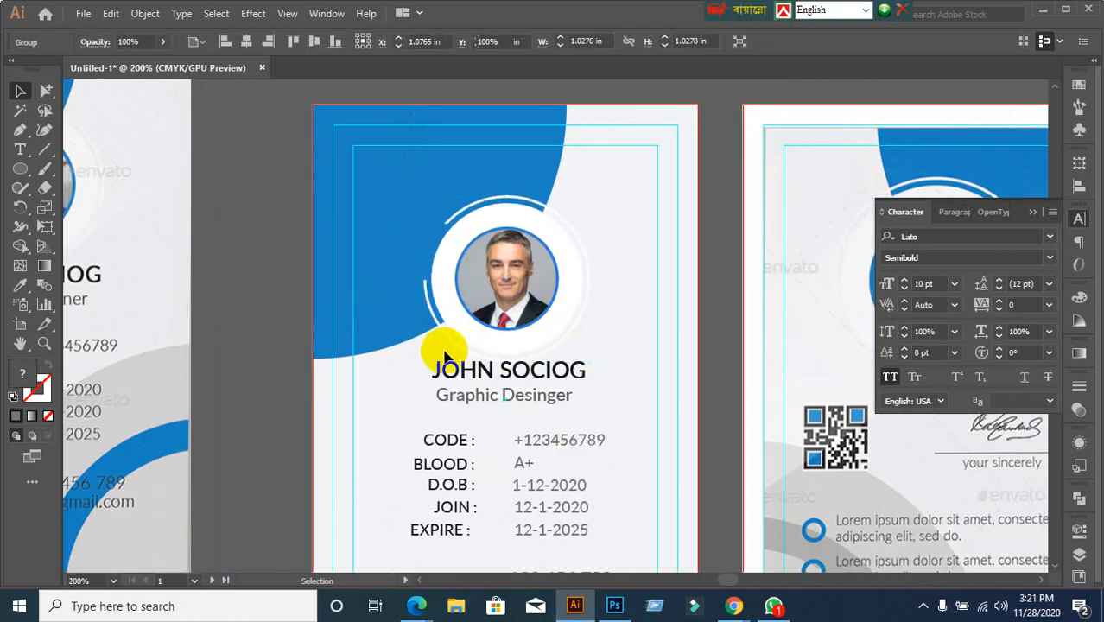
{"action": "left_click_drag", "start_coordinate": [522, 299], "coordinate": [513, 281]}
{"action": "key", "text": "ctrl+z"}
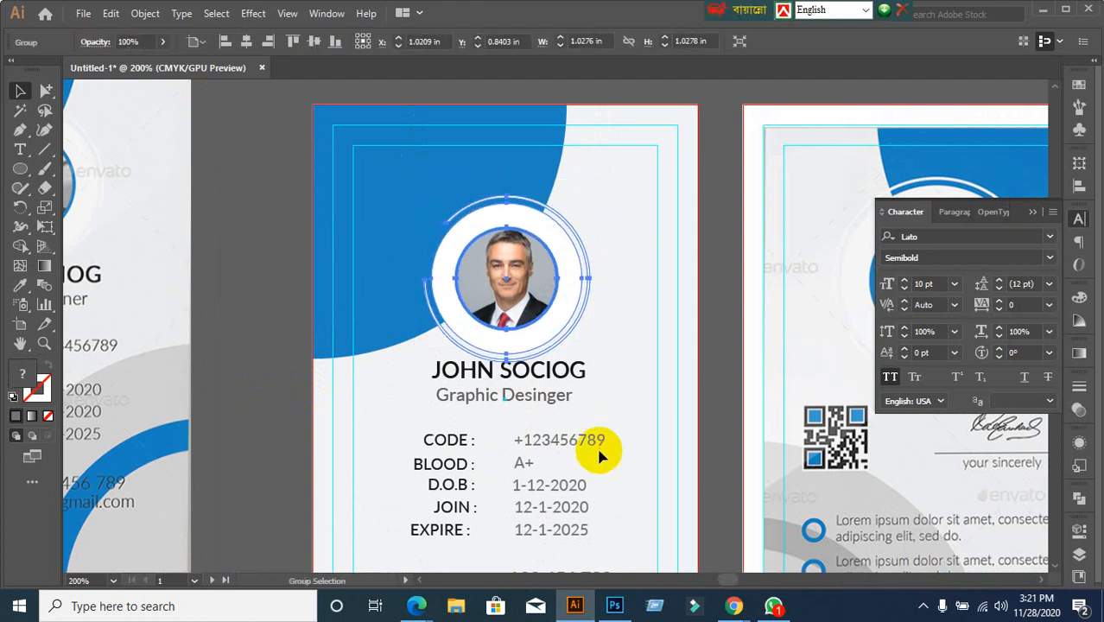
{"action": "left_click", "coordinate": [354, 367]}
{"action": "left_click", "coordinate": [469, 316]}
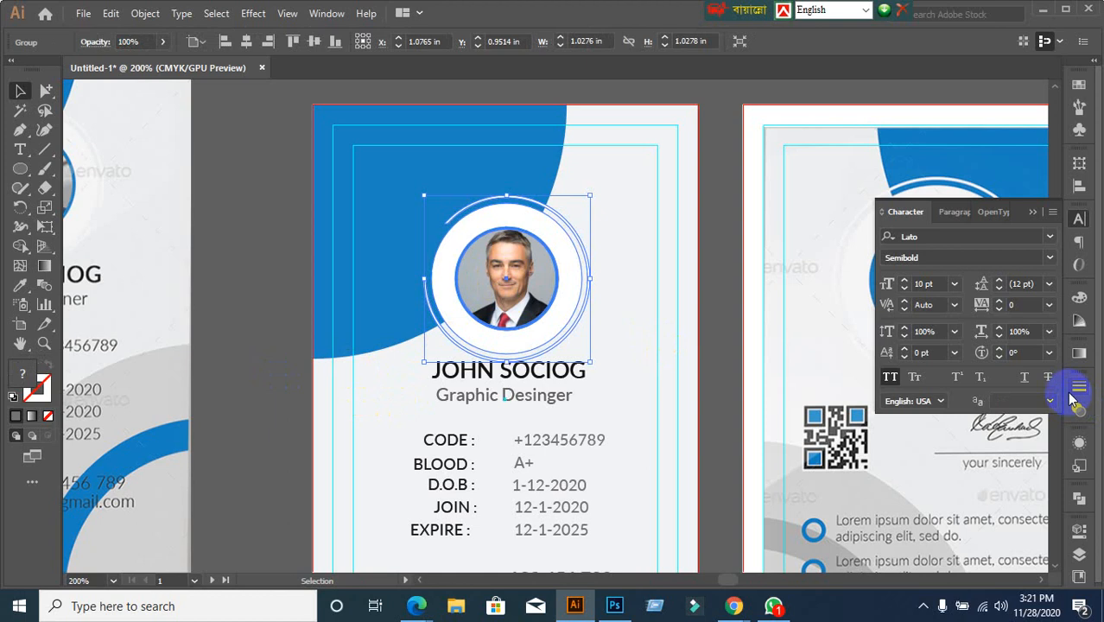
{"action": "left_click", "coordinate": [1077, 184]}
{"action": "left_click", "coordinate": [1036, 296]}
{"action": "left_click", "coordinate": [994, 354]}
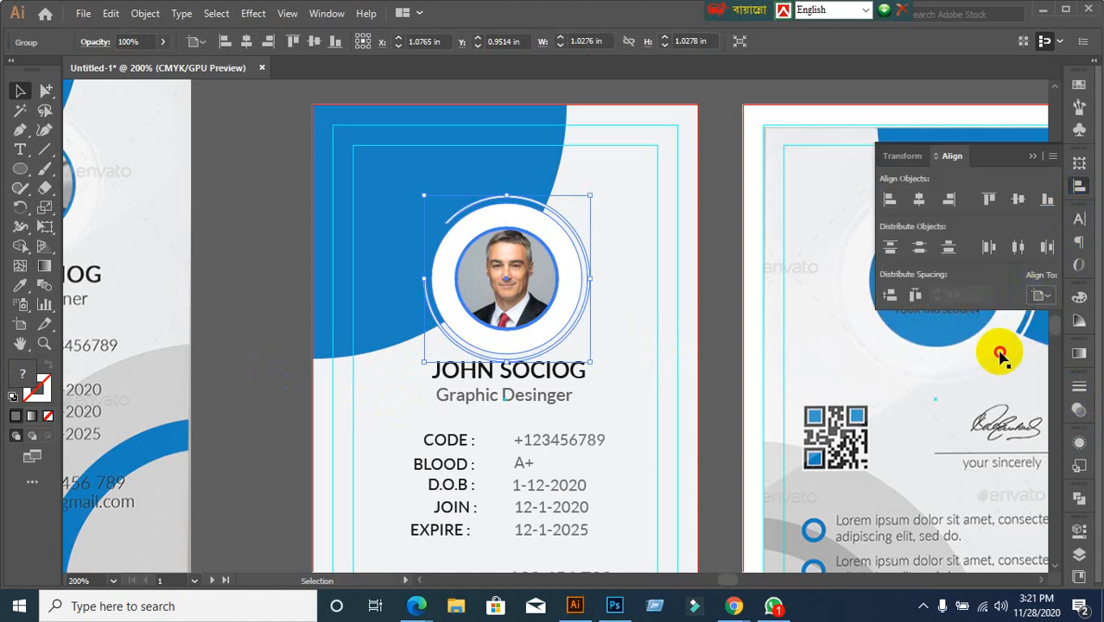
{"action": "left_click", "coordinate": [920, 204]}
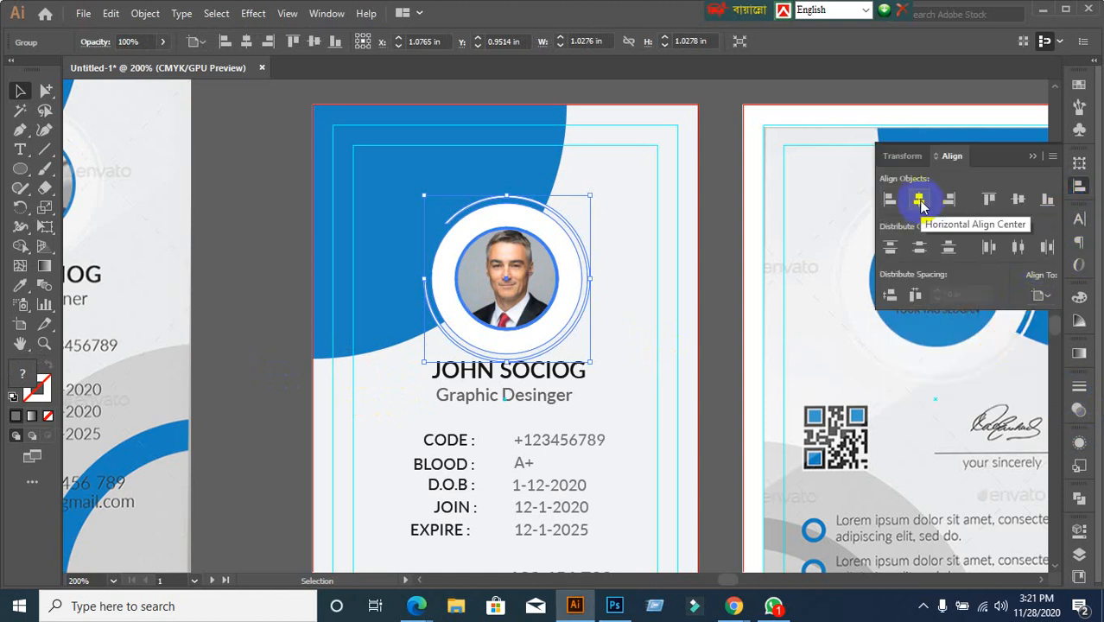
{"action": "left_click", "coordinate": [921, 204]}
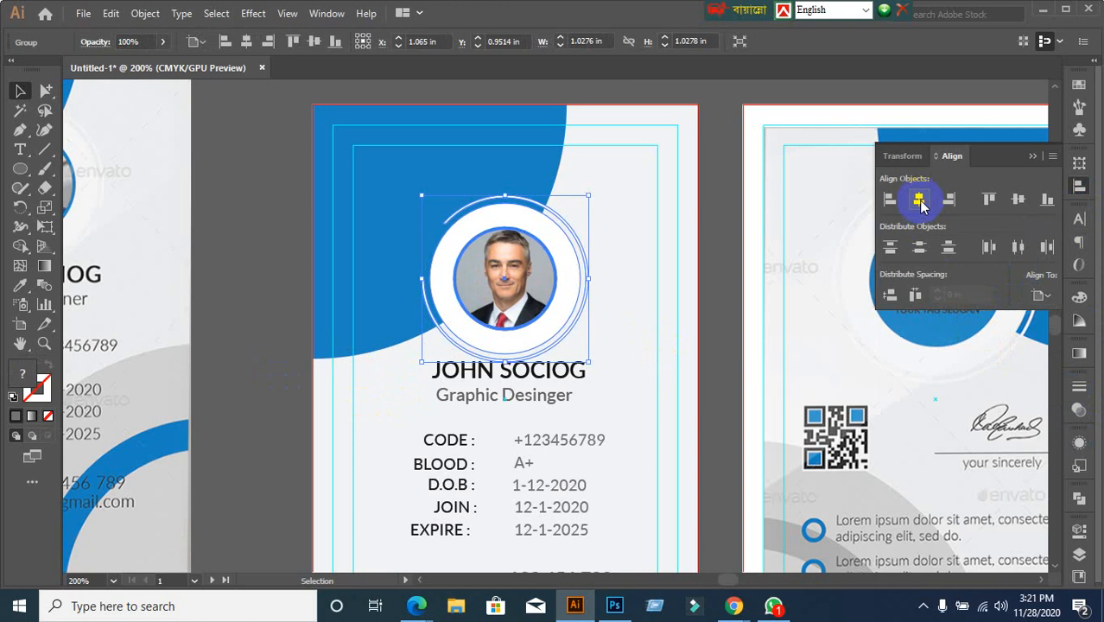
{"action": "left_click", "coordinate": [624, 466]}
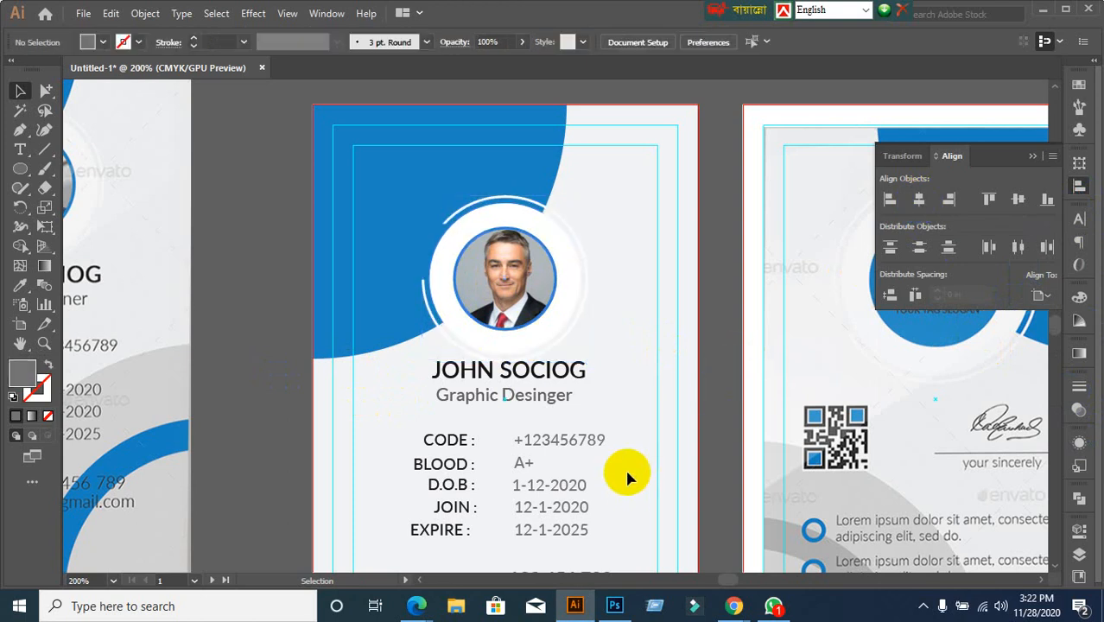
{"action": "scroll", "coordinate": [644, 476], "scroll_direction": "down", "scroll_amount": 3}
{"action": "scroll", "coordinate": [643, 476], "scroll_direction": "down", "scroll_amount": 2}
{"action": "scroll", "coordinate": [459, 313], "scroll_direction": "up", "scroll_amount": 1}
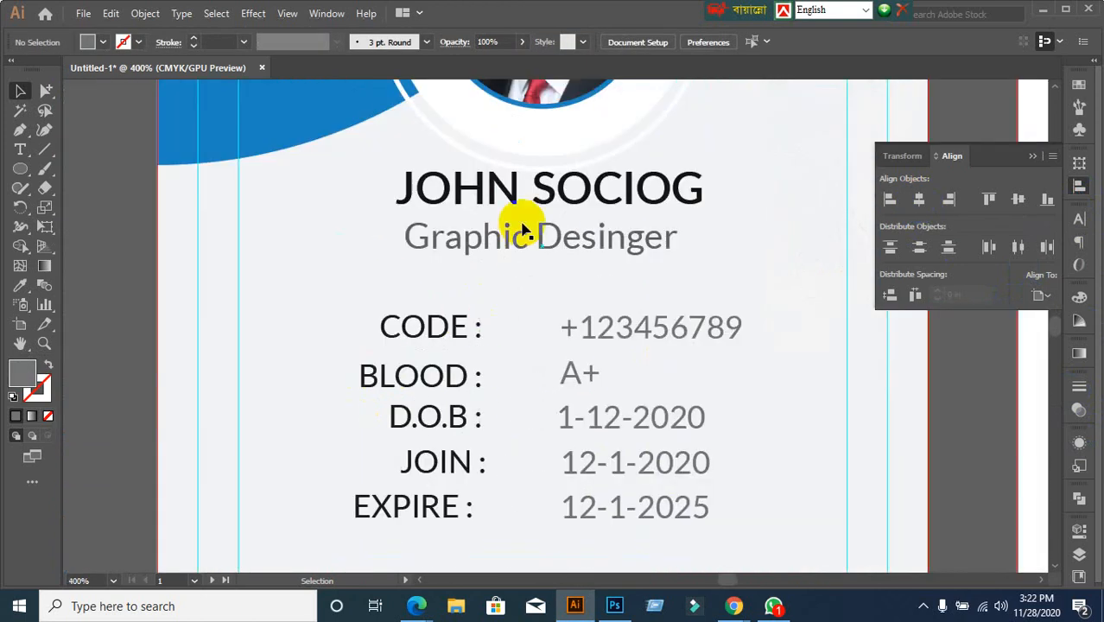
{"action": "left_click", "coordinate": [493, 197]}
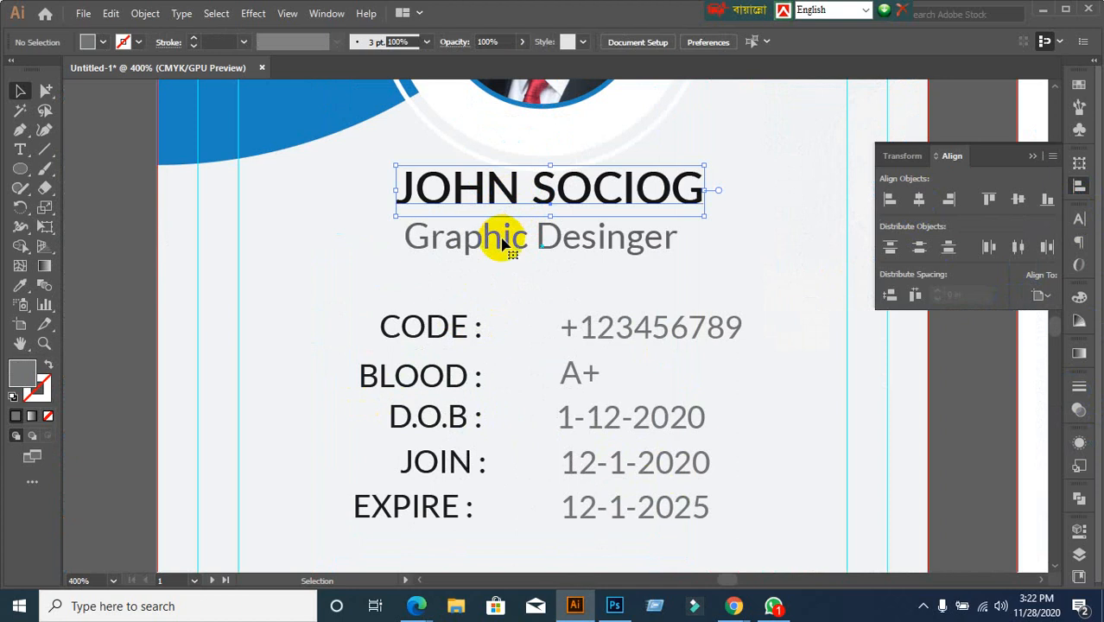
{"action": "left_click", "coordinate": [505, 244]}
{"action": "key", "text": "Up"}
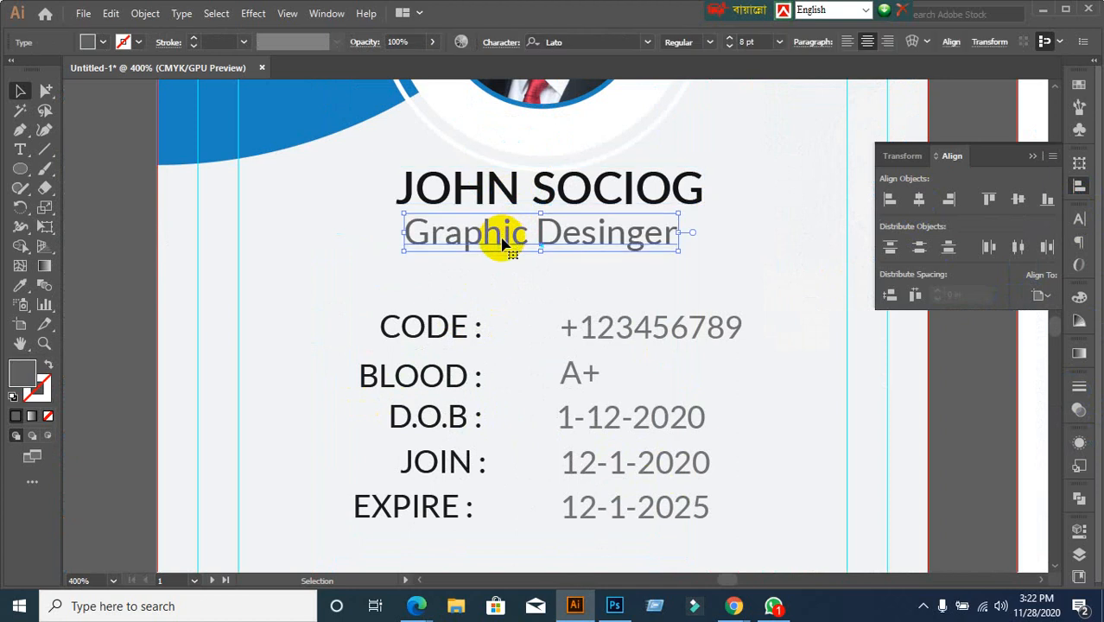
{"action": "left_click", "coordinate": [489, 198], "text": "shift"}
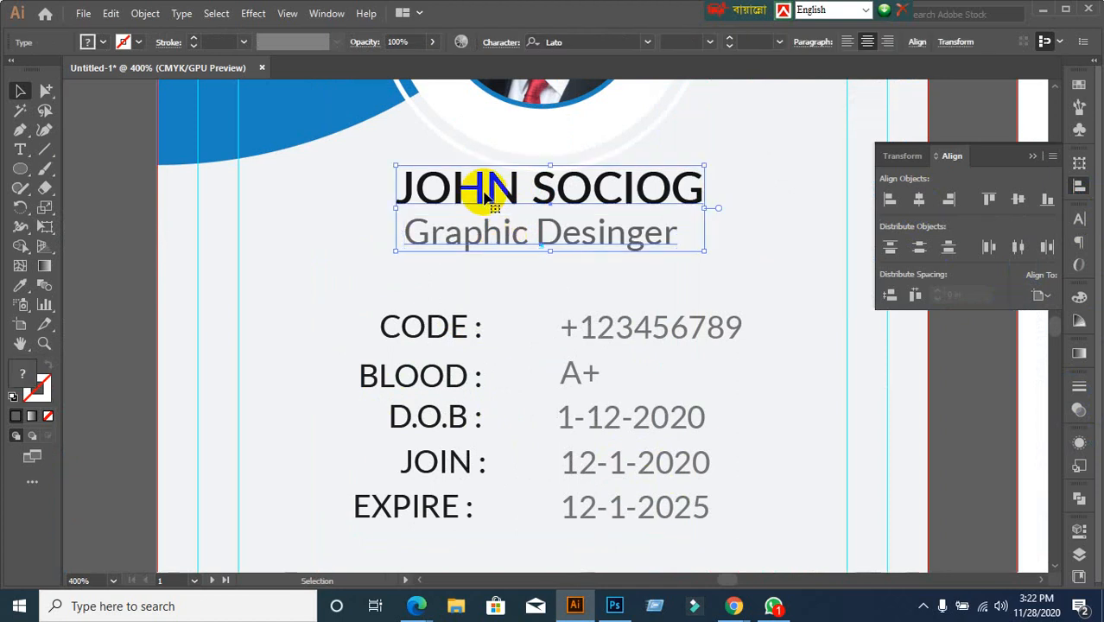
{"action": "key", "text": "Down"}
{"action": "key", "text": "Down"}
{"action": "key", "text": "Down"}
{"action": "key", "text": "Down"}
{"action": "key", "text": "Down"}
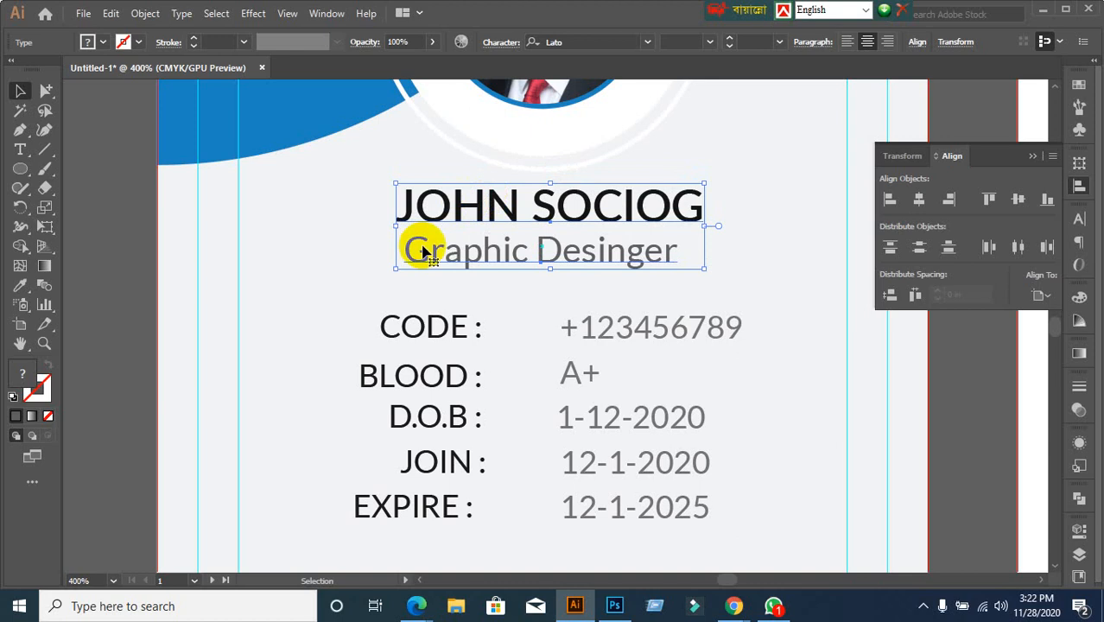
{"action": "left_click", "coordinate": [378, 249]}
Centre the name and Graphic Desinger title horizontally on each other
{"action": "left_click_drag", "start_coordinate": [373, 202], "coordinate": [561, 273]}
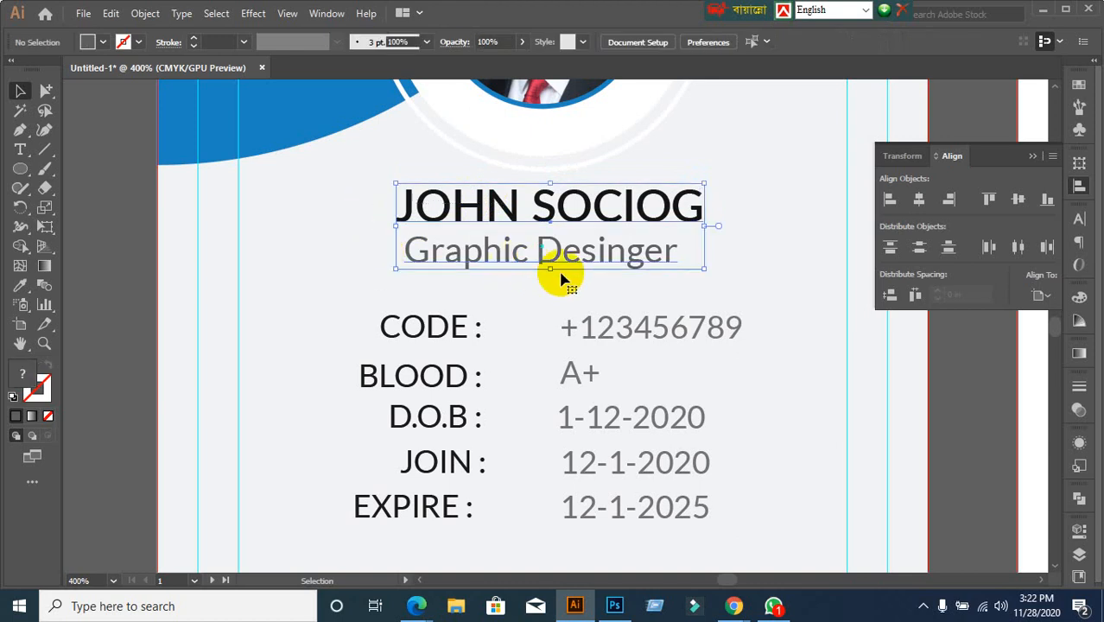
{"action": "scroll", "coordinate": [561, 278], "scroll_direction": "down", "scroll_amount": 2}
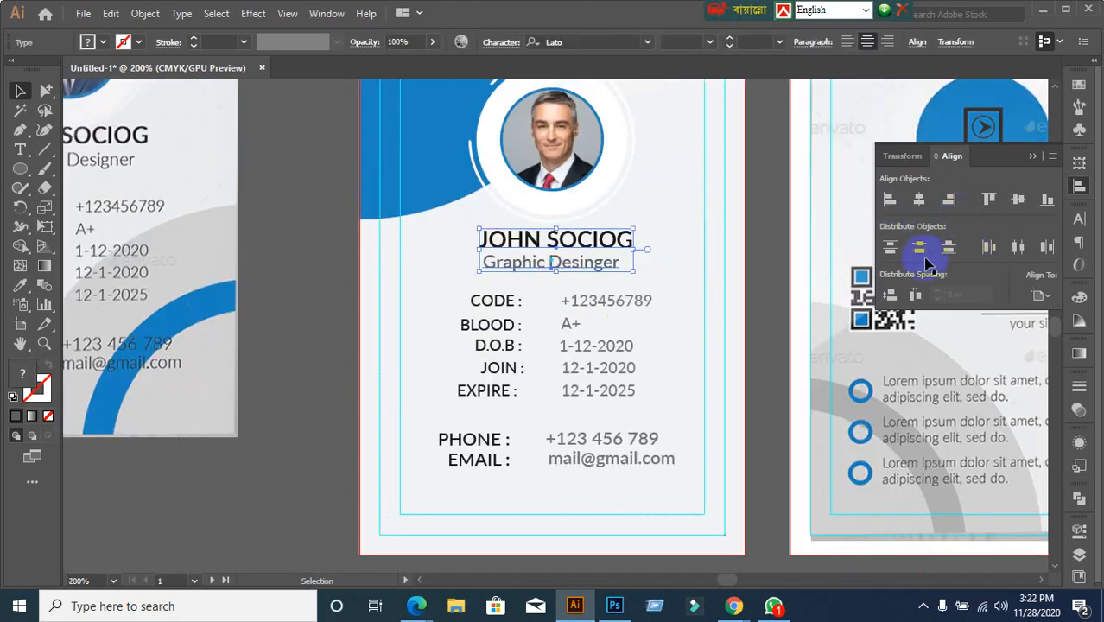
{"action": "left_click", "coordinate": [456, 276]}
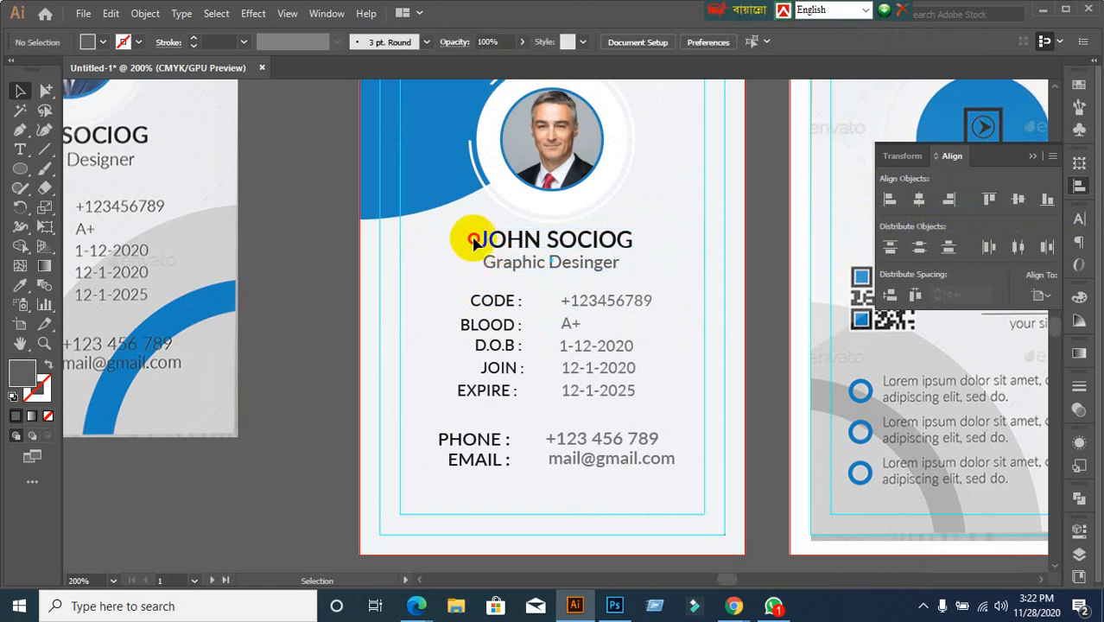
{"action": "left_click_drag", "start_coordinate": [468, 239], "coordinate": [692, 283]}
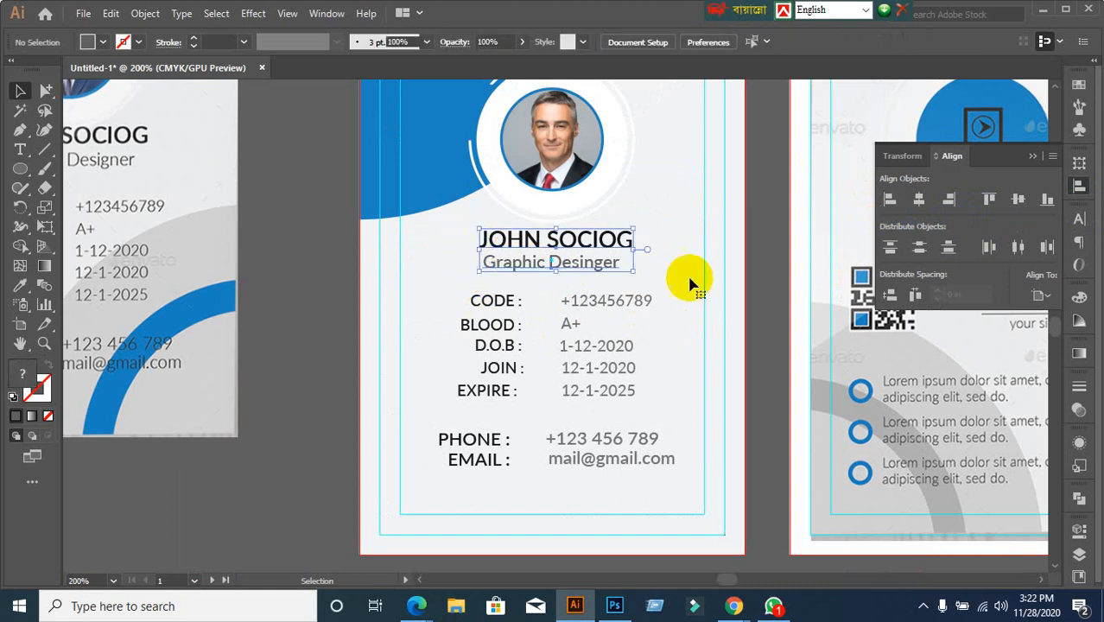
{"action": "left_click", "coordinate": [920, 200]}
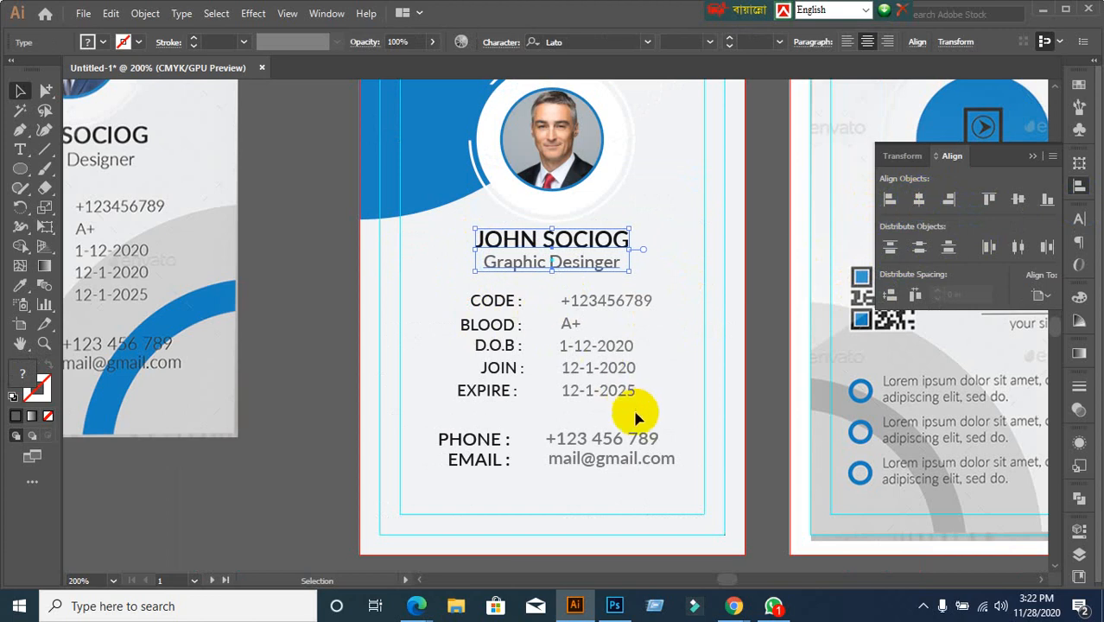
{"action": "left_click", "coordinate": [314, 390]}
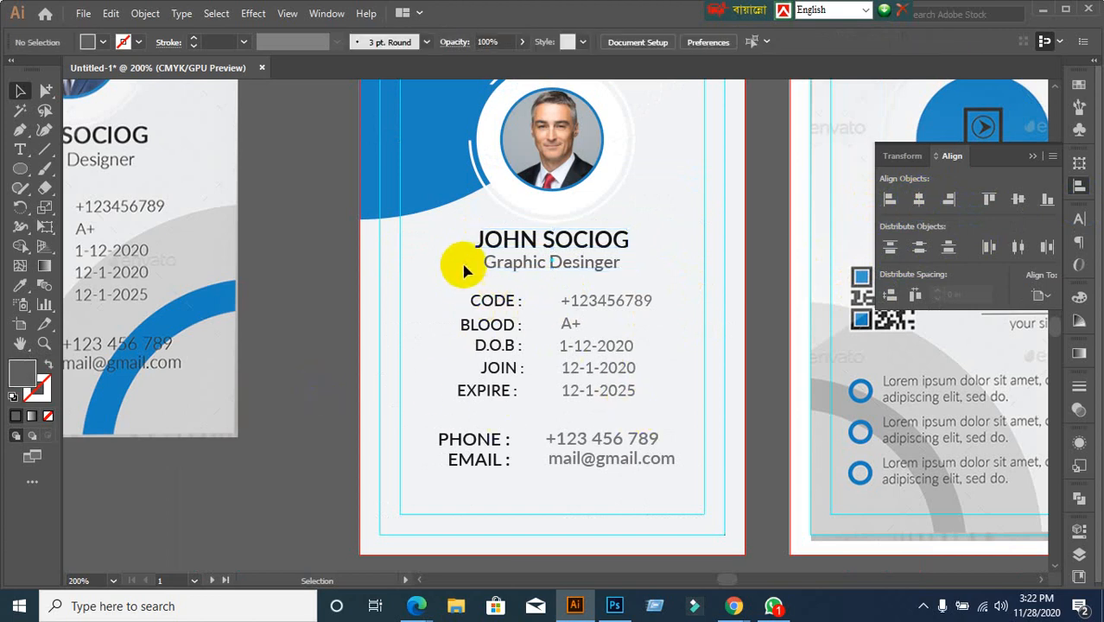
Centre the name-and-title group under the photo ring, using the ring as key object
{"action": "left_click_drag", "start_coordinate": [470, 232], "coordinate": [536, 286]}
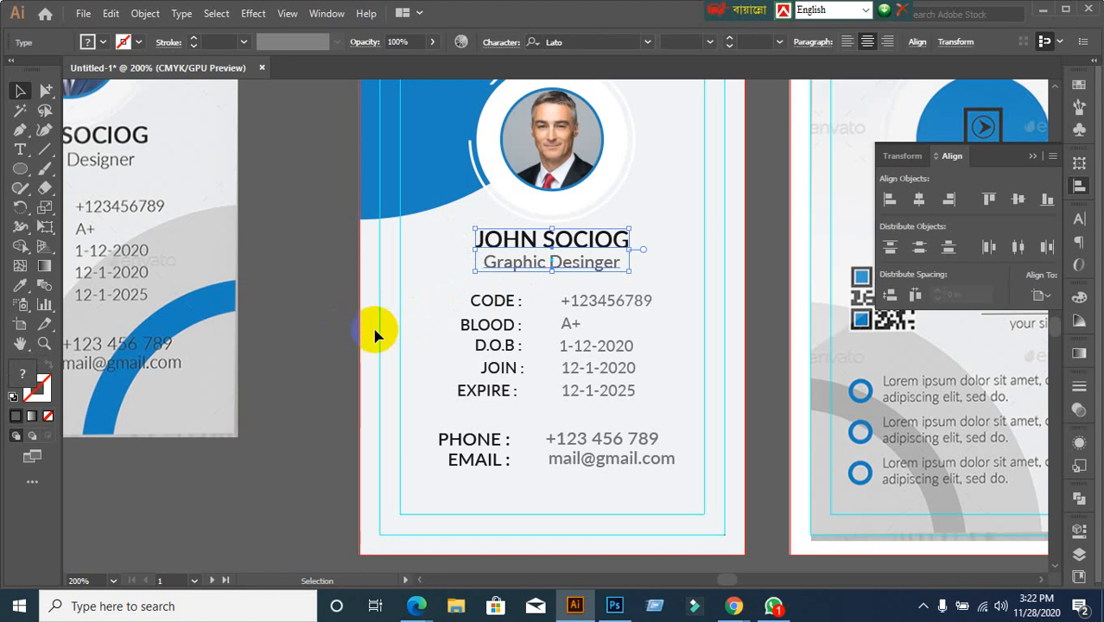
{"action": "left_click_drag", "start_coordinate": [340, 334], "coordinate": [385, 335]}
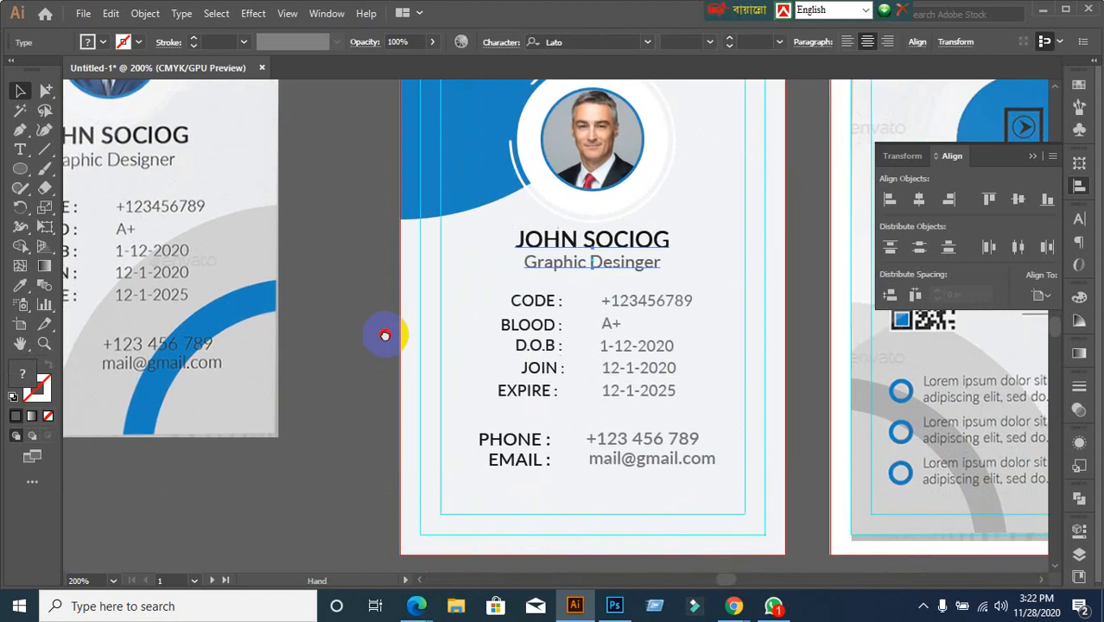
{"action": "left_click", "coordinate": [452, 356]}
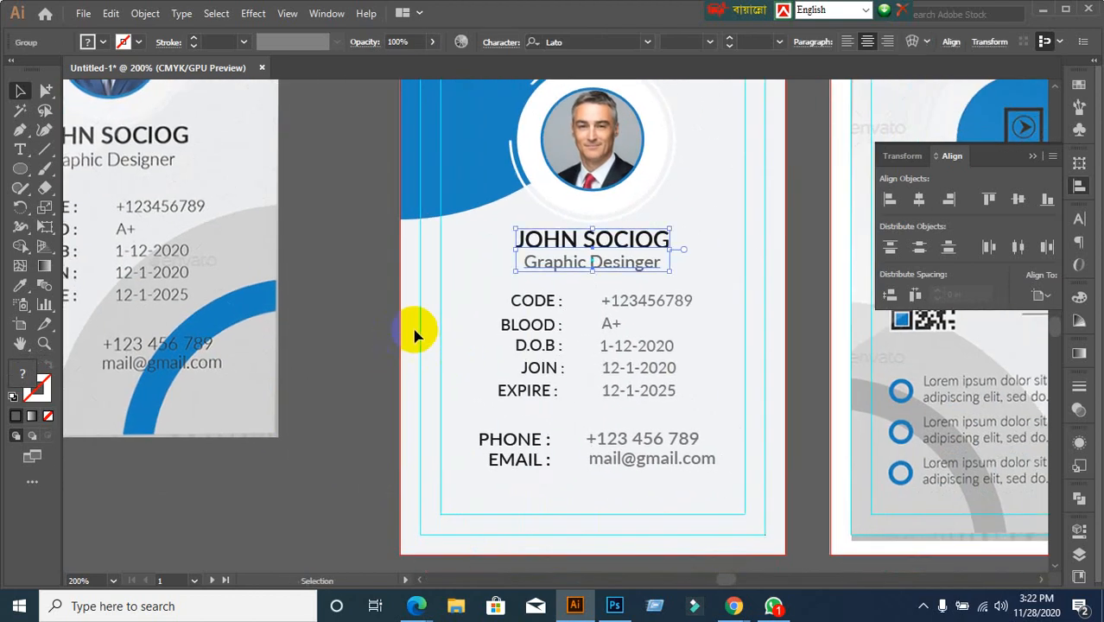
{"action": "left_click", "coordinate": [574, 246]}
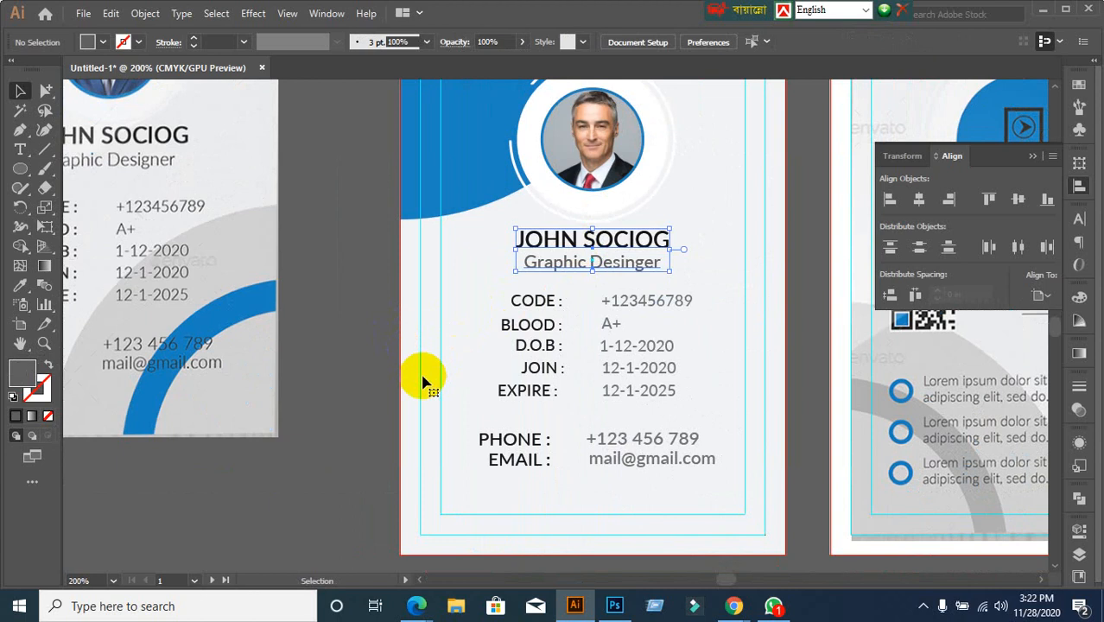
{"action": "left_click", "coordinate": [562, 247]}
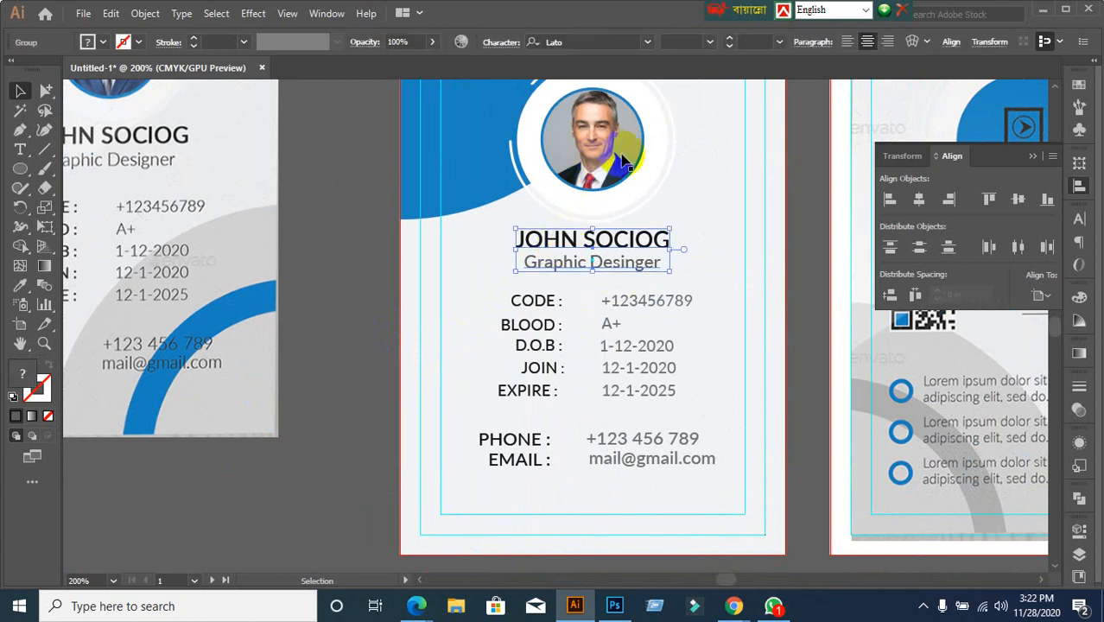
{"action": "scroll", "coordinate": [607, 186], "scroll_direction": "up", "scroll_amount": 1}
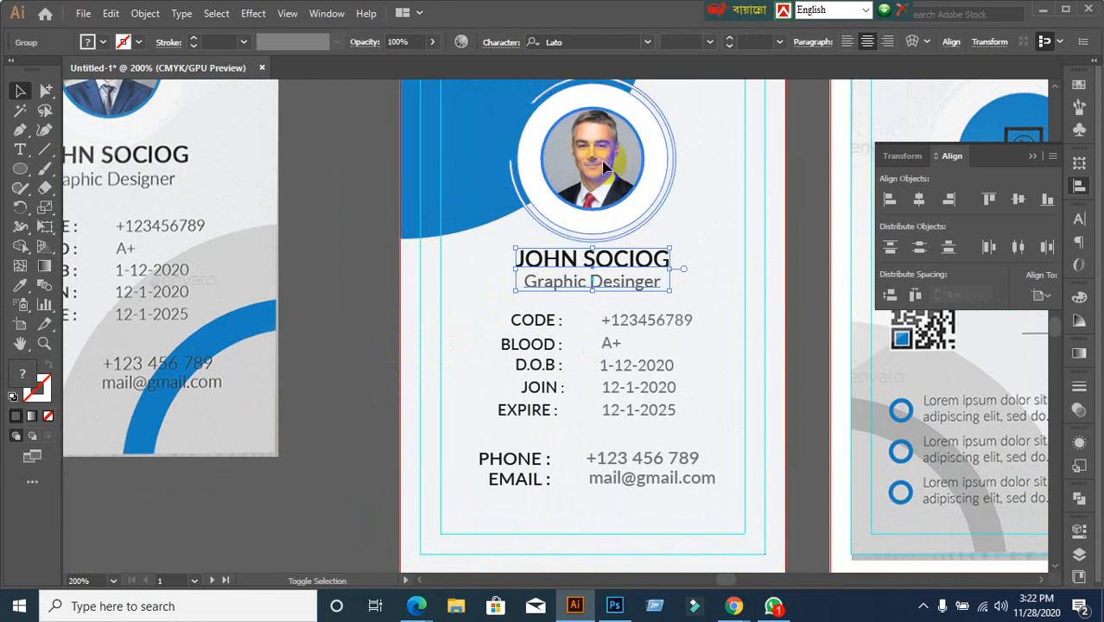
{"action": "left_click", "coordinate": [658, 160], "text": "shift"}
{"action": "left_click", "coordinate": [579, 152]}
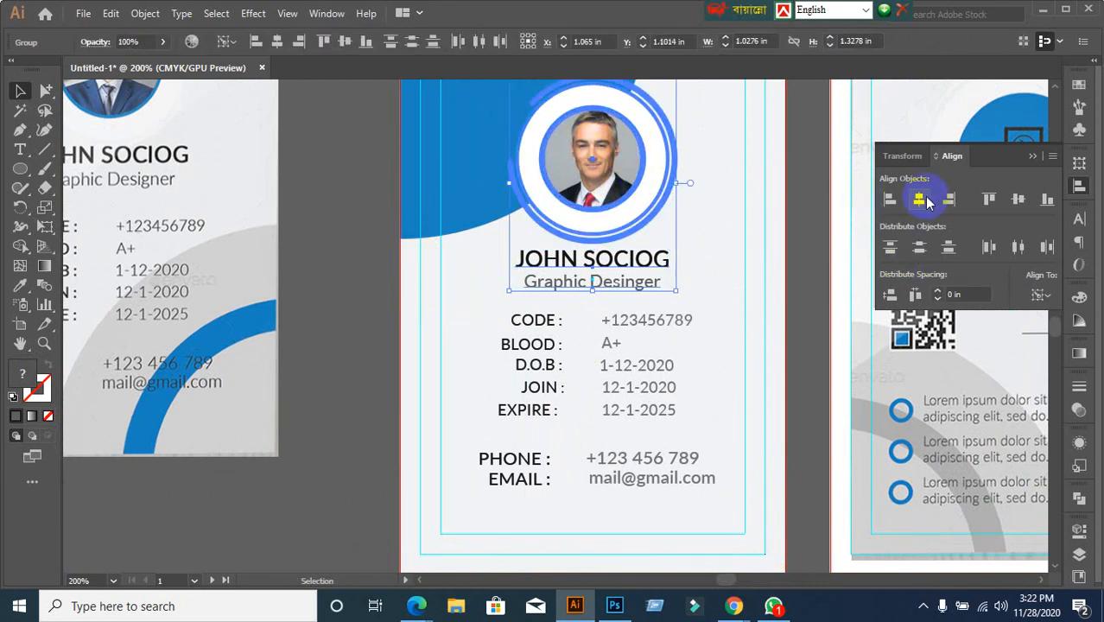
{"action": "left_click", "coordinate": [923, 200]}
{"action": "left_click", "coordinate": [783, 340]}
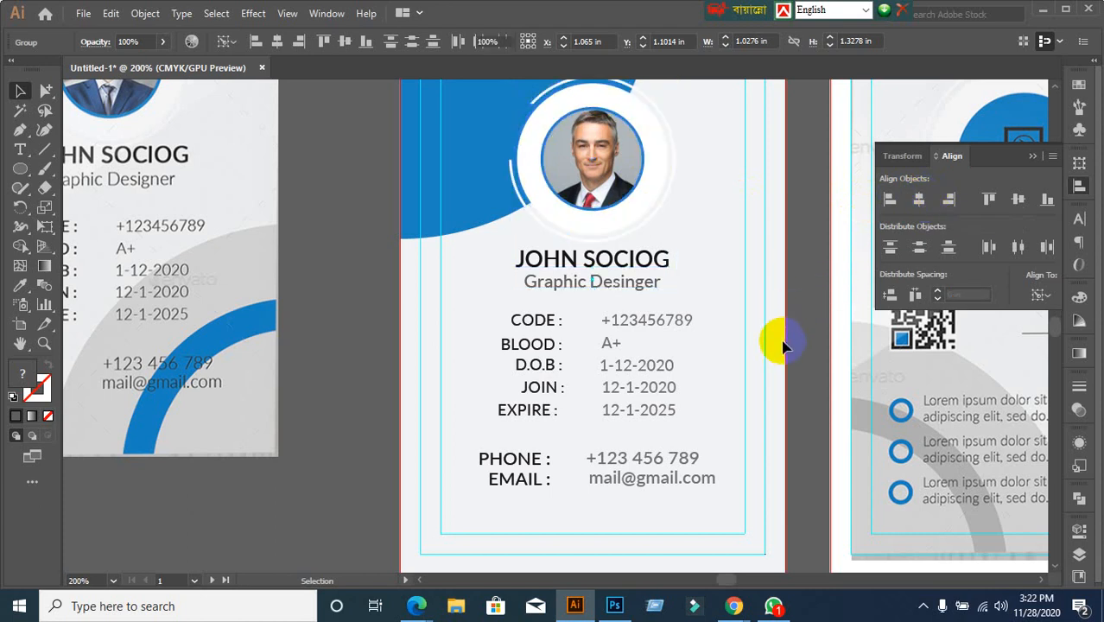
{"action": "scroll", "coordinate": [783, 340], "scroll_direction": "down", "scroll_amount": 1}
{"action": "scroll", "coordinate": [761, 373], "scroll_direction": "up", "scroll_amount": 2}
{"action": "left_click_drag", "start_coordinate": [707, 377], "coordinate": [670, 287]}
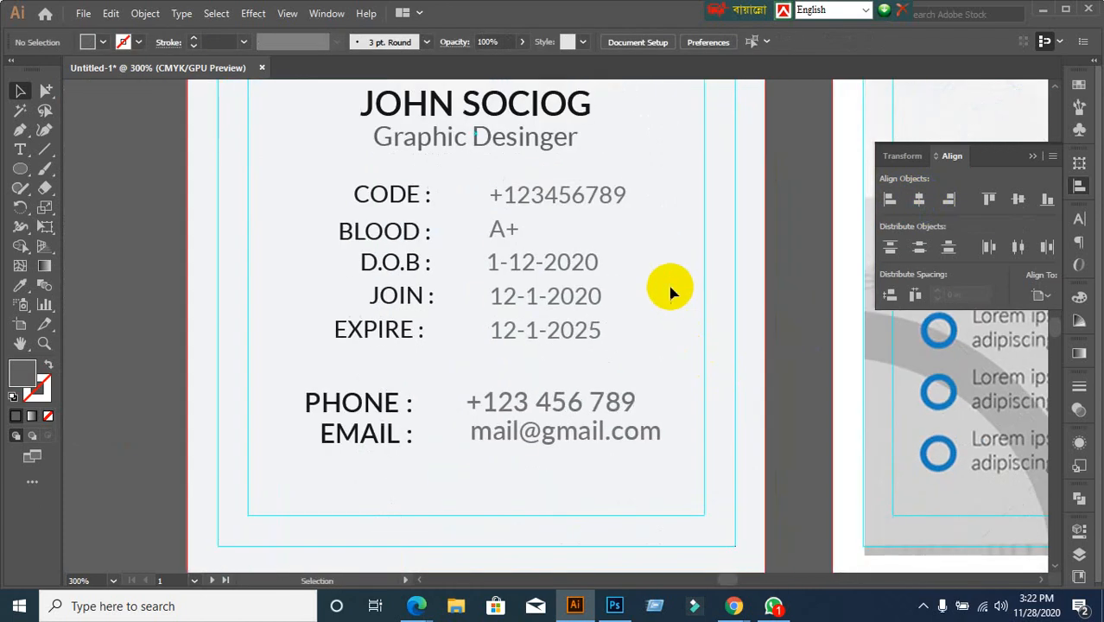
Try horizontal and vertical centre alignment on the CODE row, undoing both
{"action": "scroll", "coordinate": [673, 297], "scroll_direction": "down", "scroll_amount": 1}
{"action": "left_click", "coordinate": [493, 231]}
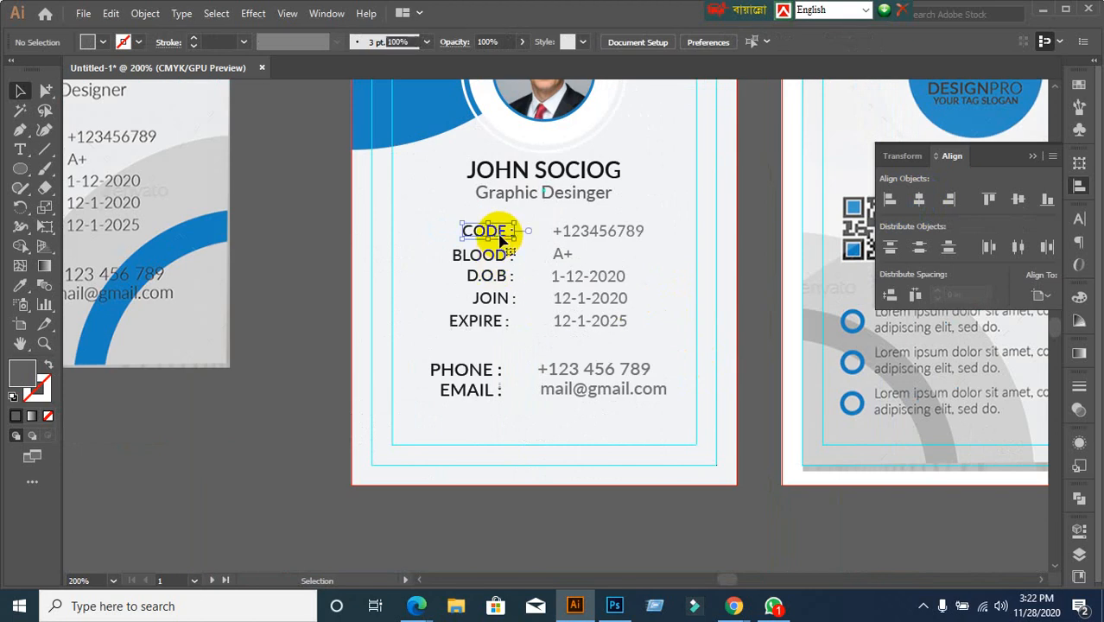
{"action": "left_click", "coordinate": [598, 230], "text": "shift"}
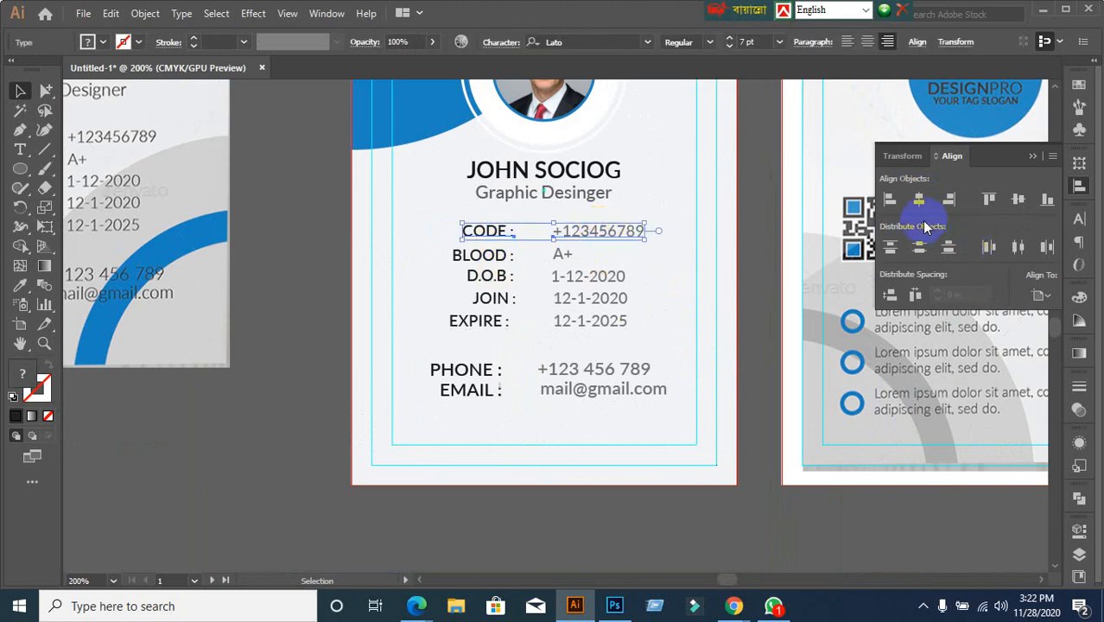
{"action": "left_click", "coordinate": [991, 204]}
{"action": "left_click", "coordinate": [918, 202]}
{"action": "key", "text": "ctrl+z"}
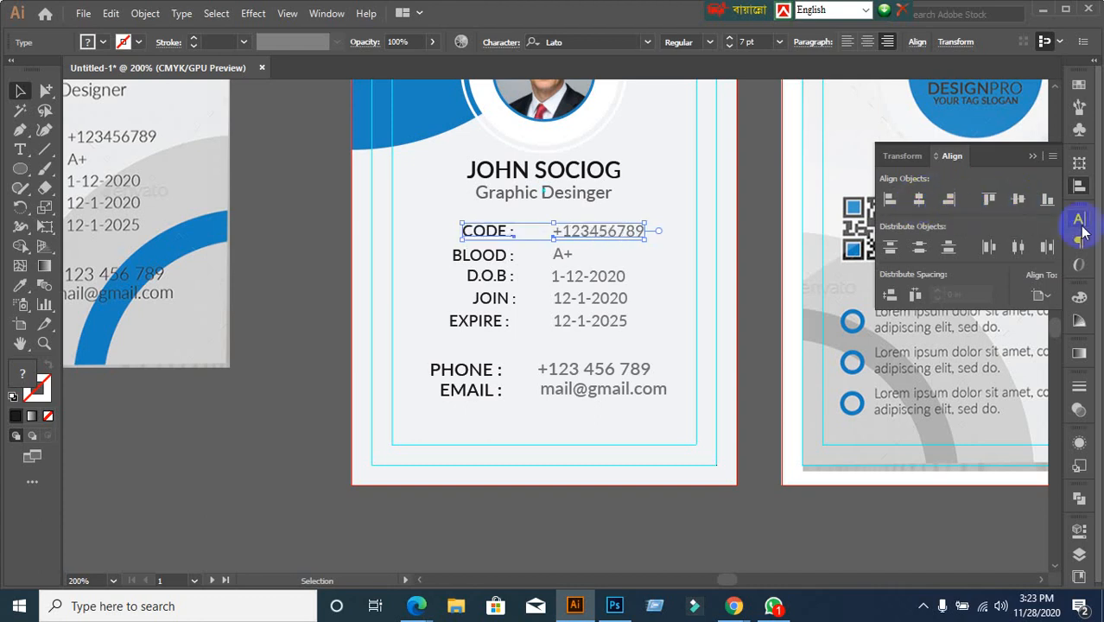
{"action": "left_click", "coordinate": [1020, 202]}
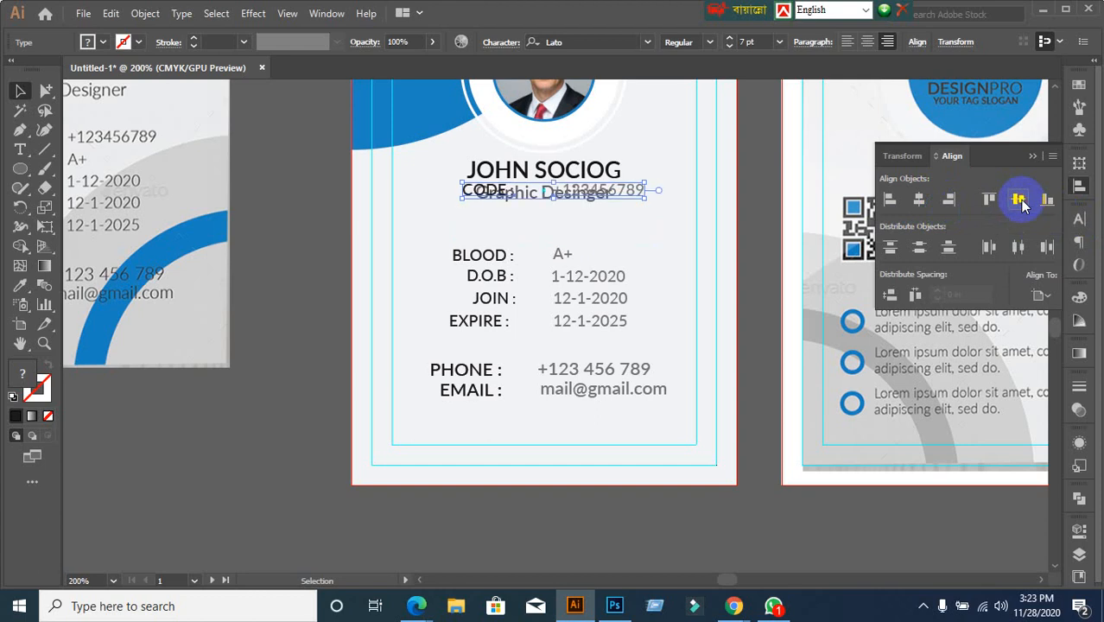
{"action": "key", "text": "ctrl+z"}
Switch the Align To setting from artboard to Align to Selection
{"action": "left_click", "coordinate": [1041, 296]}
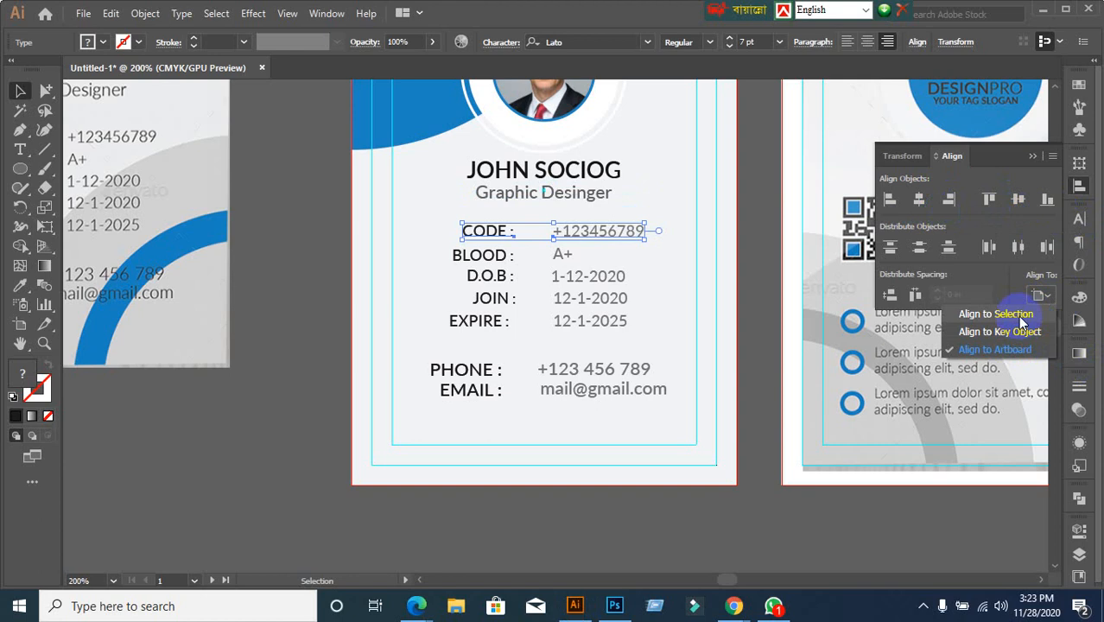
{"action": "left_click", "coordinate": [1003, 350]}
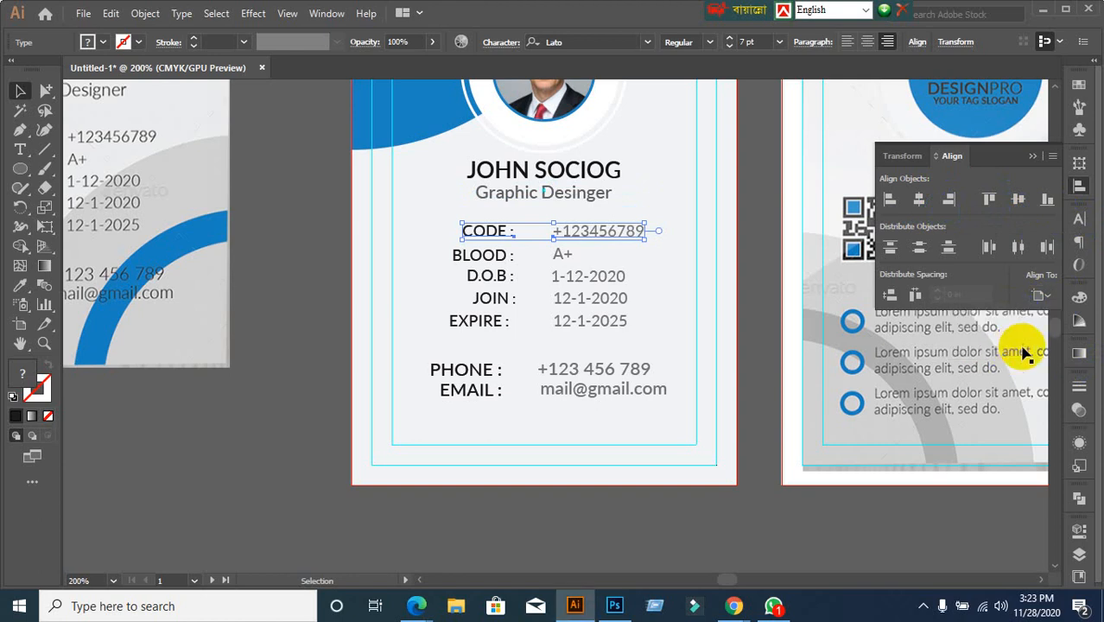
{"action": "left_click", "coordinate": [1041, 296]}
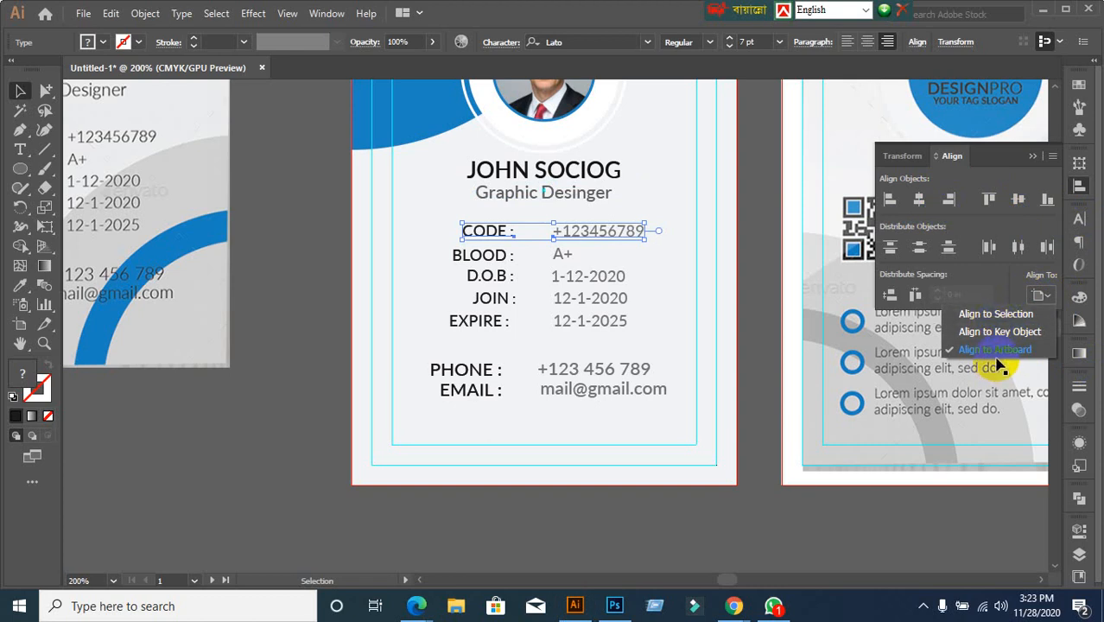
{"action": "left_click", "coordinate": [995, 356]}
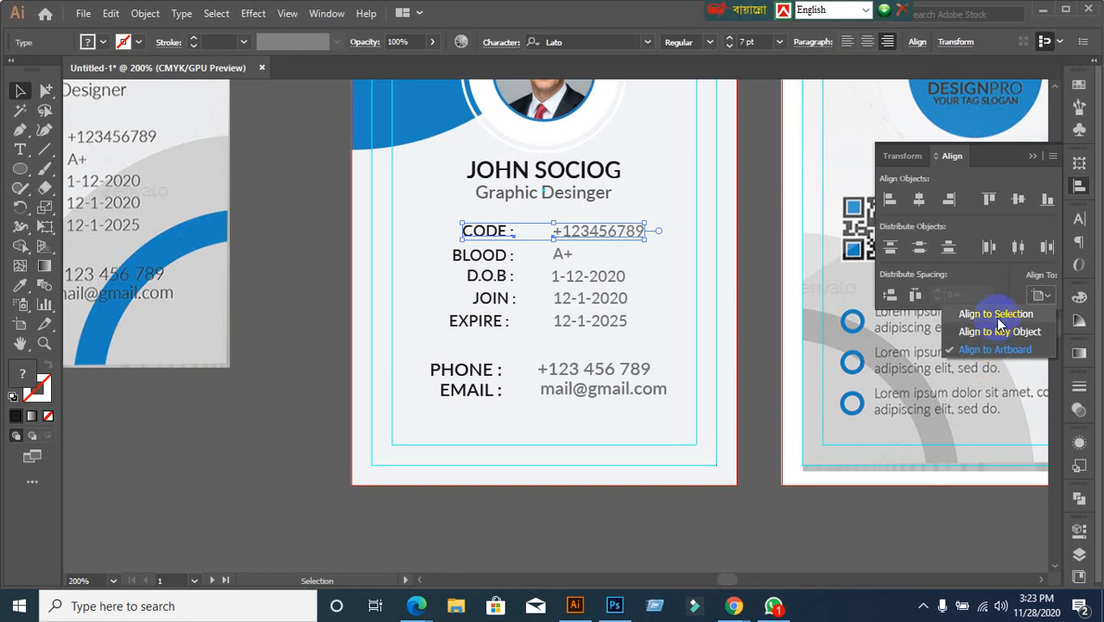
{"action": "left_click", "coordinate": [995, 314]}
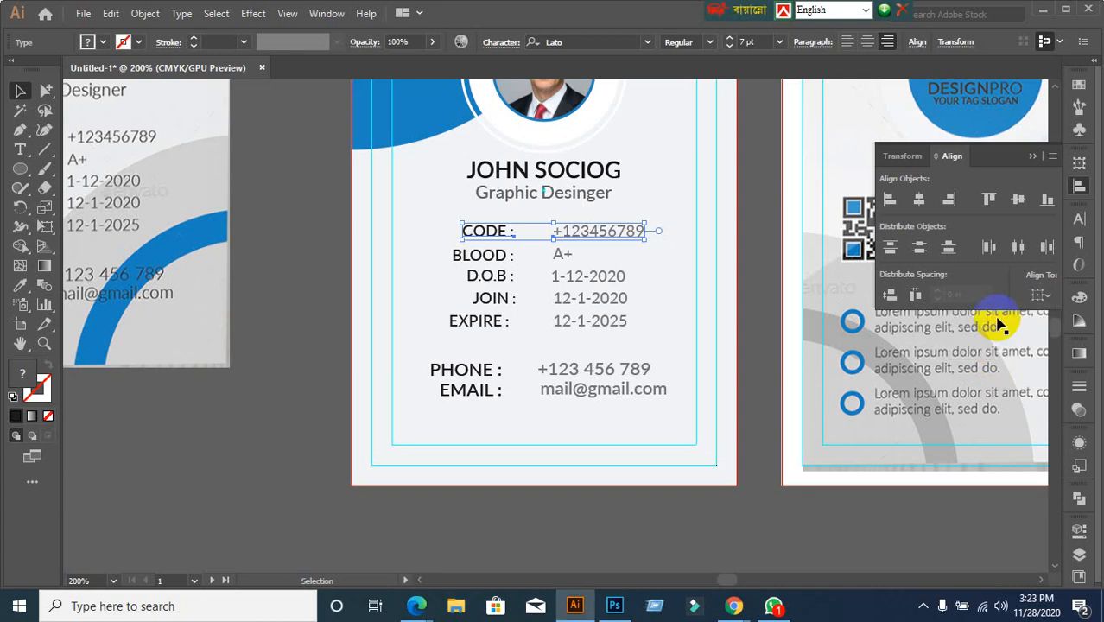
{"action": "left_click", "coordinate": [754, 325]}
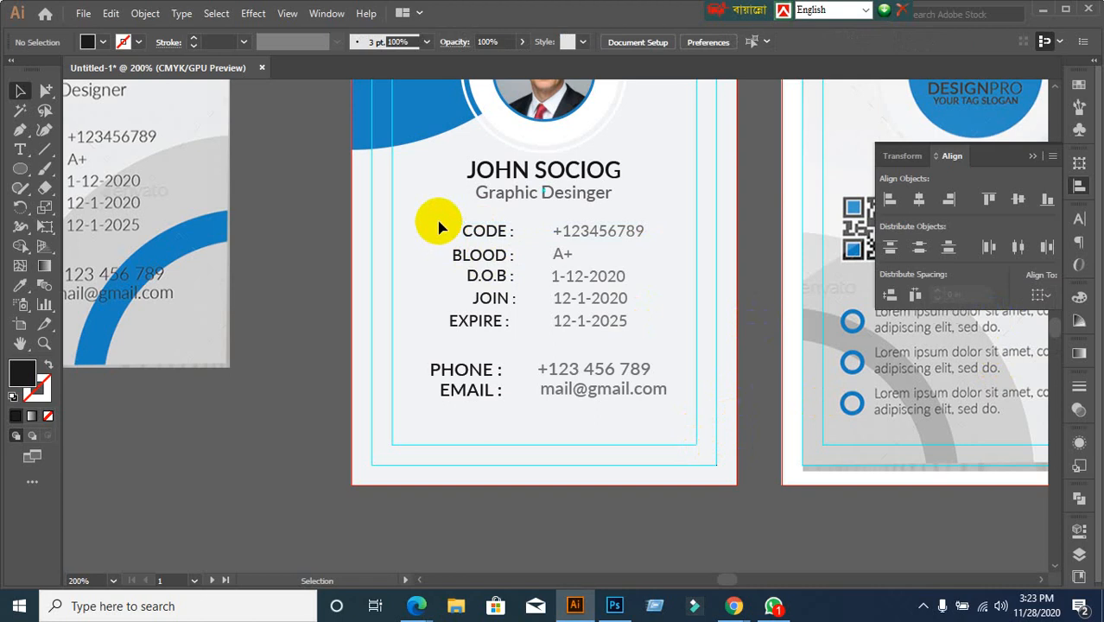
Vertically centre the CODE, BLOOD and D.O.B labels with their values
{"action": "left_click_drag", "start_coordinate": [439, 227], "coordinate": [647, 242]}
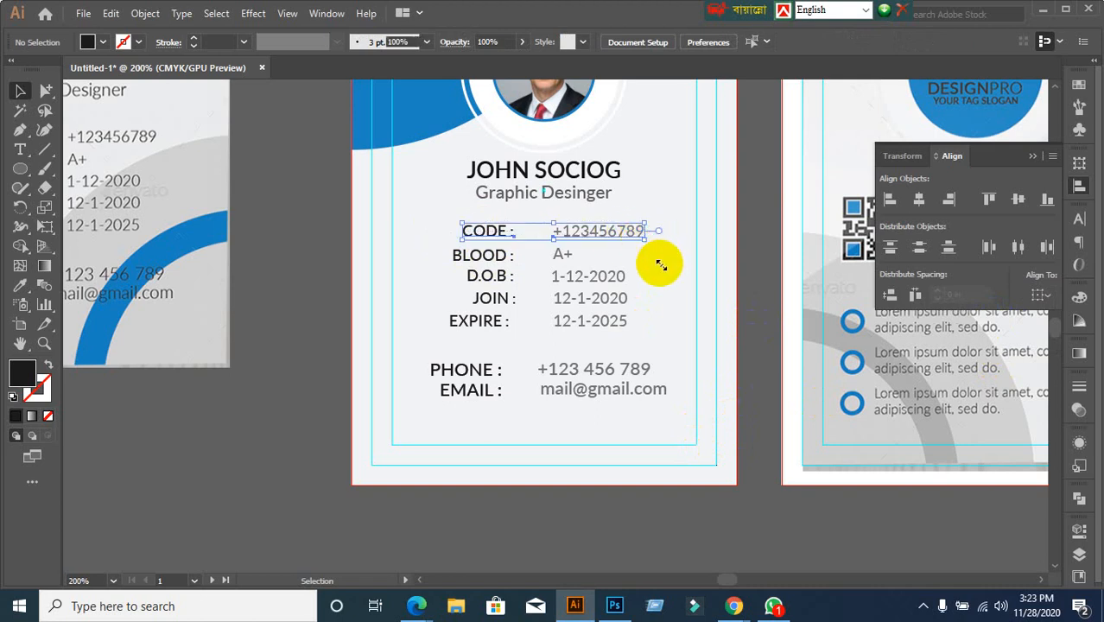
{"action": "left_click", "coordinate": [1020, 200]}
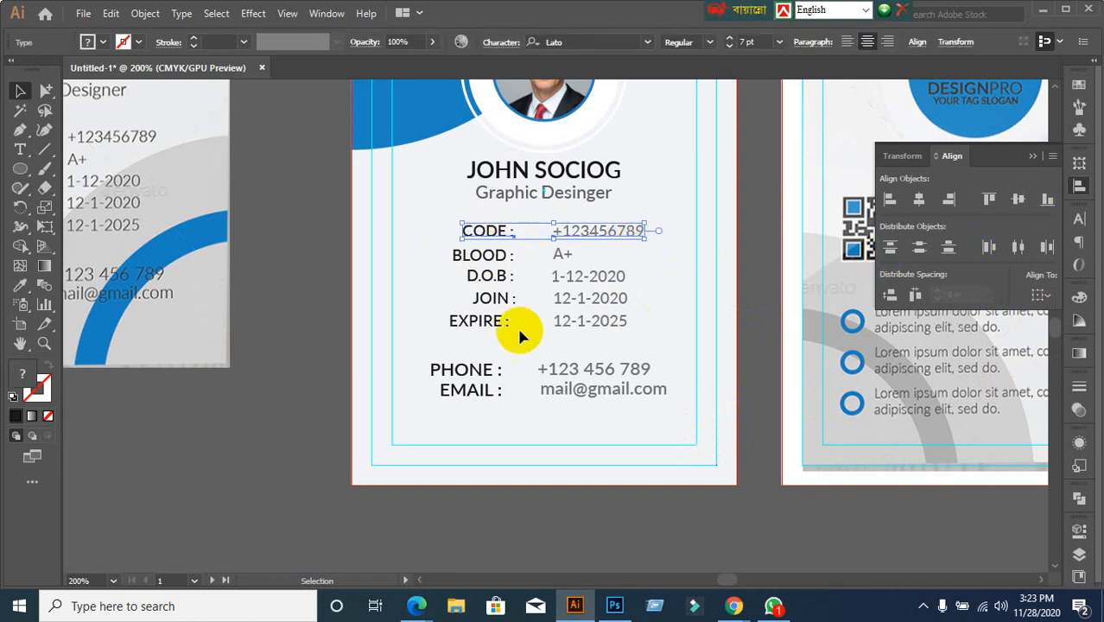
{"action": "scroll", "coordinate": [612, 341], "scroll_direction": "up", "scroll_amount": 1}
{"action": "left_click", "coordinate": [336, 213]}
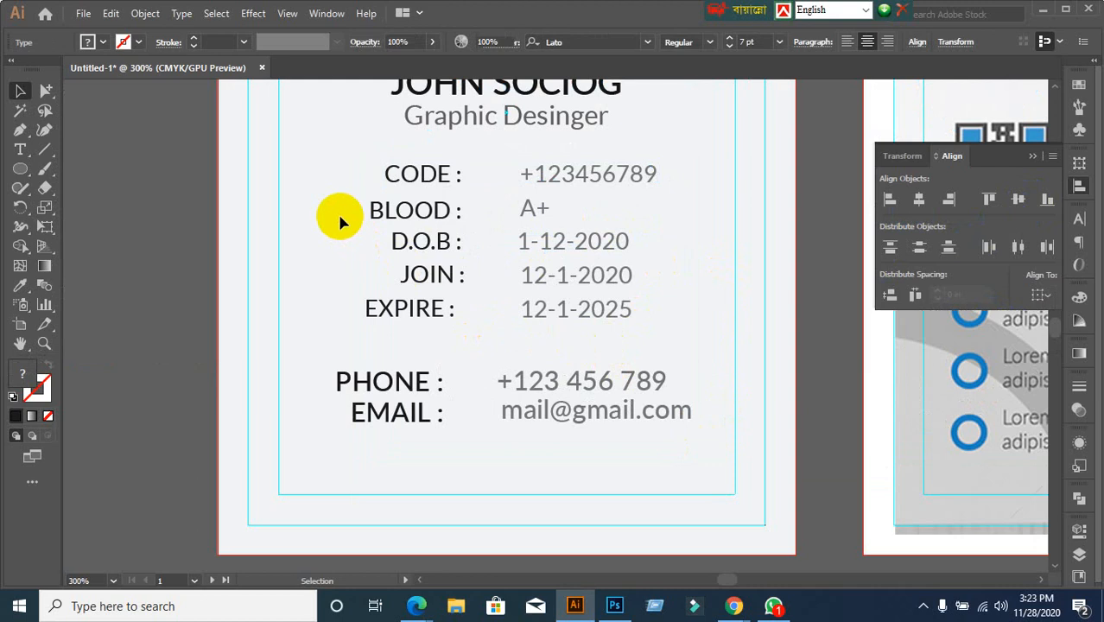
{"action": "left_click_drag", "start_coordinate": [528, 220], "coordinate": [629, 217]}
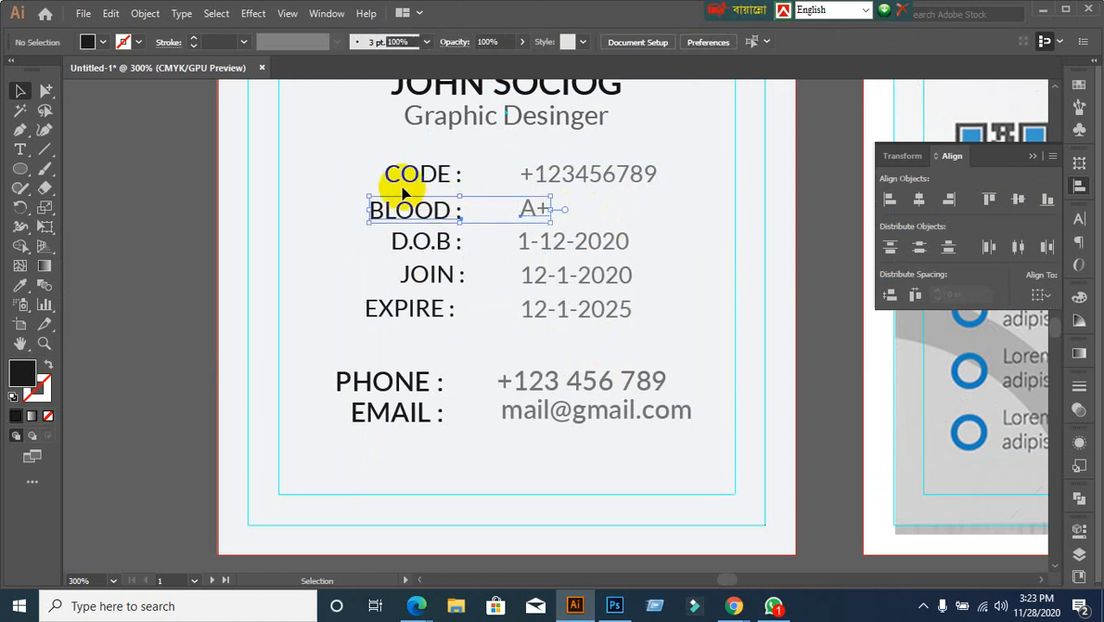
{"action": "left_click", "coordinate": [373, 172]}
{"action": "left_click", "coordinate": [458, 172]}
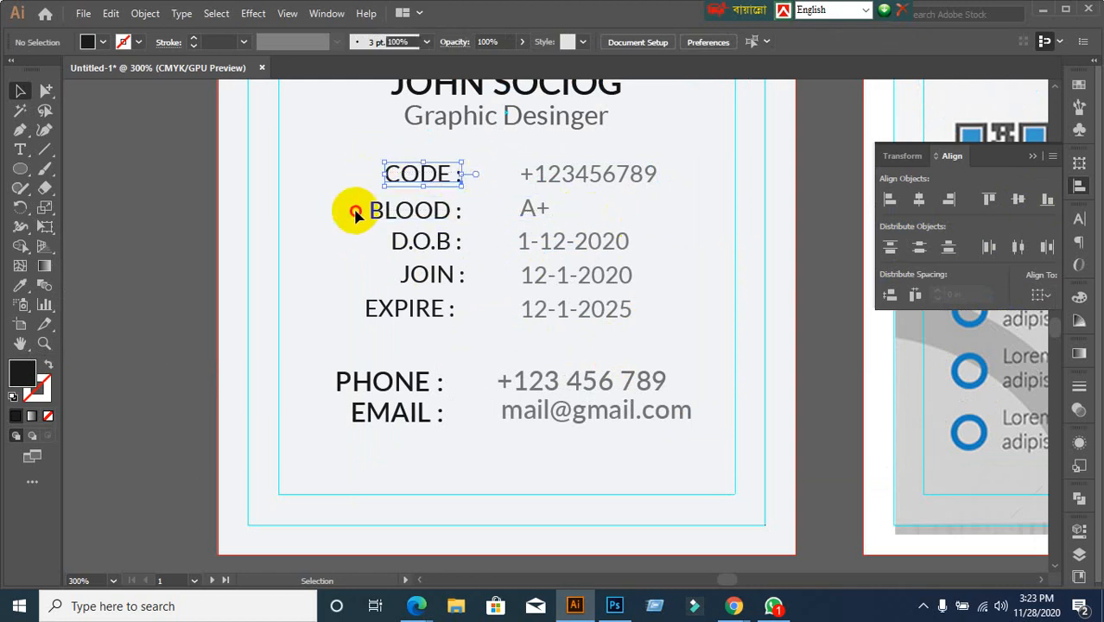
{"action": "left_click_drag", "start_coordinate": [355, 214], "coordinate": [584, 229]}
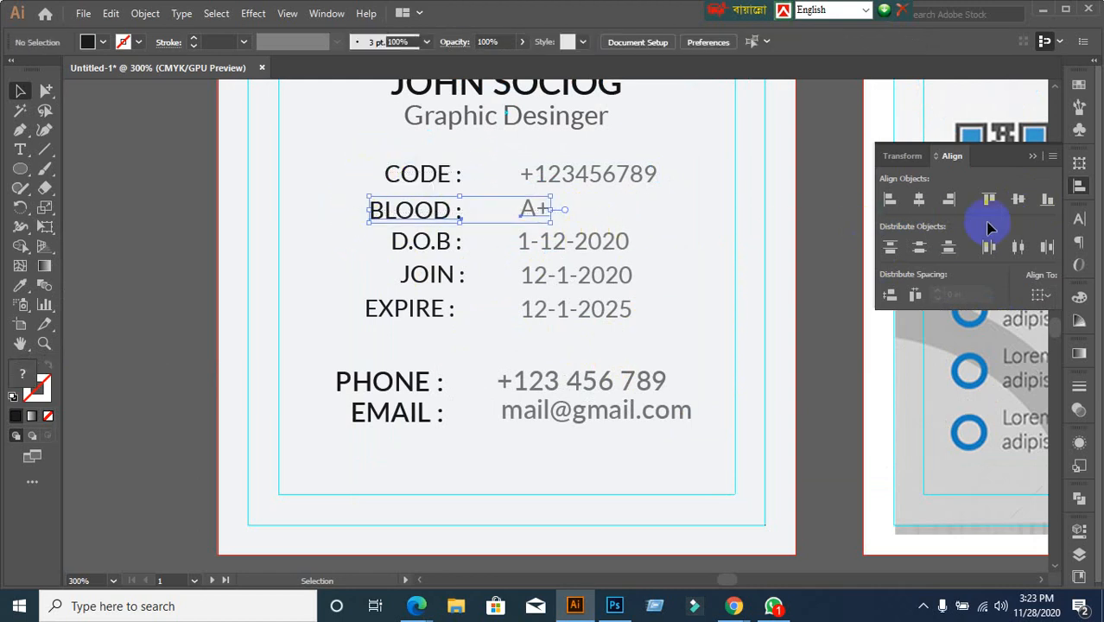
{"action": "left_click", "coordinate": [1017, 209]}
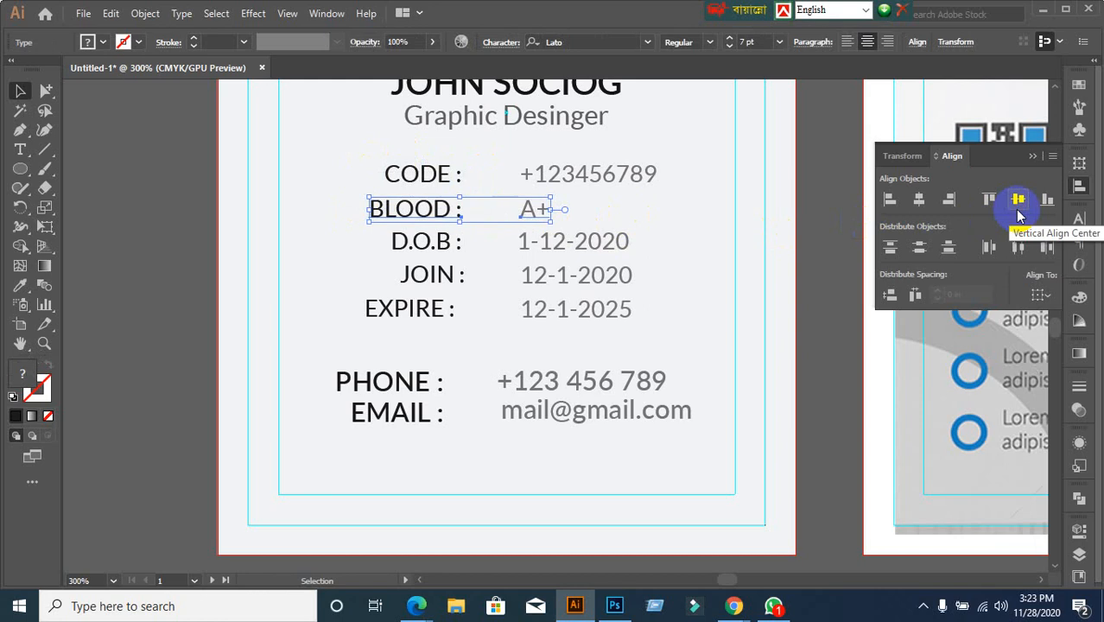
{"action": "left_click", "coordinate": [375, 246]}
{"action": "left_click_drag", "start_coordinate": [375, 241], "coordinate": [660, 249]}
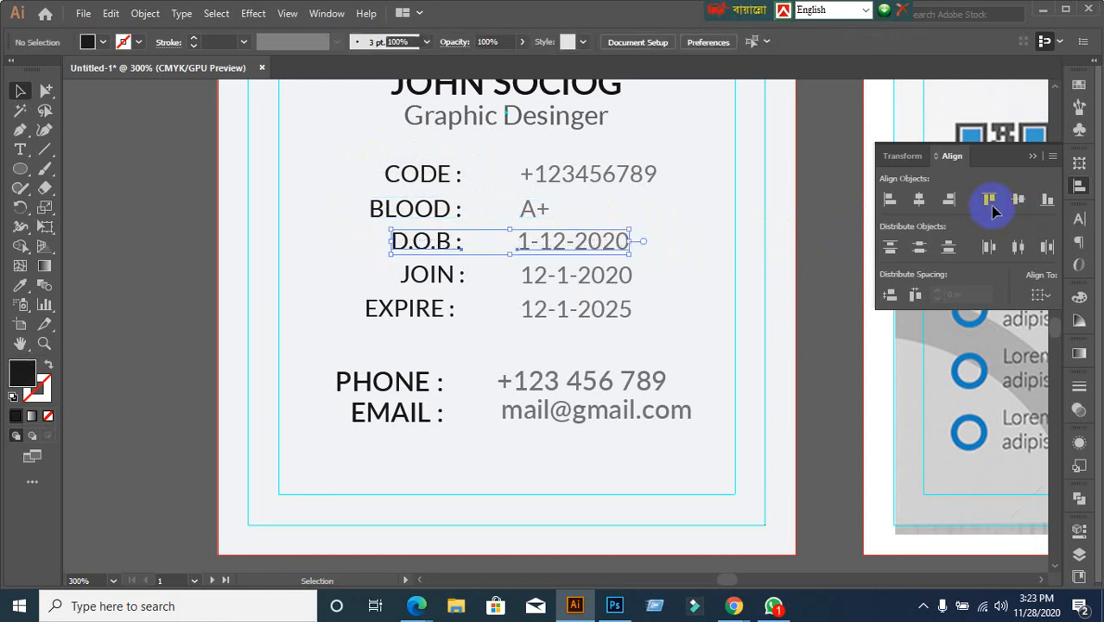
{"action": "left_click", "coordinate": [1018, 199]}
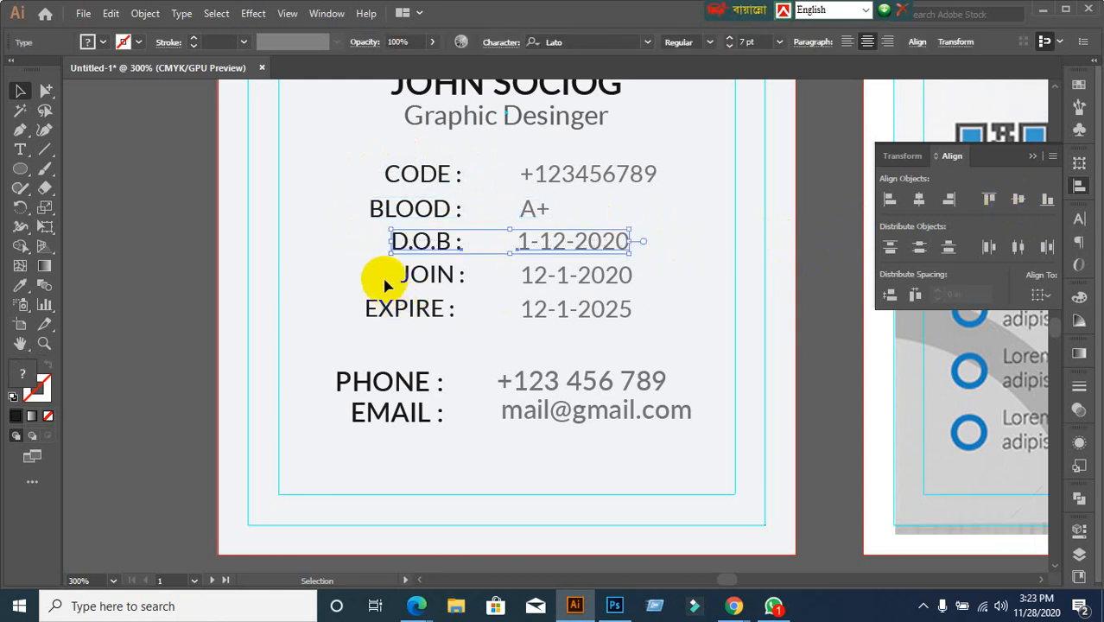
Vertically centre the JOIN, PHONE and EMAIL labels with their values
{"action": "left_click_drag", "start_coordinate": [383, 274], "coordinate": [662, 273]}
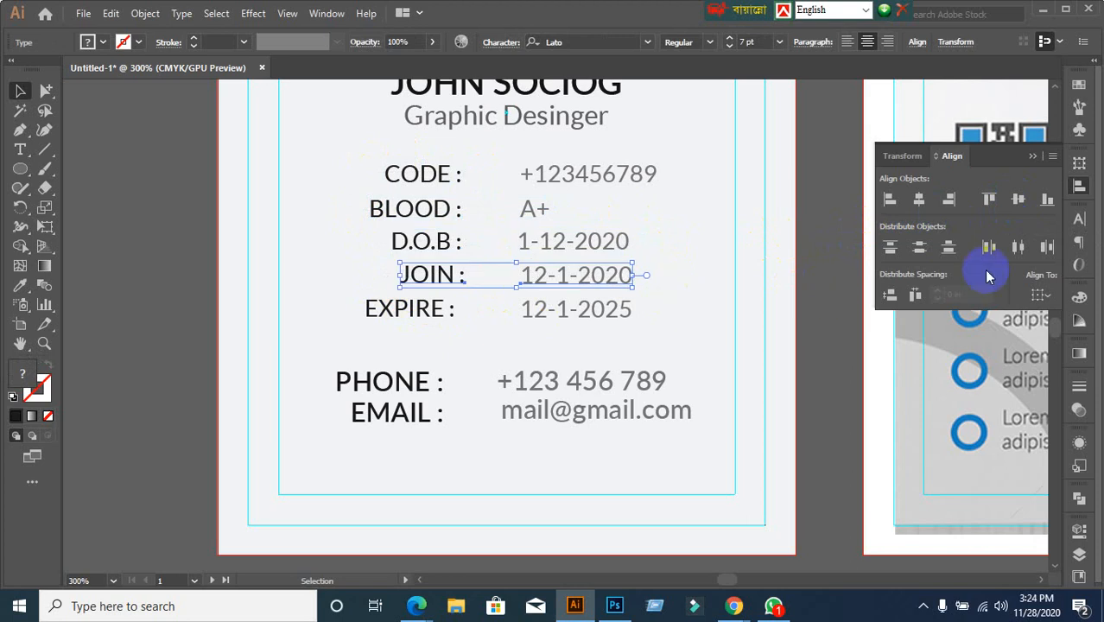
{"action": "left_click", "coordinate": [1017, 200]}
{"action": "left_click_drag", "start_coordinate": [341, 311], "coordinate": [661, 317]}
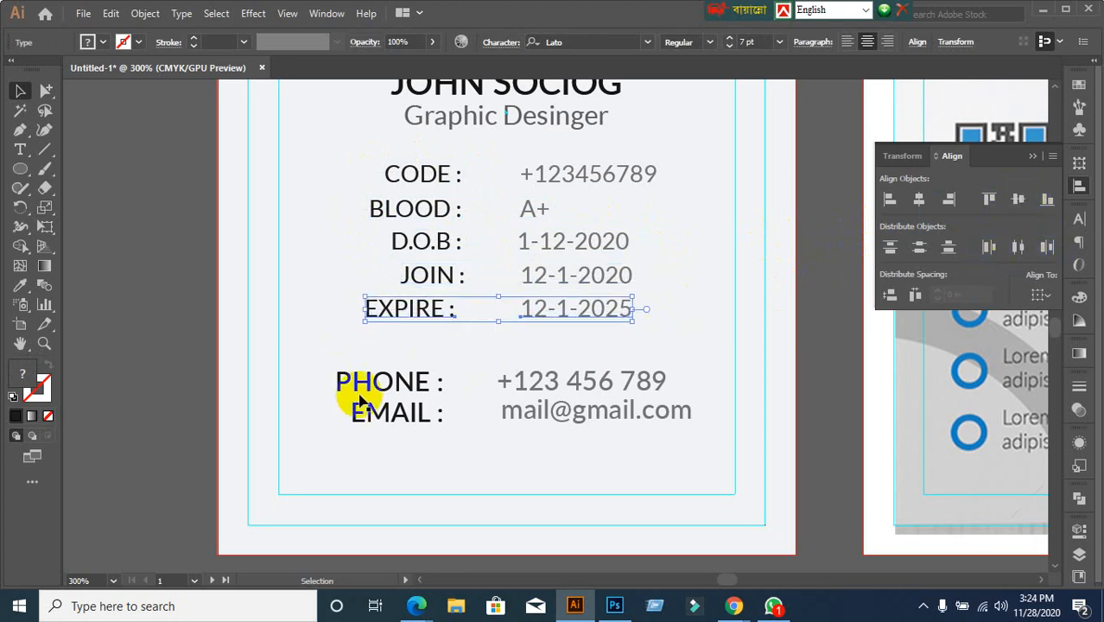
{"action": "left_click_drag", "start_coordinate": [292, 384], "coordinate": [719, 395]}
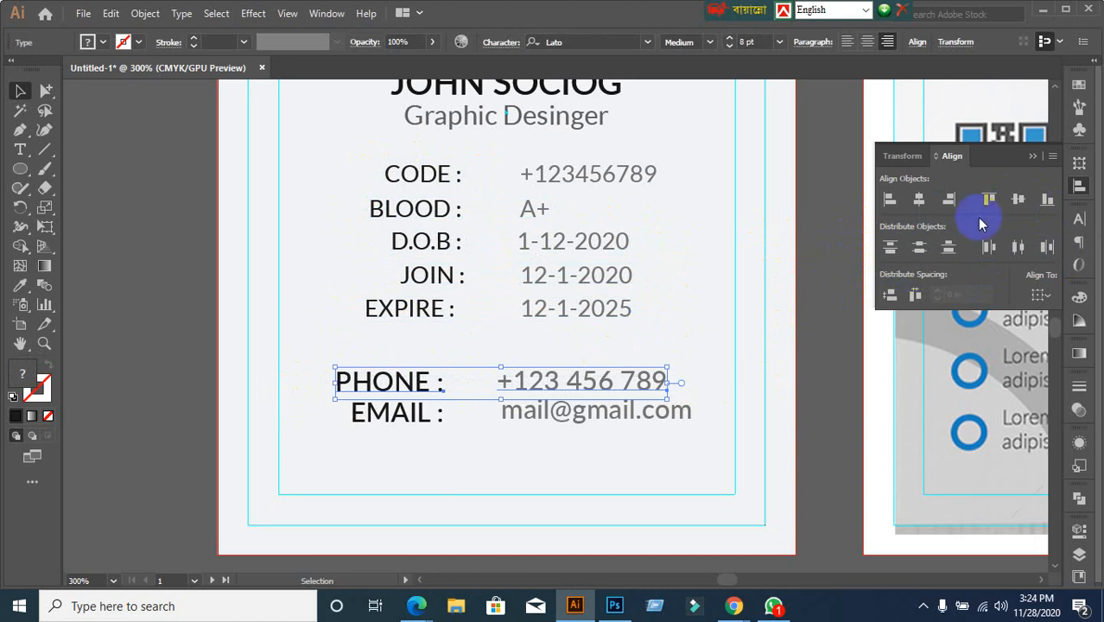
{"action": "left_click", "coordinate": [1019, 198]}
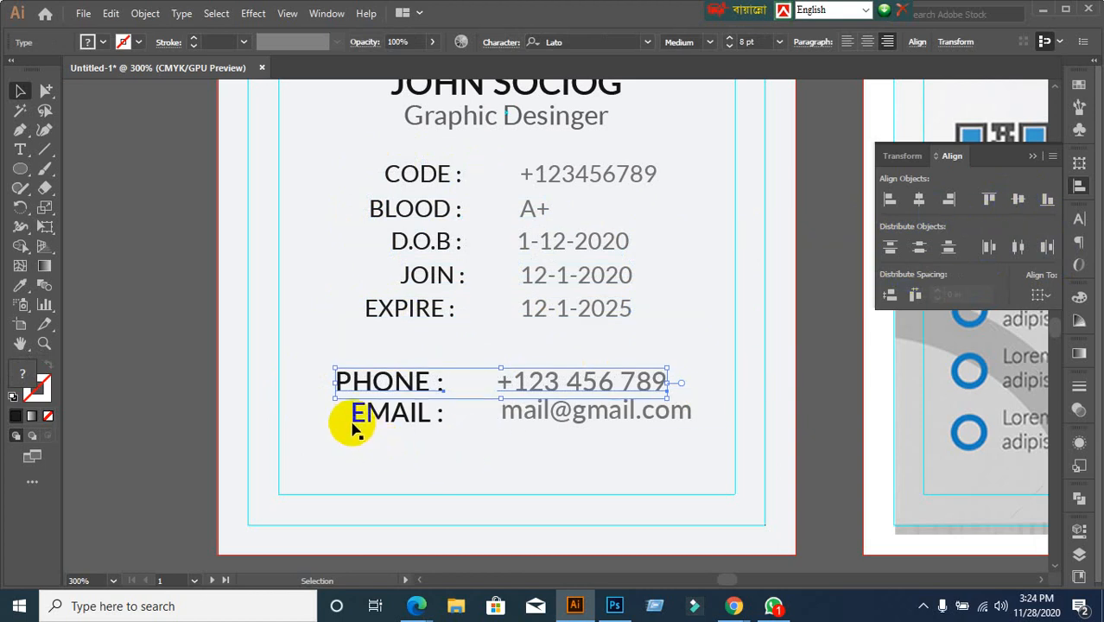
{"action": "left_click_drag", "start_coordinate": [354, 417], "coordinate": [743, 442]}
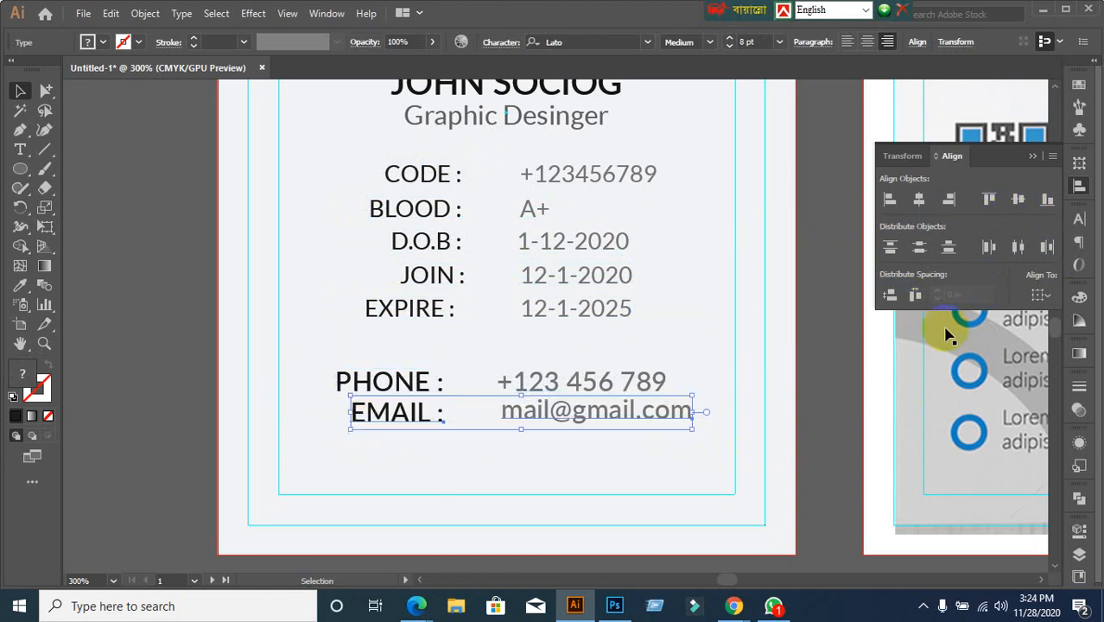
{"action": "left_click", "coordinate": [1018, 208]}
{"action": "left_click", "coordinate": [615, 492]}
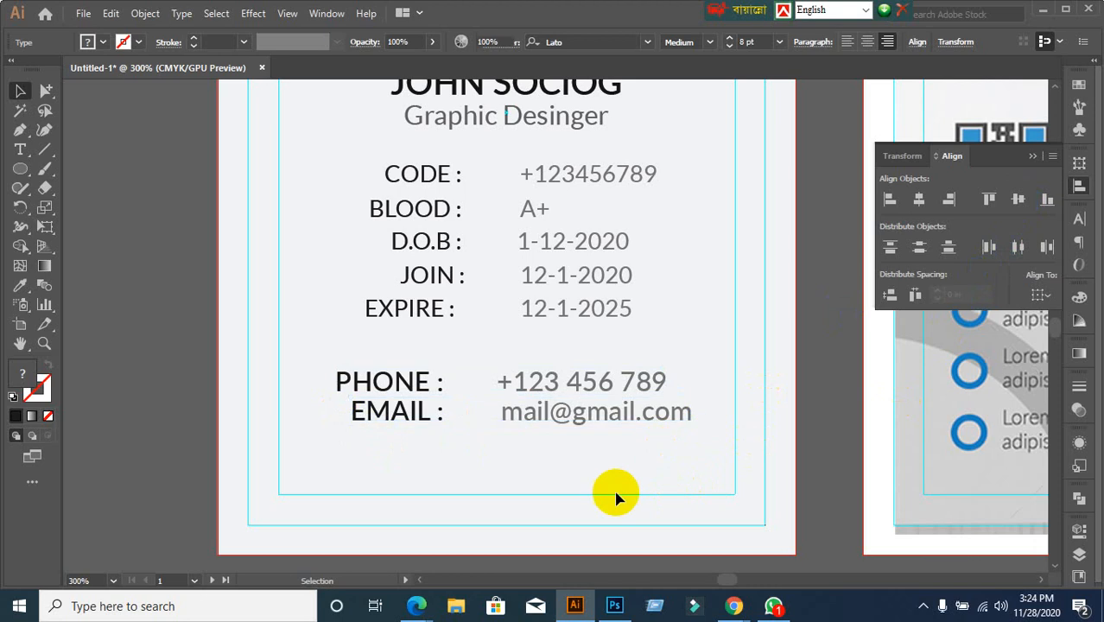
Select all five left-hand labels together
{"action": "scroll", "coordinate": [528, 494], "scroll_direction": "up", "scroll_amount": 2}
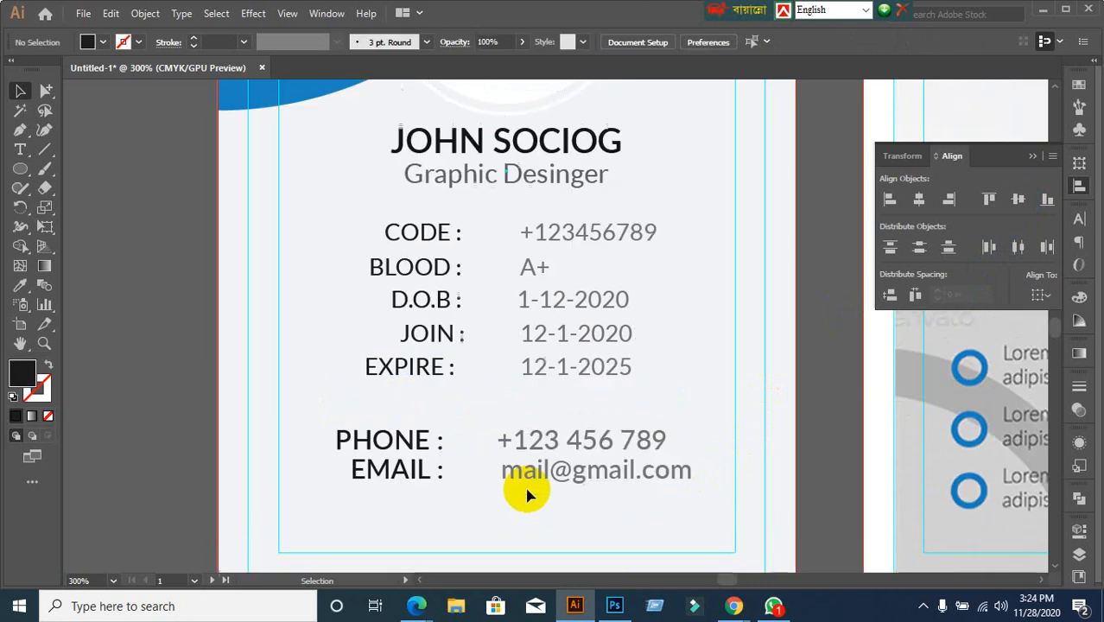
{"action": "left_click", "coordinate": [401, 232]}
{"action": "left_click", "coordinate": [348, 255]}
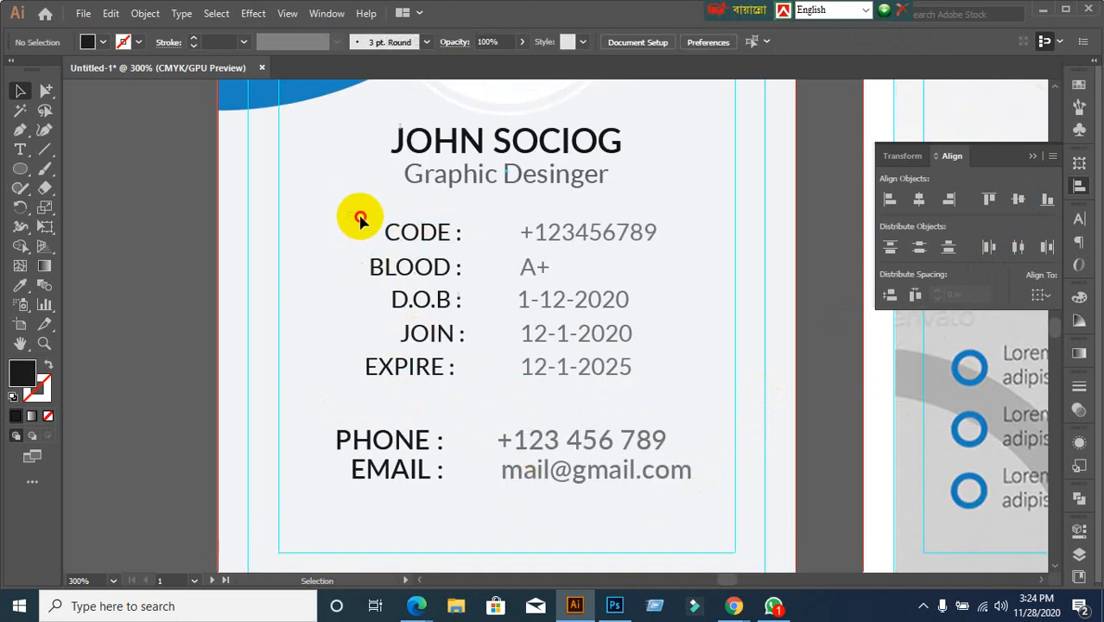
{"action": "left_click_drag", "start_coordinate": [362, 217], "coordinate": [457, 406]}
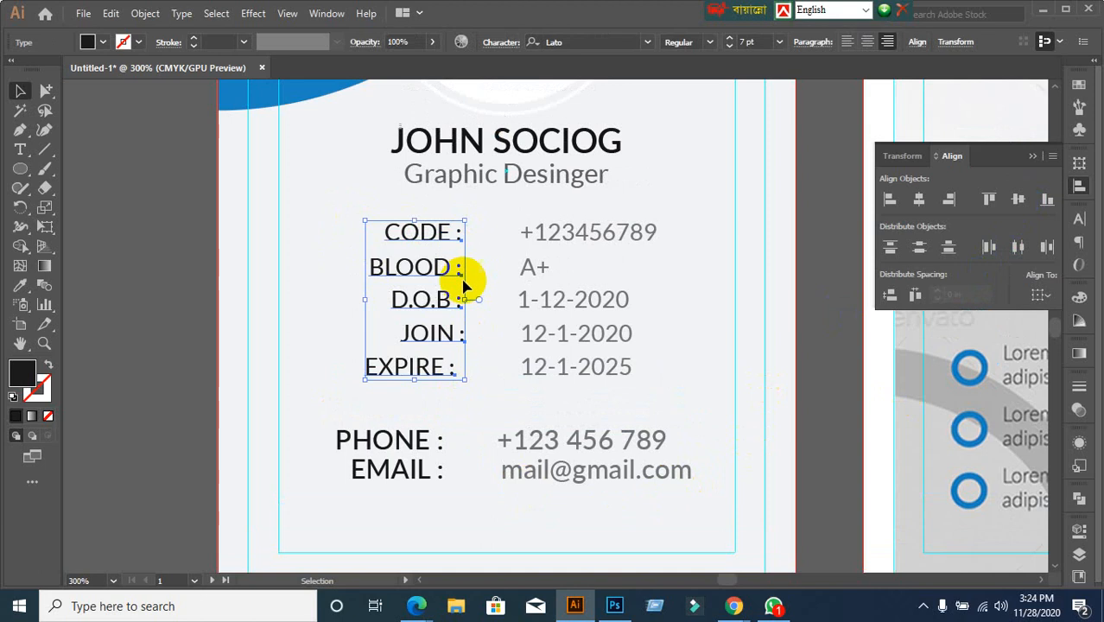
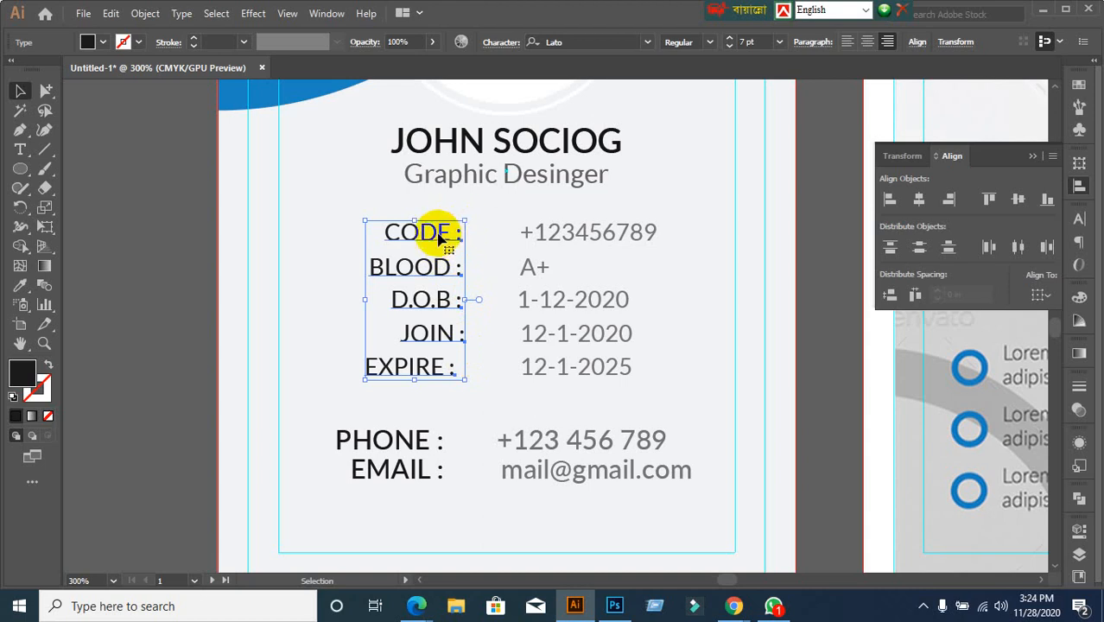
Right-align the five labels CODE through EXPIRE to the CODE label
{"action": "left_click", "coordinate": [335, 237]}
{"action": "left_click_drag", "start_coordinate": [347, 209], "coordinate": [461, 380]}
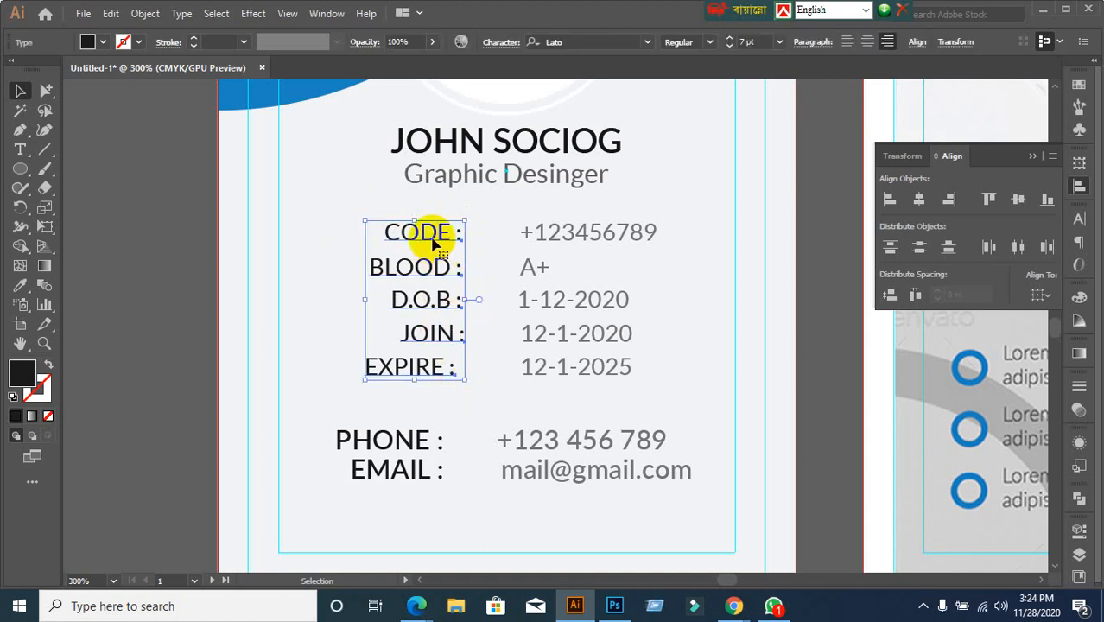
{"action": "left_click", "coordinate": [434, 242]}
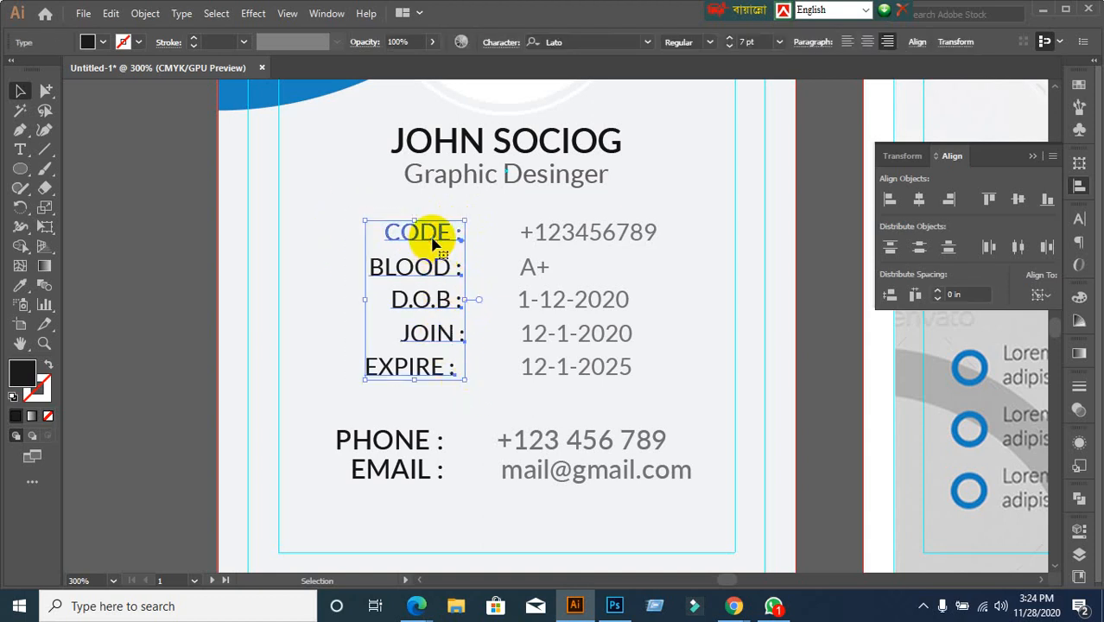
{"action": "left_click", "coordinate": [950, 200]}
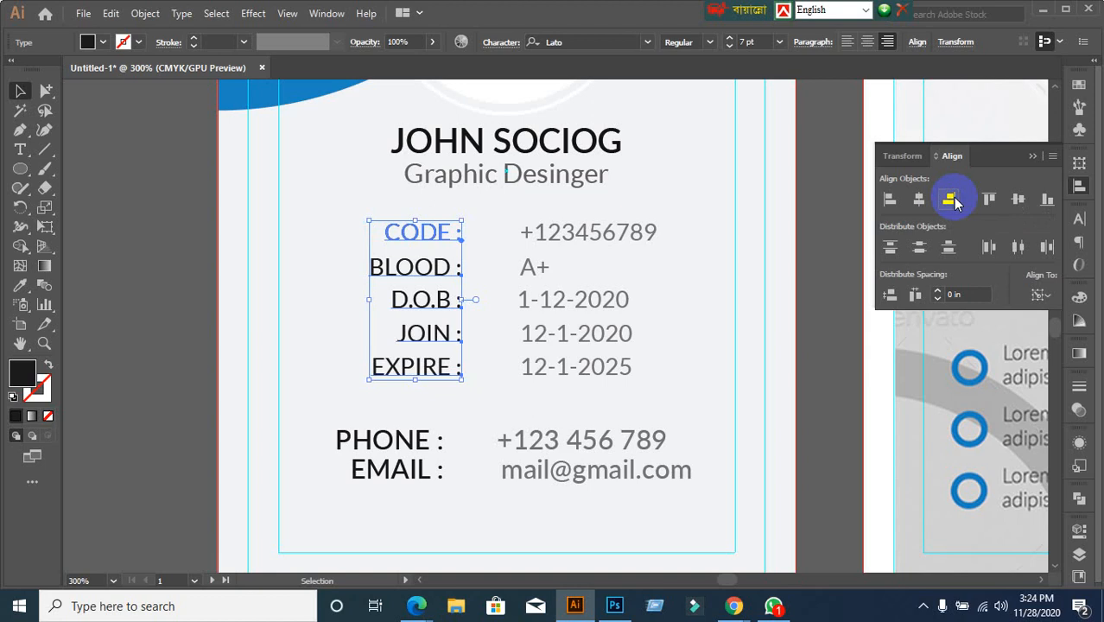
Left-align the five value texts to the +123456789 value
{"action": "left_click", "coordinate": [696, 329]}
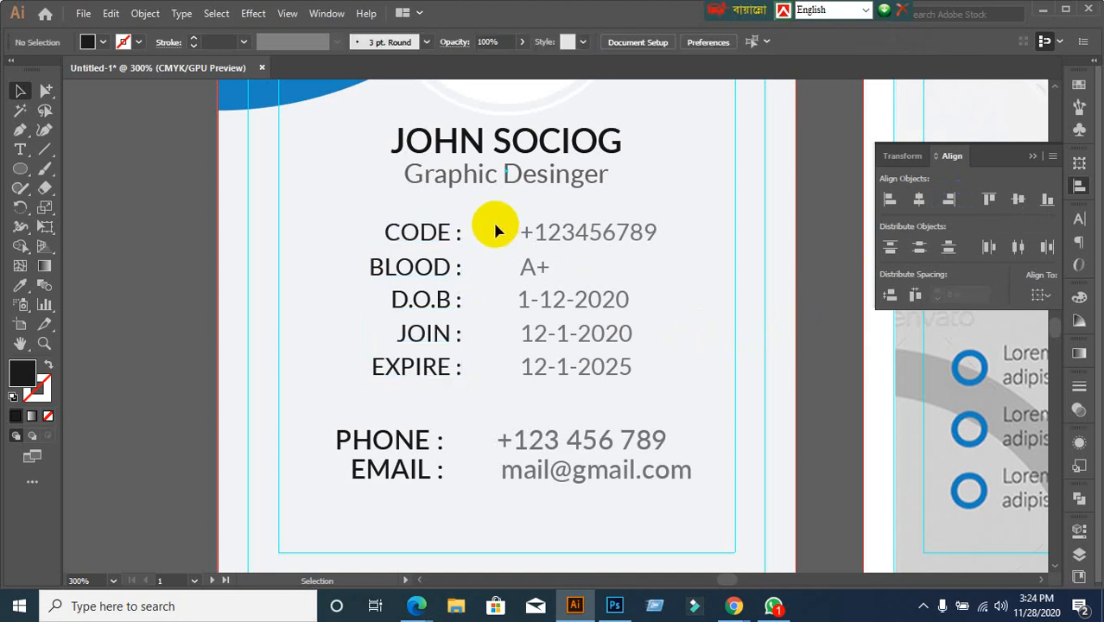
{"action": "left_click_drag", "start_coordinate": [495, 229], "coordinate": [639, 370]}
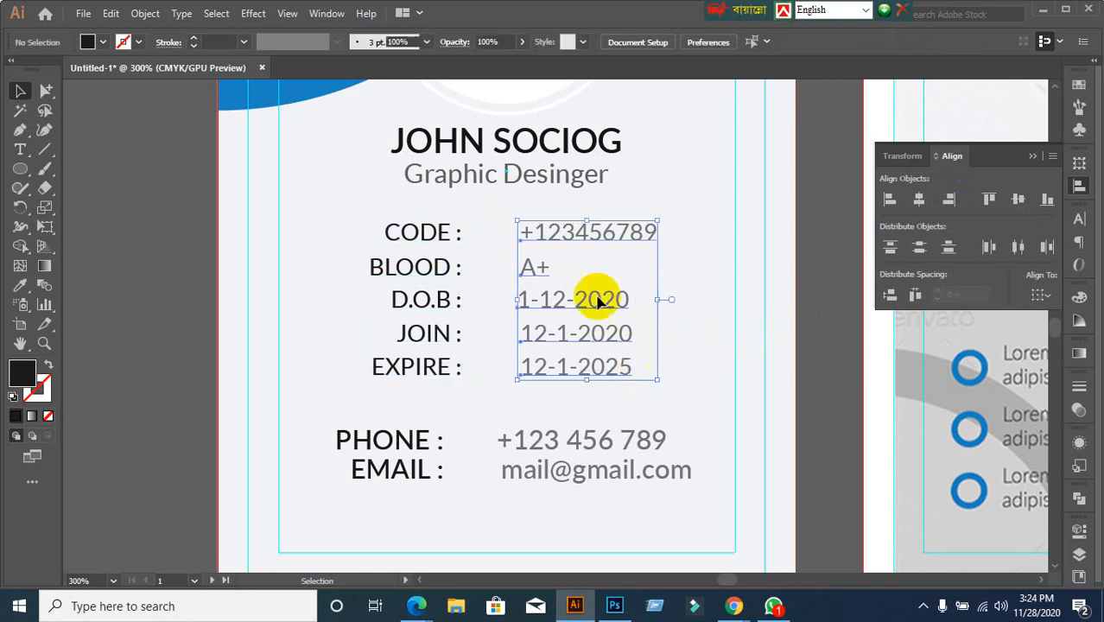
{"action": "left_click", "coordinate": [581, 241]}
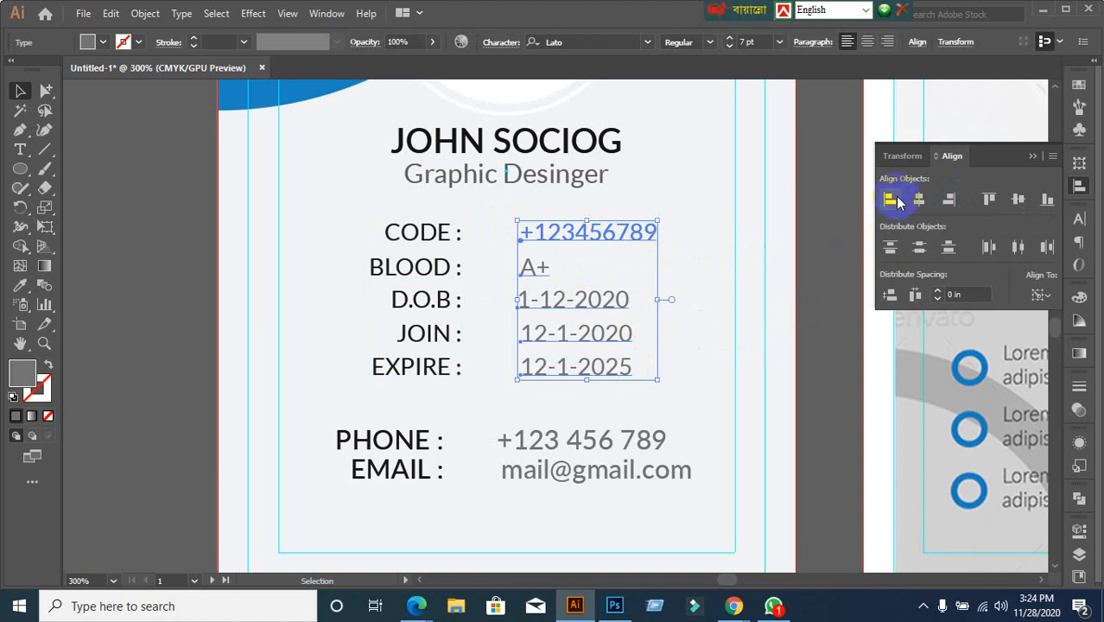
{"action": "left_click", "coordinate": [889, 199]}
Group the CODE and BLOOD labels each with its value
{"action": "left_click", "coordinate": [802, 330]}
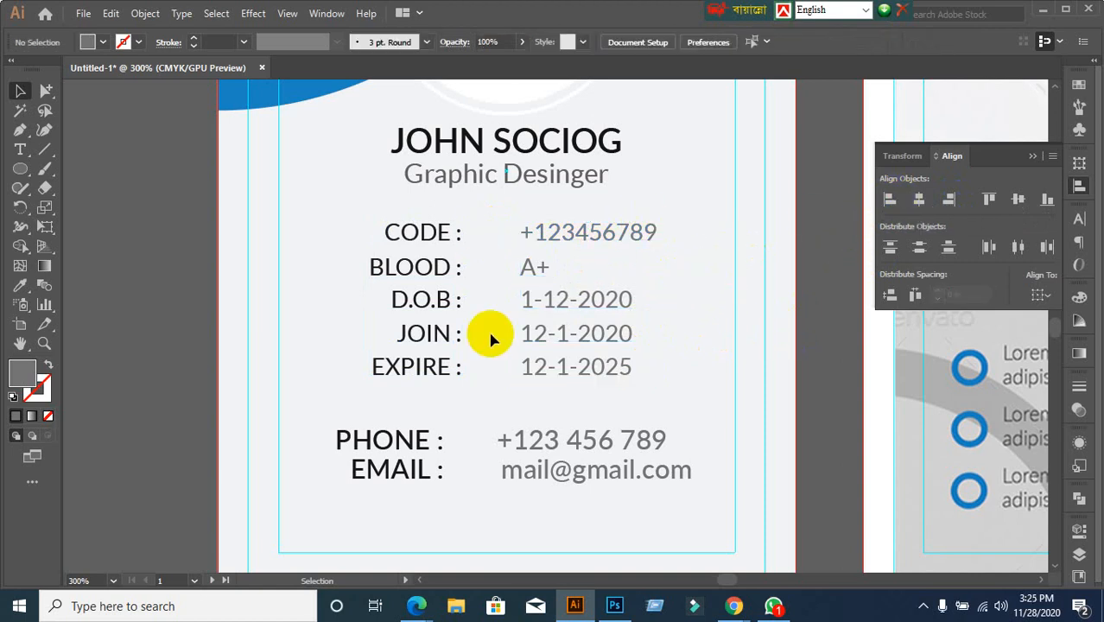
{"action": "left_click", "coordinate": [392, 231]}
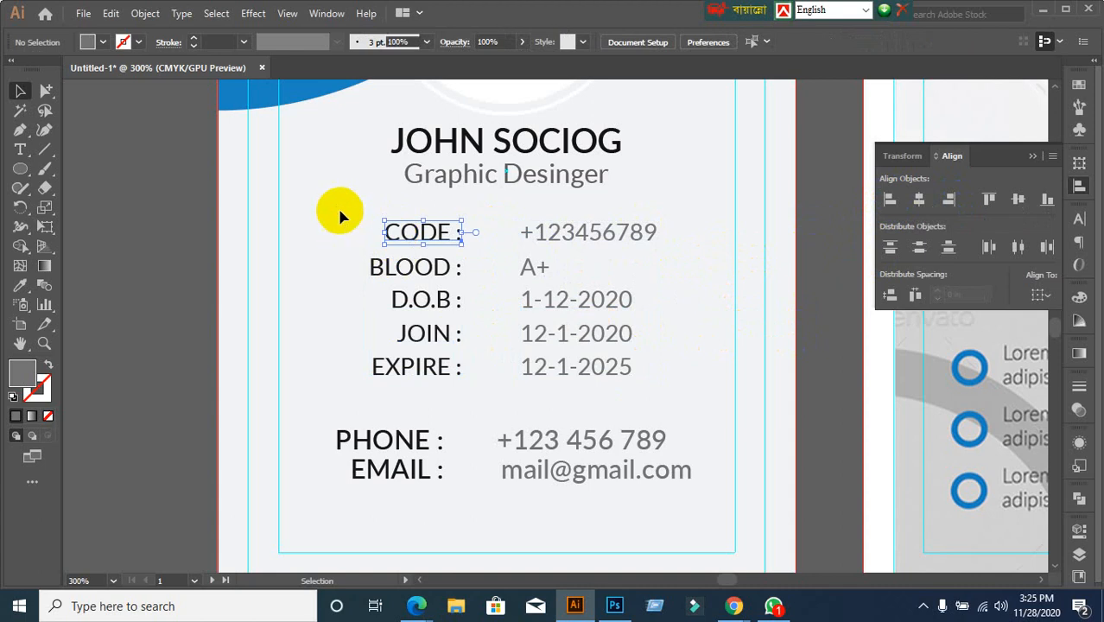
{"action": "left_click", "coordinate": [626, 232], "text": "shift"}
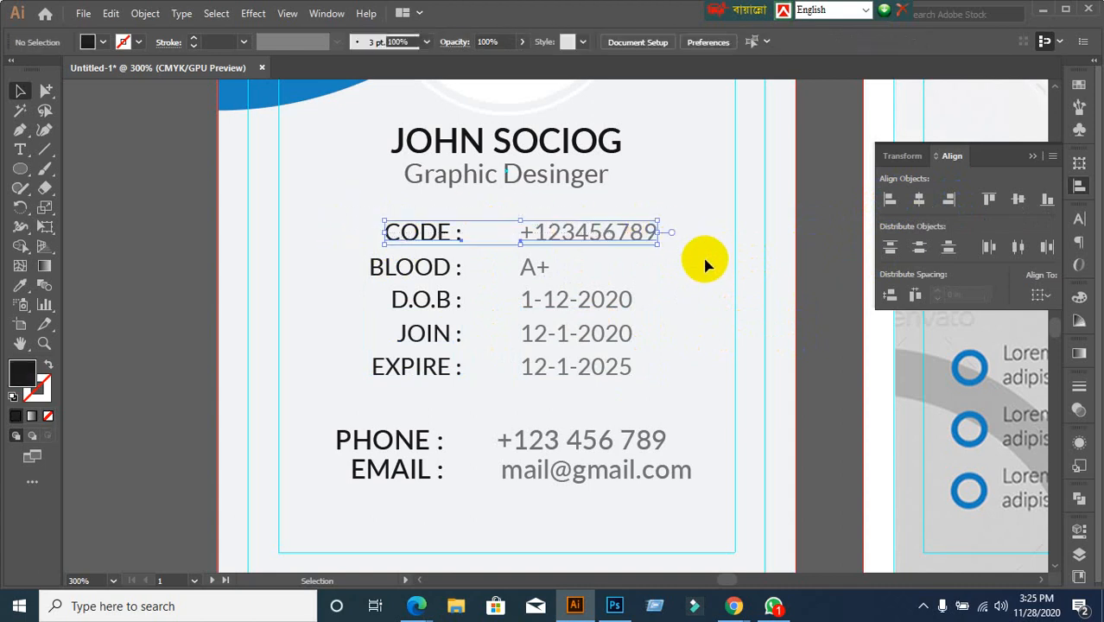
{"action": "key", "text": "ctrl+g"}
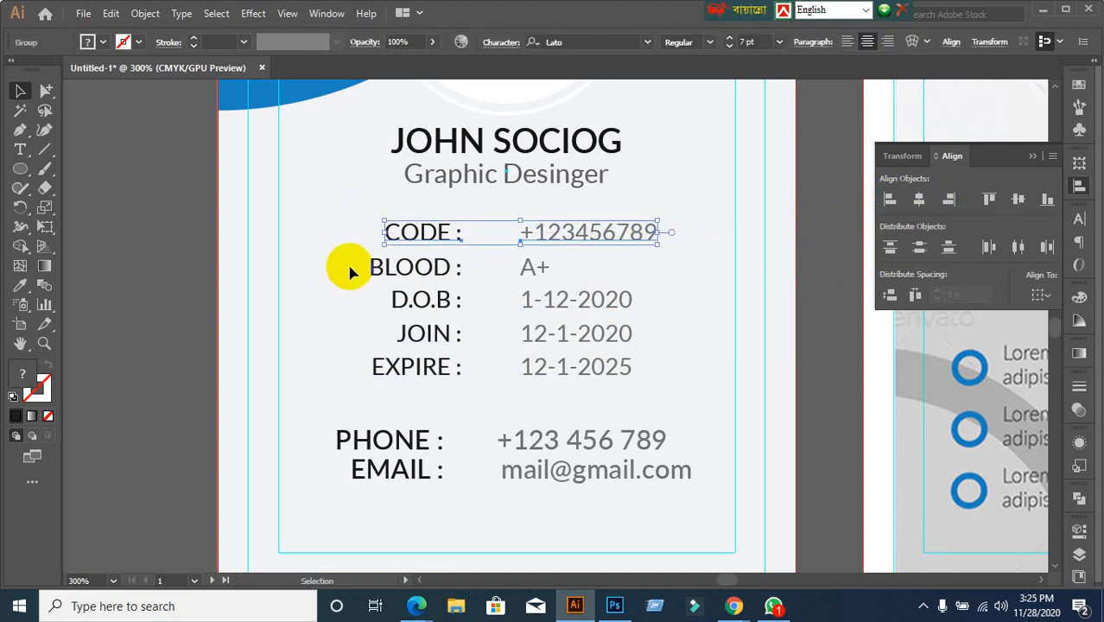
{"action": "left_click_drag", "start_coordinate": [349, 266], "coordinate": [622, 281]}
{"action": "key", "text": "ctrl+g"}
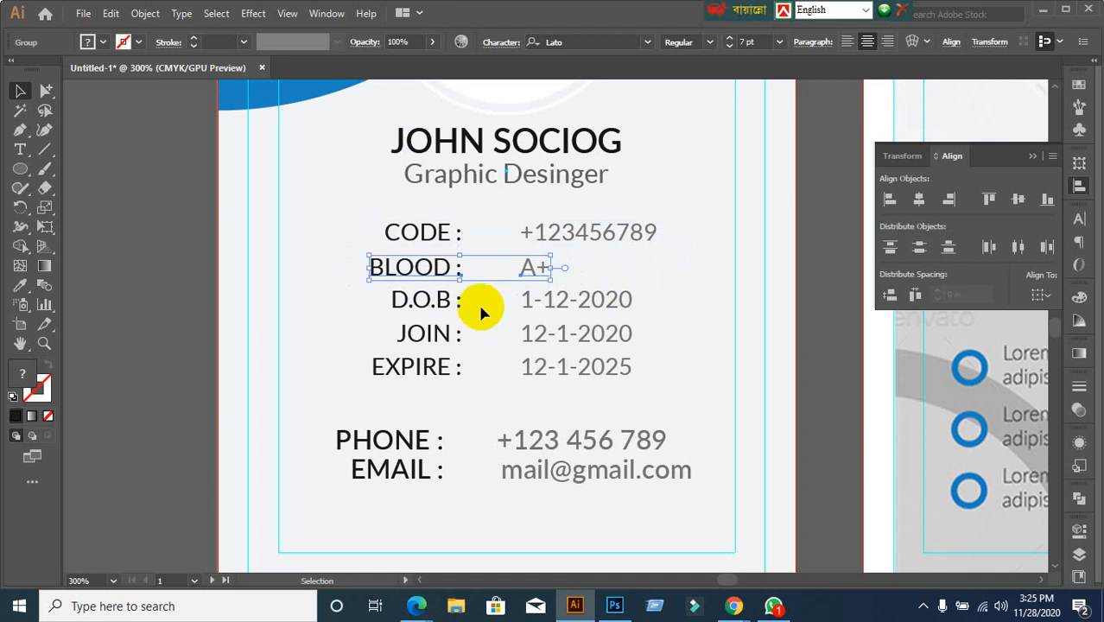
Group the D.O.B, JOIN and EXPIRE labels each with its date
{"action": "left_click_drag", "start_coordinate": [372, 311], "coordinate": [656, 302]}
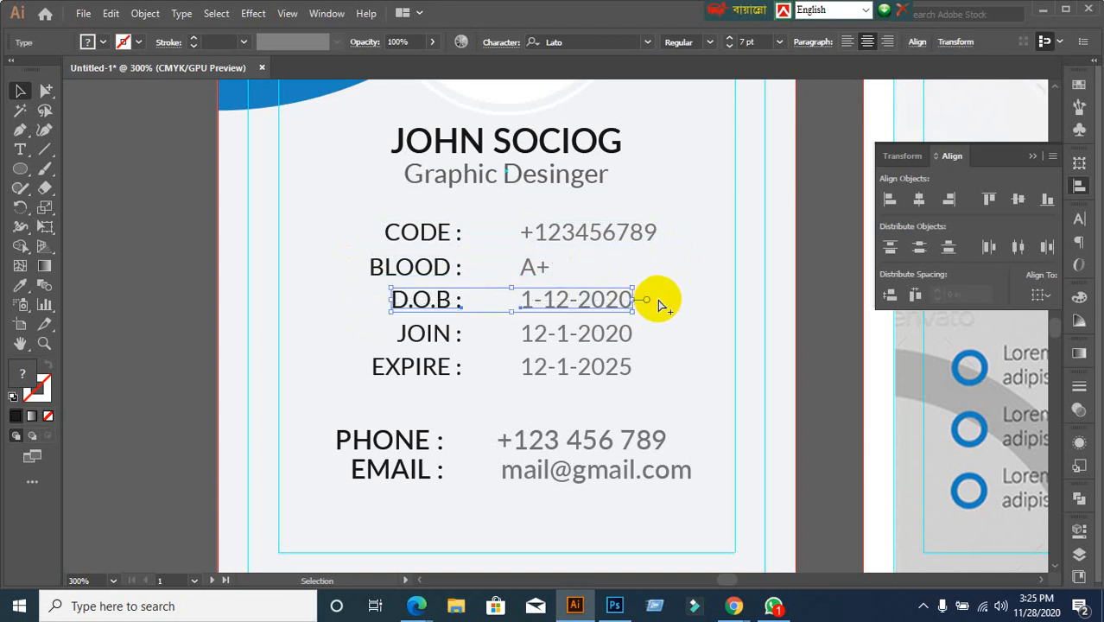
{"action": "key", "text": "ctrl+g"}
{"action": "left_click_drag", "start_coordinate": [385, 332], "coordinate": [643, 341]}
{"action": "key", "text": "ctrl+g"}
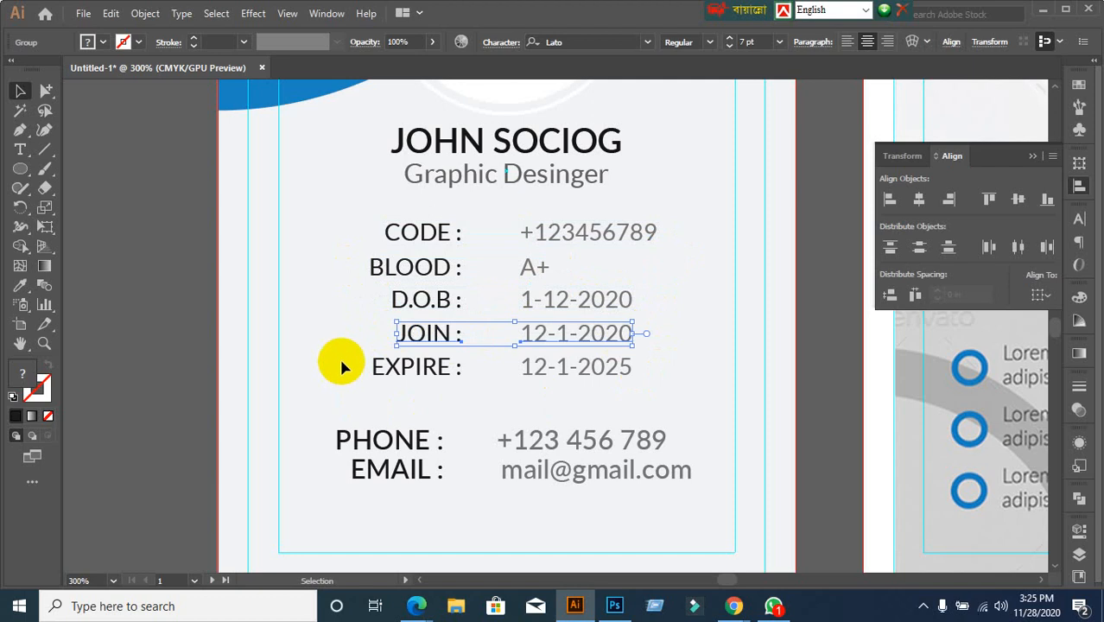
{"action": "left_click_drag", "start_coordinate": [341, 363], "coordinate": [680, 386]}
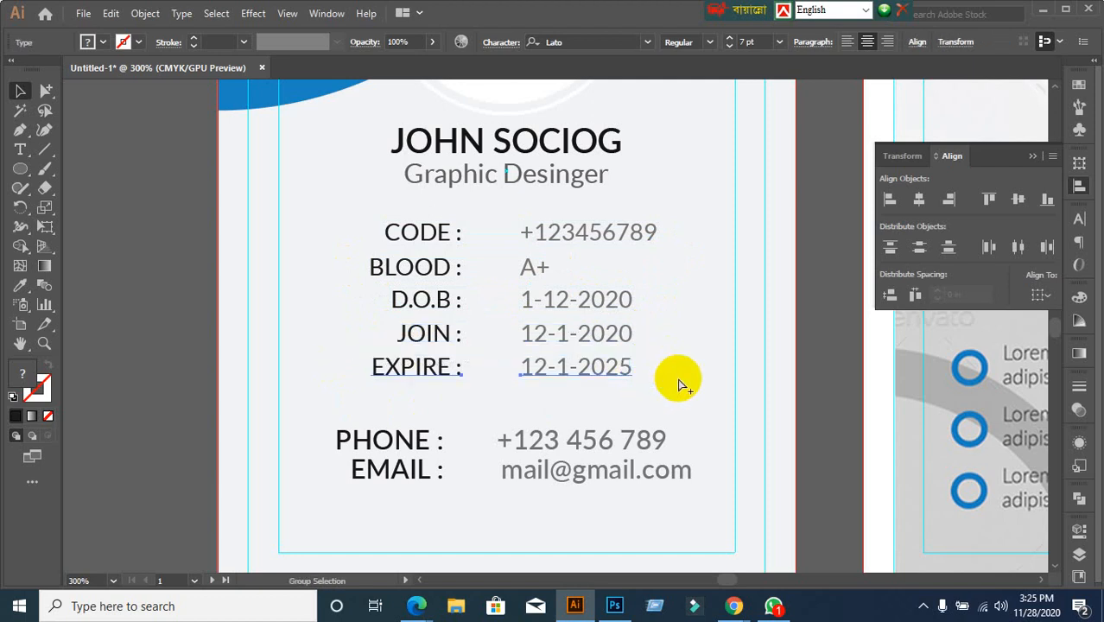
{"action": "key", "text": "ctrl+g"}
{"action": "left_click_drag", "start_coordinate": [323, 426], "coordinate": [465, 512]}
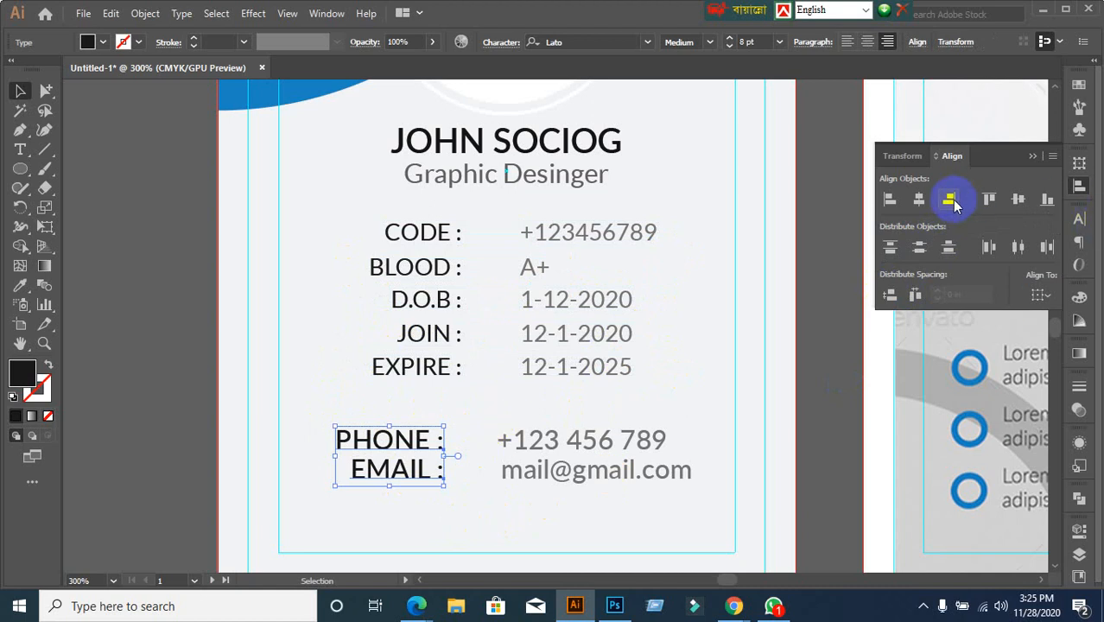
Left-align the email address with the phone number
{"action": "left_click_drag", "start_coordinate": [536, 418], "coordinate": [623, 517]}
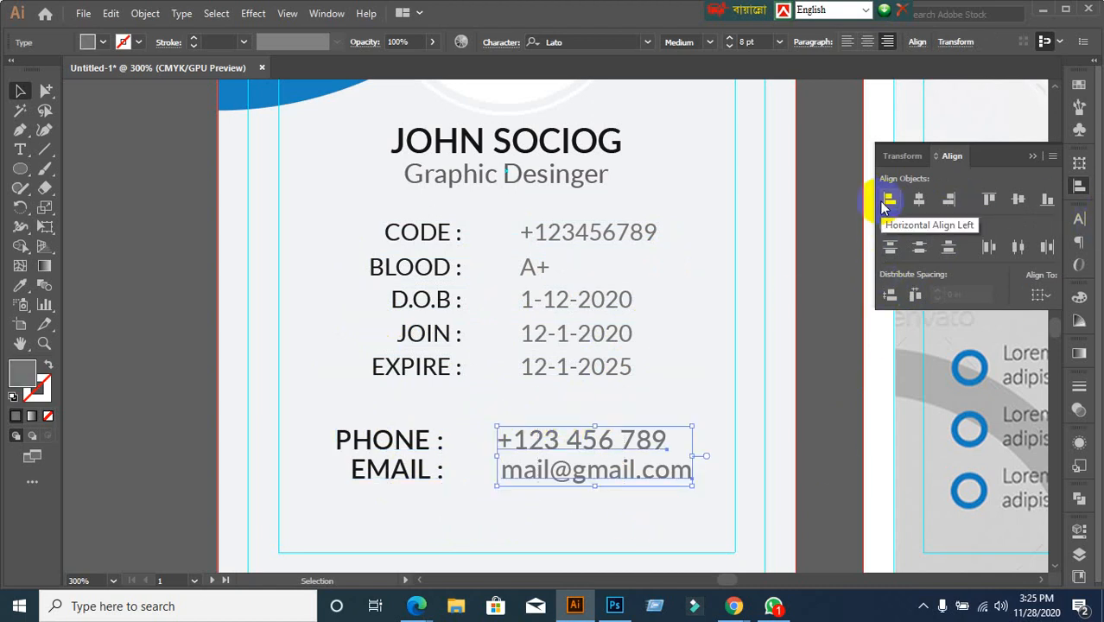
{"action": "left_click", "coordinate": [883, 206]}
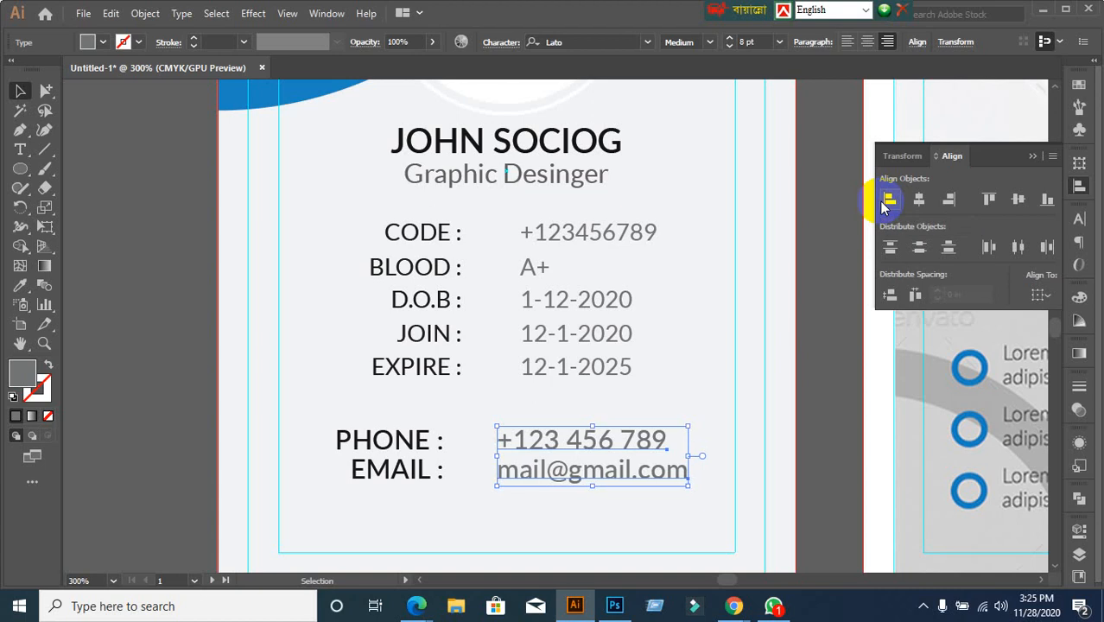
{"action": "left_click", "coordinate": [376, 510]}
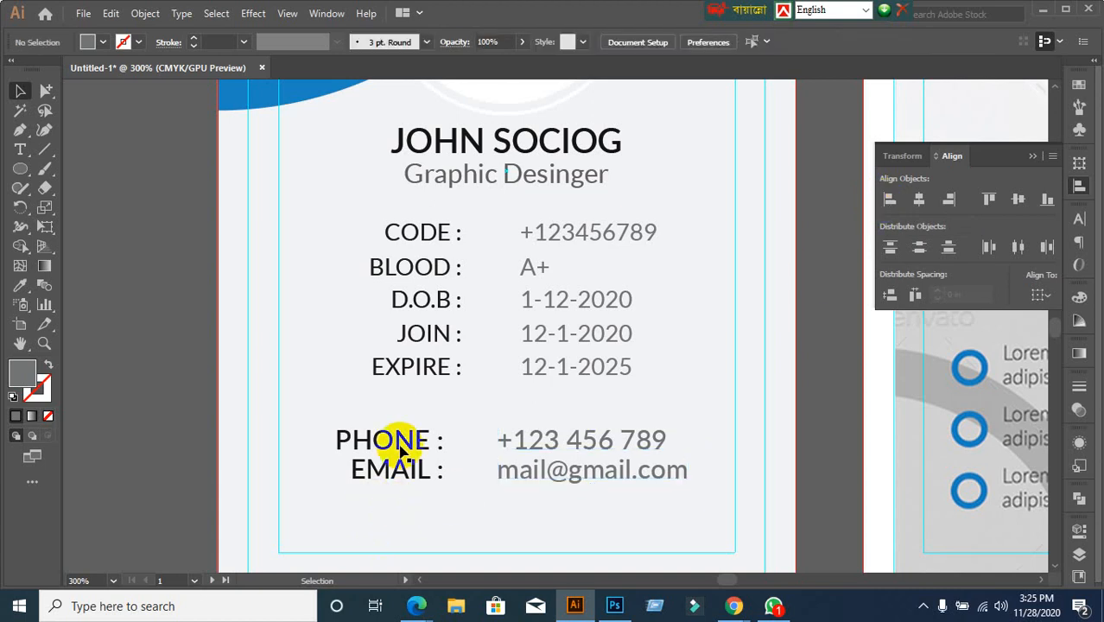
Select the PHONE label with its number, then the EMAIL row
{"action": "left_click", "coordinate": [431, 366]}
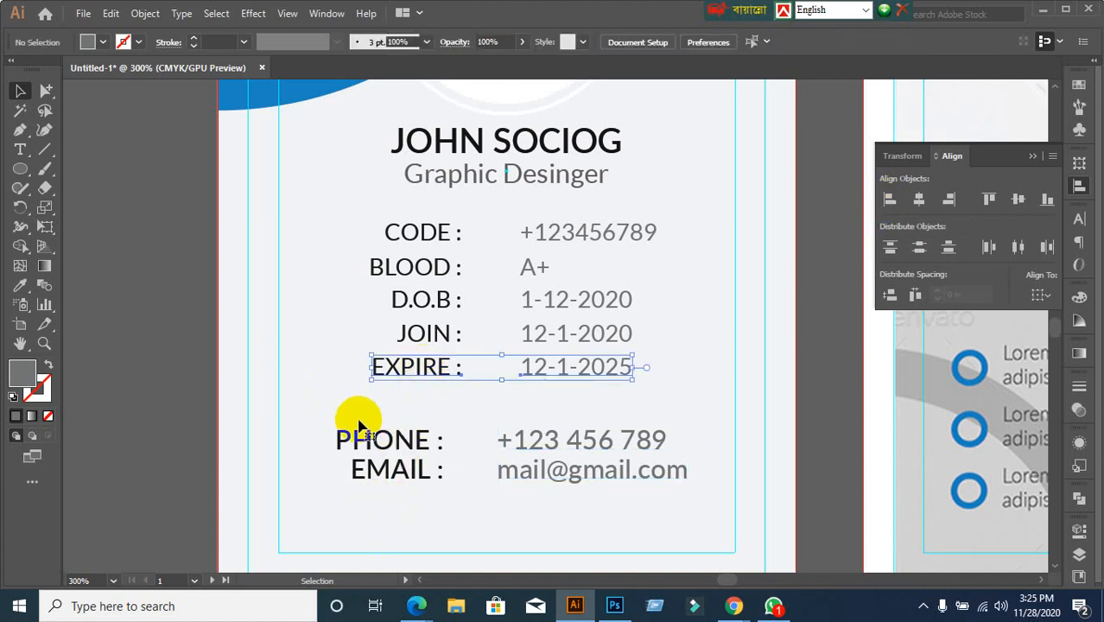
{"action": "left_click", "coordinate": [354, 423]}
{"action": "left_click", "coordinate": [359, 439]}
{"action": "left_click", "coordinate": [518, 437], "text": "shift"}
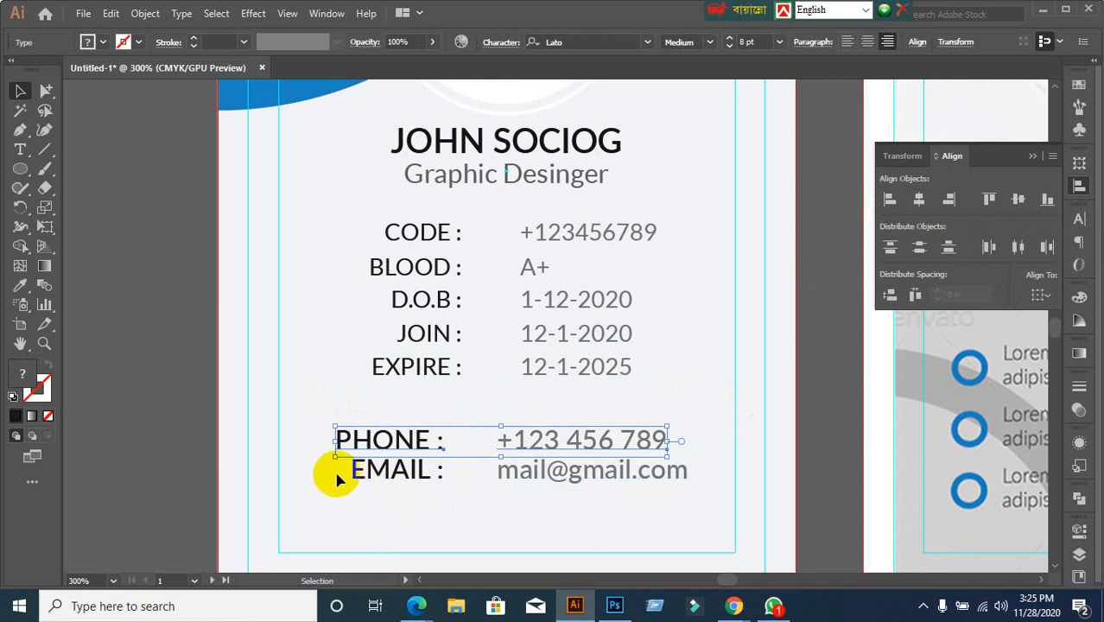
{"action": "left_click", "coordinate": [512, 482]}
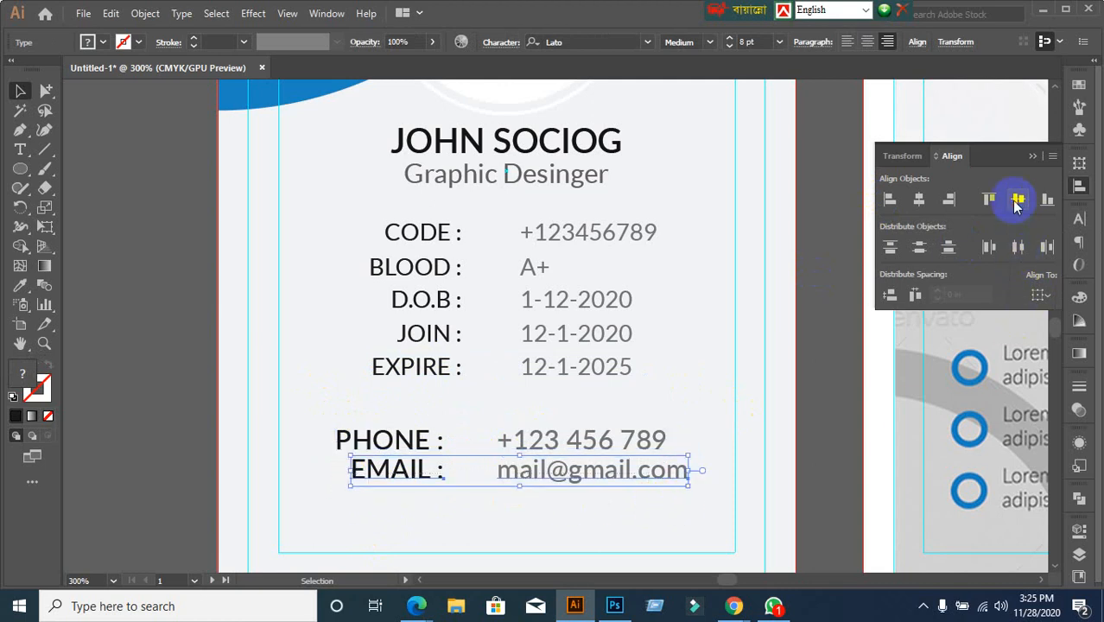
{"action": "left_click", "coordinate": [736, 367]}
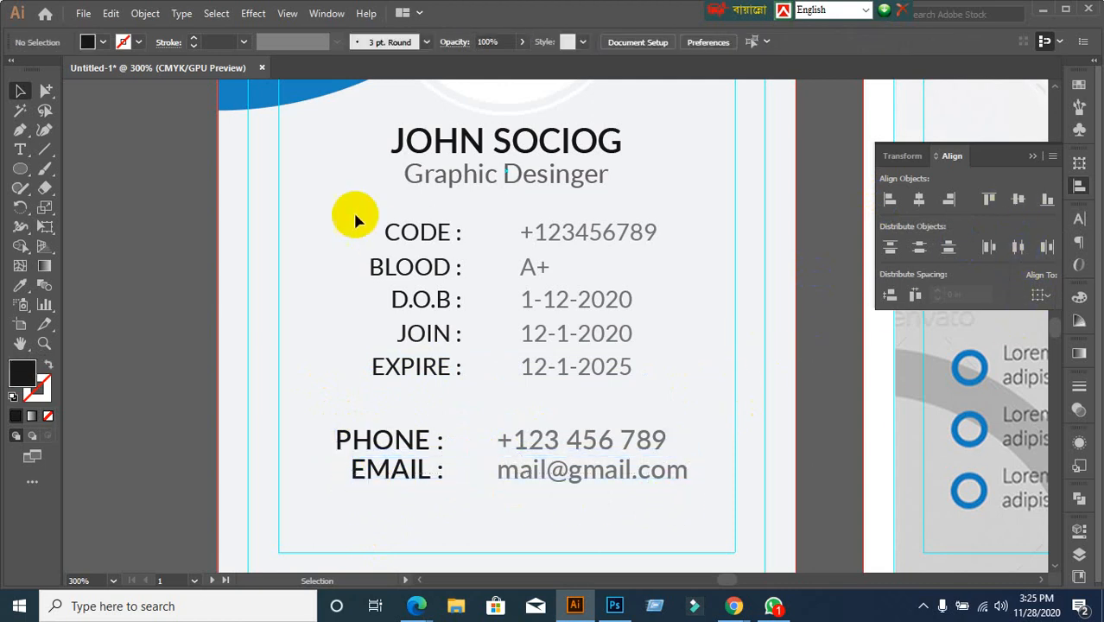
Check each info row group, then select all five rows together
{"action": "left_click", "coordinate": [397, 231]}
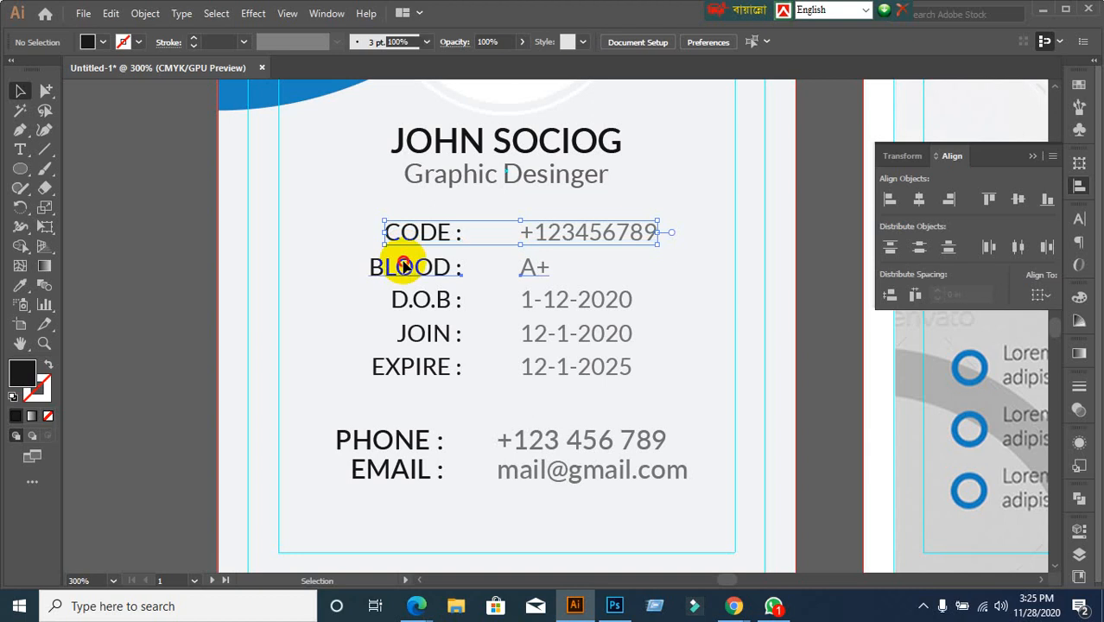
{"action": "left_click", "coordinate": [405, 264]}
{"action": "left_click", "coordinate": [406, 302]}
{"action": "left_click", "coordinate": [405, 335]}
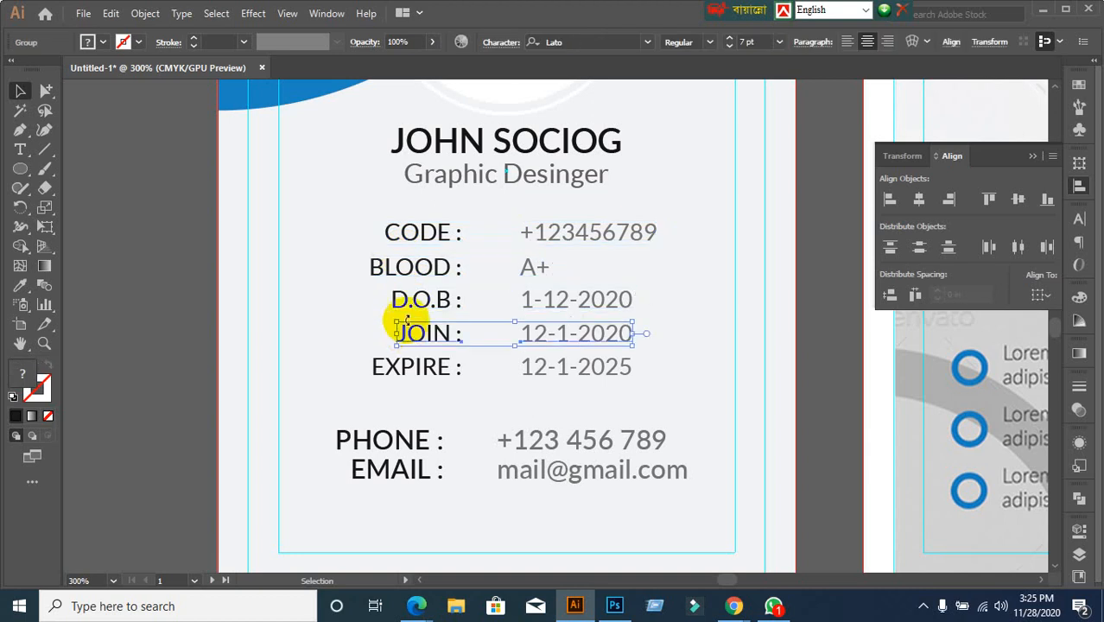
{"action": "left_click", "coordinate": [415, 232]}
{"action": "left_click", "coordinate": [426, 367]}
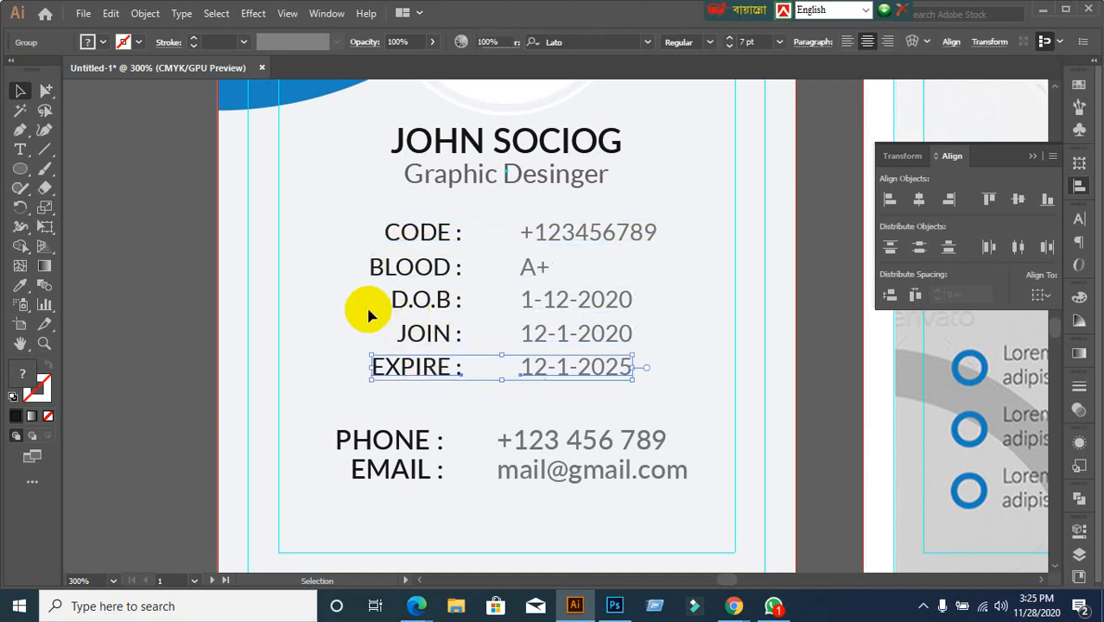
{"action": "left_click_drag", "start_coordinate": [349, 214], "coordinate": [513, 372]}
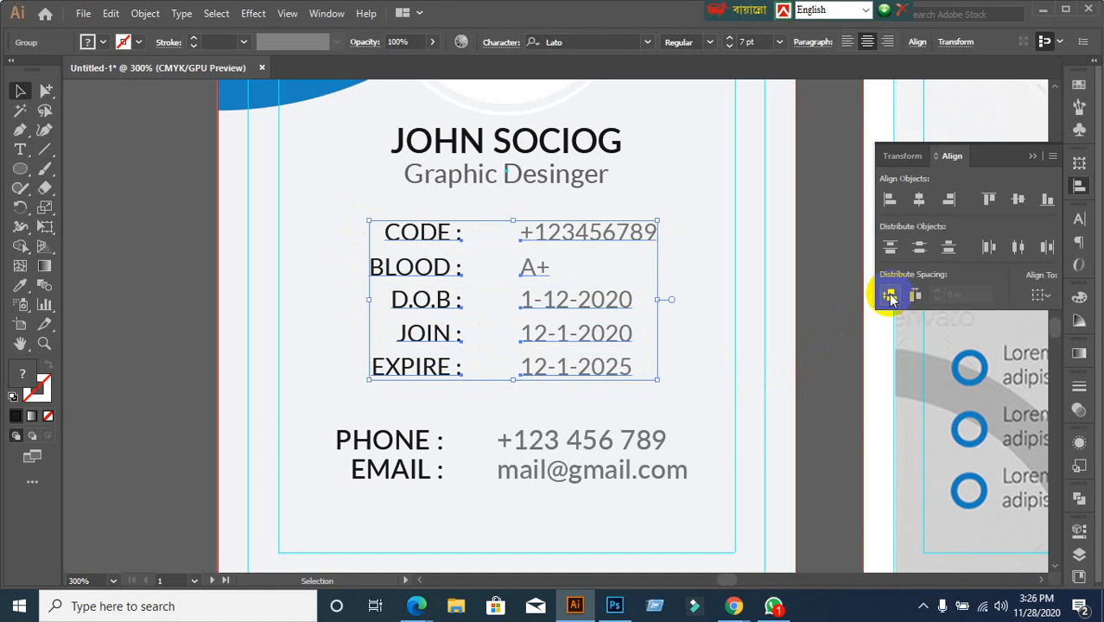
Evenly distribute the vertical spacing of the five info rows
{"action": "left_click", "coordinate": [889, 296]}
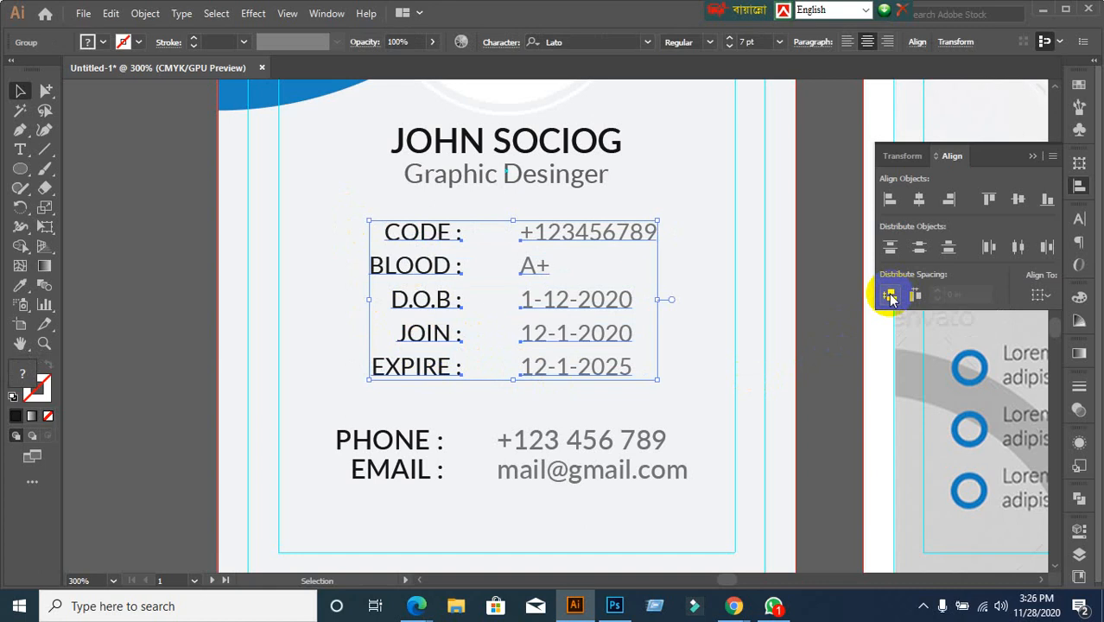
{"action": "left_click", "coordinate": [812, 328]}
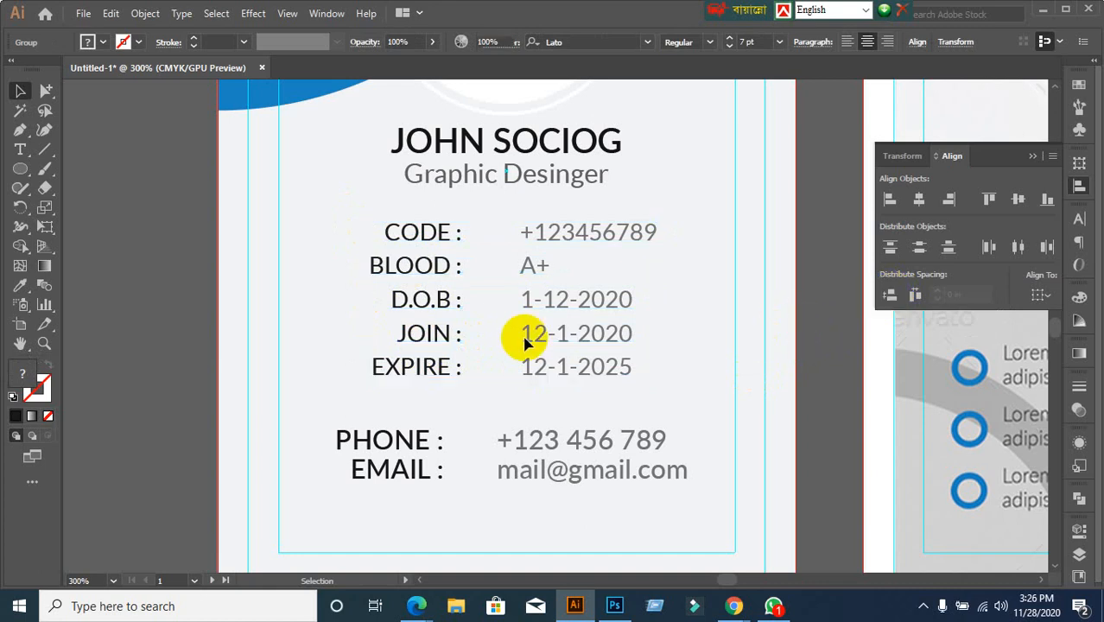
{"action": "left_click_drag", "start_coordinate": [343, 243], "coordinate": [537, 369]}
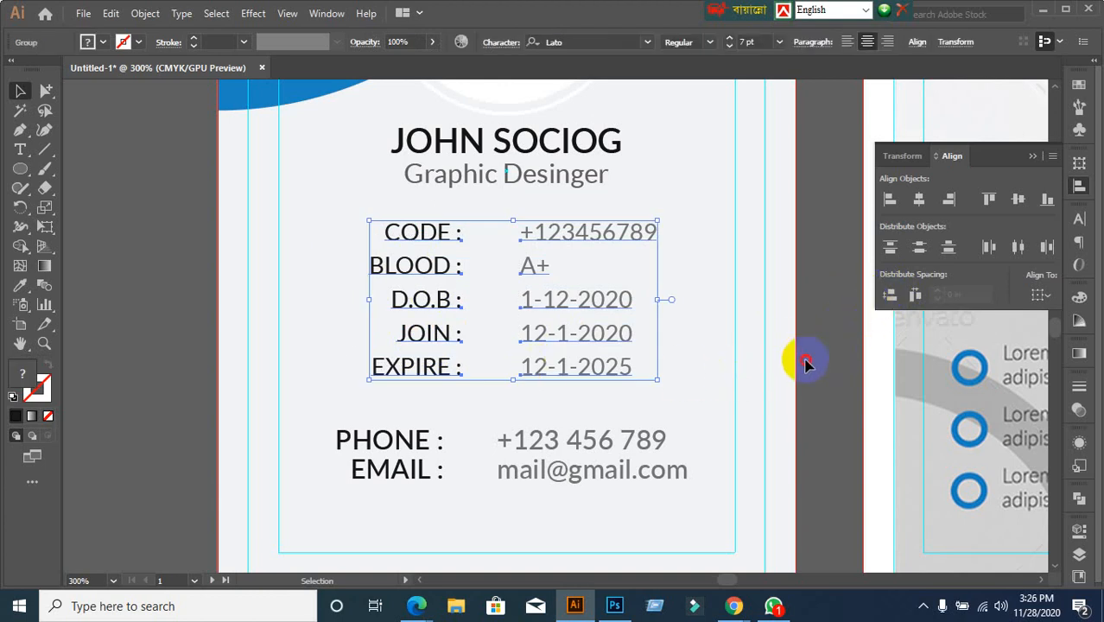
{"action": "left_click", "coordinate": [805, 363]}
{"action": "left_click", "coordinate": [439, 231]}
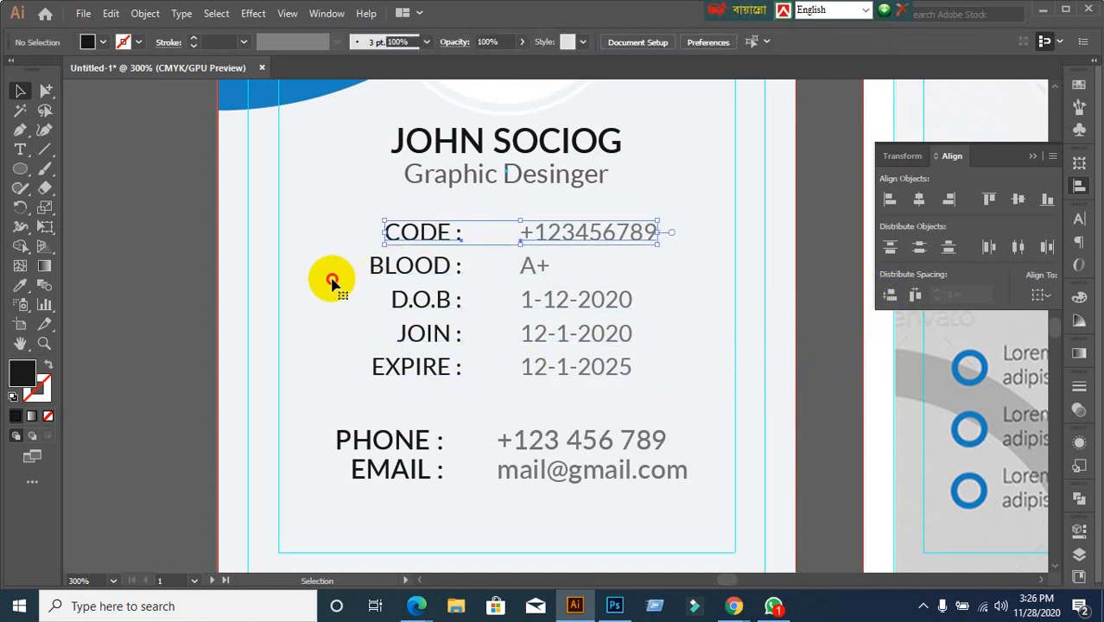
{"action": "left_click", "coordinate": [400, 272]}
{"action": "left_click", "coordinate": [350, 332]}
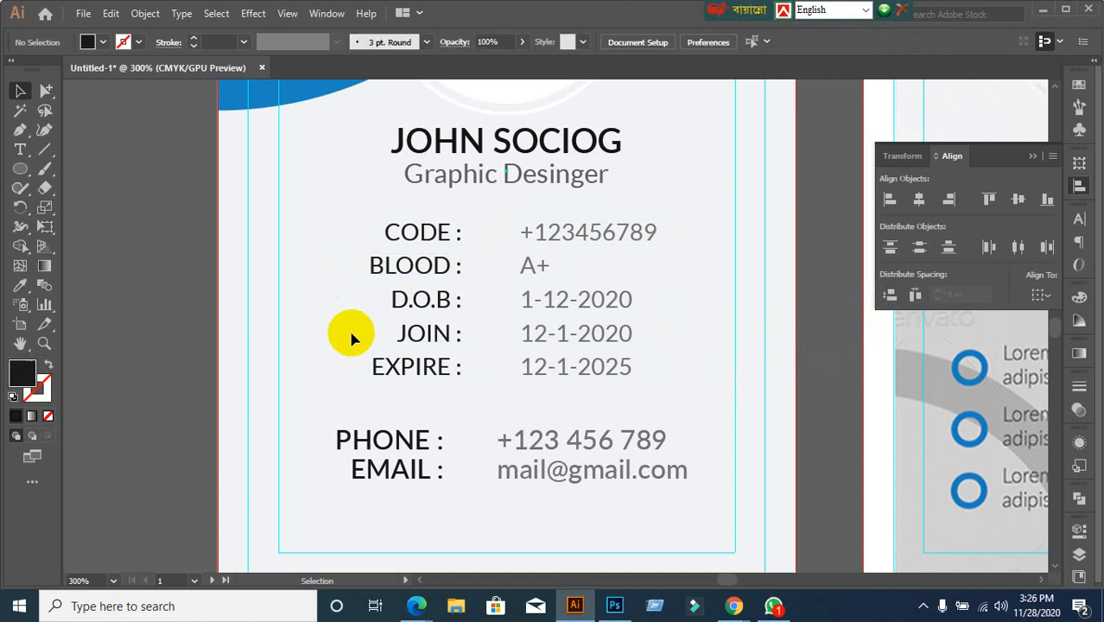
Group the CODE through EXPIRE rows into a single group
{"action": "left_click", "coordinate": [408, 441]}
{"action": "left_click", "coordinate": [518, 453]}
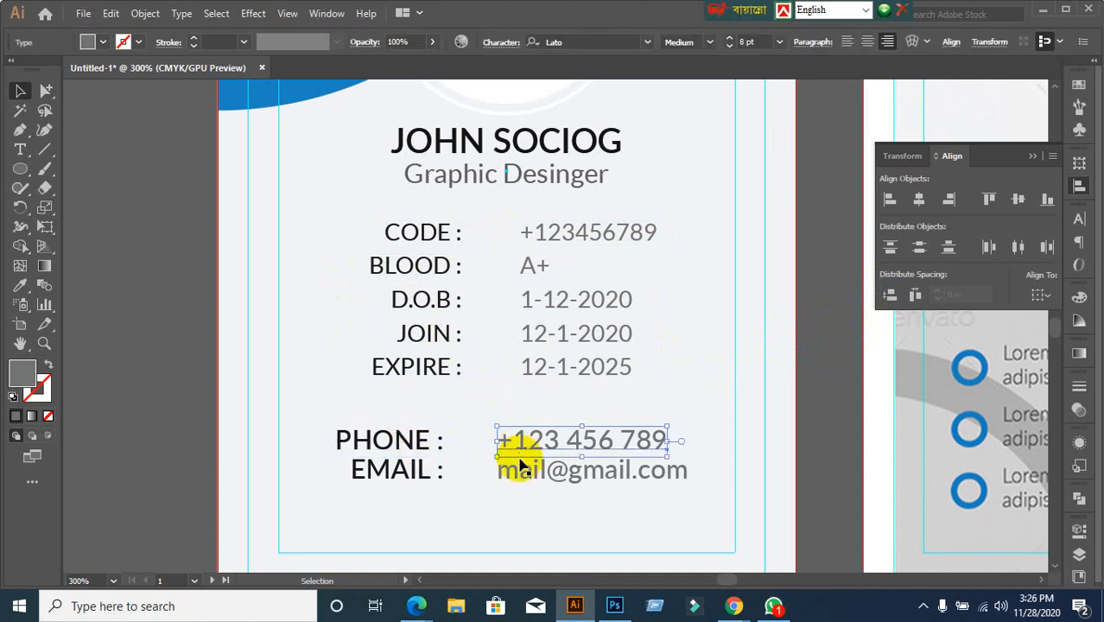
{"action": "left_click", "coordinate": [521, 469]}
{"action": "left_click", "coordinate": [417, 263]}
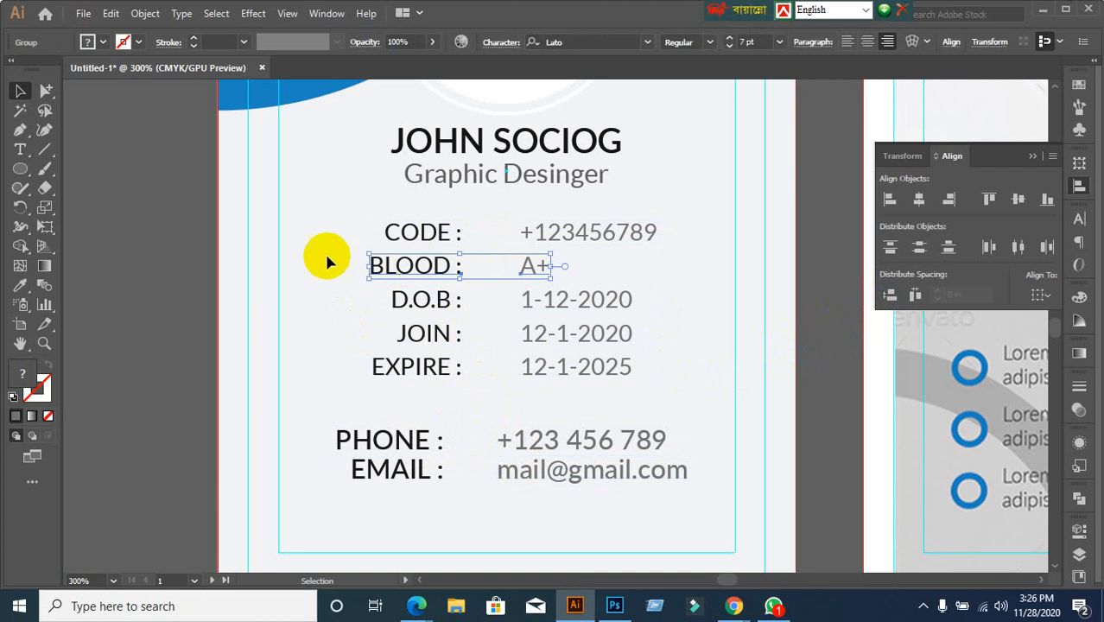
{"action": "left_click", "coordinate": [363, 210]}
{"action": "left_click_drag", "start_coordinate": [363, 209], "coordinate": [710, 402]}
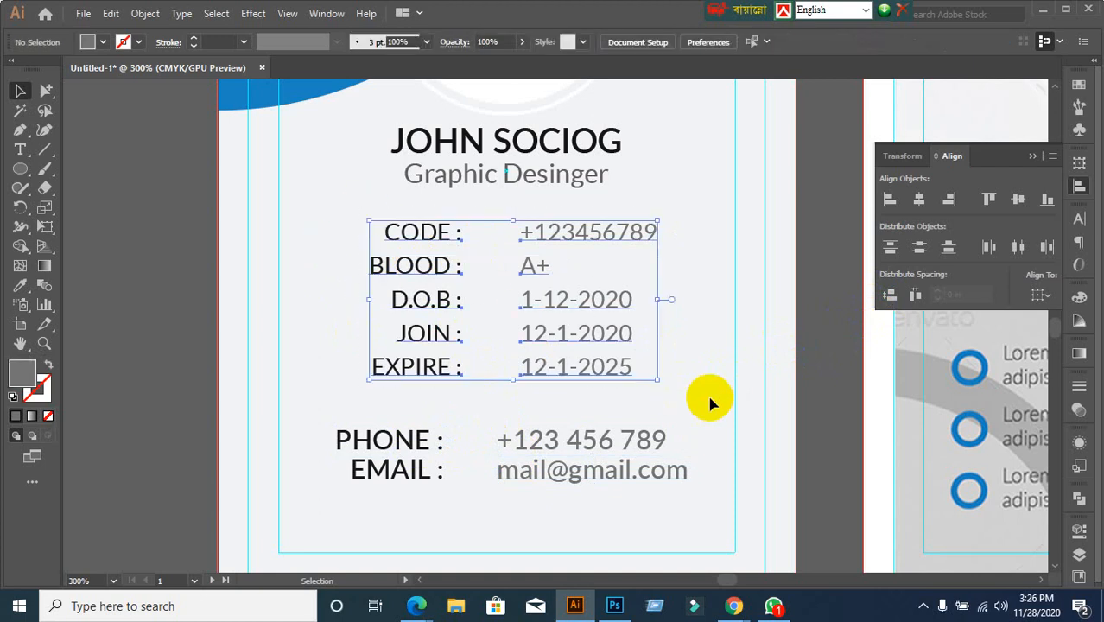
{"action": "key", "text": "ctrl+g"}
Group the PHONE label with its number and select it with the EMAIL line
{"action": "left_click", "coordinate": [310, 419]}
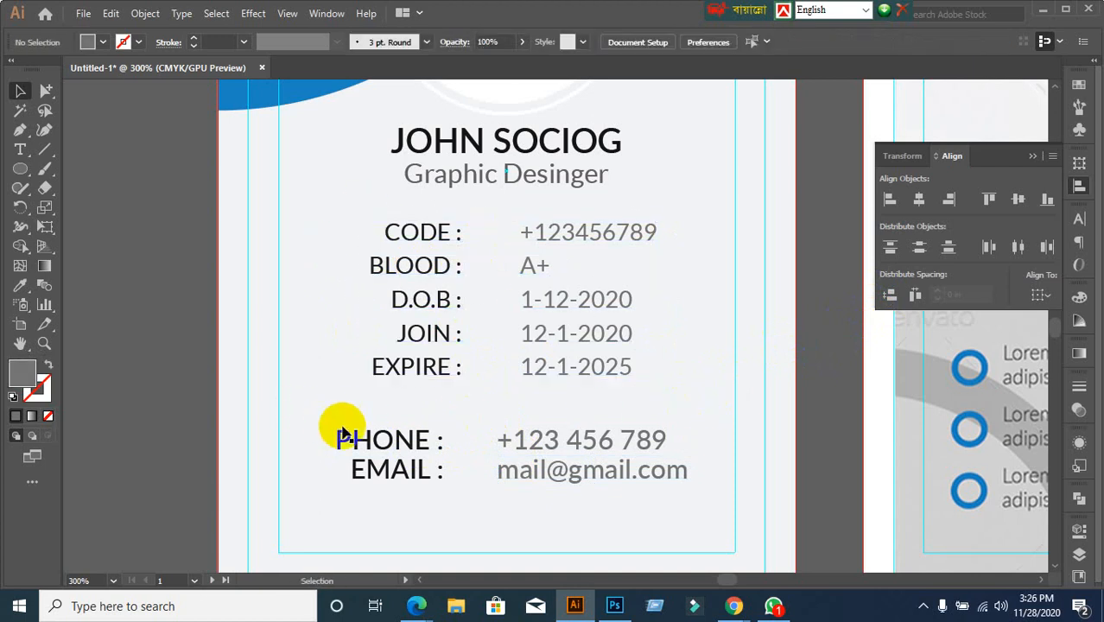
{"action": "left_click", "coordinate": [348, 435]}
{"action": "left_click", "coordinate": [533, 442], "text": "shift"}
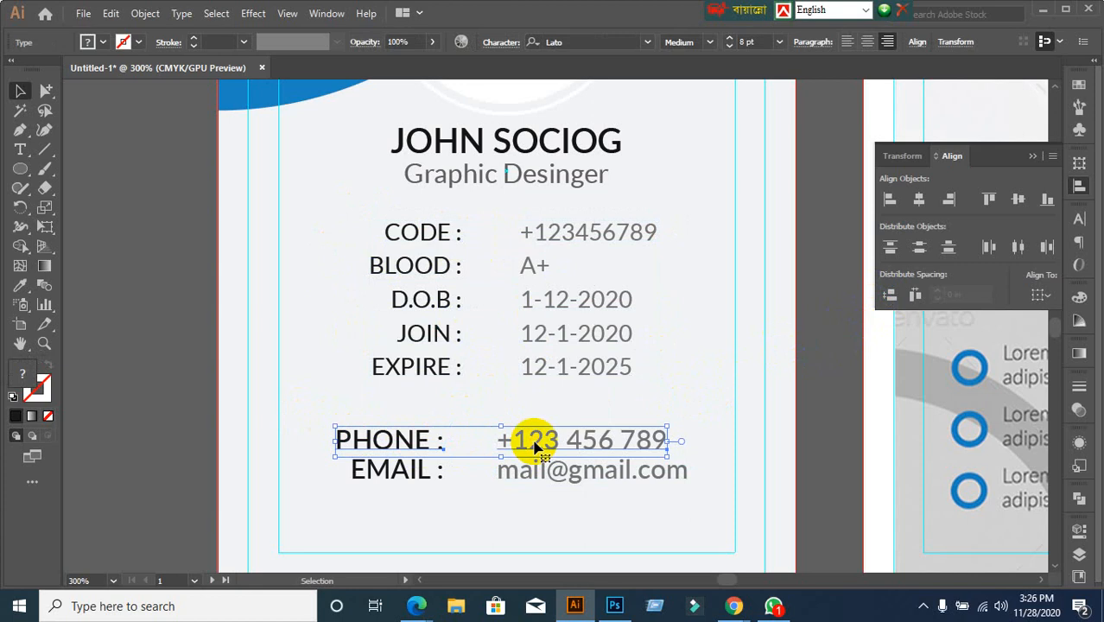
{"action": "key", "text": "ctrl+g"}
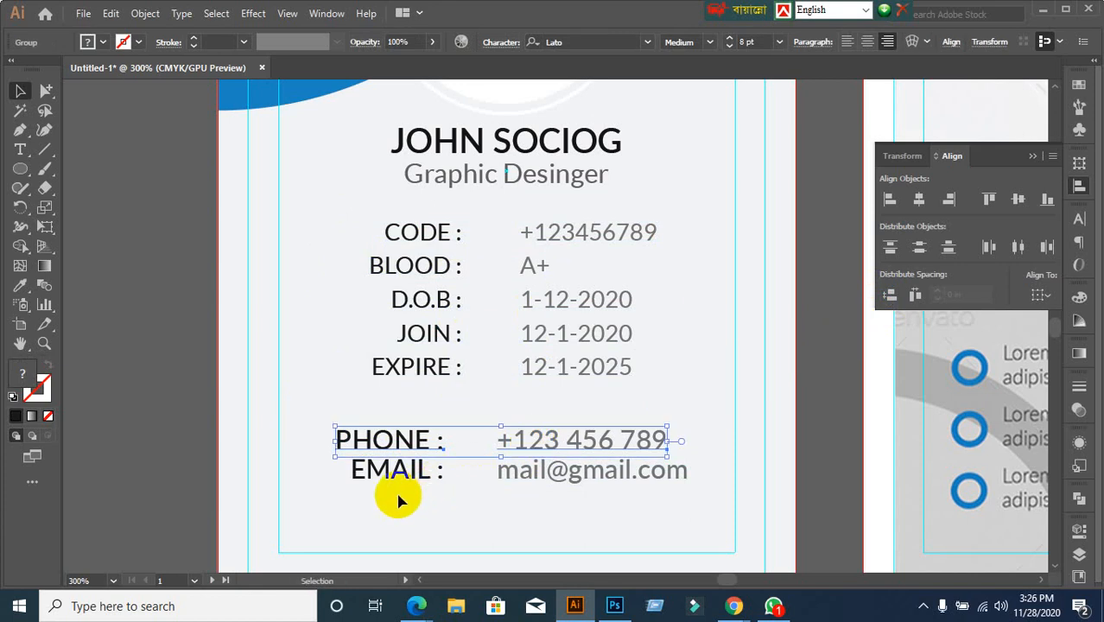
{"action": "left_click_drag", "start_coordinate": [396, 494], "coordinate": [585, 490]}
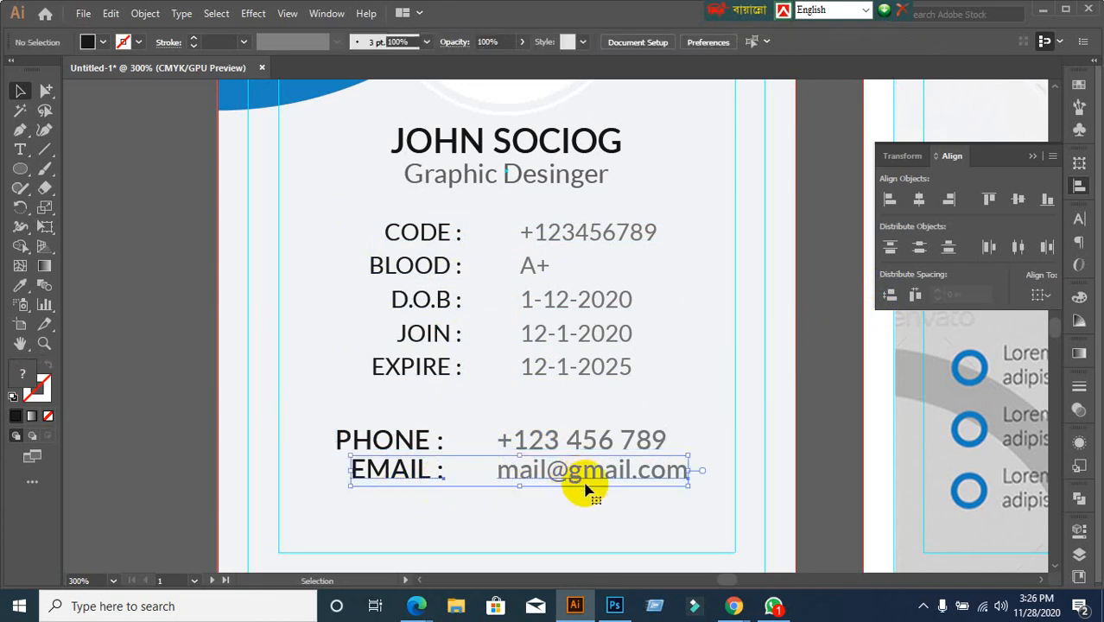
{"action": "left_click_drag", "start_coordinate": [316, 407], "coordinate": [624, 506]}
{"action": "left_click", "coordinate": [802, 389]}
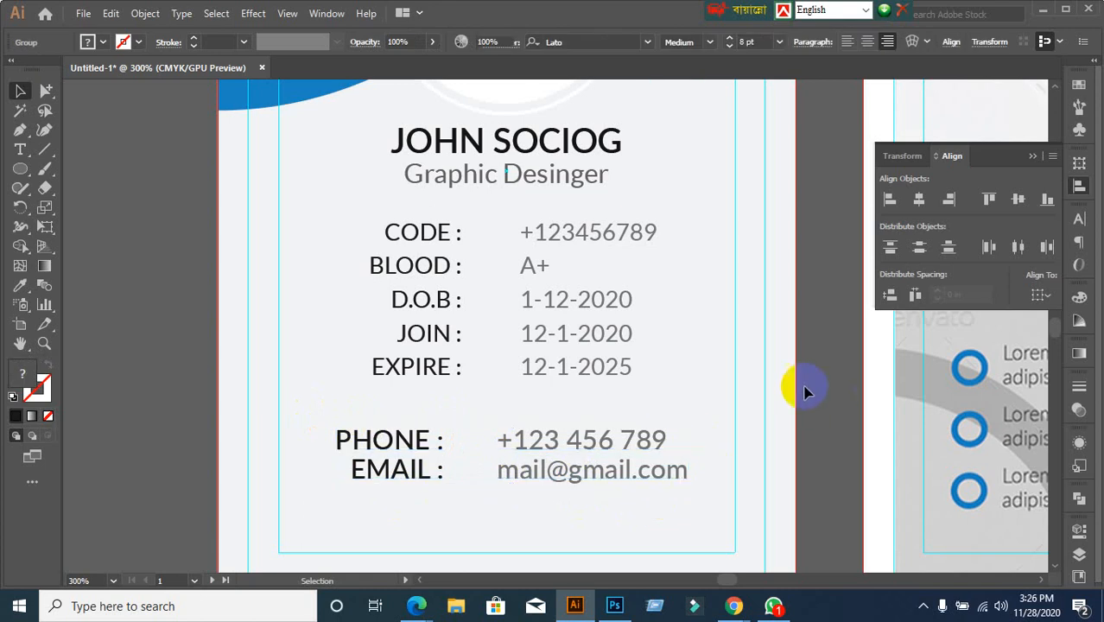
Select the two text groups, then all the card's text, to check the grouping
{"action": "left_click", "coordinate": [424, 229]}
{"action": "left_click", "coordinate": [424, 436]}
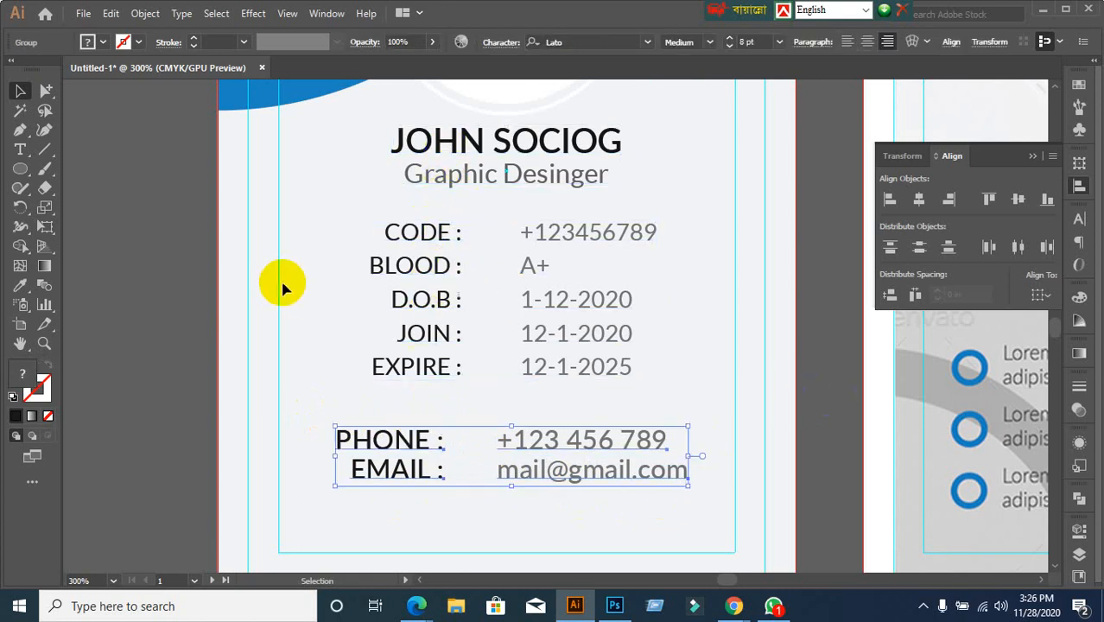
{"action": "left_click", "coordinate": [283, 295]}
{"action": "left_click_drag", "start_coordinate": [335, 126], "coordinate": [542, 467]}
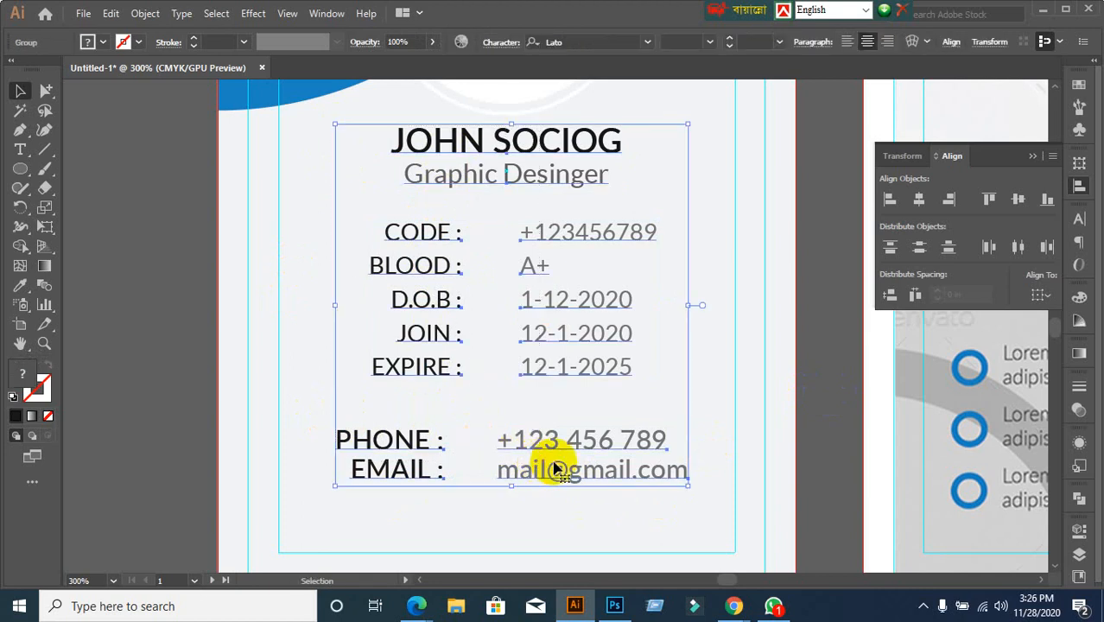
{"action": "left_click", "coordinate": [821, 414]}
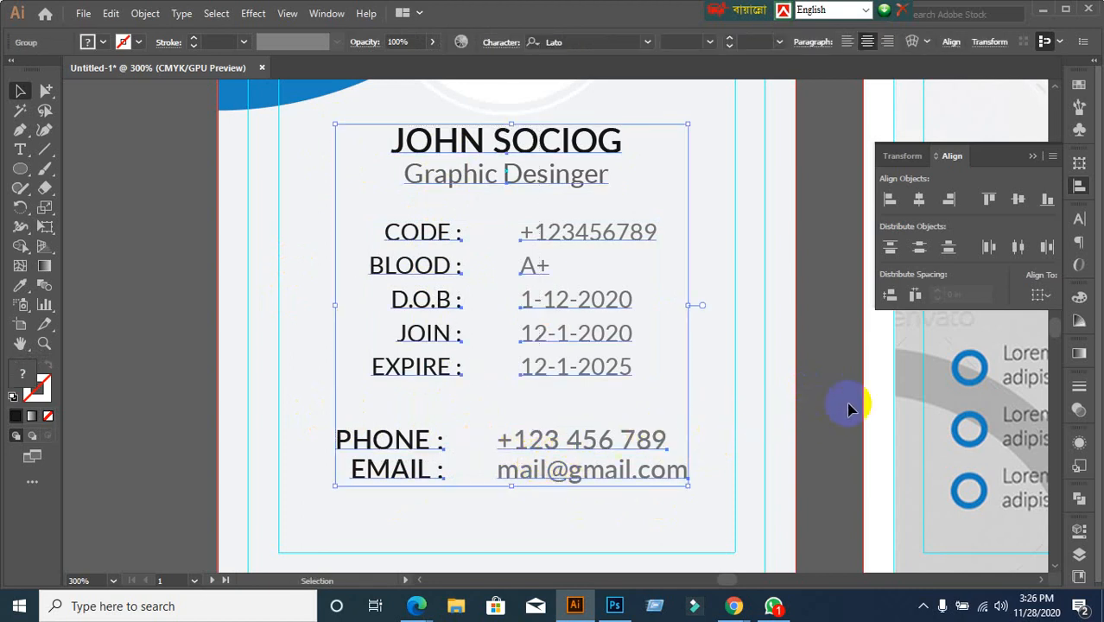
{"action": "left_click", "coordinate": [485, 142]}
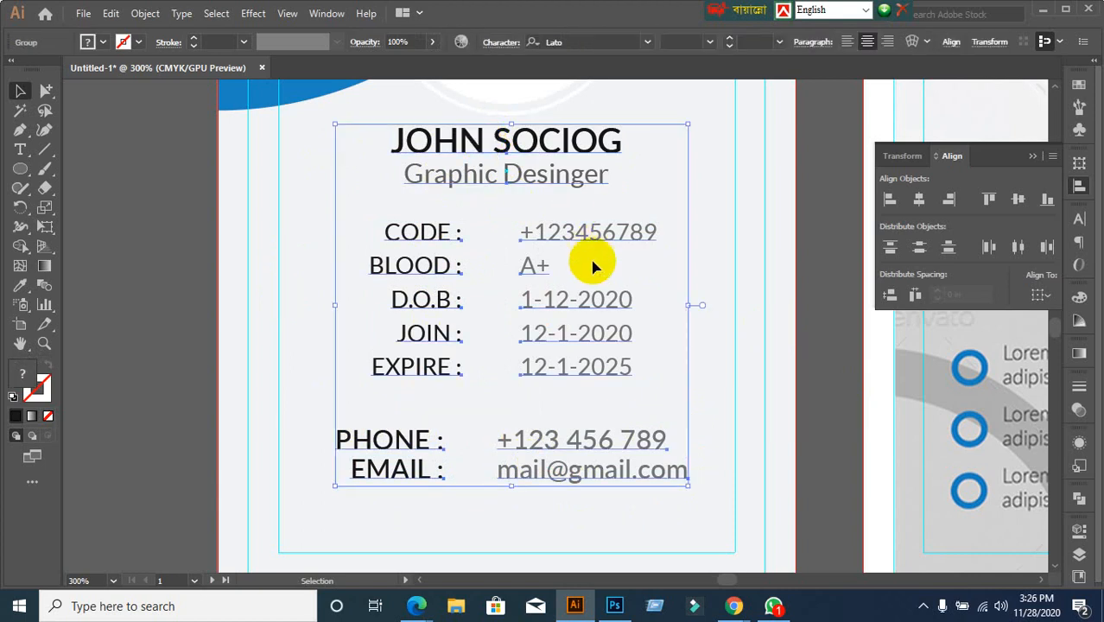
Zoom the view and select the info groups and the circular photo frame
{"action": "scroll", "coordinate": [592, 267], "scroll_direction": "up", "scroll_amount": 1}
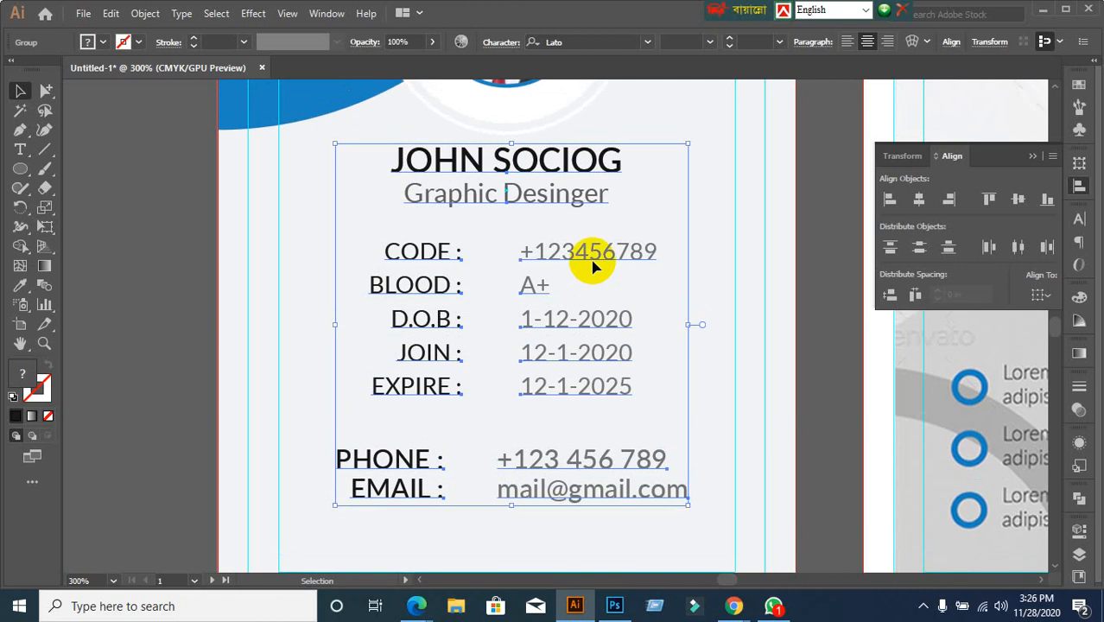
{"action": "key", "text": "ctrl+shift+a"}
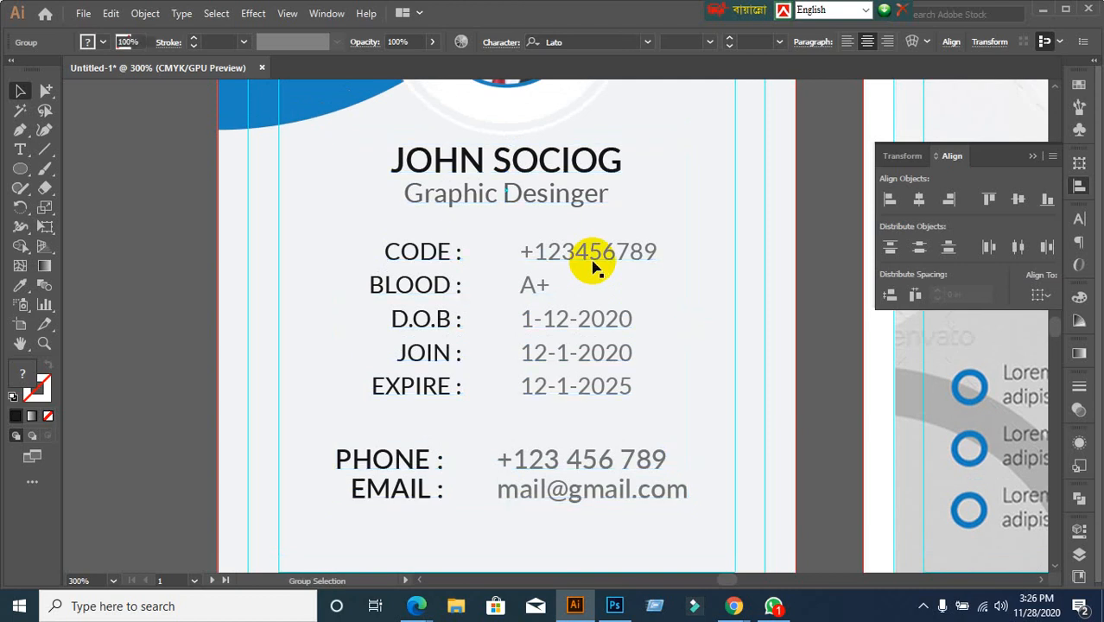
{"action": "left_click", "coordinate": [390, 251]}
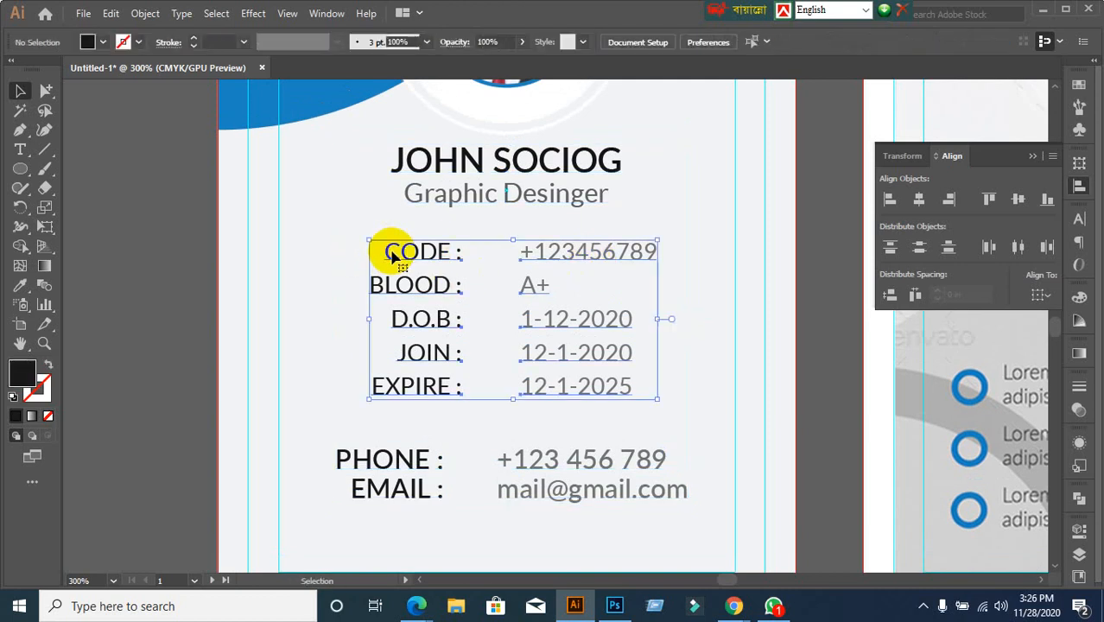
{"action": "left_click", "coordinate": [359, 458]}
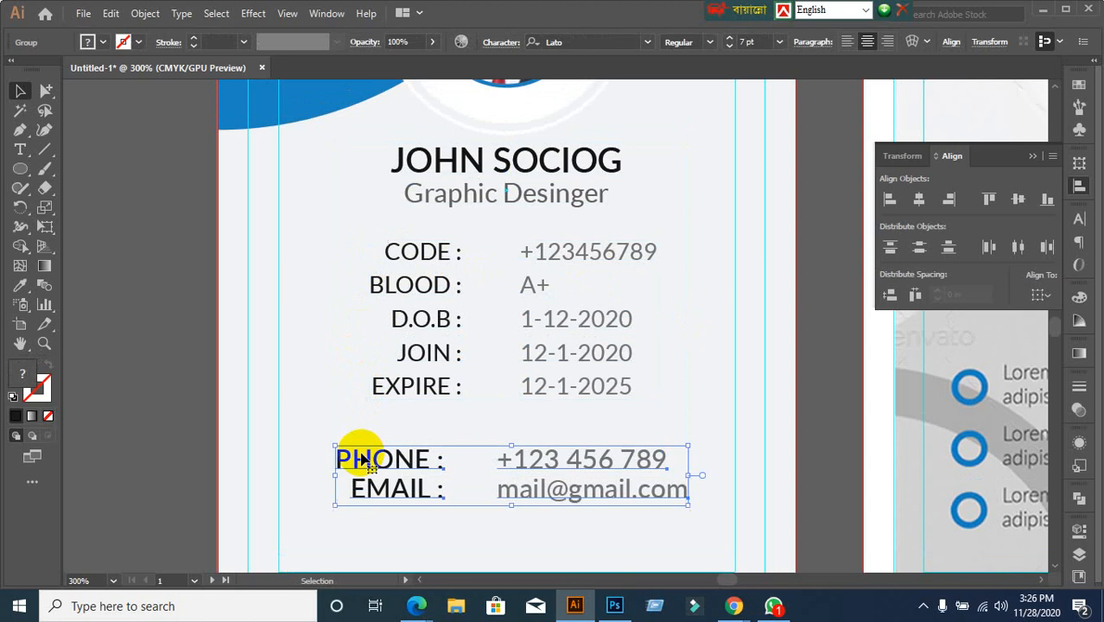
{"action": "scroll", "coordinate": [322, 377], "scroll_direction": "up", "scroll_amount": 4}
{"action": "left_click", "coordinate": [525, 123]}
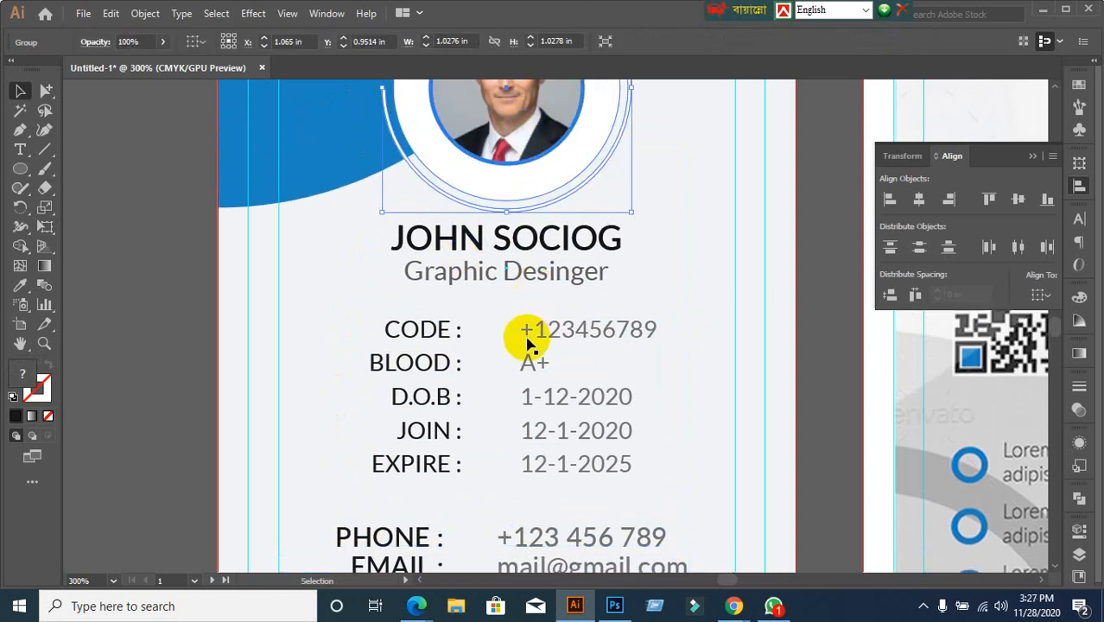
{"action": "scroll", "coordinate": [522, 294], "scroll_direction": "up", "scroll_amount": 5}
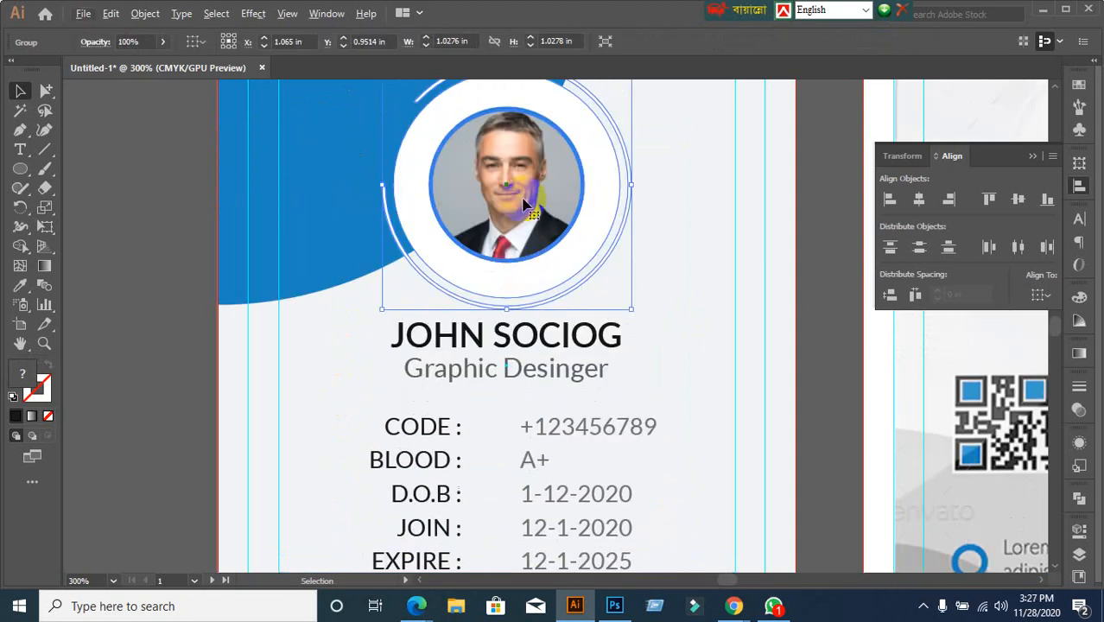
{"action": "scroll", "coordinate": [522, 197], "scroll_direction": "down", "scroll_amount": 1}
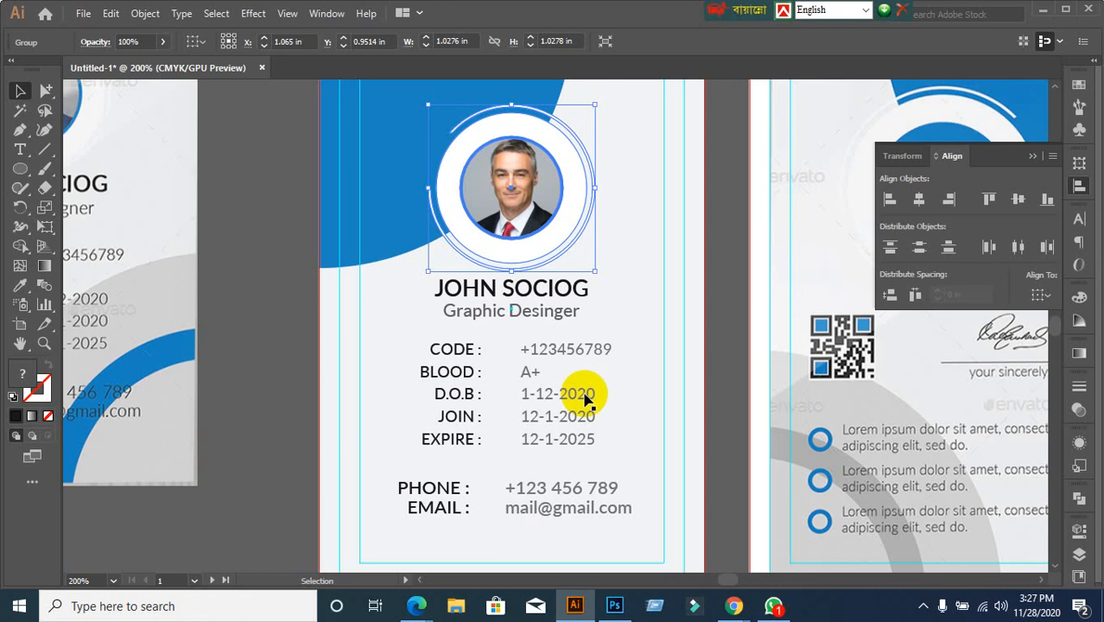
Select the name, job title and photo circle, with the photo as key object
{"action": "left_click", "coordinate": [527, 289]}
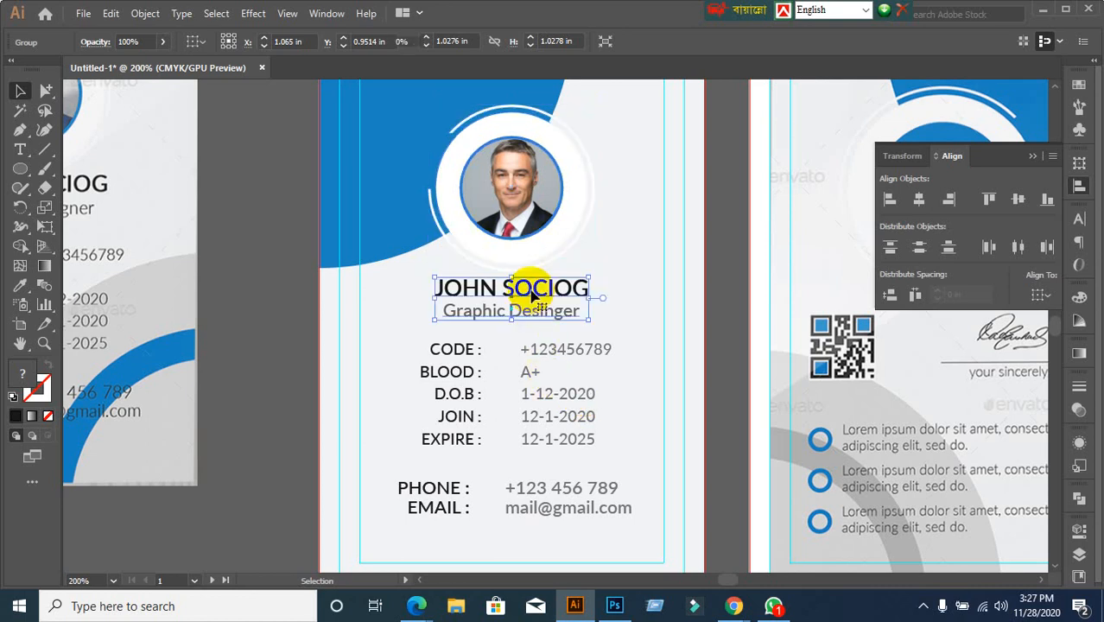
{"action": "left_click", "coordinate": [536, 221], "text": "shift"}
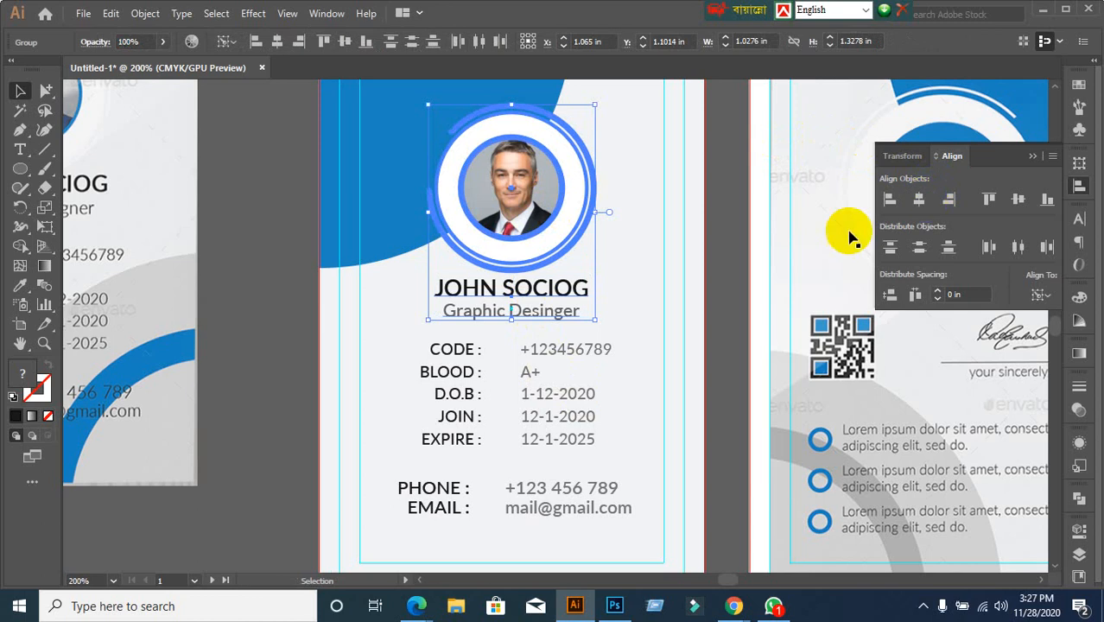
{"action": "left_click", "coordinate": [483, 371]}
{"action": "left_click_drag", "start_coordinate": [416, 339], "coordinate": [495, 424]}
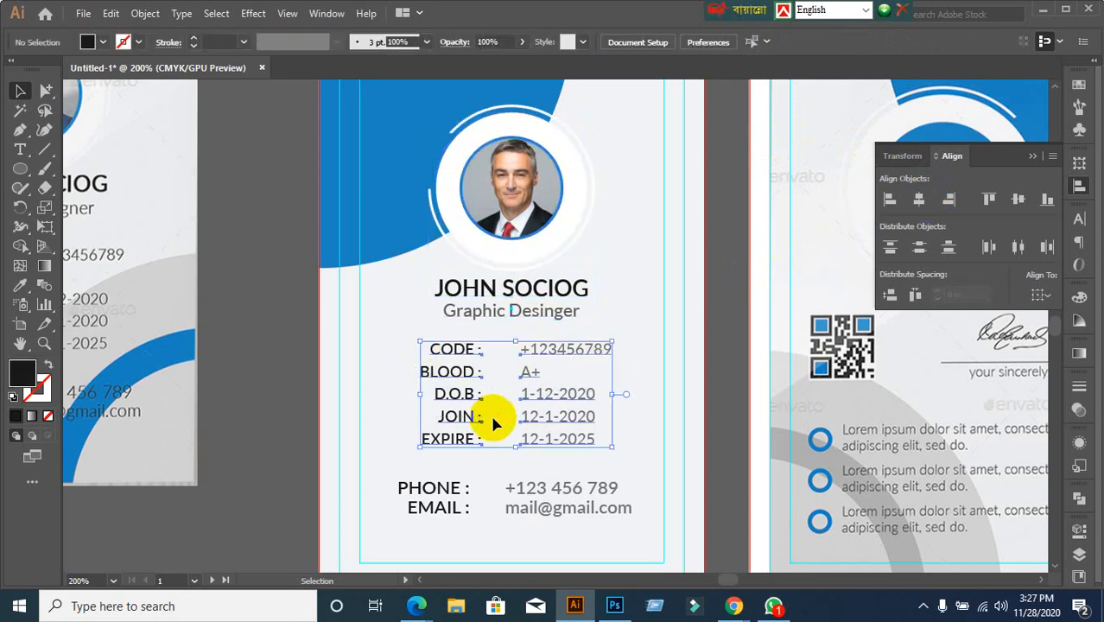
{"action": "left_click", "coordinate": [516, 186]}
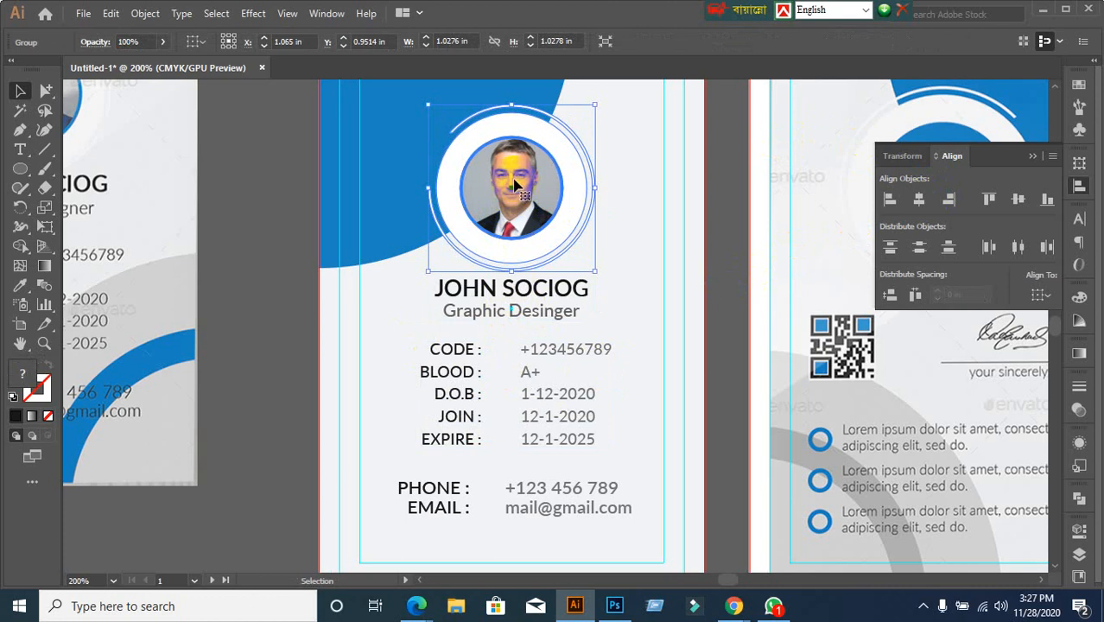
{"action": "scroll", "coordinate": [527, 199], "scroll_direction": "up", "scroll_amount": 1}
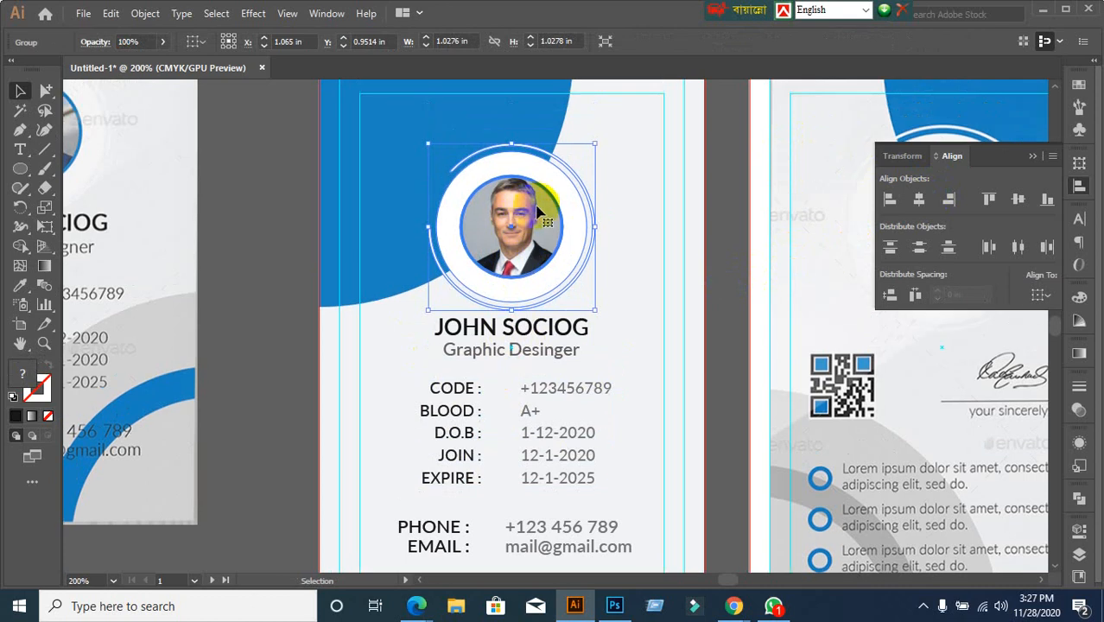
{"action": "left_click", "coordinate": [527, 335], "text": "shift"}
{"action": "left_click", "coordinate": [516, 244]}
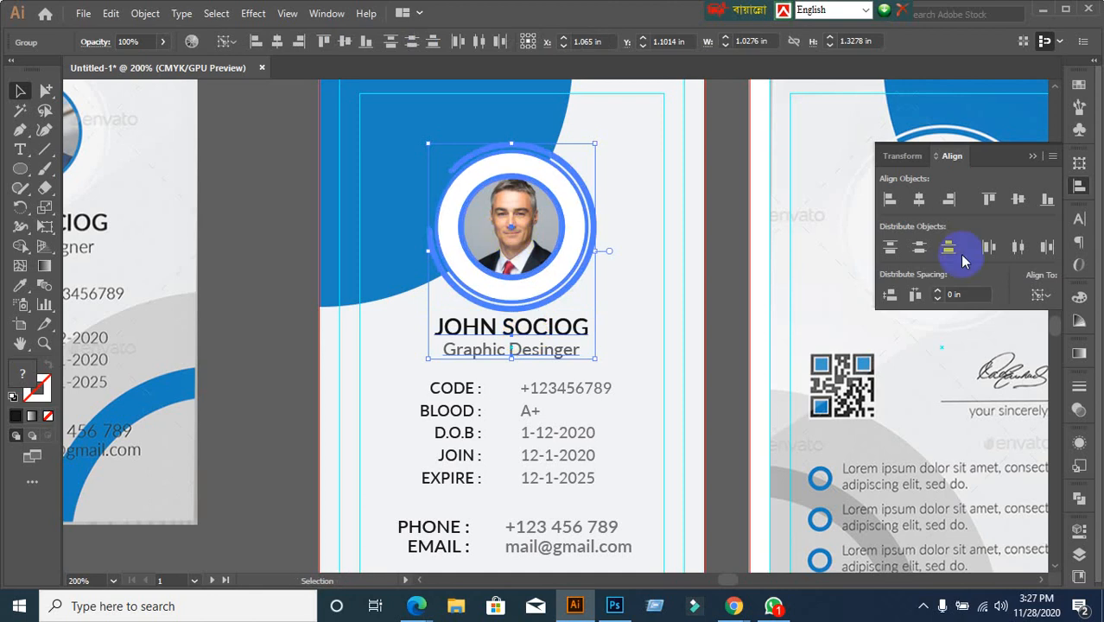
{"action": "left_click", "coordinate": [738, 268]}
{"action": "left_click", "coordinate": [585, 352]}
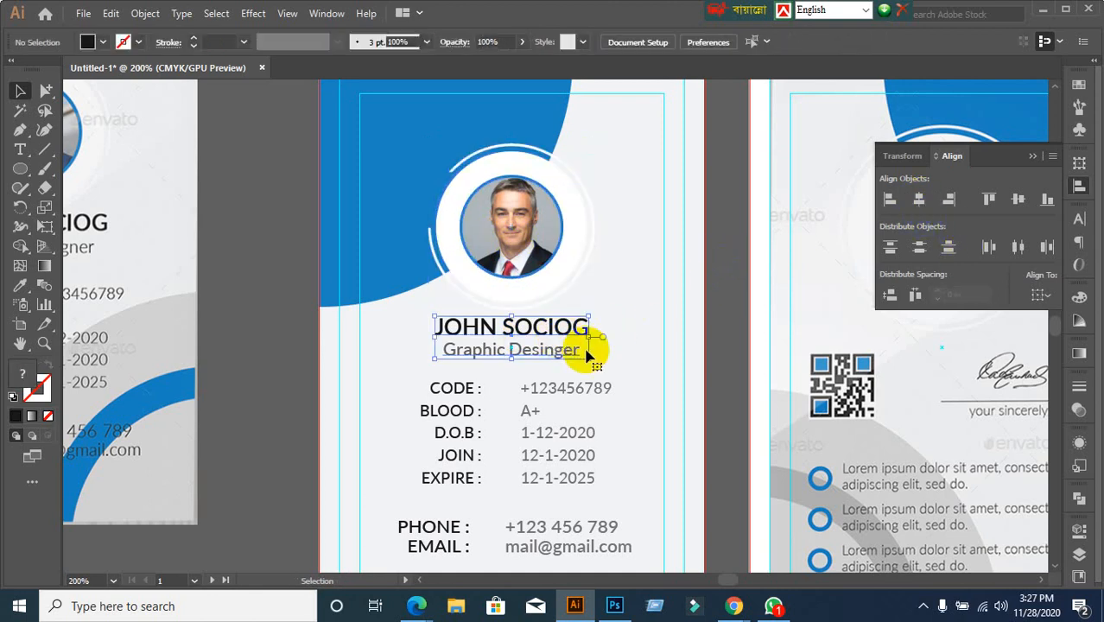
{"action": "scroll", "coordinate": [592, 433], "scroll_direction": "down", "scroll_amount": 3}
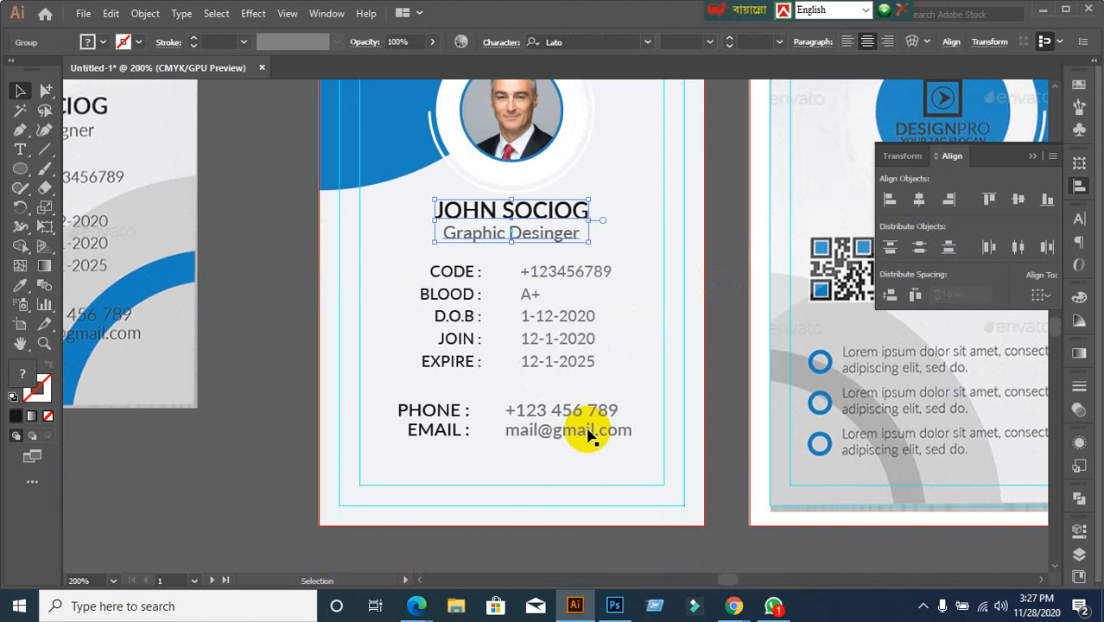
Centre the CODE–EXPIRE details block horizontally on the photo circle
{"action": "left_click", "coordinate": [370, 309]}
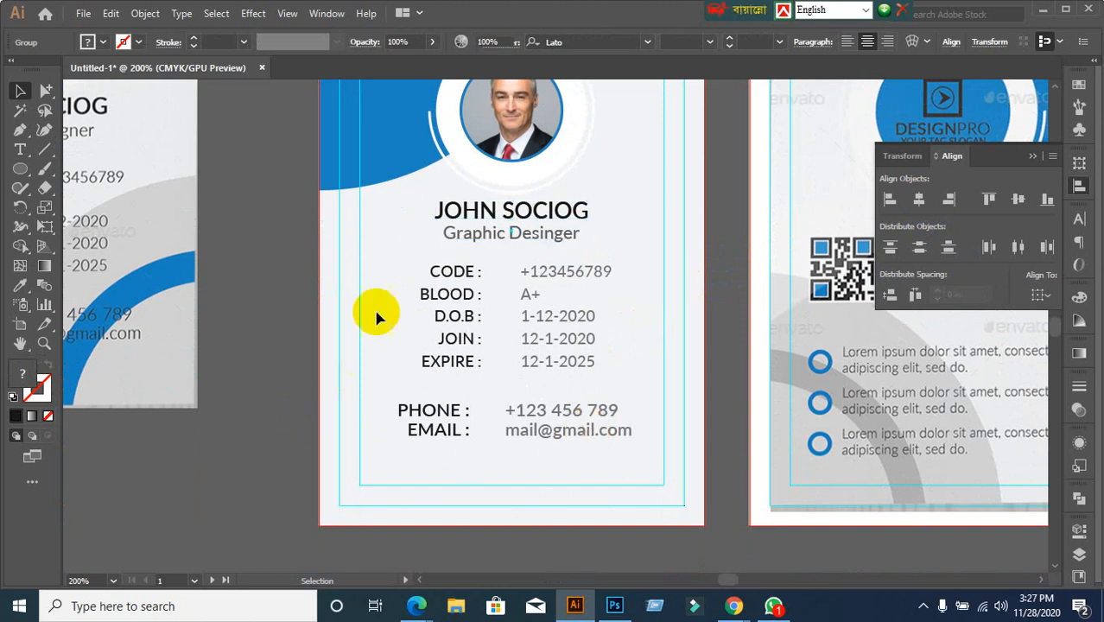
{"action": "left_click", "coordinate": [423, 298]}
{"action": "left_click", "coordinate": [402, 317]}
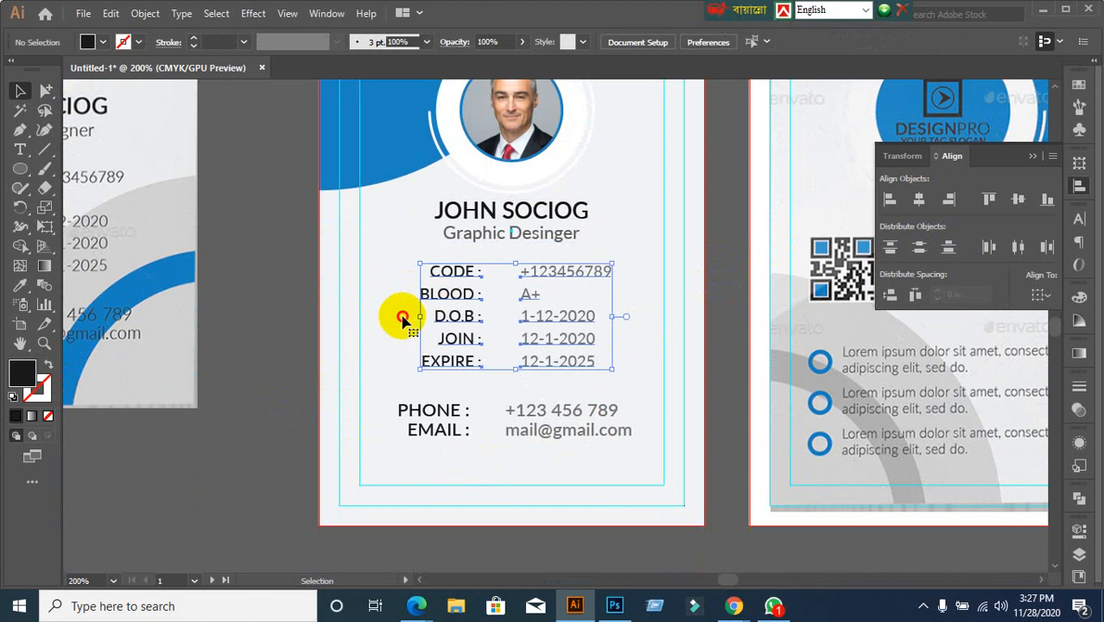
{"action": "left_click", "coordinate": [456, 273]}
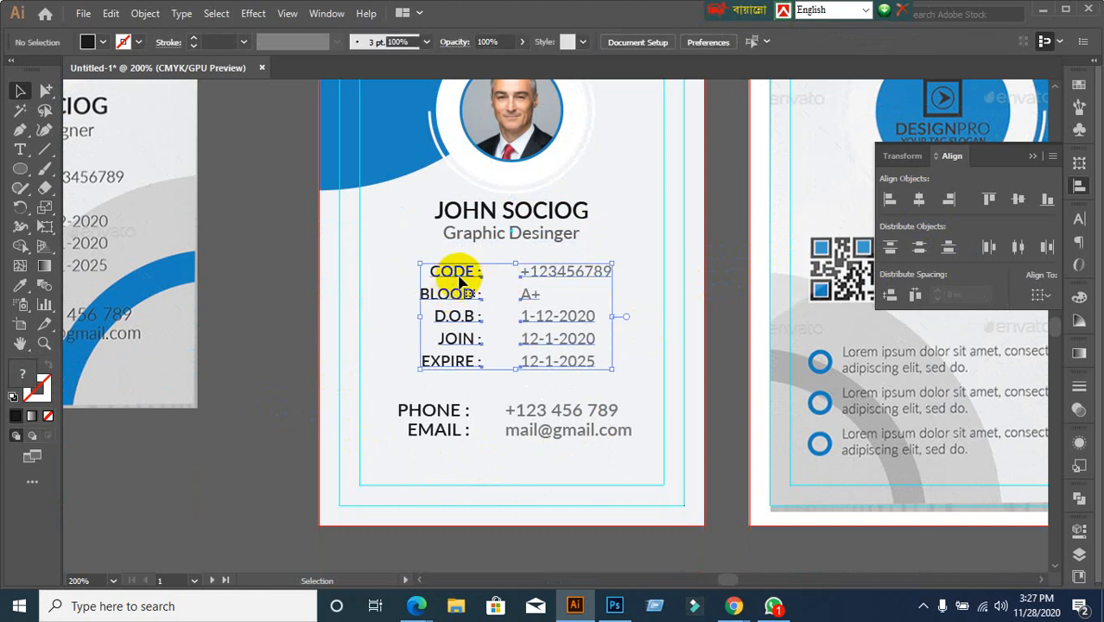
{"action": "left_click", "coordinate": [510, 143], "text": "shift"}
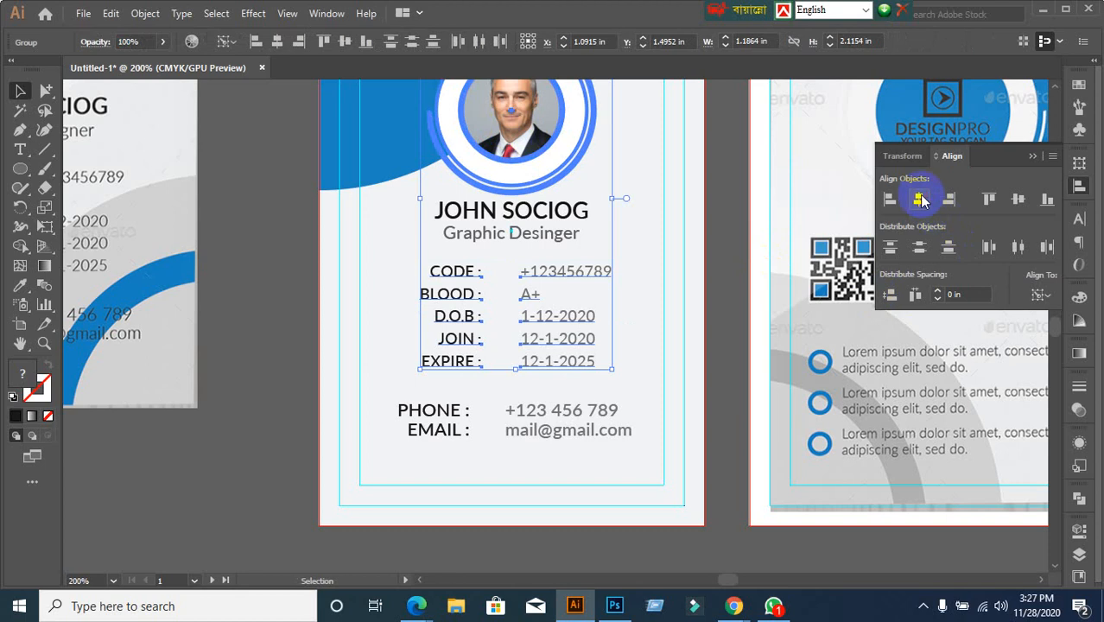
{"action": "left_click", "coordinate": [920, 199]}
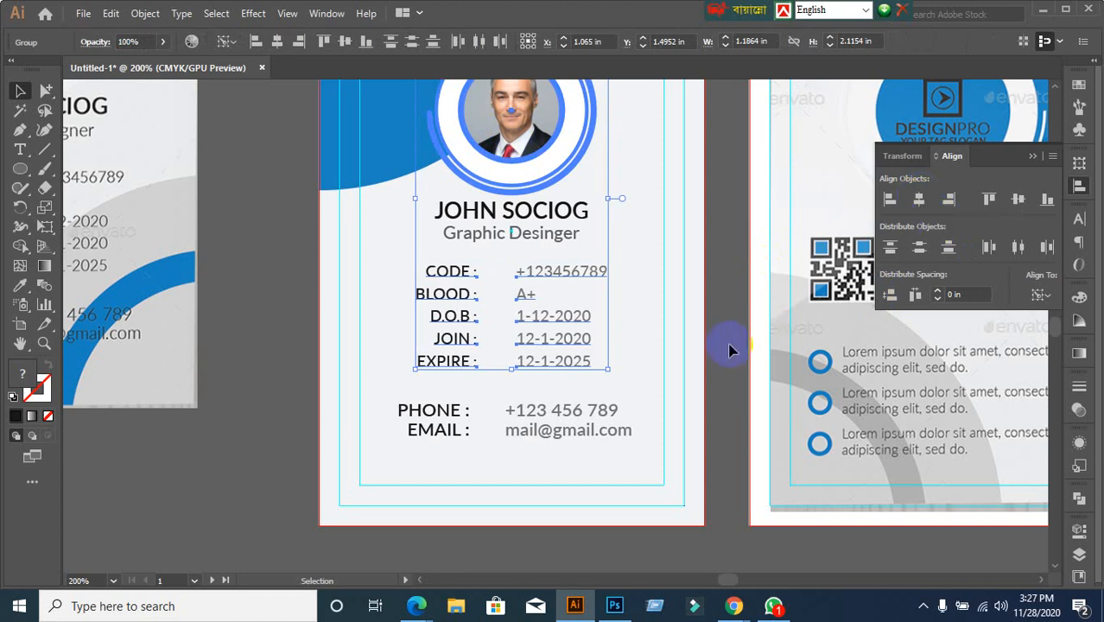
Centre the PHONE/EMAIL lines horizontally under the photo circle
{"action": "left_click", "coordinate": [526, 427]}
{"action": "left_click", "coordinate": [451, 422]}
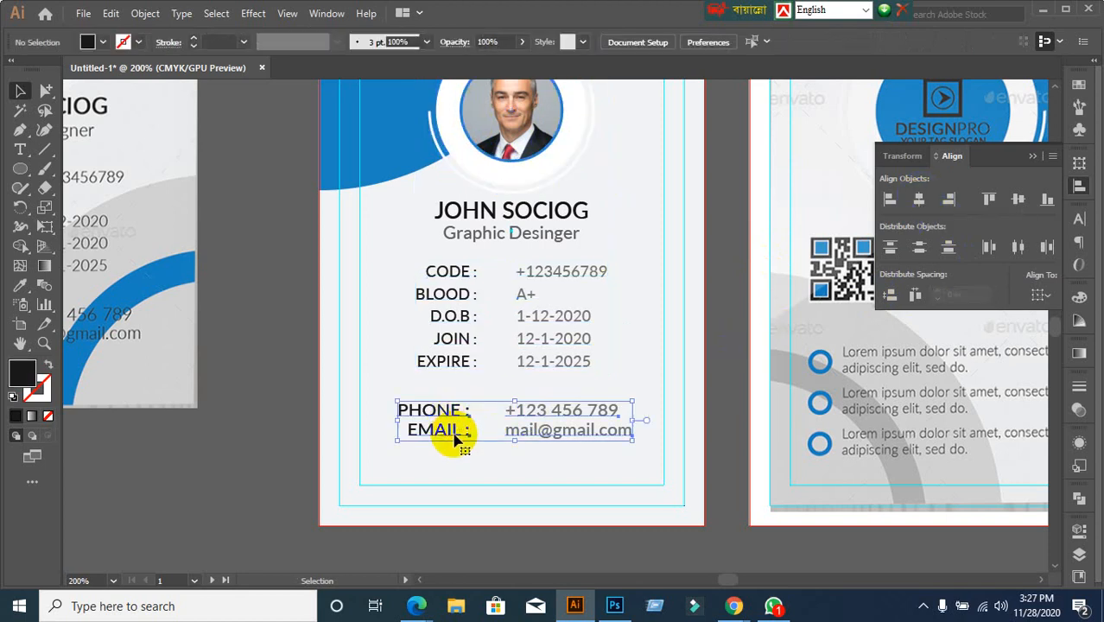
{"action": "left_click", "coordinate": [520, 119], "text": "shift"}
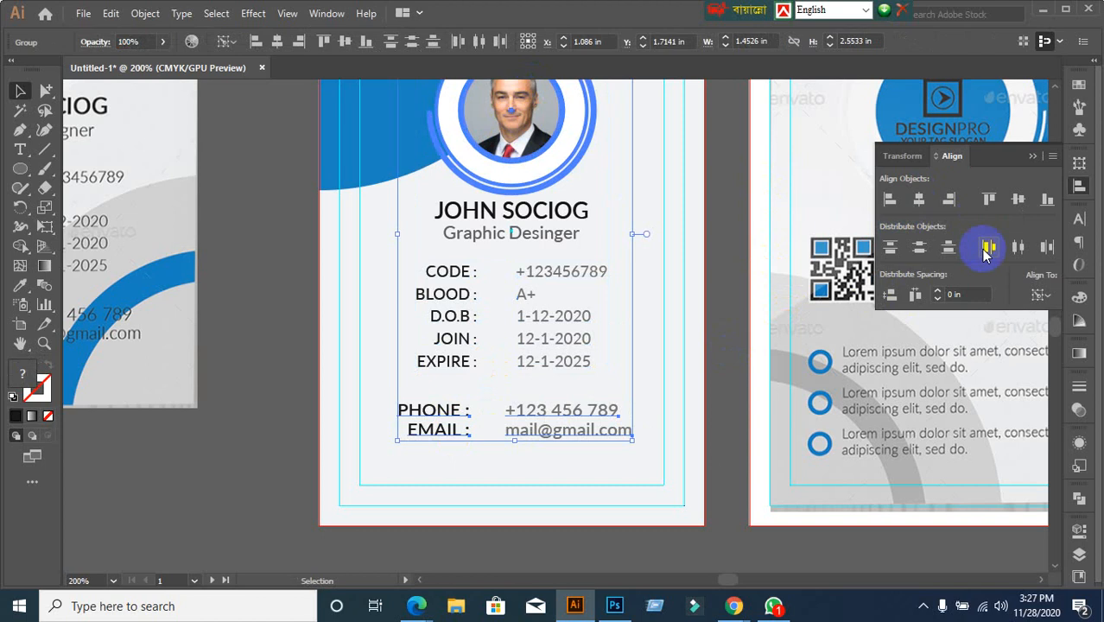
{"action": "left_click", "coordinate": [919, 199]}
{"action": "left_click", "coordinate": [727, 380]}
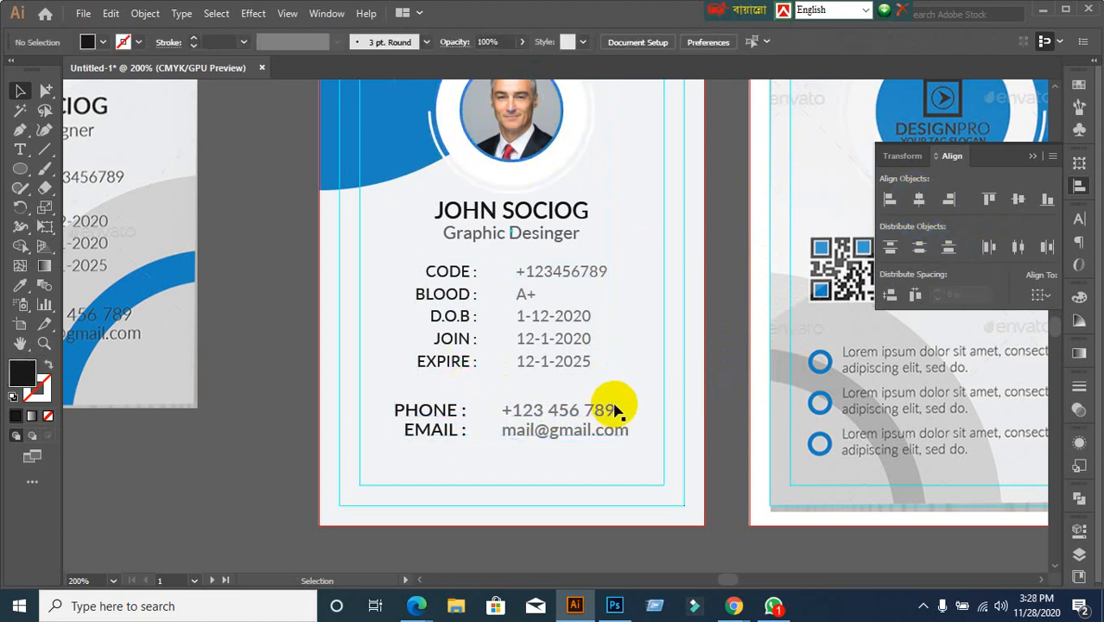
{"action": "scroll", "coordinate": [616, 410], "scroll_direction": "down", "scroll_amount": 1}
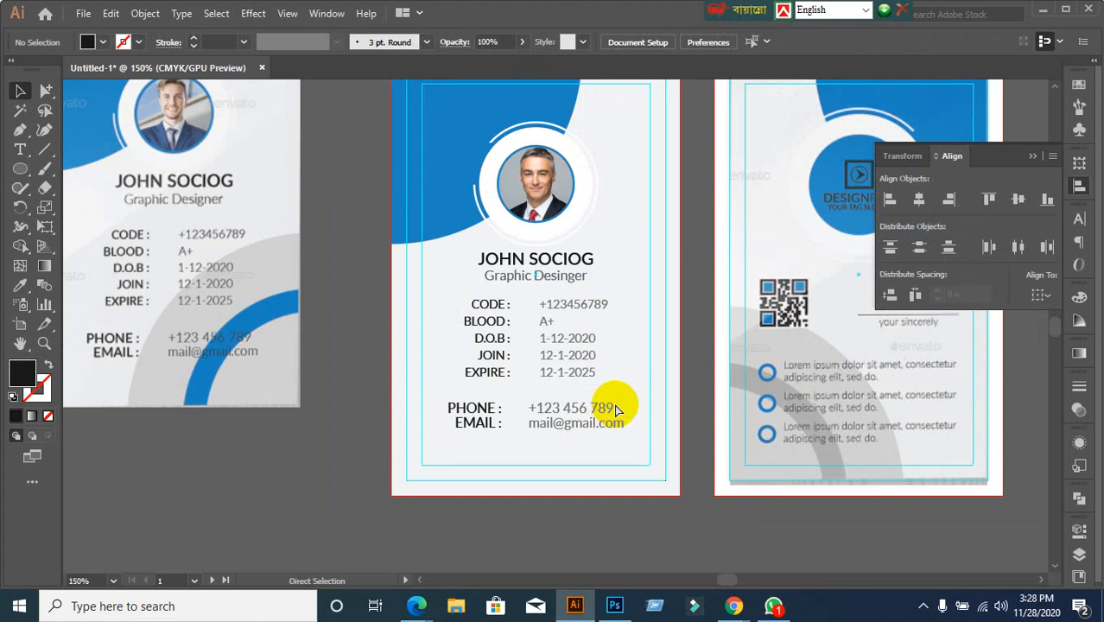
{"action": "key", "text": "ctrl+alt+3"}
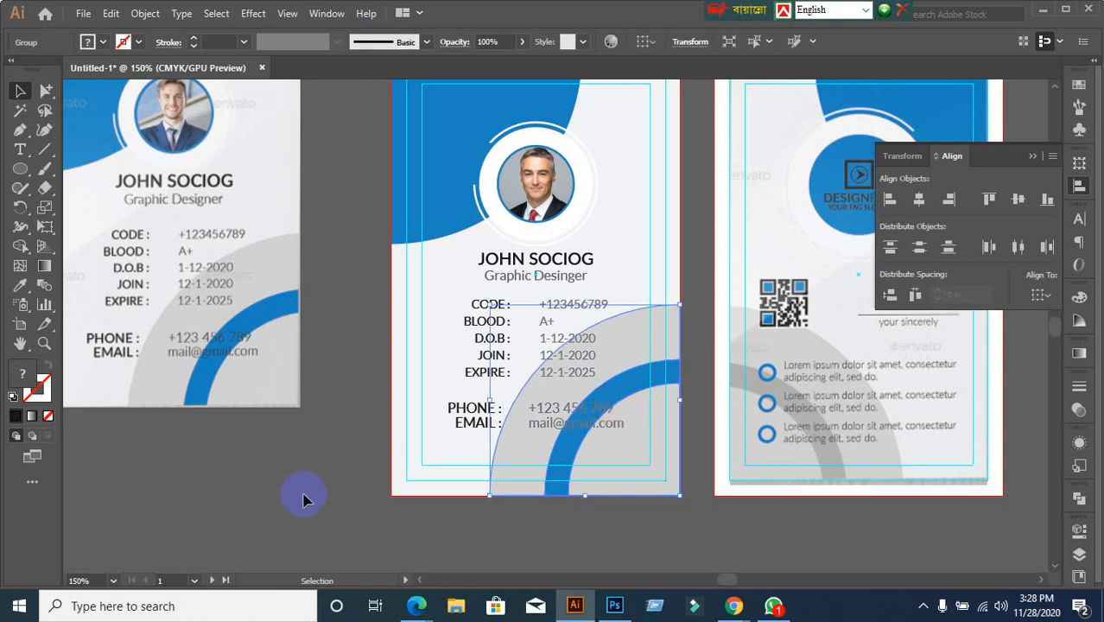
{"action": "left_click", "coordinate": [303, 490]}
{"action": "scroll", "coordinate": [320, 495], "scroll_direction": "down", "scroll_amount": 1}
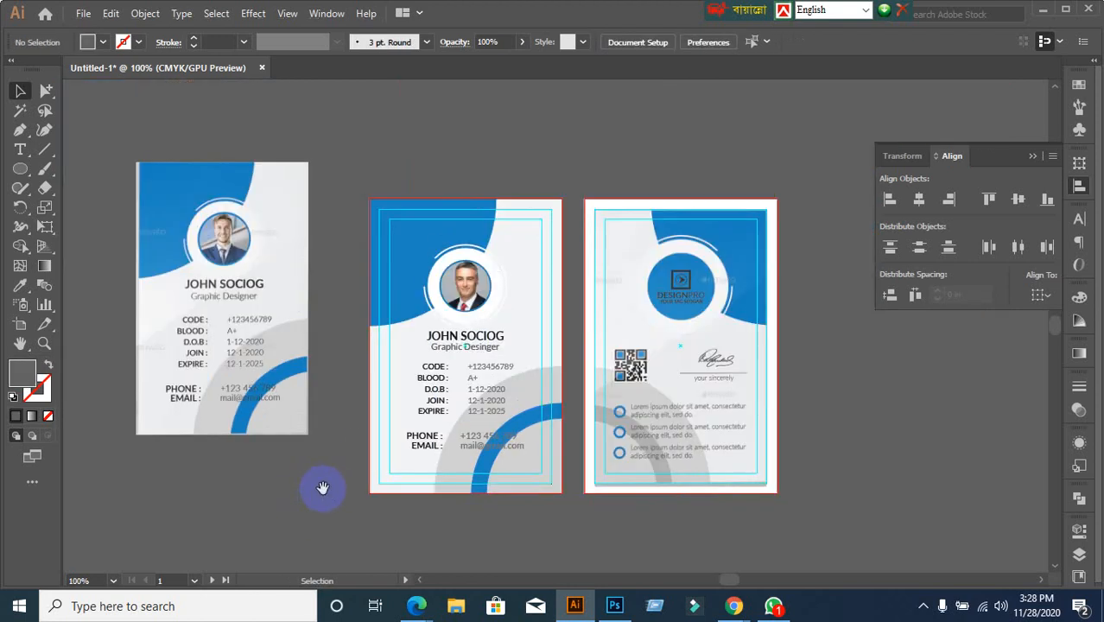
{"action": "left_click_drag", "start_coordinate": [323, 489], "coordinate": [416, 386]}
{"action": "scroll", "coordinate": [624, 457], "scroll_direction": "up", "scroll_amount": 1}
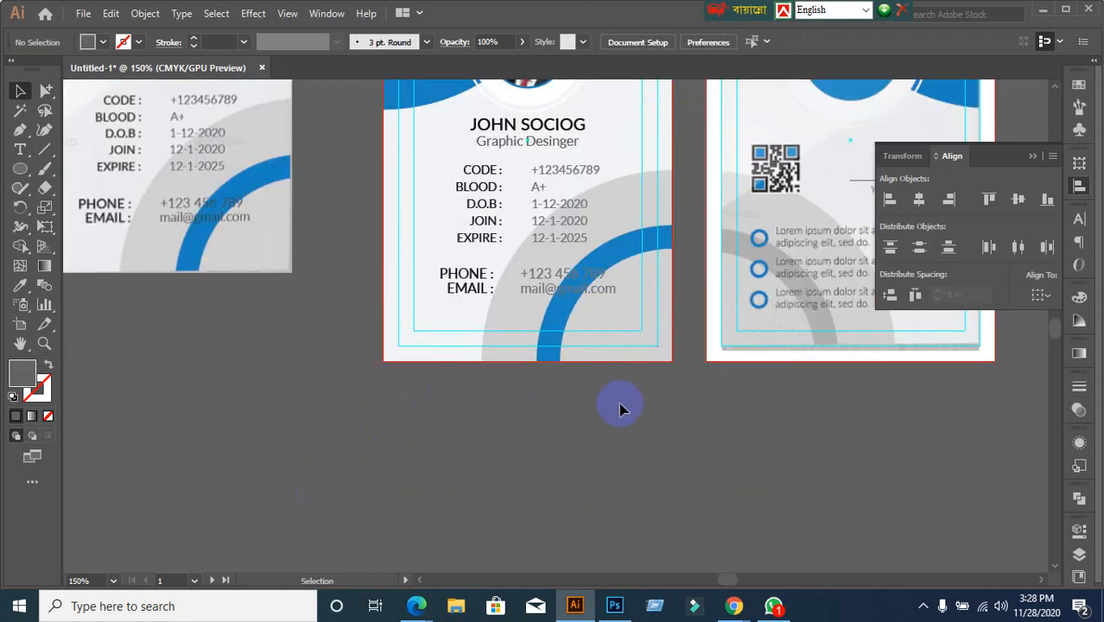
{"action": "left_click", "coordinate": [581, 291]}
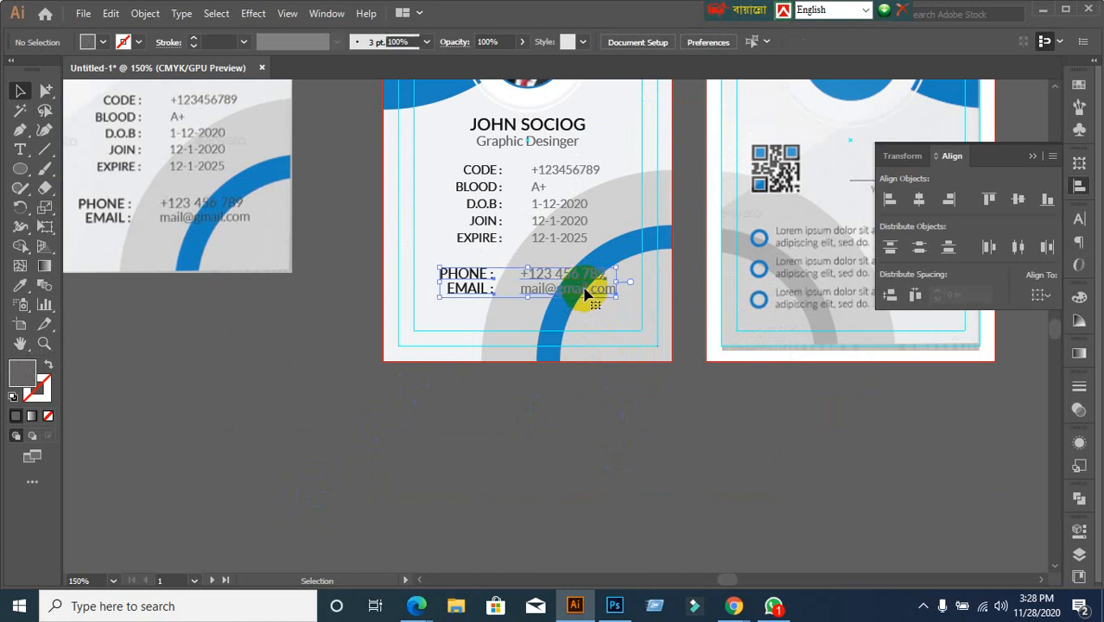
{"action": "scroll", "coordinate": [644, 445], "scroll_direction": "down", "scroll_amount": 1}
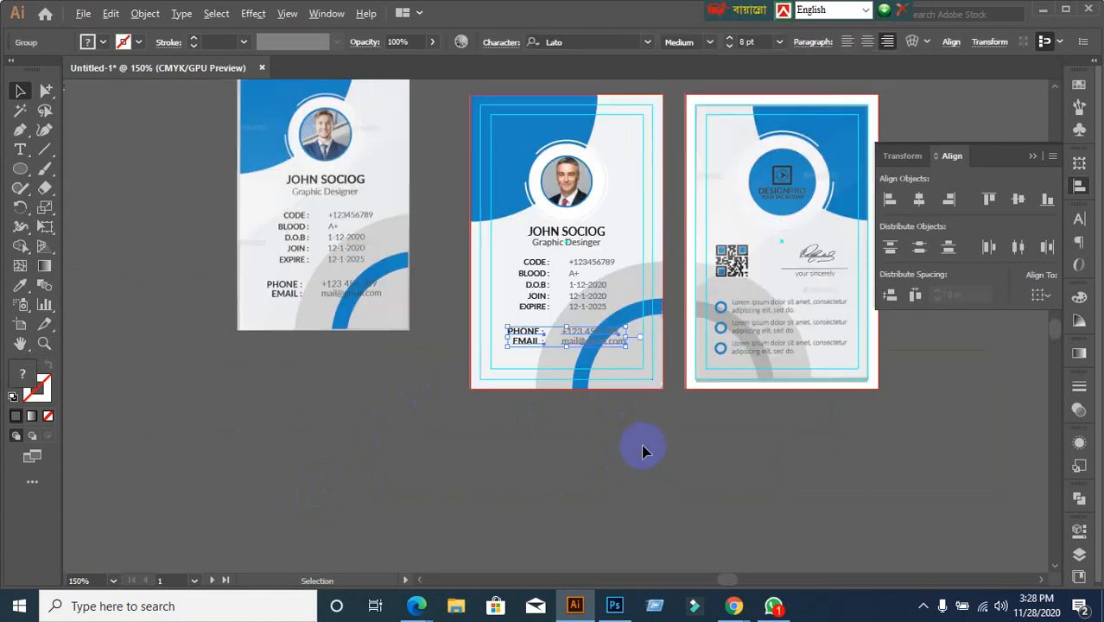
{"action": "left_click_drag", "start_coordinate": [702, 444], "coordinate": [669, 459]}
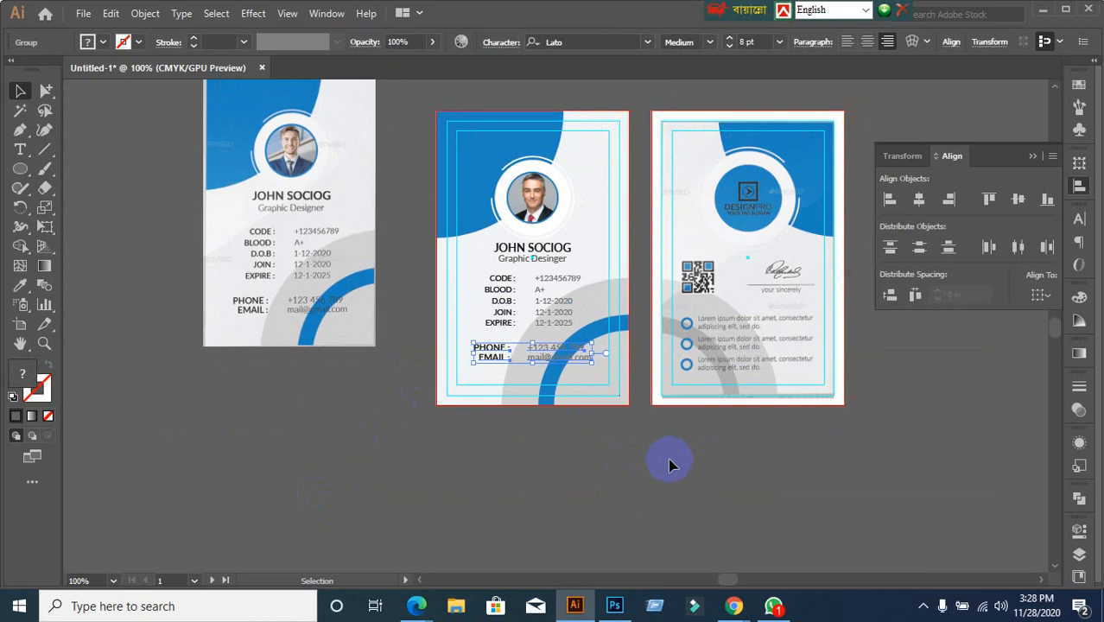
{"action": "left_click", "coordinate": [669, 465]}
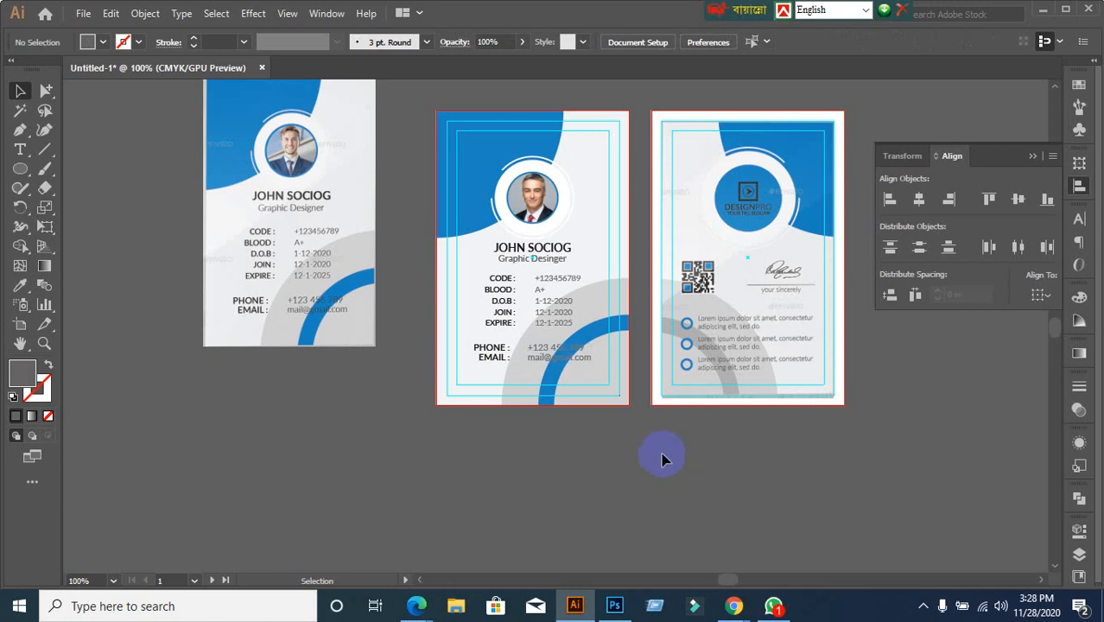
{"action": "scroll", "coordinate": [625, 377], "scroll_direction": "up", "scroll_amount": 1}
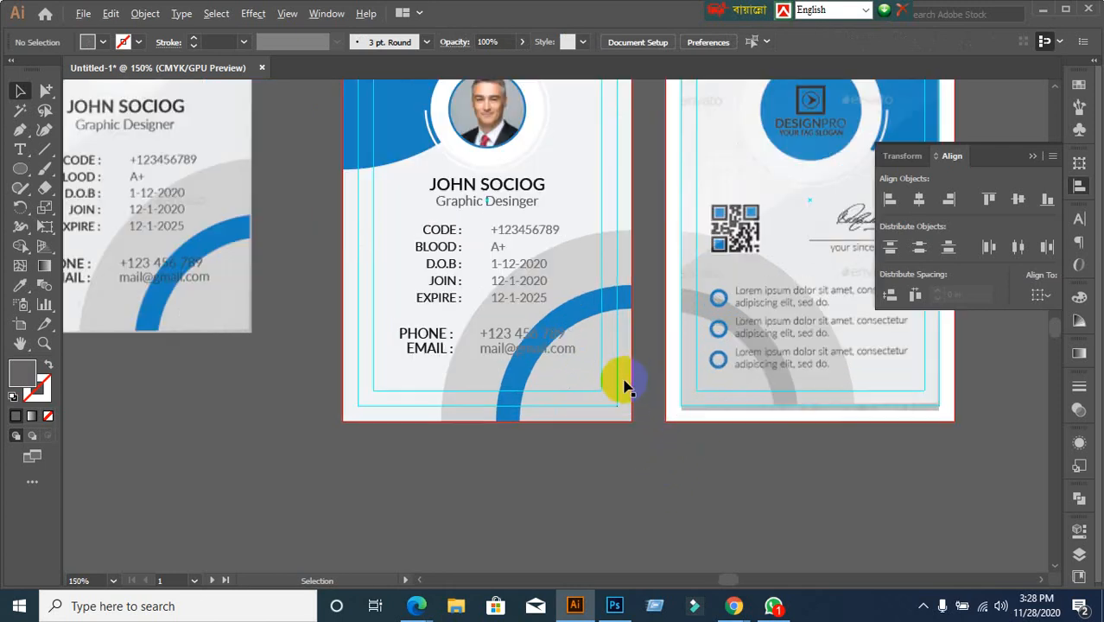
{"action": "scroll", "coordinate": [620, 390], "scroll_direction": "up", "scroll_amount": 2}
{"action": "scroll", "coordinate": [509, 456], "scroll_direction": "down", "scroll_amount": 1}
{"action": "left_click_drag", "start_coordinate": [509, 462], "coordinate": [458, 393]}
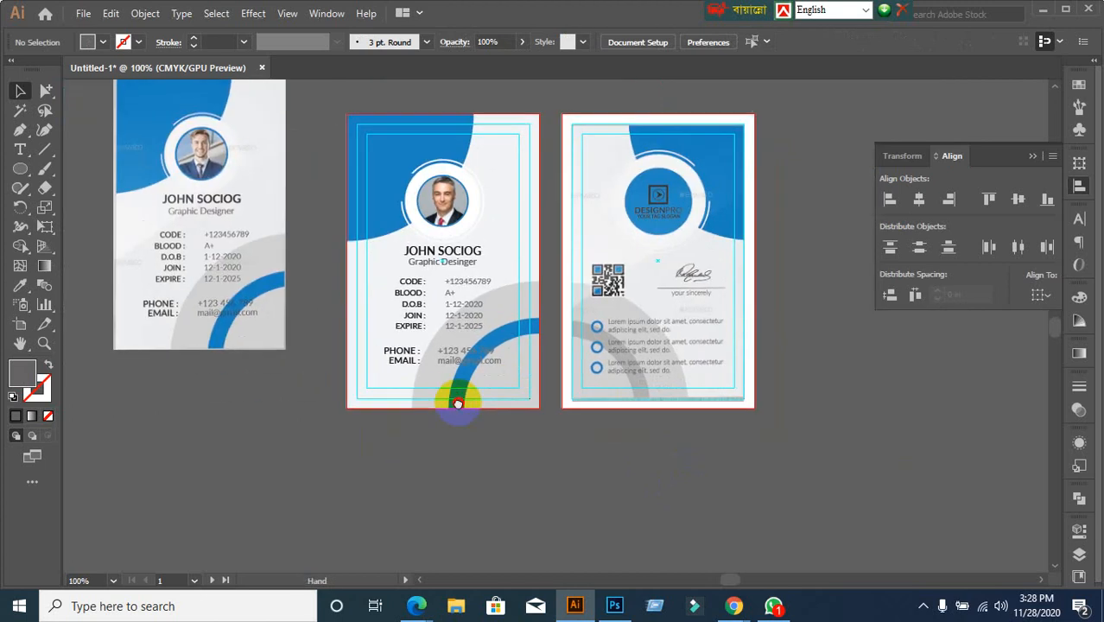
{"action": "scroll", "coordinate": [522, 402], "scroll_direction": "up", "scroll_amount": 1}
{"action": "left_click_drag", "start_coordinate": [531, 378], "coordinate": [506, 424]}
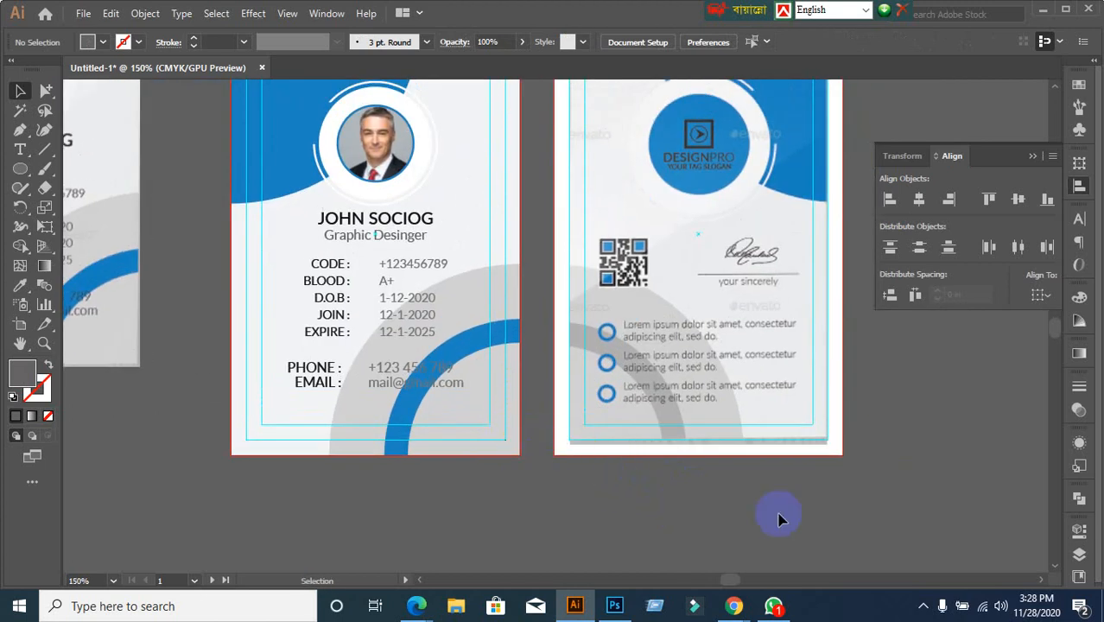
{"action": "mouse_move", "coordinate": [732, 603]}
{"action": "left_click", "coordinate": [636, 537]}
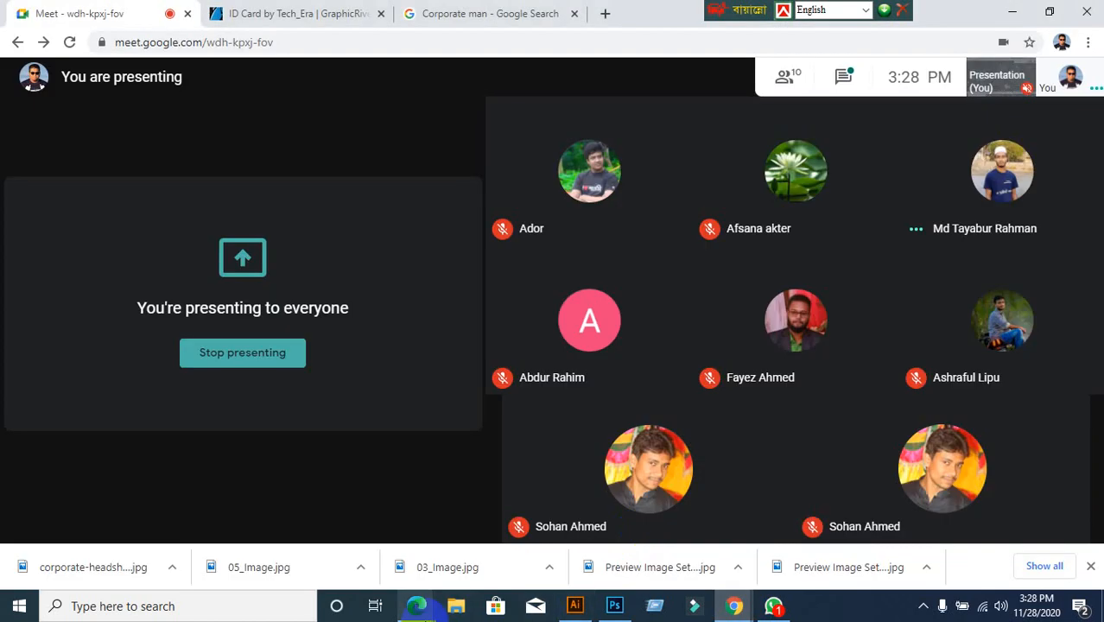
{"action": "mouse_move", "coordinate": [419, 607]}
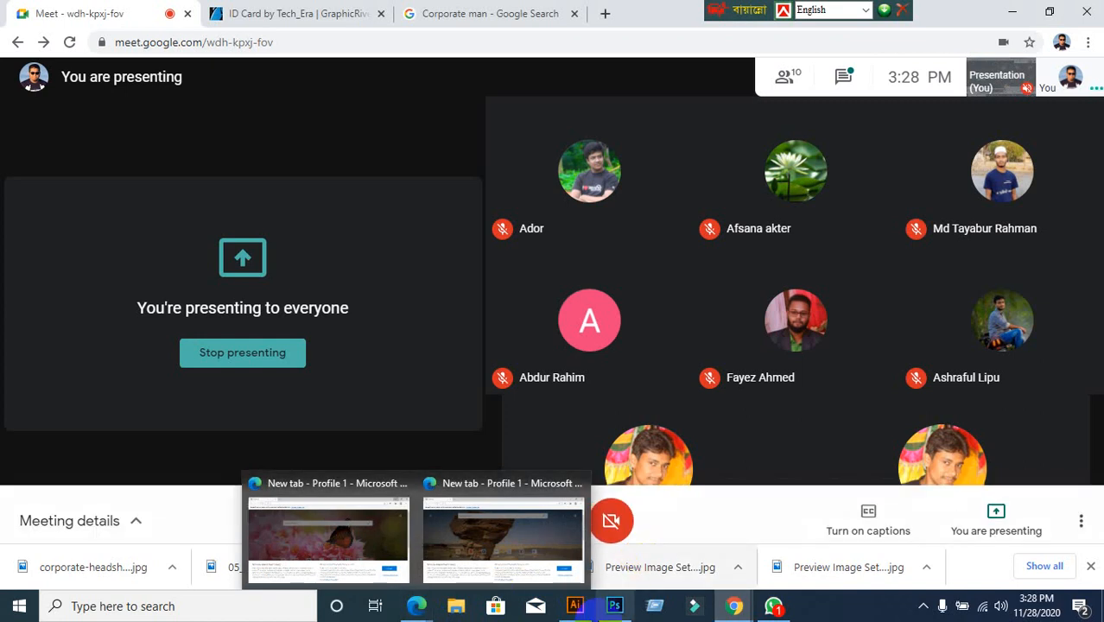
{"action": "left_click", "coordinate": [574, 606]}
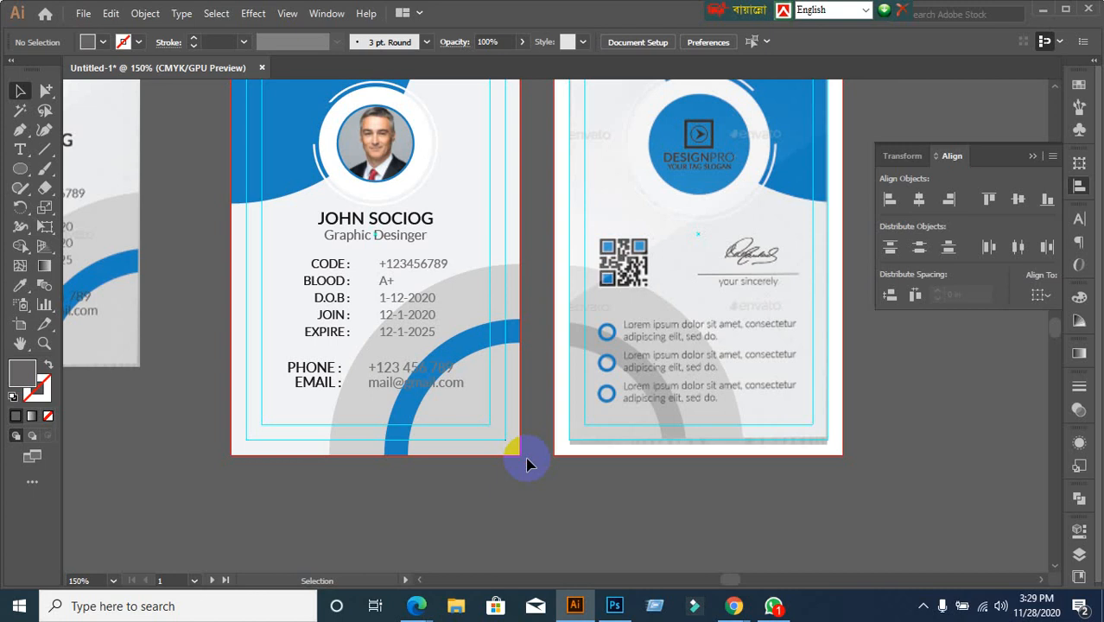
Select the blue corner shape together with the photo ring
{"action": "scroll", "coordinate": [518, 415], "scroll_direction": "up", "scroll_amount": 3}
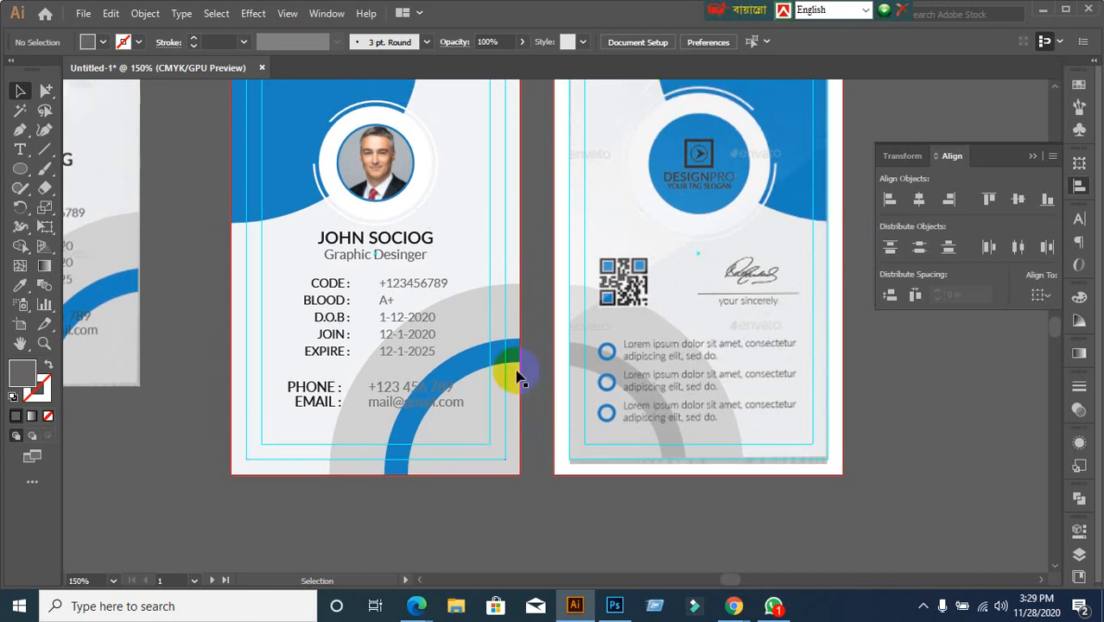
{"action": "scroll", "coordinate": [505, 345], "scroll_direction": "down", "scroll_amount": 2}
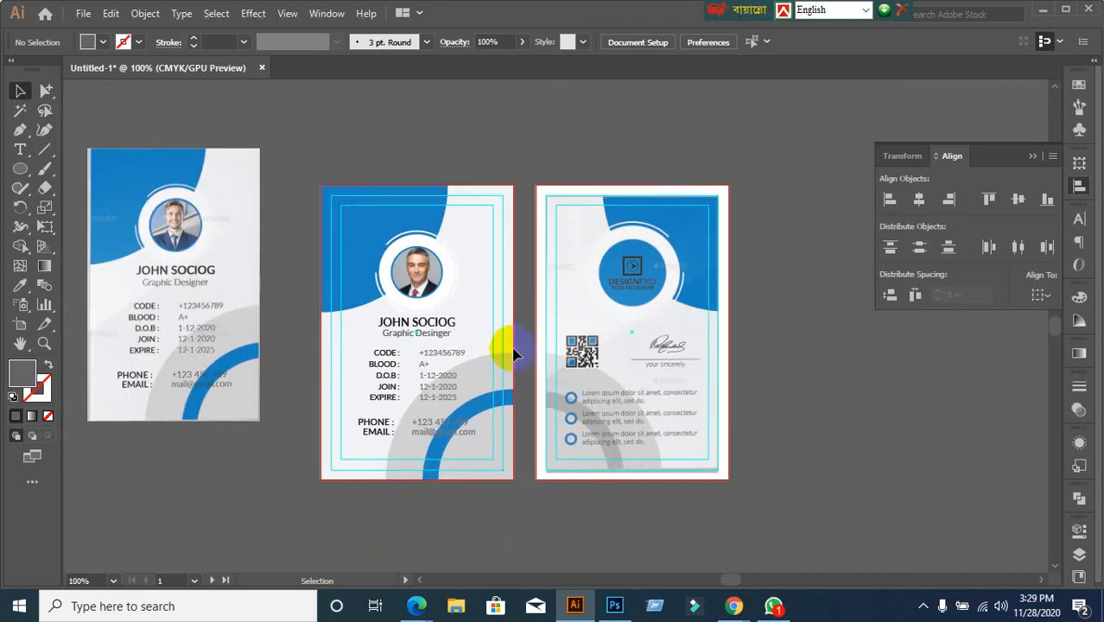
{"action": "scroll", "coordinate": [527, 369], "scroll_direction": "up", "scroll_amount": 2}
{"action": "left_click", "coordinate": [279, 218]}
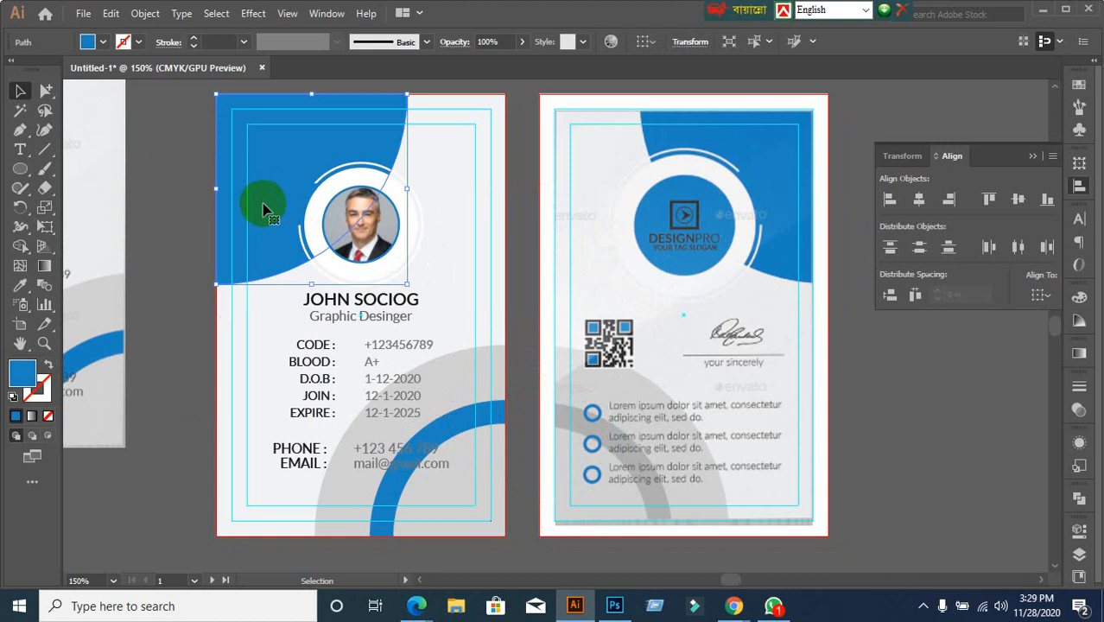
{"action": "left_click", "coordinate": [406, 247]}
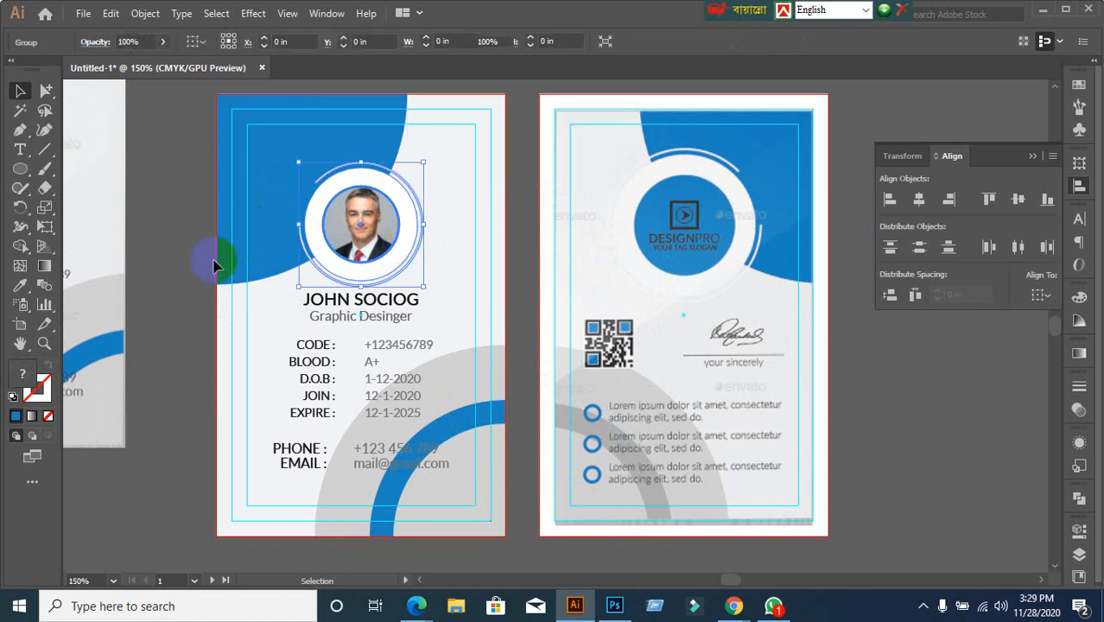
{"action": "left_click", "coordinate": [242, 352]}
{"action": "left_click_drag", "start_coordinate": [190, 128], "coordinate": [745, 290]}
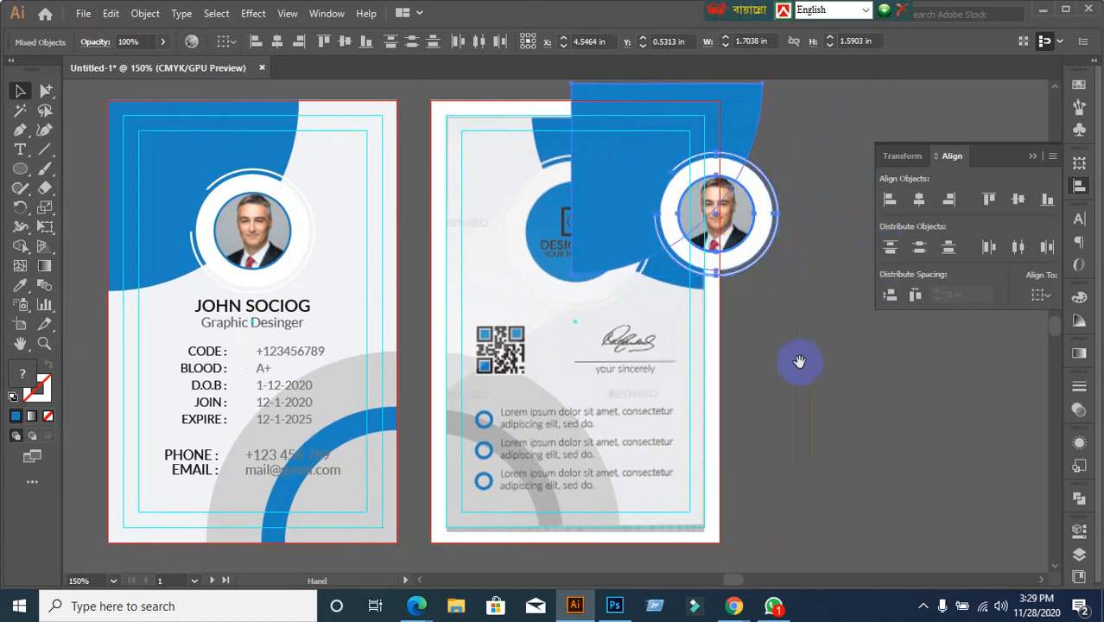
Move the blue shape and photo ring to the empty area beside the back card
{"action": "left_click_drag", "start_coordinate": [798, 362], "coordinate": [576, 377]}
{"action": "left_click", "coordinate": [667, 320]}
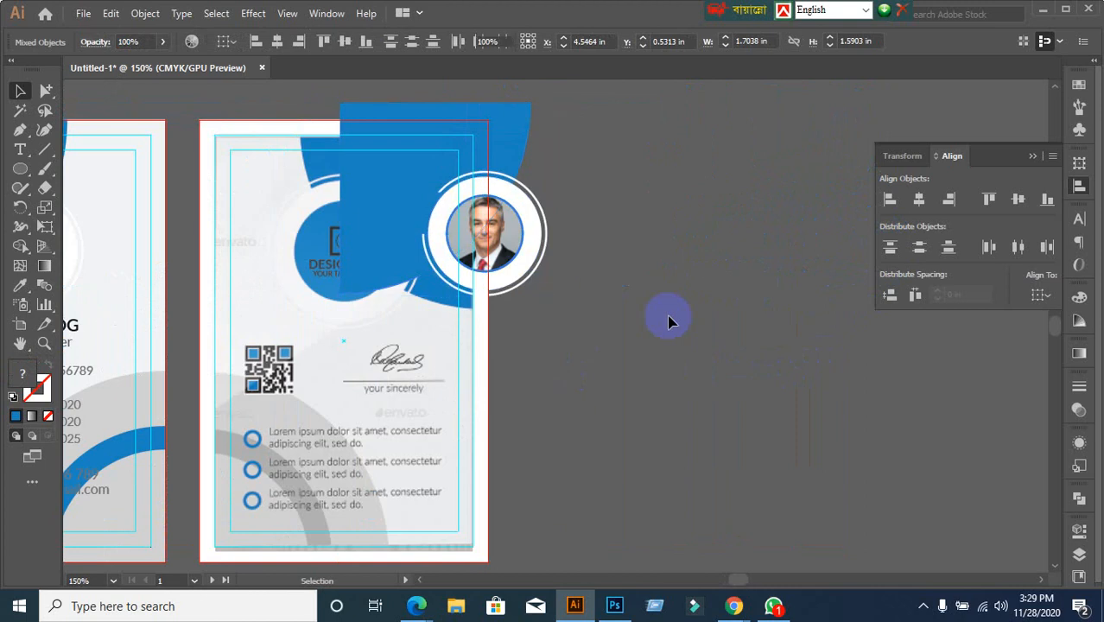
{"action": "left_click", "coordinate": [537, 240]}
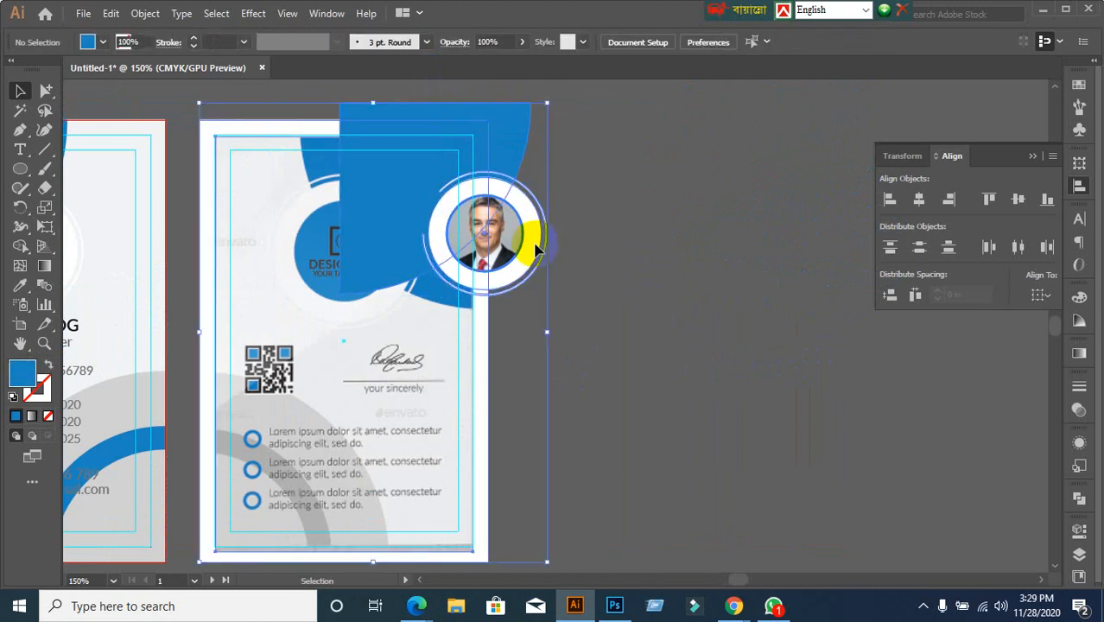
{"action": "left_click", "coordinate": [574, 258]}
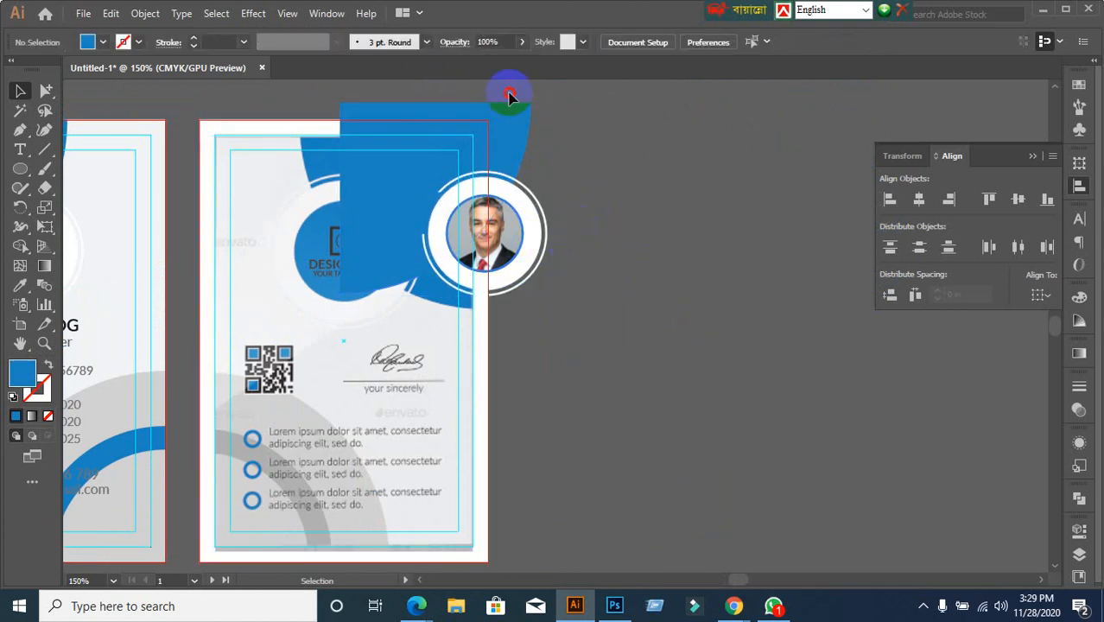
{"action": "left_click_drag", "start_coordinate": [508, 93], "coordinate": [580, 272]}
{"action": "left_click_drag", "start_coordinate": [530, 235], "coordinate": [713, 235]}
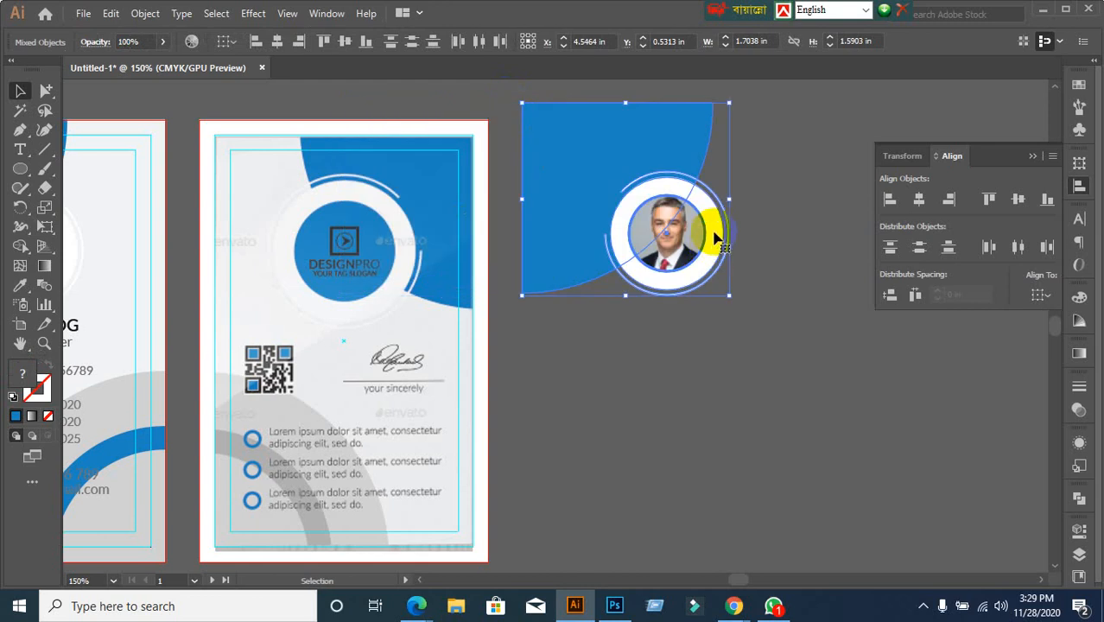
Drag the photo ring right and down, clear of the blue curved shape
{"action": "left_click", "coordinate": [732, 405]}
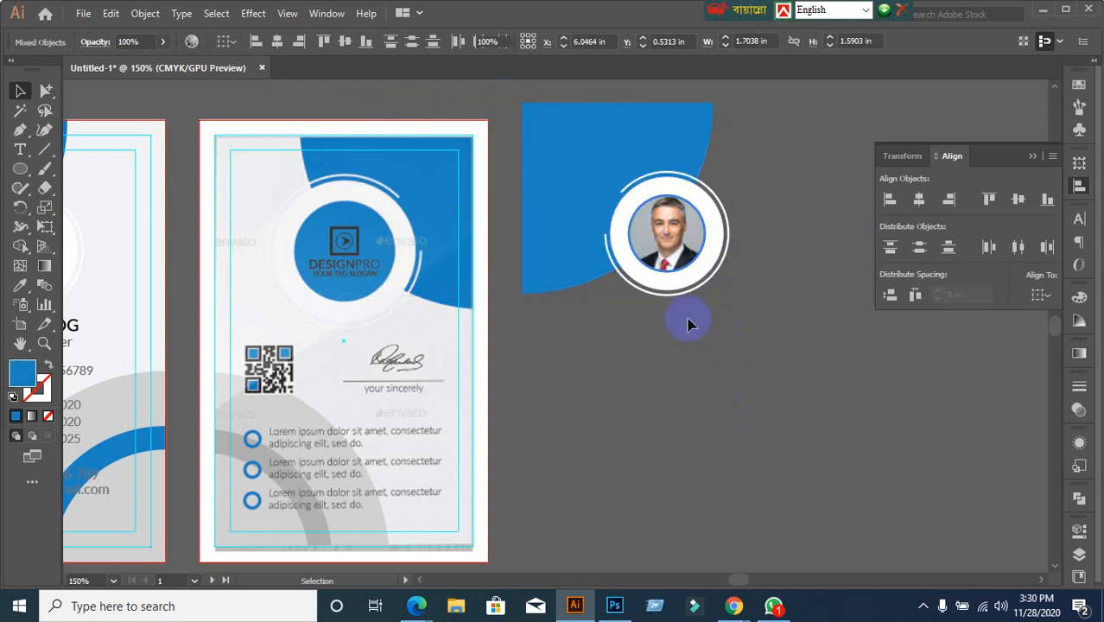
{"action": "left_click", "coordinate": [665, 270]}
{"action": "left_click", "coordinate": [713, 373]}
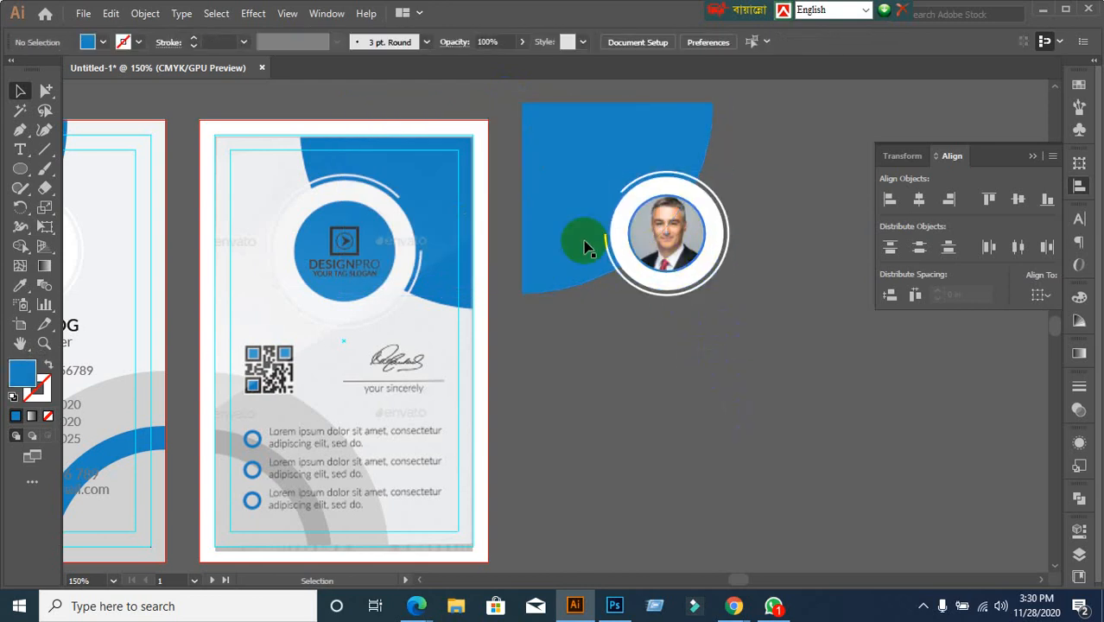
{"action": "left_click_drag", "start_coordinate": [512, 101], "coordinate": [617, 272]}
{"action": "left_click", "coordinate": [661, 275]}
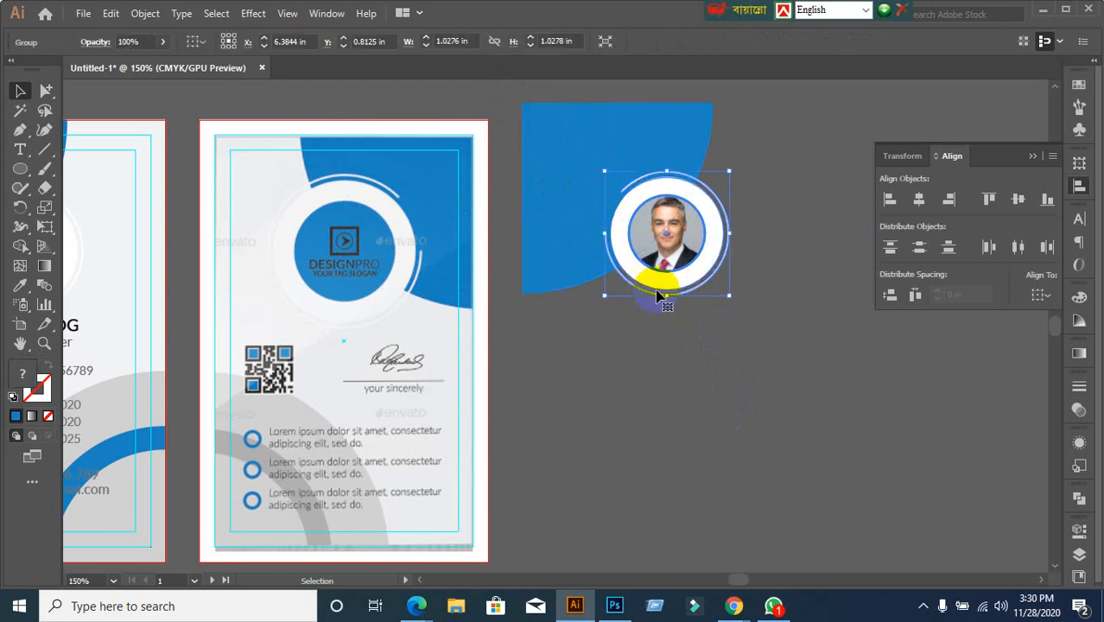
{"action": "left_click_drag", "start_coordinate": [669, 267], "coordinate": [811, 363]}
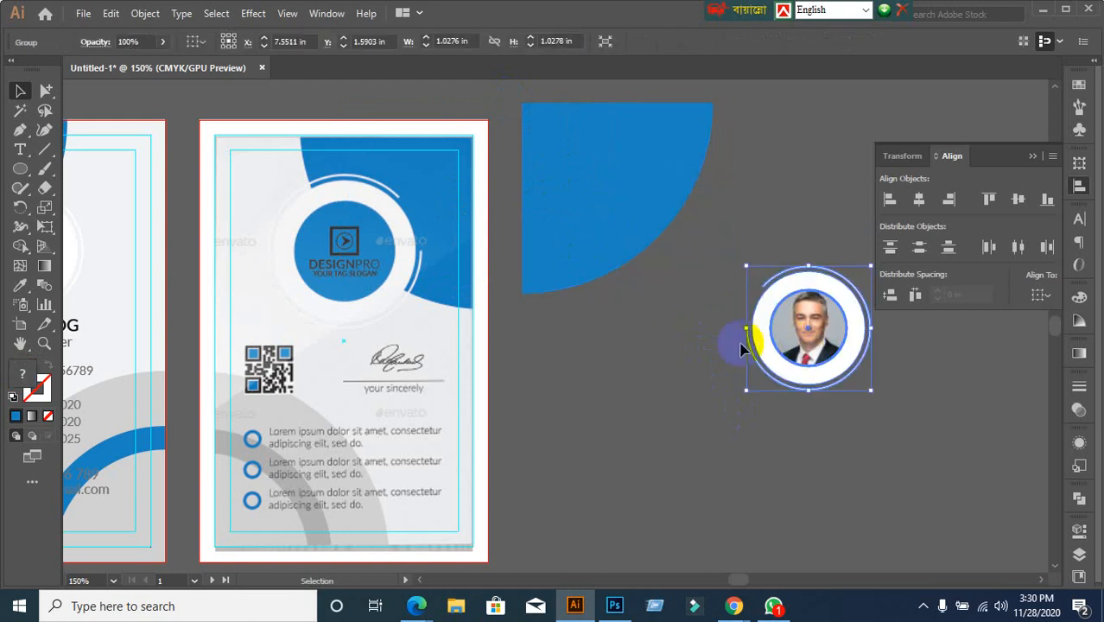
{"action": "left_click", "coordinate": [621, 265]}
Reflect the blue quarter-circle across the horizontal axis
{"action": "right_click", "coordinate": [581, 186]}
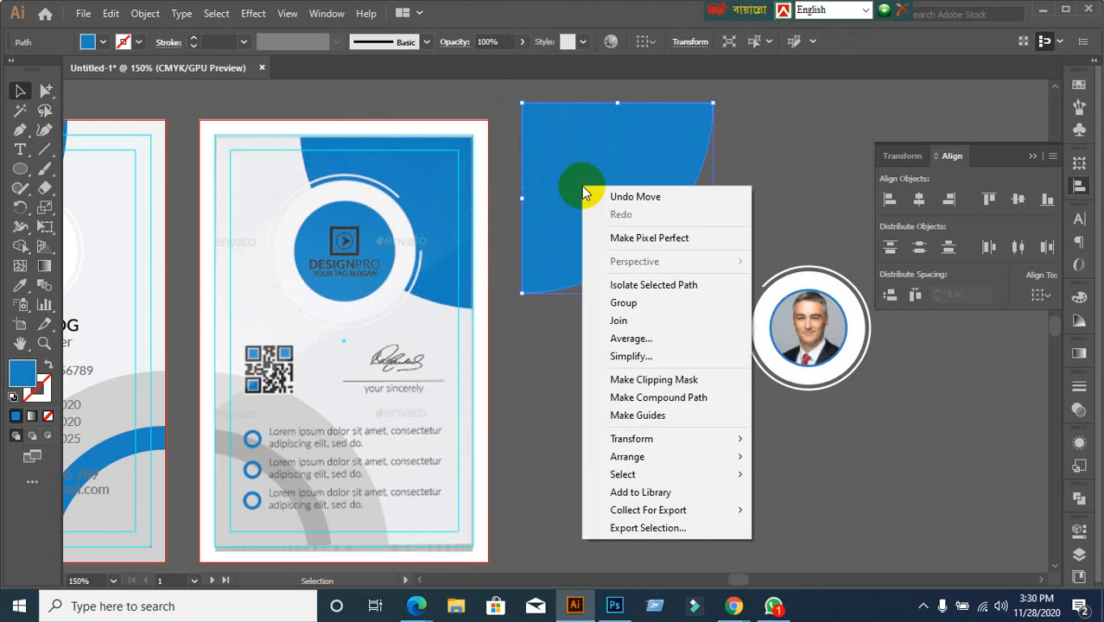
{"action": "mouse_move", "coordinate": [654, 441]}
{"action": "left_click", "coordinate": [790, 497]}
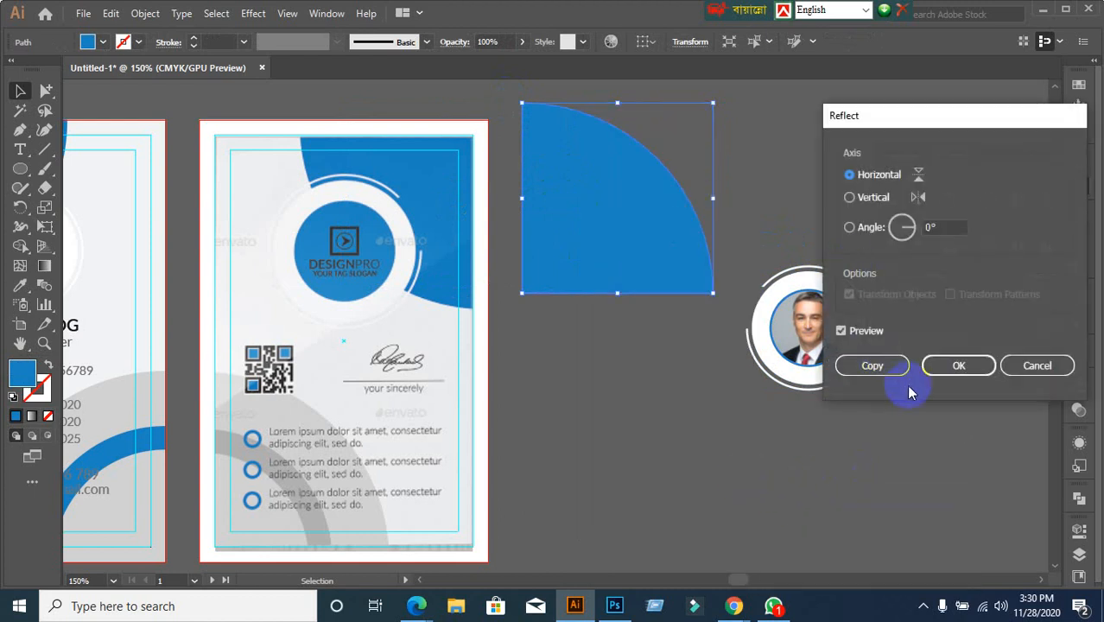
{"action": "left_click", "coordinate": [957, 365]}
Reflect the quarter-circle horizontally again after previewing the vertical axis
{"action": "right_click", "coordinate": [653, 221]}
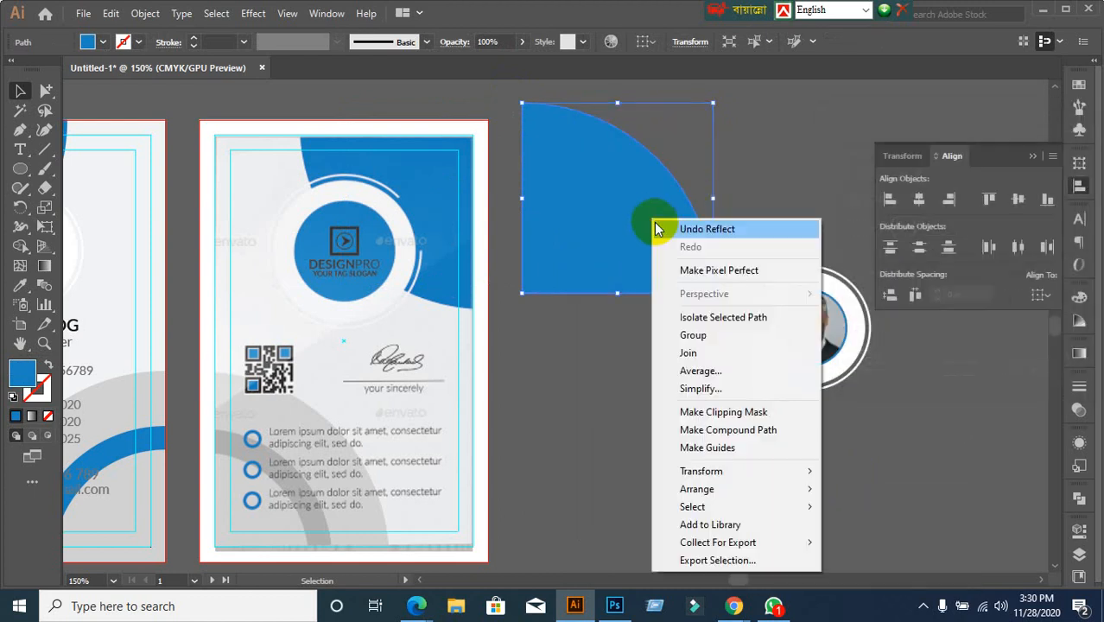
{"action": "mouse_move", "coordinate": [718, 475]}
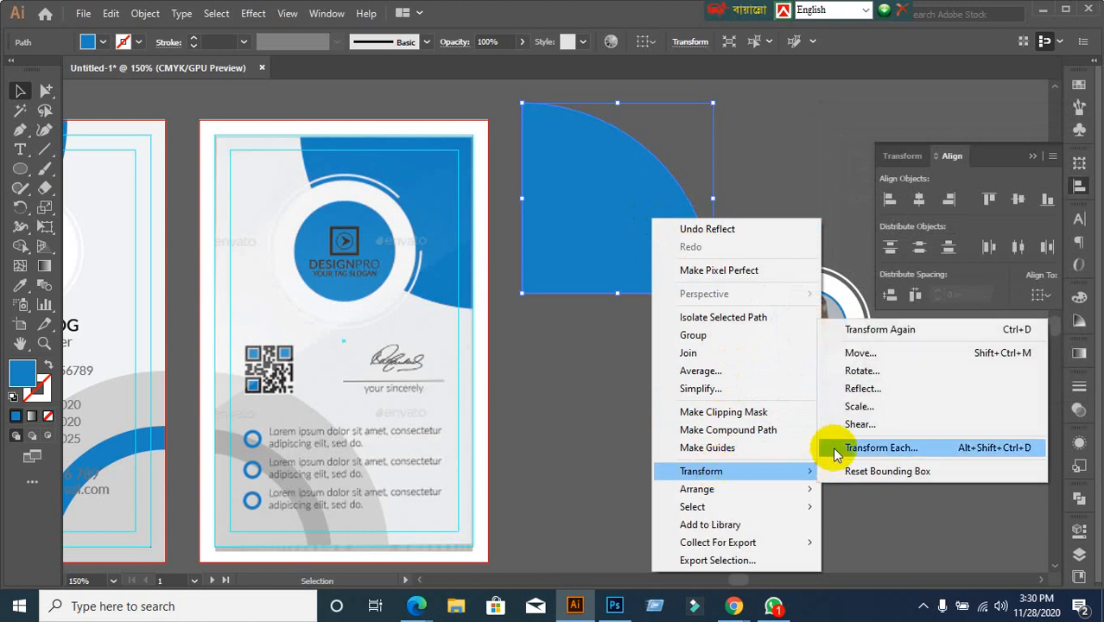
{"action": "left_click", "coordinate": [854, 391]}
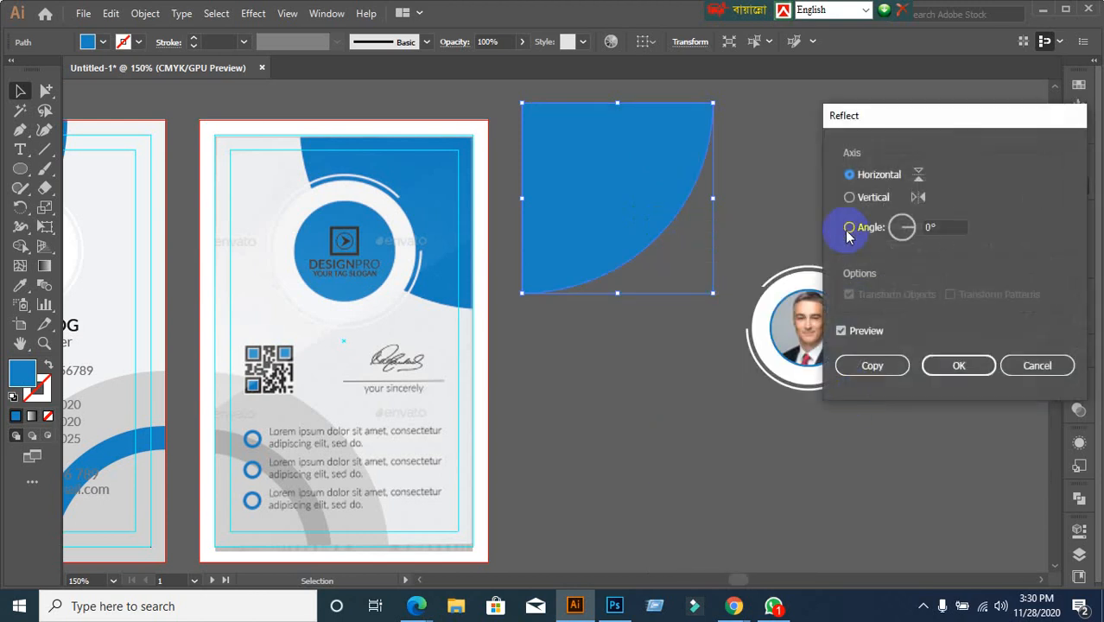
{"action": "left_click", "coordinate": [849, 197]}
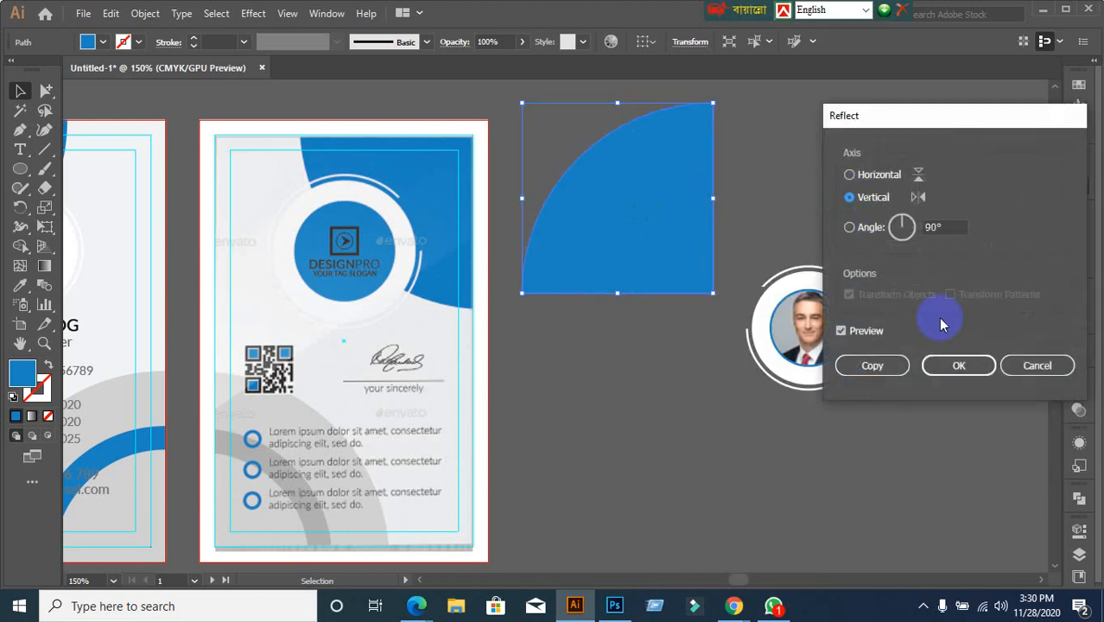
{"action": "left_click", "coordinate": [877, 176]}
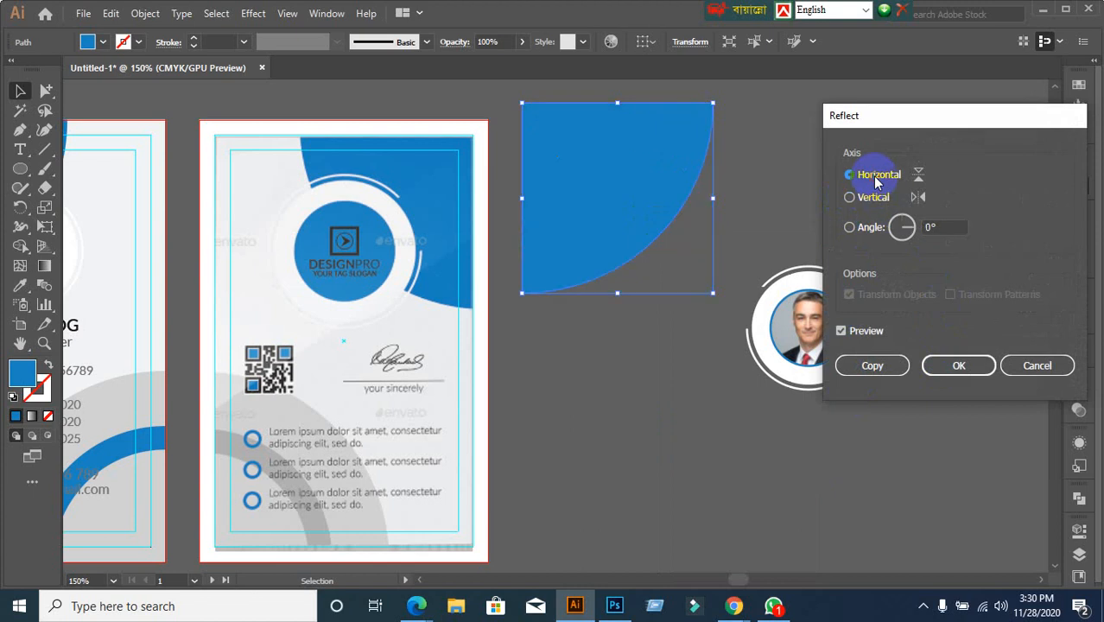
{"action": "left_click", "coordinate": [956, 370]}
Reflect the quarter-circle across the vertical axis
{"action": "right_click", "coordinate": [575, 162]}
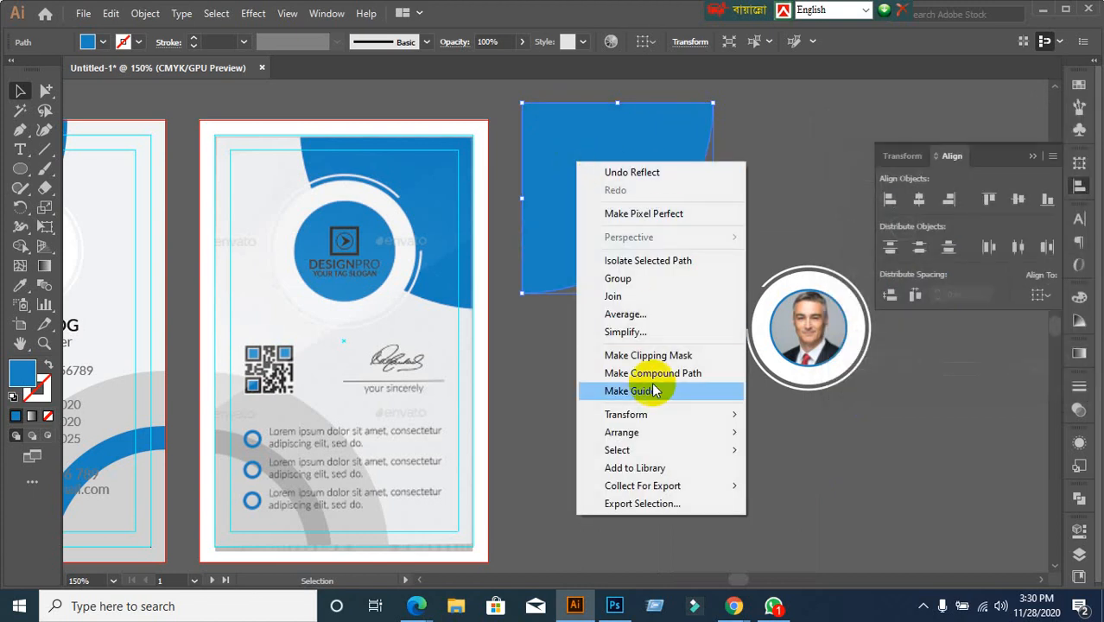
{"action": "mouse_move", "coordinate": [652, 423]}
{"action": "mouse_move", "coordinate": [730, 436]}
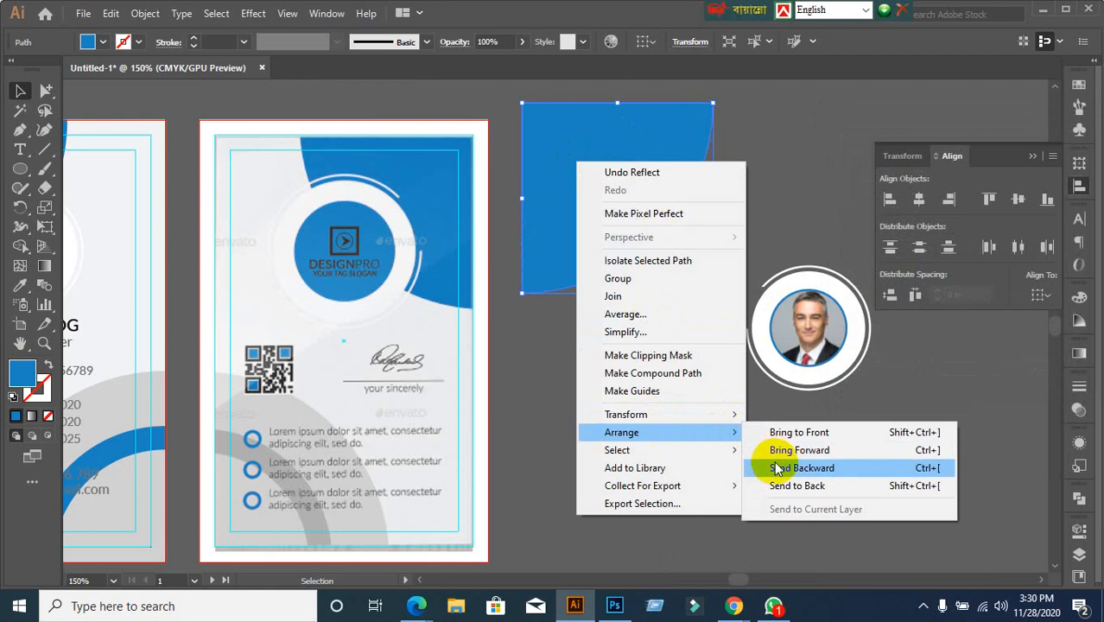
{"action": "left_click", "coordinate": [809, 469]}
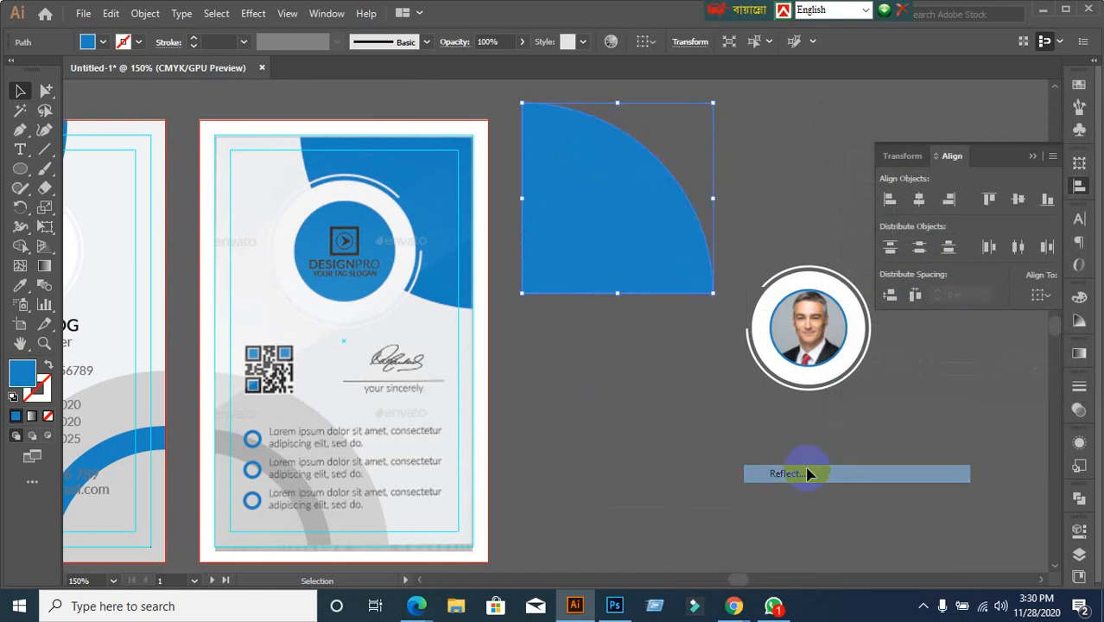
{"action": "left_click", "coordinate": [851, 197]}
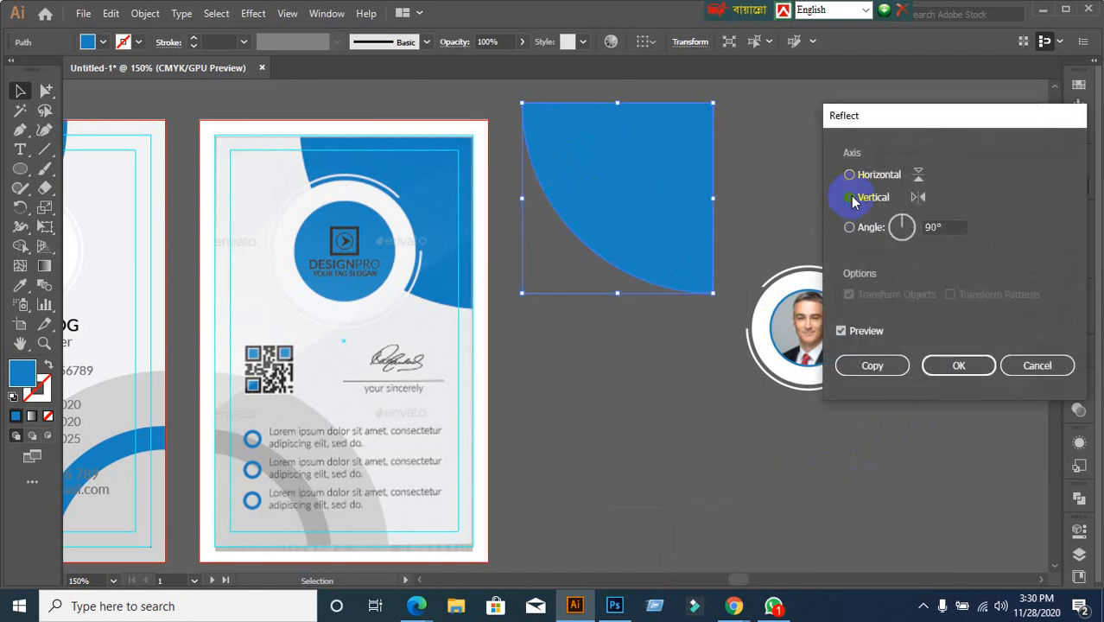
{"action": "left_click", "coordinate": [957, 365]}
{"action": "left_click", "coordinate": [578, 470]}
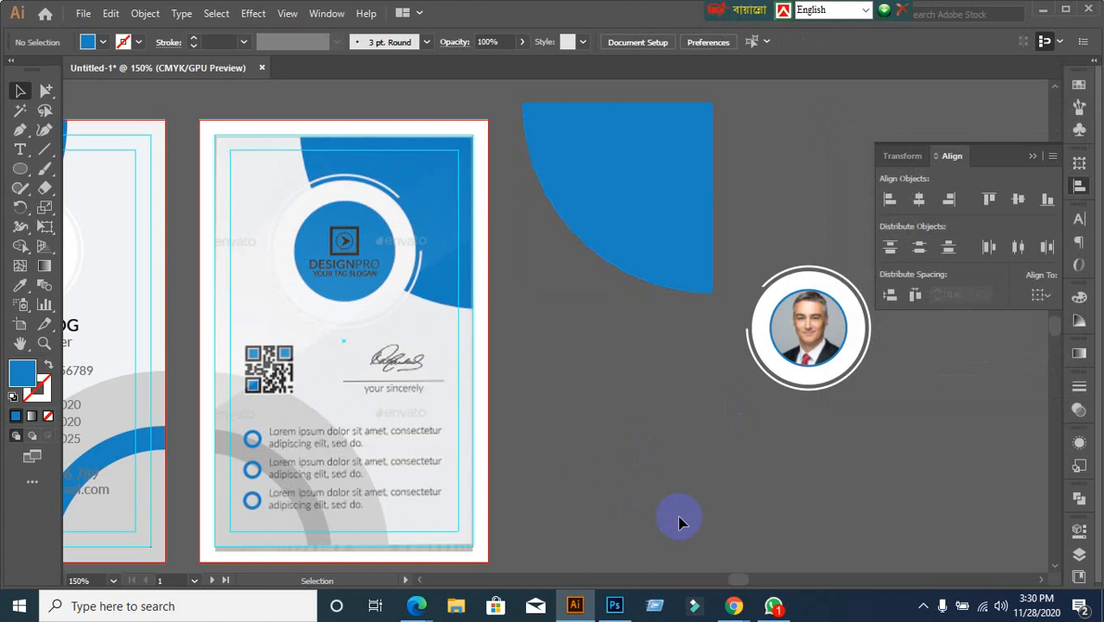
Align the blue quarter-circle flush with the back card's top and right edges, using the card as key object
{"action": "key", "text": "ctrl+alt+2"}
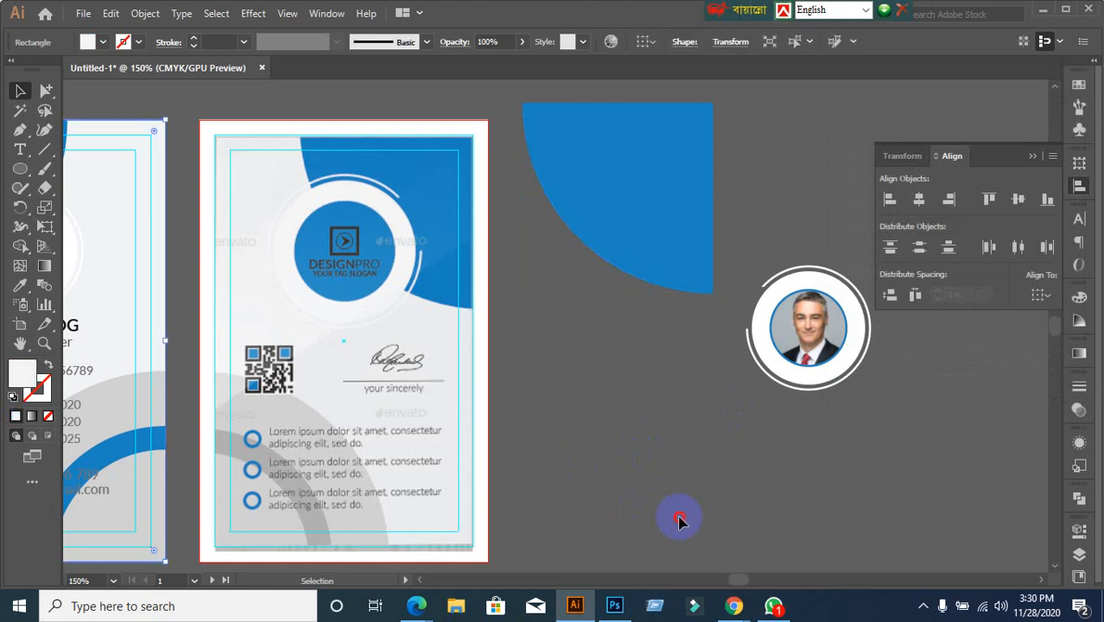
{"action": "left_click", "coordinate": [679, 522]}
{"action": "left_click", "coordinate": [479, 140]}
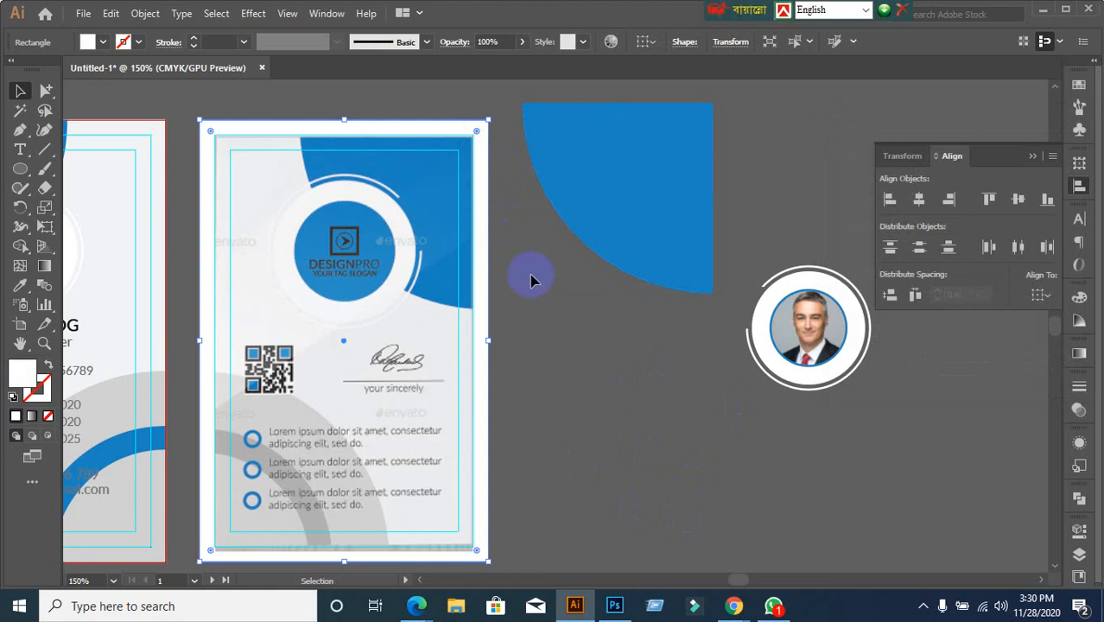
{"action": "left_click", "coordinate": [626, 154], "text": "shift"}
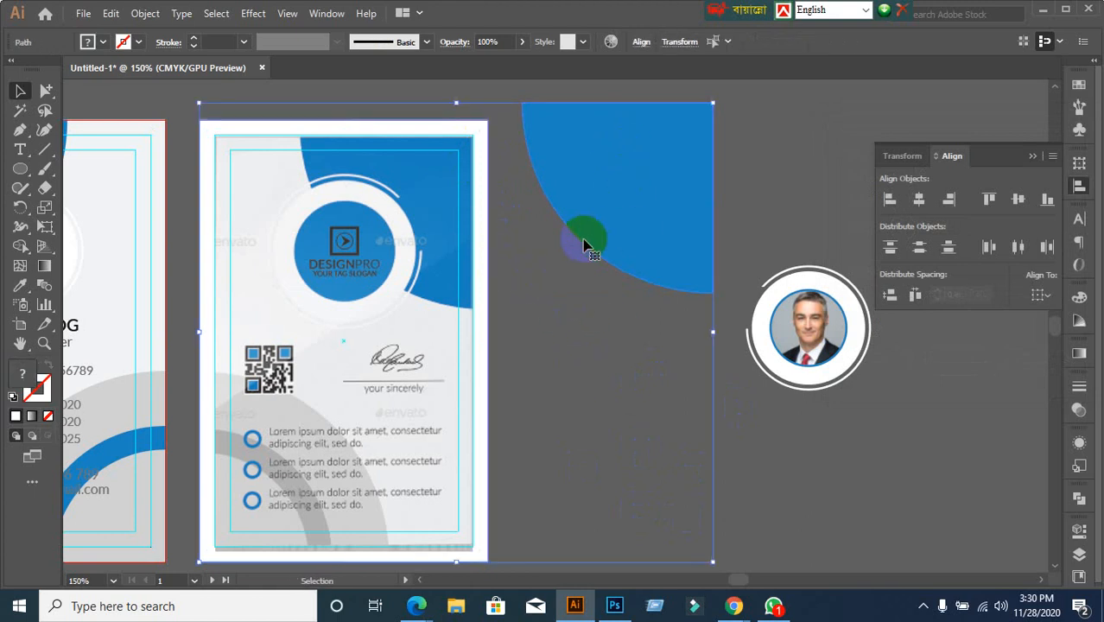
{"action": "left_click", "coordinate": [482, 130]}
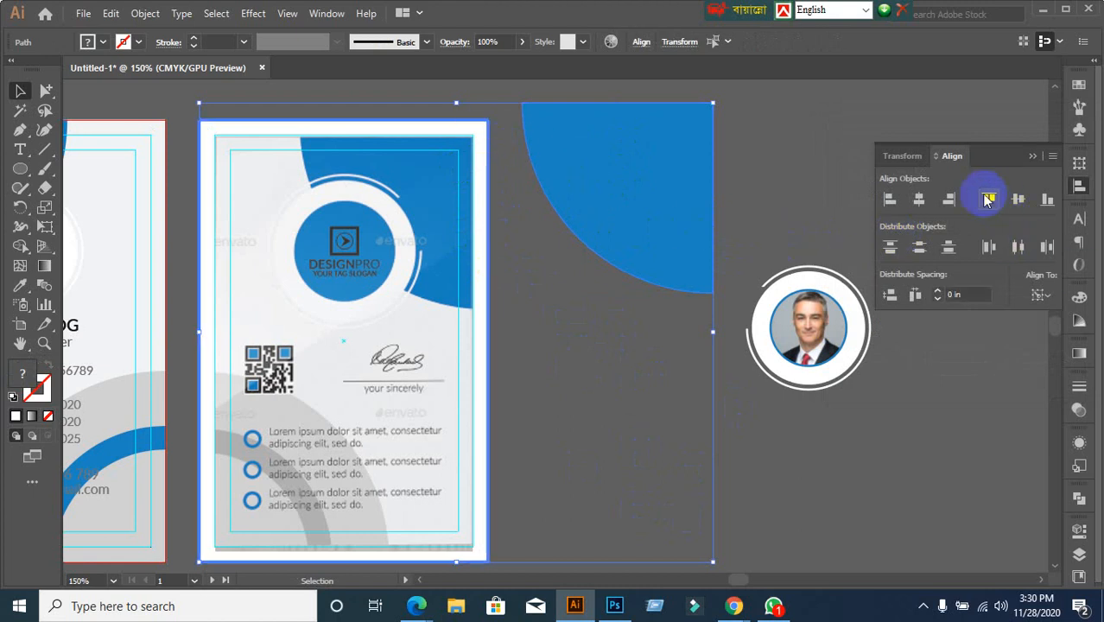
{"action": "left_click", "coordinate": [988, 199]}
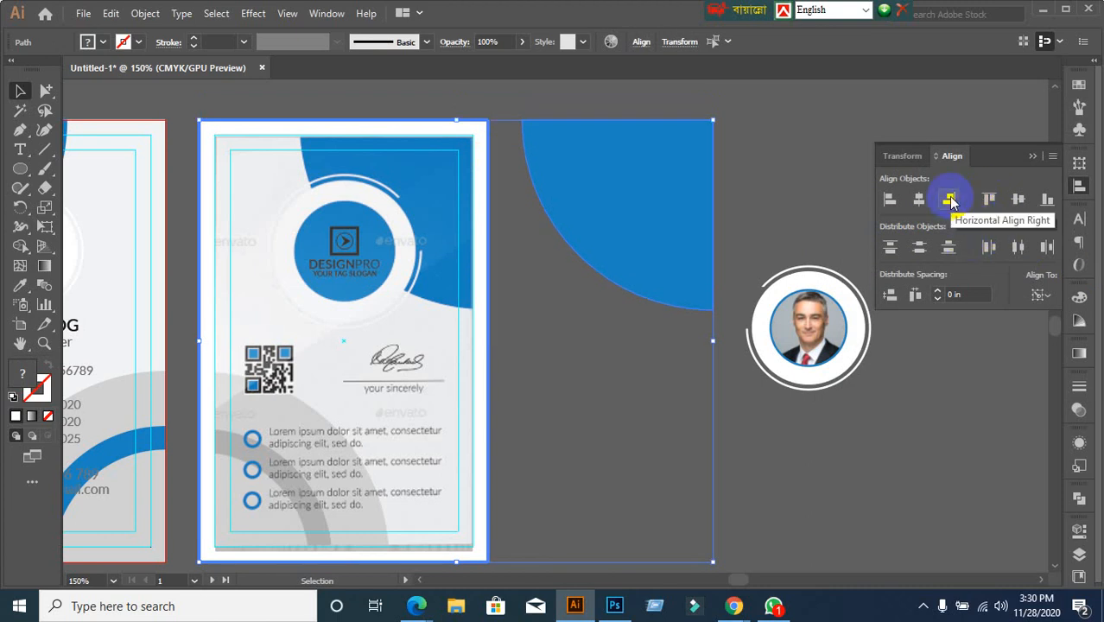
{"action": "left_click", "coordinate": [949, 200]}
{"action": "left_click", "coordinate": [644, 301]}
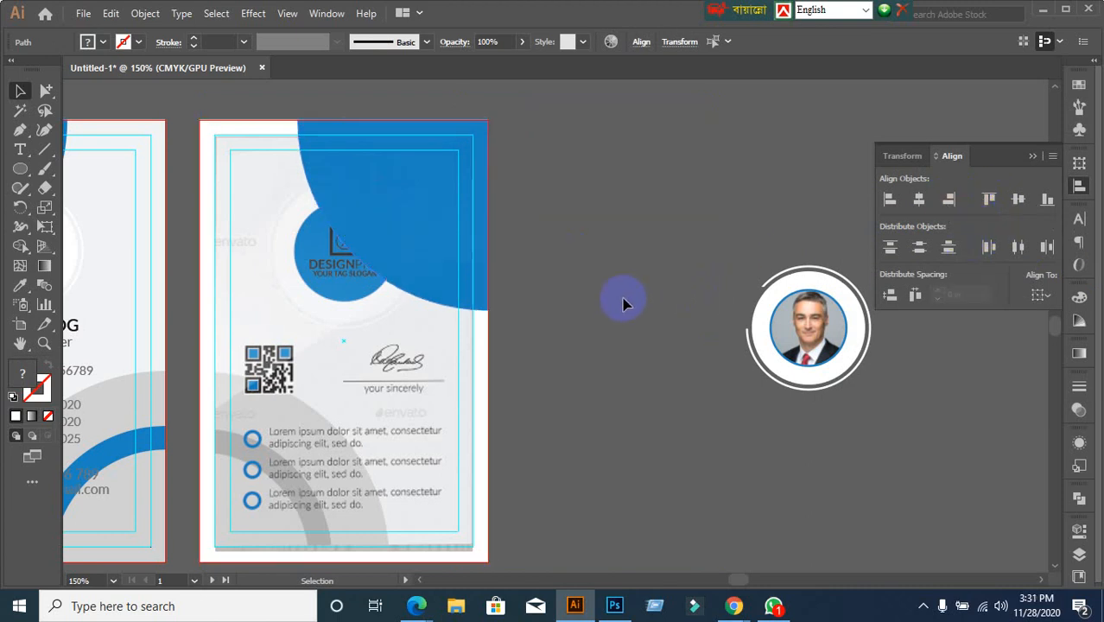
Try a yellow fill on the quarter-circle, then undo it to keep it blue
{"action": "left_click", "coordinate": [450, 266]}
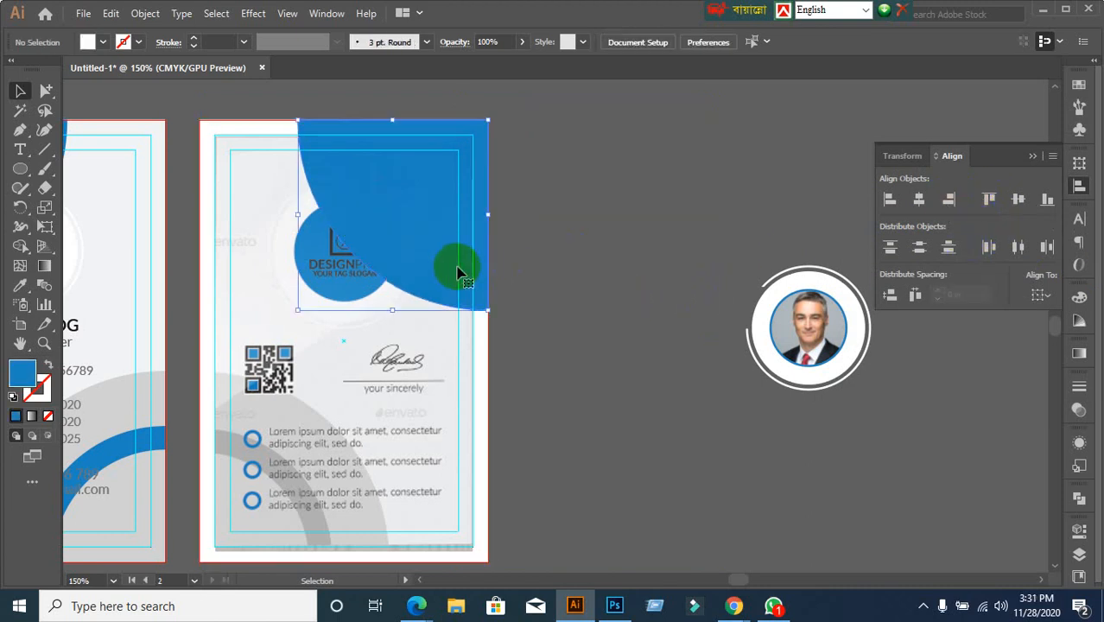
{"action": "left_click", "coordinate": [103, 42]}
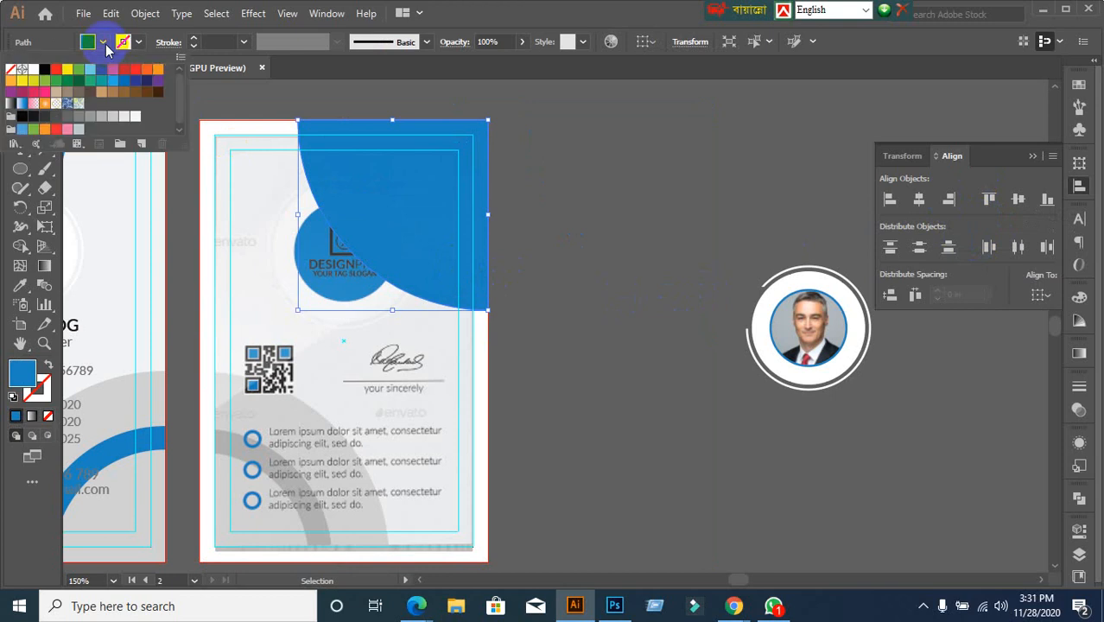
{"action": "left_click", "coordinate": [72, 76]}
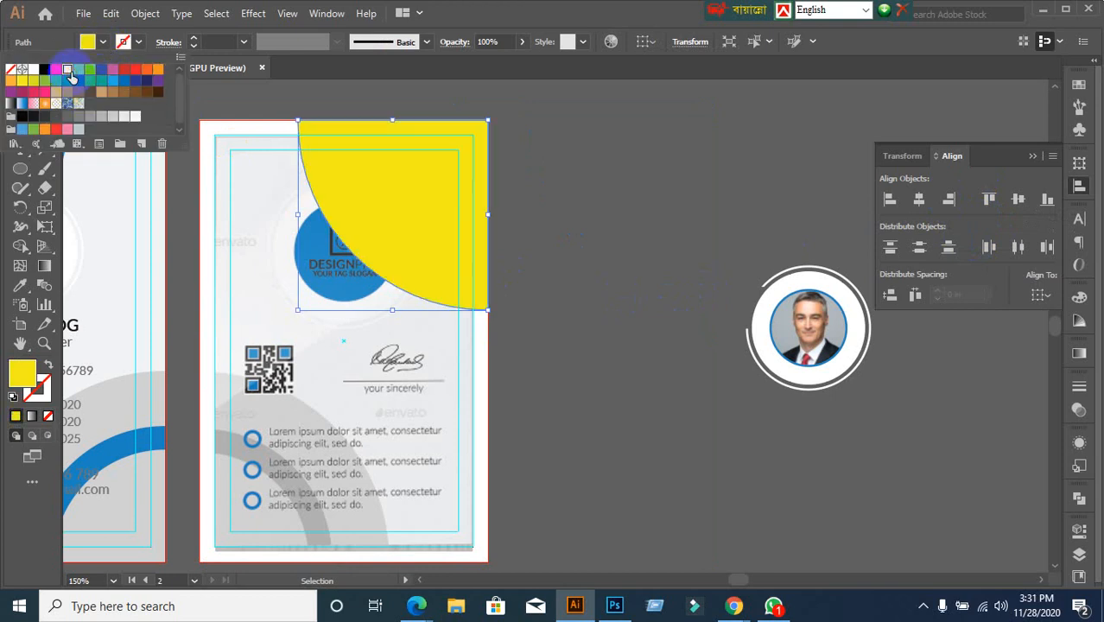
{"action": "left_click", "coordinate": [624, 286]}
{"action": "left_click", "coordinate": [444, 245]}
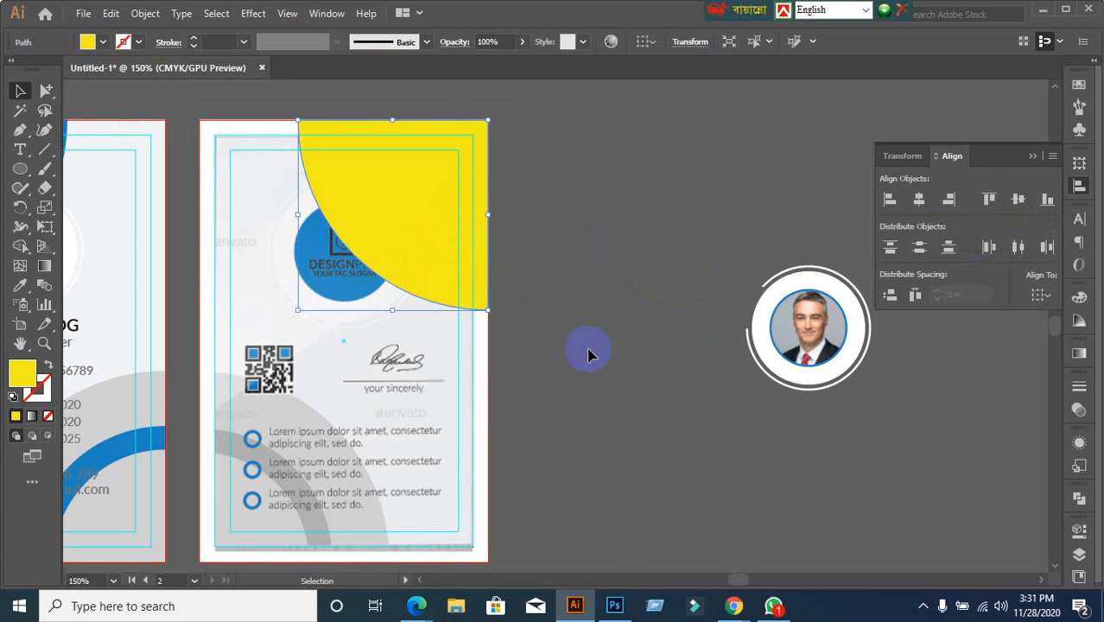
{"action": "key", "text": "ctrl"}
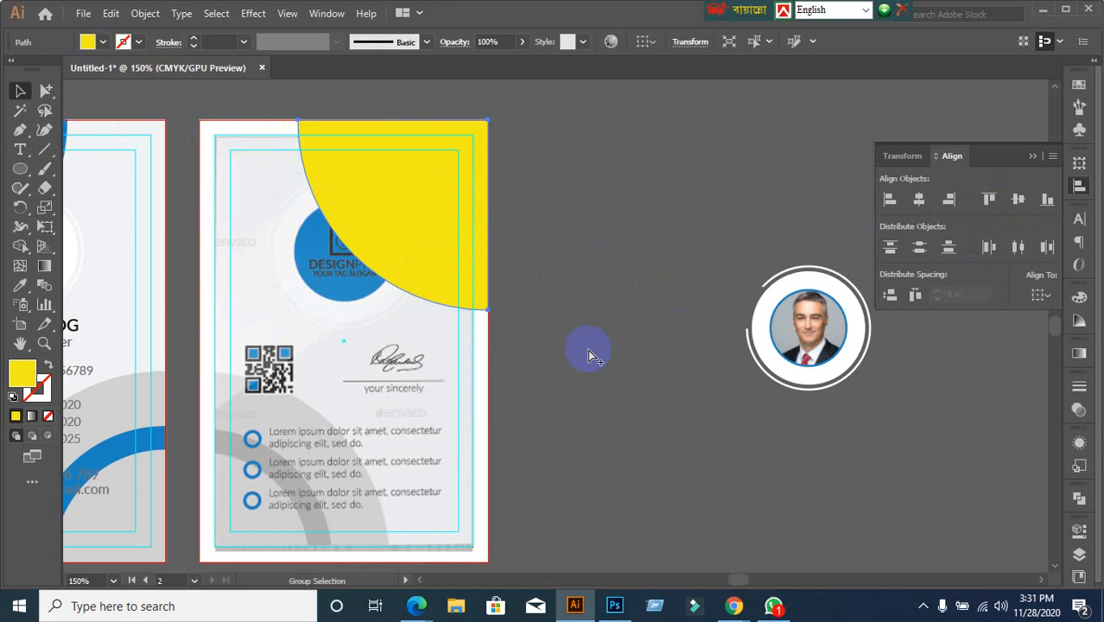
{"action": "key", "text": "ctrl+z"}
{"action": "left_click", "coordinate": [596, 354]}
{"action": "key", "text": "ctrl+minus"}
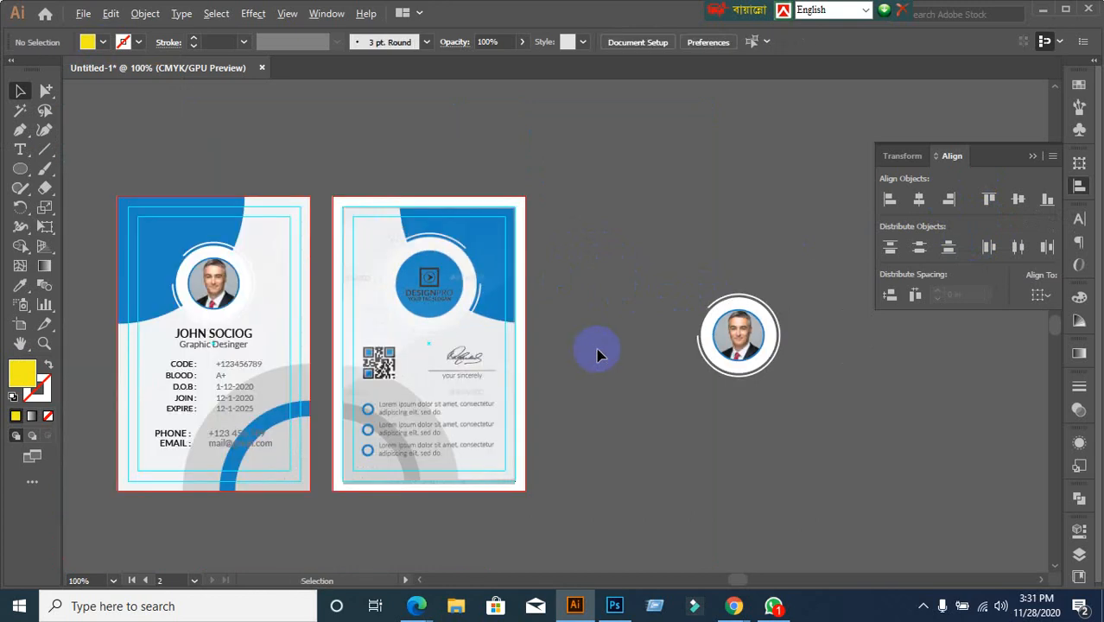
Drag the portrait left, then undo and redo until shape and portrait sit off the card again
{"action": "scroll", "coordinate": [598, 355], "scroll_direction": "up", "scroll_amount": 1}
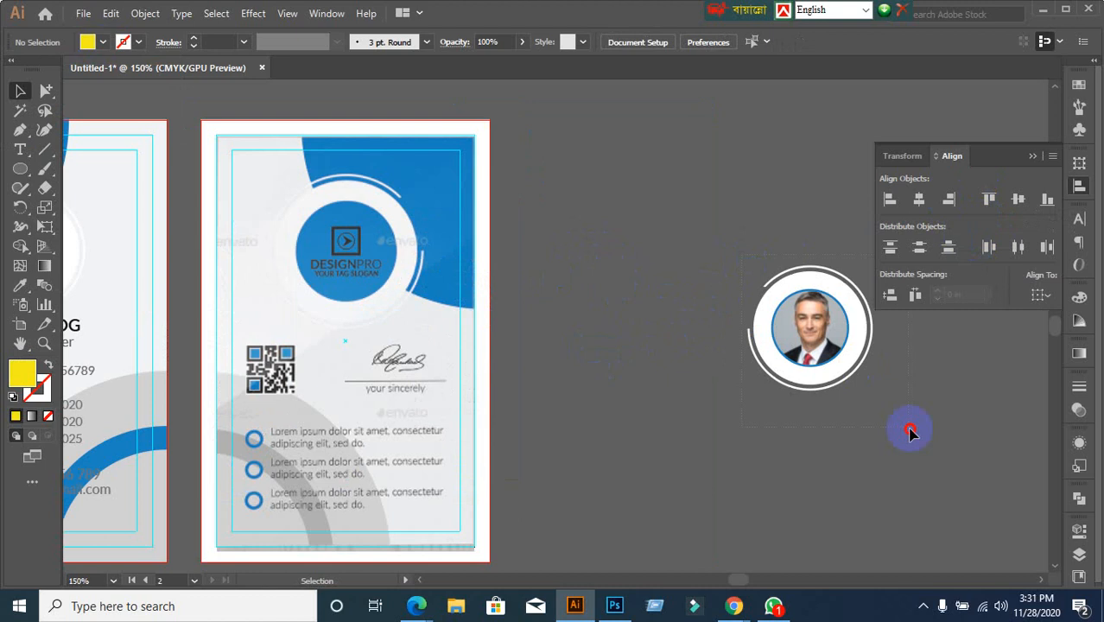
{"action": "left_click_drag", "start_coordinate": [840, 356], "coordinate": [623, 356]}
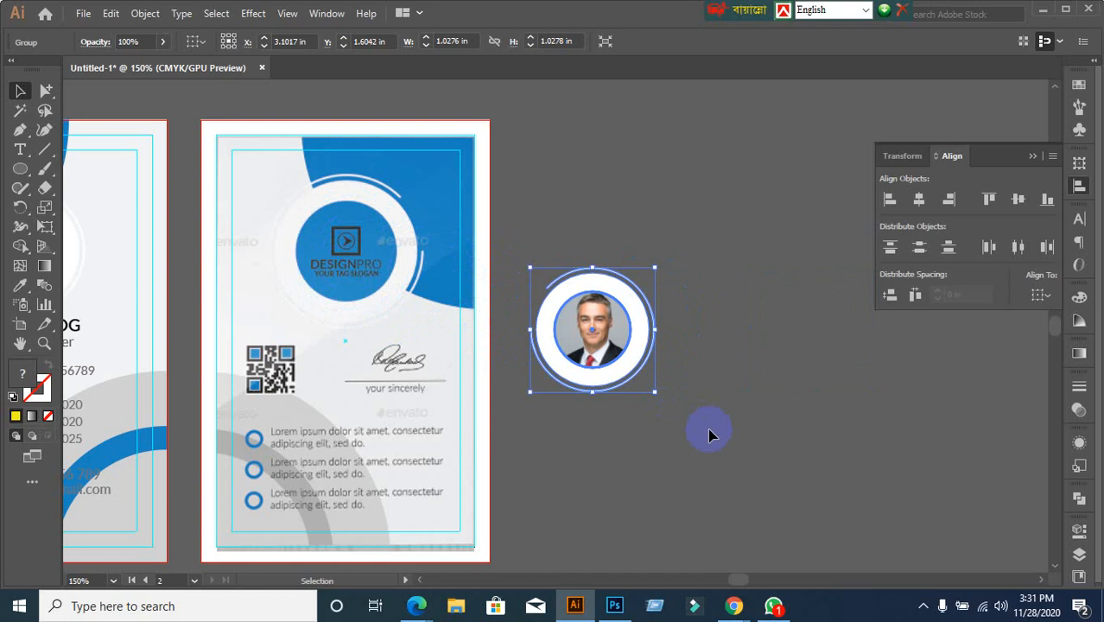
{"action": "key", "text": "ctrl"}
{"action": "key", "text": "ctrl+z"}
{"action": "key", "text": "ctrl+z"}
{"action": "key", "text": "ctrl+z"}
{"action": "key", "text": "ctrl+z"}
{"action": "key", "text": "ctrl+z"}
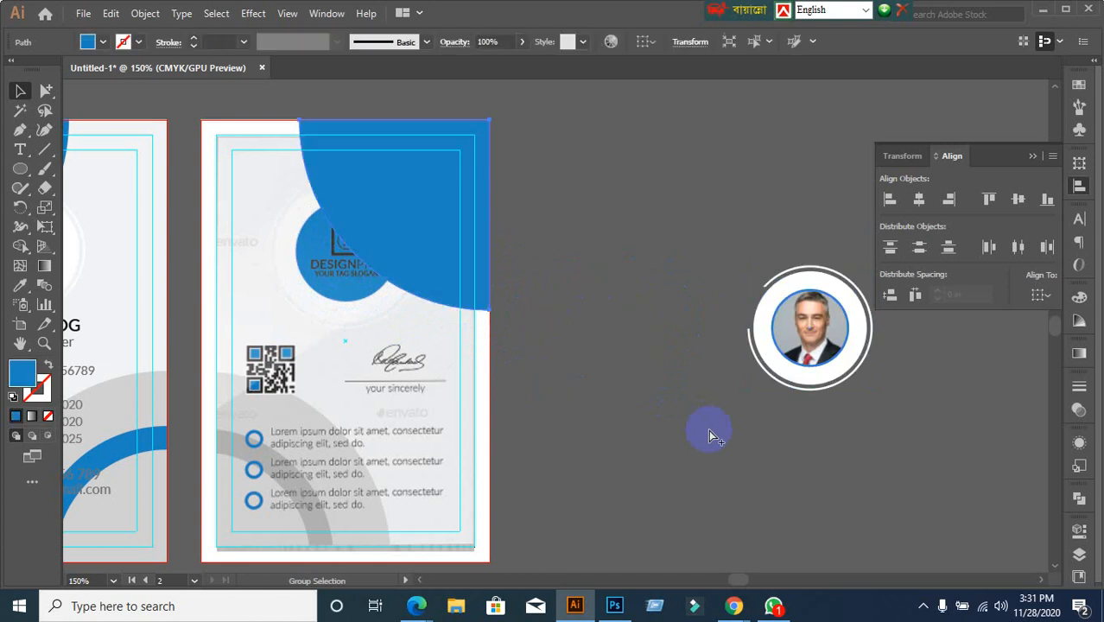
{"action": "key", "text": "ctrl+shift+z"}
{"action": "key", "text": "ctrl+shift+z"}
{"action": "key", "text": "ctrl+shift+z"}
{"action": "key", "text": "ctrl+shift+z"}
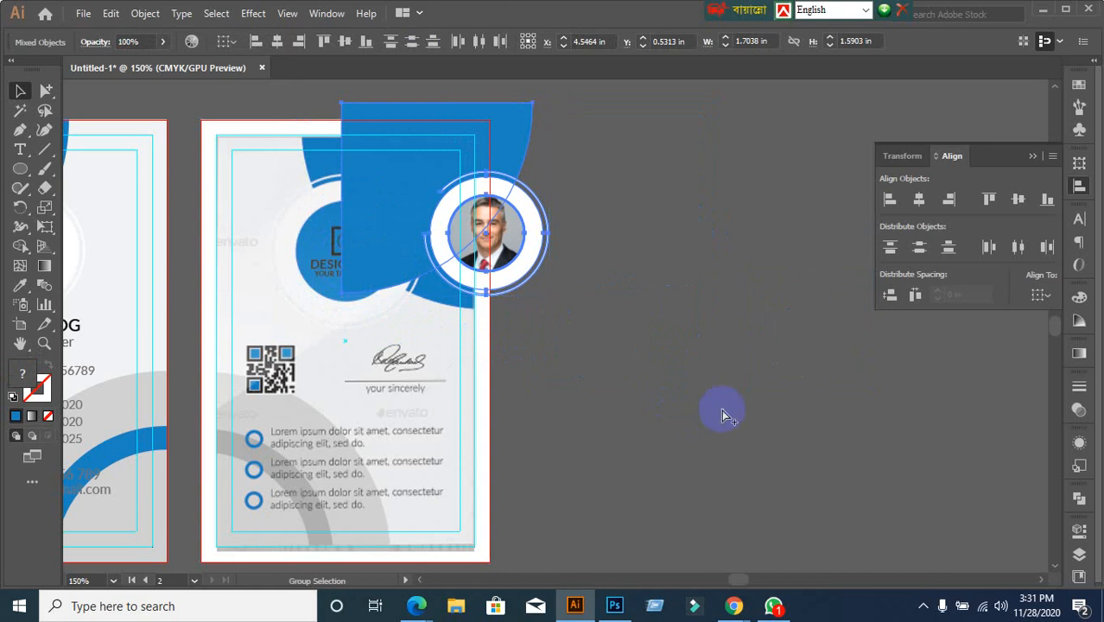
{"action": "key", "text": "ctrl+shift+z"}
{"action": "left_click", "coordinate": [725, 413]}
{"action": "left_click", "coordinate": [689, 265]}
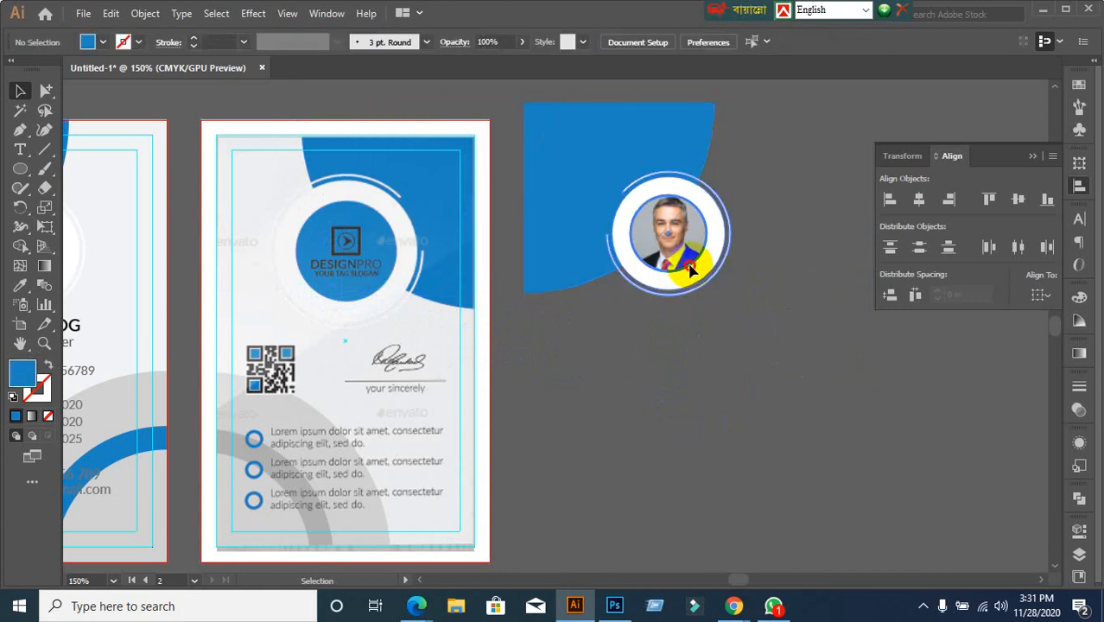
Group the blue corner shape together with the ringed portrait
{"action": "left_click", "coordinate": [754, 431]}
{"action": "left_click", "coordinate": [567, 102]}
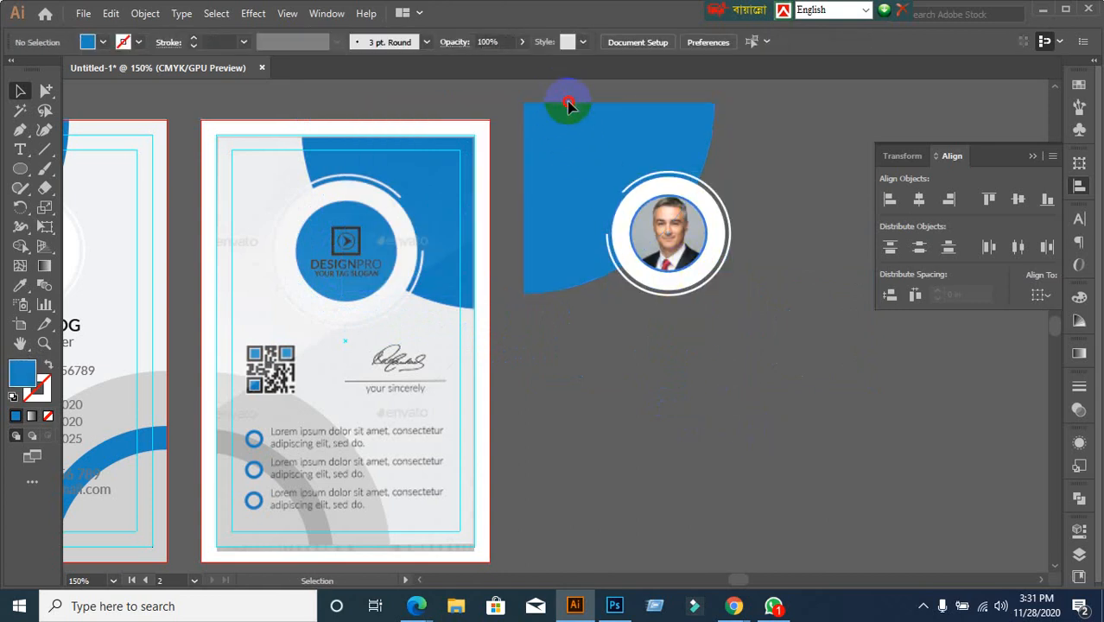
{"action": "left_click_drag", "start_coordinate": [567, 102], "coordinate": [719, 278]}
{"action": "right_click", "coordinate": [691, 219]}
{"action": "left_click", "coordinate": [603, 192]}
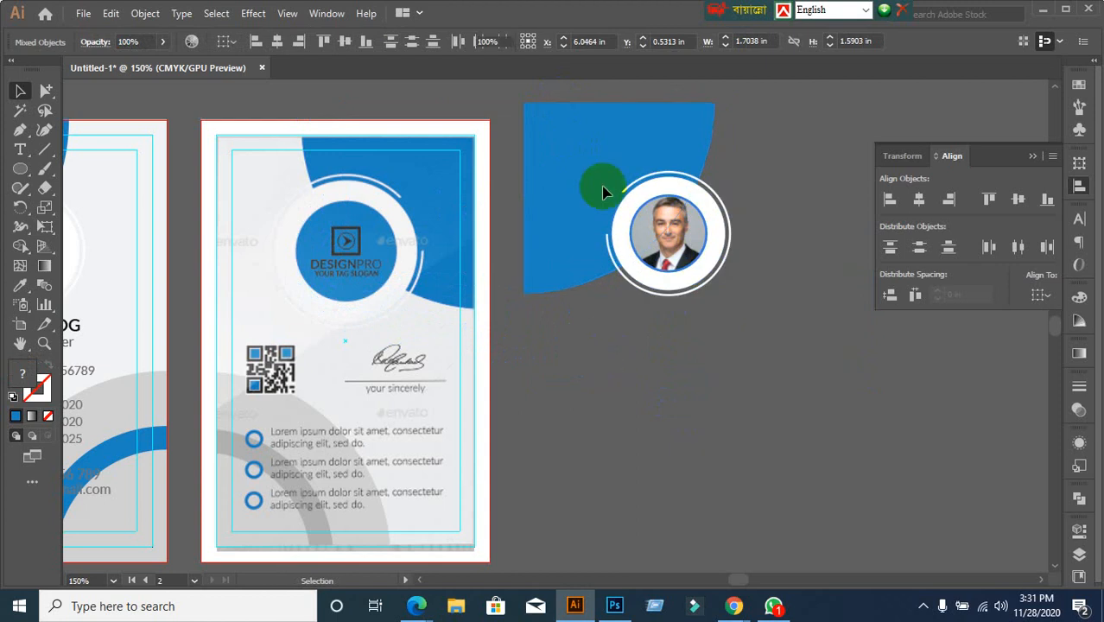
{"action": "left_click_drag", "start_coordinate": [591, 91], "coordinate": [739, 297]}
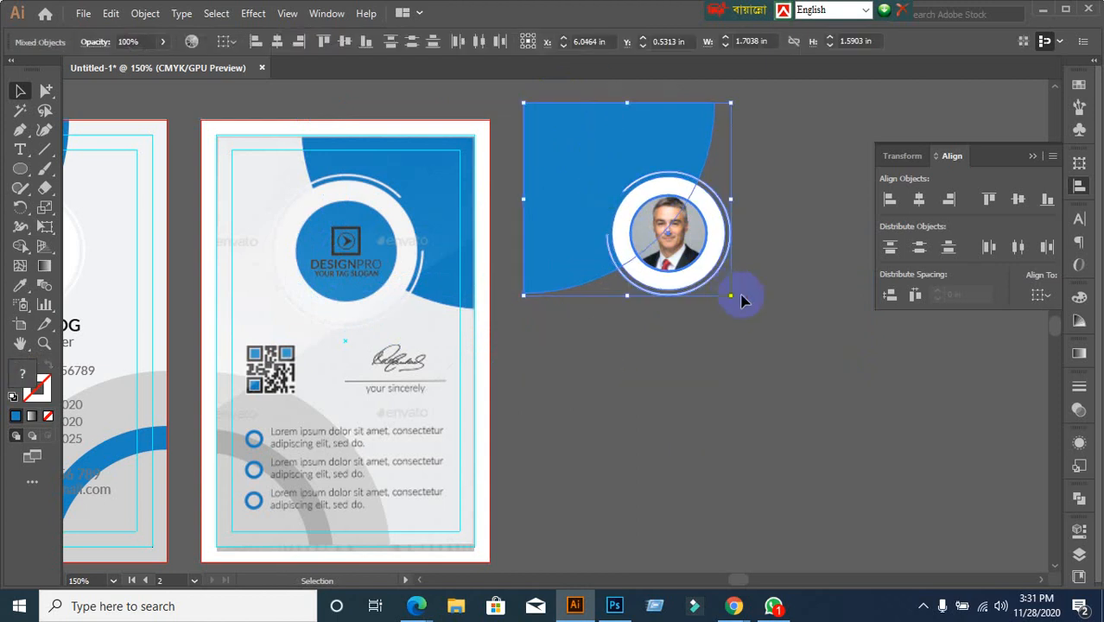
{"action": "key", "text": "ctrl+g"}
{"action": "left_click", "coordinate": [774, 411]}
{"action": "left_click", "coordinate": [673, 251]}
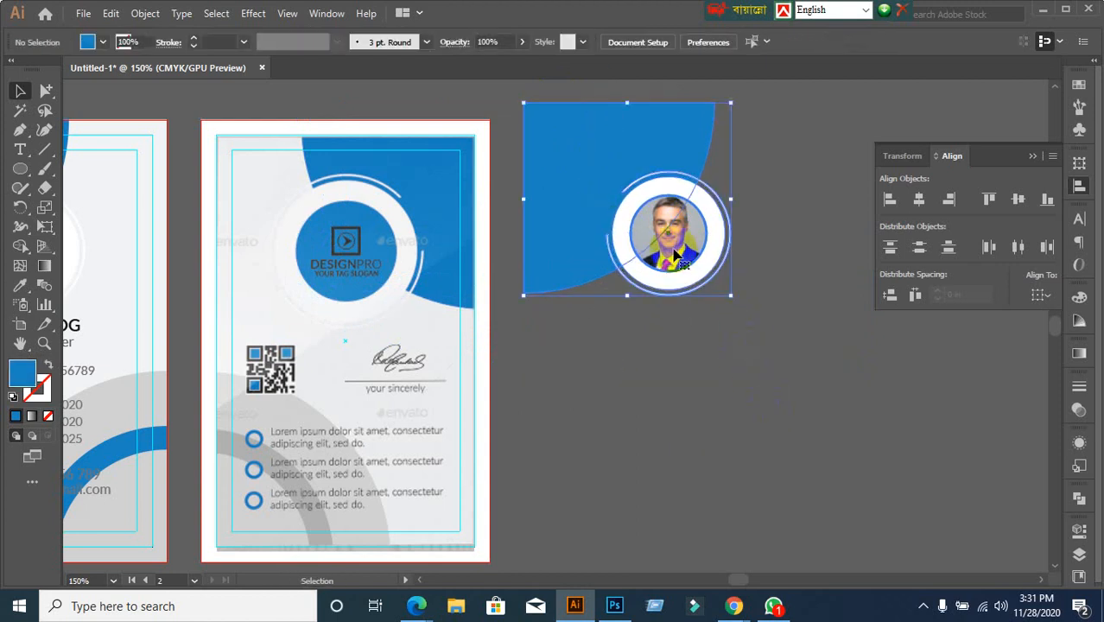
Reflect the group across the vertical axis so the curve opens to the left
{"action": "right_click", "coordinate": [673, 248]}
{"action": "mouse_move", "coordinate": [749, 424]}
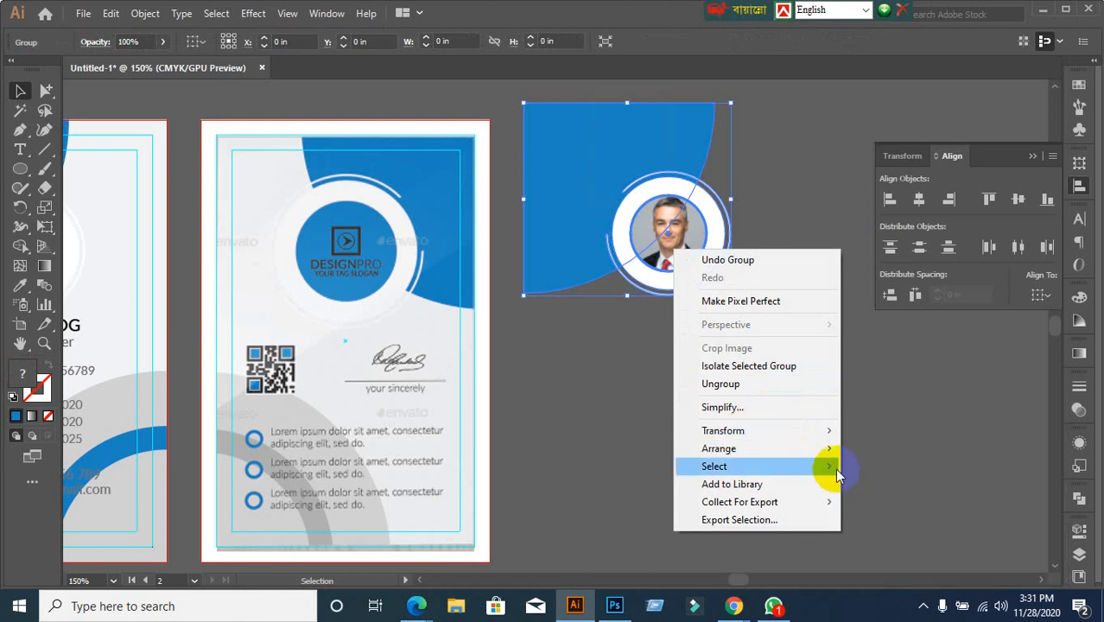
{"action": "mouse_move", "coordinate": [827, 432]}
{"action": "left_click", "coordinate": [875, 490]}
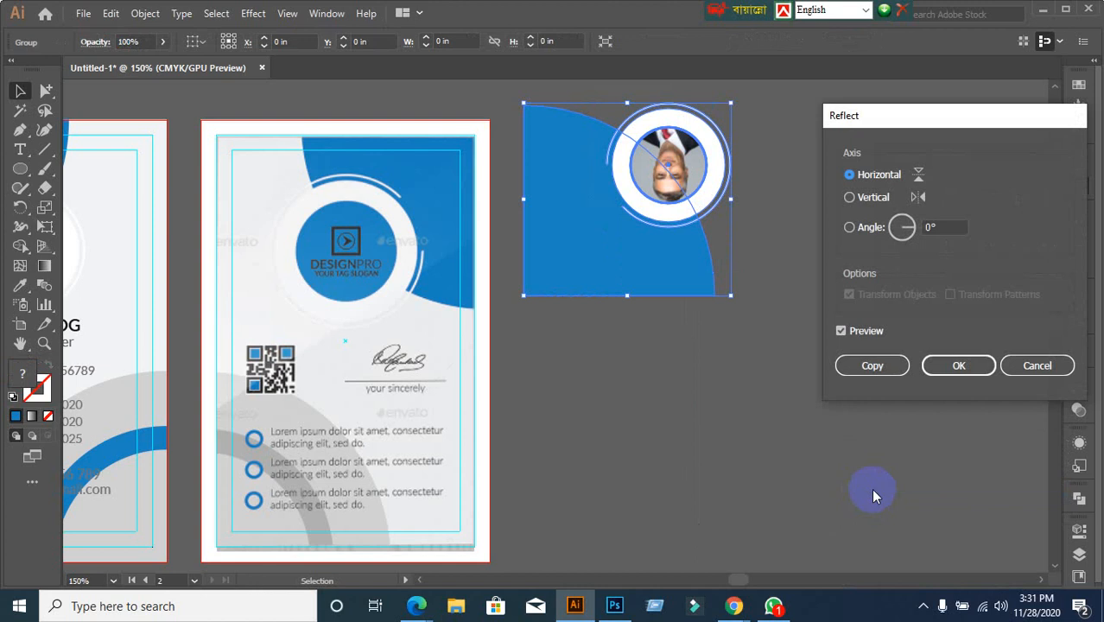
{"action": "left_click", "coordinate": [851, 198]}
{"action": "left_click", "coordinate": [931, 372]}
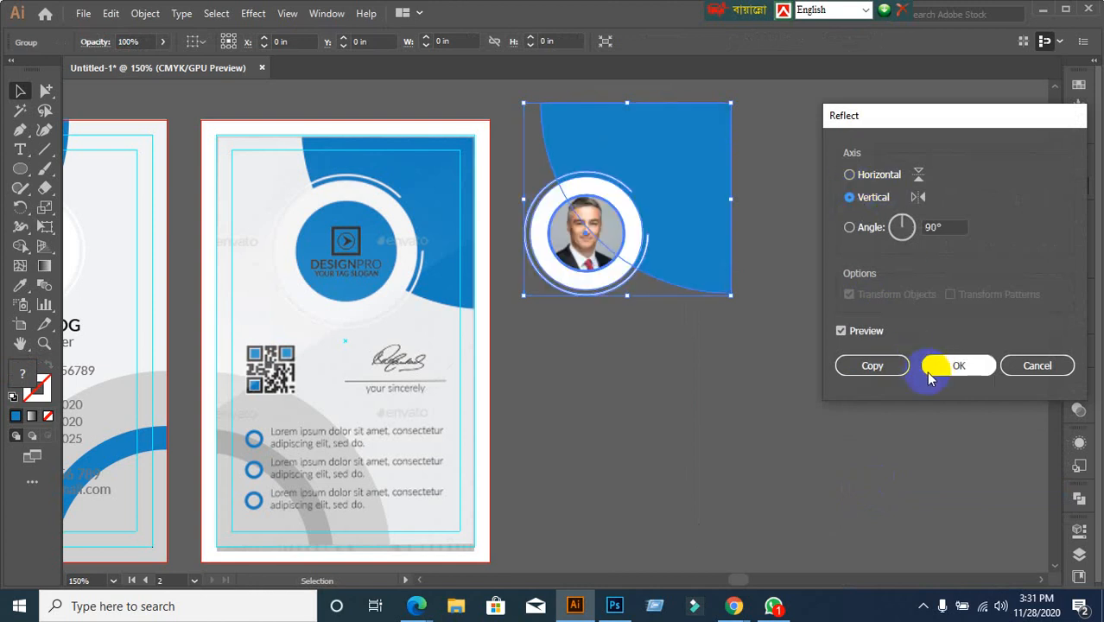
{"action": "left_click", "coordinate": [672, 411]}
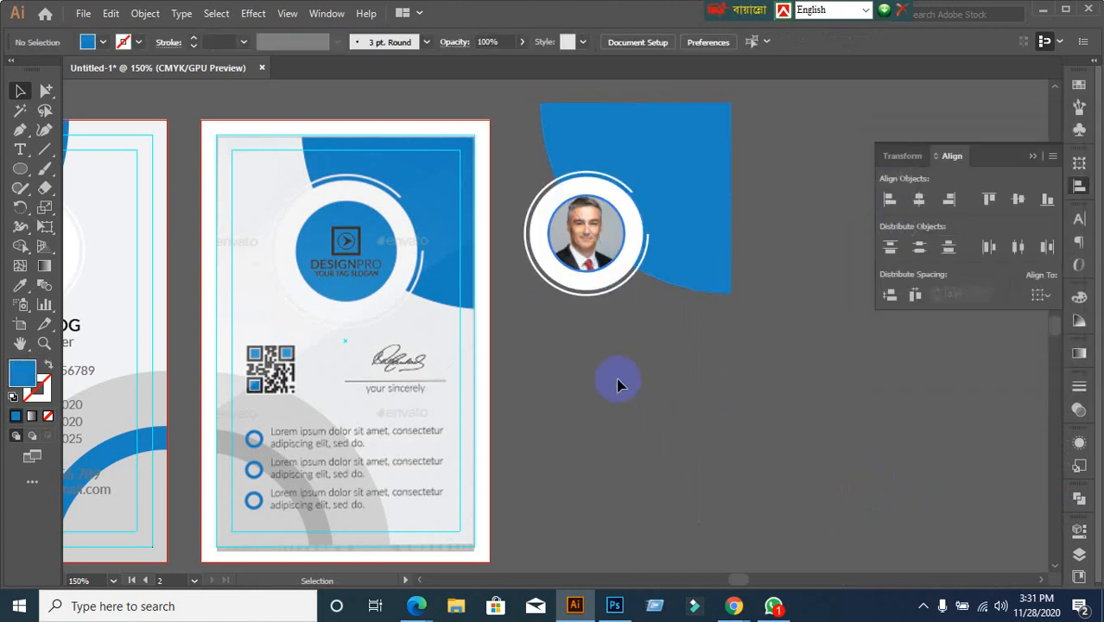
{"action": "left_click", "coordinate": [726, 153]}
{"action": "left_click", "coordinate": [722, 394]}
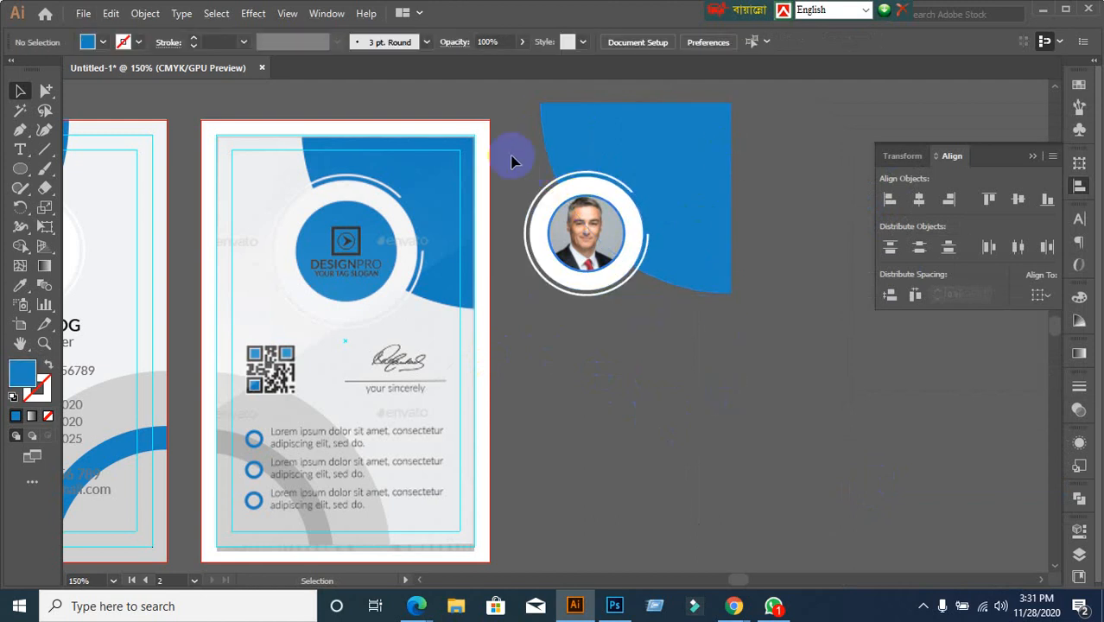
{"action": "left_click", "coordinate": [488, 151]}
Align the mirrored corner group to the back card's top edge and centre it horizontally, card as key object
{"action": "left_click", "coordinate": [699, 186], "text": "shift"}
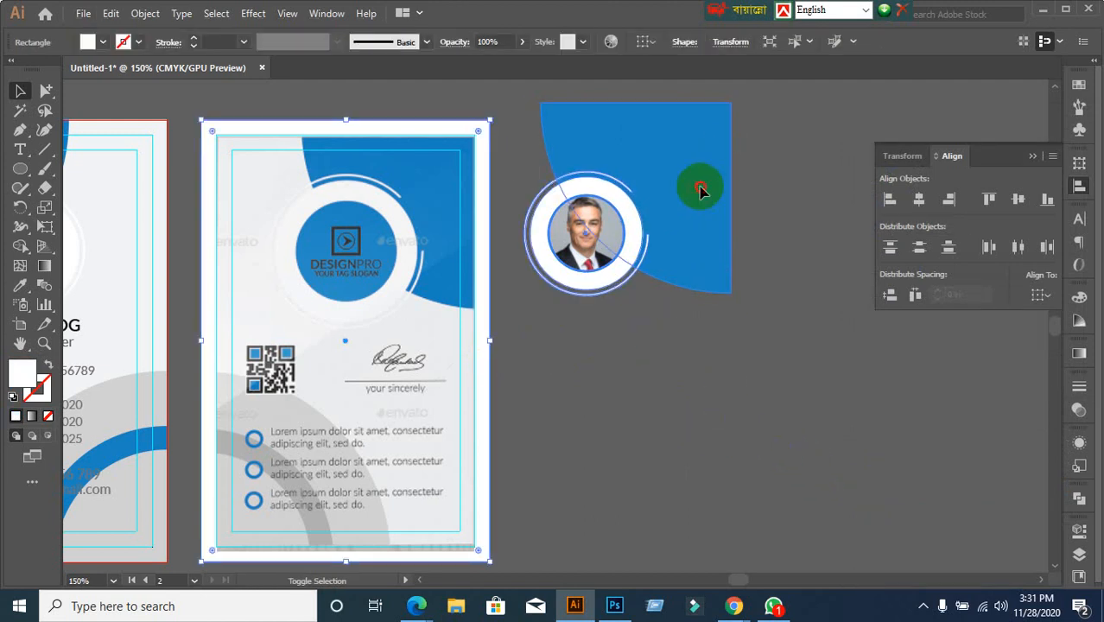
{"action": "left_click", "coordinate": [482, 146]}
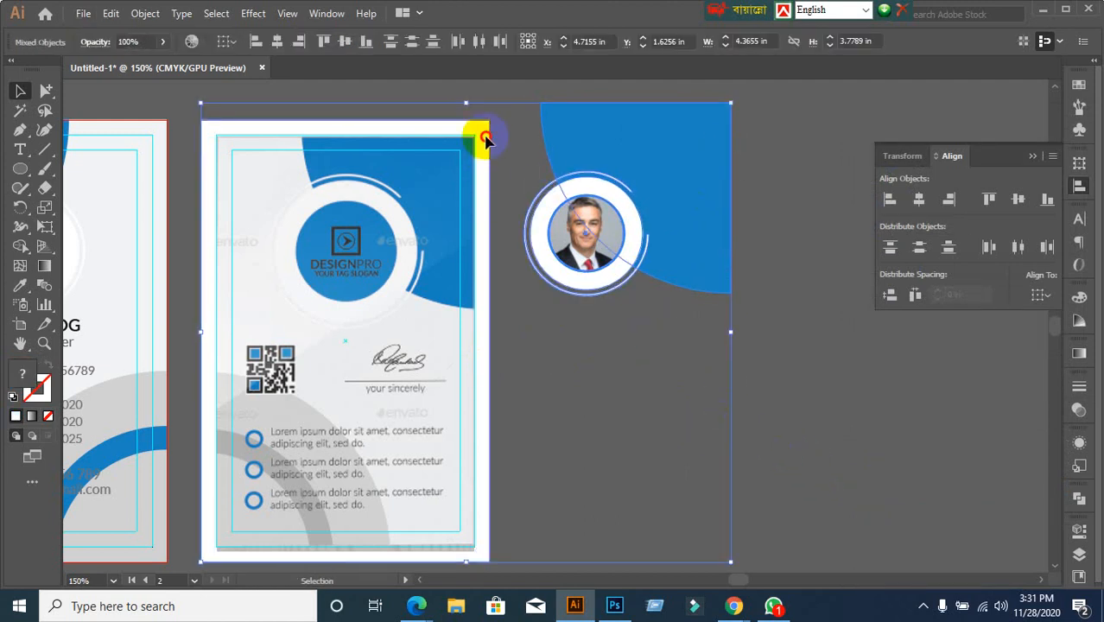
{"action": "left_click", "coordinate": [614, 344]}
{"action": "left_click", "coordinate": [602, 250]}
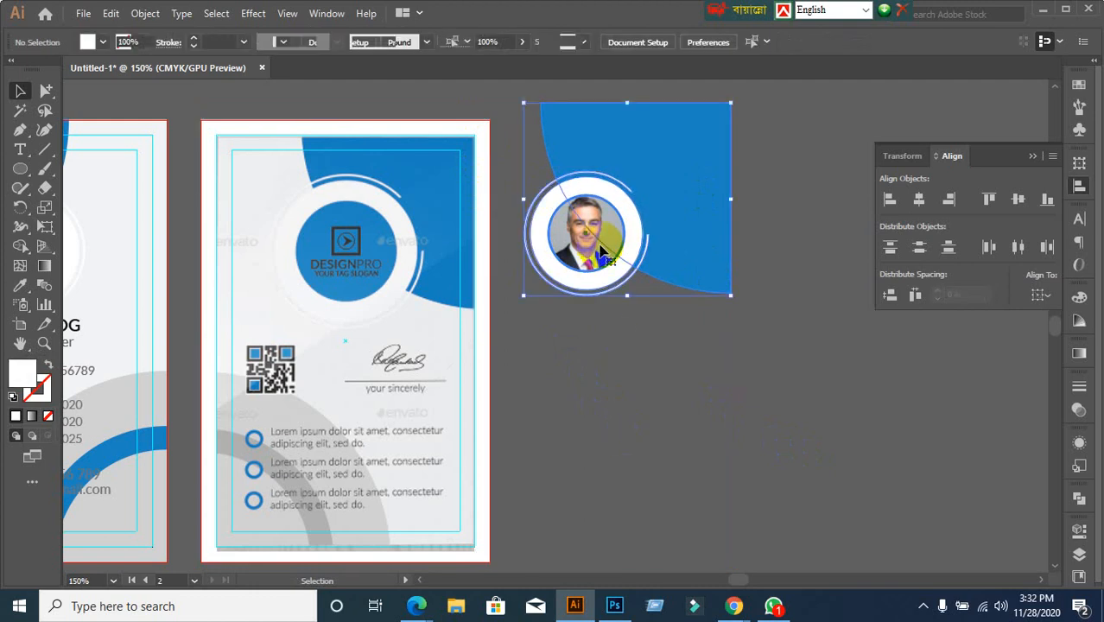
{"action": "left_click", "coordinate": [458, 140]}
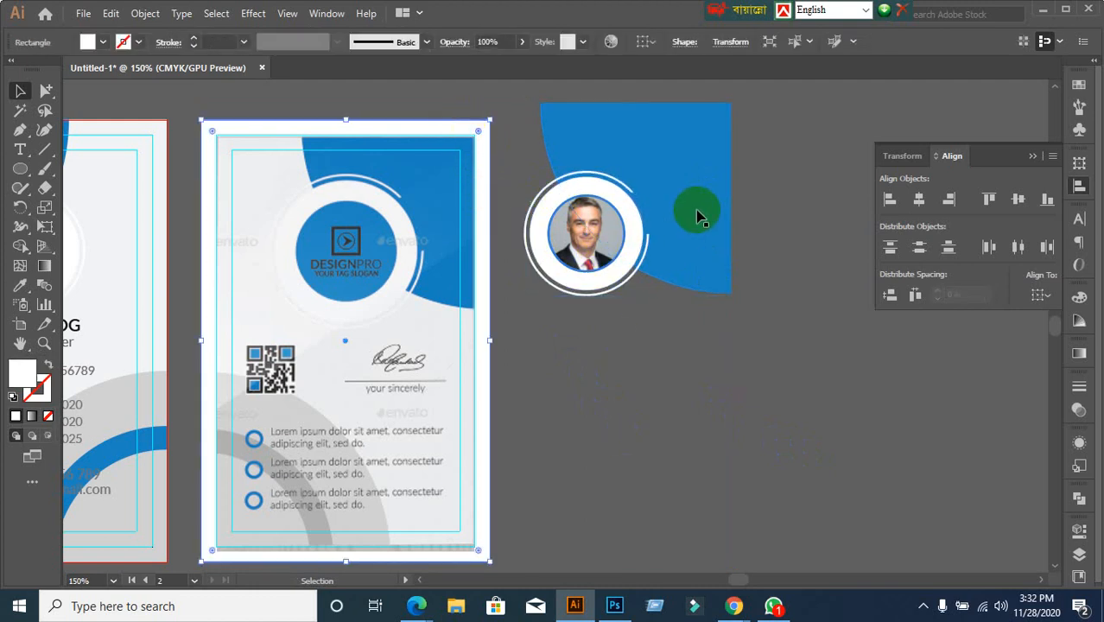
{"action": "left_click", "coordinate": [699, 214], "text": "shift"}
{"action": "left_click", "coordinate": [477, 135]}
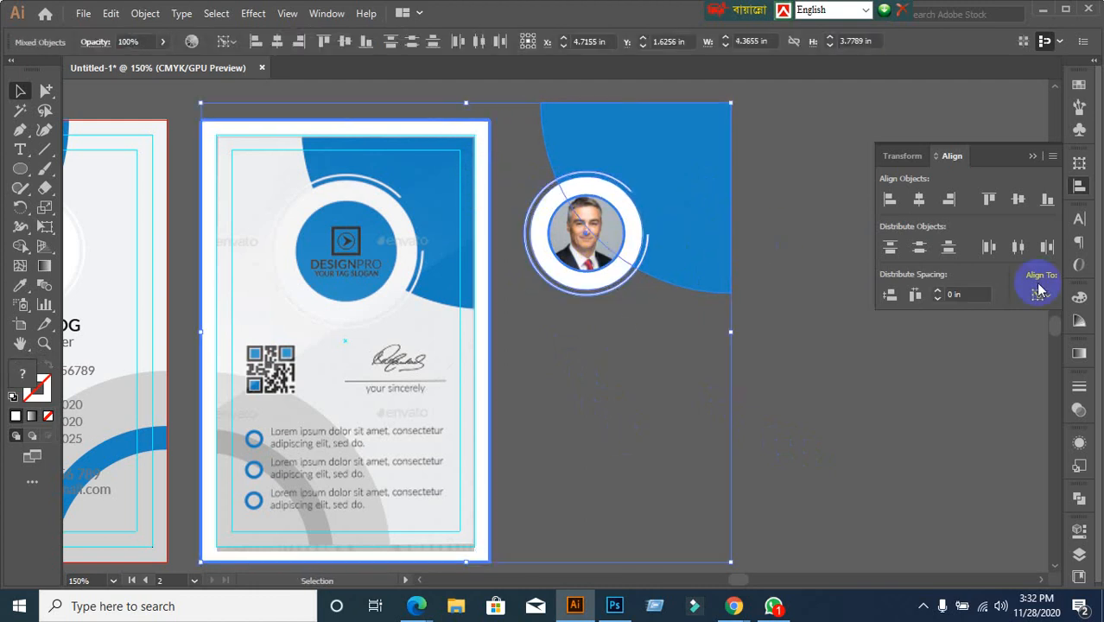
{"action": "left_click", "coordinate": [987, 199]}
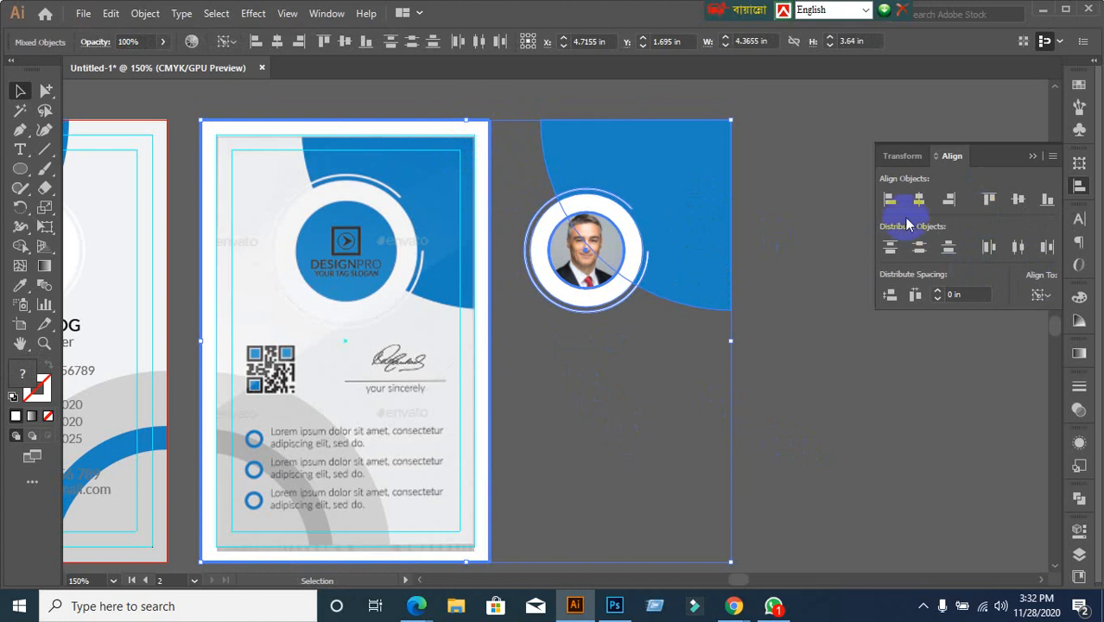
{"action": "left_click", "coordinate": [947, 201]}
{"action": "left_click", "coordinate": [690, 315]}
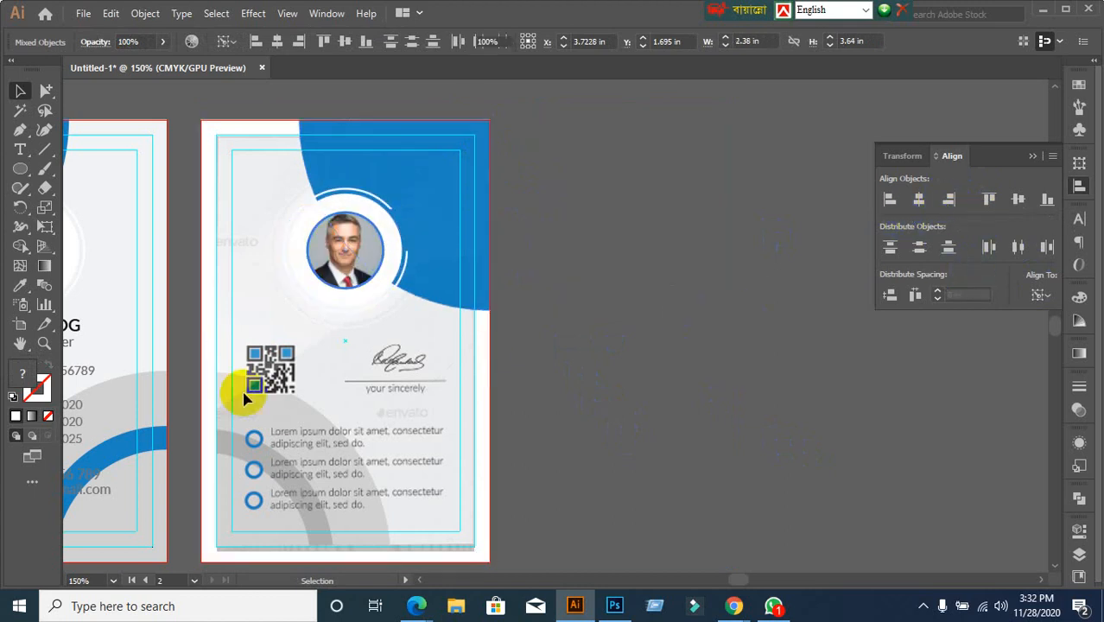
{"action": "scroll", "coordinate": [341, 315], "scroll_direction": "up", "scroll_amount": 1}
Ungroup the blue corner shape from the portrait
{"action": "left_click", "coordinate": [361, 252]}
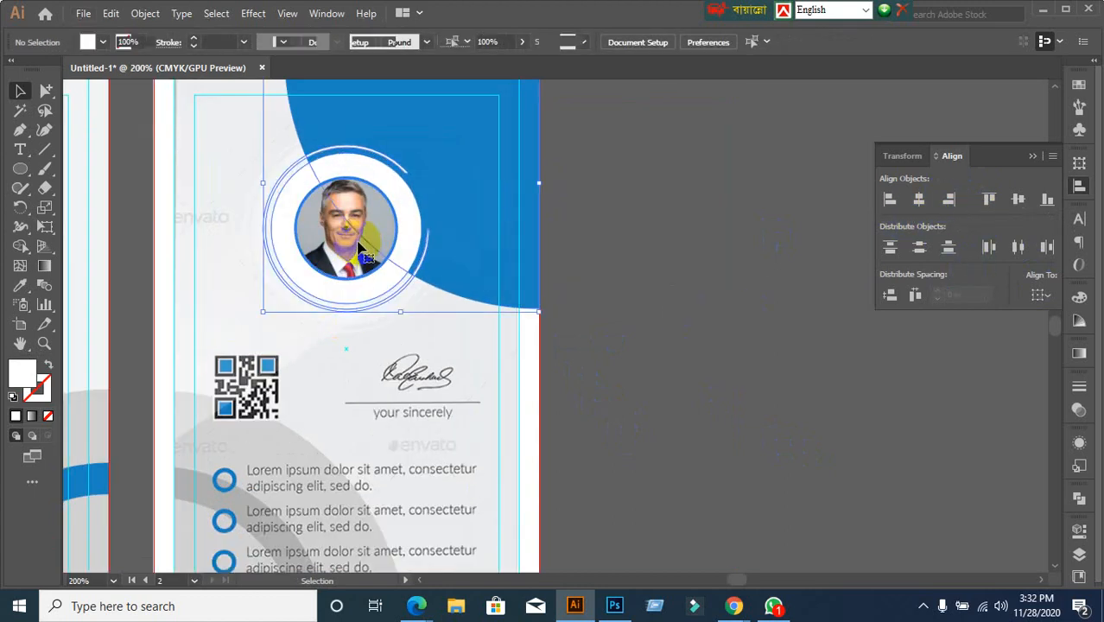
{"action": "key", "text": "ctrl+h"}
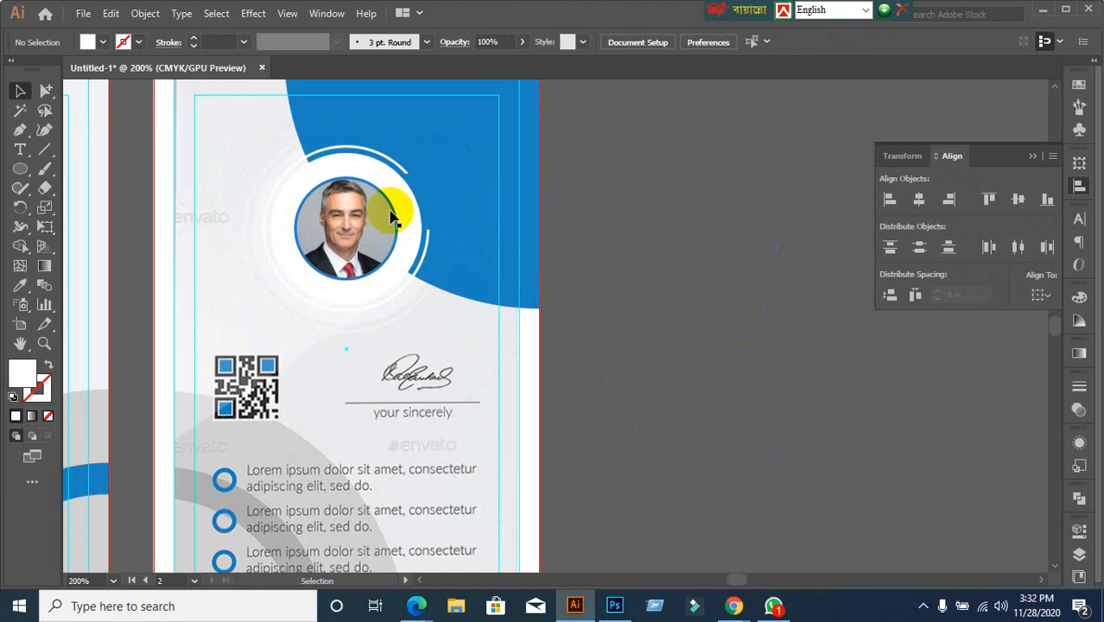
{"action": "left_click", "coordinate": [392, 217]}
{"action": "right_click", "coordinate": [388, 216]}
{"action": "left_click", "coordinate": [435, 349]}
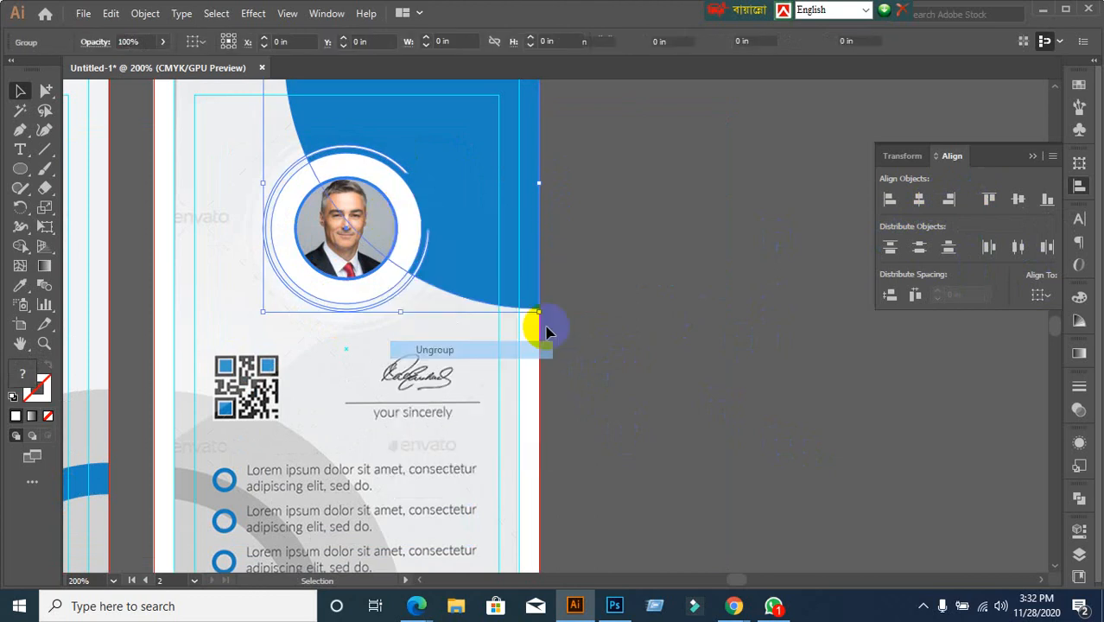
{"action": "left_click", "coordinate": [677, 278]}
{"action": "left_click", "coordinate": [509, 183]}
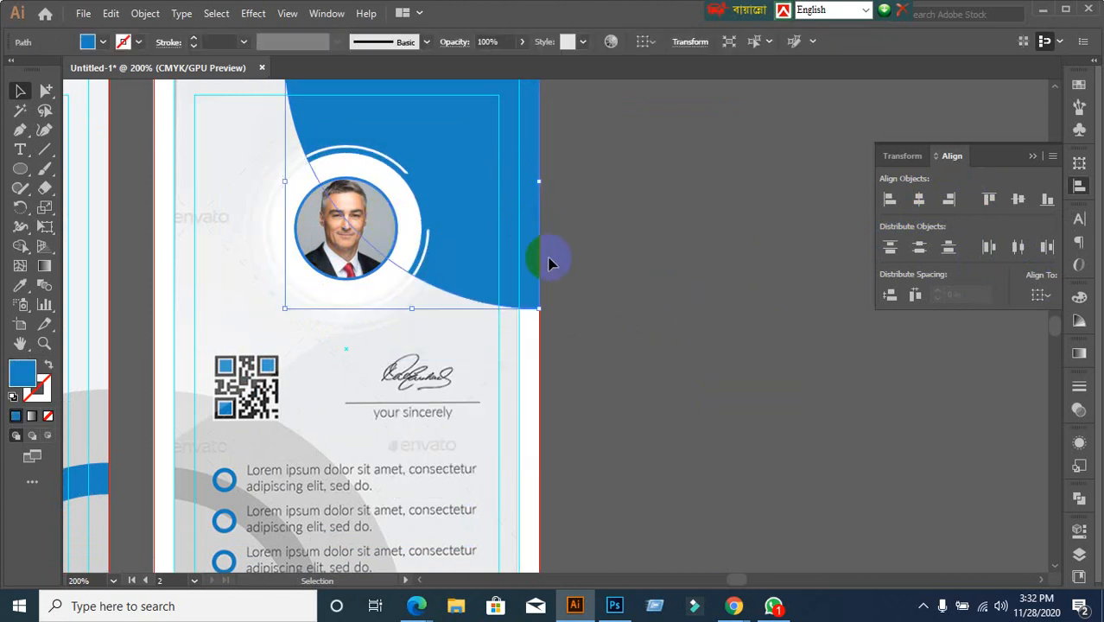
{"action": "left_click", "coordinate": [549, 263]}
Scale the photo ring up from 1.03 in to about 1.30 in wide
{"action": "left_click", "coordinate": [332, 244]}
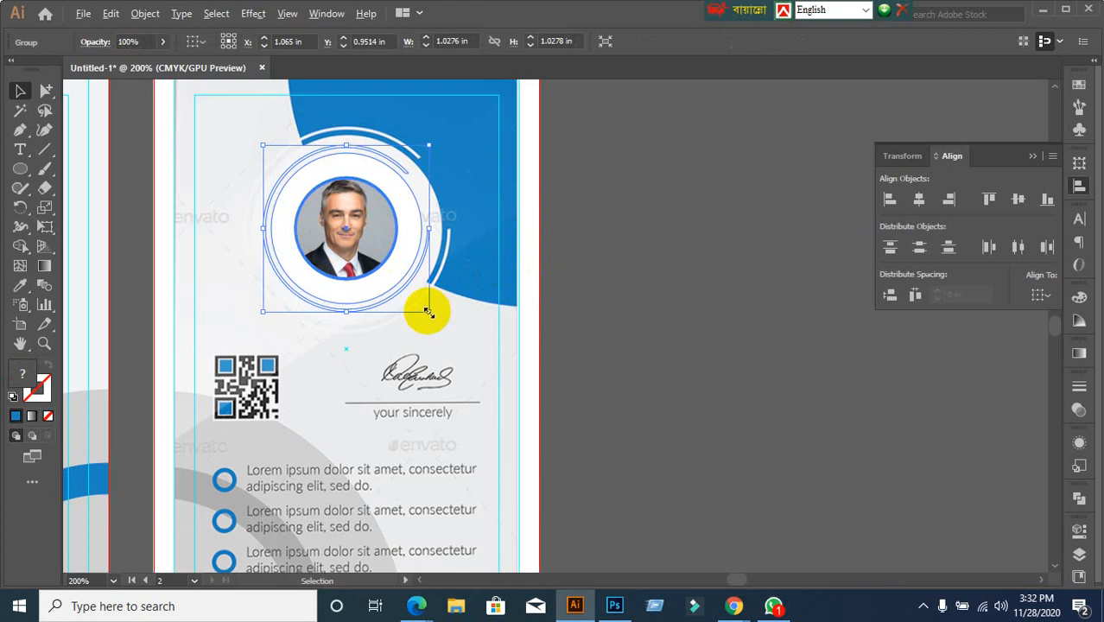
{"action": "left_click_drag", "start_coordinate": [428, 311], "coordinate": [459, 336]}
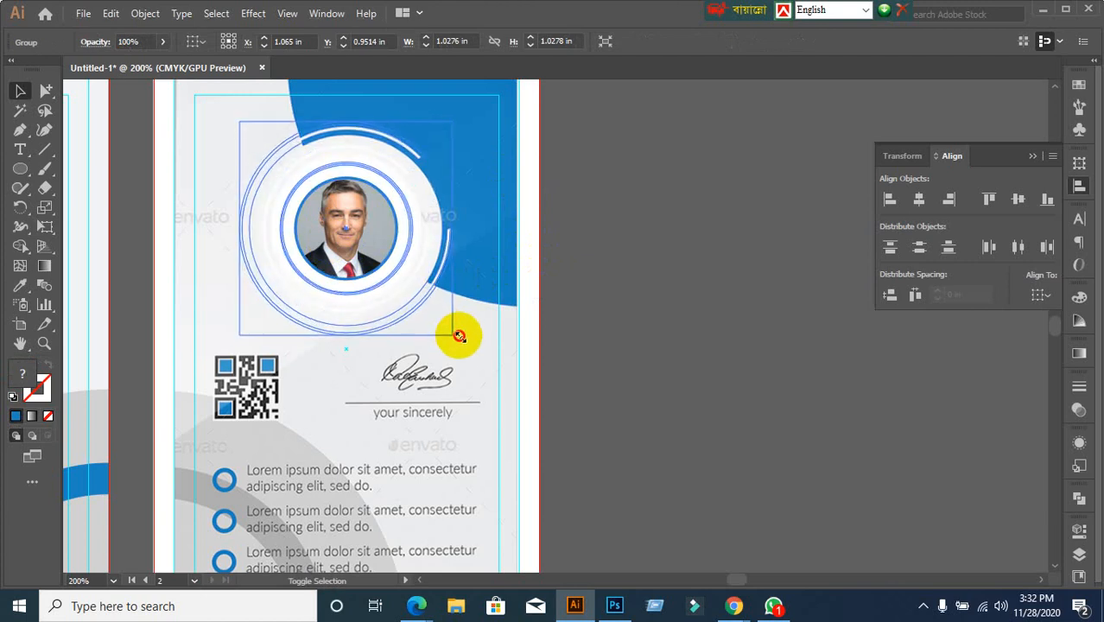
{"action": "left_click_drag", "start_coordinate": [458, 337], "coordinate": [457, 337]}
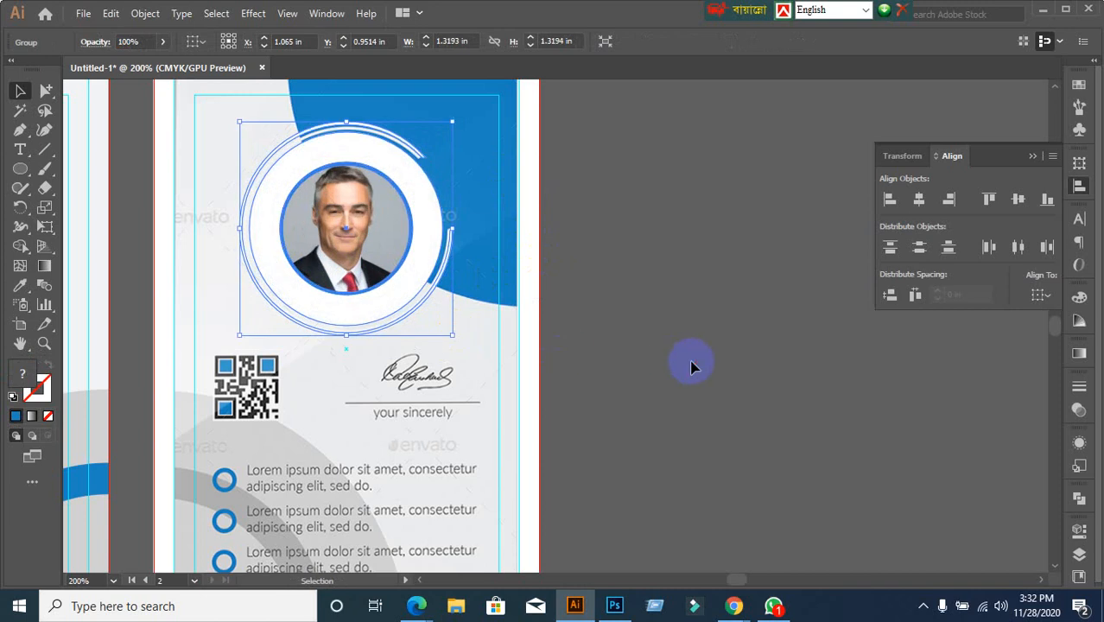
{"action": "left_click", "coordinate": [692, 365]}
{"action": "key", "text": "ctrl+z"}
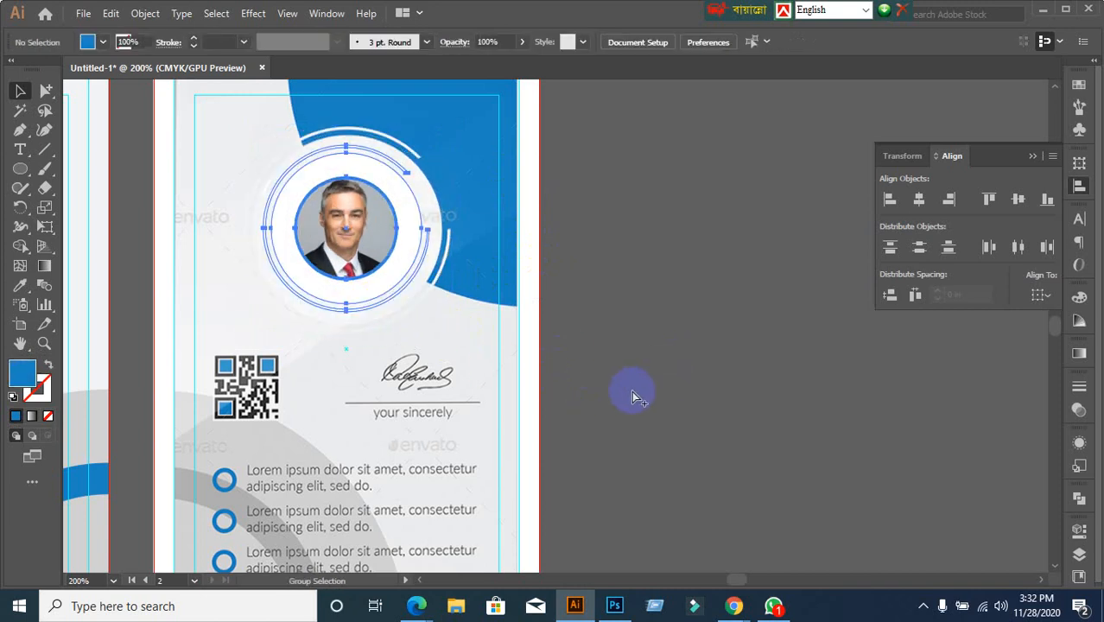
{"action": "left_click", "coordinate": [692, 395]}
{"action": "left_click", "coordinate": [388, 294]}
{"action": "scroll", "coordinate": [419, 315], "scroll_direction": "up", "scroll_amount": 1}
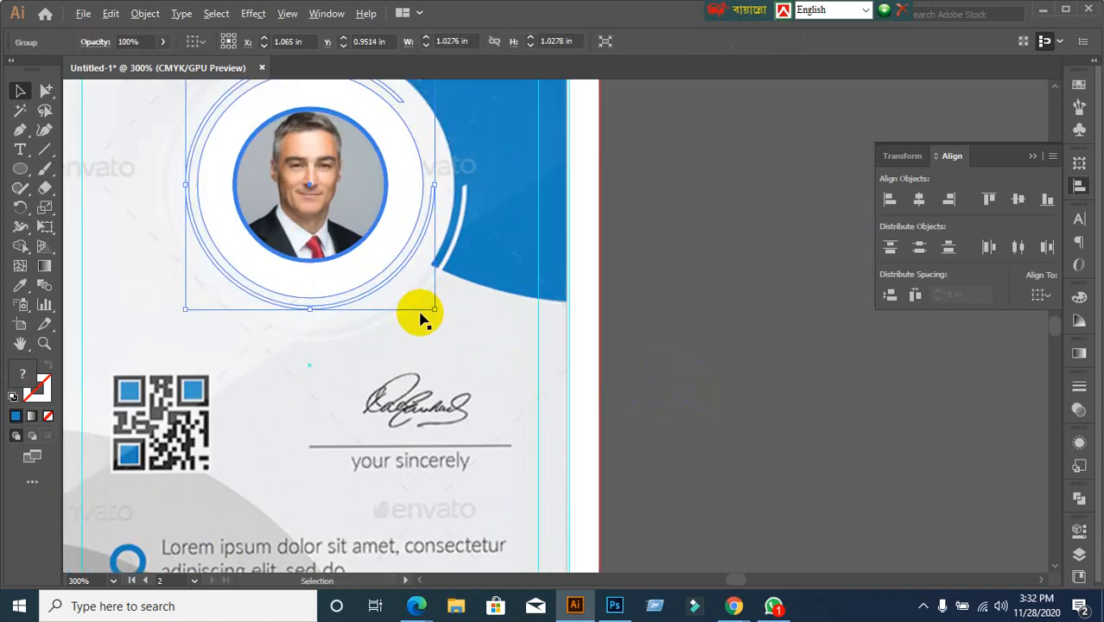
{"action": "left_click_drag", "start_coordinate": [435, 308], "coordinate": [468, 344]}
{"action": "scroll", "coordinate": [720, 360], "scroll_direction": "down", "scroll_amount": 1}
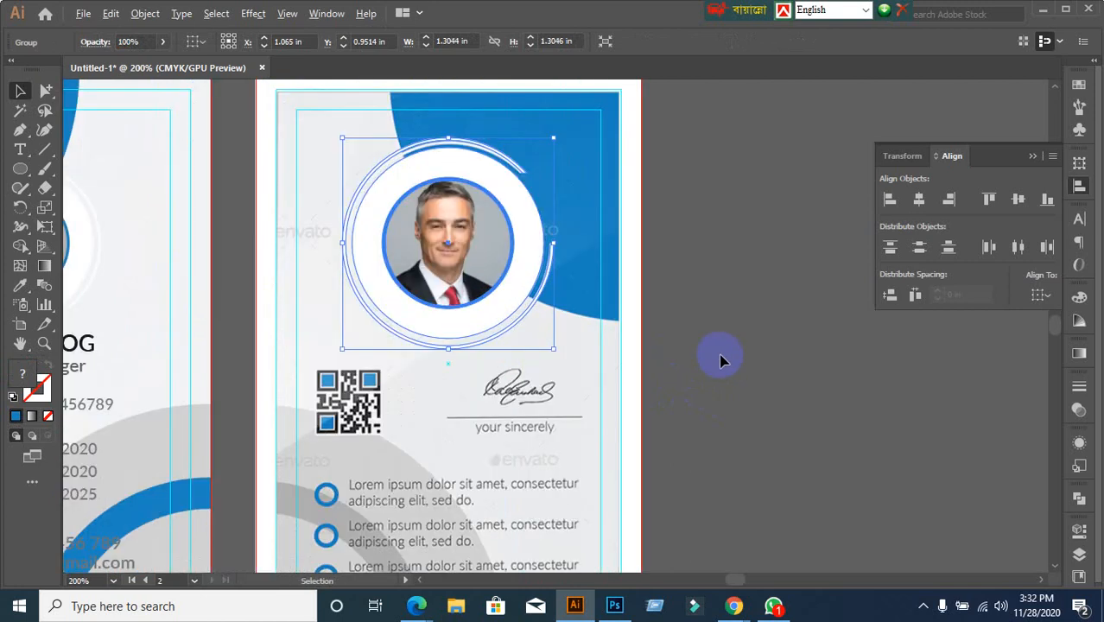
Ungroup the photo from its ring artwork and release its circular clipping mask
{"action": "left_click", "coordinate": [720, 357]}
{"action": "left_click", "coordinate": [475, 259]}
{"action": "right_click", "coordinate": [464, 258]}
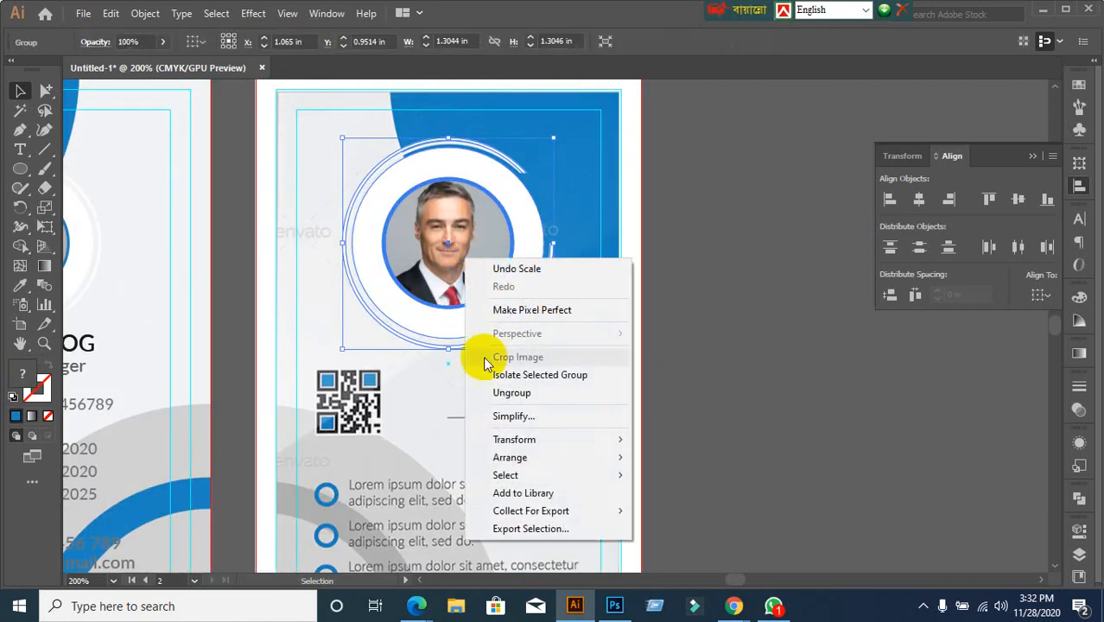
{"action": "left_click", "coordinate": [510, 392]}
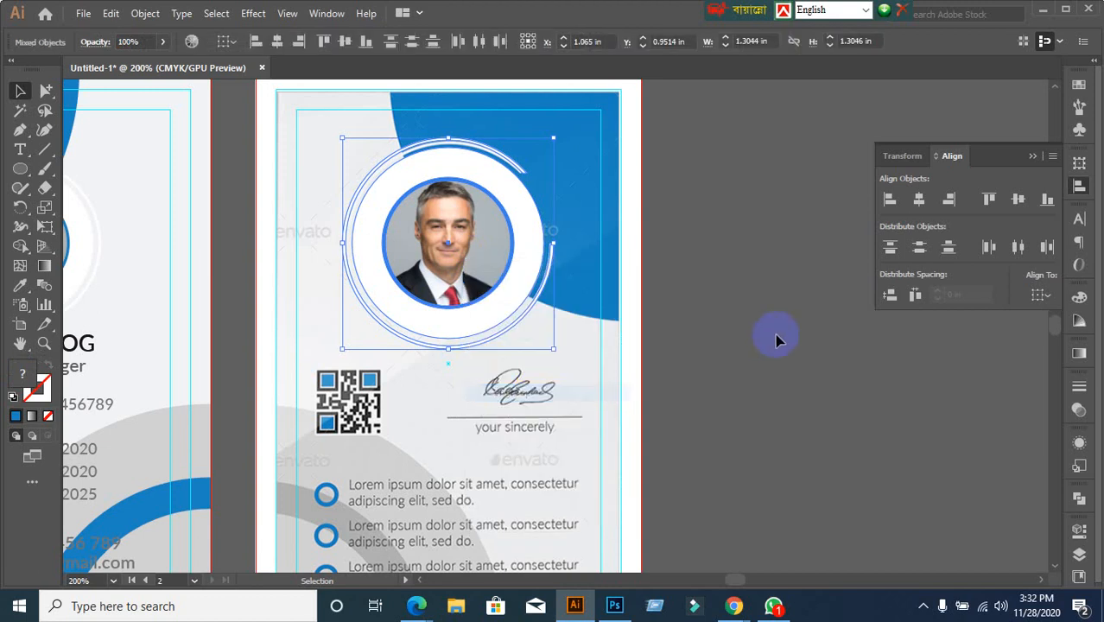
{"action": "left_click", "coordinate": [482, 249]}
{"action": "right_click", "coordinate": [472, 243]}
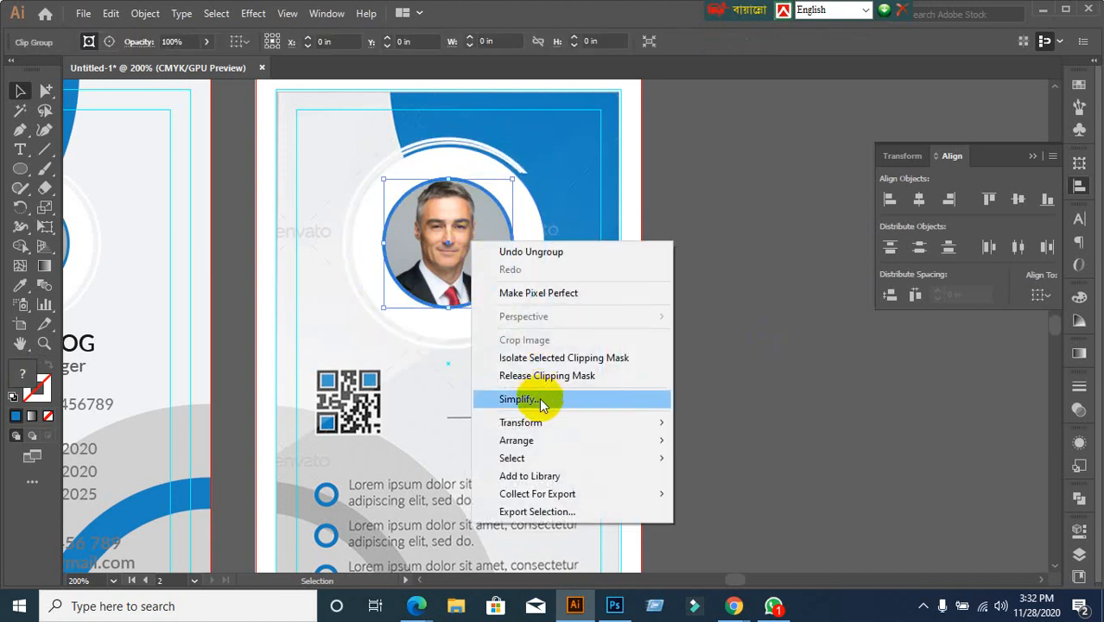
{"action": "left_click", "coordinate": [542, 376]}
{"action": "left_click", "coordinate": [808, 368]}
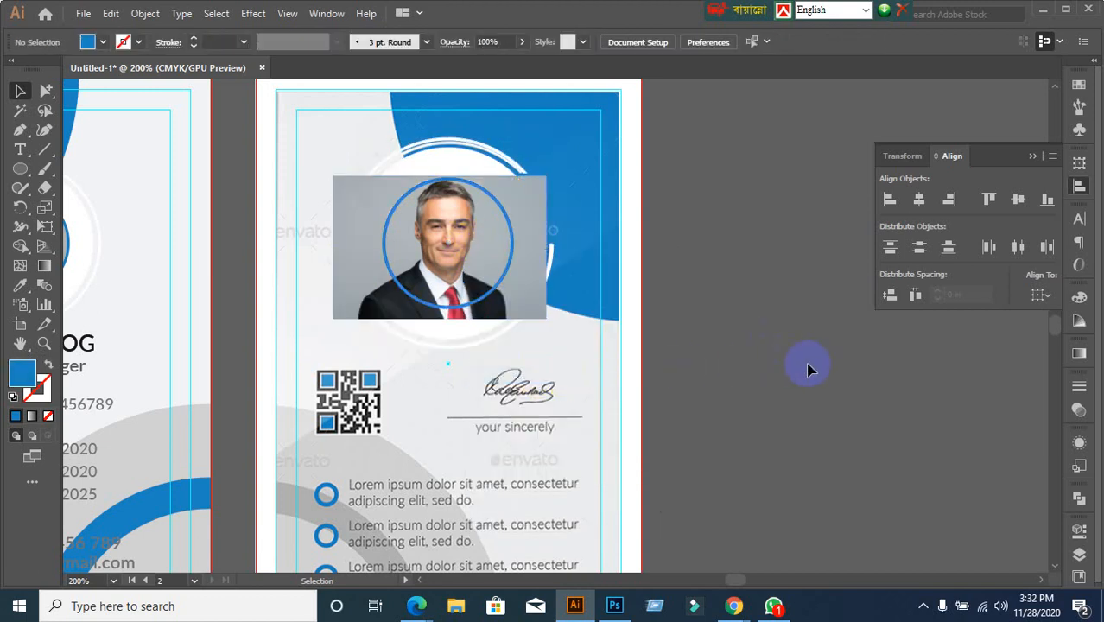
{"action": "key", "text": "ctrl+z"}
{"action": "left_click", "coordinate": [429, 237]}
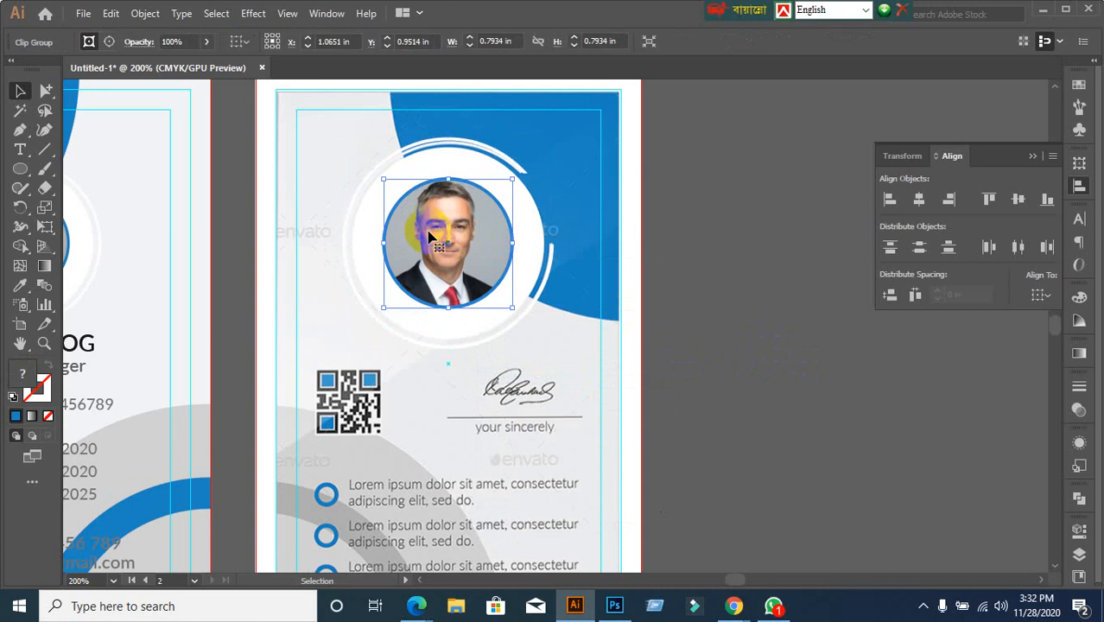
{"action": "right_click", "coordinate": [448, 222]}
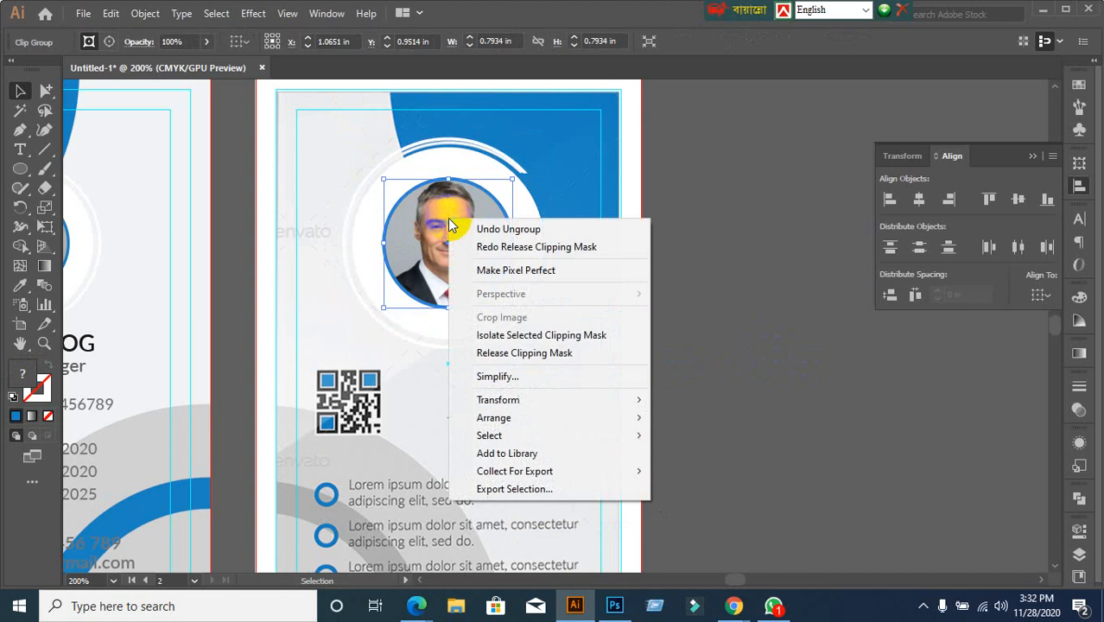
{"action": "left_click", "coordinate": [482, 354]}
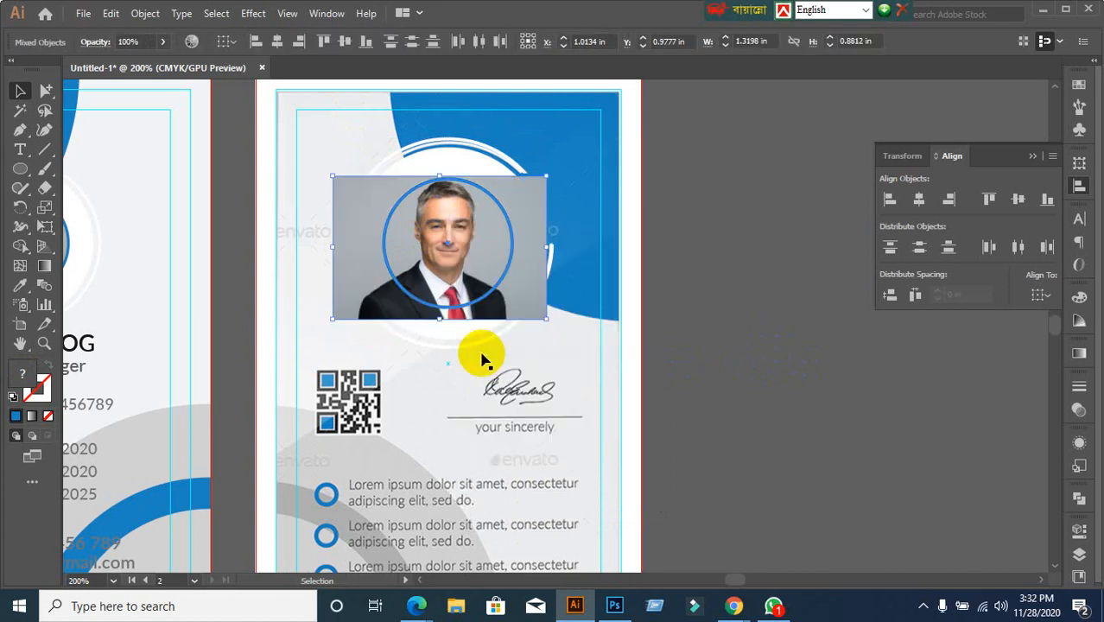
Delete the headshot image and select the leftover blue circle outline
{"action": "left_click", "coordinate": [812, 285]}
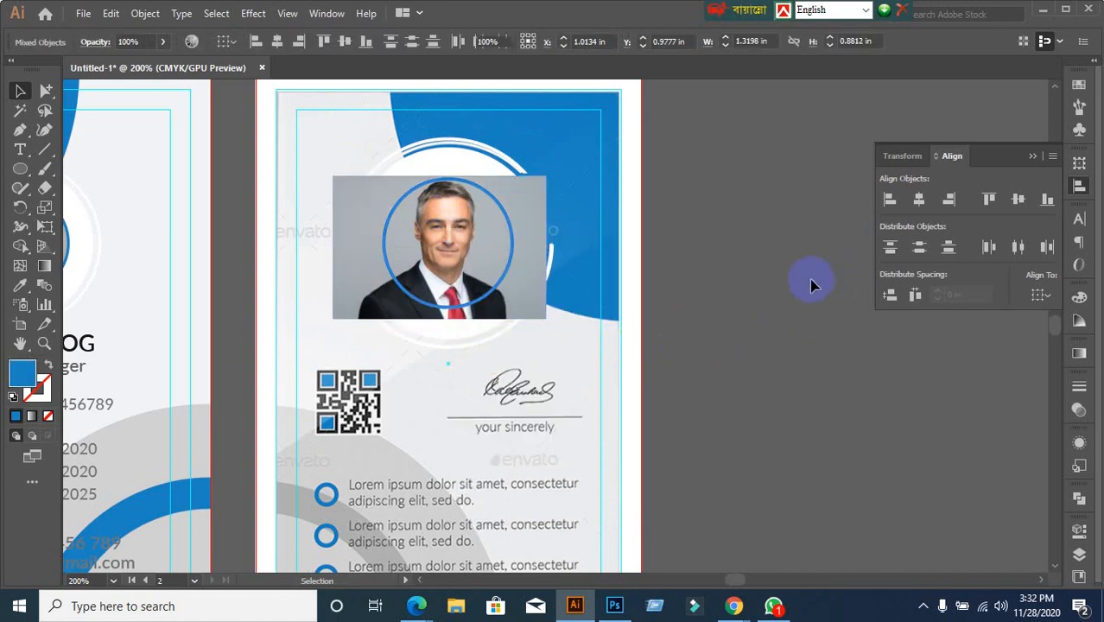
{"action": "left_click", "coordinate": [519, 310]}
{"action": "key", "text": "Delete"}
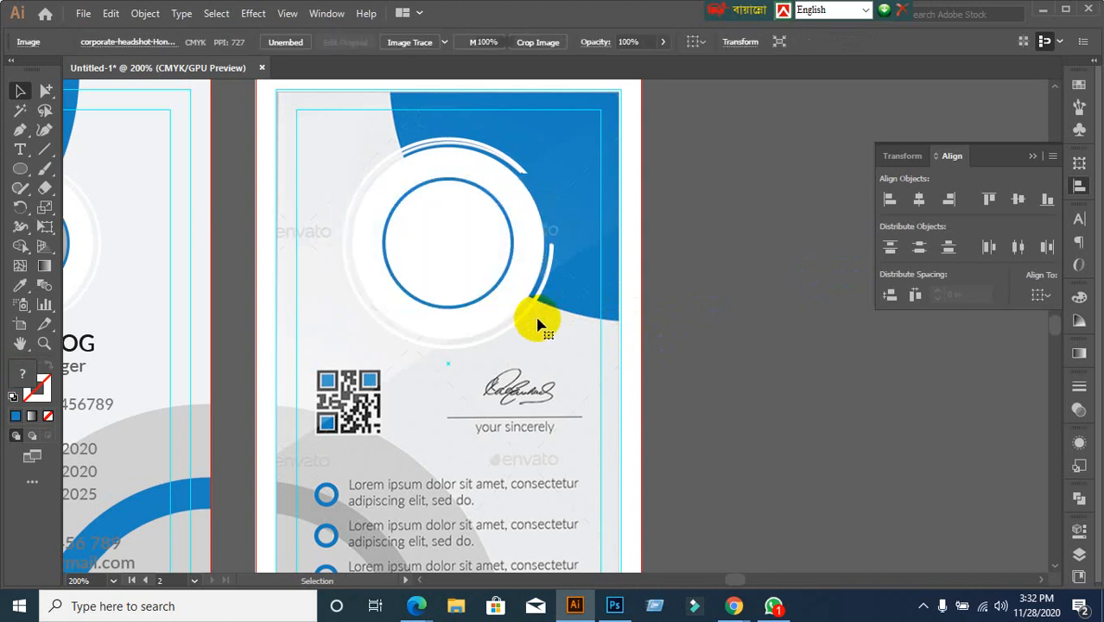
{"action": "scroll", "coordinate": [524, 292], "scroll_direction": "up", "scroll_amount": 1}
{"action": "left_click", "coordinate": [486, 286]}
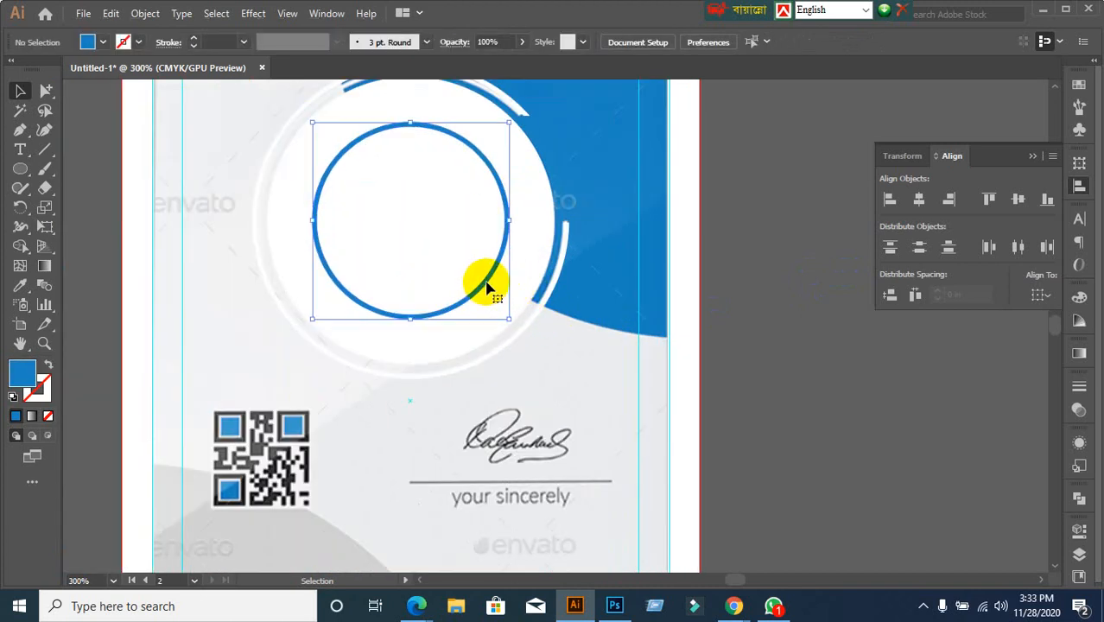
Delete the blue circle outline and select the inner circle using Outline view
{"action": "key", "text": "Delete"}
{"action": "key", "text": "ctrl+y"}
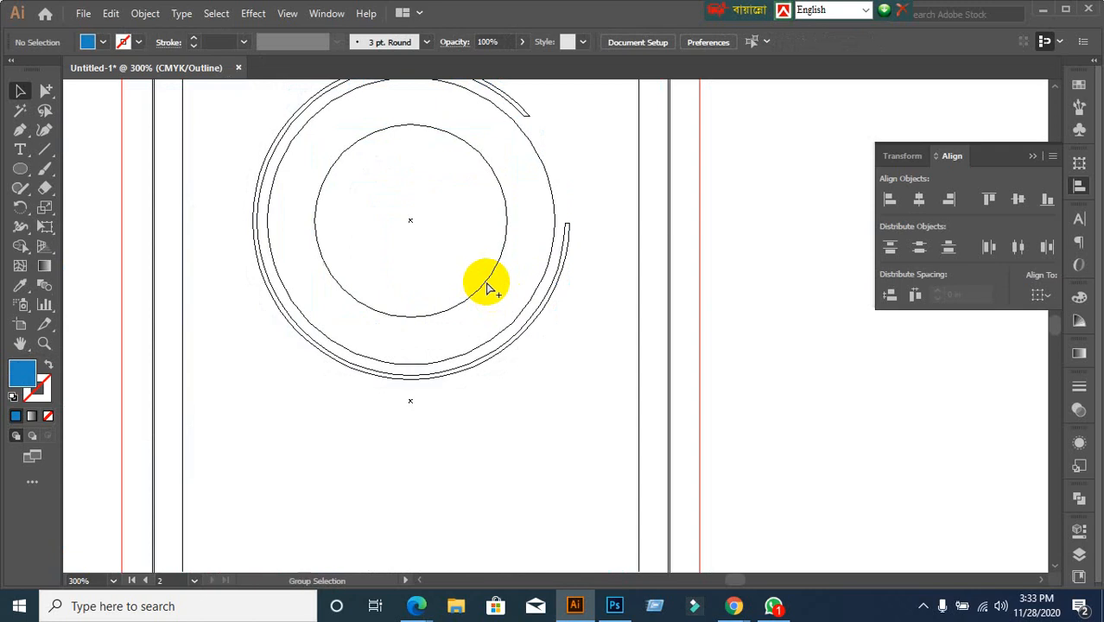
{"action": "key", "text": "ctrl+y"}
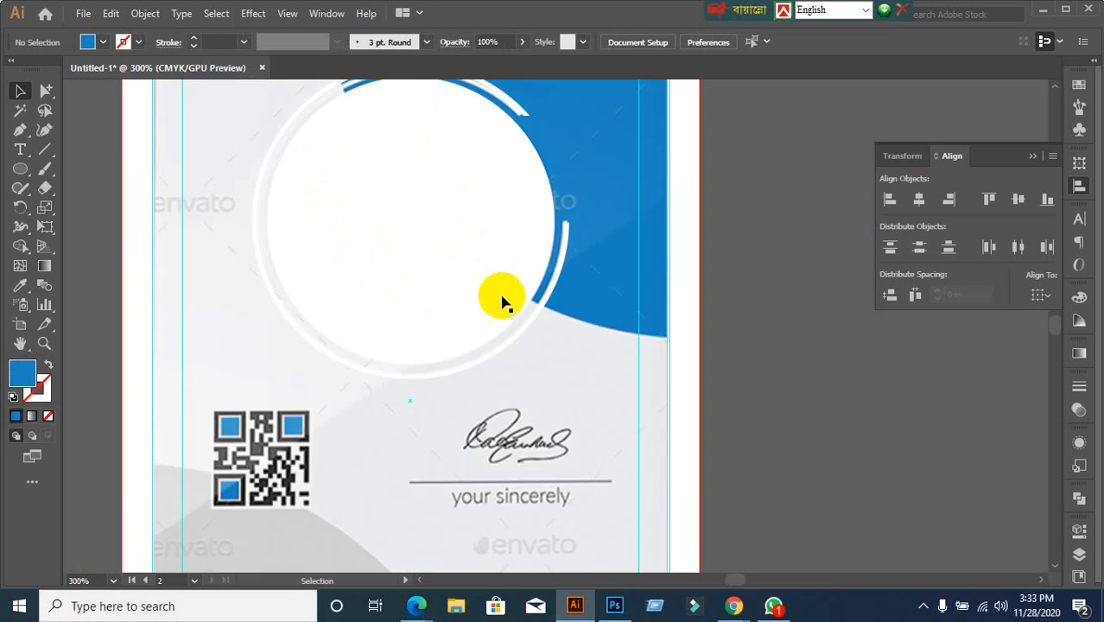
{"action": "left_click", "coordinate": [466, 299]}
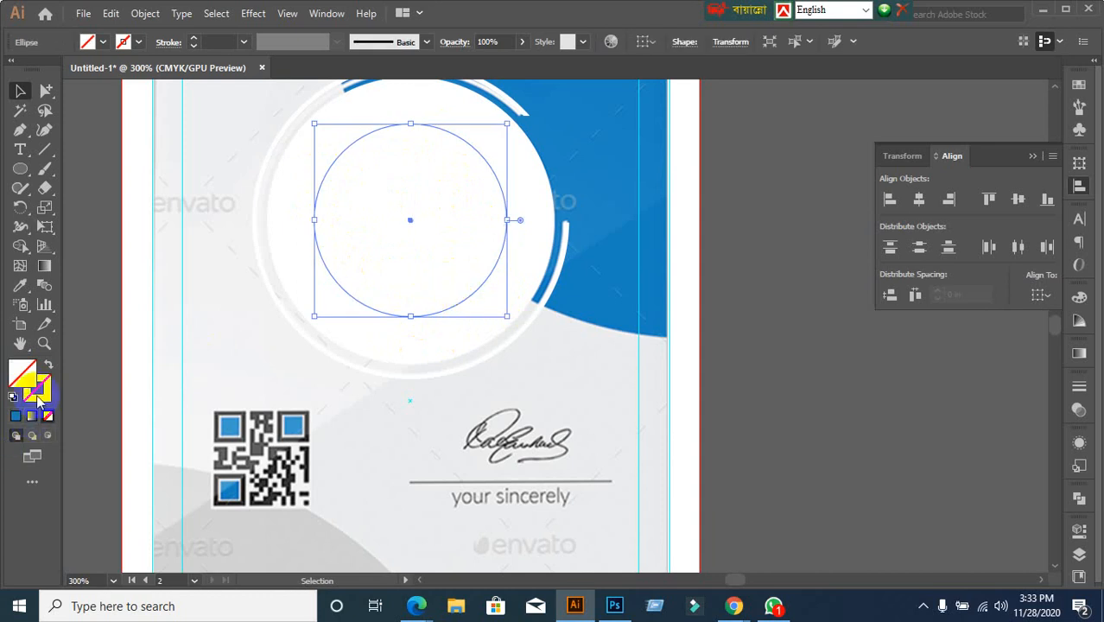
{"action": "left_click", "coordinate": [849, 422]}
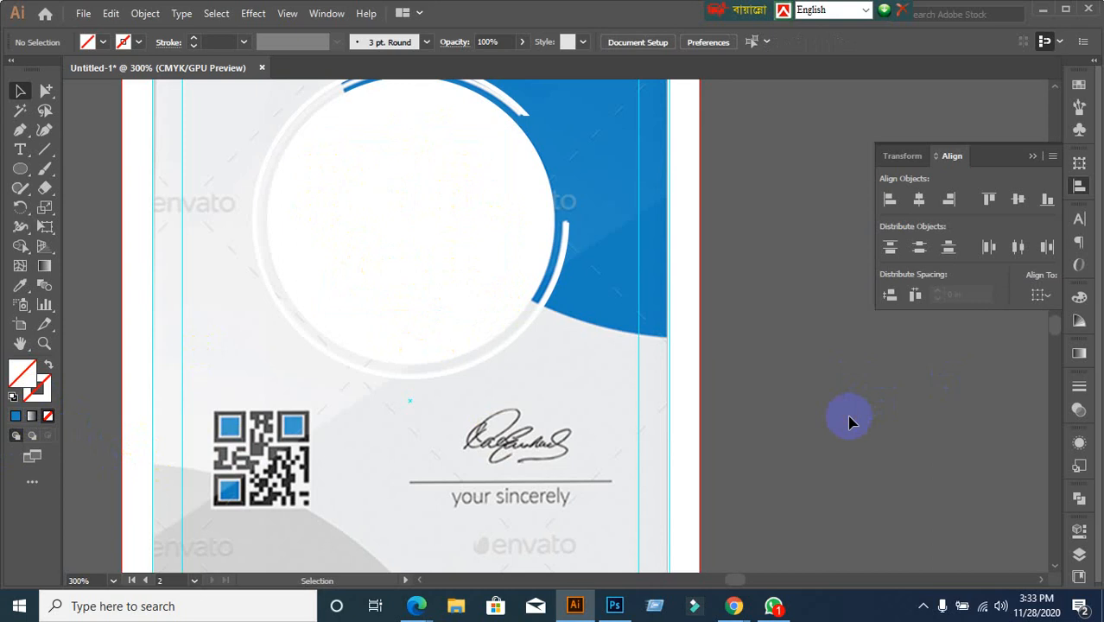
{"action": "key", "text": "ctrl+y"}
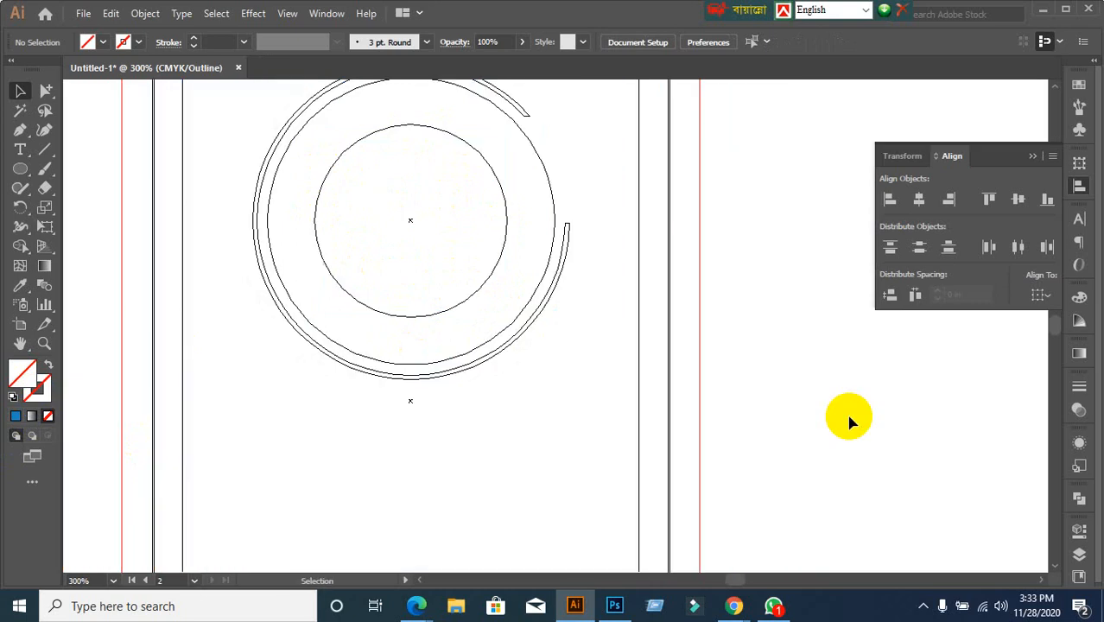
{"action": "left_click", "coordinate": [477, 294]}
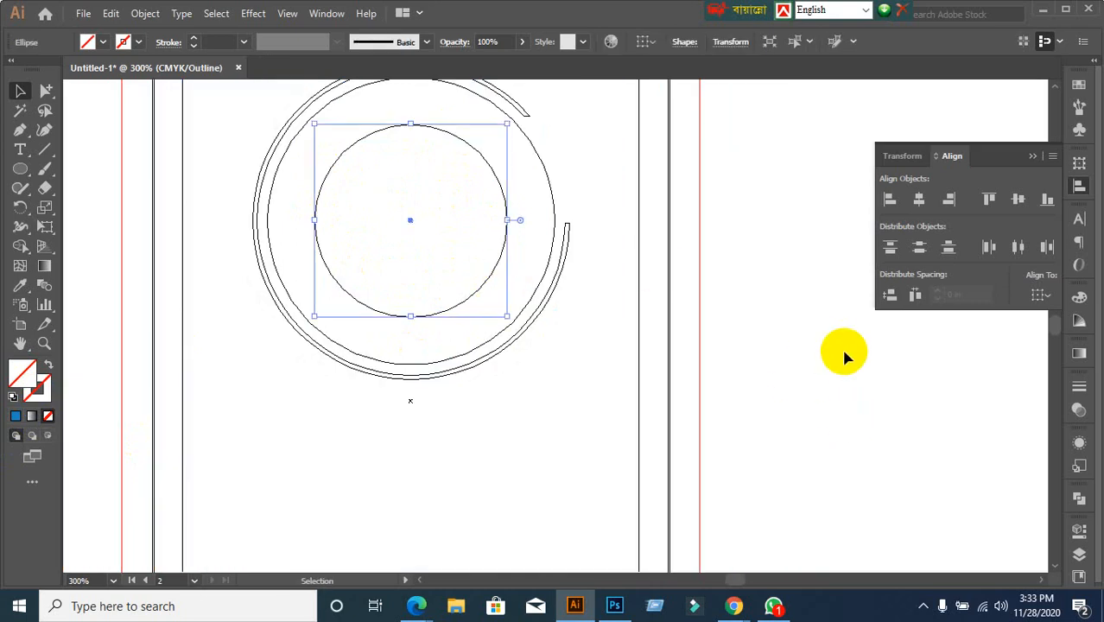
{"action": "key", "text": "ctrl+y"}
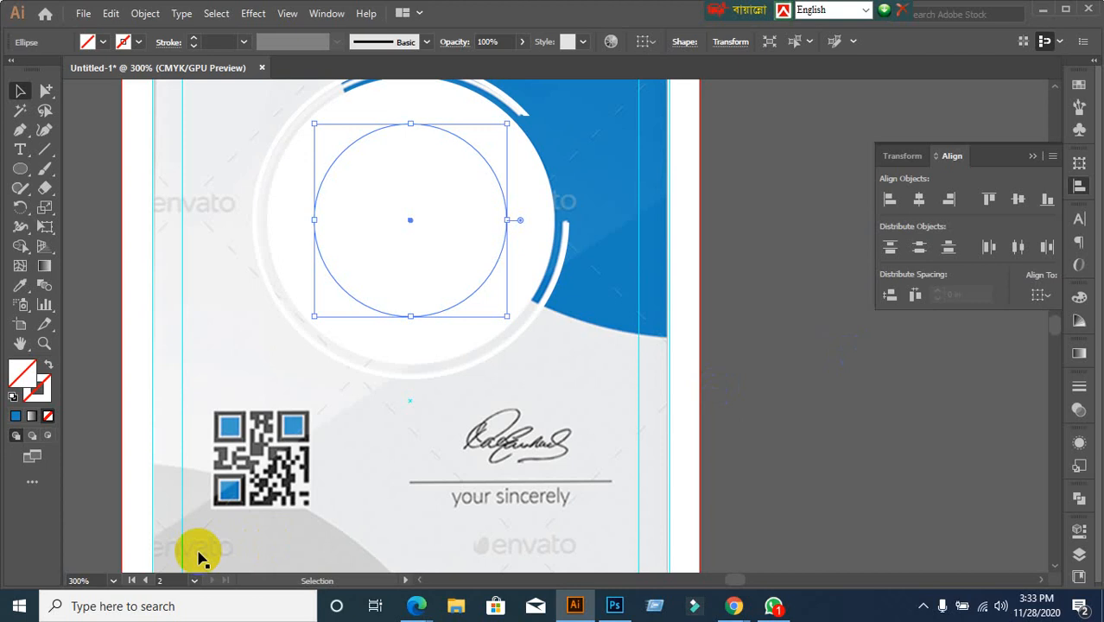
Fill the inner circle with solid red
{"action": "left_click", "coordinate": [104, 42]}
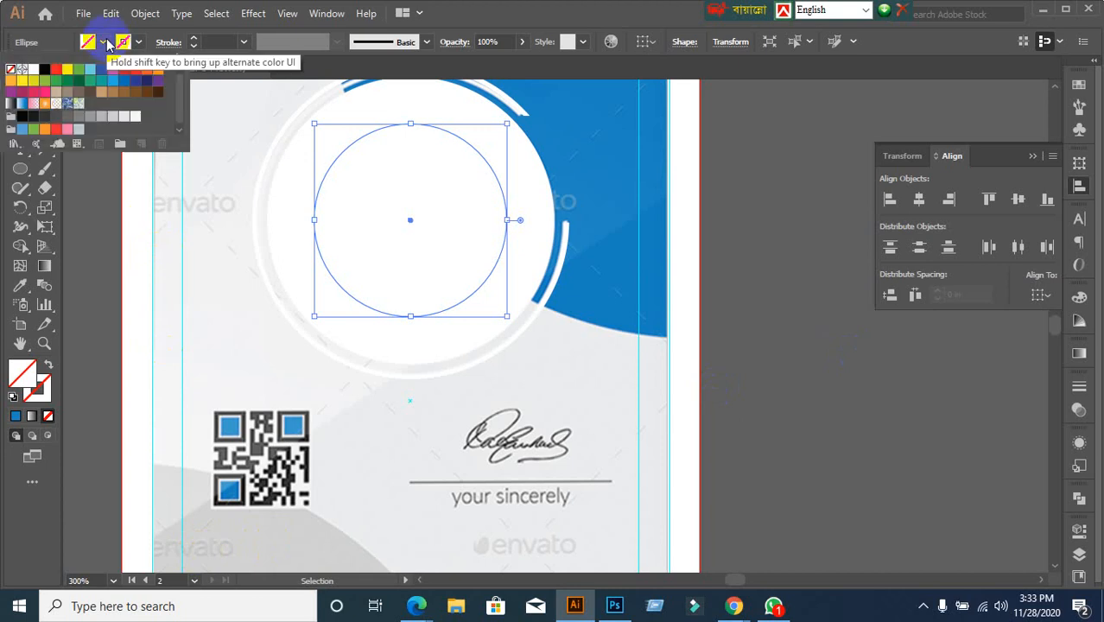
{"action": "left_click", "coordinate": [53, 70]}
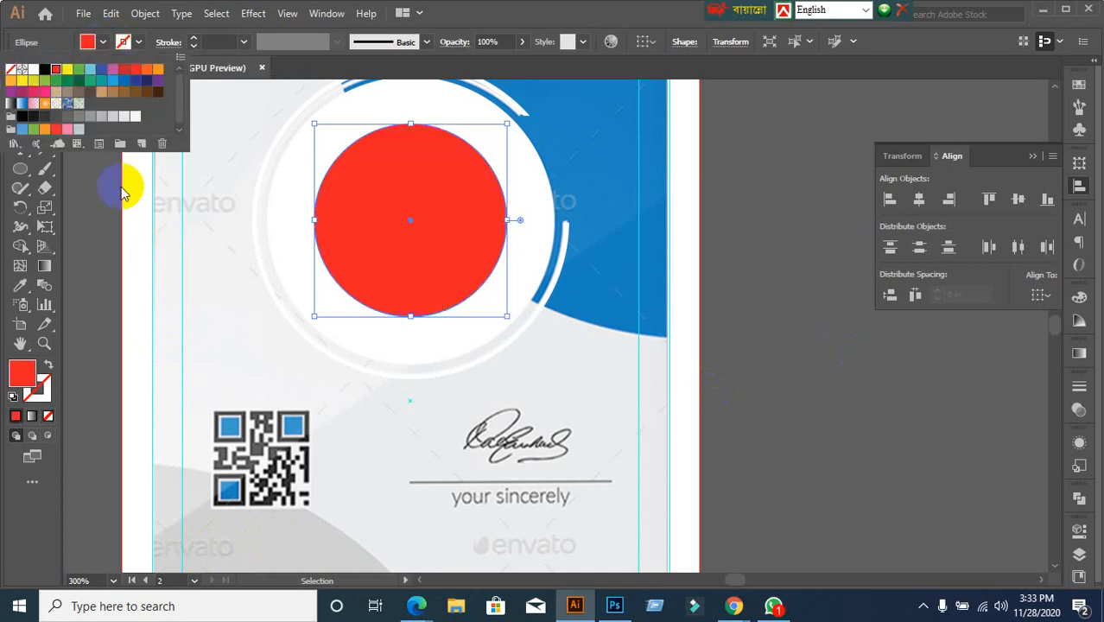
{"action": "scroll", "coordinate": [635, 414], "scroll_direction": "down", "scroll_amount": 1}
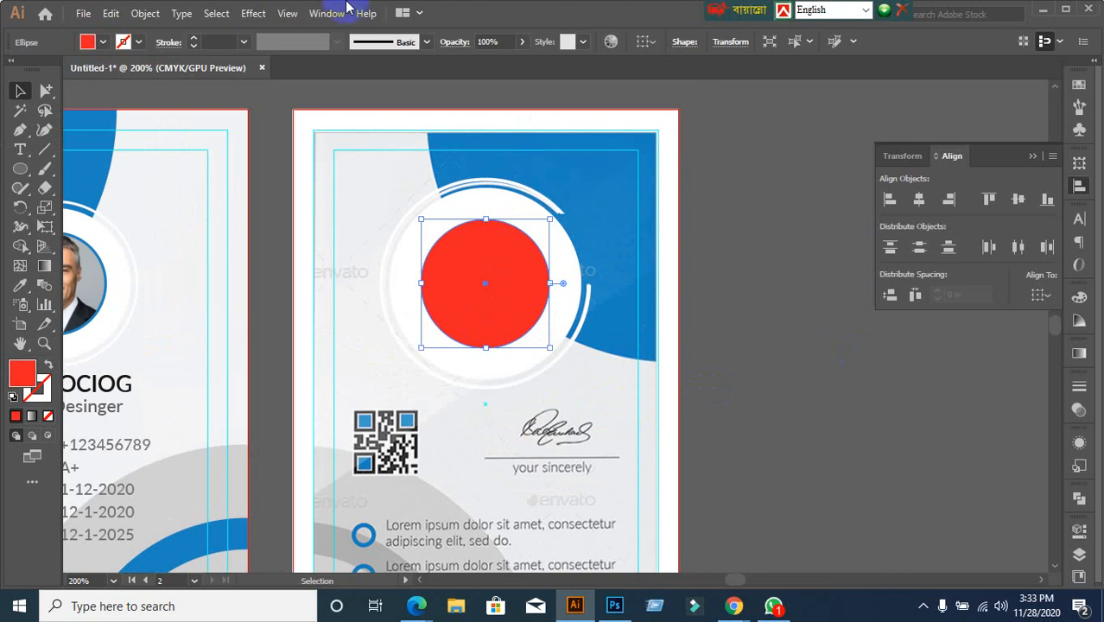
Lock the back card's background image in place with Ctrl+2
{"action": "left_click", "coordinate": [804, 257]}
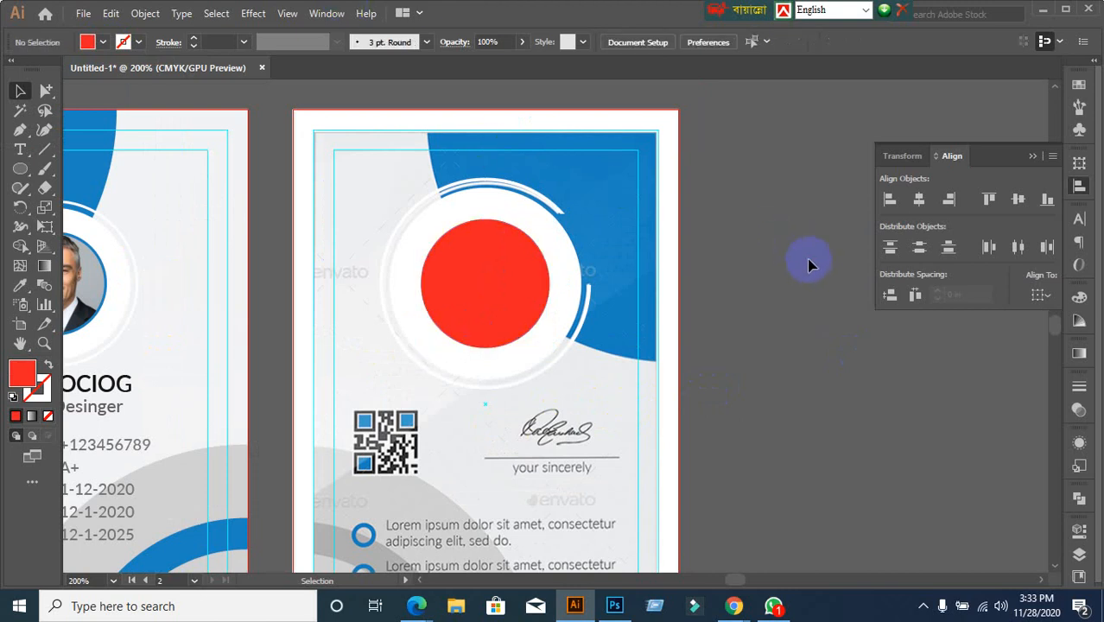
{"action": "left_click", "coordinate": [664, 125]}
{"action": "left_click", "coordinate": [760, 413]}
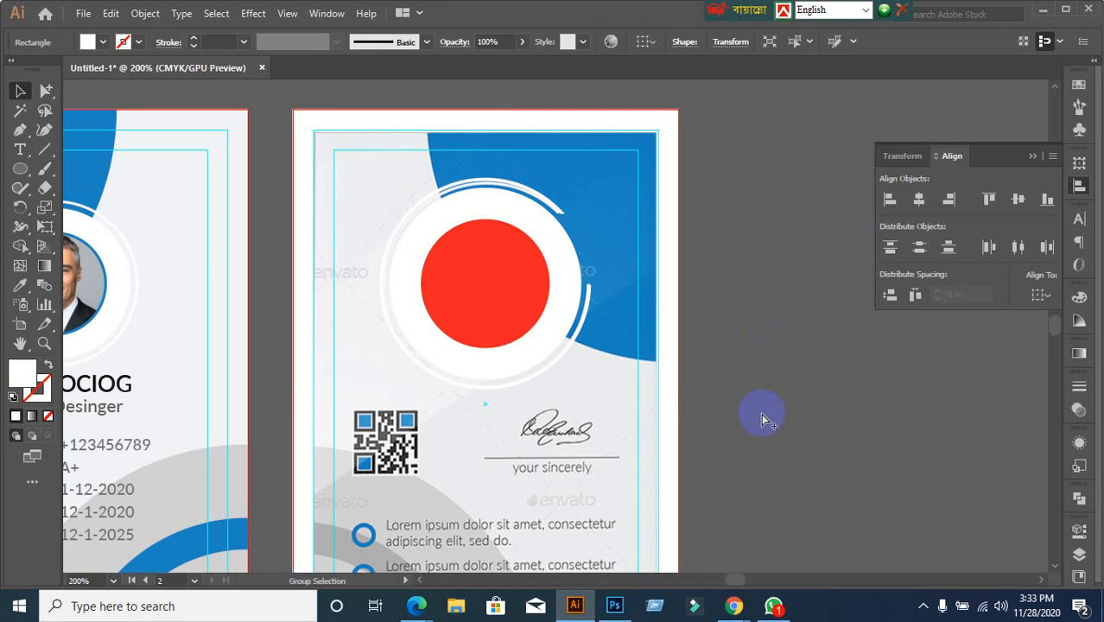
{"action": "left_click", "coordinate": [353, 164]}
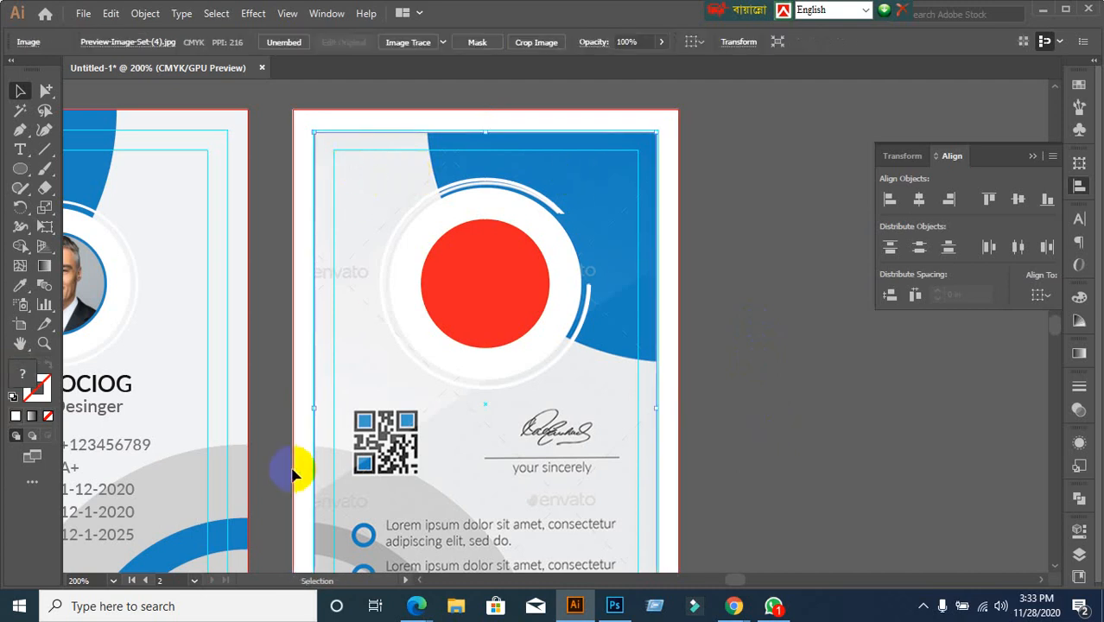
{"action": "left_click", "coordinate": [281, 442]}
{"action": "scroll", "coordinate": [530, 448], "scroll_direction": "down", "scroll_amount": 1}
{"action": "left_click", "coordinate": [478, 468]}
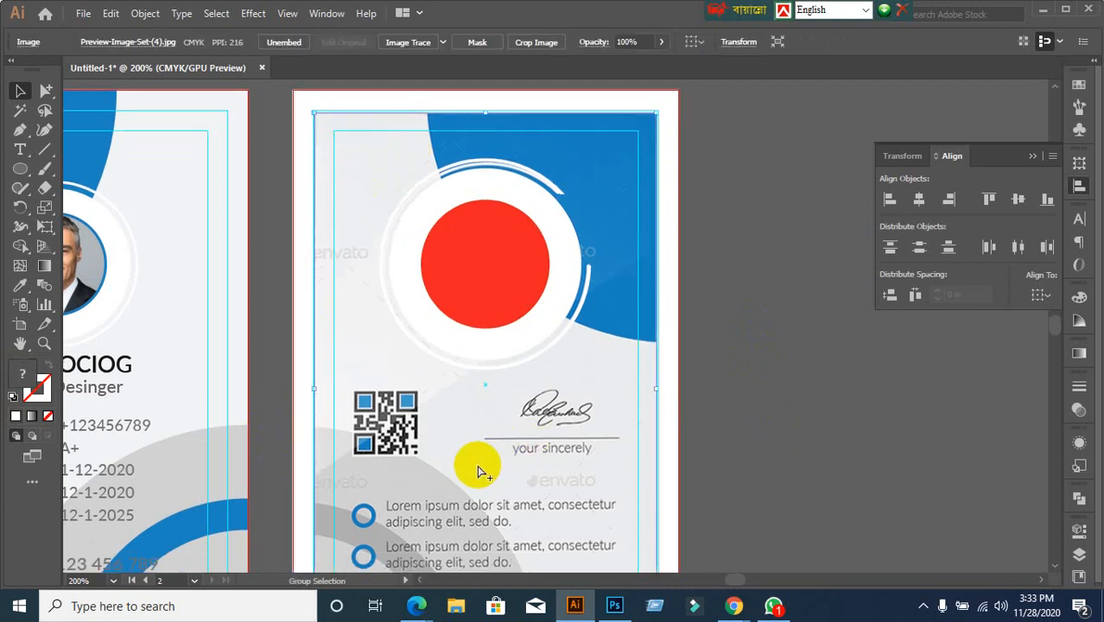
{"action": "key", "text": "ctrl+2"}
Set the red circle group's opacity to 40% in the Transparency panel
{"action": "left_click", "coordinate": [471, 278]}
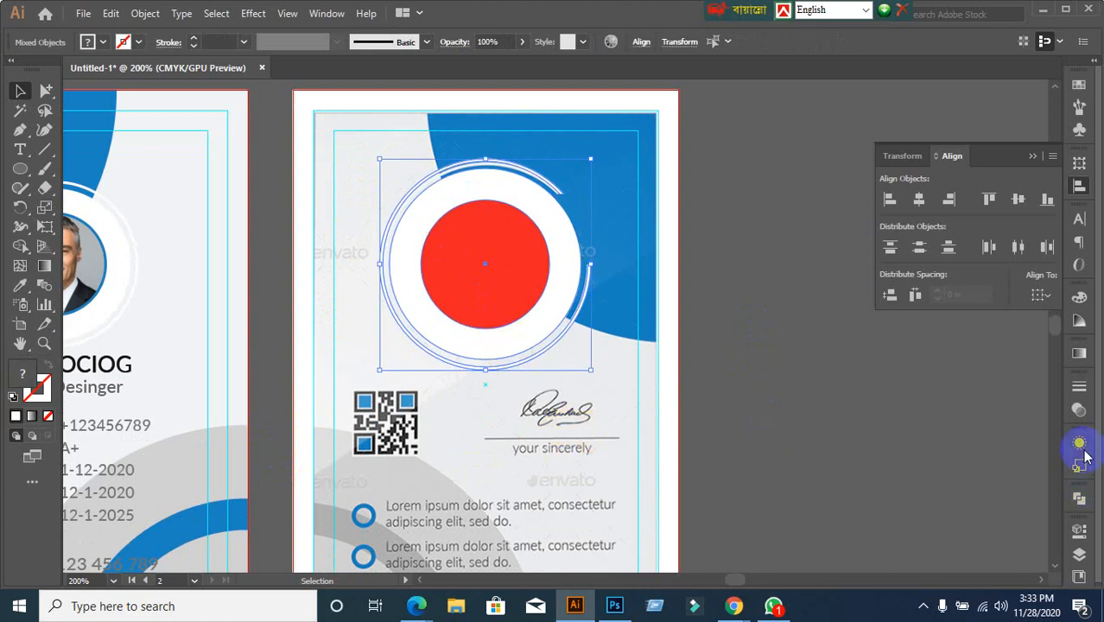
{"action": "left_click", "coordinate": [1079, 412]}
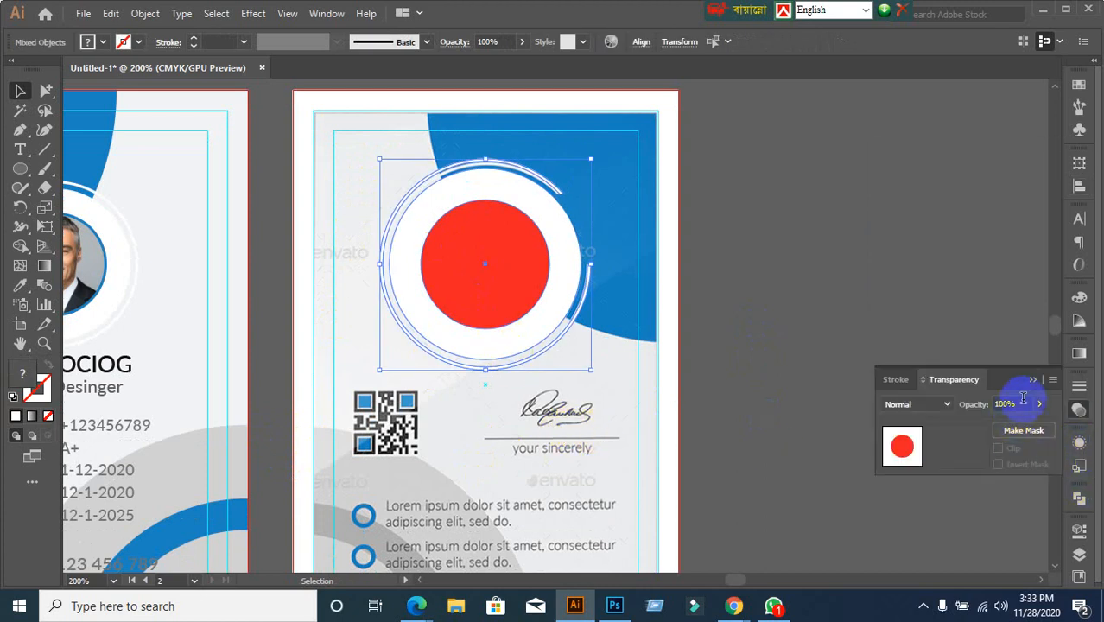
{"action": "left_click", "coordinate": [964, 411]}
{"action": "key", "text": "Return"}
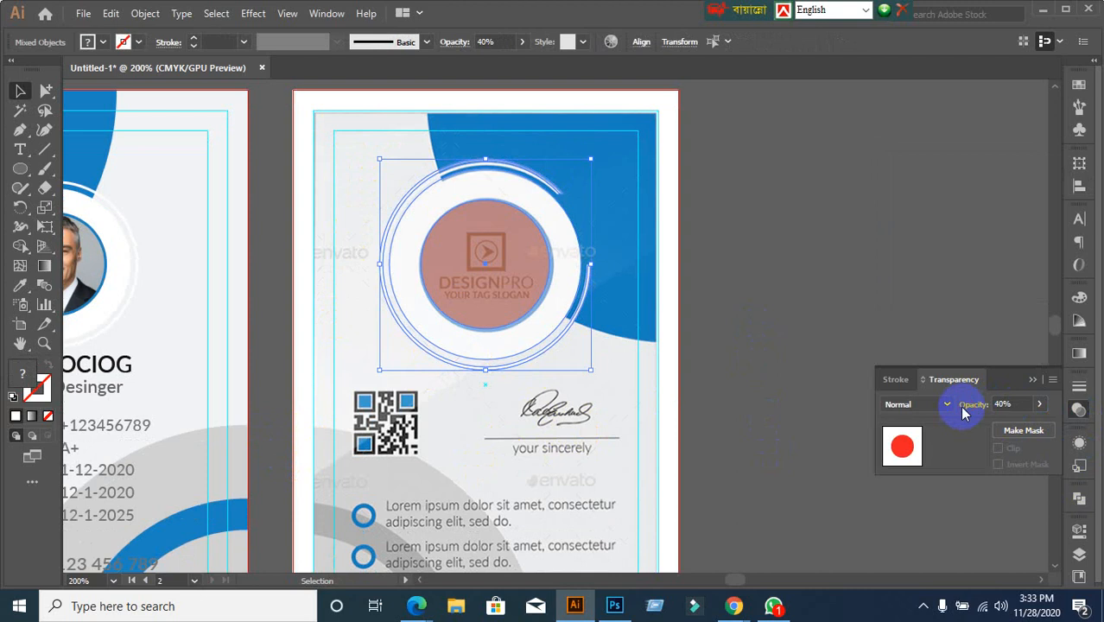
{"action": "left_click", "coordinate": [772, 182]}
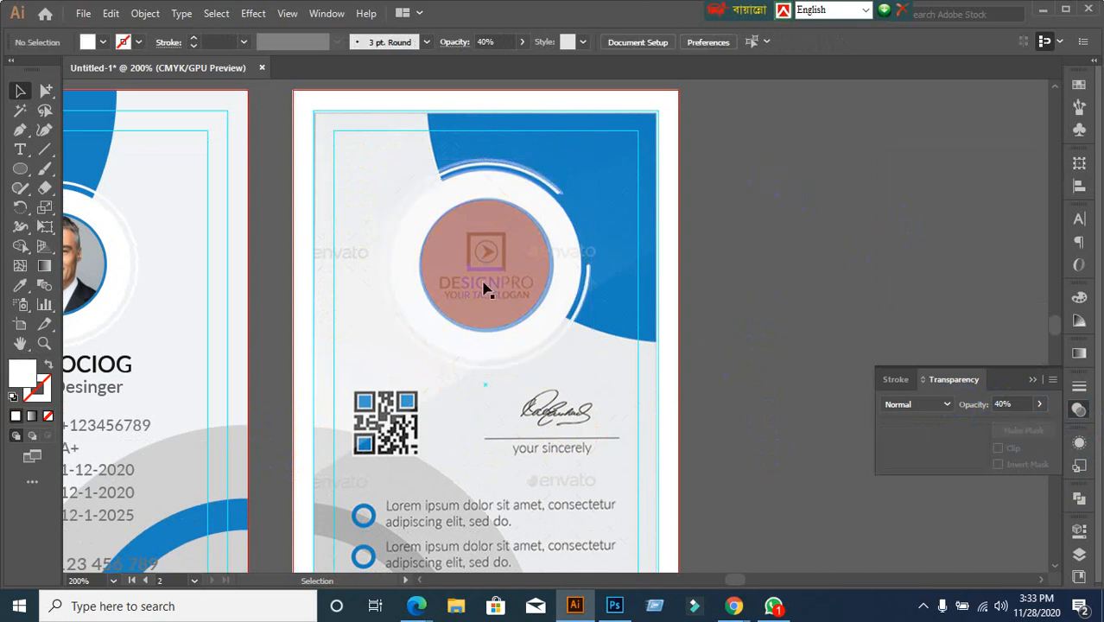
{"action": "scroll", "coordinate": [486, 285], "scroll_direction": "up", "scroll_amount": 1}
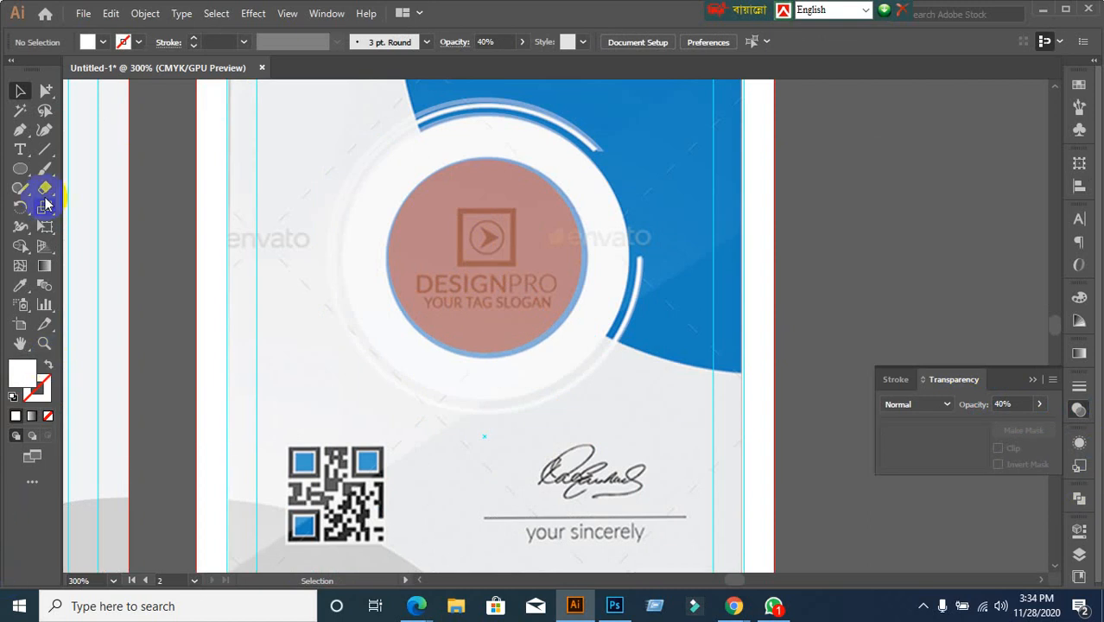
{"action": "left_click_drag", "start_coordinate": [20, 168], "coordinate": [64, 170]}
{"action": "mouse_move", "coordinate": [368, 300]}
{"action": "left_mouse_down"}
{"action": "mouse_move", "coordinate": [239, 300]}
{"action": "mouse_move", "coordinate": [350, 308]}
{"action": "left_mouse_up"}
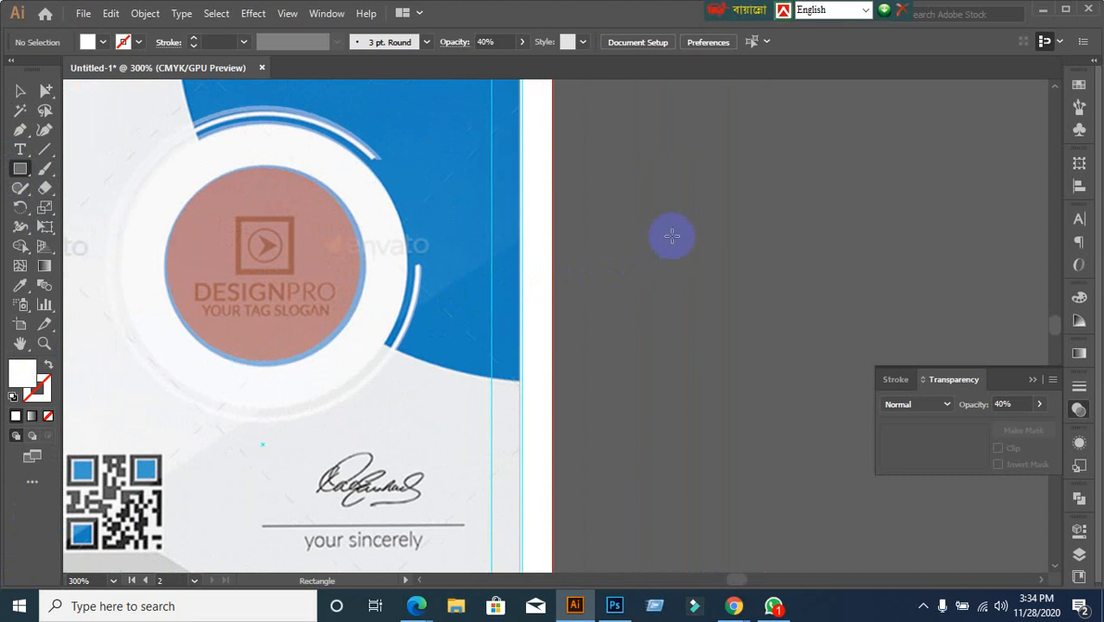
Draw a small rectangle beside the card and make it a black outline with no fill
{"action": "left_click_drag", "start_coordinate": [668, 225], "coordinate": [737, 293]}
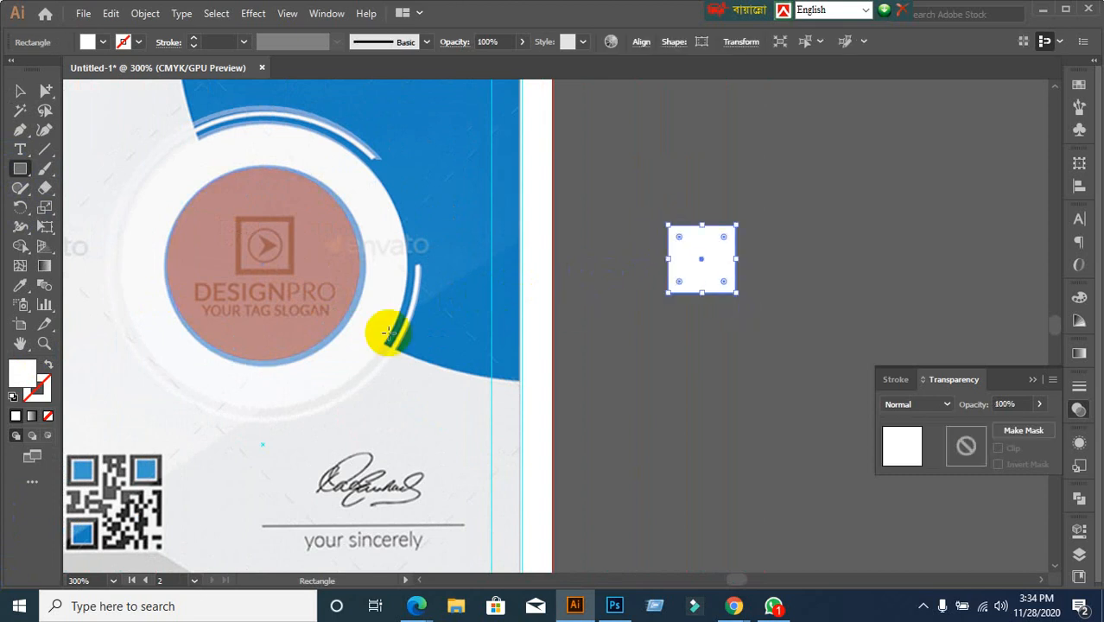
{"action": "left_click", "coordinate": [49, 365]}
{"action": "left_click", "coordinate": [48, 395]}
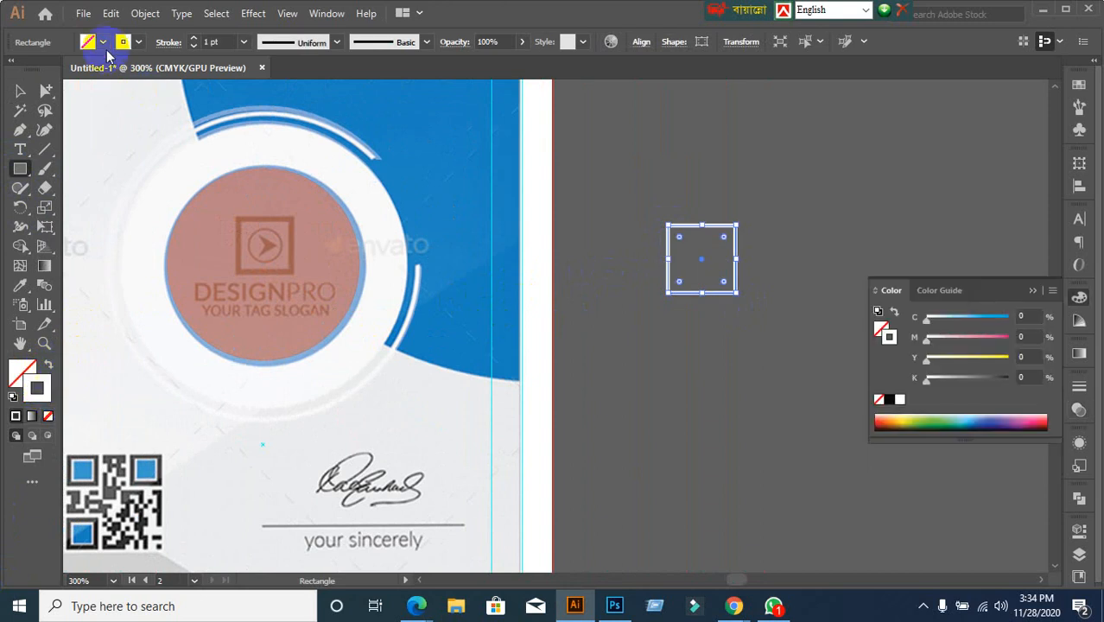
{"action": "left_click", "coordinate": [89, 41]}
{"action": "left_click", "coordinate": [44, 69]}
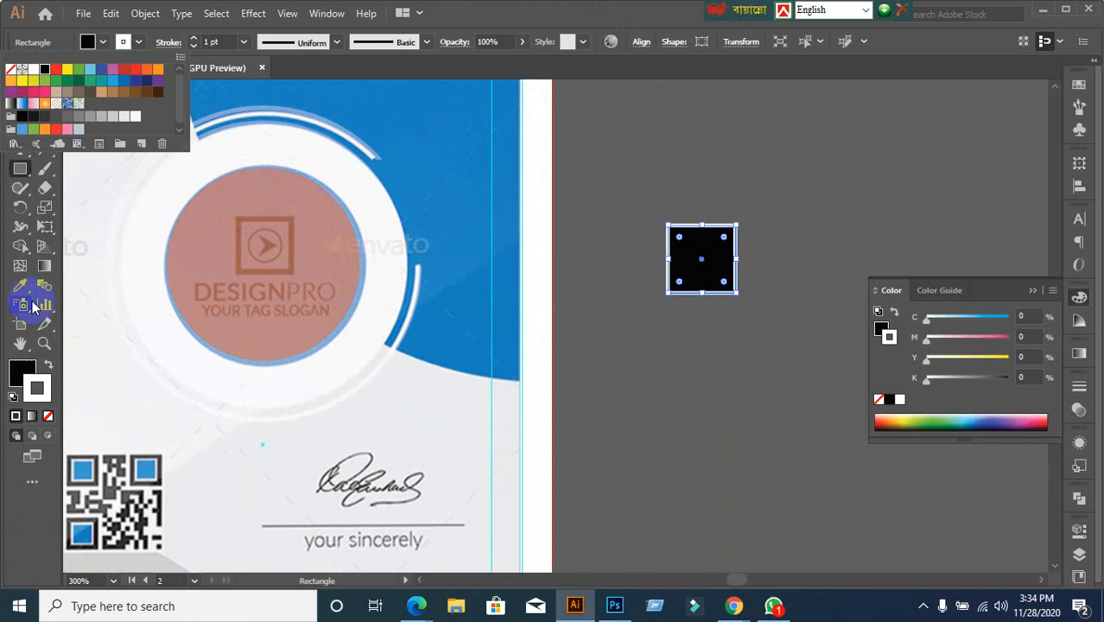
{"action": "left_click", "coordinate": [47, 417]}
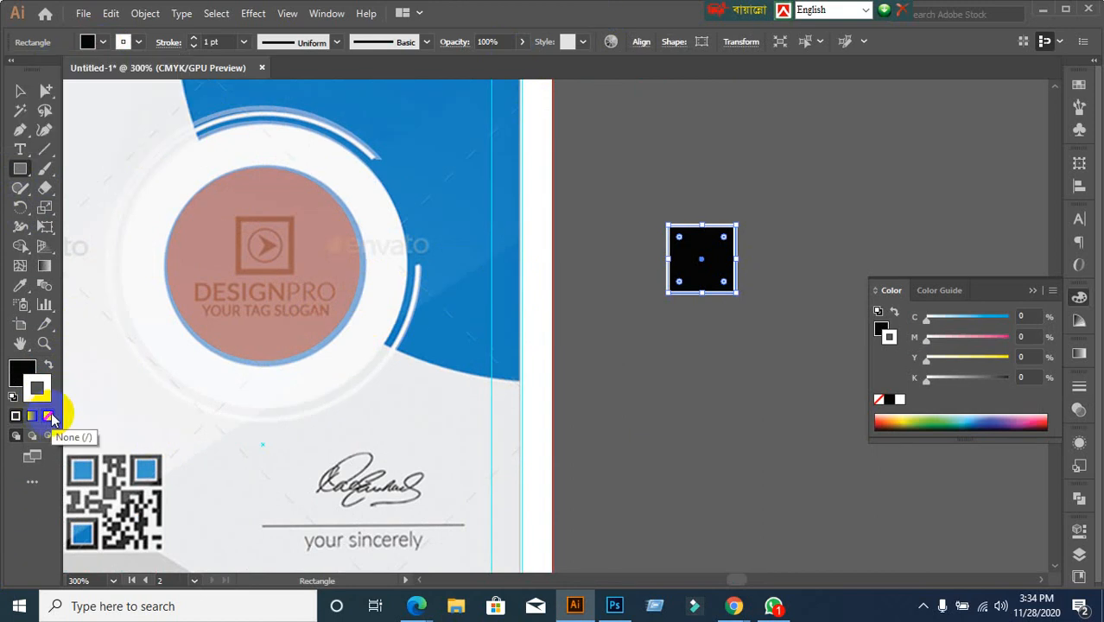
{"action": "left_click", "coordinate": [49, 417]}
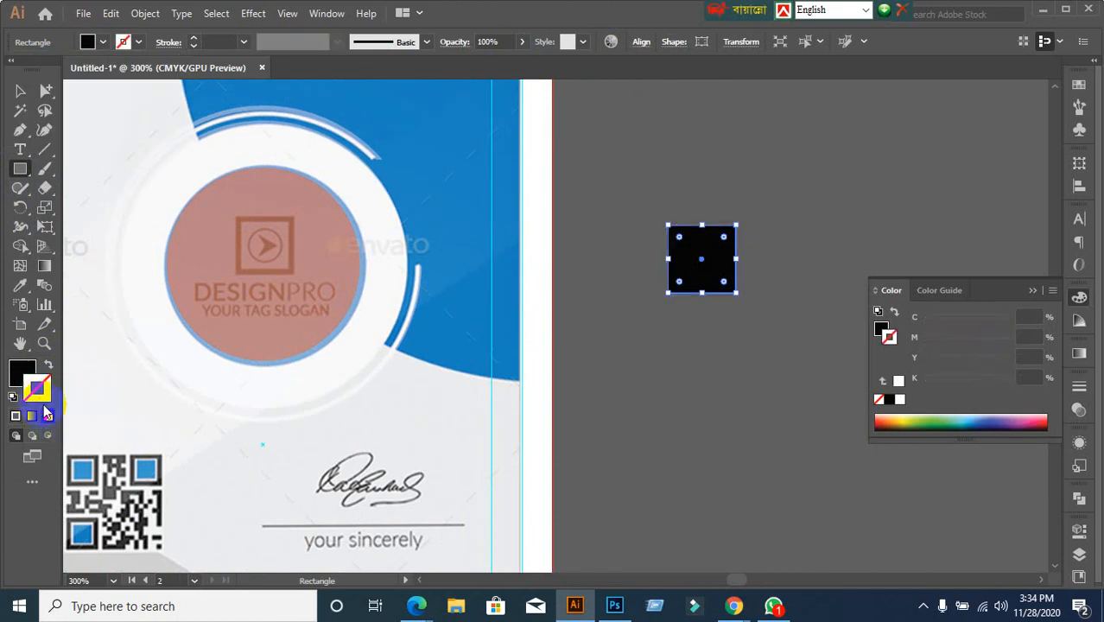
{"action": "left_click", "coordinate": [47, 366]}
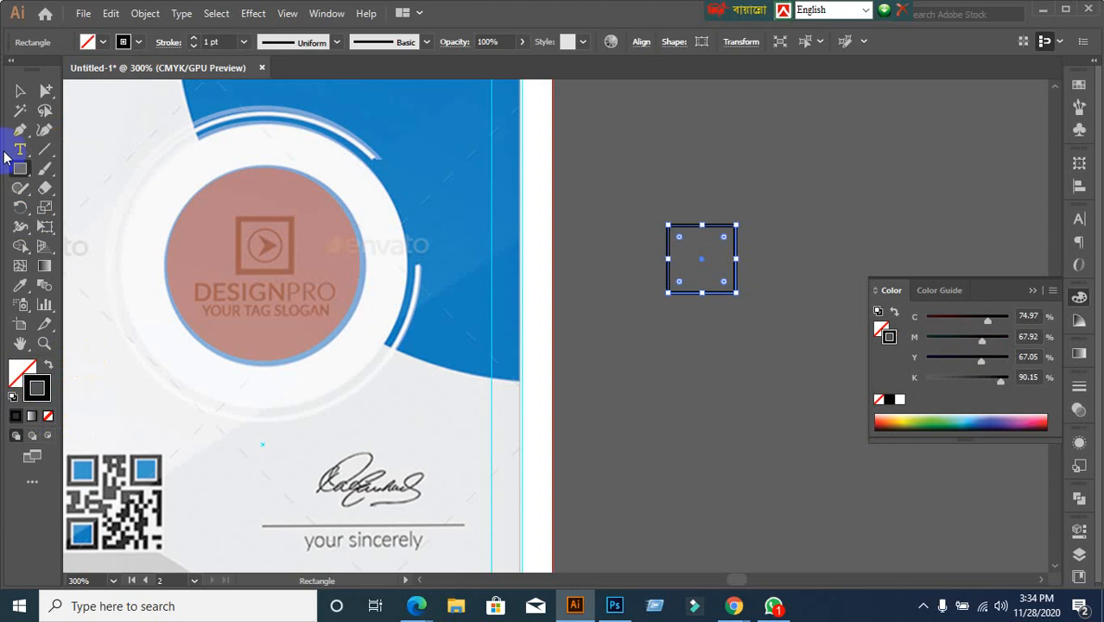
Alt-drag an offset copy of the square, scale both squares down, and group them
{"action": "left_click", "coordinate": [22, 92]}
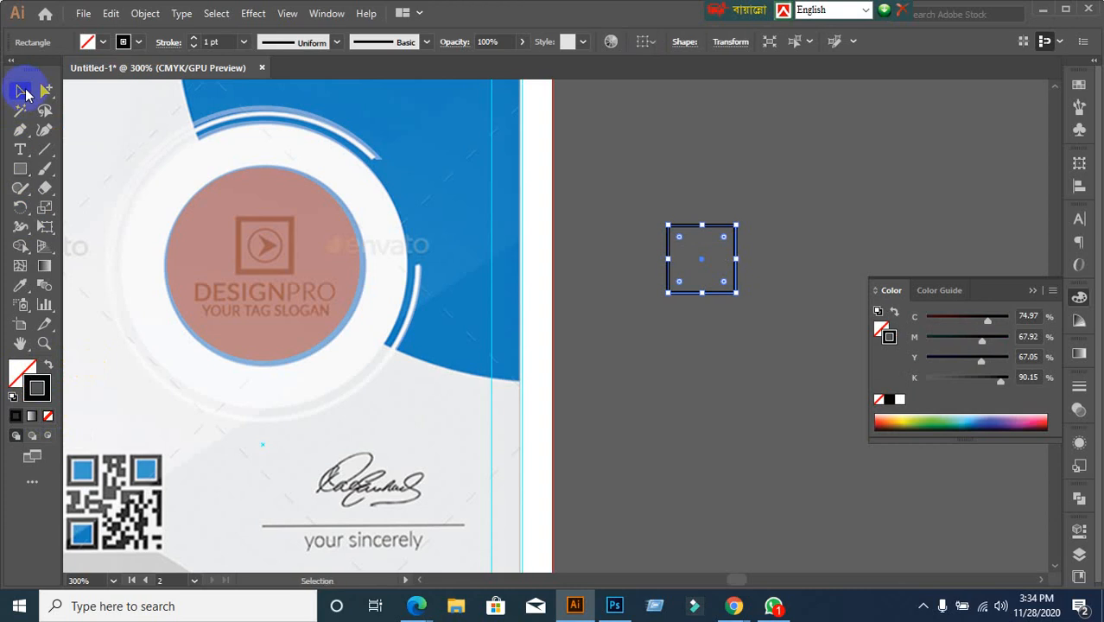
{"action": "left_click", "coordinate": [680, 358]}
{"action": "left_click_drag", "start_coordinate": [760, 381], "coordinate": [761, 383]}
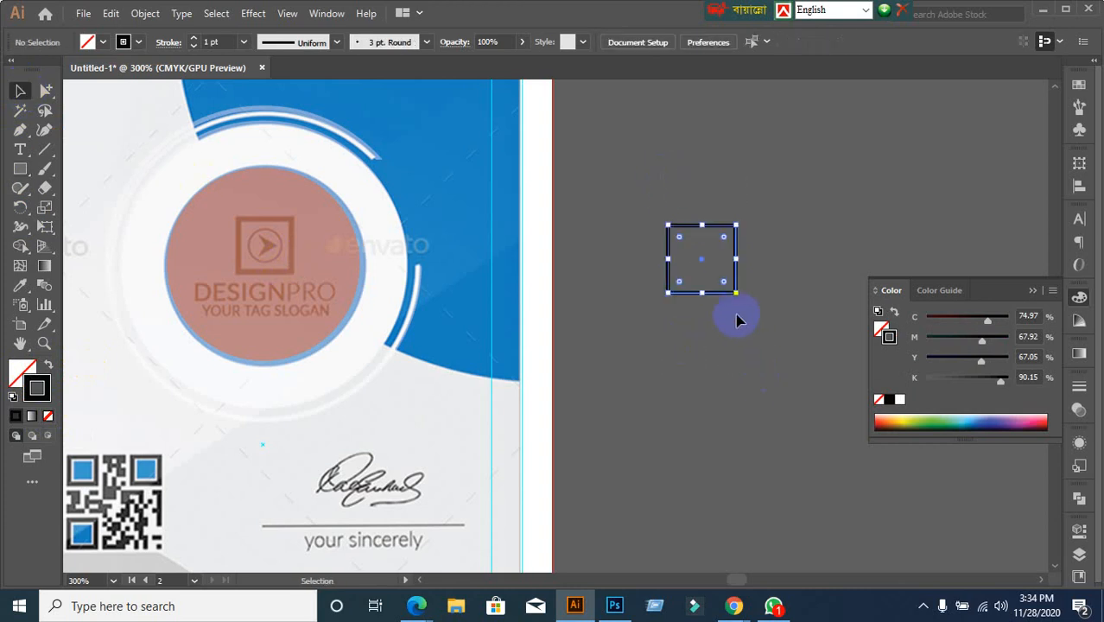
{"action": "left_click_drag", "start_coordinate": [723, 298], "coordinate": [757, 325]}
{"action": "left_click", "coordinate": [771, 426]}
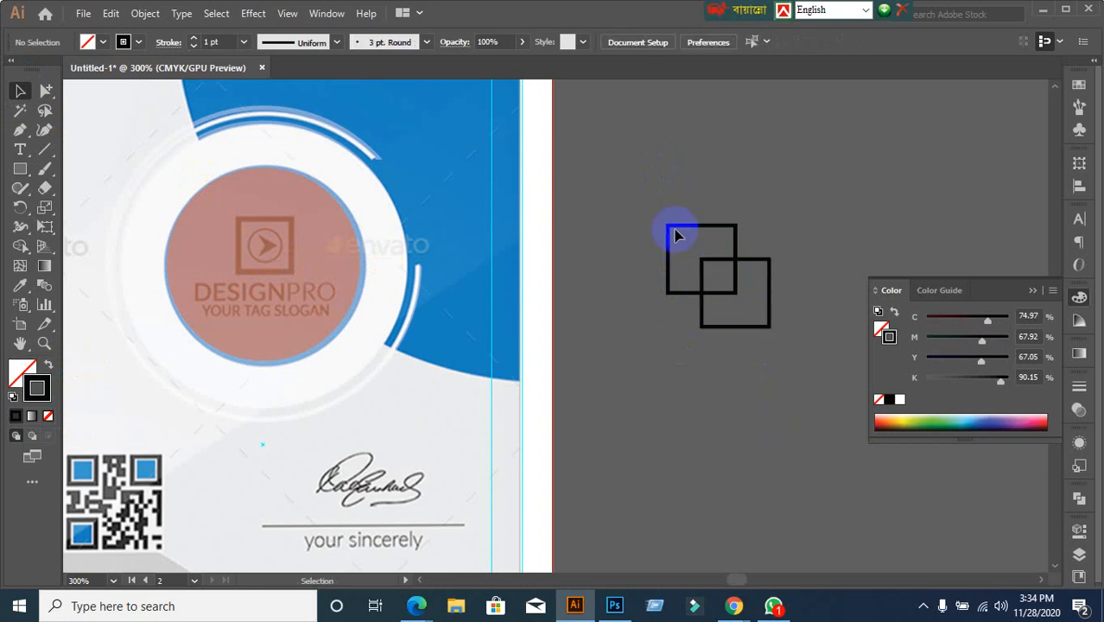
{"action": "left_click_drag", "start_coordinate": [653, 195], "coordinate": [710, 268]}
{"action": "left_click", "coordinate": [724, 363]}
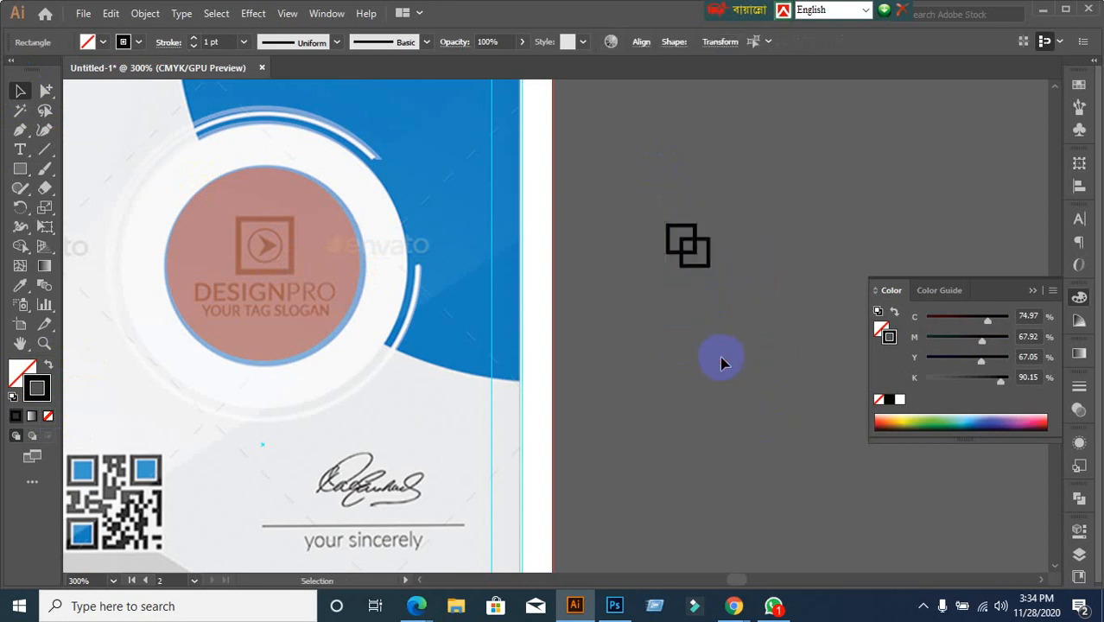
{"action": "left_click_drag", "start_coordinate": [661, 204], "coordinate": [734, 308]}
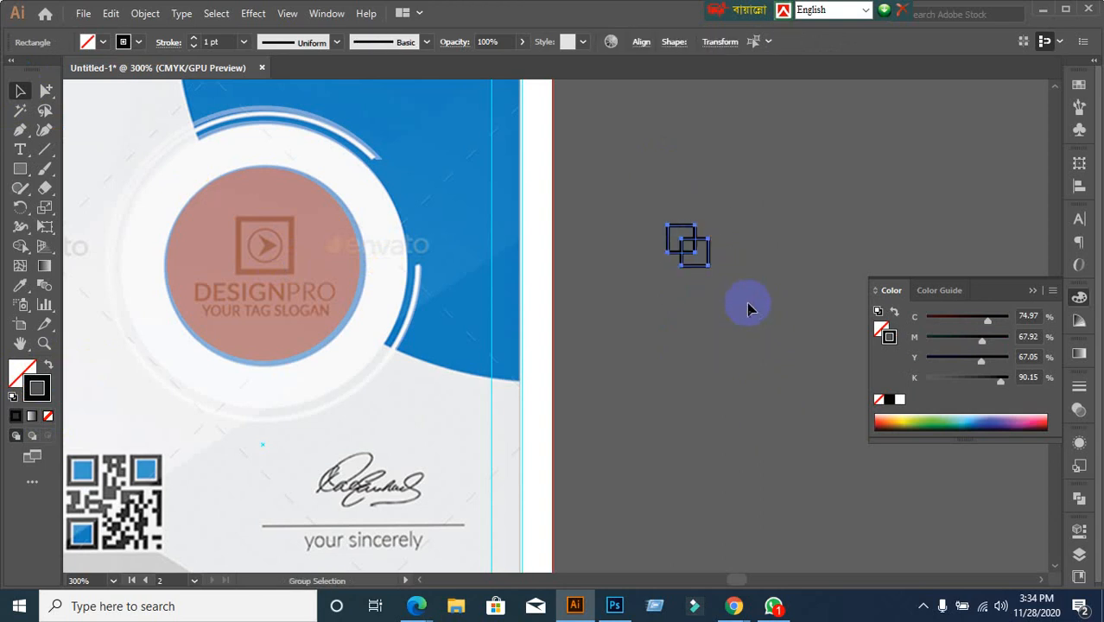
{"action": "left_click", "coordinate": [736, 308]}
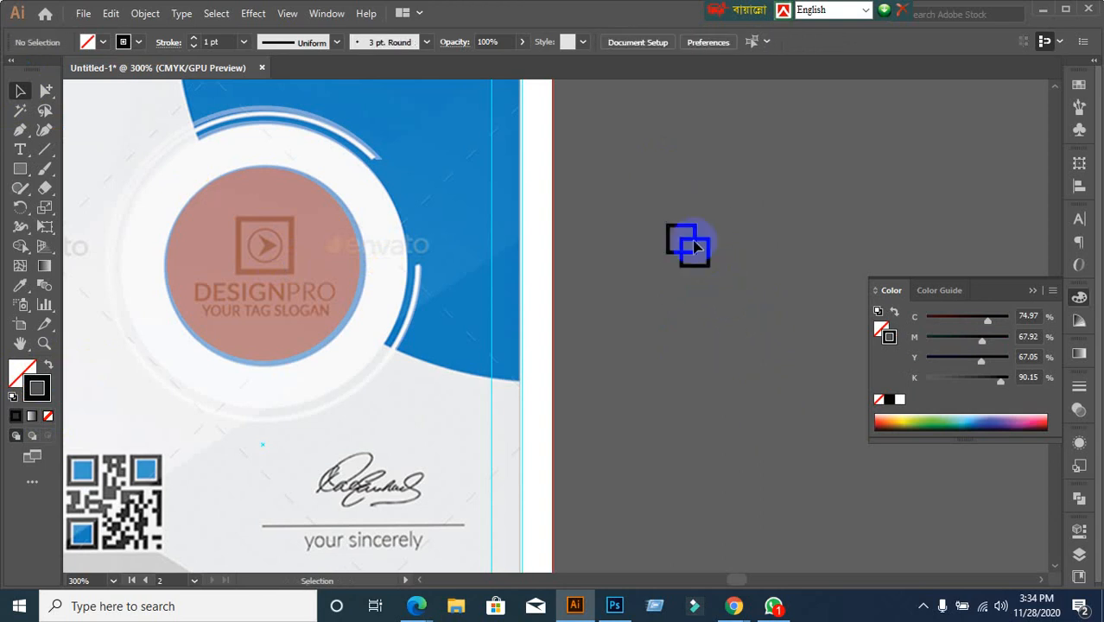
{"action": "left_click_drag", "start_coordinate": [696, 246], "coordinate": [312, 243]}
{"action": "left_click", "coordinate": [825, 409]}
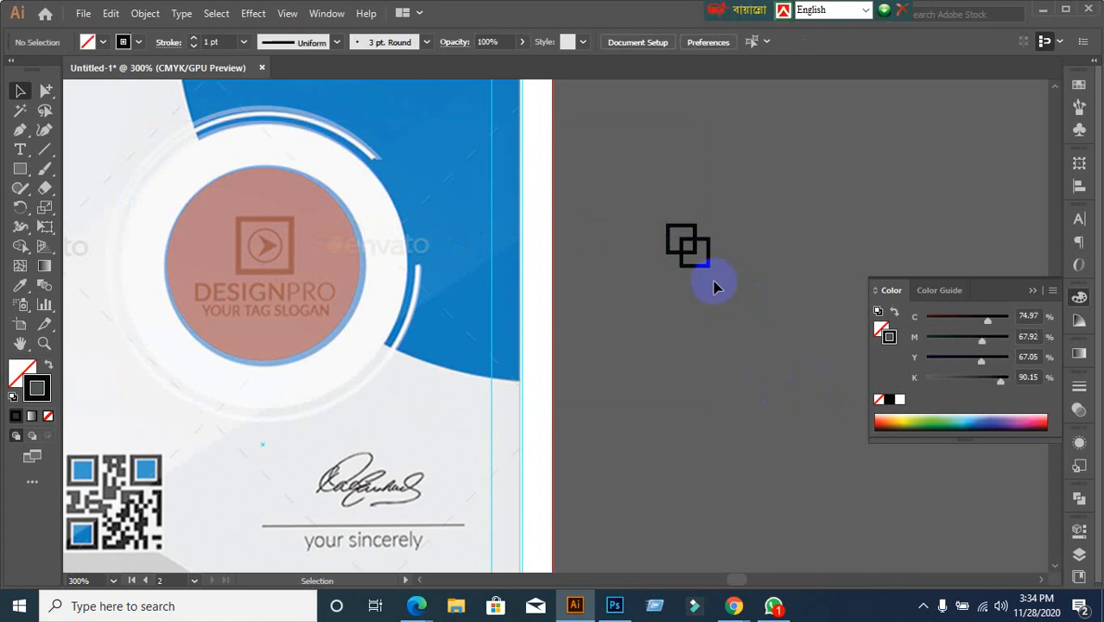
Move the two-square group onto the circle's logo mark and enlarge it to cover the mark
{"action": "left_click", "coordinate": [688, 243]}
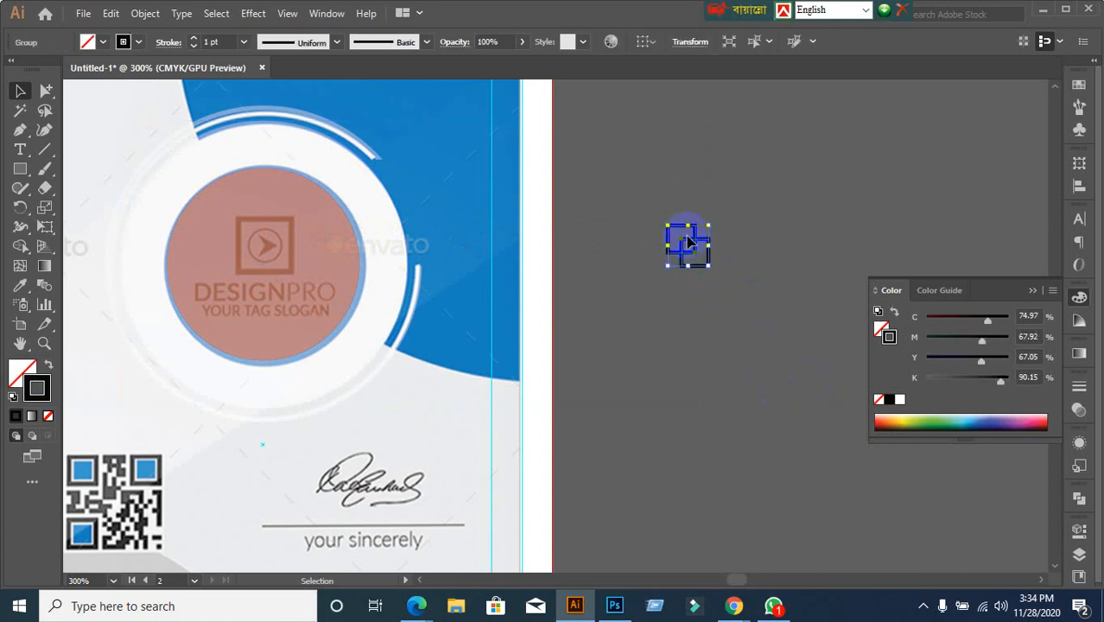
{"action": "left_click_drag", "start_coordinate": [688, 245], "coordinate": [265, 246]}
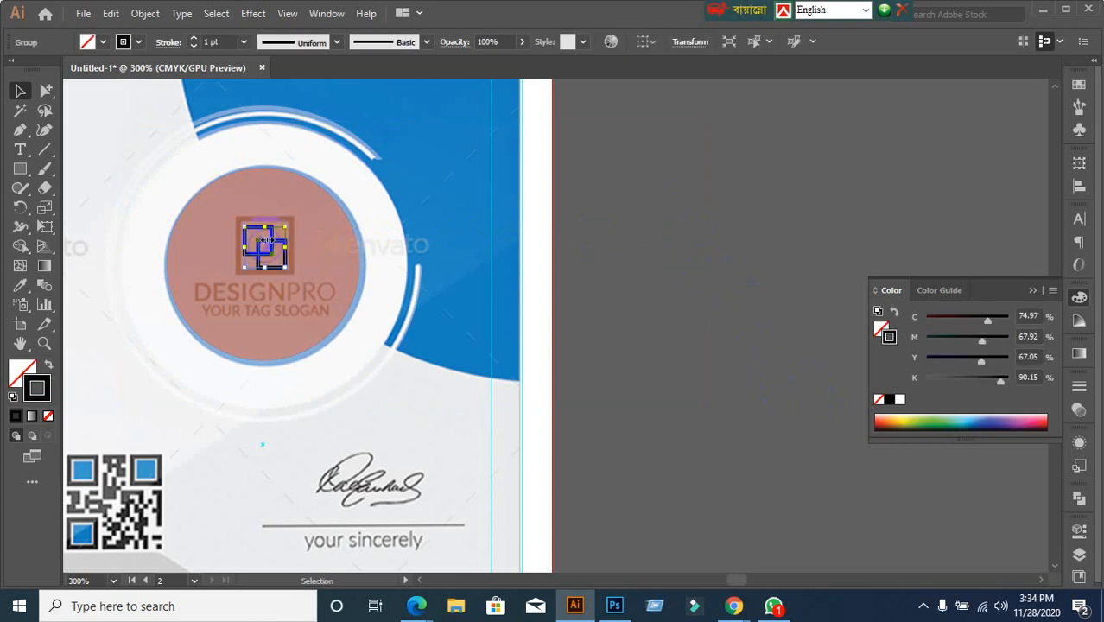
{"action": "scroll", "coordinate": [234, 328], "scroll_direction": "up", "scroll_amount": 1}
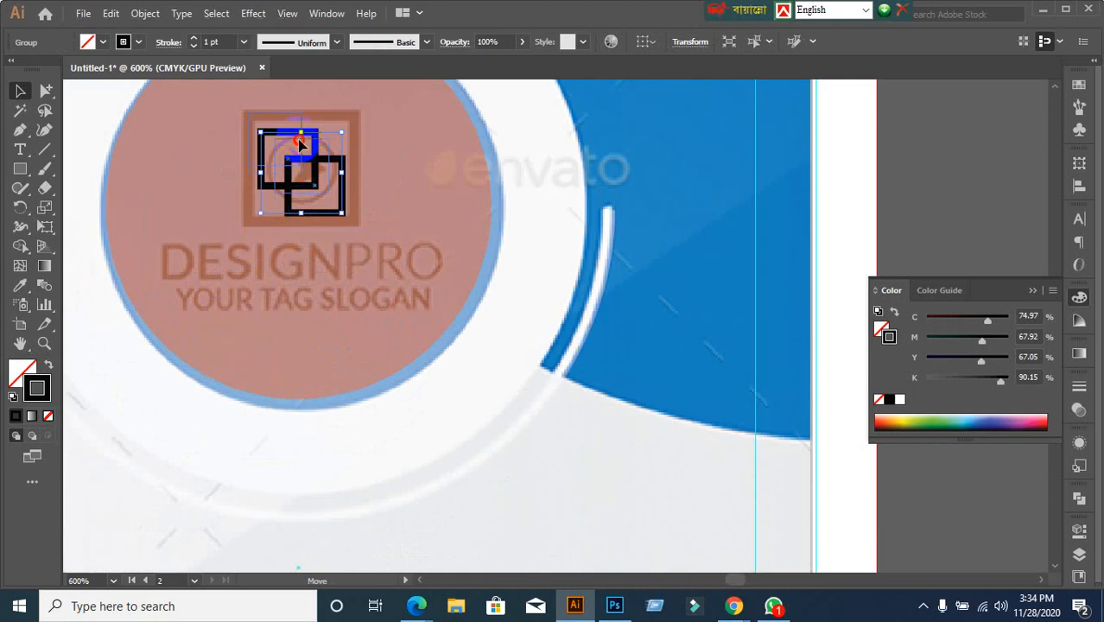
{"action": "left_click_drag", "start_coordinate": [296, 142], "coordinate": [277, 122]}
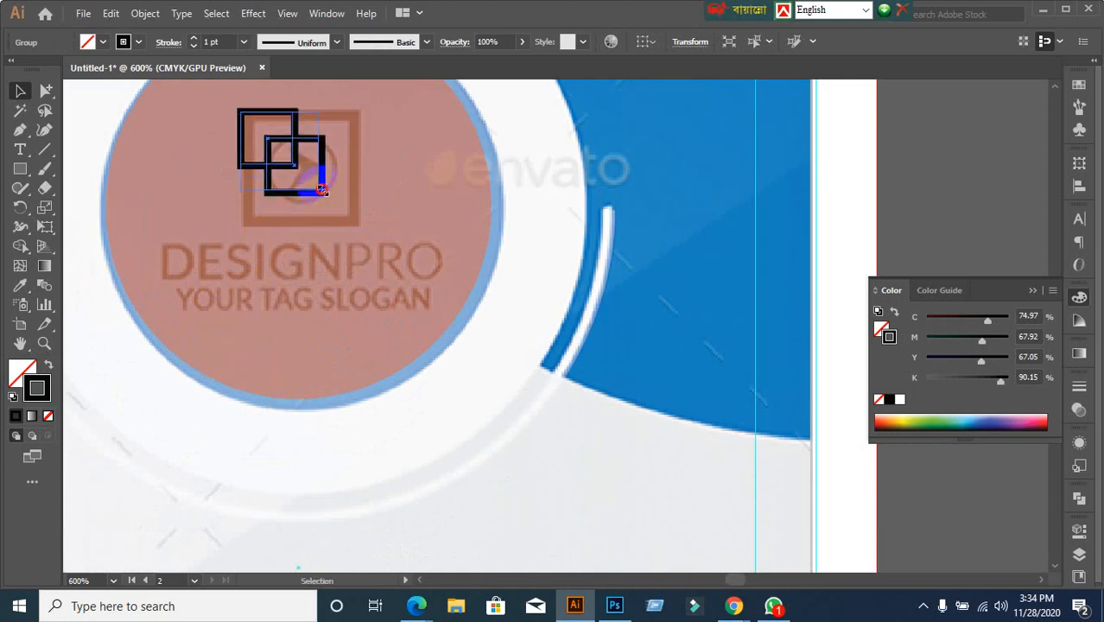
{"action": "left_click_drag", "start_coordinate": [321, 191], "coordinate": [383, 233]}
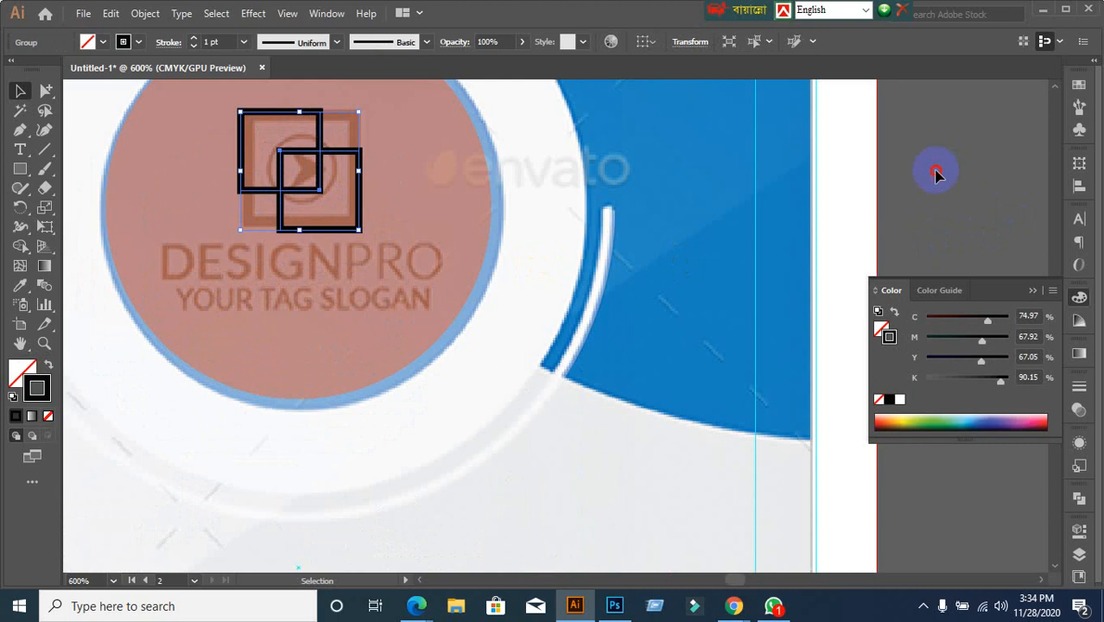
{"action": "left_click", "coordinate": [867, 204]}
{"action": "scroll", "coordinate": [867, 222], "scroll_direction": "down", "scroll_amount": 2}
{"action": "left_click_drag", "start_coordinate": [867, 222], "coordinate": [733, 199]}
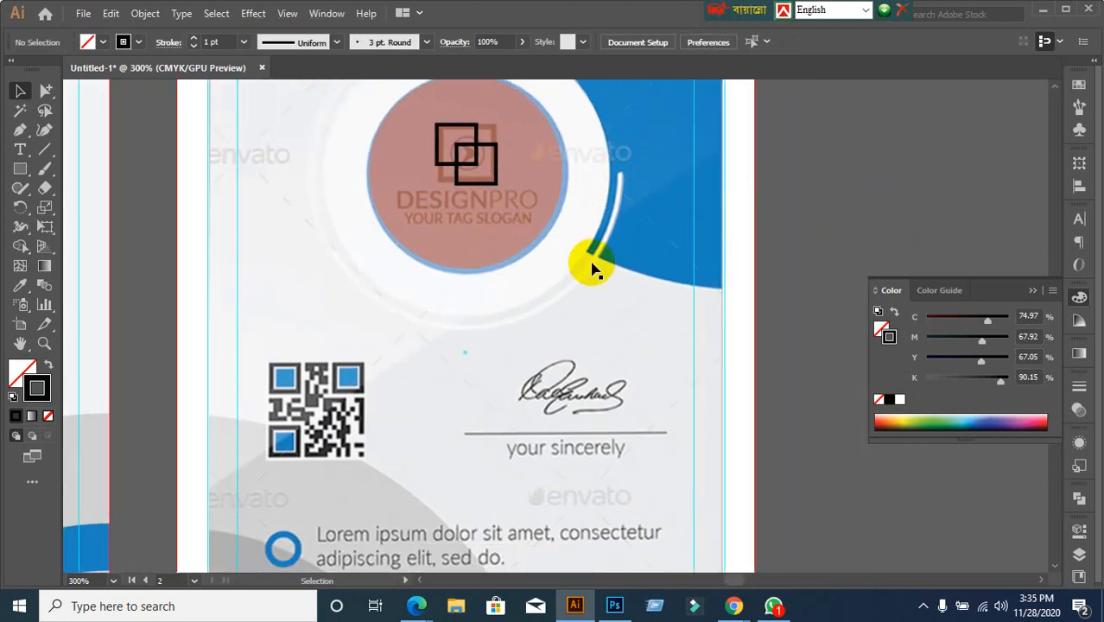
Shrink the two-square group slightly to fit the logo mark inside the circle
{"action": "left_click", "coordinate": [495, 173]}
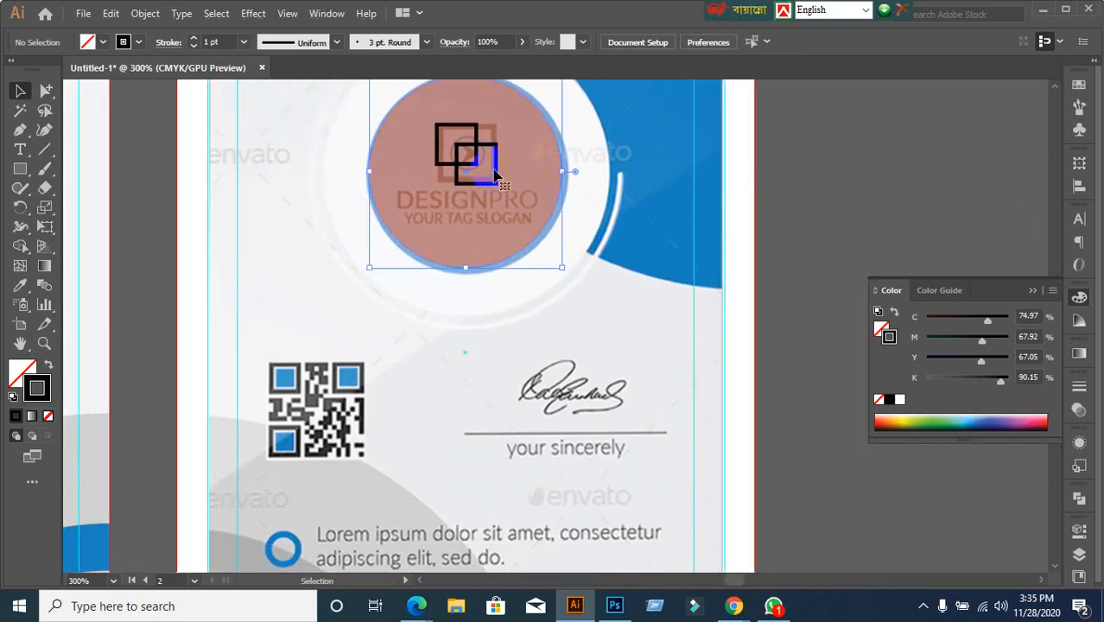
{"action": "left_click", "coordinate": [875, 192]}
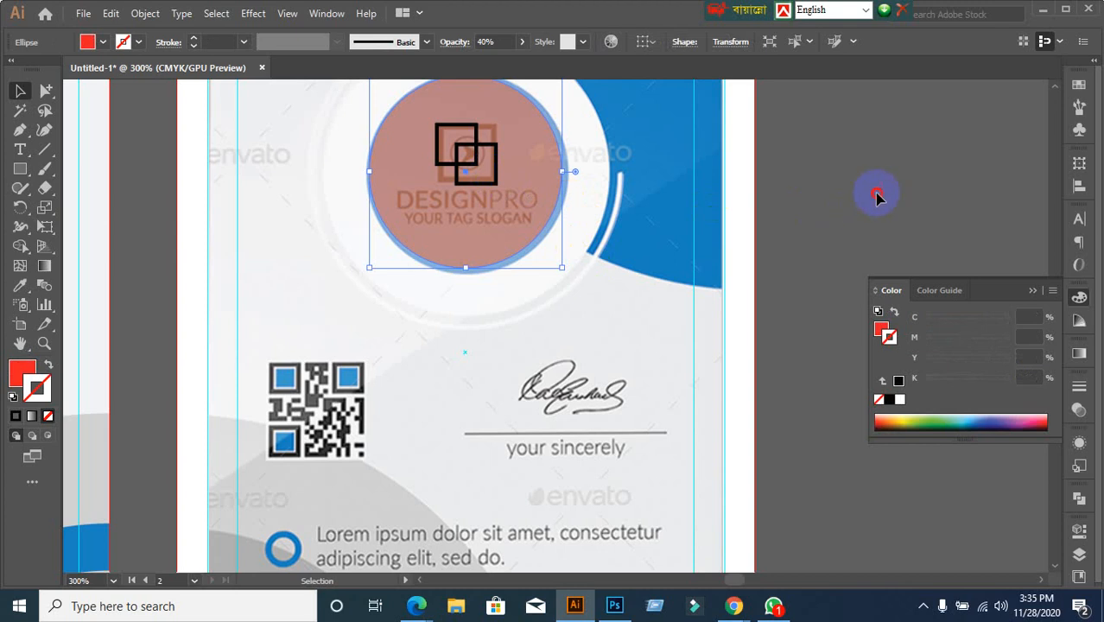
{"action": "left_click", "coordinate": [497, 188]}
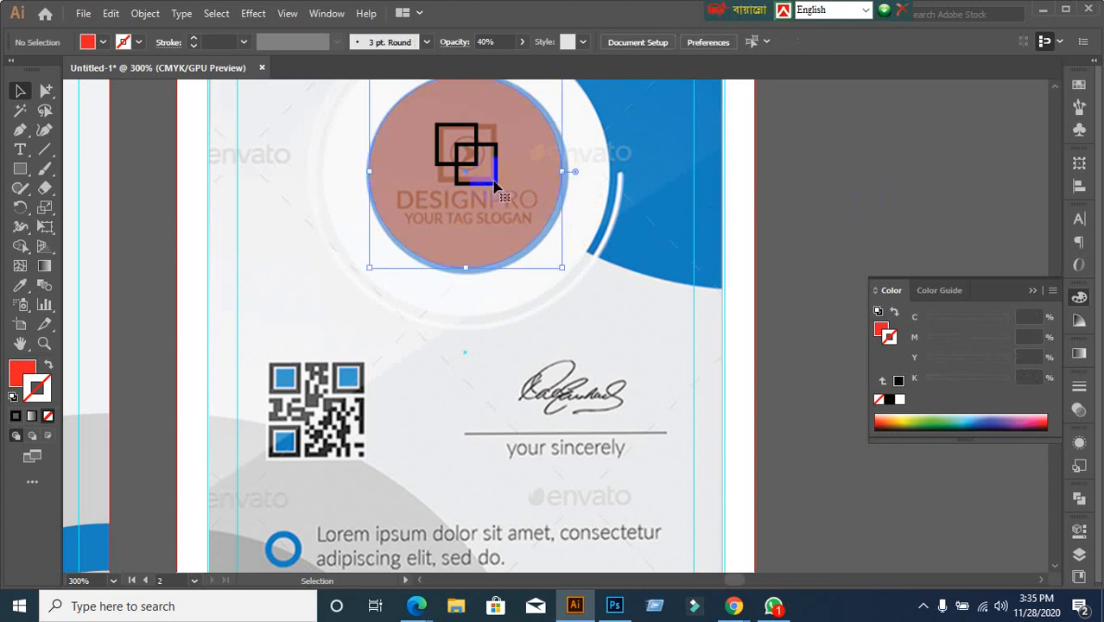
{"action": "left_click", "coordinate": [877, 172], "text": "ctrl"}
{"action": "key", "text": "ctrl+z"}
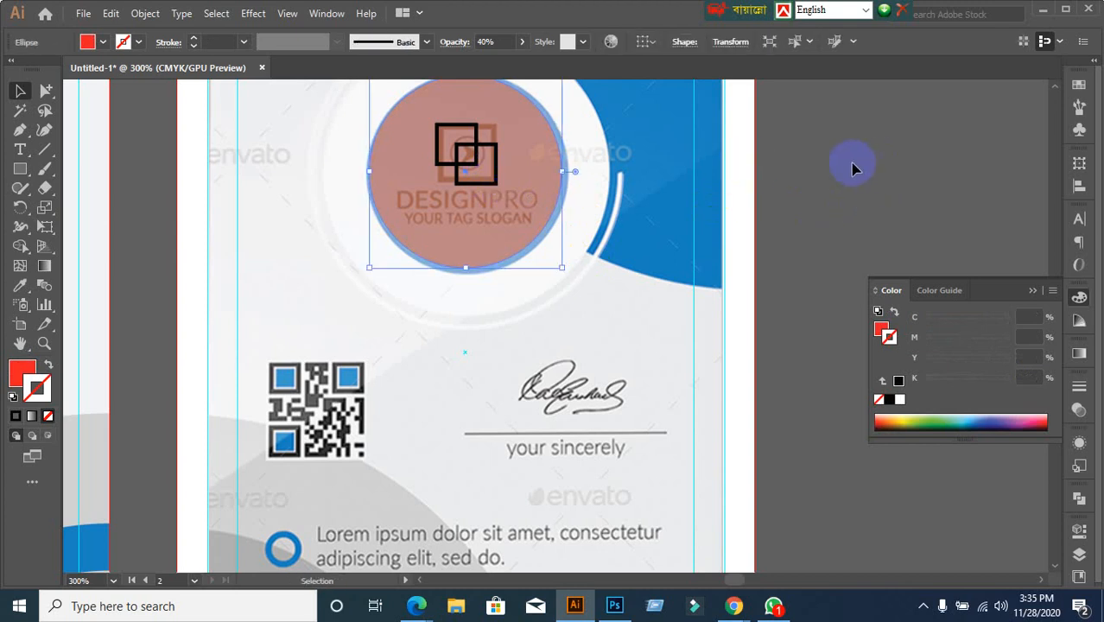
{"action": "left_click", "coordinate": [519, 202]}
{"action": "scroll", "coordinate": [519, 202], "scroll_direction": "up", "scroll_amount": 2}
{"action": "left_click", "coordinate": [477, 169]}
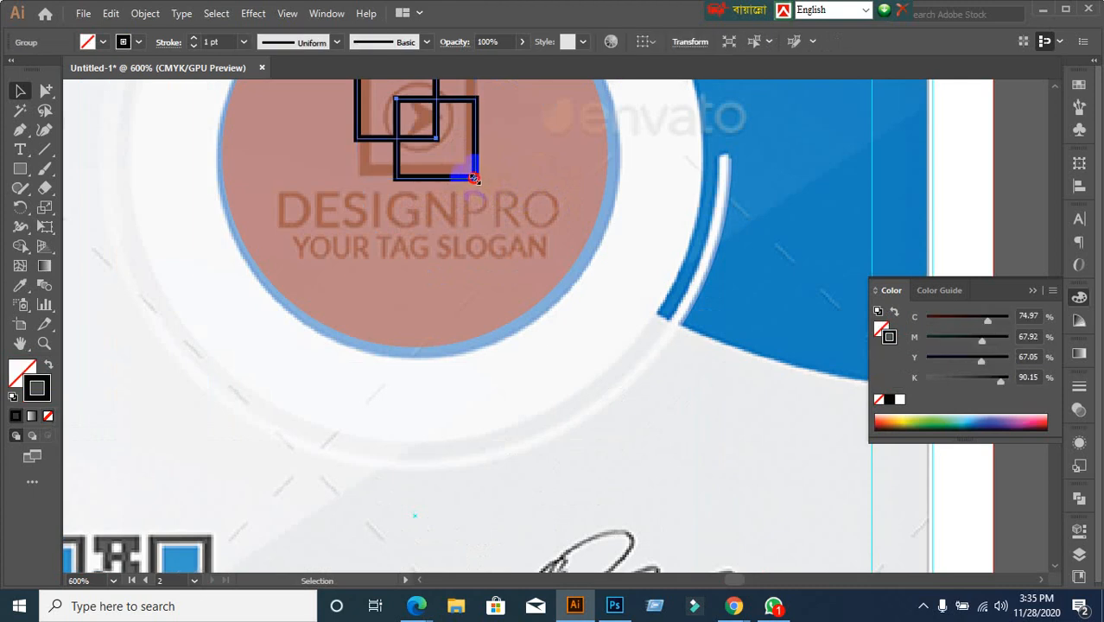
{"action": "left_click_drag", "start_coordinate": [474, 178], "coordinate": [469, 171]}
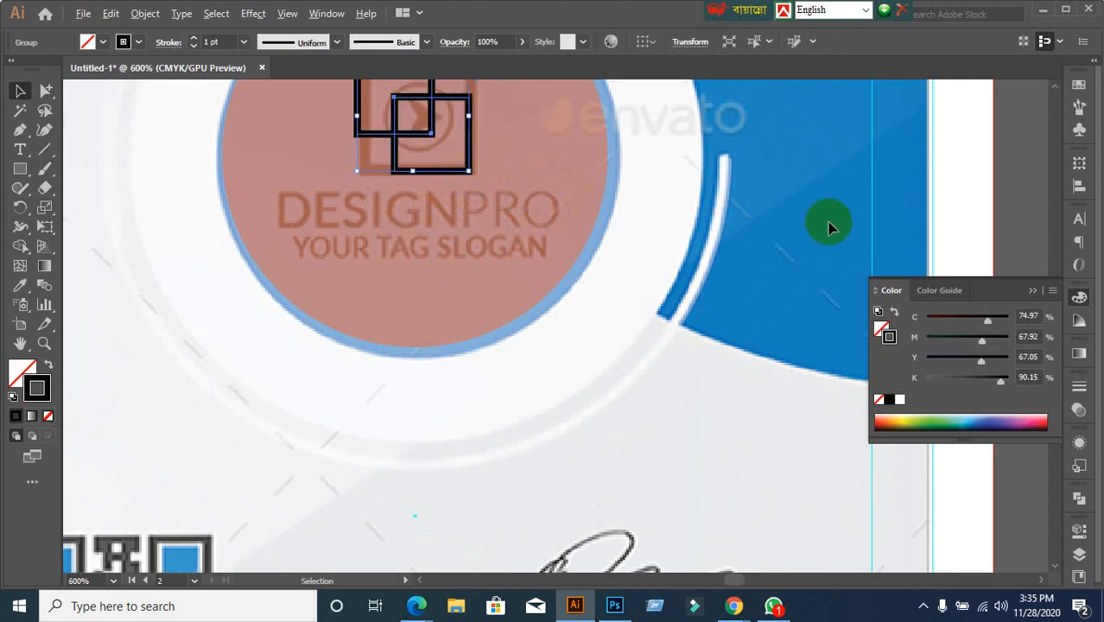
{"action": "scroll", "coordinate": [829, 227], "scroll_direction": "down", "scroll_amount": 2}
{"action": "left_click", "coordinate": [975, 217]}
{"action": "scroll", "coordinate": [841, 217], "scroll_direction": "up", "scroll_amount": 1}
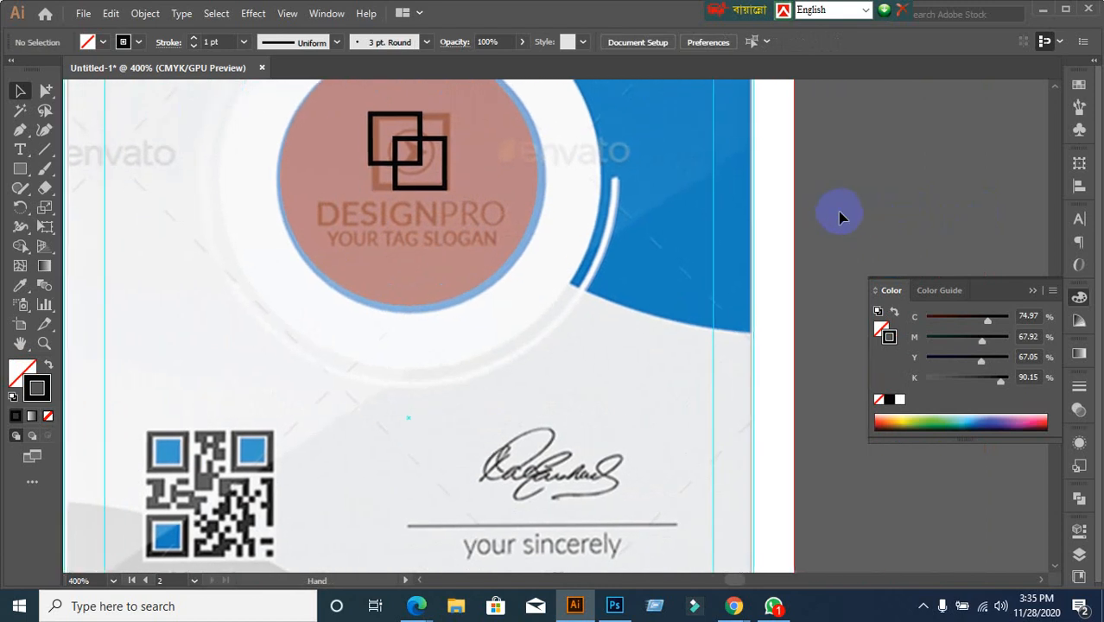
{"action": "scroll", "coordinate": [583, 272], "scroll_direction": "down", "scroll_amount": 3}
{"action": "scroll", "coordinate": [601, 289], "scroll_direction": "up", "scroll_amount": 1}
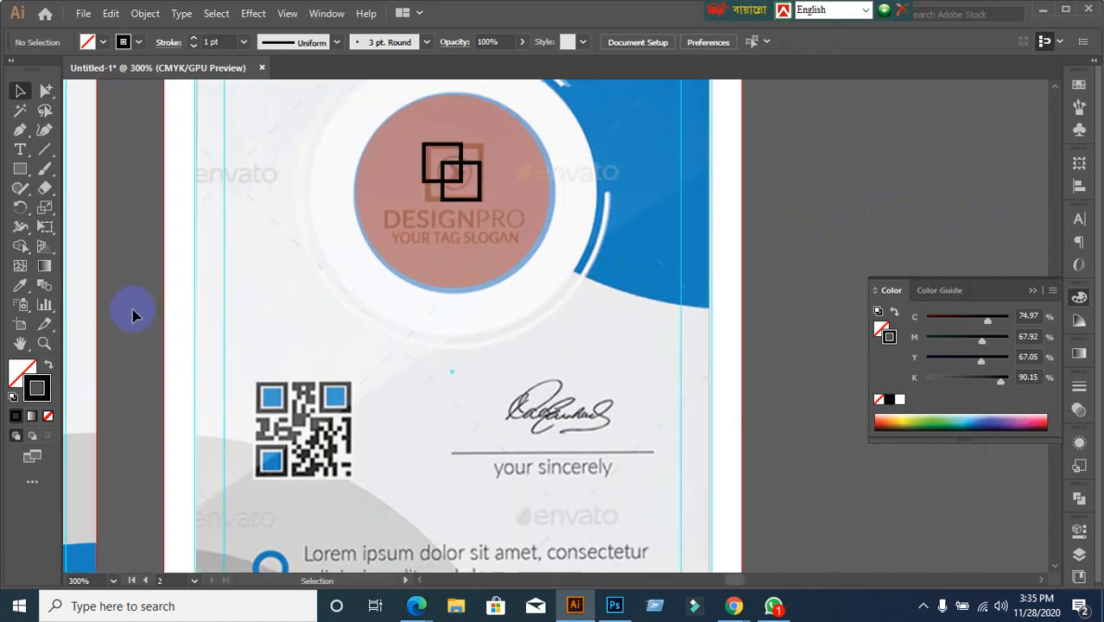
Type 'DESIGNPRO' on the pasteboard and set it to 8 pt
{"action": "left_click", "coordinate": [21, 151]}
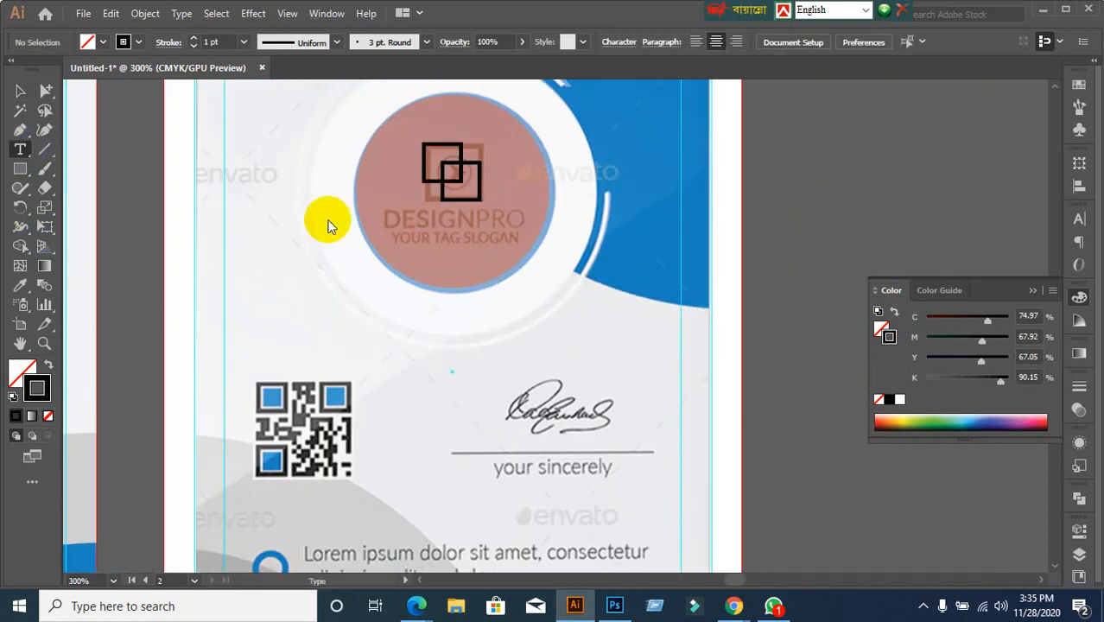
{"action": "left_click", "coordinate": [801, 242]}
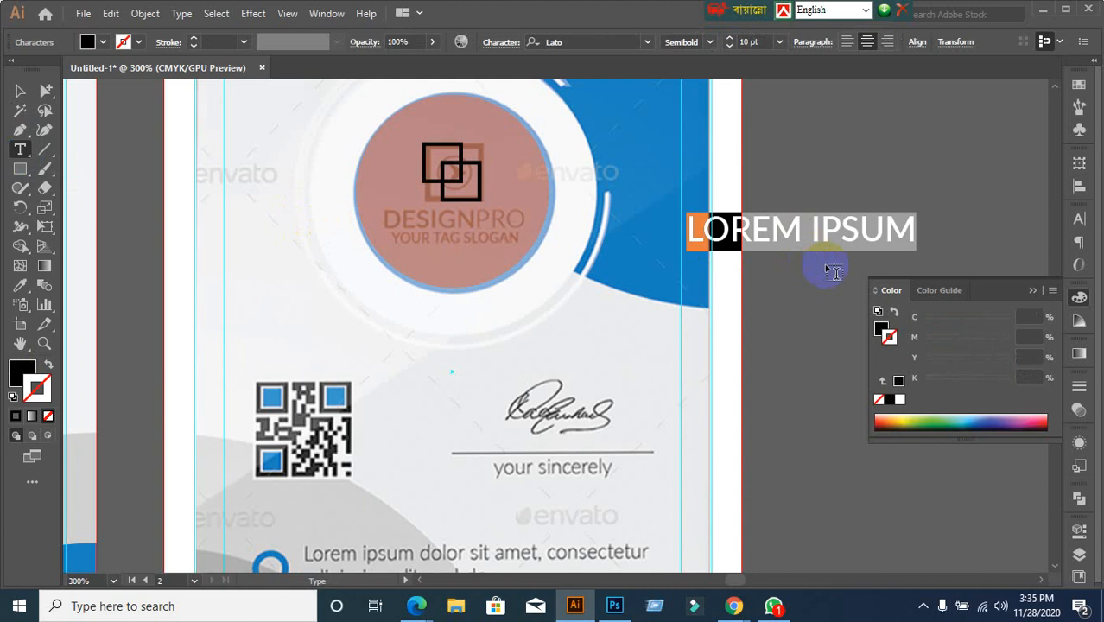
{"action": "type", "text": "DES"}
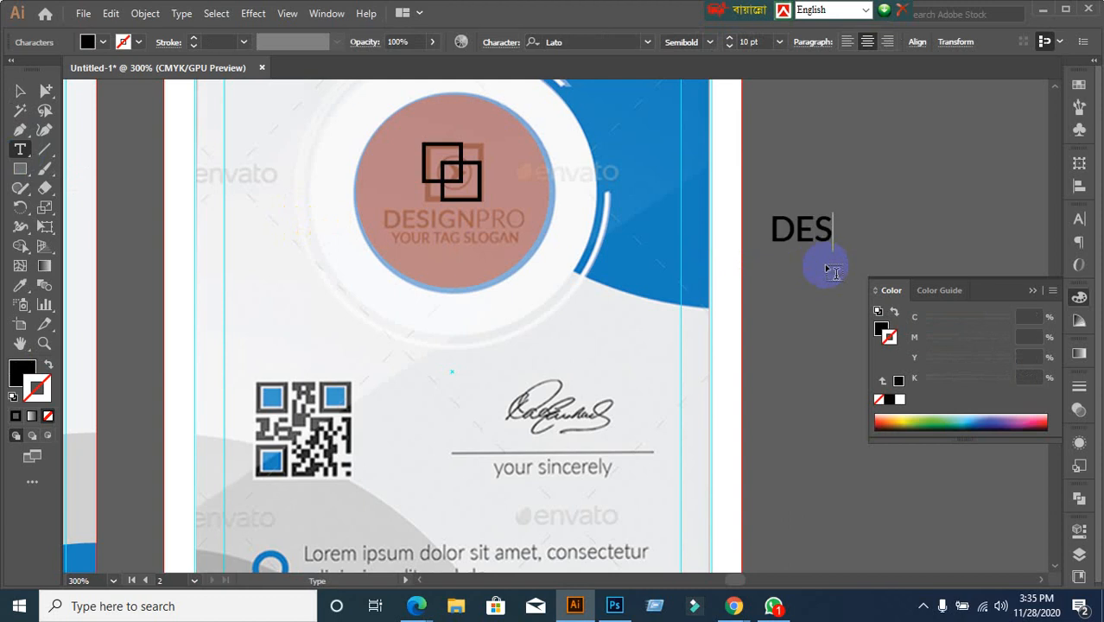
{"action": "type", "text": "IGN"}
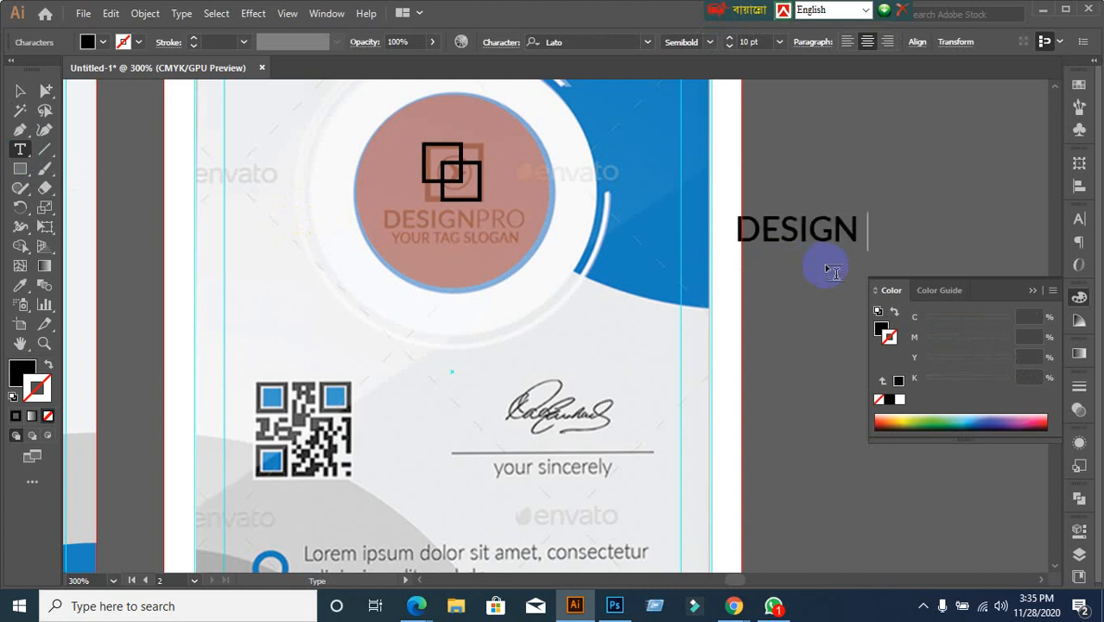
{"action": "key", "text": "BackSpace"}
{"action": "type", "text": "PRO"}
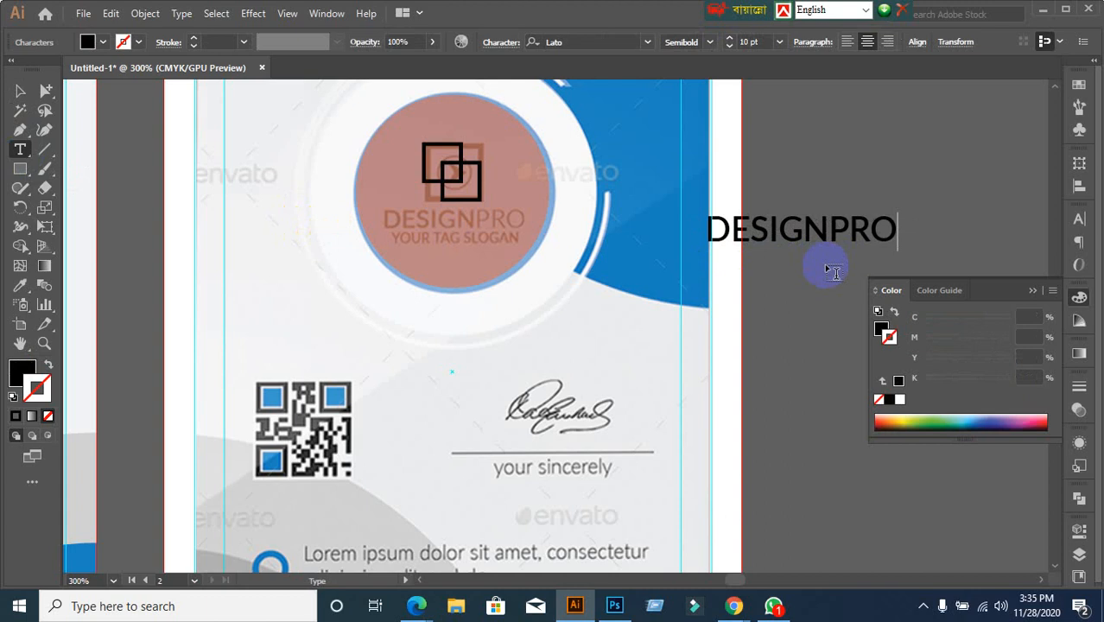
{"action": "left_click", "coordinate": [20, 92]}
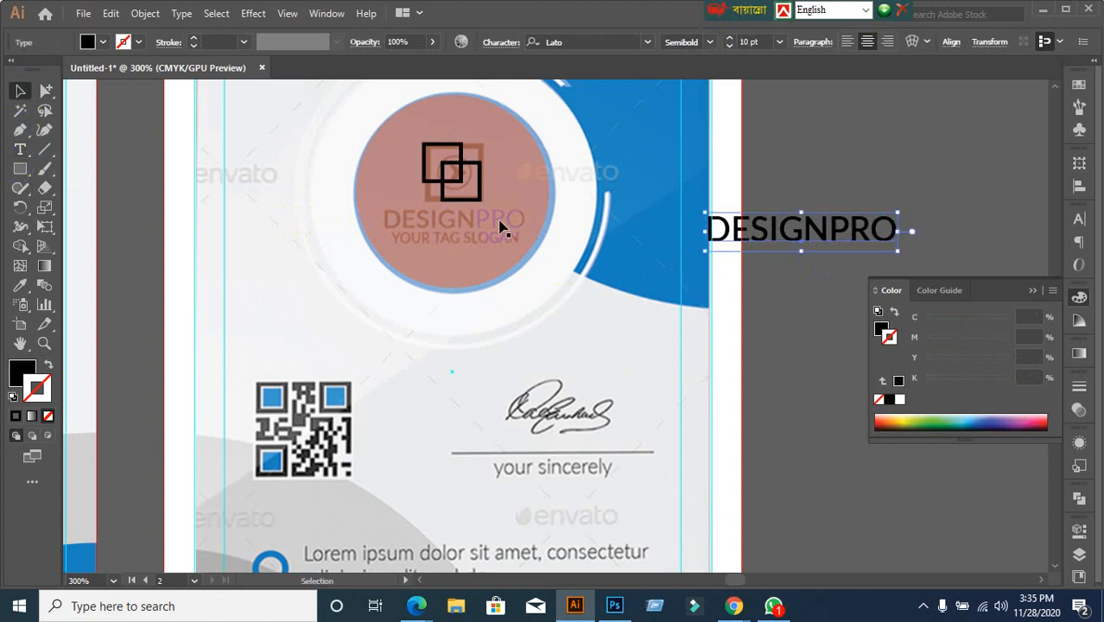
{"action": "left_click", "coordinate": [1083, 222]}
{"action": "left_click", "coordinate": [943, 283]}
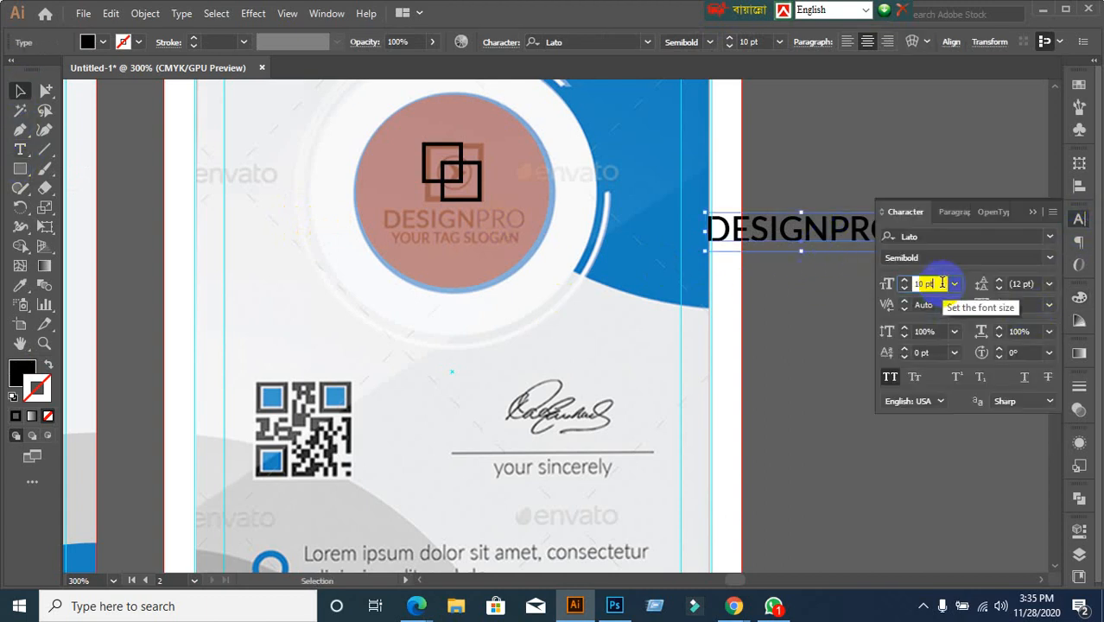
{"action": "type", "text": "8"}
{"action": "key", "text": "Return"}
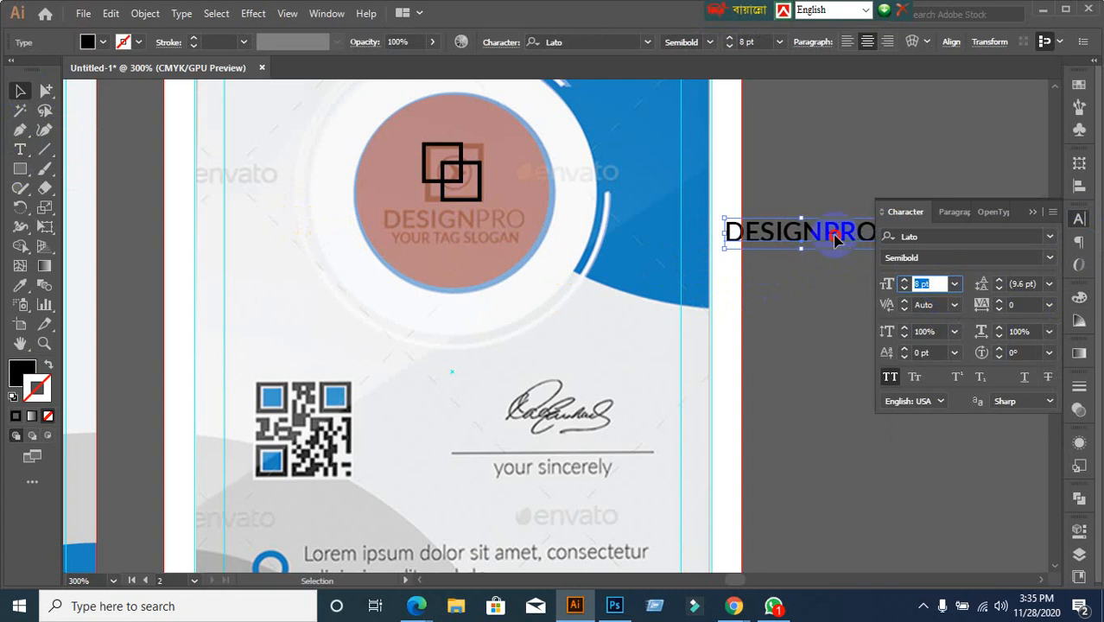
Move DESIGNPRO under the squares in the logo circle, colour it red, and resize it to 7 pt
{"action": "left_click_drag", "start_coordinate": [834, 240], "coordinate": [484, 226]}
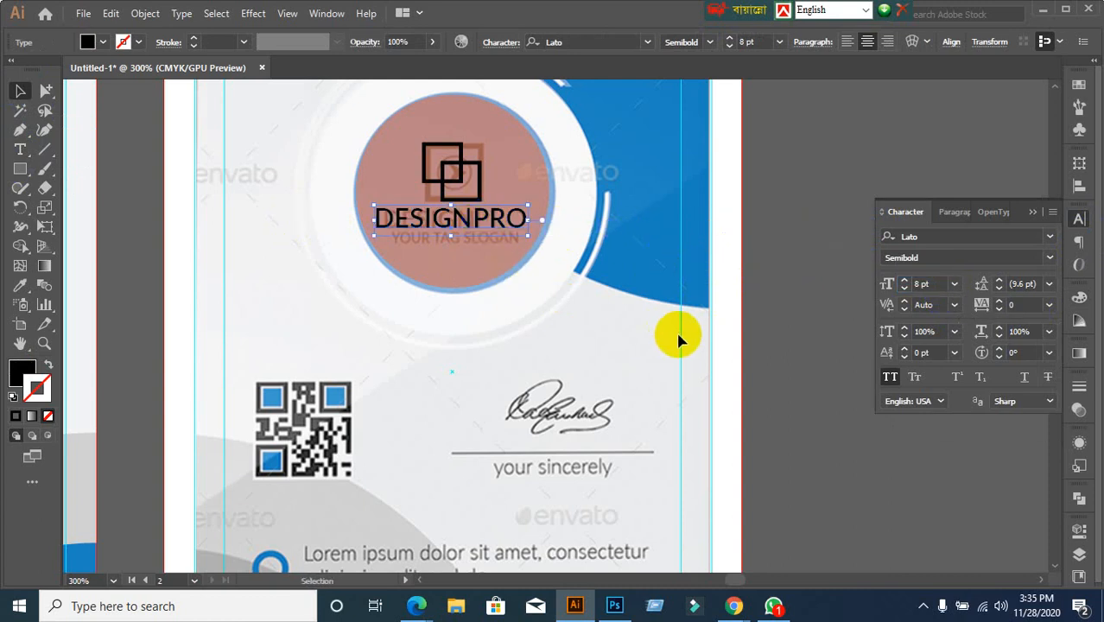
{"action": "left_click", "coordinate": [102, 45]}
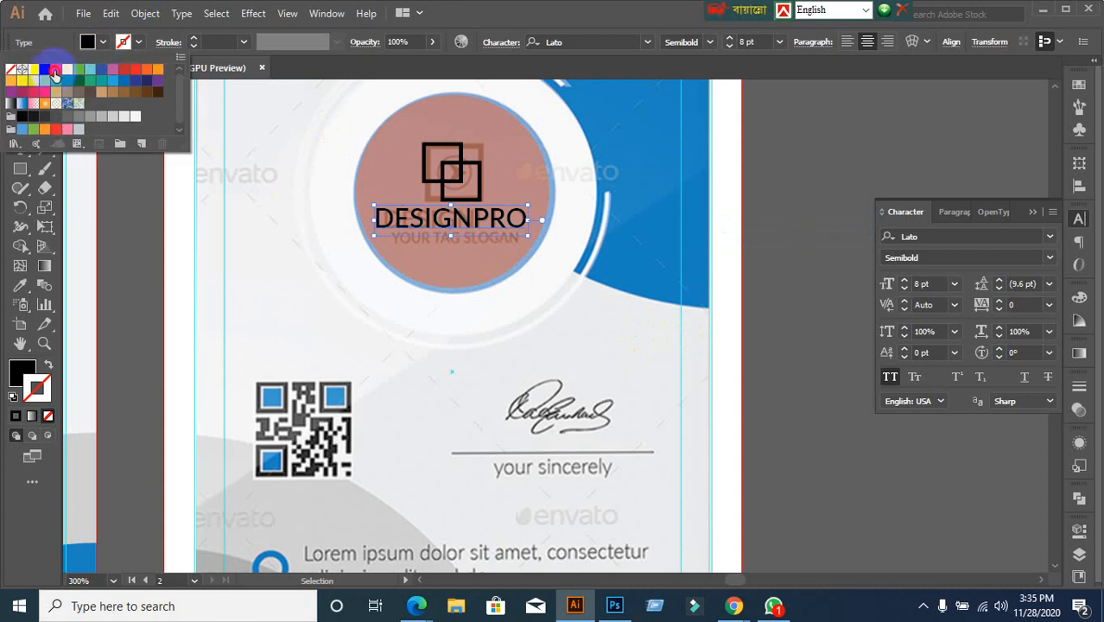
{"action": "left_click", "coordinate": [54, 72]}
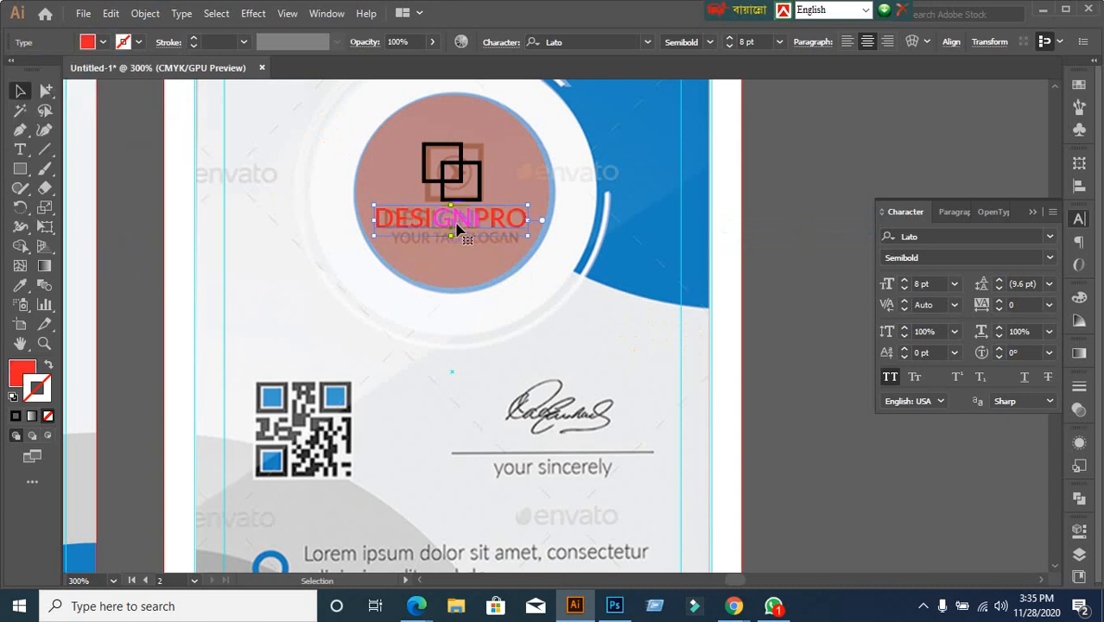
{"action": "left_click", "coordinate": [812, 159]}
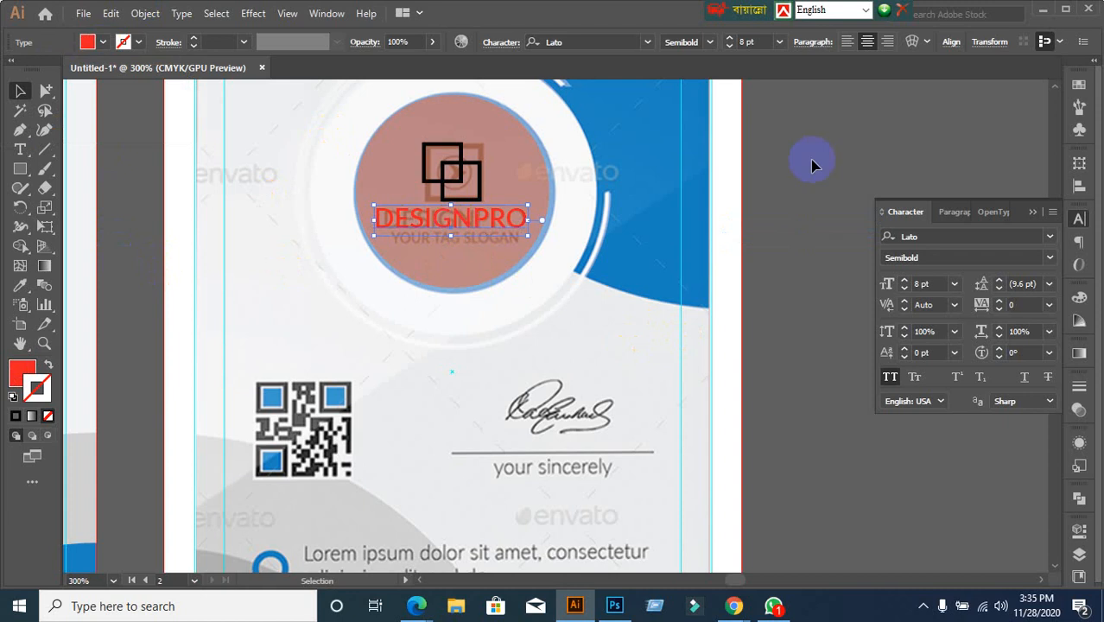
{"action": "left_click", "coordinate": [929, 283]}
{"action": "type", "text": "7"}
{"action": "key", "text": "Return"}
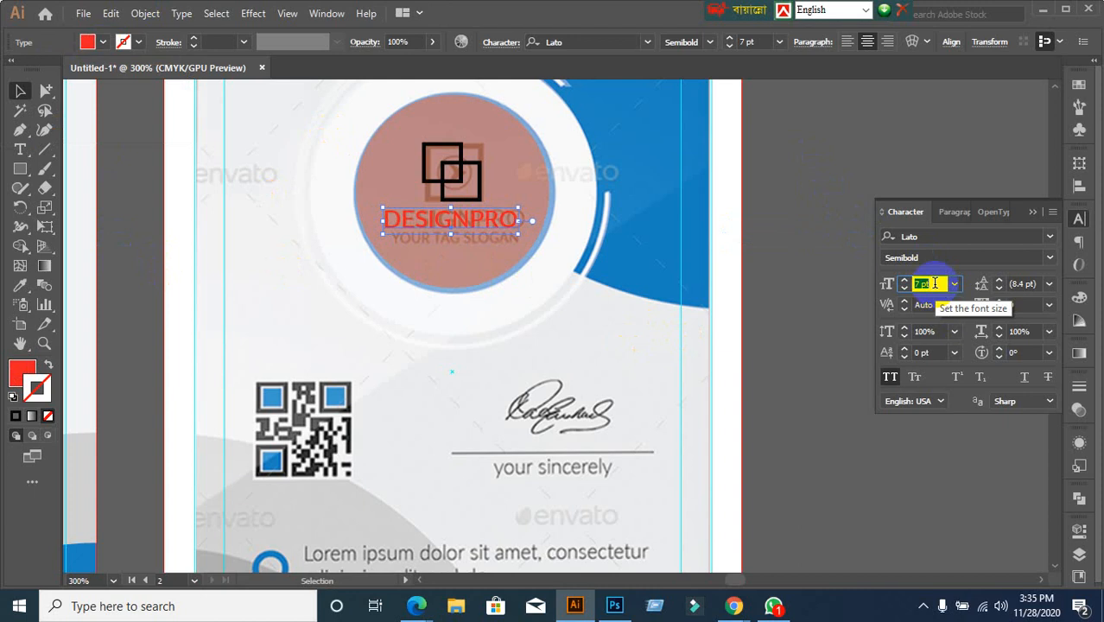
{"action": "left_click", "coordinate": [815, 337]}
{"action": "scroll", "coordinate": [822, 352], "scroll_direction": "down", "scroll_amount": 1}
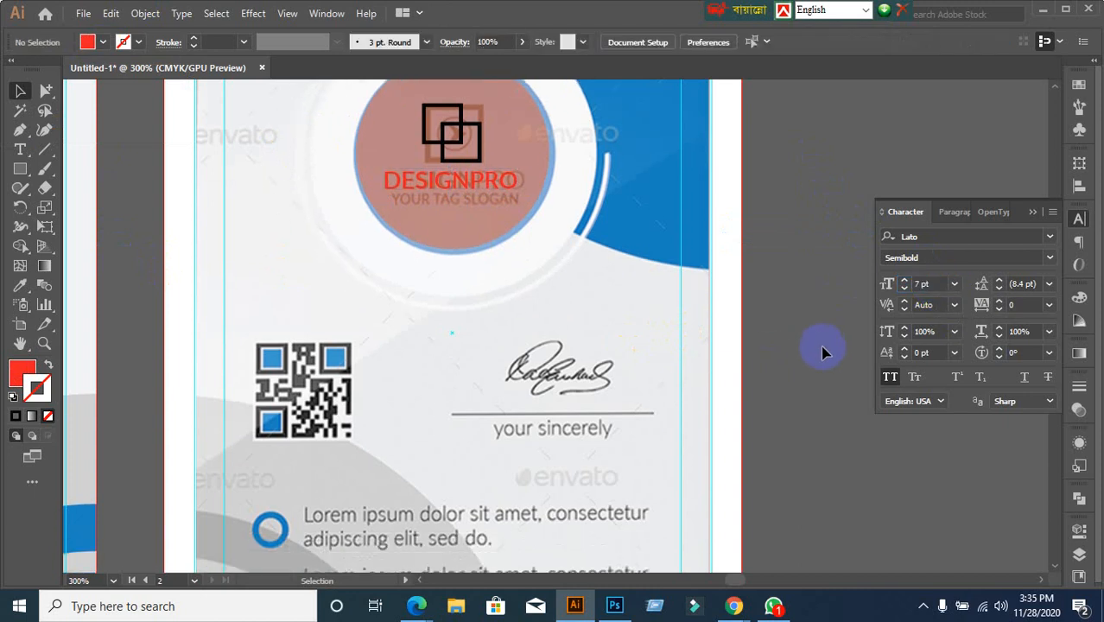
{"action": "left_click_drag", "start_coordinate": [822, 352], "coordinate": [718, 333]}
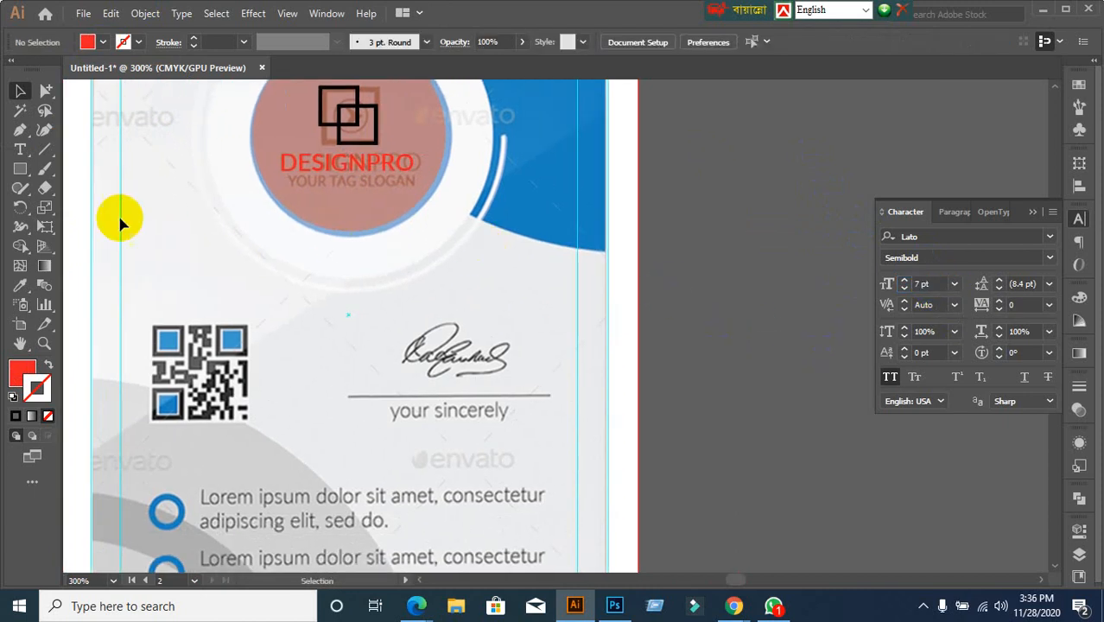
Type 'YOUR TAG SLOGAN' on the pasteboard in the Regular font style
{"action": "left_click", "coordinate": [21, 150]}
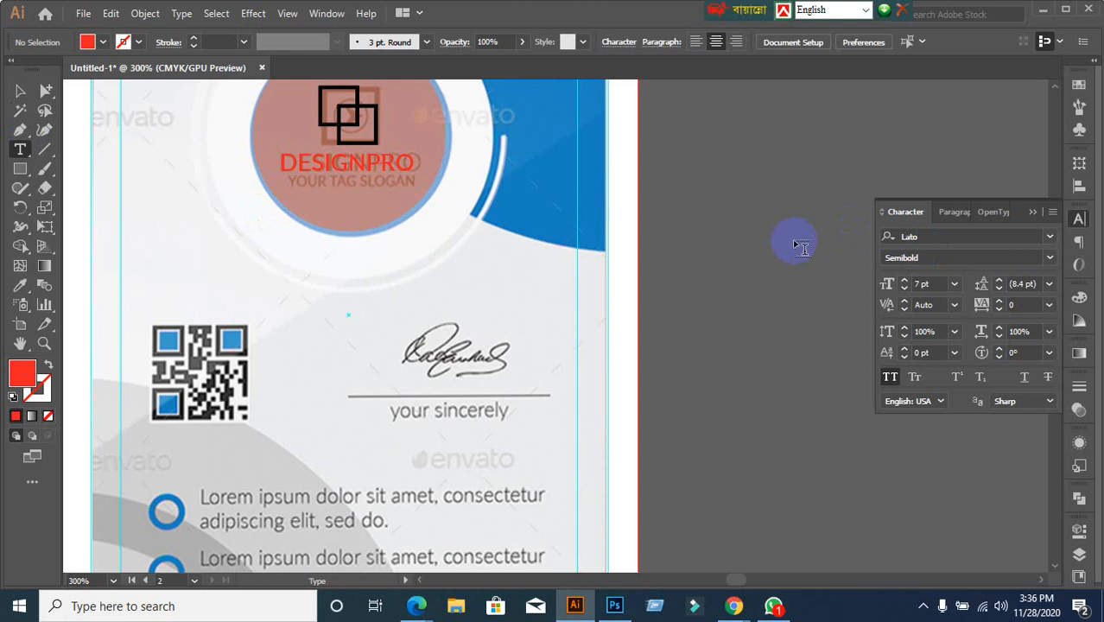
{"action": "left_click", "coordinate": [760, 220]}
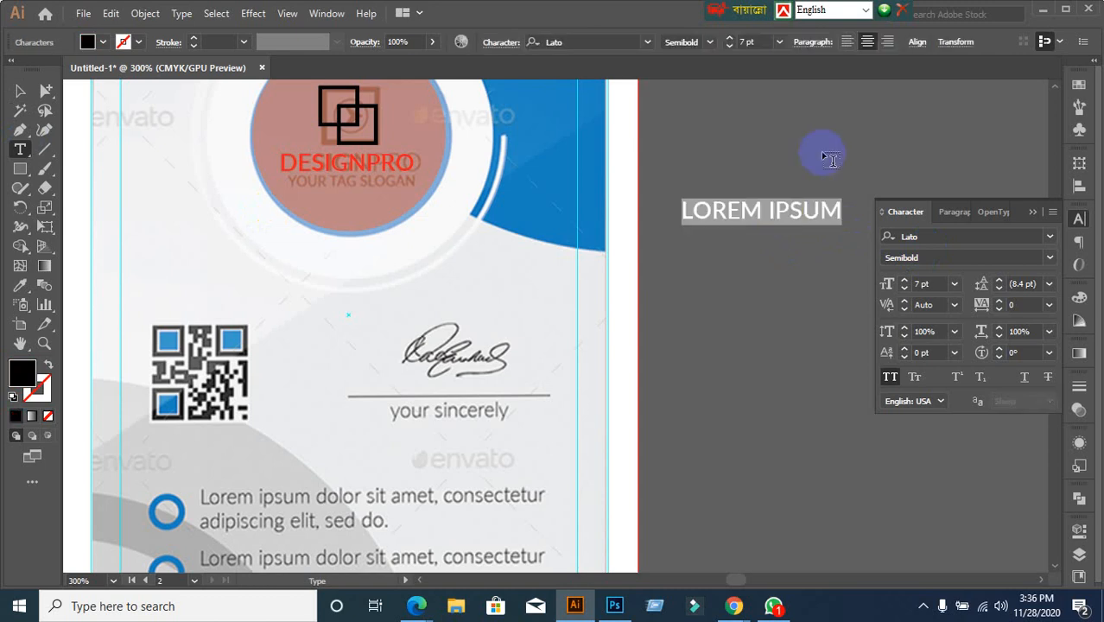
{"action": "type", "text": "YOUR "}
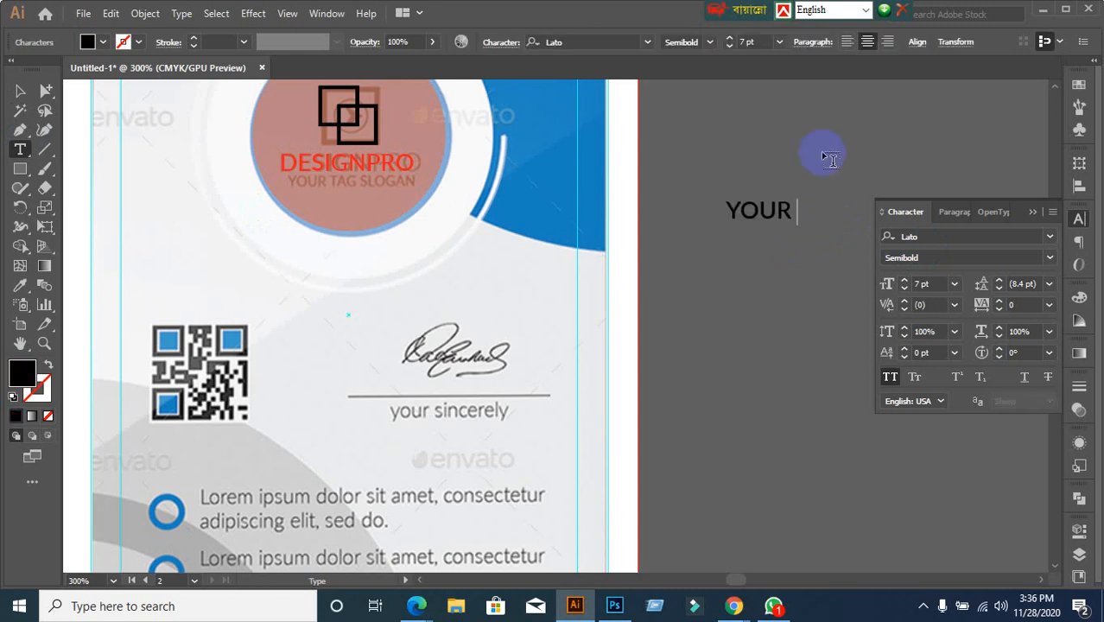
{"action": "type", "text": "TAG "}
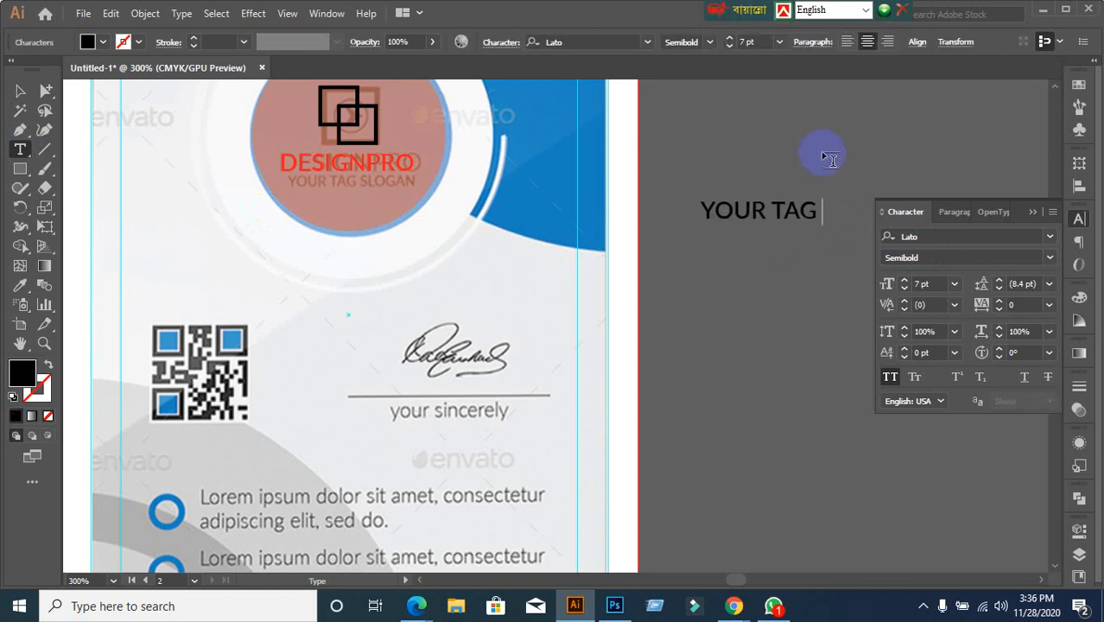
{"action": "type", "text": "SLO"}
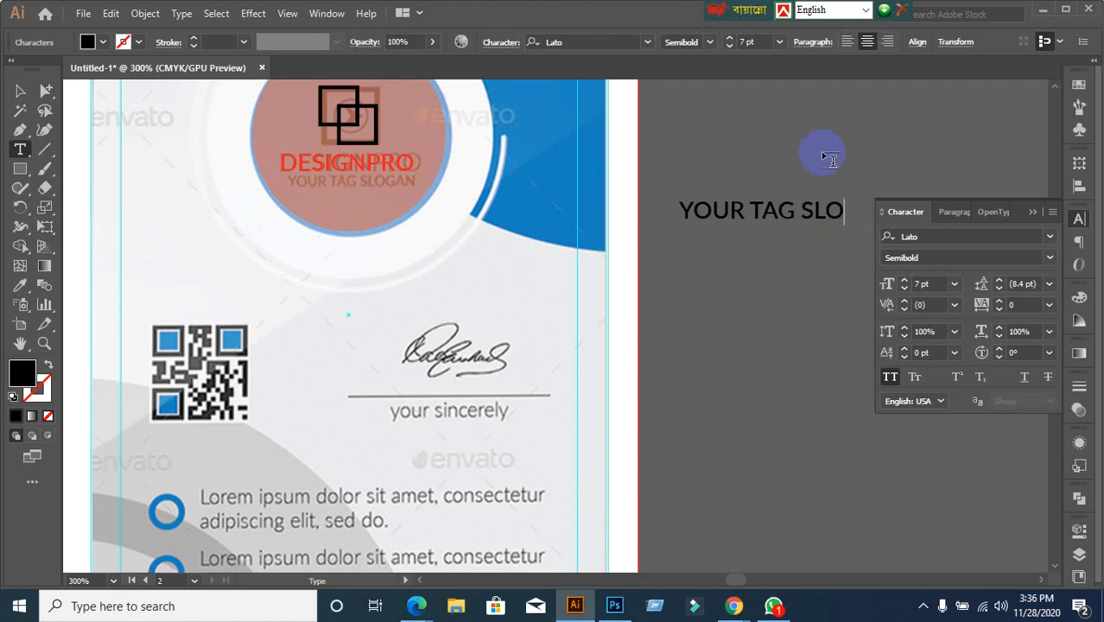
{"action": "type", "text": "GAN"}
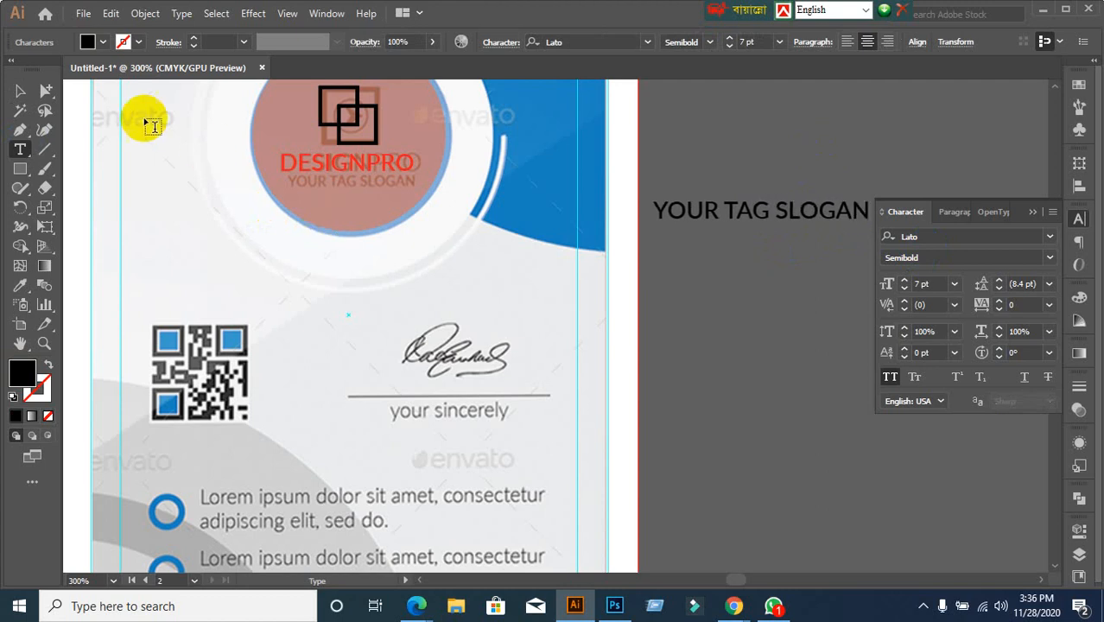
{"action": "left_click", "coordinate": [23, 94]}
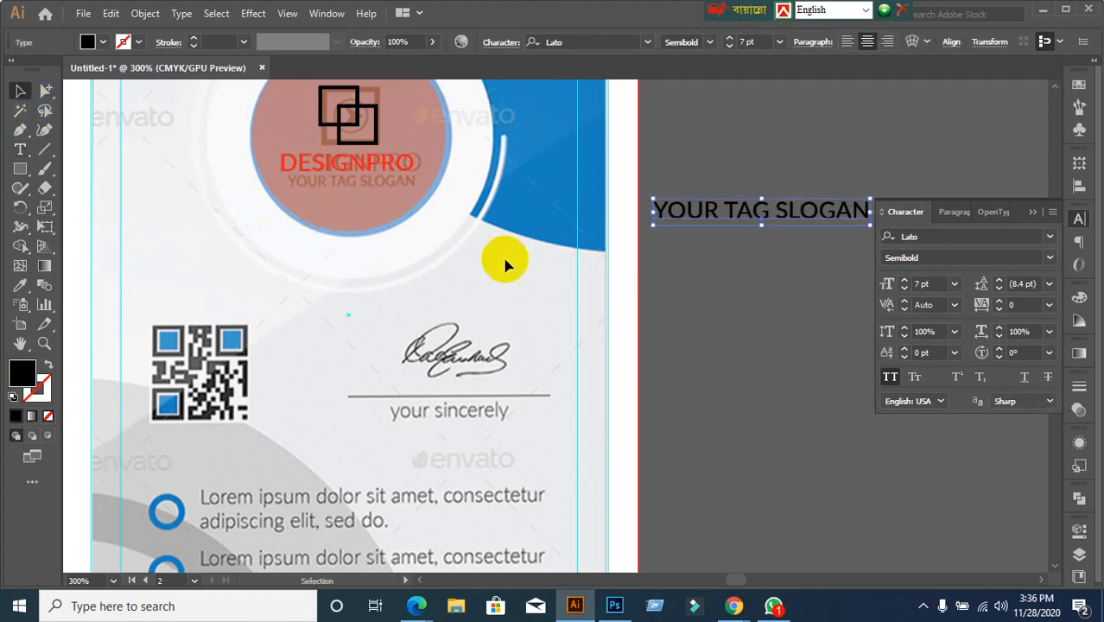
{"action": "left_click", "coordinate": [1047, 257]}
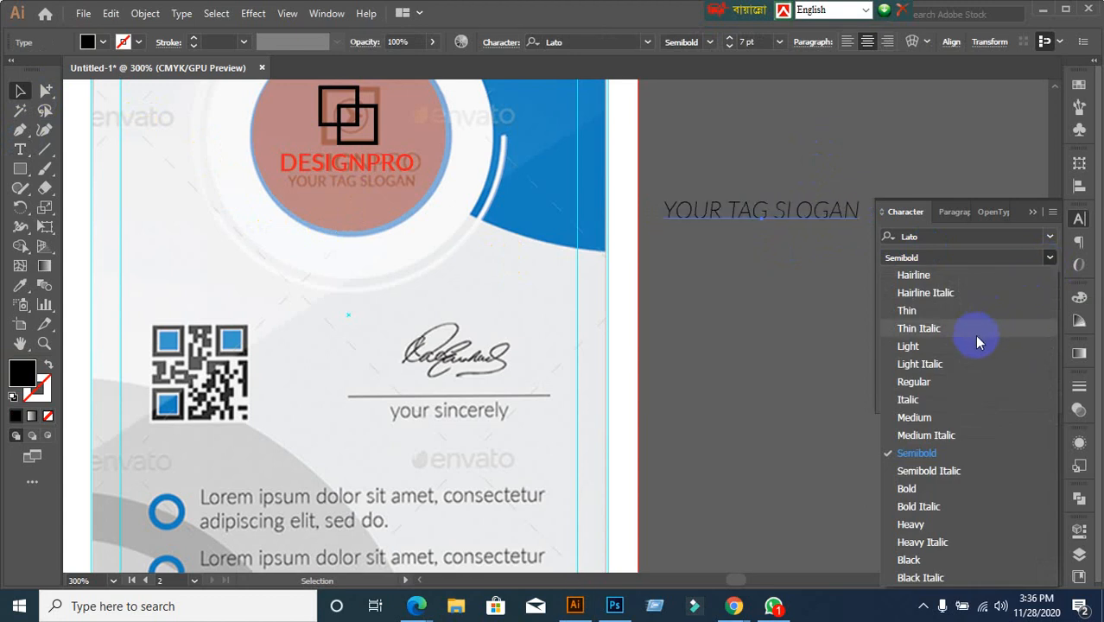
{"action": "left_click", "coordinate": [924, 382]}
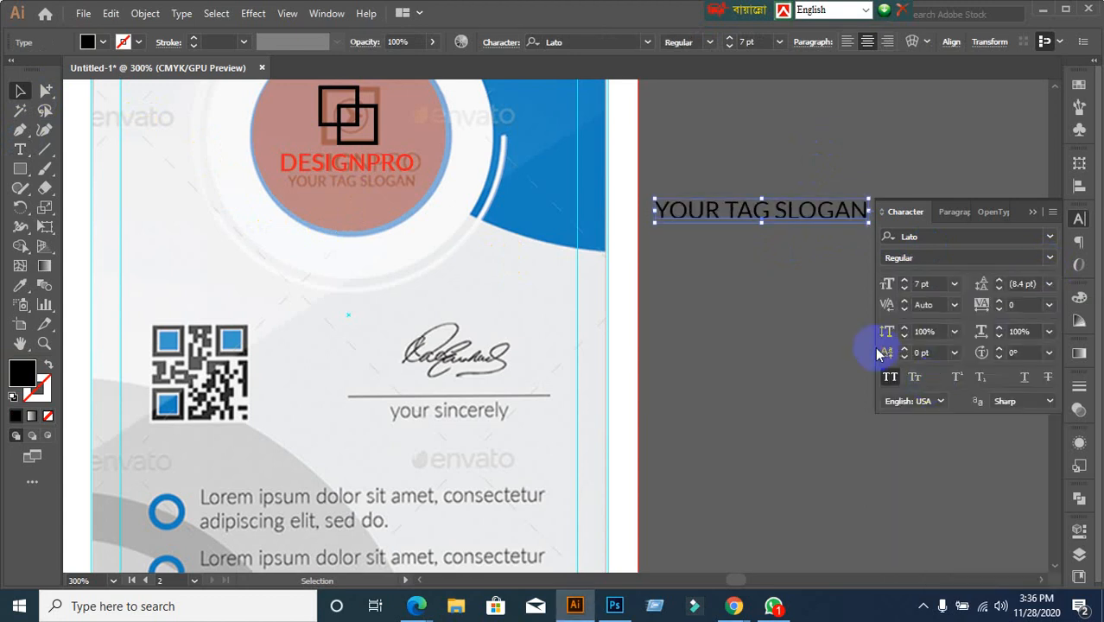
Place the slogan under DESIGNPRO in the logo circle at 4 pt
{"action": "left_click", "coordinate": [937, 282]}
{"action": "key", "text": "Down"}
{"action": "key", "text": "Down"}
{"action": "key", "text": "Down"}
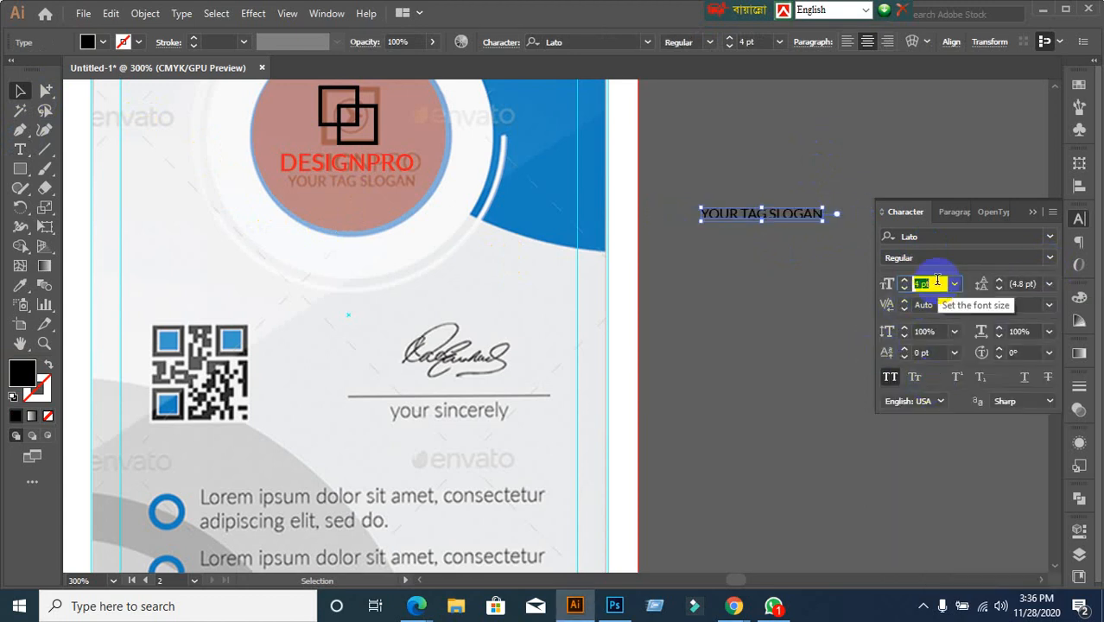
{"action": "key", "text": "Up"}
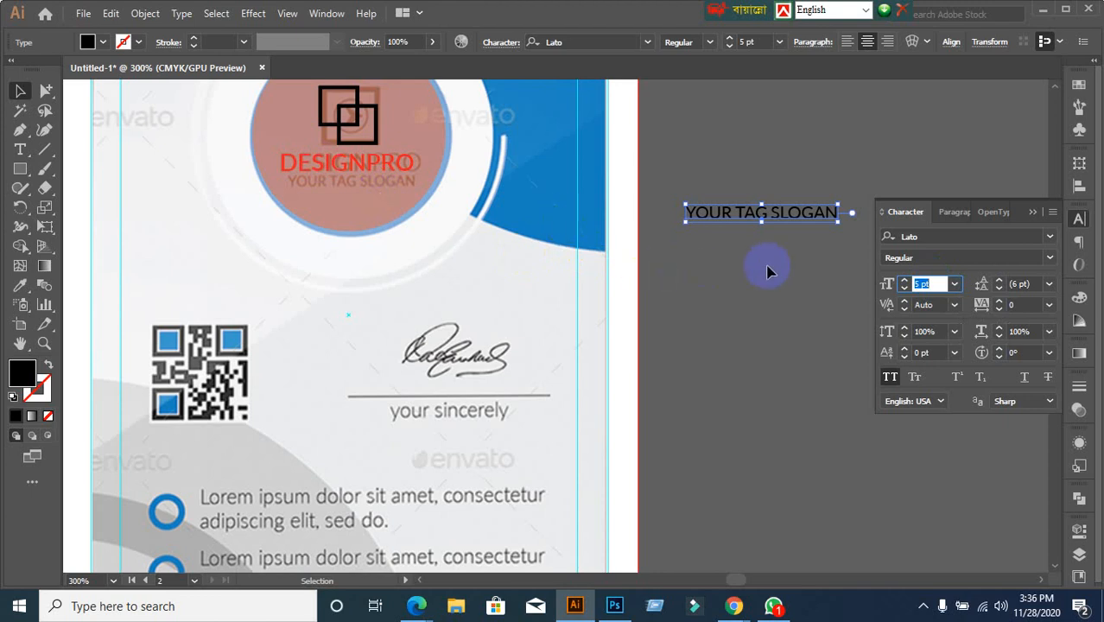
{"action": "left_click_drag", "start_coordinate": [764, 218], "coordinate": [356, 188]}
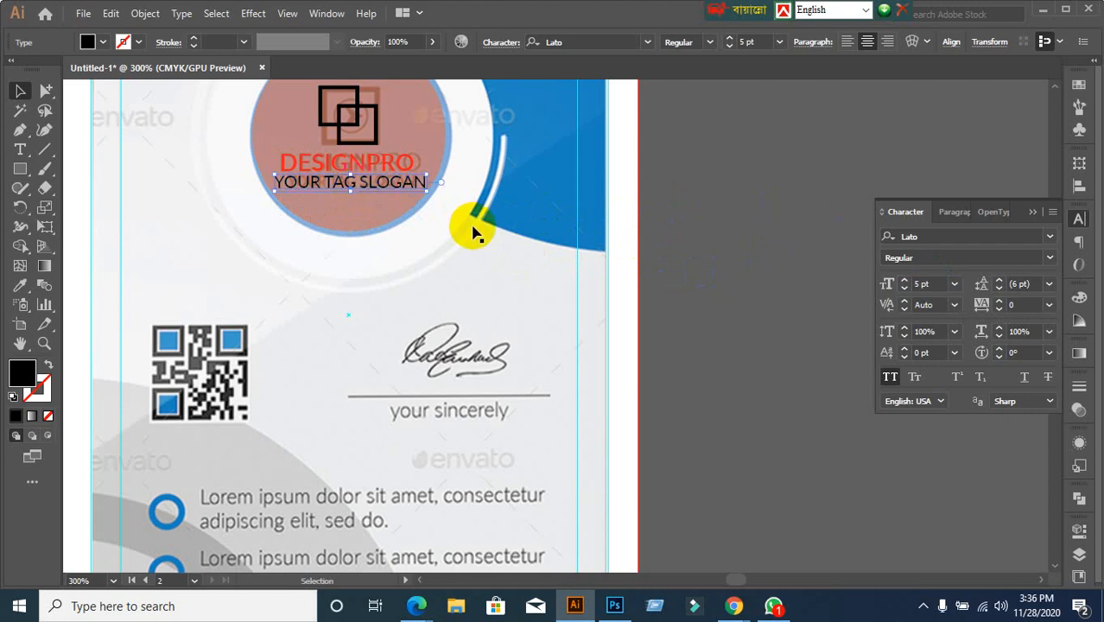
{"action": "left_click", "coordinate": [941, 282]}
{"action": "type", "text": "4"}
{"action": "key", "text": "Return"}
{"action": "left_click", "coordinate": [688, 363]}
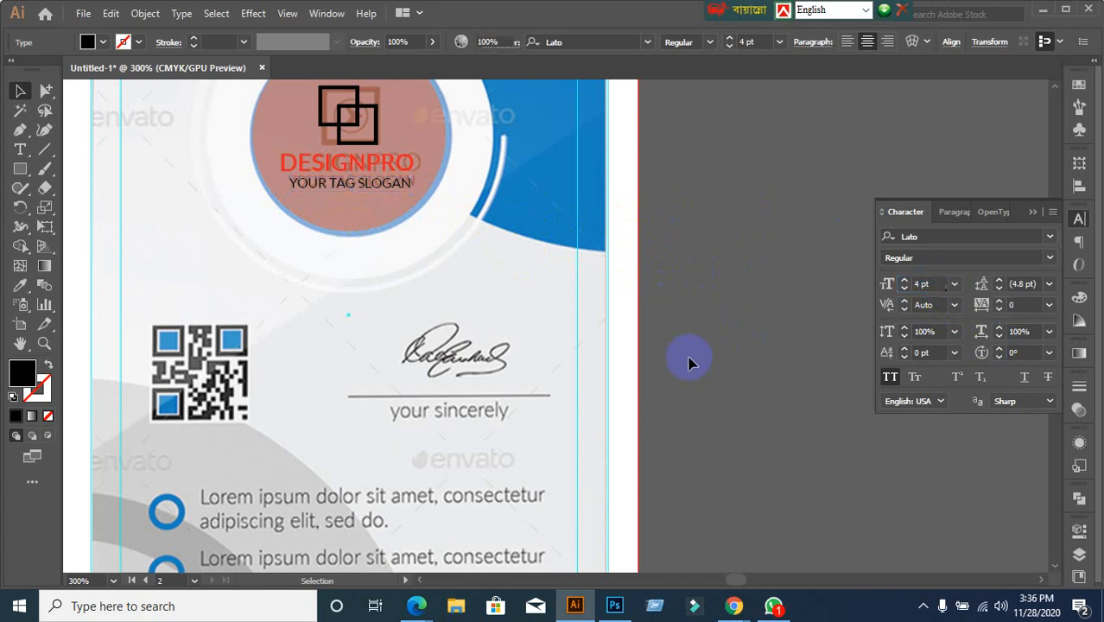
Draw a straight line over the template's signature line below the signature
{"action": "scroll", "coordinate": [739, 394], "scroll_direction": "down", "scroll_amount": 1}
{"action": "left_click_drag", "start_coordinate": [769, 437], "coordinate": [734, 286]}
{"action": "scroll", "coordinate": [677, 355], "scroll_direction": "up", "scroll_amount": 1}
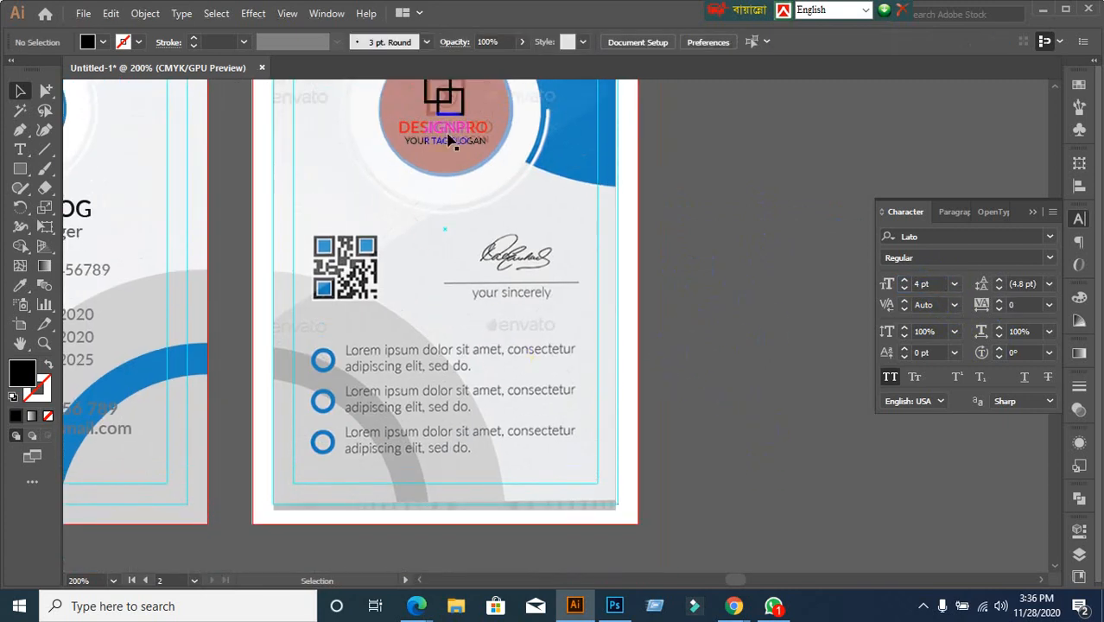
{"action": "scroll", "coordinate": [680, 307], "scroll_direction": "down", "scroll_amount": 1}
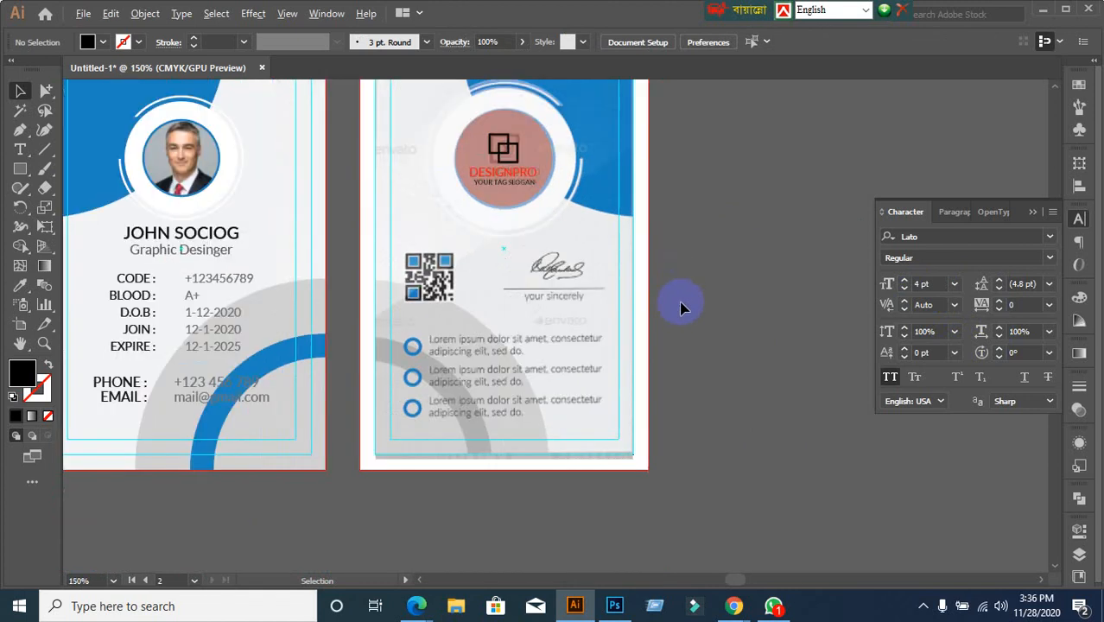
{"action": "left_click_drag", "start_coordinate": [710, 356], "coordinate": [671, 275]}
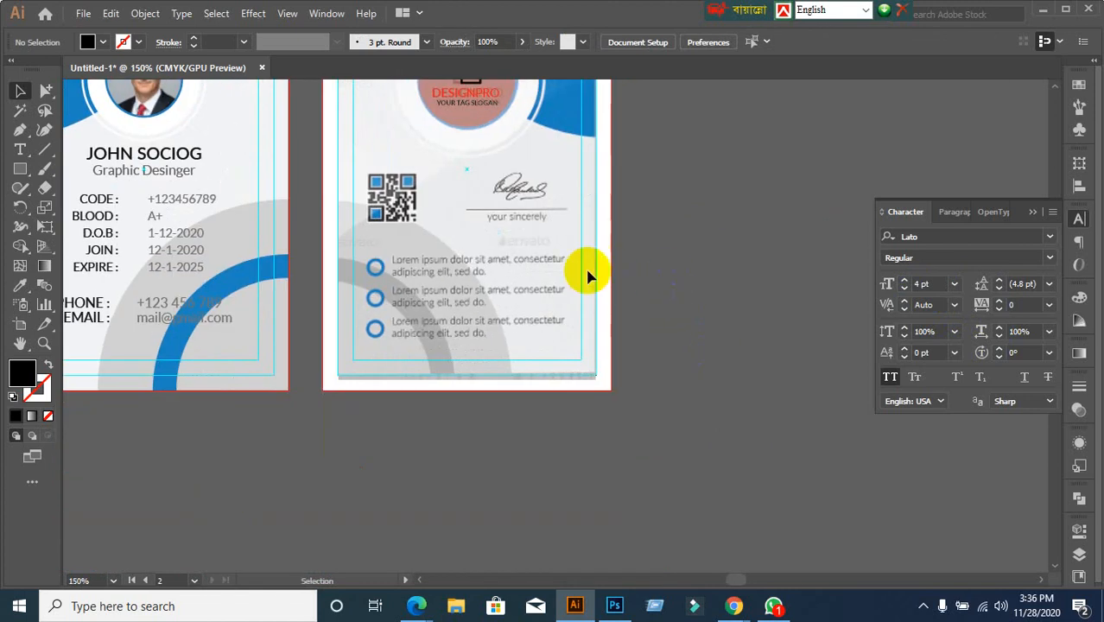
{"action": "scroll", "coordinate": [576, 227], "scroll_direction": "up", "scroll_amount": 1}
{"action": "left_click_drag", "start_coordinate": [487, 213], "coordinate": [495, 248]}
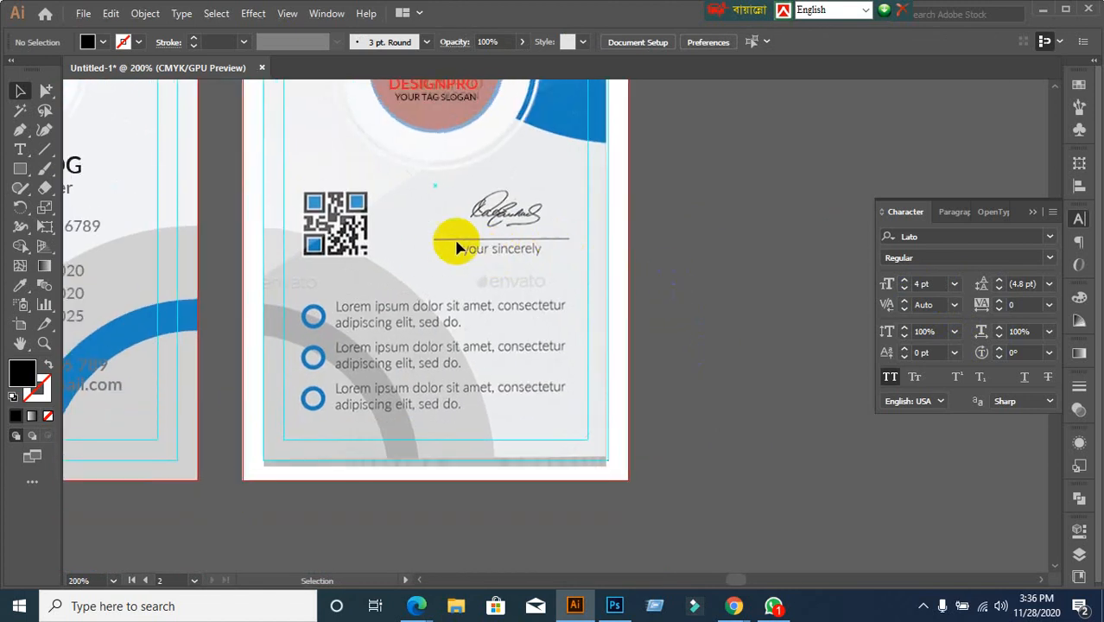
{"action": "left_click", "coordinate": [44, 148]}
{"action": "mouse_move", "coordinate": [434, 239]}
{"action": "left_mouse_down"}
{"action": "mouse_move", "coordinate": [584, 236]}
{"action": "mouse_move", "coordinate": [565, 235]}
{"action": "left_mouse_up"}
{"action": "left_click_drag", "start_coordinate": [565, 235], "coordinate": [568, 237]}
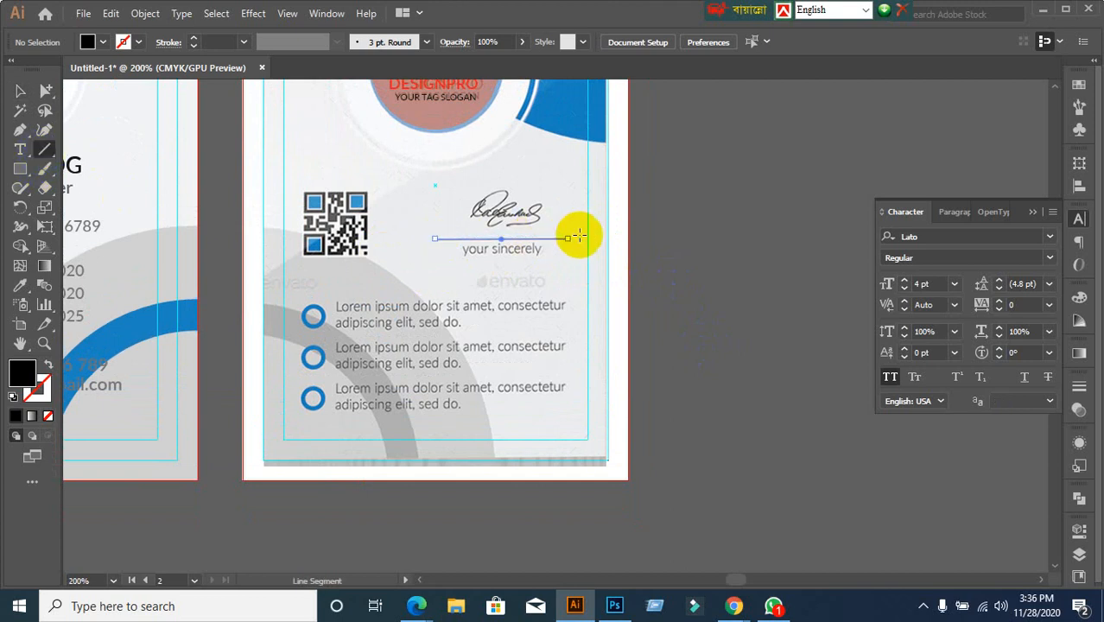
Give the signature line a black 0.5 pt stroke
{"action": "left_click", "coordinate": [21, 417]}
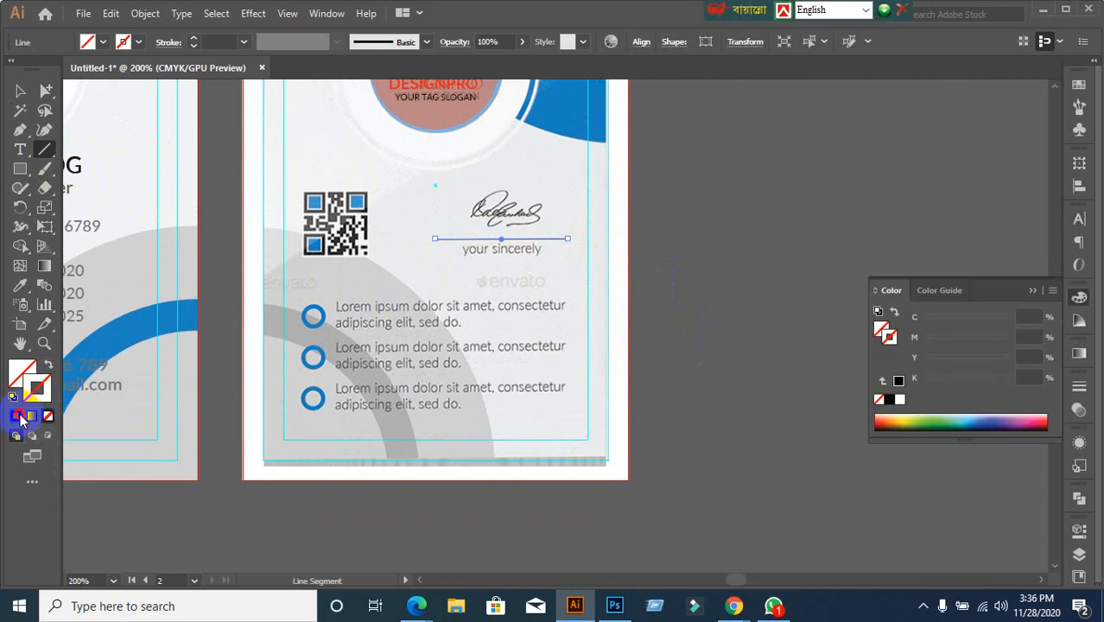
{"action": "left_click", "coordinate": [17, 417]}
{"action": "left_click", "coordinate": [21, 90]}
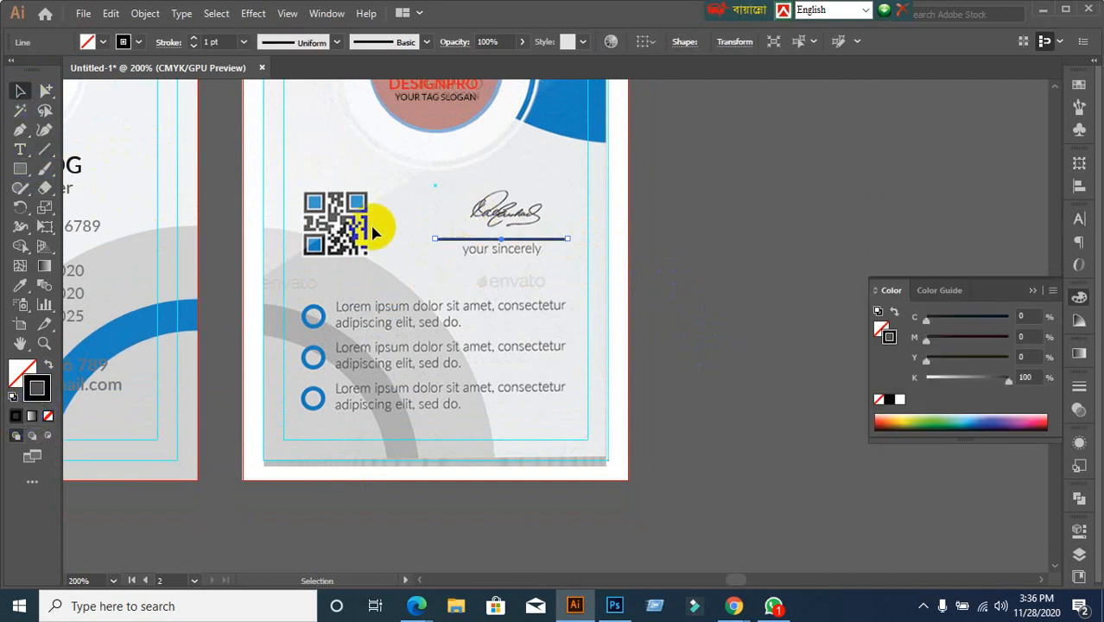
{"action": "left_click", "coordinate": [227, 40]}
{"action": "left_click", "coordinate": [229, 36]}
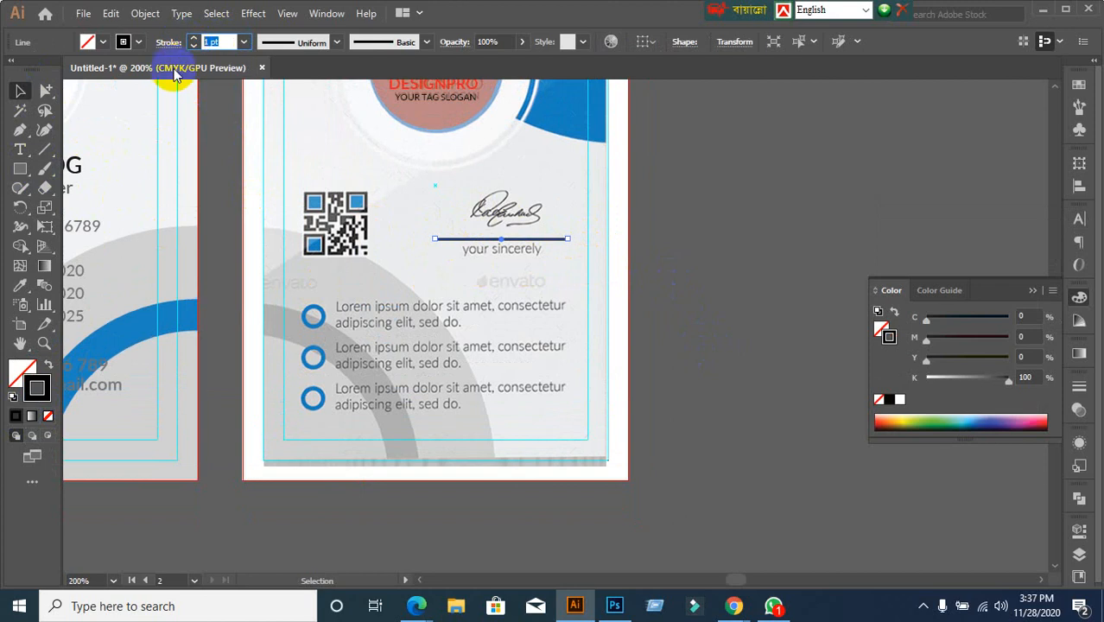
{"action": "type", "text": "0.5"}
{"action": "key", "text": "Return"}
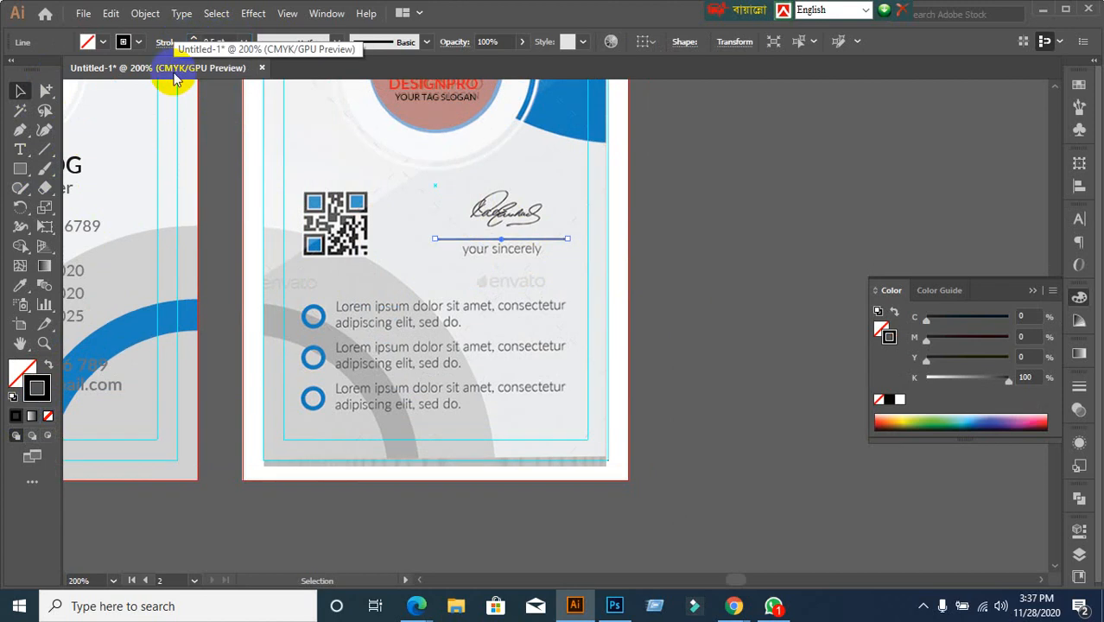
{"action": "left_click", "coordinate": [777, 297]}
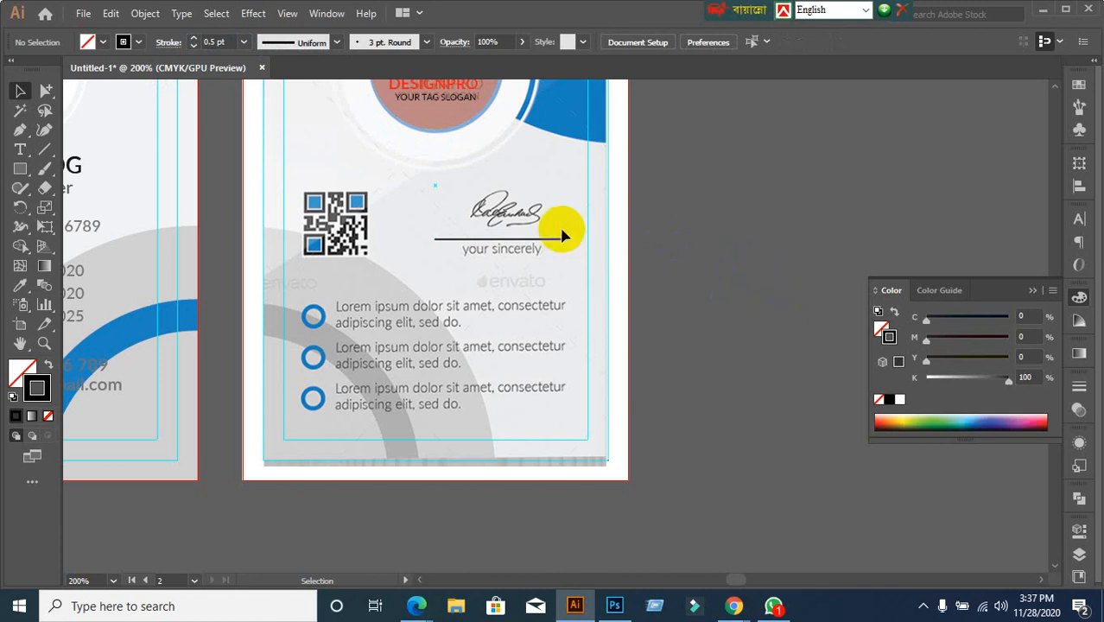
Try moving the signature line up, then undo to keep its original position
{"action": "left_click_drag", "start_coordinate": [560, 226], "coordinate": [584, 259]}
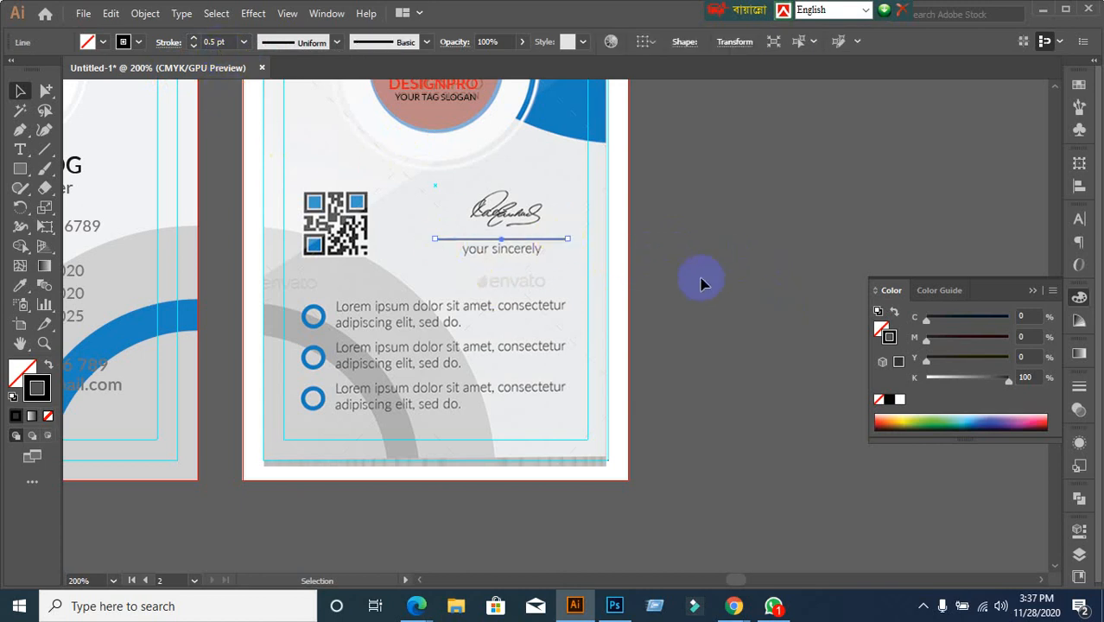
{"action": "left_click", "coordinate": [569, 242]}
{"action": "left_click_drag", "start_coordinate": [565, 240], "coordinate": [575, 223]}
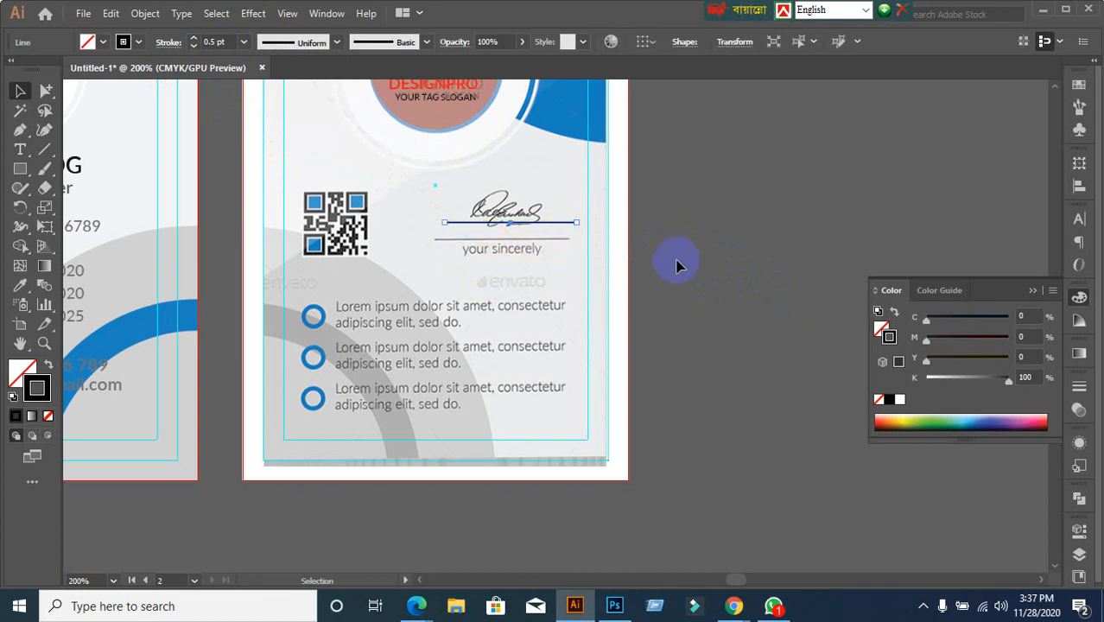
{"action": "key", "text": "ctrl+z"}
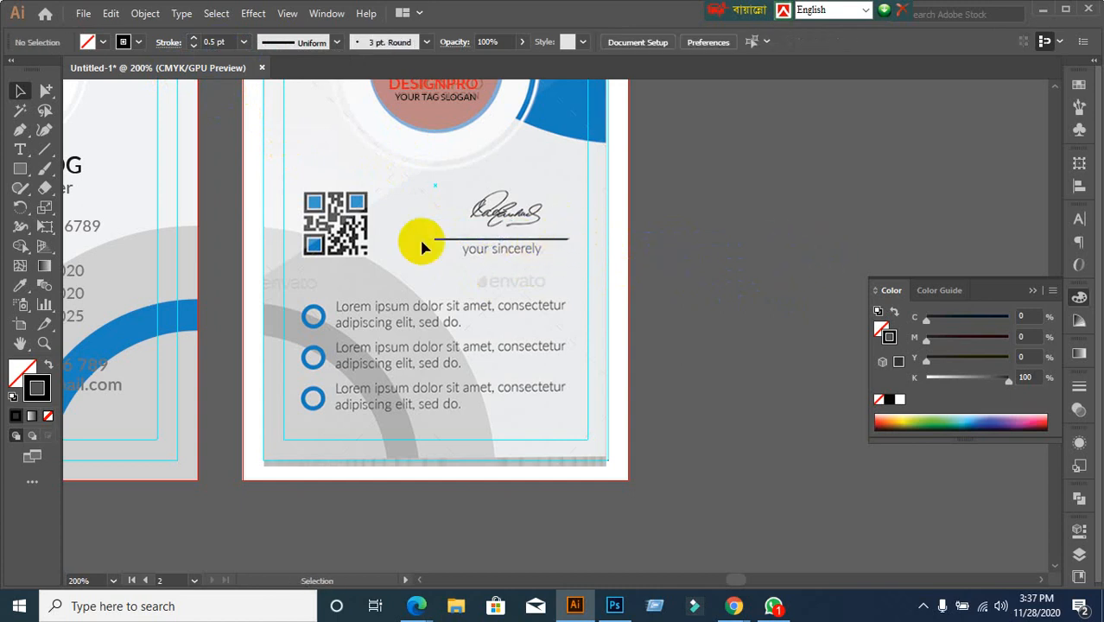
Trace a freehand signature over the template with the Pencil Tool
{"action": "mouse_move", "coordinate": [20, 189]}
{"action": "left_mouse_down"}
{"action": "mouse_move", "coordinate": [107, 227]}
{"action": "mouse_move", "coordinate": [90, 209]}
{"action": "left_mouse_up"}
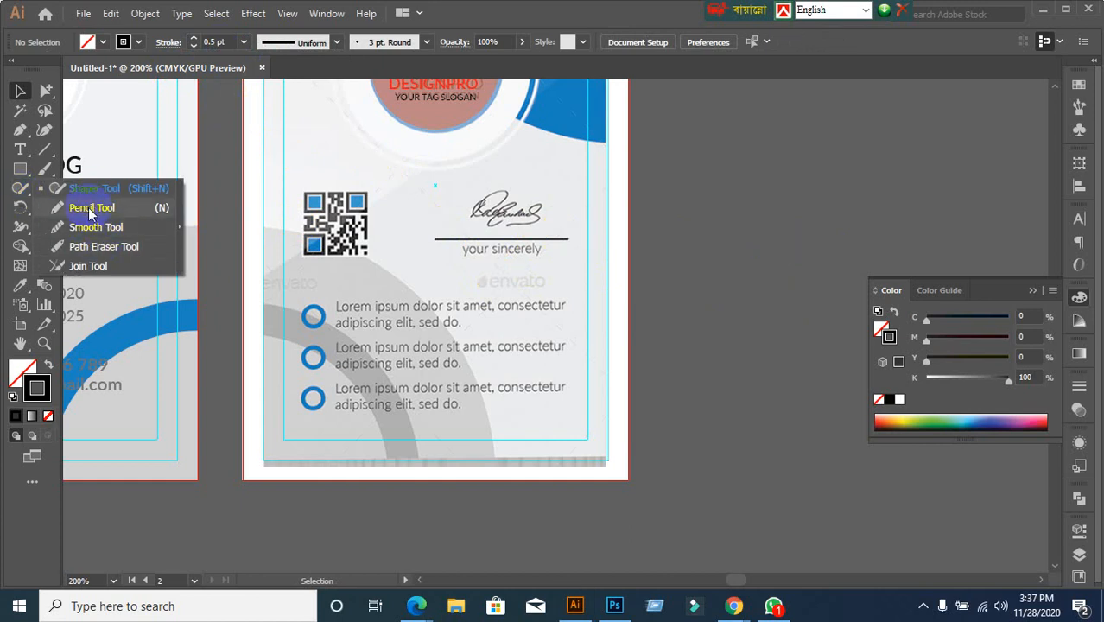
{"action": "left_click_drag", "start_coordinate": [90, 209], "coordinate": [89, 210]}
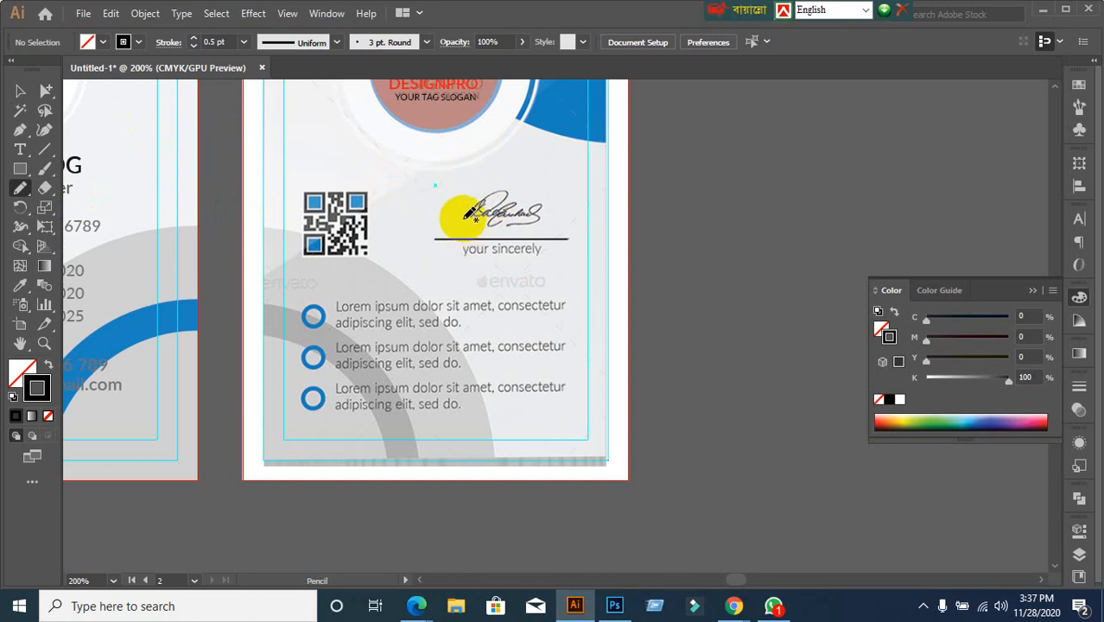
{"action": "mouse_move", "coordinate": [463, 219]}
{"action": "left_mouse_down"}
{"action": "mouse_move", "coordinate": [489, 208]}
{"action": "mouse_move", "coordinate": [489, 228]}
{"action": "mouse_move", "coordinate": [496, 209]}
{"action": "mouse_move", "coordinate": [483, 224]}
{"action": "mouse_move", "coordinate": [504, 210]}
{"action": "mouse_move", "coordinate": [501, 226]}
{"action": "mouse_move", "coordinate": [513, 206]}
{"action": "mouse_move", "coordinate": [527, 223]}
{"action": "mouse_move", "coordinate": [508, 227]}
{"action": "mouse_move", "coordinate": [541, 216]}
{"action": "left_mouse_up"}
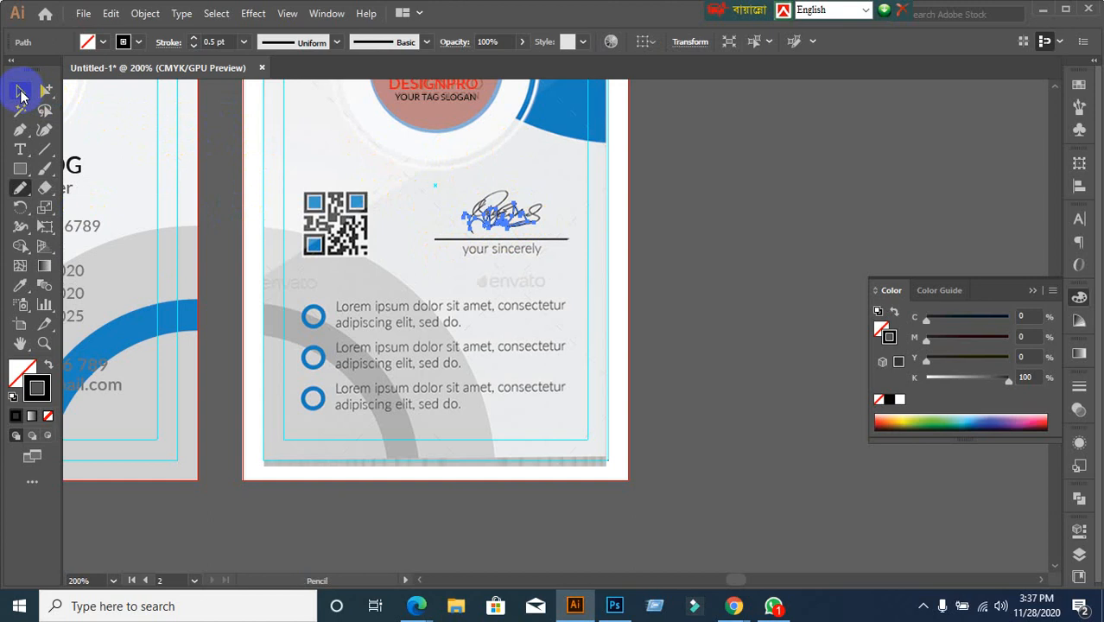
Set the hand-drawn signature's stroke weight to 0.25 pt
{"action": "left_click", "coordinate": [19, 90]}
{"action": "left_click", "coordinate": [213, 41]}
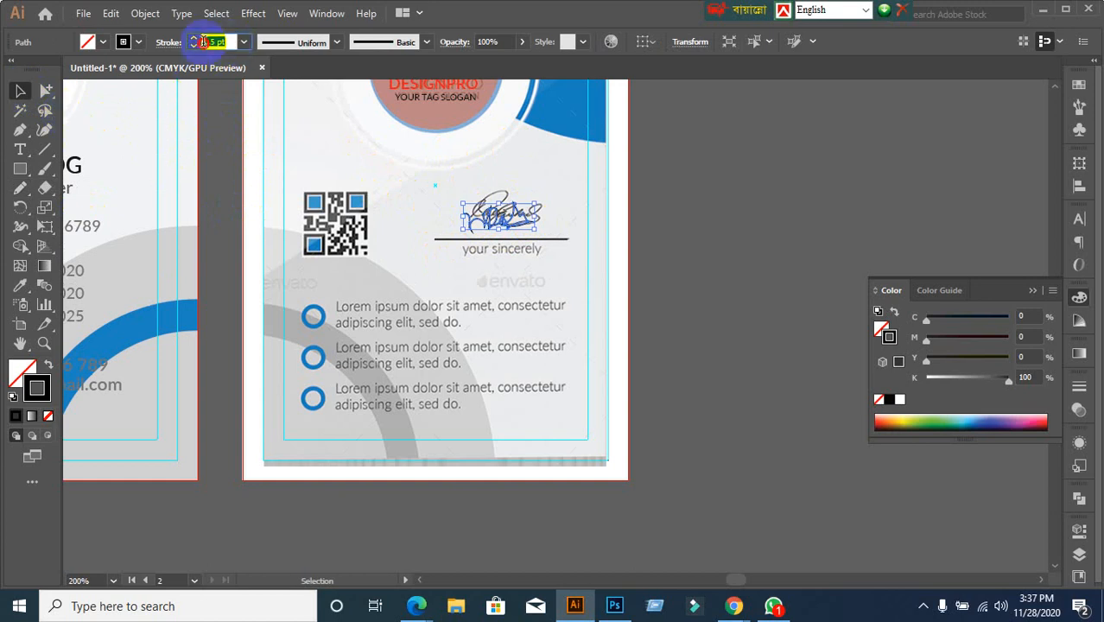
{"action": "type", "text": "0.25"}
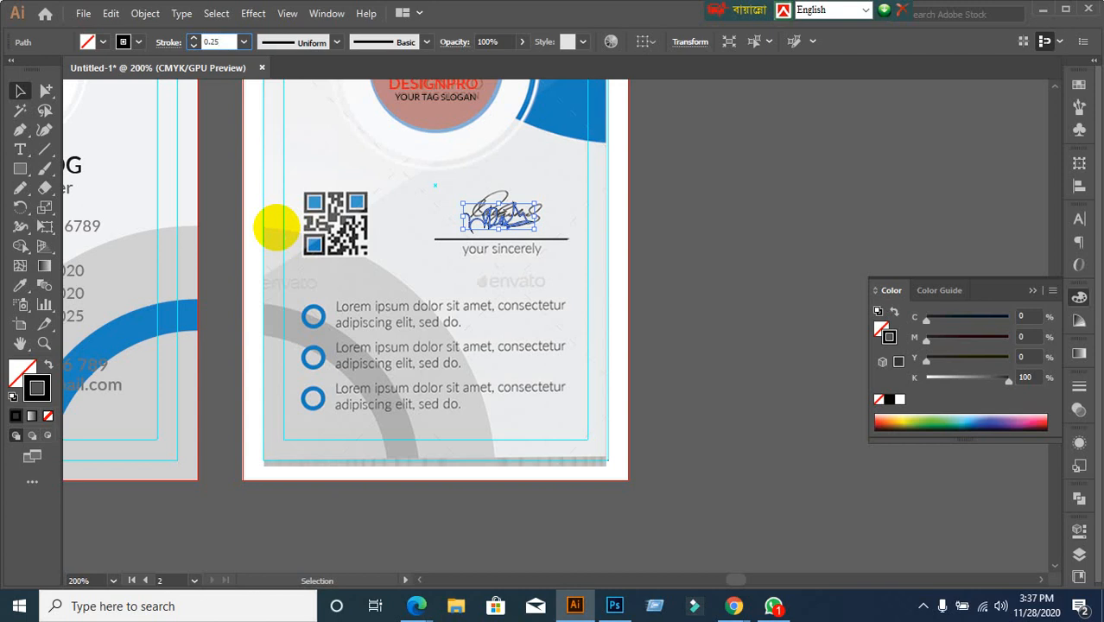
{"action": "key", "text": "Return"}
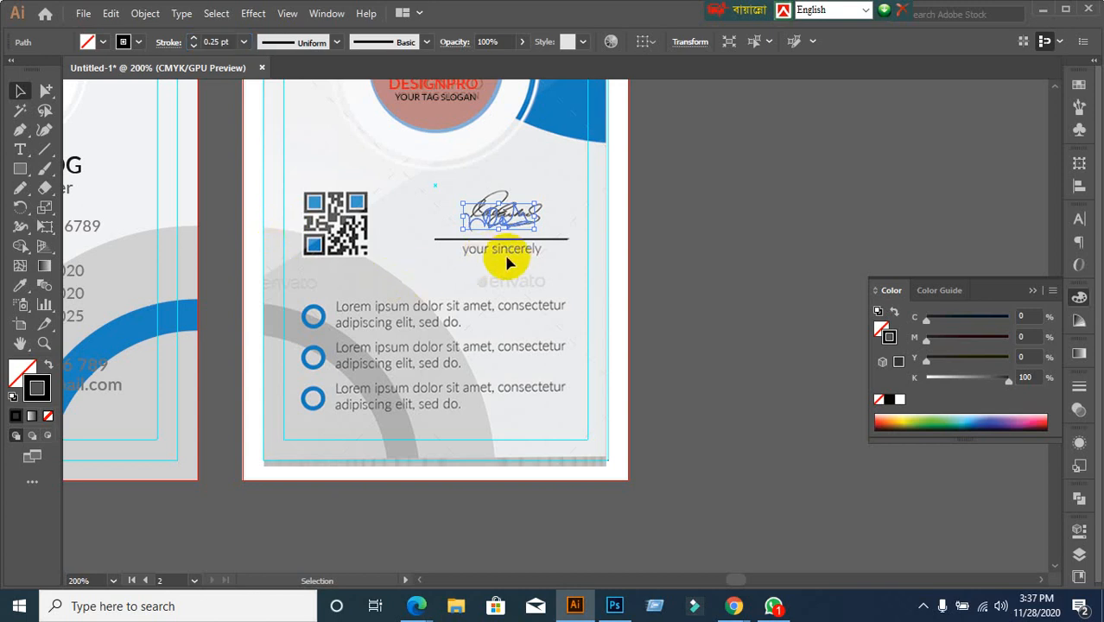
{"action": "left_click", "coordinate": [703, 235]}
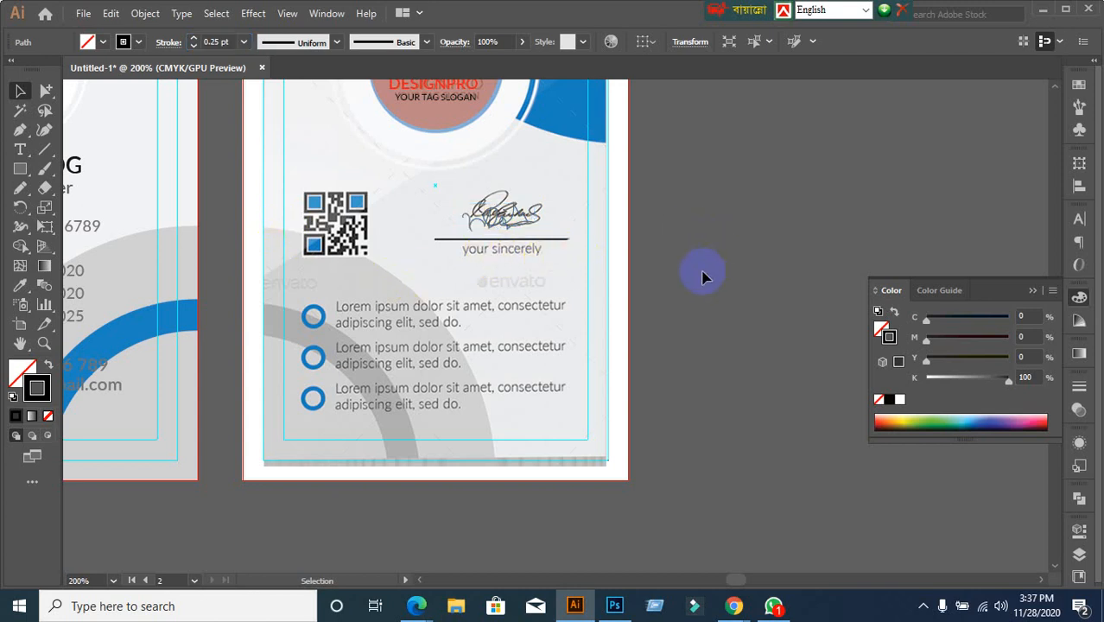
{"action": "left_click", "coordinate": [495, 213]}
{"action": "left_click", "coordinate": [579, 242]}
{"action": "left_click", "coordinate": [510, 222]}
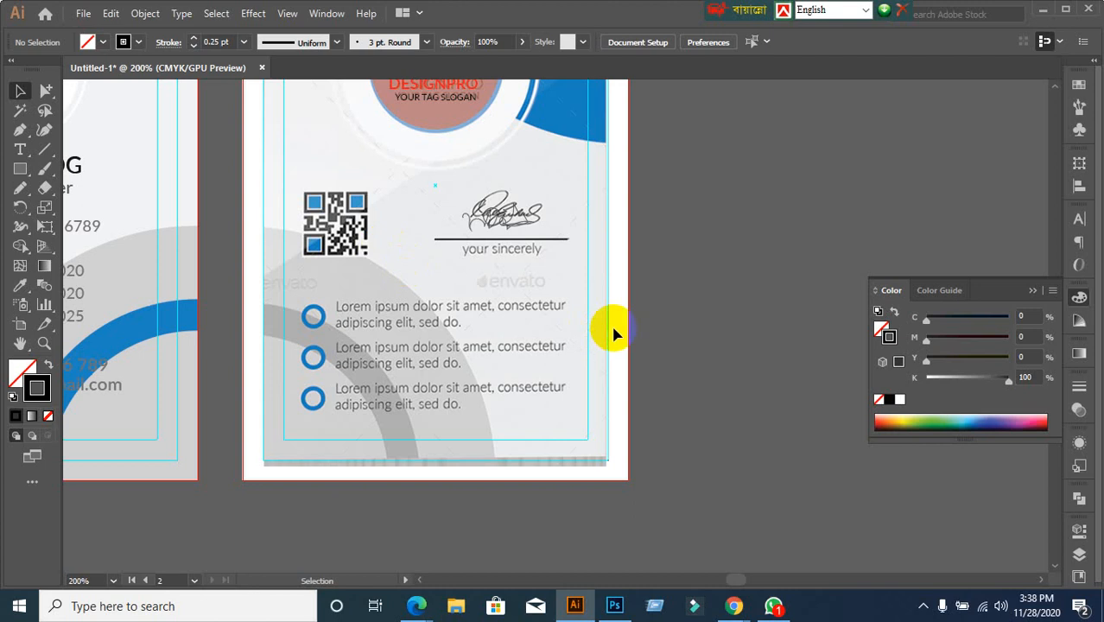
In Chrome, search Google Images for 'Qr code' and preview the Kaspersky QR code image
{"action": "mouse_move", "coordinate": [747, 609]}
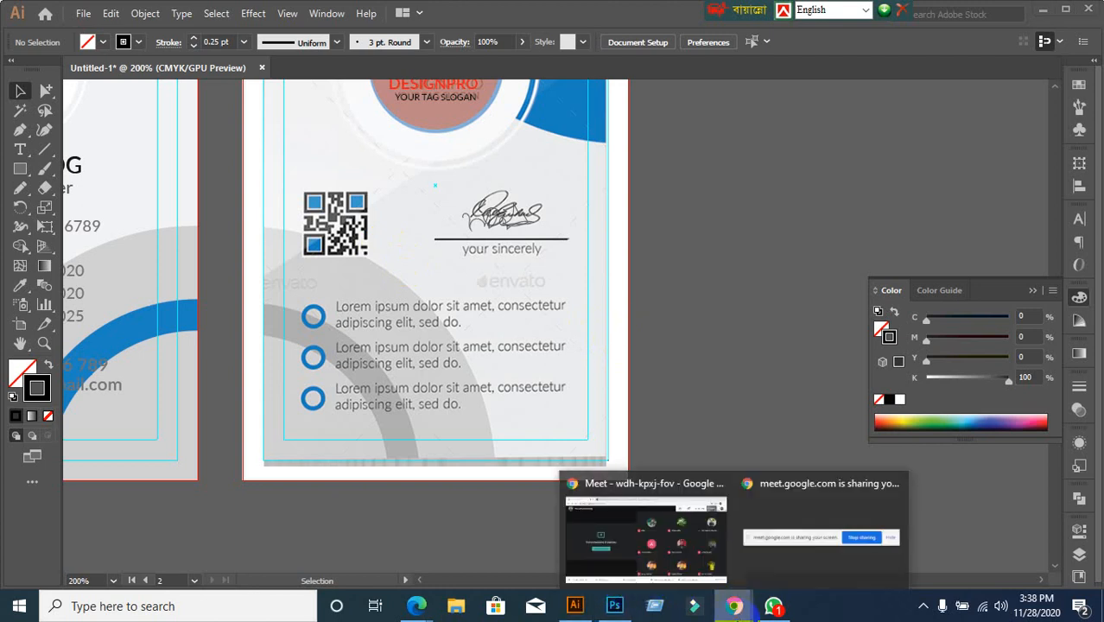
{"action": "left_click", "coordinate": [660, 529]}
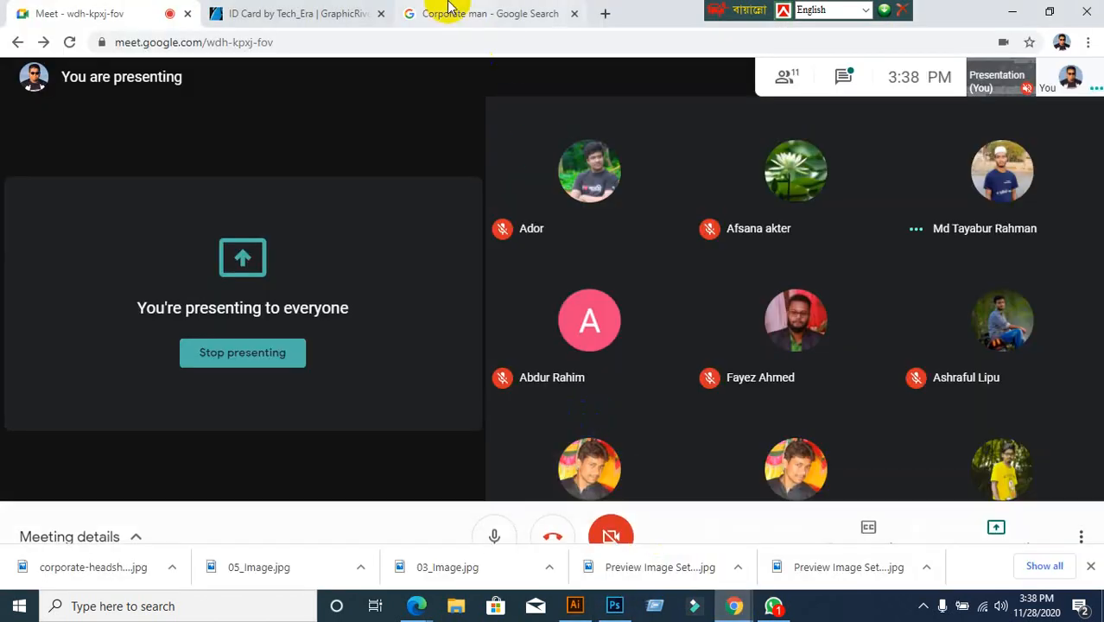
{"action": "left_click", "coordinate": [448, 9]}
{"action": "left_click", "coordinate": [70, 90]}
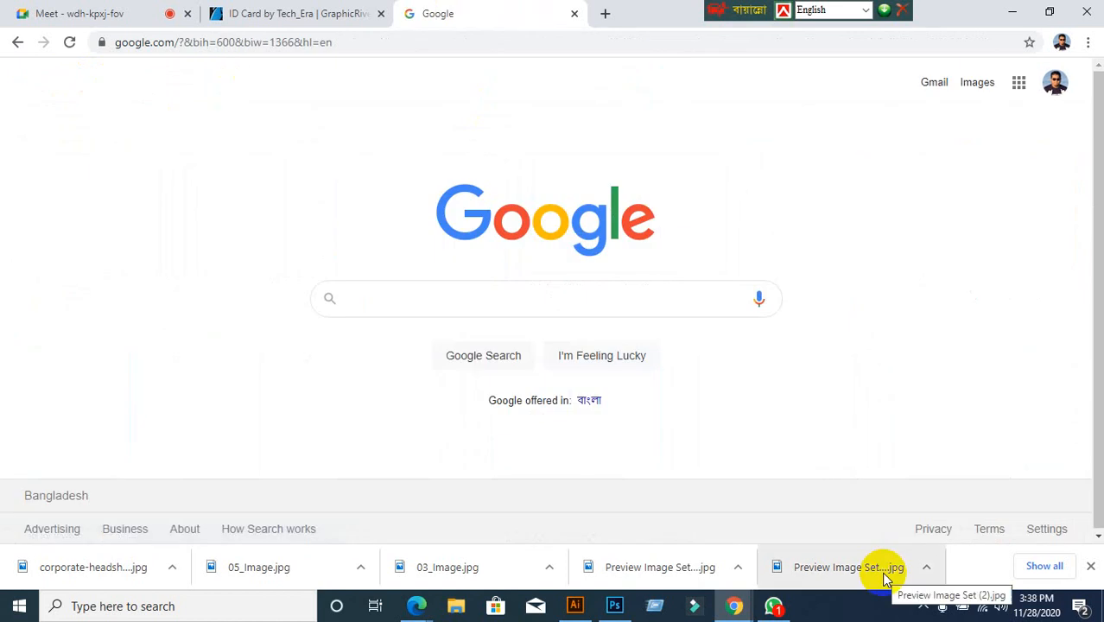
{"action": "type", "text": "w"}
{"action": "key", "text": "BackSpace"}
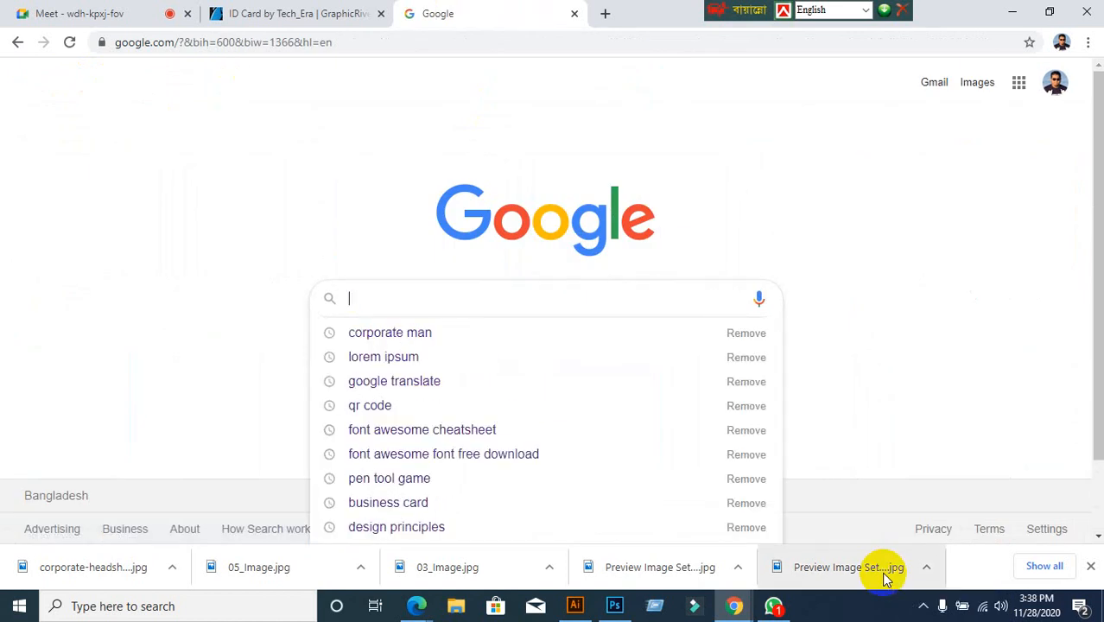
{"action": "type", "text": "Qr"}
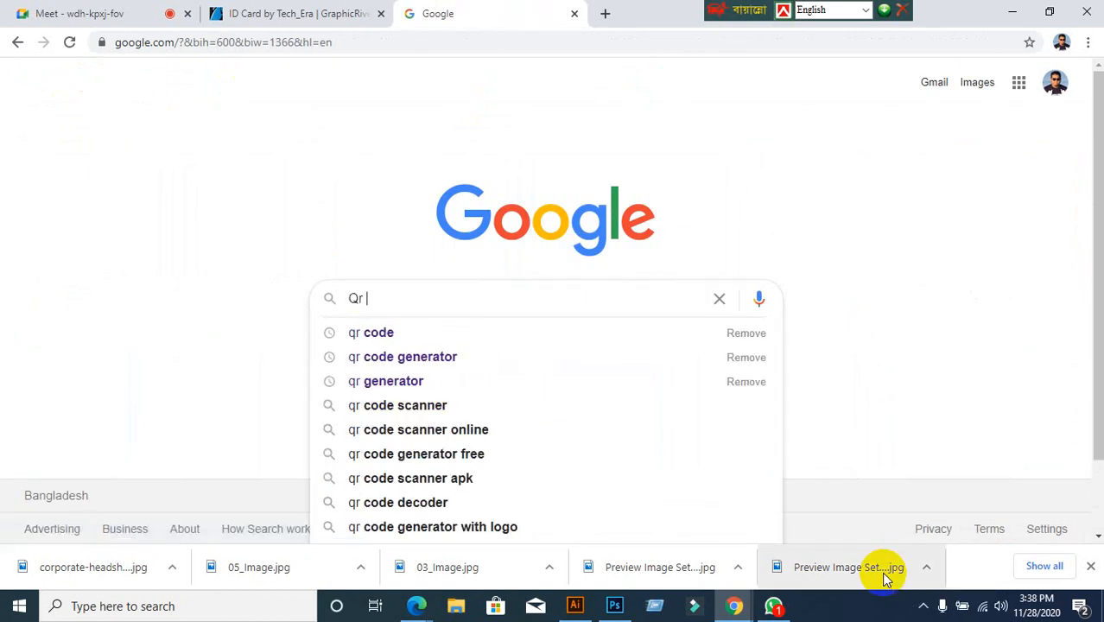
{"action": "type", "text": " conde"}
{"action": "key", "text": "Return"}
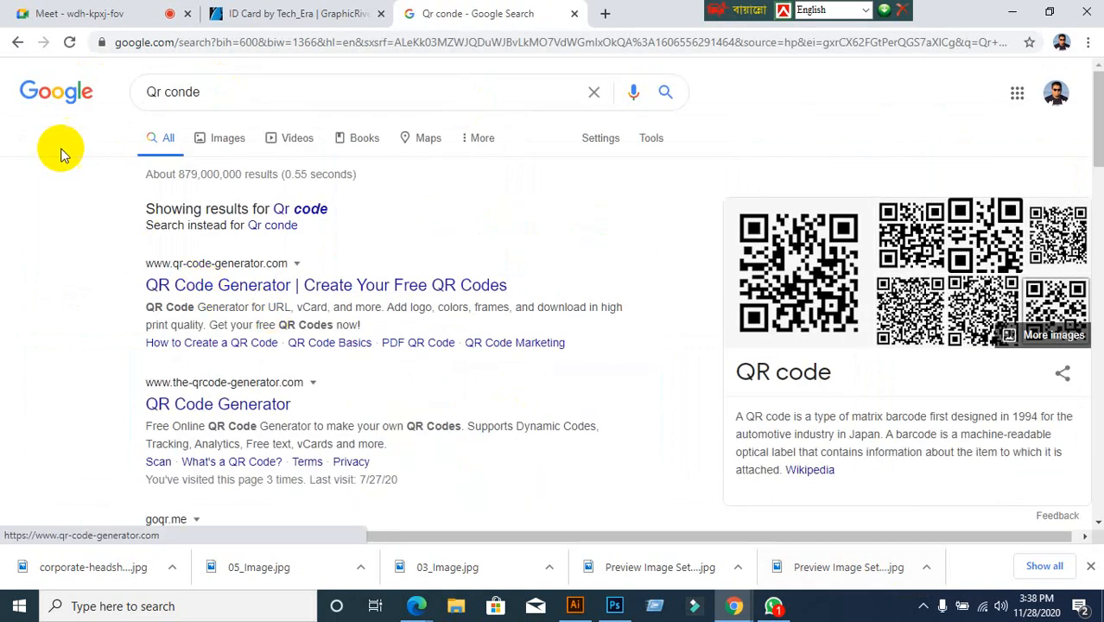
{"action": "left_click", "coordinate": [228, 139]}
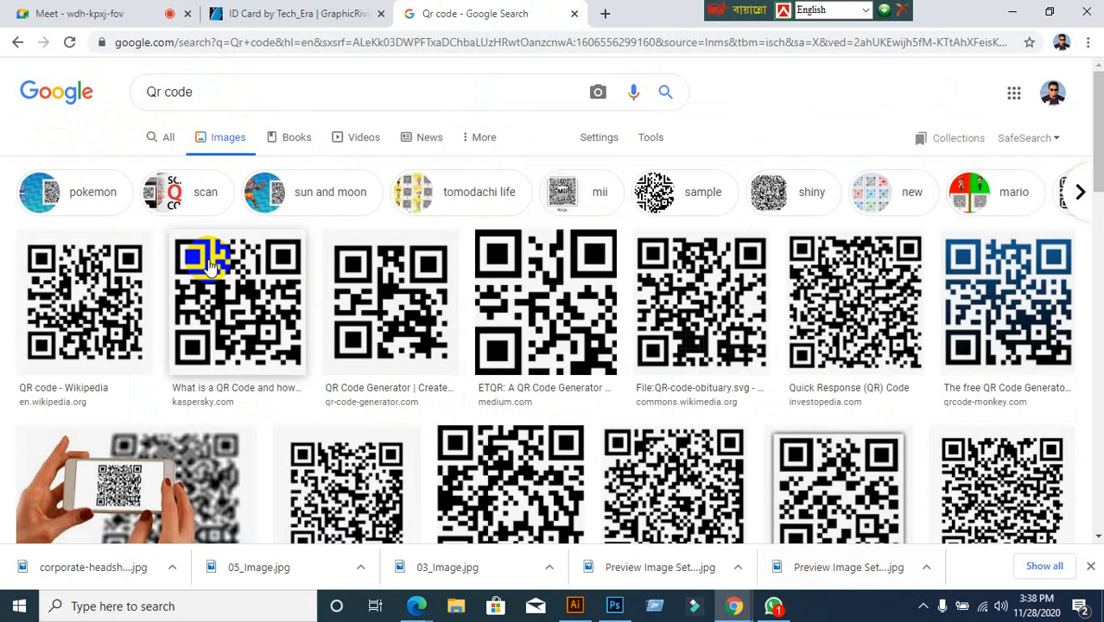
{"action": "left_click", "coordinate": [208, 266]}
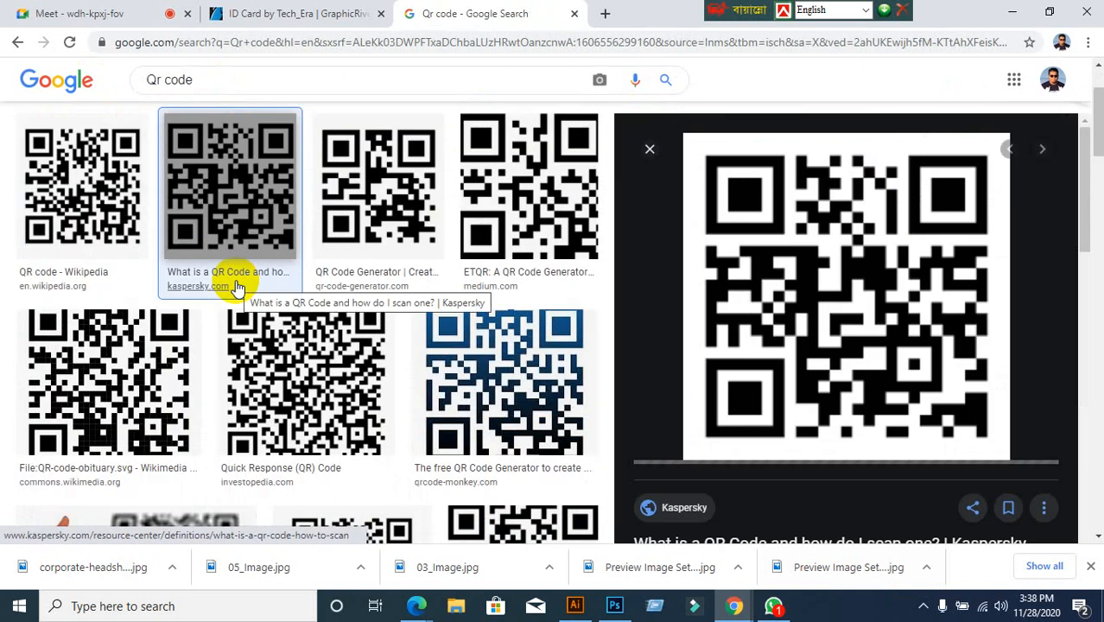
{"action": "left_click", "coordinate": [237, 287]}
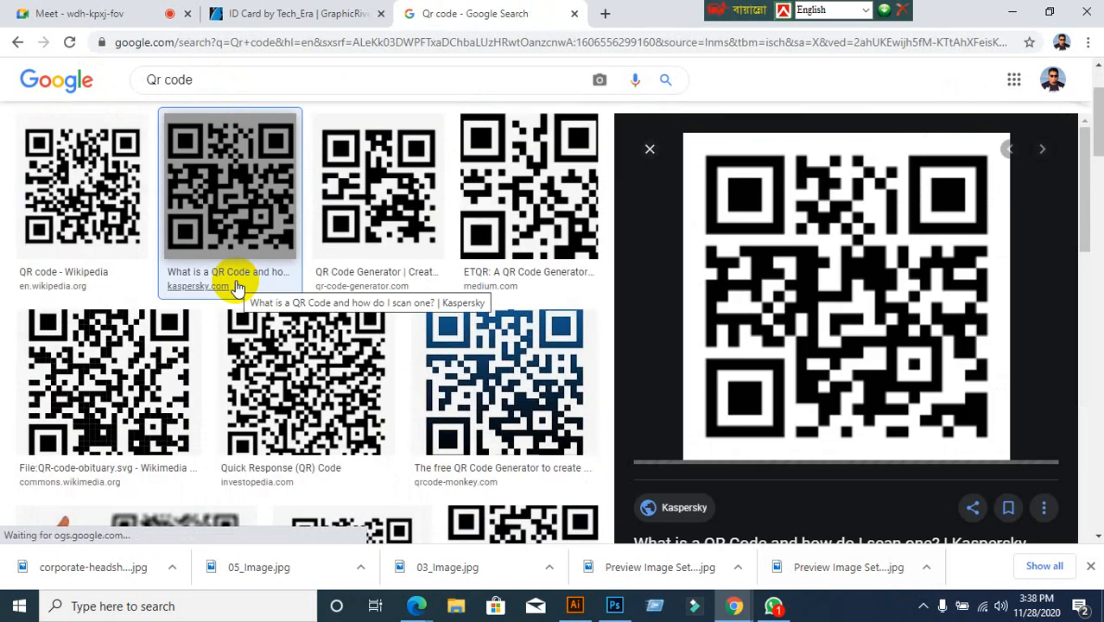
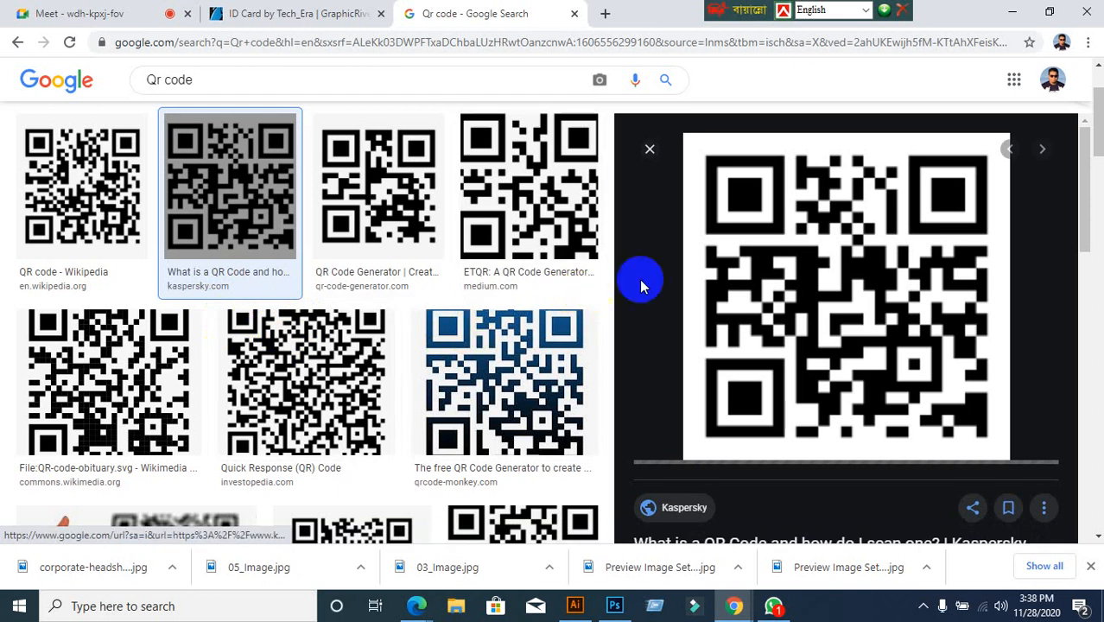
Save the Google Images QR code to the Desktop as download.png, then close the preview
{"action": "right_click", "coordinate": [699, 272]}
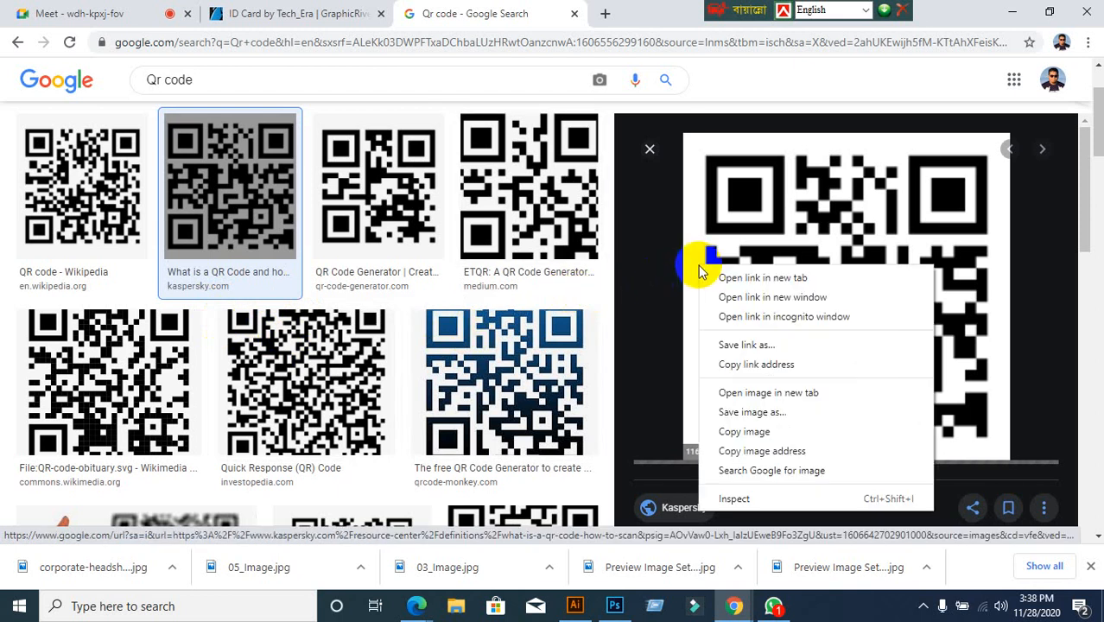
{"action": "left_click", "coordinate": [760, 411]}
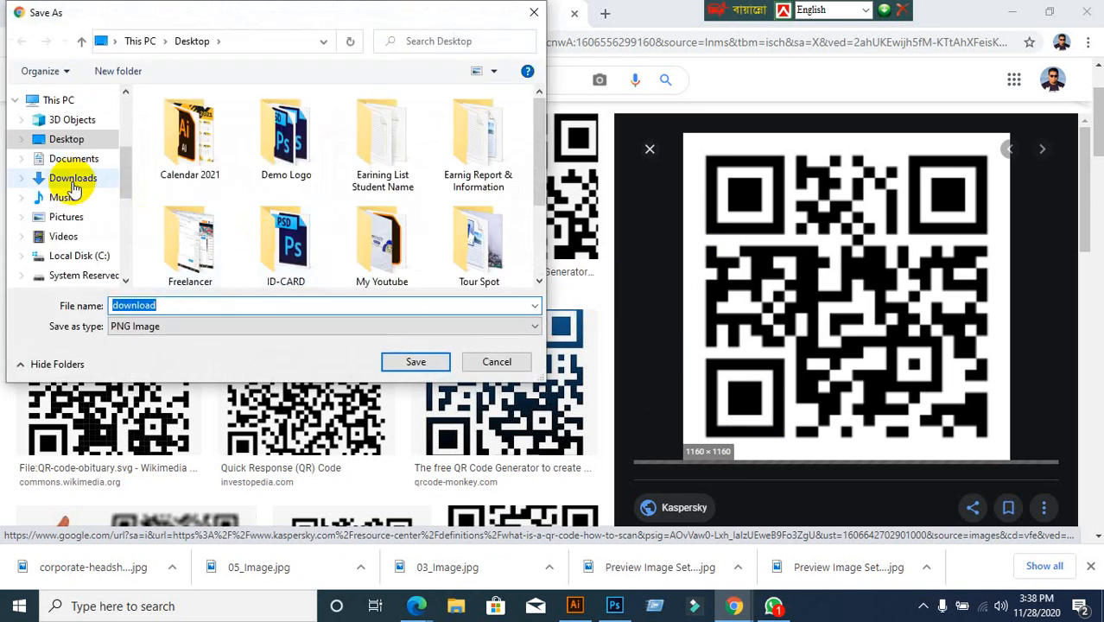
{"action": "scroll", "coordinate": [72, 181], "scroll_direction": "up", "scroll_amount": 2}
{"action": "scroll", "coordinate": [74, 178], "scroll_direction": "down", "scroll_amount": 1}
{"action": "scroll", "coordinate": [86, 148], "scroll_direction": "up", "scroll_amount": 2}
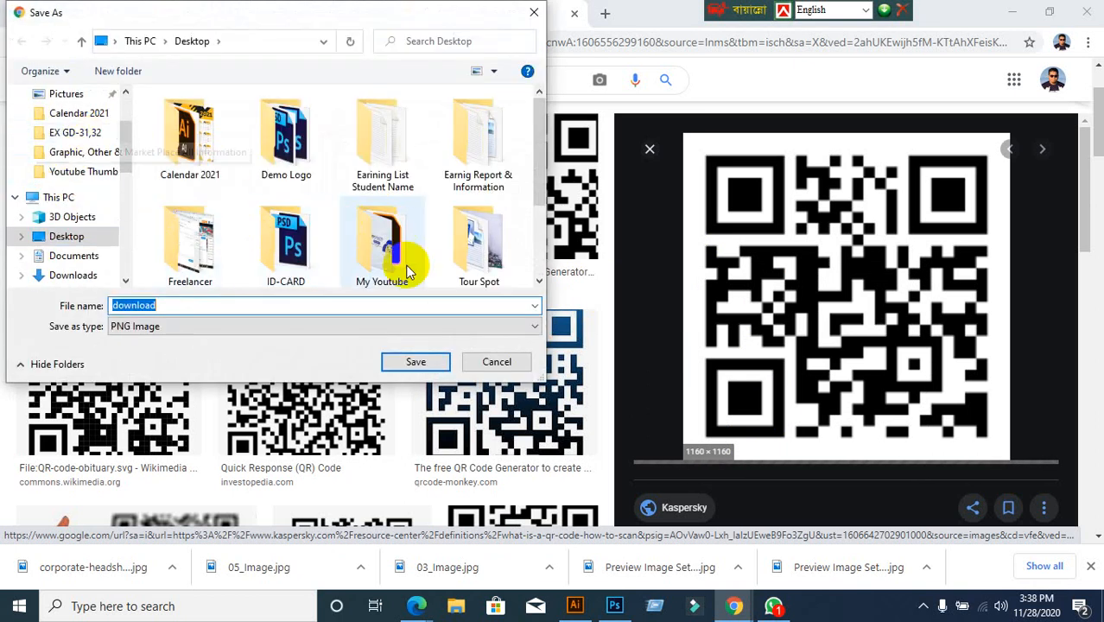
{"action": "scroll", "coordinate": [82, 148], "scroll_direction": "up", "scroll_amount": 3}
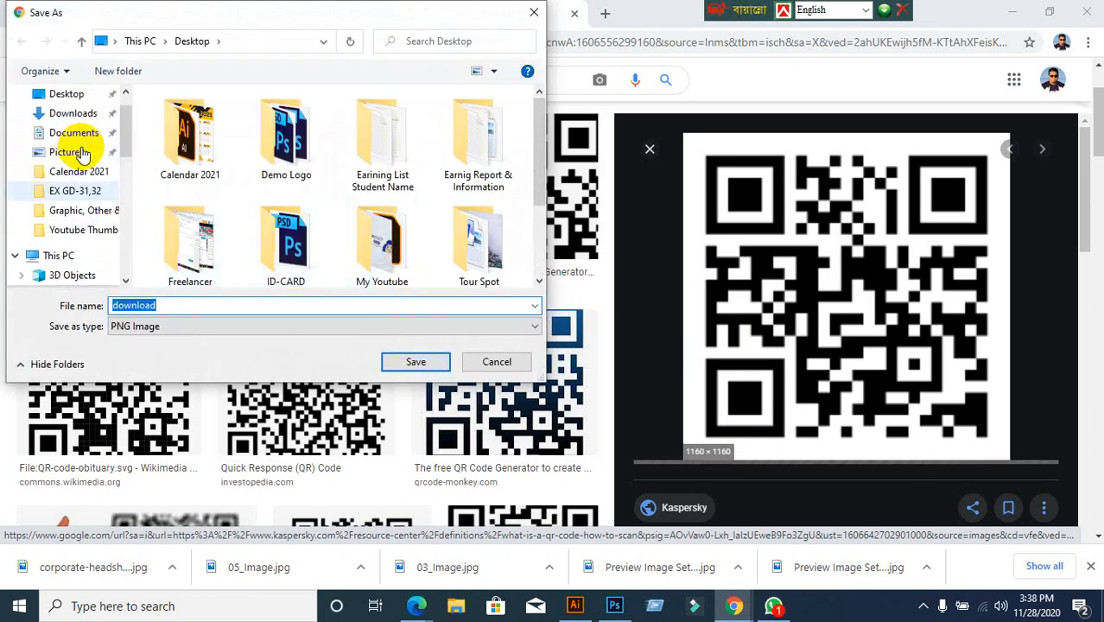
{"action": "left_click", "coordinate": [65, 126]}
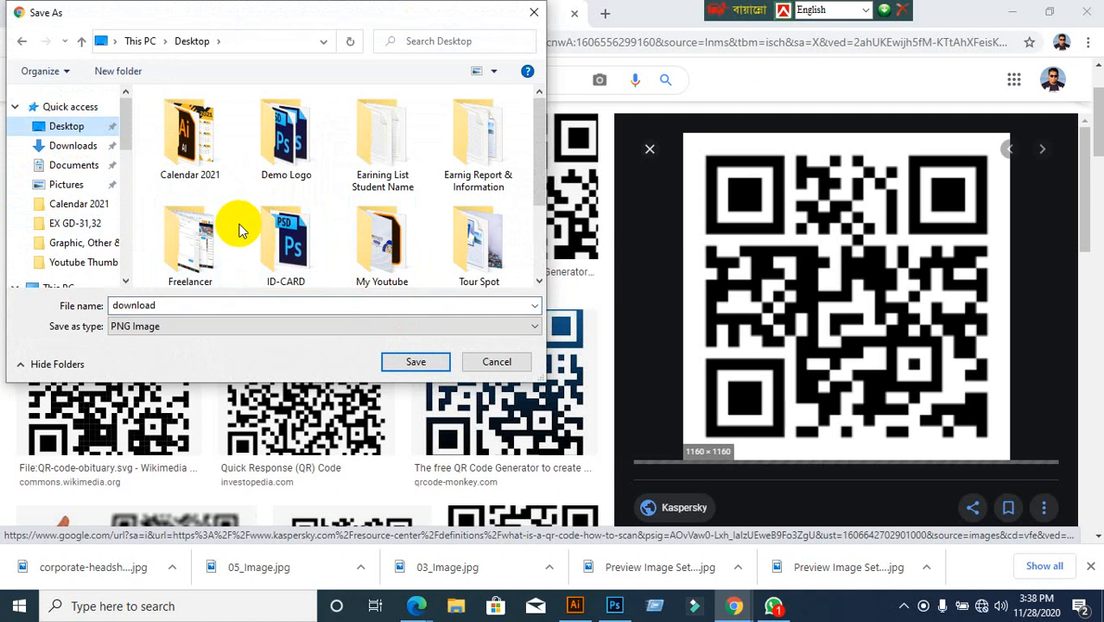
{"action": "left_click", "coordinate": [414, 361]}
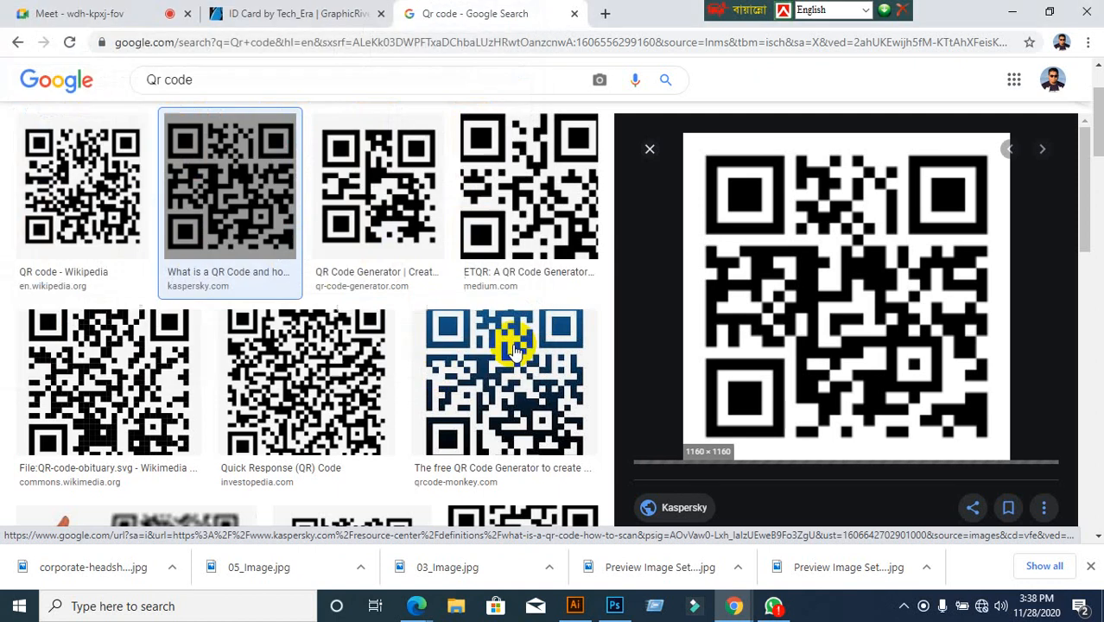
{"action": "left_click", "coordinate": [649, 149]}
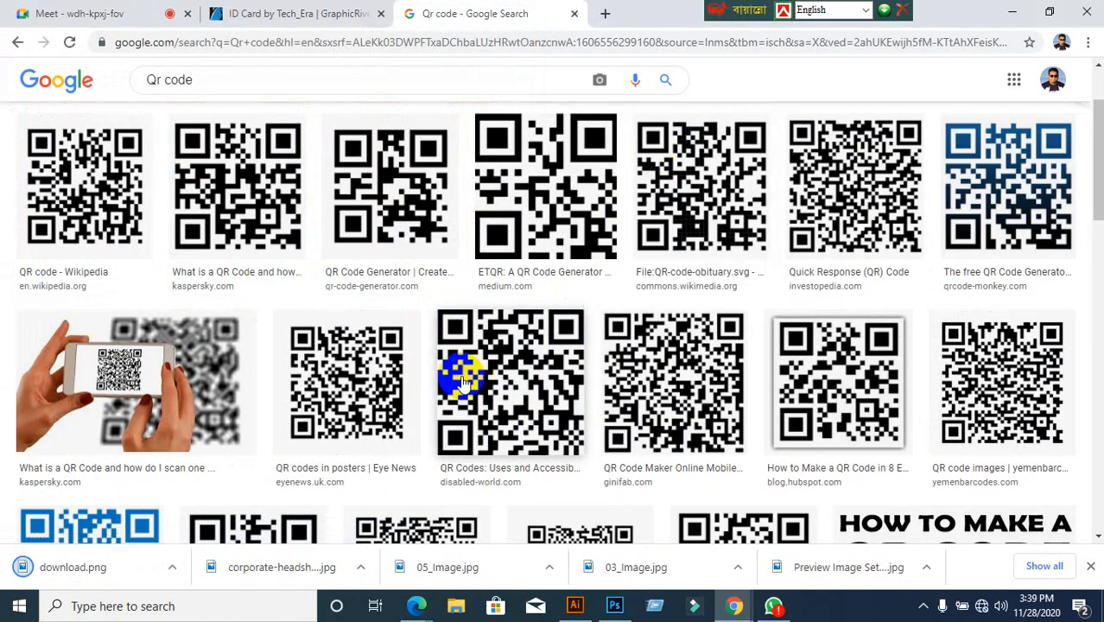
Place the downloaded download.png QR image into the ID card document
{"action": "left_click", "coordinate": [574, 605]}
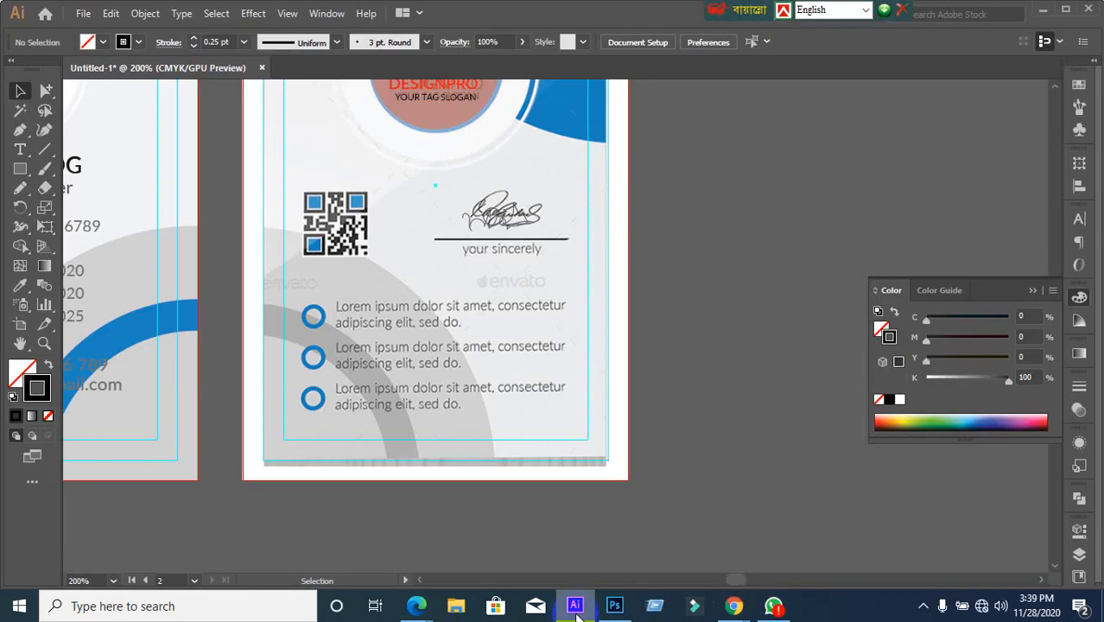
{"action": "left_click", "coordinate": [83, 14]}
{"action": "left_click", "coordinate": [112, 276]}
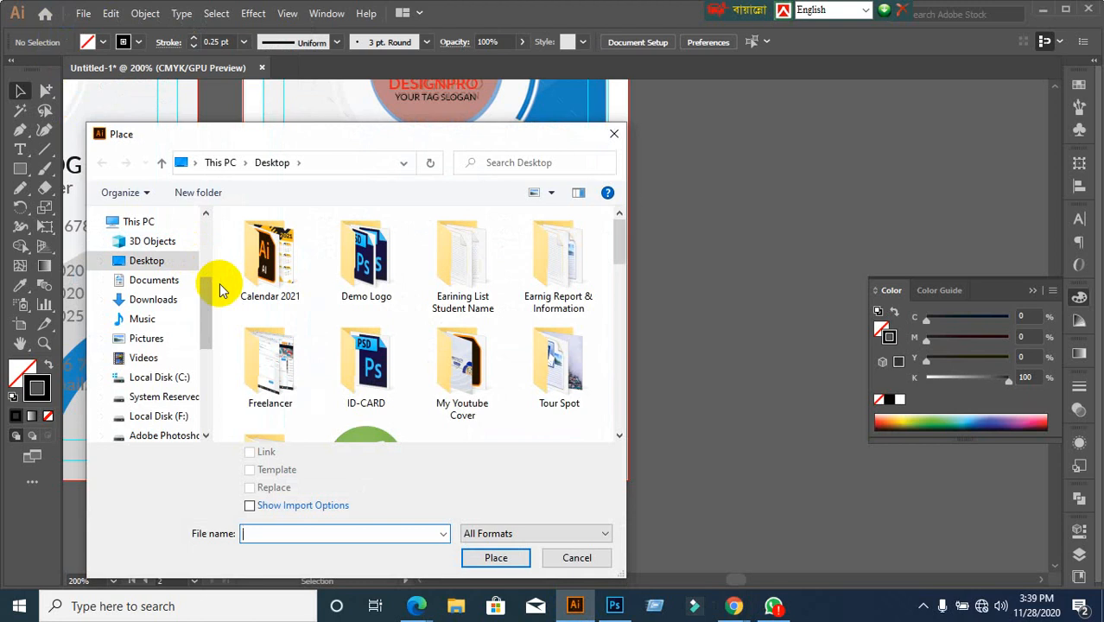
{"action": "scroll", "coordinate": [220, 290], "scroll_direction": "down", "scroll_amount": 5}
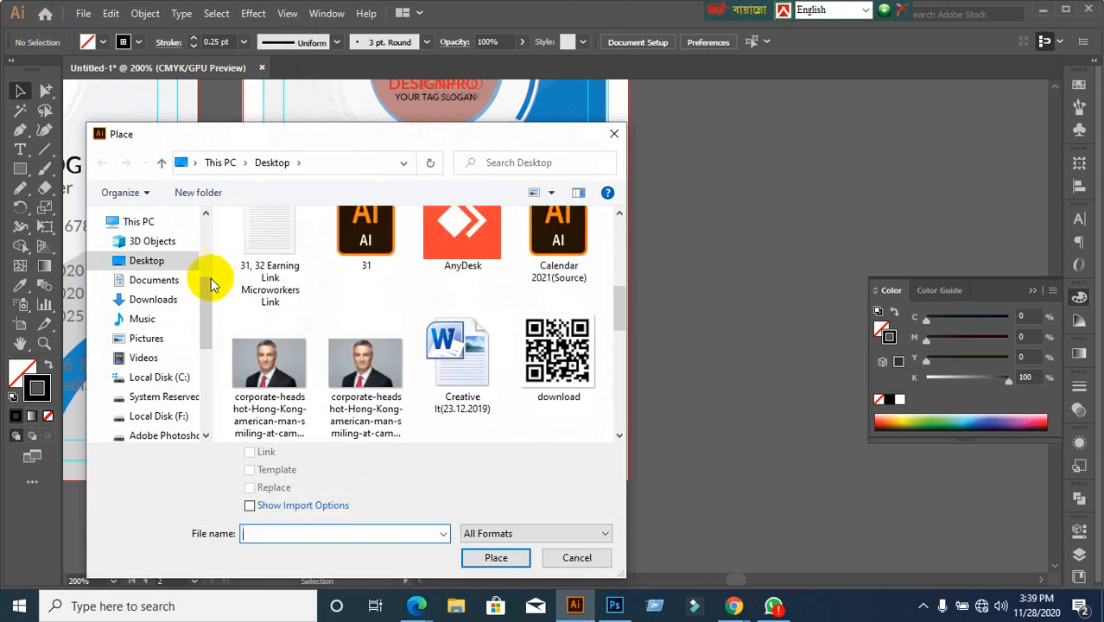
{"action": "left_click", "coordinate": [576, 361]}
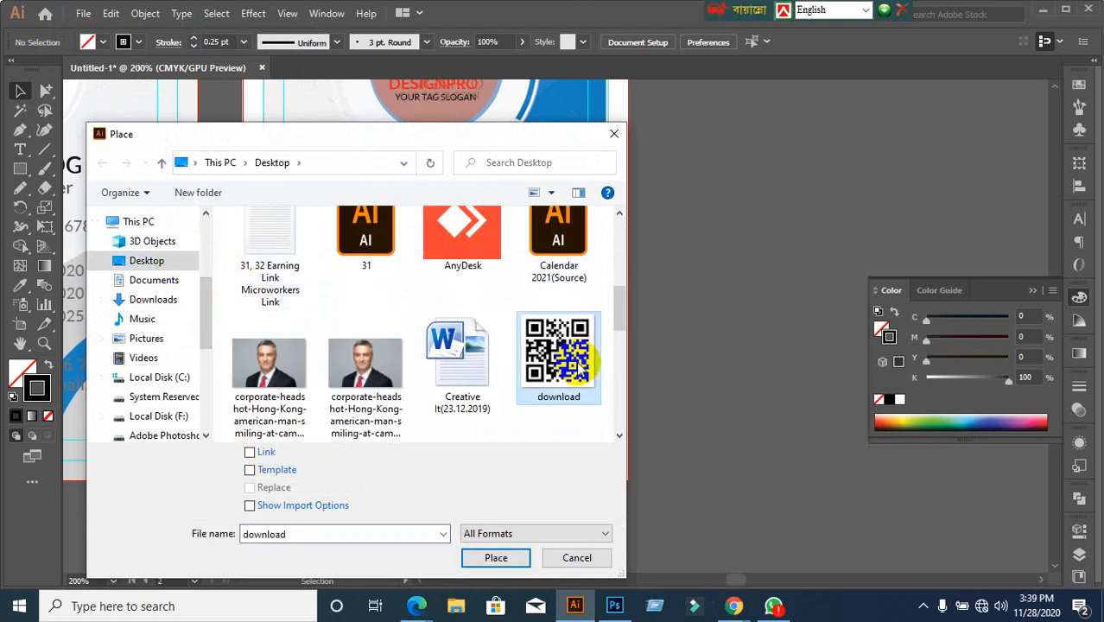
{"action": "left_click", "coordinate": [499, 557]}
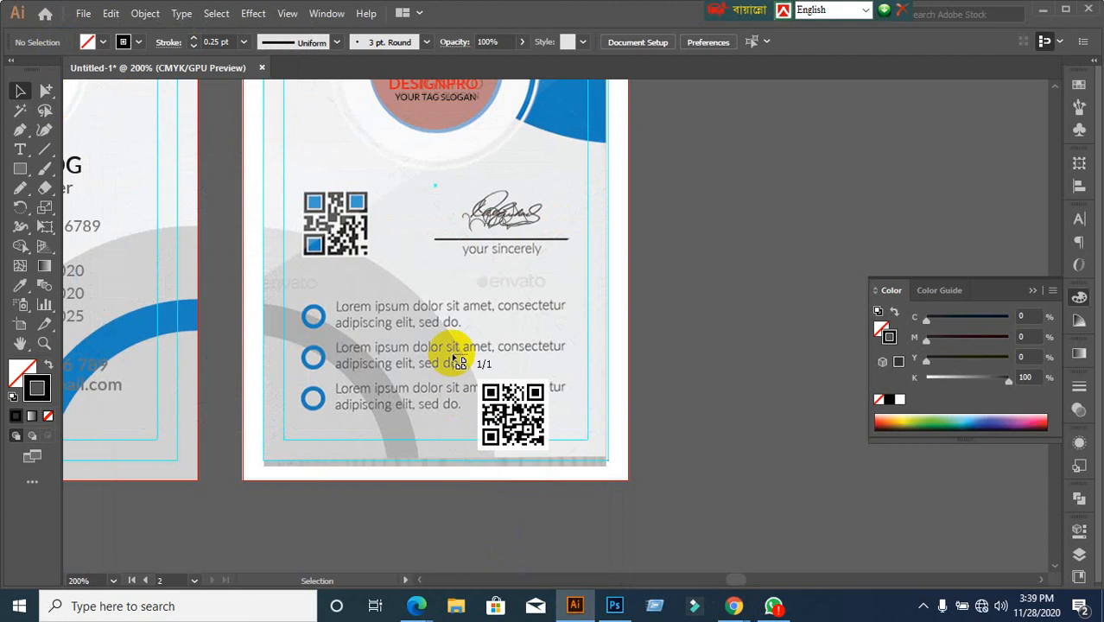
Move the new QR code over the old one and scale it down to fit
{"action": "left_click_drag", "start_coordinate": [298, 184], "coordinate": [393, 275]}
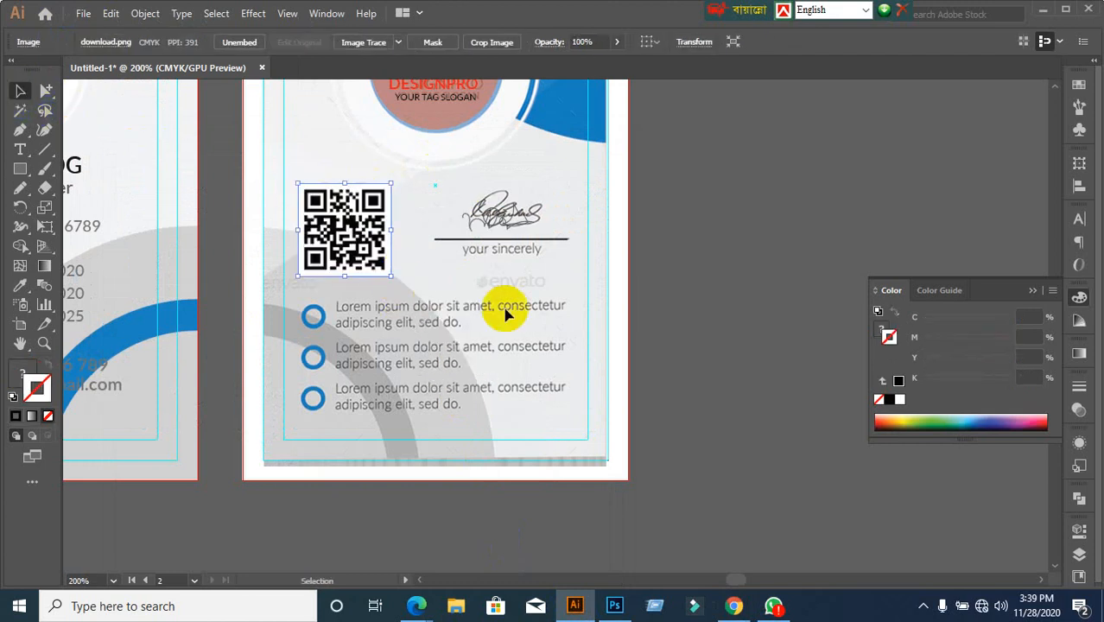
{"action": "left_click_drag", "start_coordinate": [393, 276], "coordinate": [353, 233]}
{"action": "left_click", "coordinate": [771, 284]}
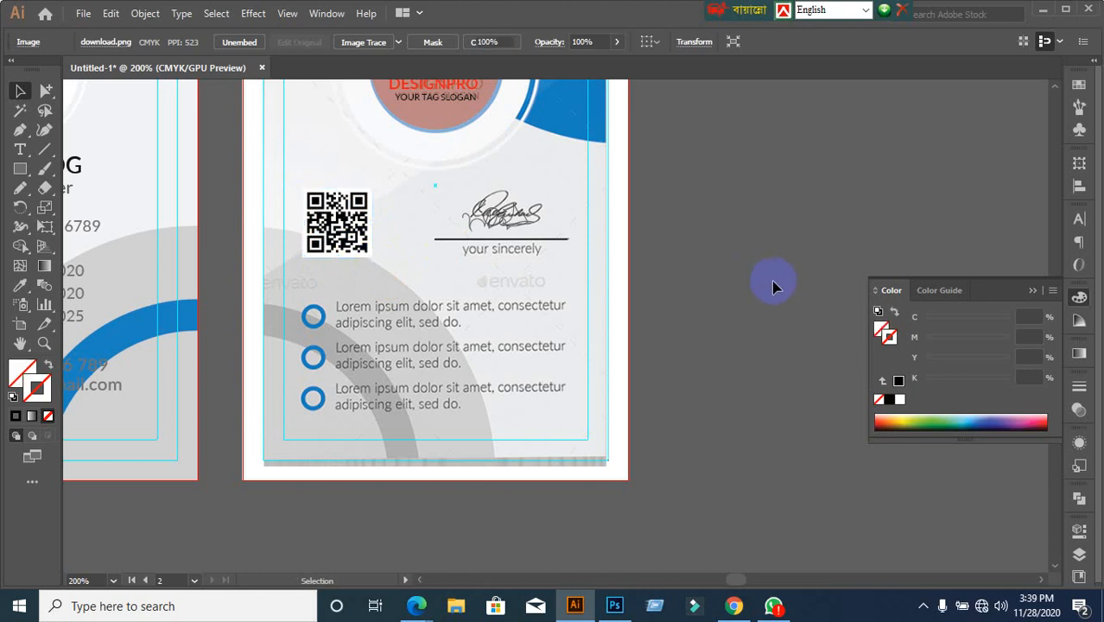
{"action": "scroll", "coordinate": [642, 335], "scroll_direction": "up", "scroll_amount": 2}
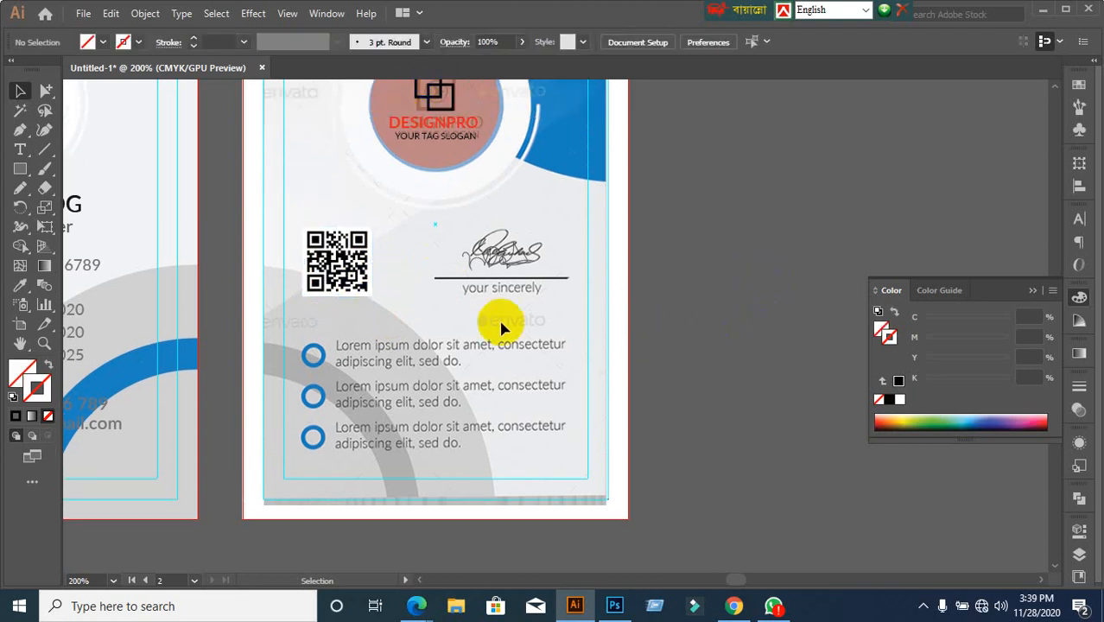
{"action": "scroll", "coordinate": [415, 386], "scroll_direction": "down", "scroll_amount": 5}
{"action": "scroll", "coordinate": [340, 291], "scroll_direction": "down", "scroll_amount": 4}
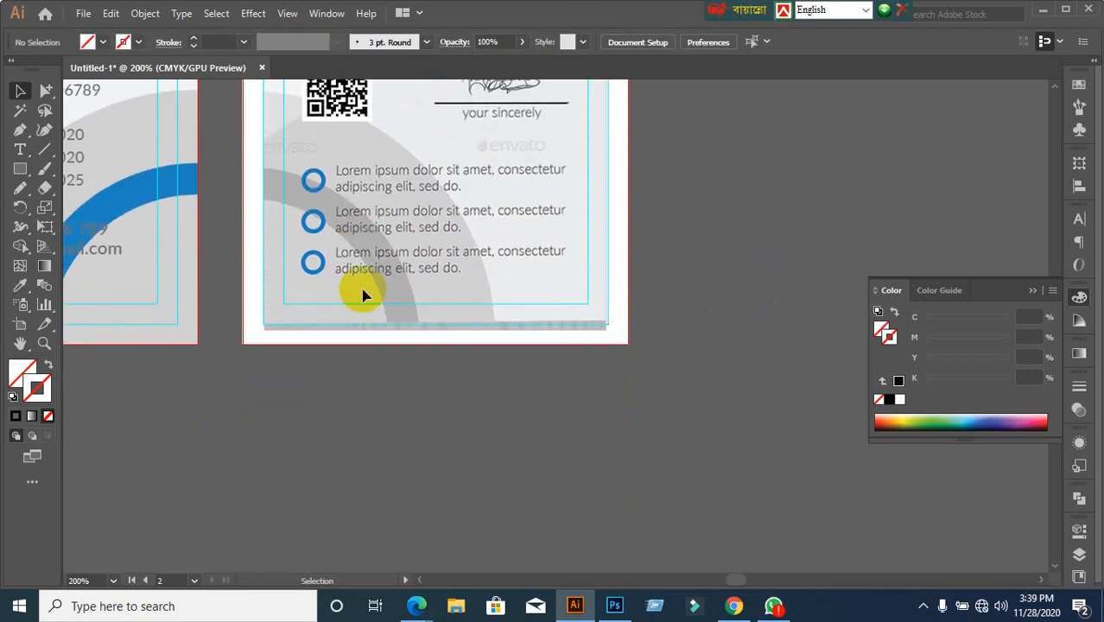
{"action": "scroll", "coordinate": [478, 333], "scroll_direction": "up", "scroll_amount": 2}
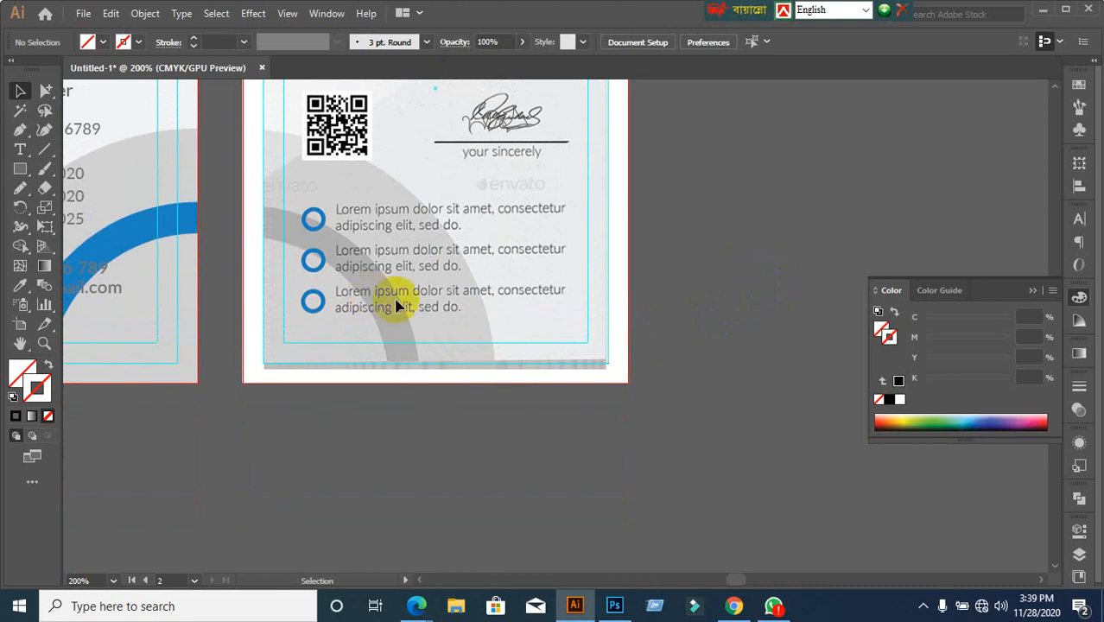
{"action": "scroll", "coordinate": [321, 318], "scroll_direction": "down", "scroll_amount": 2}
{"action": "scroll", "coordinate": [322, 325], "scroll_direction": "up", "scroll_amount": 2}
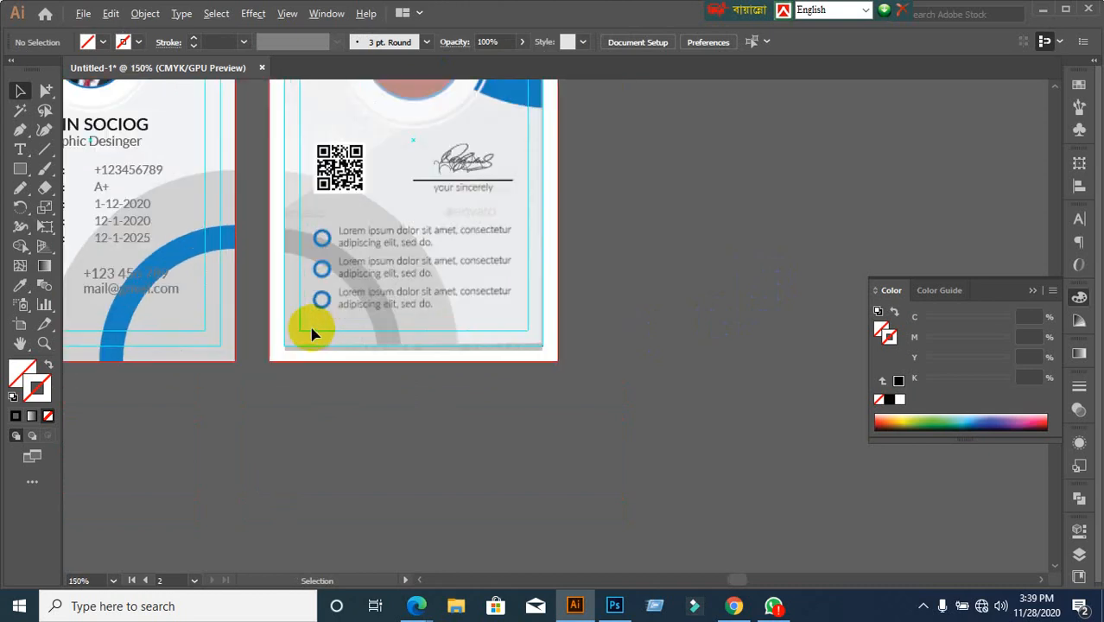
{"action": "left_click", "coordinate": [229, 327]}
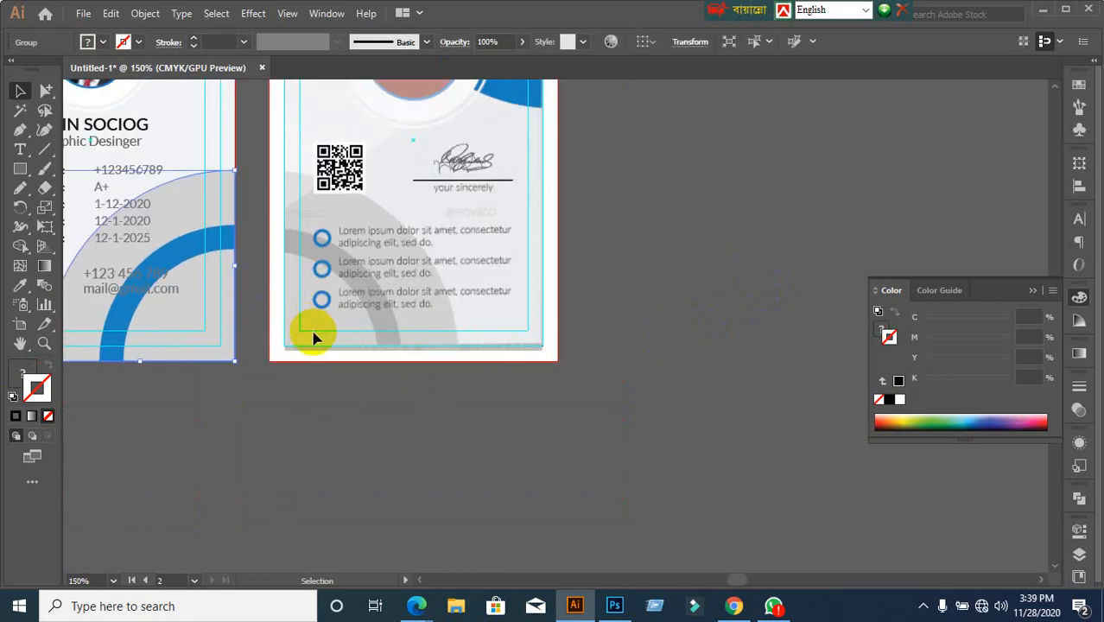
{"action": "left_click", "coordinate": [324, 394]}
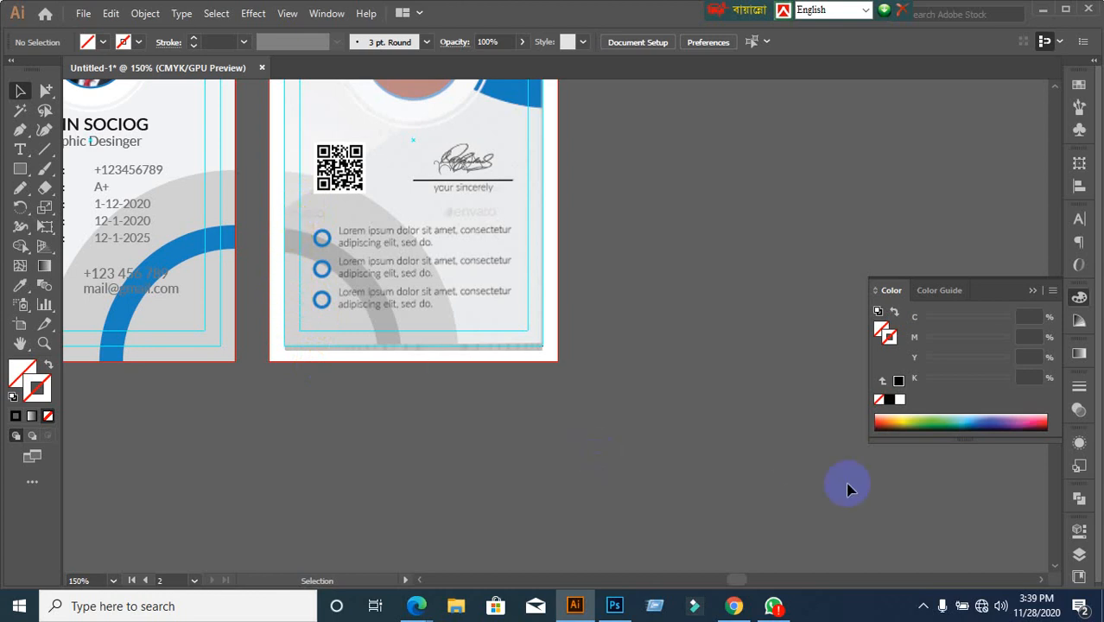
{"action": "left_click", "coordinate": [1042, 10]}
{"action": "left_click", "coordinate": [1013, 10]}
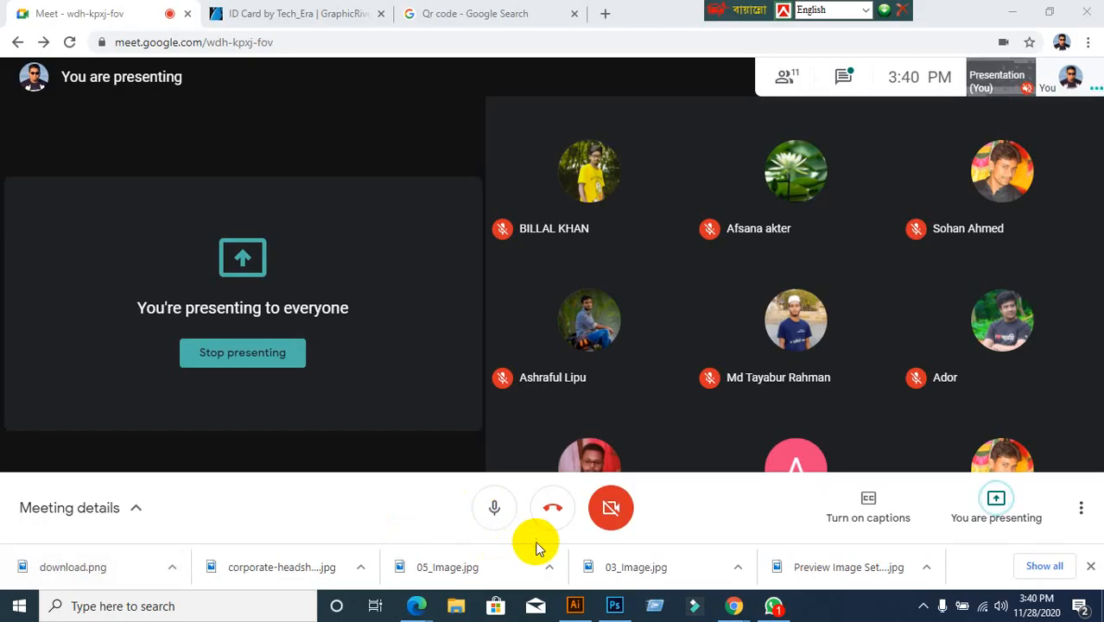
{"action": "left_click", "coordinate": [575, 605]}
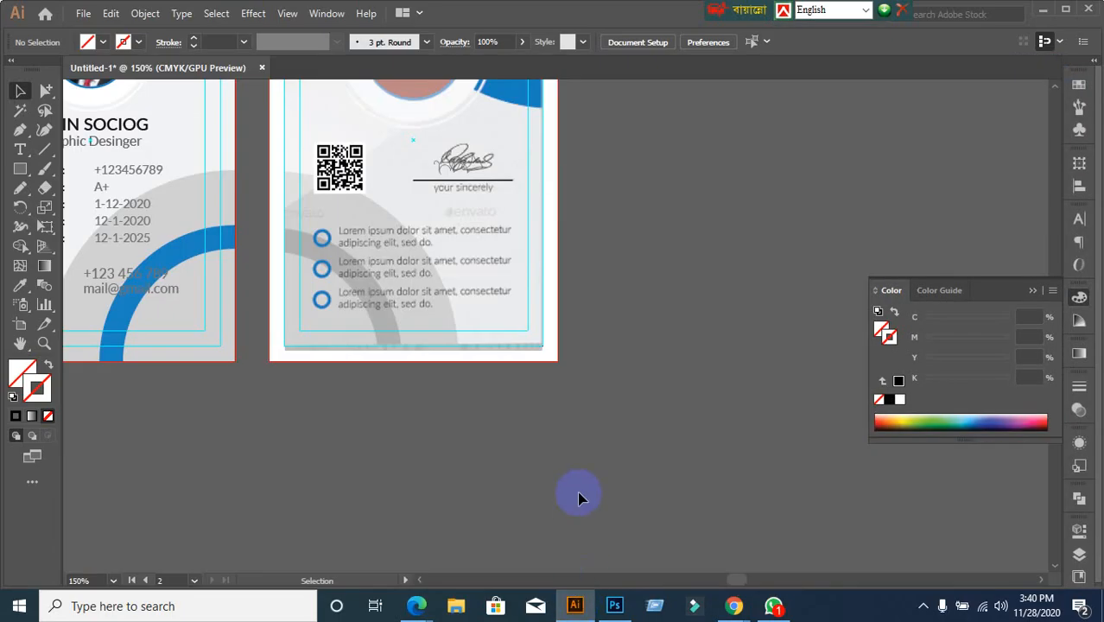
{"action": "scroll", "coordinate": [579, 498], "scroll_direction": "up", "scroll_amount": 3}
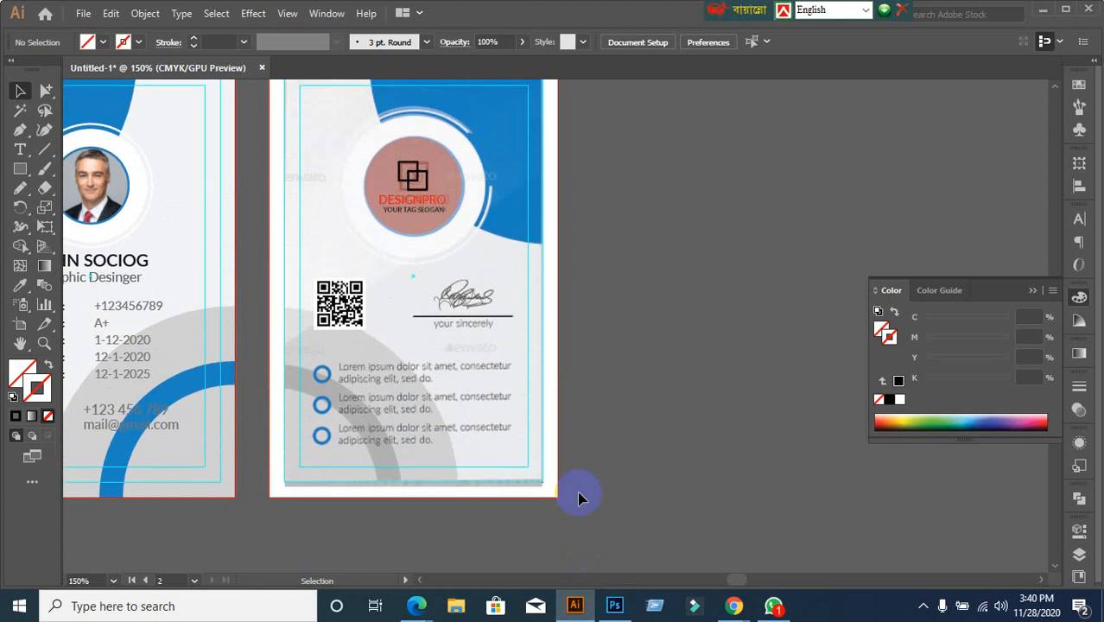
{"action": "scroll", "coordinate": [578, 498], "scroll_direction": "up", "scroll_amount": 1}
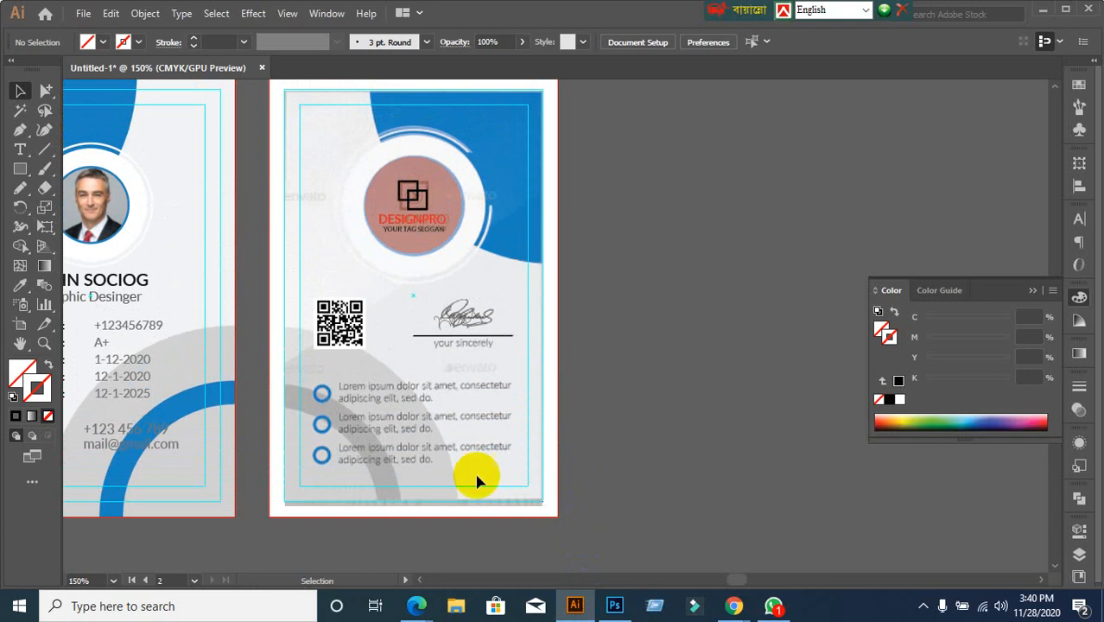
{"action": "scroll", "coordinate": [404, 418], "scroll_direction": "down", "scroll_amount": 1}
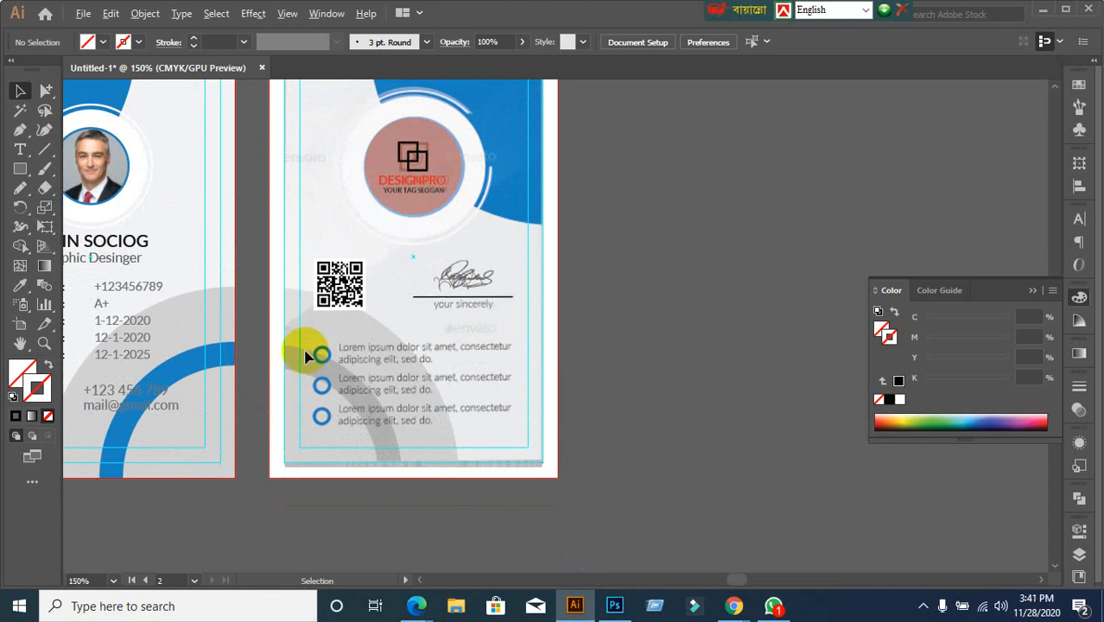
{"action": "scroll", "coordinate": [313, 353], "scroll_direction": "up", "scroll_amount": 1}
{"action": "scroll", "coordinate": [327, 399], "scroll_direction": "down", "scroll_amount": 2}
{"action": "scroll", "coordinate": [326, 399], "scroll_direction": "down", "scroll_amount": 1}
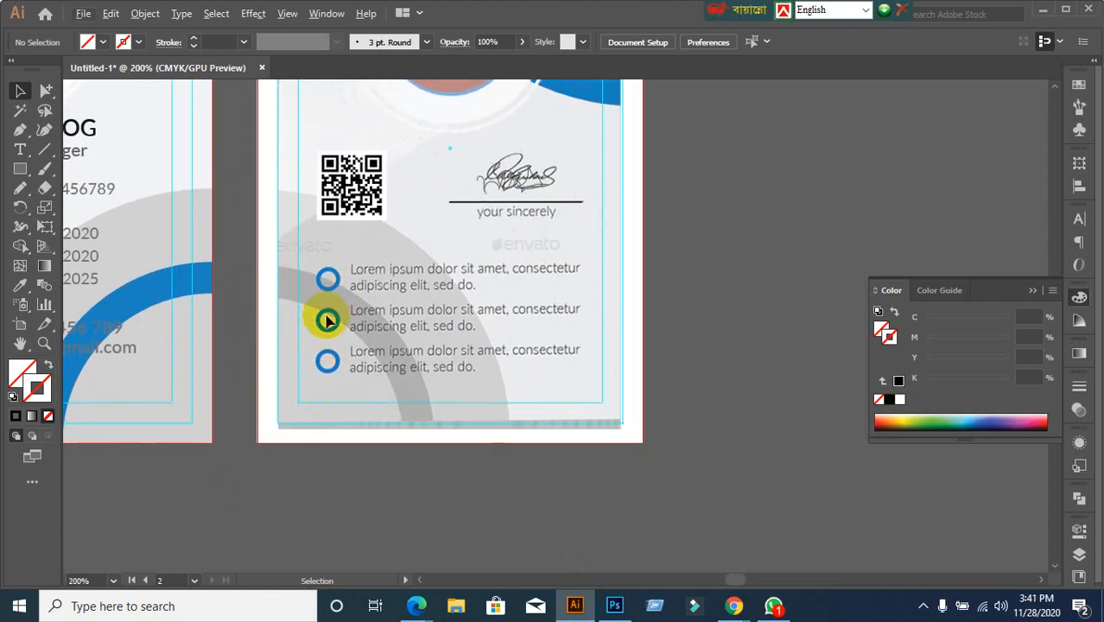
{"action": "scroll", "coordinate": [333, 346], "scroll_direction": "down", "scroll_amount": 1}
Copy the front card's grey quarter-circle group onto the back card
{"action": "scroll", "coordinate": [316, 430], "scroll_direction": "up", "scroll_amount": 1}
{"action": "left_click_drag", "start_coordinate": [316, 427], "coordinate": [435, 421]}
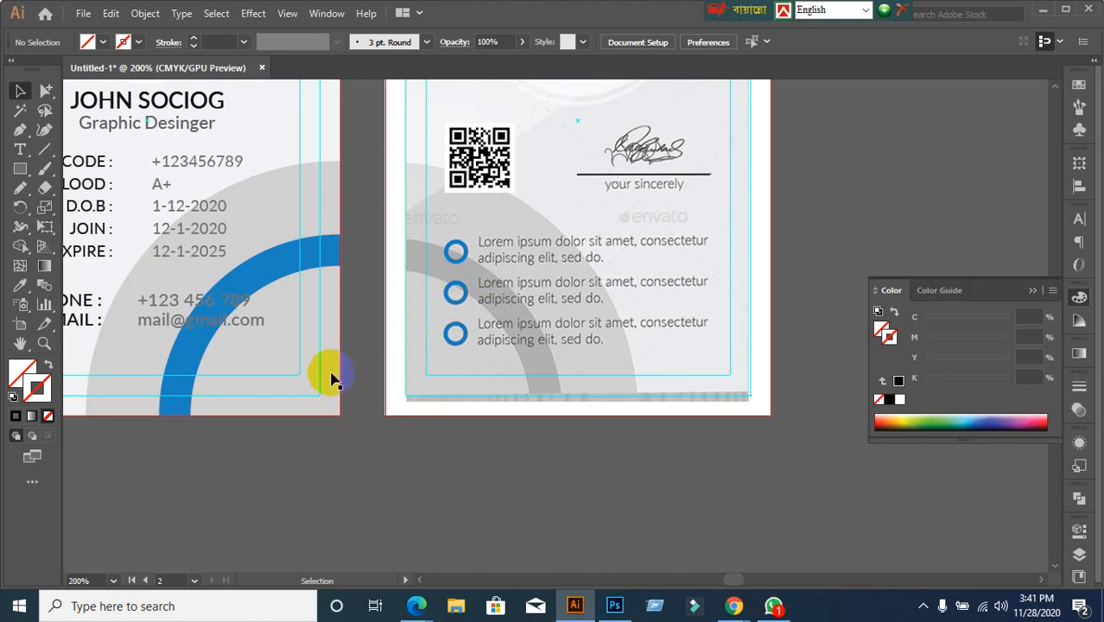
{"action": "left_click", "coordinate": [294, 343]}
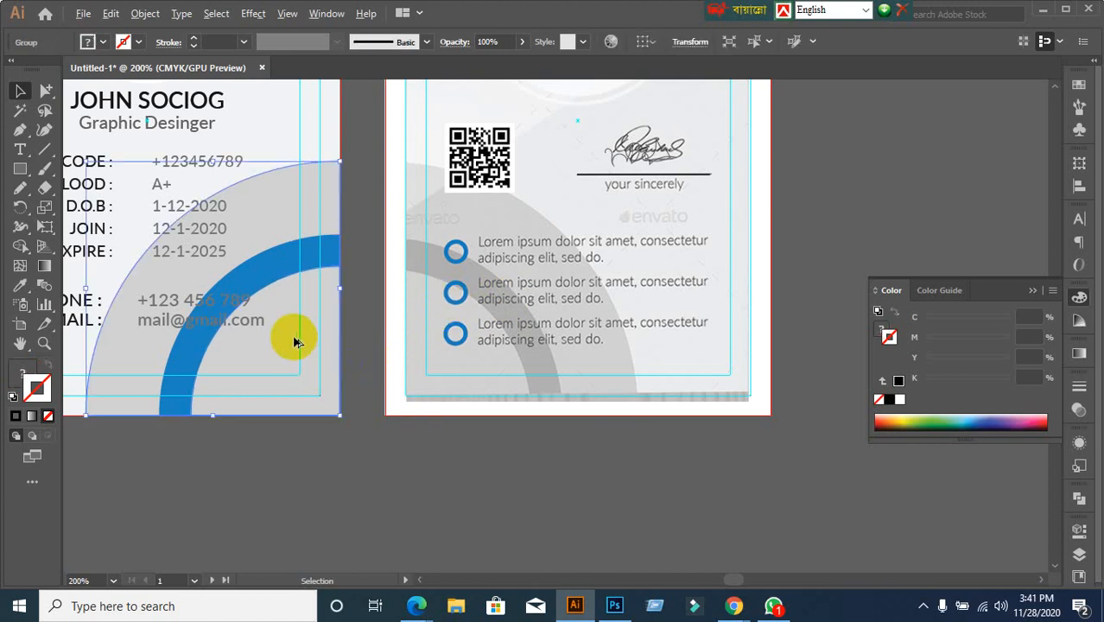
{"action": "left_click_drag", "start_coordinate": [294, 343], "coordinate": [648, 415]}
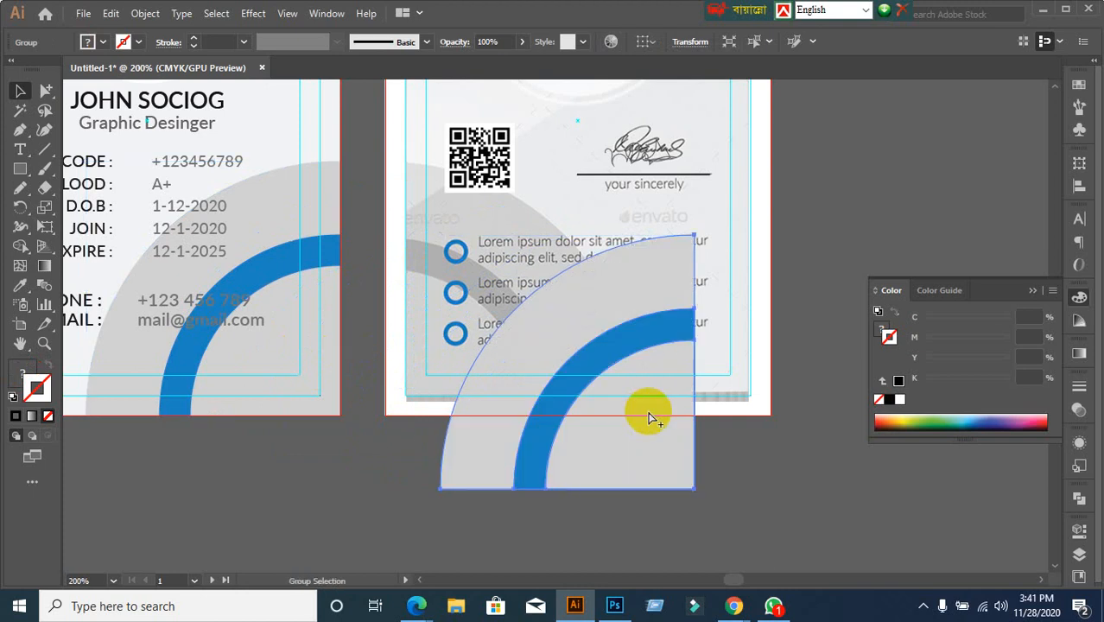
{"action": "key", "text": "ctrl+z"}
{"action": "left_click", "coordinate": [463, 516]}
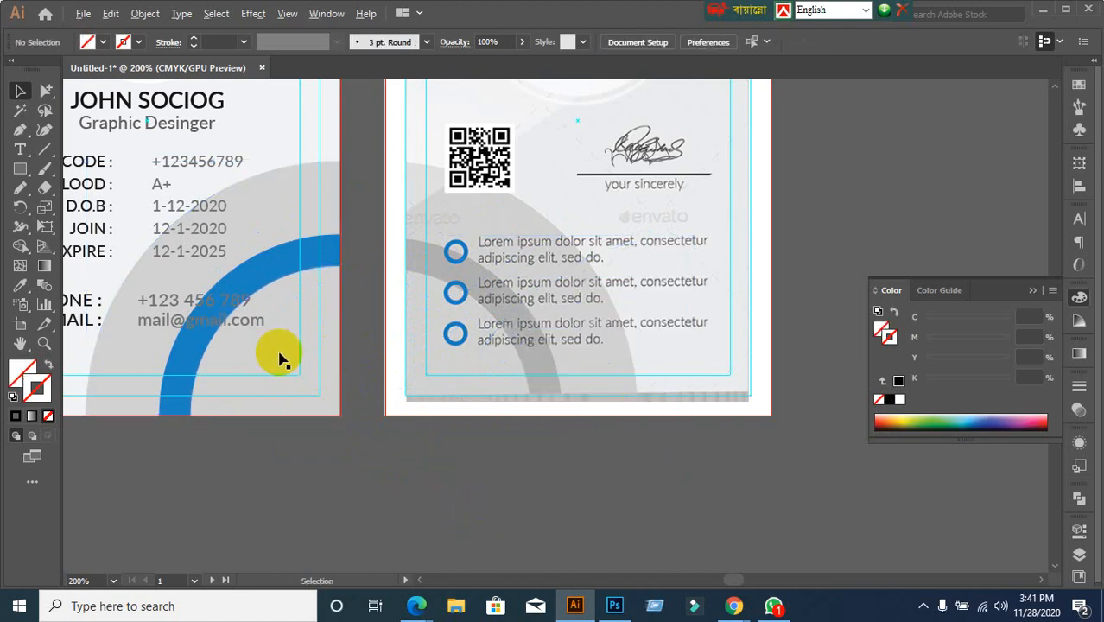
{"action": "left_click_drag", "start_coordinate": [298, 352], "coordinate": [642, 439]}
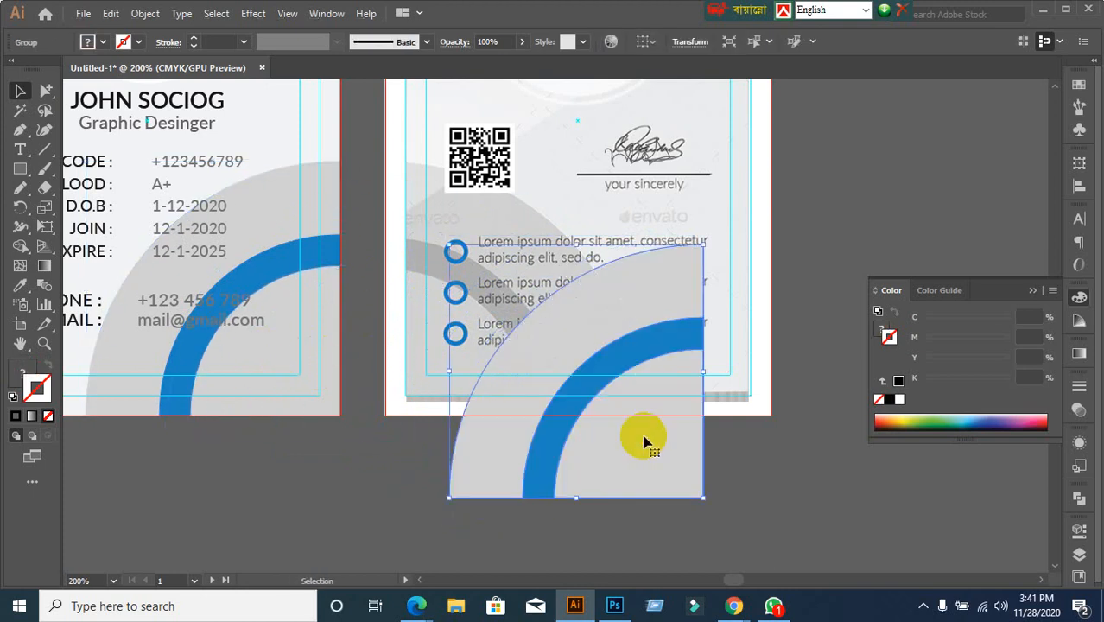
Reflect the copied quarter-circle vertically
{"action": "right_click", "coordinate": [643, 442]}
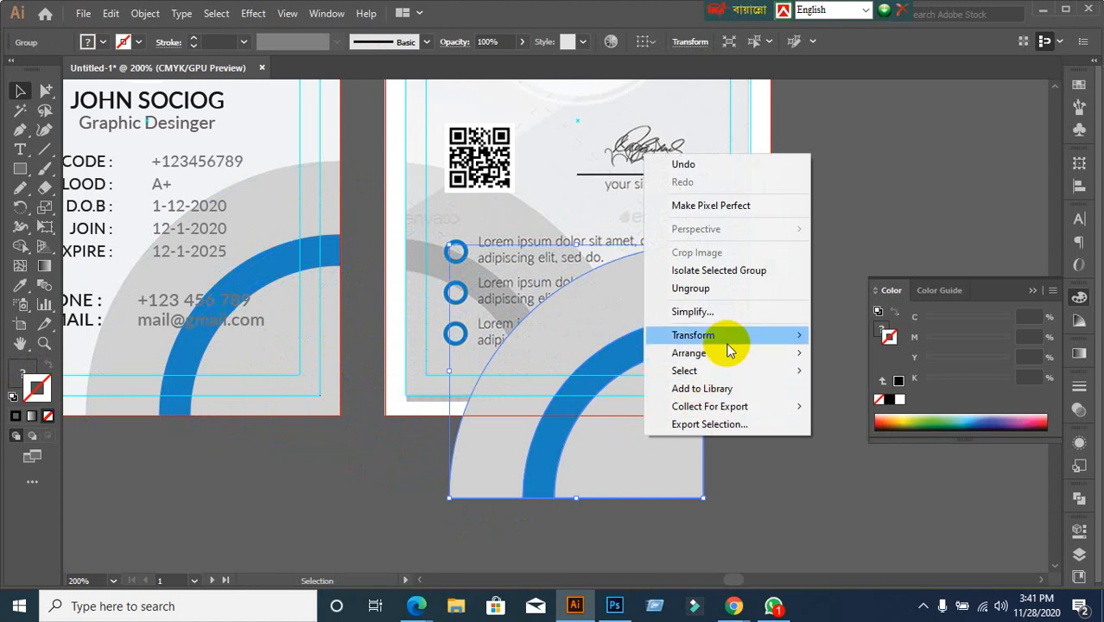
{"action": "mouse_move", "coordinate": [734, 337]}
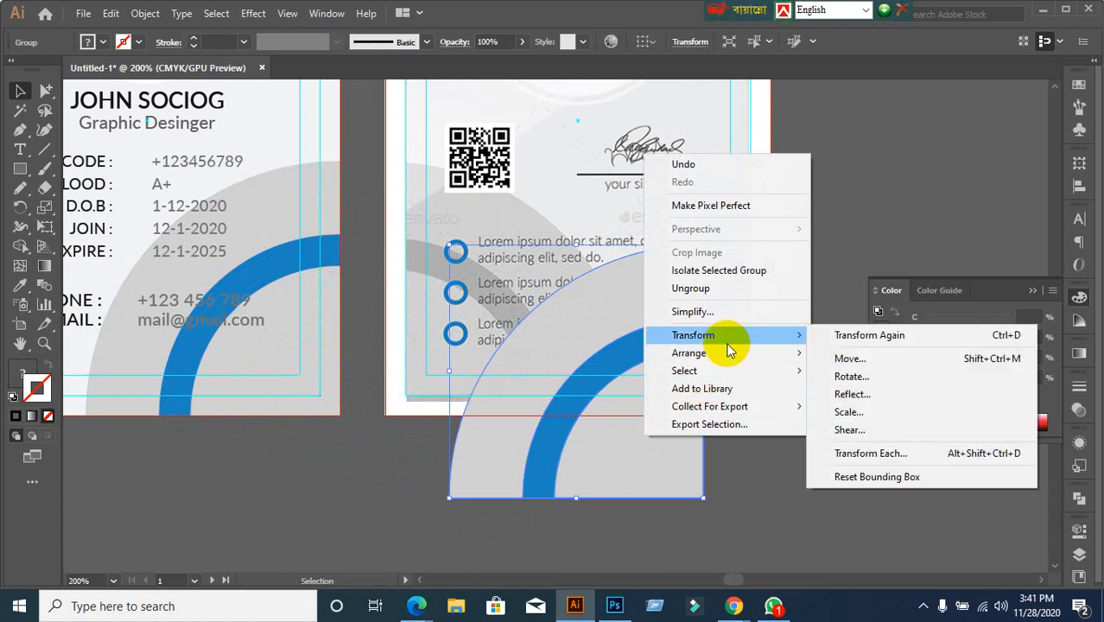
{"action": "left_click", "coordinate": [850, 394]}
{"action": "left_click", "coordinate": [950, 365]}
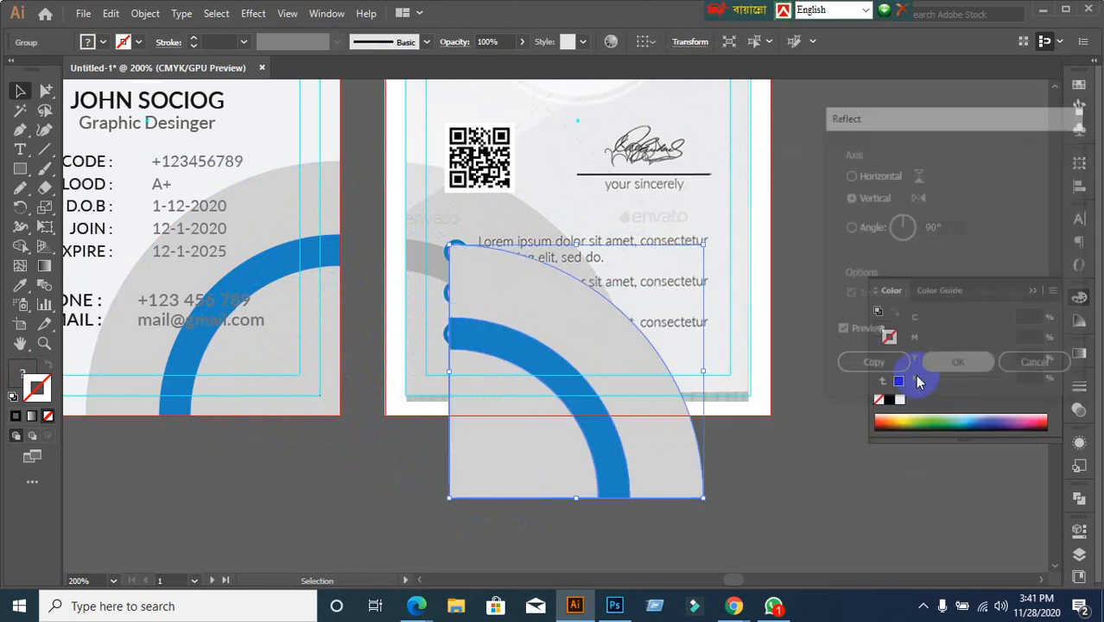
{"action": "left_click", "coordinate": [825, 439]}
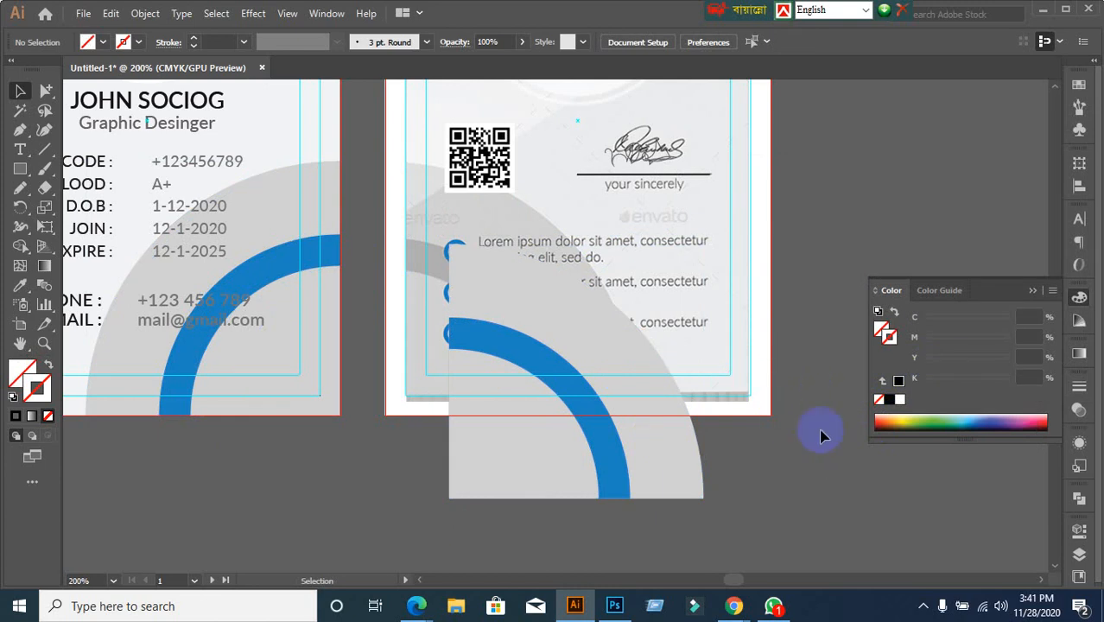
Align the mirrored quarter-circle to the back card's bottom and left edges
{"action": "key", "text": "ctrl+a"}
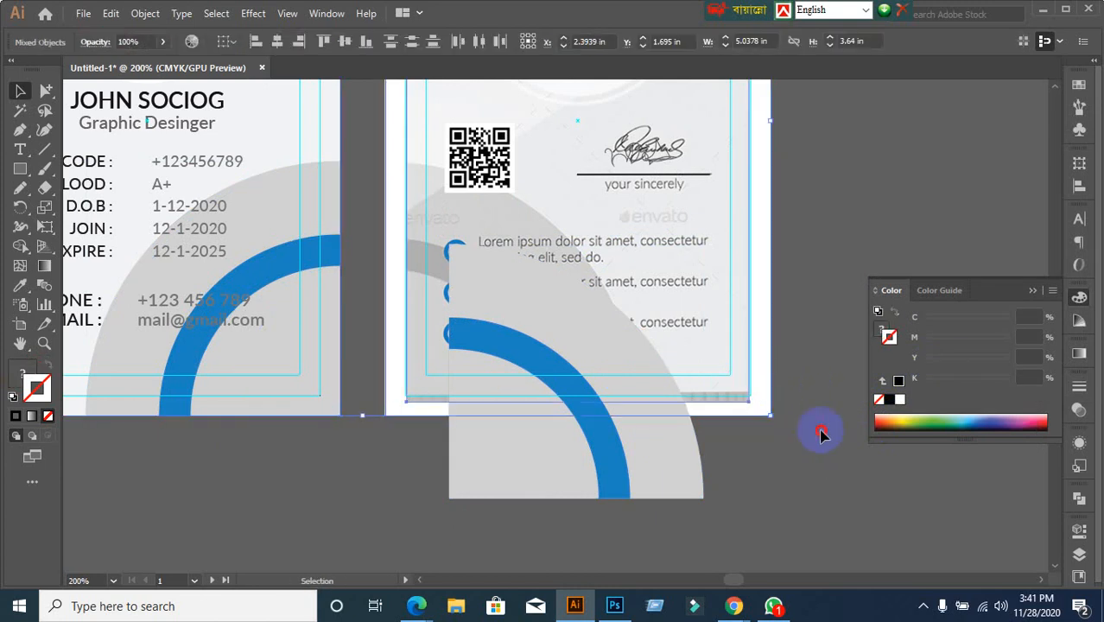
{"action": "left_click", "coordinate": [744, 439]}
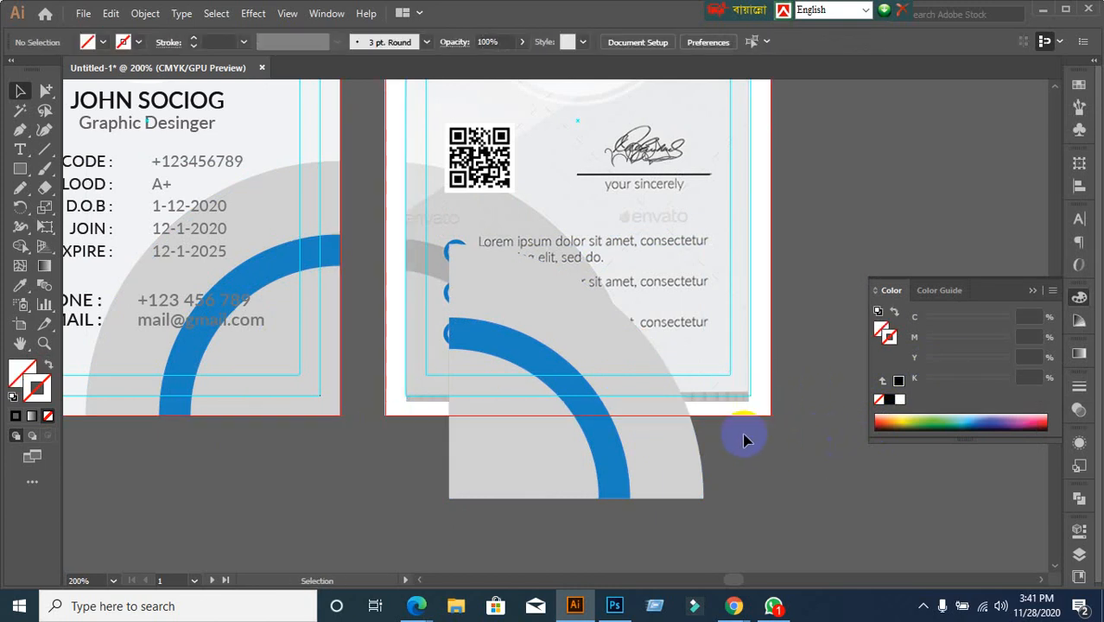
{"action": "left_click", "coordinate": [682, 461]}
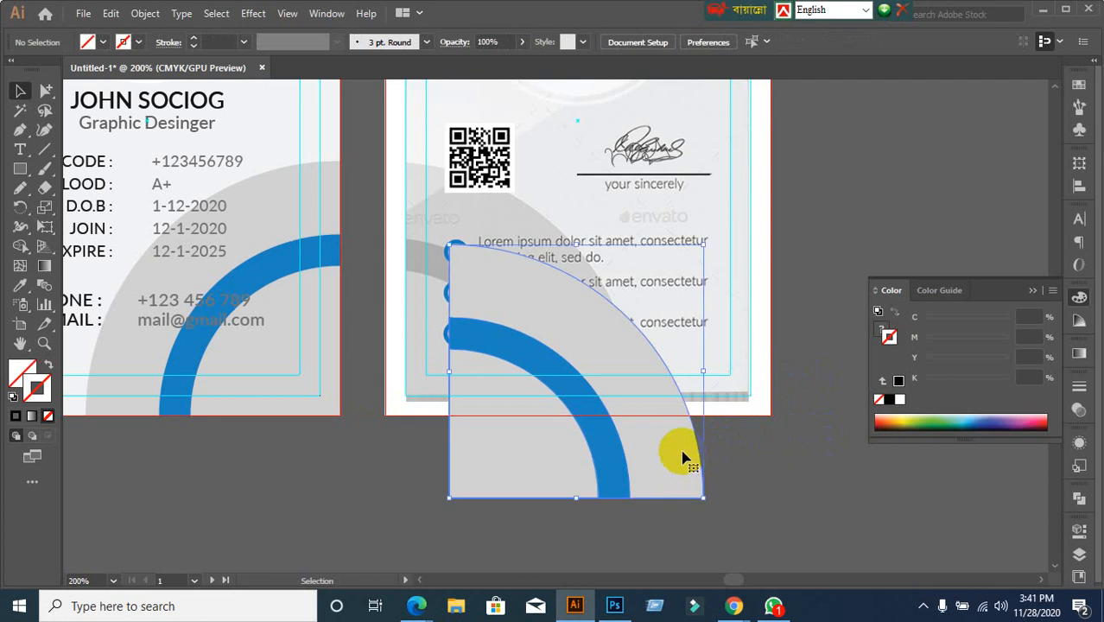
{"action": "left_click", "coordinate": [765, 299], "text": "shift"}
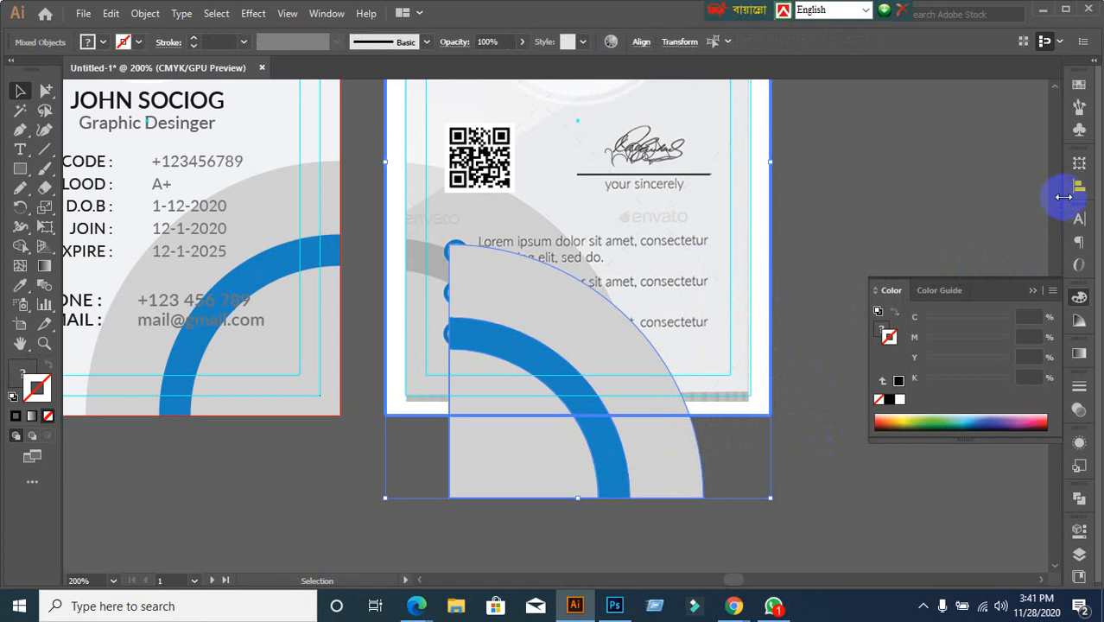
{"action": "left_click", "coordinate": [1074, 190]}
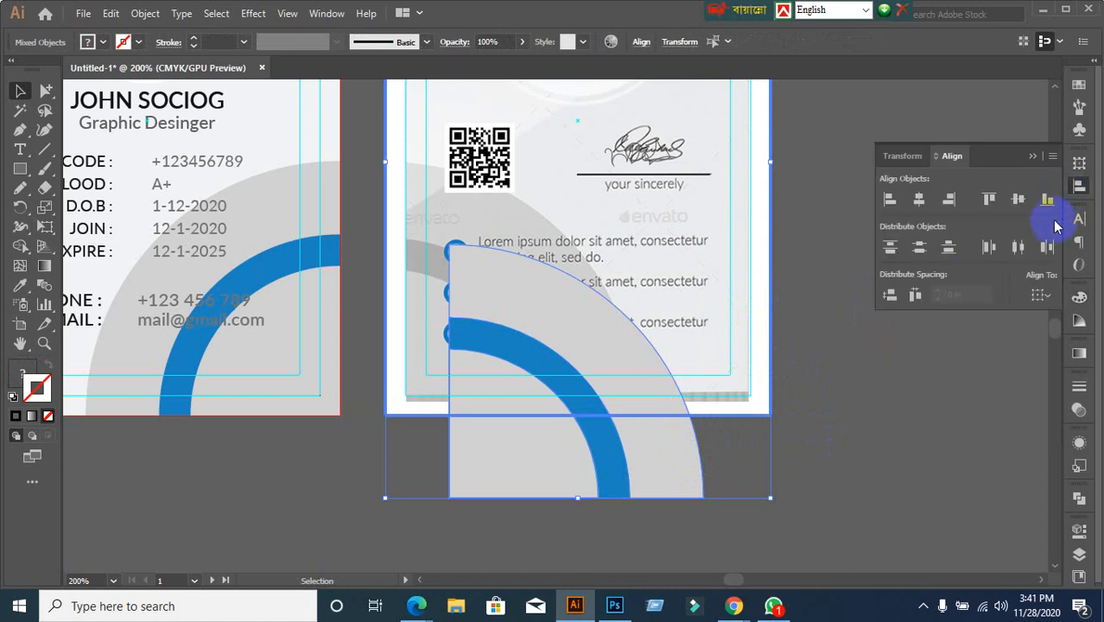
{"action": "left_click", "coordinate": [1046, 200]}
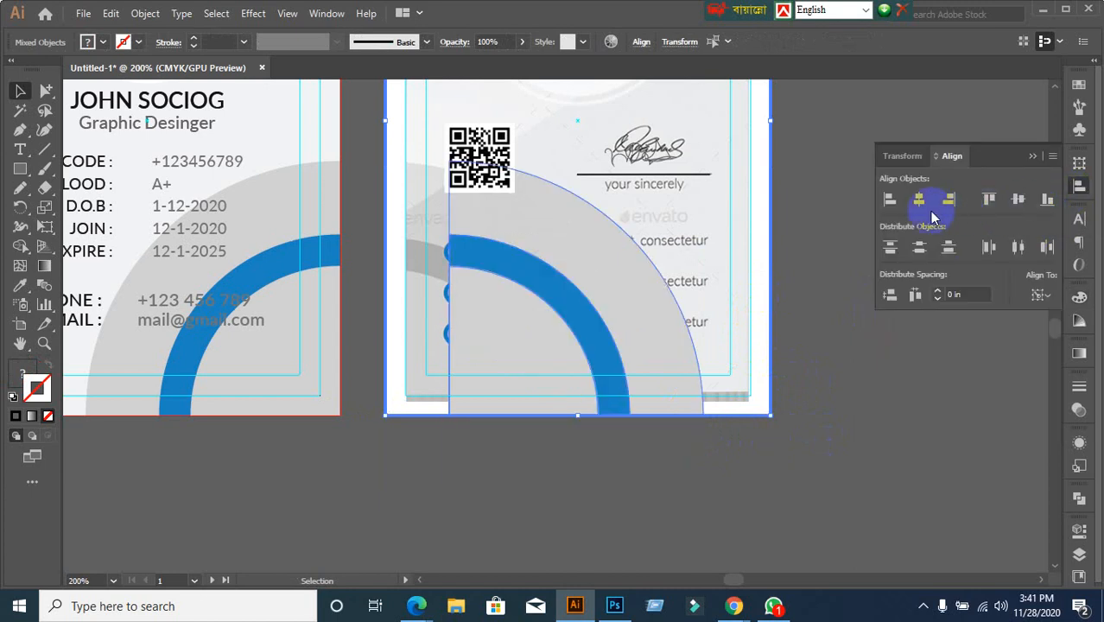
{"action": "left_click", "coordinate": [889, 200]}
{"action": "left_click", "coordinate": [880, 366]}
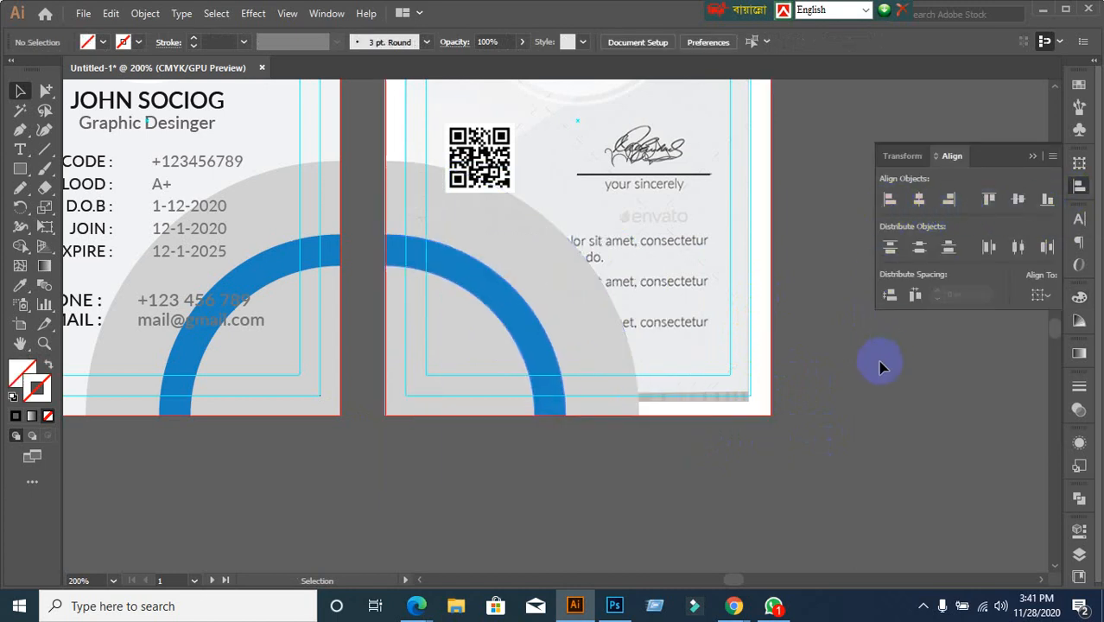
Cut the mirrored quarter-circle from the back card and zoom in on the bullets
{"action": "left_click", "coordinate": [557, 382]}
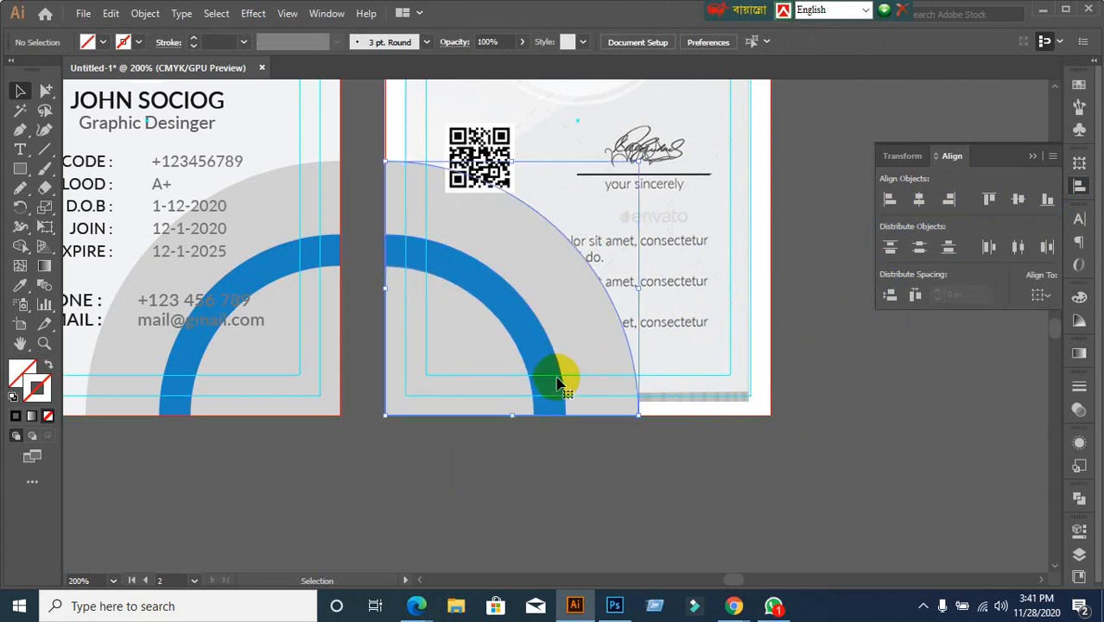
{"action": "key", "text": "ctrl+x"}
{"action": "scroll", "coordinate": [553, 283], "scroll_direction": "down", "scroll_amount": 2}
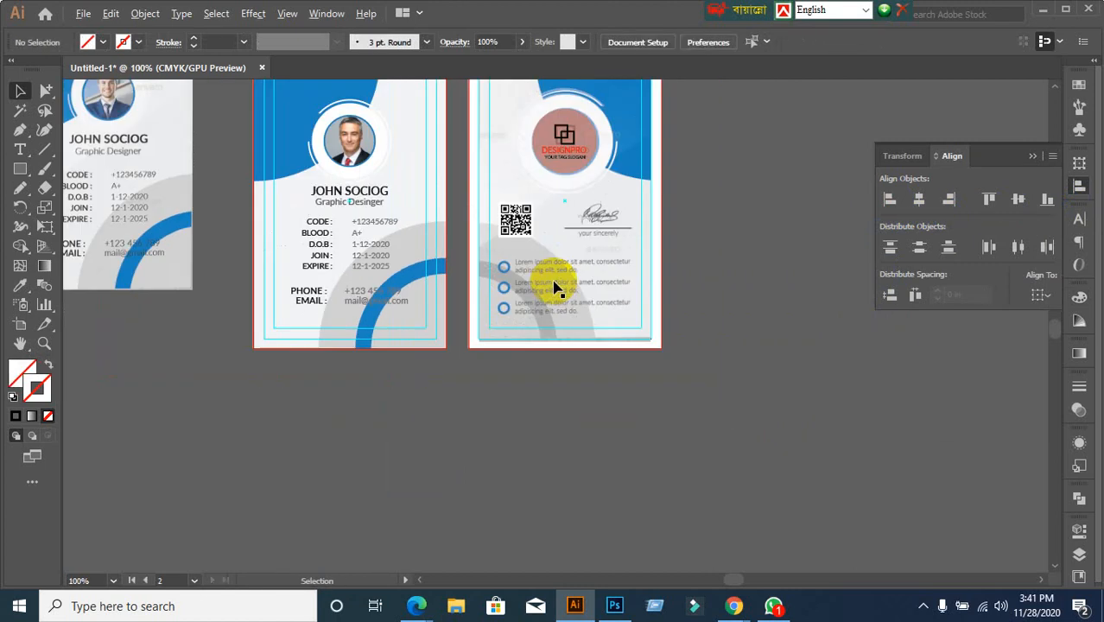
{"action": "scroll", "coordinate": [553, 287], "scroll_direction": "up", "scroll_amount": 1}
{"action": "scroll", "coordinate": [554, 346], "scroll_direction": "up", "scroll_amount": 1}
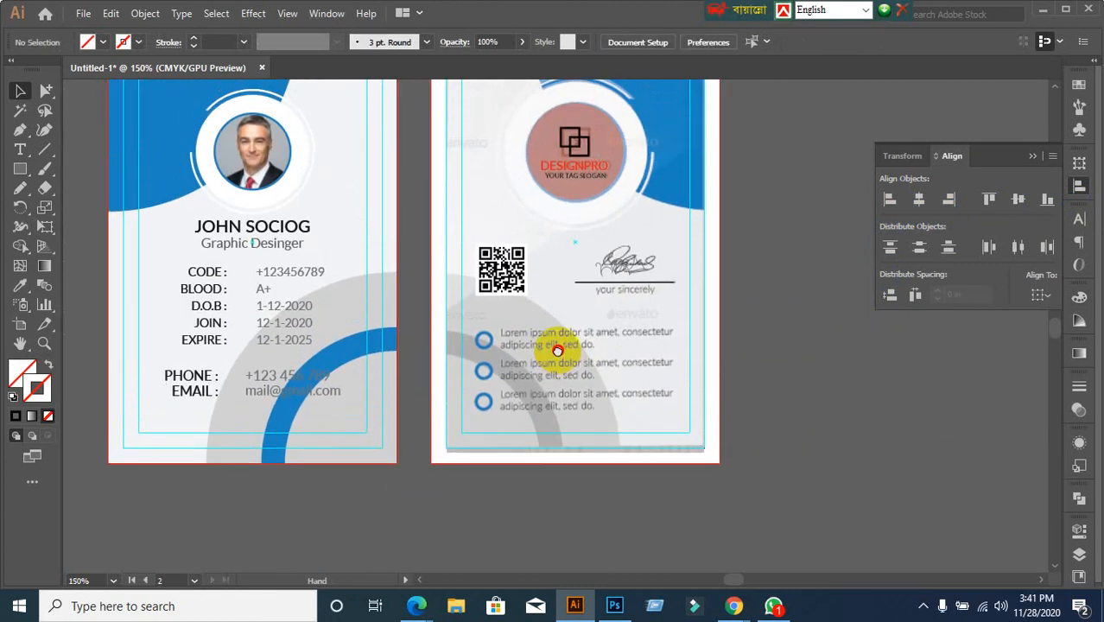
{"action": "scroll", "coordinate": [535, 389], "scroll_direction": "up", "scroll_amount": 1}
{"action": "scroll", "coordinate": [547, 384], "scroll_direction": "down", "scroll_amount": 3}
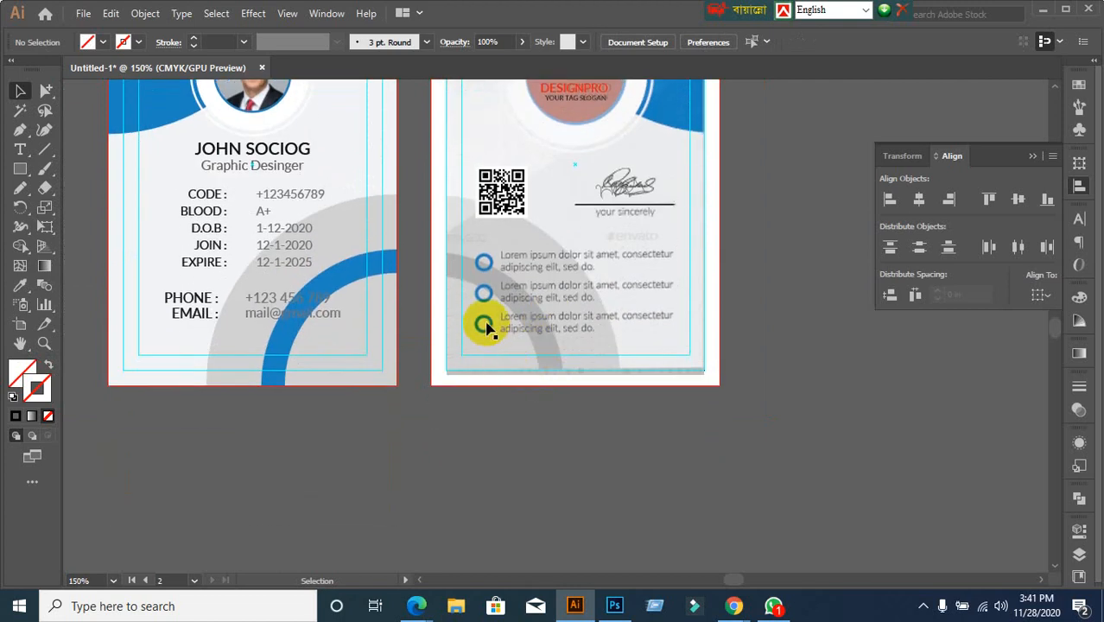
{"action": "scroll", "coordinate": [488, 297], "scroll_direction": "up", "scroll_amount": 1}
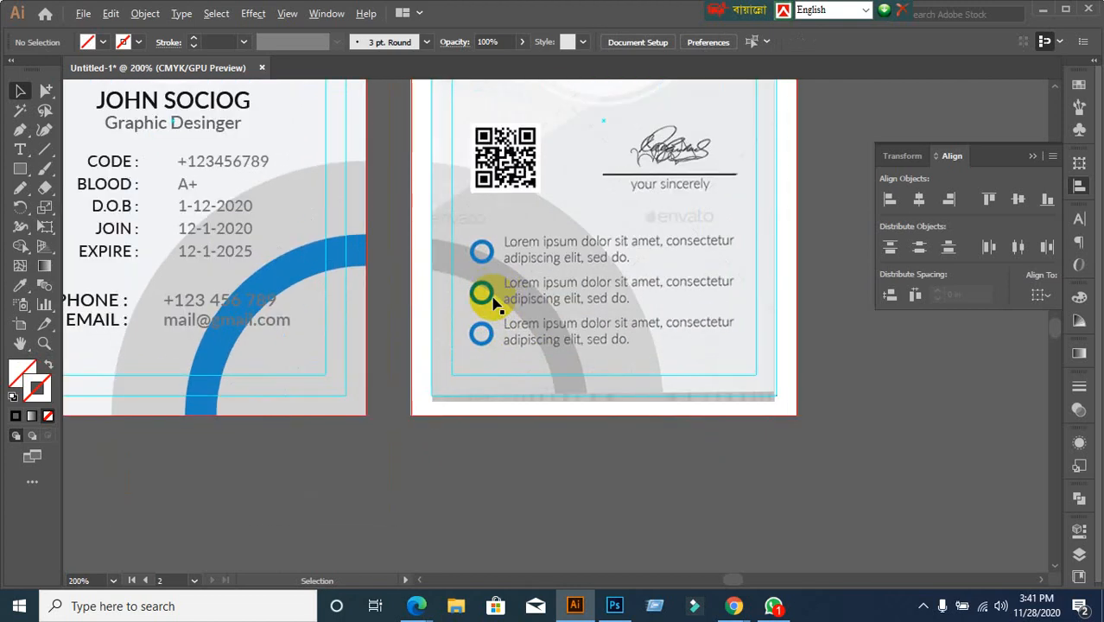
{"action": "scroll", "coordinate": [492, 302], "scroll_direction": "up", "scroll_amount": 1}
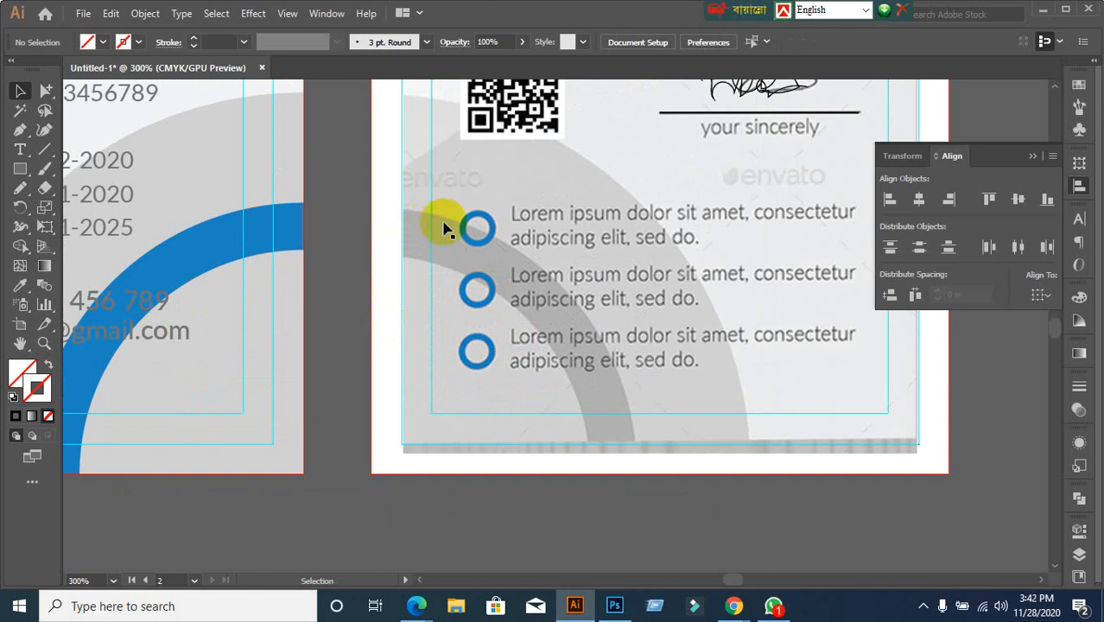
Switch to the Ellipse Tool from the Rectangle tool group
{"action": "left_click", "coordinate": [30, 171]}
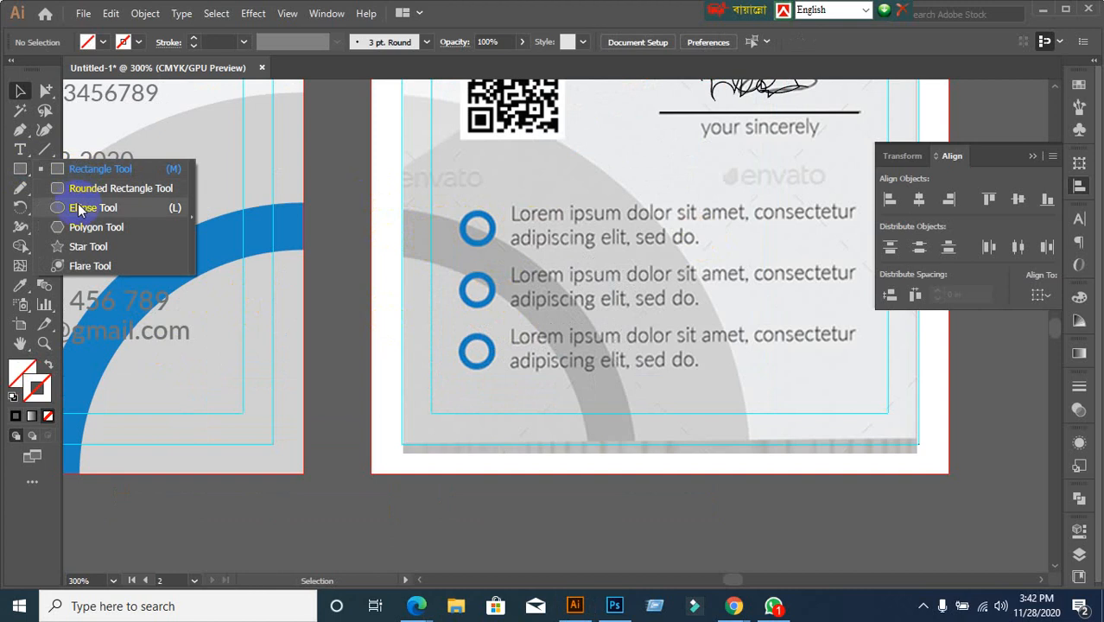
{"action": "left_click", "coordinate": [76, 207]}
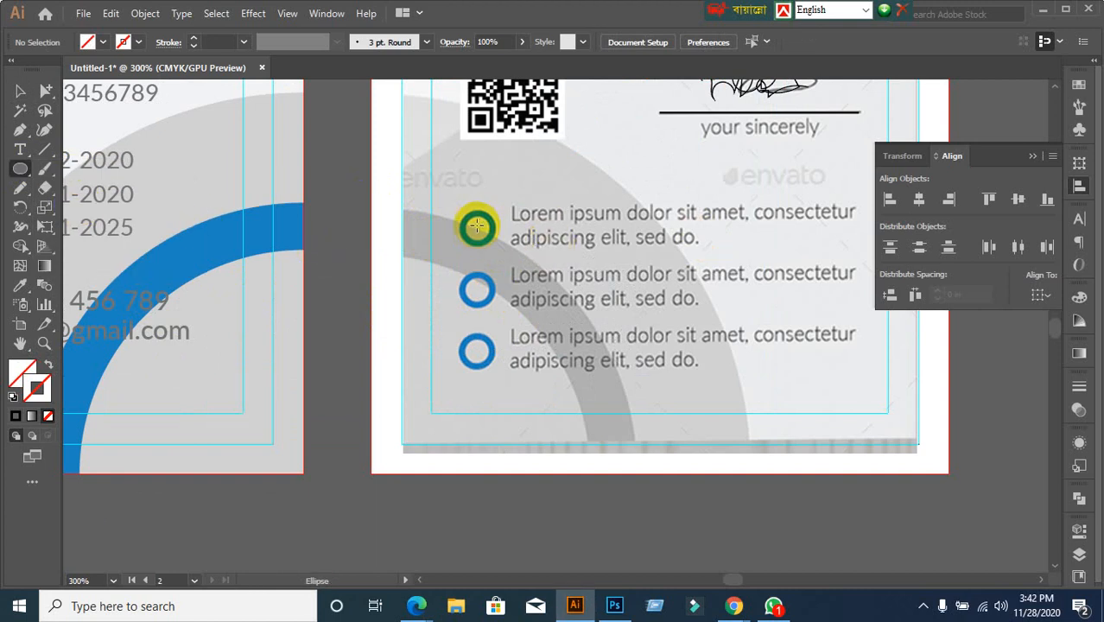
{"action": "mouse_move", "coordinate": [733, 606]}
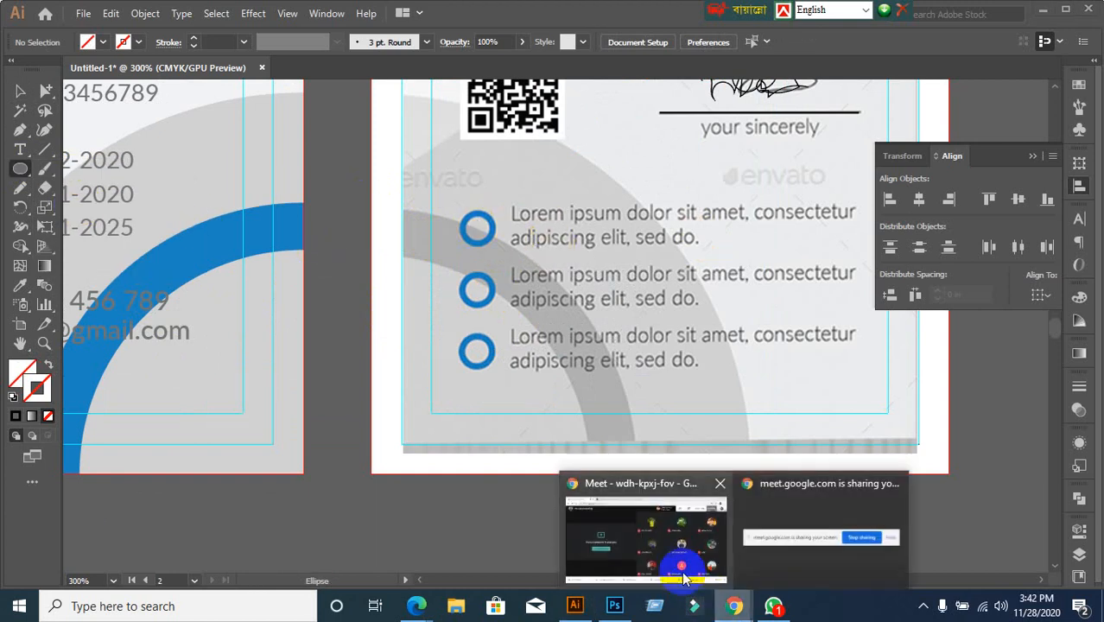
{"action": "left_click", "coordinate": [667, 557]}
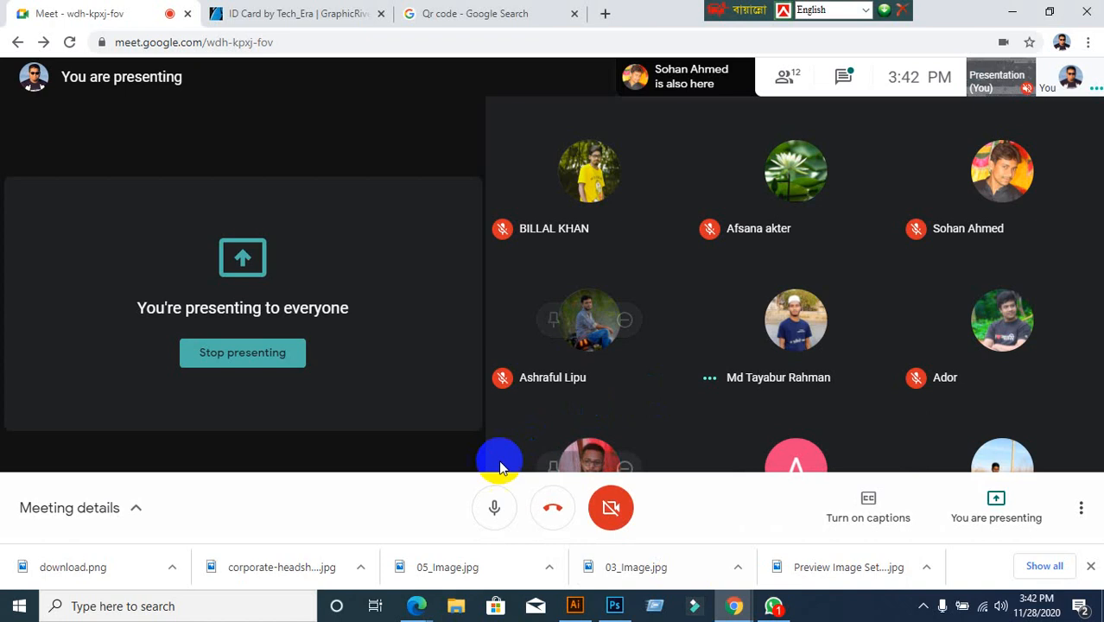
{"action": "left_click", "coordinate": [495, 511]}
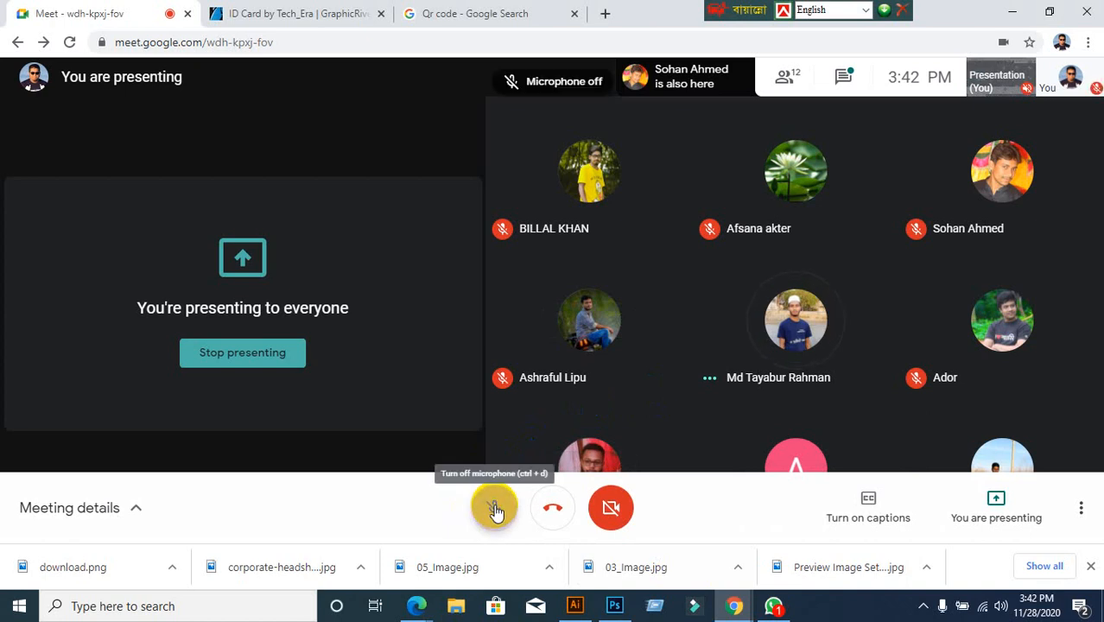
{"action": "left_click", "coordinate": [1015, 8]}
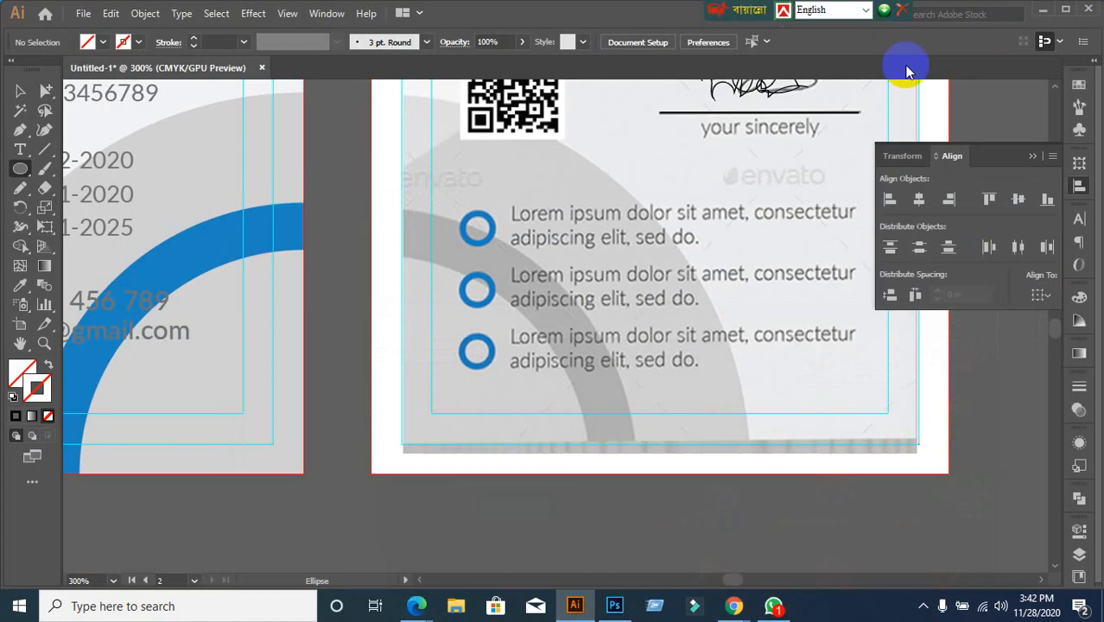
{"action": "left_click", "coordinate": [1043, 12]}
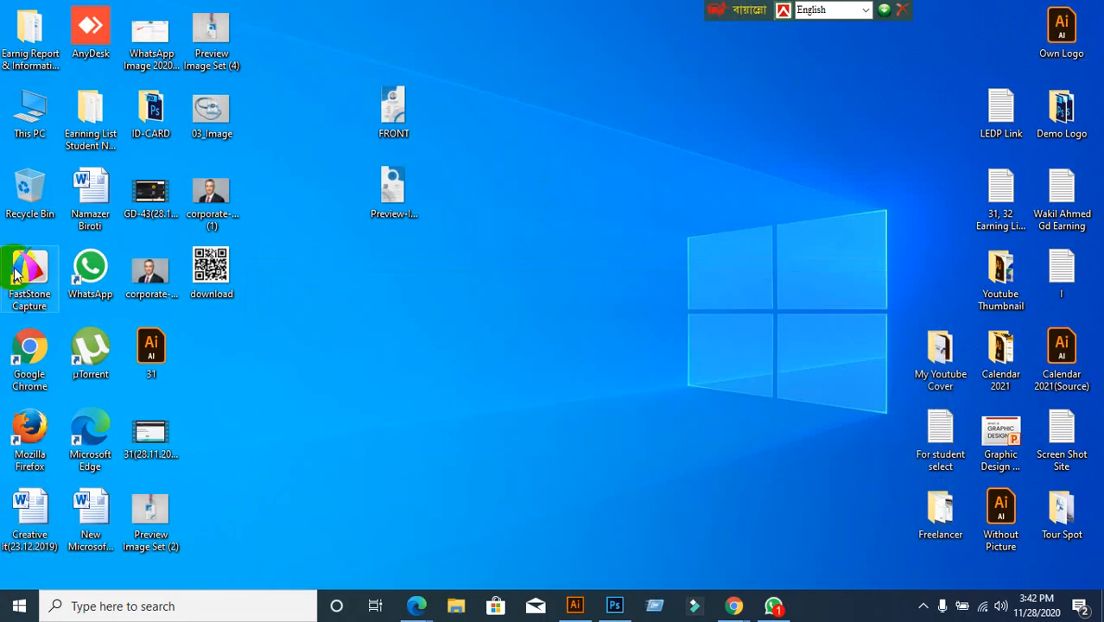
{"action": "left_click", "coordinate": [574, 605]}
{"action": "mouse_move", "coordinate": [733, 606]}
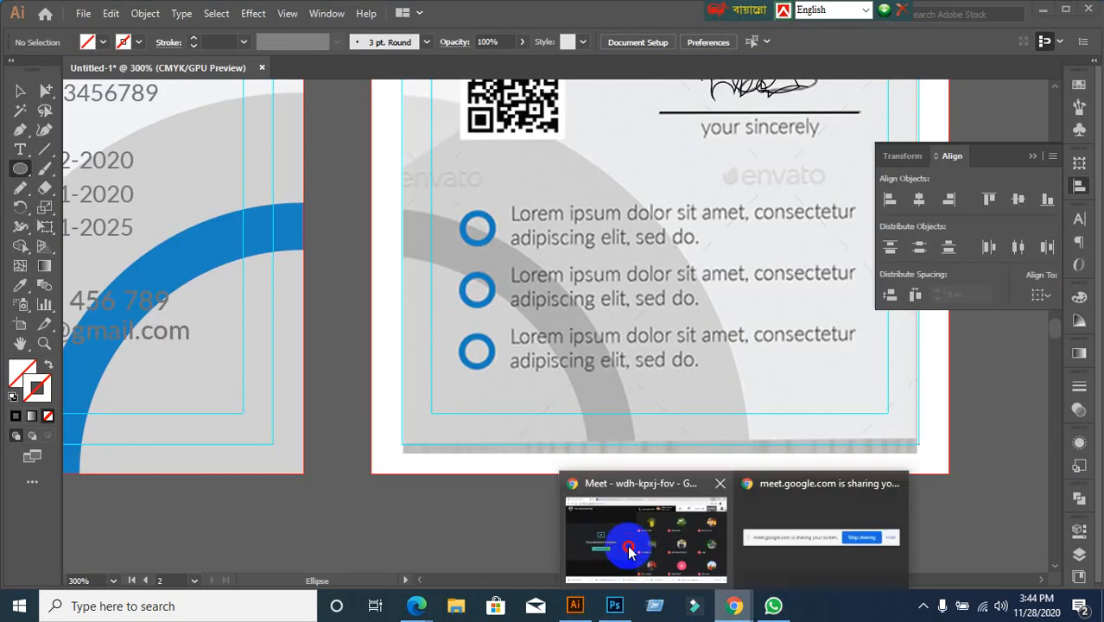
{"action": "left_click", "coordinate": [628, 548]}
{"action": "left_click", "coordinate": [500, 510]}
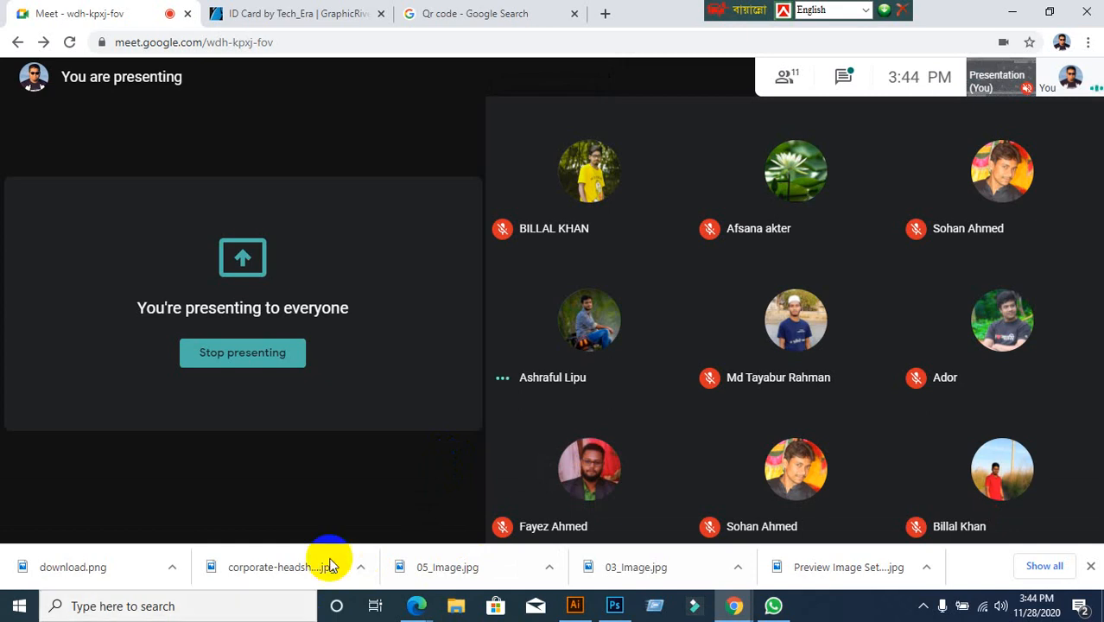
{"action": "left_click", "coordinate": [575, 605]}
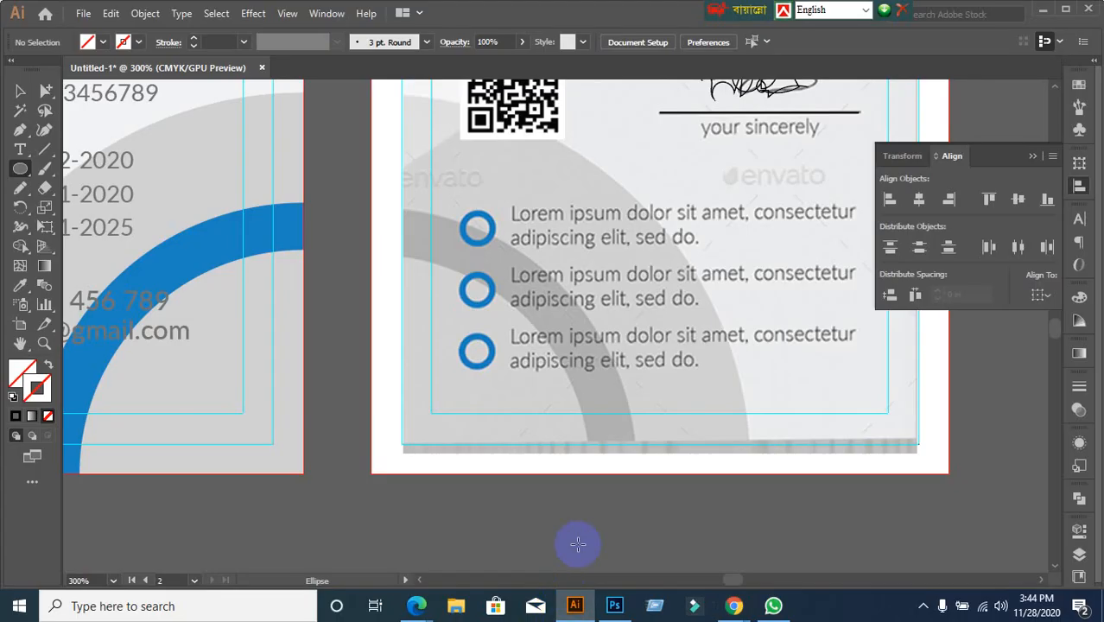
Draw a circle over the first bullet with a black stroke and no fill
{"action": "scroll", "coordinate": [588, 484], "scroll_direction": "up", "scroll_amount": 1}
{"action": "left_click", "coordinate": [20, 90]}
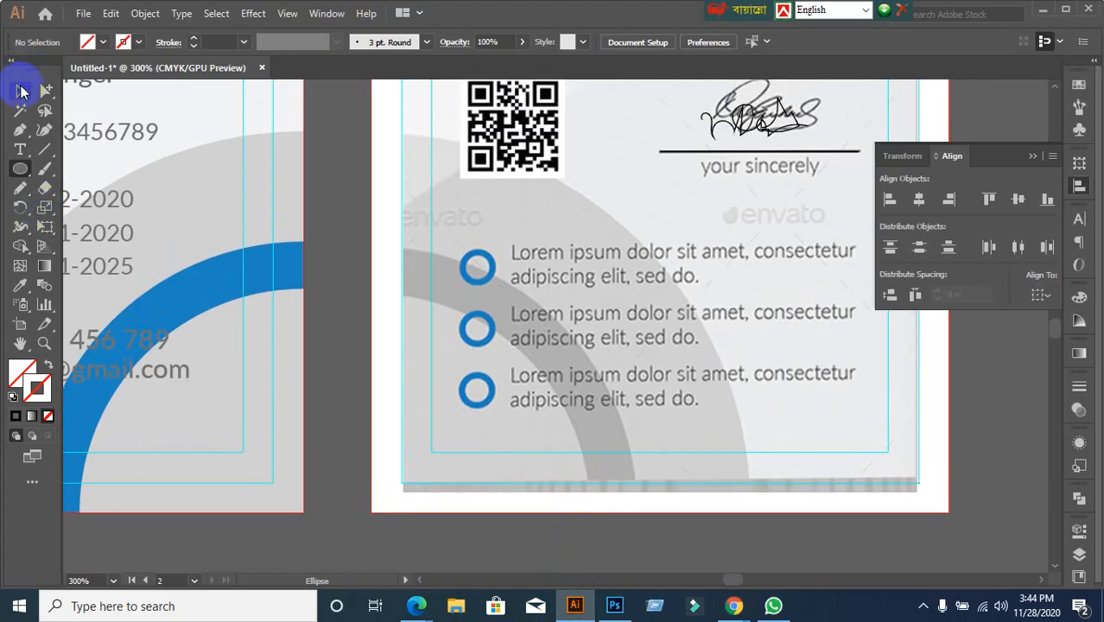
{"action": "left_click", "coordinate": [20, 169]}
{"action": "scroll", "coordinate": [191, 216], "scroll_direction": "down", "scroll_amount": 2}
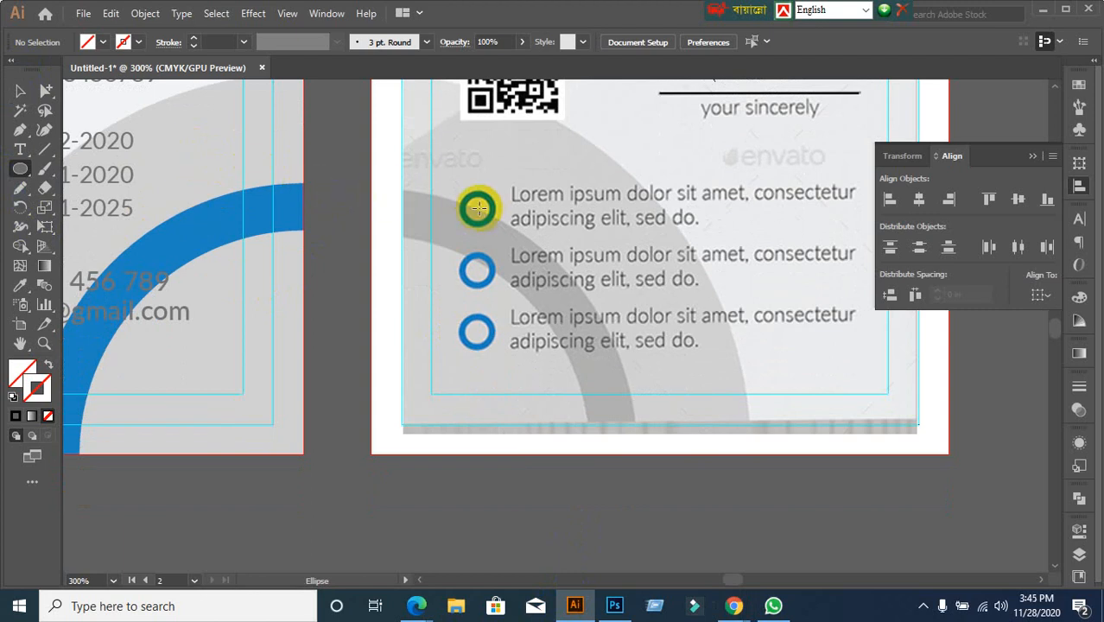
{"action": "left_click_drag", "start_coordinate": [480, 213], "coordinate": [499, 228]}
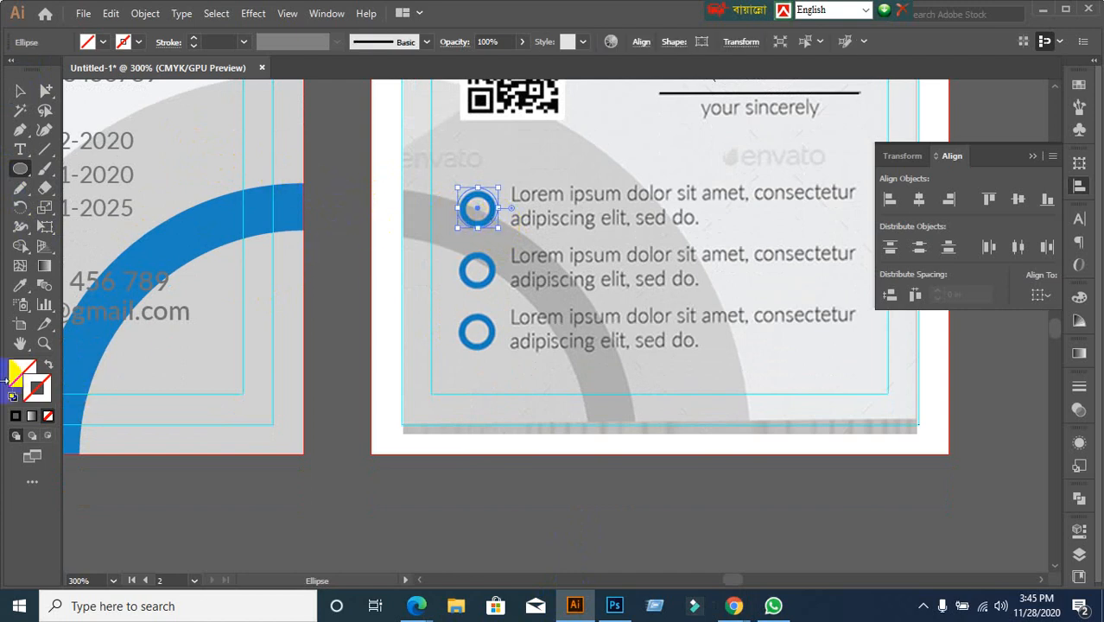
{"action": "left_click", "coordinate": [15, 417]}
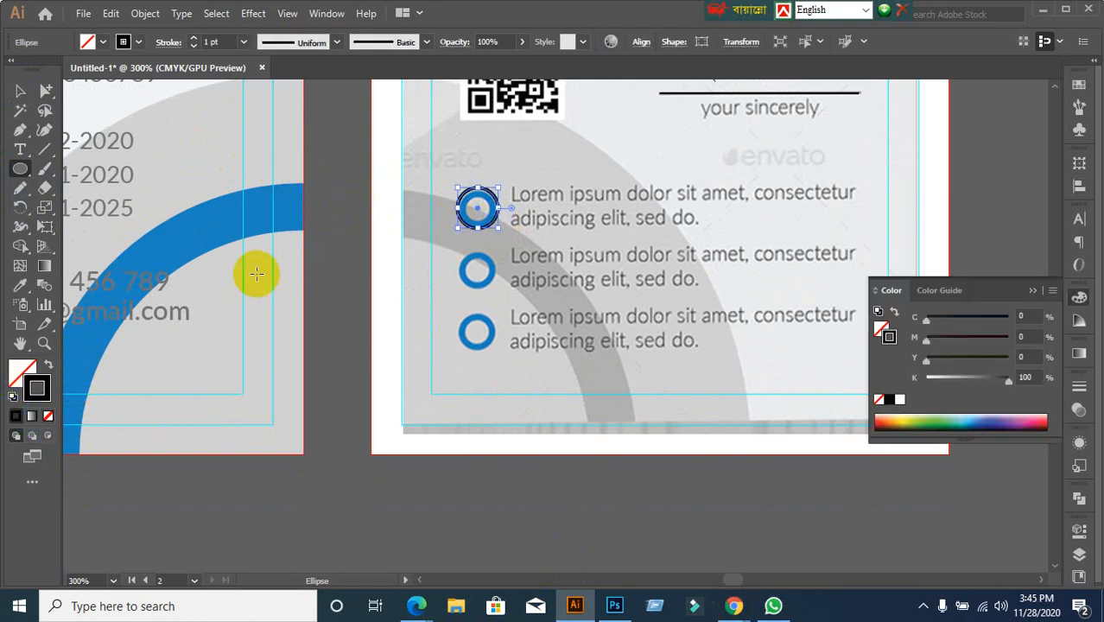
Give the circle a 2 pt stroke and scale it down to fit the bullet
{"action": "scroll", "coordinate": [493, 332], "scroll_direction": "up", "scroll_amount": 2}
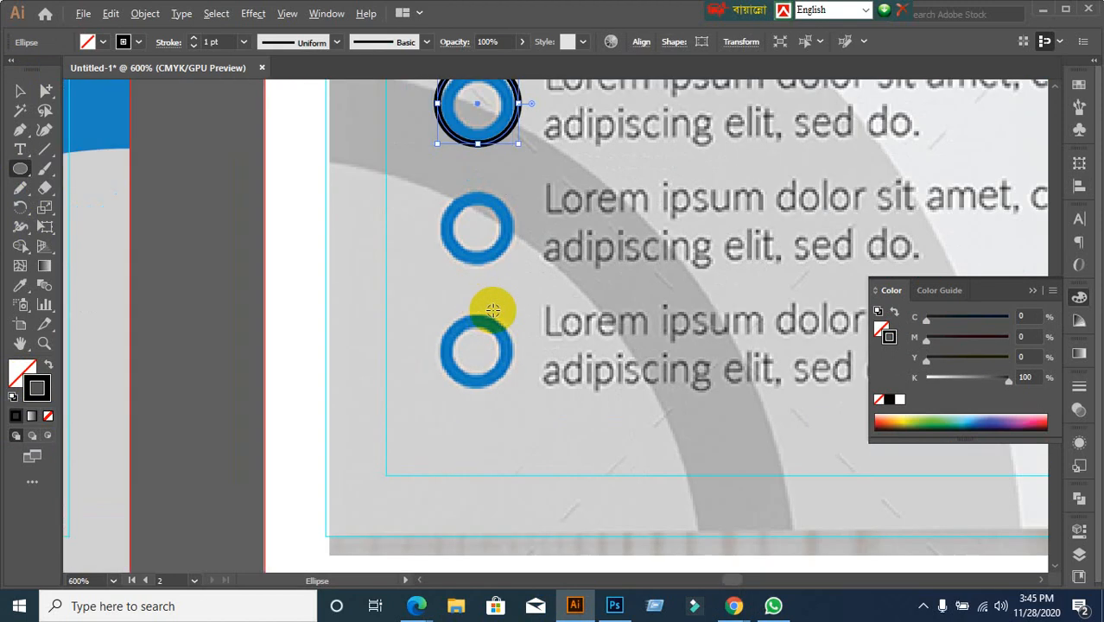
{"action": "scroll", "coordinate": [375, 214], "scroll_direction": "down", "scroll_amount": 1}
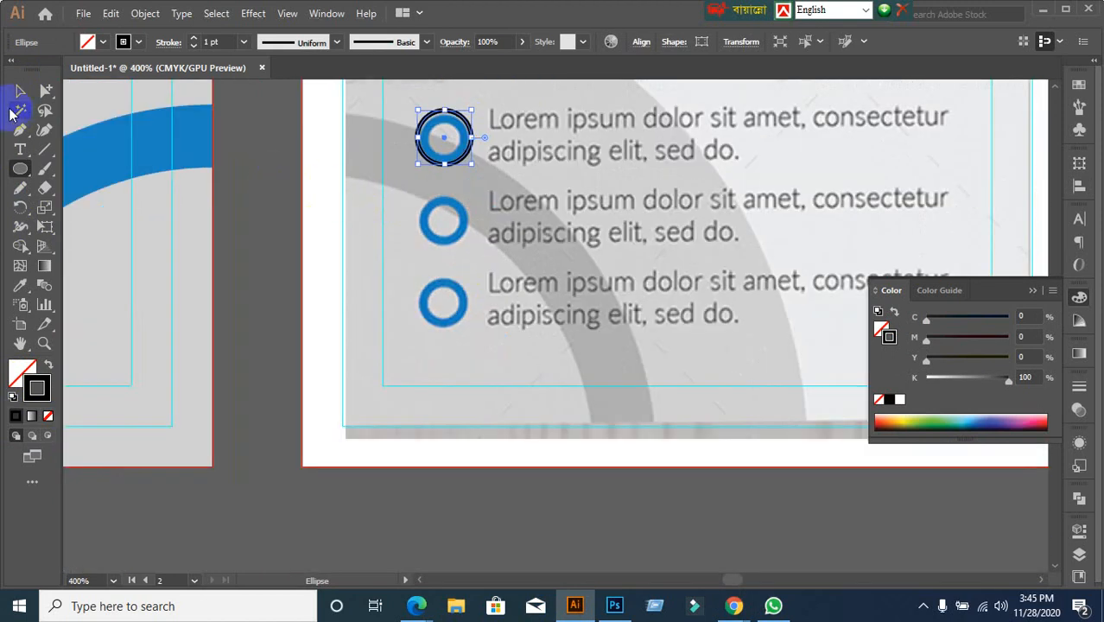
{"action": "left_click", "coordinate": [20, 90]}
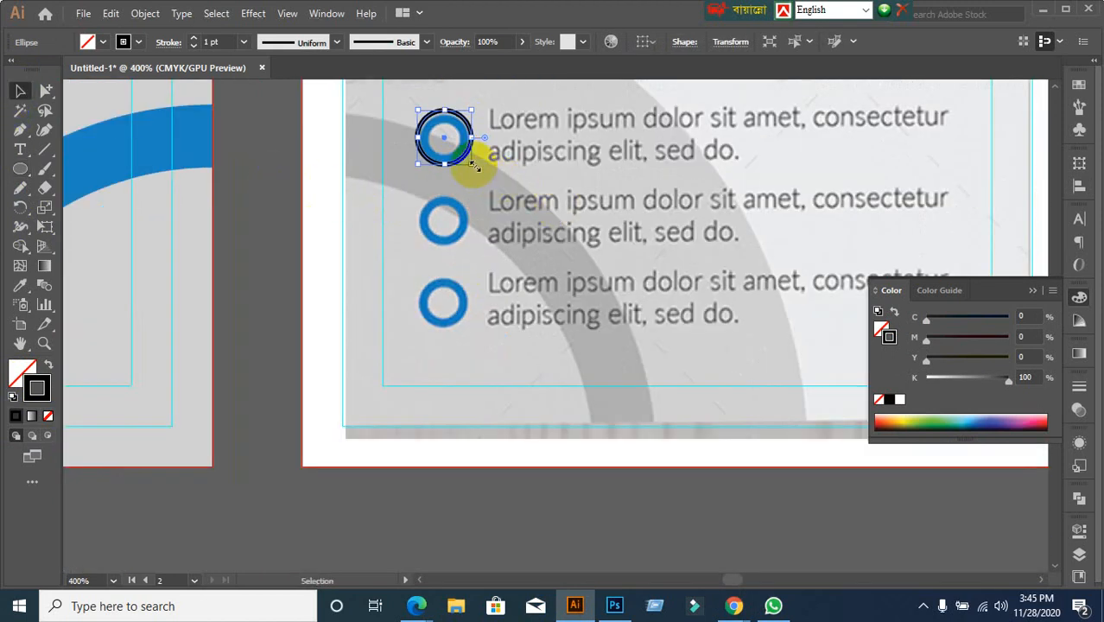
{"action": "left_click_drag", "start_coordinate": [474, 166], "coordinate": [469, 162]}
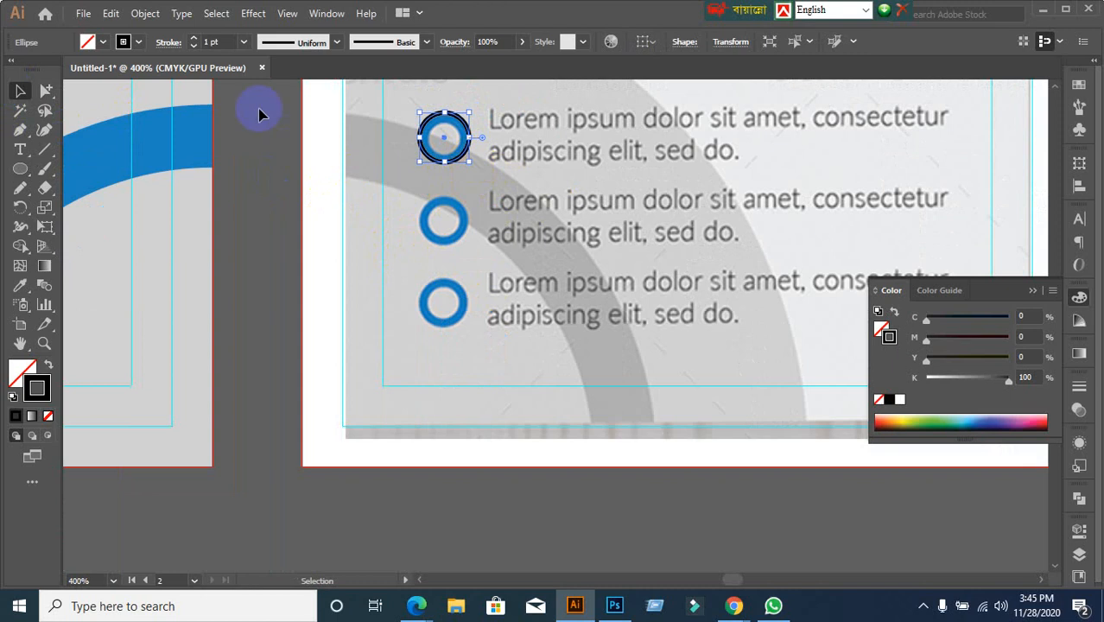
{"action": "left_click", "coordinate": [221, 40]}
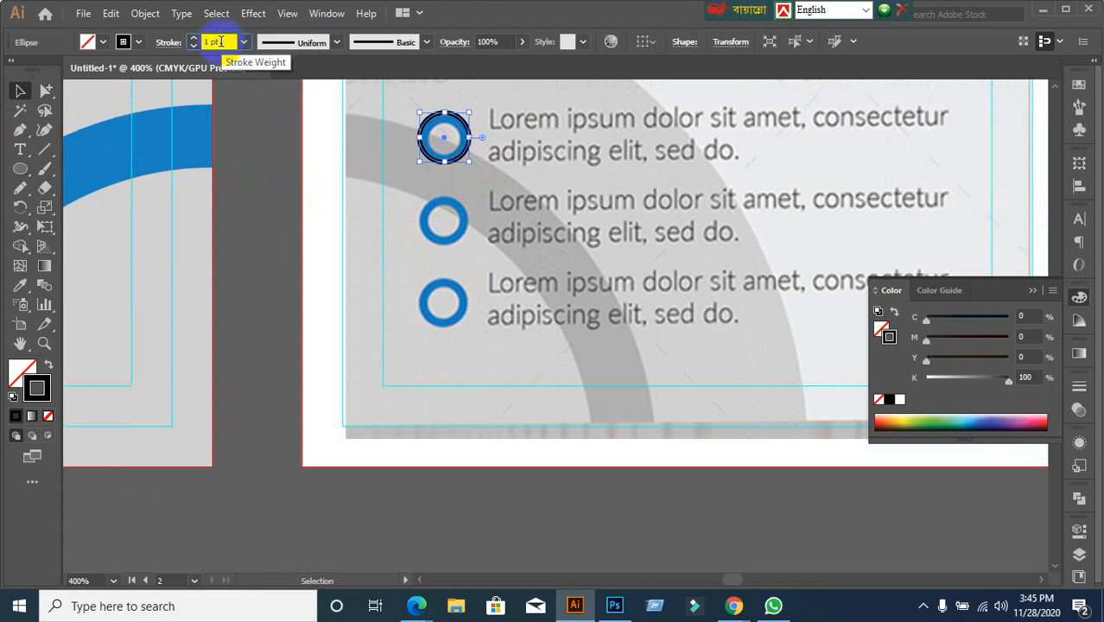
{"action": "type", "text": "2"}
{"action": "key", "text": "Return"}
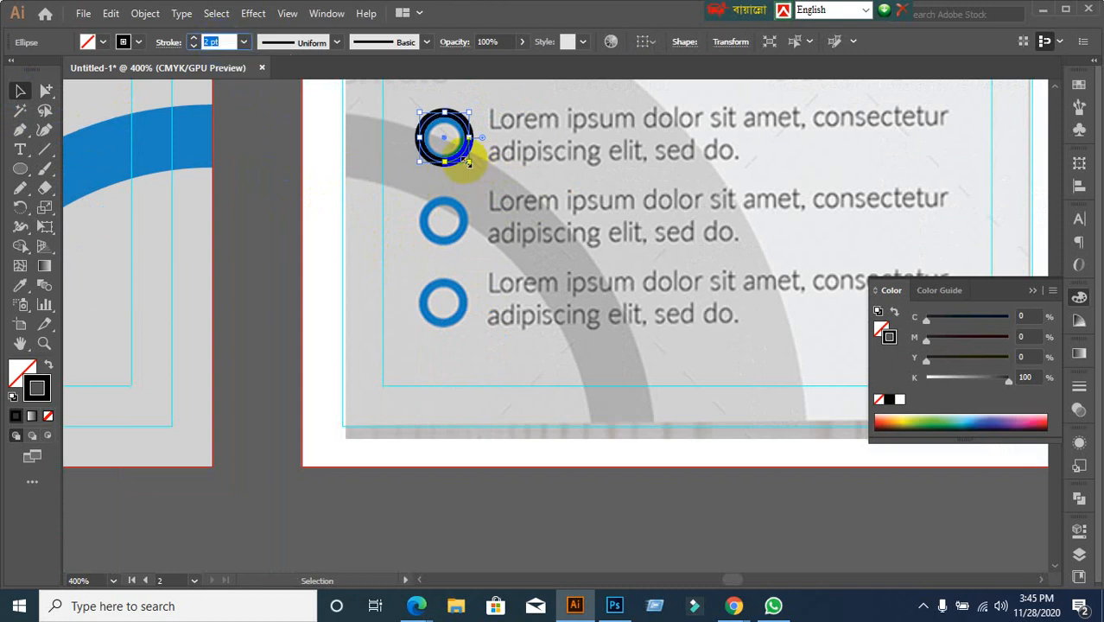
{"action": "mouse_move", "coordinate": [467, 162]}
{"action": "left_mouse_down"}
{"action": "mouse_move", "coordinate": [463, 152]}
{"action": "mouse_move", "coordinate": [467, 168]}
{"action": "left_mouse_up"}
{"action": "left_click", "coordinate": [291, 262]}
{"action": "scroll", "coordinate": [350, 298], "scroll_direction": "down", "scroll_amount": 1}
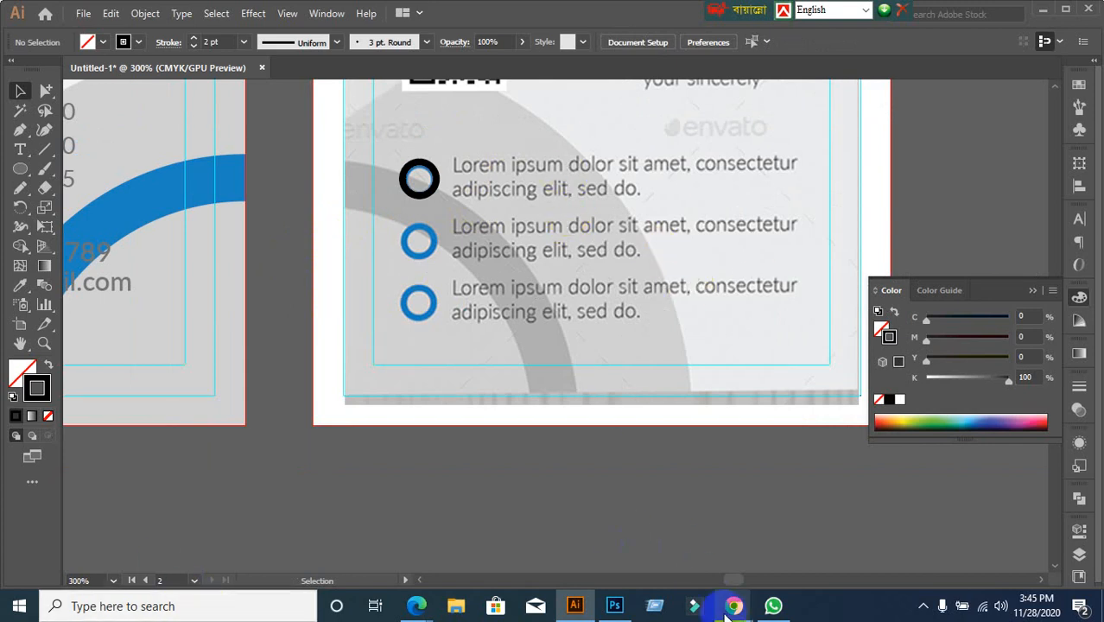
In Chrome, run a Google search for 'lorem ipsum'
{"action": "mouse_move", "coordinate": [730, 609]}
{"action": "left_click", "coordinate": [646, 542]}
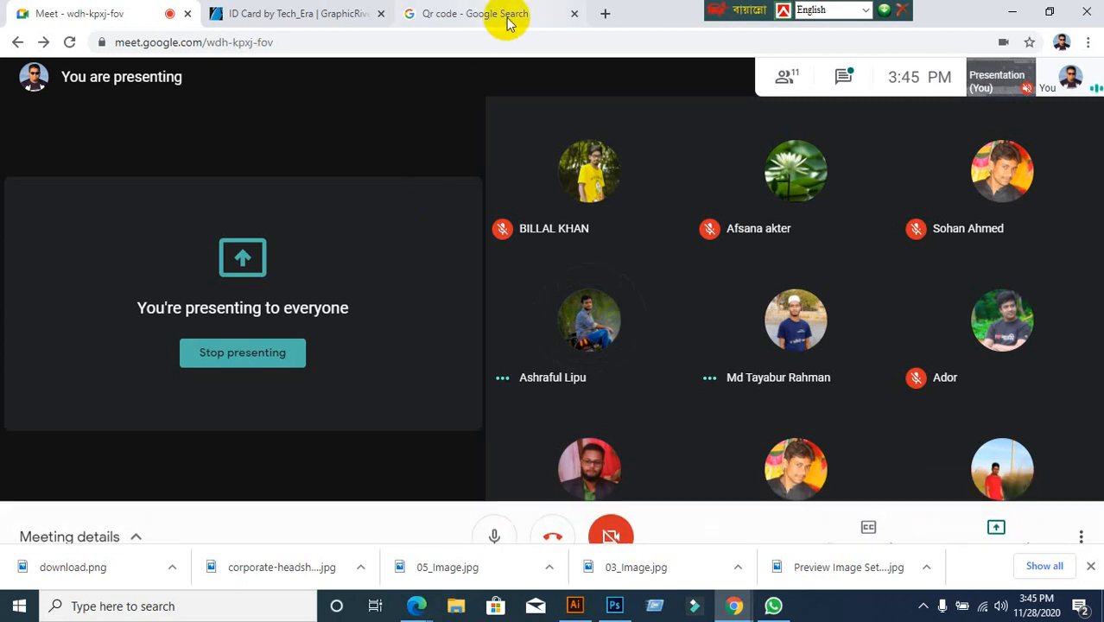
{"action": "left_click", "coordinate": [505, 18]}
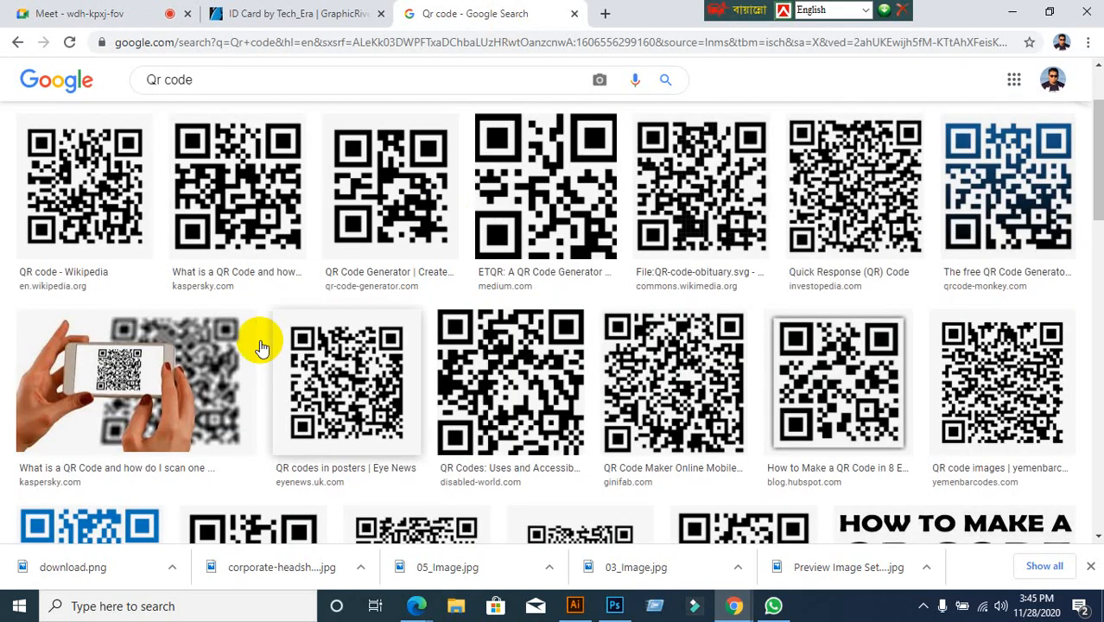
{"action": "left_click", "coordinate": [411, 294]}
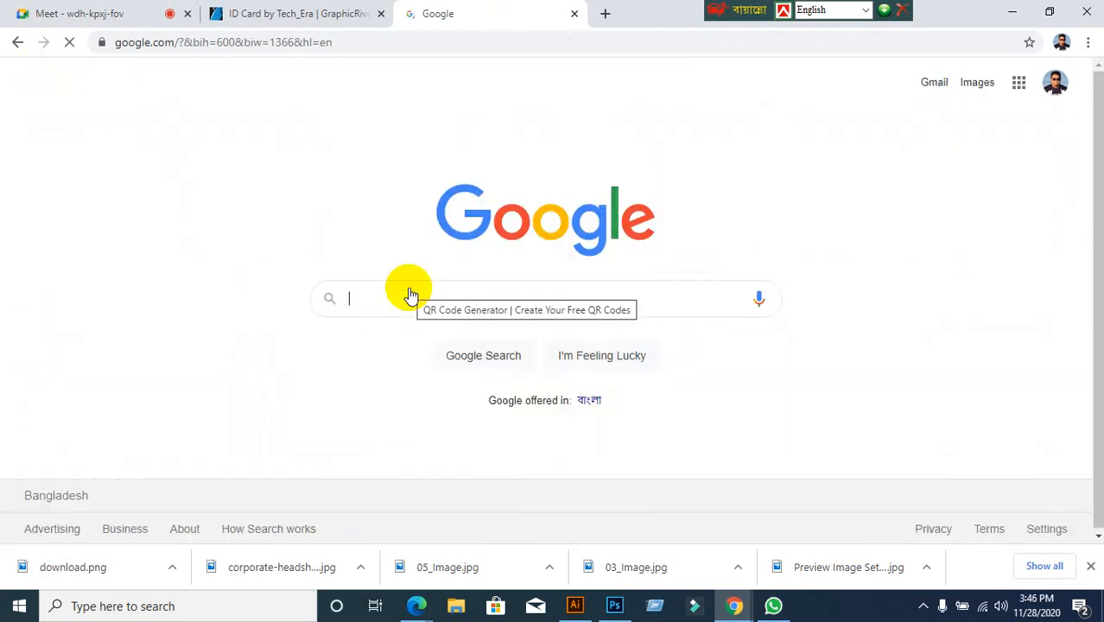
{"action": "type", "text": "l"}
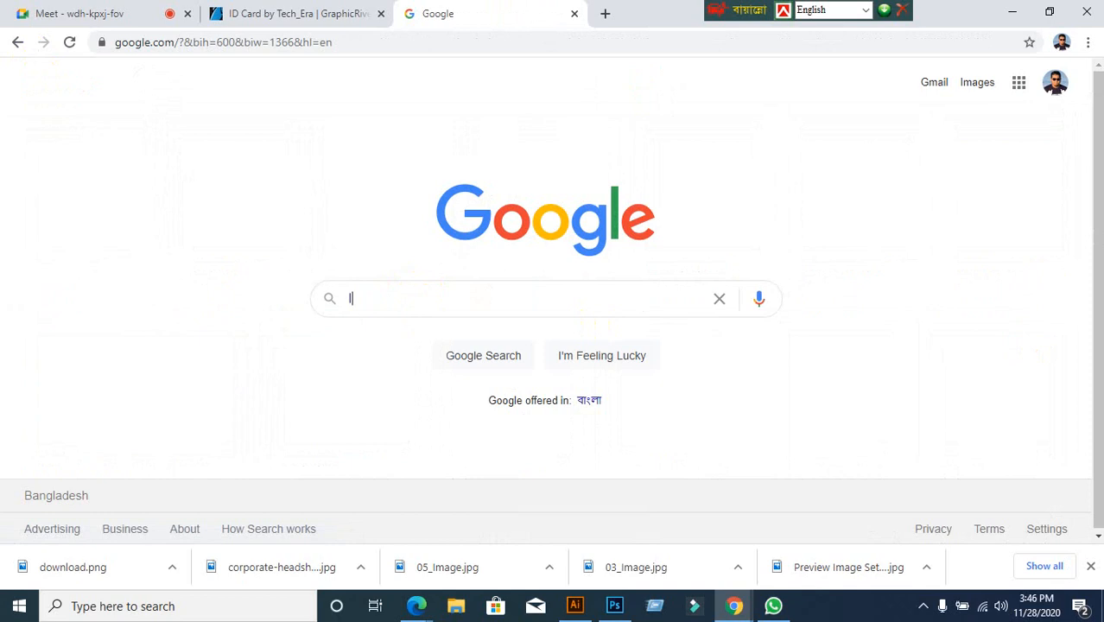
{"action": "type", "text": "orm"}
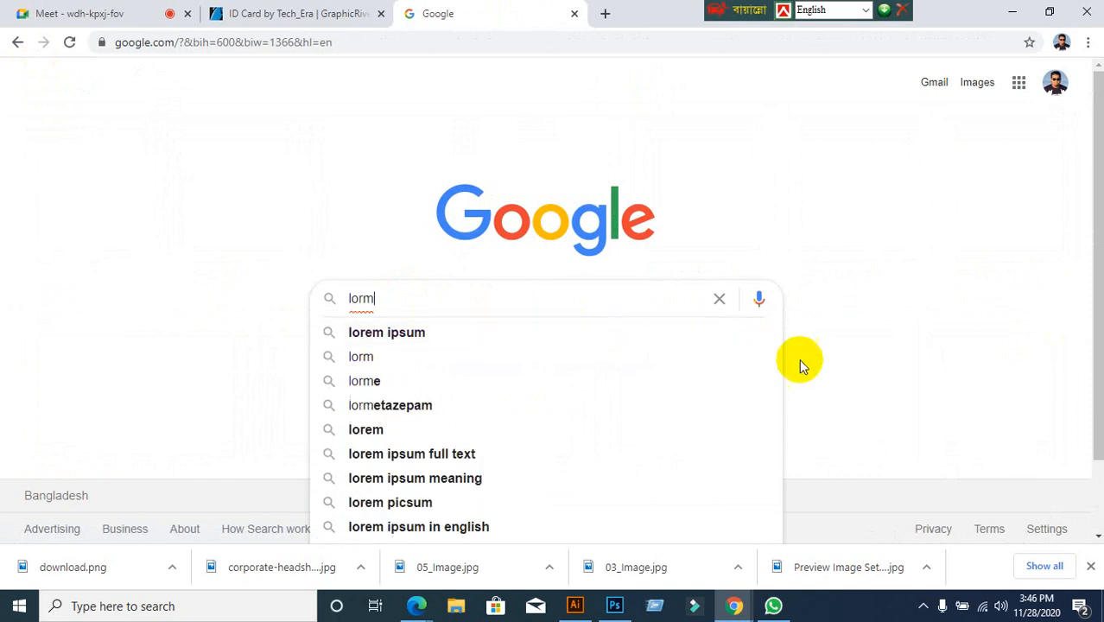
{"action": "left_click", "coordinate": [367, 334]}
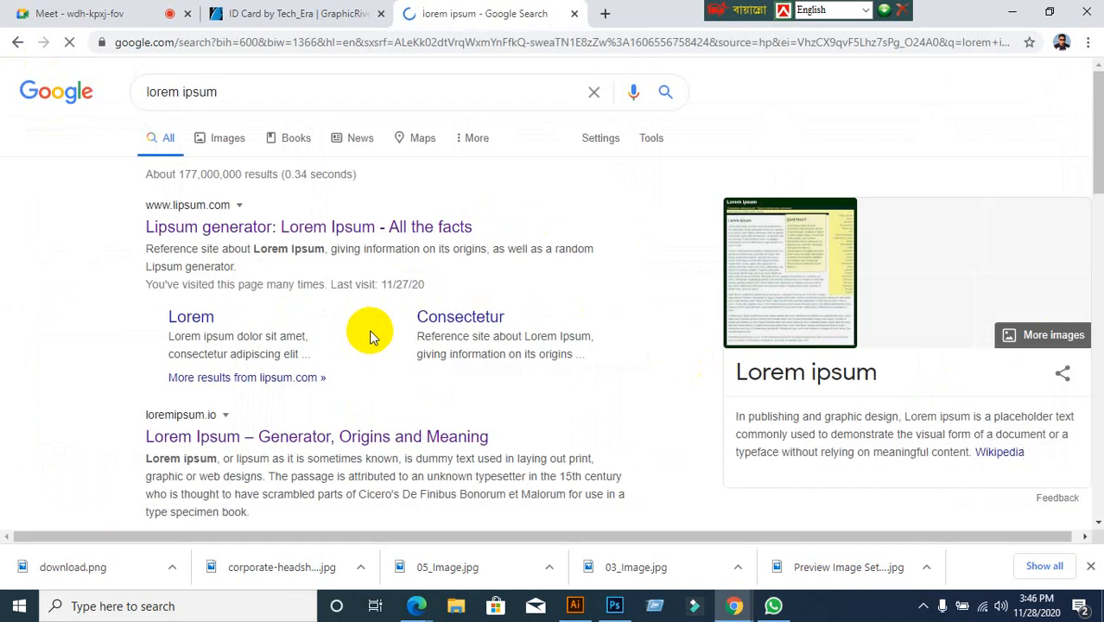
Select the opening Lorem Ipsum sentence on lipsum.com, then return to Illustrator
{"action": "left_click", "coordinate": [190, 235]}
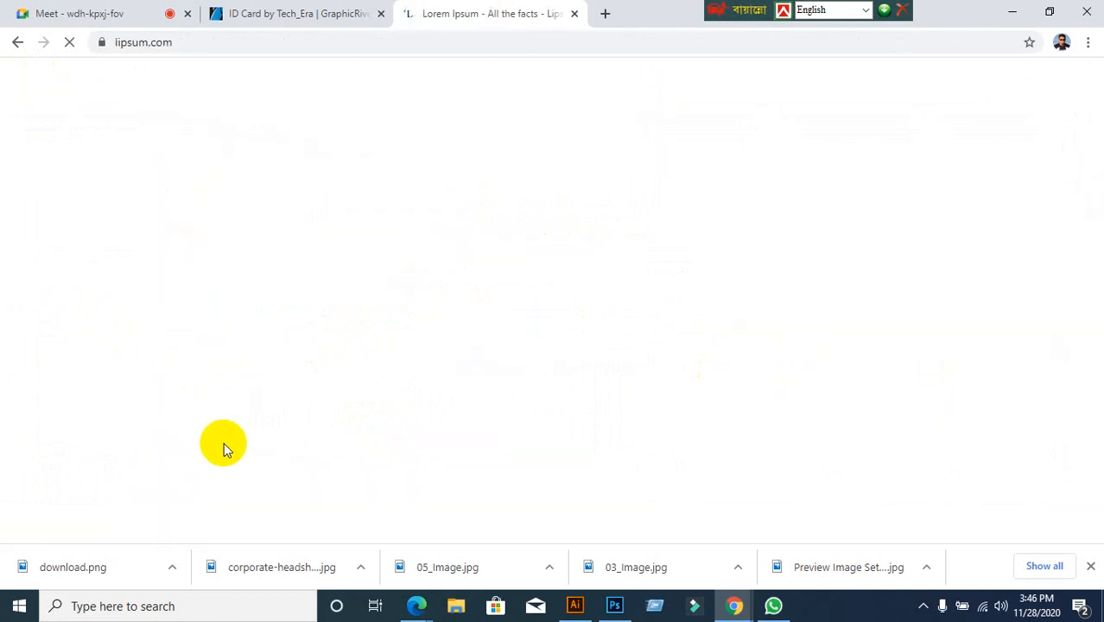
{"action": "scroll", "coordinate": [216, 443], "scroll_direction": "down", "scroll_amount": 3}
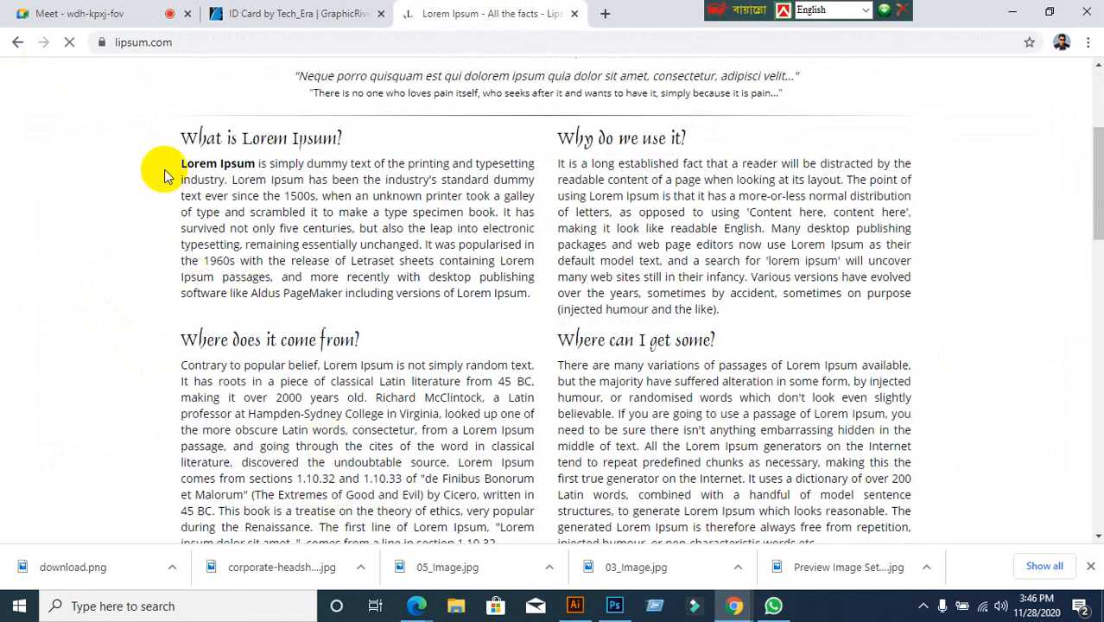
{"action": "left_click_drag", "start_coordinate": [181, 164], "coordinate": [227, 182]}
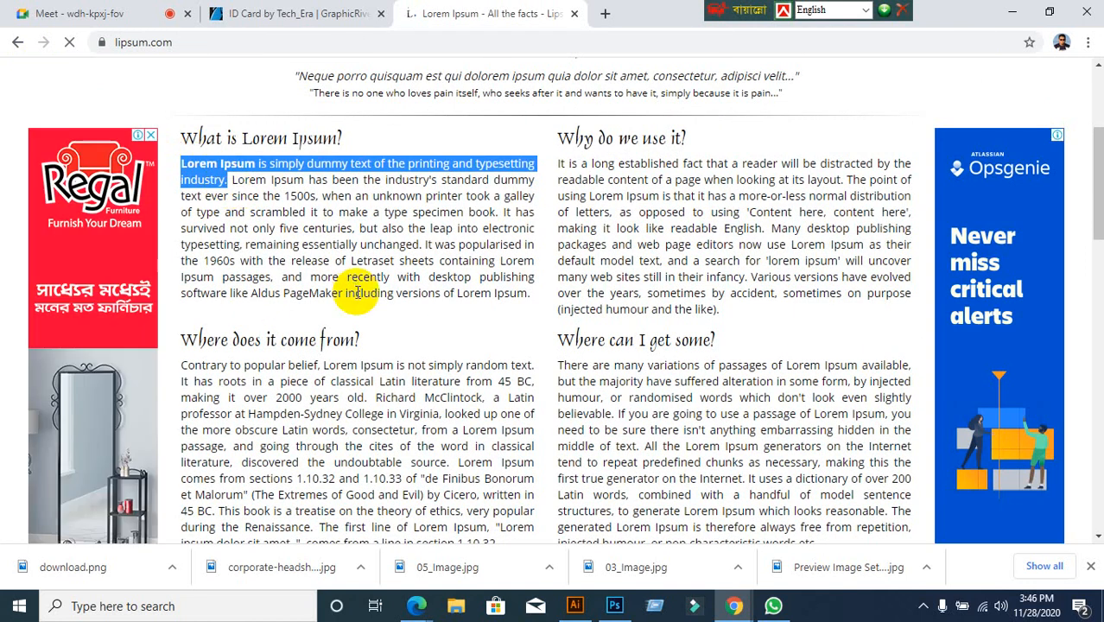
{"action": "left_click", "coordinate": [584, 602]}
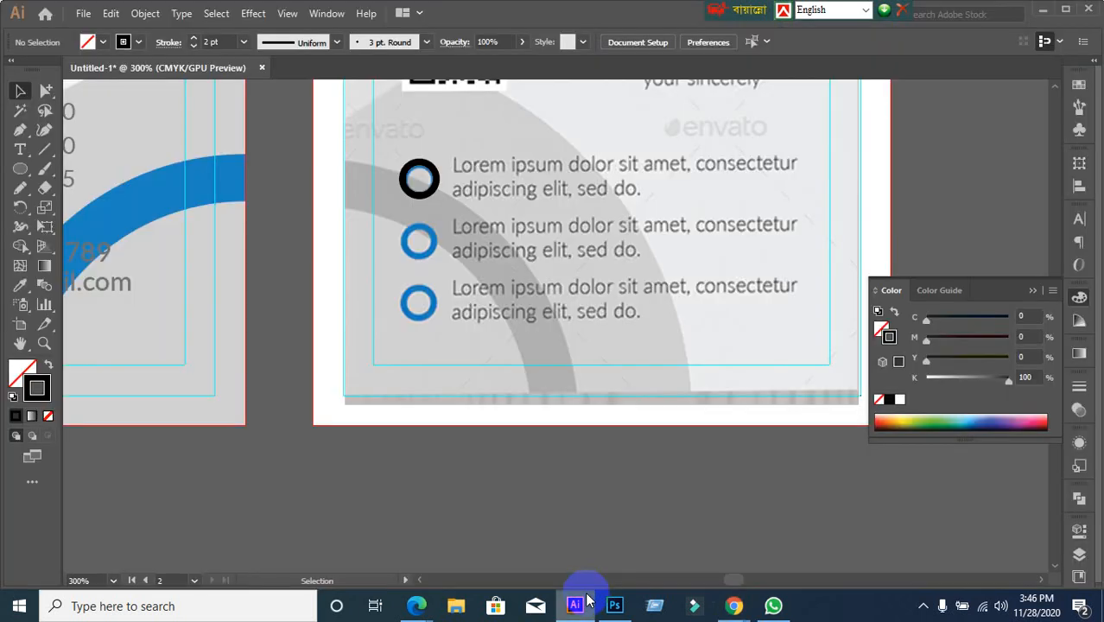
Create a text frame beside the first circle and paste the Lorem Ipsum sentence
{"action": "left_click", "coordinate": [20, 149]}
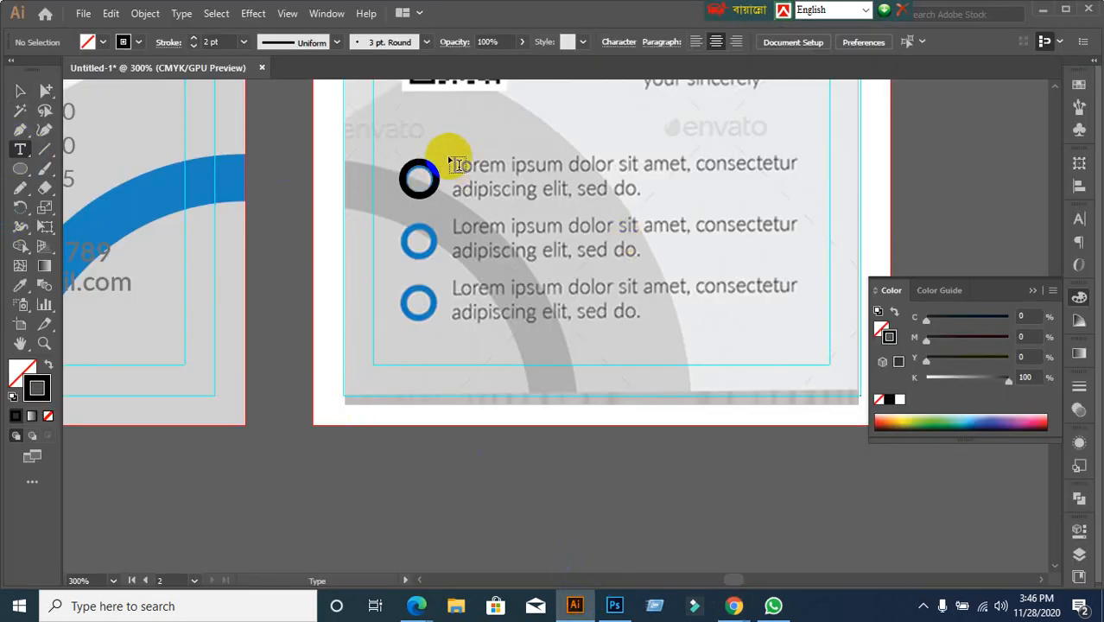
{"action": "left_click_drag", "start_coordinate": [450, 167], "coordinate": [801, 197]}
{"action": "type", "text": "LOREM IPSUM IS SIMPLY DUMMY TEXT OF THE PRINTING AND TYPESETTING INDUSTRY."}
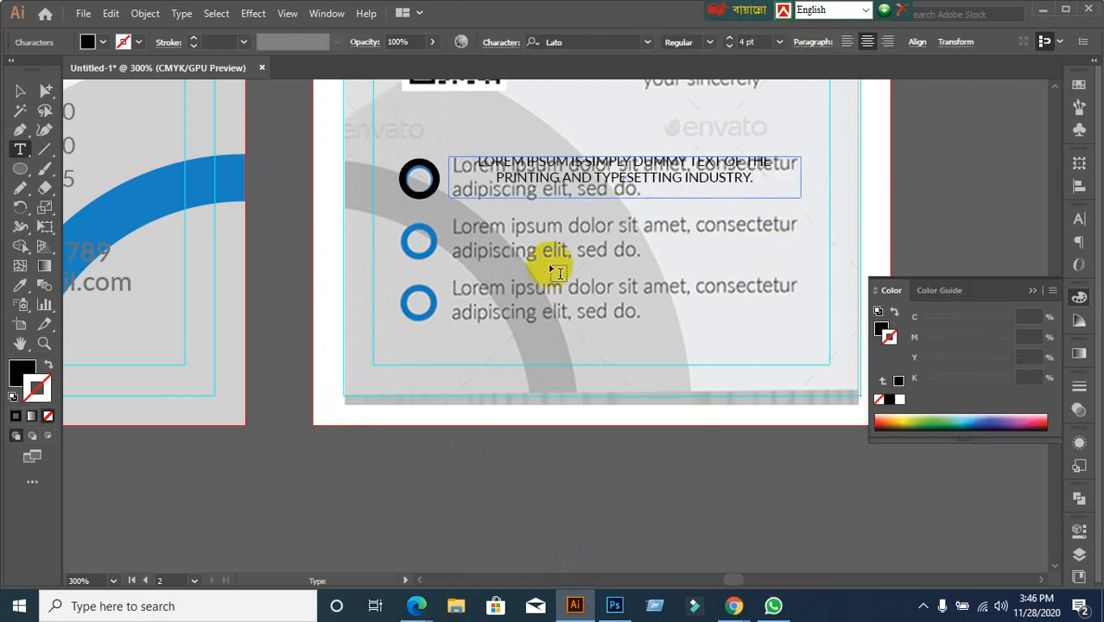
{"action": "left_click", "coordinate": [20, 90]}
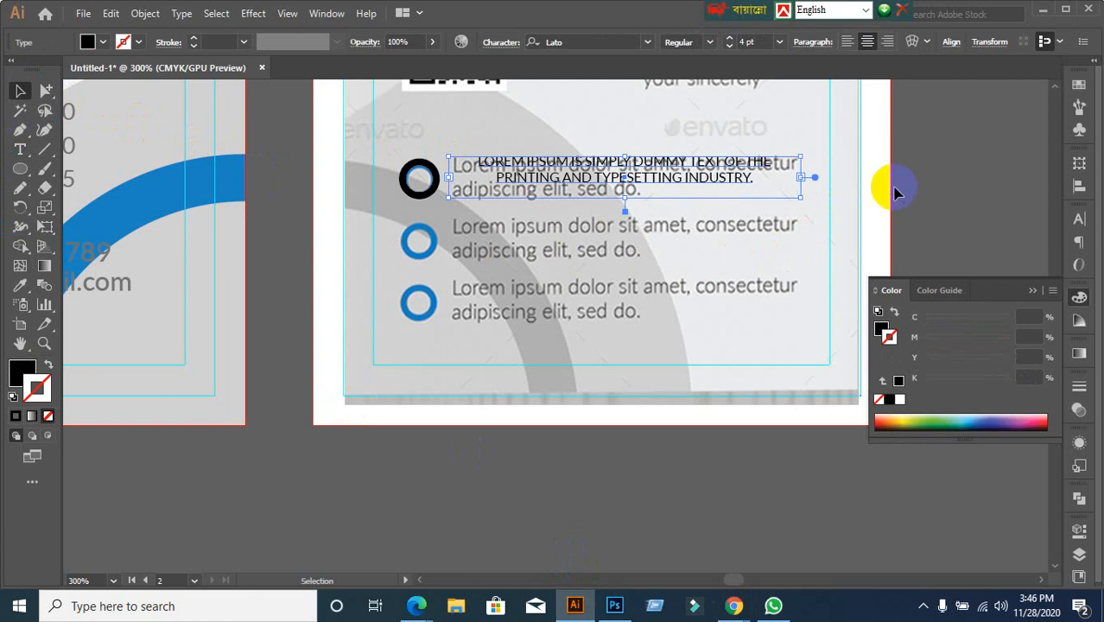
Colour the pasted text red
{"action": "left_click", "coordinate": [87, 43]}
{"action": "left_click", "coordinate": [46, 70]}
{"action": "left_click", "coordinate": [55, 69]}
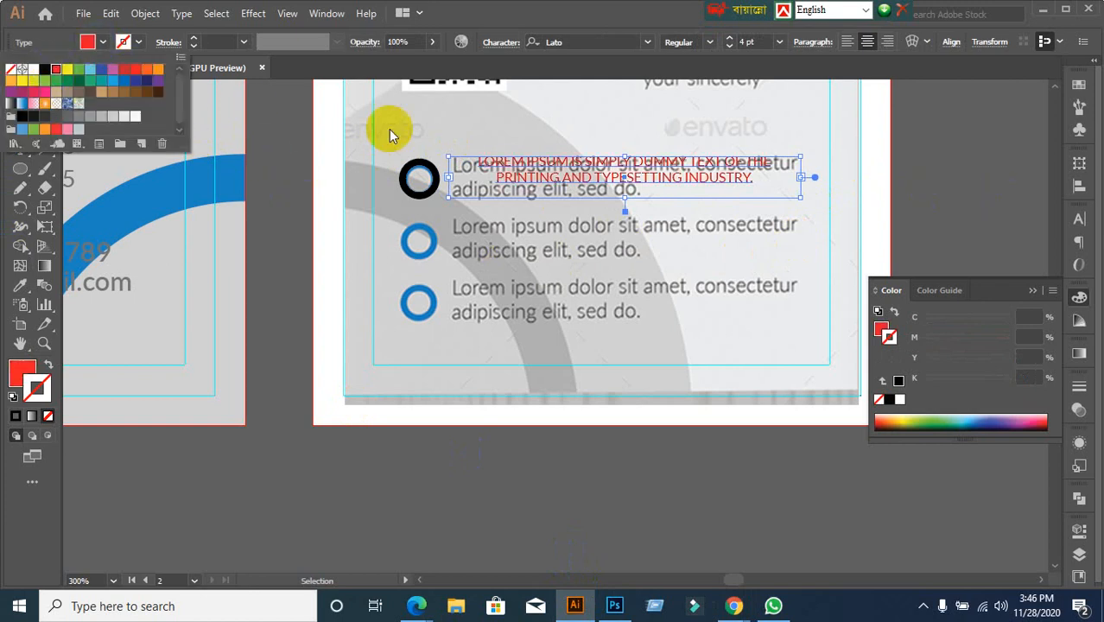
{"action": "left_click", "coordinate": [1069, 226]}
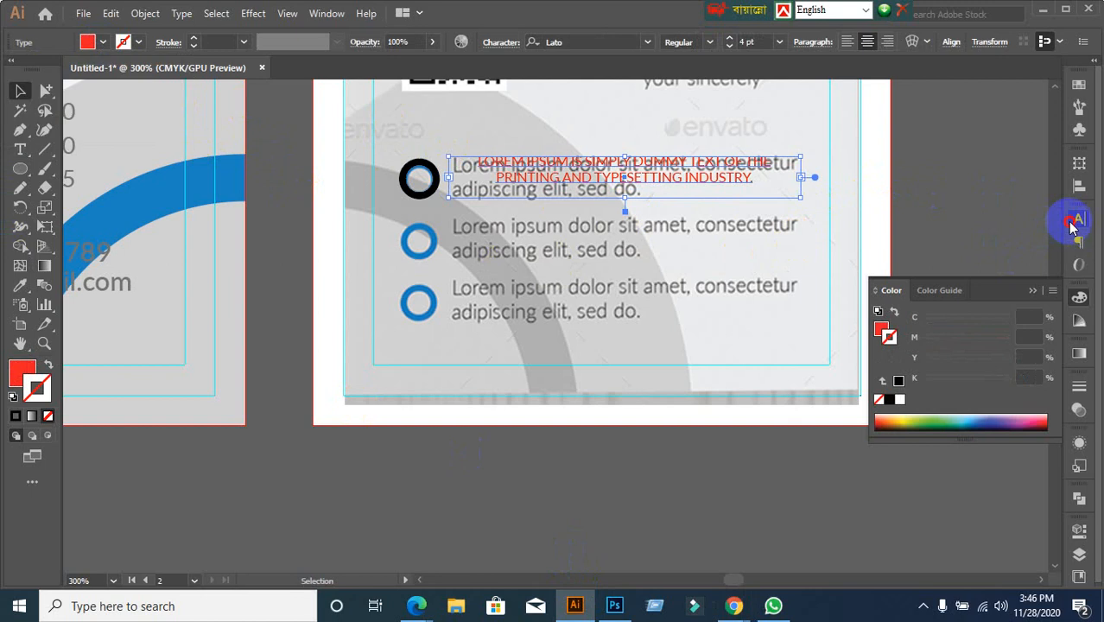
Turn off All Caps on the red text and try 6 pt, then 5 pt
{"action": "left_click", "coordinate": [1076, 222]}
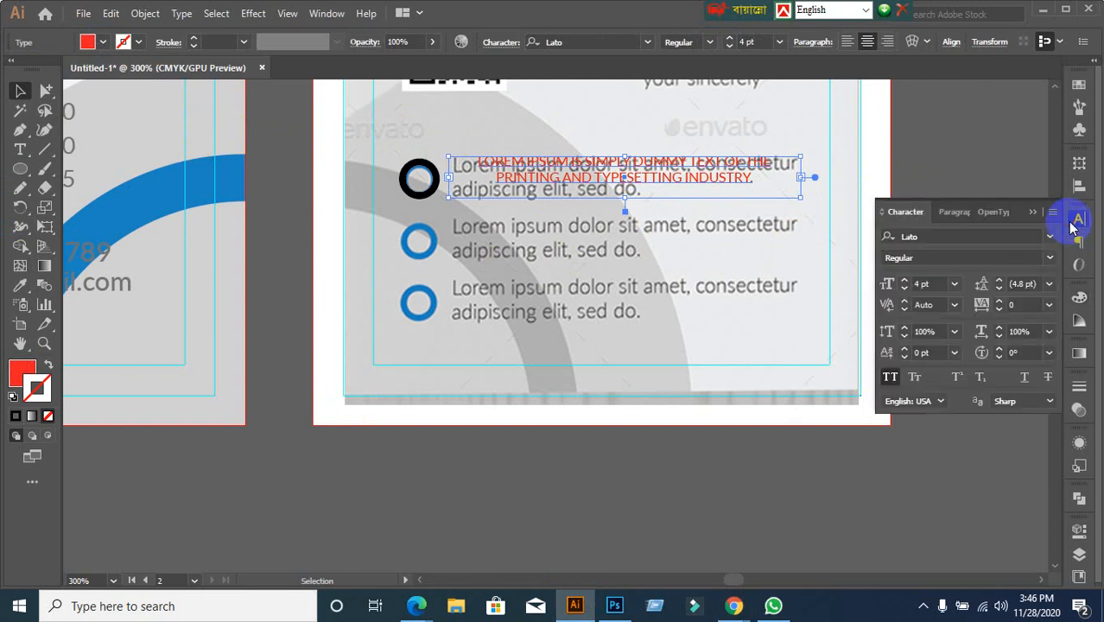
{"action": "left_click", "coordinate": [890, 377]}
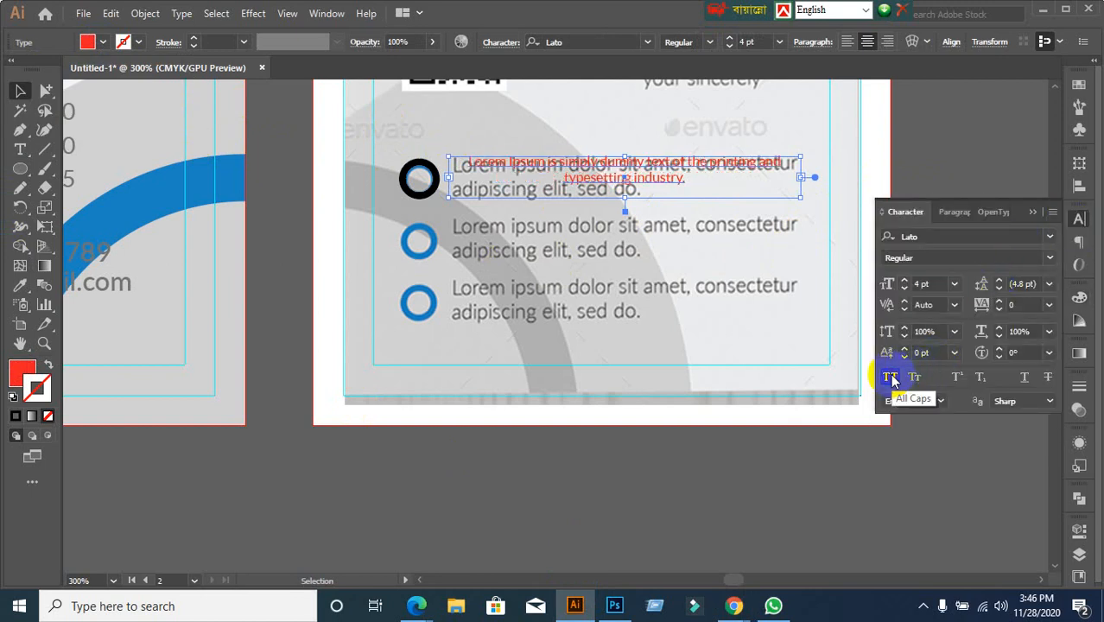
{"action": "left_click", "coordinate": [942, 283]}
{"action": "type", "text": "6"}
{"action": "key", "text": "Return"}
{"action": "type", "text": "5"}
{"action": "key", "text": "Return"}
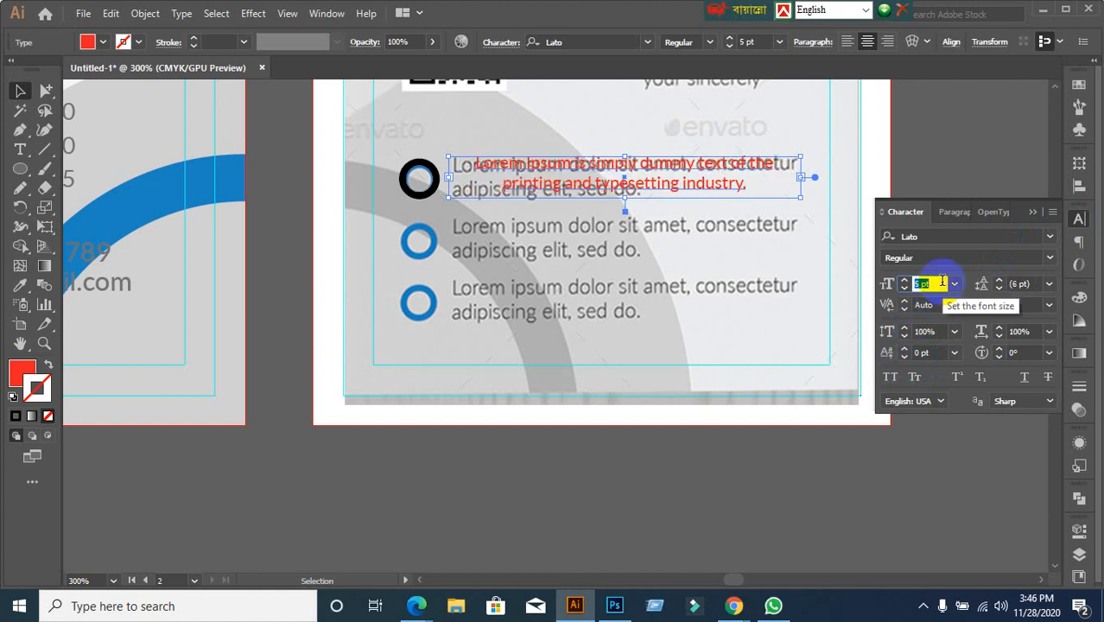
Left-align the red text and set its size back to 6 pt
{"action": "left_click", "coordinate": [950, 212]}
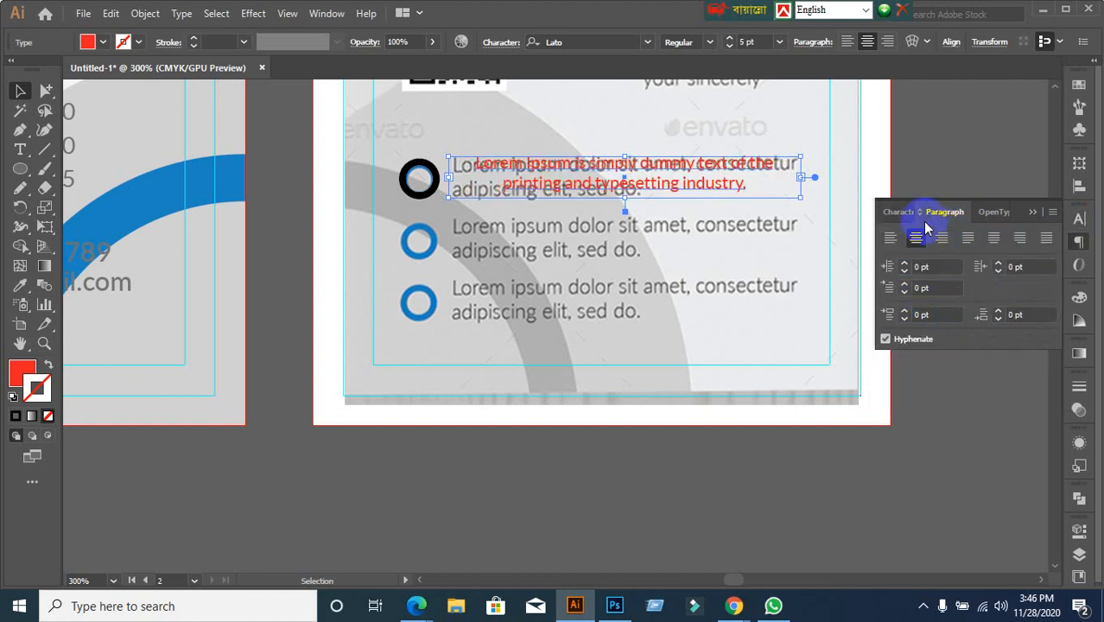
{"action": "left_click", "coordinate": [891, 240]}
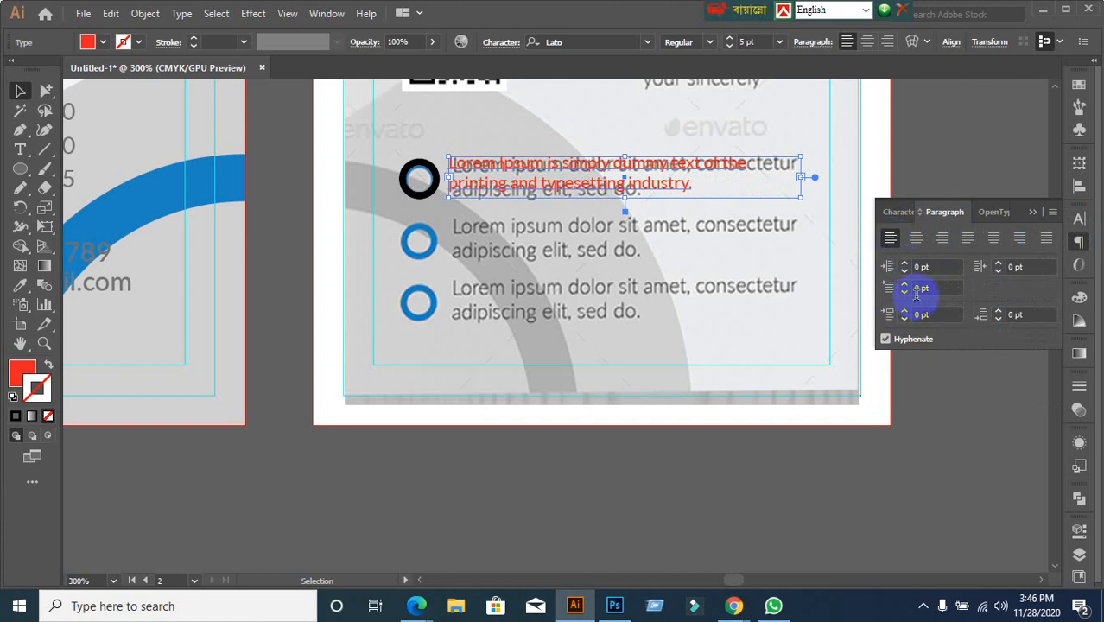
{"action": "left_click", "coordinate": [902, 212]}
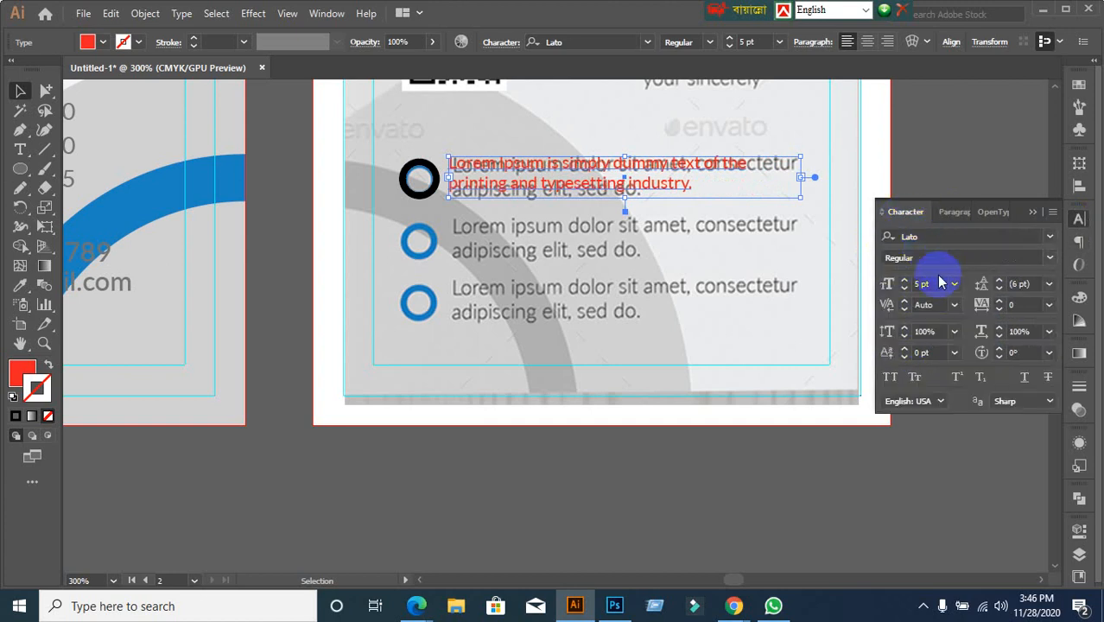
{"action": "left_click", "coordinate": [937, 283]}
{"action": "key", "text": "Up"}
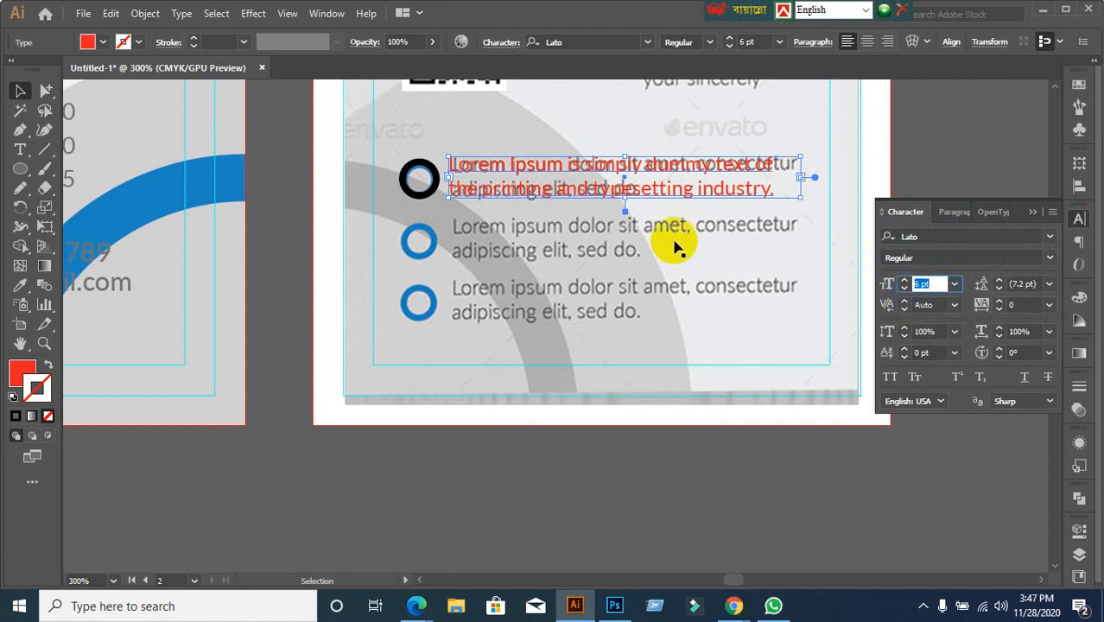
Try extending the red text frame downward, then undo it
{"action": "left_click_drag", "start_coordinate": [625, 198], "coordinate": [626, 216]}
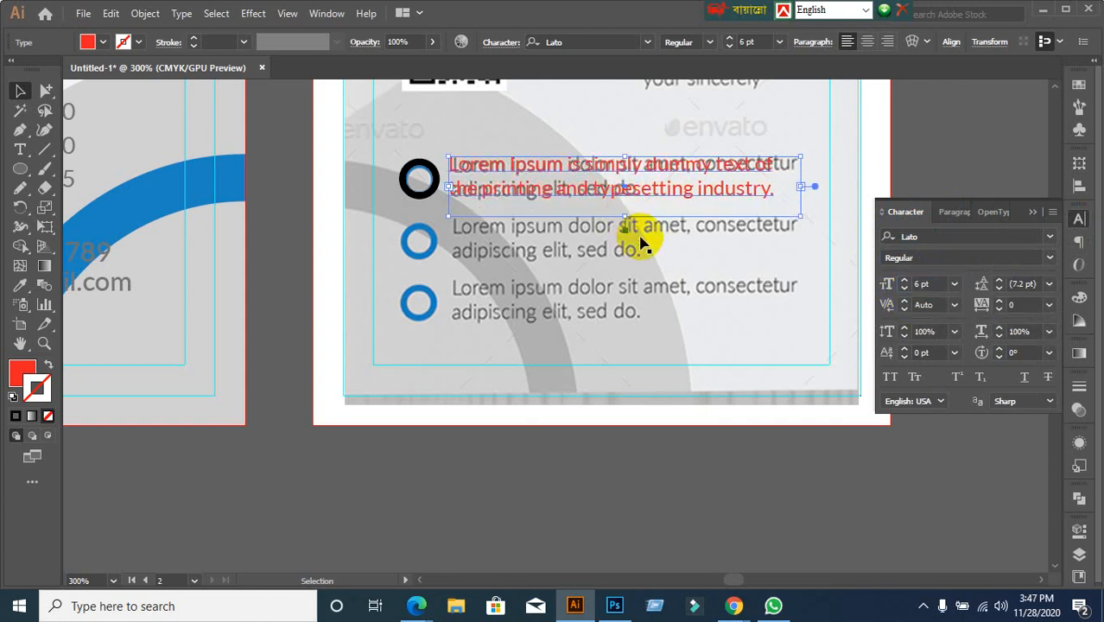
{"action": "key", "text": "ctrl+z"}
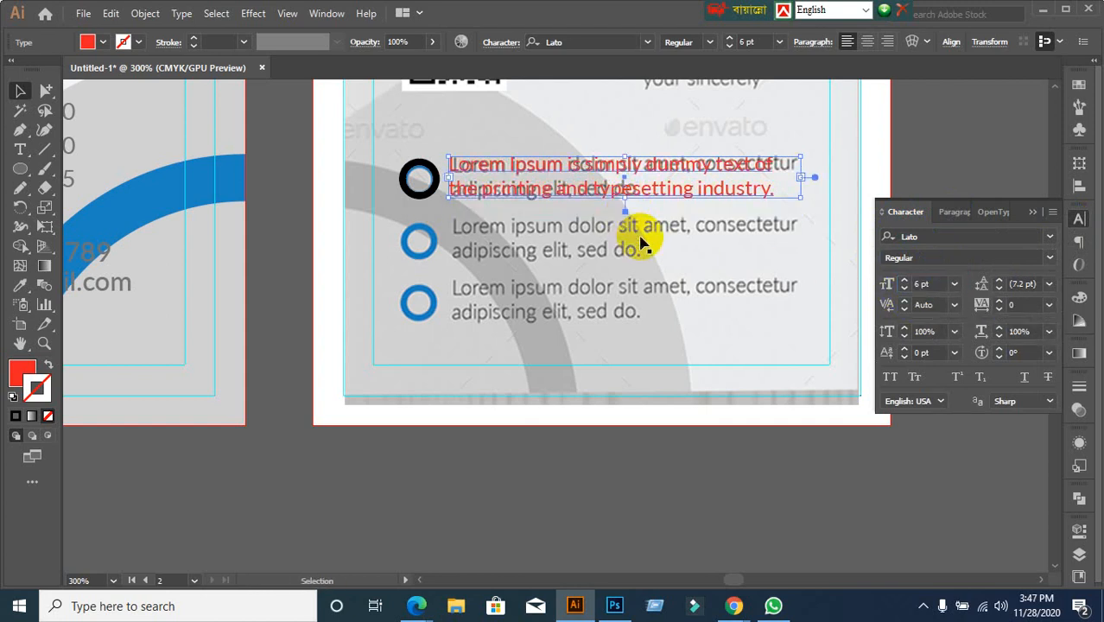
{"action": "left_click", "coordinate": [616, 488]}
{"action": "scroll", "coordinate": [619, 459], "scroll_direction": "down", "scroll_amount": 2}
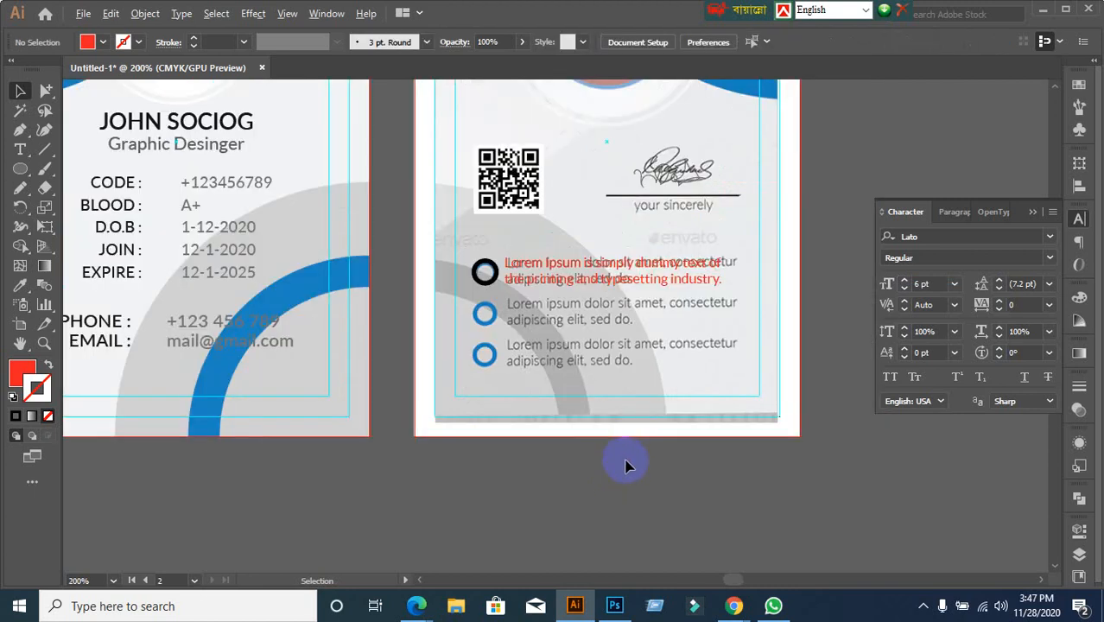
{"action": "scroll", "coordinate": [622, 462], "scroll_direction": "up", "scroll_amount": 2}
Lock the reference image and white card background under the text
{"action": "left_click", "coordinate": [644, 192]}
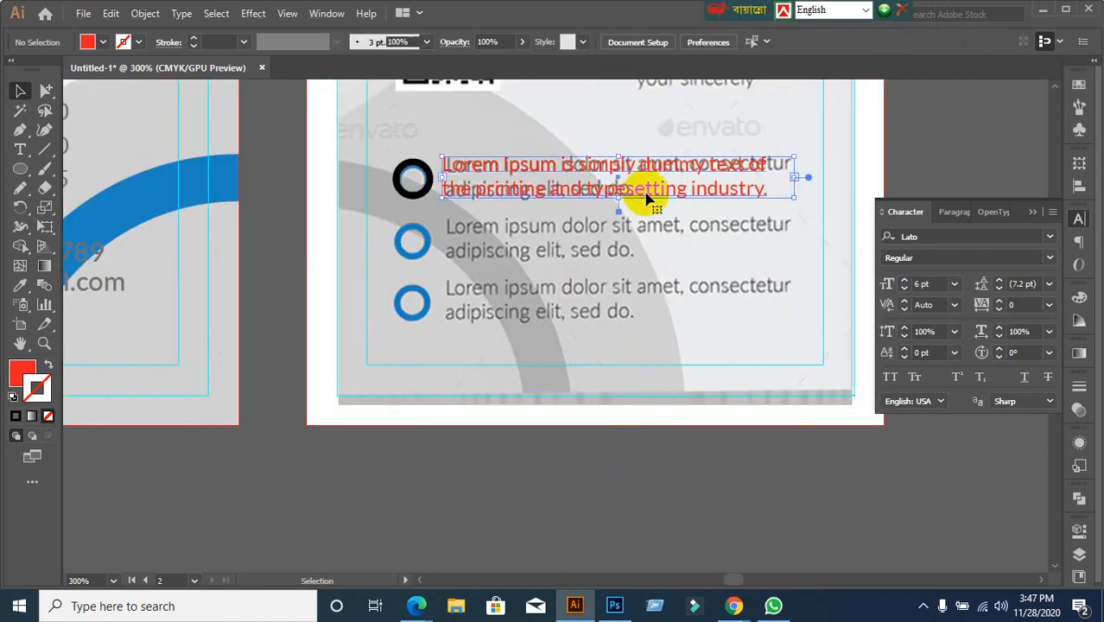
{"action": "left_click", "coordinate": [628, 399]}
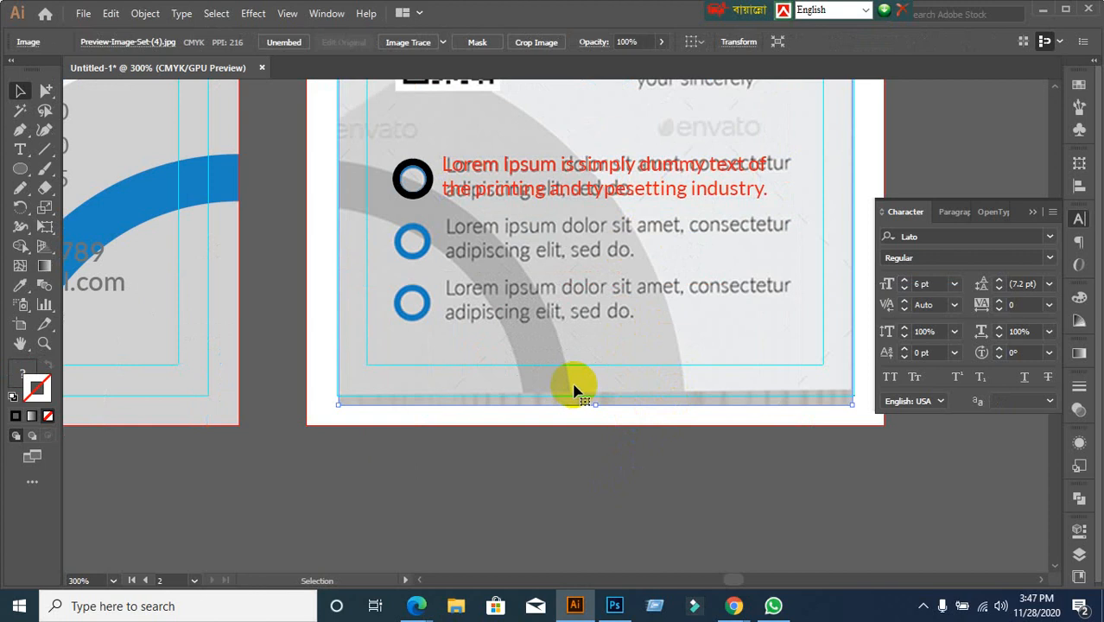
{"action": "left_click_drag", "start_coordinate": [383, 150], "coordinate": [524, 188]}
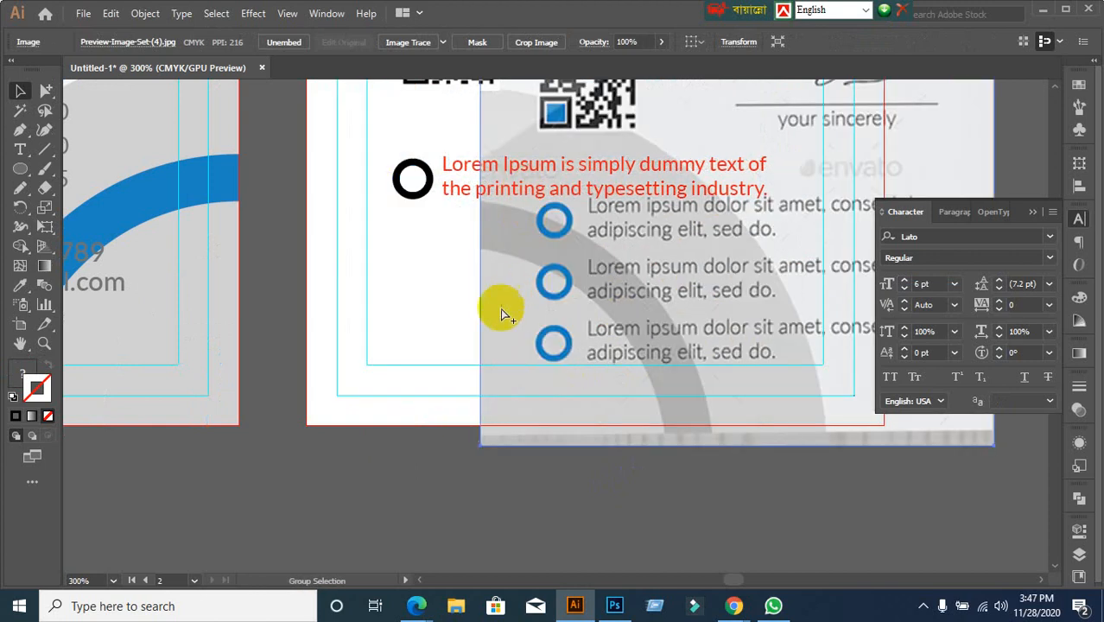
{"action": "key", "text": "ctrl+z"}
{"action": "left_click", "coordinate": [443, 457]}
{"action": "left_click", "coordinate": [370, 396]}
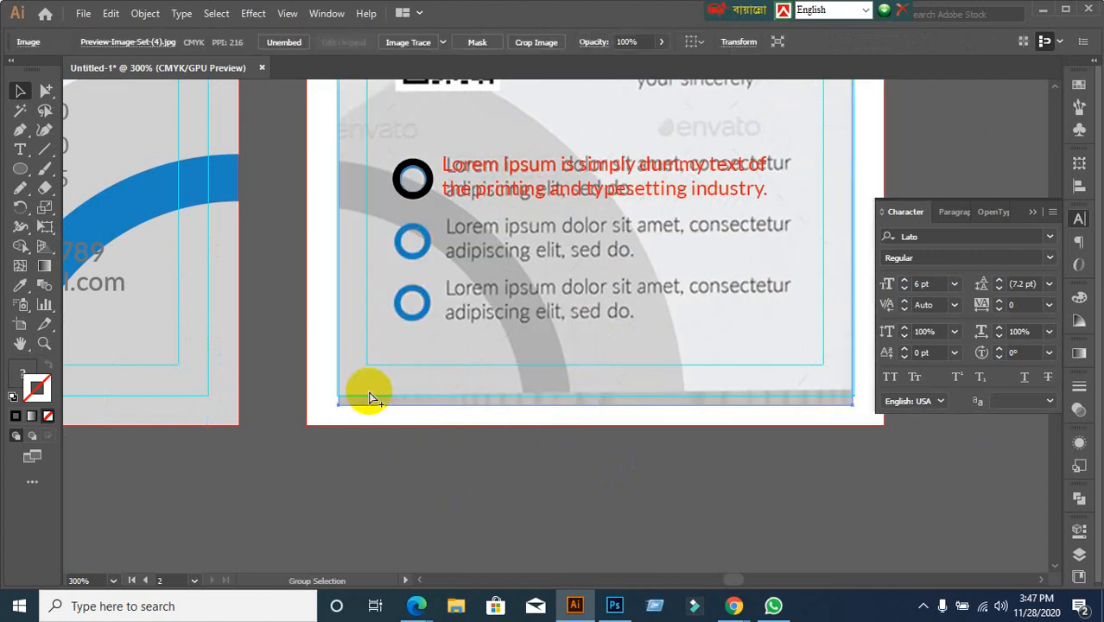
{"action": "key", "text": "ctrl+2"}
{"action": "left_click", "coordinate": [323, 332]}
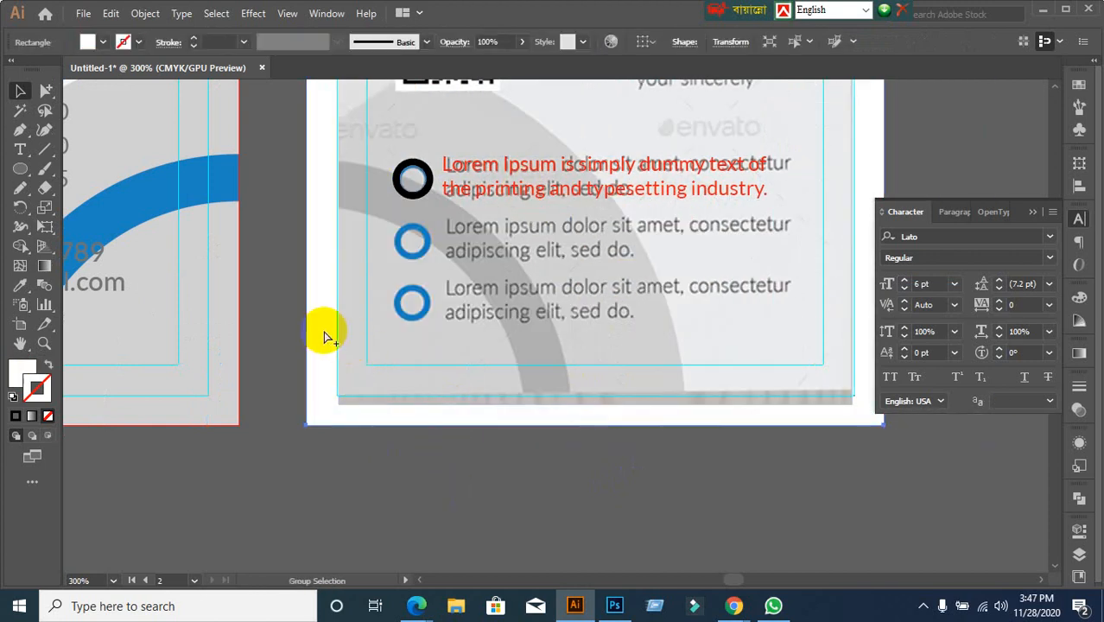
{"action": "key", "text": "ctrl+2"}
Vertically centre the black circle and red text on each other and group them
{"action": "left_click_drag", "start_coordinate": [395, 131], "coordinate": [508, 207]}
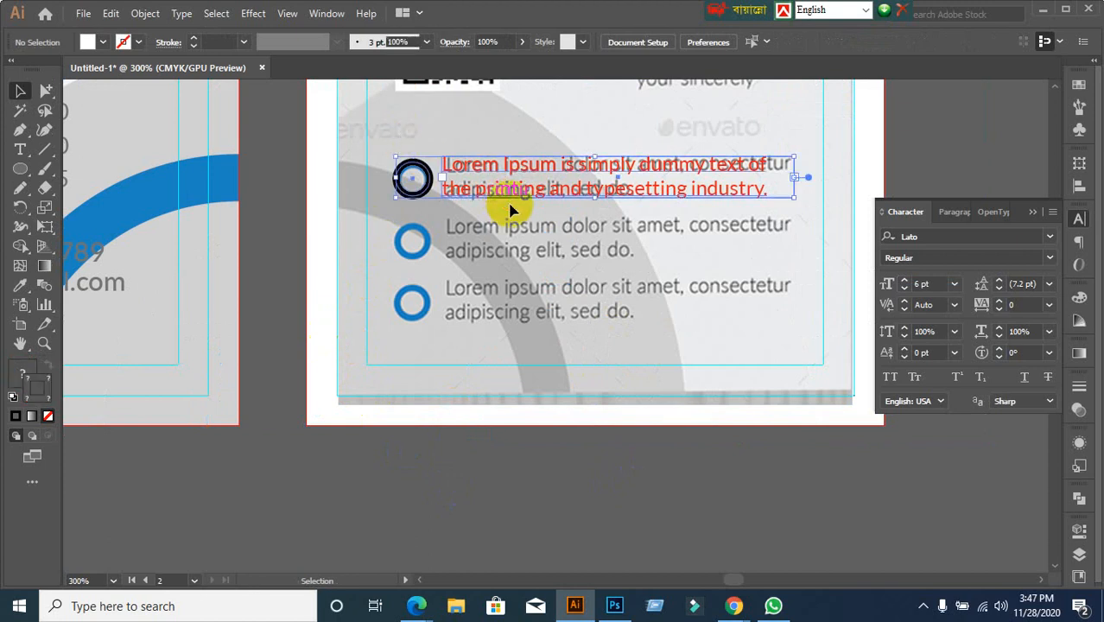
{"action": "left_click", "coordinate": [1078, 184]}
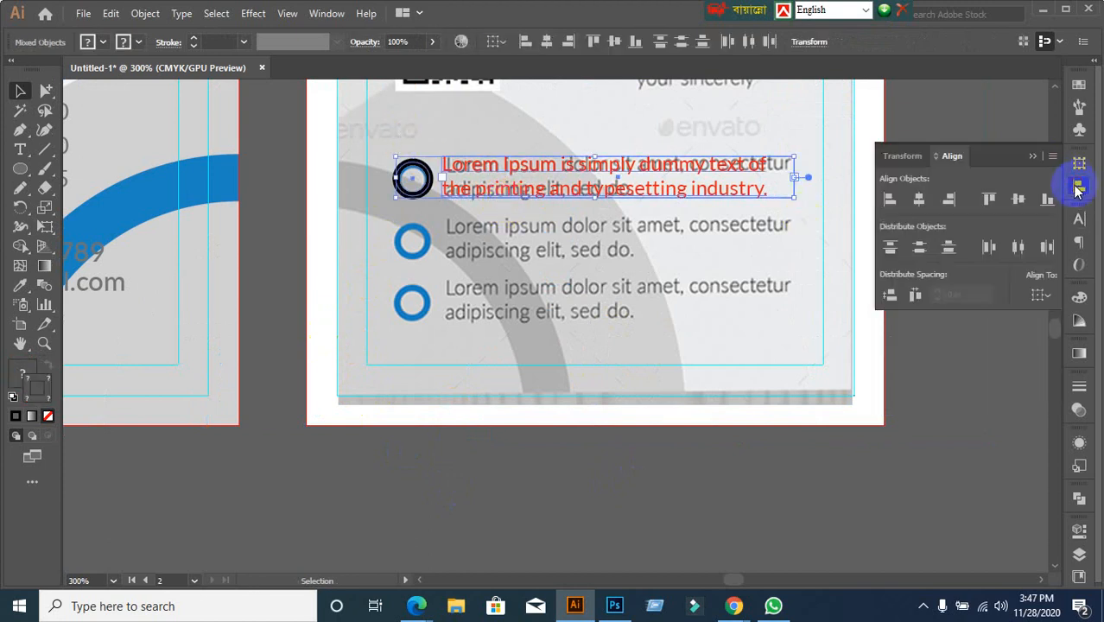
{"action": "left_click", "coordinate": [1023, 203]}
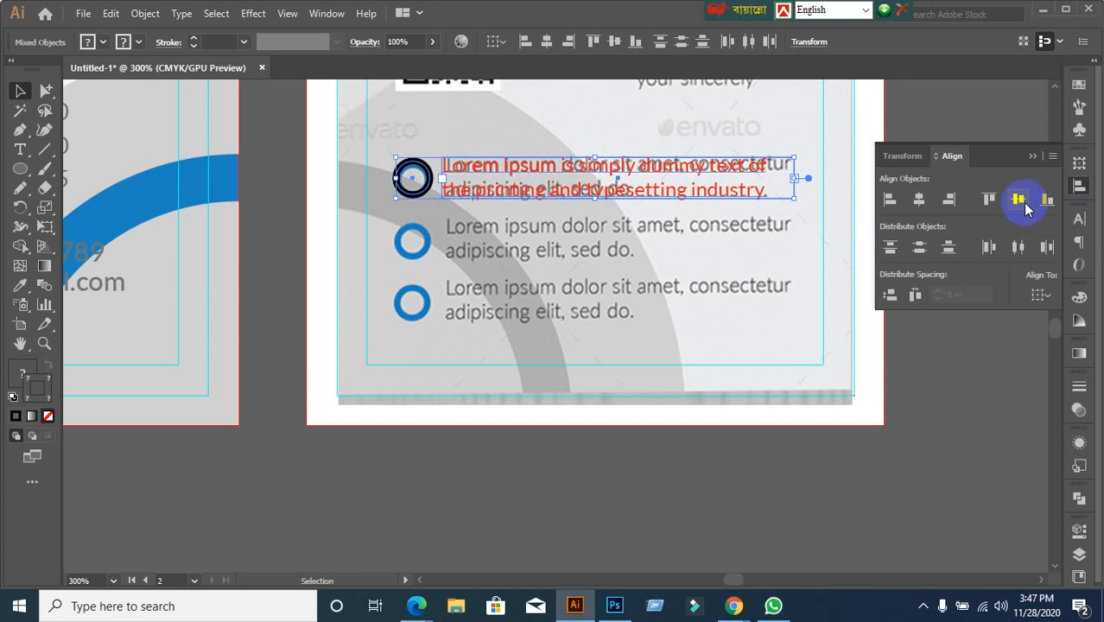
{"action": "left_click", "coordinate": [949, 411]}
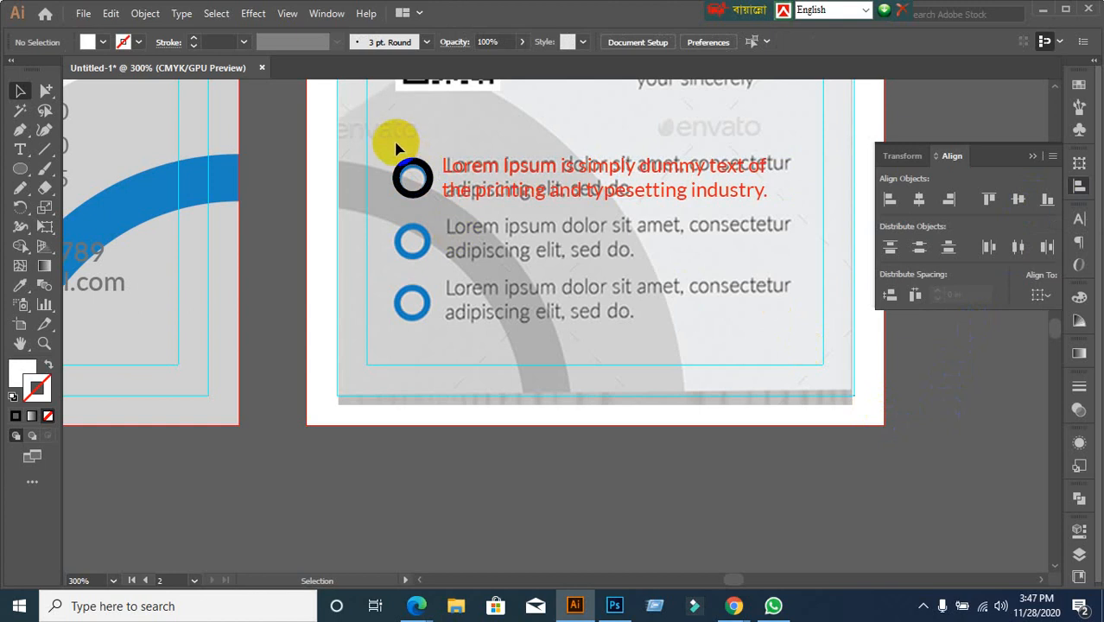
{"action": "left_click_drag", "start_coordinate": [394, 143], "coordinate": [489, 199]}
{"action": "key", "text": "ctrl+g"}
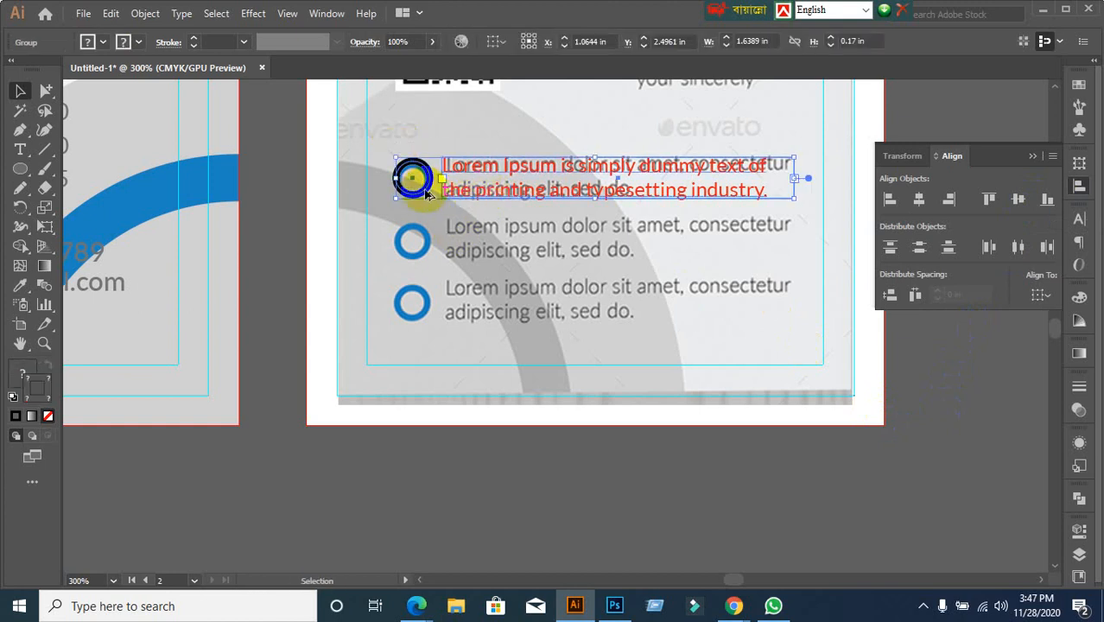
Duplicate the bullet group down onto the second and third bullet rows
{"action": "left_click_drag", "start_coordinate": [427, 193], "coordinate": [427, 259]}
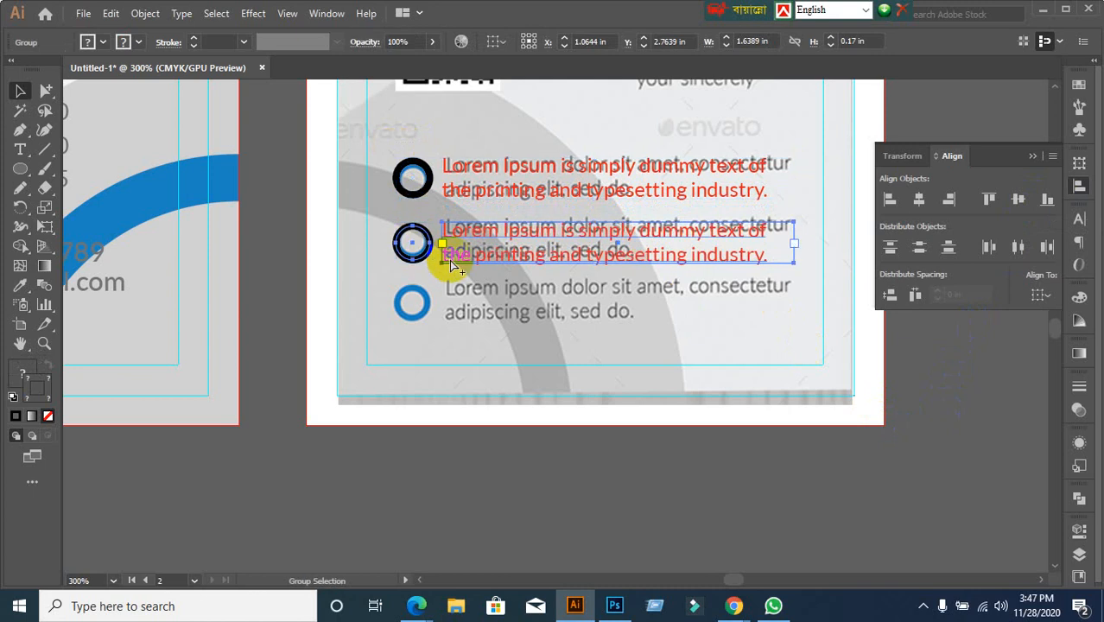
{"action": "key", "text": "ctrl+d"}
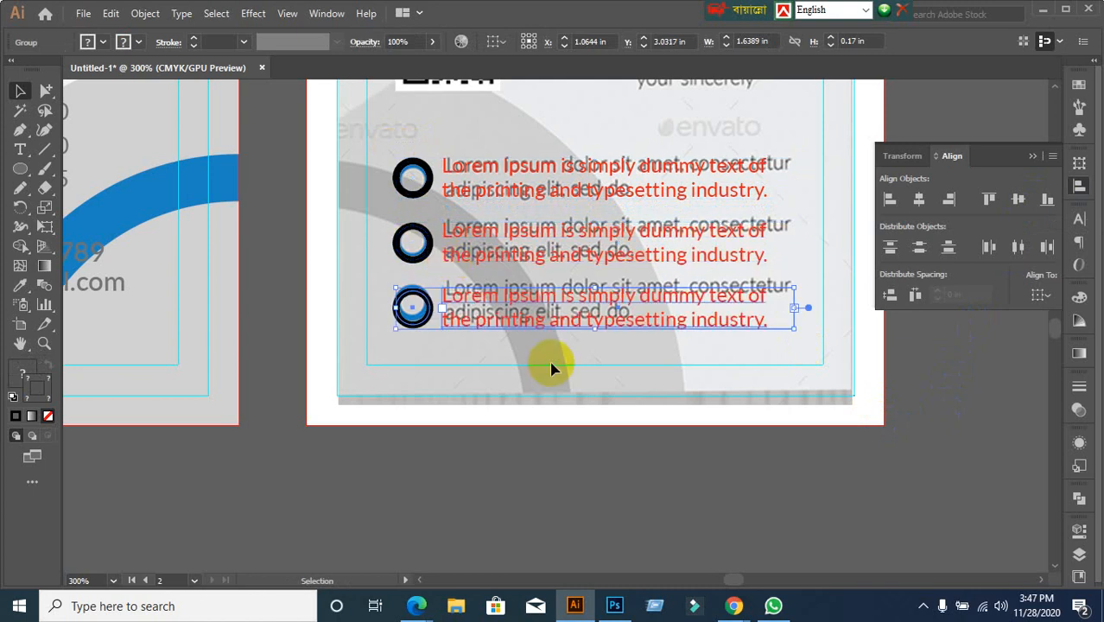
{"action": "scroll", "coordinate": [562, 366], "scroll_direction": "down", "scroll_amount": 2}
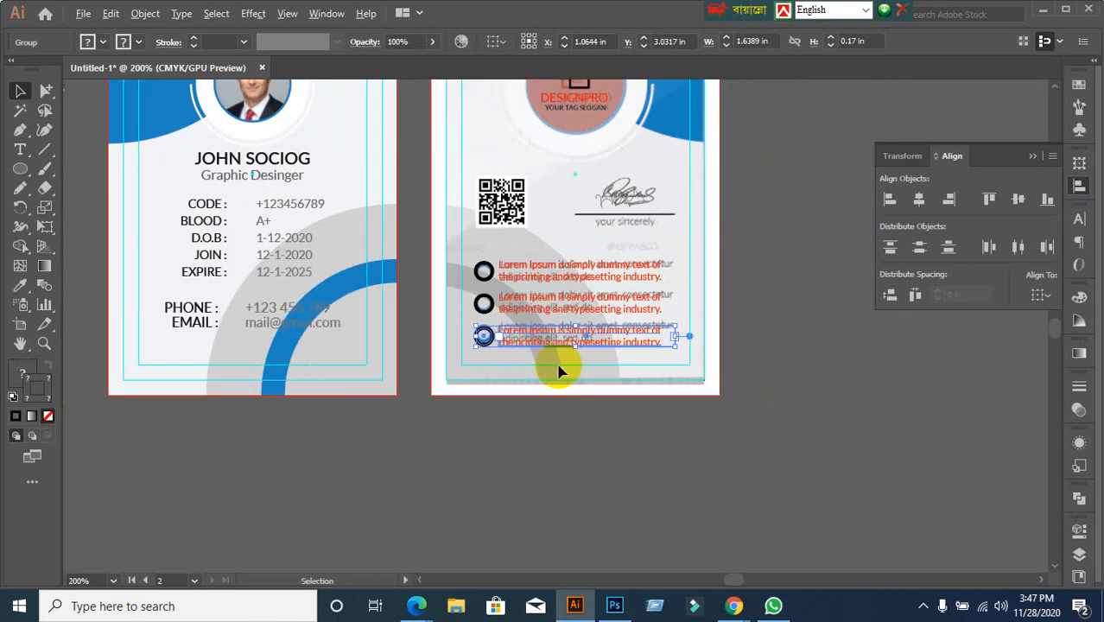
Unlock all objects and check the QR code image's selection
{"action": "left_click", "coordinate": [757, 318]}
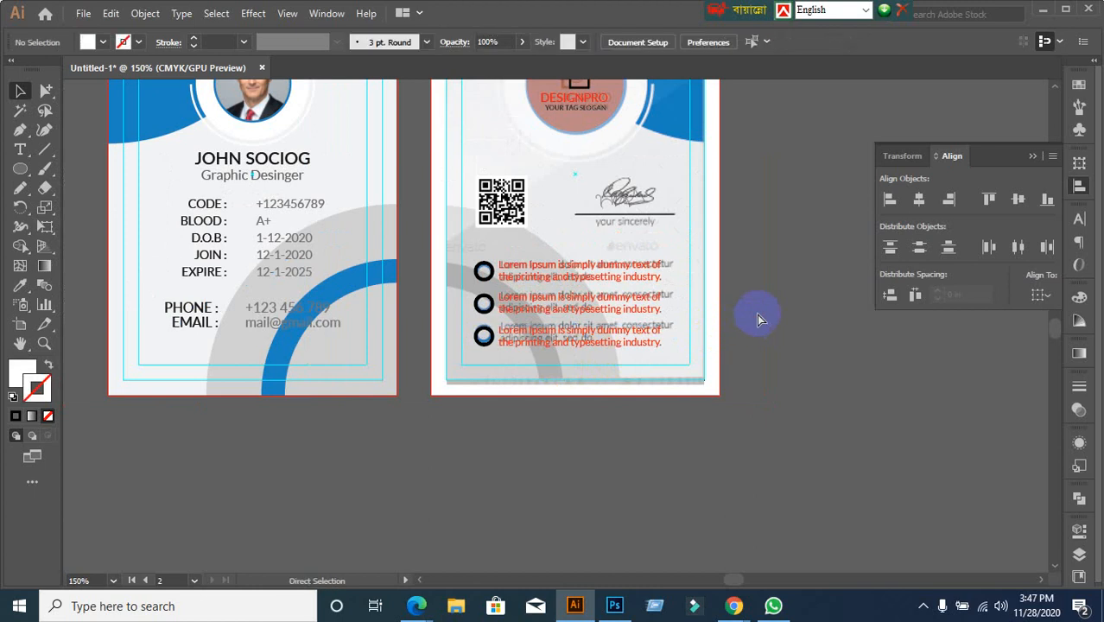
{"action": "key", "text": "ctrl+alt+2"}
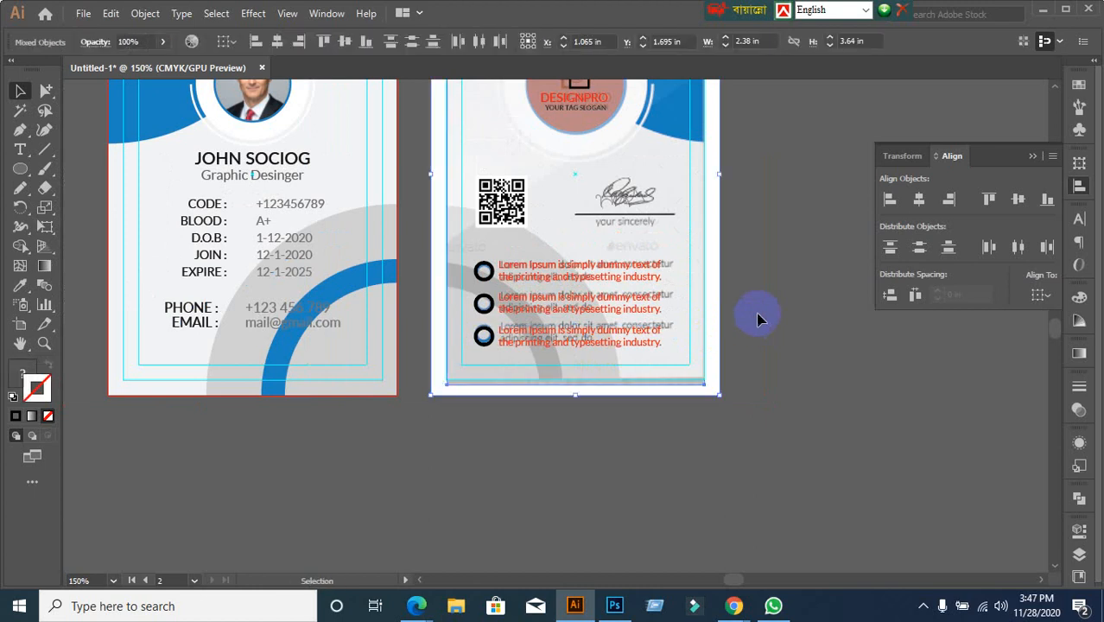
{"action": "left_click", "coordinate": [757, 318]}
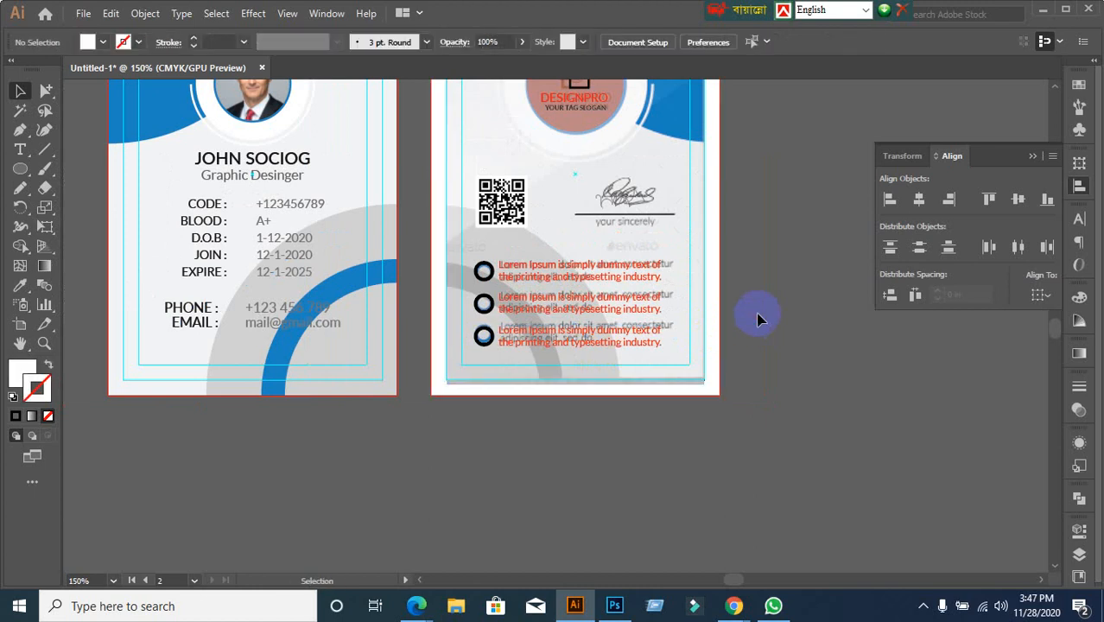
{"action": "scroll", "coordinate": [756, 320], "scroll_direction": "down", "scroll_amount": 2}
{"action": "scroll", "coordinate": [757, 319], "scroll_direction": "up", "scroll_amount": 2}
{"action": "left_click", "coordinate": [510, 216]}
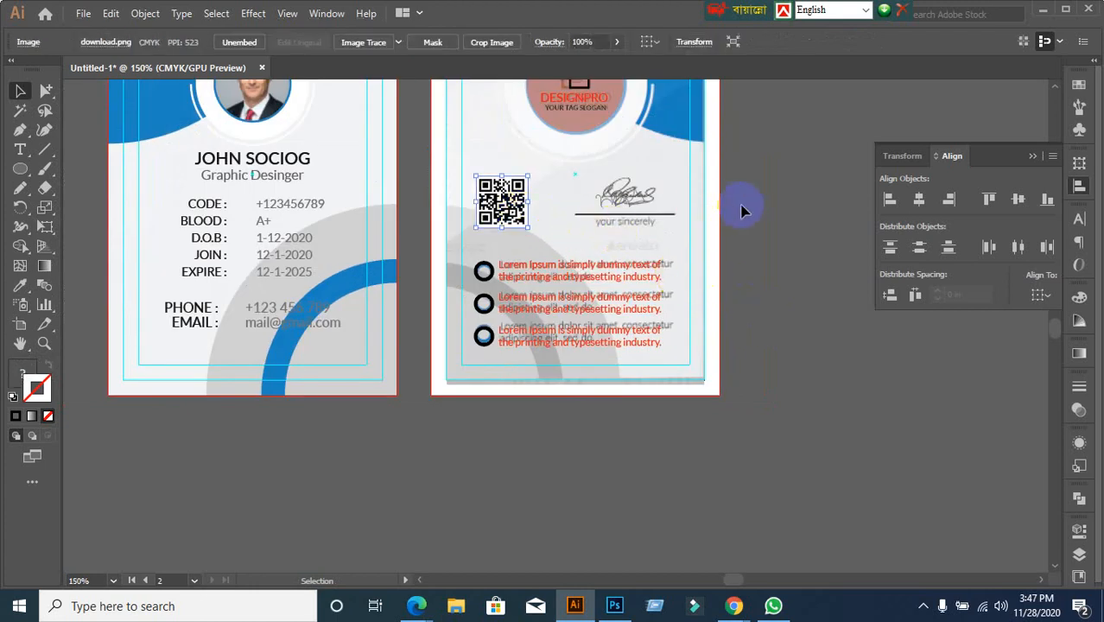
{"action": "left_click", "coordinate": [814, 214]}
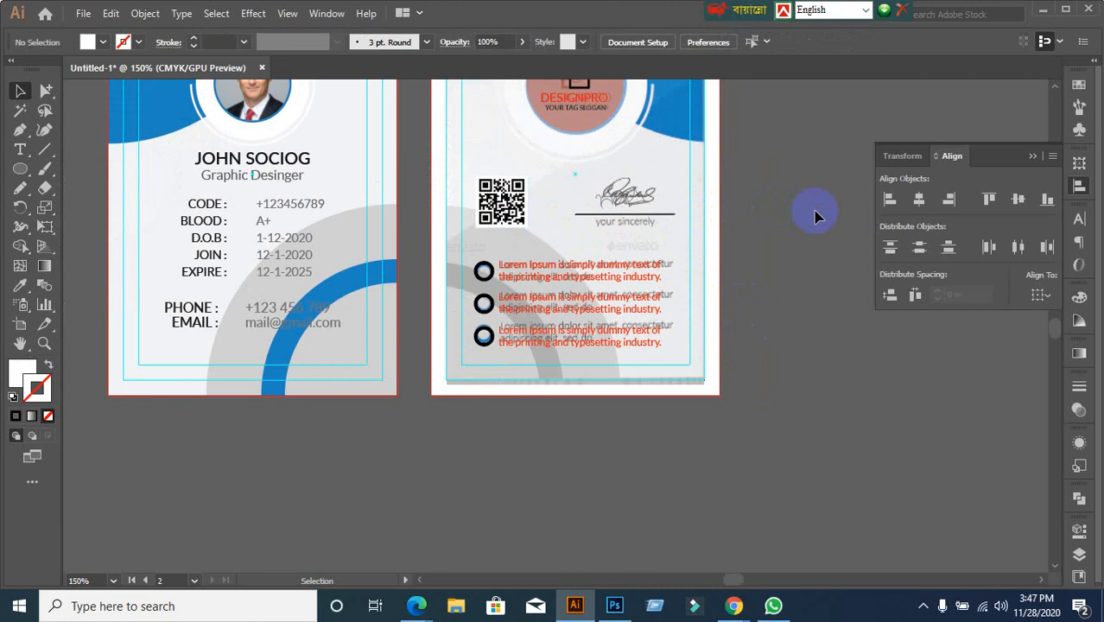
Lock the back card's background image so it can't be selected
{"action": "left_click", "coordinate": [701, 193]}
{"action": "key", "text": "ctrl+2"}
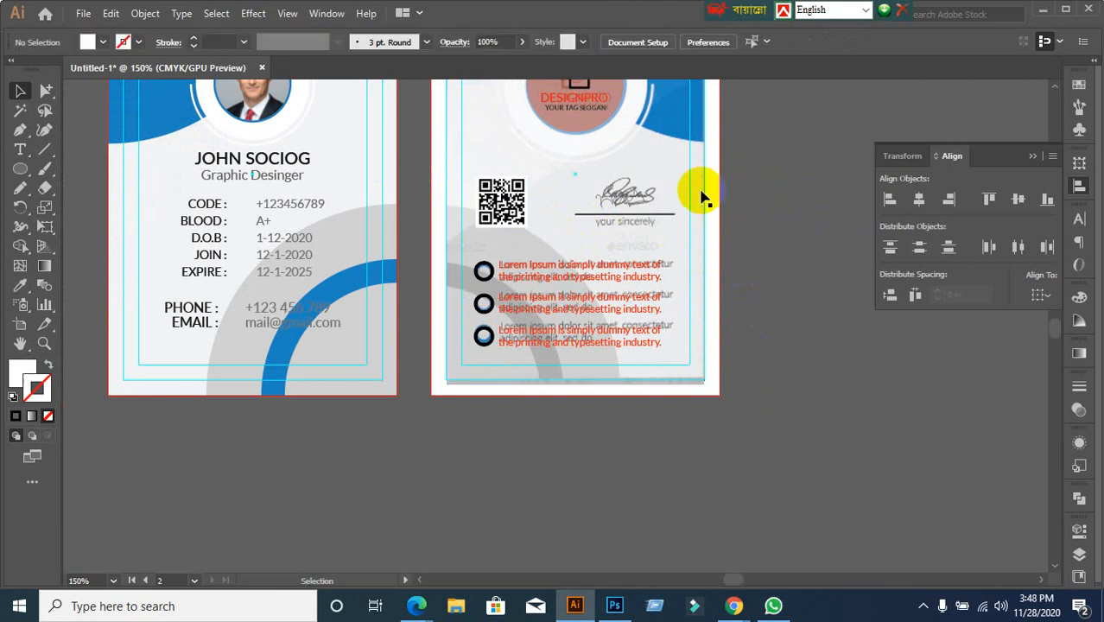
{"action": "left_click", "coordinate": [716, 192]}
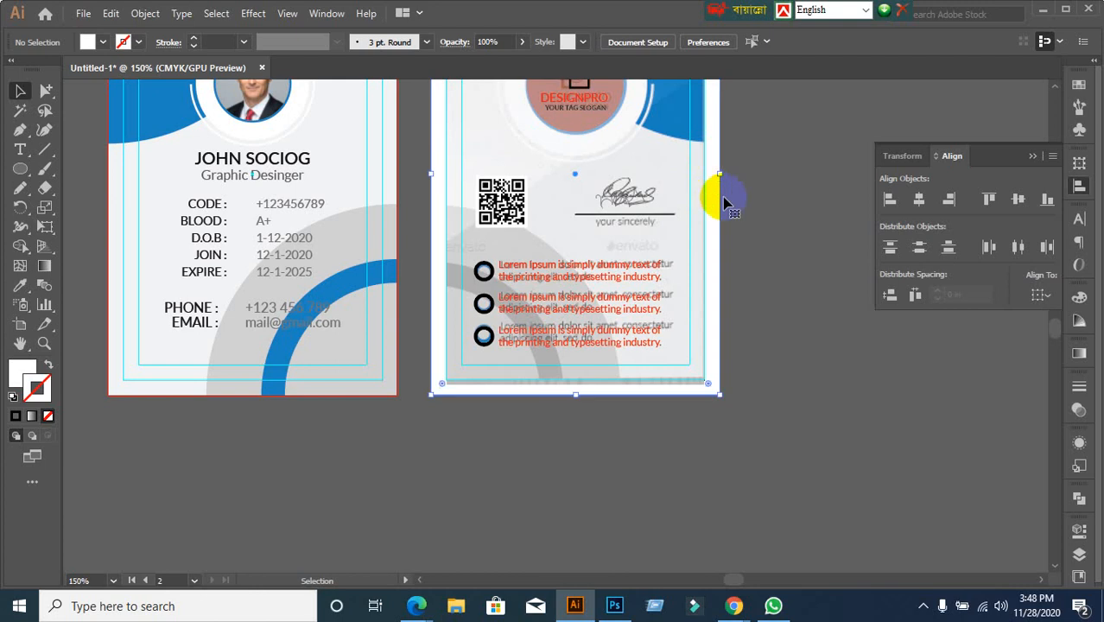
{"action": "left_click", "coordinate": [761, 205]}
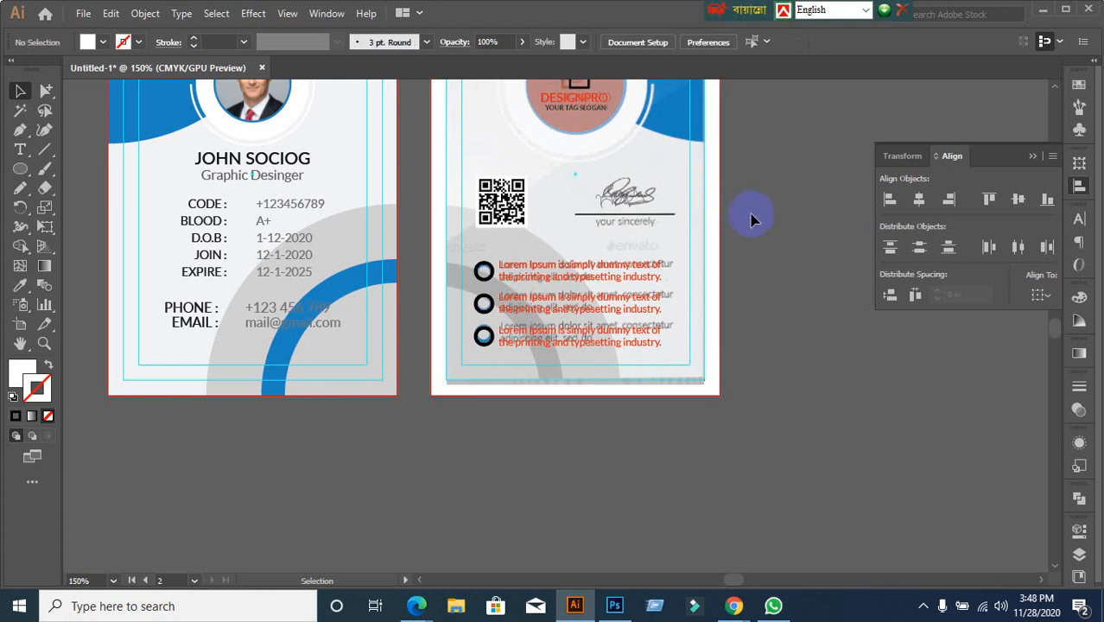
{"action": "scroll", "coordinate": [660, 229], "scroll_direction": "up", "scroll_amount": 2}
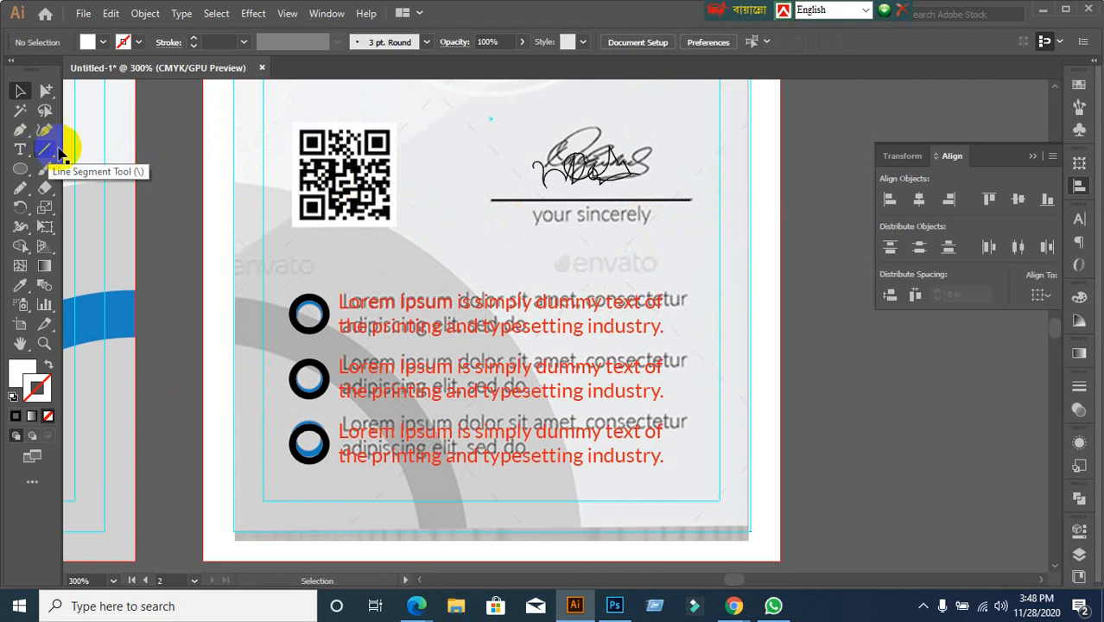
Type the 'your sincerely' caption below the signature with the Type tool
{"action": "left_click", "coordinate": [20, 149]}
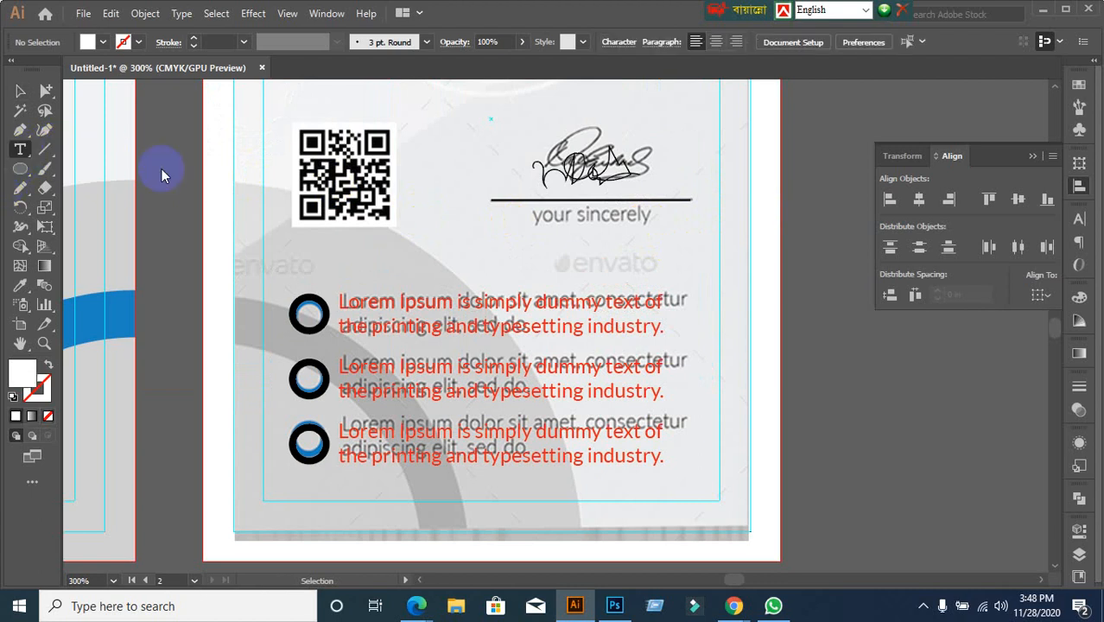
{"action": "left_click", "coordinate": [575, 216]}
{"action": "type", "text": "your sincerely"}
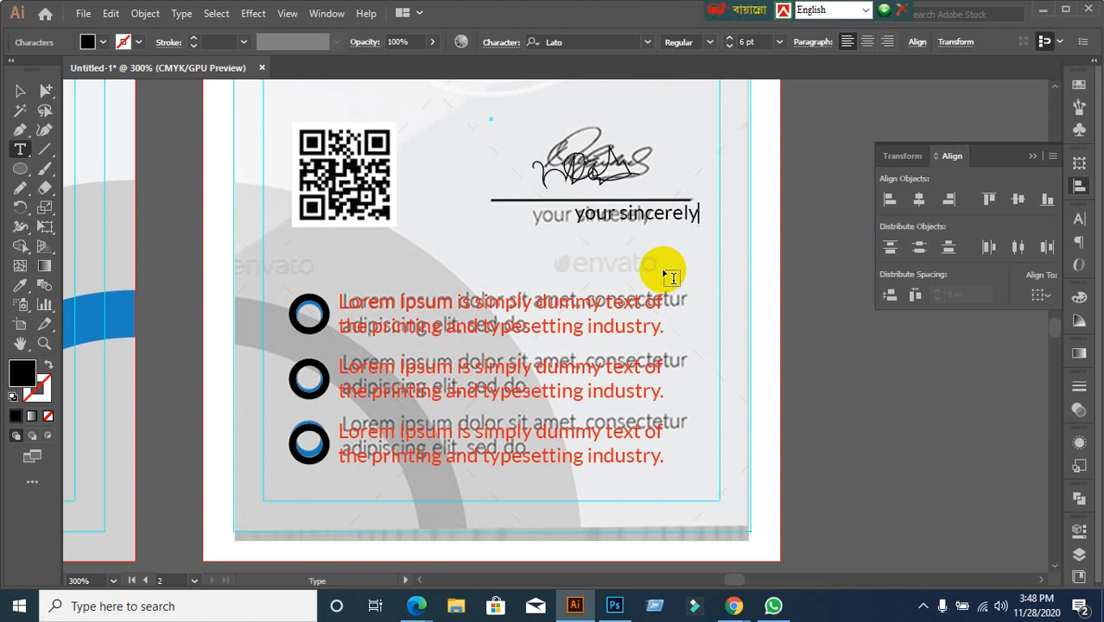
Move and nudge the caption to sit just beneath the signature line
{"action": "left_click", "coordinate": [20, 91]}
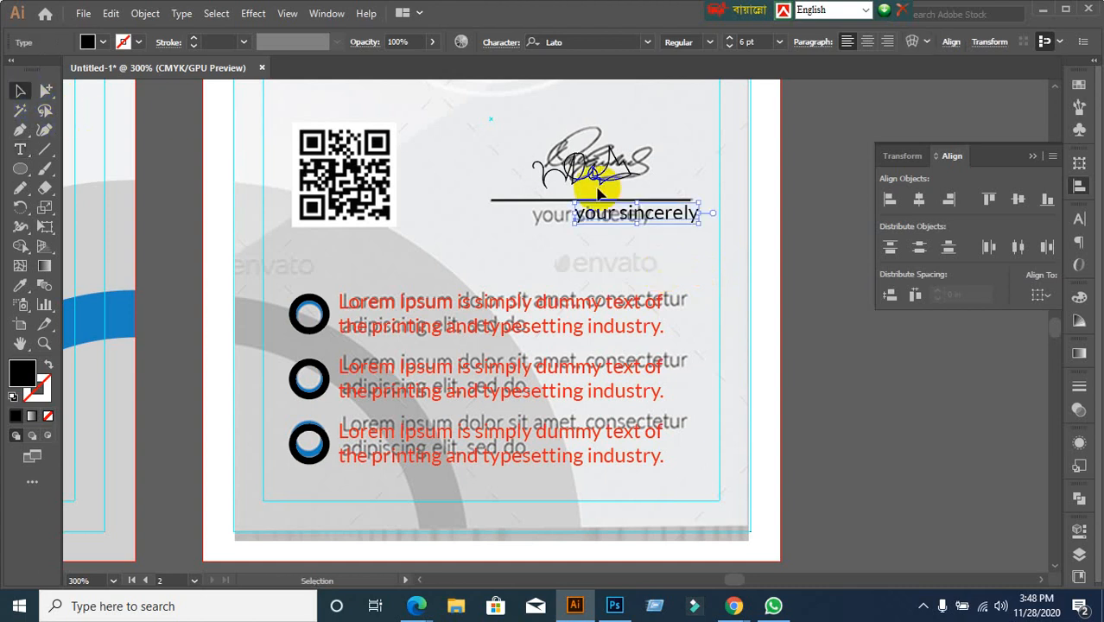
{"action": "left_click_drag", "start_coordinate": [598, 215], "coordinate": [558, 222]}
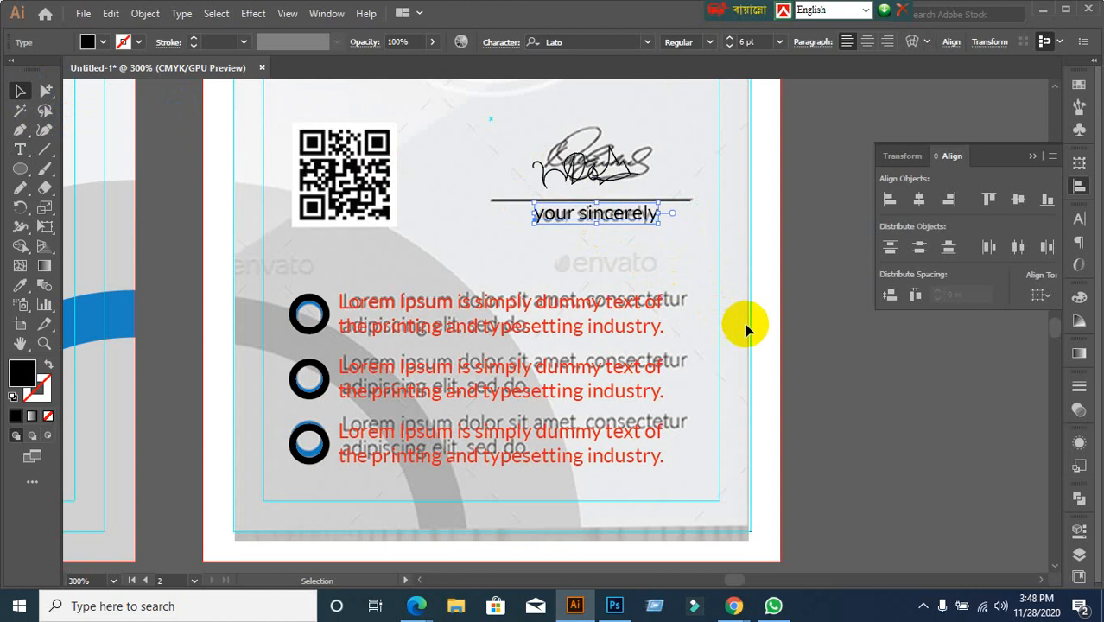
{"action": "key", "text": "Down"}
{"action": "left_click", "coordinate": [804, 375]}
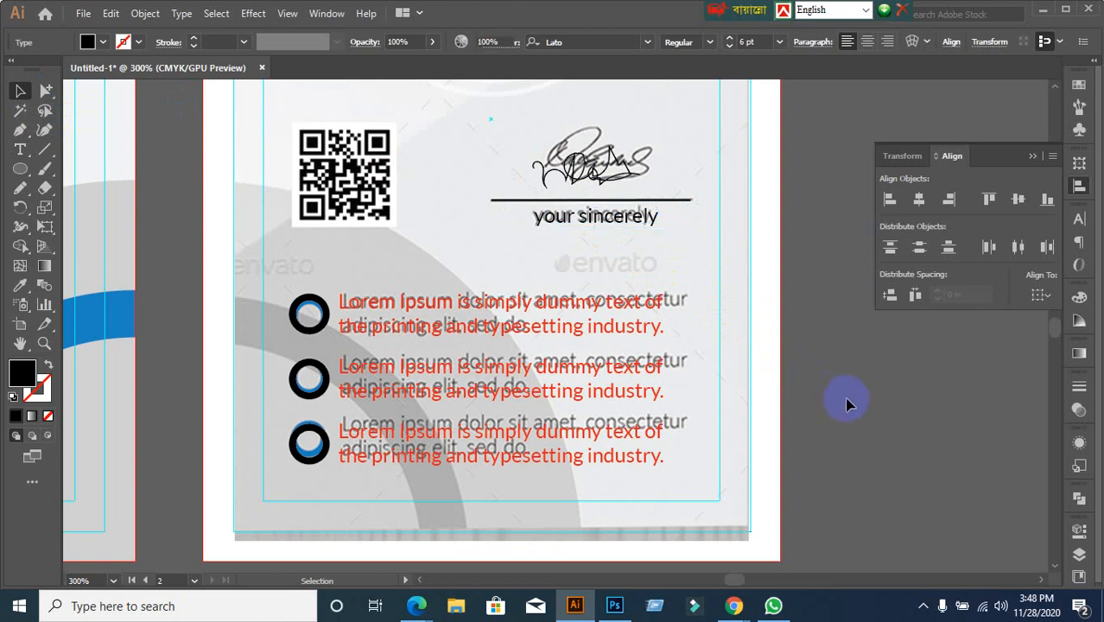
{"action": "scroll", "coordinate": [844, 393], "scroll_direction": "down", "scroll_amount": 2}
Zoom out and drag the reference back-card image to the right of the two new ID cards
{"action": "left_click_drag", "start_coordinate": [849, 399], "coordinate": [799, 407]}
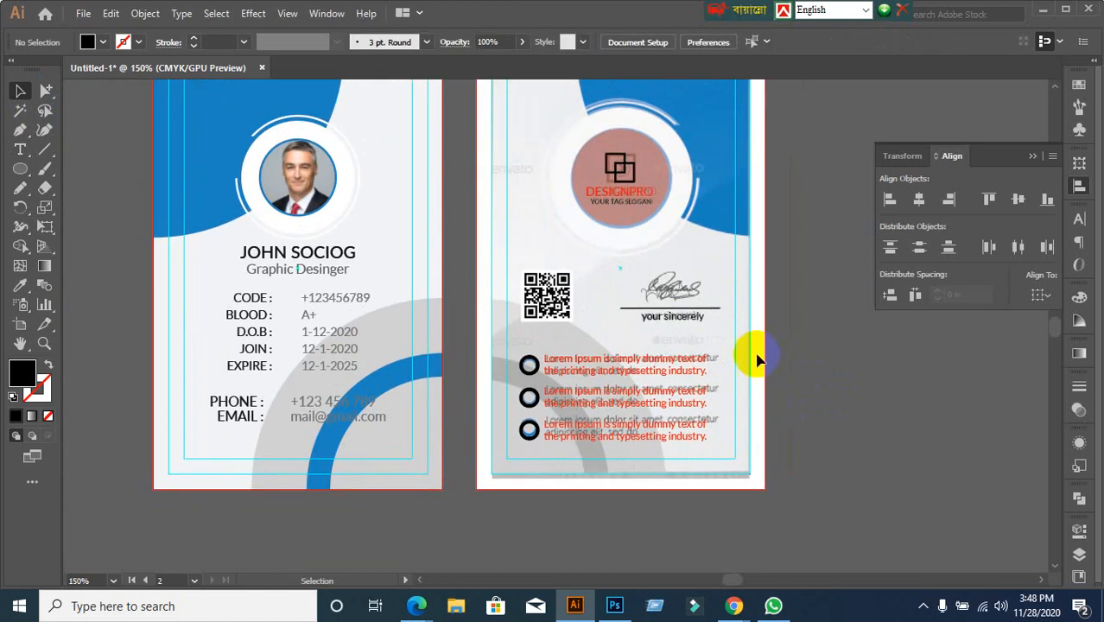
{"action": "left_click", "coordinate": [639, 209]}
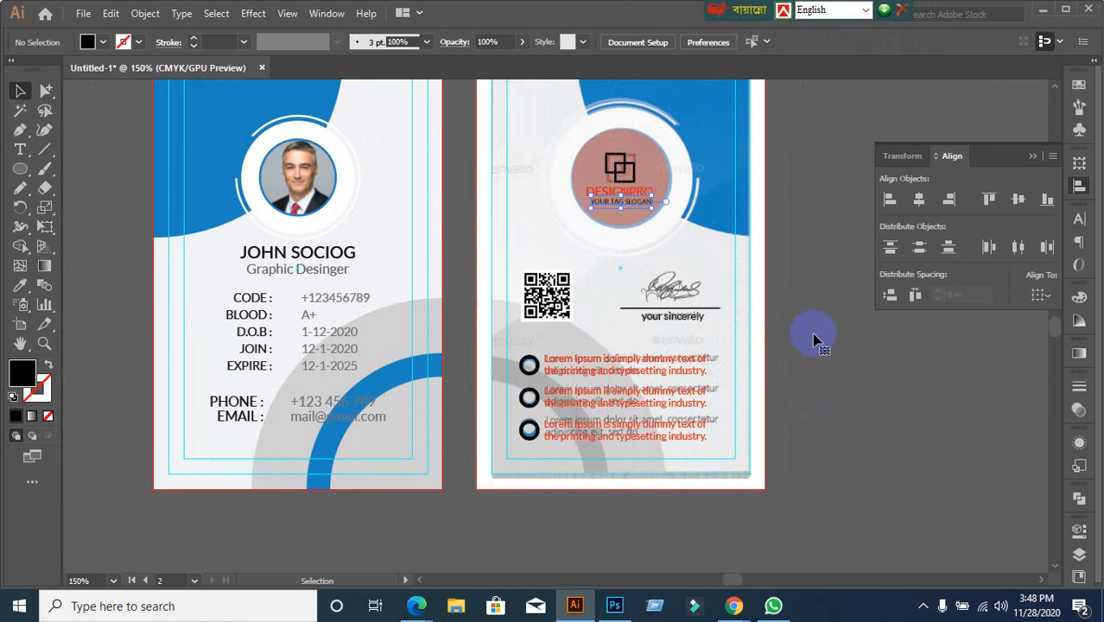
{"action": "scroll", "coordinate": [805, 345], "scroll_direction": "down", "scroll_amount": 2}
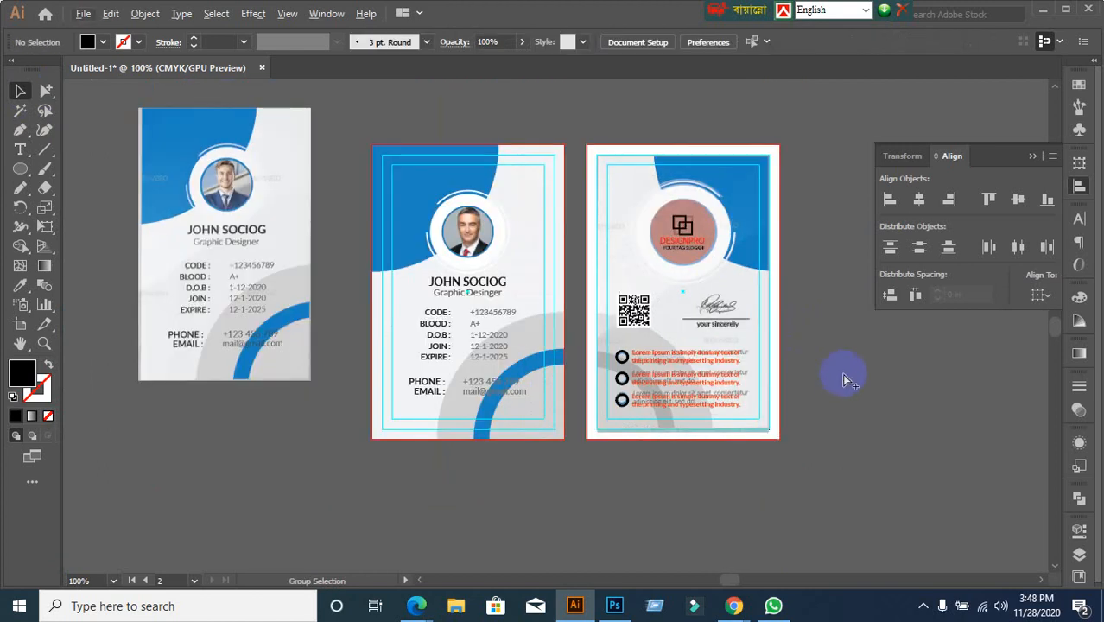
{"action": "scroll", "coordinate": [829, 385], "scroll_direction": "up", "scroll_amount": 2}
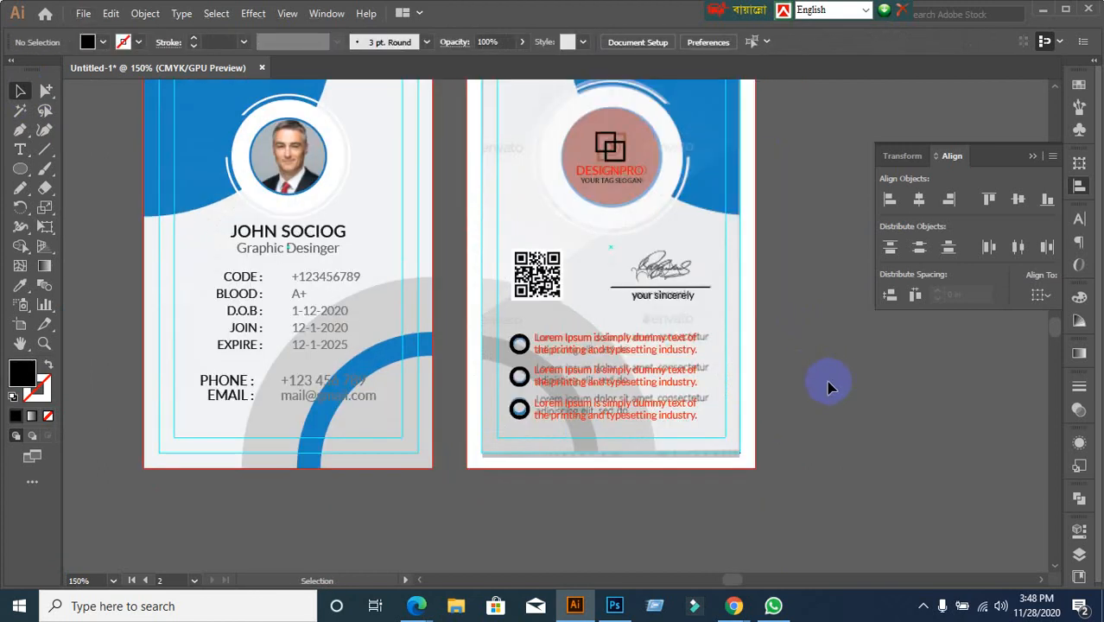
{"action": "scroll", "coordinate": [809, 345], "scroll_direction": "down", "scroll_amount": 2}
{"action": "left_click_drag", "start_coordinate": [850, 352], "coordinate": [670, 301]}
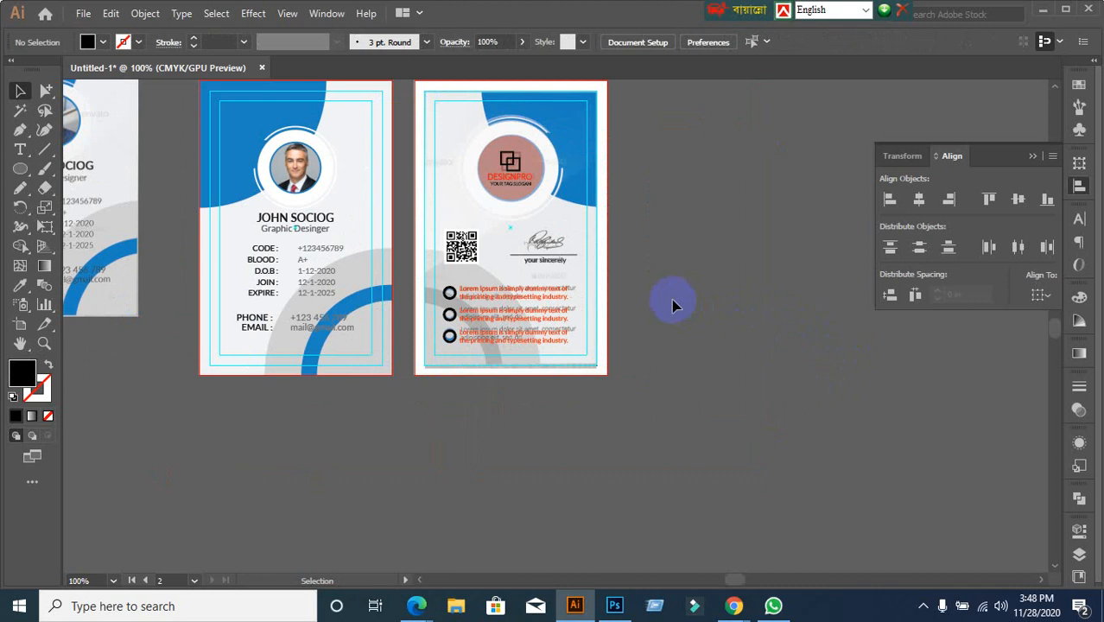
{"action": "left_click_drag", "start_coordinate": [574, 227], "coordinate": [825, 243]}
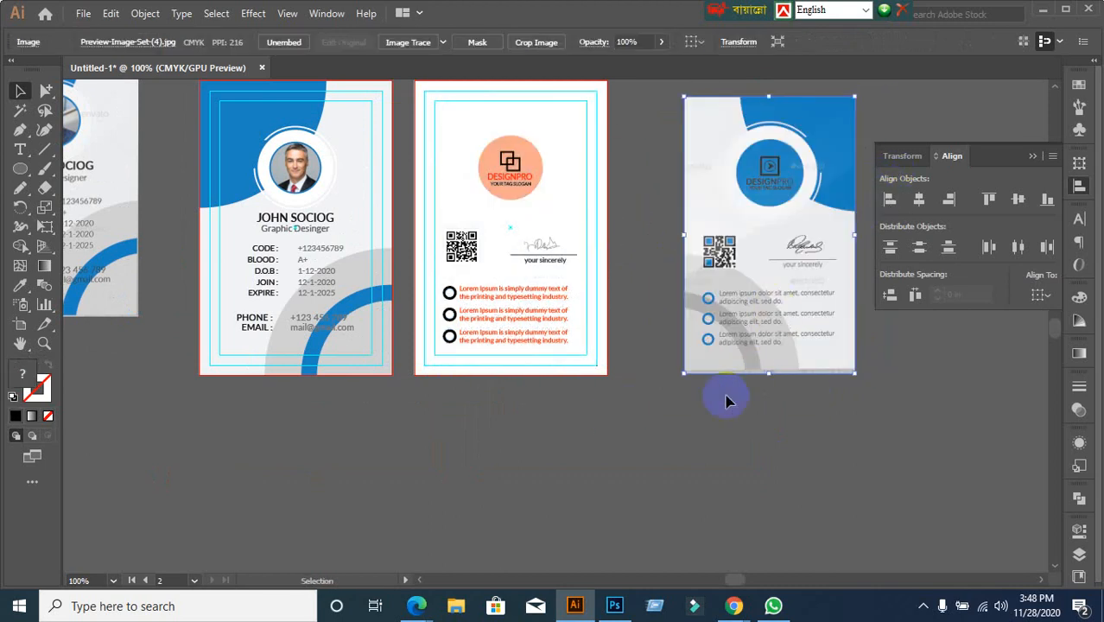
{"action": "left_click", "coordinate": [702, 432]}
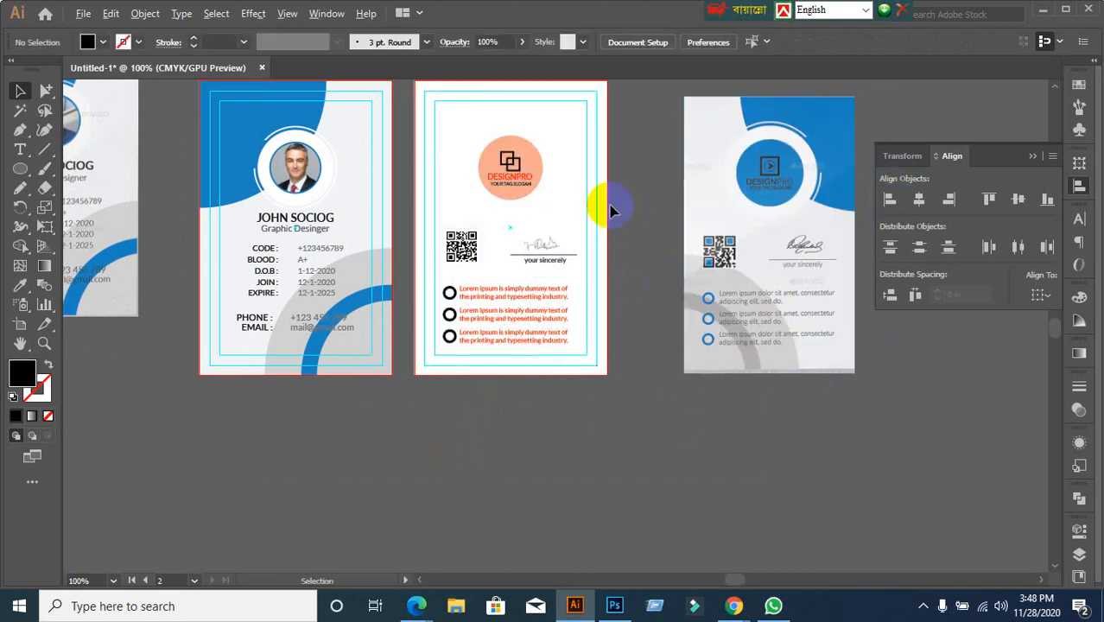
Show all hidden shapes and eyedrop the front card's light grey onto the back card's background
{"action": "key", "text": "ctrl+alt+3"}
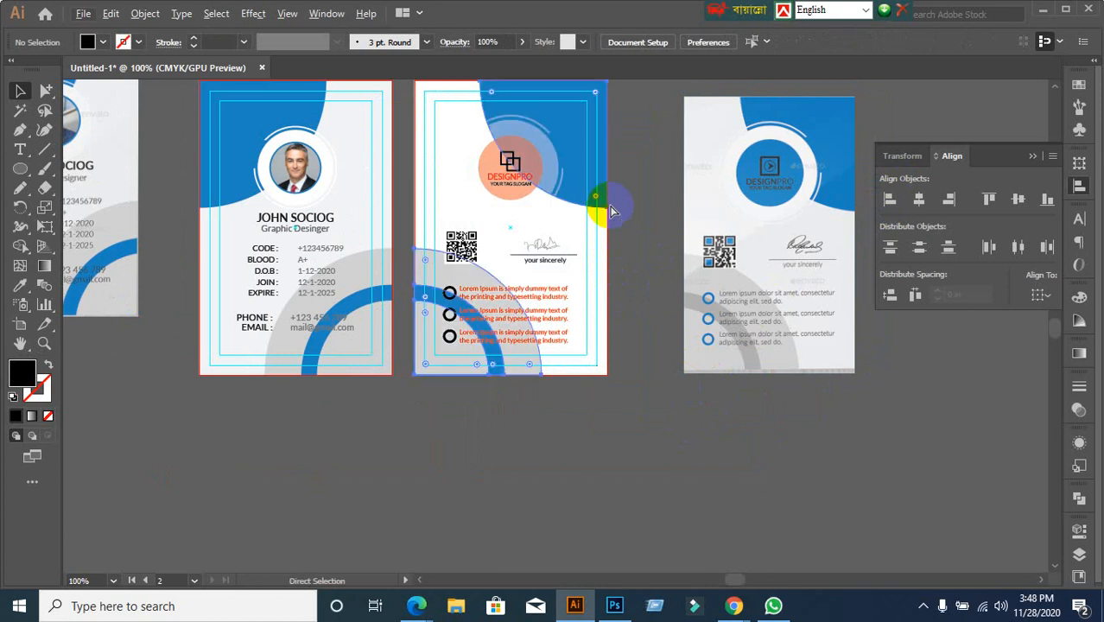
{"action": "left_click", "coordinate": [533, 469]}
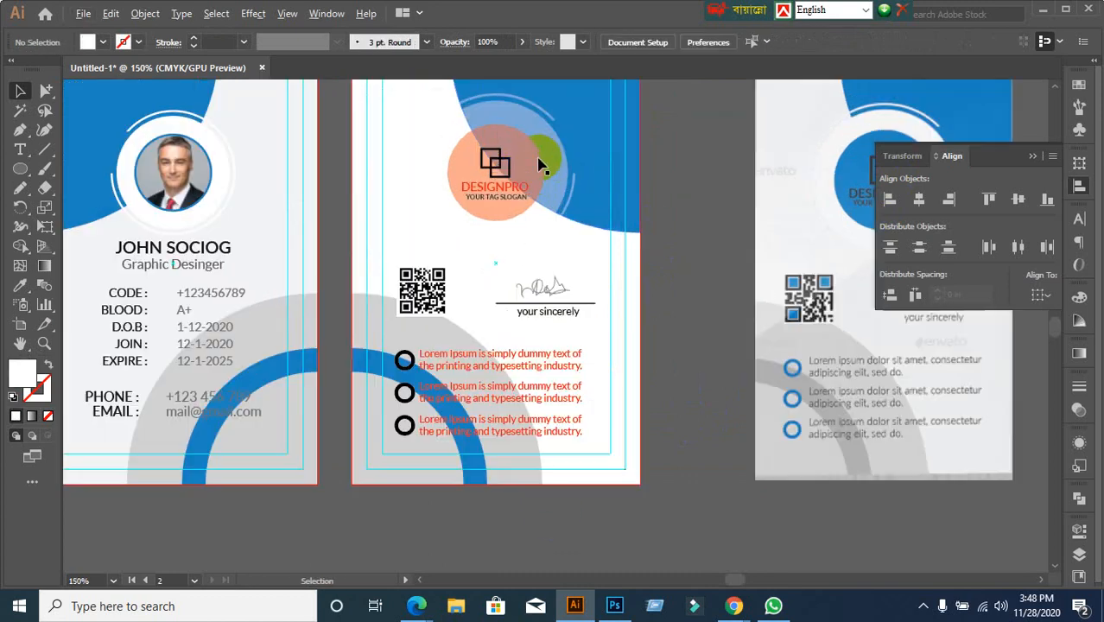
{"action": "scroll", "coordinate": [542, 168], "scroll_direction": "up", "scroll_amount": 1}
{"action": "left_click", "coordinate": [413, 232]}
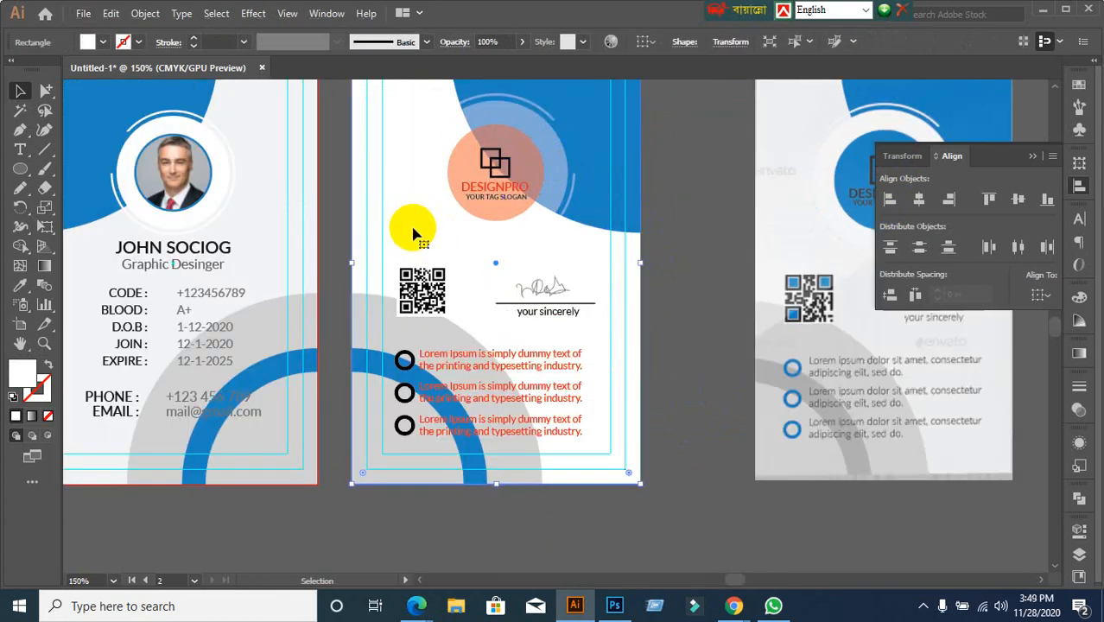
{"action": "left_click", "coordinate": [20, 285]}
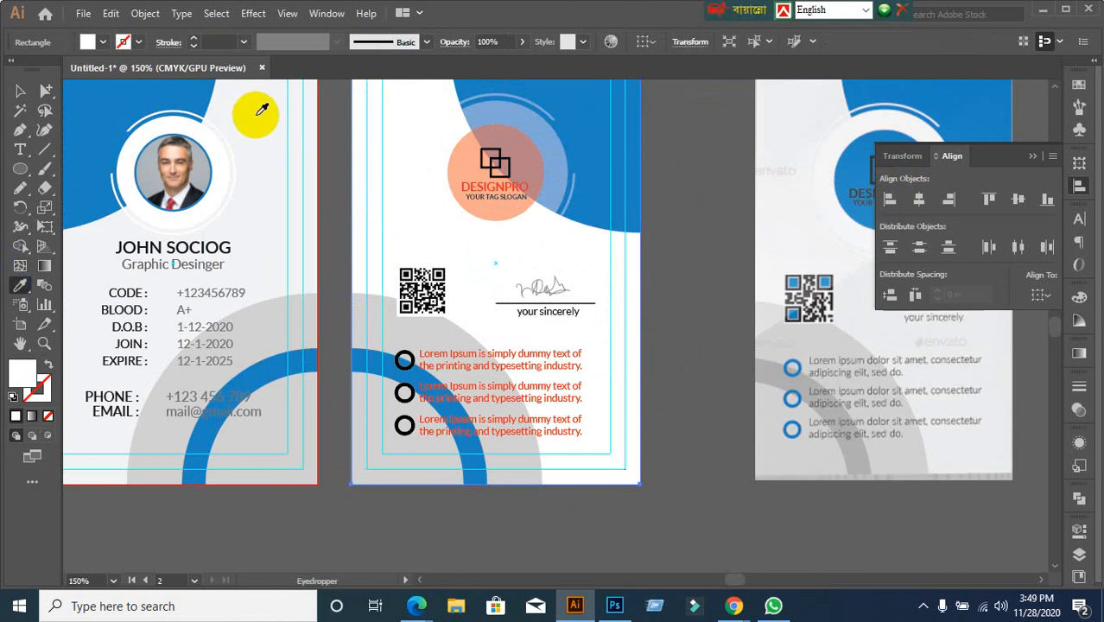
{"action": "left_click", "coordinate": [257, 114]}
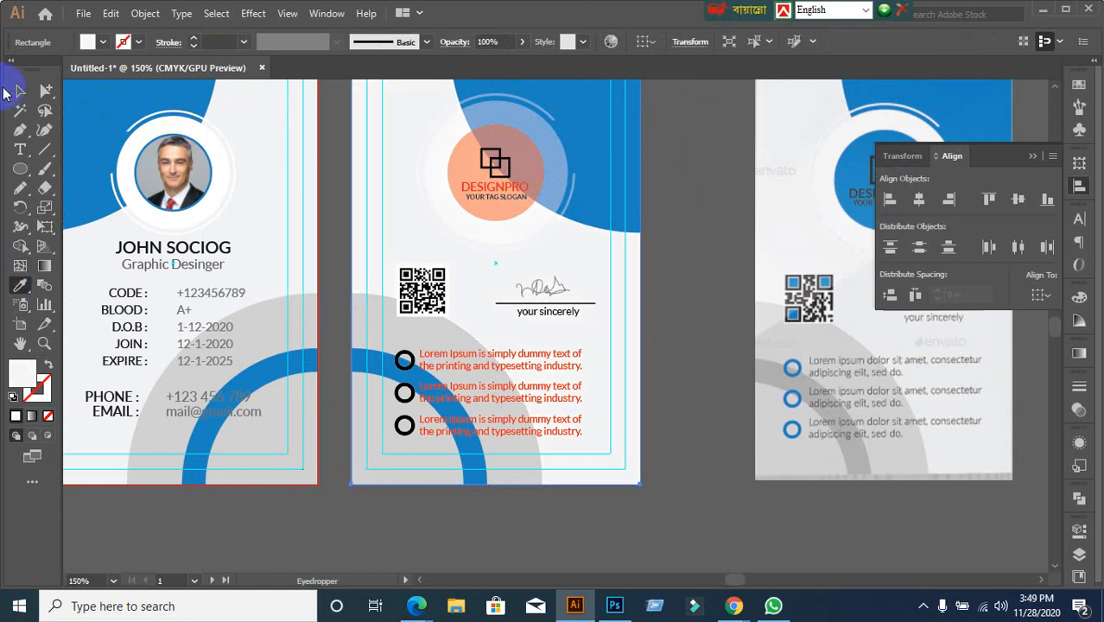
Marquee-select the logo circle and its rings together
{"action": "left_click", "coordinate": [20, 90]}
{"action": "left_click", "coordinate": [296, 169]}
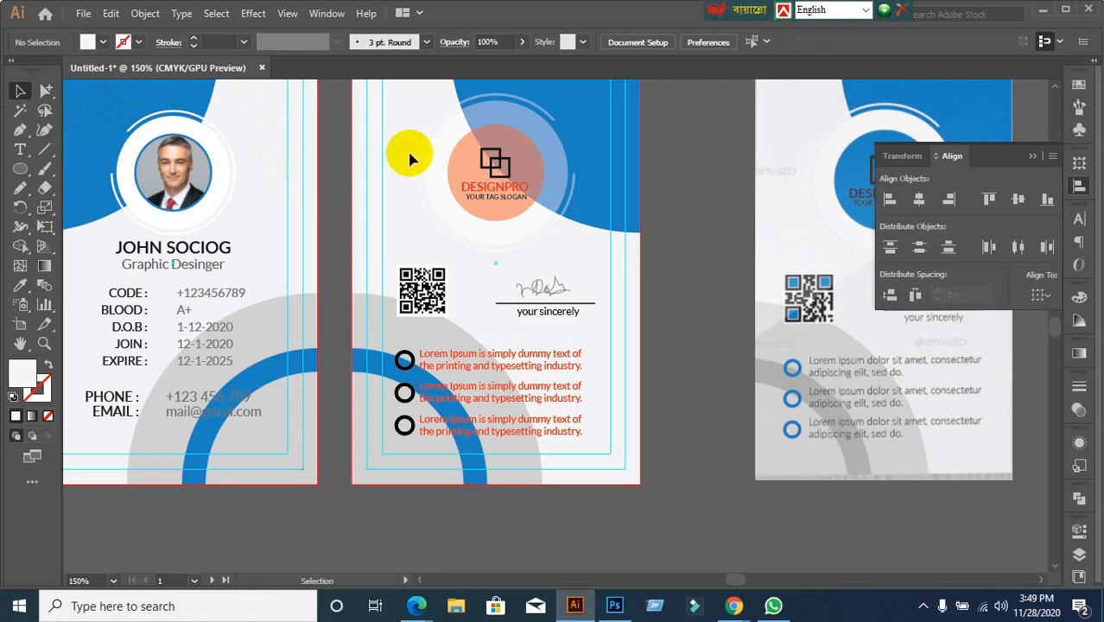
{"action": "left_click_drag", "start_coordinate": [398, 156], "coordinate": [445, 179]}
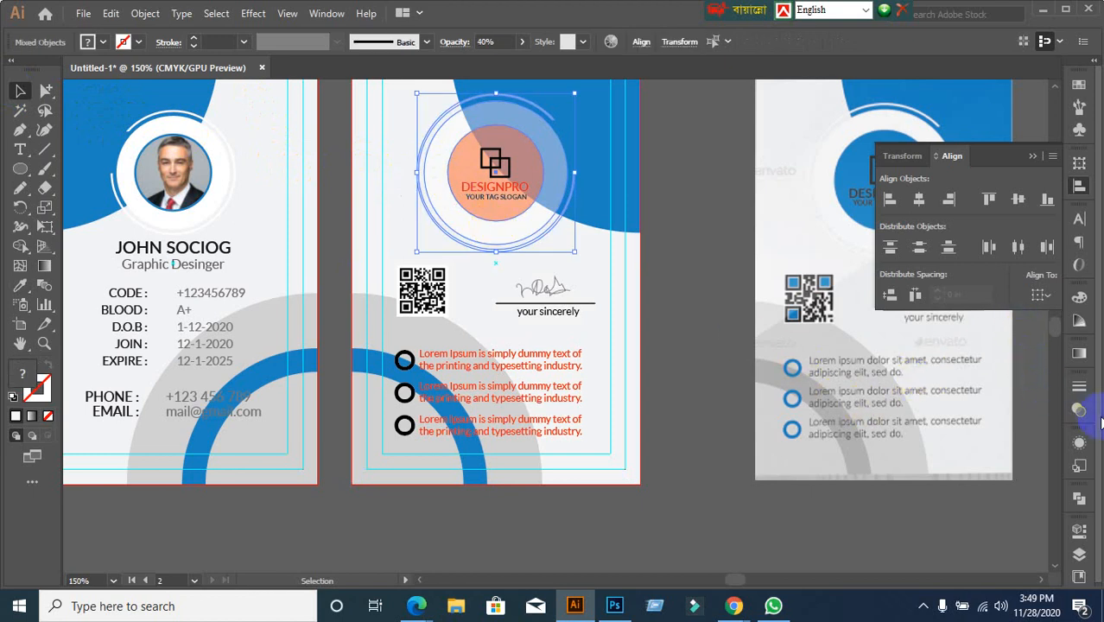
Raise the logo group's opacity from 40% to 100%
{"action": "left_click", "coordinate": [1078, 409]}
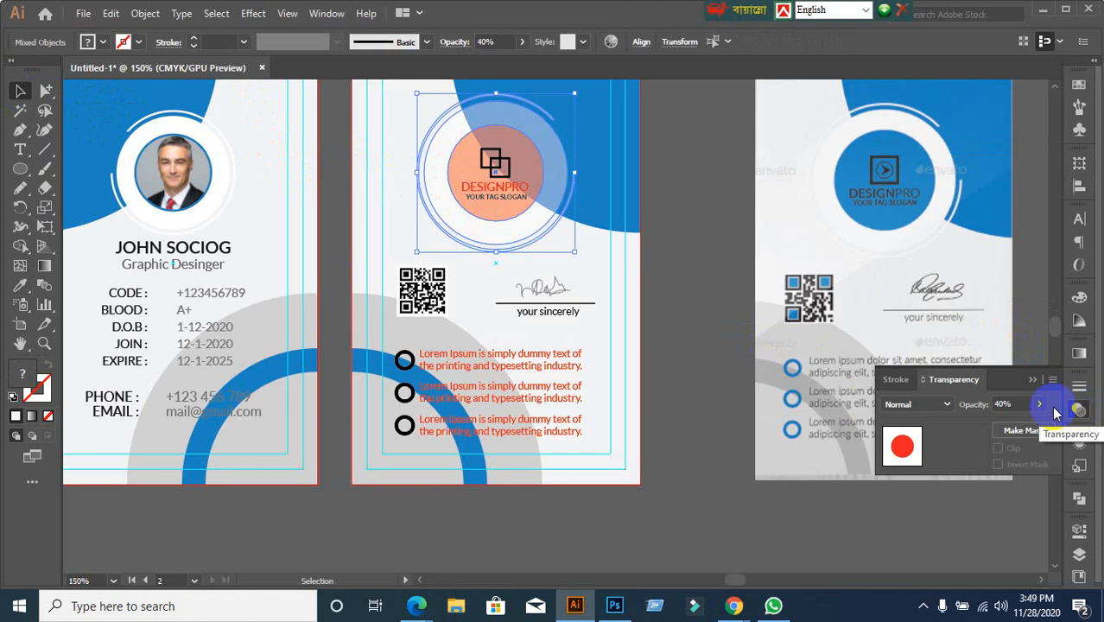
{"action": "left_click", "coordinate": [968, 406]}
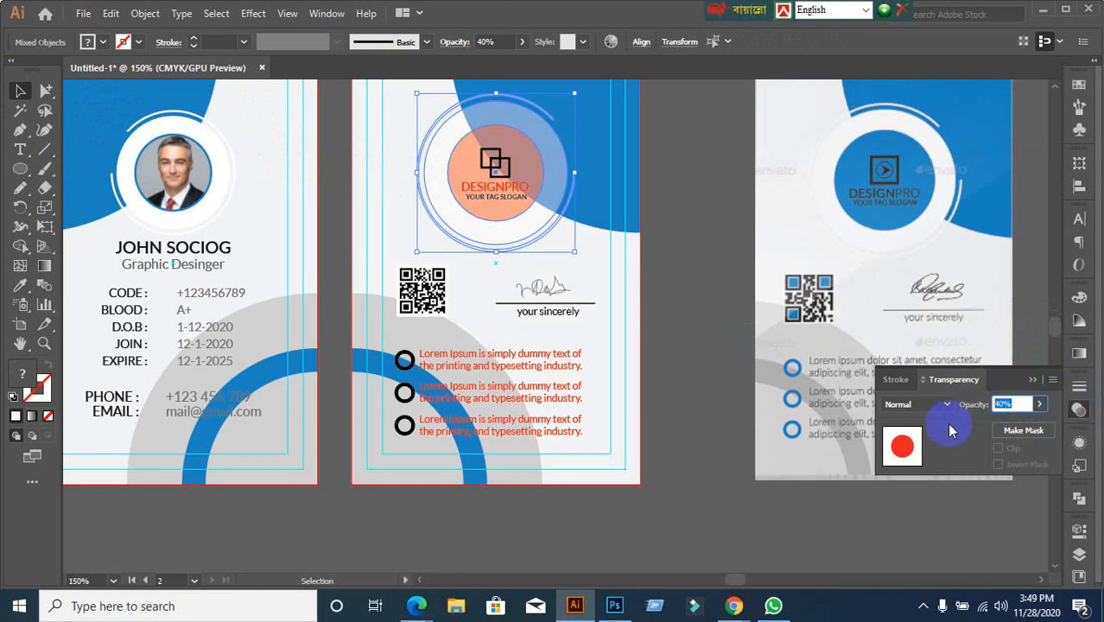
{"action": "key", "text": "Return"}
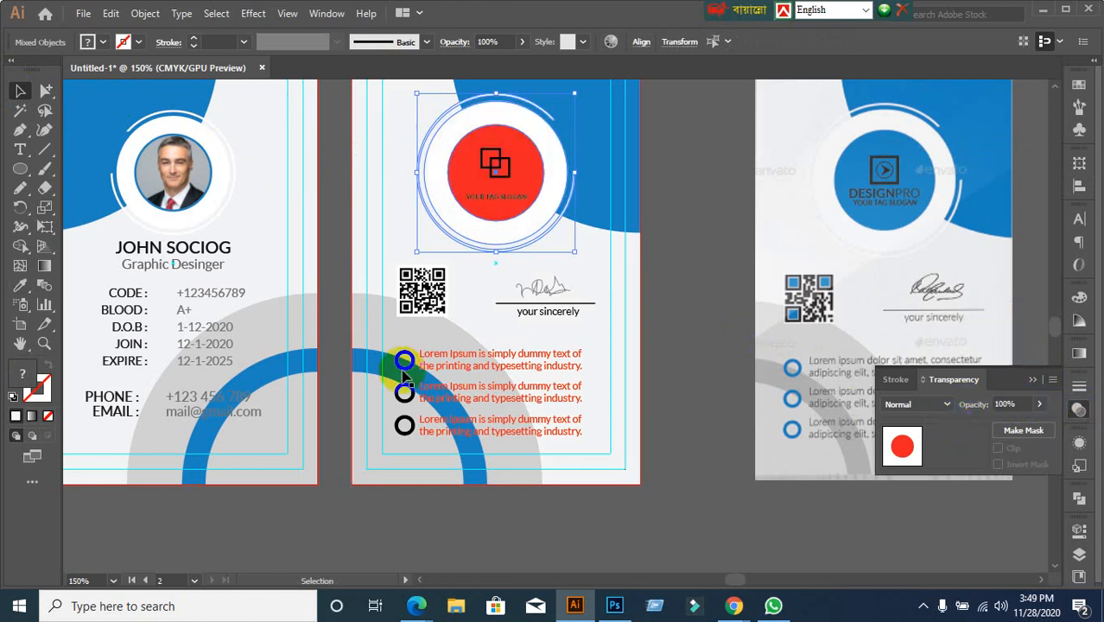
{"action": "left_click", "coordinate": [665, 283]}
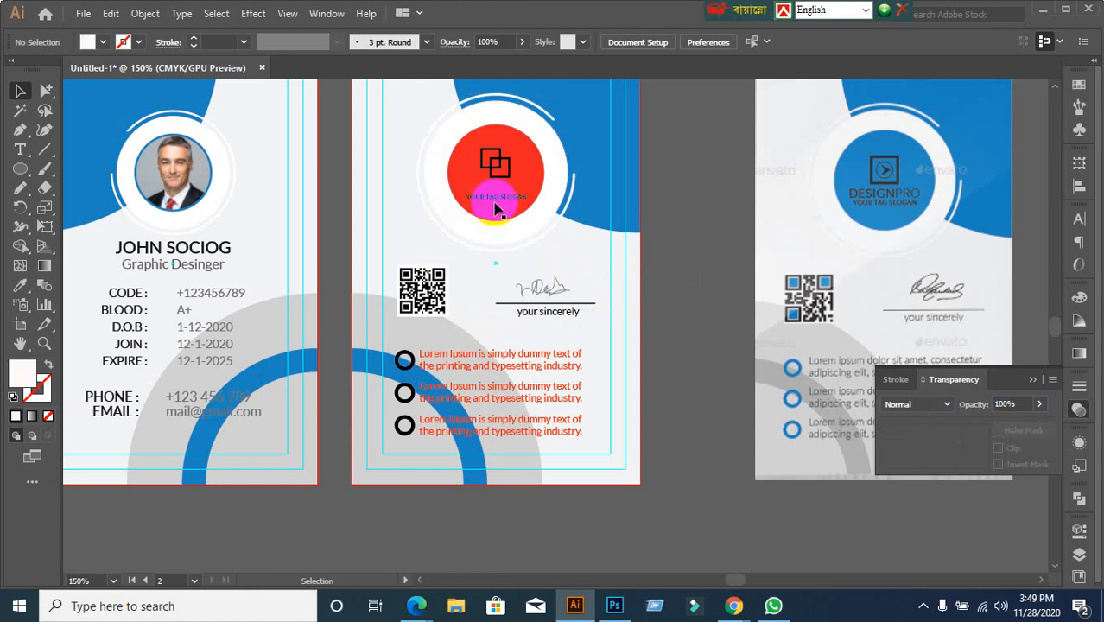
Delete the red logo circle to reveal the DESIGNPRO text, then bring the circle back
{"action": "left_click", "coordinate": [497, 206]}
{"action": "scroll", "coordinate": [511, 206], "scroll_direction": "up", "scroll_amount": 4}
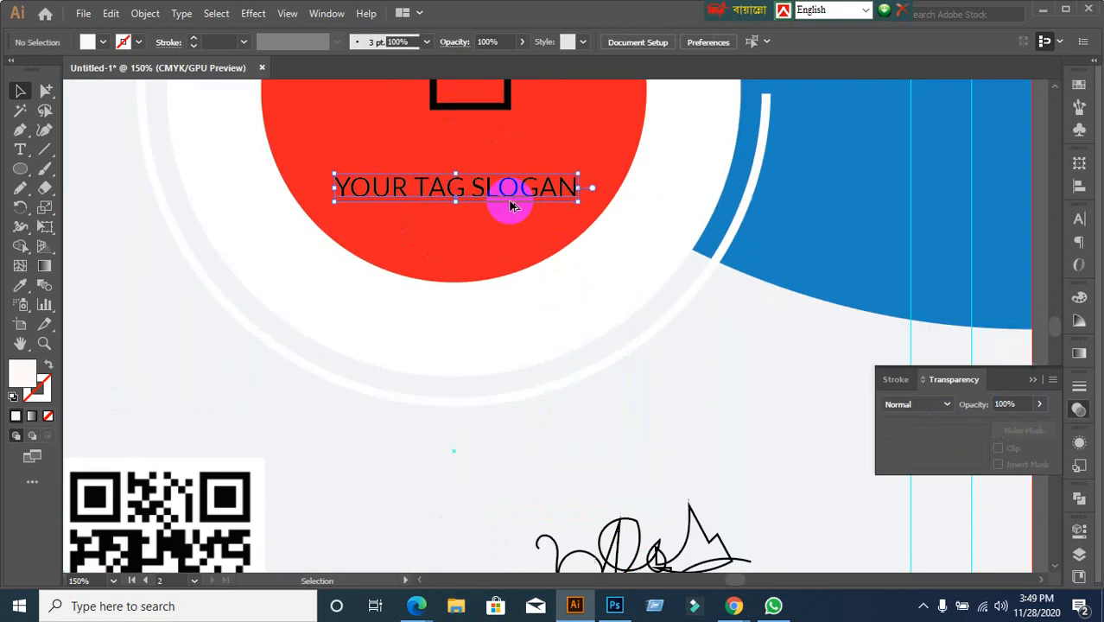
{"action": "left_click", "coordinate": [477, 285]}
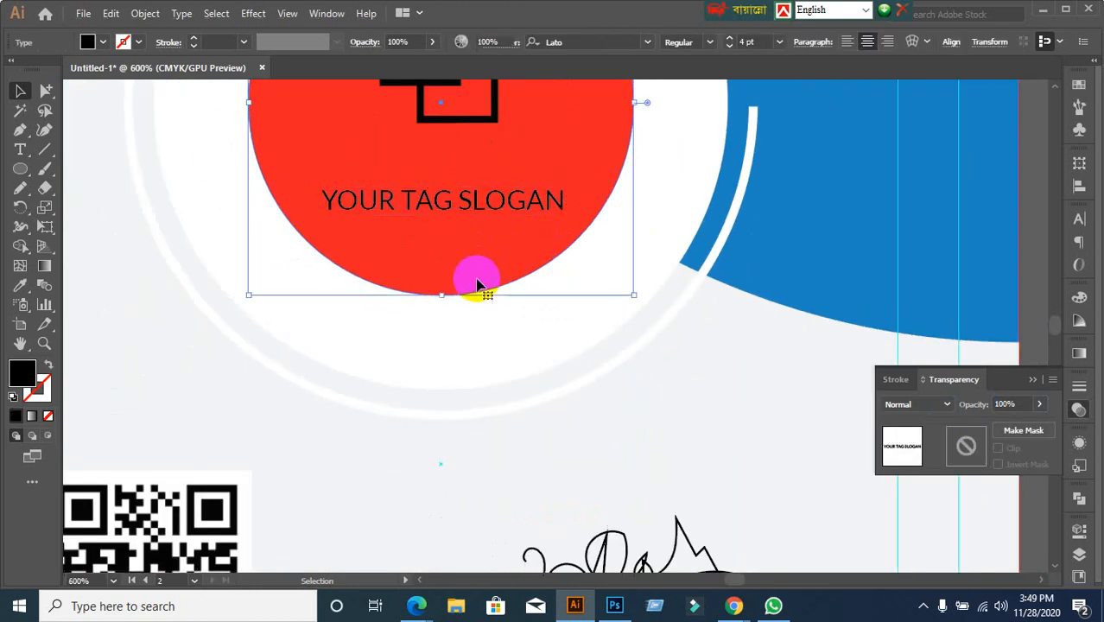
{"action": "key", "text": "Delete"}
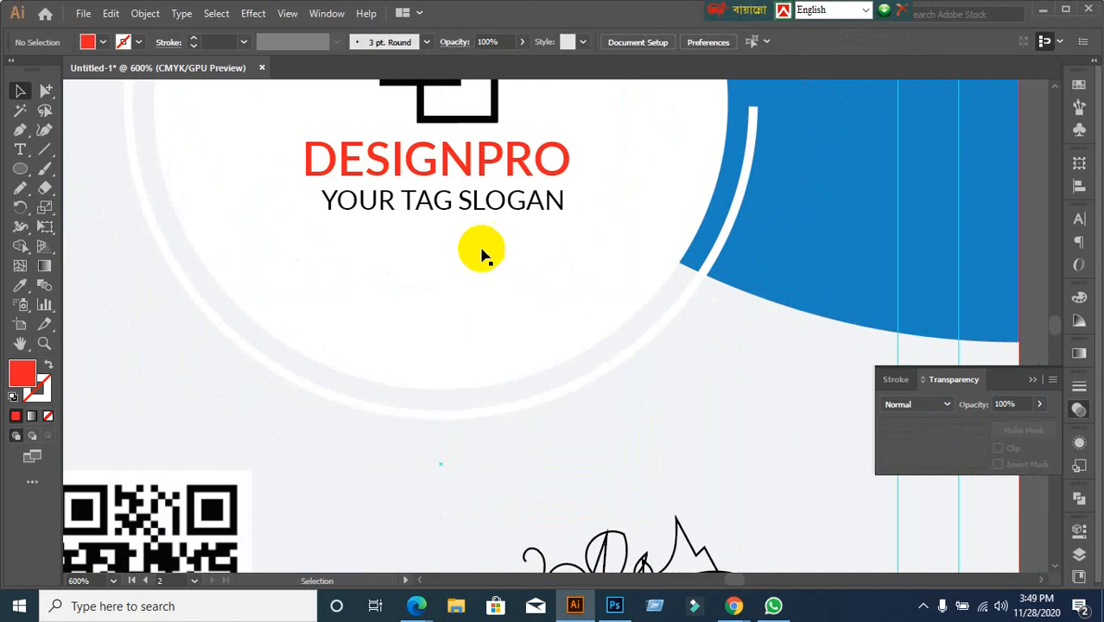
{"action": "left_click", "coordinate": [496, 166]}
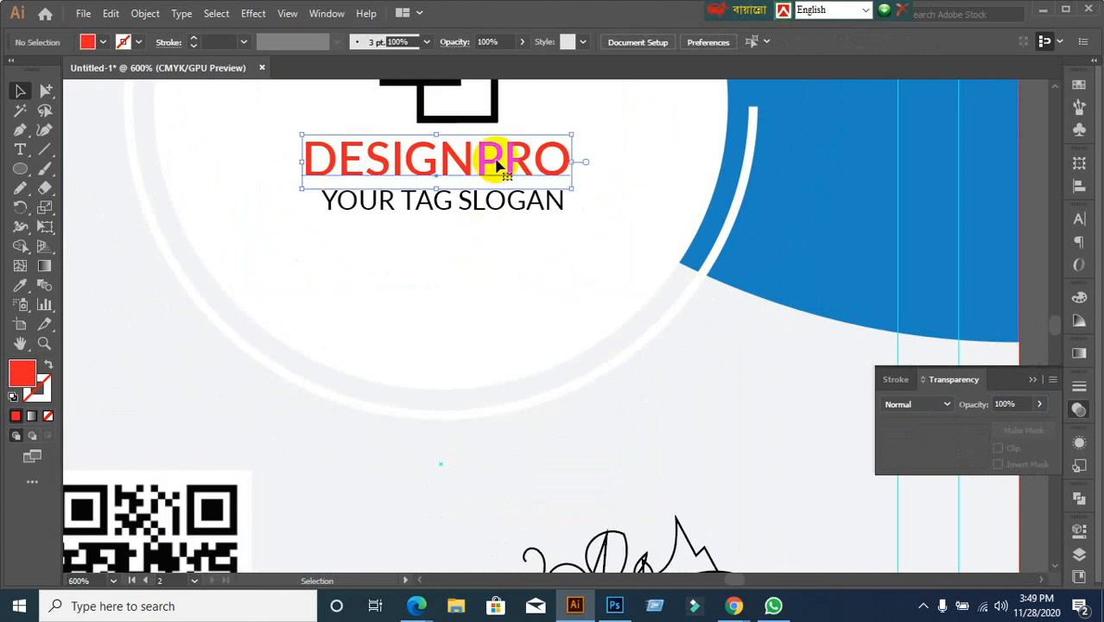
{"action": "right_click", "coordinate": [496, 166]}
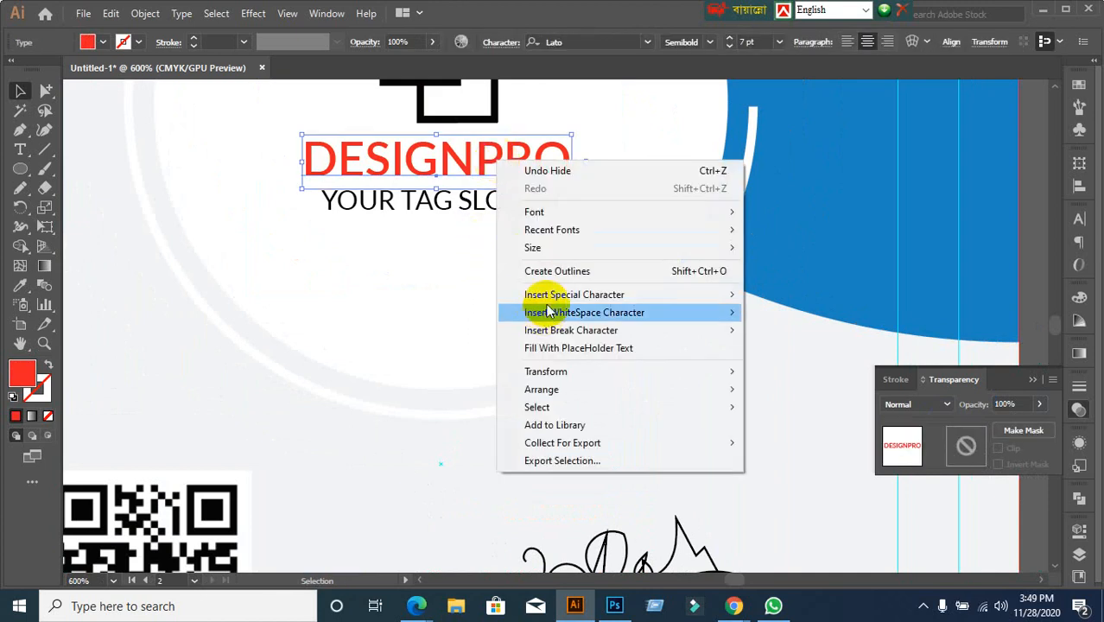
{"action": "left_click", "coordinate": [780, 351]}
{"action": "key", "text": "ctrl+z"}
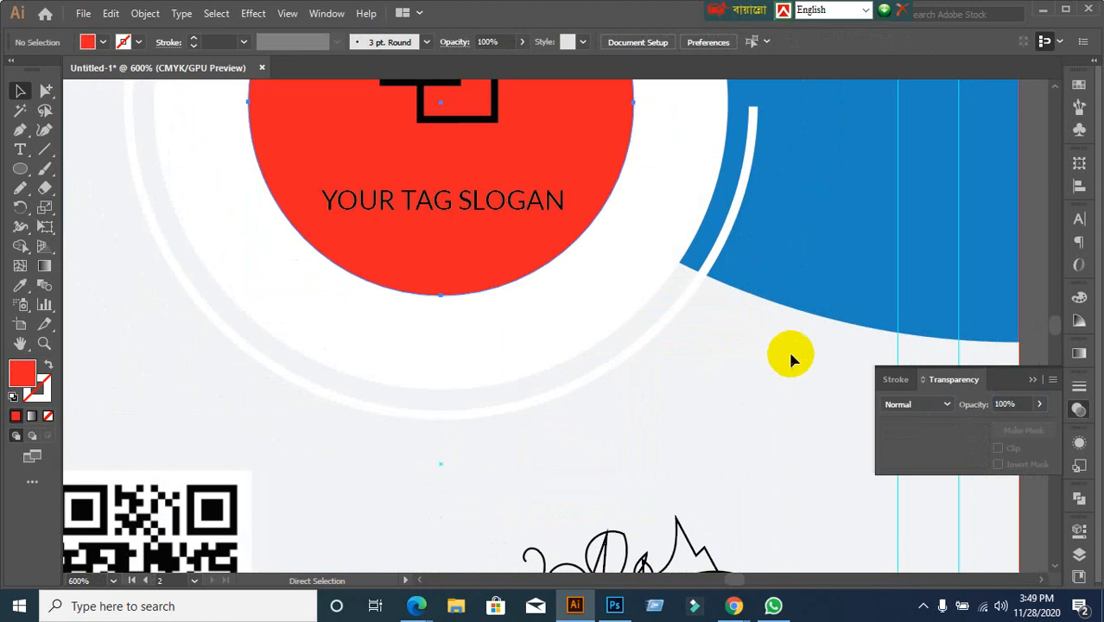
Delete the red circle once more to check DESIGNPRO, then undo to restore it
{"action": "scroll", "coordinate": [806, 367], "scroll_direction": "down", "scroll_amount": 1, "text": "alt"}
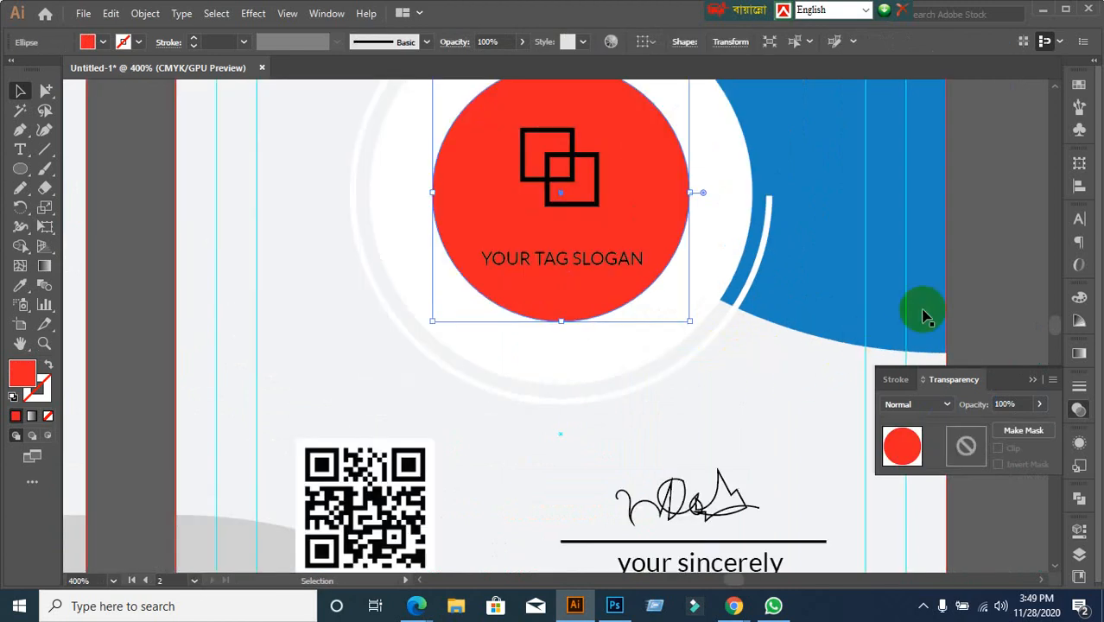
{"action": "left_click", "coordinate": [992, 294]}
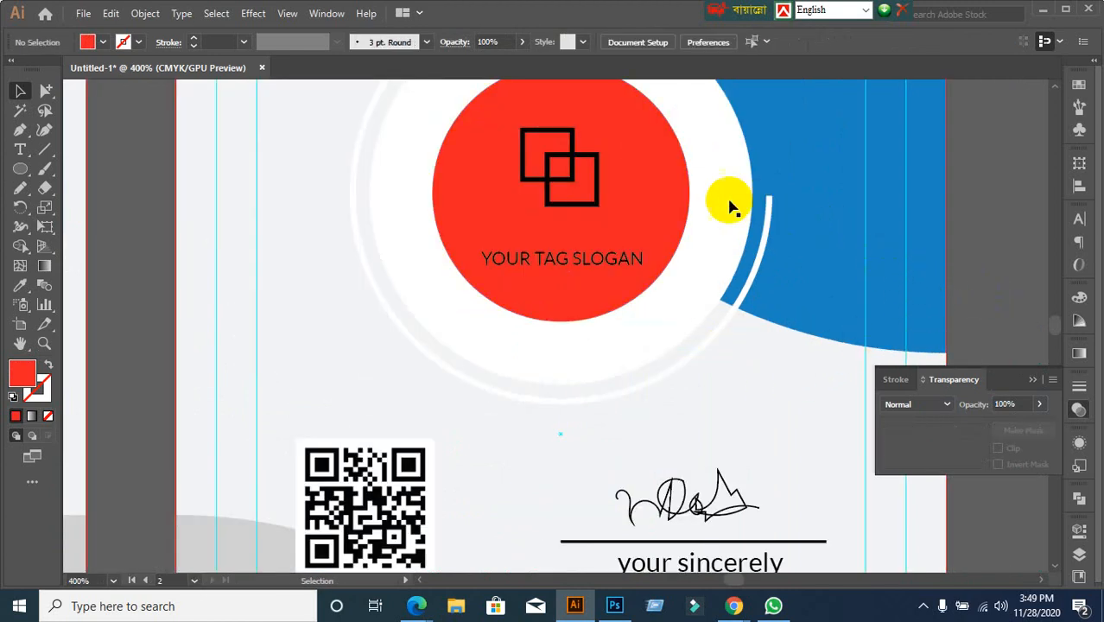
{"action": "left_click", "coordinate": [674, 210]}
{"action": "right_click", "coordinate": [675, 210]}
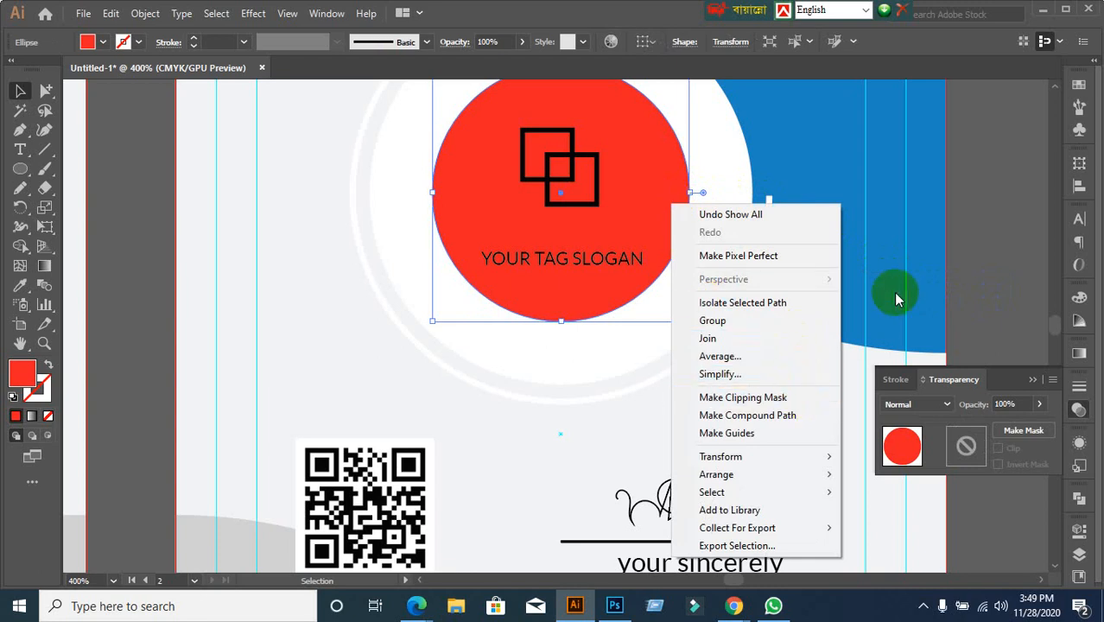
{"action": "left_click", "coordinate": [777, 222]}
{"action": "left_click", "coordinate": [653, 227]}
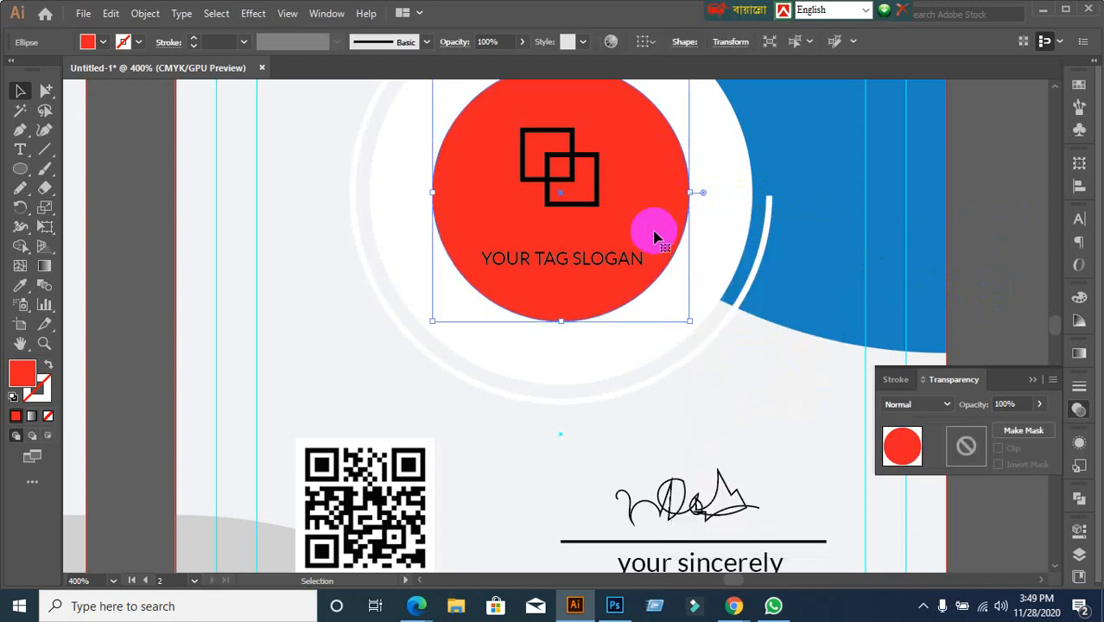
{"action": "key", "text": "Delete"}
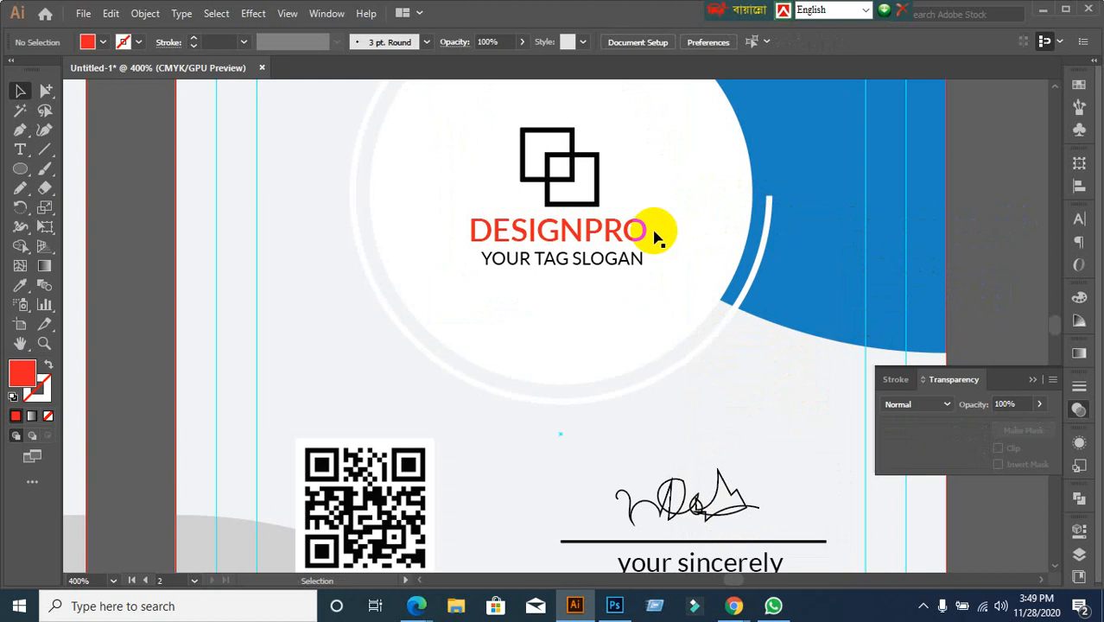
{"action": "left_click", "coordinate": [479, 229]}
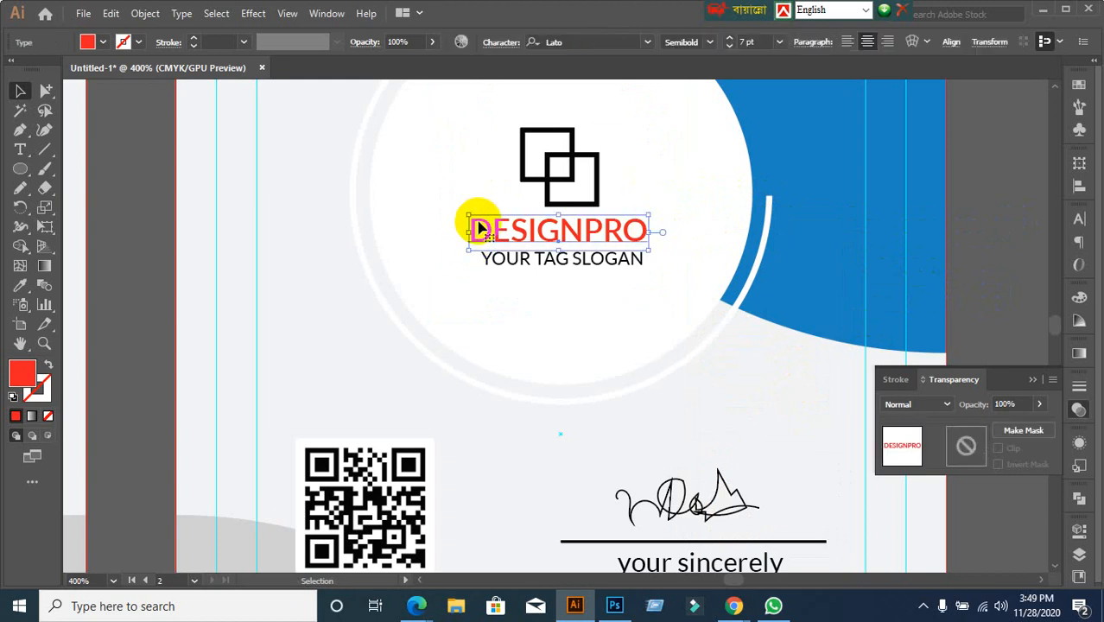
{"action": "key", "text": "ctrl+z"}
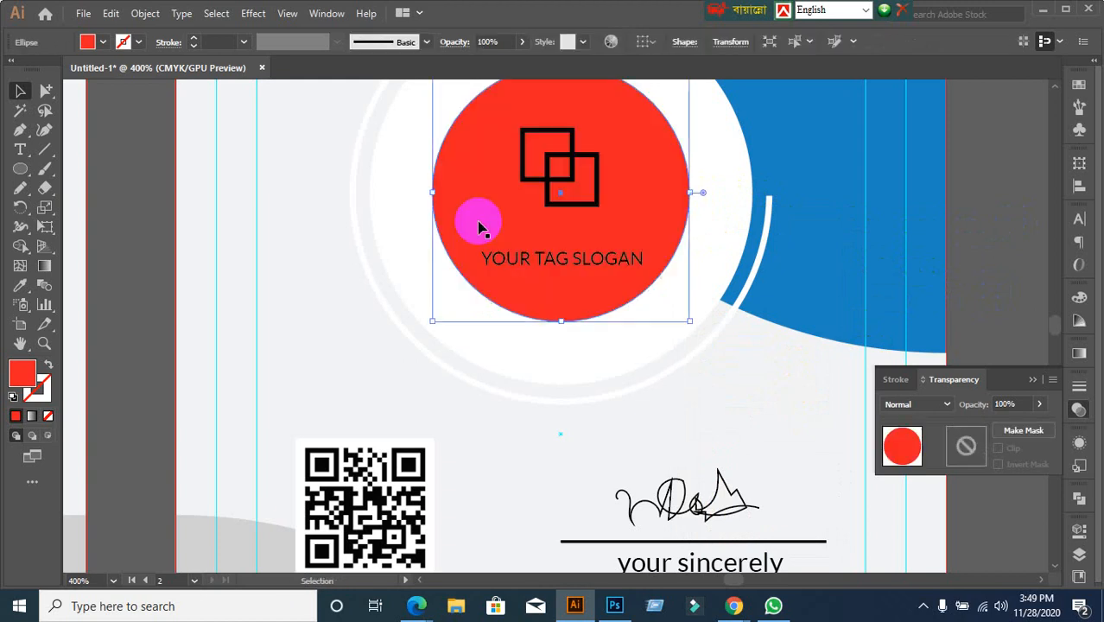
Change the logo circle's fill to blue
{"action": "left_click", "coordinate": [102, 41]}
{"action": "left_click", "coordinate": [99, 242]}
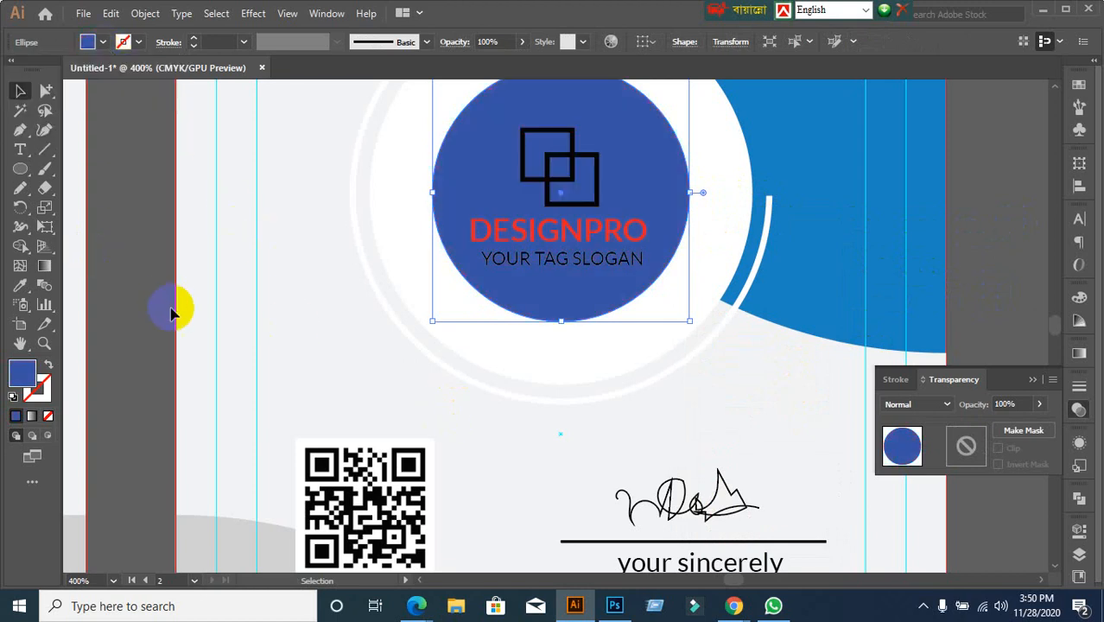
{"action": "scroll", "coordinate": [228, 352], "scroll_direction": "down", "scroll_amount": 1}
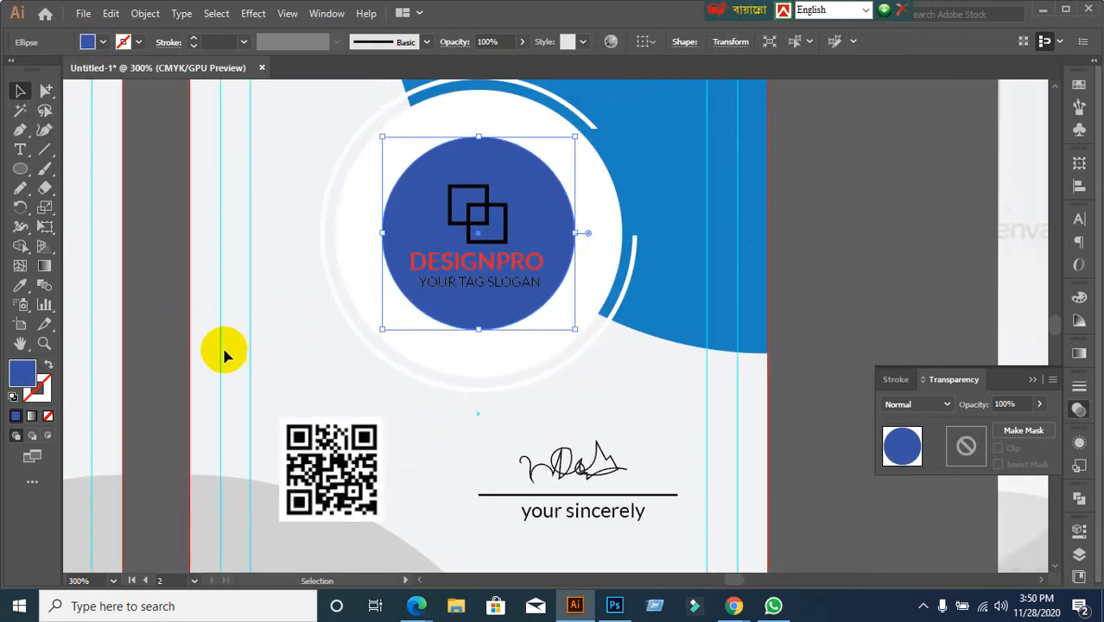
{"action": "scroll", "coordinate": [205, 353], "scroll_direction": "down", "scroll_amount": 1}
{"action": "scroll", "coordinate": [205, 354], "scroll_direction": "down", "scroll_amount": 1}
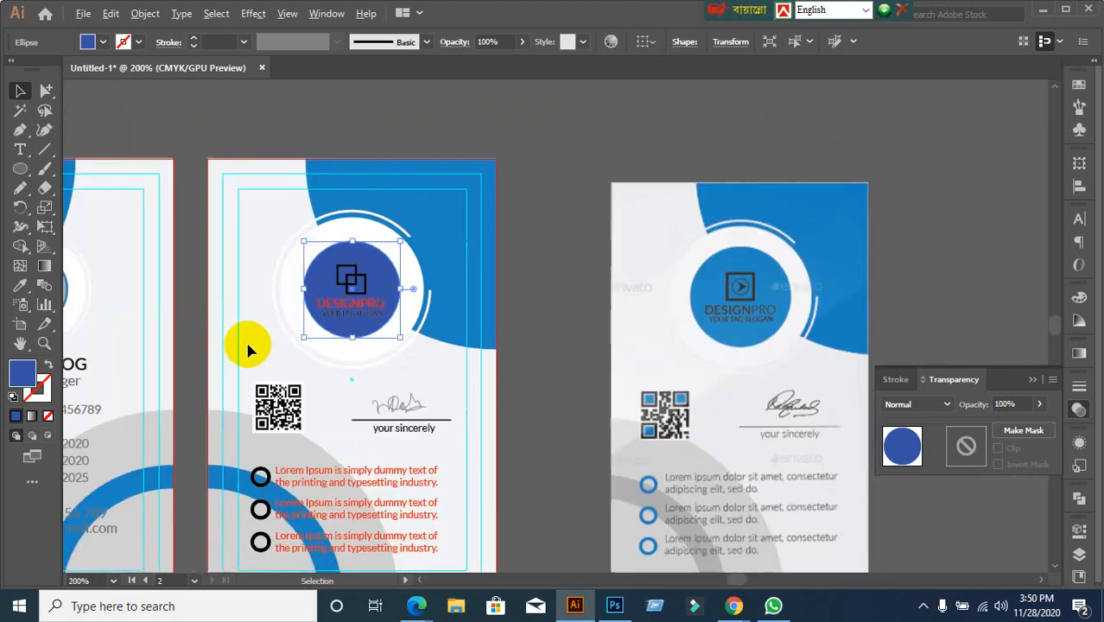
{"action": "left_click_drag", "start_coordinate": [234, 360], "coordinate": [425, 370]}
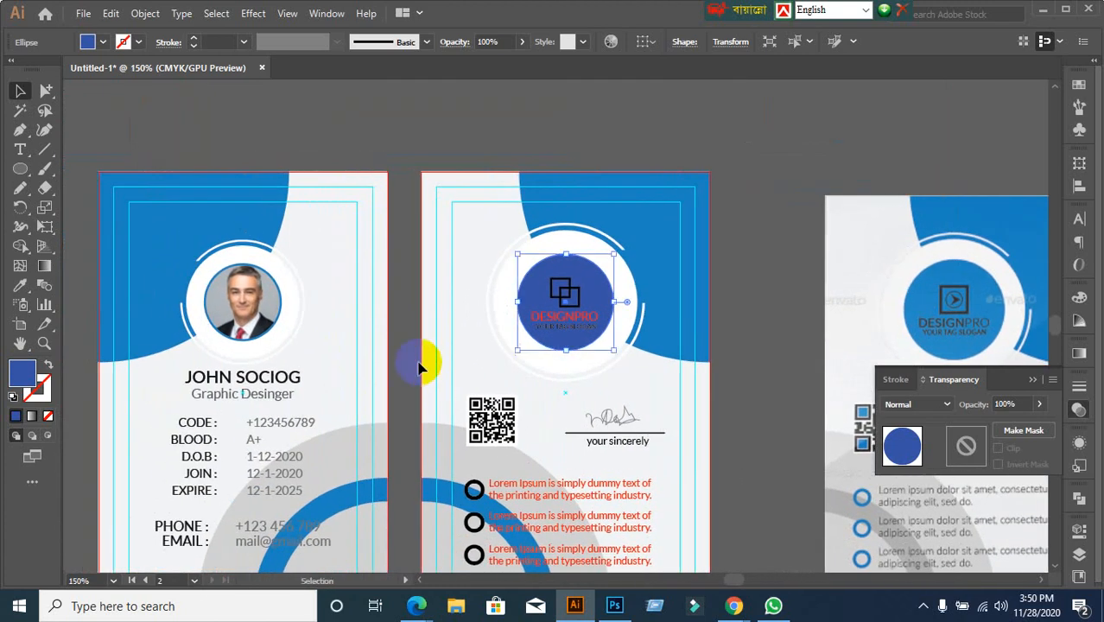
{"action": "scroll", "coordinate": [399, 365], "scroll_direction": "up", "scroll_amount": 2}
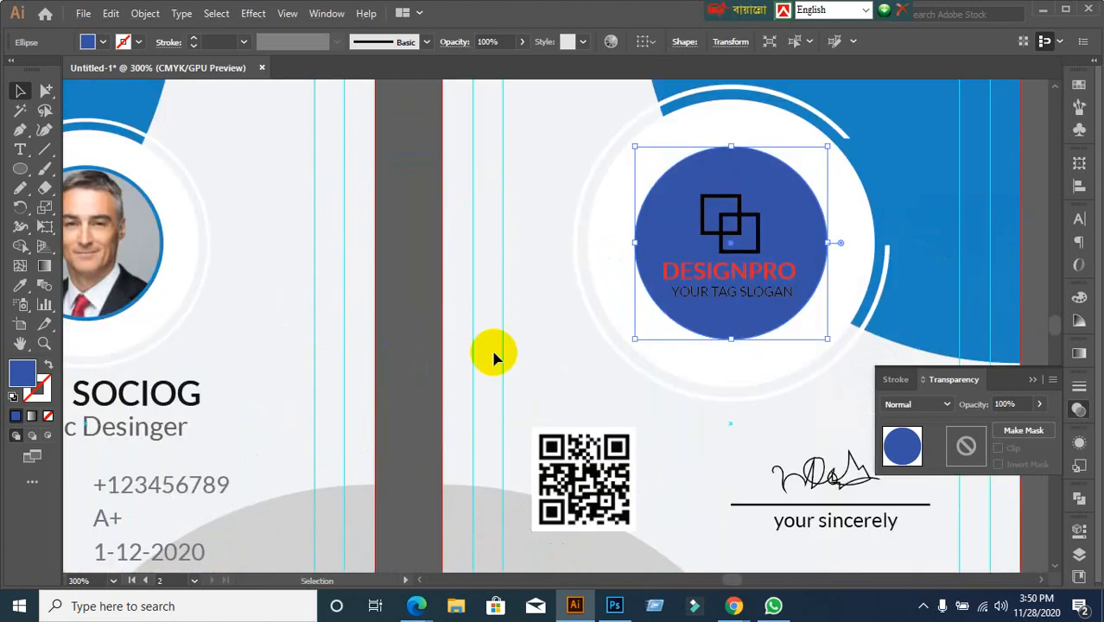
{"action": "left_click_drag", "start_coordinate": [818, 354], "coordinate": [713, 356]}
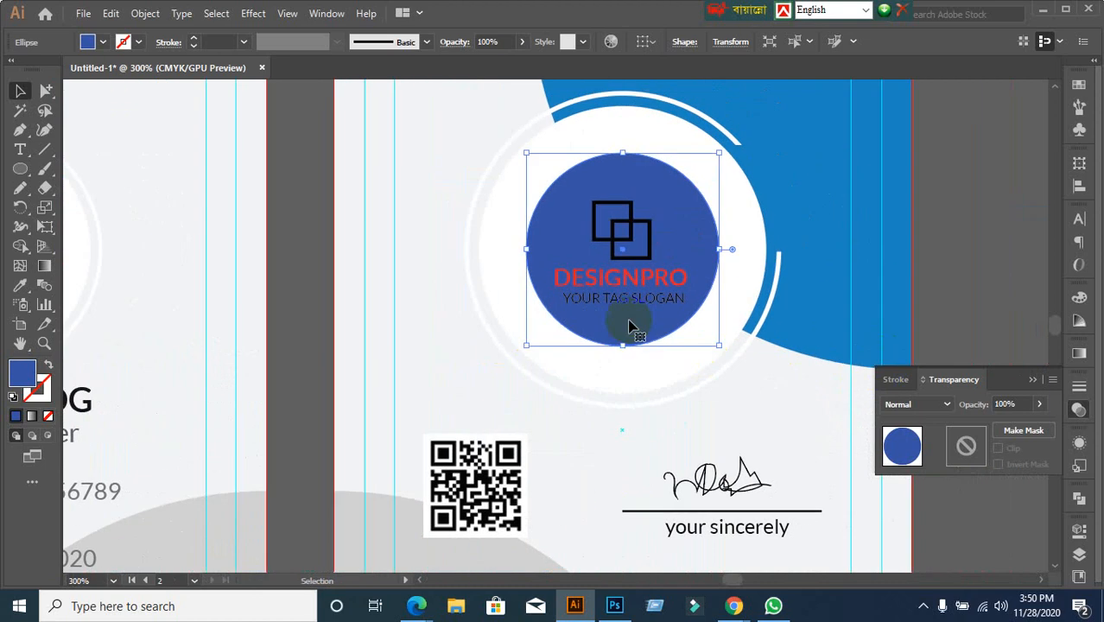
{"action": "scroll", "coordinate": [628, 323], "scroll_direction": "up", "scroll_amount": 1}
Horizontally centre the DESIGNPRO text and slogan on each other
{"action": "left_click", "coordinate": [643, 270]}
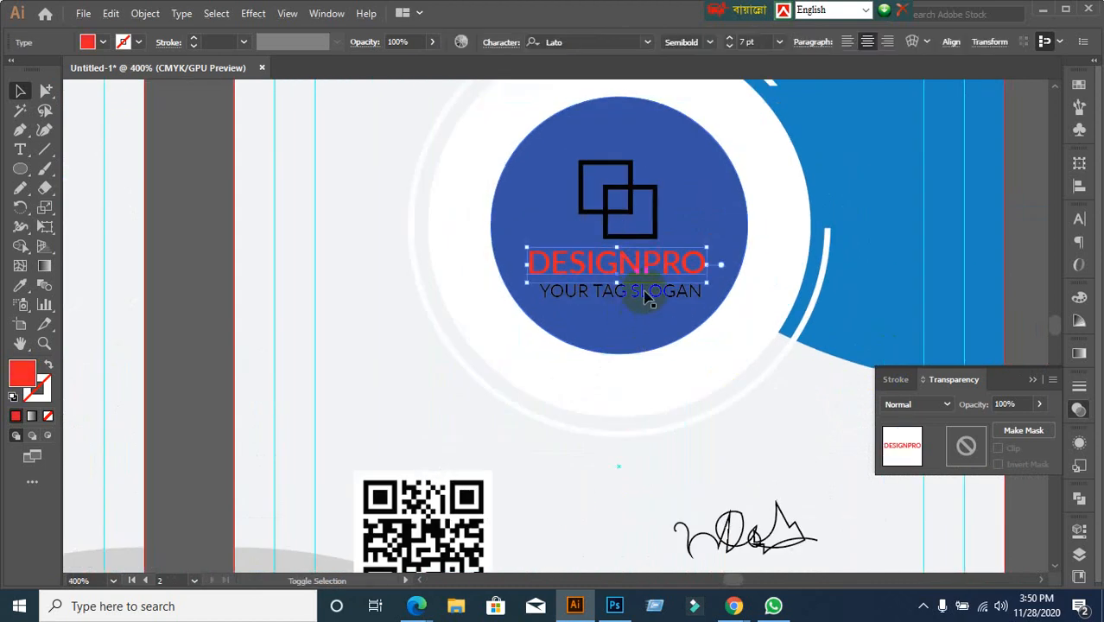
{"action": "left_click", "coordinate": [646, 294], "text": "shift"}
{"action": "left_click", "coordinate": [1078, 186]}
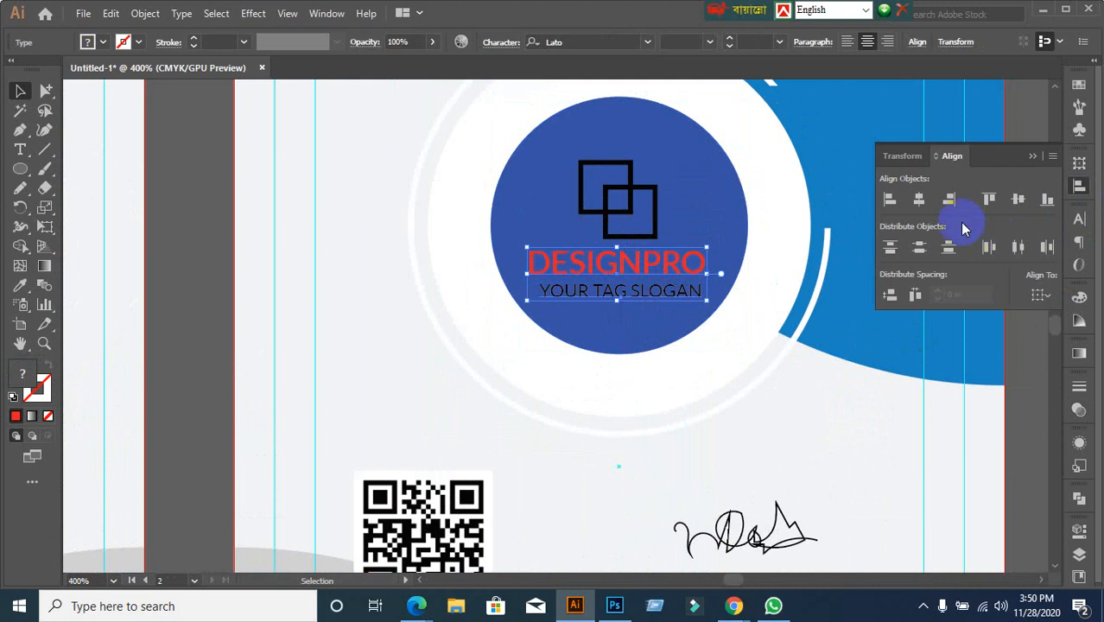
{"action": "left_click", "coordinate": [921, 204]}
{"action": "left_click", "coordinate": [921, 203]}
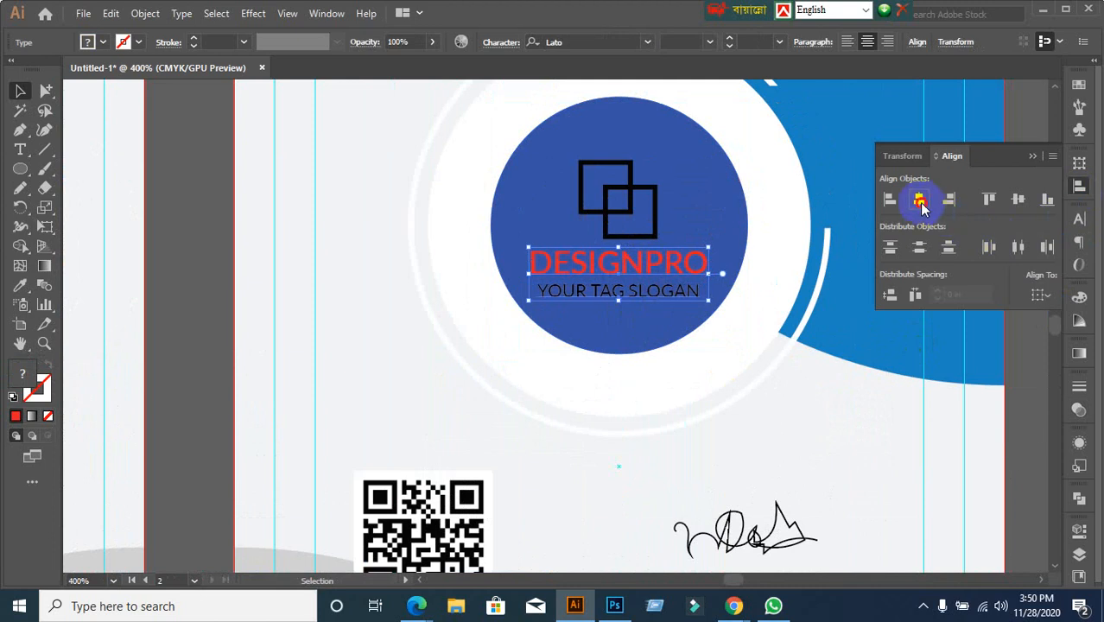
{"action": "left_click", "coordinate": [899, 395]}
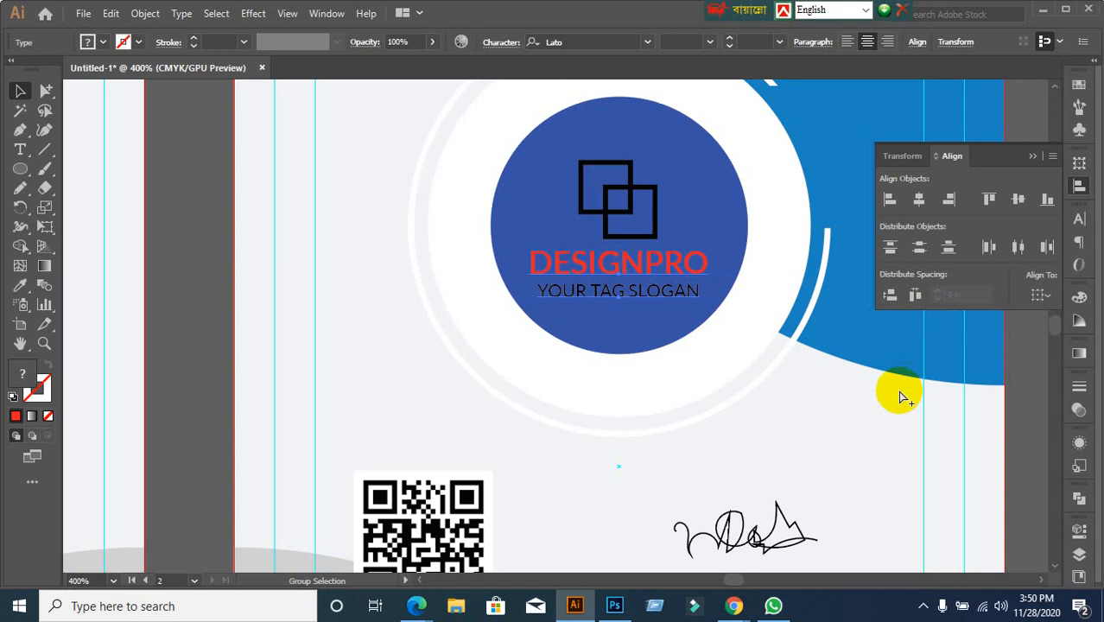
{"action": "key", "text": "ctrl+z"}
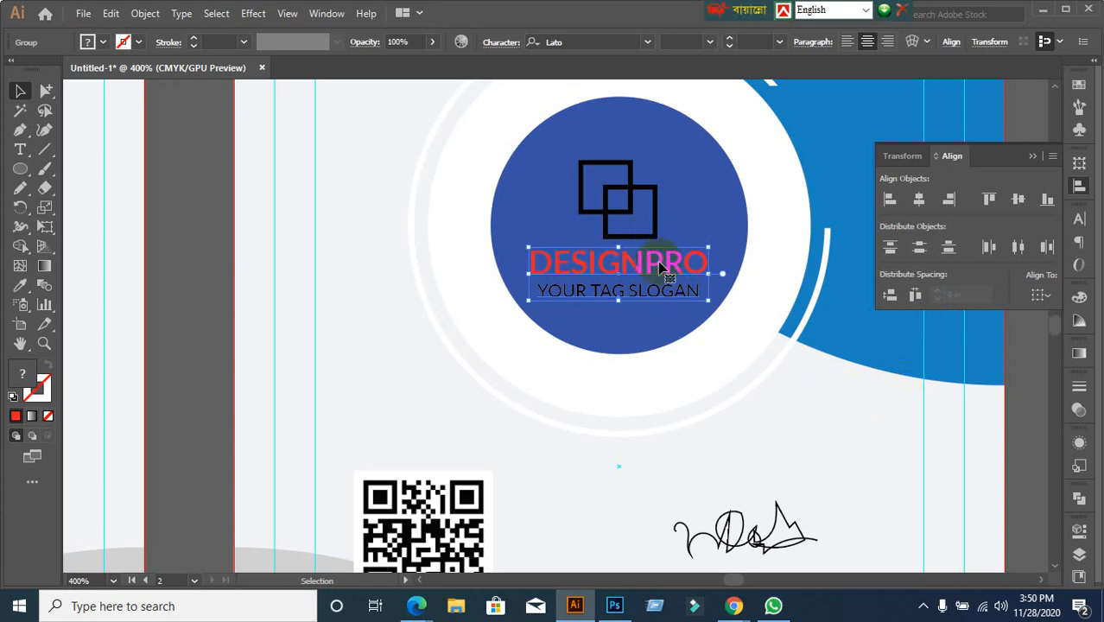
{"action": "left_click", "coordinate": [229, 364]}
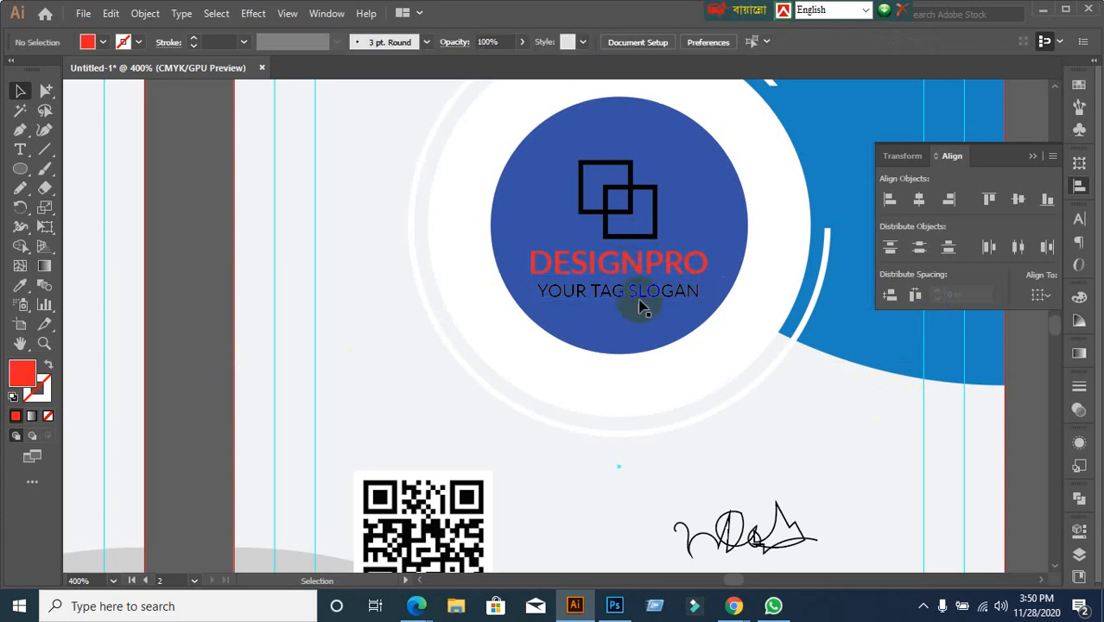
Horizontally centre the DESIGNPRO text under the two-square icon, using the squares as key object
{"action": "left_click", "coordinate": [676, 298]}
{"action": "left_click", "coordinate": [654, 230]}
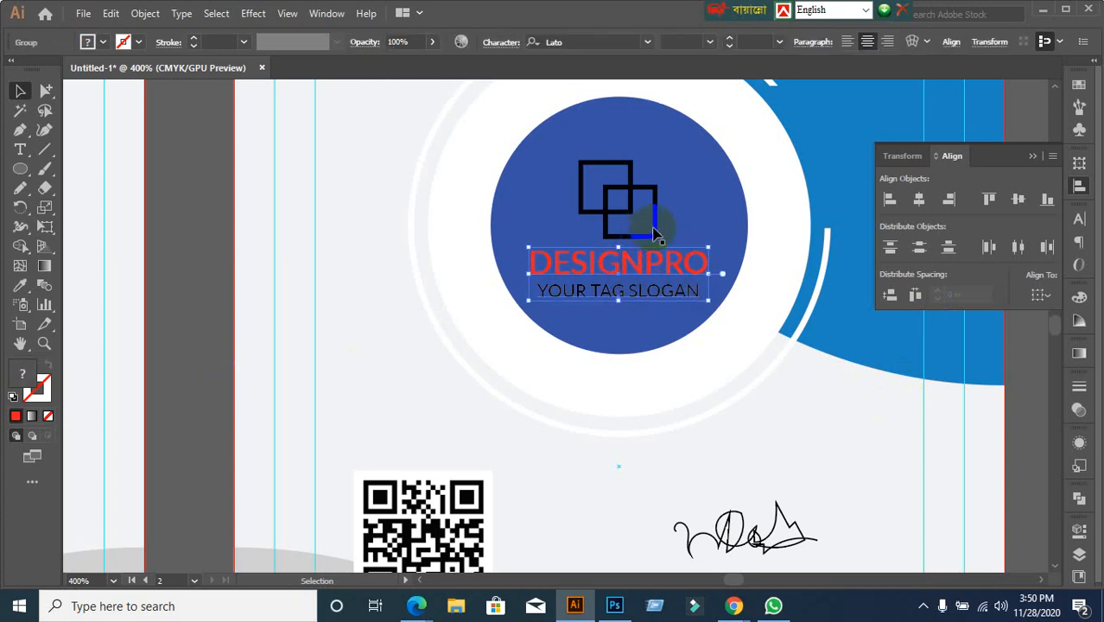
{"action": "left_click", "coordinate": [678, 270], "text": "shift"}
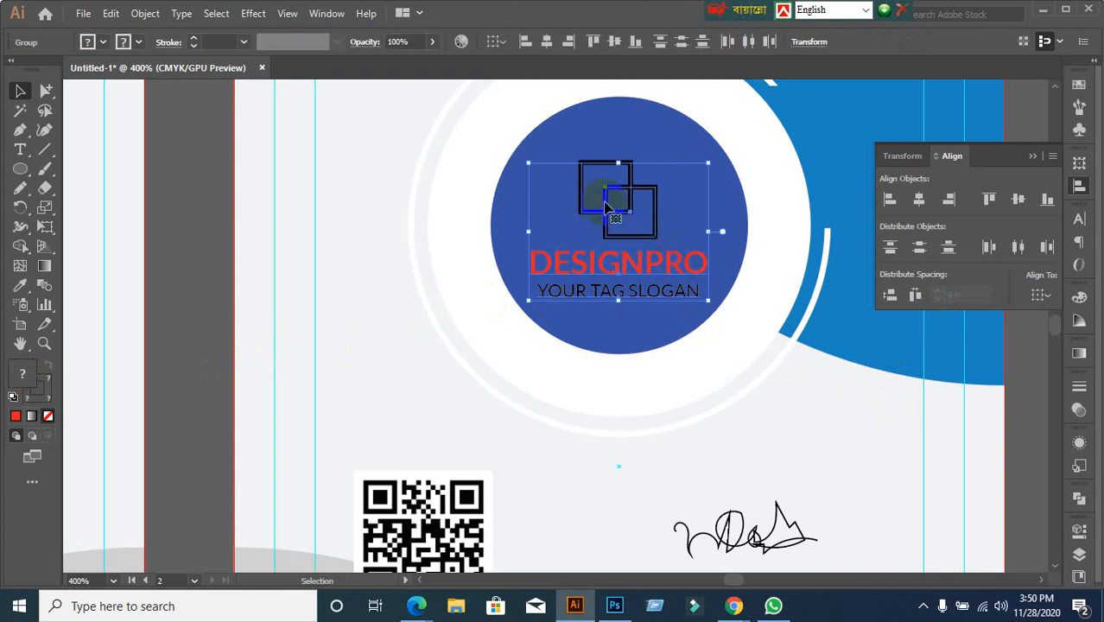
{"action": "left_click", "coordinate": [605, 208]}
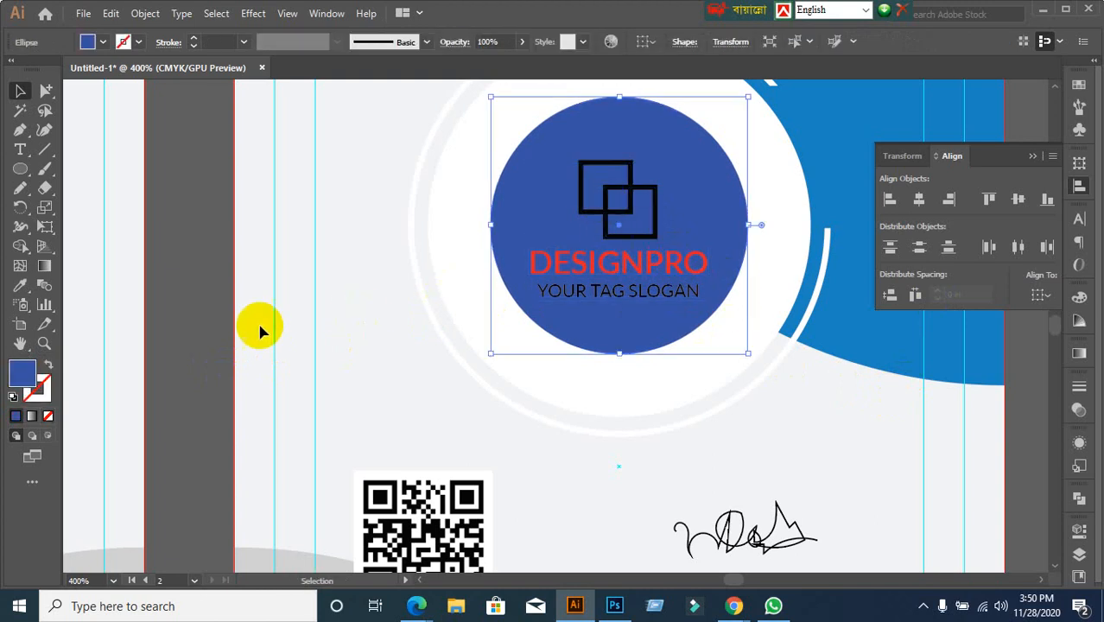
{"action": "left_click", "coordinate": [192, 340]}
{"action": "left_click", "coordinate": [633, 209]}
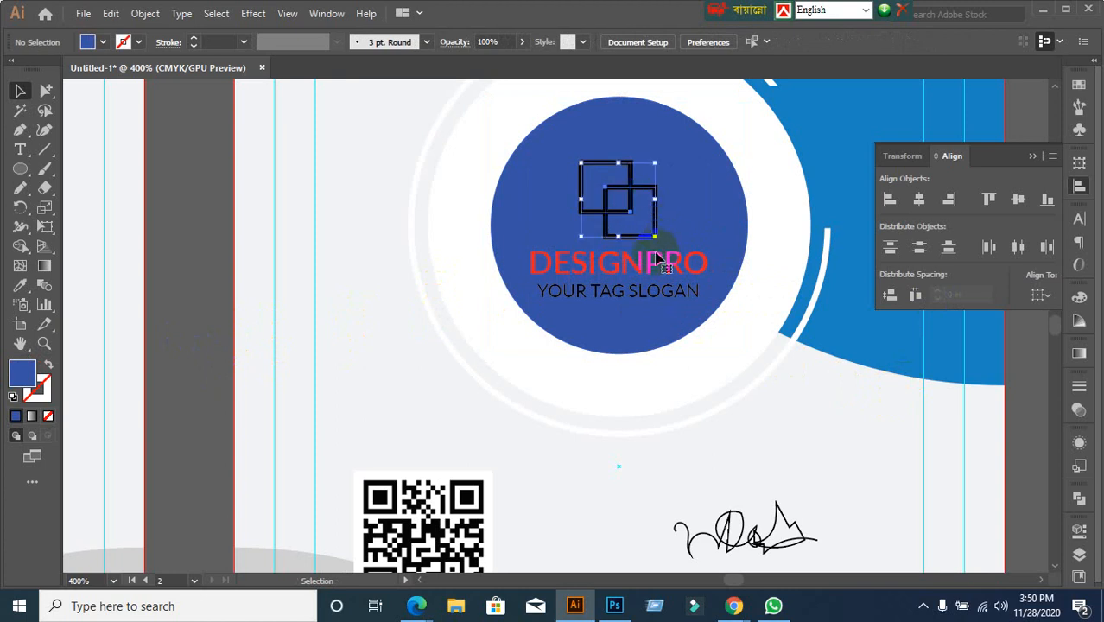
{"action": "left_click", "coordinate": [652, 269], "text": "shift"}
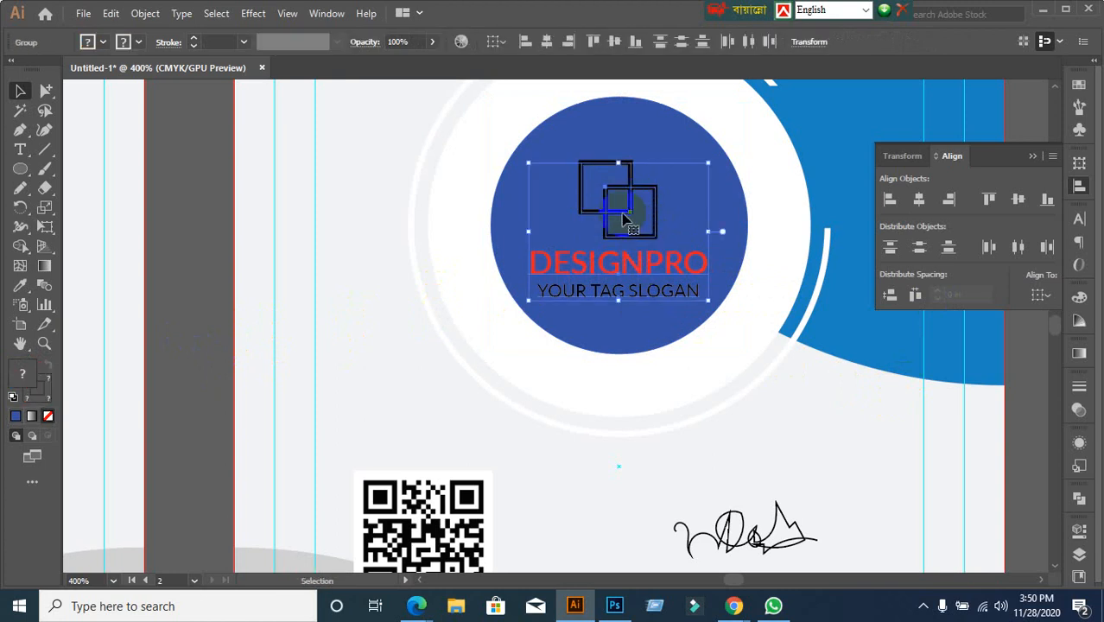
{"action": "left_click", "coordinate": [628, 220]}
{"action": "left_click", "coordinate": [920, 202]}
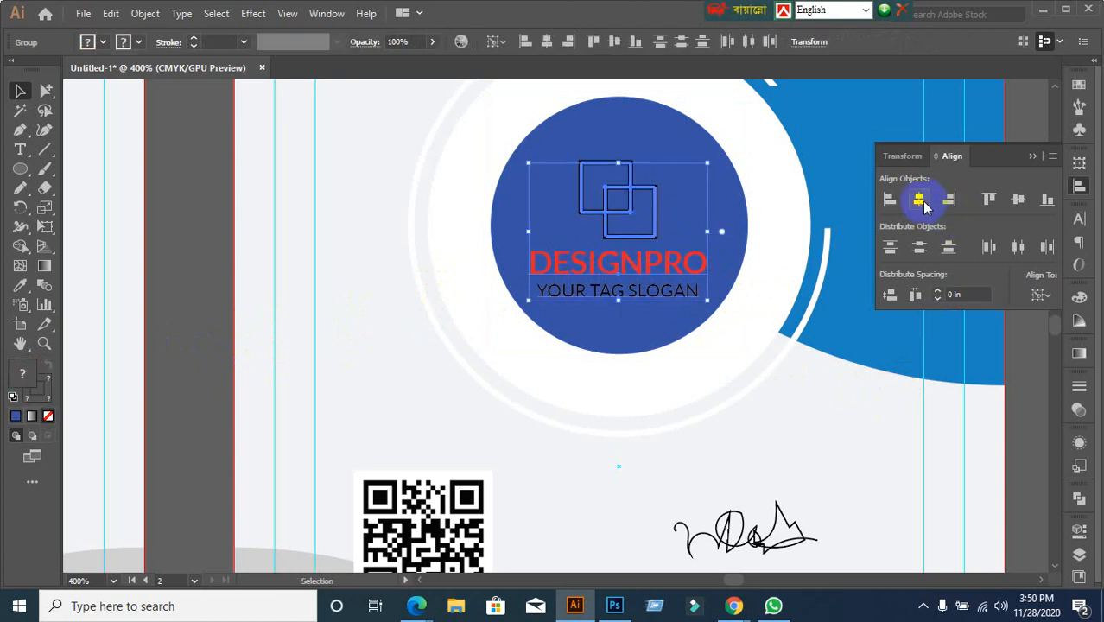
{"action": "left_click", "coordinate": [565, 248]}
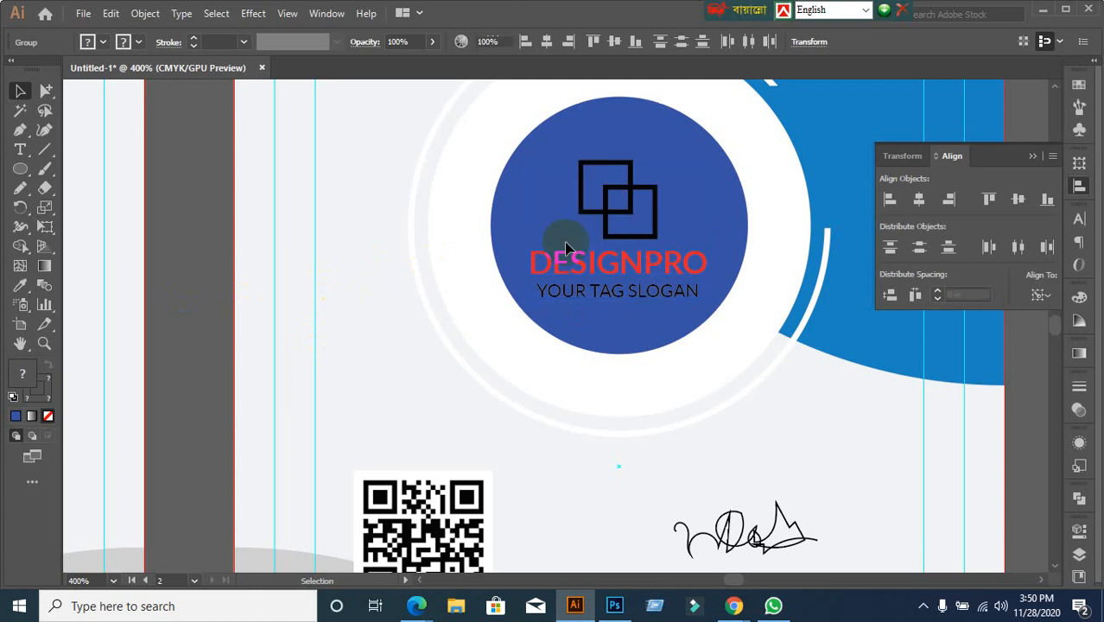
Group the squares with the text and centre the group vertically and horizontally in the blue circle
{"action": "left_click", "coordinate": [606, 235]}
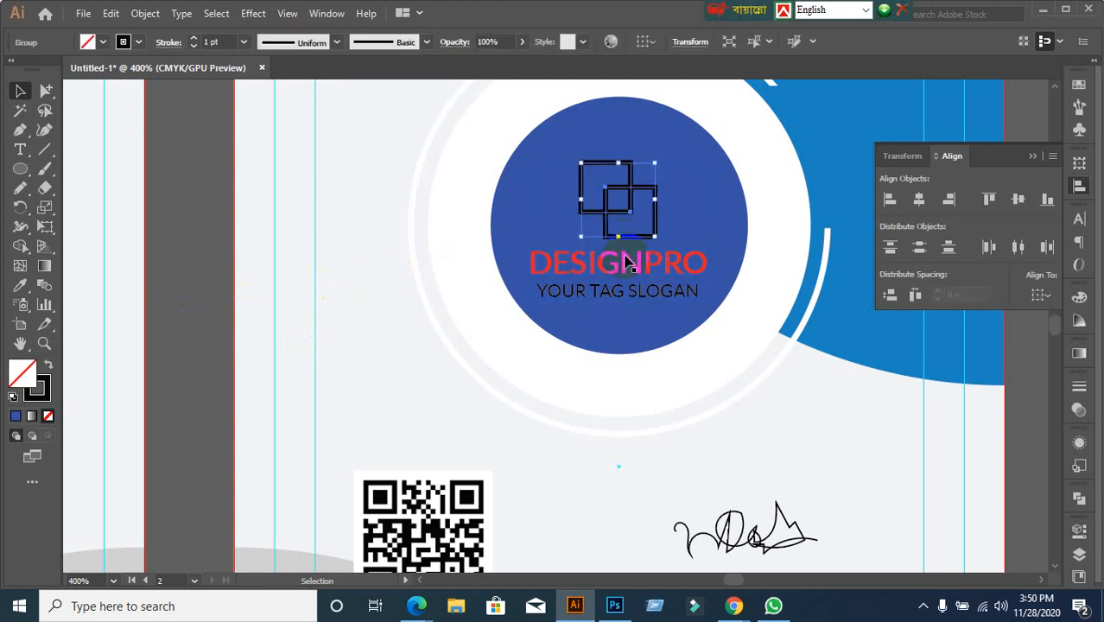
{"action": "left_click", "coordinate": [628, 262], "text": "shift"}
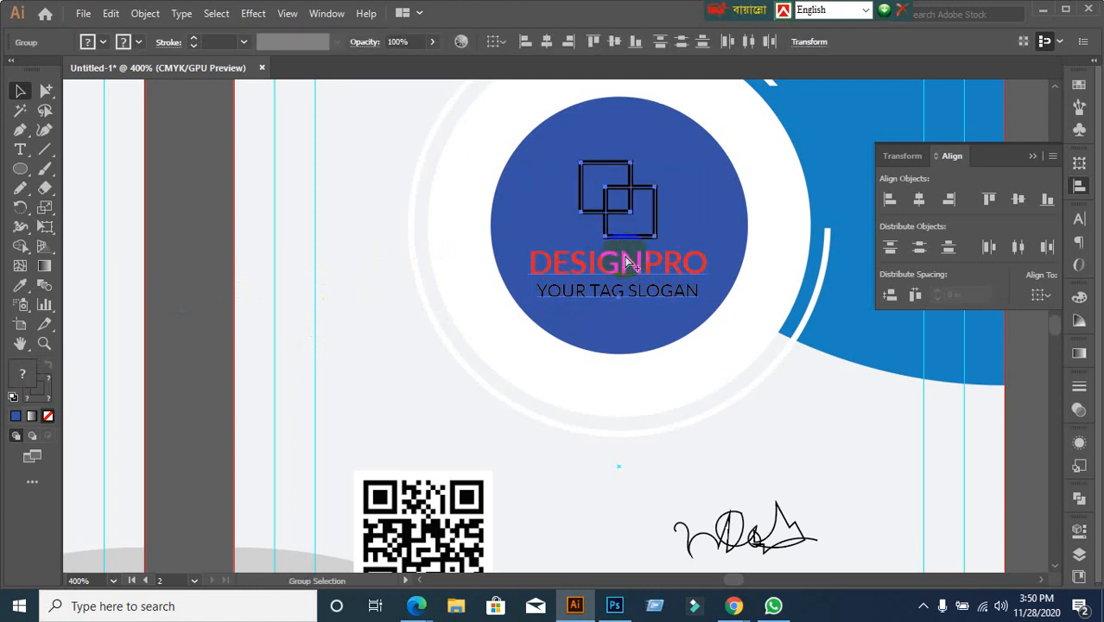
{"action": "key", "text": "ctrl+g"}
{"action": "left_click", "coordinate": [704, 223]}
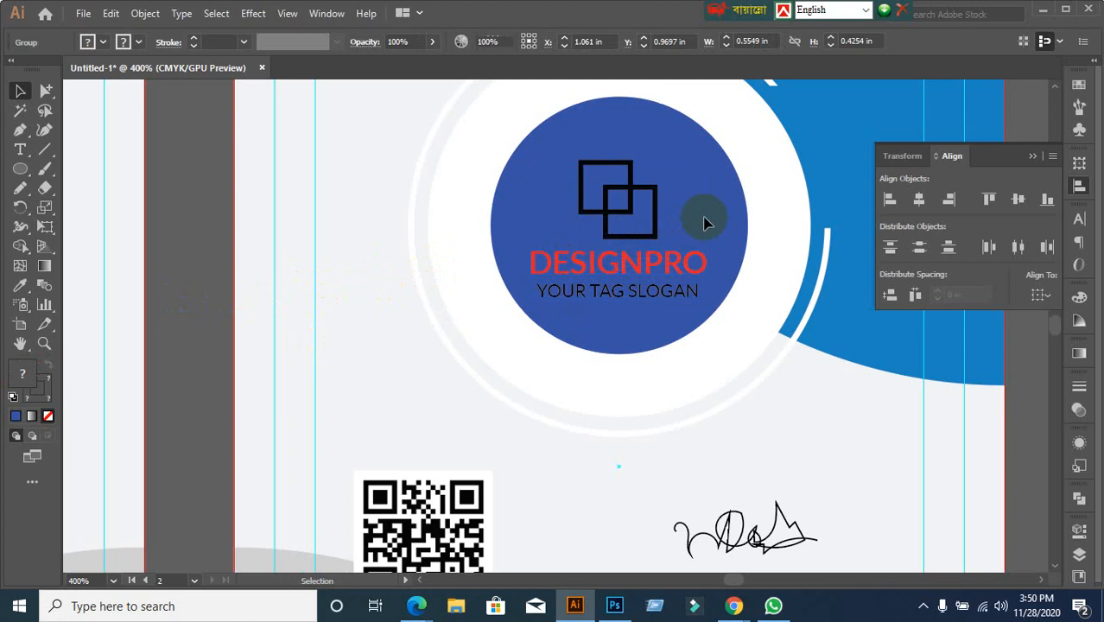
{"action": "left_click", "coordinate": [655, 200]}
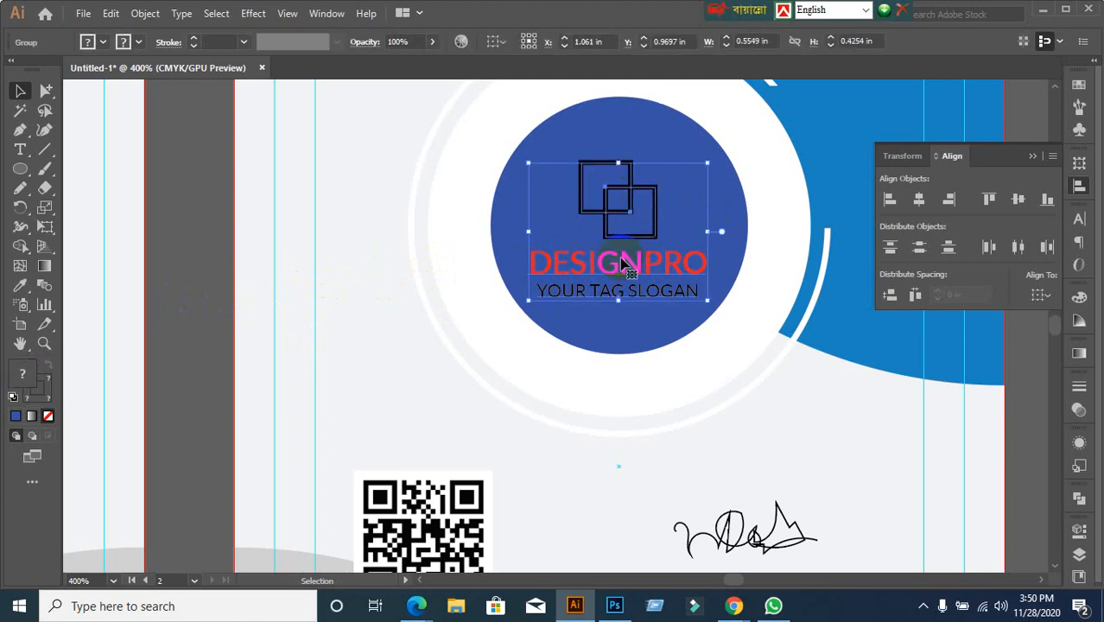
{"action": "left_click", "coordinate": [628, 127], "text": "shift"}
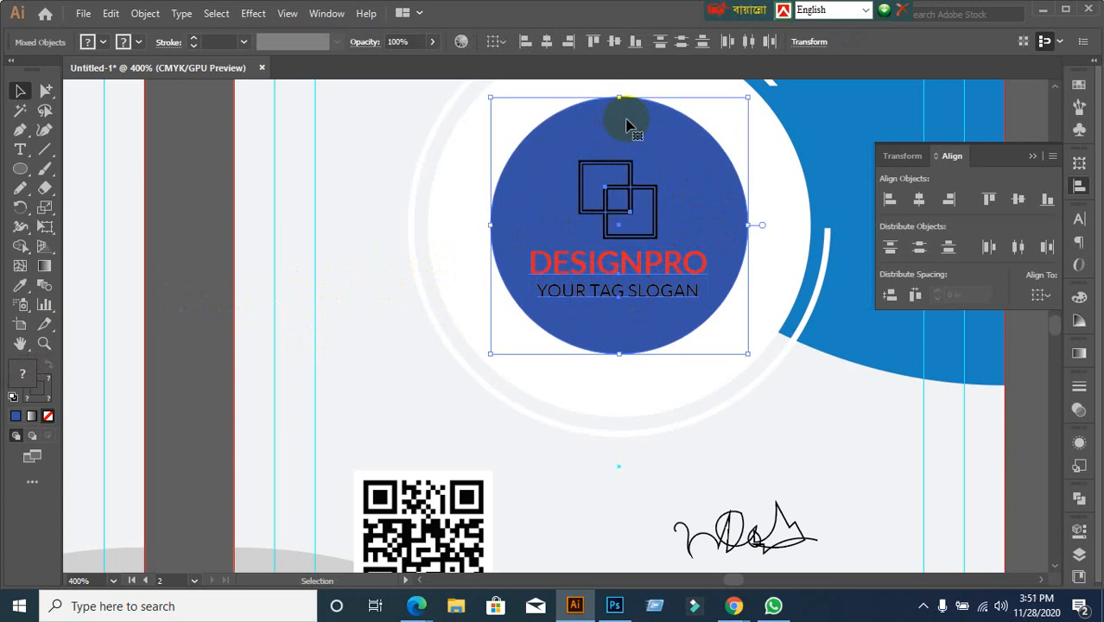
{"action": "left_click", "coordinate": [628, 126]}
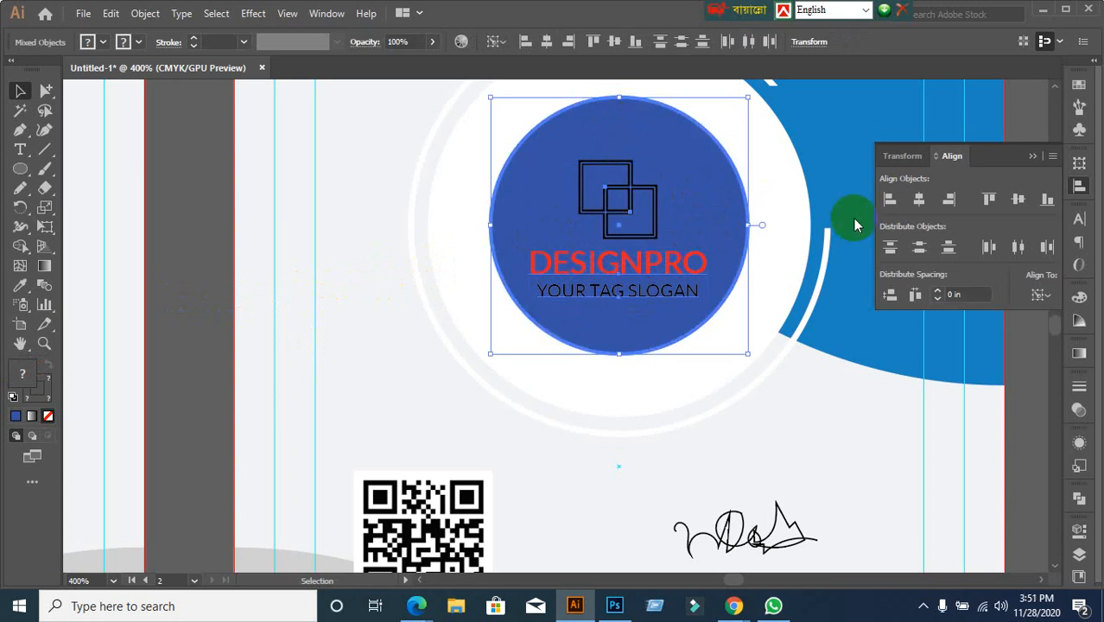
{"action": "left_click", "coordinate": [1020, 201]}
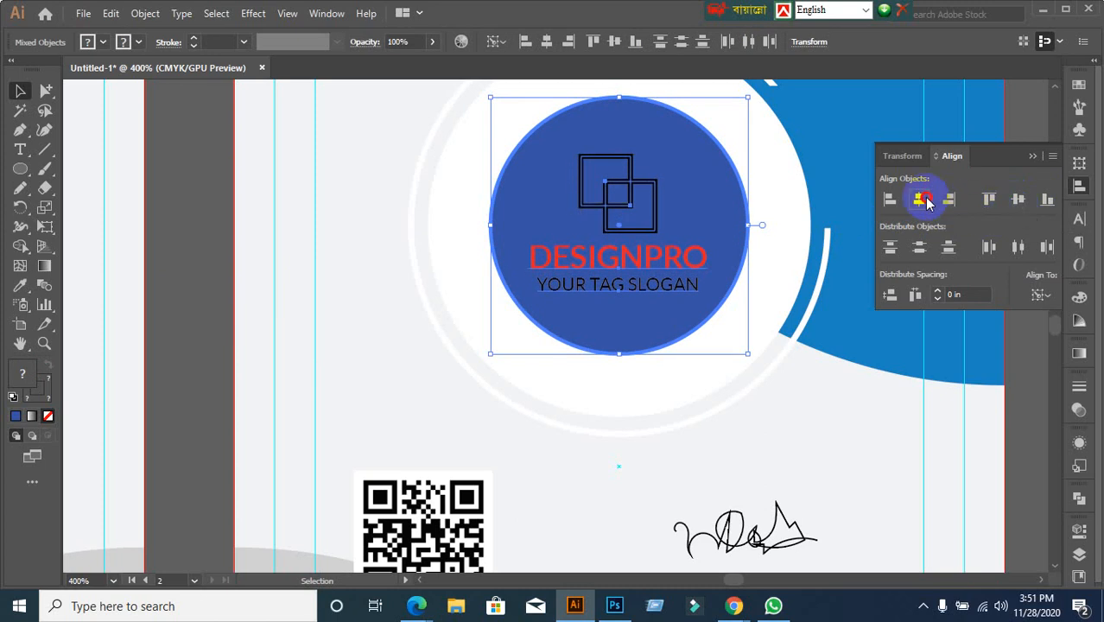
{"action": "left_click", "coordinate": [920, 200]}
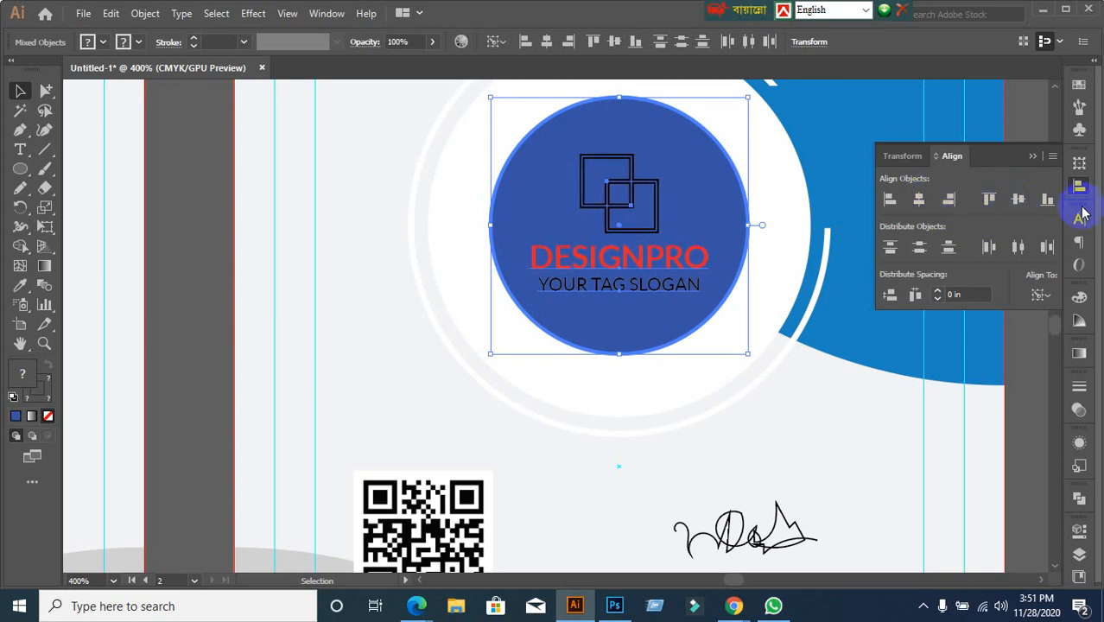
{"action": "left_click", "coordinate": [186, 304]}
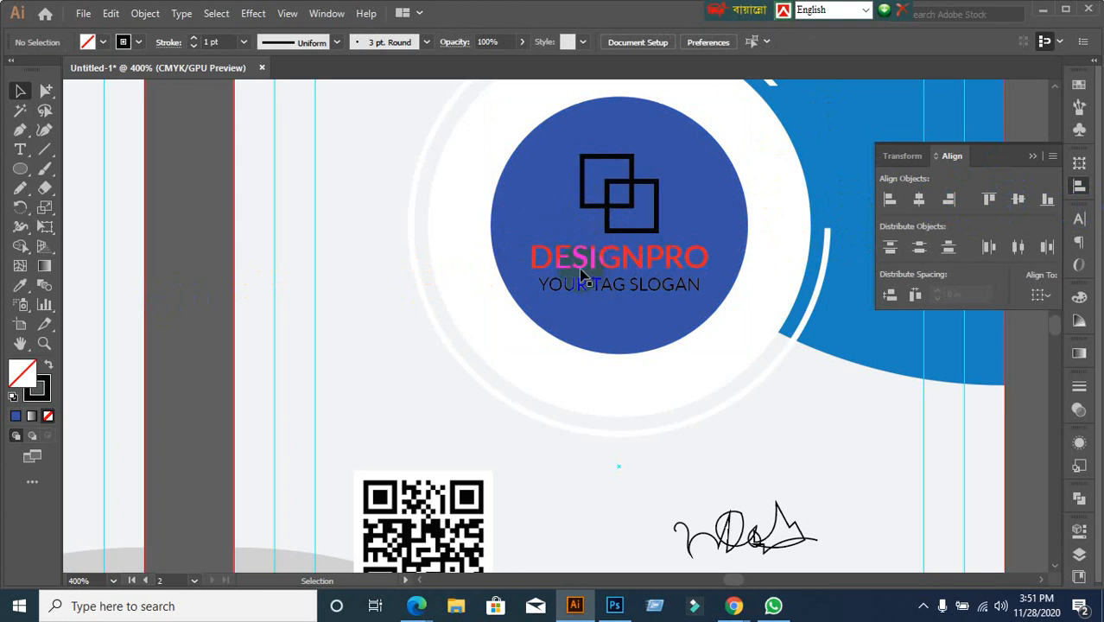
Undo the shift and re-centre the logo group in the circle, with the circle as key object
{"action": "left_click", "coordinate": [676, 154]}
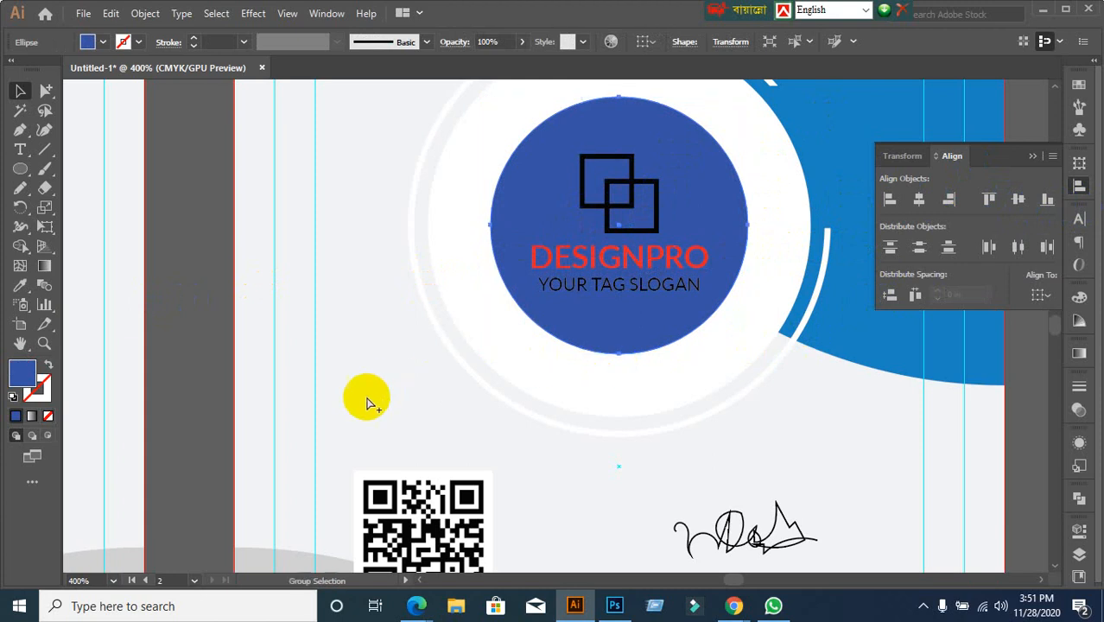
{"action": "key", "text": "ctrl+z"}
{"action": "key", "text": "ctrl+z"}
{"action": "left_click", "coordinate": [209, 373]}
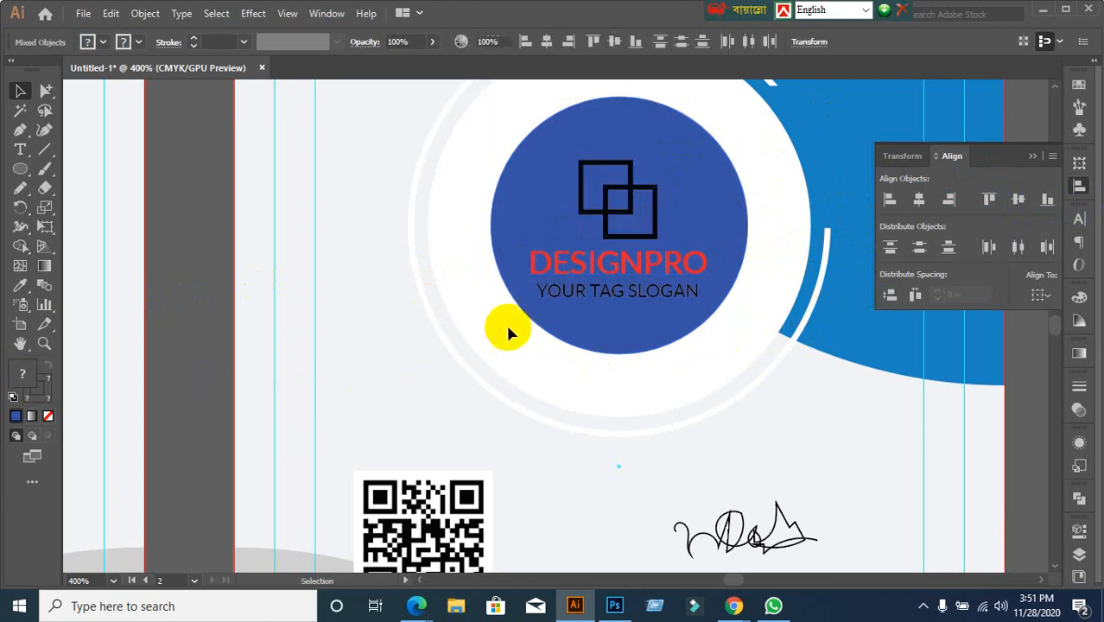
{"action": "left_click", "coordinate": [615, 246]}
{"action": "left_click", "coordinate": [226, 381]}
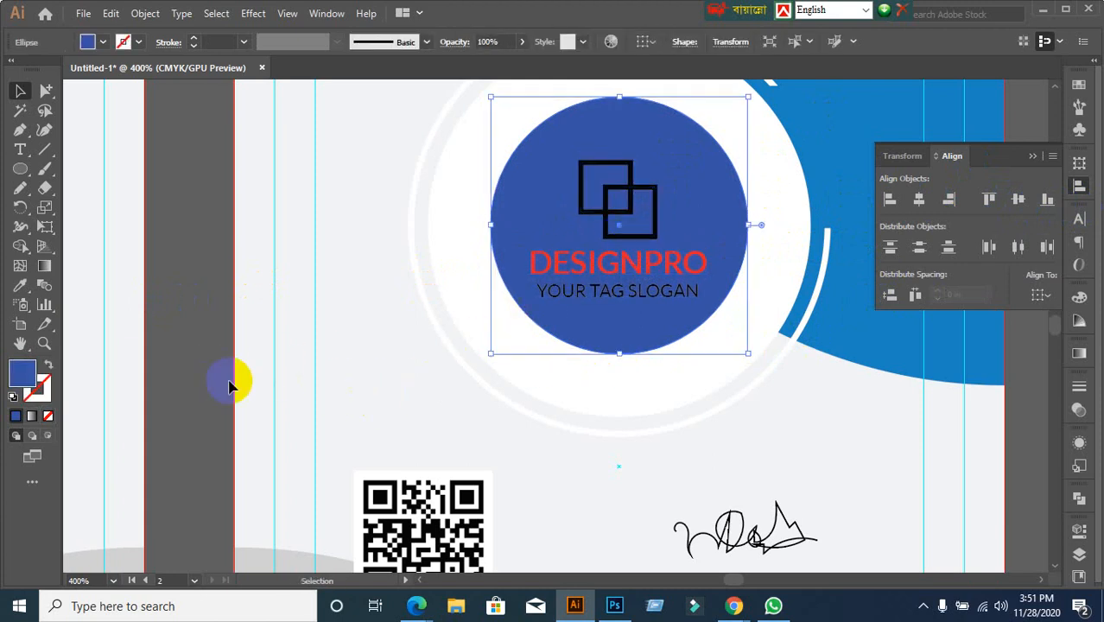
{"action": "left_click", "coordinate": [649, 246]}
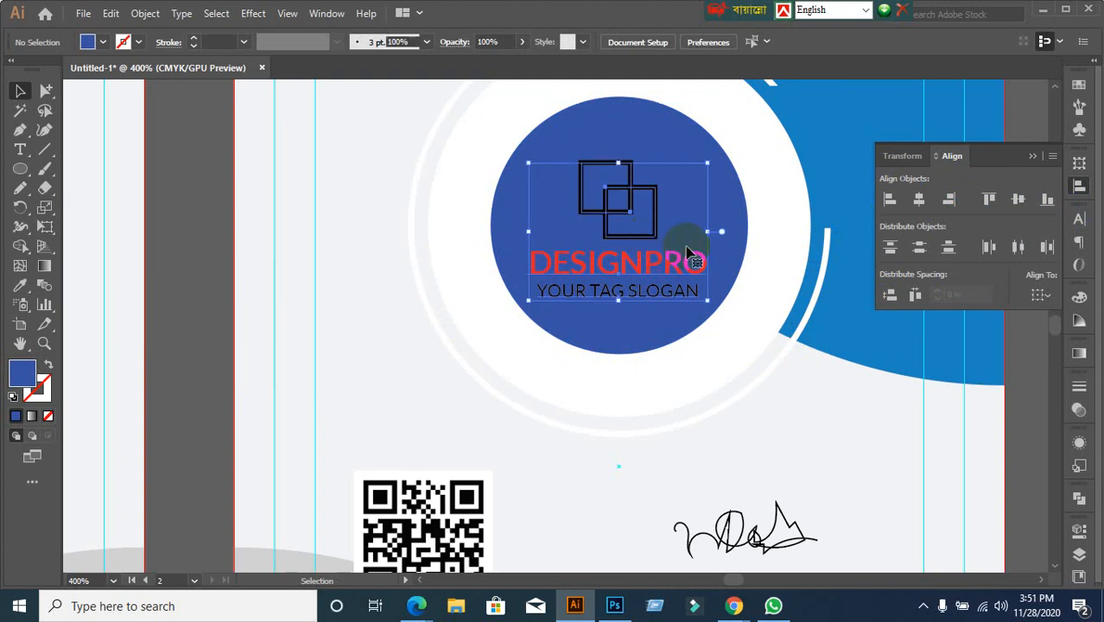
{"action": "left_click", "coordinate": [658, 141], "text": "shift"}
{"action": "left_click", "coordinate": [654, 116]}
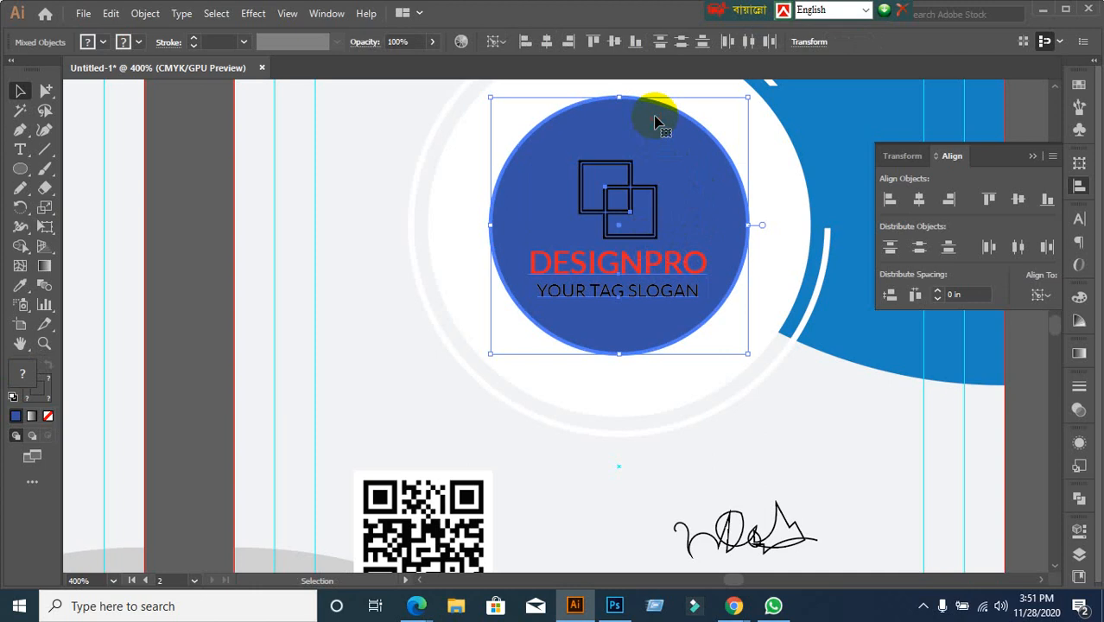
{"action": "left_click", "coordinate": [1020, 204]}
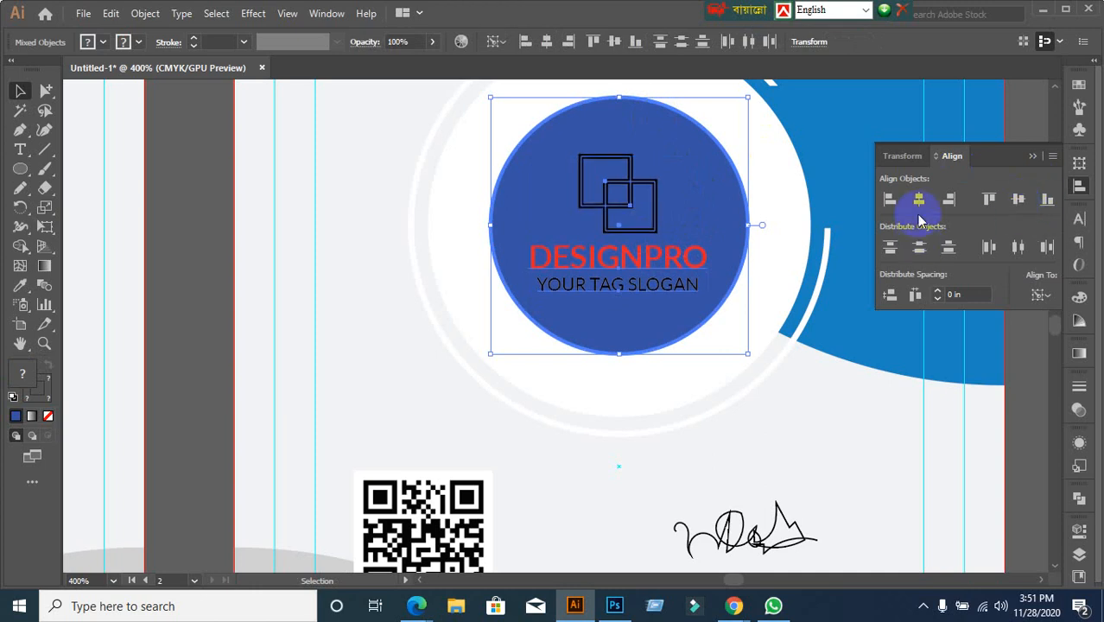
{"action": "left_click", "coordinate": [922, 201]}
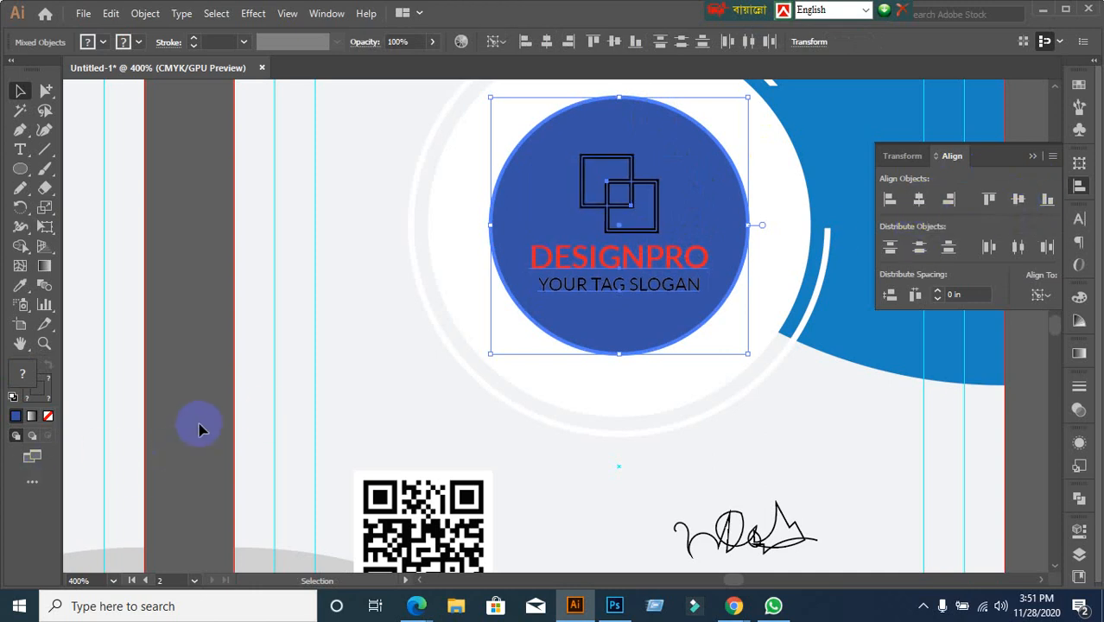
{"action": "left_click", "coordinate": [428, 406]}
{"action": "scroll", "coordinate": [428, 403], "scroll_direction": "down", "scroll_amount": 4}
{"action": "scroll", "coordinate": [475, 455], "scroll_direction": "up", "scroll_amount": 1}
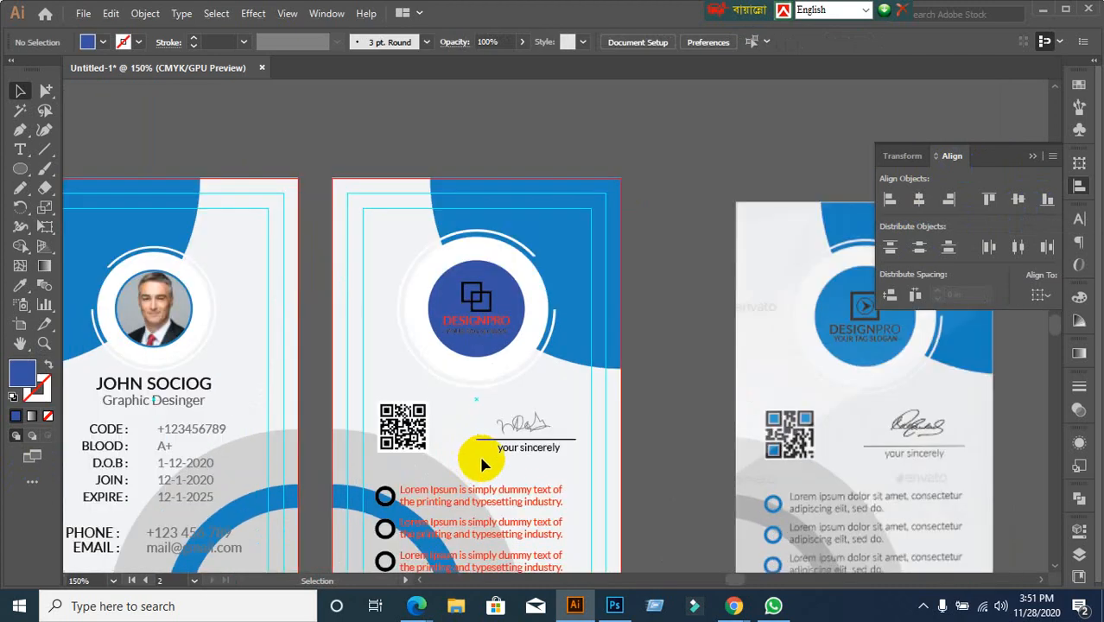
{"action": "left_click_drag", "start_coordinate": [478, 460], "coordinate": [511, 363]}
{"action": "scroll", "coordinate": [537, 437], "scroll_direction": "down", "scroll_amount": 1}
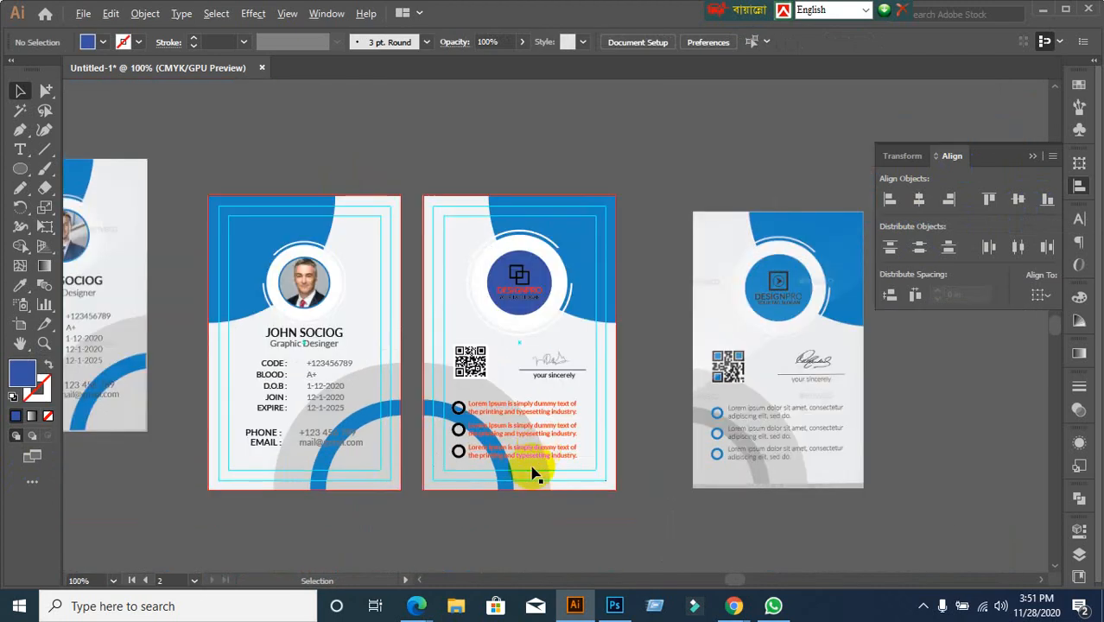
{"action": "scroll", "coordinate": [521, 479], "scroll_direction": "up", "scroll_amount": 1}
{"action": "left_click_drag", "start_coordinate": [490, 451], "coordinate": [648, 421]}
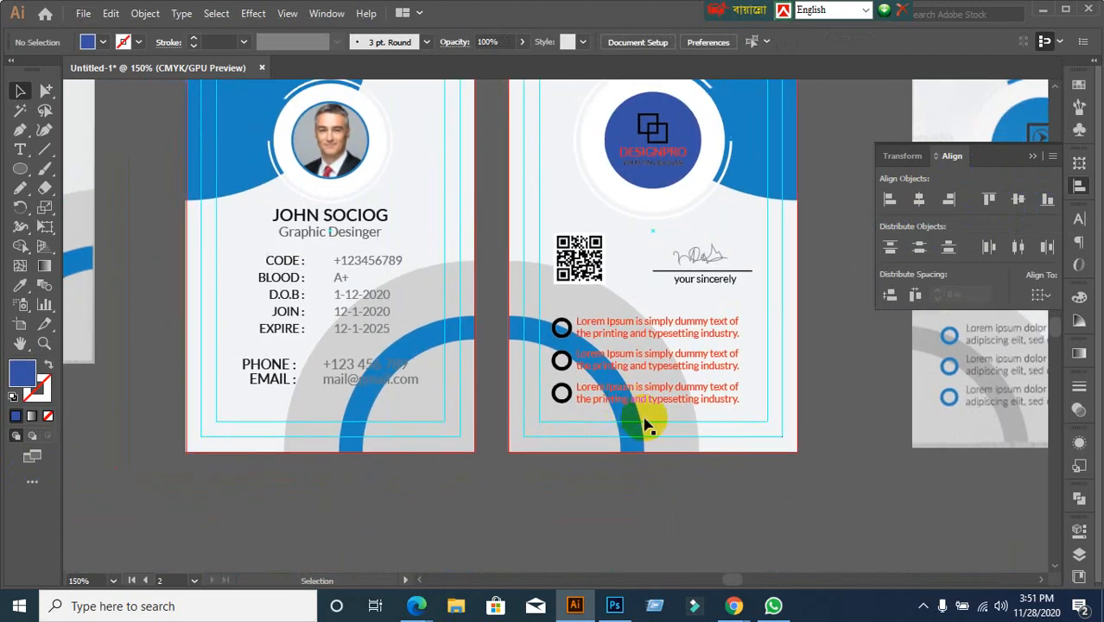
{"action": "scroll", "coordinate": [691, 447], "scroll_direction": "down", "scroll_amount": 1}
{"action": "scroll", "coordinate": [785, 456], "scroll_direction": "up", "scroll_amount": 1}
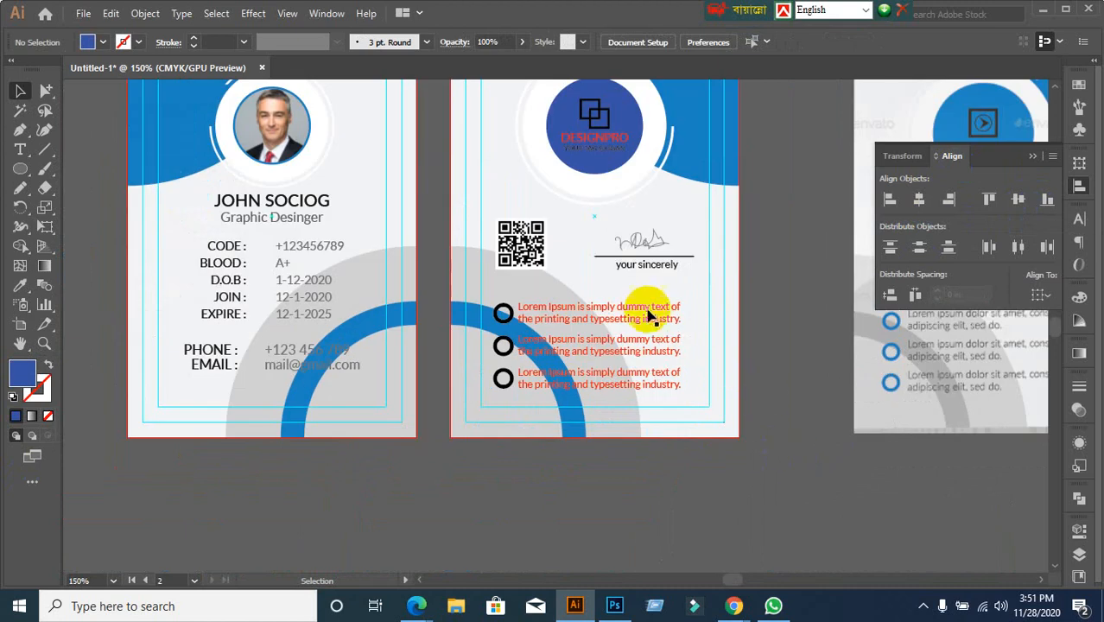
{"action": "left_click_drag", "start_coordinate": [663, 291], "coordinate": [686, 394]}
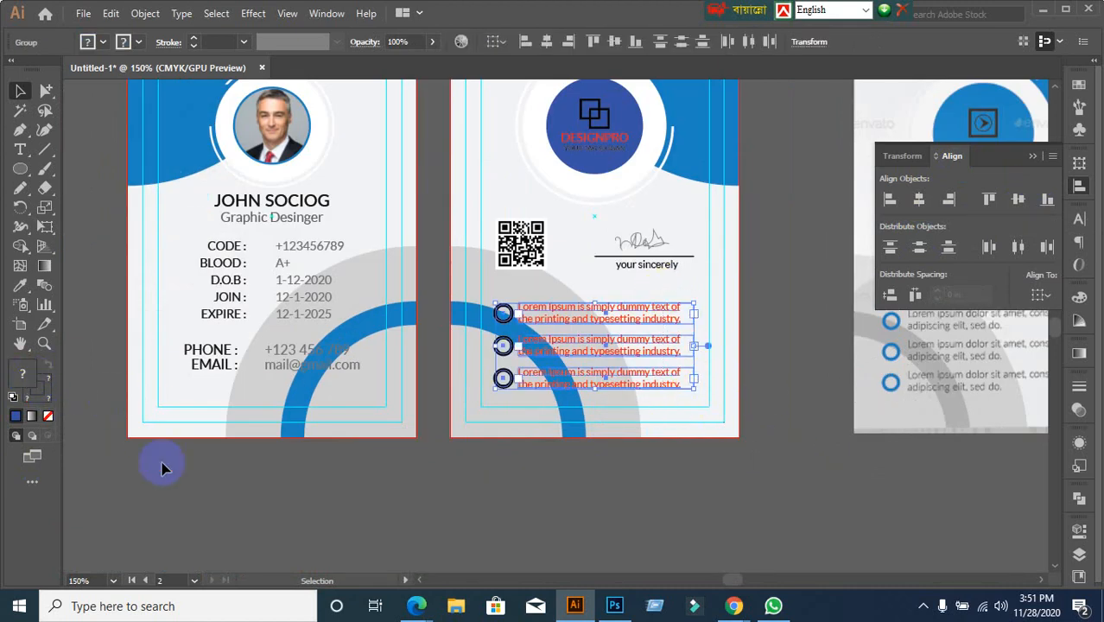
{"action": "left_click", "coordinate": [178, 370]}
{"action": "scroll", "coordinate": [445, 402], "scroll_direction": "down", "scroll_amount": 1, "text": "alt"}
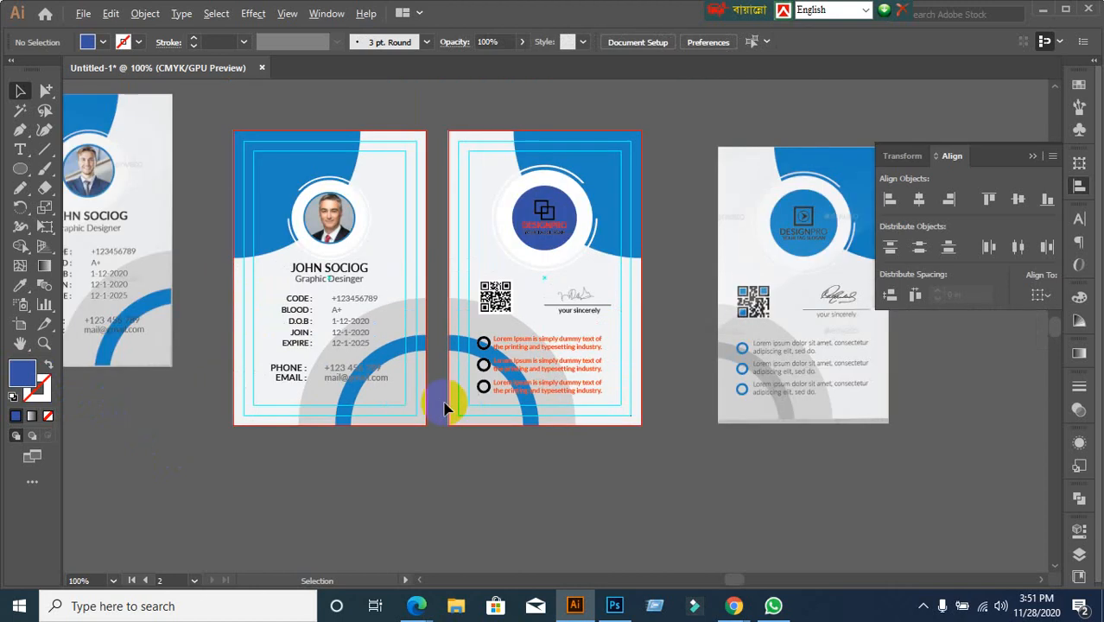
{"action": "scroll", "coordinate": [381, 338], "scroll_direction": "up", "scroll_amount": 2, "text": "alt"}
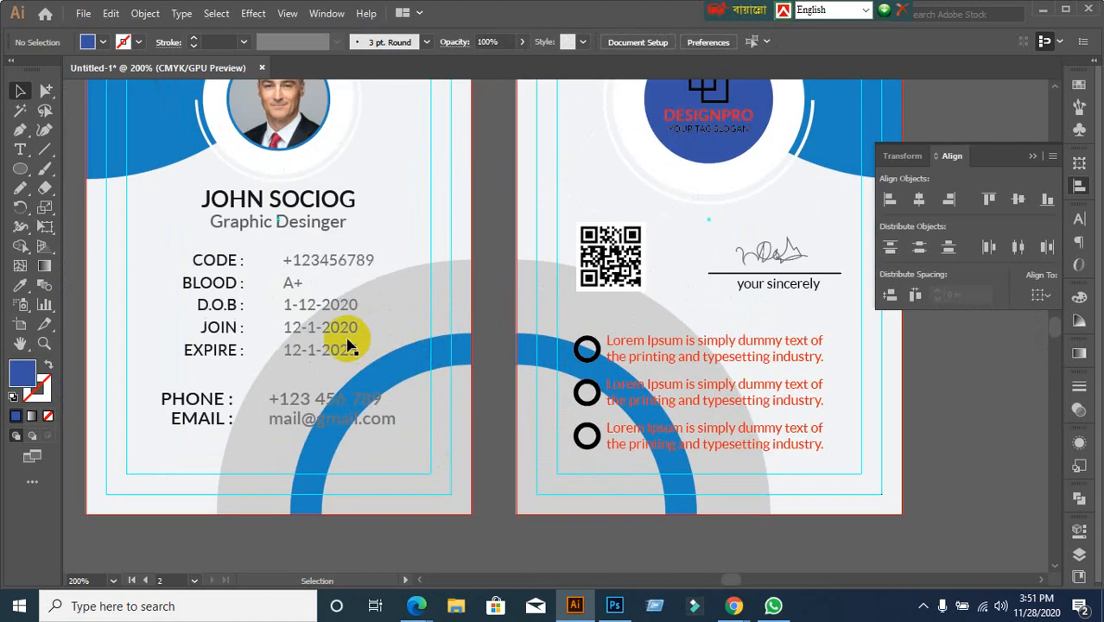
{"action": "left_click", "coordinate": [339, 308]}
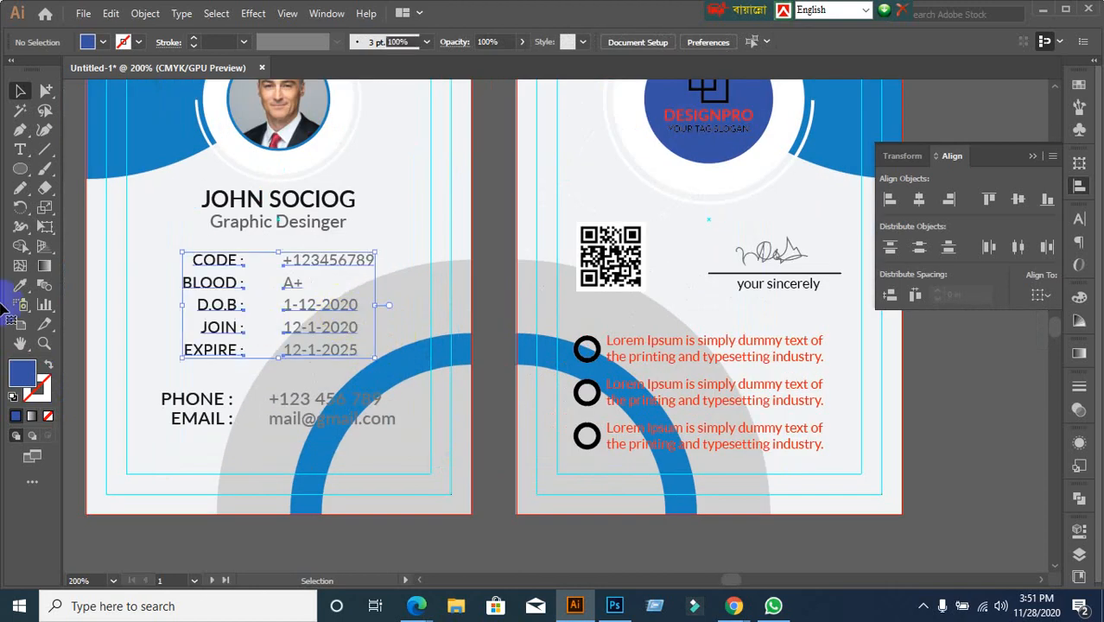
{"action": "left_click", "coordinate": [46, 90]}
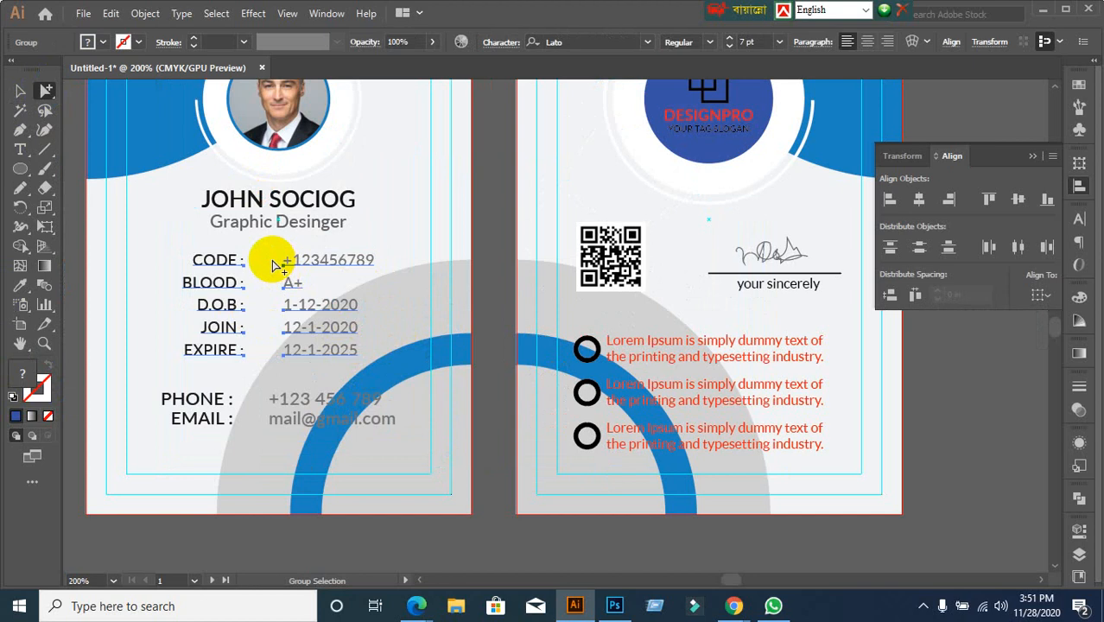
{"action": "left_click", "coordinate": [354, 277]}
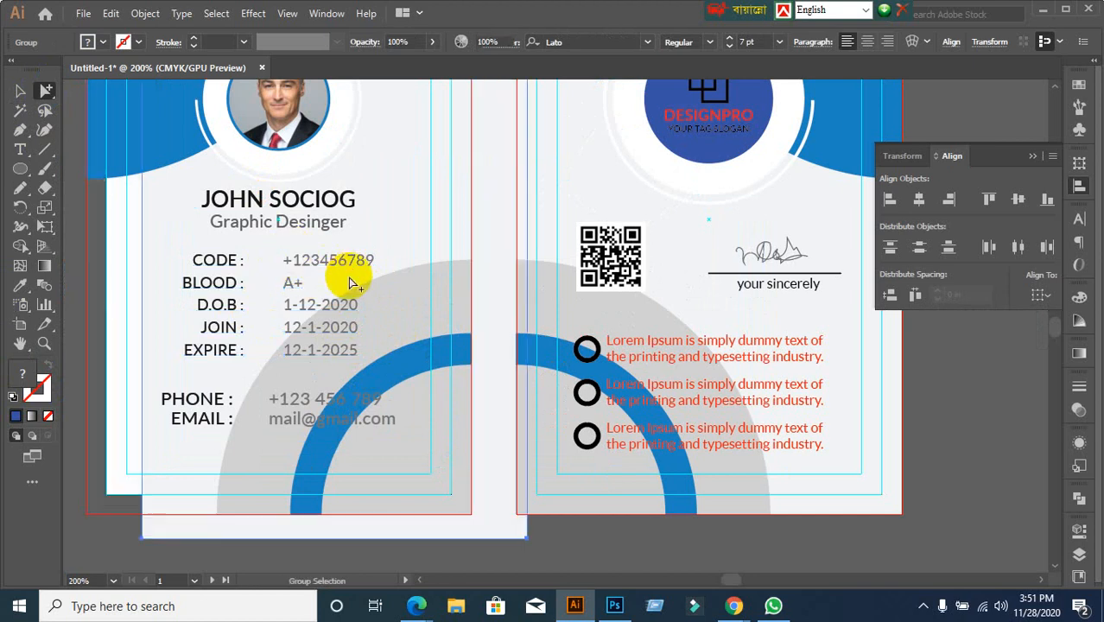
{"action": "left_click", "coordinate": [325, 266]}
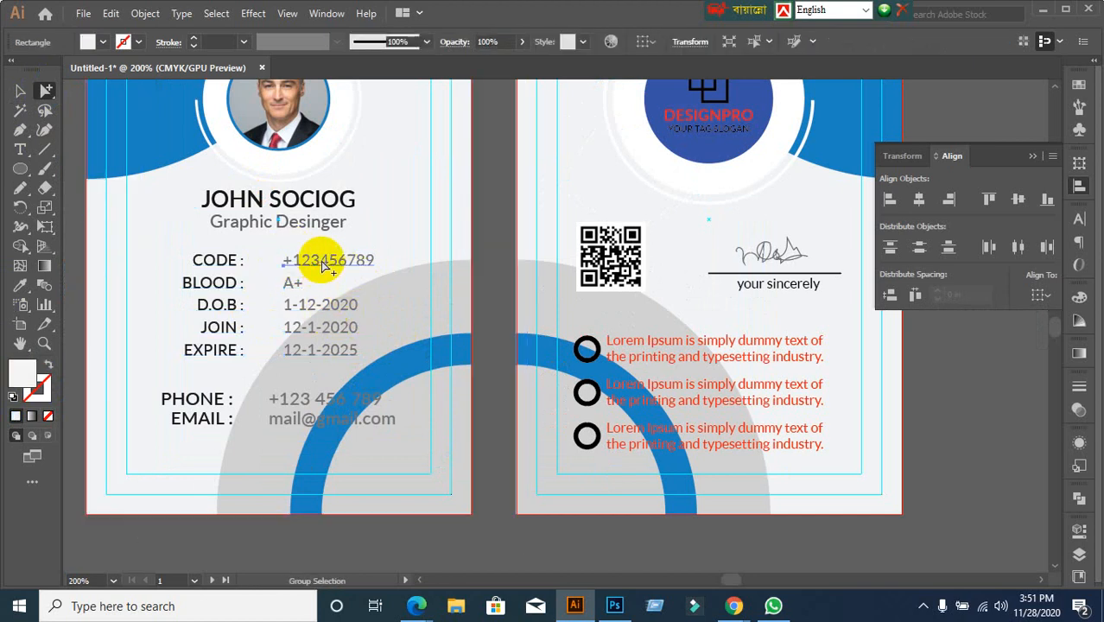
{"action": "left_click", "coordinate": [19, 93]}
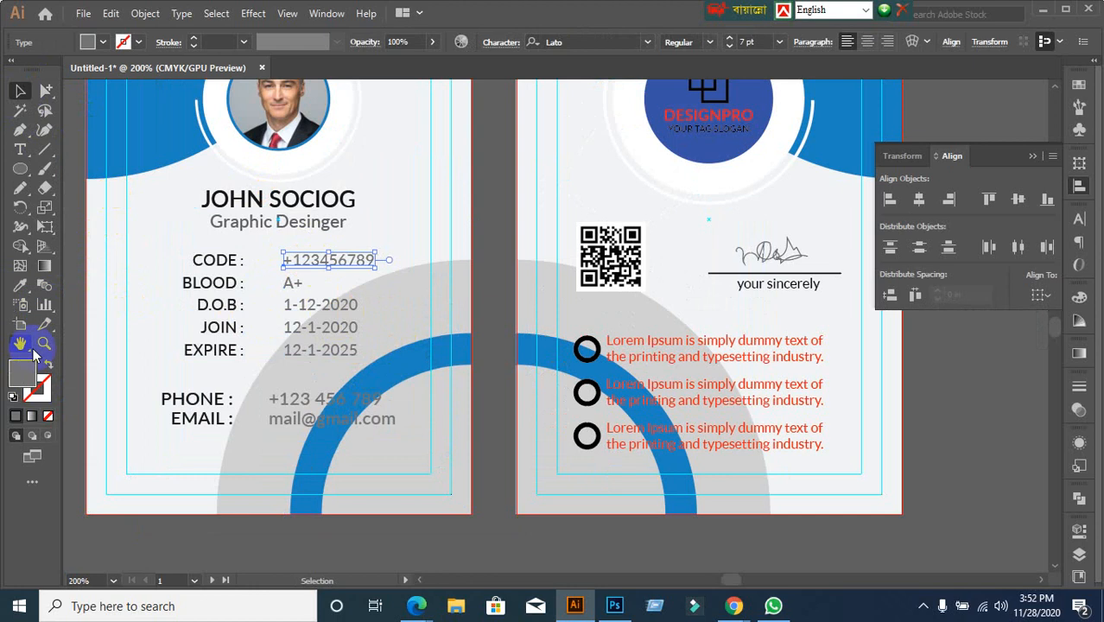
{"action": "double_click", "coordinate": [23, 373]}
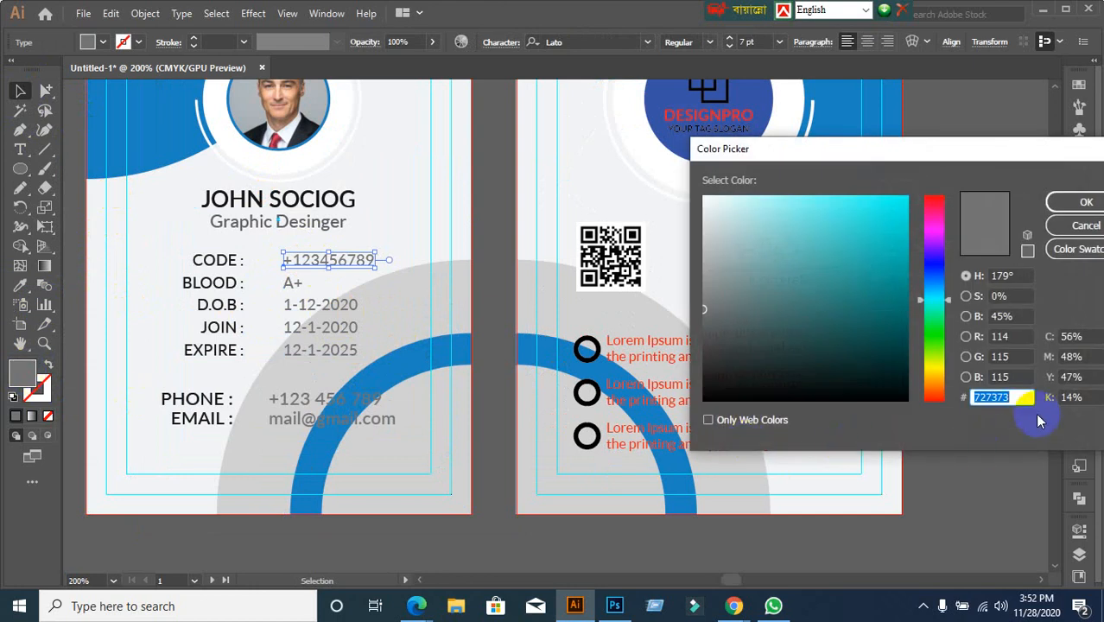
{"action": "left_click", "coordinate": [1084, 225]}
{"action": "left_click", "coordinate": [973, 387]}
{"action": "left_click_drag", "start_coordinate": [791, 310], "coordinate": [833, 452]}
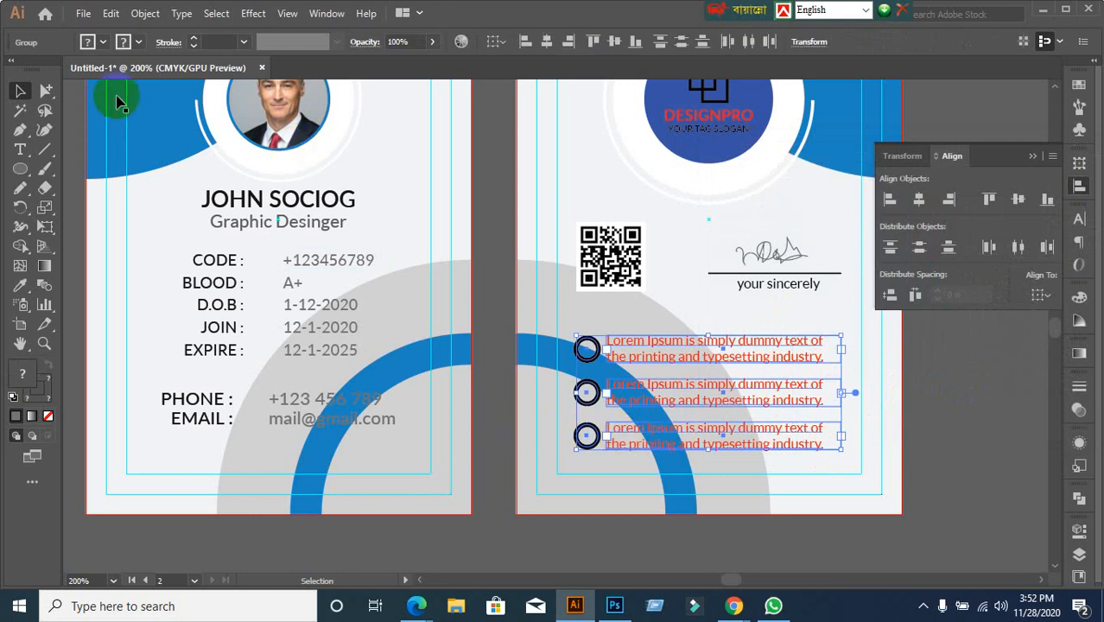
Fill the bullet circles with grey 727373
{"action": "left_click", "coordinate": [100, 43]}
{"action": "left_click", "coordinate": [67, 69]}
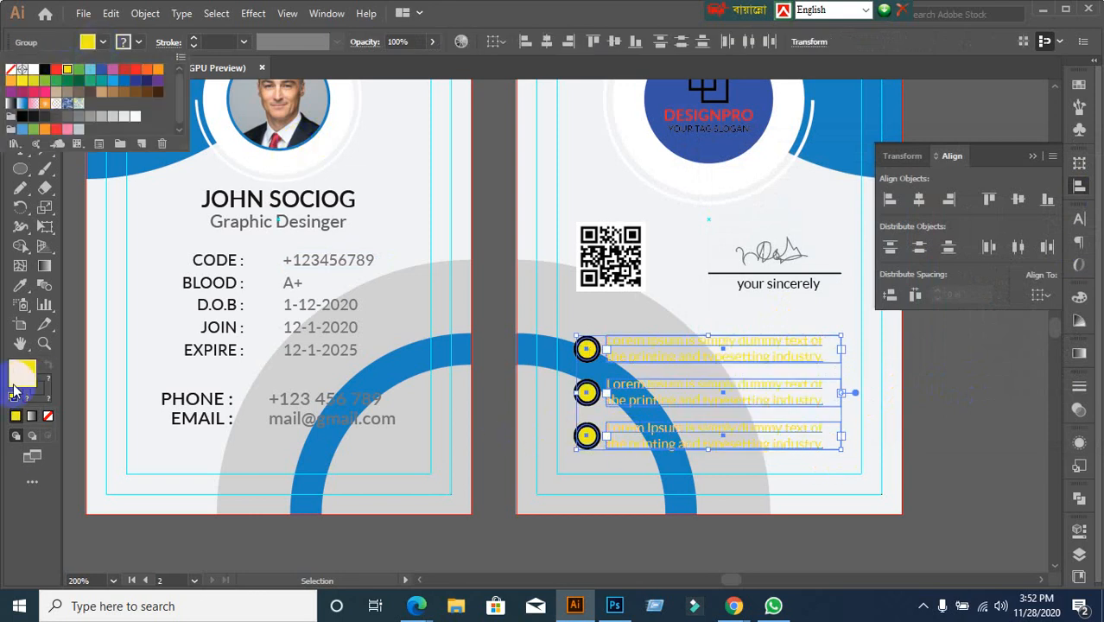
{"action": "double_click", "coordinate": [18, 378]}
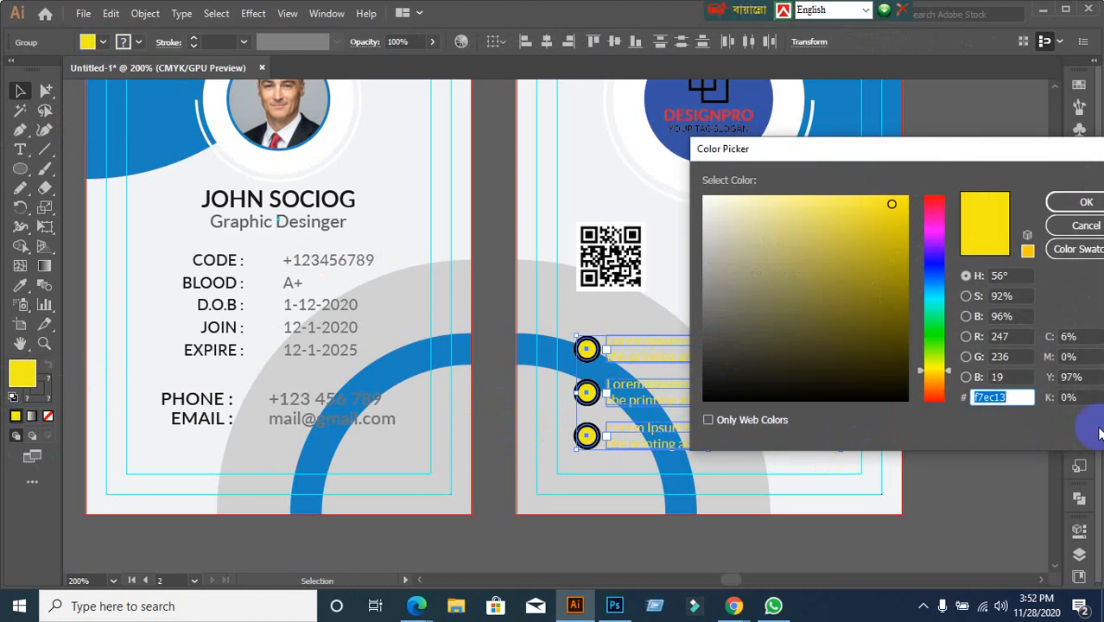
{"action": "type", "text": "727373"}
{"action": "key", "text": "Return"}
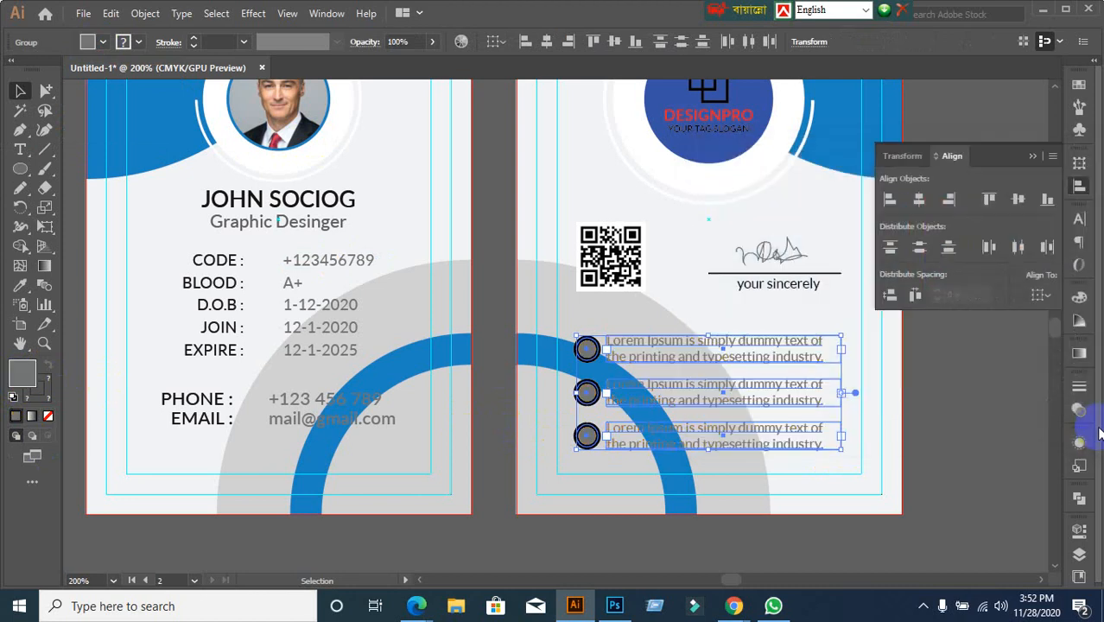
{"action": "left_click", "coordinate": [890, 444]}
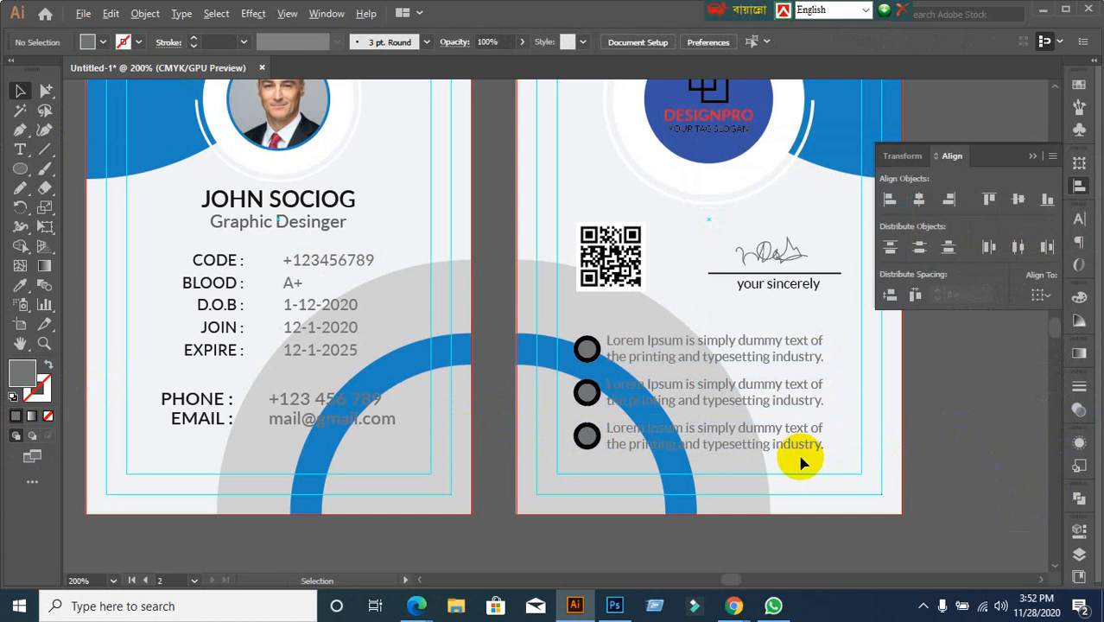
Undo the circle fills, restoring black bullet rings and red text
{"action": "scroll", "coordinate": [613, 445], "scroll_direction": "up", "scroll_amount": 2}
{"action": "left_click", "coordinate": [560, 252]}
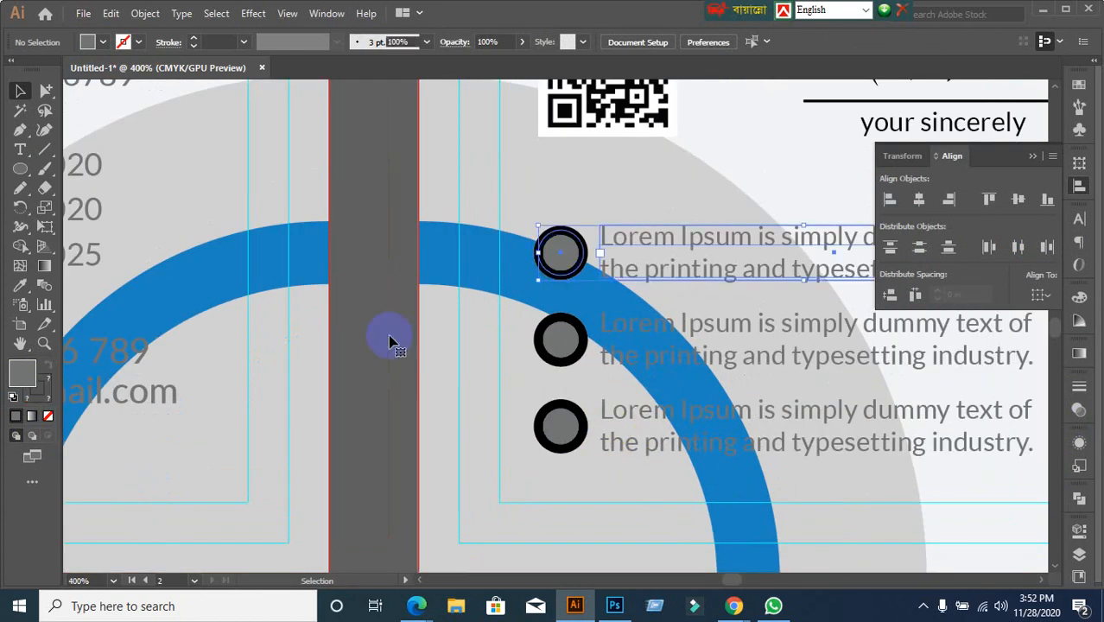
{"action": "left_click", "coordinate": [557, 345]}
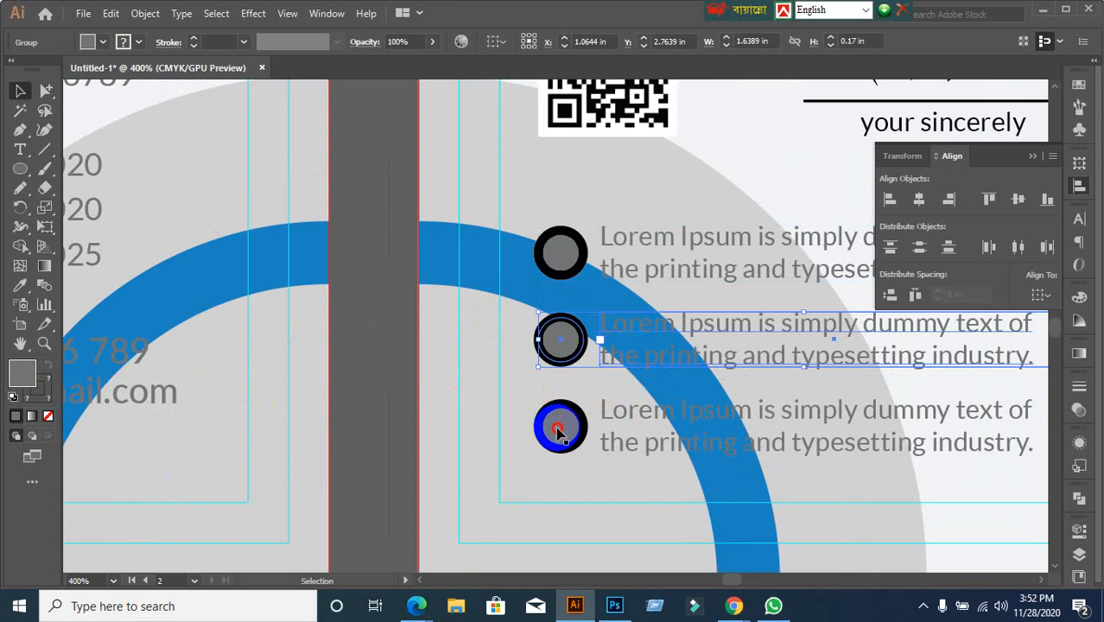
{"action": "left_click", "coordinate": [557, 429]}
{"action": "key", "text": "ctrl+z"}
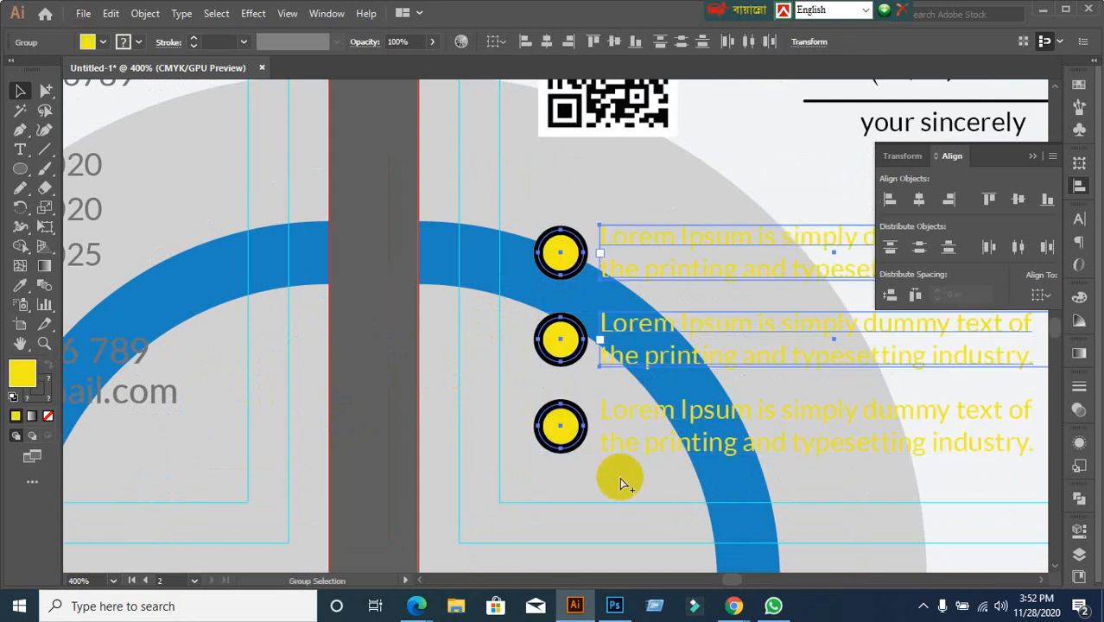
{"action": "key", "text": "ctrl+z"}
{"action": "key", "text": "ctrl+z"}
{"action": "key", "text": "ctrl+z"}
{"action": "scroll", "coordinate": [619, 486], "scroll_direction": "down", "scroll_amount": 1}
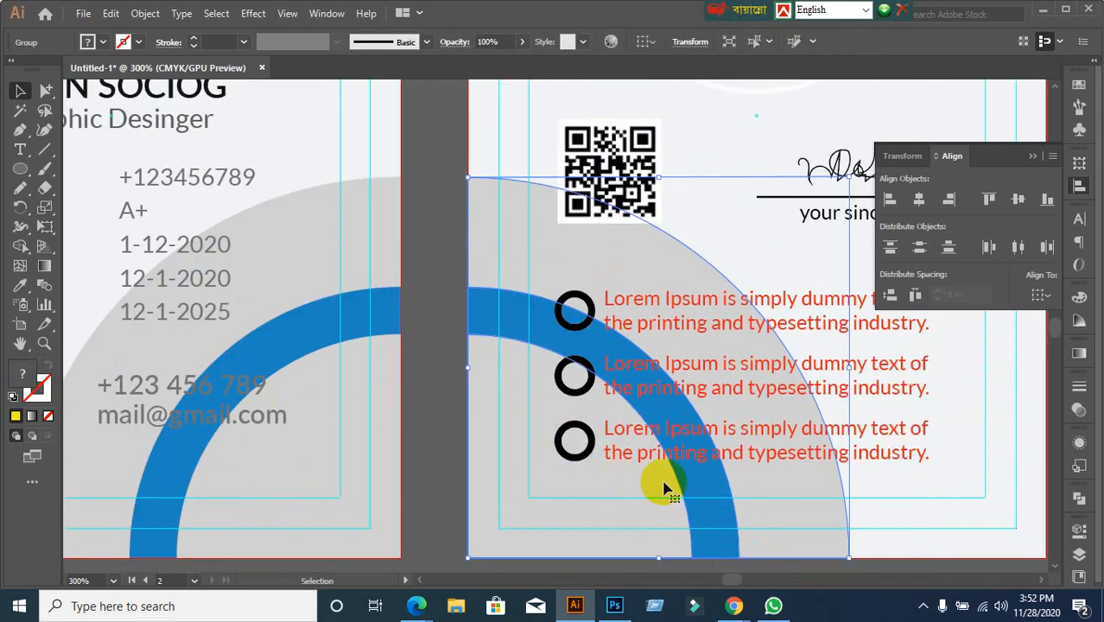
{"action": "left_click", "coordinate": [725, 298]}
{"action": "scroll", "coordinate": [950, 462], "scroll_direction": "down", "scroll_amount": 4}
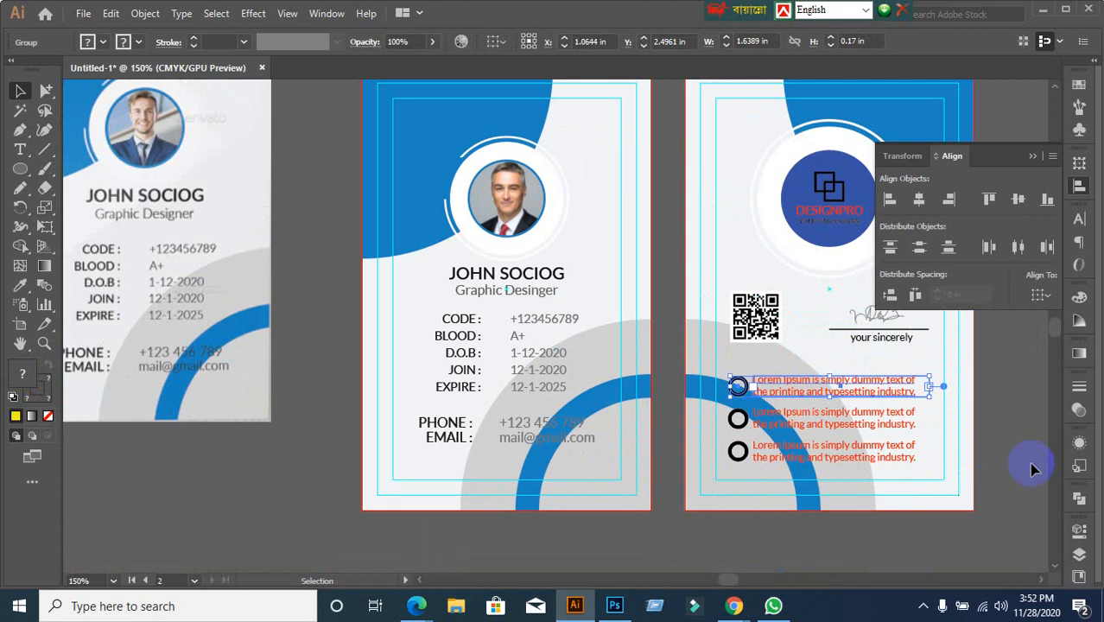
{"action": "left_click", "coordinate": [1011, 461]}
{"action": "scroll", "coordinate": [826, 369], "scroll_direction": "up", "scroll_amount": 2}
{"action": "scroll", "coordinate": [665, 445], "scroll_direction": "up", "scroll_amount": 1}
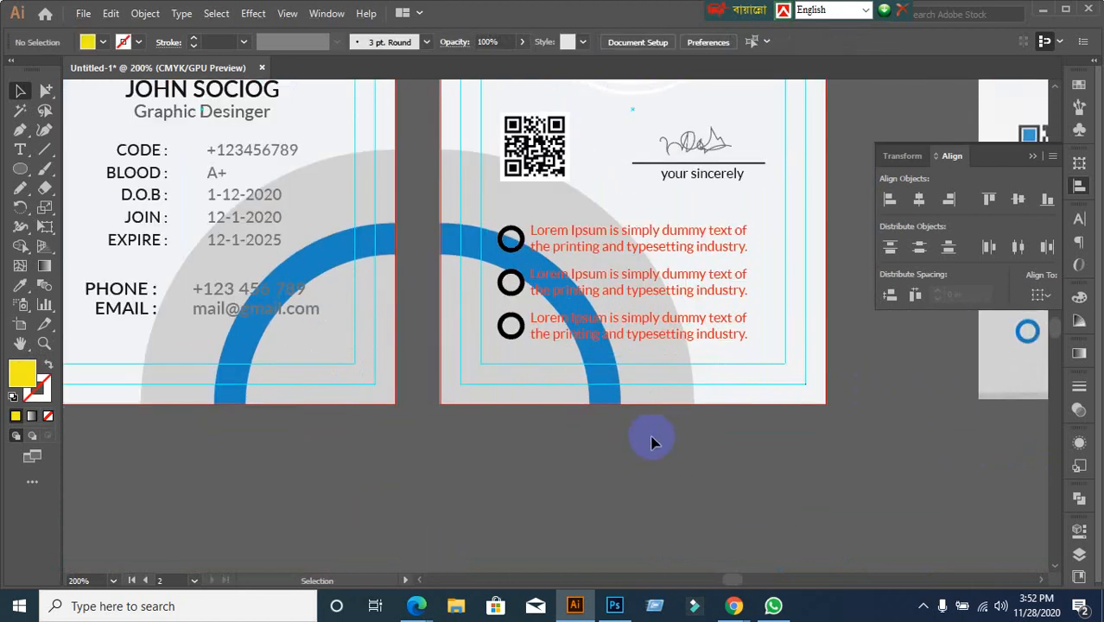
Marquee the three bullet text lines with Group Selection and fill them grey 727373
{"action": "left_click", "coordinate": [46, 91]}
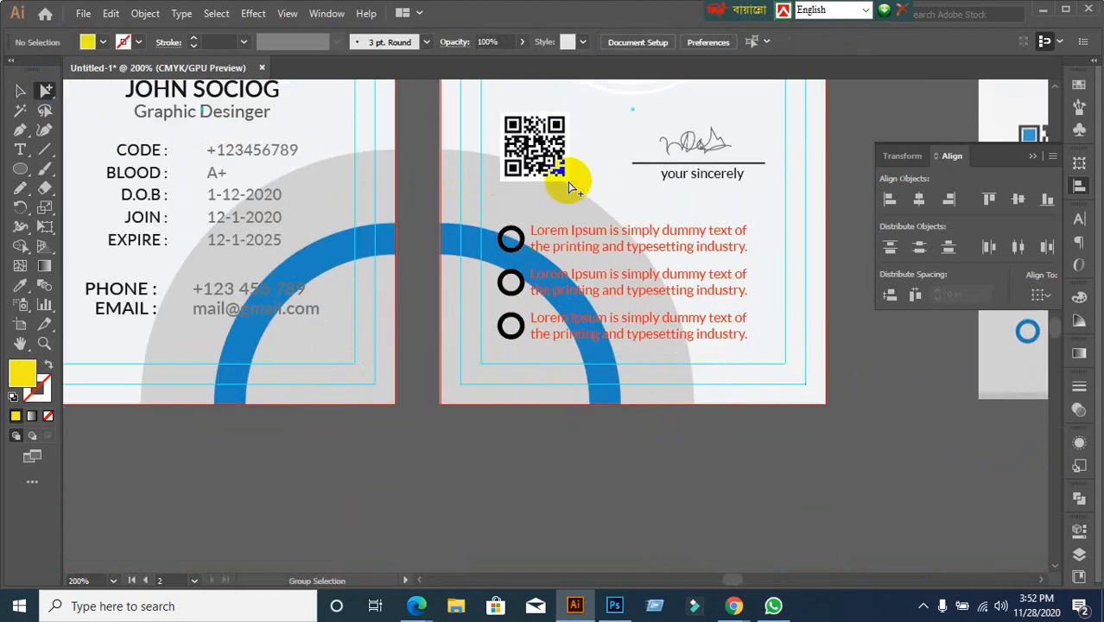
{"action": "left_click_drag", "start_coordinate": [723, 215], "coordinate": [759, 342]}
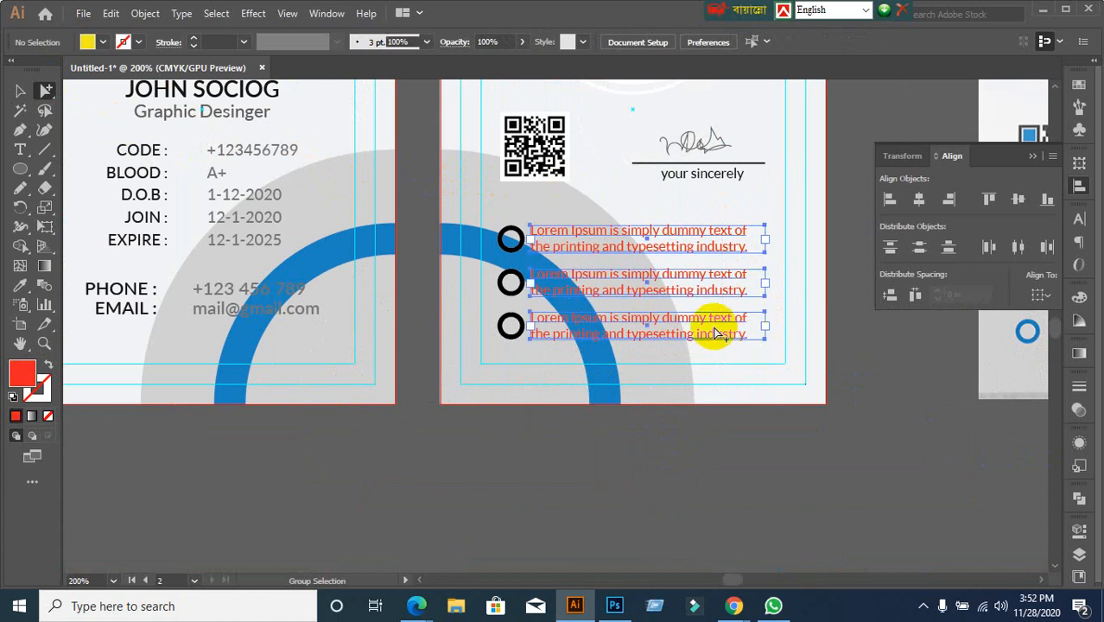
{"action": "left_click", "coordinate": [103, 42]}
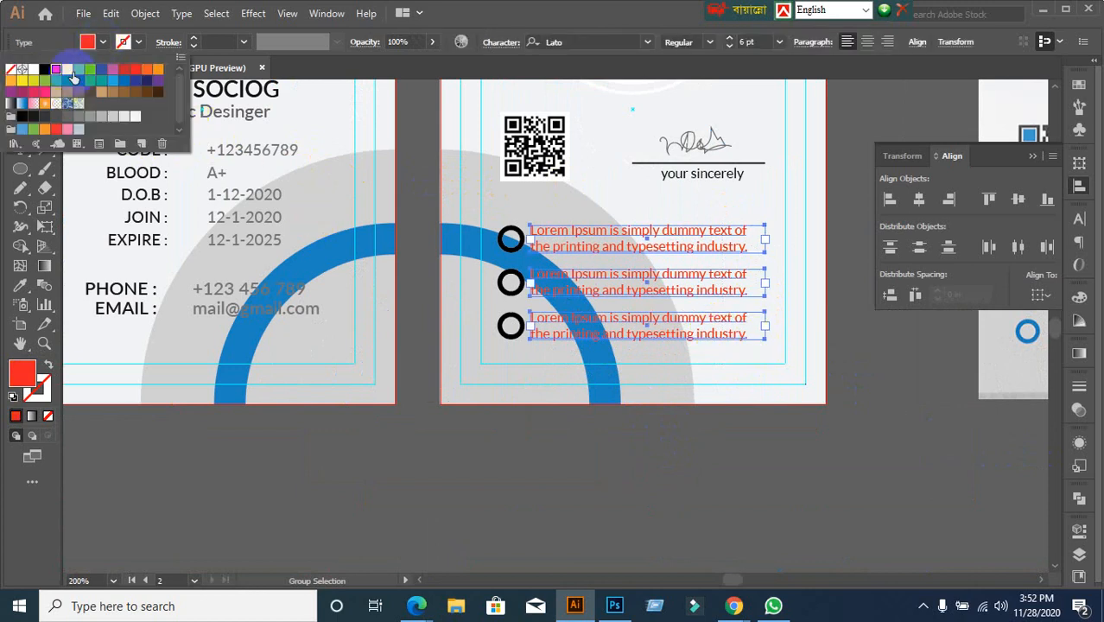
{"action": "double_click", "coordinate": [23, 370]}
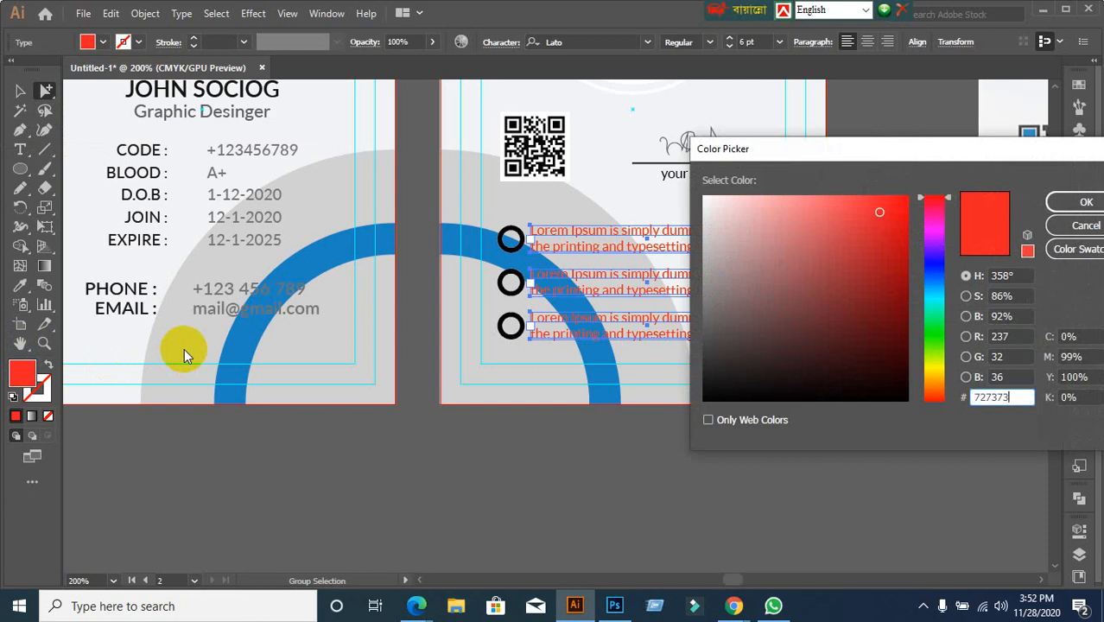
{"action": "type", "text": "727373"}
{"action": "left_click", "coordinate": [1085, 201]}
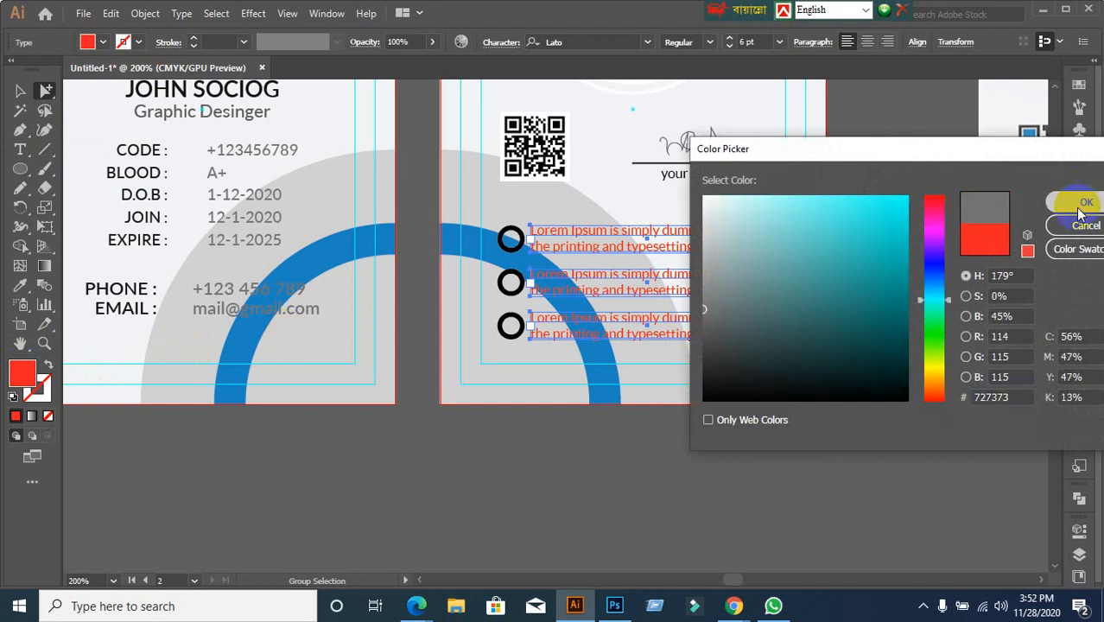
{"action": "left_click", "coordinate": [17, 91]}
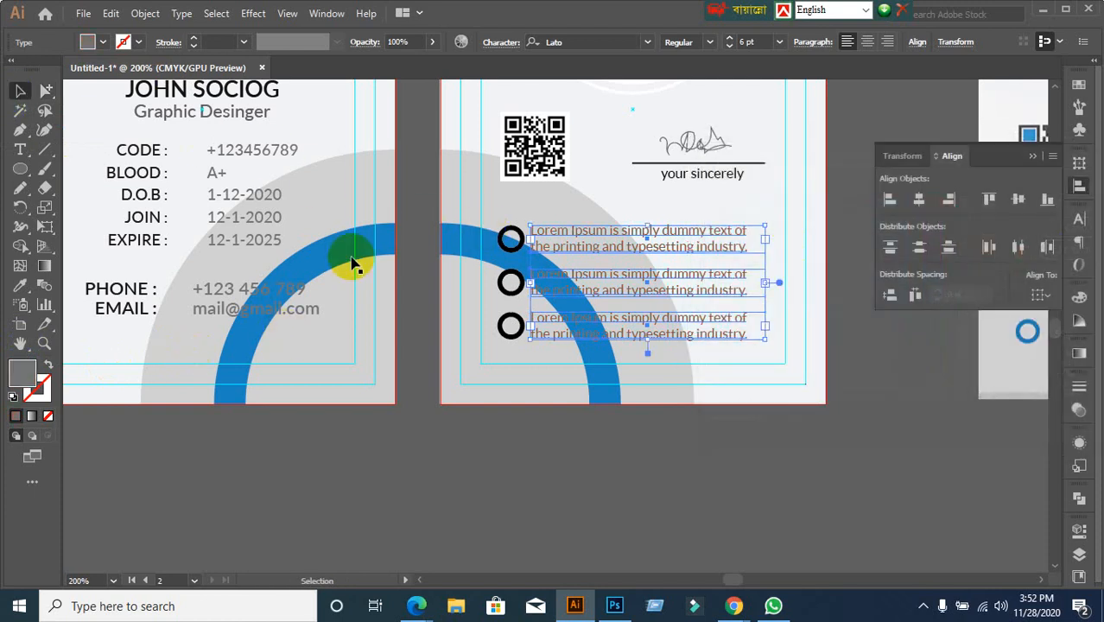
{"action": "left_click", "coordinate": [531, 412]}
{"action": "scroll", "coordinate": [537, 441], "scroll_direction": "down", "scroll_amount": 2}
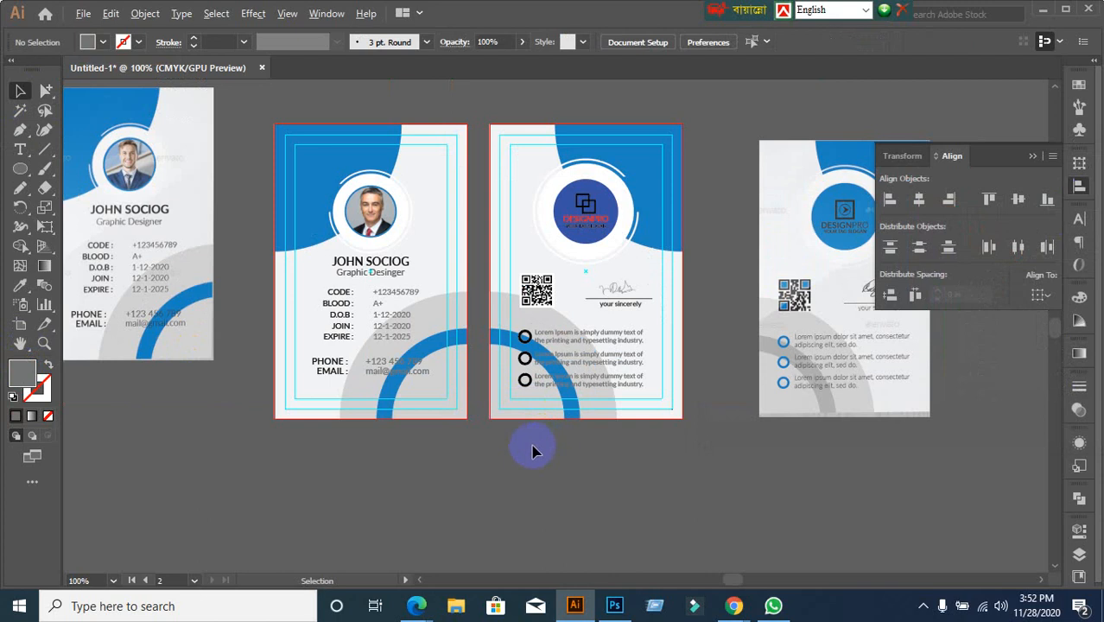
{"action": "scroll", "coordinate": [532, 449], "scroll_direction": "up", "scroll_amount": 1}
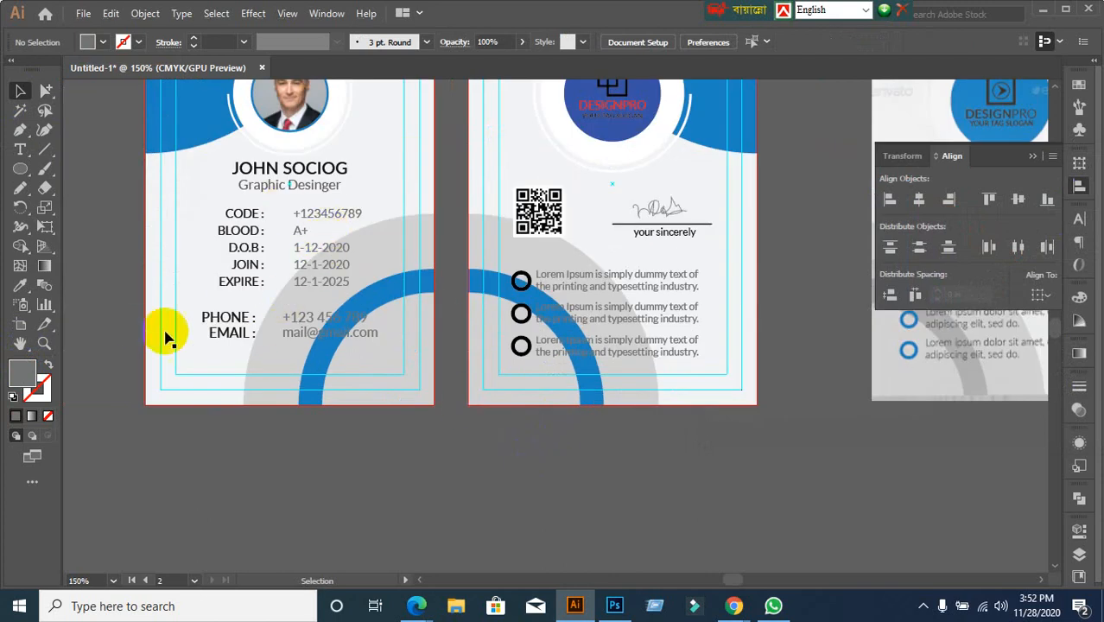
{"action": "left_click", "coordinate": [48, 90]}
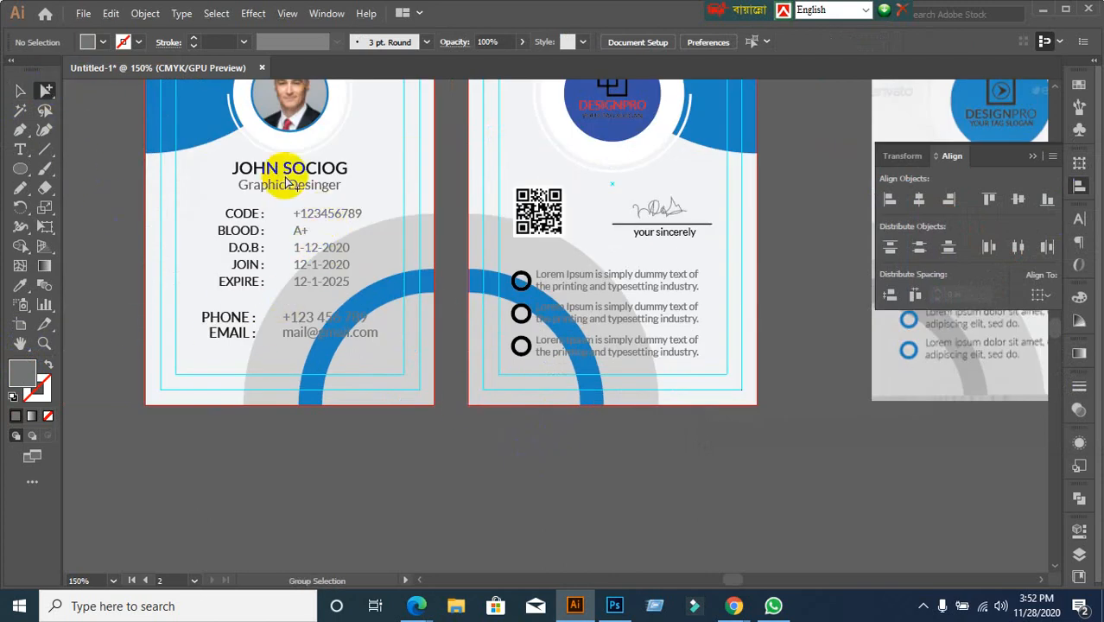
{"action": "left_click", "coordinate": [338, 234]}
{"action": "left_click", "coordinate": [328, 225], "text": "alt"}
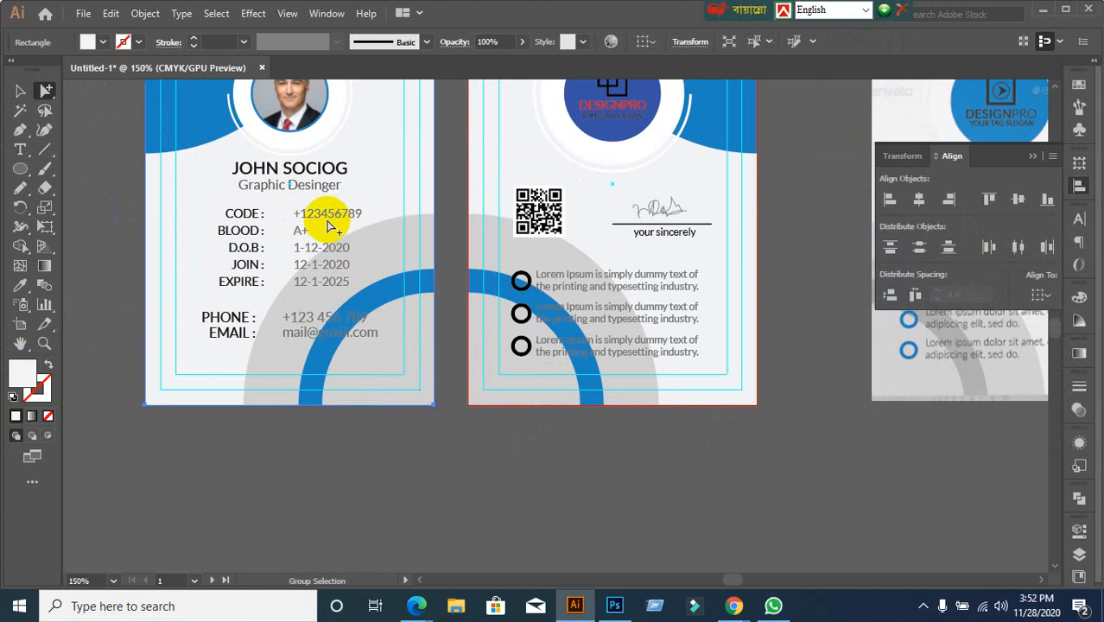
{"action": "left_click", "coordinate": [329, 224]}
{"action": "left_click", "coordinate": [19, 90]}
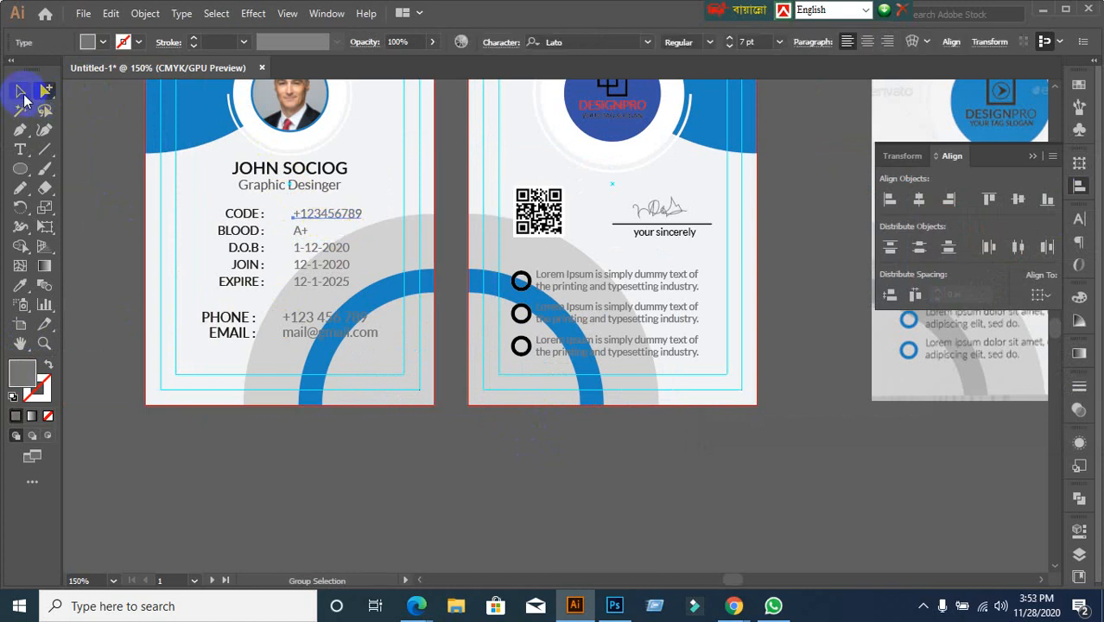
{"action": "double_click", "coordinate": [14, 378]}
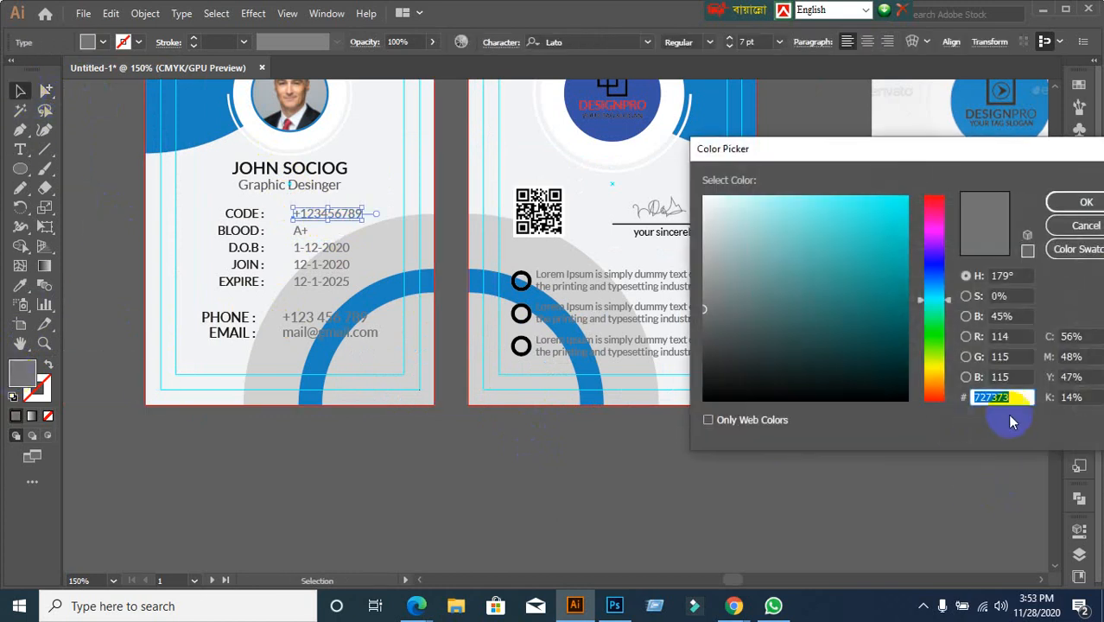
{"action": "left_click", "coordinate": [1086, 225]}
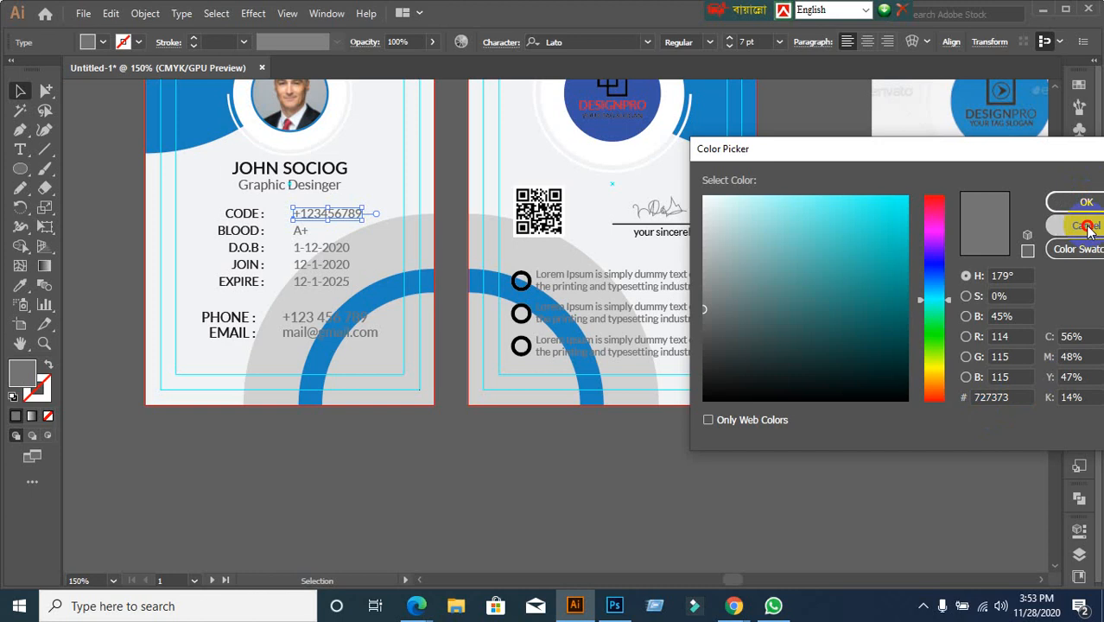
{"action": "left_click", "coordinate": [566, 300]}
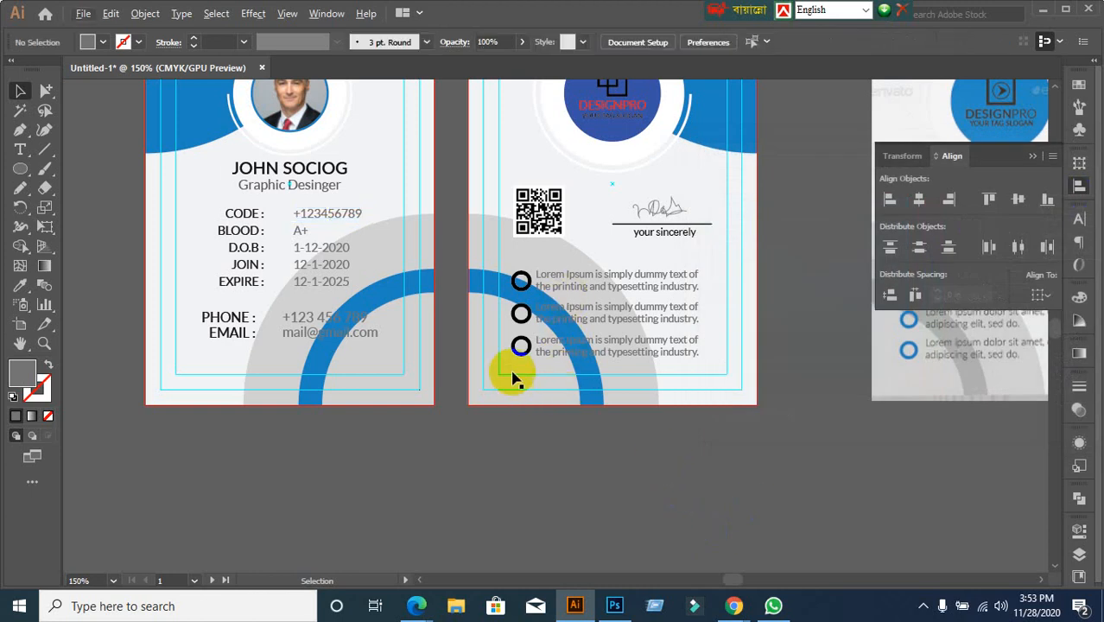
{"action": "scroll", "coordinate": [537, 387], "scroll_direction": "down", "scroll_amount": 1}
{"action": "scroll", "coordinate": [533, 398], "scroll_direction": "up", "scroll_amount": 2}
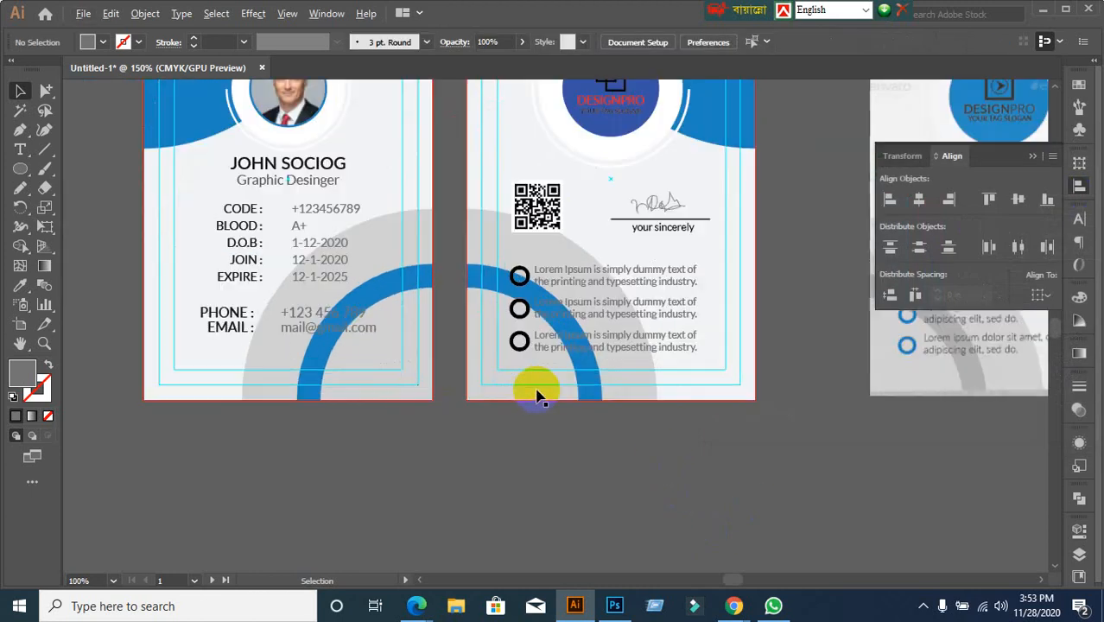
Select the grey quarter-circle behind the bullets and delete it along with its blue arc
{"action": "left_click", "coordinate": [515, 242]}
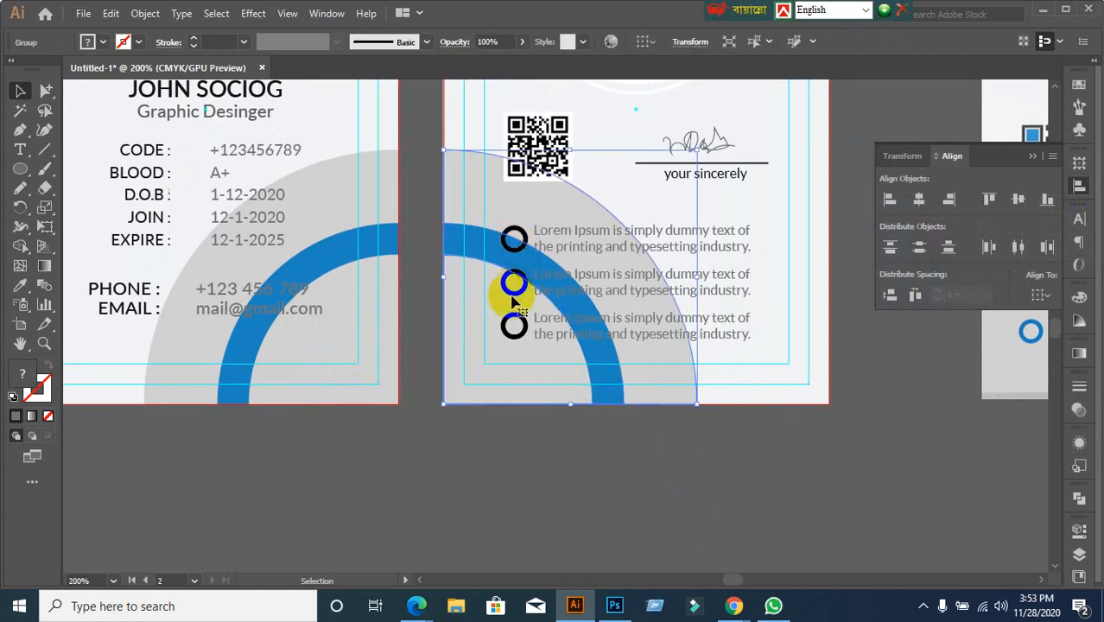
{"action": "left_click", "coordinate": [451, 440]}
{"action": "left_click", "coordinate": [495, 396]}
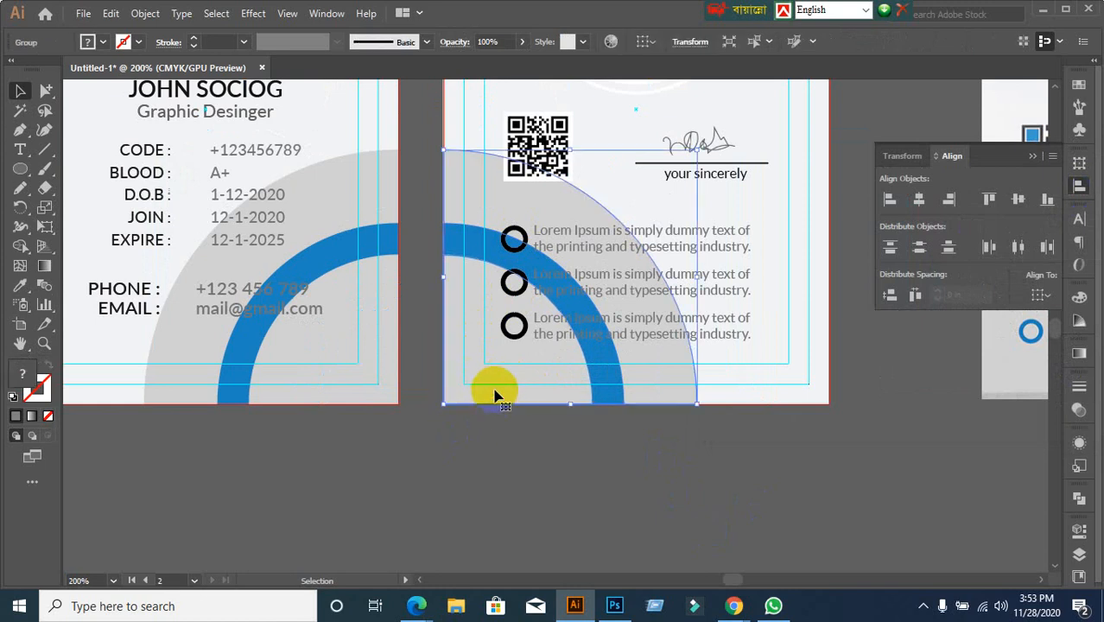
{"action": "key", "text": "Delete"}
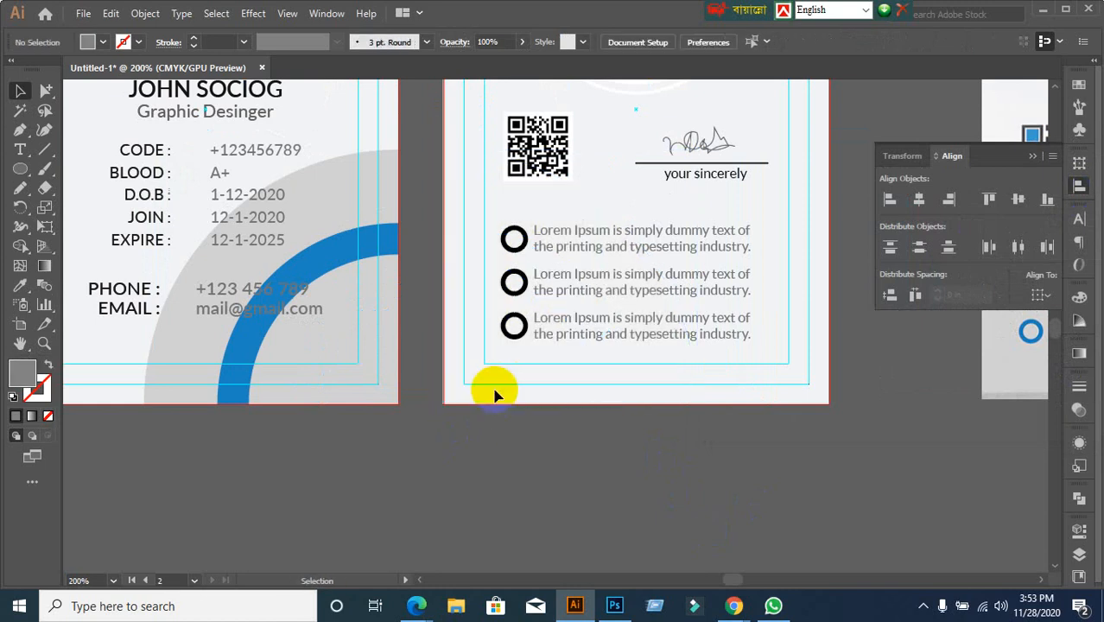
{"action": "scroll", "coordinate": [526, 337], "scroll_direction": "up", "scroll_amount": 2}
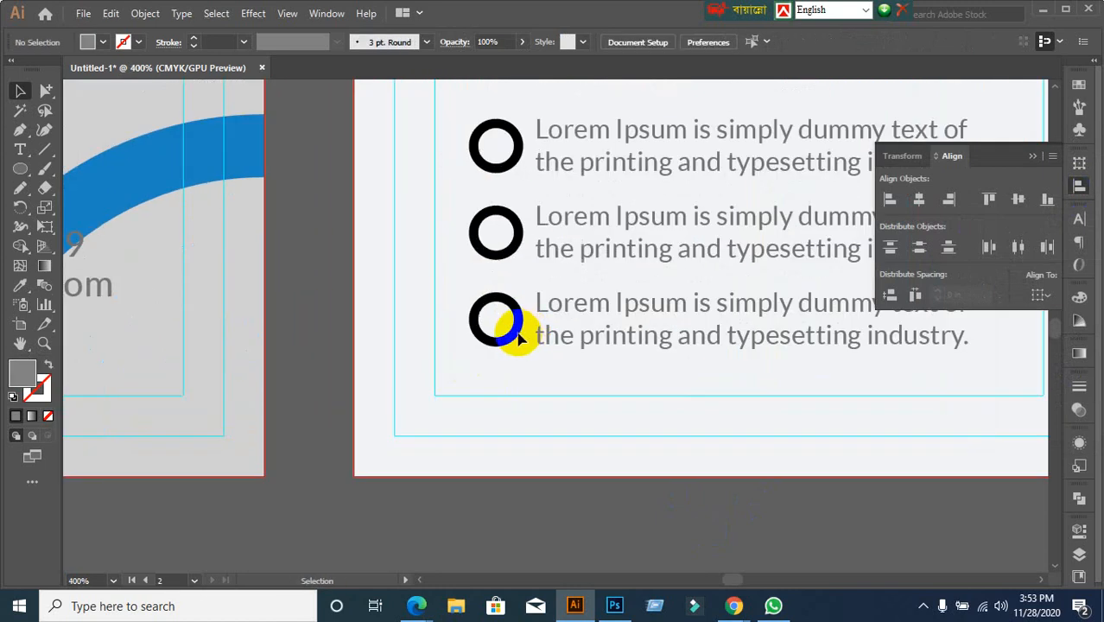
{"action": "scroll", "coordinate": [520, 344], "scroll_direction": "down", "scroll_amount": 2}
{"action": "scroll", "coordinate": [321, 411], "scroll_direction": "down", "scroll_amount": 1}
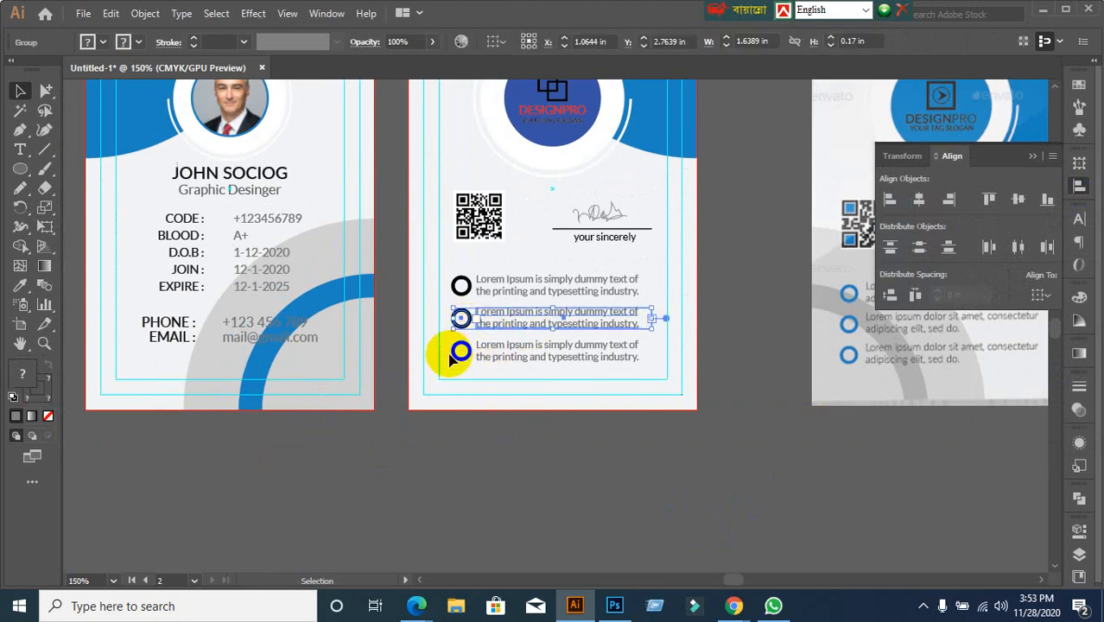
{"action": "left_click", "coordinate": [439, 481]}
{"action": "left_click", "coordinate": [47, 91]}
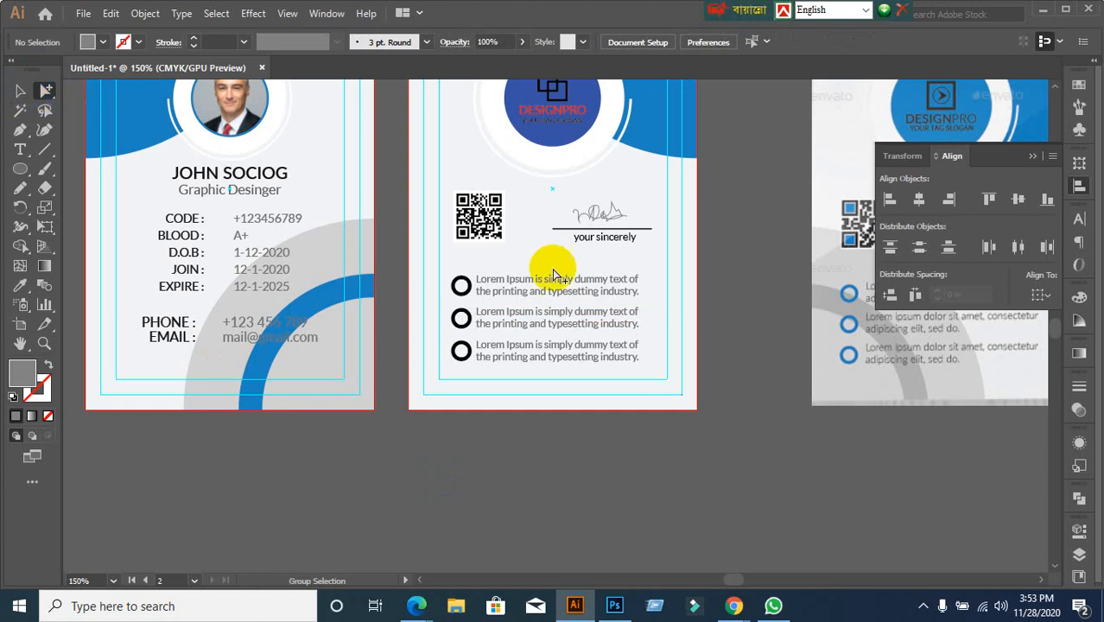
{"action": "left_click", "coordinate": [461, 283]}
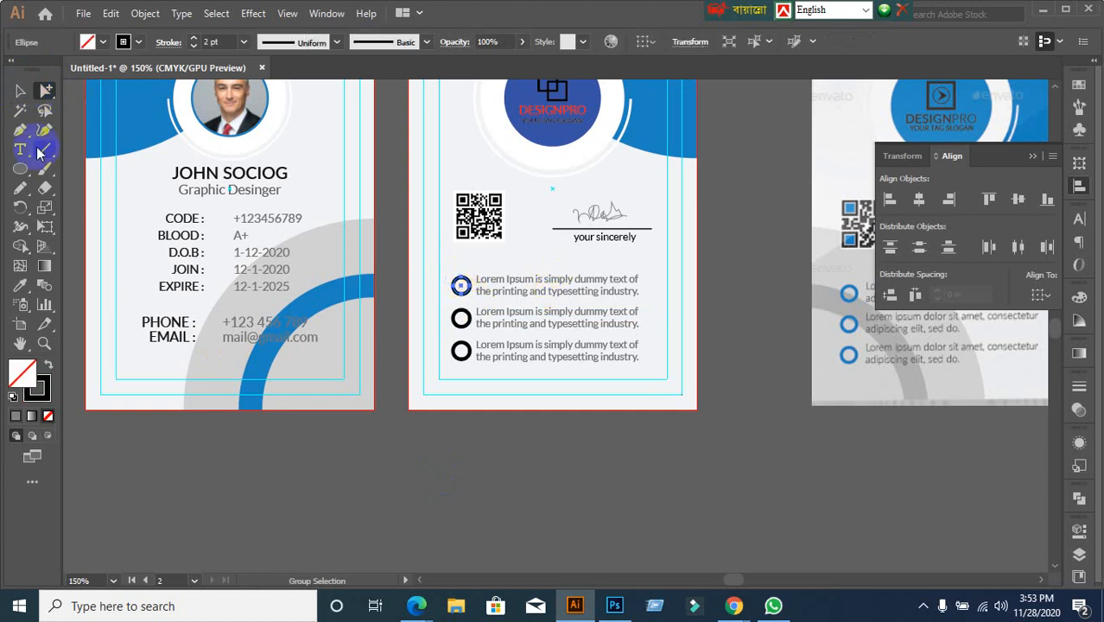
{"action": "left_click", "coordinate": [20, 285]}
{"action": "left_click", "coordinate": [136, 102]}
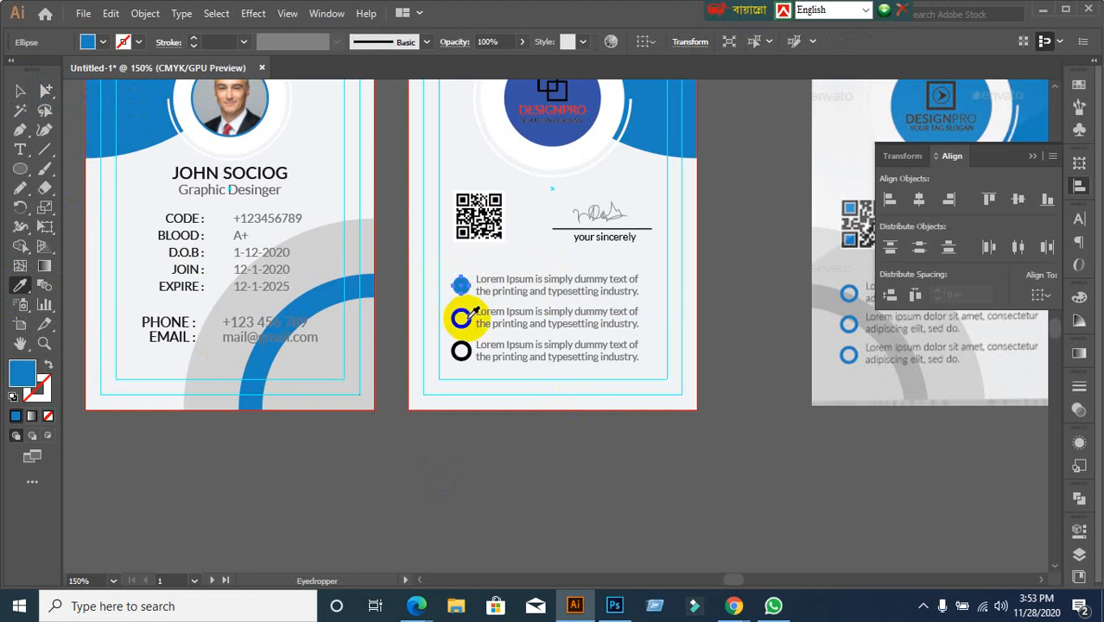
{"action": "left_click", "coordinate": [20, 91]}
{"action": "left_click", "coordinate": [529, 479]}
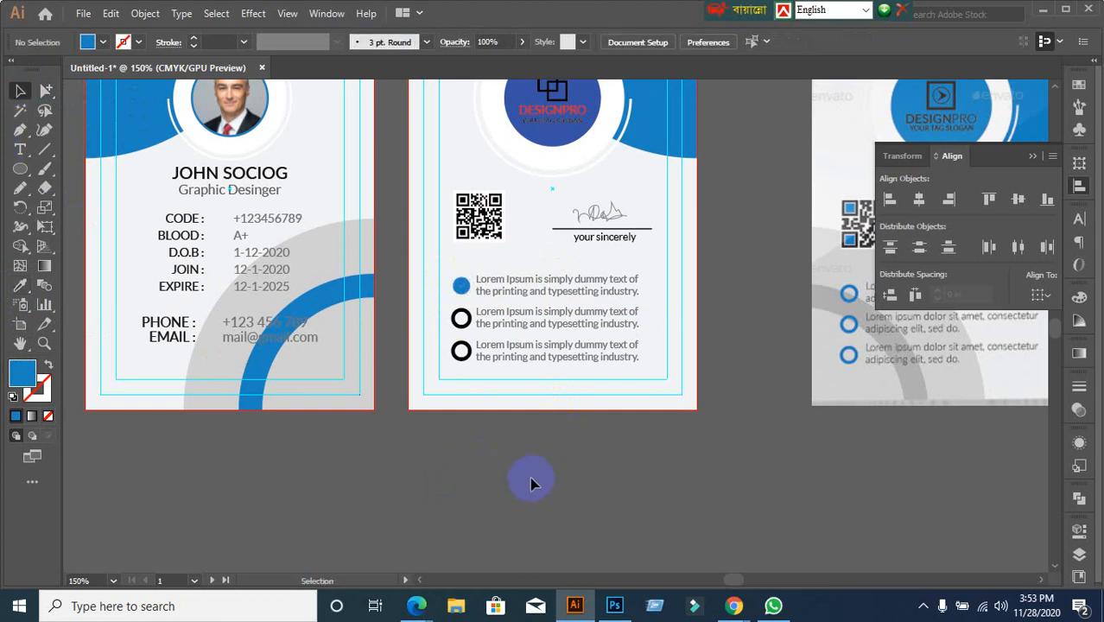
{"action": "scroll", "coordinate": [403, 381], "scroll_direction": "up", "scroll_amount": 1}
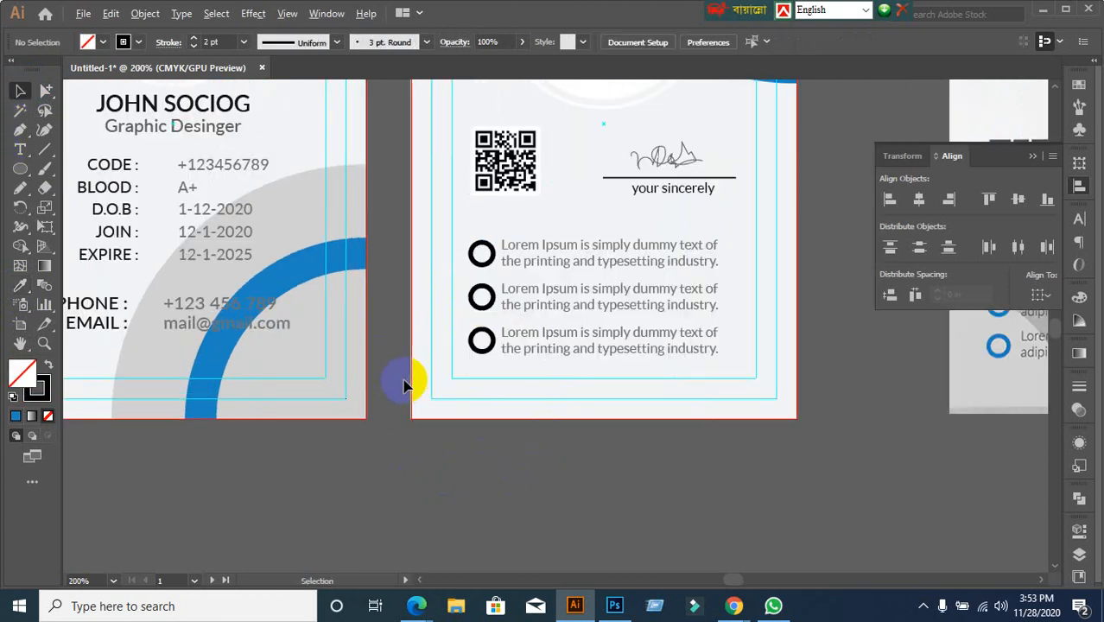
{"action": "scroll", "coordinate": [307, 328], "scroll_direction": "down", "scroll_amount": 1}
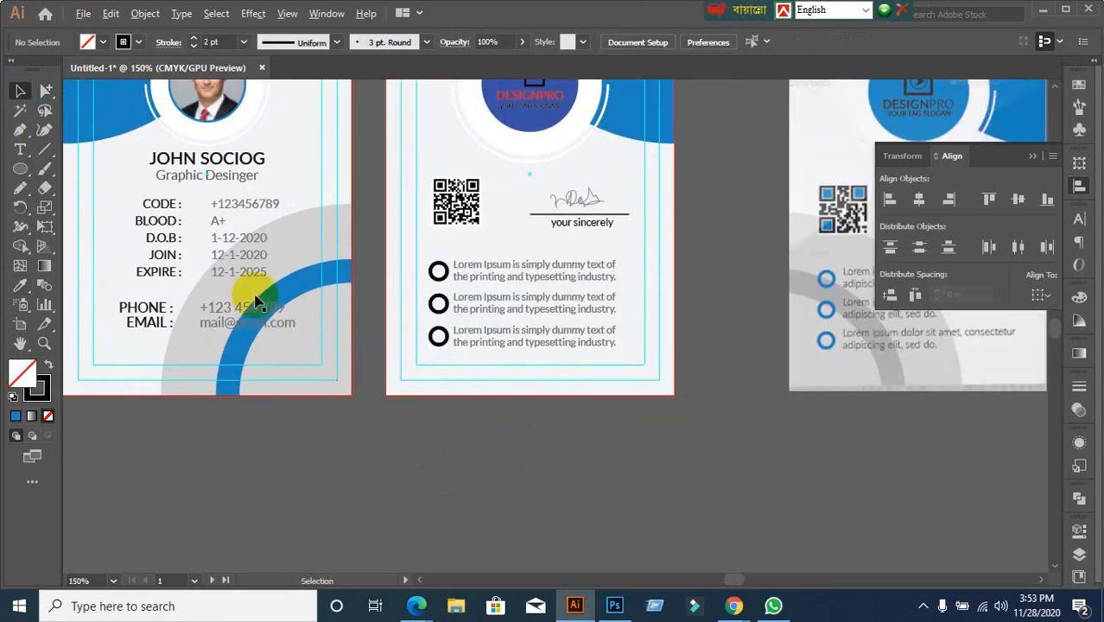
{"action": "left_click", "coordinate": [104, 110]}
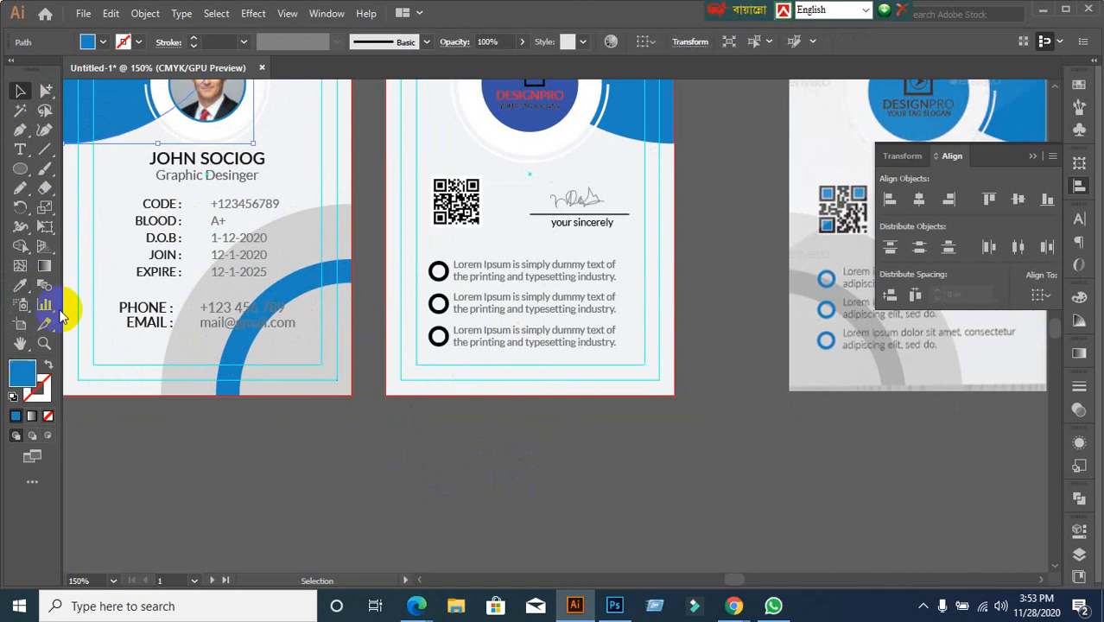
{"action": "double_click", "coordinate": [23, 373]}
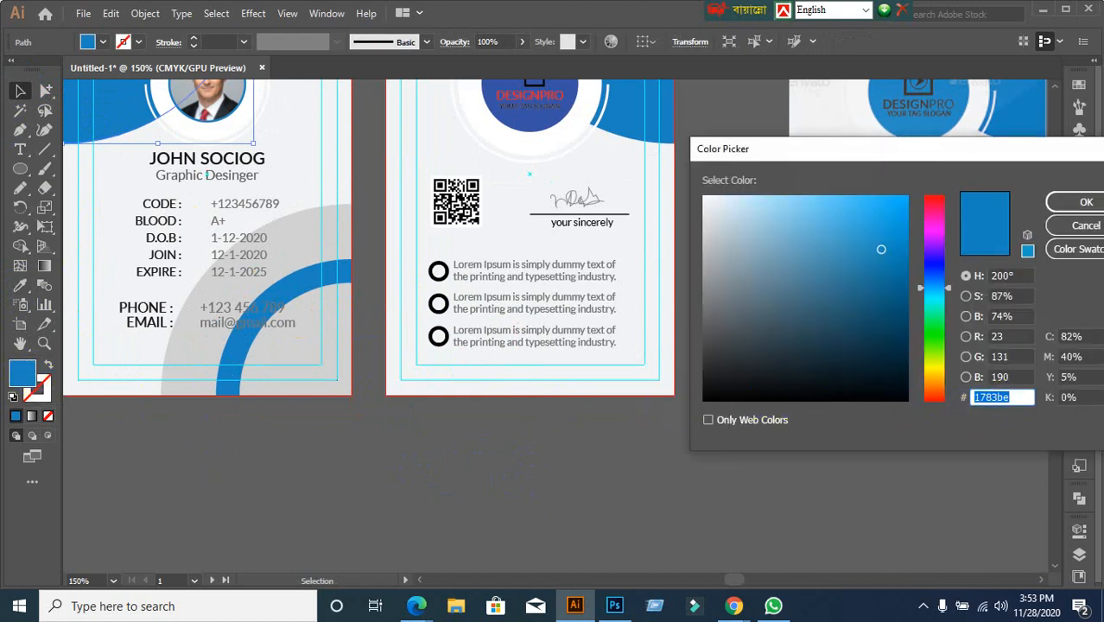
{"action": "left_click", "coordinate": [1083, 225]}
{"action": "scroll", "coordinate": [461, 413], "scroll_direction": "down", "scroll_amount": 2}
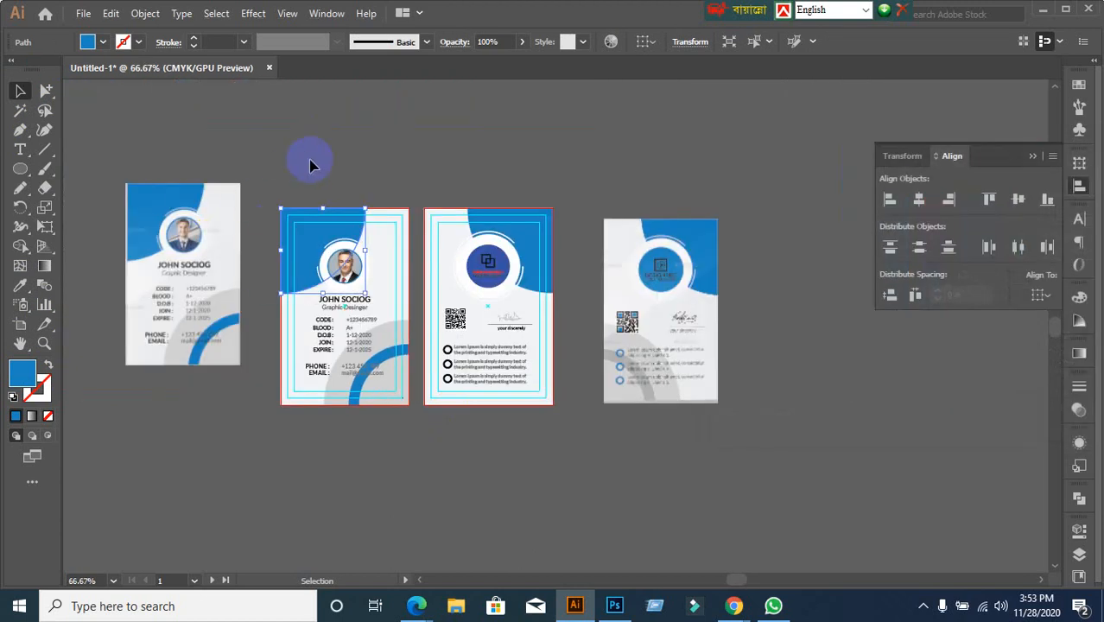
{"action": "left_click", "coordinate": [312, 231]}
{"action": "left_click", "coordinate": [310, 232]}
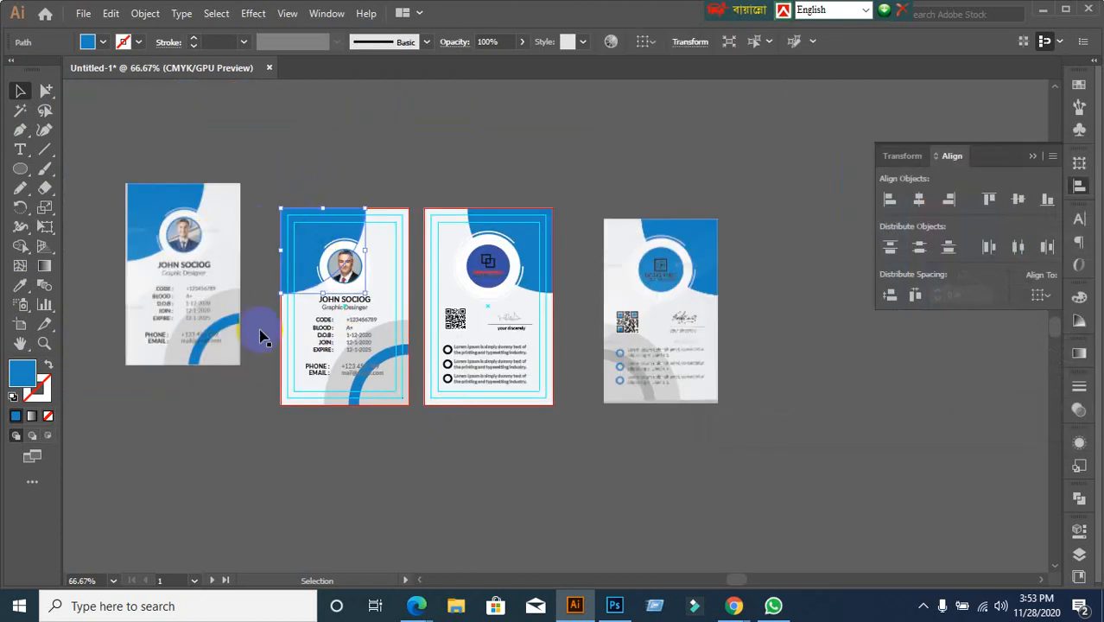
{"action": "left_click", "coordinate": [24, 373]}
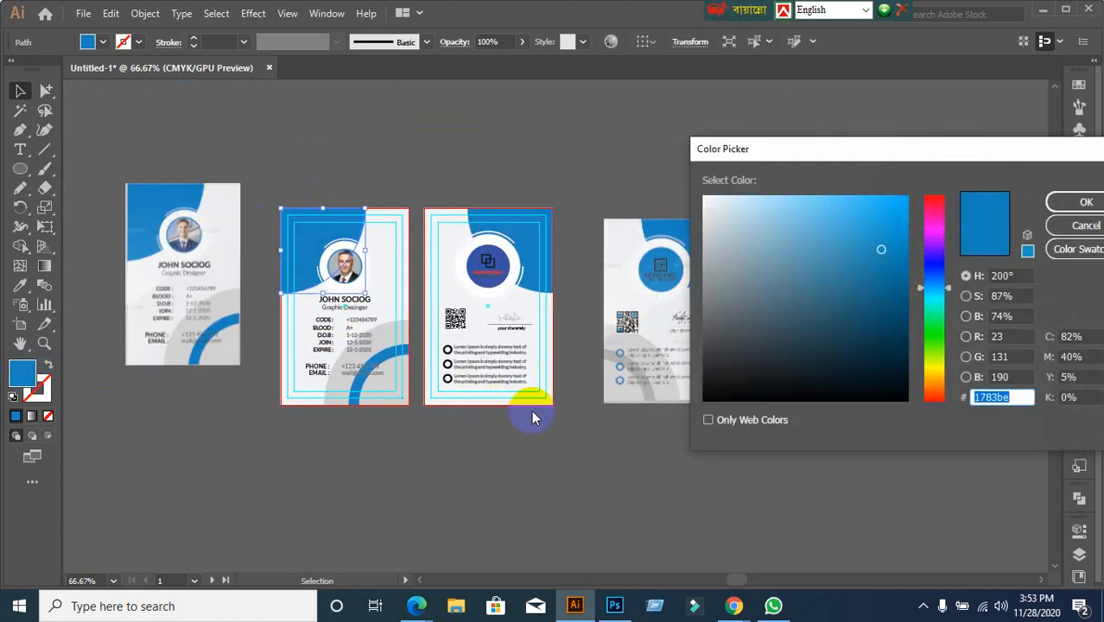
{"action": "left_click", "coordinate": [1085, 201]}
{"action": "scroll", "coordinate": [682, 393], "scroll_direction": "up", "scroll_amount": 3}
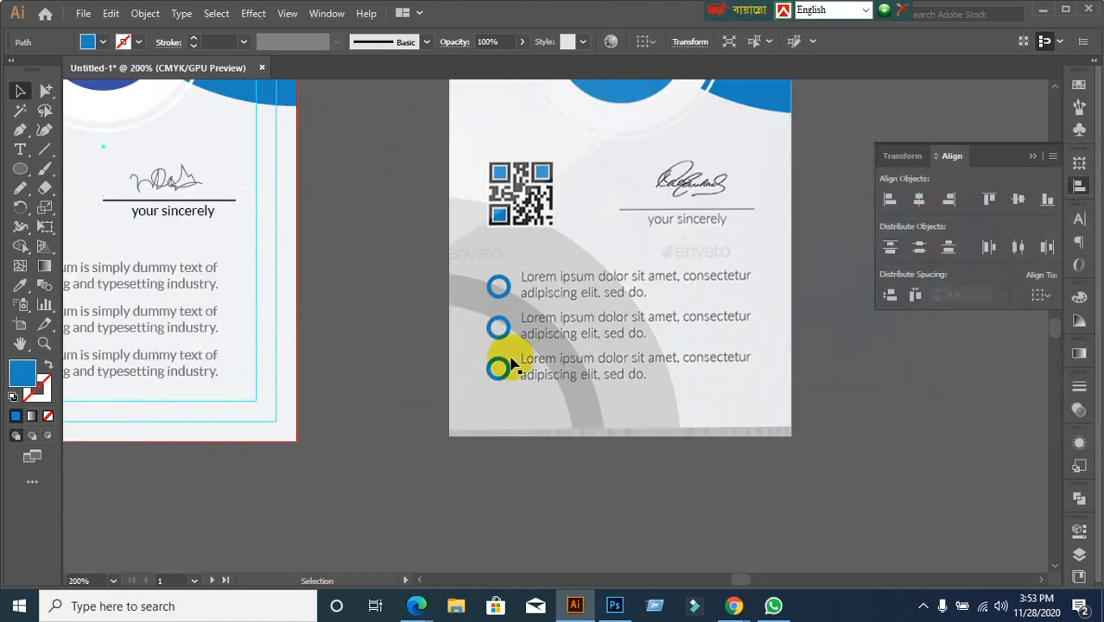
{"action": "left_click", "coordinate": [501, 298]}
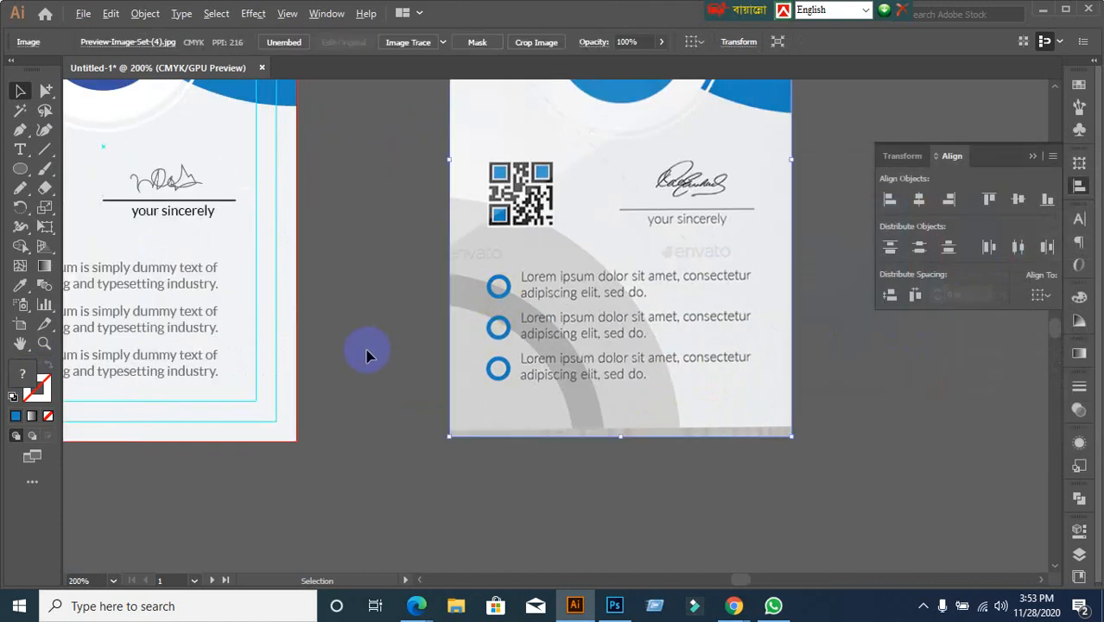
{"action": "scroll", "coordinate": [366, 352], "scroll_direction": "down", "scroll_amount": 1}
{"action": "left_click_drag", "start_coordinate": [130, 369], "coordinate": [472, 388]}
{"action": "scroll", "coordinate": [435, 495], "scroll_direction": "up", "scroll_amount": 1}
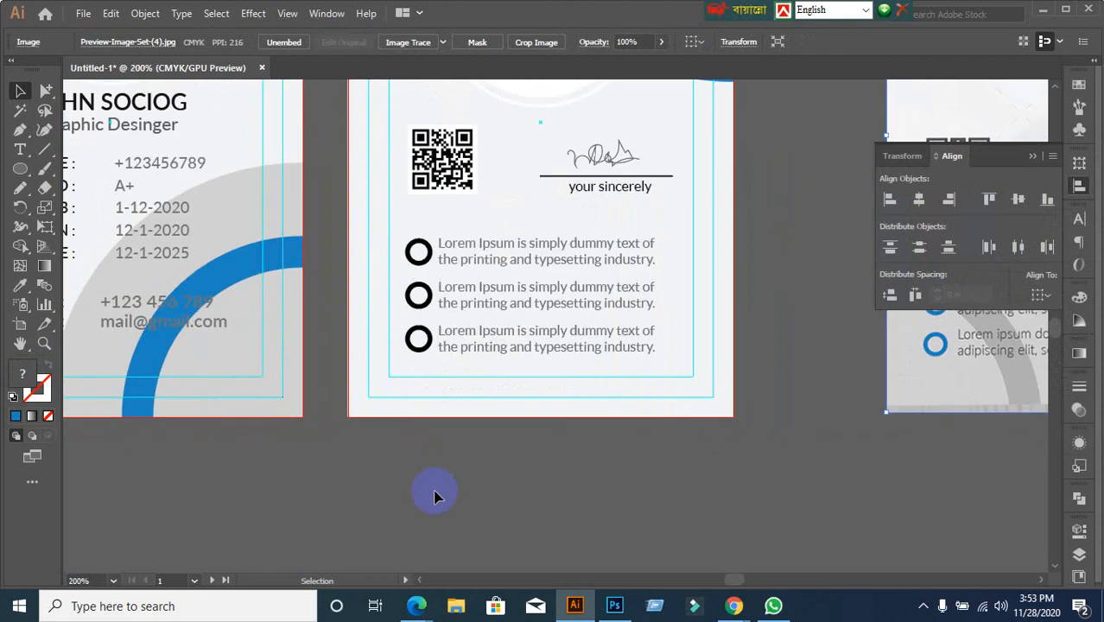
{"action": "left_click", "coordinate": [415, 339]}
{"action": "left_click", "coordinate": [414, 253]}
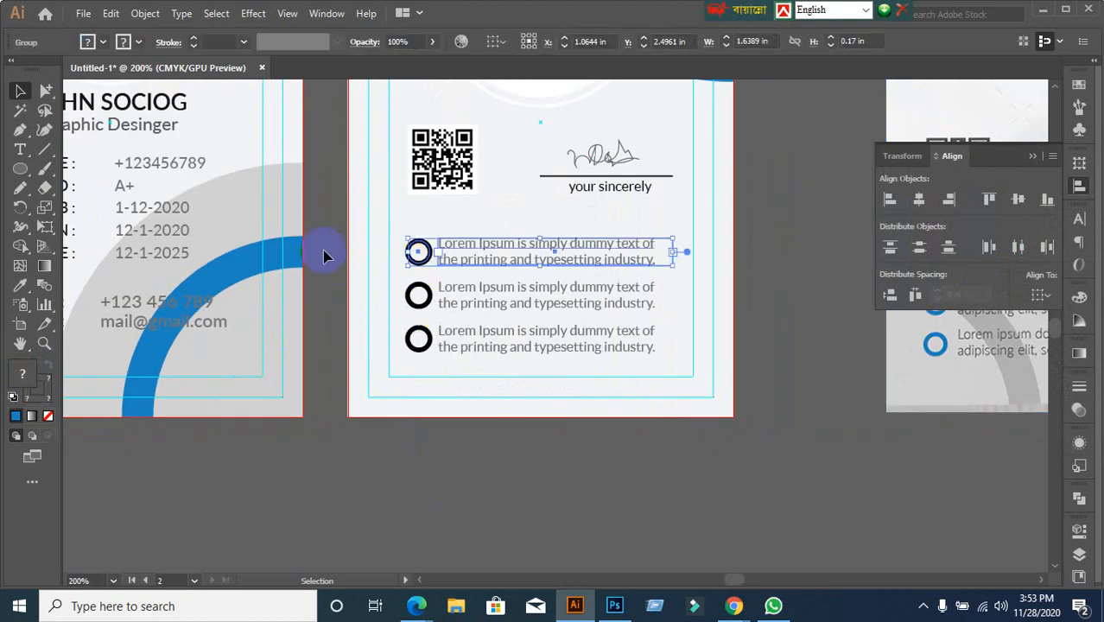
{"action": "left_click", "coordinate": [349, 184]}
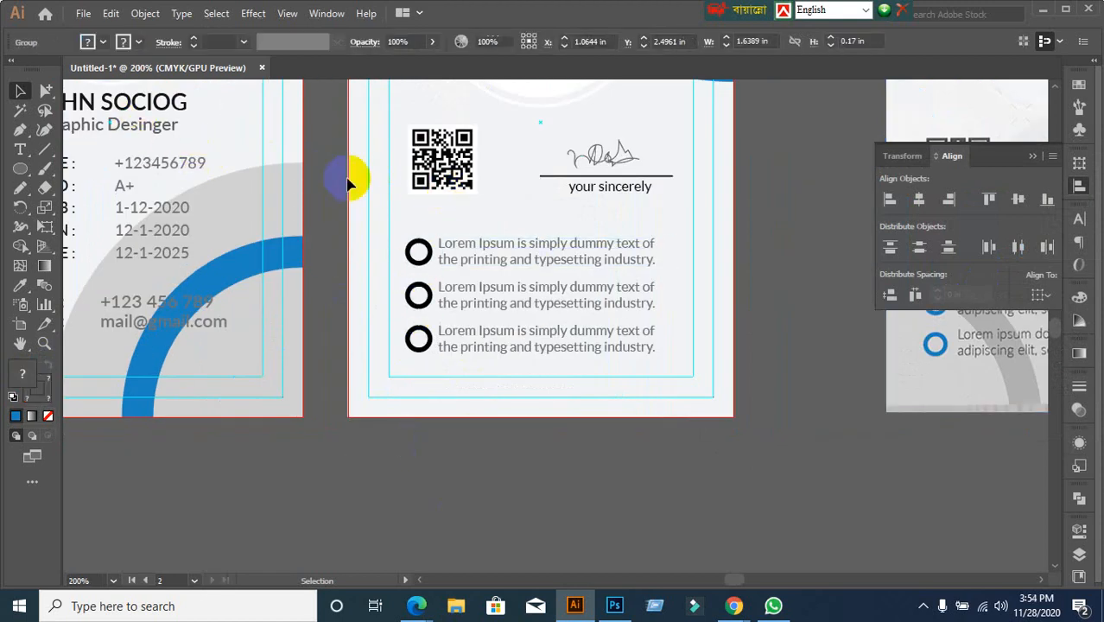
Select the three bullet circles with Group Selection and set their stroke to blue 1783be
{"action": "left_click", "coordinate": [45, 92]}
{"action": "left_click", "coordinate": [412, 262]}
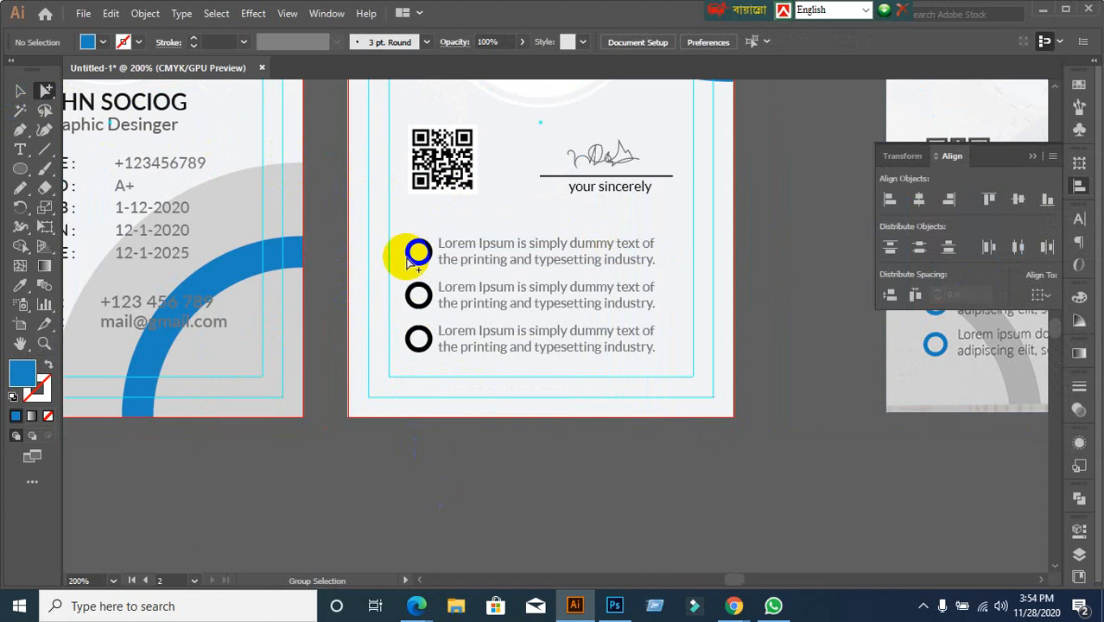
{"action": "left_click", "coordinate": [412, 259]}
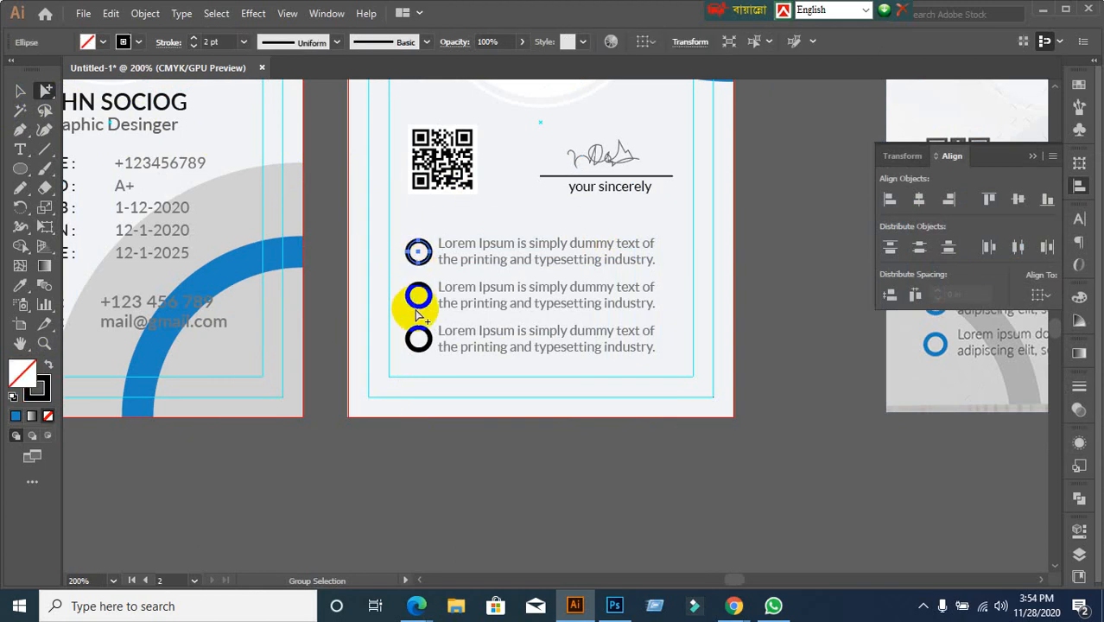
{"action": "left_click", "coordinate": [418, 303], "text": "shift"}
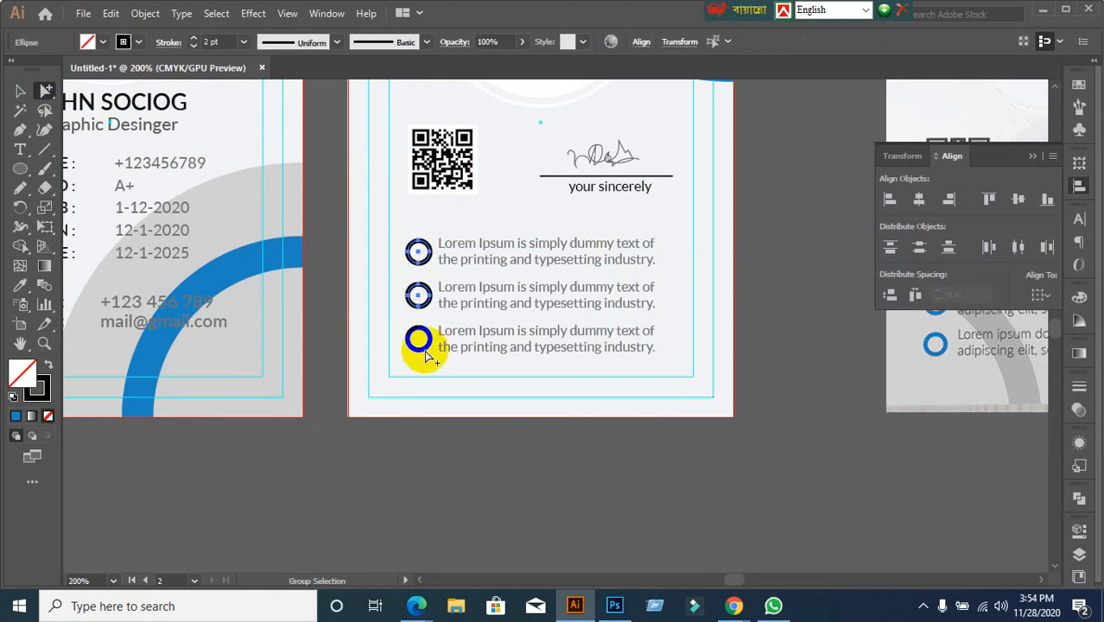
{"action": "left_click", "coordinate": [424, 351], "text": "shift"}
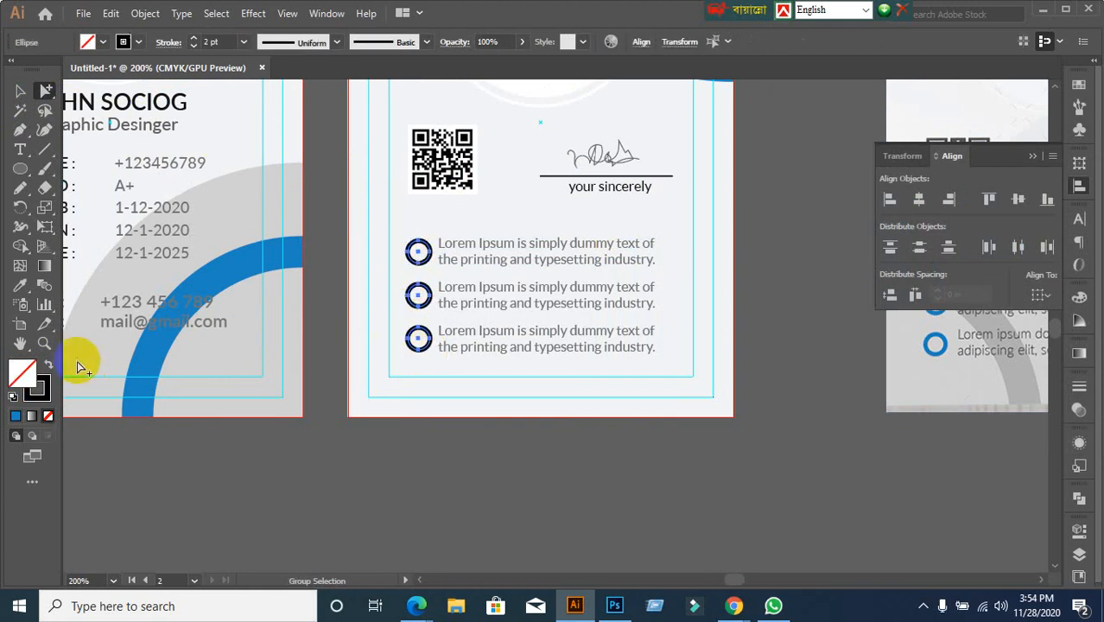
{"action": "left_click", "coordinate": [39, 393]}
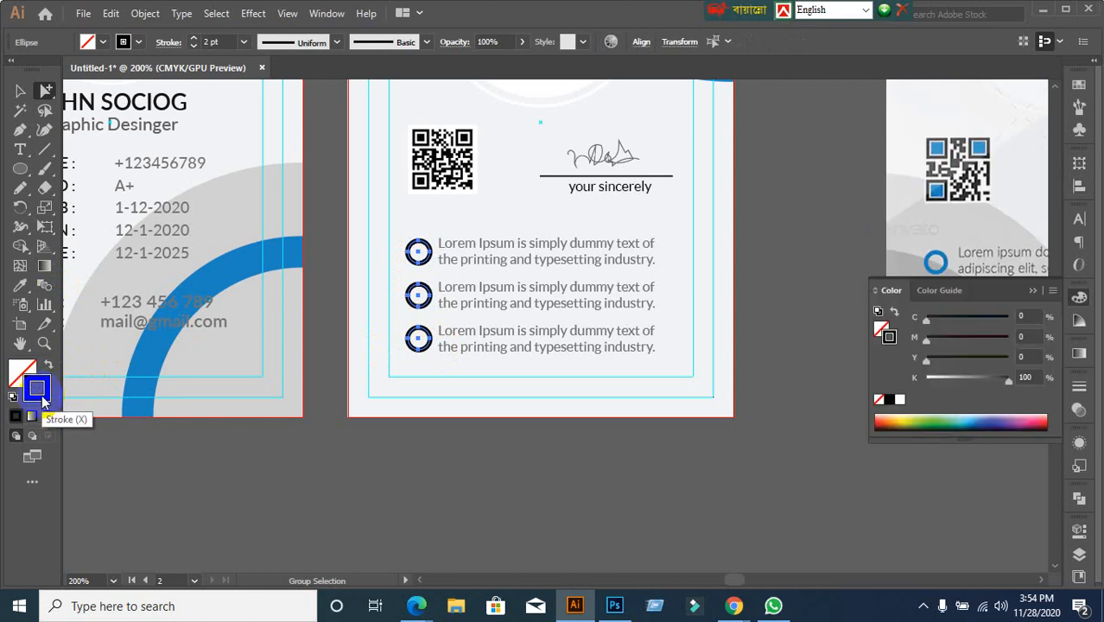
{"action": "double_click", "coordinate": [40, 395]}
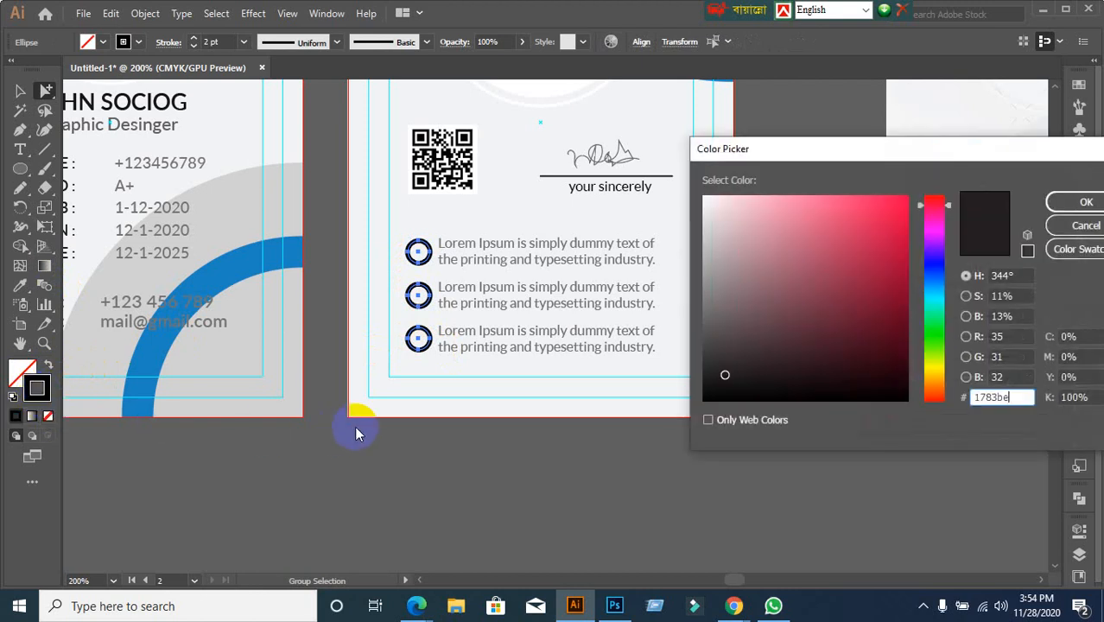
{"action": "key", "text": "Return"}
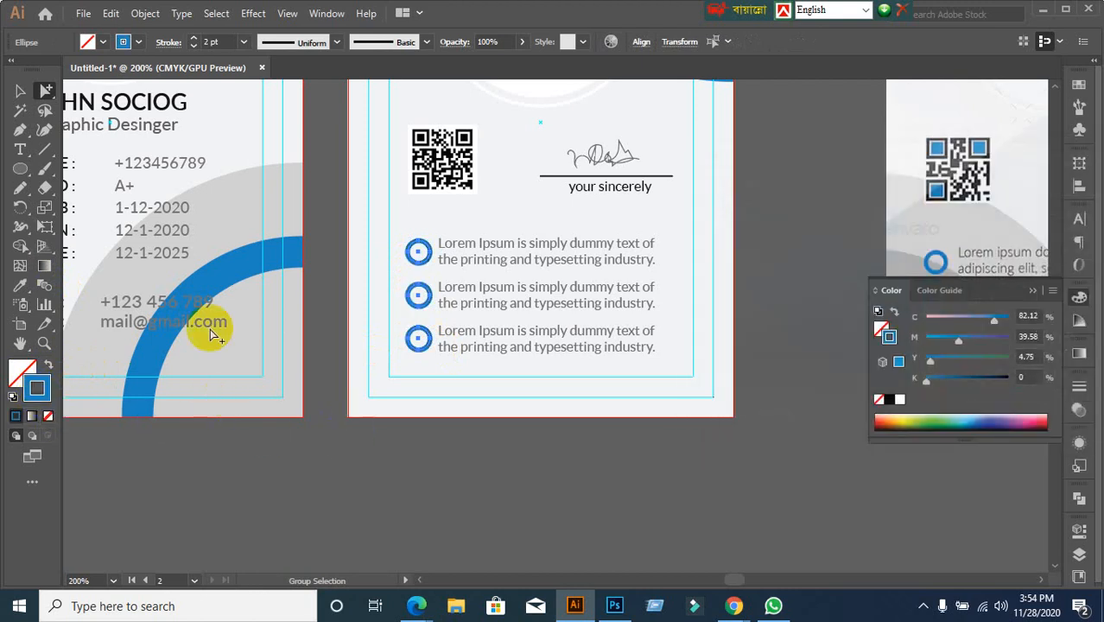
{"action": "left_click", "coordinate": [20, 90]}
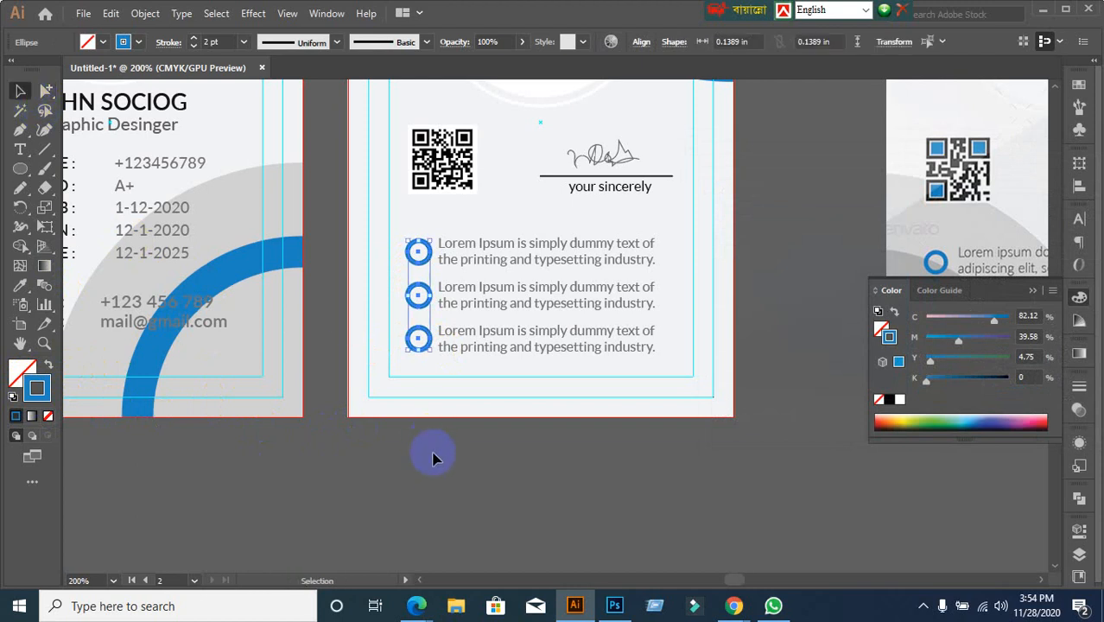
{"action": "left_click", "coordinate": [467, 469]}
Pan over to bring the reference back card into view for comparison
{"action": "scroll", "coordinate": [467, 469], "scroll_direction": "down", "scroll_amount": 1}
{"action": "left_click_drag", "start_coordinate": [467, 462], "coordinate": [398, 471]}
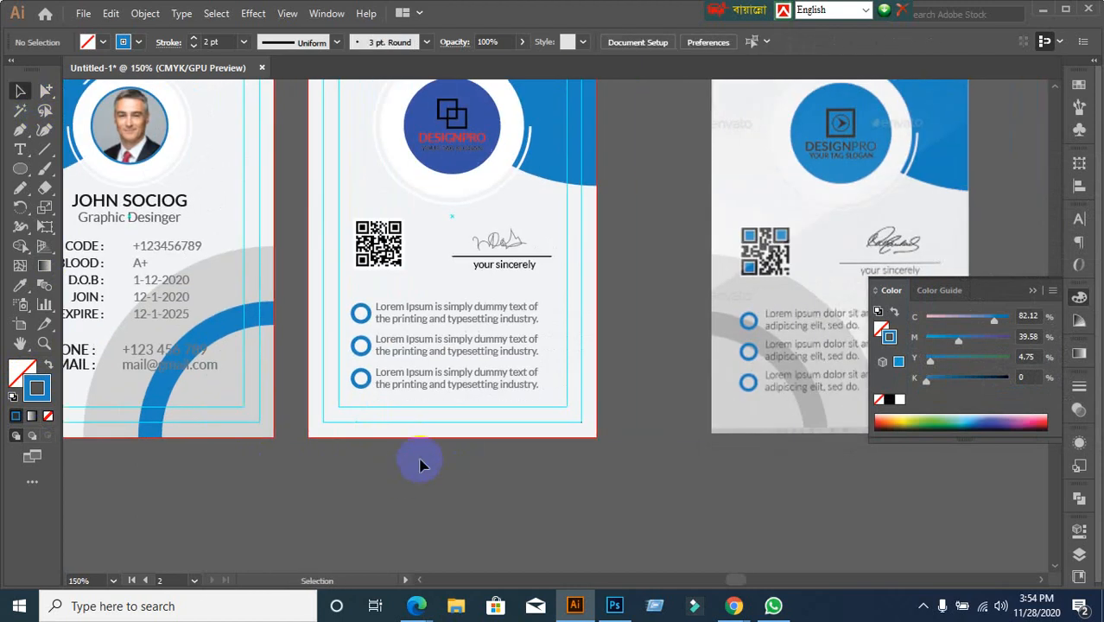
{"action": "scroll", "coordinate": [641, 407], "scroll_direction": "up", "scroll_amount": 1}
{"action": "scroll", "coordinate": [640, 407], "scroll_direction": "down", "scroll_amount": 1}
{"action": "left_click_drag", "start_coordinate": [783, 308], "coordinate": [670, 304]}
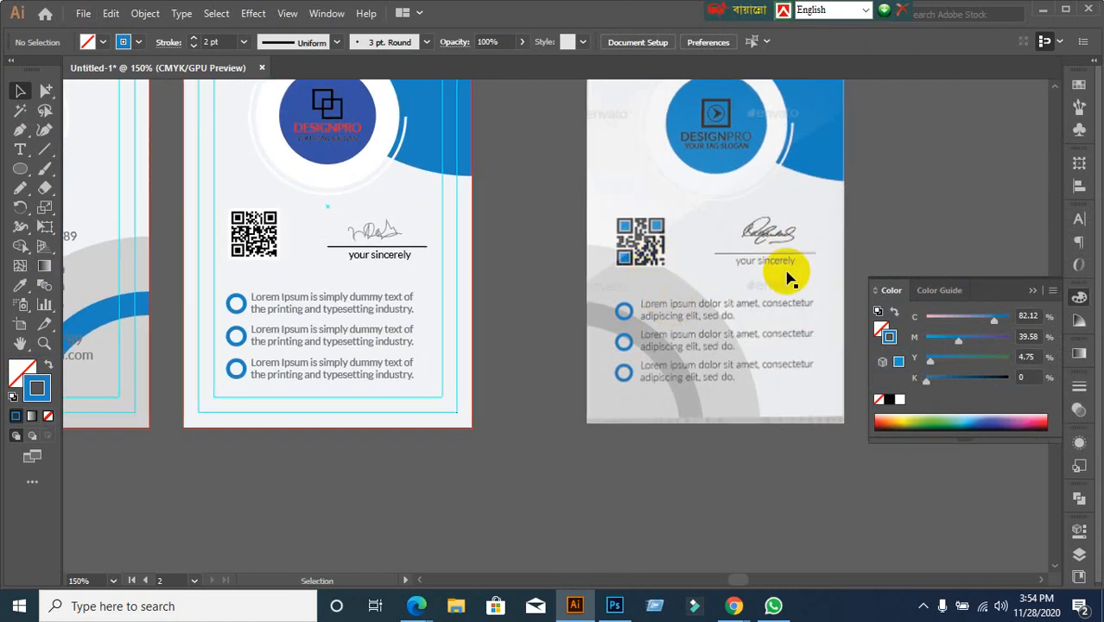
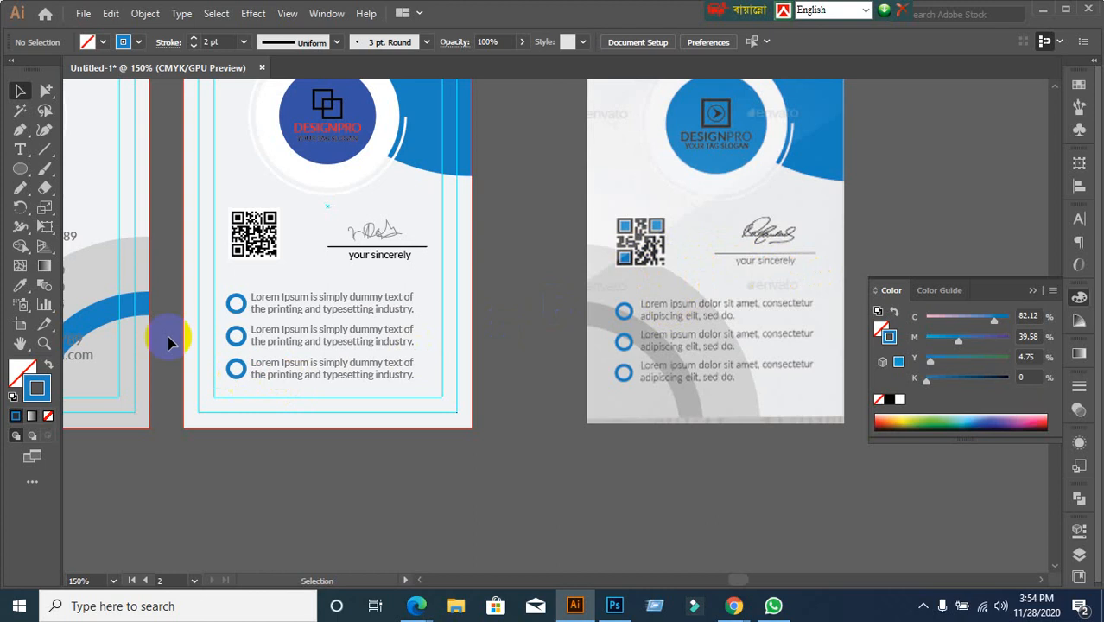
Glance at the Lorem Ipsum browser page and video call tab, then return to the ID card design
{"action": "scroll", "coordinate": [240, 278], "scroll_direction": "up", "scroll_amount": 1, "text": "alt"}
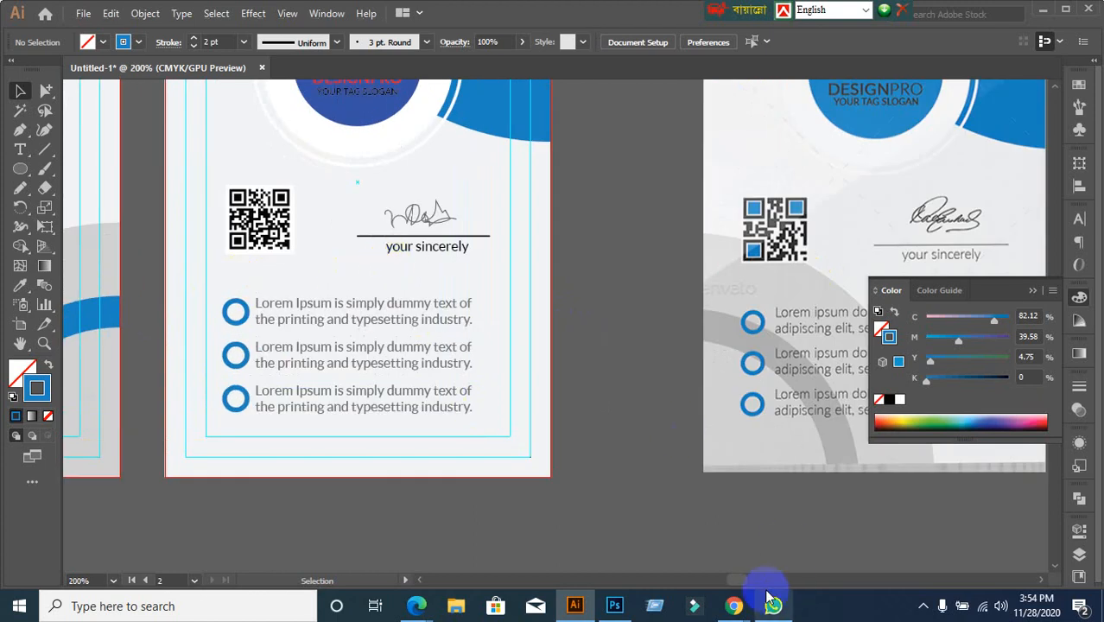
{"action": "mouse_move", "coordinate": [734, 605]}
{"action": "left_click", "coordinate": [690, 586]}
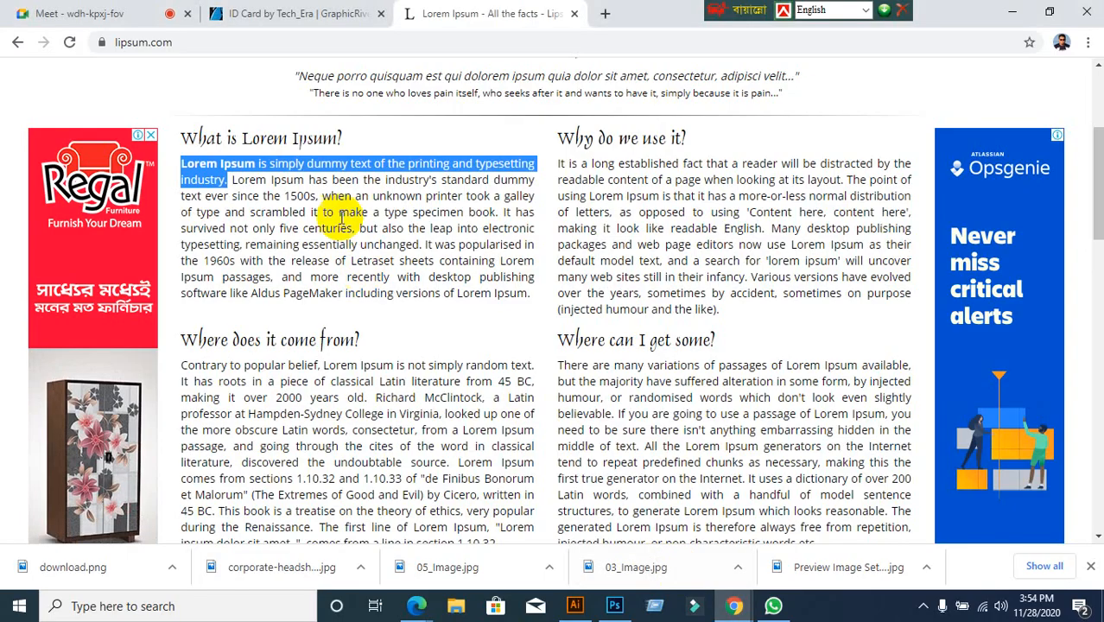
{"action": "left_click", "coordinate": [41, 23]}
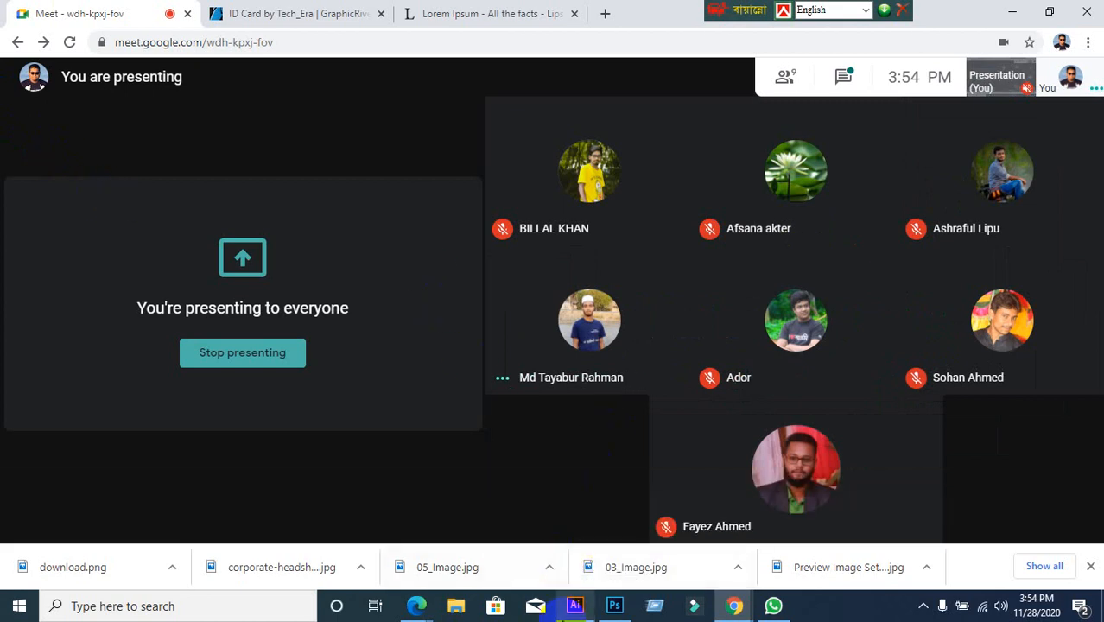
{"action": "left_click", "coordinate": [574, 605]}
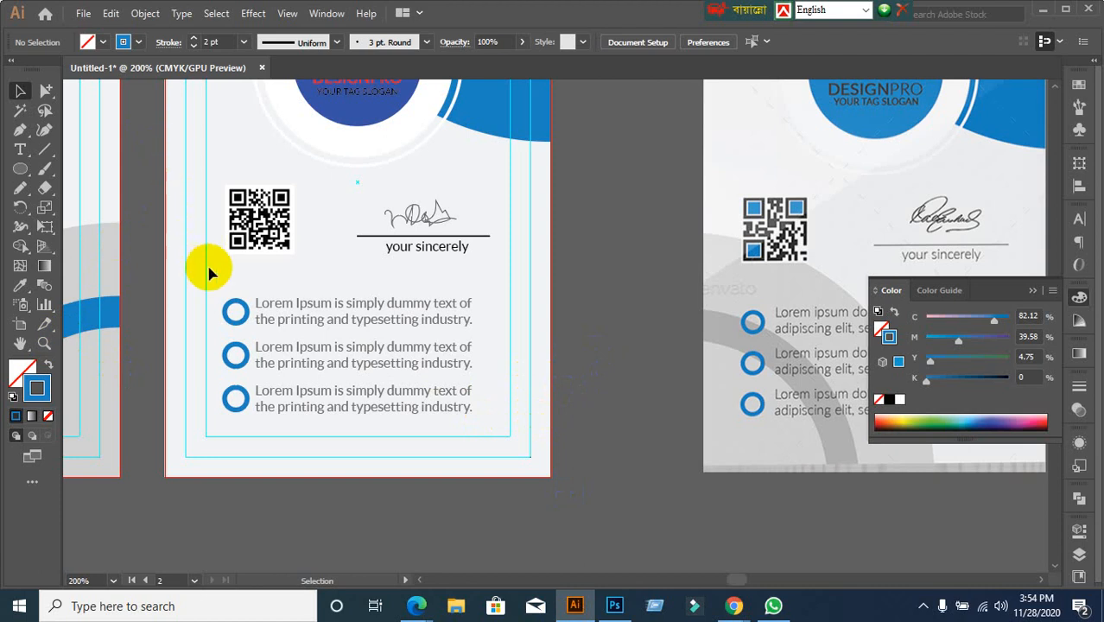
{"action": "scroll", "coordinate": [211, 255], "scroll_direction": "up", "scroll_amount": 1}
Select the QR code and signature block, admit the waiting person to the call, then deselect
{"action": "left_click", "coordinate": [246, 234]}
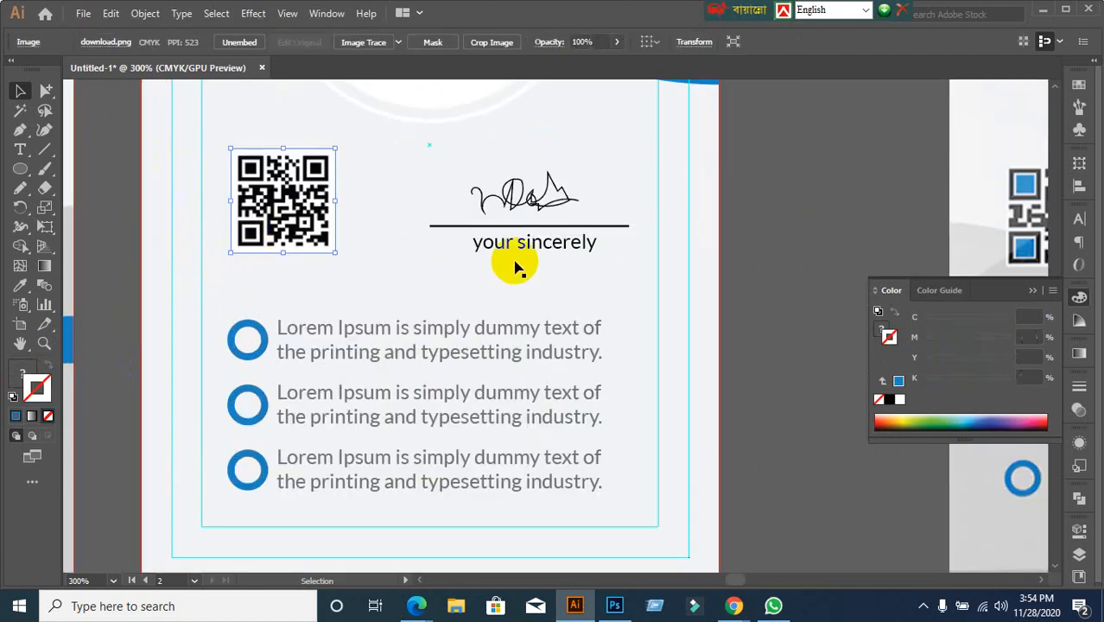
{"action": "mouse_move", "coordinate": [455, 186]}
{"action": "left_mouse_down"}
{"action": "mouse_move", "coordinate": [446, 180]}
{"action": "mouse_move", "coordinate": [557, 251]}
{"action": "left_mouse_up"}
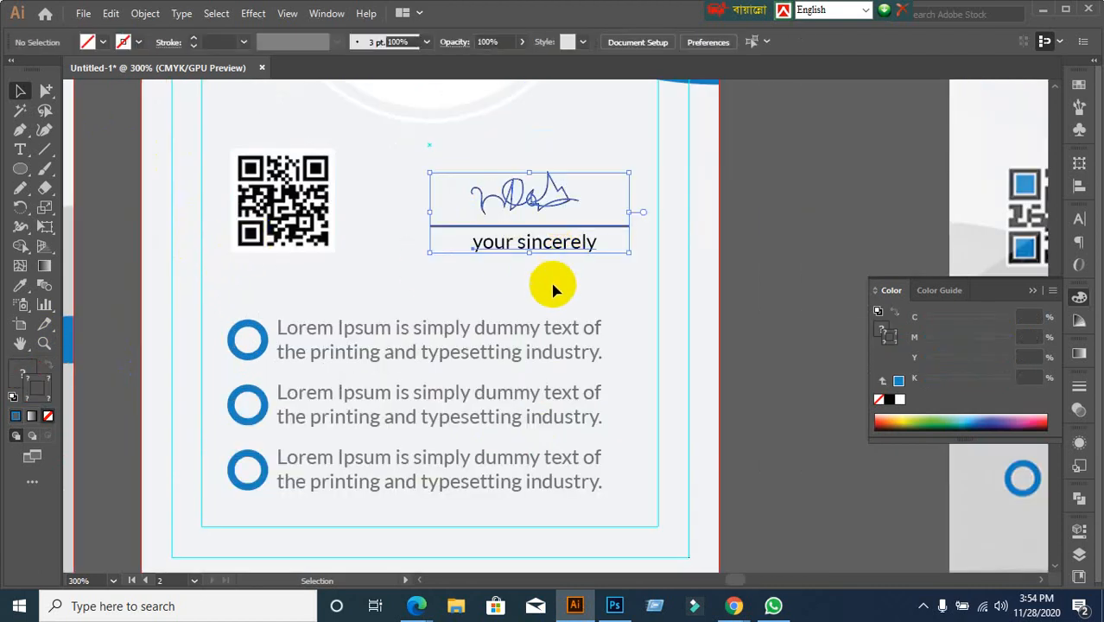
{"action": "scroll", "coordinate": [555, 285], "scroll_direction": "down", "scroll_amount": 1}
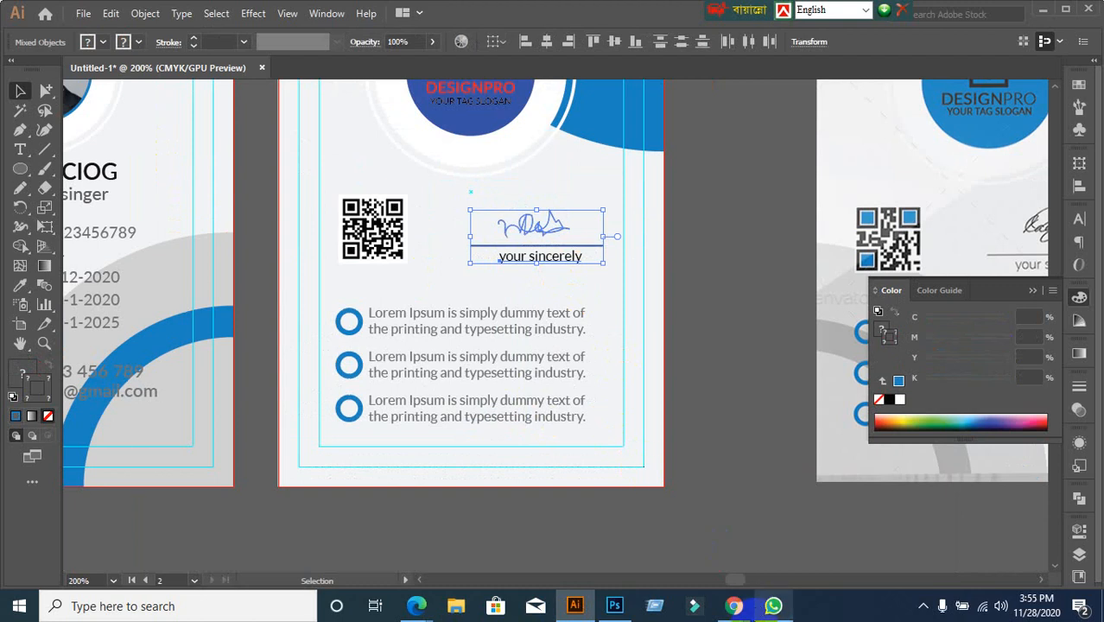
{"action": "left_click", "coordinate": [721, 615]}
{"action": "left_click", "coordinate": [695, 539]}
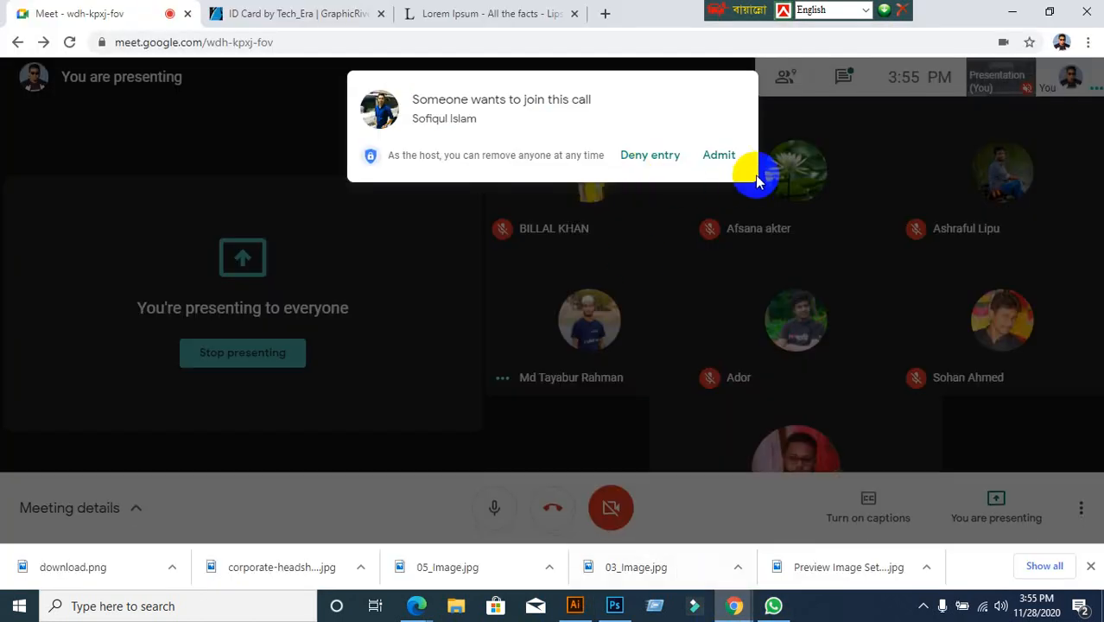
{"action": "left_click", "coordinate": [721, 156]}
{"action": "left_click", "coordinate": [574, 605]}
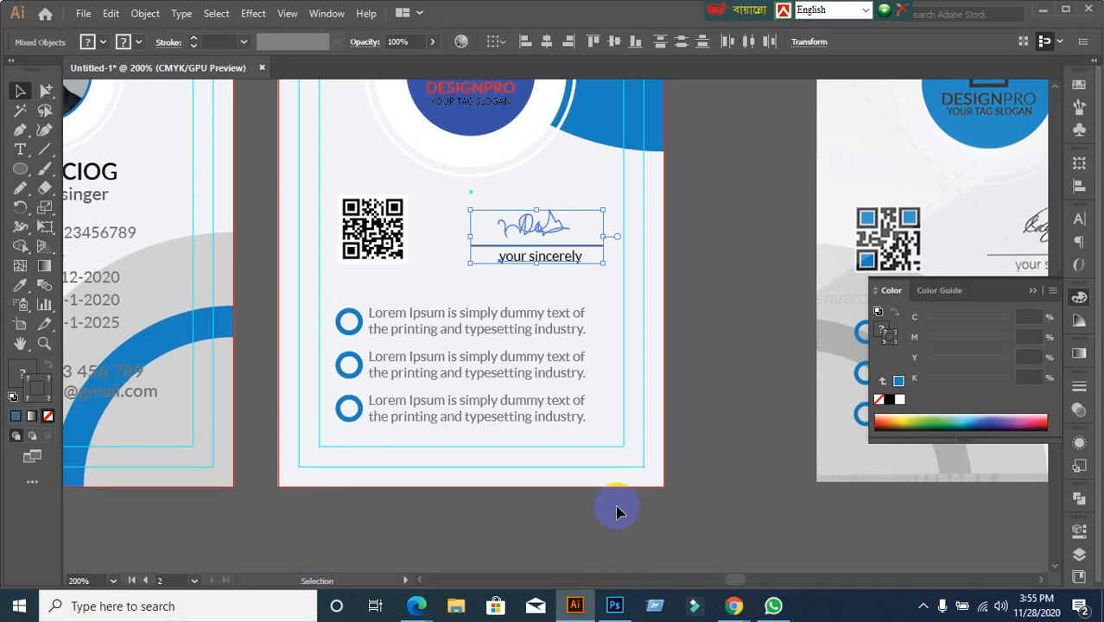
{"action": "left_click", "coordinate": [733, 337]}
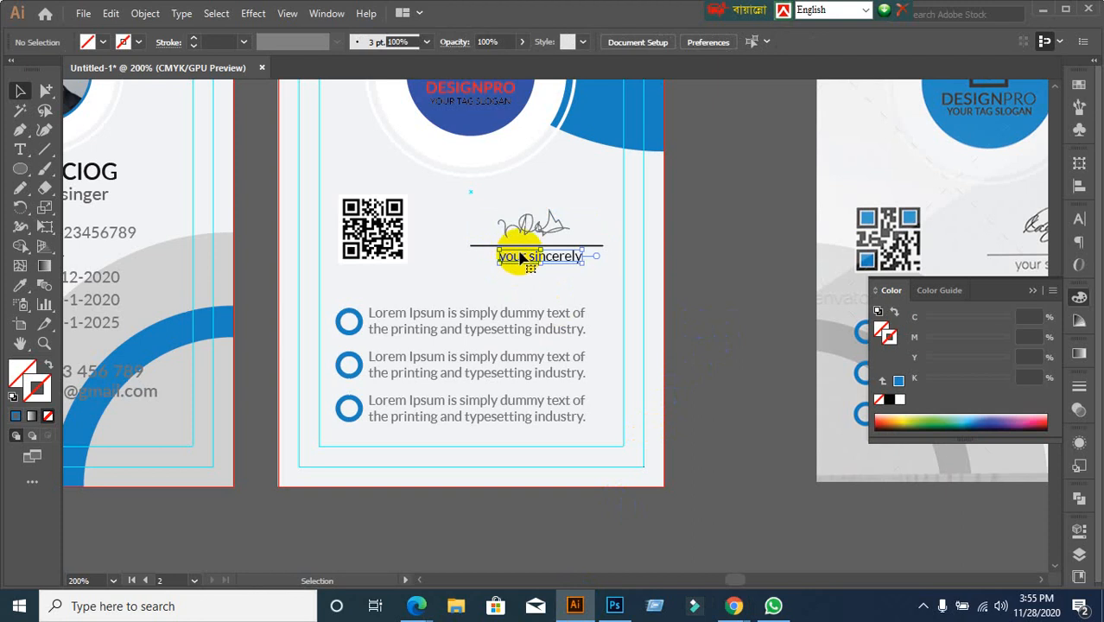
Centre the signature group horizontally over its rule and 'your sincerely' caption
{"action": "left_click", "coordinate": [477, 229]}
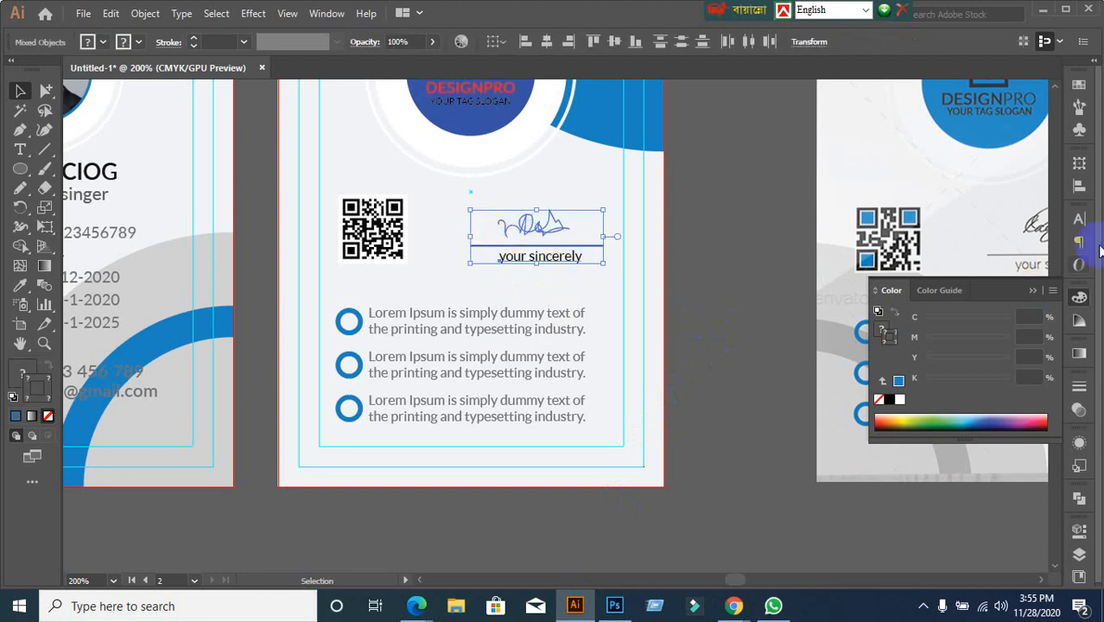
{"action": "left_click", "coordinate": [1080, 188]}
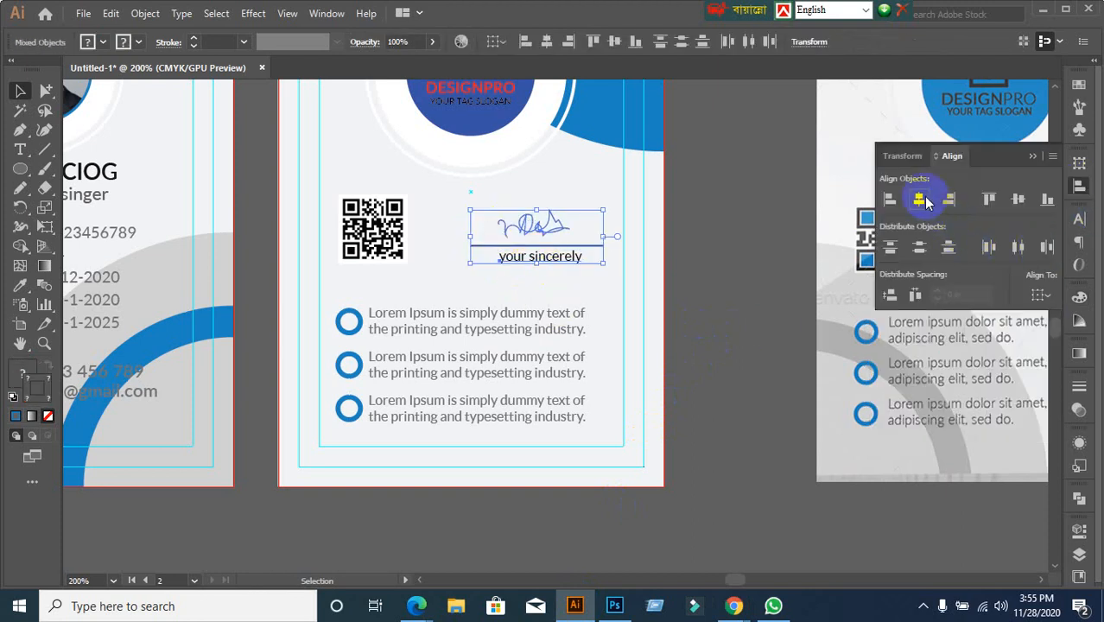
{"action": "left_click", "coordinate": [921, 200]}
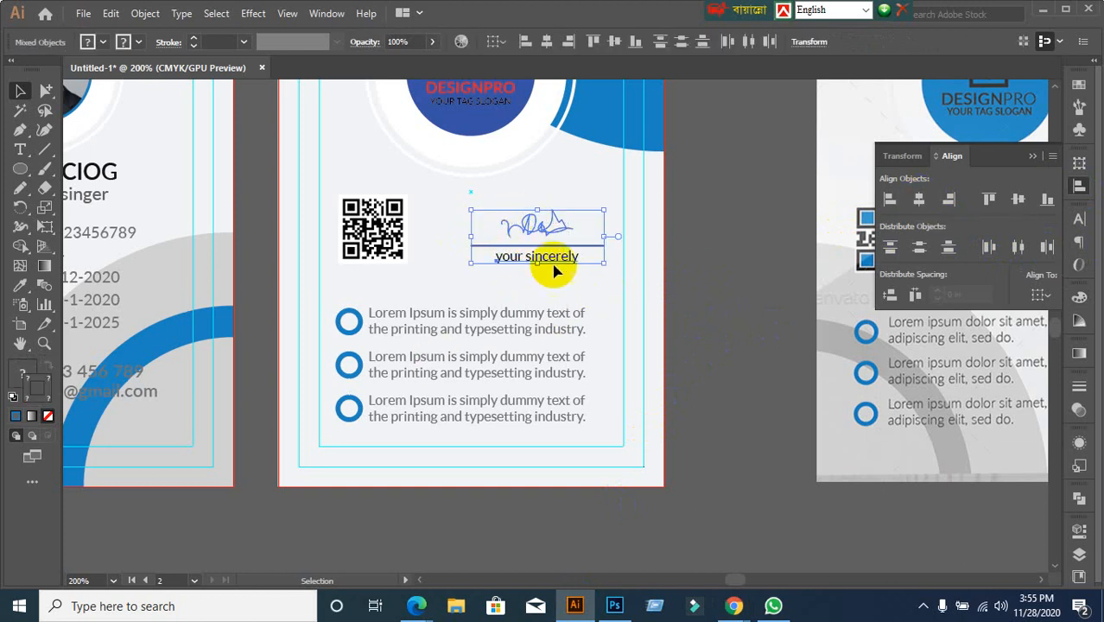
Bottom-align the signature block with the QR code, using the QR code as key object
{"action": "left_click", "coordinate": [741, 322]}
{"action": "left_click_drag", "start_coordinate": [491, 223], "coordinate": [528, 250]}
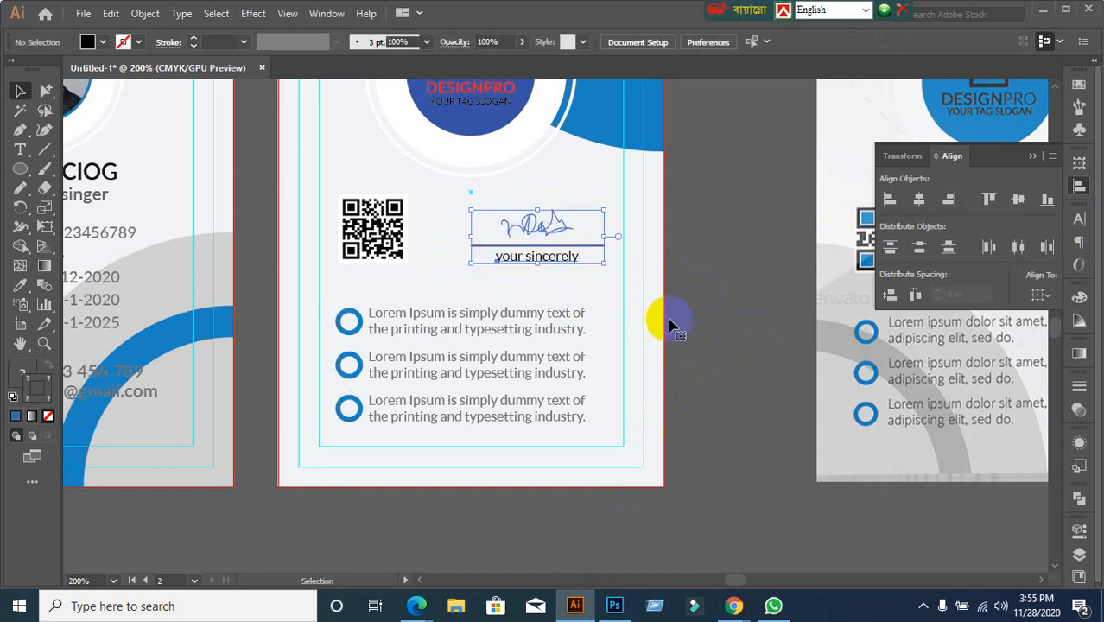
{"action": "left_click", "coordinate": [737, 300]}
{"action": "left_click", "coordinate": [376, 251]}
{"action": "left_click", "coordinate": [557, 257], "text": "shift"}
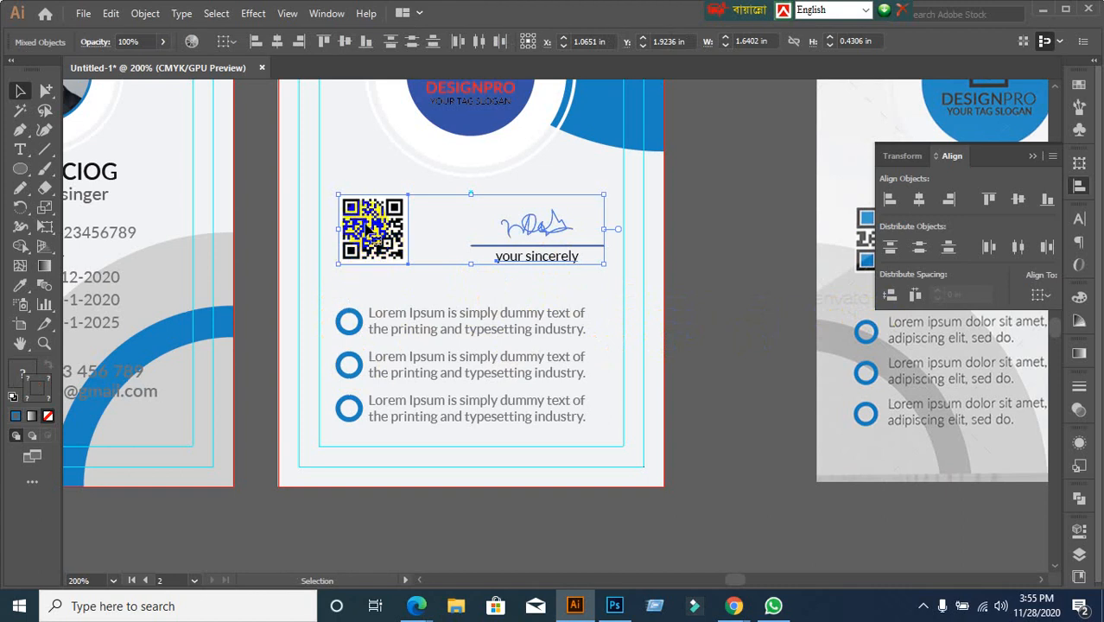
{"action": "left_click", "coordinate": [371, 235]}
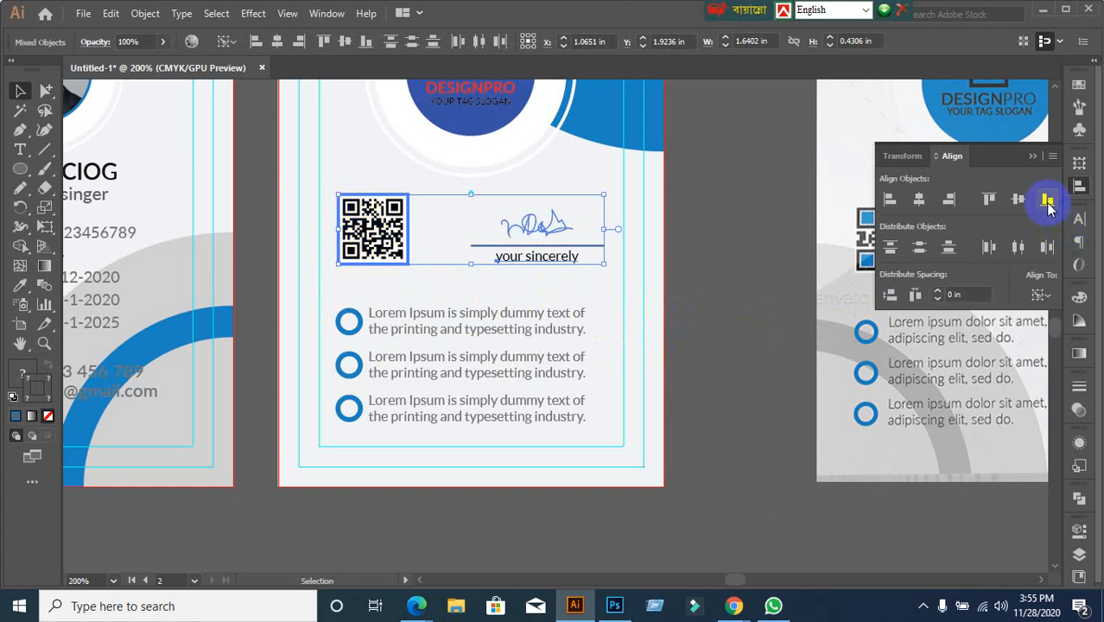
{"action": "left_click", "coordinate": [1047, 198]}
{"action": "left_click", "coordinate": [719, 304]}
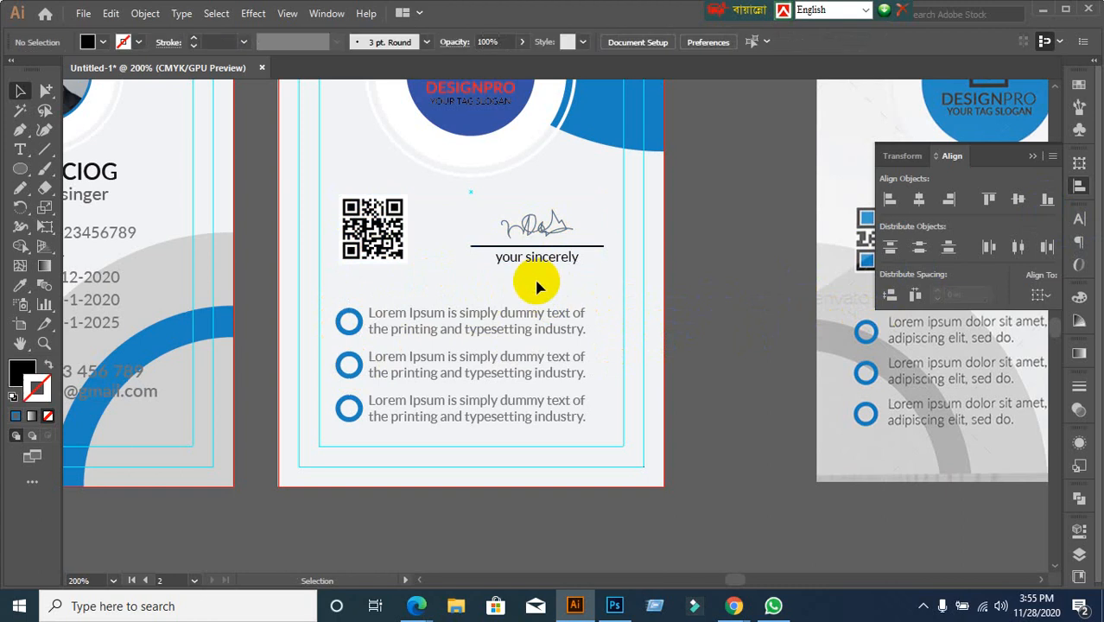
{"action": "scroll", "coordinate": [750, 366], "scroll_direction": "down", "scroll_amount": 1}
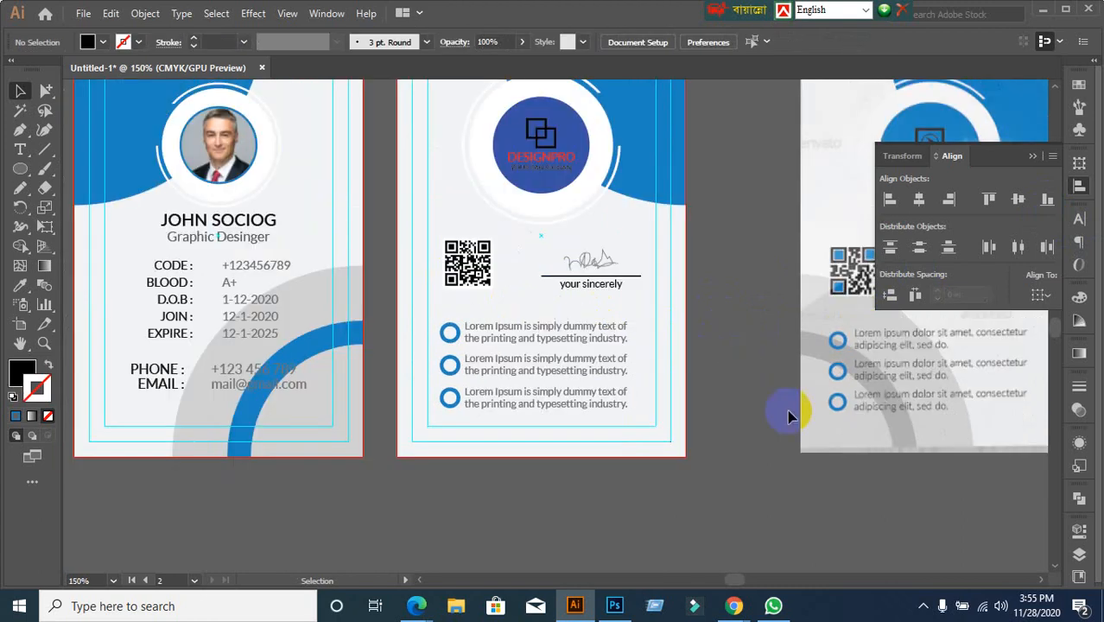
Select the first bullet row with the QR and signature group as key, then clear the selection
{"action": "left_click_drag", "start_coordinate": [788, 416], "coordinate": [666, 394]}
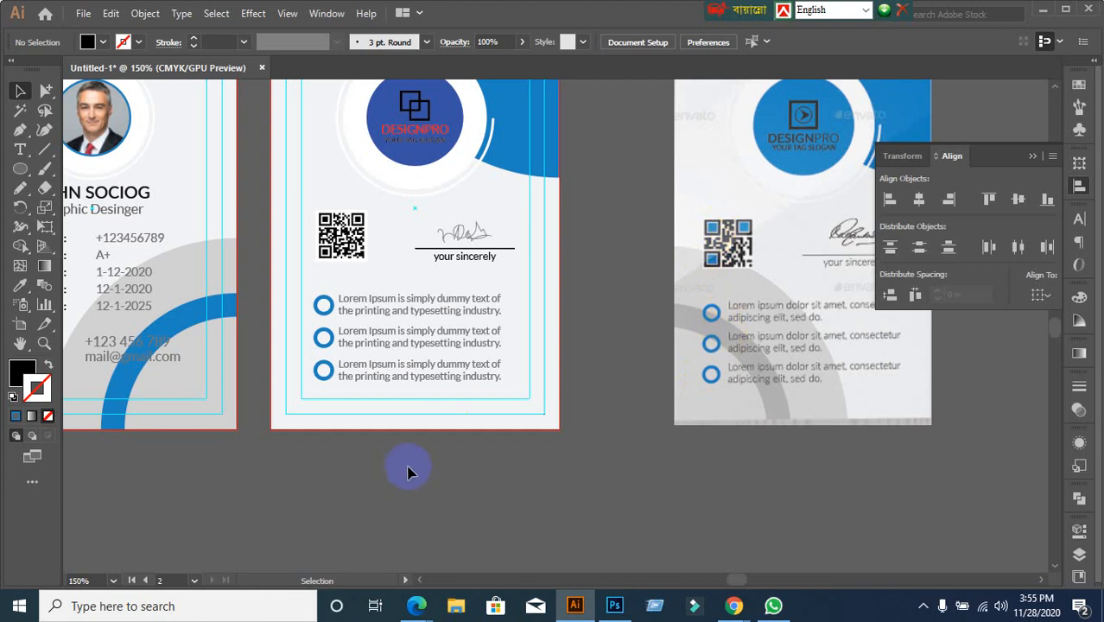
{"action": "scroll", "coordinate": [243, 436], "scroll_direction": "up", "scroll_amount": 1}
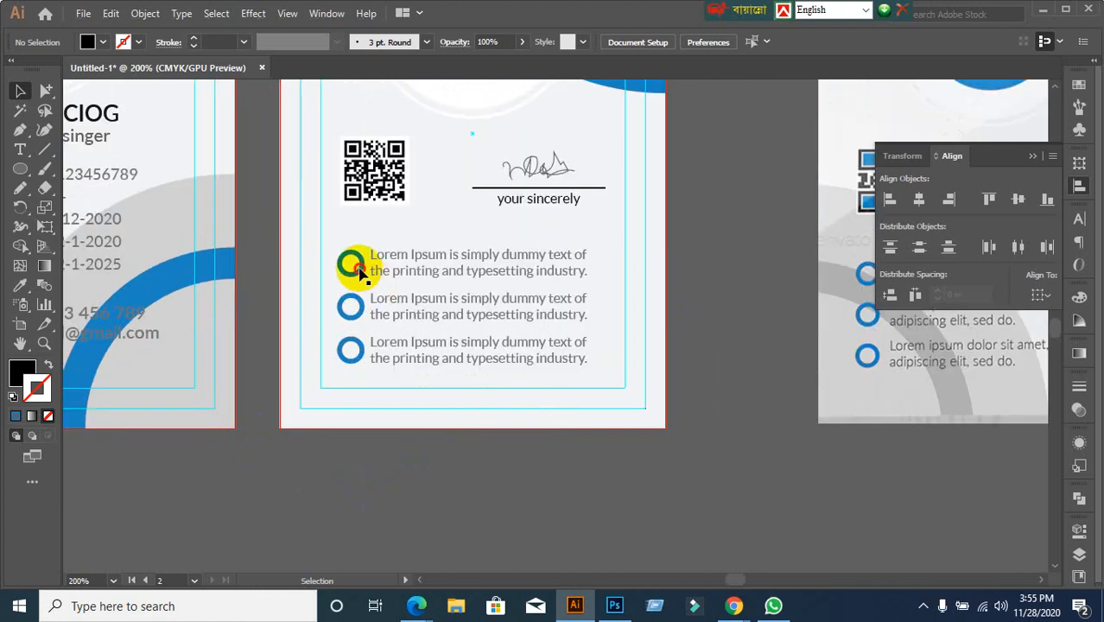
{"action": "left_click", "coordinate": [346, 271]}
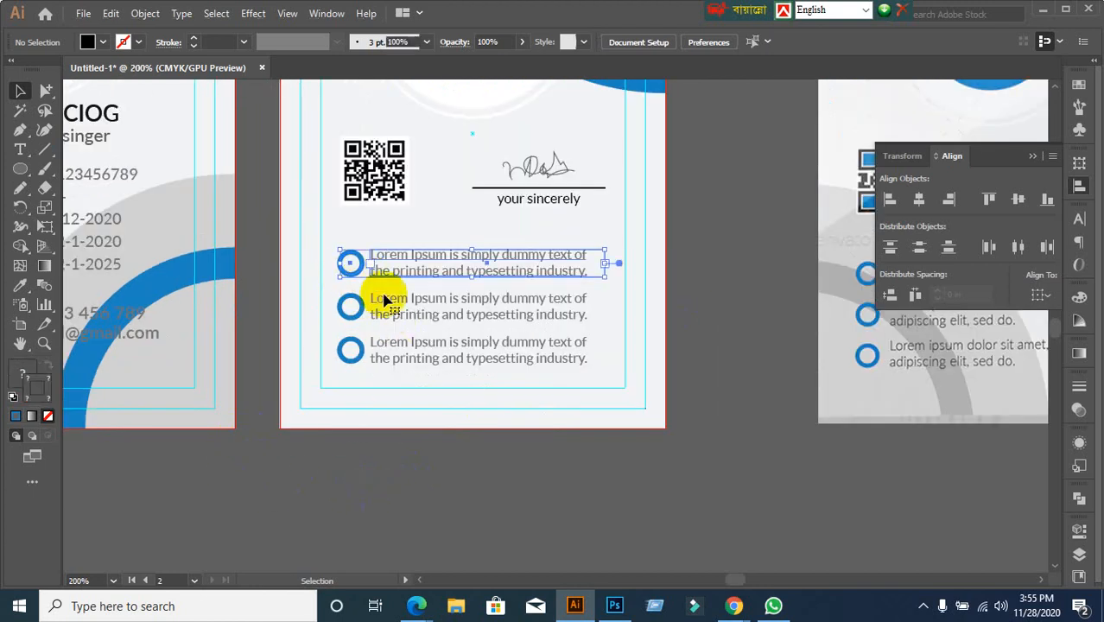
{"action": "left_click", "coordinate": [362, 192], "text": "shift"}
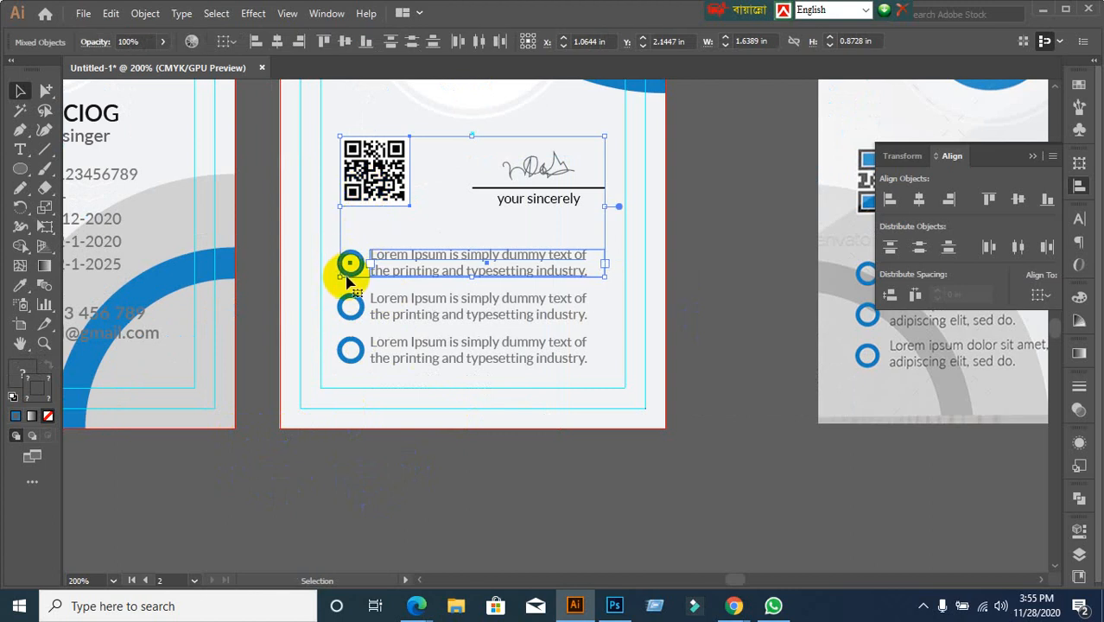
{"action": "left_click", "coordinate": [346, 278]}
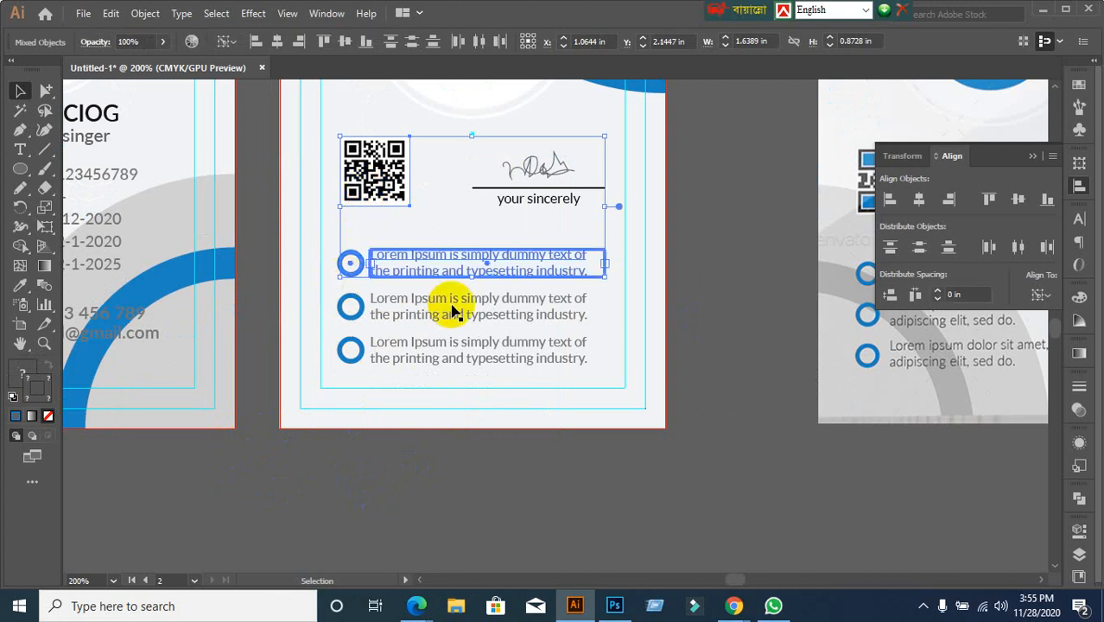
{"action": "left_click", "coordinate": [350, 491]}
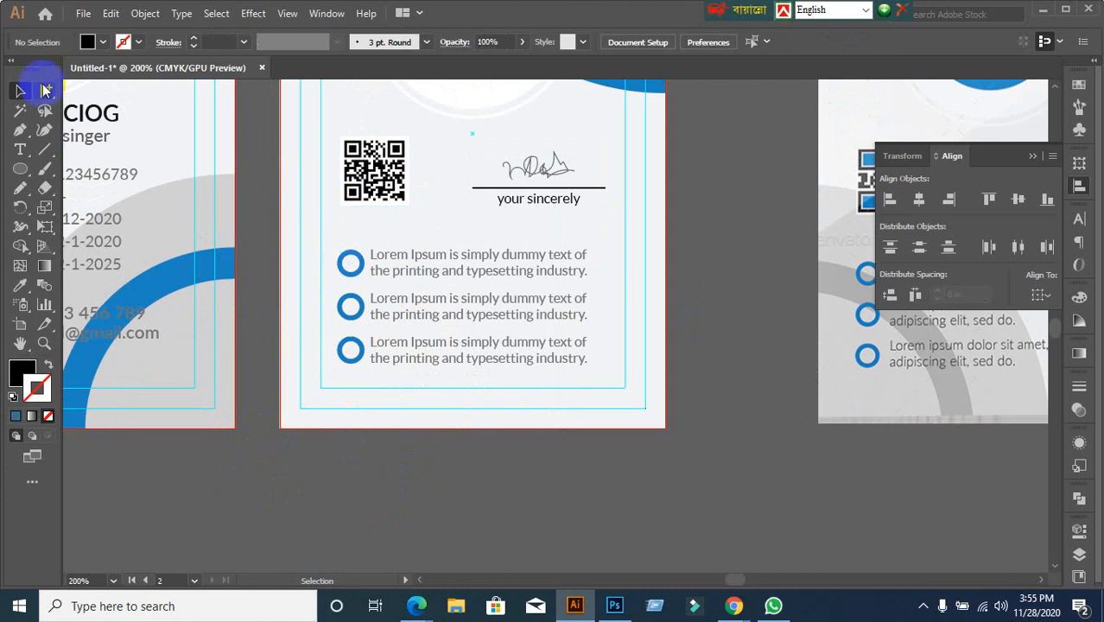
Left-align the QR code with the first bullet circle below it
{"action": "left_click", "coordinate": [45, 91]}
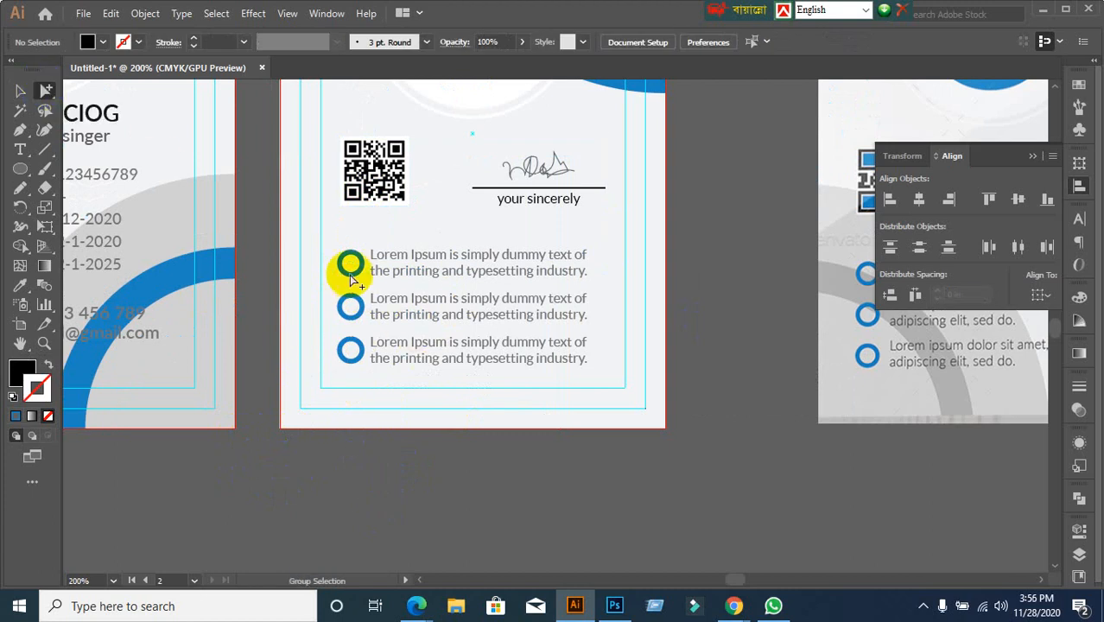
{"action": "left_click", "coordinate": [349, 263]}
{"action": "left_click", "coordinate": [31, 110]}
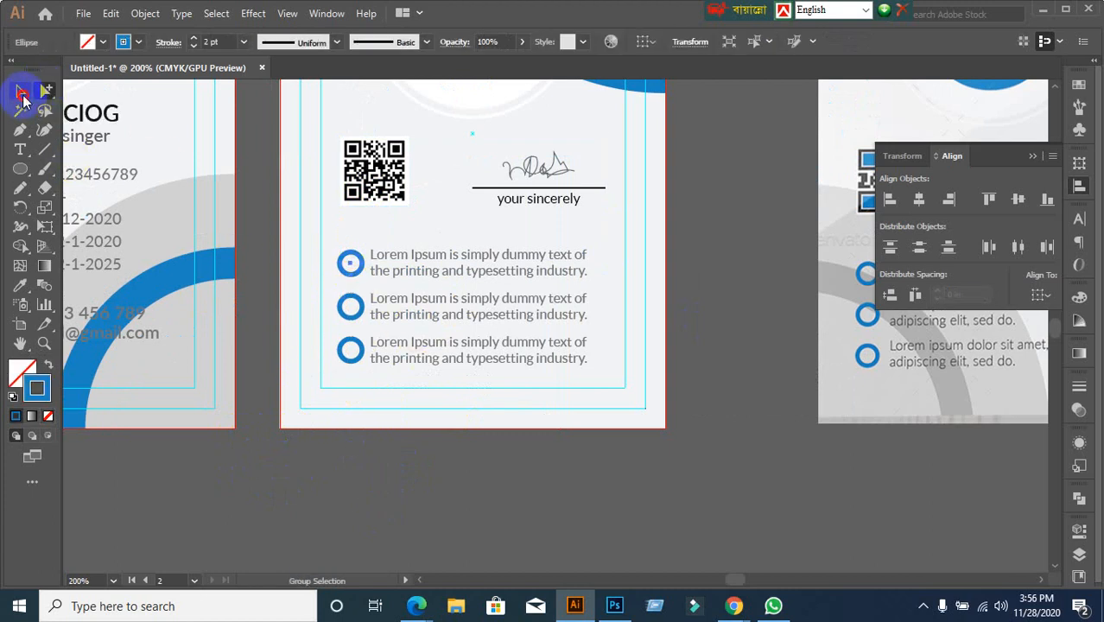
{"action": "left_click", "coordinate": [21, 93]}
{"action": "left_click", "coordinate": [383, 169], "text": "shift"}
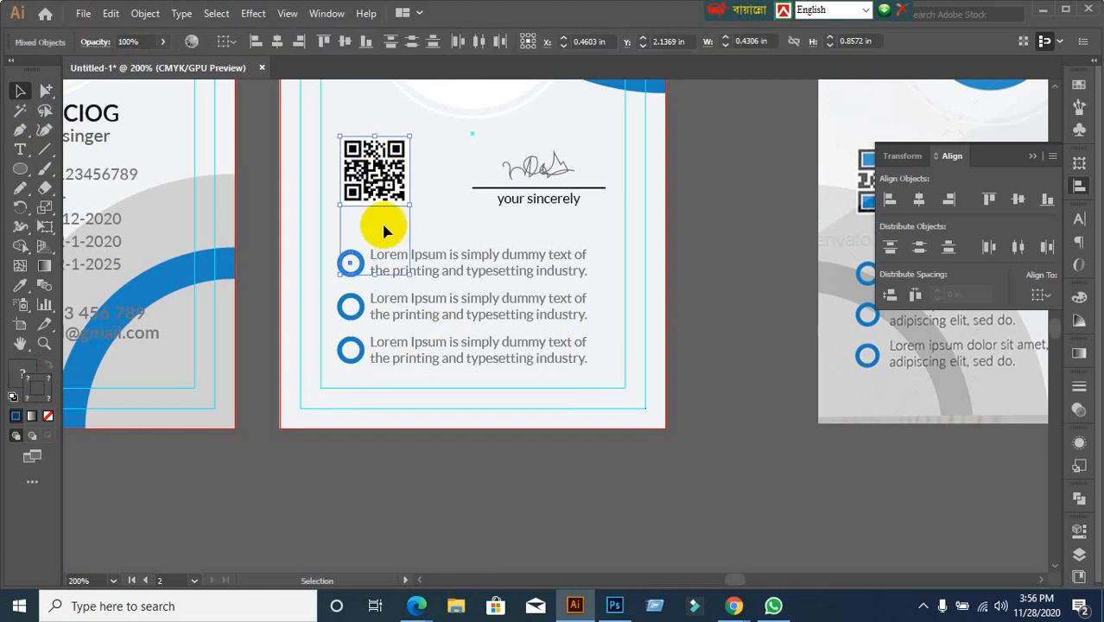
{"action": "left_click", "coordinate": [358, 273]}
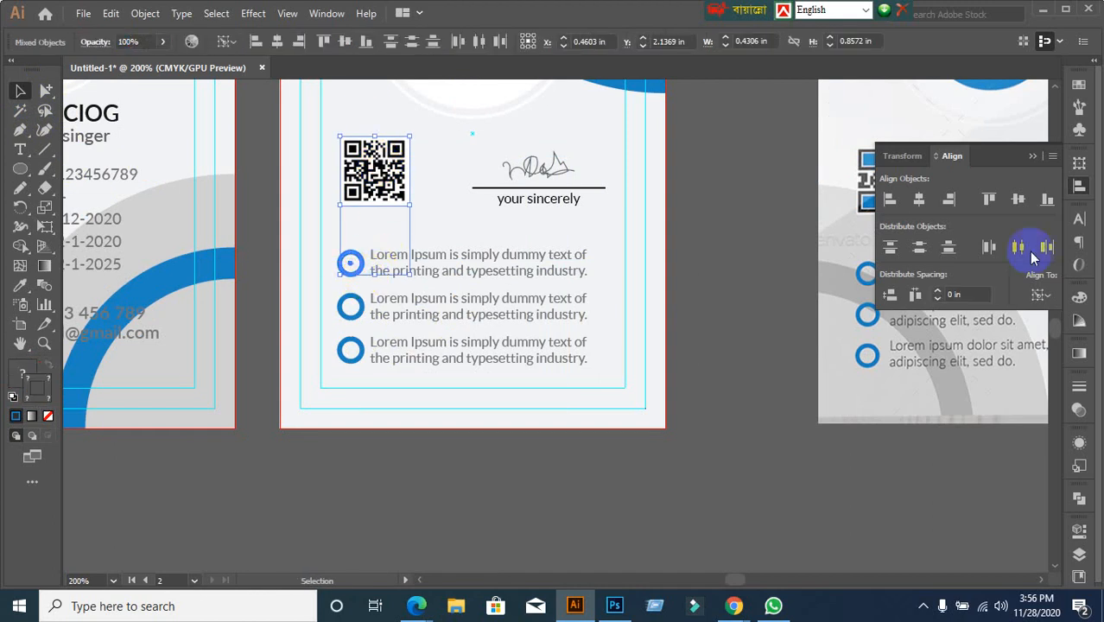
{"action": "left_click", "coordinate": [889, 200]}
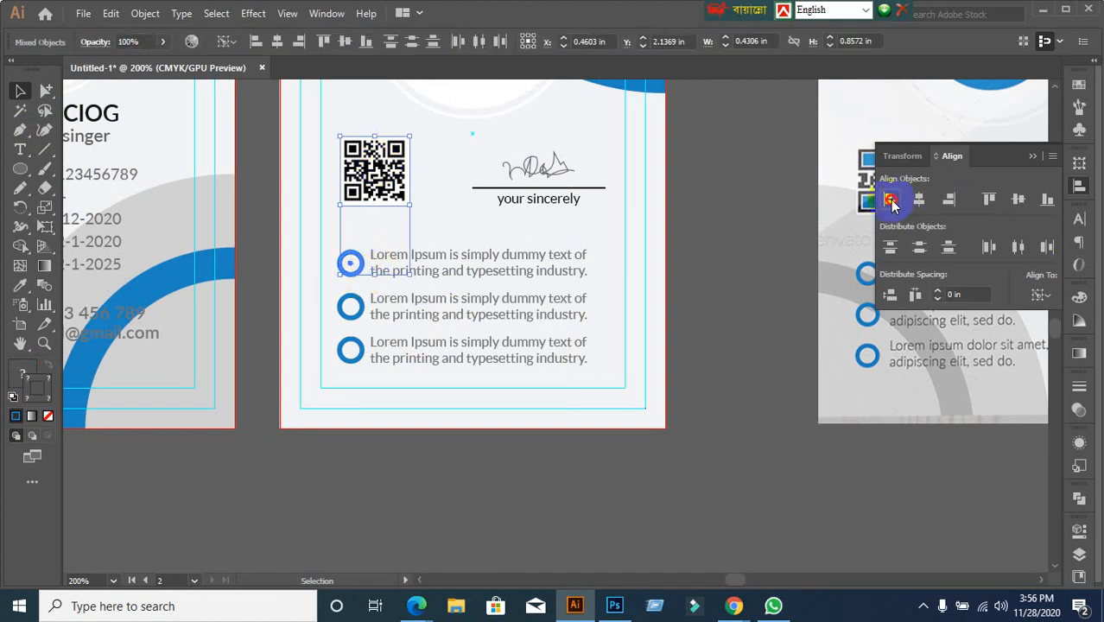
{"action": "left_click", "coordinate": [767, 311]}
{"action": "scroll", "coordinate": [706, 331], "scroll_direction": "down", "scroll_amount": 3}
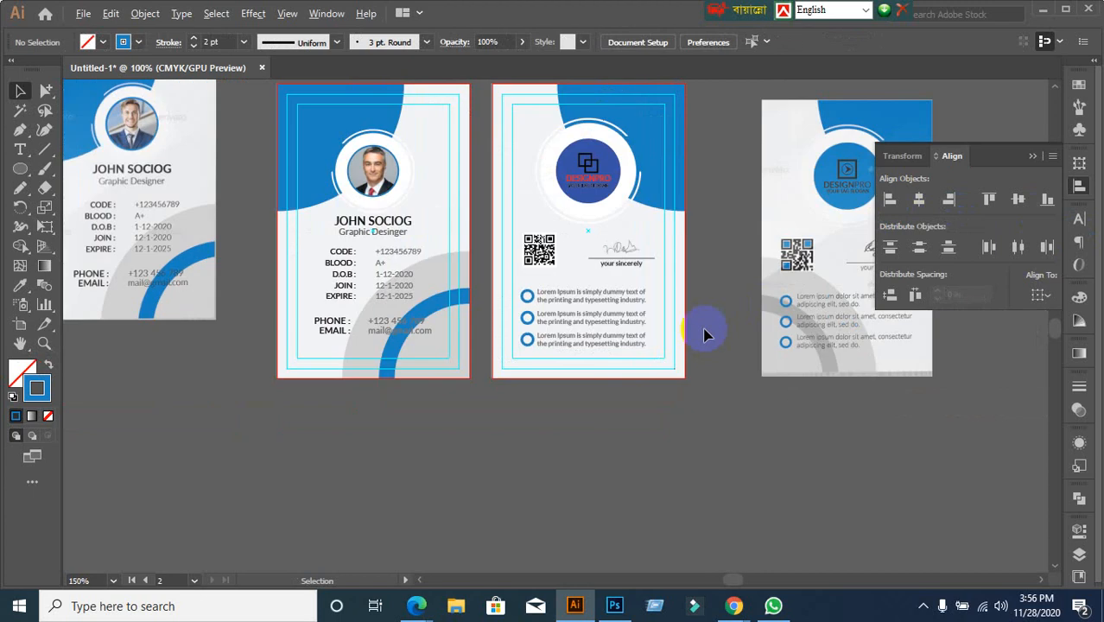
Centre the QR code, signature and bullet text block horizontally using Align to Artboard
{"action": "scroll", "coordinate": [592, 372], "scroll_direction": "up", "scroll_amount": 1}
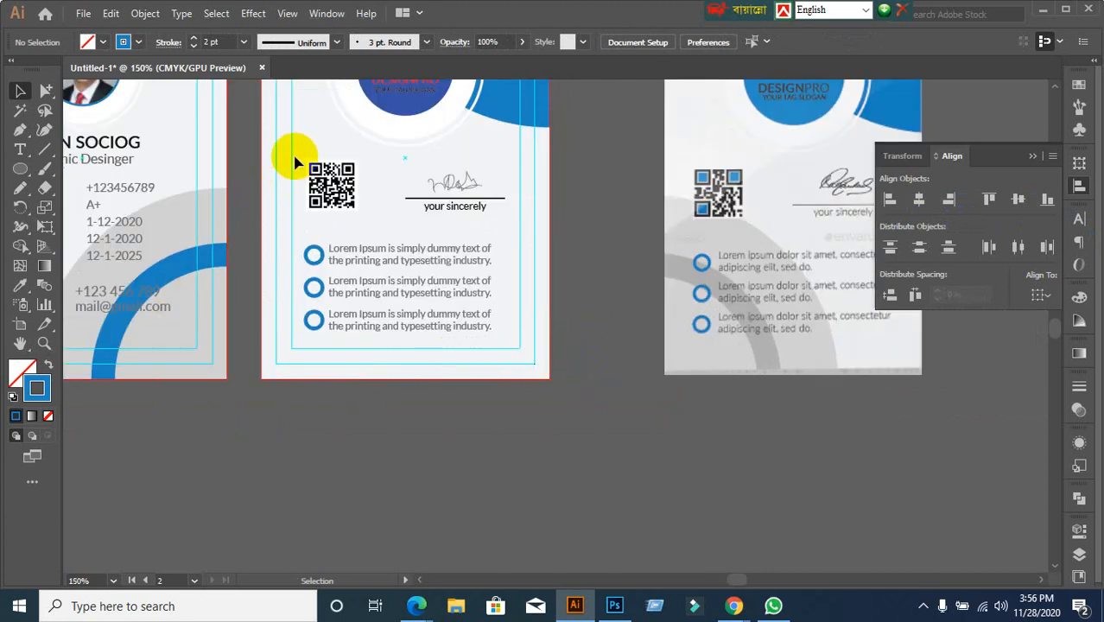
{"action": "left_click_drag", "start_coordinate": [294, 158], "coordinate": [495, 328]}
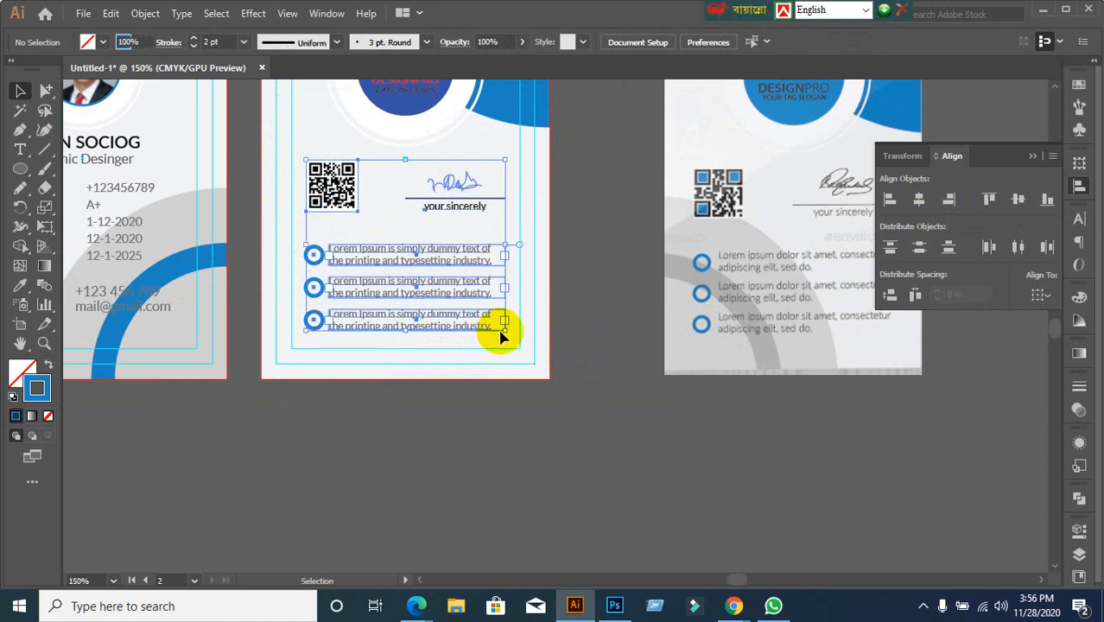
{"action": "left_click", "coordinate": [518, 409]}
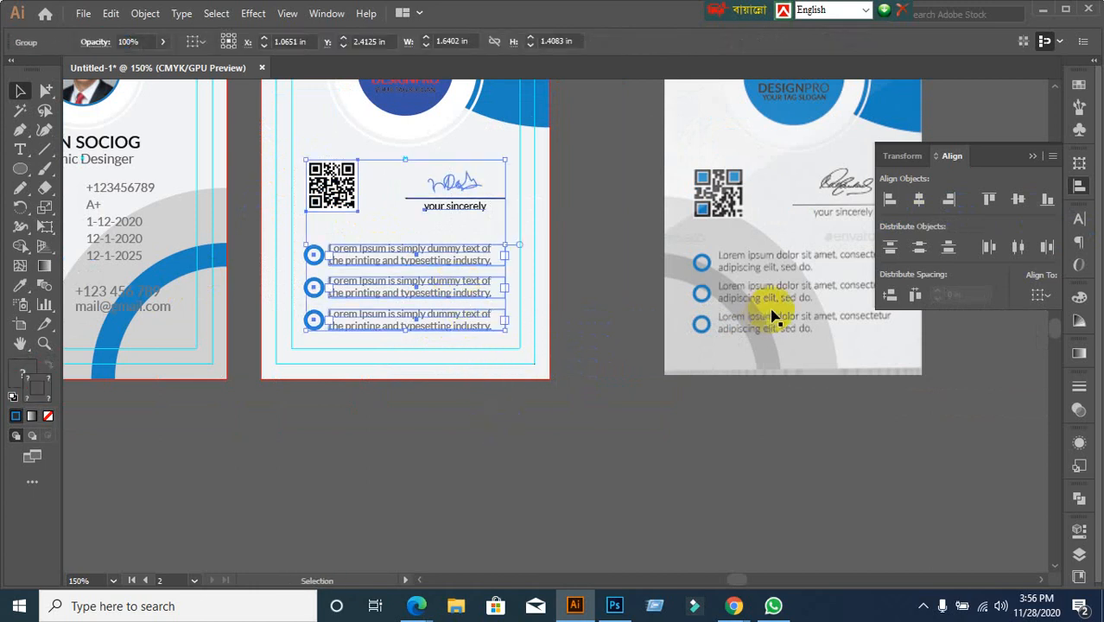
{"action": "left_click", "coordinate": [1041, 296]}
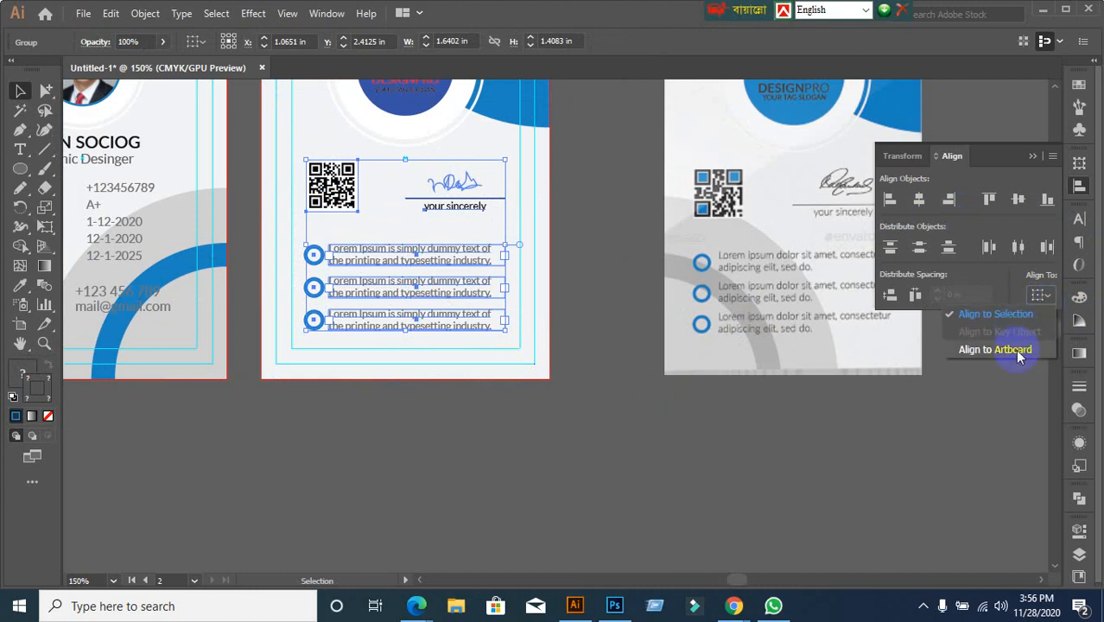
{"action": "left_click", "coordinate": [1019, 348]}
{"action": "left_click", "coordinate": [920, 202]}
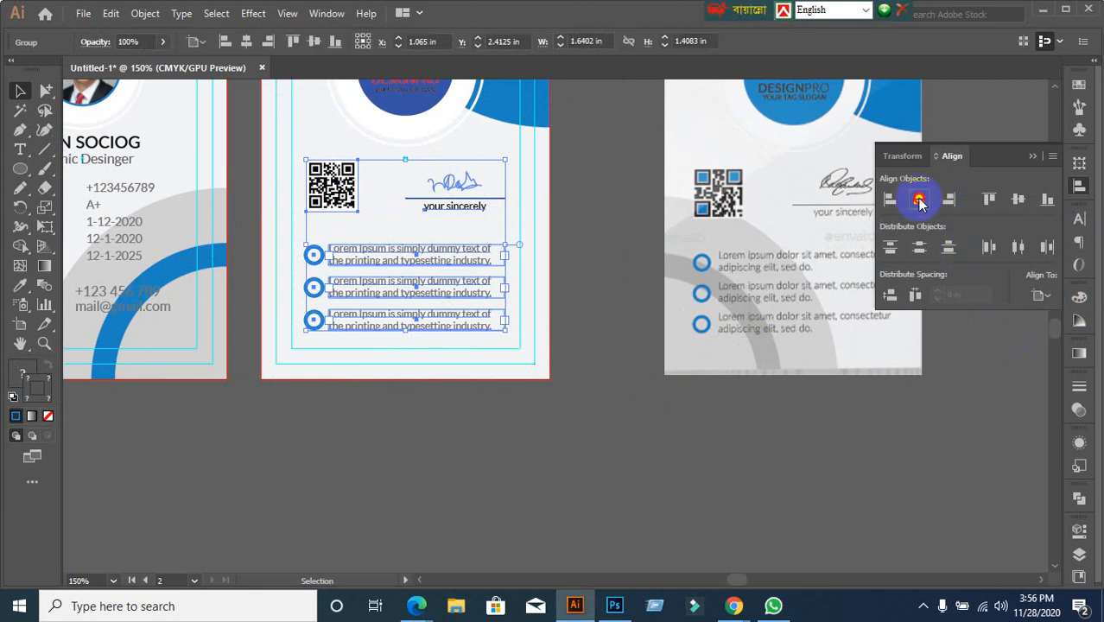
{"action": "left_click", "coordinate": [608, 459]}
{"action": "scroll", "coordinate": [637, 477], "scroll_direction": "down", "scroll_amount": 1}
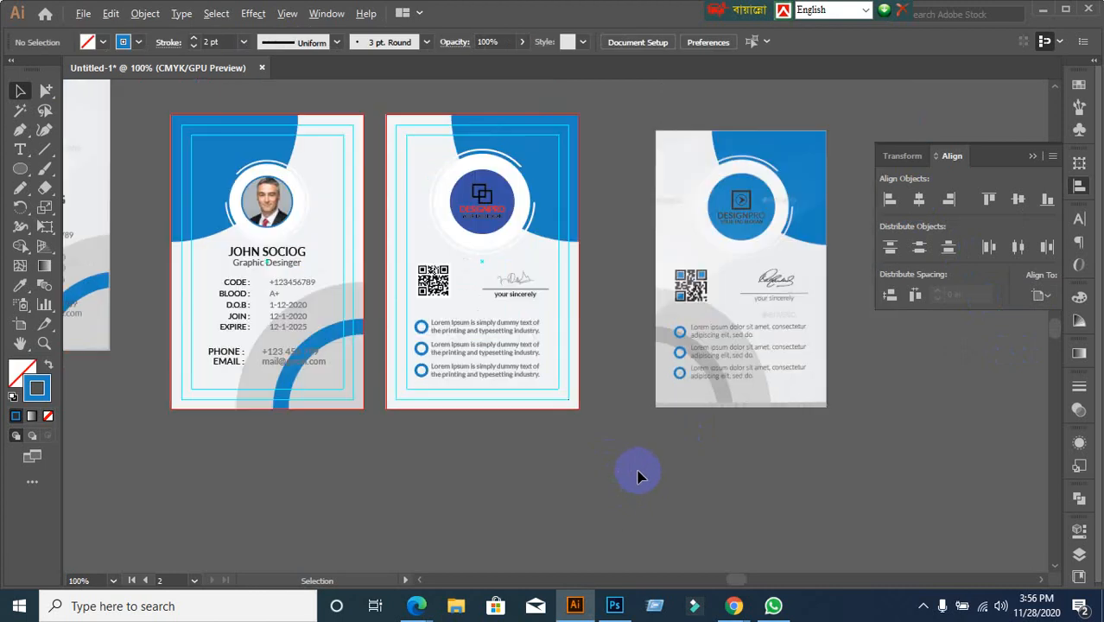
Select the back-card logo group and try picking its individual parts
{"action": "scroll", "coordinate": [638, 477], "scroll_direction": "down", "scroll_amount": 1}
{"action": "scroll", "coordinate": [488, 496], "scroll_direction": "up", "scroll_amount": 1}
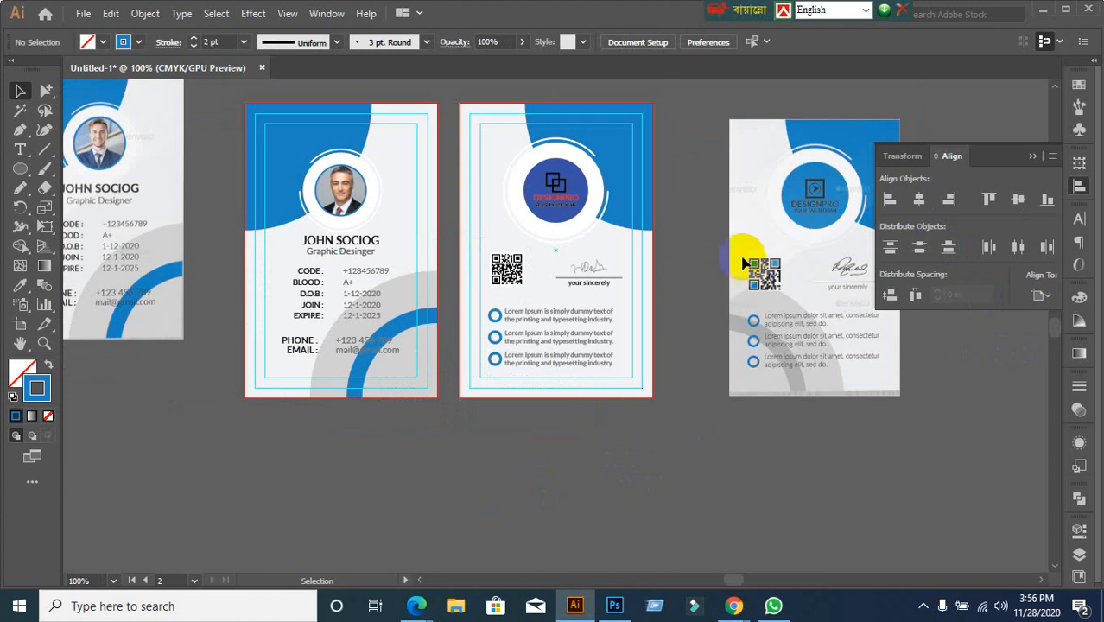
{"action": "scroll", "coordinate": [609, 198], "scroll_direction": "up", "scroll_amount": 1}
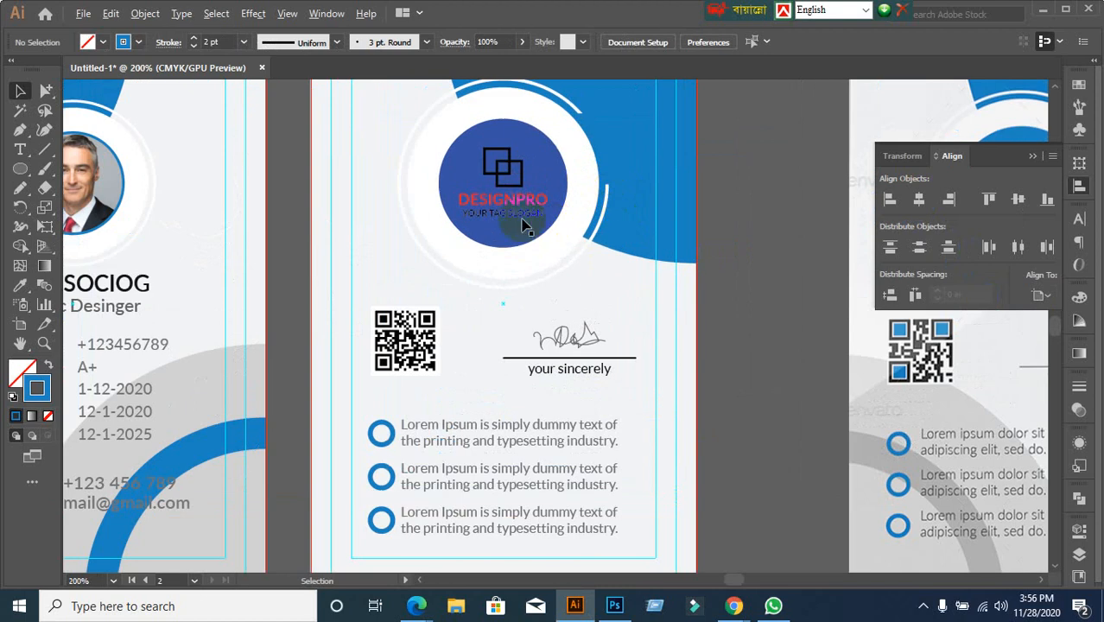
{"action": "left_click", "coordinate": [518, 206]}
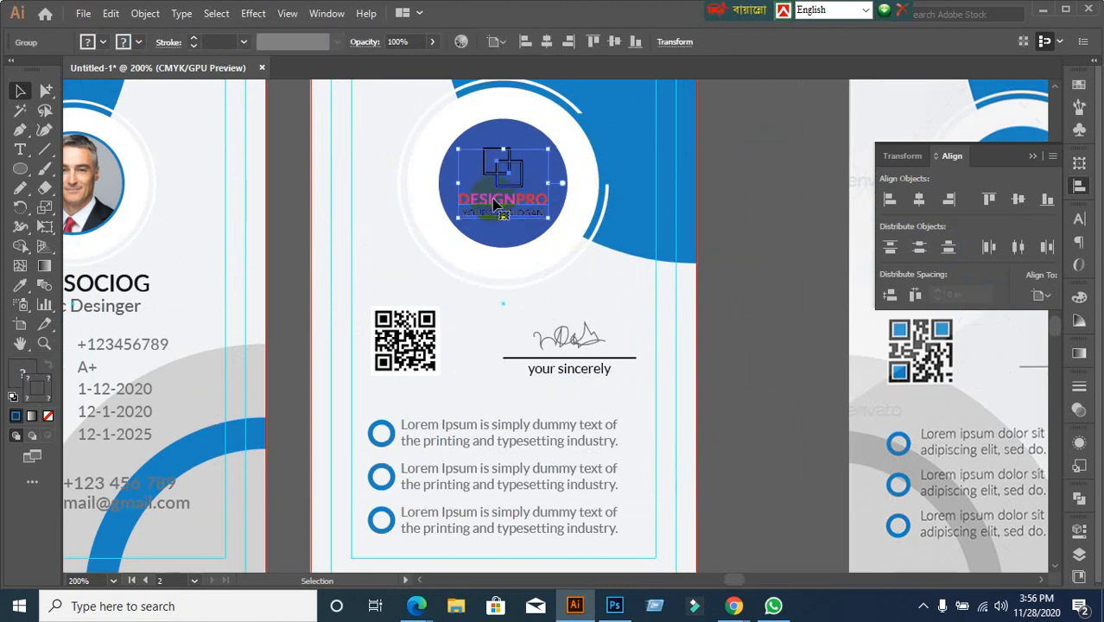
{"action": "left_click", "coordinate": [44, 91]}
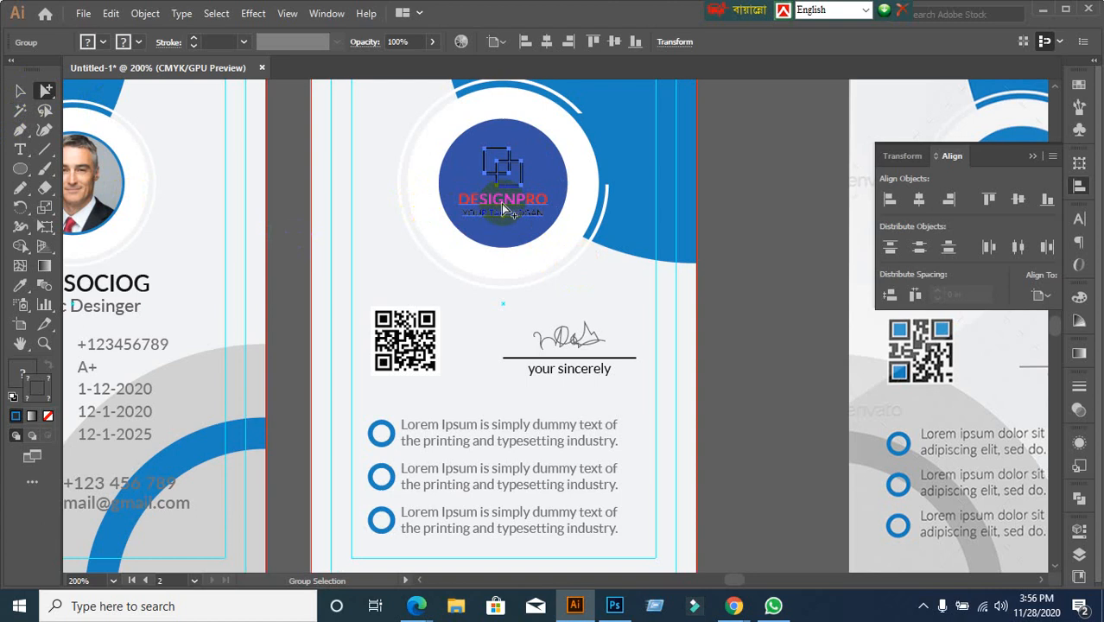
{"action": "left_click", "coordinate": [769, 261]}
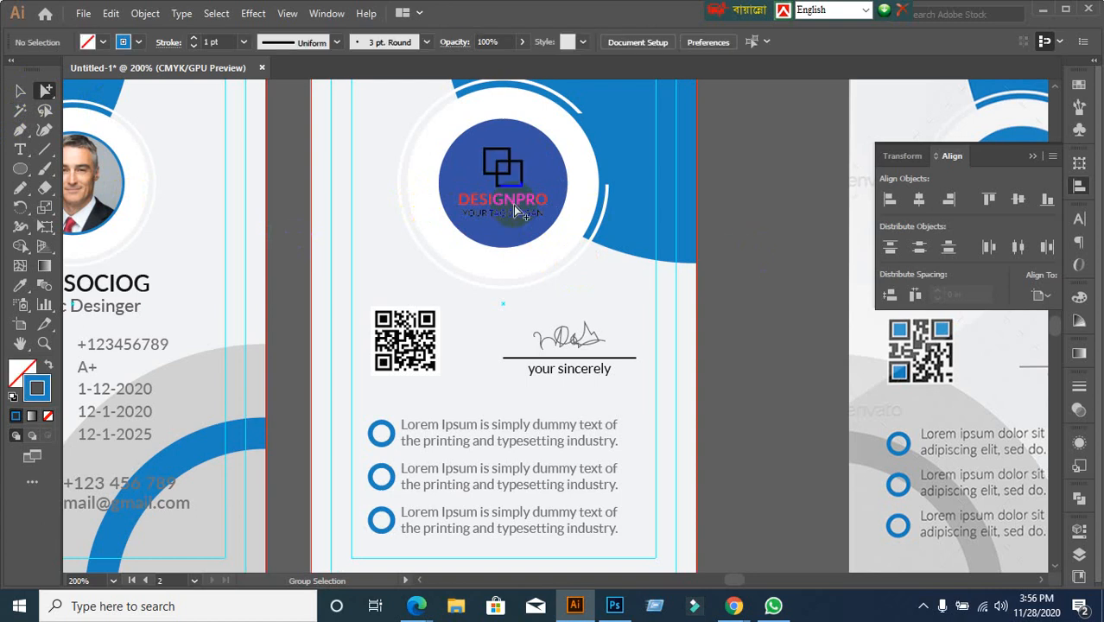
{"action": "left_click", "coordinate": [510, 205]}
Change the DESIGNPRO text fill from red to near-black 1c1c1c
{"action": "left_click", "coordinate": [20, 90]}
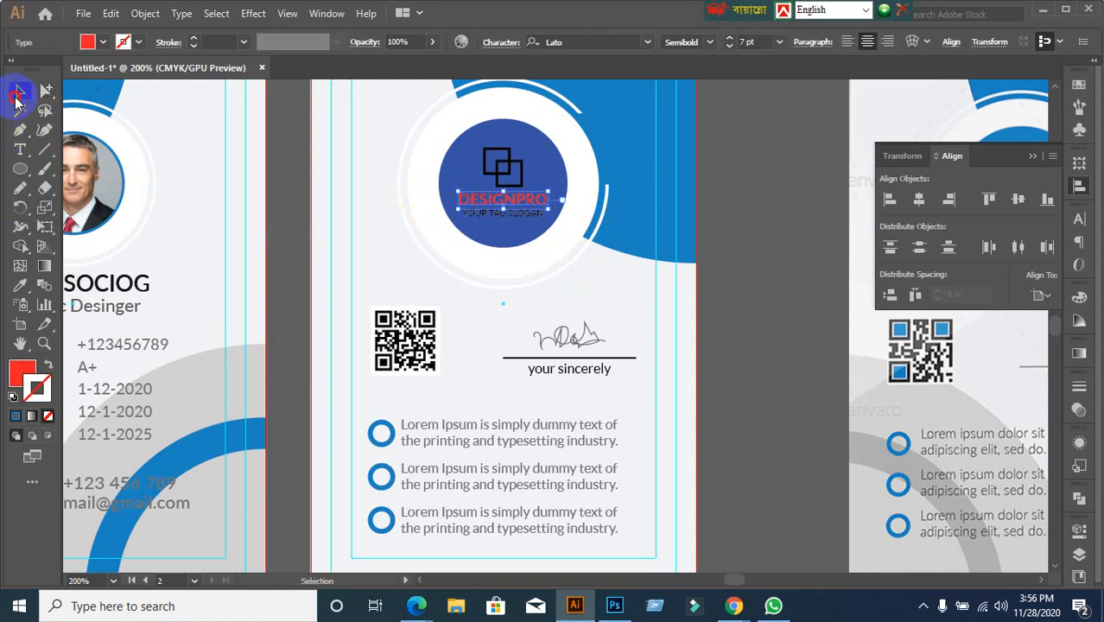
{"action": "double_click", "coordinate": [13, 374]}
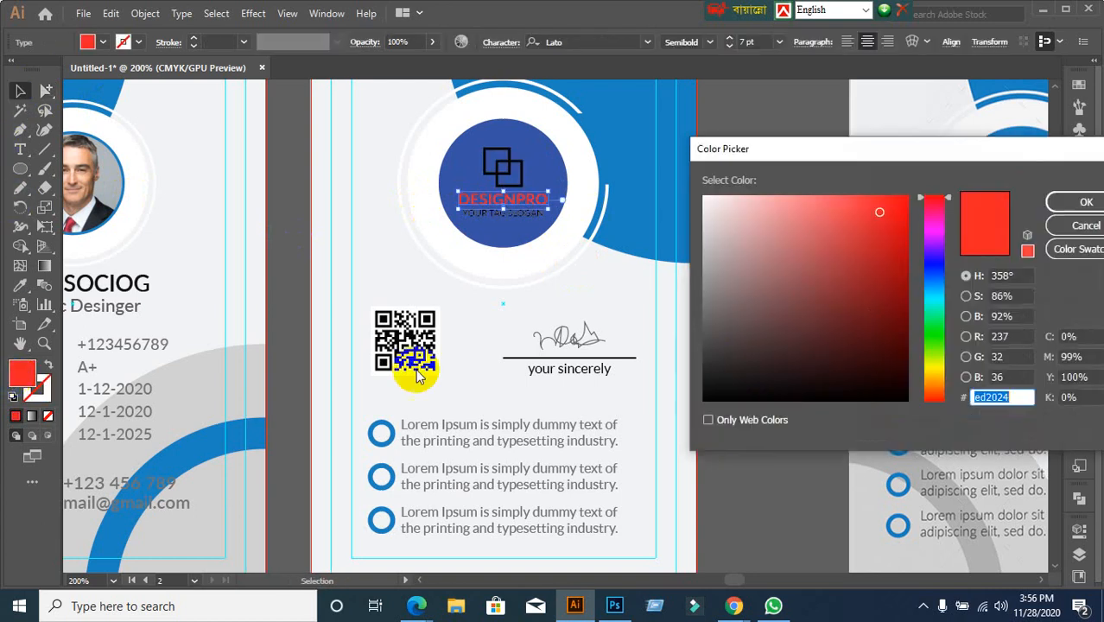
{"action": "left_click", "coordinate": [702, 378]}
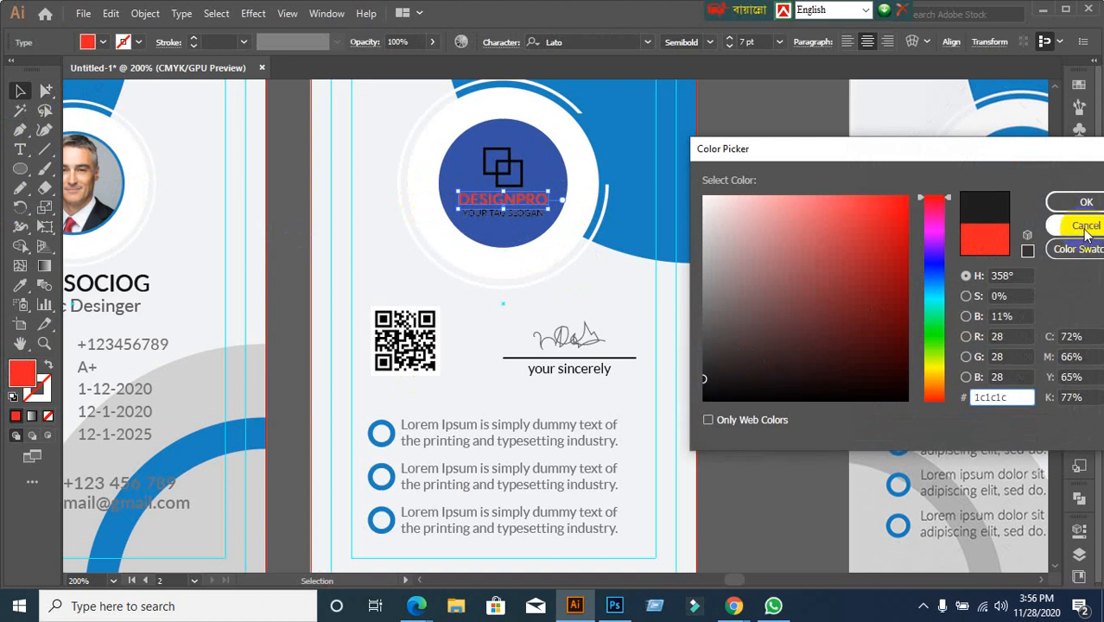
{"action": "left_click", "coordinate": [1080, 201]}
{"action": "scroll", "coordinate": [764, 350], "scroll_direction": "down", "scroll_amount": 1}
{"action": "left_click", "coordinate": [772, 354]}
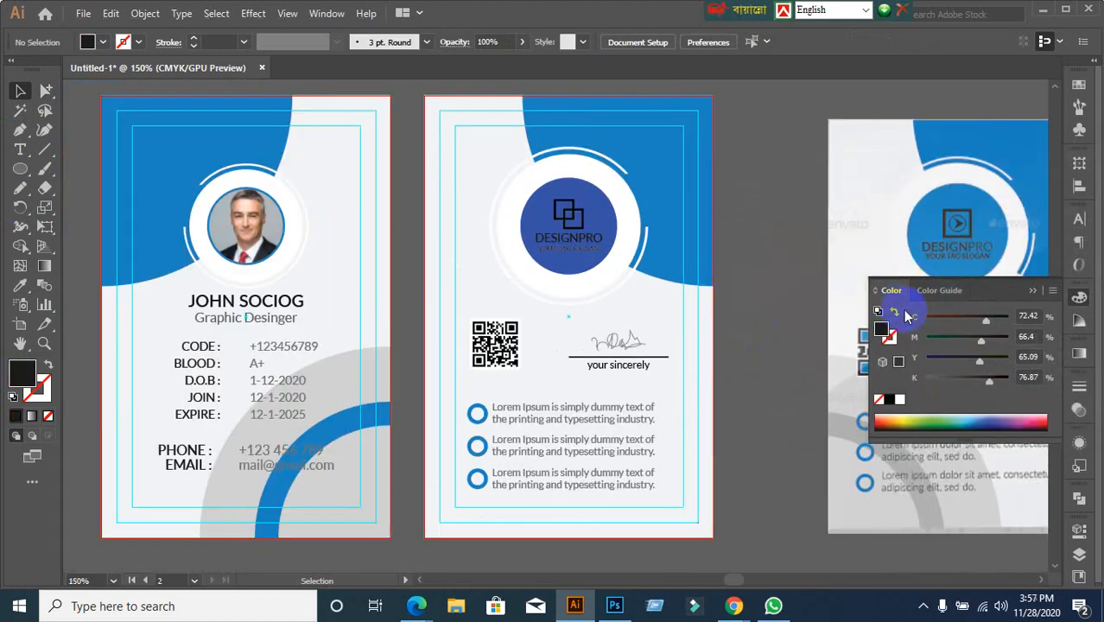
Bring the back-card logo into view and select its front square
{"action": "scroll", "coordinate": [763, 331], "scroll_direction": "down", "scroll_amount": 1}
{"action": "left_click_drag", "start_coordinate": [734, 389], "coordinate": [719, 338]}
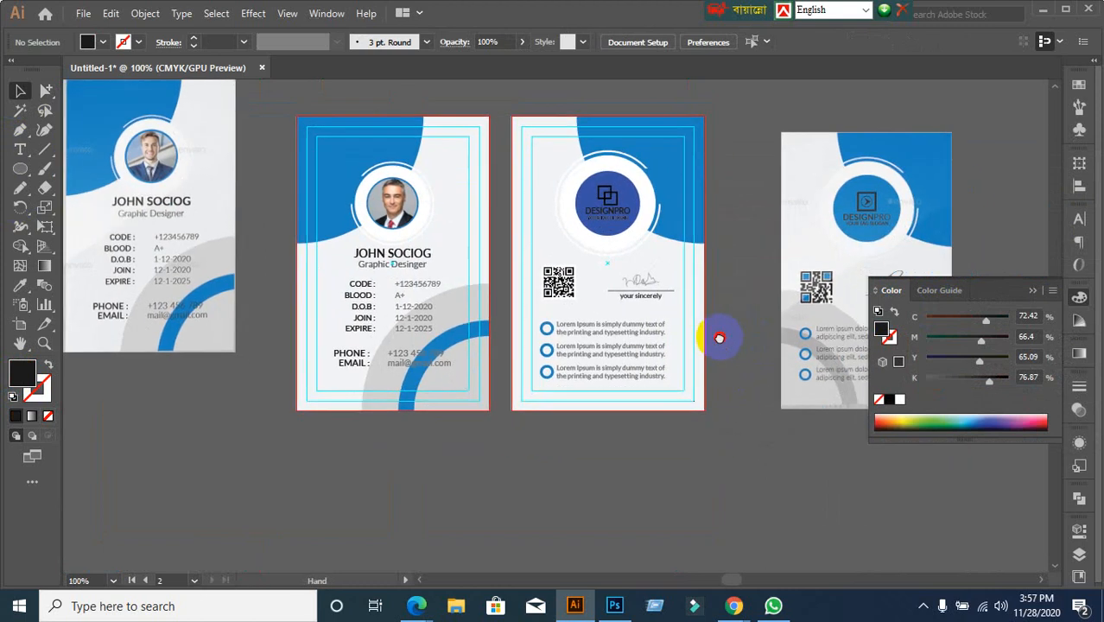
{"action": "scroll", "coordinate": [601, 204], "scroll_direction": "up", "scroll_amount": 1}
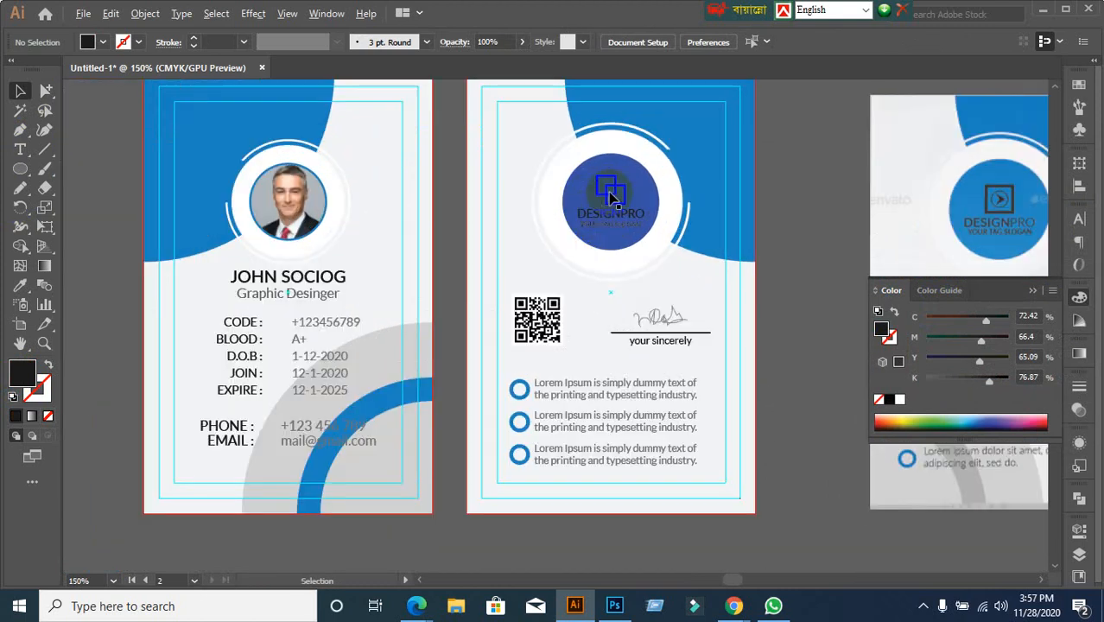
{"action": "scroll", "coordinate": [301, 329], "scroll_direction": "up", "scroll_amount": 3}
{"action": "scroll", "coordinate": [552, 304], "scroll_direction": "down", "scroll_amount": 2}
{"action": "left_click_drag", "start_coordinate": [618, 311], "coordinate": [345, 385]}
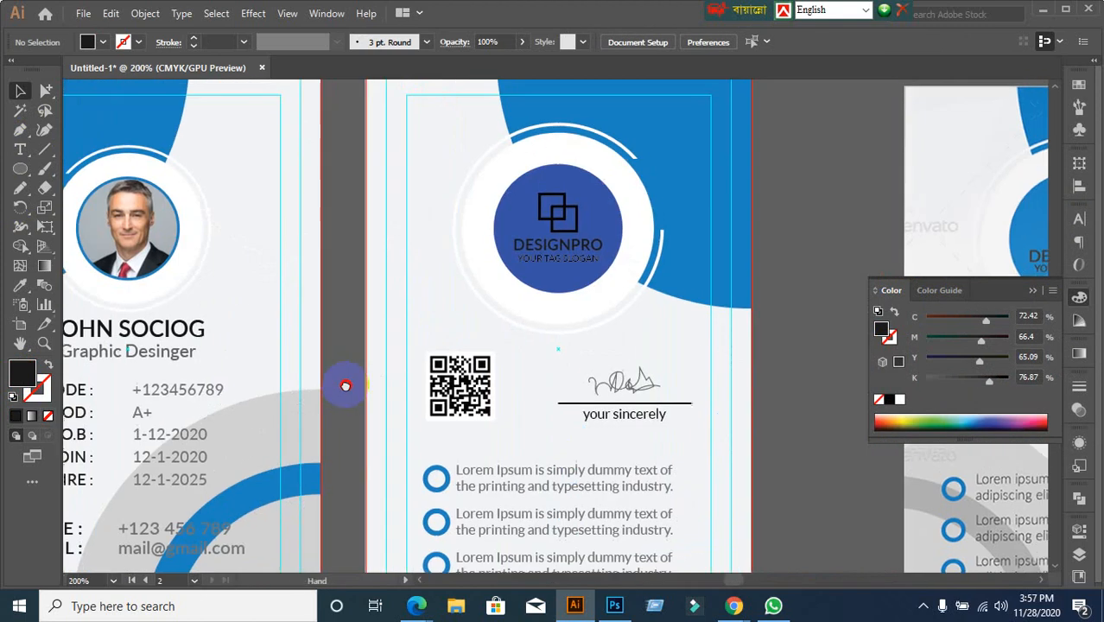
{"action": "left_click", "coordinate": [45, 90]}
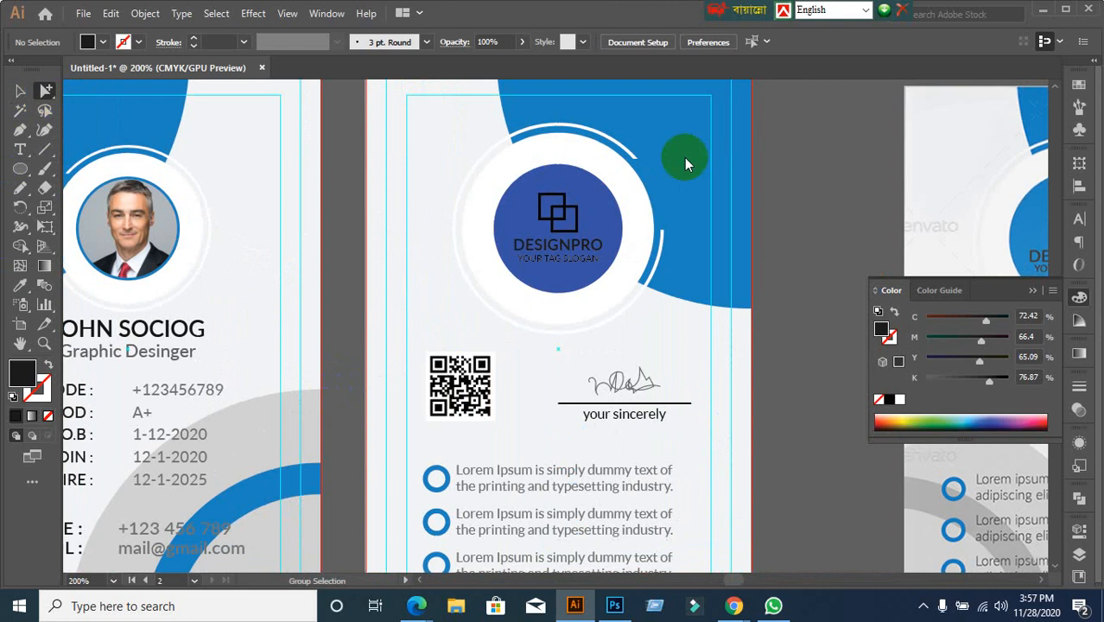
{"action": "left_click", "coordinate": [567, 216]}
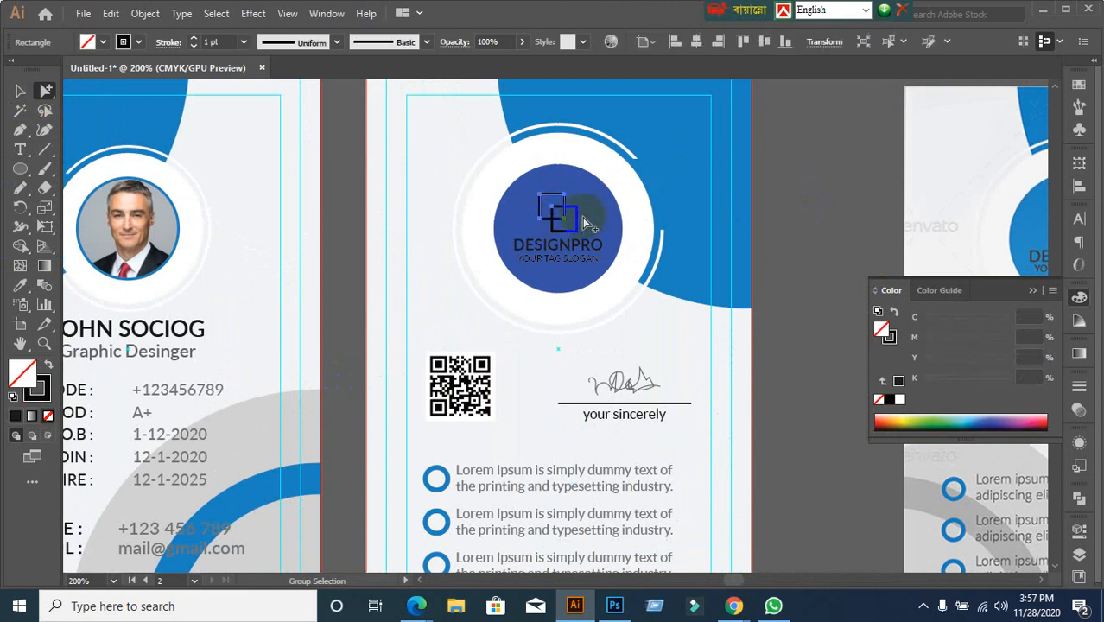
{"action": "left_click", "coordinate": [578, 220]}
{"action": "left_click", "coordinate": [775, 255]}
{"action": "scroll", "coordinate": [596, 259], "scroll_direction": "up", "scroll_amount": 2}
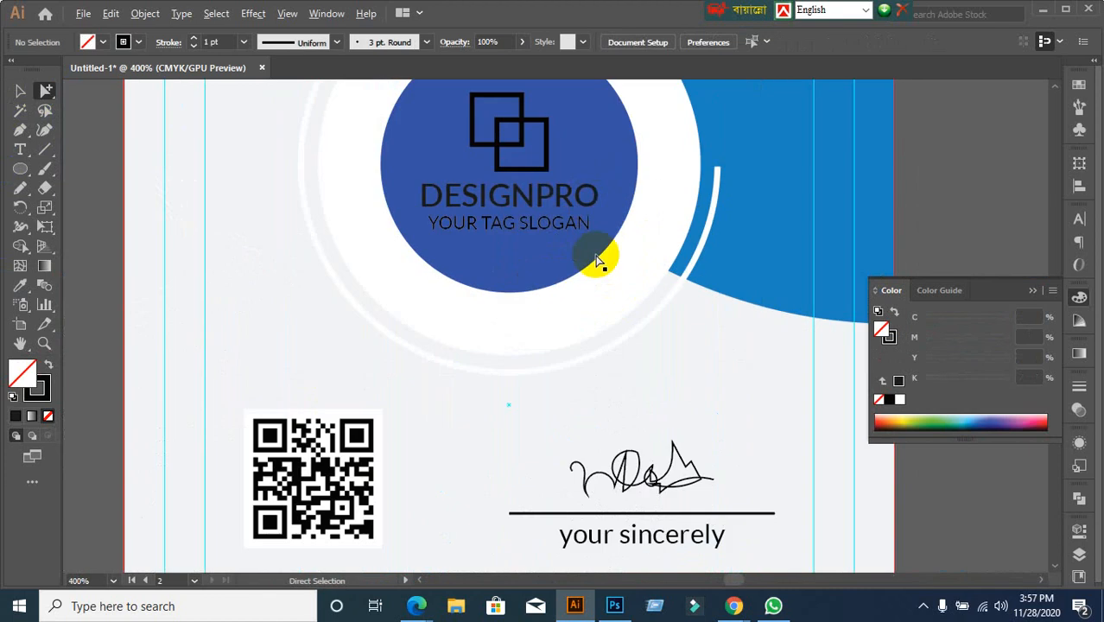
{"action": "left_click", "coordinate": [521, 145]}
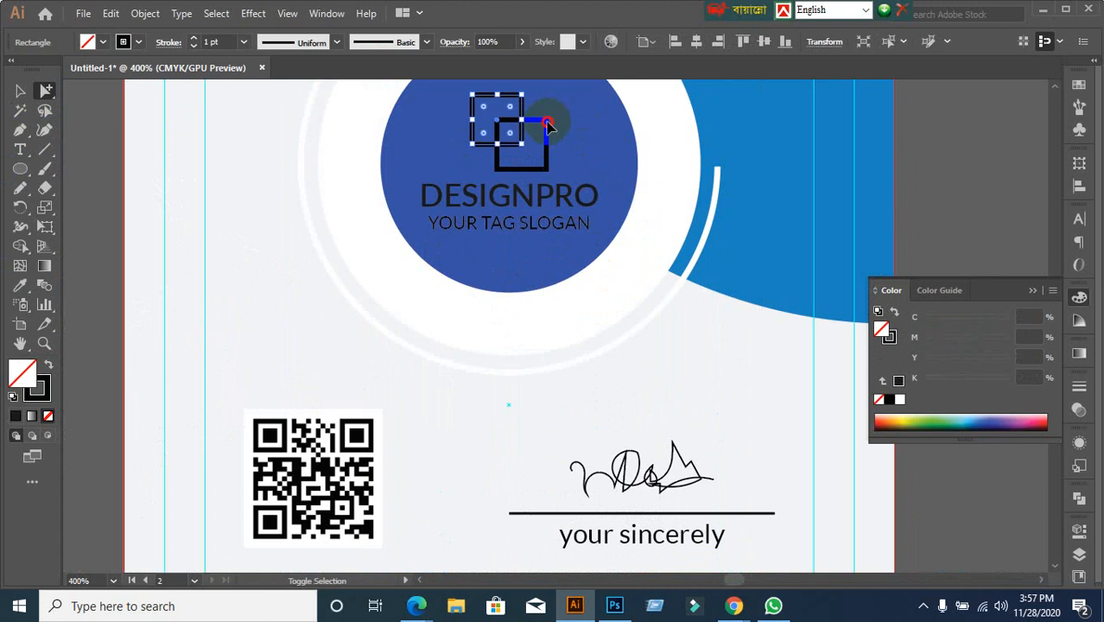
Give the logo squares a 141414 stroke, then lighten it to dark grey 1e1e1e
{"action": "left_click", "coordinate": [20, 90]}
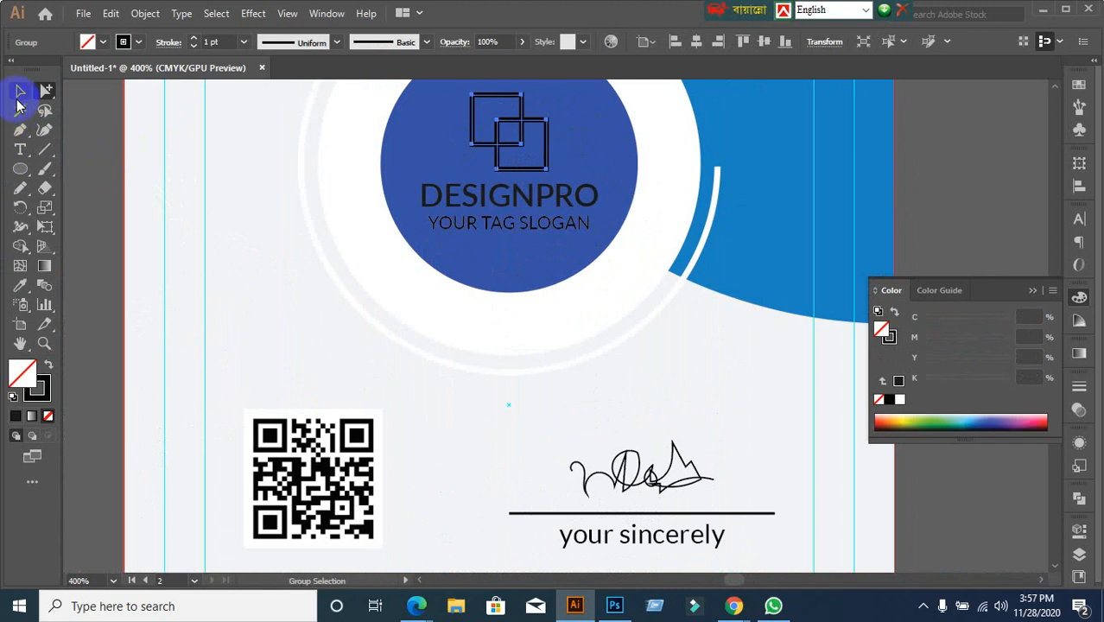
{"action": "double_click", "coordinate": [37, 388]}
{"action": "mouse_move", "coordinate": [823, 399]}
{"action": "left_mouse_down"}
{"action": "mouse_move", "coordinate": [725, 387]}
{"action": "mouse_move", "coordinate": [700, 363]}
{"action": "mouse_move", "coordinate": [681, 415]}
{"action": "mouse_move", "coordinate": [683, 383]}
{"action": "left_mouse_up"}
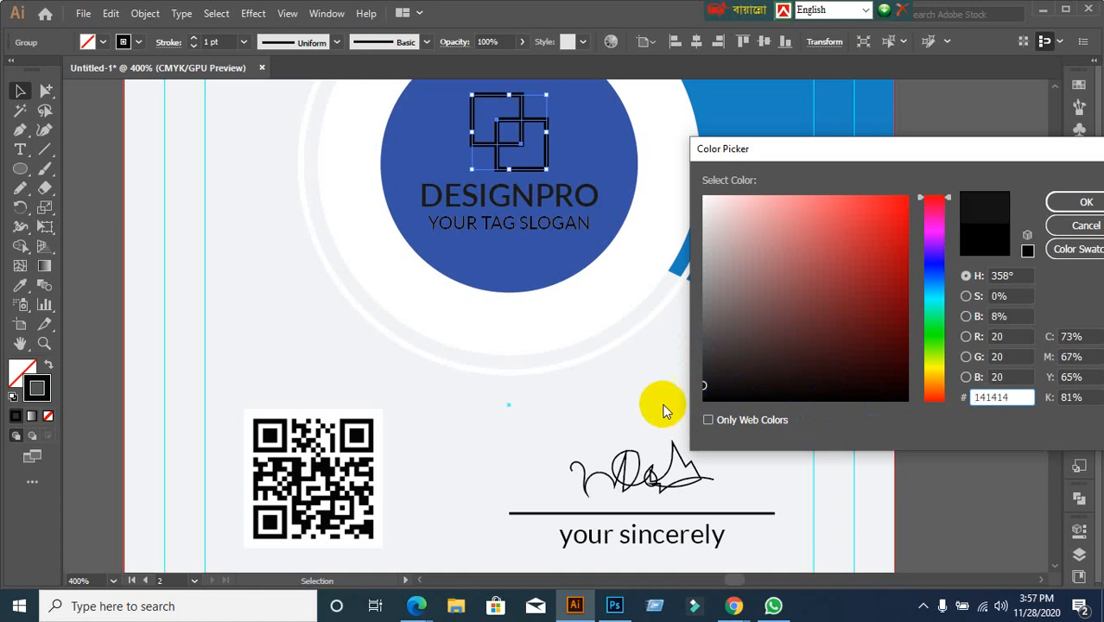
{"action": "left_click", "coordinate": [1085, 203]}
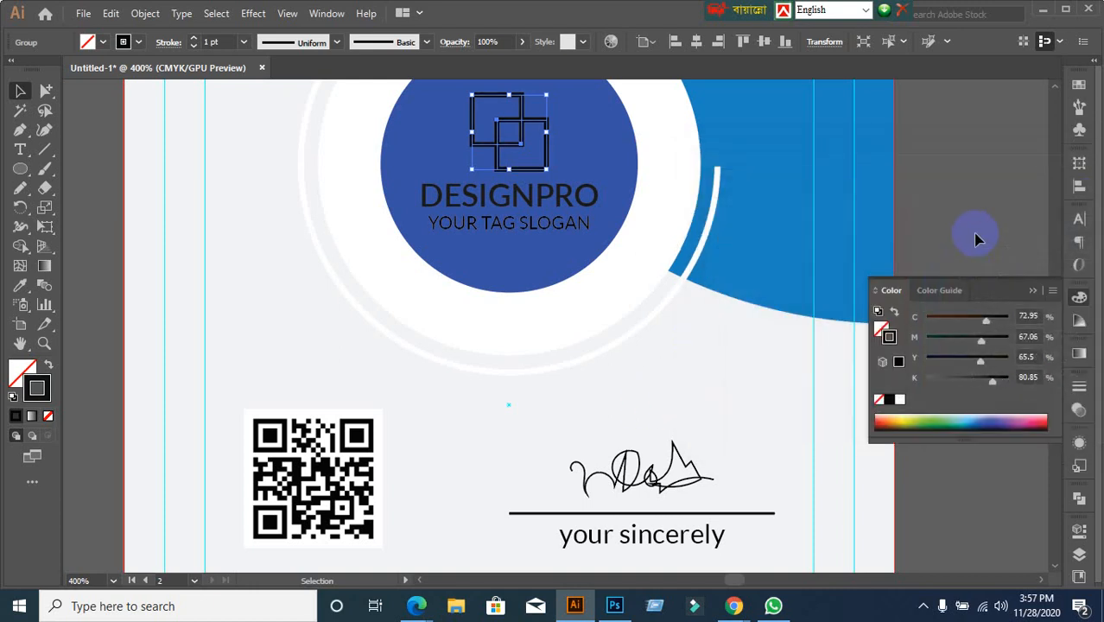
{"action": "double_click", "coordinate": [40, 387]}
{"action": "left_click_drag", "start_coordinate": [723, 375], "coordinate": [704, 377]}
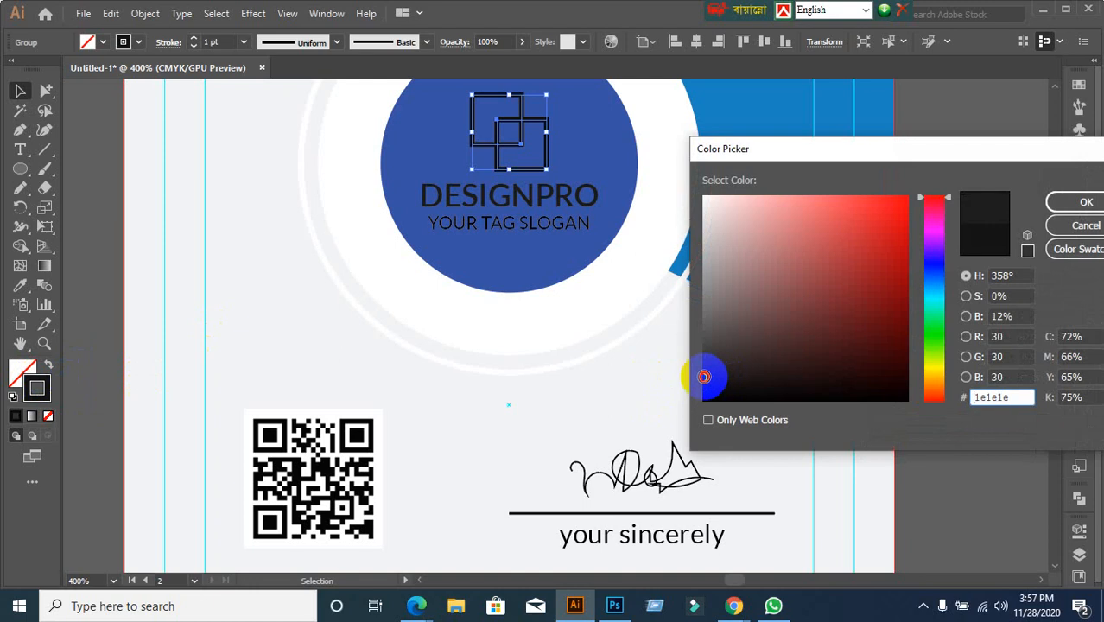
{"action": "left_click", "coordinate": [1060, 202]}
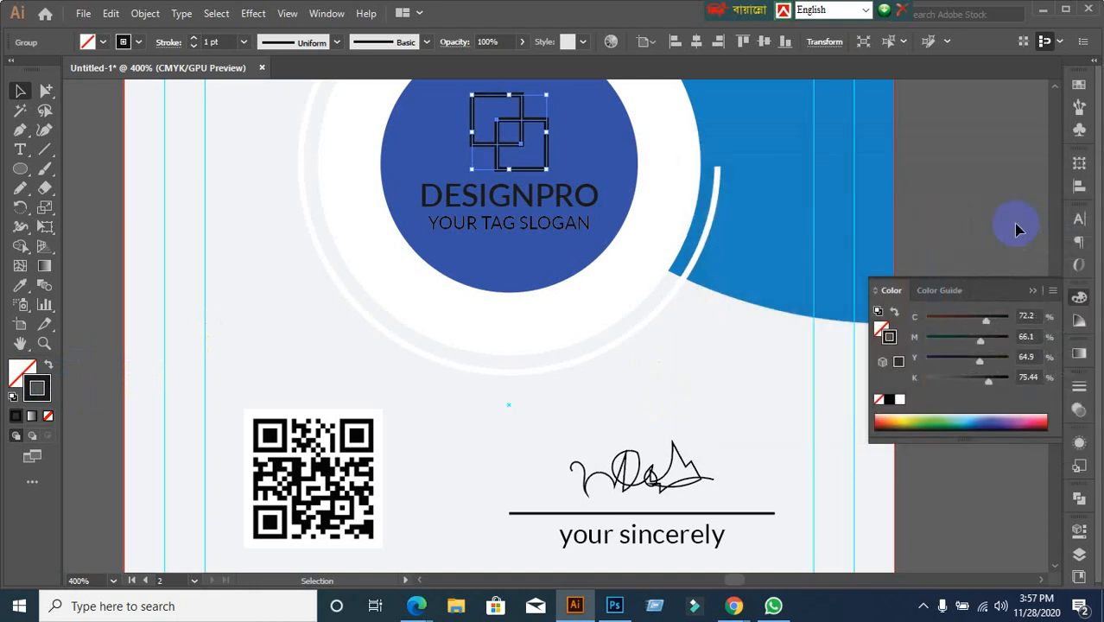
{"action": "left_click", "coordinate": [1016, 227]}
{"action": "scroll", "coordinate": [678, 330], "scroll_direction": "down", "scroll_amount": 2}
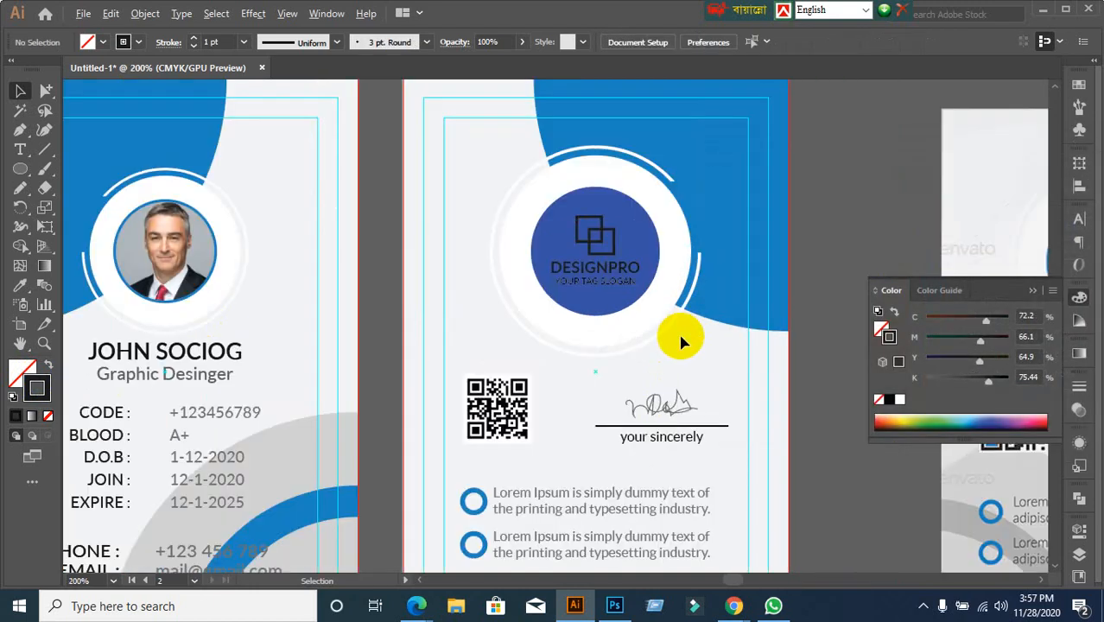
Delete the right-hand reference image, then undo to restore it
{"action": "scroll", "coordinate": [715, 409], "scroll_direction": "down", "scroll_amount": 3}
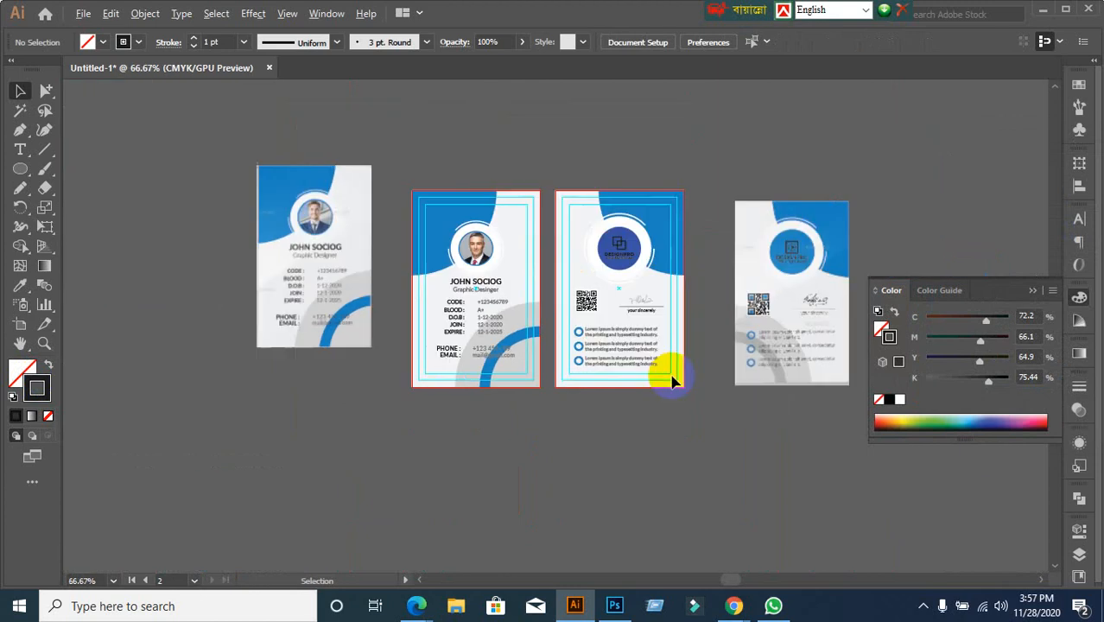
{"action": "left_click_drag", "start_coordinate": [730, 196], "coordinate": [877, 437]}
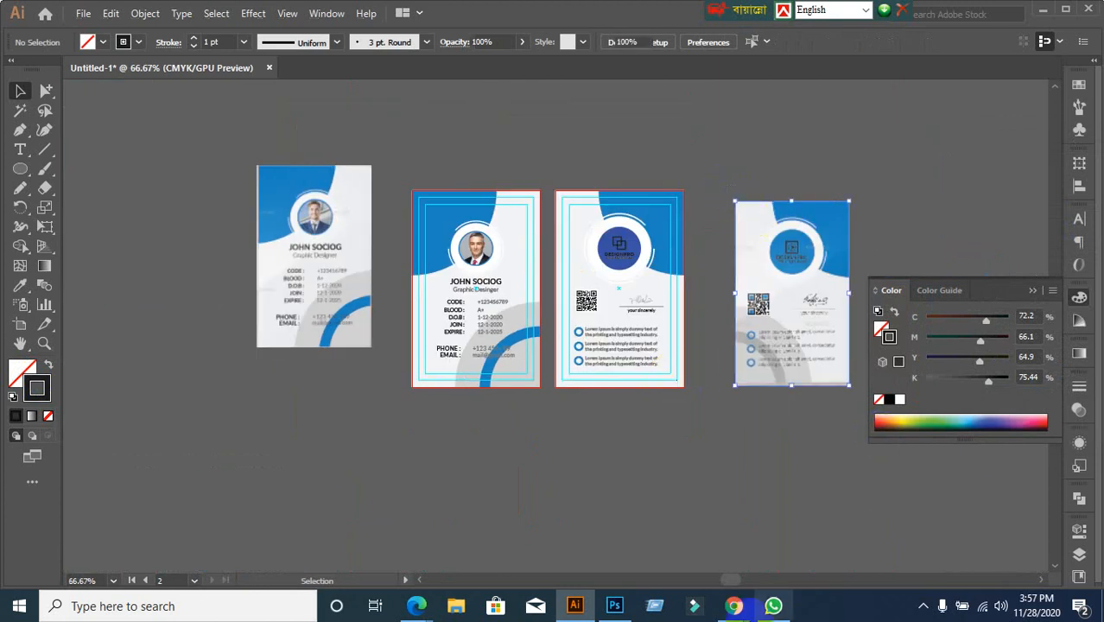
{"action": "key", "text": "Delete"}
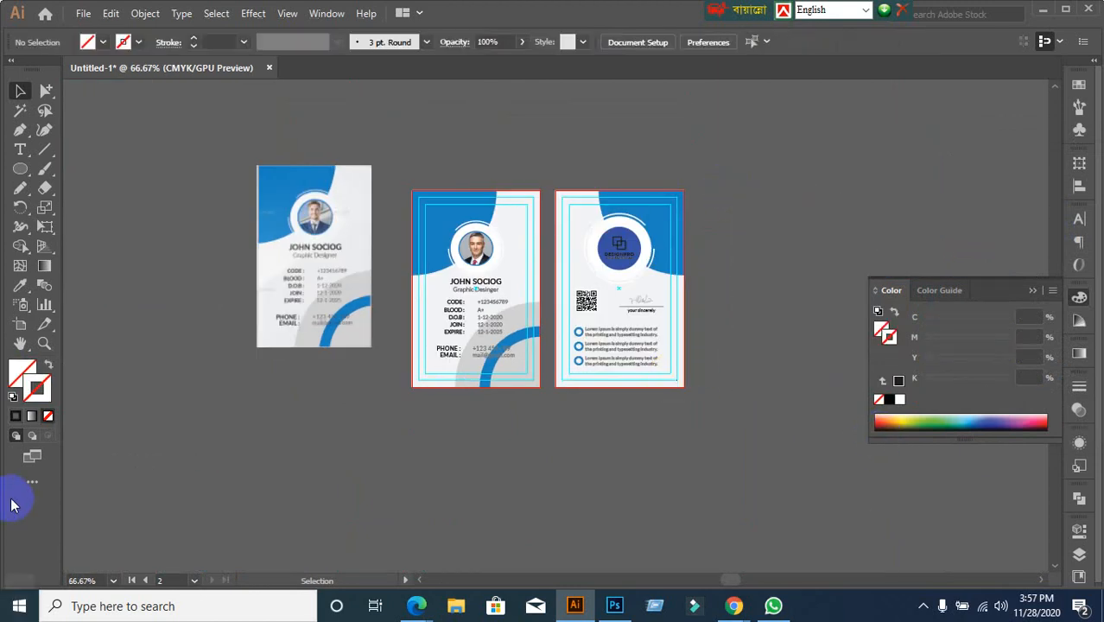
{"action": "scroll", "coordinate": [501, 337], "scroll_direction": "up", "scroll_amount": 1}
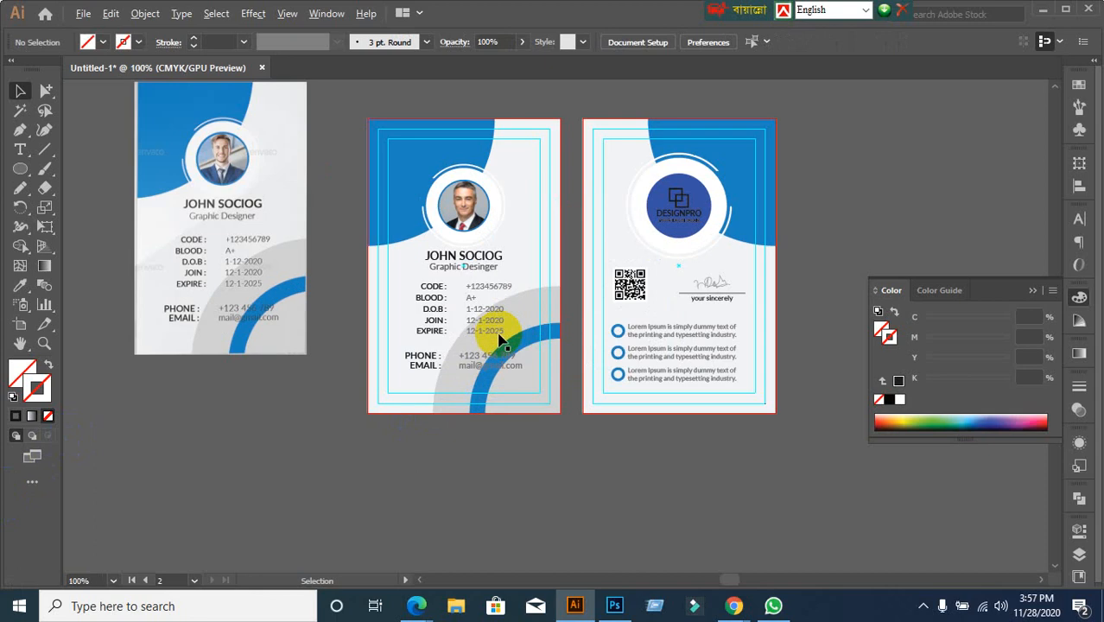
{"action": "key", "text": "ctrl+z"}
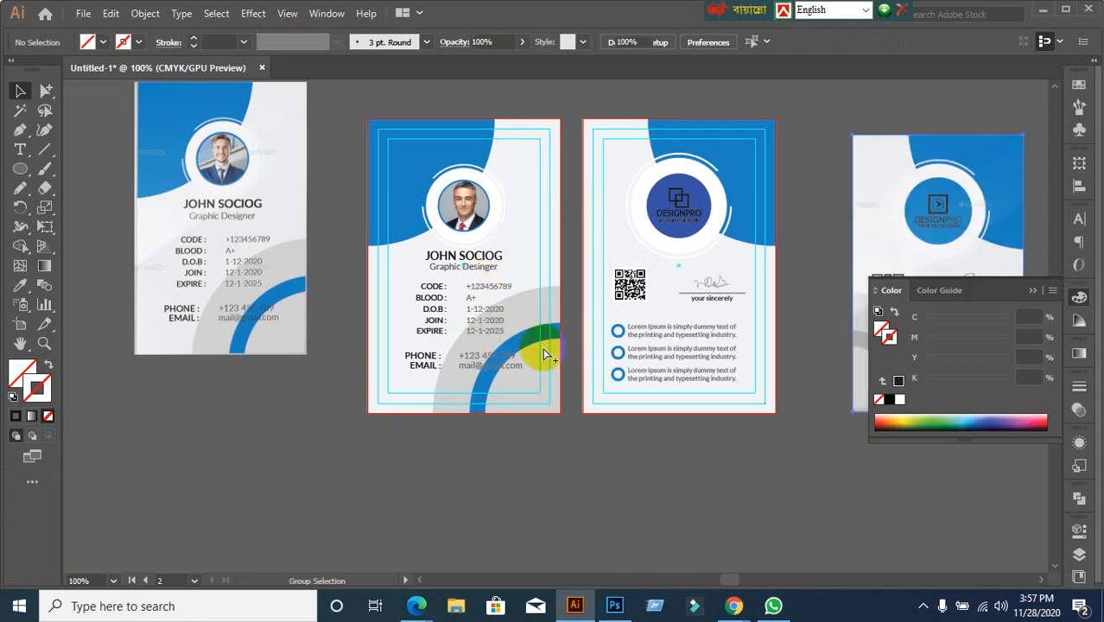
{"action": "left_click", "coordinate": [567, 464]}
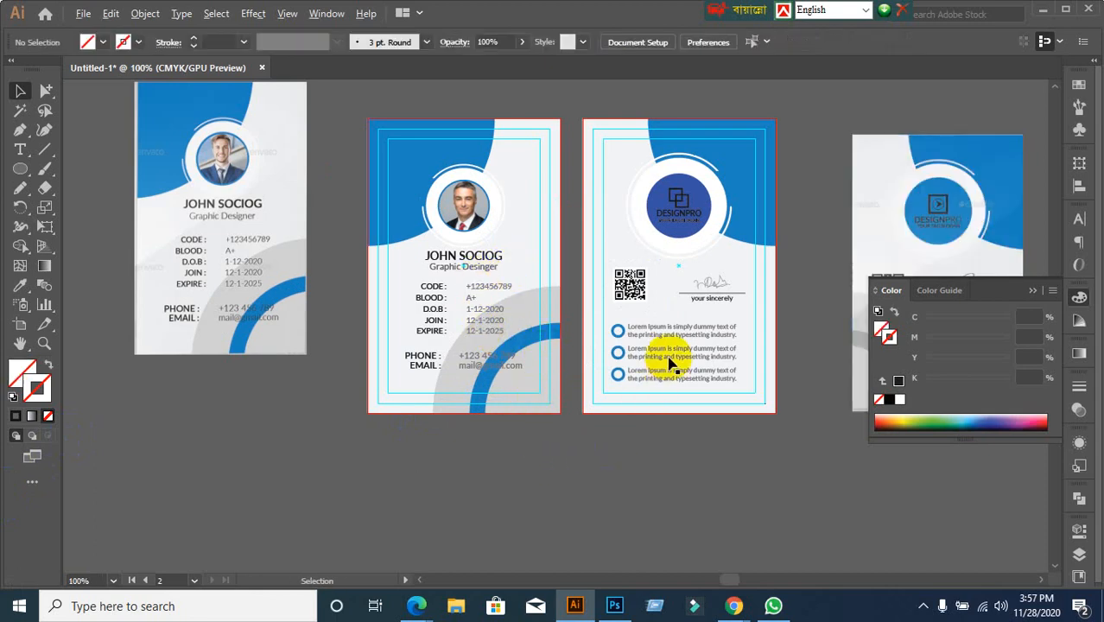
{"action": "scroll", "coordinate": [716, 285], "scroll_direction": "up", "scroll_amount": 1}
{"action": "scroll", "coordinate": [722, 287], "scroll_direction": "up", "scroll_amount": 1}
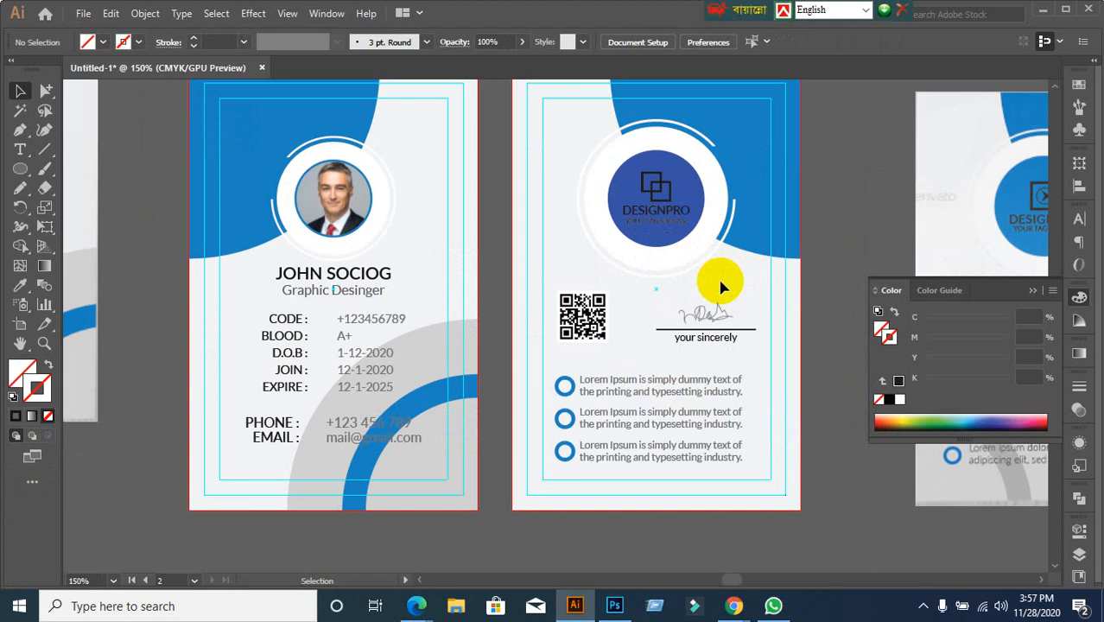
{"action": "scroll", "coordinate": [722, 287], "scroll_direction": "down", "scroll_amount": 1}
{"action": "scroll", "coordinate": [722, 287], "scroll_direction": "down", "scroll_amount": 1}
Select the back card's logo circle and eyedropper the front card's lighter blue onto it
{"action": "left_click", "coordinate": [45, 90]}
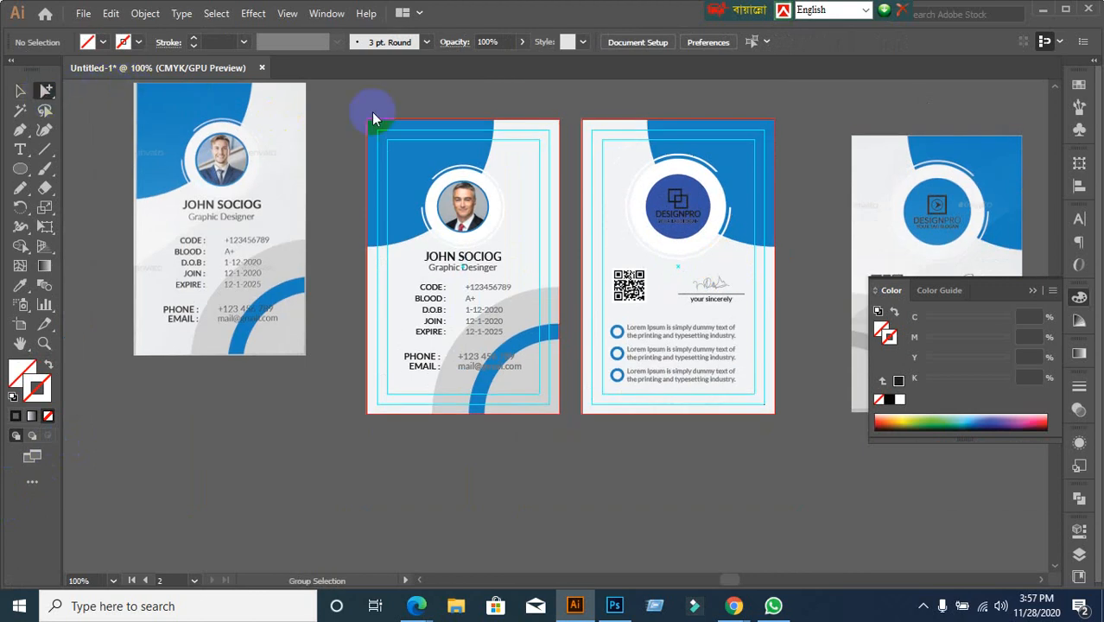
{"action": "left_click", "coordinate": [684, 188]}
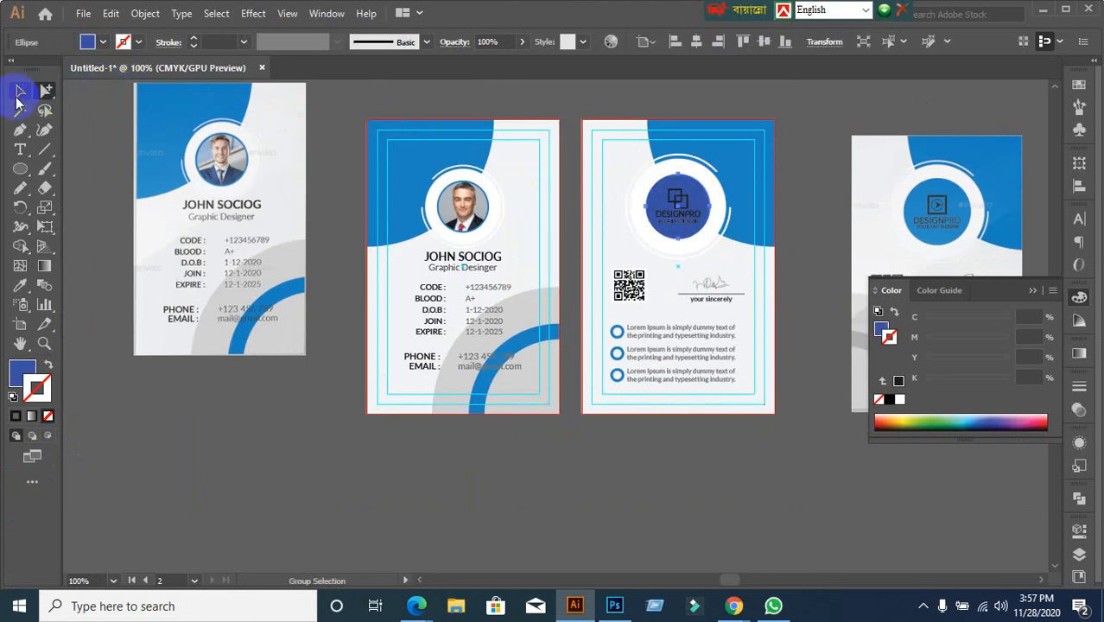
{"action": "left_click", "coordinate": [19, 92]}
{"action": "left_click", "coordinate": [19, 285]}
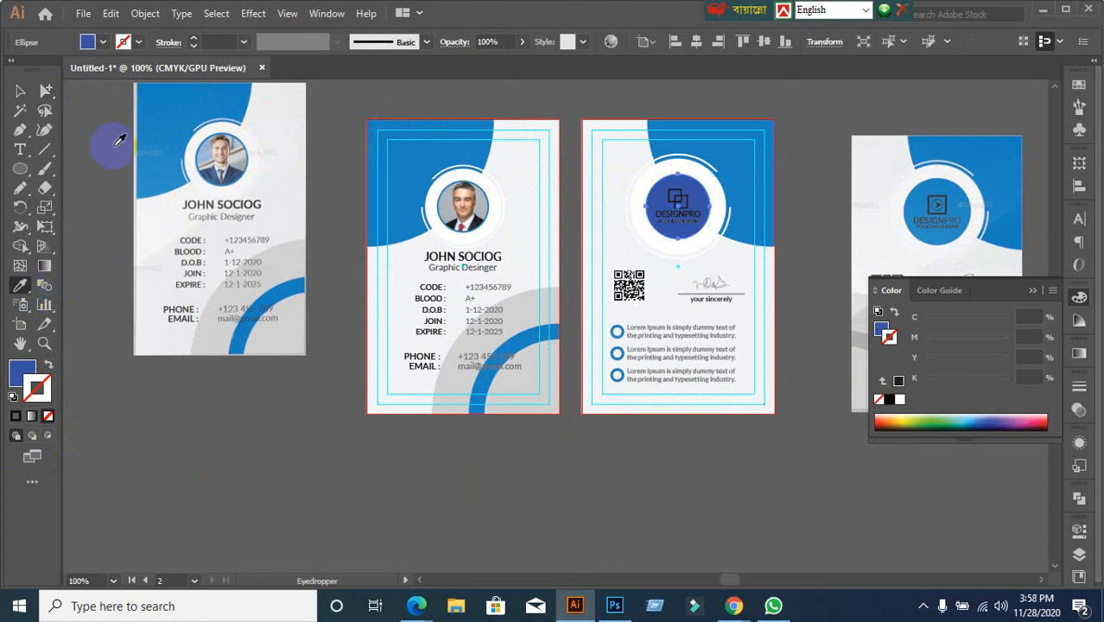
{"action": "left_click", "coordinate": [404, 170]}
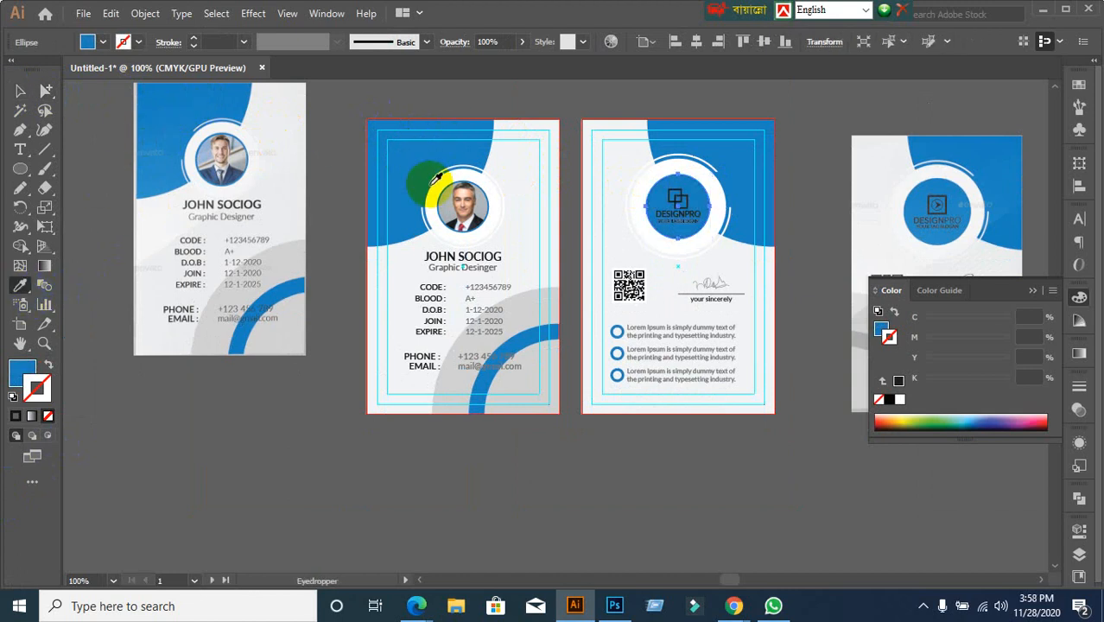
{"action": "left_click", "coordinate": [743, 138]}
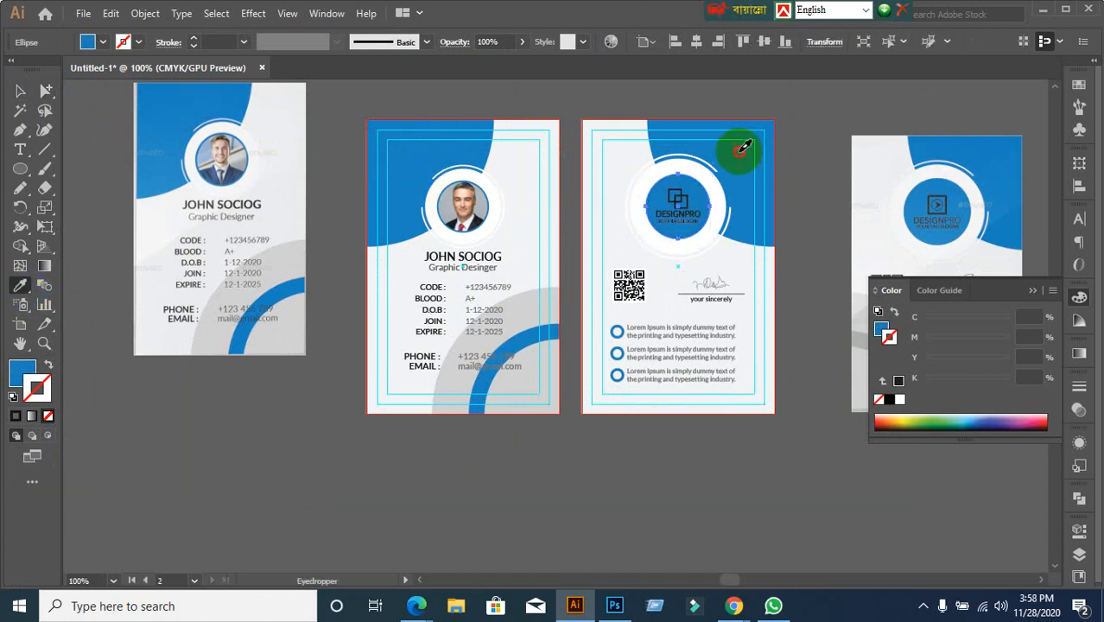
{"action": "left_click", "coordinate": [666, 153]}
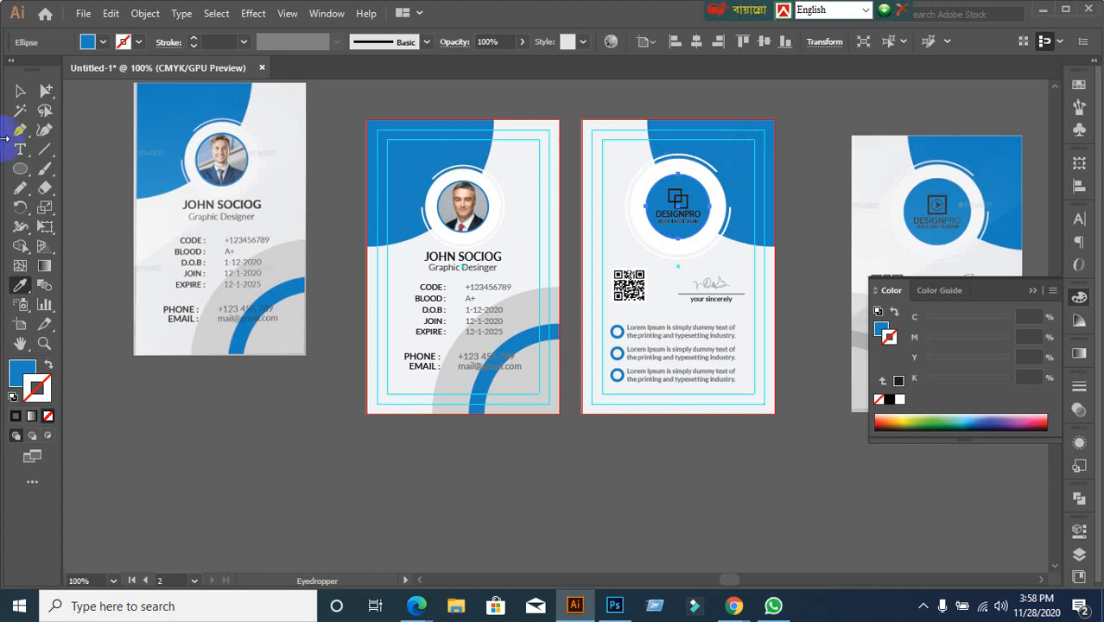
{"action": "left_click", "coordinate": [19, 90]}
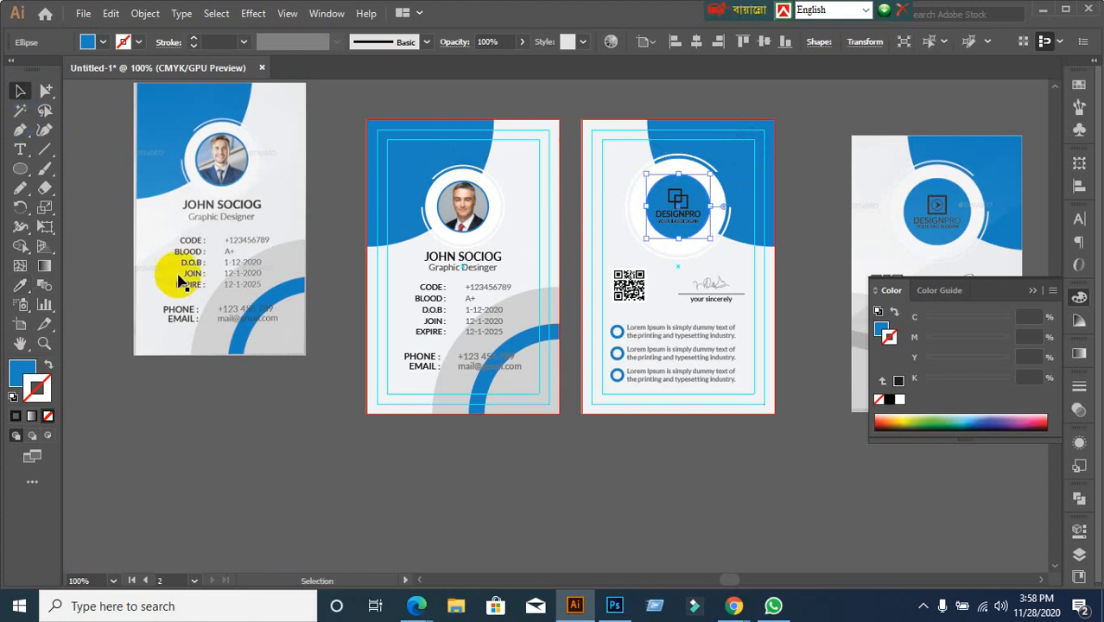
{"action": "left_click_drag", "start_coordinate": [232, 378], "coordinate": [240, 401]}
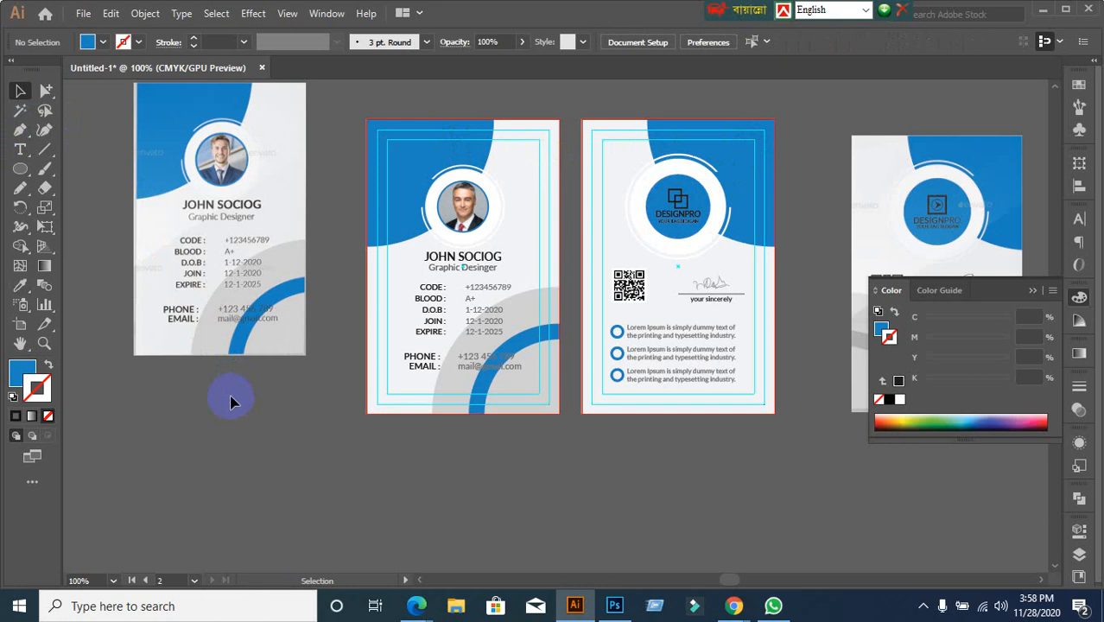
Delete the FRONT reference image on the left and the reference image on the right
{"action": "scroll", "coordinate": [230, 402], "scroll_direction": "down", "scroll_amount": 1}
{"action": "left_click", "coordinate": [231, 356]}
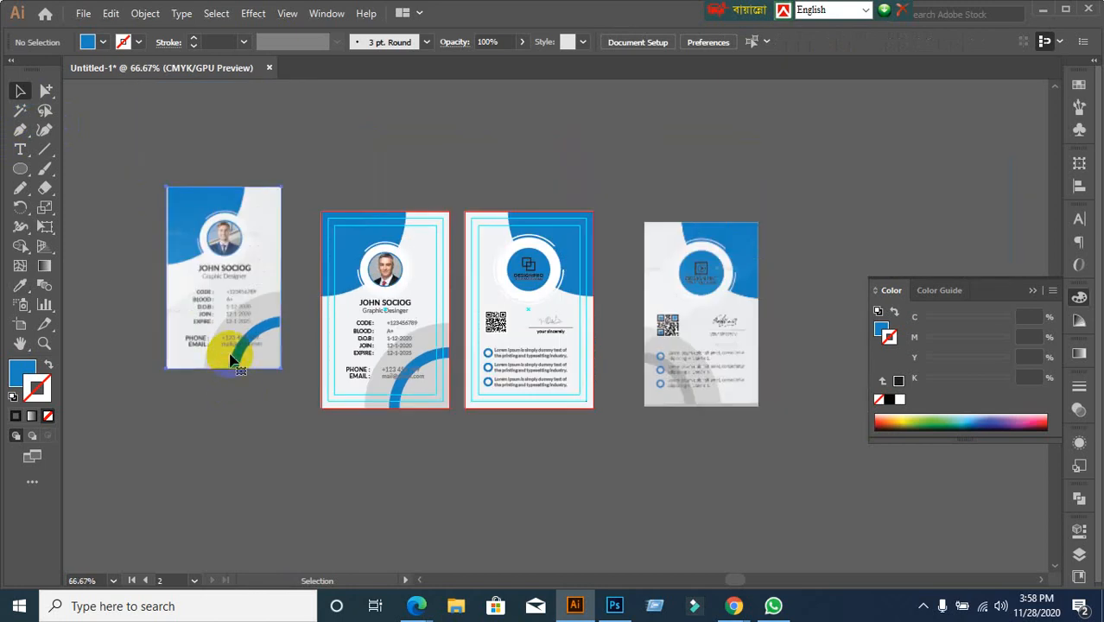
{"action": "key", "text": "Delete"}
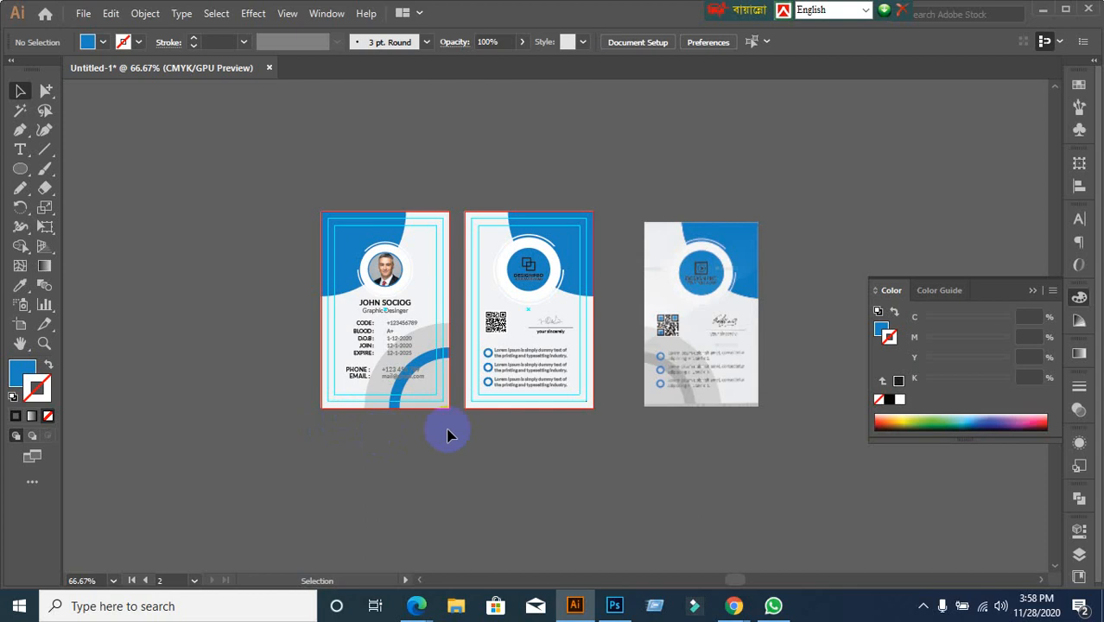
{"action": "left_click", "coordinate": [513, 430]}
{"action": "left_click_drag", "start_coordinate": [651, 206], "coordinate": [815, 449]}
{"action": "key", "text": "Delete"}
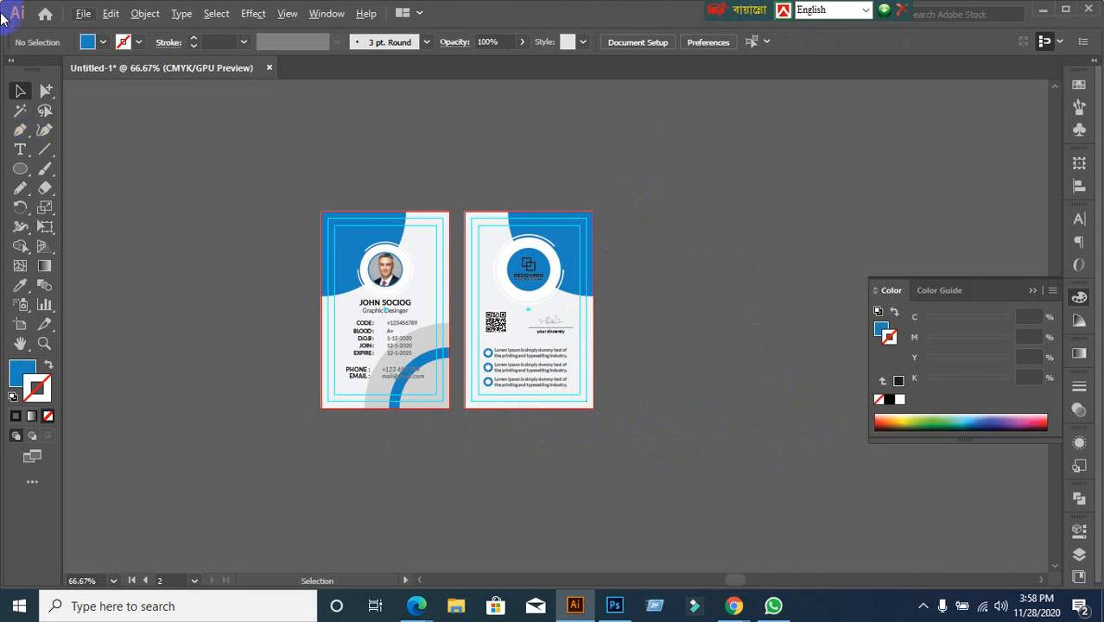
{"action": "left_click", "coordinate": [195, 615]}
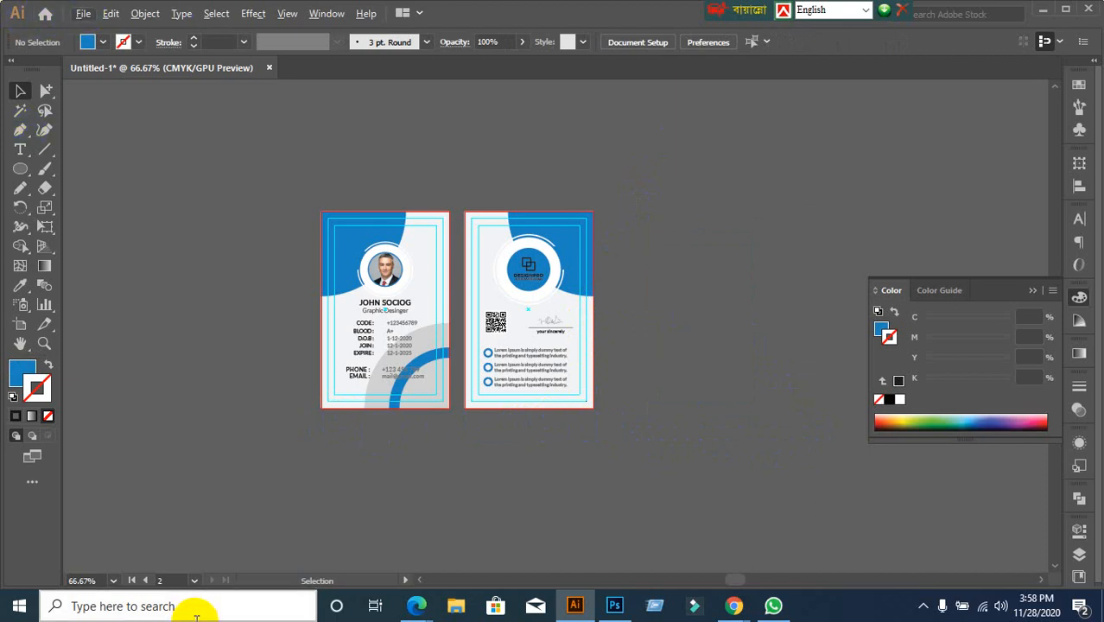
{"action": "key", "text": "ctrl+s"}
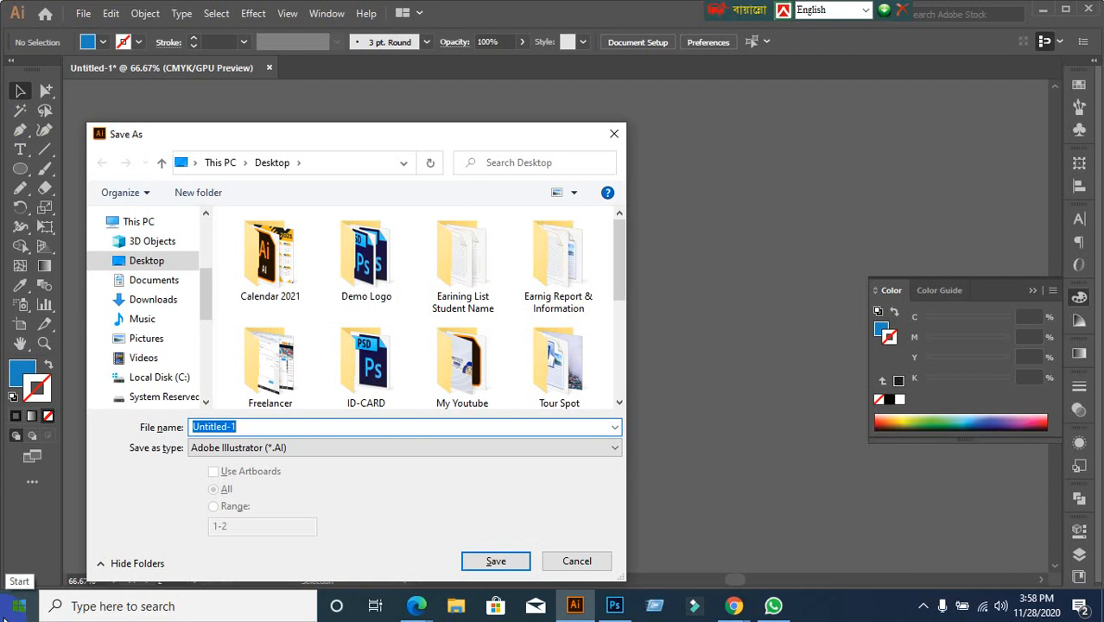
{"action": "left_click", "coordinate": [613, 133]}
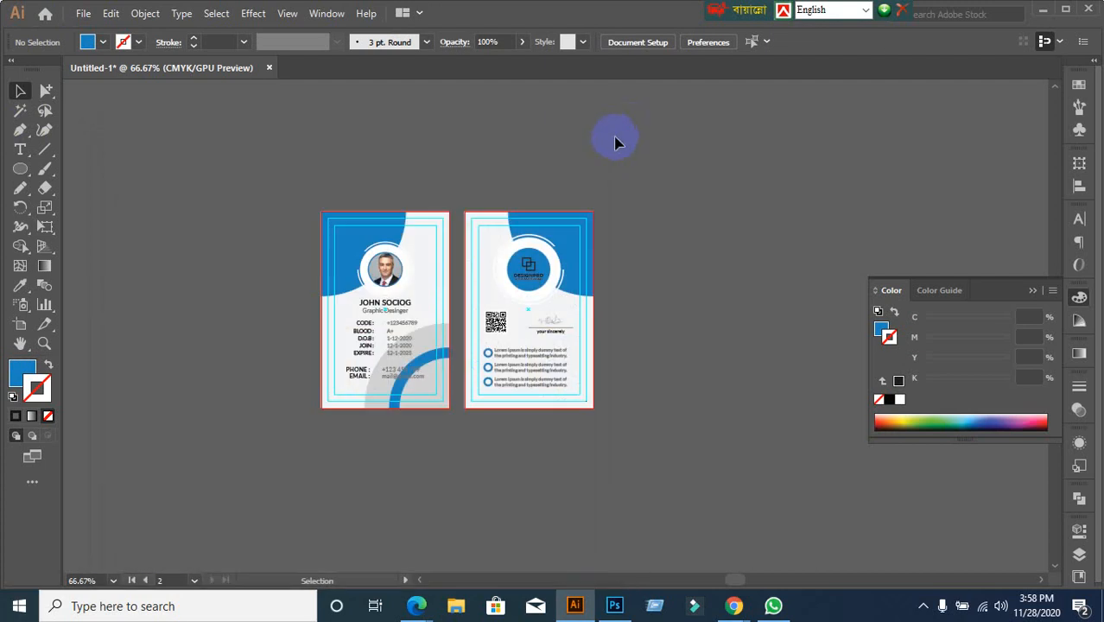
{"action": "mouse_move", "coordinate": [737, 598]}
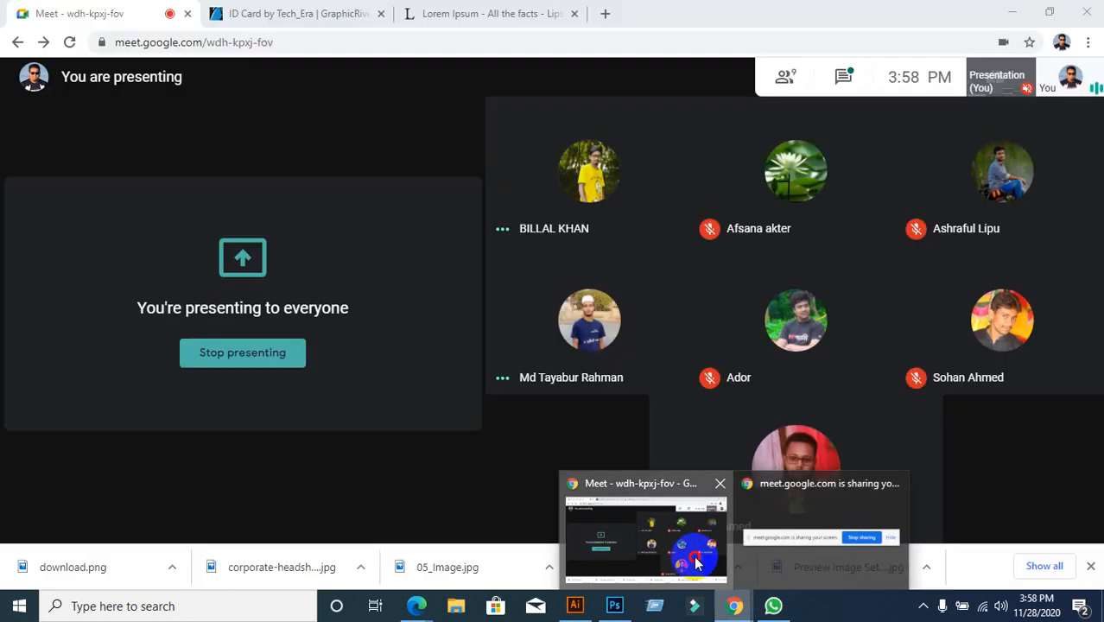
{"action": "left_click", "coordinate": [696, 563]}
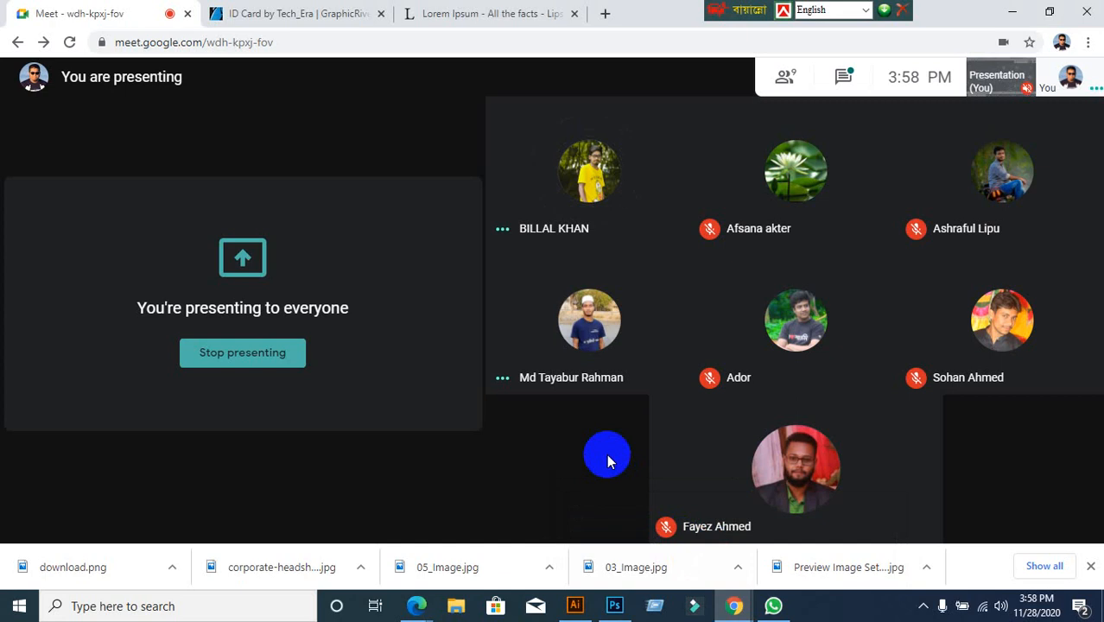
{"action": "left_click", "coordinate": [574, 605]}
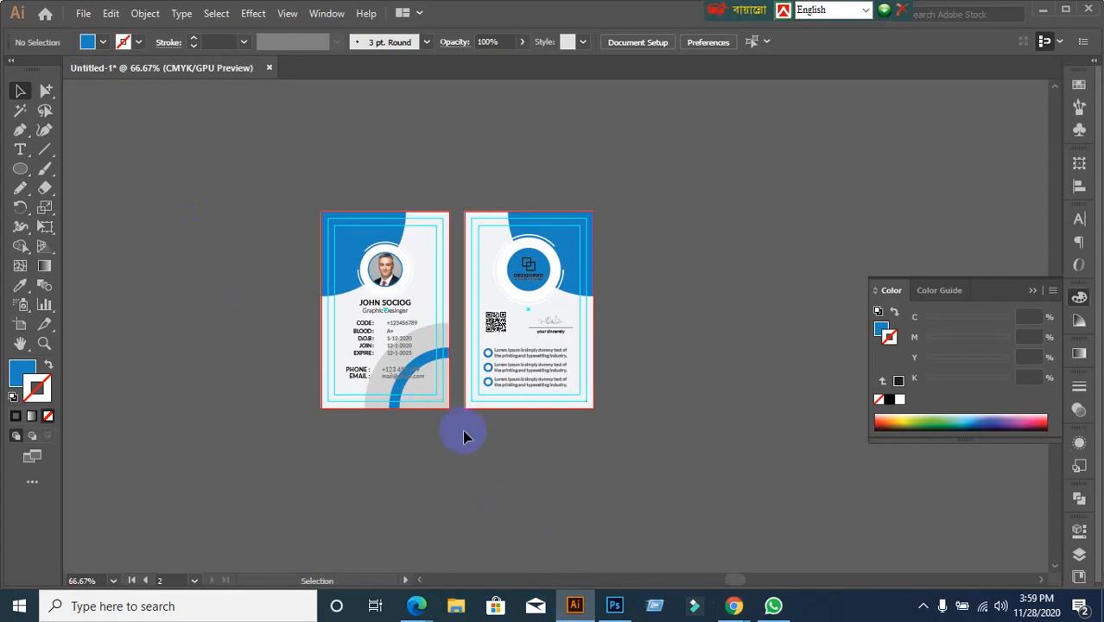
Open and close the Edit menu, then minimise Illustrator and the Google Meet window
{"action": "scroll", "coordinate": [413, 261], "scroll_direction": "up", "scroll_amount": 1}
{"action": "scroll", "coordinate": [445, 295], "scroll_direction": "up", "scroll_amount": 1}
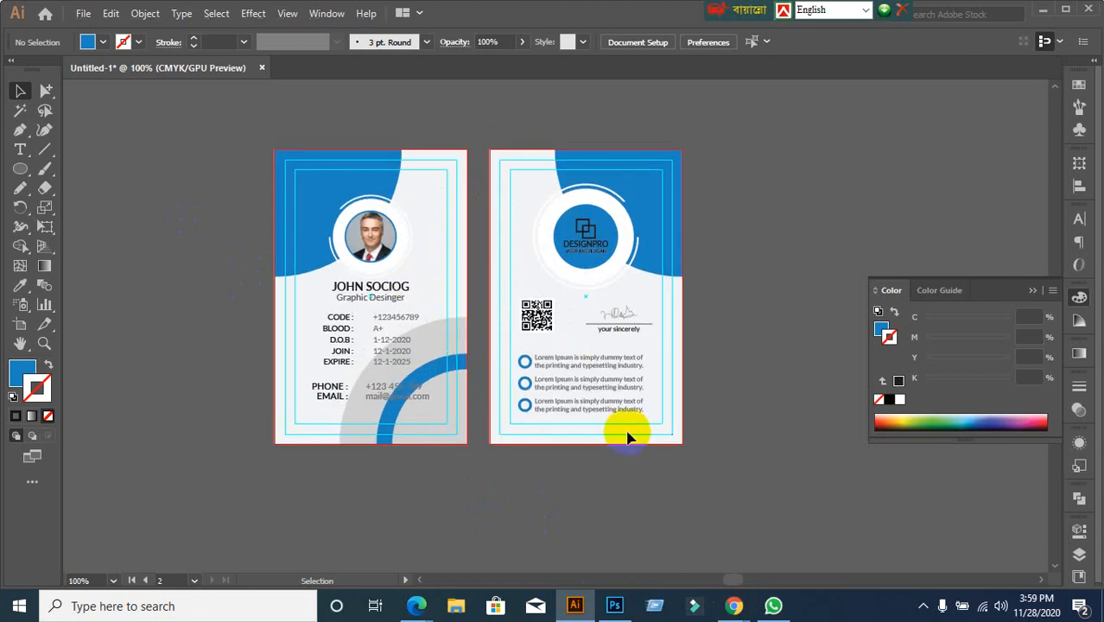
{"action": "left_click", "coordinate": [90, 15]}
{"action": "left_click", "coordinate": [628, 134]}
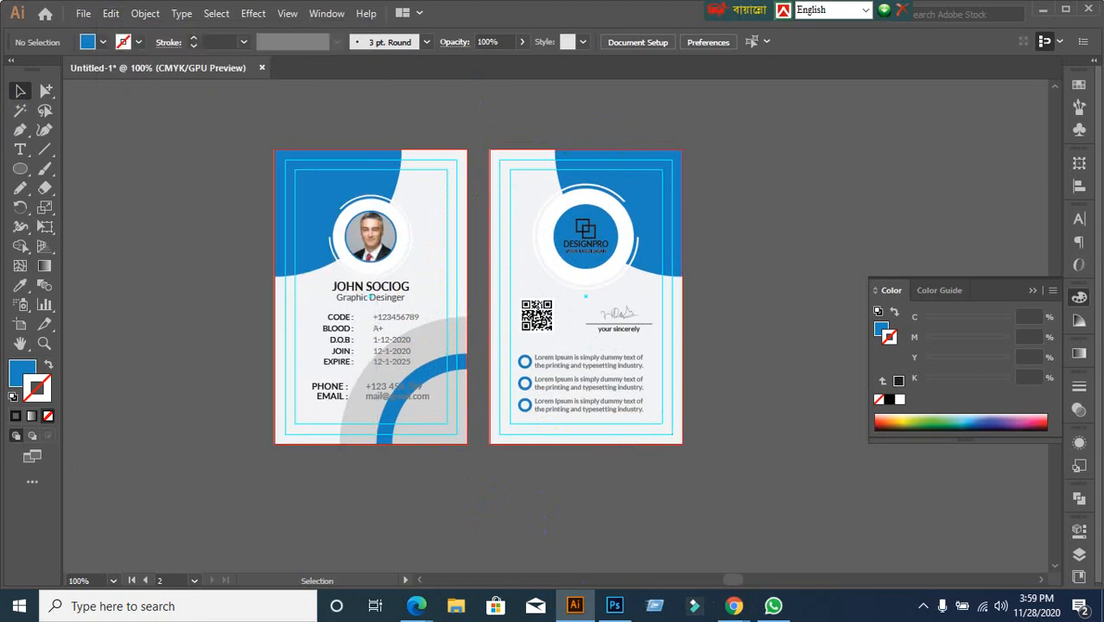
{"action": "left_click", "coordinate": [1043, 10]}
{"action": "left_click", "coordinate": [1012, 11]}
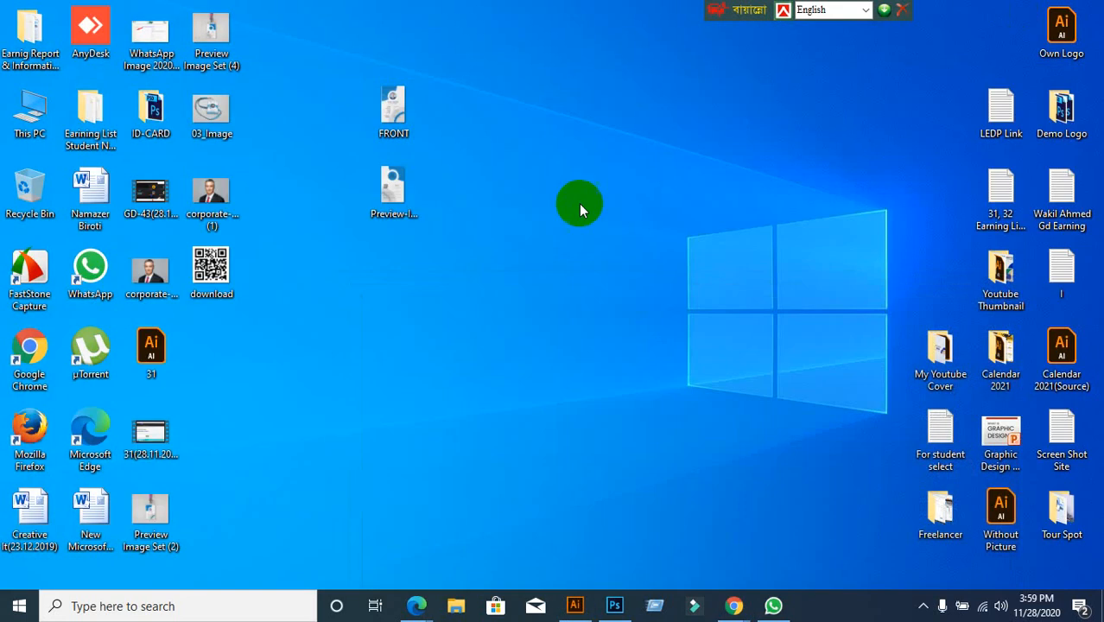